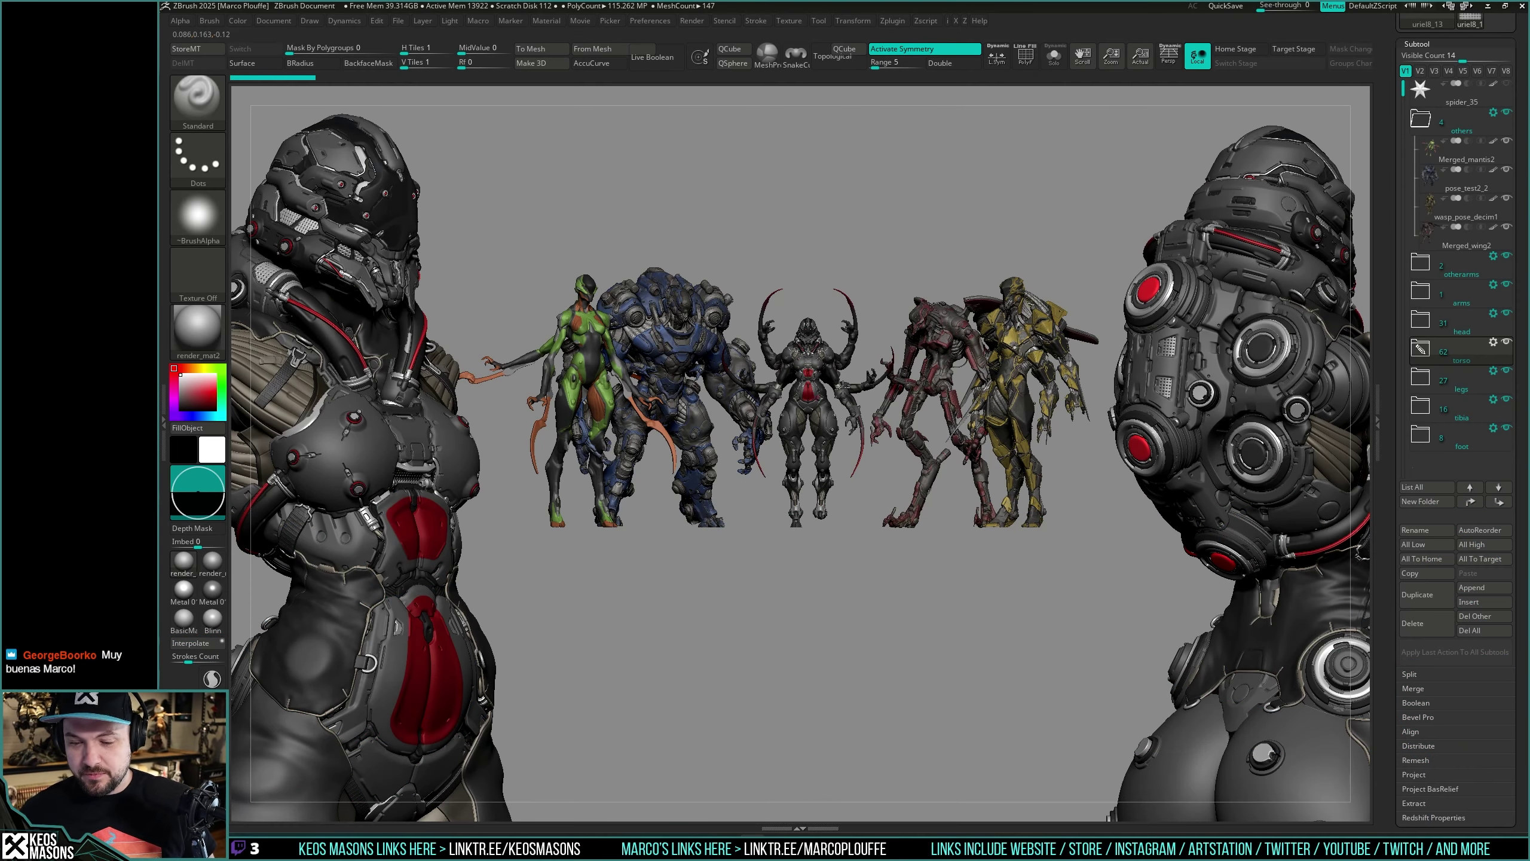
Step: Examine the full line-up of posed characters from several angles and distances, comparing their silhouettes and proportions
mouse_move(1458, 205)
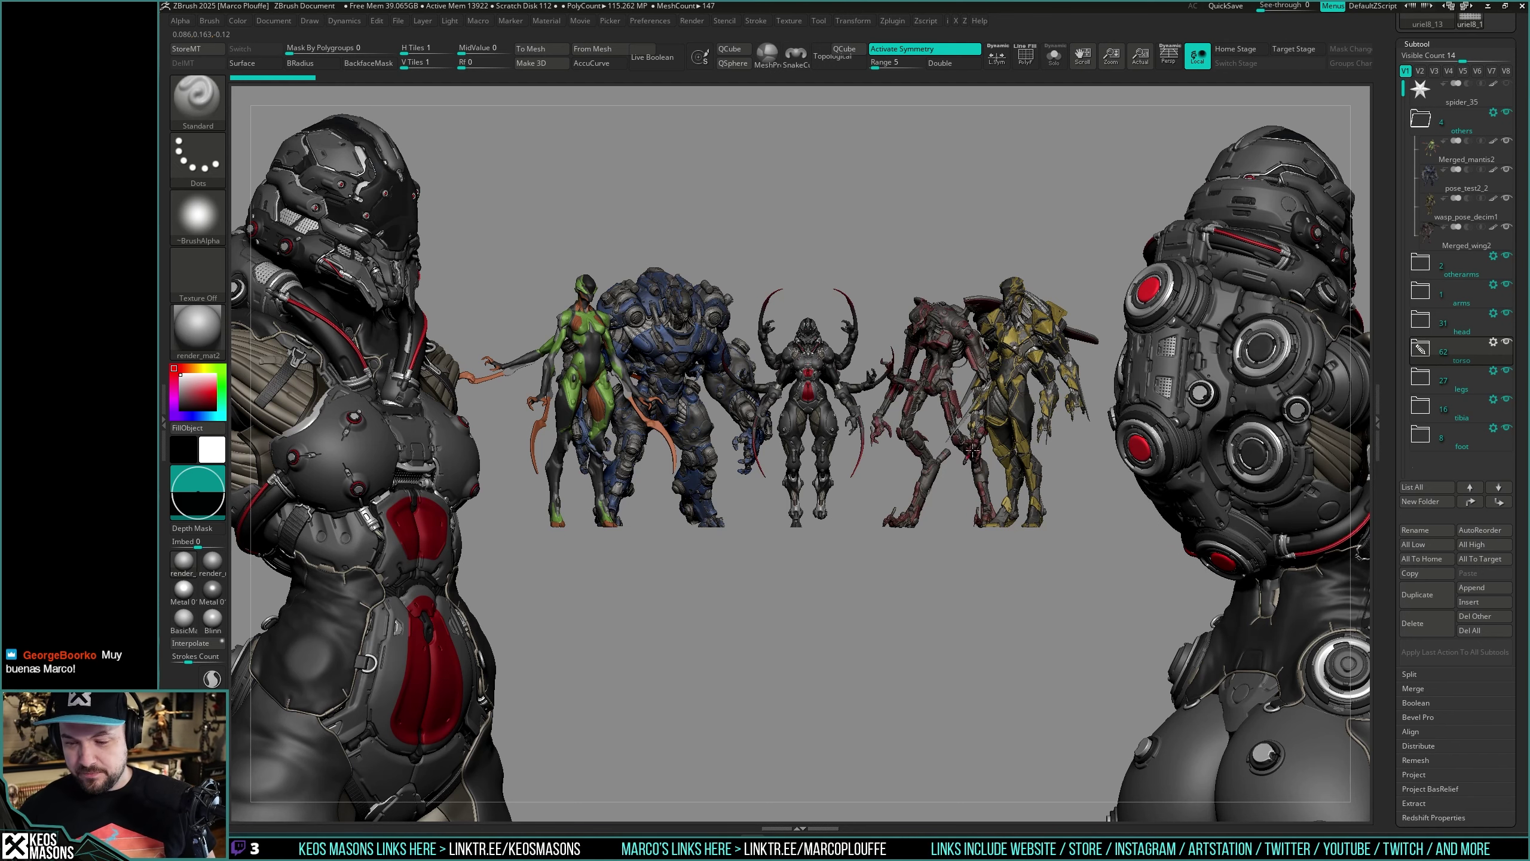
mouse_move(972, 450)
ctrl+right_down()
mouse_move(1506, 311)
mouse_move(1240, 344)
ctrl+right_up()
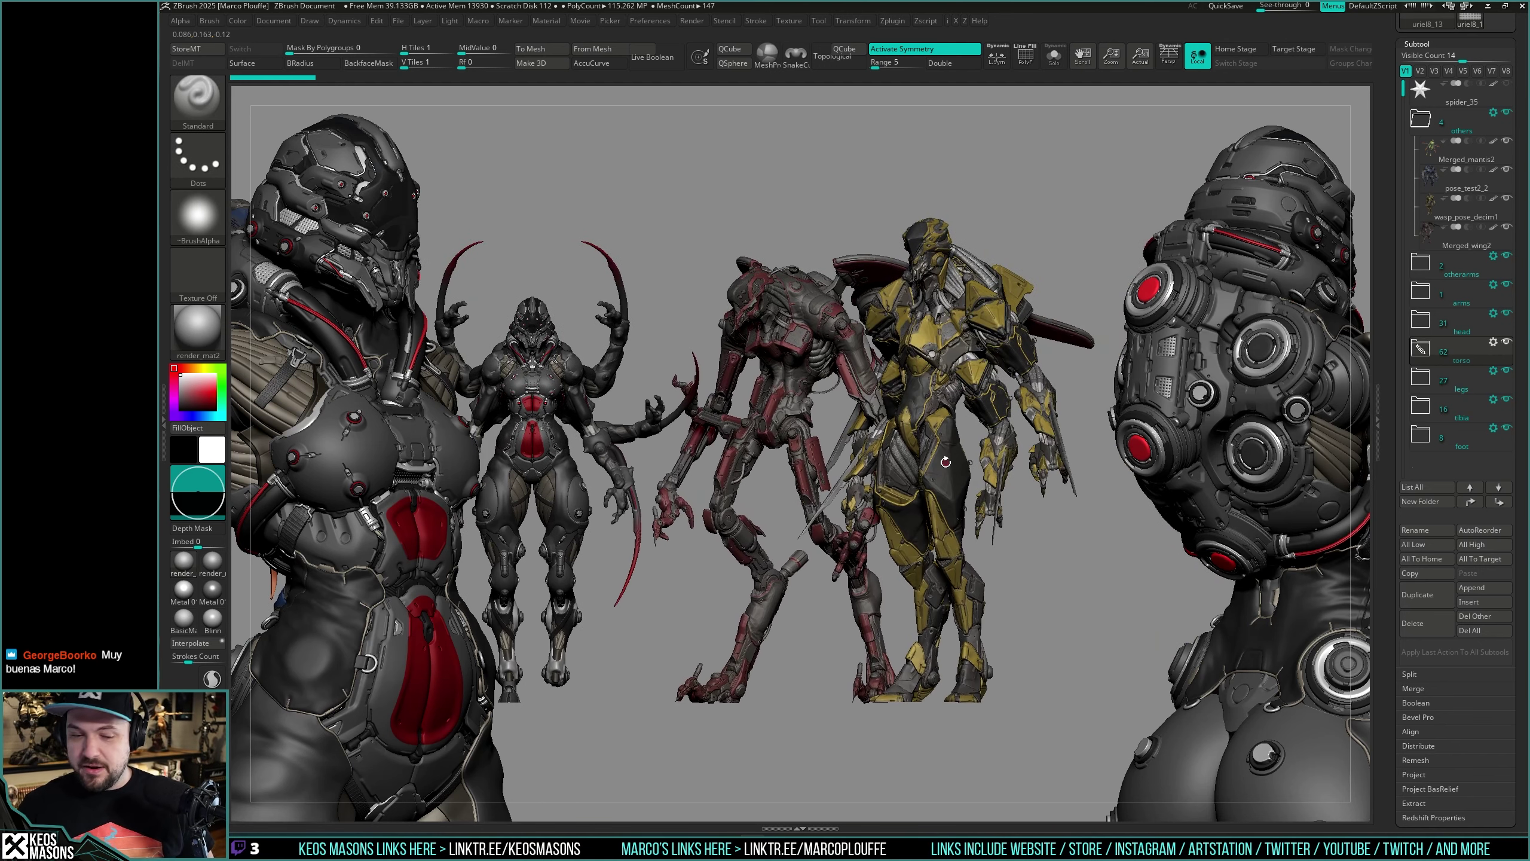
right_drag(953, 472, 963, 532)
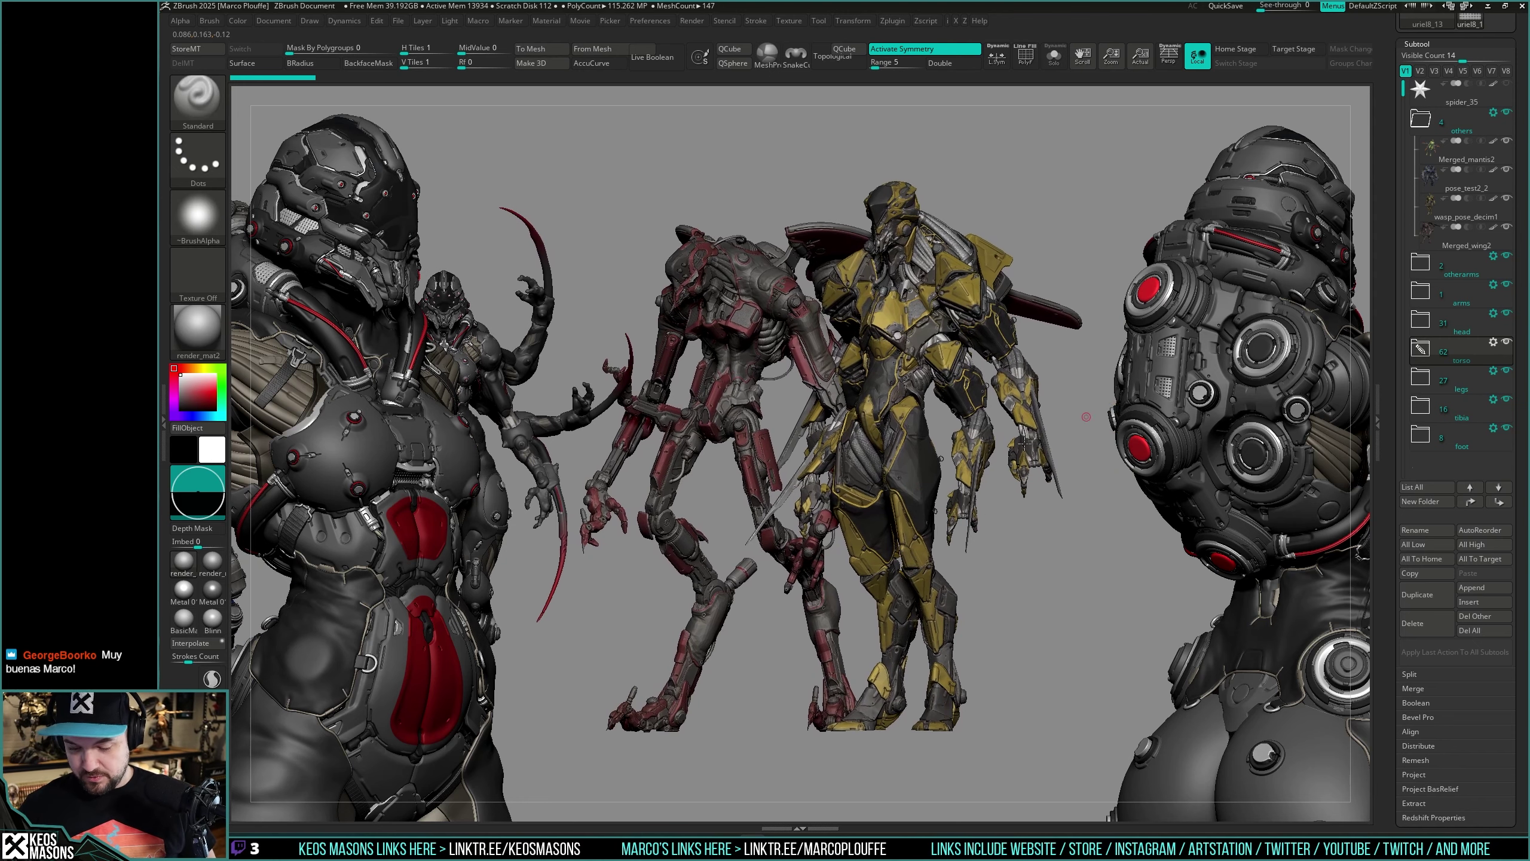
right_drag(861, 517, 789, 646)
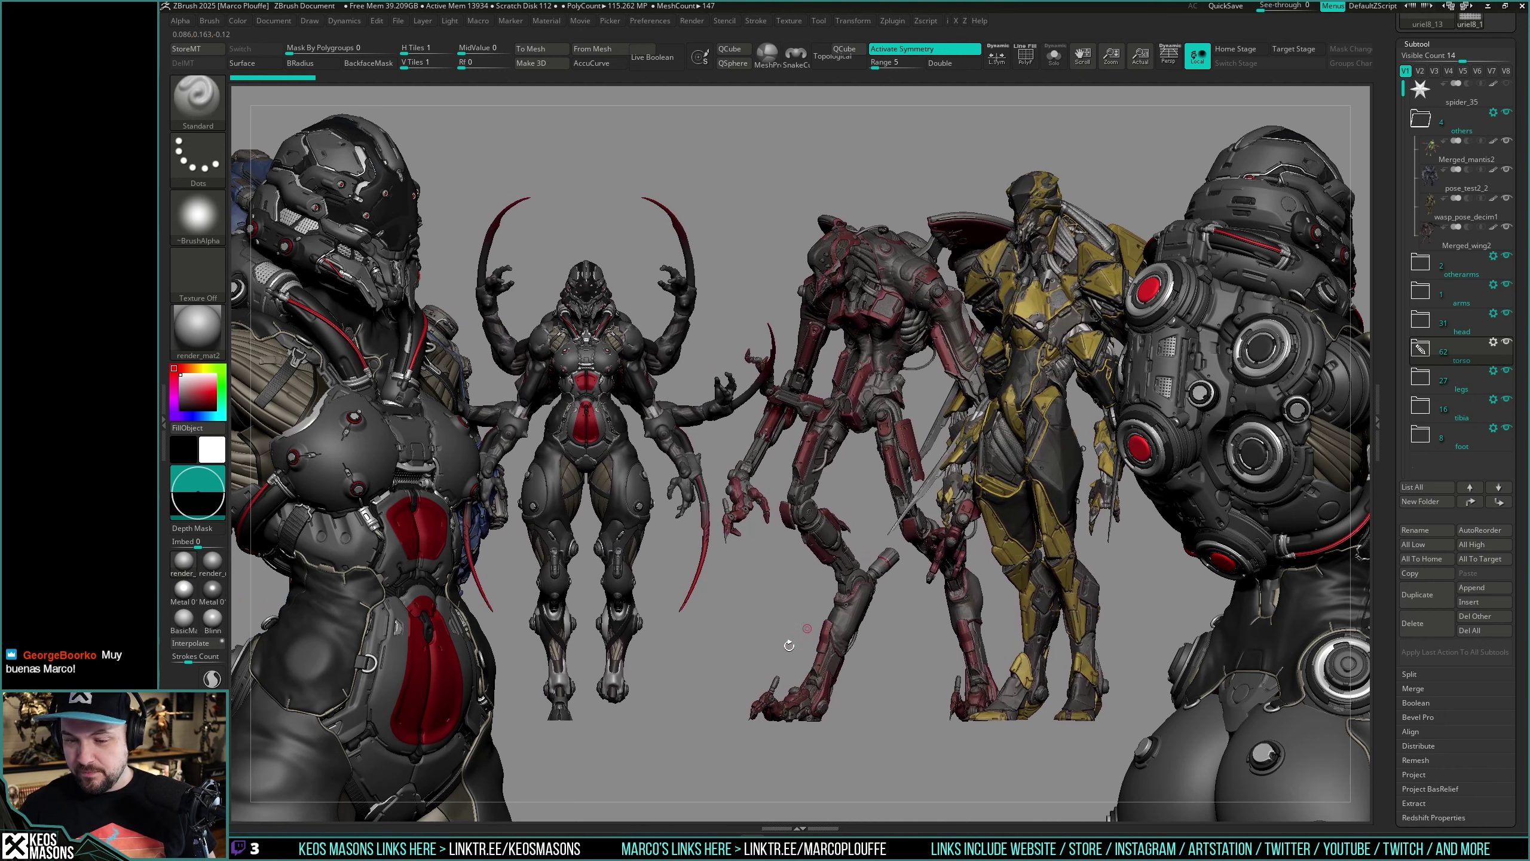
right_drag(819, 565, 955, 524)
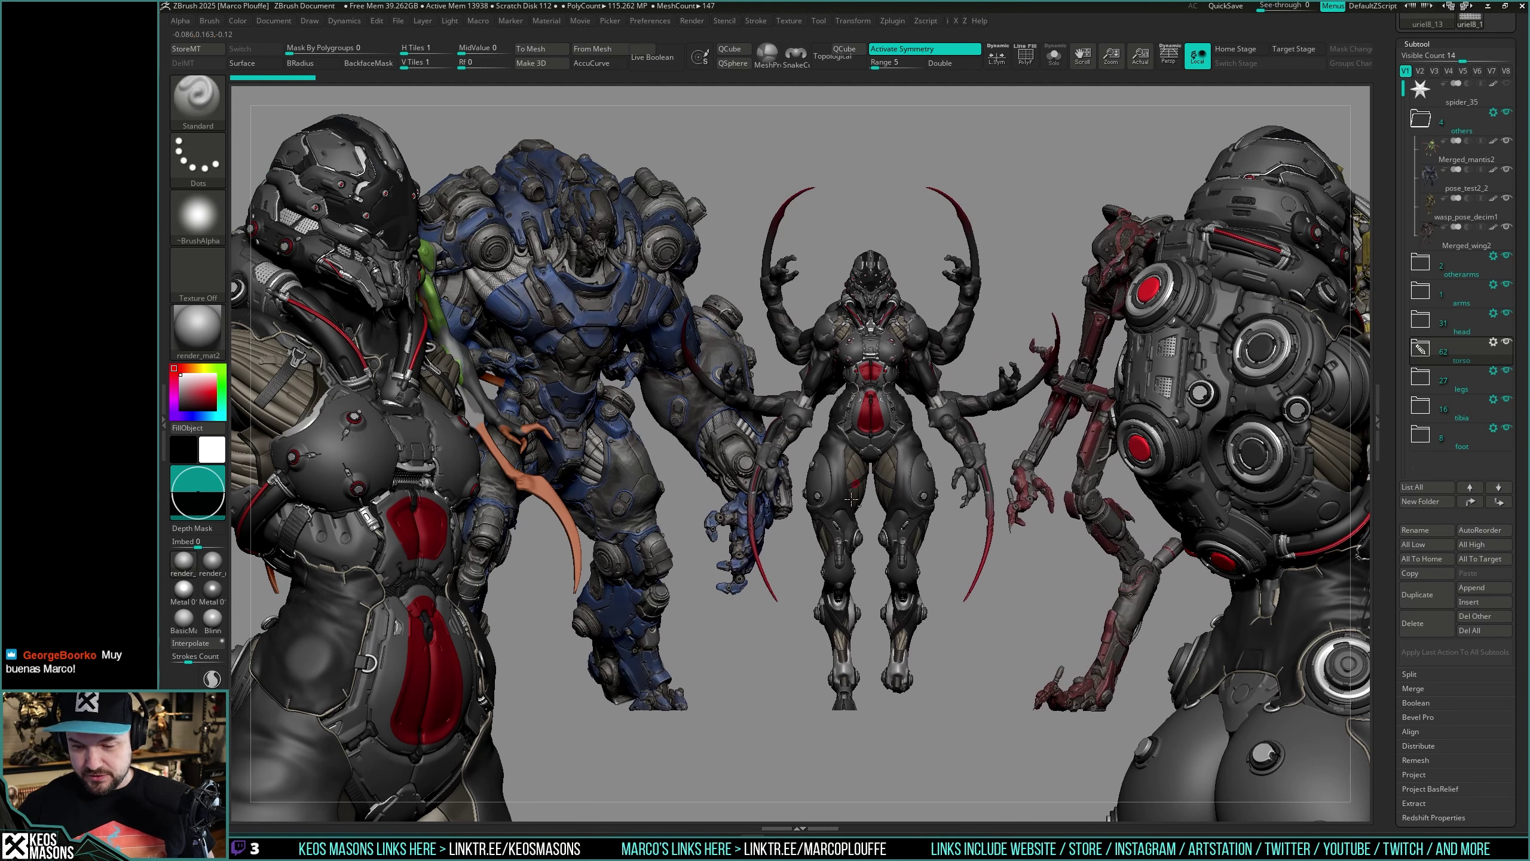
right_drag(853, 501, 963, 524)
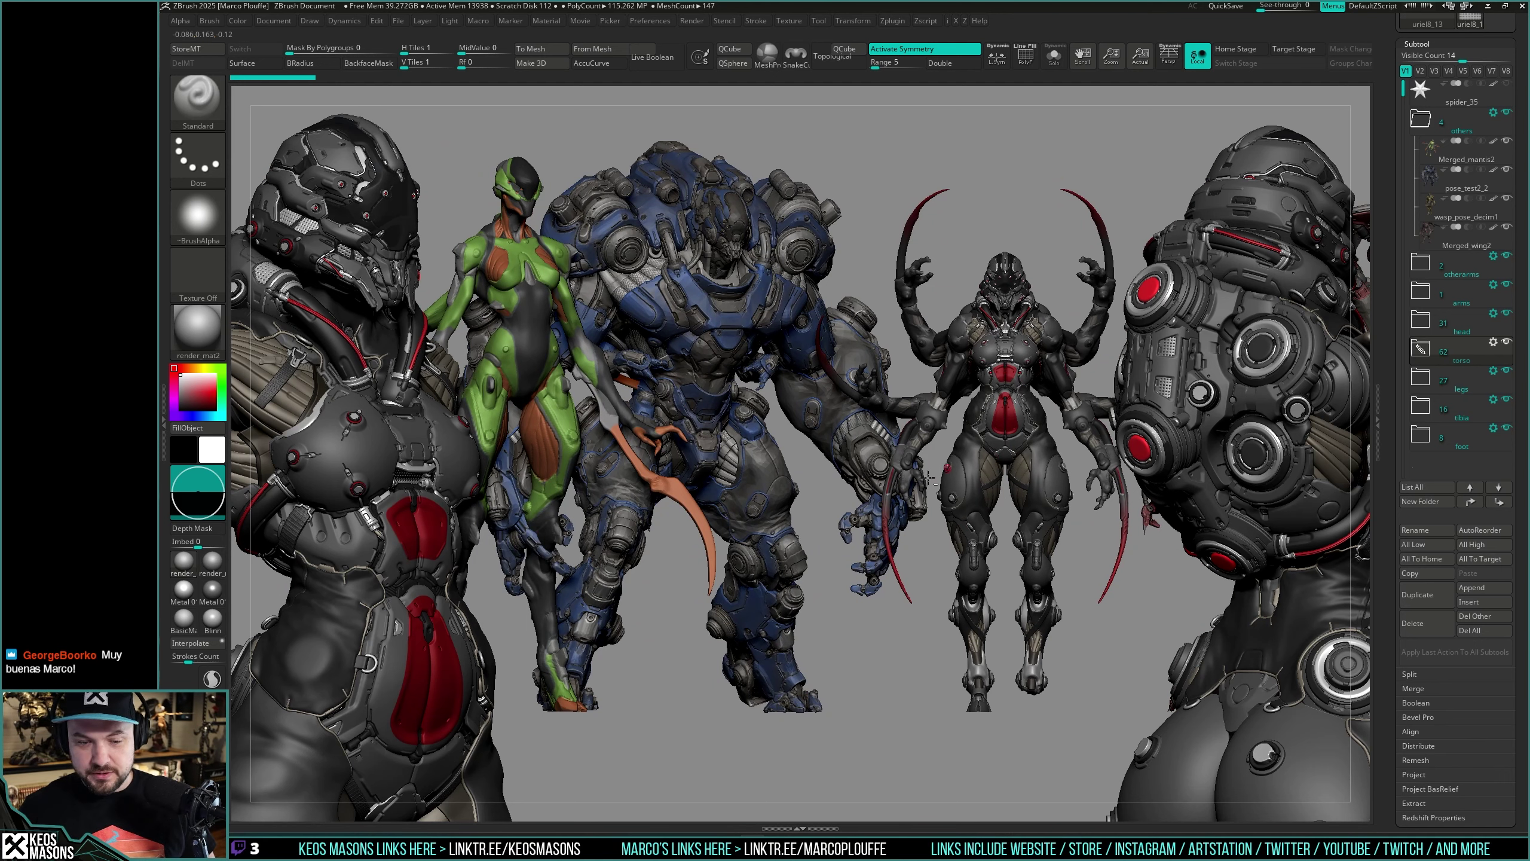
right_drag(928, 478, 543, 384)
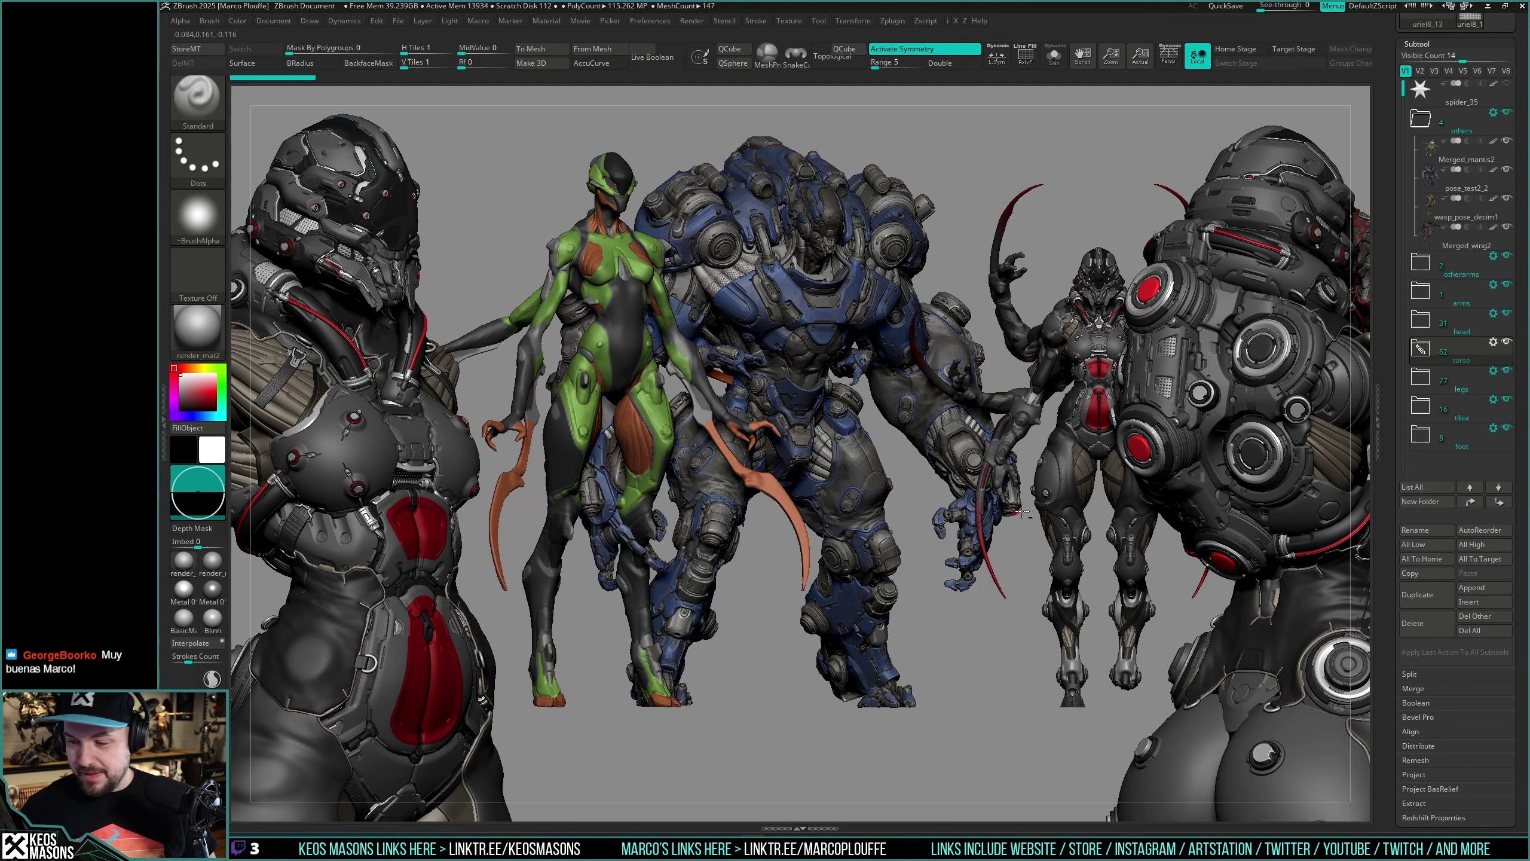
right_drag(1041, 513, 905, 619)
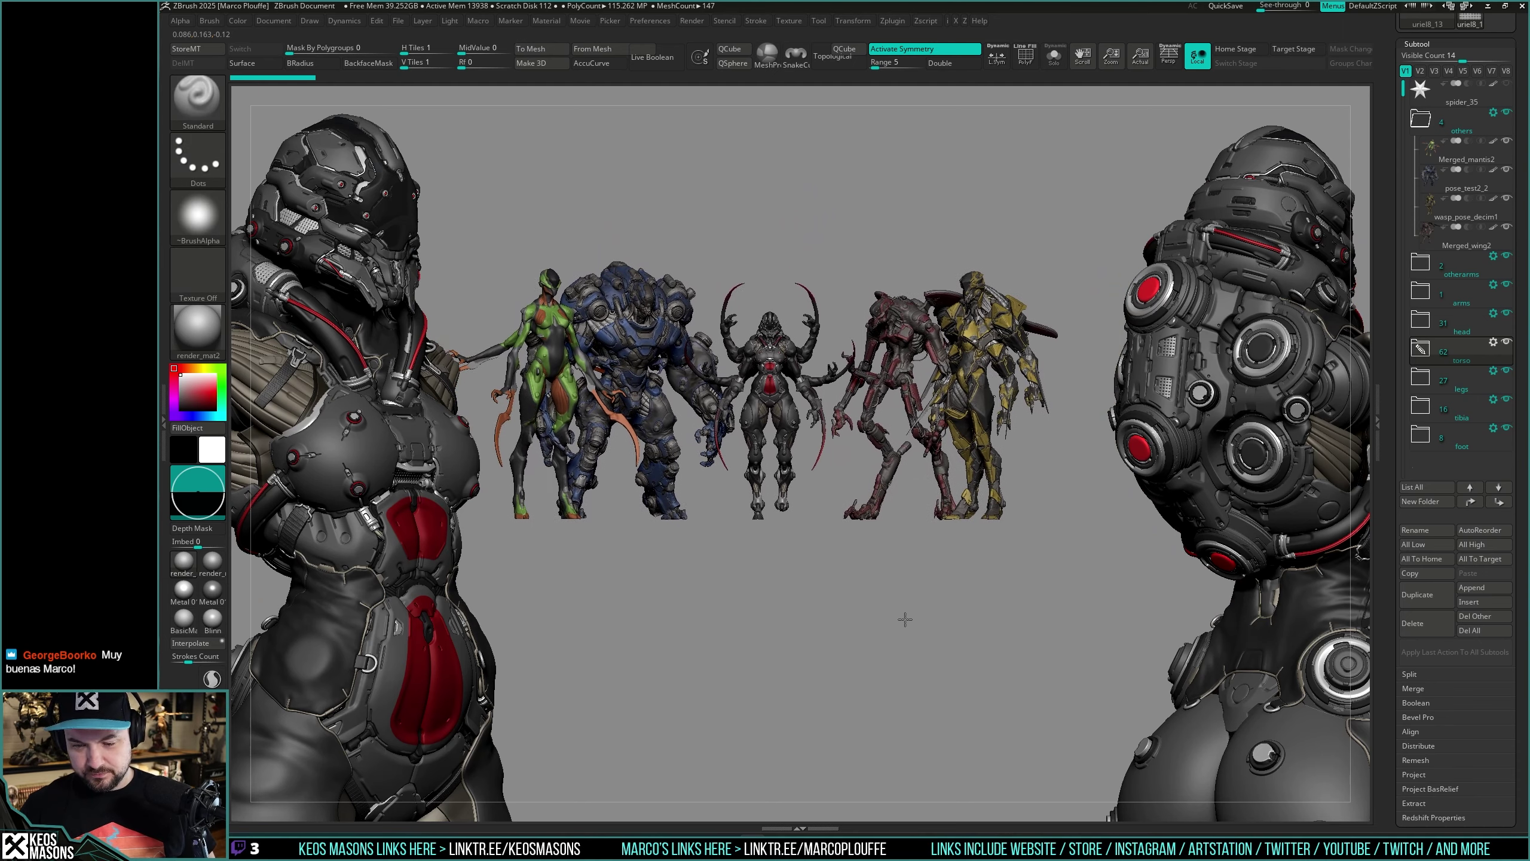
mouse_move(889, 694)
right_down()
mouse_move(885, 604)
mouse_move(843, 669)
right_up()
mouse_move(801, 599)
right_down()
mouse_move(879, 595)
mouse_move(853, 599)
mouse_move(869, 599)
mouse_move(878, 545)
right_up()
alt+right_drag(884, 616, 673, 357)
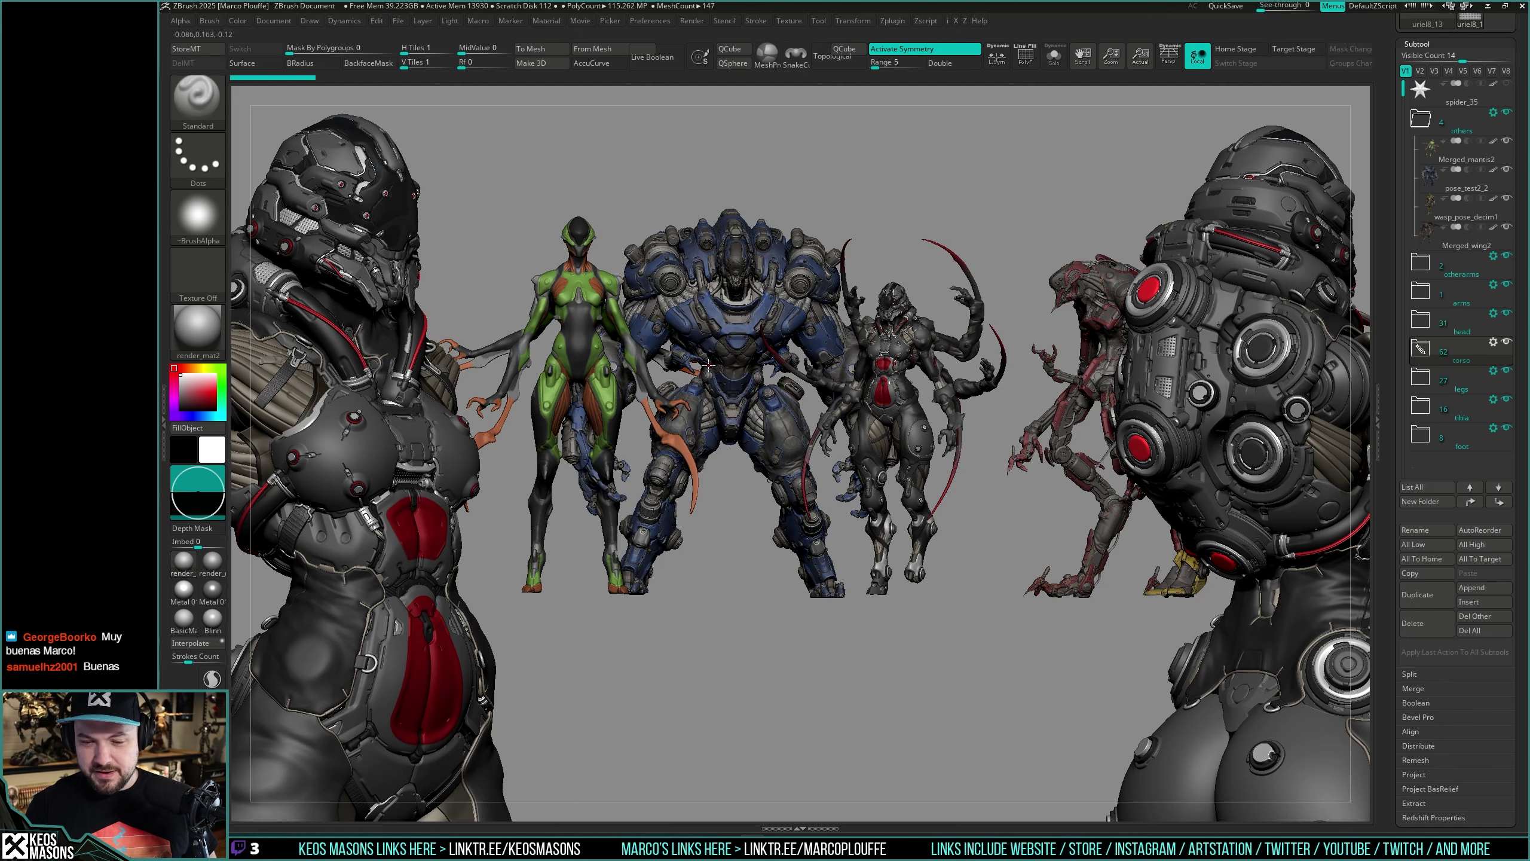
mouse_move(977, 497)
right_down()
mouse_move(928, 517)
mouse_move(963, 513)
right_up()
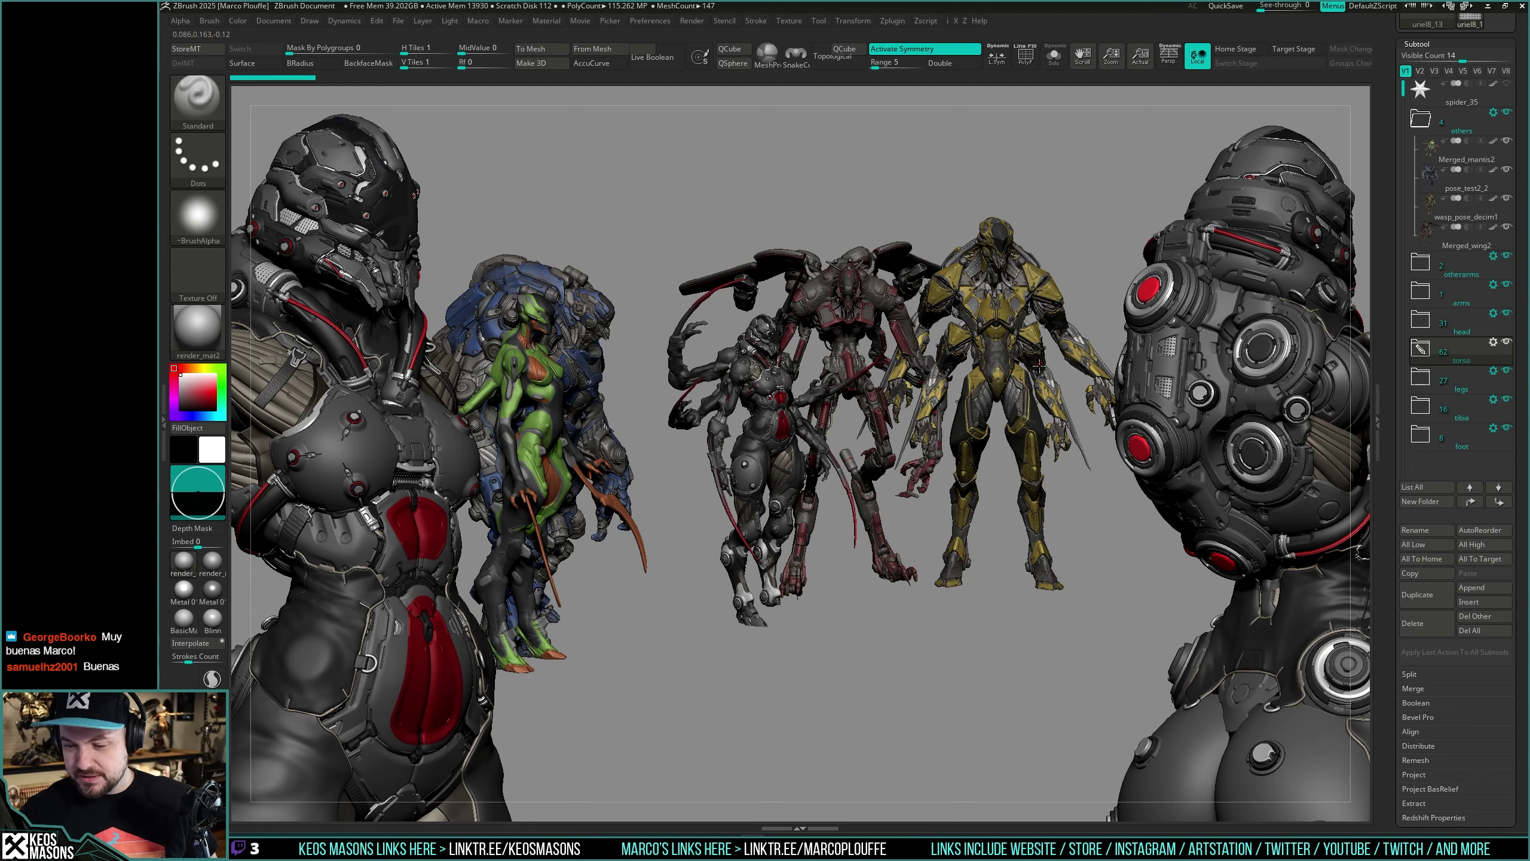
mouse_move(1026, 363)
right_down()
mouse_move(938, 419)
mouse_move(767, 455)
mouse_move(778, 429)
right_up()
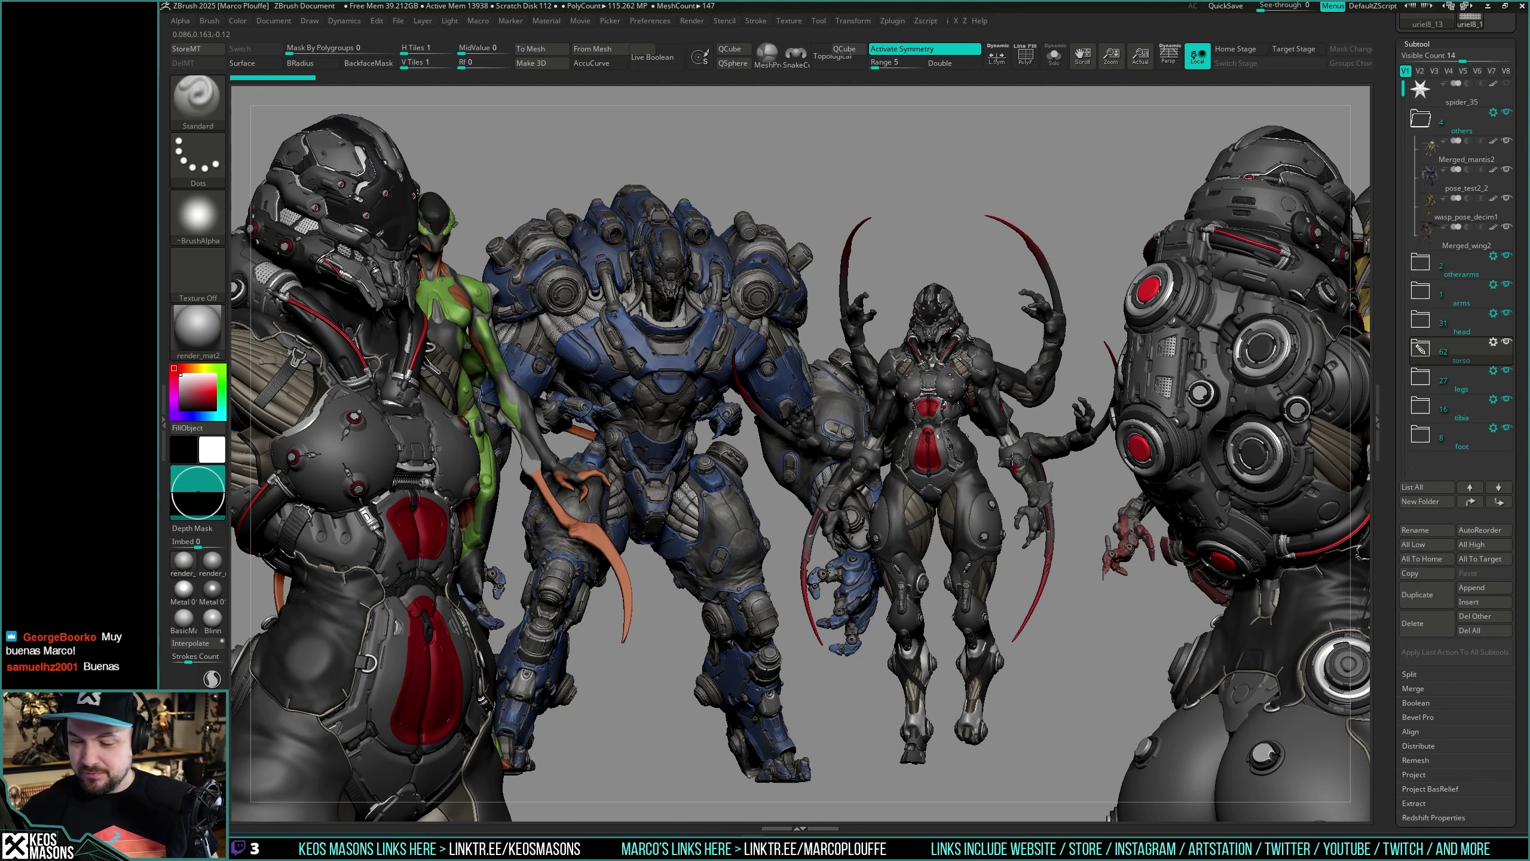
mouse_move(1012, 459)
right_down()
mouse_move(896, 511)
mouse_move(897, 486)
mouse_move(915, 549)
mouse_move(922, 519)
right_up()
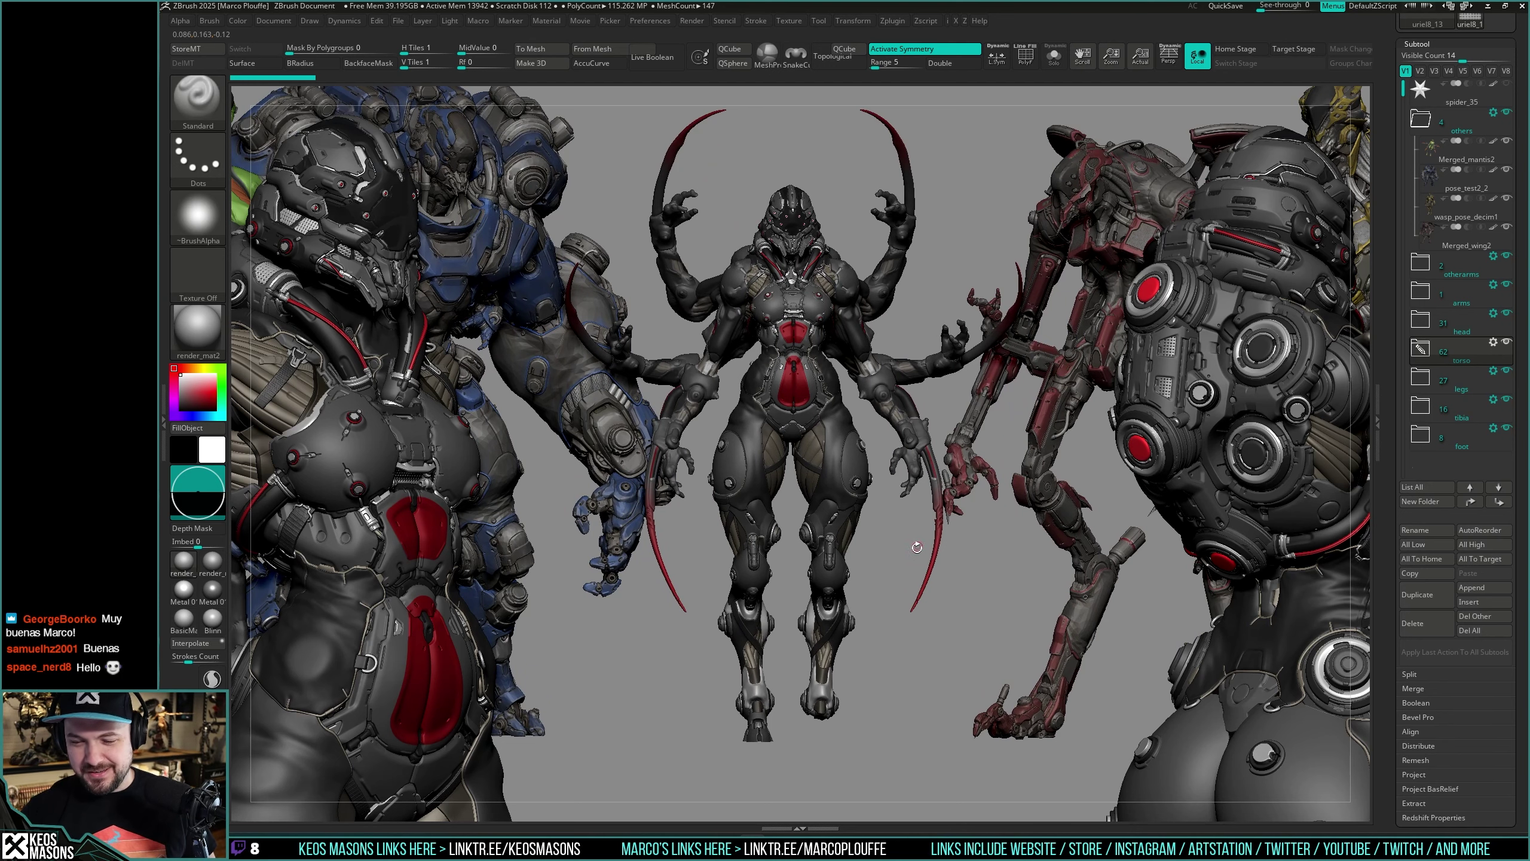
Step: Hide the others, otherarms and arms subtool folders so only the armless spider character stays visible
right_drag(917, 555, 987, 542)
click(1510, 115)
alt+right_drag(983, 443, 974, 476)
mouse_move(974, 476)
ctrl+right_down()
mouse_move(975, 512)
mouse_move(995, 473)
mouse_move(991, 492)
ctrl+right_up()
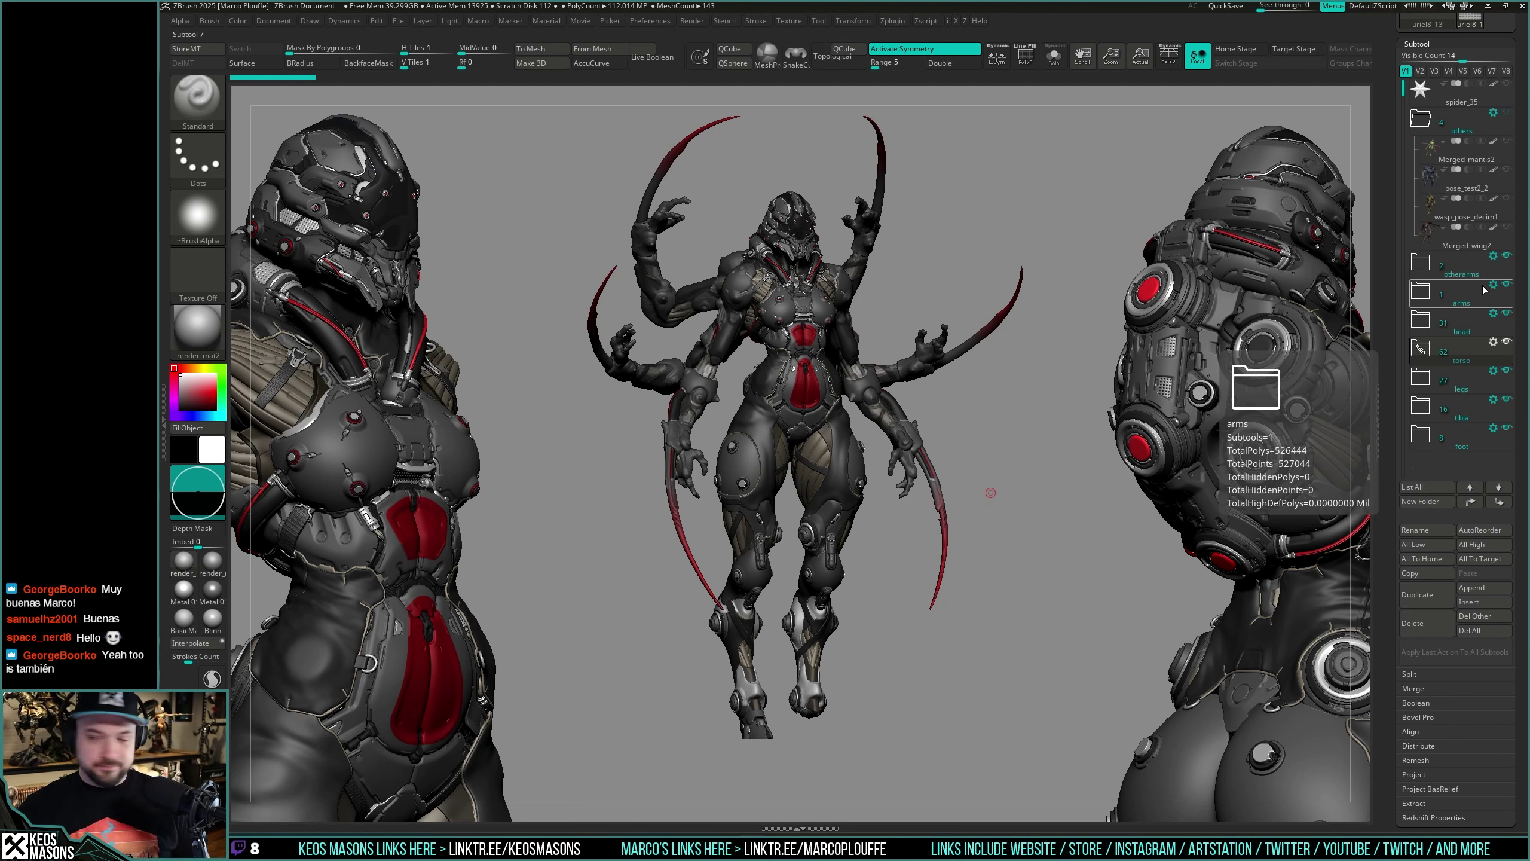
click(1507, 256)
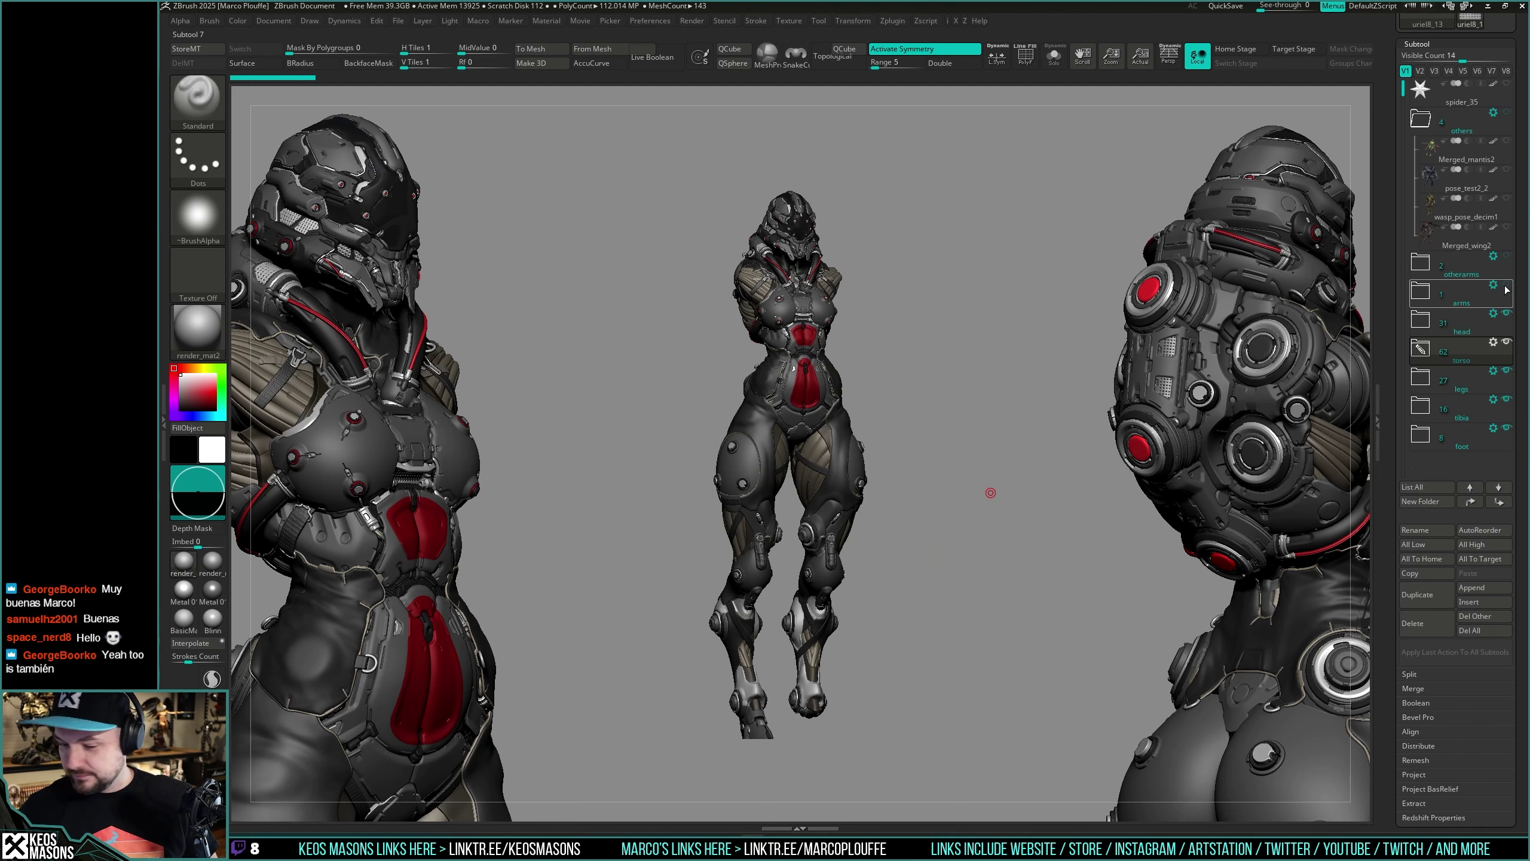
Step: Make the foot mesh the active subtool and hide the head, torso, legs and tibia folders to isolate the foot
ctrl+right_drag(954, 470, 934, 439)
alt+click(845, 539)
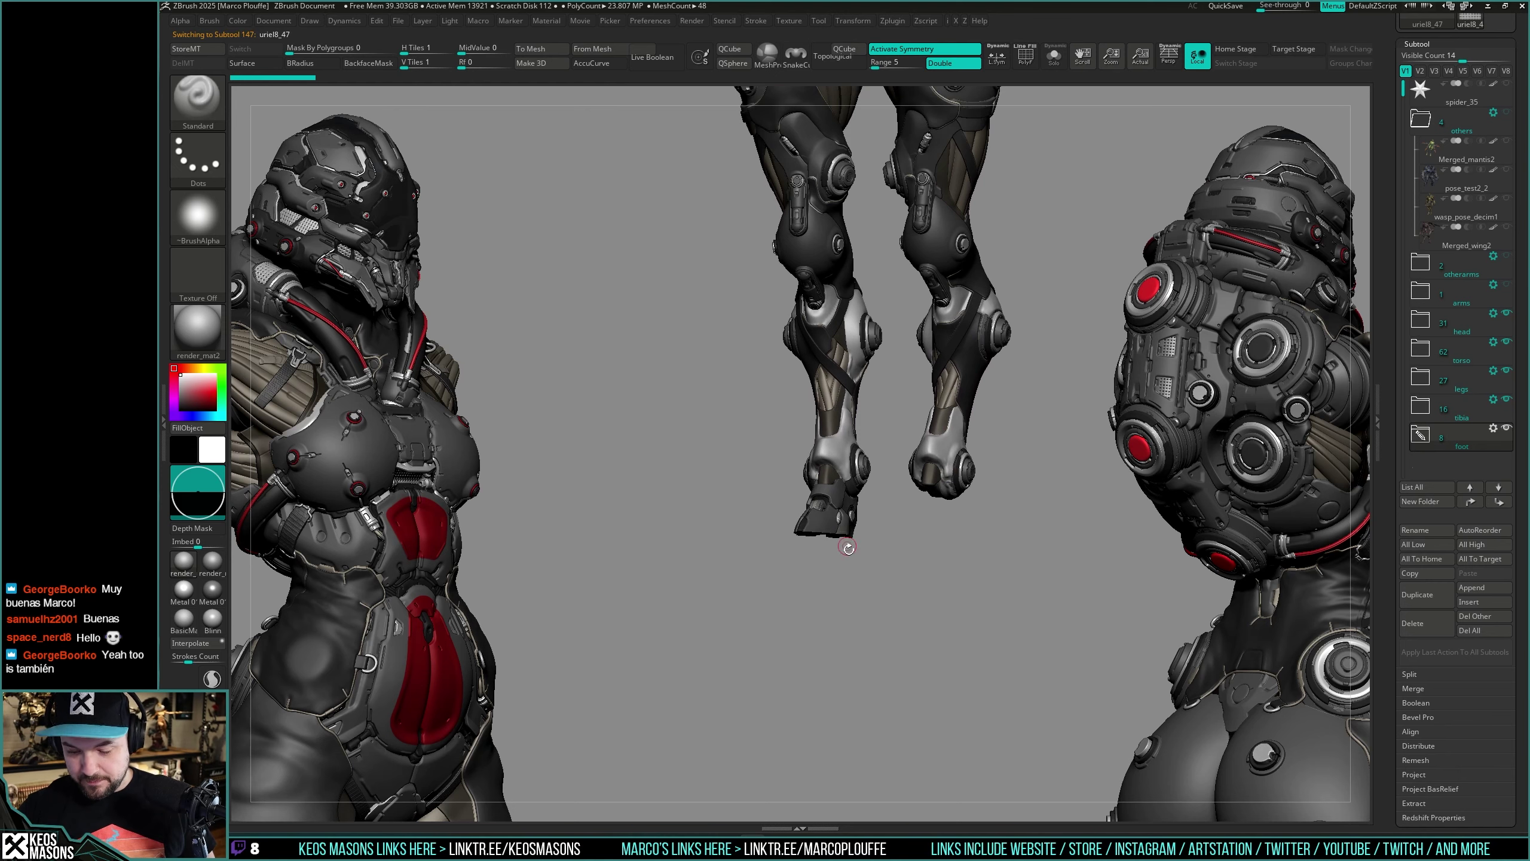
key(alt+shift+s)
key(alt+shift+s)
key(shift+f)
mouse_move(922, 543)
right_down()
mouse_move(975, 500)
mouse_move(994, 536)
mouse_move(974, 519)
mouse_move(1023, 517)
mouse_move(961, 533)
mouse_move(954, 517)
mouse_move(967, 554)
mouse_move(924, 532)
mouse_move(980, 541)
mouse_move(994, 519)
mouse_move(986, 505)
mouse_move(969, 537)
mouse_move(980, 529)
mouse_move(955, 523)
mouse_move(973, 516)
mouse_move(958, 535)
mouse_move(968, 516)
right_up()
key(shift+f)
key(ctrl)
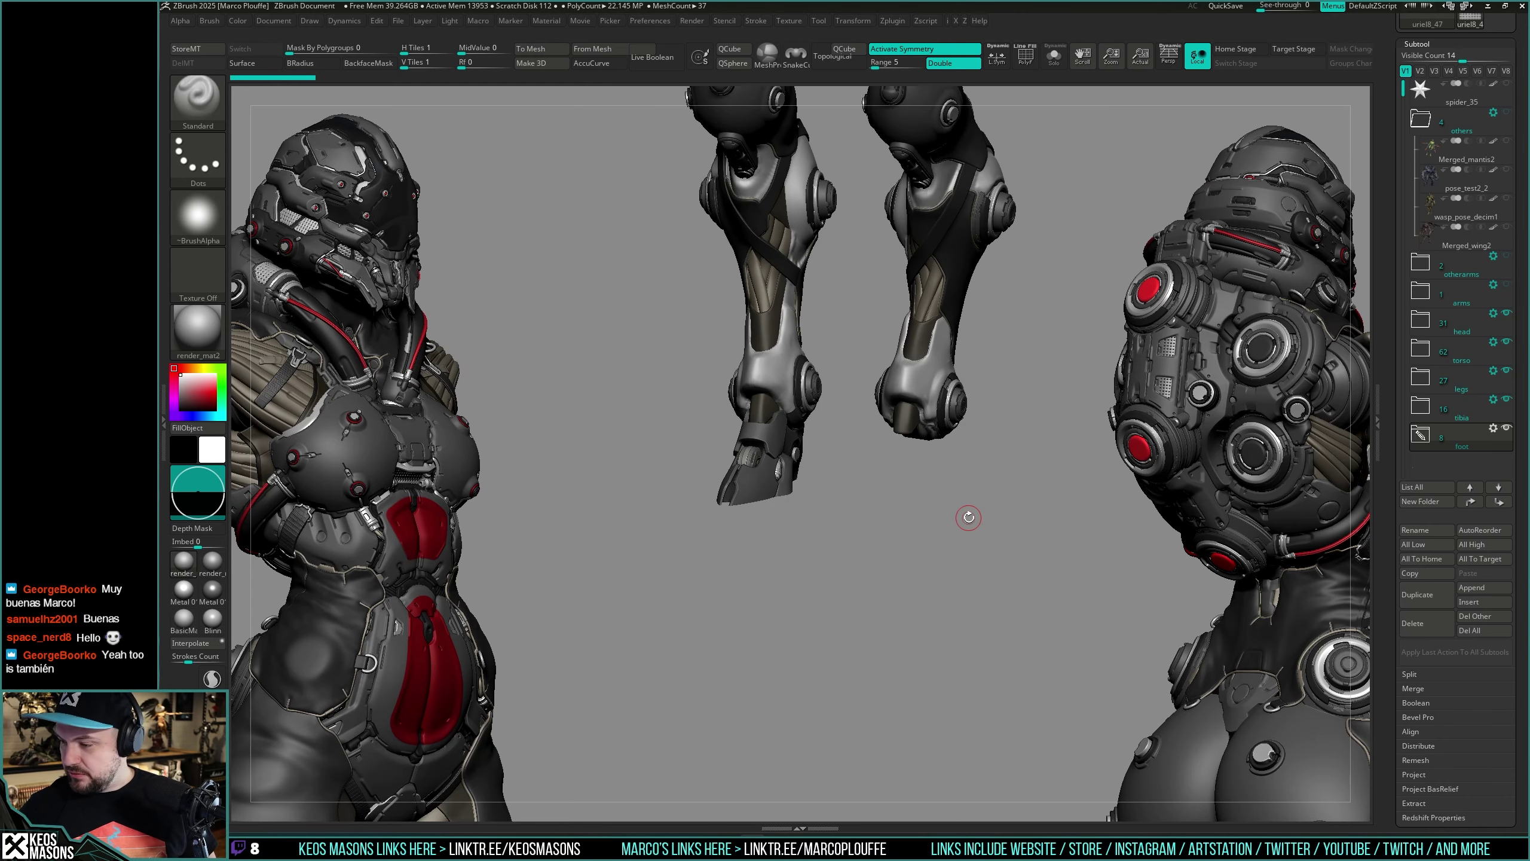
click(1507, 399)
click(1506, 370)
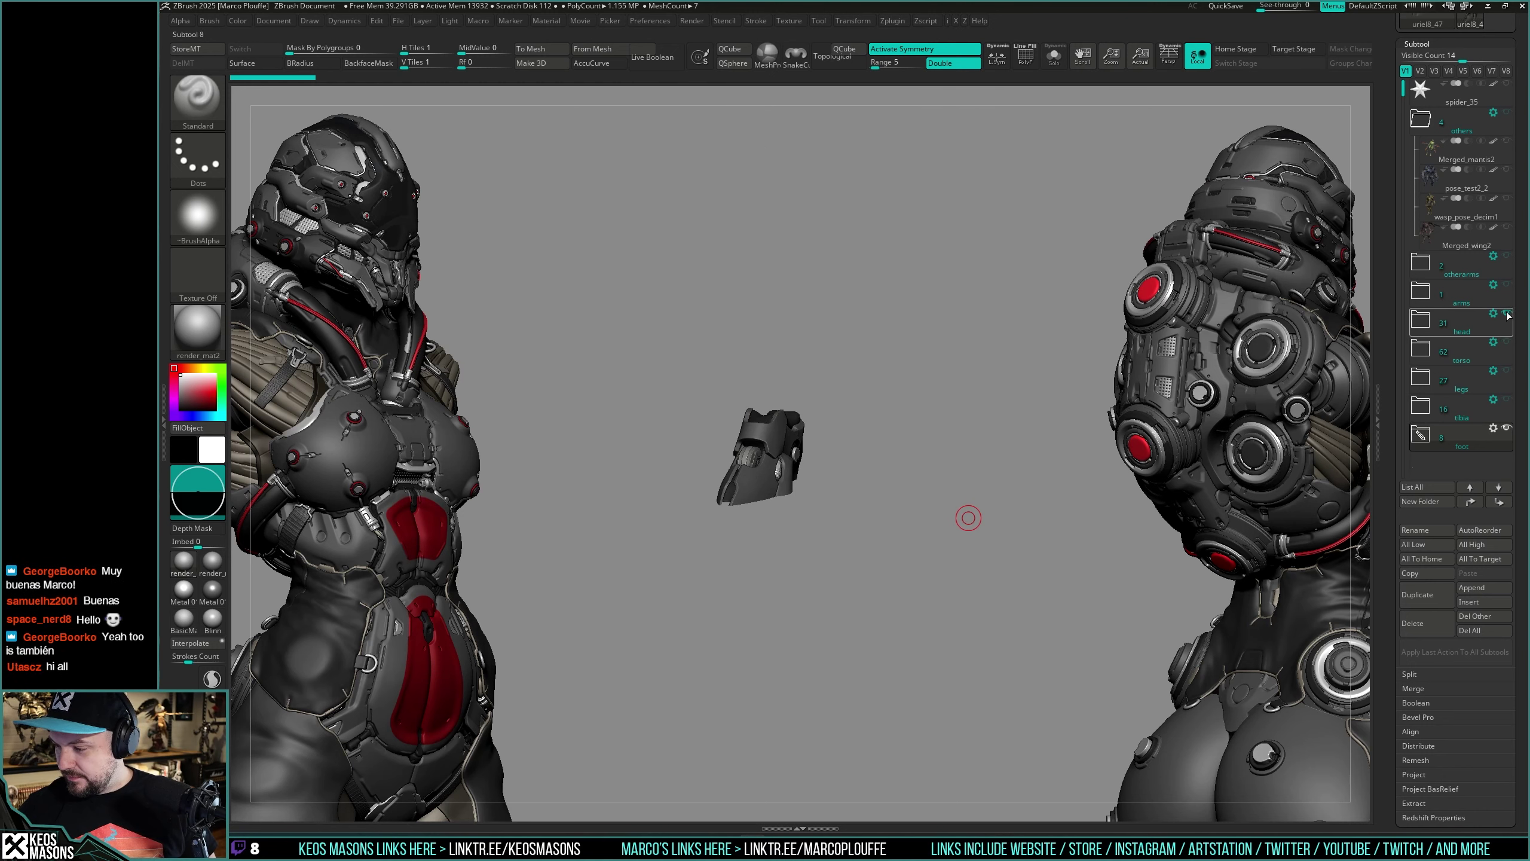
Step: Merge all visible foot subtools into one new tool and switch to that merged tool
ctrl+right_drag(786, 506, 805, 546)
right_drag(805, 546, 868, 563)
key(shift+f)
key(shift+f)
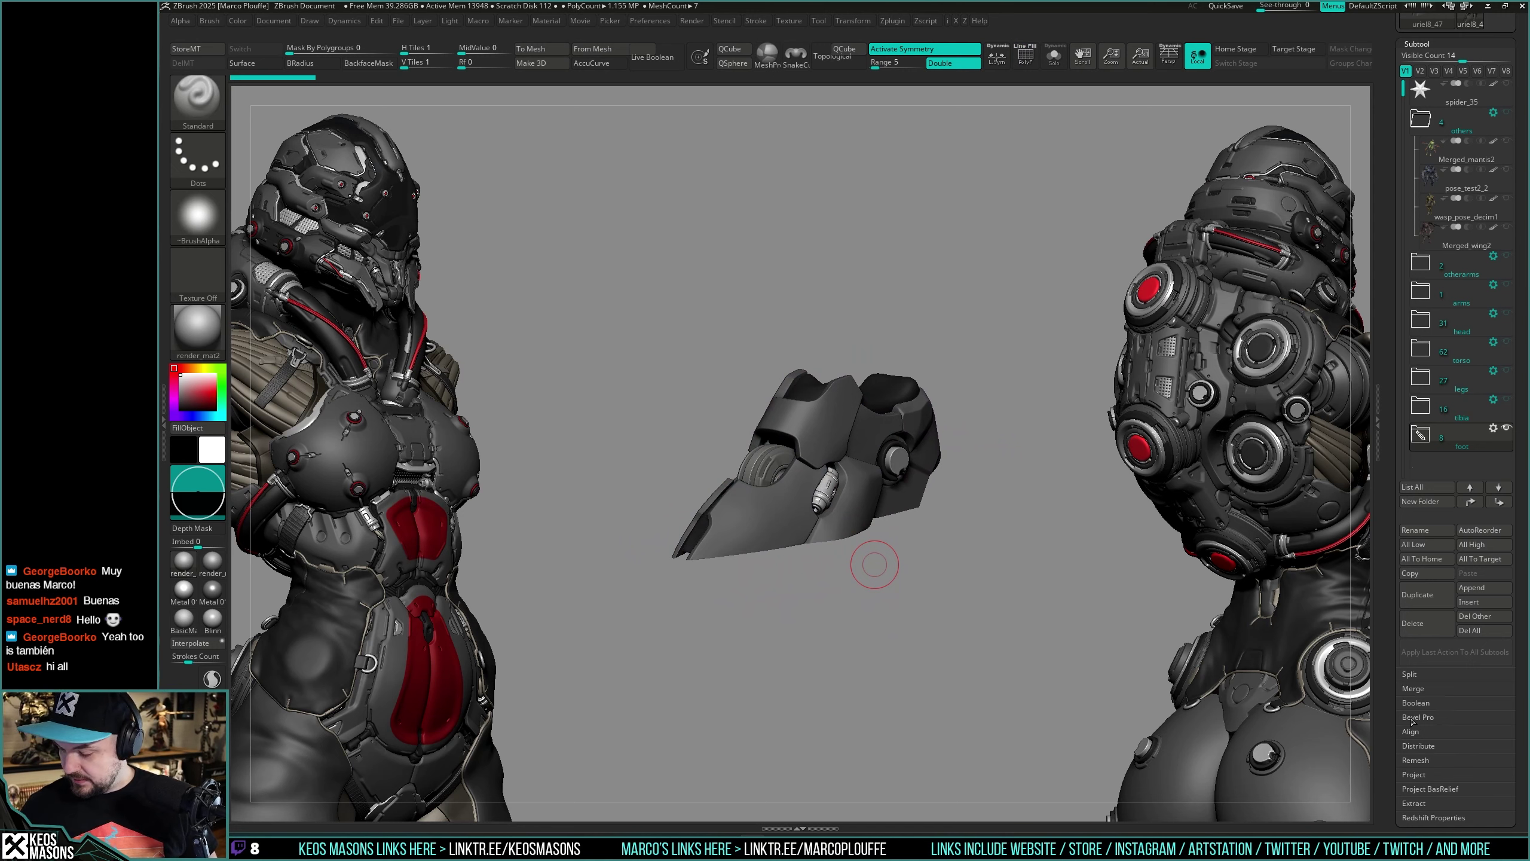
click(1412, 689)
click(1419, 719)
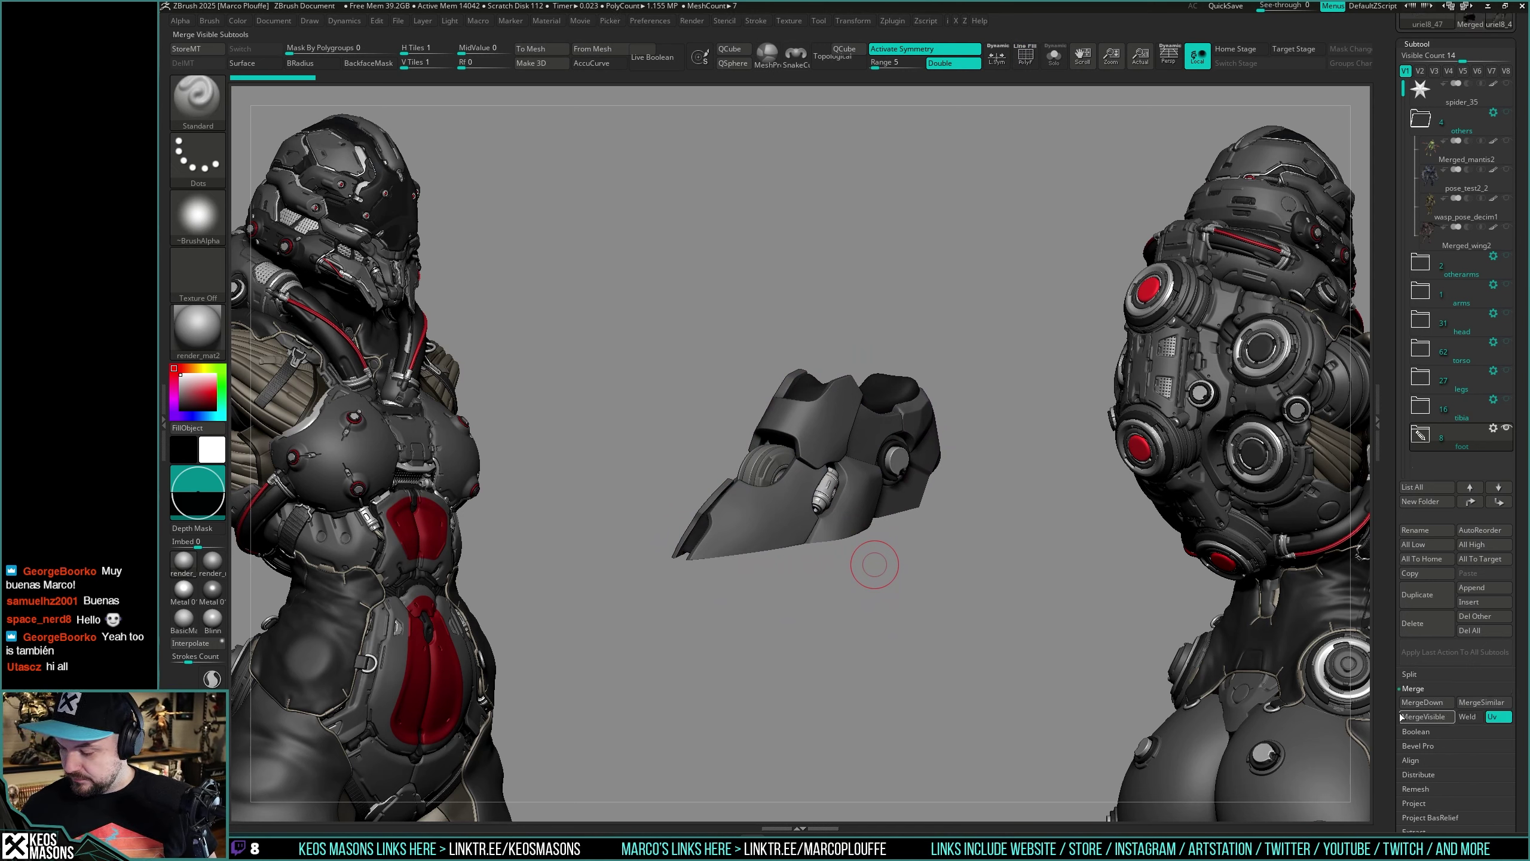
drag(1393, 619, 1392, 820)
click(1471, 218)
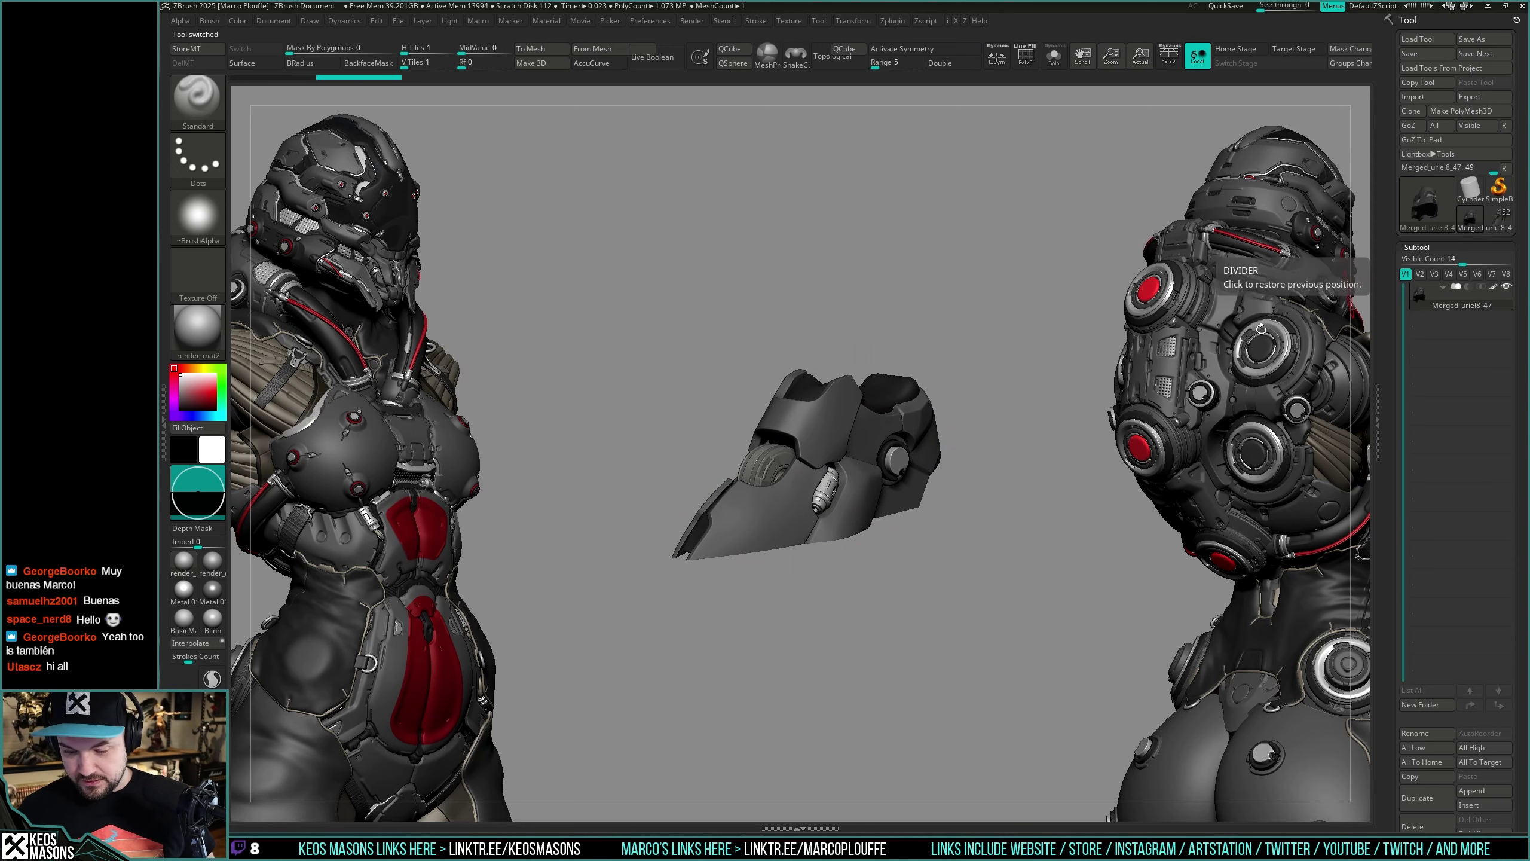
Step: Mirror the merged foot geometry to the character's opposite side
key(shift+f)
right_drag(891, 463, 968, 499)
key(shift+f)
key(i)
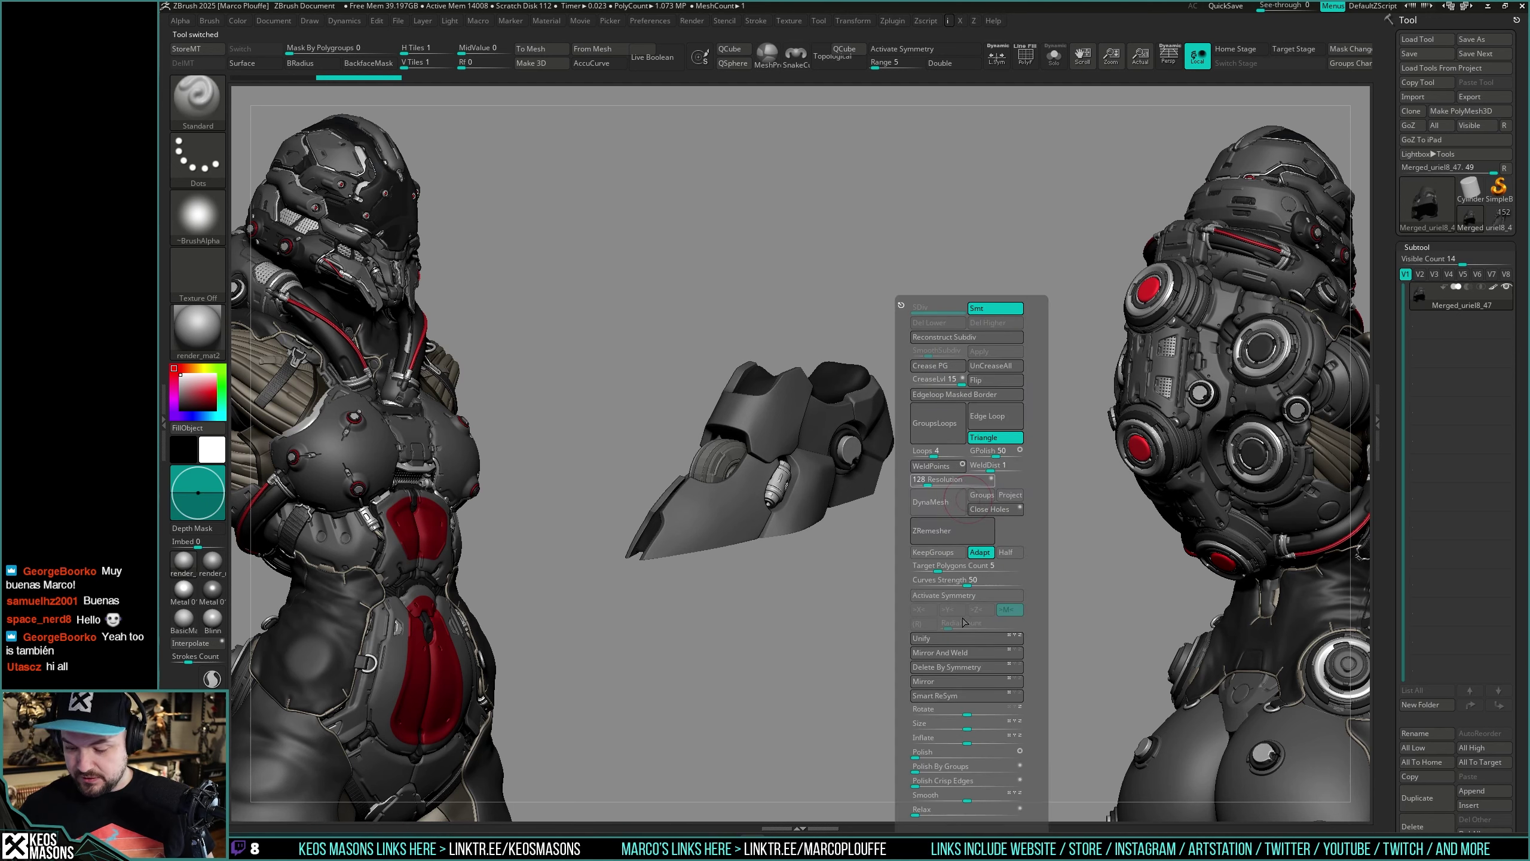
click(960, 680)
Step: Return to the full character tool and insert the mirrored merged foot after the last subtool in the foot folder
click(1499, 218)
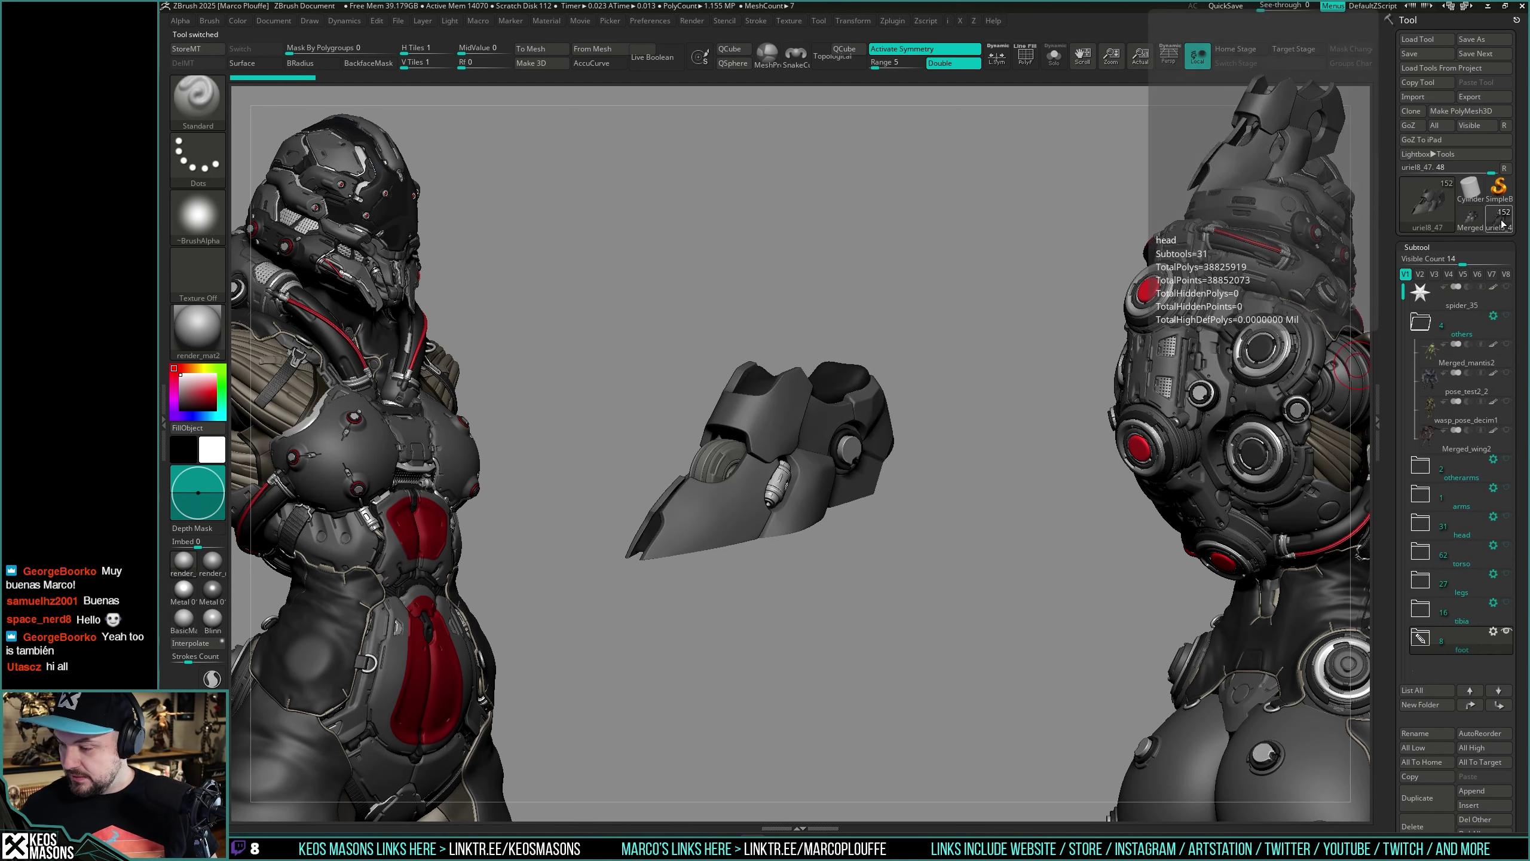
click(1426, 636)
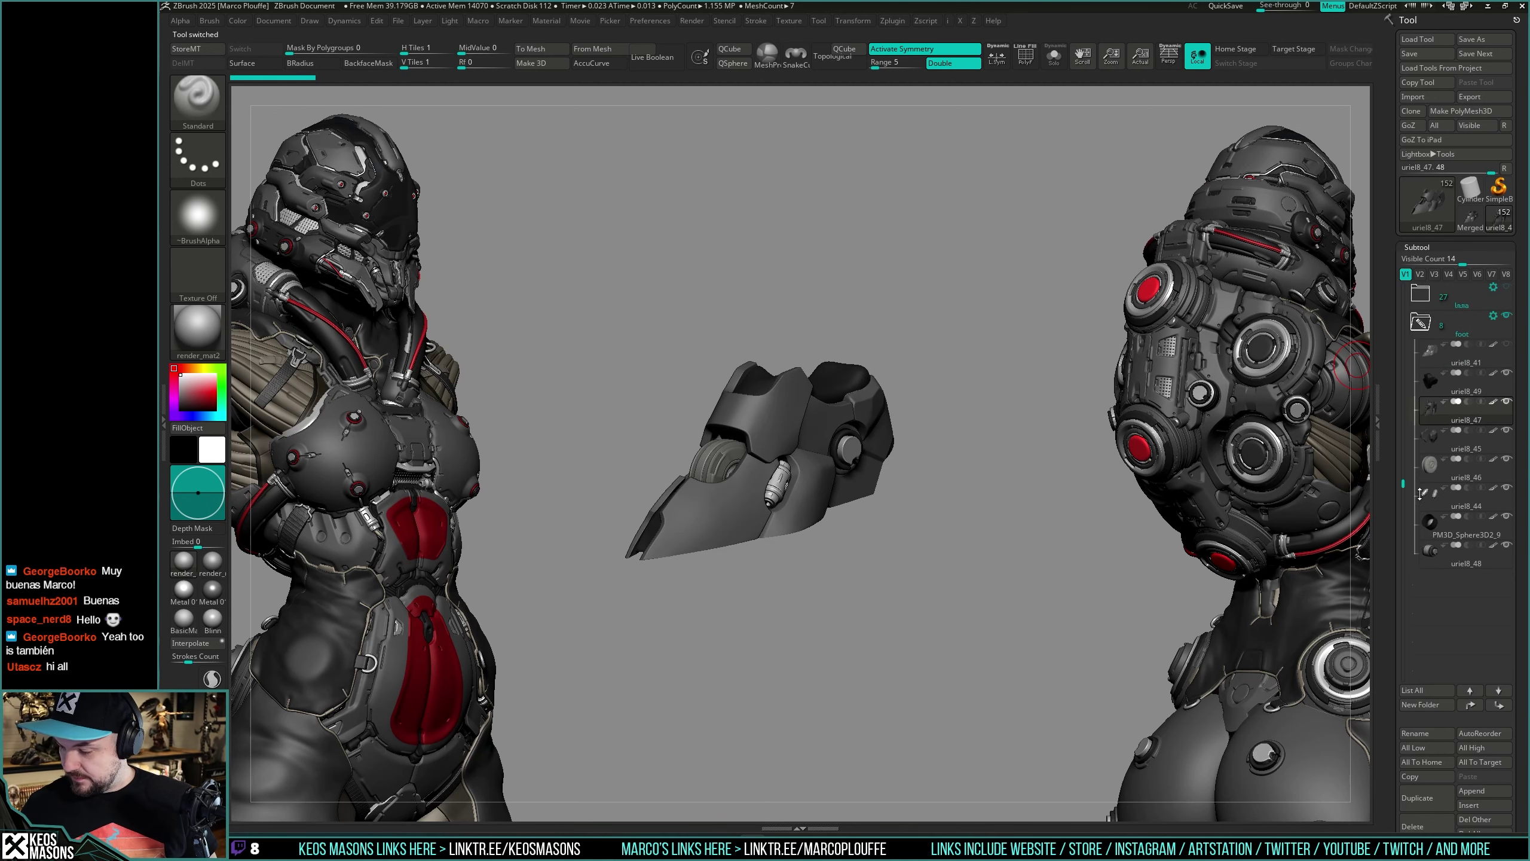
click(1443, 558)
click(1470, 806)
click(1416, 660)
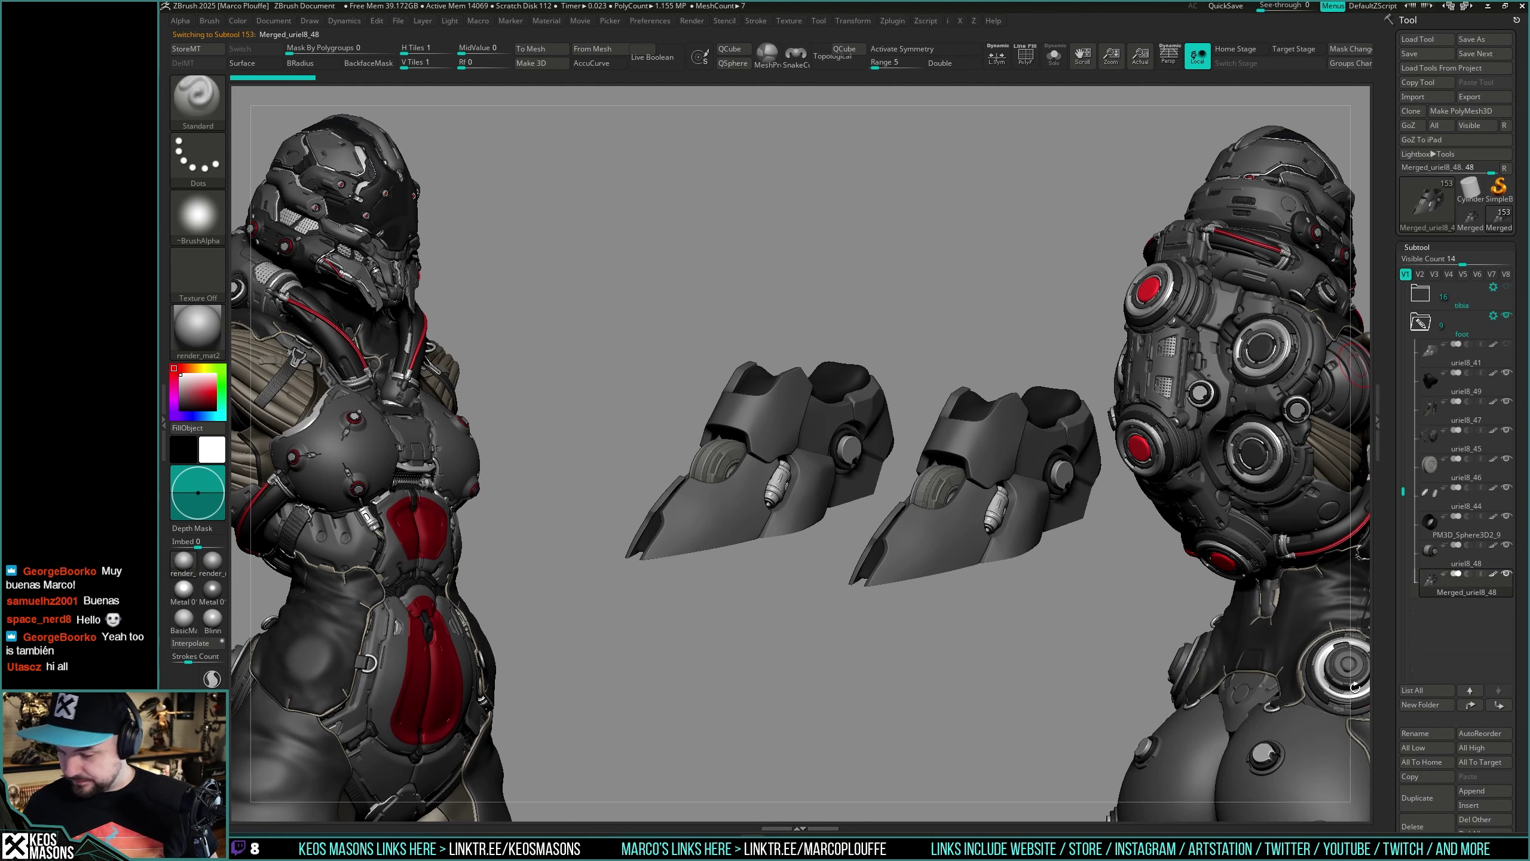
Step: Show the tibia and legs folders again above the two feet
ctrl+right_drag(1063, 755, 979, 570)
key(shift+f)
key(shift+f)
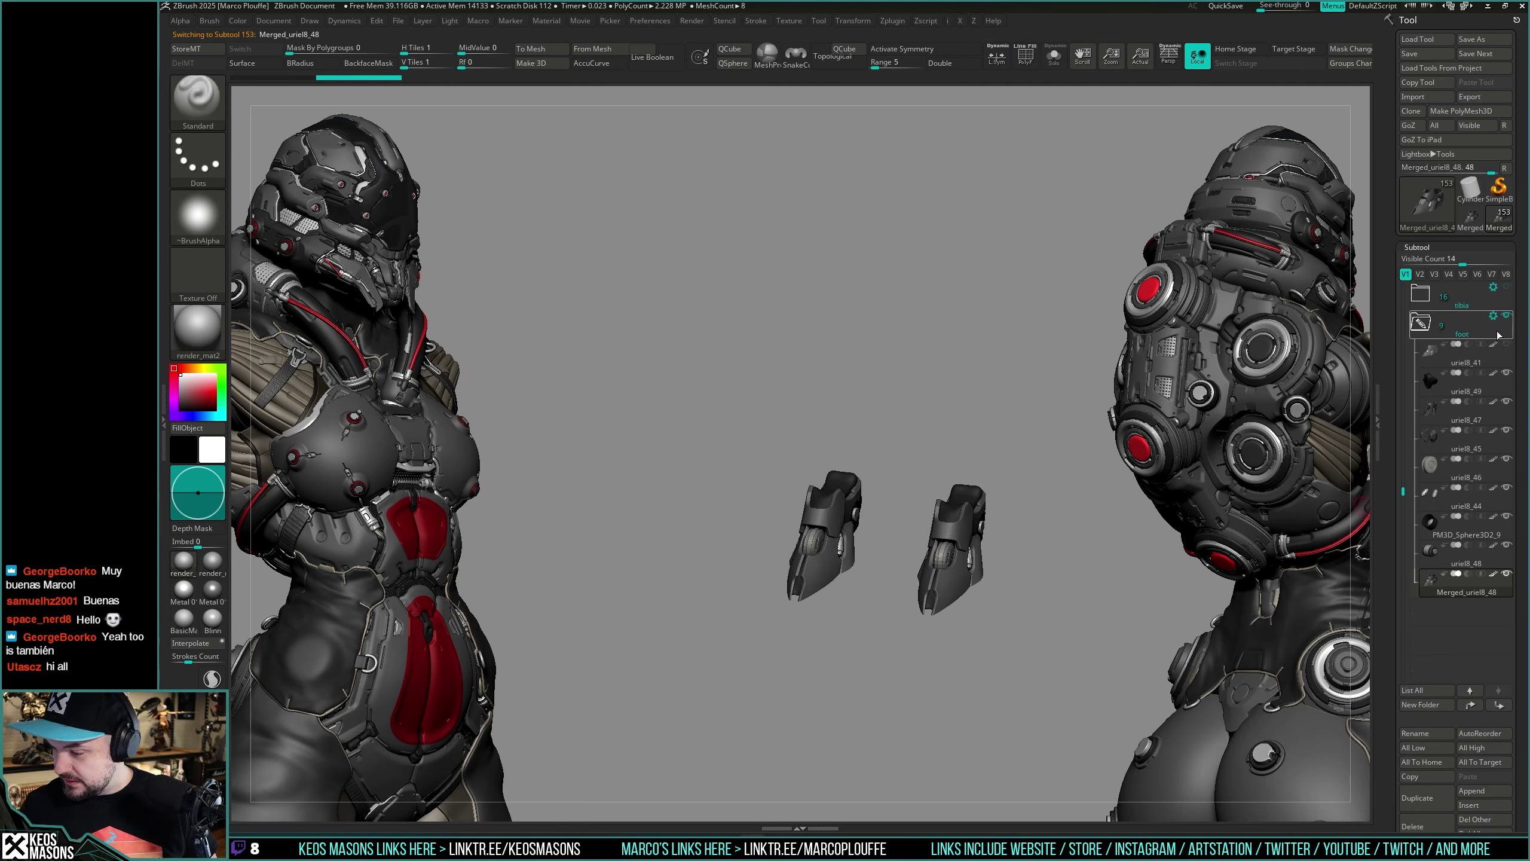
drag(1405, 487, 1405, 362)
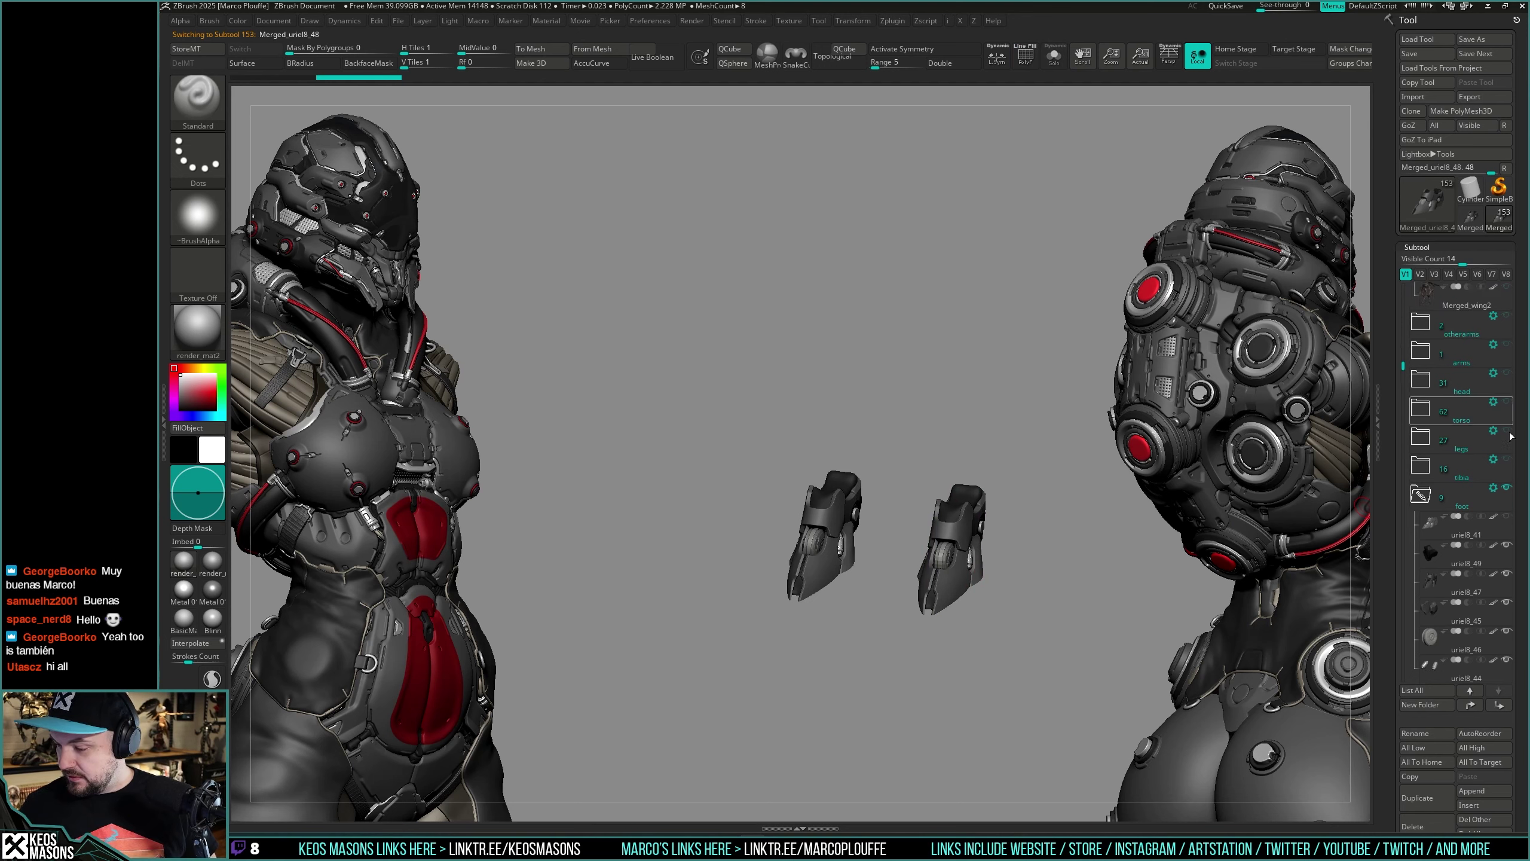
click(1507, 460)
click(1507, 431)
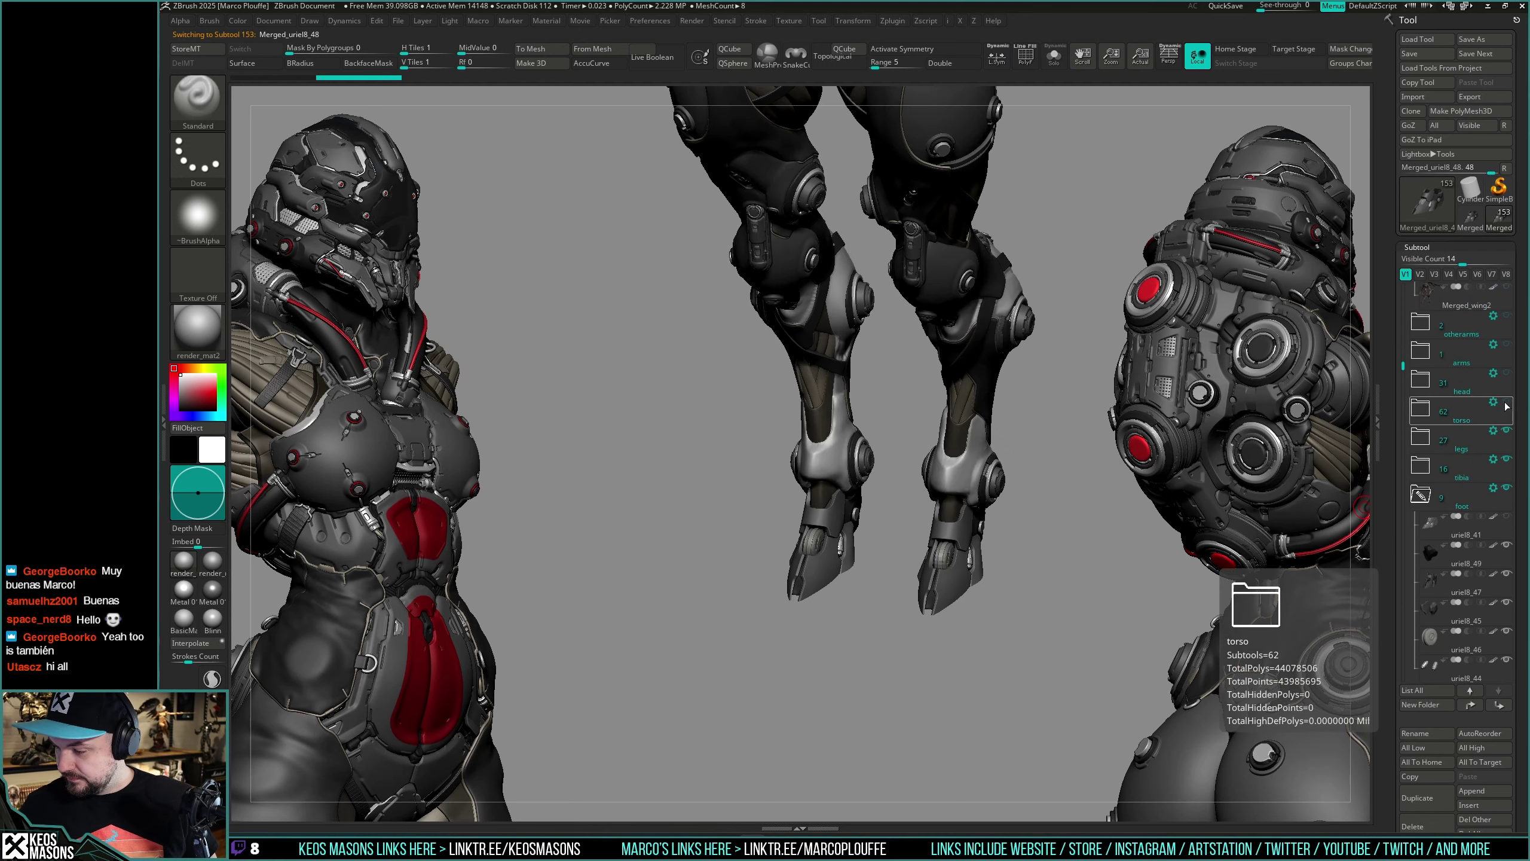
Step: Make the metallic shin mesh the active subtool and turn on perspective for the view
drag(1064, 564, 1014, 593)
drag(995, 535, 1035, 436)
alt+click(926, 512)
click(1169, 56)
drag(1014, 506, 1005, 582)
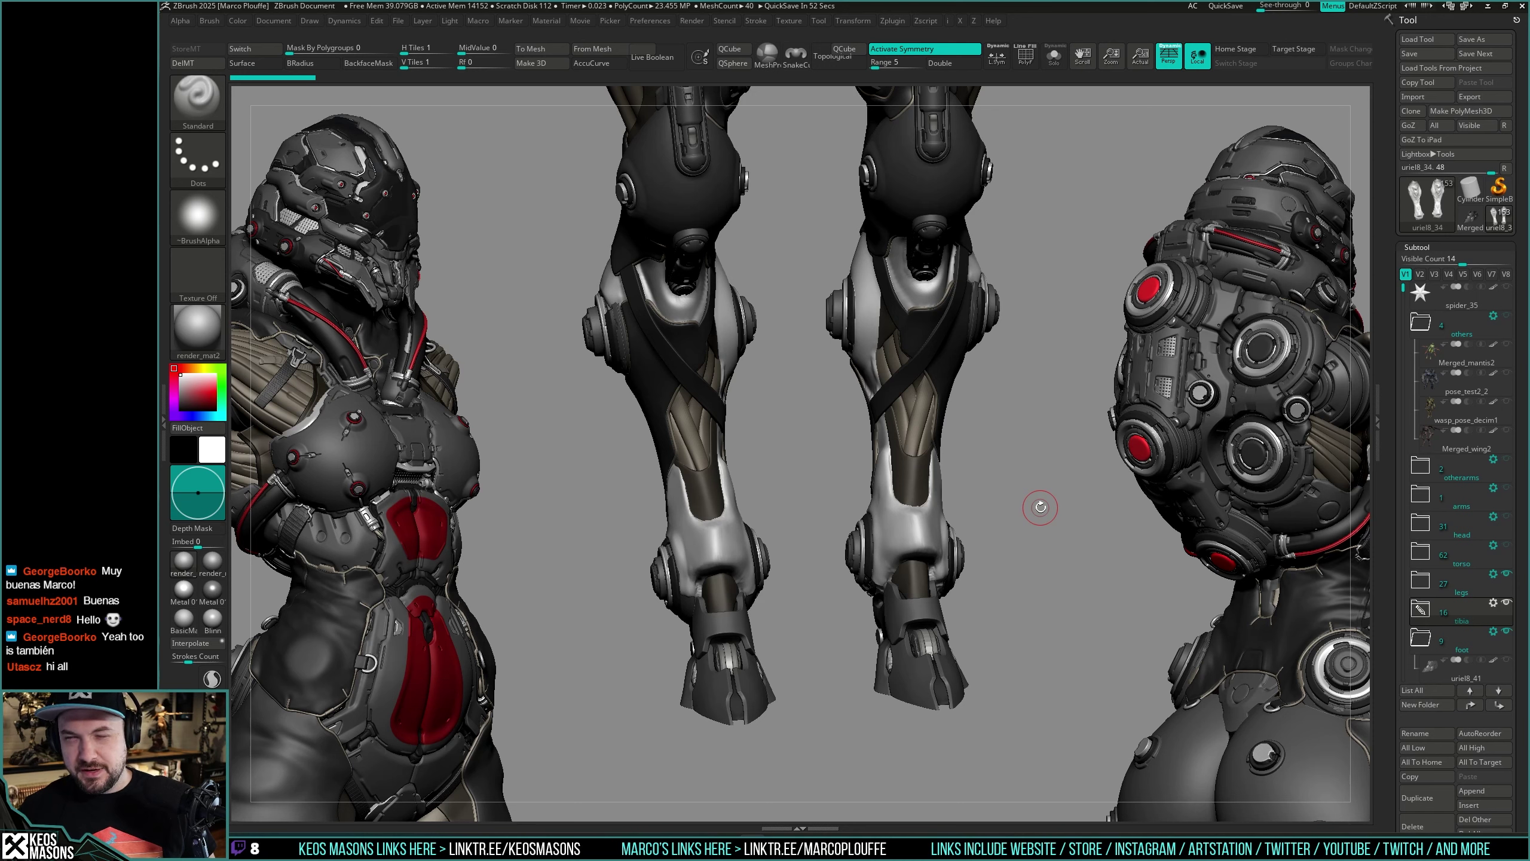
drag(1041, 506, 883, 471)
key(shift+f)
key(shift+f)
Step: Change the colour of the active shin mesh to light pink
key(alt+s)
drag(1046, 461, 978, 510)
alt+drag(1132, 501, 941, 485)
mouse_move(941, 486)
right_down()
mouse_move(950, 501)
mouse_move(911, 504)
mouse_move(938, 483)
mouse_move(917, 480)
right_up()
drag(917, 479, 842, 516)
key(space)
click(836, 524)
drag(970, 413, 949, 464)
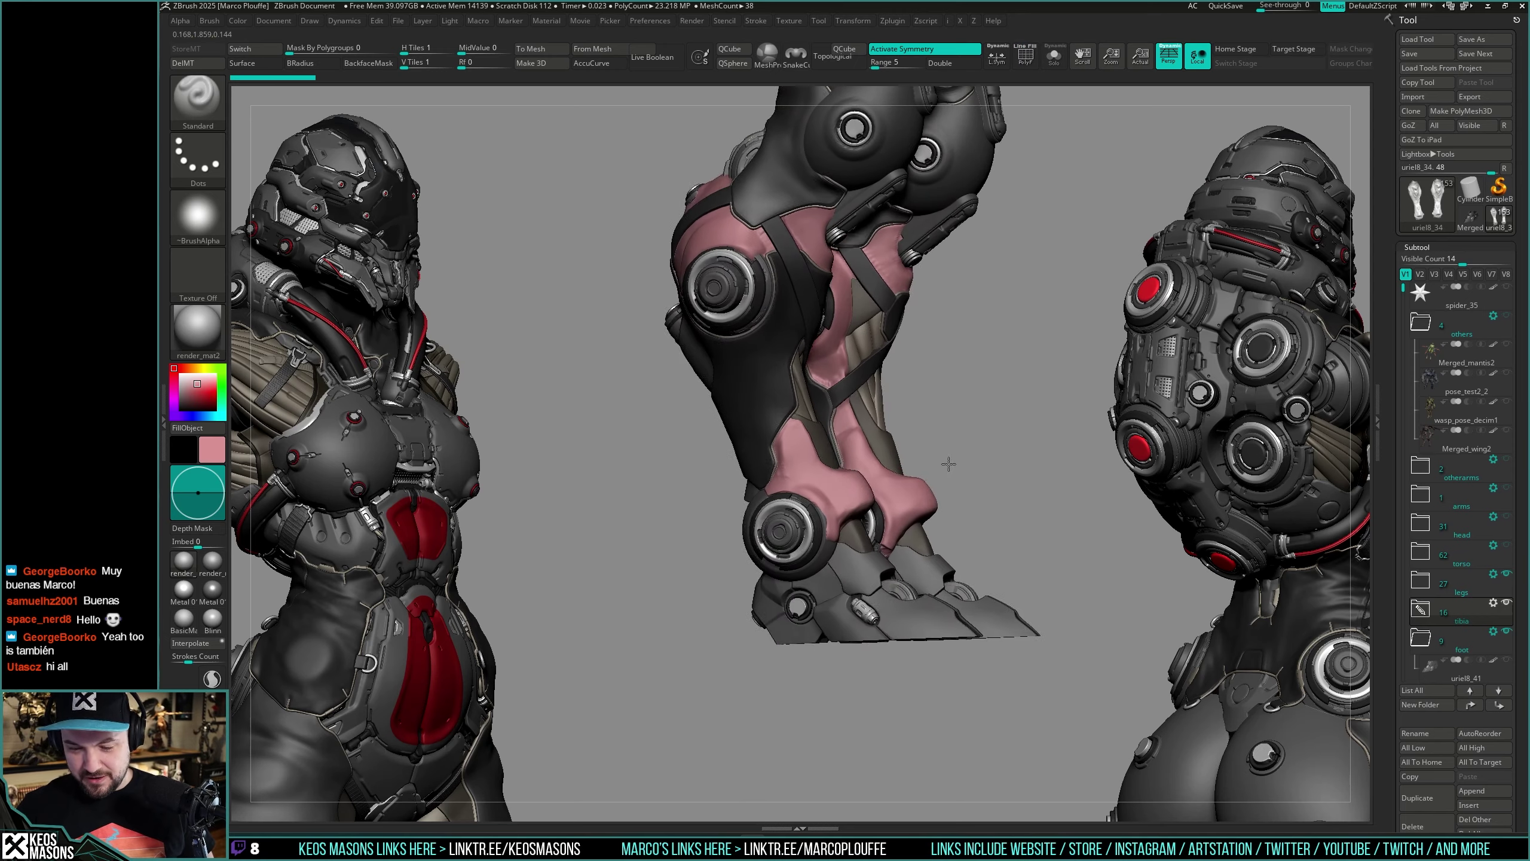
Step: Make the armour plate mesh on the foot the active subtool and choose the Move brush
right_drag(867, 519, 1071, 469)
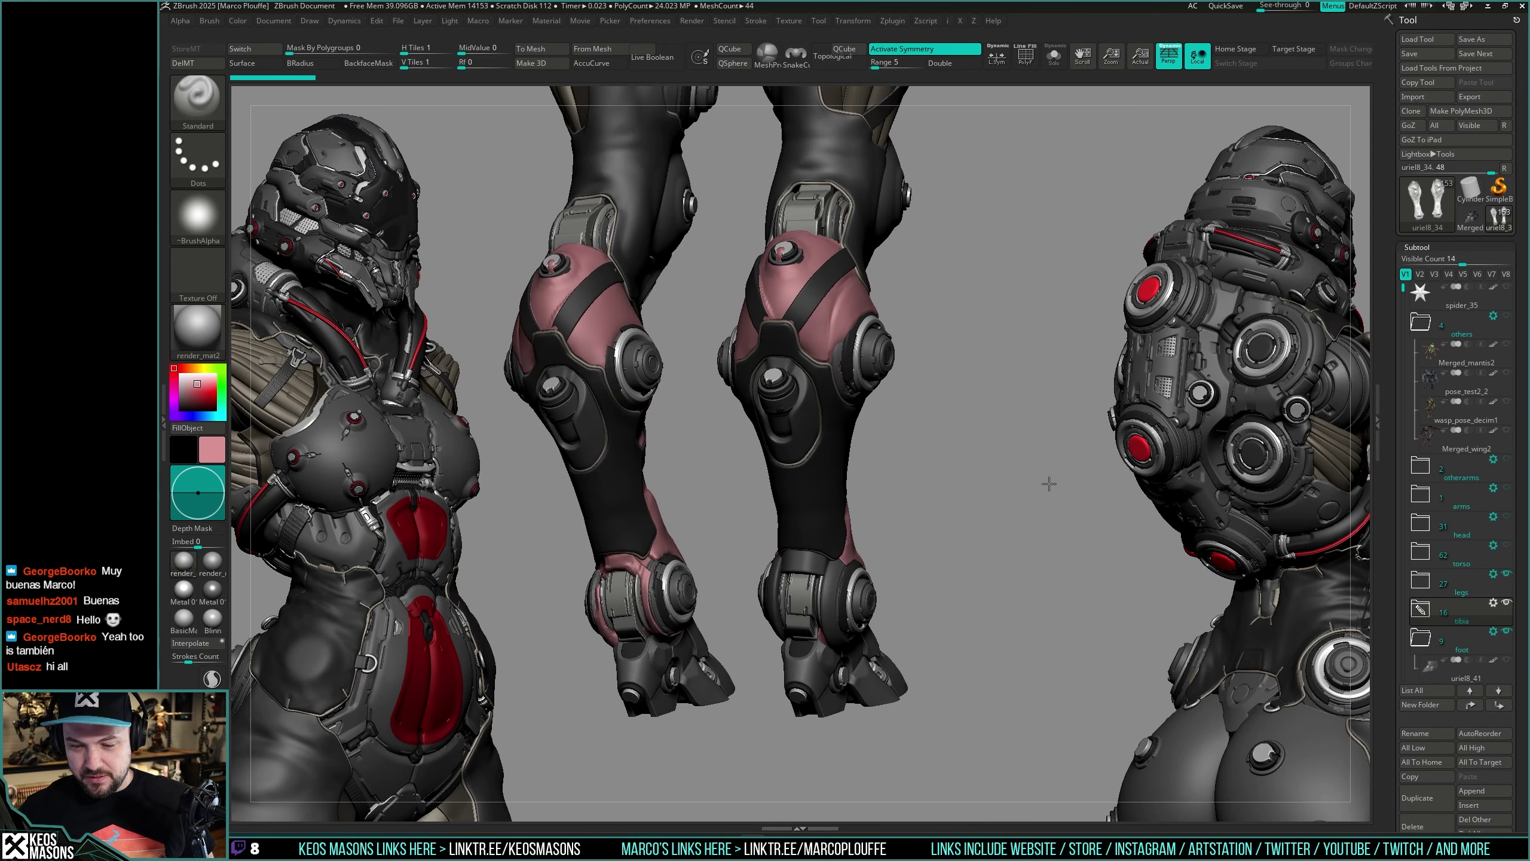
drag(1059, 479, 951, 549)
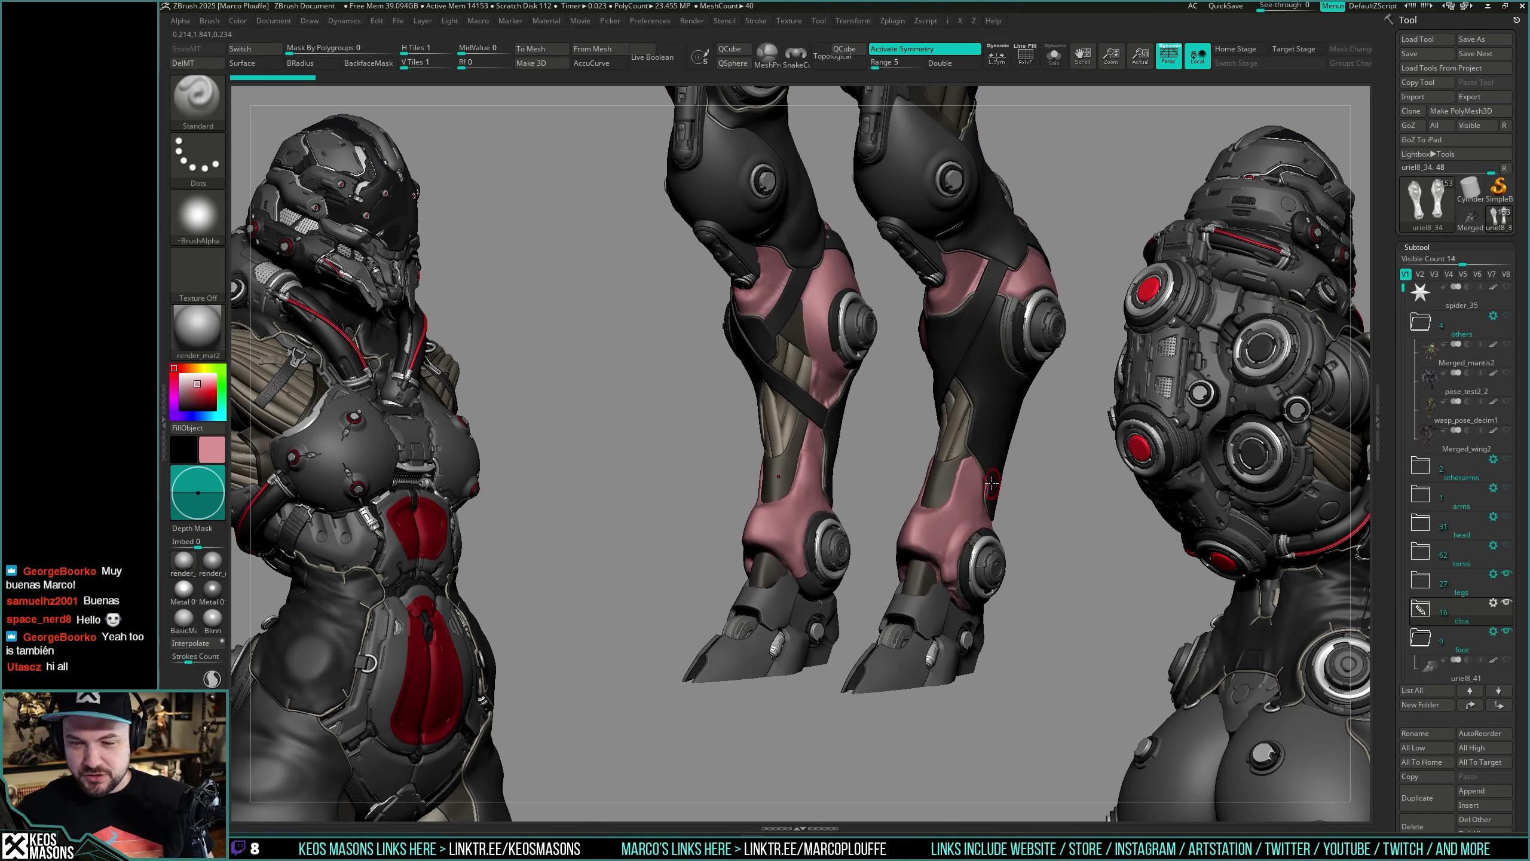
drag(986, 491, 993, 534)
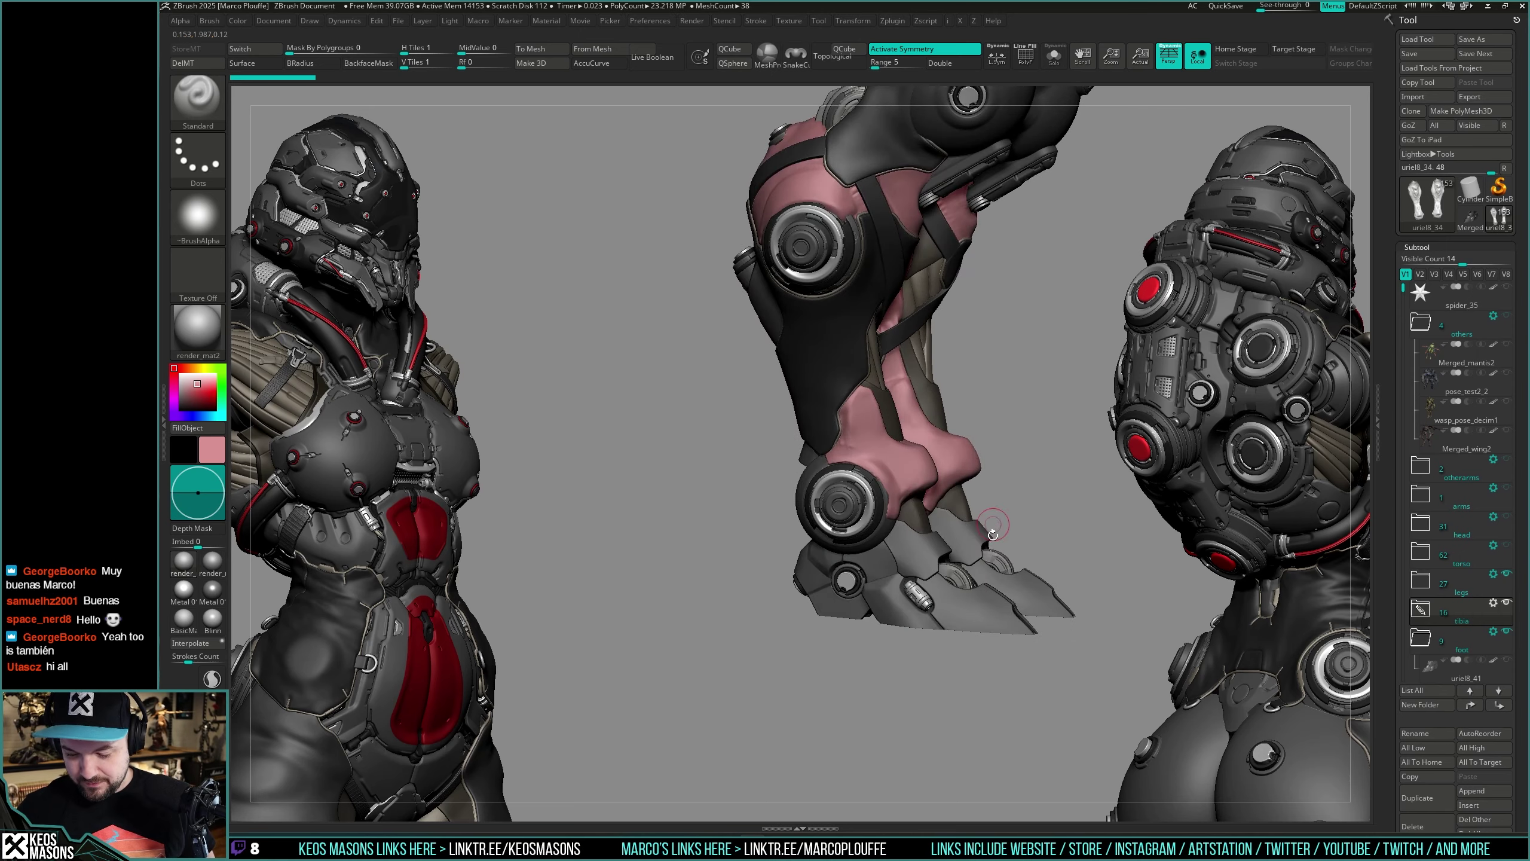
drag(895, 570, 1003, 516)
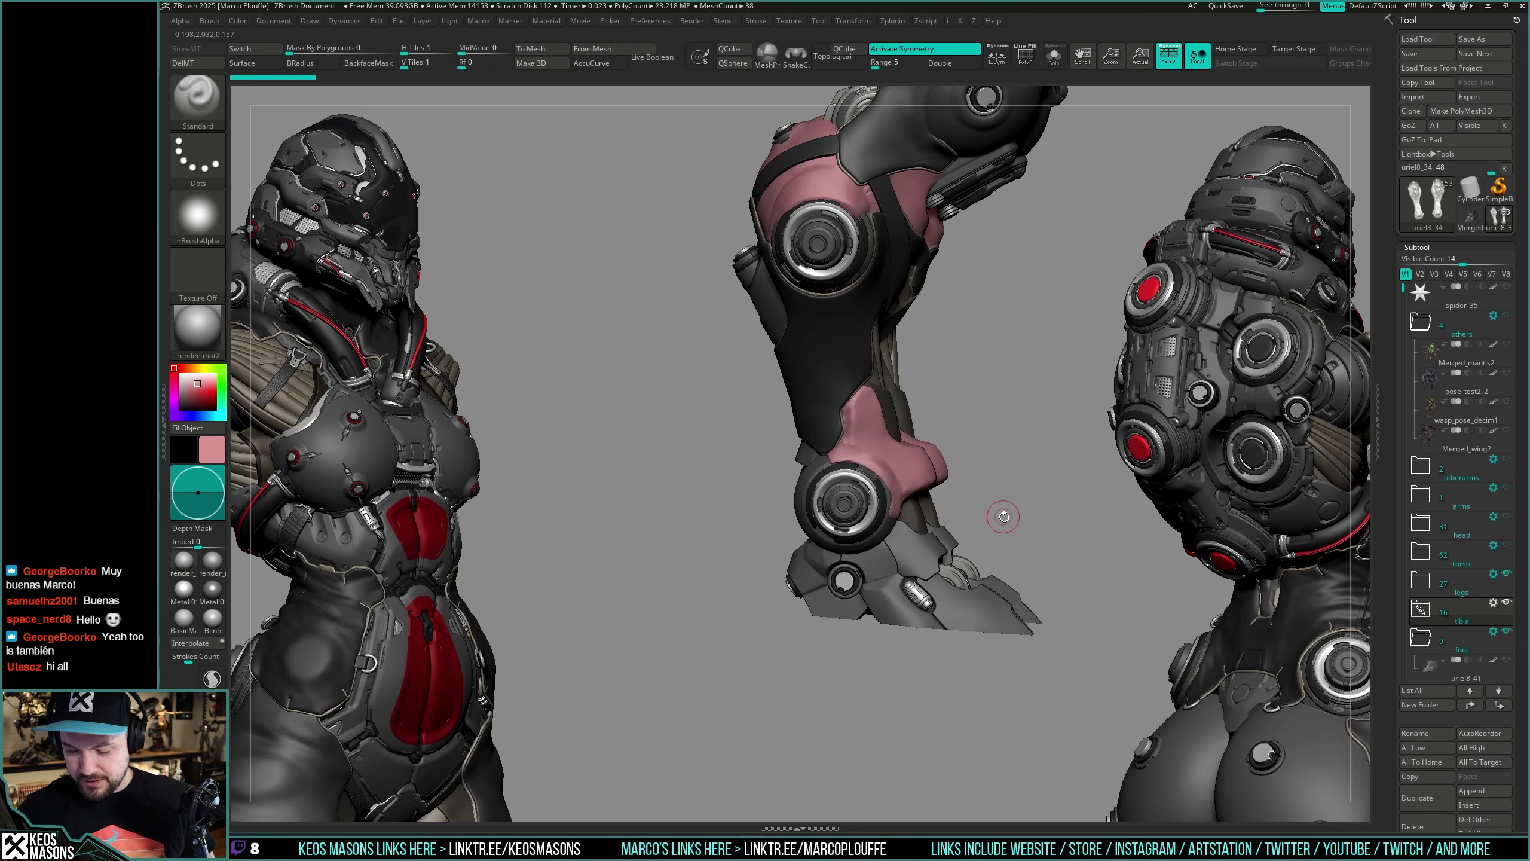
mouse_move(1002, 537)
right_down()
mouse_move(970, 541)
mouse_move(957, 642)
mouse_move(988, 579)
mouse_move(946, 538)
mouse_move(1000, 548)
mouse_move(993, 513)
right_up()
alt+click(1000, 553)
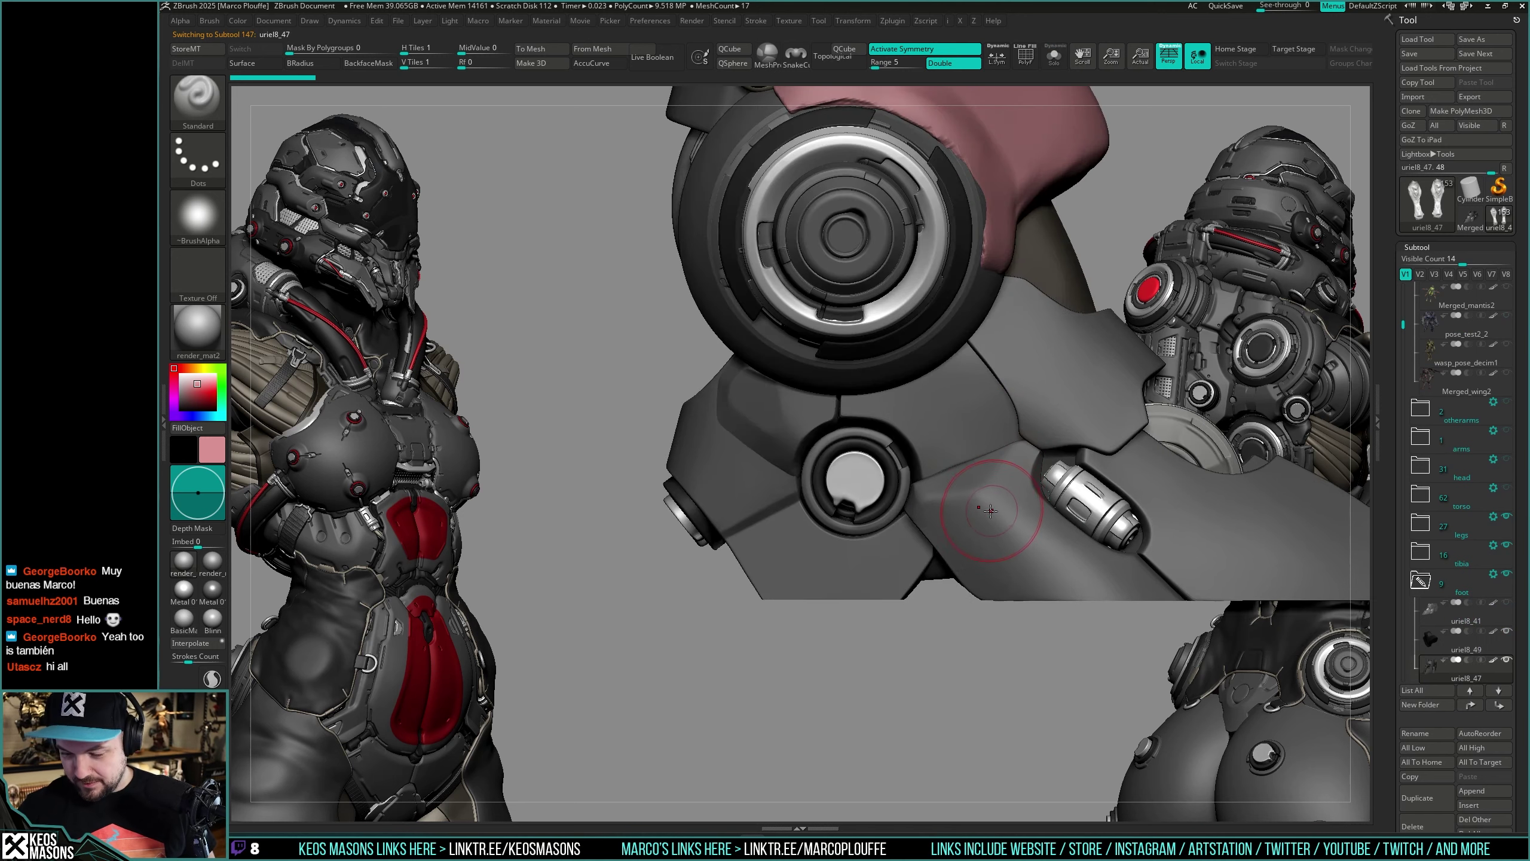
key(space)
click(947, 458)
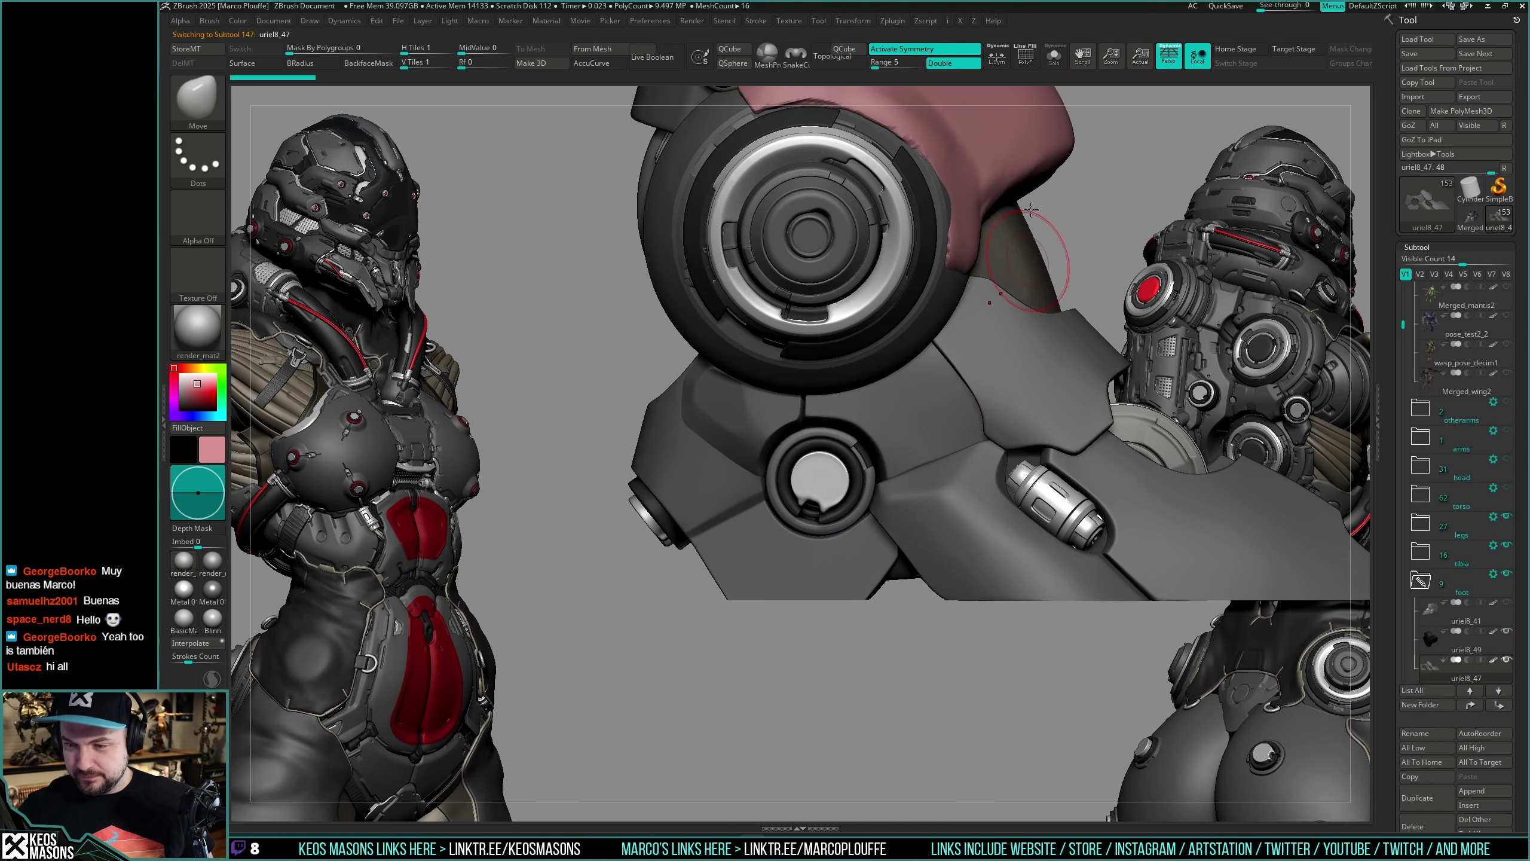
Step: Check the foot plates' polygroups and turn on local symmetry
key(shift+f)
click(997, 55)
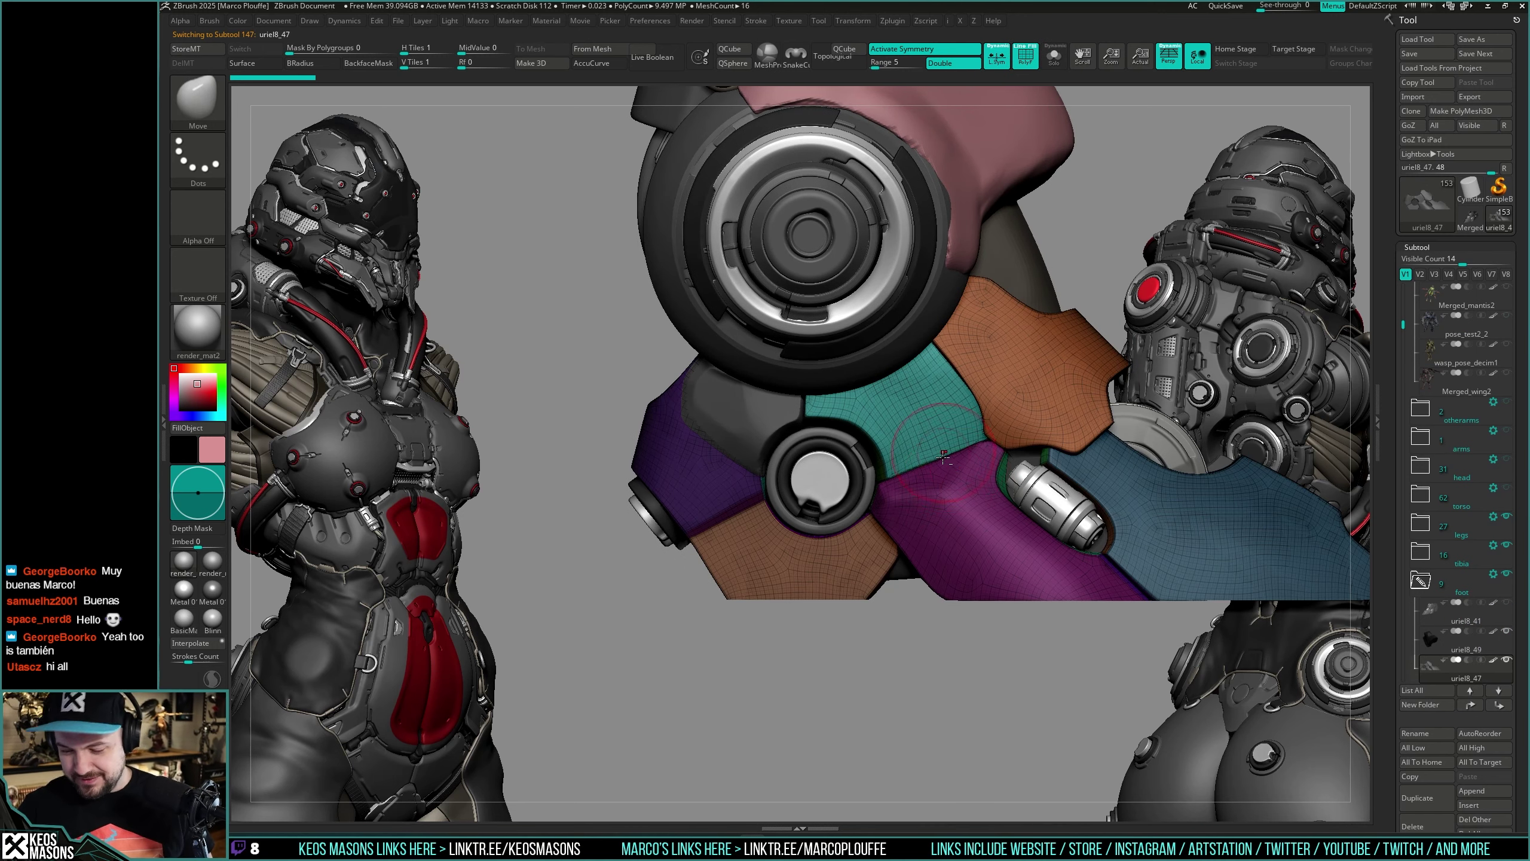
key(shift+f)
Step: Reshape the foot plate beside the round bolt with the Move brush at a lower subdivision level, and restore the higher level
key(space)
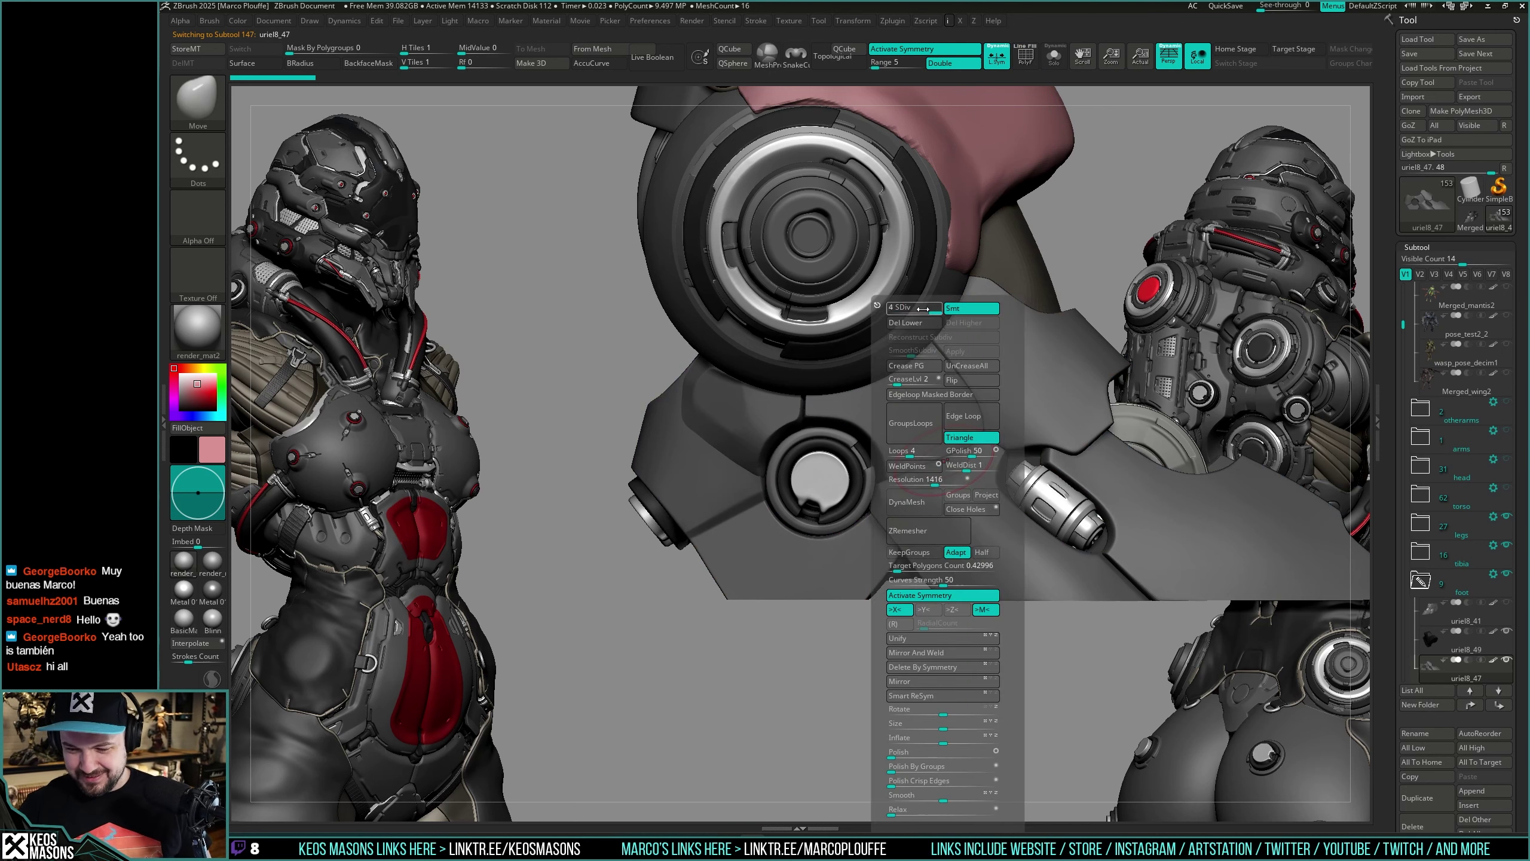
click(915, 308)
key(s)
mouse_move(947, 444)
mouse_down()
mouse_move(967, 453)
mouse_move(933, 454)
mouse_up()
key(s)
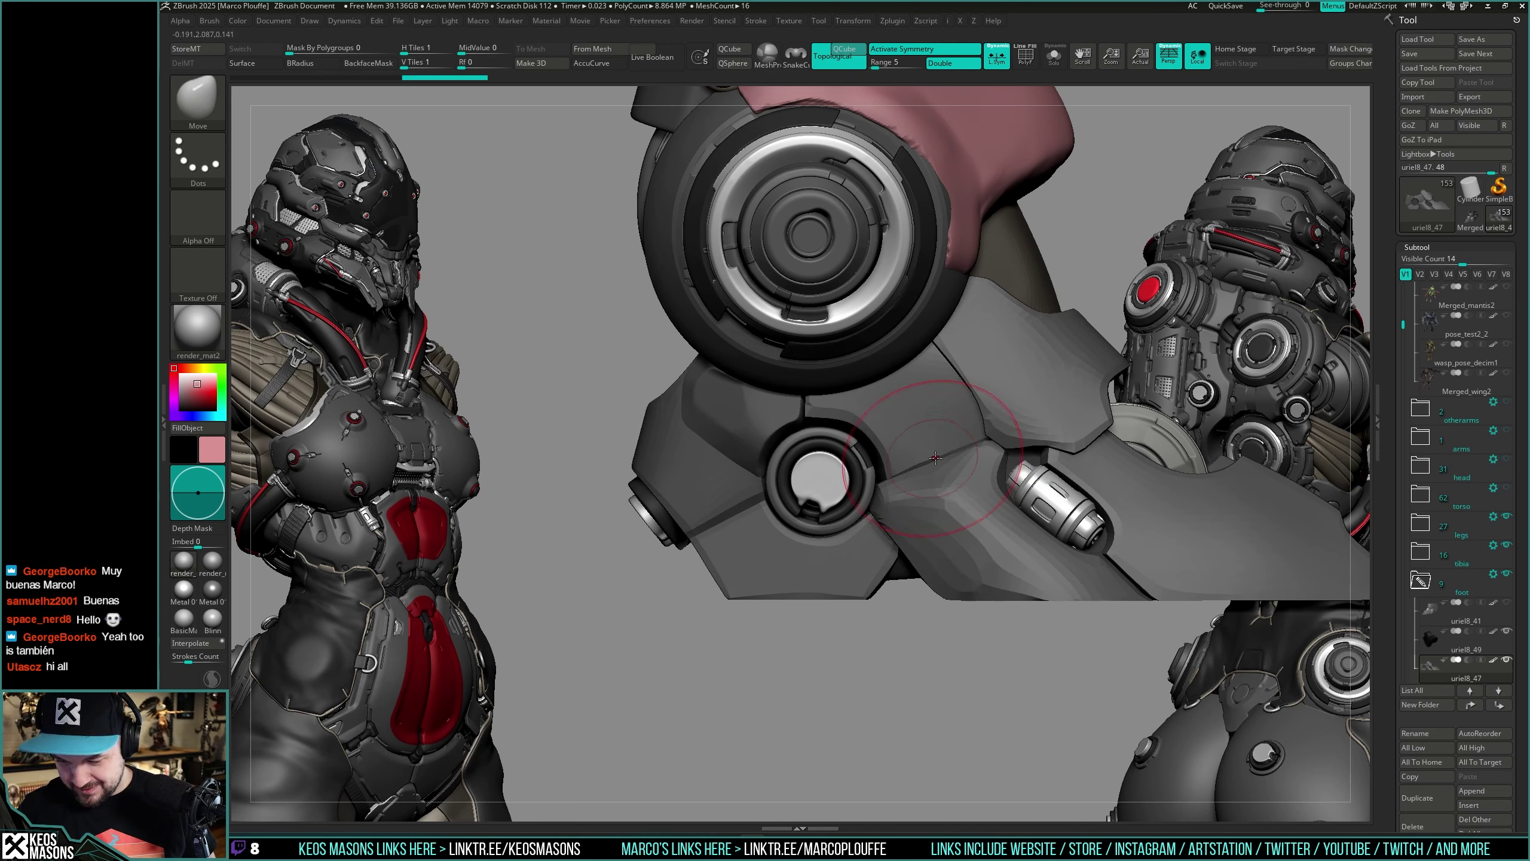
key(space)
click(929, 309)
ctrl+right_drag(951, 477, 993, 479)
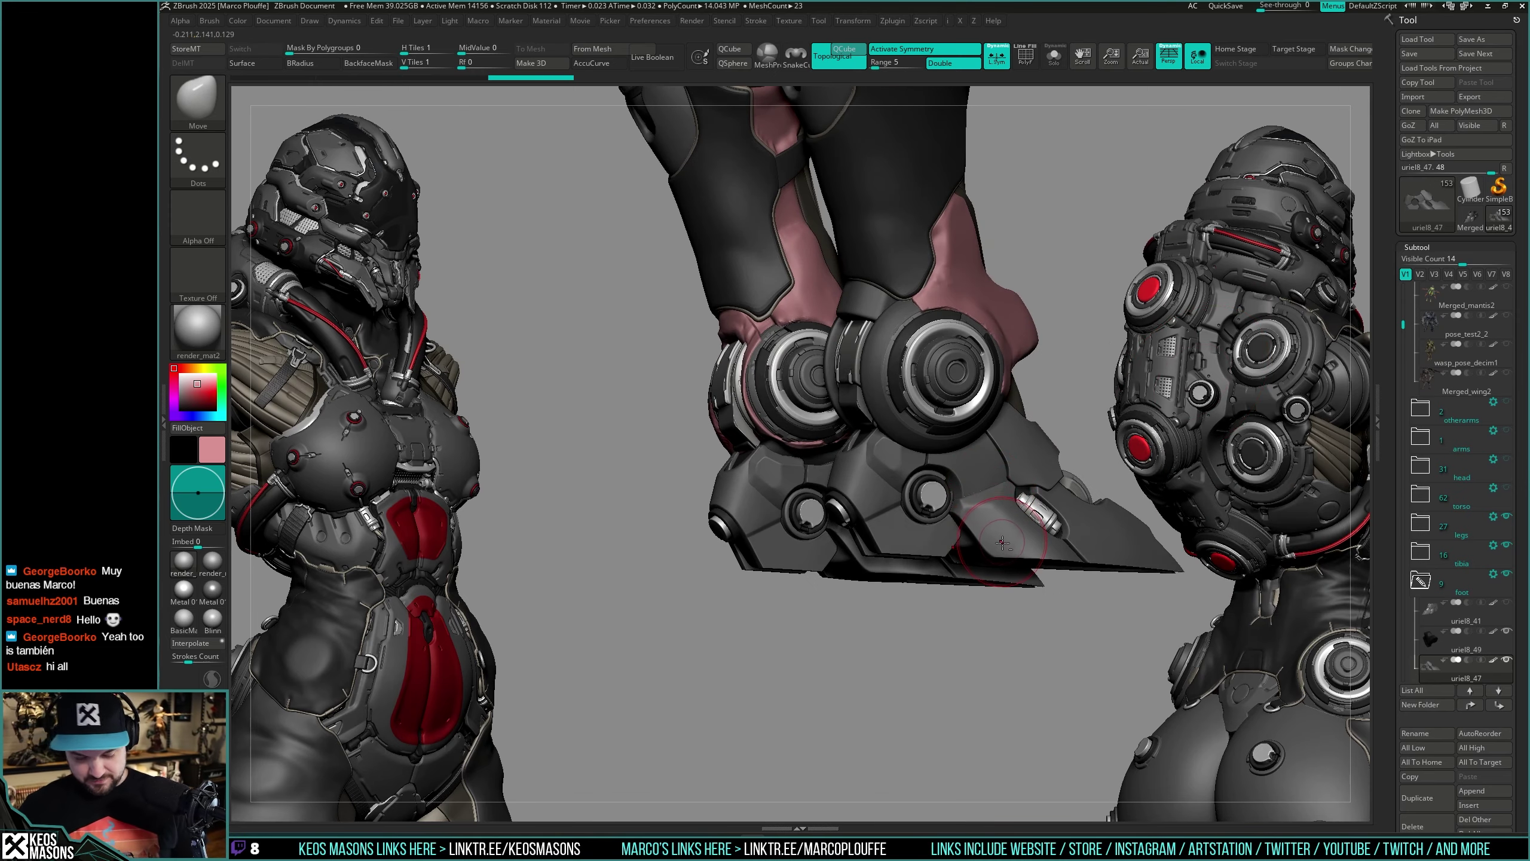
Step: Make the pink shin mesh the active subtool again and choose the ClayBuildup brush
key(m)
key(space)
right_drag(891, 521, 988, 506)
key(shift+f)
alt+click(953, 440)
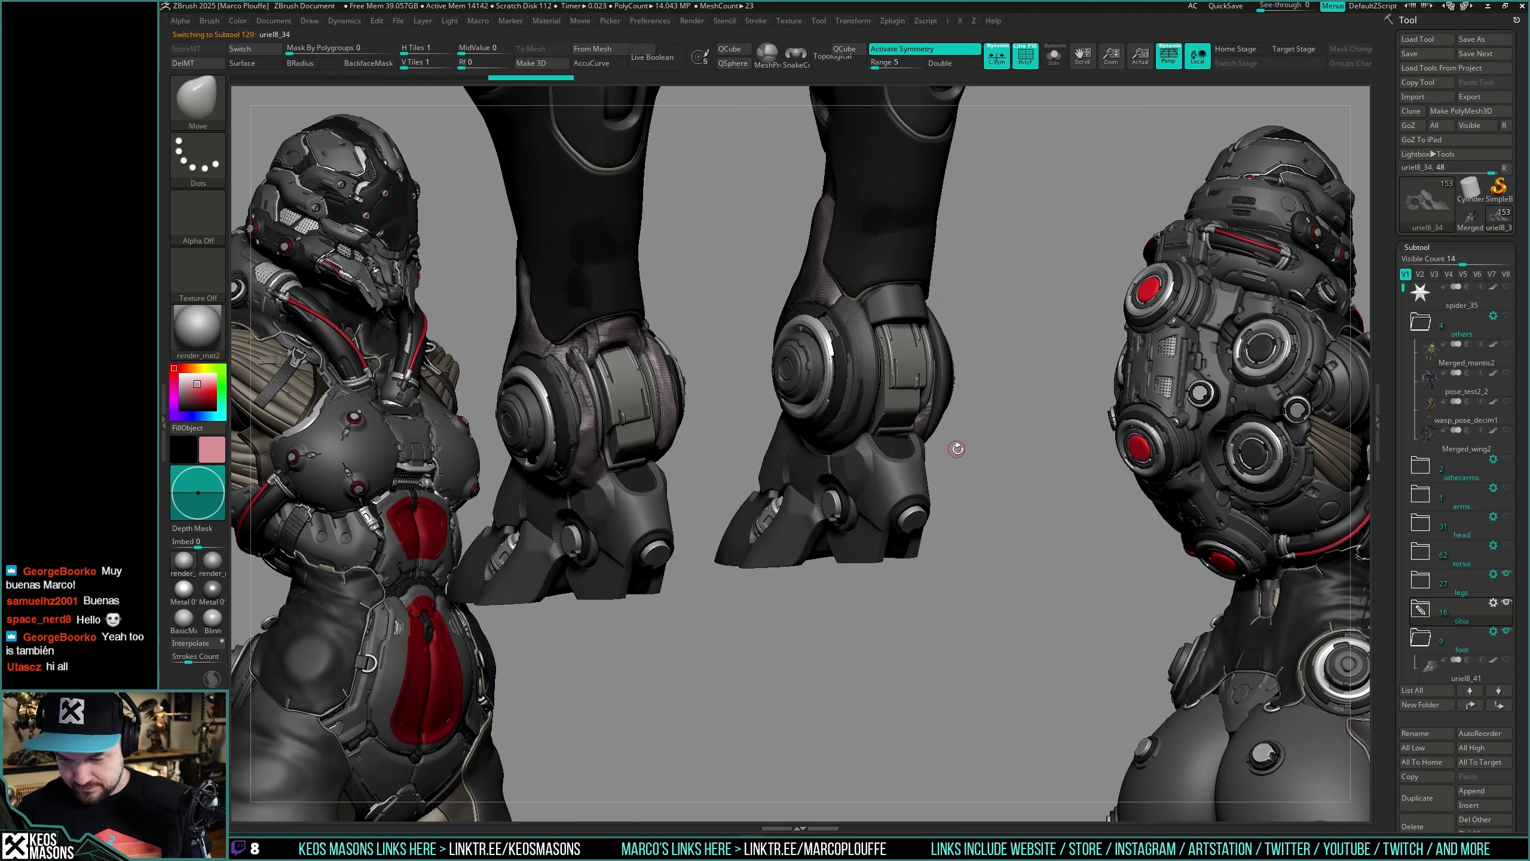
mouse_move(952, 426)
alt+right_down()
mouse_move(972, 512)
mouse_move(894, 452)
alt+right_up()
key(space)
click(942, 494)
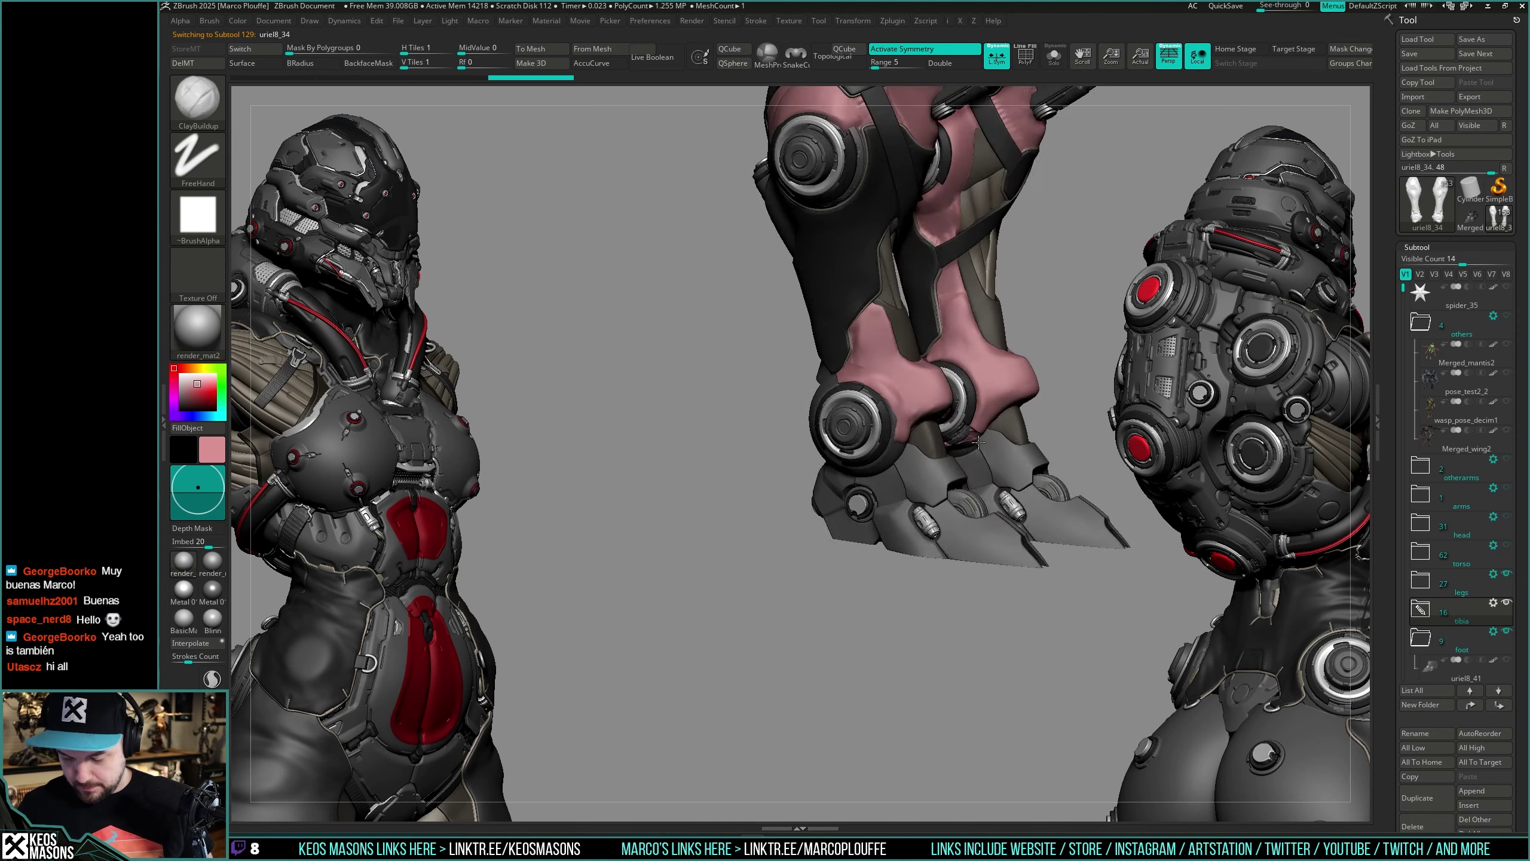
Step: Inspect both ankles from several sides and isolate the ankle ring cylinders
mouse_move(966, 474)
right_down()
mouse_move(1056, 428)
mouse_move(1011, 482)
mouse_move(948, 490)
mouse_move(988, 460)
mouse_move(940, 479)
mouse_move(976, 476)
right_up()
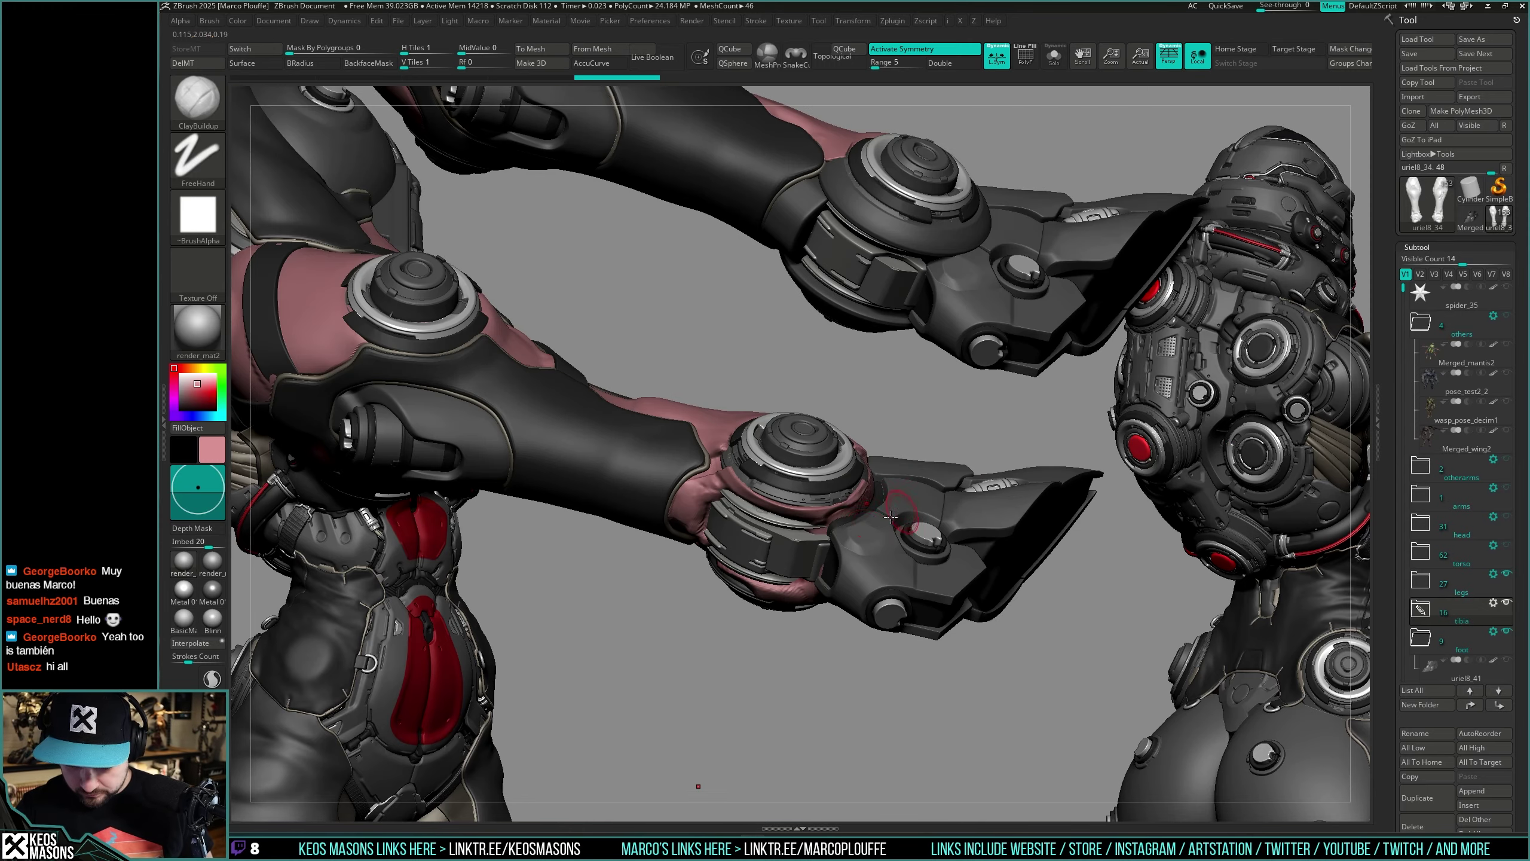
drag(891, 669, 938, 519)
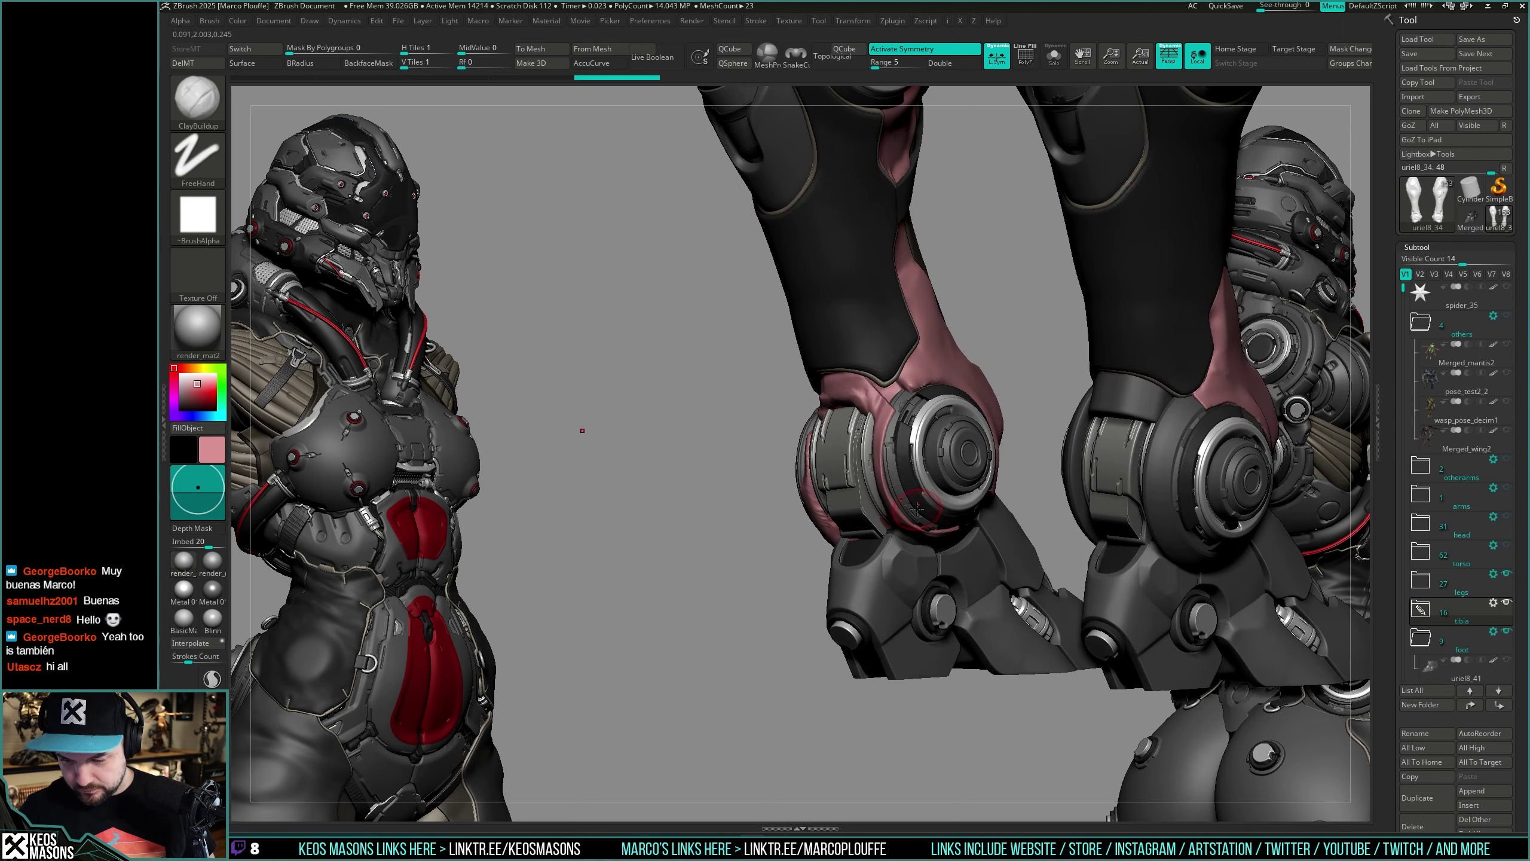
right_drag(918, 507, 929, 459)
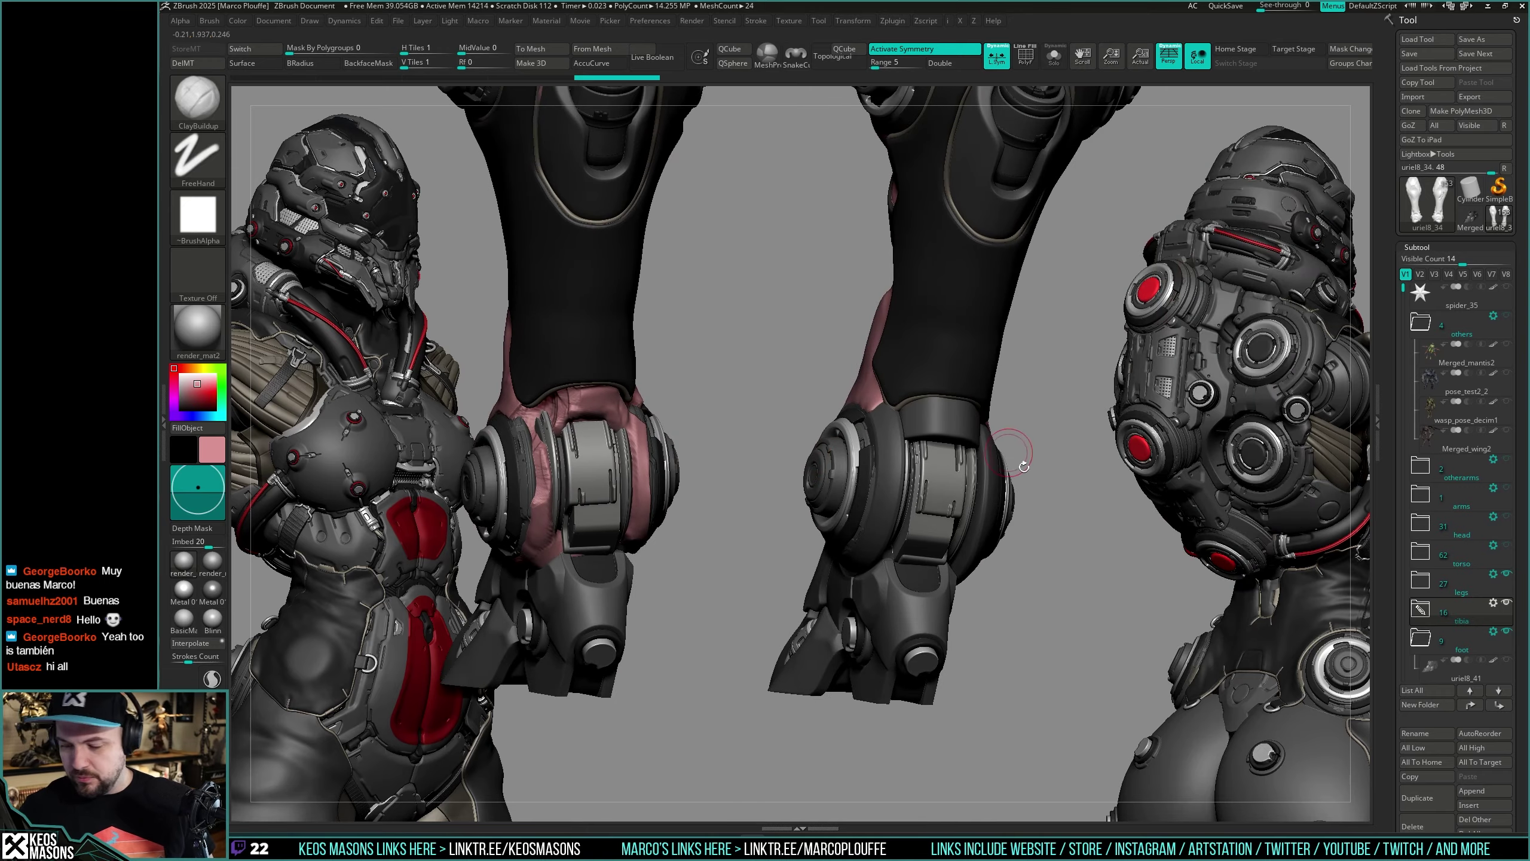
mouse_move(1009, 452)
right_down()
mouse_move(921, 461)
mouse_move(889, 443)
mouse_move(892, 474)
mouse_move(936, 486)
mouse_move(945, 522)
mouse_move(1011, 473)
right_up()
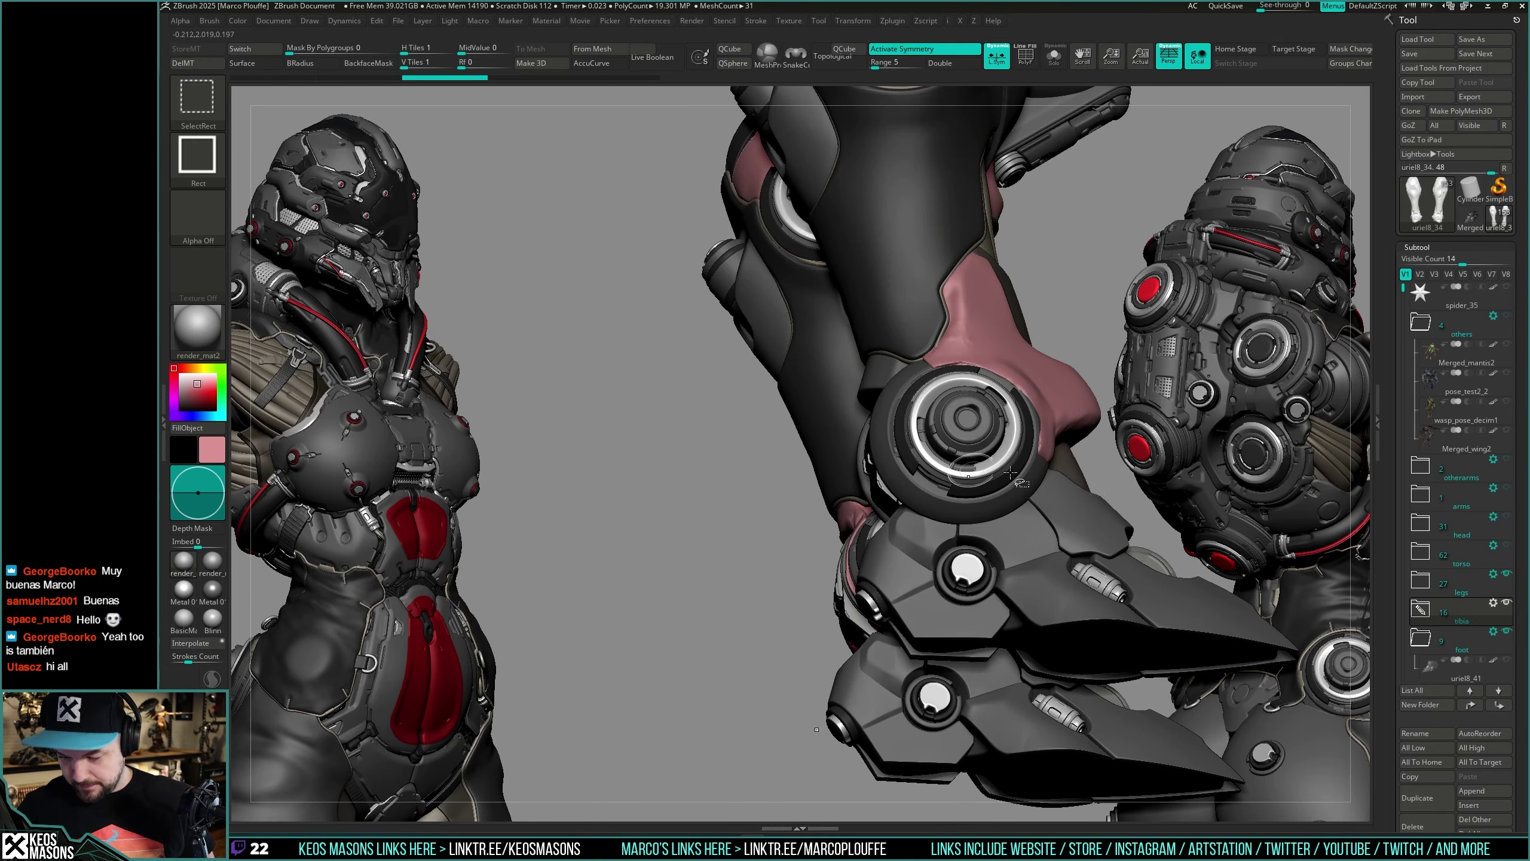
mouse_move(1021, 528)
right_down()
mouse_move(1058, 518)
mouse_move(1045, 485)
mouse_move(916, 461)
right_up()
alt+click(943, 467)
key(shift+s)
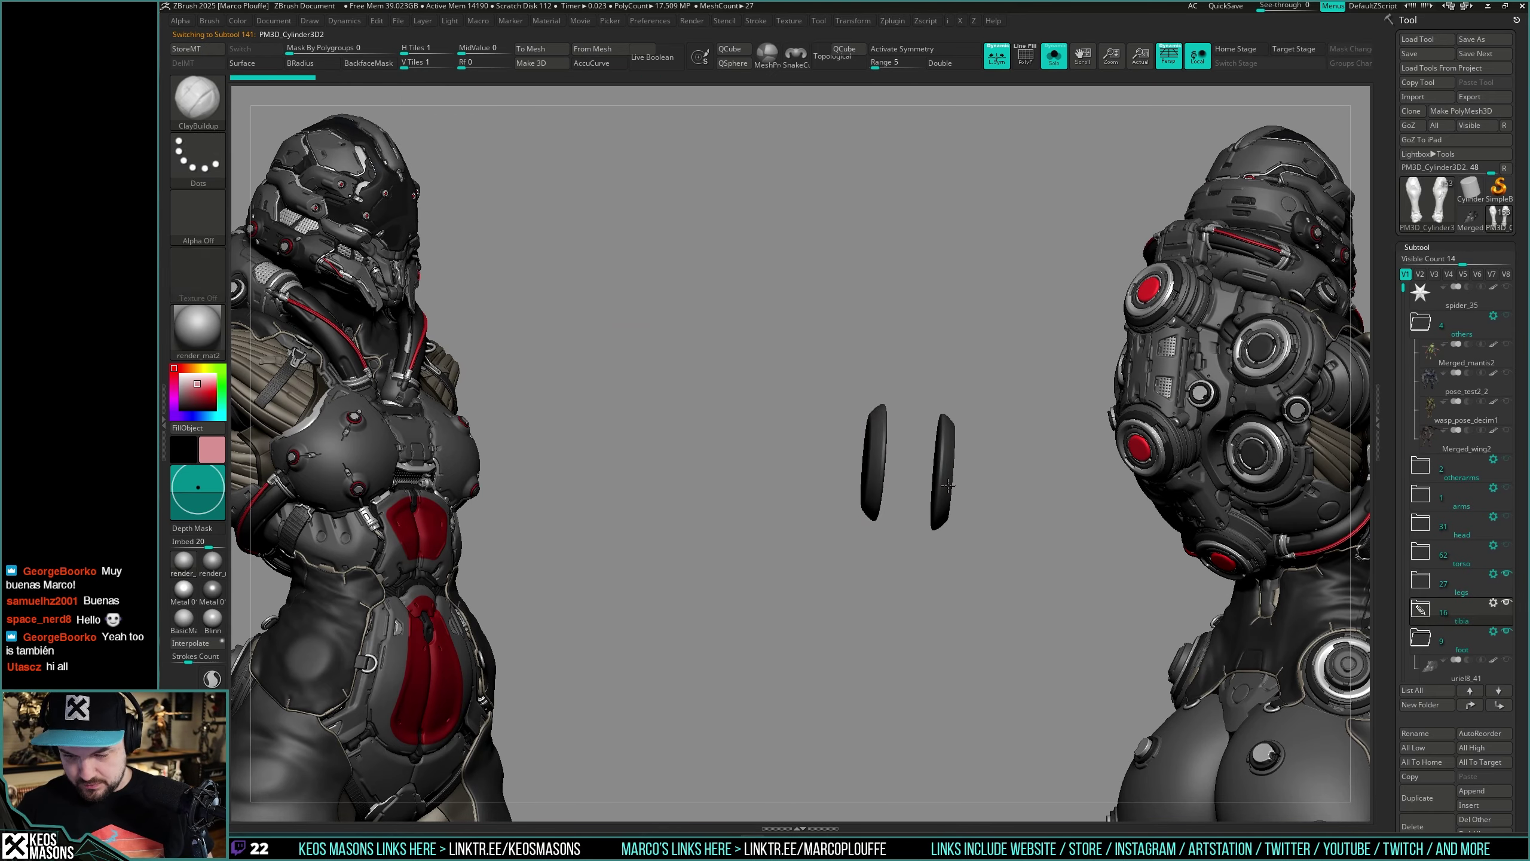
Step: Mirror and weld the ankle ring cylinders onto the other leg with local symmetry off, and restore their smooth subdivision
key(i)
click(1030, 350)
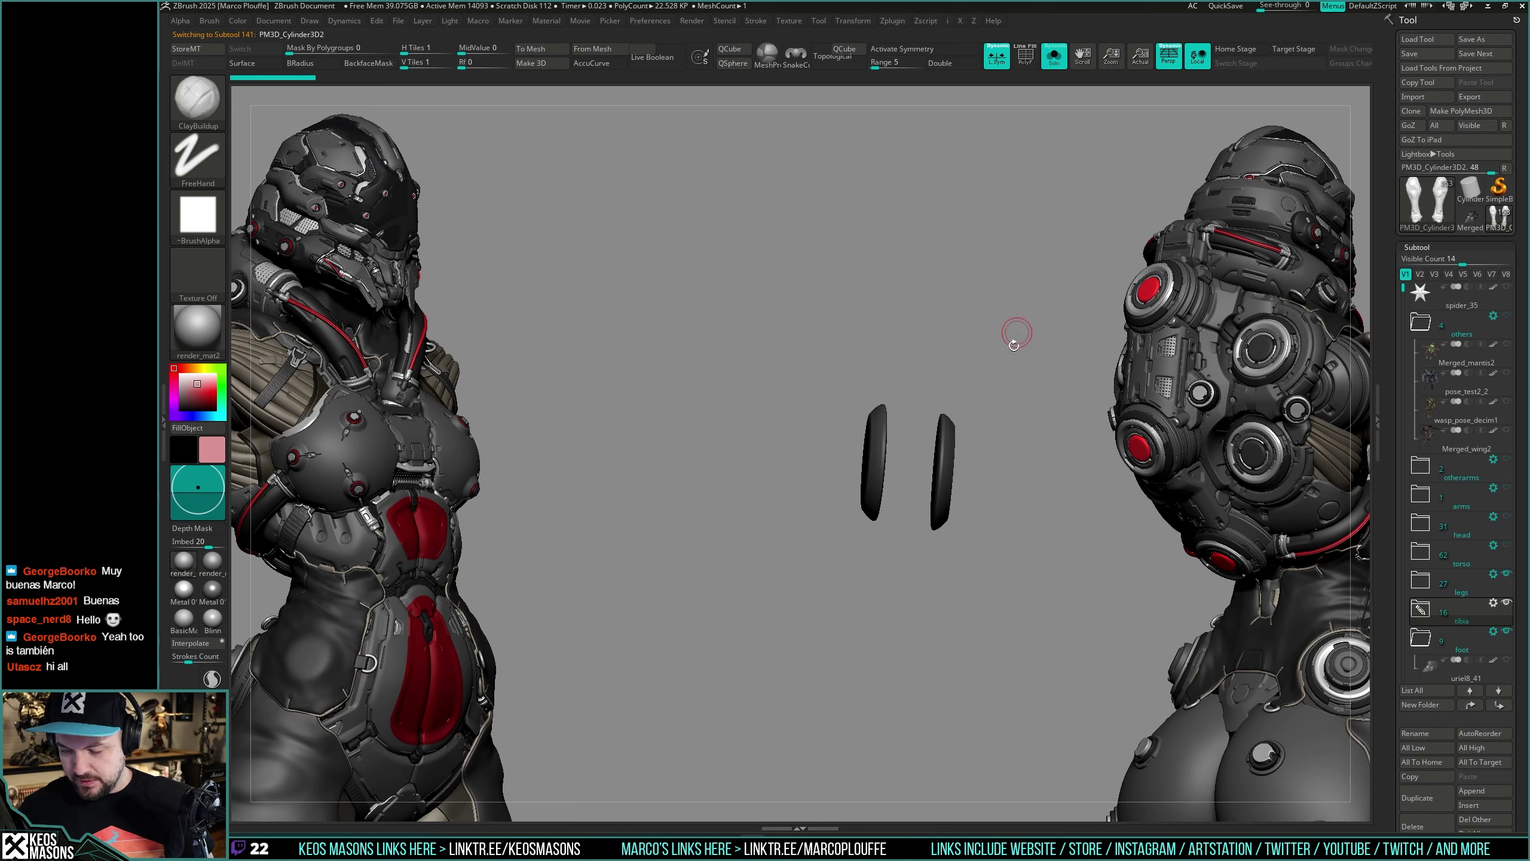
key(g)
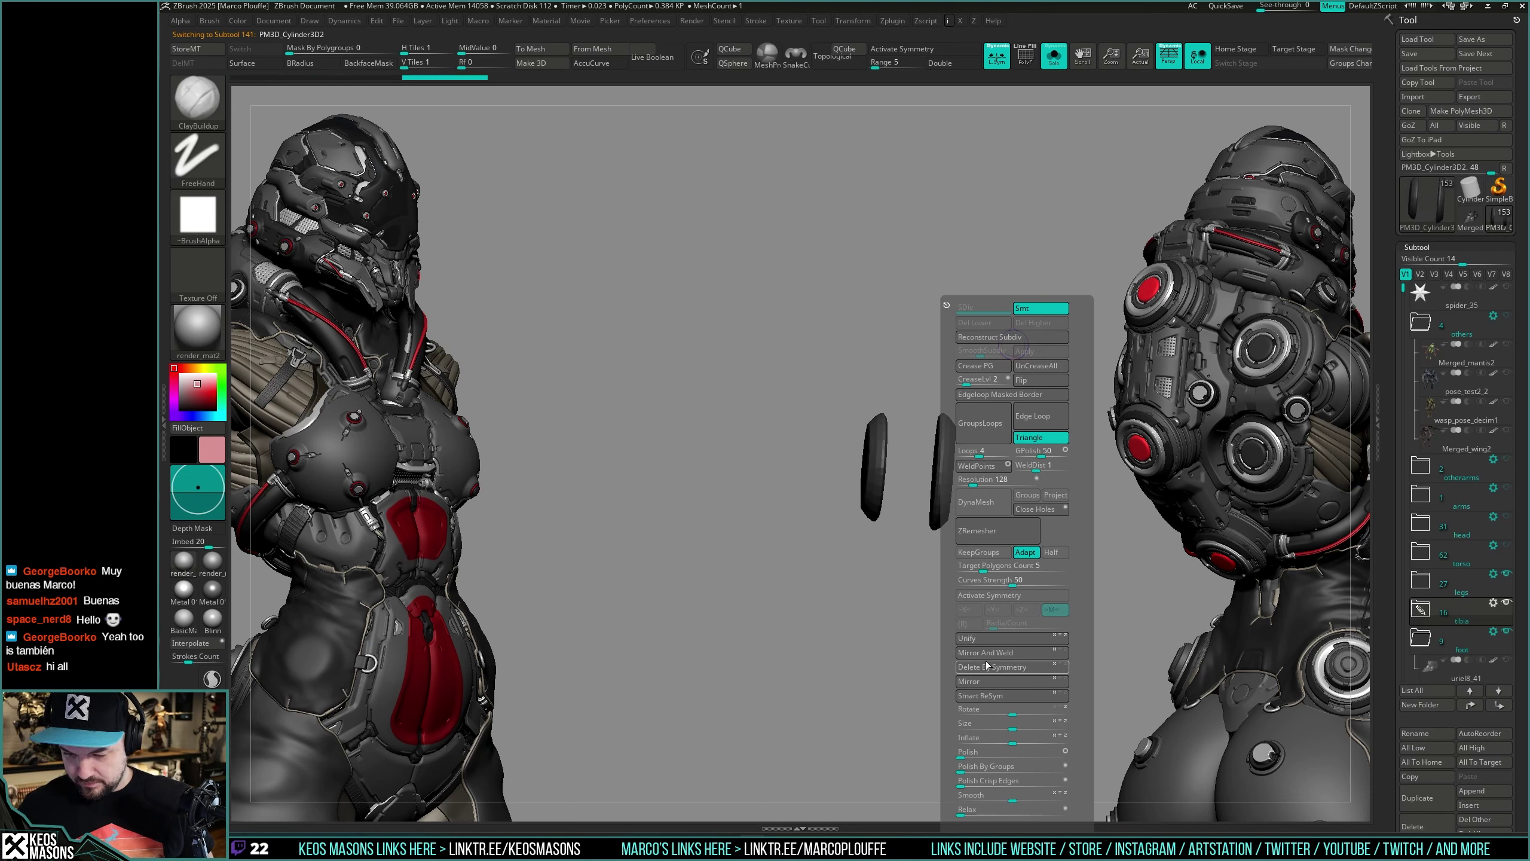
key(g)
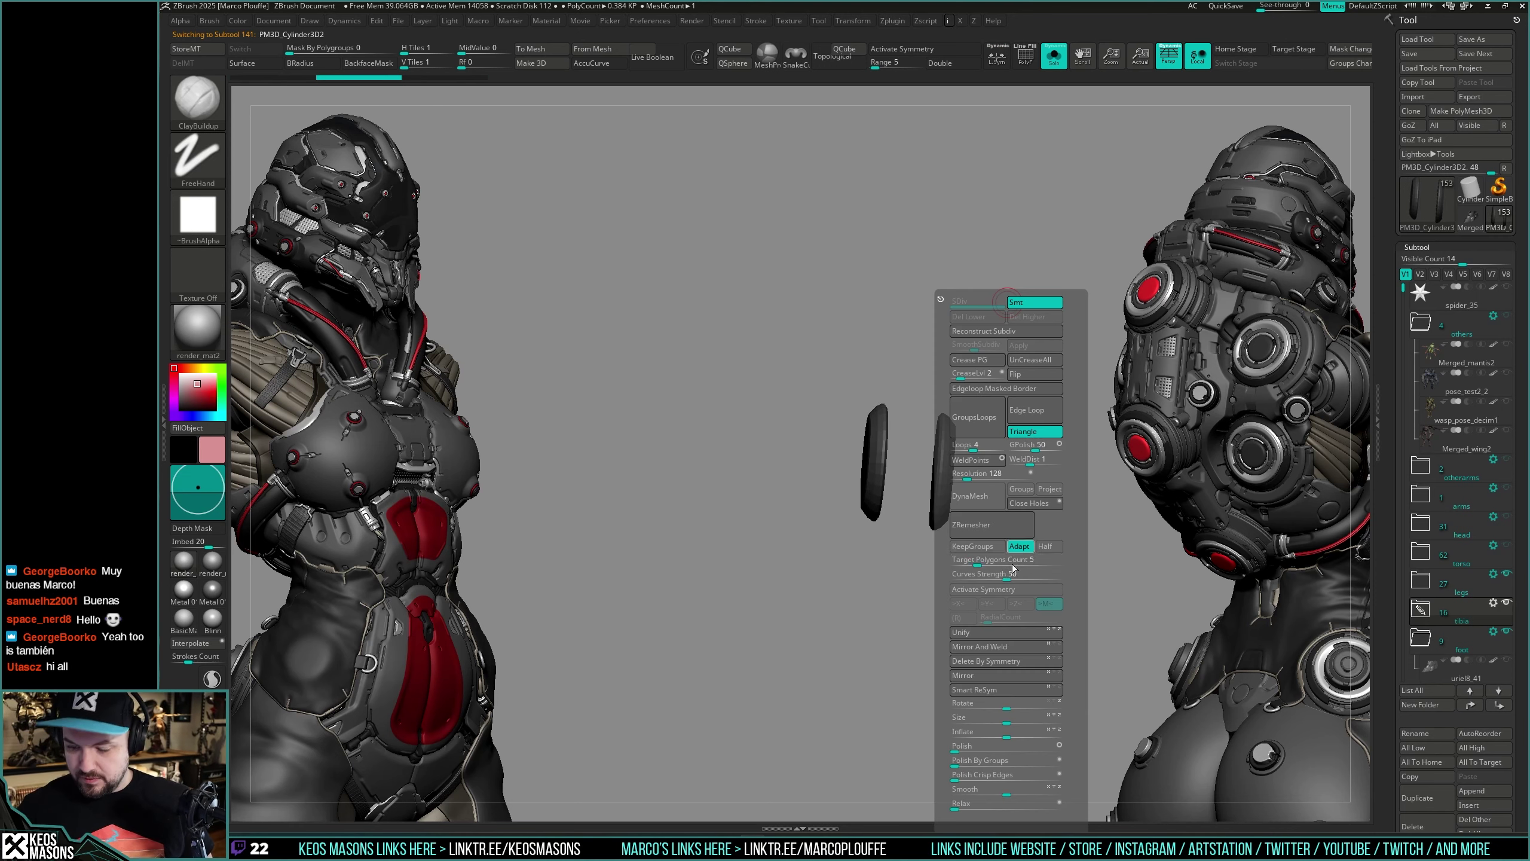
click(1008, 649)
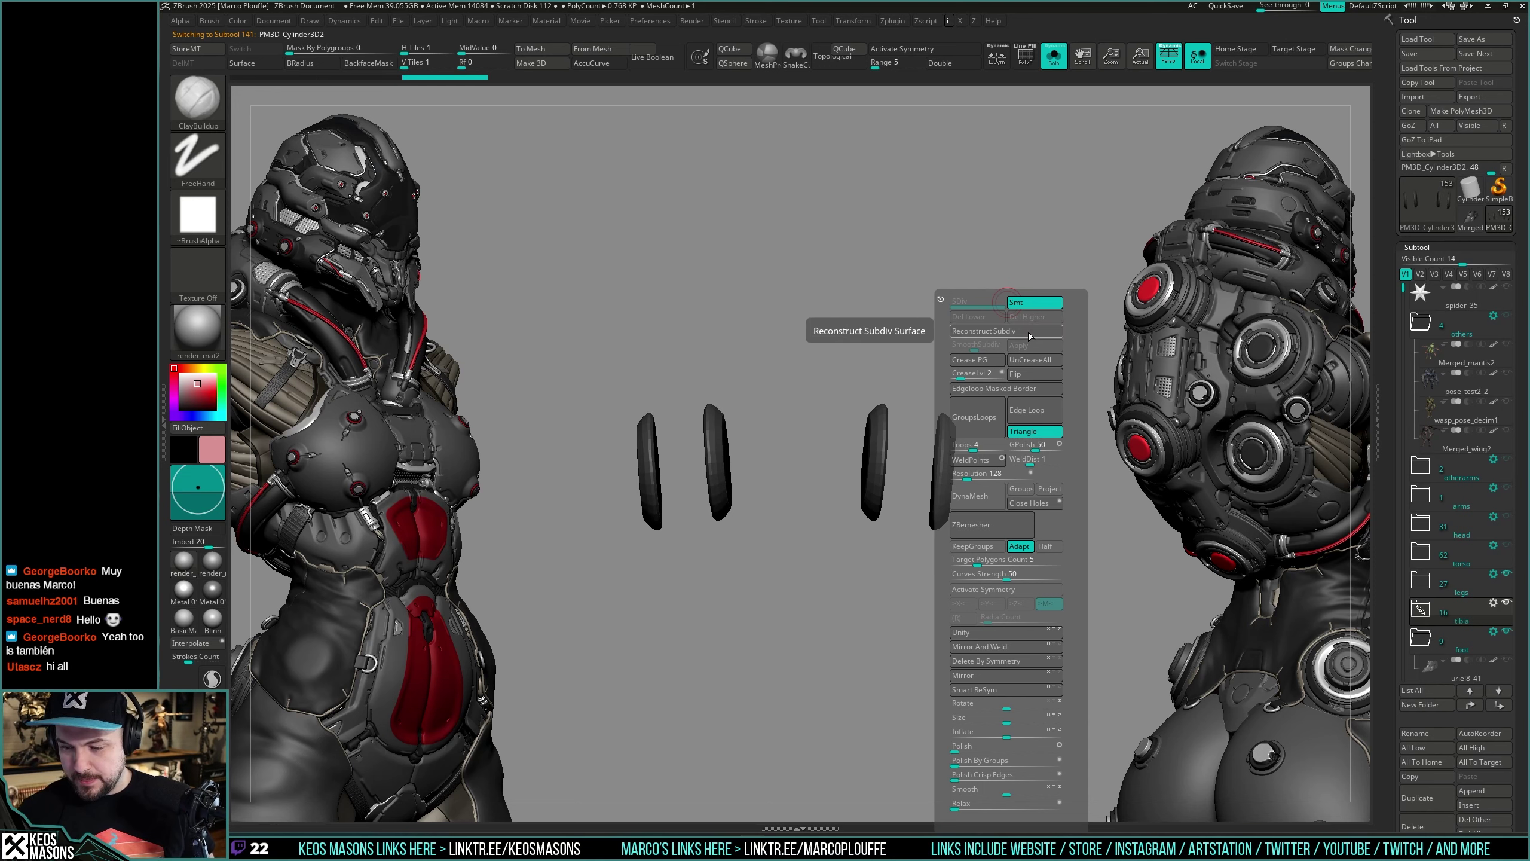
key(d)
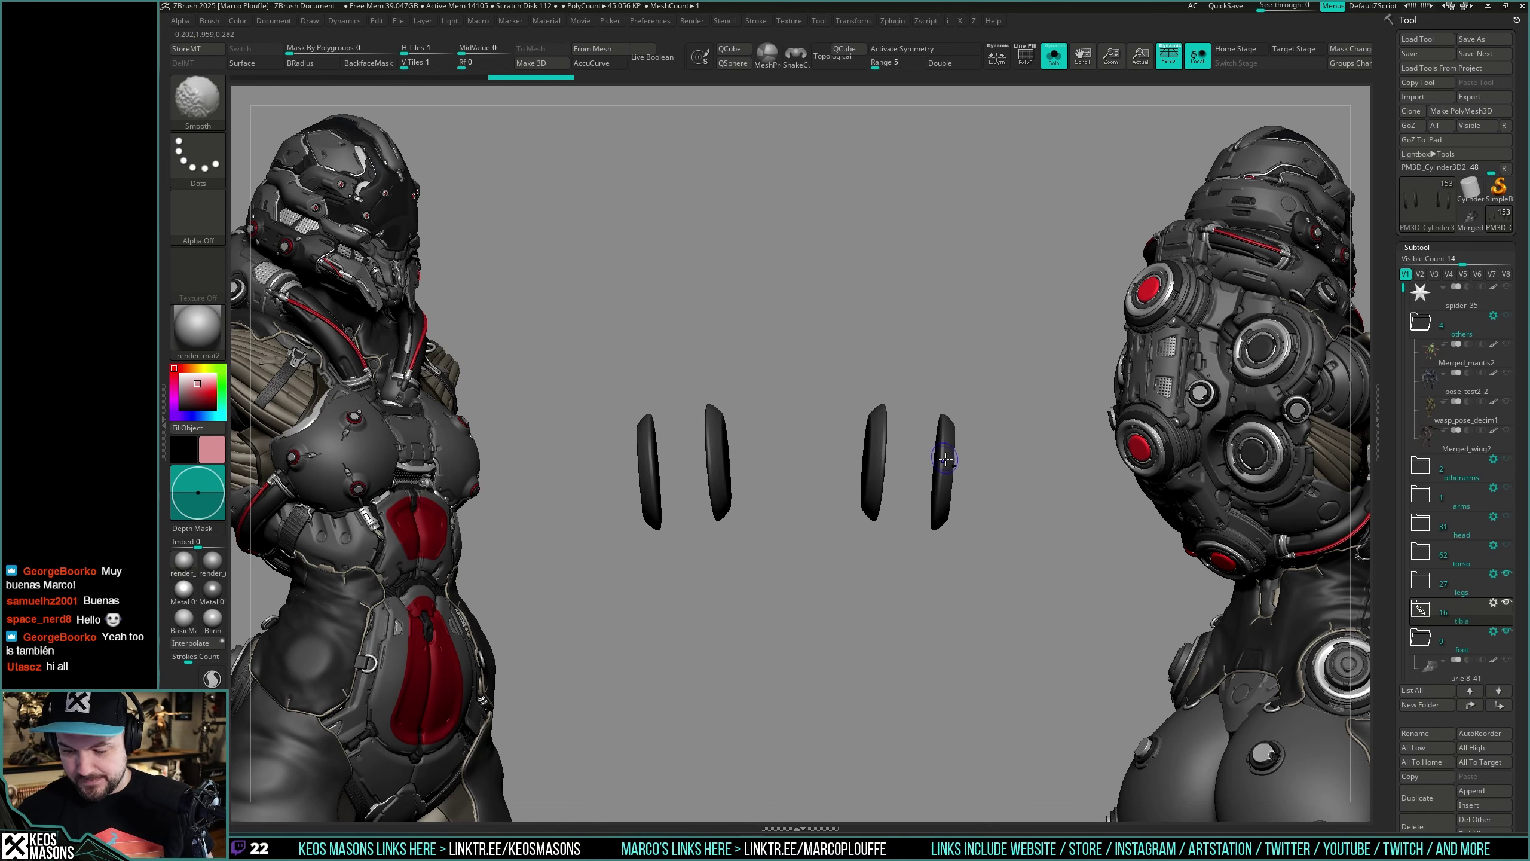
Step: Turn on symmetry for the ankle rings and show the surrounding leg parts again
key(x)
key(g)
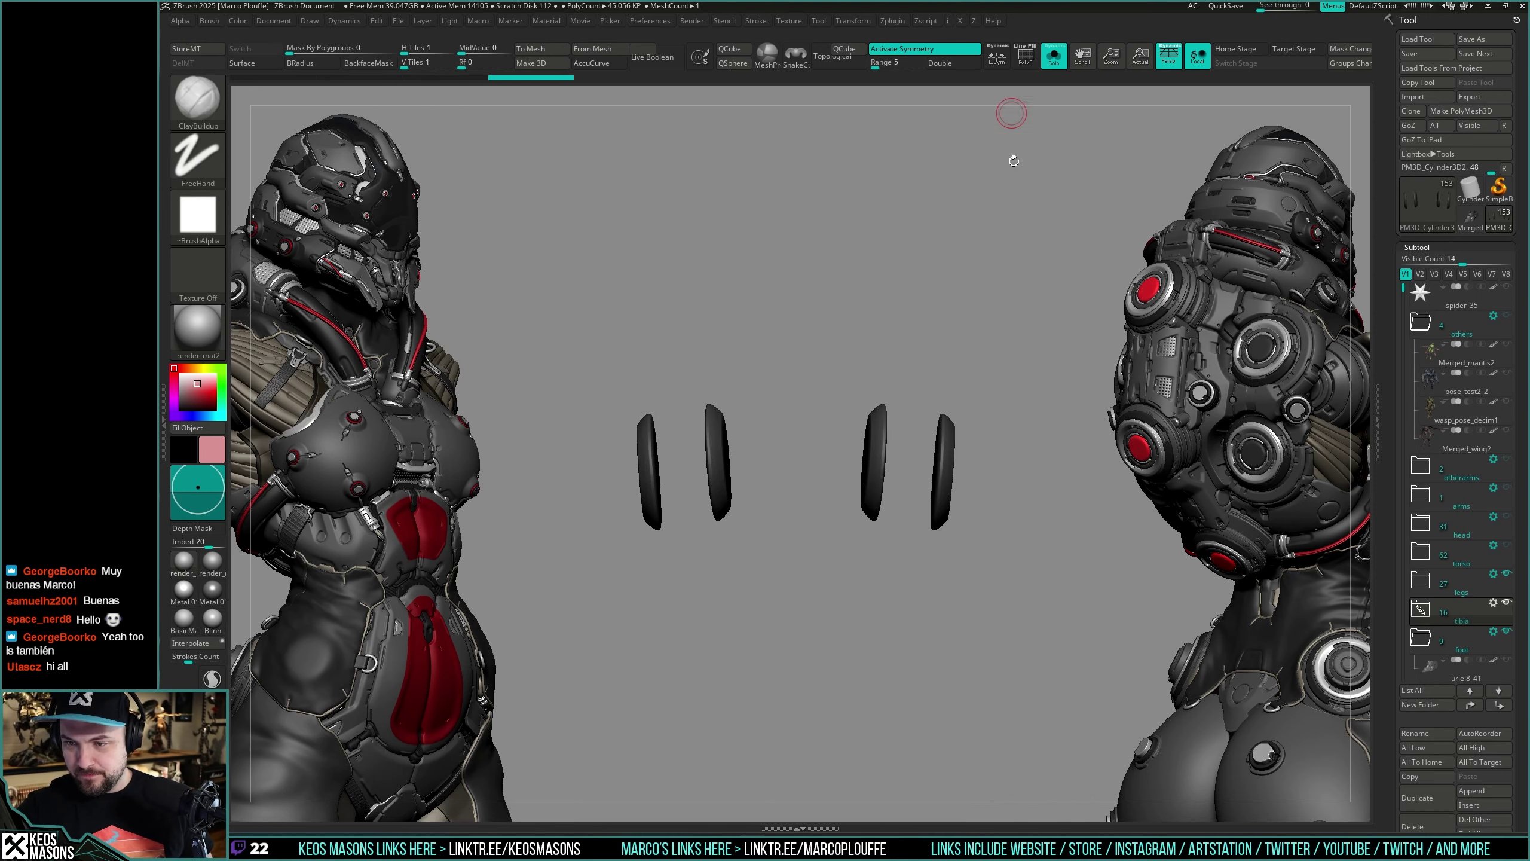
key(shift+s)
mouse_move(1045, 430)
mouse_down()
mouse_move(1027, 414)
mouse_move(954, 479)
mouse_move(1090, 483)
mouse_move(1018, 495)
mouse_move(1046, 443)
mouse_move(990, 449)
mouse_move(942, 482)
mouse_move(1035, 456)
mouse_up()
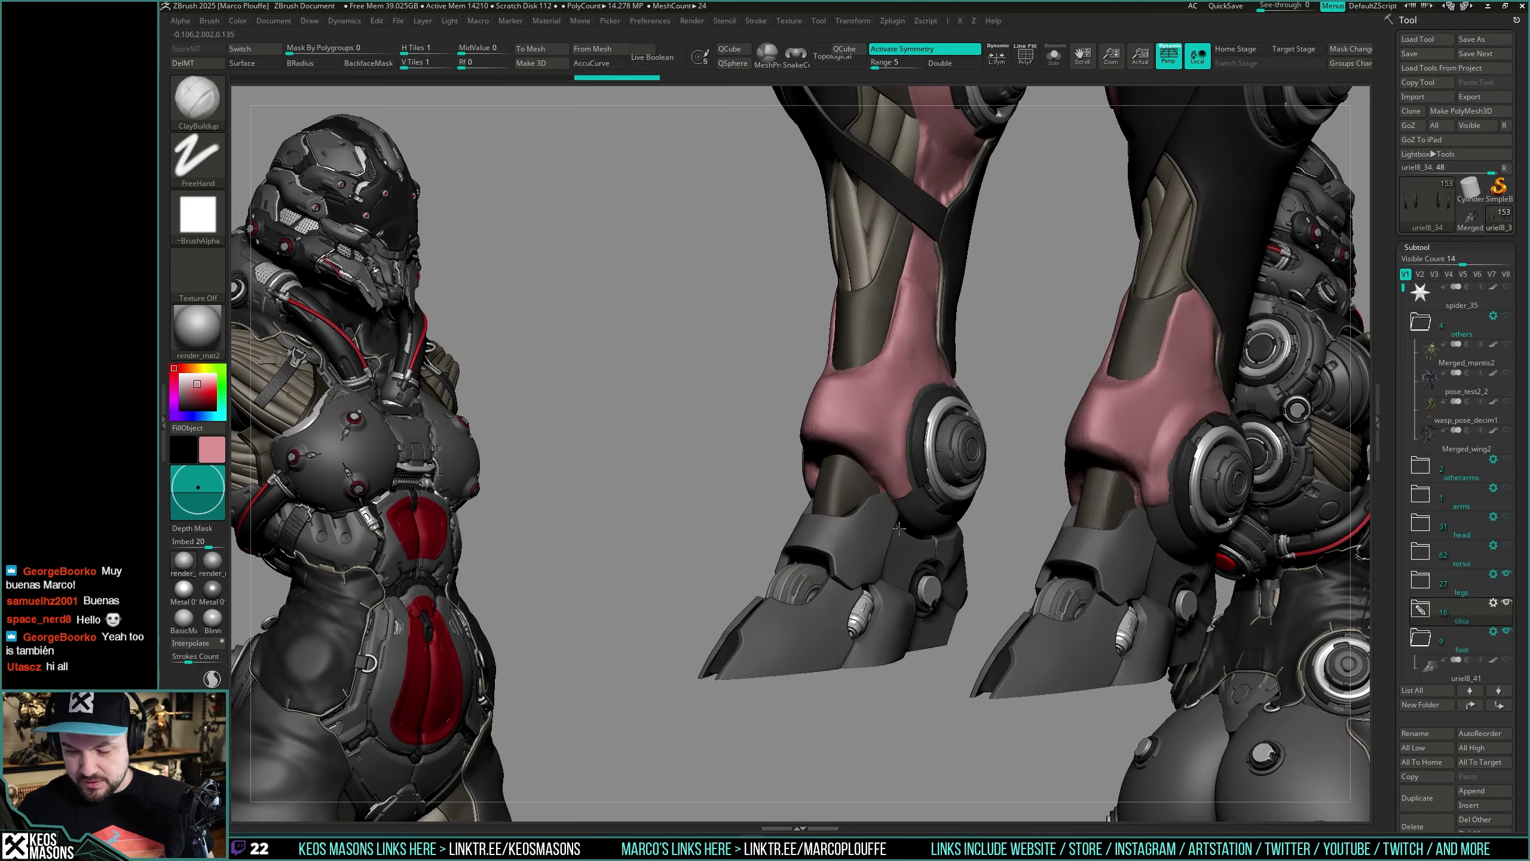
Step: Isolate the pink shin mesh for sculpting with the ClayBuildup brush
key(shift+f)
key(shift+f)
key(shift+s)
key(shift+space)
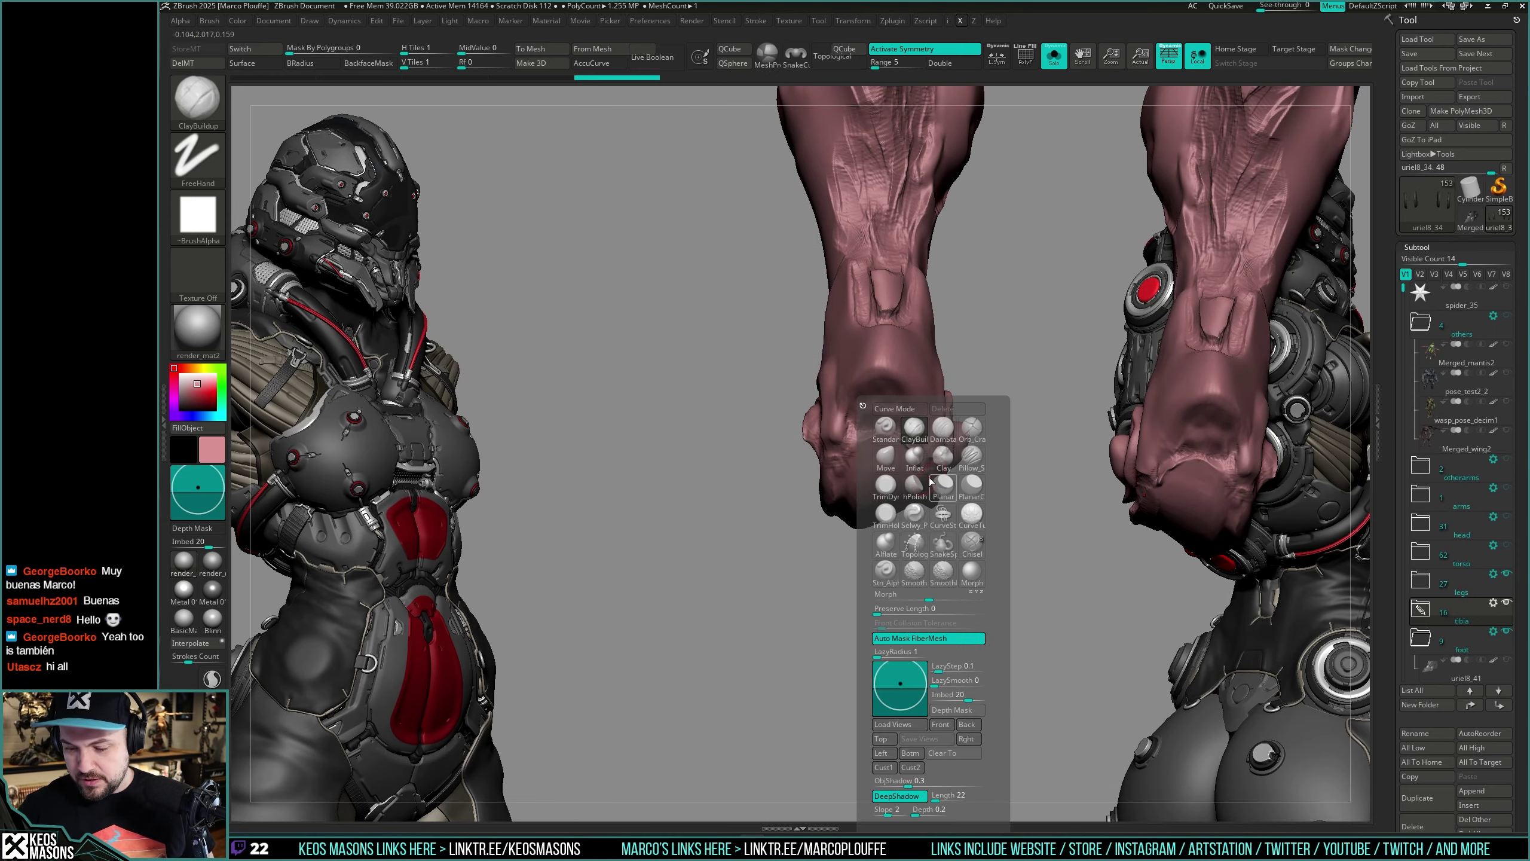
key(b)
key(space)
right_drag(895, 393, 879, 392)
key(space)
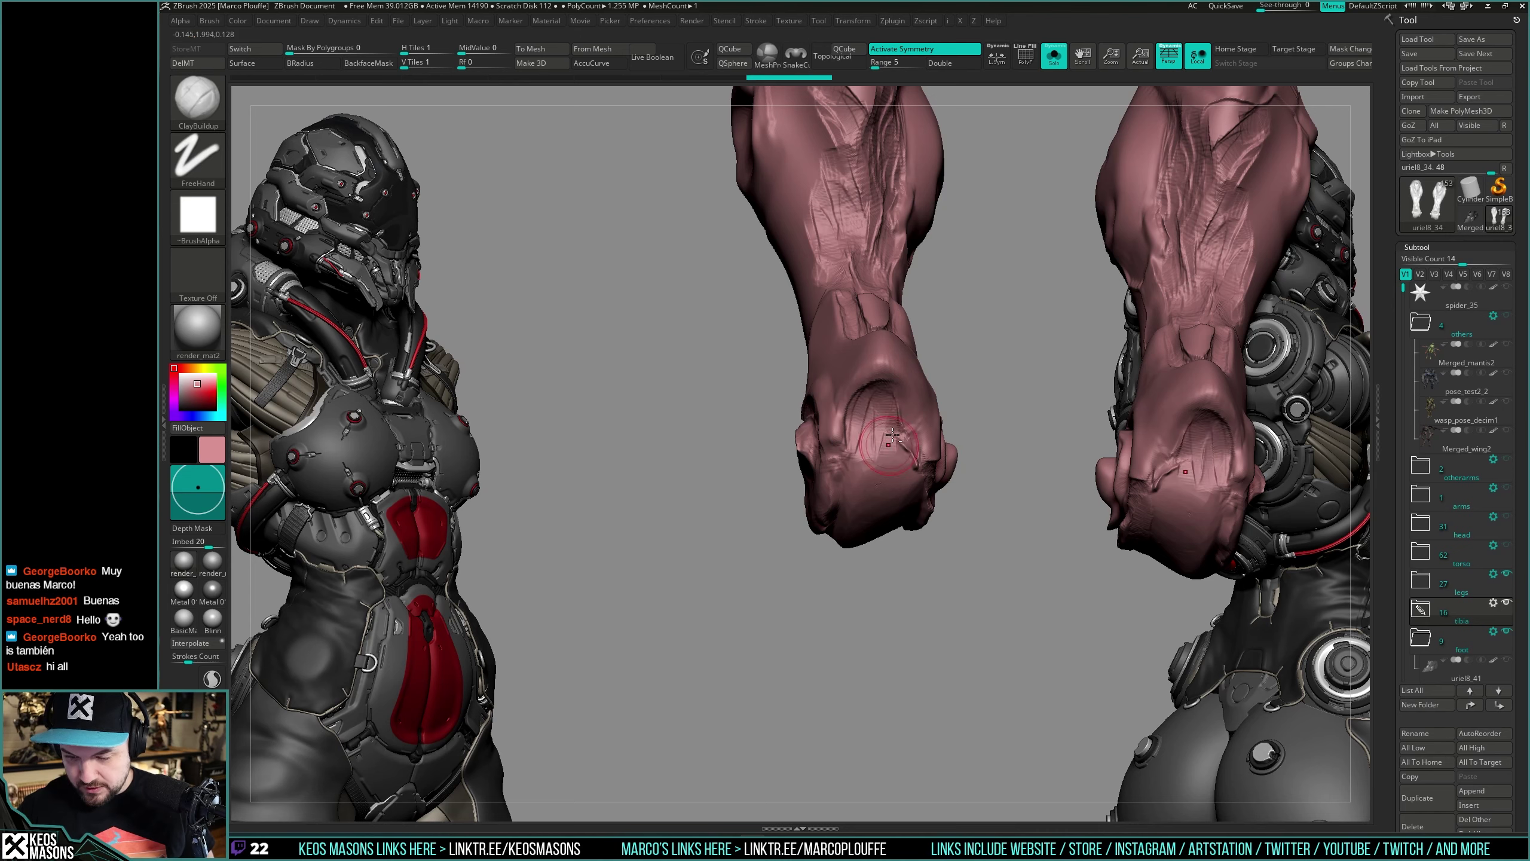
Step: Carve the arched hollow at the front of the ankle deeper with long ClayBuildup strokes
drag(893, 435, 891, 447)
right_drag(891, 447, 890, 399)
drag(897, 411, 901, 447)
right_drag(901, 447, 879, 410)
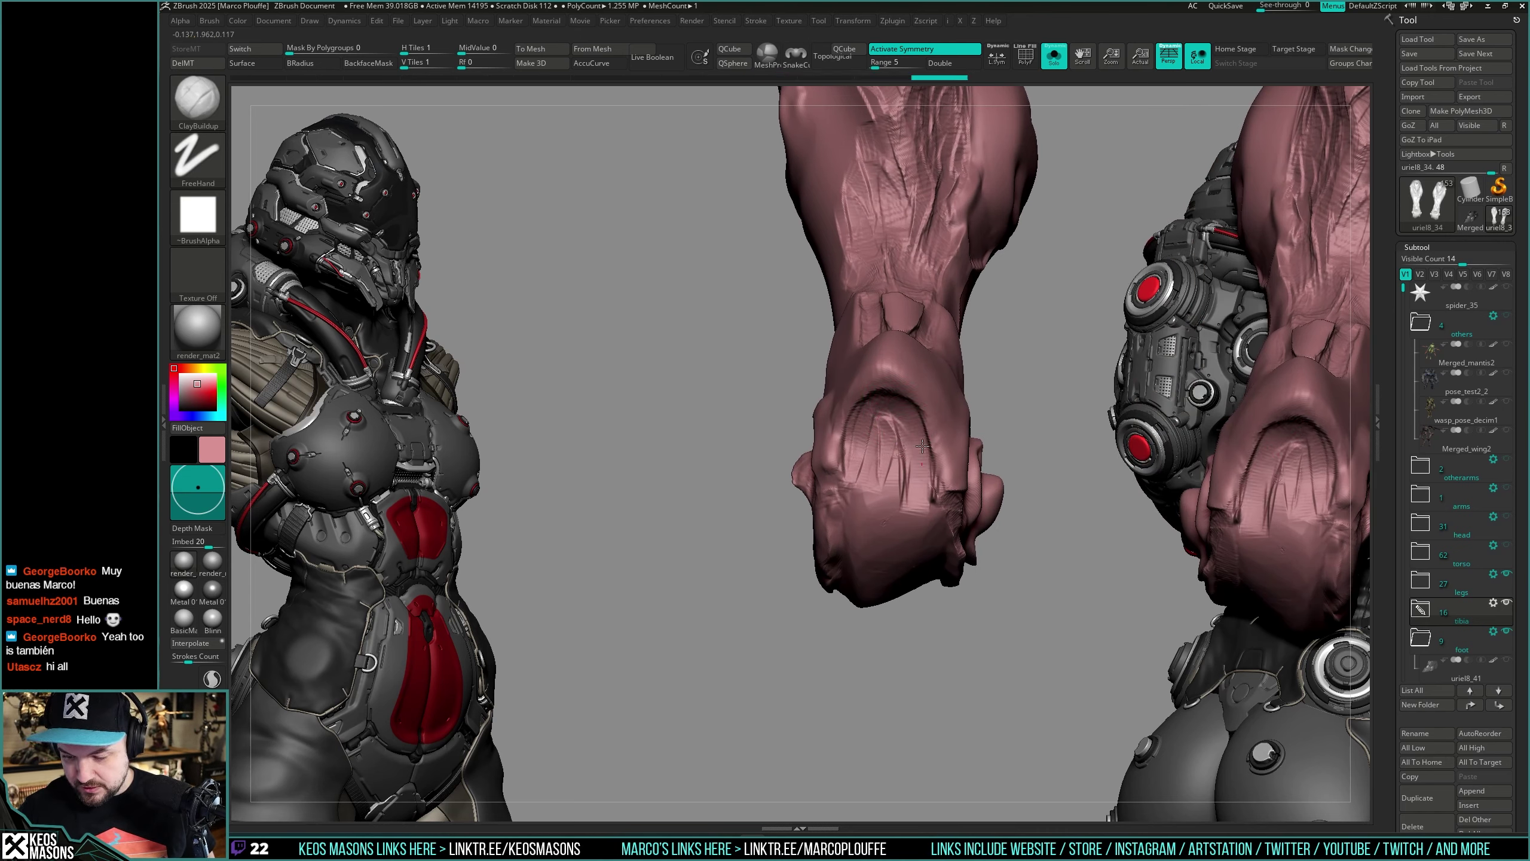
mouse_move(883, 417)
mouse_down()
mouse_move(851, 479)
mouse_move(897, 497)
mouse_move(926, 487)
mouse_up()
mouse_move(926, 487)
alt+right_down()
mouse_move(912, 405)
mouse_move(922, 498)
alt+right_up()
drag(913, 464, 922, 527)
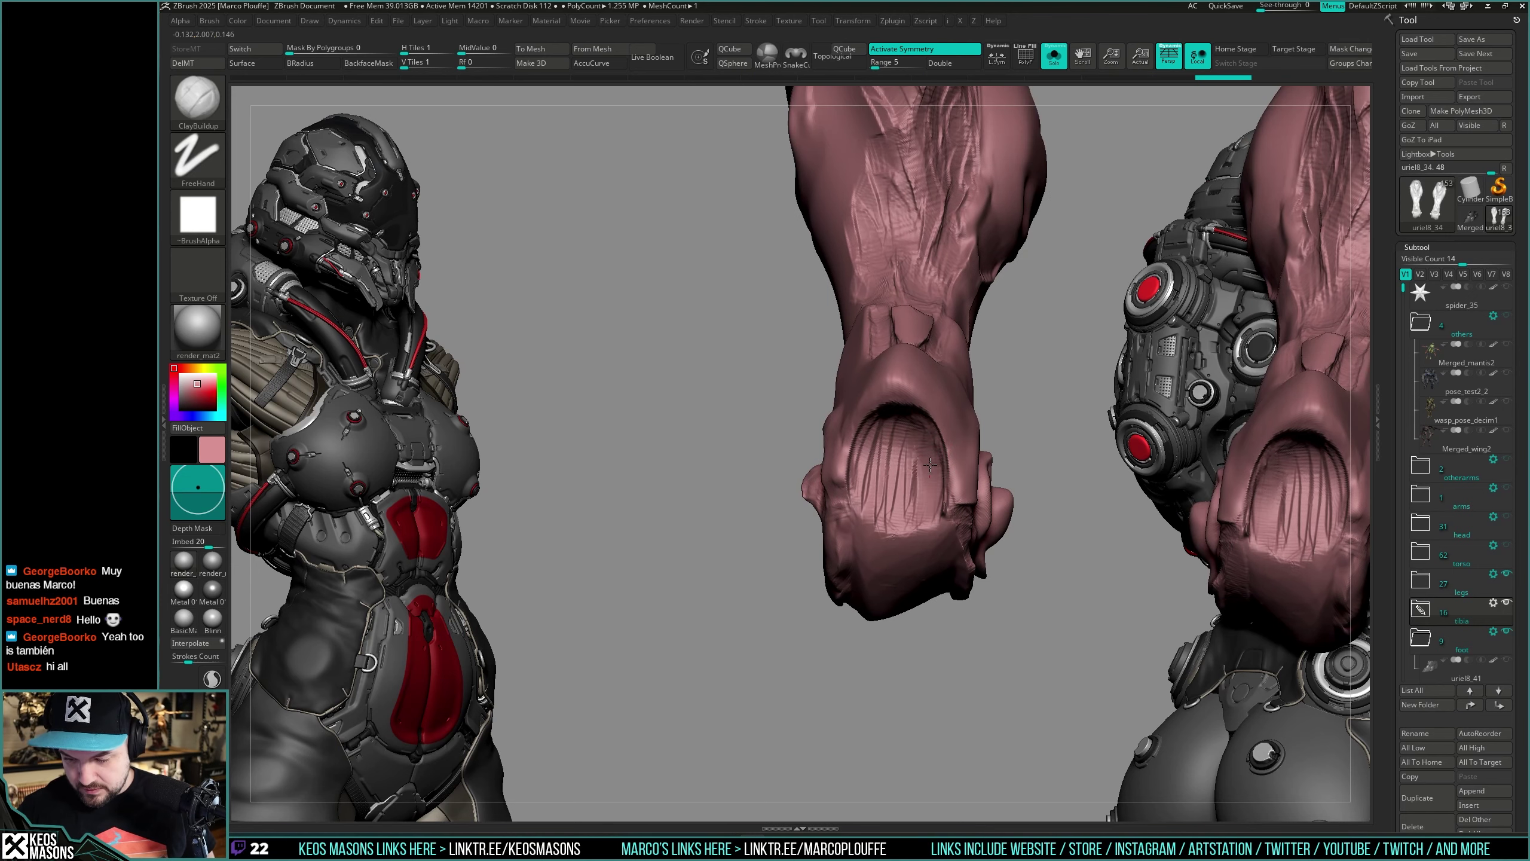
drag(871, 448, 866, 513)
mouse_move(873, 506)
ctrl+right_down()
mouse_move(876, 464)
mouse_move(952, 449)
mouse_move(852, 446)
mouse_move(905, 445)
mouse_move(910, 464)
ctrl+right_up()
Step: Show the surrounding leg parts again and sharpen the pink shin's creases above the ankle with the DamStandard brush
key(alt+s)
key(b)
key(d)
key(s)
right_drag(940, 446, 958, 422)
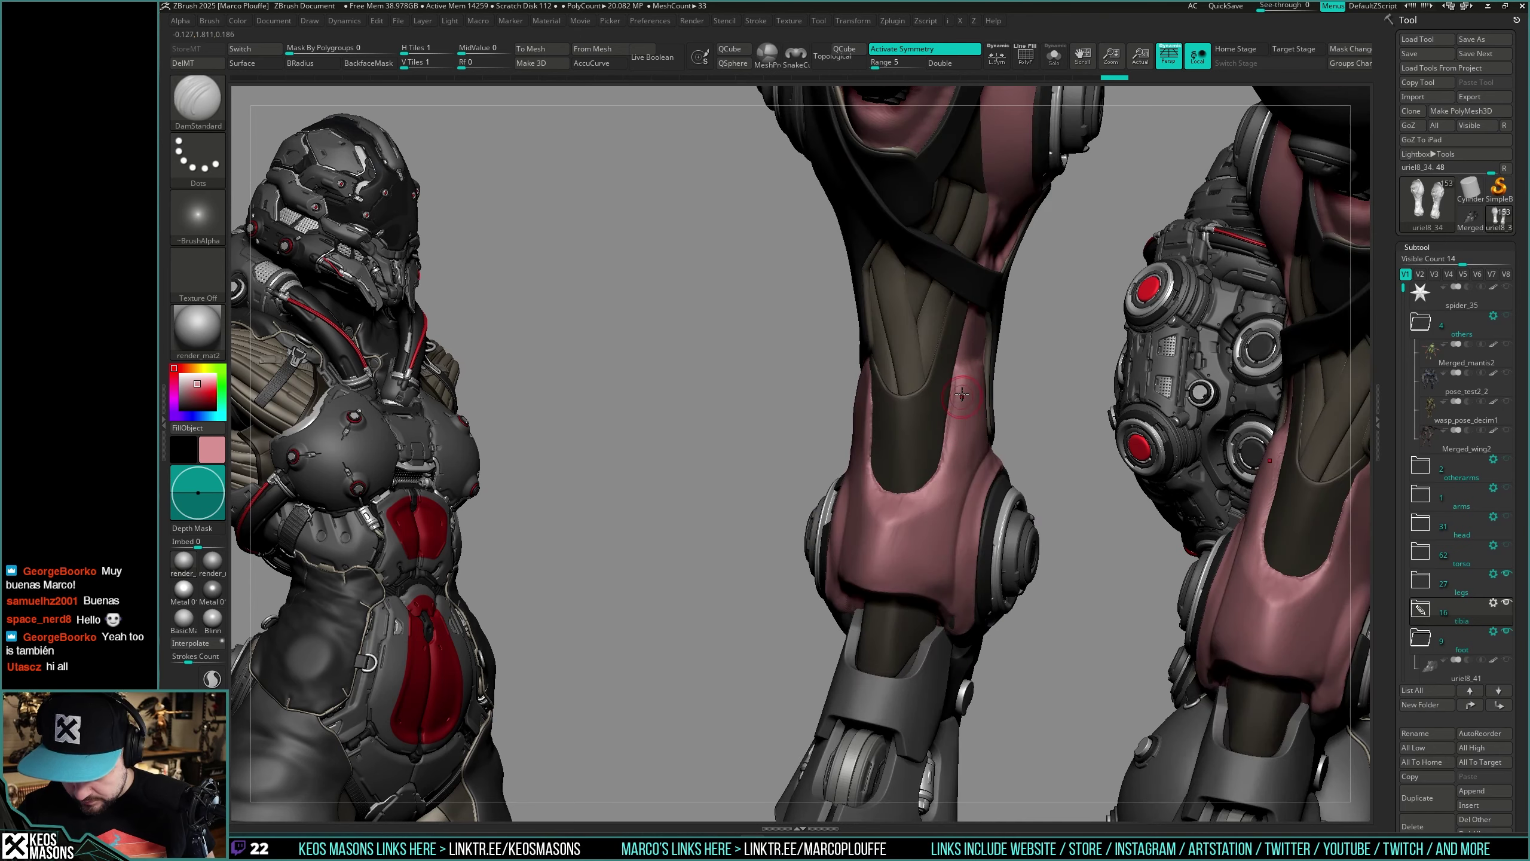
mouse_move(962, 375)
mouse_down()
mouse_move(957, 429)
mouse_move(909, 516)
mouse_up()
right_drag(909, 516, 934, 513)
drag(888, 519, 925, 511)
mouse_move(924, 511)
right_down()
mouse_move(971, 503)
mouse_move(881, 461)
mouse_move(940, 413)
mouse_move(939, 391)
mouse_move(895, 384)
mouse_move(951, 402)
mouse_move(1000, 365)
mouse_move(1022, 371)
mouse_move(1006, 379)
right_up()
Step: Cut a diagonal crease across the pink shin below the strap and smooth the surface beside it
key(space)
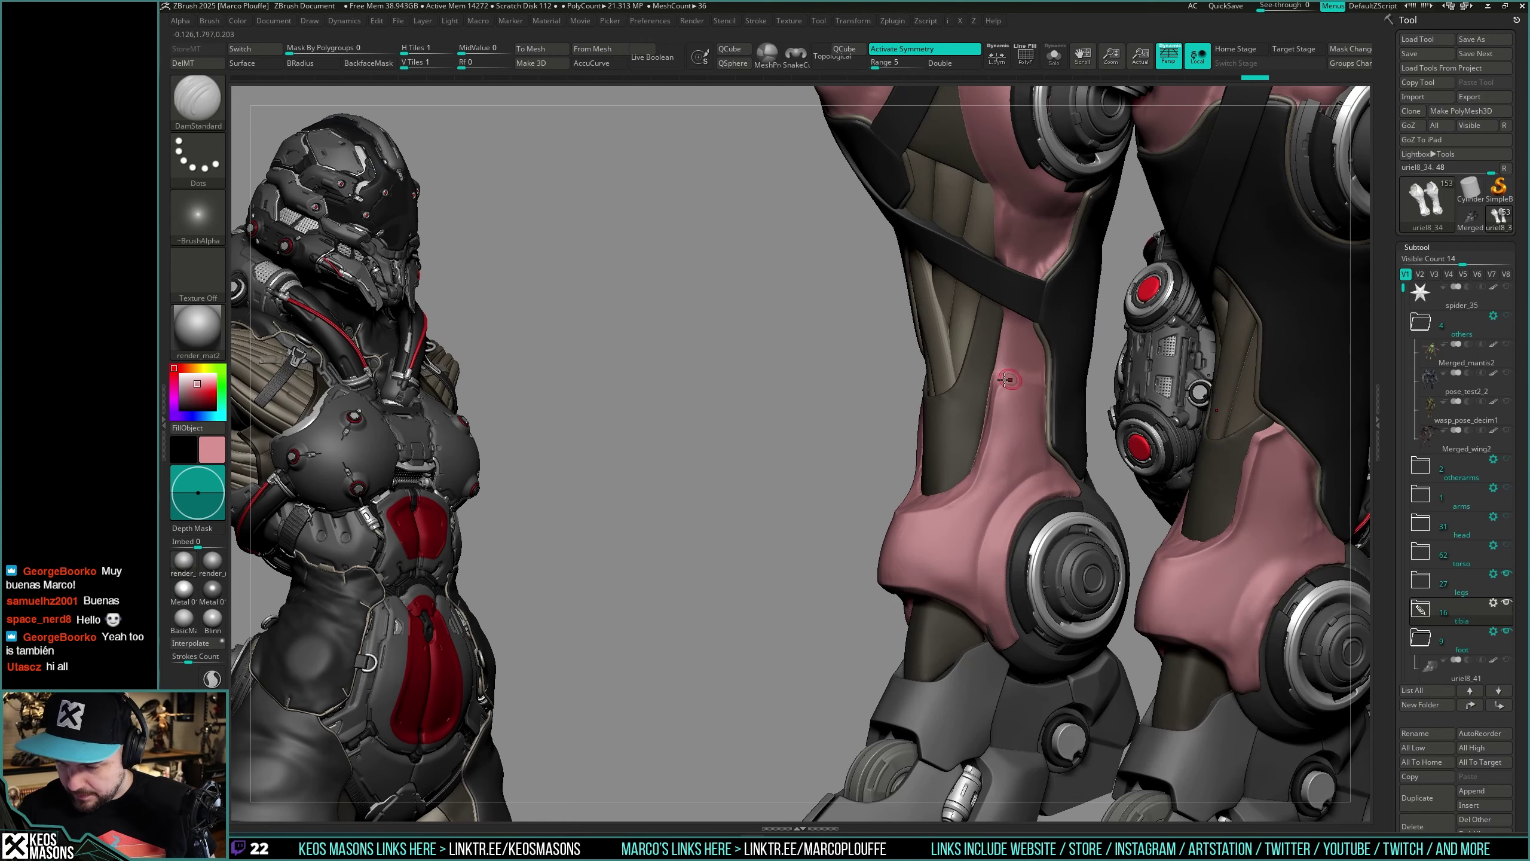
drag(1050, 354, 997, 380)
right_drag(1018, 368, 1026, 383)
shift+drag(1028, 386, 1034, 386)
key(space)
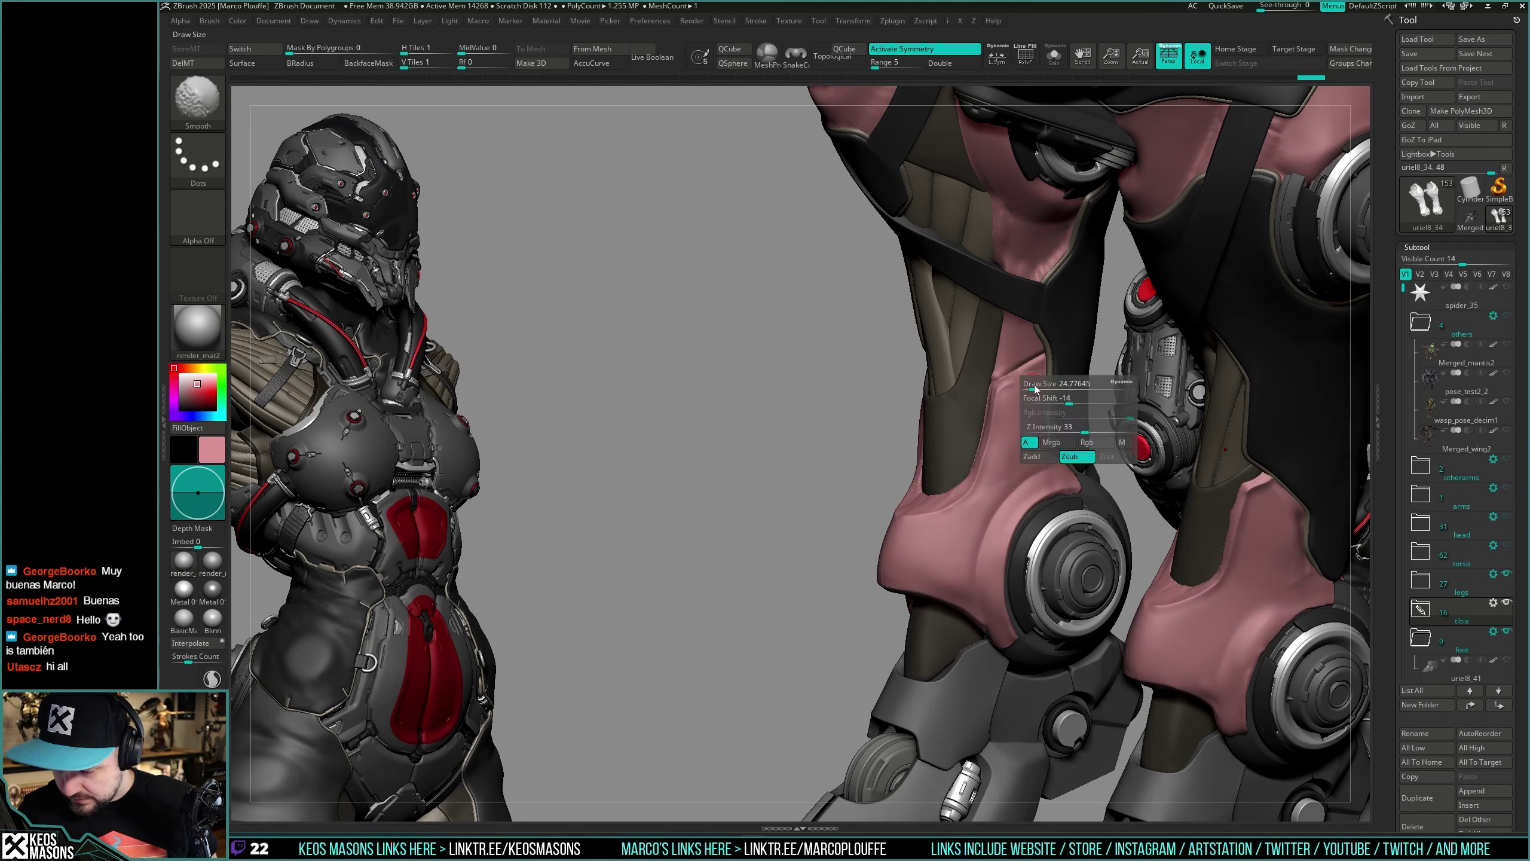
mouse_move(1044, 361)
right_down()
mouse_move(1013, 377)
mouse_move(1029, 429)
mouse_move(1007, 451)
mouse_move(964, 453)
mouse_move(988, 476)
right_up()
Step: Build up the pink surface along the diagonal crease with the ClayBuildup brush and smooth the strokes
key(space)
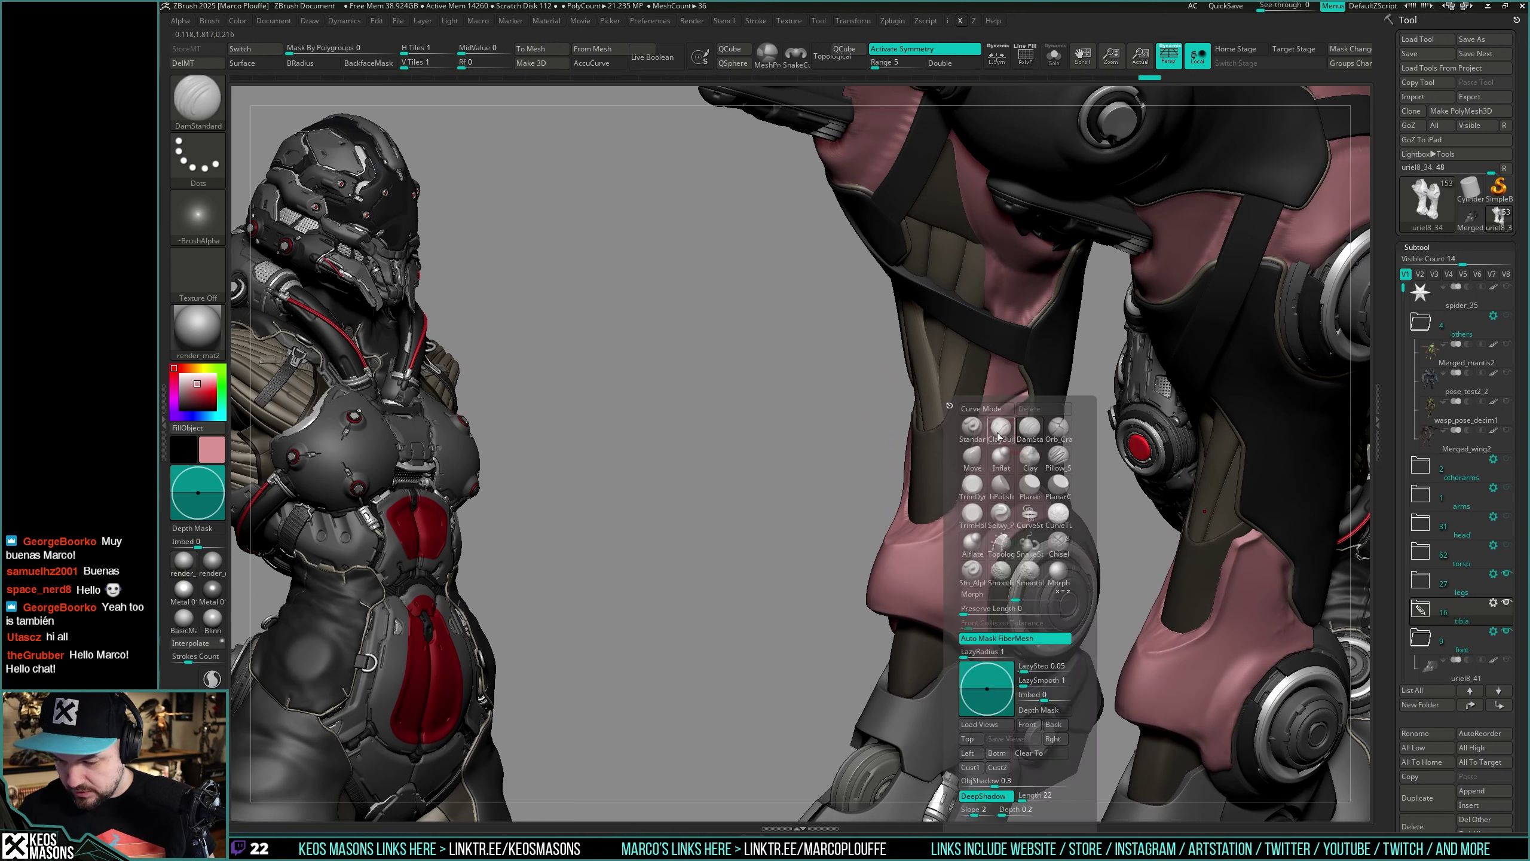
click(998, 456)
drag(991, 426, 1025, 407)
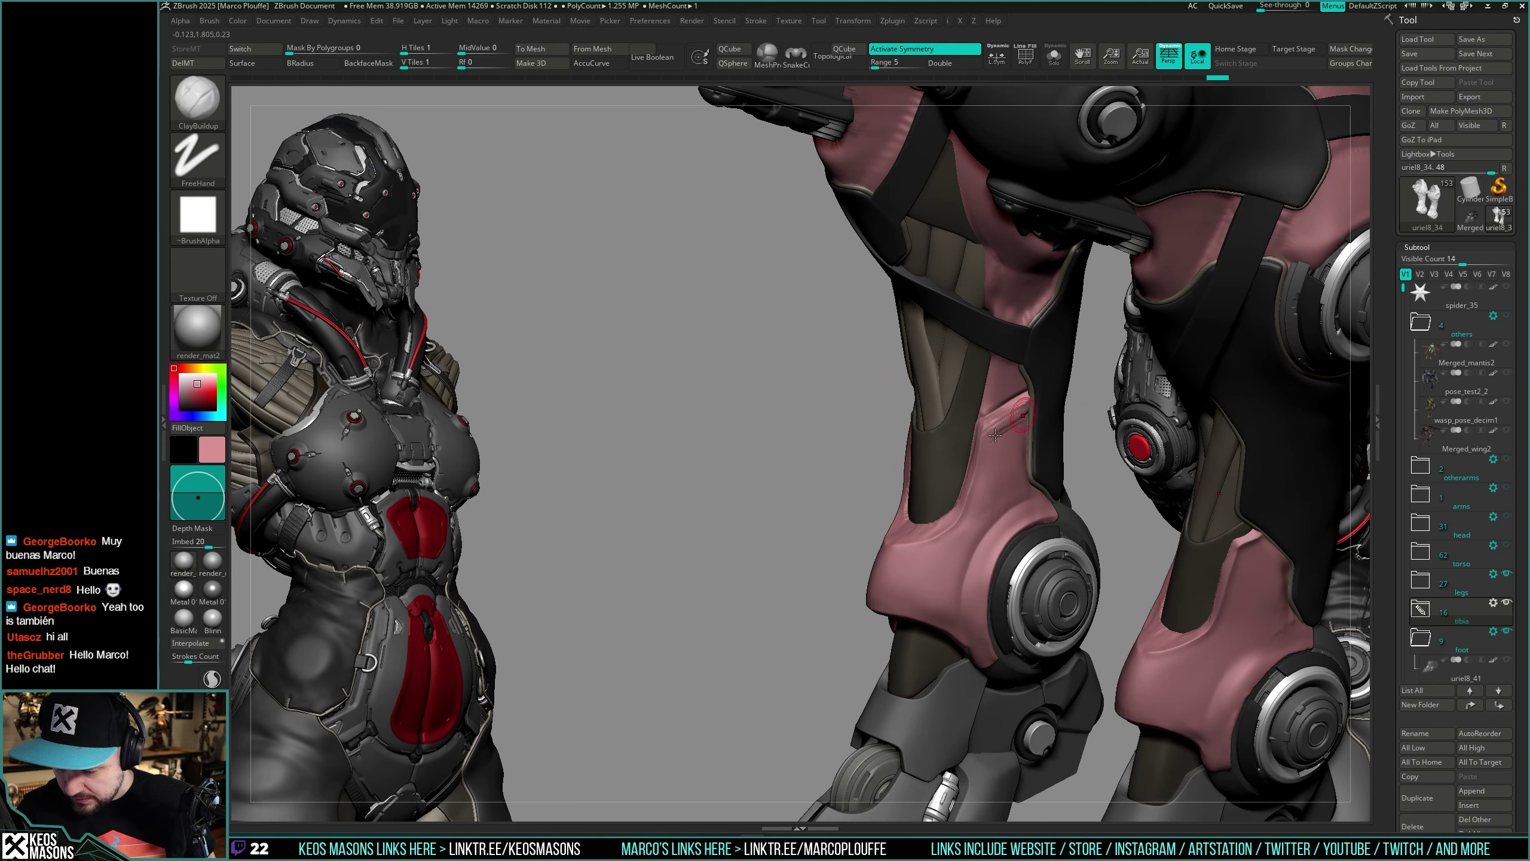
key(shift)
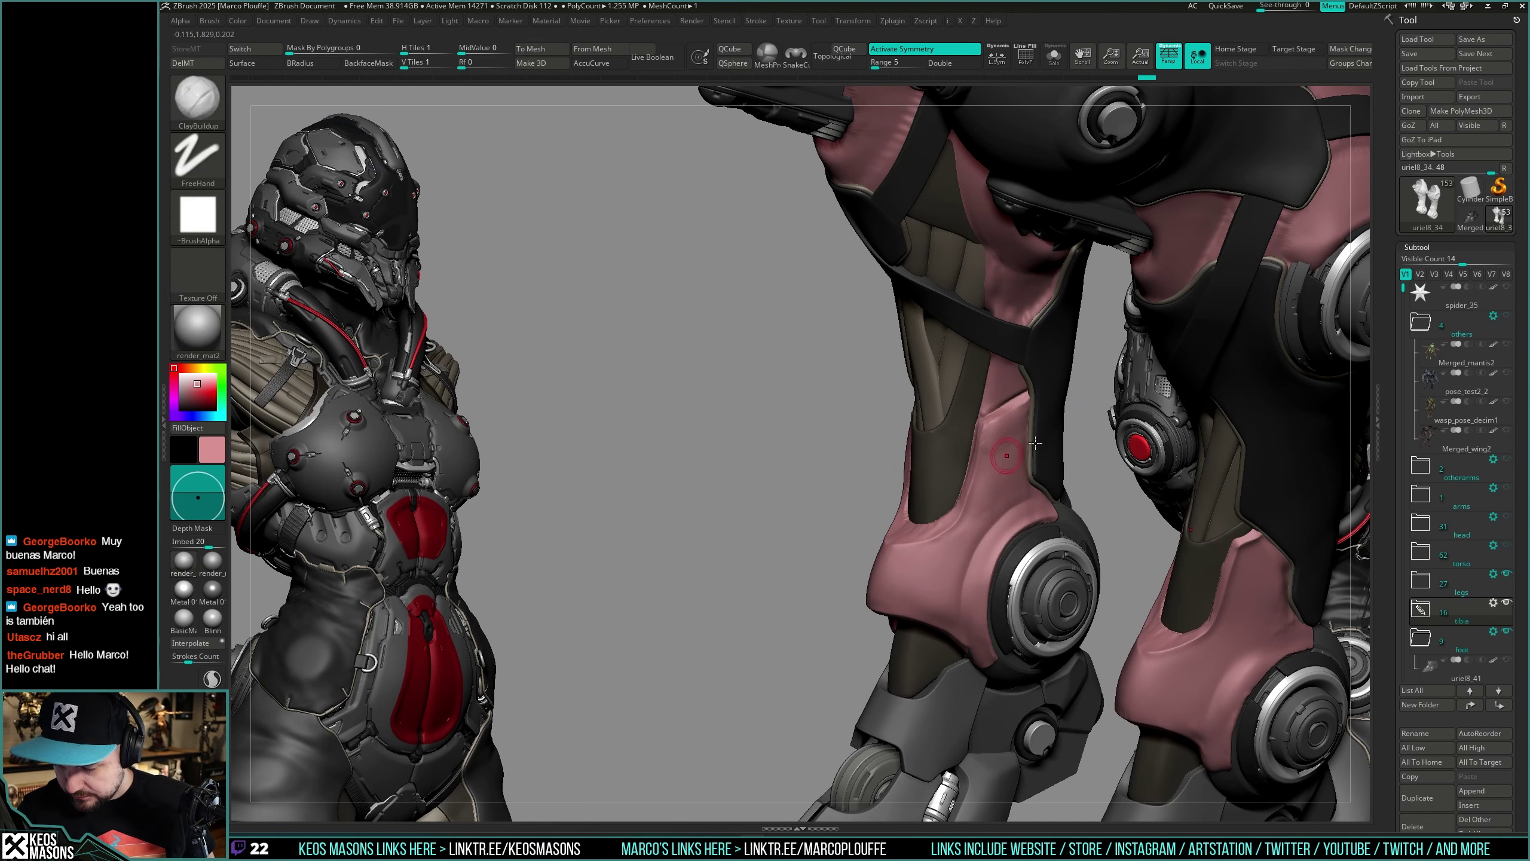
mouse_move(1017, 424)
right_down()
mouse_move(995, 444)
mouse_move(999, 429)
mouse_move(978, 488)
mouse_move(957, 432)
right_up()
key(shift)
key(shift)
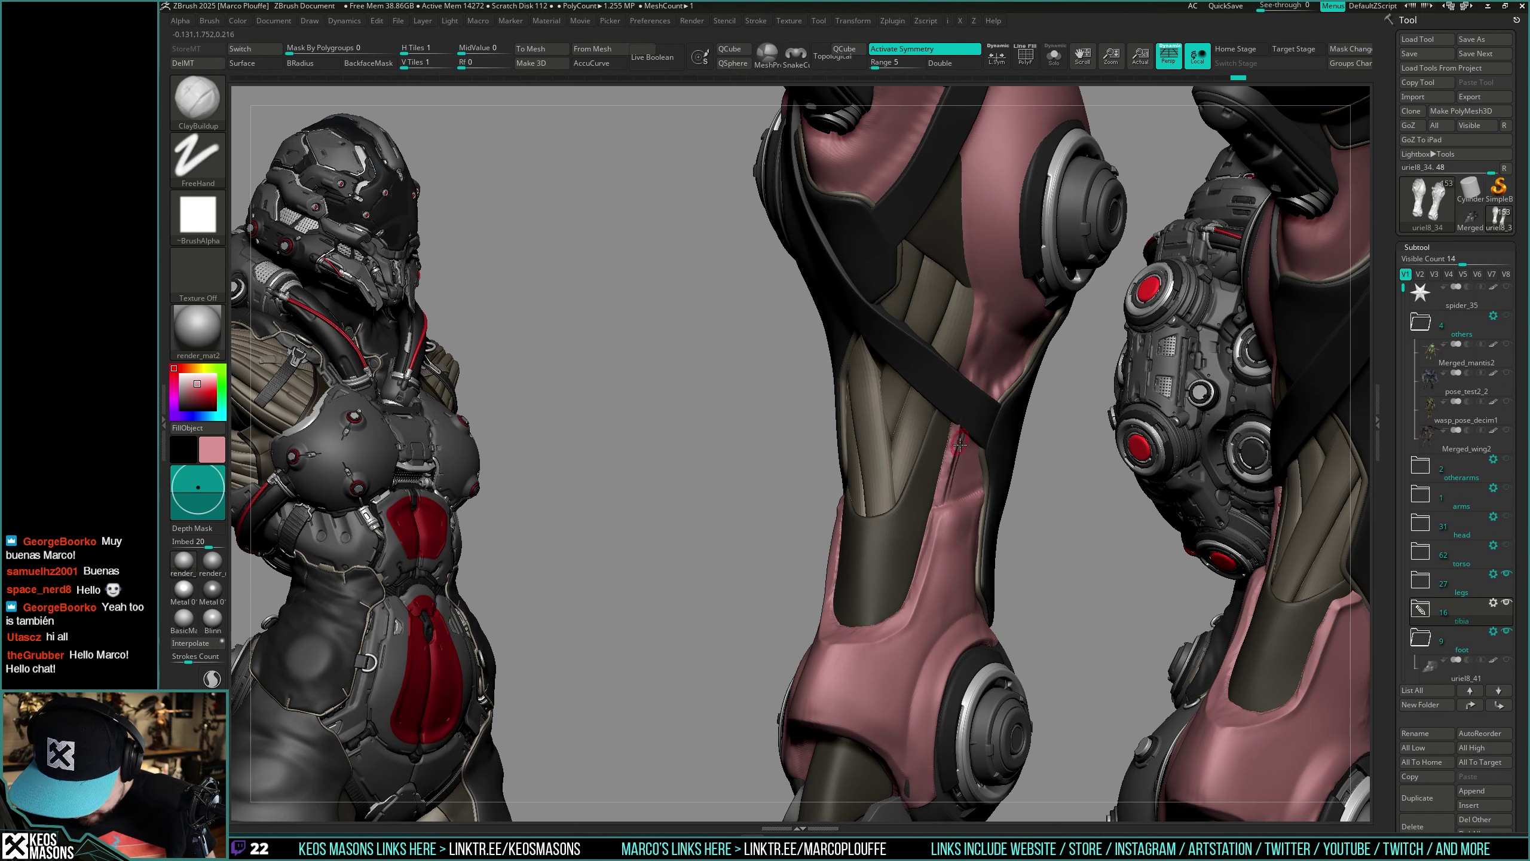
Step: Set Smooth Stronger as the smoothing brush and smooth the pink shin strip just below the strap
key(shift)
shift+drag(963, 446, 964, 455)
key(space)
click(955, 574)
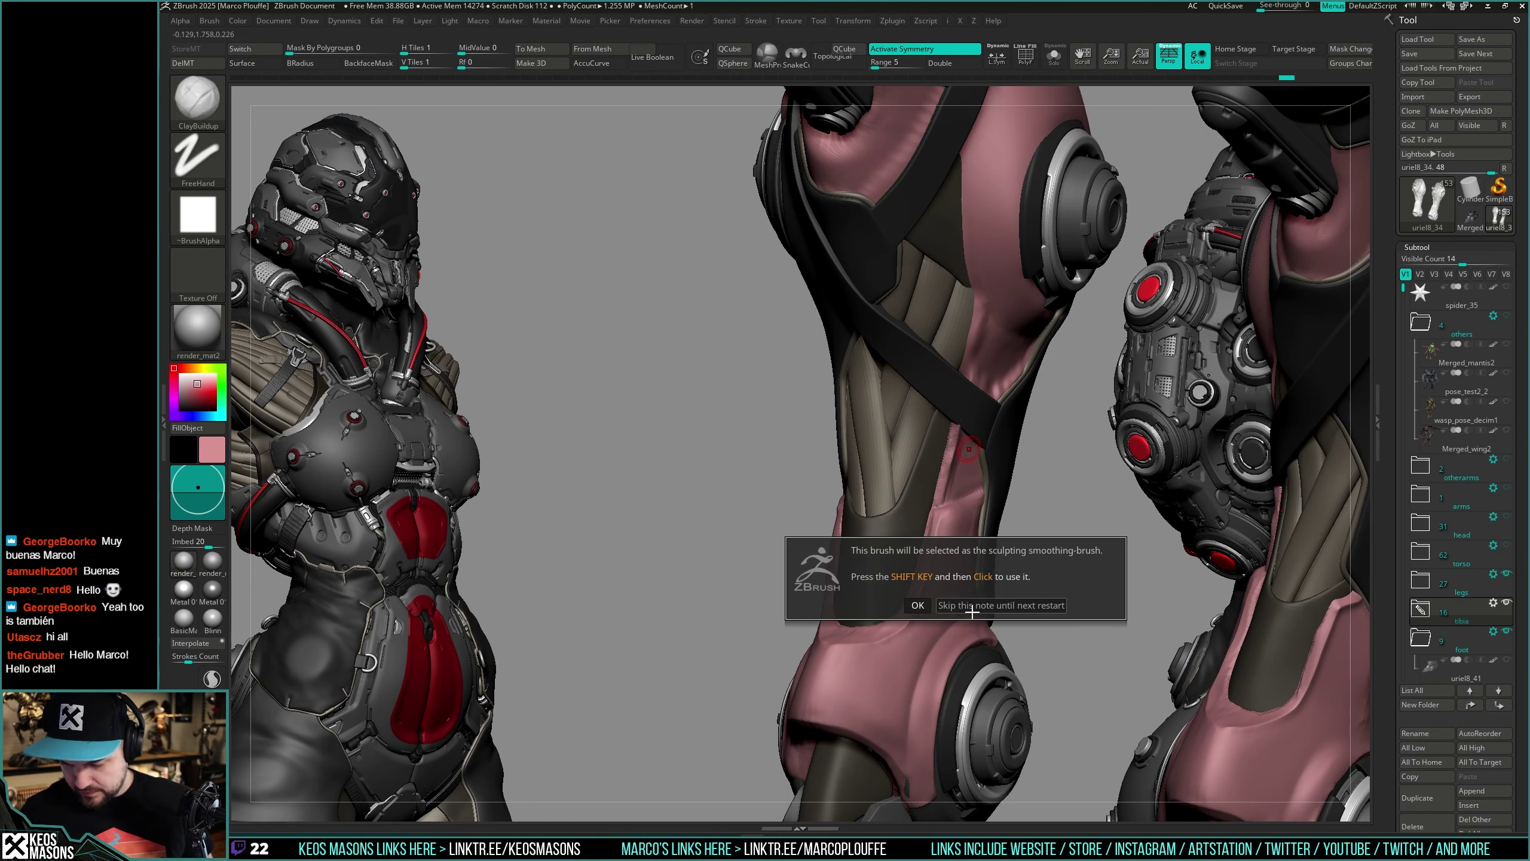
click(964, 610)
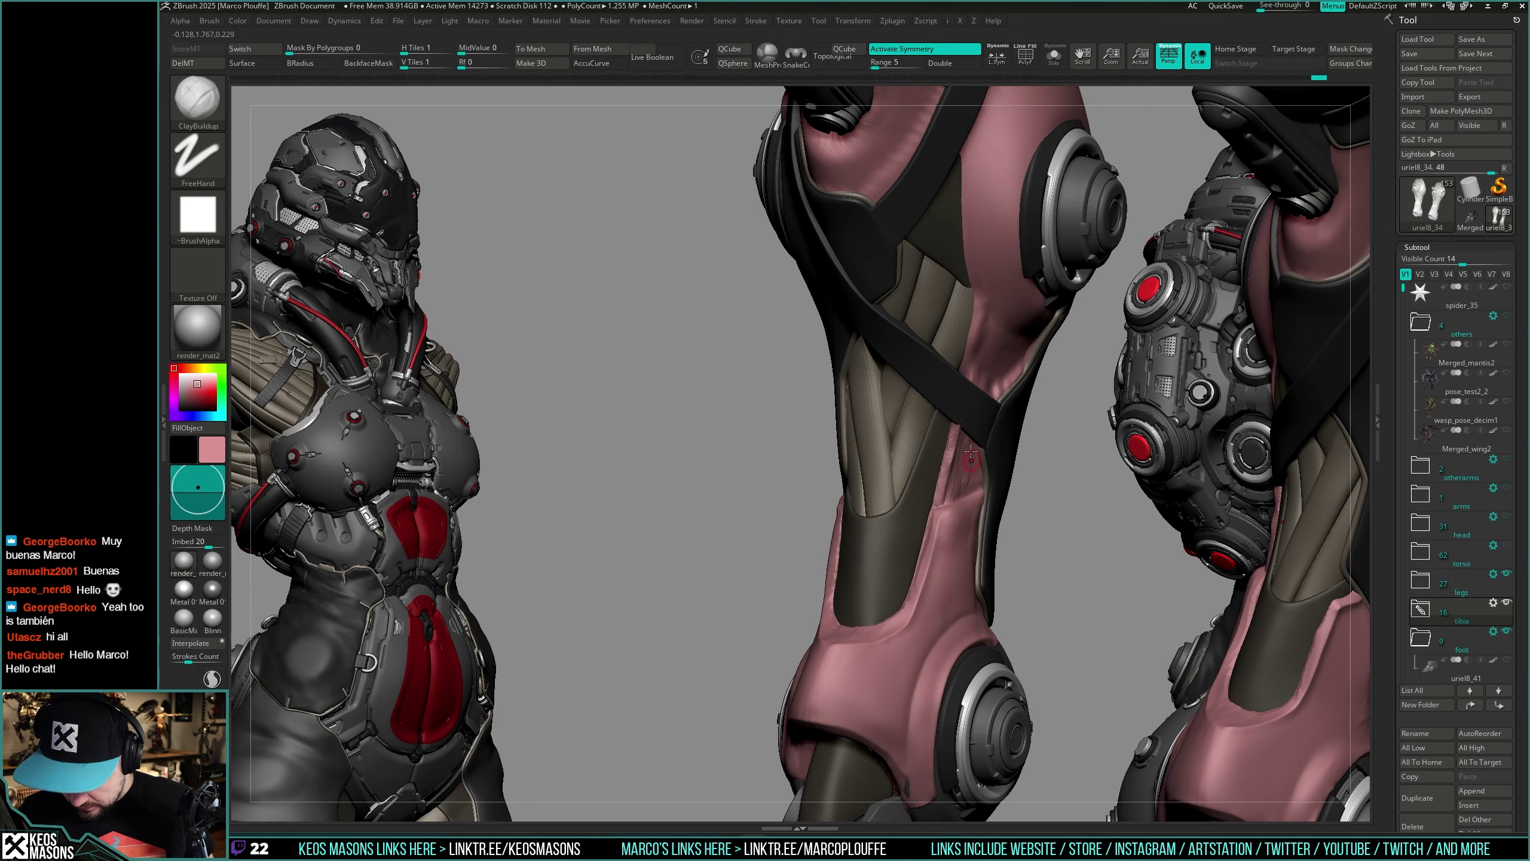
key(shift)
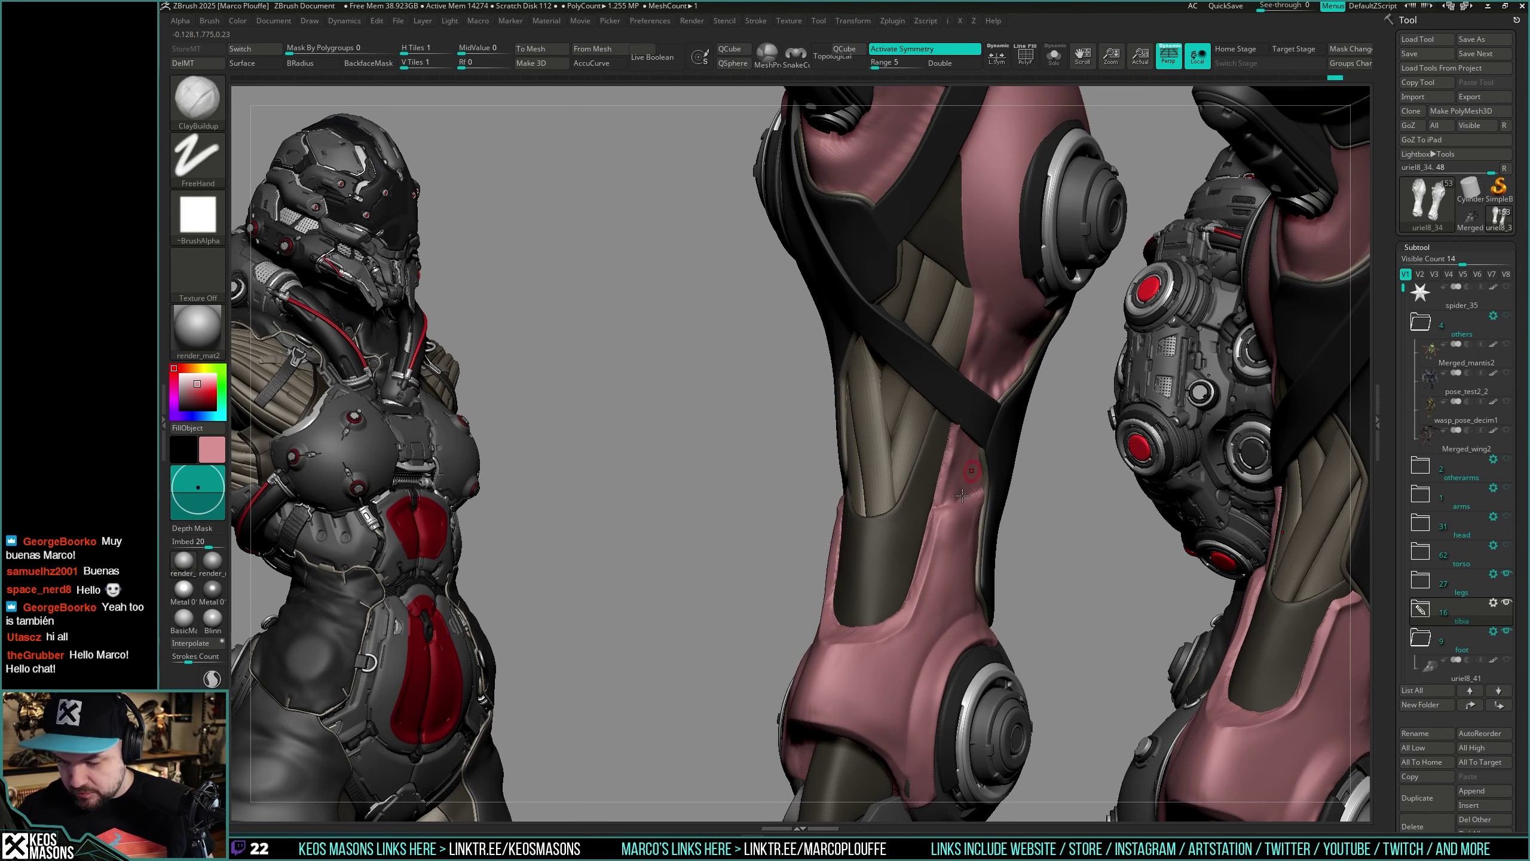
Step: Build up the pink surface above the strap beside the ribbed fabric with ClayBuildup and smooth the strokes
mouse_move(965, 481)
right_down()
mouse_move(886, 473)
mouse_move(1018, 486)
mouse_move(1012, 498)
mouse_move(928, 483)
mouse_move(967, 485)
right_up()
key(shift)
key(space)
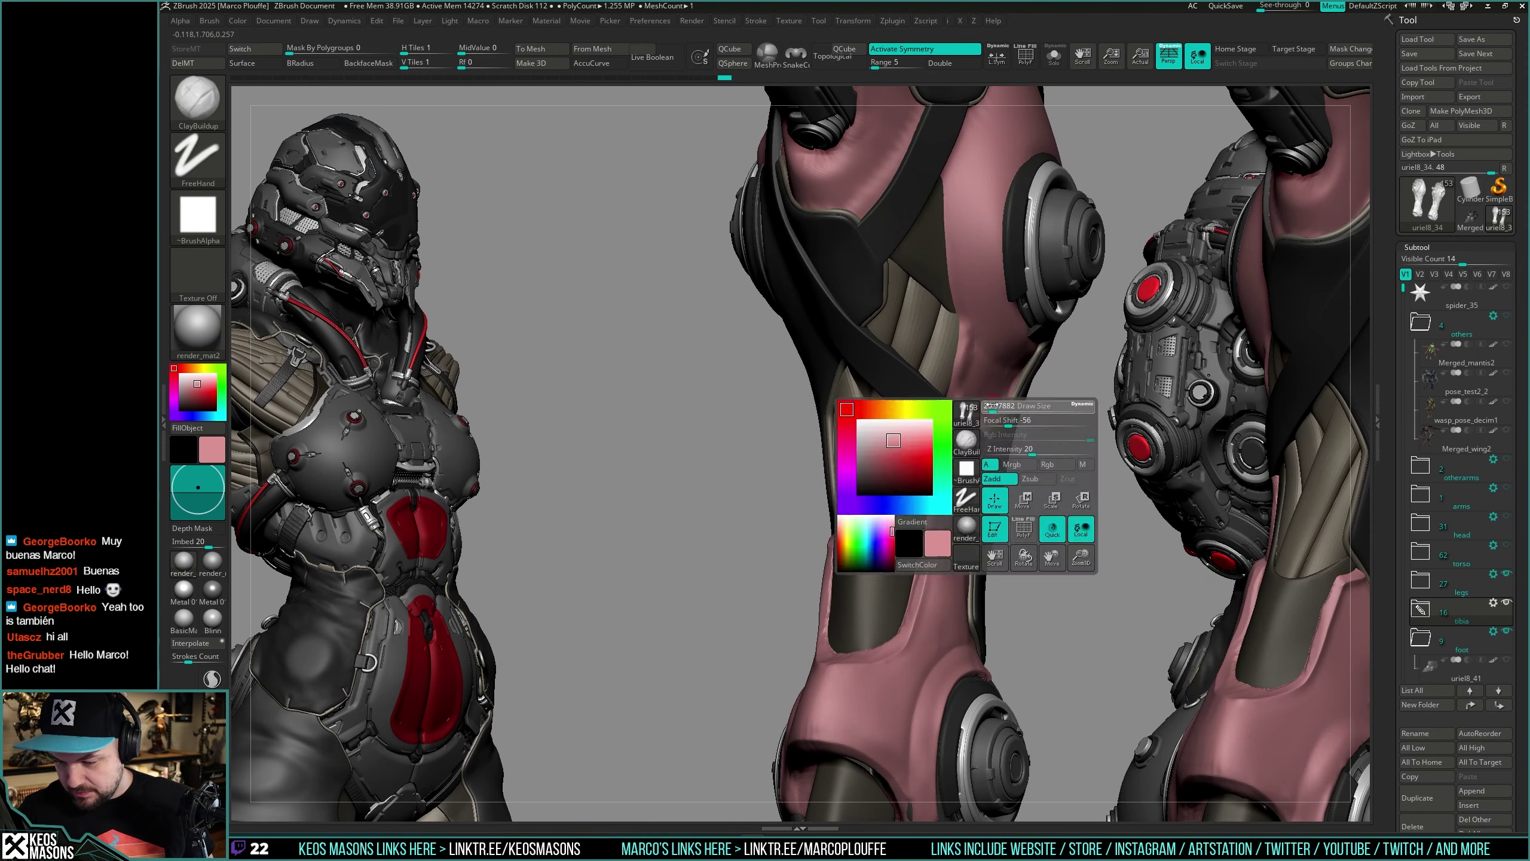
right_drag(988, 416, 963, 356)
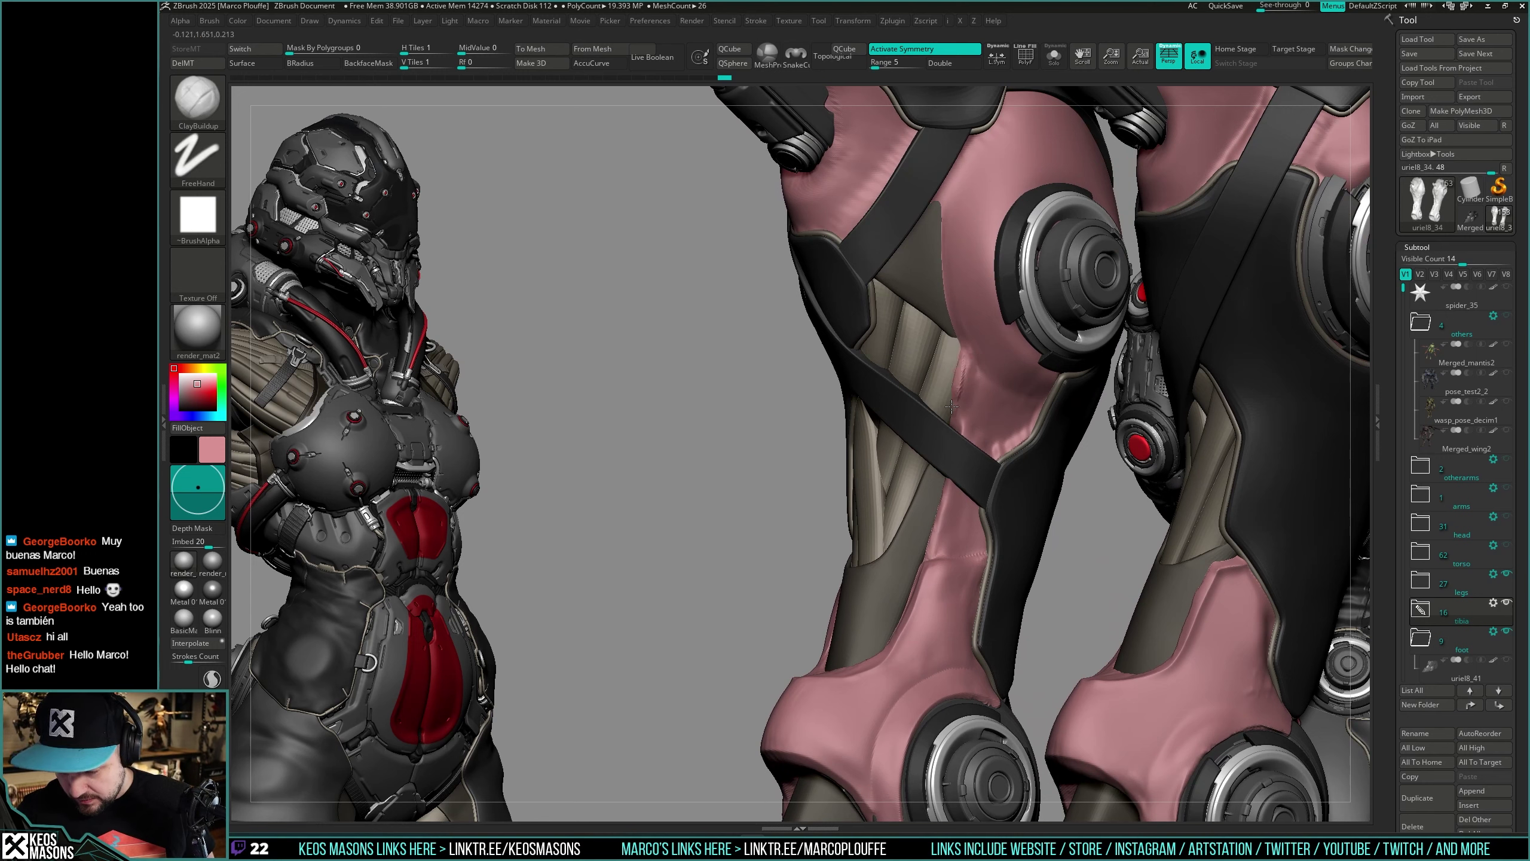
drag(951, 407, 956, 398)
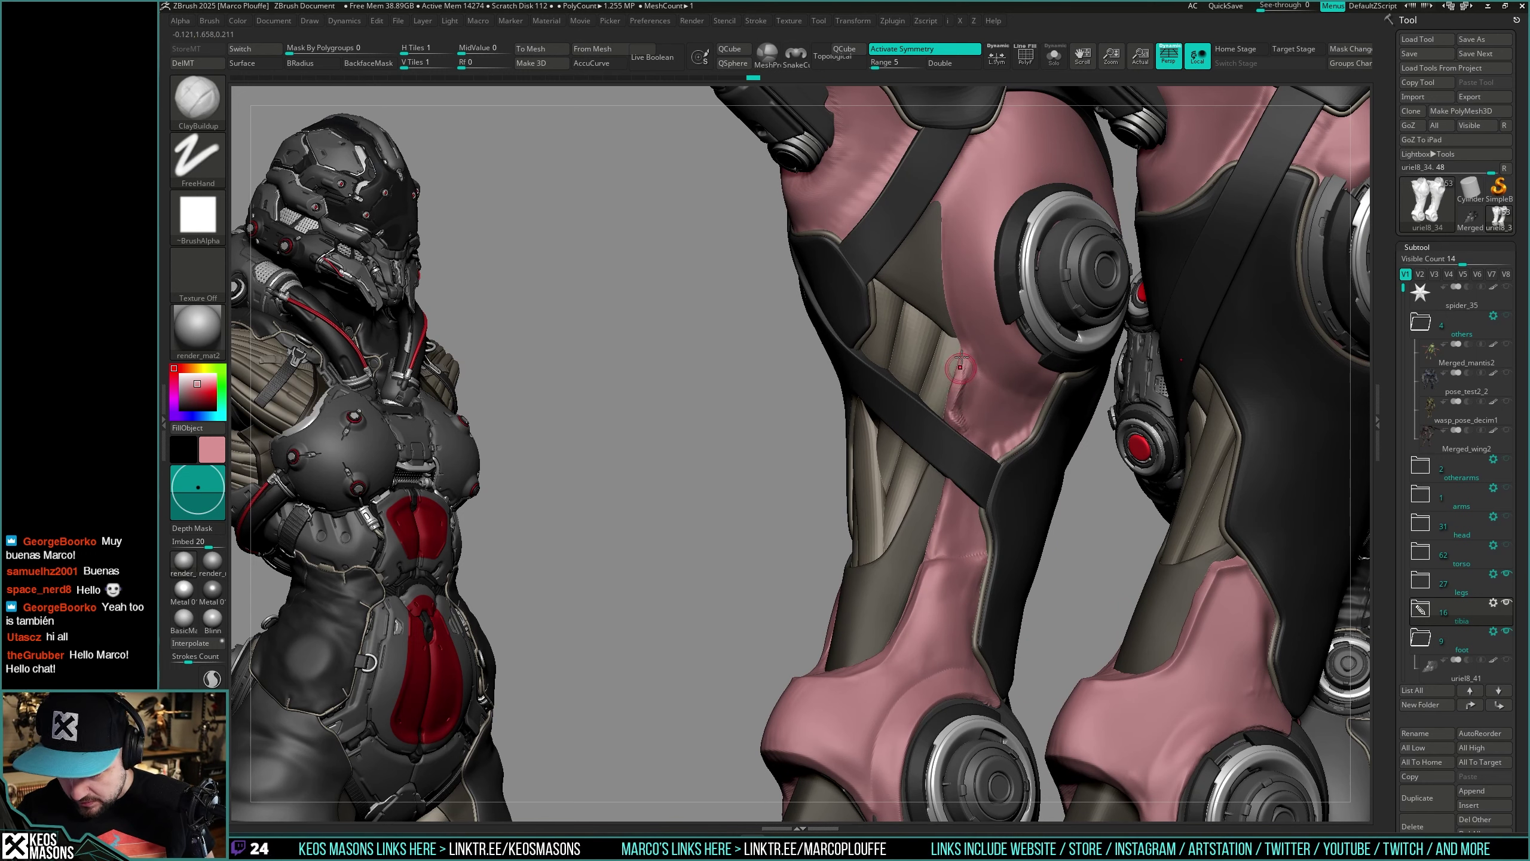
key(shift)
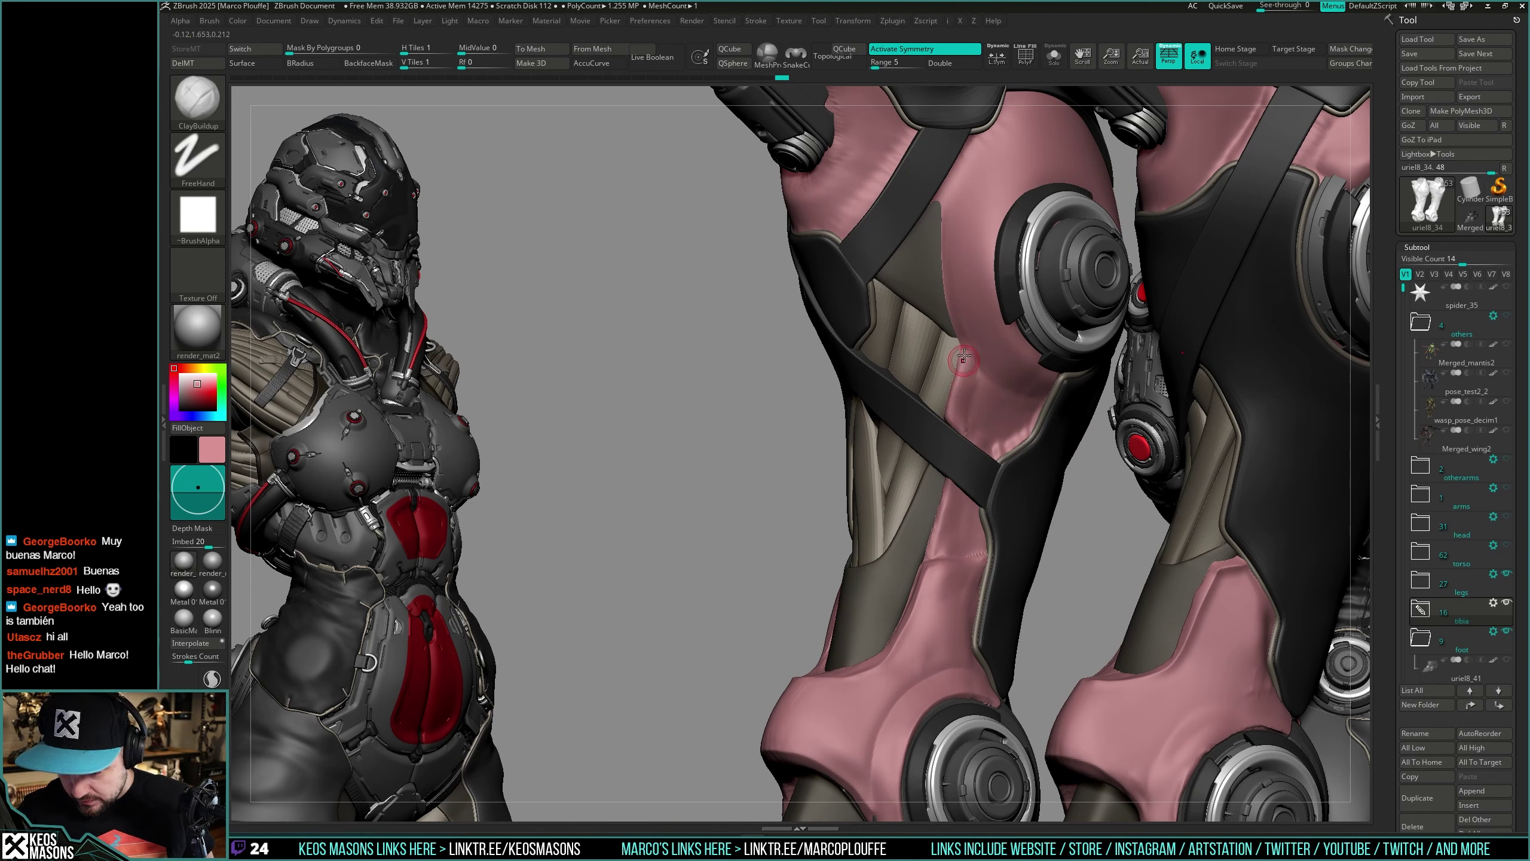
key(shift)
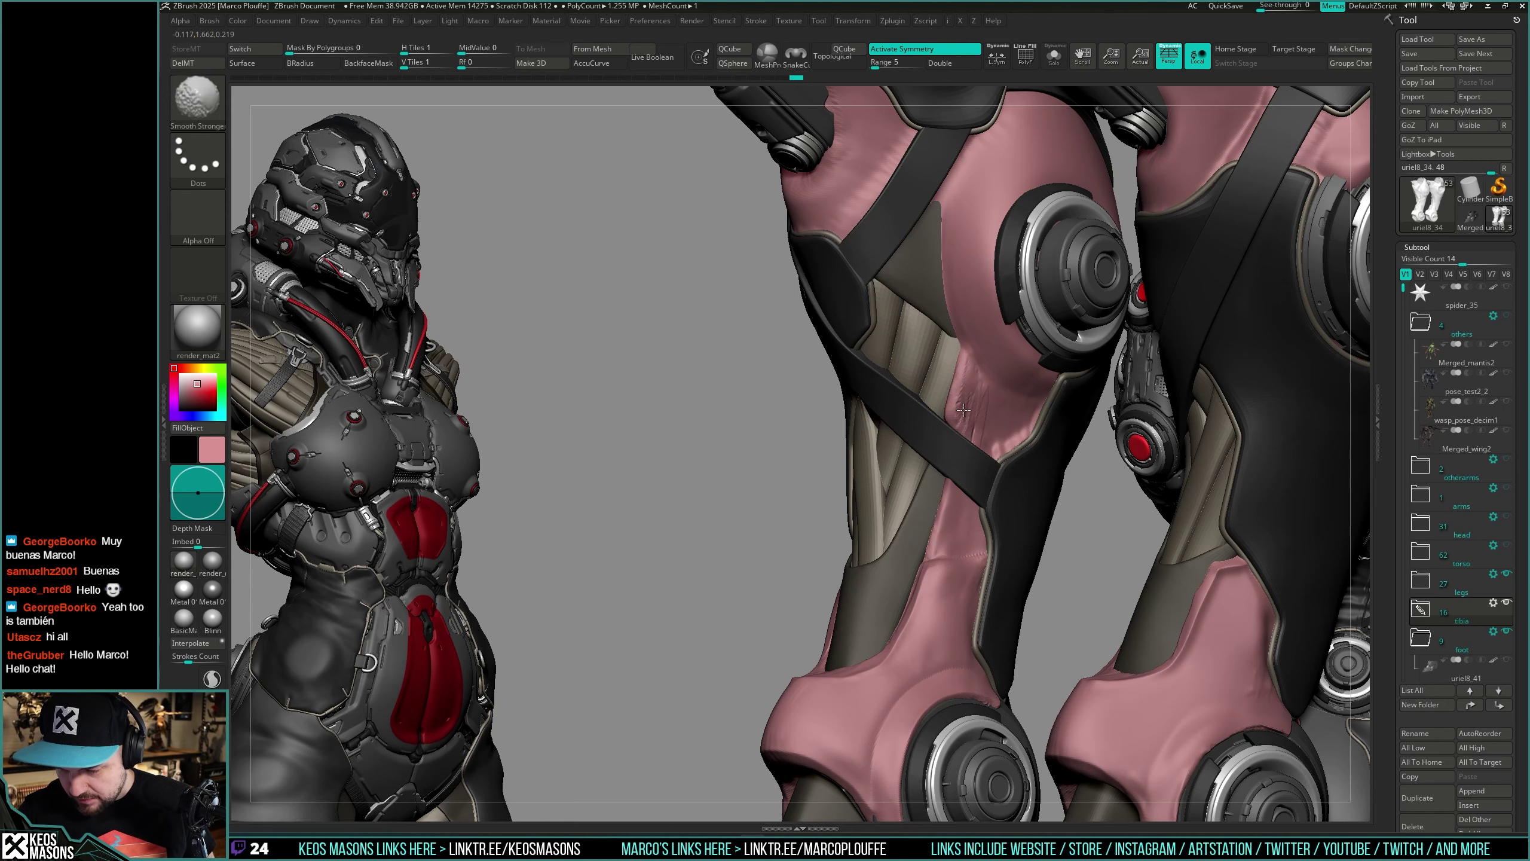
Step: Carve into the pink panel's lower corner where it meets the strap, using inverted ClayBuildup strokes
mouse_move(992, 416)
right_down()
mouse_move(1115, 434)
mouse_move(976, 524)
mouse_move(987, 465)
right_up()
right_click(977, 524)
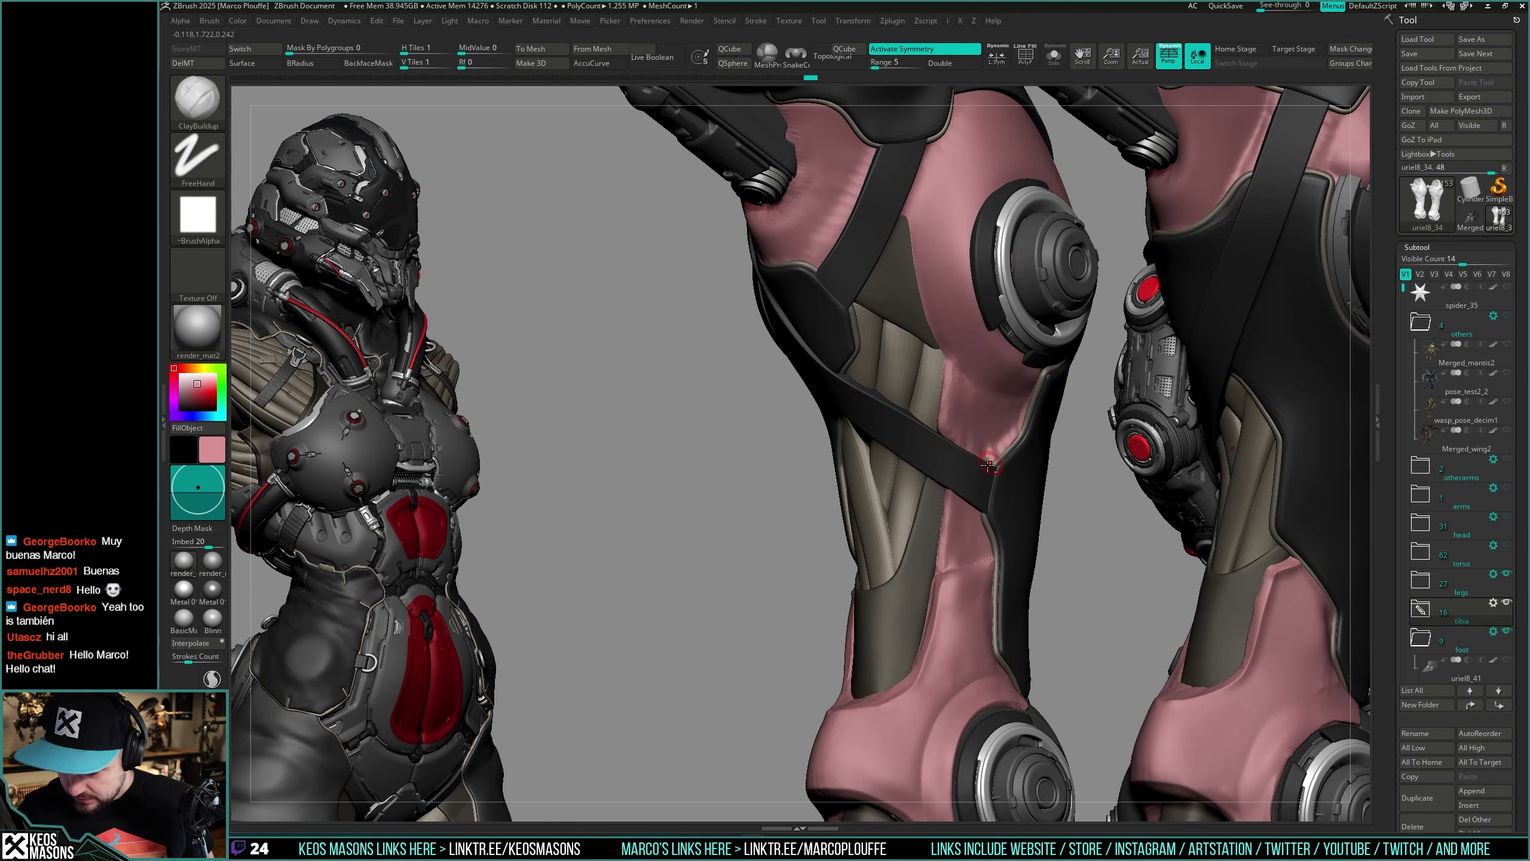
alt+drag(988, 460, 1018, 433)
Step: Cut a crease across the pink panel below the round side joint with the DamStandard brush
mouse_move(1023, 428)
right_down()
mouse_move(940, 404)
mouse_move(1023, 410)
mouse_move(995, 452)
mouse_move(952, 428)
right_up()
key(ctrl)
mouse_move(951, 428)
right_down()
mouse_move(997, 475)
mouse_move(946, 461)
mouse_move(994, 469)
mouse_move(988, 410)
mouse_move(958, 381)
right_up()
key(x)
click(1014, 433)
drag(991, 425, 1019, 428)
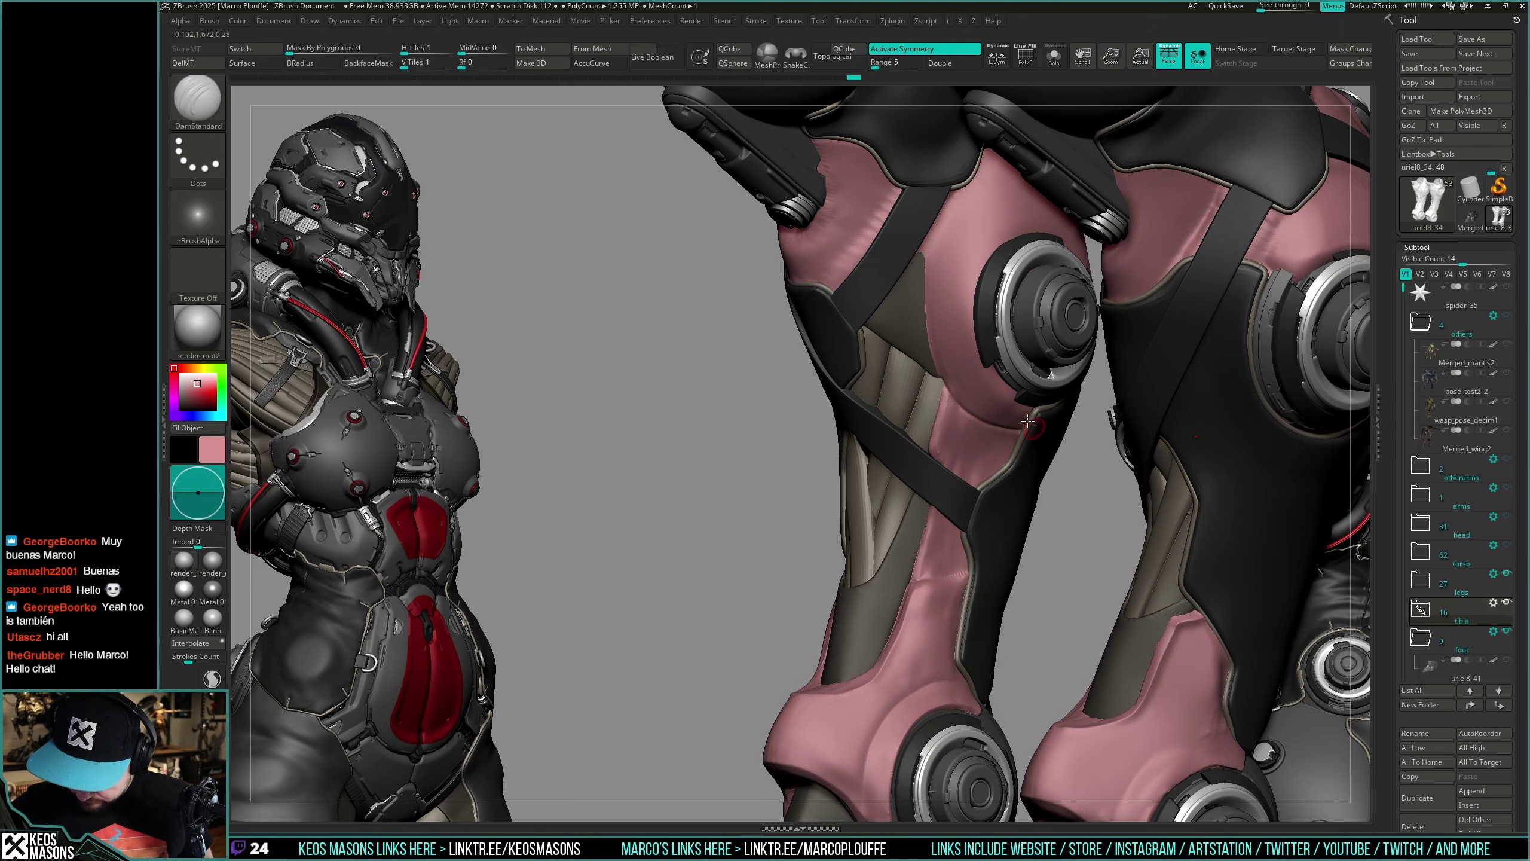
Step: Deepen the crease below the round side joint toward the panel's outer edge and smooth the surface nearby
right_drag(1039, 430, 938, 308)
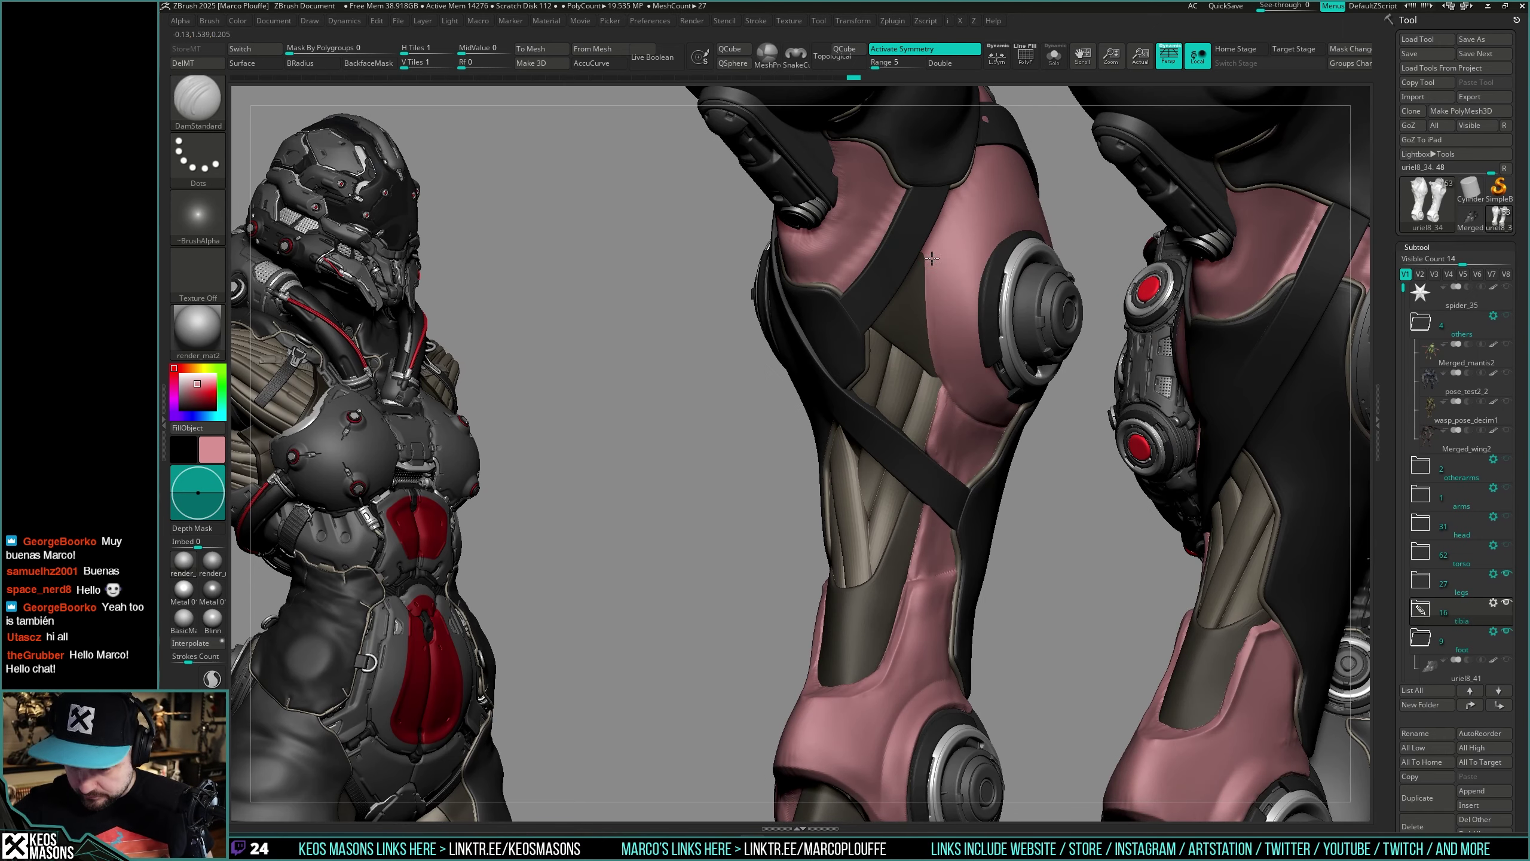
drag(994, 419, 1027, 425)
alt+right_drag(958, 318, 946, 372)
right_drag(1016, 455, 909, 352)
shift+drag(907, 355, 916, 359)
right_drag(915, 360, 905, 489)
right_drag(982, 443, 1049, 437)
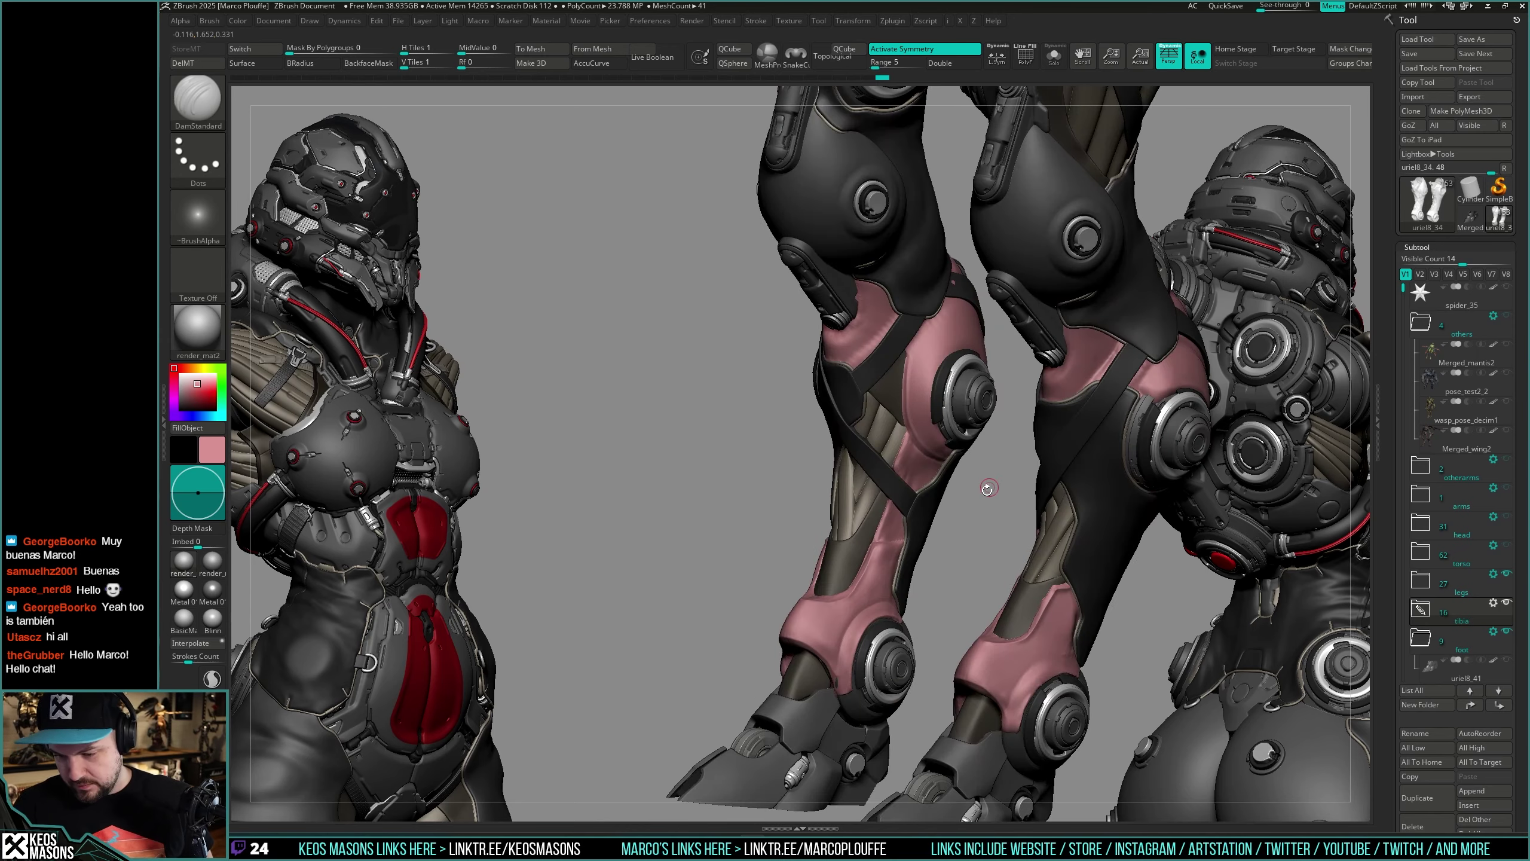
Step: Sharpen the creases in the pink panel around the piston's lower joint and smooth the surrounding surface
right_drag(963, 491, 971, 482)
mouse_move(971, 482)
ctrl+right_down()
mouse_move(957, 511)
mouse_move(932, 425)
mouse_move(886, 386)
mouse_move(914, 366)
ctrl+right_up()
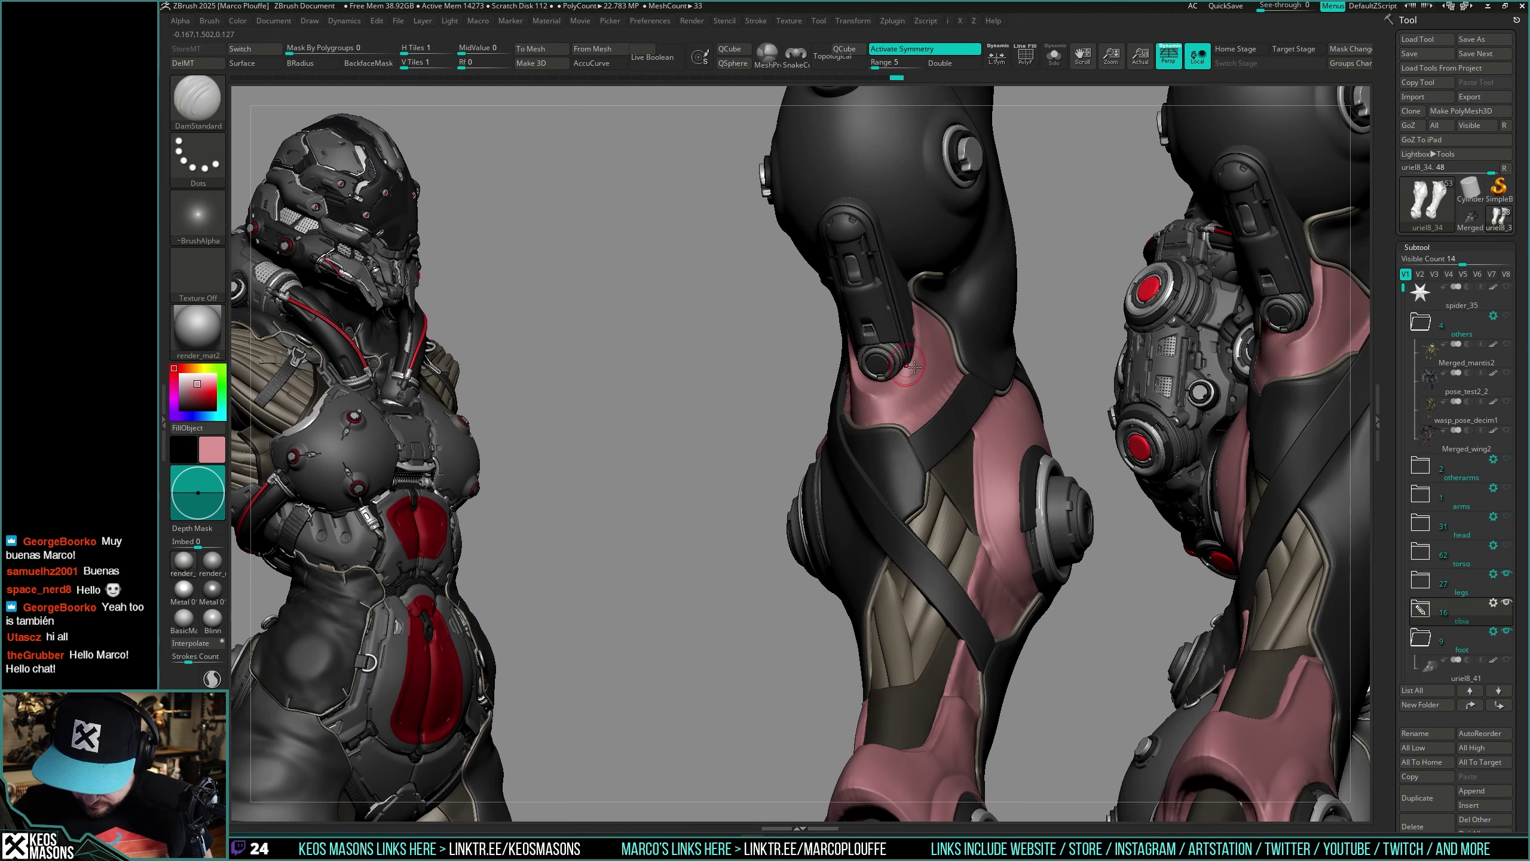
mouse_move(918, 313)
right_down()
mouse_move(914, 431)
mouse_move(890, 424)
right_up()
shift+right_drag(954, 379, 899, 428)
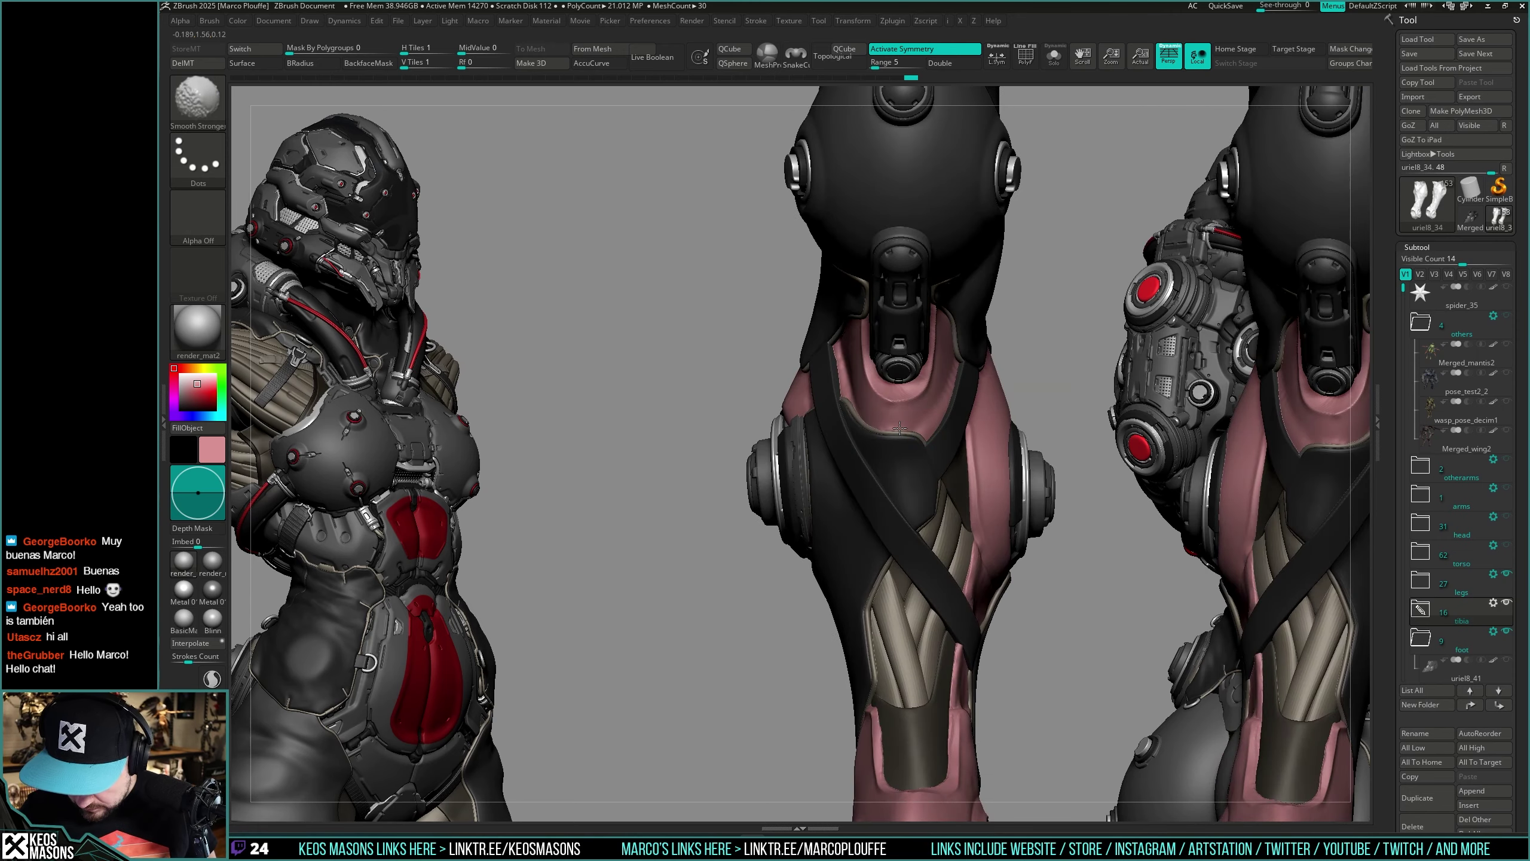
right_drag(966, 354, 928, 426)
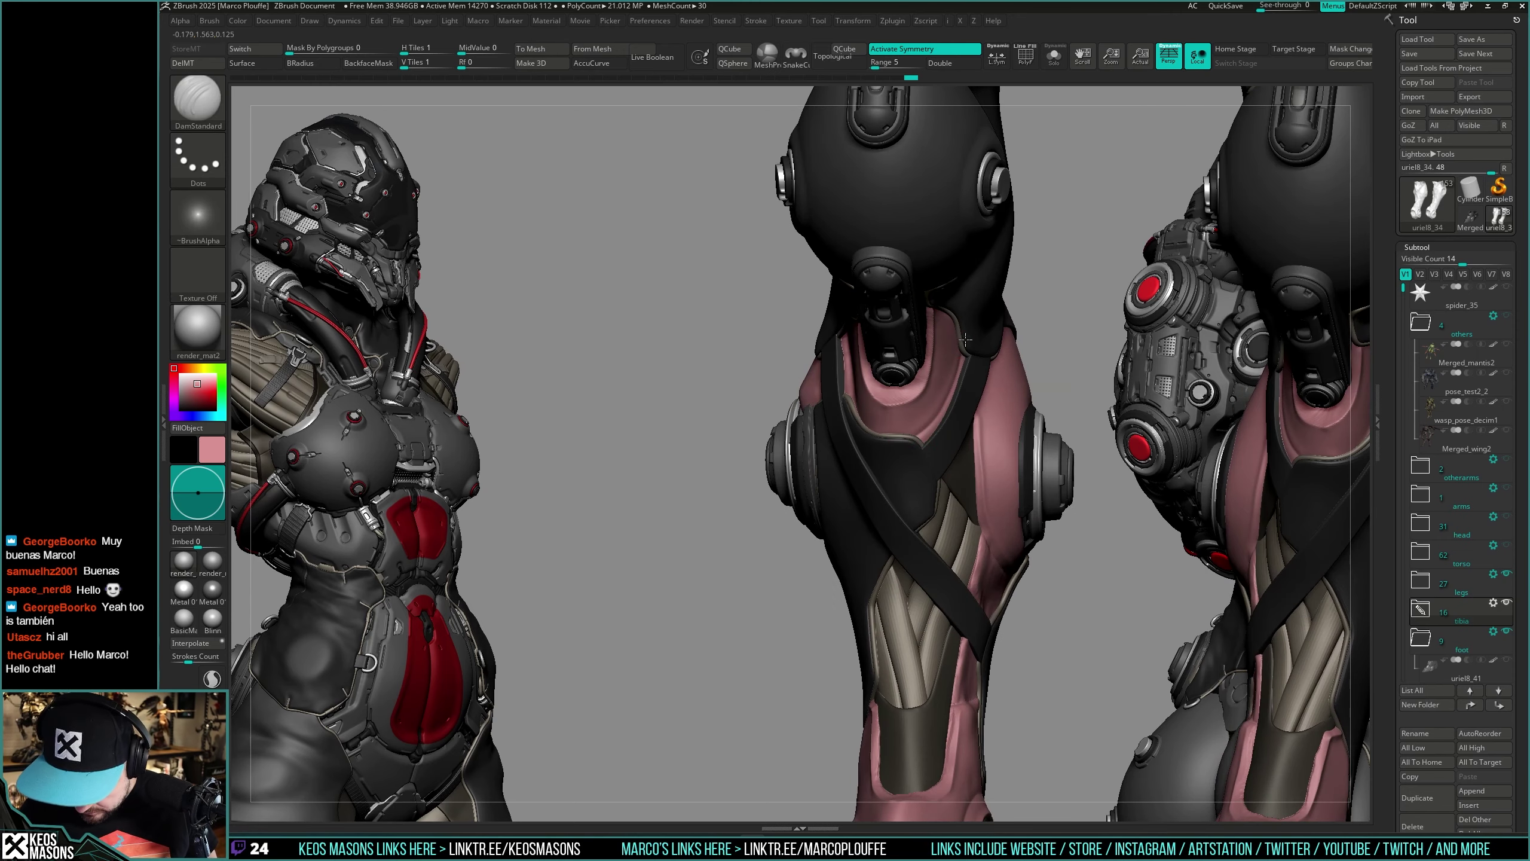
right_drag(966, 340, 958, 347)
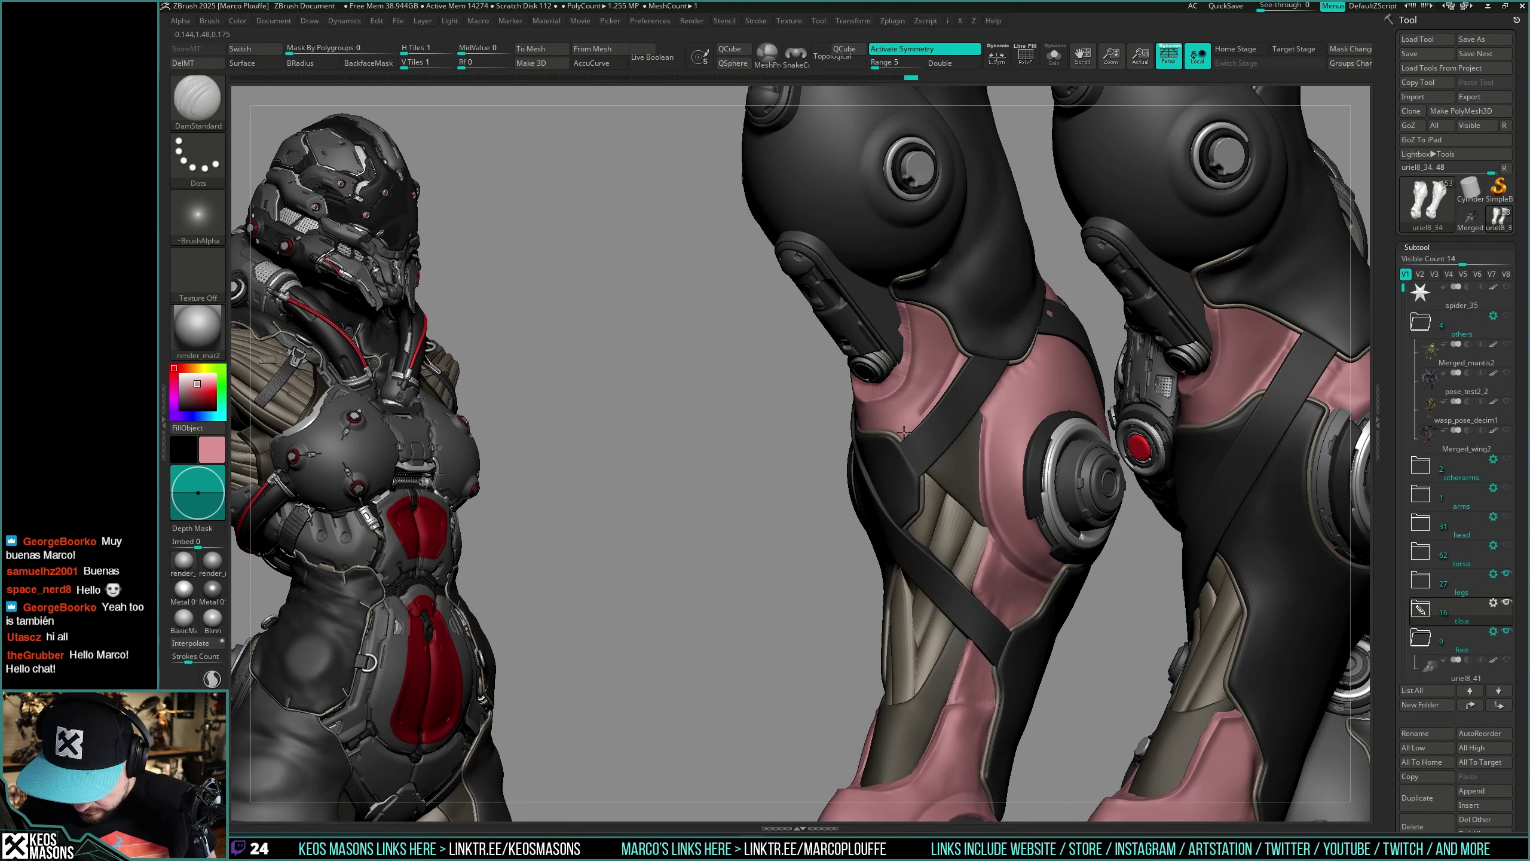
right_drag(906, 439, 953, 345)
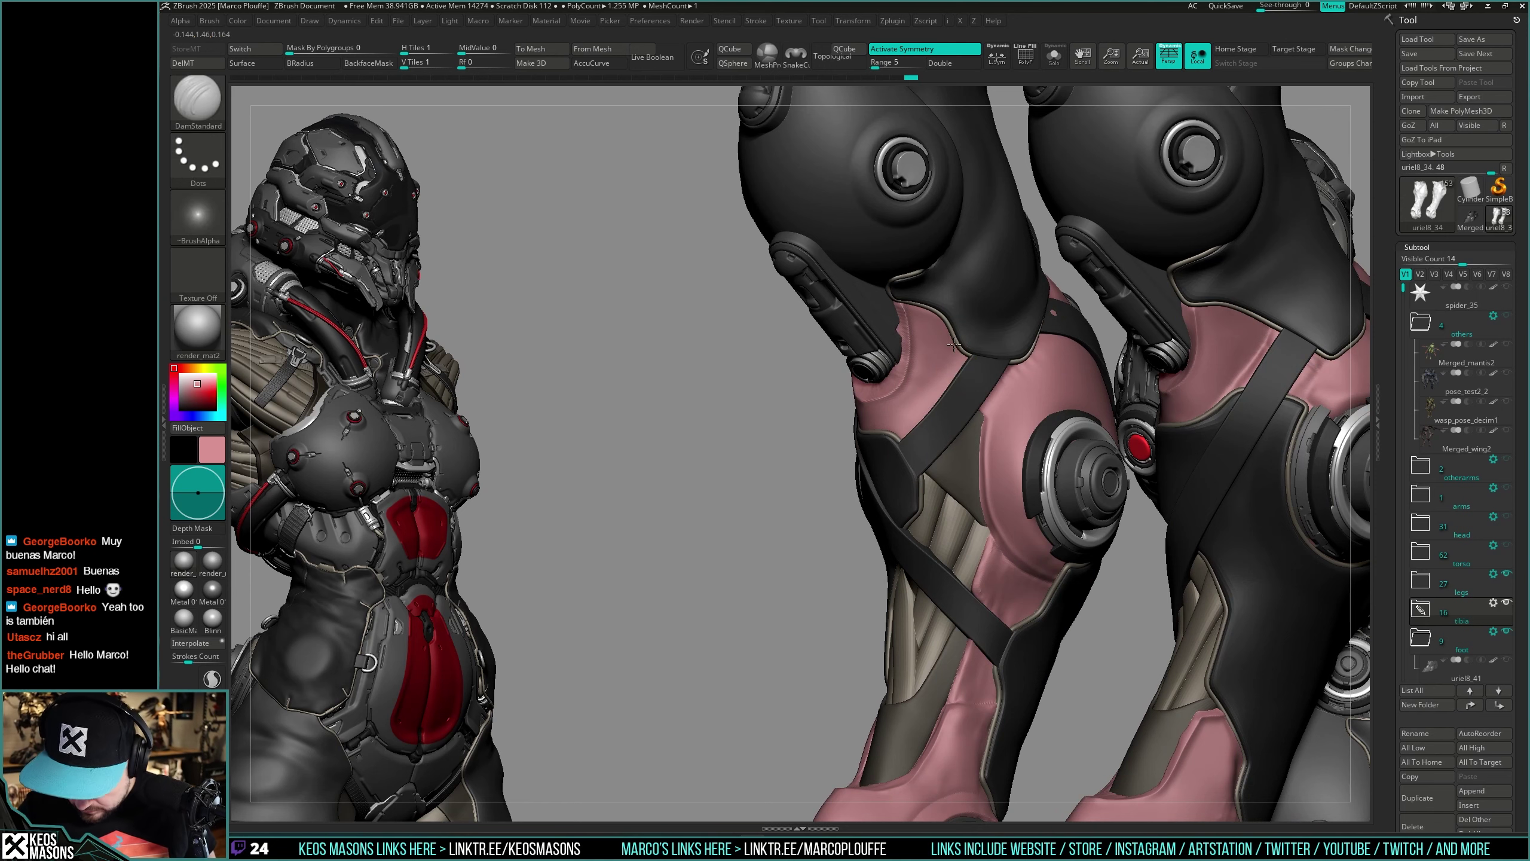
Step: Cut creases into the pink kneecap beside the strap and side joint, then smooth them, checking the mesh in isolation
mouse_move(926, 404)
right_down()
mouse_move(844, 390)
mouse_move(826, 334)
mouse_move(817, 356)
mouse_move(997, 421)
mouse_move(857, 357)
mouse_move(908, 464)
mouse_move(969, 408)
mouse_move(883, 419)
mouse_move(895, 410)
mouse_move(819, 460)
mouse_move(849, 441)
right_up()
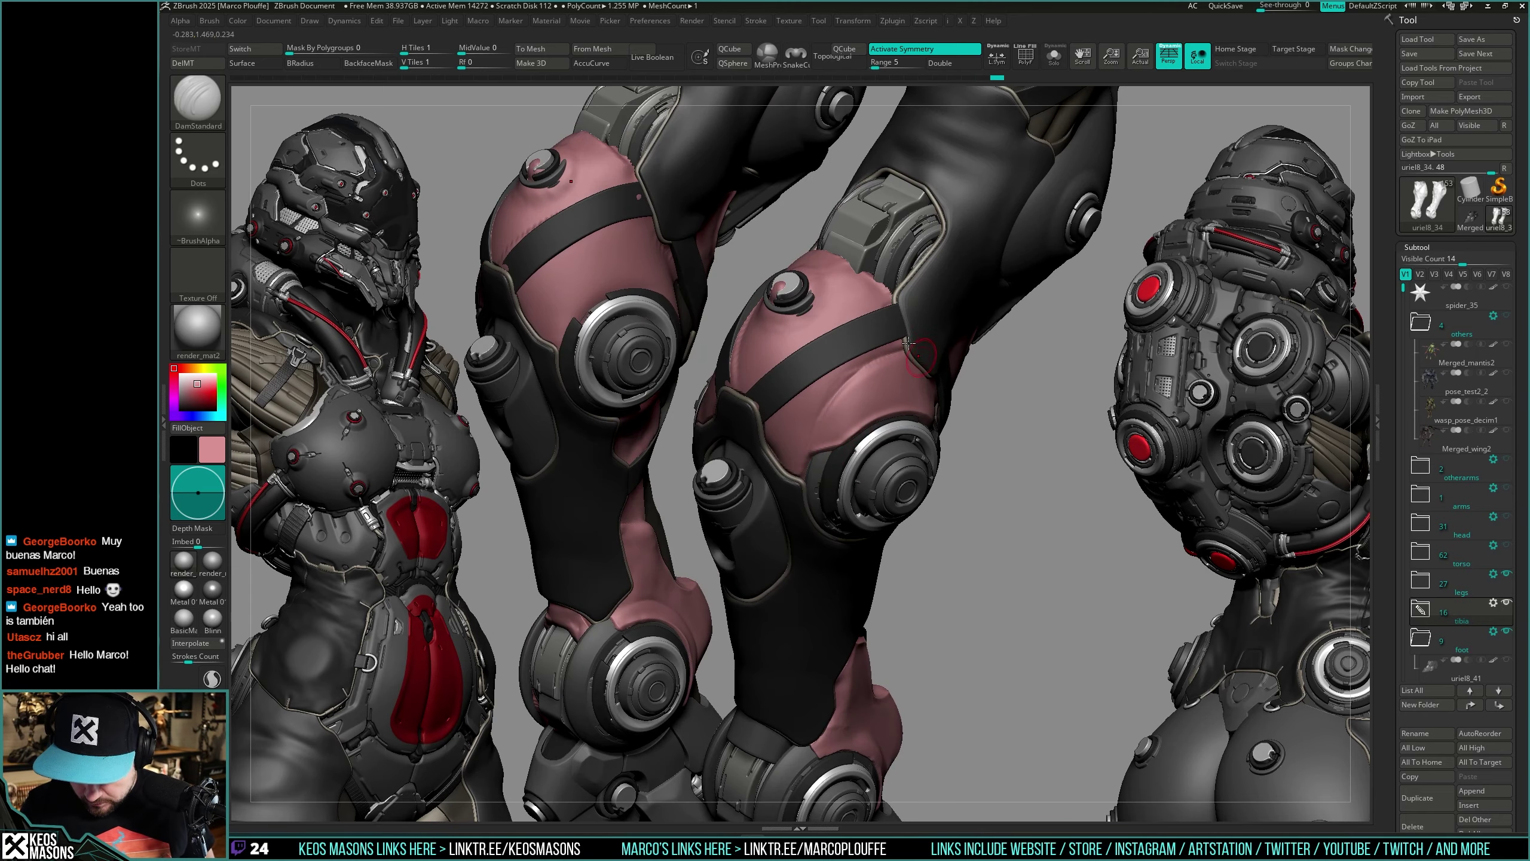
right_drag(876, 359, 964, 414)
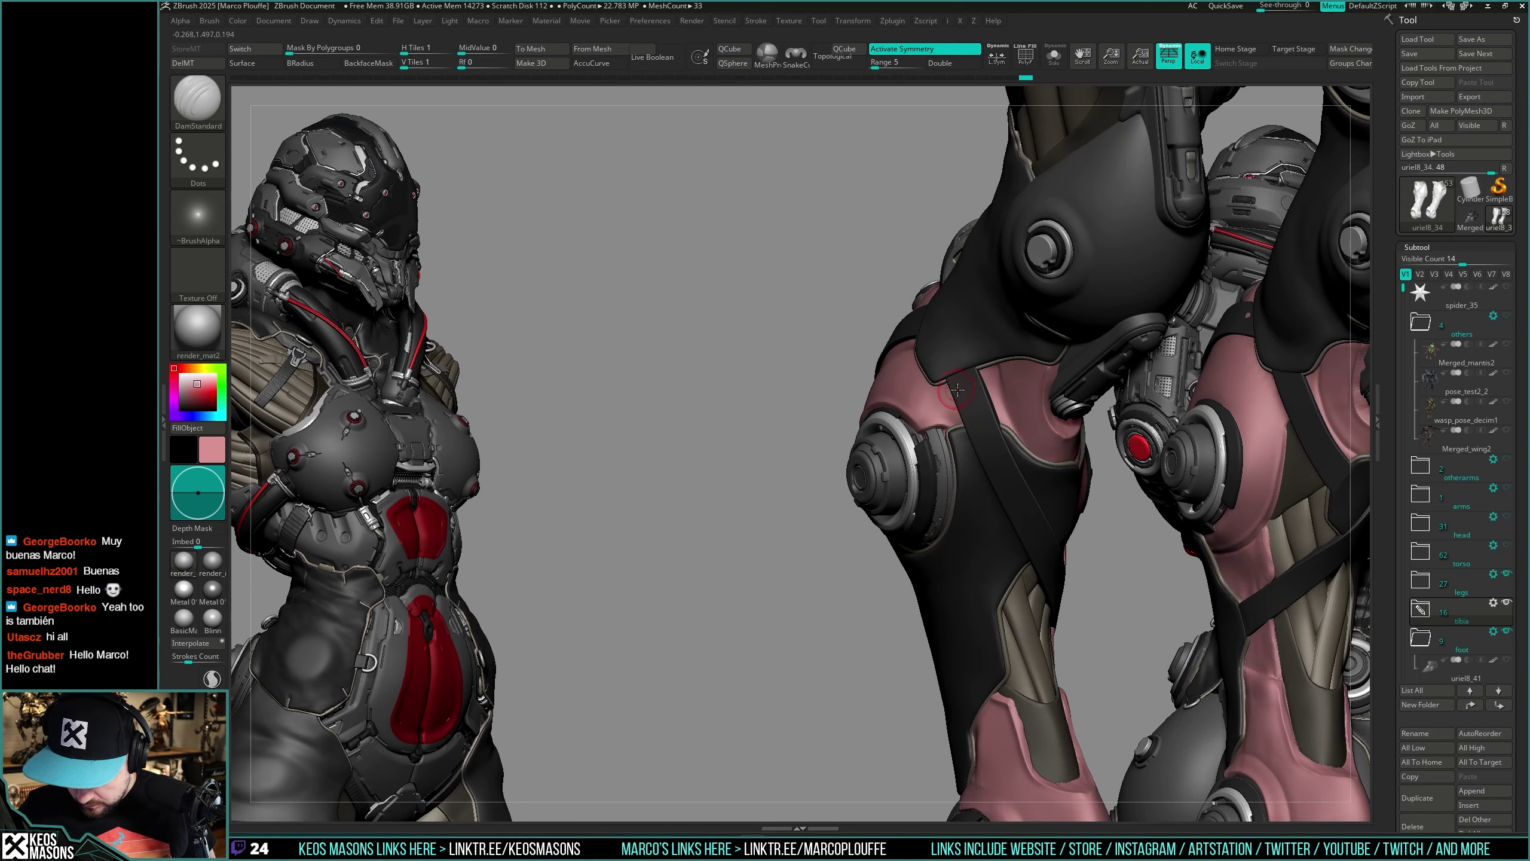
key(alt+s)
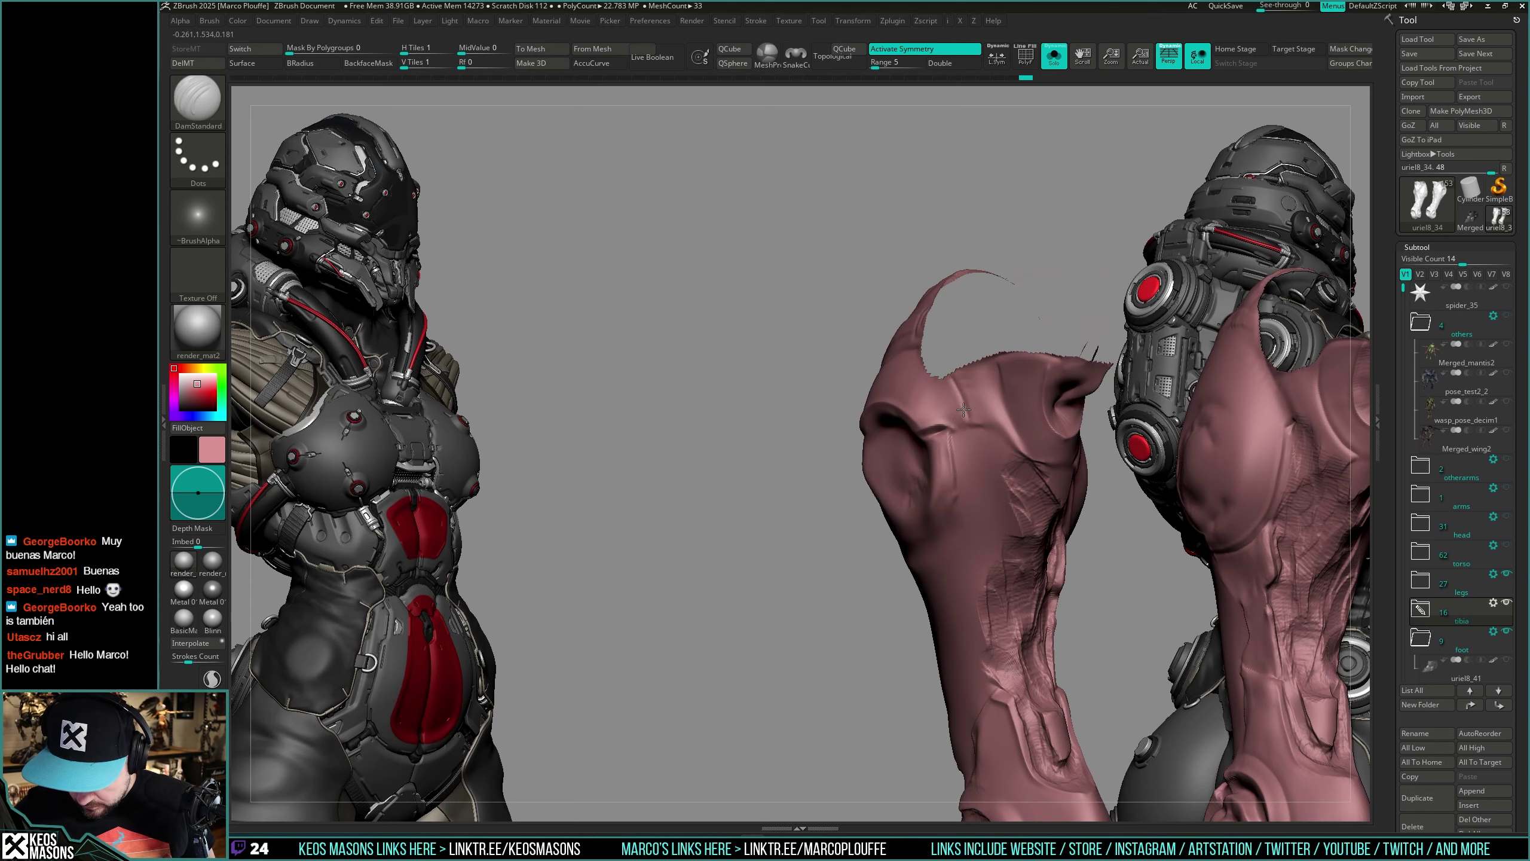
key(alt+s)
mouse_move(967, 369)
right_down()
mouse_move(938, 453)
mouse_move(893, 487)
mouse_move(870, 461)
right_up()
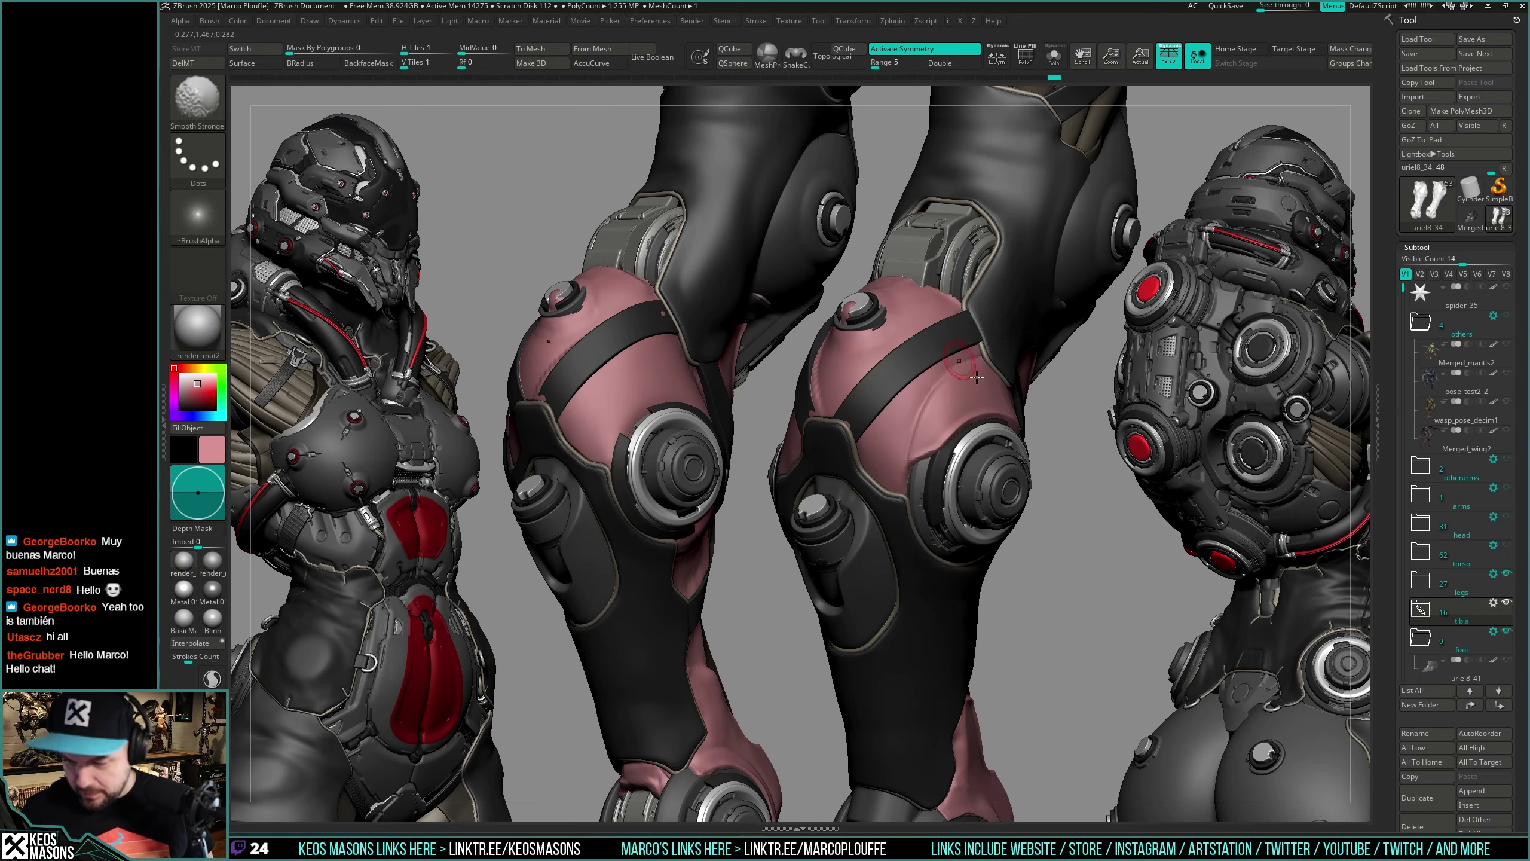
mouse_move(838, 376)
right_down()
mouse_move(910, 416)
mouse_move(928, 402)
right_up()
shift+drag(891, 403, 877, 398)
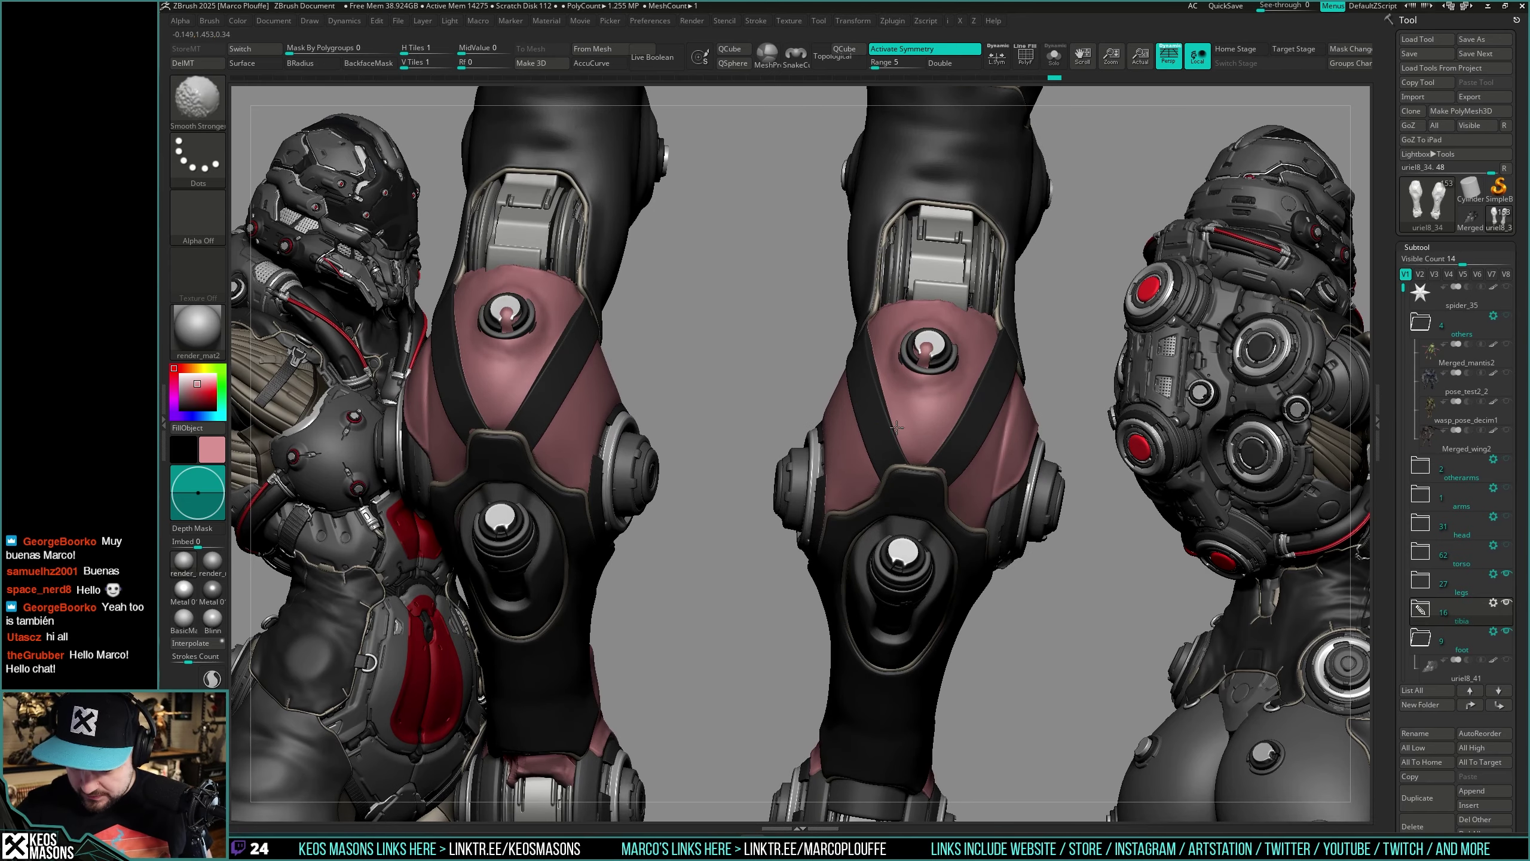
Step: Isolate the pink mesh and flatten the kneecap's upper front into planes with the TrimDynamic brush
right_drag(927, 438, 913, 389)
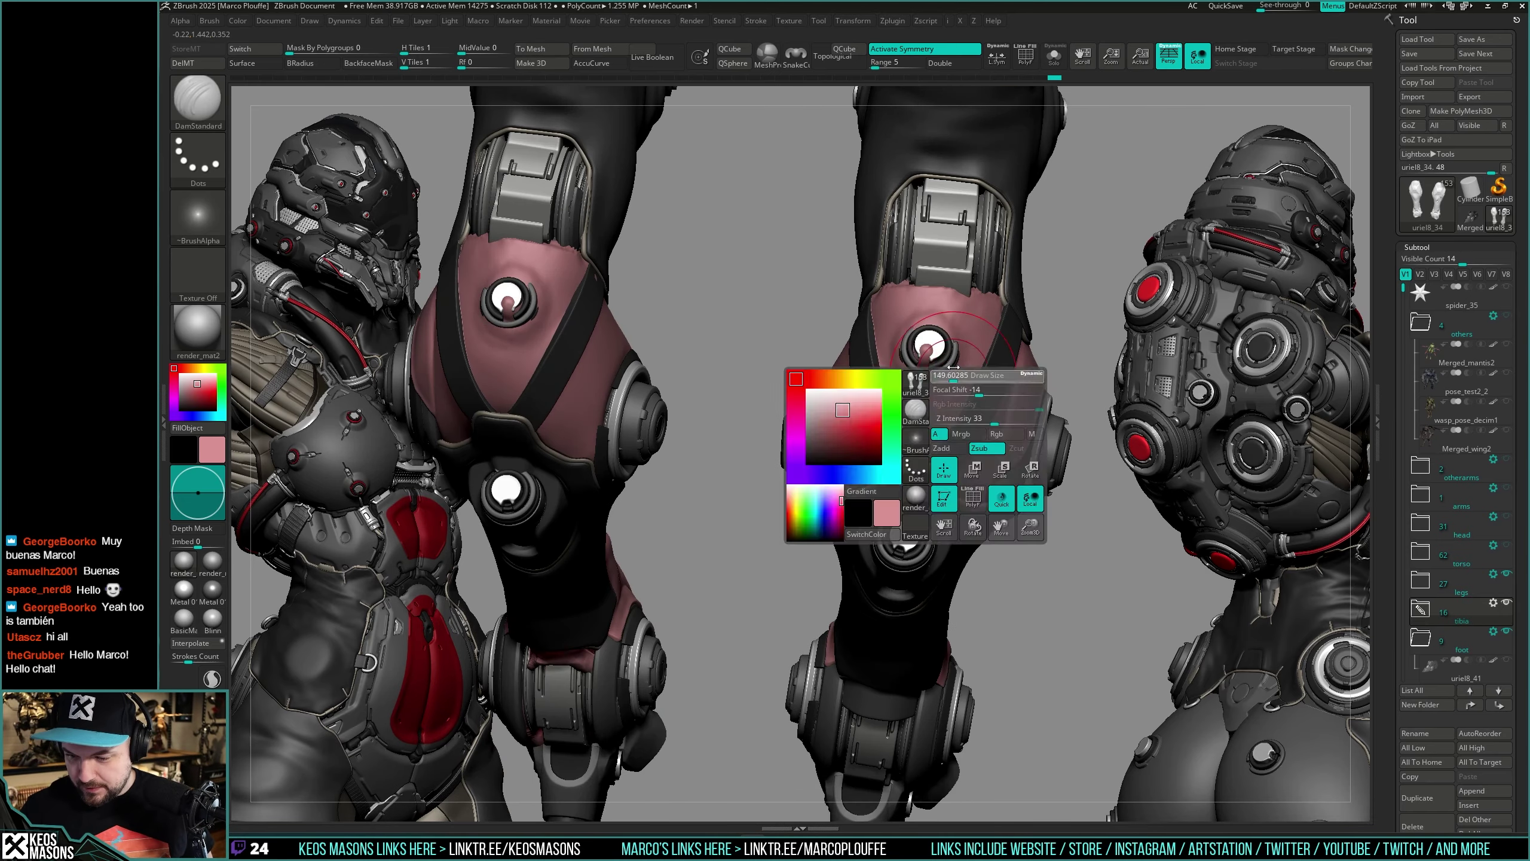
shift+drag(931, 387, 935, 392)
mouse_move(935, 391)
right_down()
mouse_move(937, 356)
mouse_move(948, 426)
right_up()
key(s)
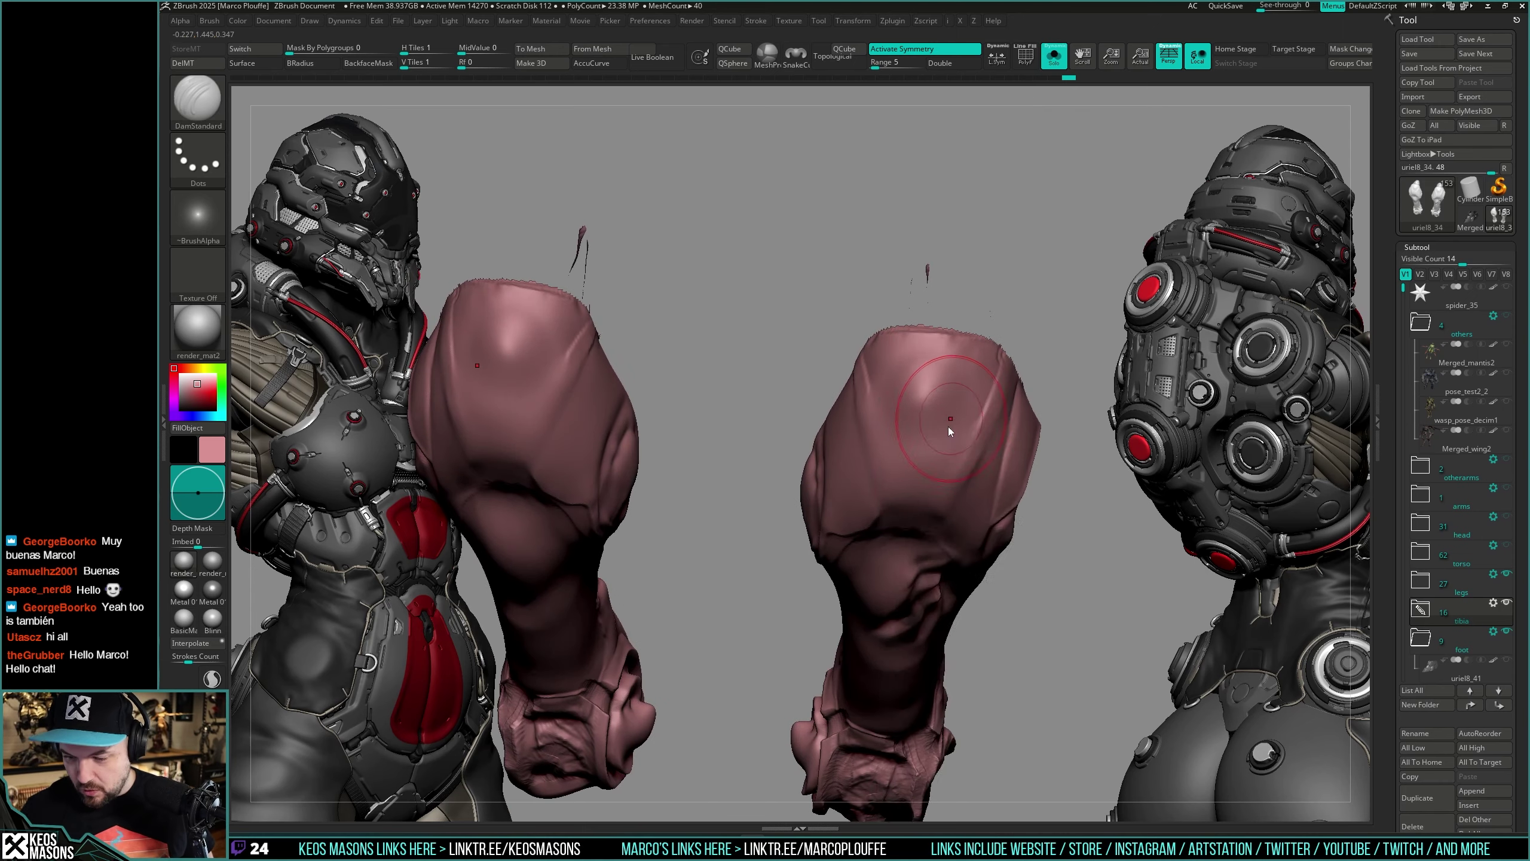
key(space)
click(906, 489)
mouse_move(924, 416)
mouse_down()
mouse_move(916, 373)
mouse_move(918, 416)
mouse_move(941, 425)
mouse_move(906, 437)
mouse_move(891, 343)
mouse_up()
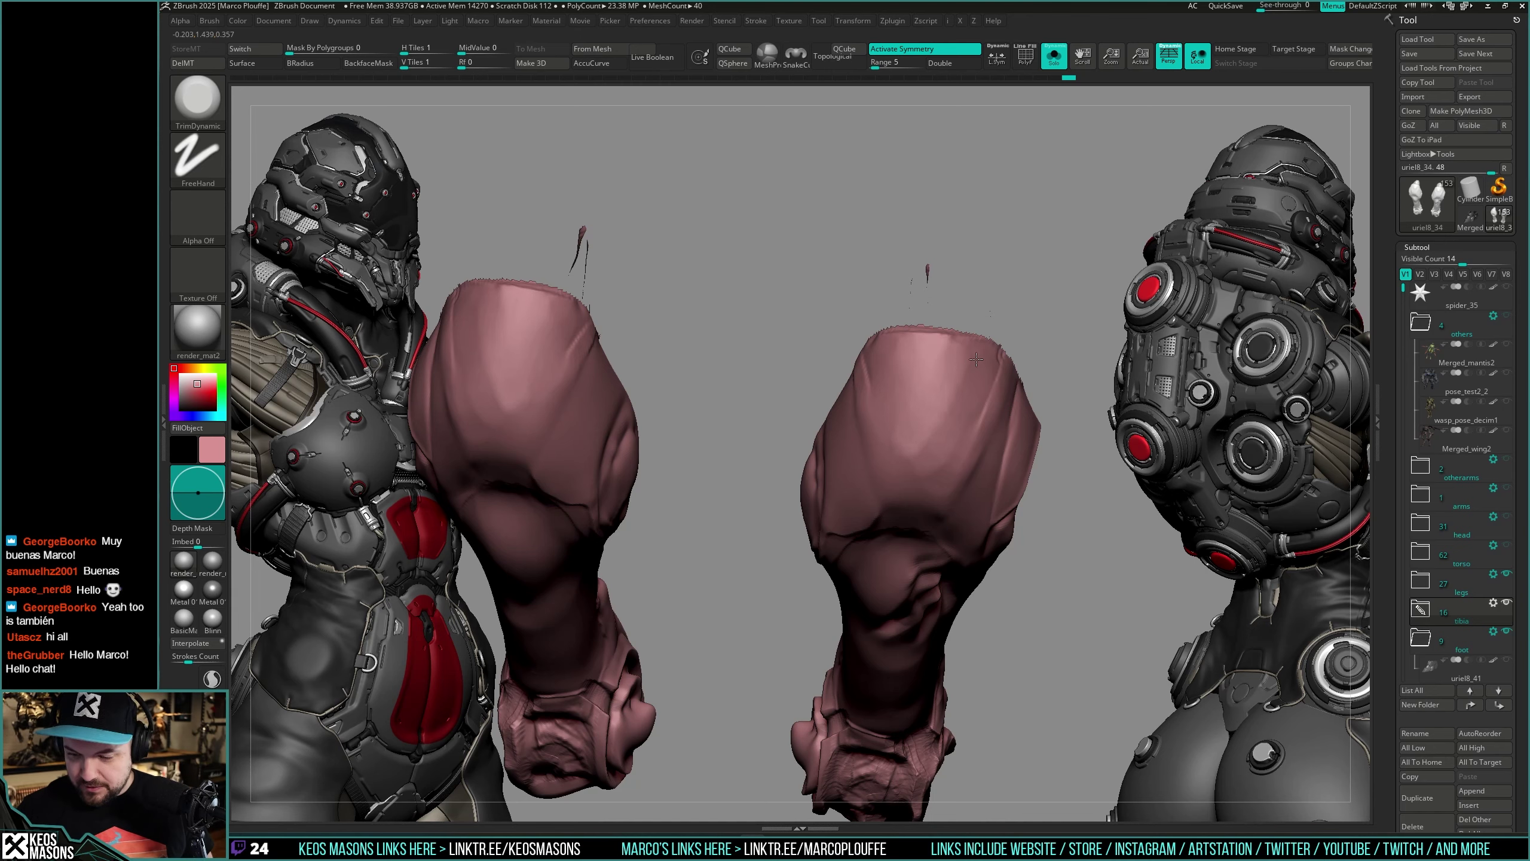
key(shift+s)
Step: Flatten a plane across the kneecap's lower front with TrimDynamic, isolating the mesh and comparing it against the surrounding parts
mouse_move(932, 473)
right_down()
mouse_move(873, 361)
mouse_move(964, 283)
right_up()
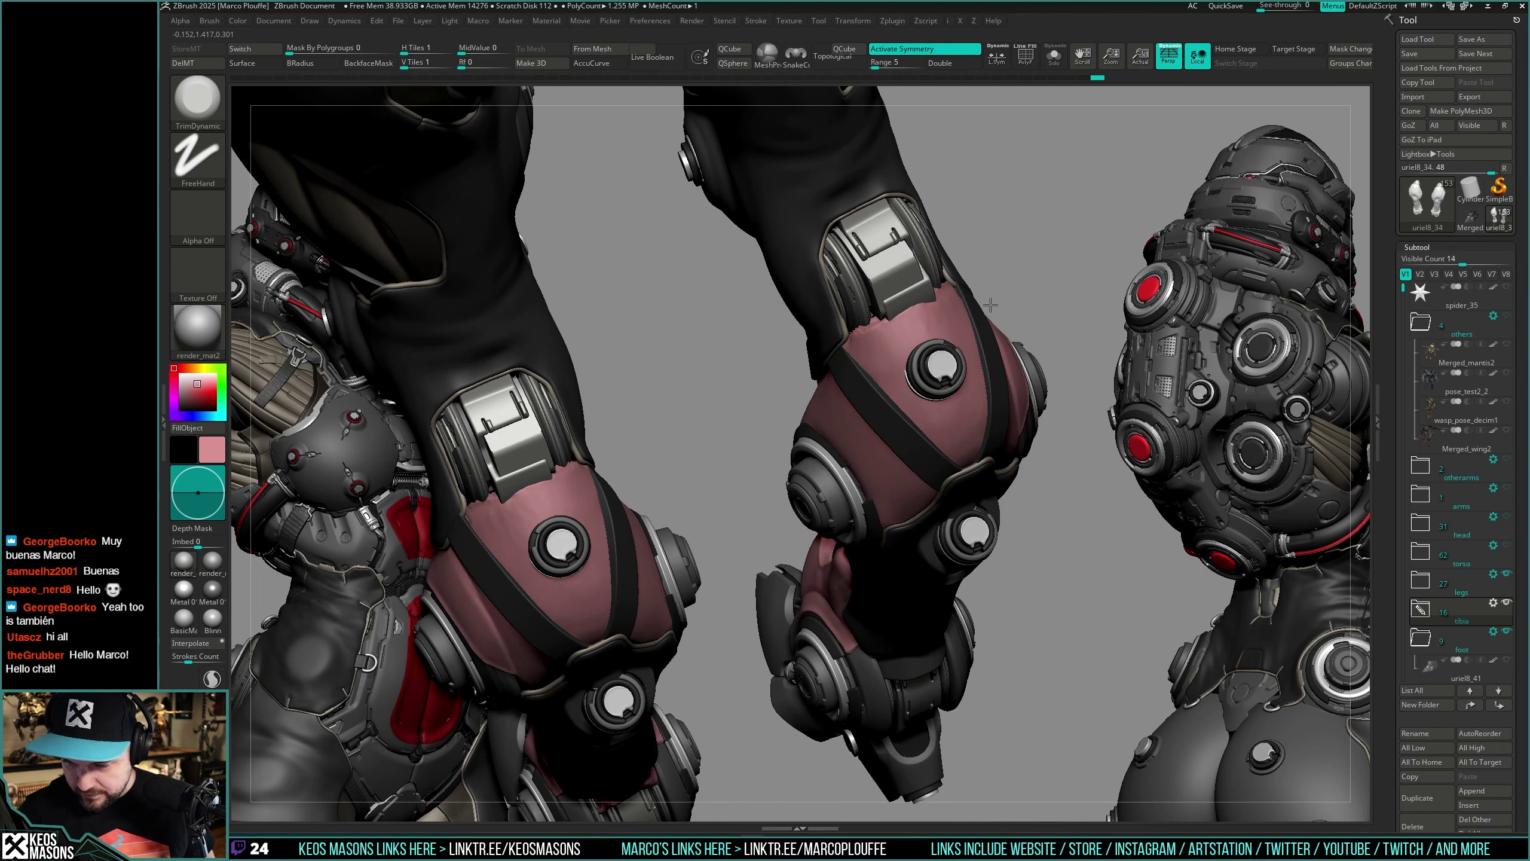
mouse_move(965, 485)
right_down()
mouse_move(1015, 342)
mouse_move(970, 414)
mouse_move(910, 422)
mouse_move(958, 433)
right_up()
key(alt+s)
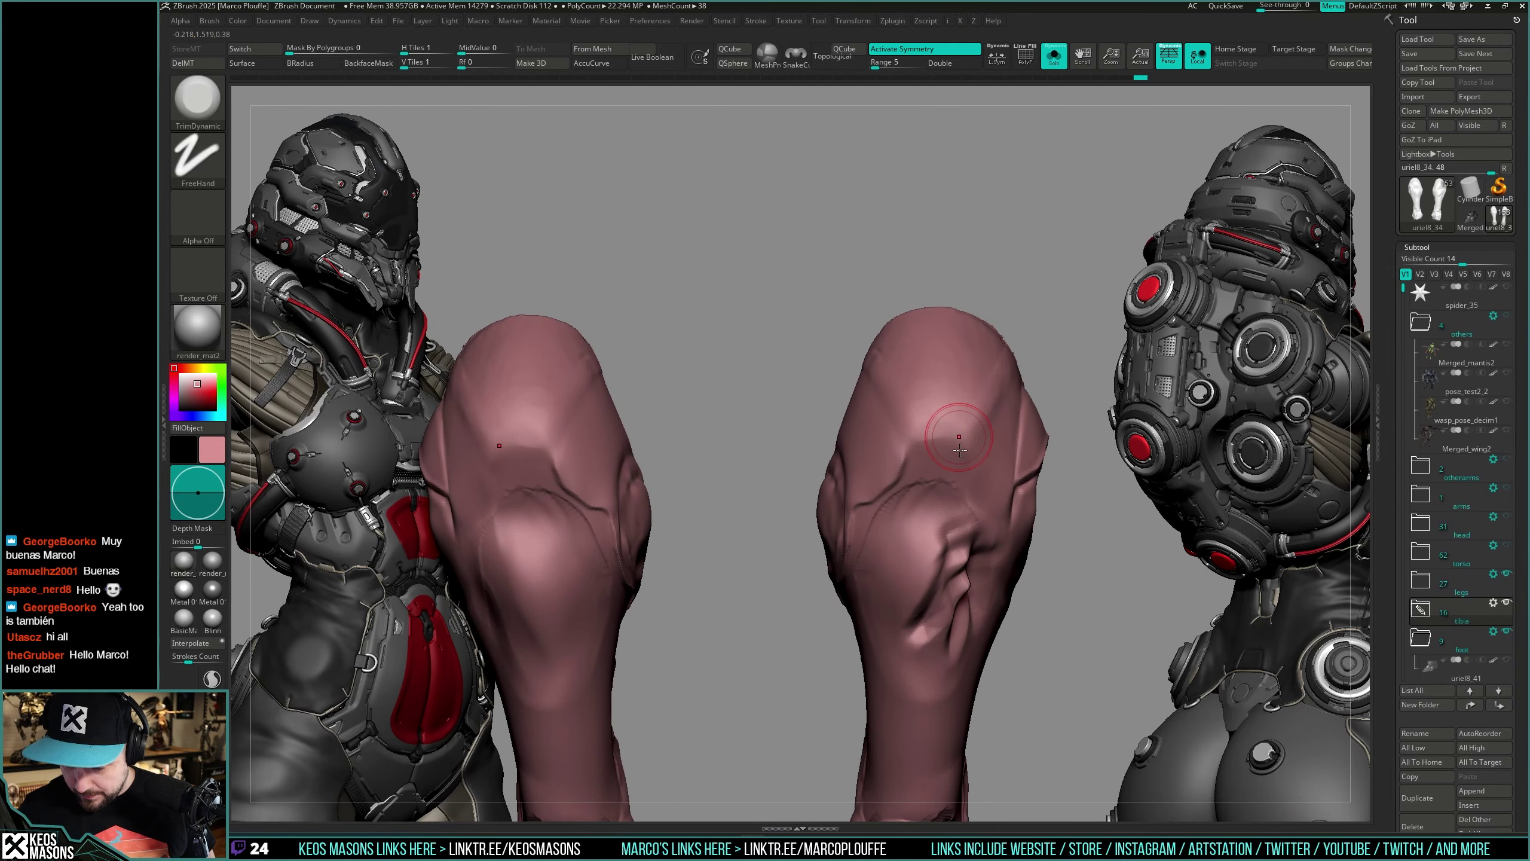
drag(954, 429, 911, 492)
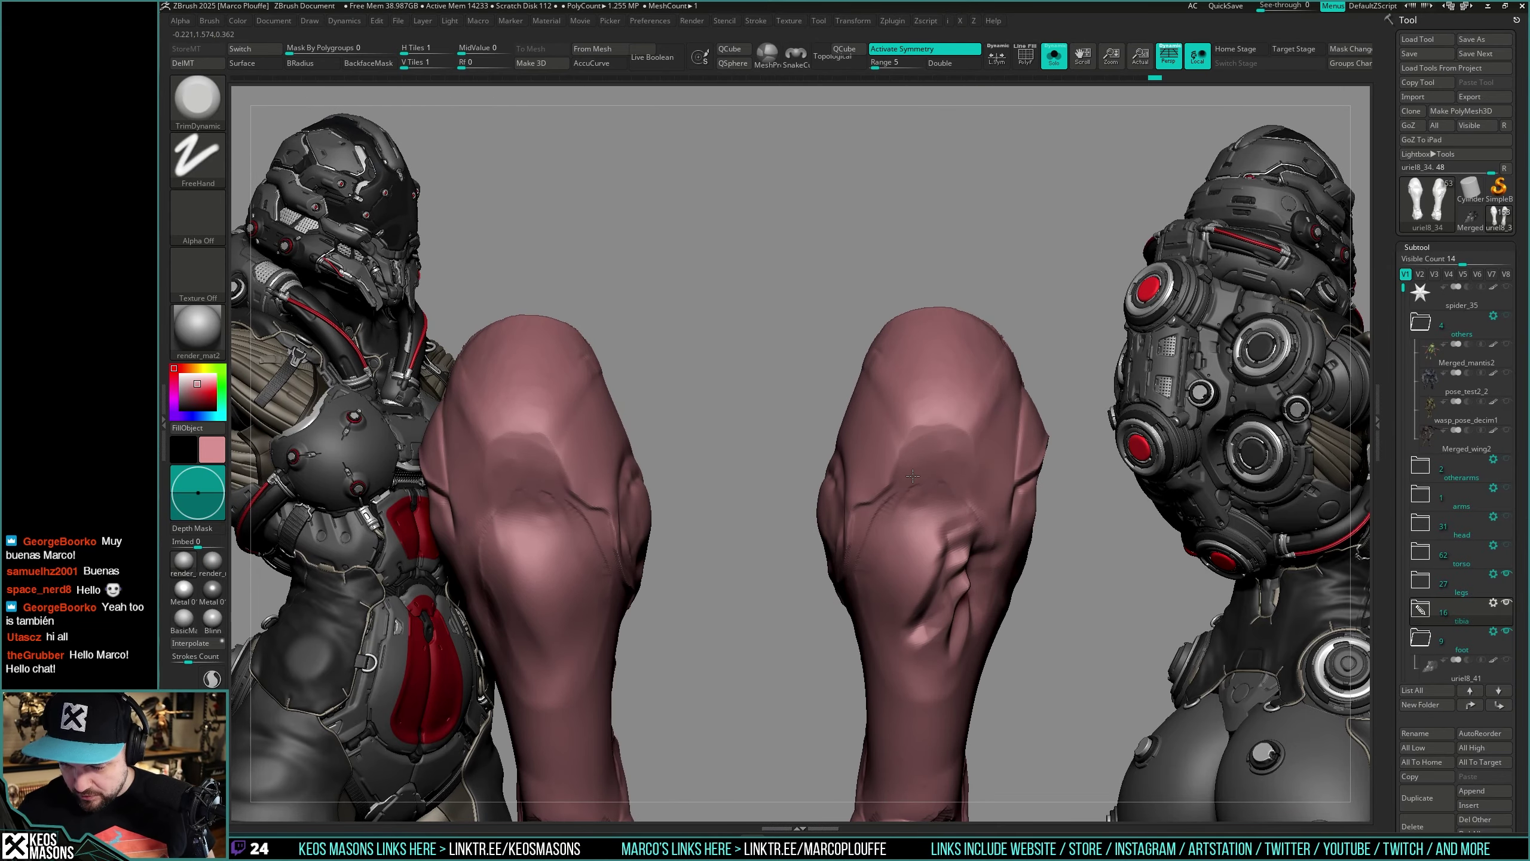
key(alt+s)
right_drag(966, 443, 961, 429)
key(alt+s)
drag(959, 429, 908, 478)
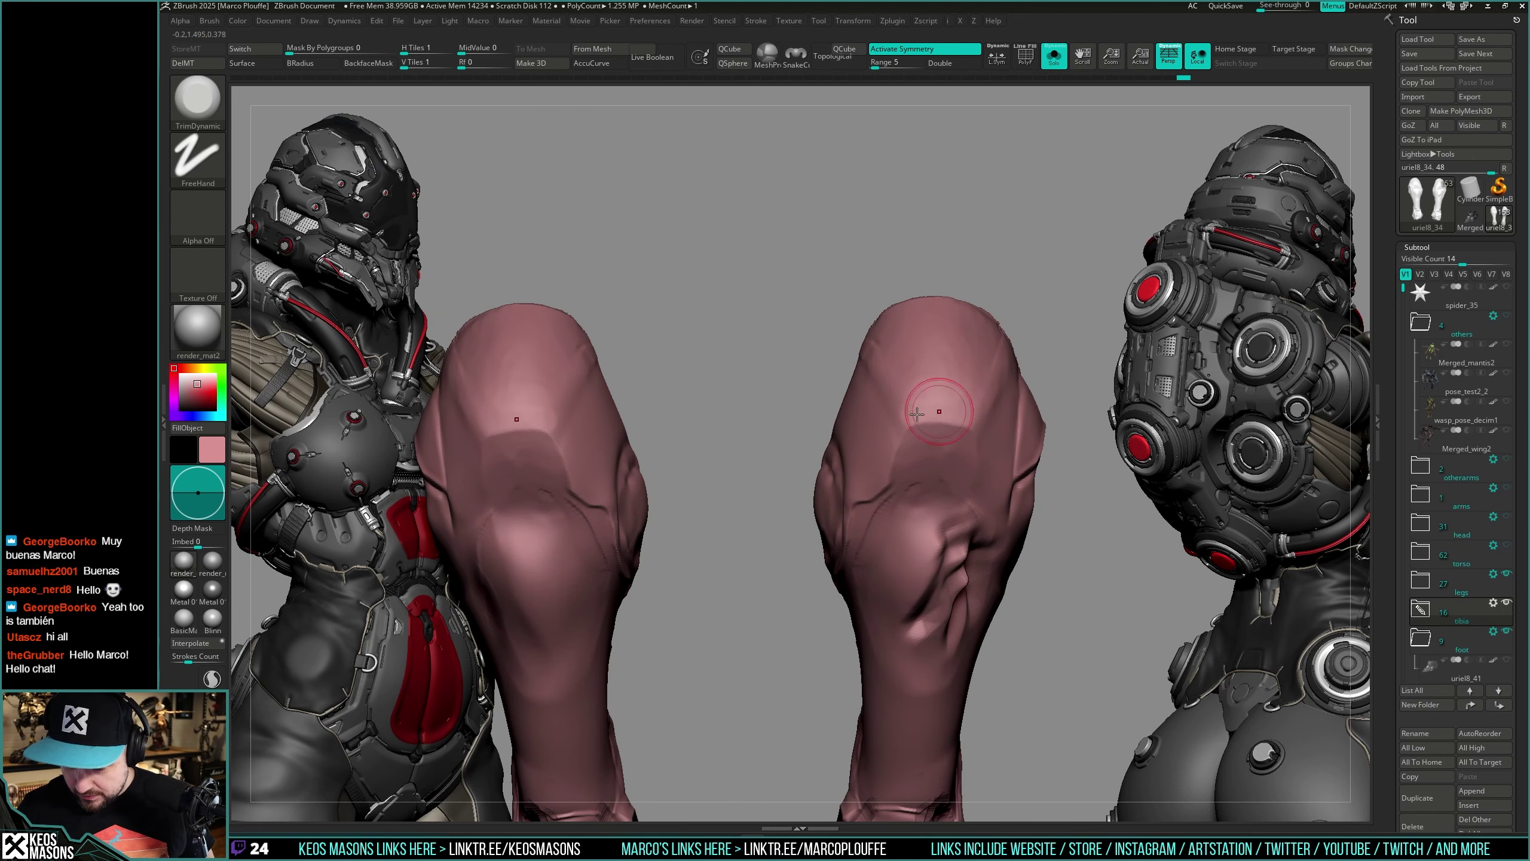
Step: Extend the trimmed plane sideways across the lower kneecap toward the side joints and check it with the armor shown
right_drag(933, 411, 960, 440)
mouse_move(934, 468)
mouse_down()
mouse_move(937, 443)
mouse_move(873, 462)
mouse_up()
right_drag(928, 408, 867, 412)
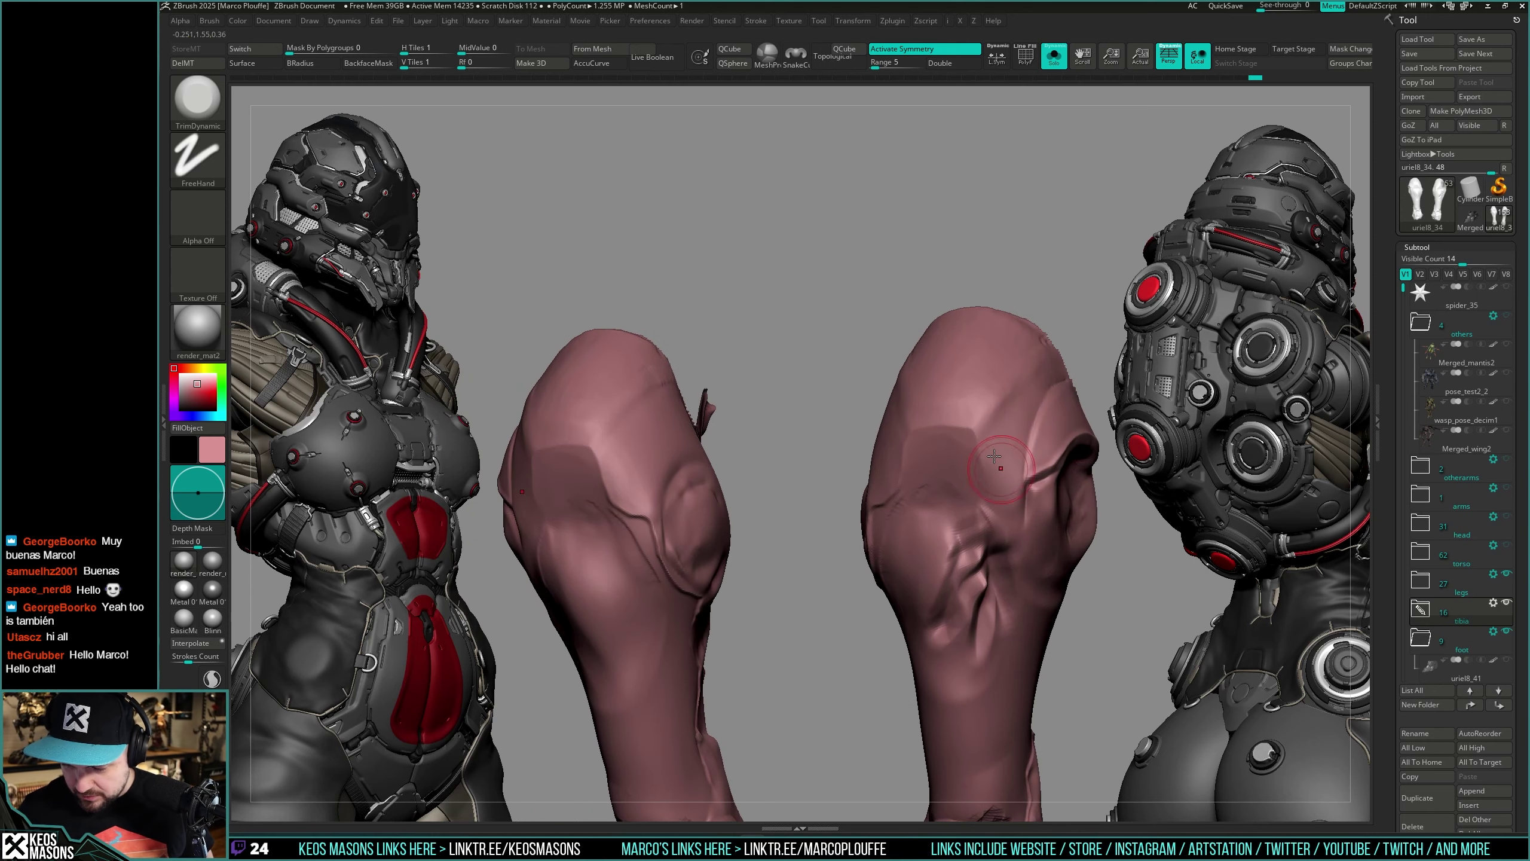
mouse_move(1007, 441)
mouse_down()
mouse_move(1007, 522)
mouse_move(1005, 476)
mouse_up()
key(alt+s)
right_drag(964, 469, 1006, 464)
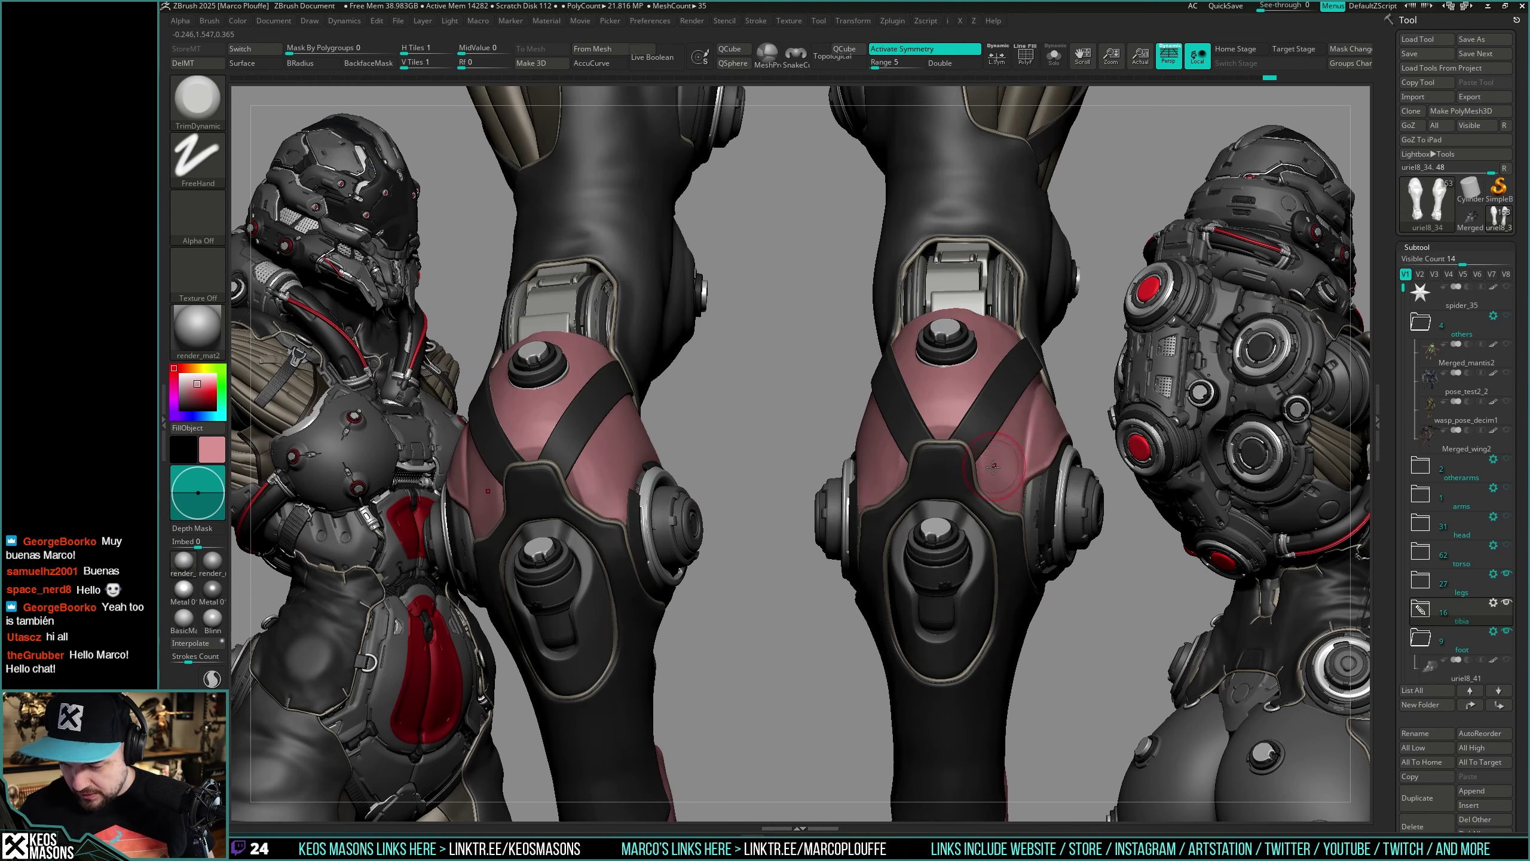
key(alt+s)
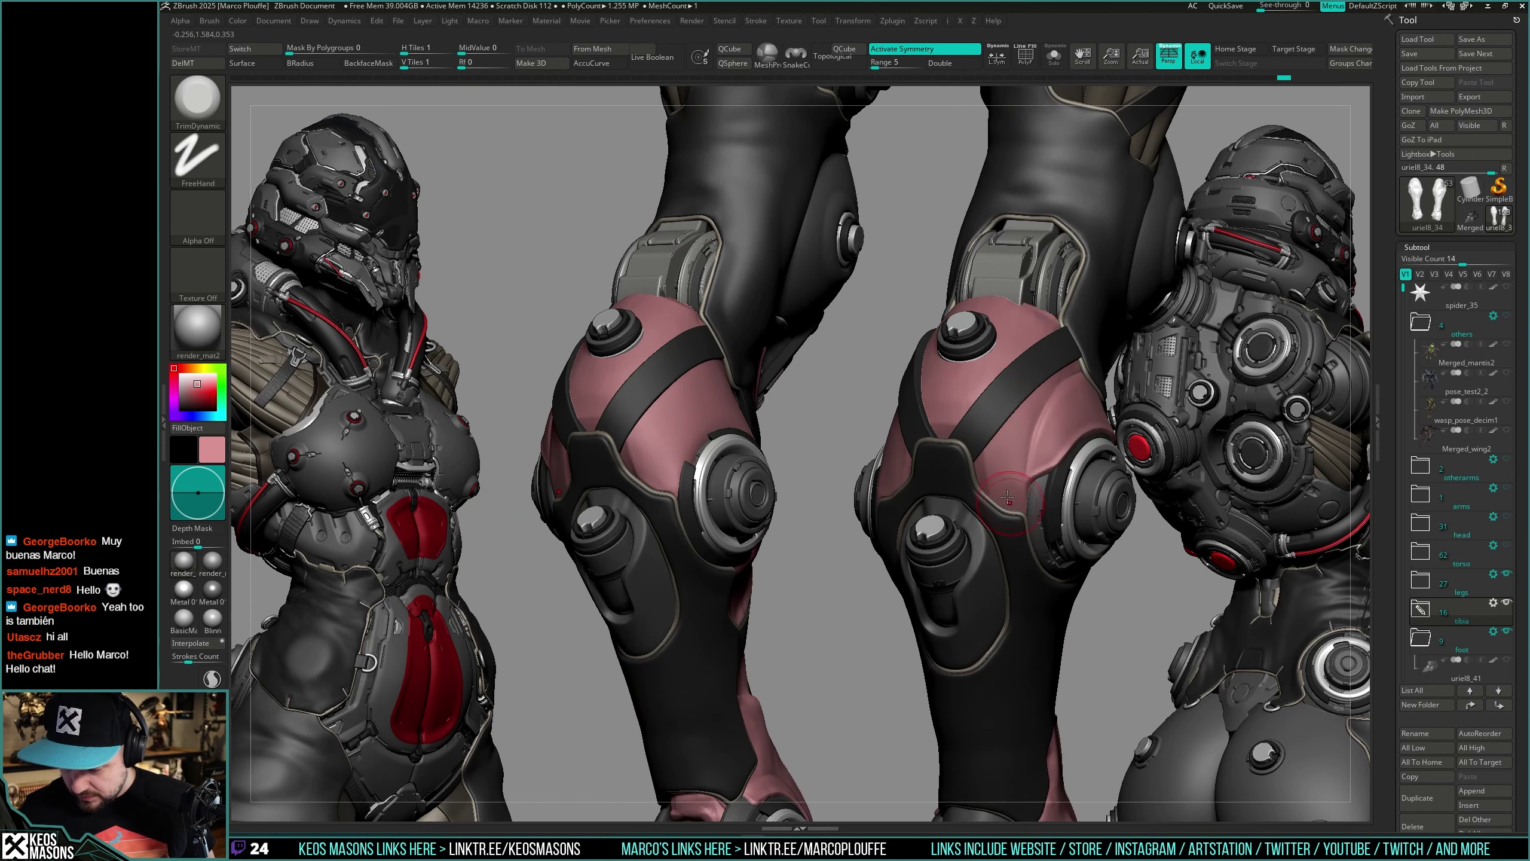
Step: Switch to the Orb_Cracks brush and cut small creases along the kneecap's upper edge beside the hinge
right_drag(1007, 496, 1013, 531)
right_drag(1048, 378, 994, 383)
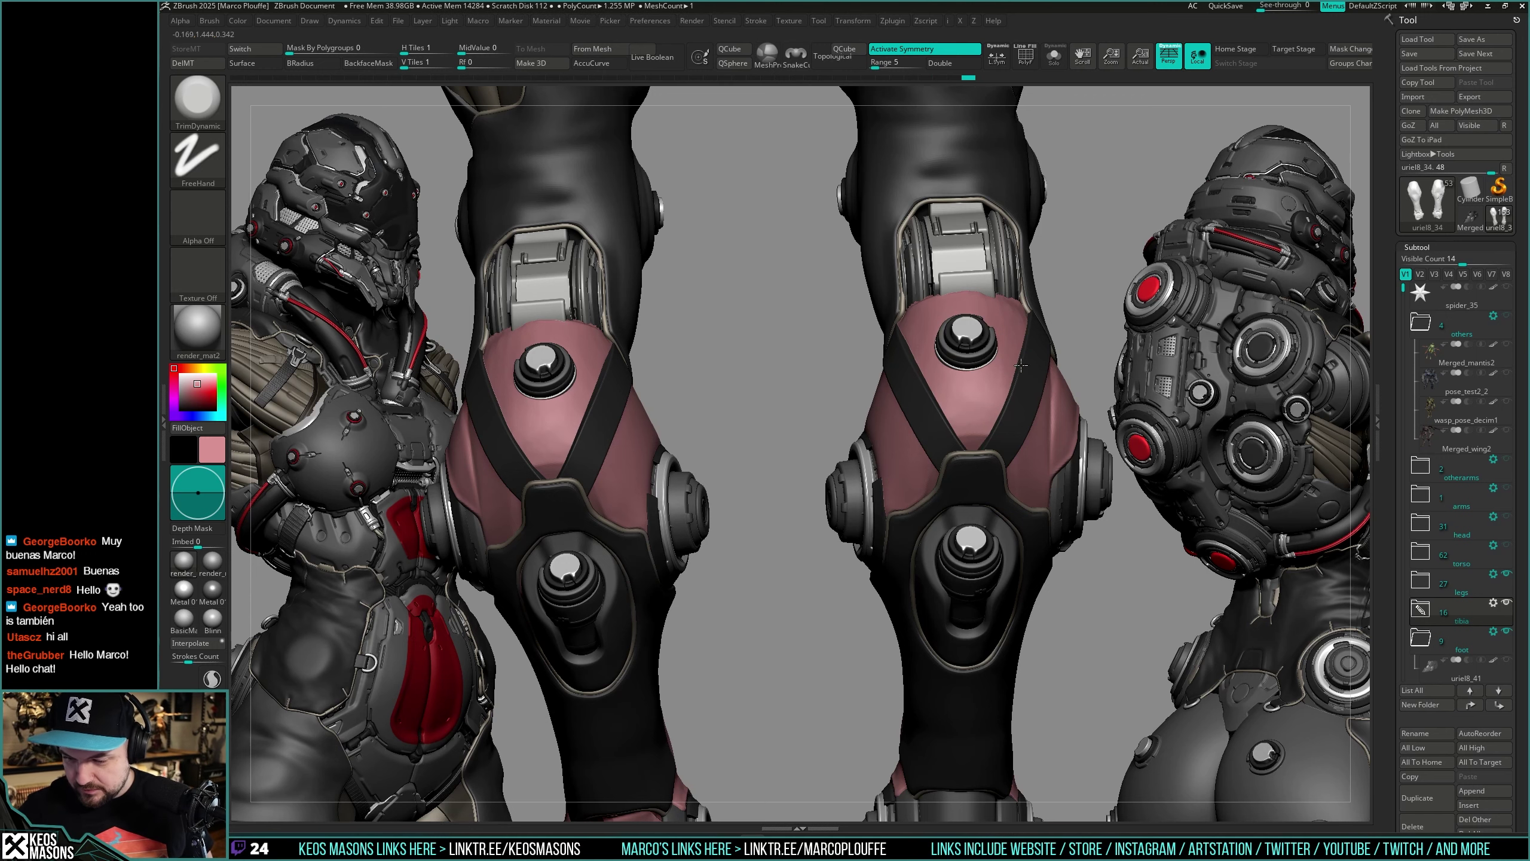
mouse_move(1026, 322)
right_down()
mouse_move(988, 361)
mouse_move(944, 349)
mouse_move(961, 415)
mouse_move(939, 429)
mouse_move(939, 355)
right_up()
mouse_move(966, 438)
right_down()
mouse_move(989, 460)
mouse_move(949, 499)
mouse_move(932, 407)
mouse_move(1009, 401)
right_up()
right_click(932, 407)
key(x)
click(1053, 418)
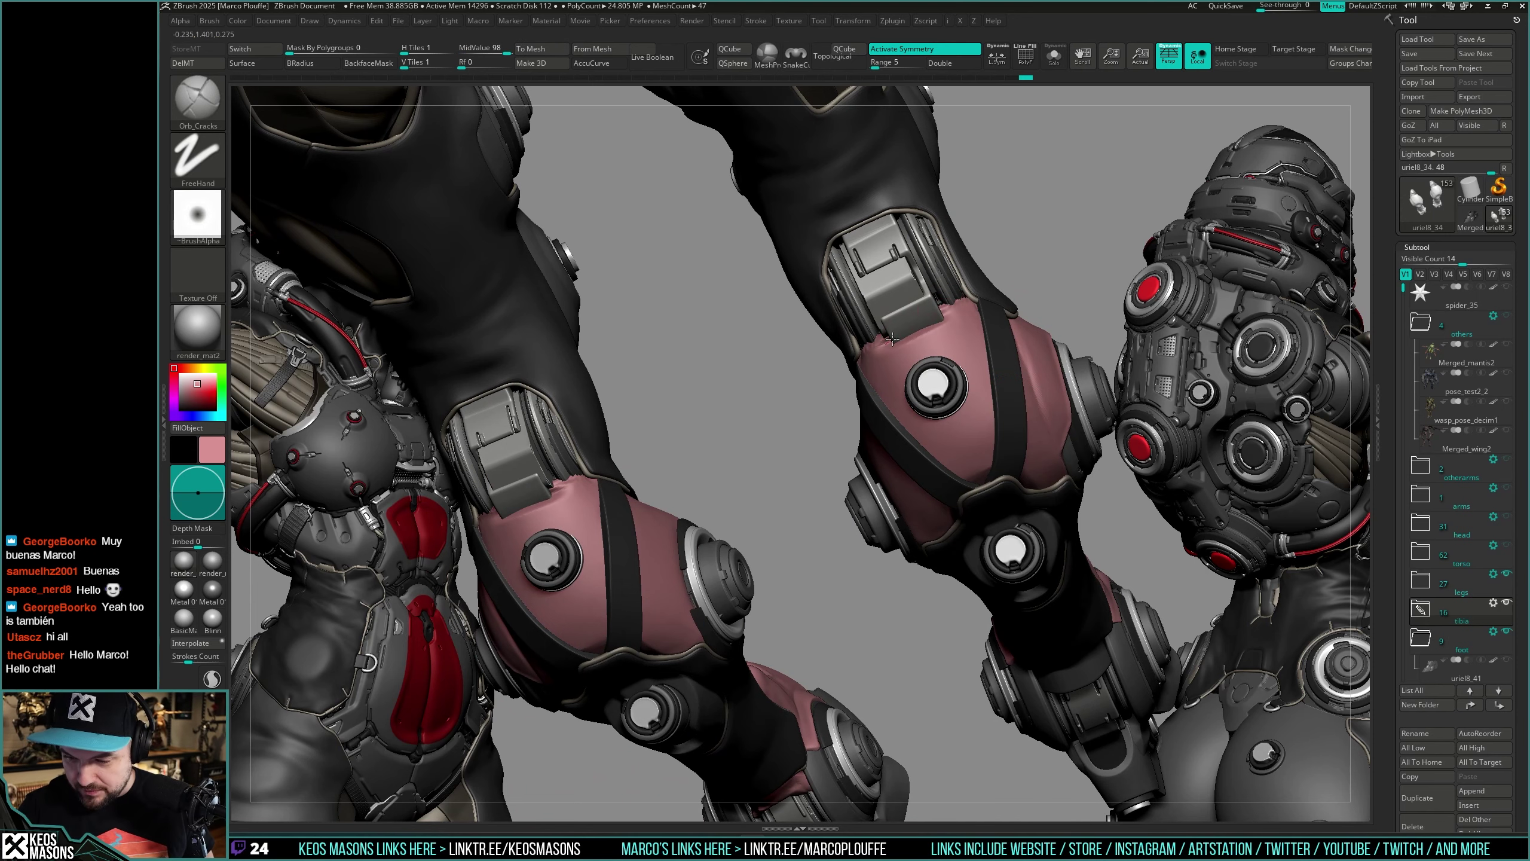
right_drag(943, 304, 902, 336)
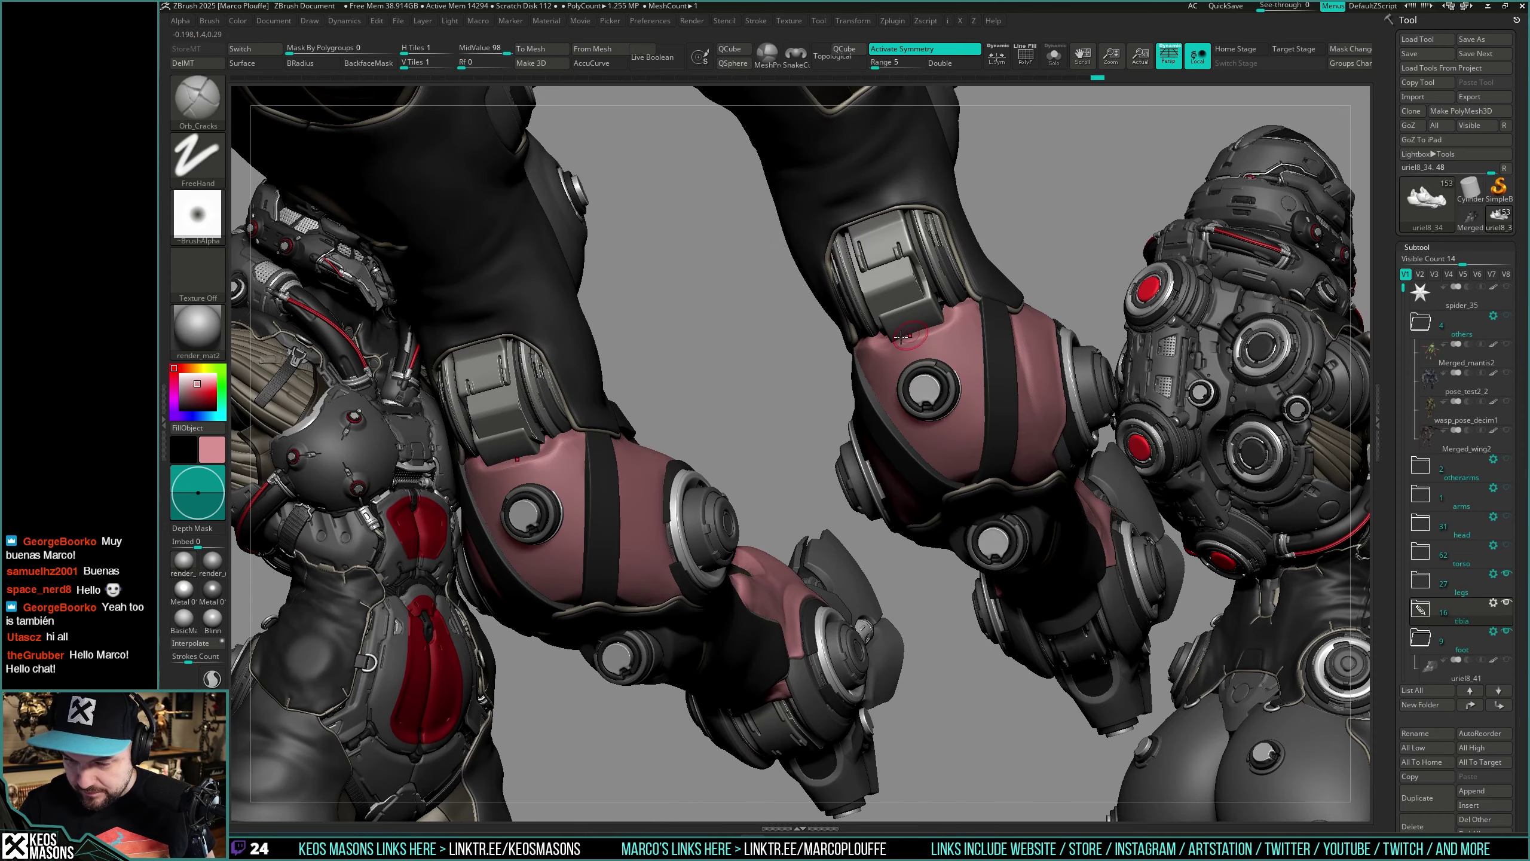
Step: Switch to the DamStandard brush and refine the creases on the kneecap's front beside the straps, checking the isolated pink mesh
right_drag(946, 289, 994, 474)
ctrl+right_drag(994, 473, 935, 490)
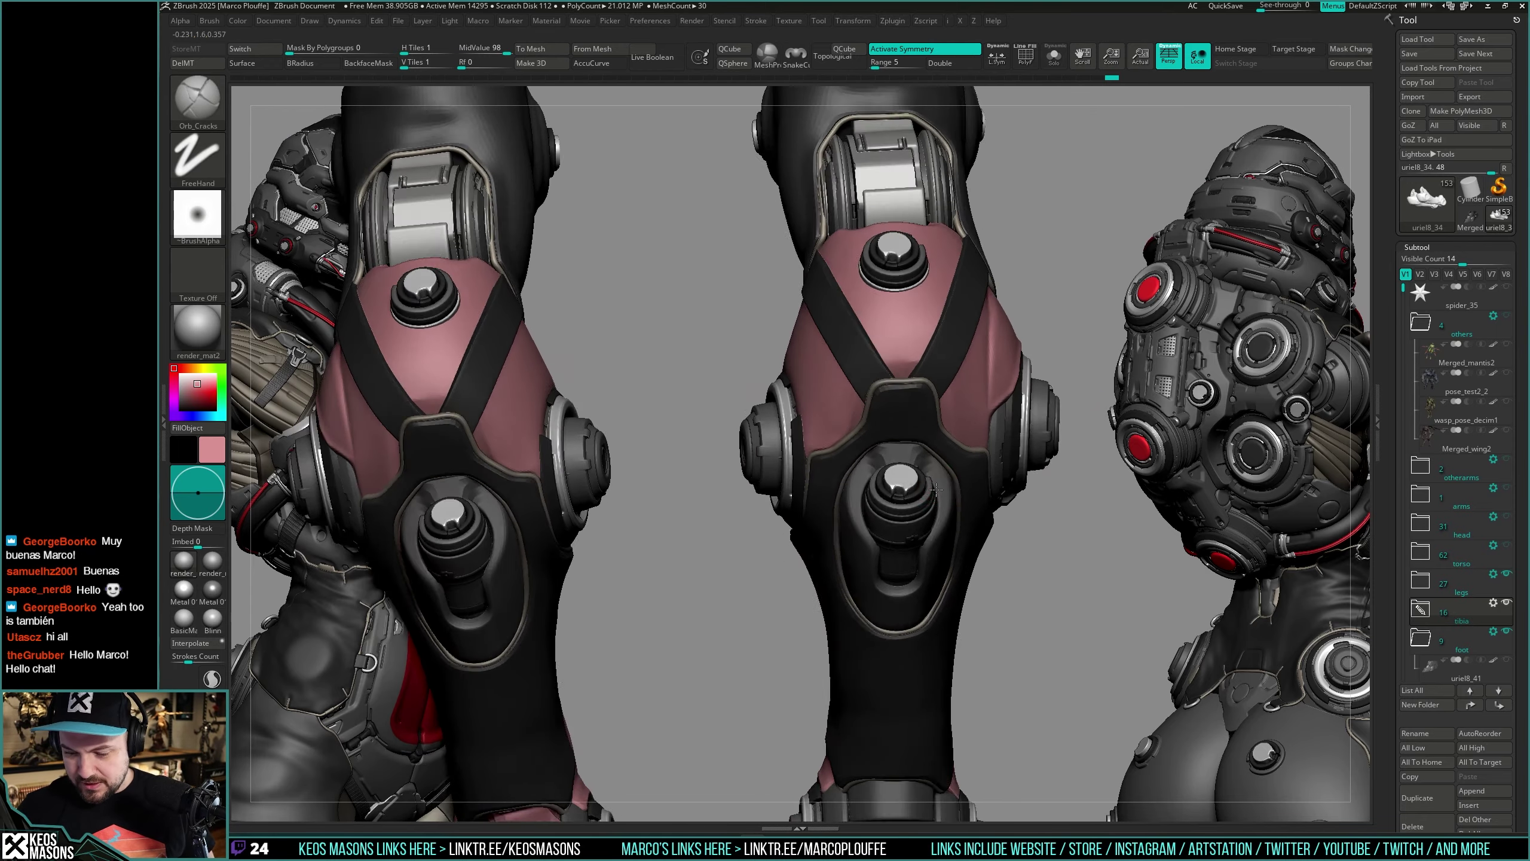
key(b)
key(d)
key(s)
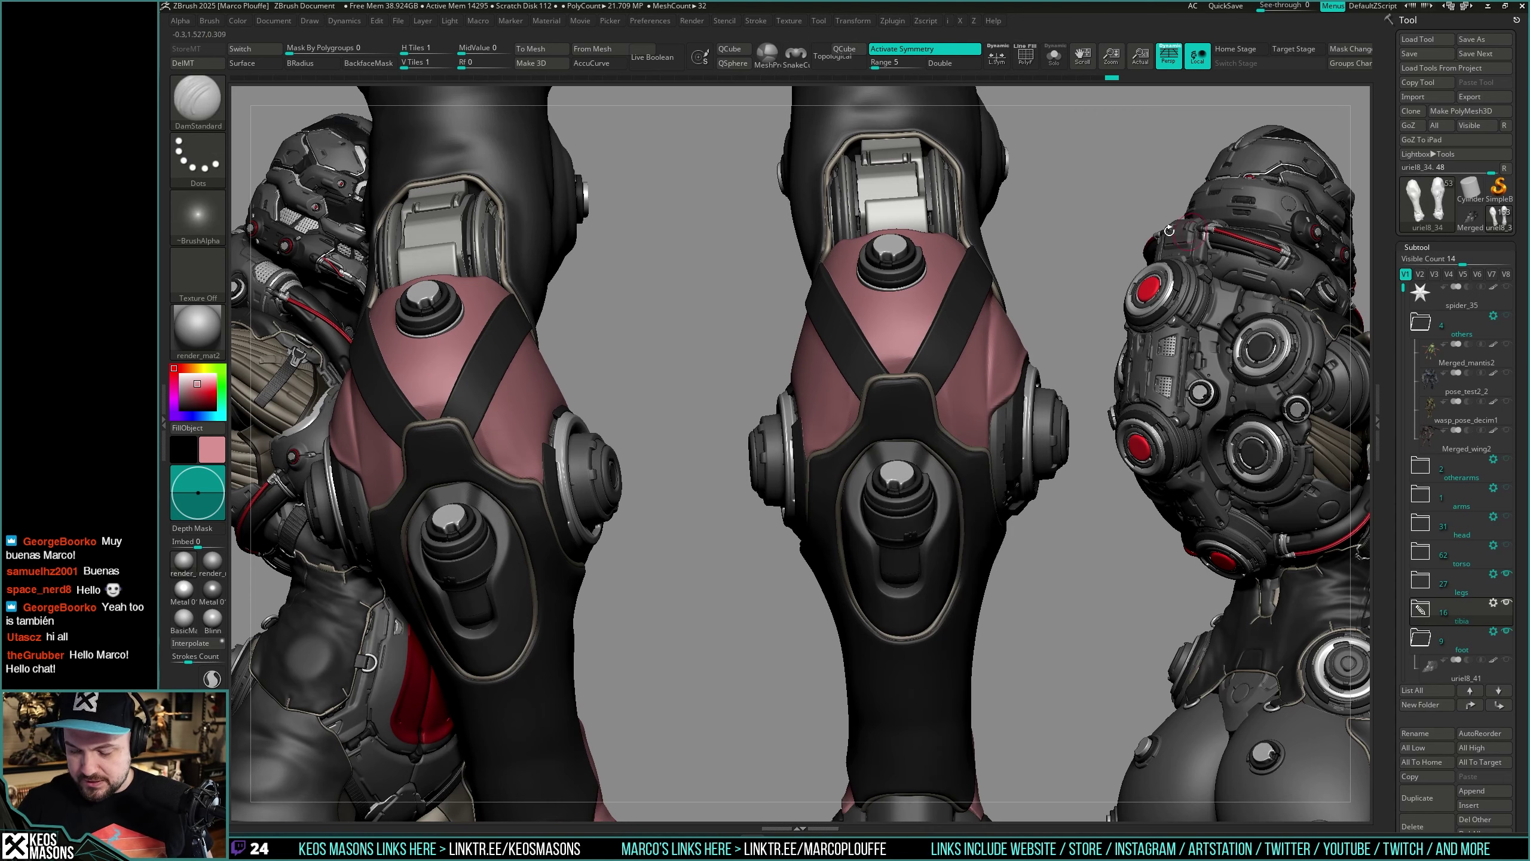
right_drag(866, 366, 859, 378)
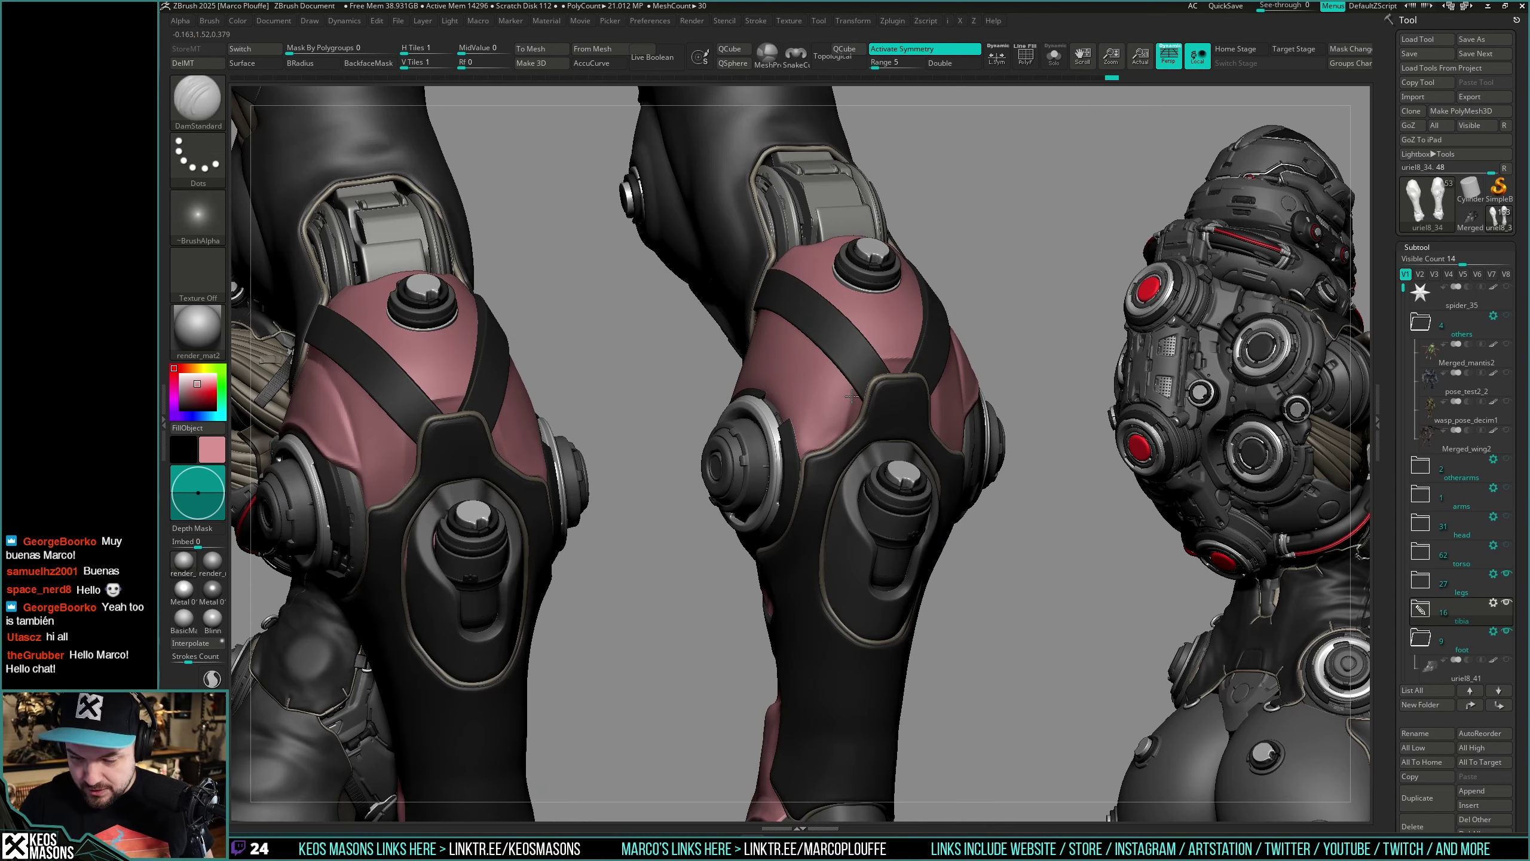
right_drag(835, 434, 943, 397)
mouse_move(952, 456)
right_down()
mouse_move(970, 446)
mouse_move(933, 458)
mouse_move(949, 428)
mouse_move(861, 431)
mouse_move(847, 404)
mouse_move(886, 435)
mouse_move(867, 460)
mouse_move(957, 427)
mouse_move(853, 455)
right_up()
key(alt+s)
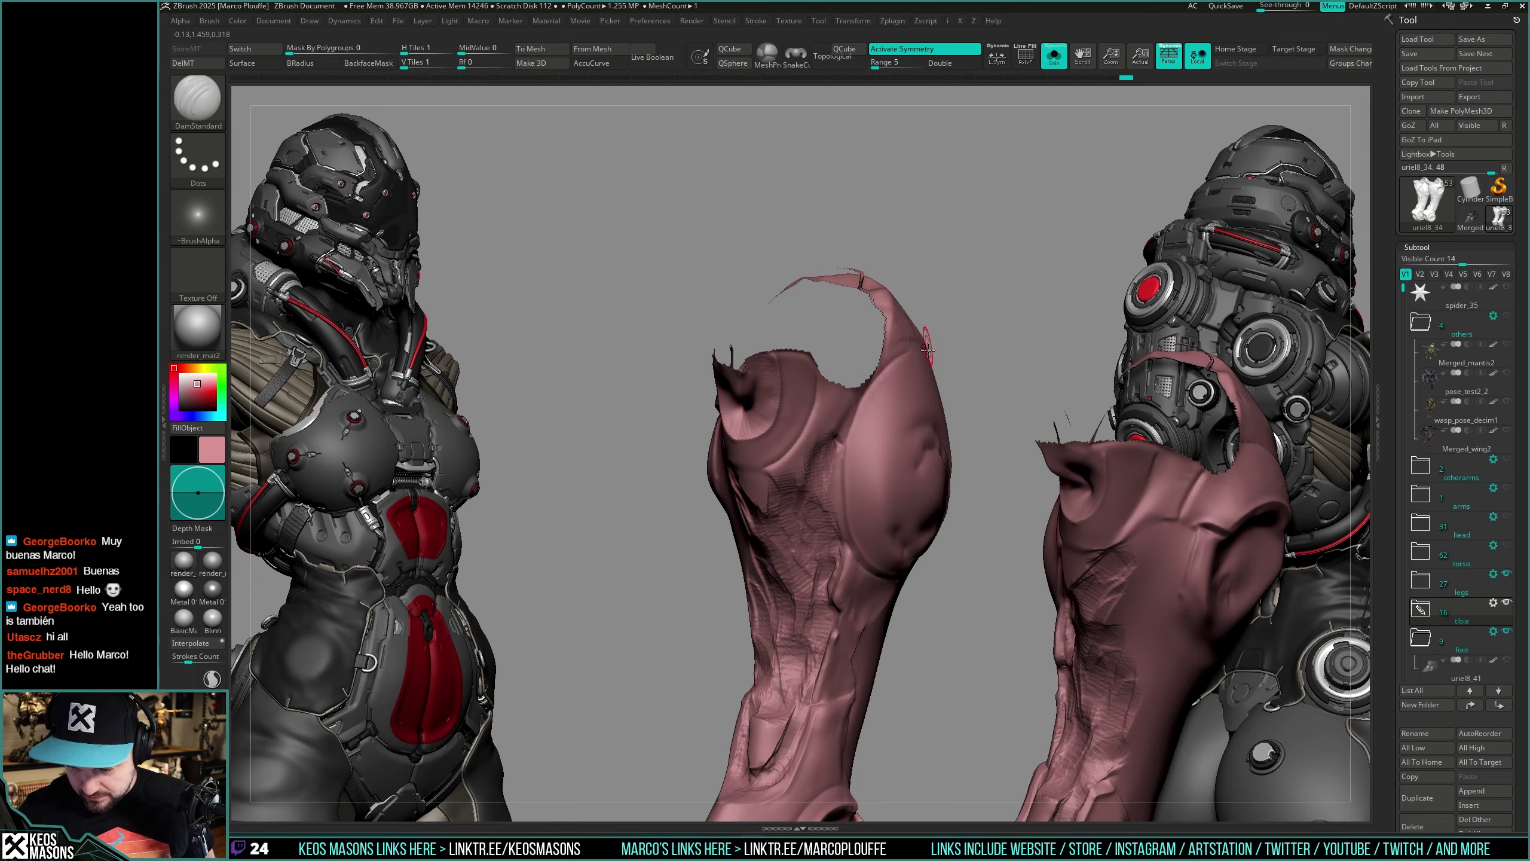
key(alt+s)
Step: Carve a crease with DamStandard across the pink panel above the knee's round side joint and smooth its edges
mouse_move(889, 369)
right_down()
mouse_move(868, 377)
mouse_move(947, 387)
mouse_move(911, 412)
mouse_move(928, 561)
mouse_move(905, 580)
mouse_move(897, 541)
mouse_move(910, 553)
mouse_move(845, 398)
mouse_move(881, 382)
mouse_move(847, 410)
right_up()
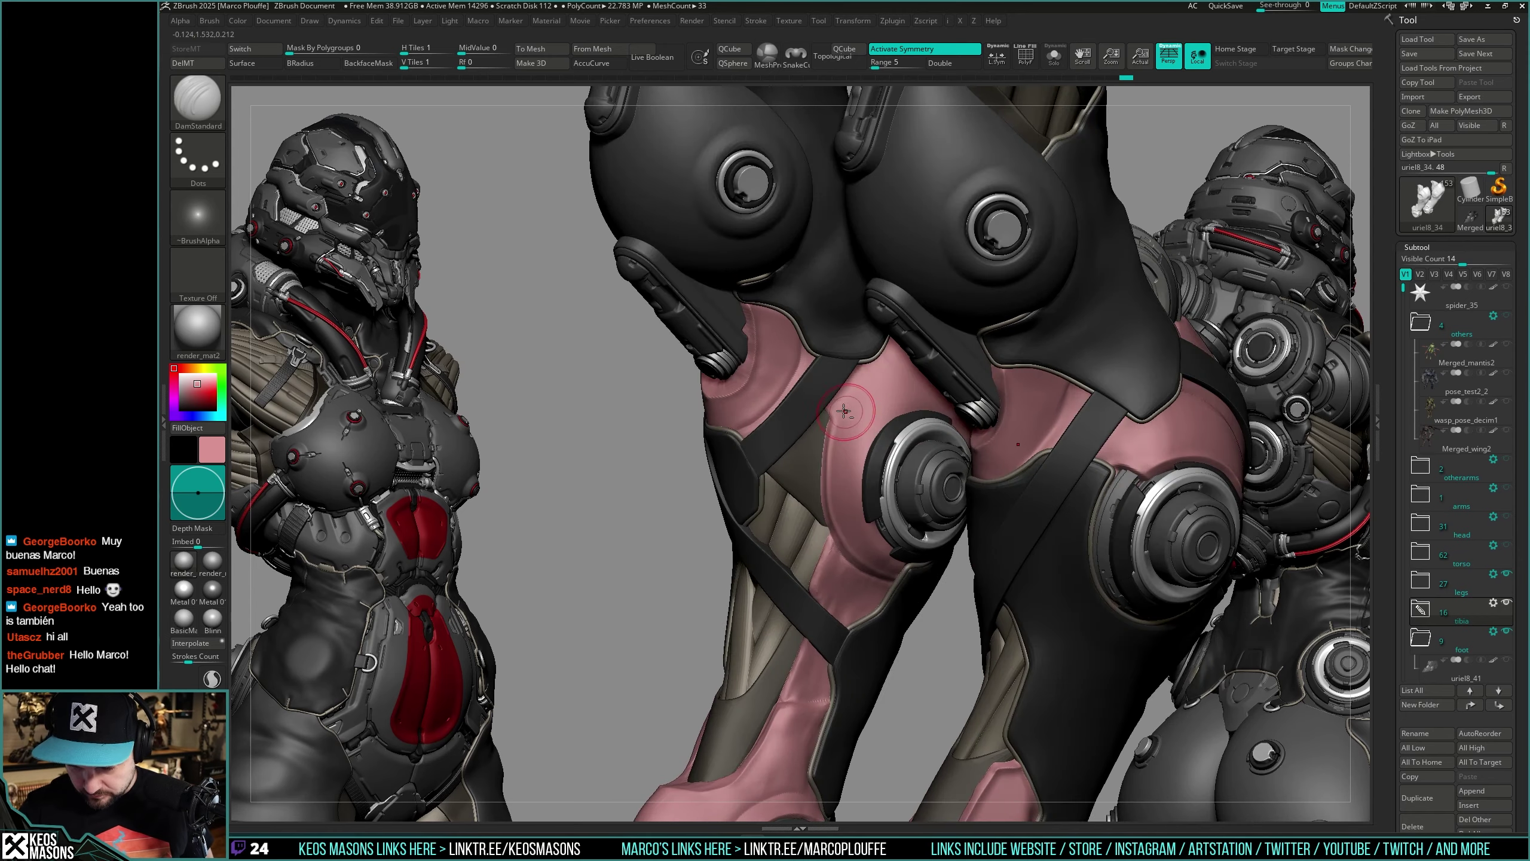
key(shift+s)
key(ctrl+shift+f)
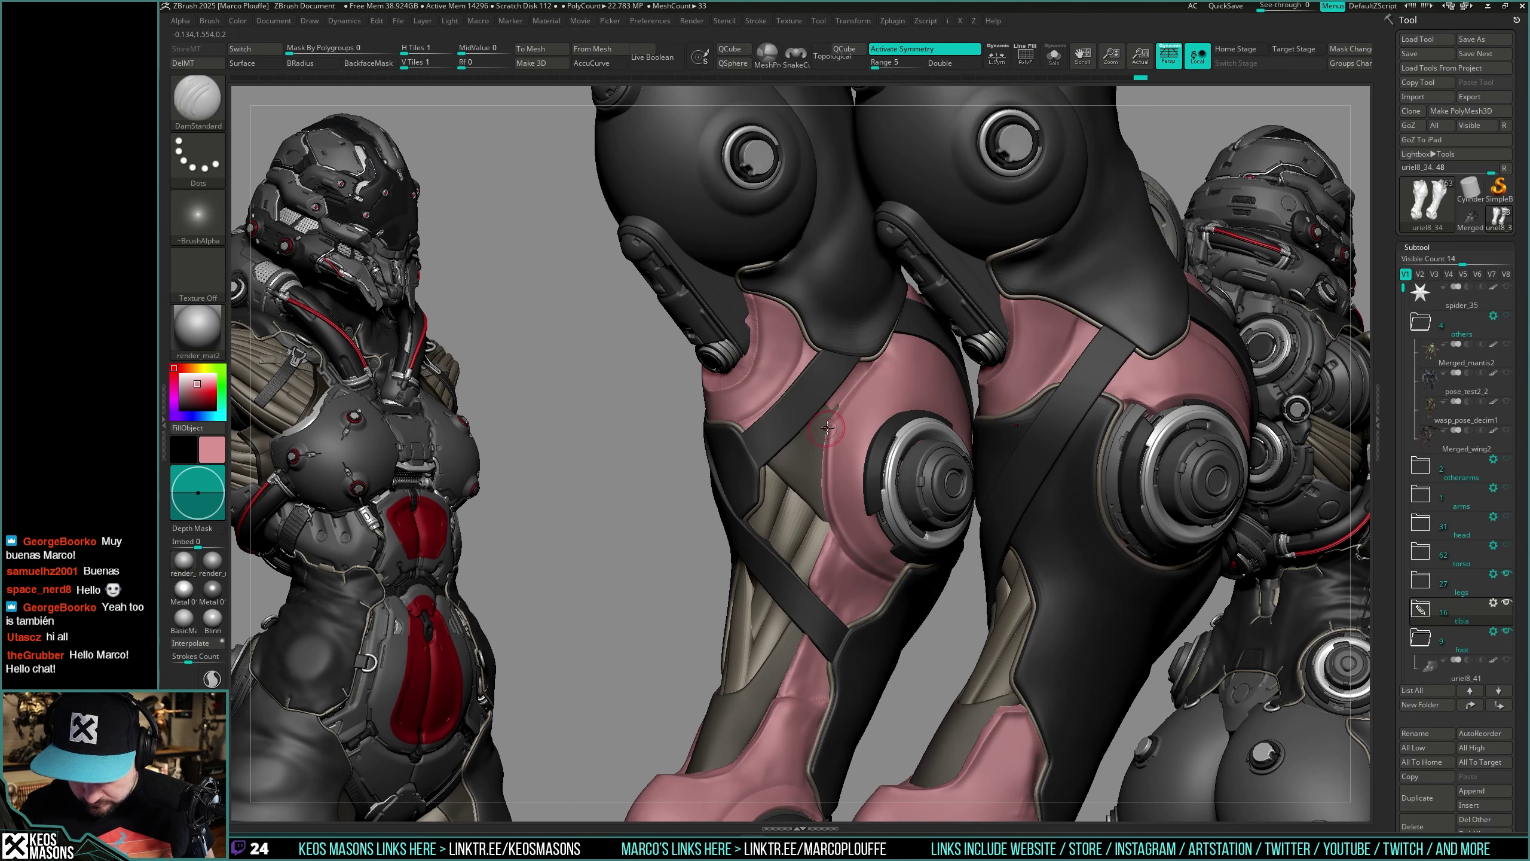
mouse_move(843, 415)
right_down()
mouse_move(862, 420)
mouse_move(838, 413)
right_up()
drag(835, 413, 873, 365)
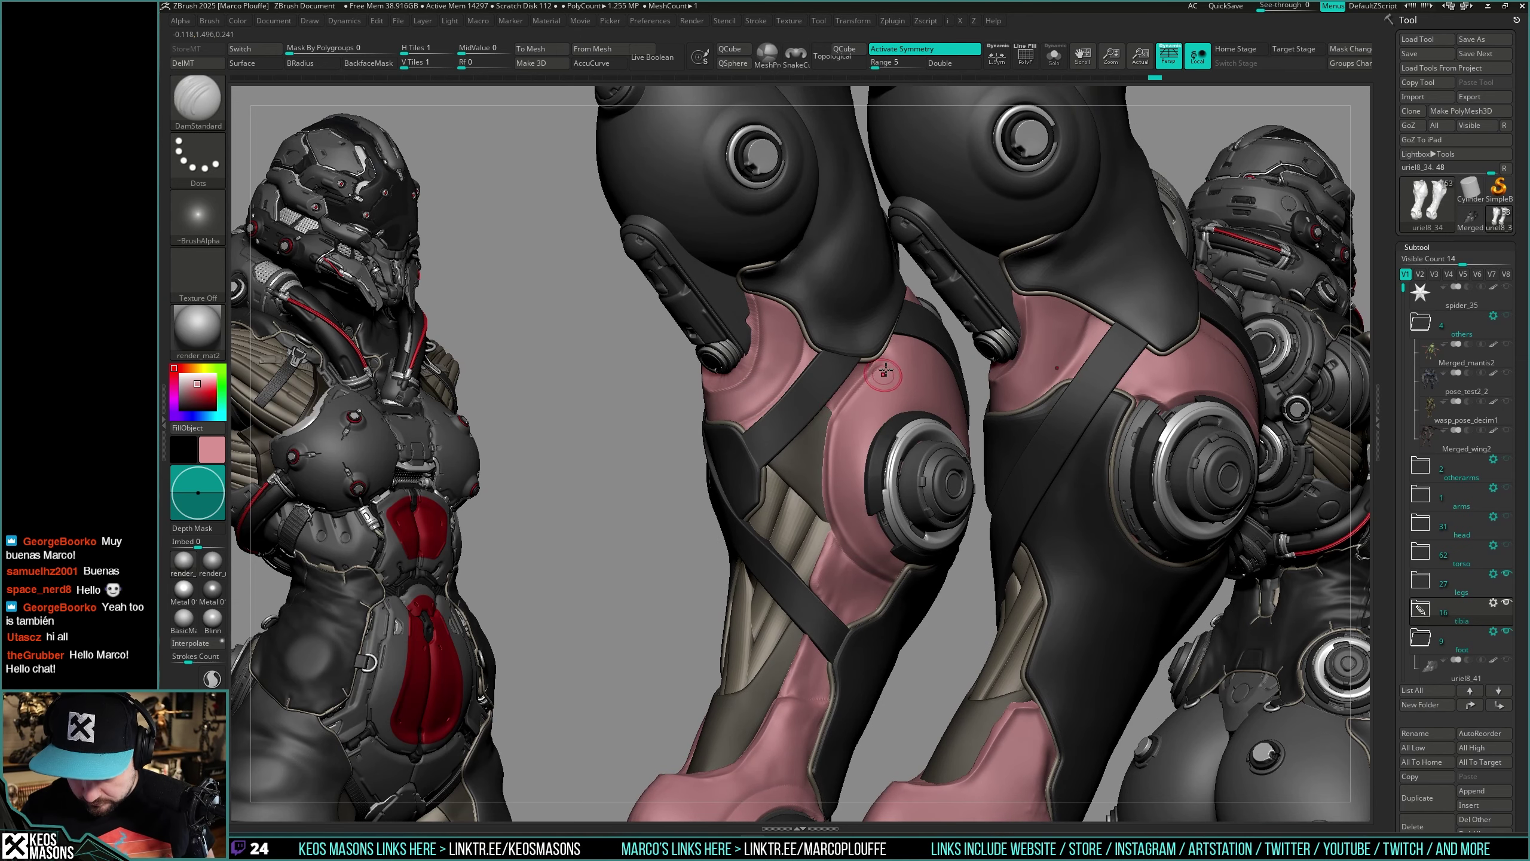
right_drag(842, 441, 874, 416)
shift+drag(866, 383, 888, 360)
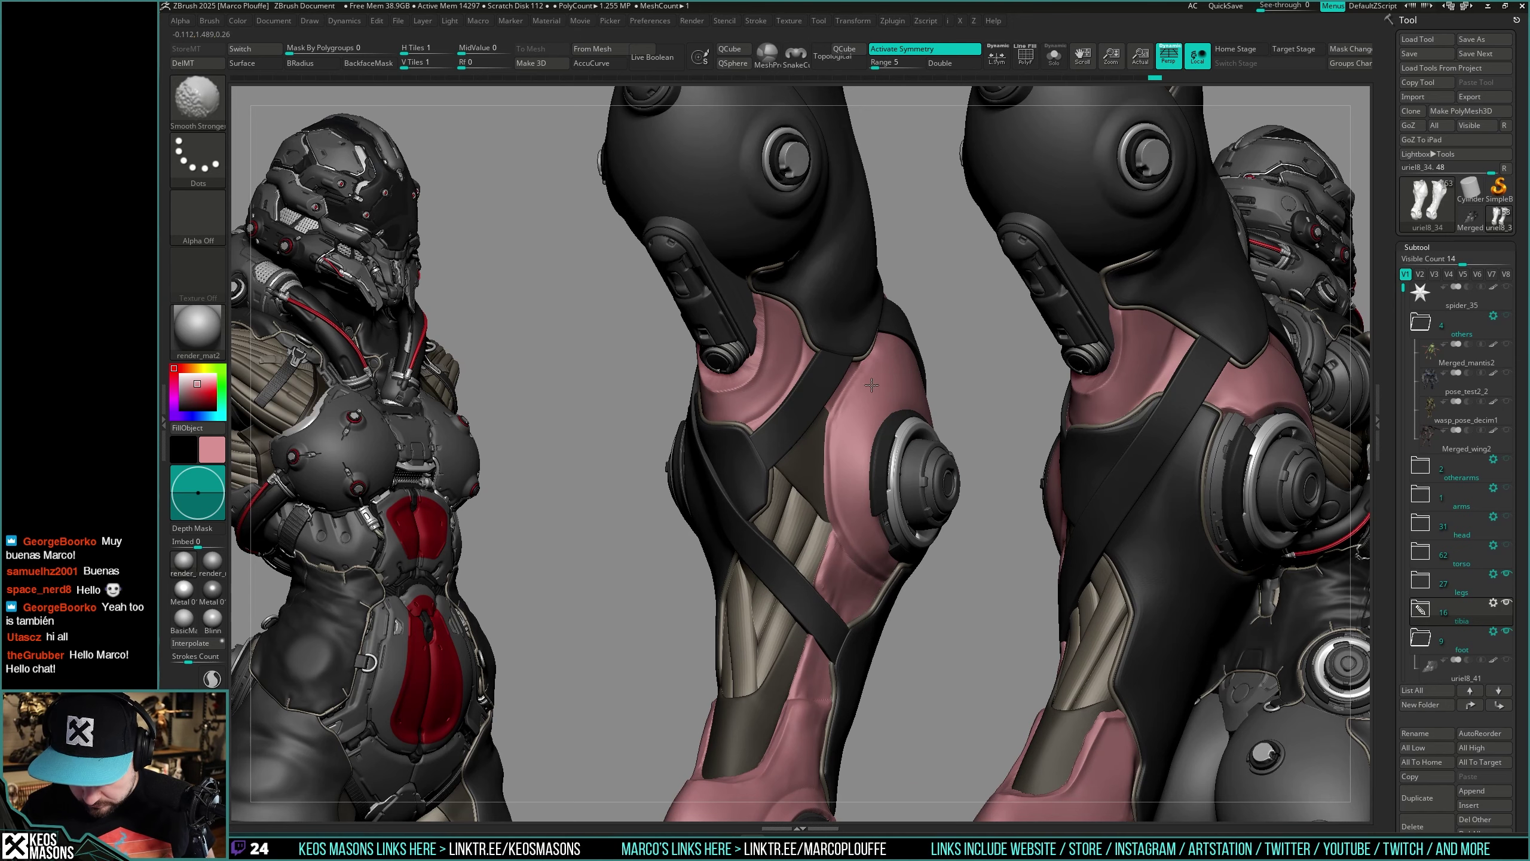
key(ctrl+shift+f)
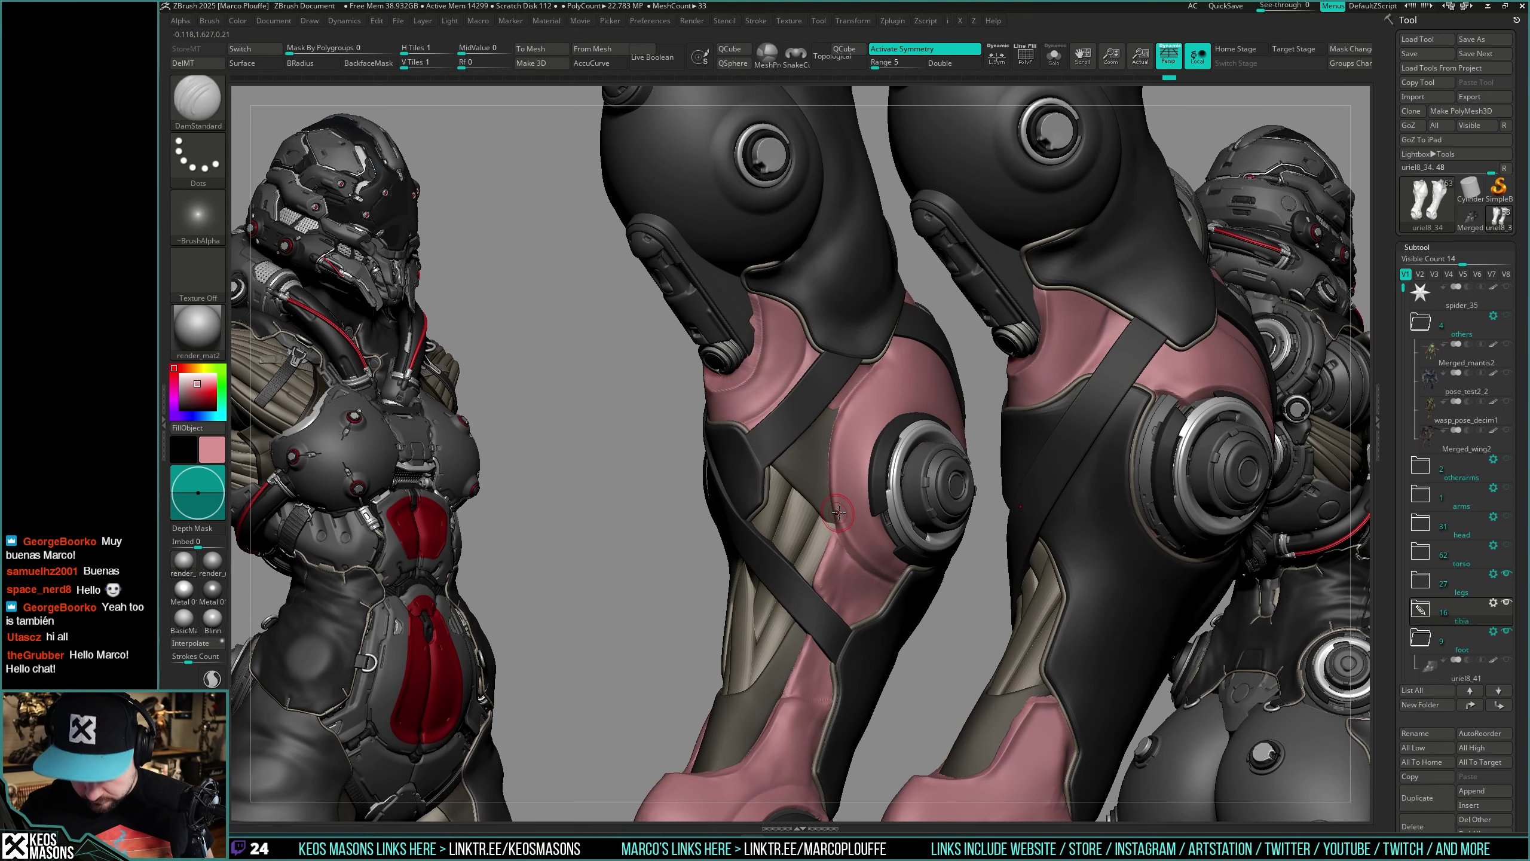
Step: Switch to the hPolish brush and flatten the pink surface just below the knee's round side joint
click(1477, 274)
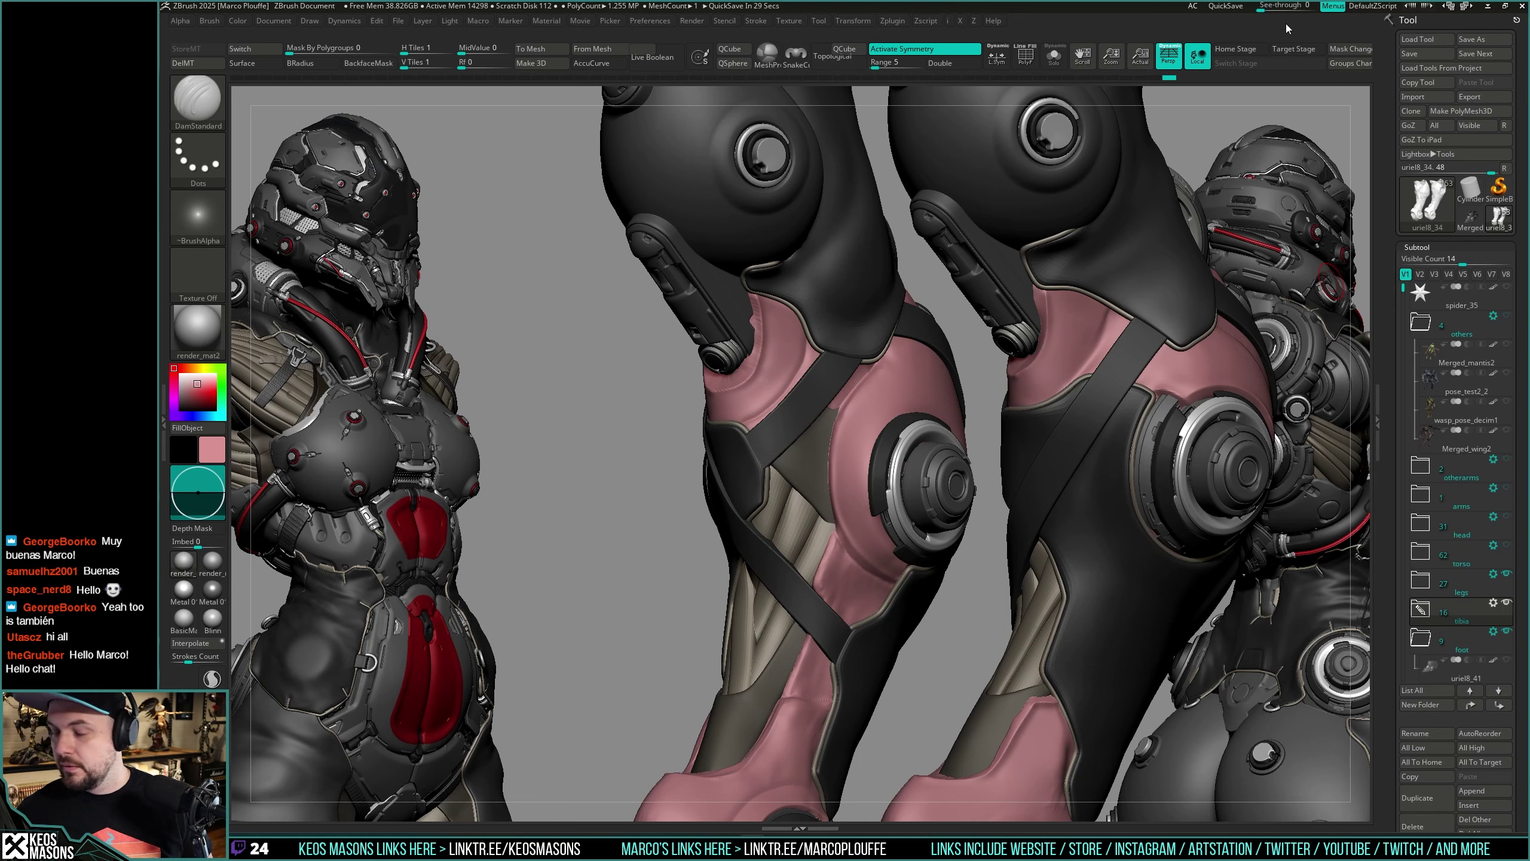
mouse_move(991, 386)
right_down()
mouse_move(1007, 397)
mouse_move(908, 493)
mouse_move(843, 500)
right_up()
ctrl+right_drag(844, 501, 931, 573)
alt+right_drag(931, 573, 924, 509)
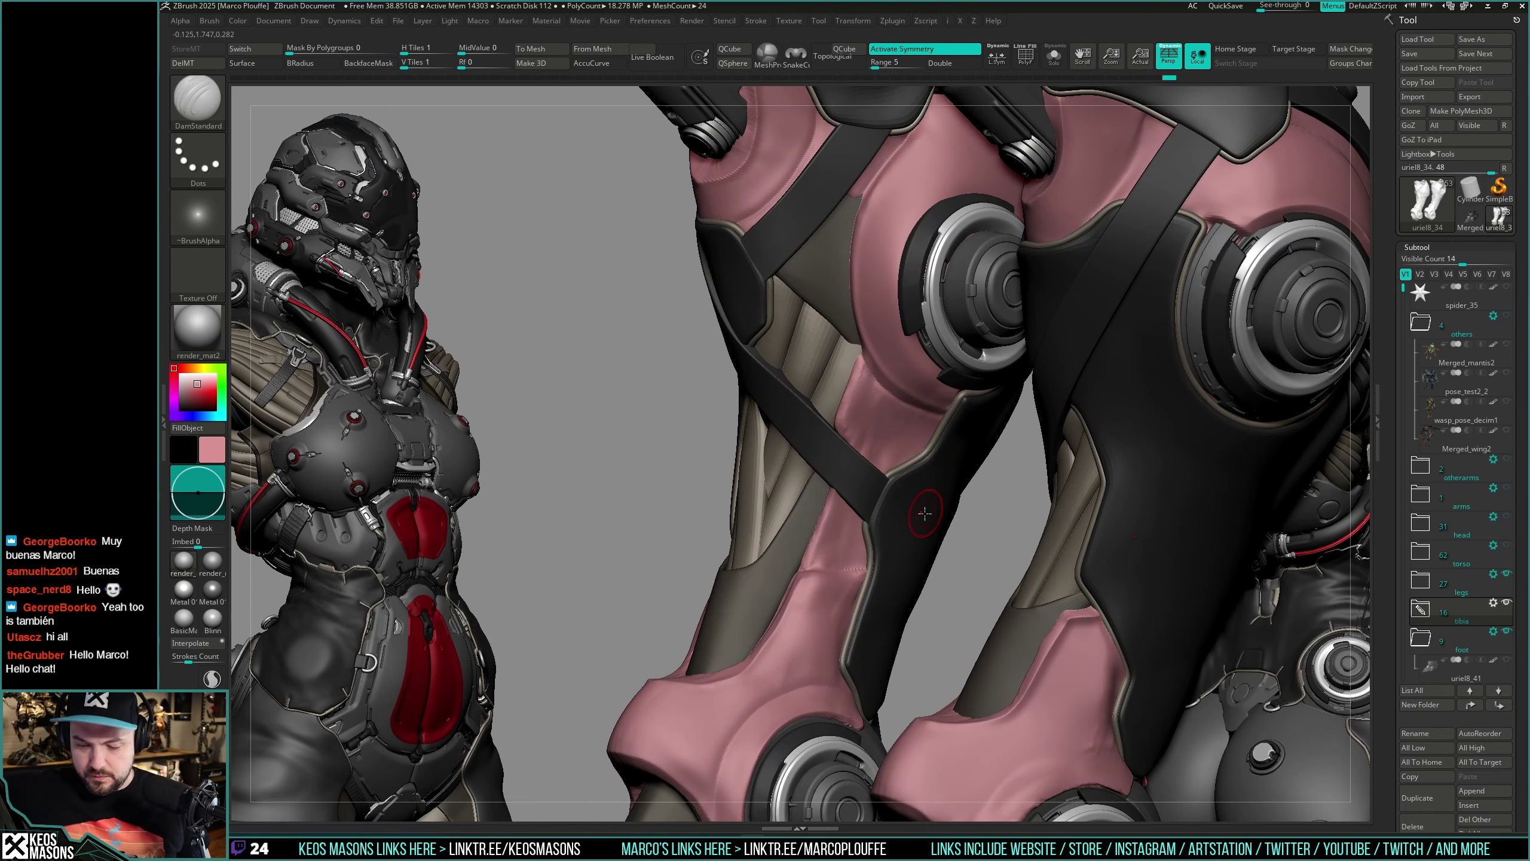
mouse_move(879, 447)
right_down()
mouse_move(928, 483)
mouse_move(946, 474)
right_up()
key(1)
click(940, 468)
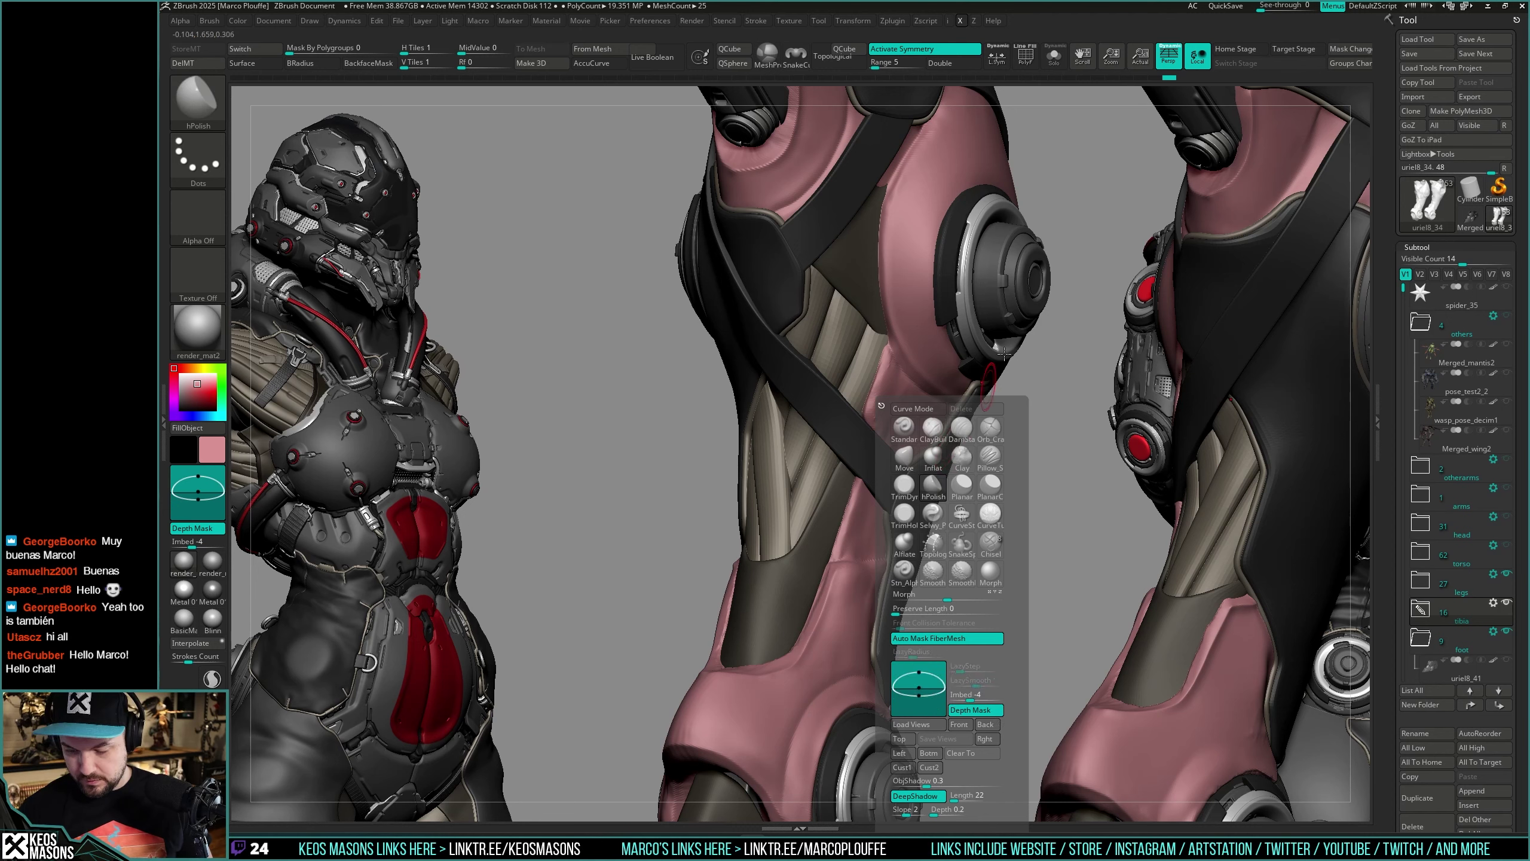
key(space)
drag(917, 399, 927, 450)
right_click(901, 433)
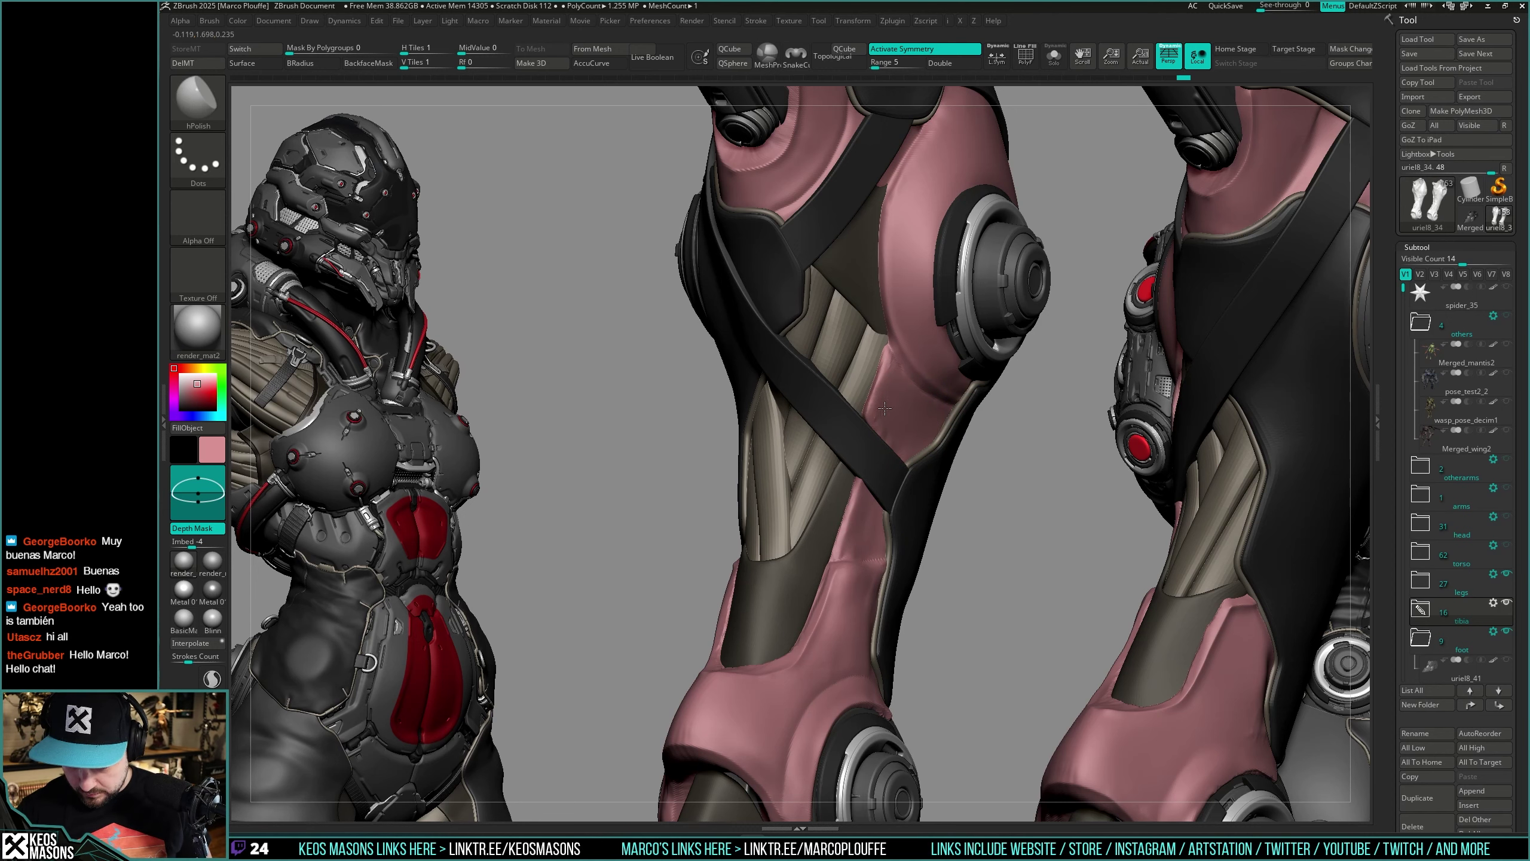
Step: Polish the transition from the side joint down to the shin with hPolish, alternating between the isolated mesh and the full leg
key(alt+s)
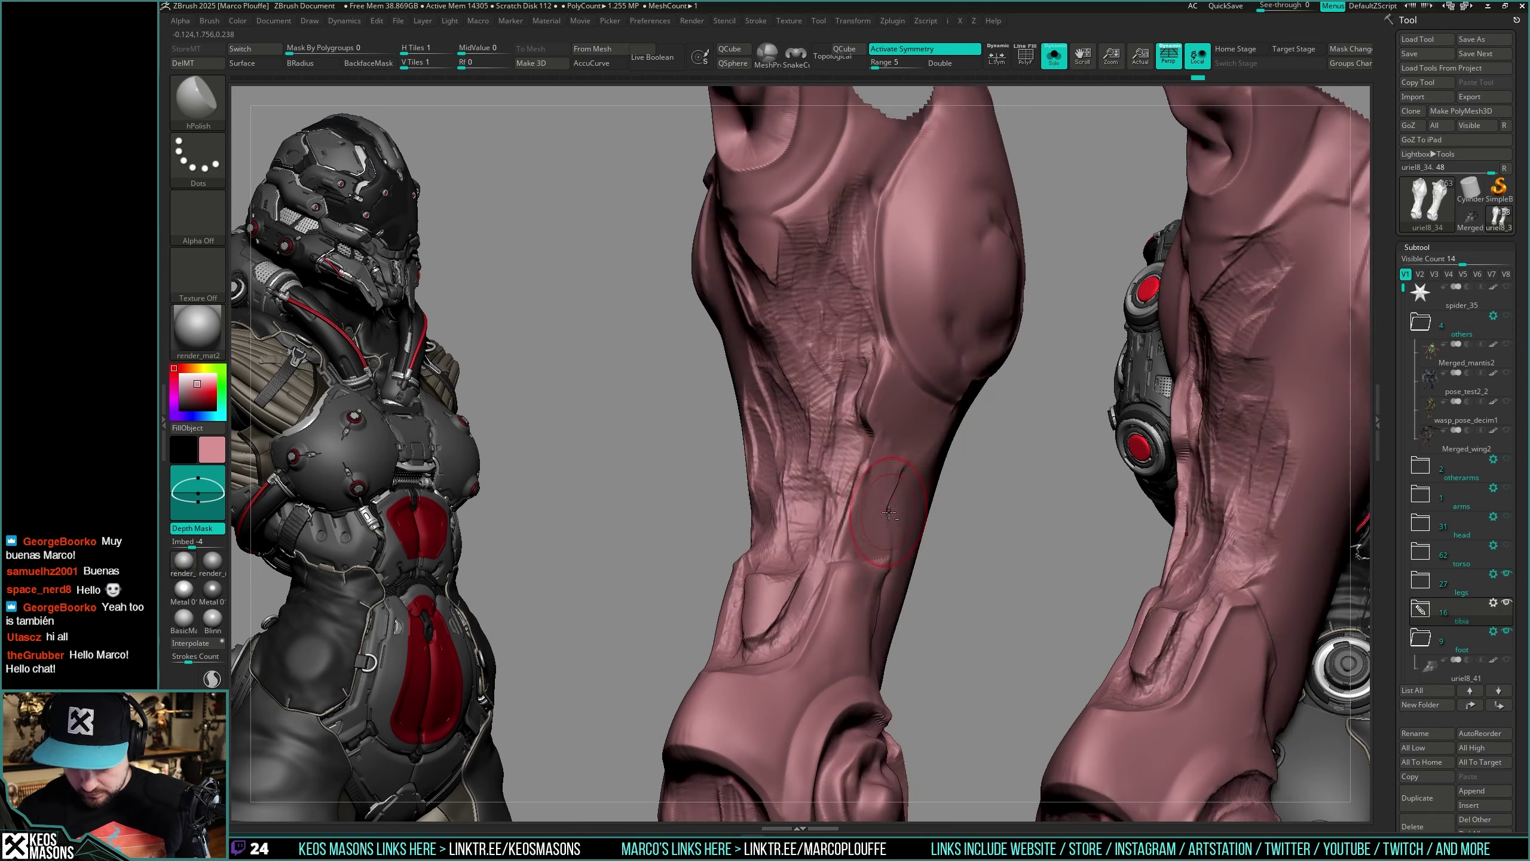
right_drag(895, 512, 904, 462)
key(alt+s)
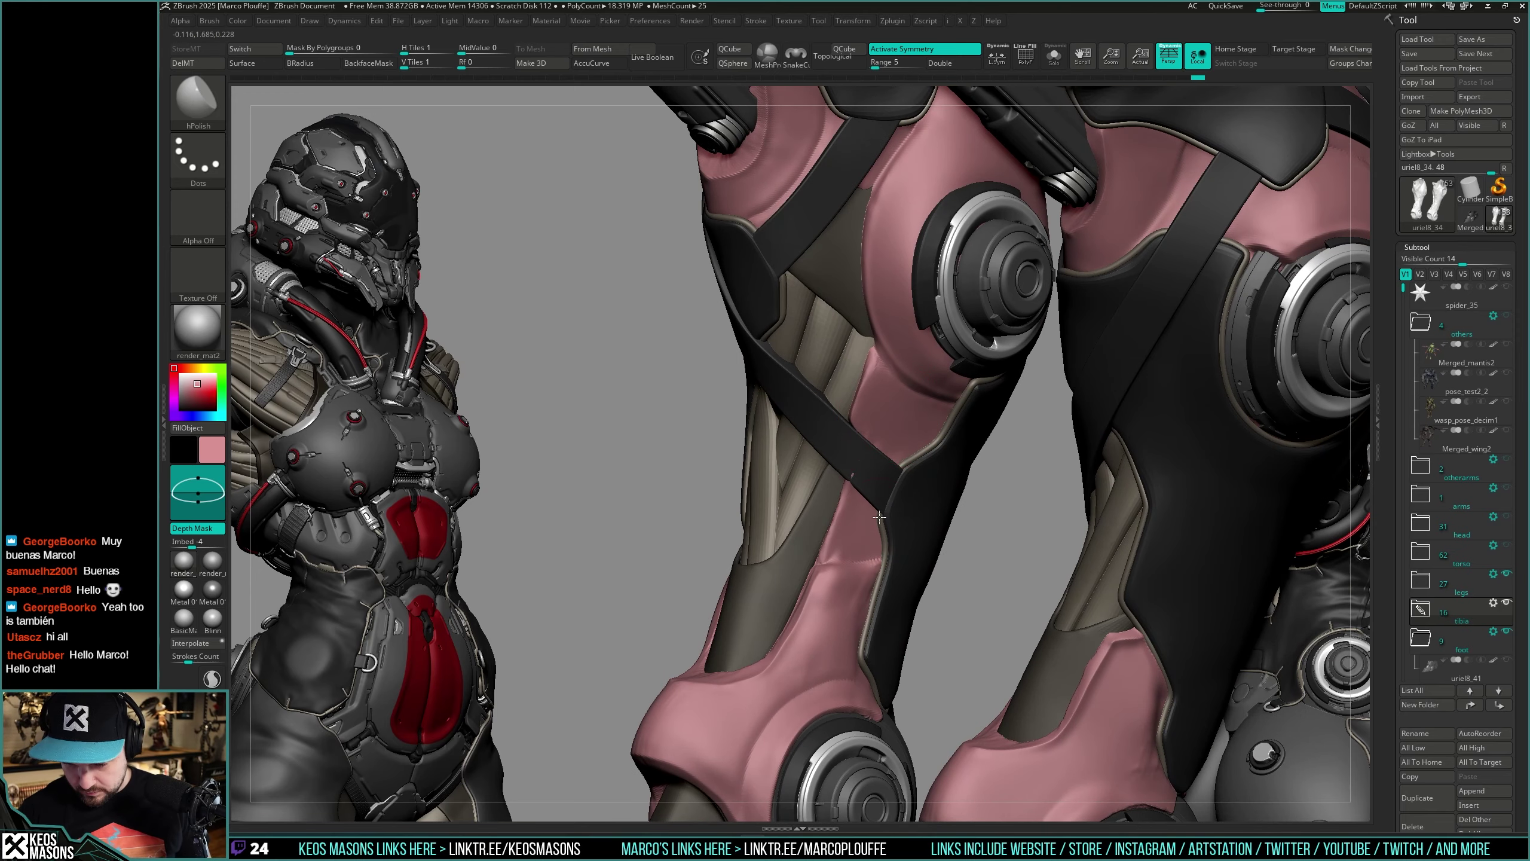
key(alt+s)
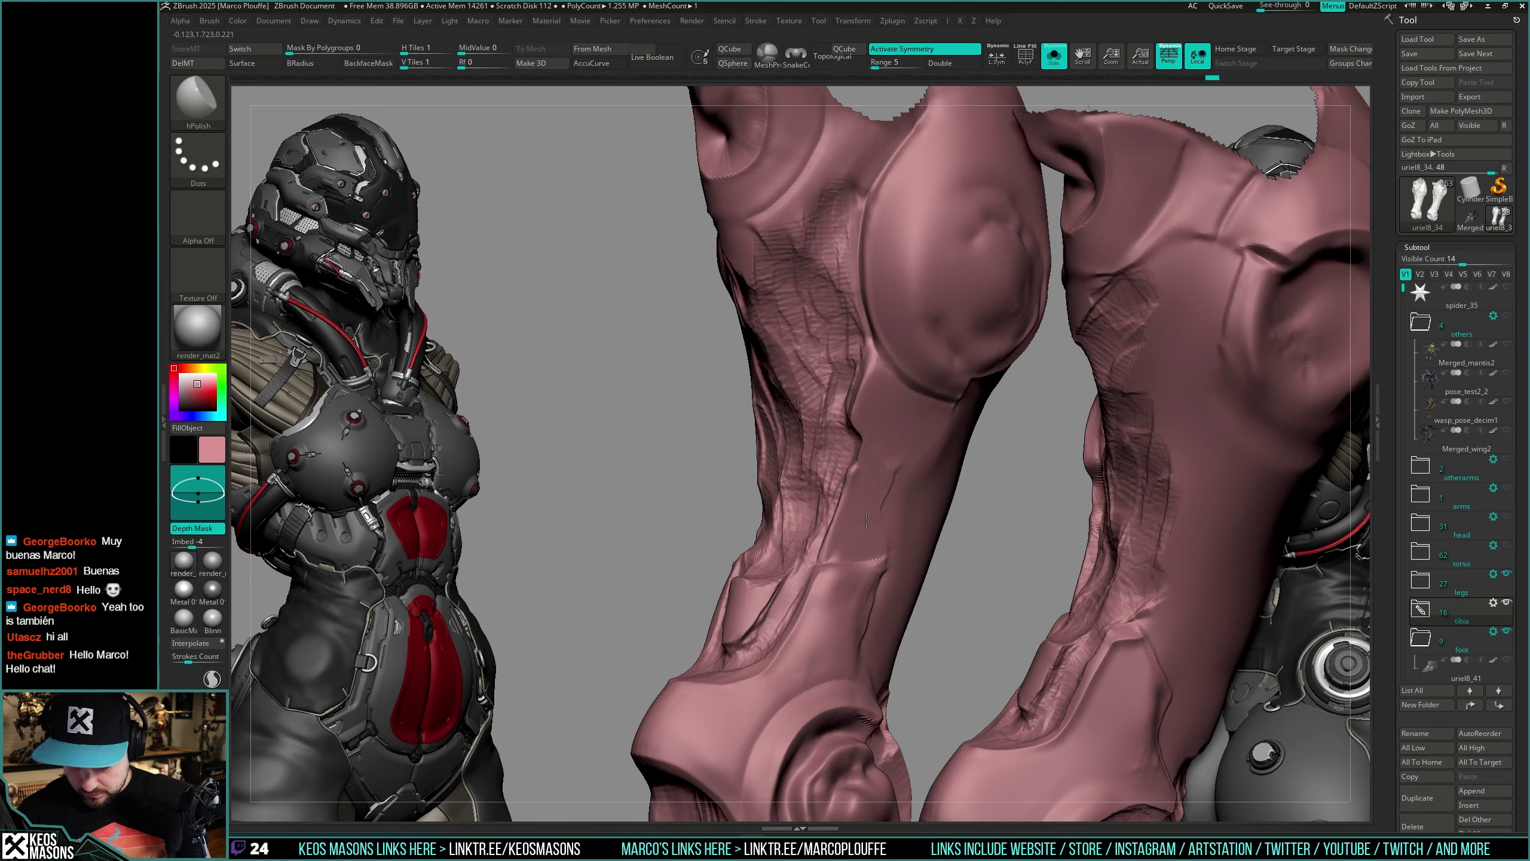
key(alt+s)
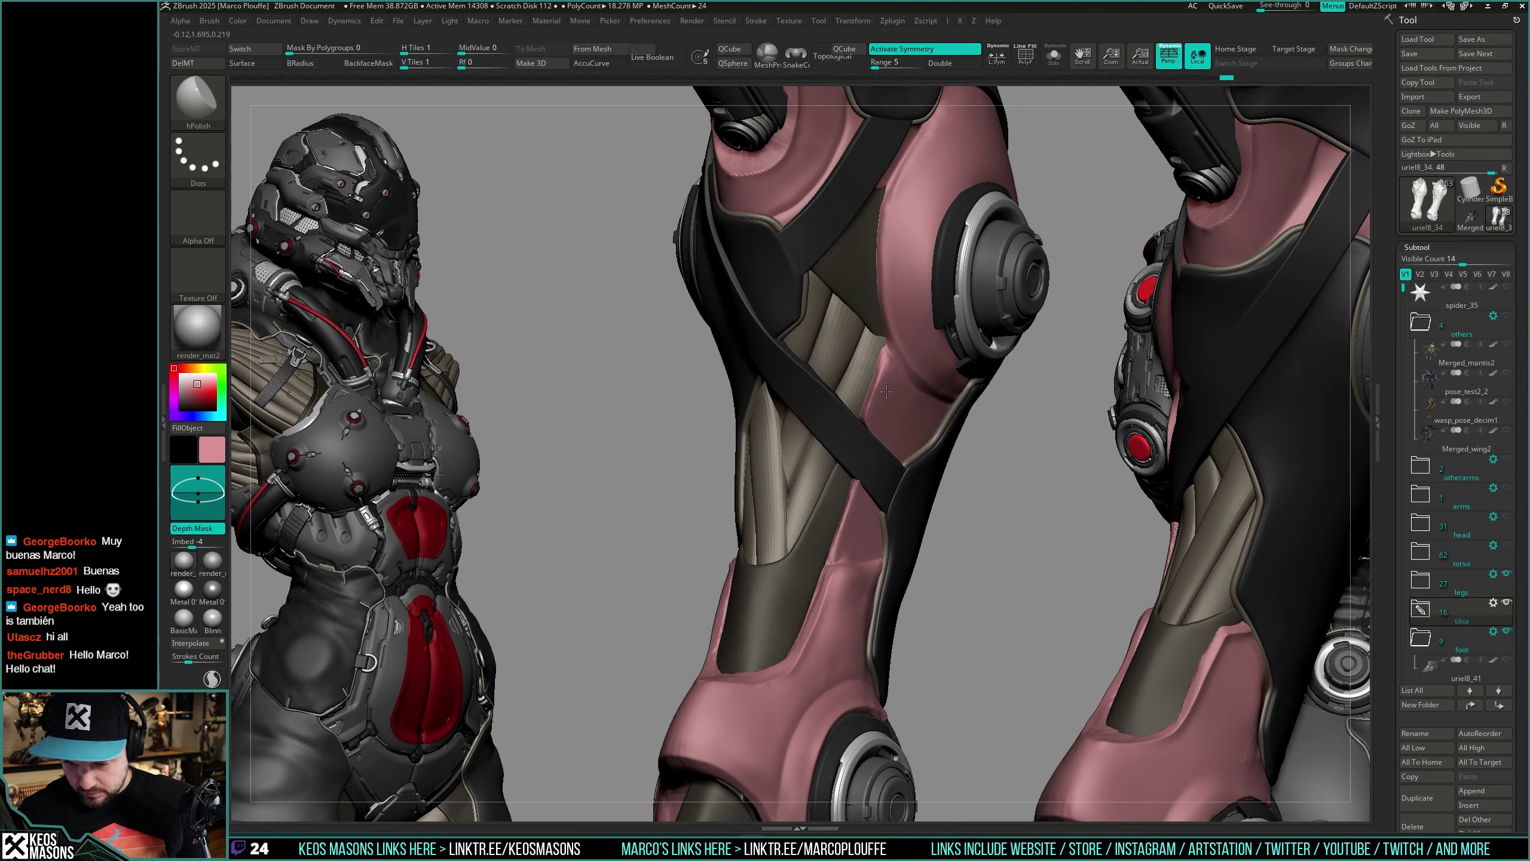
key(alt+s)
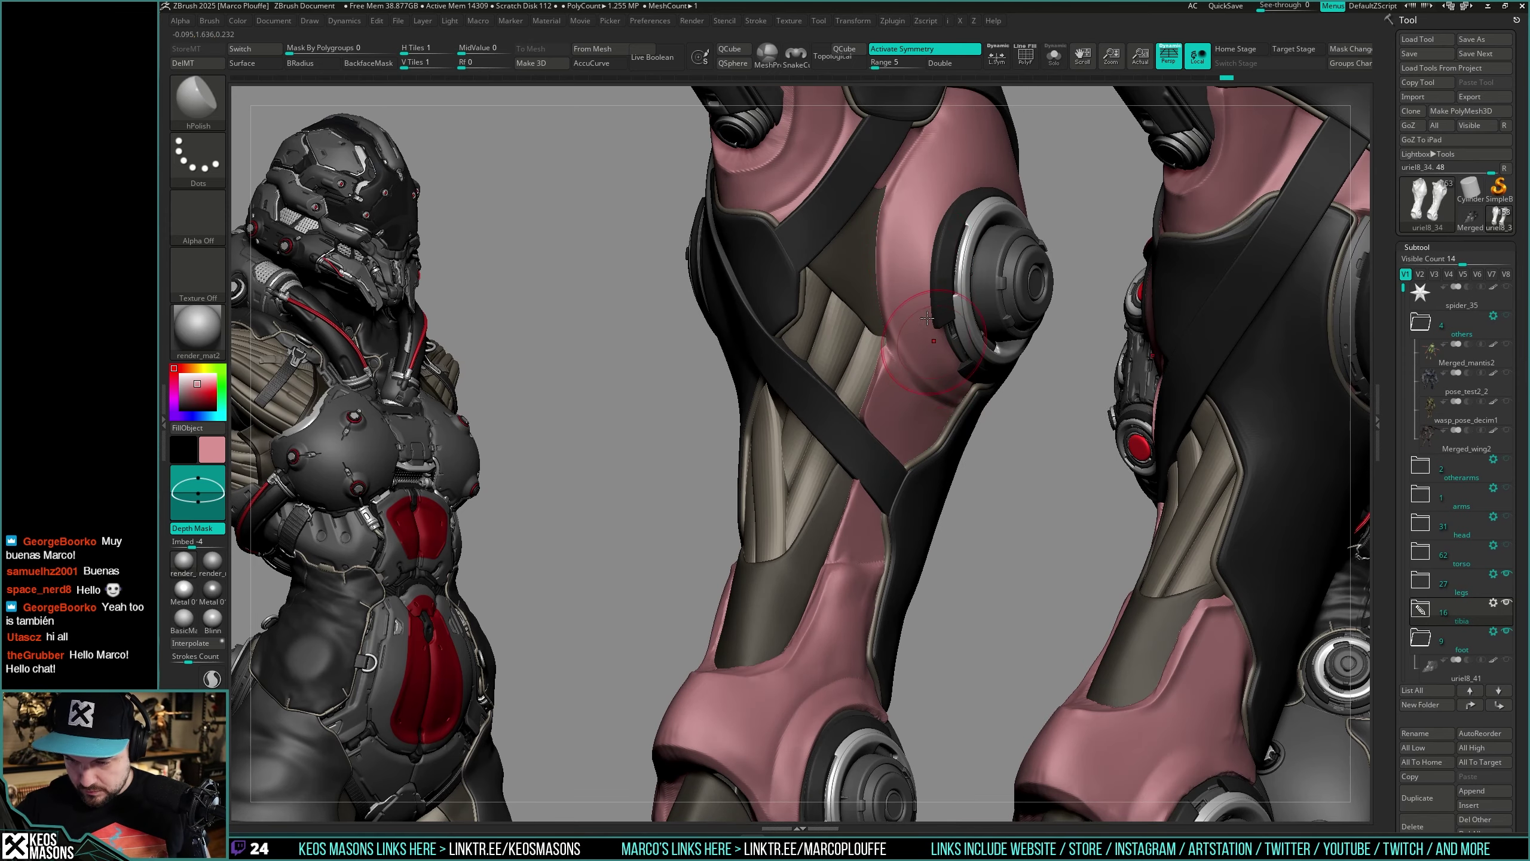
Step: Return to the DamStandard brush and define the pink rim around the knee's side joint, comparing it with the isolated mesh
mouse_move(908, 273)
right_down()
mouse_move(918, 374)
mouse_move(963, 448)
mouse_move(906, 486)
right_up()
right_click(906, 486)
key(x)
click(952, 400)
key(alt+s)
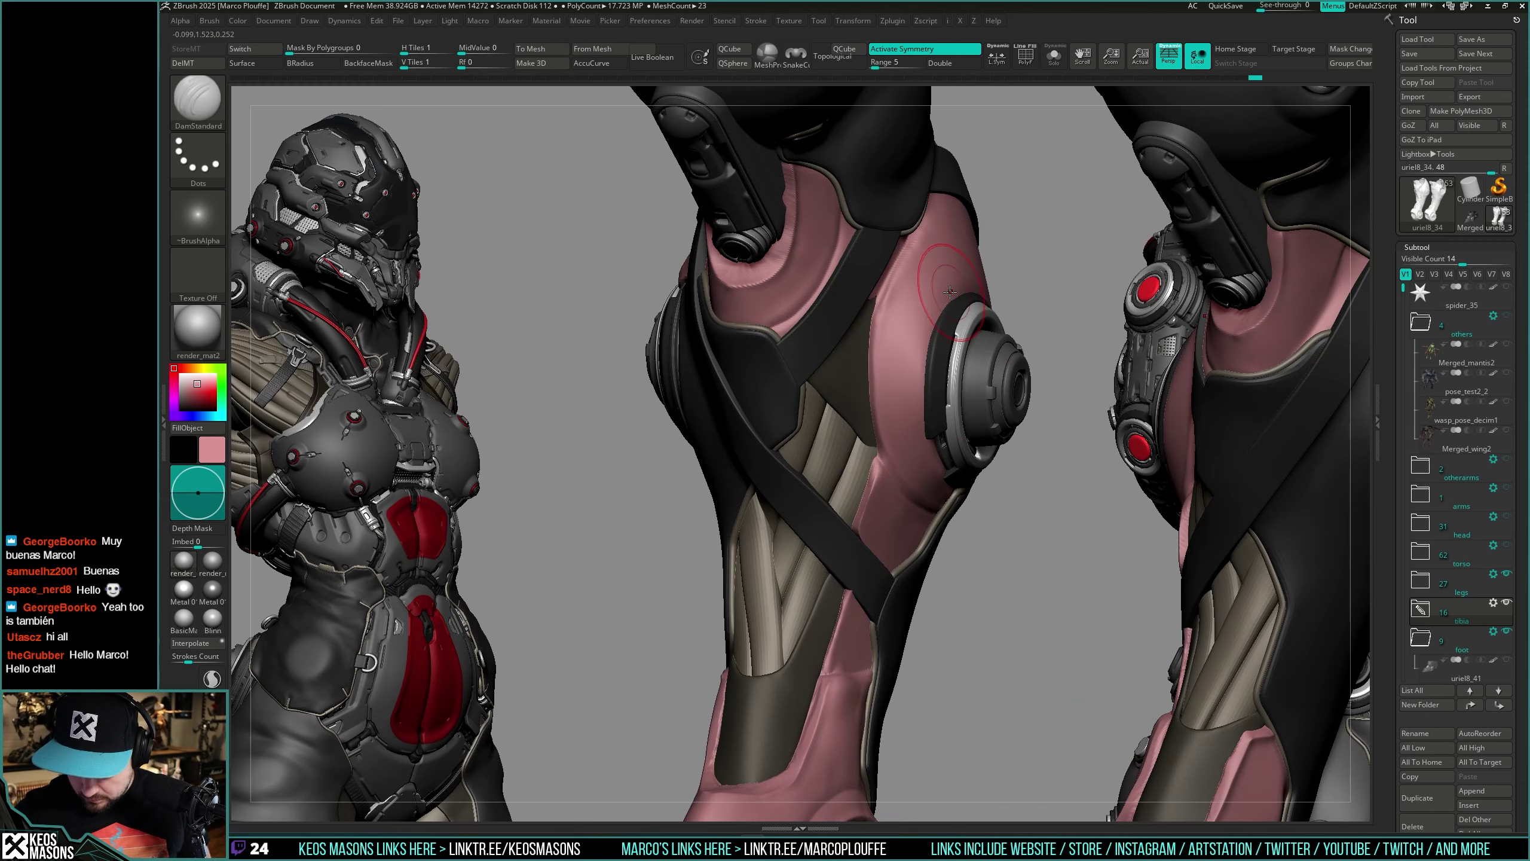
mouse_move(959, 458)
right_down()
mouse_move(947, 323)
mouse_move(1015, 257)
mouse_move(1199, 422)
mouse_move(1044, 463)
right_up()
key(alt+s)
key(alt+s)
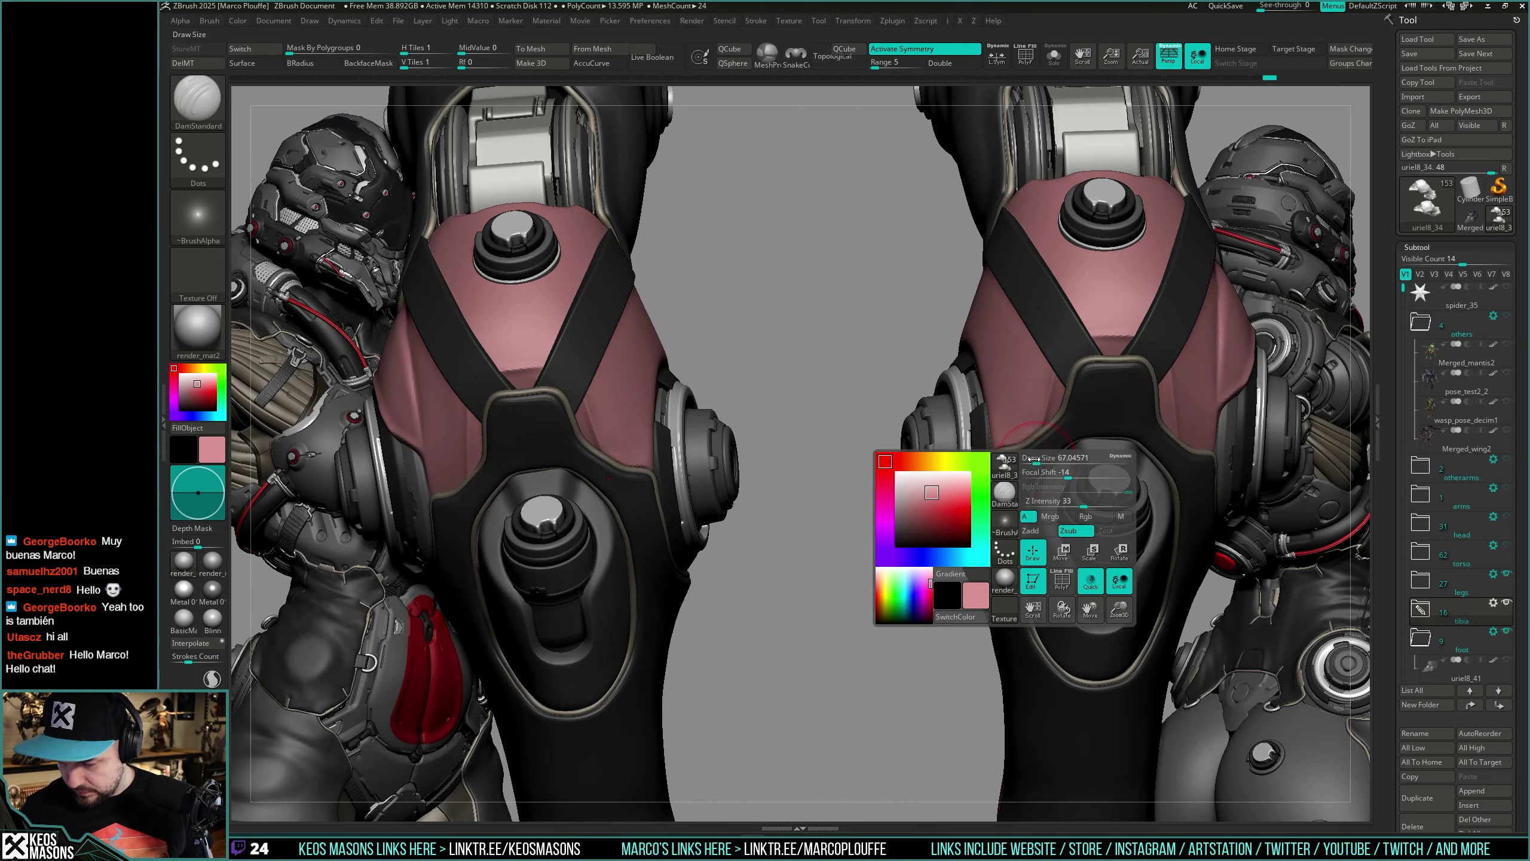
Step: Adjust the brush size, then crease and smooth the kneecap's side between the strap and the round joint
right_drag(1107, 508, 1027, 425)
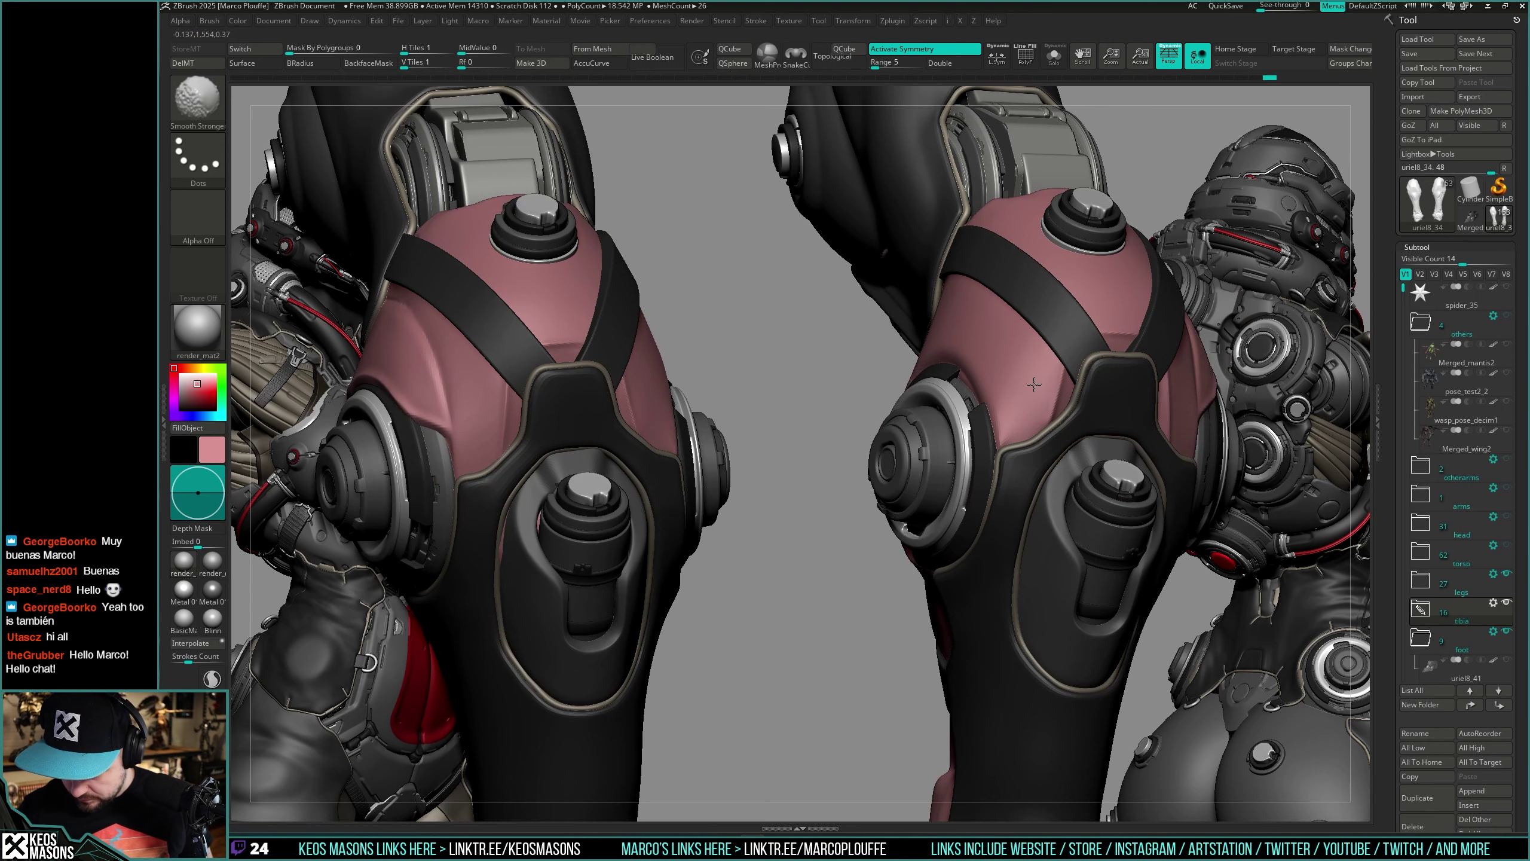
right_drag(1013, 406, 939, 332)
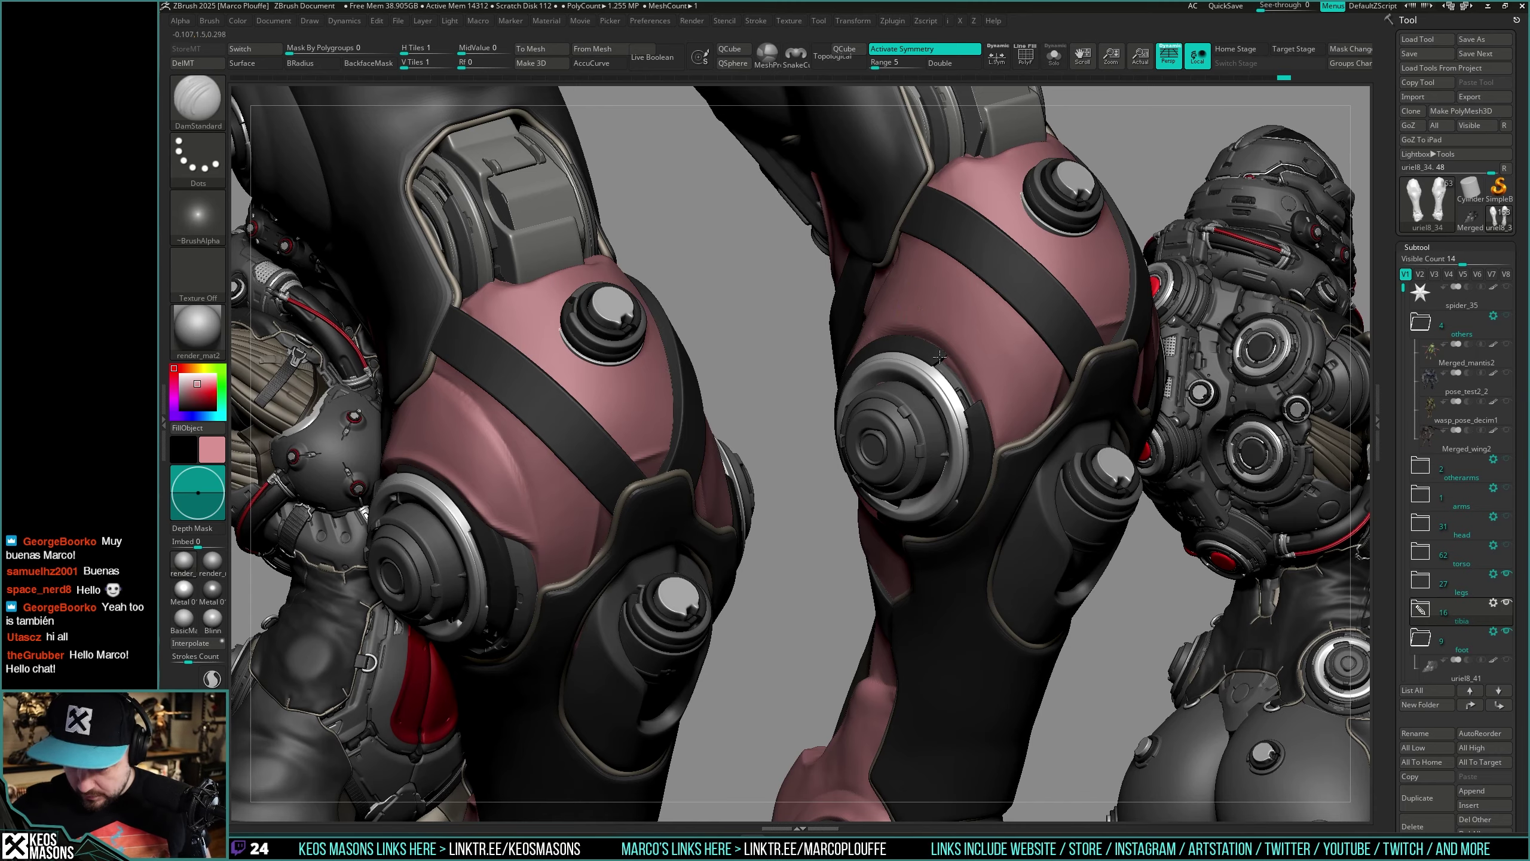
right_drag(940, 313, 915, 301)
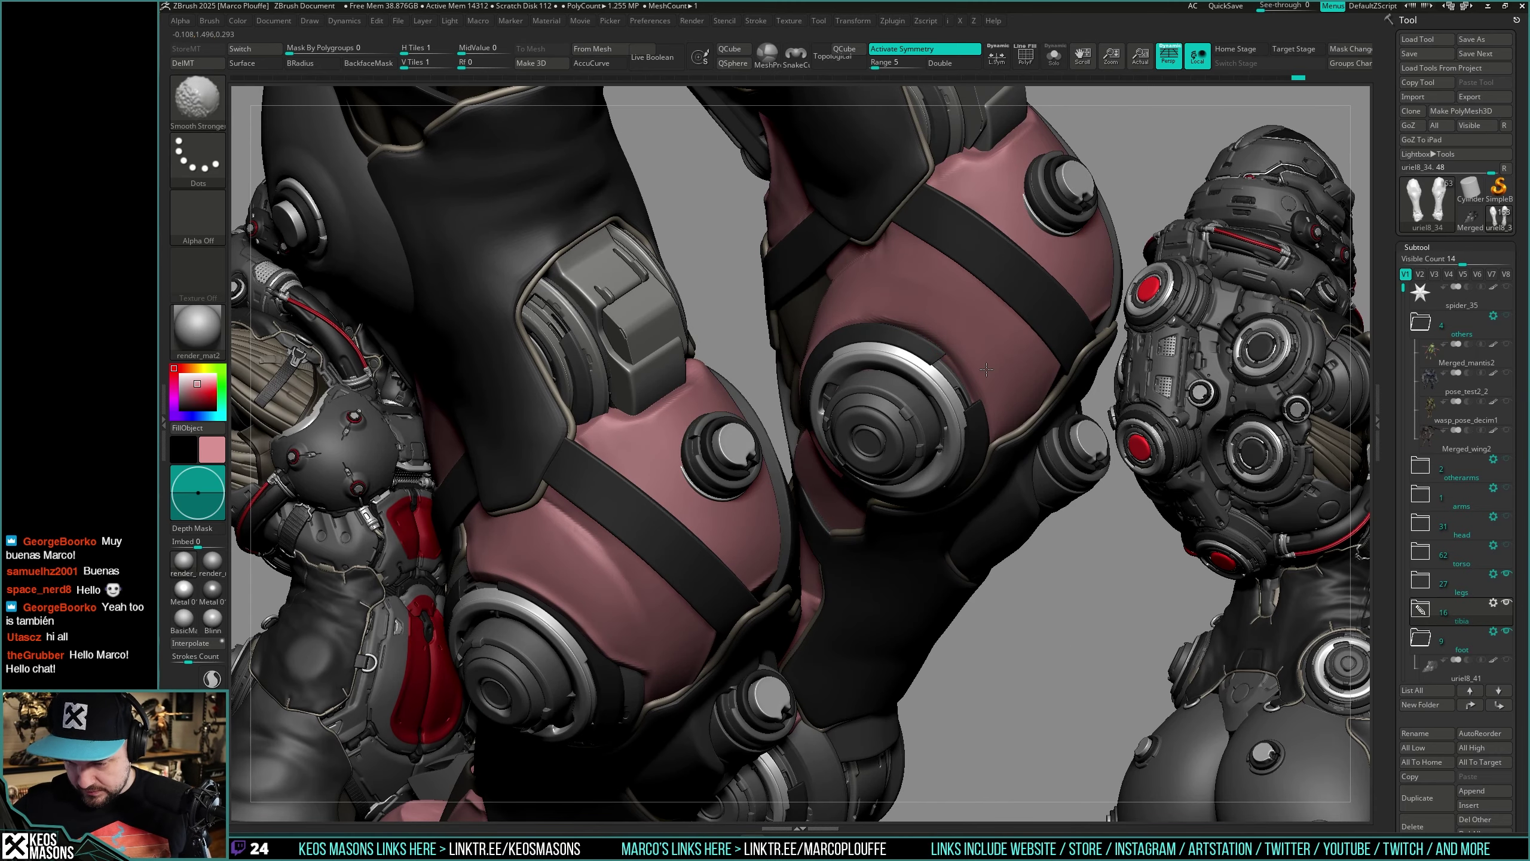
right_drag(940, 304, 905, 258)
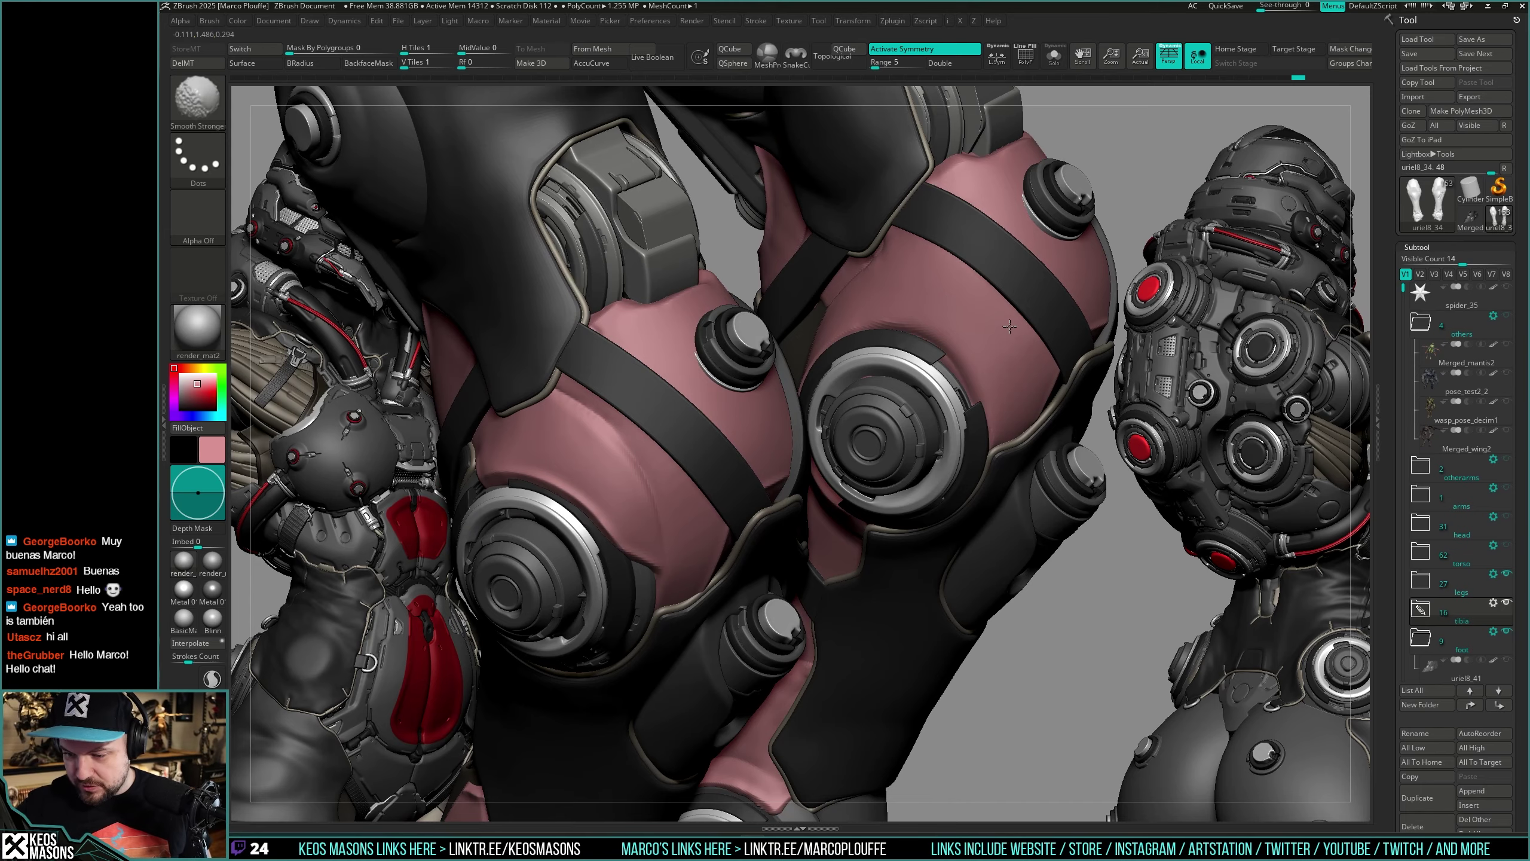
right_drag(1009, 326, 991, 409)
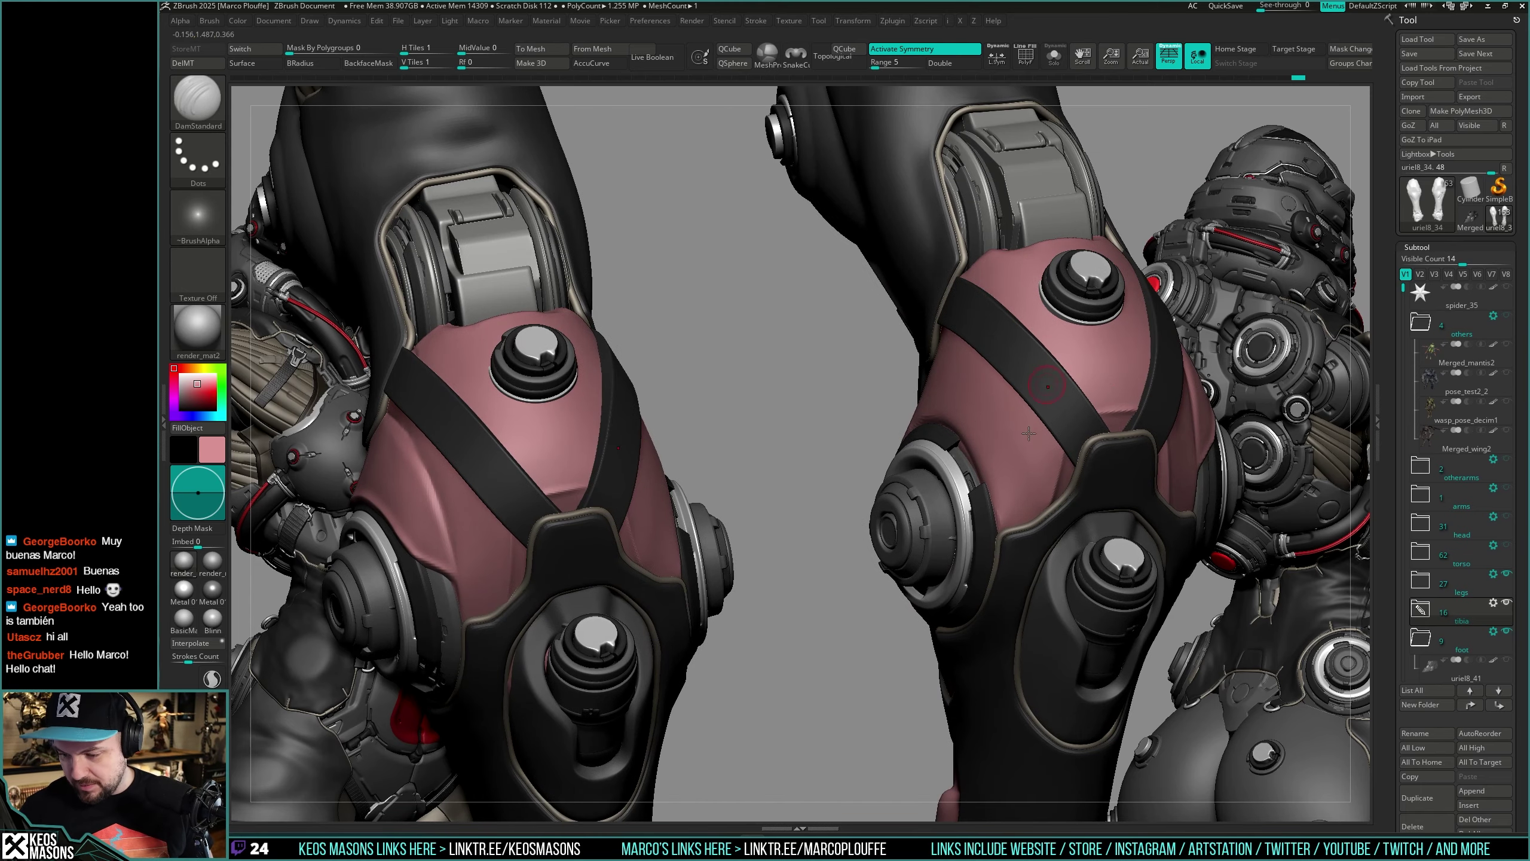
mouse_move(741, 416)
right_down()
mouse_move(961, 470)
mouse_move(950, 426)
mouse_move(913, 476)
mouse_move(922, 461)
right_up()
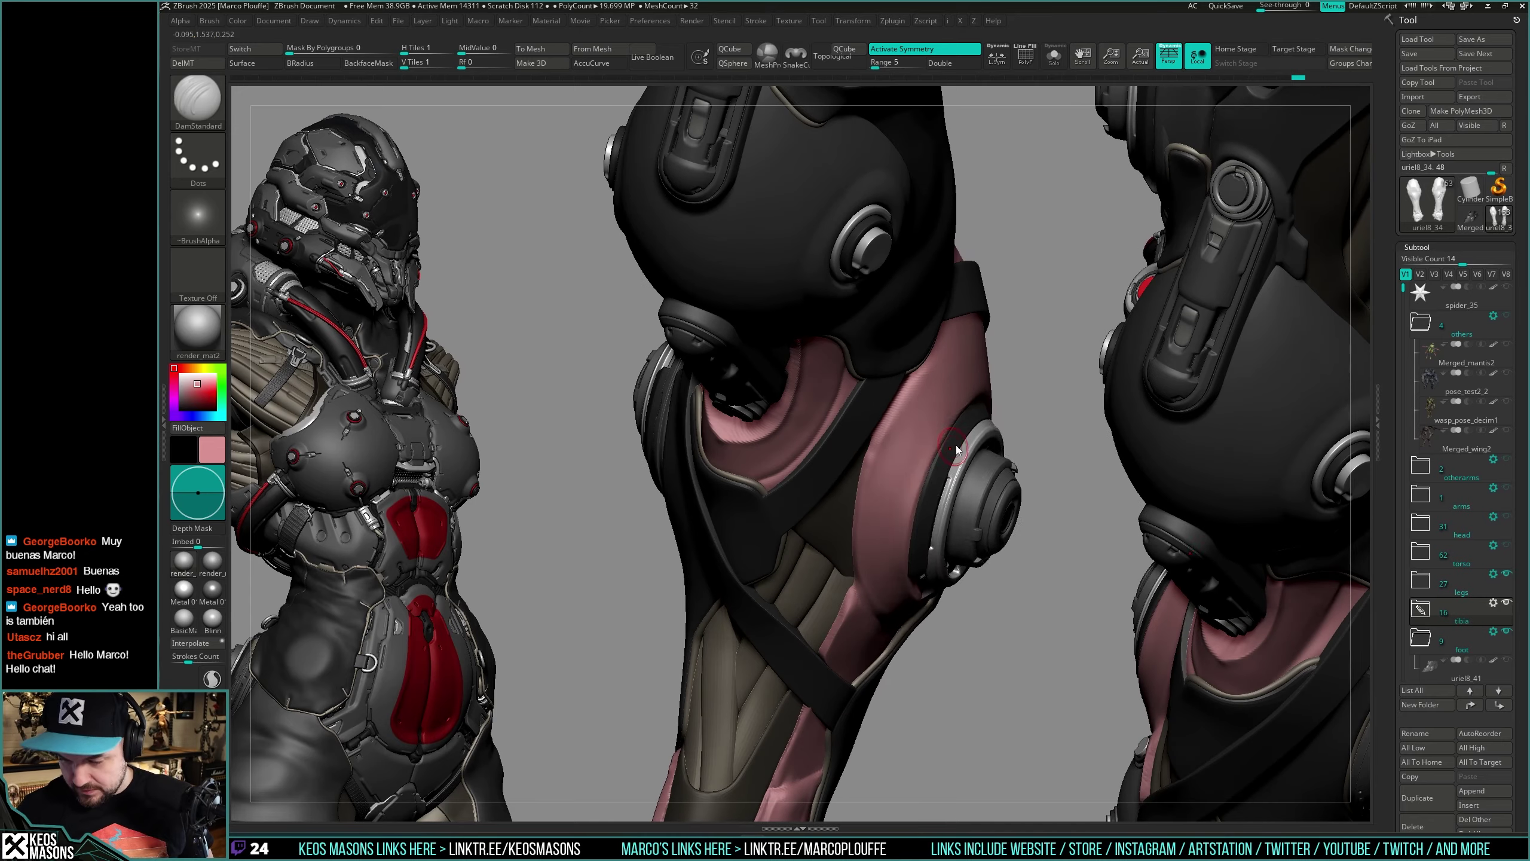
Step: Switch to the Orb_Cracks brush and cut a fine crease in the pink panel just above the side joint
key(1)
click(997, 425)
key(space)
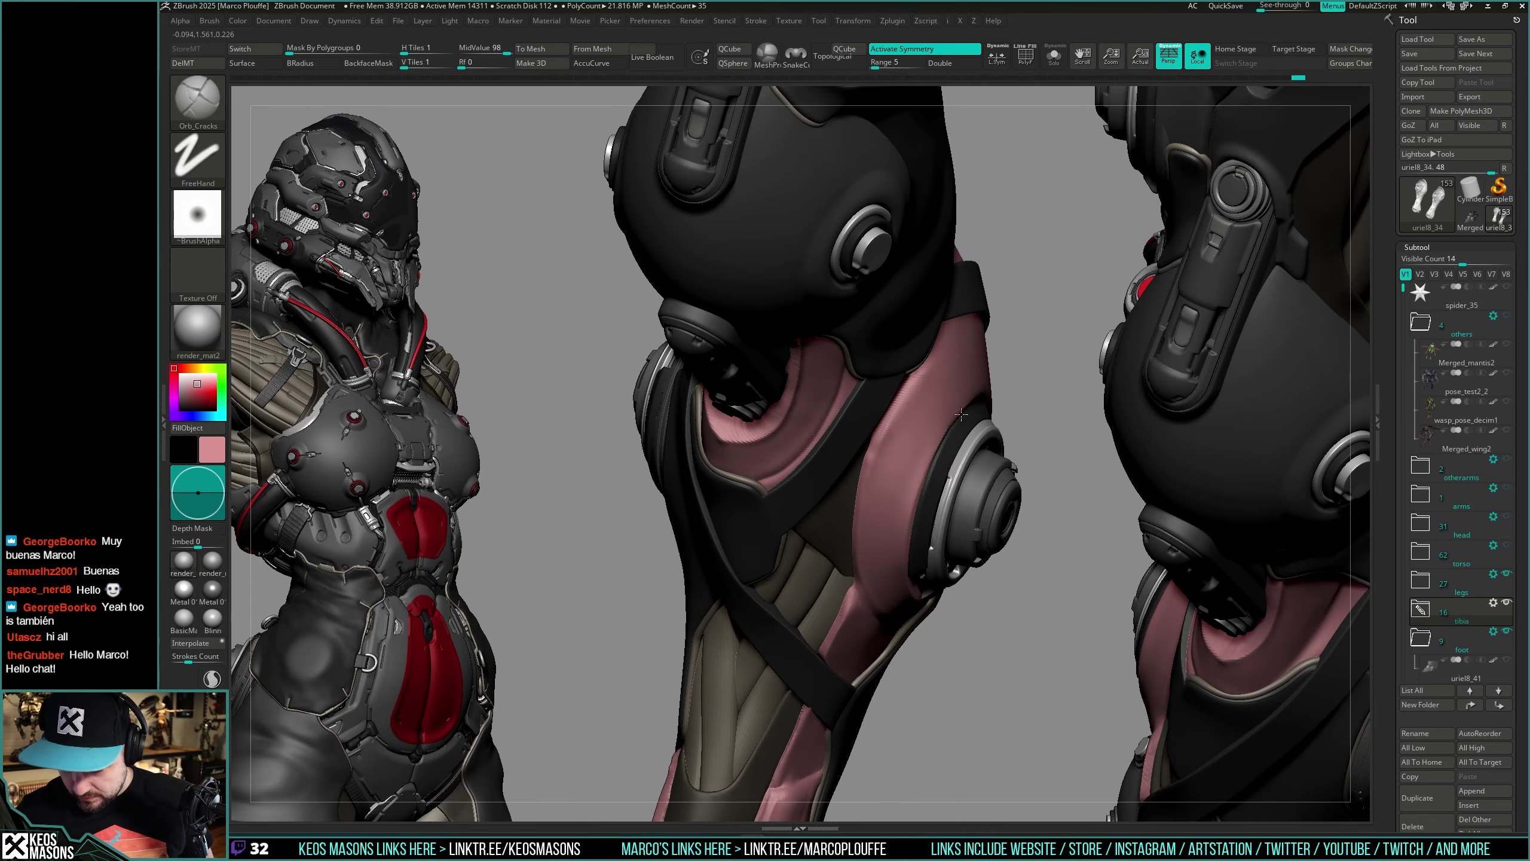
mouse_move(961, 415)
right_down()
mouse_move(925, 412)
mouse_move(1028, 422)
mouse_move(975, 416)
mouse_move(977, 347)
right_up()
right_click(964, 400)
click(979, 346)
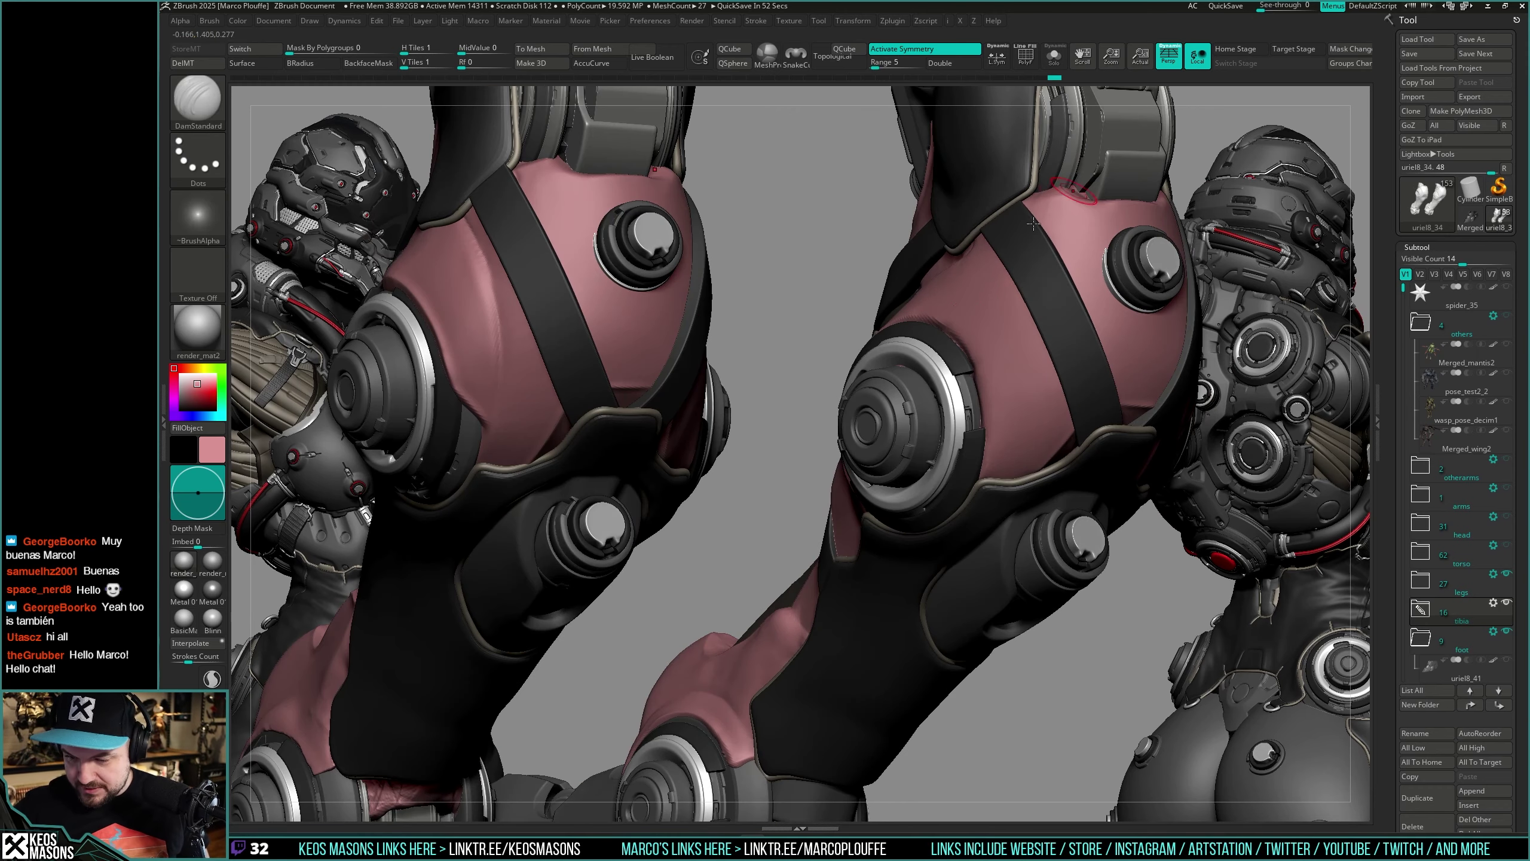
Step: Refine the pink surface around the side joint and beneath the straps with DamStandard, working around the knee from several angles
right_drag(868, 329, 930, 318)
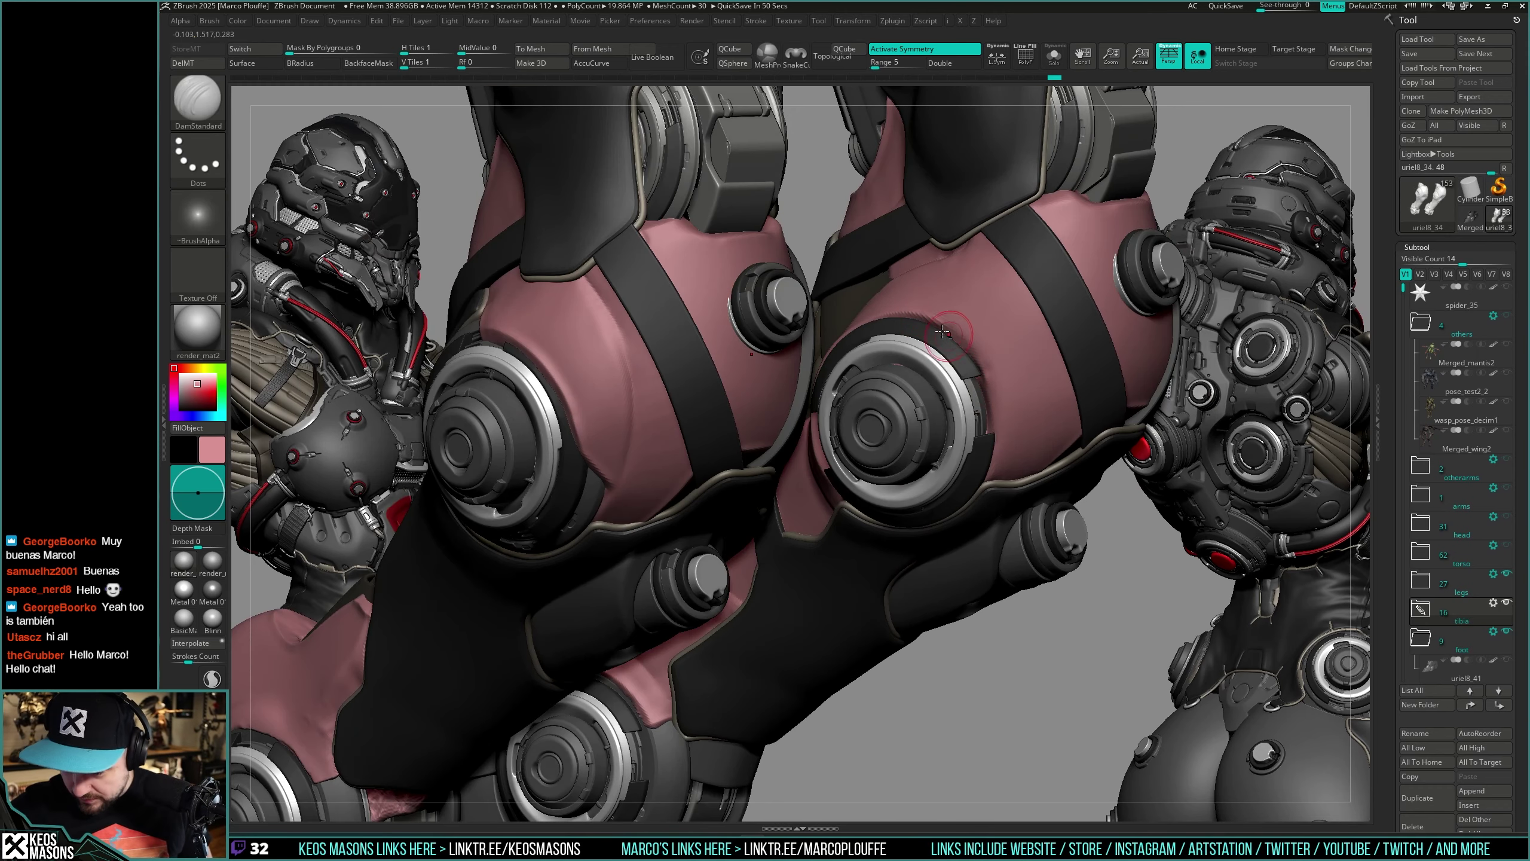
right_drag(986, 377, 962, 336)
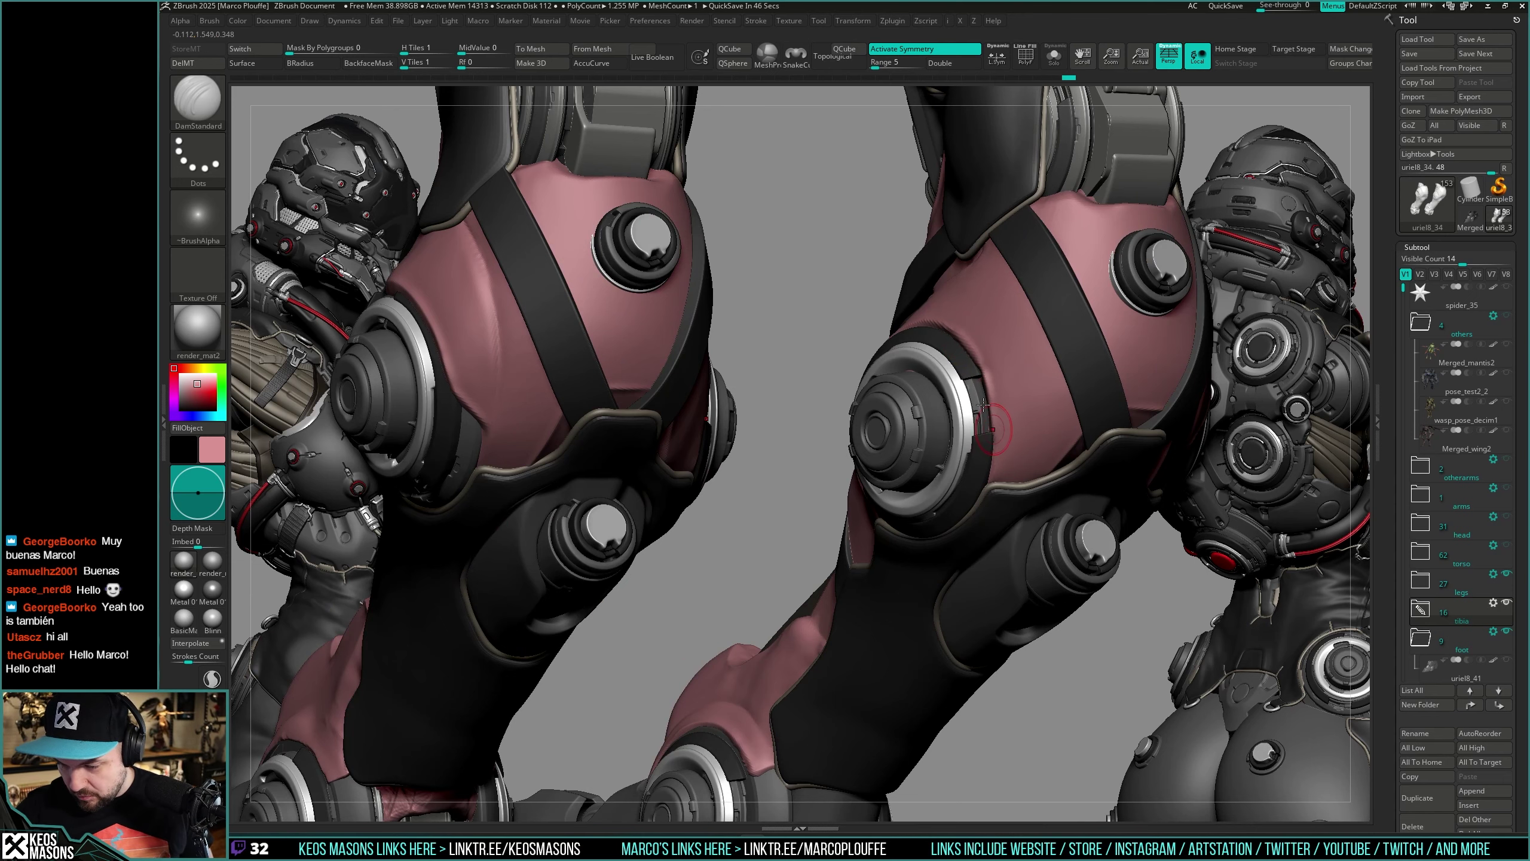
right_drag(984, 404, 949, 359)
right_drag(970, 425, 994, 354)
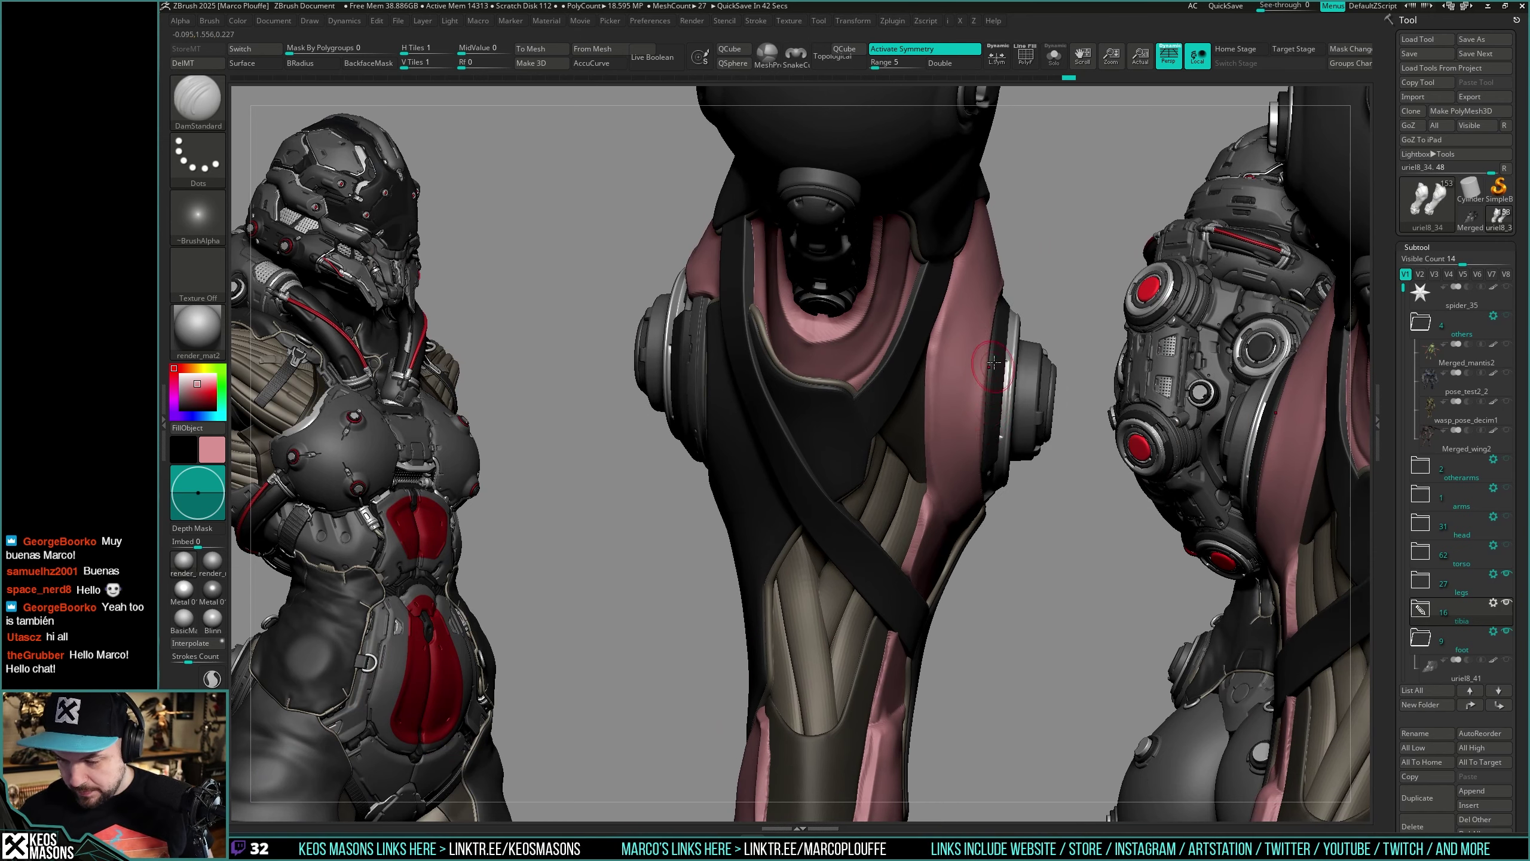
right_drag(990, 479, 989, 383)
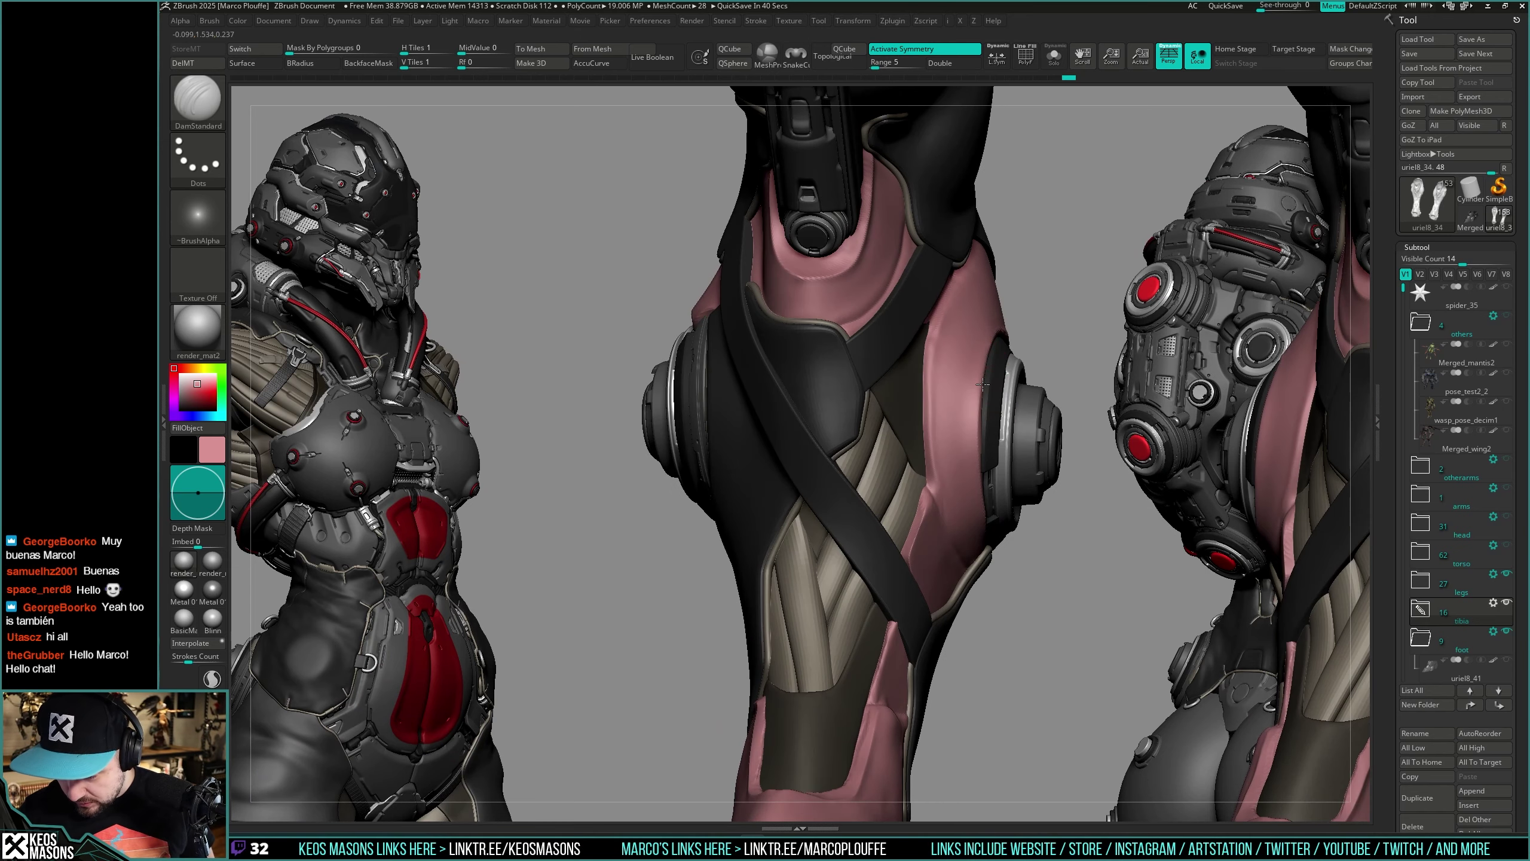
right_drag(988, 508, 984, 486)
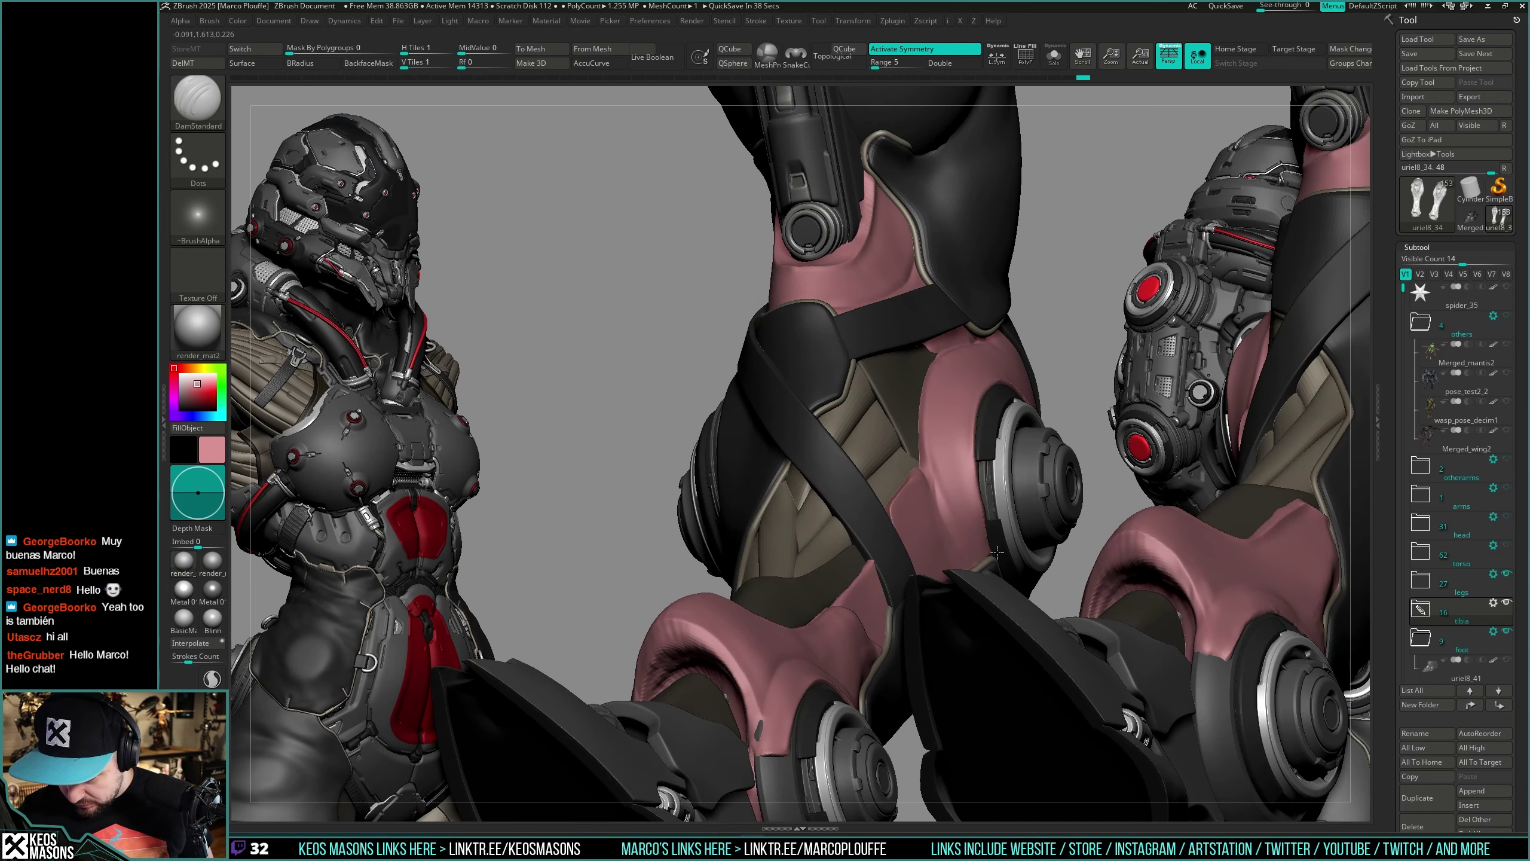
right_drag(992, 541, 1000, 309)
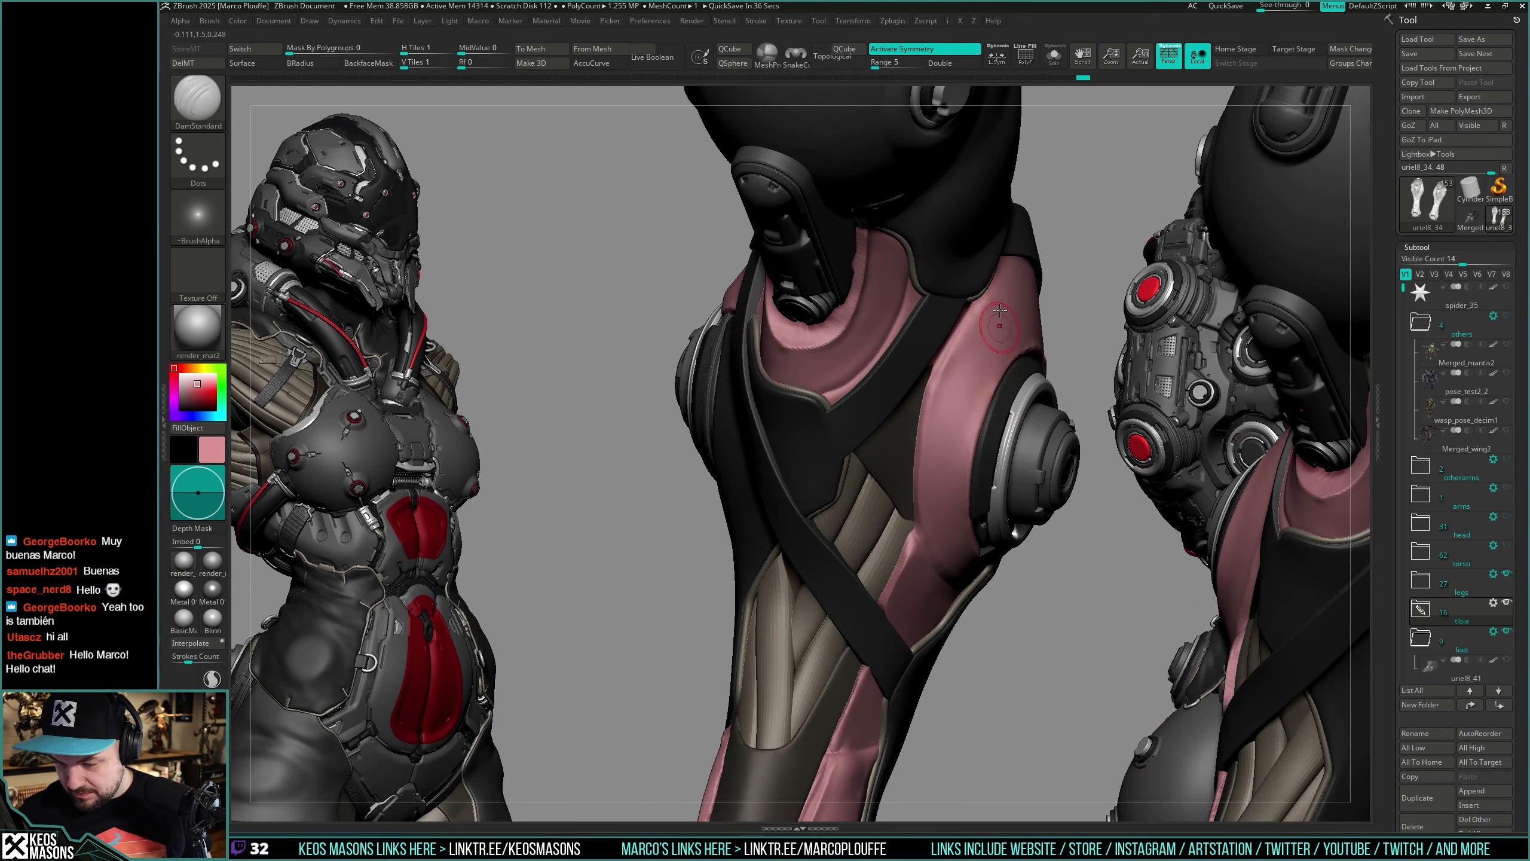
mouse_move(951, 408)
right_down()
mouse_move(977, 440)
mouse_move(936, 477)
right_up()
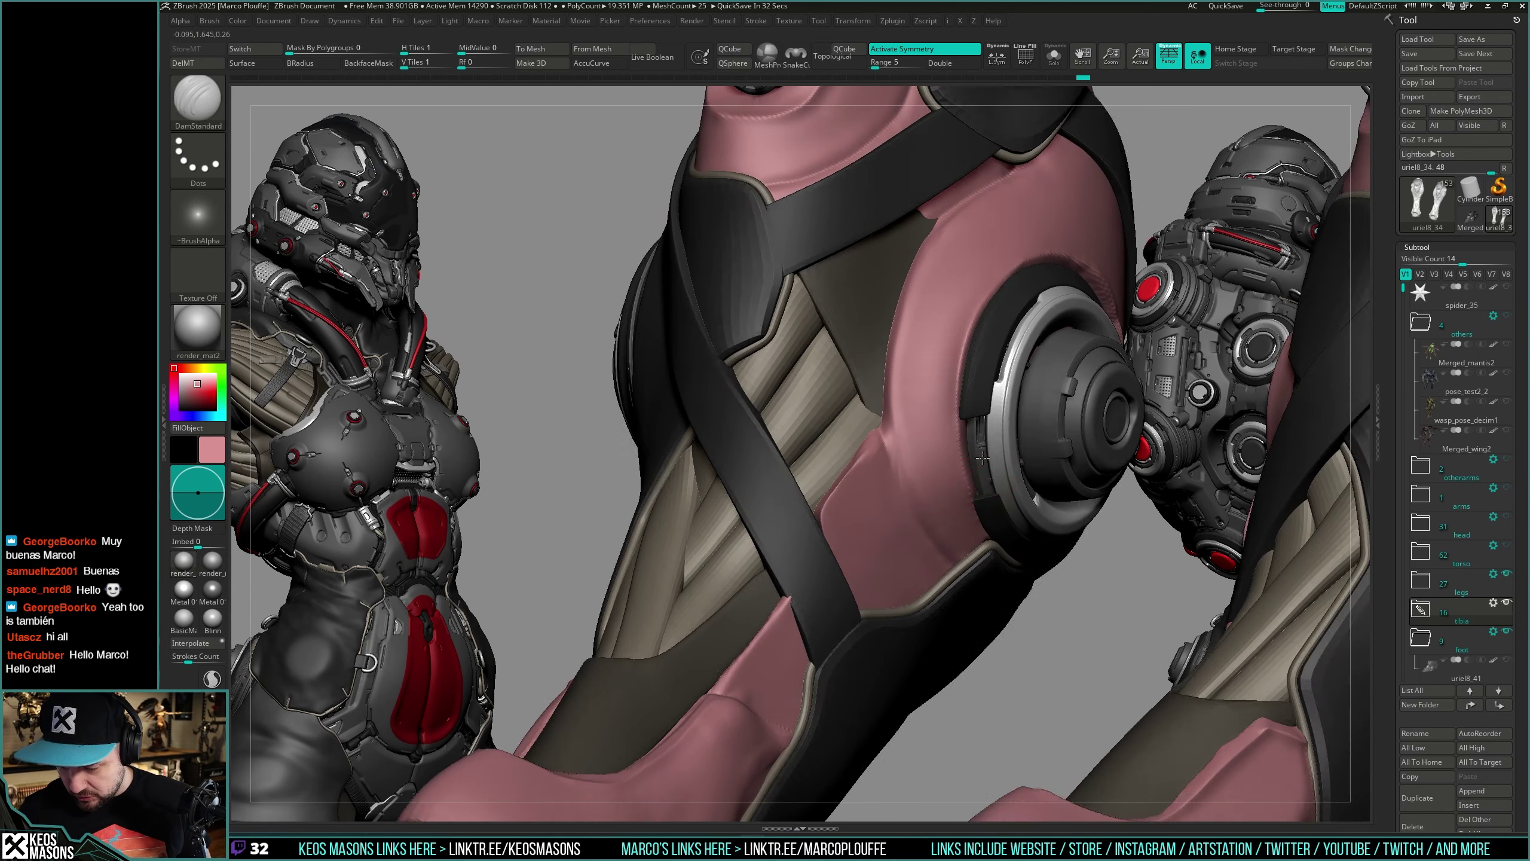
Step: Switch to the TrimDynamic brush and flatten the pink rim around the knee's side joint, comparing it with the isolated mesh
key(alt+s)
key(x)
click(956, 486)
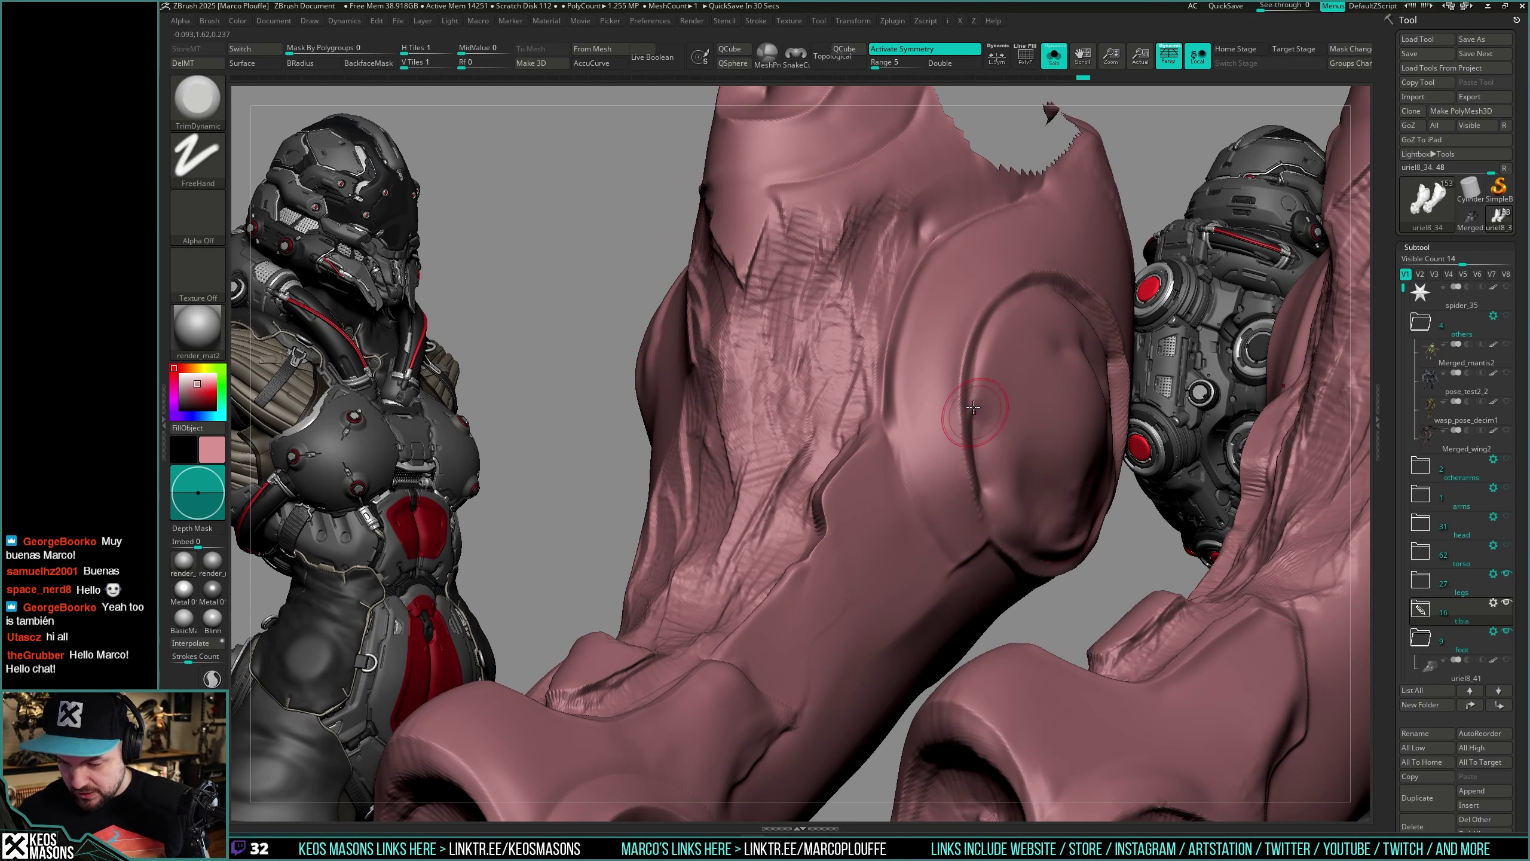
right_drag(987, 513, 996, 334)
key(alt+shift+s)
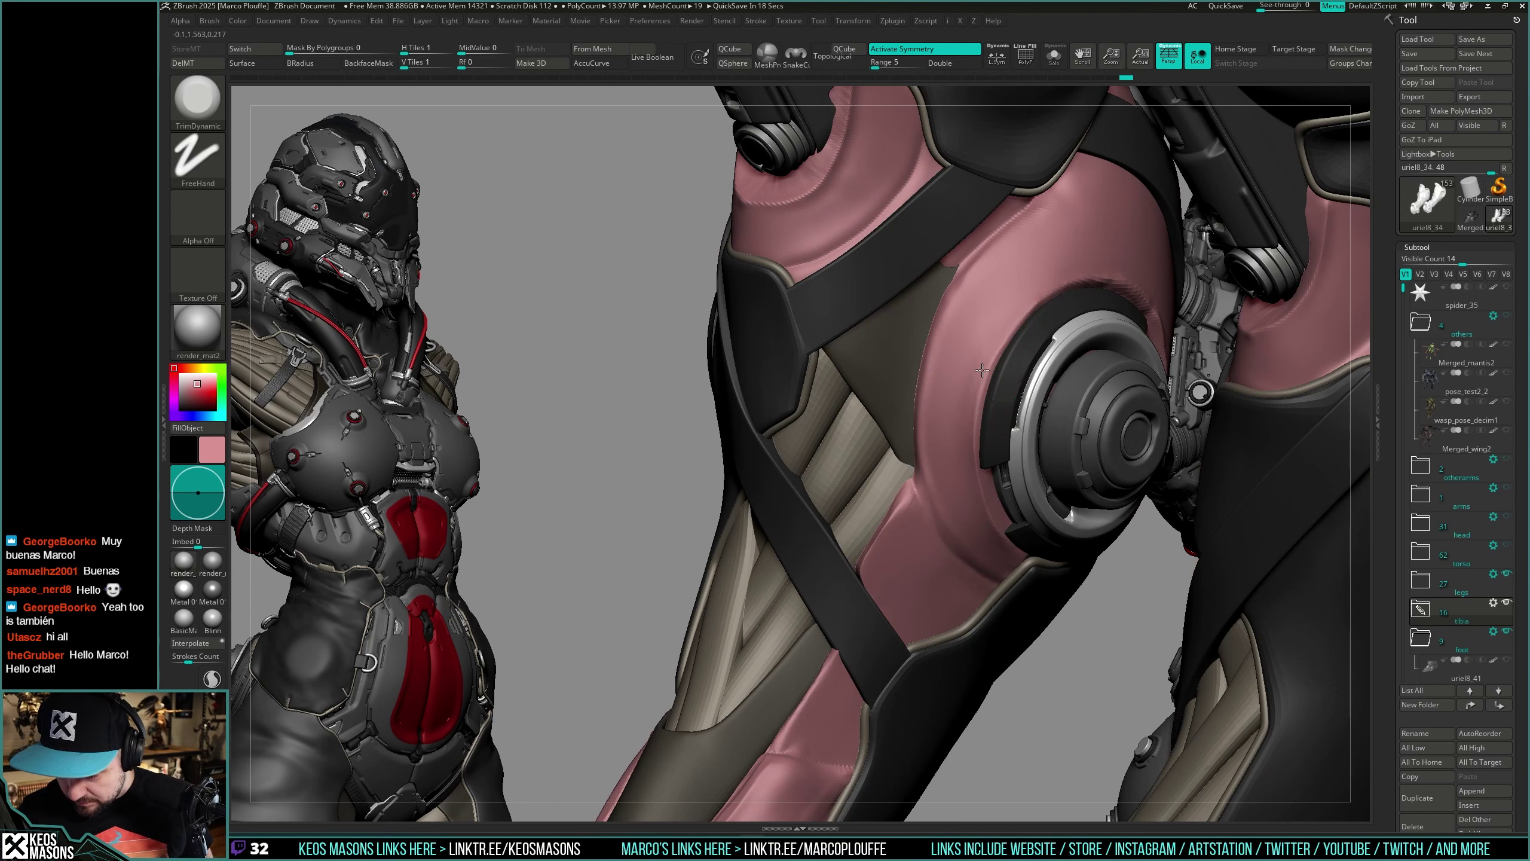
right_drag(972, 354, 983, 399)
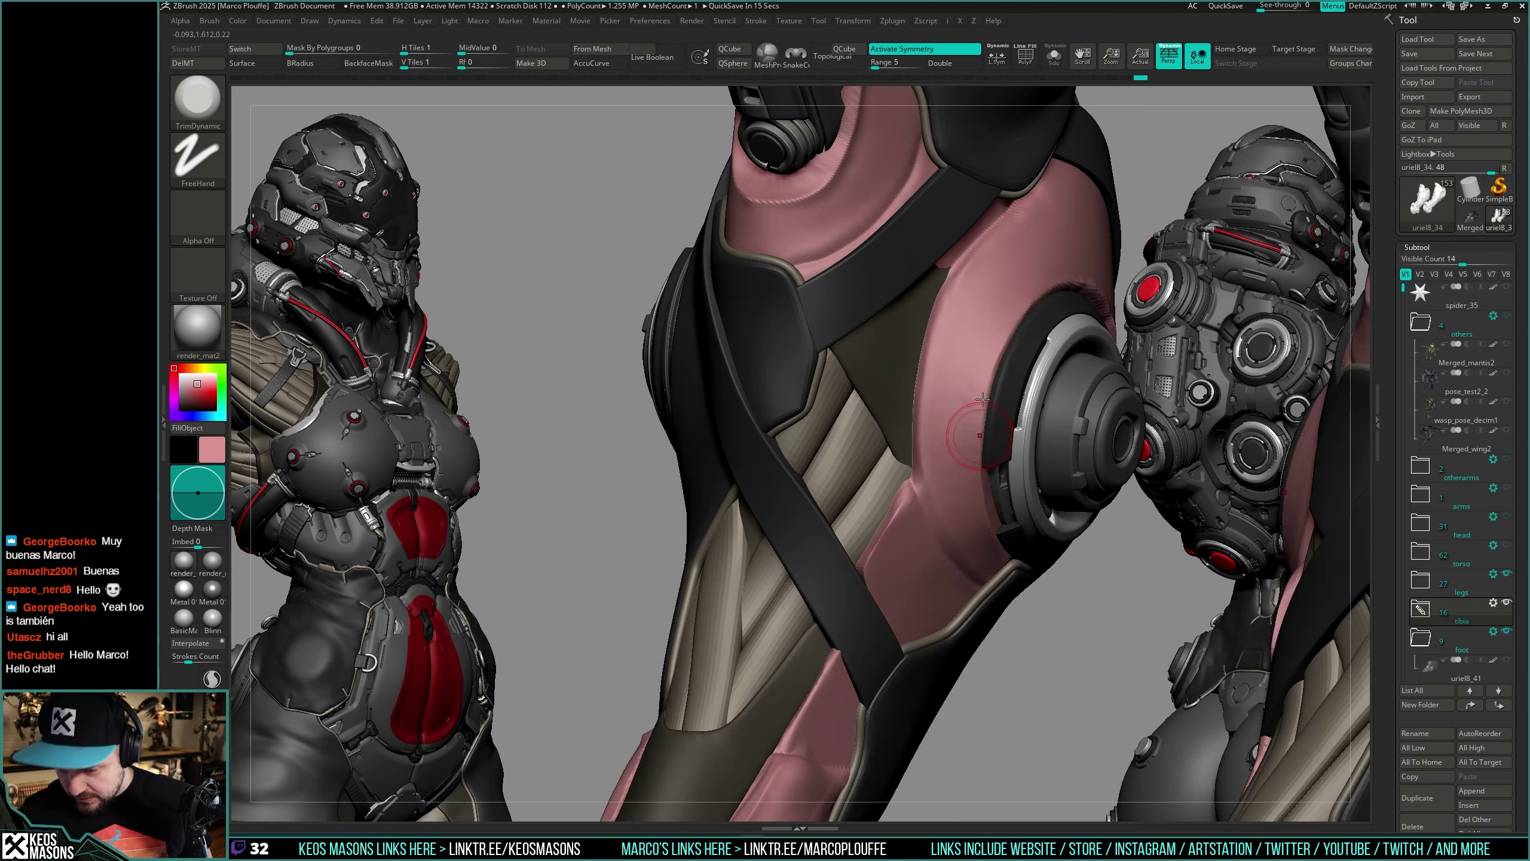
right_drag(989, 530, 977, 429)
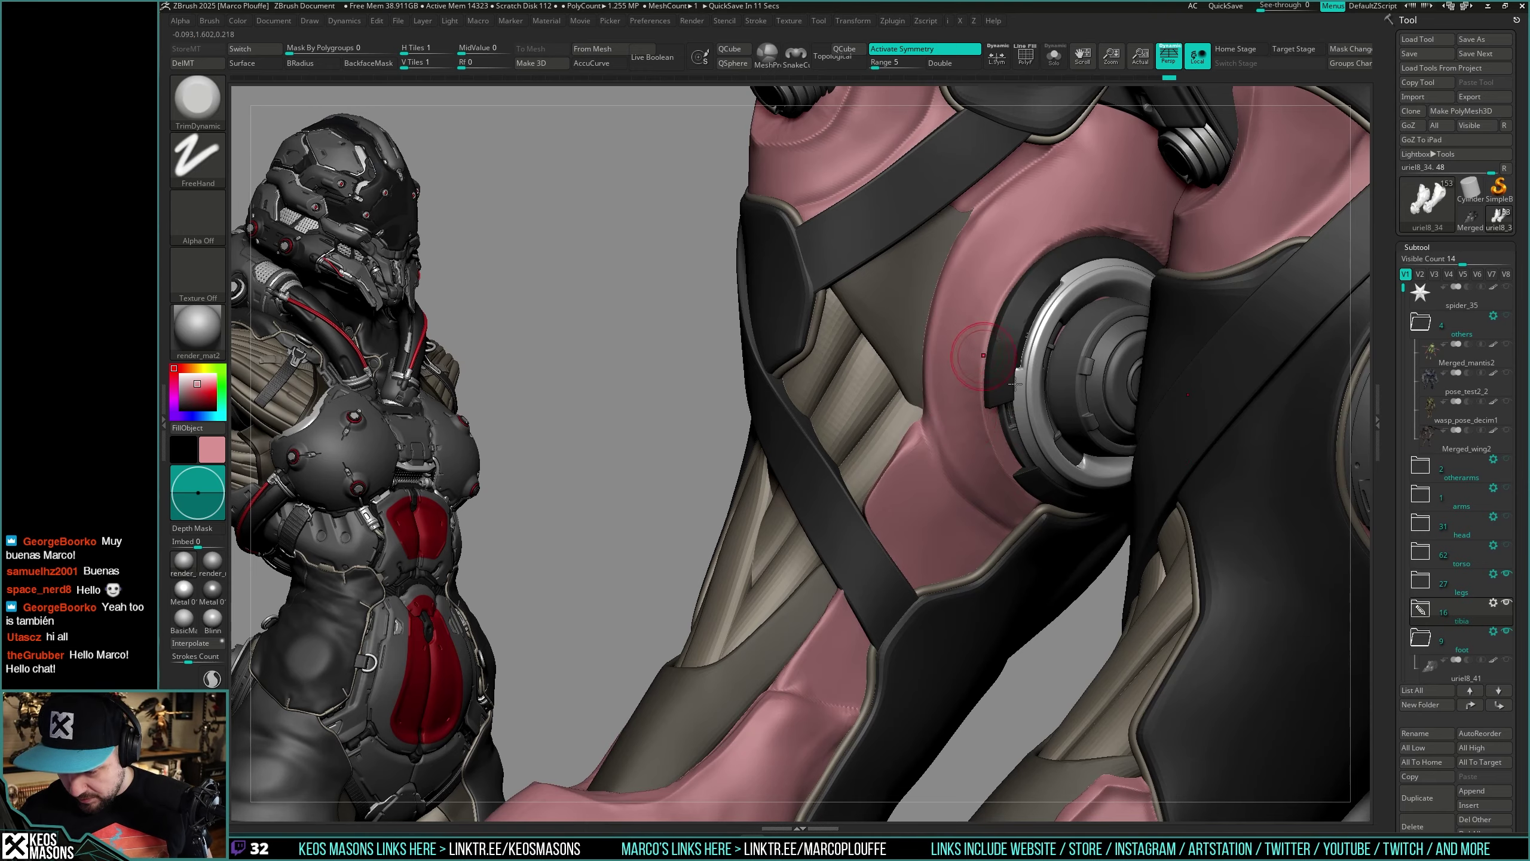
right_drag(967, 423, 1073, 394)
right_drag(1035, 334, 1058, 470)
Step: Check the ScreenSaver and QuickSave settings in the preferences
key(x)
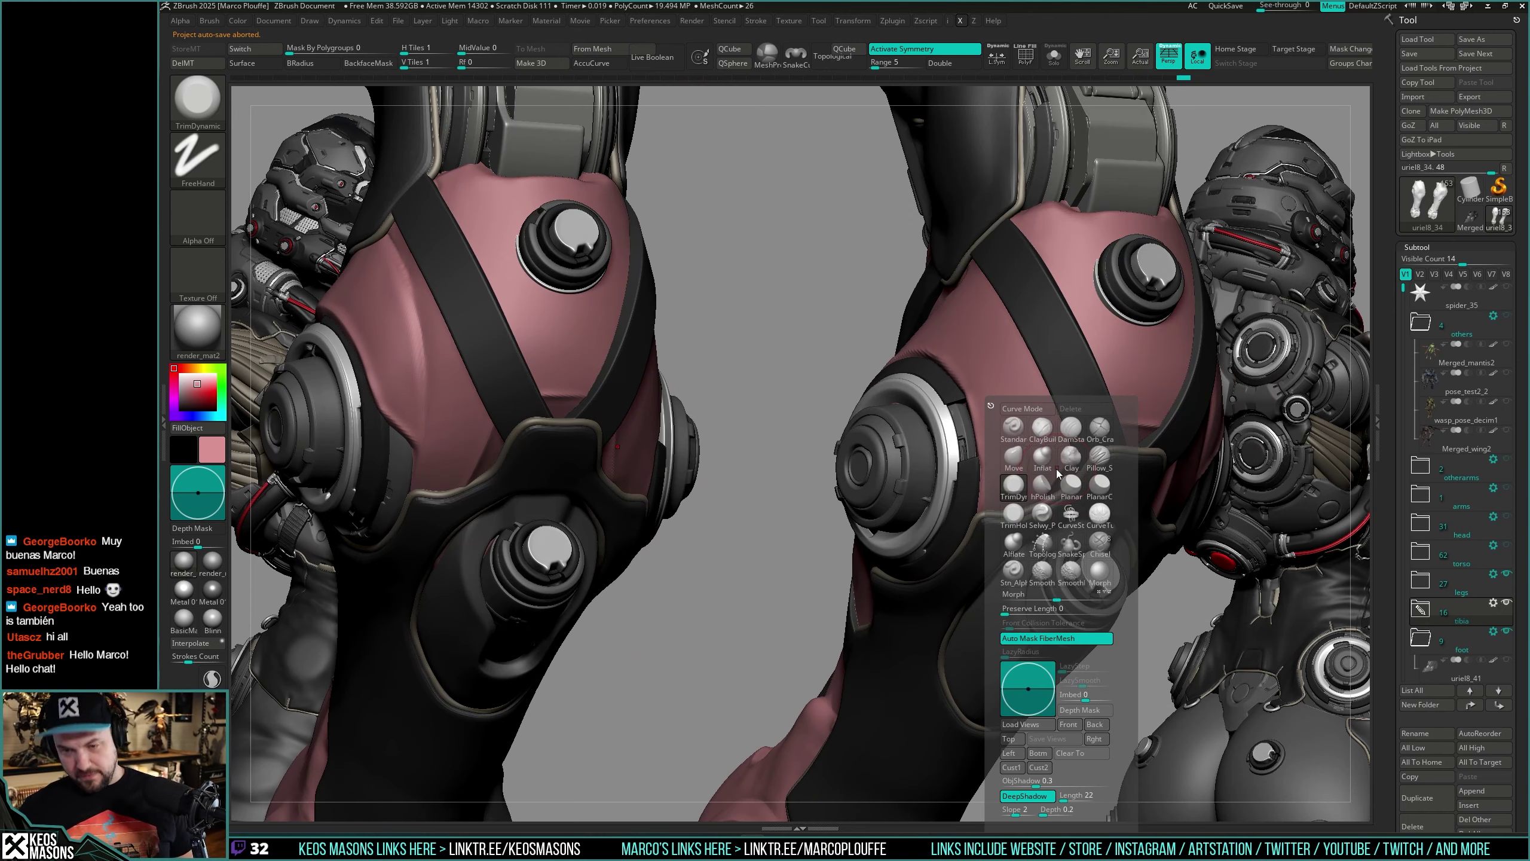
click(640, 21)
click(687, 467)
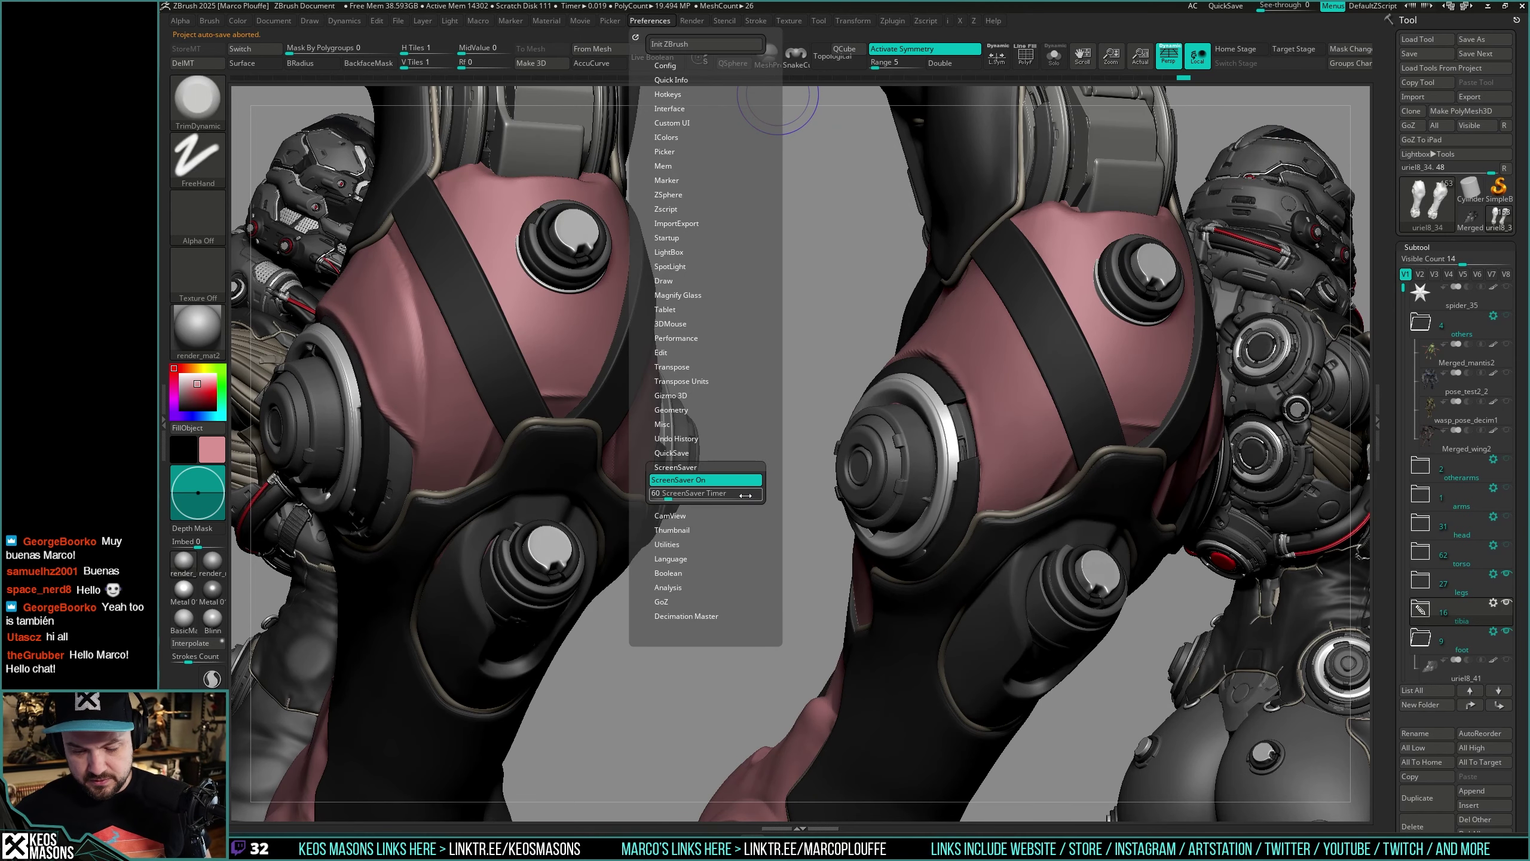
click(684, 452)
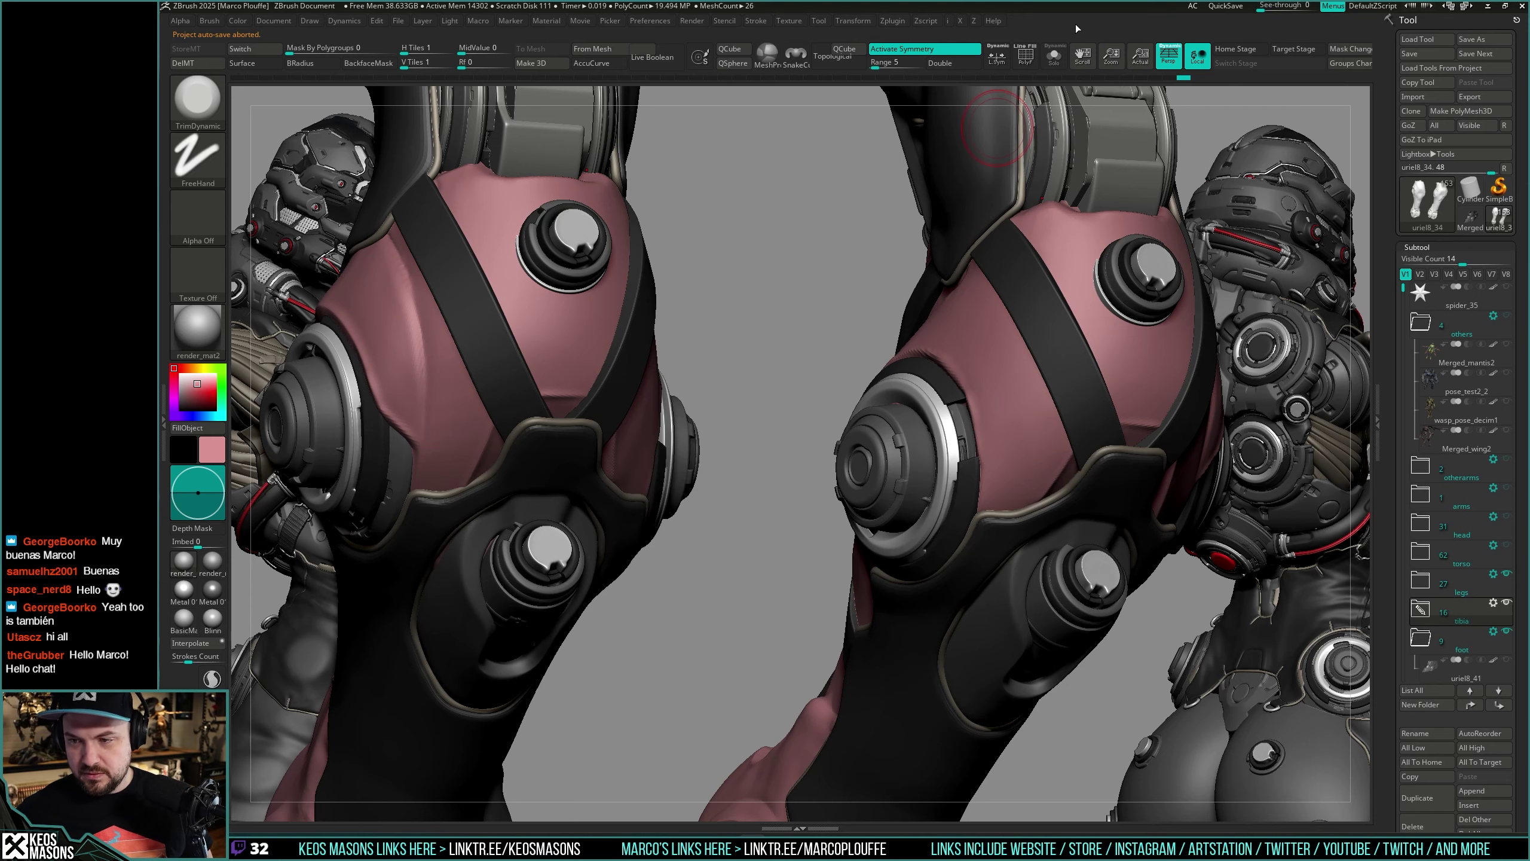
Step: Switch to the hPolish brush and polish the pink kneecap panel between the strap and the side joint
mouse_move(1019, 423)
right_down()
mouse_move(988, 392)
mouse_move(997, 445)
right_up()
key(x)
click(1014, 490)
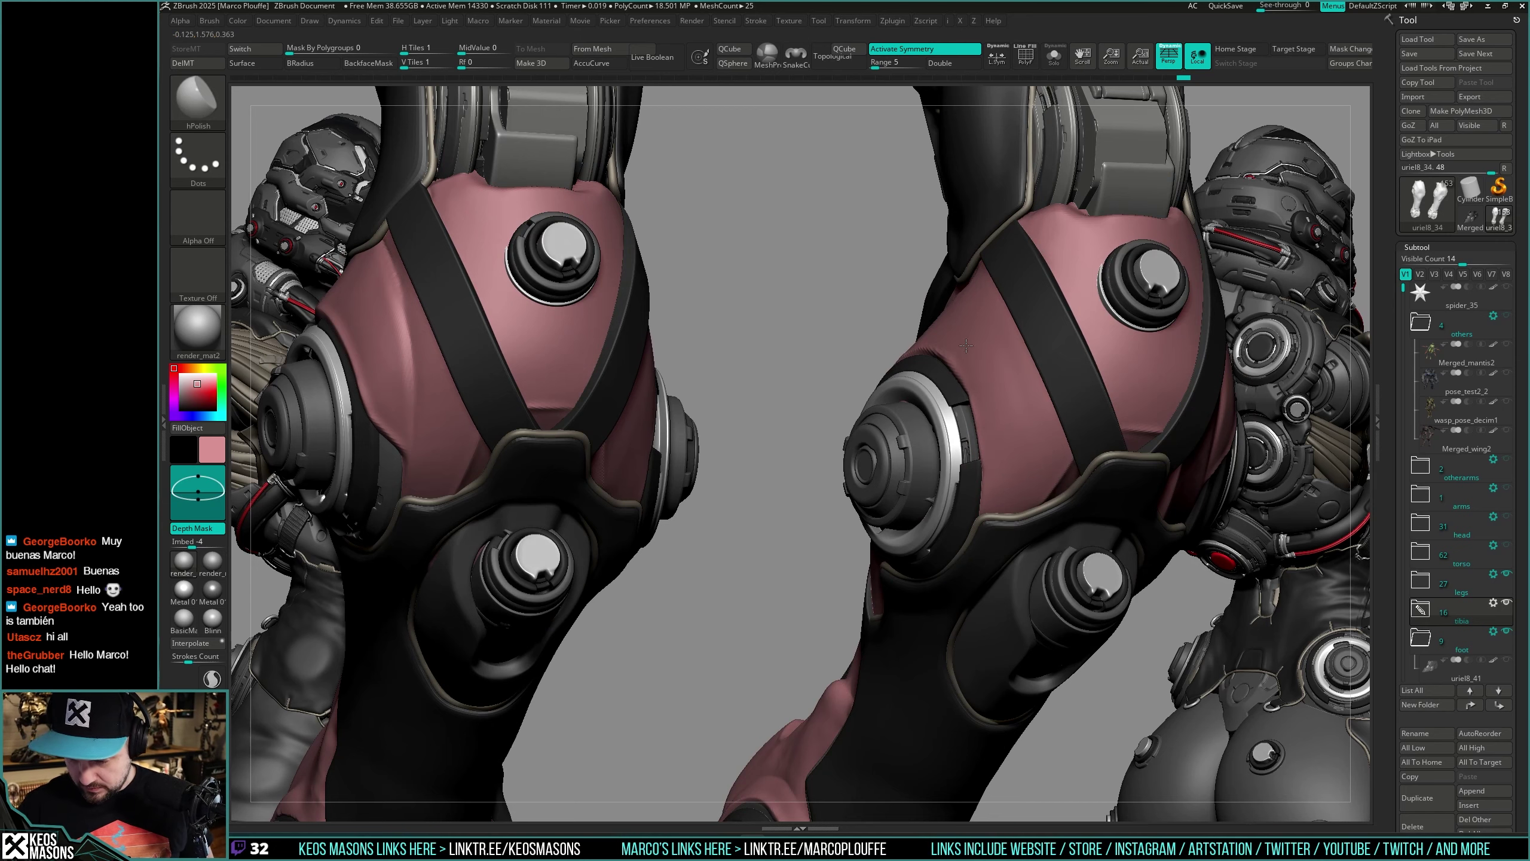
drag(983, 348, 971, 326)
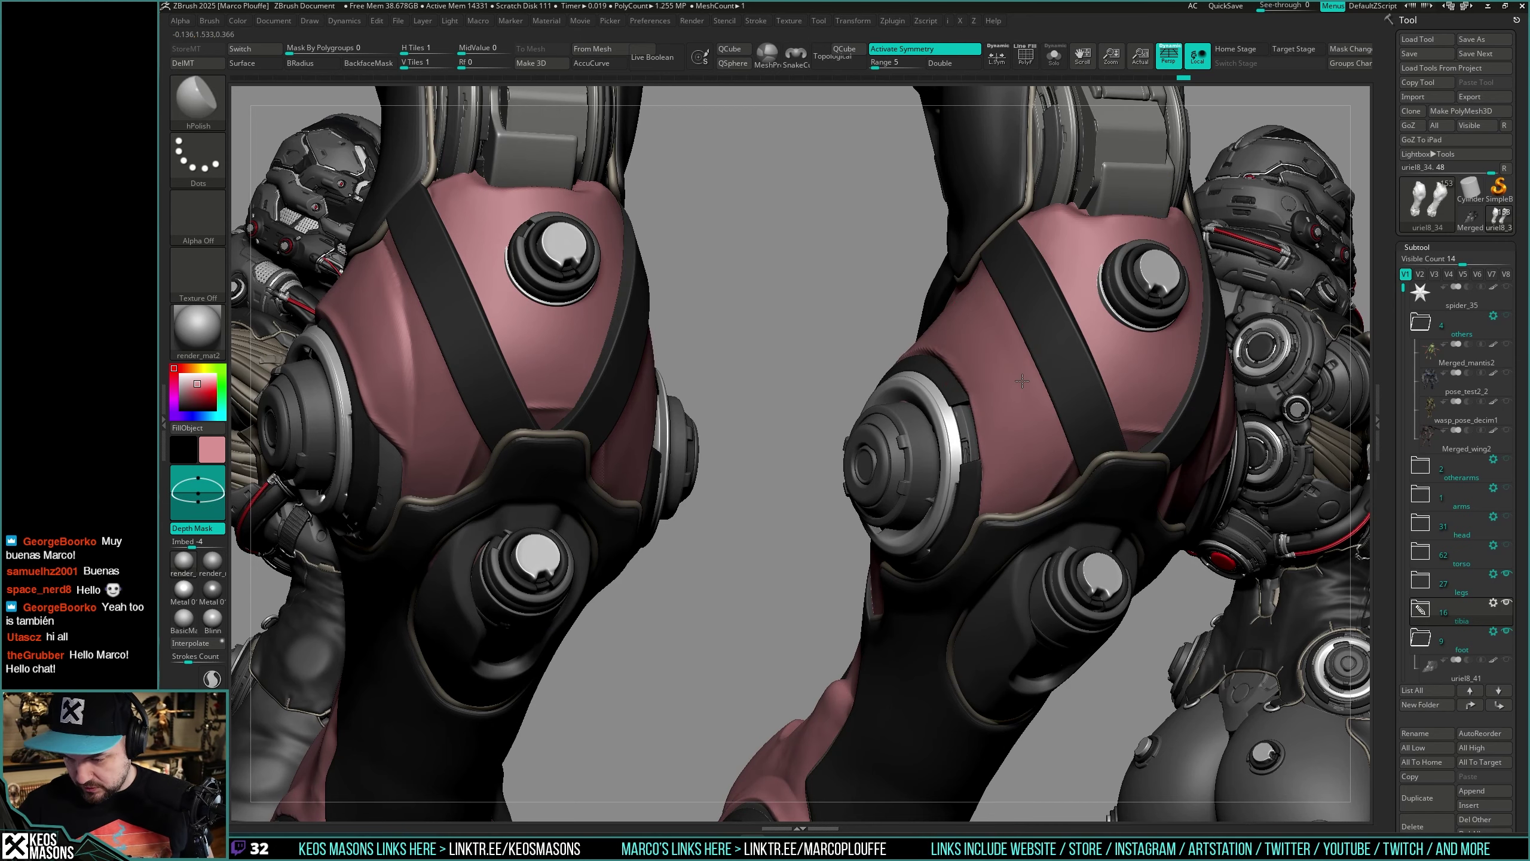
mouse_move(1022, 381)
right_down()
mouse_move(920, 533)
mouse_move(1010, 413)
right_up()
right_drag(912, 599, 949, 356)
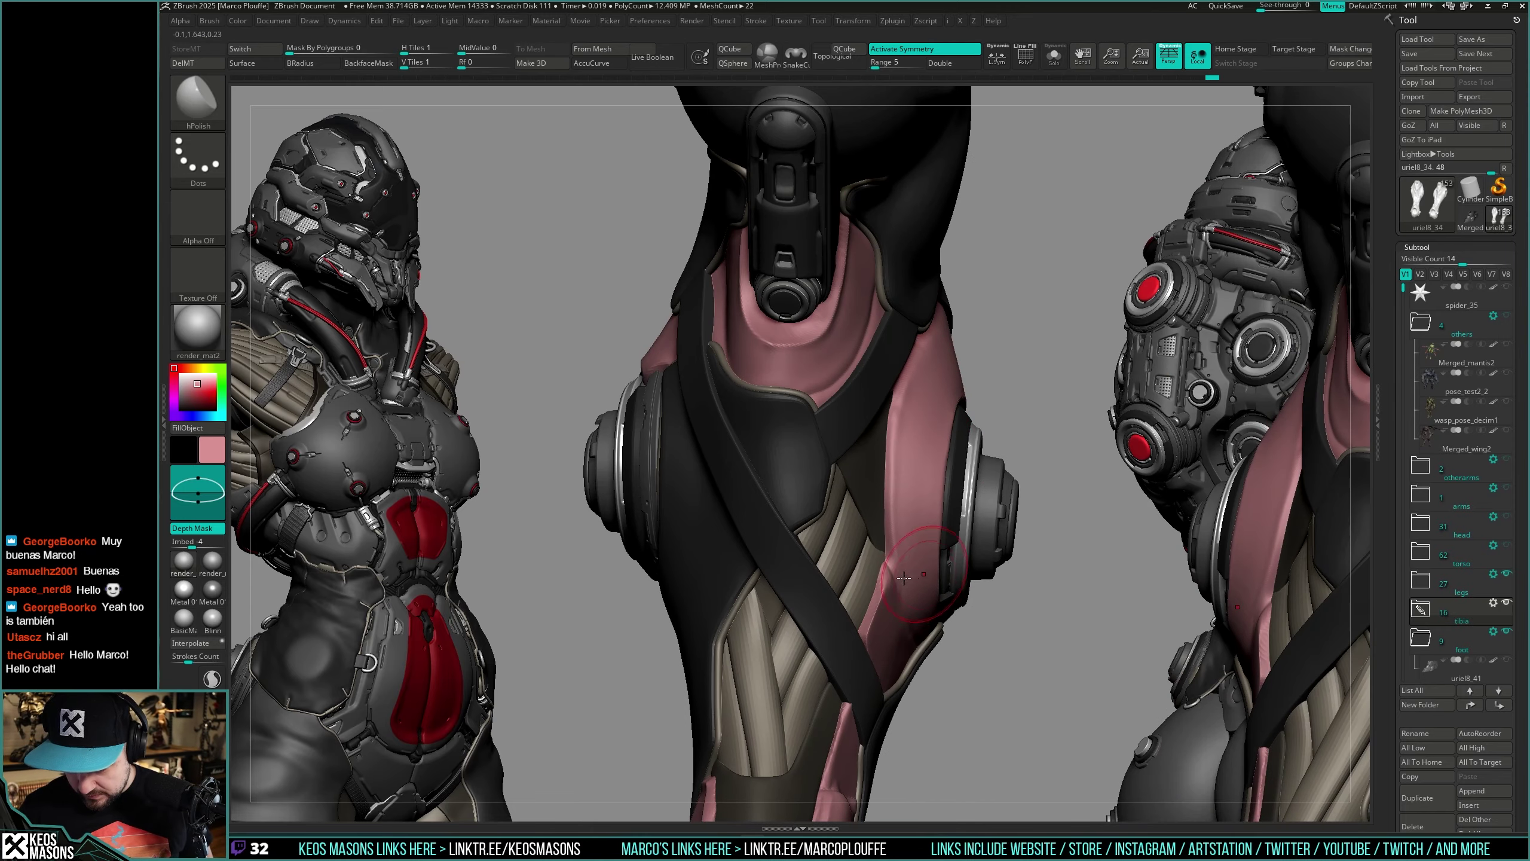
Step: Polish the pink surface below and behind the side joint, down to the black shin armor, with hPolish
right_drag(904, 578, 932, 428)
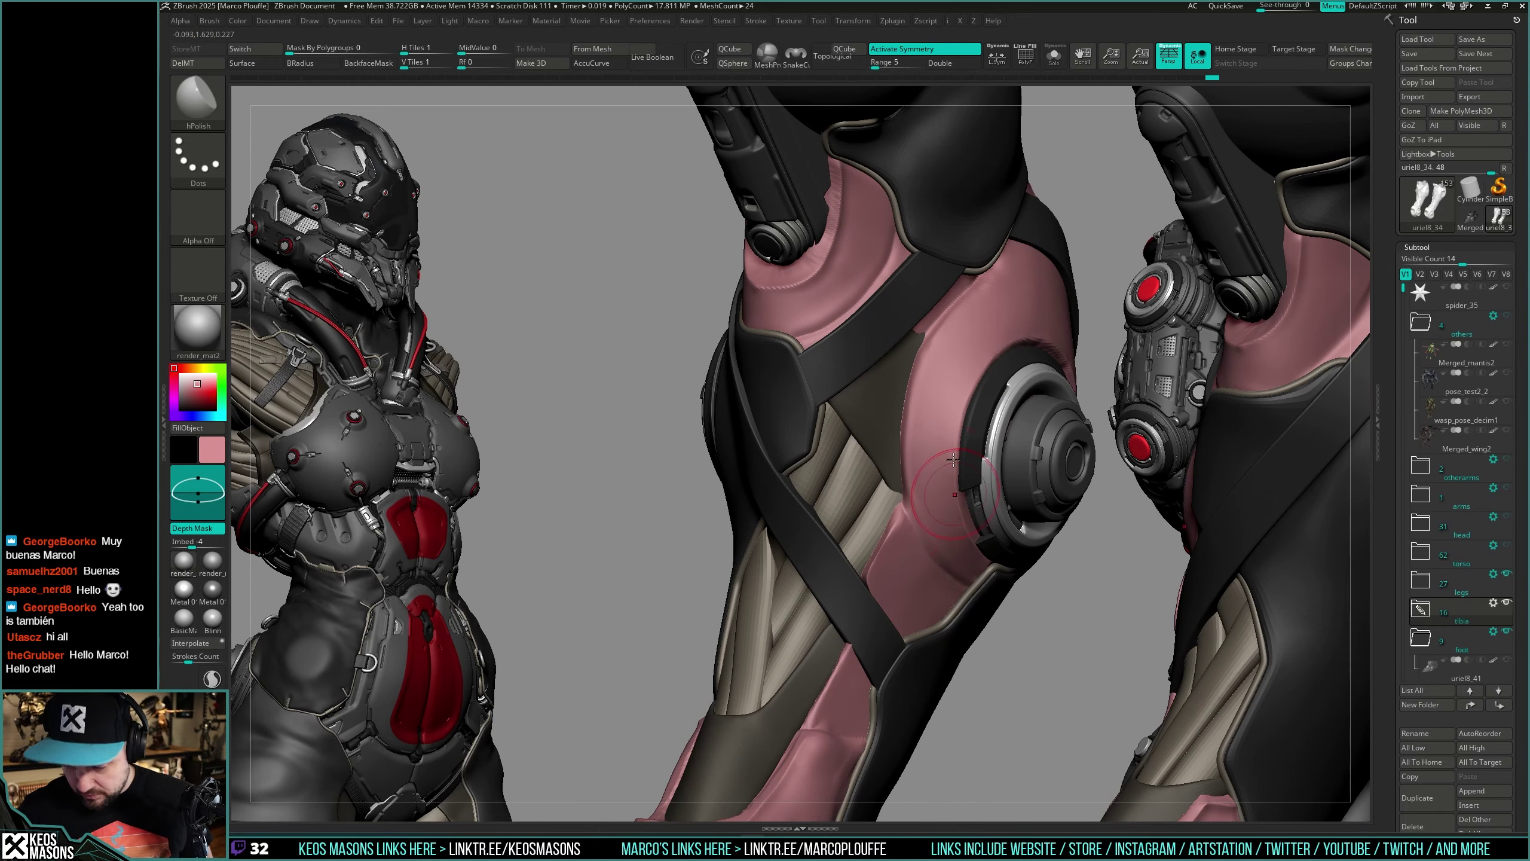
right_drag(958, 518, 925, 517)
drag(931, 543, 946, 512)
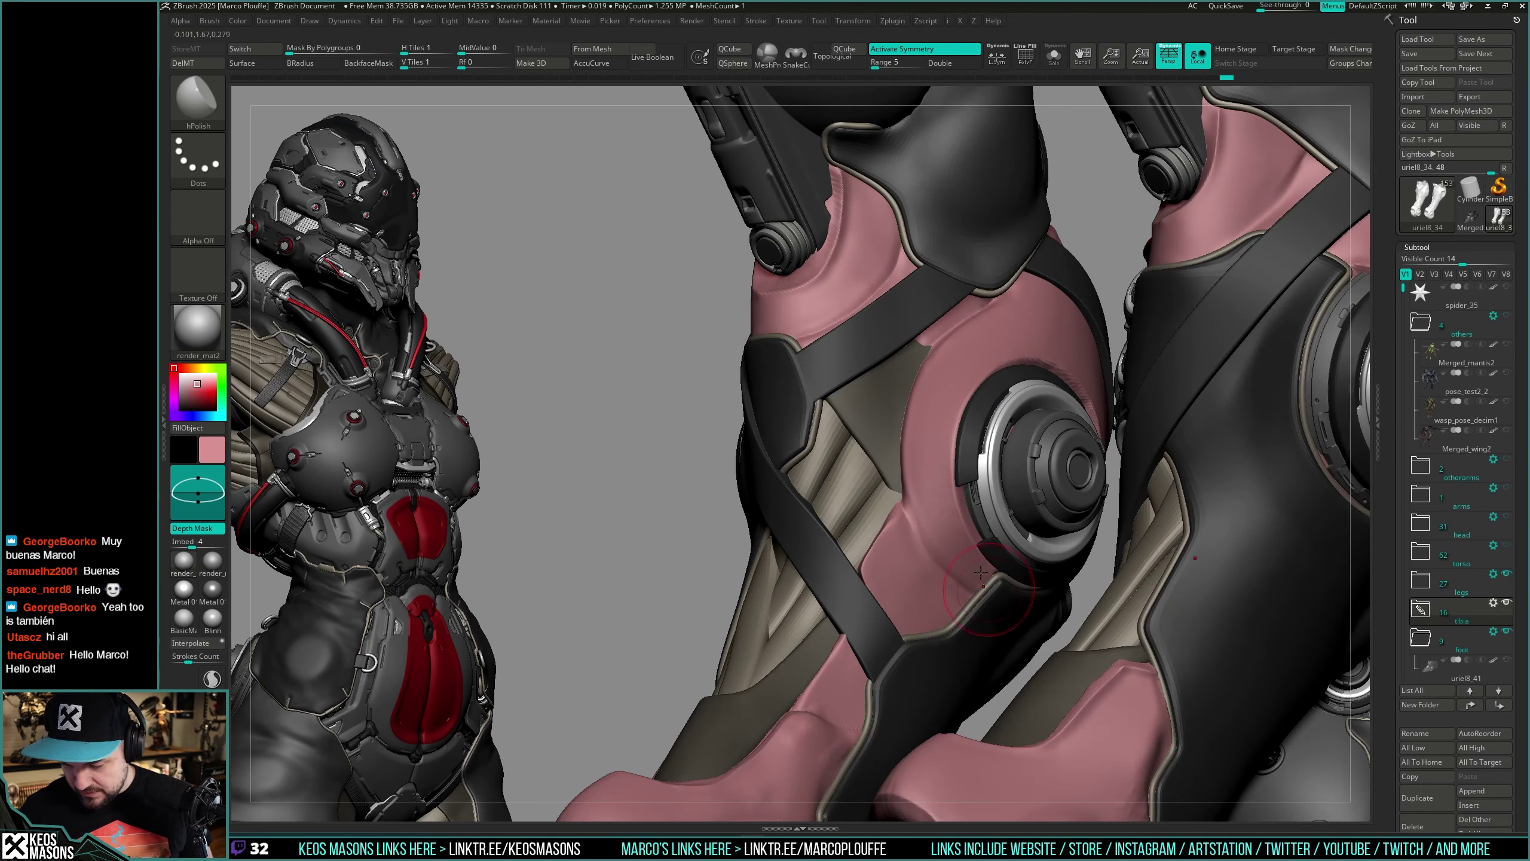
right_drag(916, 506, 947, 500)
right_drag(1031, 290, 943, 433)
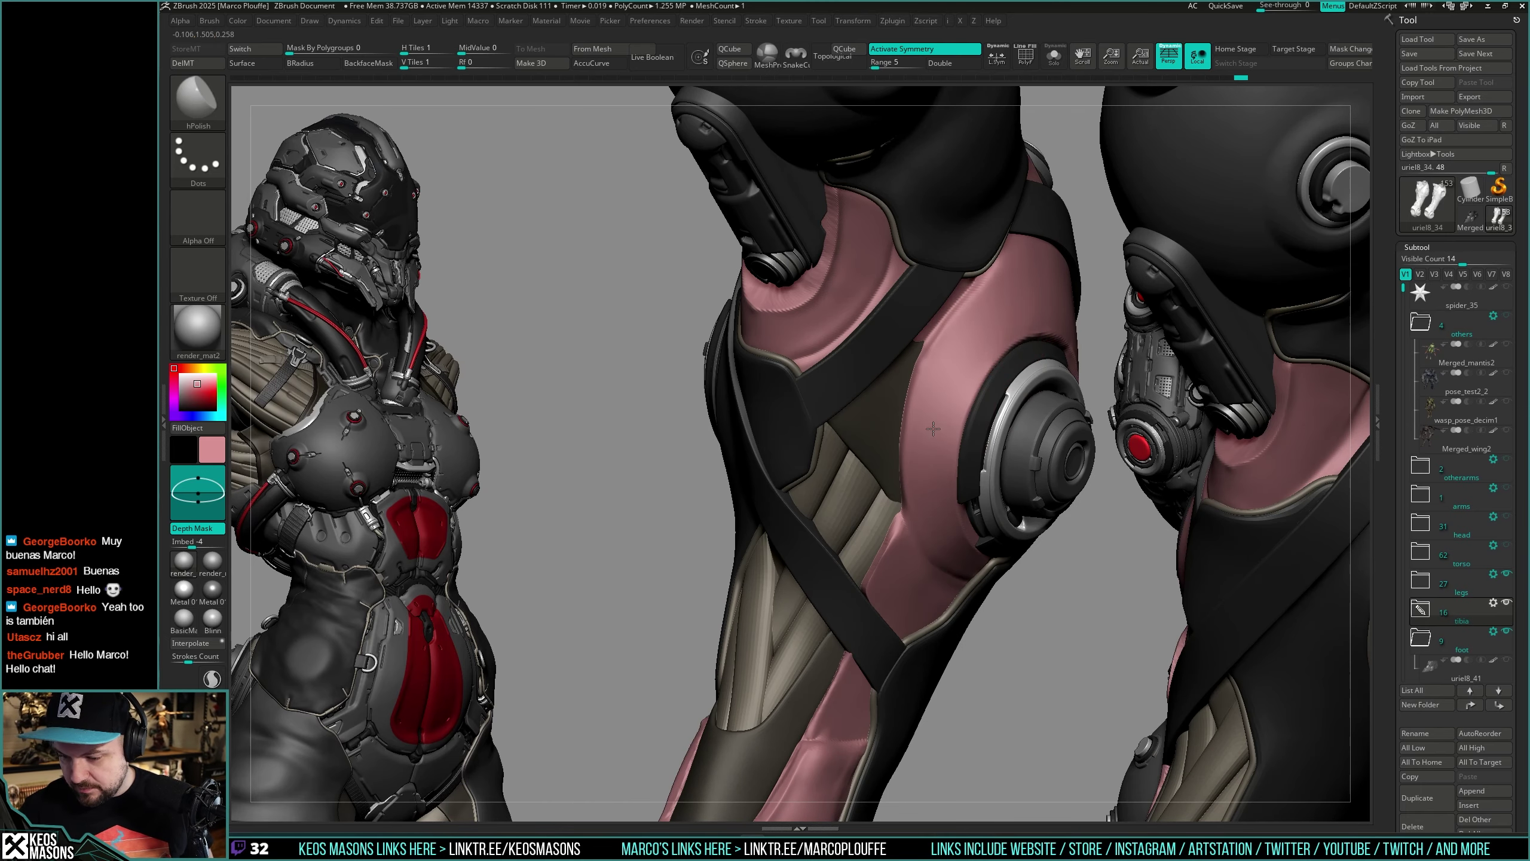
mouse_move(933, 428)
right_down()
mouse_move(1018, 461)
mouse_move(970, 458)
mouse_move(994, 445)
mouse_move(965, 505)
mouse_move(959, 276)
right_up()
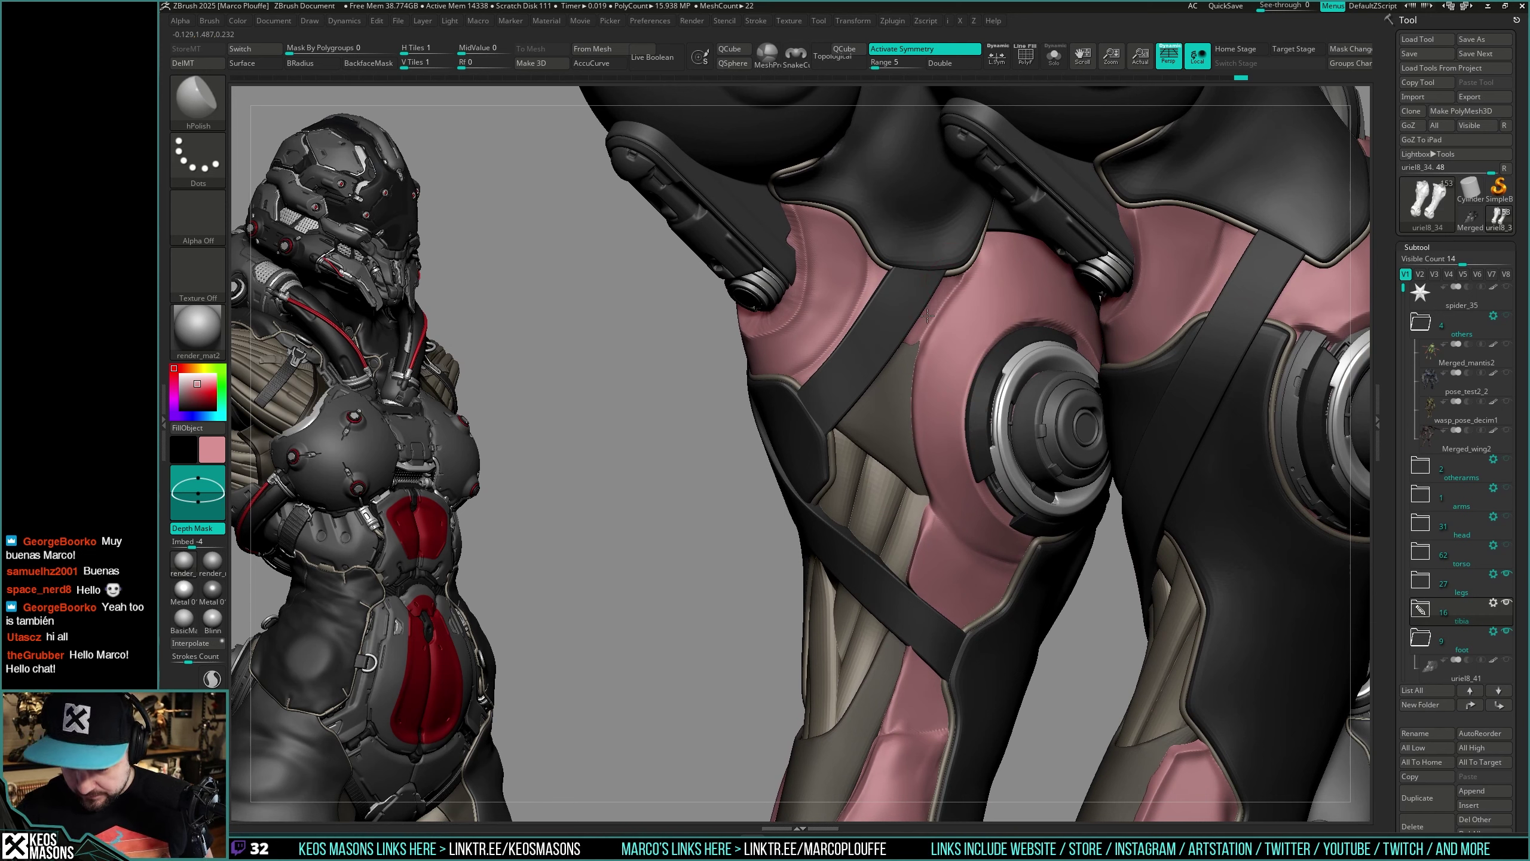
Step: Switch to DamStandard, isolate the pink mesh, and crease and smooth the transition above the fiber area beside the joint
key(space)
key(b)
key(d)
key(s)
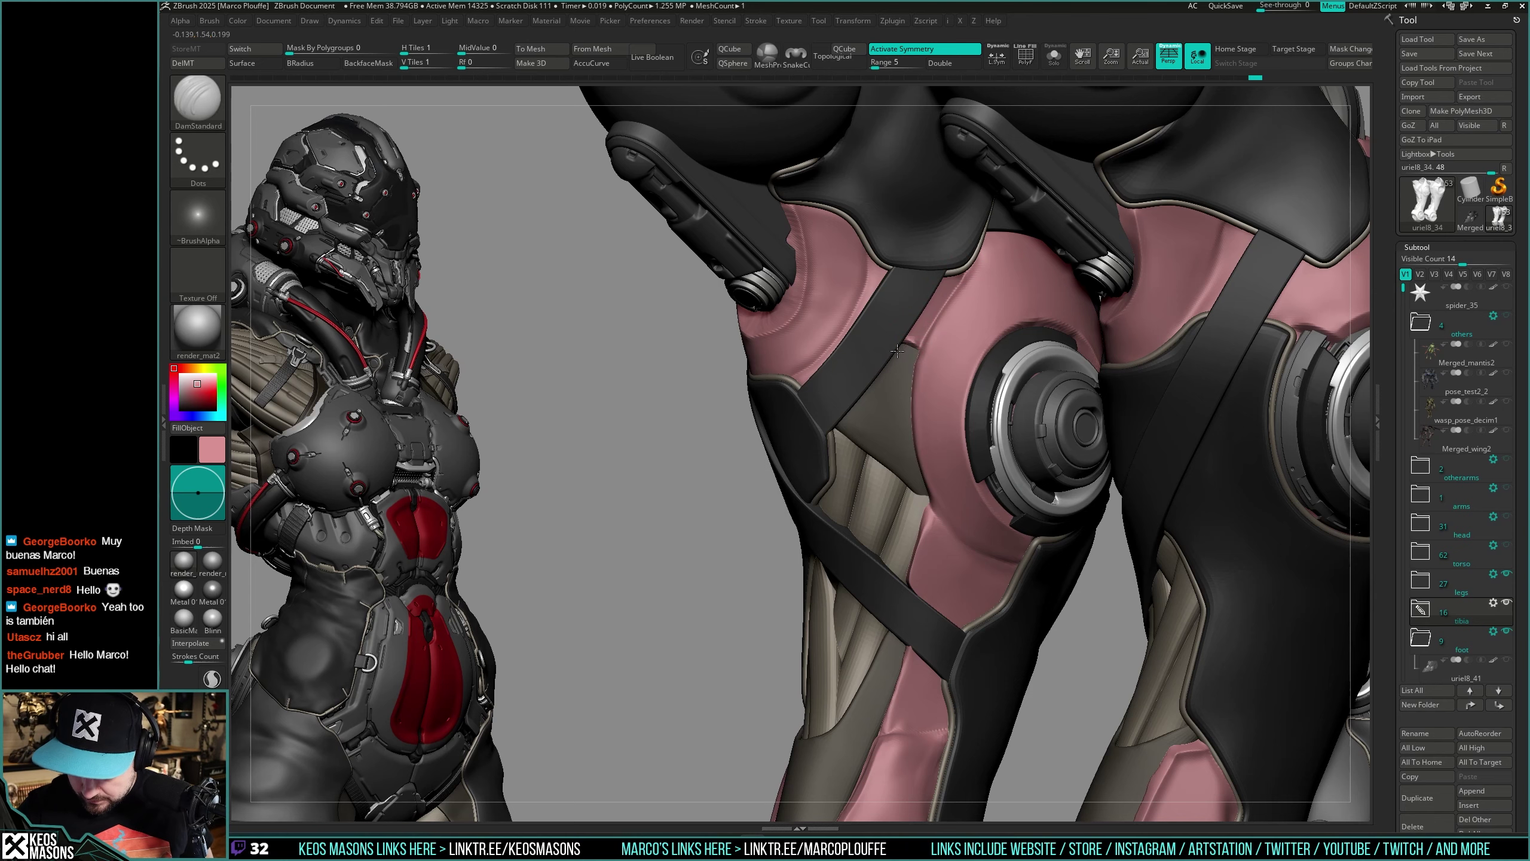
right_drag(906, 412, 920, 464)
key(alt+s)
right_click(919, 464)
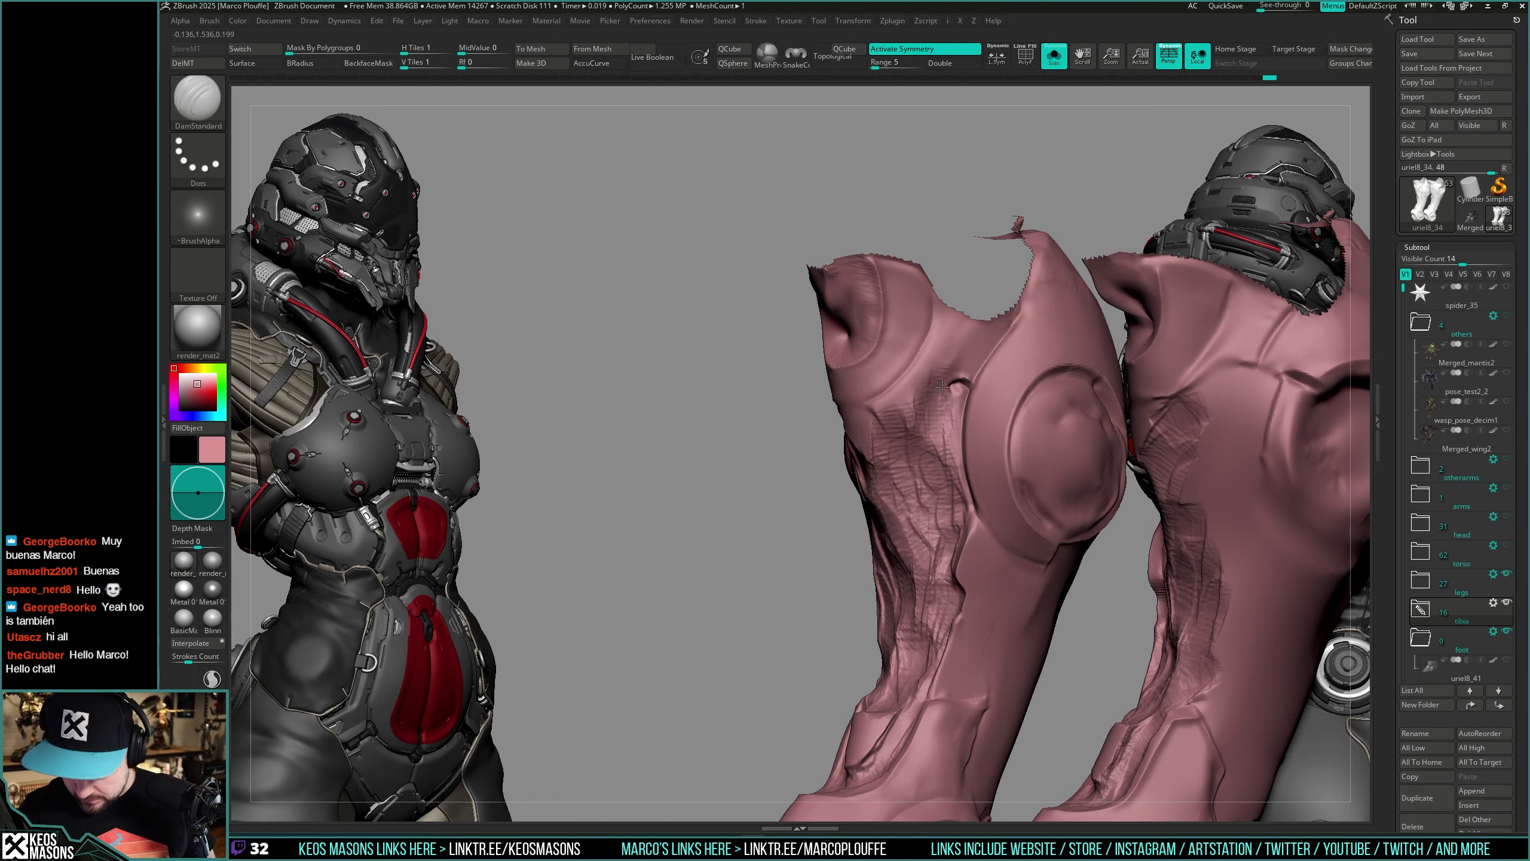
right_click(910, 440)
drag(942, 386, 908, 433)
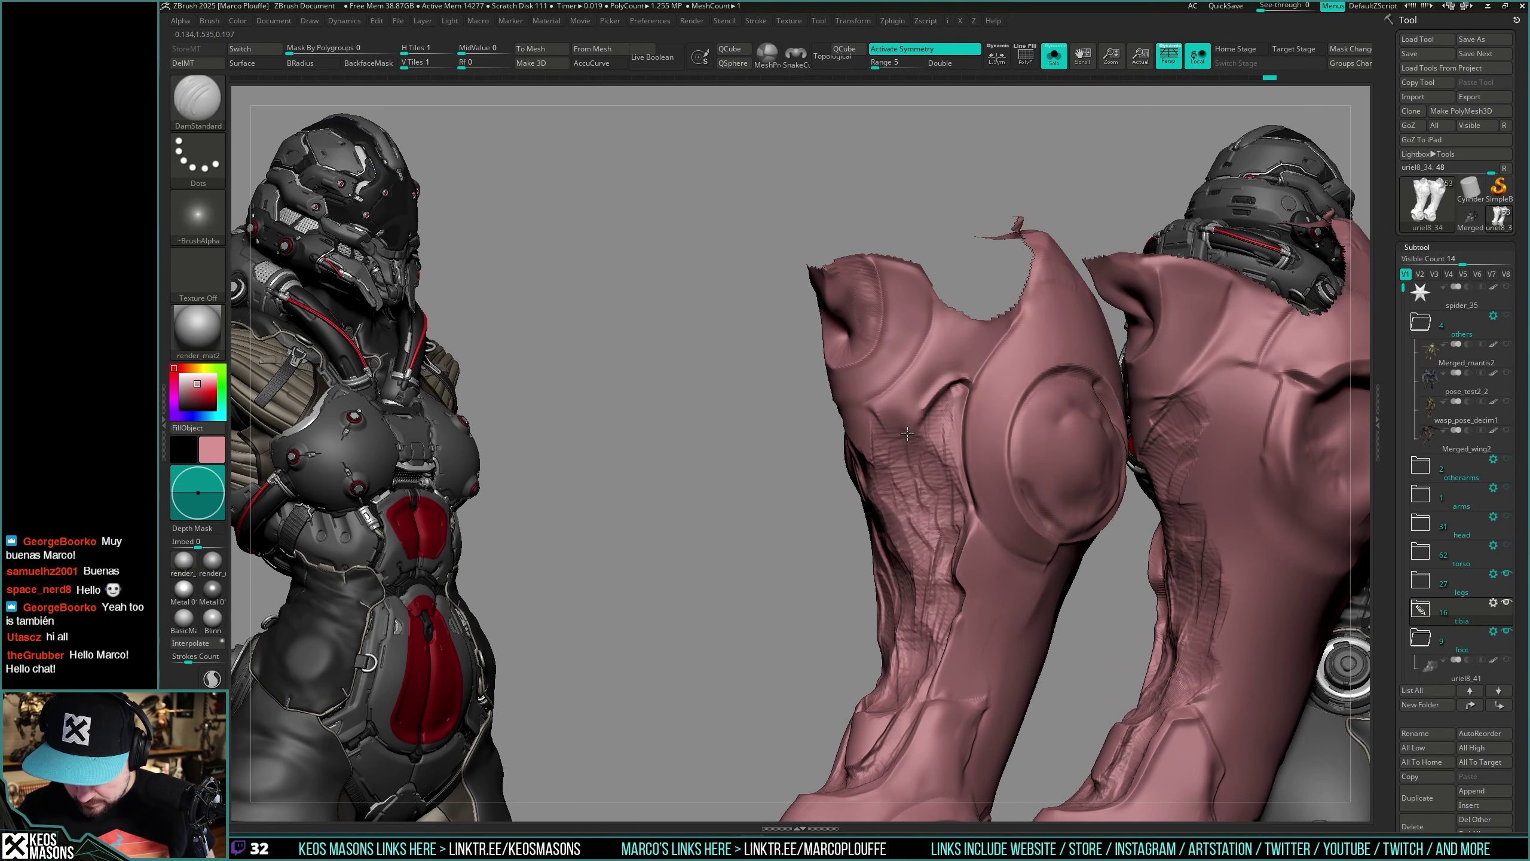
mouse_move(966, 371)
shift+mouse_down()
mouse_move(943, 367)
mouse_move(923, 412)
shift+mouse_up()
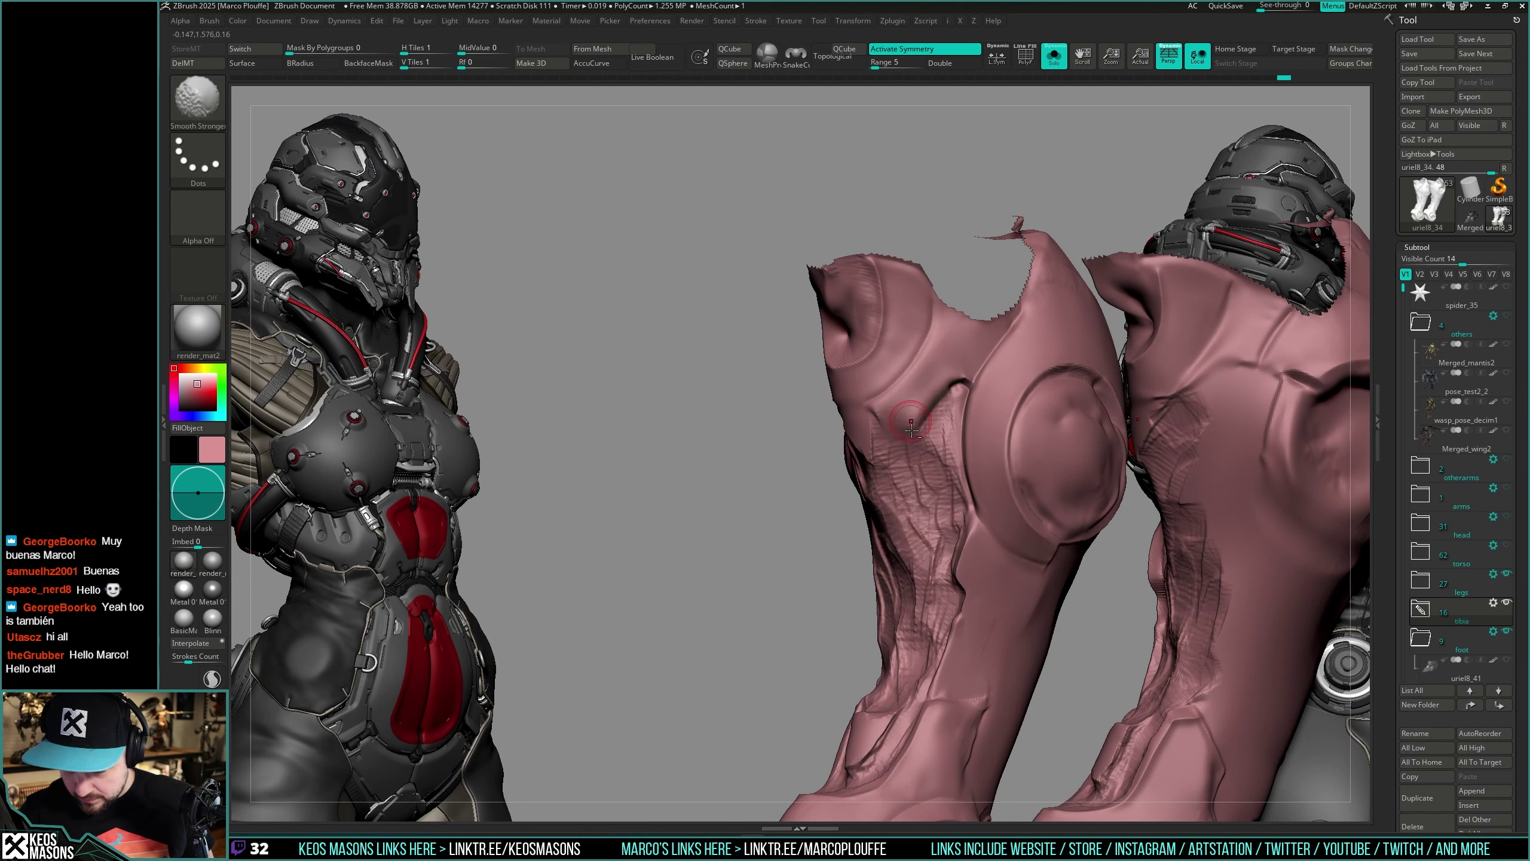
key(alt+s)
Step: Switch back to hPolish and polish the pink knee panels above the outer side joint and beside the straps
mouse_move(940, 398)
right_down()
mouse_move(1000, 403)
mouse_move(958, 410)
right_up()
mouse_move(958, 410)
ctrl+right_down()
mouse_move(974, 443)
mouse_move(1051, 445)
mouse_move(976, 437)
mouse_move(907, 474)
mouse_move(930, 443)
mouse_move(844, 380)
mouse_move(913, 312)
mouse_move(994, 385)
mouse_move(936, 412)
mouse_move(893, 363)
ctrl+right_up()
key(b)
key(h)
key(p)
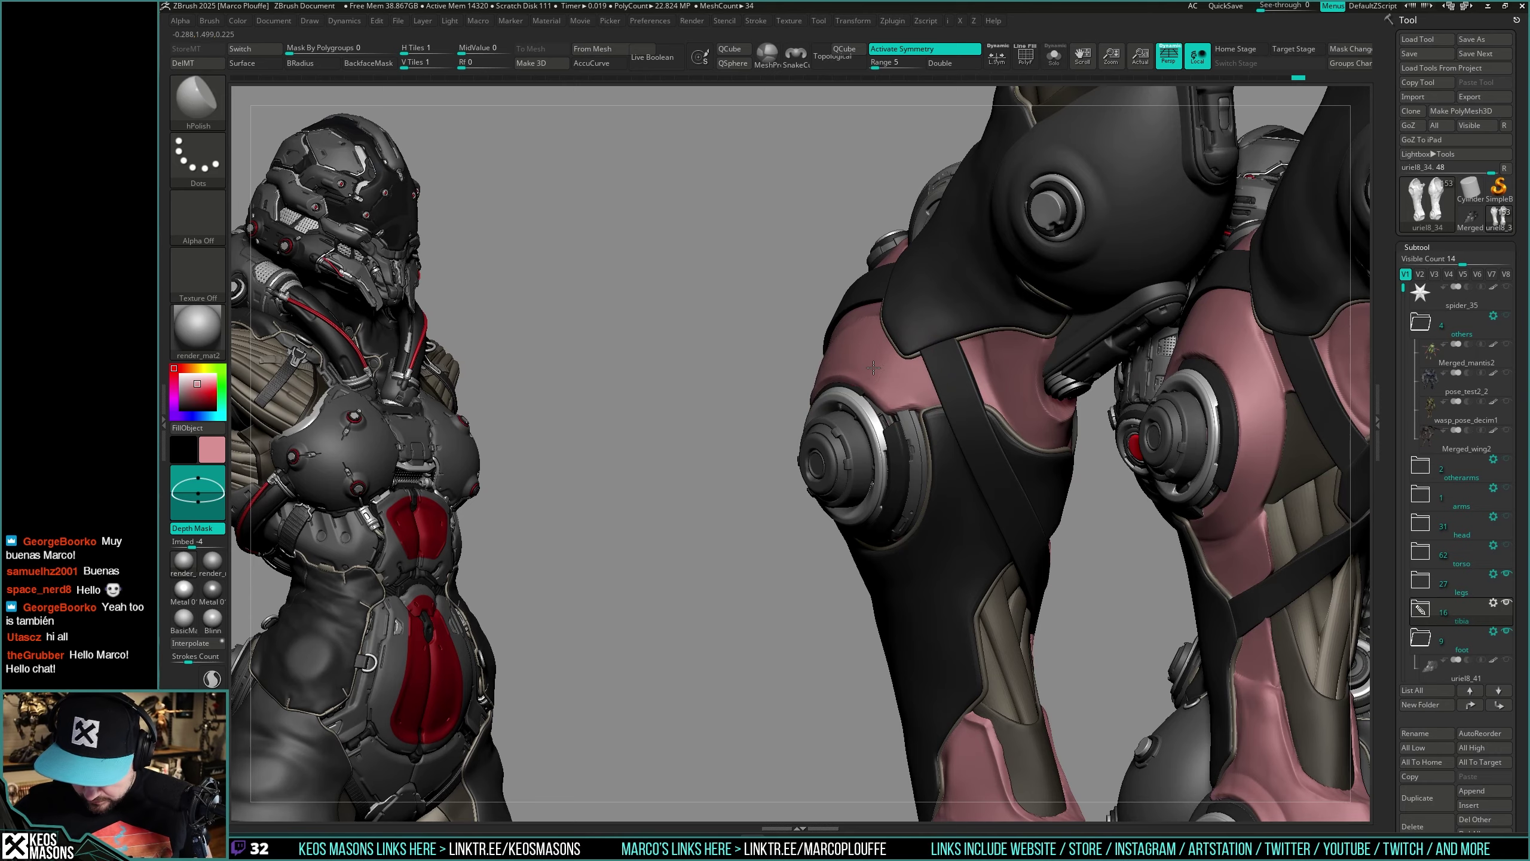
right_drag(873, 367, 902, 386)
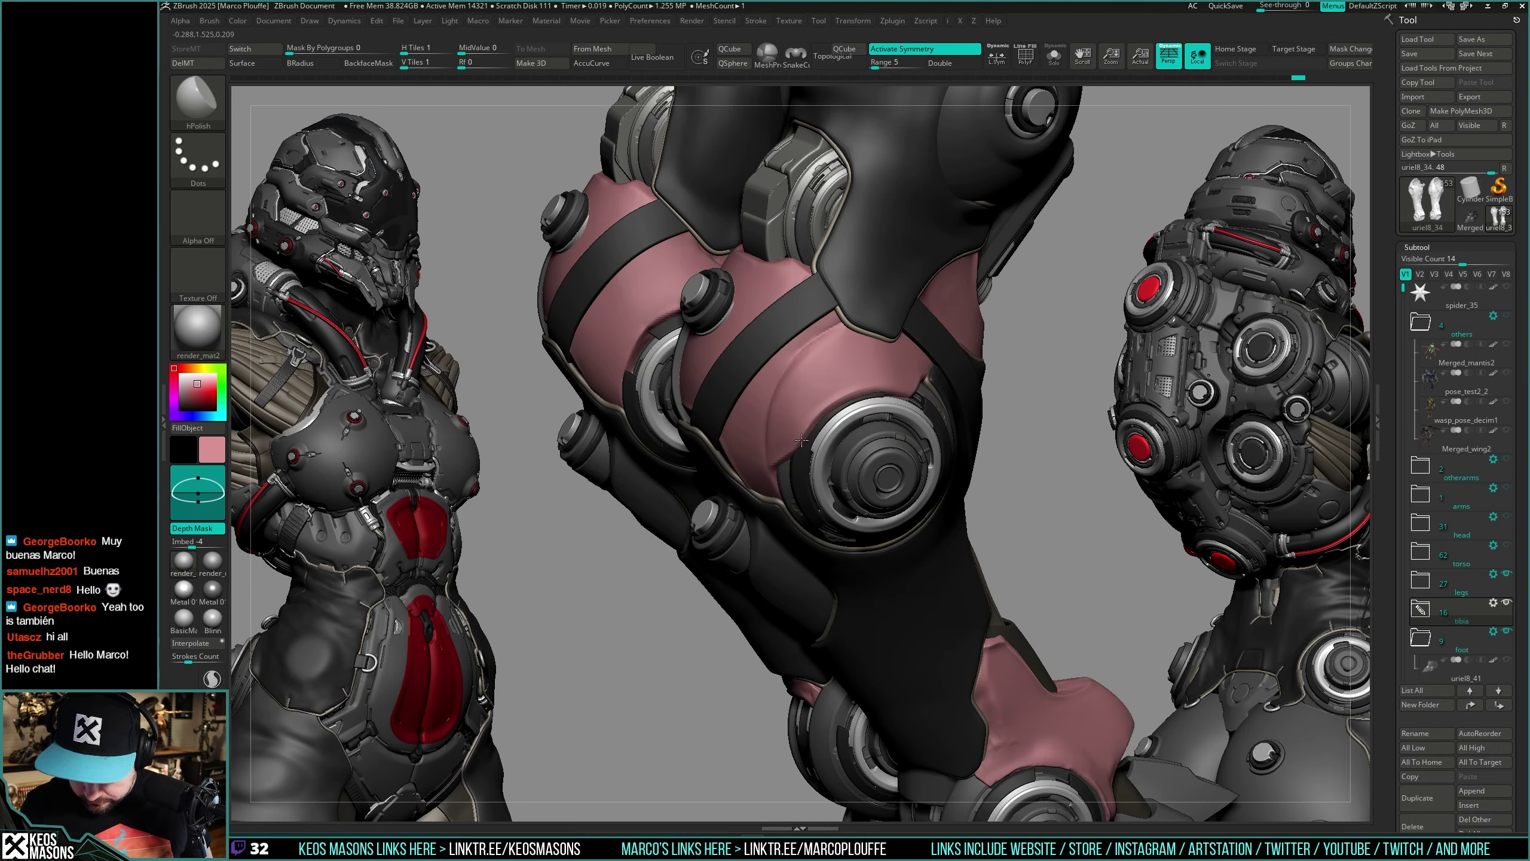
key(alt+s)
right_drag(841, 444, 922, 338)
key(ctrl+shift+s)
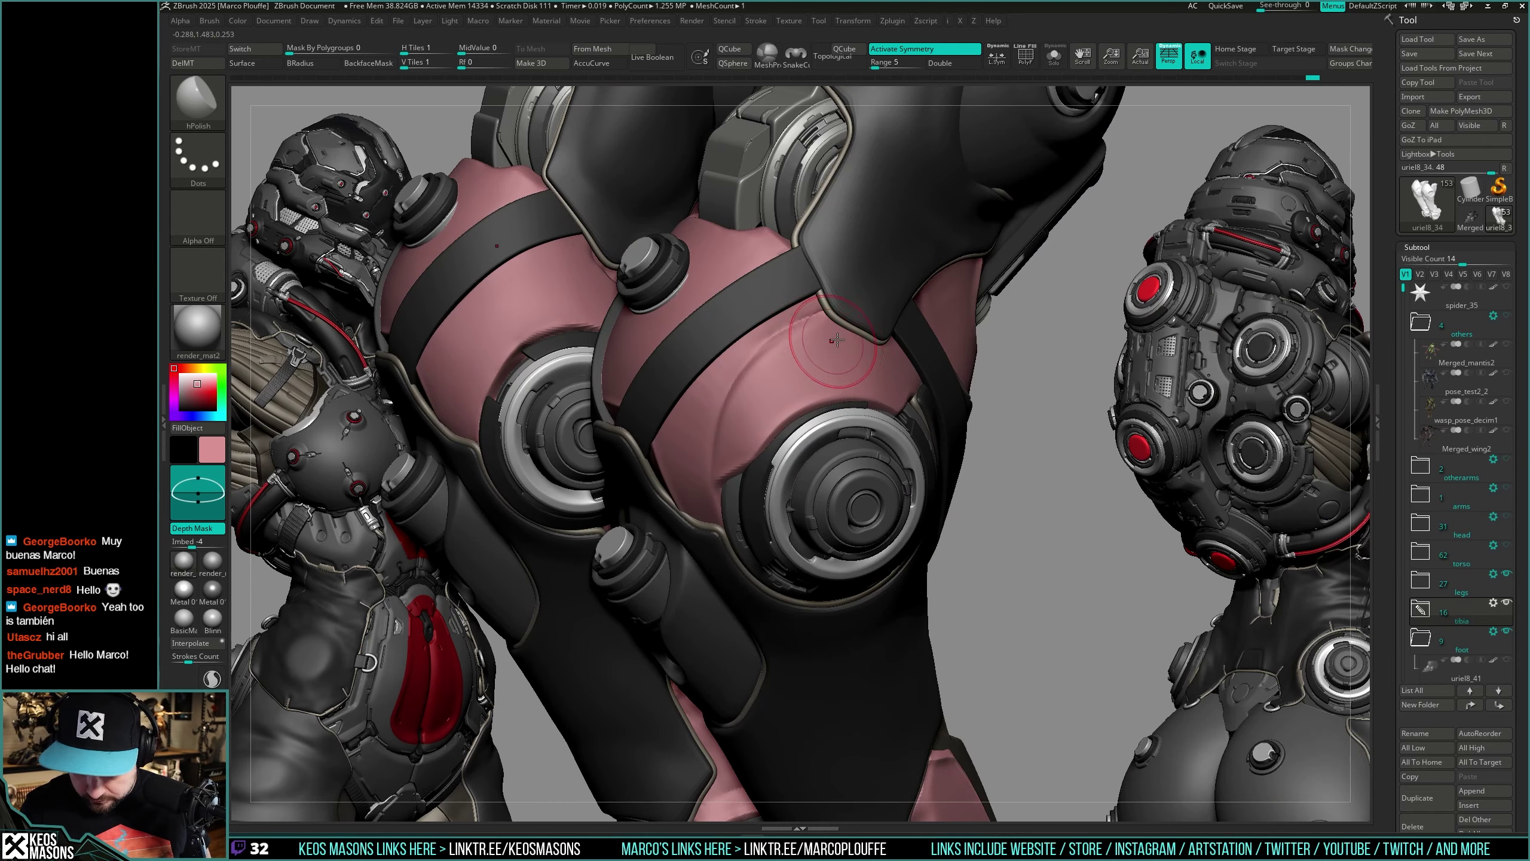
right_drag(740, 470, 742, 422)
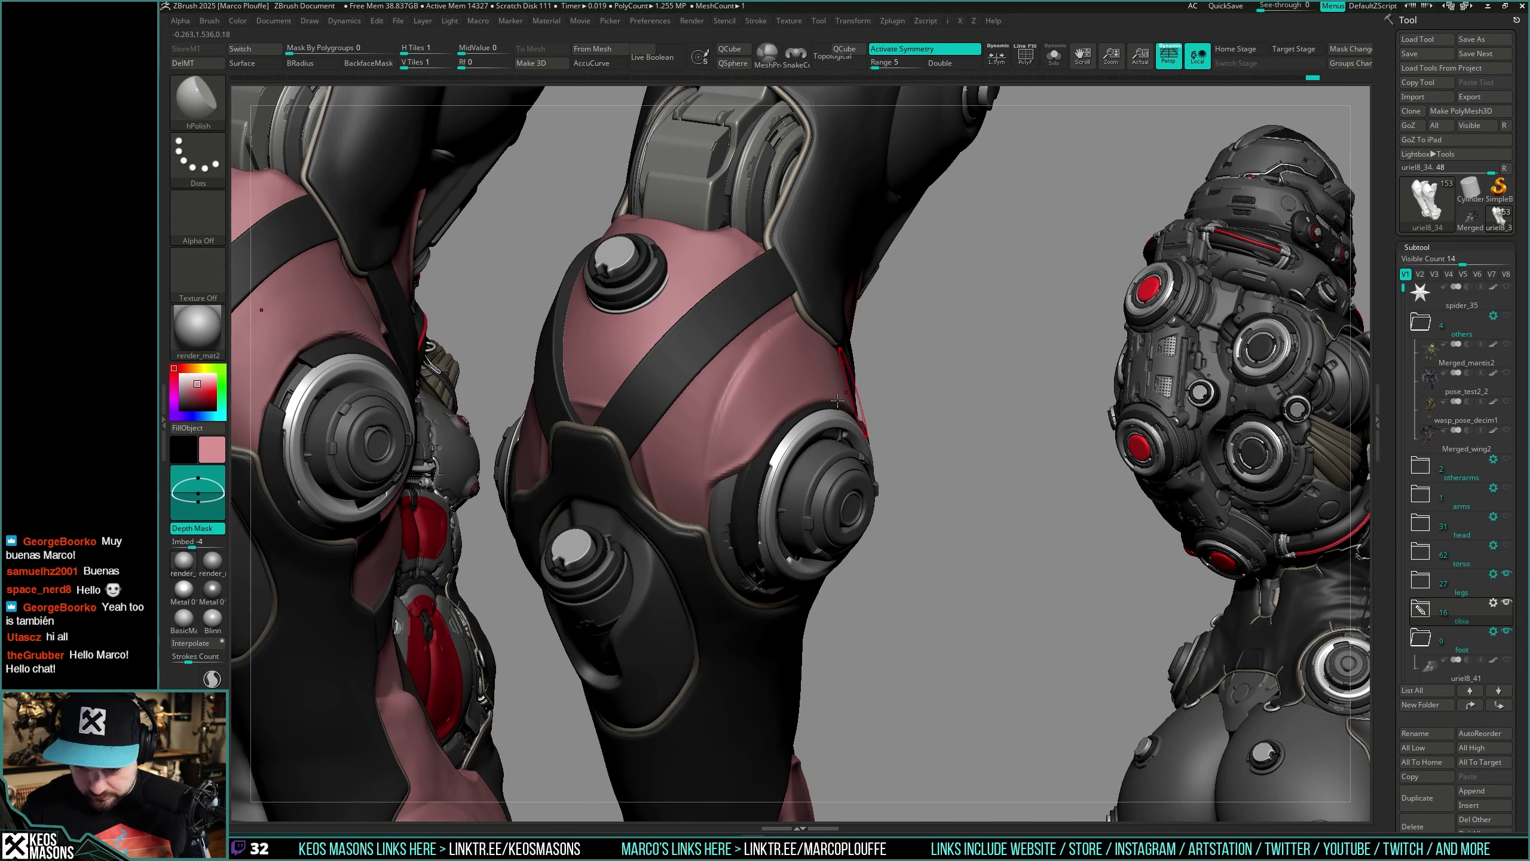
Step: Switch to the Orb_Cracks brush and refine the pink kneecap panel between the strap and the side joint
mouse_move(734, 436)
right_down()
mouse_move(748, 482)
mouse_move(819, 450)
right_up()
right_click(819, 450)
key(space)
click(835, 455)
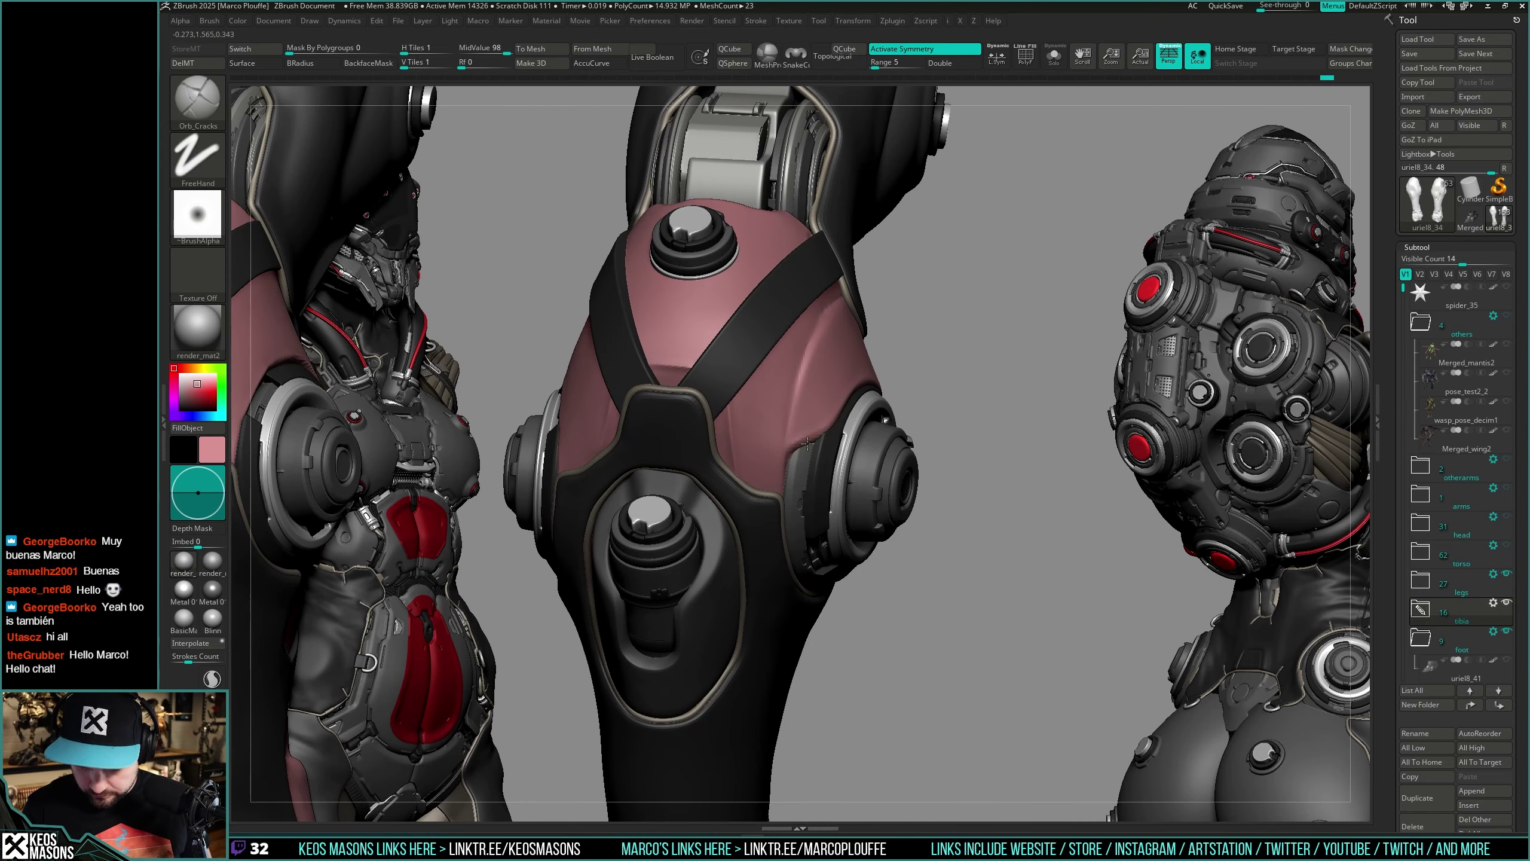
mouse_move(797, 523)
ctrl+right_down()
mouse_move(971, 471)
mouse_move(964, 553)
mouse_move(918, 514)
mouse_move(912, 530)
mouse_move(838, 439)
mouse_move(843, 521)
mouse_move(964, 461)
mouse_move(935, 502)
mouse_move(882, 525)
mouse_move(912, 460)
ctrl+right_up()
Step: Switch to DamStandard and sculpt and smooth the fold on the pink strip of the lower shin
right_click(882, 526)
key(x)
click(923, 428)
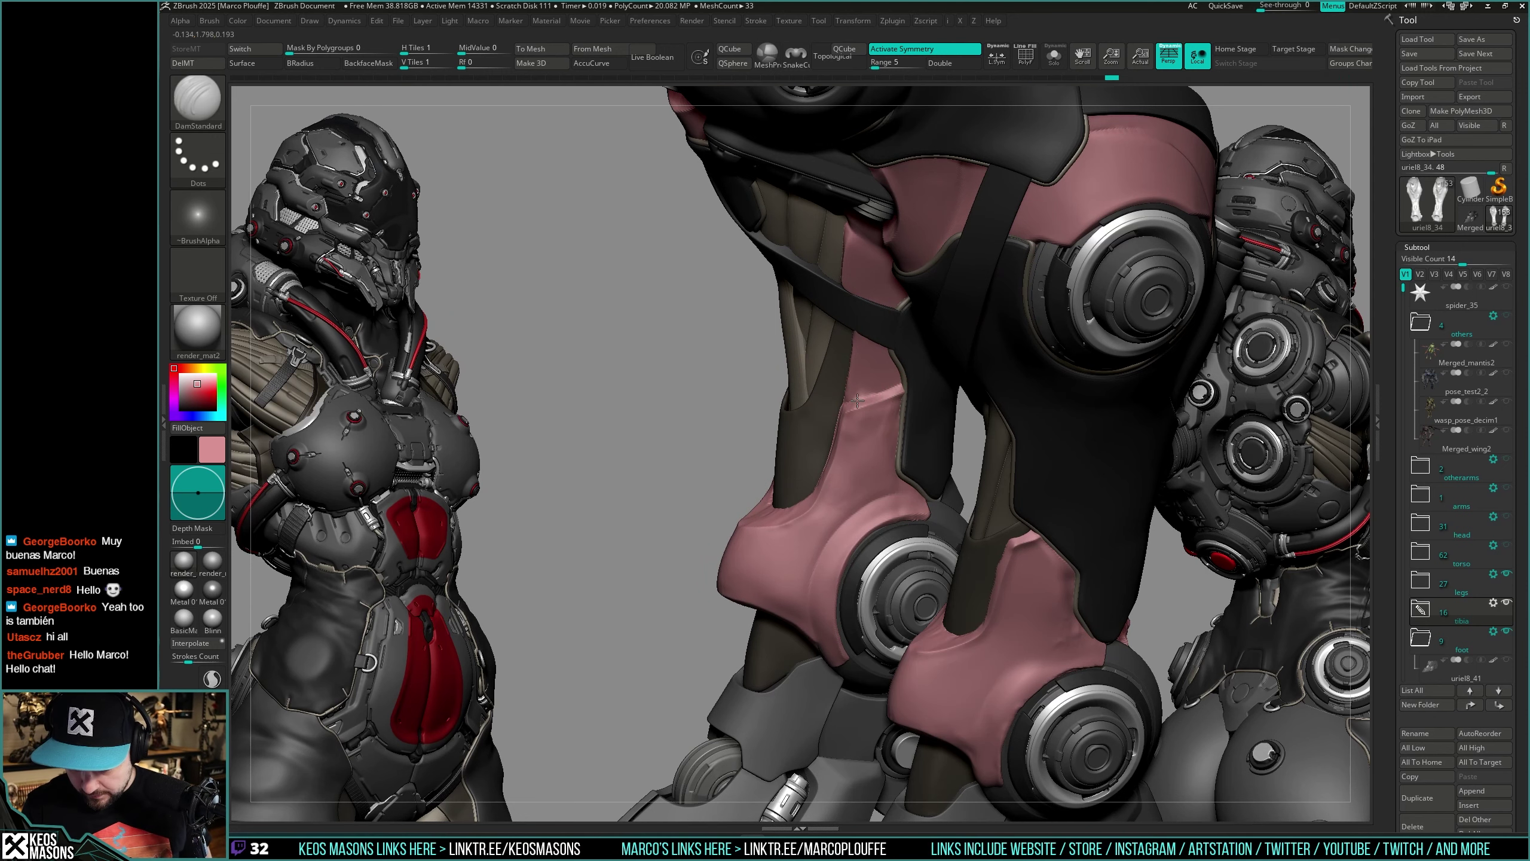
mouse_move(908, 390)
shift+right_down()
mouse_move(870, 440)
mouse_move(927, 458)
mouse_move(892, 398)
mouse_move(964, 434)
mouse_move(874, 499)
mouse_move(870, 429)
mouse_move(801, 405)
mouse_move(863, 405)
shift+right_up()
key(shift)
key(shift)
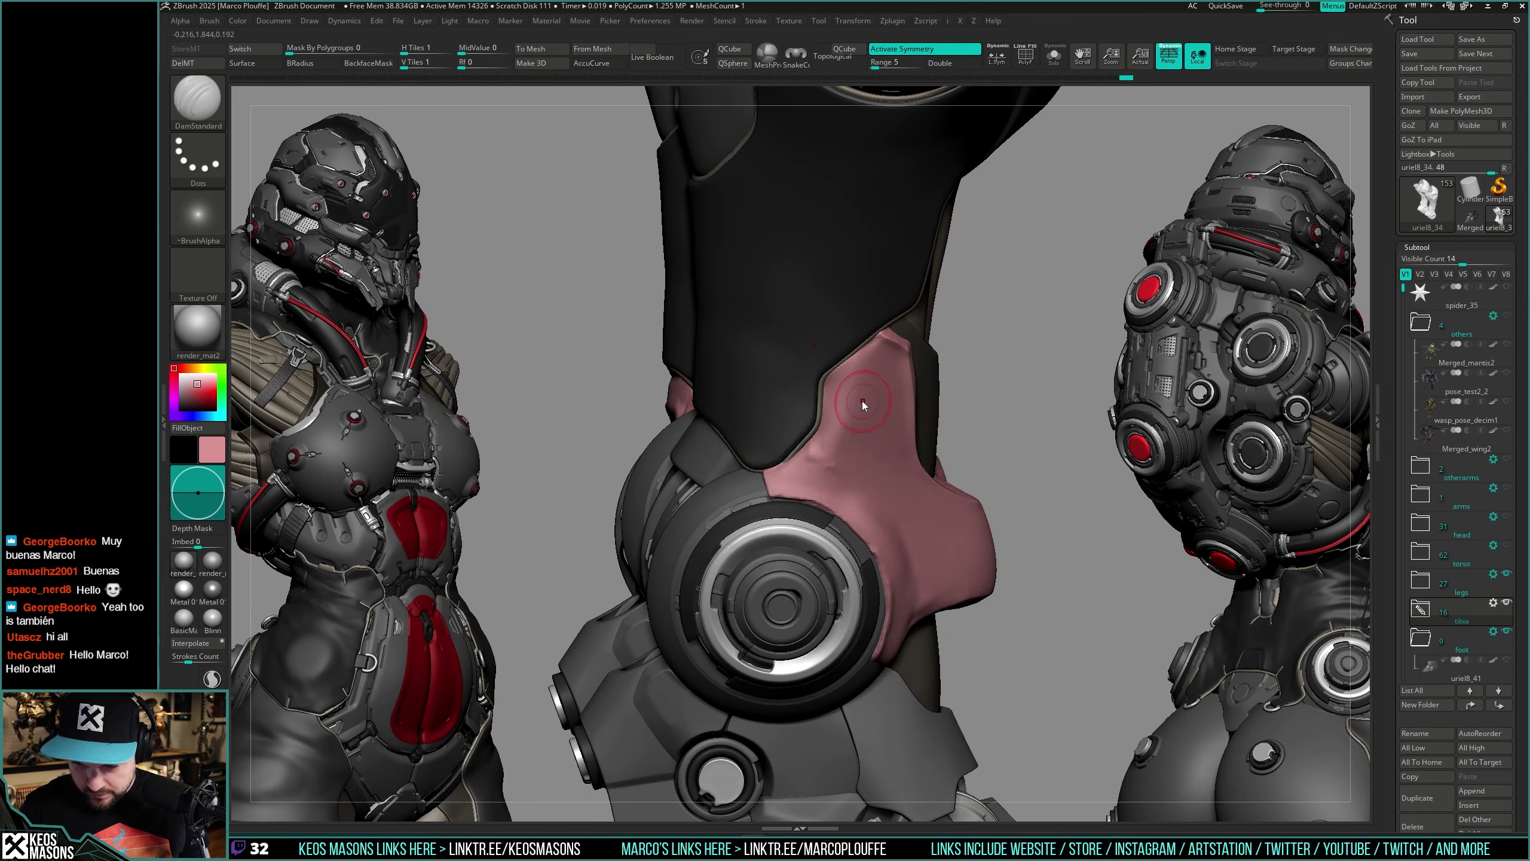
Step: Switch to the TrimDynamic brush and flatten the pink panel above the lower leg's round joint
key(space)
click(850, 473)
key(space)
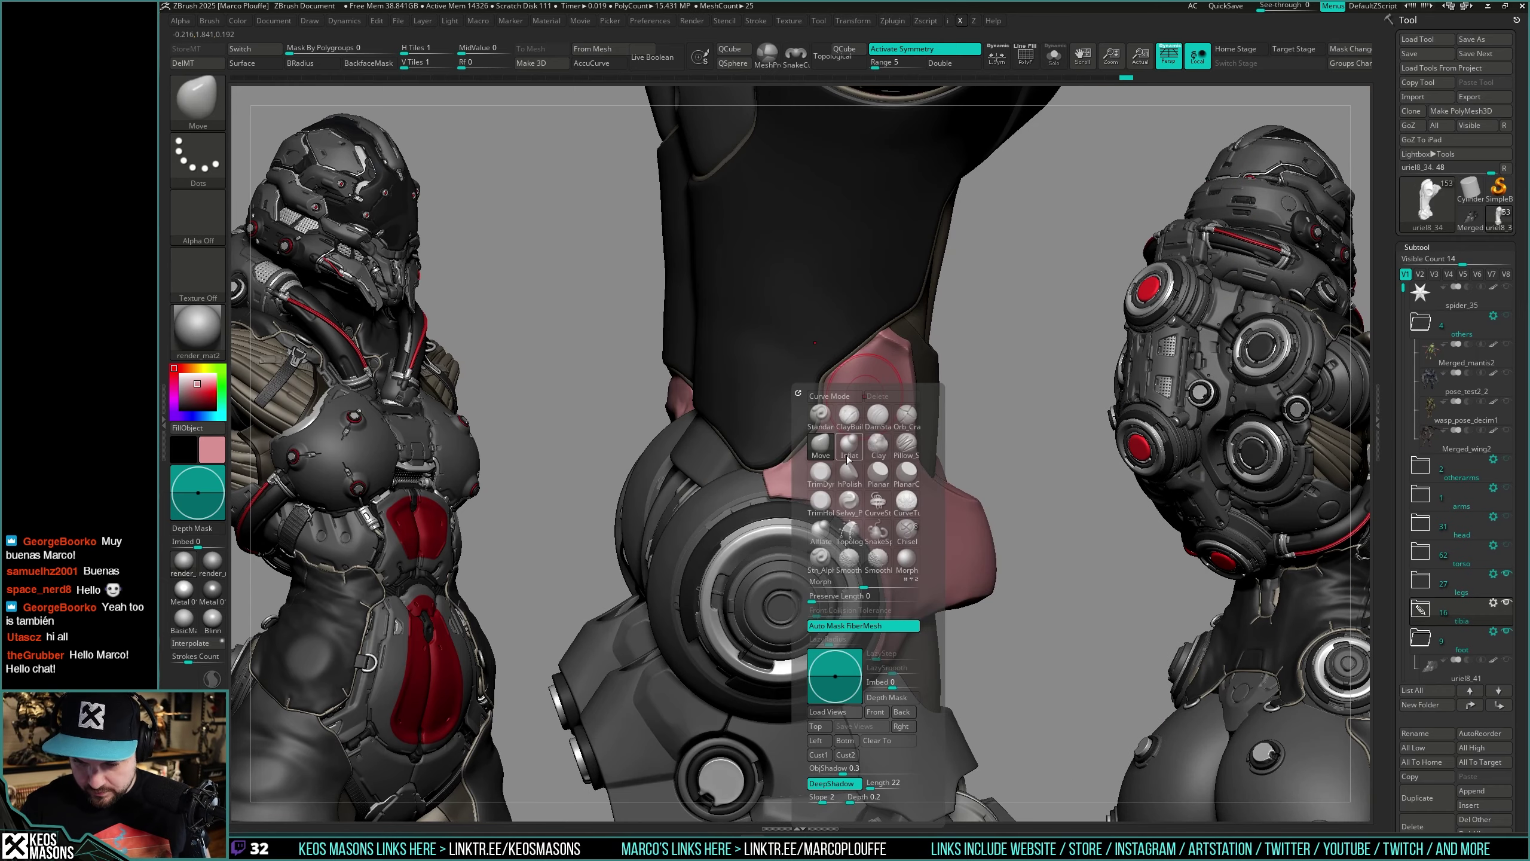
click(820, 477)
mouse_move(847, 418)
mouse_down()
mouse_move(849, 390)
mouse_move(866, 443)
mouse_up()
right_drag(871, 436, 827, 424)
drag(856, 445, 841, 393)
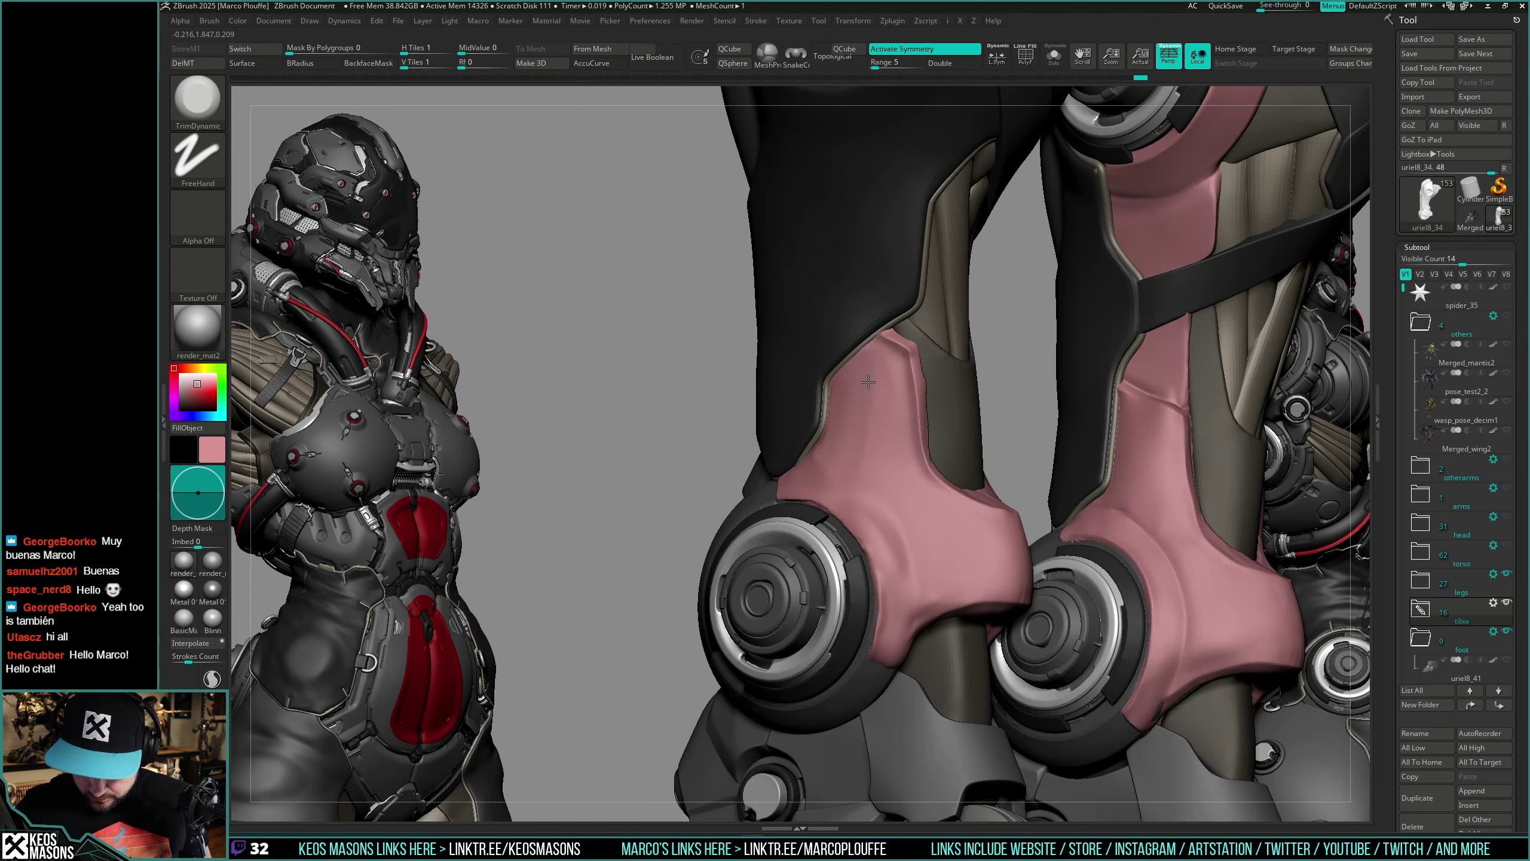
right_drag(903, 465, 878, 466)
Step: Switch to hPolish and polish the planes of the pink ankle panel around the tendon opening and outer side
key(space)
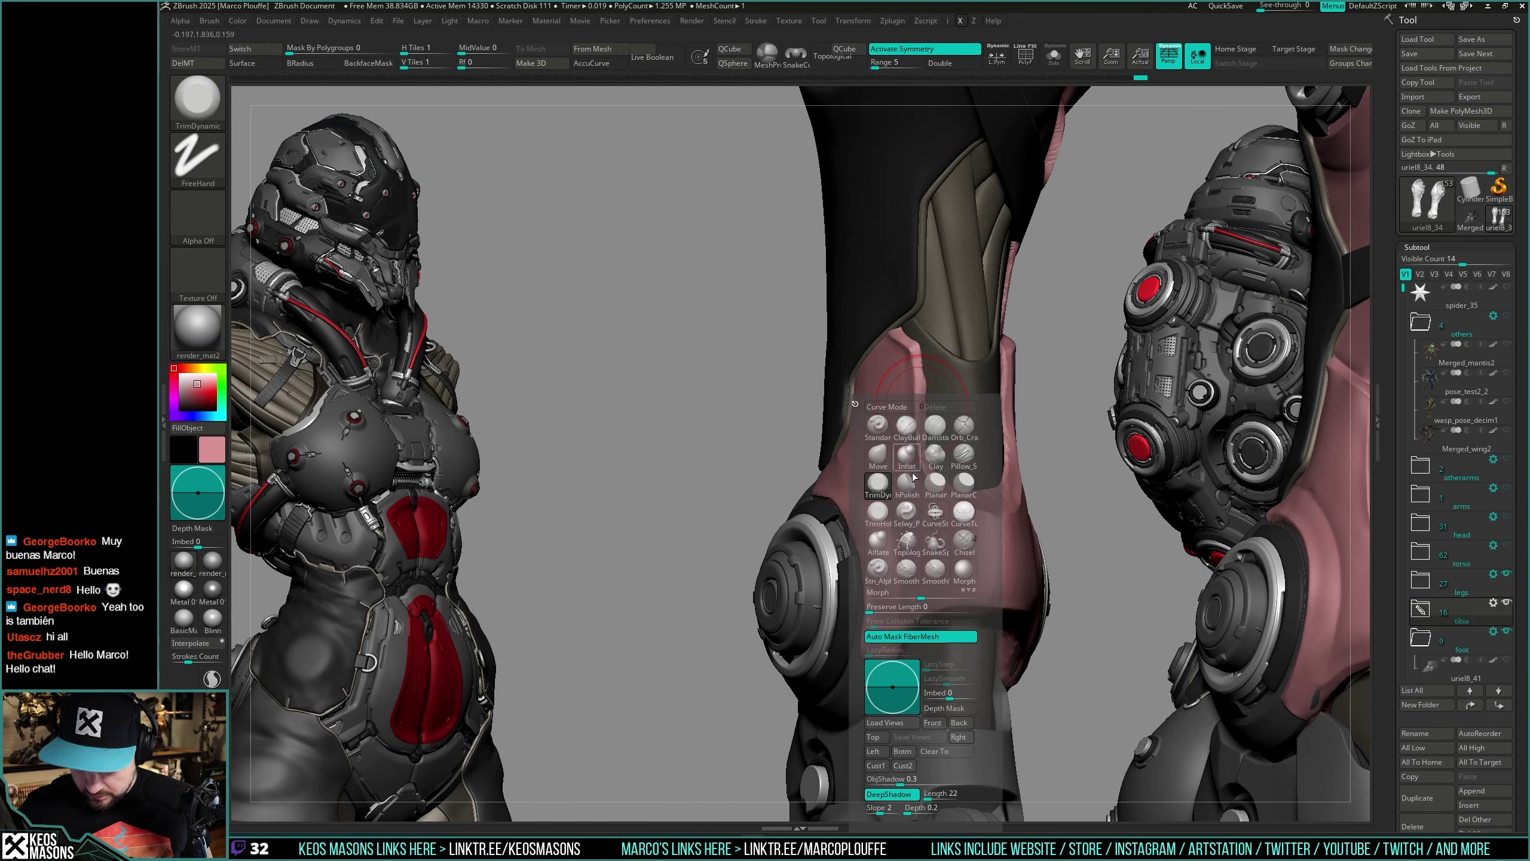
click(906, 463)
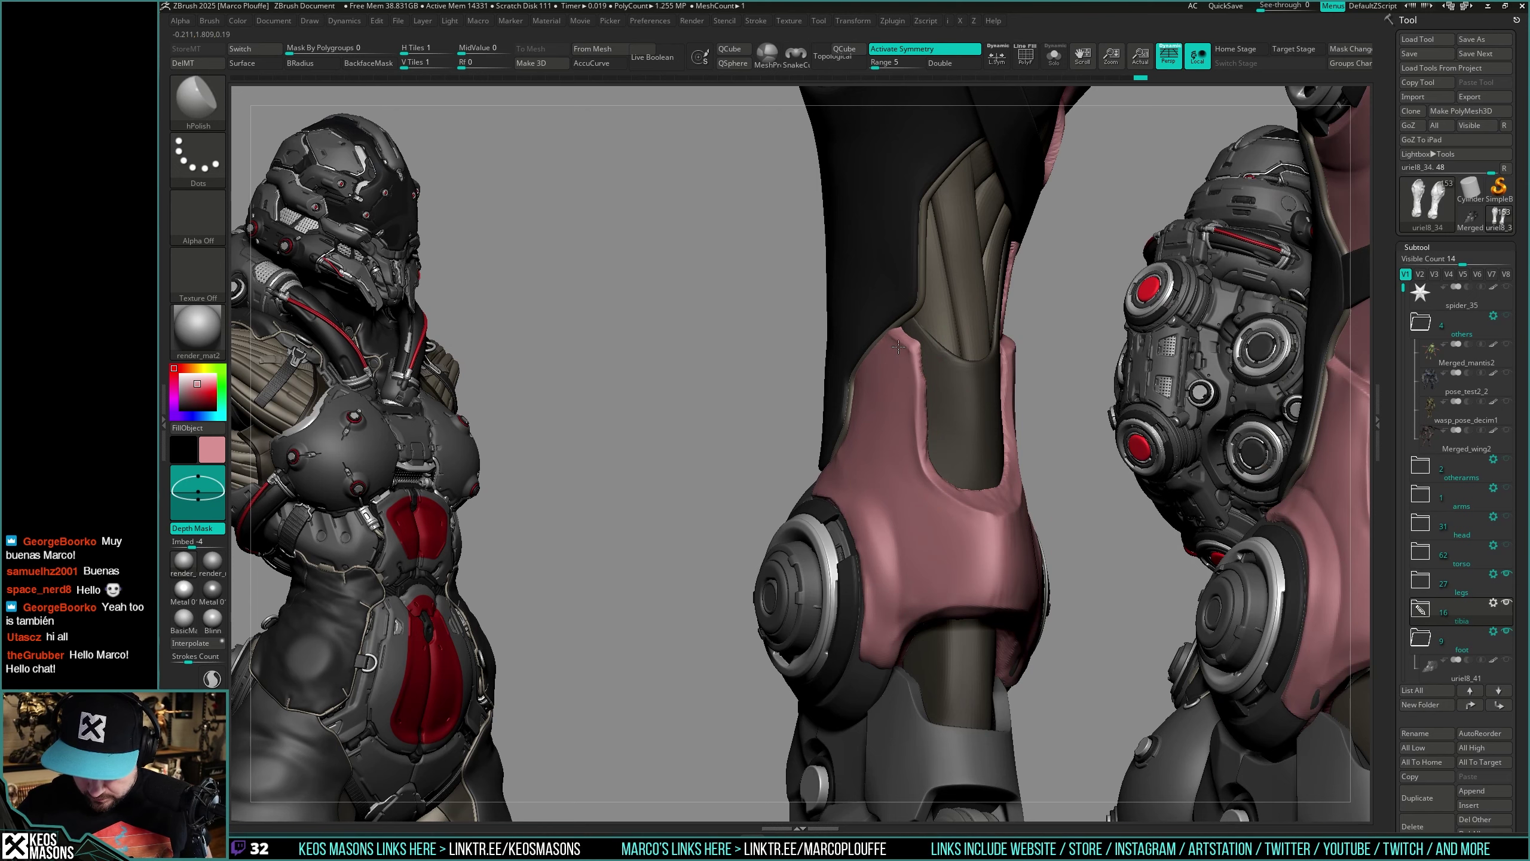
right_drag(910, 427, 928, 432)
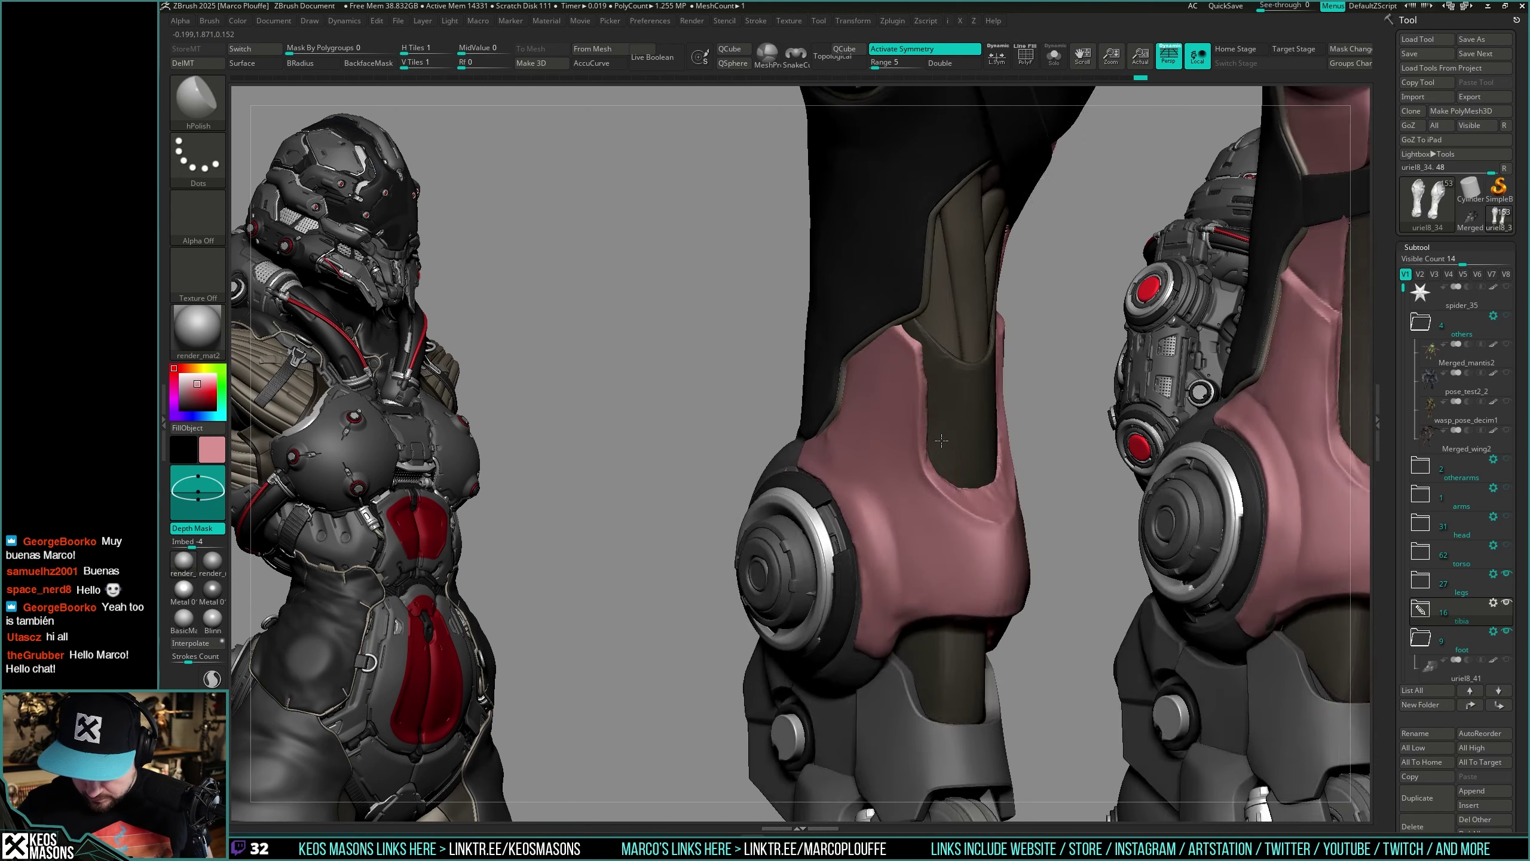
right_click(797, 486)
right_drag(765, 458, 1001, 431)
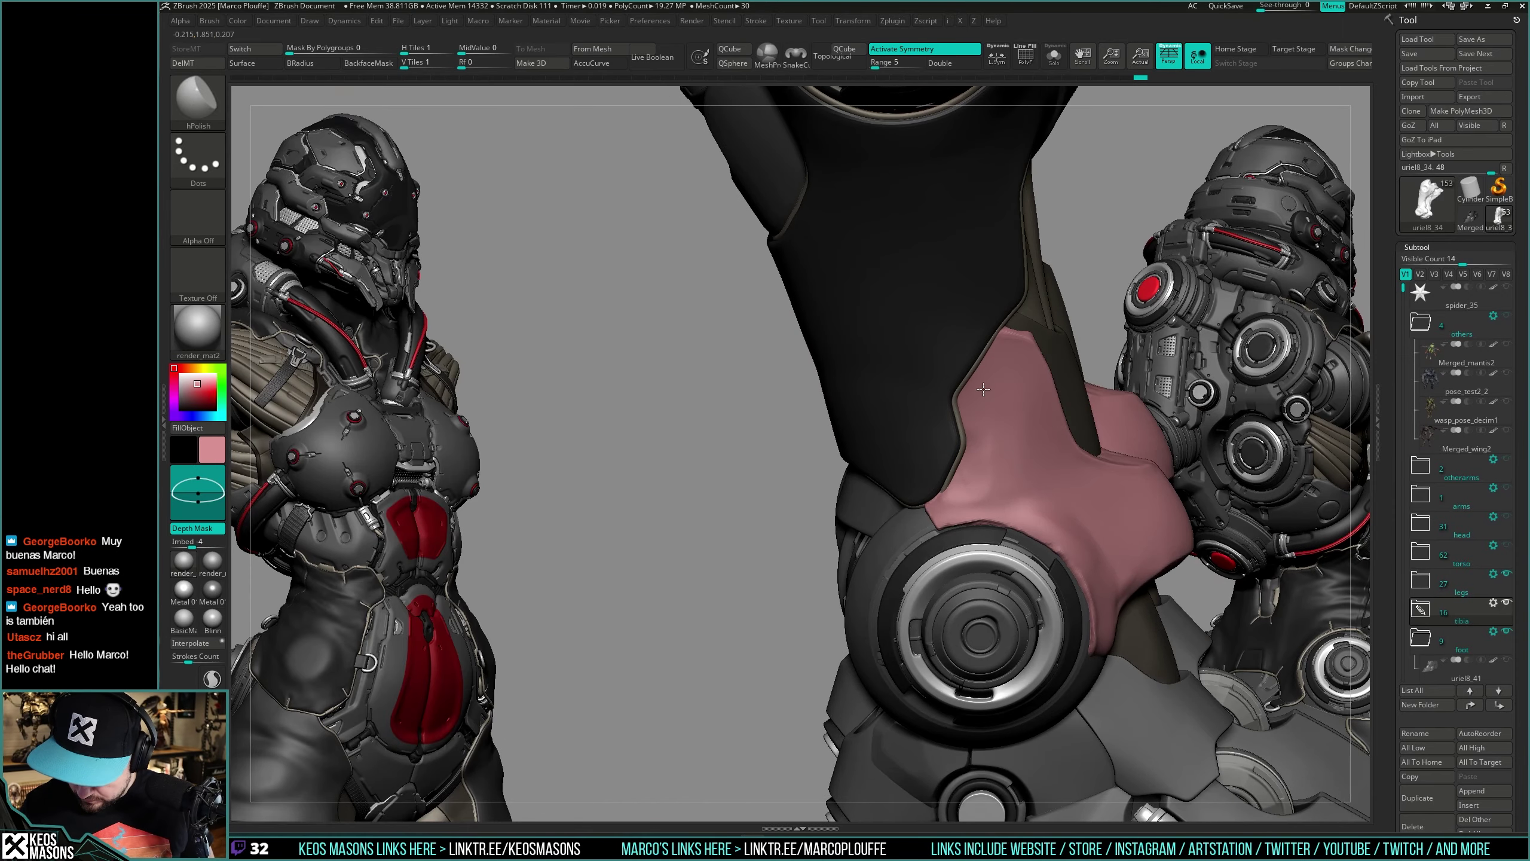
right_drag(1060, 489, 1058, 495)
right_click(1058, 494)
Step: Switch to DamStandard and define the pink ankle panel's edges around the lower round joint from several angles
click(1071, 428)
mouse_move(1070, 428)
right_down()
mouse_move(954, 493)
mouse_move(902, 500)
mouse_move(972, 526)
mouse_move(990, 501)
mouse_move(990, 440)
mouse_move(838, 480)
mouse_move(902, 408)
mouse_move(915, 424)
right_up()
drag(915, 424, 922, 410)
right_drag(922, 410, 934, 402)
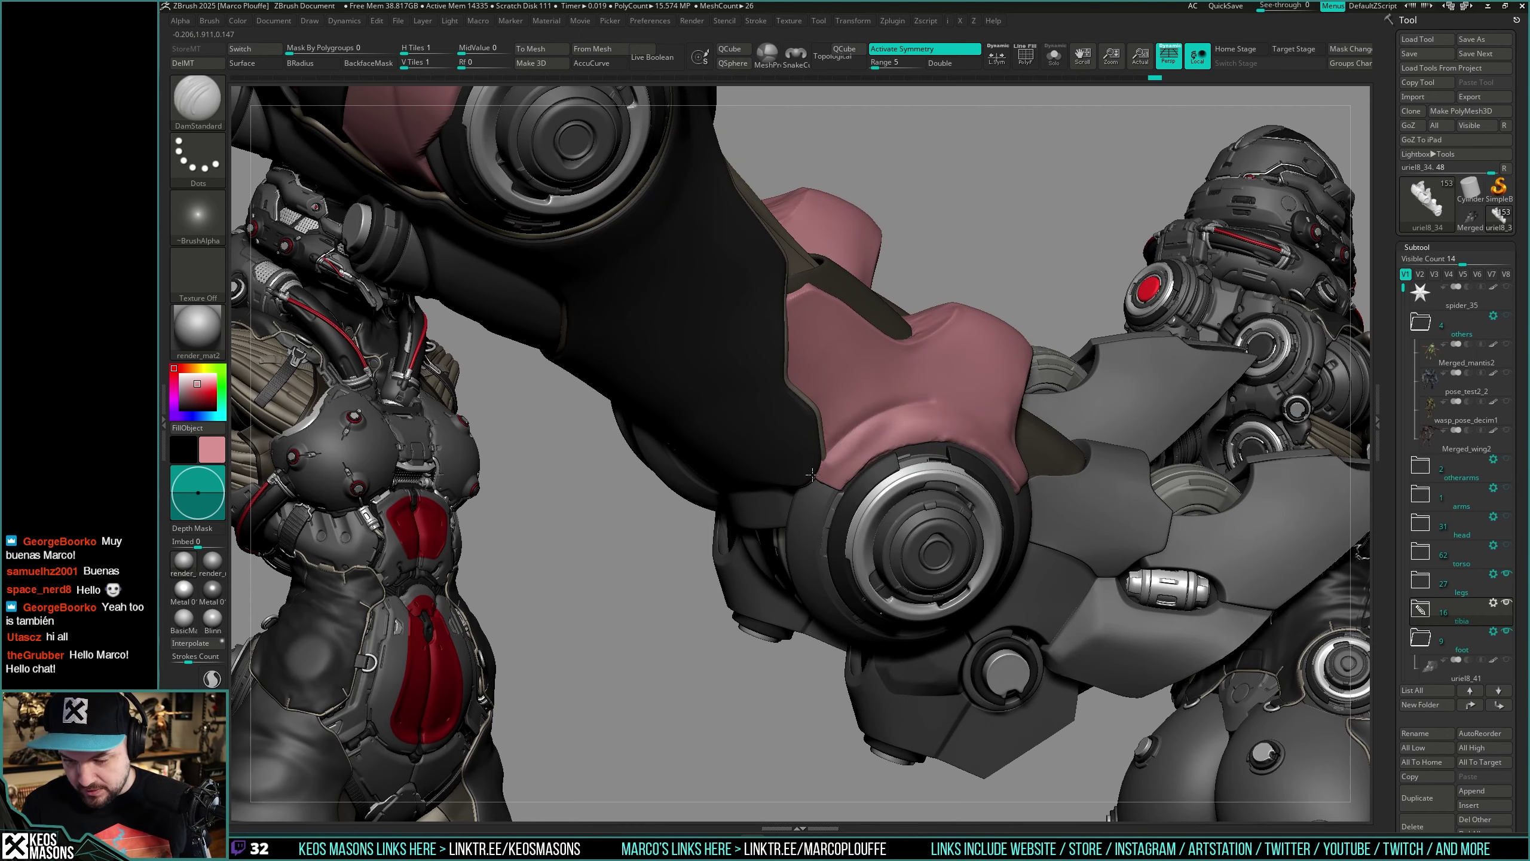
right_drag(813, 475, 925, 403)
mouse_move(811, 476)
right_down()
mouse_move(855, 464)
mouse_move(829, 481)
right_up()
mouse_move(913, 357)
right_down()
mouse_move(964, 355)
mouse_move(945, 416)
mouse_move(928, 350)
right_up()
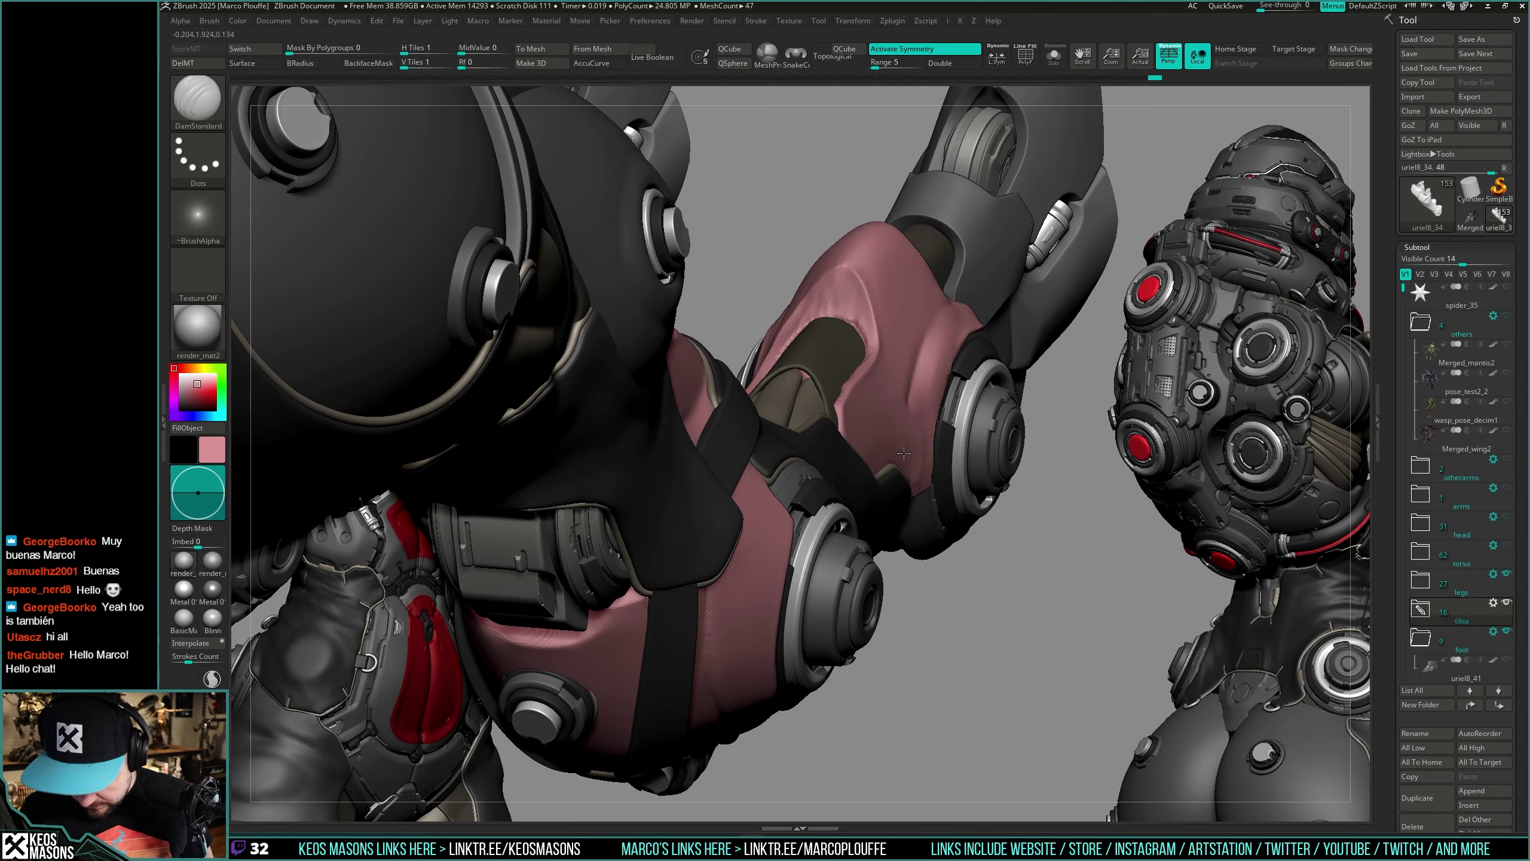
mouse_move(880, 469)
right_down()
mouse_move(895, 347)
mouse_move(922, 404)
mouse_move(936, 373)
mouse_move(938, 400)
mouse_move(944, 340)
right_up()
Step: Crease and smooth the pink ankle surface between the upper bulge and the round joint
drag(918, 374, 911, 440)
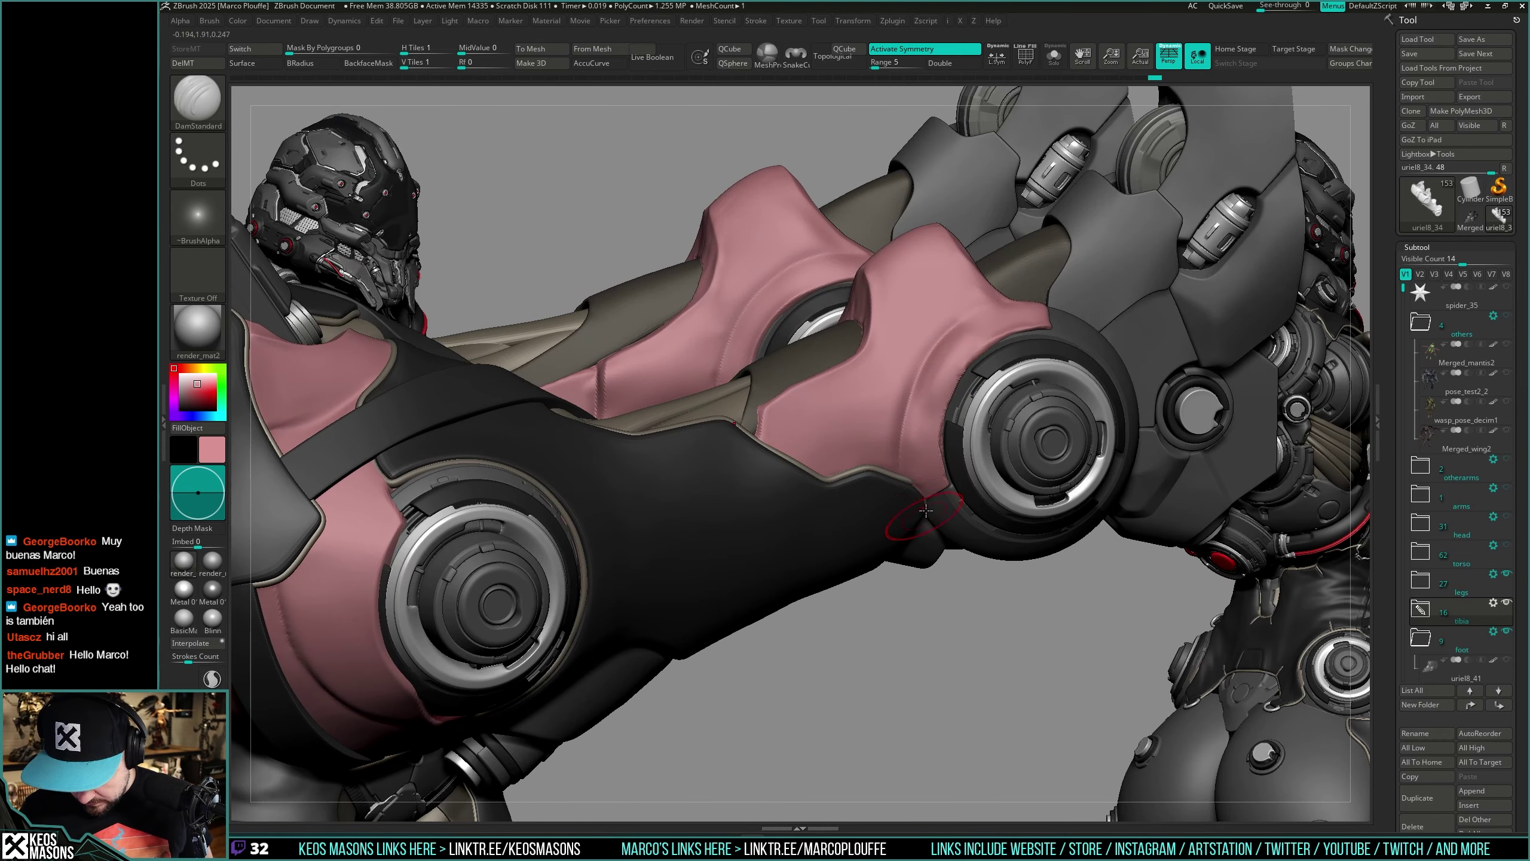
shift+drag(939, 352, 959, 324)
drag(957, 325, 944, 334)
mouse_move(844, 490)
right_down()
mouse_move(898, 486)
mouse_move(893, 507)
right_up()
right_drag(933, 443, 895, 416)
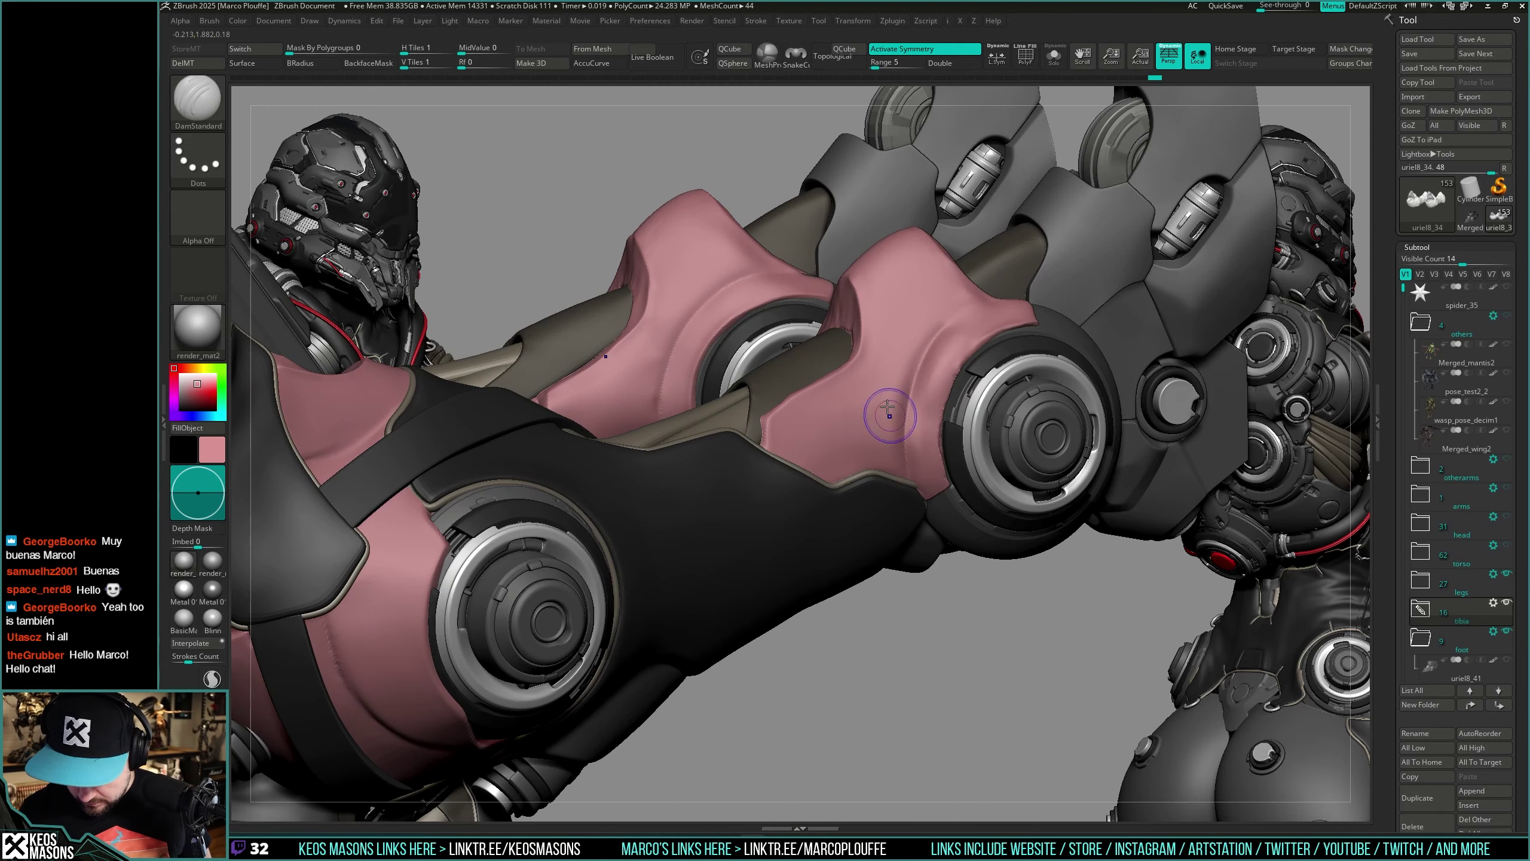
Step: Smooth the pink ankle surface and switch to the Move brush to adjust the panel's shape above the round joint
shift+drag(893, 416, 878, 430)
right_drag(882, 488, 904, 434)
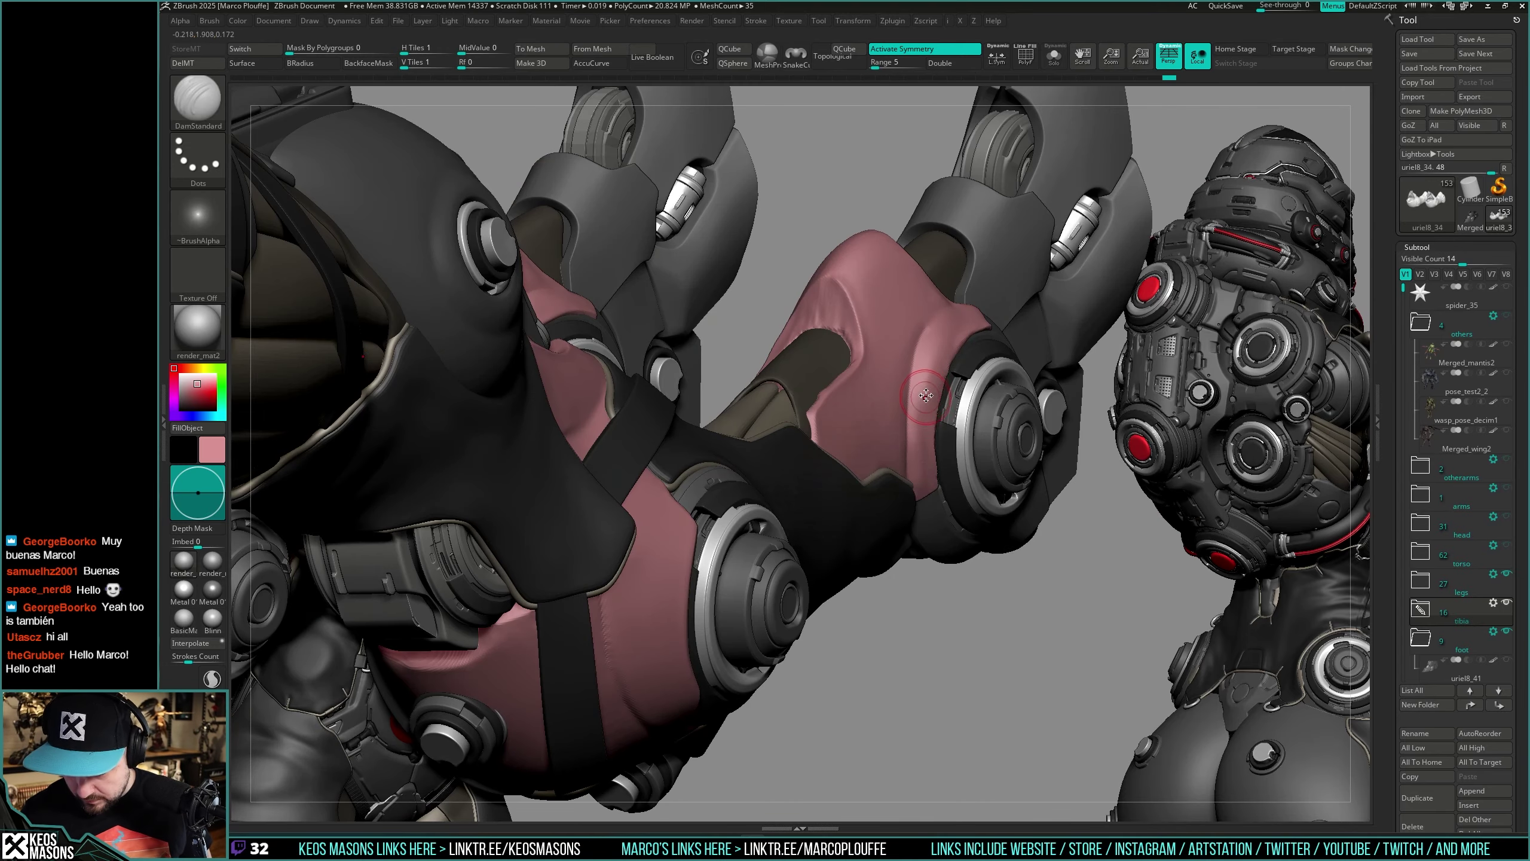
key(space)
right_drag(868, 500, 898, 512)
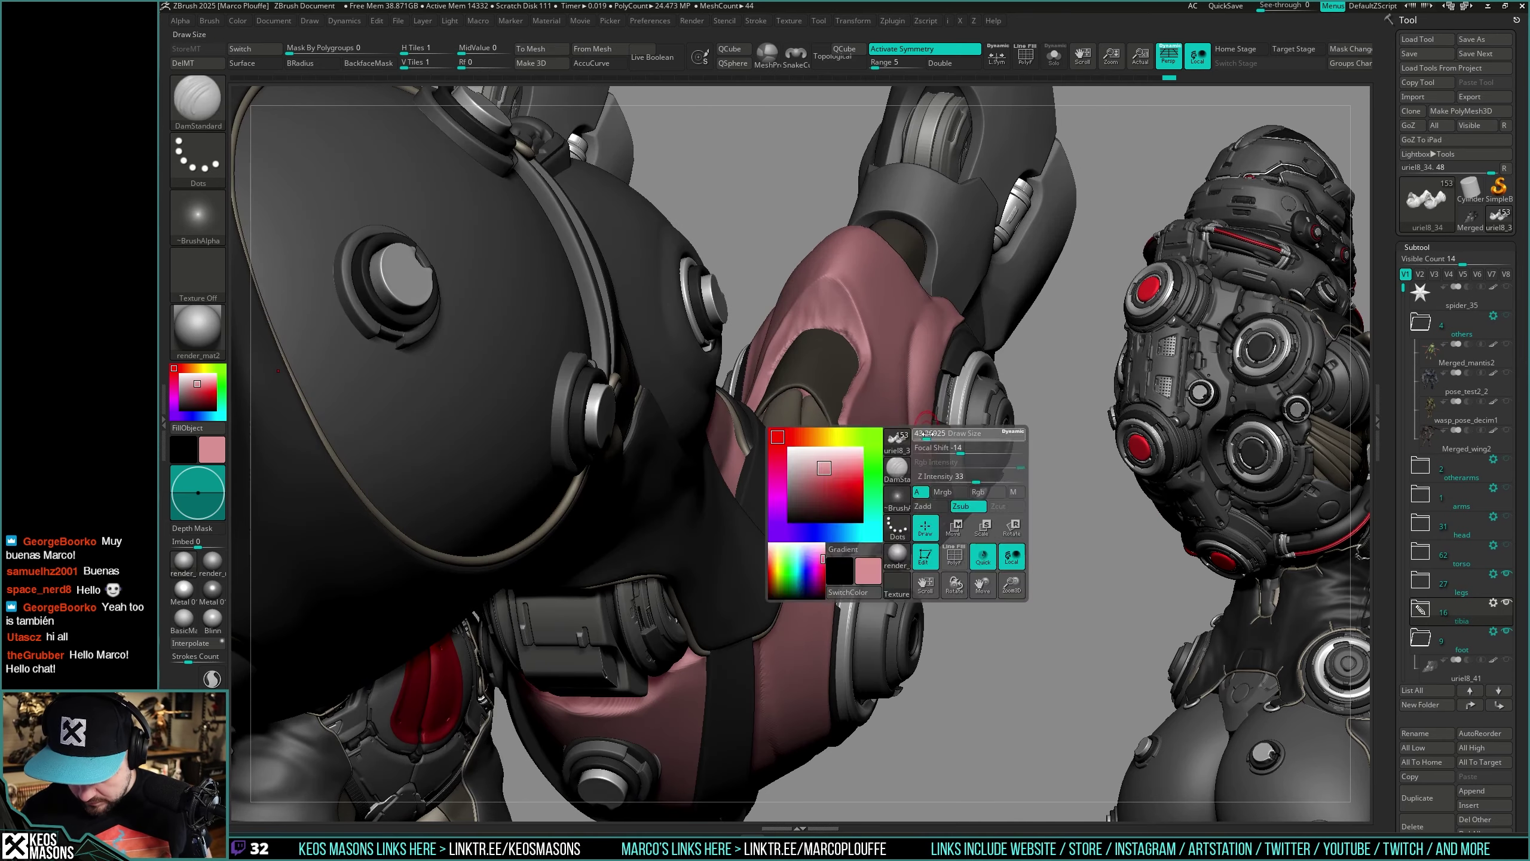
key(space)
click(891, 443)
key(space)
click(905, 428)
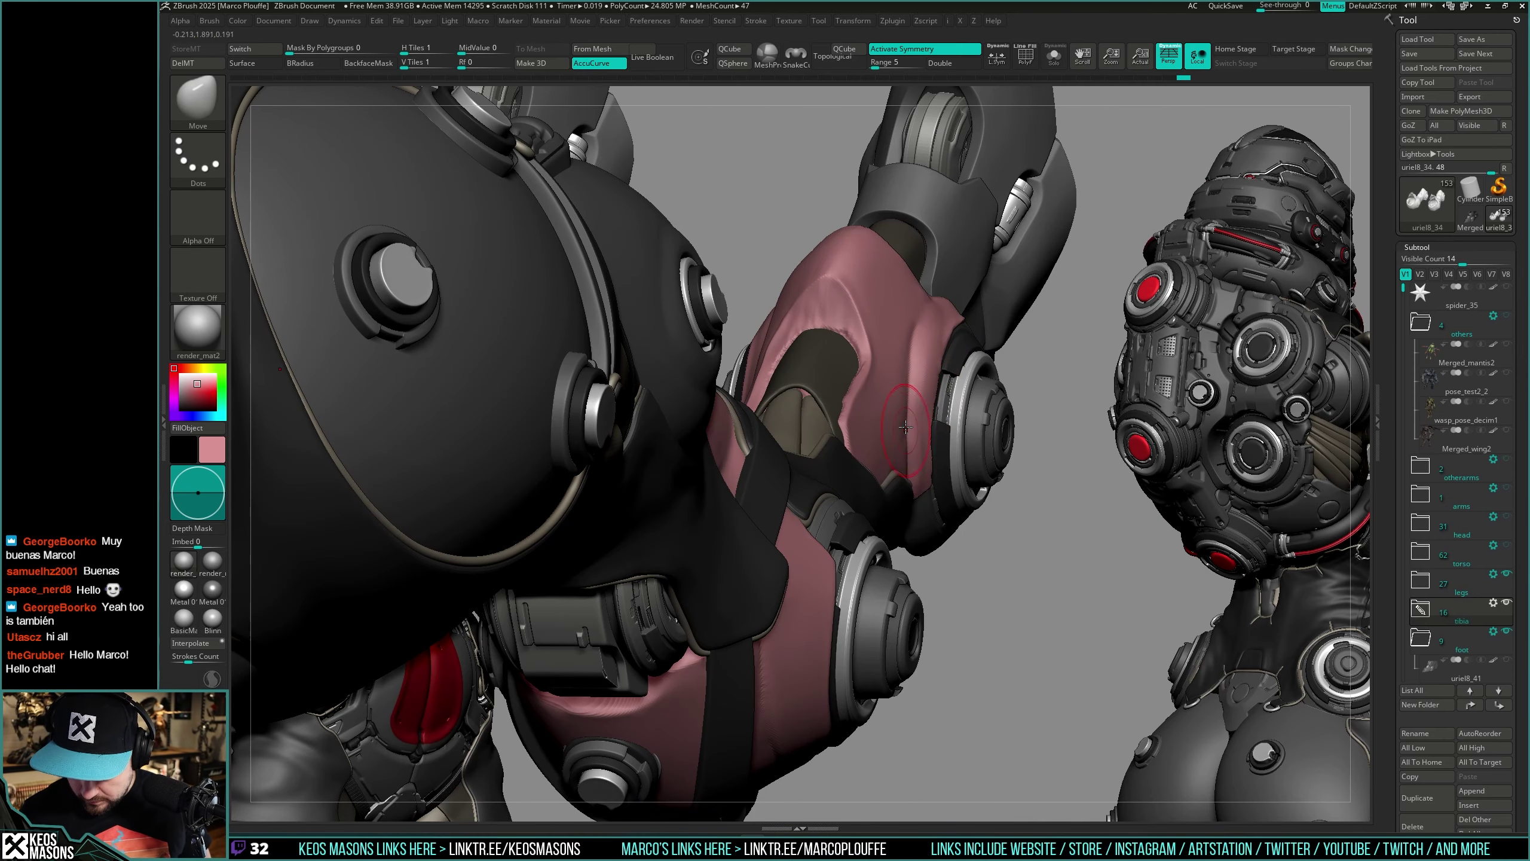
right_drag(914, 333, 873, 329)
drag(913, 327, 924, 323)
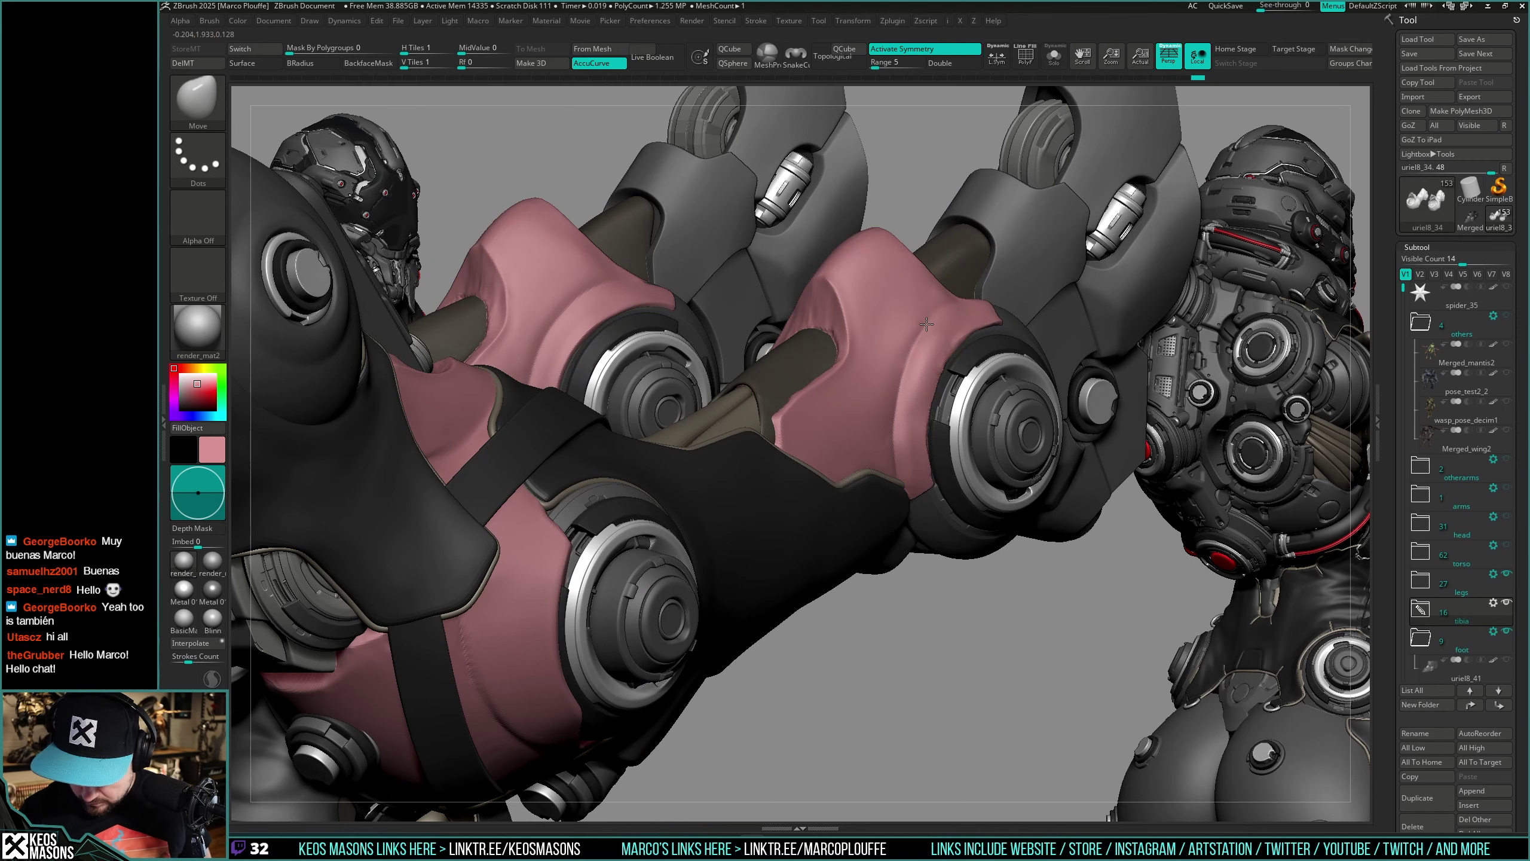
Step: Reshape the pink ankle panel's side contours around the tendon opening with the Move brush from the front view
mouse_move(889, 346)
right_down()
mouse_move(934, 426)
mouse_move(905, 481)
mouse_move(737, 446)
right_up()
drag(738, 445, 737, 462)
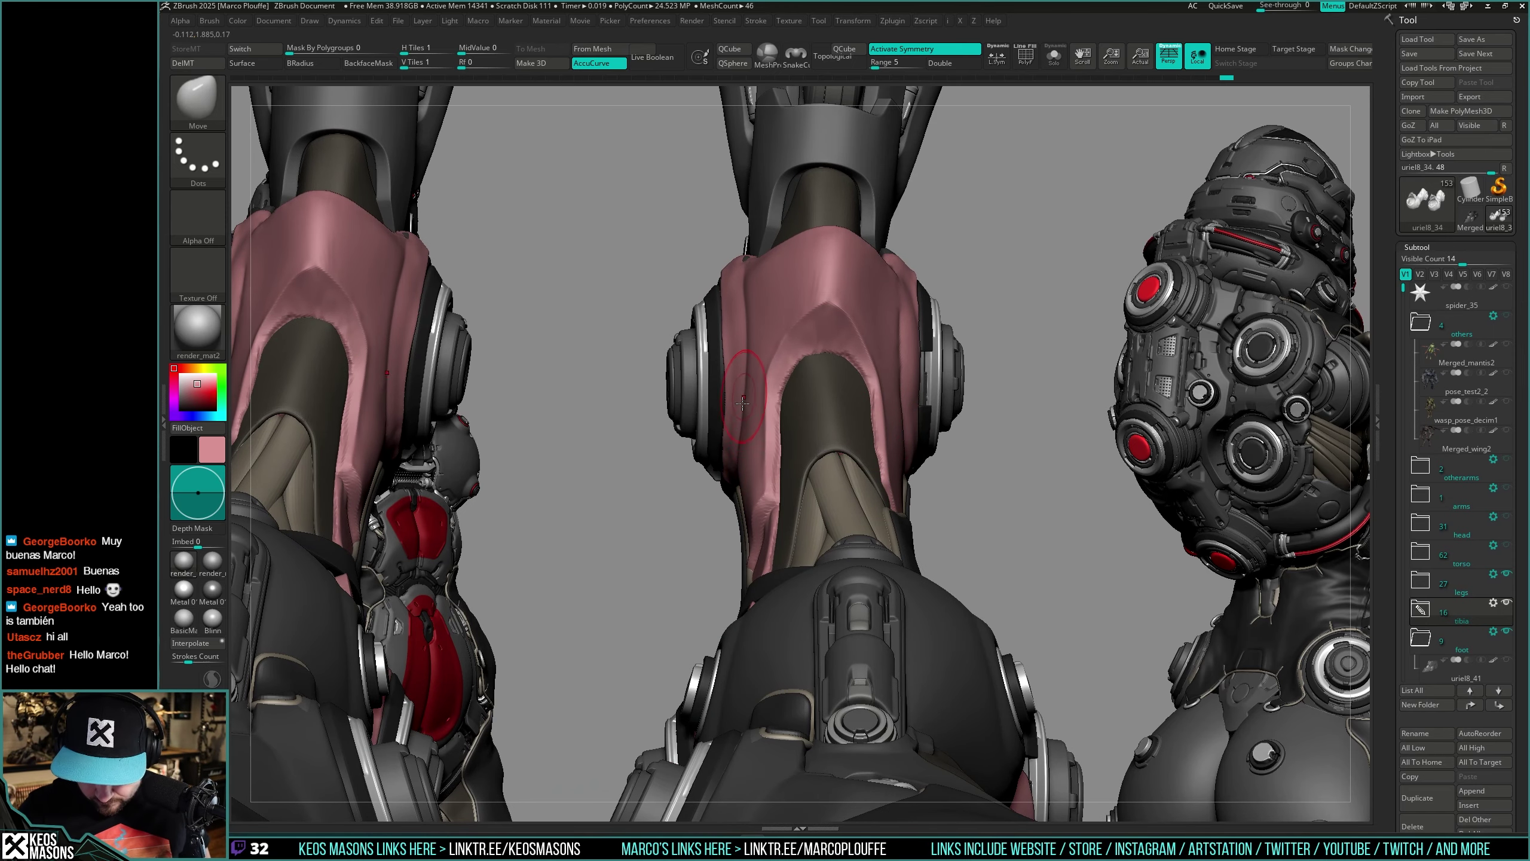
drag(741, 406, 743, 303)
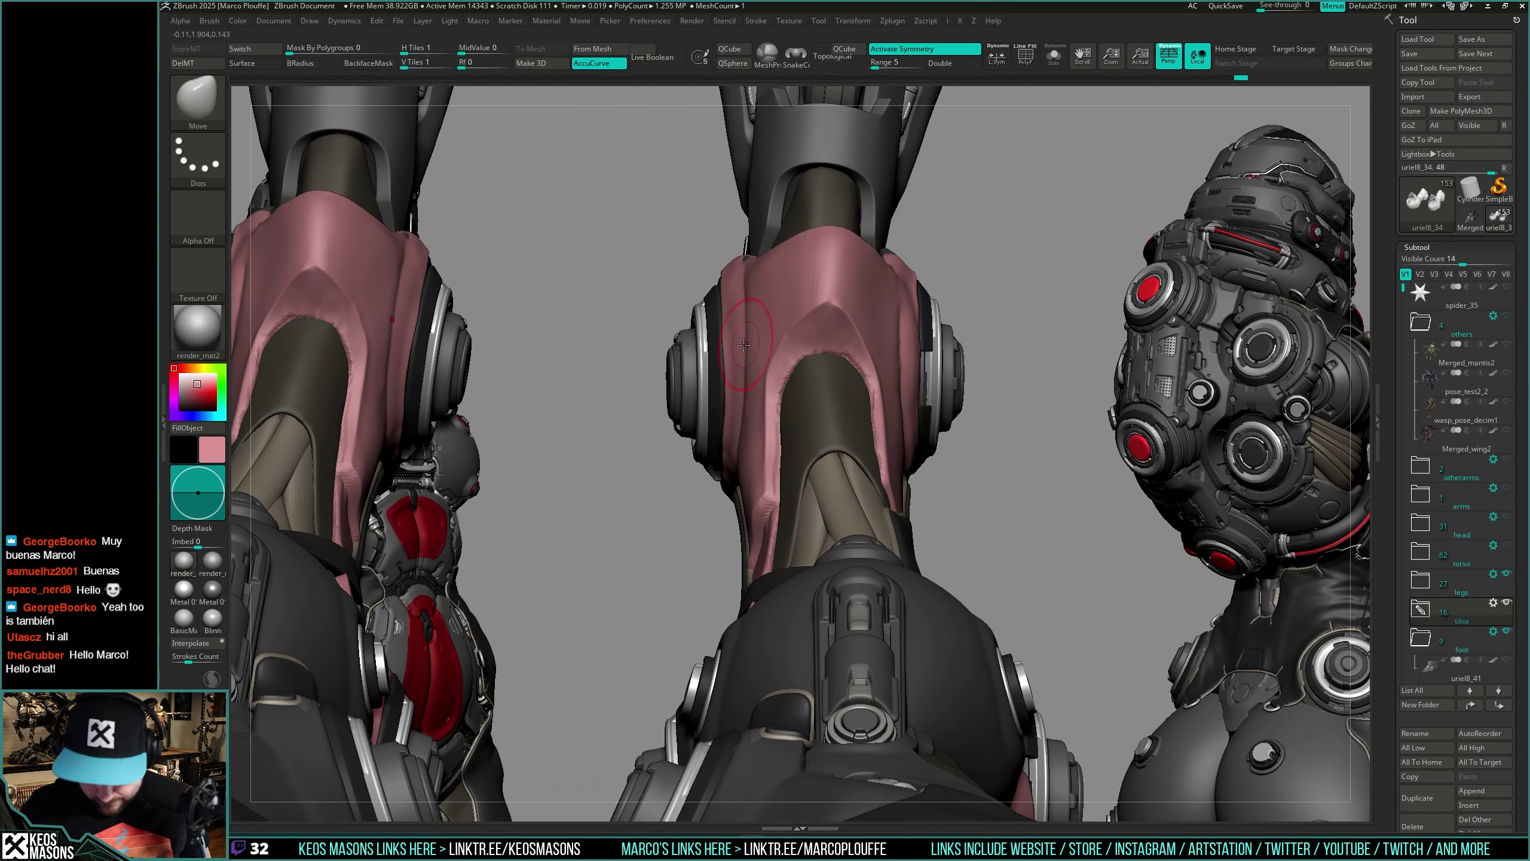
drag(745, 374, 745, 391)
drag(737, 456, 740, 456)
mouse_move(1007, 476)
mouse_down()
mouse_move(964, 499)
mouse_move(900, 470)
mouse_up()
Step: Smooth the outer ankle surface, then switch to hPolish and polish the pink rim that curves around the round joint
right_drag(900, 470, 860, 512)
right_click(859, 512)
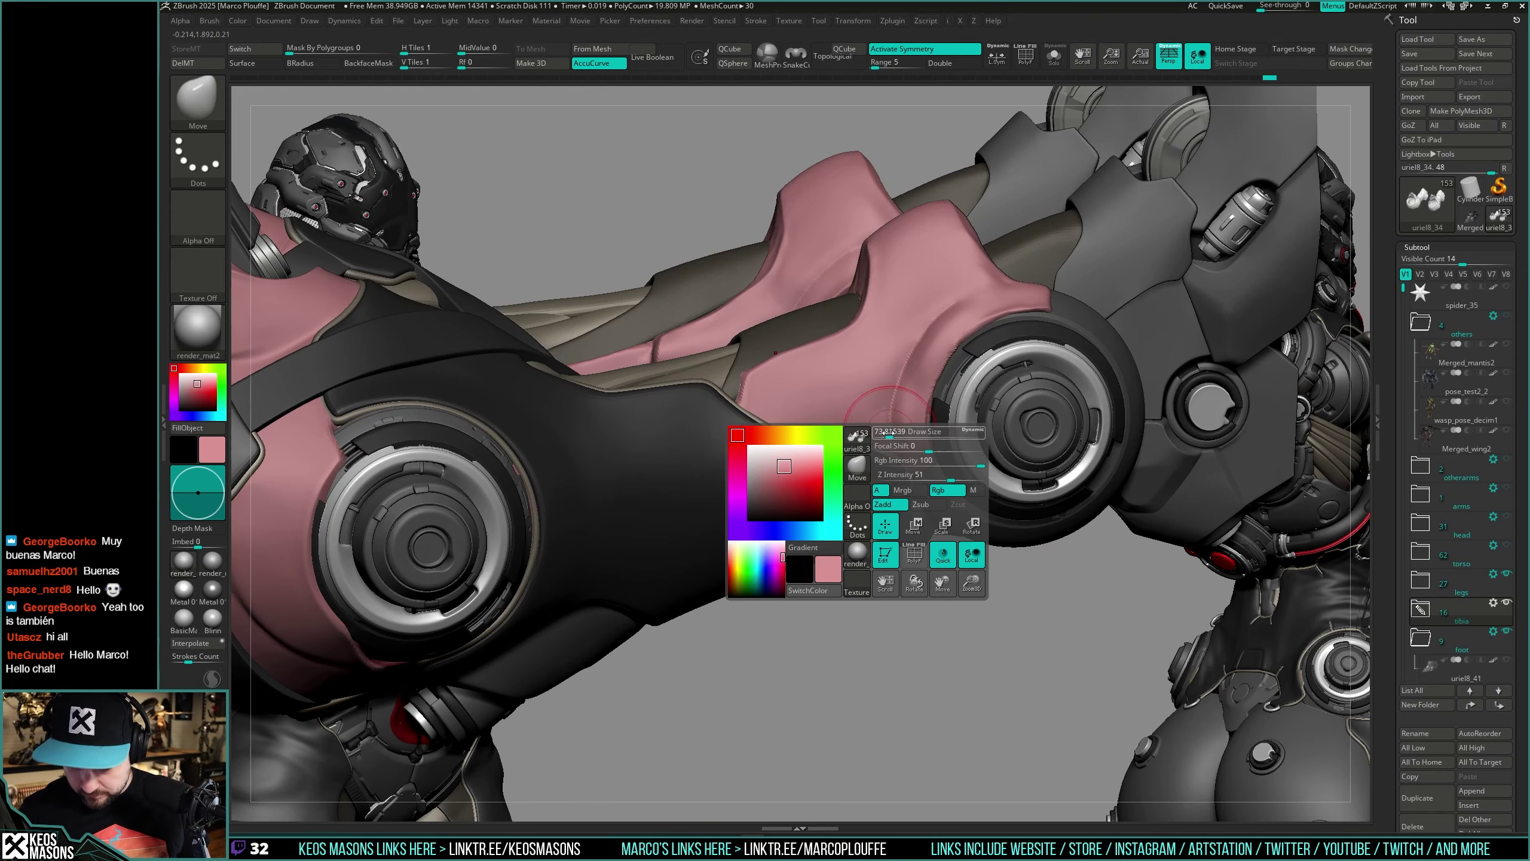
alt+click(875, 414)
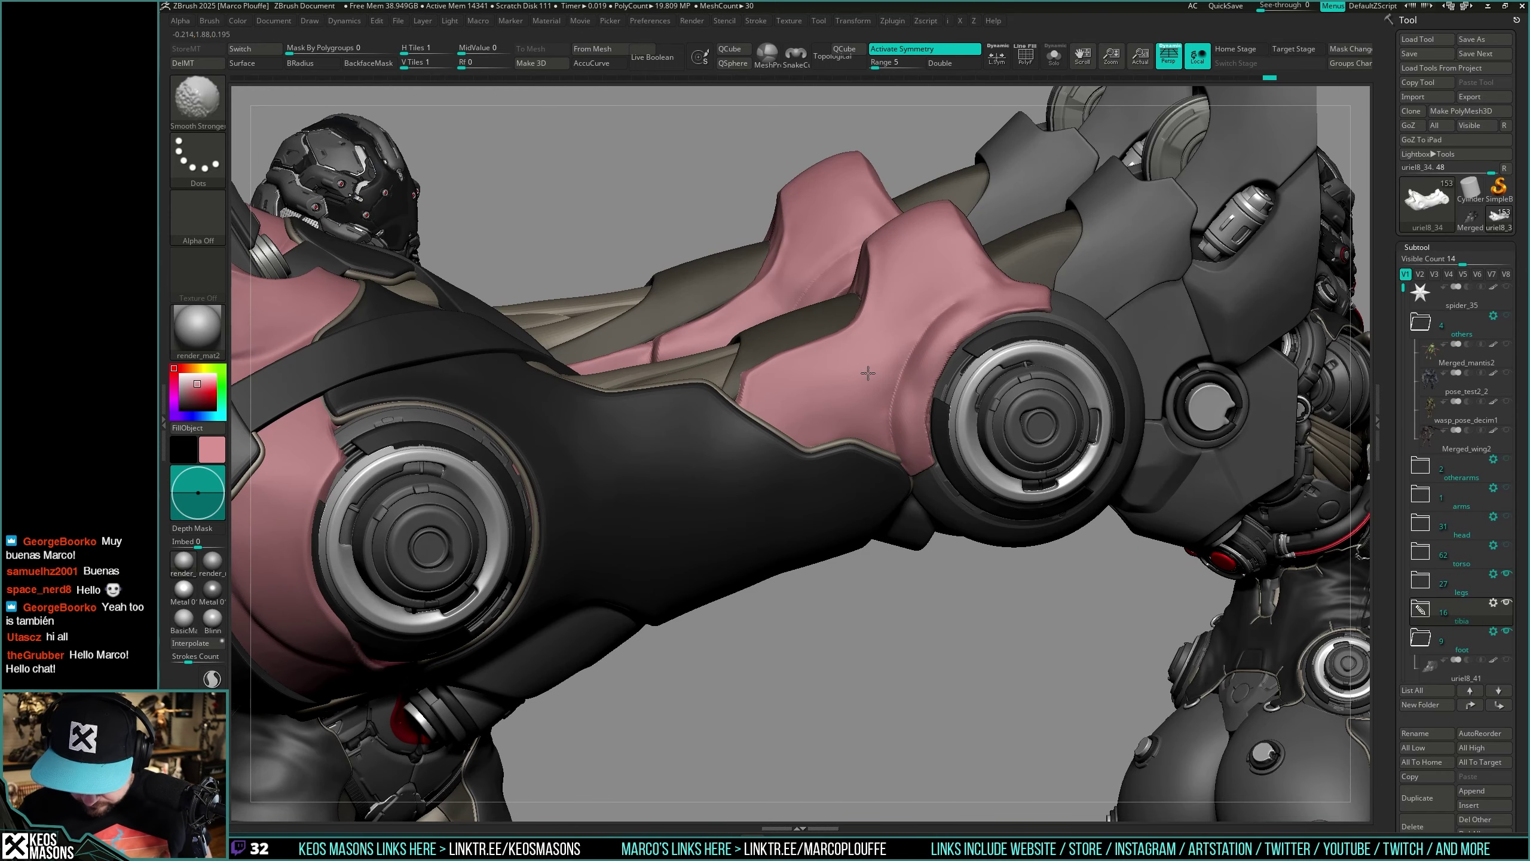
right_drag(890, 339, 893, 401)
right_click(894, 401)
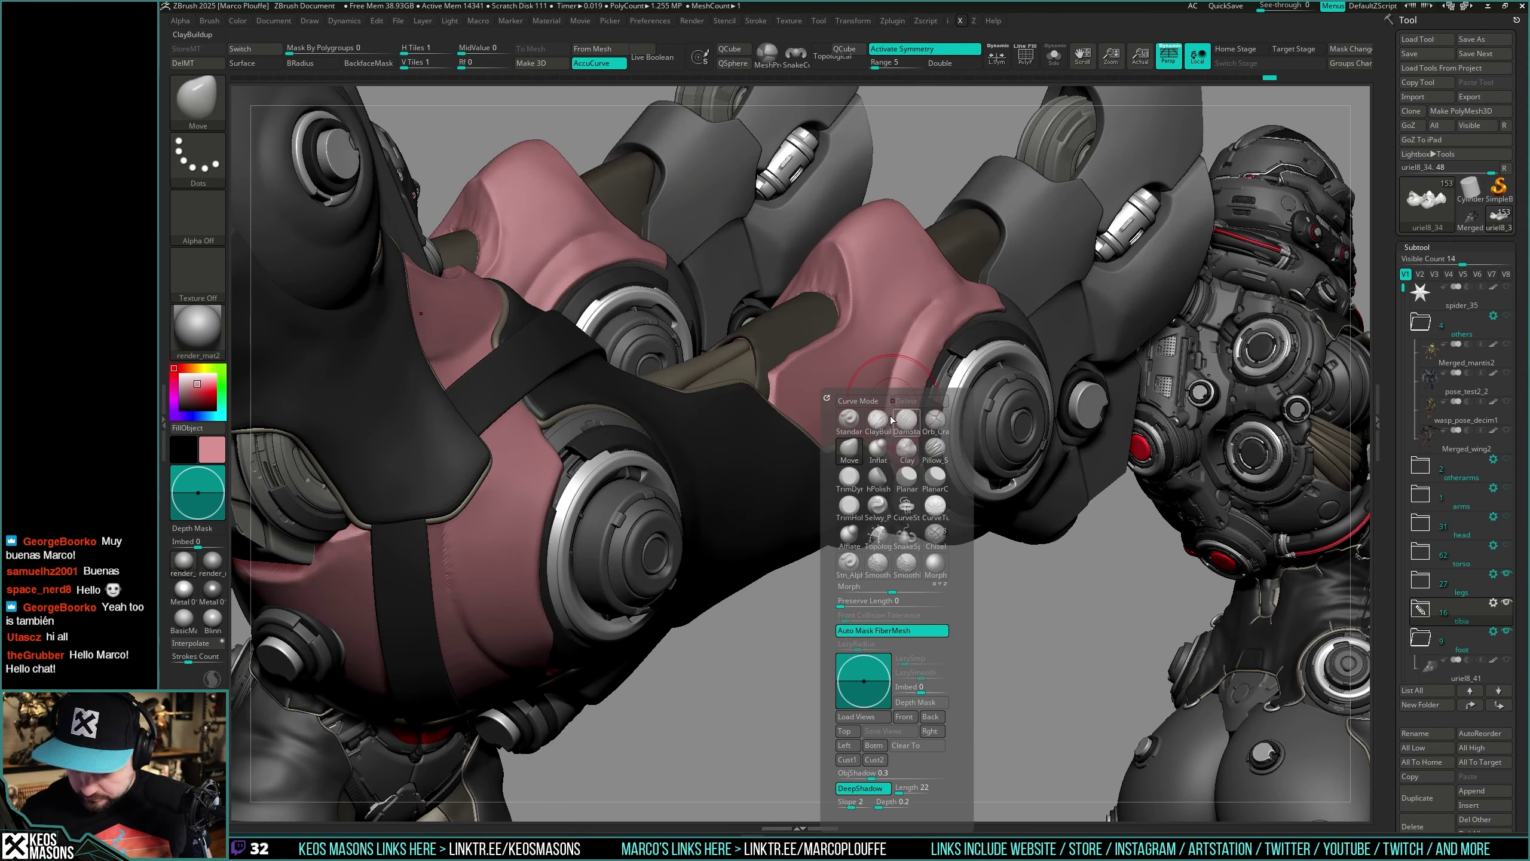
click(878, 478)
drag(880, 458, 880, 359)
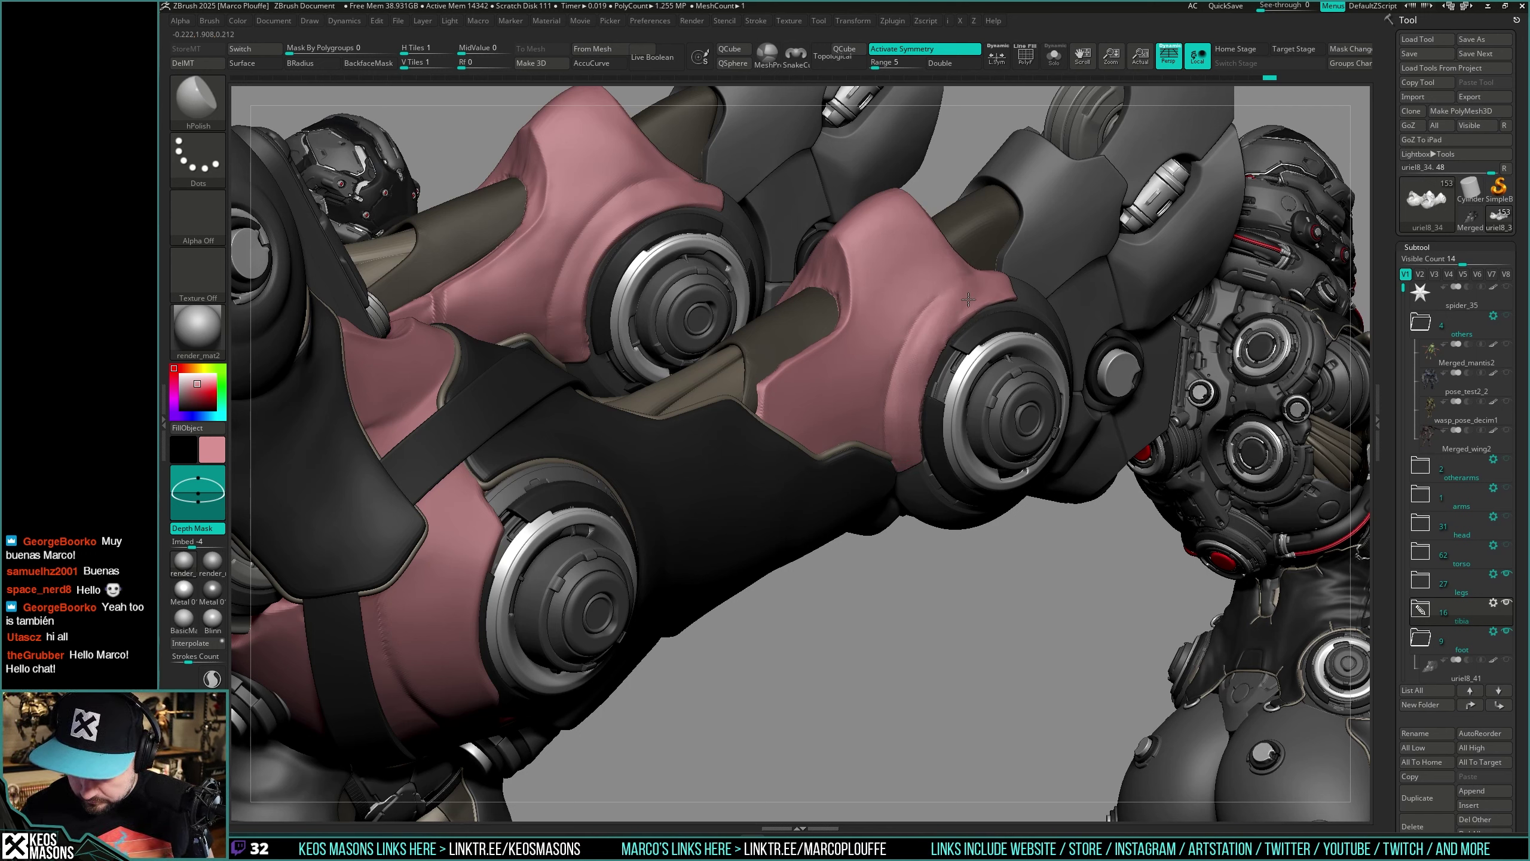
drag(905, 422, 1000, 286)
right_drag(920, 352, 933, 440)
right_click(932, 440)
Step: Switch to DamStandard and sharpen the crease running from the ankle's outer side along the rim above the round joint
key(x)
click(991, 366)
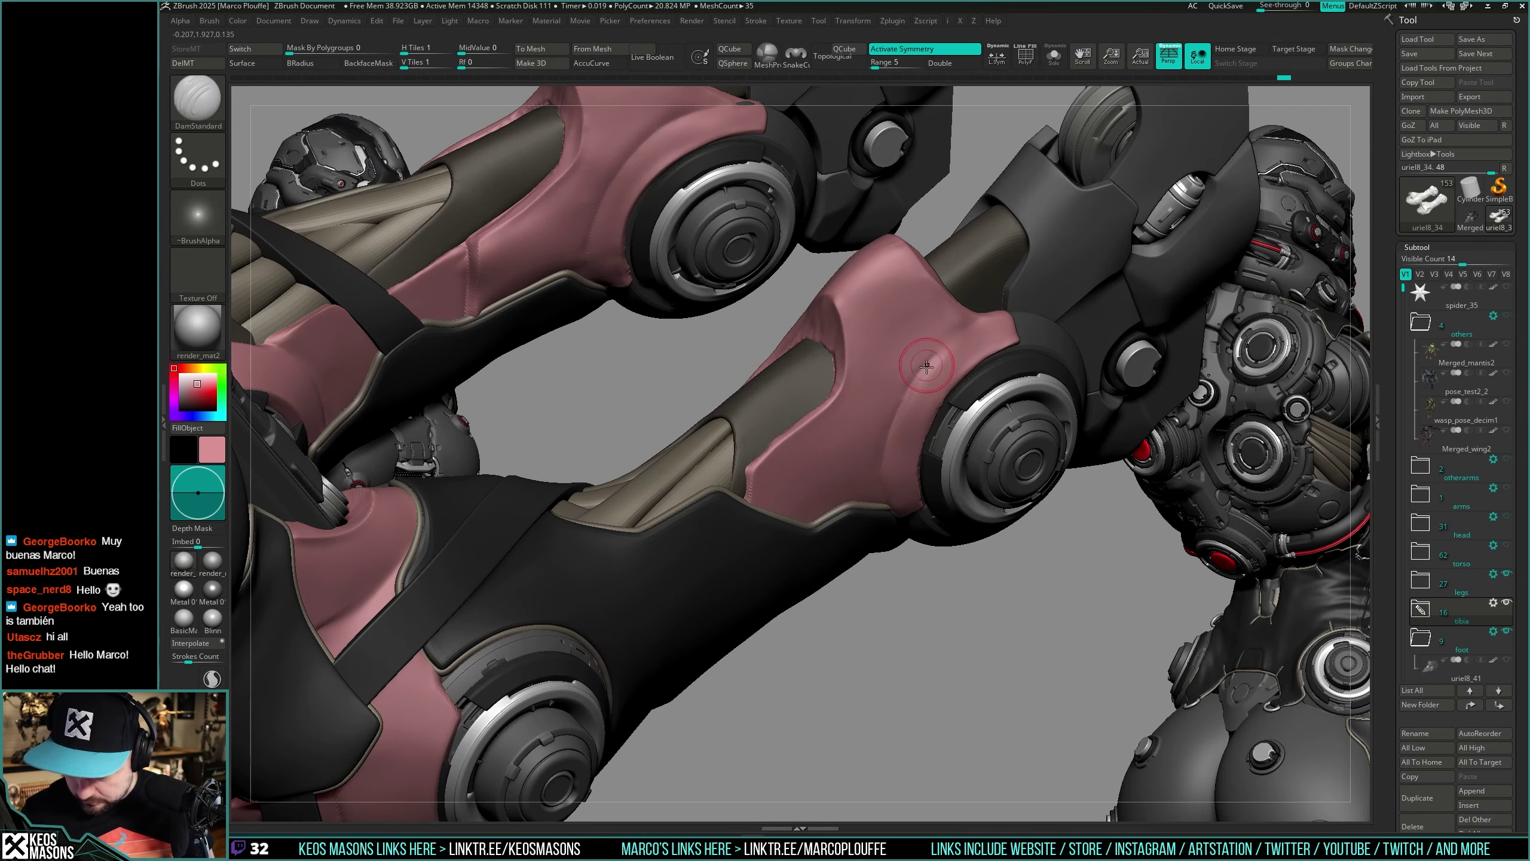
drag(931, 363, 1008, 313)
right_drag(1000, 320, 1052, 338)
drag(947, 364, 997, 310)
mouse_move(1000, 308)
right_down()
mouse_move(978, 488)
mouse_move(967, 326)
right_up()
key(shift)
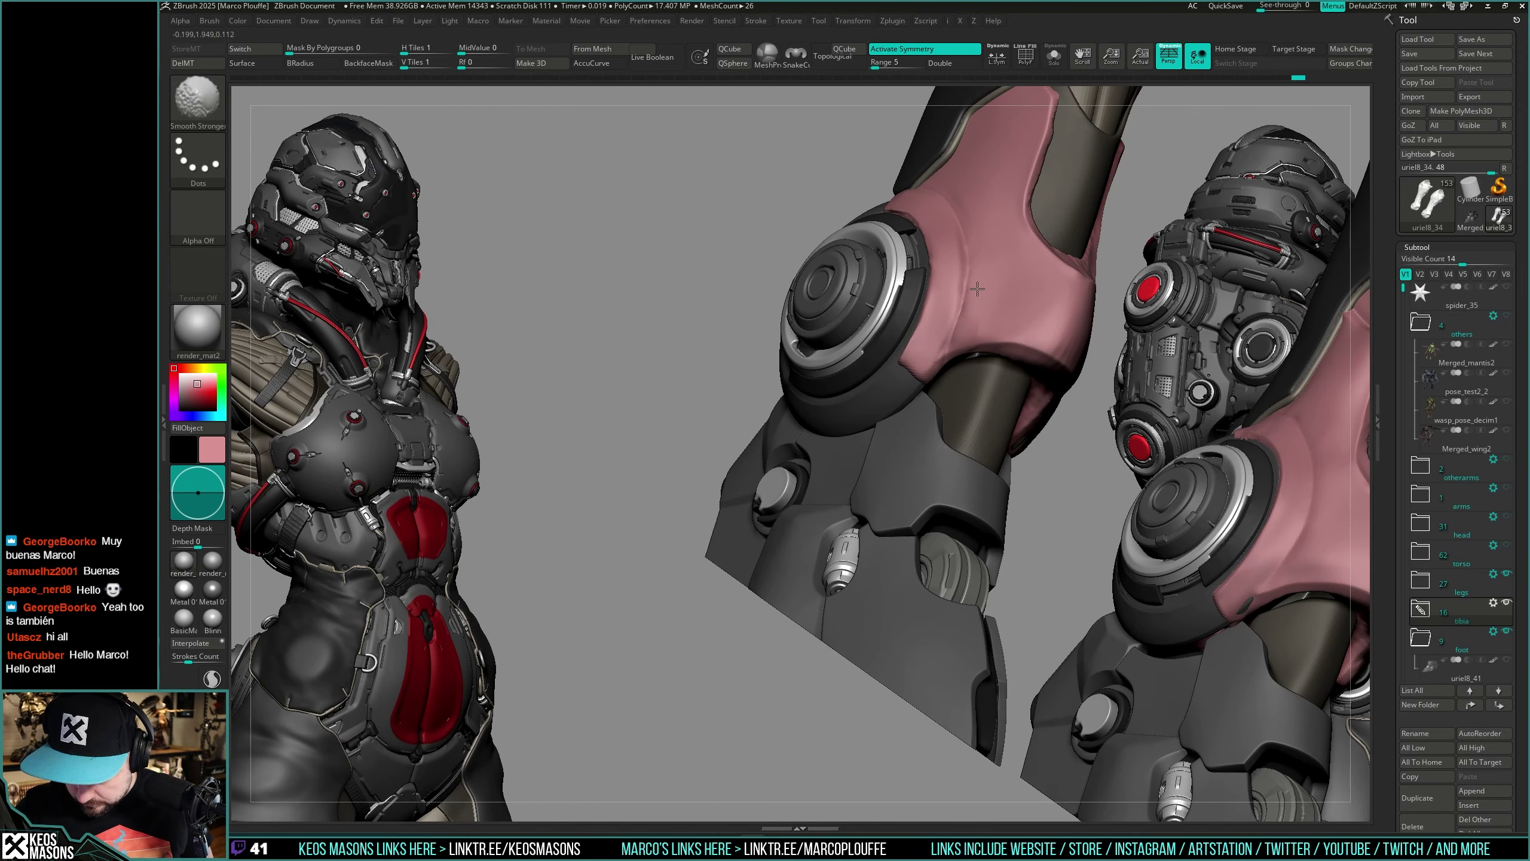
Step: Switch to the Move brush and adjust both sides of the pink ankle panel around the arched opening and round joints
mouse_move(963, 193)
right_down()
mouse_move(974, 524)
mouse_move(934, 483)
mouse_move(939, 464)
mouse_move(837, 455)
mouse_move(881, 449)
right_up()
key(s)
key(space)
click(895, 457)
key(space)
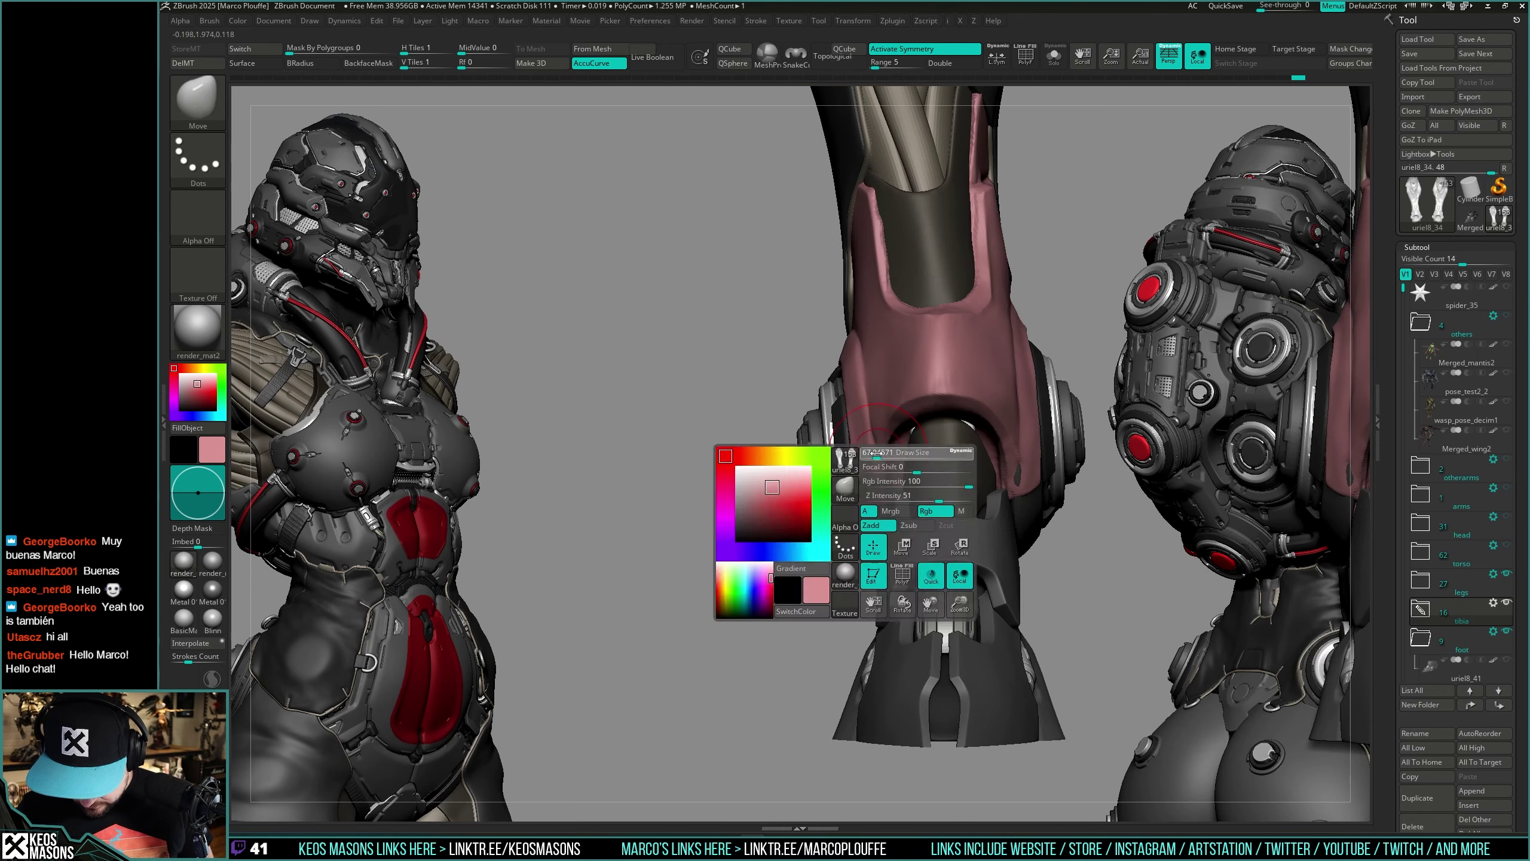
drag(876, 471, 872, 429)
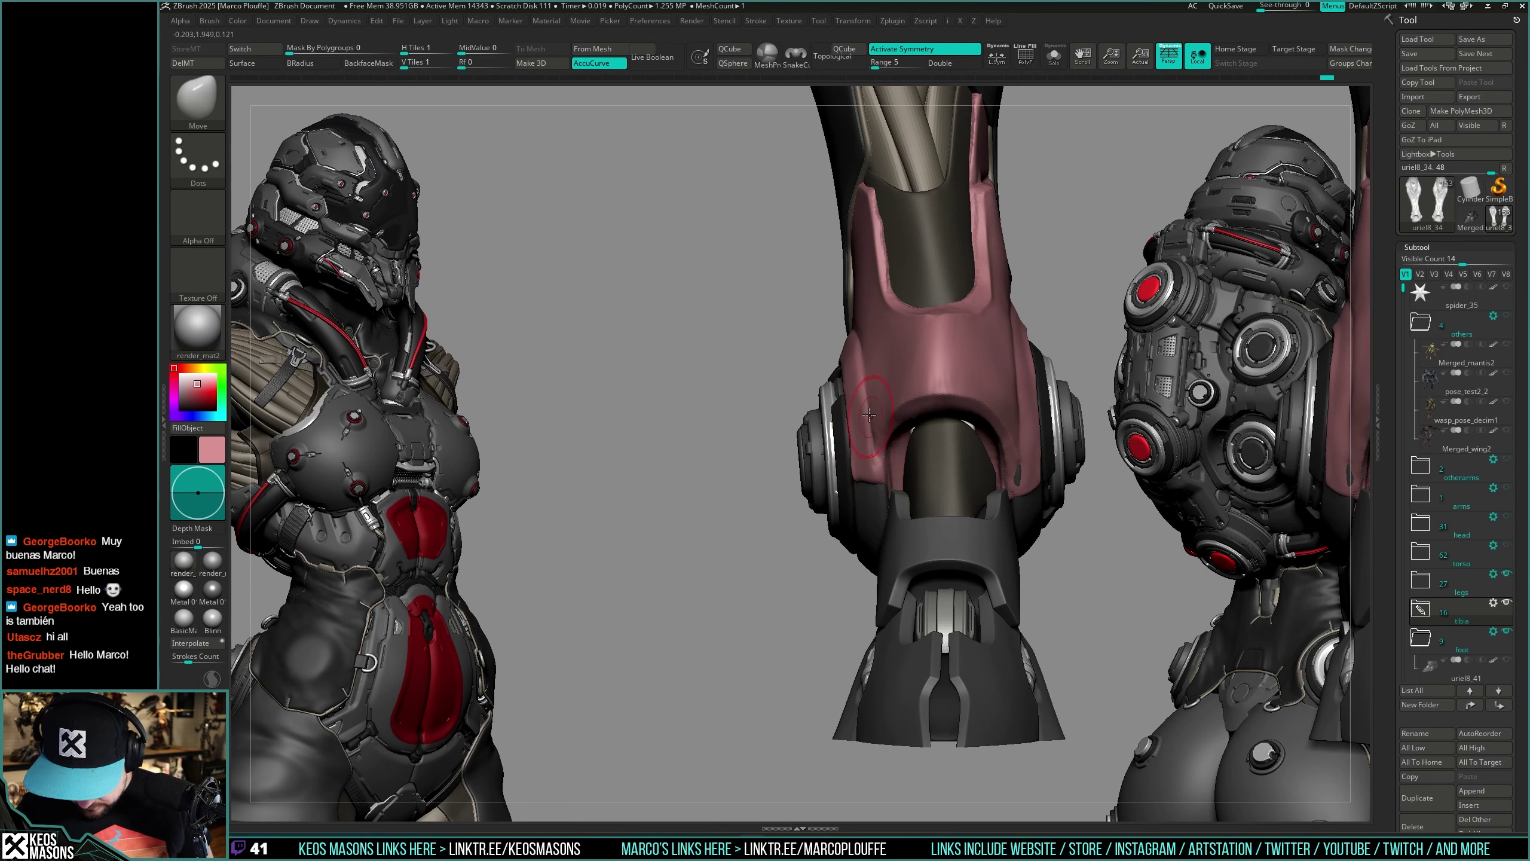
drag(863, 357, 861, 358)
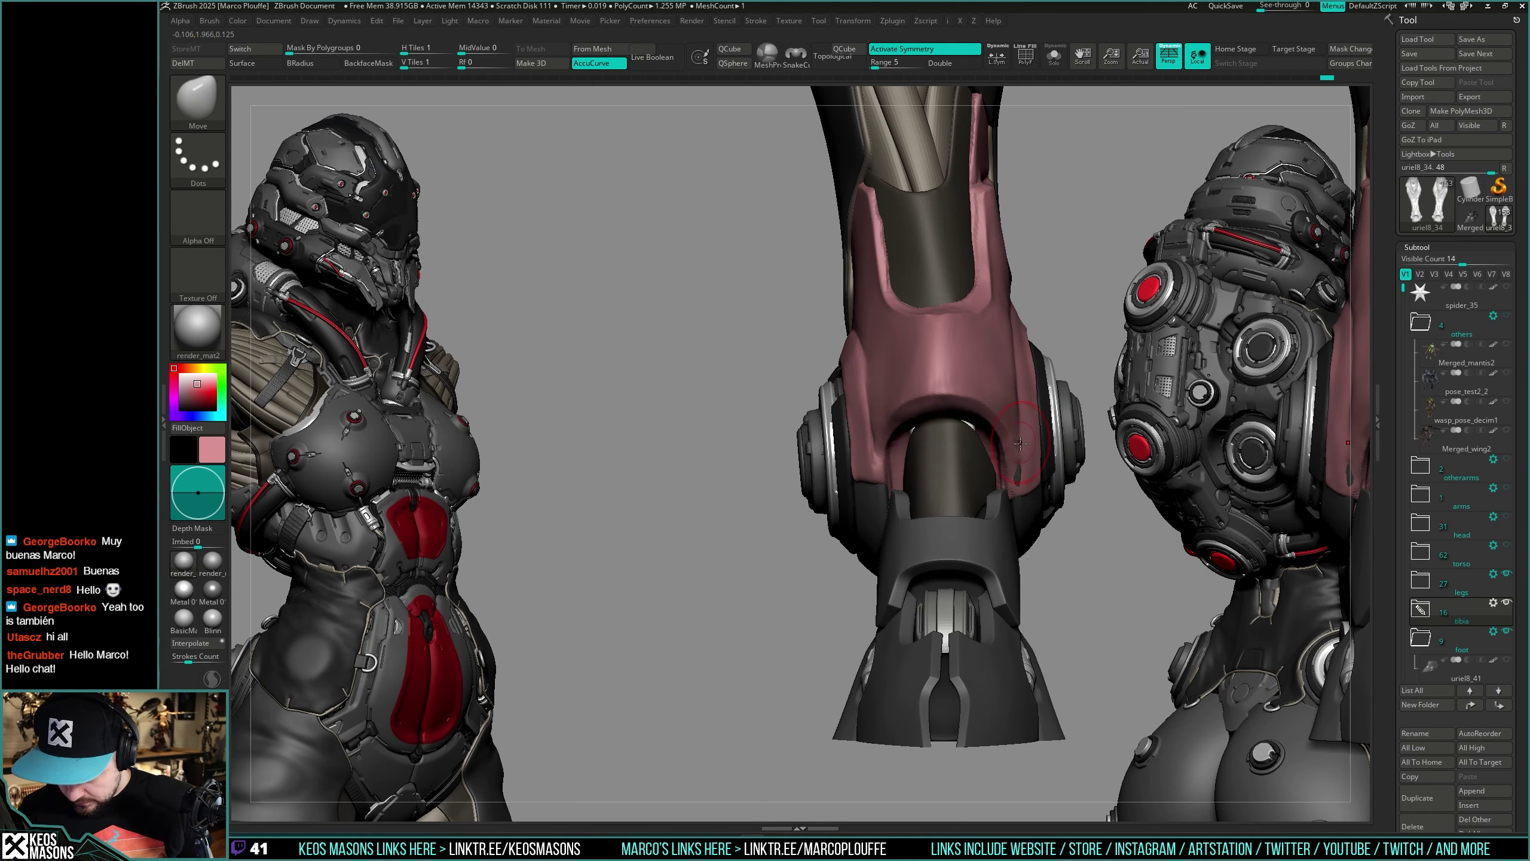
drag(1018, 446, 1018, 488)
right_drag(1022, 432, 1003, 426)
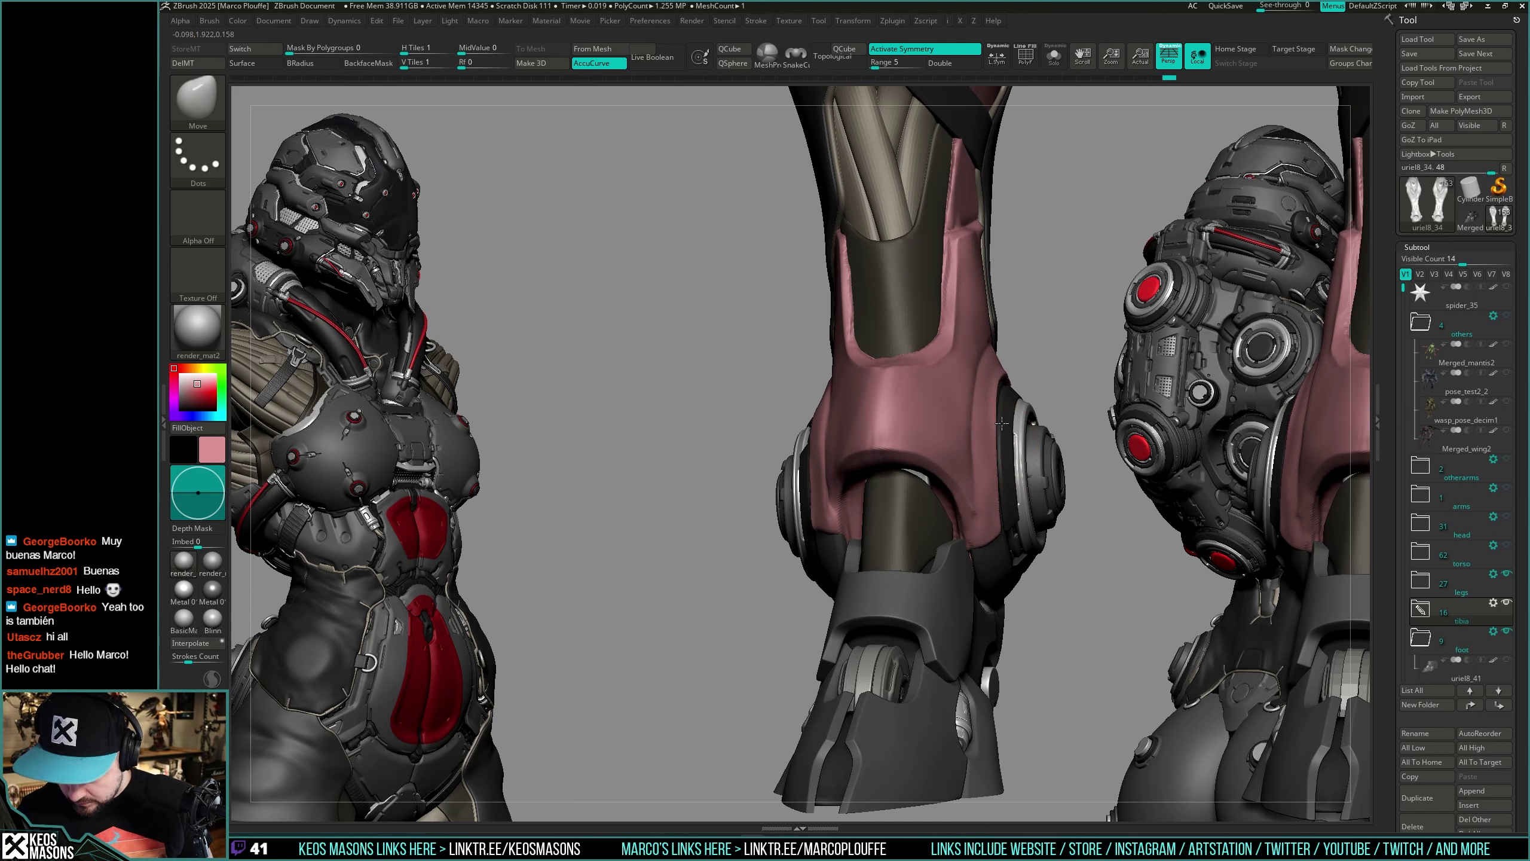
drag(1002, 417, 997, 416)
right_drag(997, 416, 948, 433)
Step: Polish the pink rim beside the round ankle joint with hPolish and smooth the surface above it
key(space)
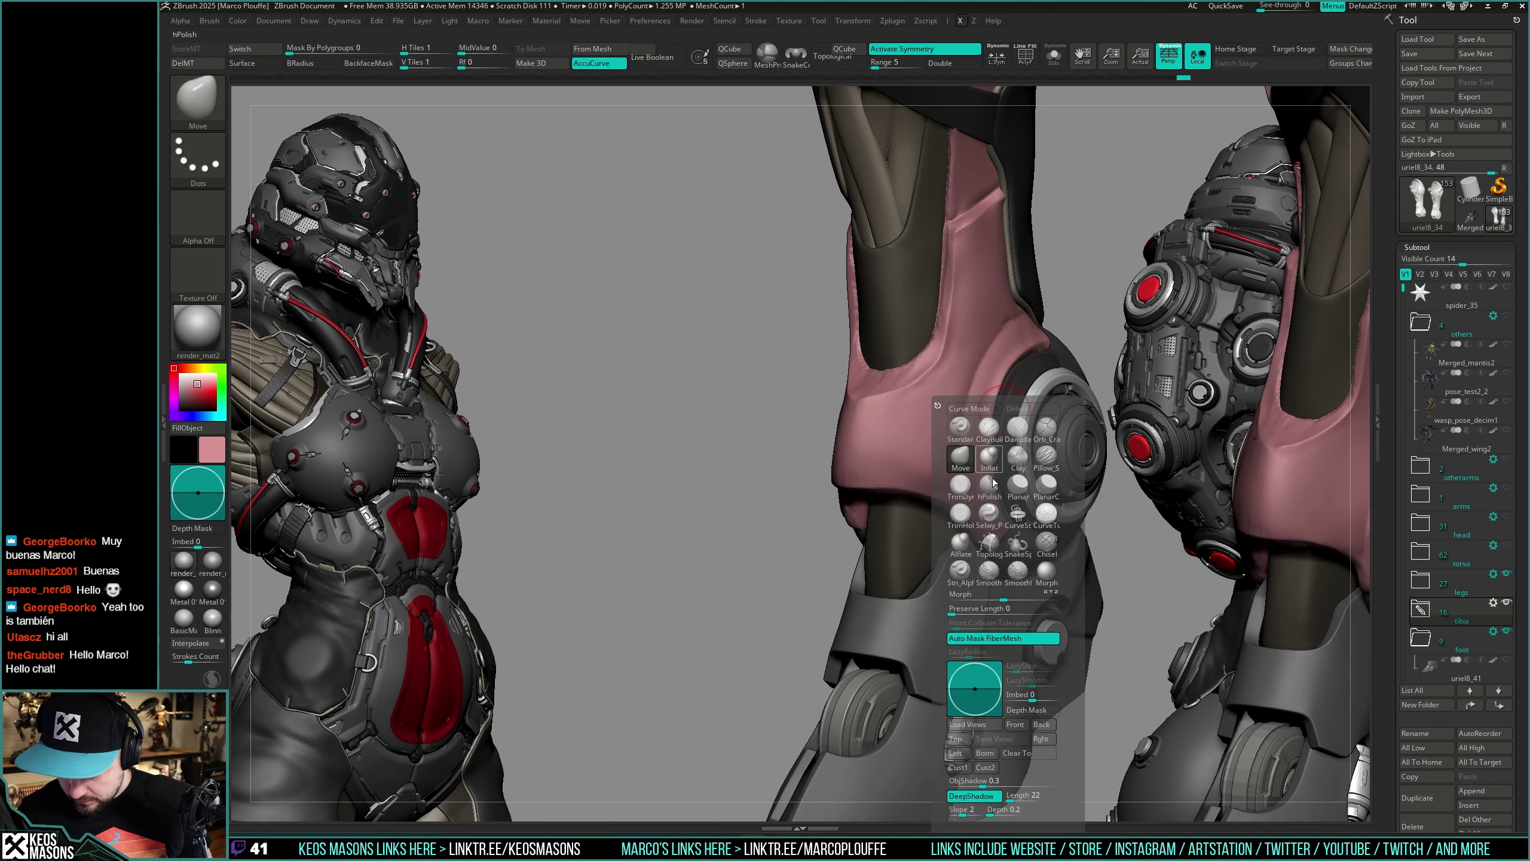
click(976, 473)
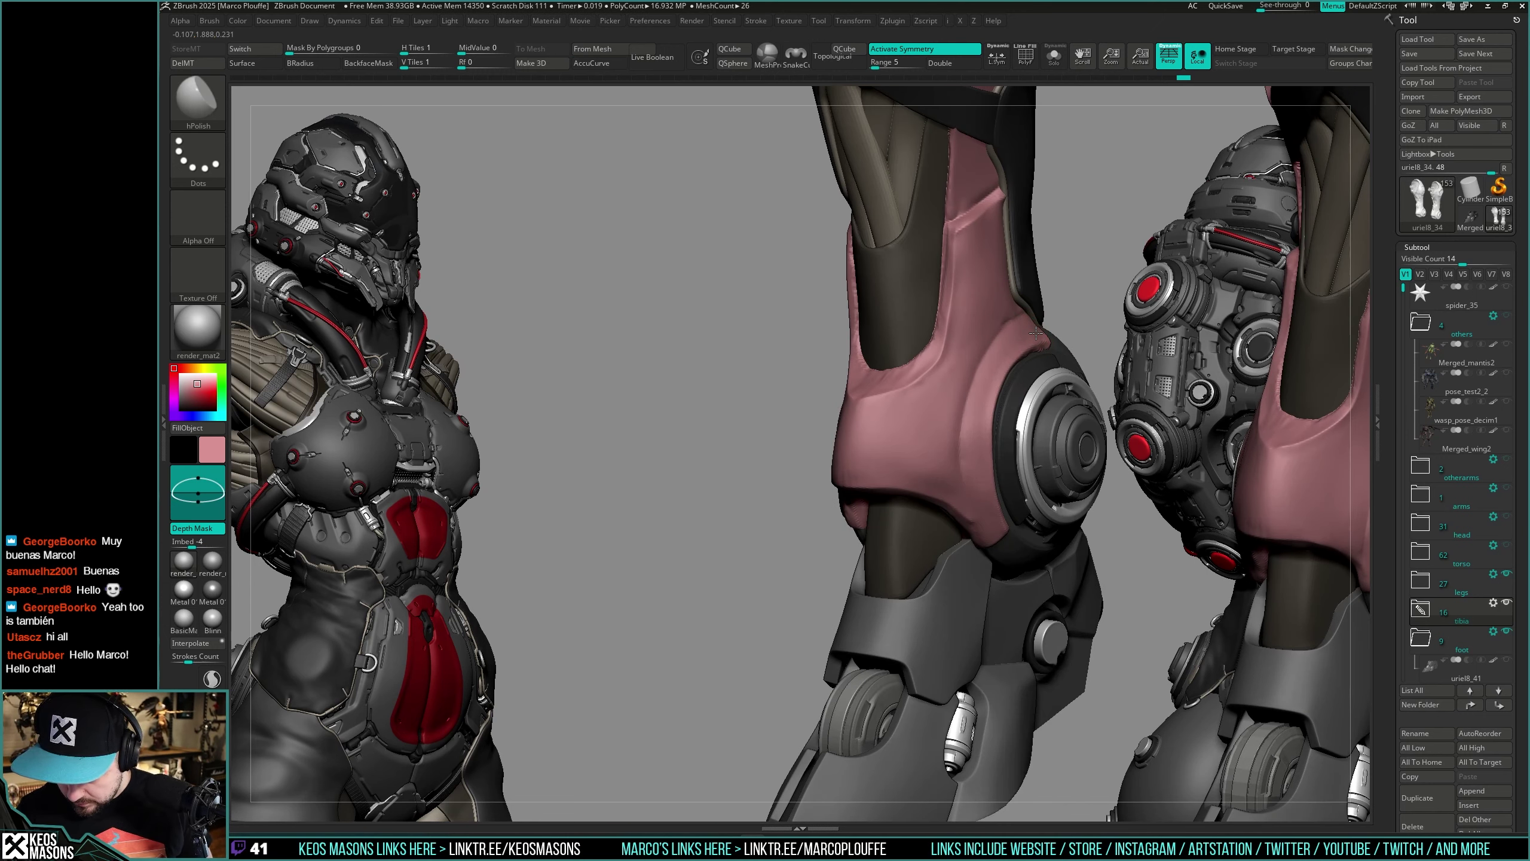
drag(1037, 333, 989, 394)
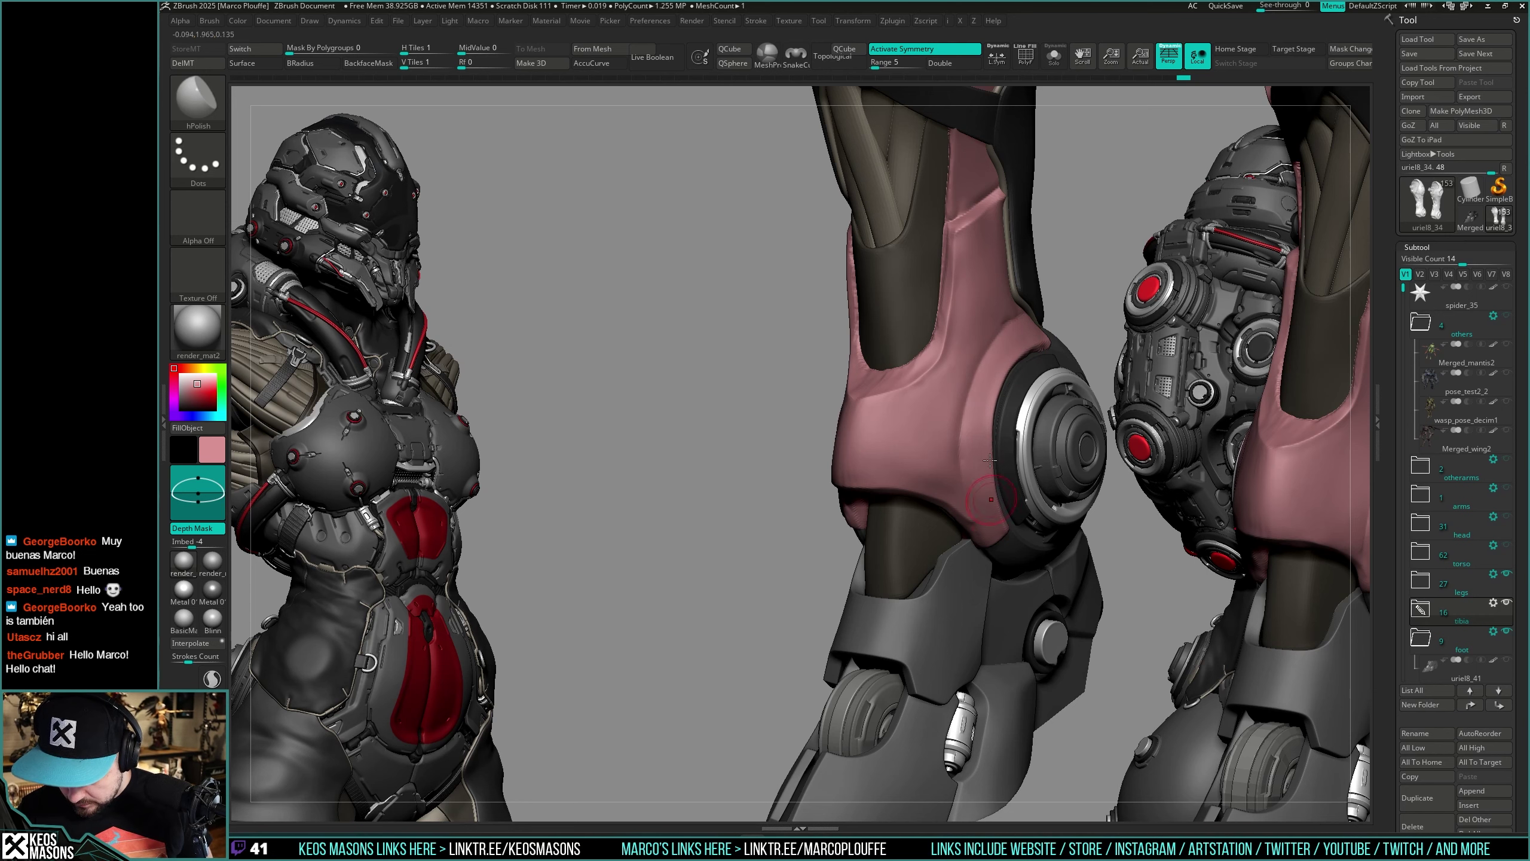
key(space)
key(shift)
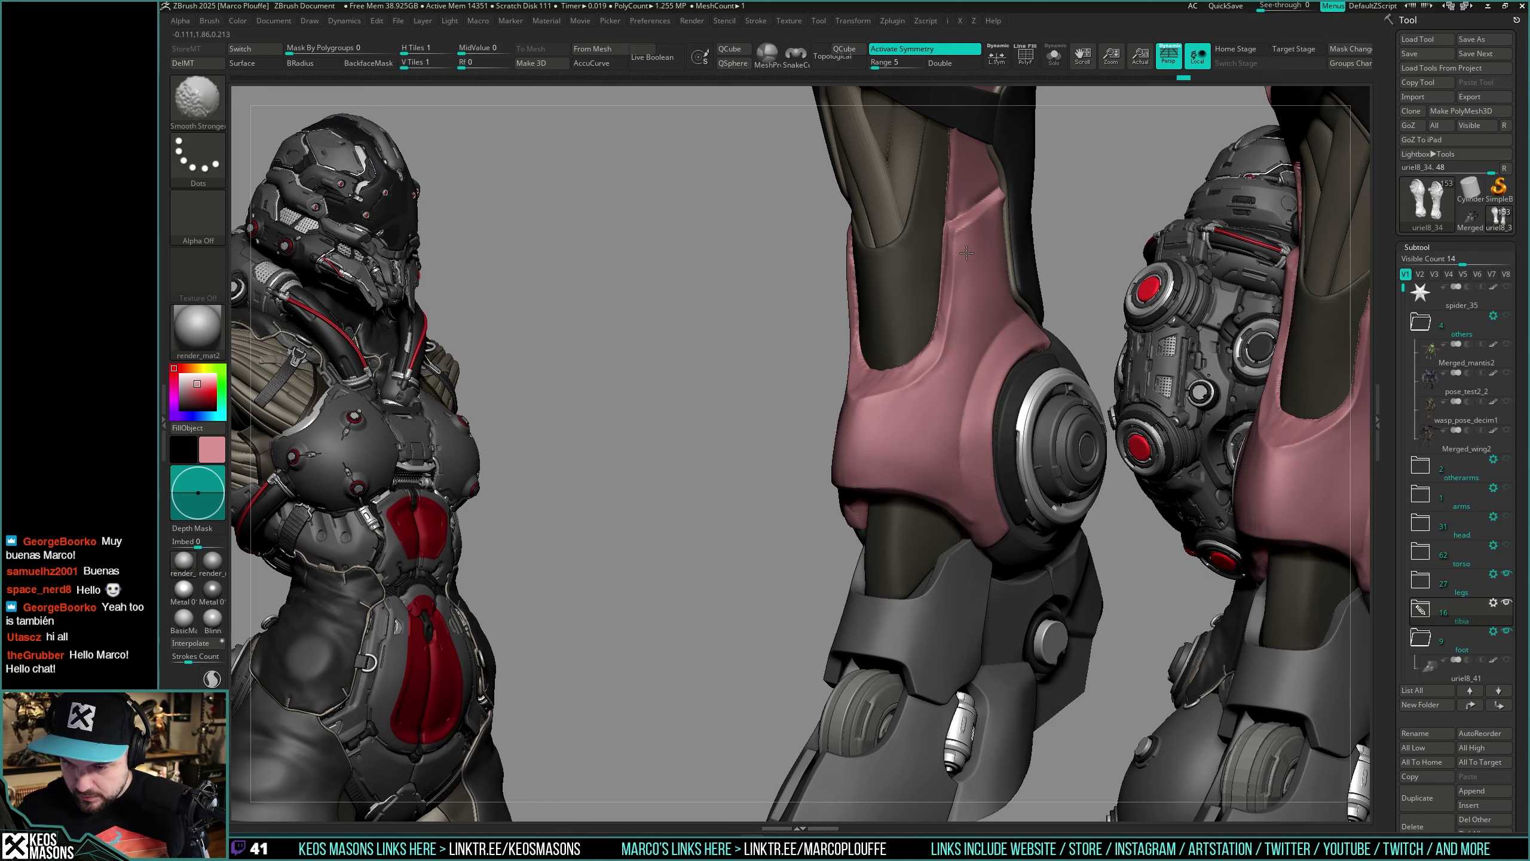
Step: Duplicate the pink lower-leg subtool uriel8_34 and select the copy on its own
mouse_move(969, 336)
ctrl+right_down()
mouse_move(892, 482)
mouse_move(970, 547)
mouse_move(961, 477)
mouse_move(864, 485)
mouse_move(1031, 417)
mouse_move(1049, 444)
mouse_move(994, 440)
ctrl+right_up()
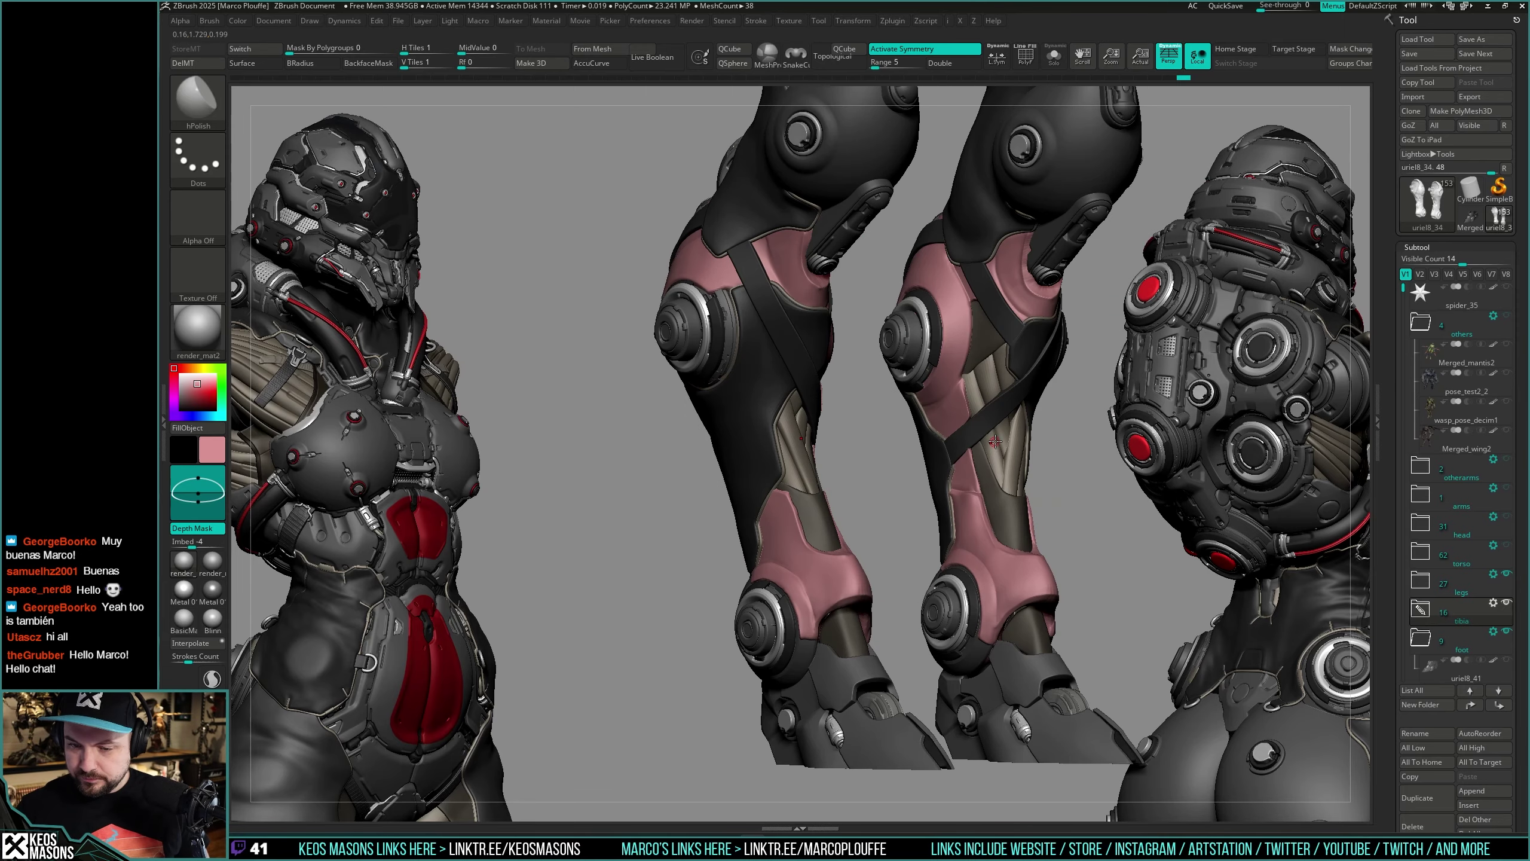
mouse_move(796, 261)
right_down()
mouse_move(834, 257)
mouse_move(762, 356)
mouse_move(761, 321)
mouse_move(902, 513)
mouse_move(1028, 474)
mouse_move(970, 447)
mouse_move(954, 514)
mouse_move(1022, 549)
mouse_move(1003, 578)
mouse_move(1019, 583)
right_up()
key(alt+s)
click(1425, 798)
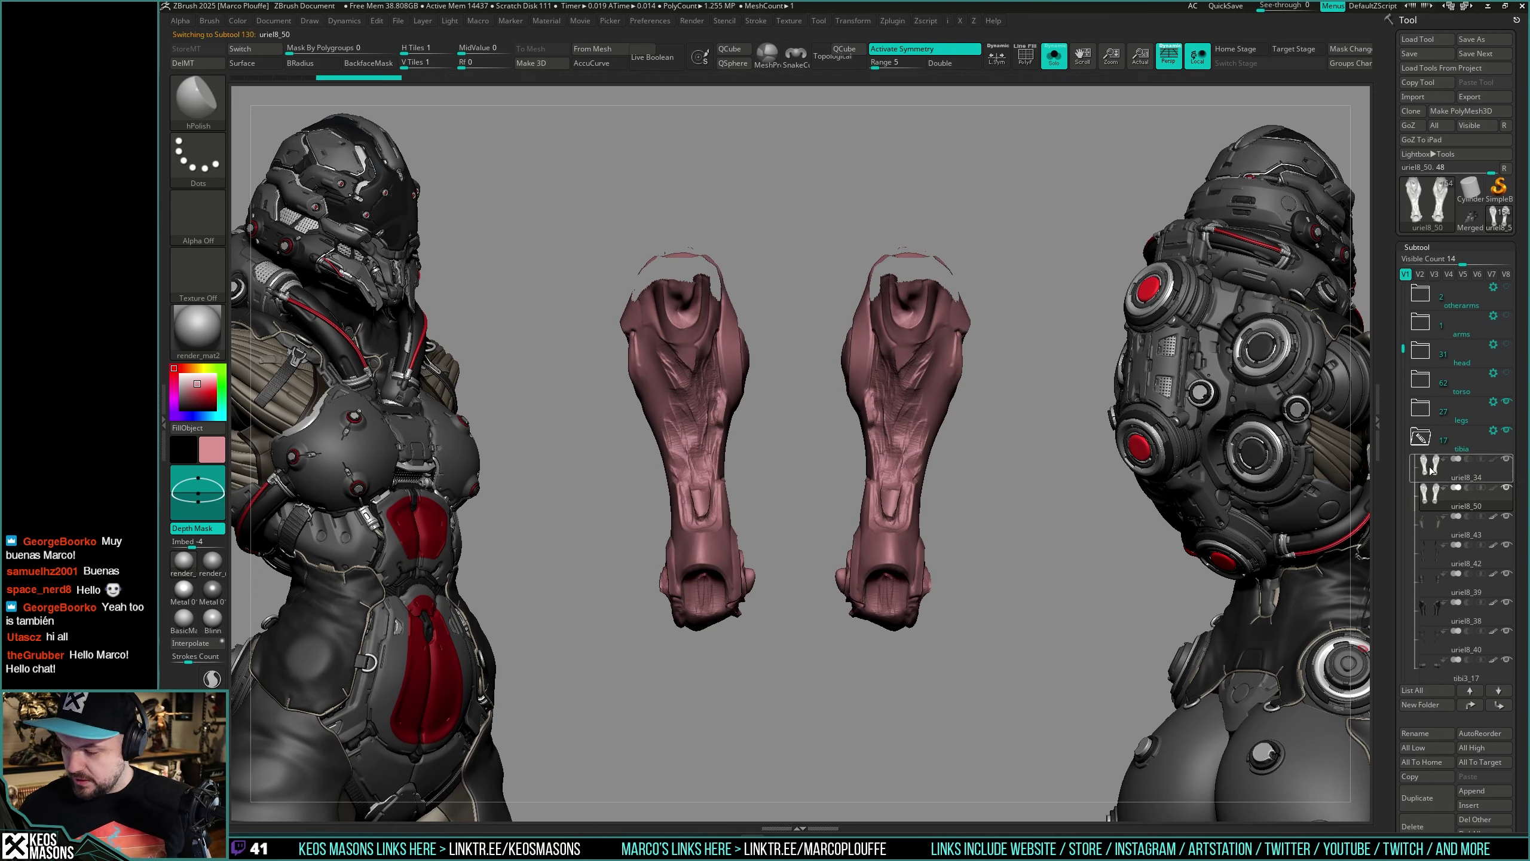
click(1434, 505)
Step: Remove one of the two legs from the duplicated subtool, then mask the remaining leg and clear the mask
ctrl+shift+drag(1057, 191, 798, 729)
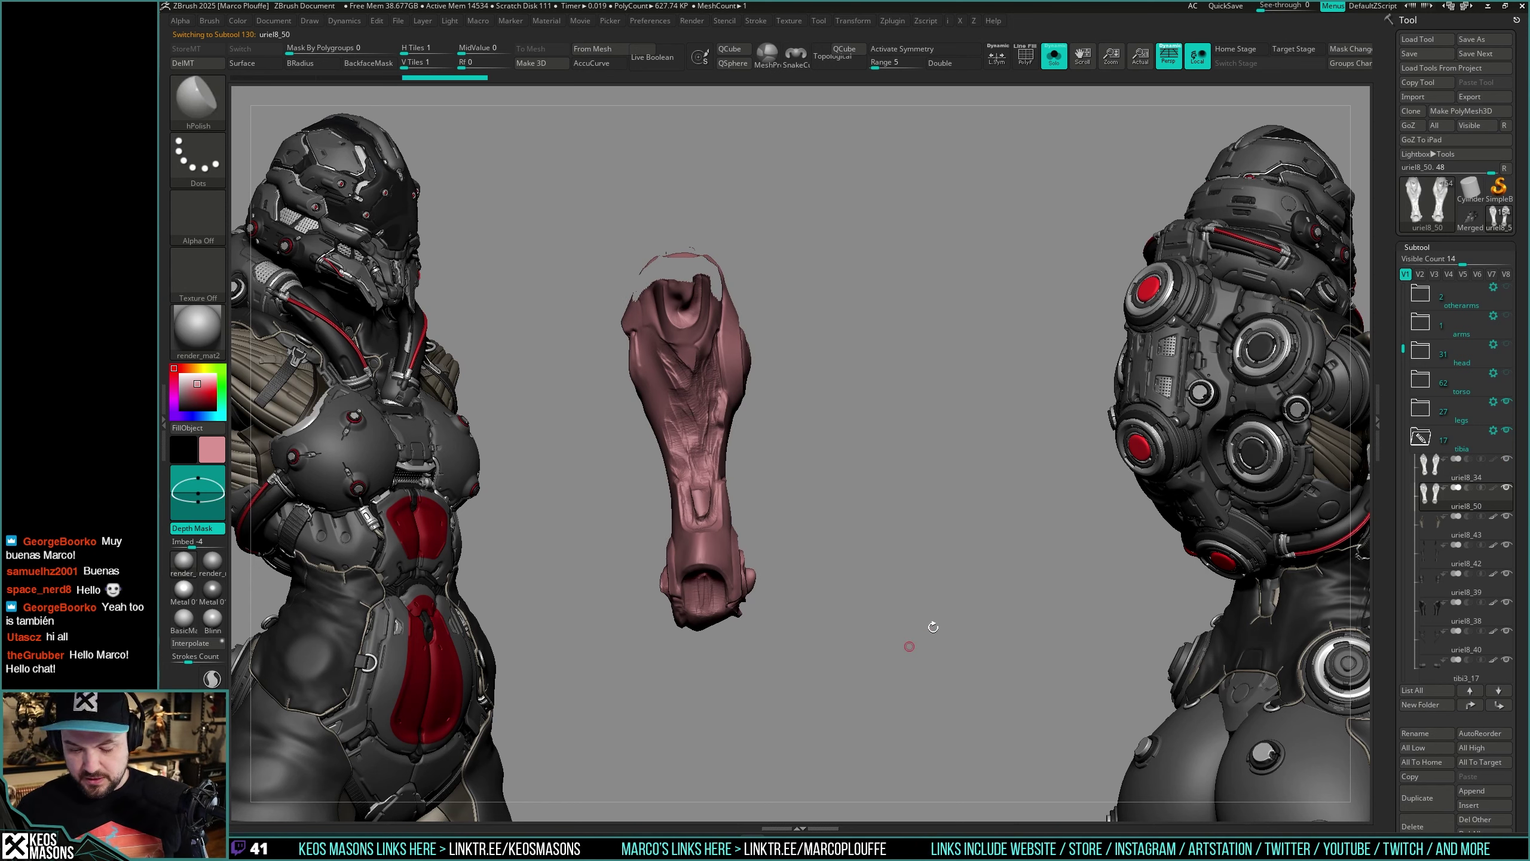
drag(1392, 522, 1392, 265)
drag(883, 570, 904, 558)
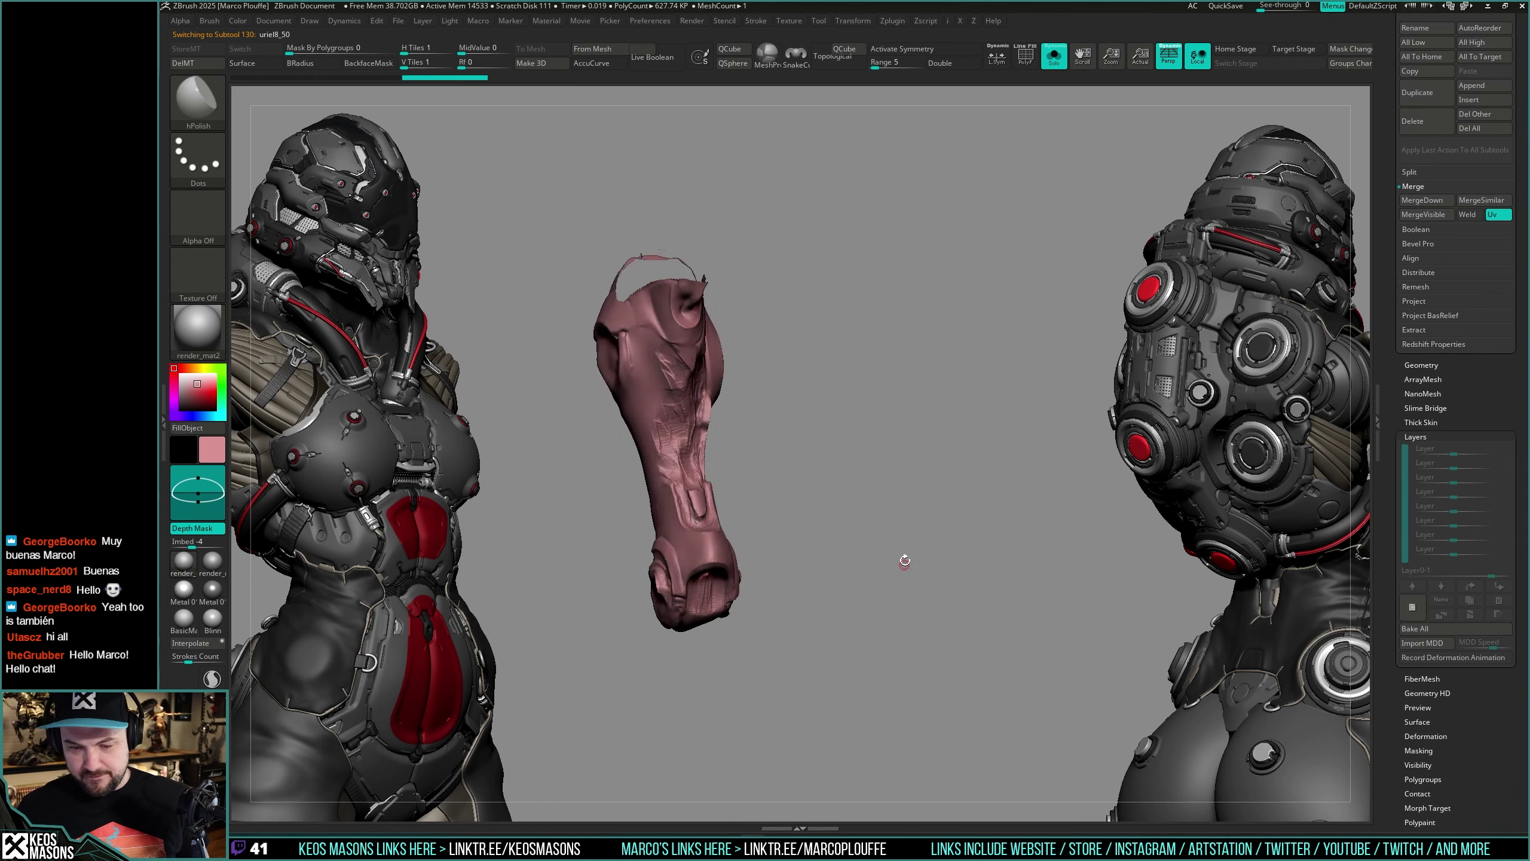
key(i)
click(896, 323)
ctrl+drag(872, 173, 588, 633)
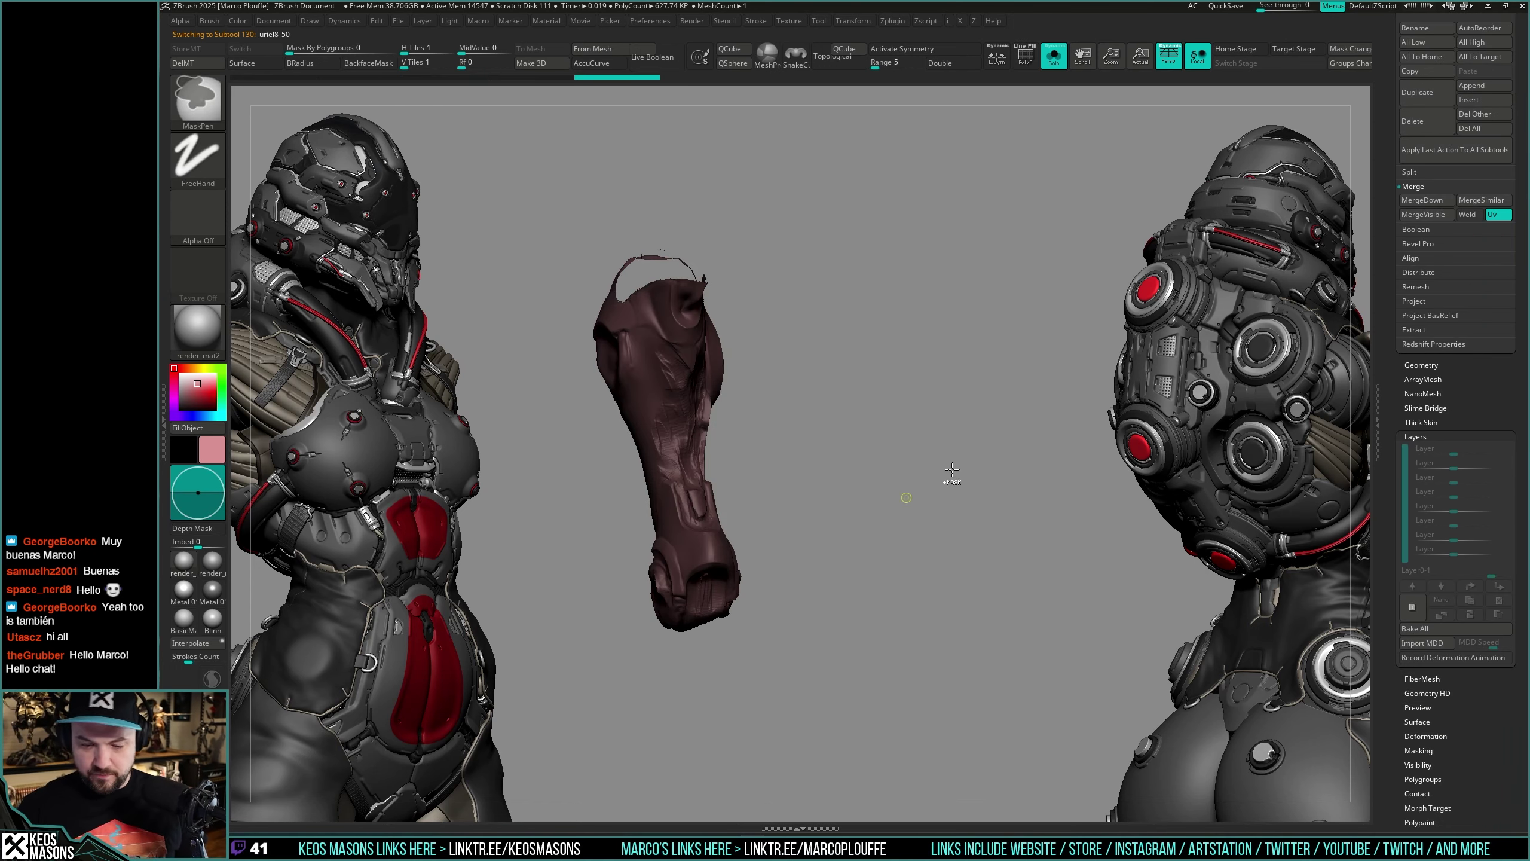
ctrl+drag(952, 469, 931, 502)
Step: Show the single-leg copy with the surrounding leg armor again and delete its stored morph target
alt+drag(924, 507, 979, 521)
key(shift+s)
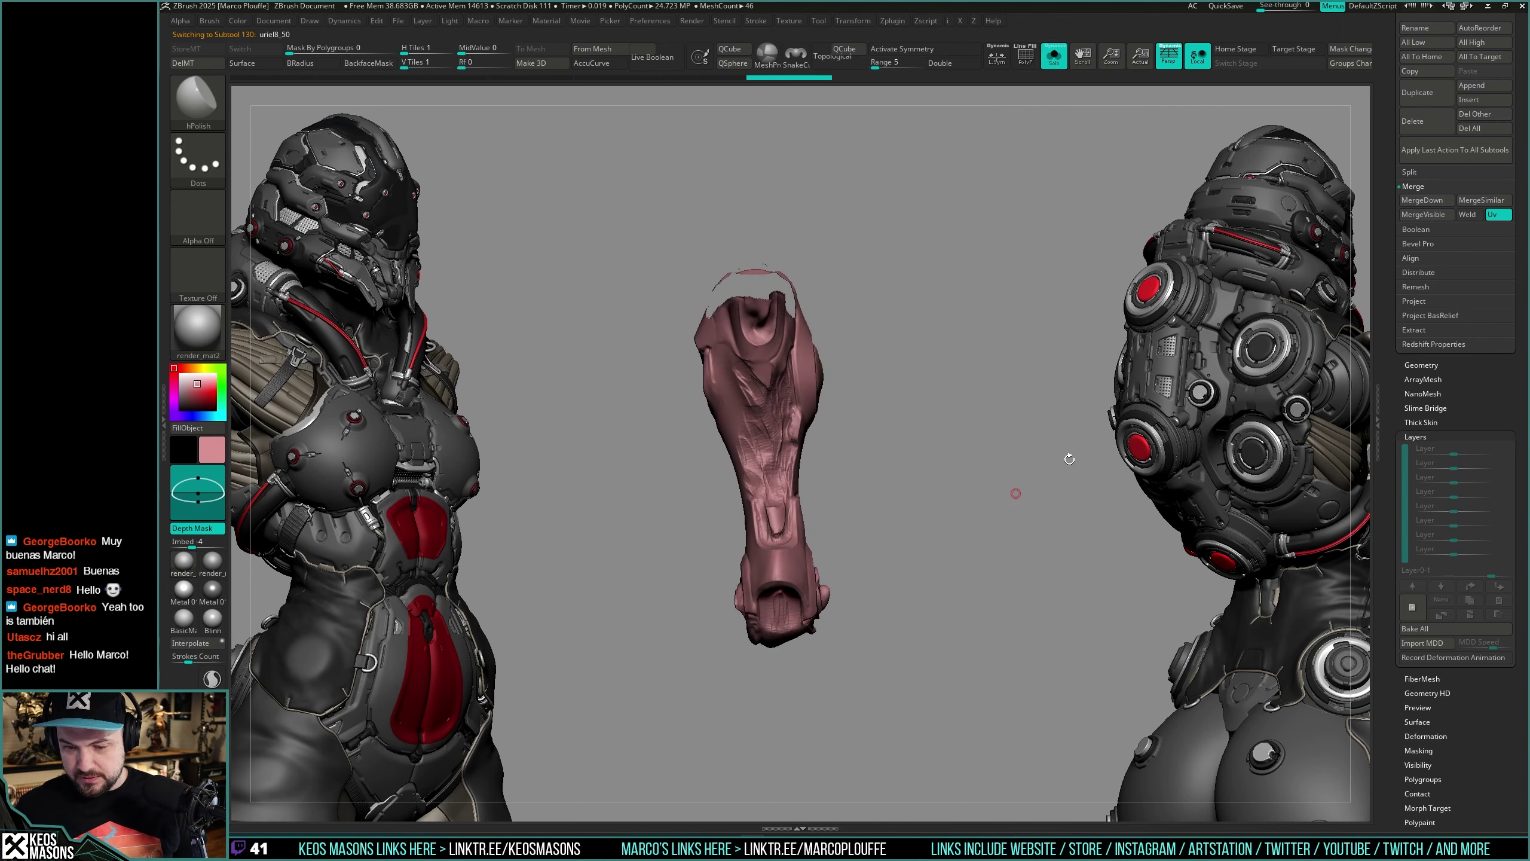
scroll(1397, 366, up, 10)
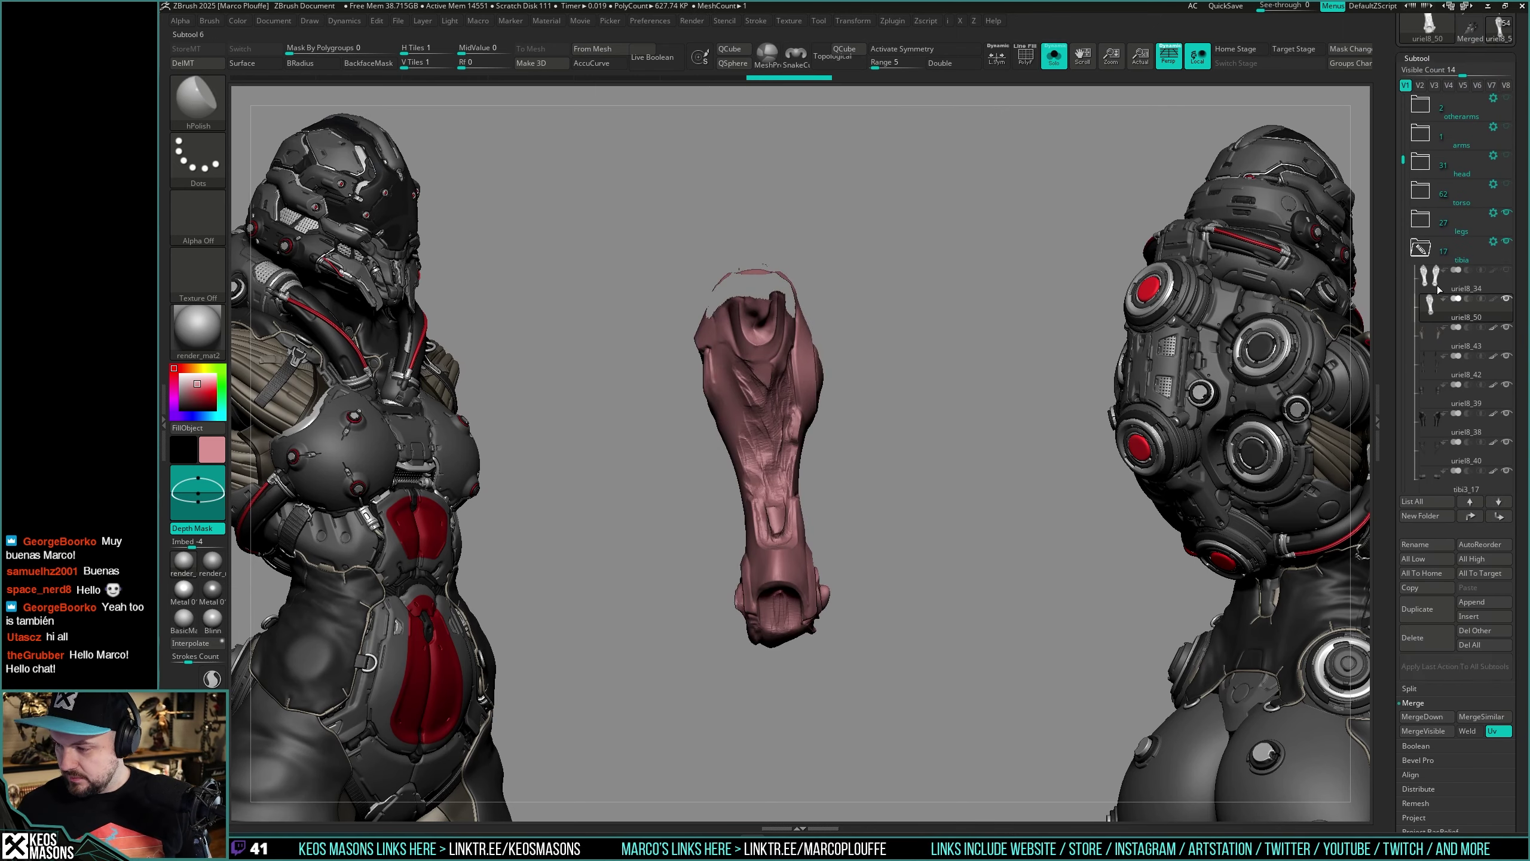
key(shift+s)
drag(928, 590, 963, 547)
drag(836, 470, 889, 473)
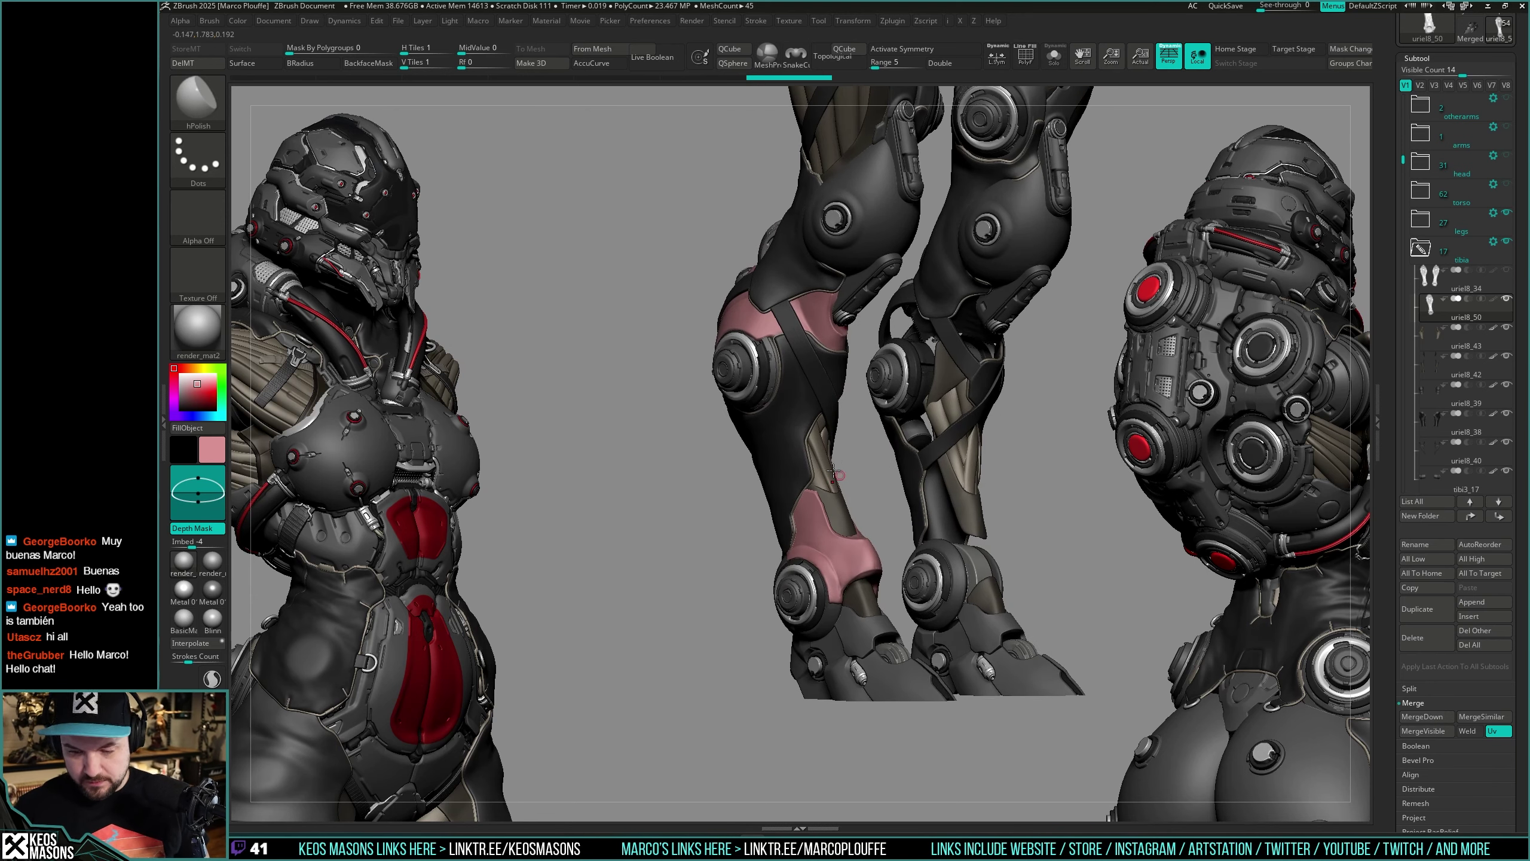
click(211, 64)
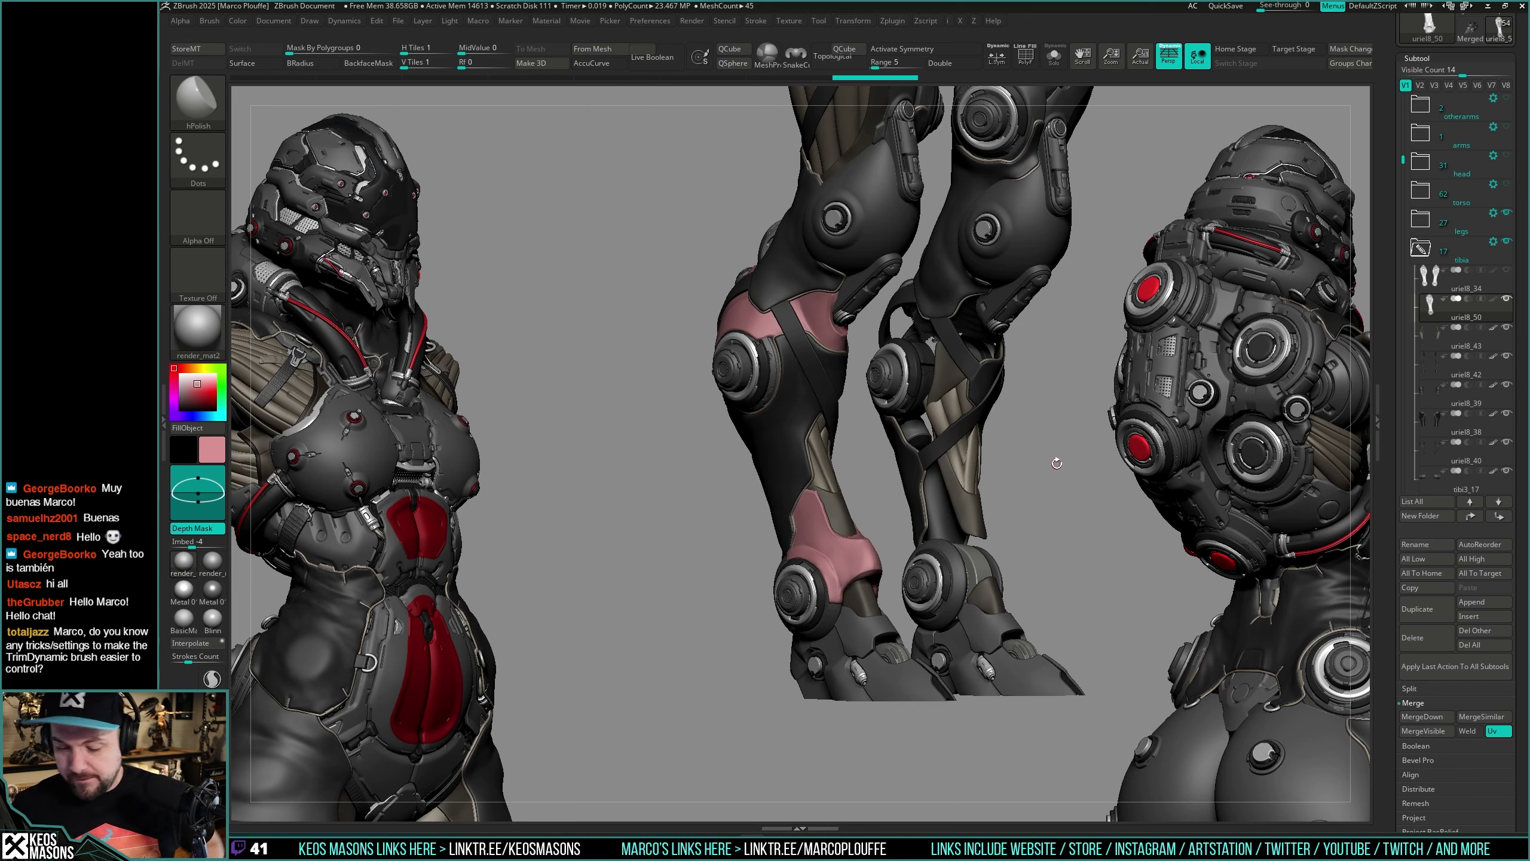
Step: Inspect the pink single-leg mesh beneath the armor from the front and the side, comparing it with the other leg
mouse_move(1079, 475)
shift+mouse_down()
mouse_move(1023, 477)
mouse_move(1054, 463)
shift+mouse_up()
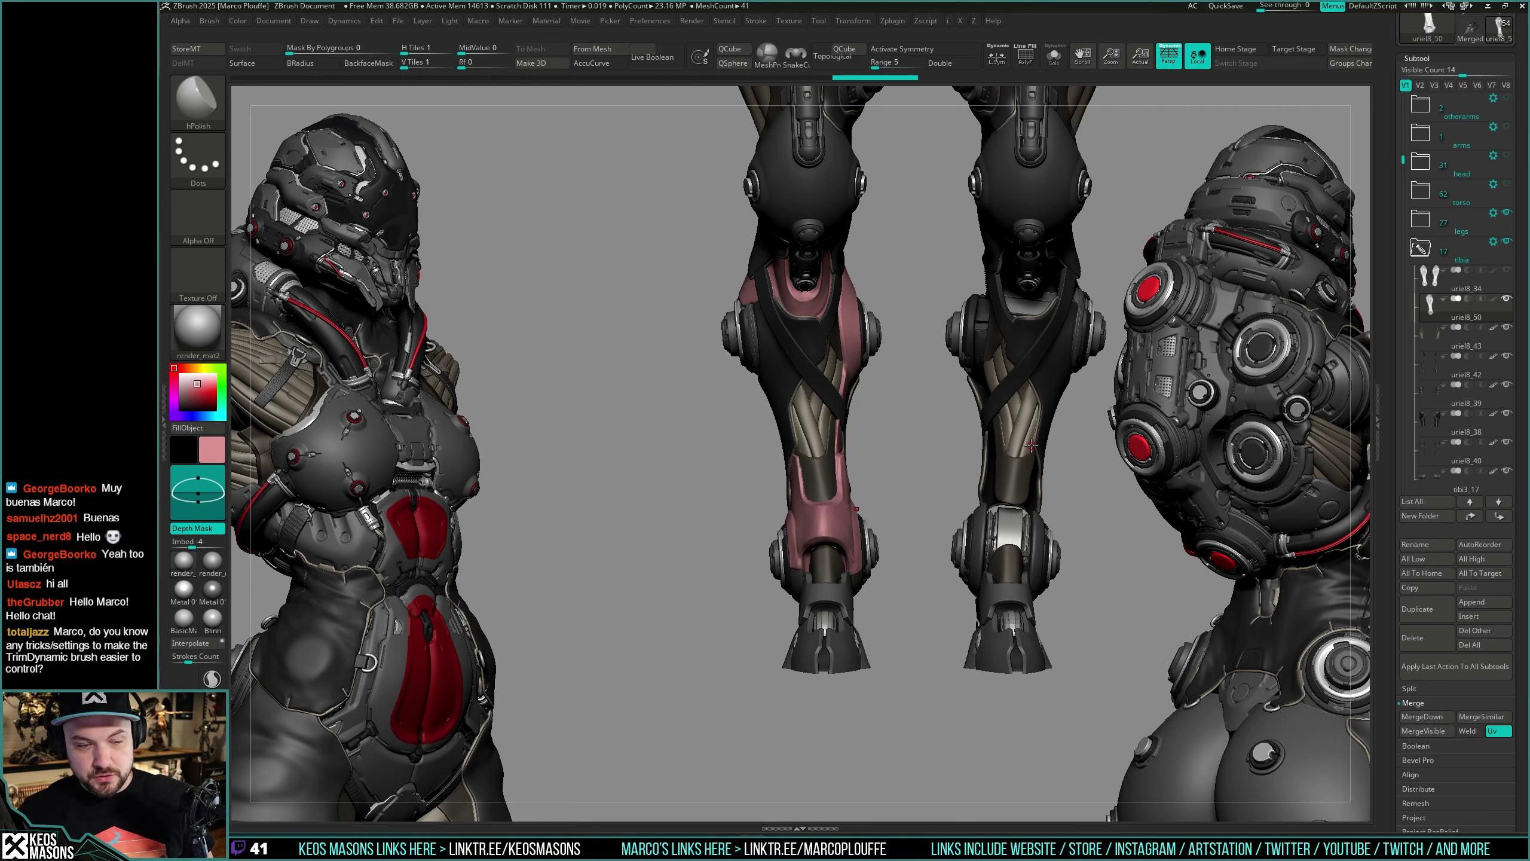
drag(1063, 425, 1044, 480)
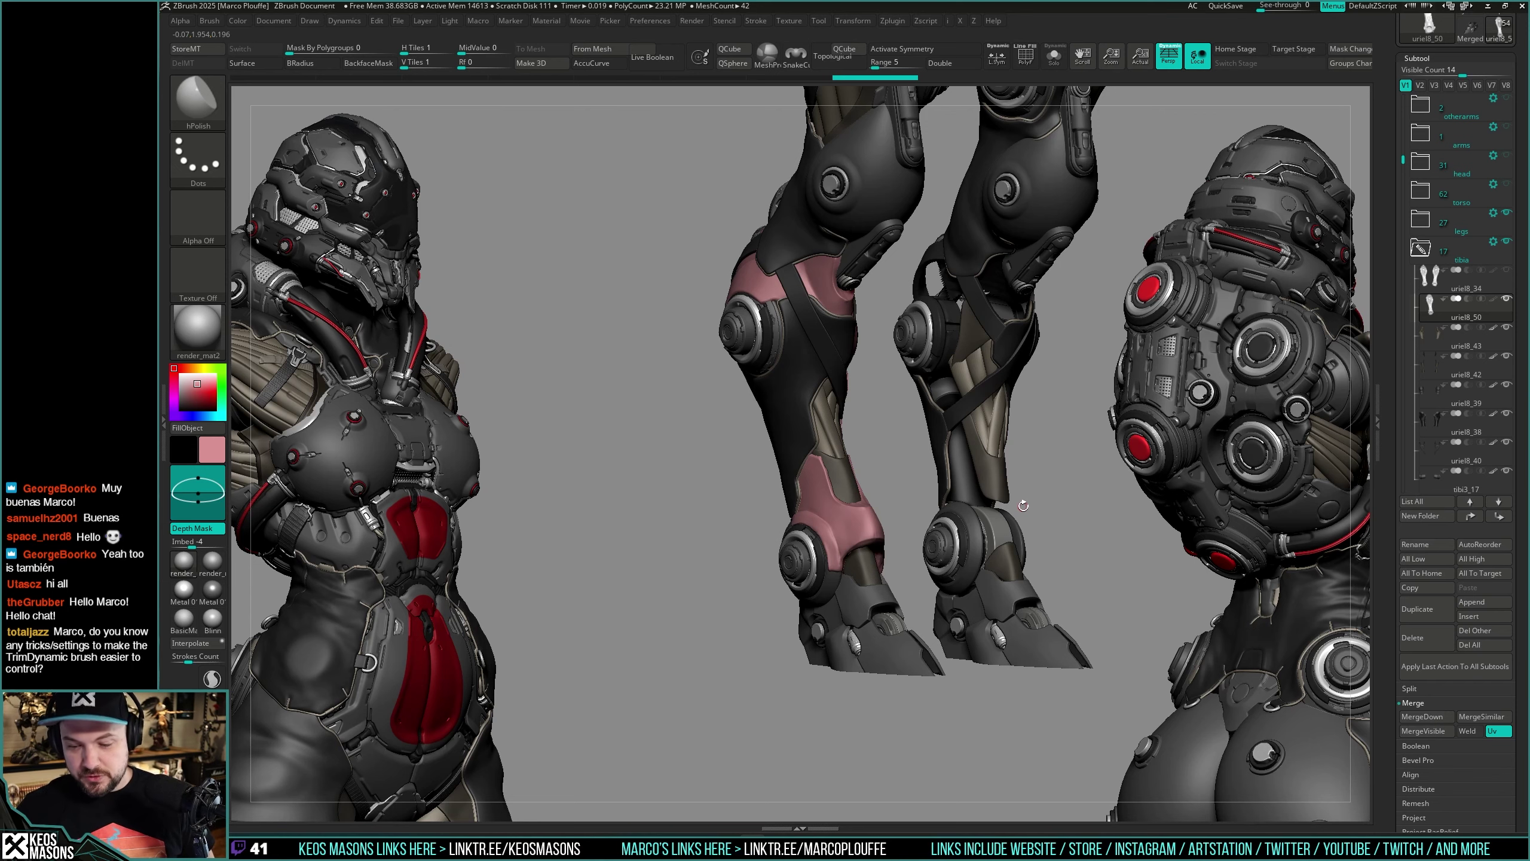
shift+drag(1090, 456, 1065, 459)
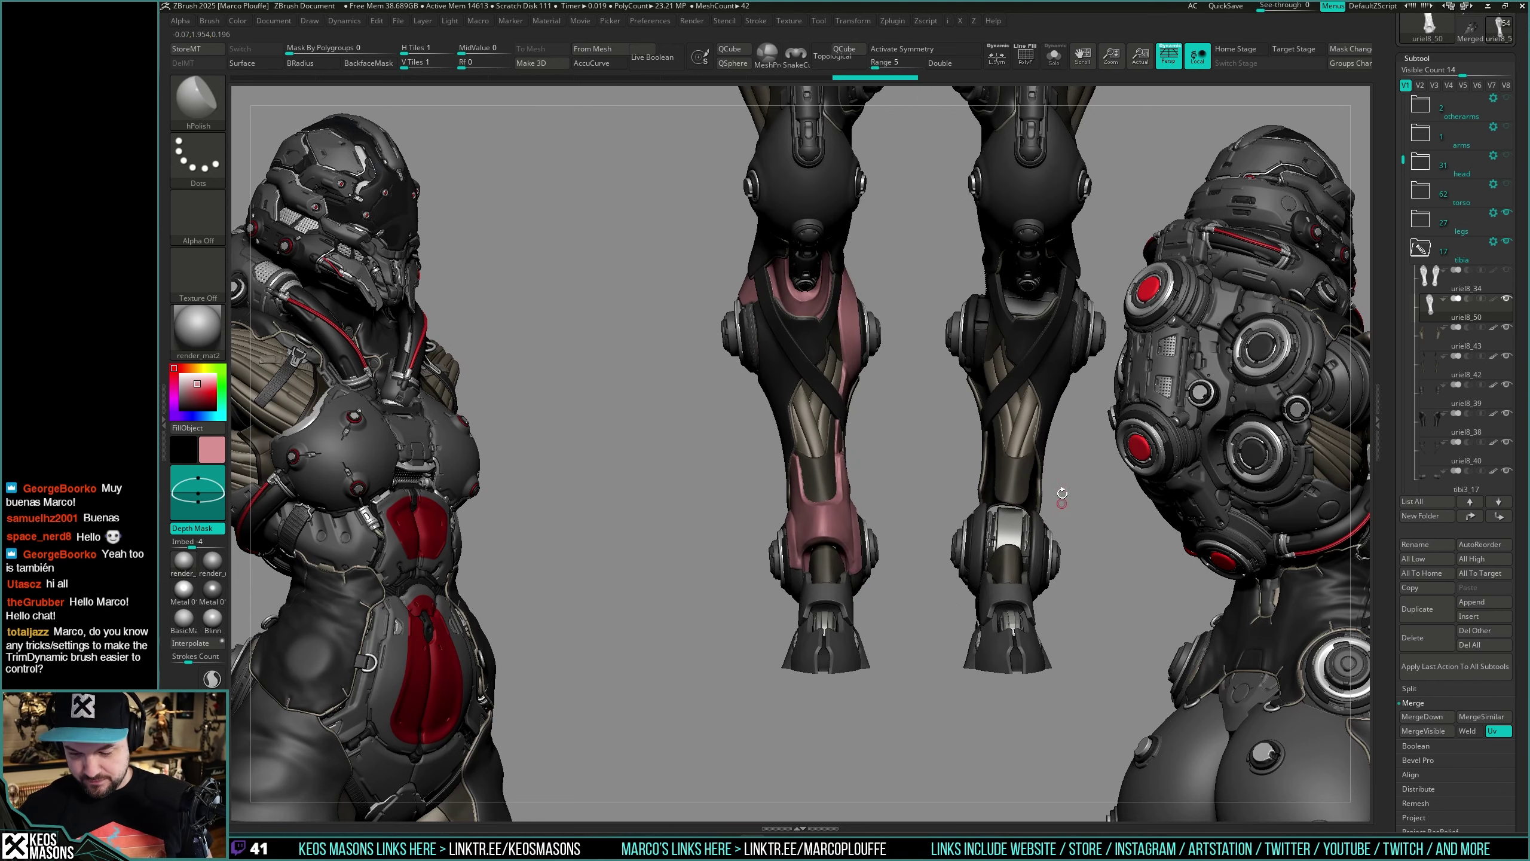
alt+right_drag(1062, 496, 1067, 444)
ctrl+right_drag(1067, 444, 1049, 512)
mouse_move(1049, 513)
right_down()
mouse_move(941, 537)
mouse_move(976, 503)
mouse_move(916, 546)
mouse_move(889, 528)
mouse_move(898, 559)
right_up()
key(shift+f)
key(shift+f)
Step: Select the original two-leg subtool uriel8_34 and isolate it to view both pink lower legs
click(1431, 279)
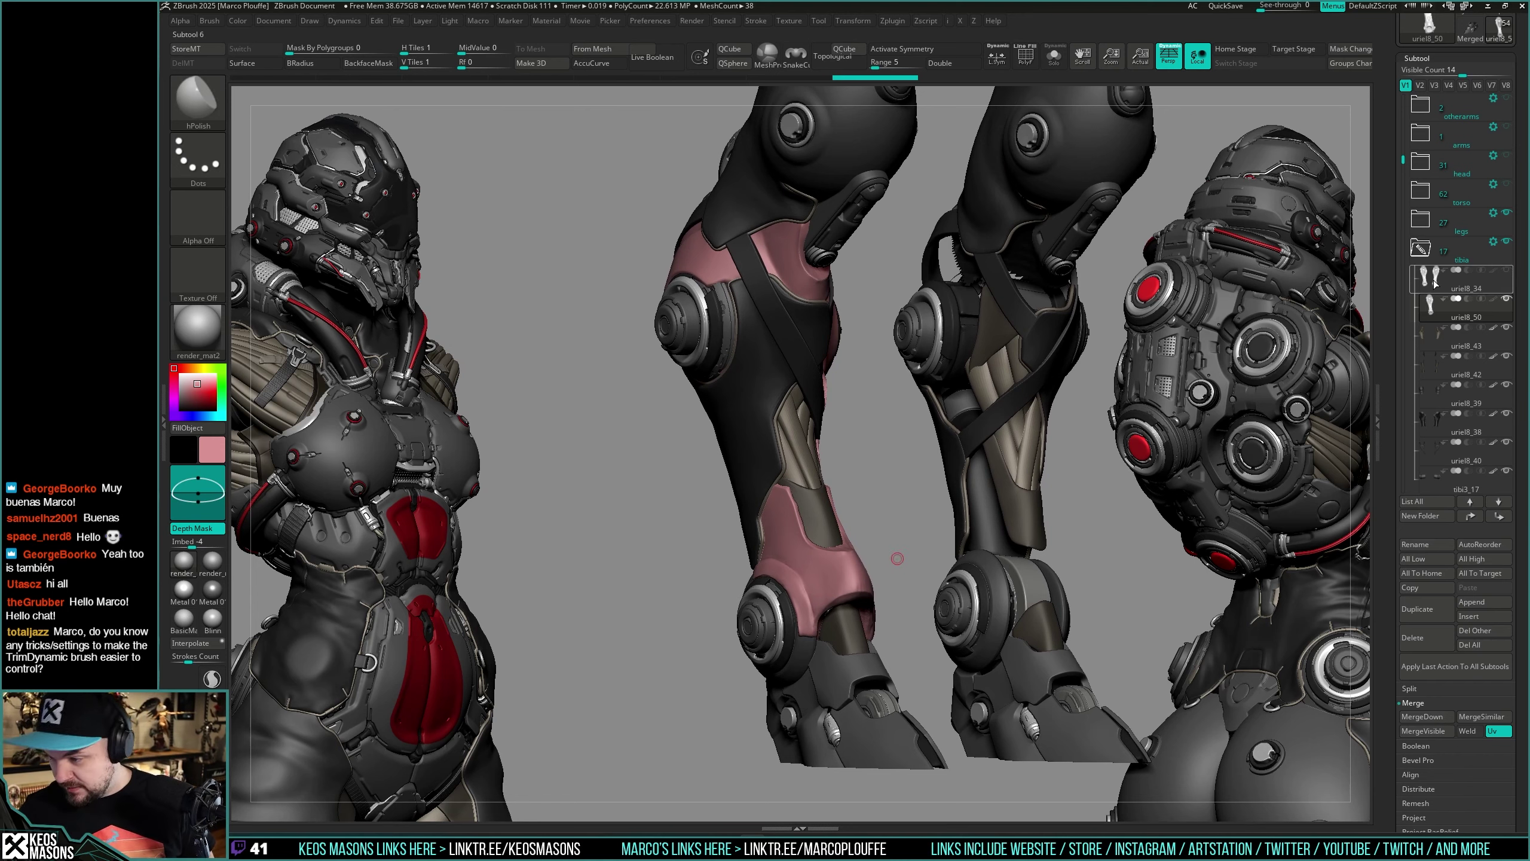
key(shift+s)
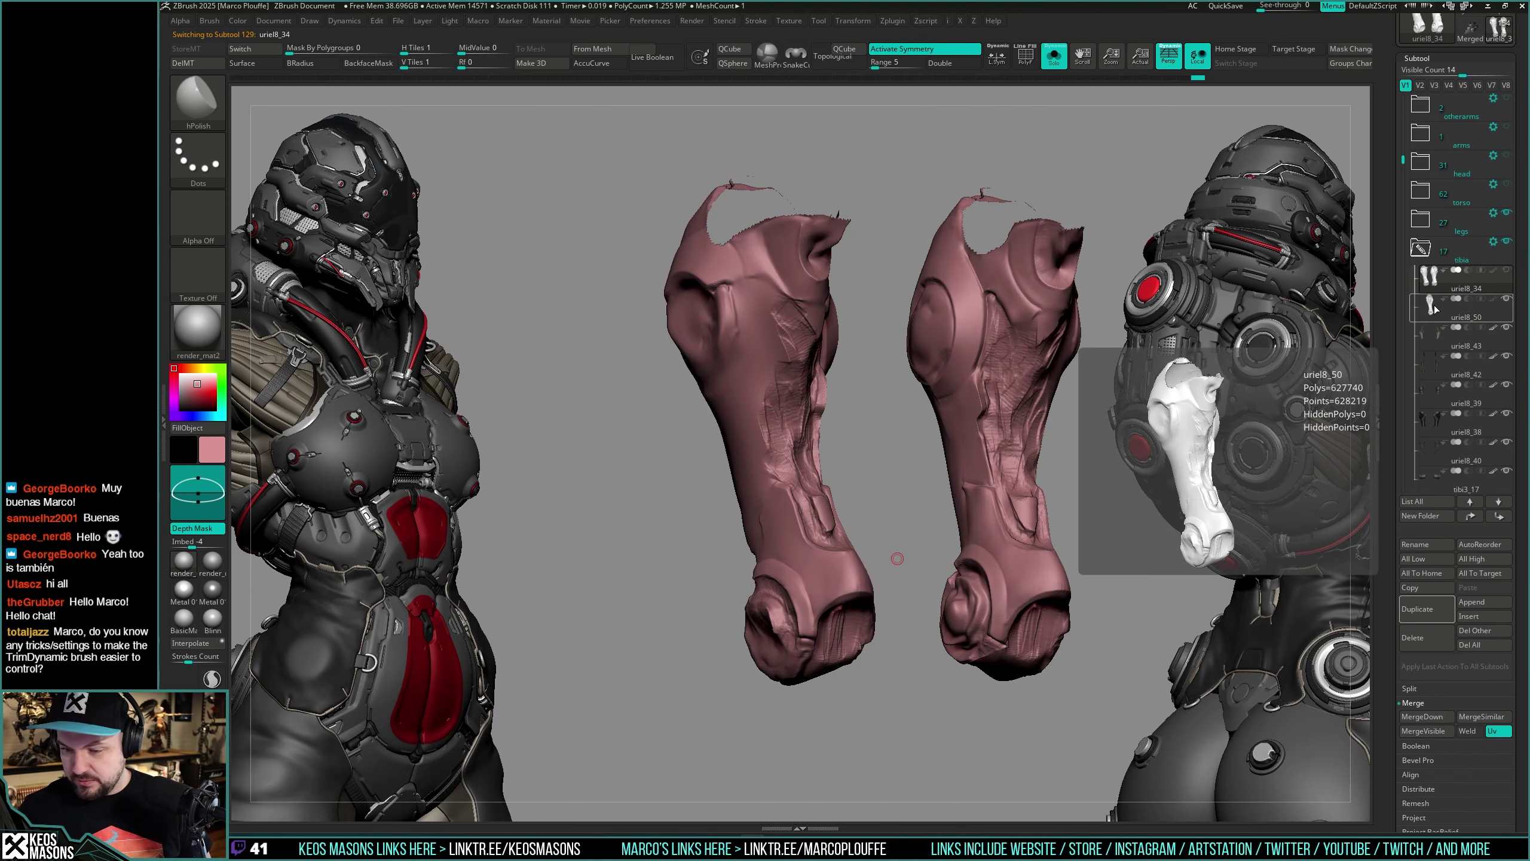
drag(1072, 445, 948, 449)
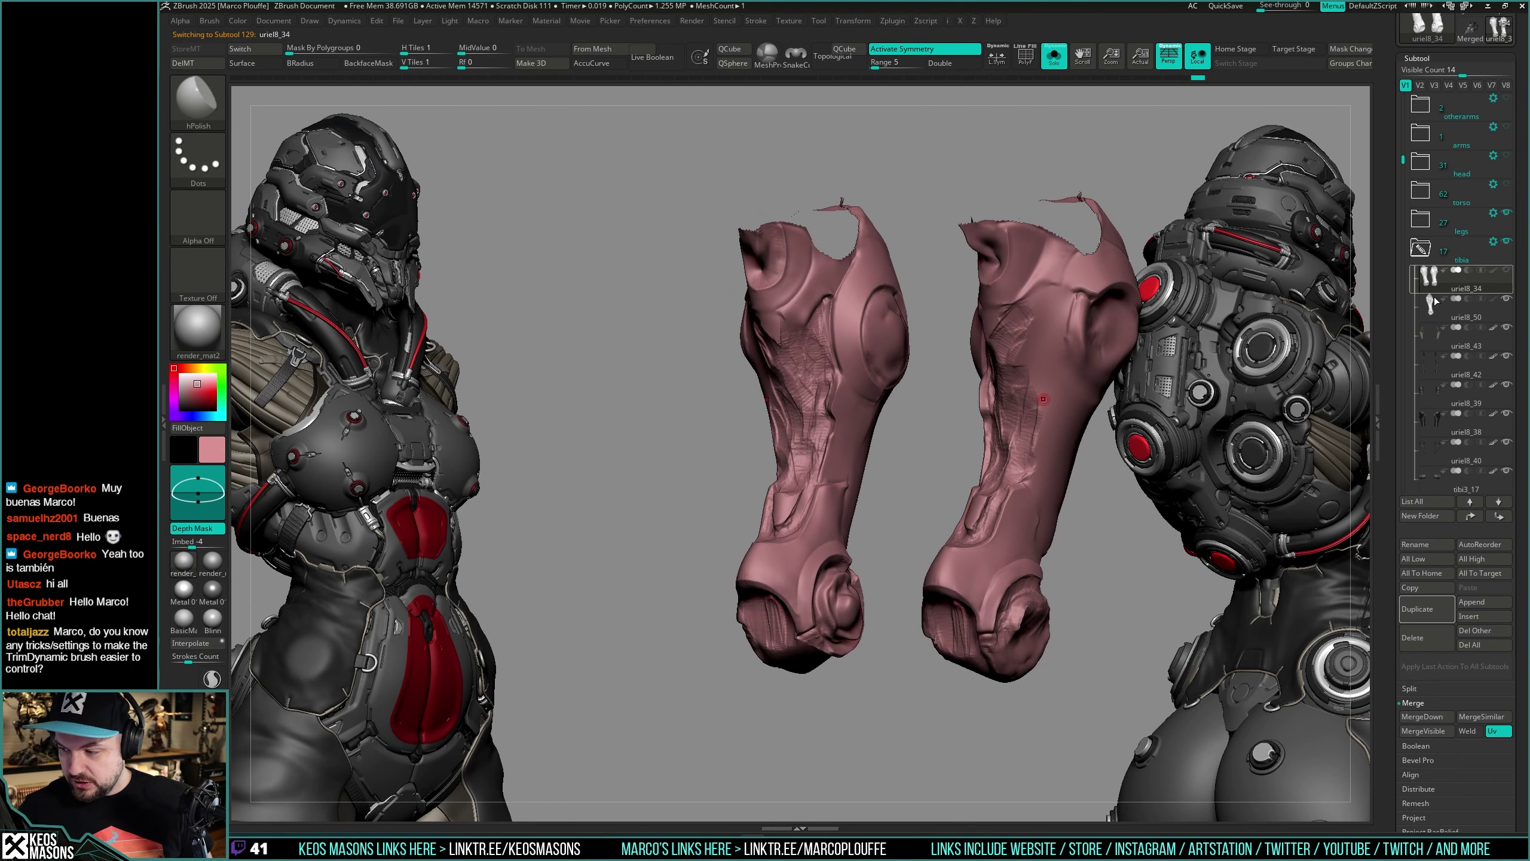
Step: Select the single-leg subtool uriel8_50, isolate it and switch to the custom Standard brush
click(1434, 298)
key(shift+s)
mouse_move(1066, 477)
mouse_down()
mouse_move(909, 489)
mouse_move(897, 519)
mouse_up()
key(shift+s)
alt+right_drag(844, 257, 891, 505)
right_click(891, 505)
key(b)
click(949, 437)
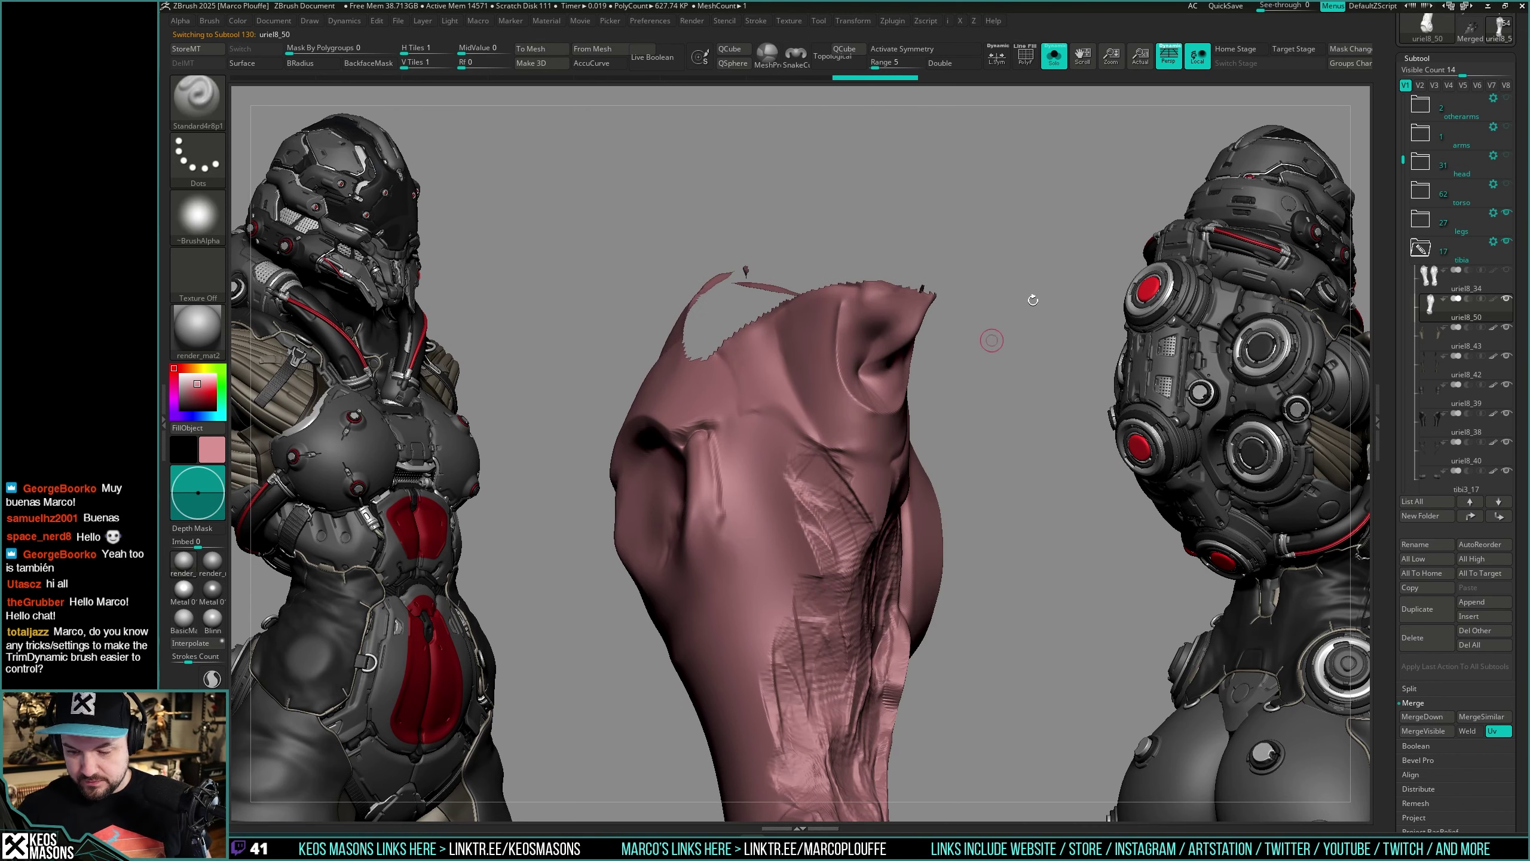
Step: Fill the single-leg mesh with grey and adjust the brush settings for drawing fine dark lines
key(space)
drag(892, 259, 923, 256)
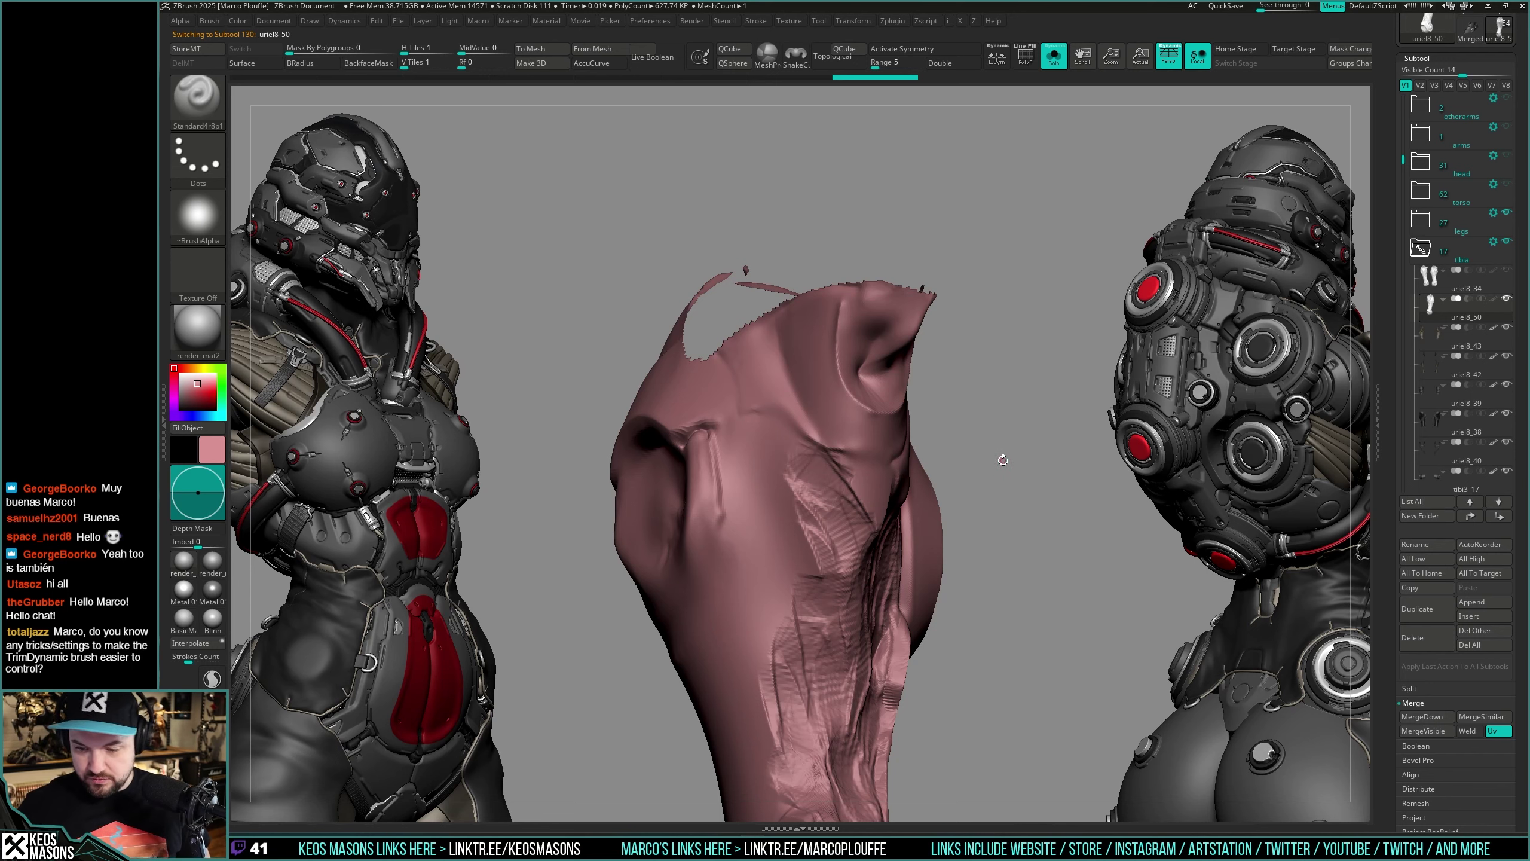
key(space)
mouse_move(898, 525)
mouse_down()
mouse_move(871, 534)
mouse_move(866, 498)
mouse_move(900, 532)
mouse_move(884, 532)
mouse_up()
key(ctrl+f)
key(space)
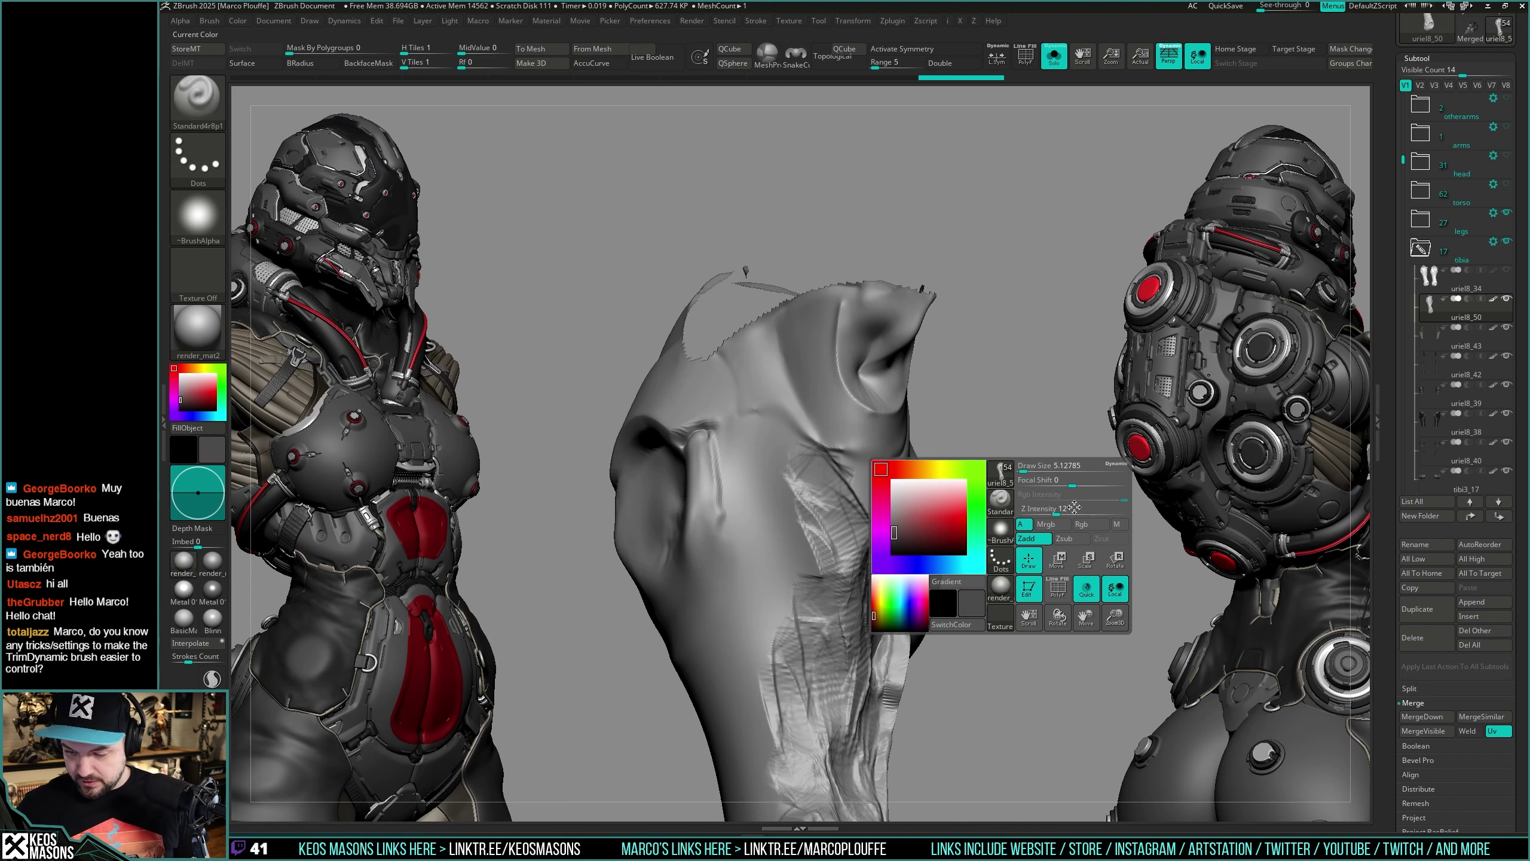
key(s)
drag(1007, 365, 849, 309)
key(space)
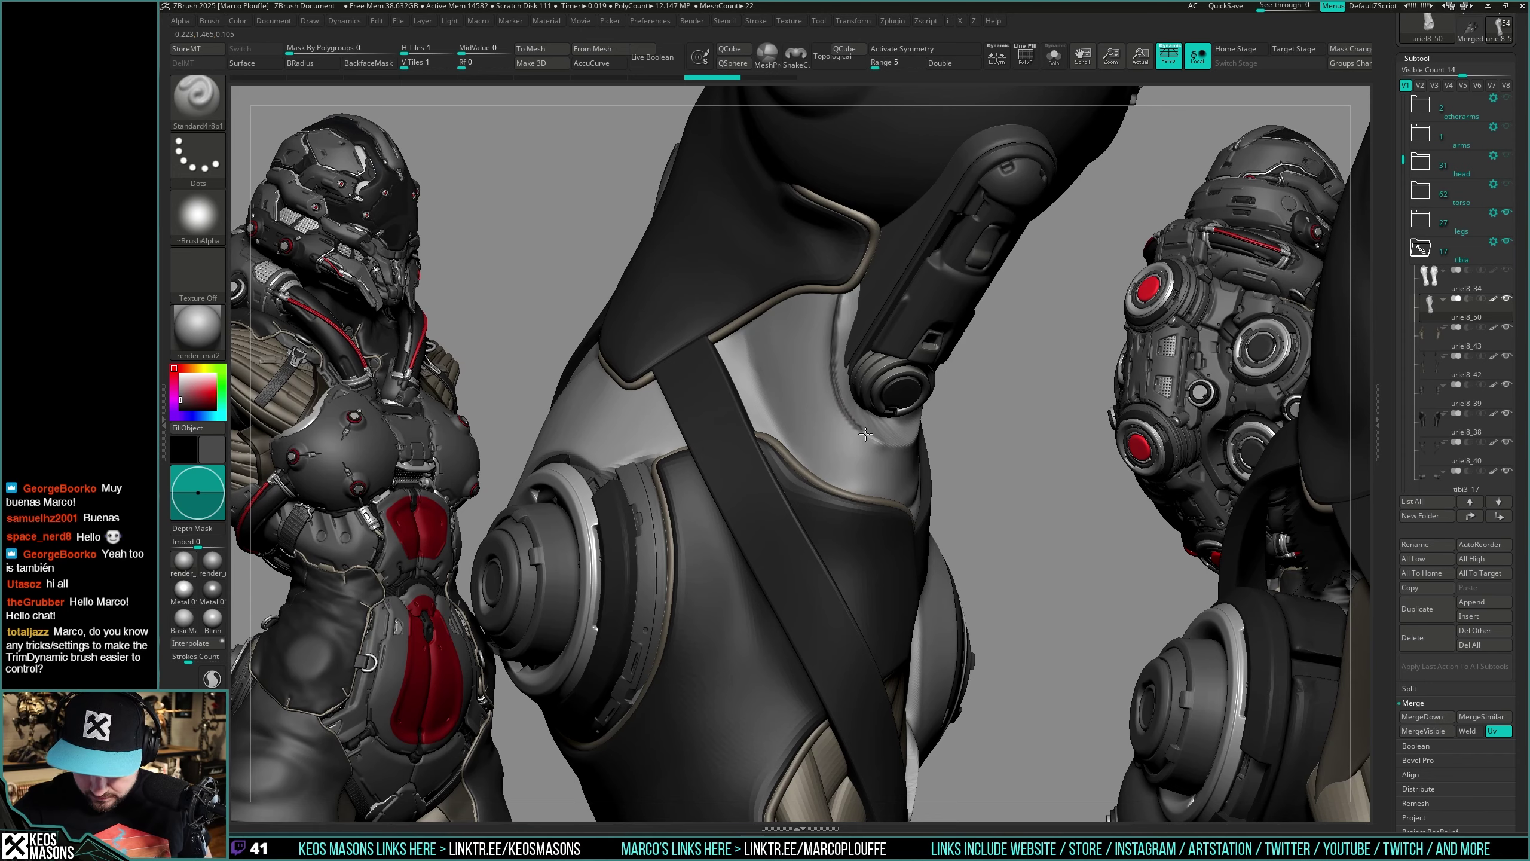
Step: Subdivide the single-leg mesh one level and check the joint area with the surrounding armor shown
drag(866, 434, 879, 444)
mouse_move(883, 441)
right_down()
mouse_move(814, 440)
mouse_move(916, 401)
right_up()
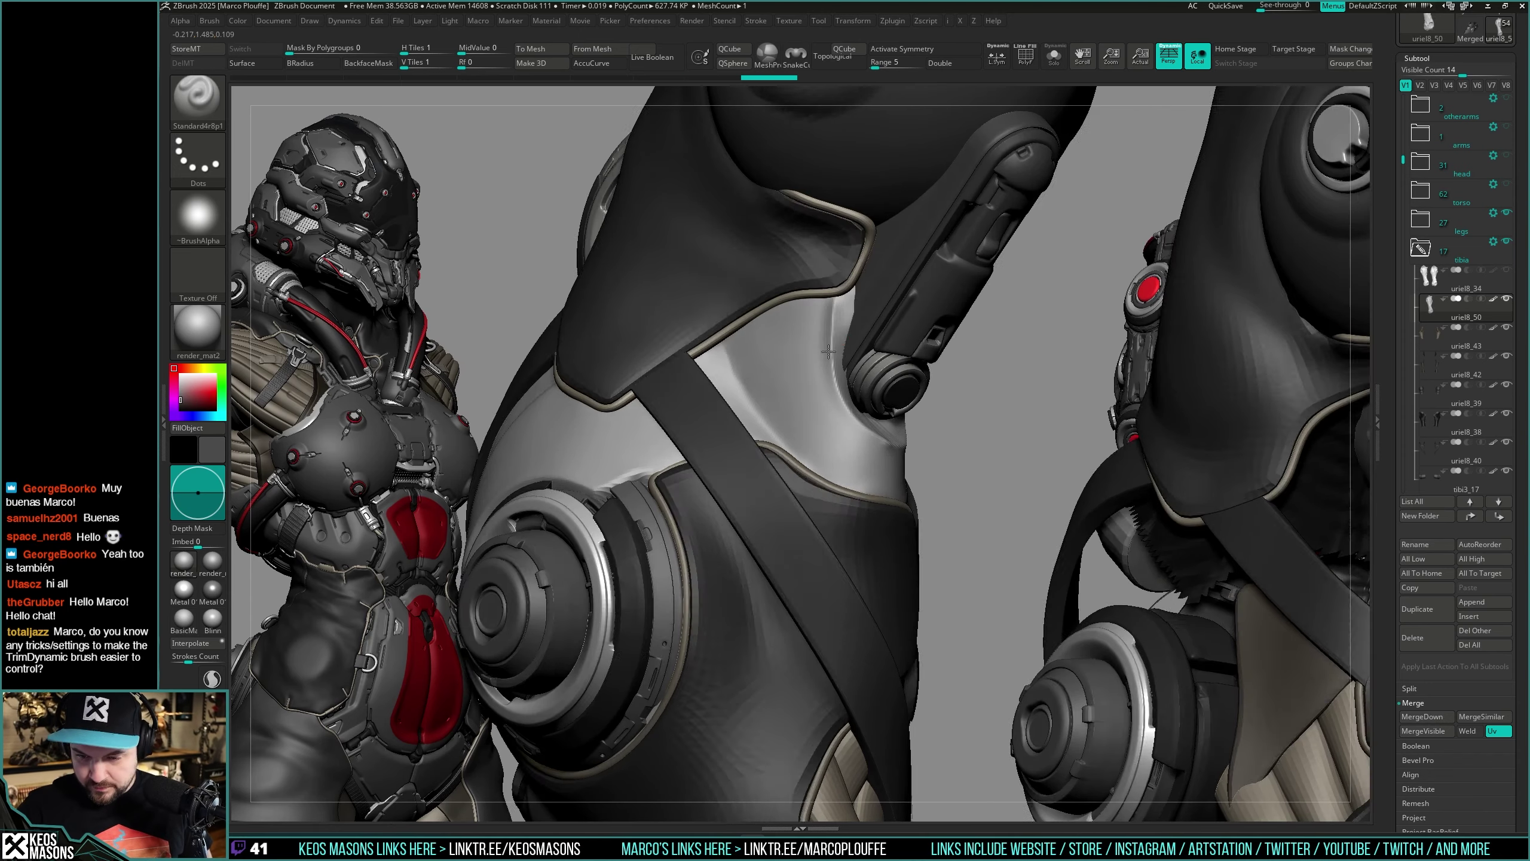
right_drag(829, 351, 835, 296)
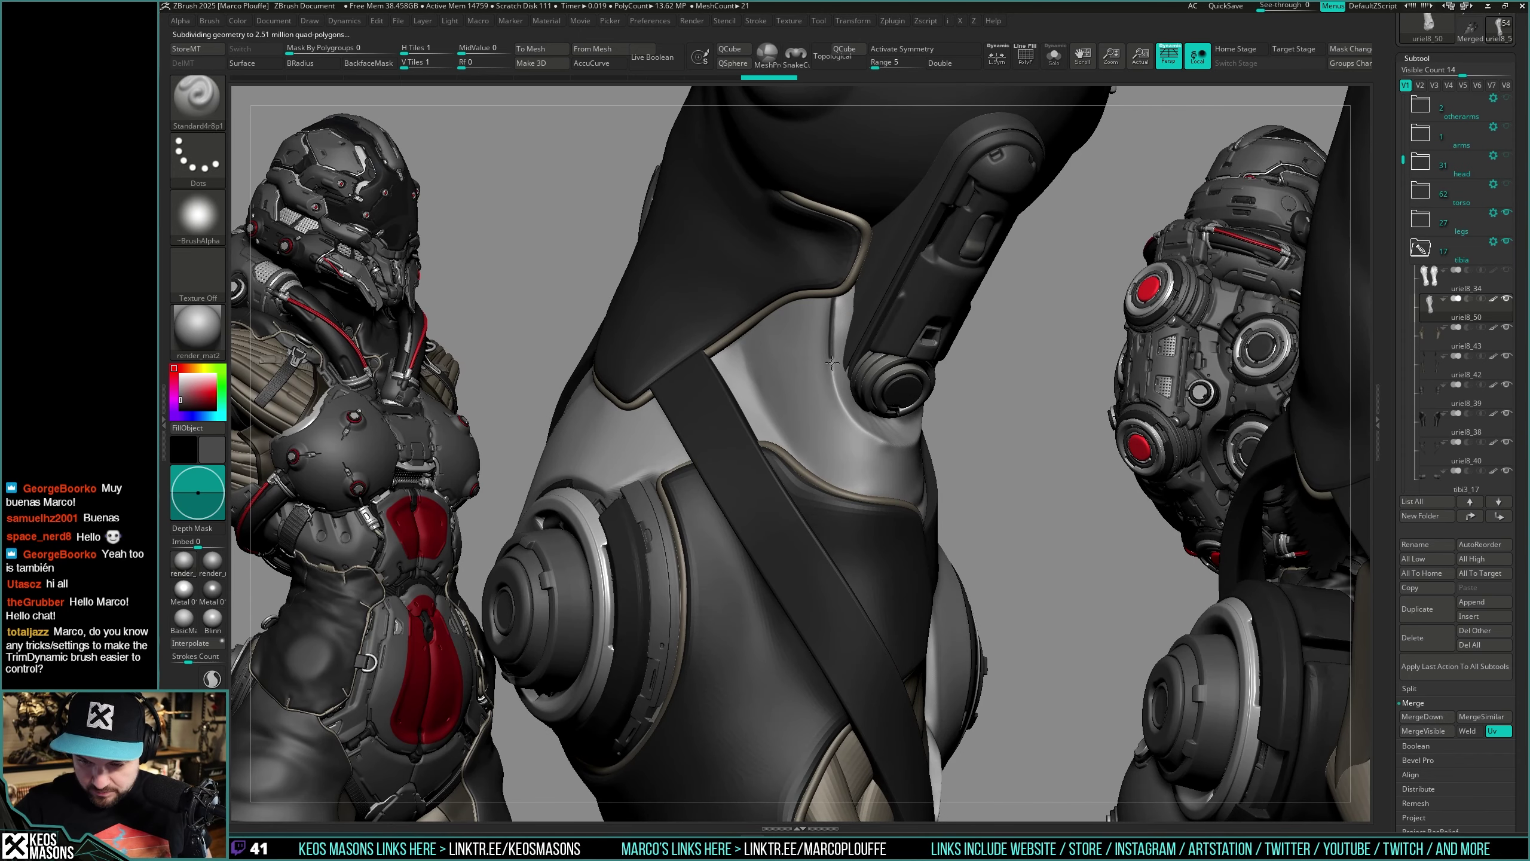
right_drag(859, 426, 954, 432)
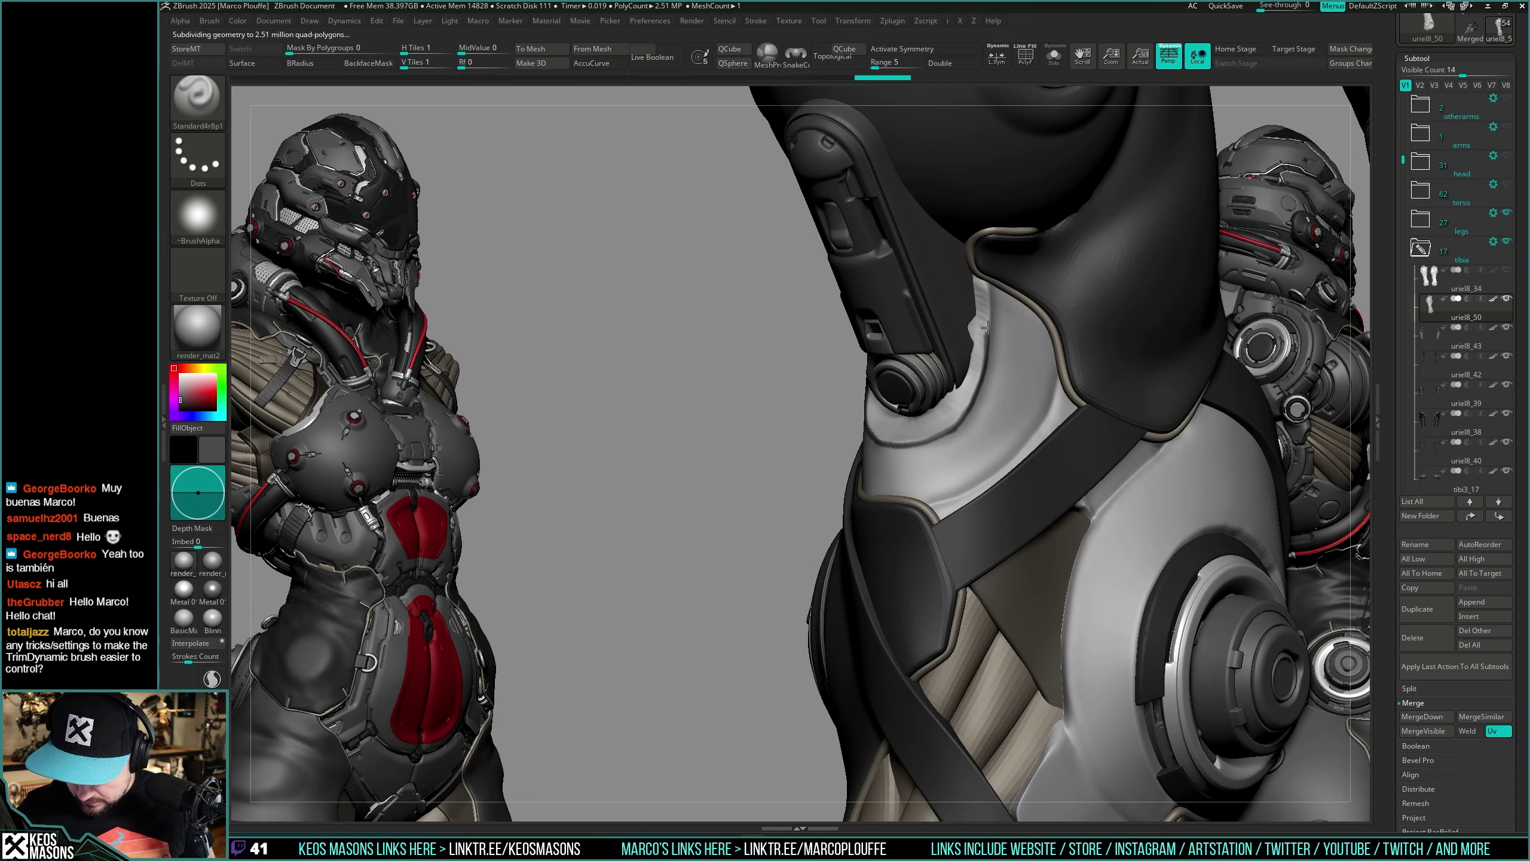
Step: Draw a dark panel line around the joint socket at the leg's upper edge and start an outer one beside it
key(s)
right_drag(1038, 360, 962, 317)
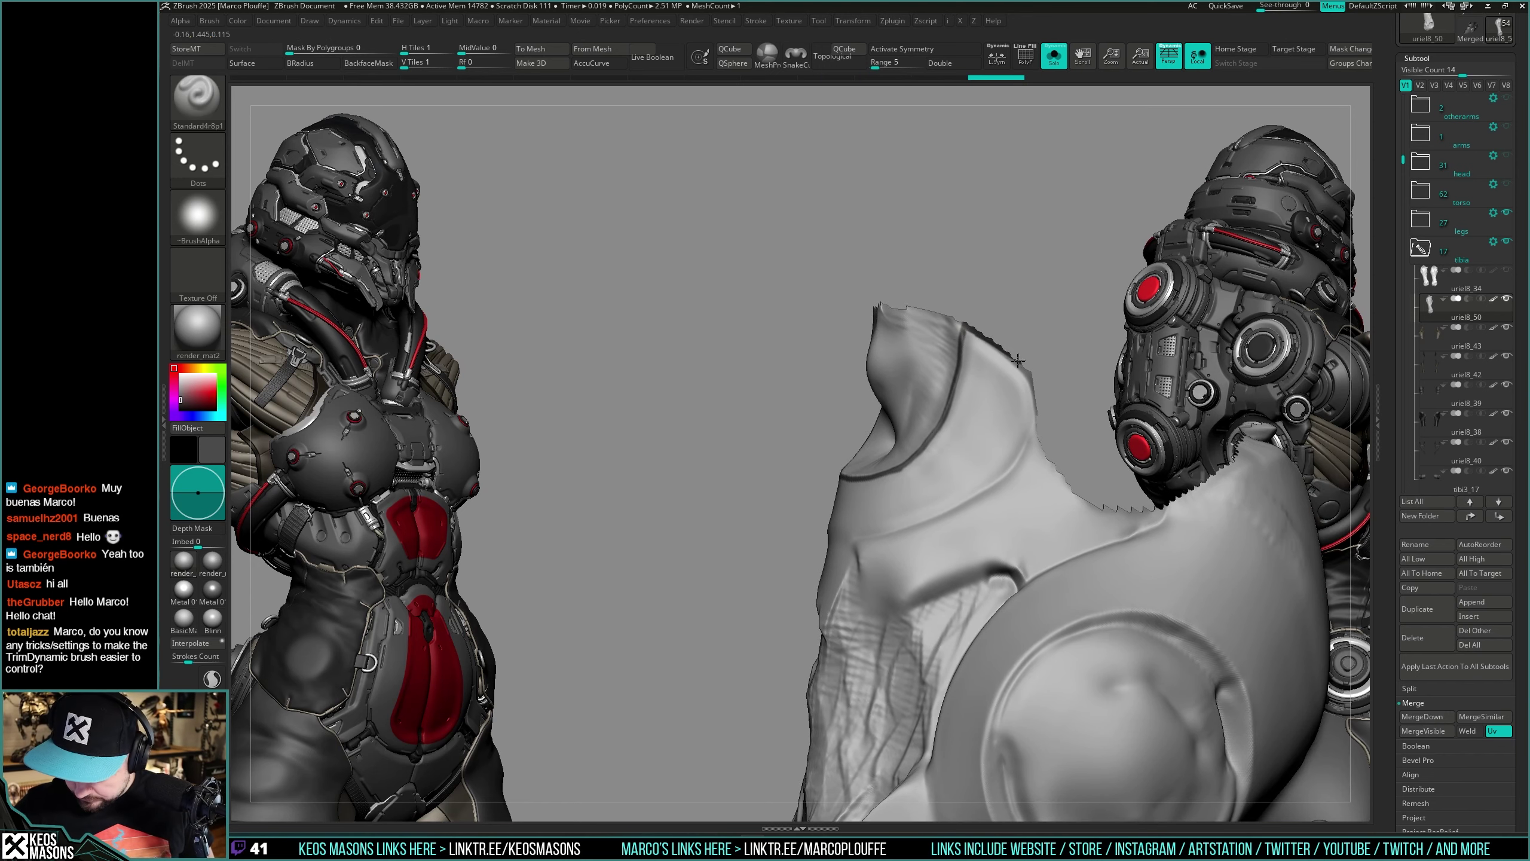
alt+click(1036, 376)
key(s)
mouse_move(1035, 376)
right_down()
mouse_move(1020, 354)
mouse_move(992, 435)
right_up()
key(s)
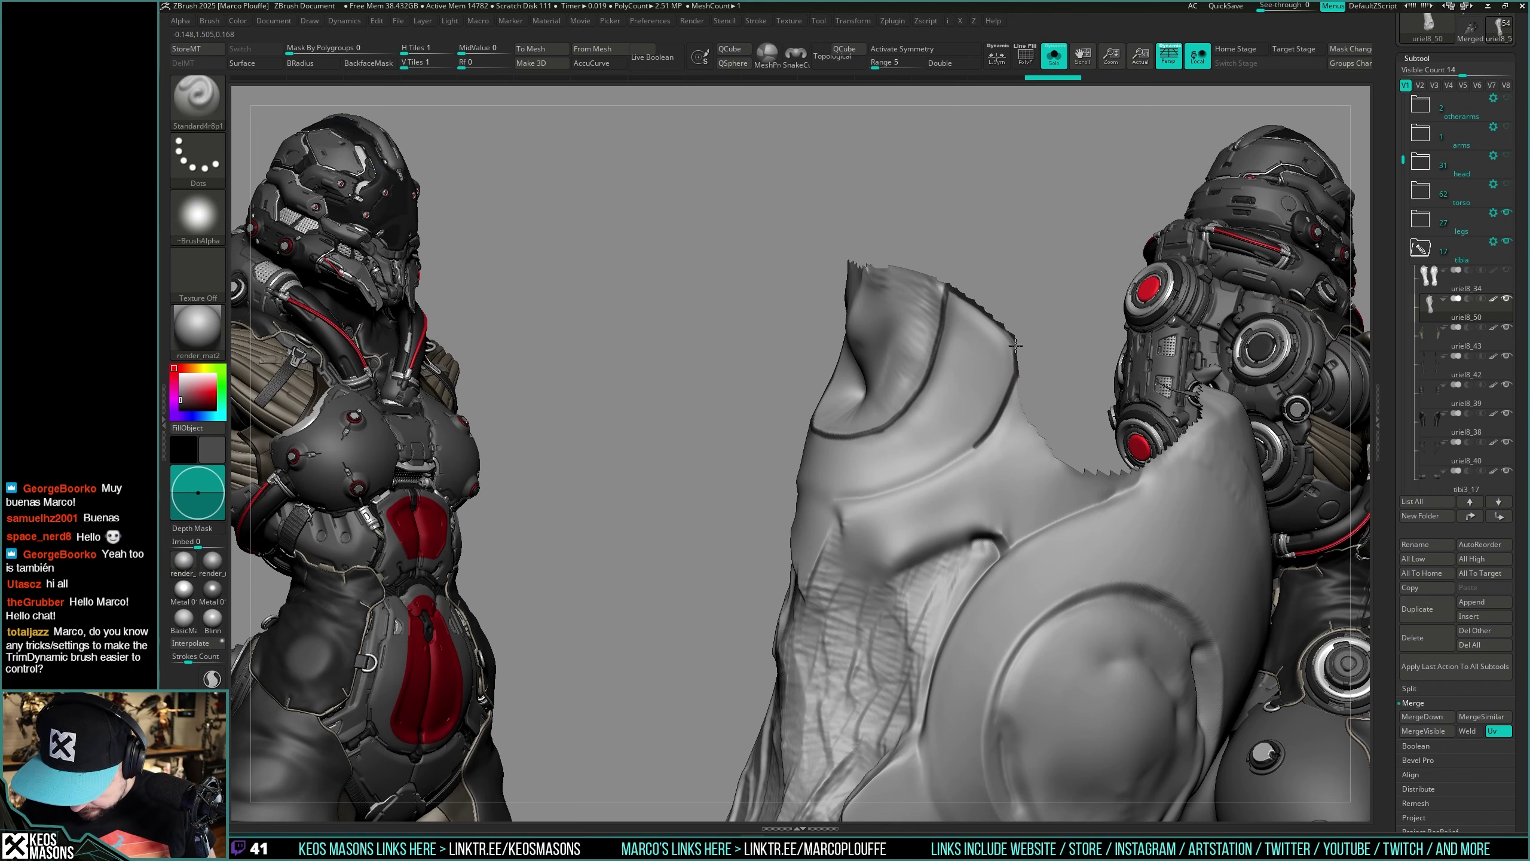
Step: Extend the outer panel line so it runs around the socket parallel to the inner one
right_drag(1016, 345, 964, 436)
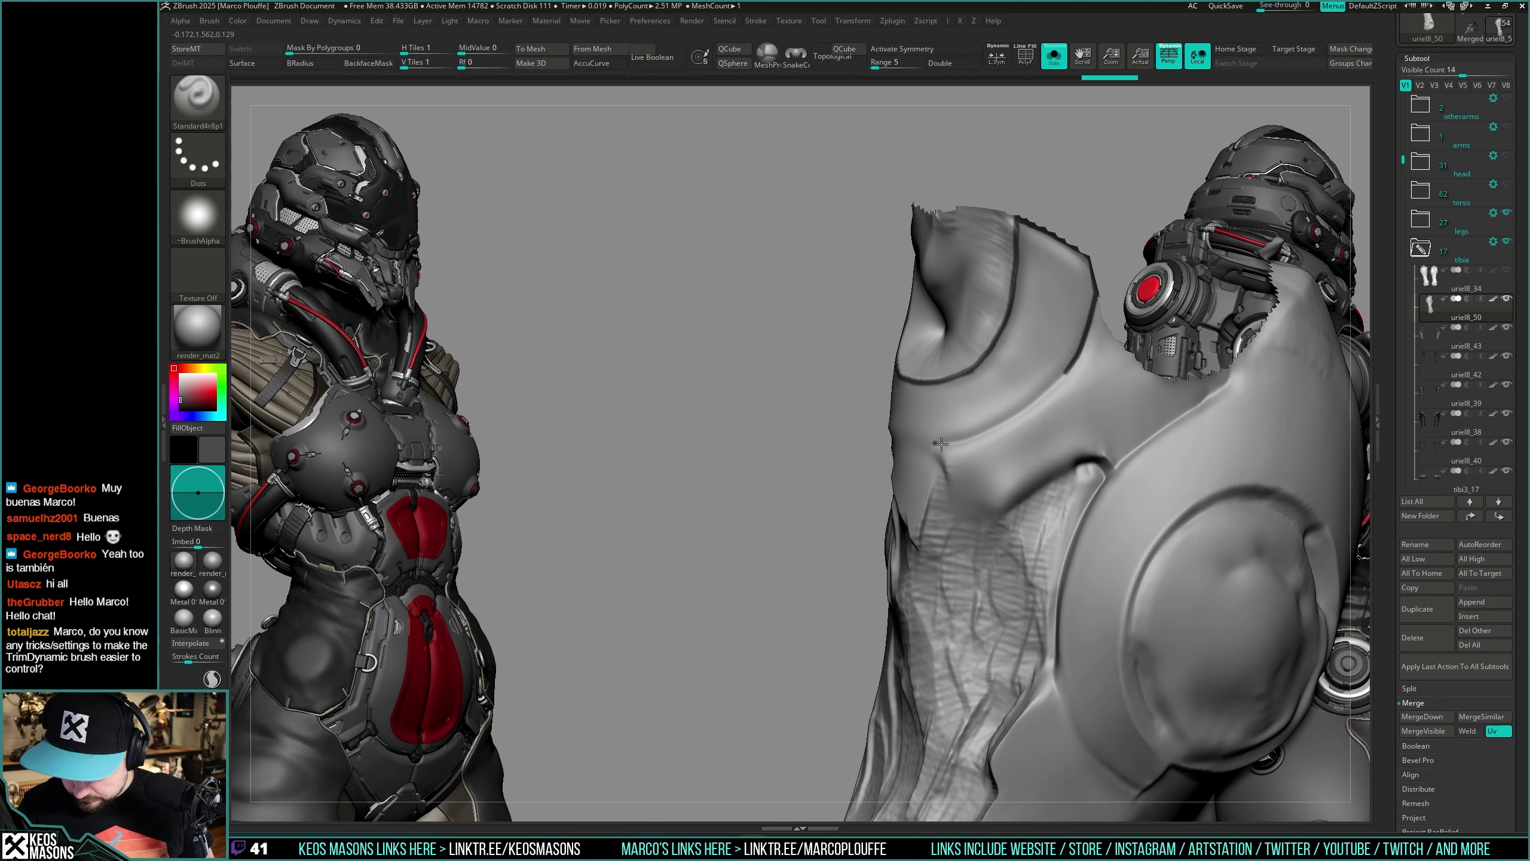
right_drag(1061, 379, 980, 386)
drag(974, 381, 934, 429)
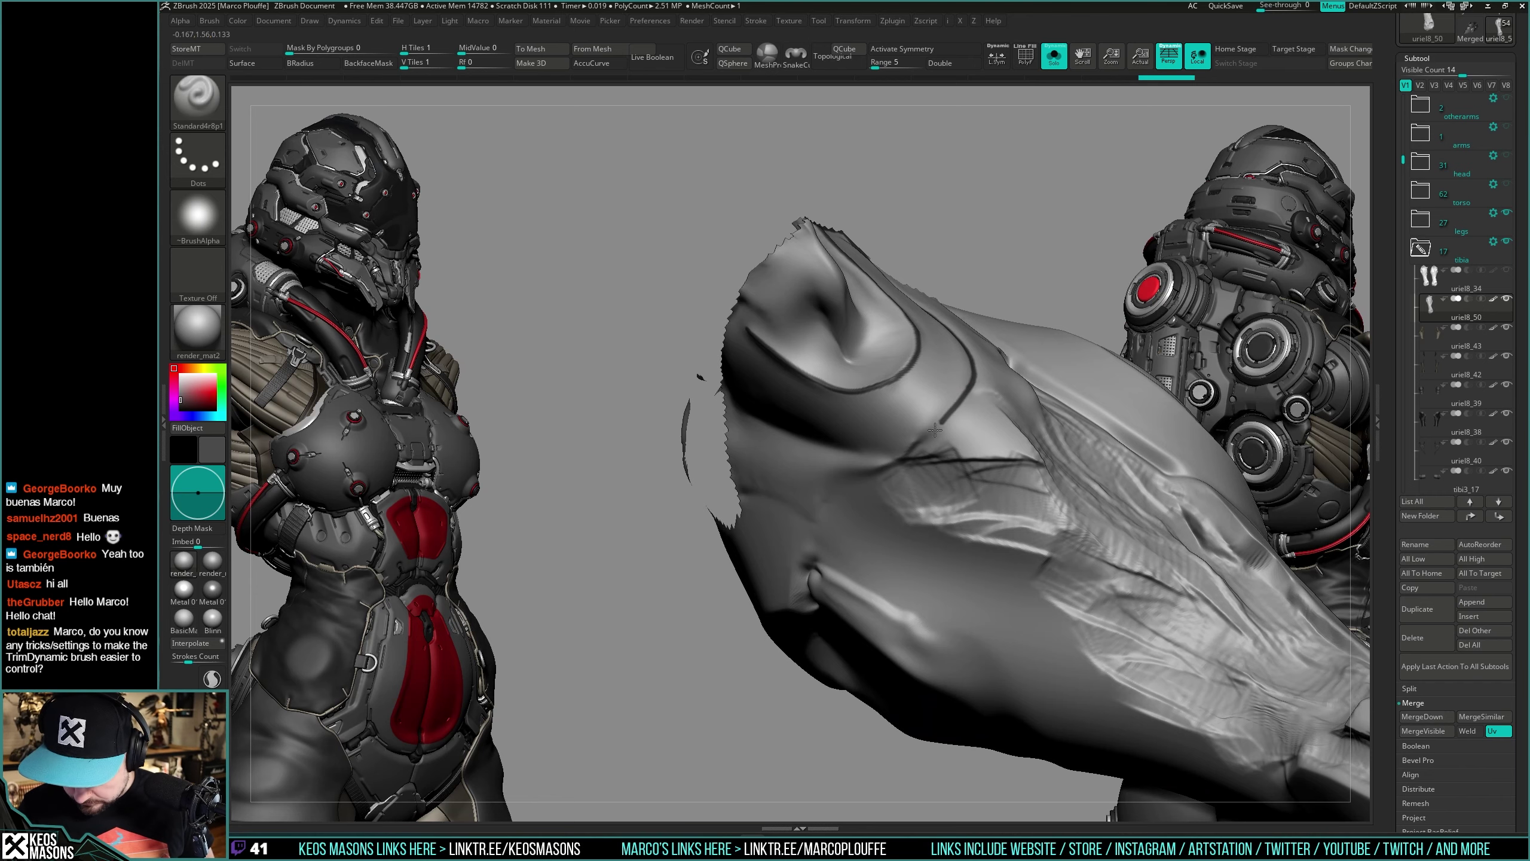
Step: Complete both socket panel lines across the other side of the leg up to the jagged upper rim
right_drag(889, 455, 927, 459)
mouse_move(915, 397)
mouse_down()
mouse_move(865, 471)
mouse_move(783, 533)
mouse_up()
mouse_move(801, 482)
right_down()
mouse_move(893, 461)
mouse_move(915, 361)
mouse_move(935, 364)
right_up()
key(alt+s)
key(alt+s)
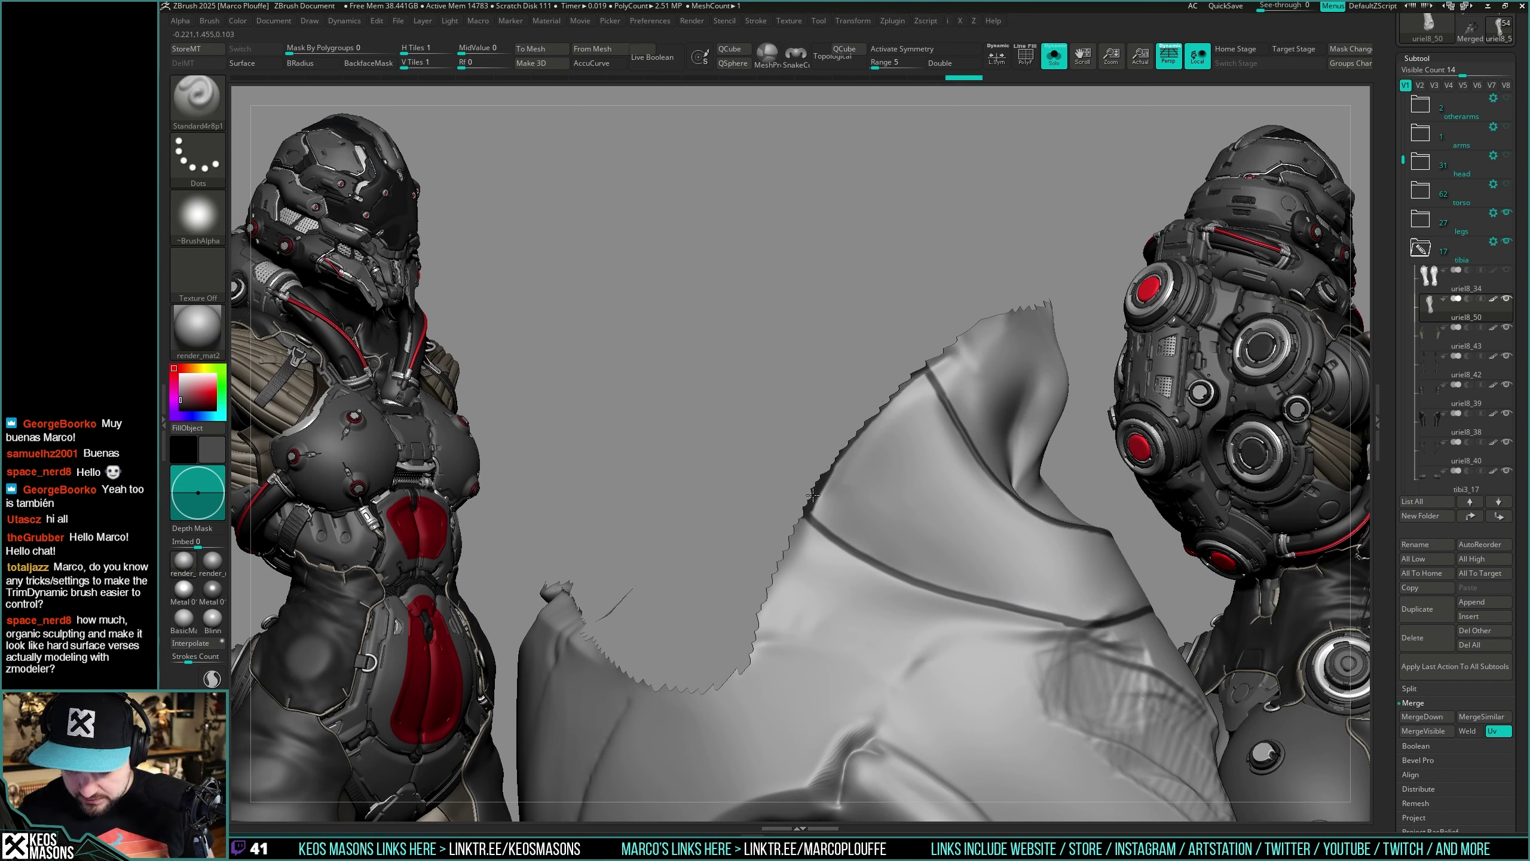
drag(934, 387, 927, 373)
key(alt+s)
mouse_move(928, 373)
ctrl+right_down()
mouse_move(956, 458)
mouse_move(1025, 393)
mouse_move(941, 457)
mouse_move(915, 403)
mouse_move(921, 416)
ctrl+right_up()
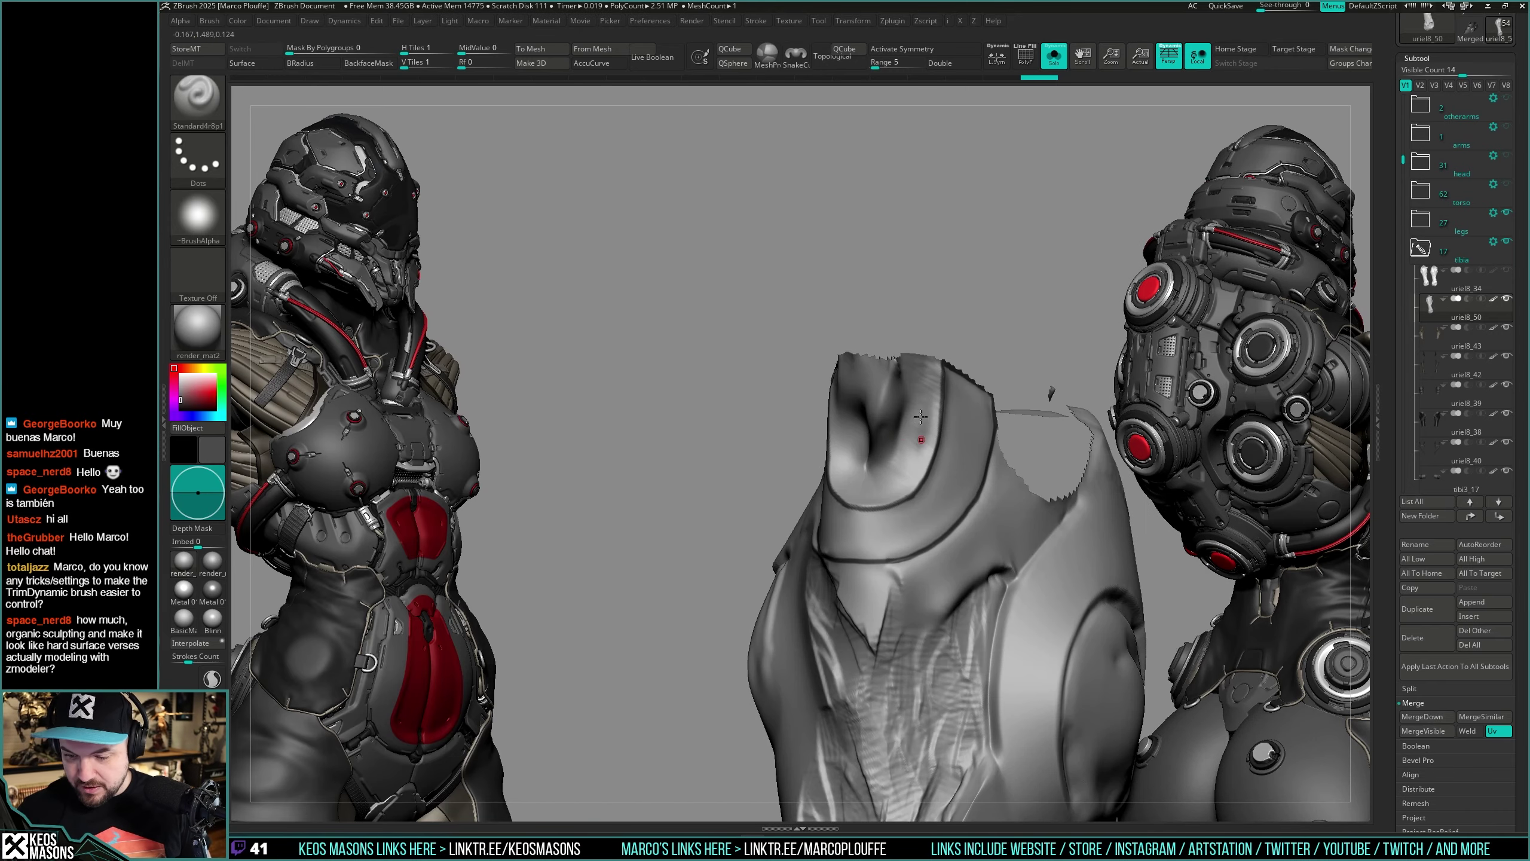
Step: Draw an angular panel line below the socket bands, bordering the rough striated area
alt+right_drag(957, 474, 879, 464)
key(alt+s)
key(alt+s)
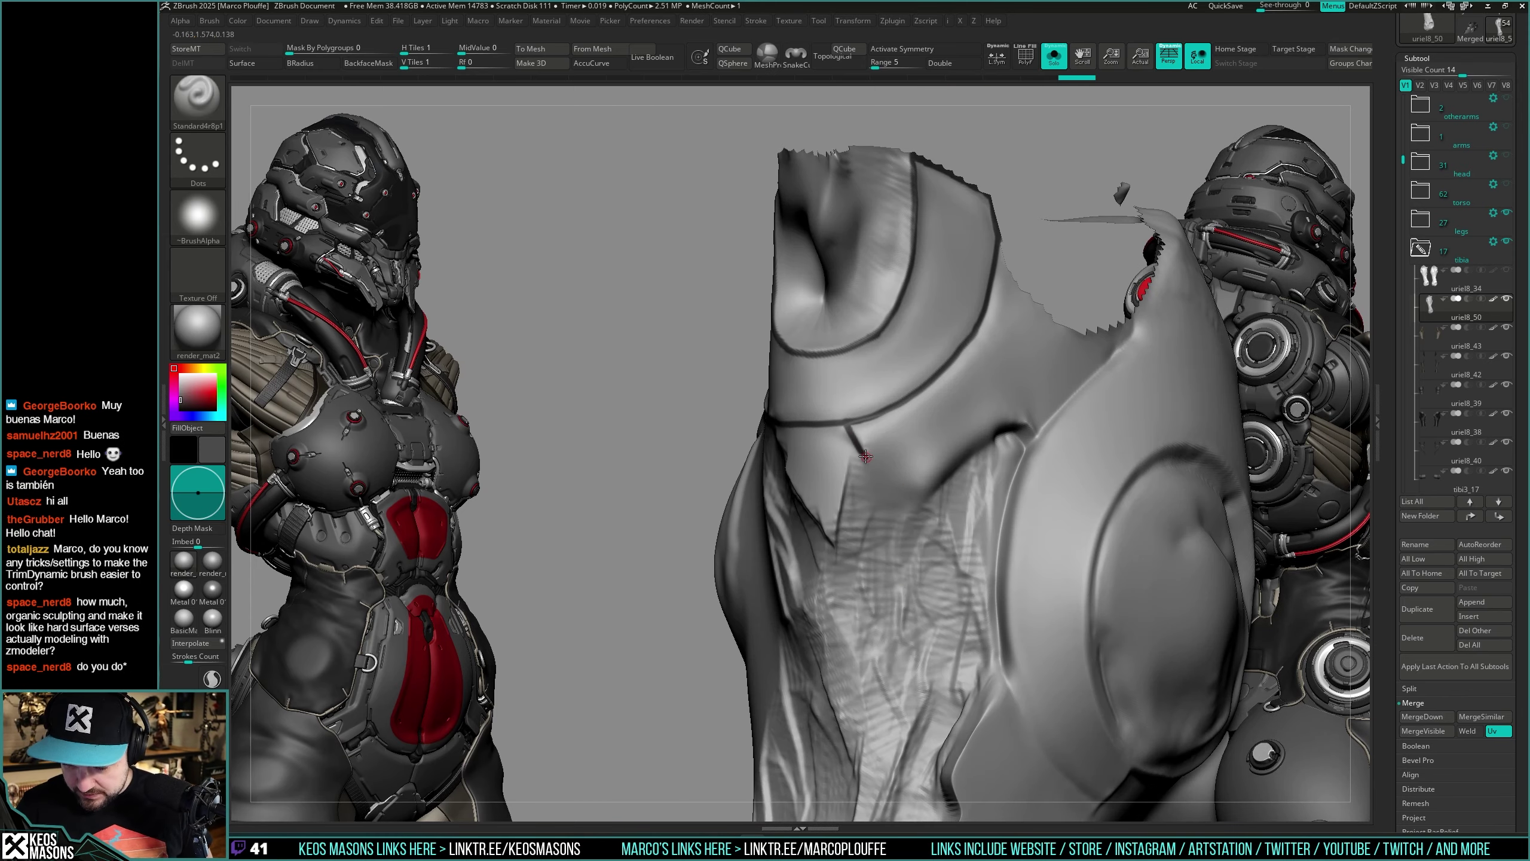
drag(866, 456, 926, 481)
right_drag(962, 482, 935, 482)
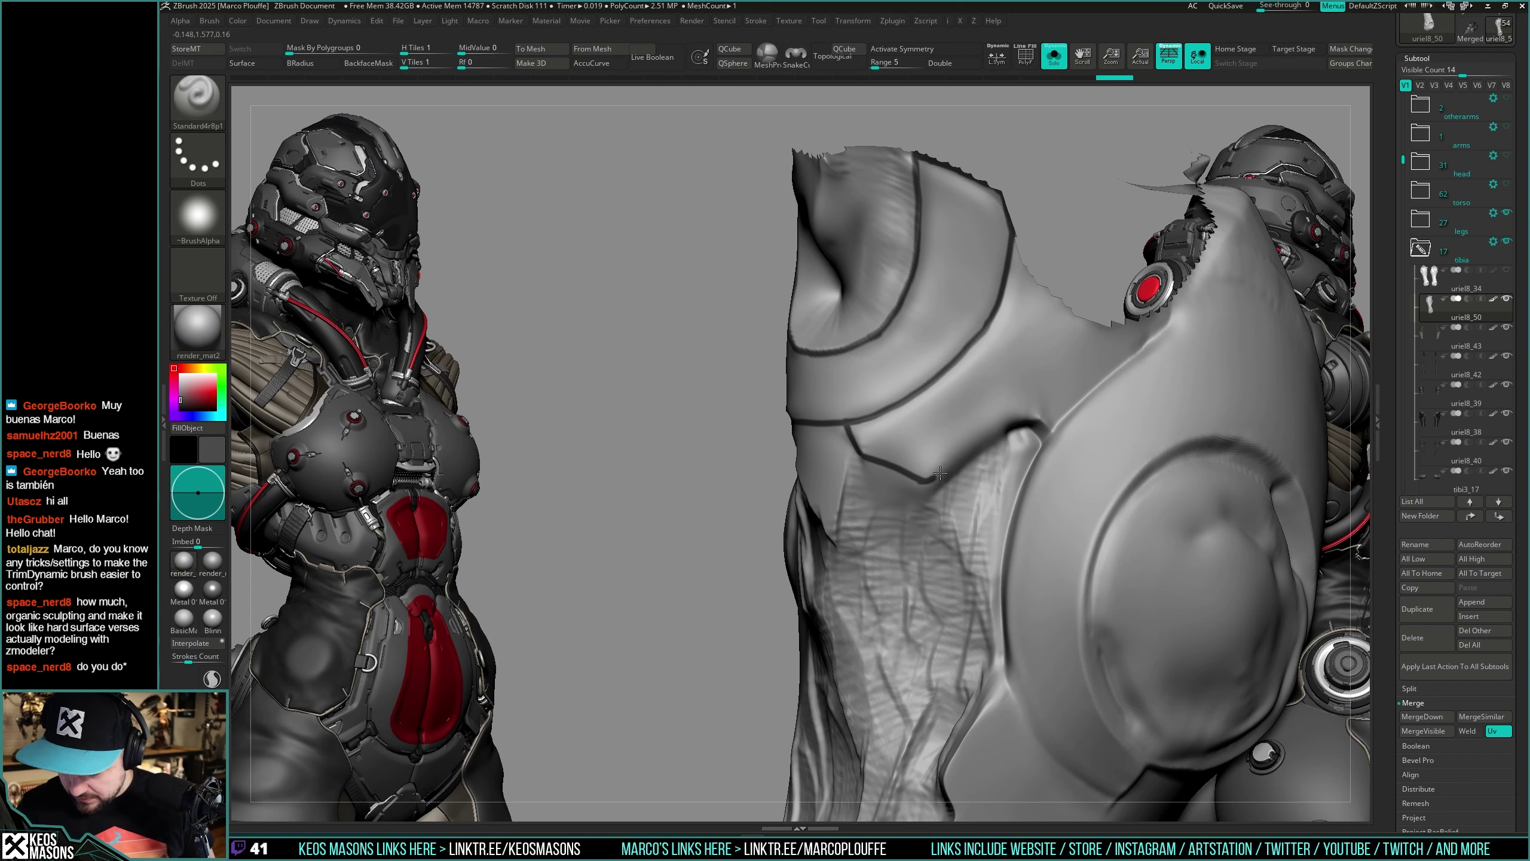
Step: Draw a panel line along the edge of the large rounded side plate up to the jagged rim
right_drag(1050, 430, 926, 523)
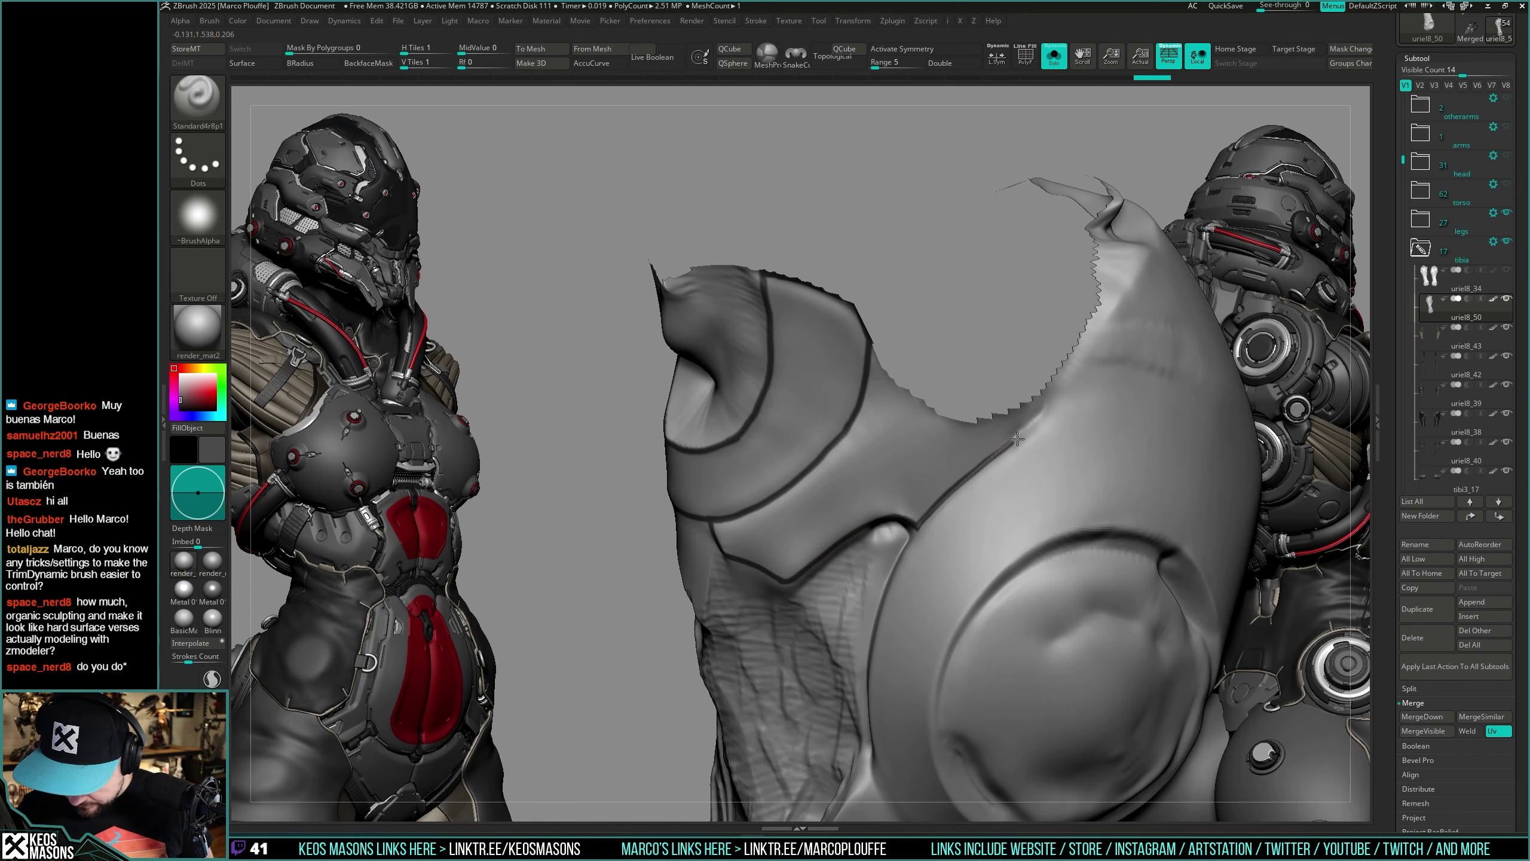
right_drag(1063, 372, 1053, 375)
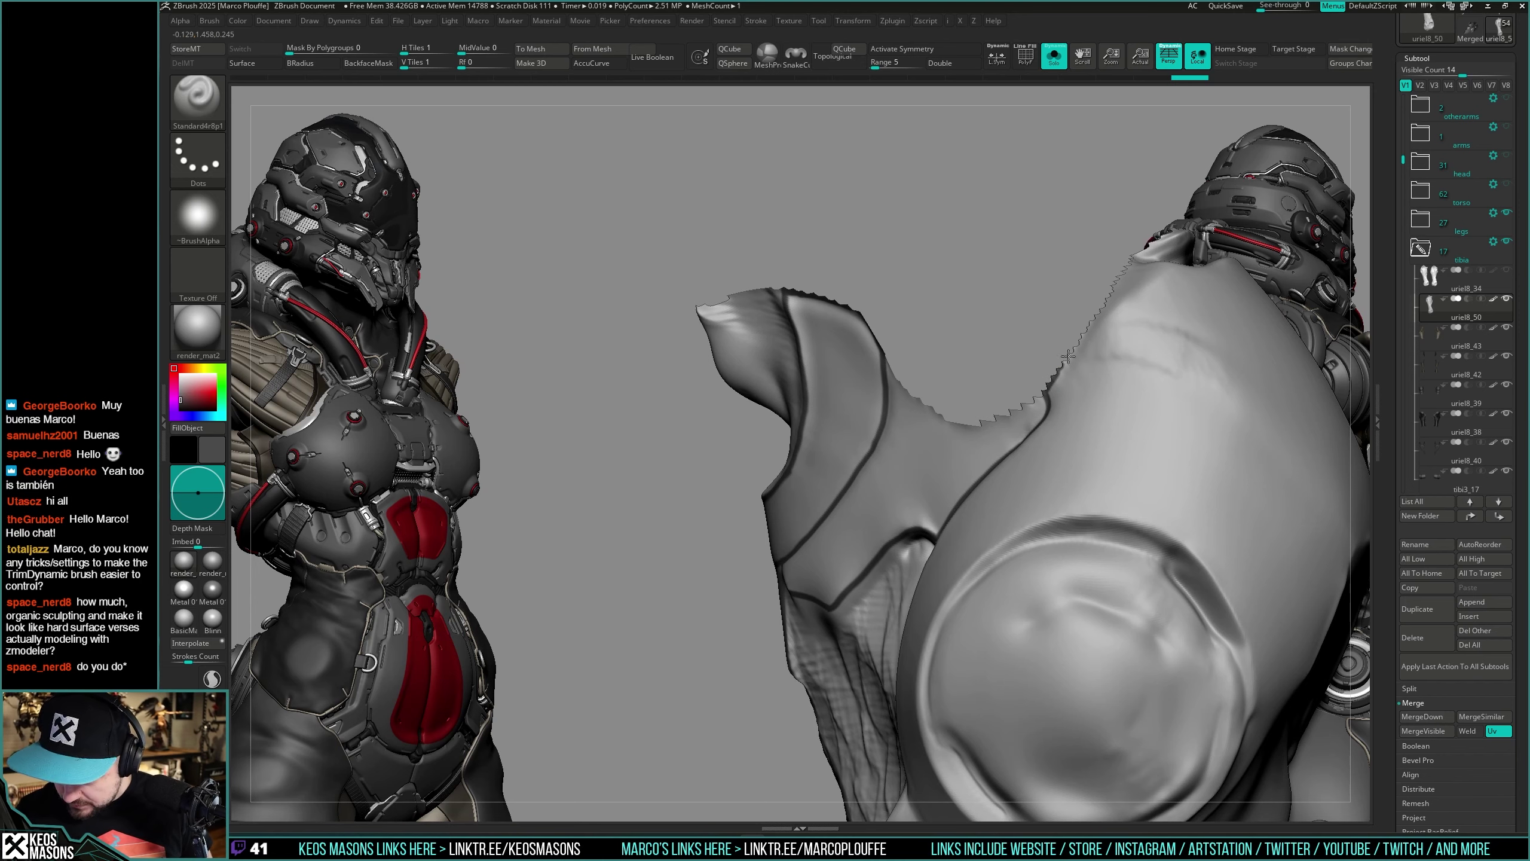
drag(1094, 320, 1104, 312)
mouse_move(1107, 313)
alt+right_down()
mouse_move(953, 436)
mouse_move(989, 470)
mouse_move(1012, 443)
mouse_move(1014, 428)
mouse_move(994, 428)
alt+right_up()
key(alt+s)
Step: Check the knee's top edge against the armor and draw a short diagonal panel line near its rim
key(ctrl+shift+s)
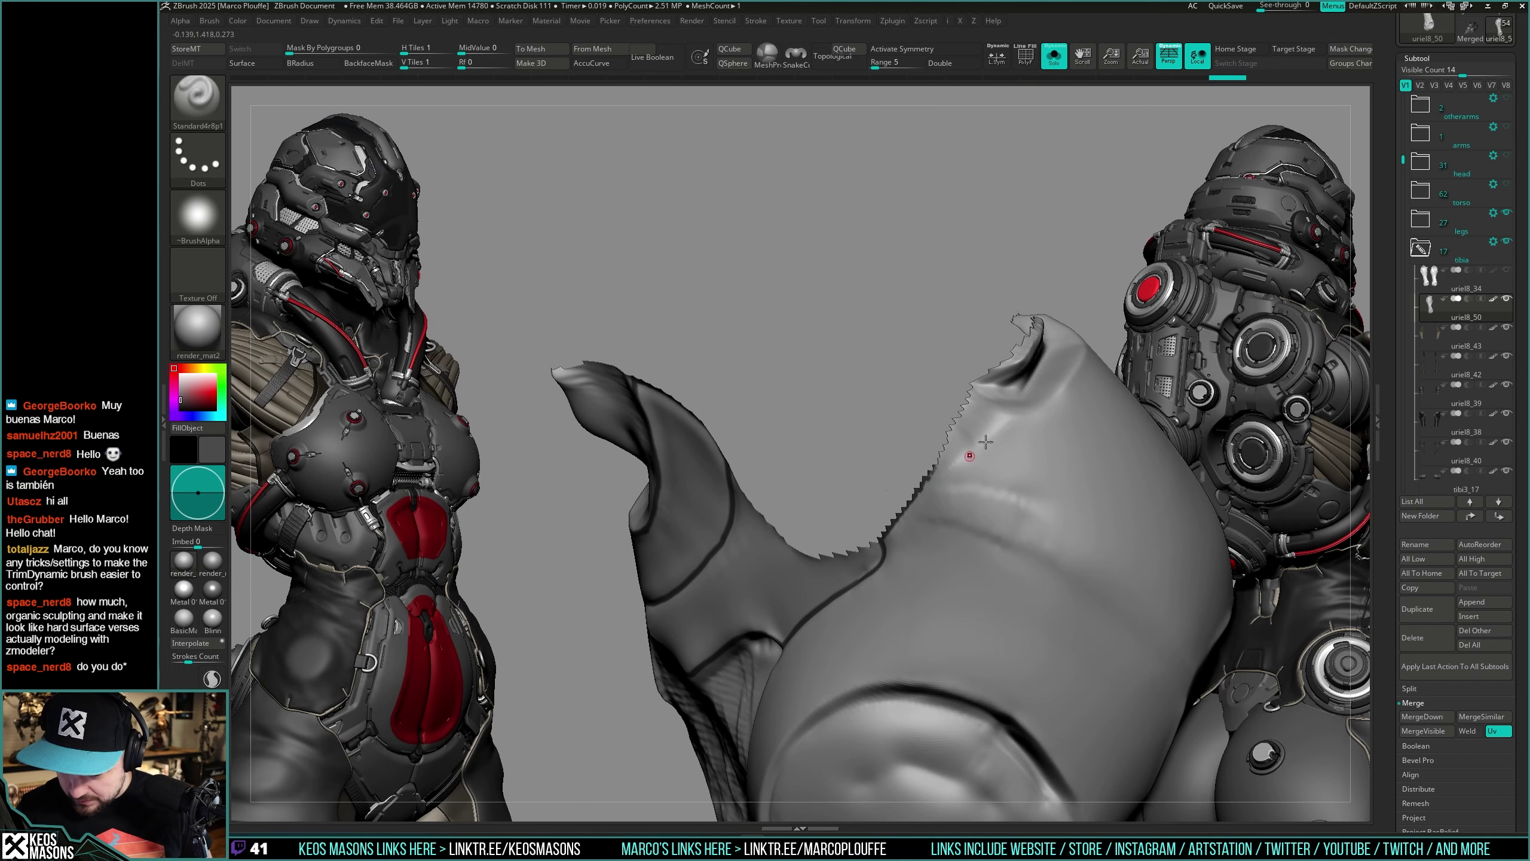
key(ctrl+shift+s)
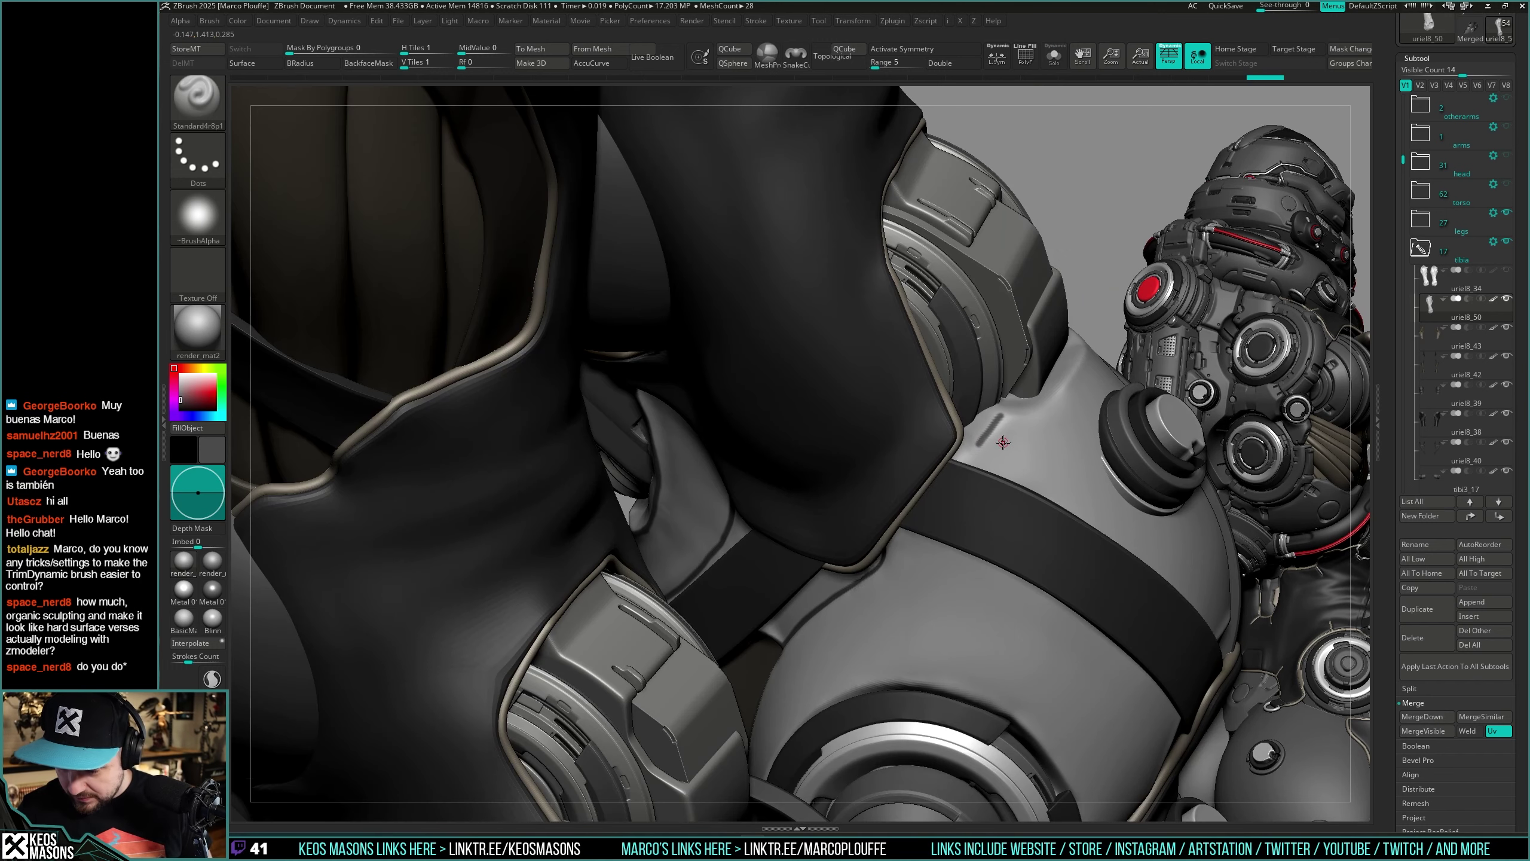
key(ctrl+shift+s)
drag(997, 417, 945, 475)
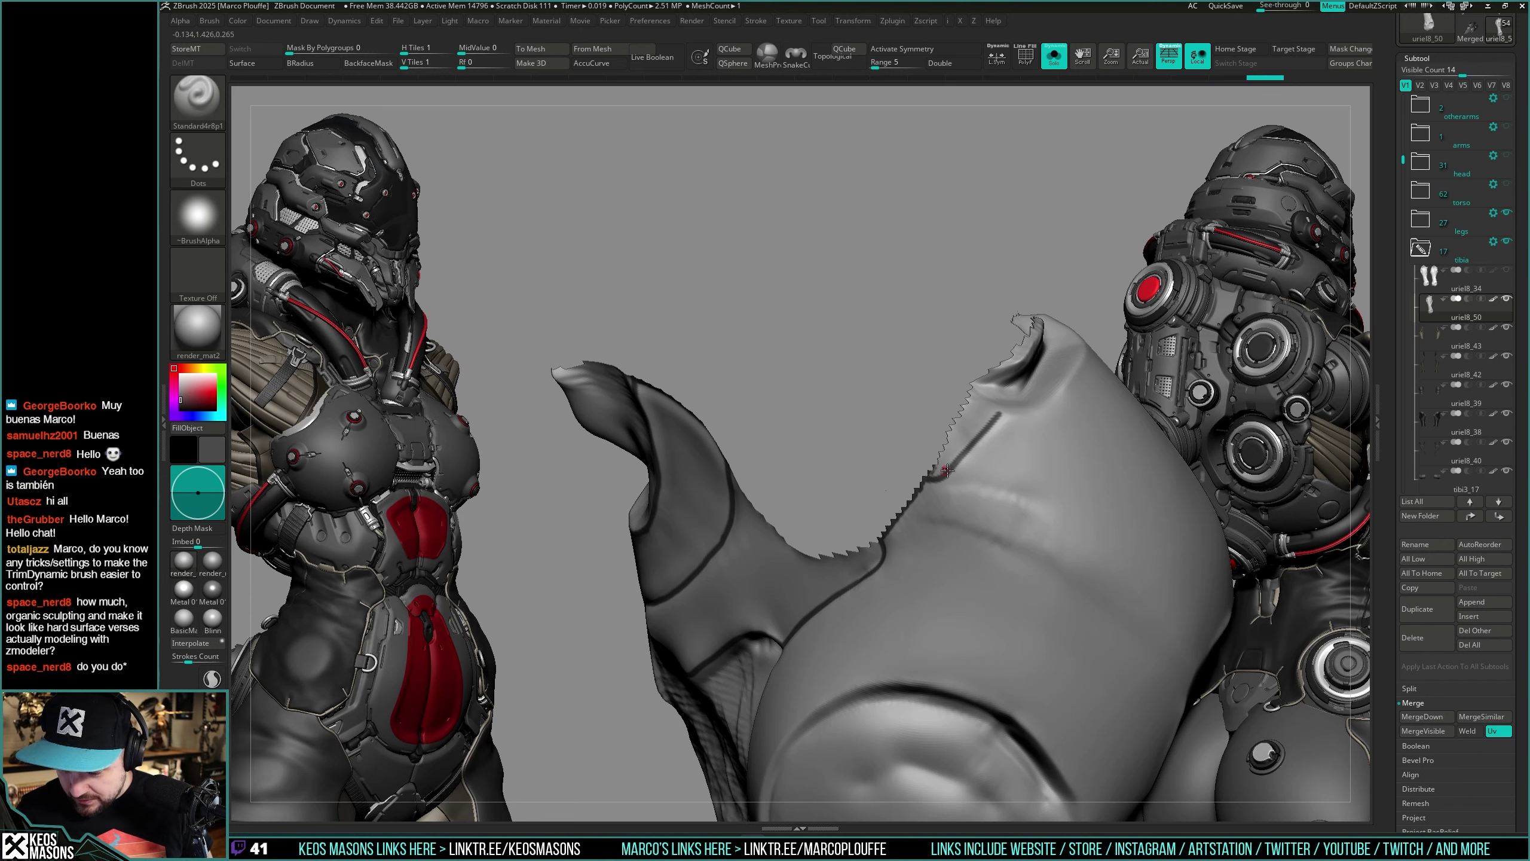
Step: Continue the rim panel line around the notch at the top of the knee plate
right_drag(1026, 421, 991, 463)
drag(936, 481, 926, 491)
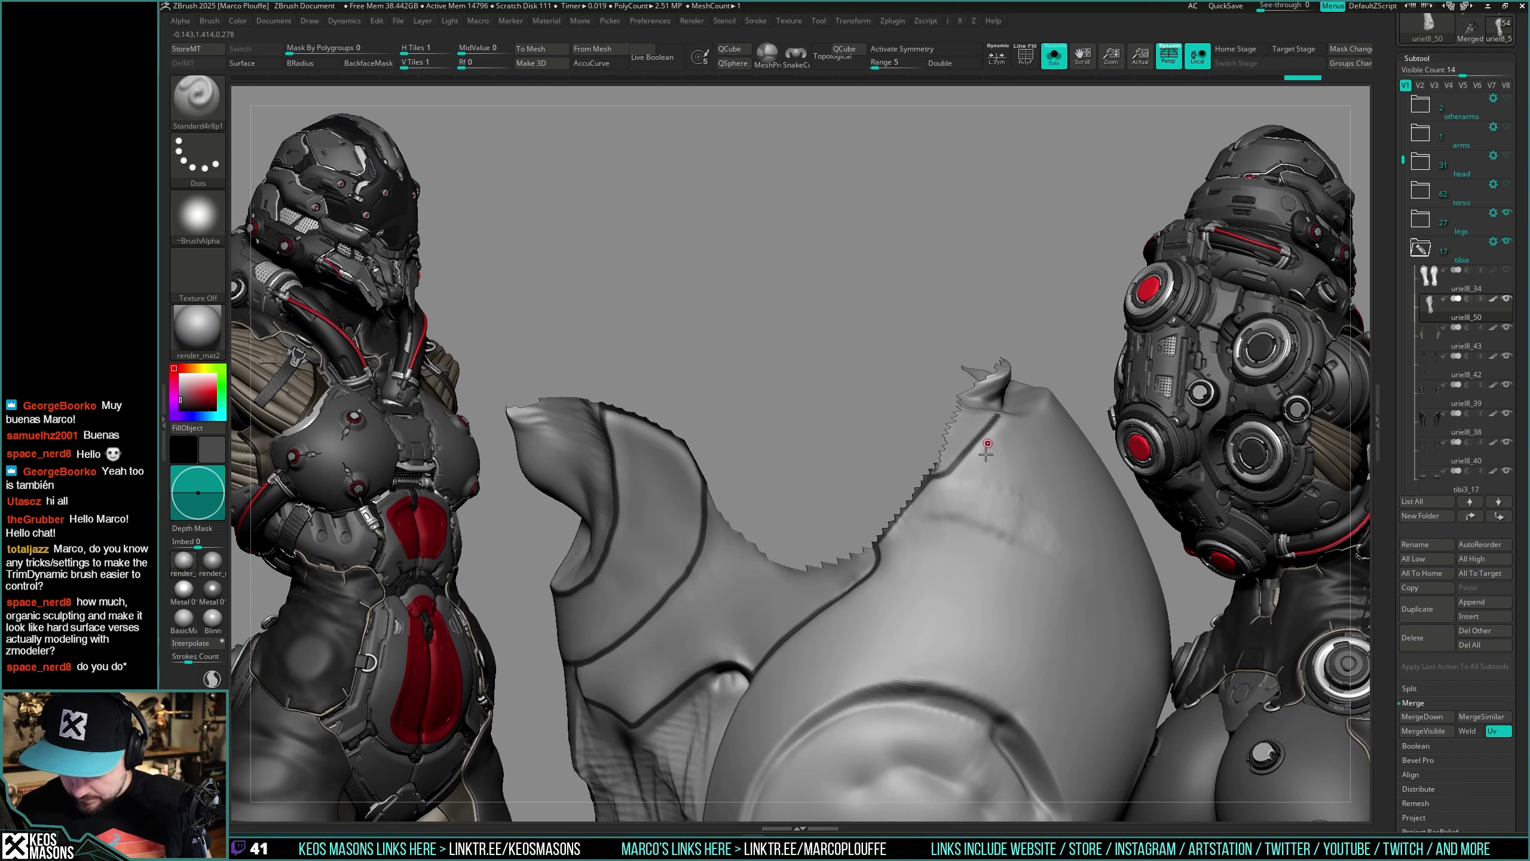
mouse_move(988, 447)
right_down()
mouse_move(973, 484)
mouse_move(952, 465)
right_up()
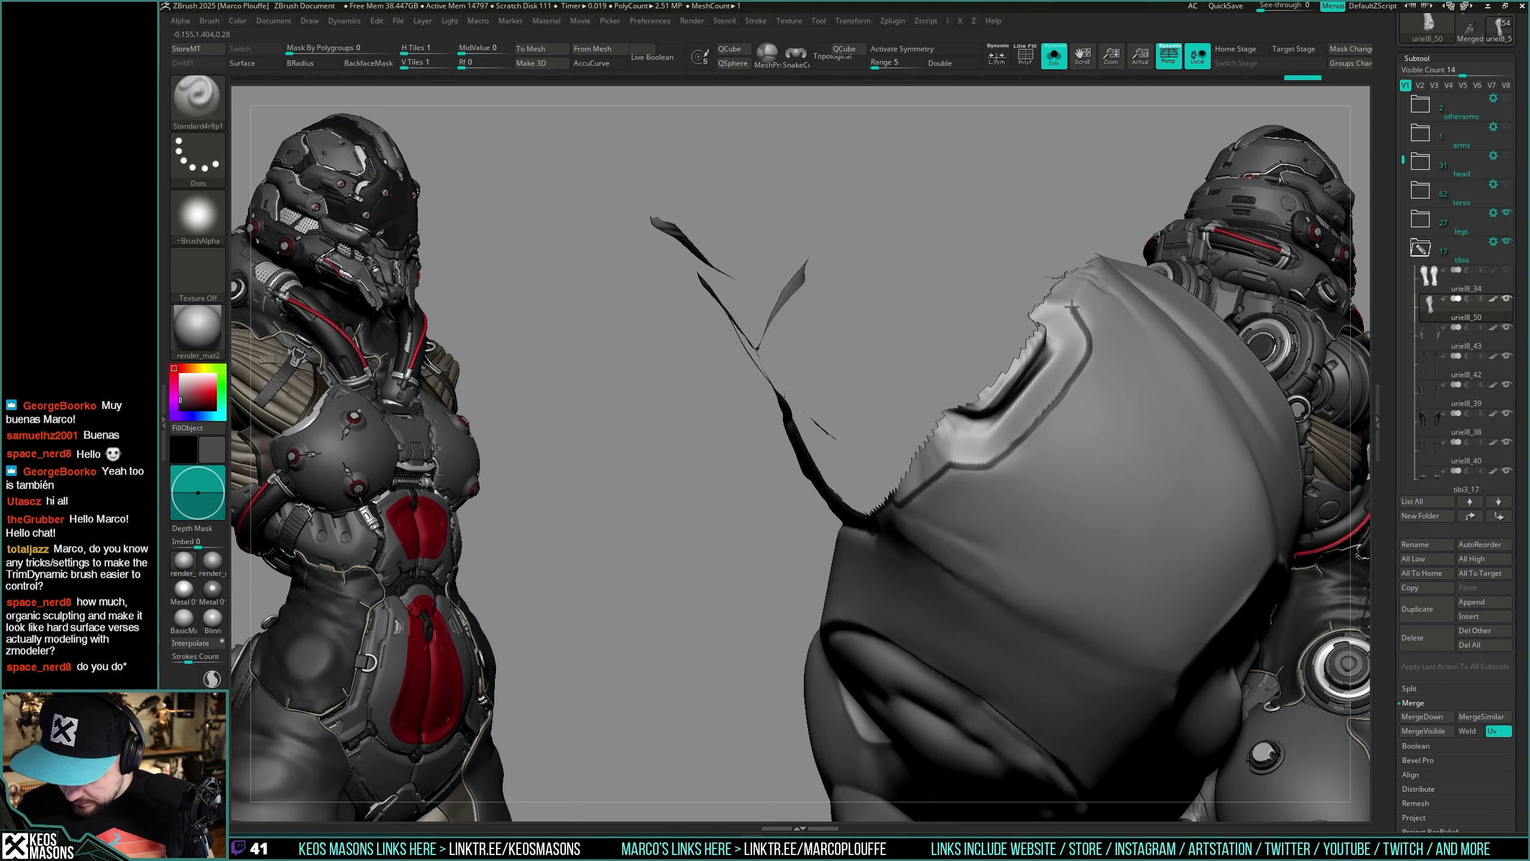
right_drag(1075, 332, 1024, 437)
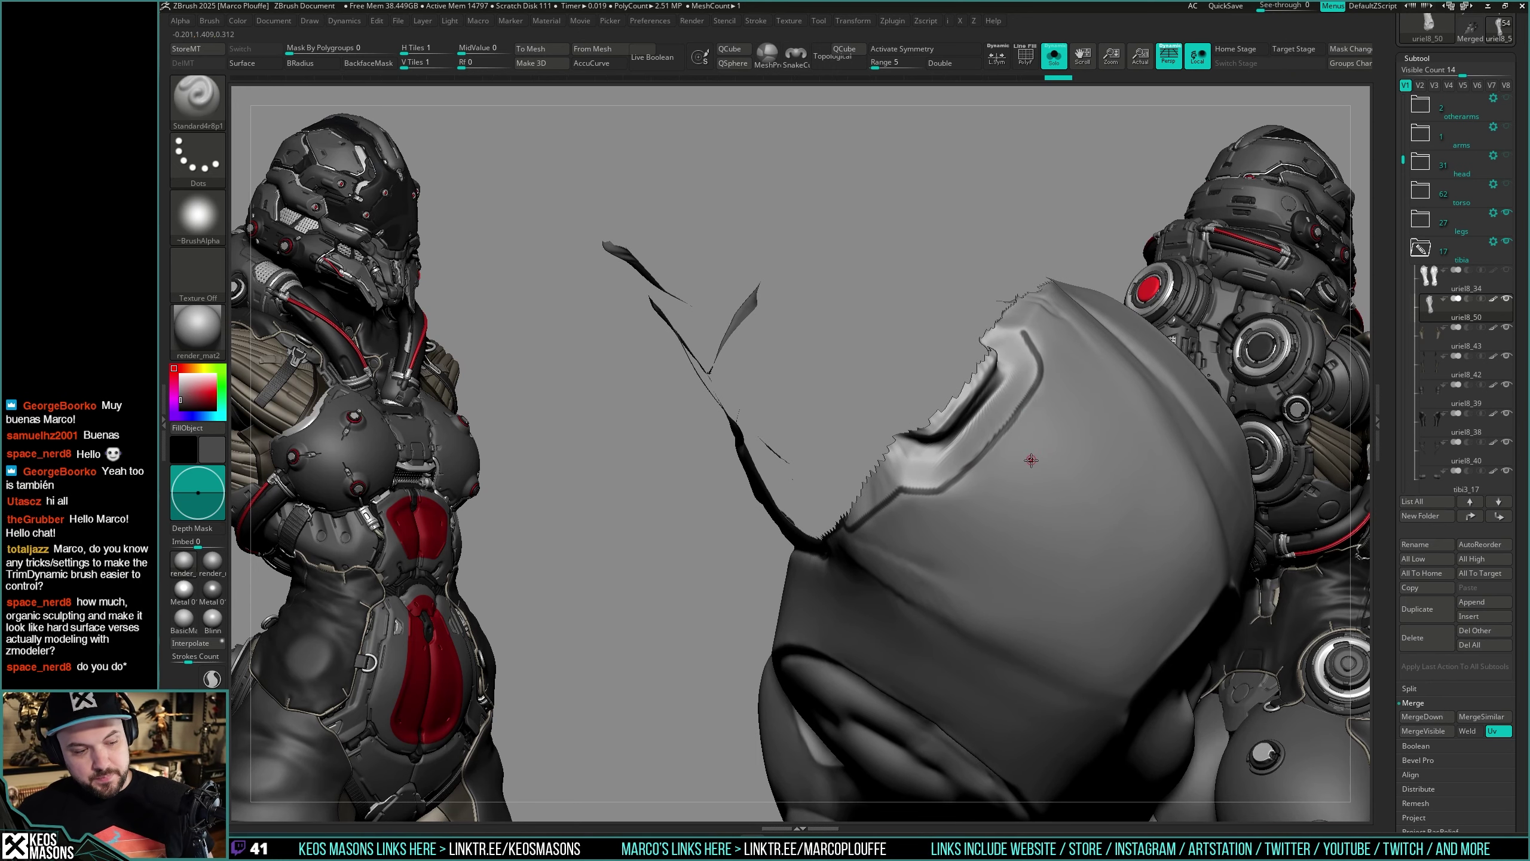
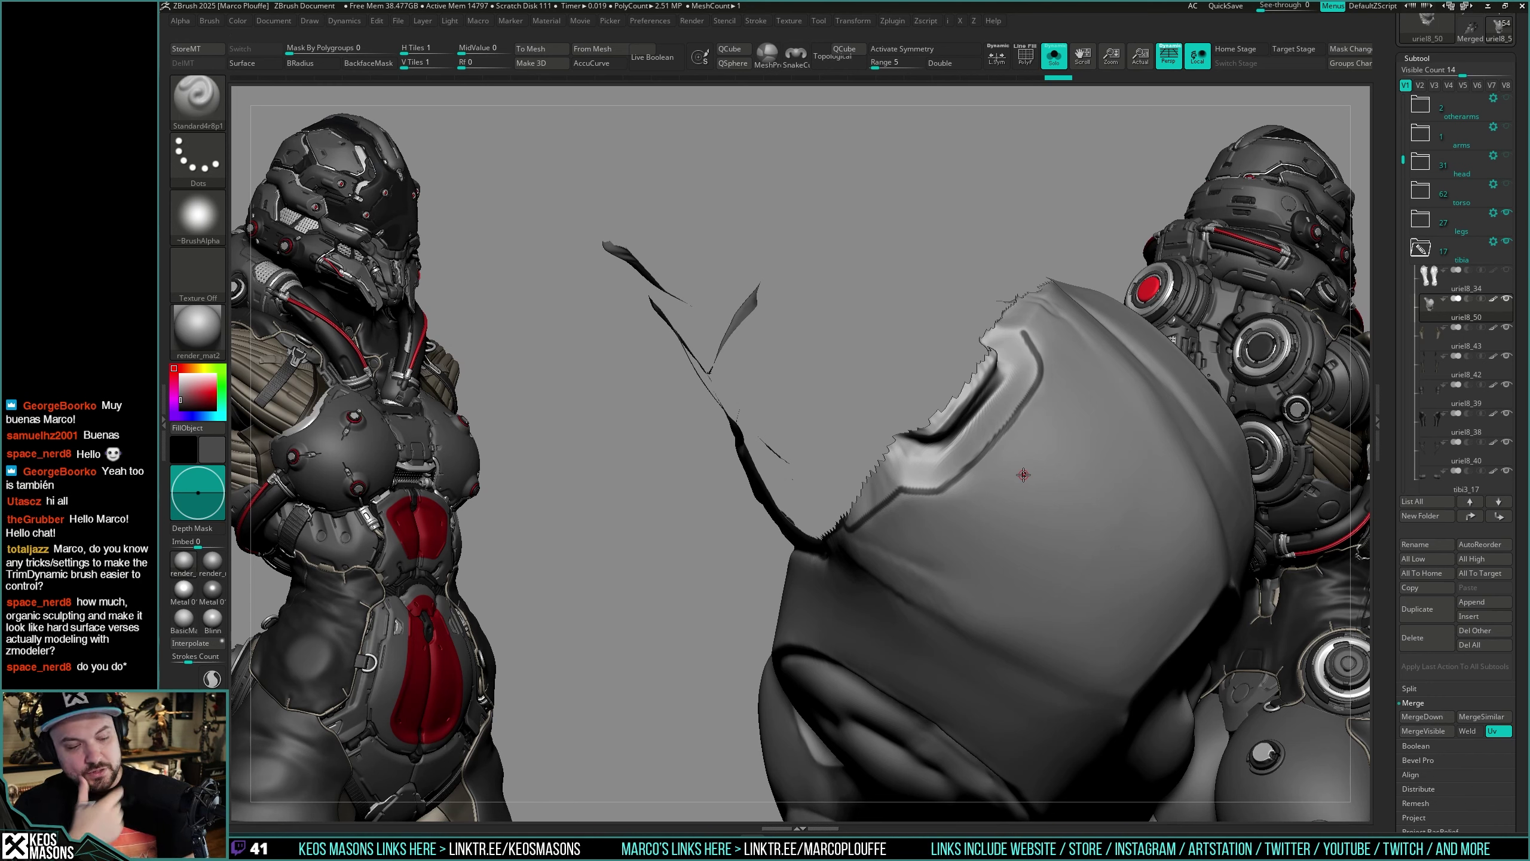
Step: Carry the notch outline over to the opposite side and down along the jagged rim
right_drag(1023, 474, 964, 444)
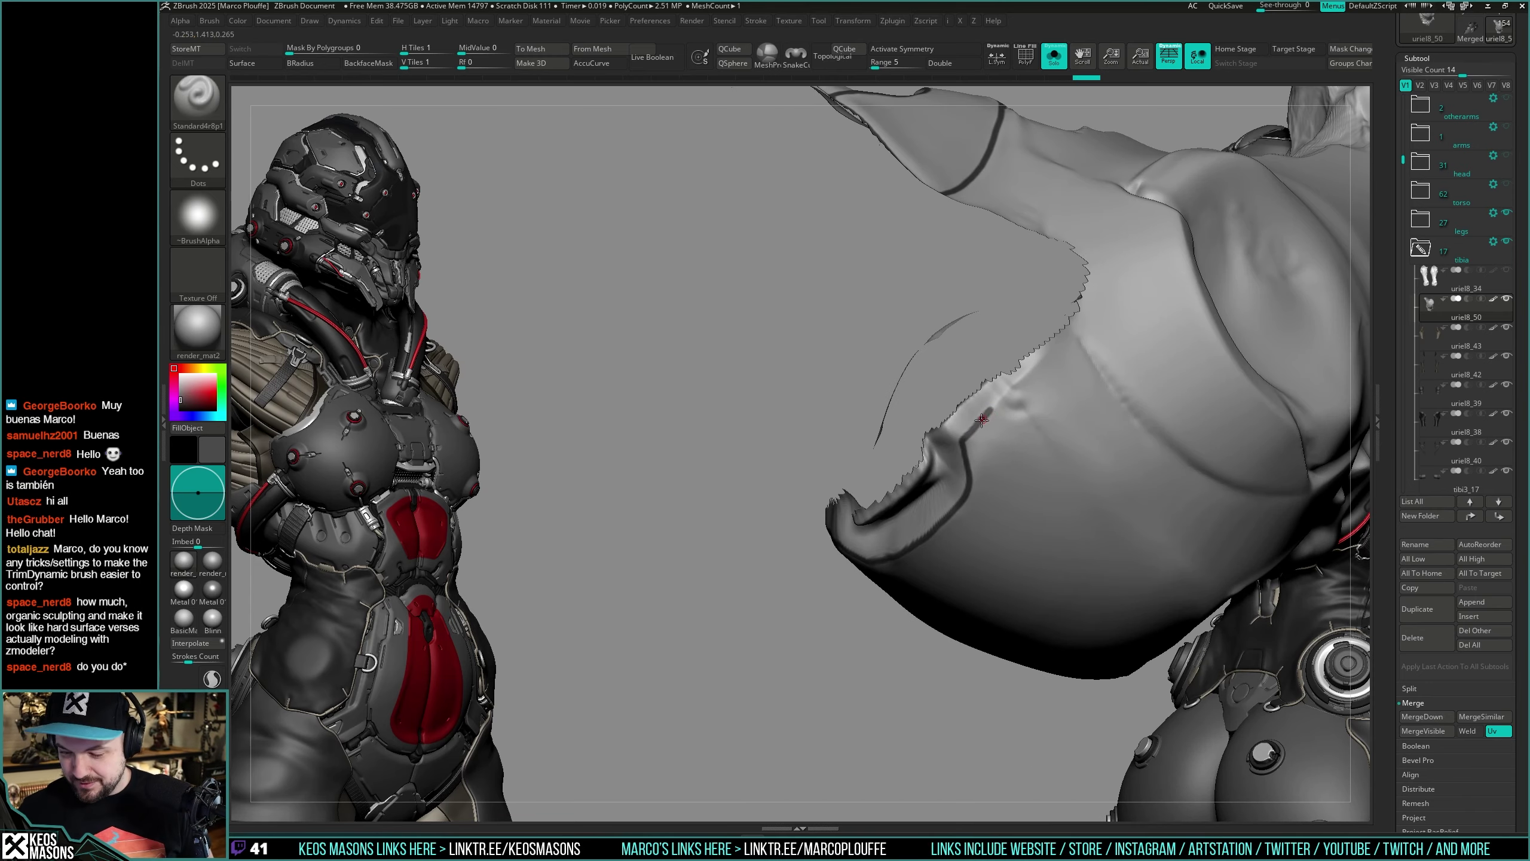
drag(1022, 375, 1047, 354)
mouse_move(1047, 353)
right_down()
mouse_move(1011, 229)
mouse_move(992, 417)
mouse_move(961, 443)
mouse_move(970, 425)
right_up()
key(alt+s)
key(shift+ctrl+s)
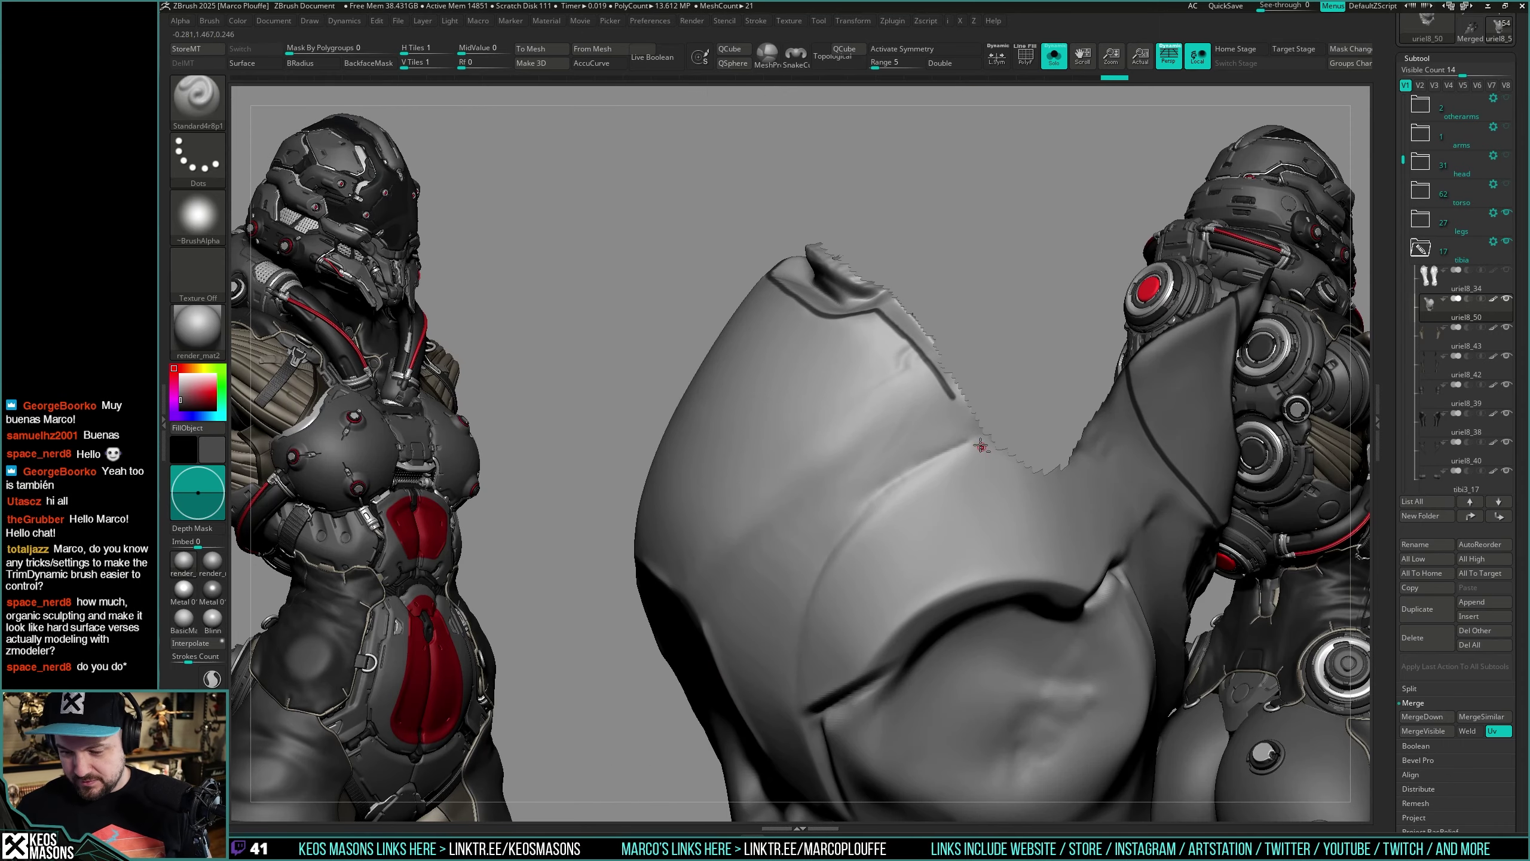
key(shift+ctrl+s)
key(shift+ctrl+s)
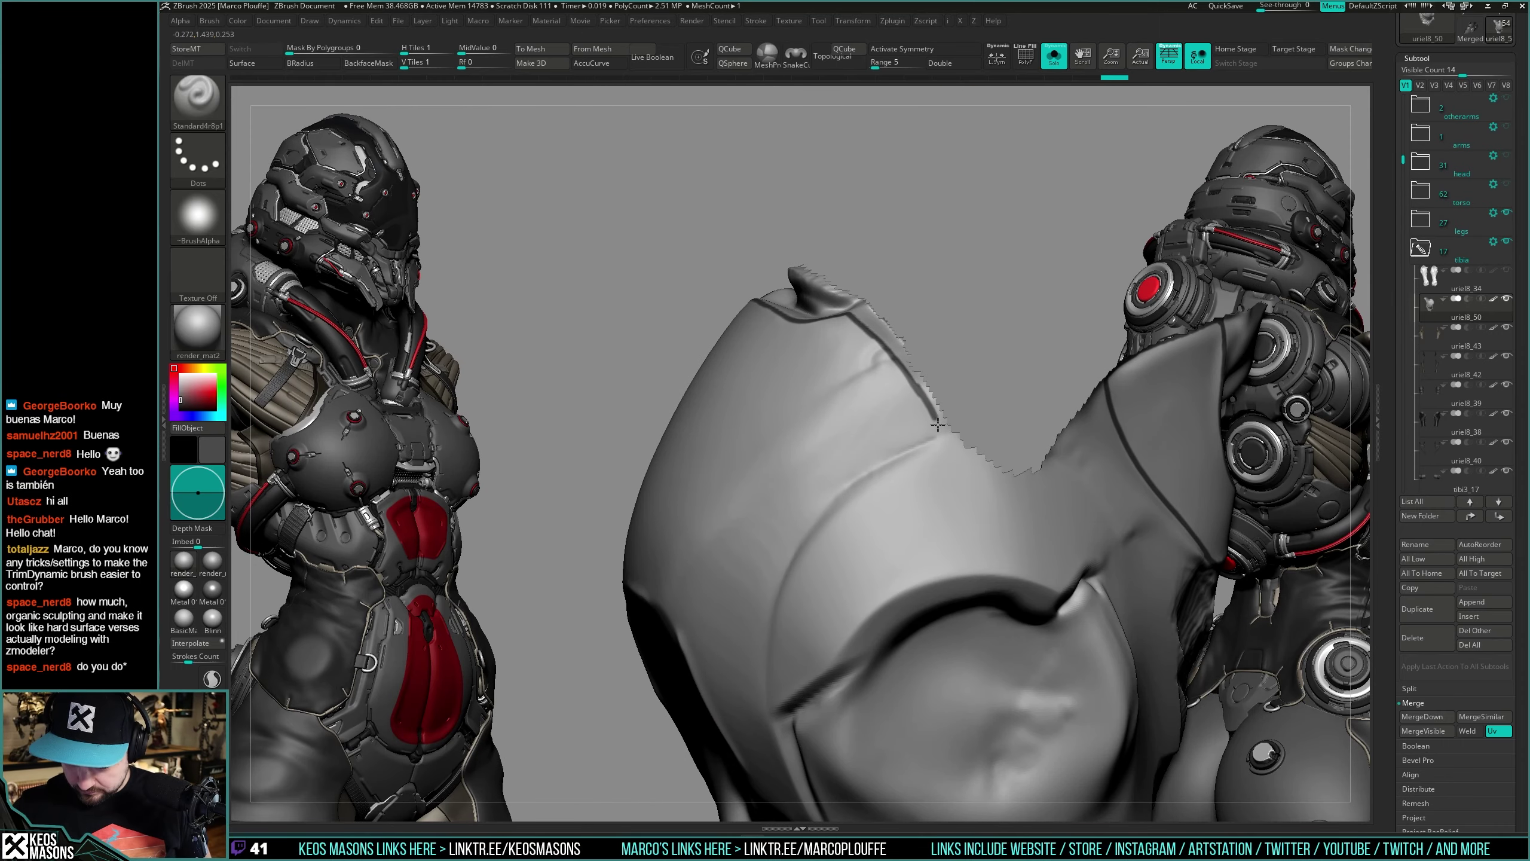
Step: Join the rim line to the side crease and draw a curved panel line down the side of the knee plate
right_drag(950, 431, 995, 342)
key(shift+ctrl+s)
key(shift+ctrl+s)
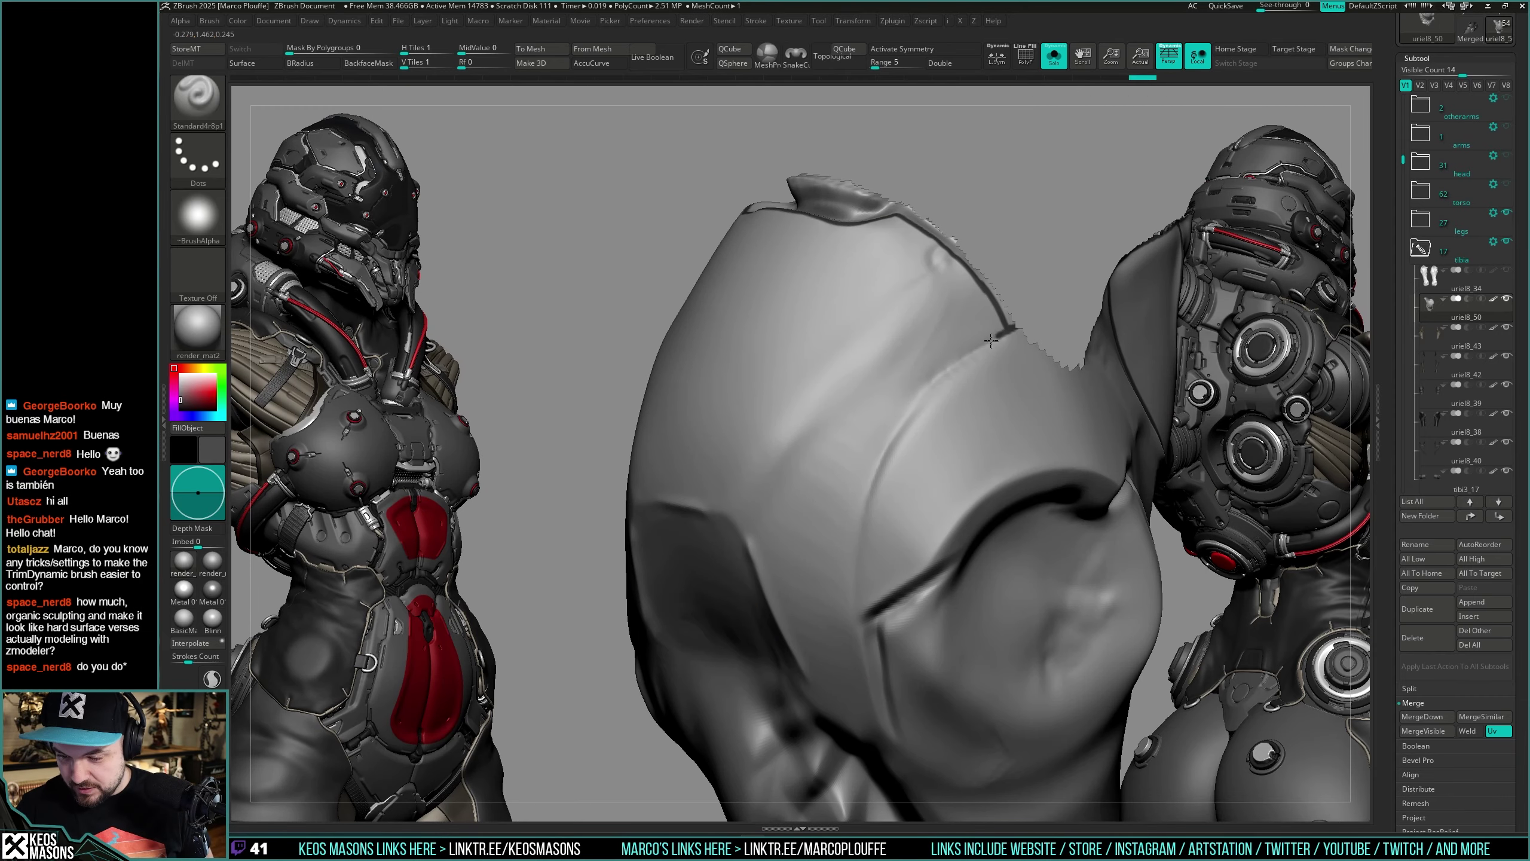
mouse_move(894, 435)
mouse_down()
mouse_move(865, 509)
mouse_move(859, 612)
mouse_up()
mouse_move(862, 606)
right_down()
mouse_move(943, 423)
mouse_move(885, 477)
right_up()
Step: Show the armor again and draw a connecting panel line from the curved side line to the round disc housing
key(shift+ctrl+s)
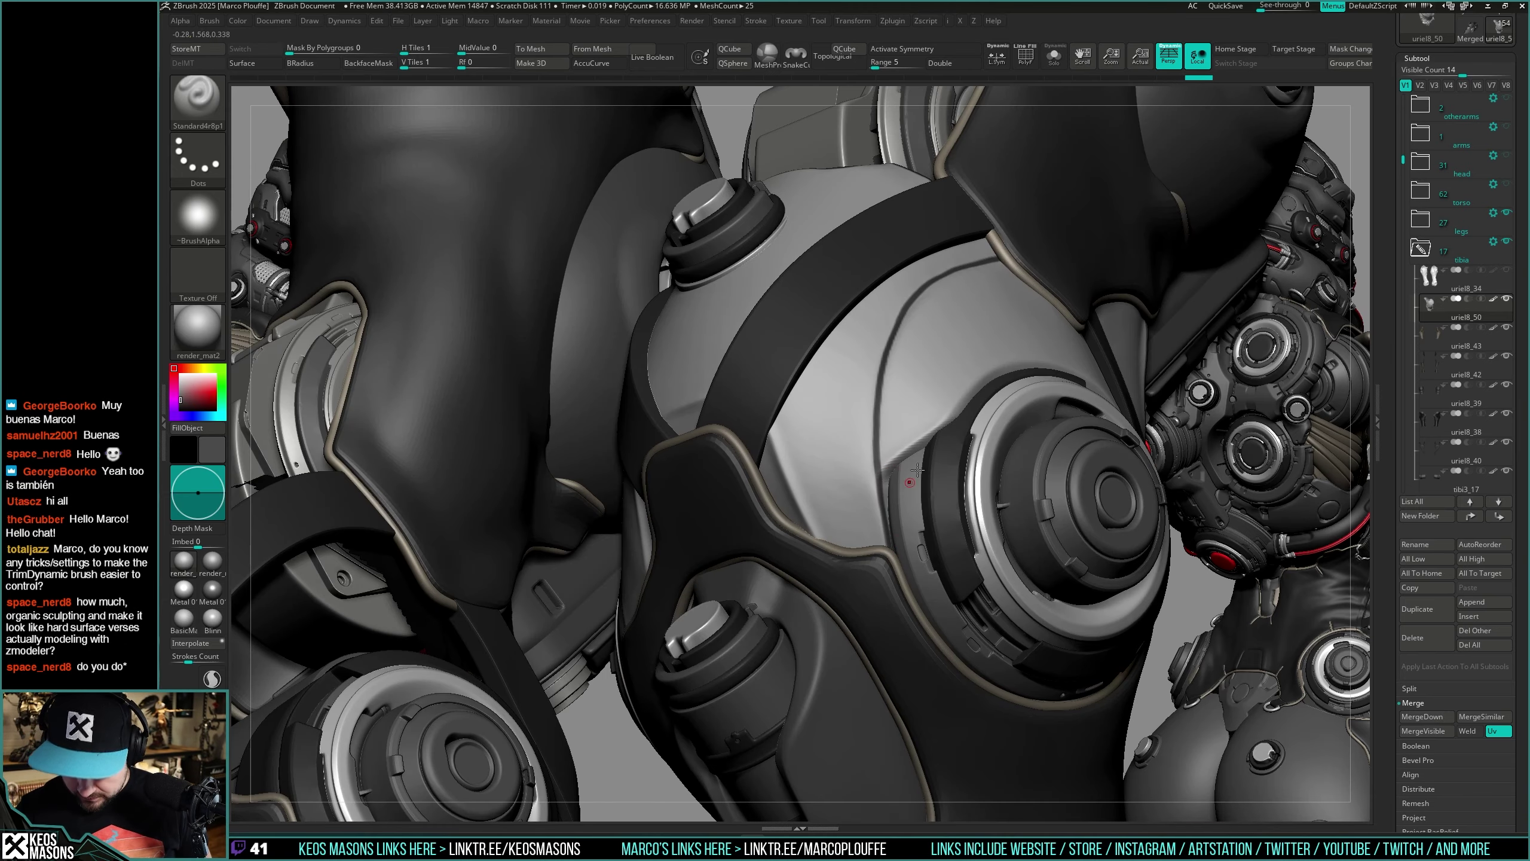
drag(880, 473, 947, 423)
mouse_move(939, 471)
right_down()
mouse_move(977, 417)
mouse_move(968, 404)
right_up()
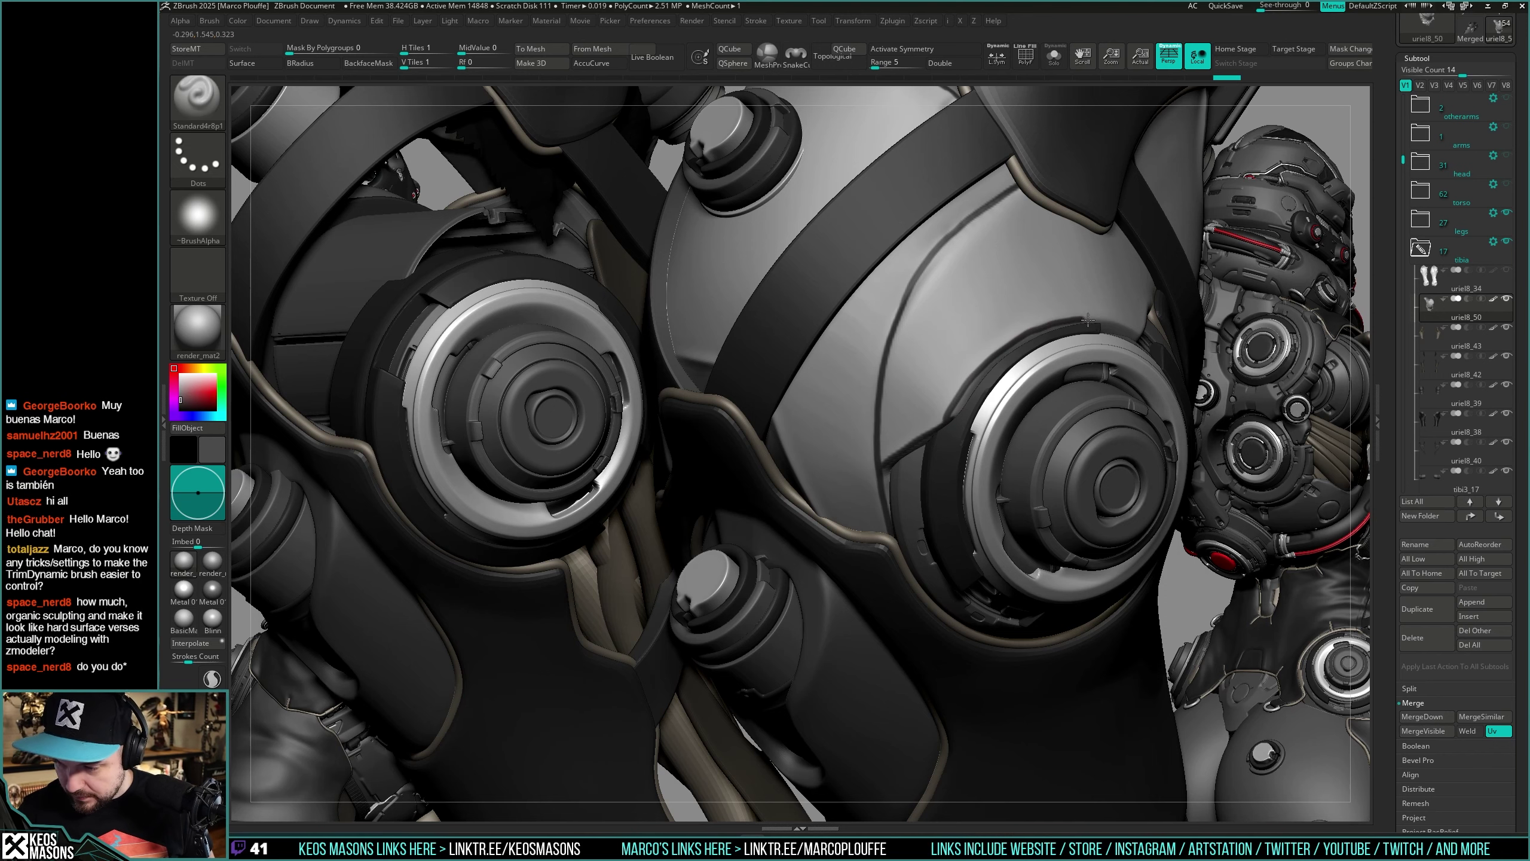
Step: Draw a panel line from above the round disc recess across the outer leg to the socket band
right_drag(1140, 332, 901, 462)
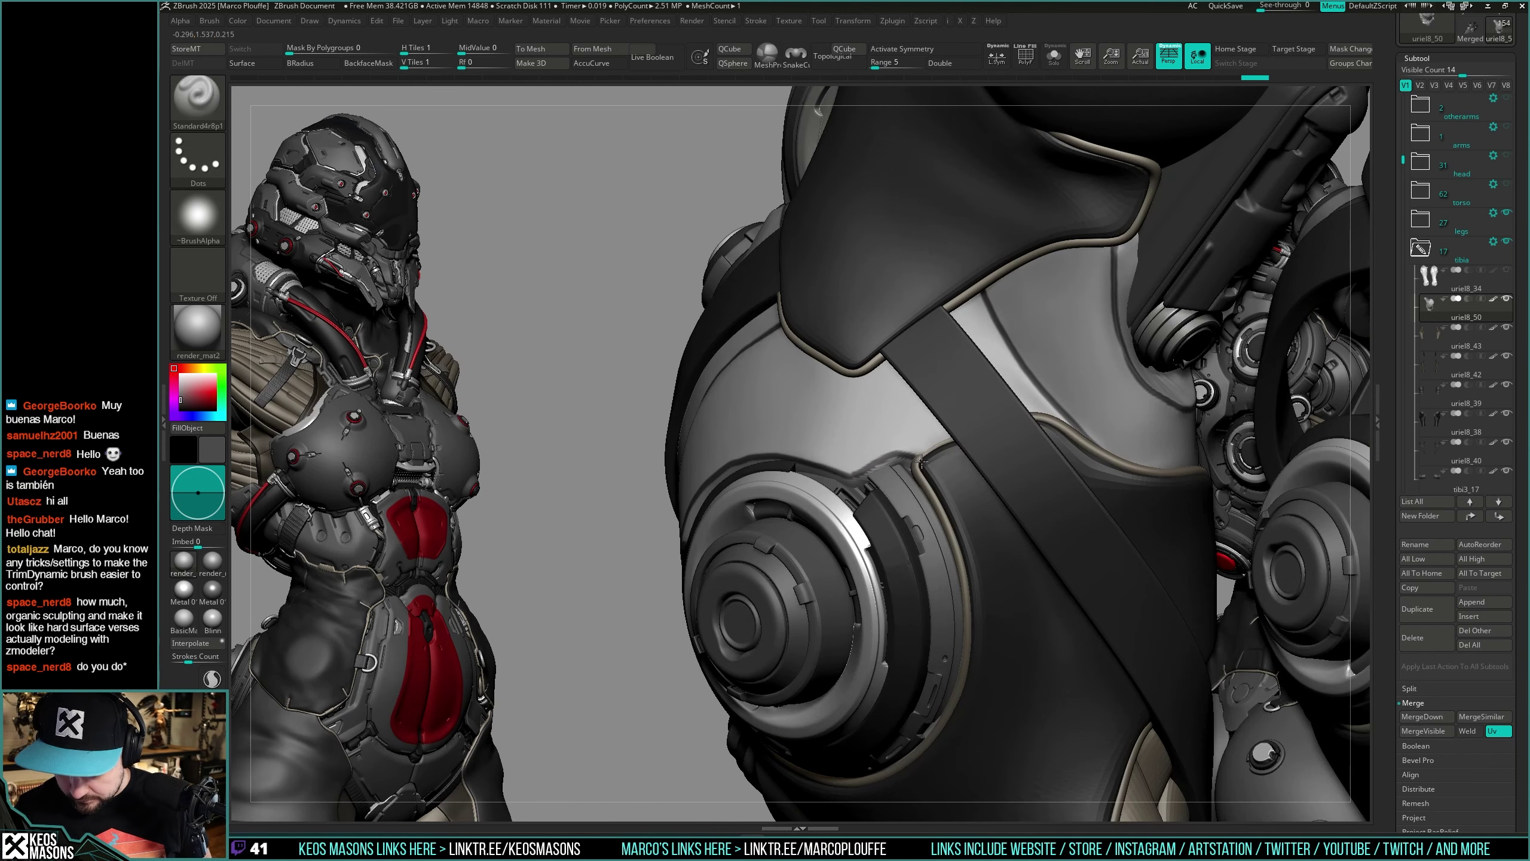
drag(922, 462, 932, 452)
key(alt+s)
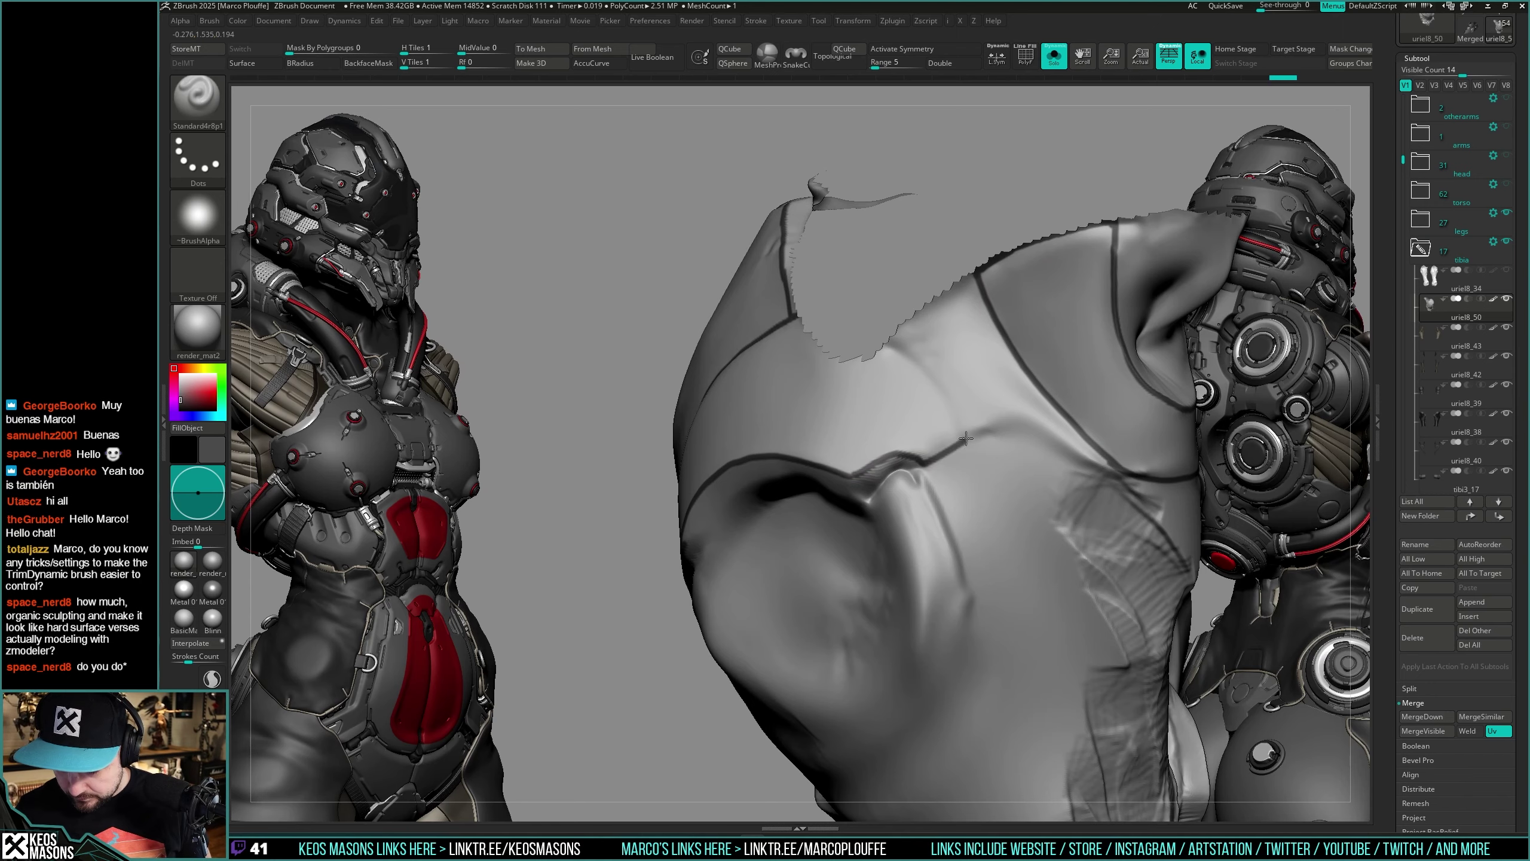
key(alt+shift+s)
right_drag(1104, 430, 1053, 461)
key(alt+shift+s)
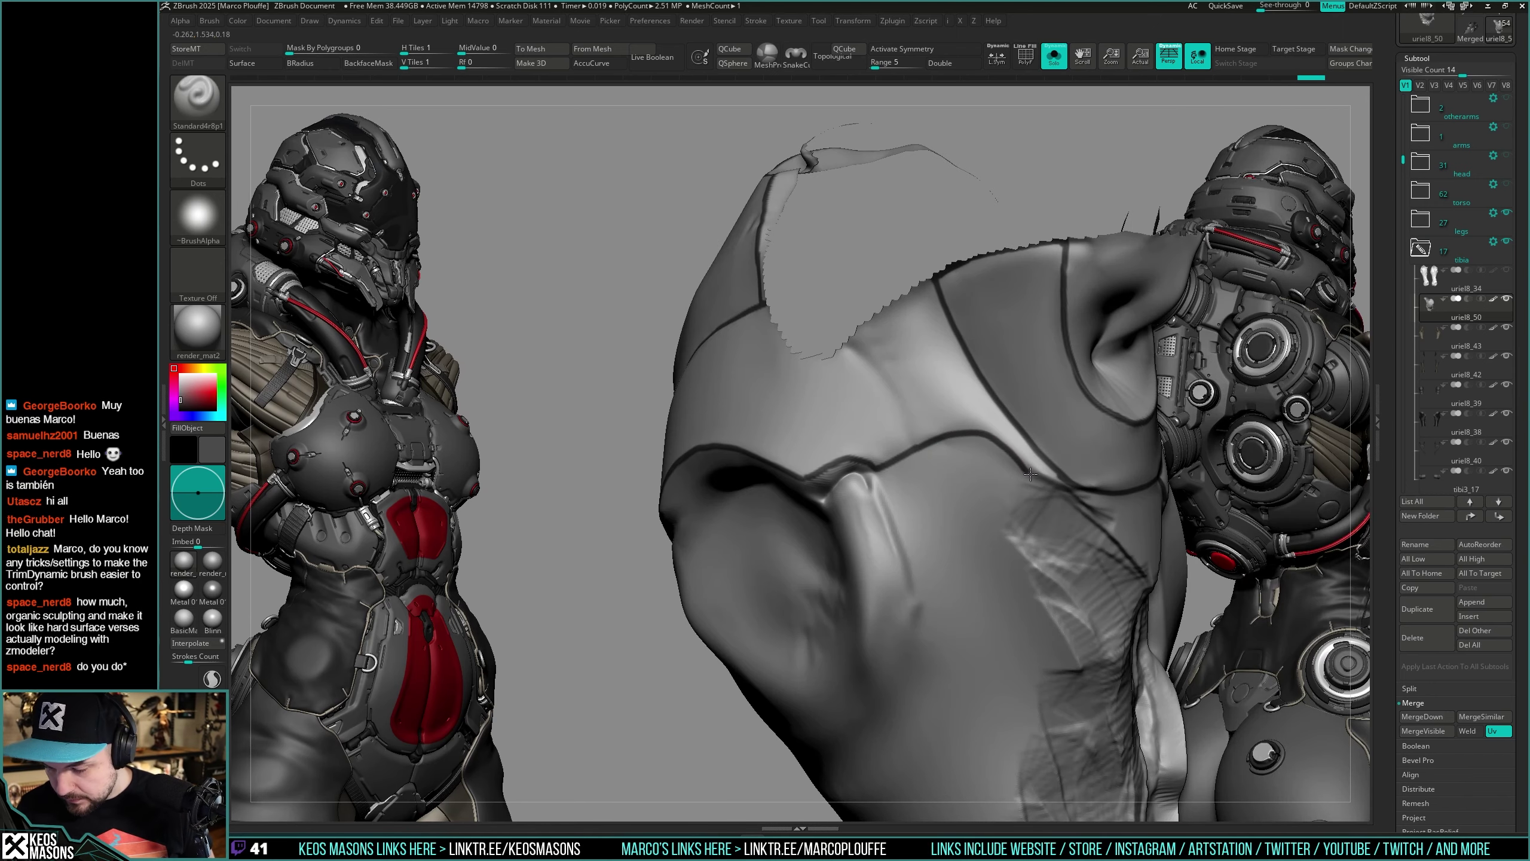
Step: Check the armor from the front, isolate the grey leg and outline the top and sides of the front plate below the knee
key(alt+shift+s)
mouse_move(1055, 470)
ctrl+right_down()
mouse_move(1036, 368)
mouse_move(980, 473)
mouse_move(960, 437)
mouse_move(966, 463)
ctrl+right_up()
key(alt+shift+s)
key(alt+shift+s)
key(alt+shift+s)
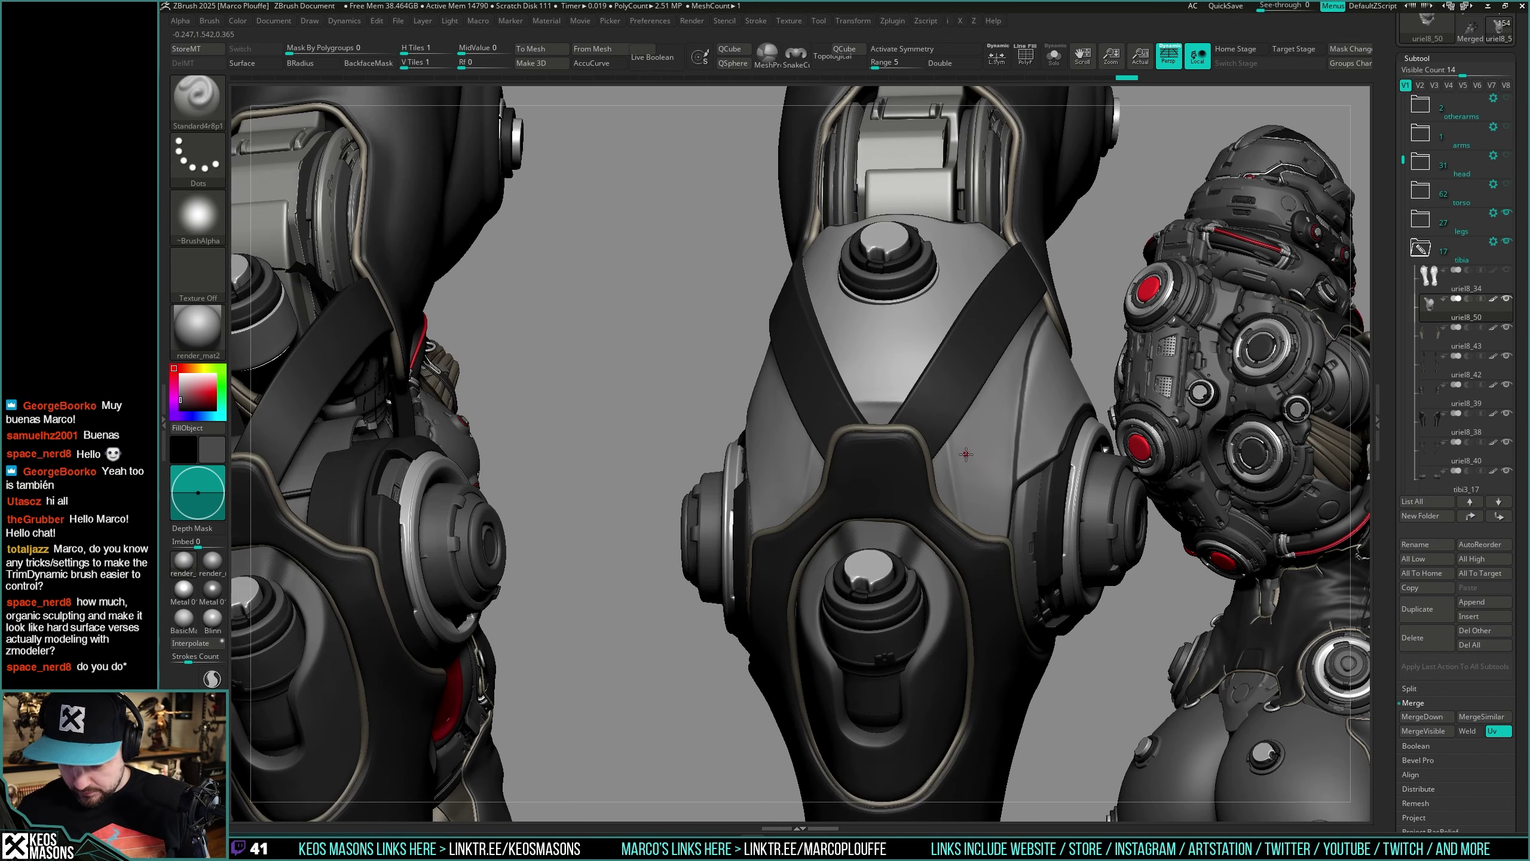
key(alt+shift+s)
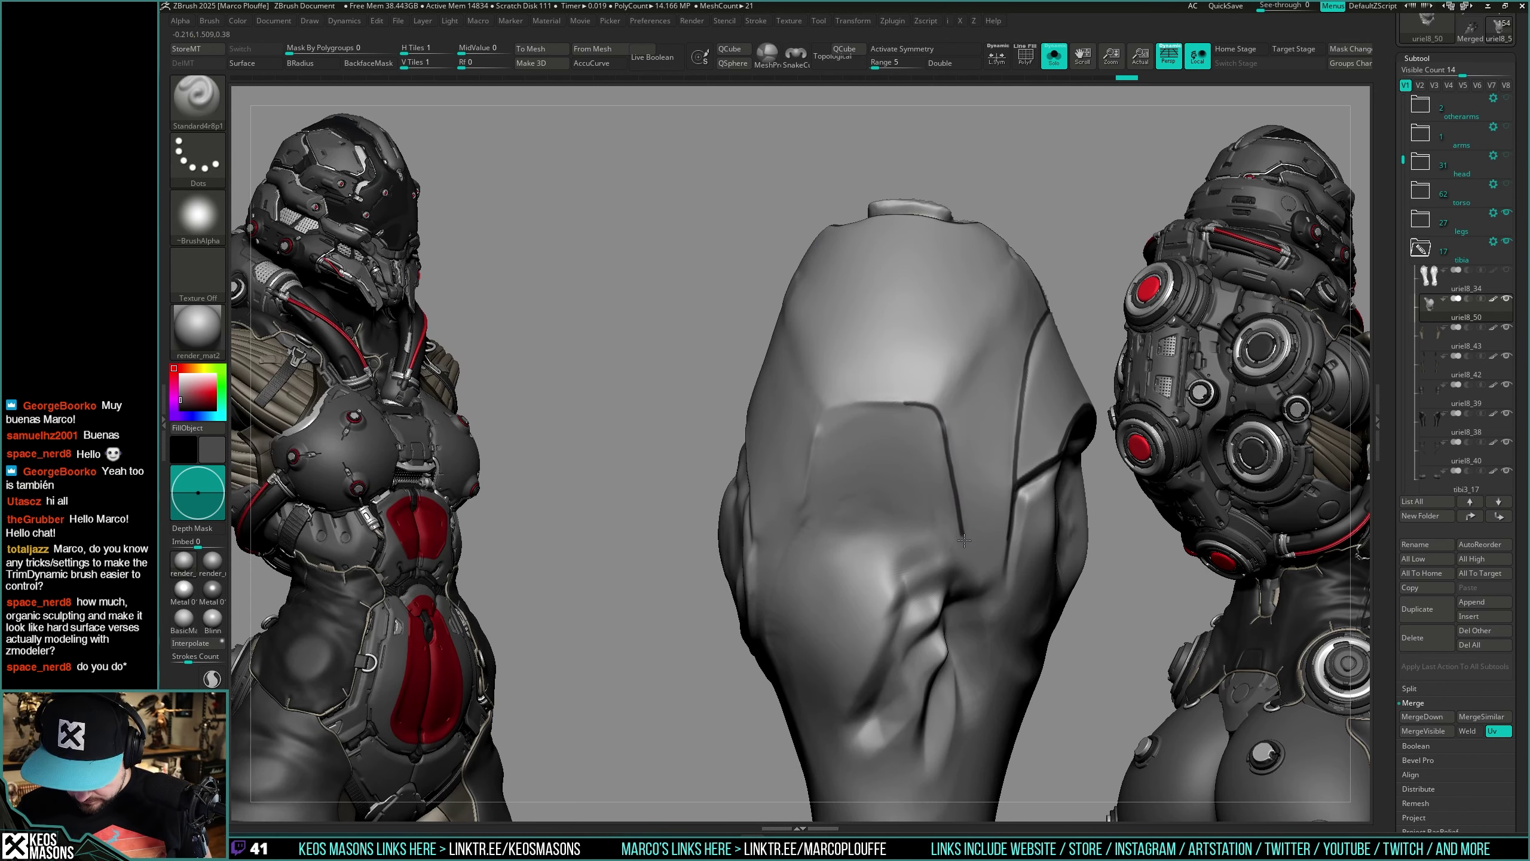
right_drag(964, 541, 976, 381)
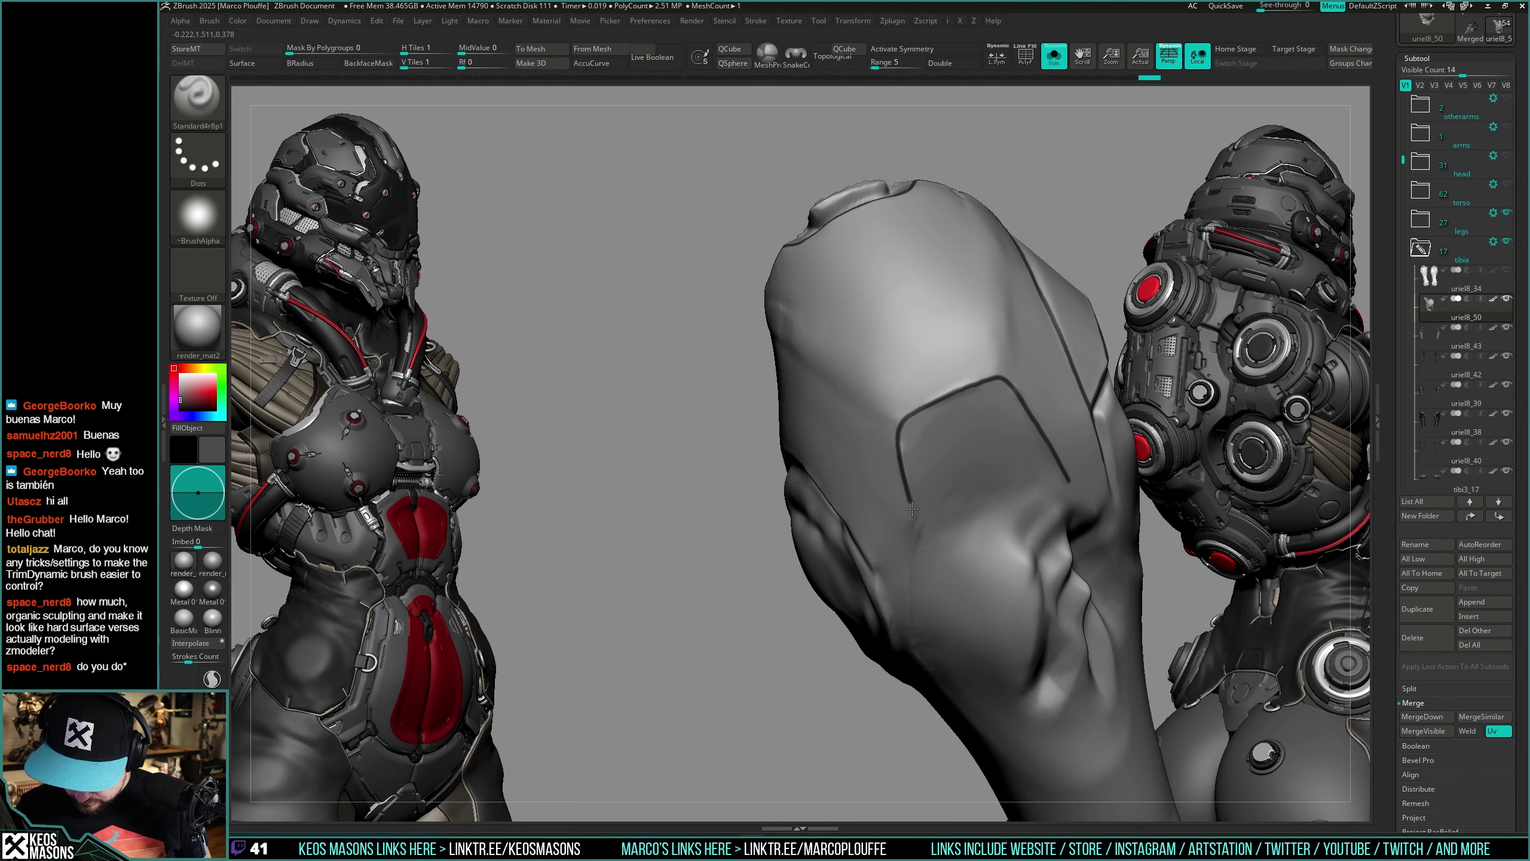
Step: Extend the plate outline to the side disc housing, close its lower edge and join it to the notch on the opposite side
right_drag(912, 510, 908, 465)
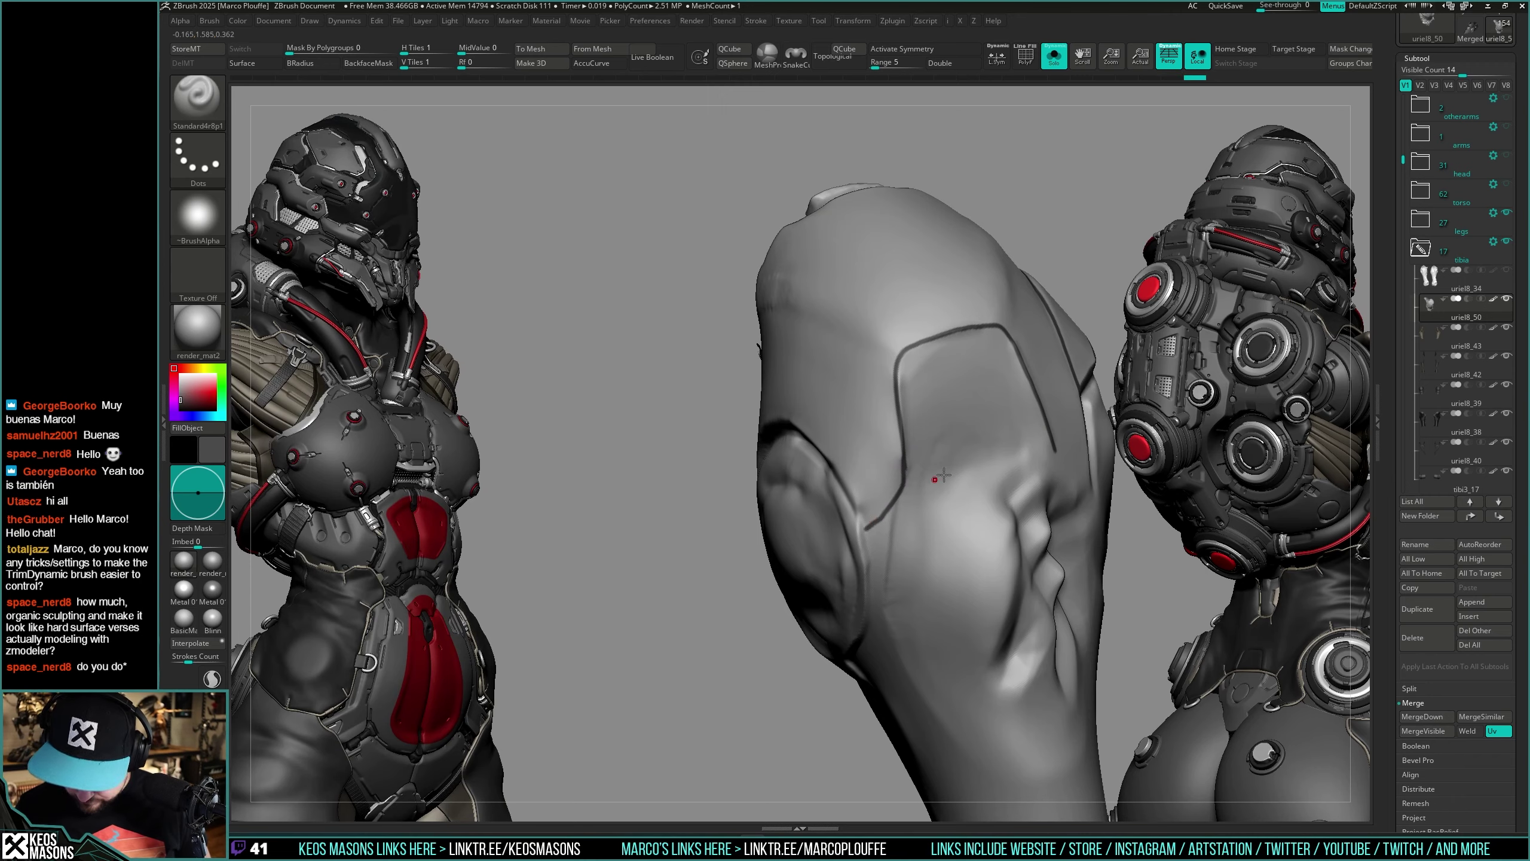
right_drag(871, 524, 902, 484)
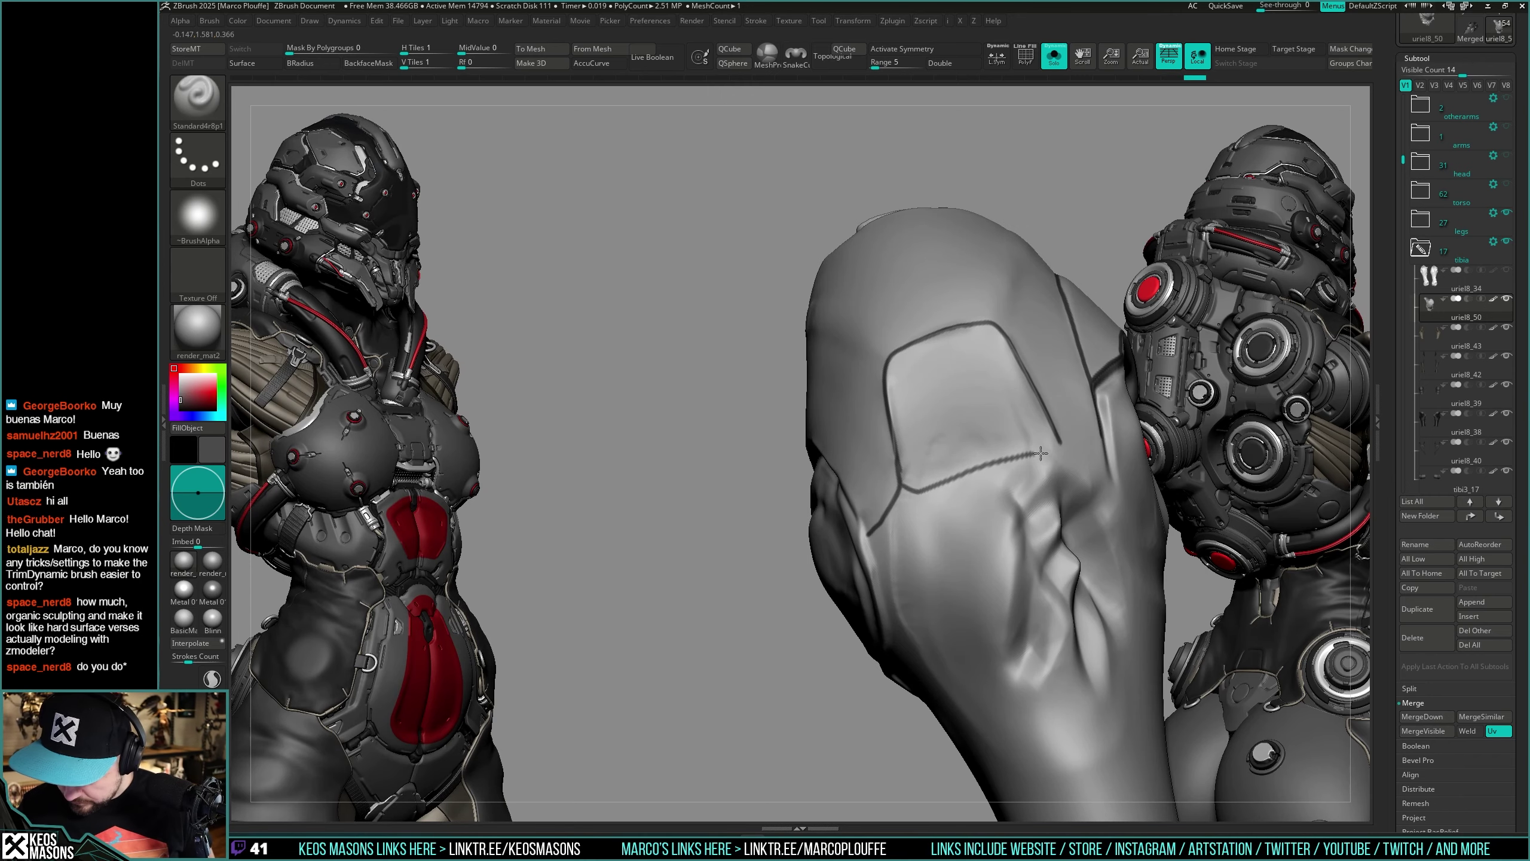
mouse_move(1070, 463)
right_down()
mouse_move(1044, 469)
mouse_move(1040, 437)
right_up()
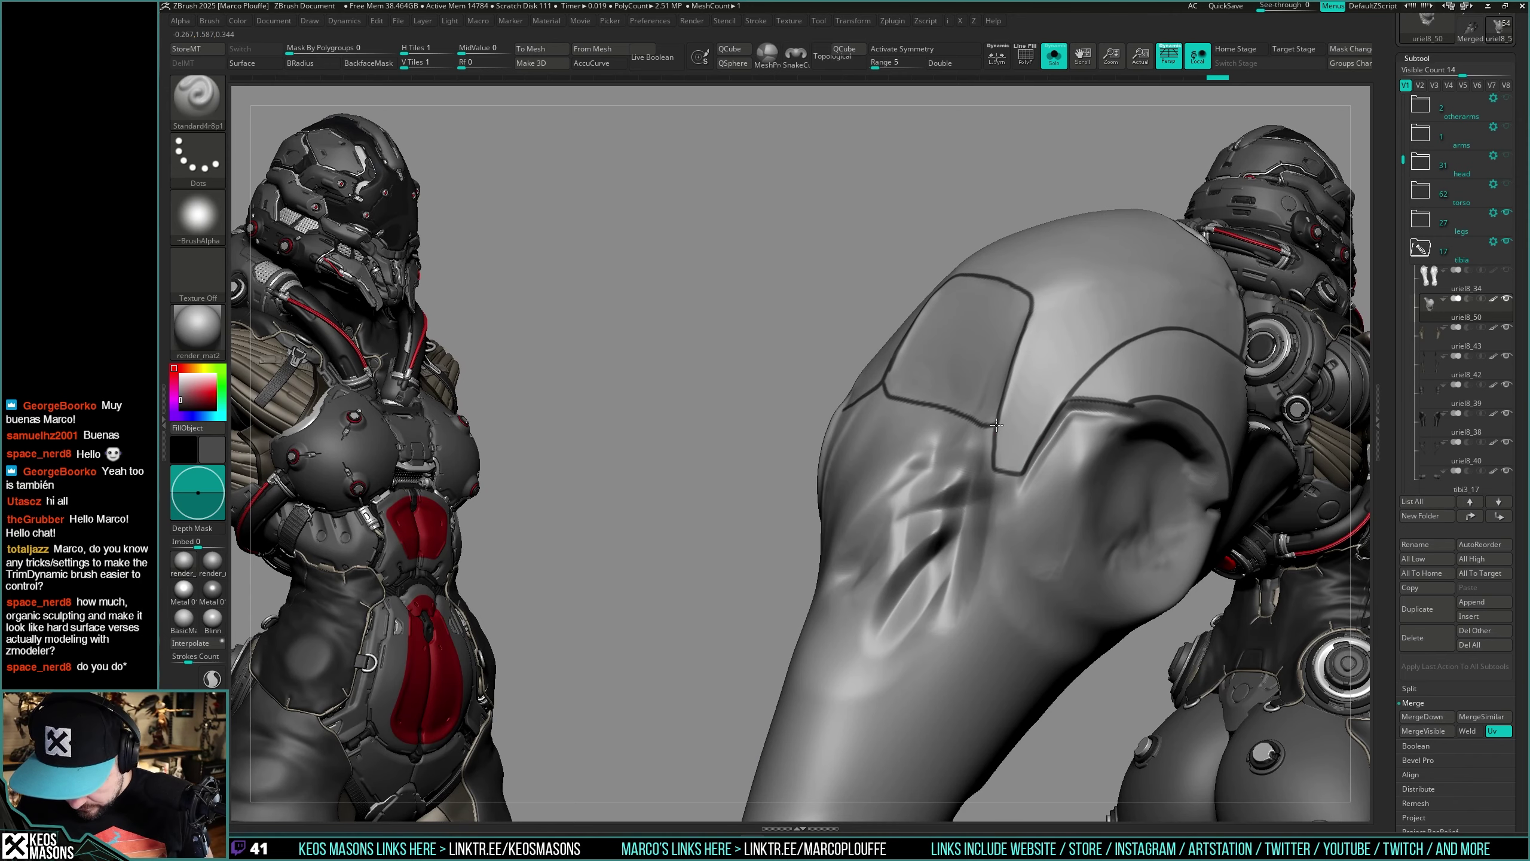
Step: Compare the side disc housing with the armor and trace its round rim on the grey leg
mouse_move(783, 457)
right_down()
mouse_move(895, 480)
mouse_move(916, 514)
right_up()
key(alt+s)
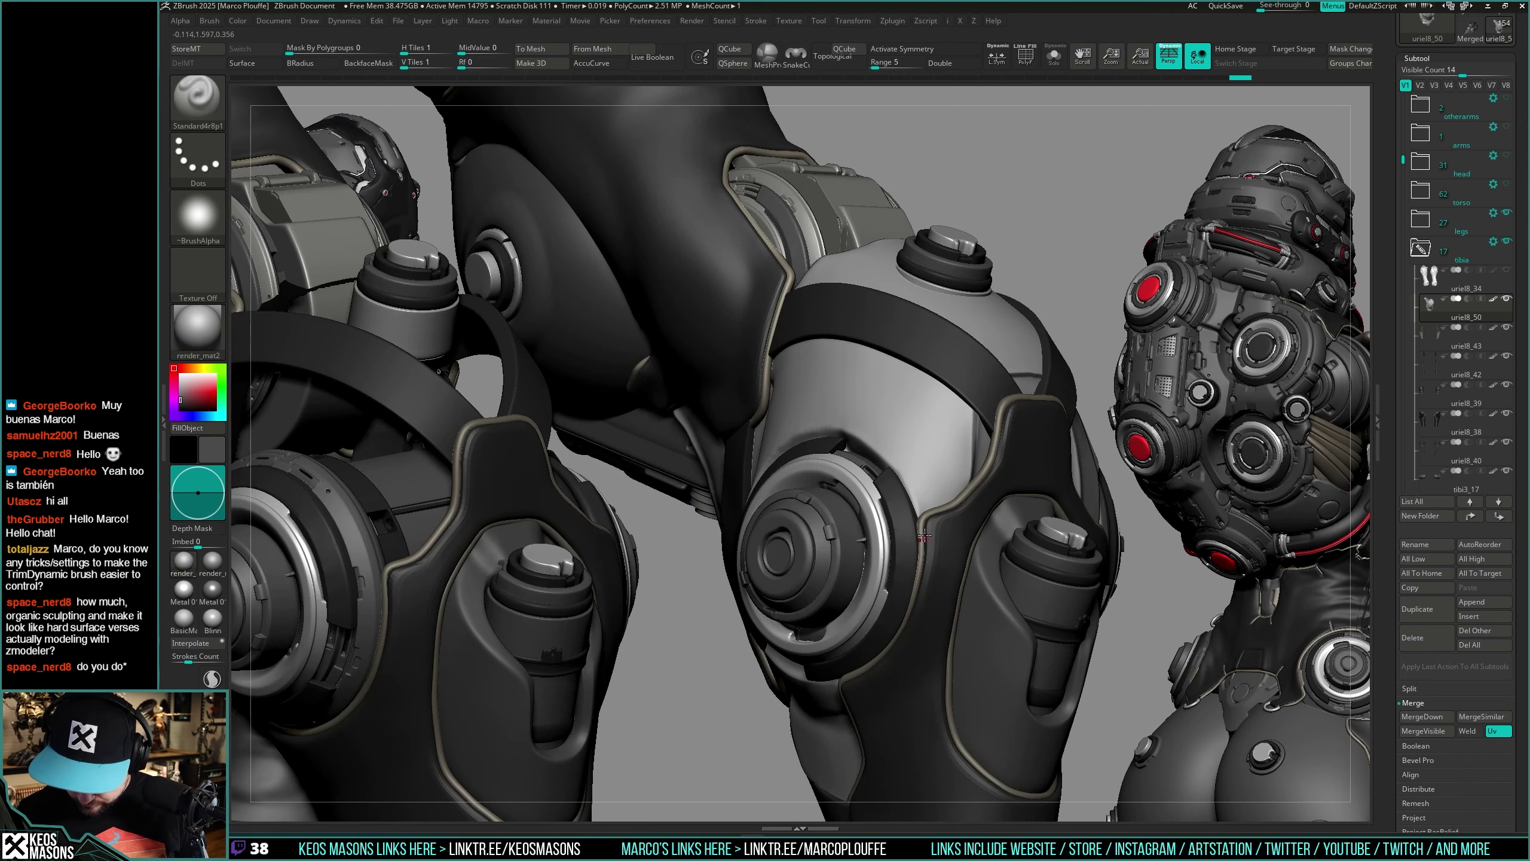
key(ctrl+shift+s)
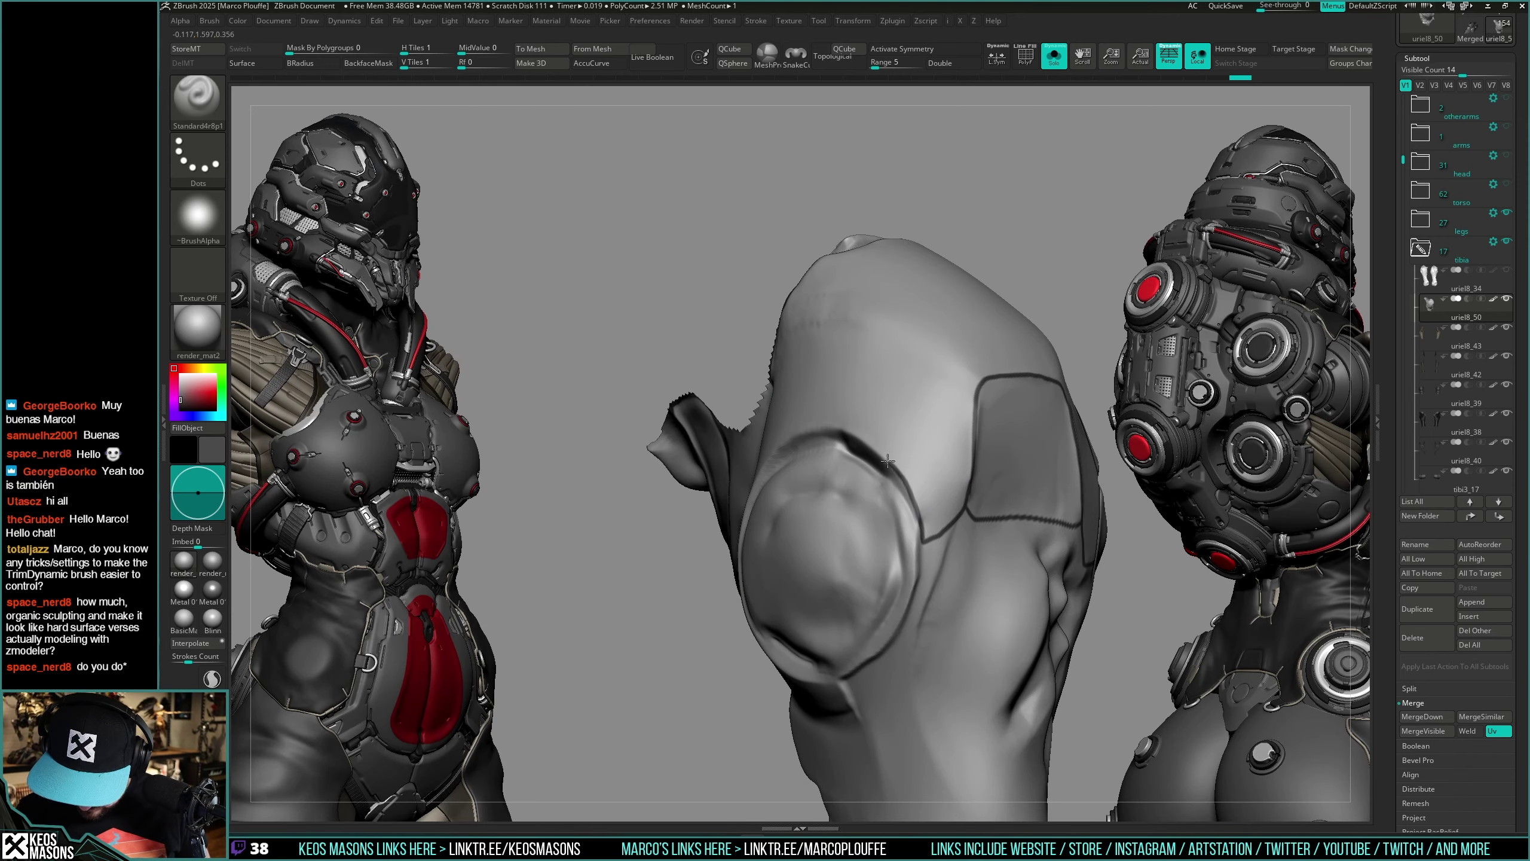
right_drag(809, 434, 861, 404)
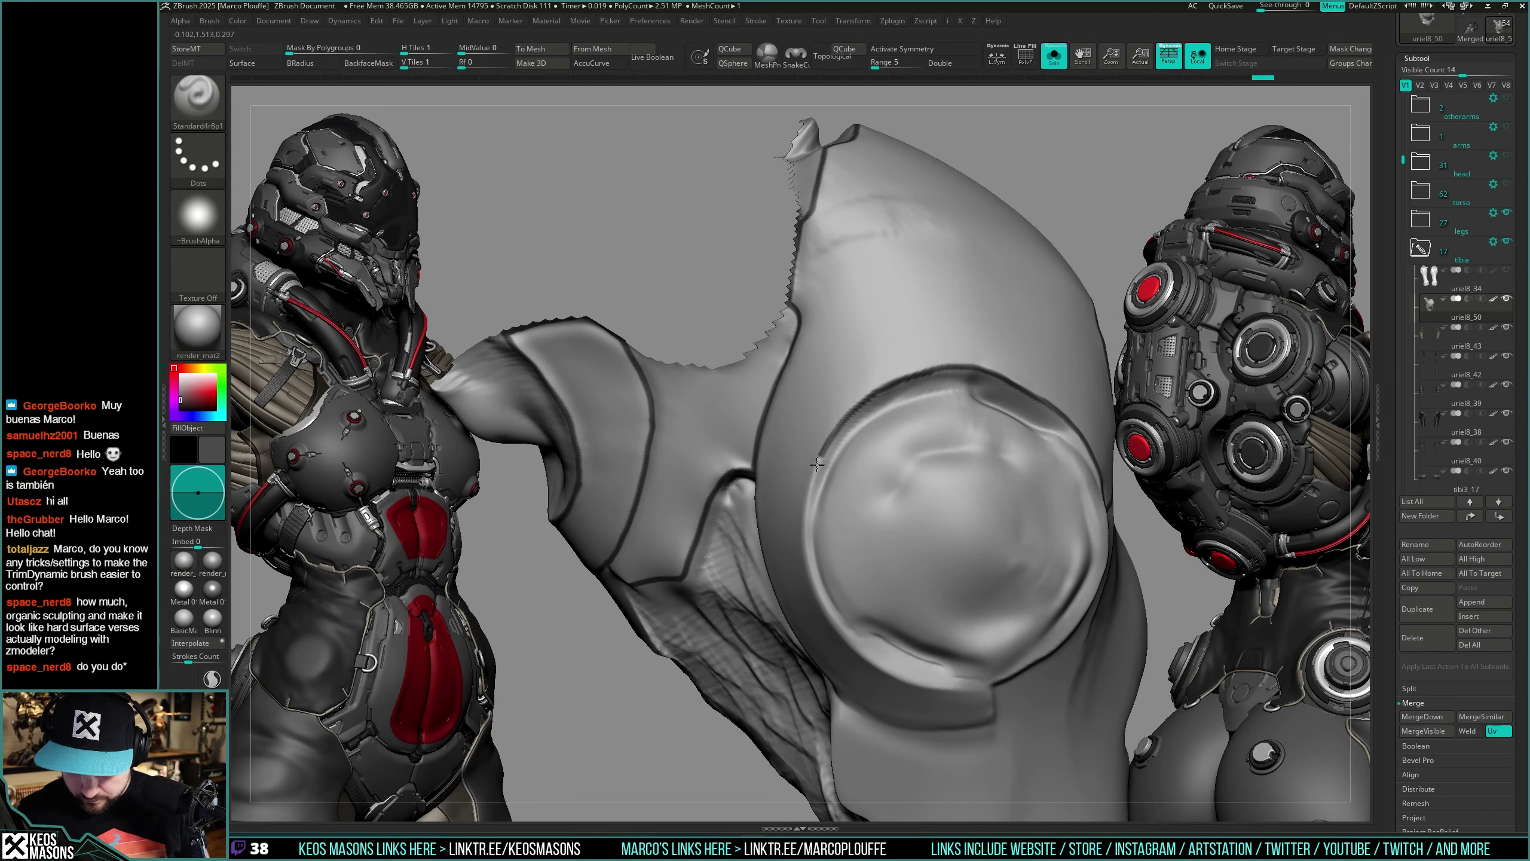
mouse_move(811, 576)
right_down()
mouse_move(865, 492)
mouse_move(869, 380)
right_up()
Step: Draw a wider curved panel line around the rear of the disc housing, bordering the fabric insert
mouse_move(883, 366)
mouse_down()
mouse_move(841, 512)
mouse_move(839, 594)
mouse_up()
key(alt+s)
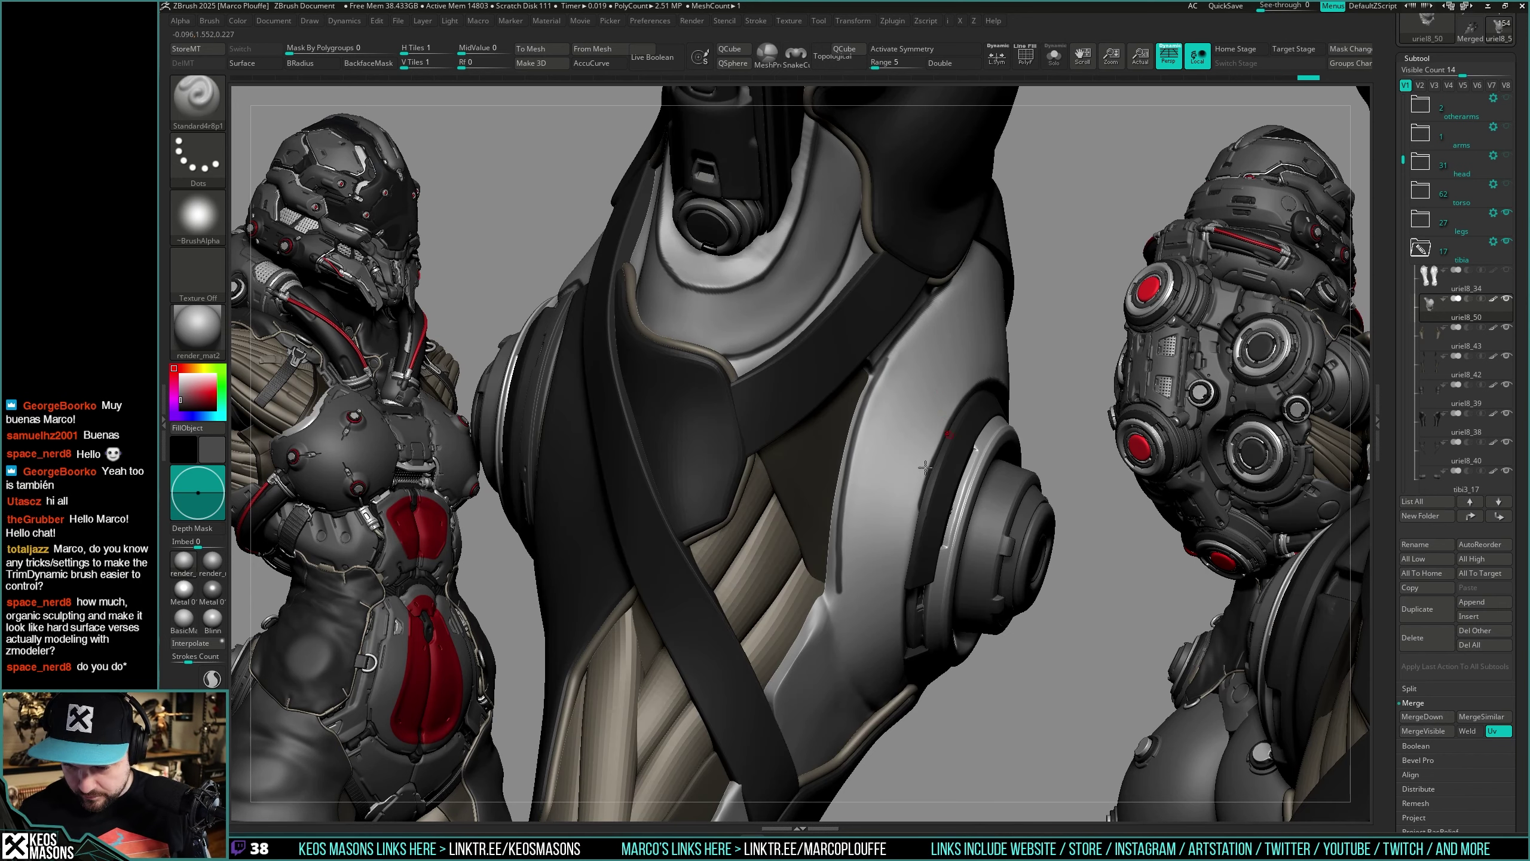
right_drag(923, 468, 889, 398)
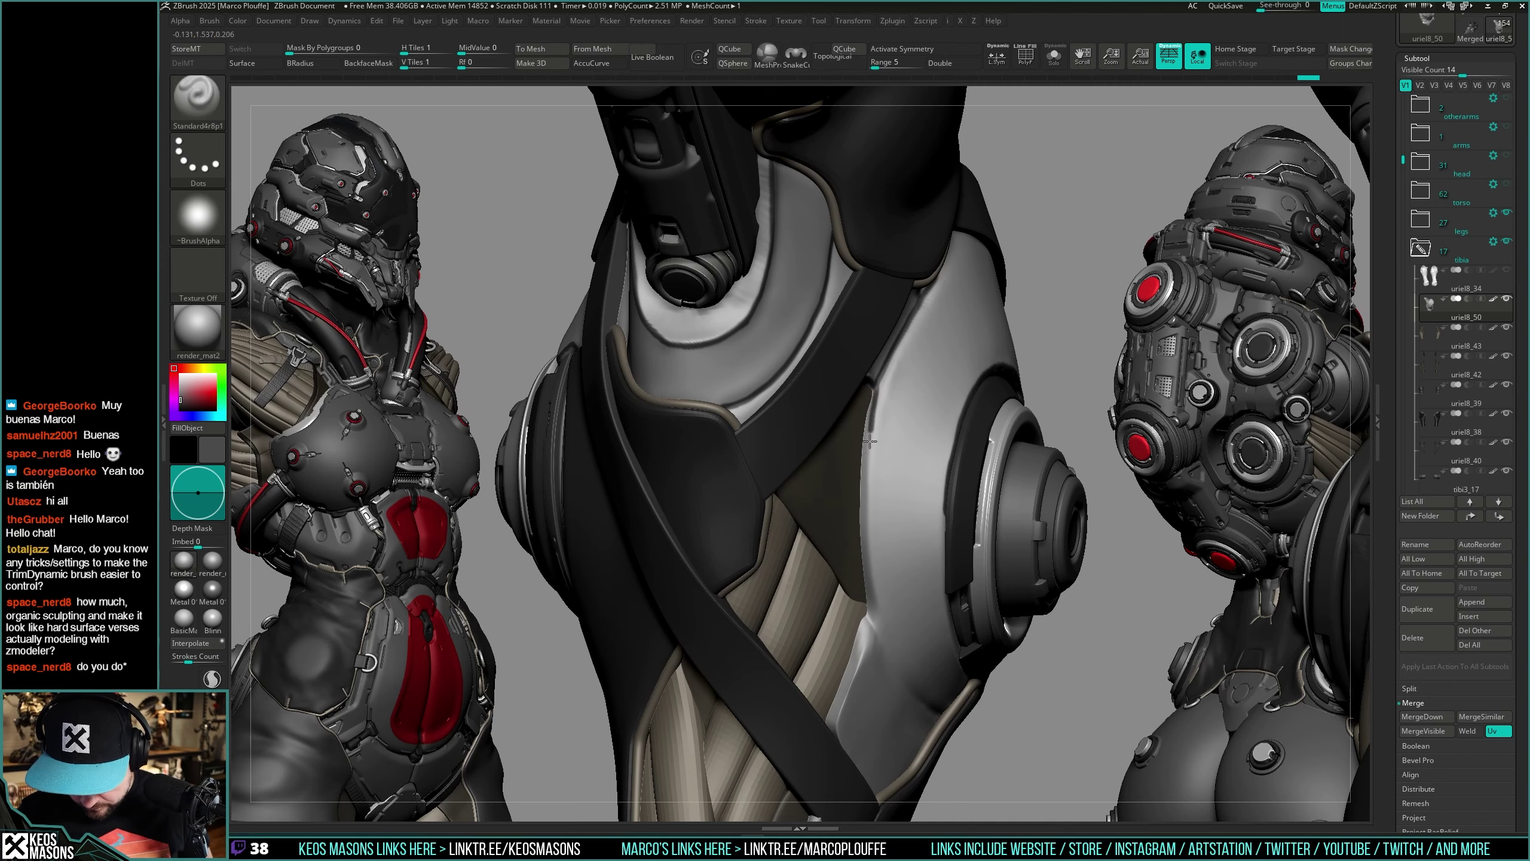
drag(869, 505, 874, 576)
right_drag(881, 615, 845, 466)
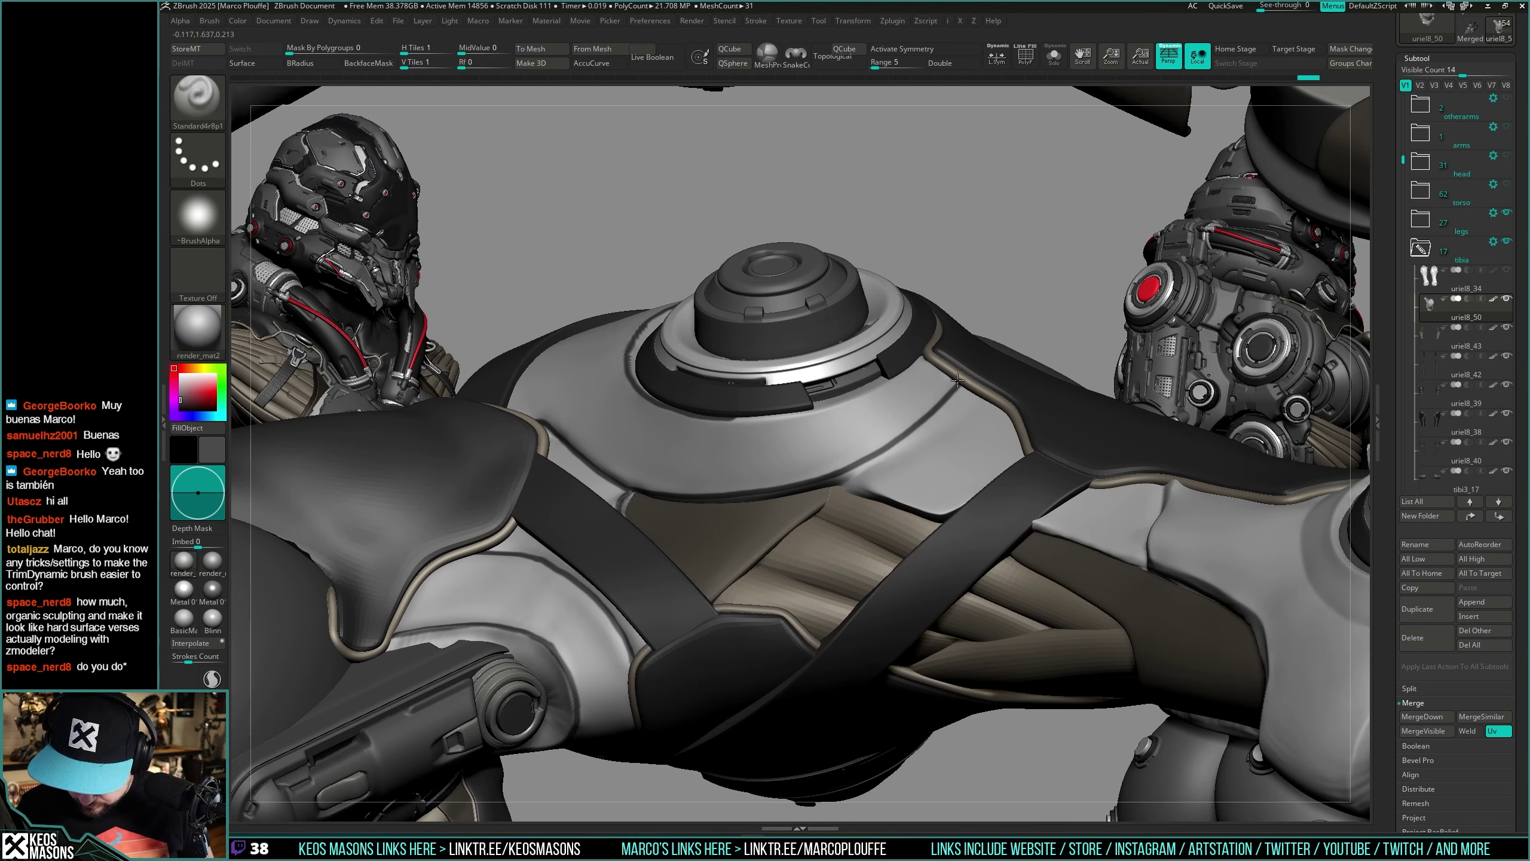
right_drag(957, 380, 902, 460)
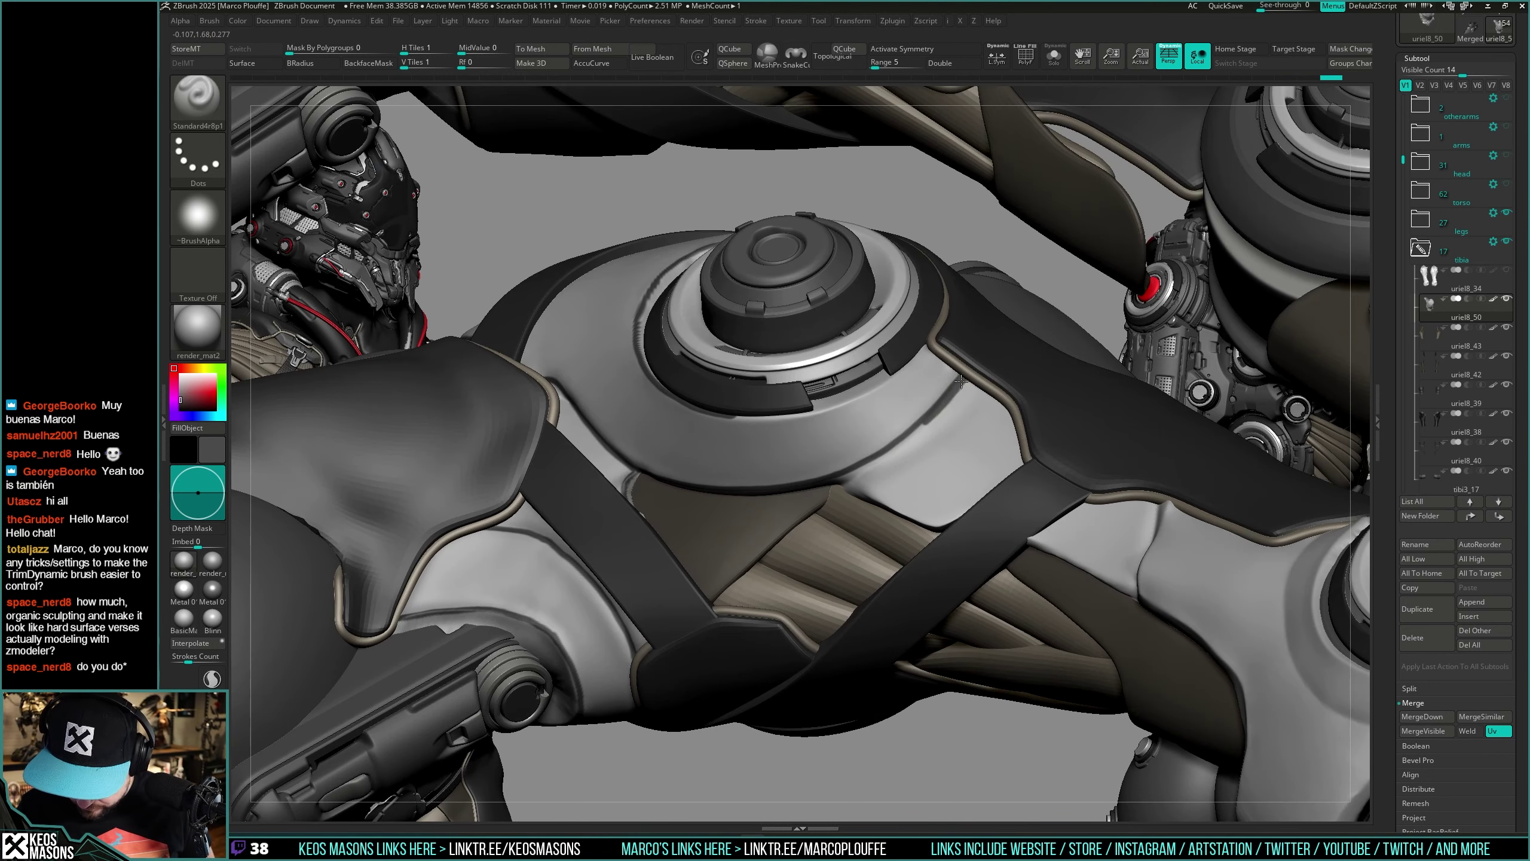
Step: Carry a panel line from the disc arc down the fabric insert's edge and across the narrow strip above the ankle
mouse_move(863, 479)
right_down()
mouse_move(893, 458)
mouse_move(865, 476)
right_up()
key(alt+s)
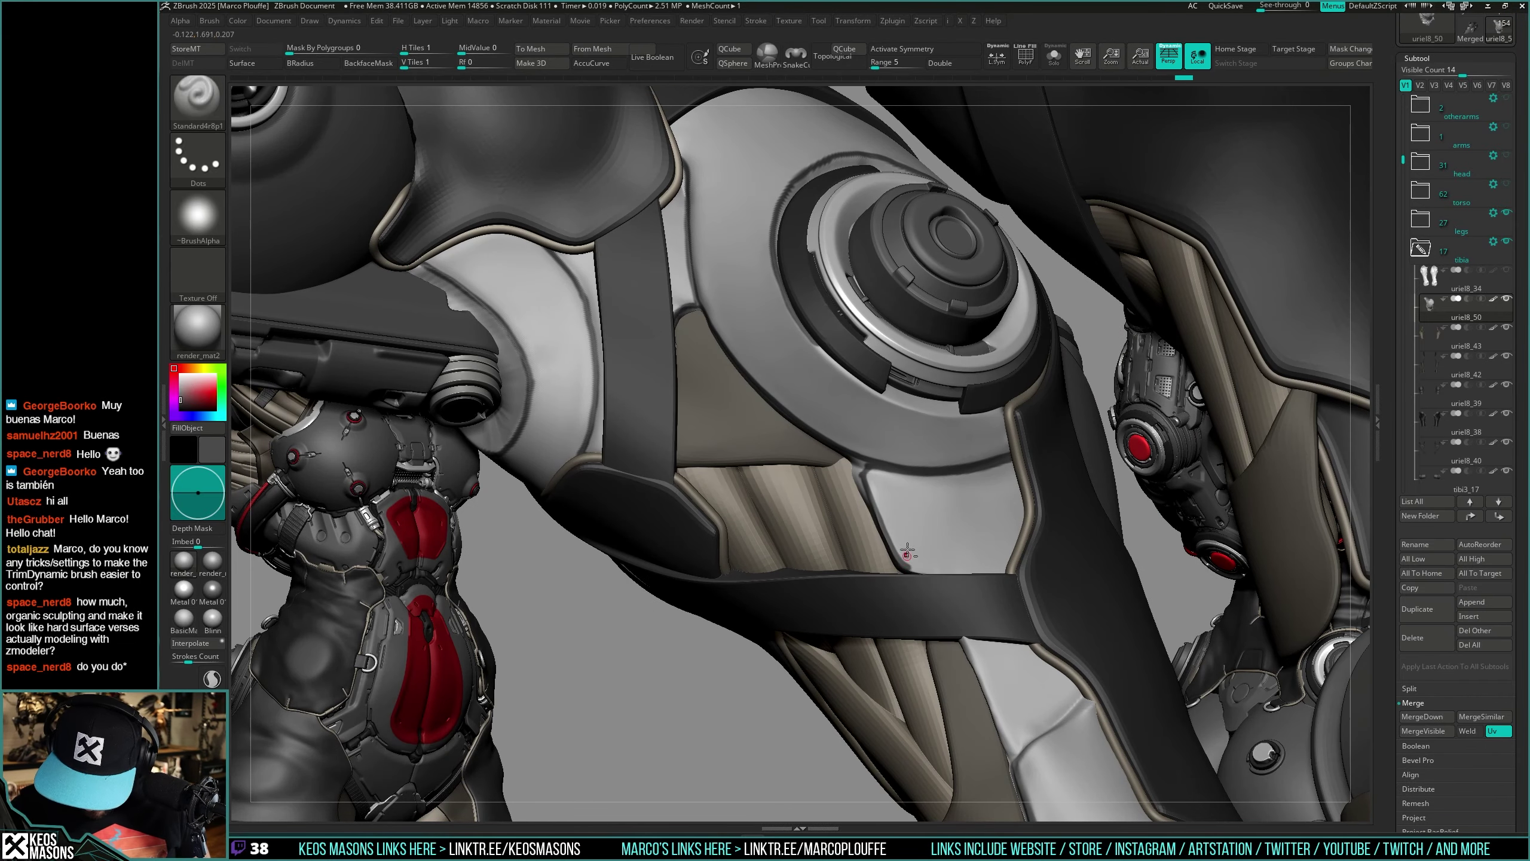
mouse_move(909, 552)
alt+right_down()
mouse_move(949, 417)
mouse_move(929, 430)
mouse_move(900, 411)
mouse_move(950, 478)
mouse_move(948, 450)
alt+right_up()
drag(939, 481, 924, 558)
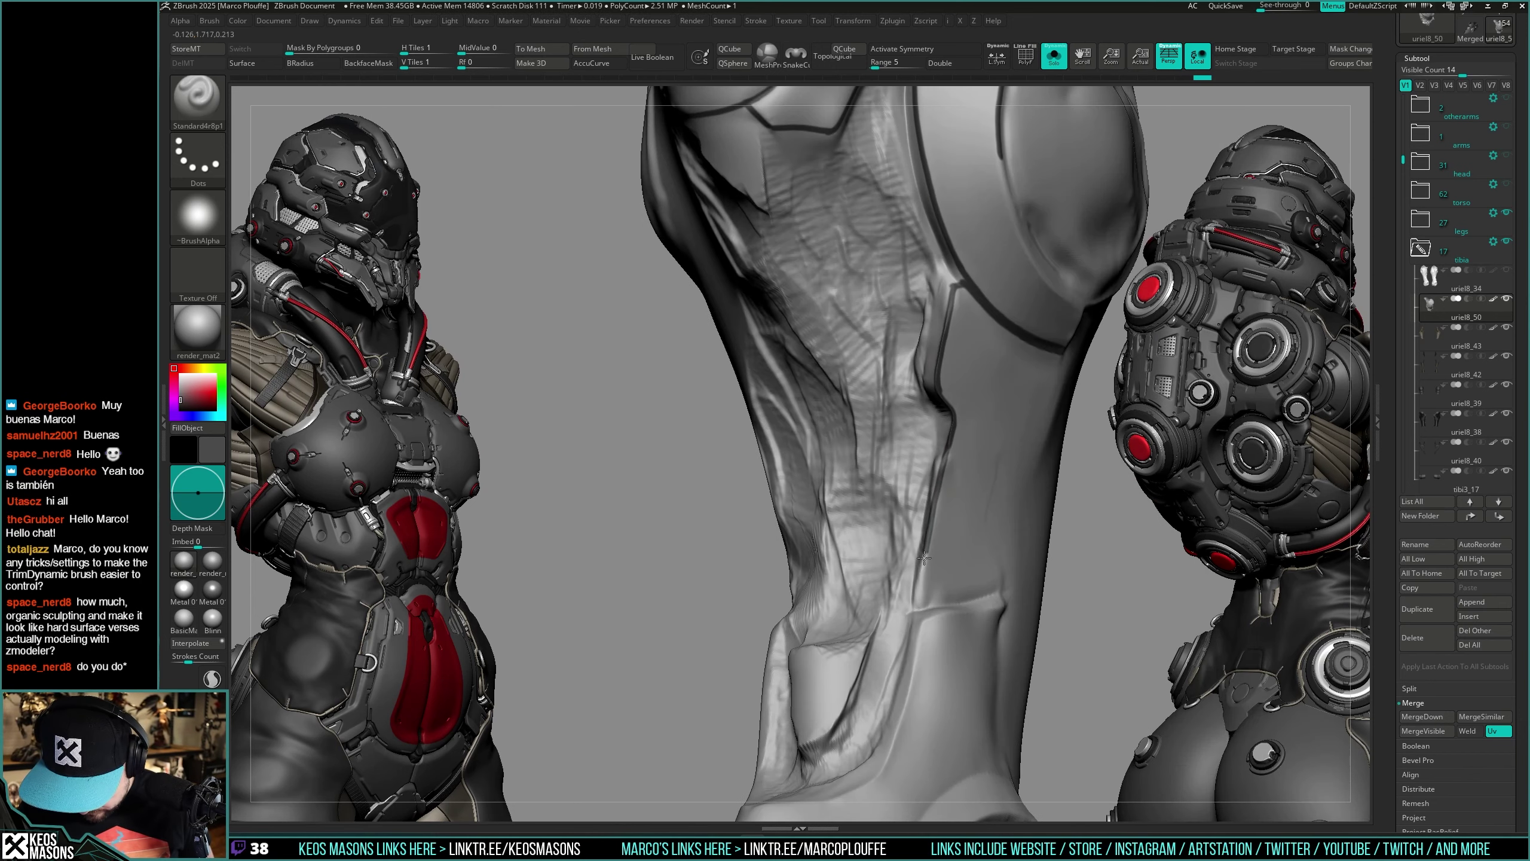
mouse_move(918, 608)
right_down()
mouse_move(935, 525)
mouse_move(964, 562)
mouse_move(974, 535)
mouse_move(858, 461)
right_up()
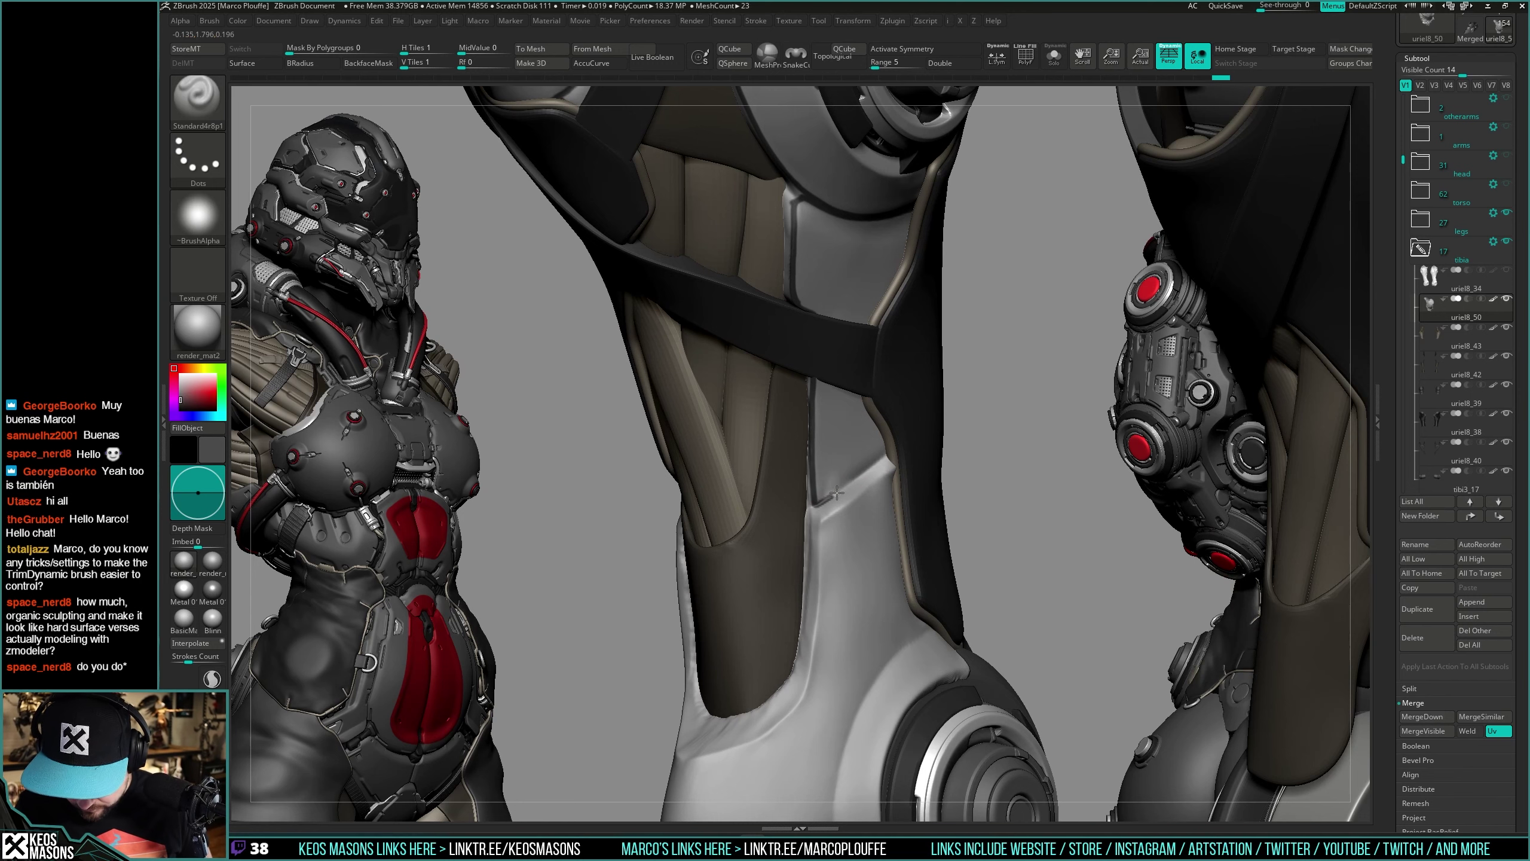
right_drag(878, 460, 899, 470)
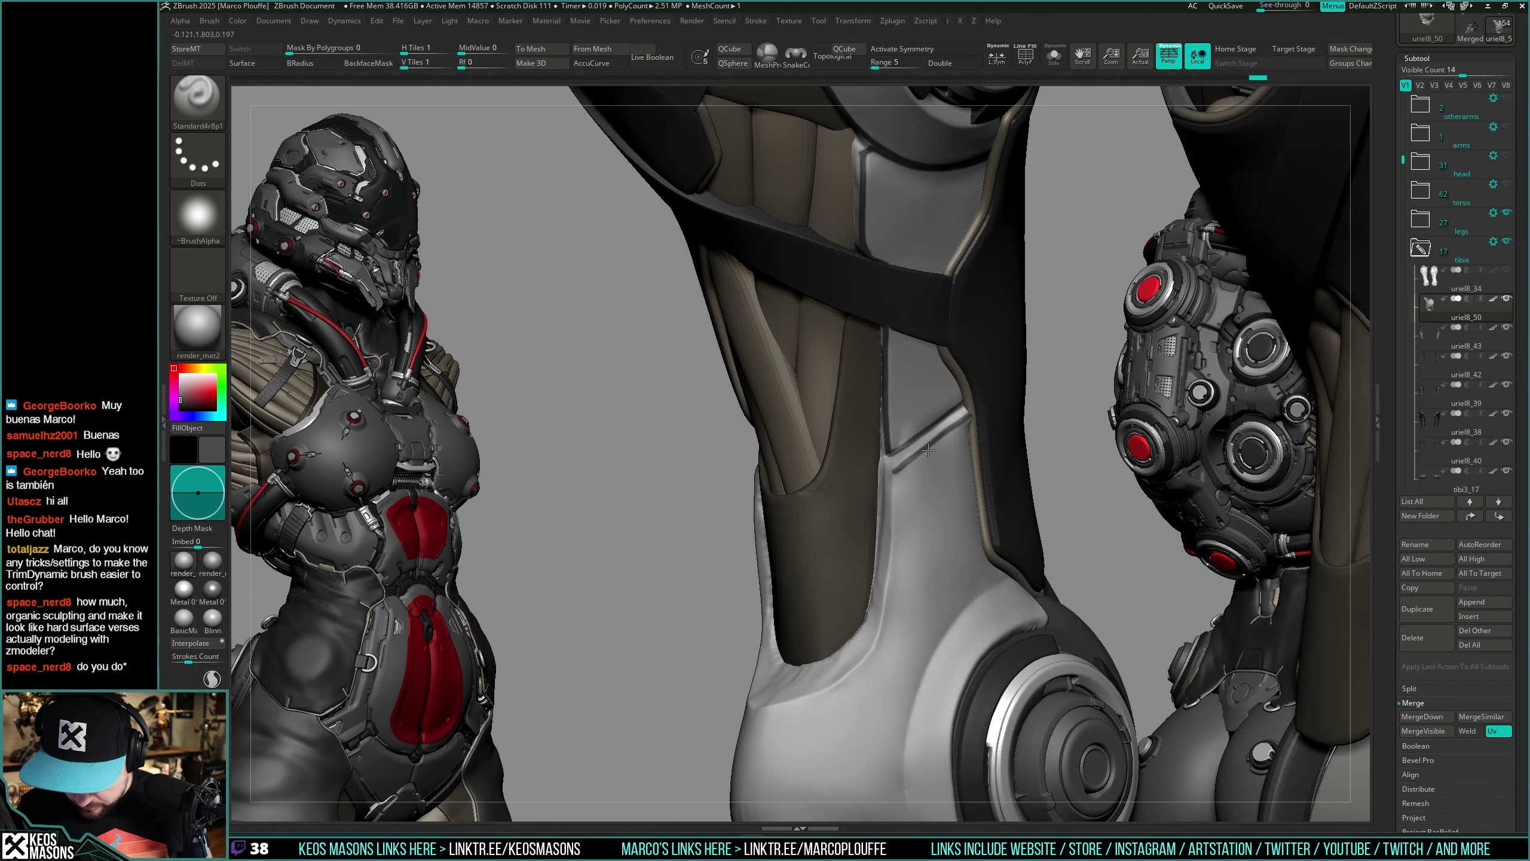
right_drag(970, 416, 899, 472)
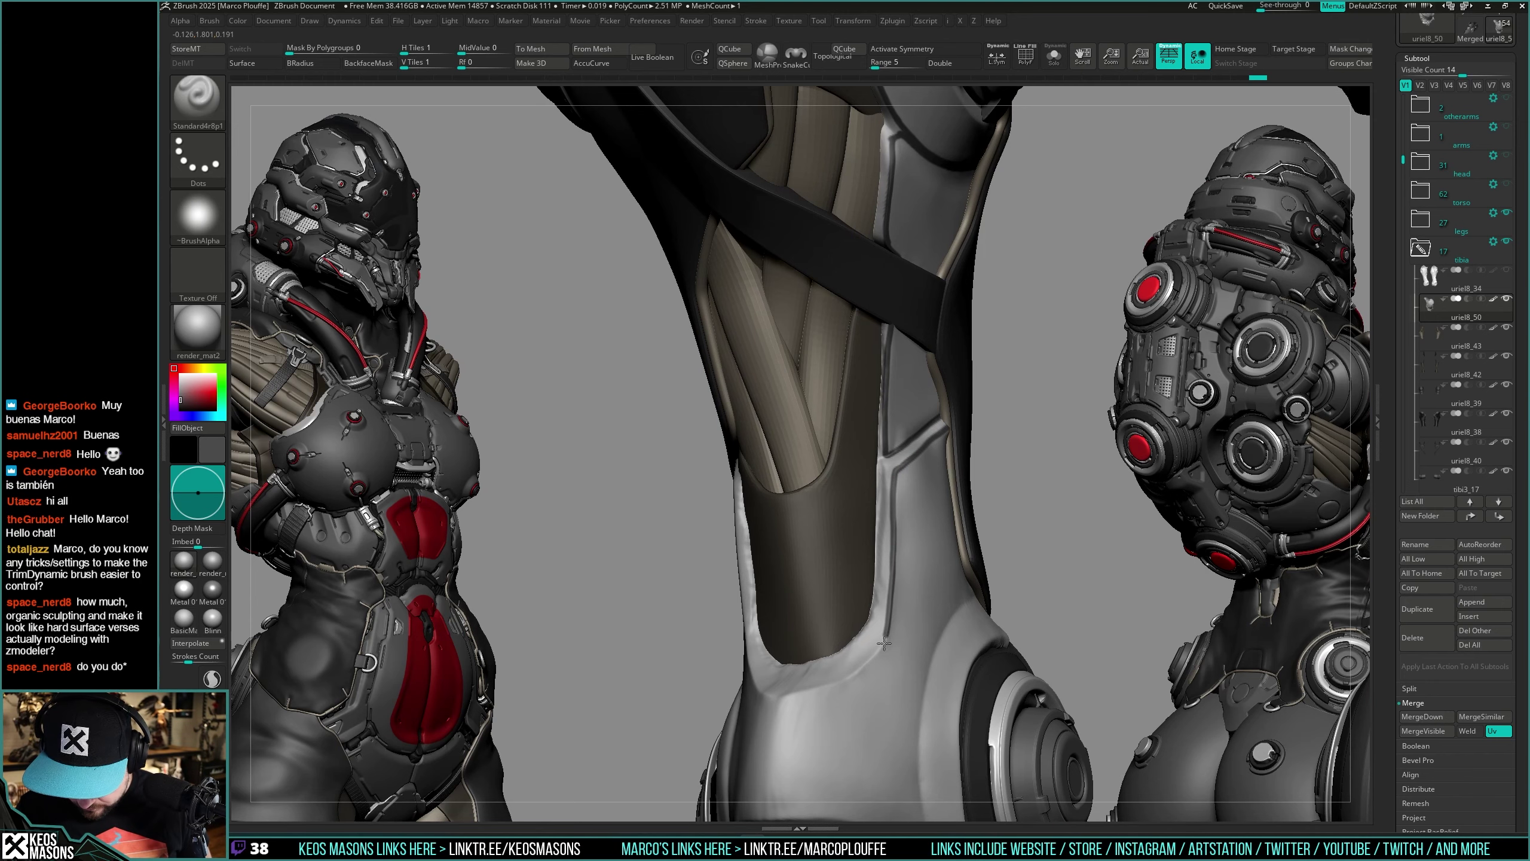
Step: Draw a U-shaped panel line around the lower end of the rear shin opening
right_drag(884, 644, 891, 542)
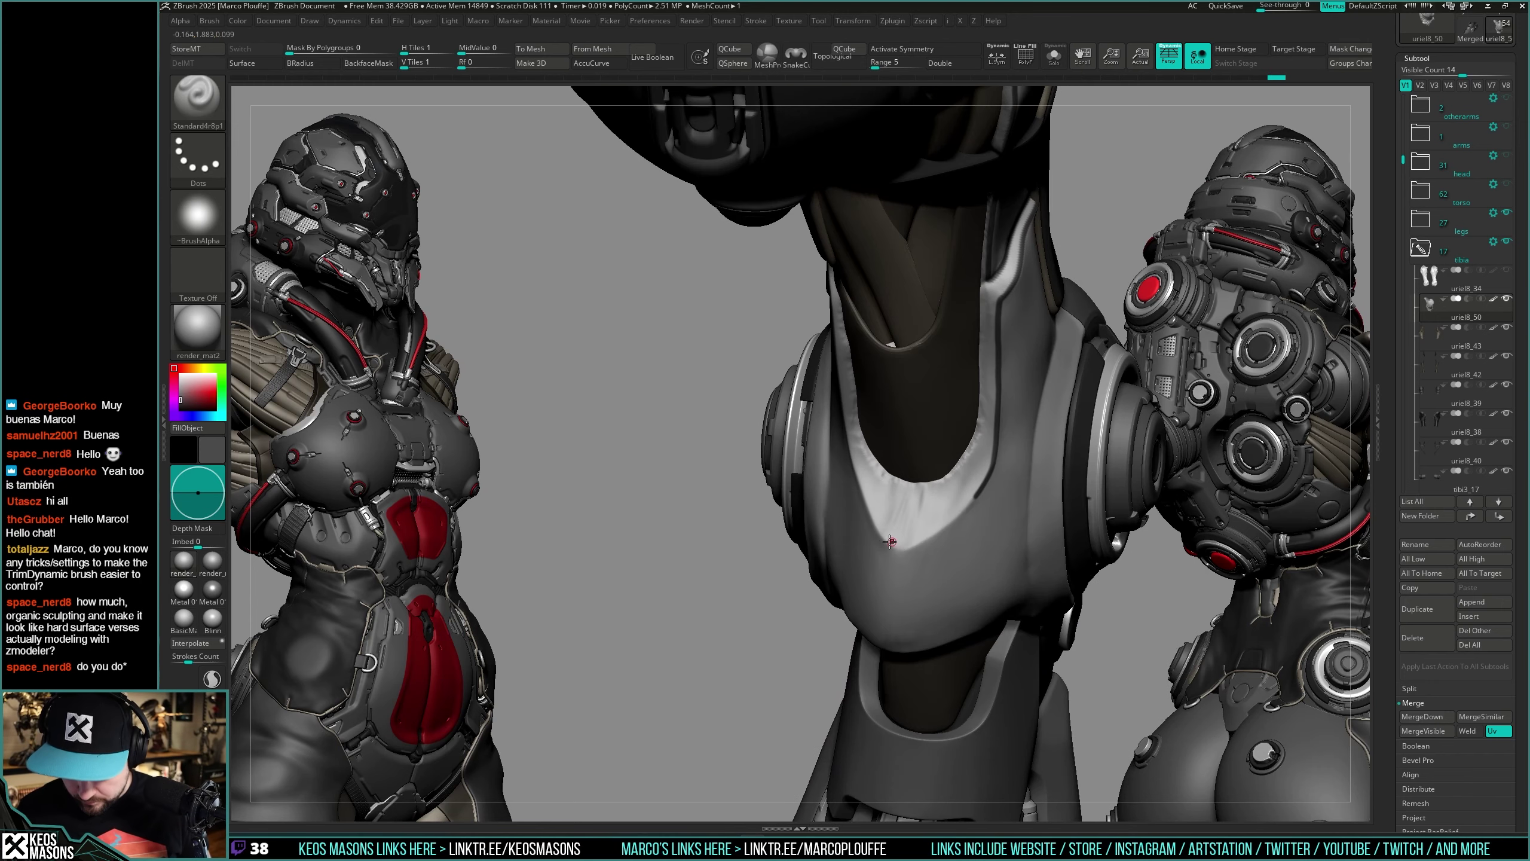
right_drag(975, 498, 916, 265)
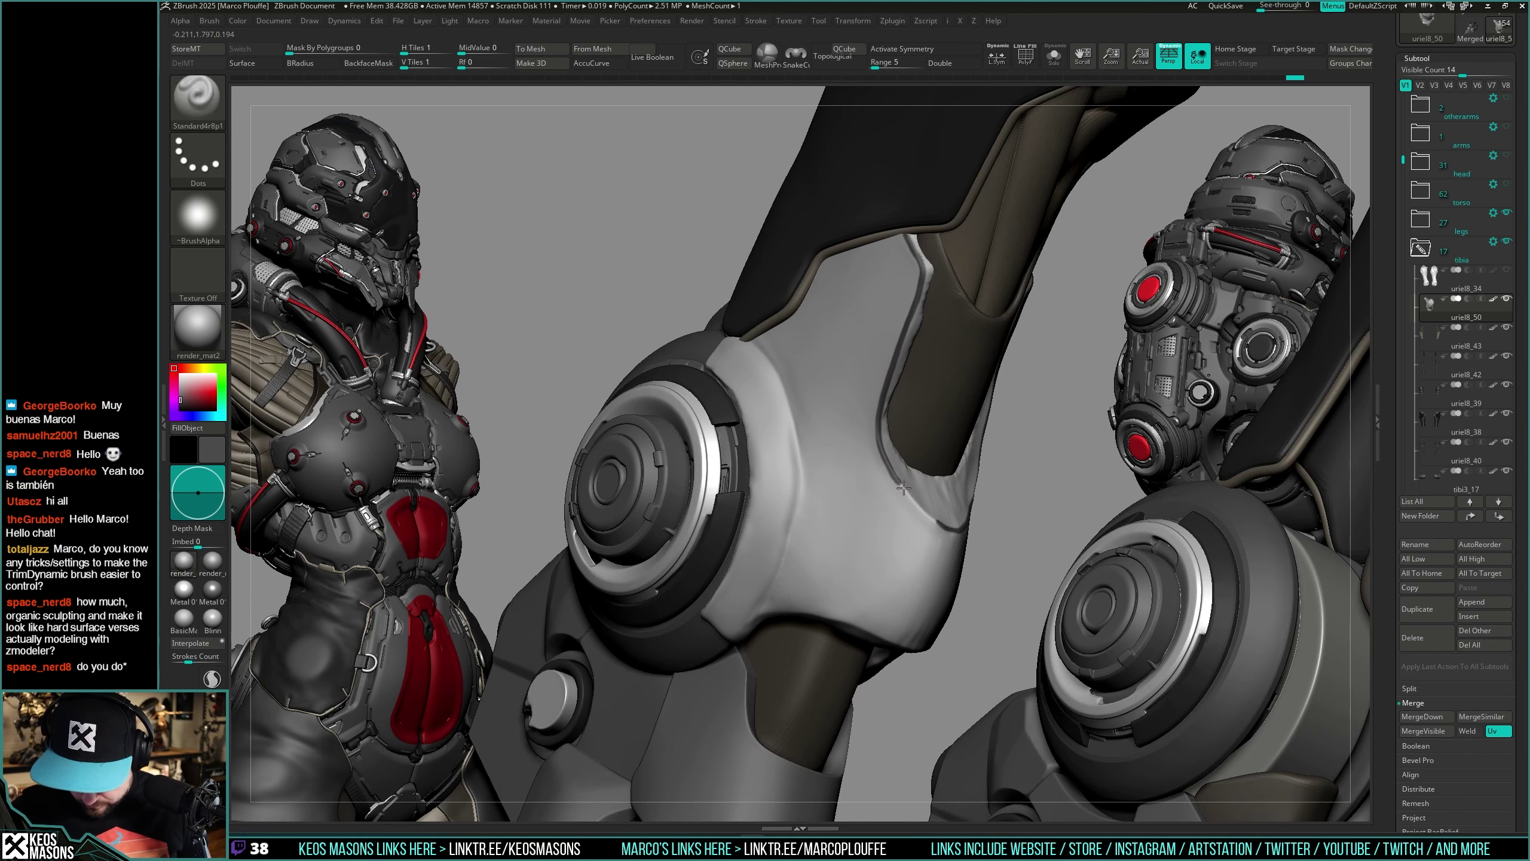
mouse_move(989, 420)
right_down()
mouse_move(939, 490)
mouse_move(977, 442)
right_up()
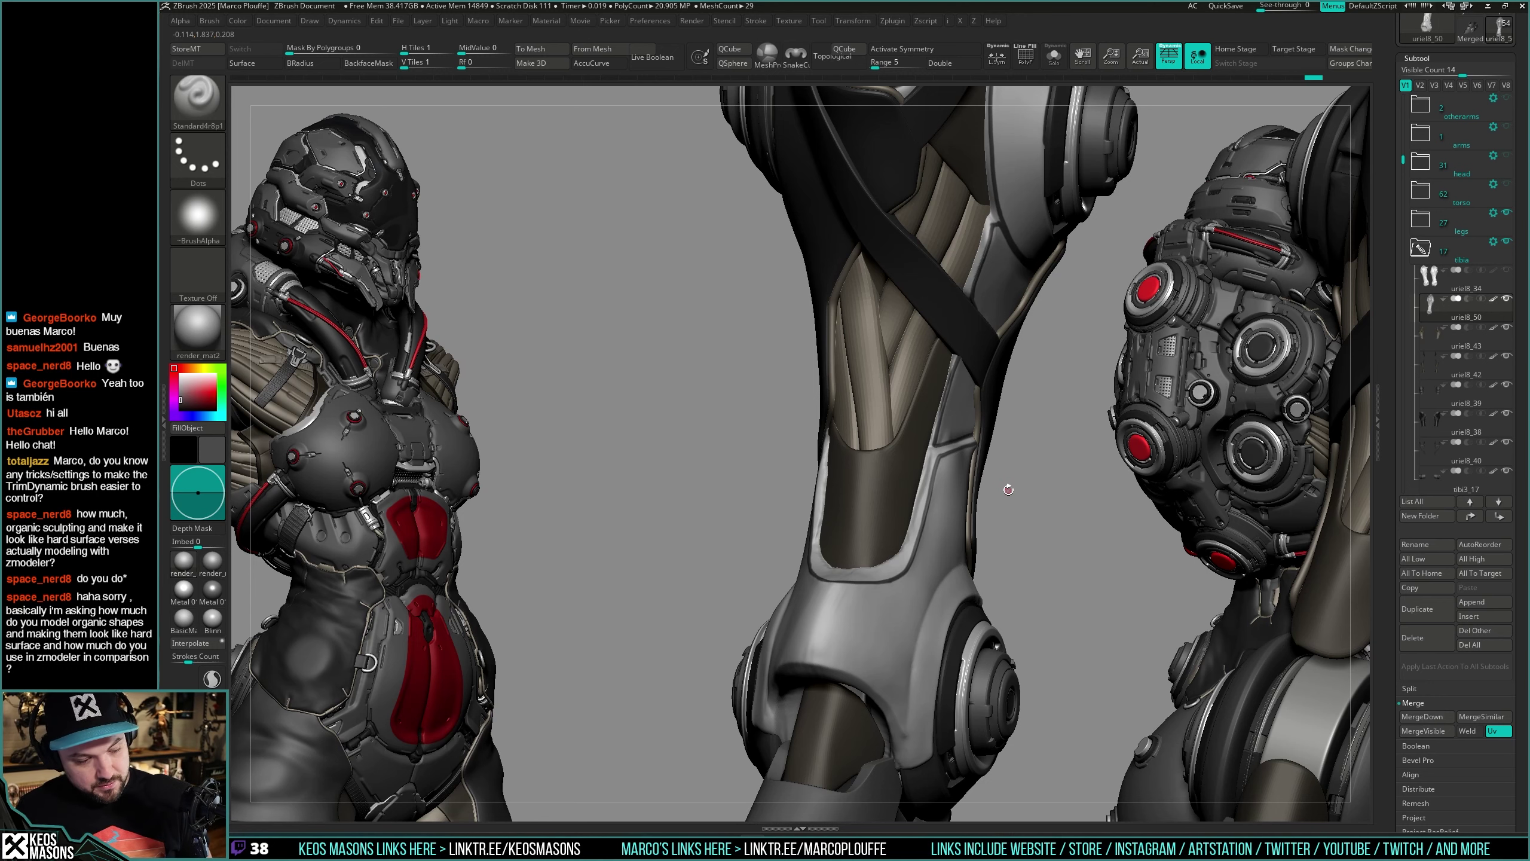
Step: Draw an arched band outline around the ankle disc, squaring off its lower end and running it up to the shin armor
right_drag(991, 482, 1007, 392)
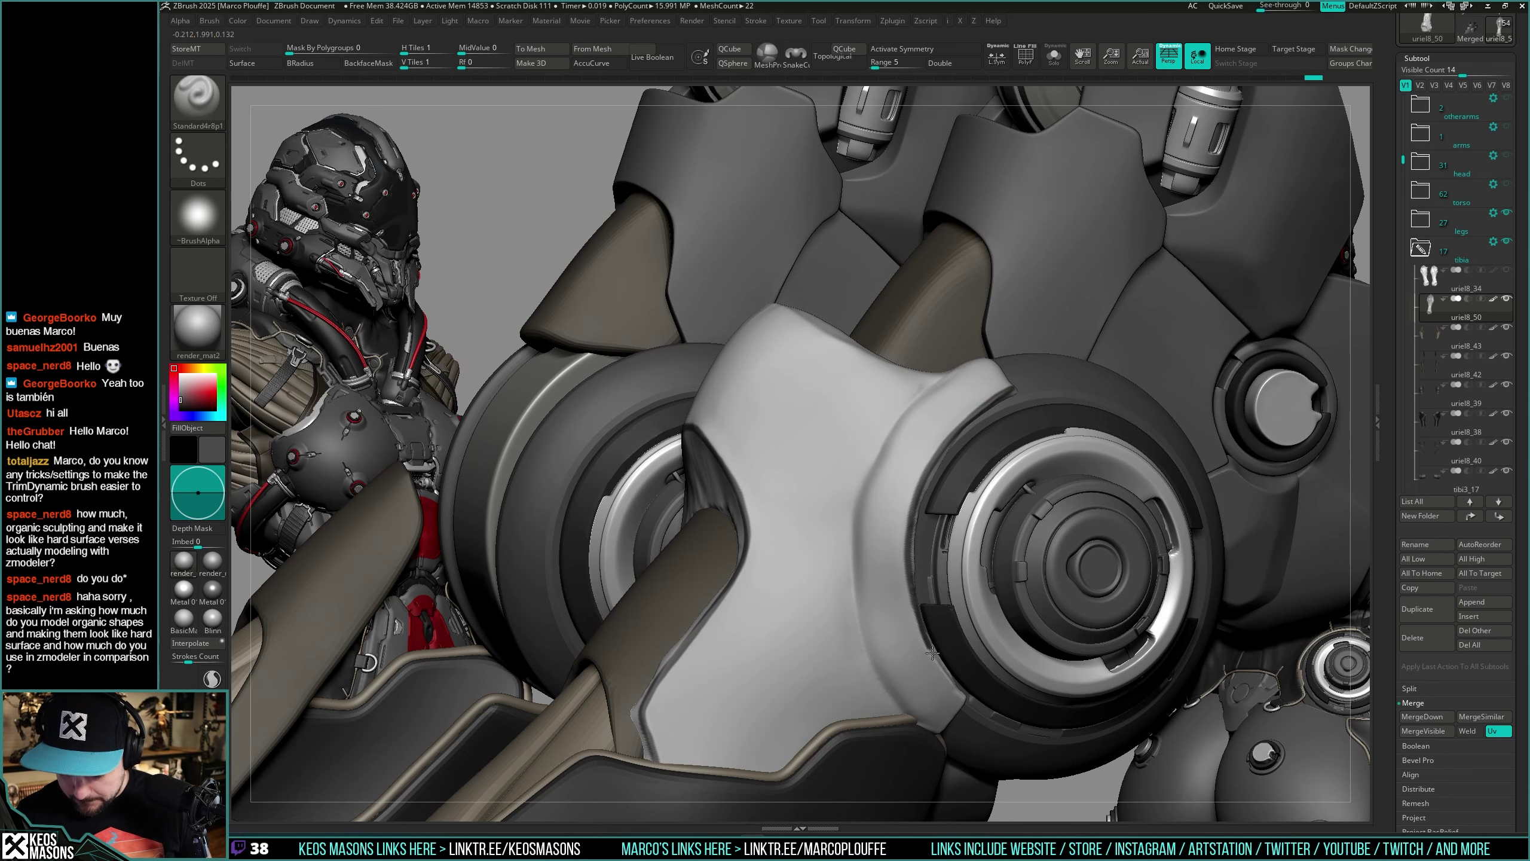
right_drag(958, 687, 916, 500)
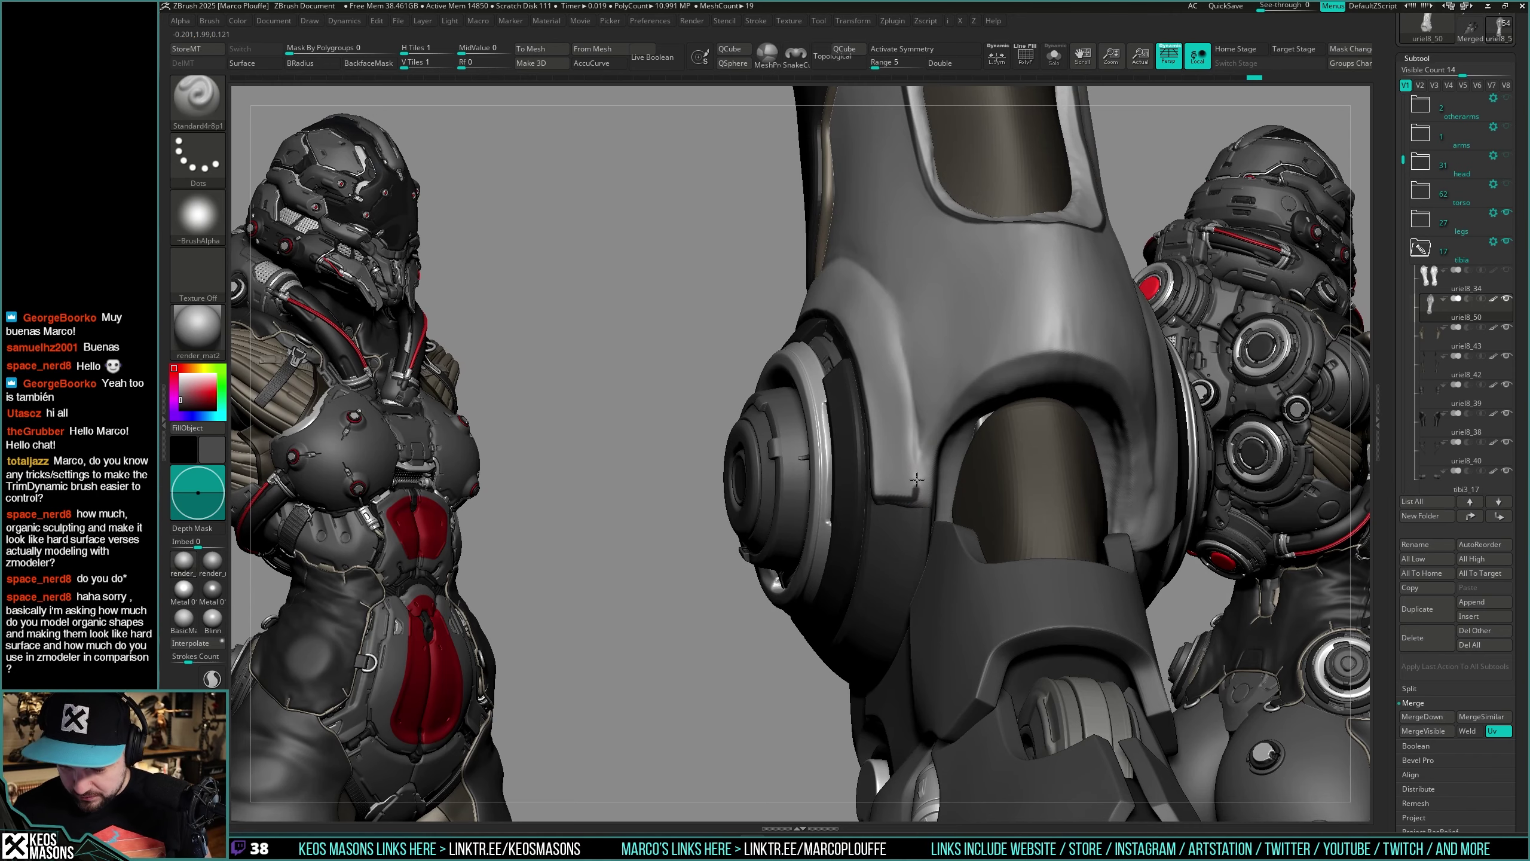
right_drag(933, 443, 1056, 395)
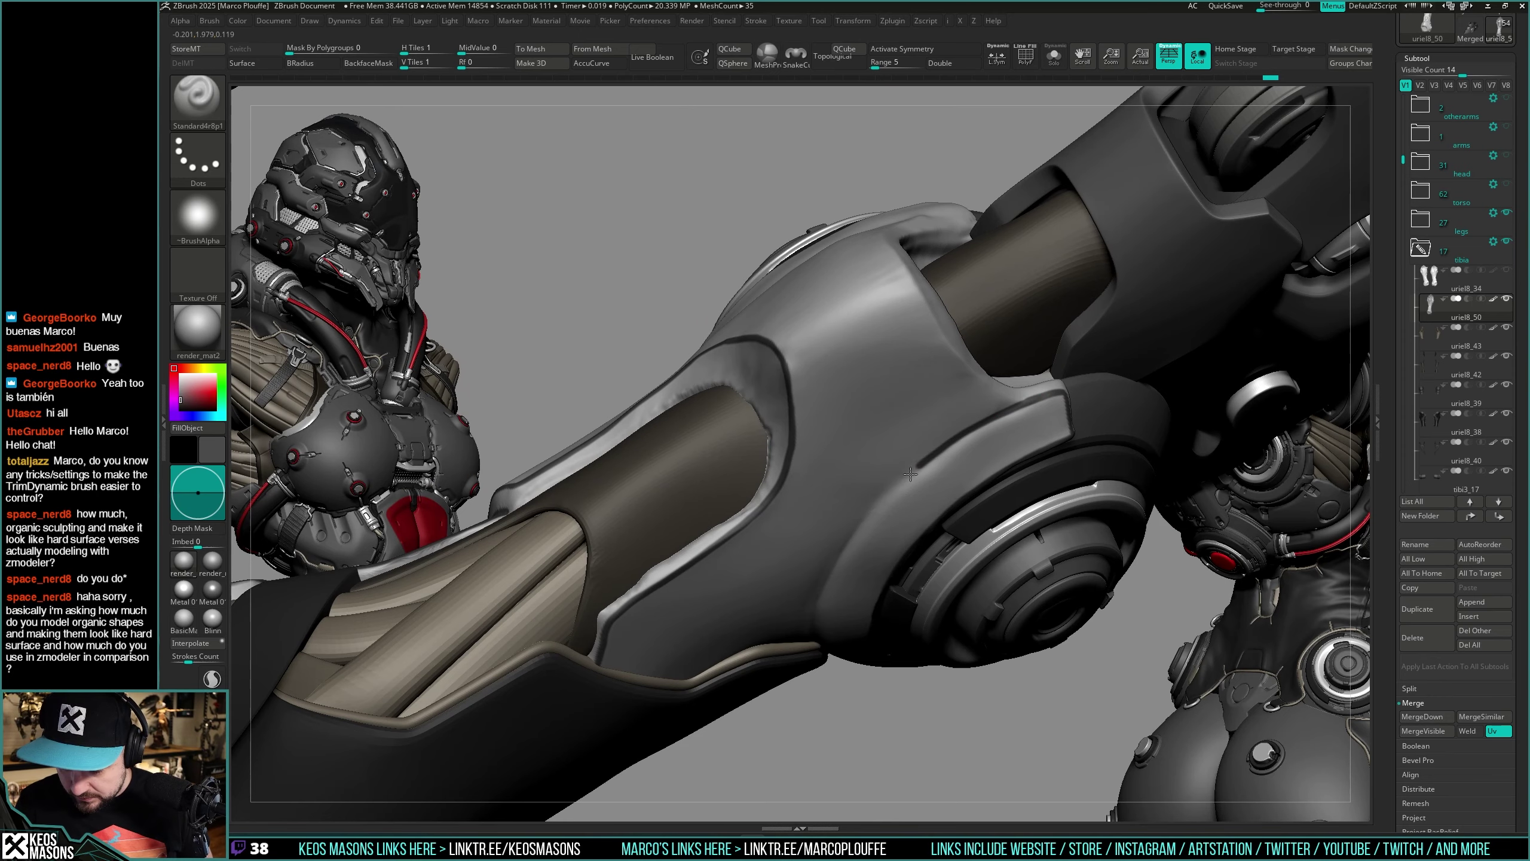
right_drag(910, 474, 972, 395)
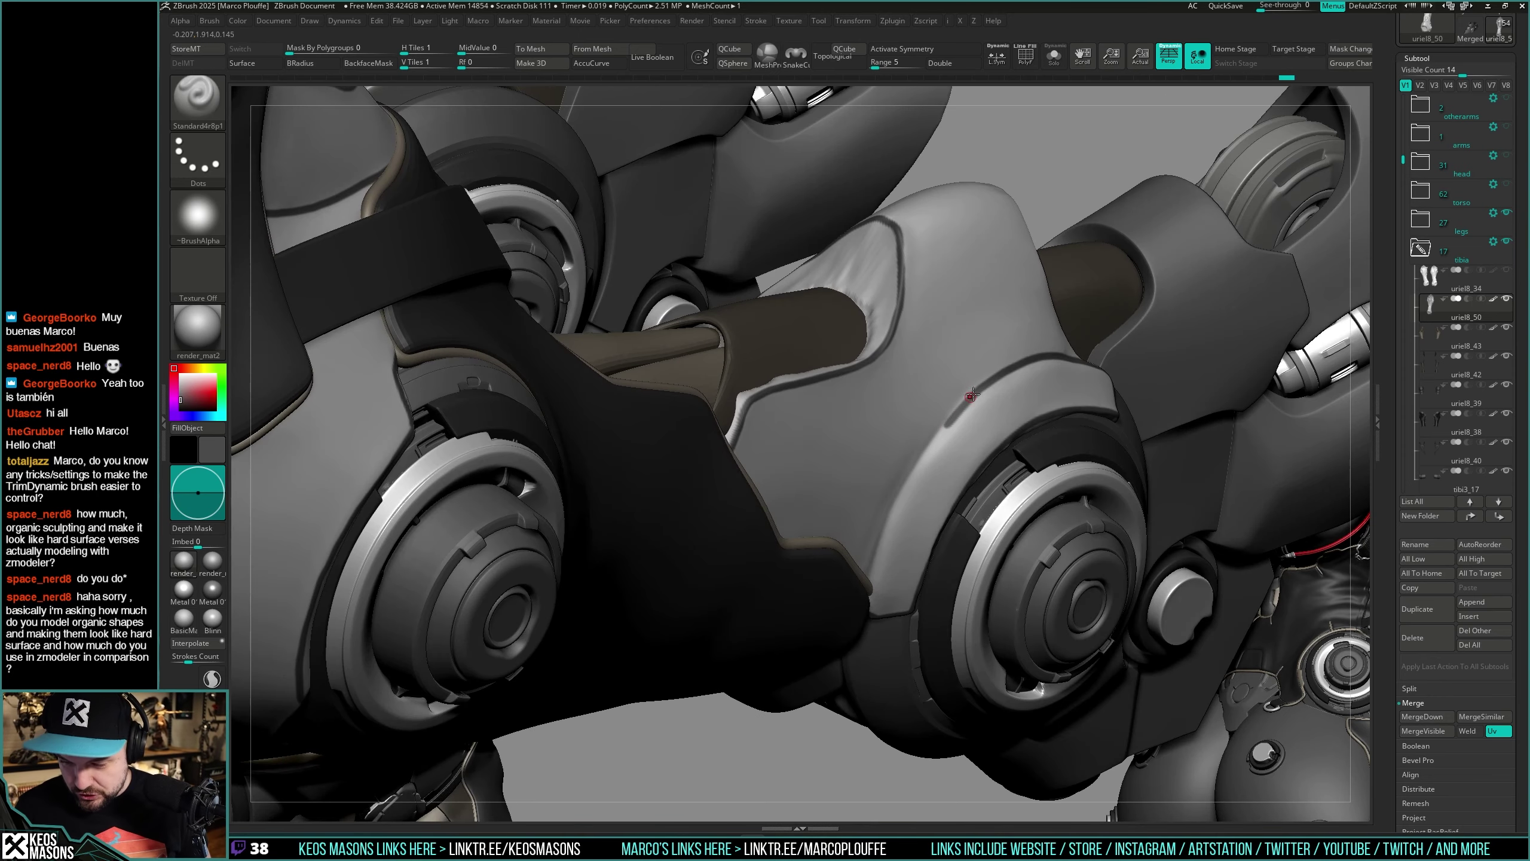
right_drag(877, 558, 890, 505)
right_drag(876, 564, 958, 445)
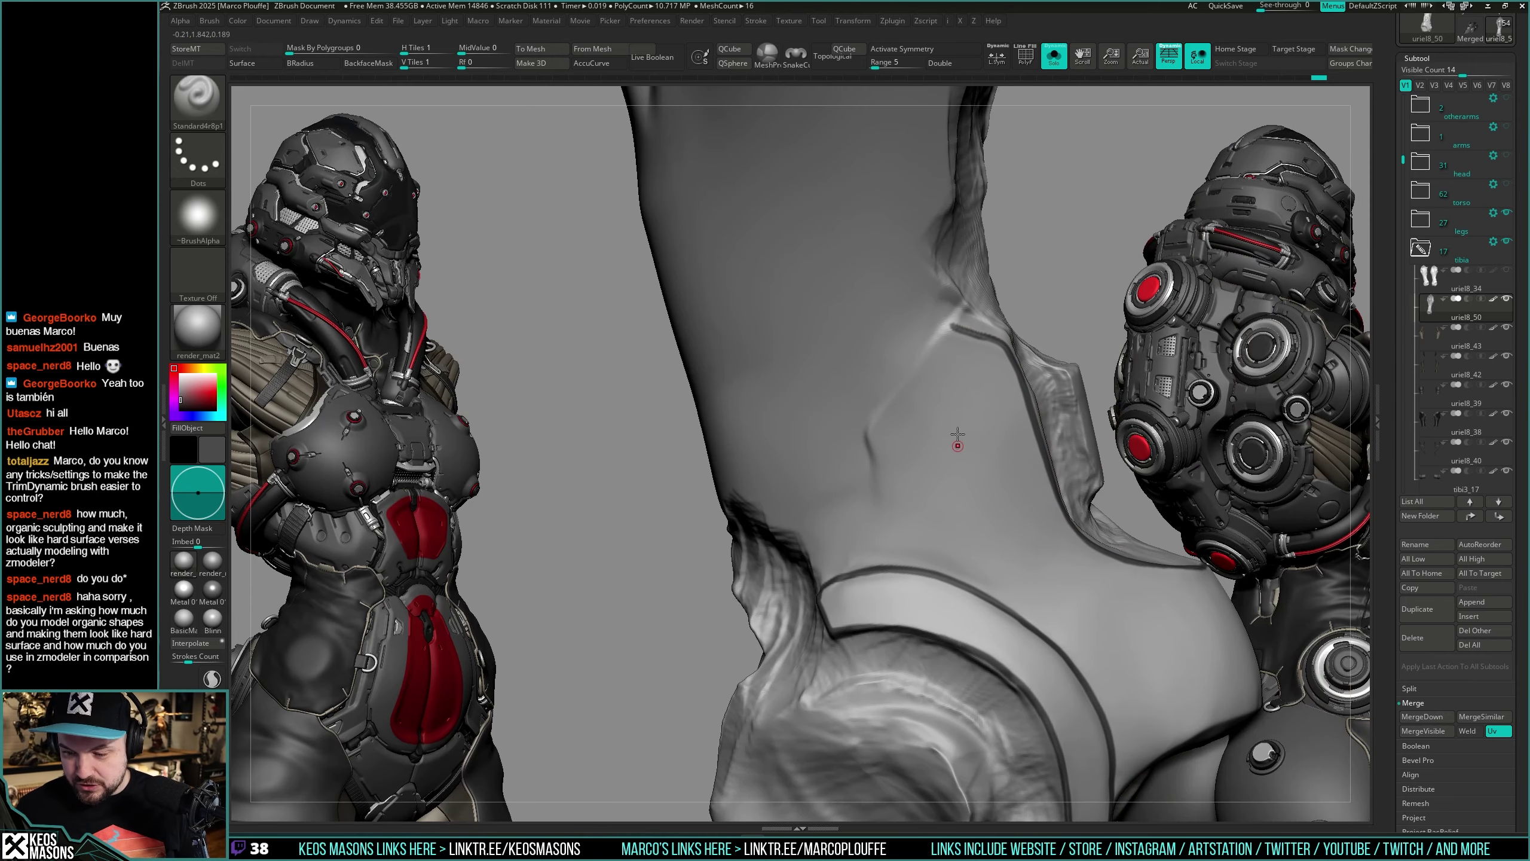
Step: Check the shin against the surrounding armor and draw the upper end of the band around the opposite ankle disc
mouse_move(948, 327)
right_down()
mouse_move(967, 369)
mouse_move(953, 329)
right_up()
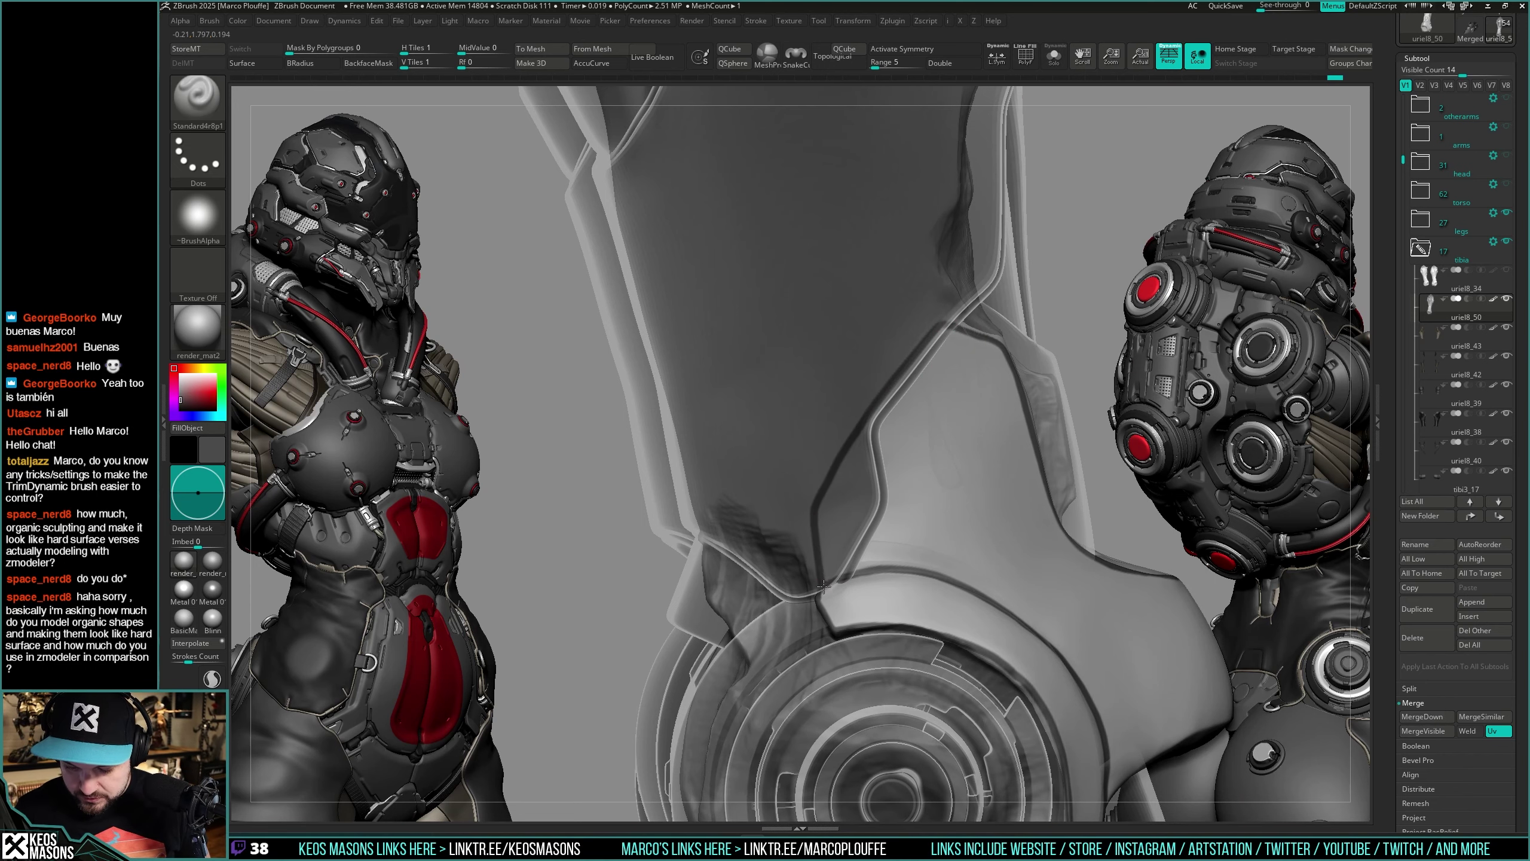
ctrl+right_drag(822, 575, 1060, 506)
key(s)
mouse_move(1061, 505)
ctrl+right_down()
mouse_move(994, 476)
mouse_move(992, 443)
mouse_move(1035, 414)
mouse_move(1072, 419)
mouse_move(1002, 451)
mouse_move(963, 435)
ctrl+right_up()
key(s)
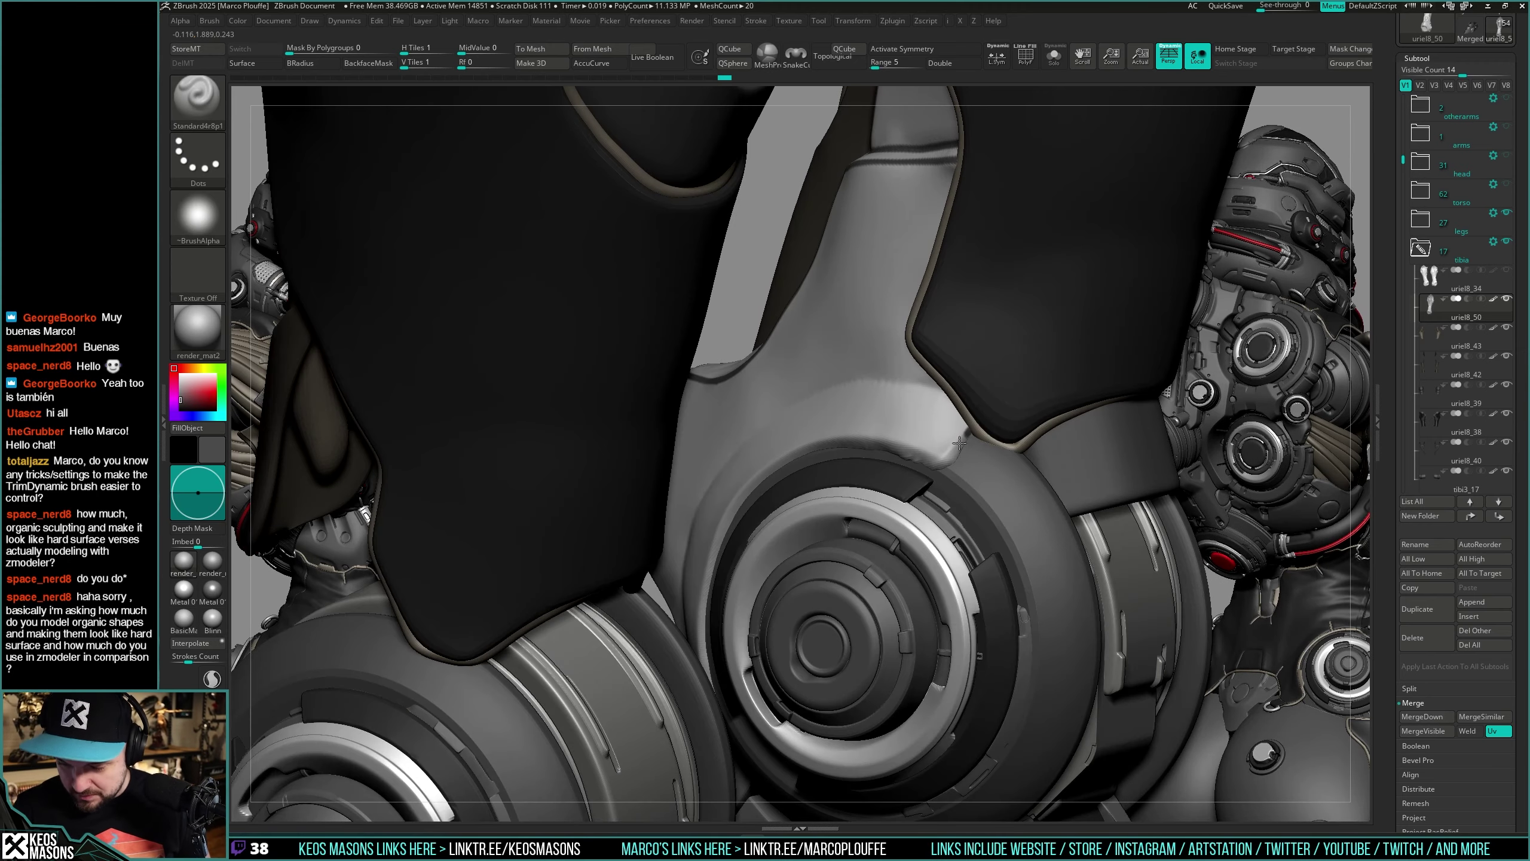
drag(959, 443, 950, 457)
right_drag(950, 457, 1037, 414)
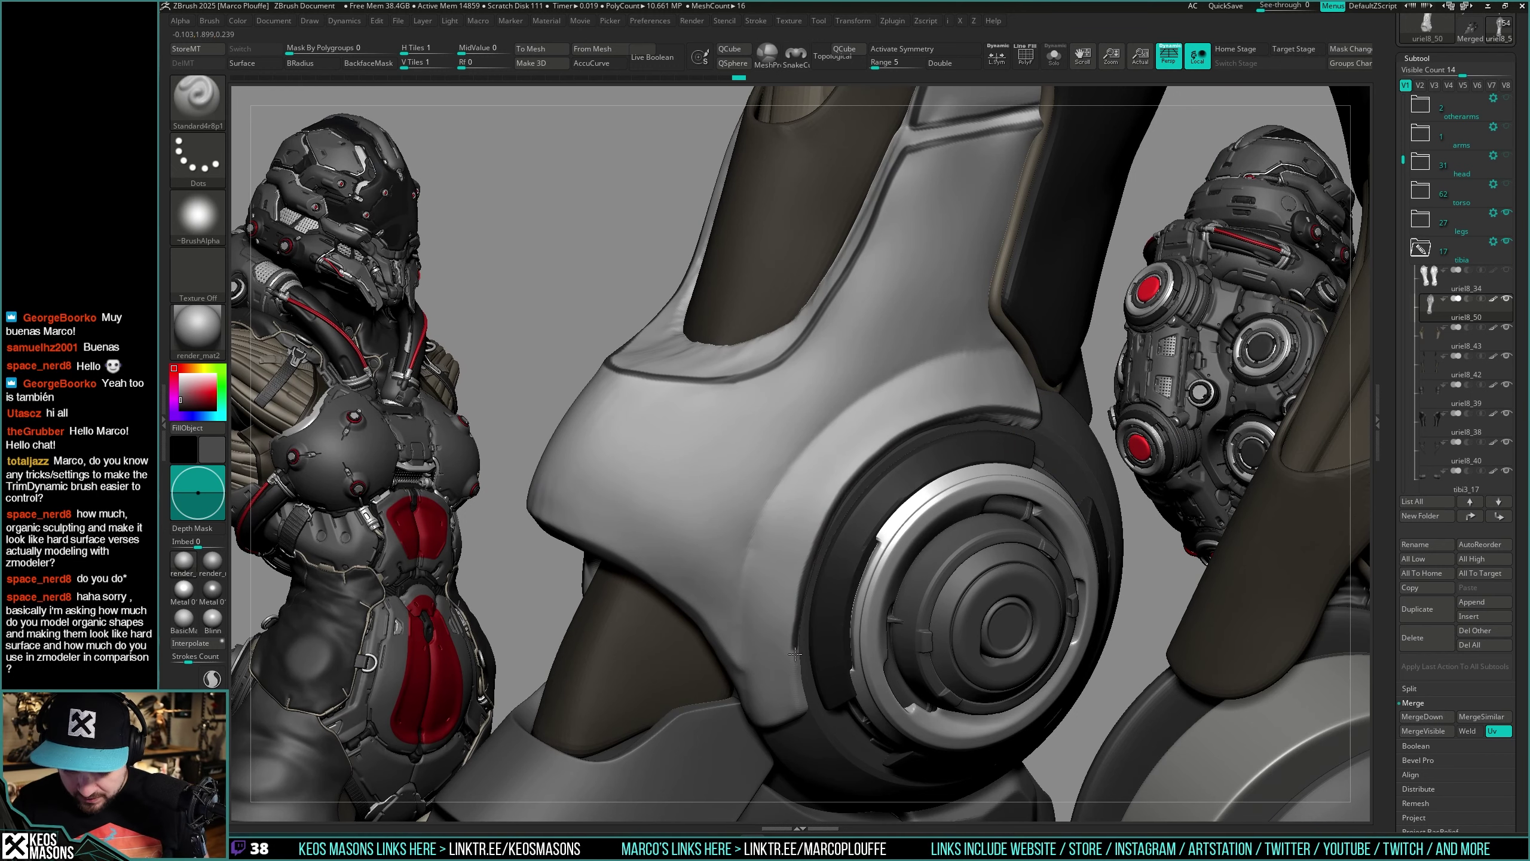
right_drag(799, 706, 989, 485)
right_drag(874, 553, 1046, 214)
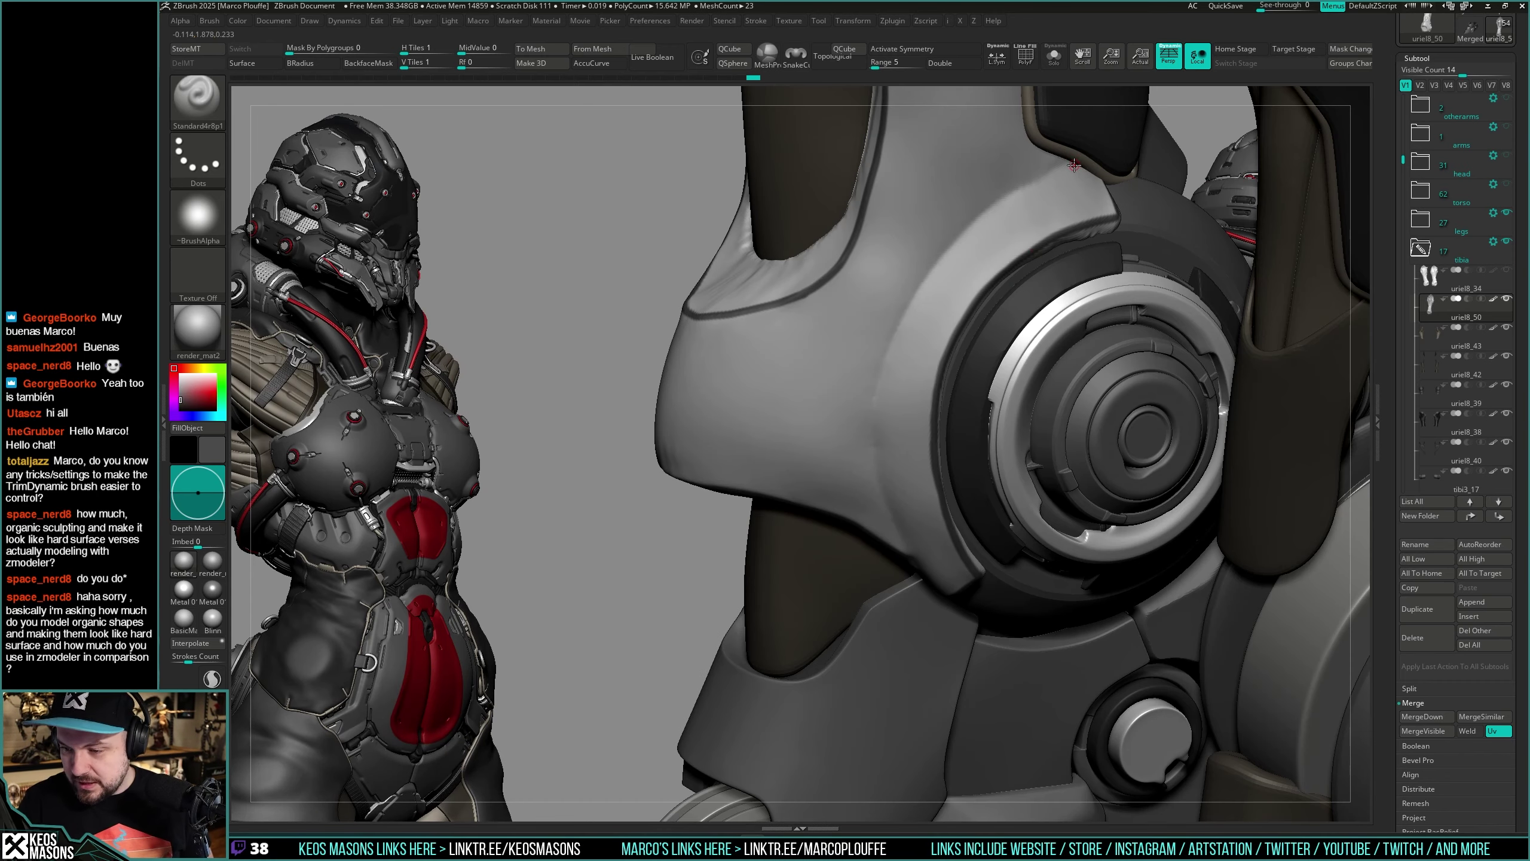
Step: Draw the band's outer arc around that ankle disc down to its squared lower end
mouse_move(1065, 169)
mouse_down()
mouse_move(997, 202)
mouse_move(891, 341)
mouse_move(873, 408)
mouse_move(906, 554)
mouse_up()
right_drag(906, 555, 931, 381)
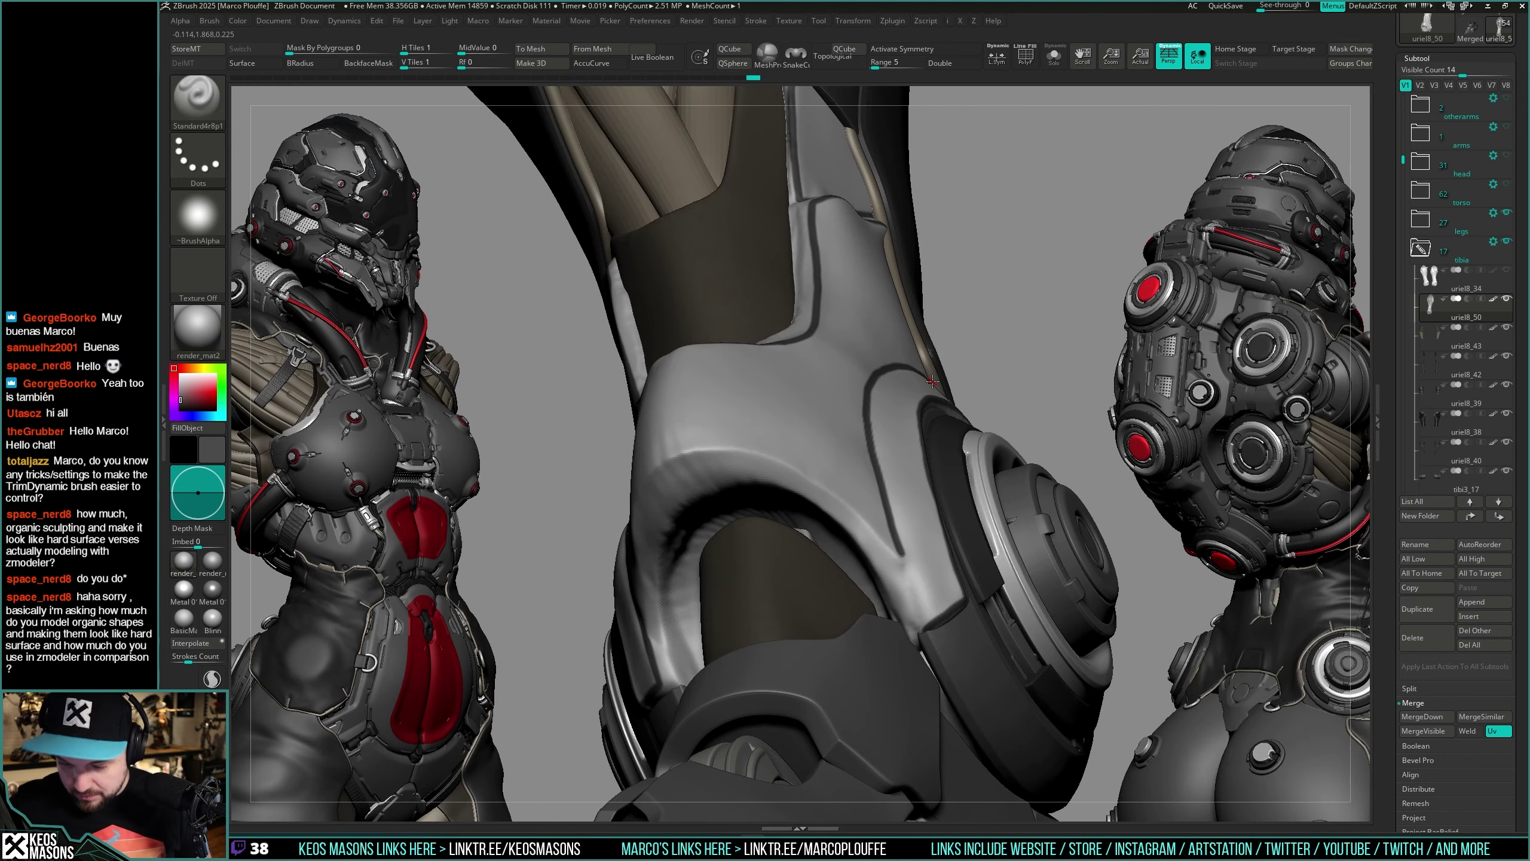
drag(900, 550, 930, 633)
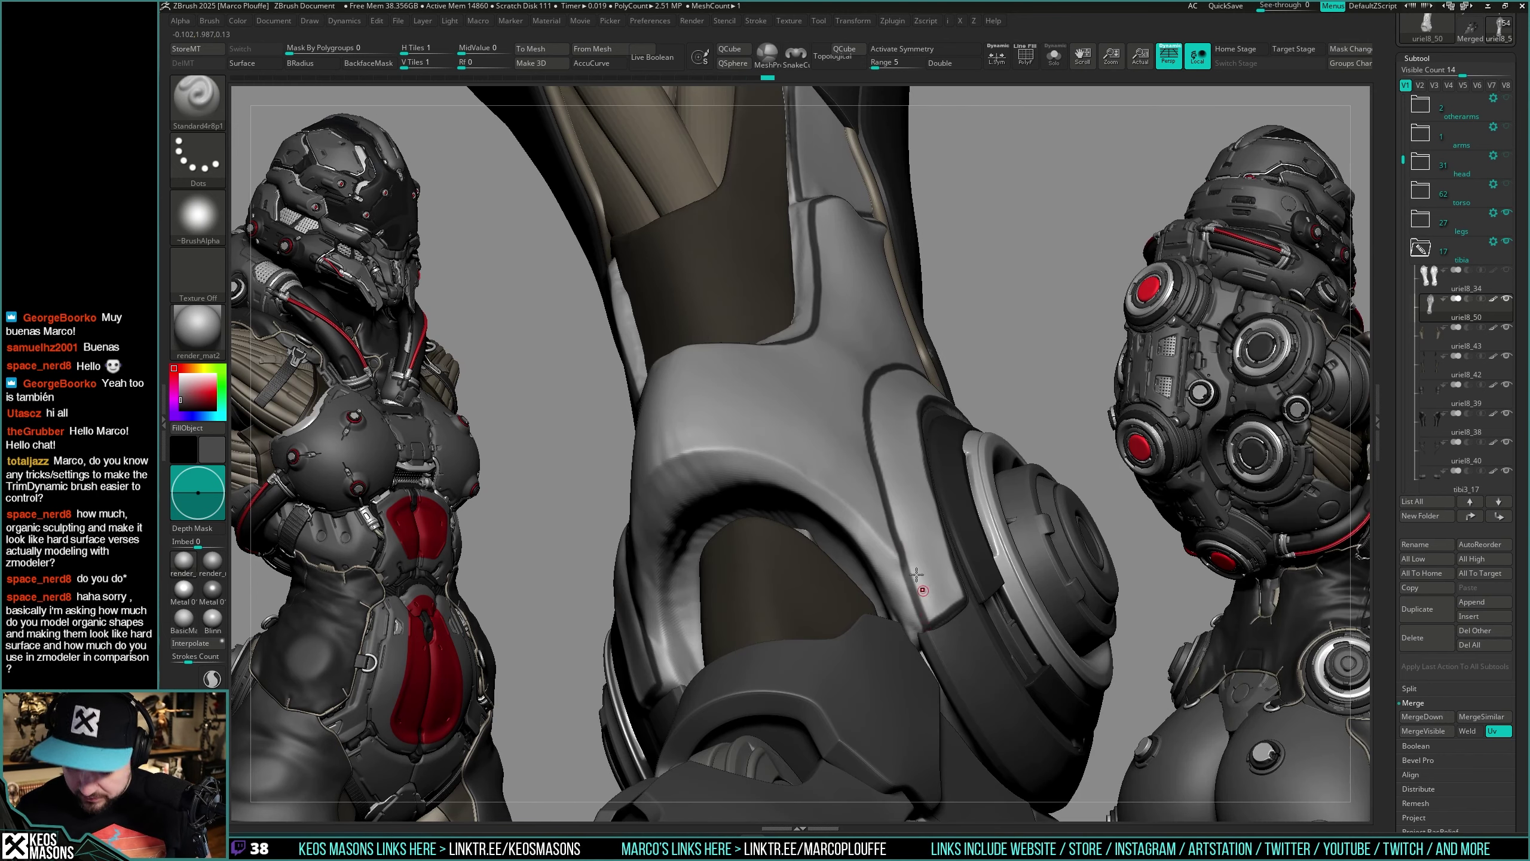
Step: Redraw the line above the ankle disc so it angles down to the ankle band, and extend the band's upper corner
mouse_move(931, 633)
right_down()
mouse_move(939, 464)
mouse_move(915, 440)
mouse_move(950, 451)
mouse_move(968, 421)
mouse_move(894, 254)
right_up()
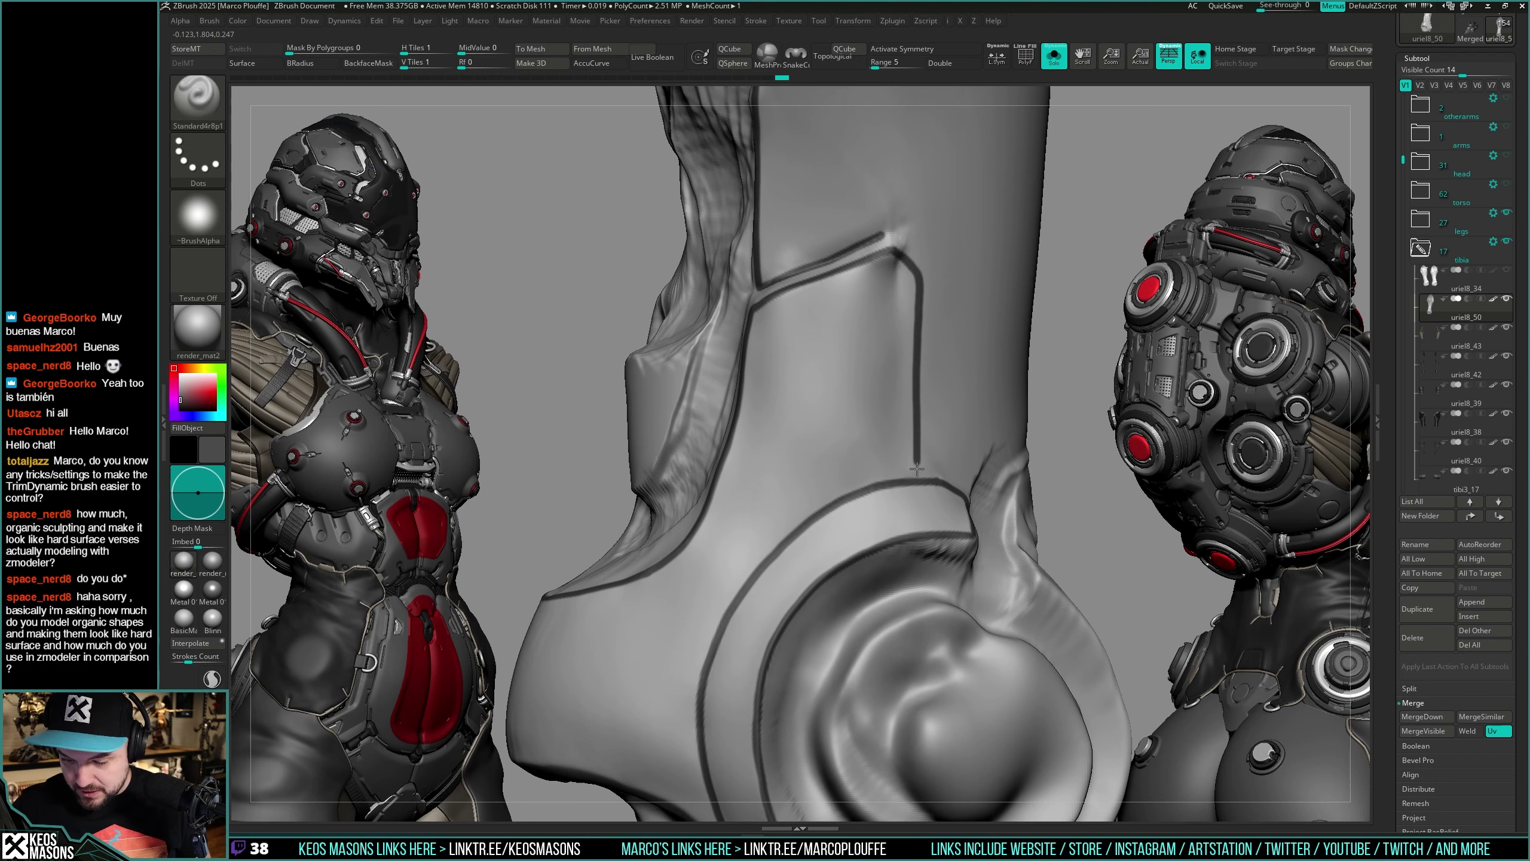
mouse_move(917, 474)
right_down()
mouse_move(950, 465)
mouse_move(926, 434)
right_up()
key(shift+s)
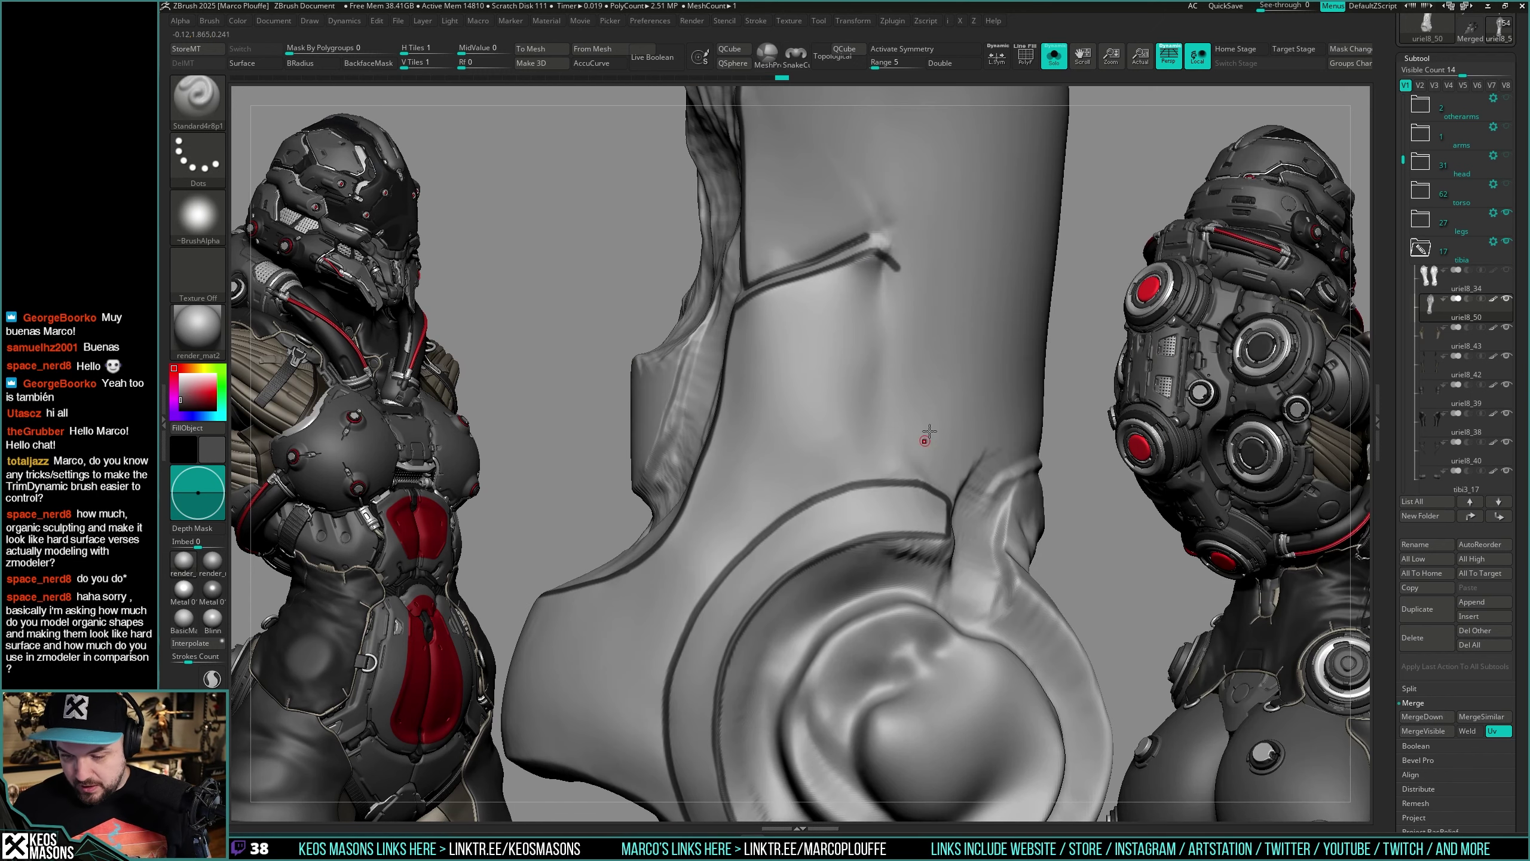
drag(893, 262, 900, 362)
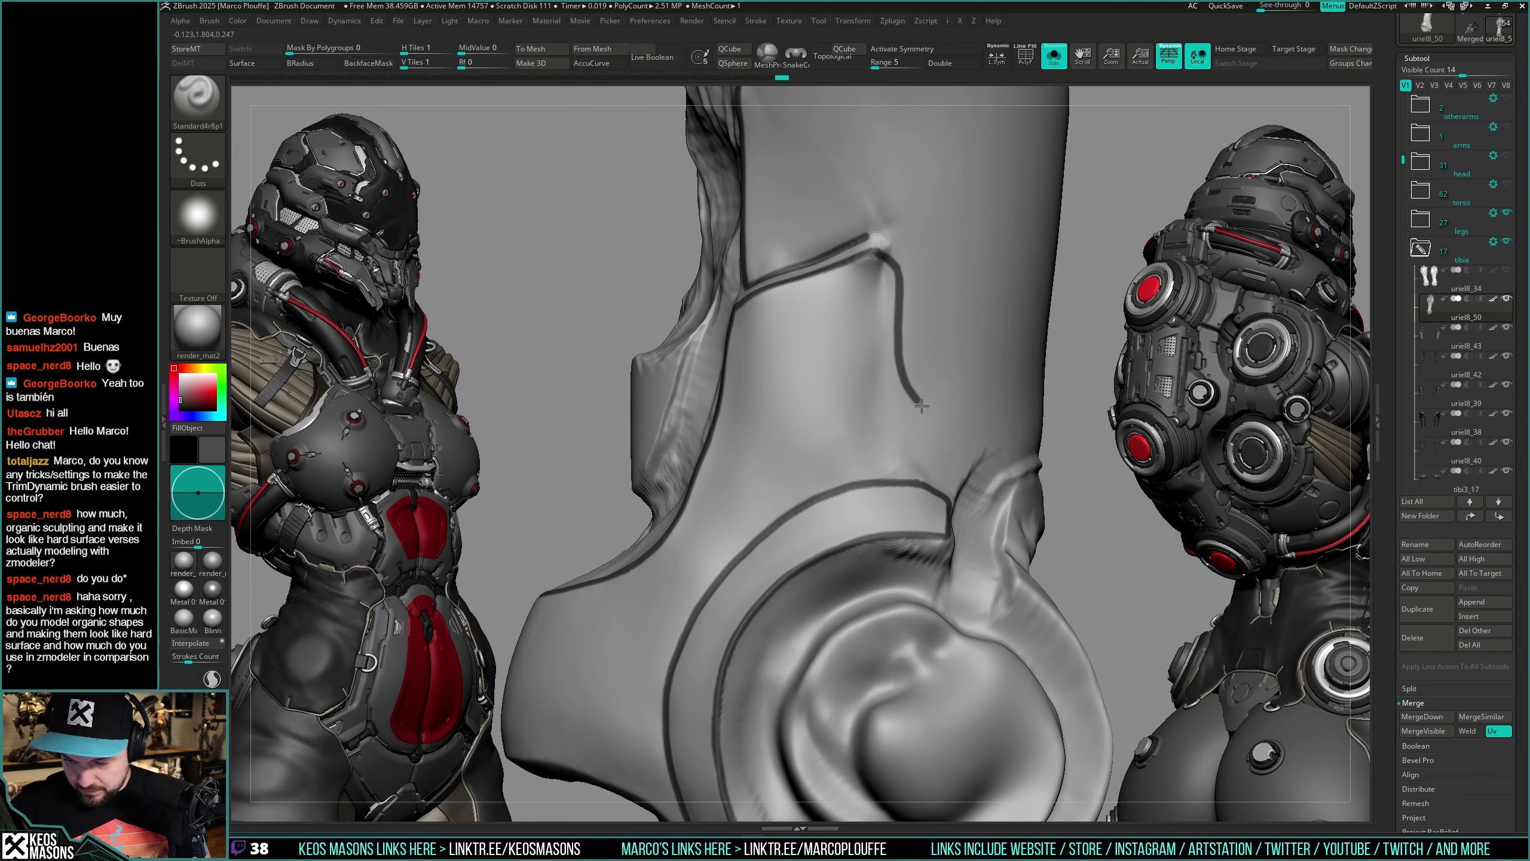
drag(951, 438, 952, 441)
right_drag(952, 441, 952, 445)
drag(941, 505, 962, 472)
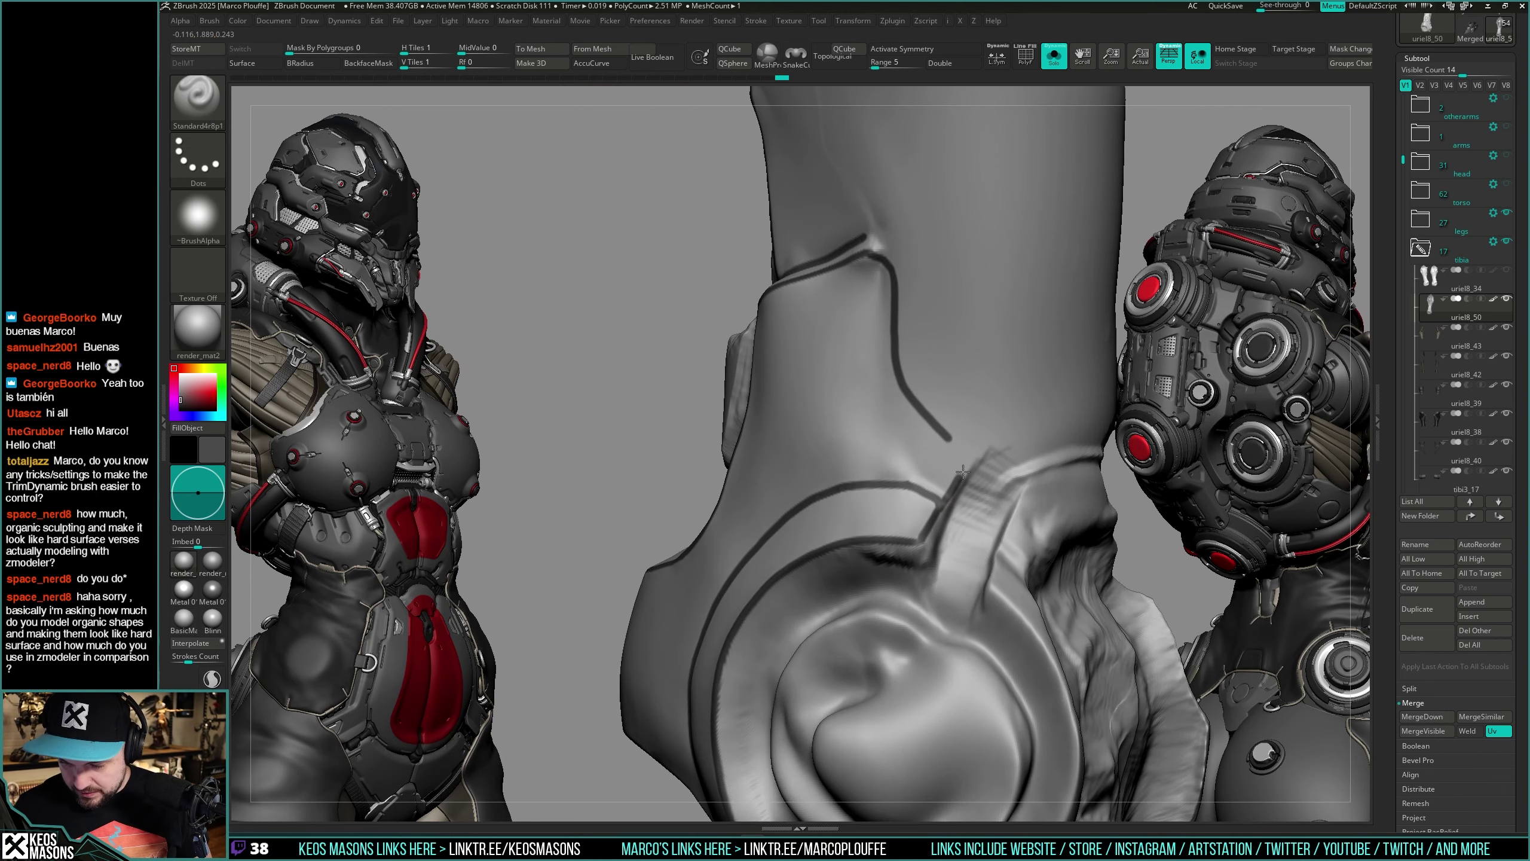
Step: Draw an arched panel line around the upper edge of the rear heel opening, joining both sides
right_drag(952, 444, 759, 434)
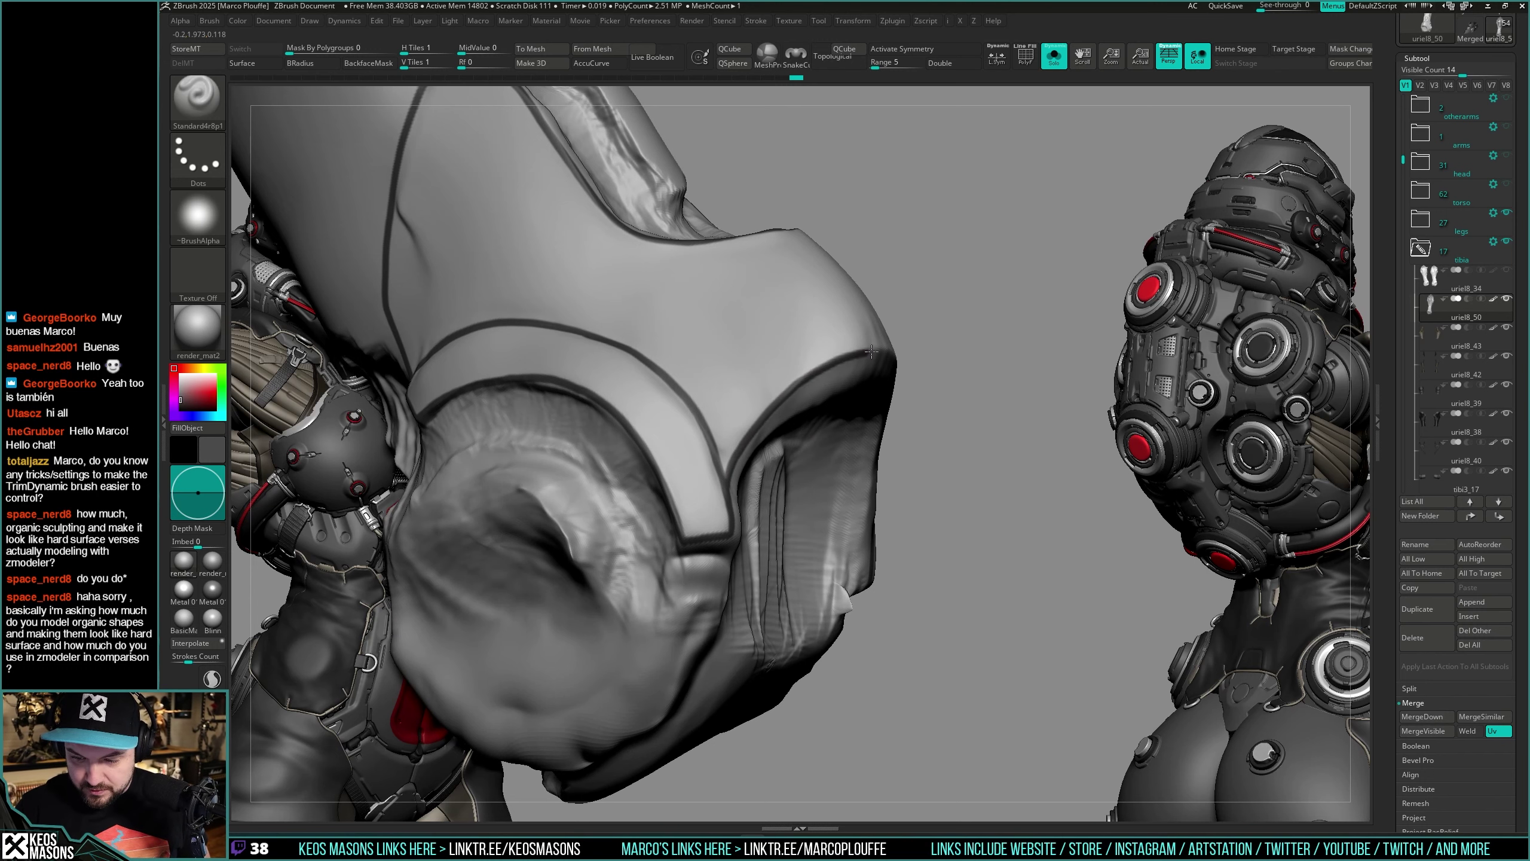
right_drag(871, 352, 988, 388)
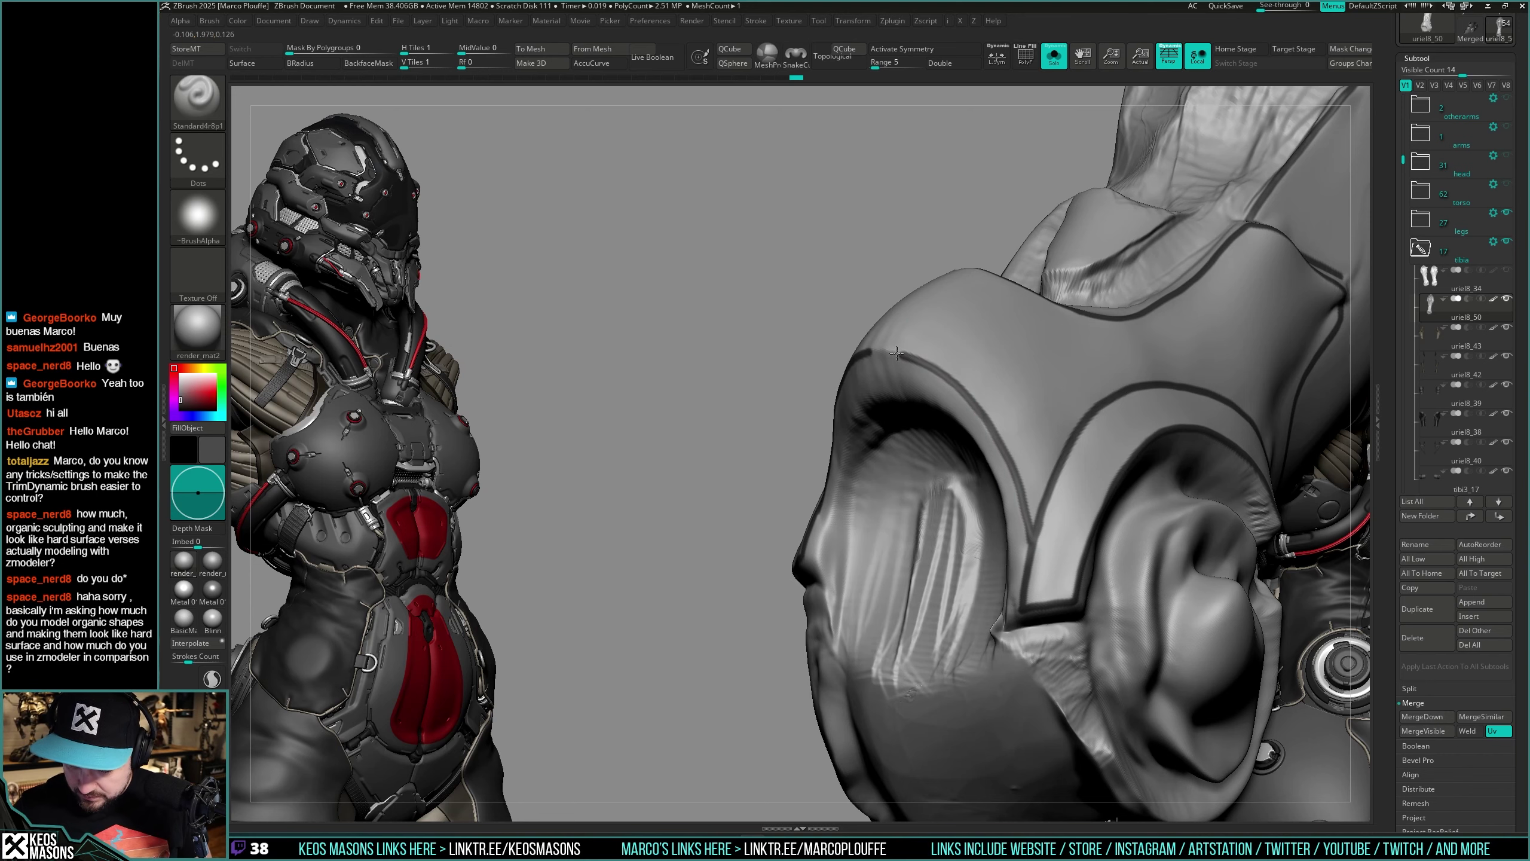
right_drag(868, 352, 980, 459)
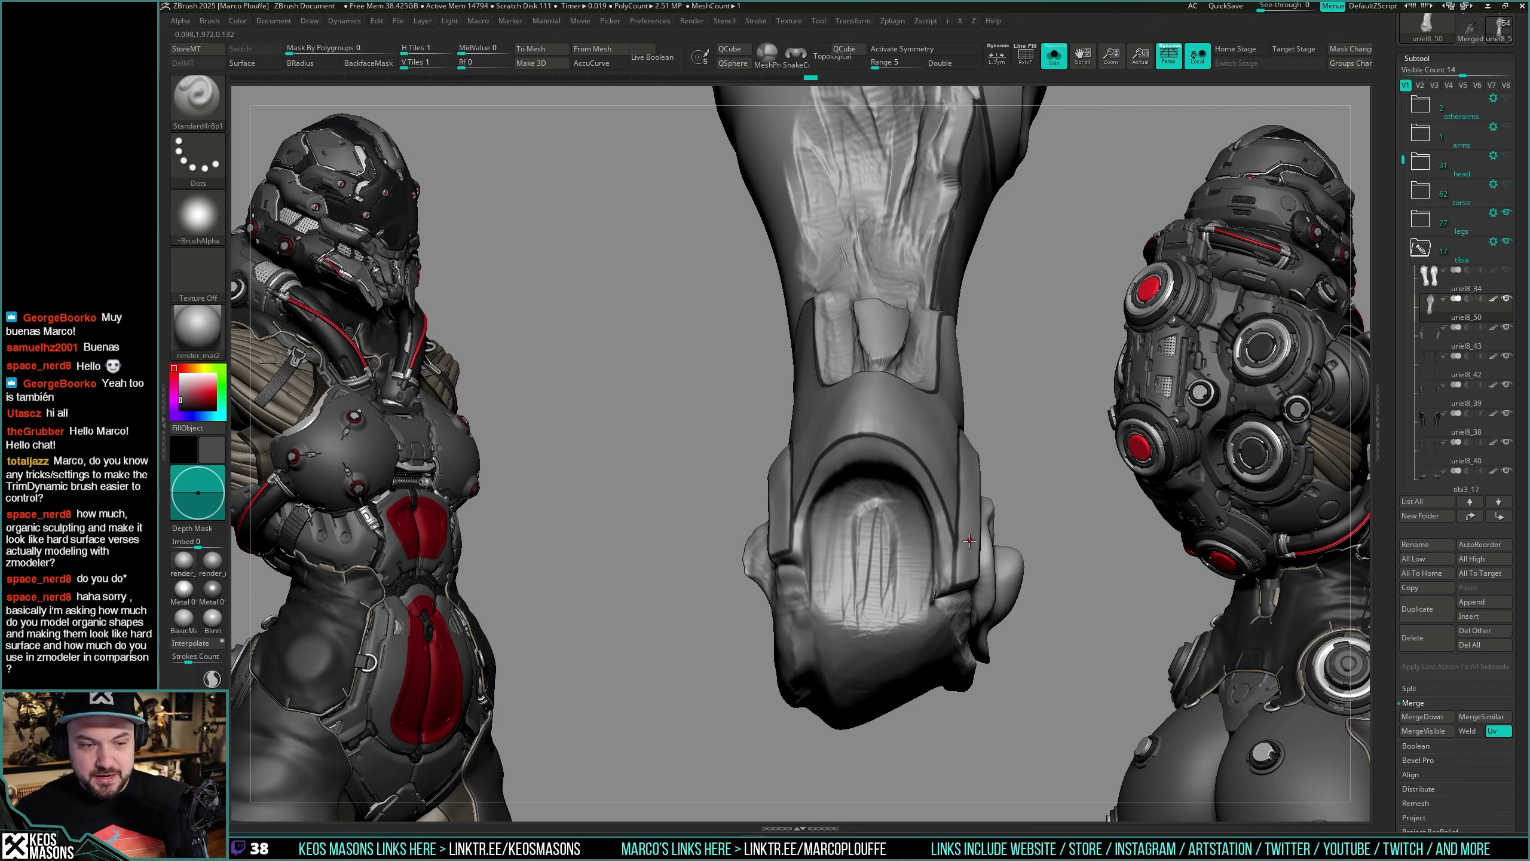
Step: Mask the leg by intensity and isolate the dark panel lines from the rest of the surface
mouse_move(1039, 446)
mouse_down()
mouse_move(965, 477)
mouse_move(939, 530)
mouse_move(957, 504)
mouse_move(899, 488)
mouse_up()
key(alt+s)
key(alt+s)
right_drag(899, 487, 964, 502)
key(shift+f)
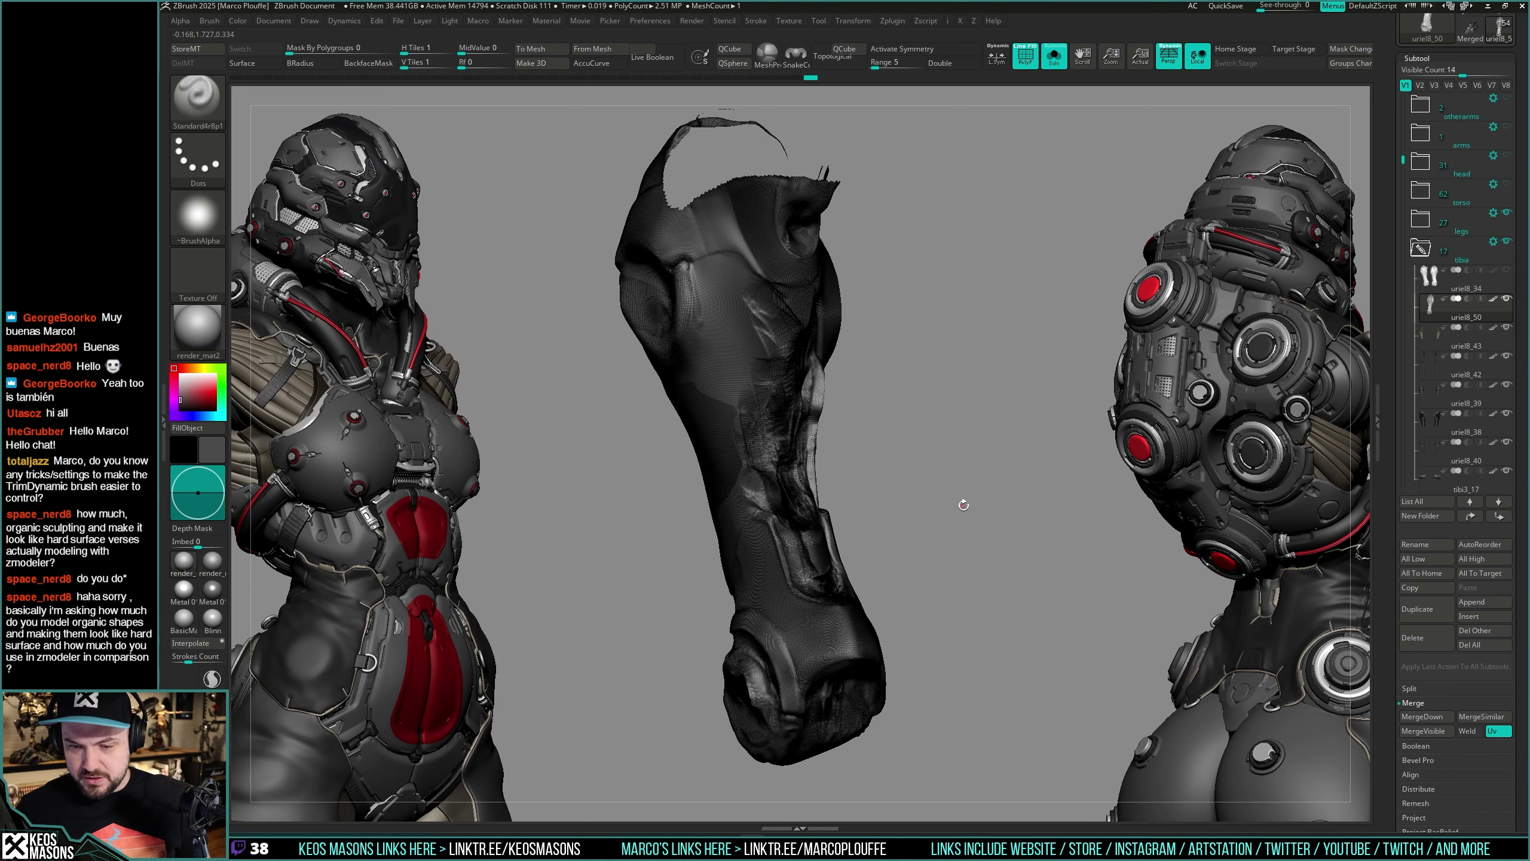
key(shift+f)
key(z)
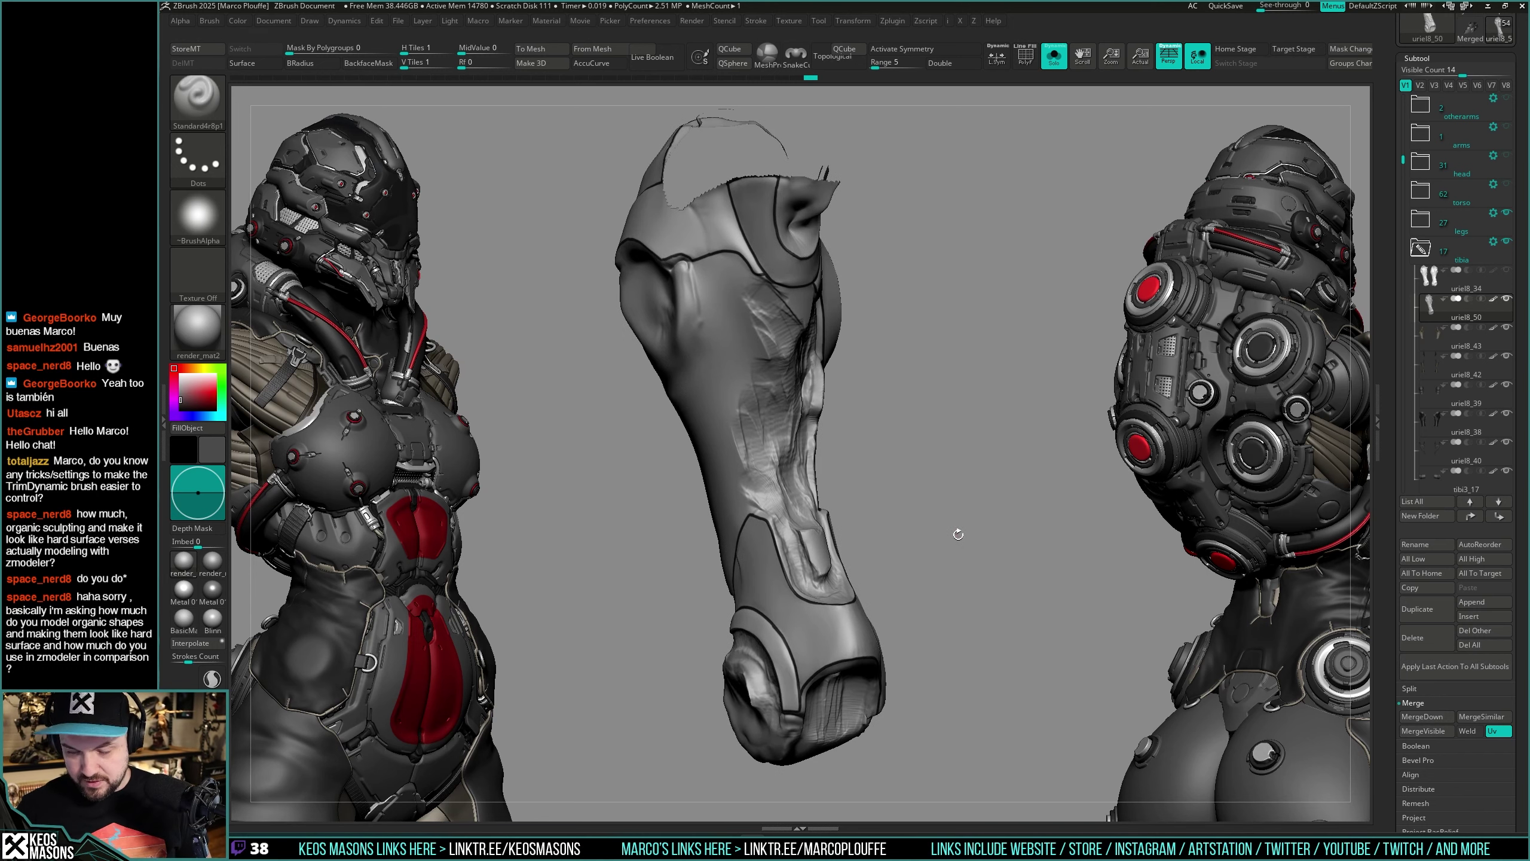
key(ctrl+shift+z)
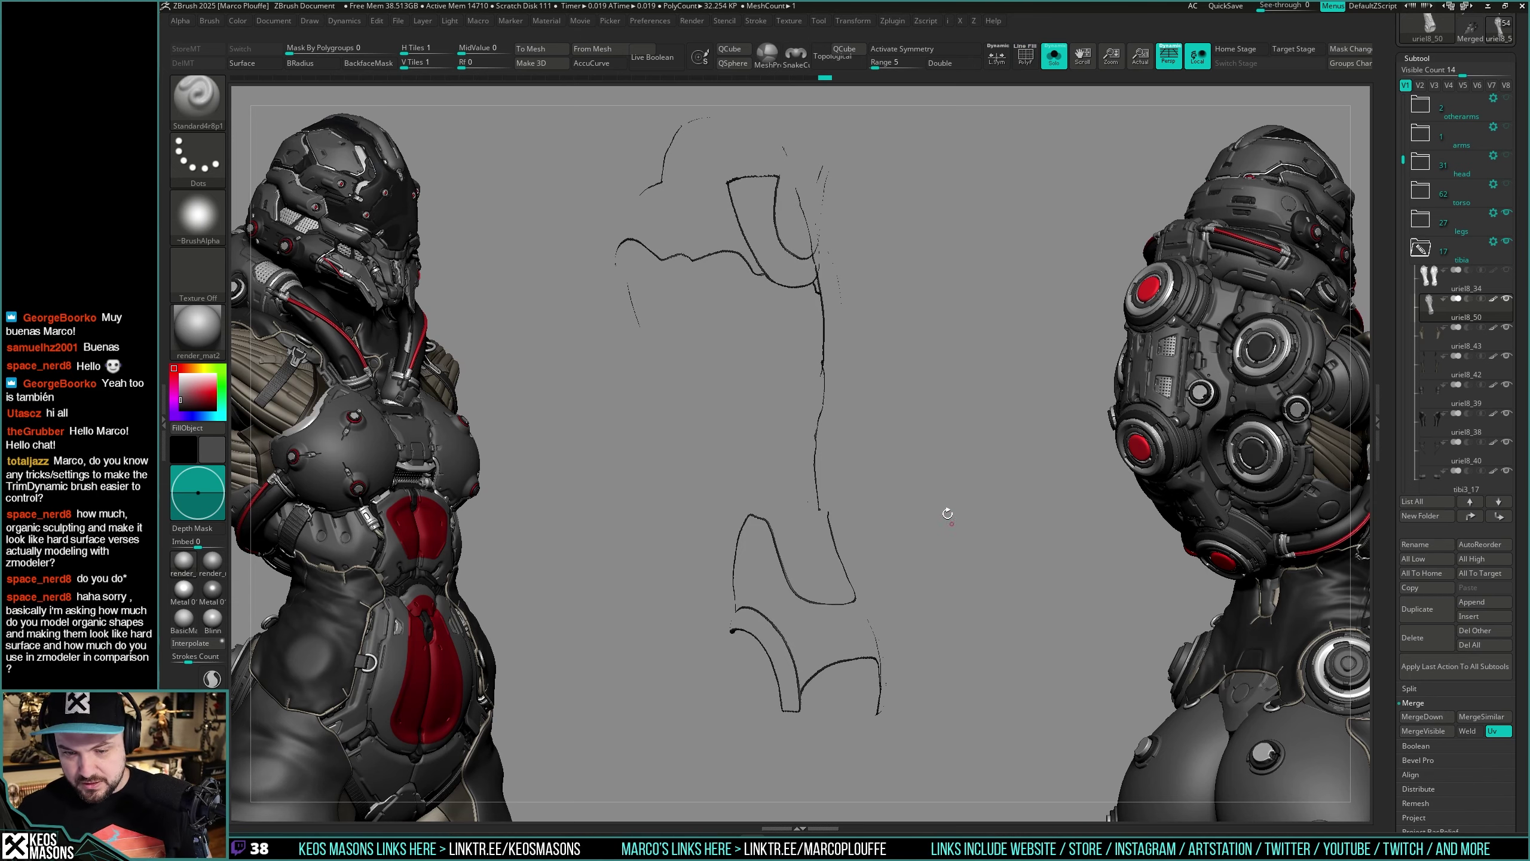
Step: Invert the visibility to show the surface between the panel lines and split it into separate polygroups
right_drag(947, 514, 1032, 457)
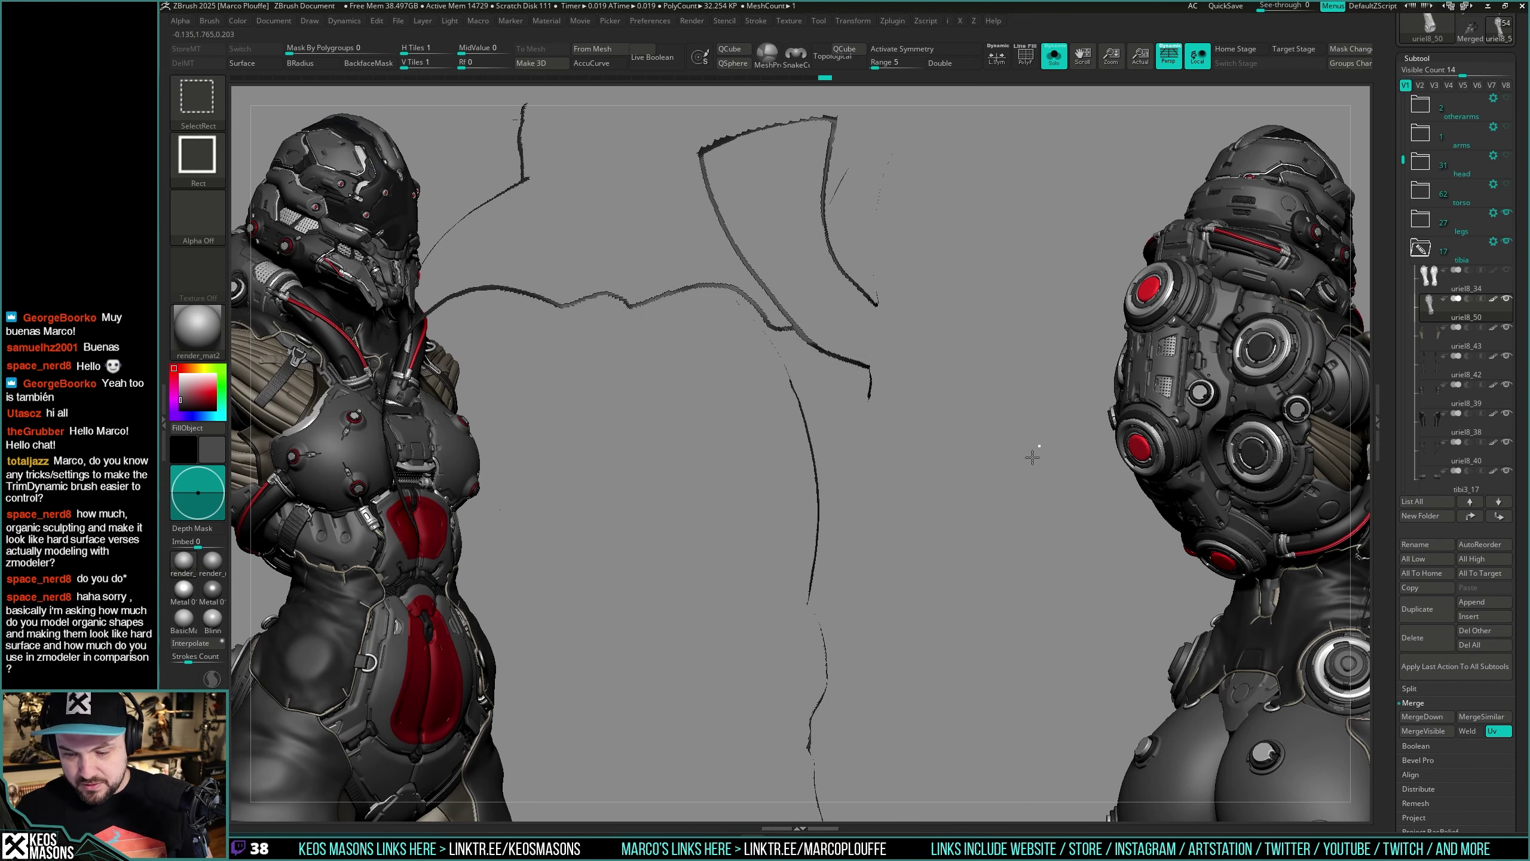
ctrl+shift+drag(1031, 457, 1017, 501)
mouse_move(1028, 476)
right_down()
mouse_move(990, 533)
mouse_move(1018, 454)
mouse_move(997, 448)
right_up()
key(shift+f)
ctrl+drag(997, 447, 957, 541)
mouse_move(957, 540)
alt+right_down()
mouse_move(994, 487)
mouse_move(984, 507)
alt+right_up()
key(shift+f)
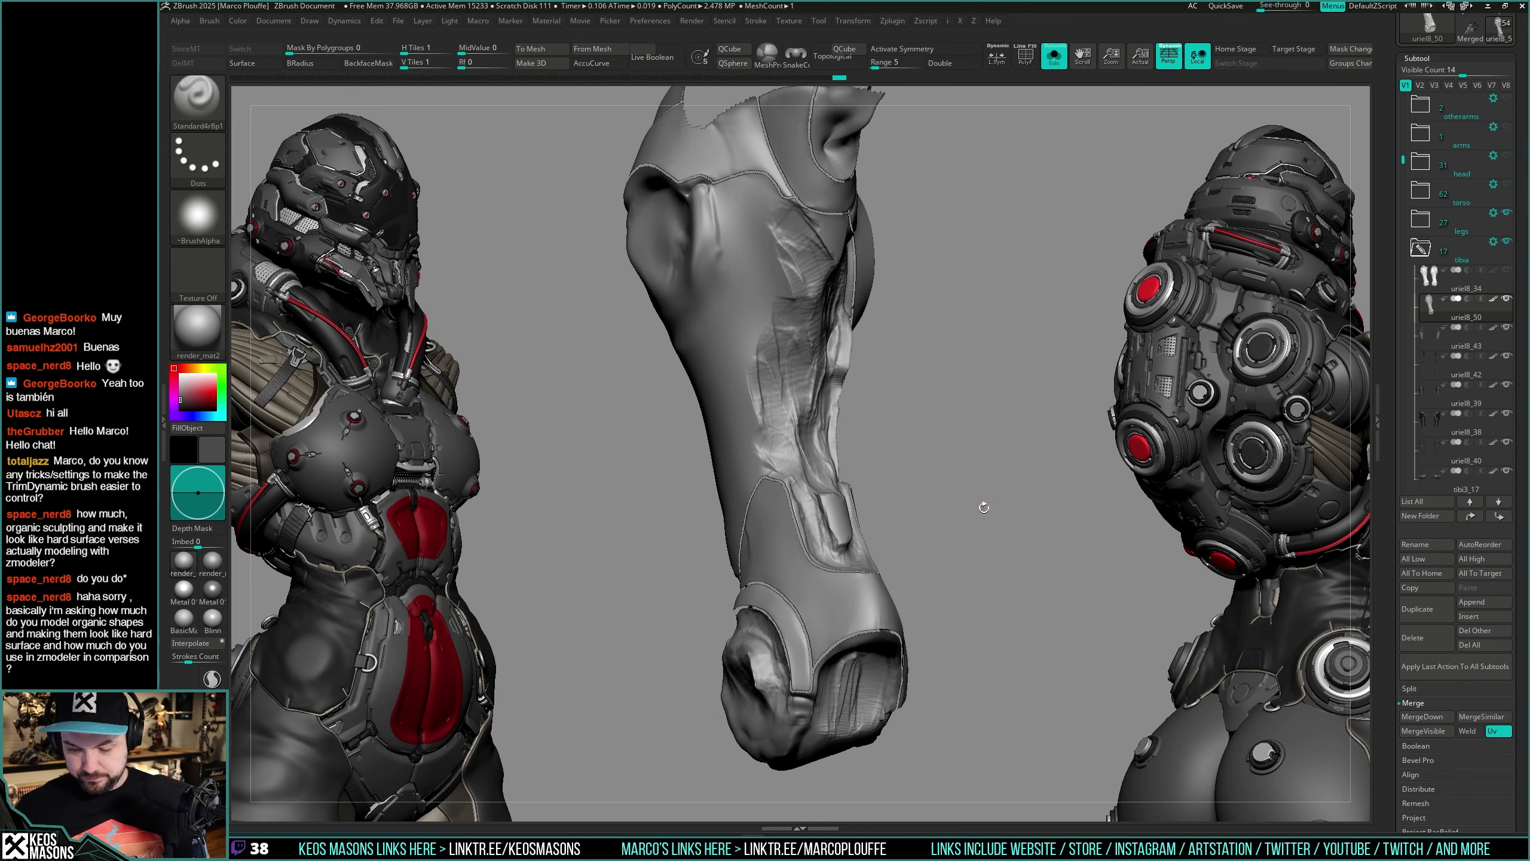
Step: Isolate and hide individual groups around the ankle and shin to check whether the drawn lines separate the panels
key(ctrl+shift)
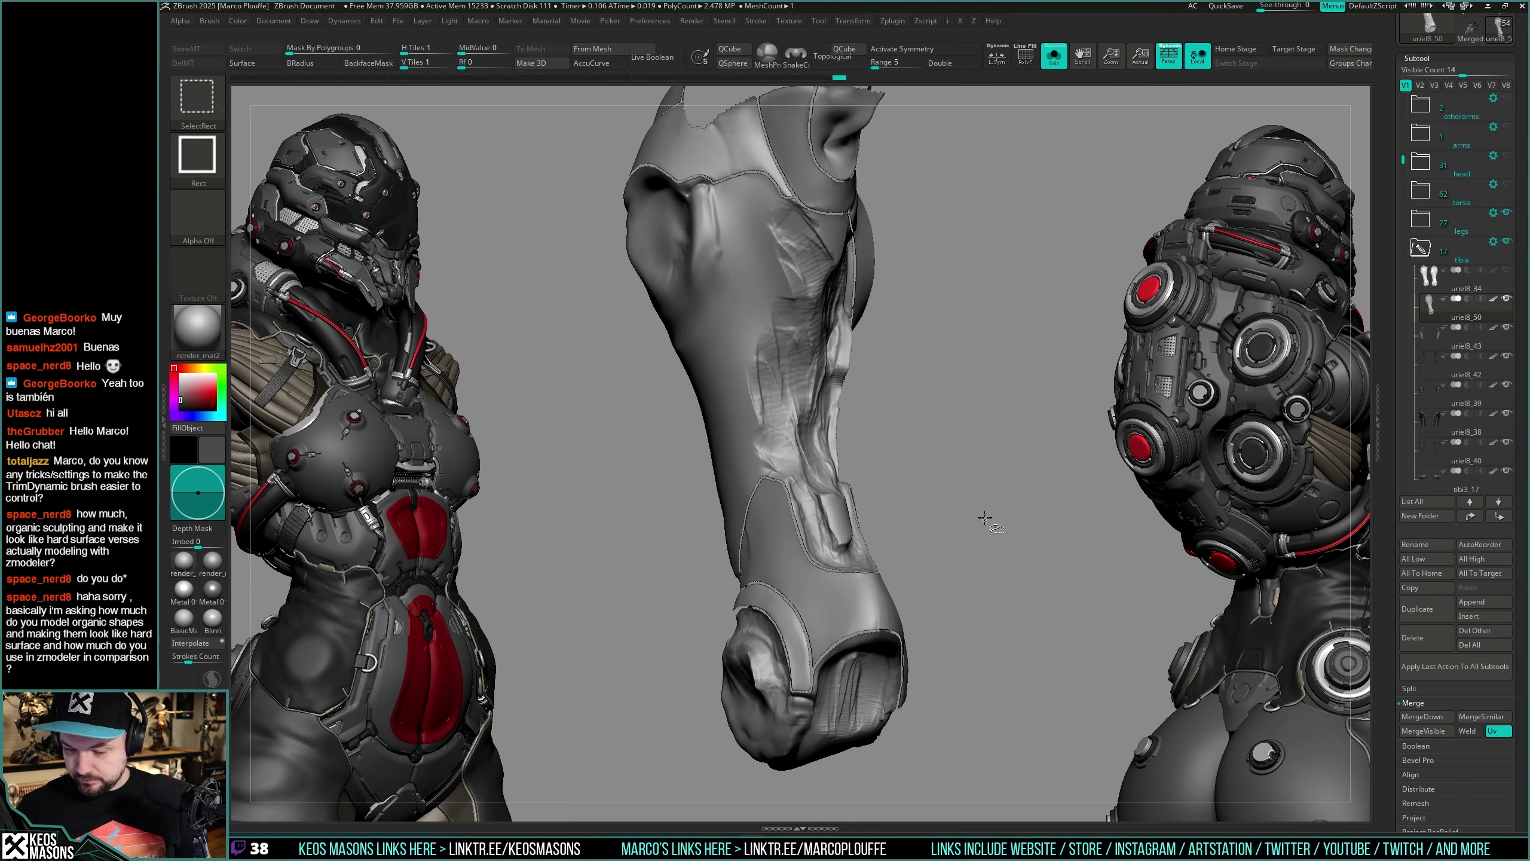
ctrl+shift+click(797, 633)
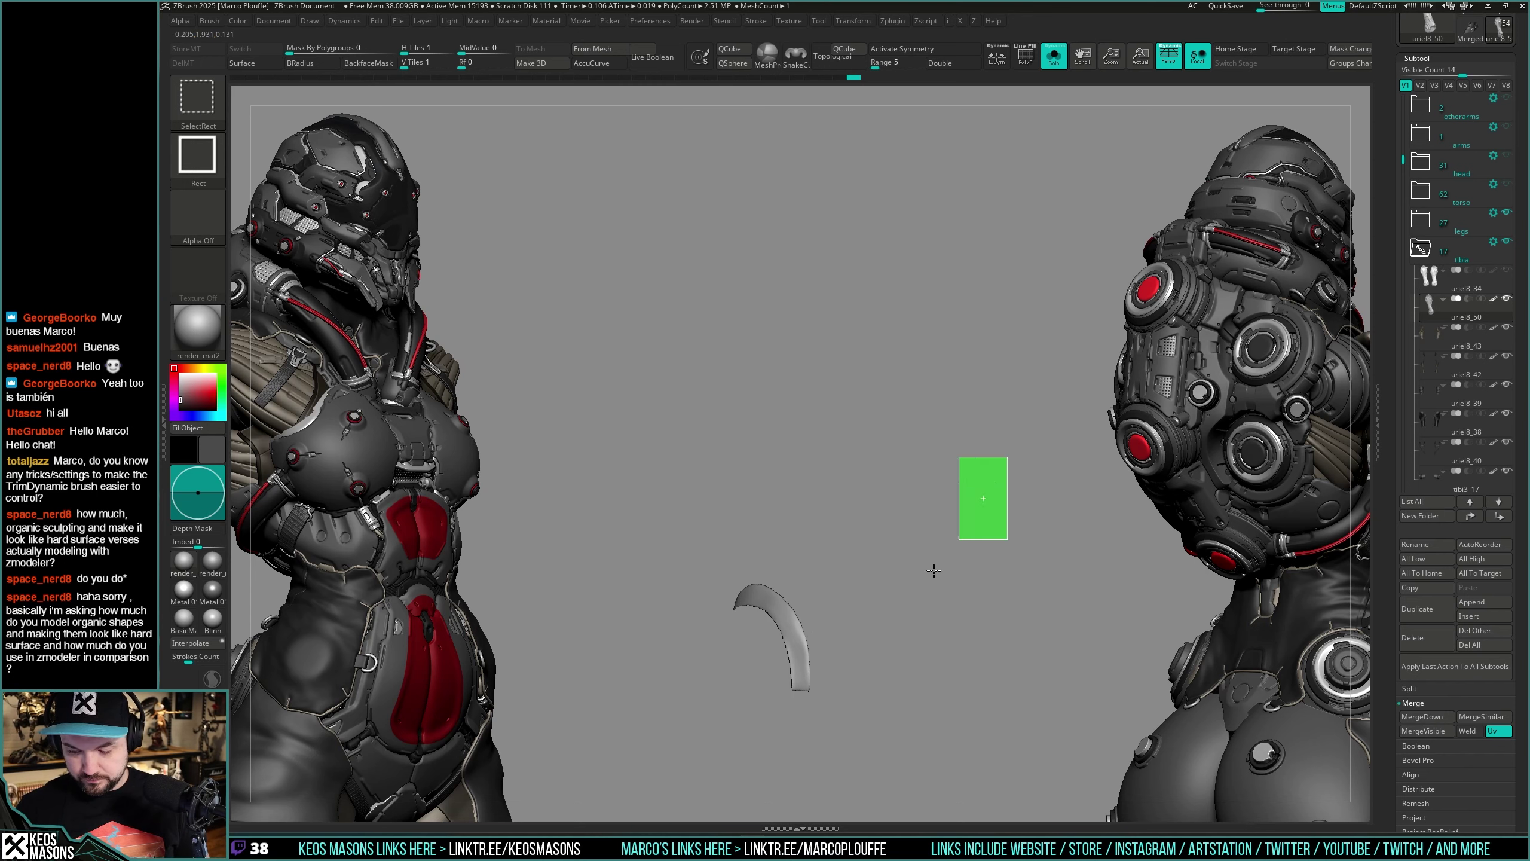
mouse_move(933, 570)
ctrl+shift+mouse_down()
mouse_move(939, 530)
mouse_move(1018, 552)
mouse_move(944, 522)
mouse_move(916, 670)
ctrl+shift+mouse_up()
ctrl+shift+click(849, 596)
key(alt+s)
ctrl+shift+click(904, 420)
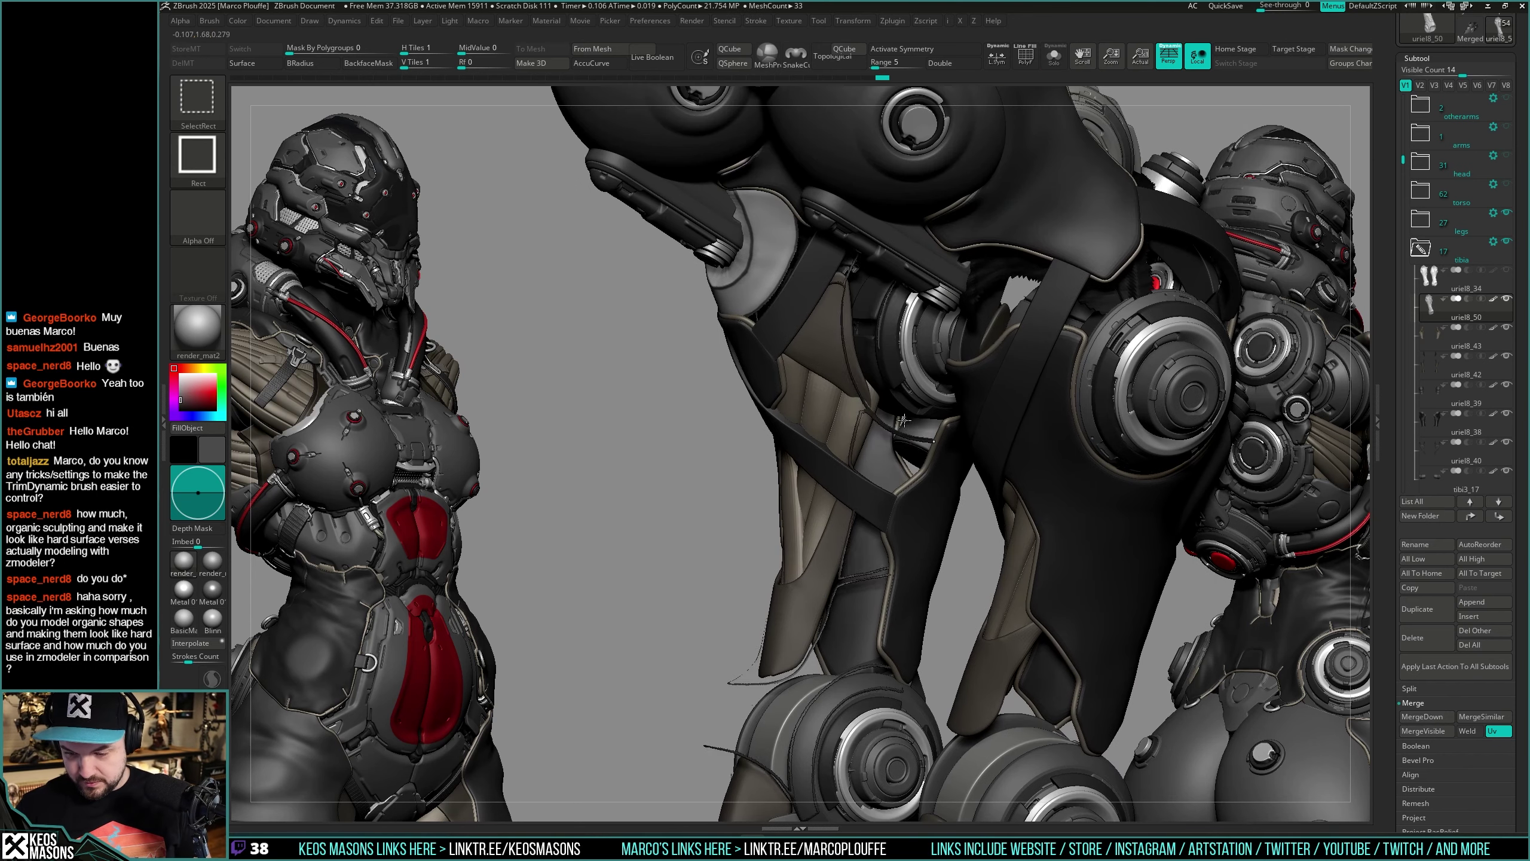
key(ctrl+z)
right_drag(934, 552, 881, 505)
ctrl+shift+click(909, 562)
click(910, 562)
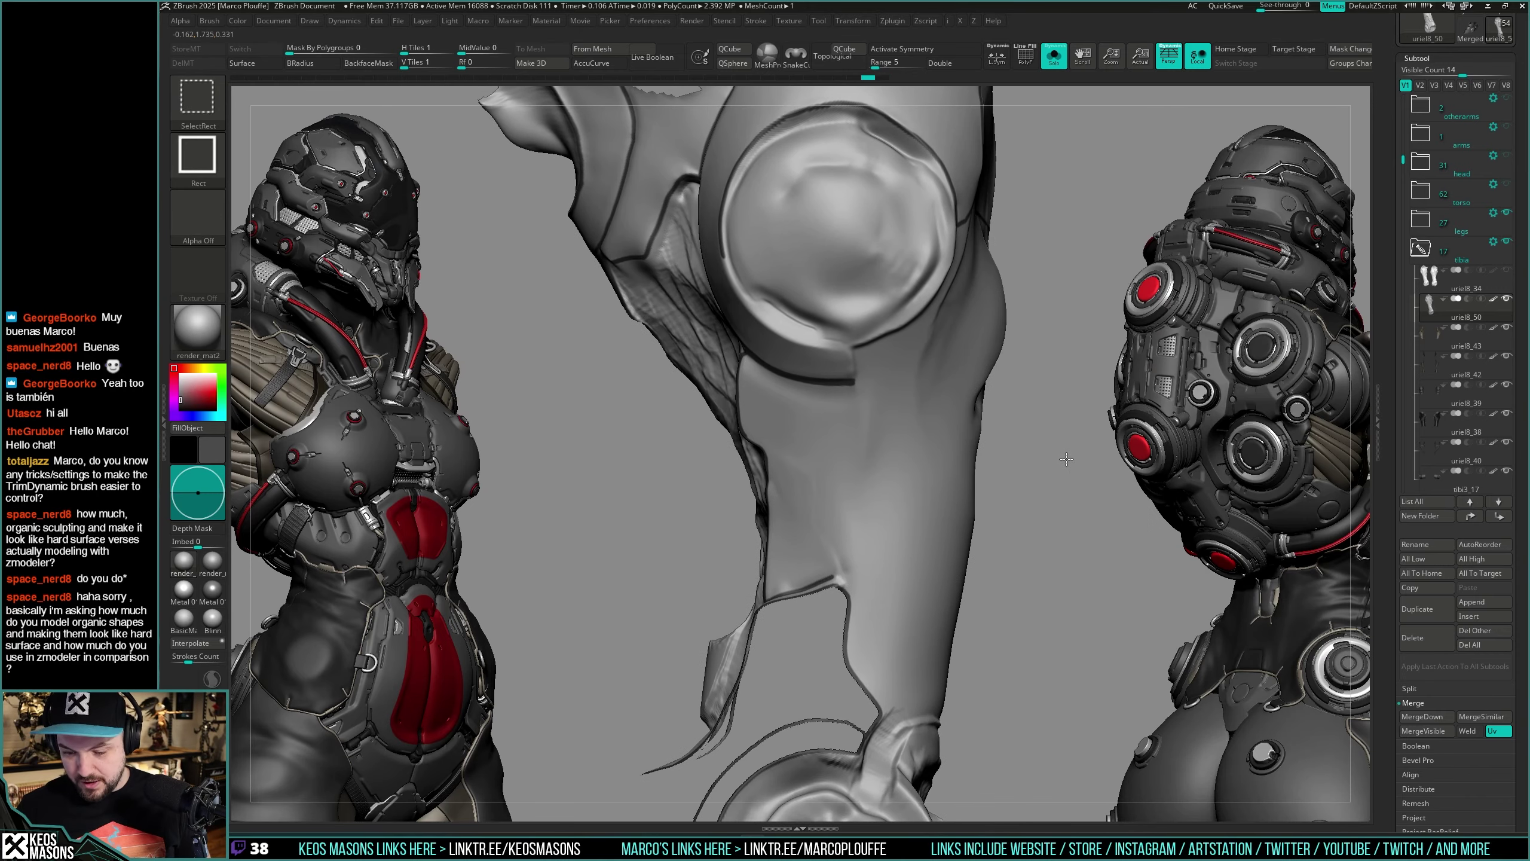
Step: Restore the full leg's visibility and merge it back into a single polygroup
ctrl+shift+click(1065, 464)
key(shift+f)
right_drag(1042, 502, 1051, 474)
key(ctrl+w)
key(shift+f)
Step: Outline a tall shin plate between the knee disc's ring and the upper edge of the ankle plate
ctrl+right_drag(841, 519, 863, 465)
right_drag(863, 465, 872, 418)
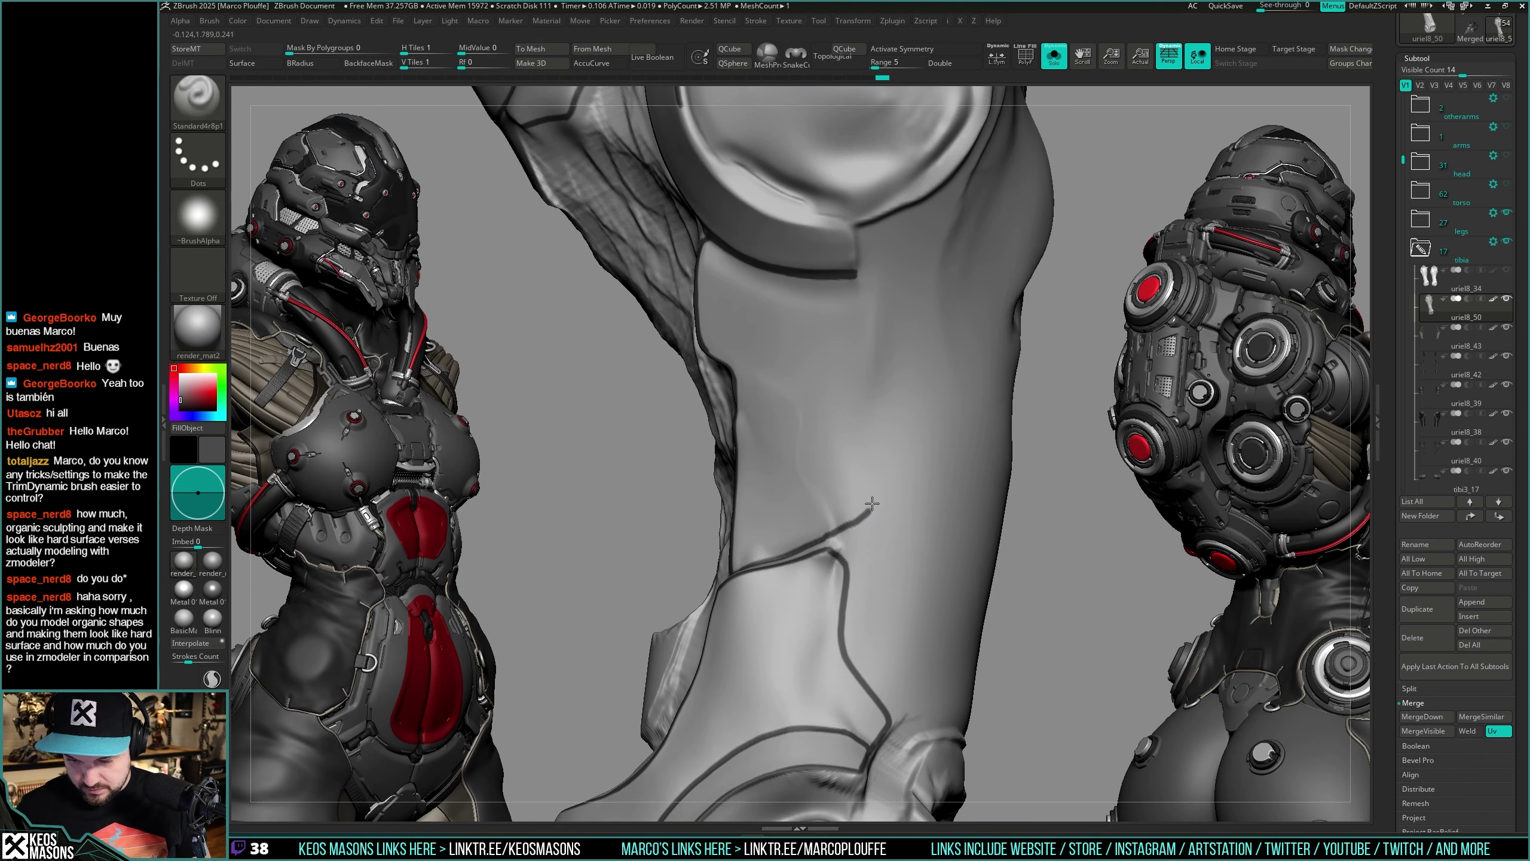
mouse_move(871, 294)
right_down()
mouse_move(983, 520)
mouse_move(1041, 505)
mouse_move(1004, 502)
mouse_move(1000, 439)
right_up()
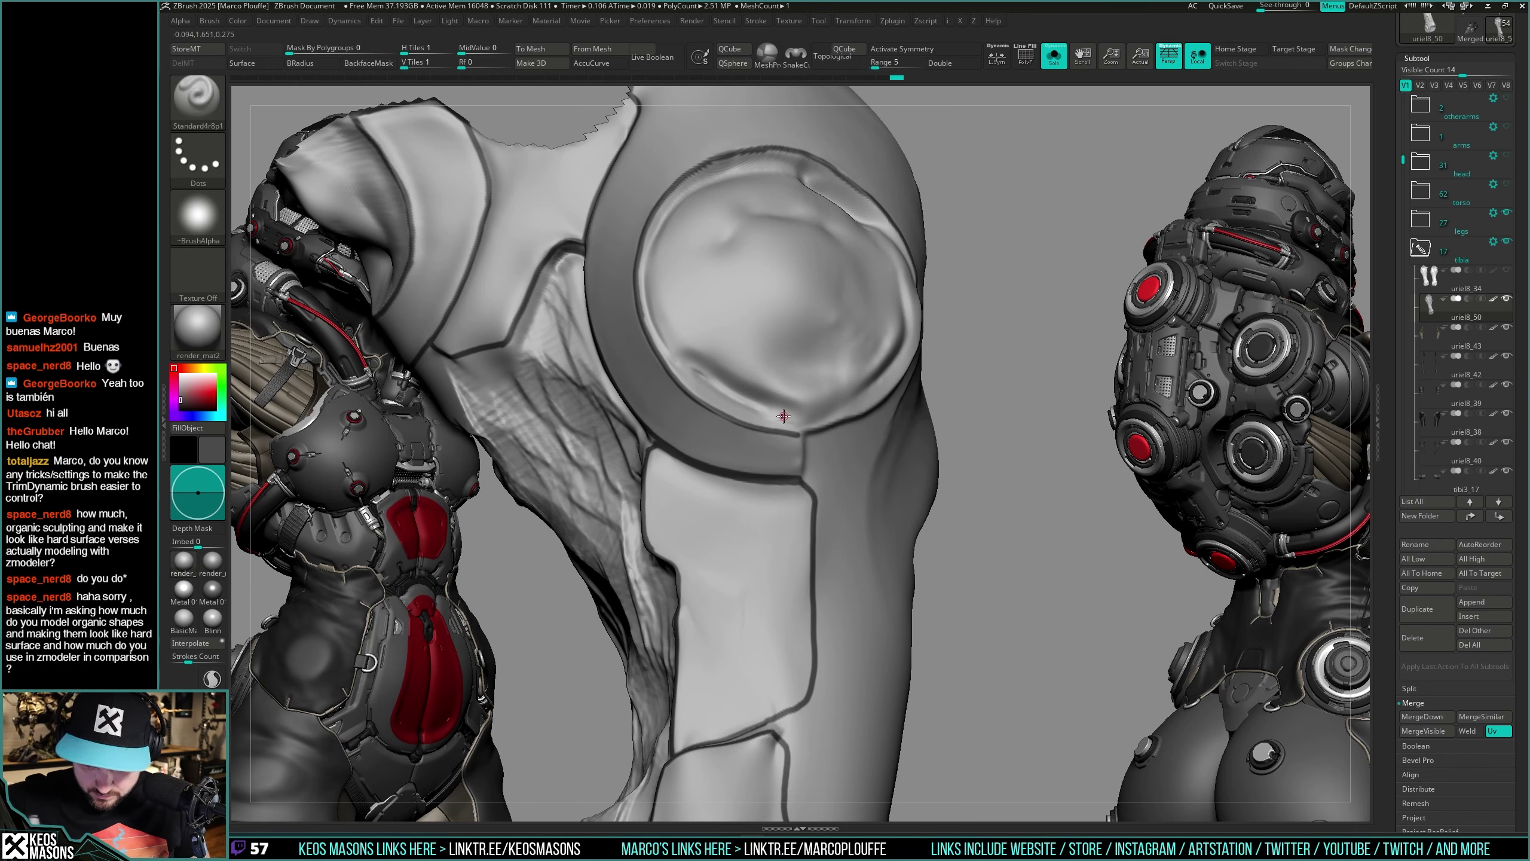
Step: Try to isolate the panel lines with an intensity mask and divide the leg into polygroups along them
mouse_move(783, 416)
right_down()
mouse_move(808, 468)
mouse_move(1147, 472)
mouse_move(994, 448)
mouse_move(802, 447)
mouse_move(938, 509)
mouse_move(881, 498)
mouse_move(874, 478)
mouse_move(926, 511)
mouse_move(981, 488)
right_up()
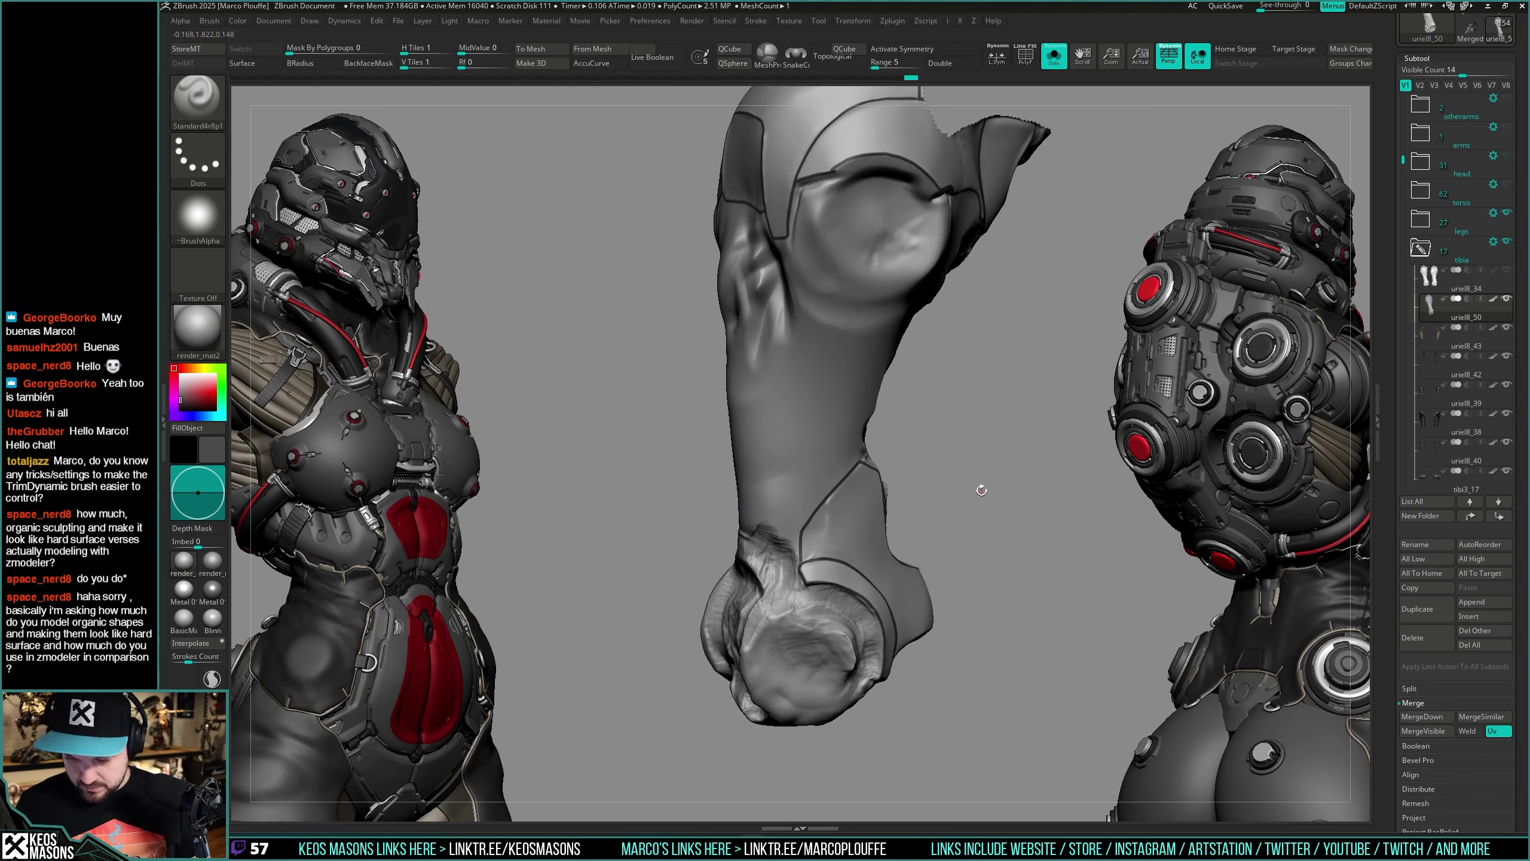
right_click(985, 508)
click(988, 509)
key(ctrl+h)
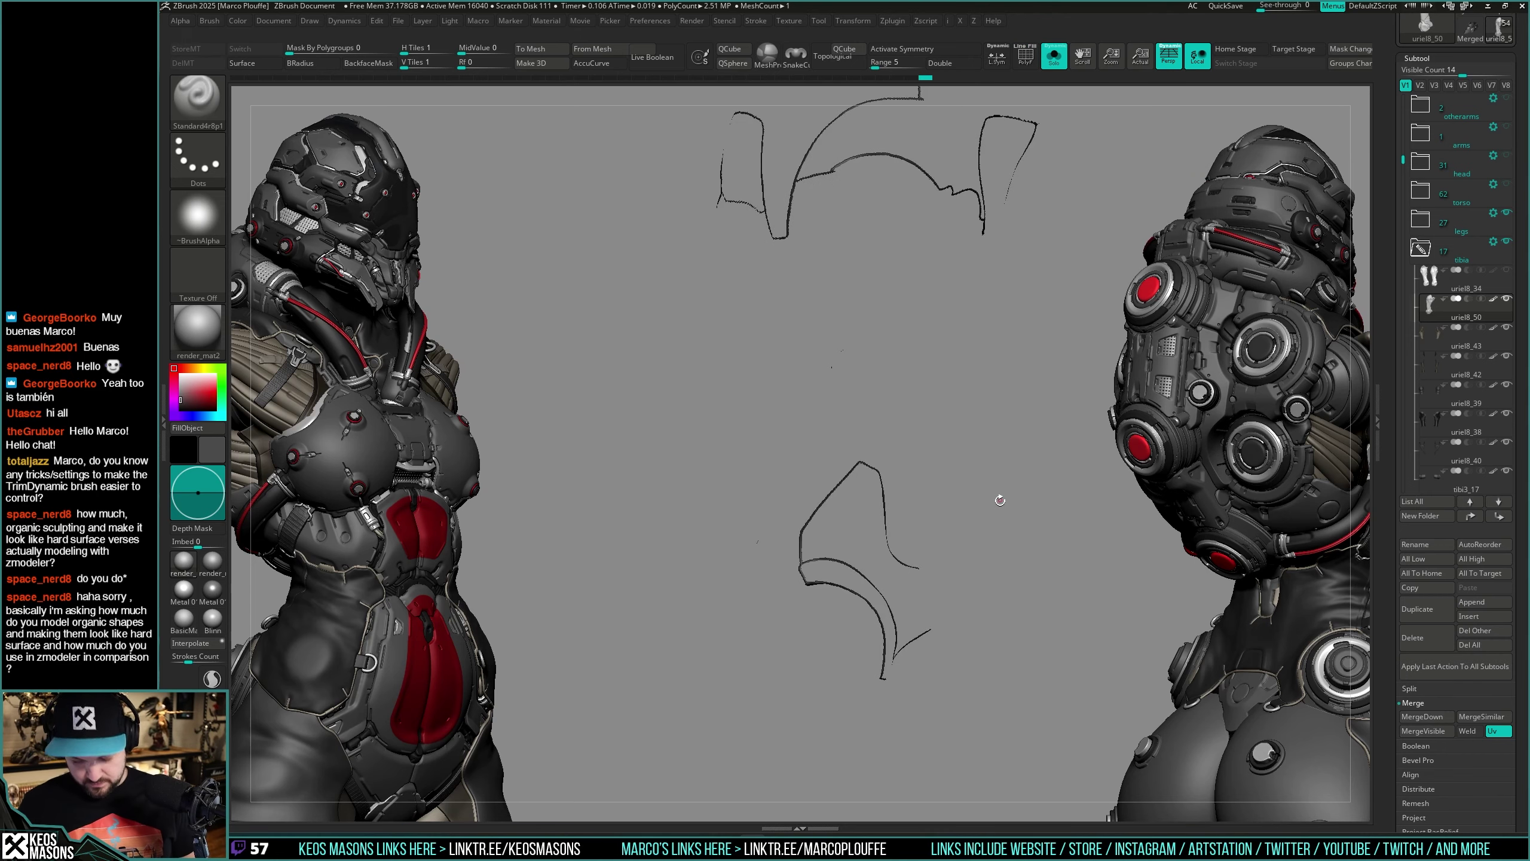
ctrl+shift+drag(1019, 522, 1012, 523)
key(shift+f)
key(ctrl+w)
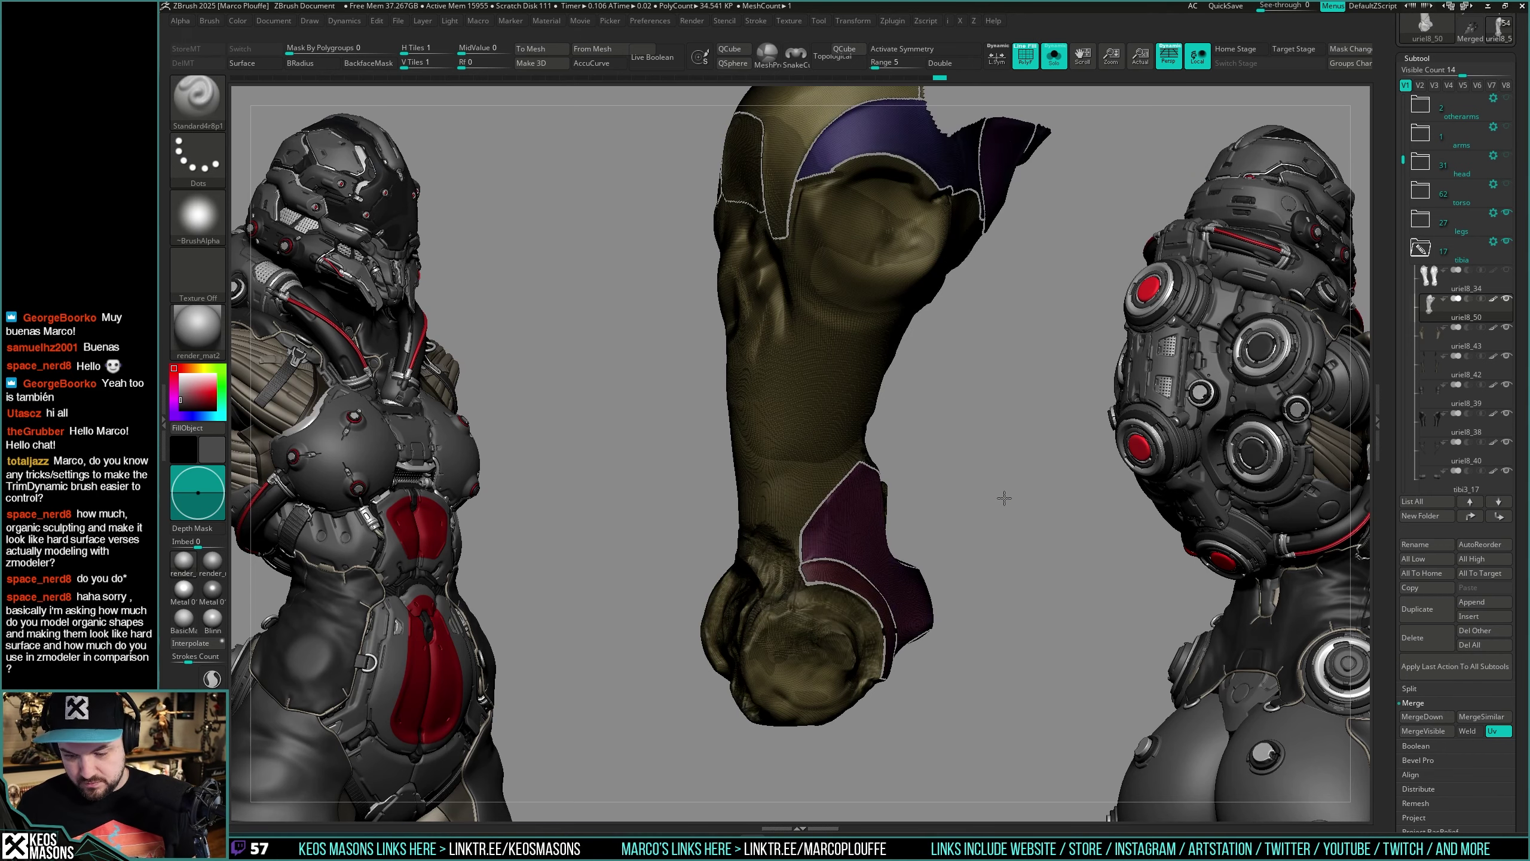
Step: Isolate the leg's main polygroup and examine the front knee panel's borders for incomplete separation
right_drag(1004, 499, 1027, 487)
ctrl+shift+click(833, 428)
right_drag(939, 507, 1028, 504)
mouse_move(811, 333)
ctrl+right_down()
mouse_move(896, 495)
mouse_move(1068, 402)
ctrl+right_up()
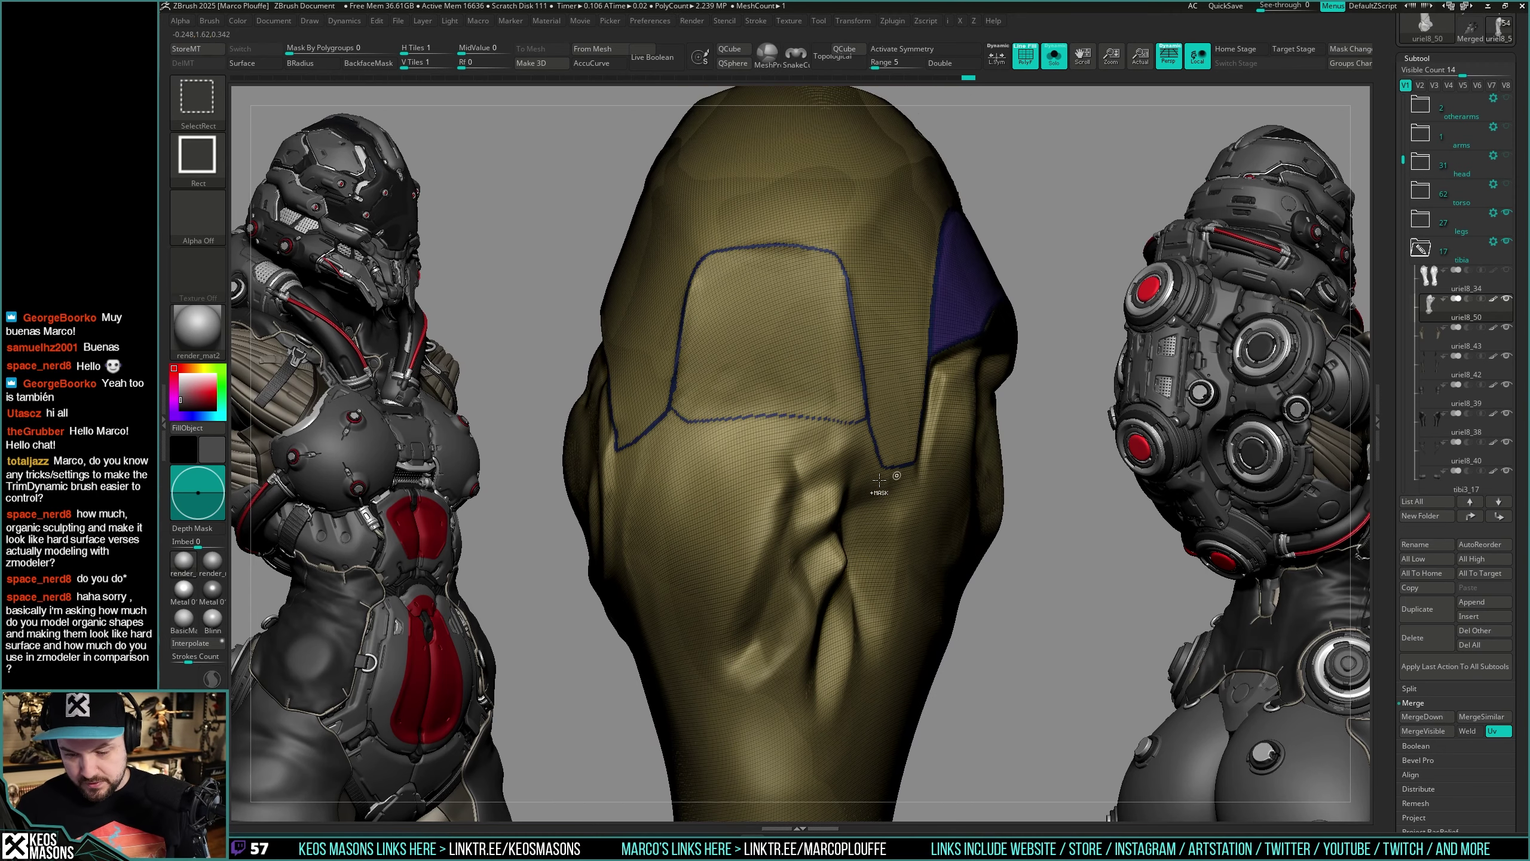
mouse_move(878, 481)
right_down()
mouse_move(890, 508)
mouse_move(903, 473)
mouse_move(996, 447)
mouse_move(1009, 458)
right_up()
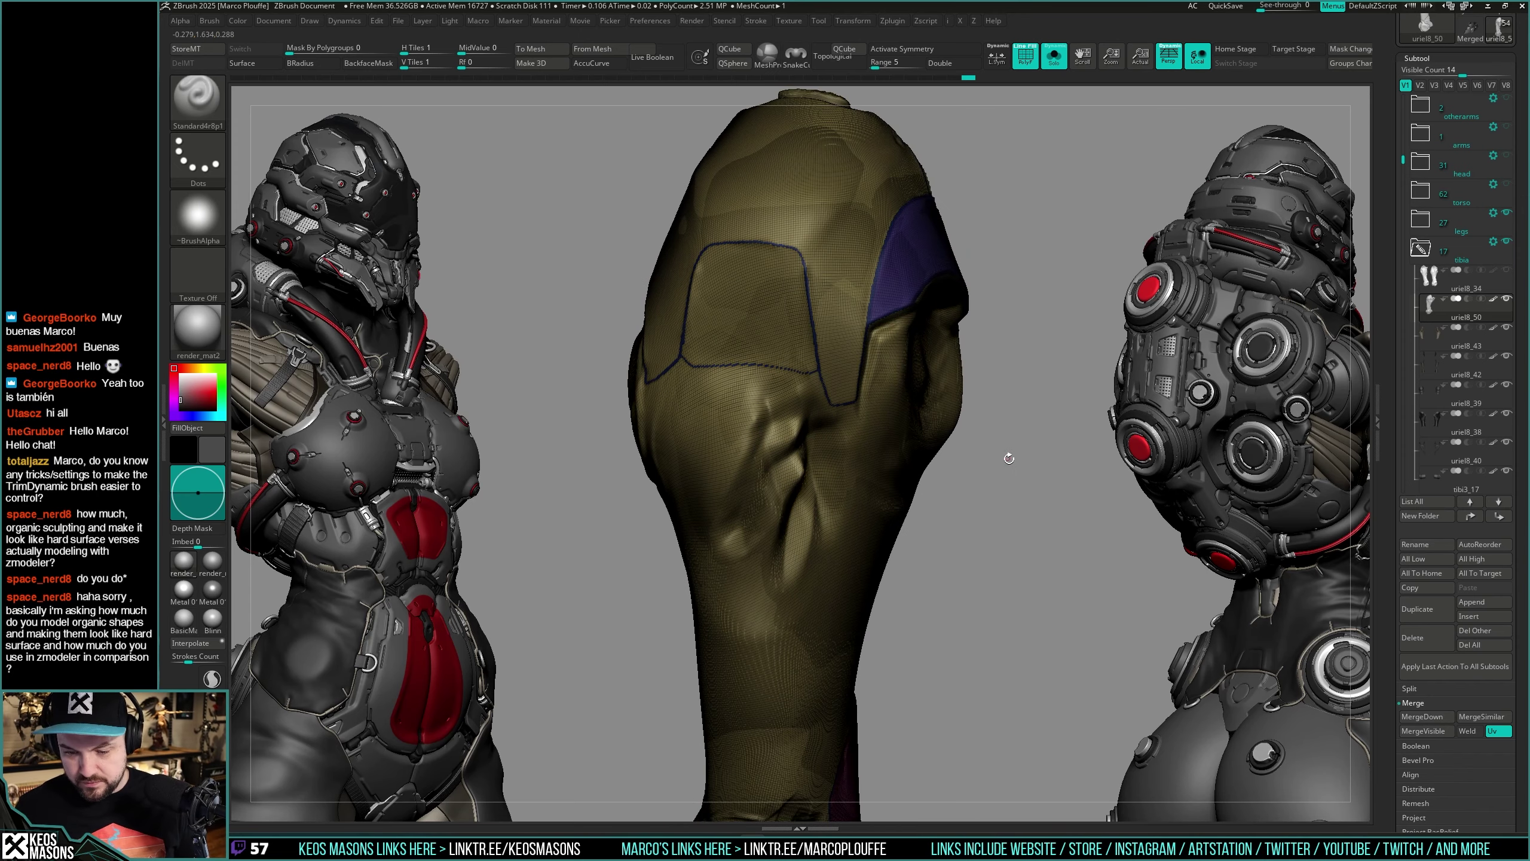
Step: Undo the visibility and polygroup changes and clear the mask from the leg
key(ctrl+z)
key(ctrl+z)
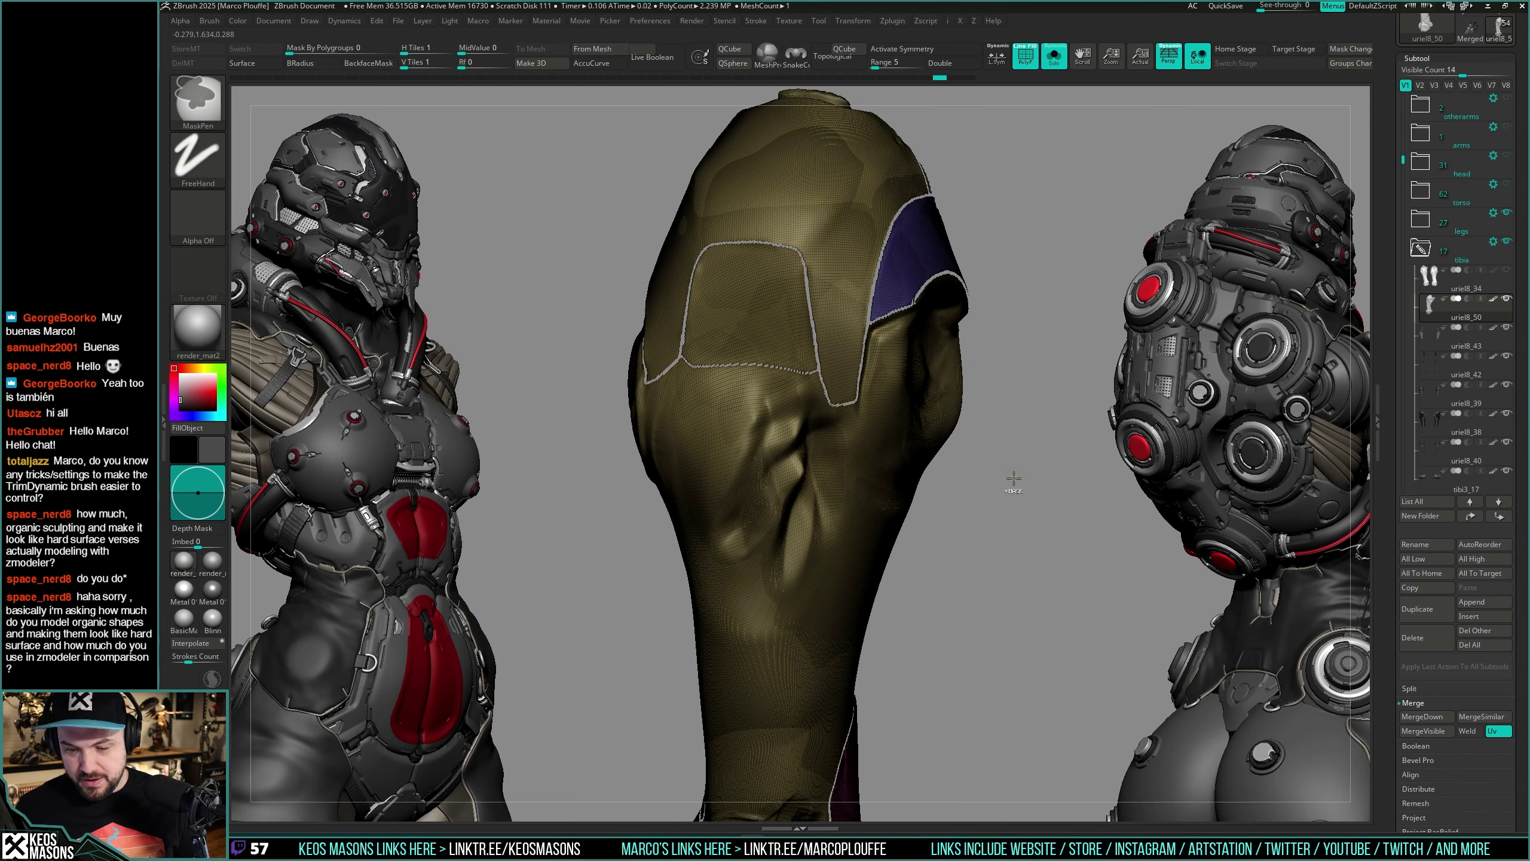
key(ctrl+z)
key(ctrl+z)
key(ctrl+z)
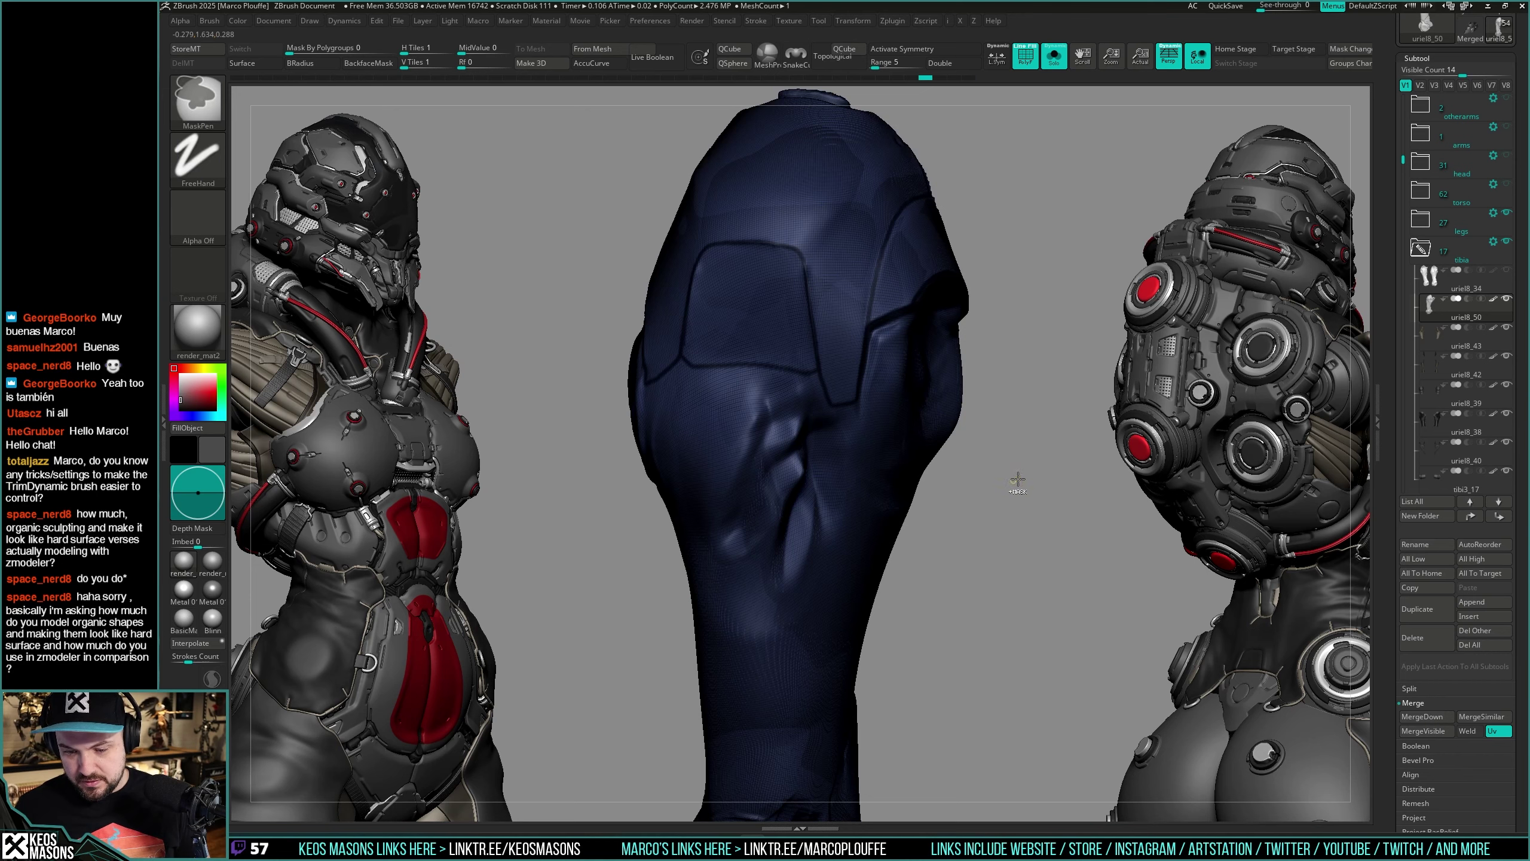
ctrl+drag(1032, 501, 1016, 565)
key(shift+f)
alt+right_drag(1007, 537, 1000, 448)
Step: Mask the dark panel lines by intensity and regroup the leg so each outlined panel has its own polygroup
key(z)
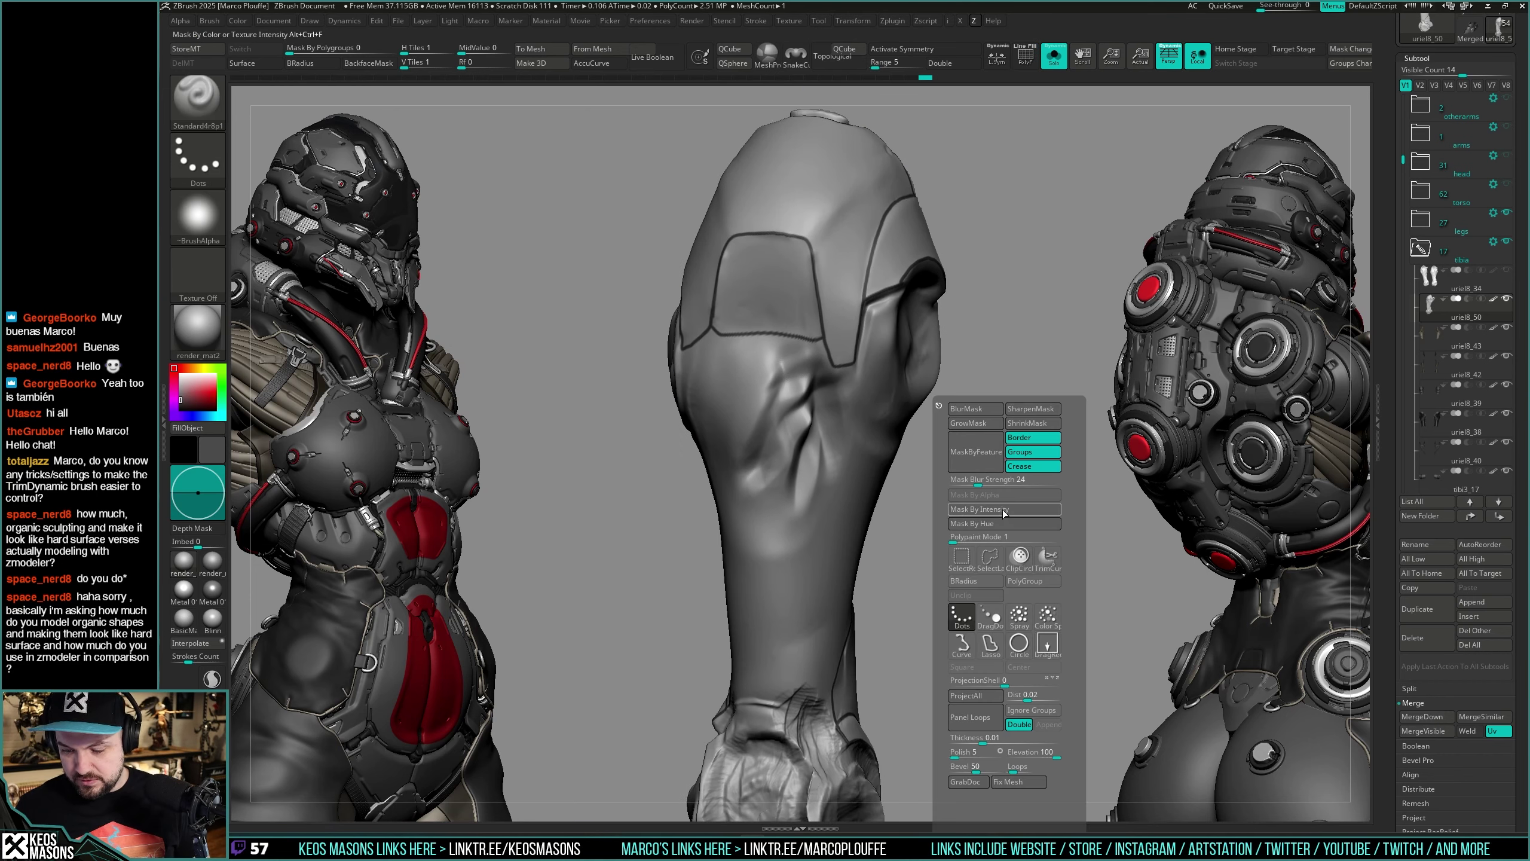
key(ctrl)
ctrl+click(1014, 492)
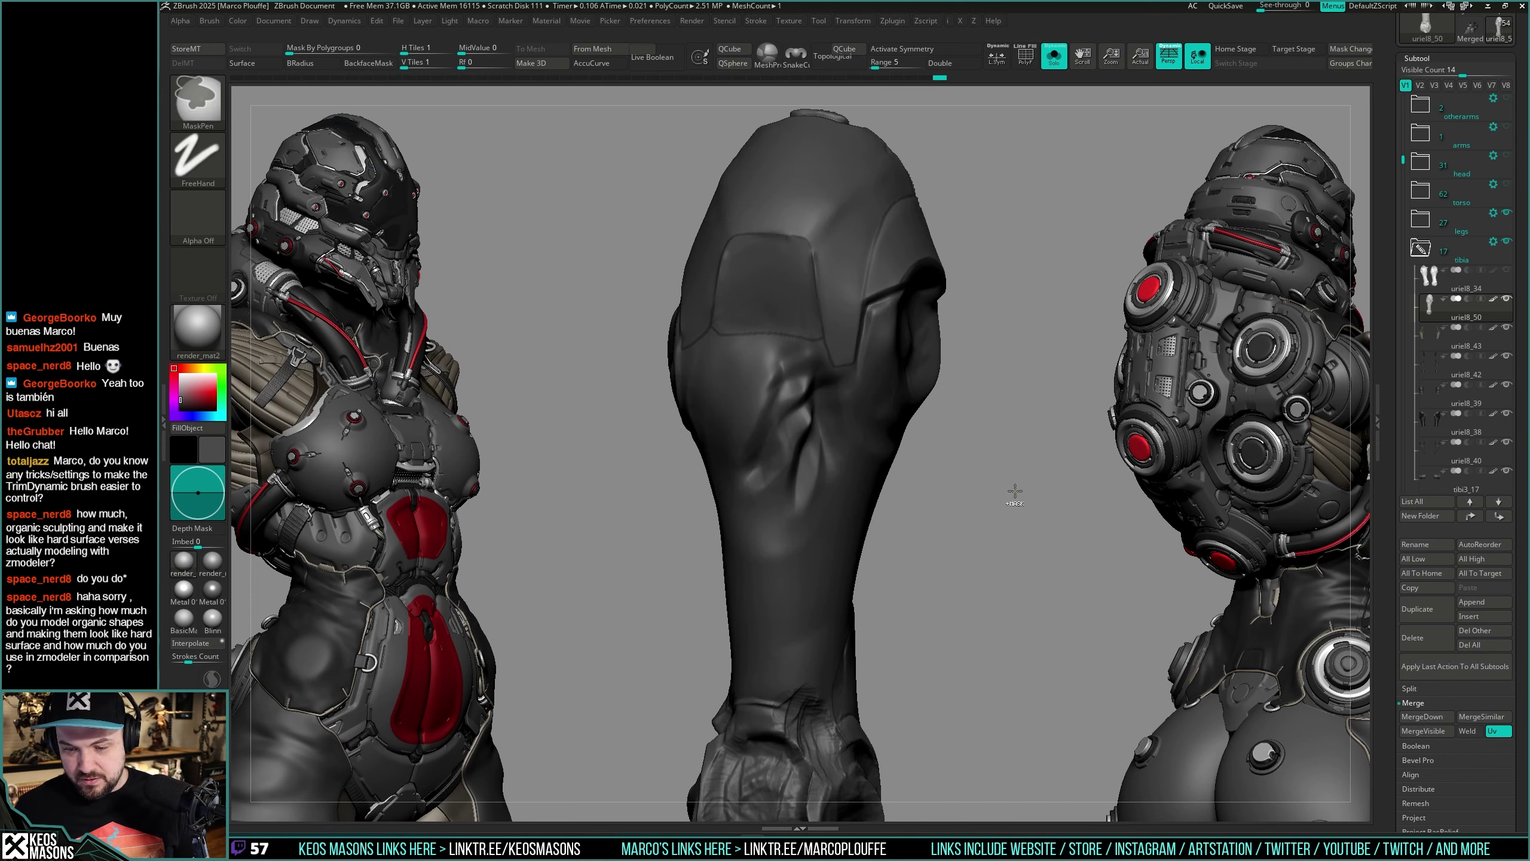
ctrl+click(1013, 510)
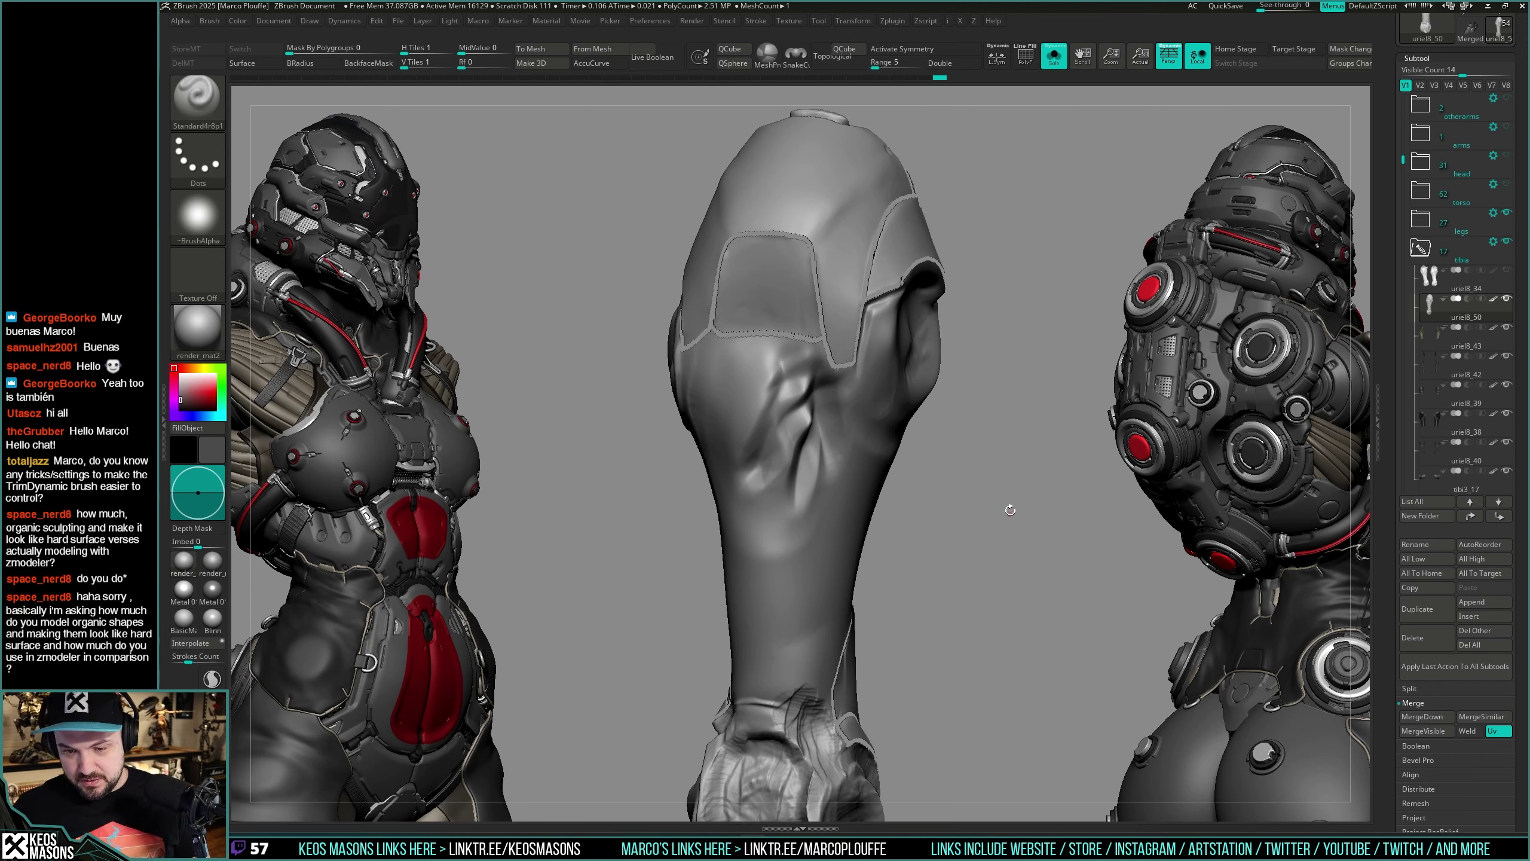
key(shift+f)
key(shift+f)
mouse_move(991, 482)
mouse_down()
mouse_move(1021, 492)
mouse_move(997, 495)
mouse_move(1066, 482)
mouse_move(969, 401)
mouse_up()
key(shift+f)
key(ctrl+w)
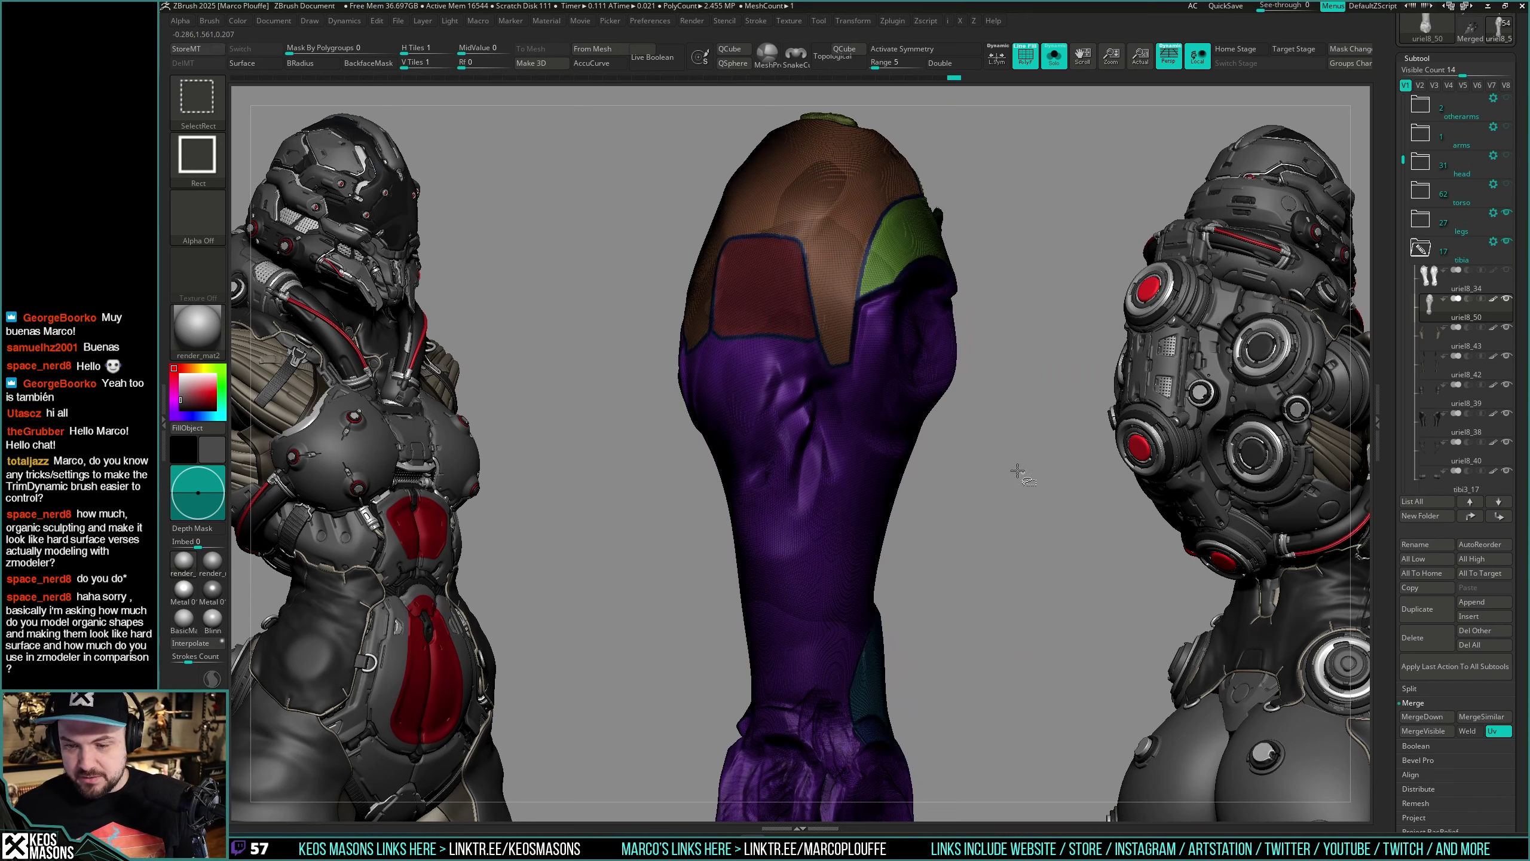
Step: Hide the underlying leg surface, leaving only the outlined knee, shin and ankle armor panels visible
ctrl+shift+click(1017, 471)
mouse_move(1017, 471)
mouse_down()
mouse_move(1048, 451)
mouse_move(1041, 494)
mouse_up()
ctrl+shift+click(838, 419)
drag(1049, 490, 928, 422)
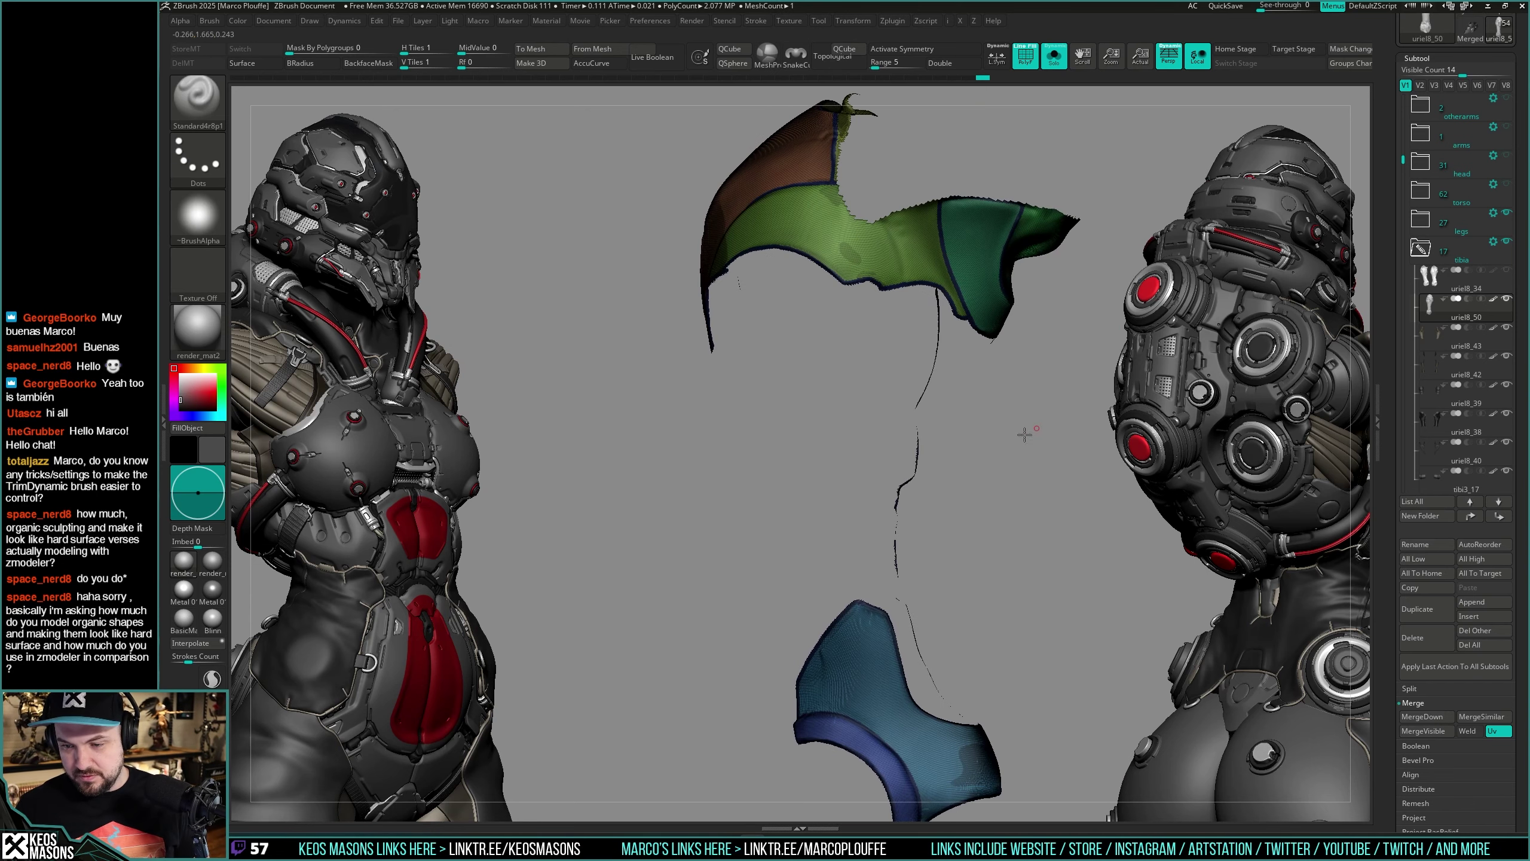
drag(1025, 434, 978, 338)
ctrl+shift+click(869, 210)
mouse_move(965, 283)
mouse_down()
mouse_move(968, 482)
mouse_move(922, 437)
mouse_move(983, 464)
mouse_move(988, 500)
mouse_move(918, 519)
mouse_up()
ctrl+shift+click(865, 423)
mouse_move(917, 519)
ctrl+right_down()
mouse_move(931, 594)
mouse_move(909, 516)
ctrl+right_up()
mouse_move(910, 516)
mouse_down()
mouse_move(942, 523)
mouse_move(974, 448)
mouse_move(949, 567)
mouse_move(1010, 523)
mouse_up()
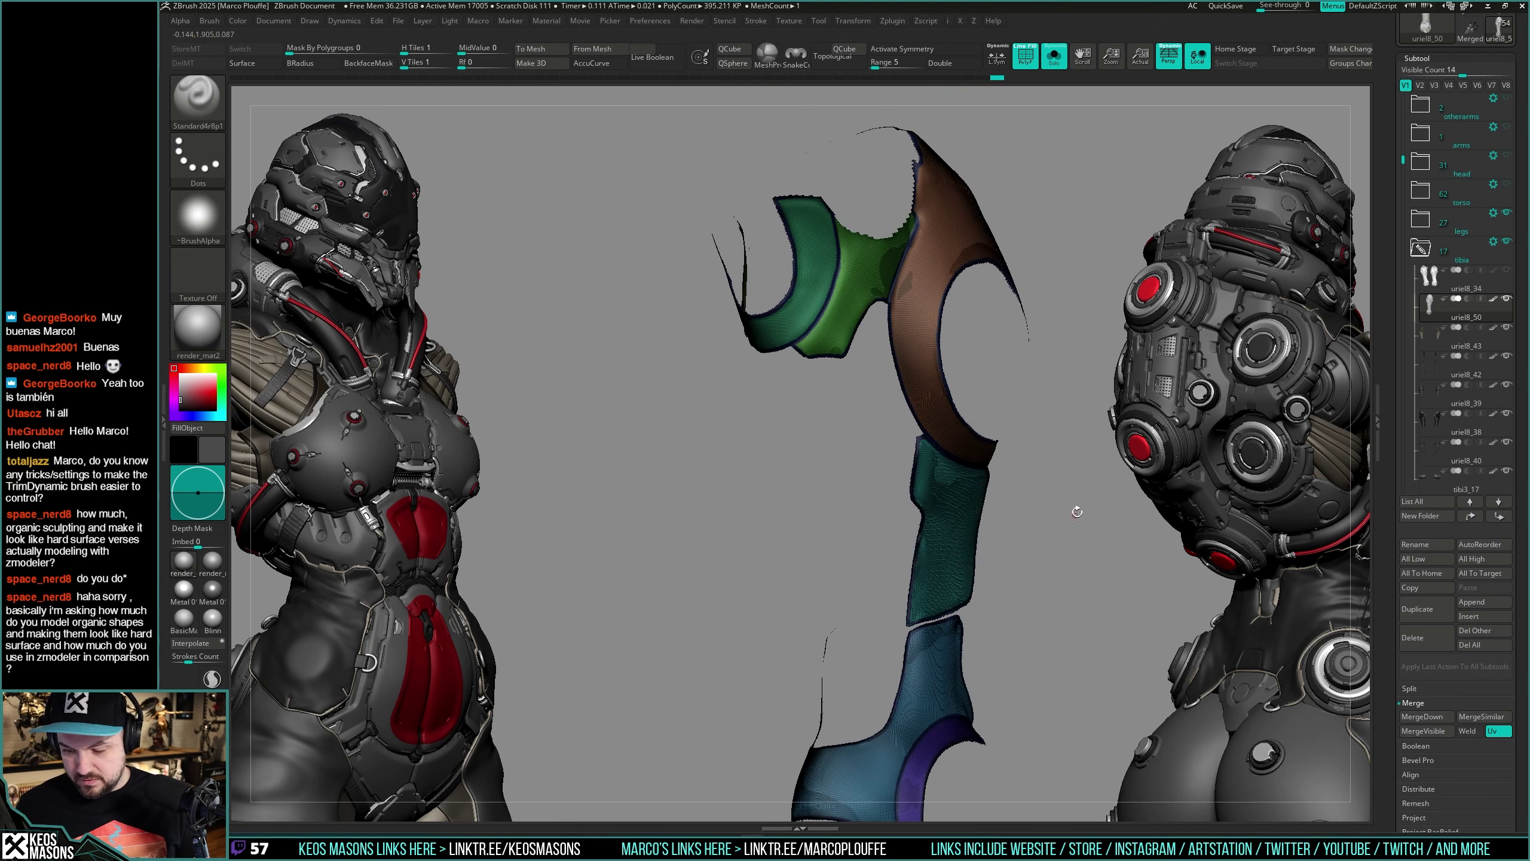
Step: Examine the isolated shin and ankle panels, comparing their fit with the surrounding leg armor
key(i)
alt+right_drag(1076, 509, 890, 502)
ctrl+shift+click(1007, 485)
key(shift+f)
key(ctrl+shift+s)
drag(890, 502, 939, 519)
key(alt+s)
key(shift+f)
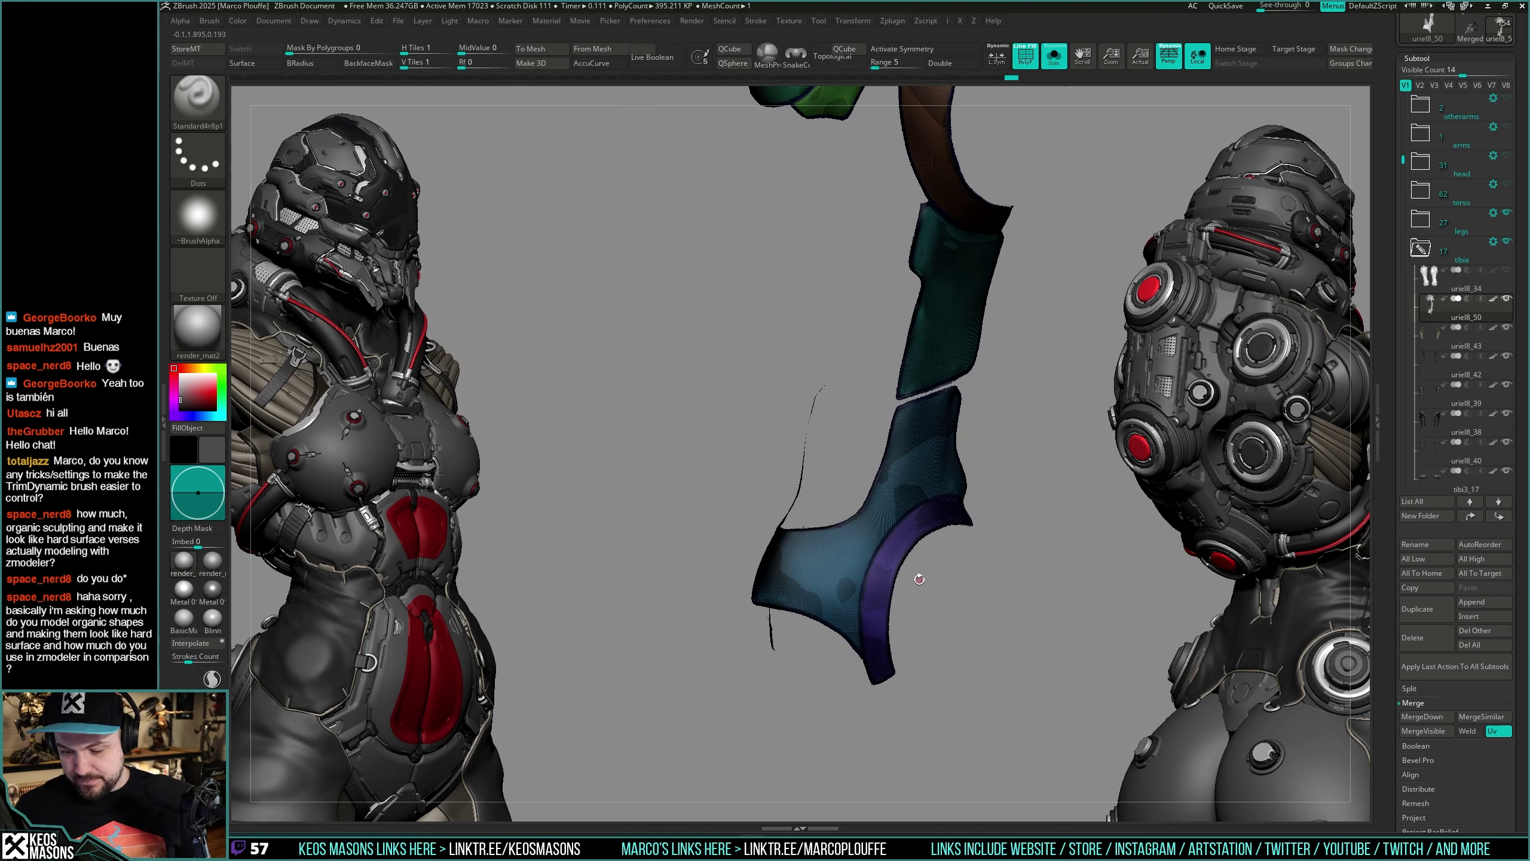
drag(932, 553, 867, 601)
key(alt+s)
drag(899, 524, 918, 533)
key(shift+f)
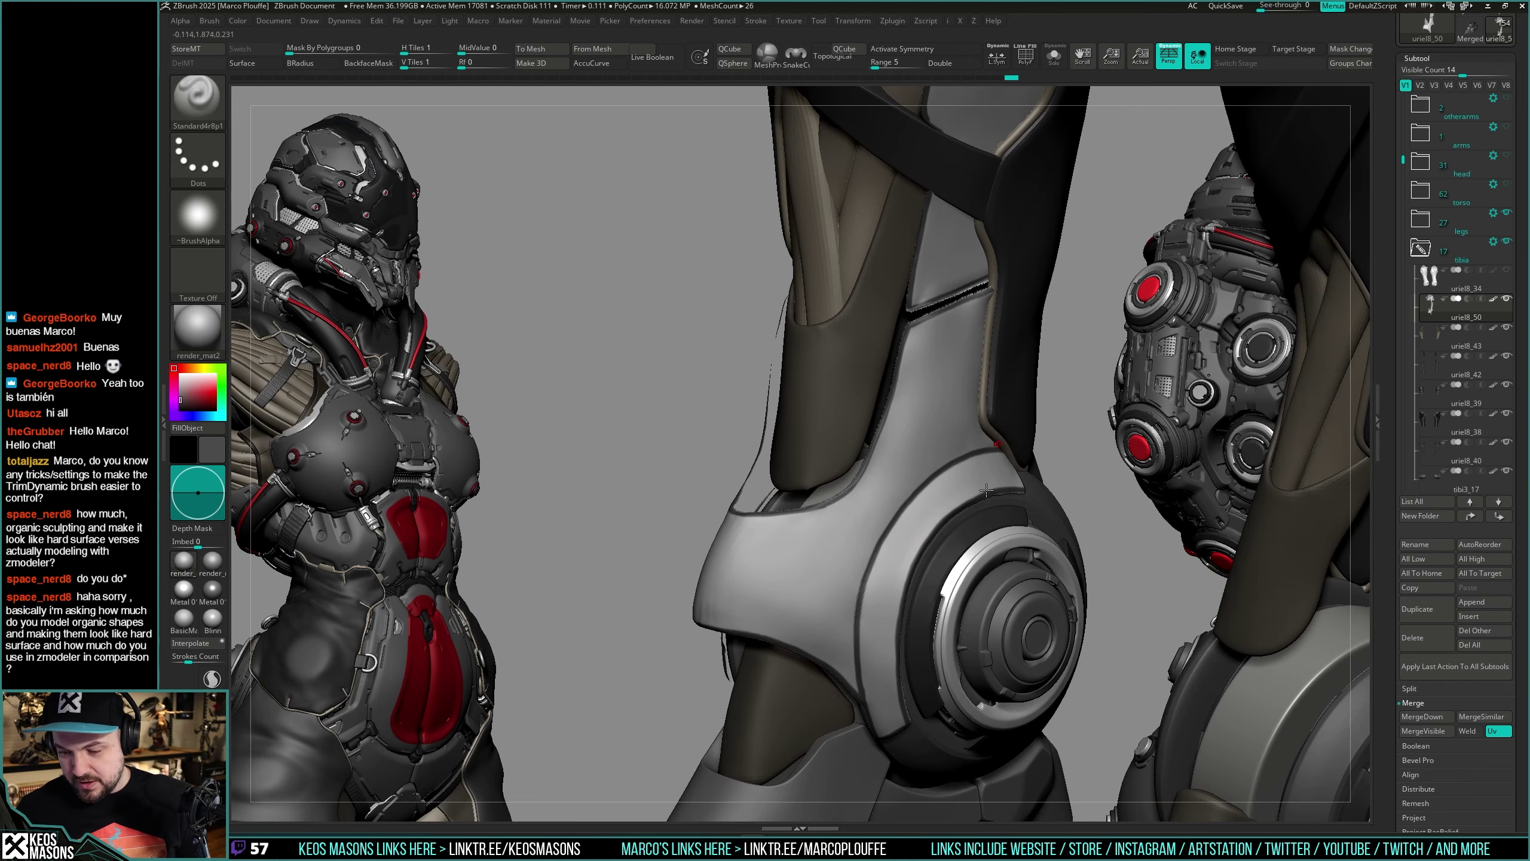
Step: Hide the surrounding armor and isolate the shin plate between the knee ring and the ankle plate
ctrl+right_drag(975, 543, 939, 516)
key(alt+s)
key(shift+f)
key(shift+f)
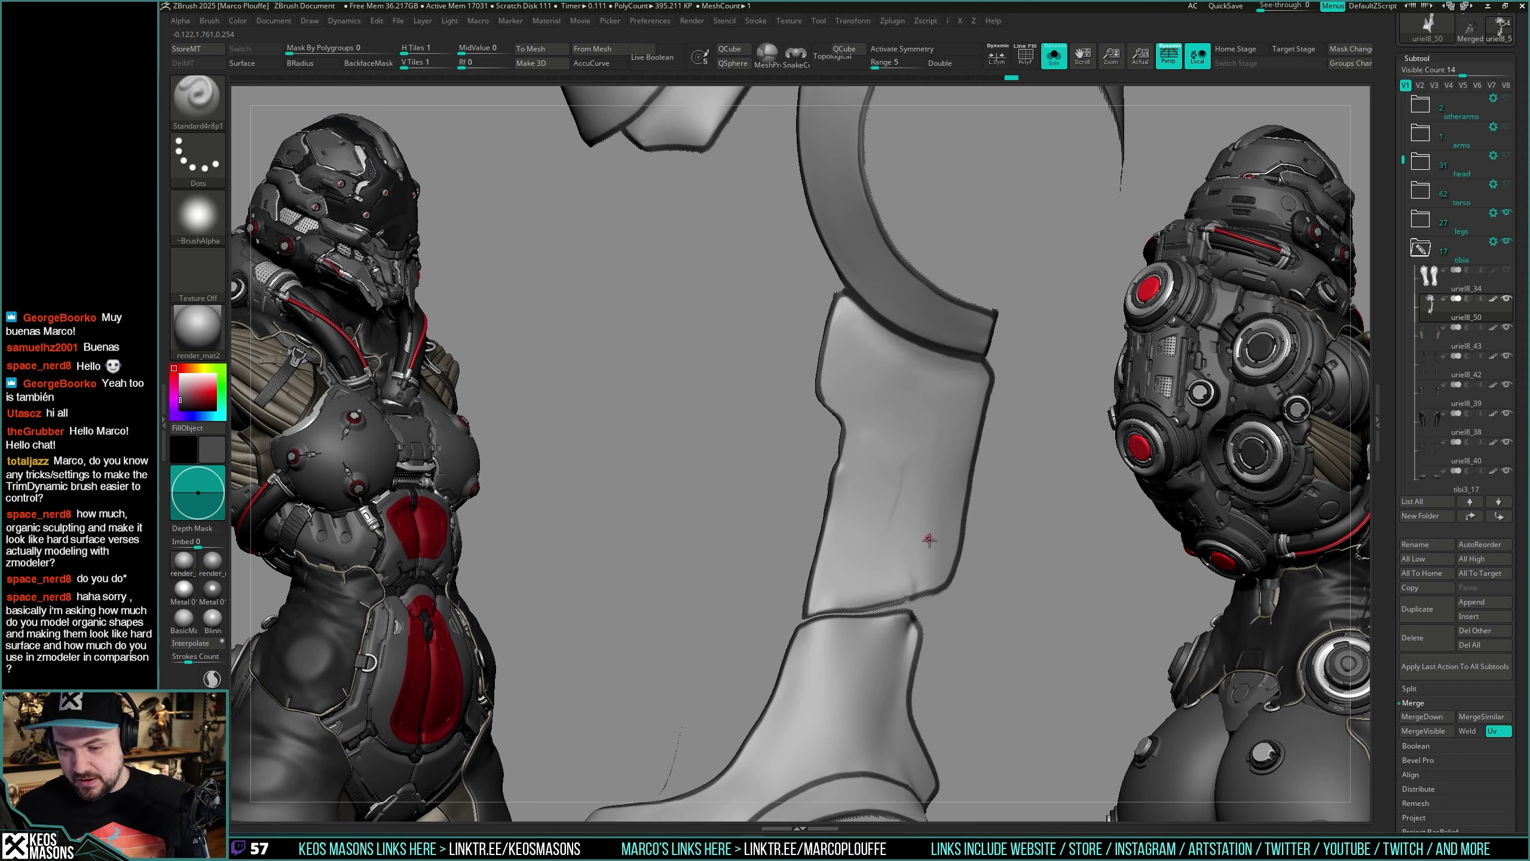
ctrl+shift+click(938, 517)
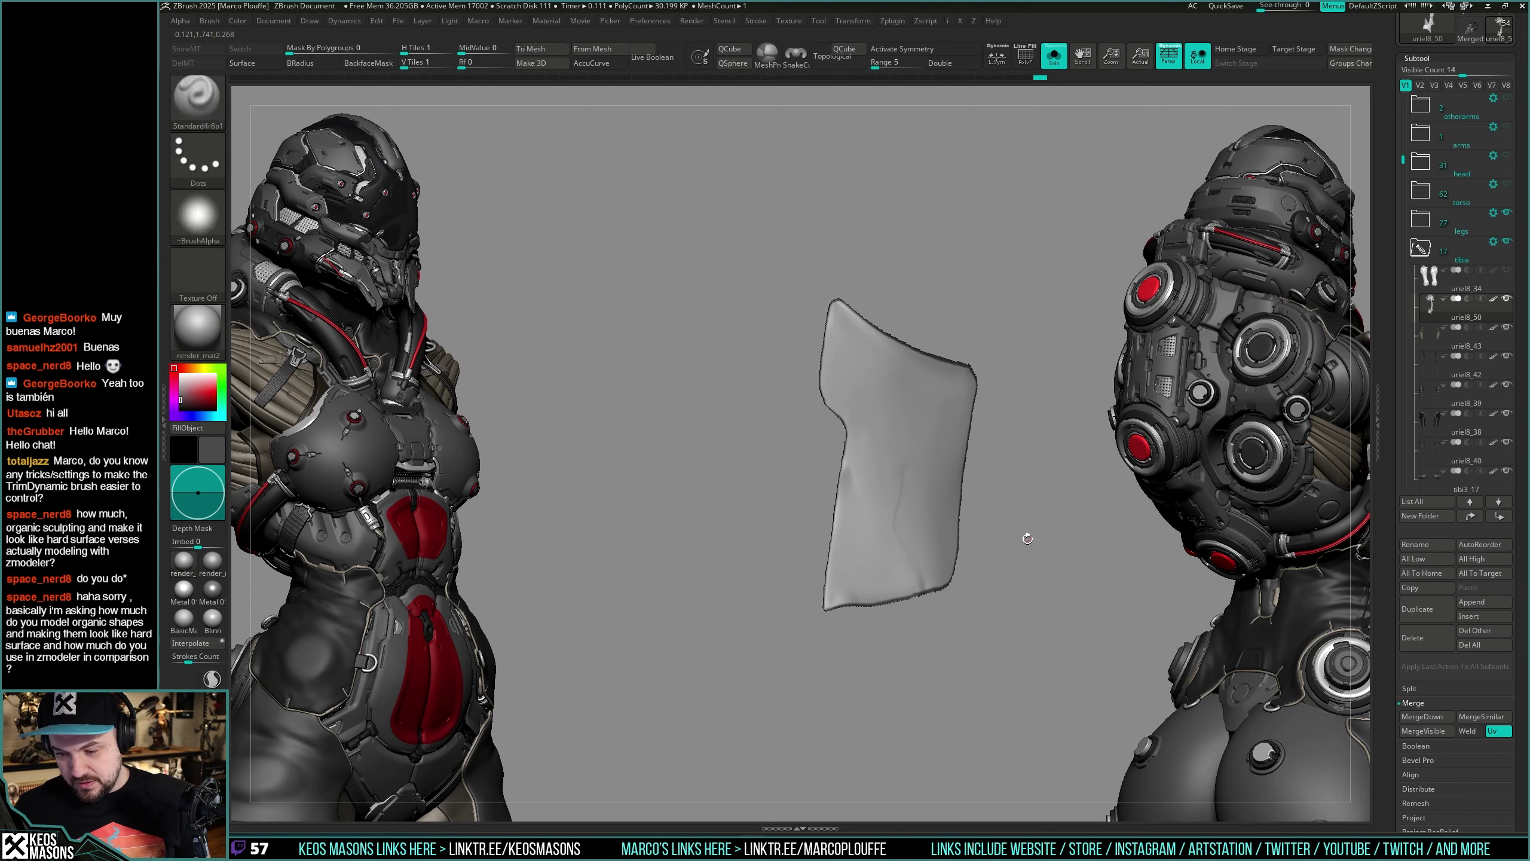
Step: Bring back all the lower-leg panels with polygroup colors shown and examine the area around the knee ring and shin plate
ctrl+shift+click(1047, 505)
key(shift+f)
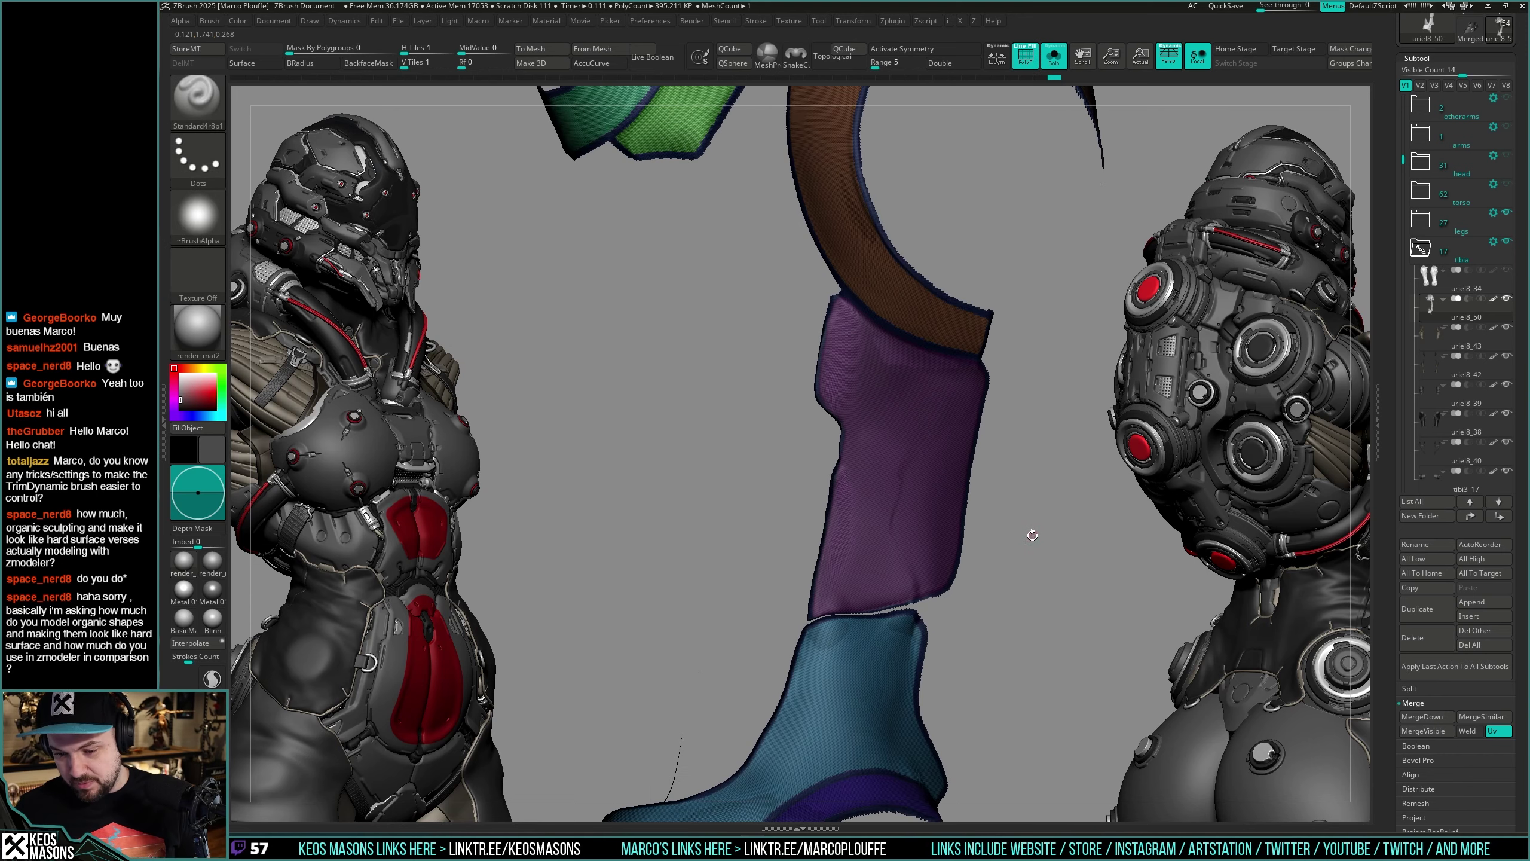
alt+right_drag(927, 547, 912, 654)
key(shift+f)
alt+right_drag(898, 350, 875, 528)
key(shift+s)
key(shift+s)
Step: Isolate the knee plate, regroup it as a single polygroup, and bring the remaining panels back without polygroup colors
ctrl+shift+click(869, 512)
right_drag(1053, 550, 992, 517)
key(shift+s)
right_drag(1085, 528, 900, 485)
key(shift+s)
key(shift+s)
key(alt+s)
key(shift+f)
key(ctrl+w)
ctrl+shift+click(998, 514)
key(shift+f)
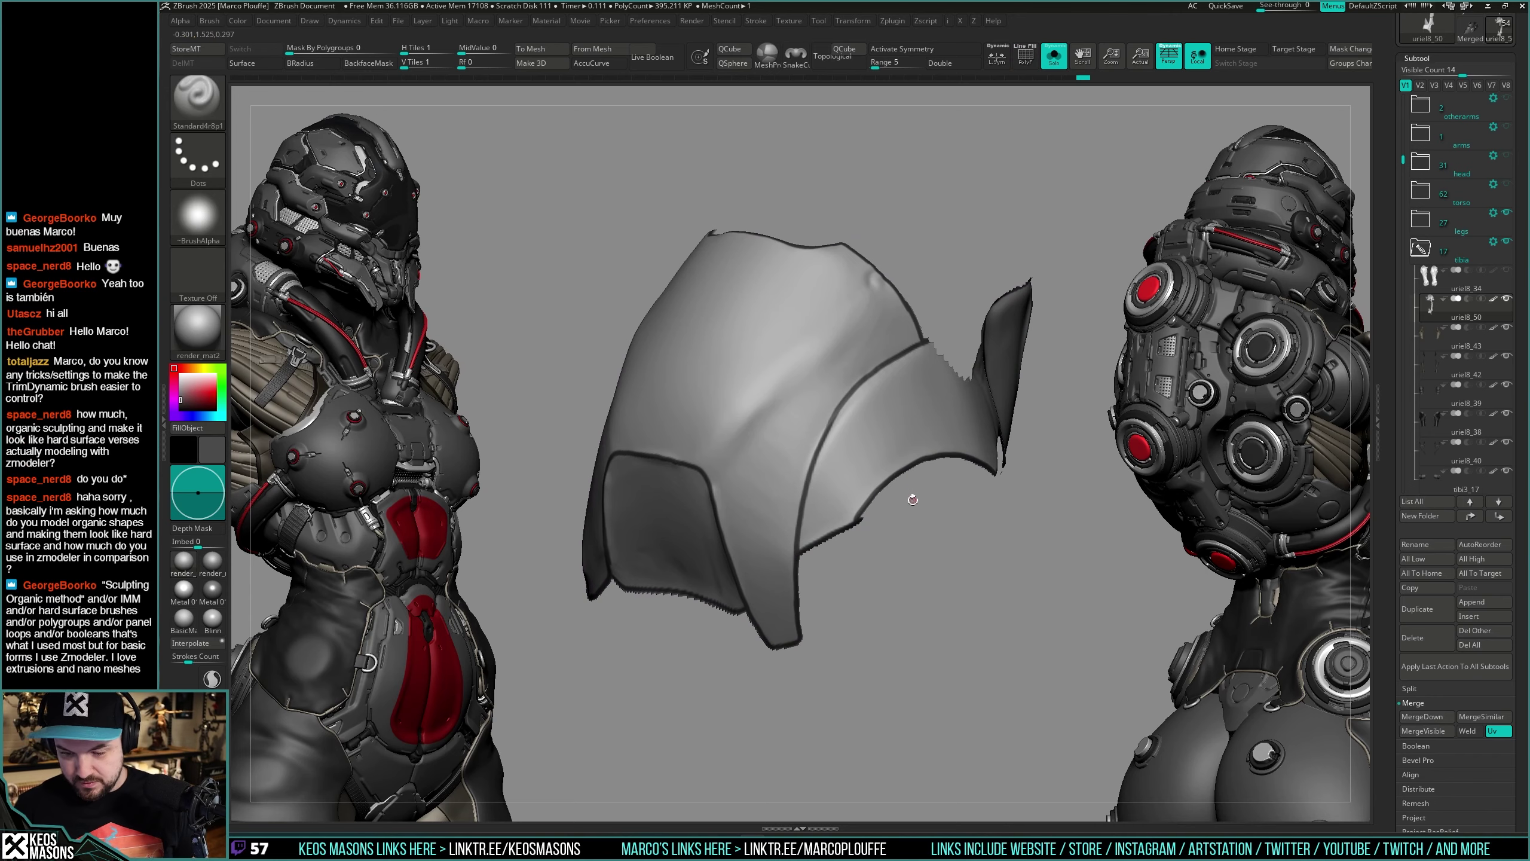
Step: Compare the knee plate and its polygroups with the surrounding leg armor, then isolate the panels again
key(ctrl+p)
key(alt+s)
key(space)
click(775, 523)
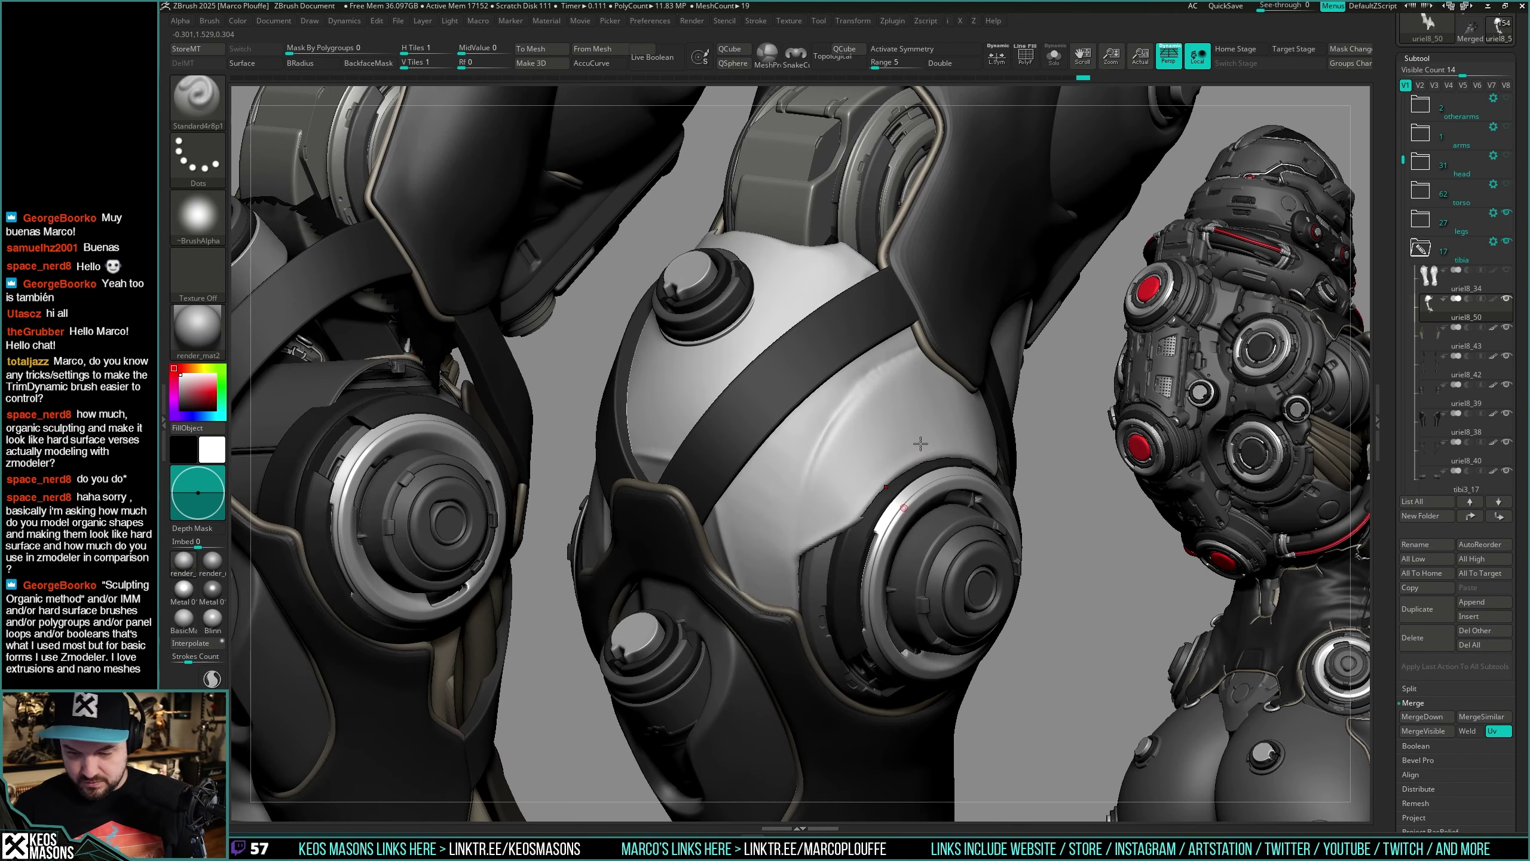
key(shift+f)
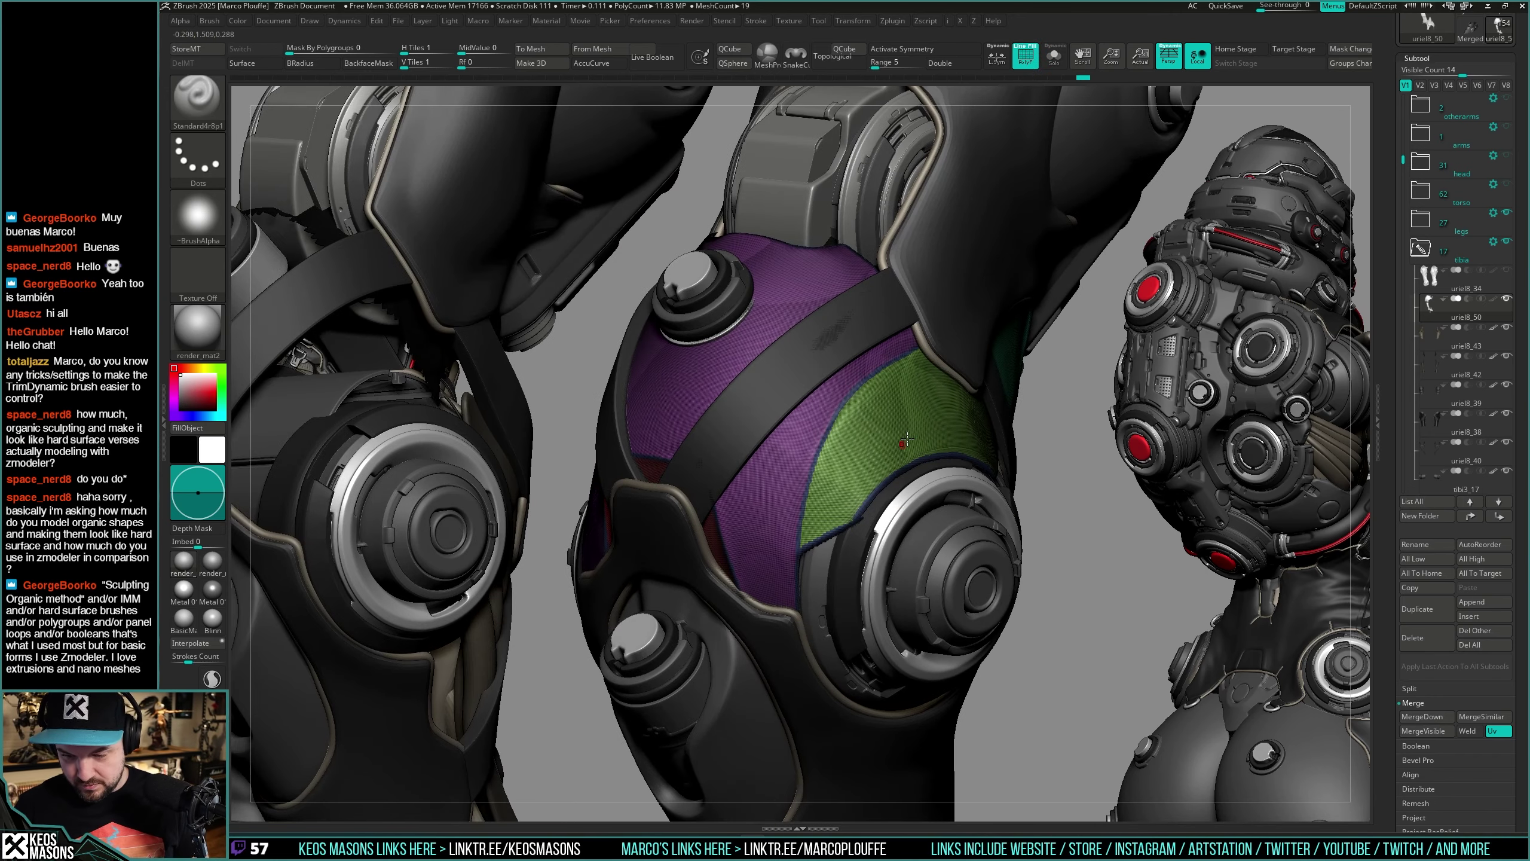
right_drag(904, 440, 852, 508)
key(alt+s)
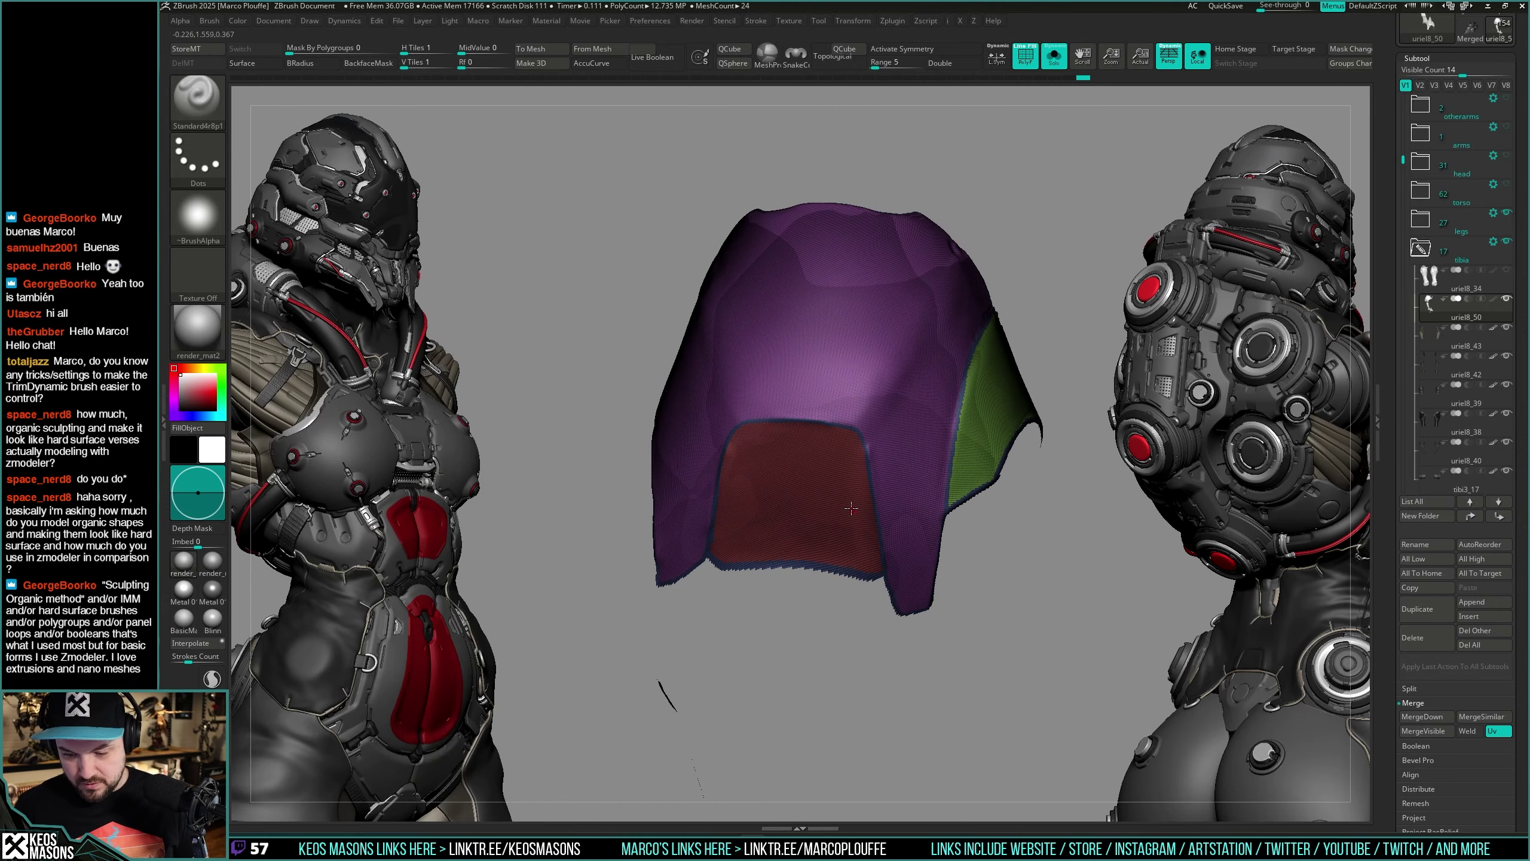
Step: Isolate the main knee plate, expand its visible area over the dark border, and regroup it as one polygroup
ctrl+shift+click(842, 508)
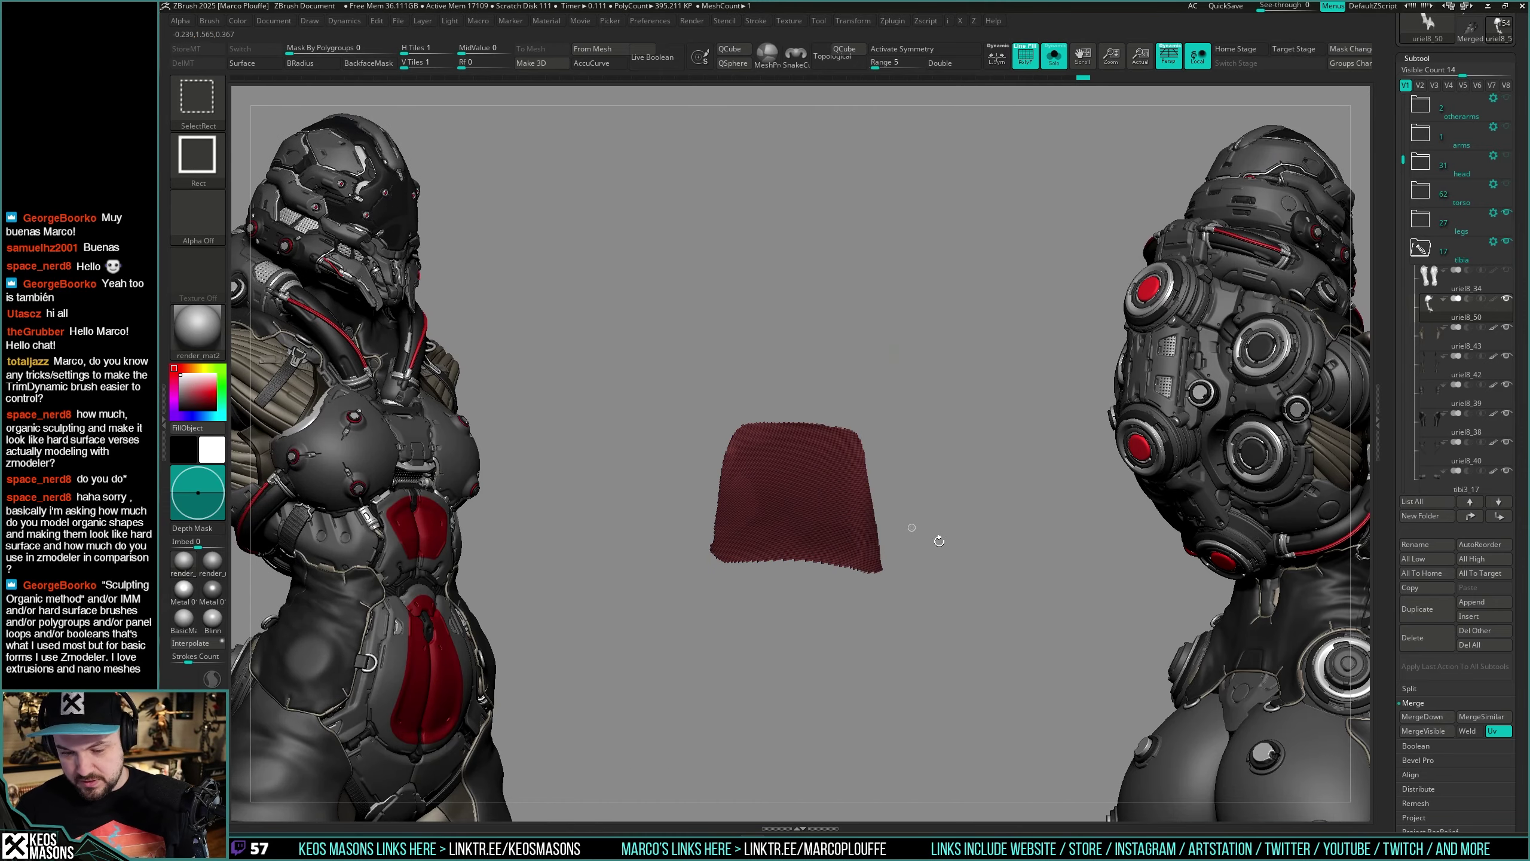
ctrl+shift+click(1000, 619)
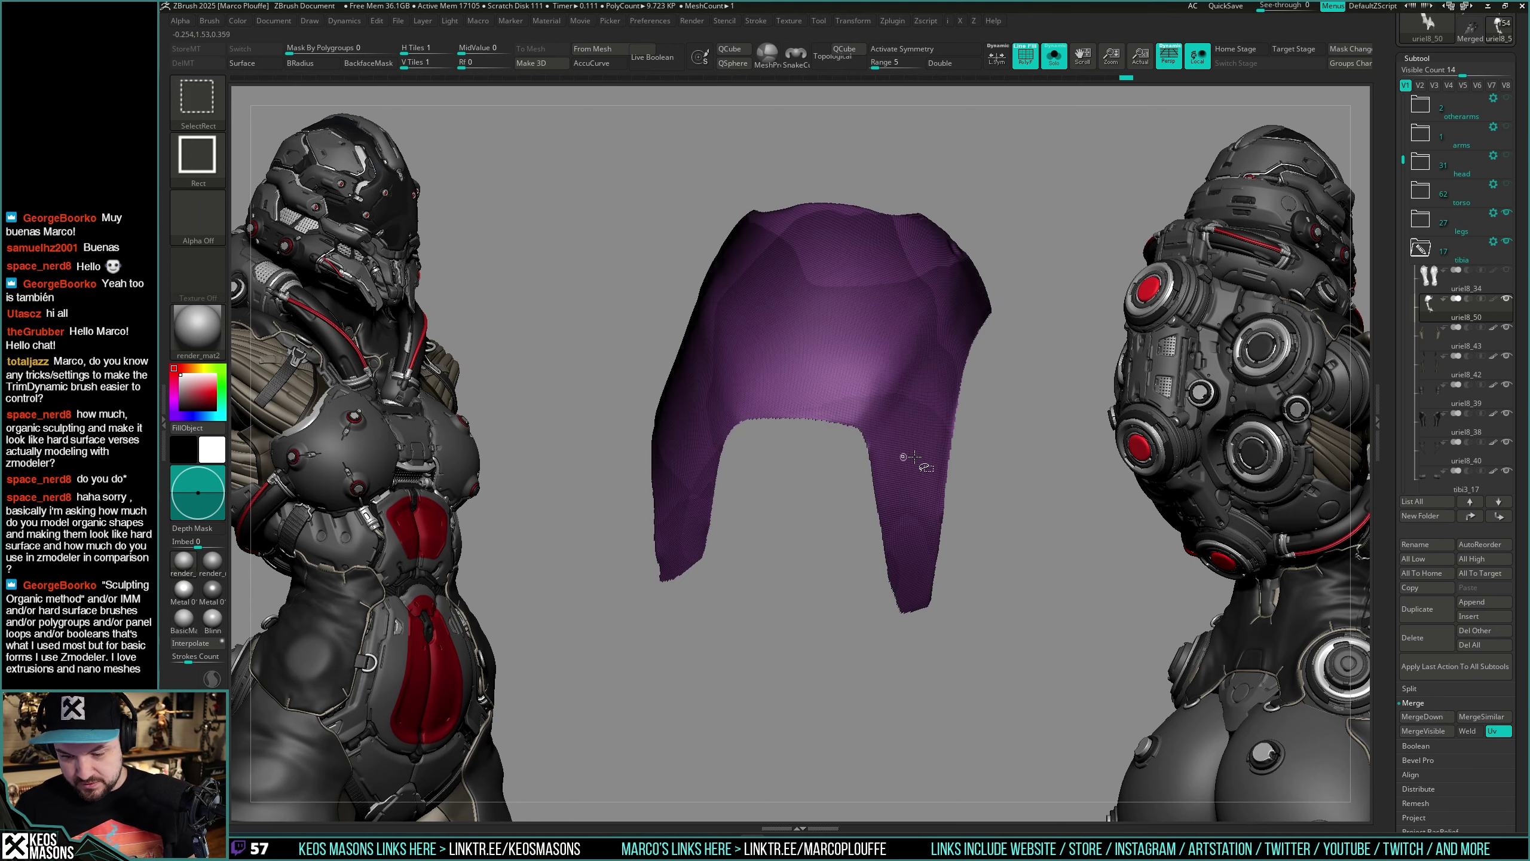
right_drag(999, 601, 988, 606)
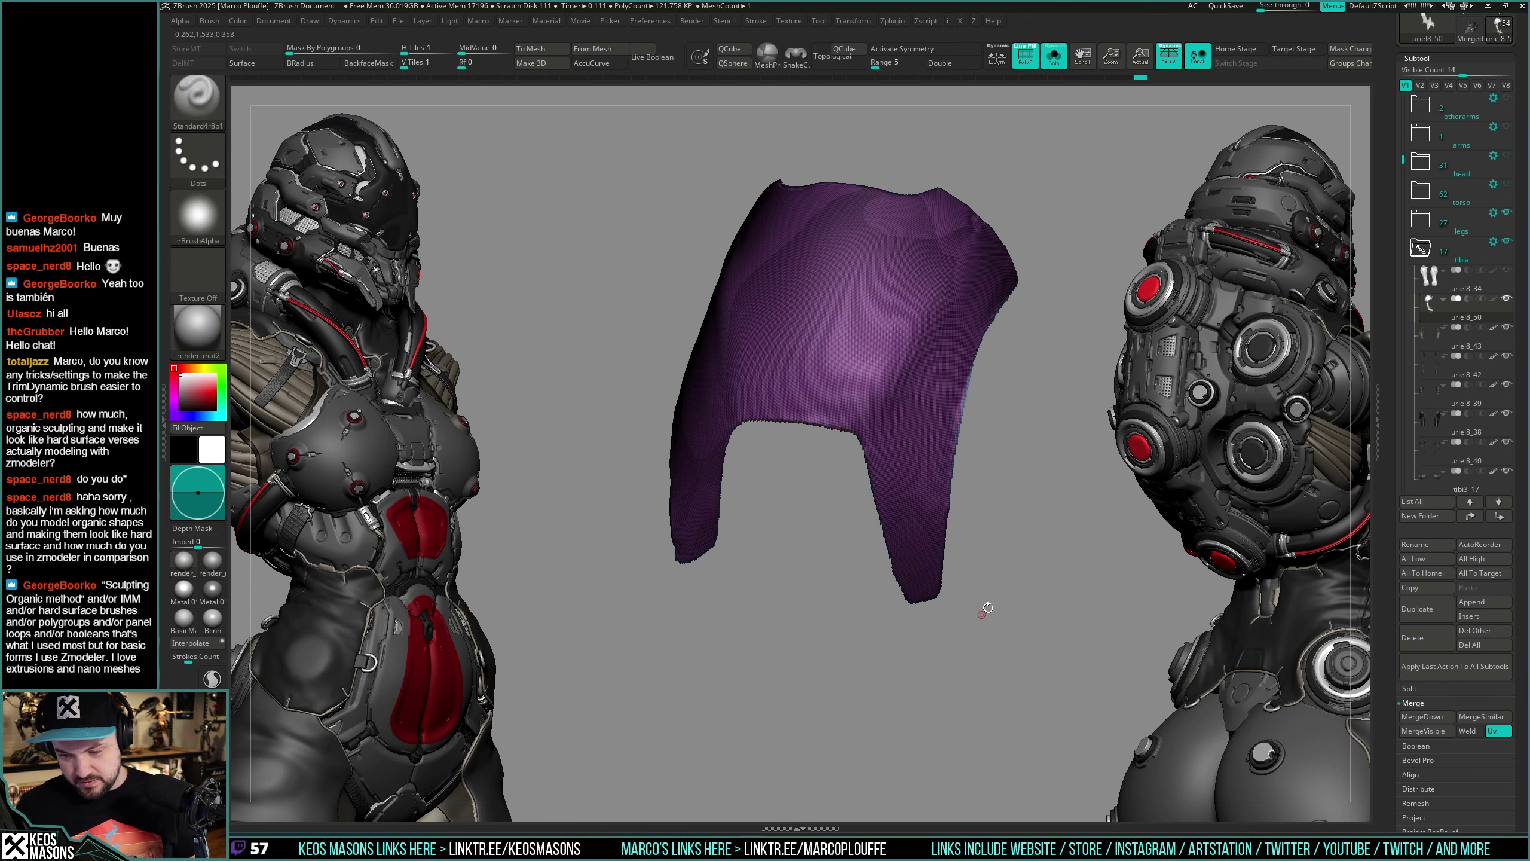
key(ctrl+w)
right_drag(987, 555, 903, 526)
key(alt+shift+s)
key(alt+shift+s)
key(ctrl+w)
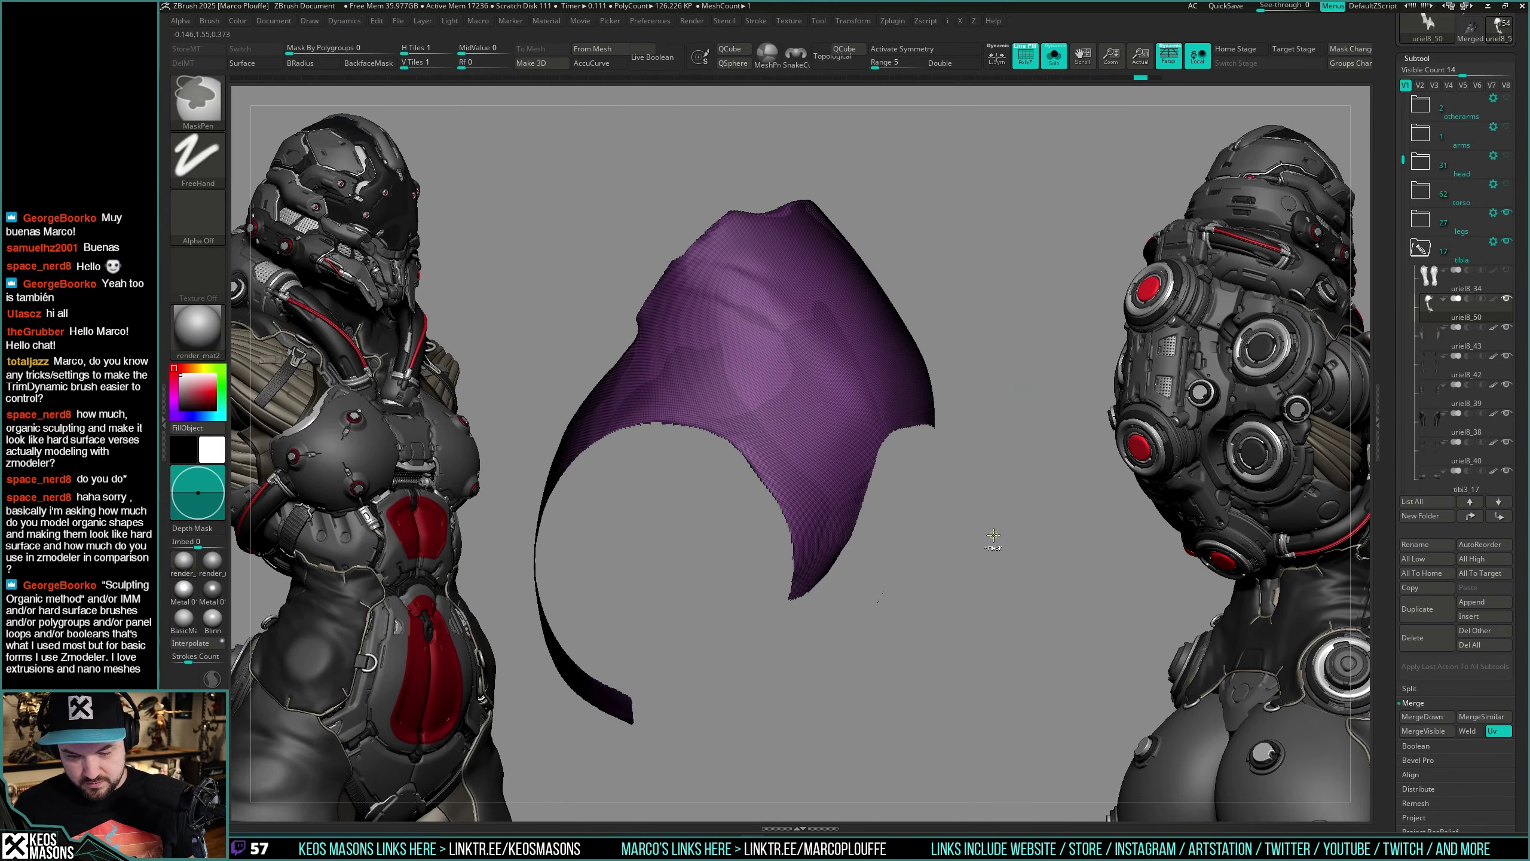
key(ctrl+z)
key(ctrl+shift+z)
mouse_move(1037, 555)
right_down()
mouse_move(987, 553)
mouse_move(1024, 509)
mouse_move(865, 477)
mouse_move(794, 644)
mouse_move(800, 589)
mouse_move(909, 595)
mouse_move(893, 531)
mouse_move(826, 519)
mouse_move(850, 455)
right_up()
ctrl+shift+click(1024, 509)
Step: Isolate the border lines between the panels, then hide them so only the plates remain
ctrl+shift+click(800, 589)
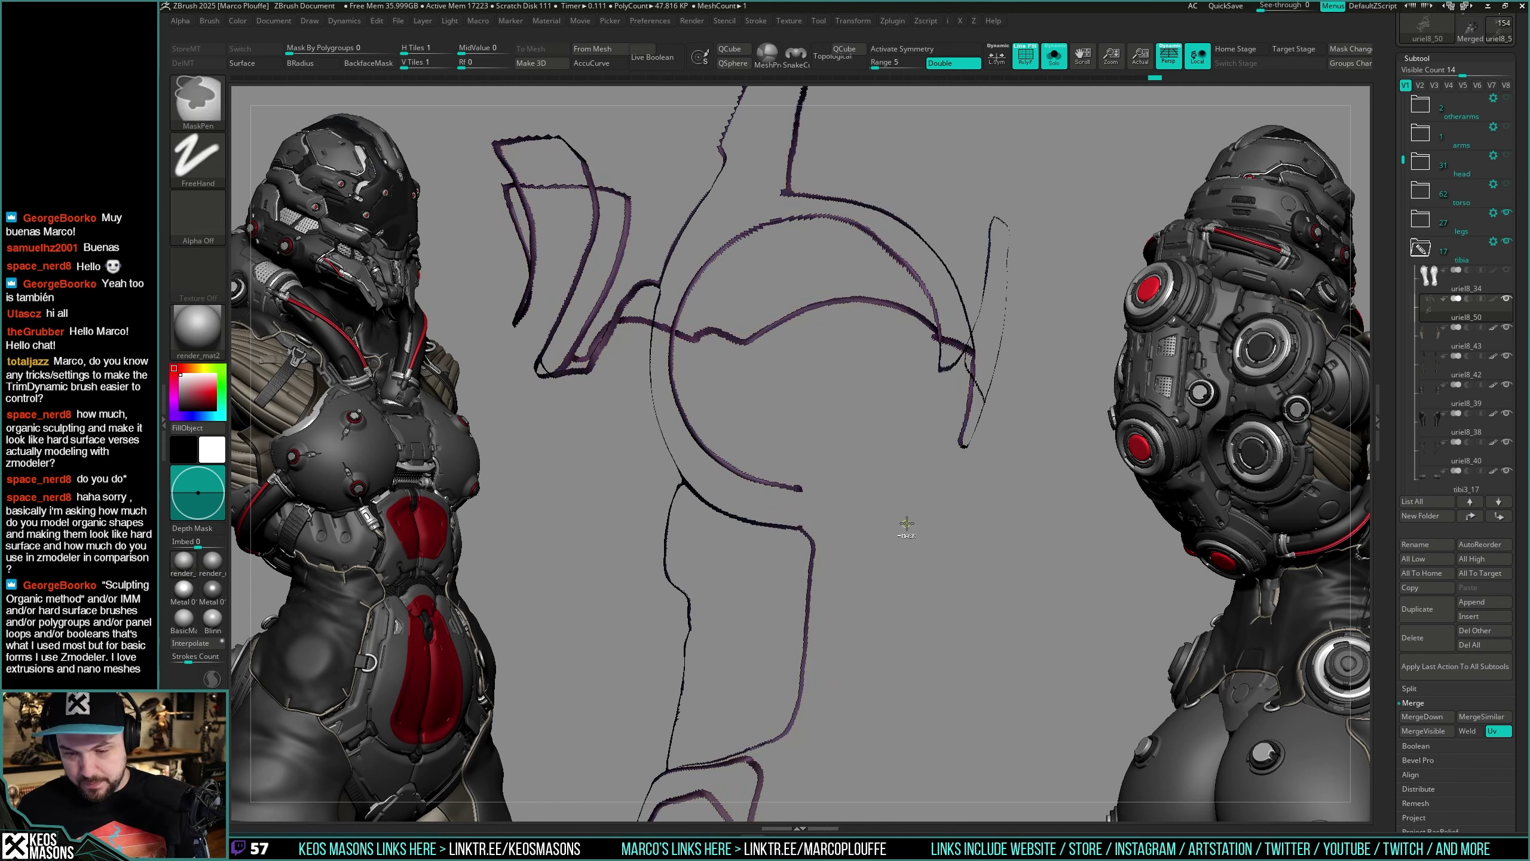
ctrl+shift+click(911, 547)
mouse_move(910, 548)
right_down()
mouse_move(821, 530)
mouse_move(938, 422)
mouse_move(931, 447)
right_up()
ctrl+shift+click(926, 428)
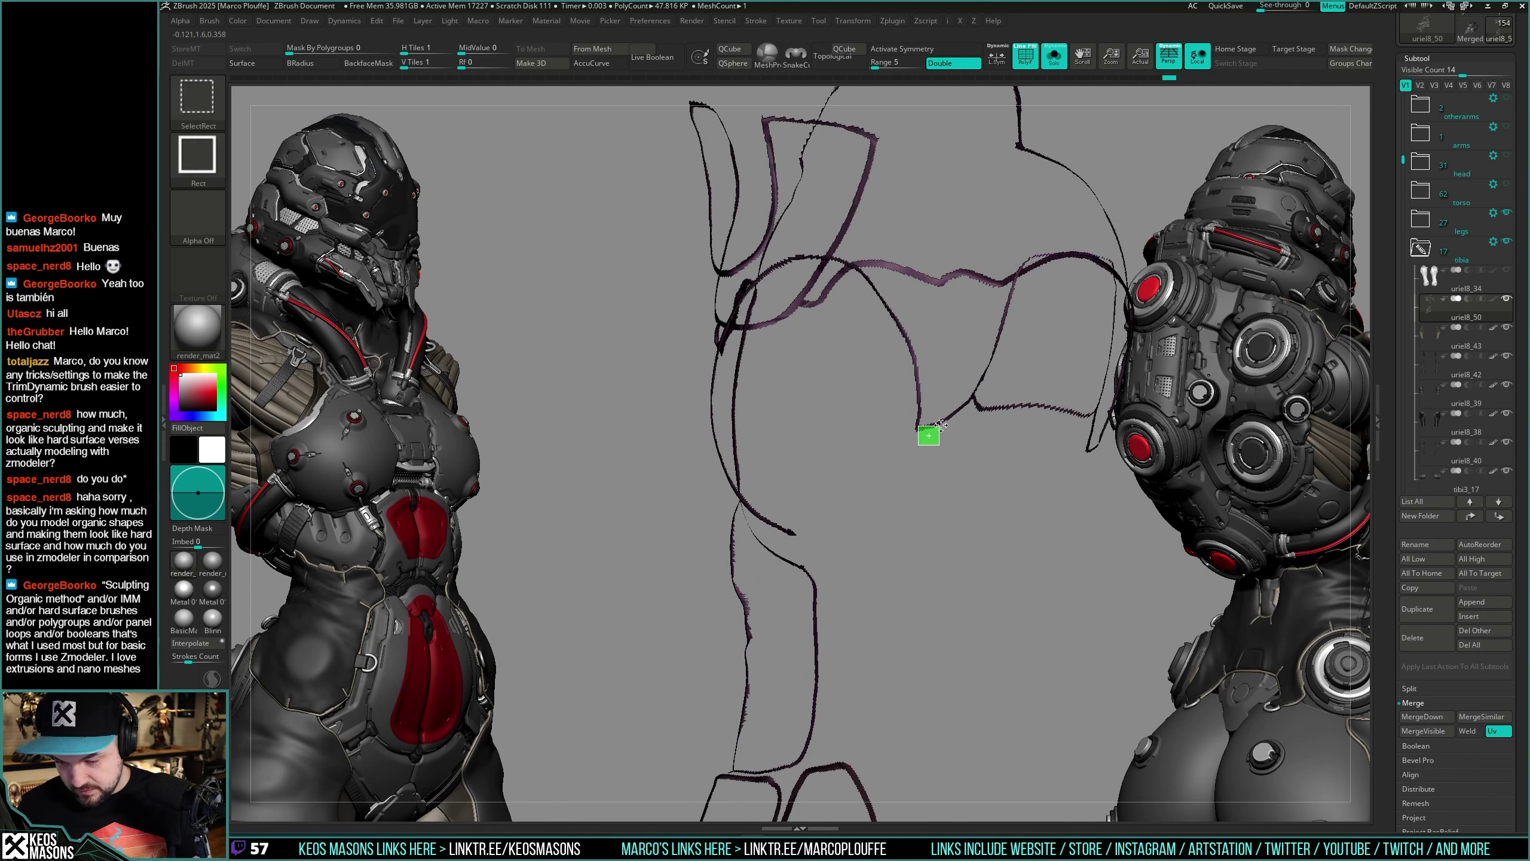
ctrl+shift+click(925, 488)
ctrl+shift+click(922, 429)
ctrl+shift+drag(935, 568, 937, 571)
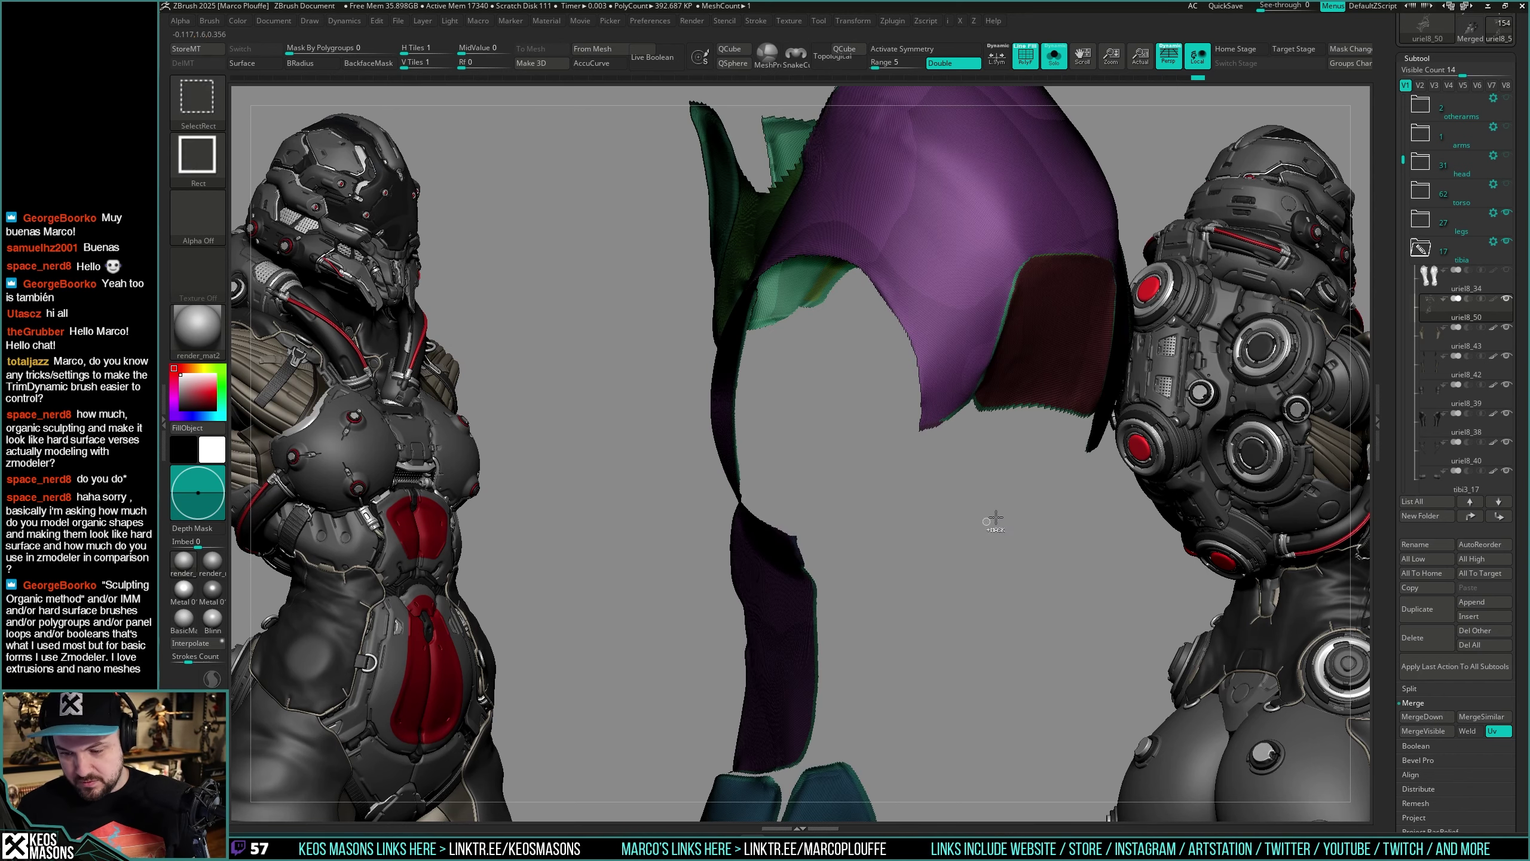
right_drag(994, 523, 988, 492)
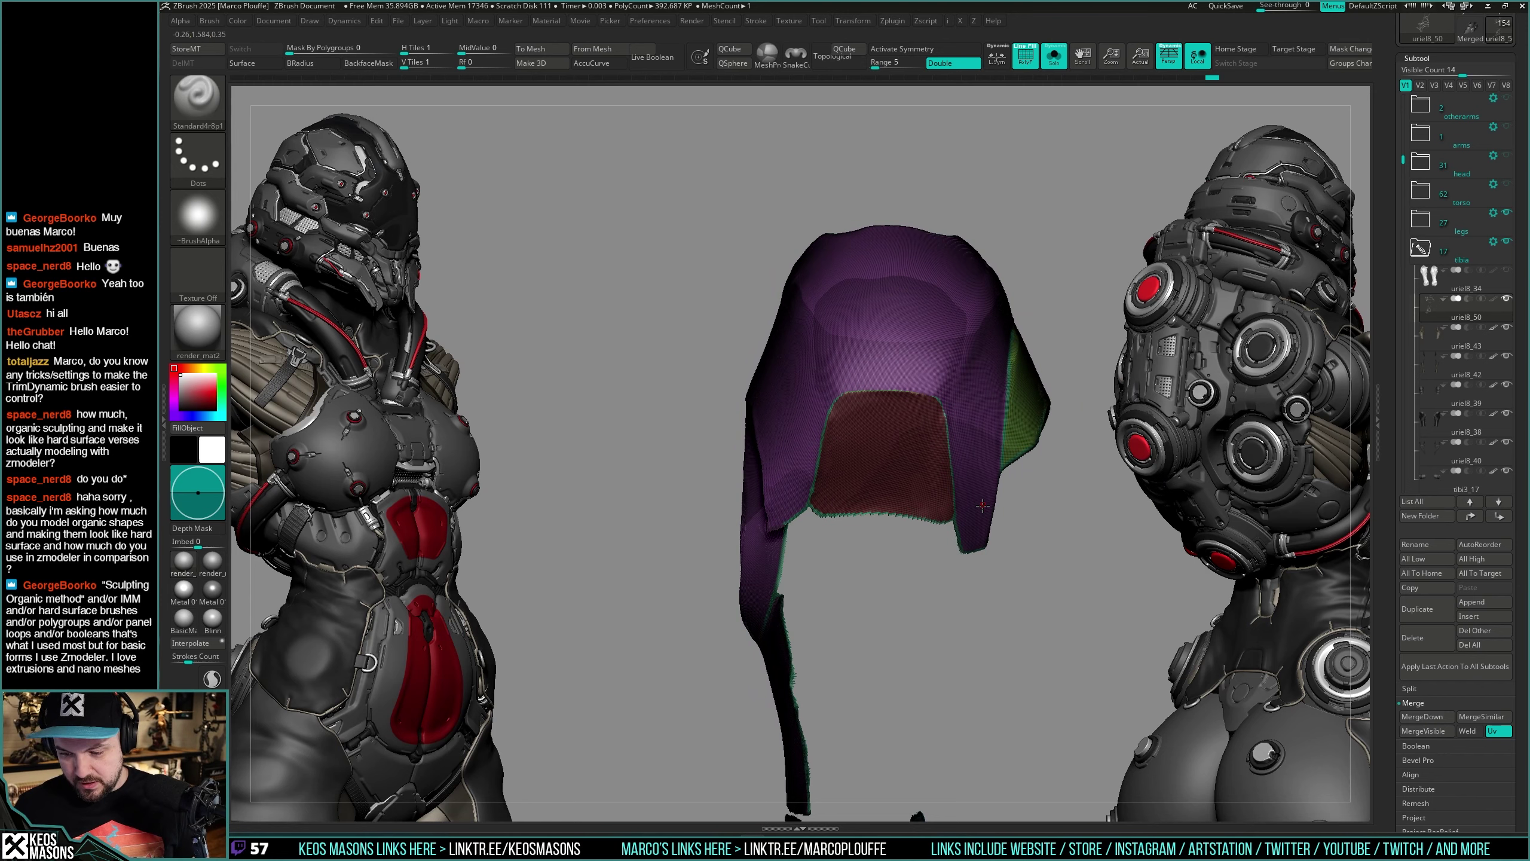
right_drag(997, 484, 850, 582)
right_drag(858, 587, 1007, 476)
Step: Step back through the undo history to the isolated leg panels as they were before the knee plate was regrouped
key(ctrl+z)
key(ctrl+z)
key(ctrl+z)
key(ctrl+z)
key(ctrl+z)
key(ctrl+z)
key(ctrl+z)
key(ctrl+z)
key(ctrl+z)
key(ctrl+z)
key(ctrl+z)
key(ctrl+z)
key(ctrl+z)
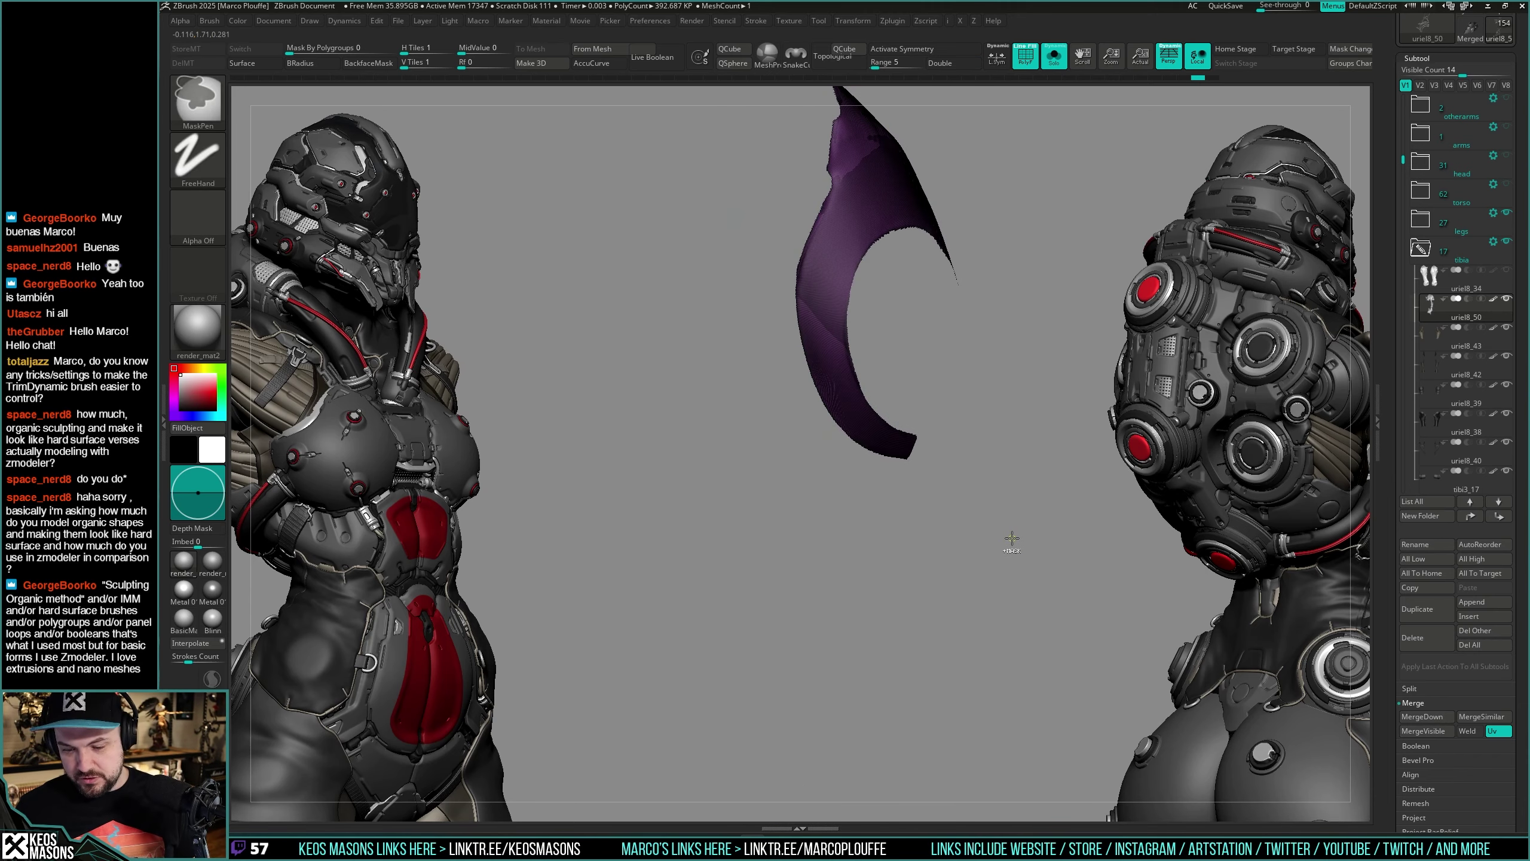
key(ctrl+z)
key(ctrl+z)
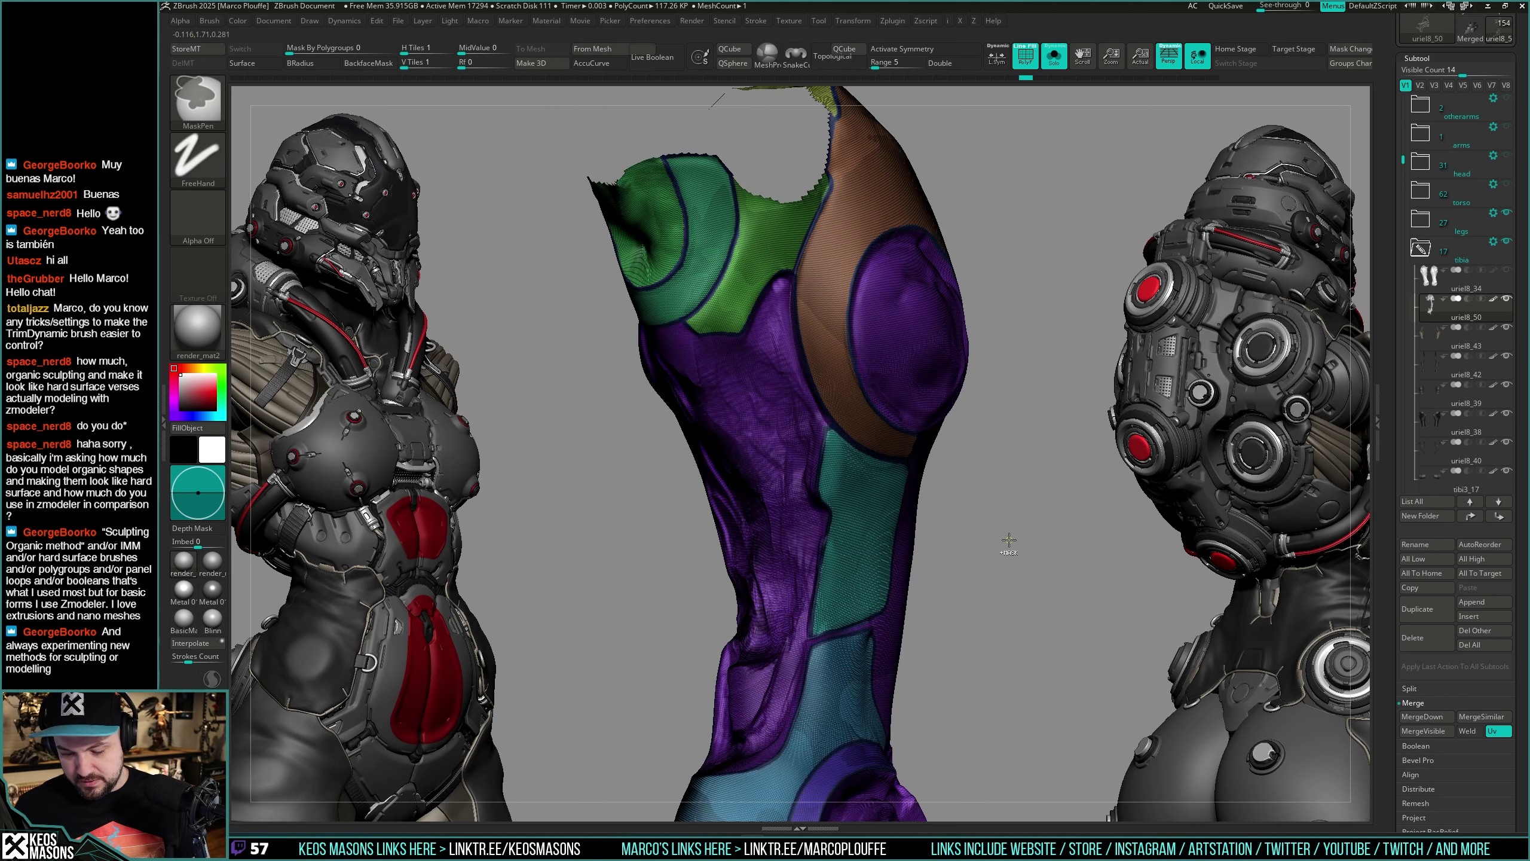
key(ctrl+shift+z)
key(ctrl+shift+z)
key(ctrl+shift+z)
key(ctrl+shift+z)
key(ctrl+shift+z)
key(ctrl+shift+z)
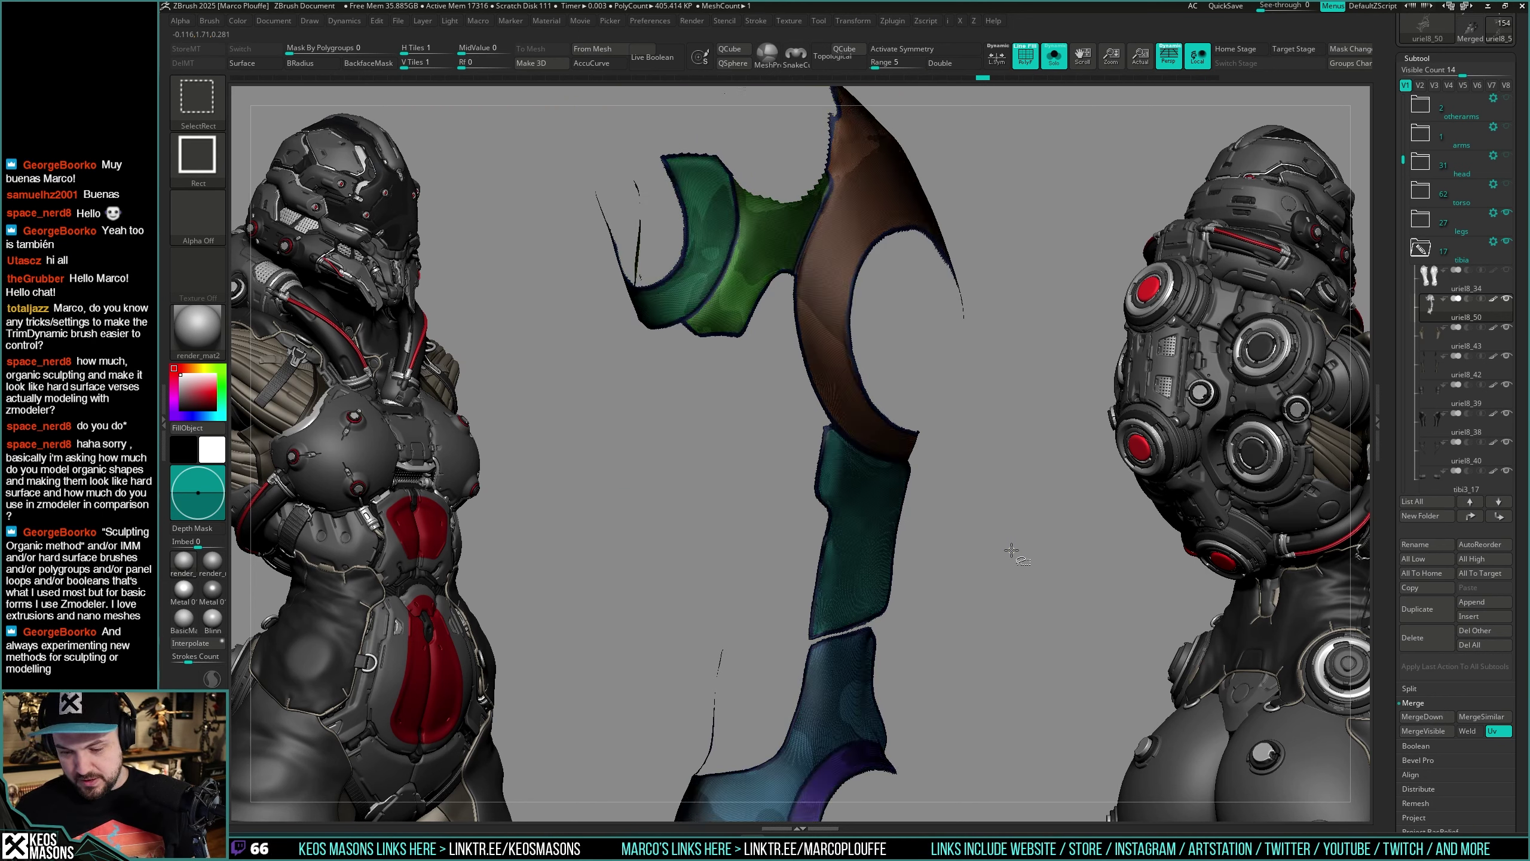
Step: Isolate the curved panel behind the knee, accepting the removal of newer undo history, and bring all panels back
ctrl+shift+click(1011, 552)
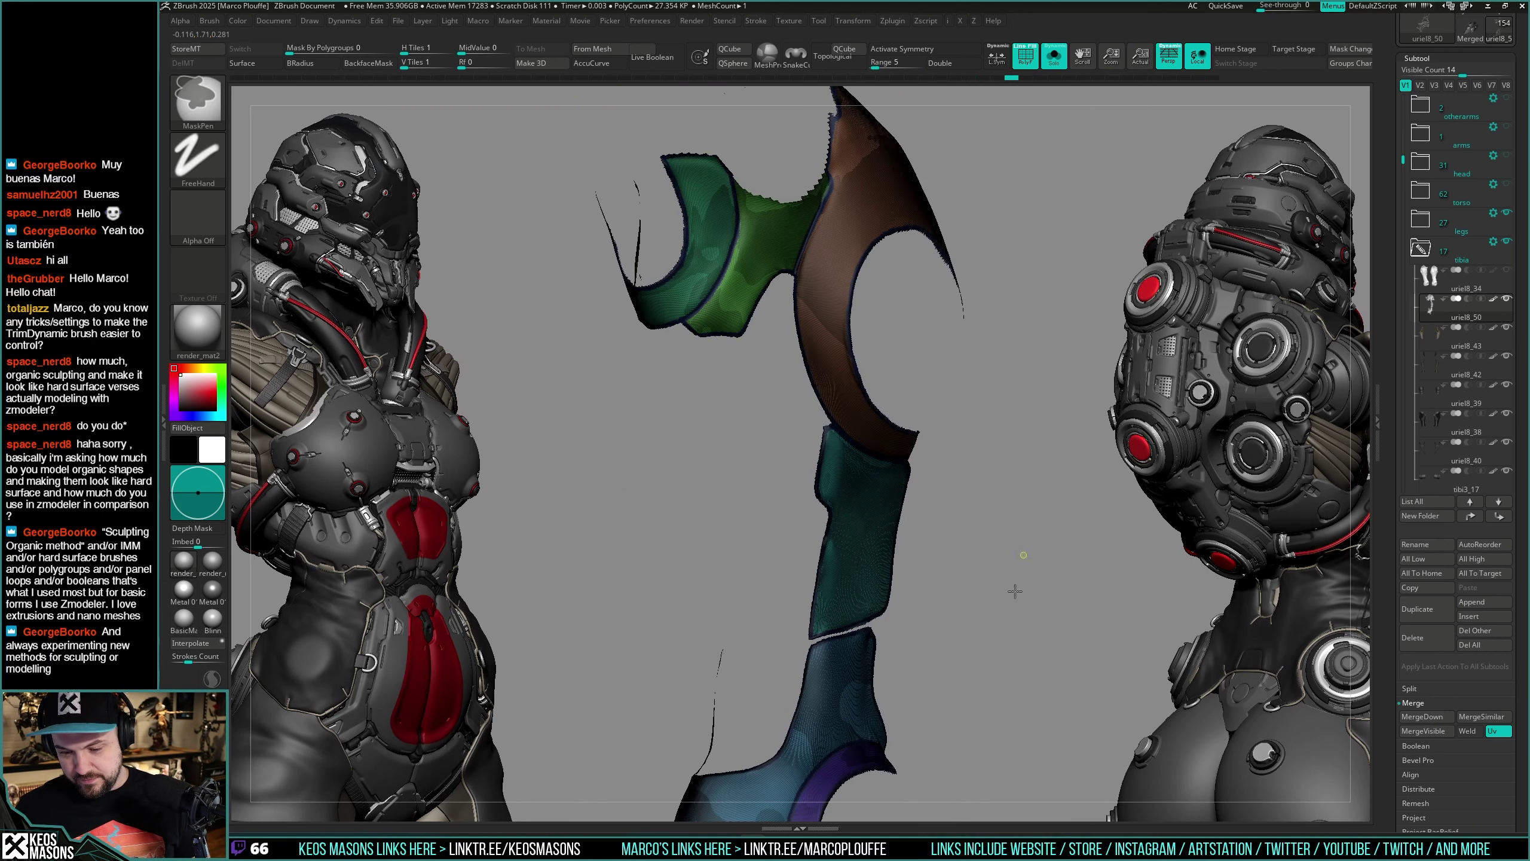
drag(1011, 551, 975, 457)
ctrl+shift+click(986, 262)
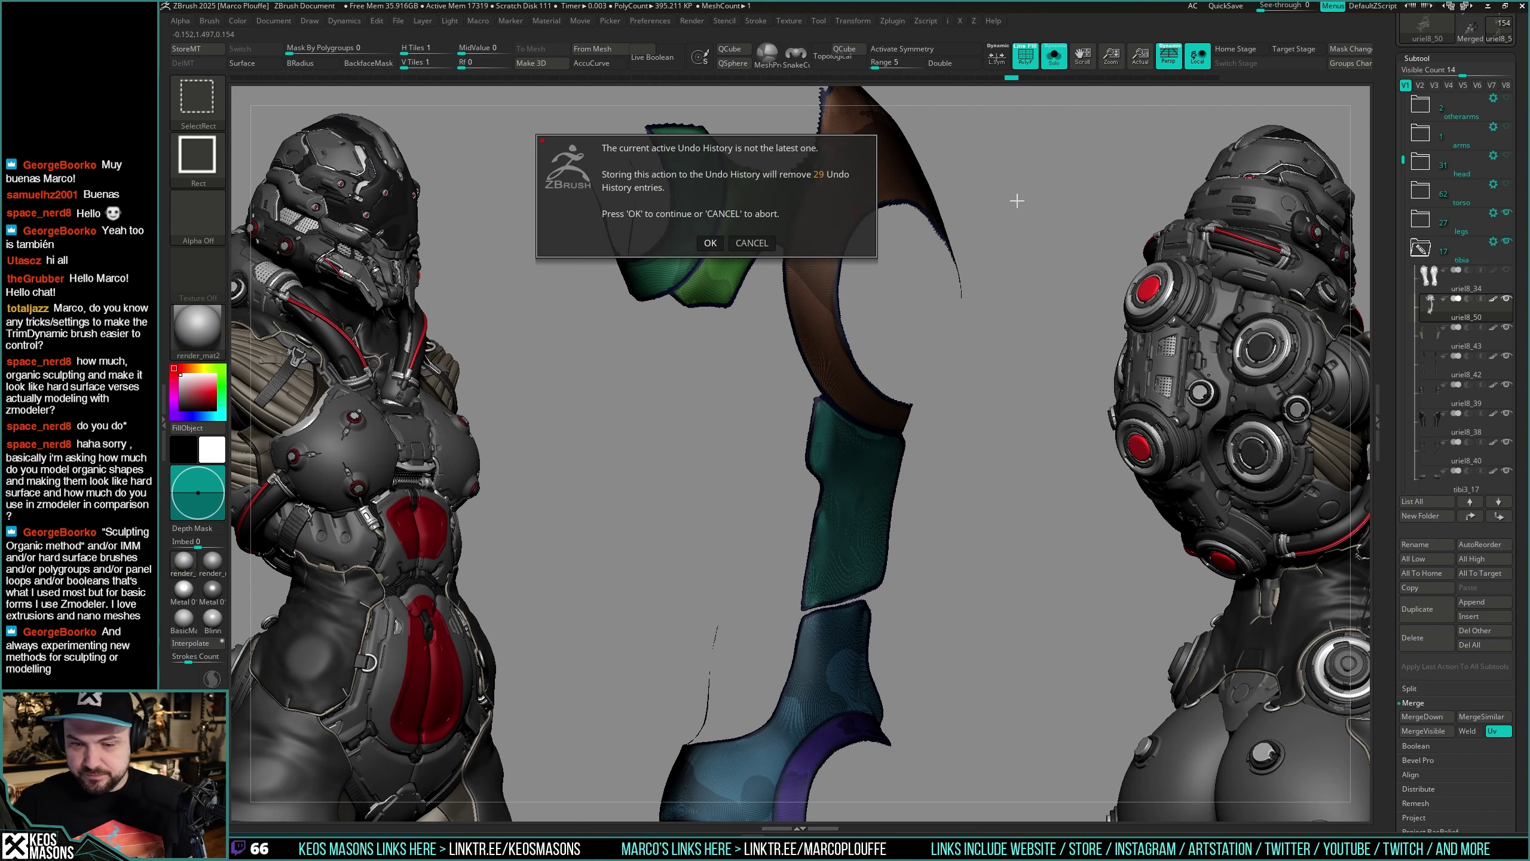
click(710, 242)
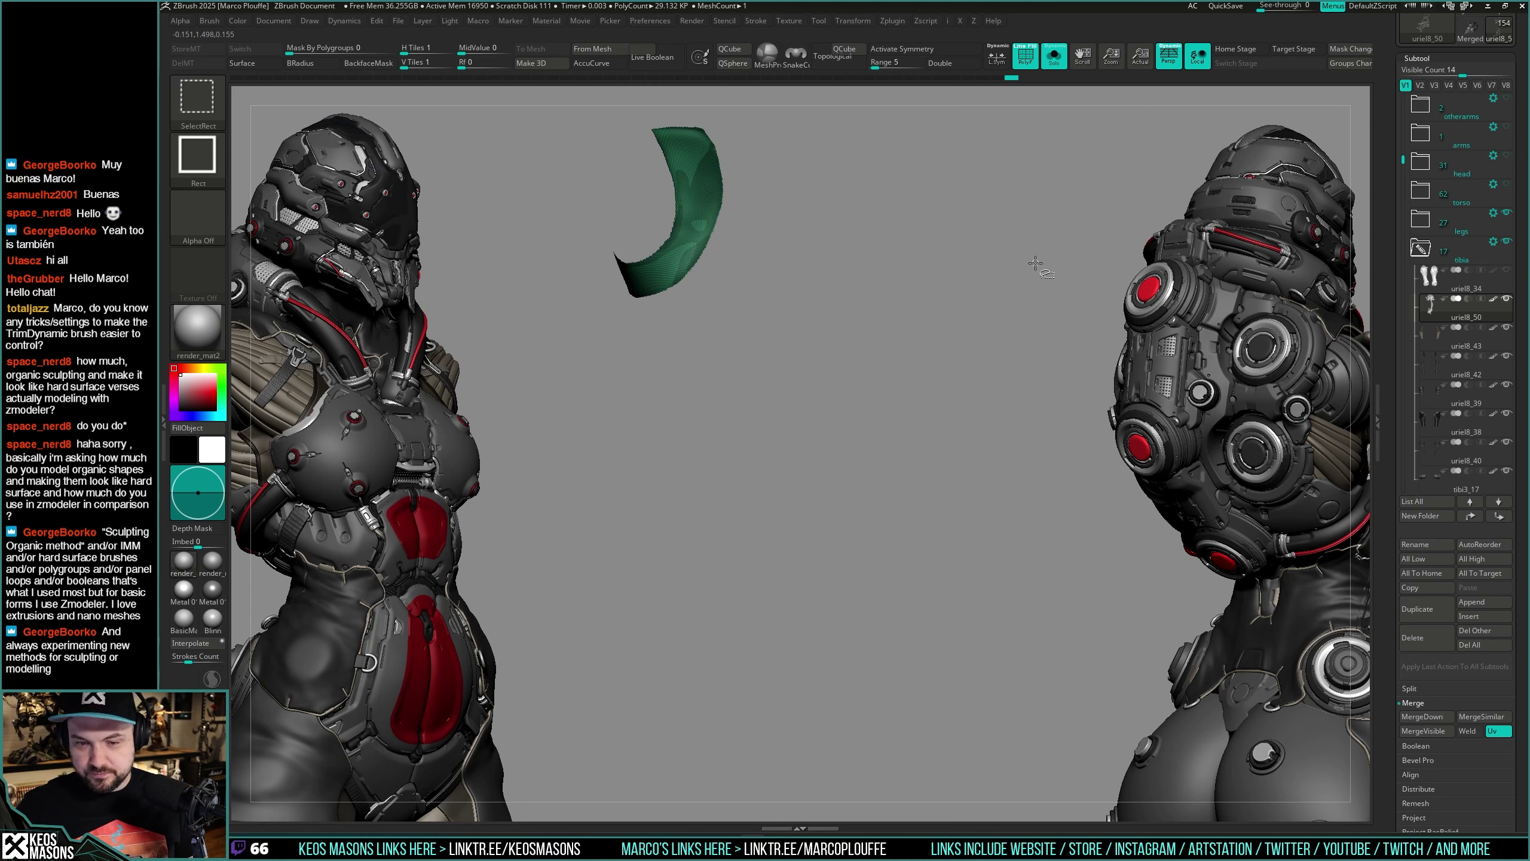
ctrl+shift+click(1063, 221)
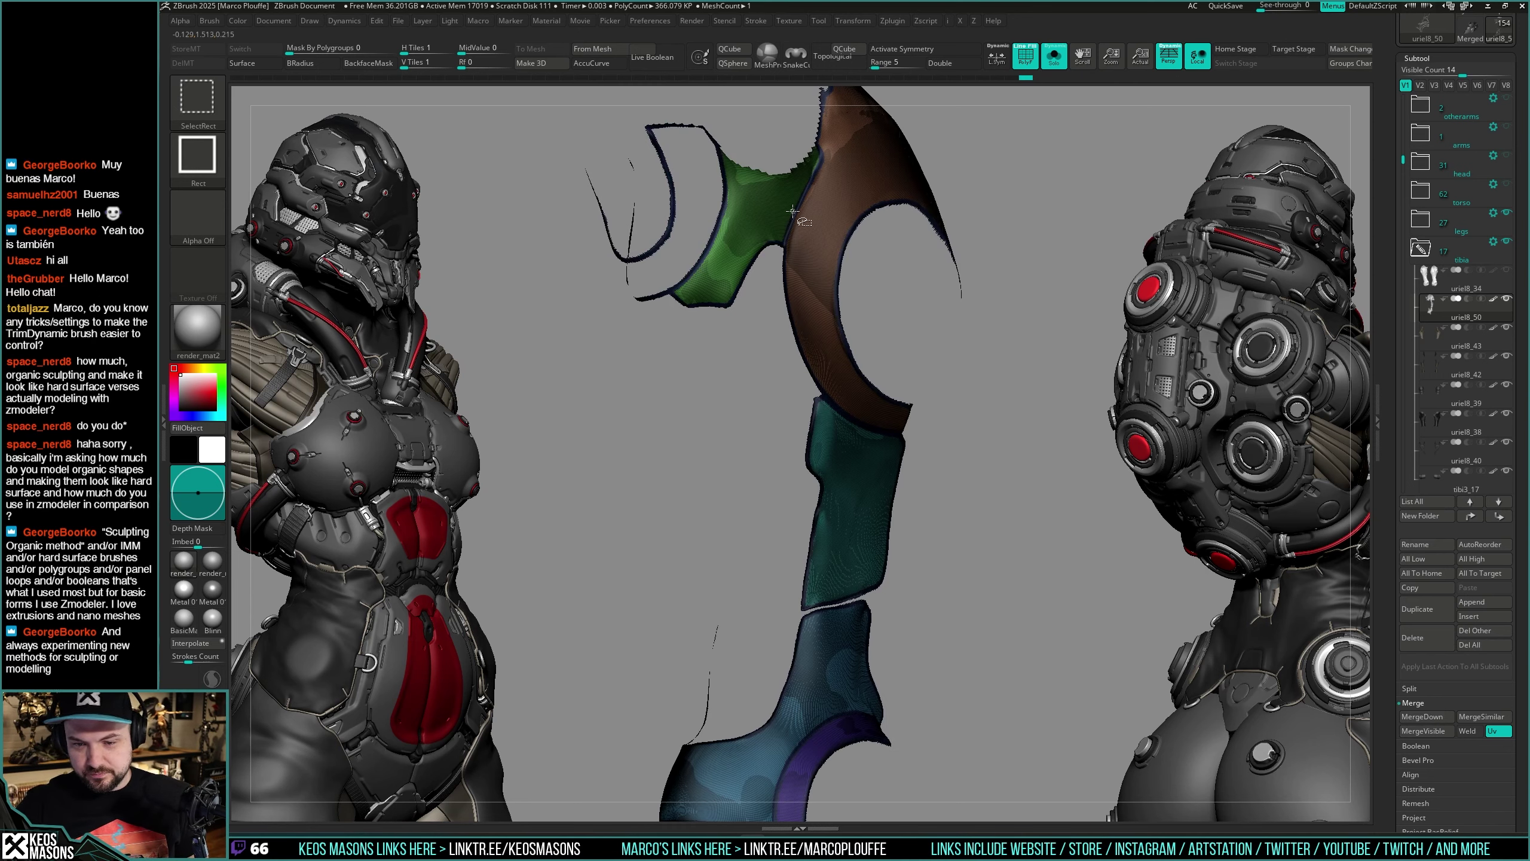
ctrl+shift+click(1053, 163)
Step: Try isolating the dark border polygroup, shrinking its visible area, and inverting visibility to show only the panels
ctrl+shift+click(716, 254)
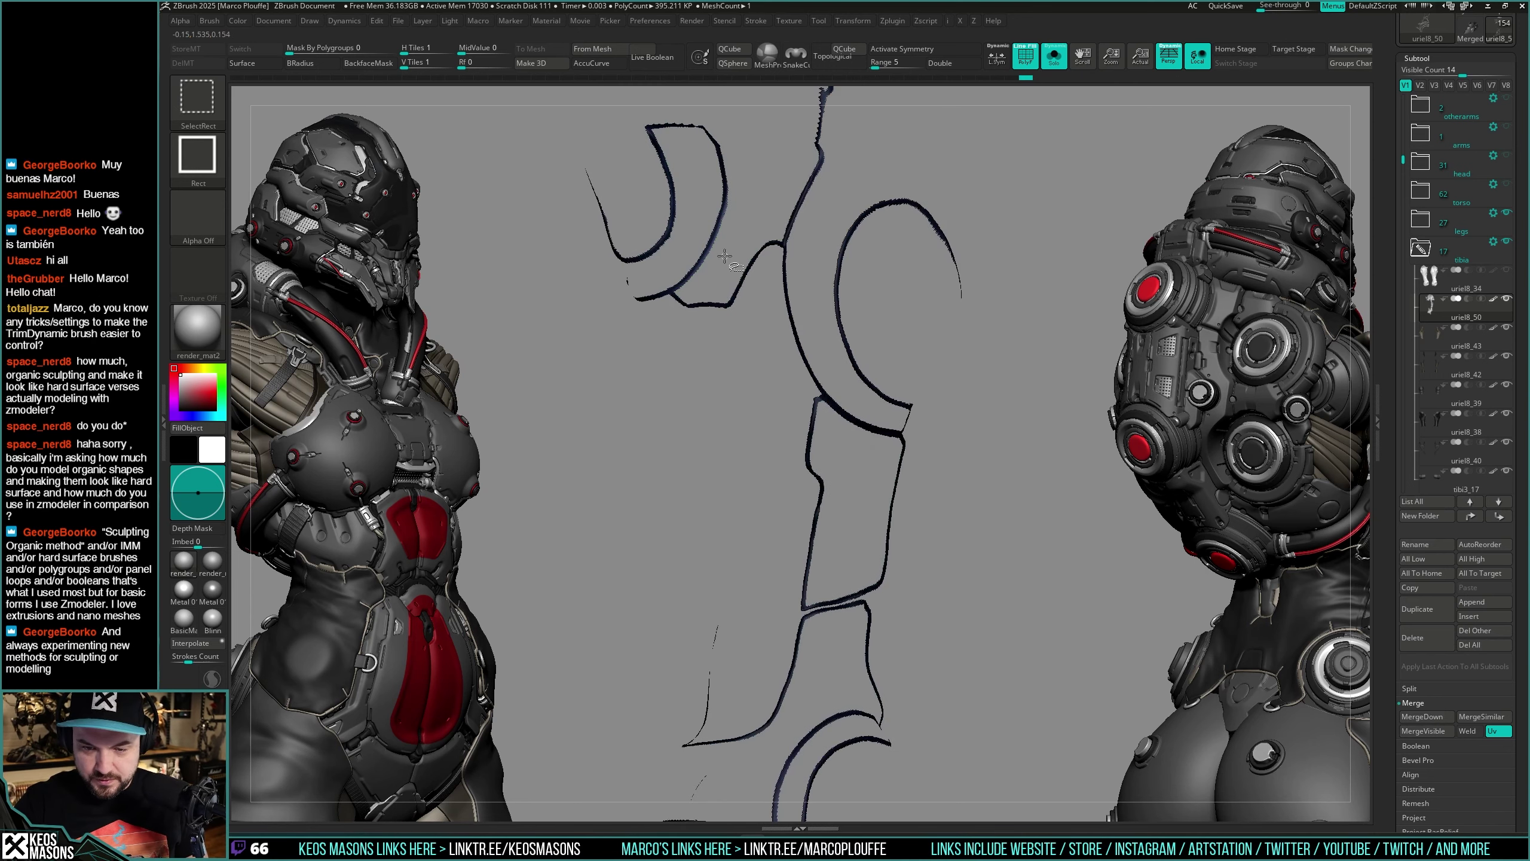
mouse_move(1044, 411)
mouse_down()
mouse_move(1066, 476)
mouse_move(1019, 517)
mouse_up()
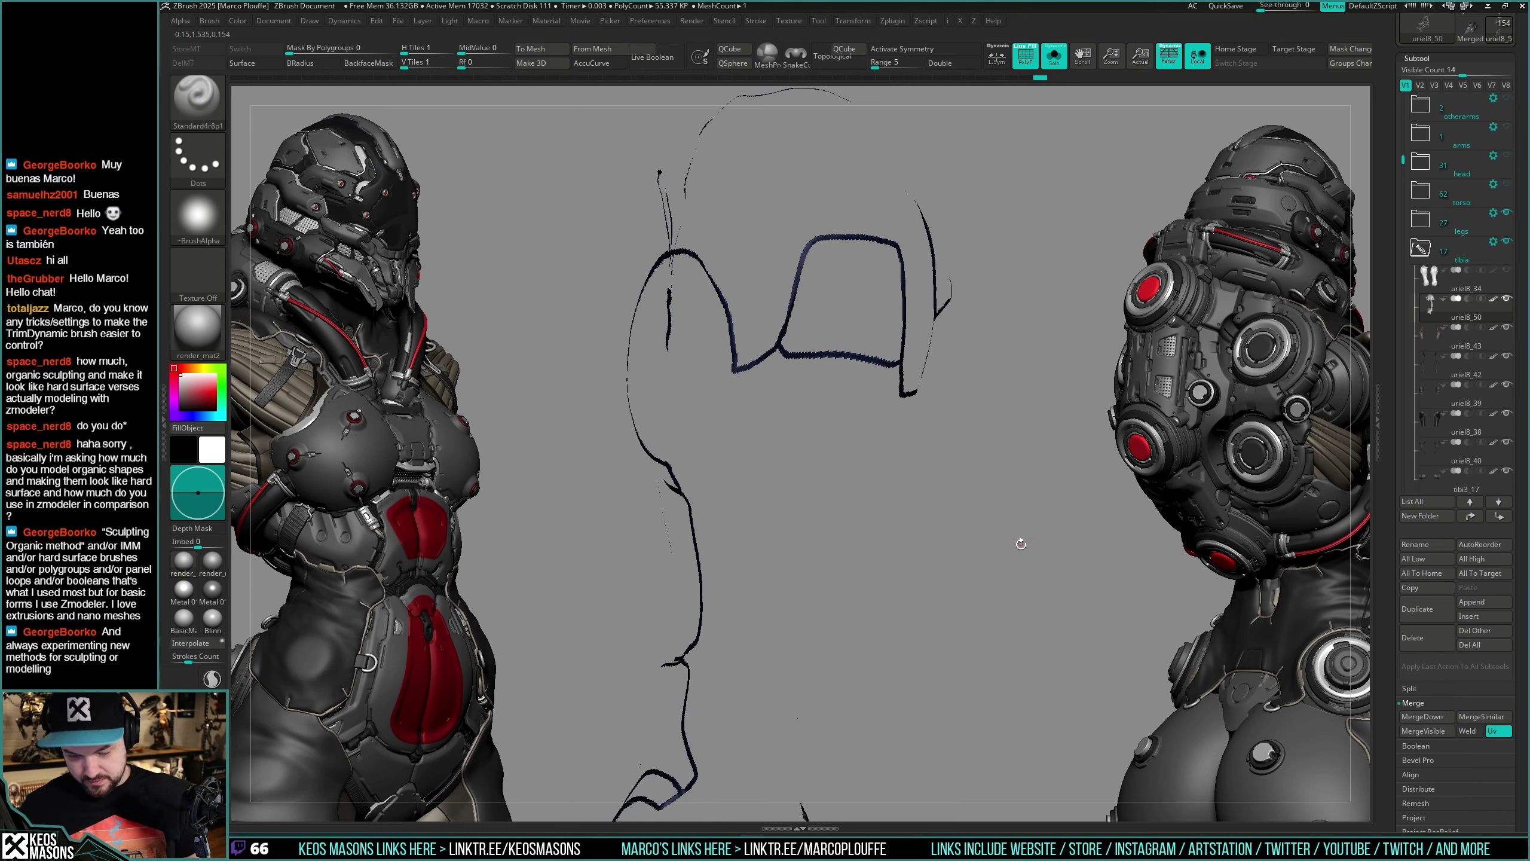
key(ctrl+shift+s)
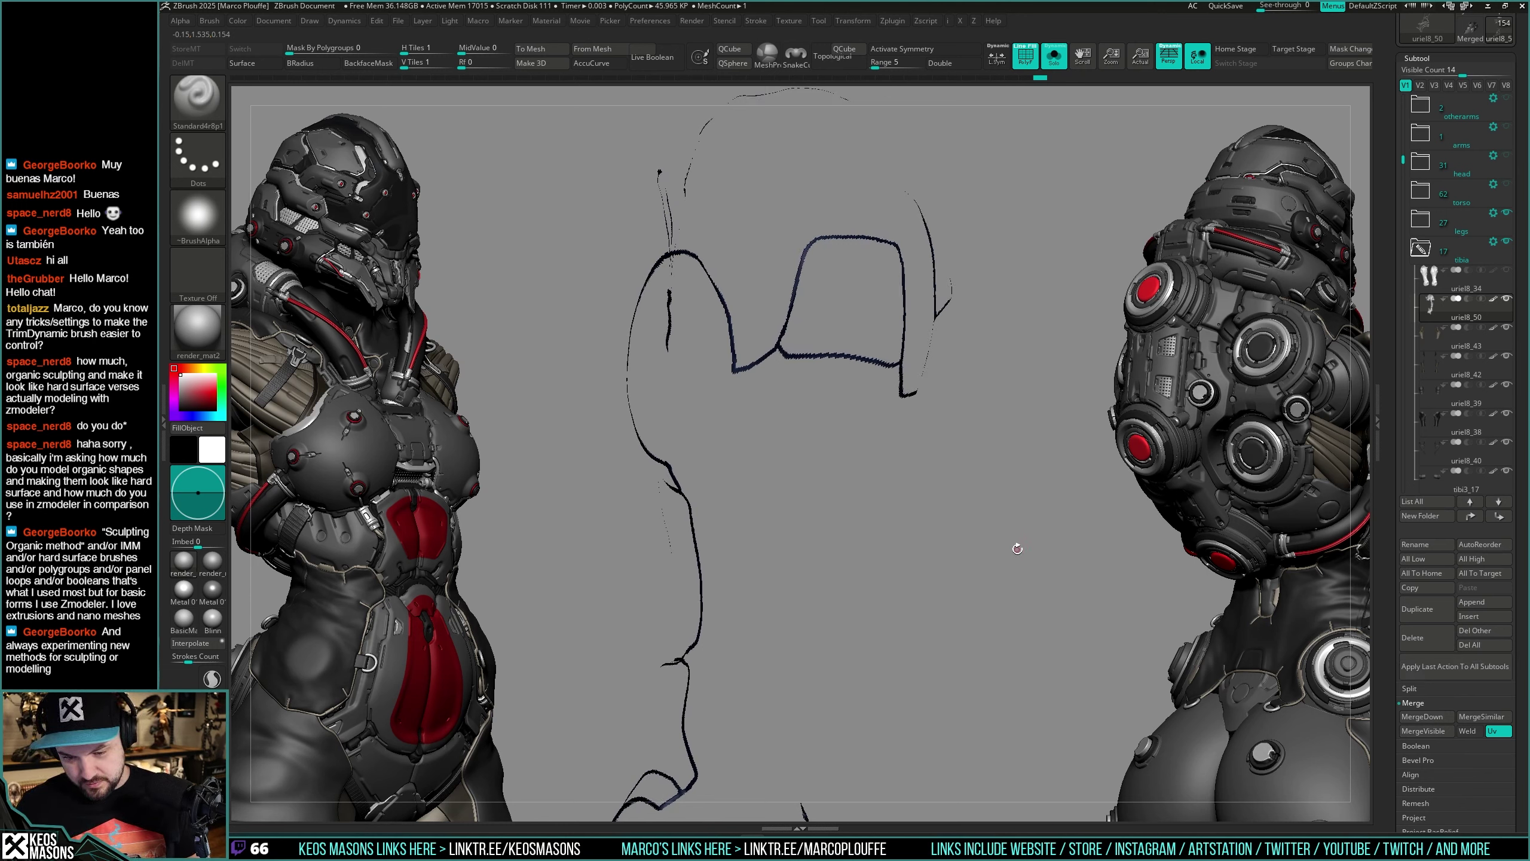
key(ctrl+shift)
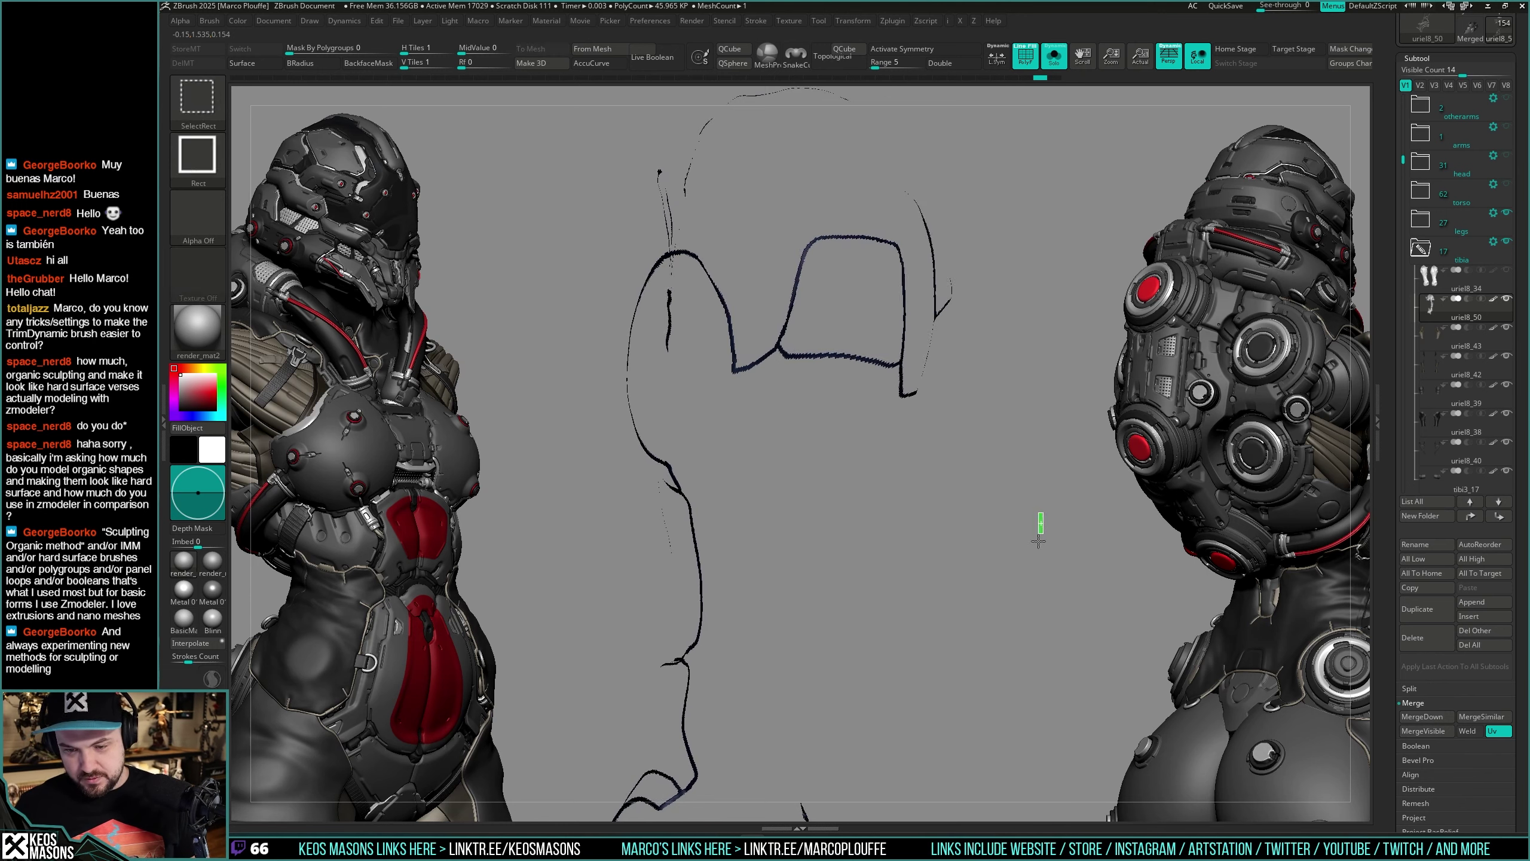
ctrl+shift+click(1039, 541)
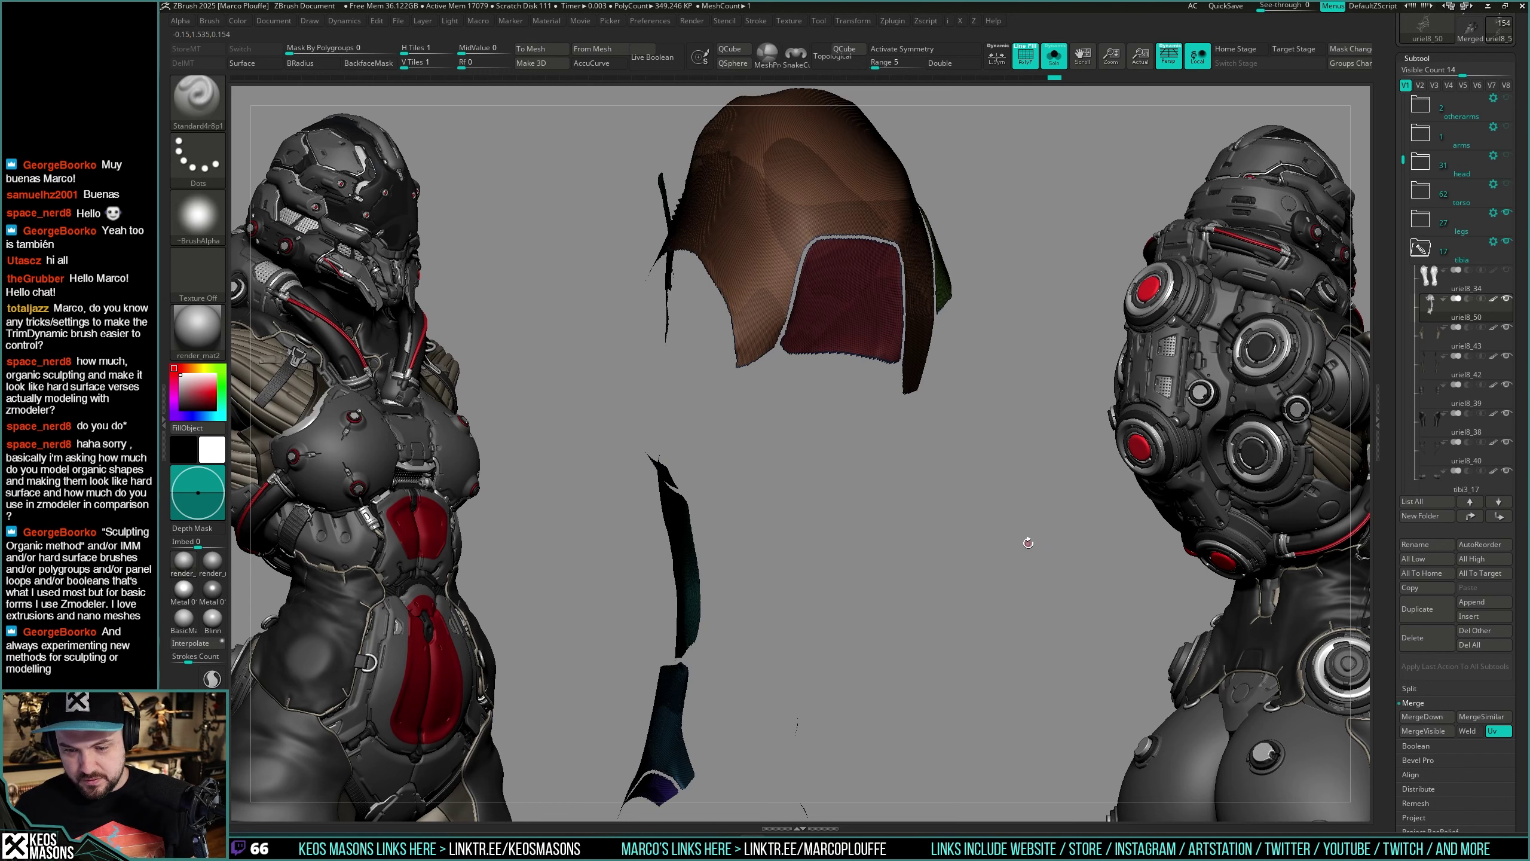
mouse_move(1049, 502)
mouse_down()
mouse_move(932, 504)
mouse_move(1008, 526)
mouse_up()
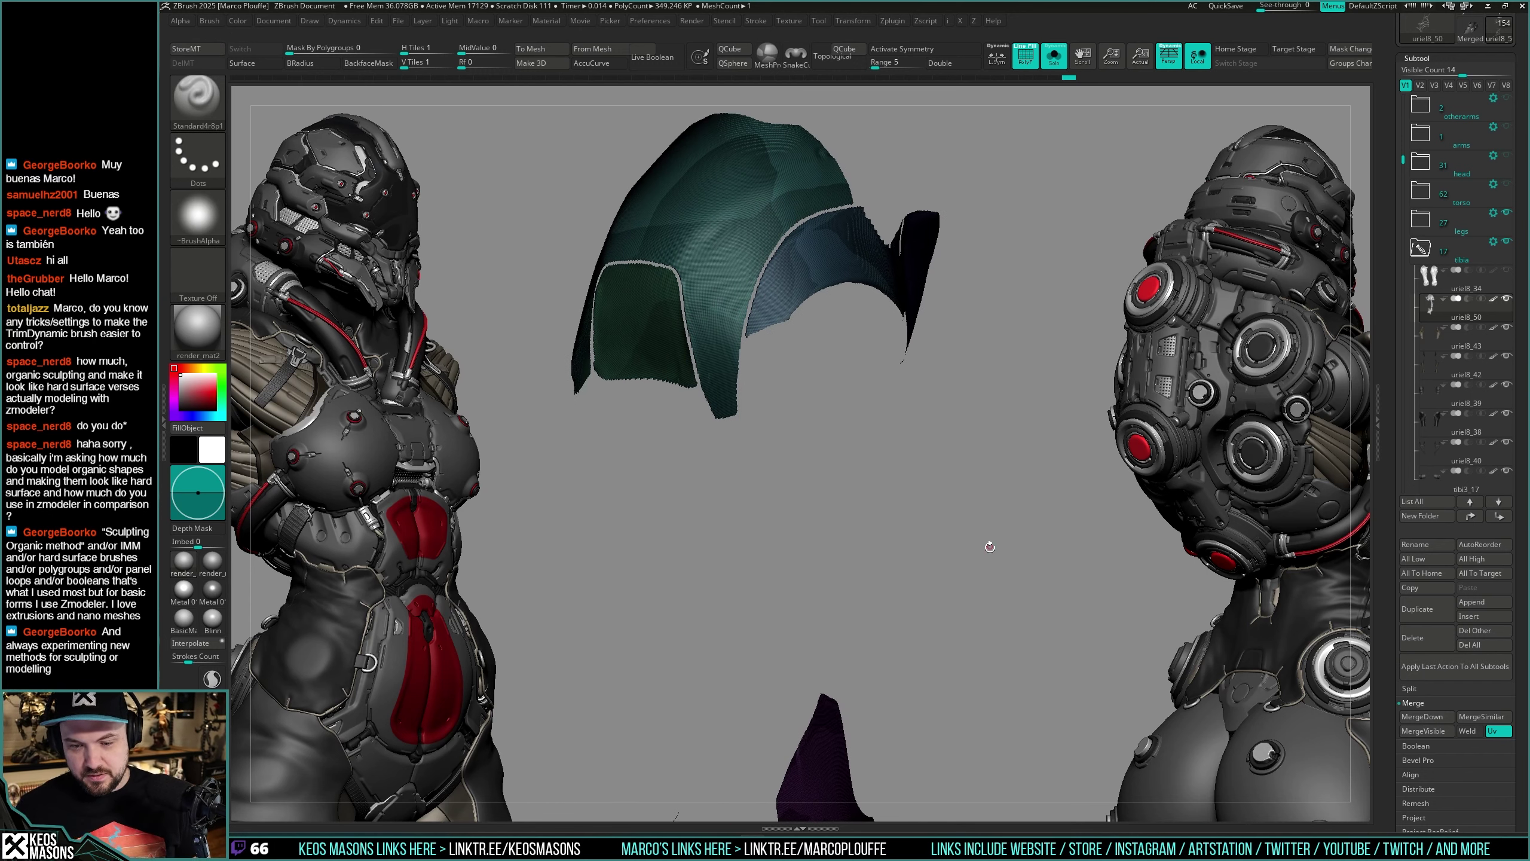
key(ctrl)
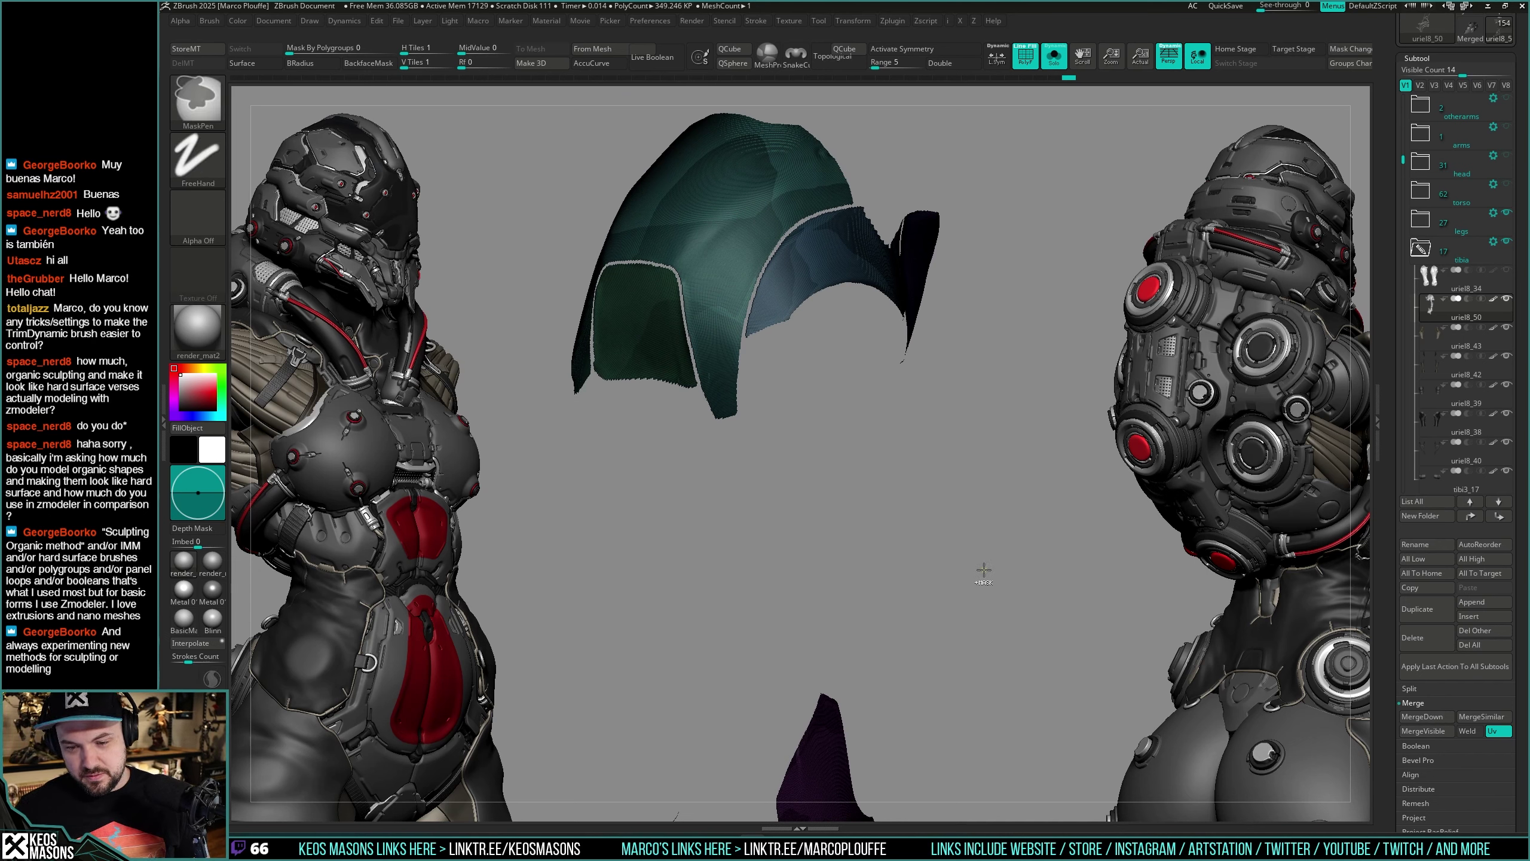
drag(983, 569, 991, 569)
key(ctrl)
ctrl+click(990, 572)
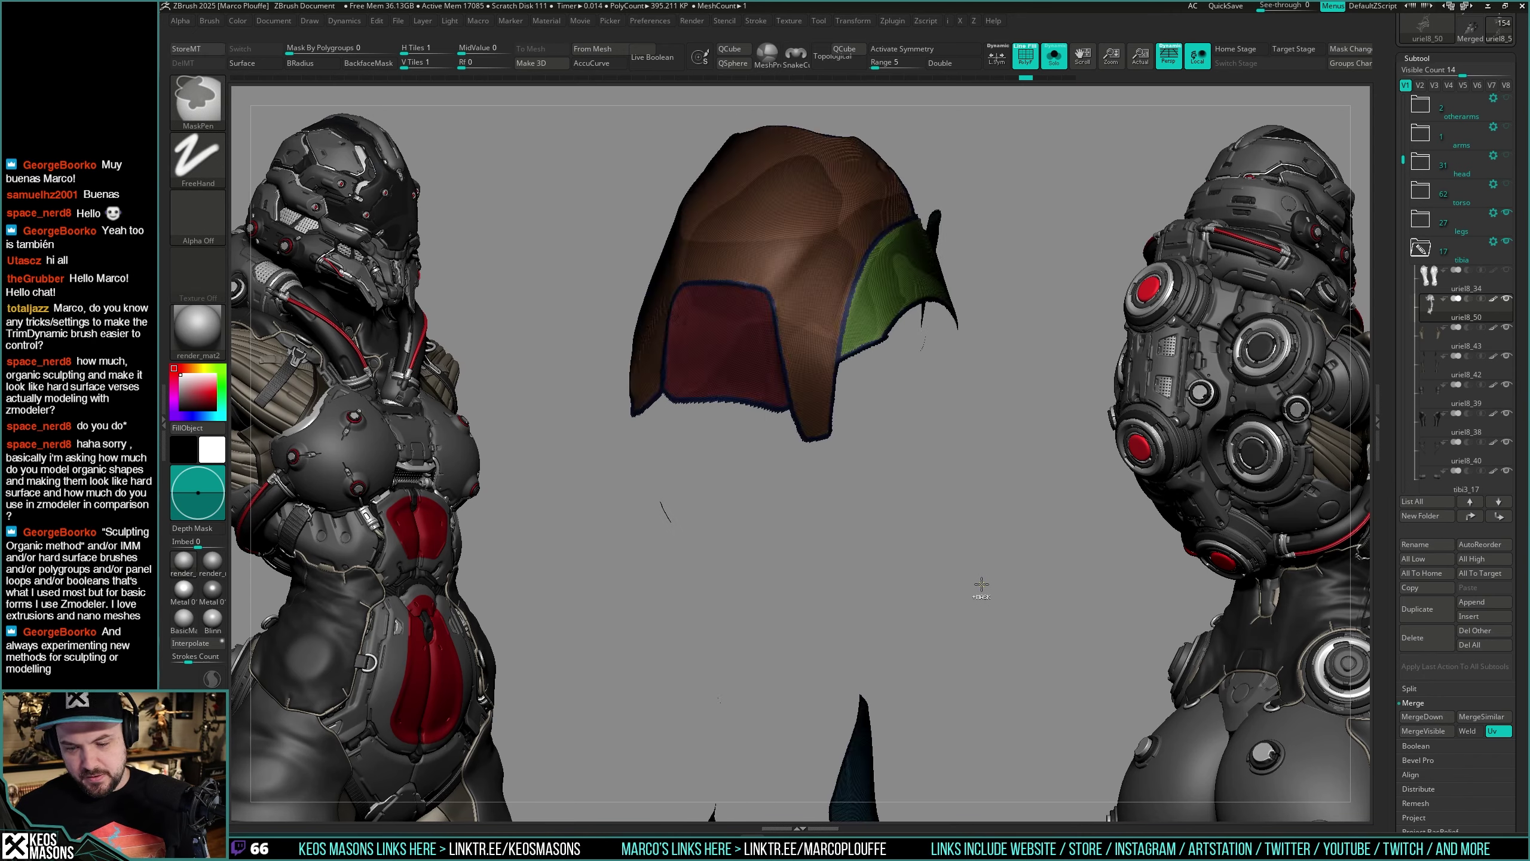
Step: Examine the knee and shin panels from the front and side, with and without polygroup colors
key(shift+f)
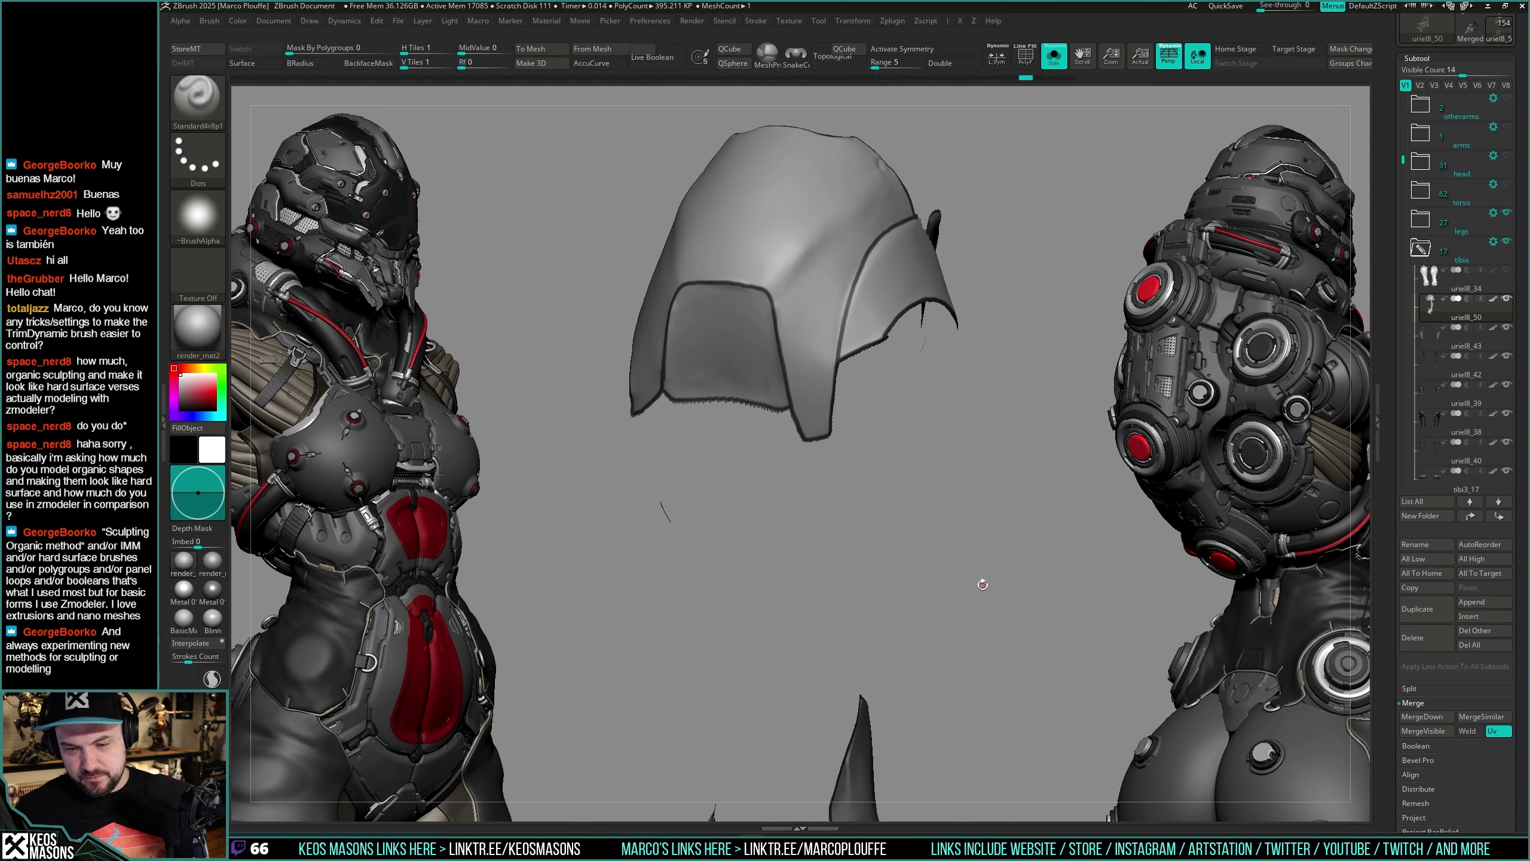
key(shift+f)
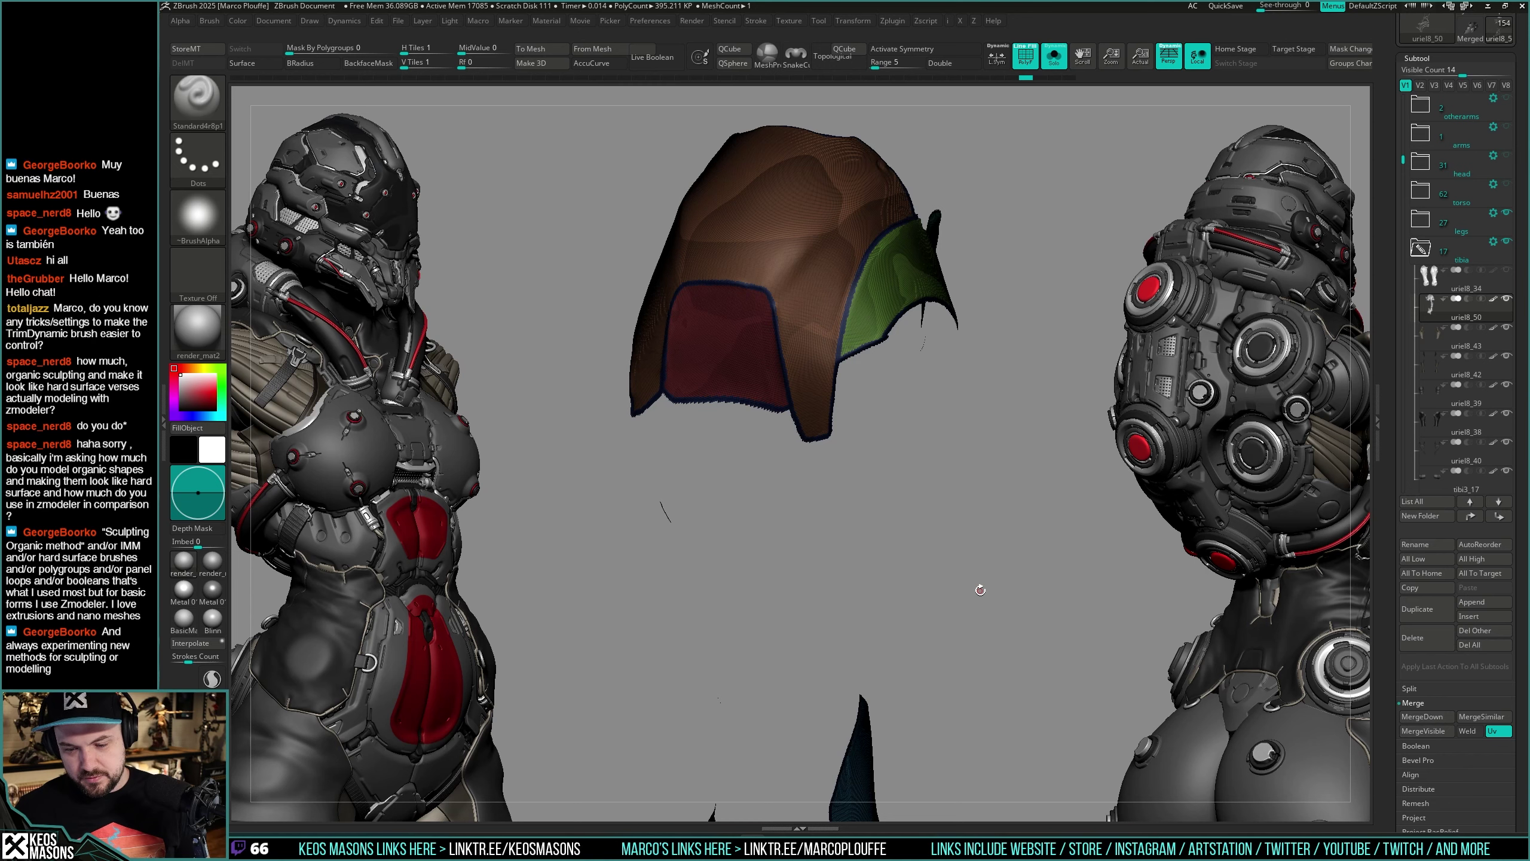
drag(981, 590, 943, 427)
key(alt+s)
key(alt+s)
key(shift+f)
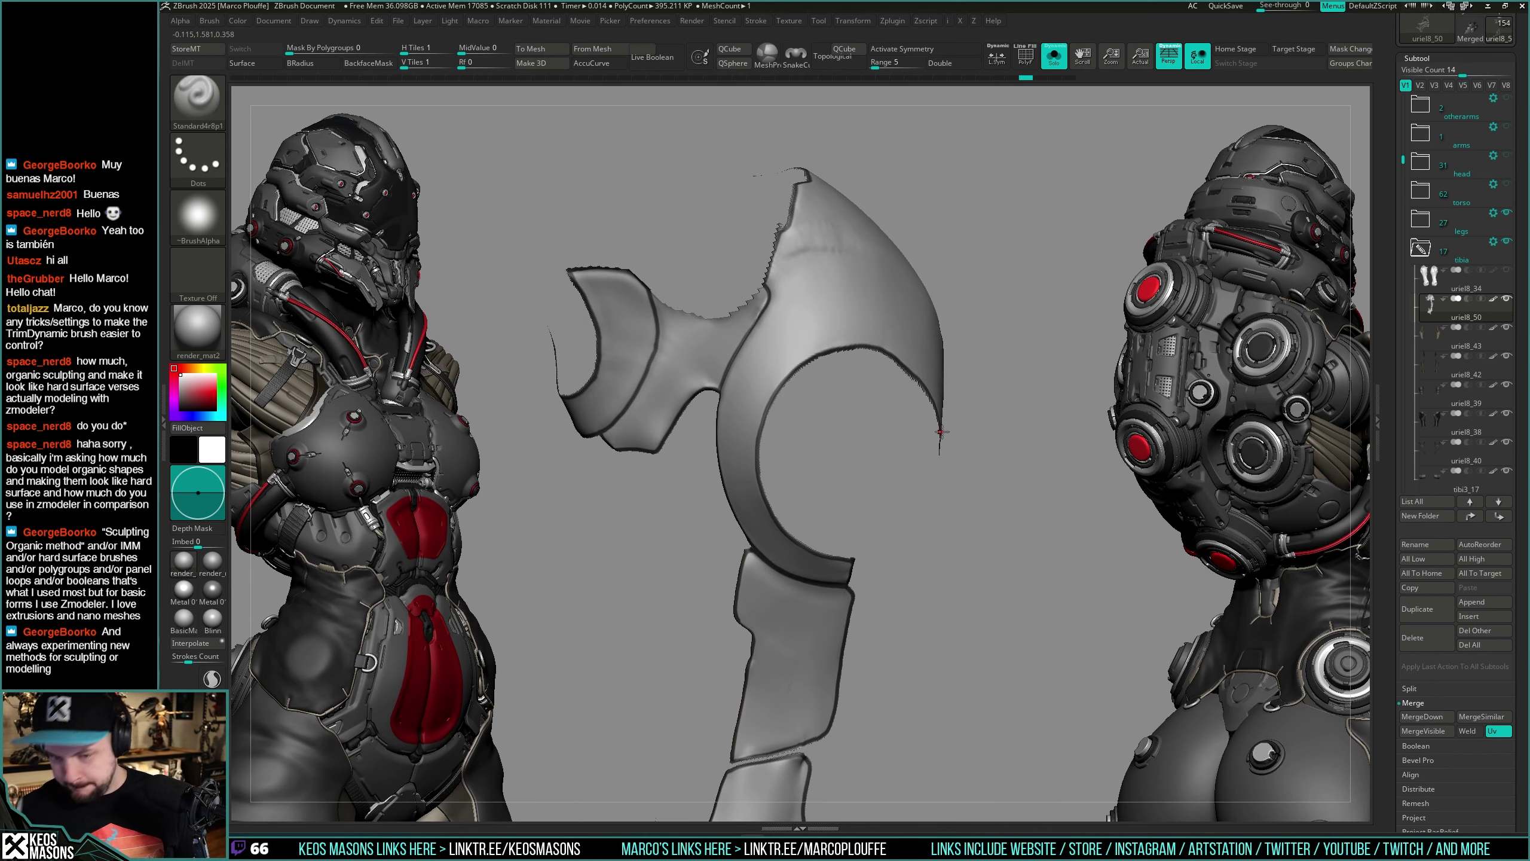
mouse_move(1034, 417)
mouse_down()
mouse_move(1042, 434)
mouse_move(981, 454)
mouse_move(942, 404)
mouse_move(1026, 409)
mouse_move(982, 465)
mouse_up()
key(shift+f)
key(shift+f)
Step: Sample the light plate color and paint out the dark guide line around the knee plate's front inset panel
right_click(983, 444)
key(x)
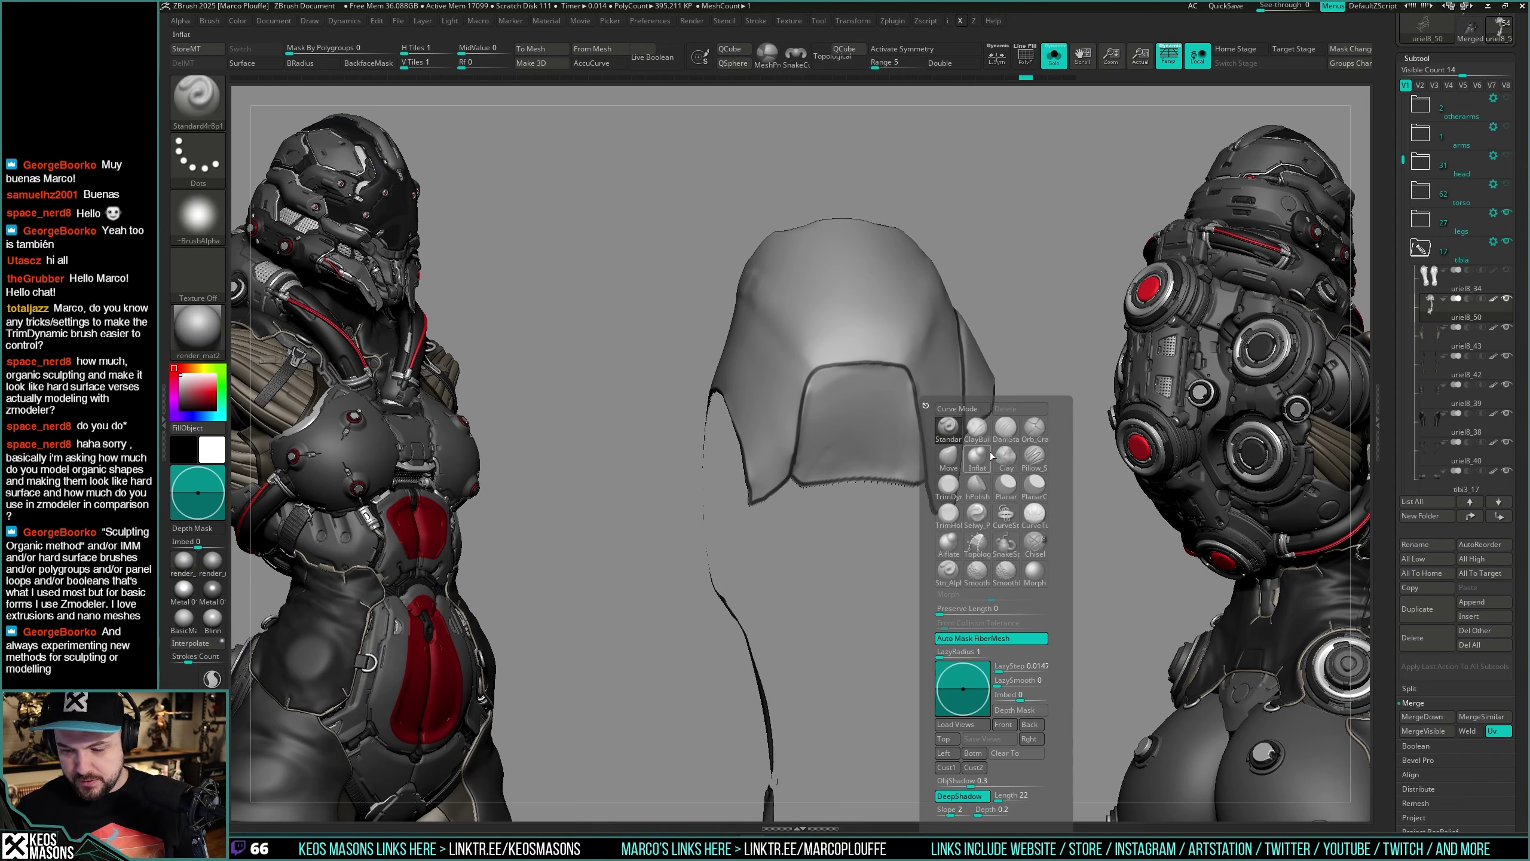
click(964, 416)
right_click(891, 450)
right_drag(916, 368, 937, 333)
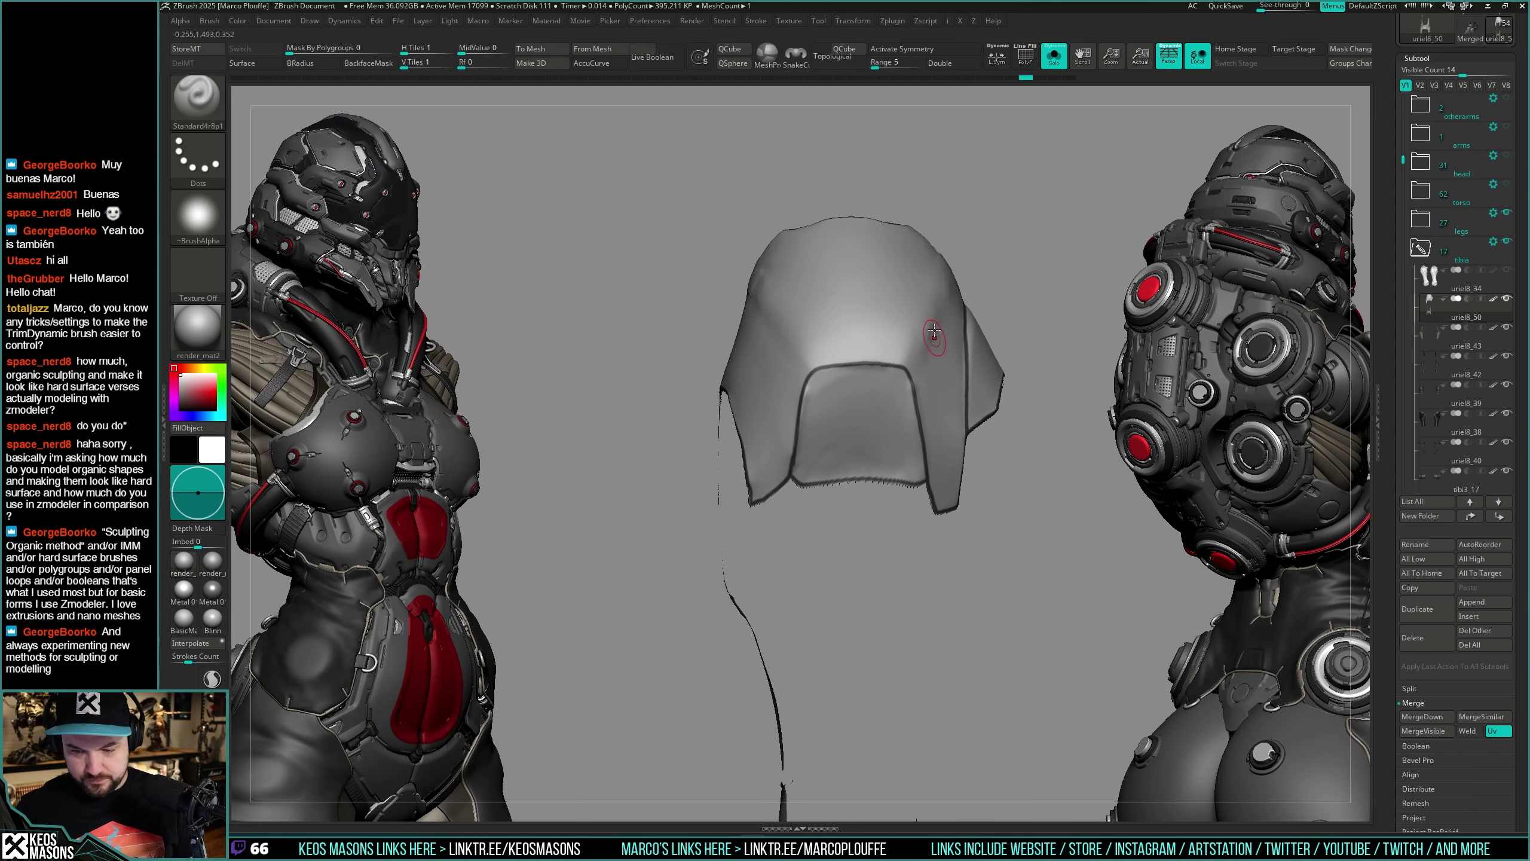
mouse_move(835, 360)
mouse_down()
mouse_move(795, 401)
mouse_move(795, 433)
mouse_up()
key(ctrl+z)
key(c)
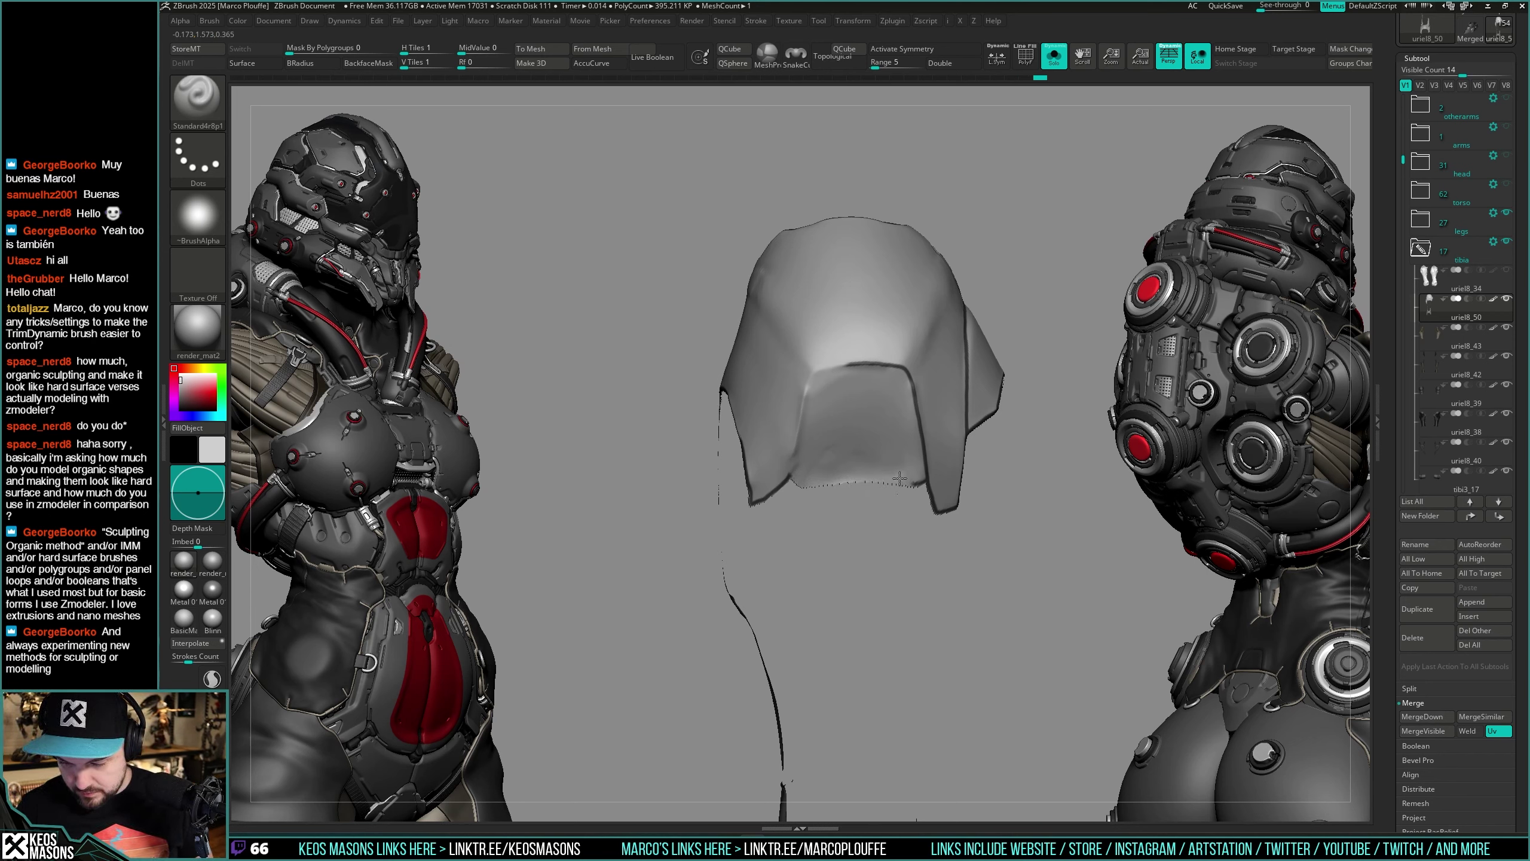
drag(902, 490, 843, 367)
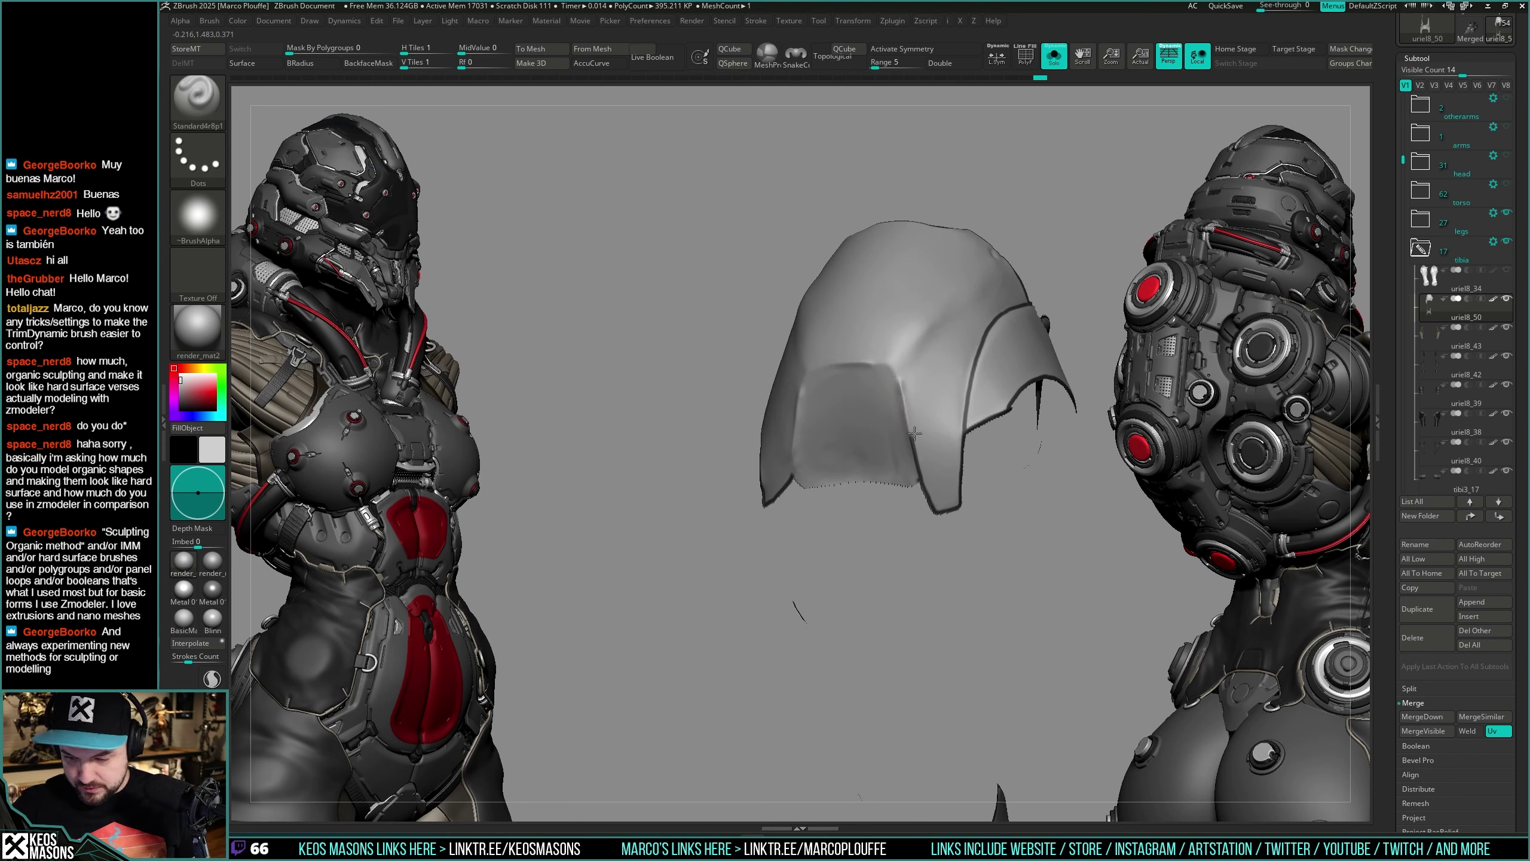
Step: Paint out the dark guide running down the side of the knee plate, checking it against the polygroup colors
key(shift+f)
alt+drag(970, 430, 907, 532)
key(shift+f)
key(shift+s)
right_drag(907, 531, 904, 464)
key(shift+s)
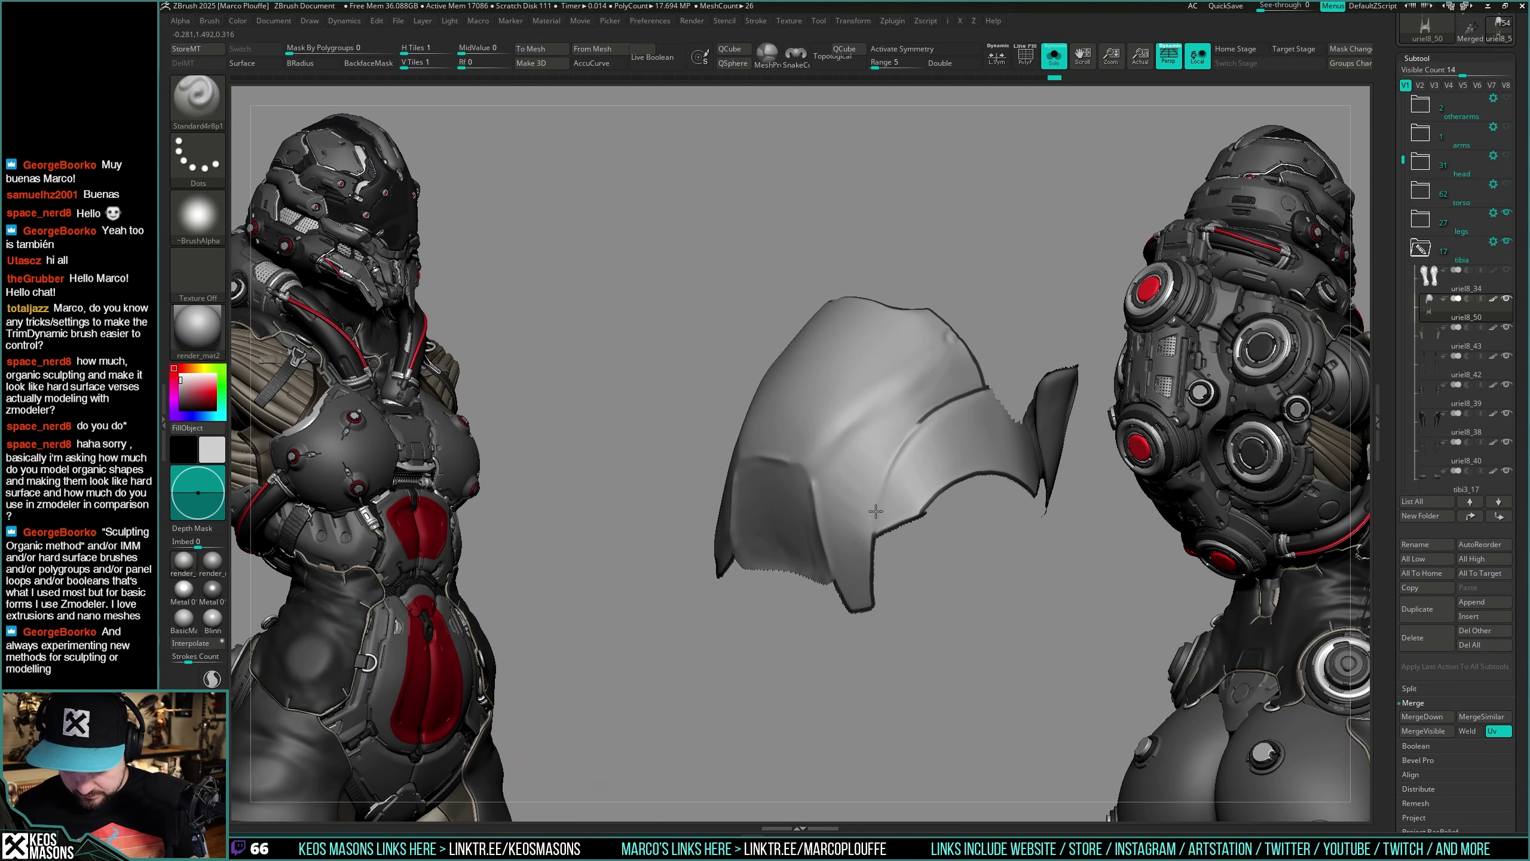
drag(962, 403, 979, 477)
key(shift+s)
right_drag(979, 477, 939, 510)
drag(939, 511, 918, 562)
right_drag(917, 563, 896, 512)
key(shift+s)
key(space)
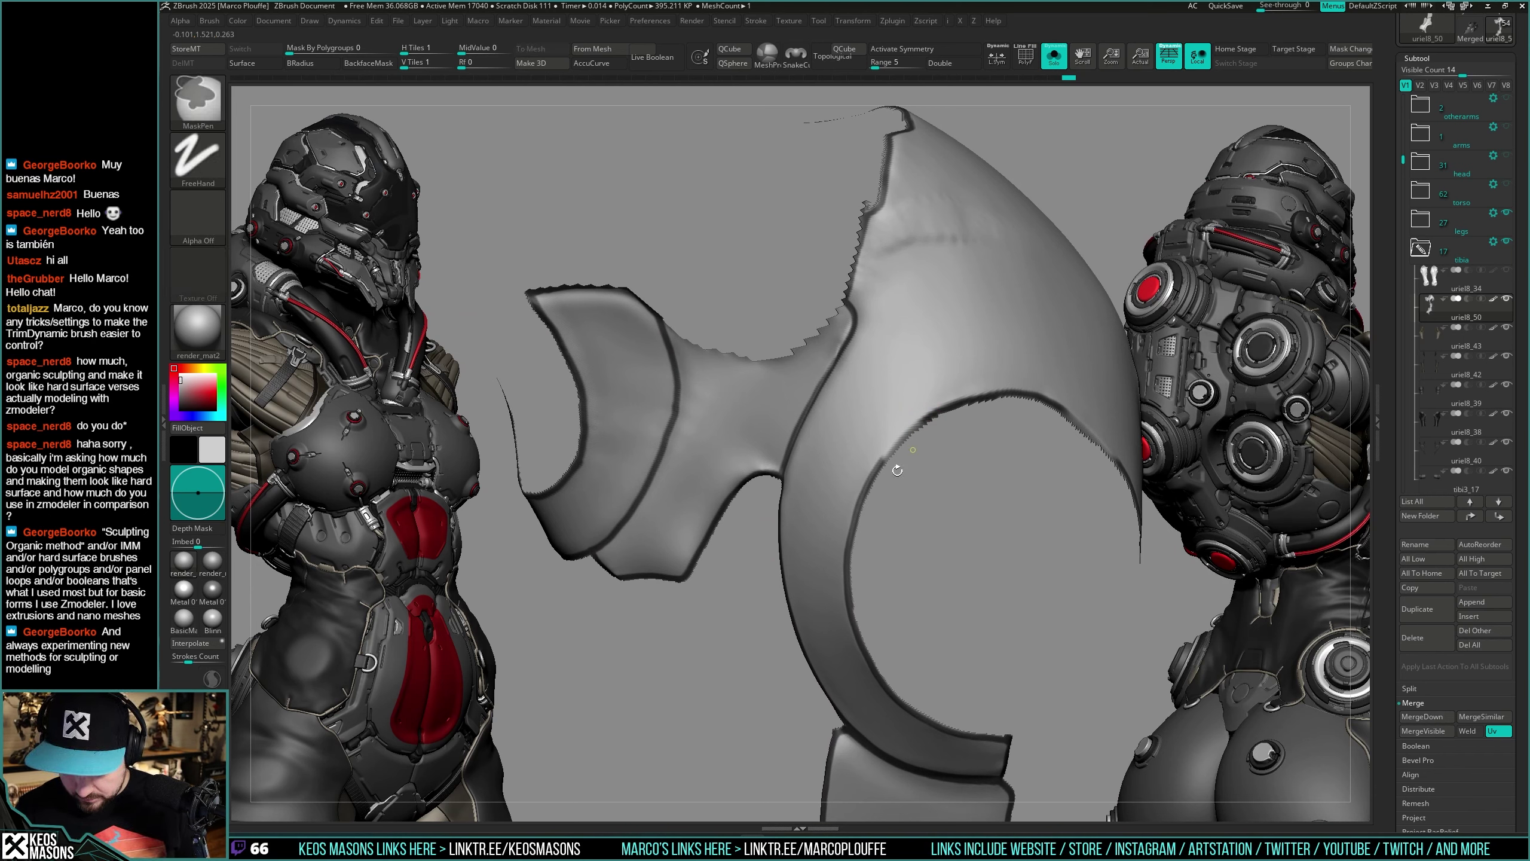
Step: Swap to the dark color and repaint the guide between the knee plate and the panel behind it, checking the polygroups
drag(884, 459, 685, 413)
key(v)
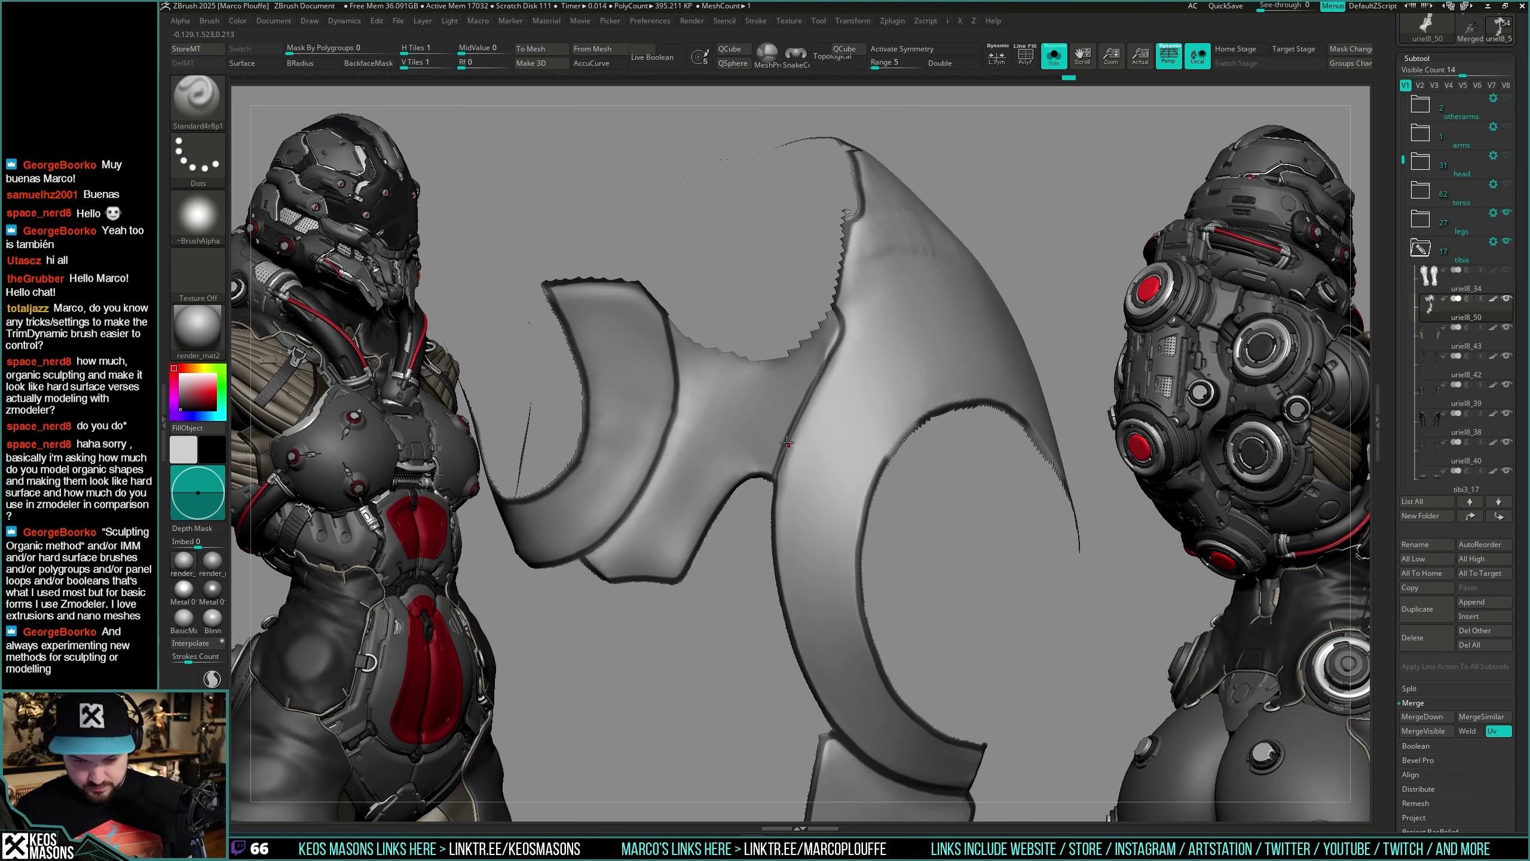
drag(803, 432, 917, 432)
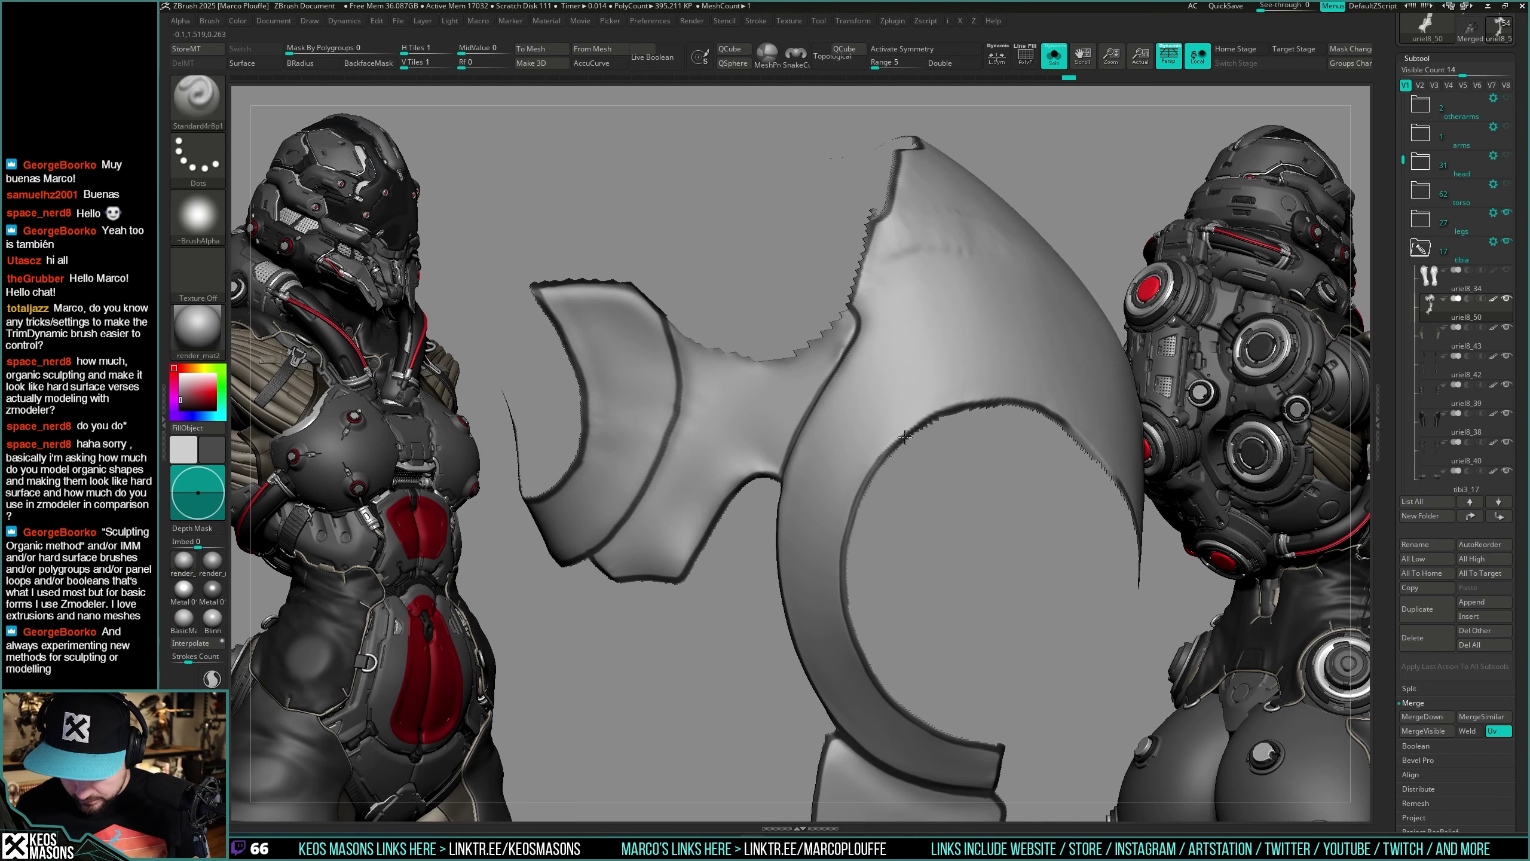
ctrl+right_drag(910, 437, 980, 419)
right_drag(988, 507, 905, 523)
key(shift+f)
key(shift+s)
key(shift+f)
key(shift+s)
Step: Swap back to the light color and paint out the dark guide along the curved band of the ankle plate
drag(905, 523, 934, 454)
key(v)
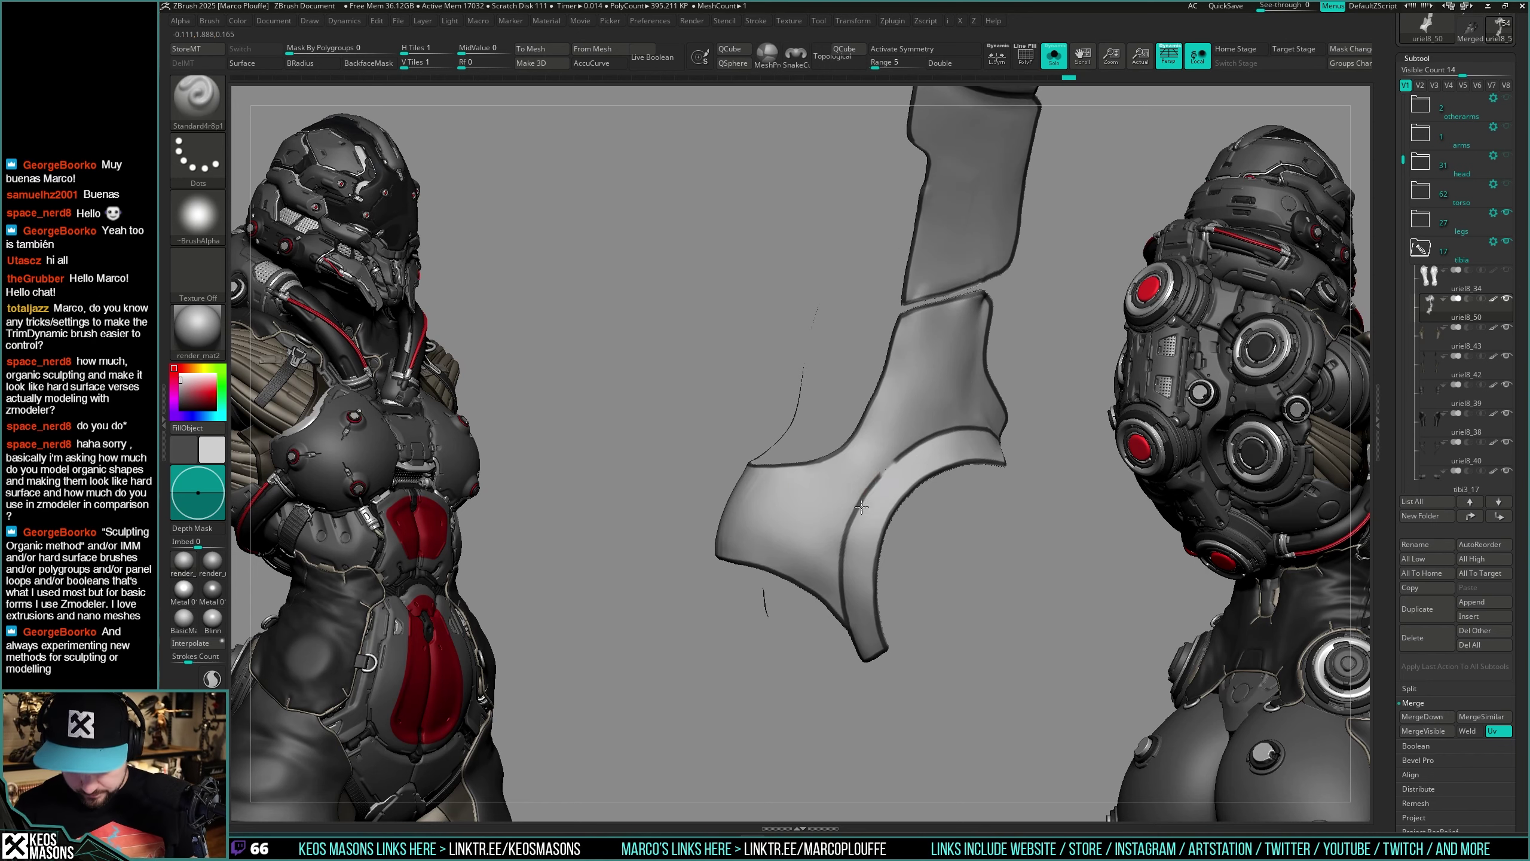
drag(851, 602, 848, 579)
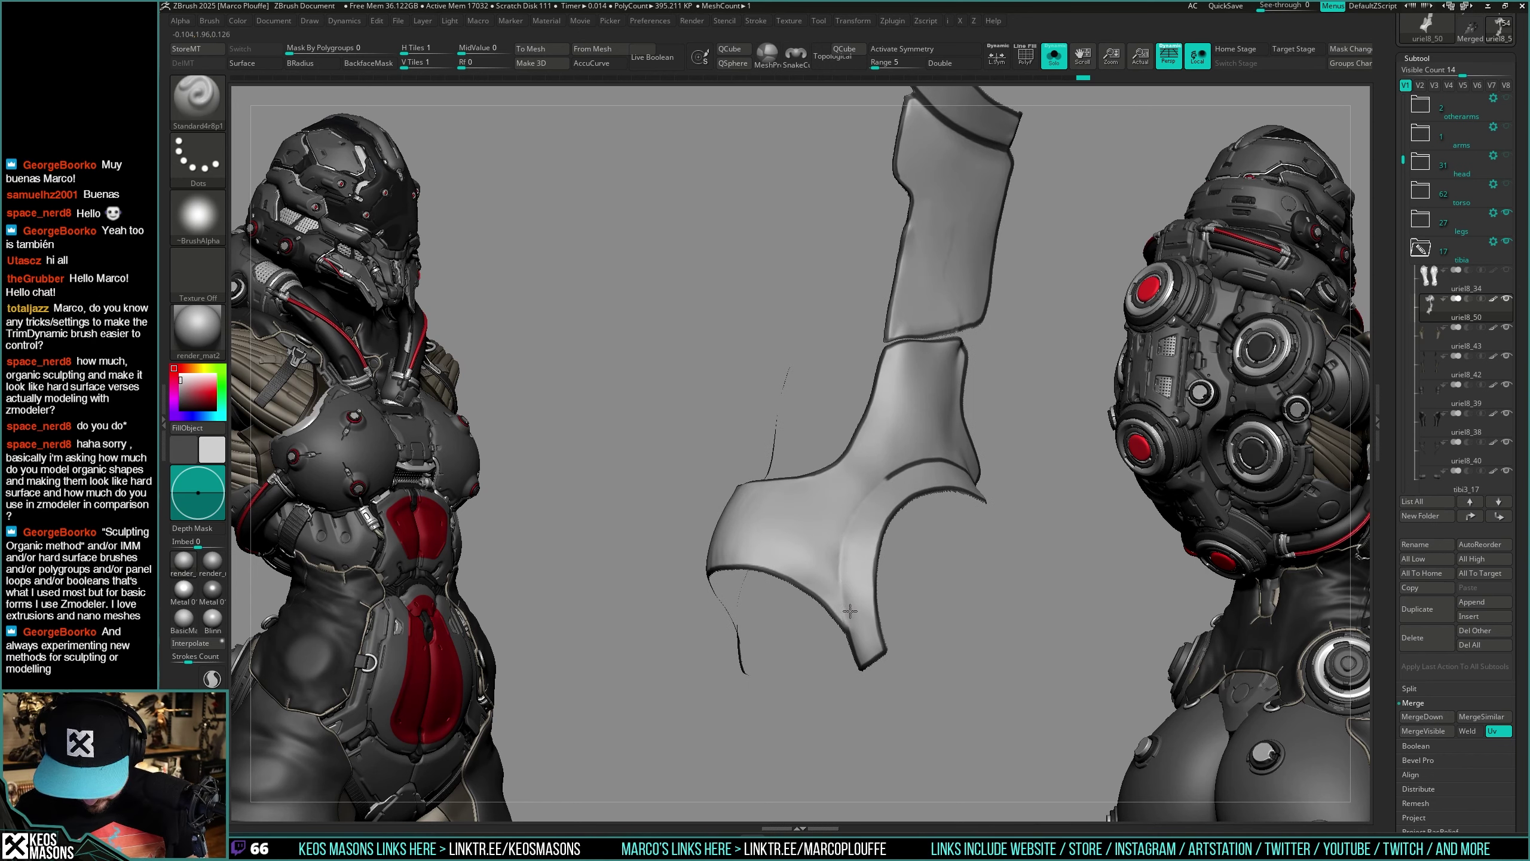
drag(860, 525, 898, 503)
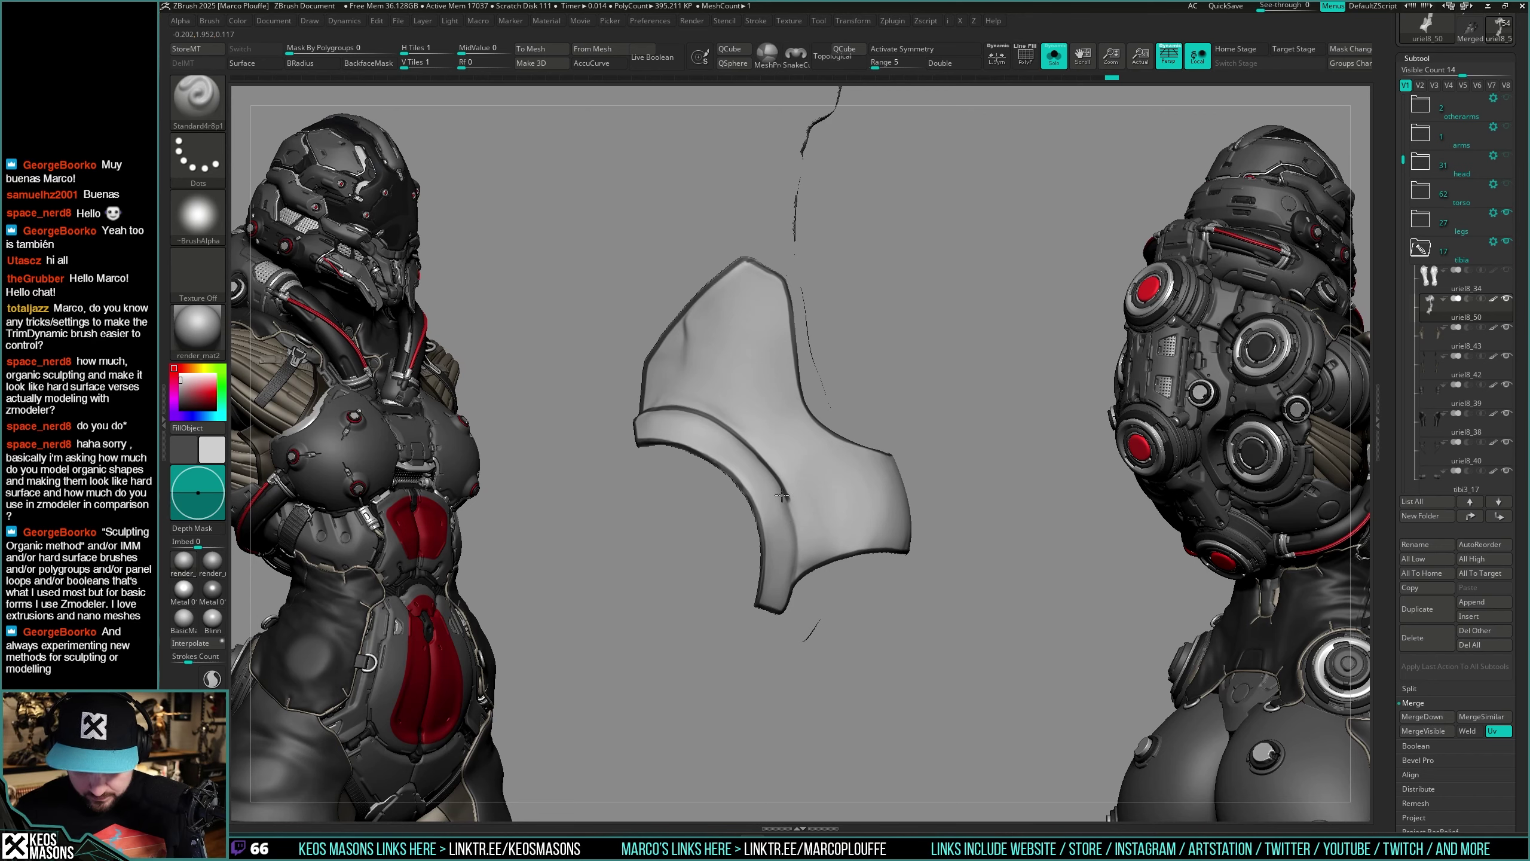
mouse_move(688, 406)
mouse_down()
mouse_move(721, 450)
mouse_move(783, 429)
mouse_move(916, 447)
mouse_move(881, 453)
mouse_move(884, 621)
mouse_up()
Step: Compare the isolated panels with the full leg assembly by switching solo display off and on
key(alt+s)
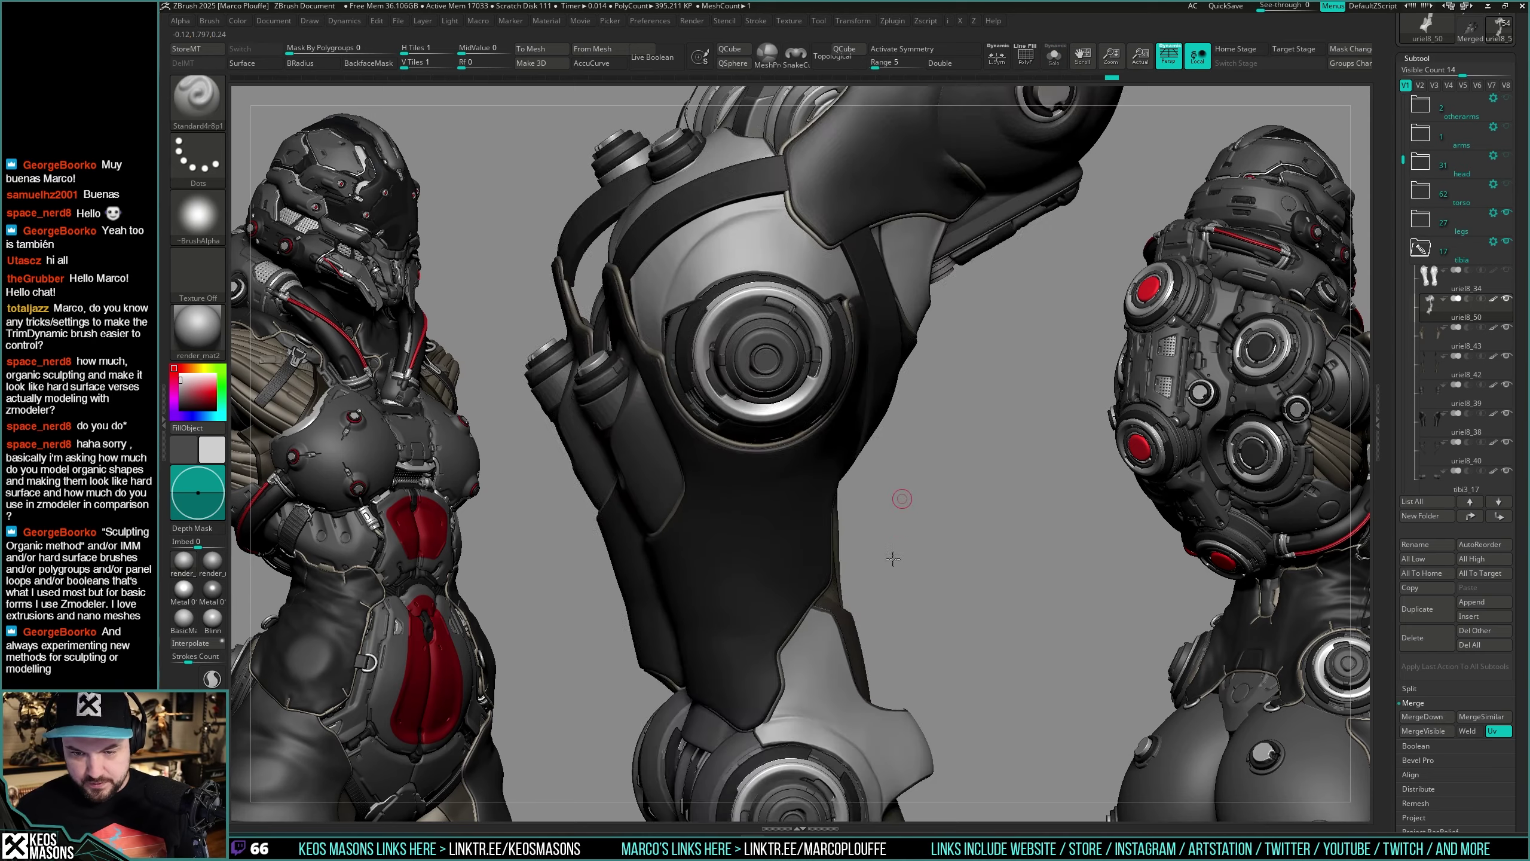
alt+drag(895, 554, 884, 717)
right_drag(857, 558, 821, 453)
key(alt+s)
key(shift+ctrl+s)
key(alt+s)
key(shift+ctrl+s)
right_click(813, 515)
key(alt+s)
right_click(826, 445)
right_click(820, 451)
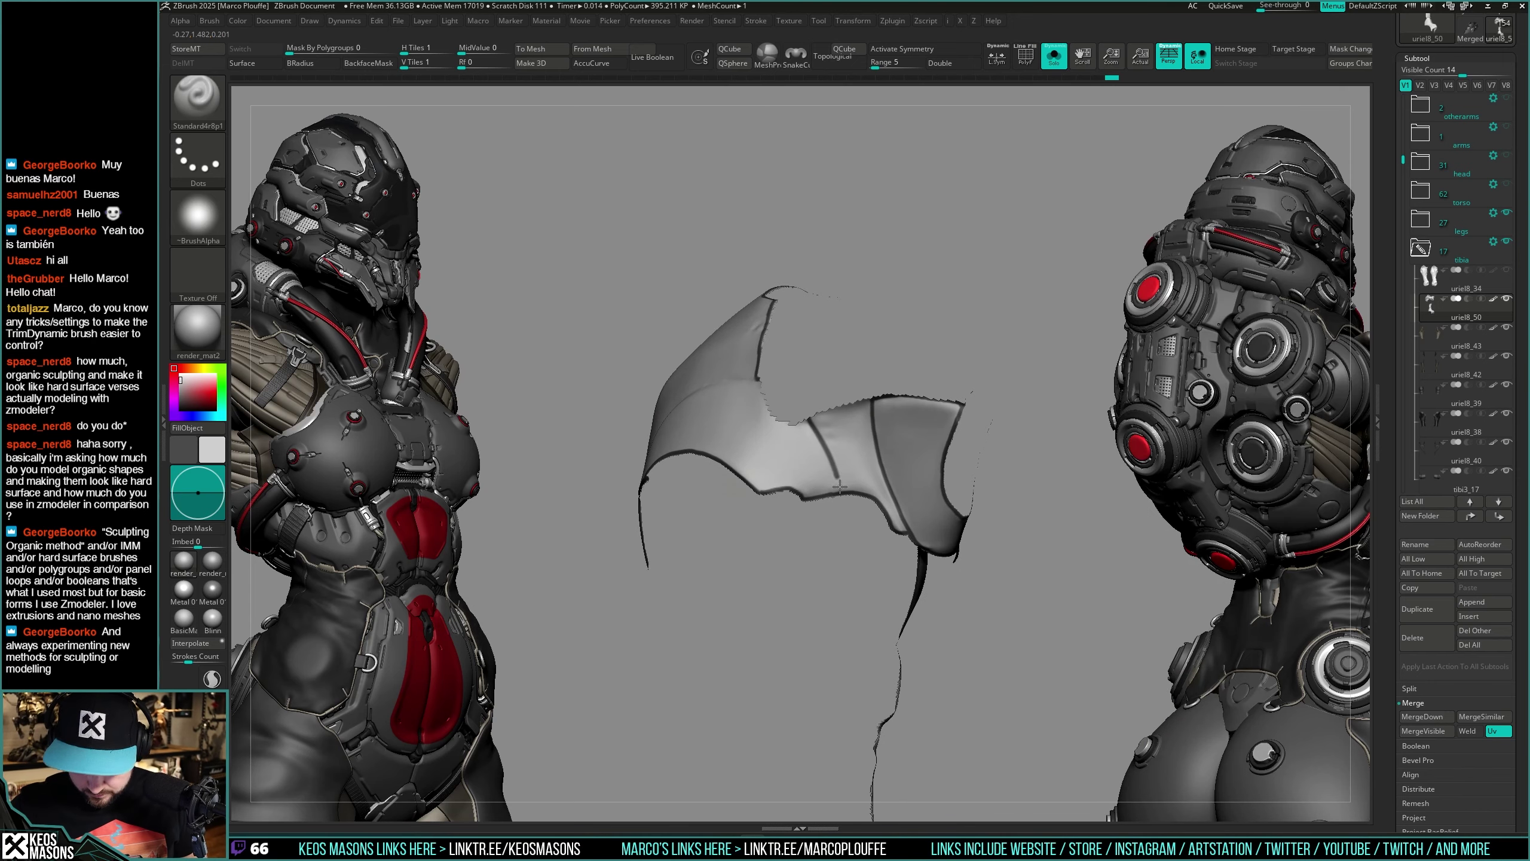
Step: Shrink the visible area of the leg panels twice and assign the visible surface to a single polygroup
mouse_move(823, 445)
mouse_down()
mouse_move(876, 465)
mouse_move(916, 438)
mouse_move(1052, 498)
mouse_move(1028, 504)
mouse_up()
key(shift+ctrl+s)
key(shift+ctrl+s)
key(shift+f)
key(ctrl+w)
key(shift+f)
key(z)
click(1000, 506)
mouse_move(923, 440)
mouse_down()
mouse_move(897, 444)
mouse_move(982, 452)
mouse_move(990, 506)
mouse_move(856, 383)
mouse_up()
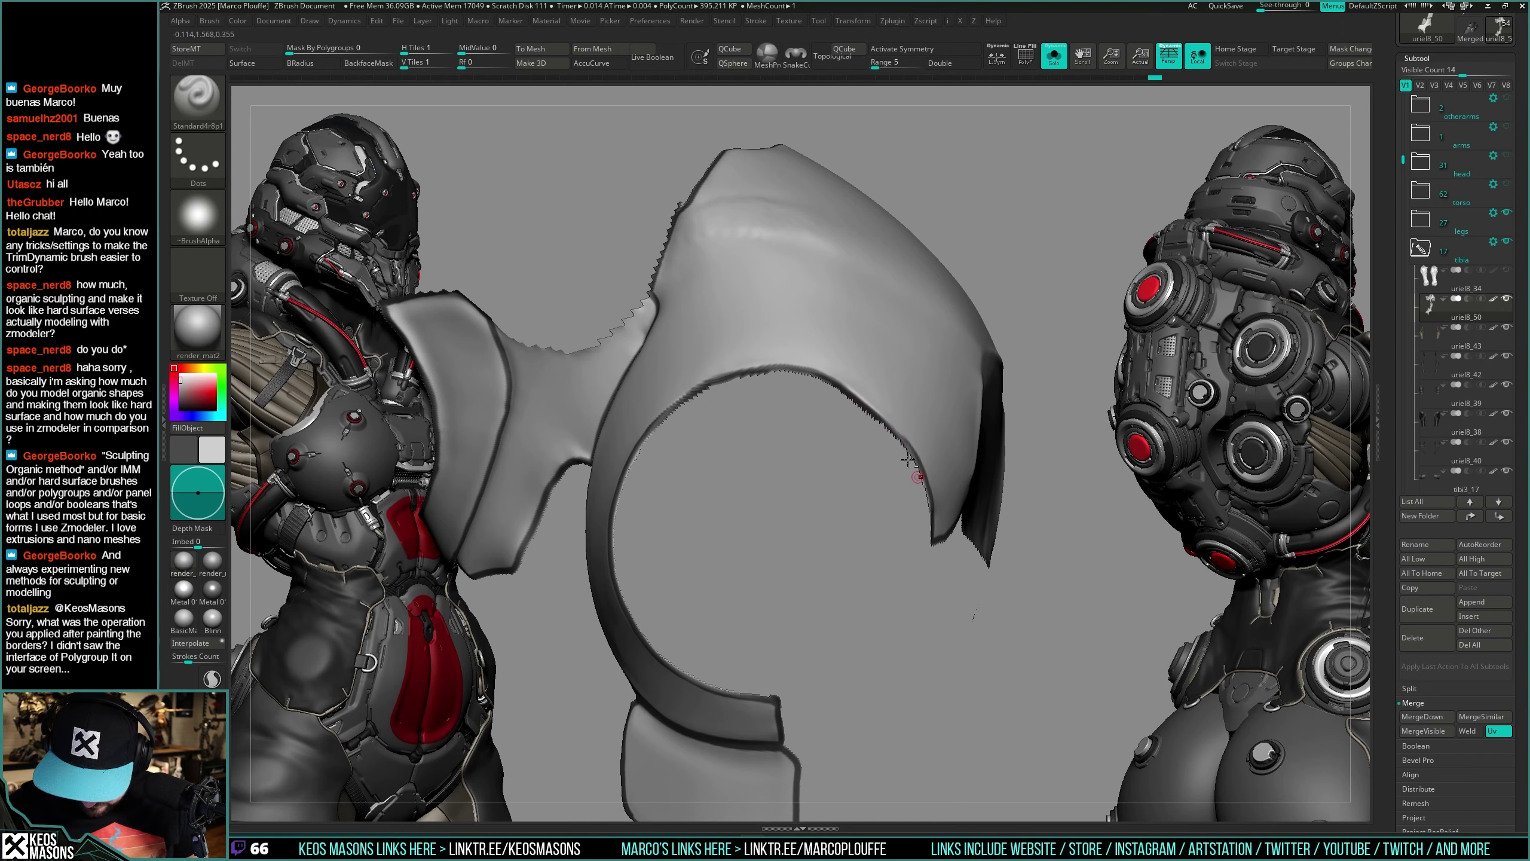
Step: Paint the border along the large plate's curved opening and hide the painted strip
mouse_move(906, 445)
mouse_down()
mouse_move(1014, 469)
mouse_move(1039, 515)
mouse_move(984, 455)
mouse_move(1018, 546)
mouse_move(952, 529)
mouse_move(850, 554)
mouse_move(837, 518)
mouse_move(939, 496)
mouse_move(944, 551)
mouse_move(926, 541)
mouse_move(964, 506)
mouse_move(905, 449)
mouse_move(1012, 421)
mouse_move(994, 421)
mouse_move(936, 491)
mouse_move(904, 477)
mouse_move(970, 462)
mouse_move(964, 482)
mouse_move(993, 457)
mouse_move(940, 425)
mouse_up()
key(space)
click(1024, 524)
key(shift+f)
key(ctrl+shift+a)
key(shift+f)
ctrl+shift+click(1007, 447)
key(alt+s)
key(alt+s)
key(shift+f)
key(shift+f)
Step: Mask the band below the curved ridge on the side connector of the armour plate
mouse_move(967, 480)
ctrl+mouse_down()
mouse_move(971, 434)
mouse_move(978, 488)
ctrl+mouse_up()
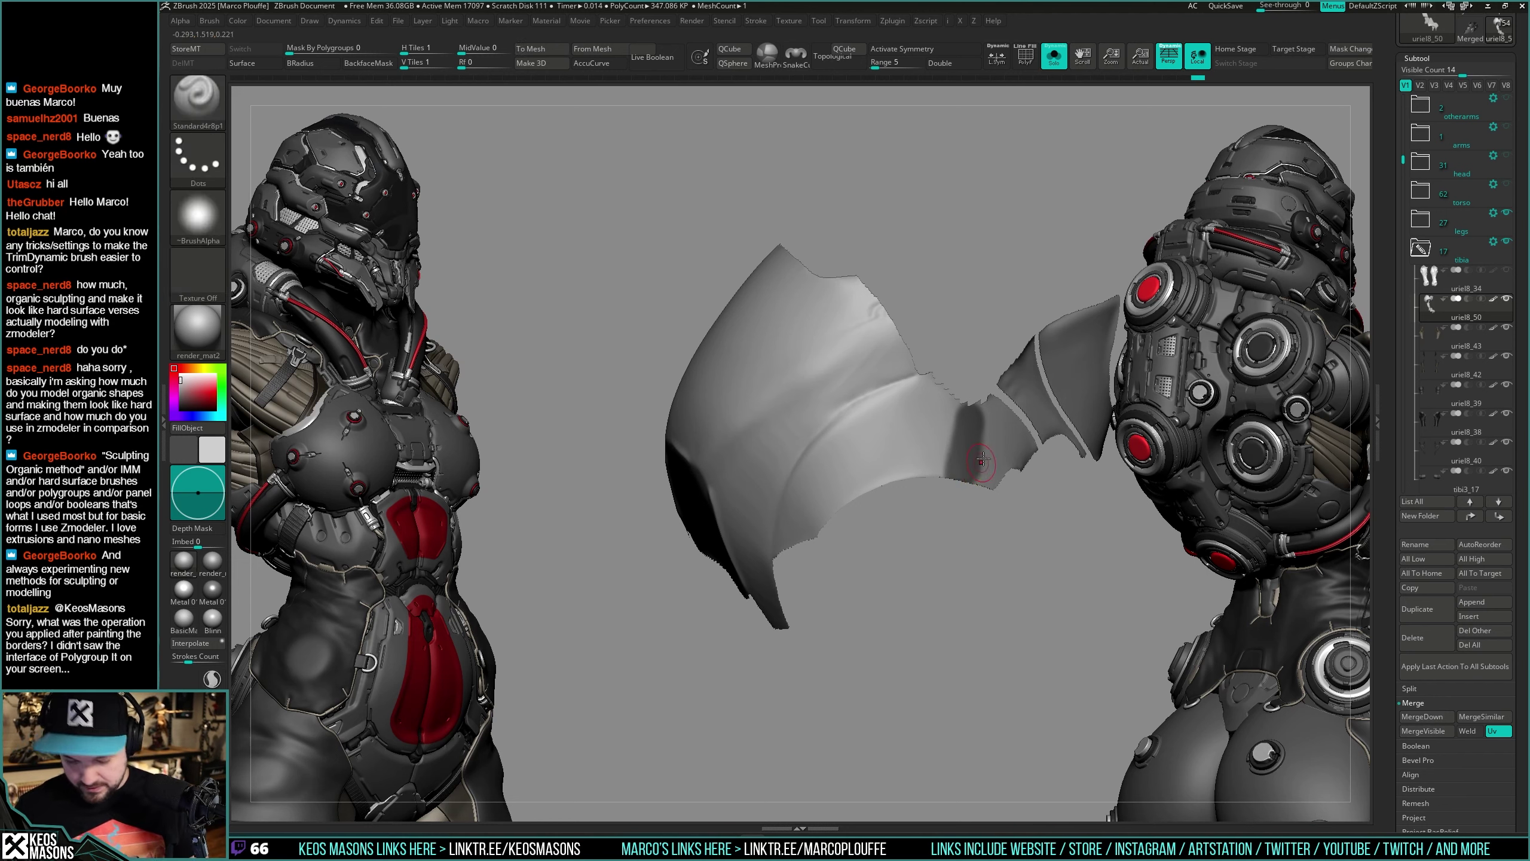
ctrl+drag(1003, 434, 980, 497)
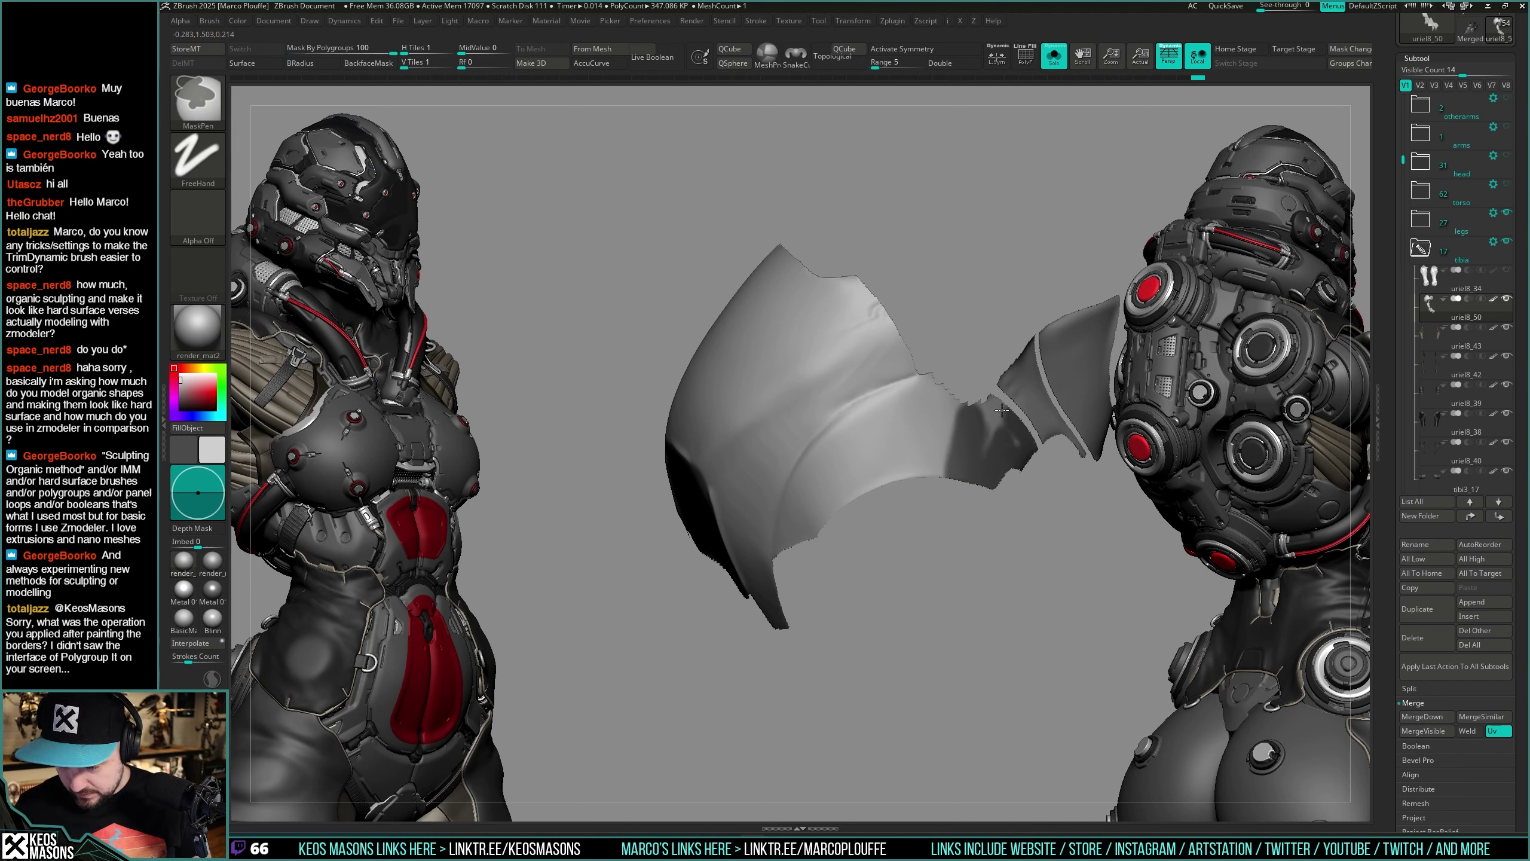
drag(1037, 432, 961, 437)
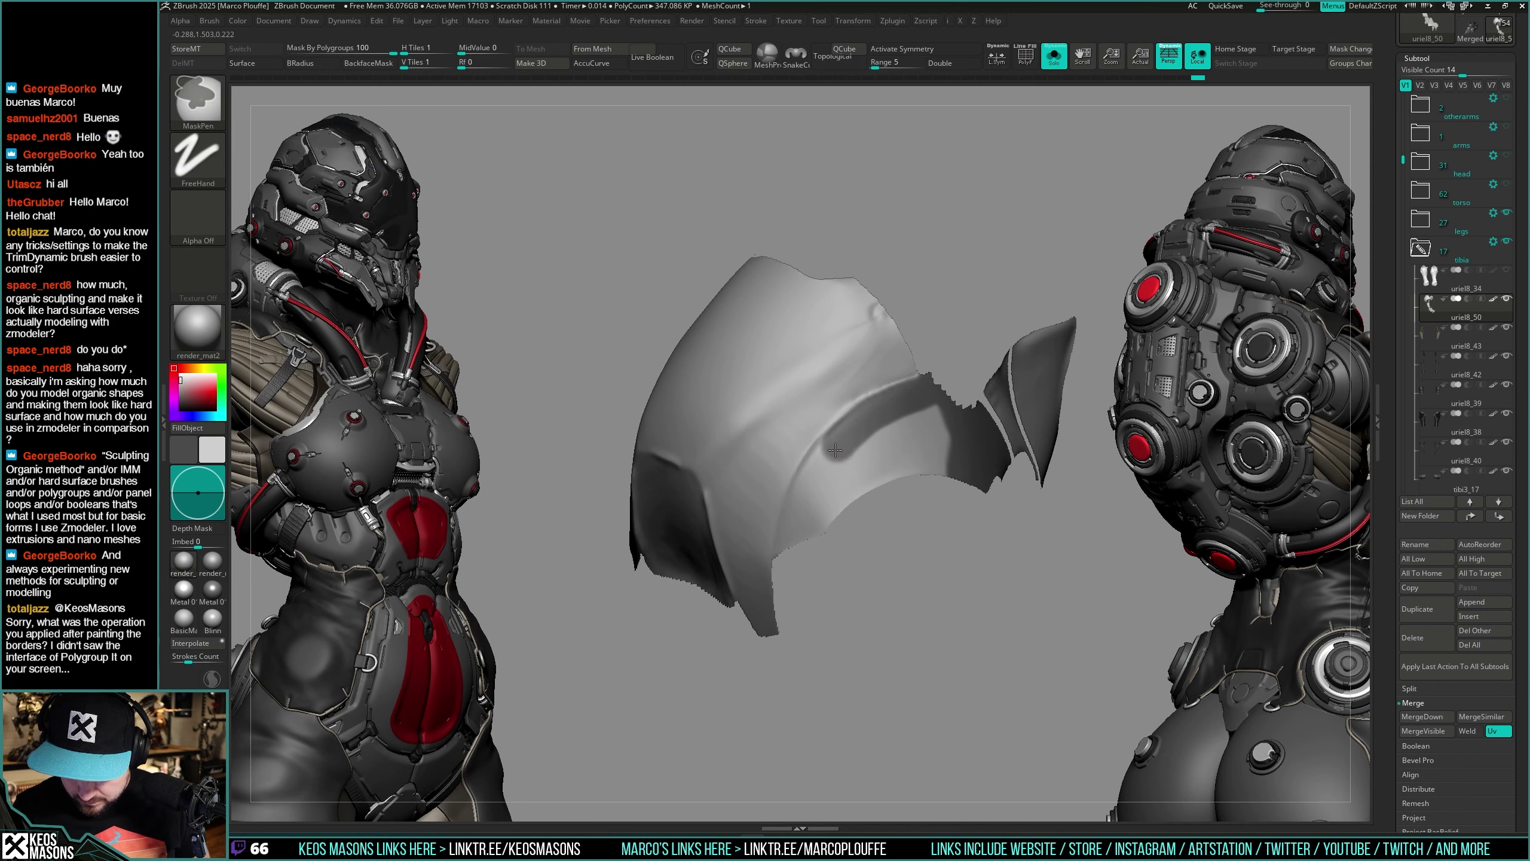
mouse_move(791, 556)
ctrl+mouse_down()
mouse_move(856, 459)
mouse_move(949, 465)
mouse_move(940, 424)
mouse_move(861, 458)
ctrl+mouse_up()
mouse_move(861, 458)
right_down()
mouse_move(964, 379)
mouse_move(927, 360)
right_up()
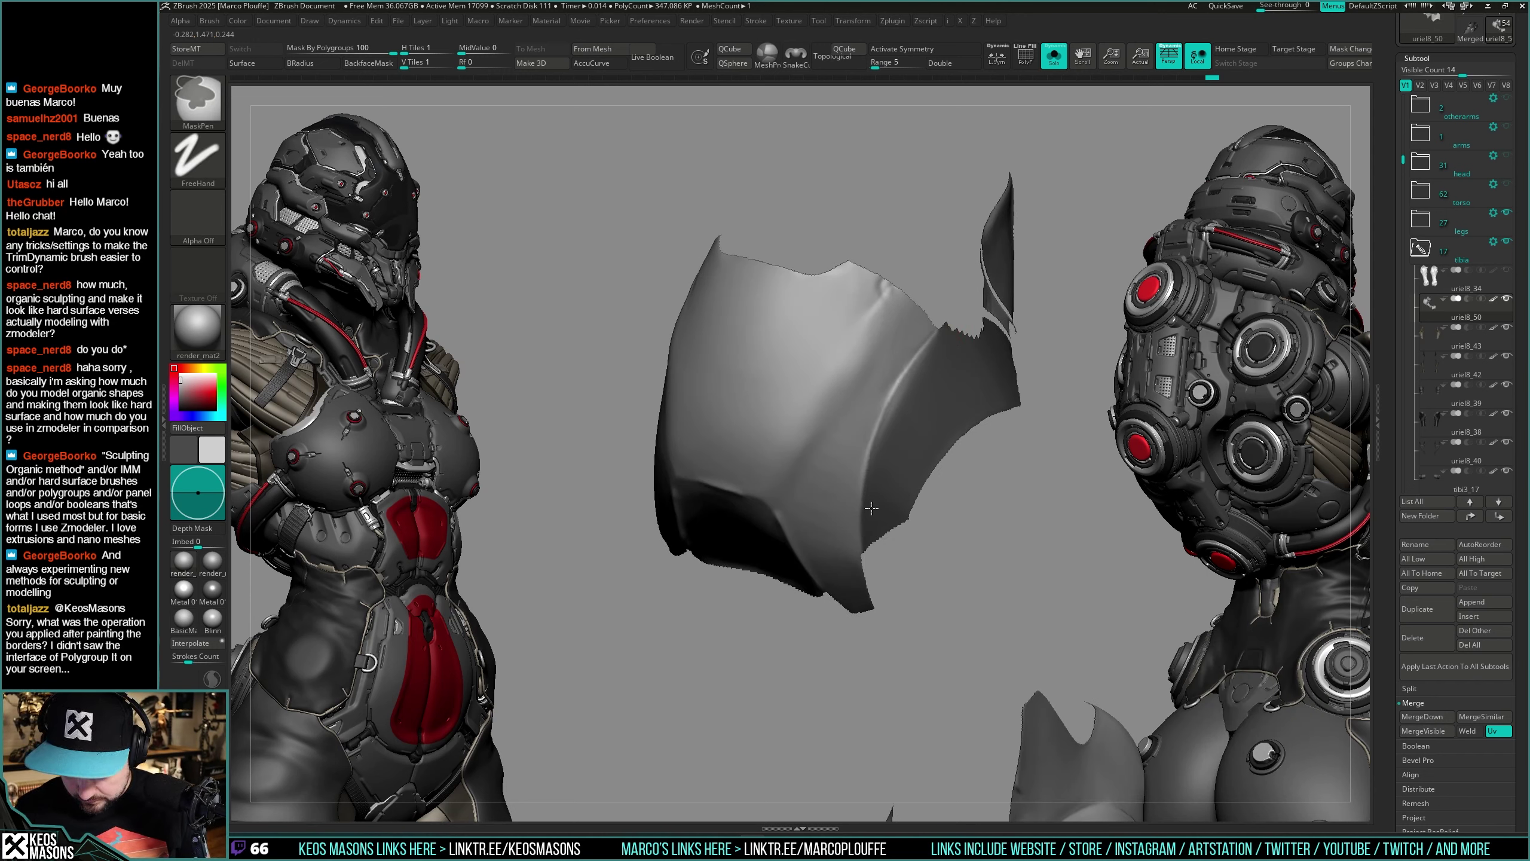
Step: Mask an outline around the edges of the recessed front panel on the armour plate
mouse_move(875, 559)
right_down()
mouse_move(863, 487)
mouse_move(952, 487)
mouse_move(928, 446)
mouse_move(939, 411)
right_up()
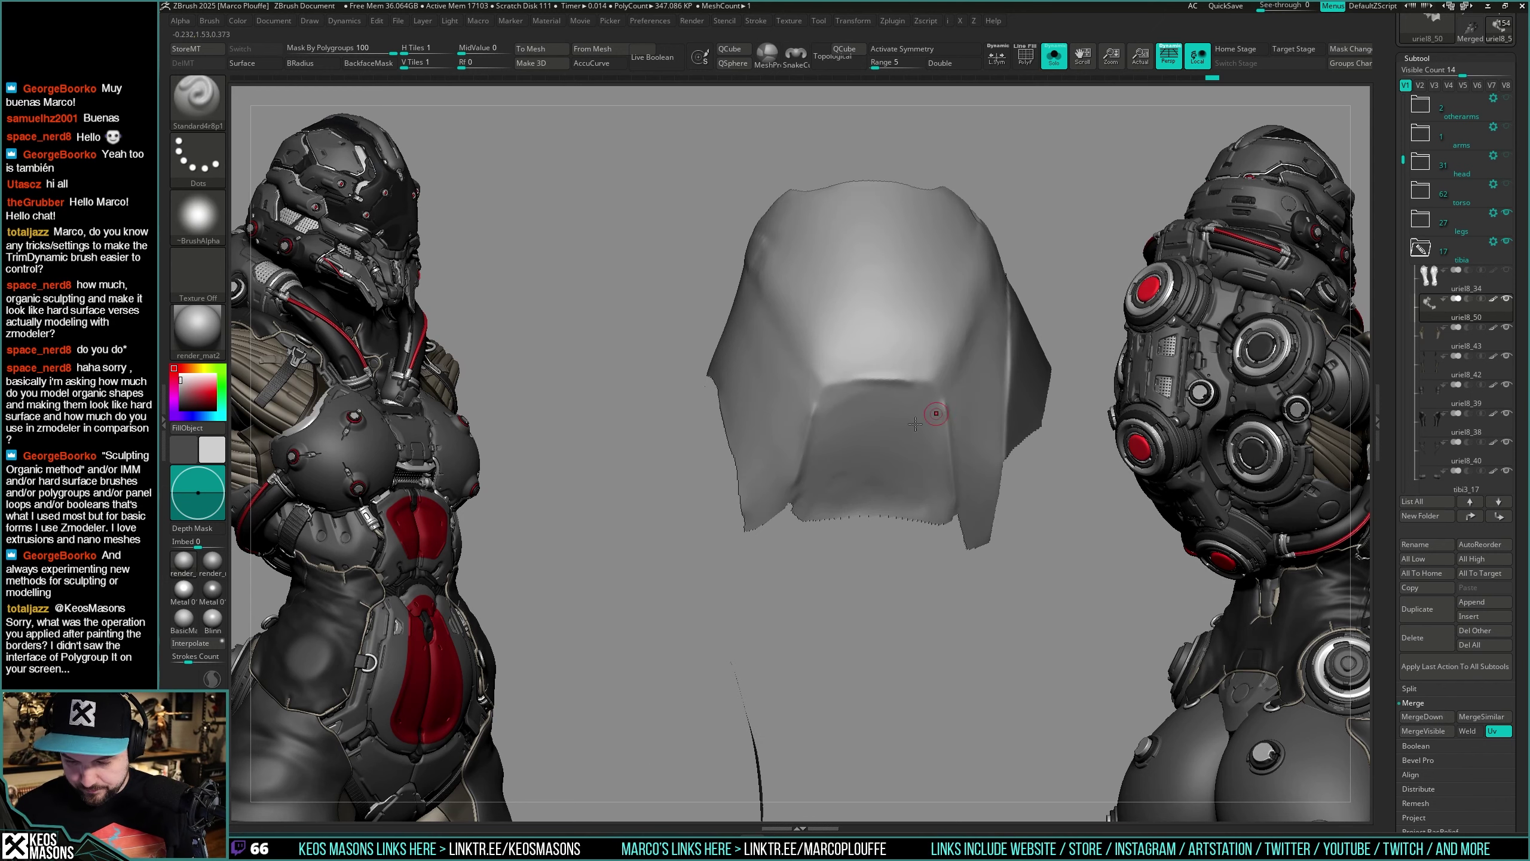
ctrl+drag(847, 470, 818, 493)
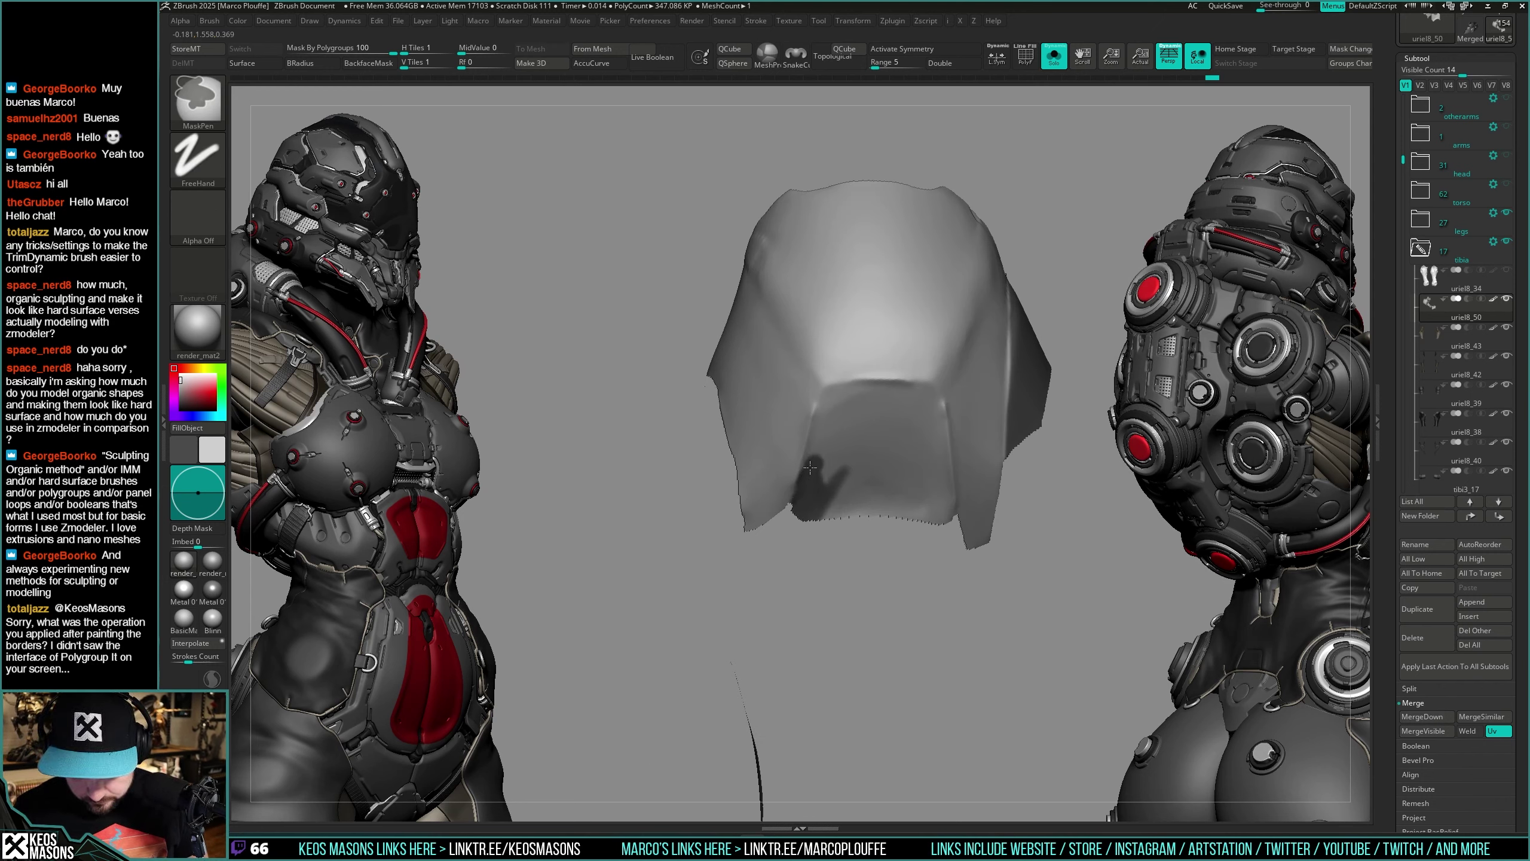
right_drag(856, 390, 916, 420)
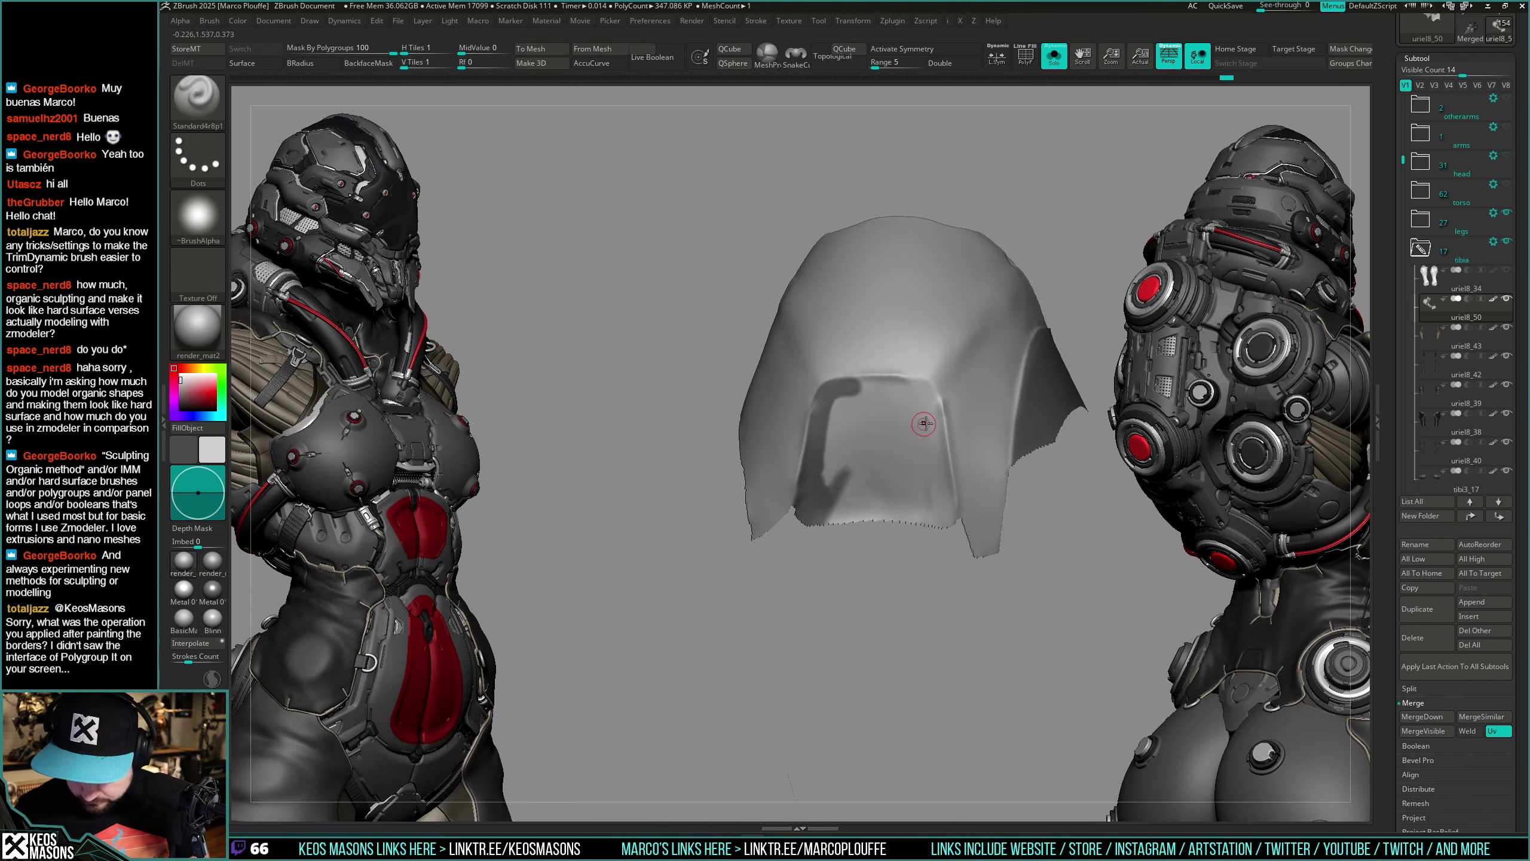
ctrl+drag(928, 465, 943, 520)
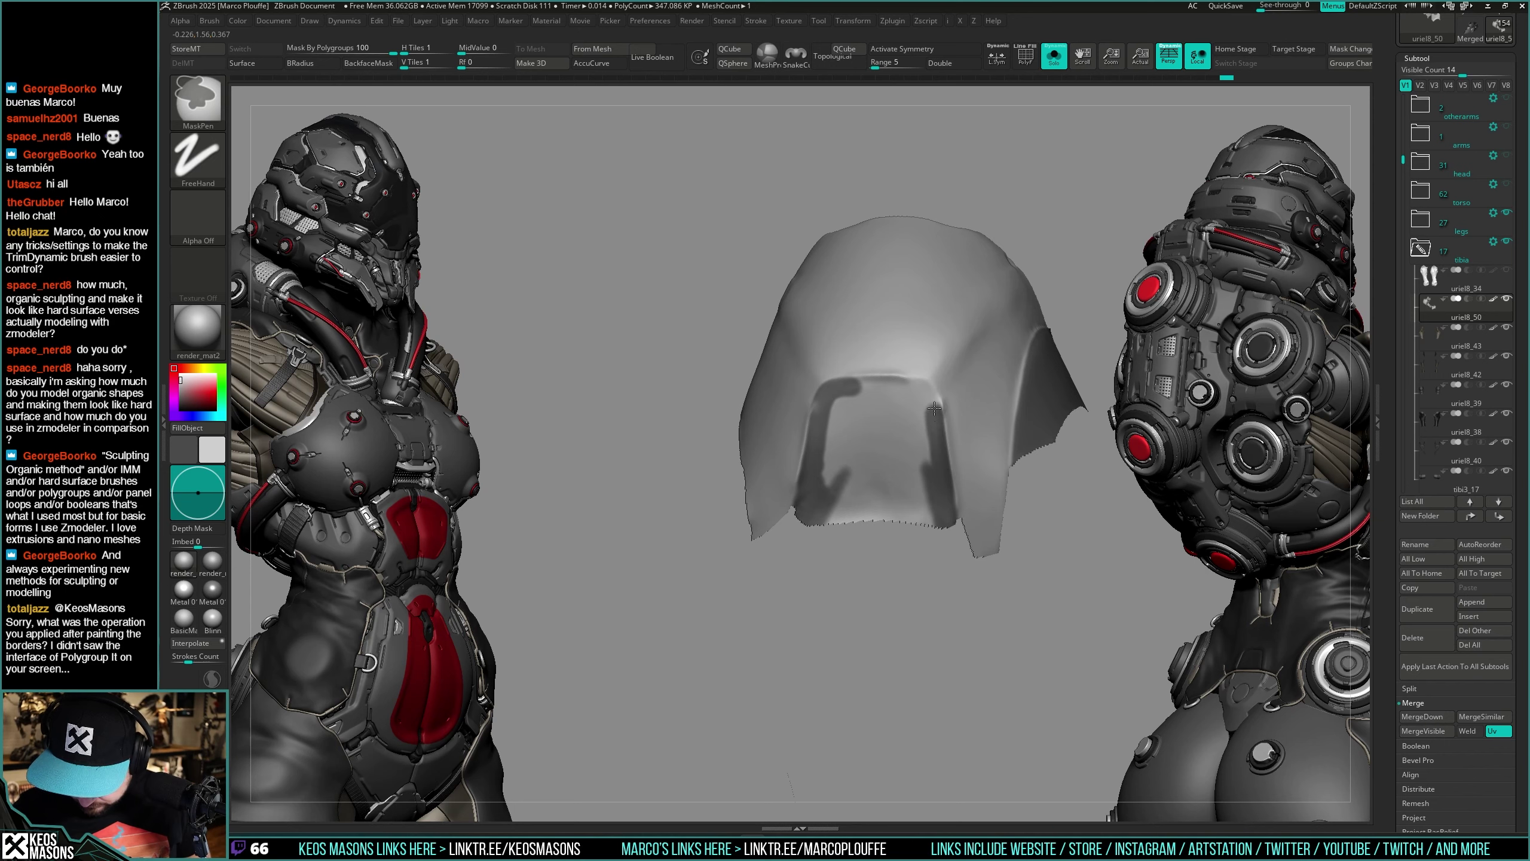
mouse_move(923, 386)
right_down()
mouse_move(965, 338)
mouse_move(923, 392)
mouse_move(918, 373)
right_up()
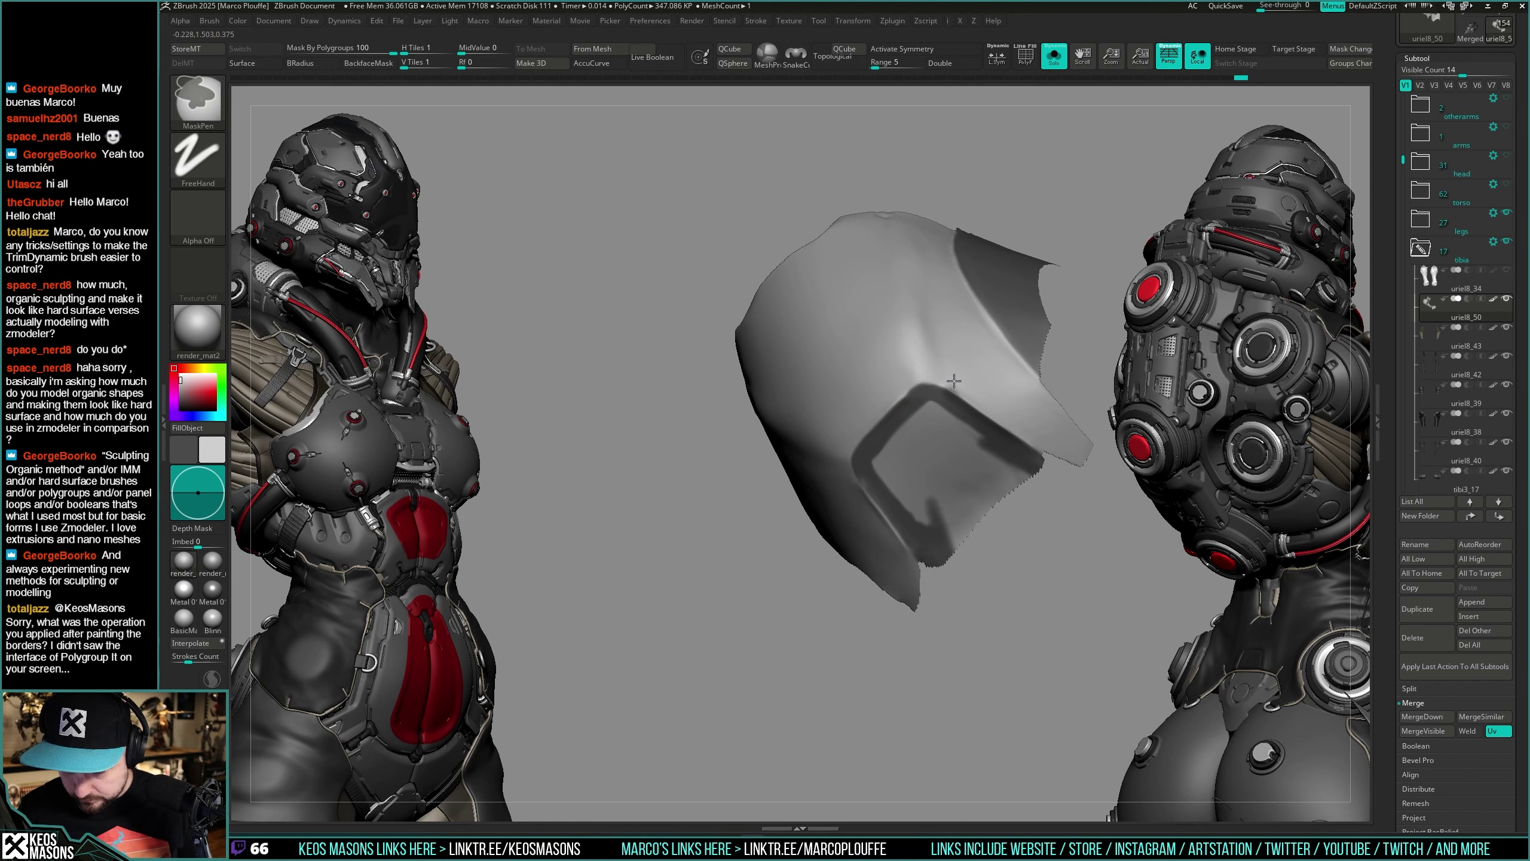
right_drag(954, 381, 928, 396)
right_click(905, 513)
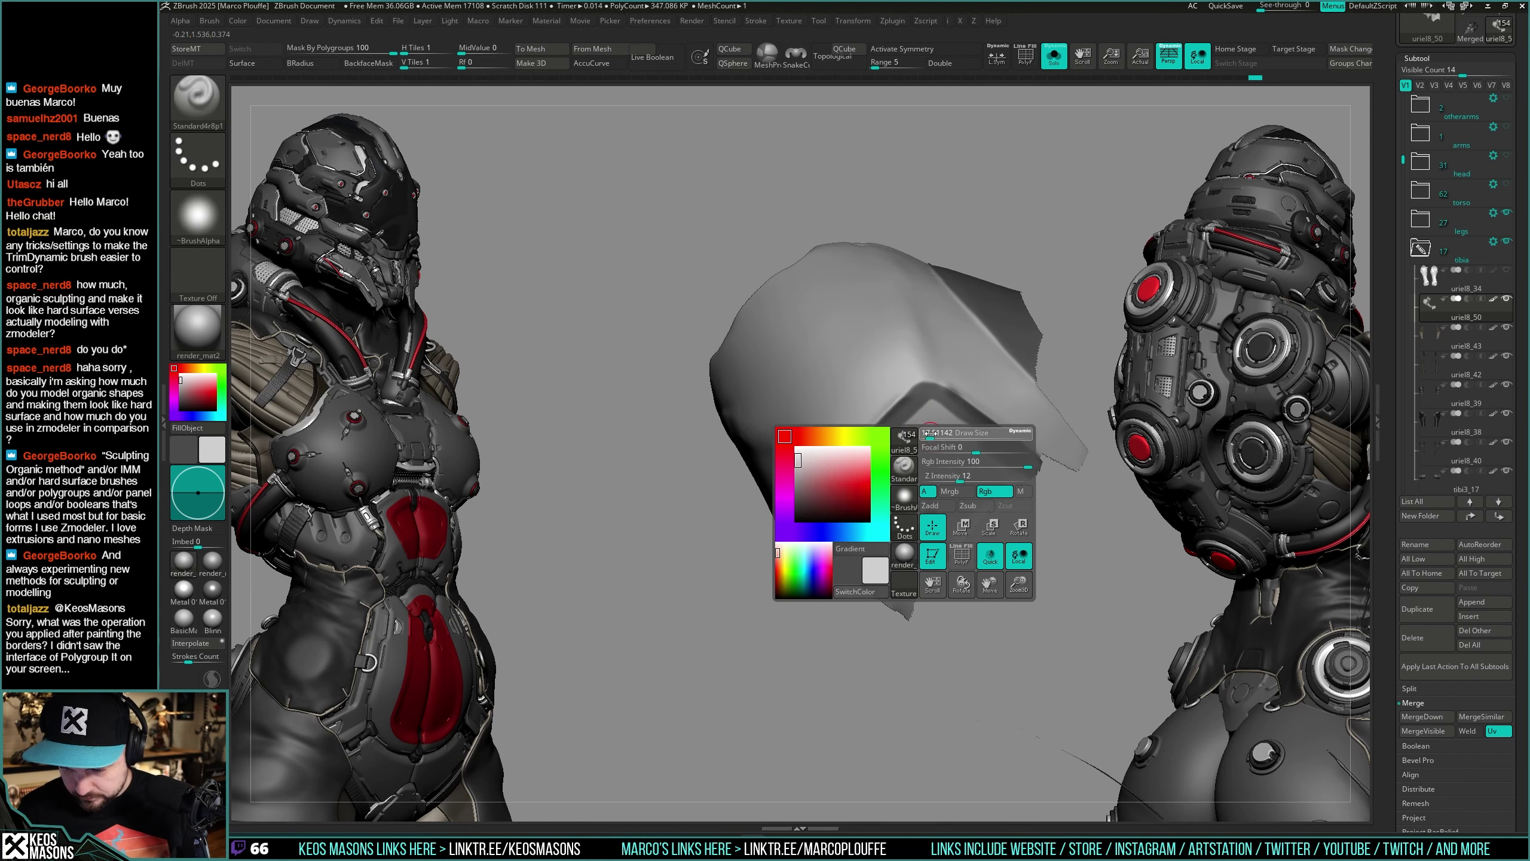
mouse_move(941, 535)
ctrl+mouse_down()
mouse_move(1018, 479)
mouse_move(965, 494)
mouse_move(970, 461)
mouse_move(945, 422)
mouse_move(913, 426)
mouse_move(918, 462)
mouse_move(971, 500)
ctrl+mouse_up()
mouse_move(971, 500)
ctrl+right_down()
mouse_move(946, 400)
mouse_move(1011, 410)
mouse_move(918, 473)
mouse_move(979, 506)
mouse_move(919, 573)
mouse_move(933, 454)
ctrl+right_up()
key(shift+f)
key(shift+f)
Step: Mask the curved rim of the bottom plate and turn the masked strip into its own polygroup
alt+right_drag(950, 669, 939, 496)
mouse_move(940, 496)
mouse_down()
mouse_move(882, 468)
mouse_move(884, 620)
mouse_move(964, 455)
mouse_move(838, 546)
mouse_move(831, 607)
mouse_move(921, 453)
mouse_move(902, 545)
mouse_move(913, 638)
mouse_up()
key(ctrl)
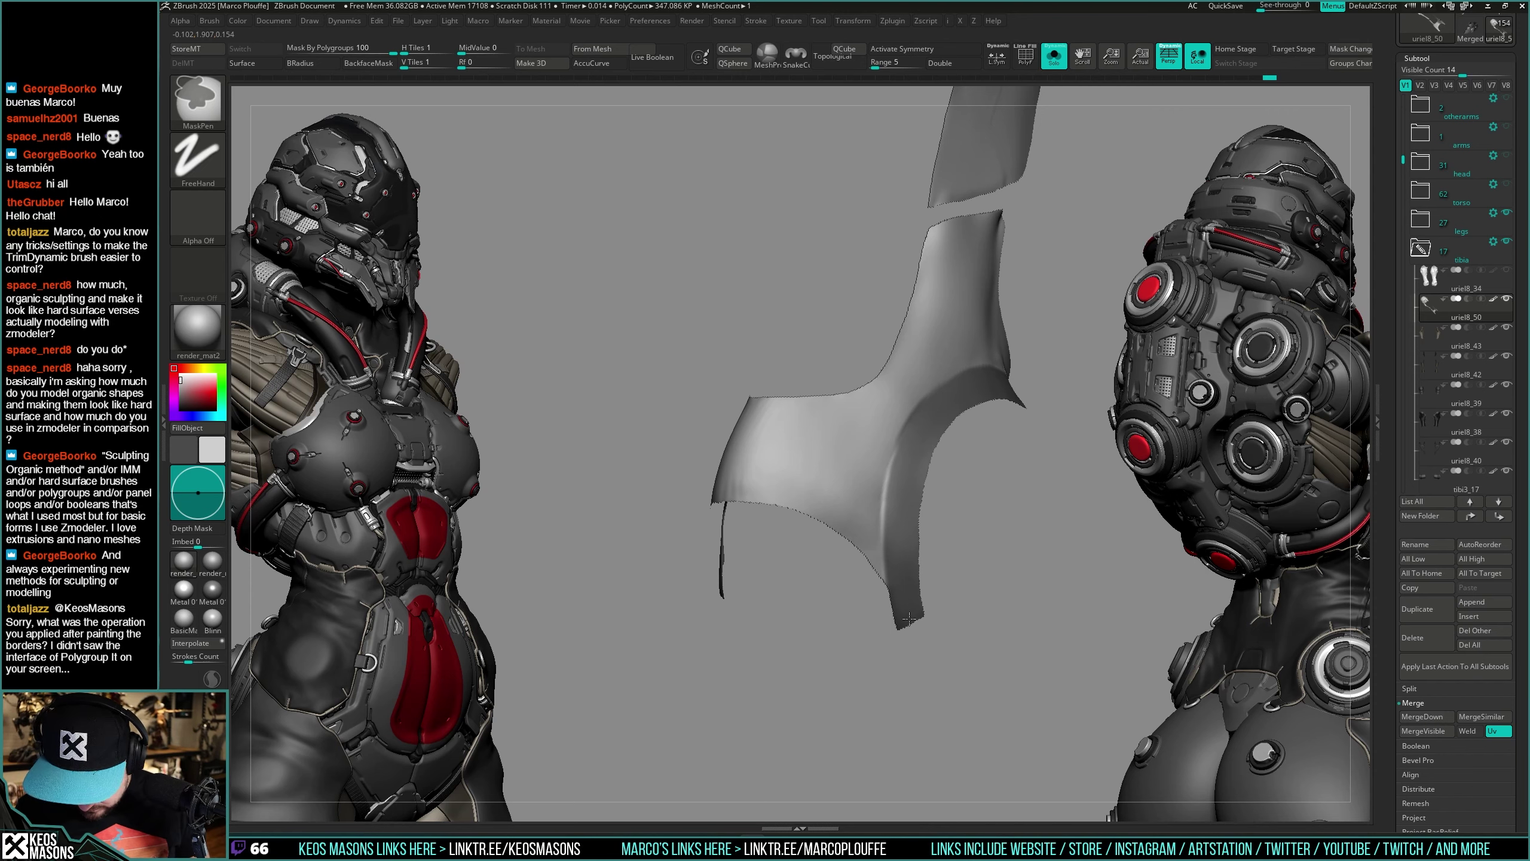
mouse_move(916, 621)
mouse_down()
mouse_move(1007, 452)
mouse_move(1028, 449)
mouse_move(934, 491)
mouse_move(856, 635)
mouse_up()
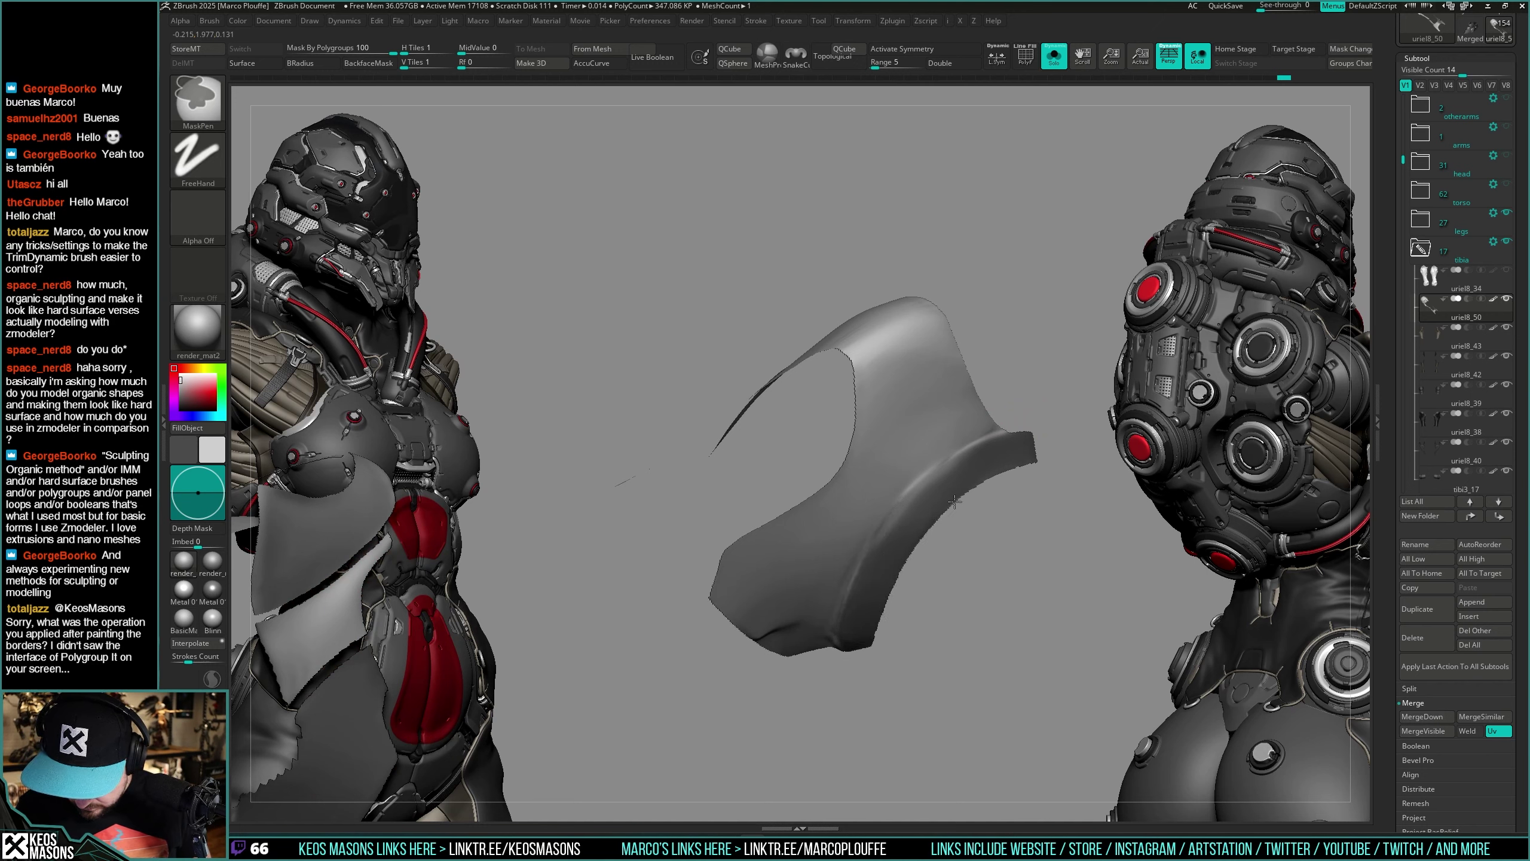
drag(990, 496, 1061, 425)
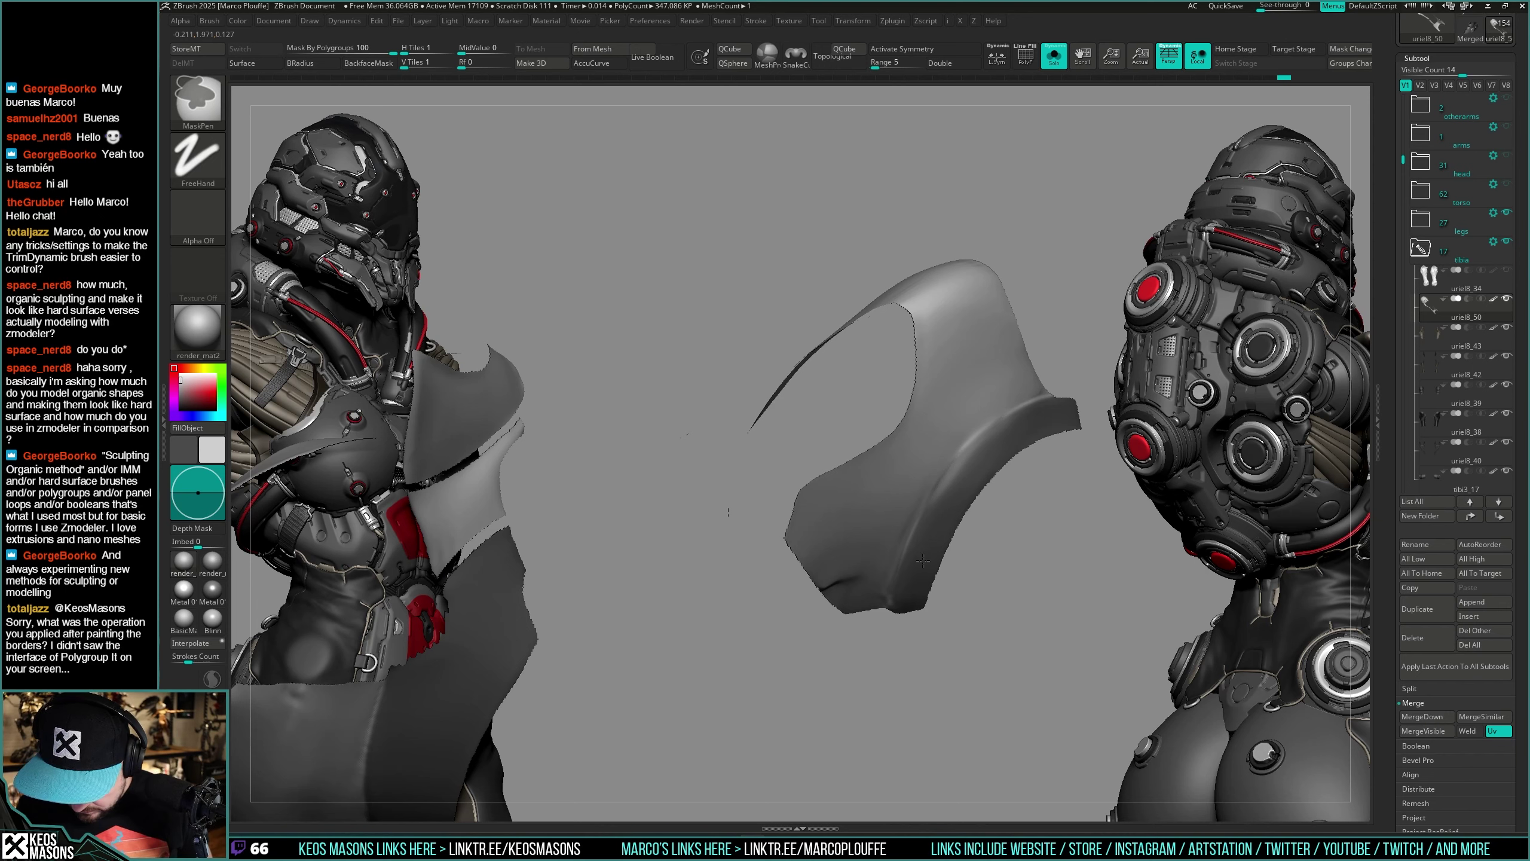
mouse_move(913, 597)
mouse_down()
mouse_move(919, 568)
mouse_move(1035, 479)
mouse_move(966, 424)
mouse_move(884, 570)
mouse_move(894, 539)
mouse_move(973, 506)
mouse_move(982, 467)
mouse_move(958, 515)
mouse_move(985, 440)
mouse_up()
key(ctrl+w)
key(shift+f)
Step: Select the ClayBuildup brush and assign a new polygroup to the isolated section of the bottom plate
key(b)
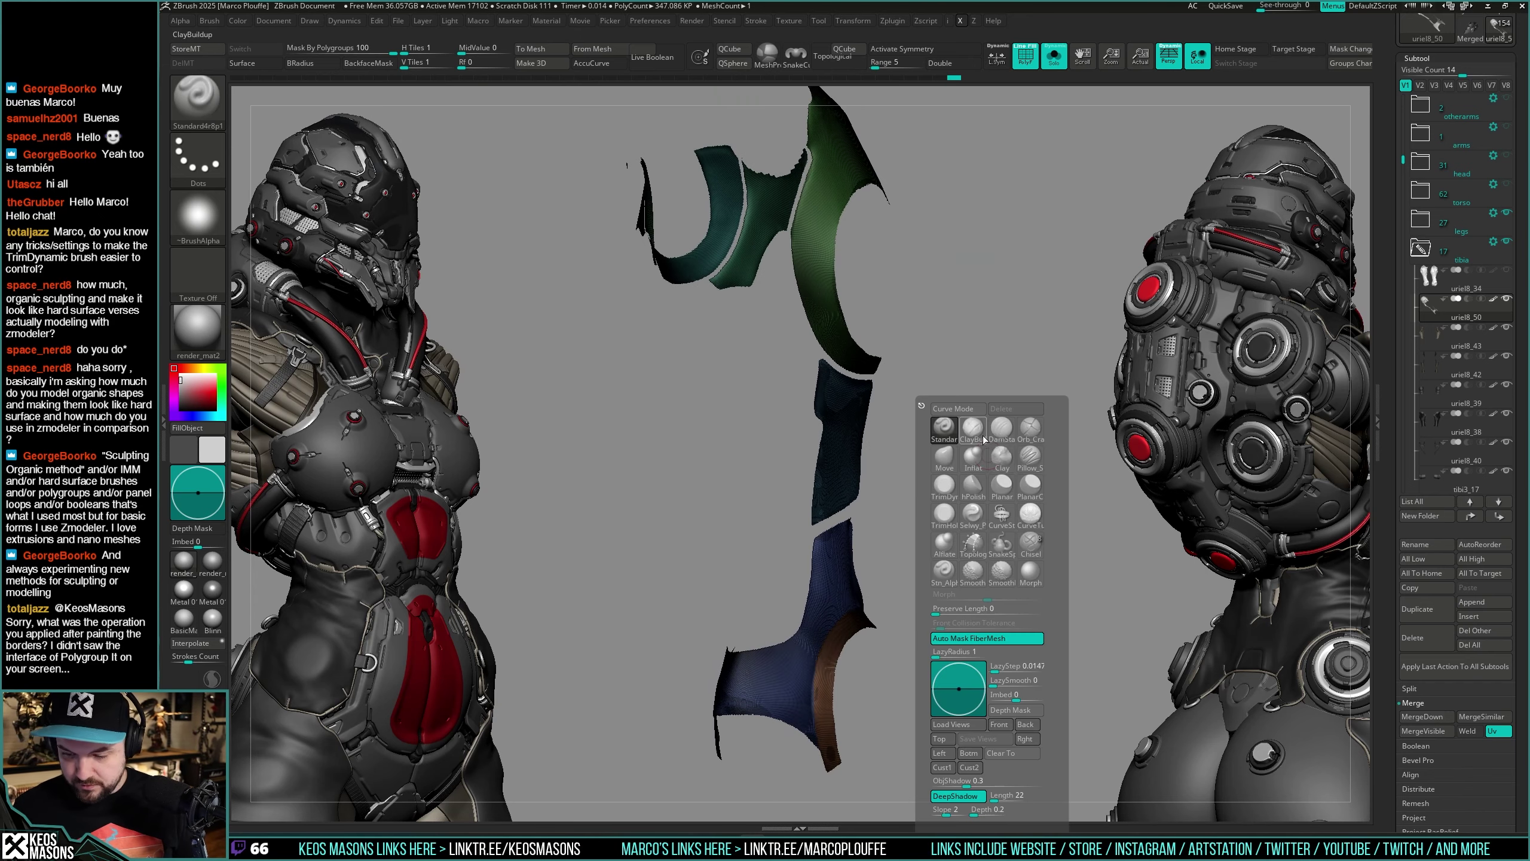
click(983, 439)
mouse_move(919, 533)
alt+mouse_down()
mouse_move(858, 582)
mouse_move(921, 573)
mouse_move(895, 571)
mouse_move(885, 614)
alt+mouse_up()
ctrl+shift+click(841, 634)
key(ctrl+w)
key(shift+f)
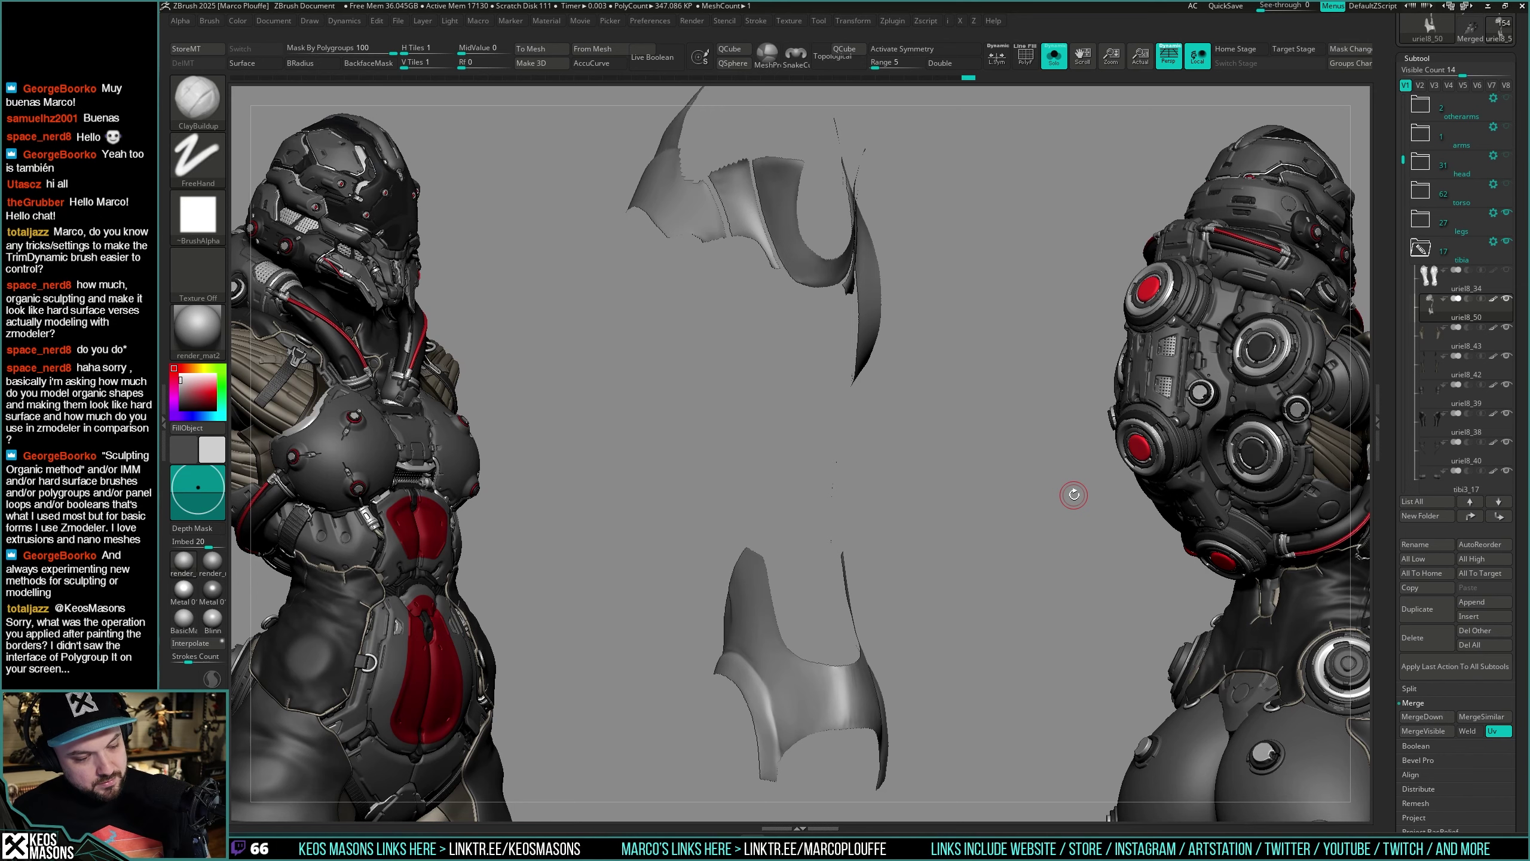
Step: Try a ClayBuildup stroke on the large plate beside the round opening and undo it
drag(1035, 483, 1005, 493)
key(alt+s)
key(alt+s)
right_drag(1005, 494, 869, 485)
key(shift+f)
key(shift+f)
key(space)
drag(895, 410, 928, 371)
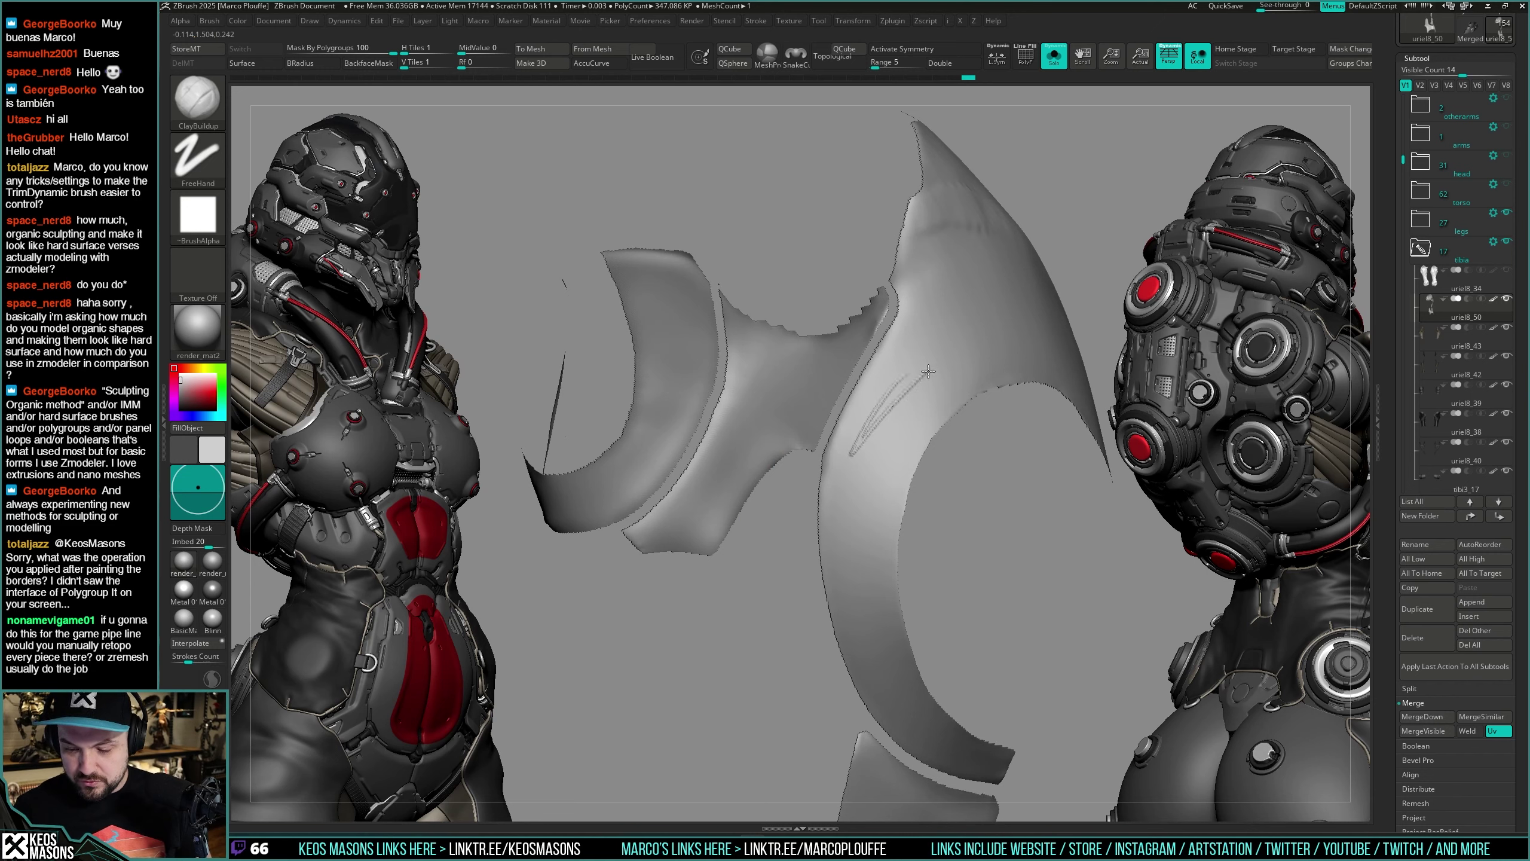
right_drag(895, 432, 908, 430)
key(ctrl+z)
Step: Paint a dark squiggle on the large plate with the Standard brush and mask it by intensity
key(space)
click(893, 428)
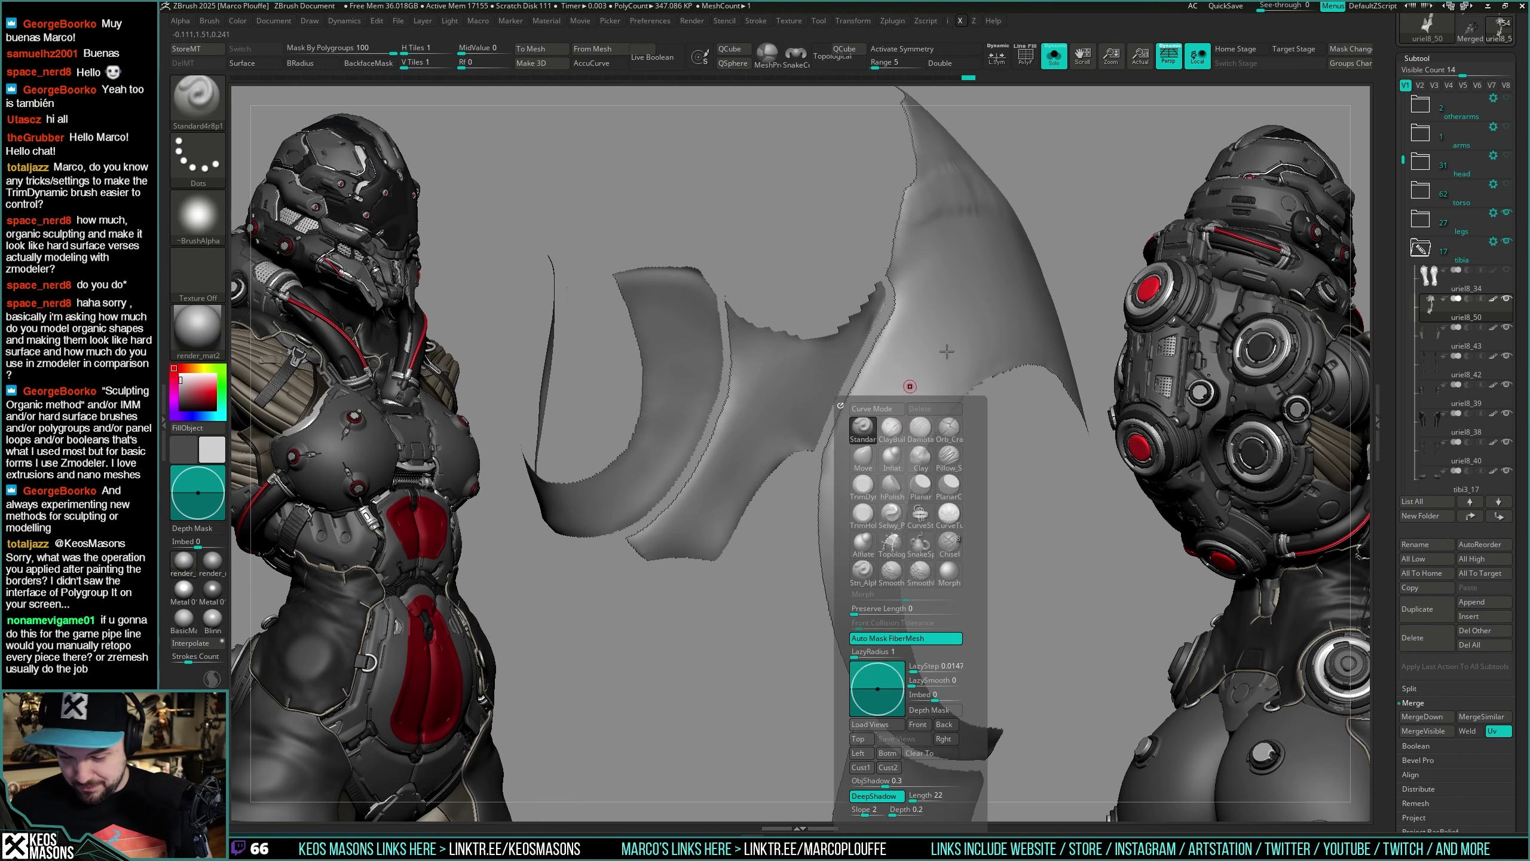
mouse_move(928, 374)
mouse_down()
mouse_move(862, 443)
mouse_move(870, 562)
mouse_up()
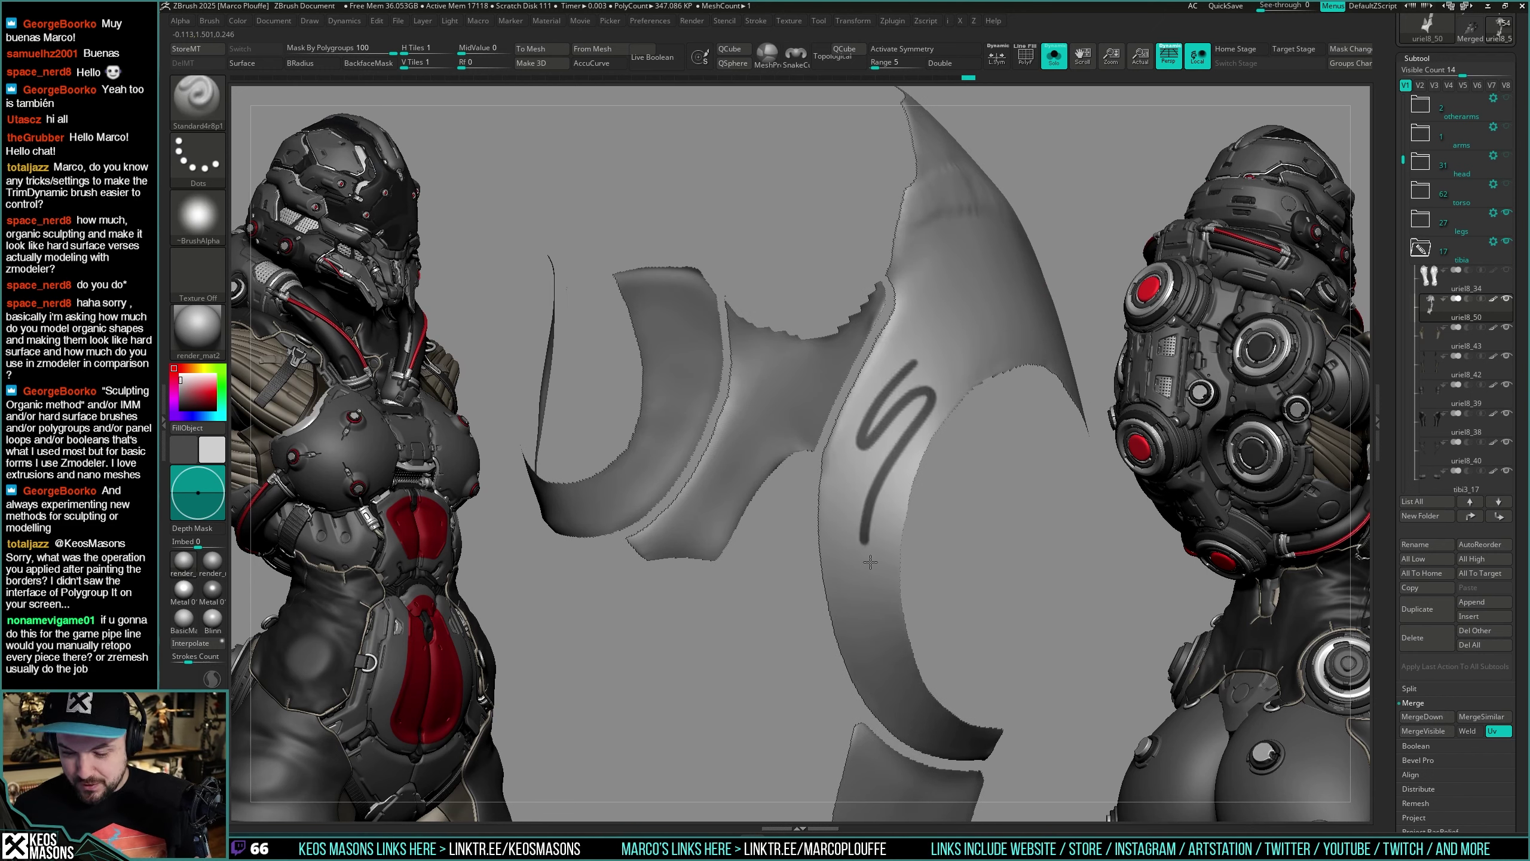
alt+right_drag(978, 453, 953, 437)
key(space)
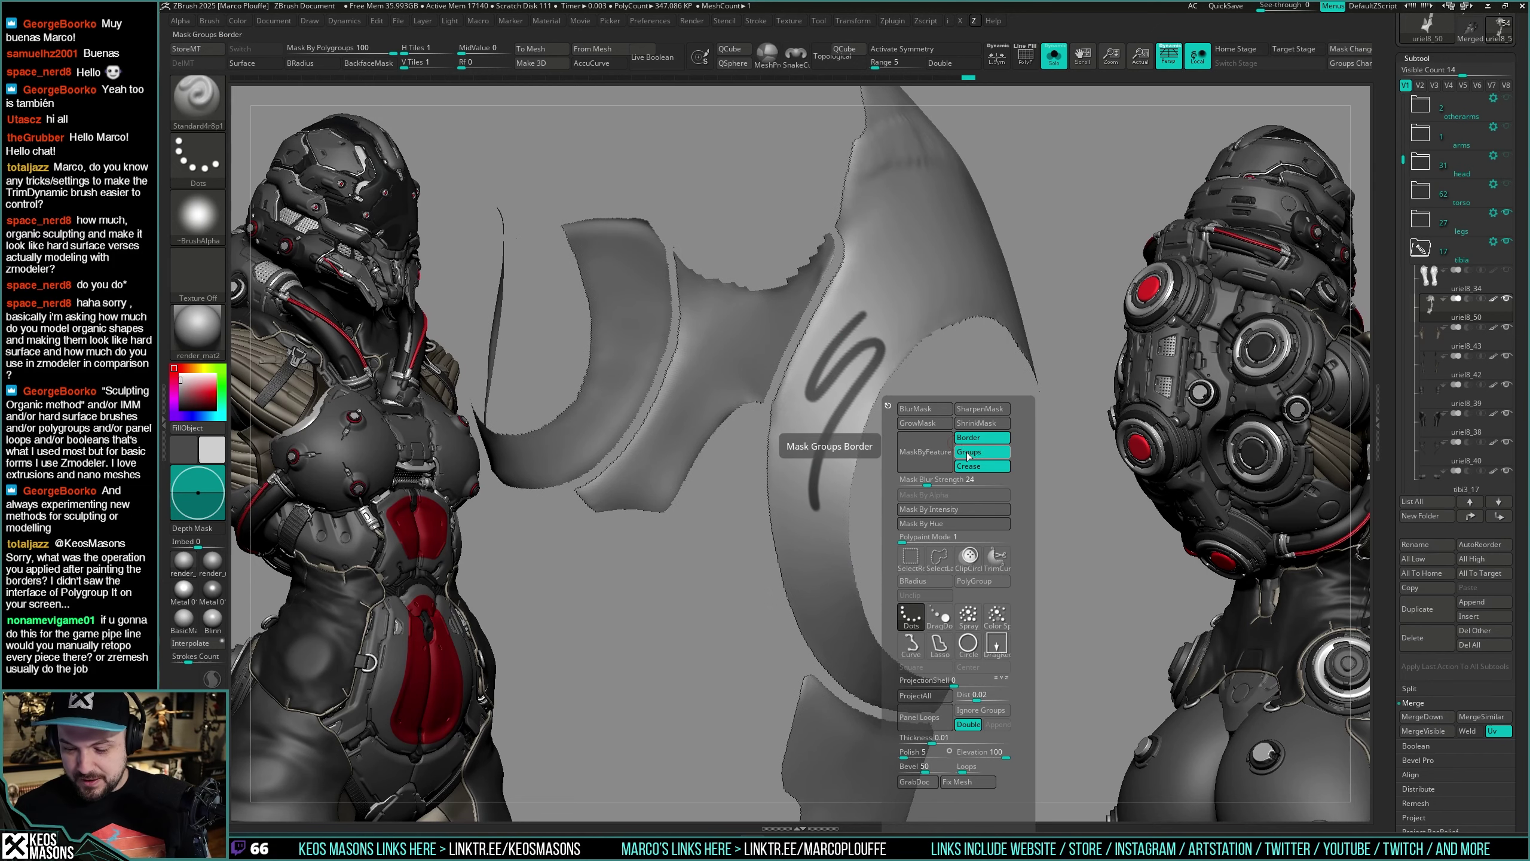
click(967, 511)
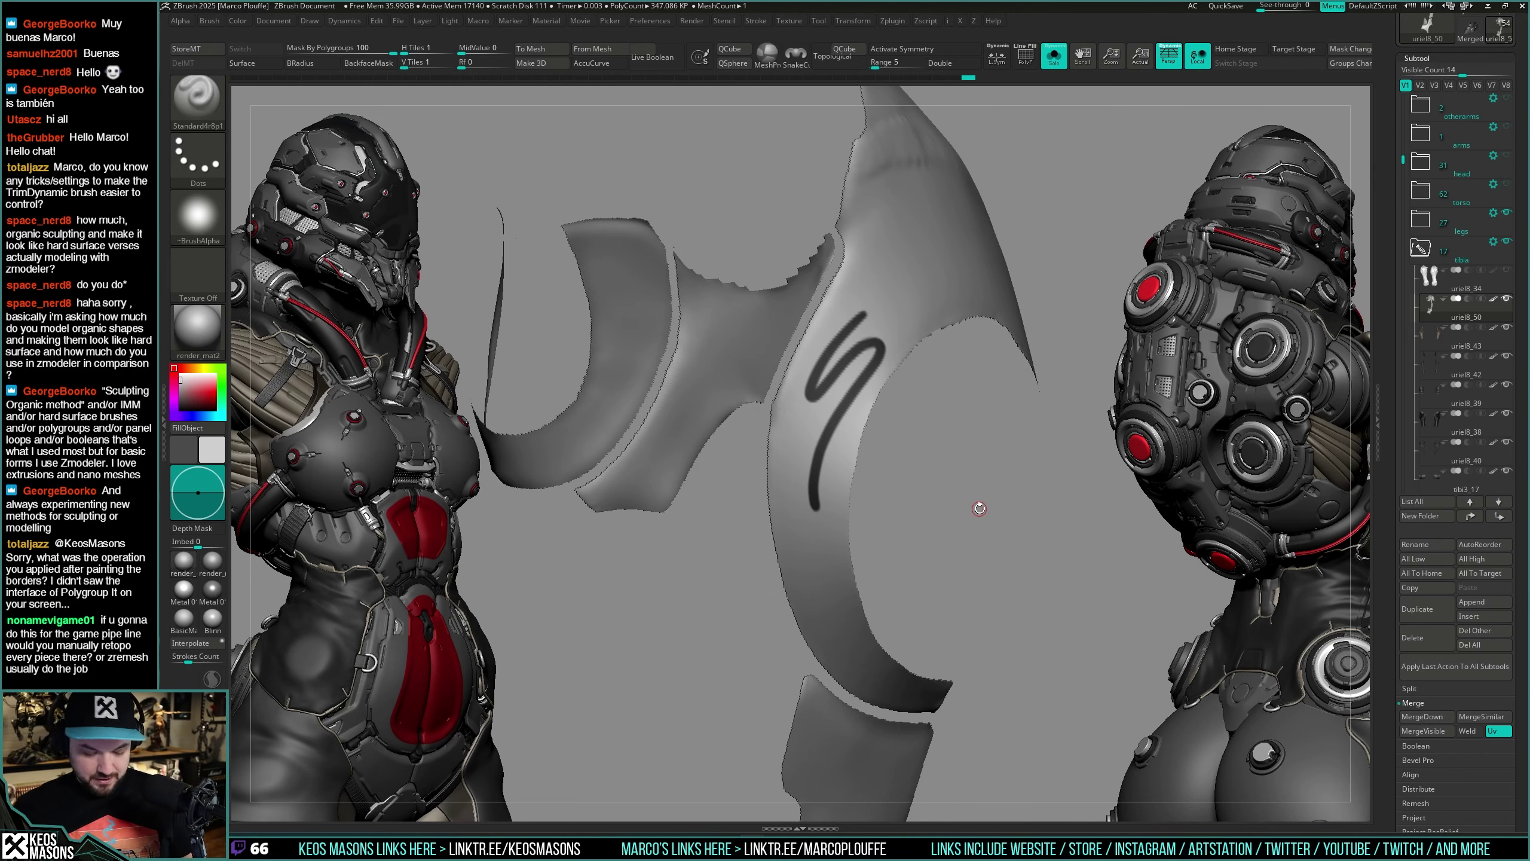
Step: Separate the masked squiggle from the rest of the plate and toggle its visibility
key(h)
key(ctrl+shift+z)
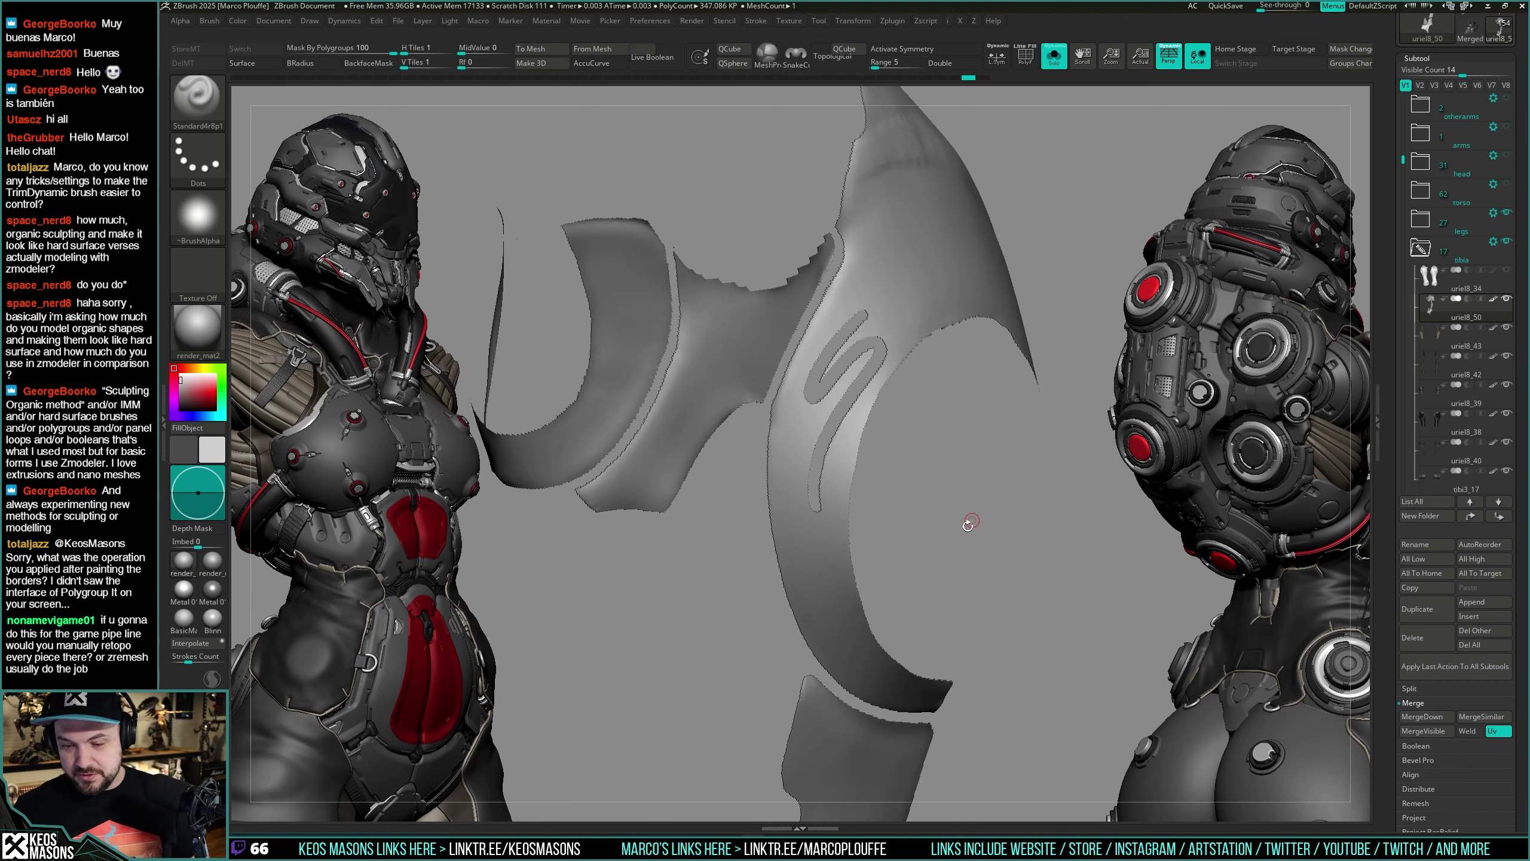
mouse_move(971, 521)
mouse_down()
mouse_move(1015, 464)
mouse_move(958, 483)
mouse_move(932, 453)
mouse_move(963, 549)
mouse_up()
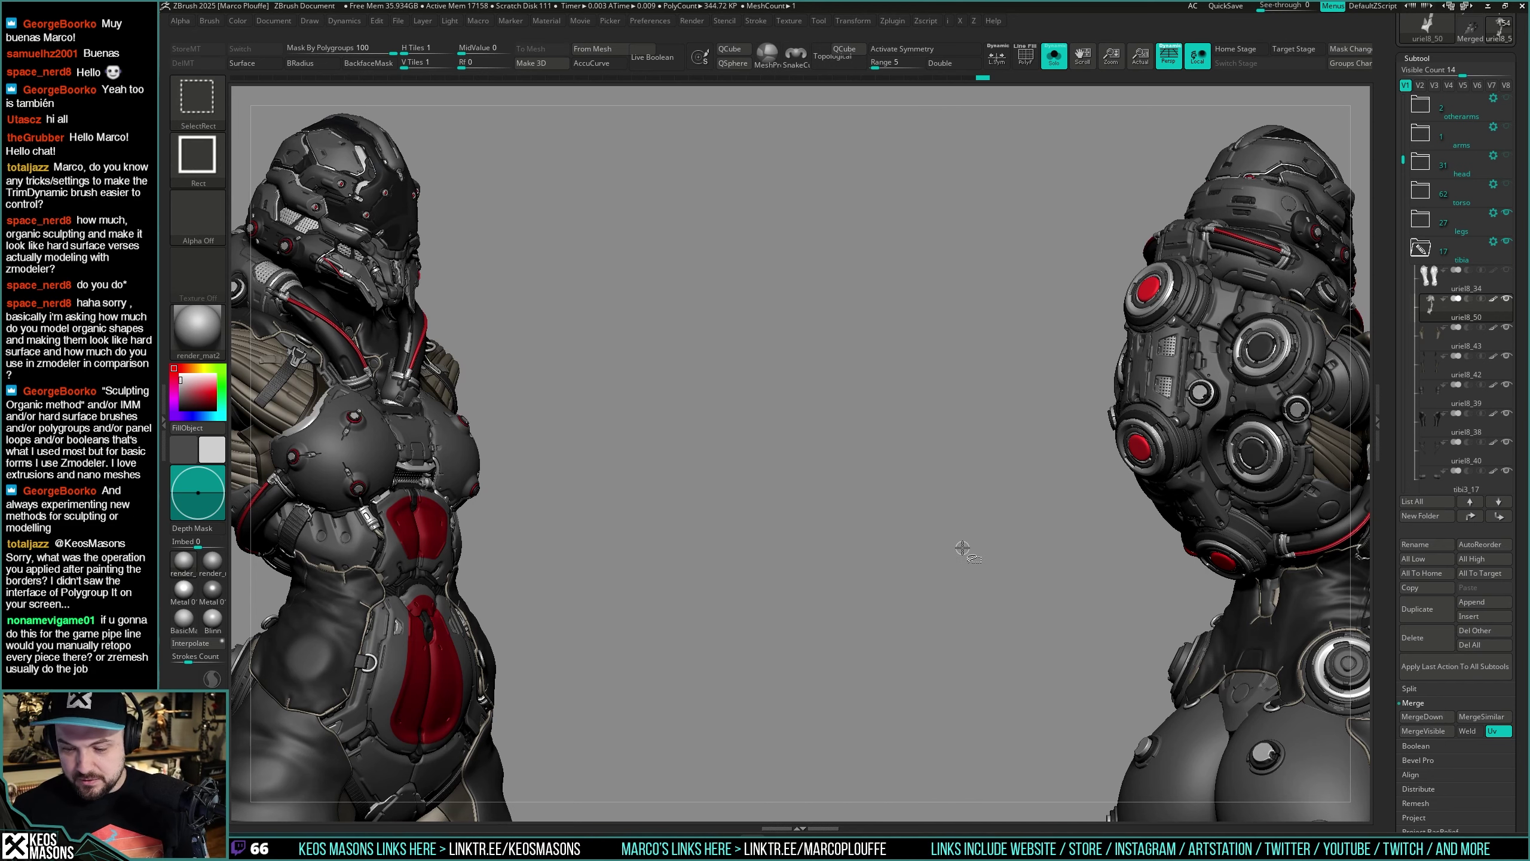
ctrl+shift+drag(991, 441, 979, 471)
mouse_move(1120, 181)
ctrl+shift+mouse_down()
mouse_move(1096, 219)
mouse_move(1132, 168)
ctrl+shift+mouse_up()
mouse_move(1084, 284)
ctrl+shift+mouse_down()
mouse_move(1099, 283)
mouse_move(1084, 311)
ctrl+shift+mouse_up()
ctrl+shift+drag(1116, 189, 1104, 245)
ctrl+shift+click(1105, 234)
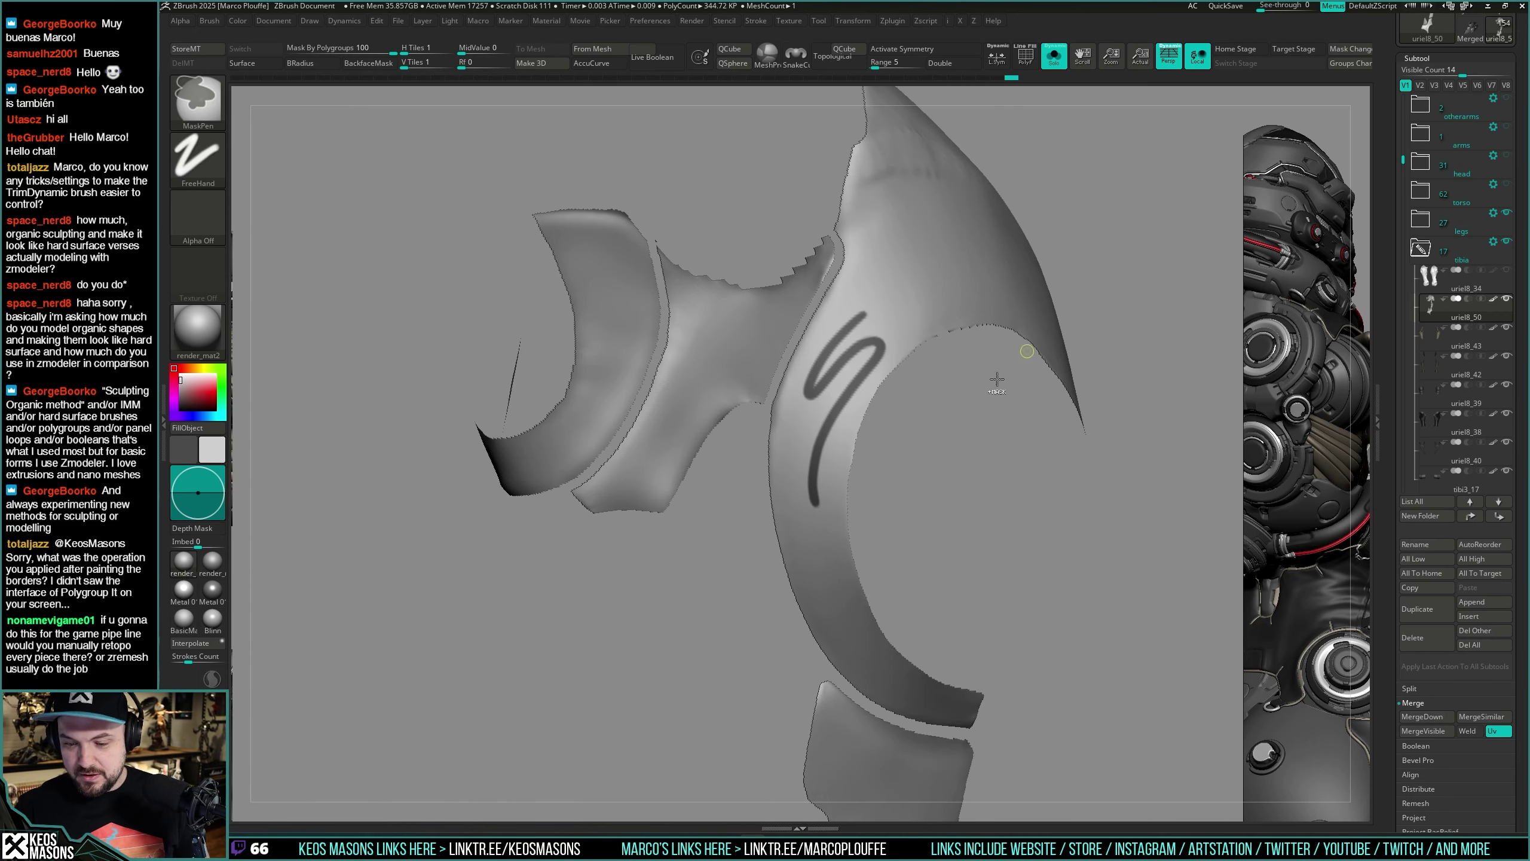
Step: Undo the visibility, mask and paint changes made for the squiggle on the large plate
key(ctrl+z)
ctrl+shift+click(924, 518)
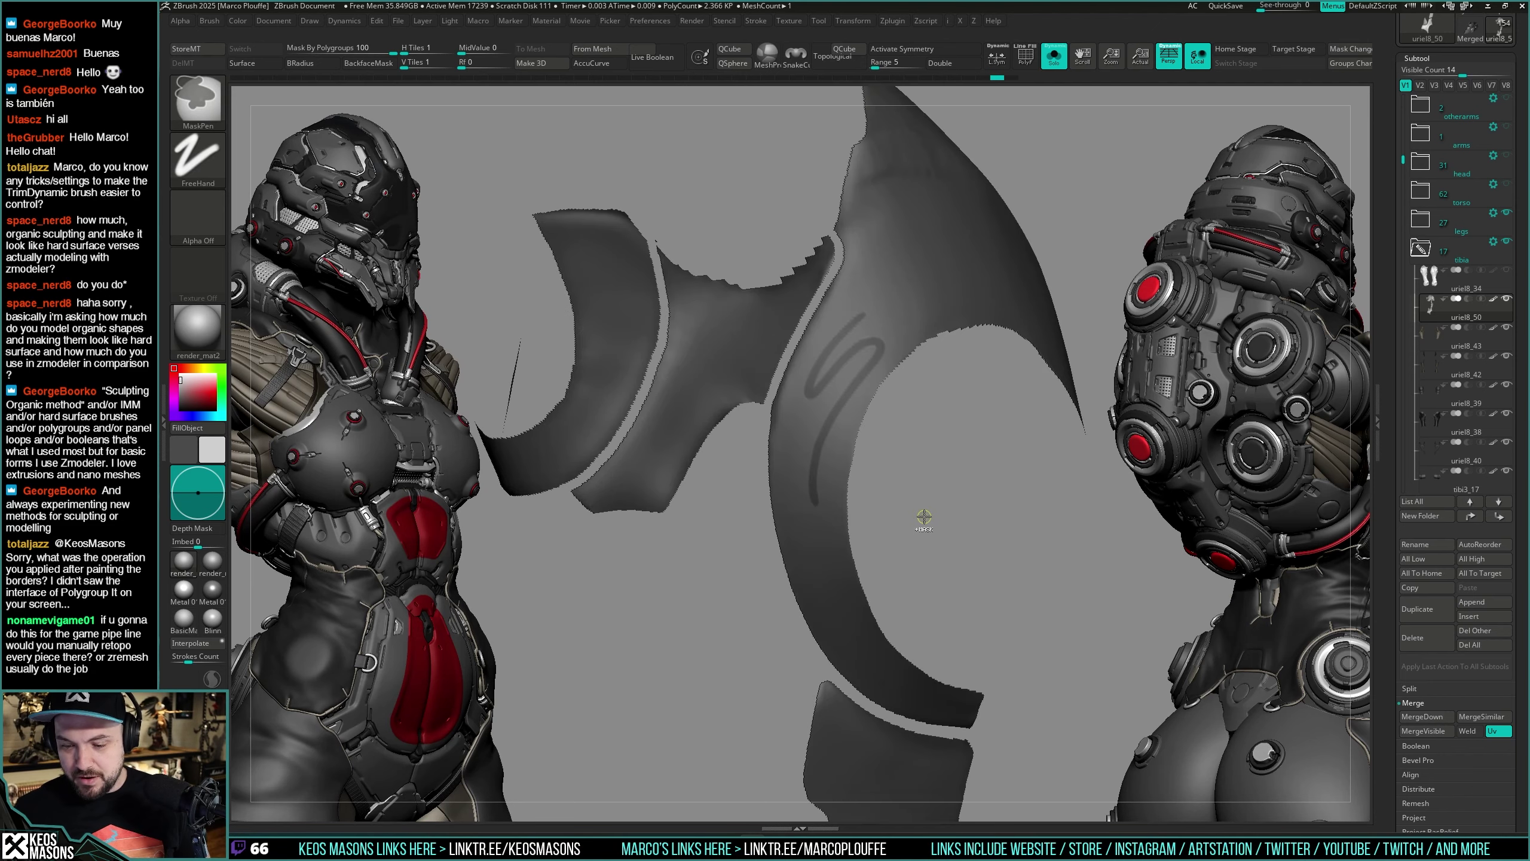
key(ctrl+z)
key(ctrl+z)
Step: Turn on double-sided display for the plates and switch the selection tool to SelectLasso
ctrl+right_drag(950, 512, 975, 403)
alt+right_drag(981, 491, 964, 446)
key(s)
key(s)
ctrl+right_drag(845, 350, 930, 440)
key(s)
key(t)
key(s)
click(949, 64)
key(z)
click(916, 557)
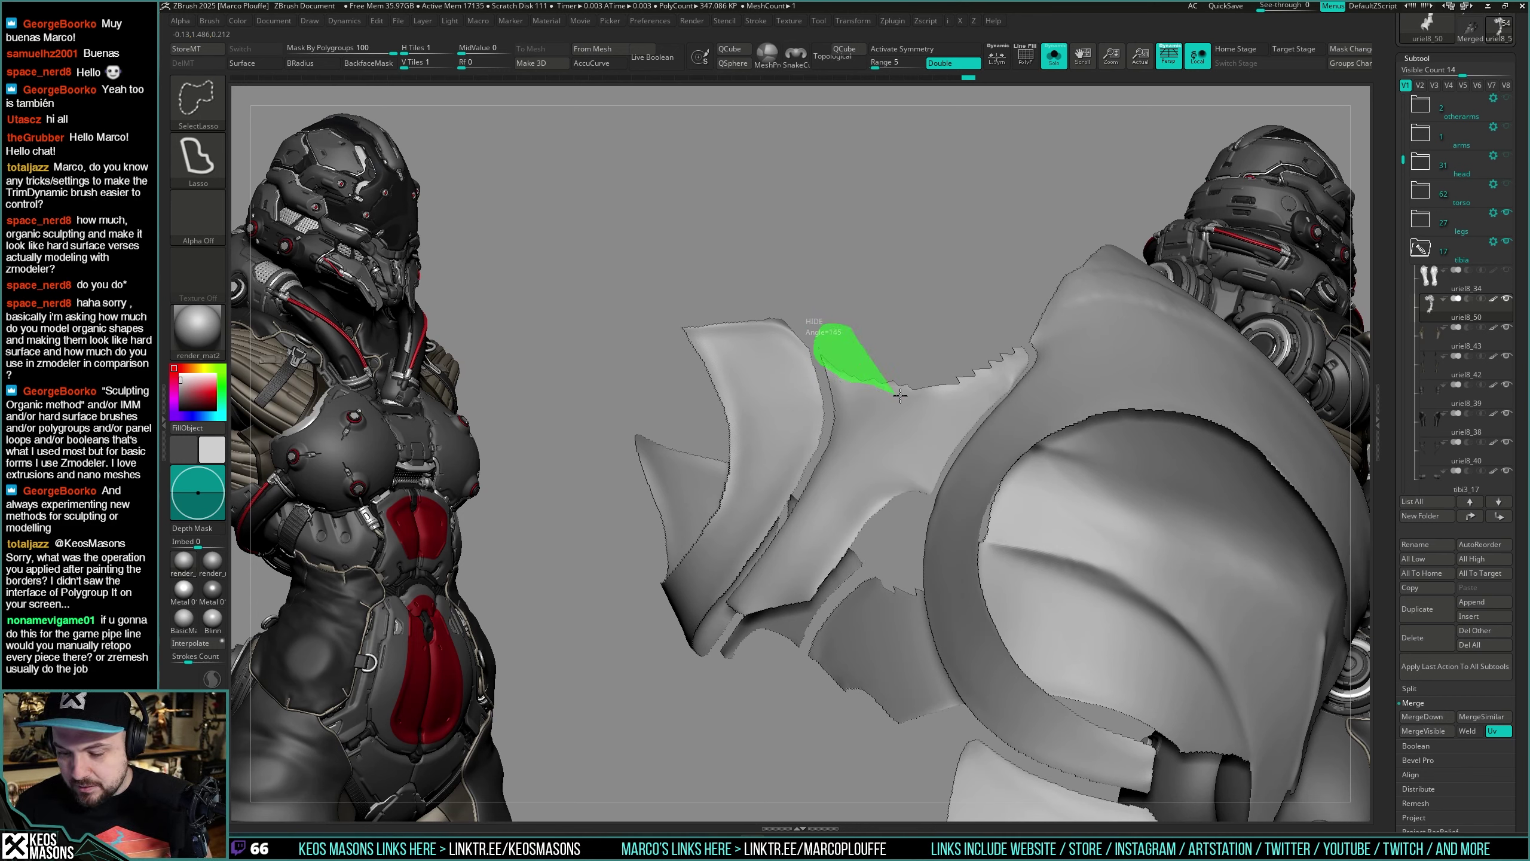
Step: Lasso-hide the jagged polygons along the upper edge of the connector between the two plates
ctrl+shift+drag(950, 391, 1055, 317)
mouse_move(898, 533)
mouse_down()
mouse_move(843, 531)
mouse_move(922, 524)
mouse_up()
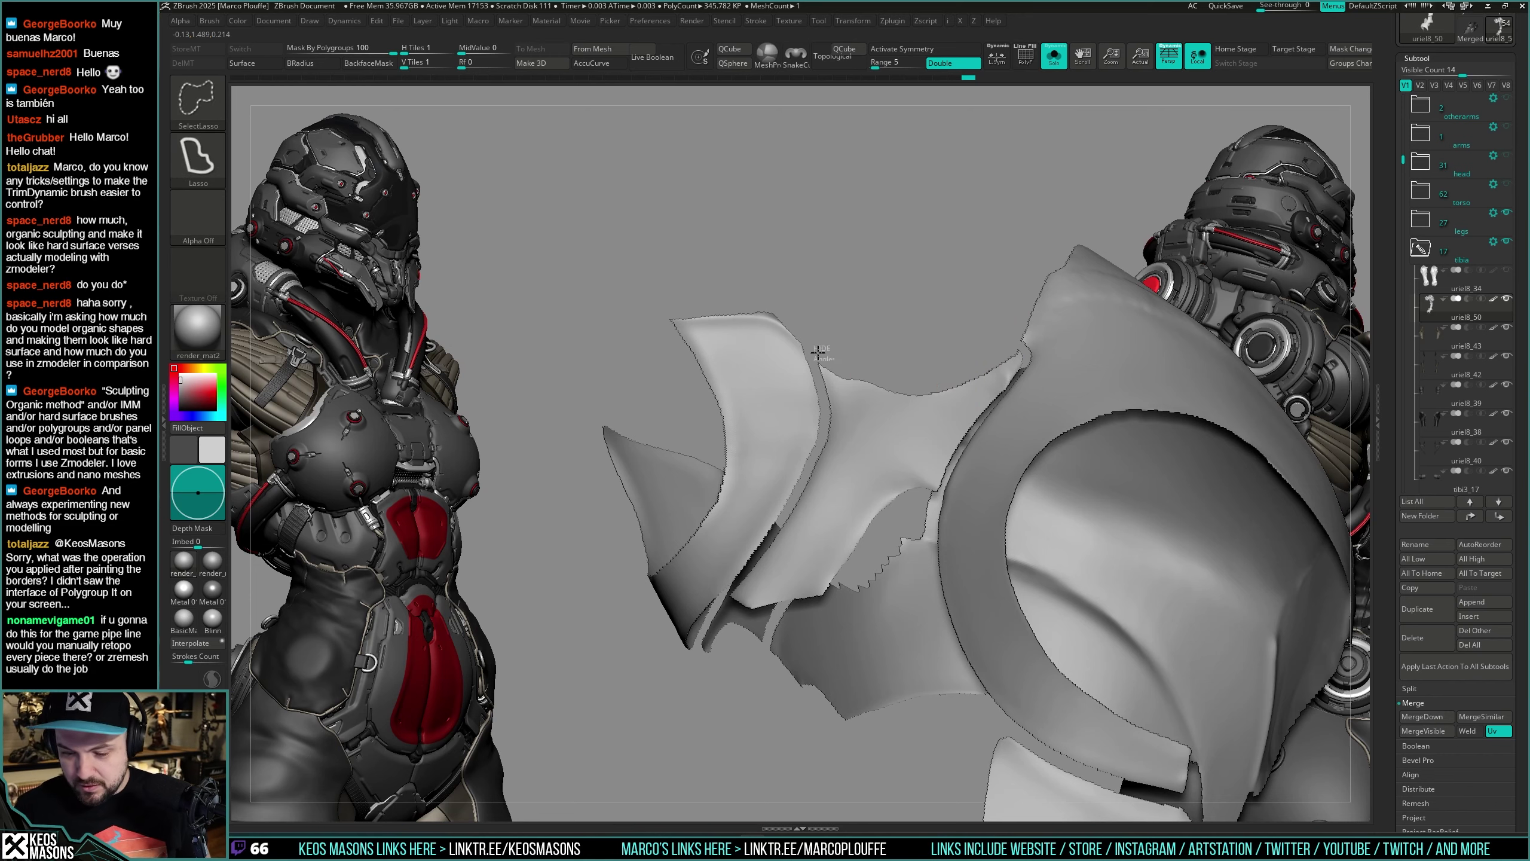
ctrl+alt+shift+drag(818, 366, 848, 360)
mouse_move(848, 360)
right_down()
mouse_move(1031, 331)
mouse_move(914, 433)
mouse_move(855, 379)
right_up()
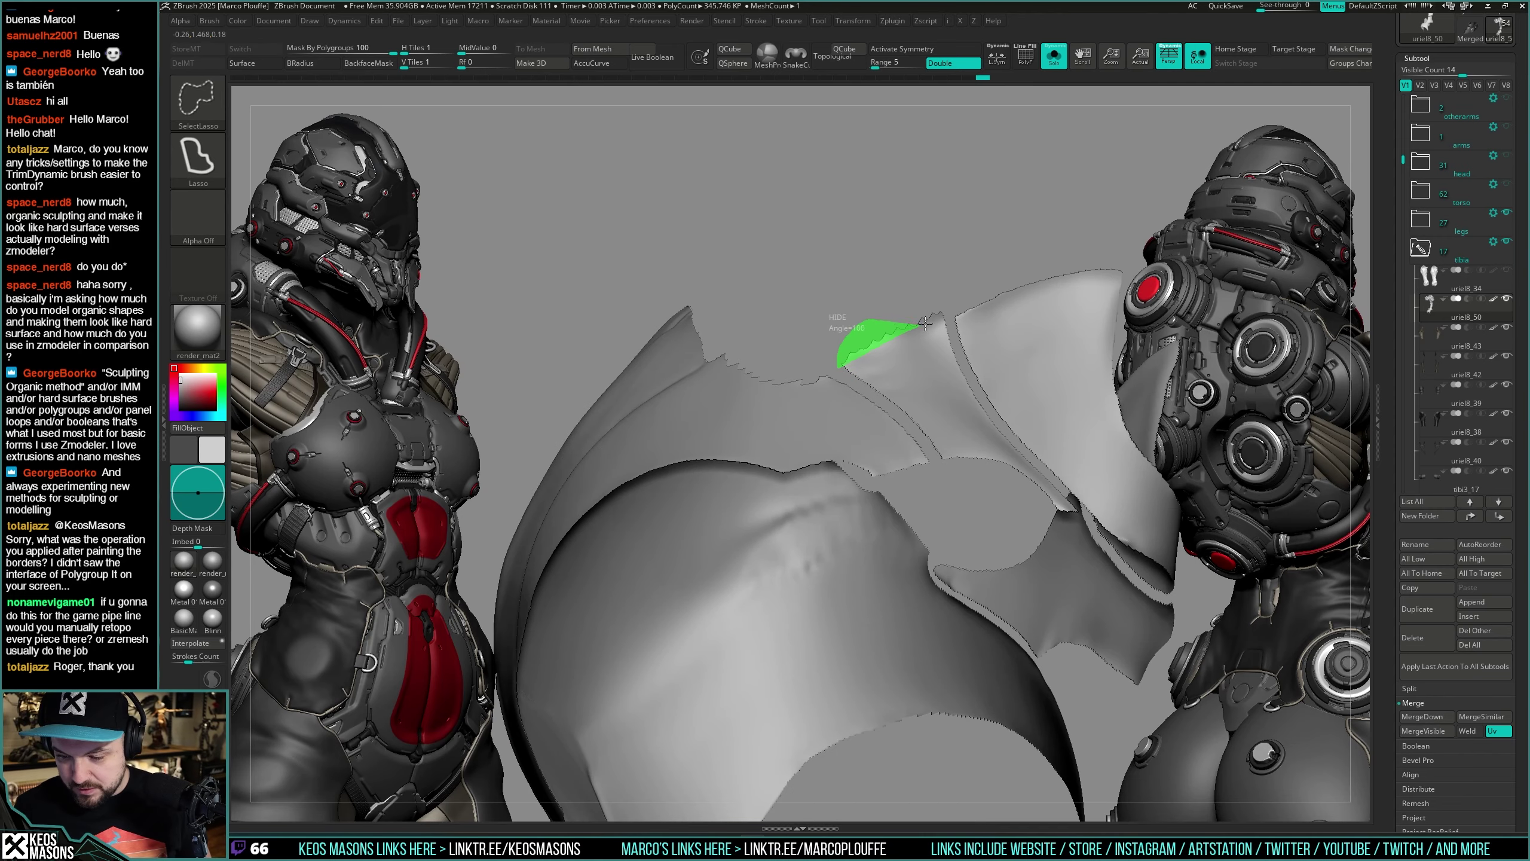
Step: Lasso-hide the remaining jagged border polygons on the opposite side of the armour
ctrl+alt+shift+drag(956, 277, 957, 276)
right_drag(951, 290, 867, 398)
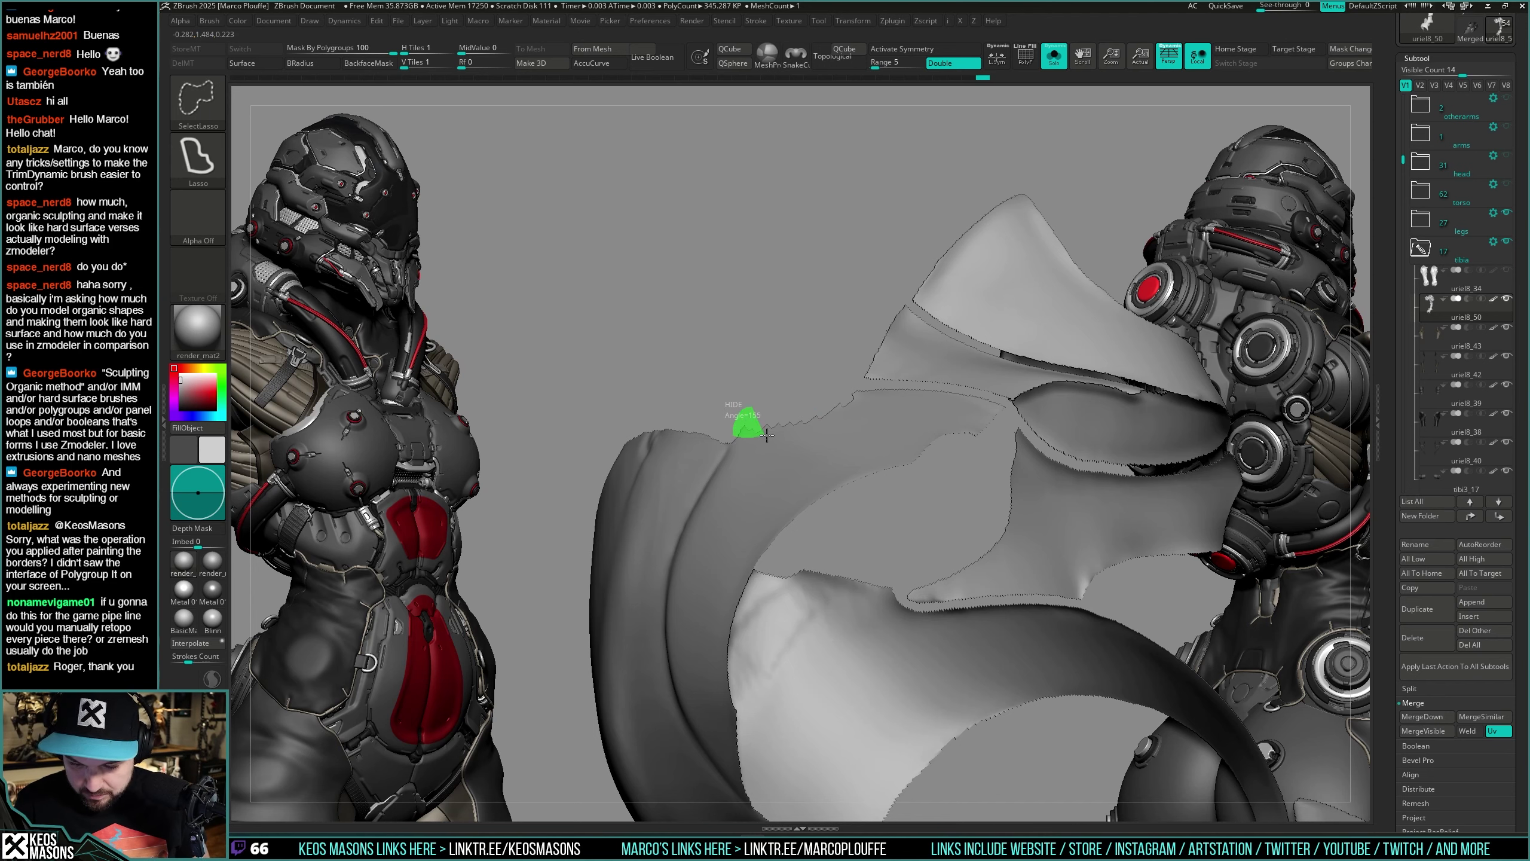
ctrl+shift+drag(858, 390, 857, 392)
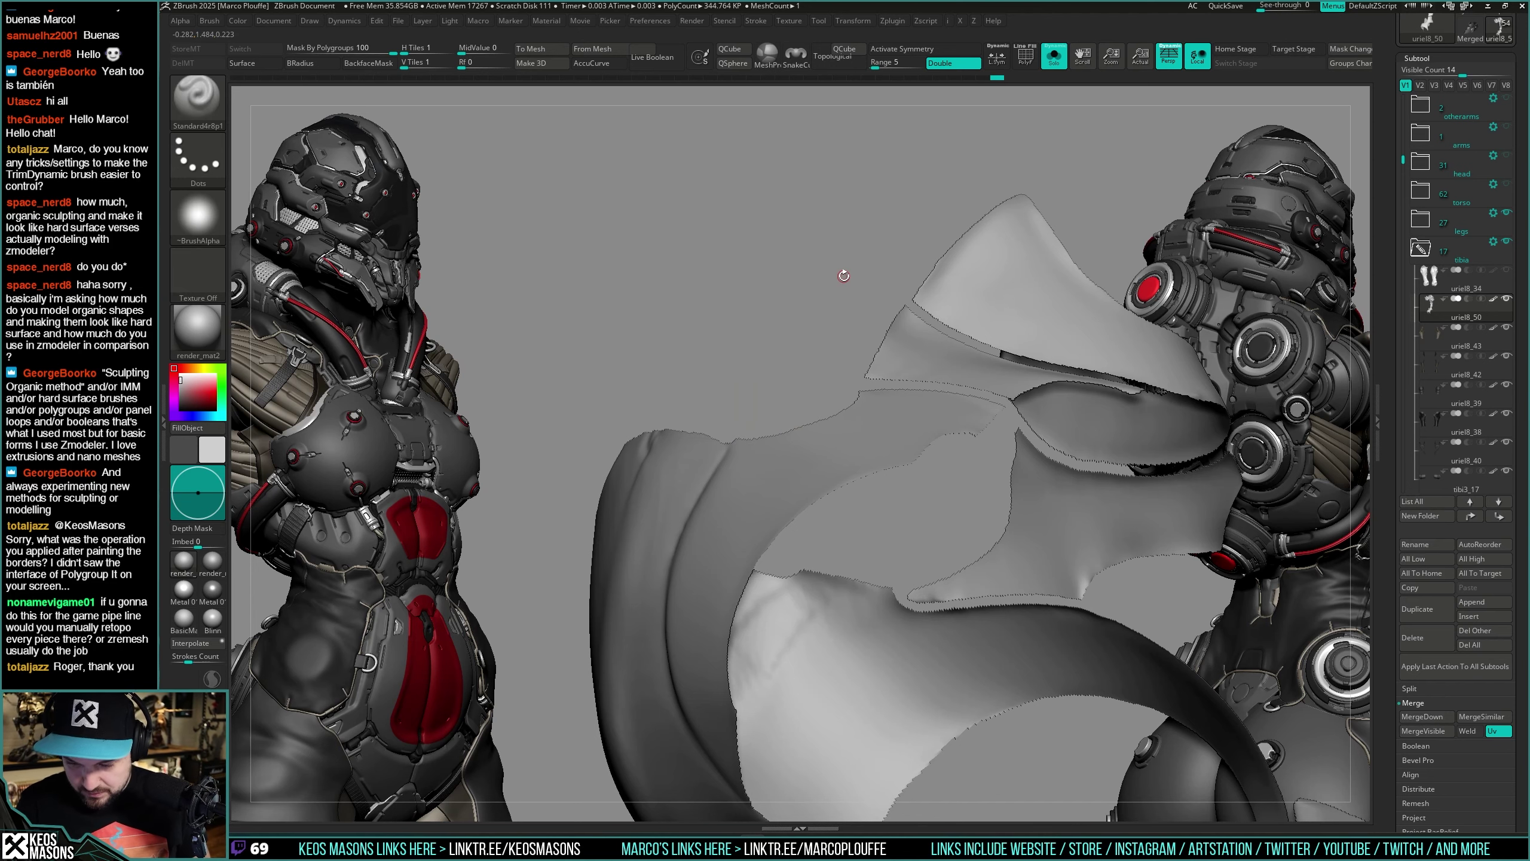
Step: Switch to the hPolish brush and flatten the surface of the bottom plate's upright arm
mouse_move(856, 392)
right_down()
mouse_move(937, 475)
mouse_move(1037, 448)
mouse_move(977, 431)
mouse_move(984, 398)
mouse_move(1059, 398)
mouse_move(912, 492)
mouse_move(910, 416)
mouse_move(963, 328)
mouse_move(829, 499)
mouse_move(874, 595)
mouse_move(869, 513)
mouse_move(889, 504)
mouse_move(916, 529)
mouse_move(917, 472)
mouse_move(936, 477)
right_up()
key(s)
key(shift+f)
key(shift+f)
key(s)
key(s)
key(s)
key(space)
click(922, 456)
right_click(924, 409)
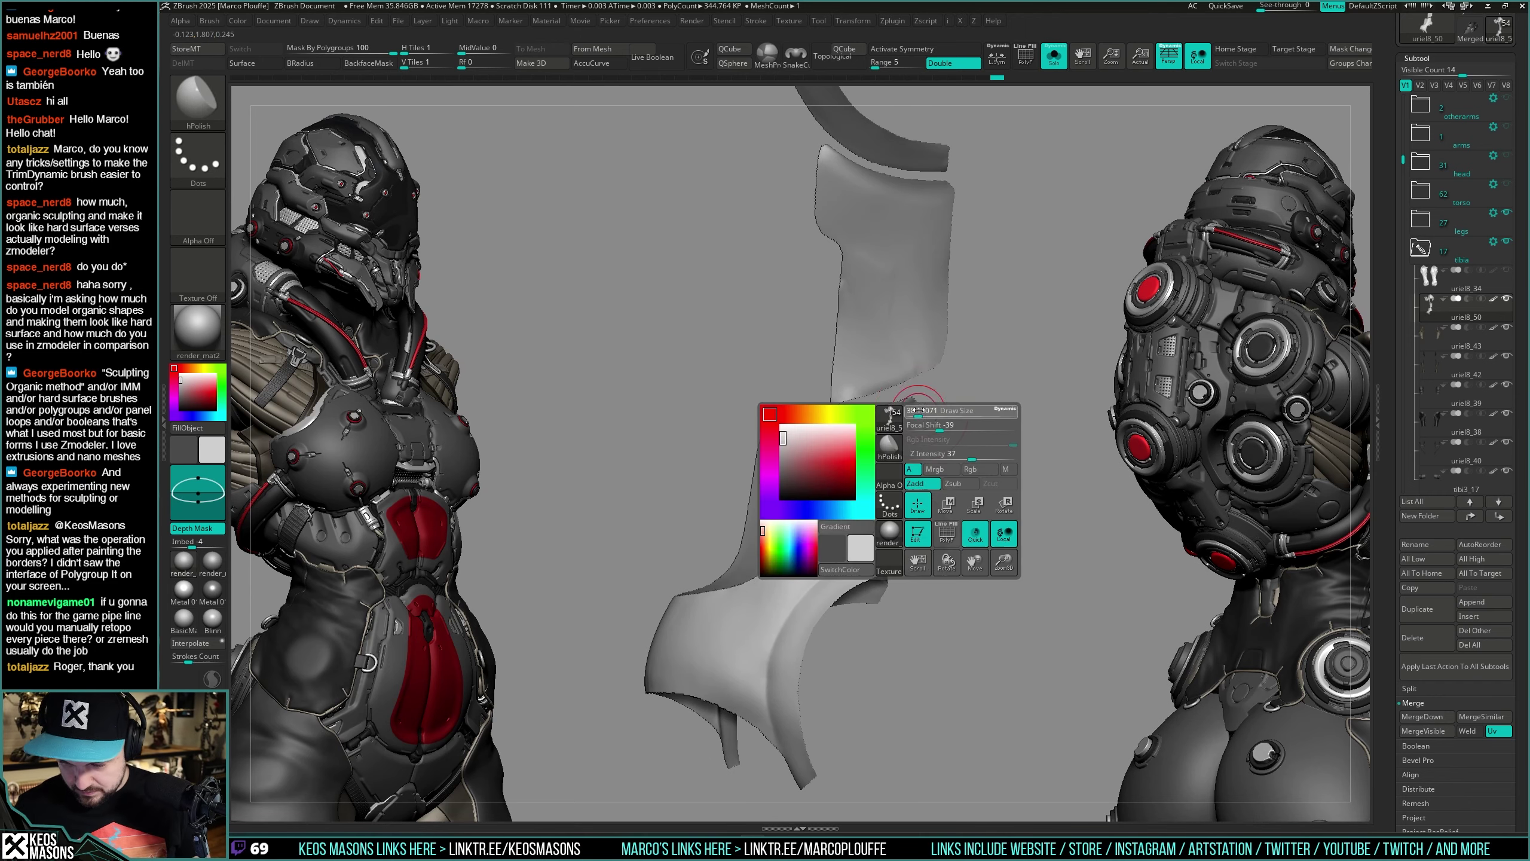
right_drag(924, 409, 914, 418)
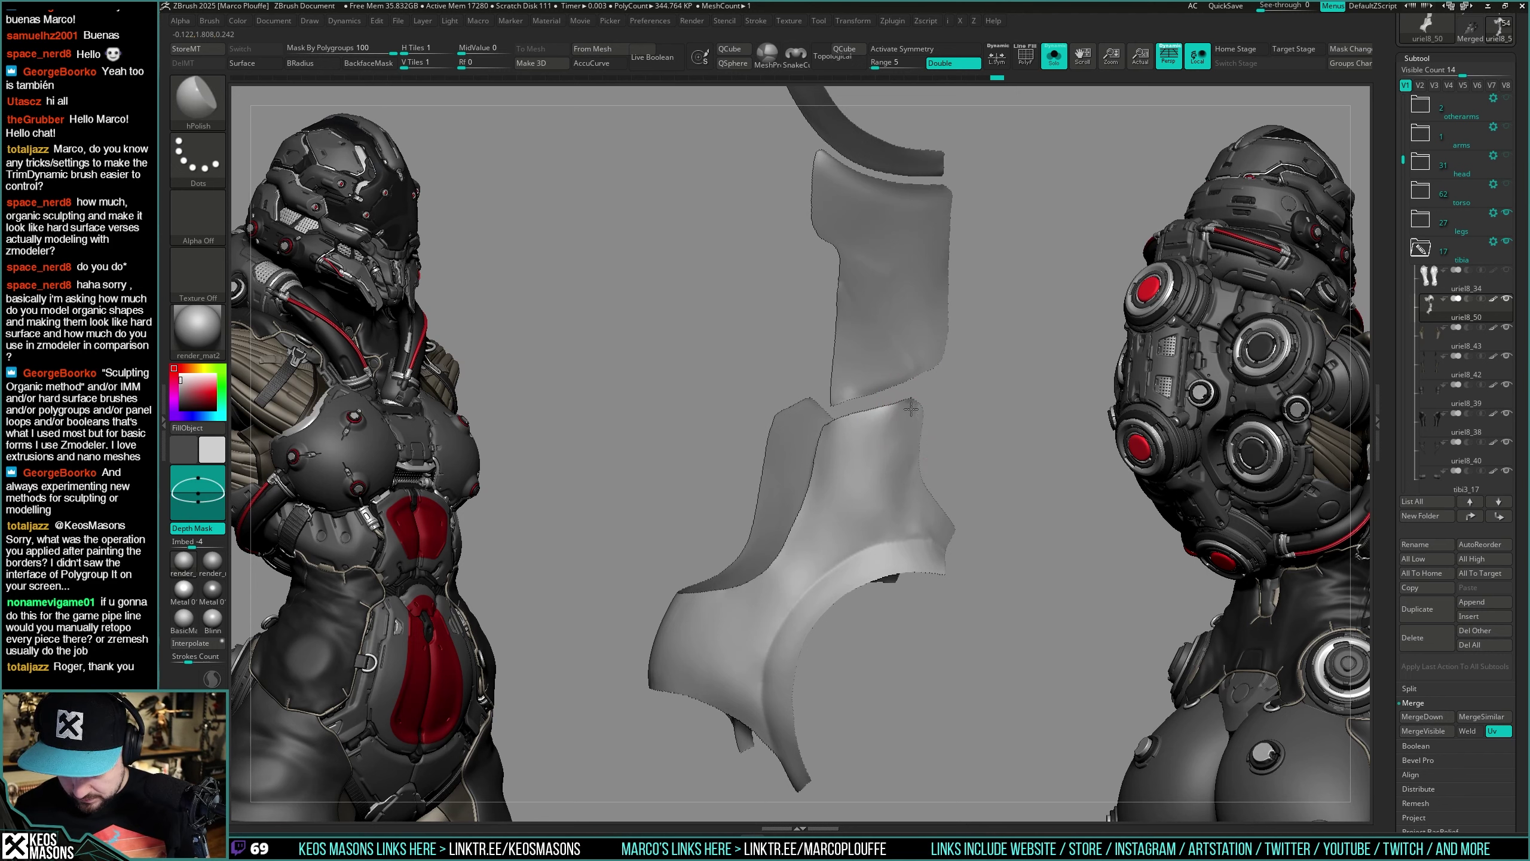
mouse_move(860, 430)
right_down()
mouse_move(911, 365)
mouse_move(879, 455)
right_up()
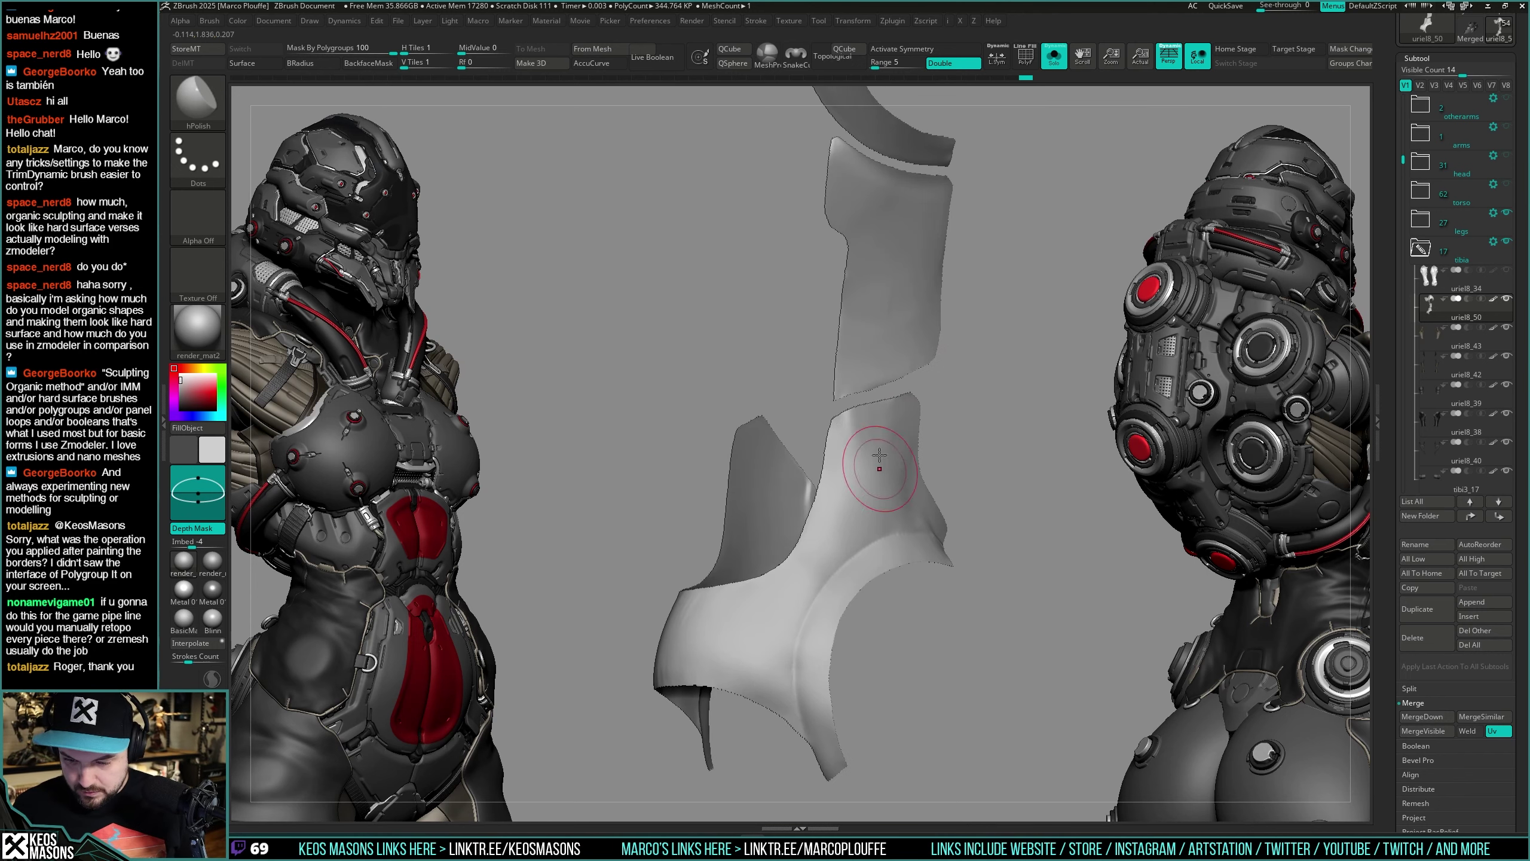
Step: Flatten the pointed corner of the bottom plate beside its curved cutout with hPolish, then undo the last stroke
right_drag(833, 539, 951, 362)
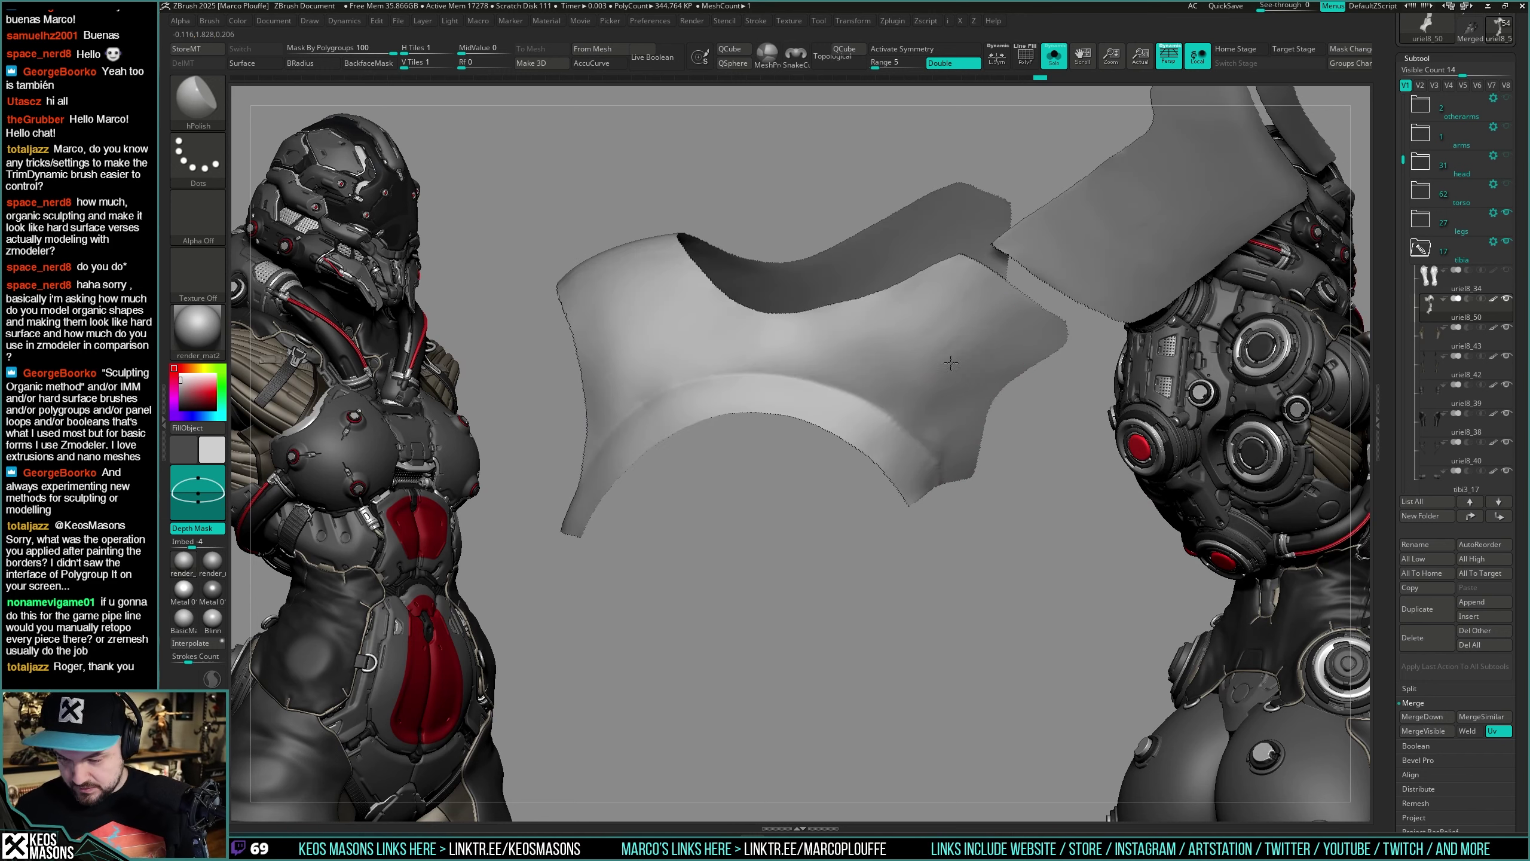
right_drag(981, 483, 928, 364)
mouse_move(967, 432)
right_down()
mouse_move(1011, 353)
mouse_move(1006, 380)
right_up()
key(ctrl)
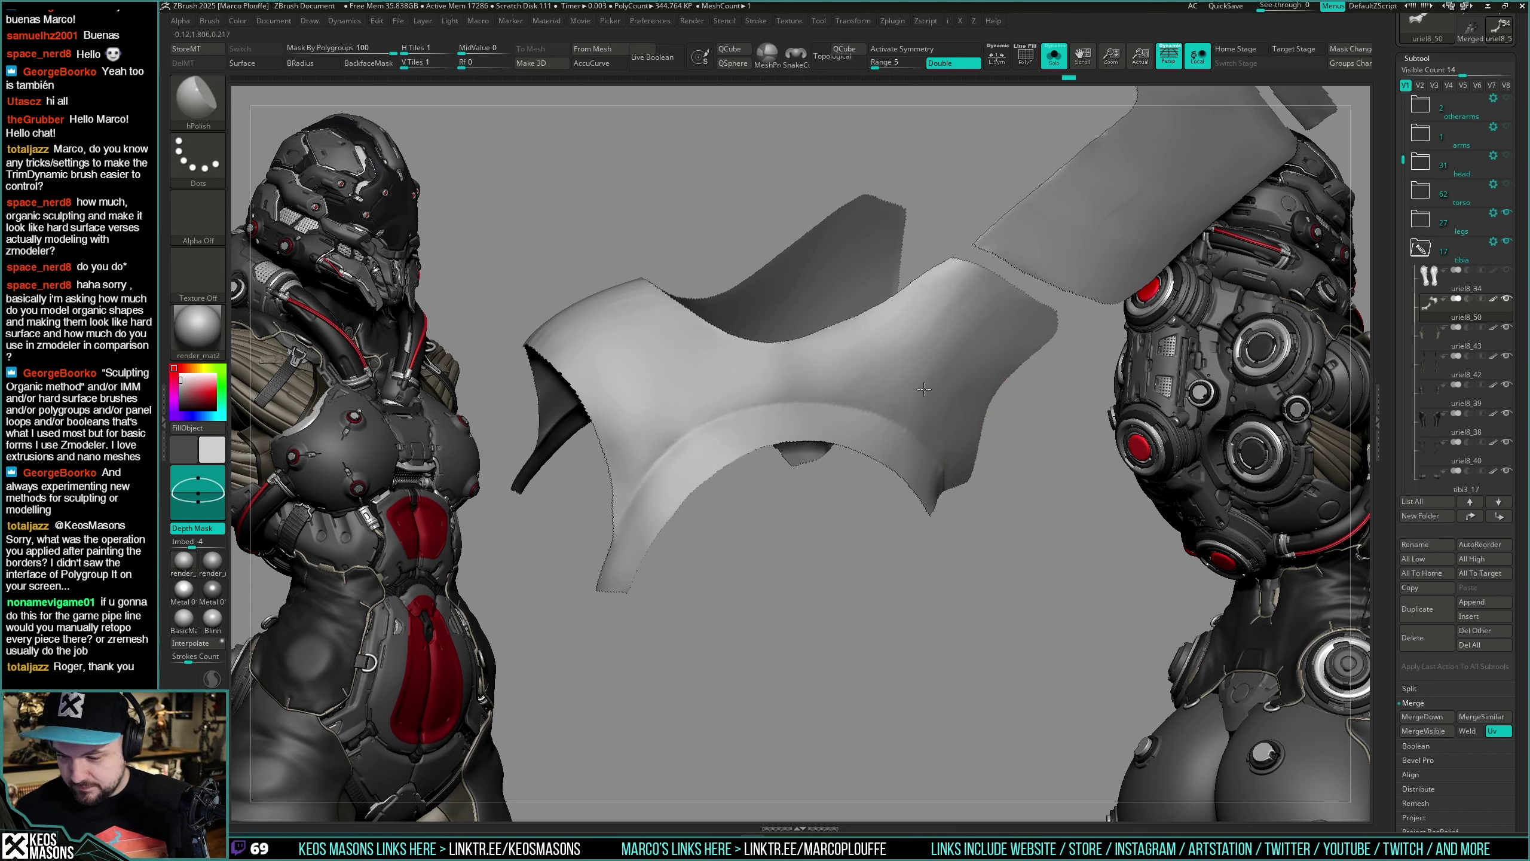
right_drag(963, 427, 951, 449)
drag(946, 475, 945, 501)
right_drag(946, 508, 939, 510)
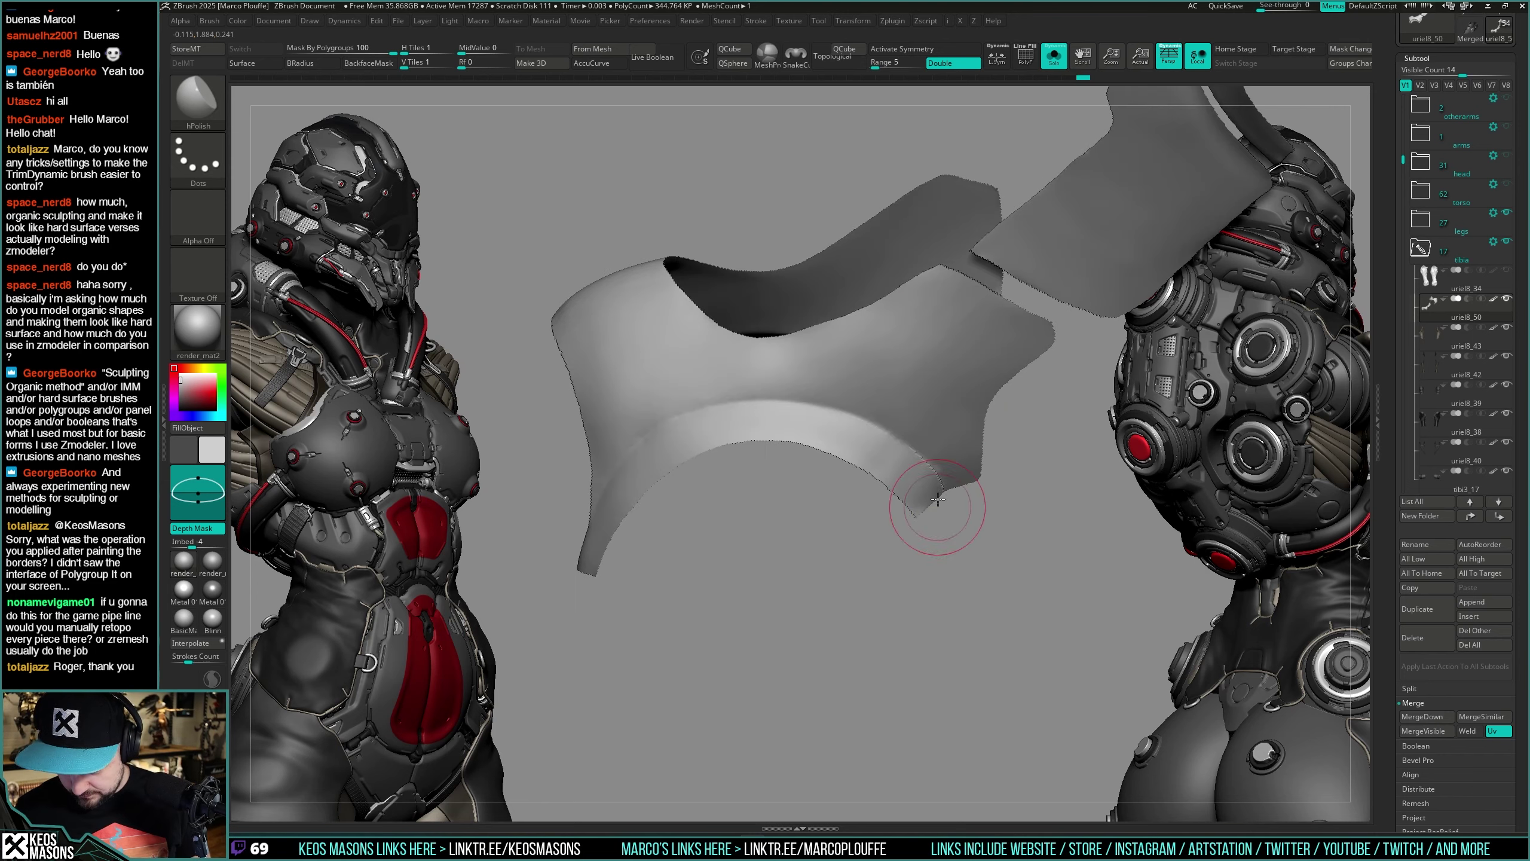
drag(933, 488, 919, 464)
key(ctrl+z)
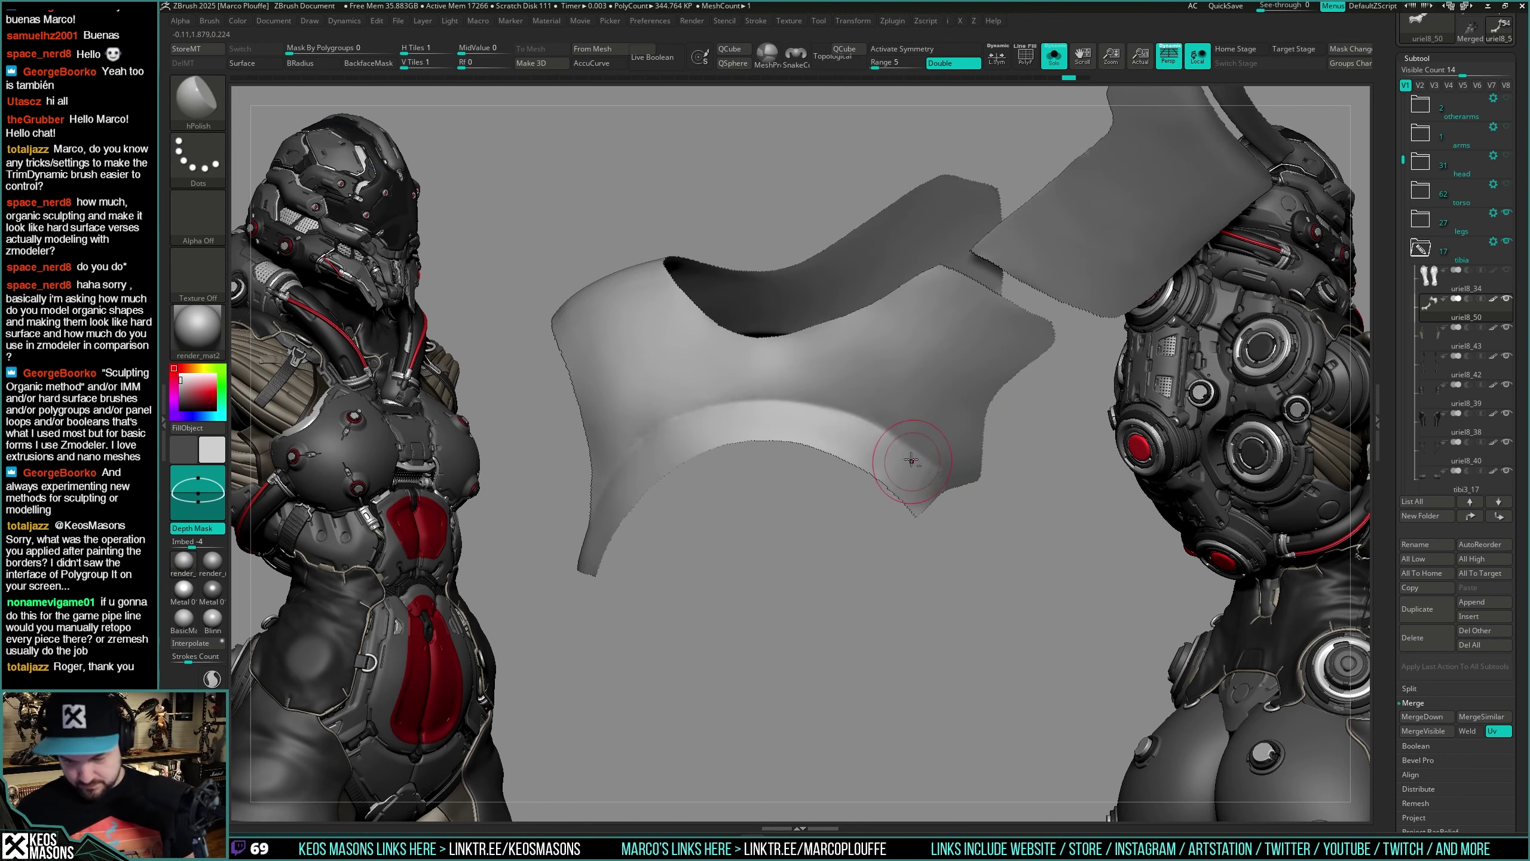
Step: Show the surrounding leg parts and polish the bottom plate's raised rim around the round joint disc
mouse_move(941, 458)
right_down()
mouse_move(934, 426)
mouse_move(960, 347)
mouse_move(984, 461)
mouse_move(963, 498)
mouse_move(945, 446)
mouse_move(904, 498)
right_up()
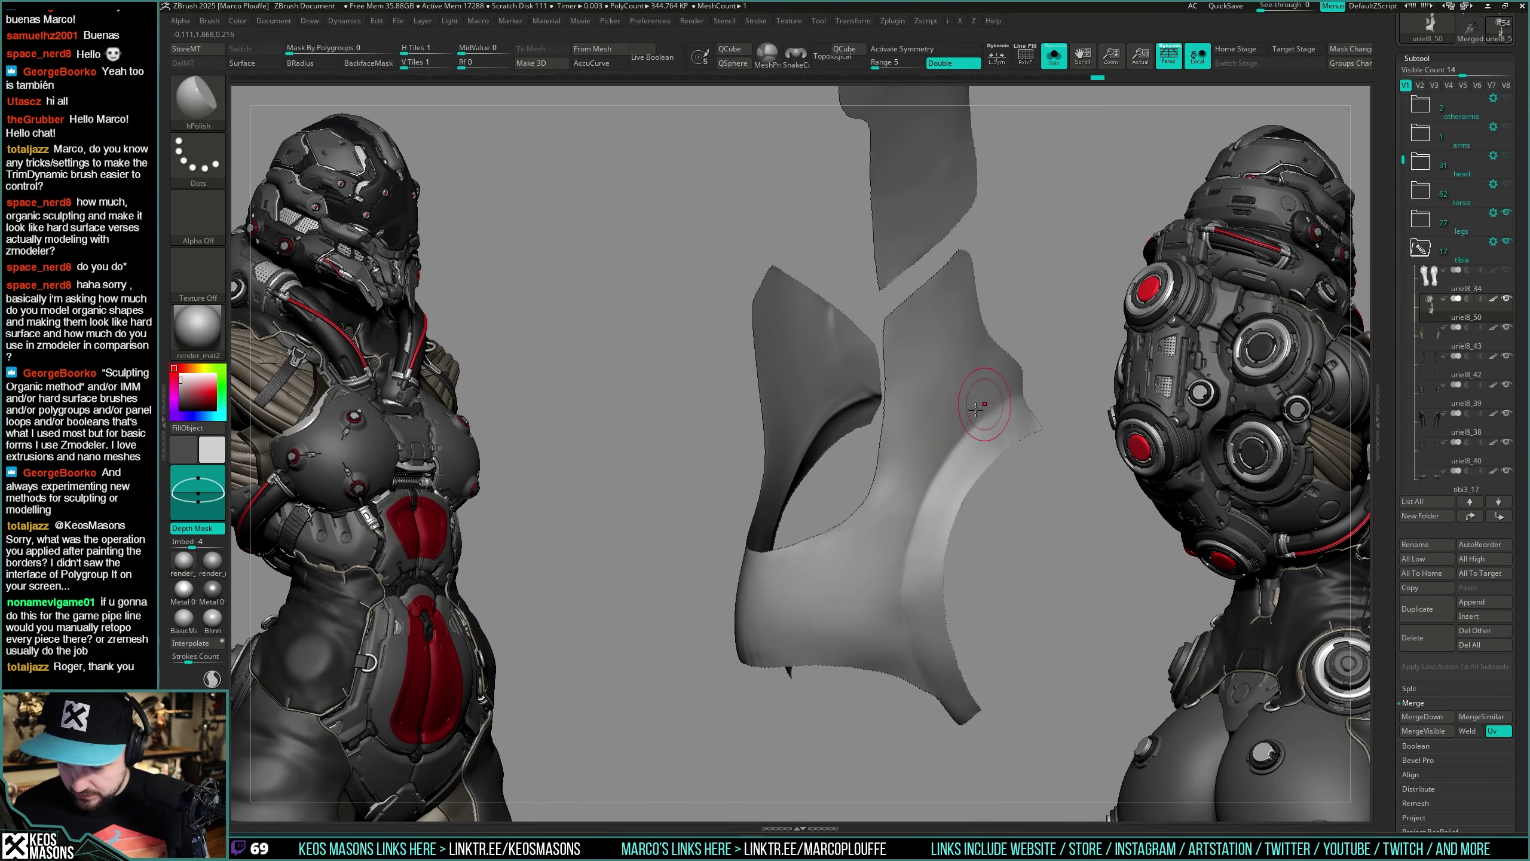
right_drag(963, 301, 951, 335)
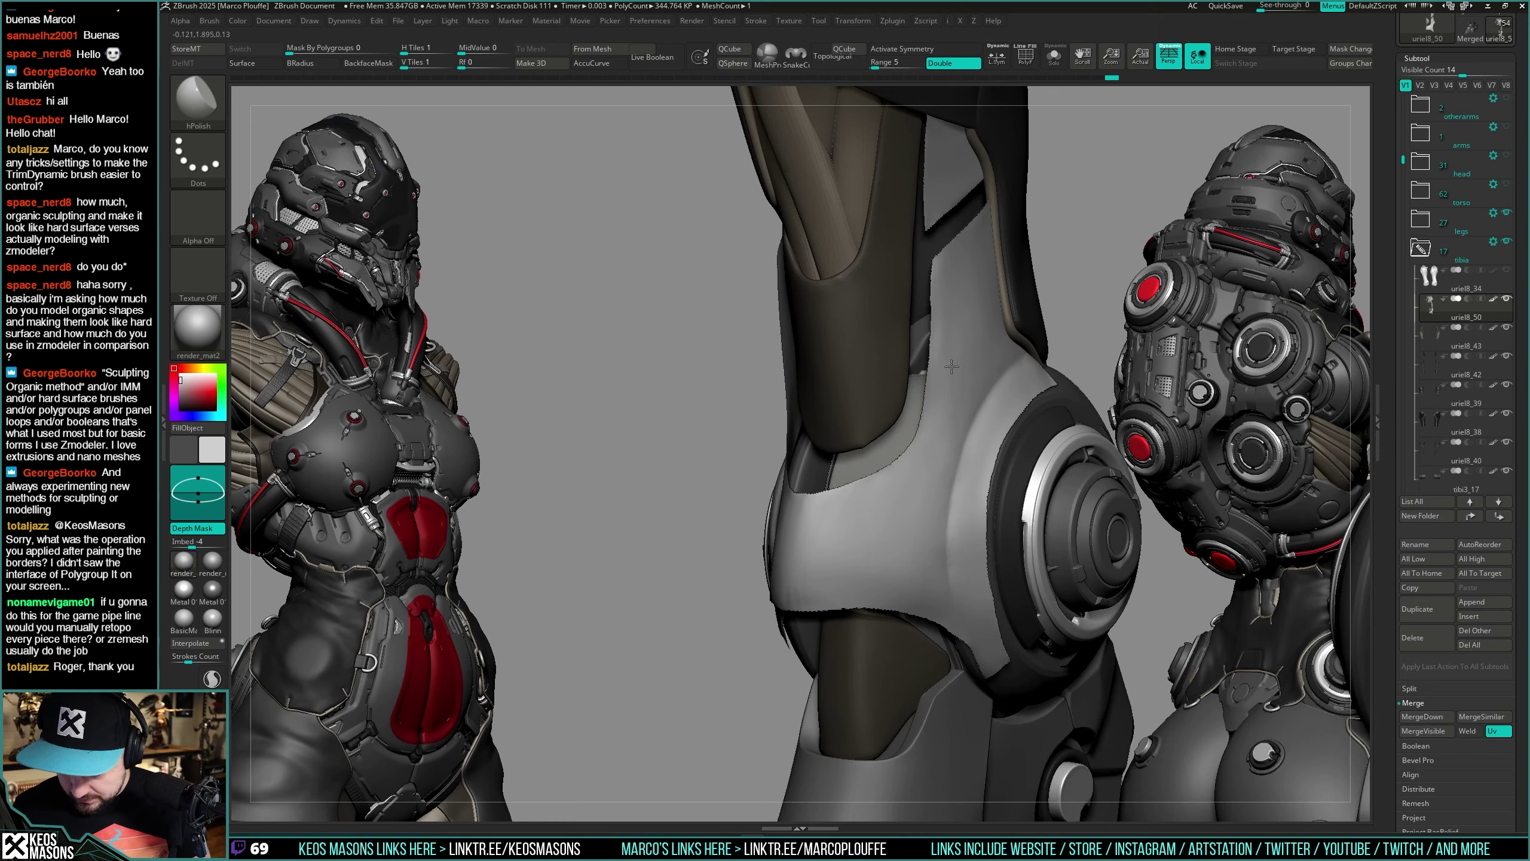
right_drag(951, 465, 1067, 383)
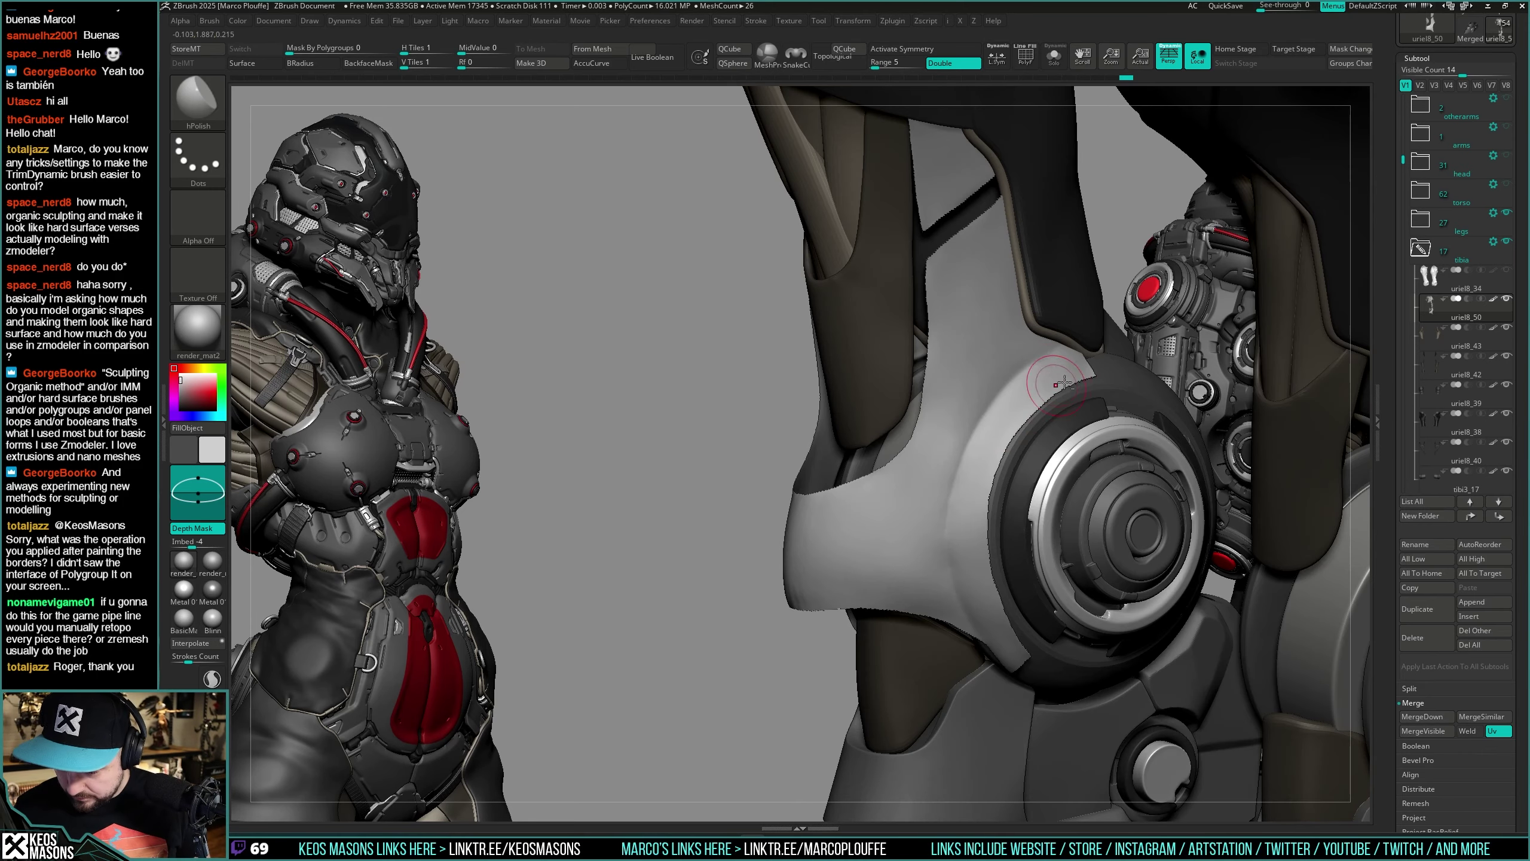
drag(975, 568, 999, 612)
mouse_move(999, 611)
right_down()
mouse_move(1072, 602)
mouse_move(1085, 627)
right_up()
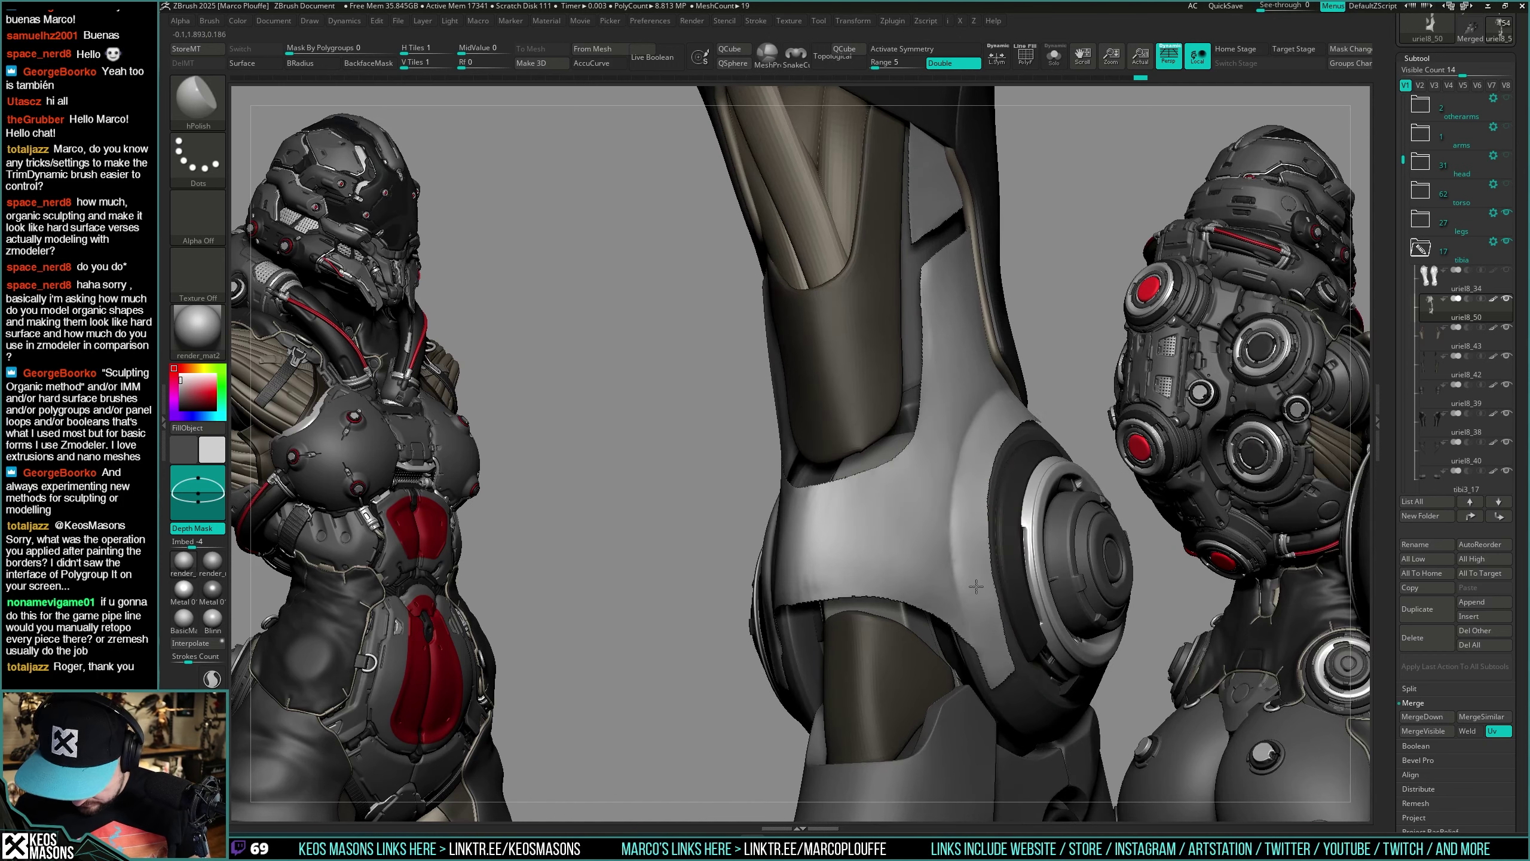
mouse_move(977, 495)
right_down()
mouse_move(974, 461)
mouse_move(966, 498)
mouse_move(1001, 492)
mouse_move(960, 403)
right_up()
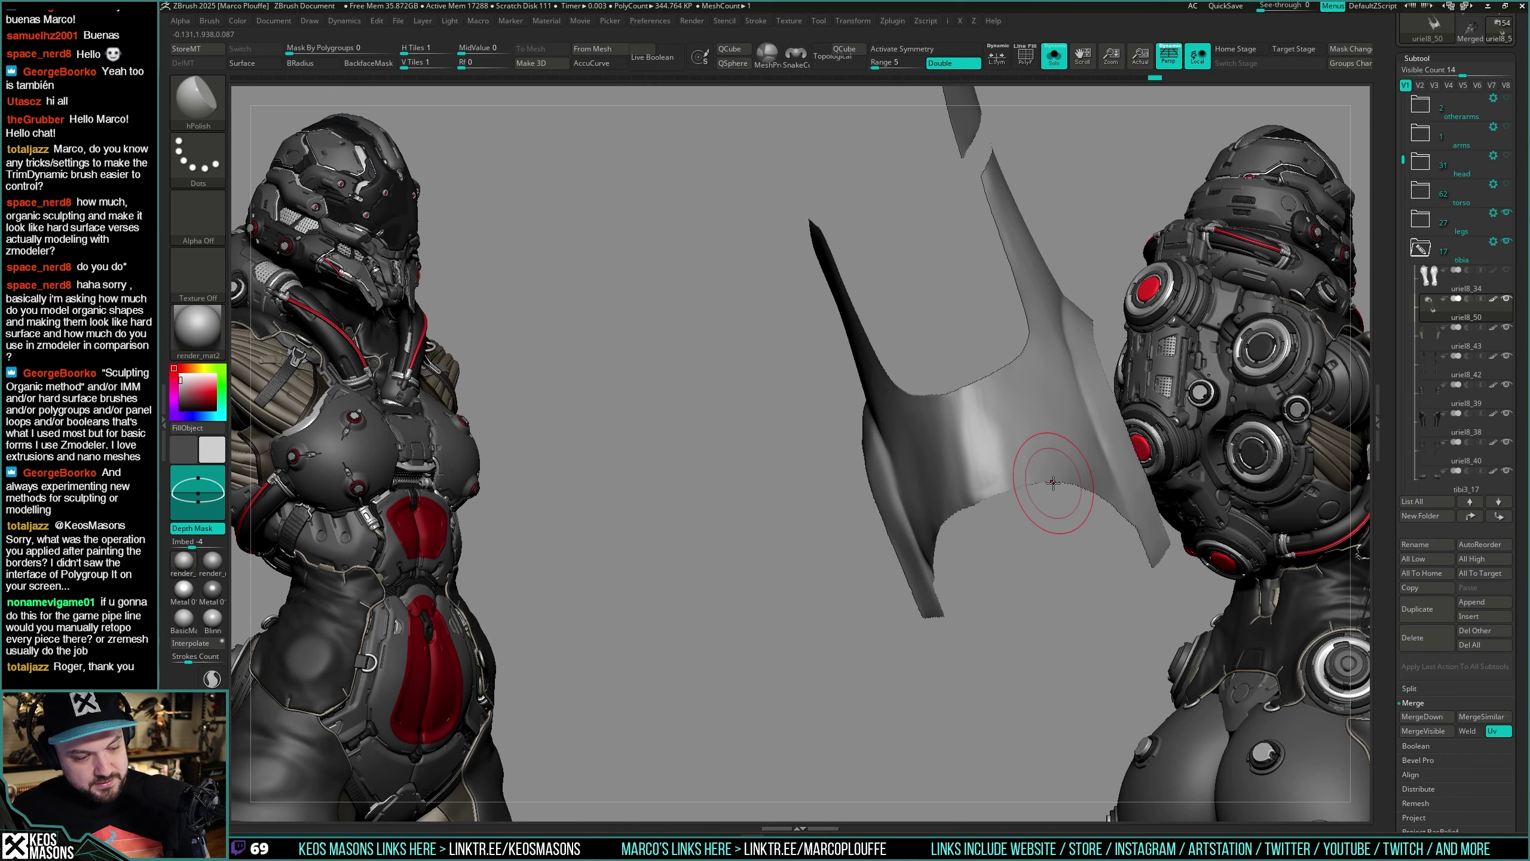
Step: Flatten the front centre of the bottom plate's curved band, checking it both isolated and against the full leg
mouse_move(1054, 490)
right_down()
mouse_move(1059, 389)
mouse_move(1007, 438)
mouse_move(990, 489)
mouse_move(910, 496)
right_up()
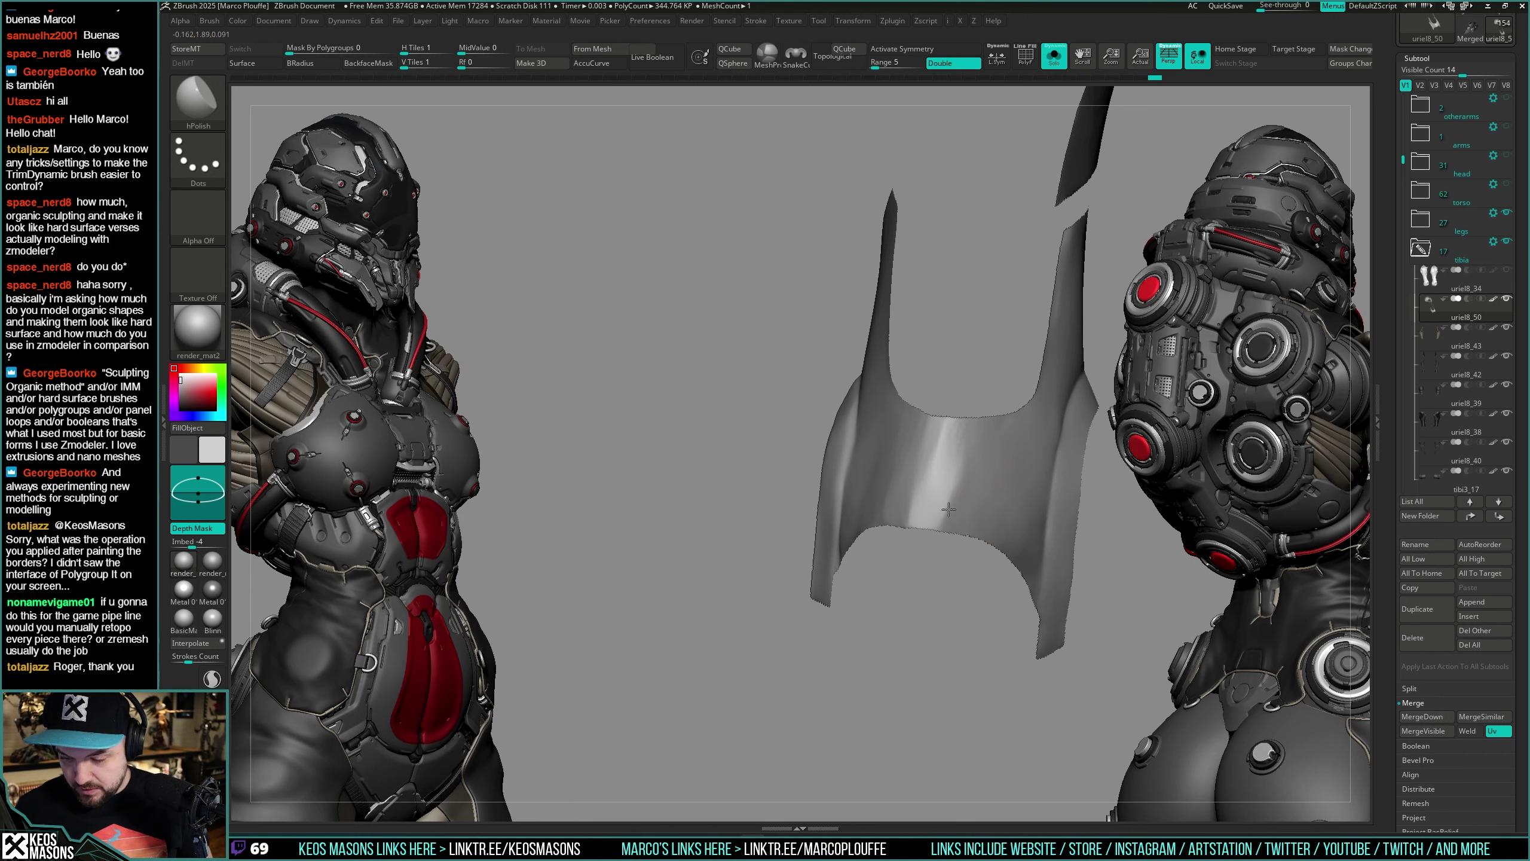
right_drag(991, 528, 923, 484)
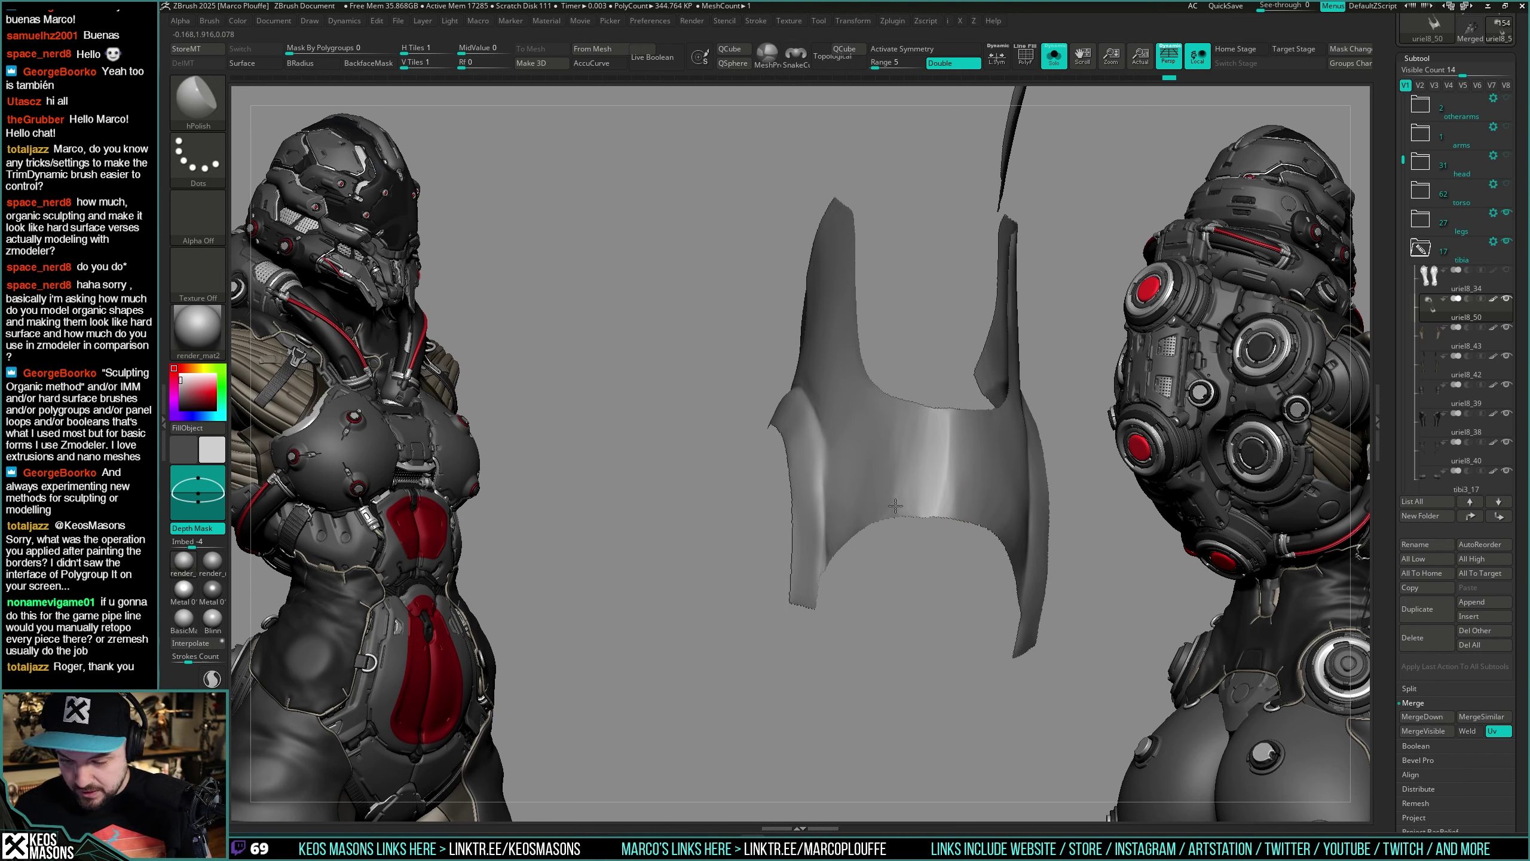
right_drag(861, 534, 948, 482)
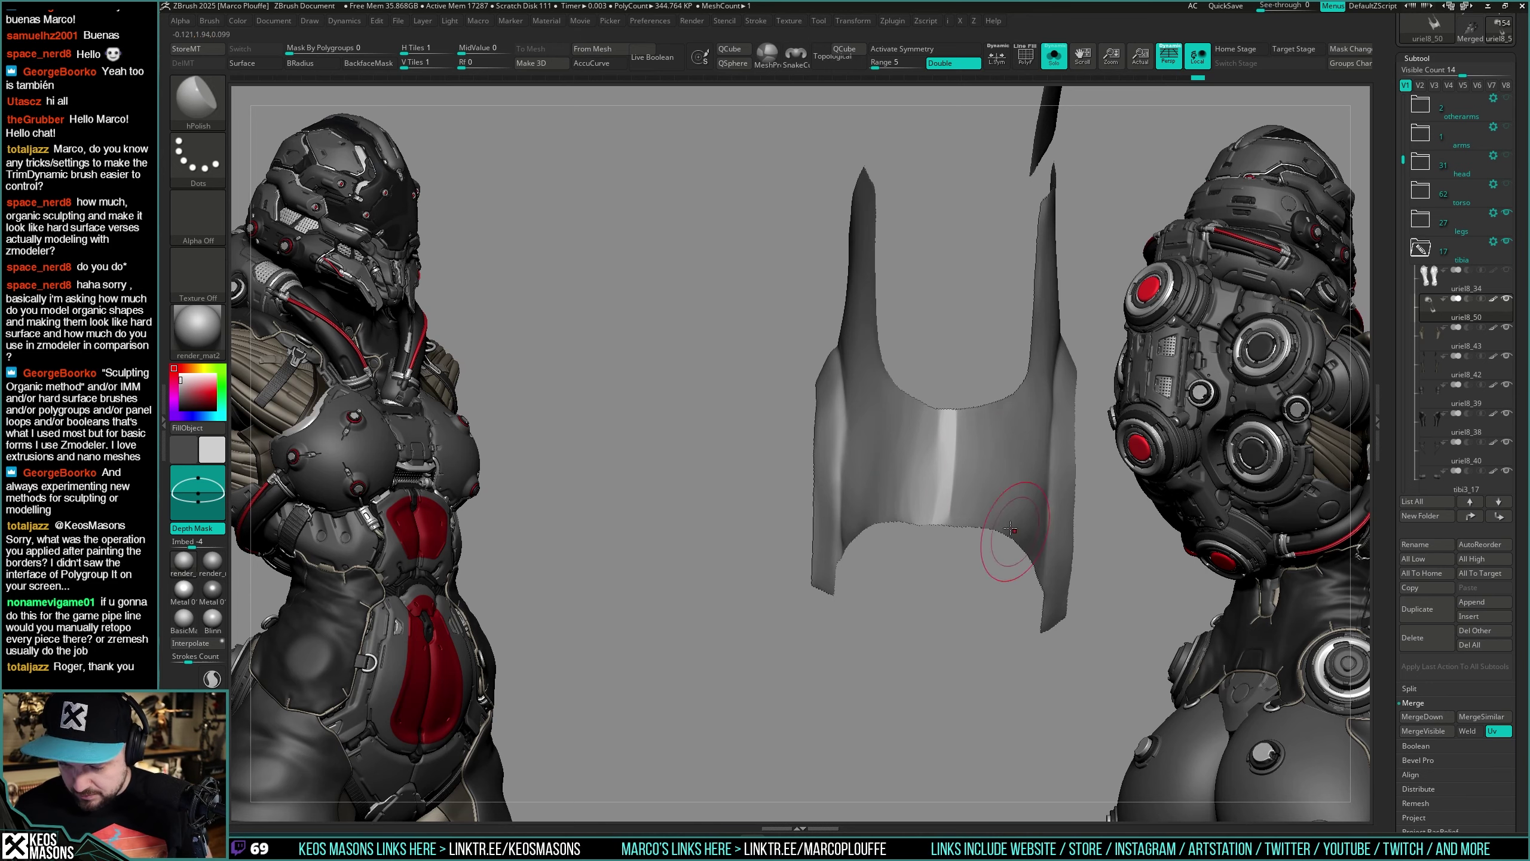
right_drag(978, 508, 940, 416)
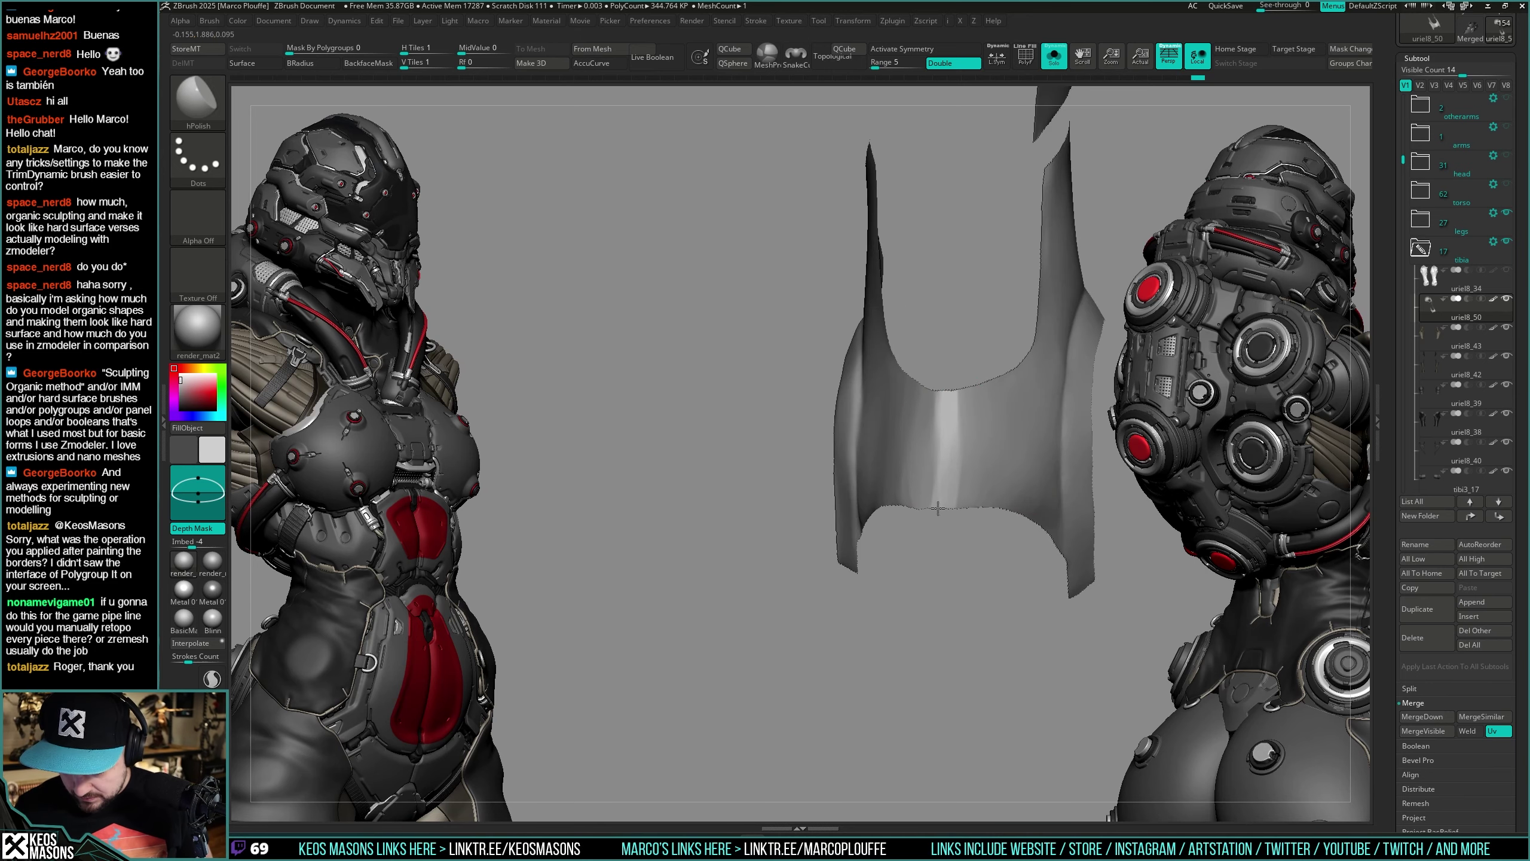
mouse_move(914, 470)
ctrl+right_down()
mouse_move(950, 389)
mouse_move(937, 482)
ctrl+right_up()
key(shift+s)
right_drag(937, 482, 931, 446)
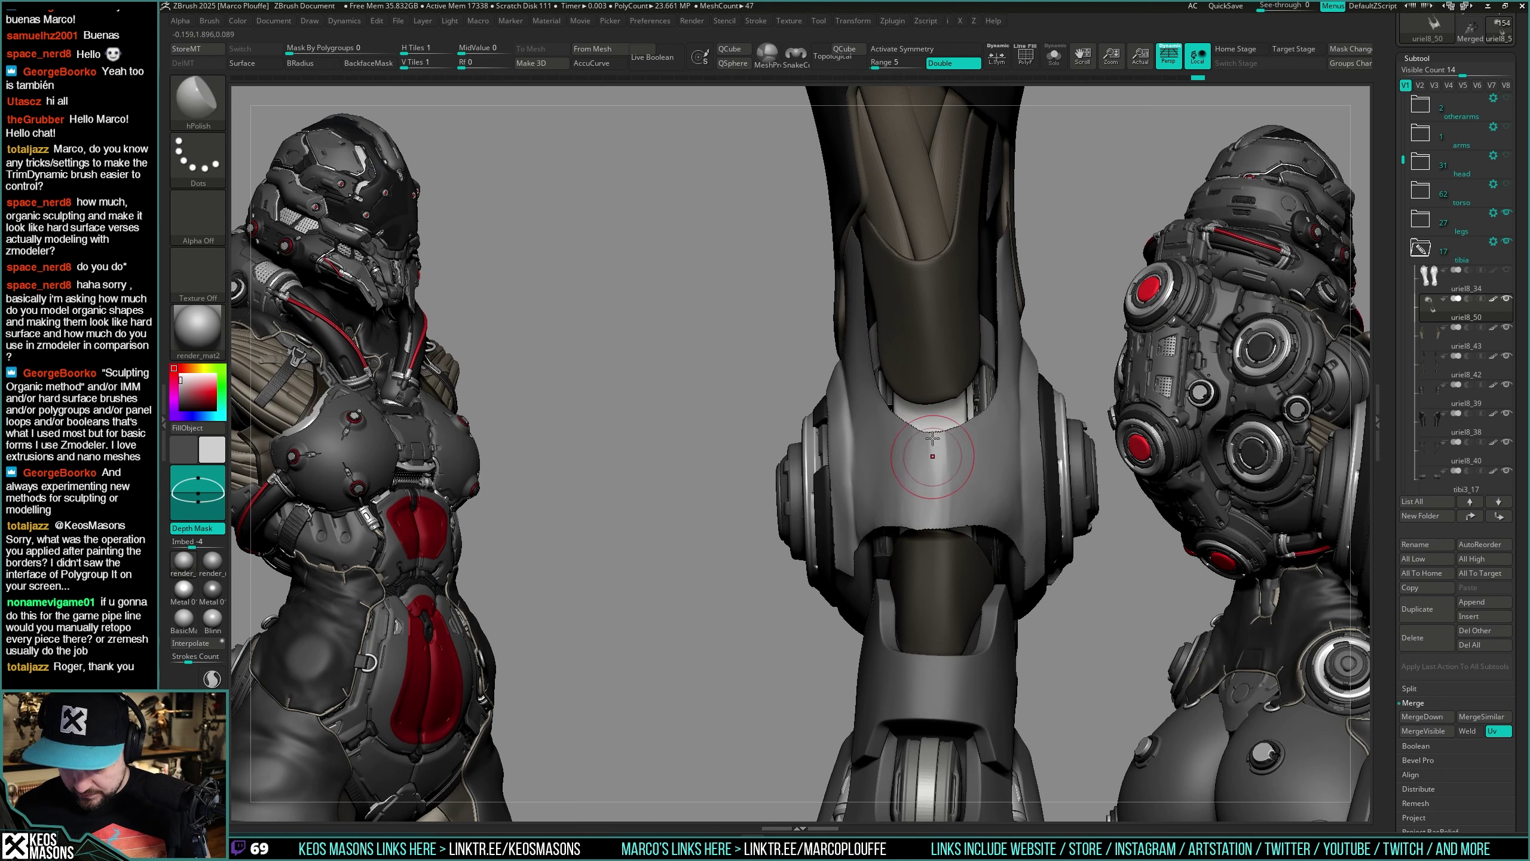
mouse_move(932, 439)
mouse_down()
mouse_move(941, 525)
mouse_move(949, 515)
mouse_up()
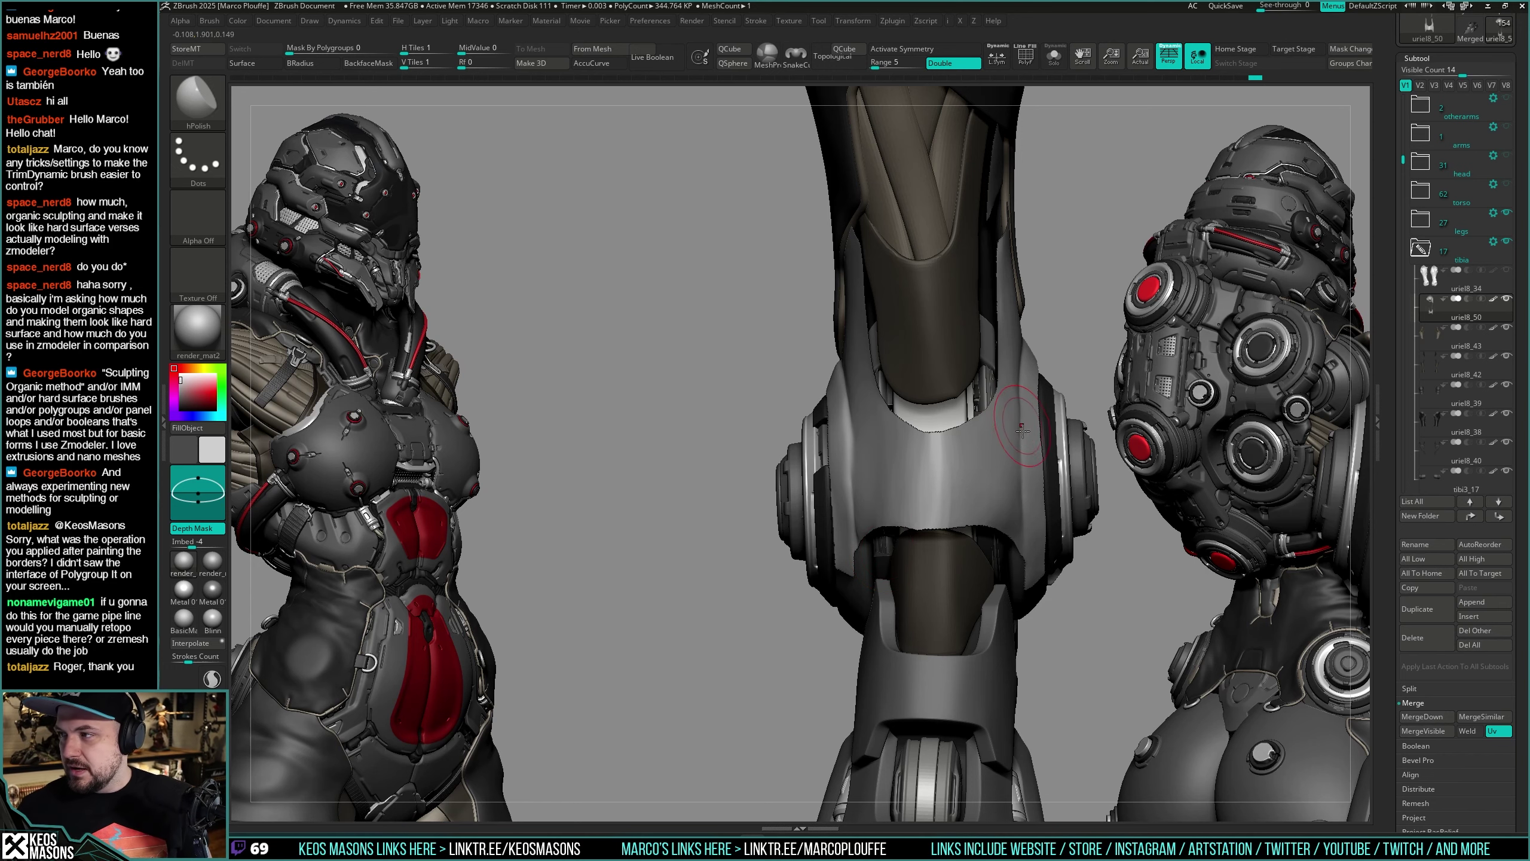
Step: Adjust the hPolish draw size and polish the bottom plate's opposite side between the front band and the joint disc
right_drag(843, 482, 876, 446)
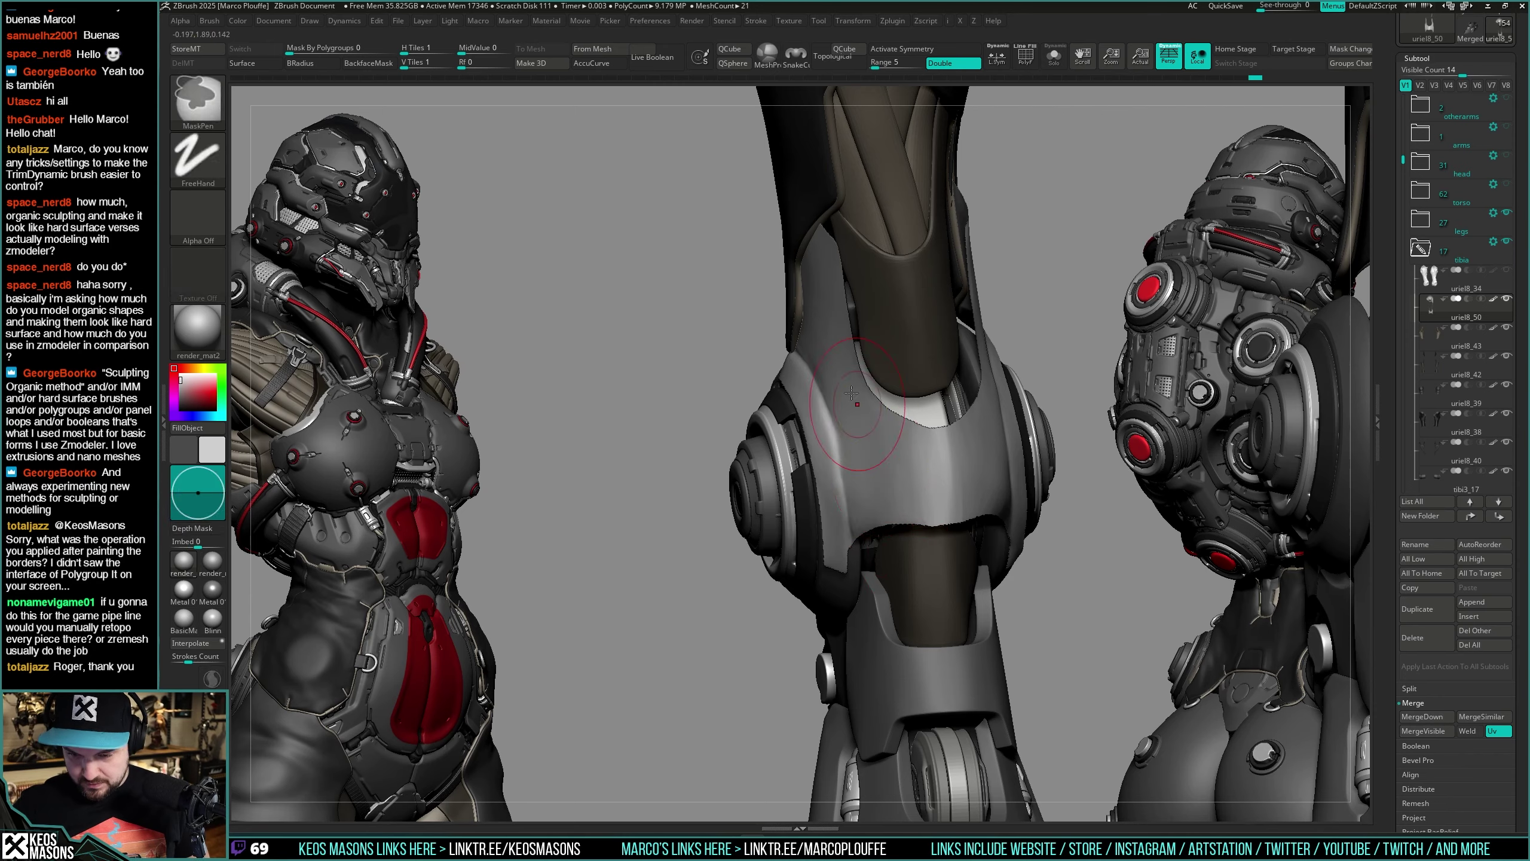
right_drag(768, 347, 809, 317)
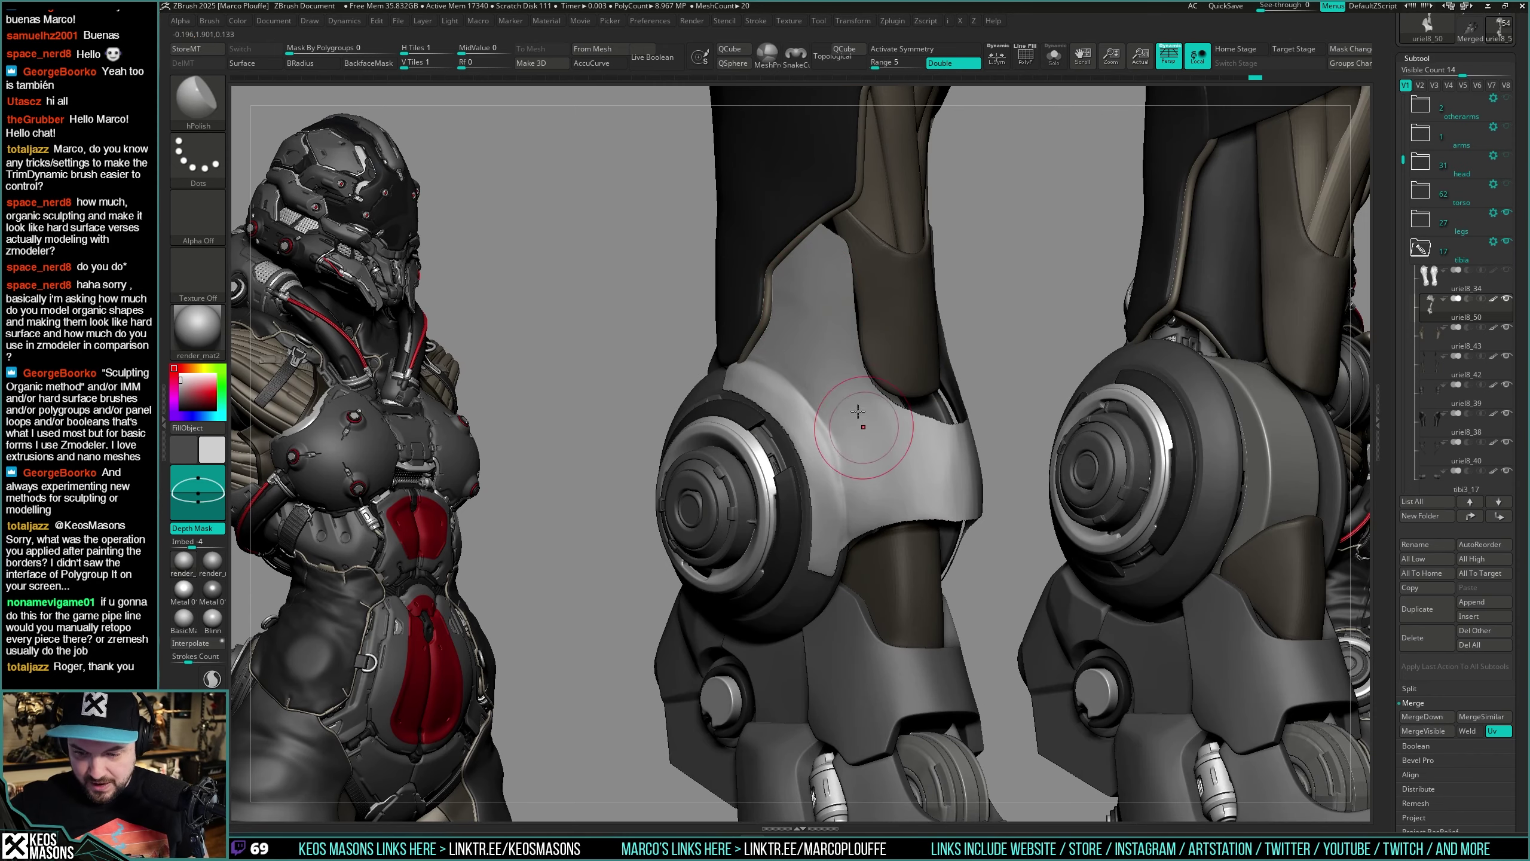
right_drag(867, 461, 862, 476)
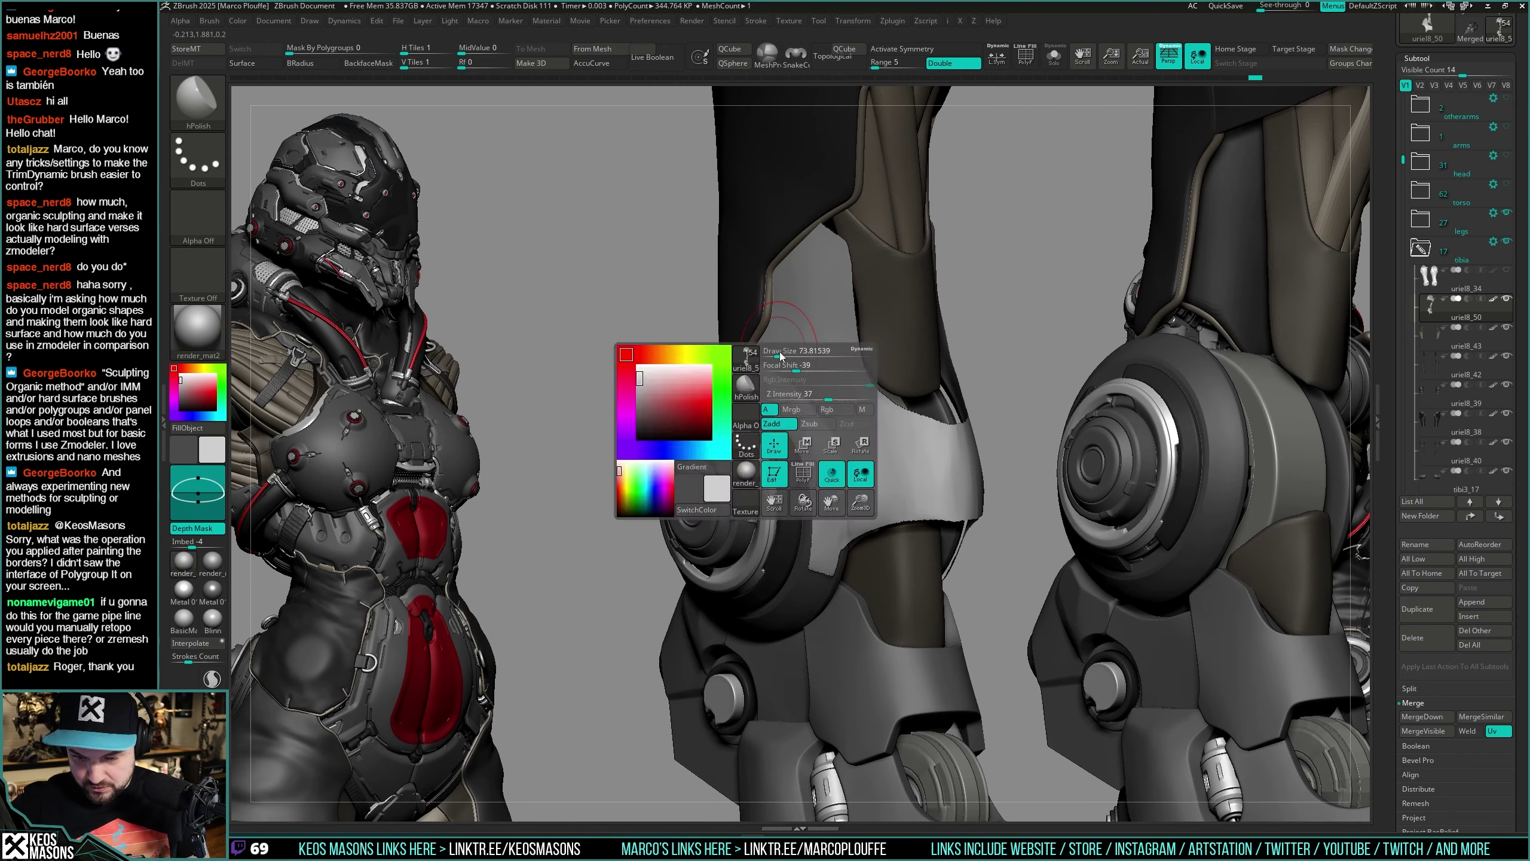
drag(873, 515, 837, 447)
right_drag(837, 446, 770, 388)
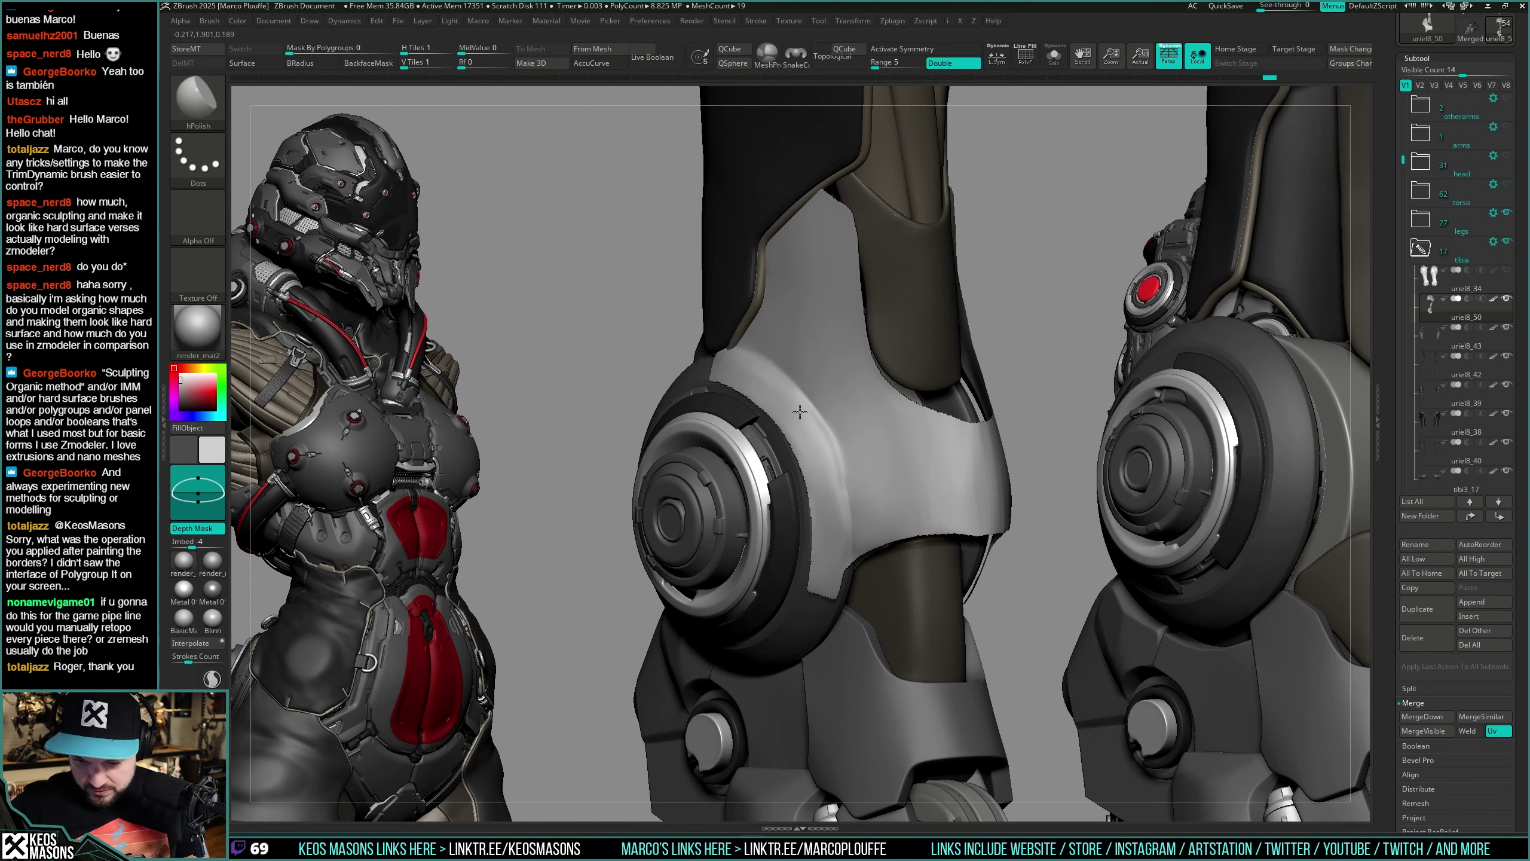
drag(799, 412, 843, 513)
key(shift+s)
mouse_move(848, 482)
right_down()
mouse_move(888, 480)
mouse_move(945, 635)
mouse_move(983, 386)
right_up()
right_click(1002, 384)
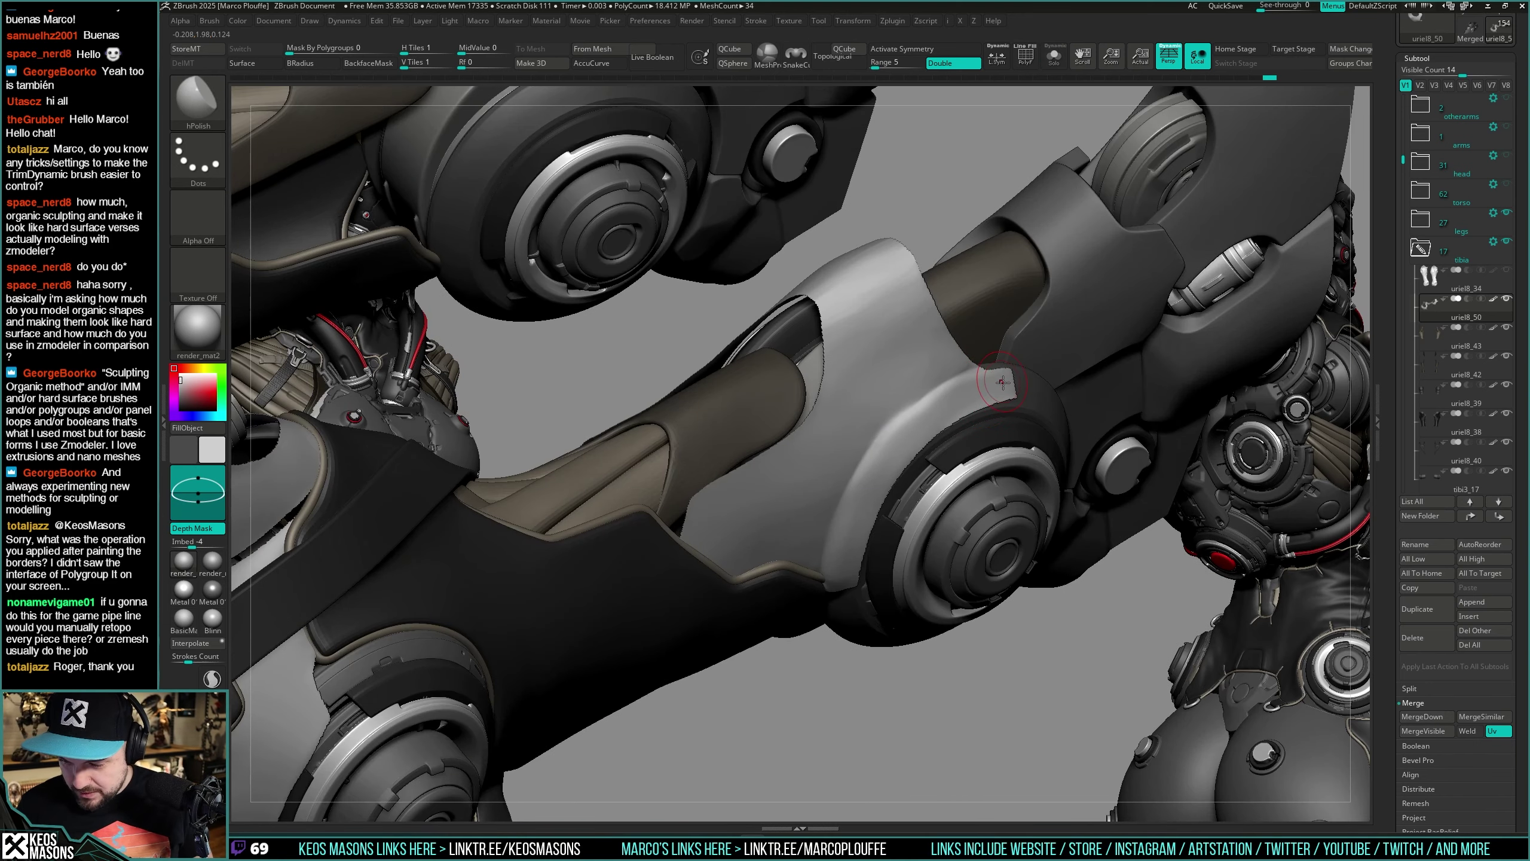
Step: Smooth and polish the ridge that curves around the joint disc on the bottom plate's opposite side
right_drag(841, 595, 846, 560)
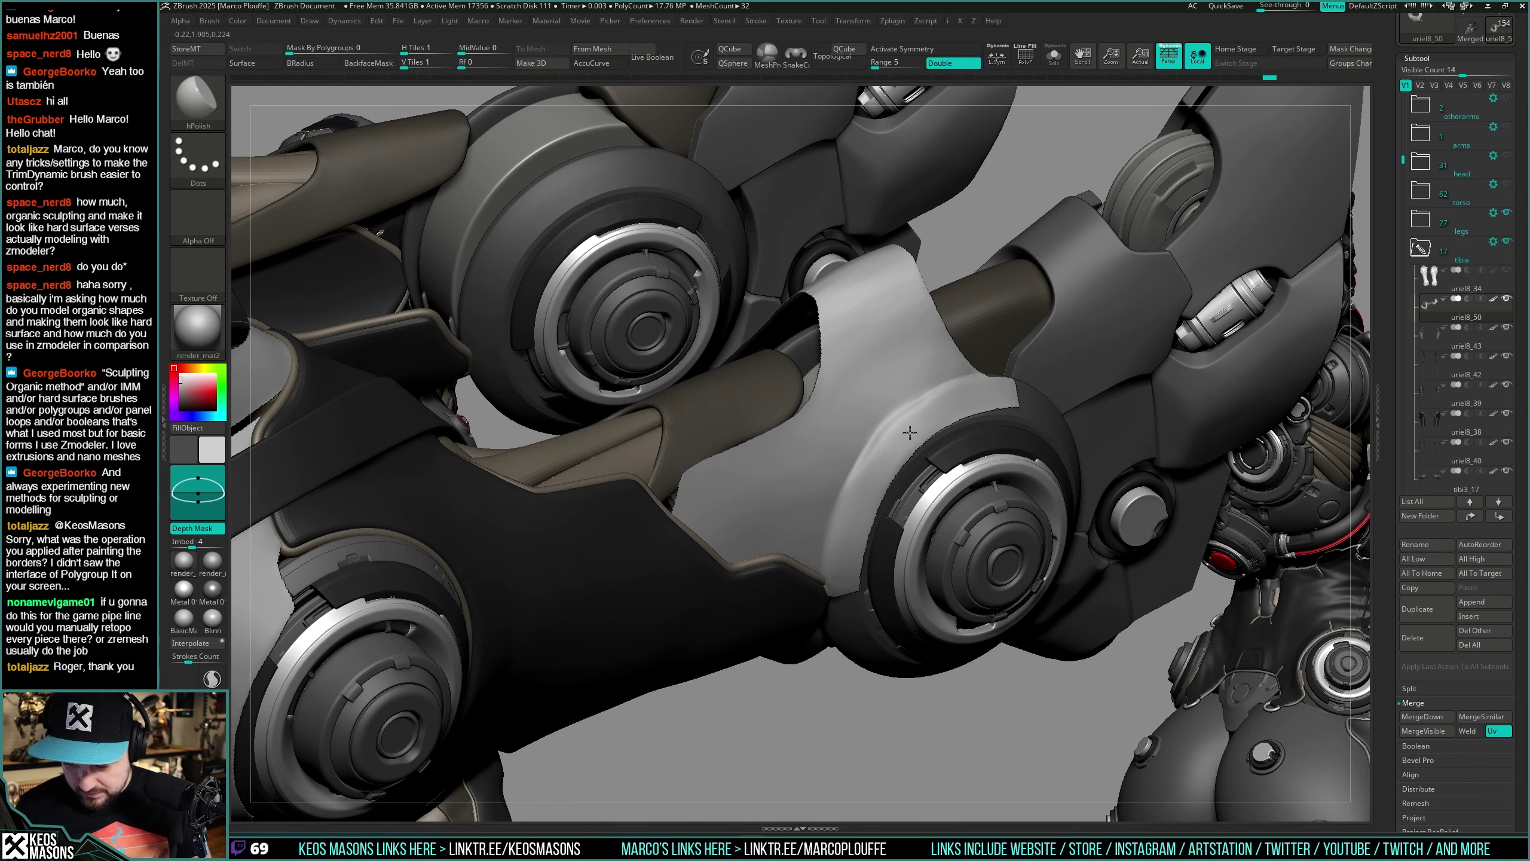
right_drag(909, 432, 999, 389)
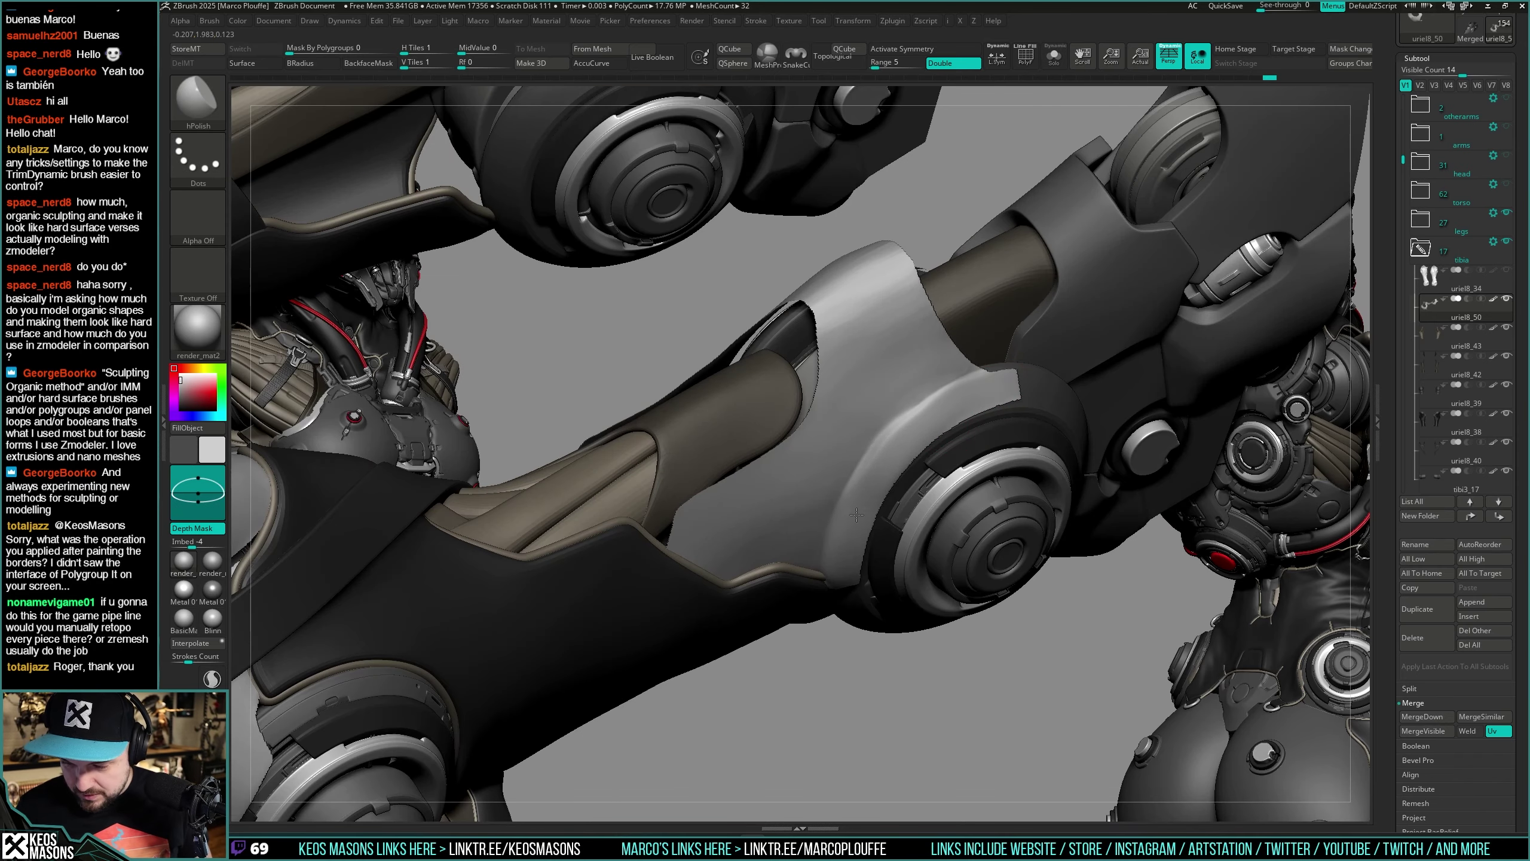
right_drag(846, 533, 1015, 386)
right_drag(911, 426, 917, 409)
key(shift)
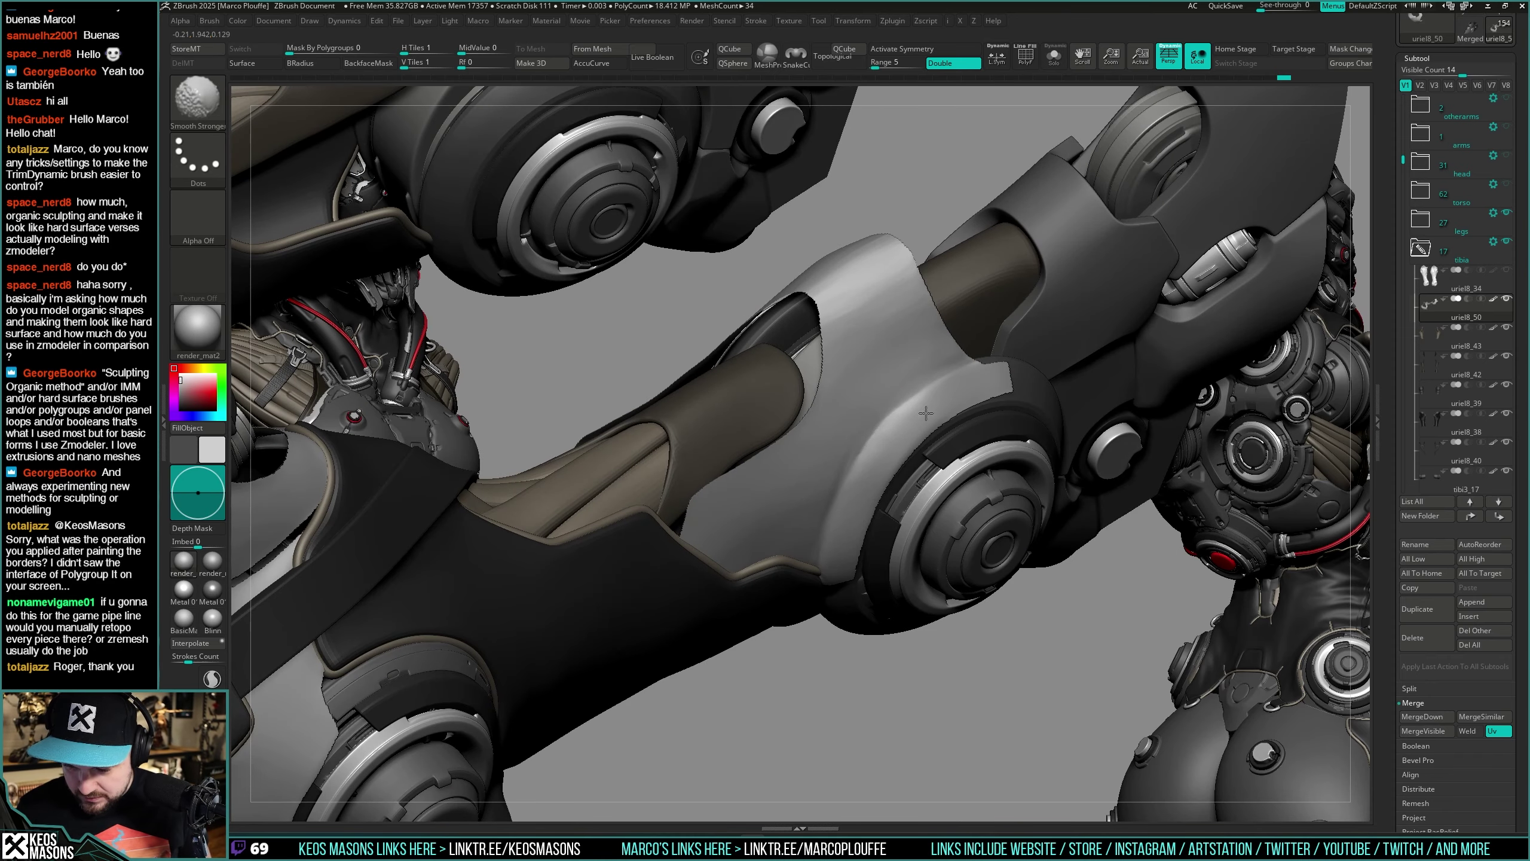
right_drag(925, 413, 832, 518)
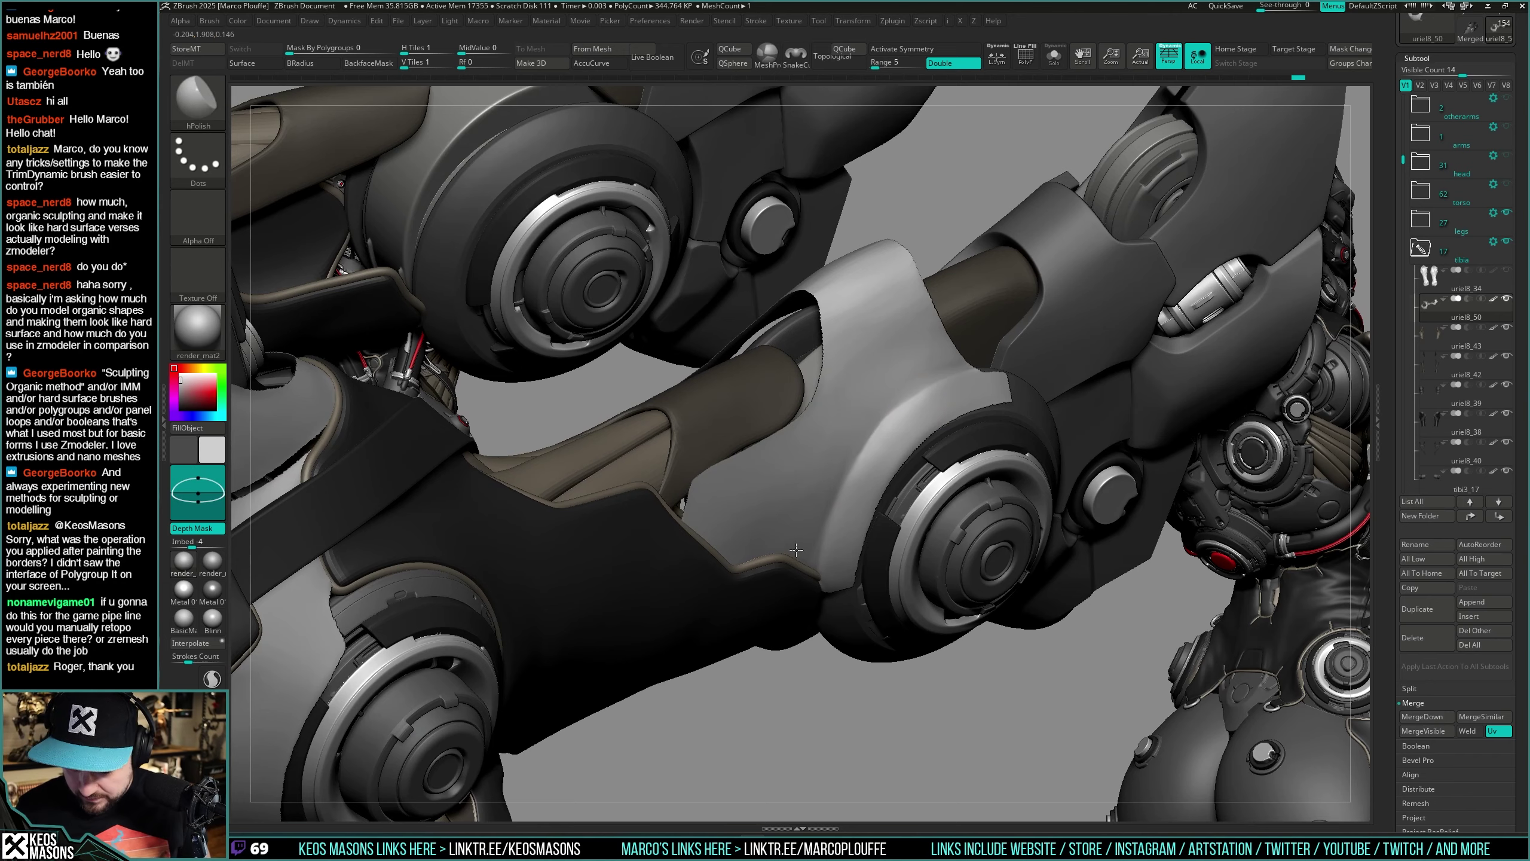
right_drag(942, 367, 872, 413)
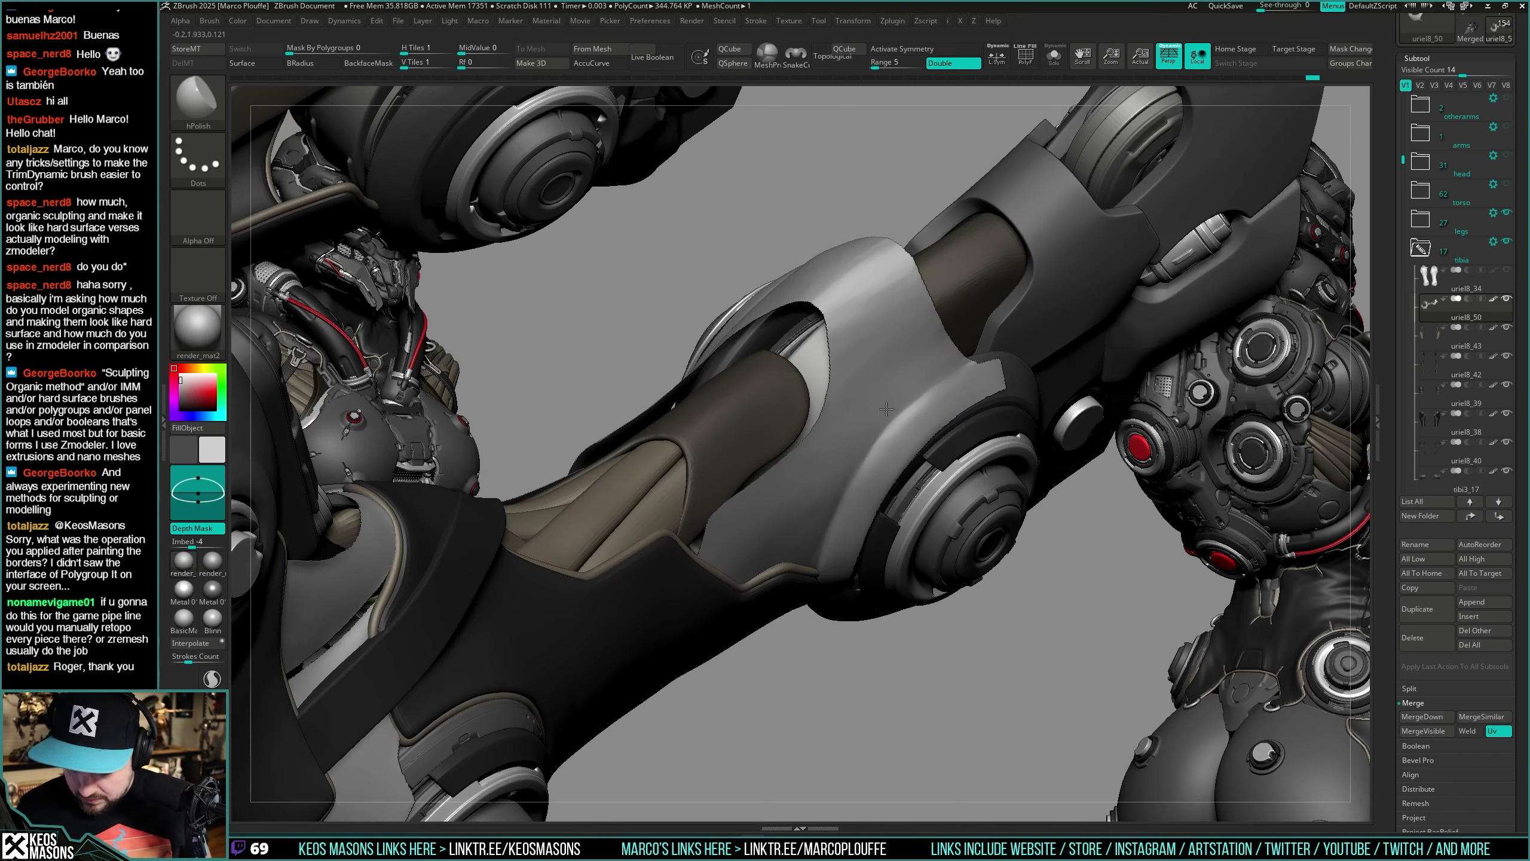
right_drag(821, 533, 802, 556)
key(shift)
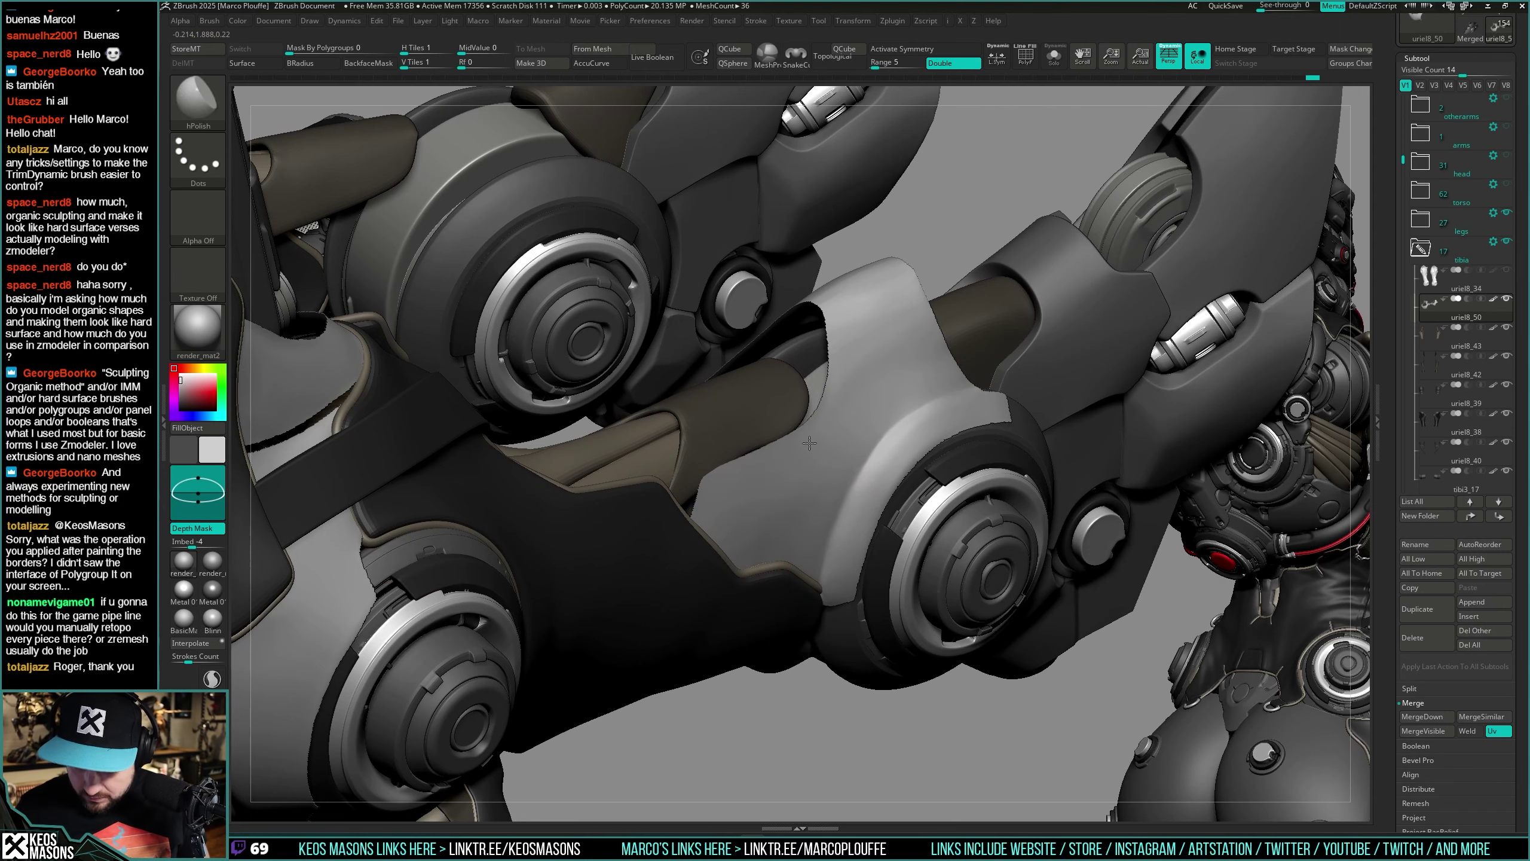
mouse_move(825, 440)
right_down()
mouse_move(902, 527)
mouse_move(925, 480)
mouse_move(882, 520)
mouse_move(849, 492)
mouse_move(841, 508)
right_up()
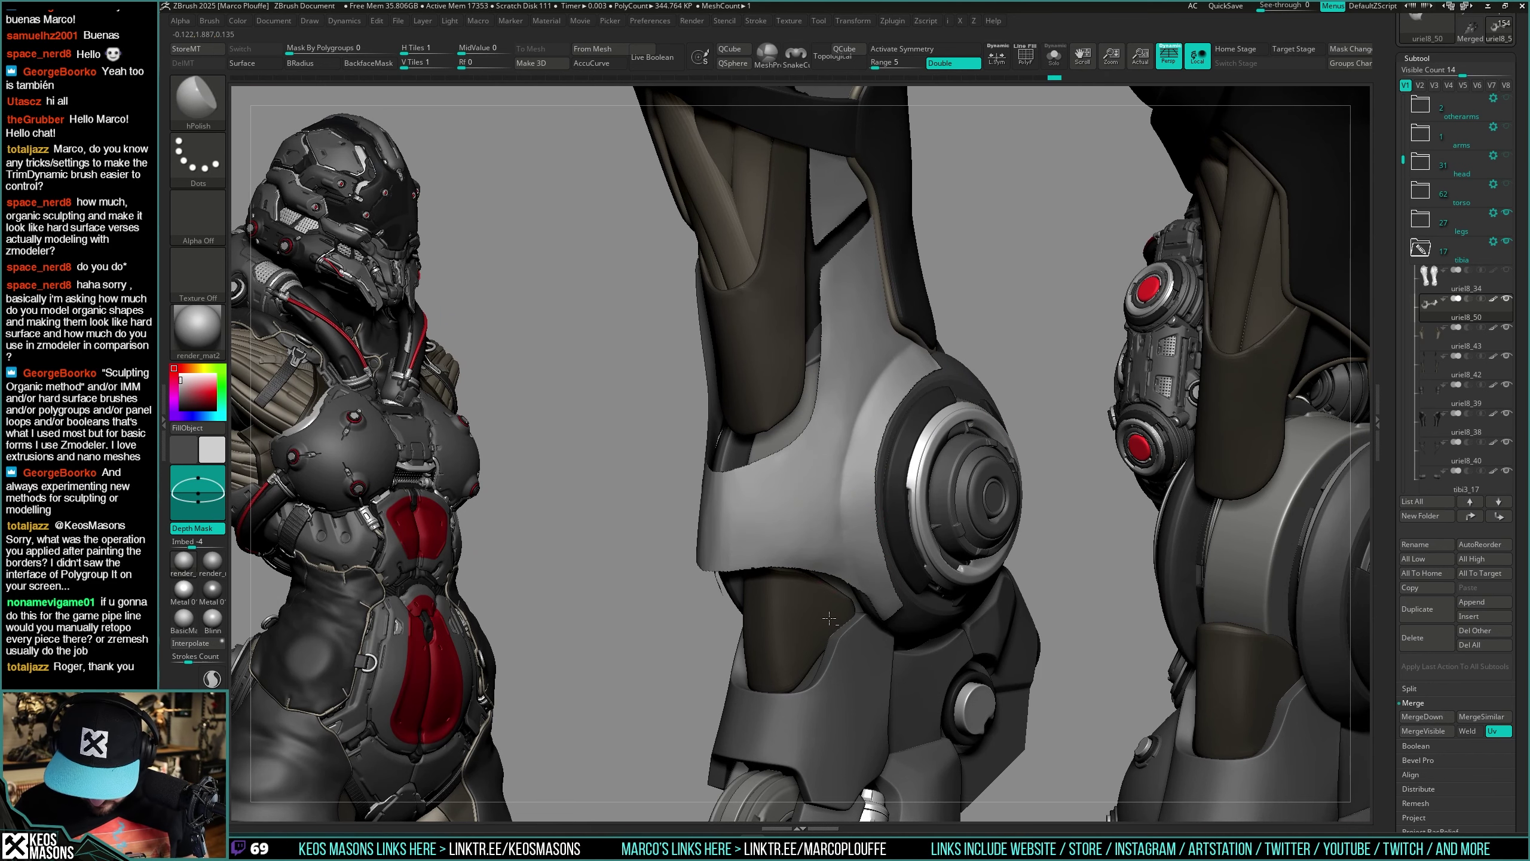
Step: Isolate the armour plates and polish the bottom plate's upright arm and front band
click(1055, 56)
click(1054, 78)
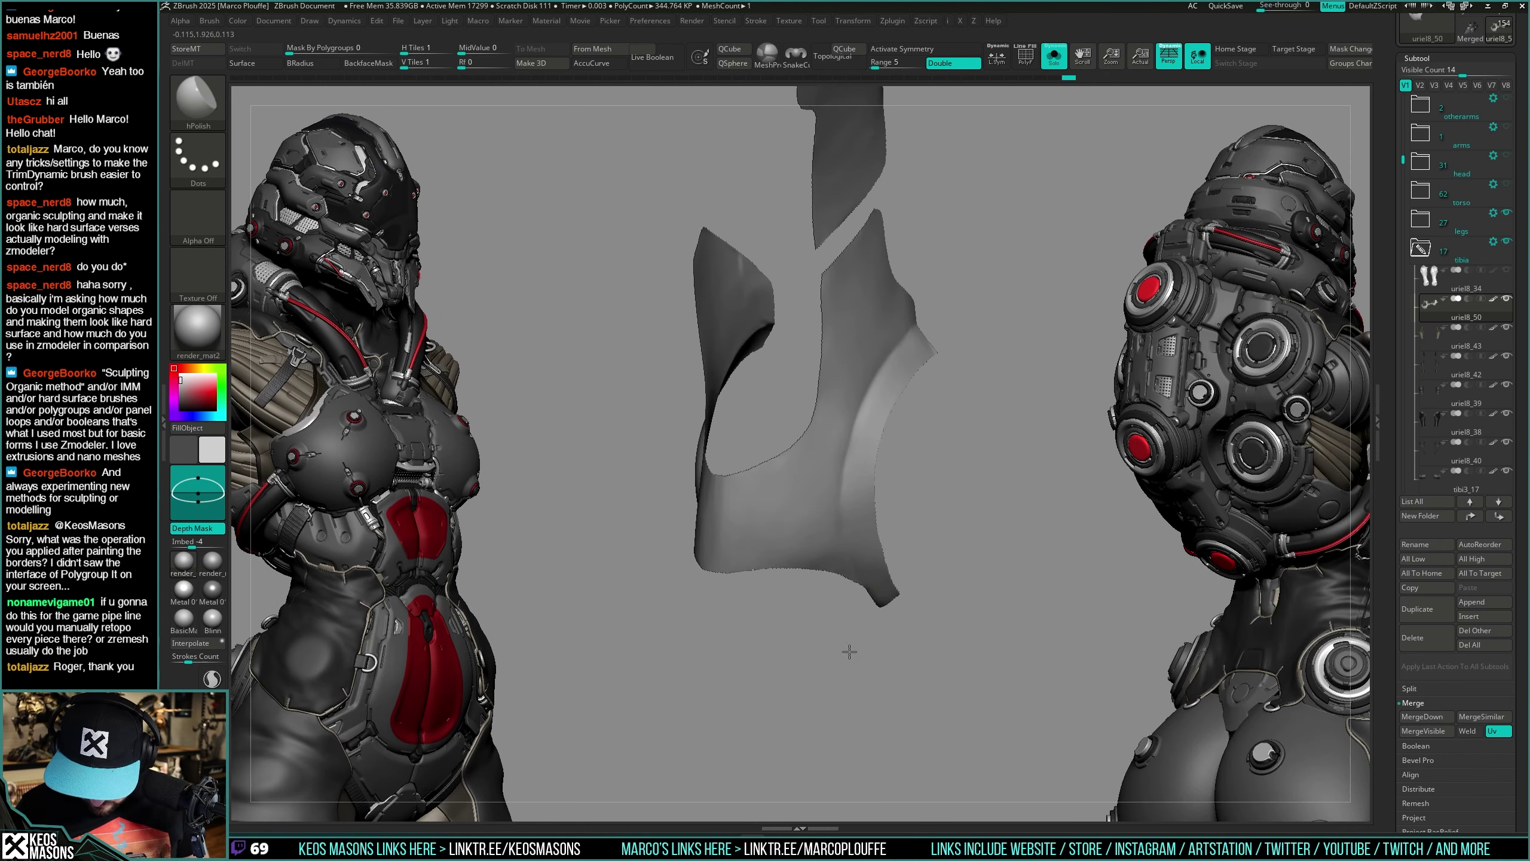
drag(836, 618, 828, 507)
mouse_move(852, 569)
right_down()
mouse_move(845, 487)
mouse_move(906, 425)
mouse_move(913, 478)
right_up()
right_click(857, 493)
right_drag(870, 336, 874, 327)
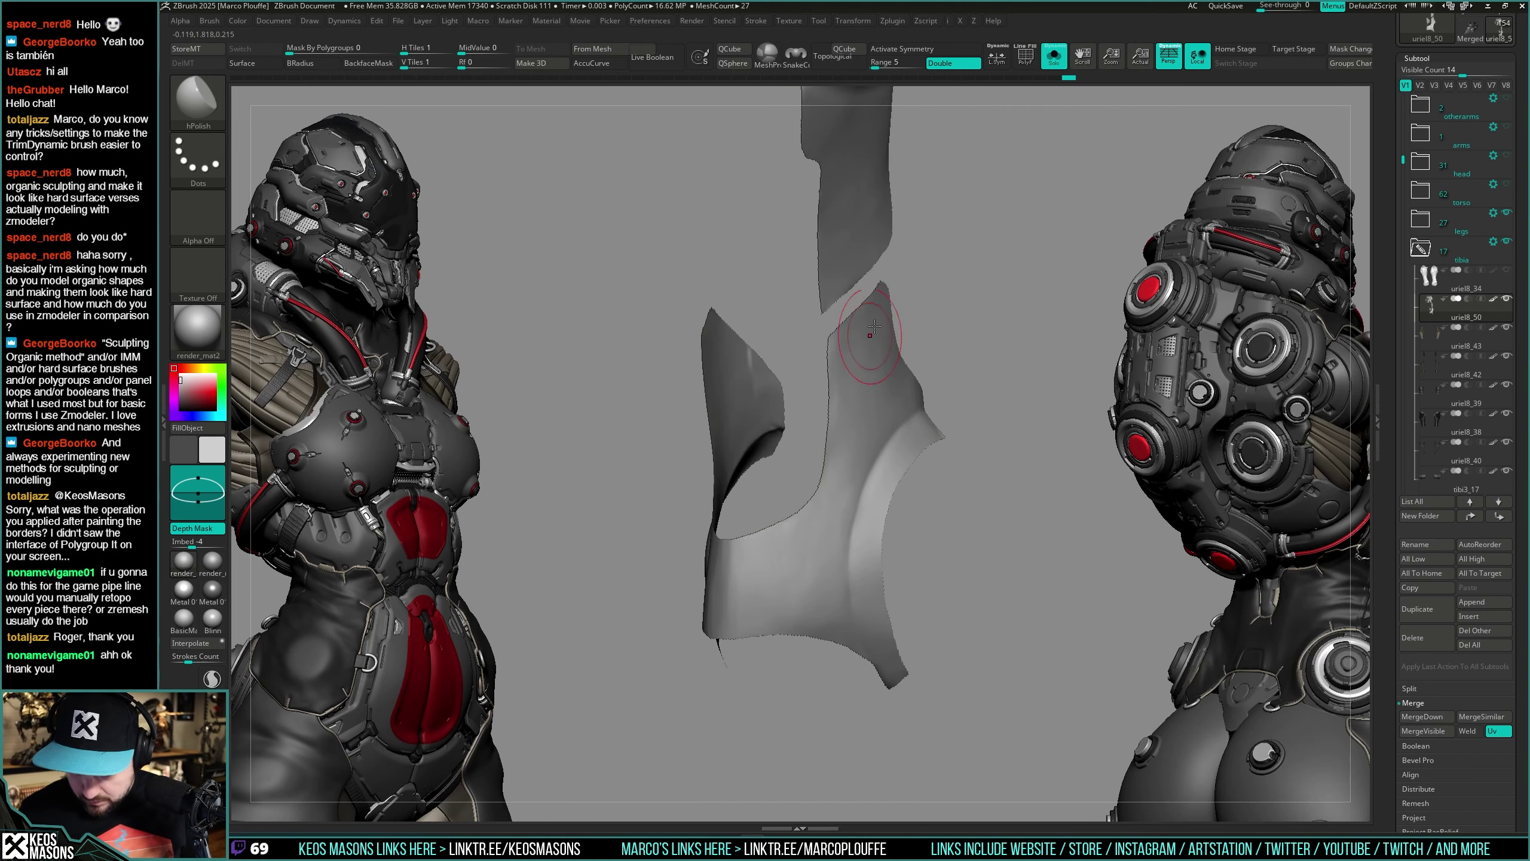
drag(801, 594, 816, 573)
mouse_move(816, 567)
right_down()
mouse_move(830, 533)
mouse_move(919, 502)
mouse_move(953, 533)
mouse_move(891, 509)
right_up()
Step: Compare the plates with the full leg, isolate them again and polish the surface of the middle plate
key(shift+alt+s)
alt+right_drag(892, 509, 898, 608)
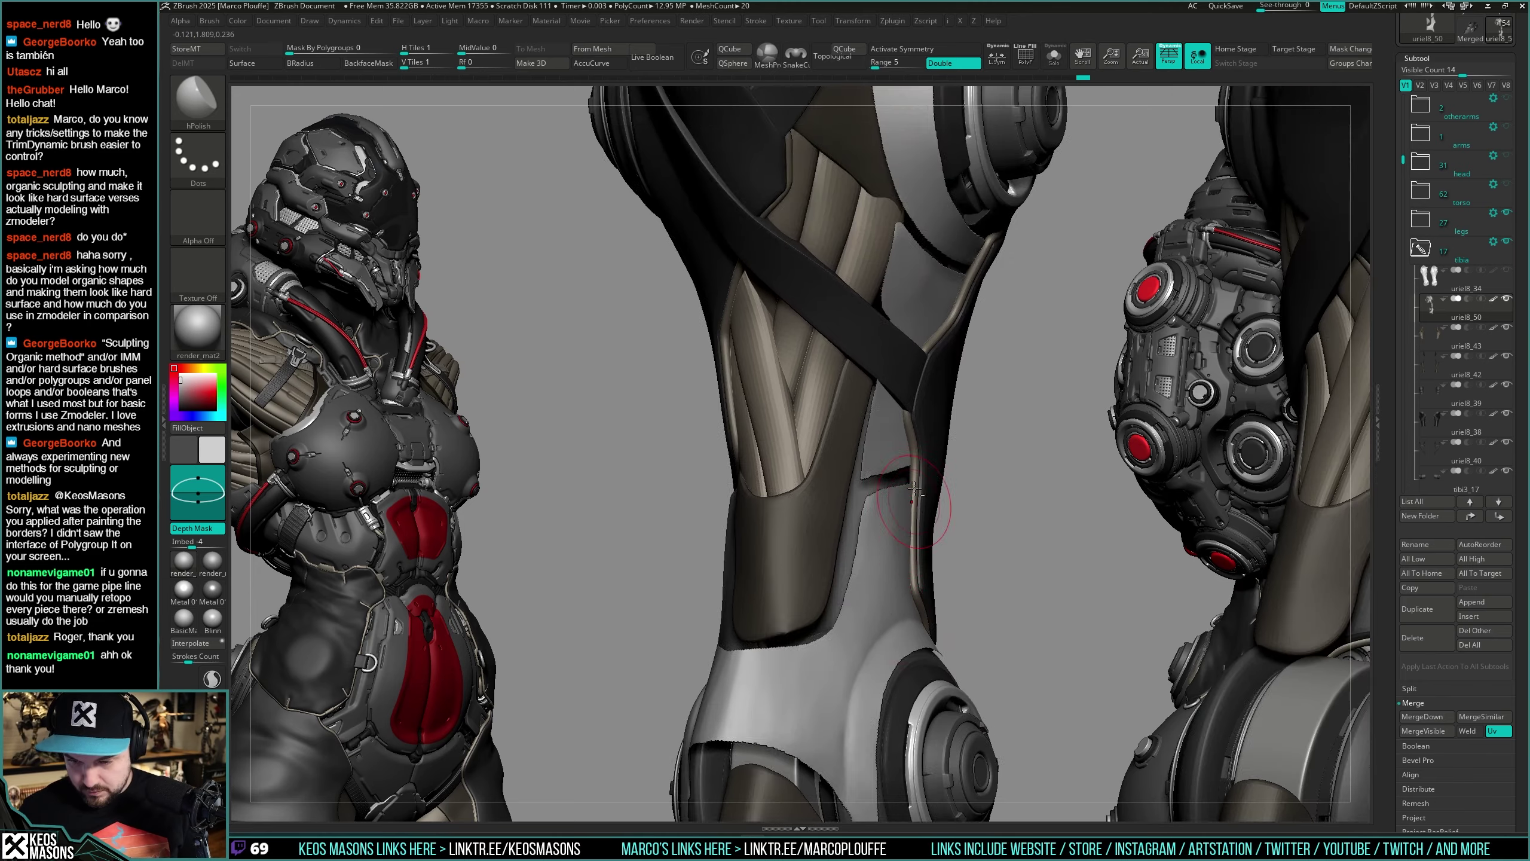
key(shift+alt+s)
right_click(871, 536)
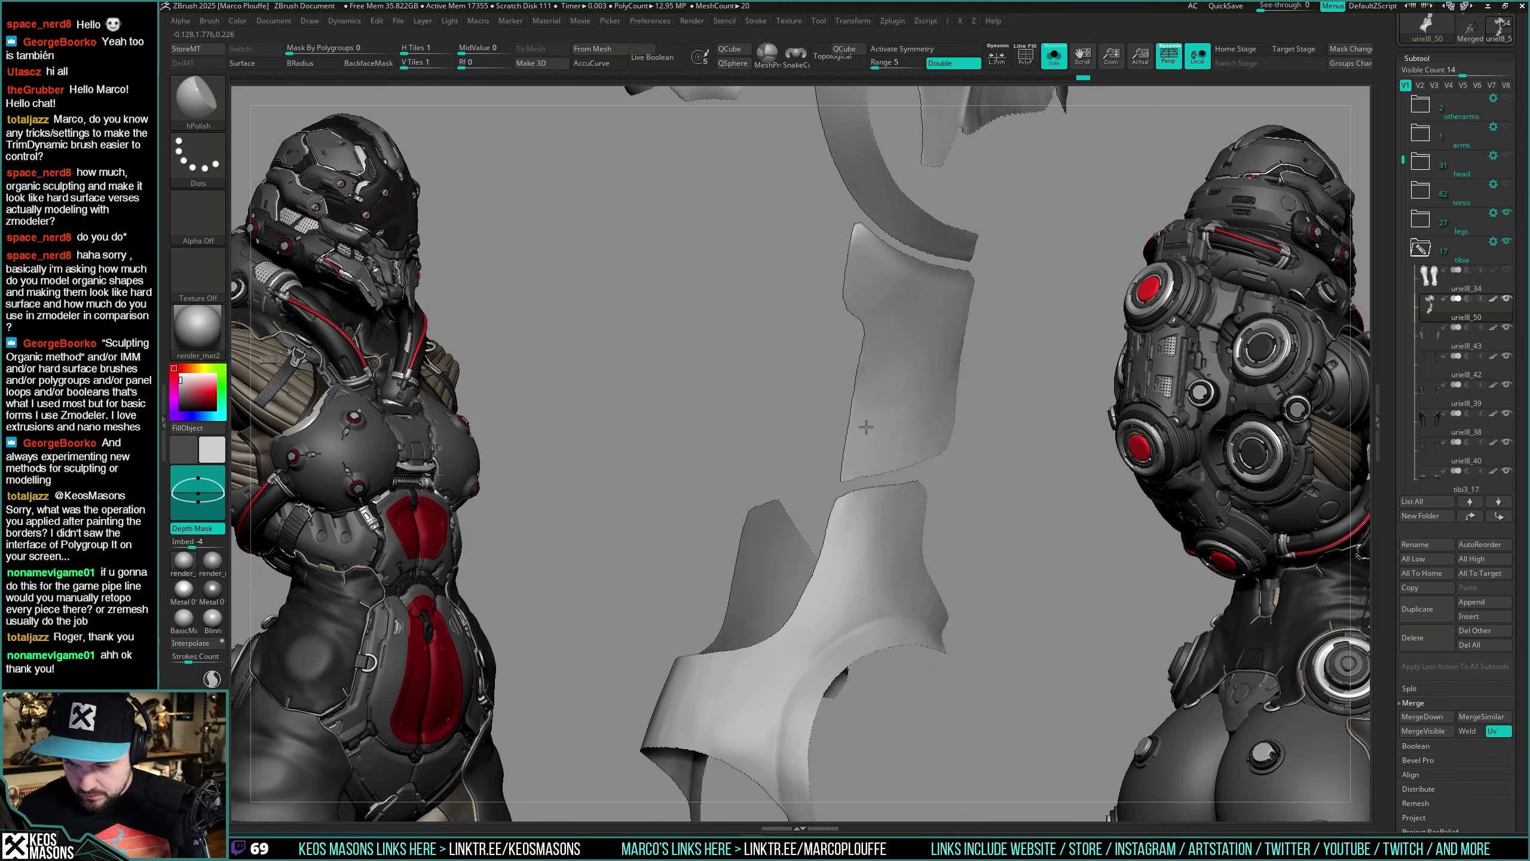
alt+right_drag(867, 268, 868, 407)
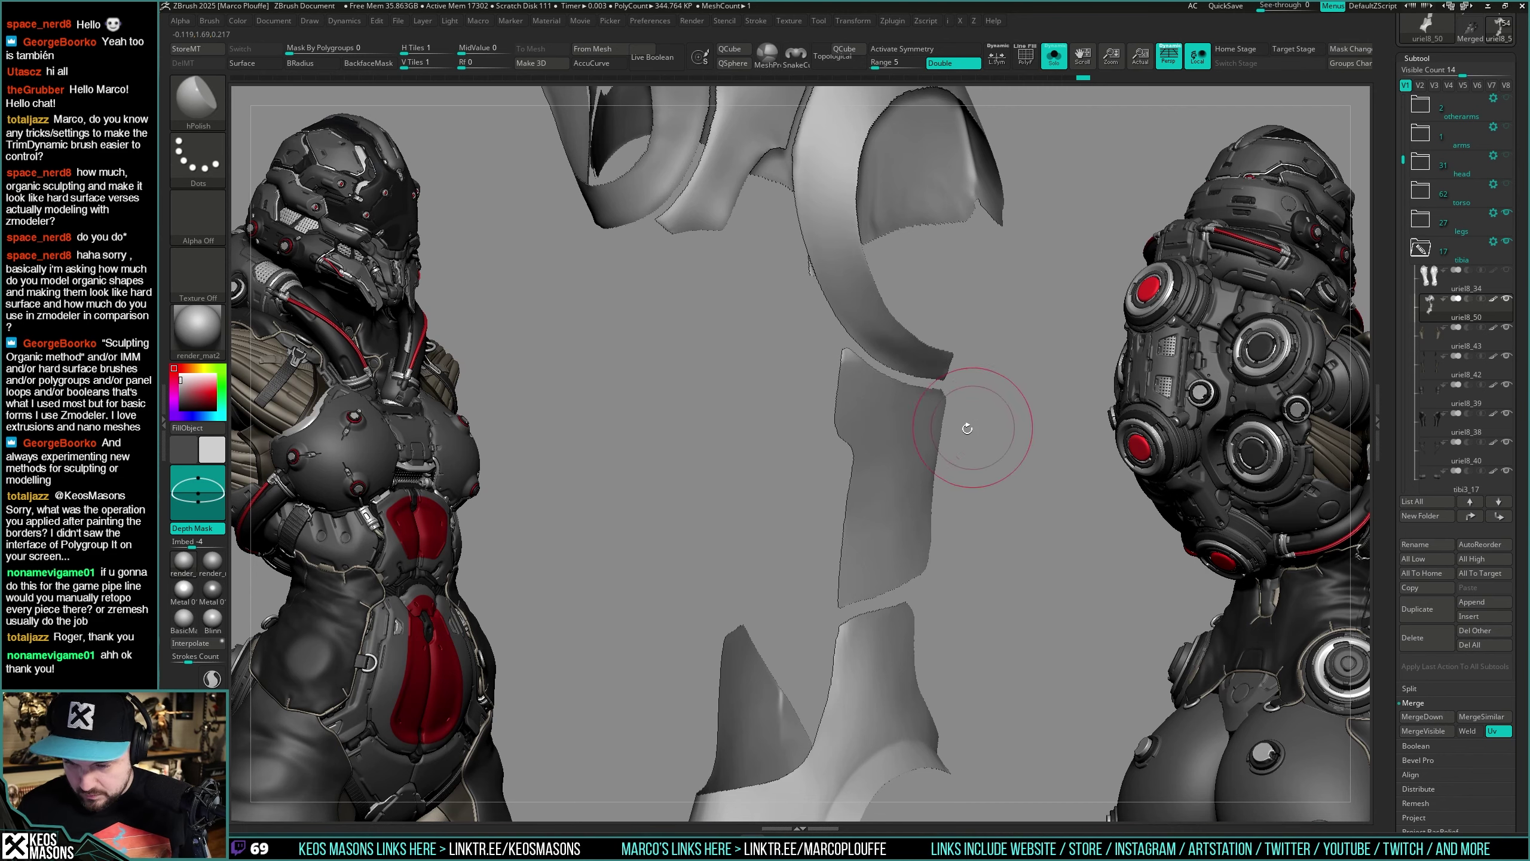
right_drag(985, 428, 964, 438)
key(shift+m)
drag(886, 428, 848, 426)
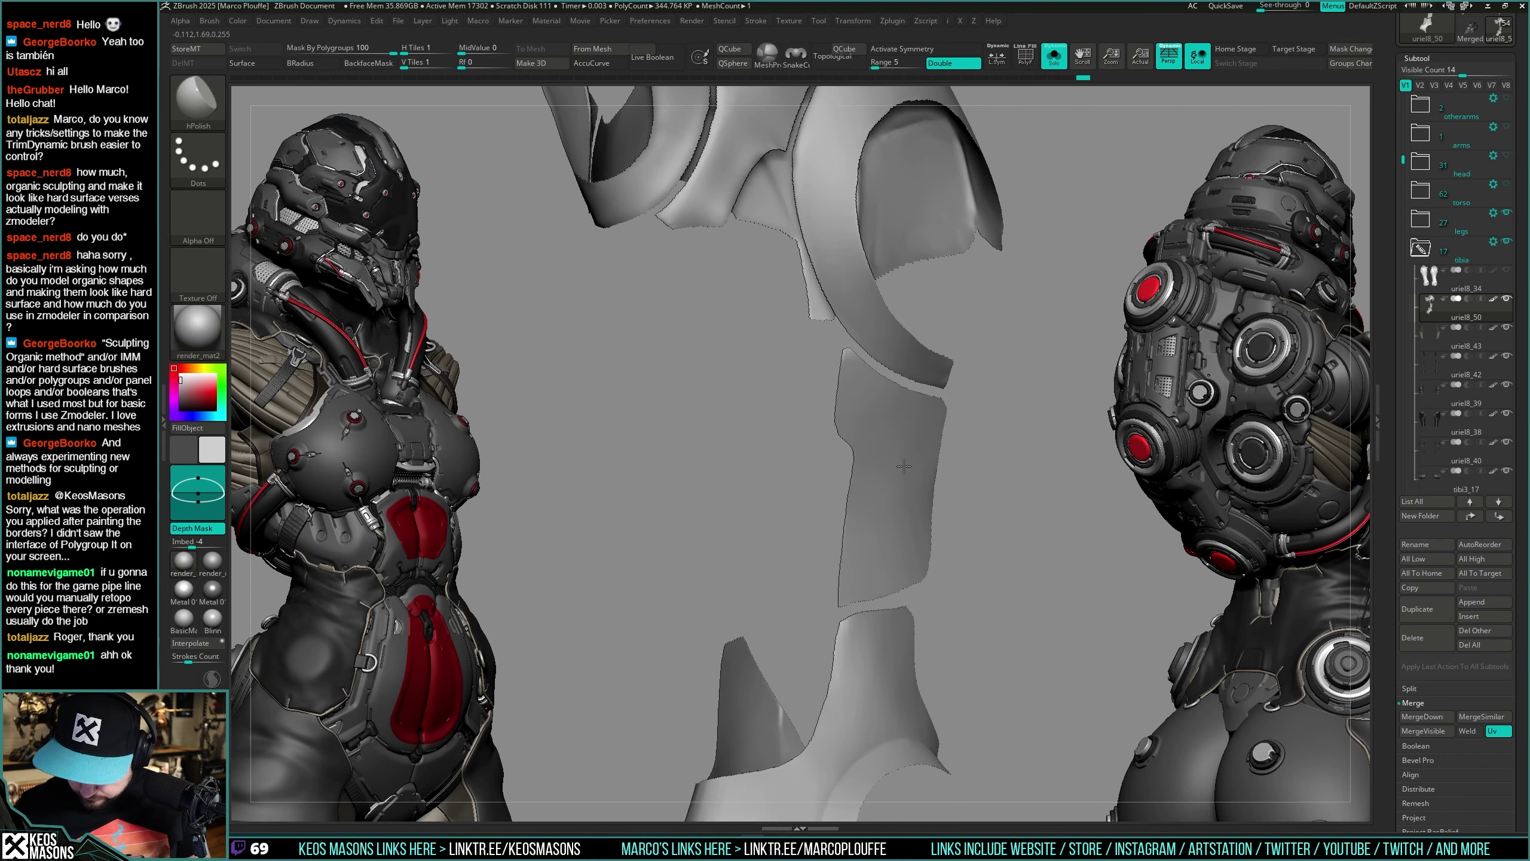
Step: Polish the narrow strip on the inner side of the top plate and compare the plates with the full leg
alt+right_drag(888, 395, 929, 503)
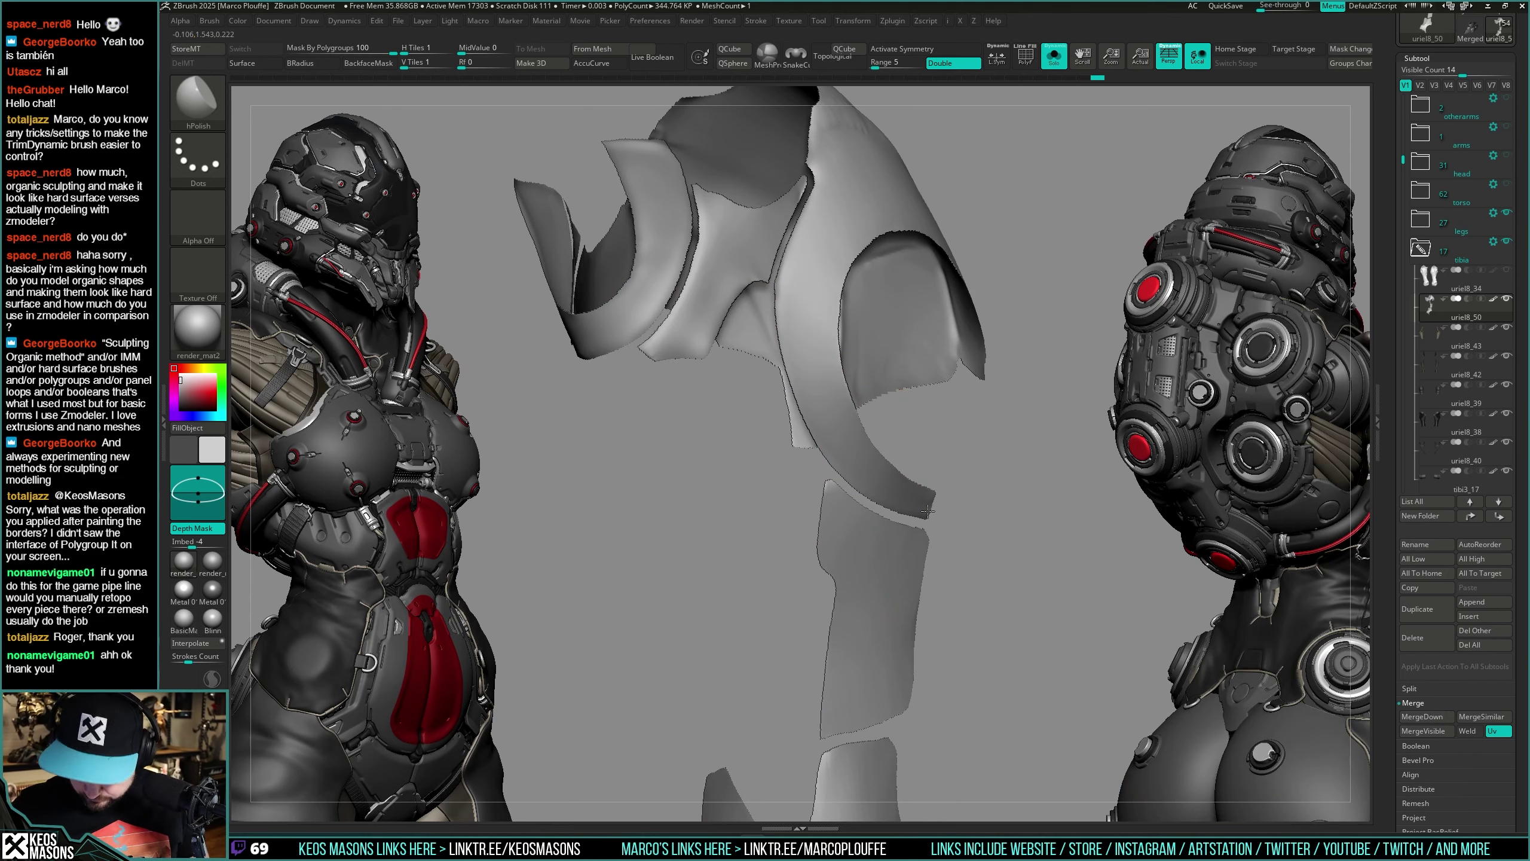
right_drag(800, 345, 773, 474)
drag(794, 413, 776, 479)
mouse_move(776, 479)
right_down()
mouse_move(757, 482)
mouse_move(821, 435)
right_up()
key(alt+s)
key(alt+s)
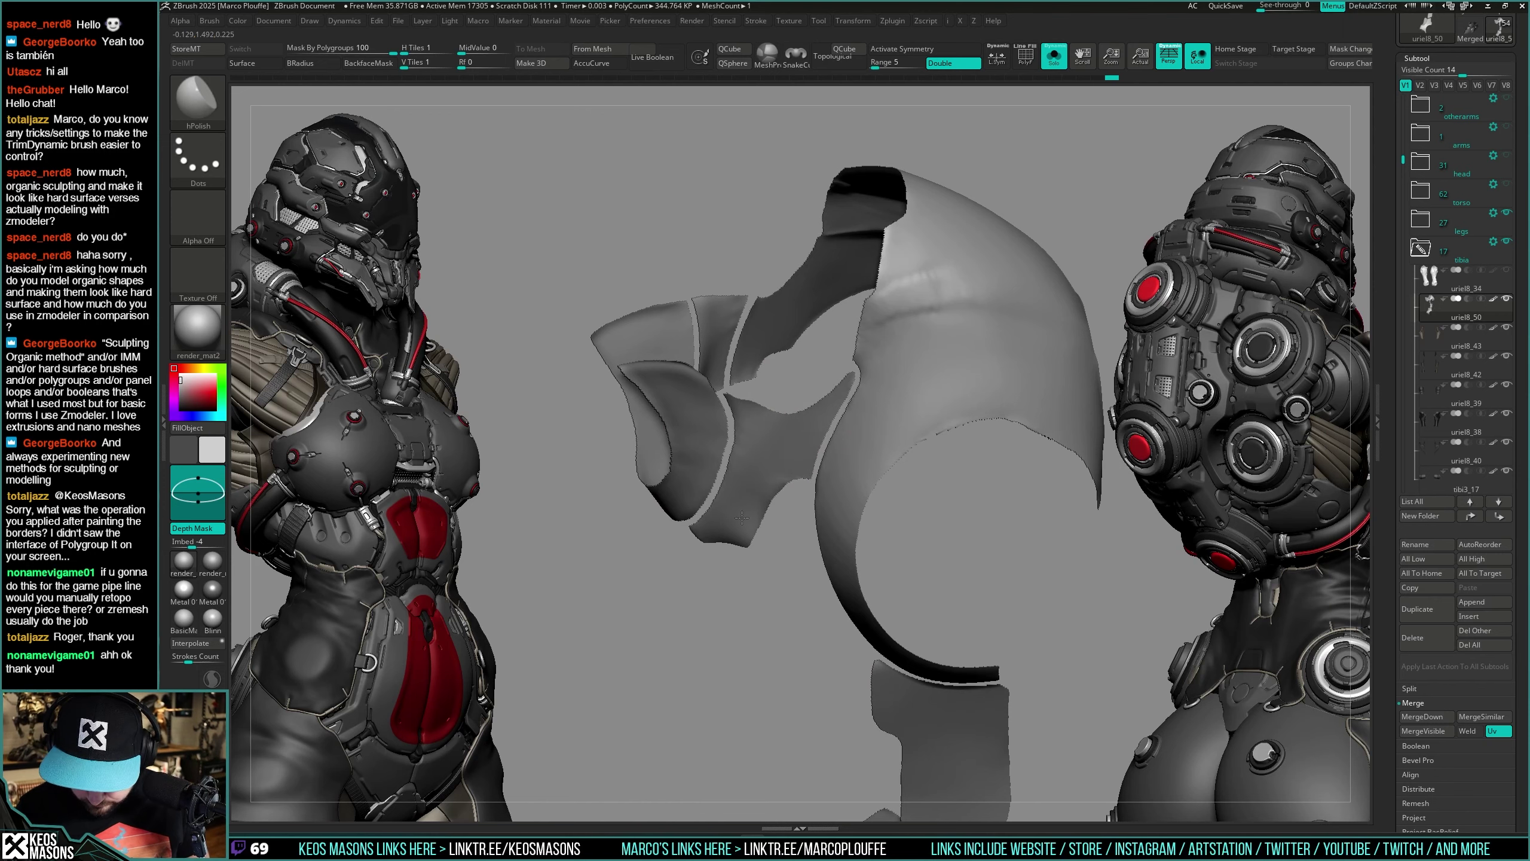
Step: Polish the connecting panel and the adjoining curved bands on the inner side of the top plate
right_drag(755, 487, 796, 393)
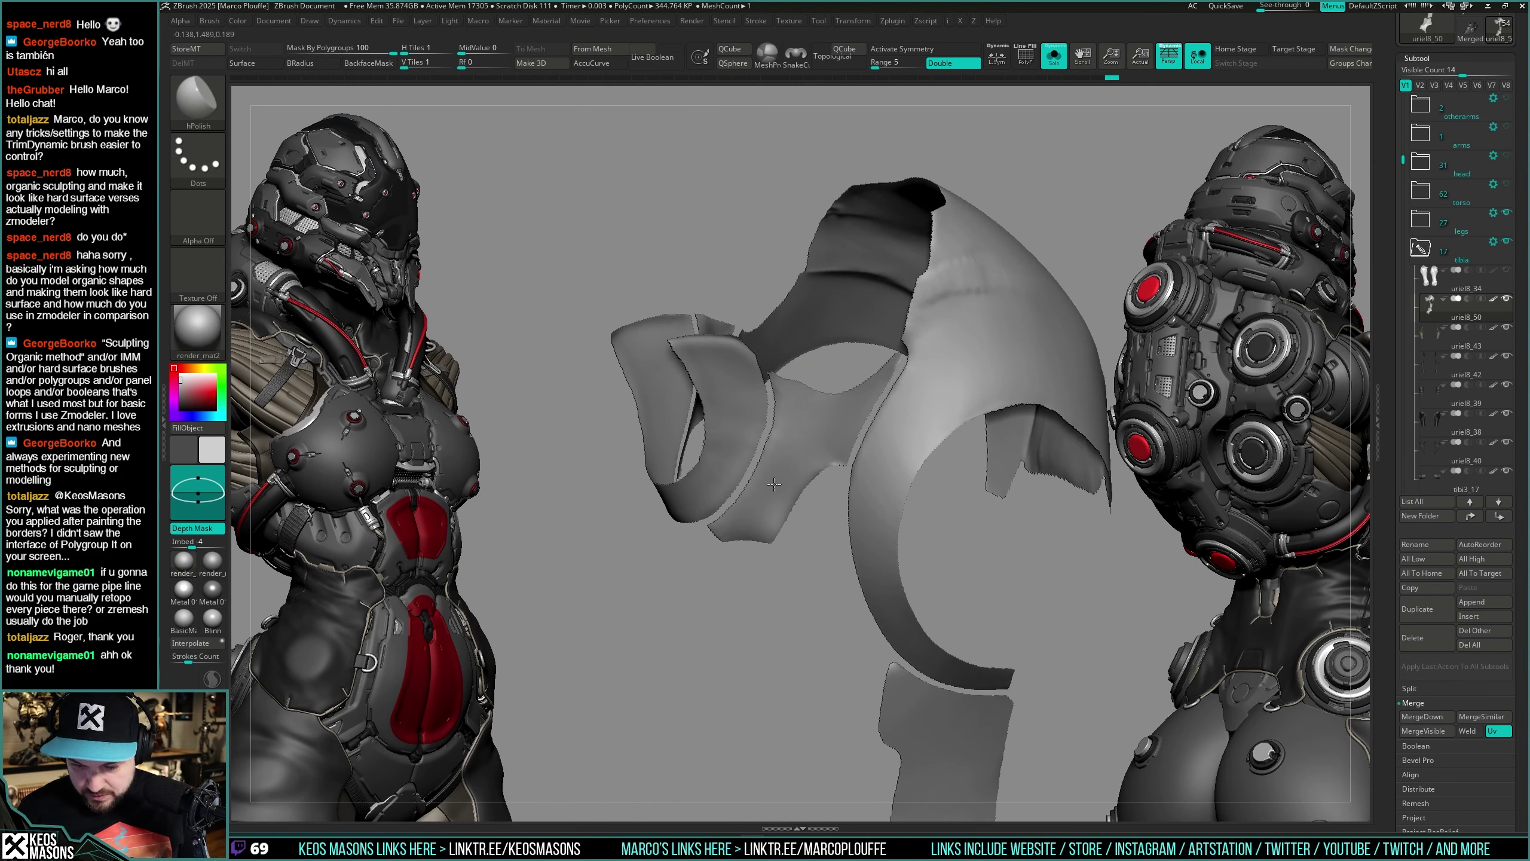
right_drag(774, 485, 754, 518)
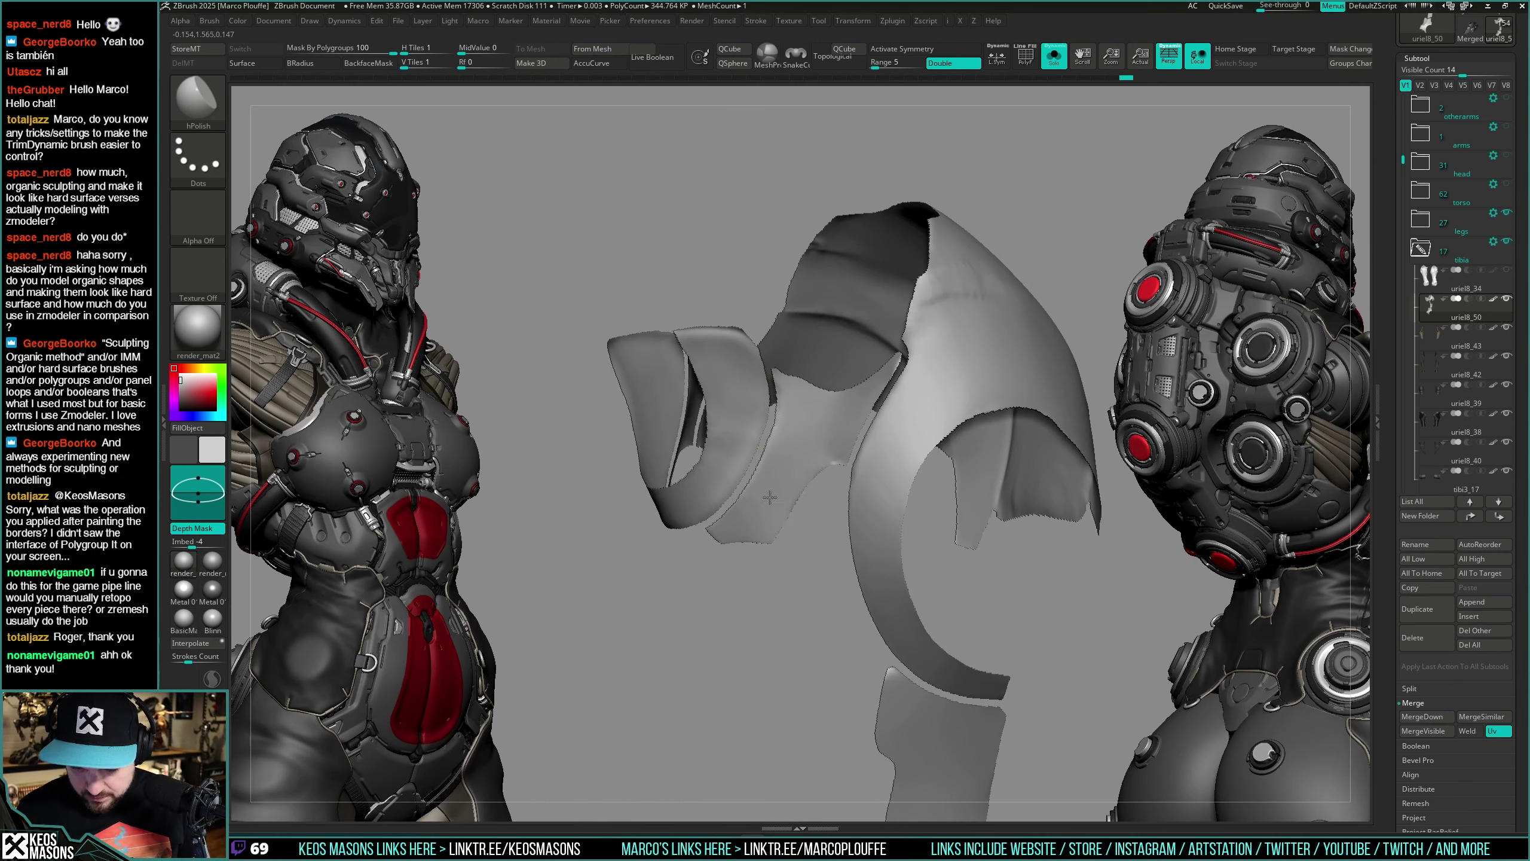
mouse_move(843, 429)
right_down()
mouse_move(853, 422)
mouse_move(797, 412)
mouse_move(826, 357)
right_up()
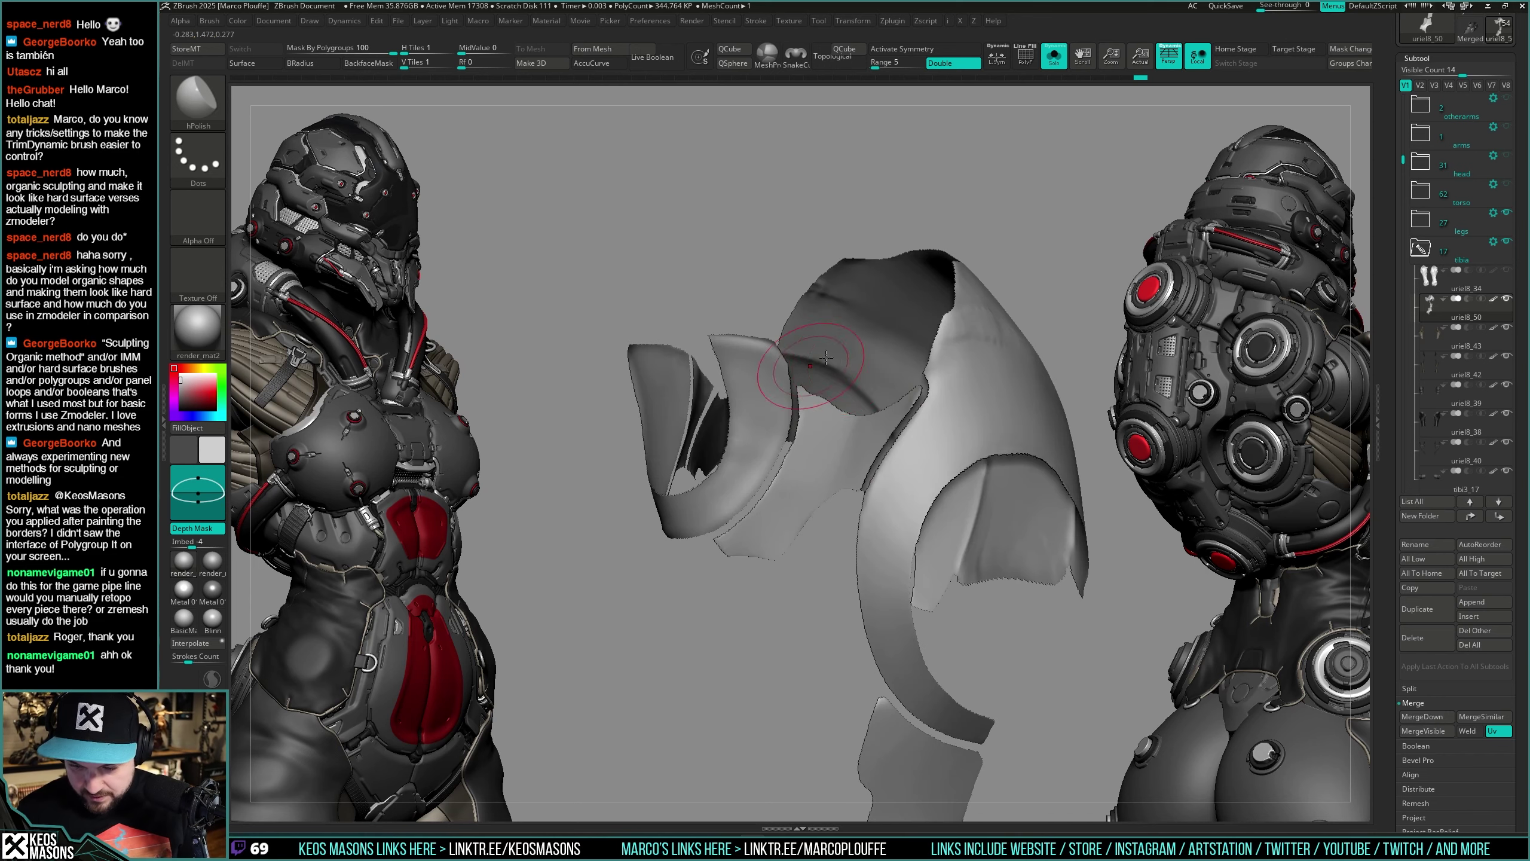
mouse_move(851, 425)
right_down()
mouse_move(907, 427)
mouse_move(816, 400)
mouse_move(811, 363)
mouse_move(827, 413)
mouse_move(853, 418)
mouse_move(836, 427)
mouse_move(750, 289)
right_up()
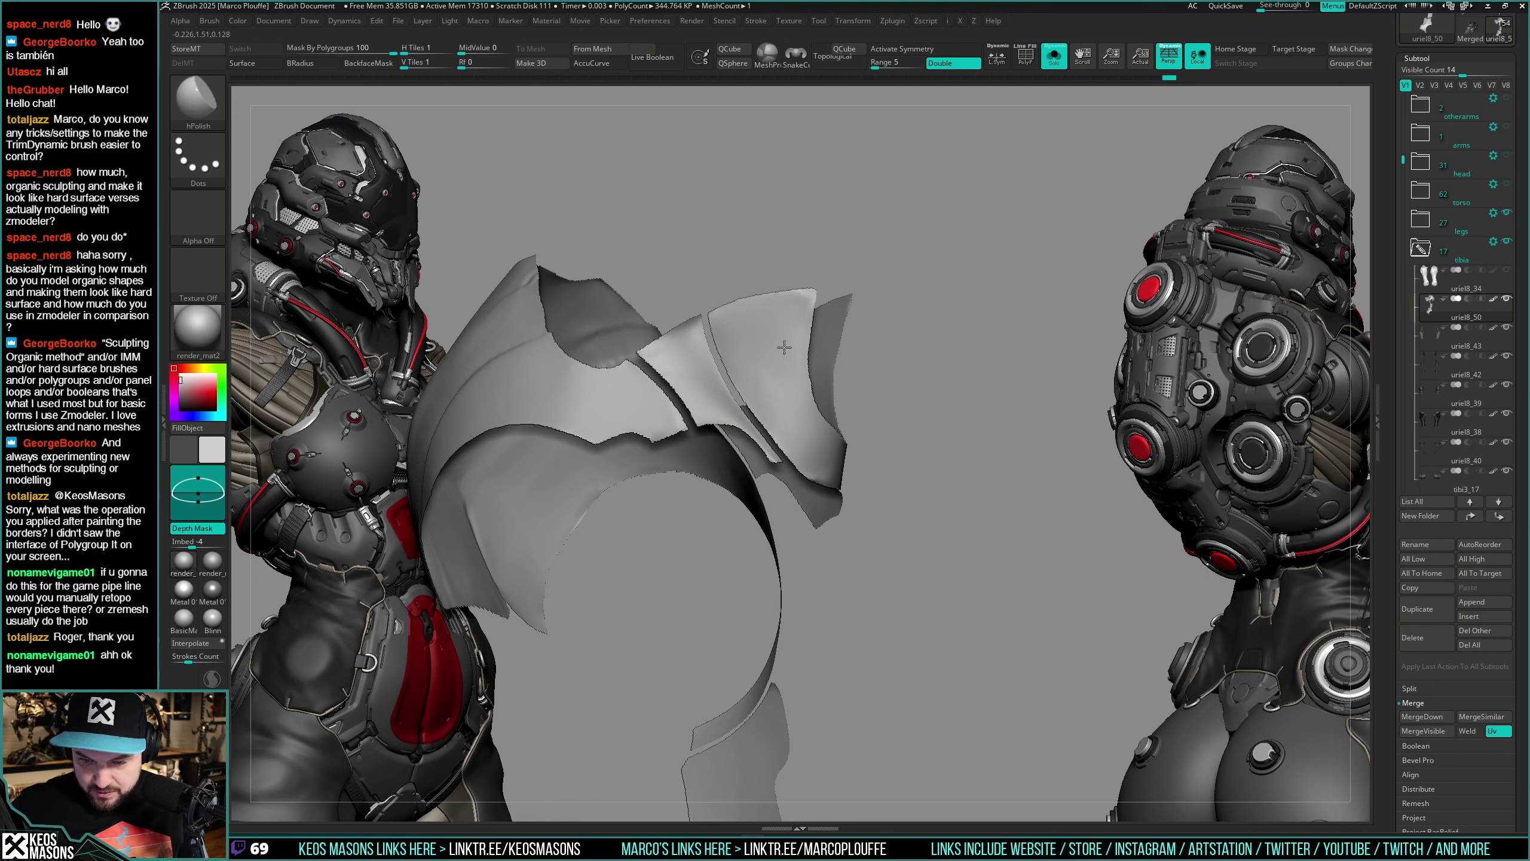
right_drag(799, 434, 852, 530)
mouse_move(891, 482)
alt+right_down()
mouse_move(1000, 413)
mouse_move(831, 477)
mouse_move(882, 415)
mouse_move(823, 474)
alt+right_up()
right_click(822, 477)
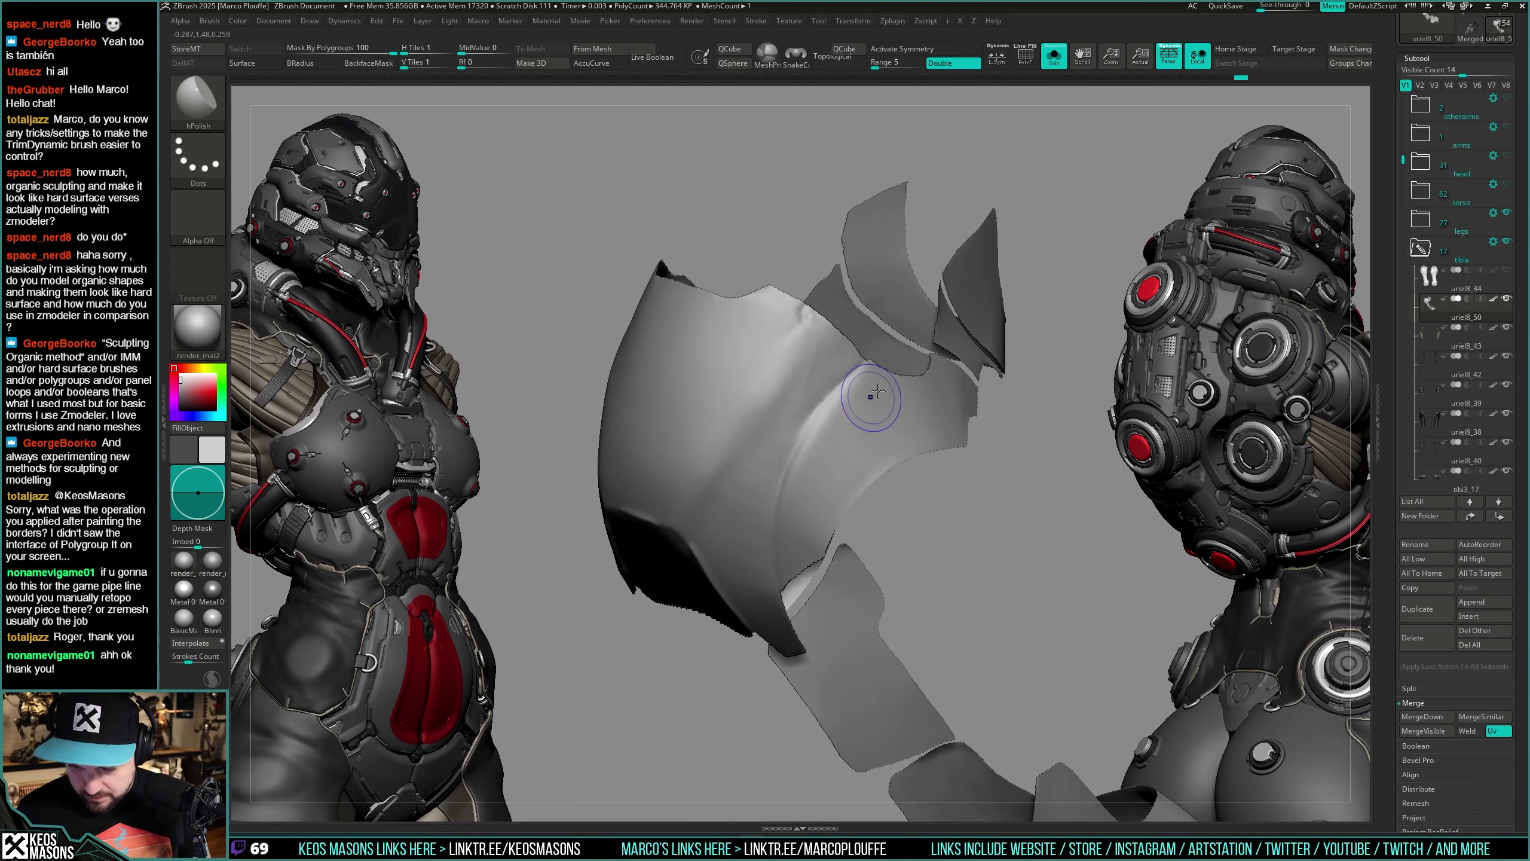
Step: Smooth the curved ridge on the side of the top plate and compare its shape with the full leg
shift+drag(869, 399, 826, 455)
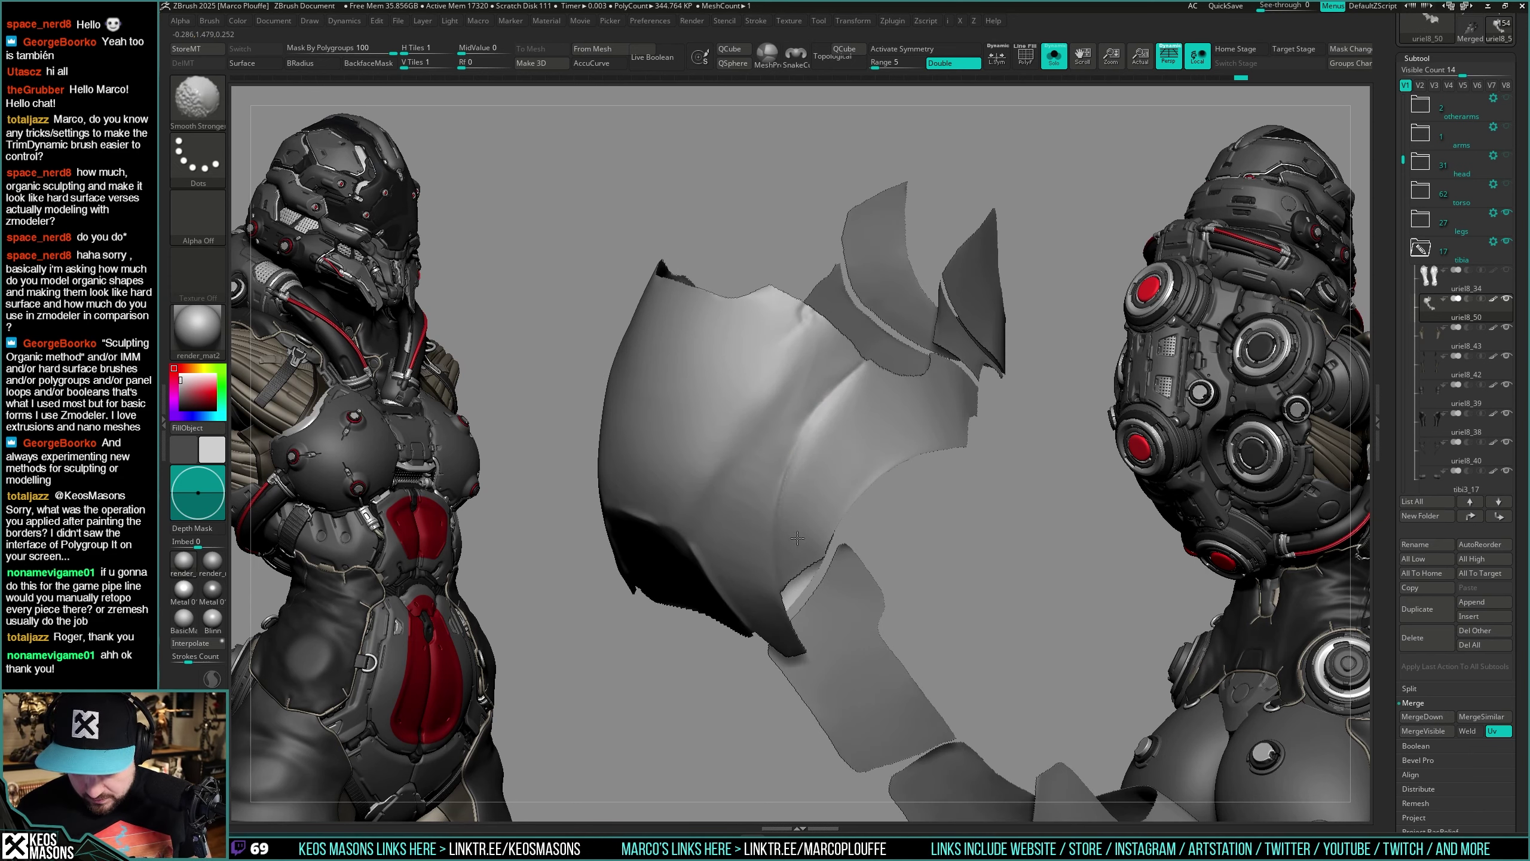
right_drag(811, 518, 843, 403)
right_click(844, 404)
key(alt+s)
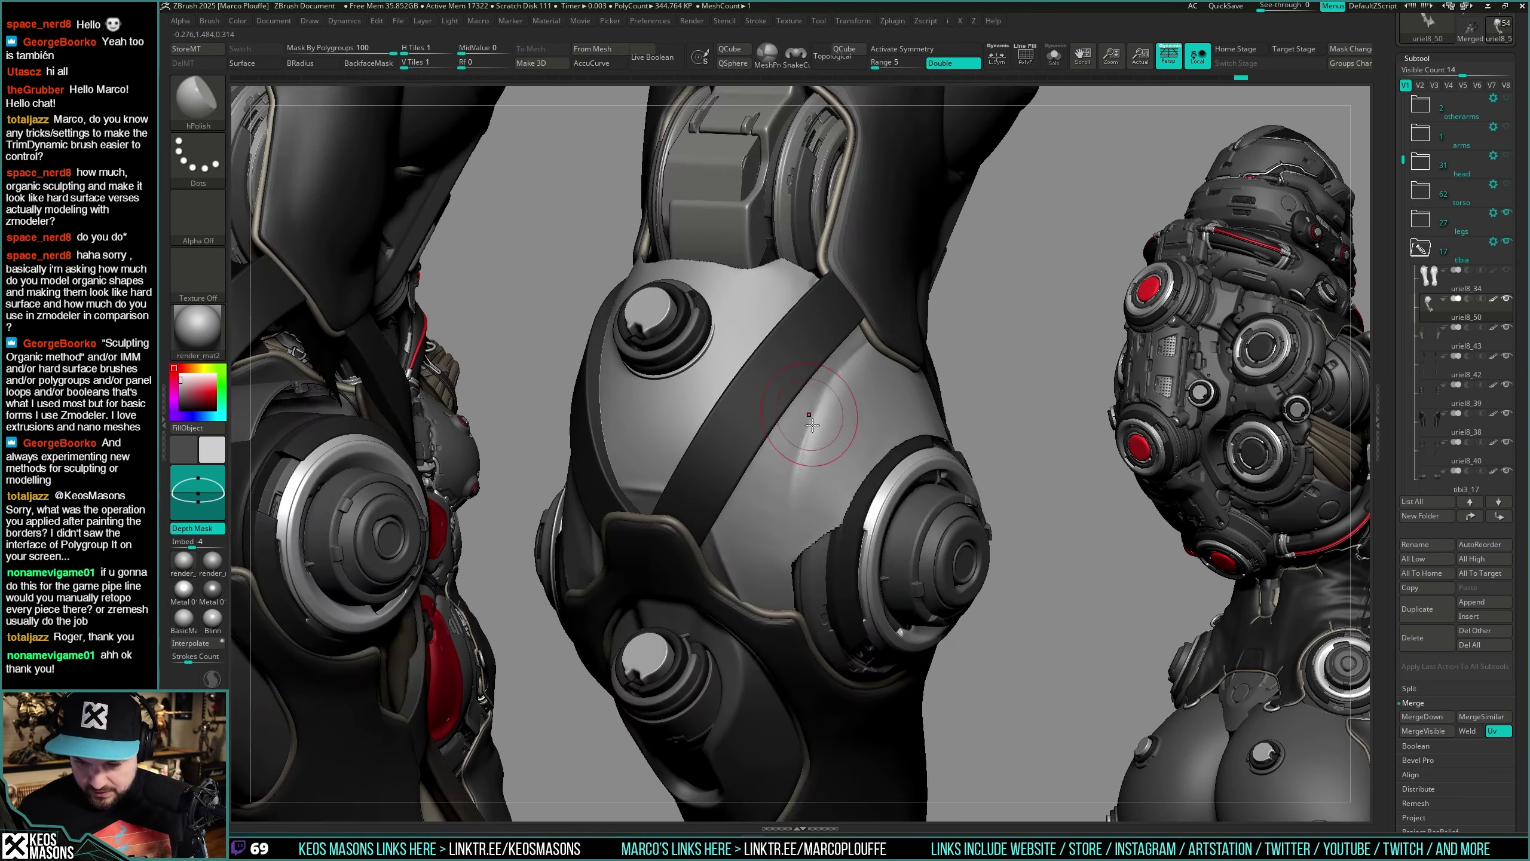
key(alt+s)
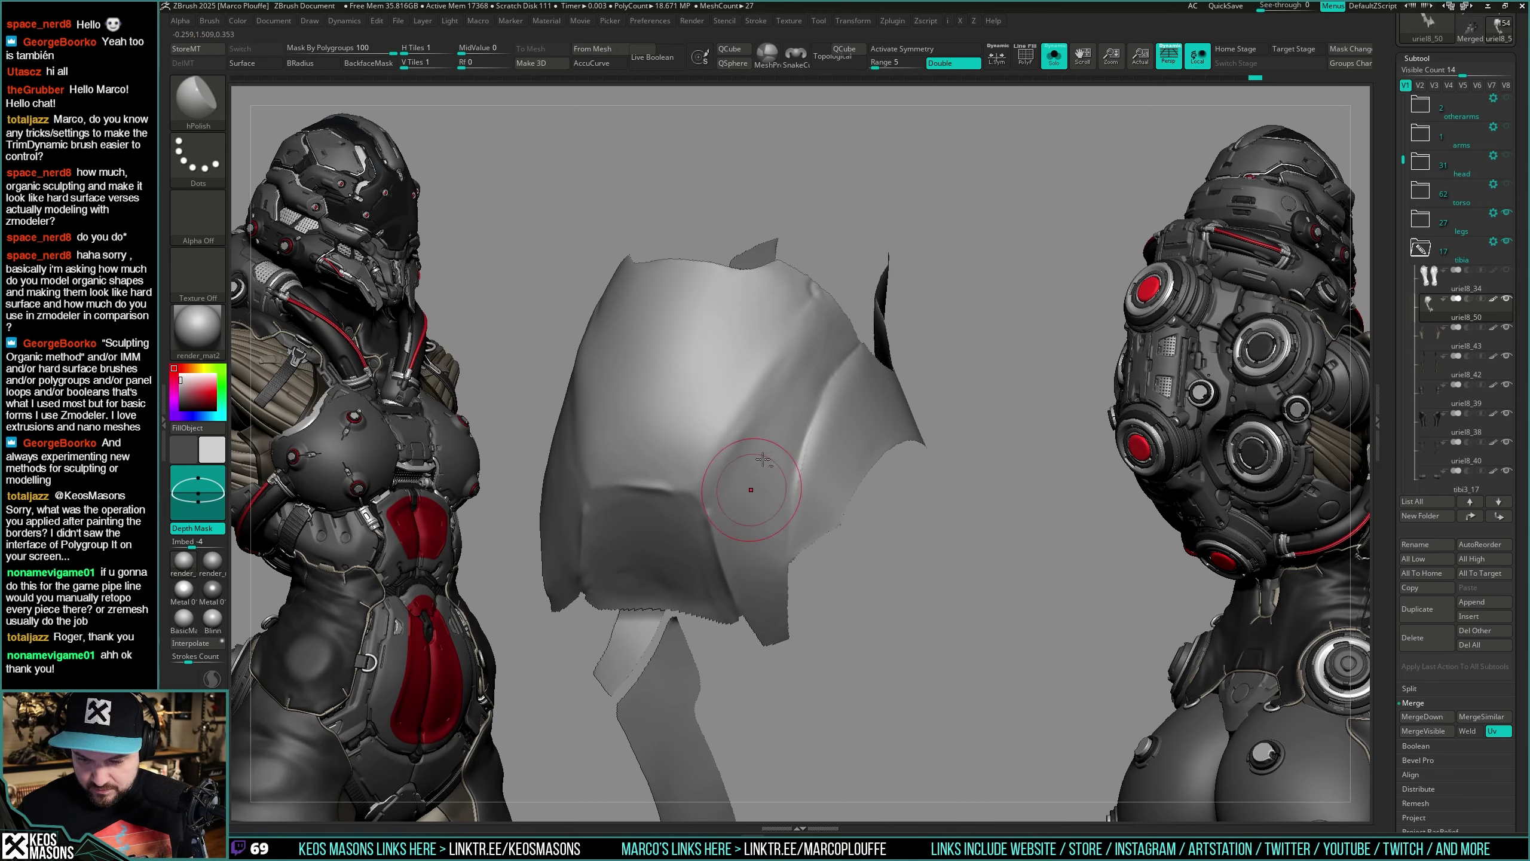
key(alt+s)
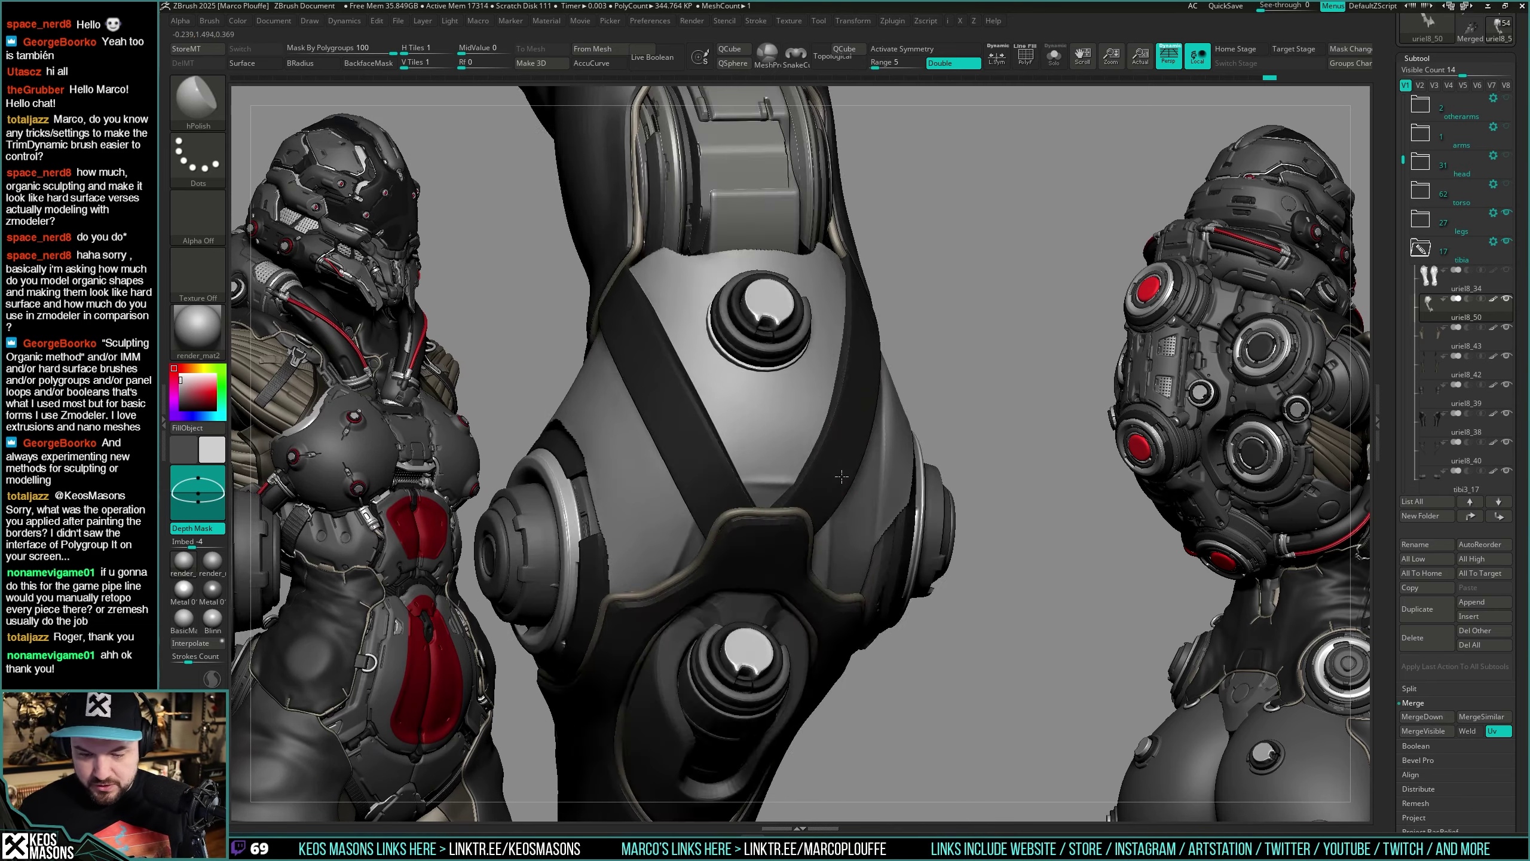
key(alt+s)
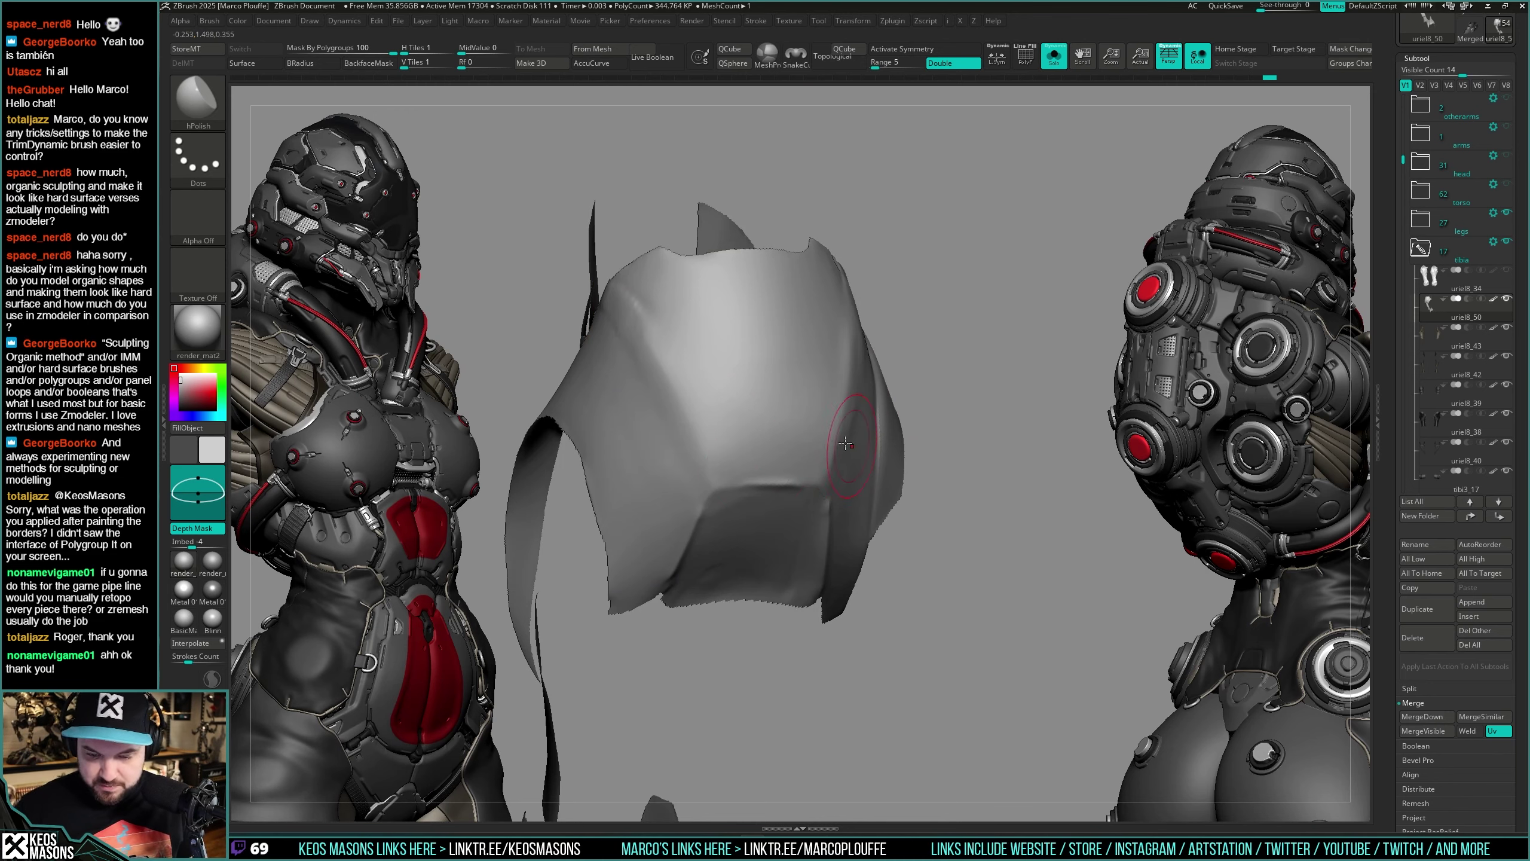
Step: Polish the top plate's side facets and ridge up to the upper corner, checking them against the full leg
right_drag(845, 444, 747, 431)
drag(896, 412, 872, 351)
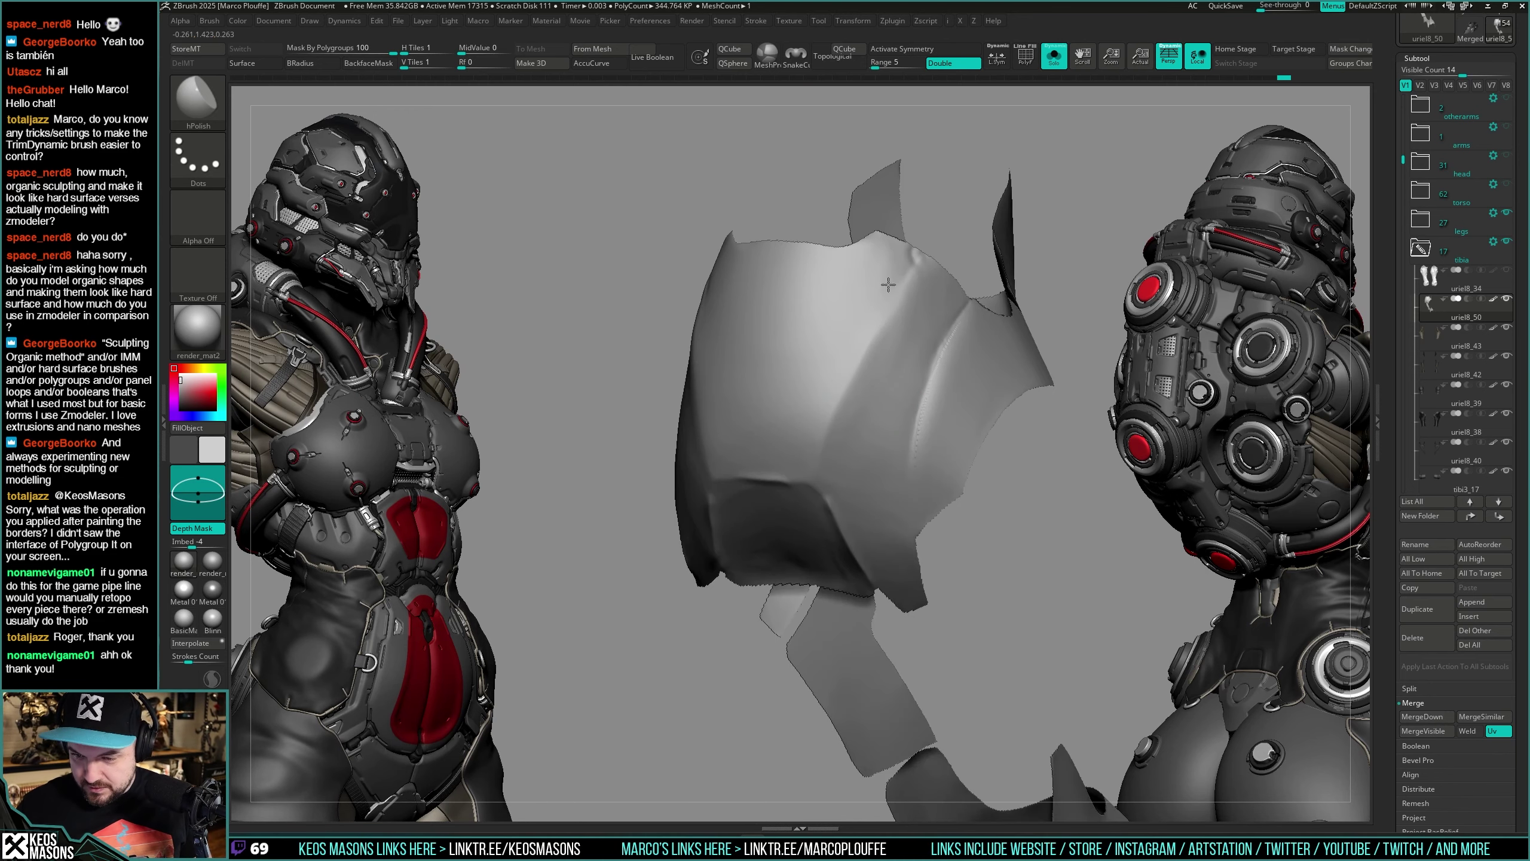
right_click(869, 342)
key(alt+s)
key(alt+s)
mouse_move(964, 329)
right_down()
mouse_move(911, 323)
mouse_move(932, 222)
right_up()
mouse_move(973, 187)
mouse_down()
mouse_move(994, 184)
mouse_move(996, 218)
mouse_move(917, 344)
mouse_up()
key(alt+s)
mouse_move(917, 344)
right_down()
mouse_move(889, 418)
mouse_move(946, 319)
right_up()
right_click(889, 417)
key(alt+s)
right_drag(937, 559, 970, 320)
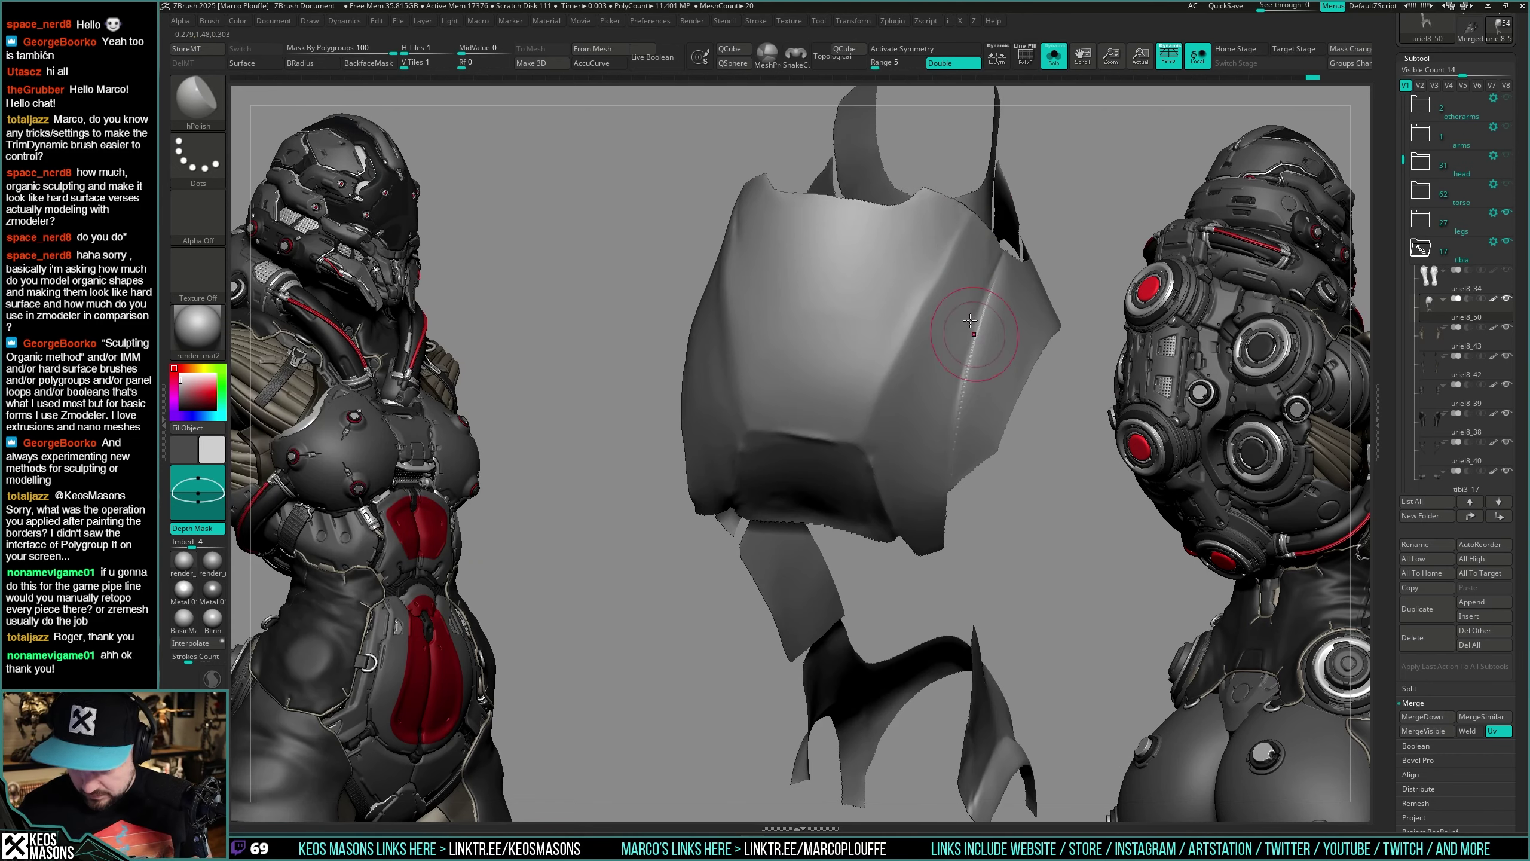
Step: Polish the top plate's opposite side and the borders of its lower front panel, comparing with the full leg
right_drag(914, 260, 837, 329)
right_drag(729, 223, 683, 199)
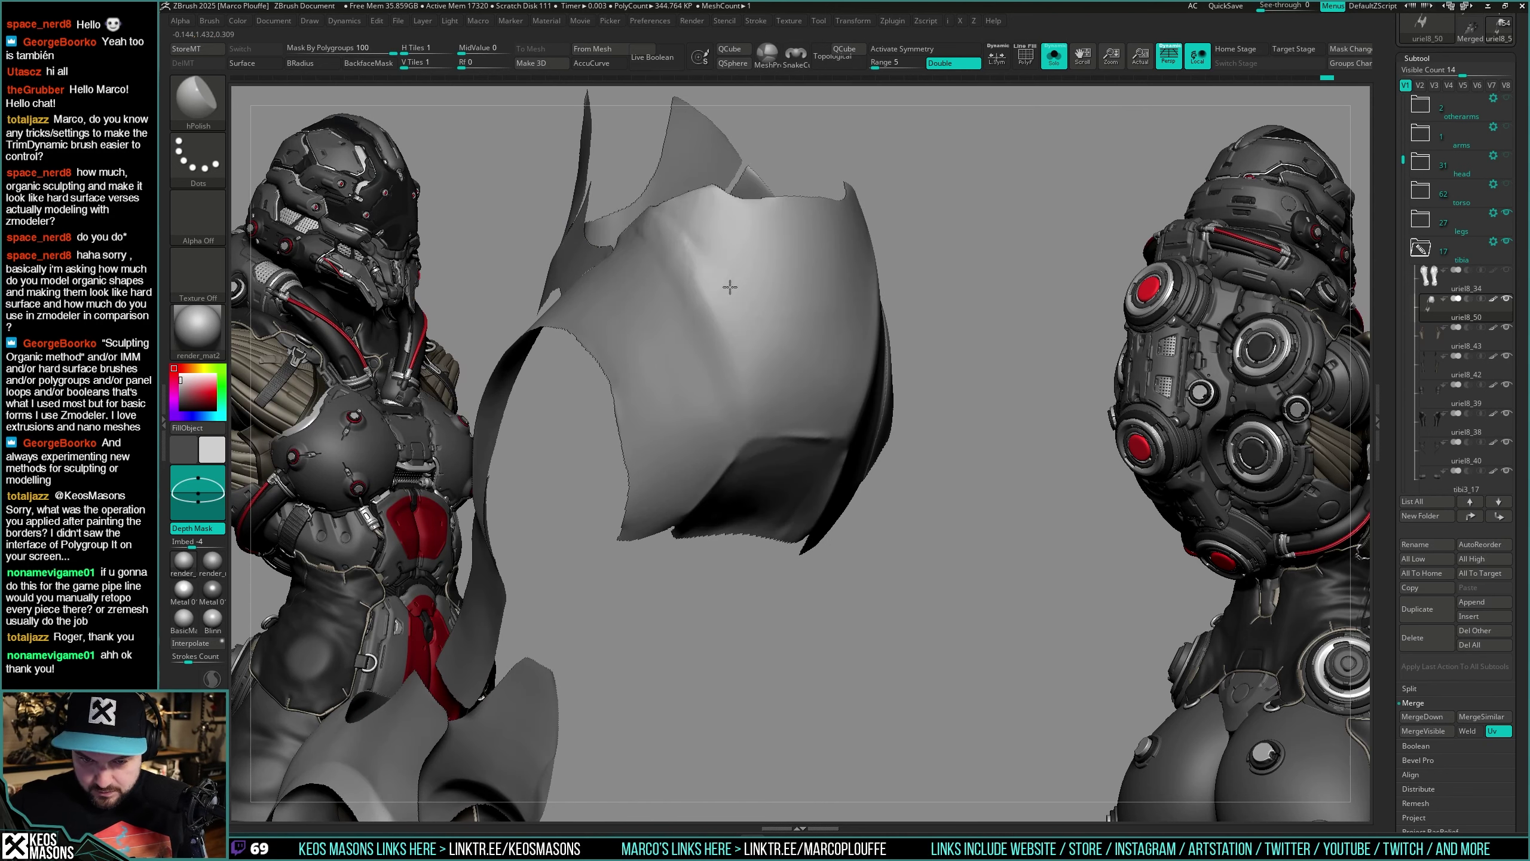
right_drag(741, 410, 768, 457)
right_drag(817, 530, 944, 508)
right_drag(958, 375, 1051, 381)
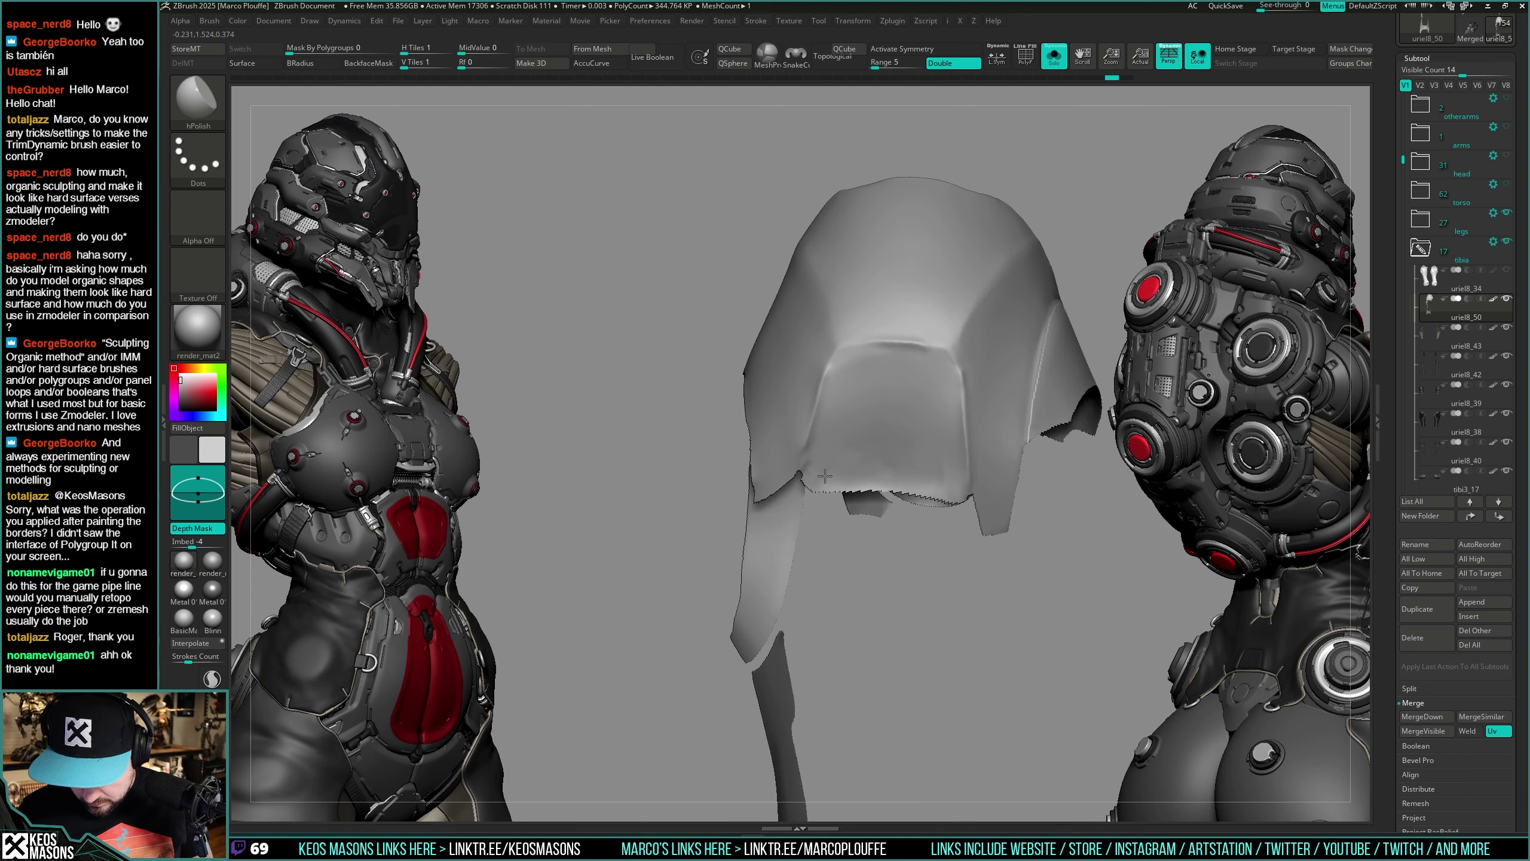
key(alt+s)
right_drag(931, 395, 970, 380)
key(alt+s)
right_drag(844, 391, 825, 432)
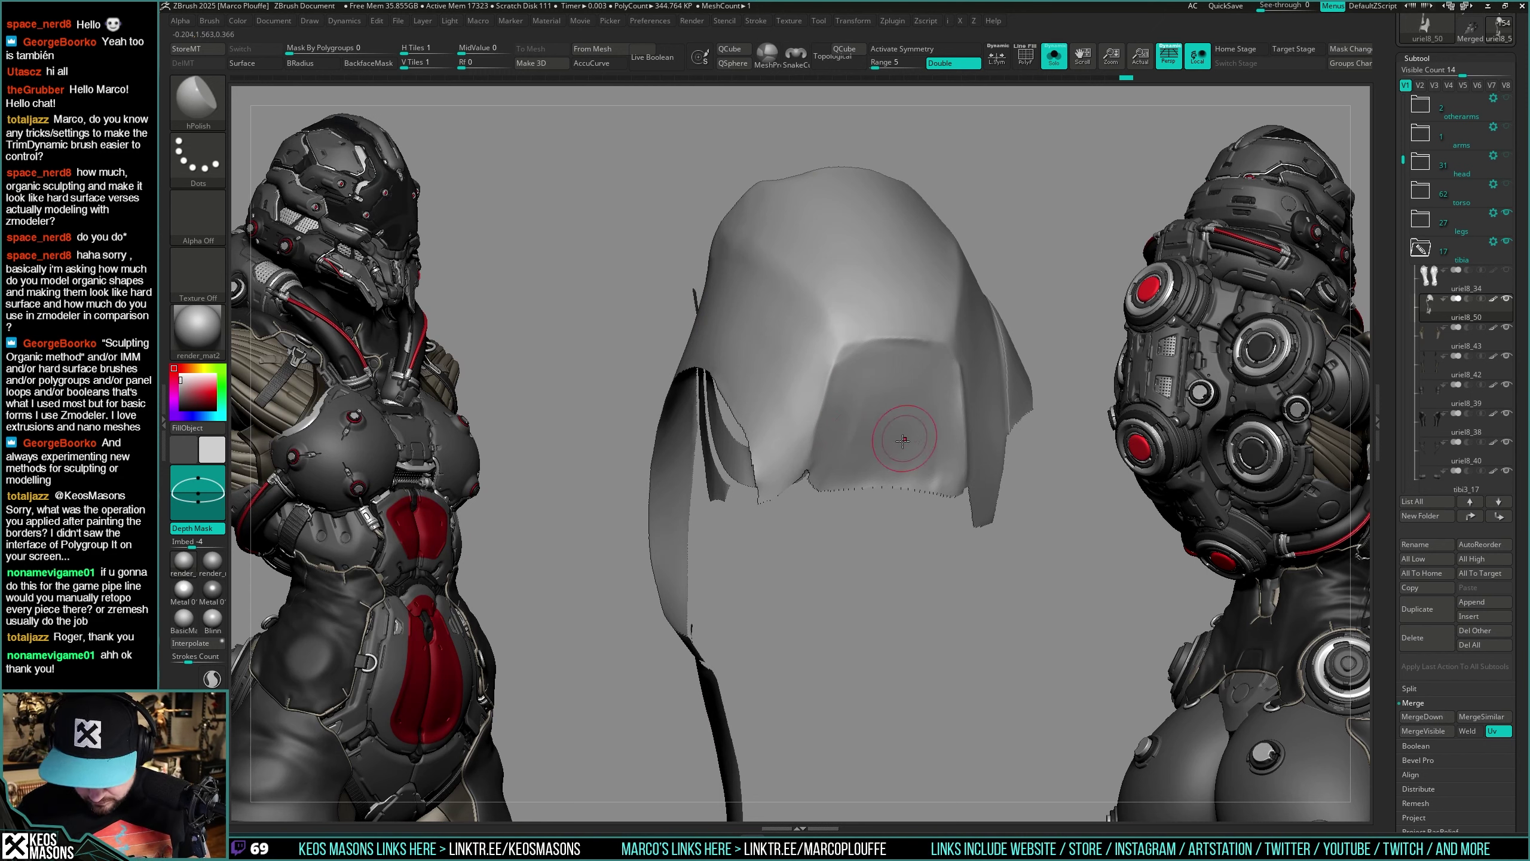
Step: Smooth and polish the upper edge and surface of the top plate's lower front panel
key(space)
click(941, 427)
right_drag(867, 423, 853, 372)
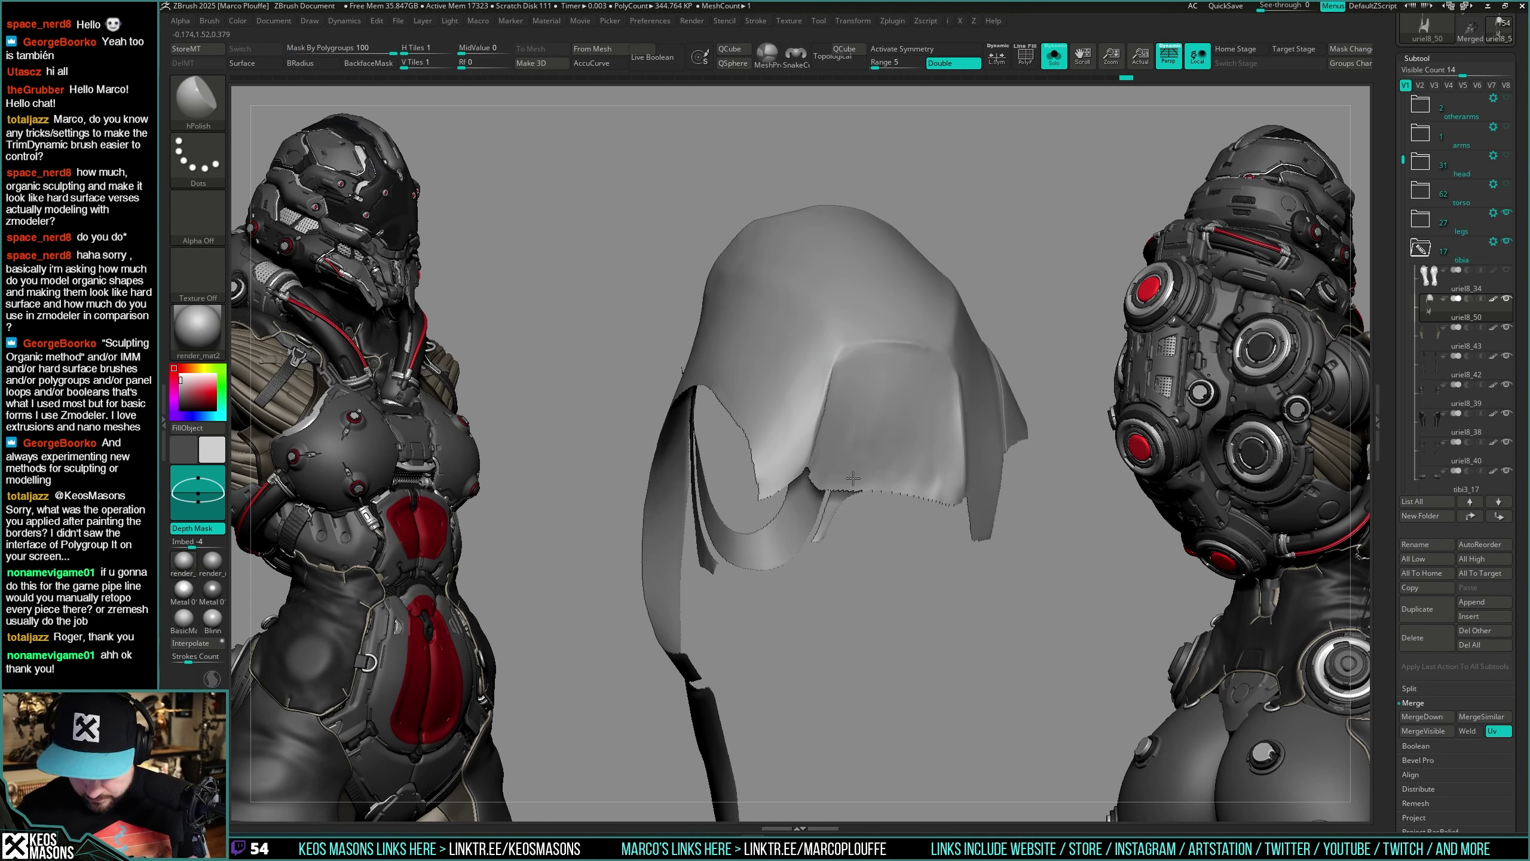
key(space)
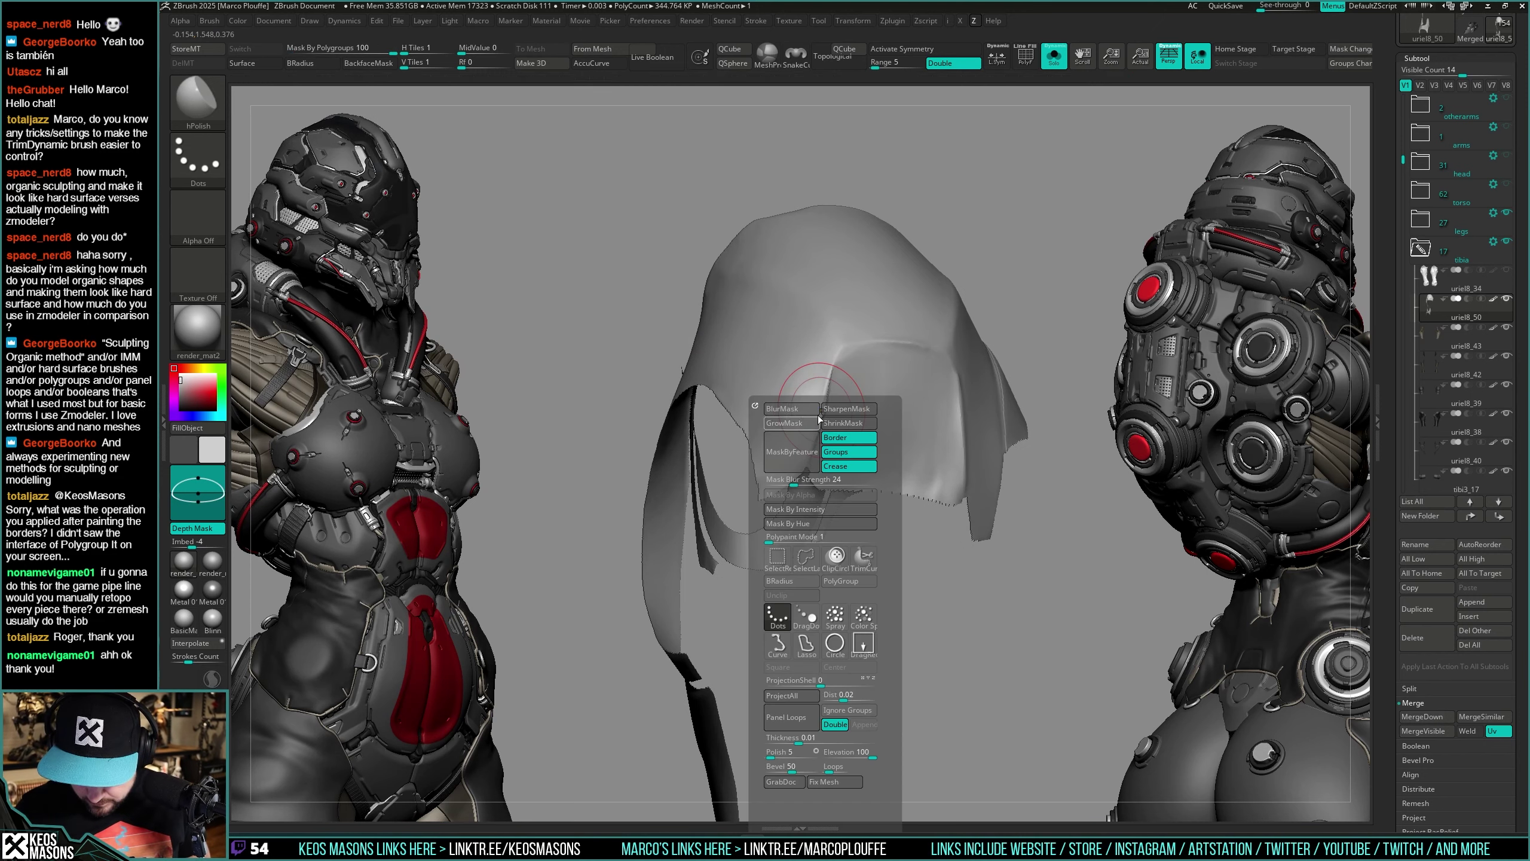
shift+drag(840, 335, 835, 368)
right_drag(830, 374, 826, 433)
shift+drag(827, 433, 853, 374)
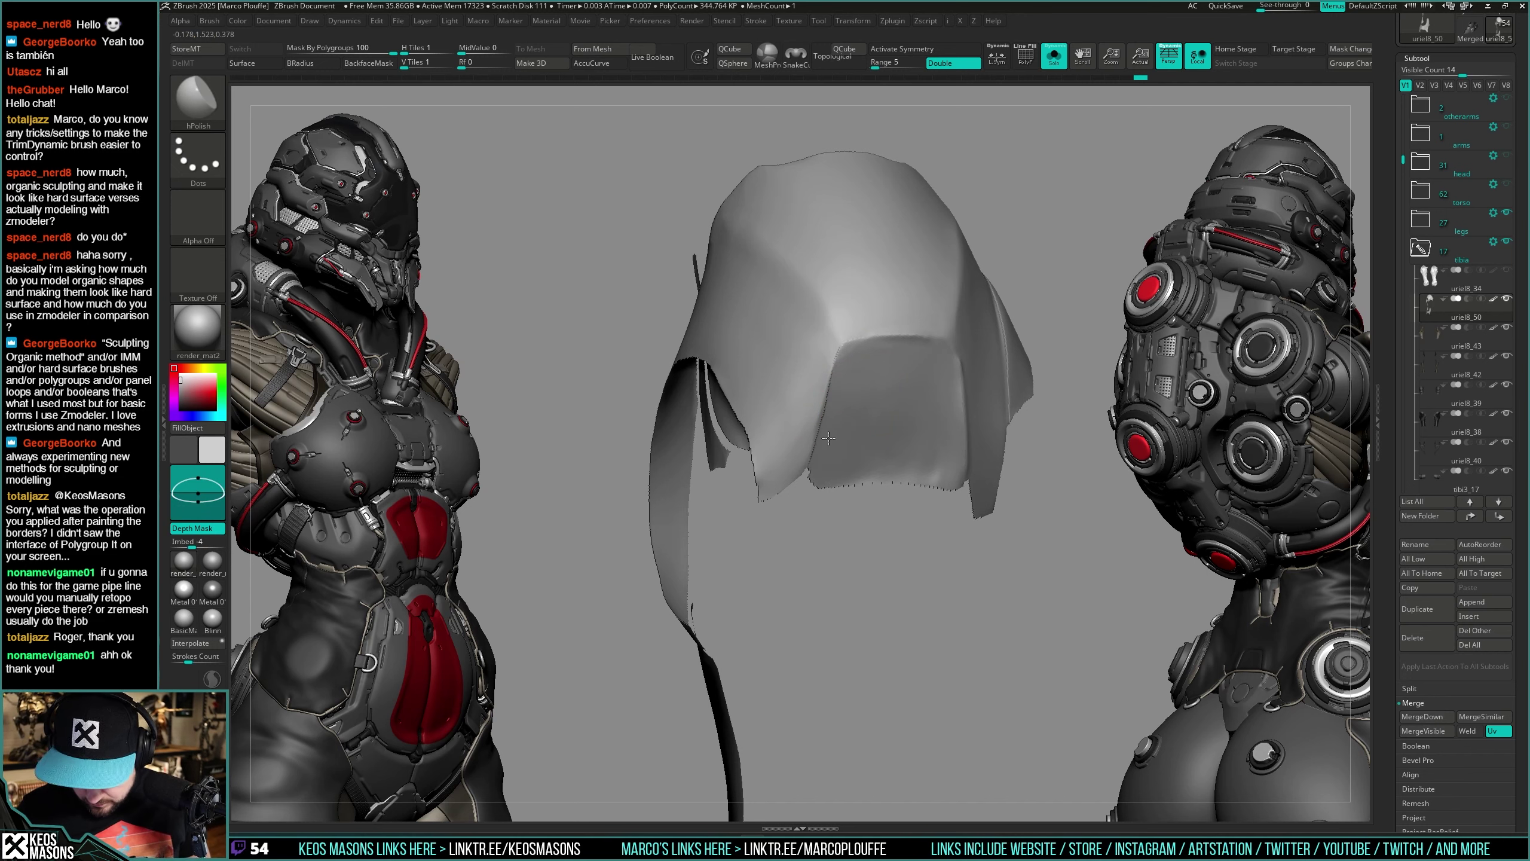
right_drag(832, 440, 910, 349)
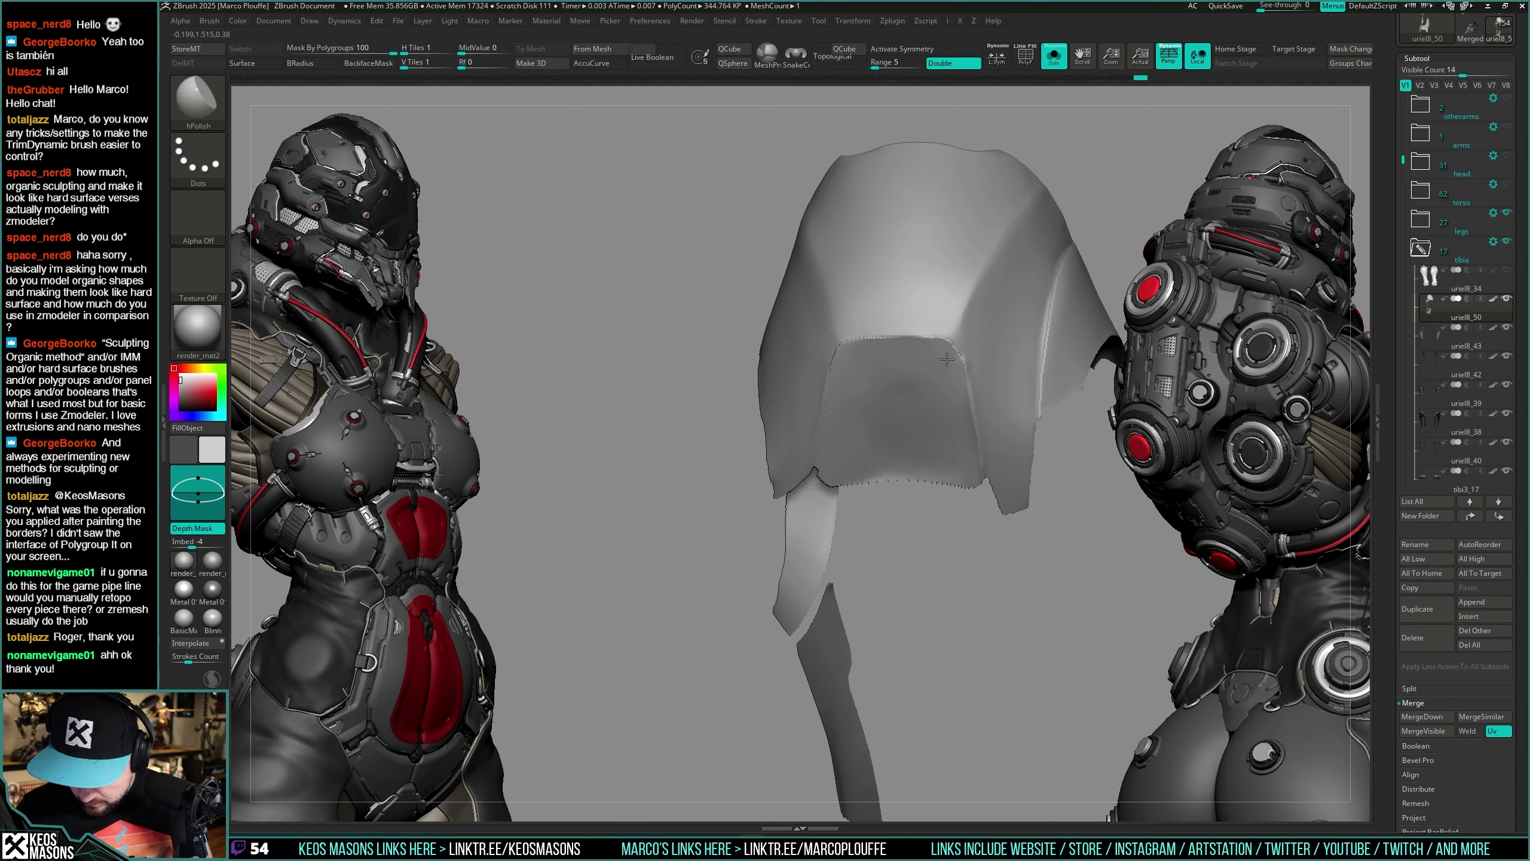
Step: Examine the plates from the side and check their polygroups with the wireframe display
mouse_move(911, 463)
right_down()
mouse_move(899, 300)
mouse_move(915, 327)
mouse_move(801, 362)
mouse_move(859, 414)
mouse_move(702, 424)
right_up()
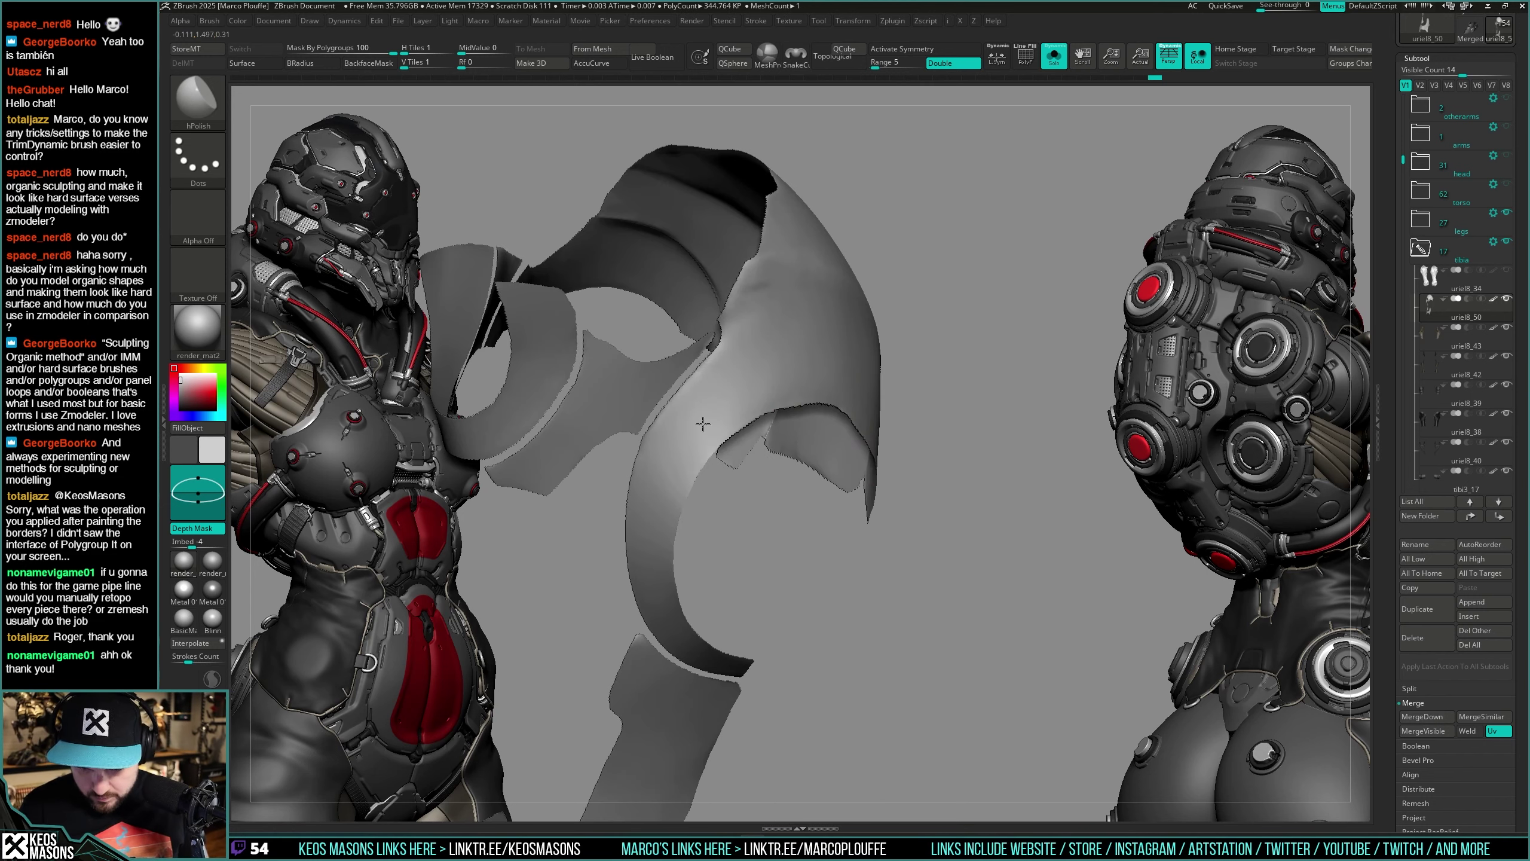
right_drag(789, 309, 948, 480)
key(shift+f)
key(shift+f)
key(shift+f)
key(shift+f)
mouse_move(779, 557)
right_down()
mouse_move(808, 531)
mouse_move(764, 477)
right_up()
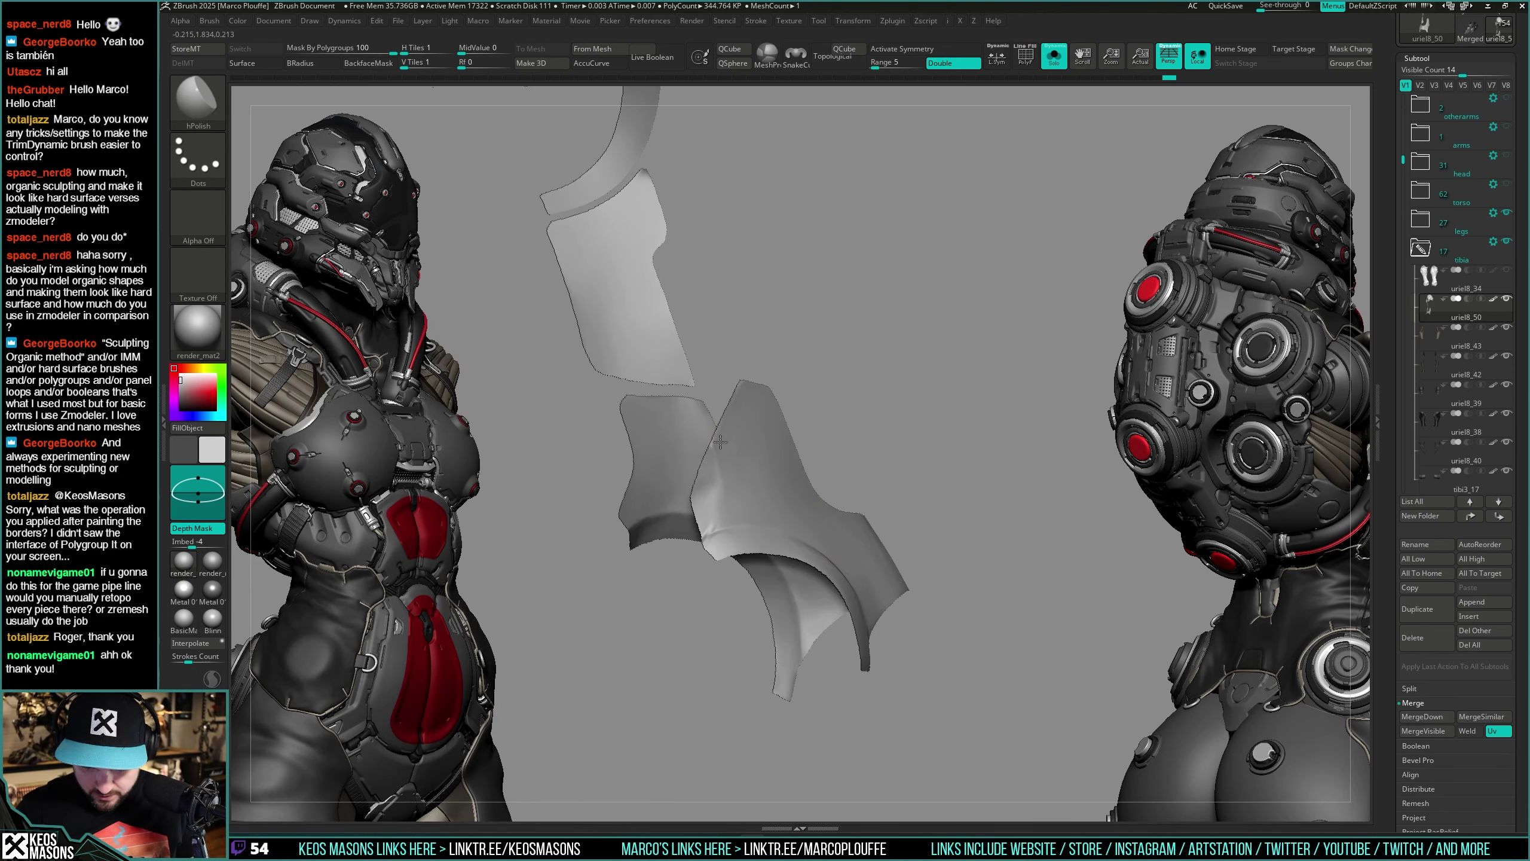
Step: Polish the pointed upright arm of the bottom plate to soften its ridge
drag(719, 442, 720, 503)
key(alt+s)
key(ctrl+shift+s)
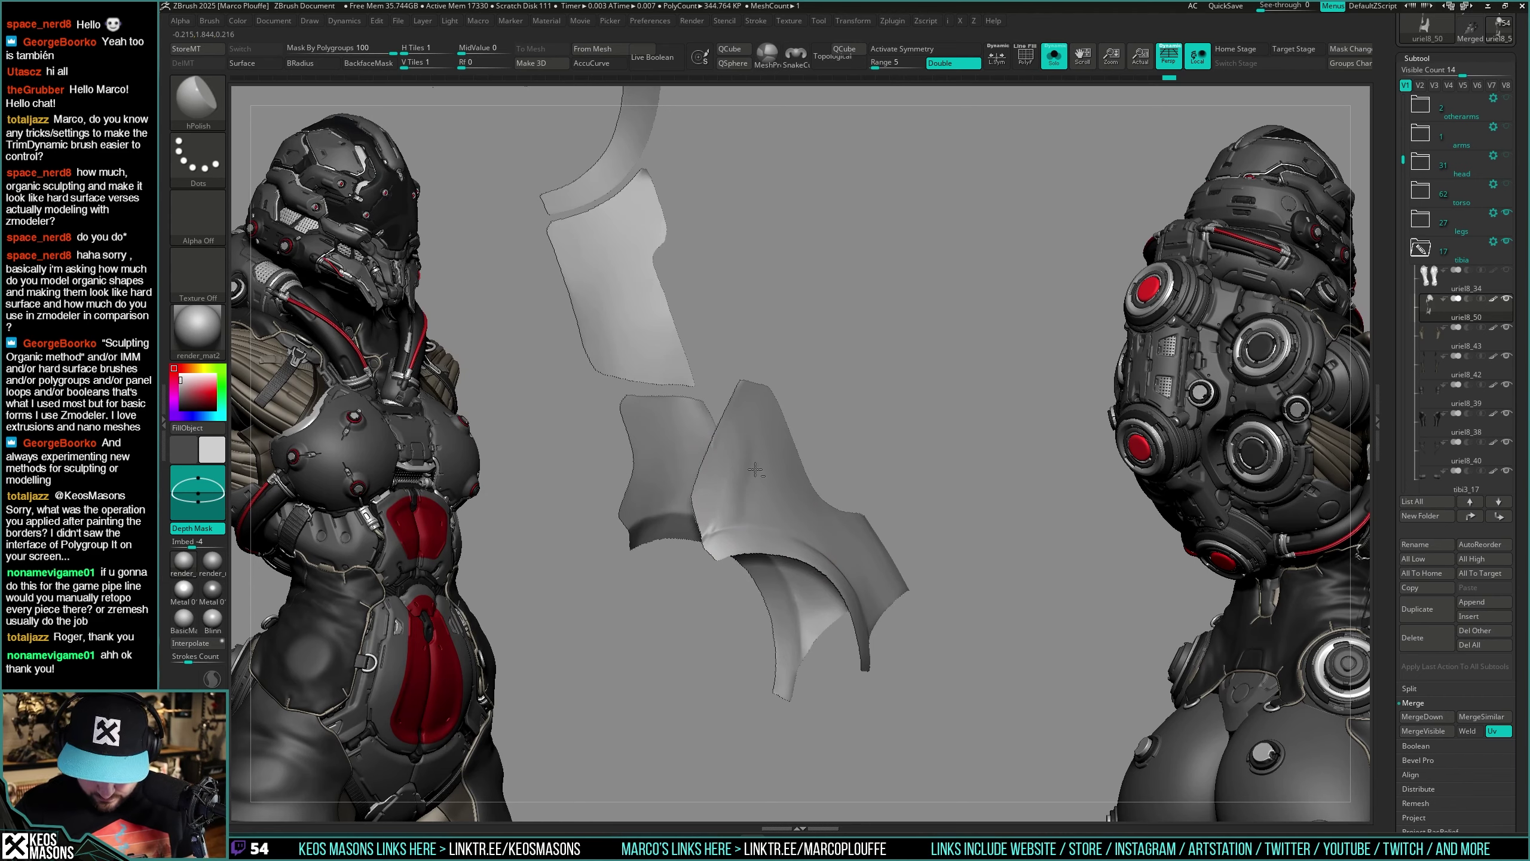
mouse_move(755, 470)
right_down()
mouse_move(733, 519)
mouse_move(902, 626)
mouse_move(927, 473)
mouse_move(947, 510)
mouse_move(1078, 416)
mouse_move(846, 462)
right_up()
mouse_move(1026, 415)
right_down()
mouse_move(972, 434)
mouse_move(1046, 409)
right_up()
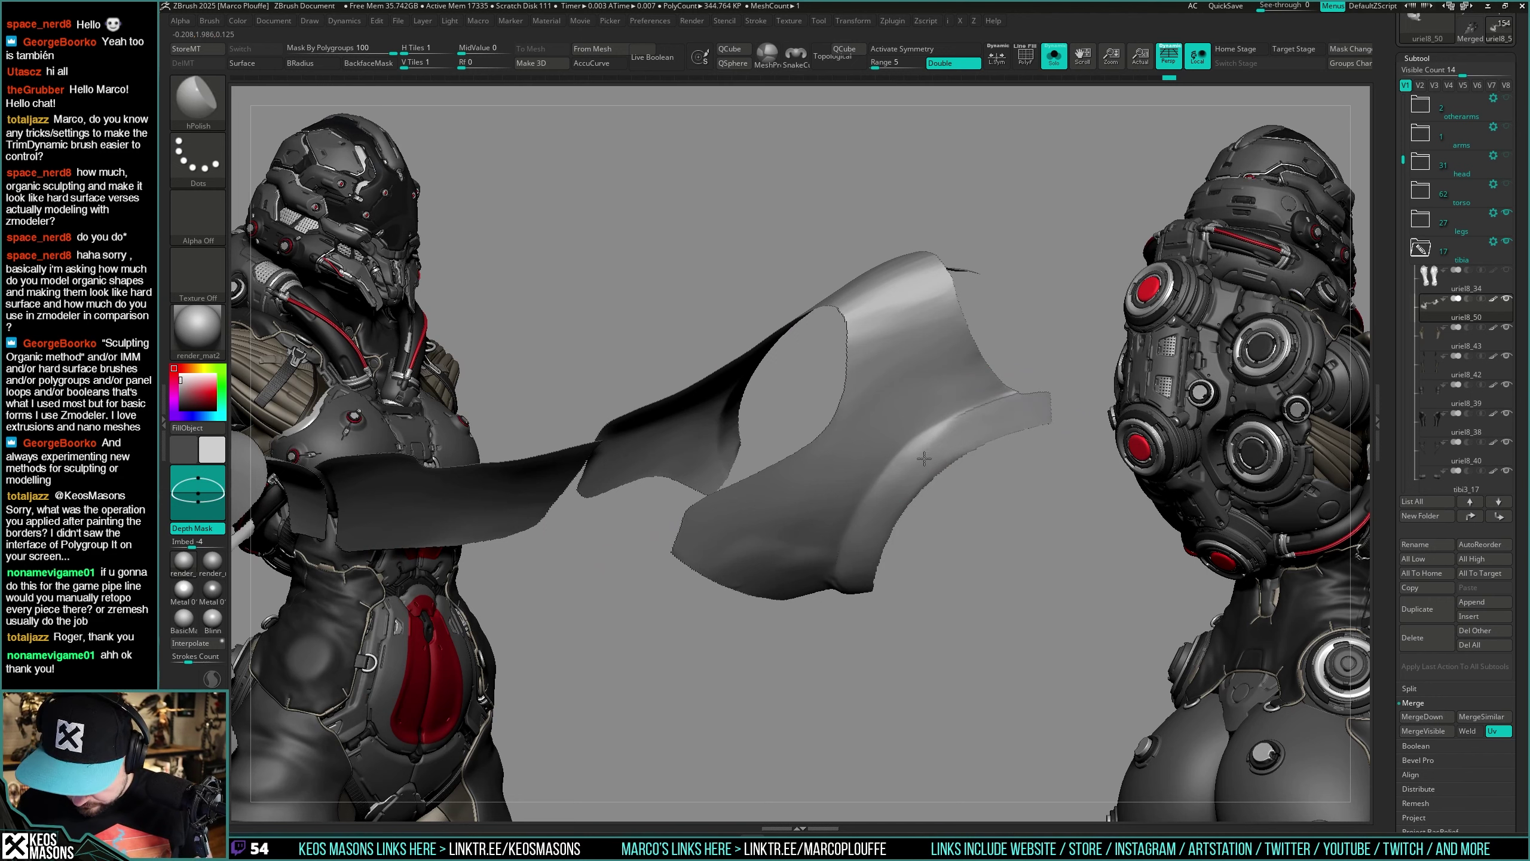
Step: Polish the bottom plate's rim that curves around the joint disc and compare the plates with the full leg
right_drag(857, 594, 904, 536)
right_click(907, 533)
right_drag(952, 446, 967, 430)
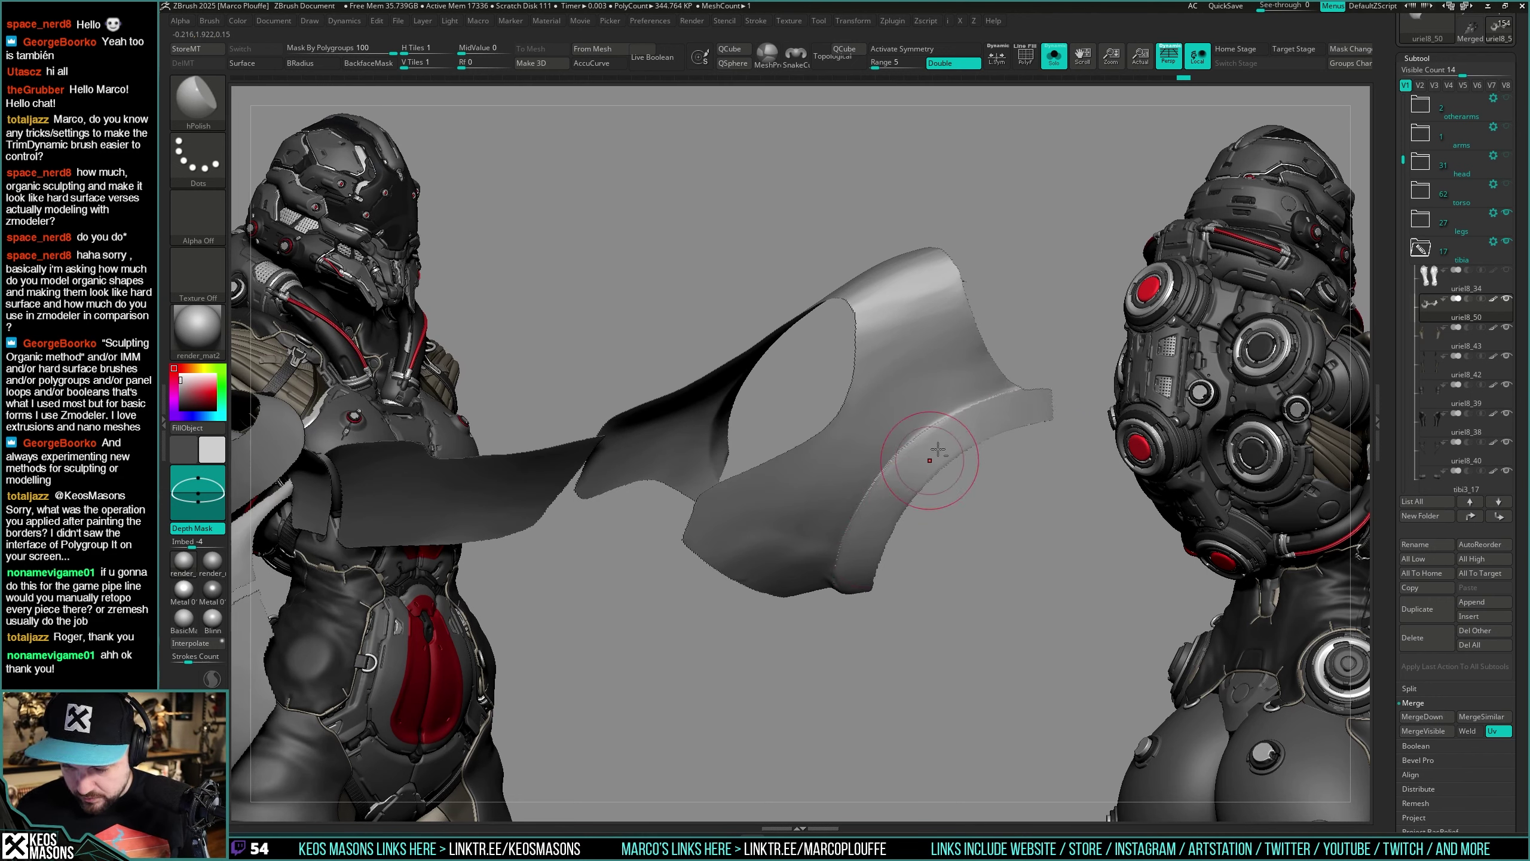
right_drag(934, 414, 987, 367)
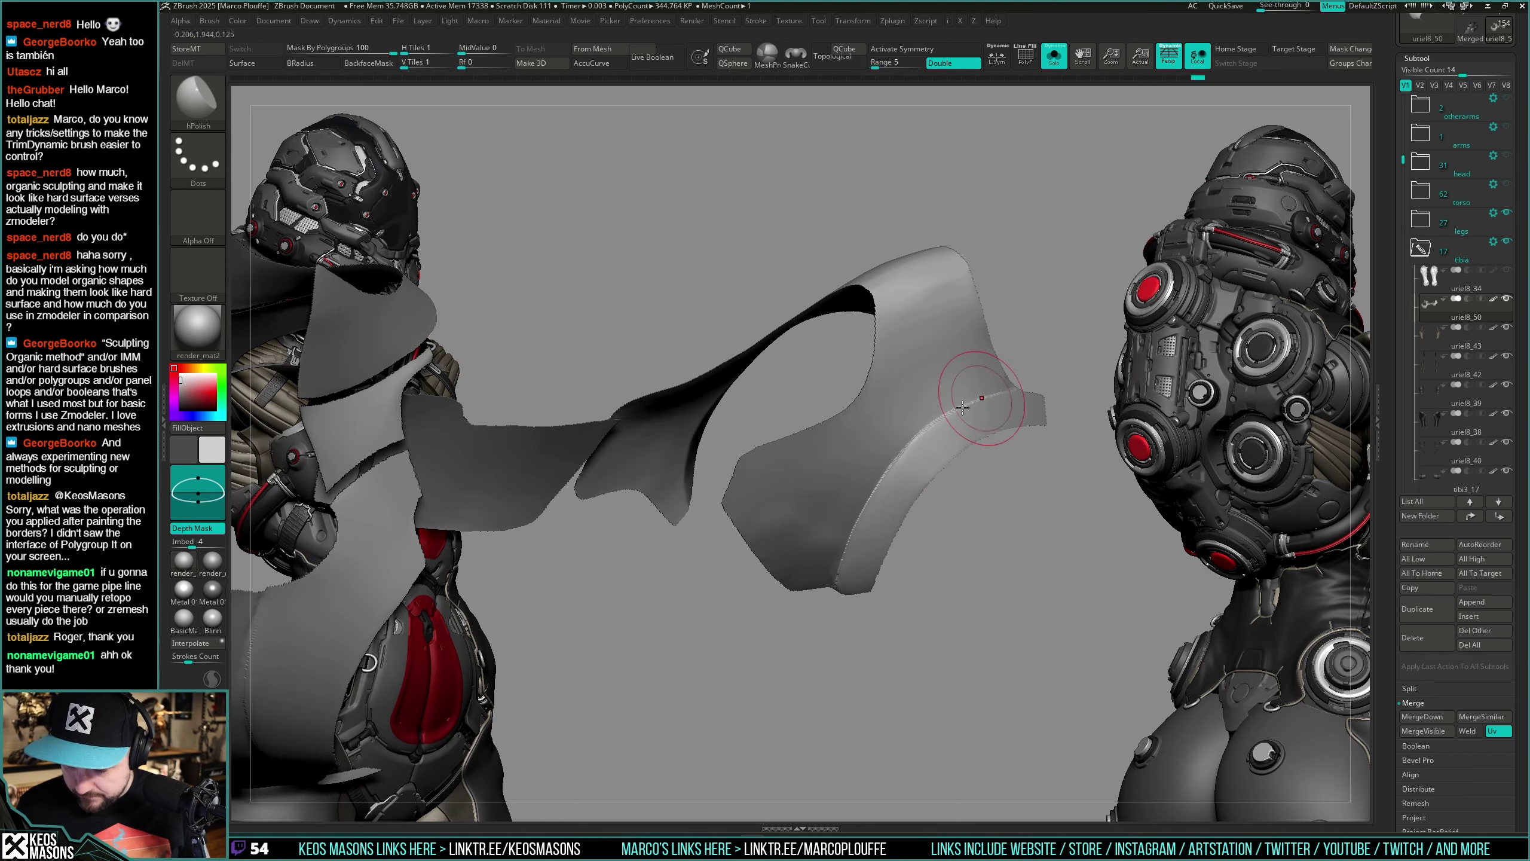
mouse_move(837, 596)
right_down()
mouse_move(825, 493)
mouse_move(929, 404)
mouse_move(871, 538)
mouse_move(877, 595)
mouse_move(831, 532)
mouse_move(820, 630)
mouse_move(836, 578)
mouse_move(813, 530)
mouse_move(904, 588)
mouse_move(940, 554)
mouse_move(907, 539)
mouse_move(932, 509)
mouse_move(902, 525)
mouse_move(963, 511)
mouse_move(923, 546)
right_up()
key(alt+s)
key(alt+s)
key(alt+s)
key(alt+s)
Step: Try the Polish deformation on all the armour plates
key(i)
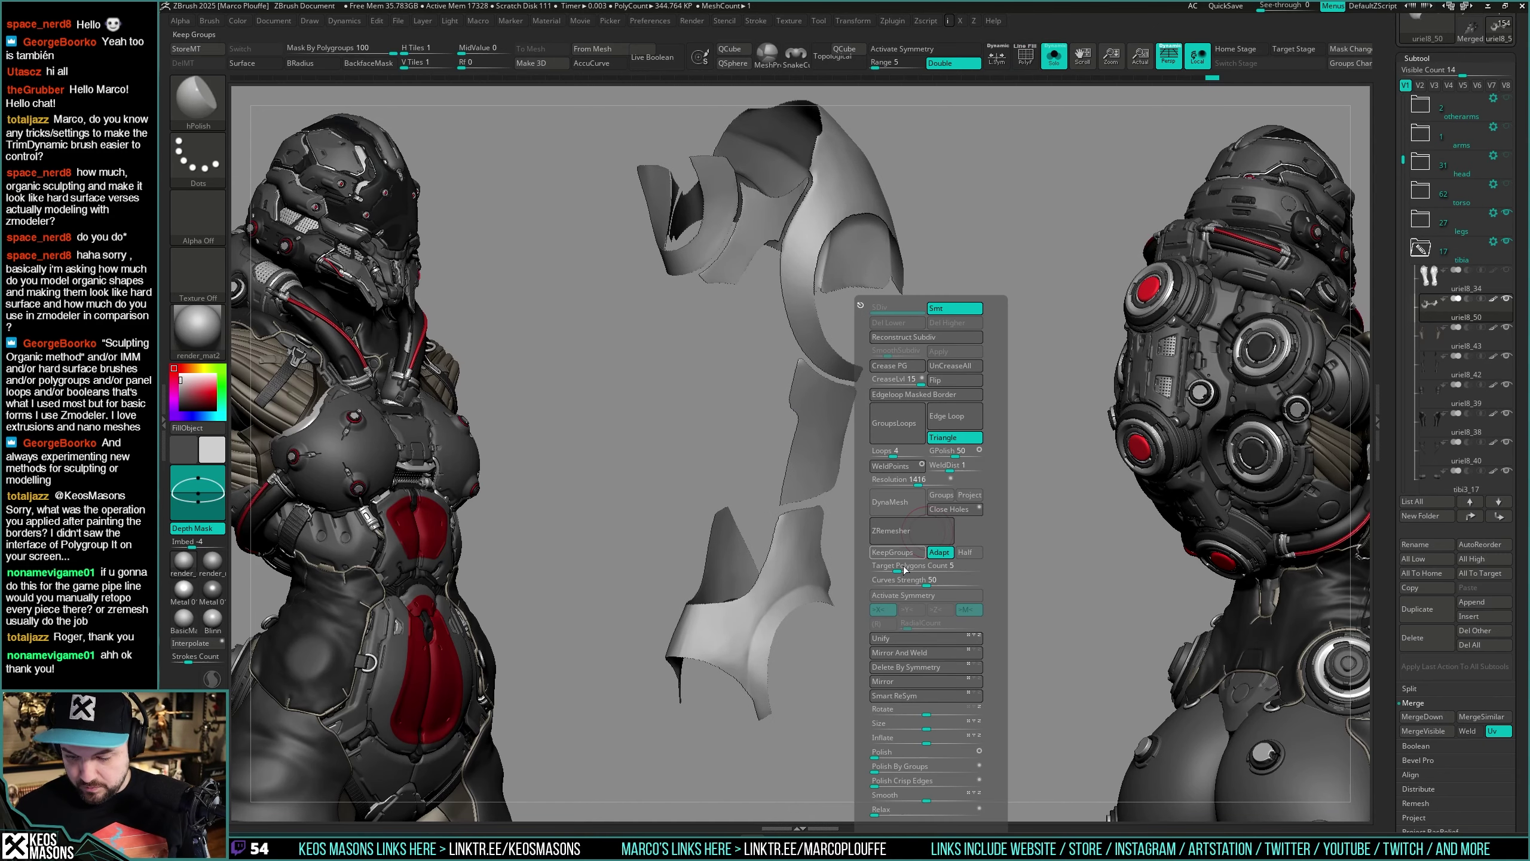
click(879, 755)
mouse_move(783, 307)
ctrl+right_down()
mouse_move(792, 393)
mouse_move(866, 532)
ctrl+right_up()
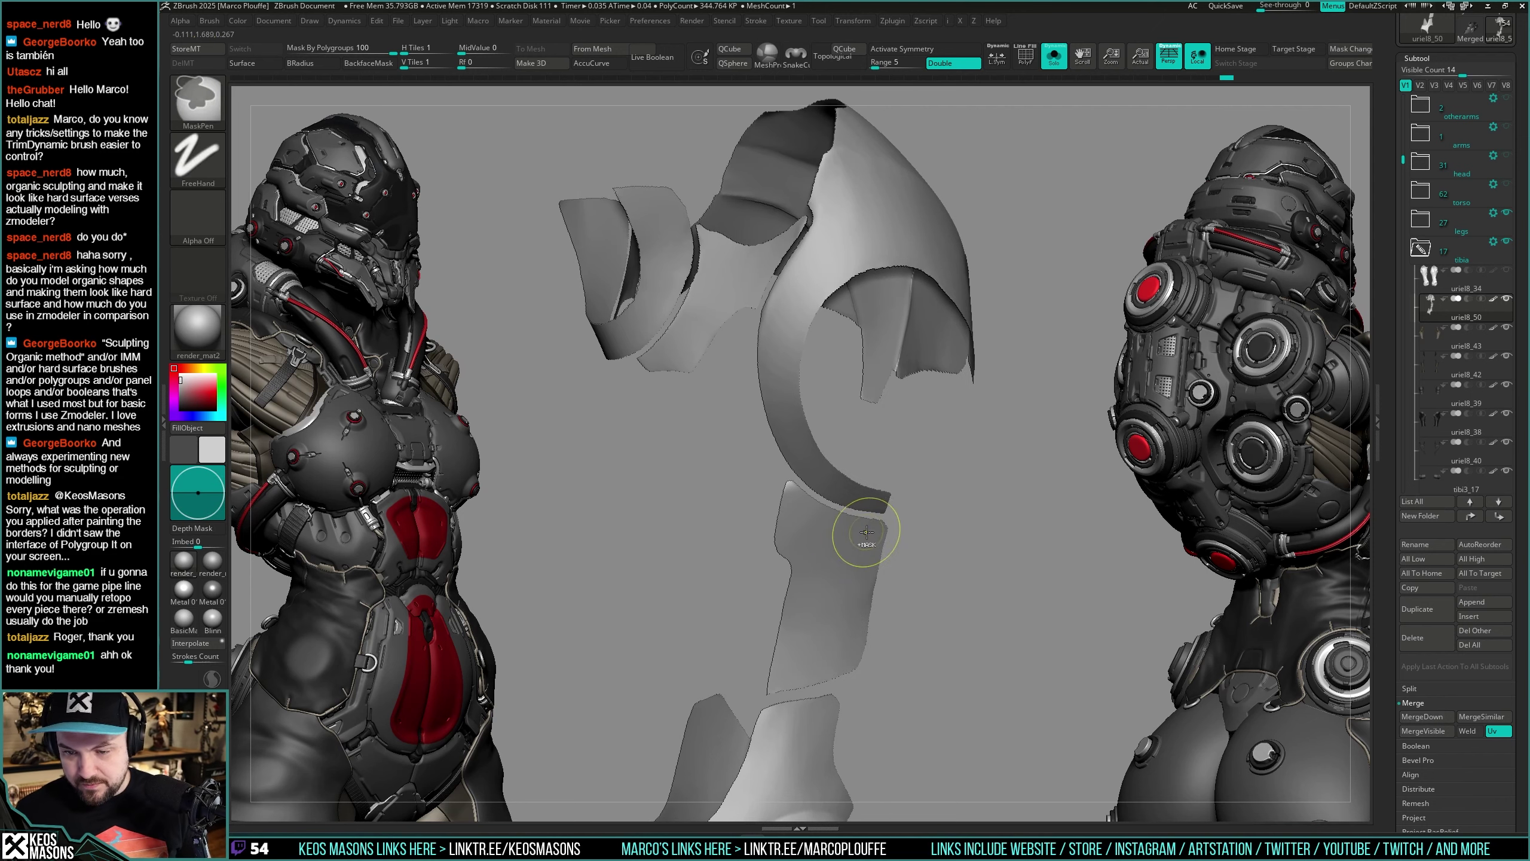
alt+right_drag(958, 520, 943, 453)
Step: Mask the plates by Border only, without Groups and Crease, and invert and blur the mask so only the edges stay editable
key(z)
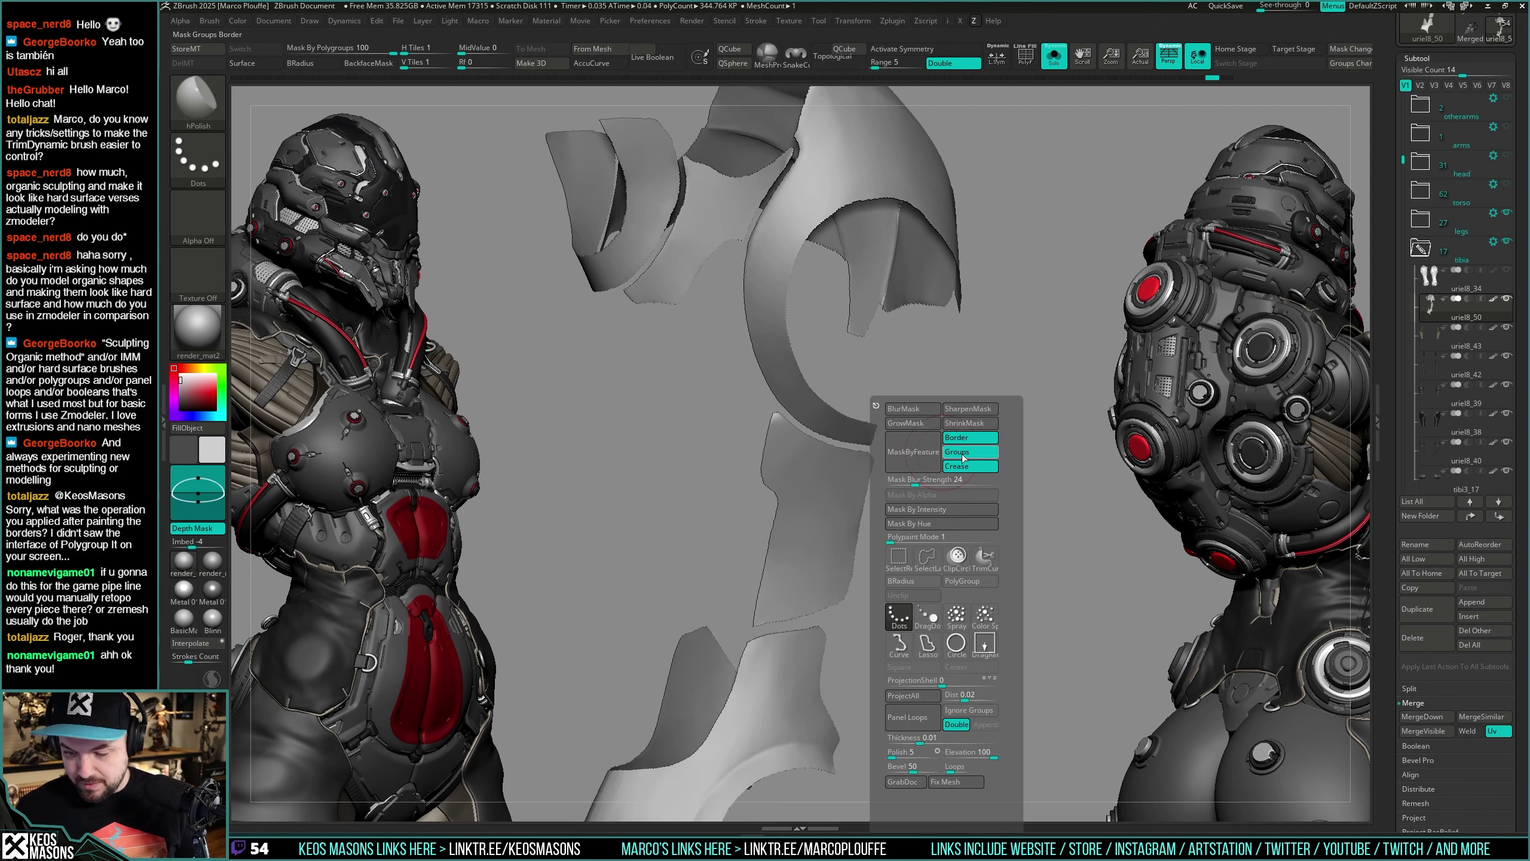
click(939, 451)
ctrl+click(974, 480)
ctrl+click(828, 524)
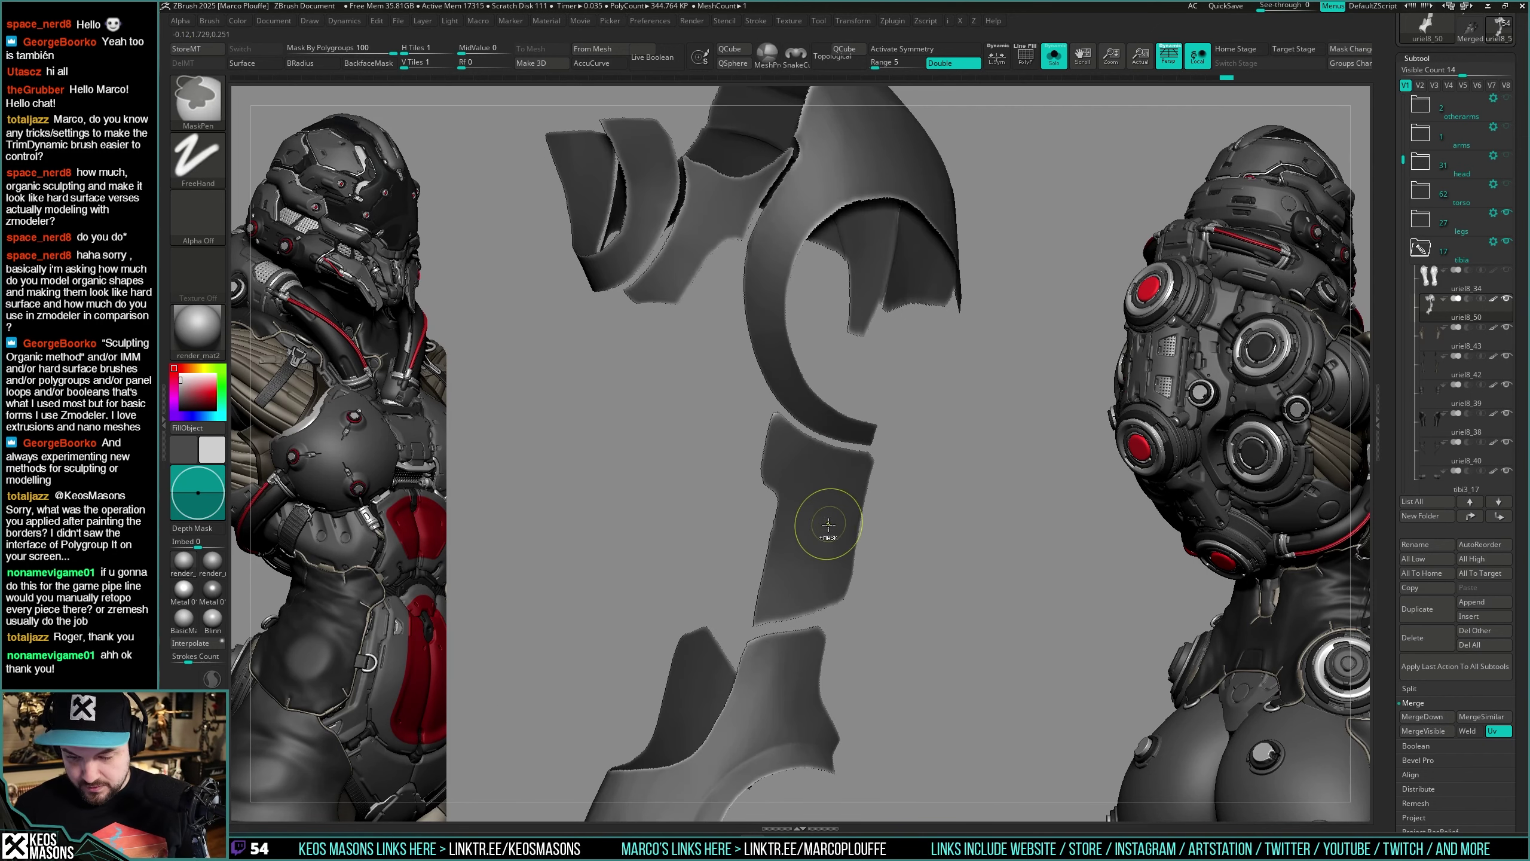
Step: Apply the Polish deformation to the unmasked plate borders, clear the mask and show the full leg
key(z)
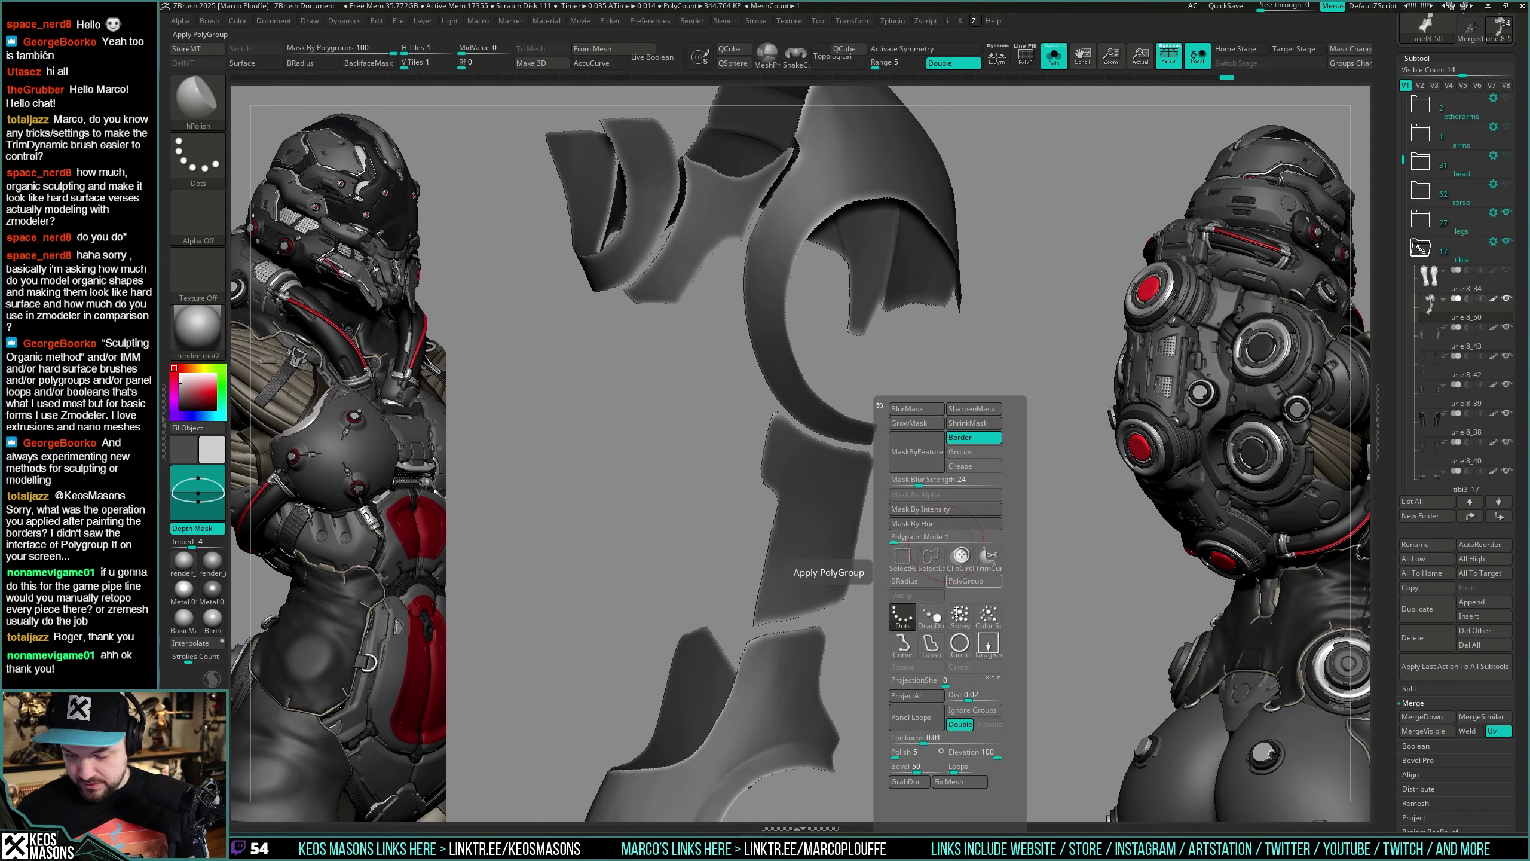
key(i)
drag(915, 754, 963, 756)
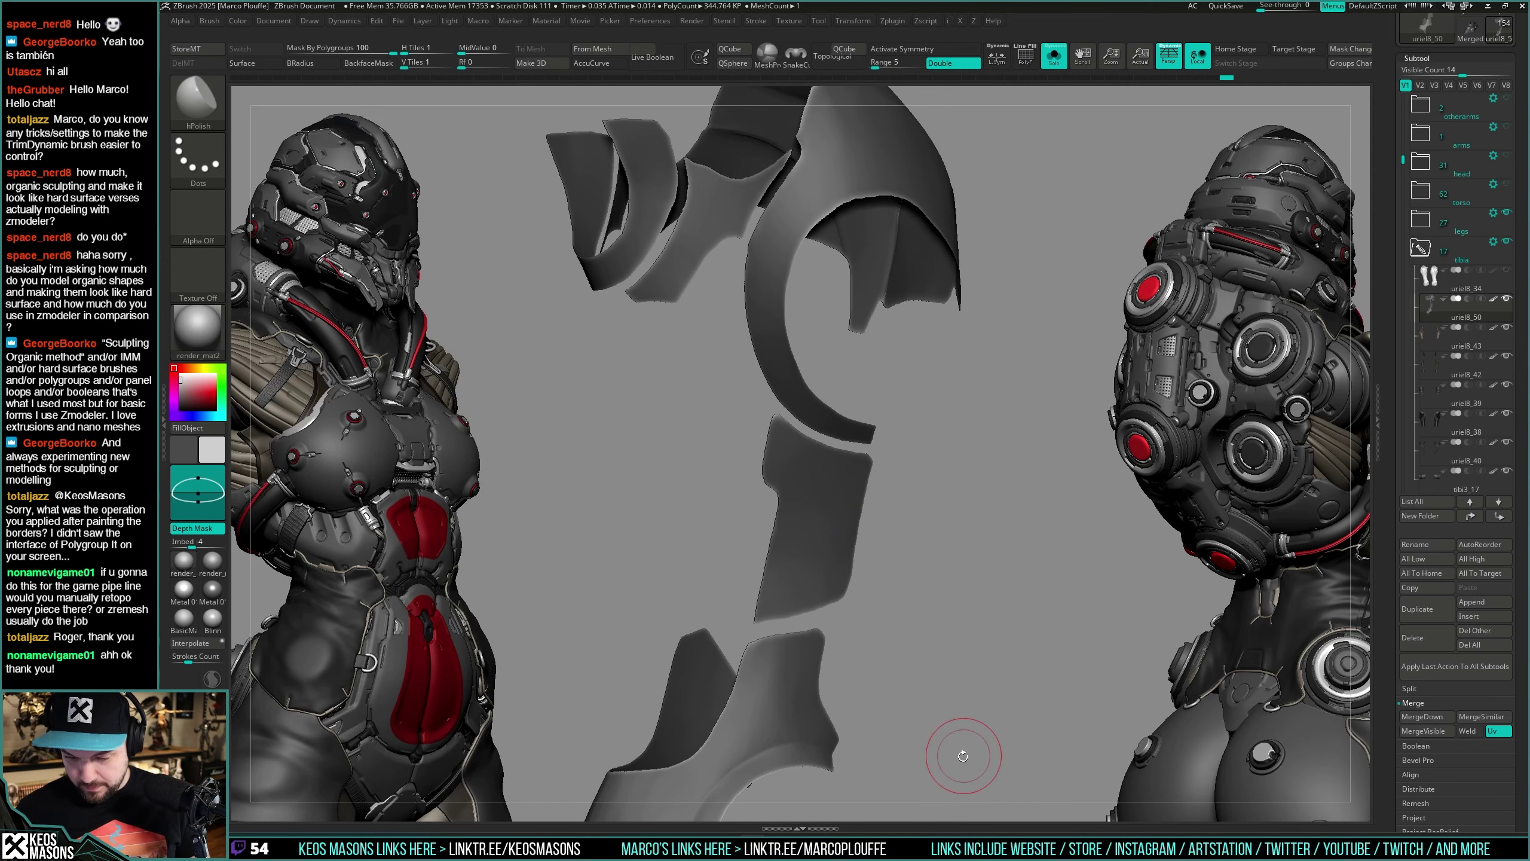
ctrl+drag(982, 652, 997, 632)
ctrl+right_drag(997, 632, 964, 667)
key(s)
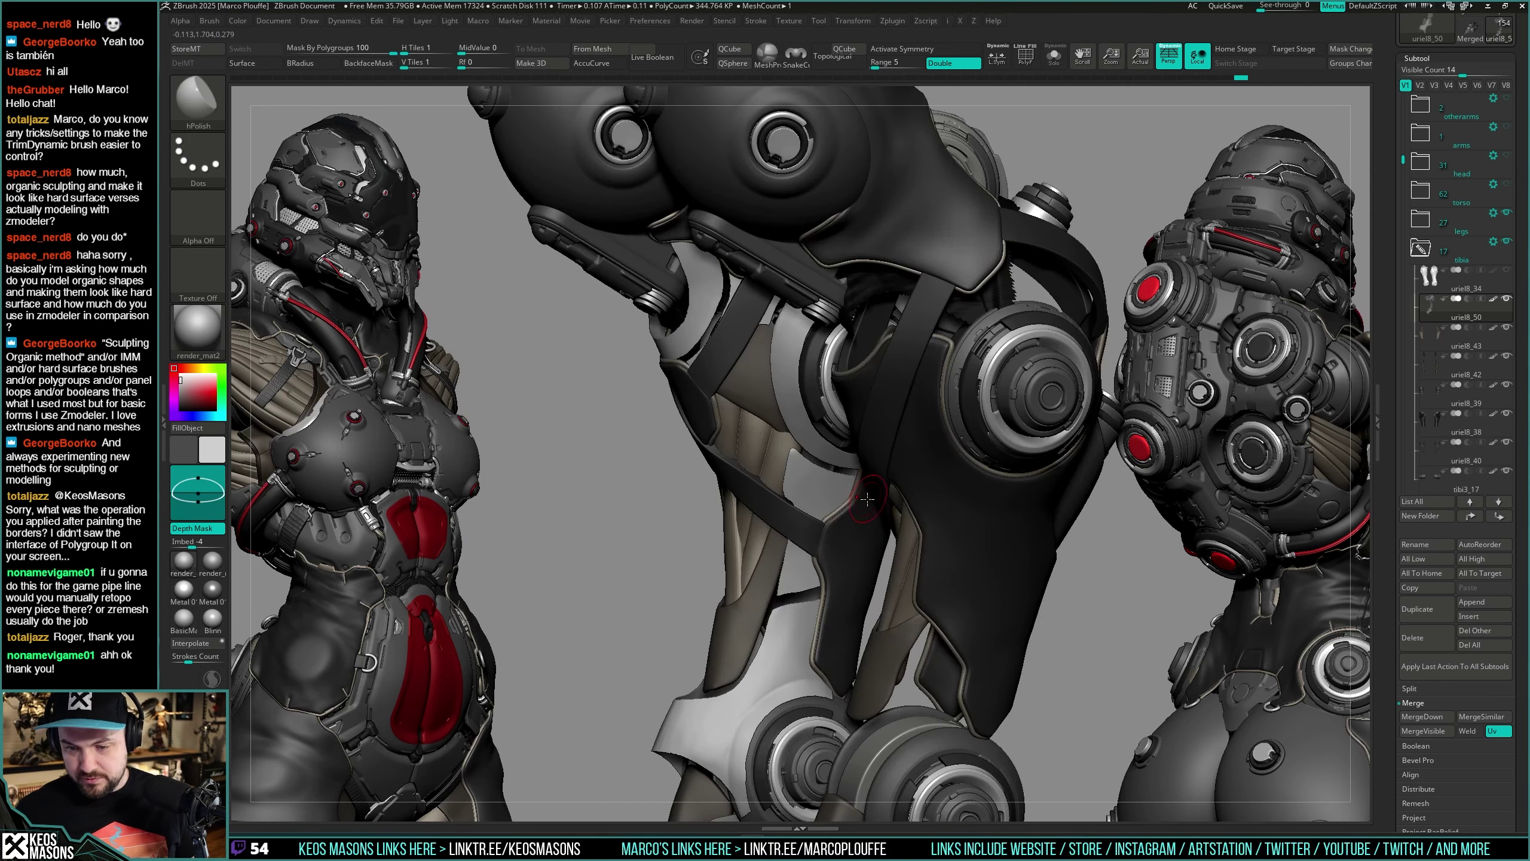
Step: Isolate the armour plates again and inspect their polygroups and topology with the wireframe display
right_drag(959, 578, 856, 546)
key(shift+f)
key(shift+f)
key(s)
key(shift+f)
key(shift+f)
key(shift+f)
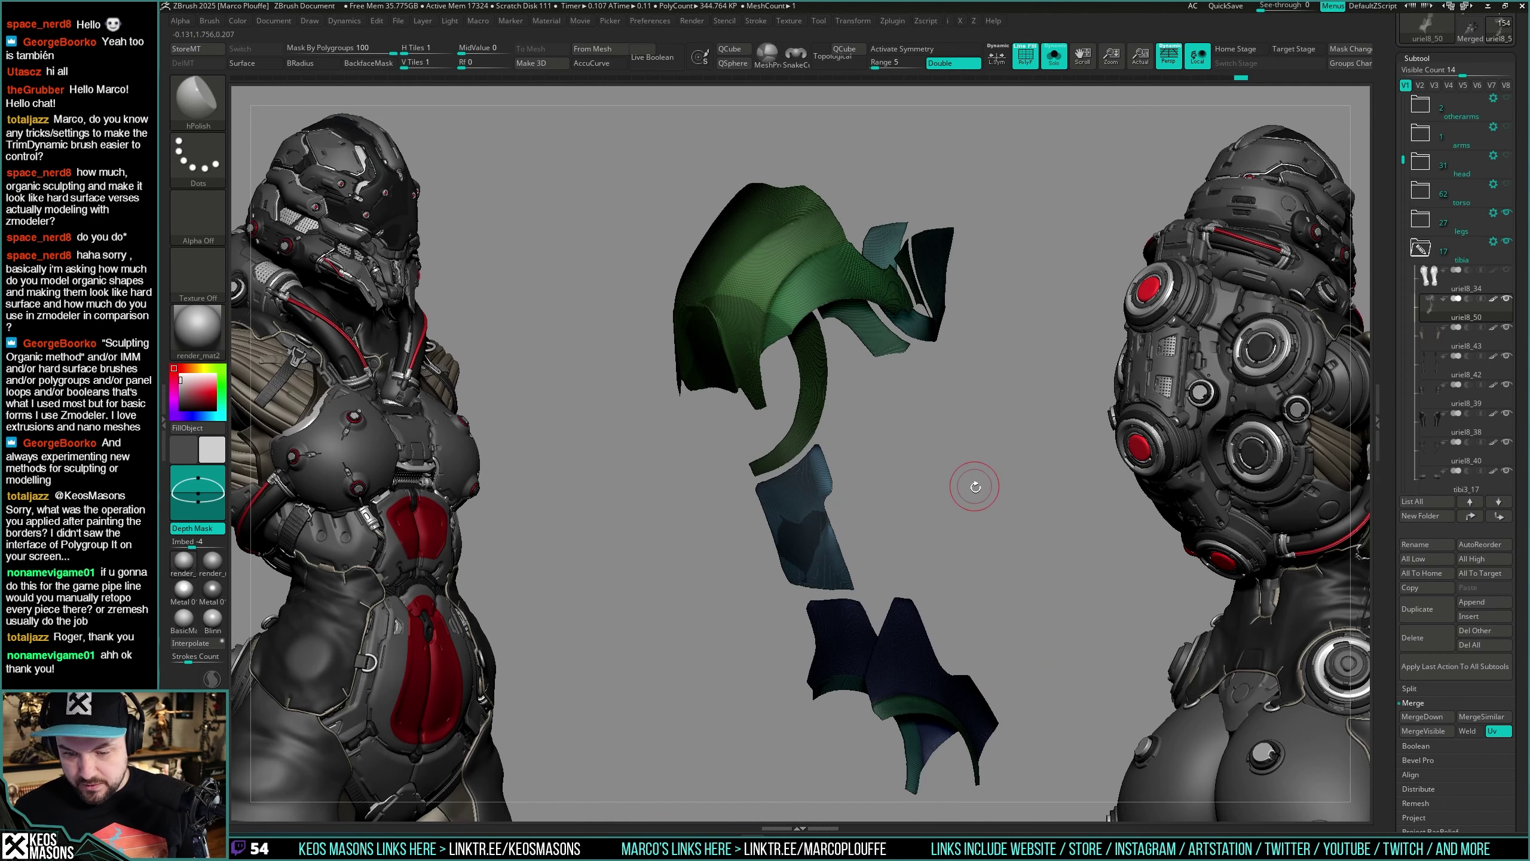
Step: Examine the armour plates' surfaces and edges from several sides, toggling the polygroup wireframe display
key(shift+f)
alt+right_drag(965, 477, 964, 486)
drag(965, 485, 946, 519)
key(shift+f)
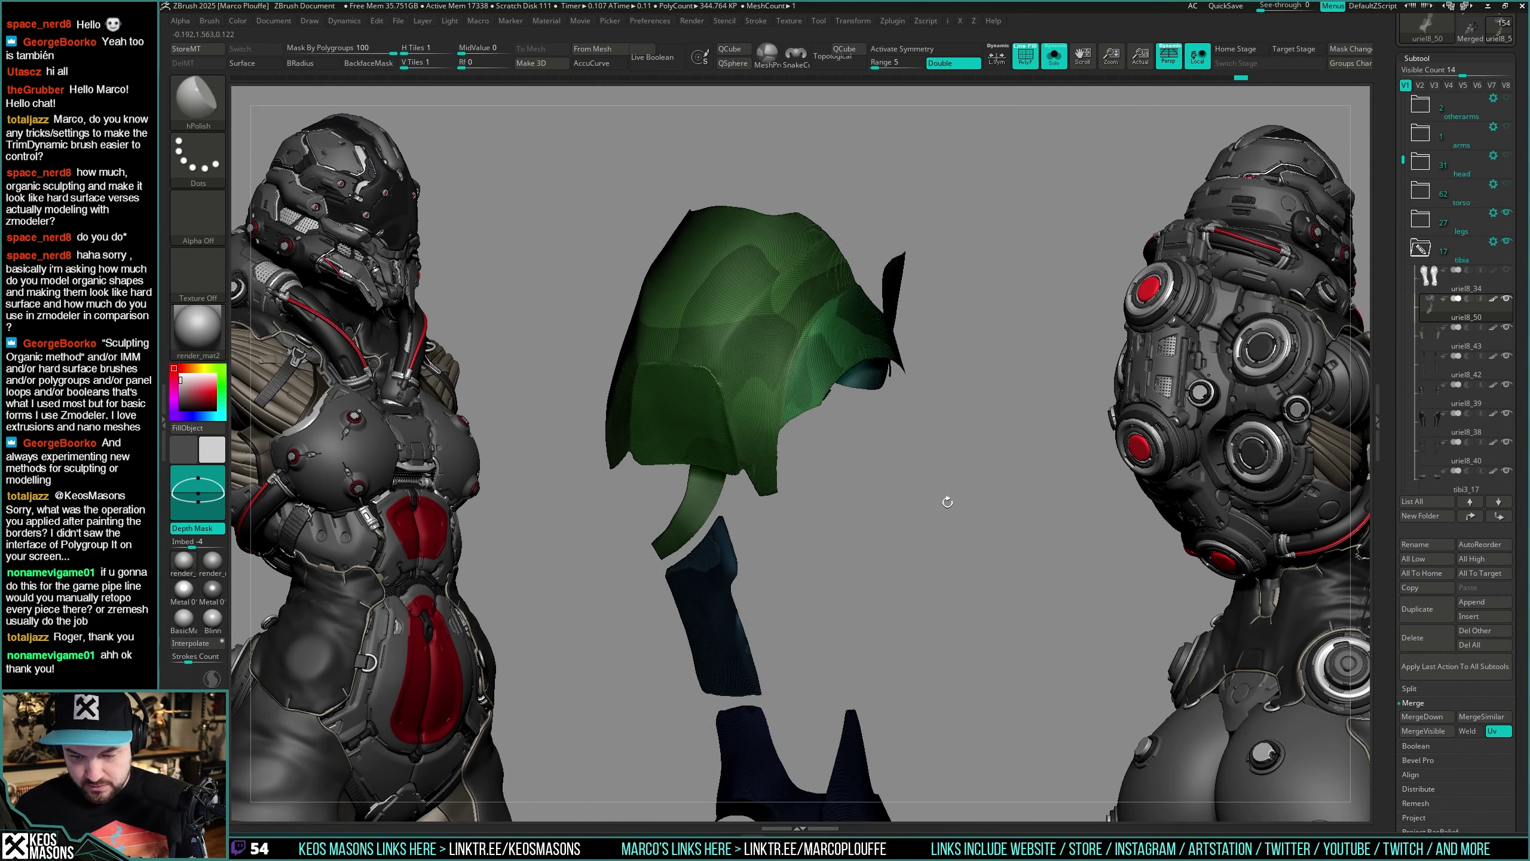
key(shift+f)
mouse_move(945, 519)
right_down()
mouse_move(942, 482)
mouse_move(915, 458)
right_up()
ctrl+right_drag(821, 332, 823, 311)
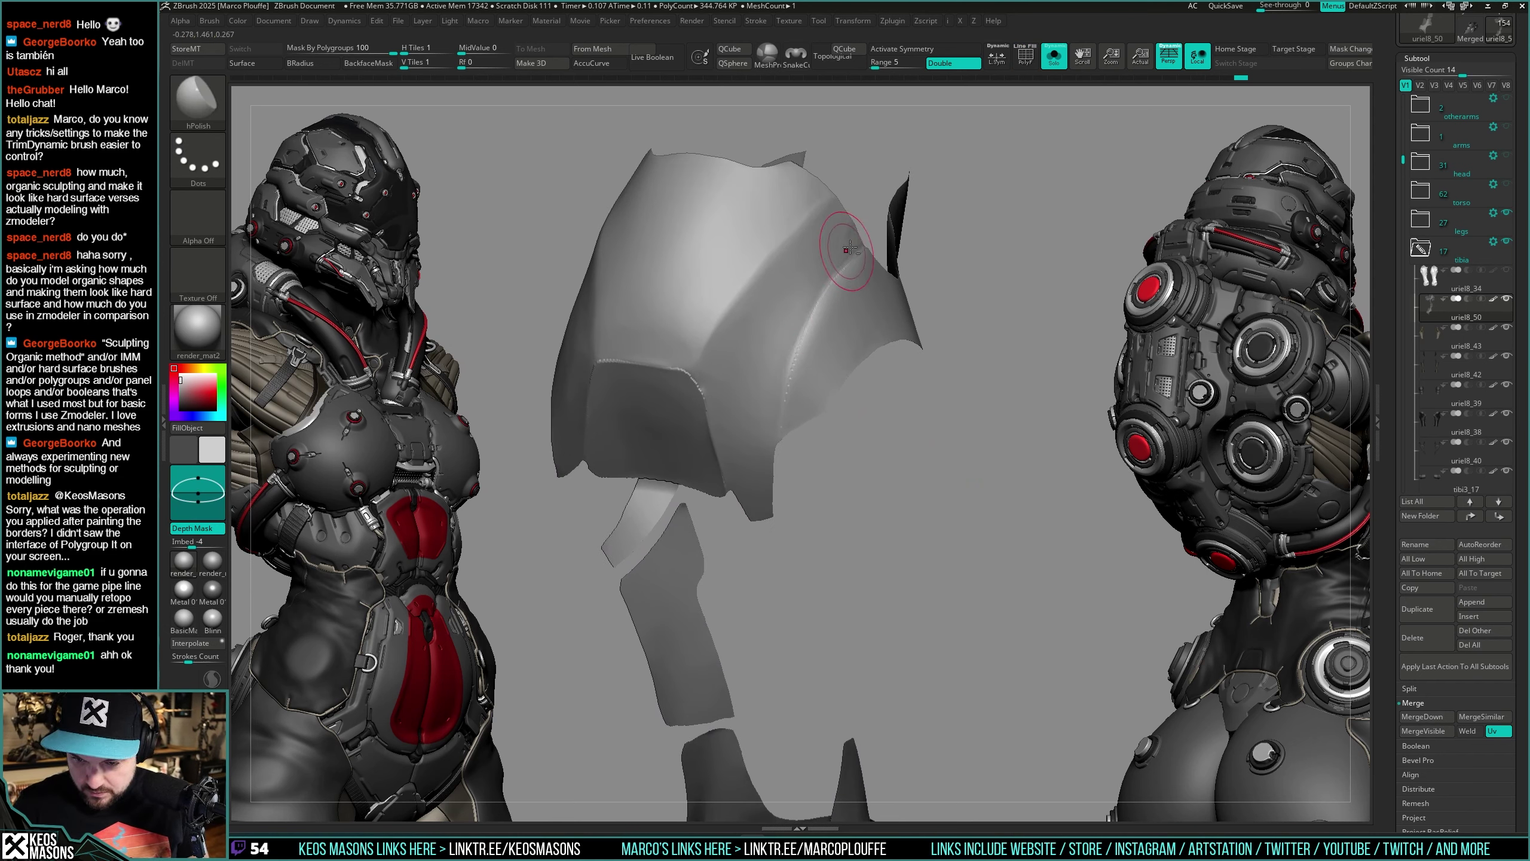
drag(835, 248, 958, 542)
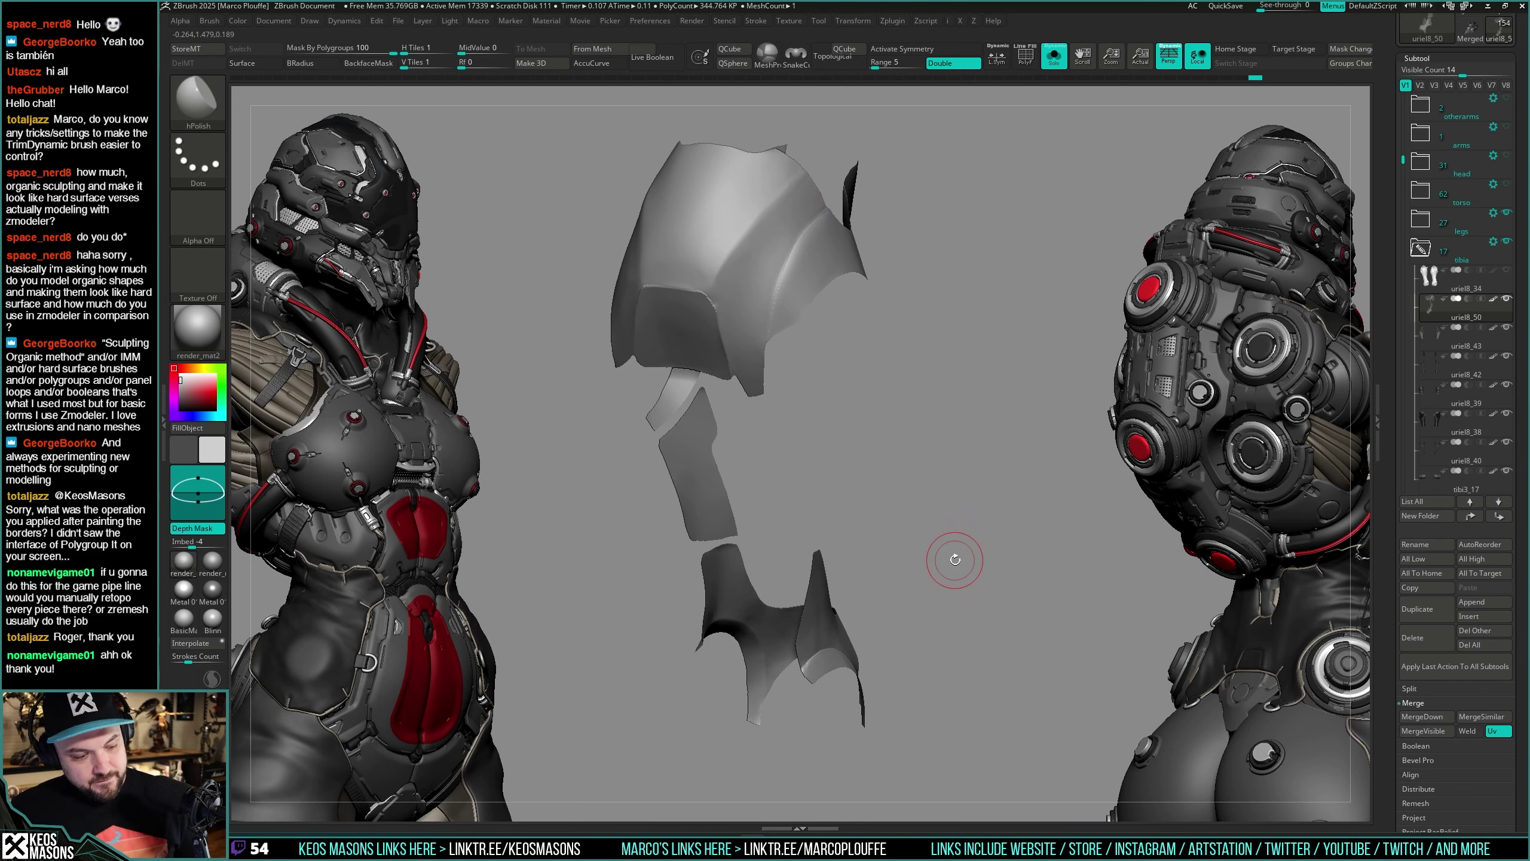
Step: Remesh all the armour plates with ZRemesher using KeepGroups and Adapt
key(space)
key(shift+f)
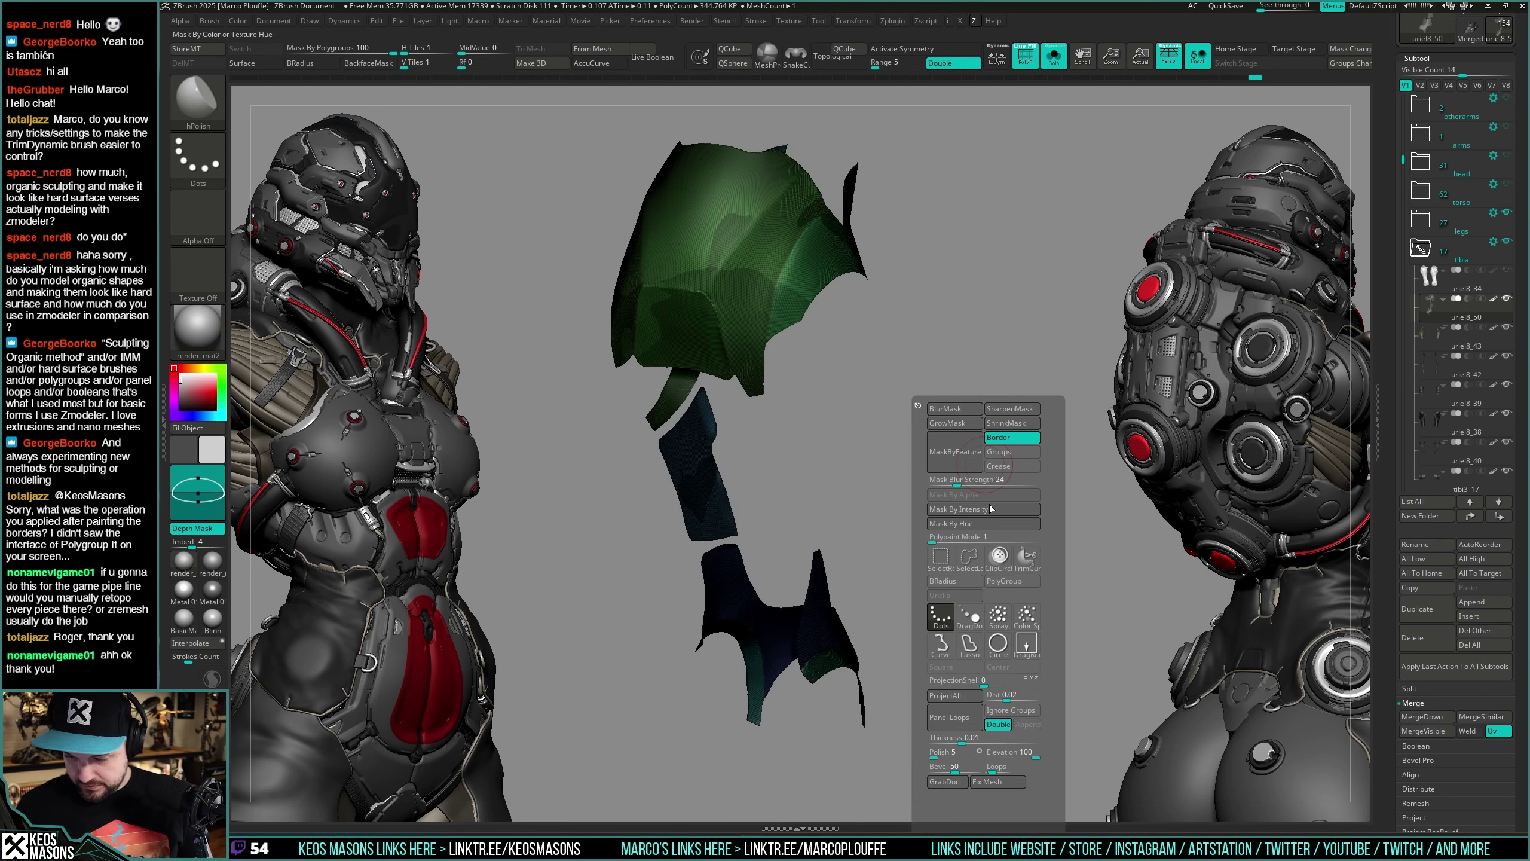
key(i)
click(935, 556)
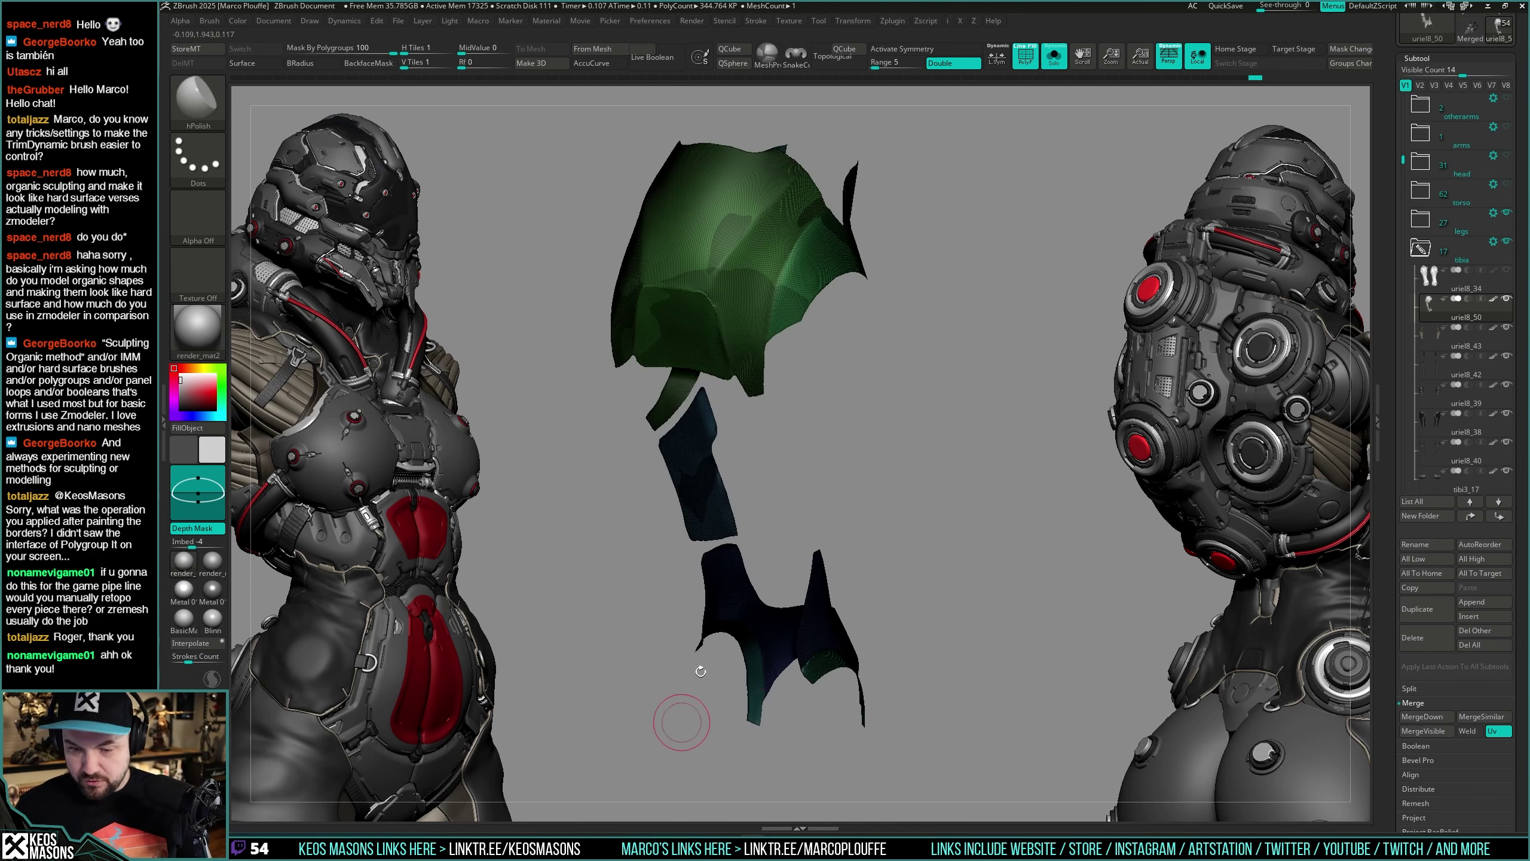
ctrl+right_drag(808, 319, 790, 268)
right_drag(771, 365, 867, 353)
ctrl+right_drag(867, 353, 903, 446)
key(i)
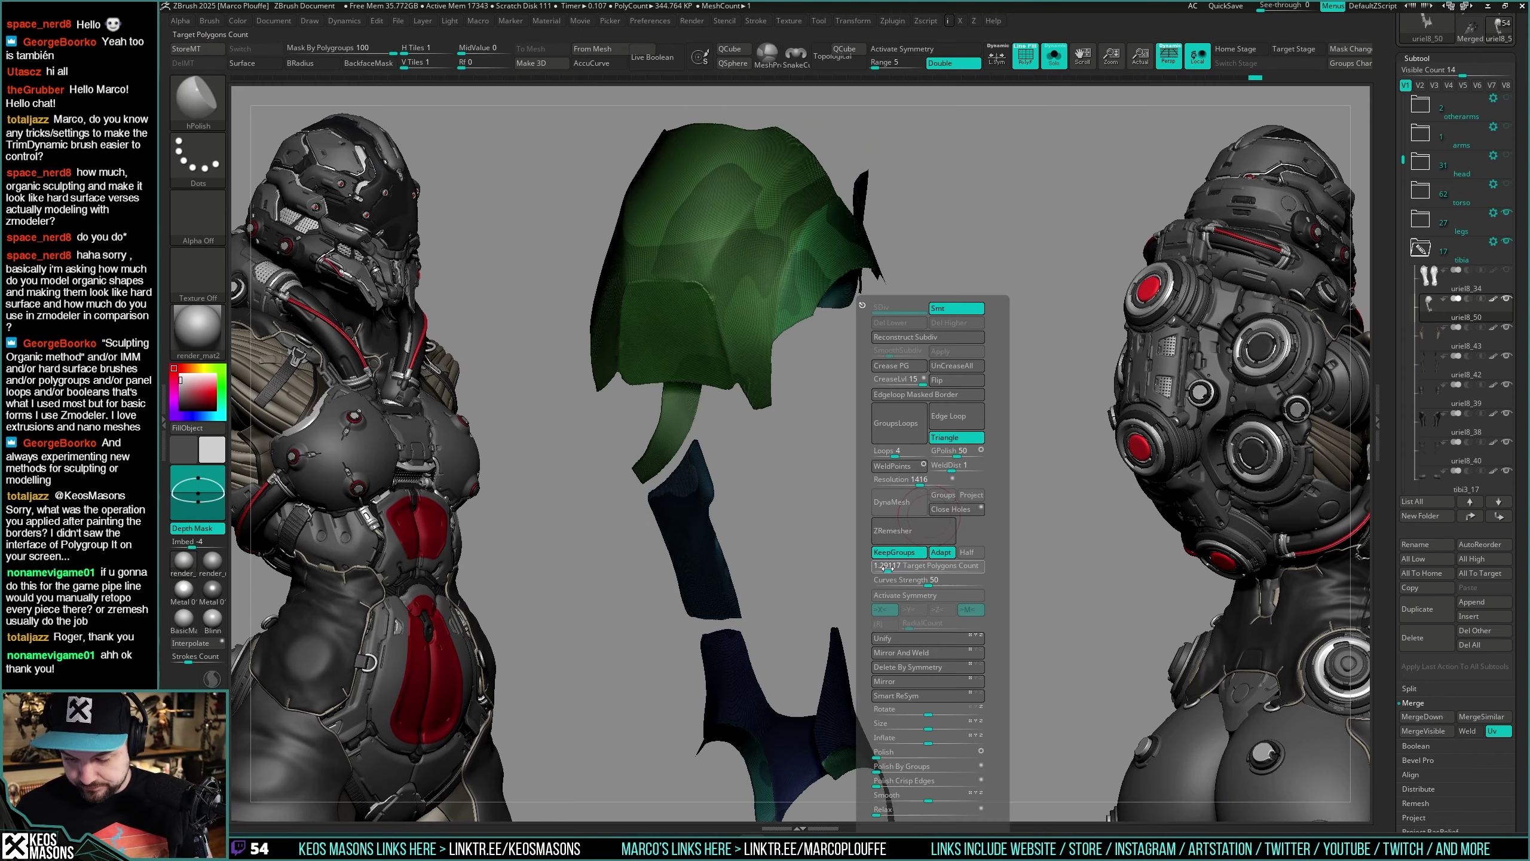
click(923, 530)
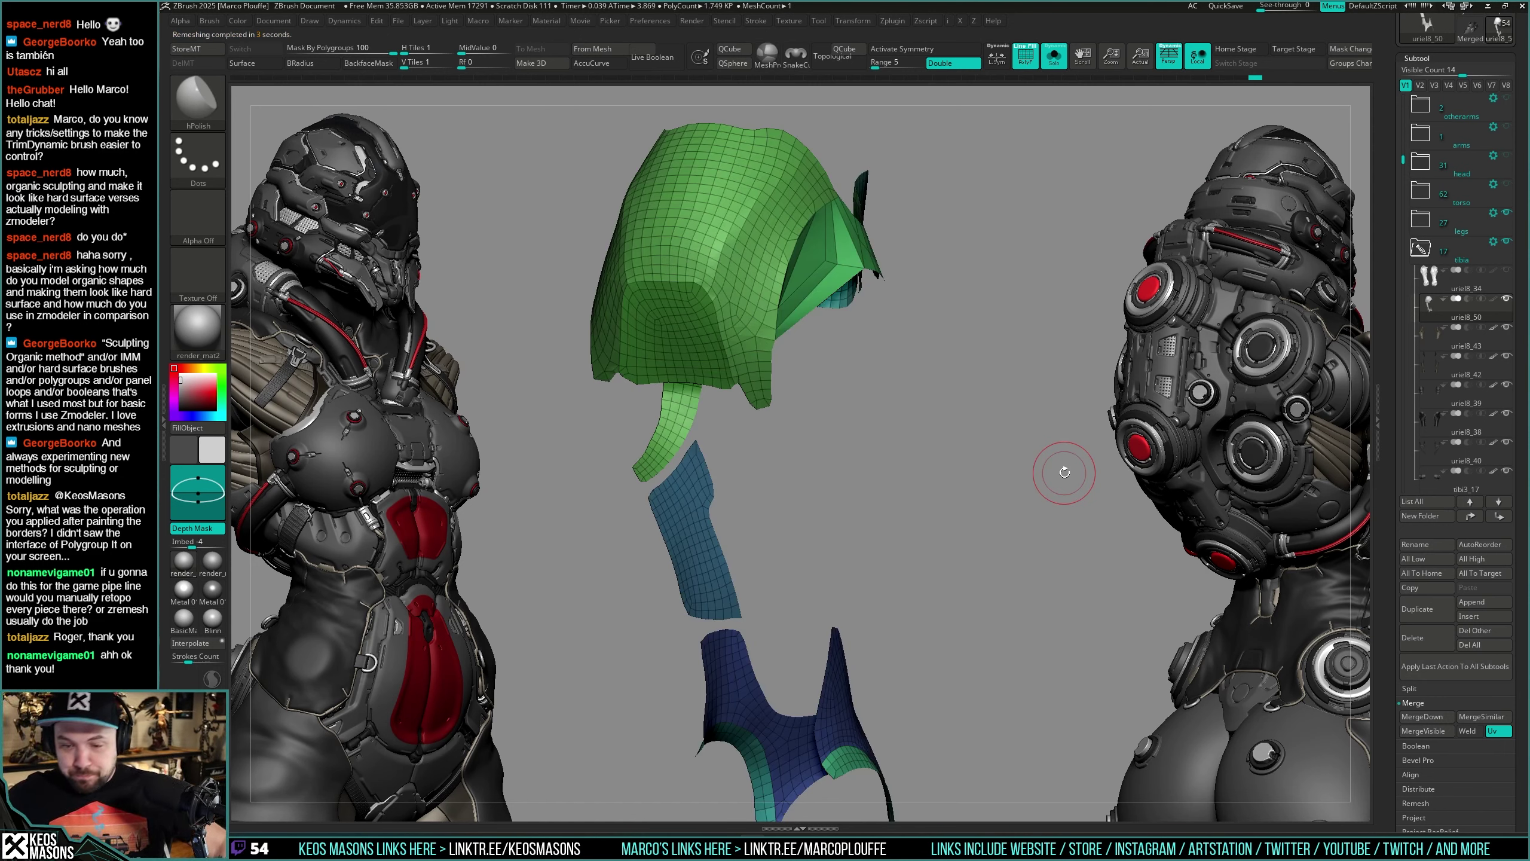
Step: Examine the remeshed plates from all sides, focusing on the polygon flow at their borders and inner openings
right_drag(696, 299, 610, 309)
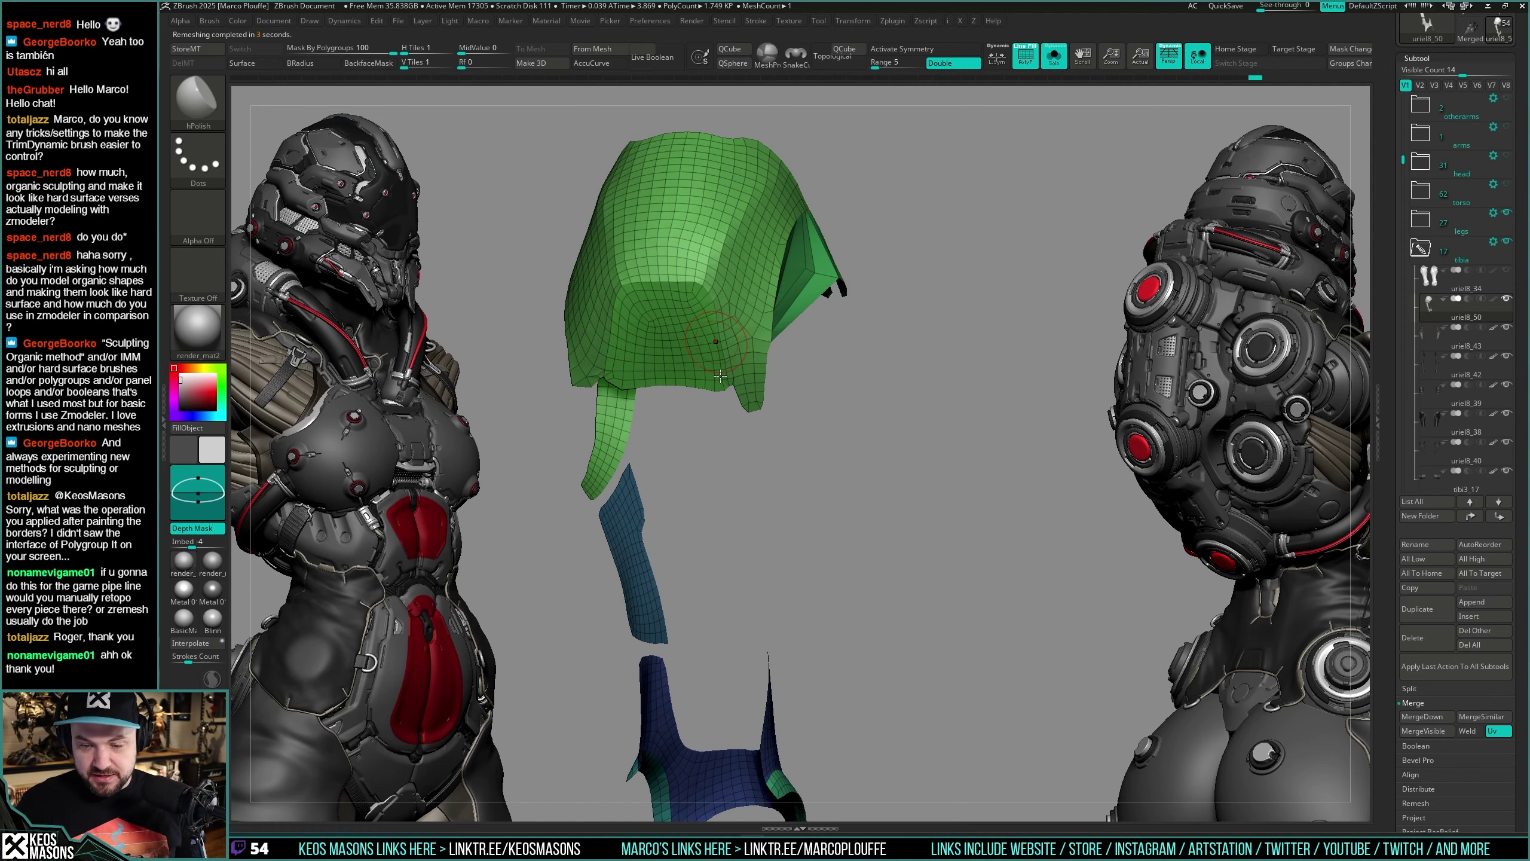
right_drag(720, 376, 868, 366)
right_drag(798, 399, 919, 512)
key(alt+s)
key(alt+s)
key(shift+f)
key(shift+f)
key(alt+s)
key(alt+s)
alt+right_drag(873, 681, 912, 510)
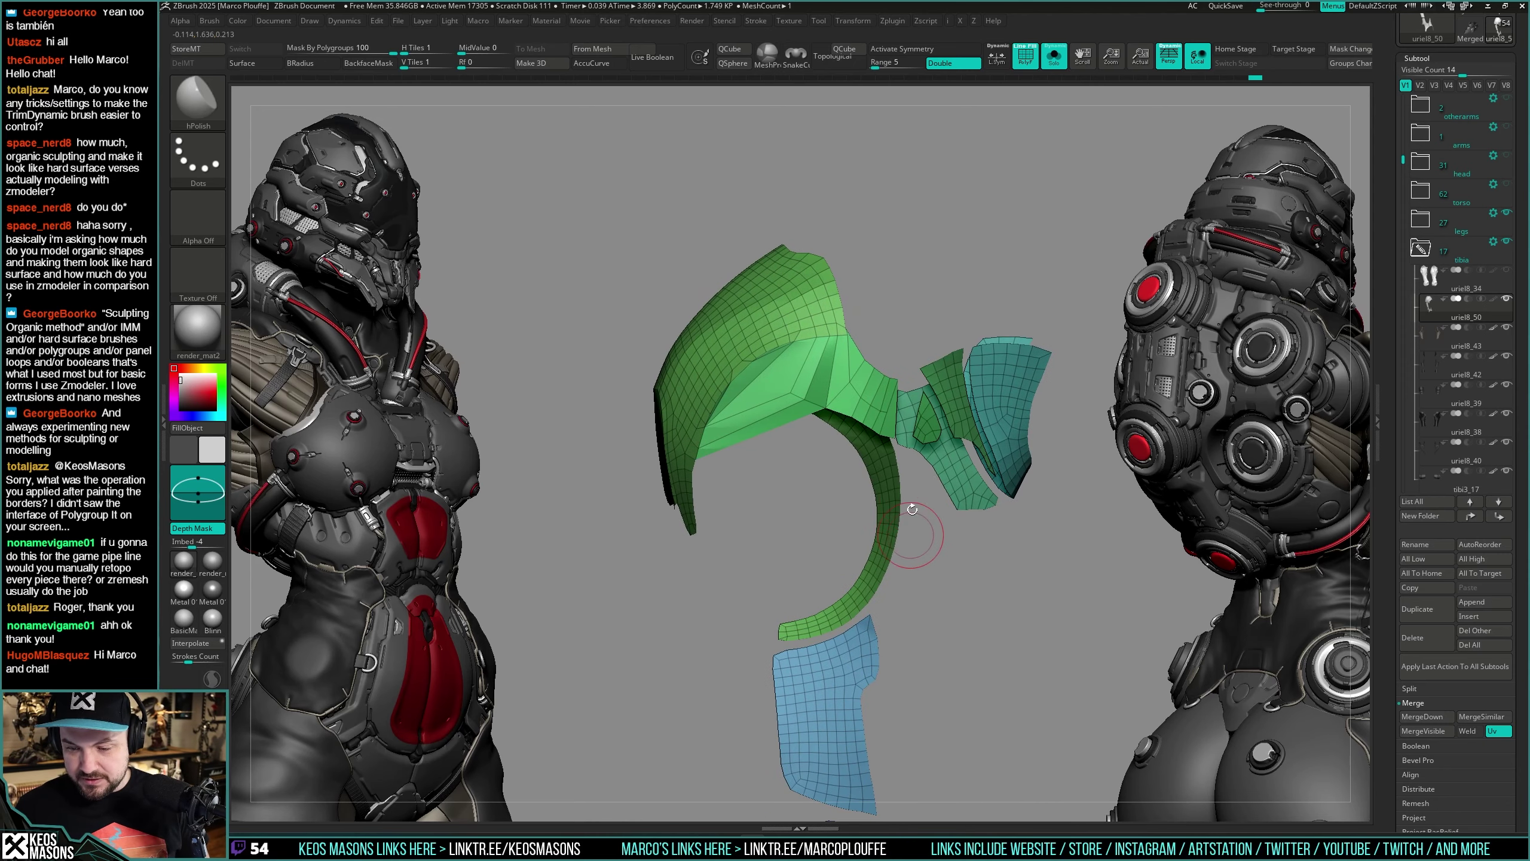
right_drag(819, 382, 926, 432)
right_drag(982, 761, 868, 416)
Step: Isolate the small green polygroup of the remeshed plates and compare subtools uriell_51 and uriell_50
ctrl+shift+click(810, 339)
right_drag(1015, 482, 997, 469)
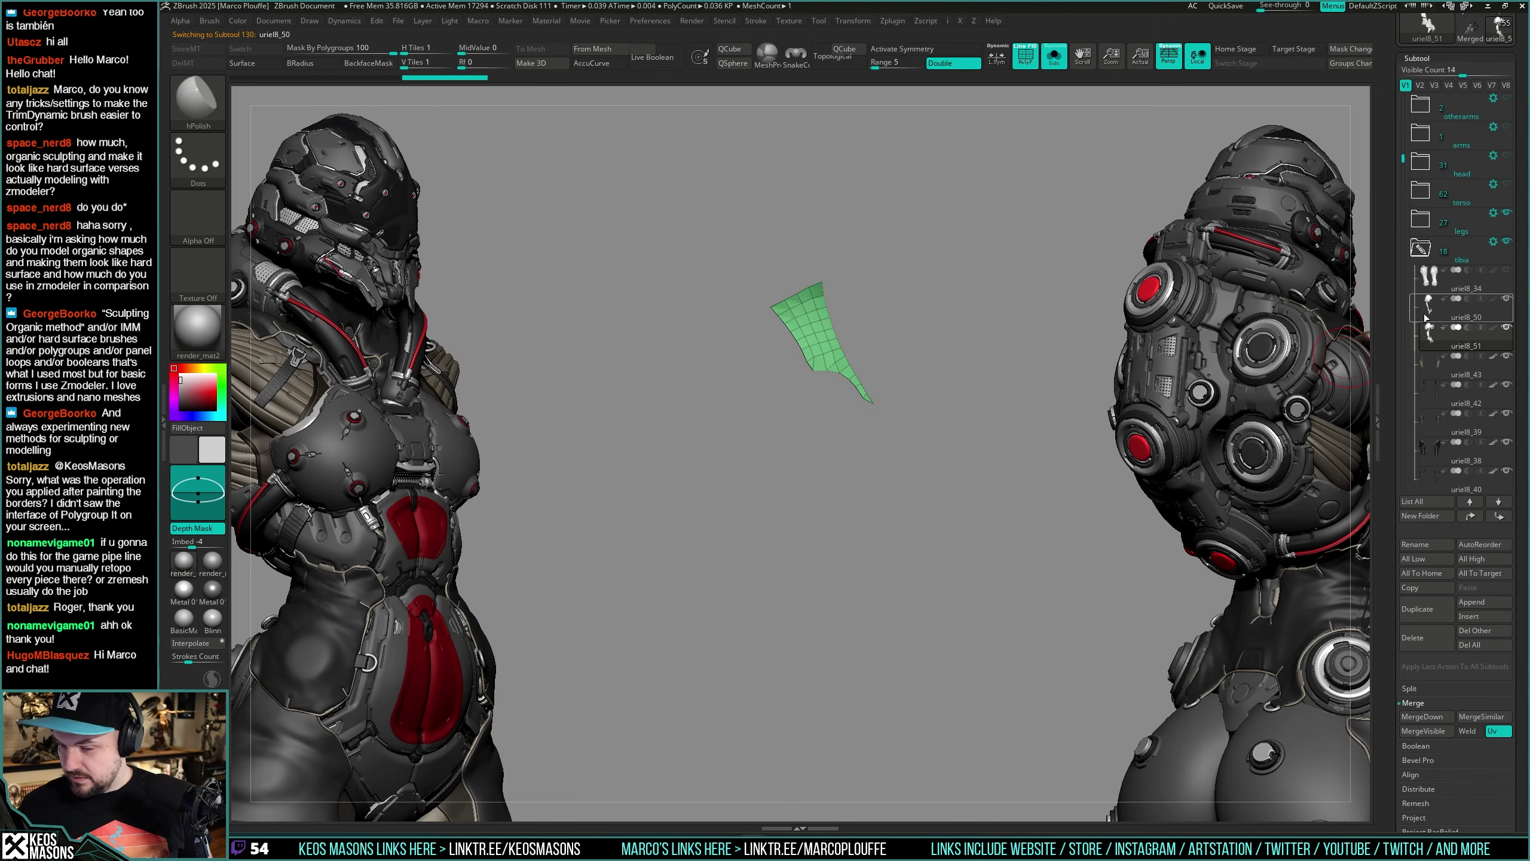
click(1428, 335)
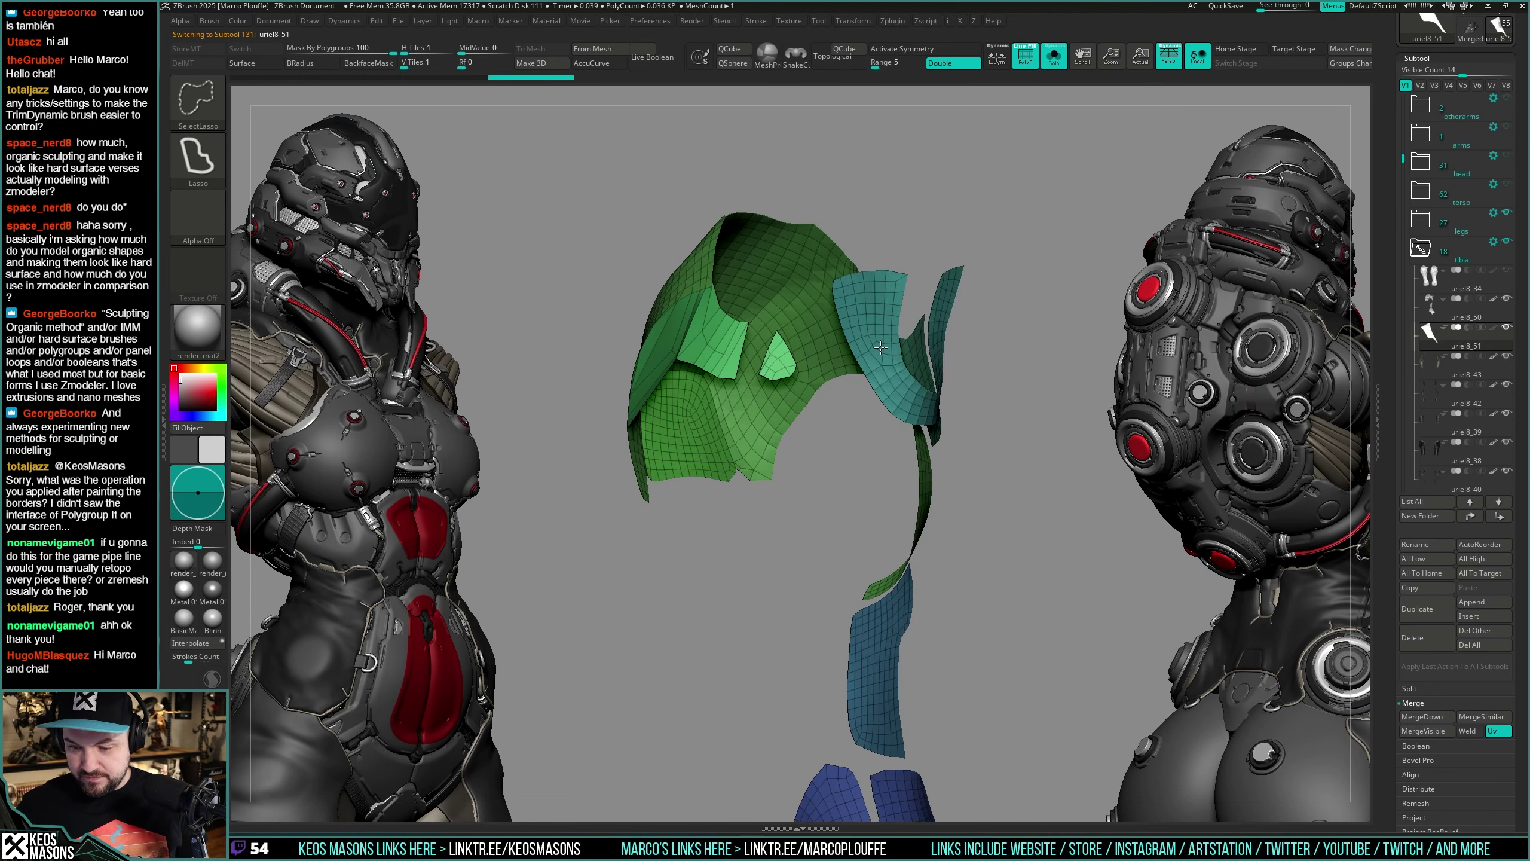
mouse_move(894, 427)
mouse_down()
mouse_move(943, 496)
mouse_move(849, 554)
mouse_move(898, 561)
mouse_move(835, 530)
mouse_move(952, 525)
mouse_move(956, 500)
mouse_up()
ctrl+shift+click(830, 565)
ctrl+shift+click(1010, 562)
key(Up)
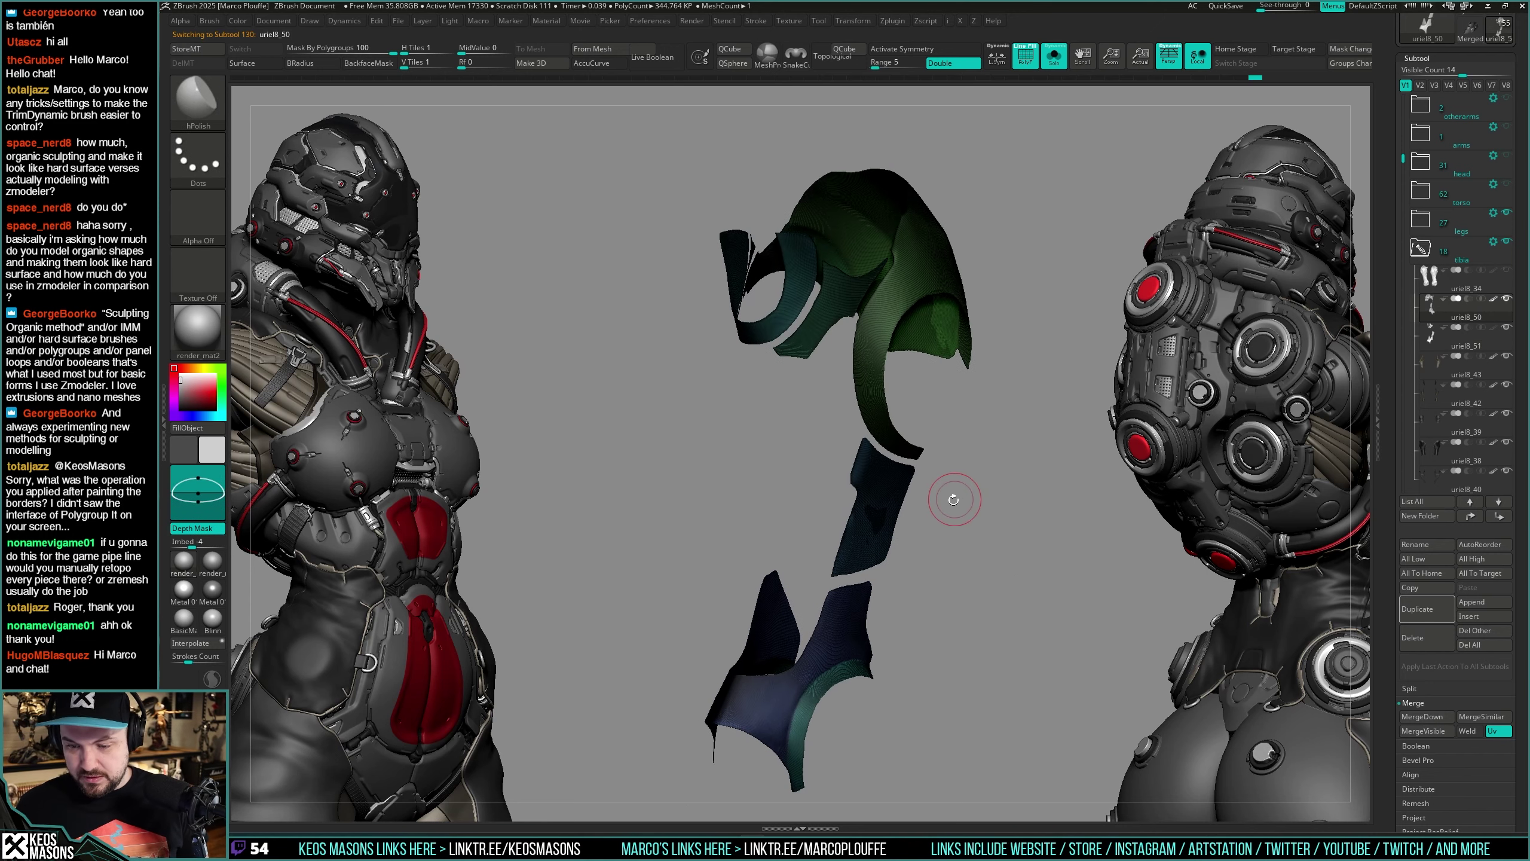
Step: Isolate the large upper plate with its curved strip from the other high-resolution armour plates
key(shift+f)
mouse_move(919, 313)
mouse_down()
mouse_move(993, 296)
mouse_move(830, 555)
mouse_move(1024, 215)
mouse_move(984, 430)
mouse_move(1050, 307)
mouse_move(781, 797)
mouse_up()
key(ctrl)
drag(955, 567, 915, 480)
key(shift+f)
key(shift+f)
Step: Try ZRemesher on the upper plate with a Target Polygons Count of 0.74673, KeepGroups and Adapt
key(space)
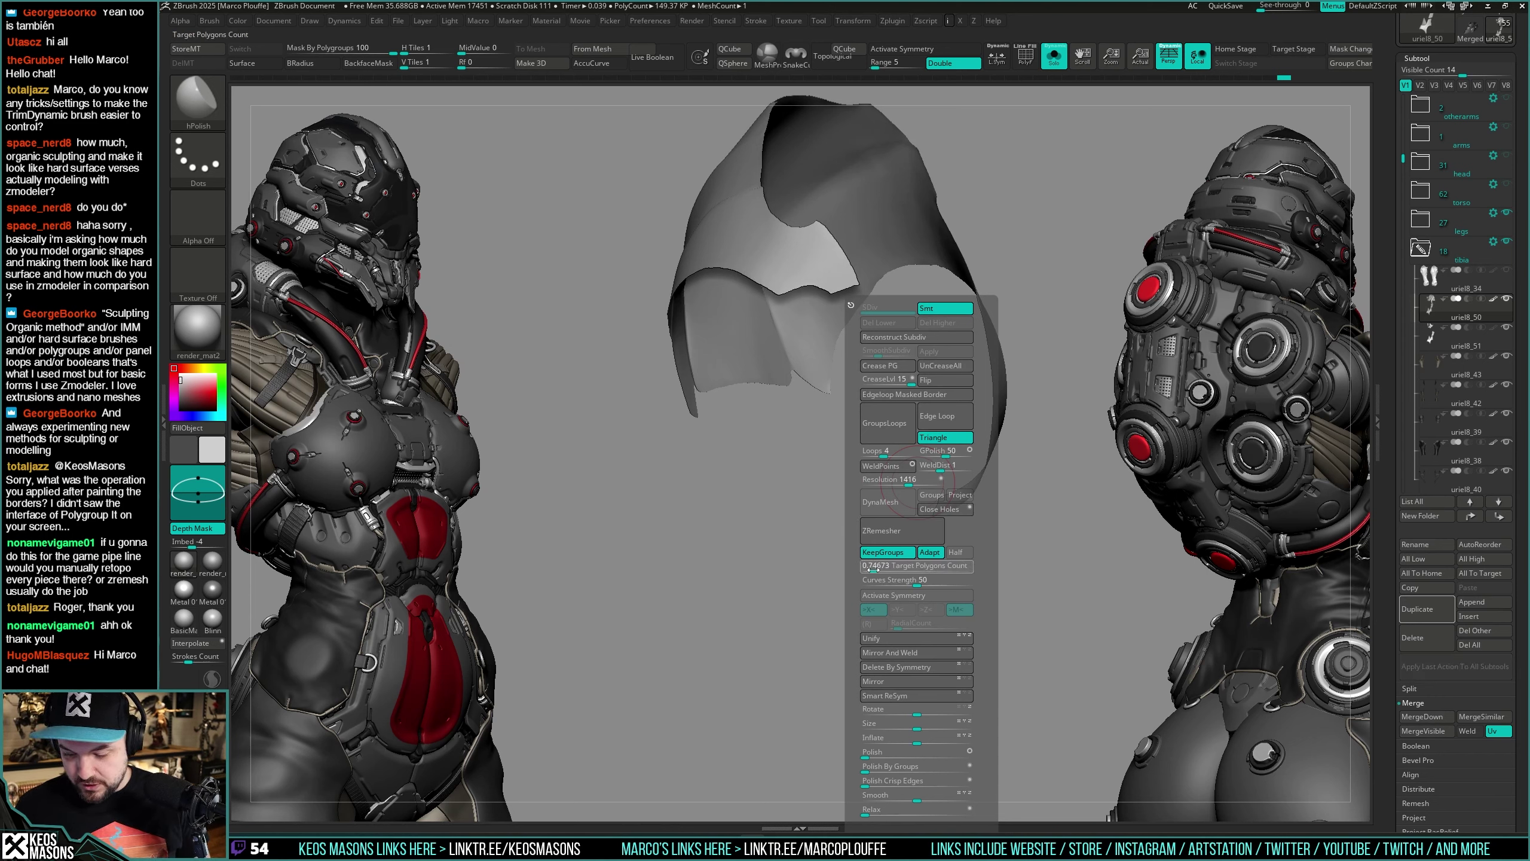
click(898, 532)
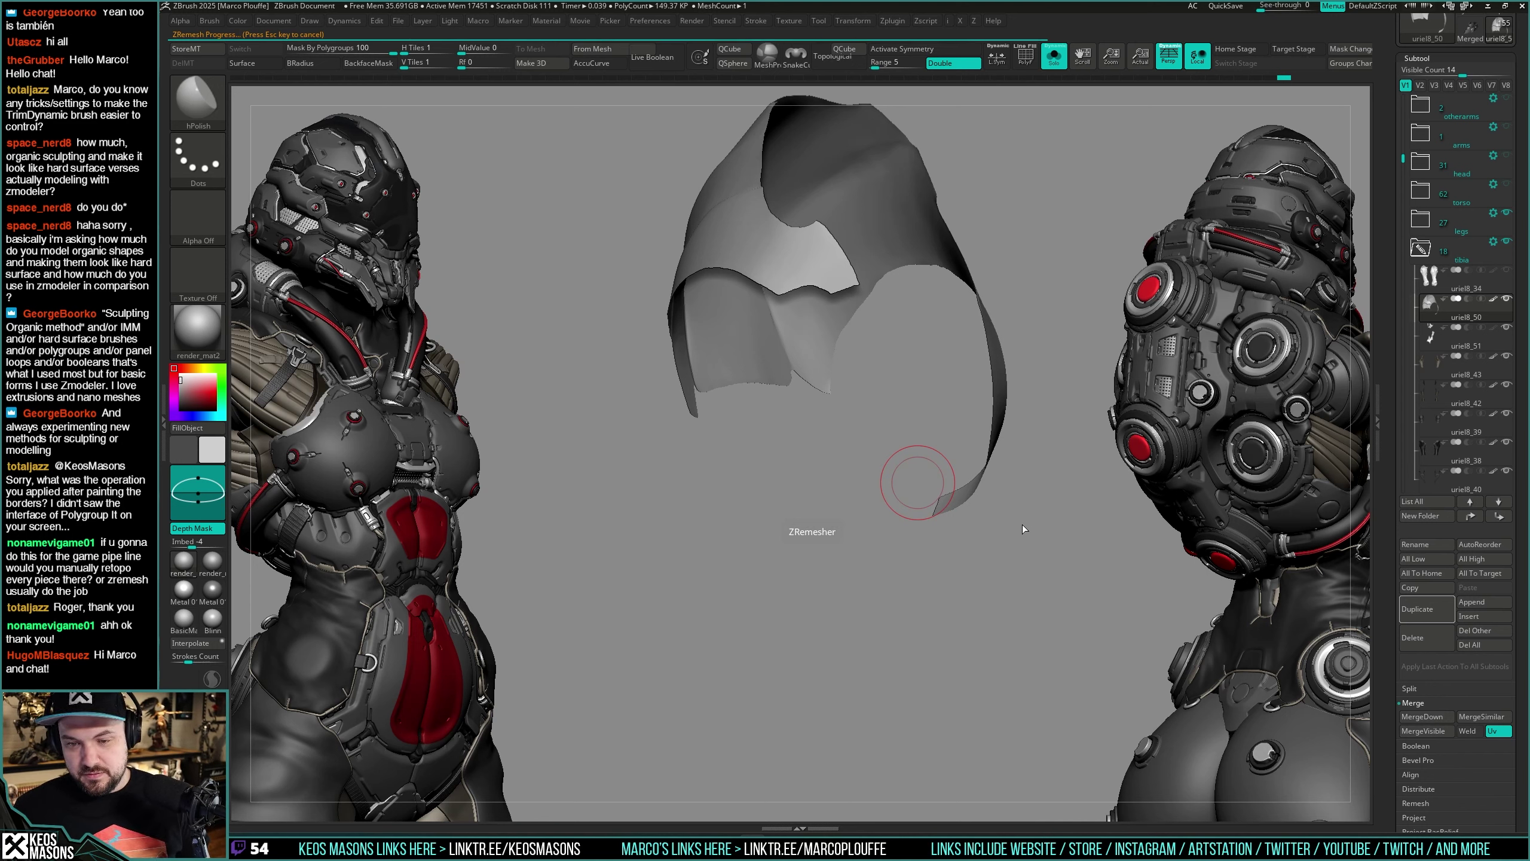
key(shift+f)
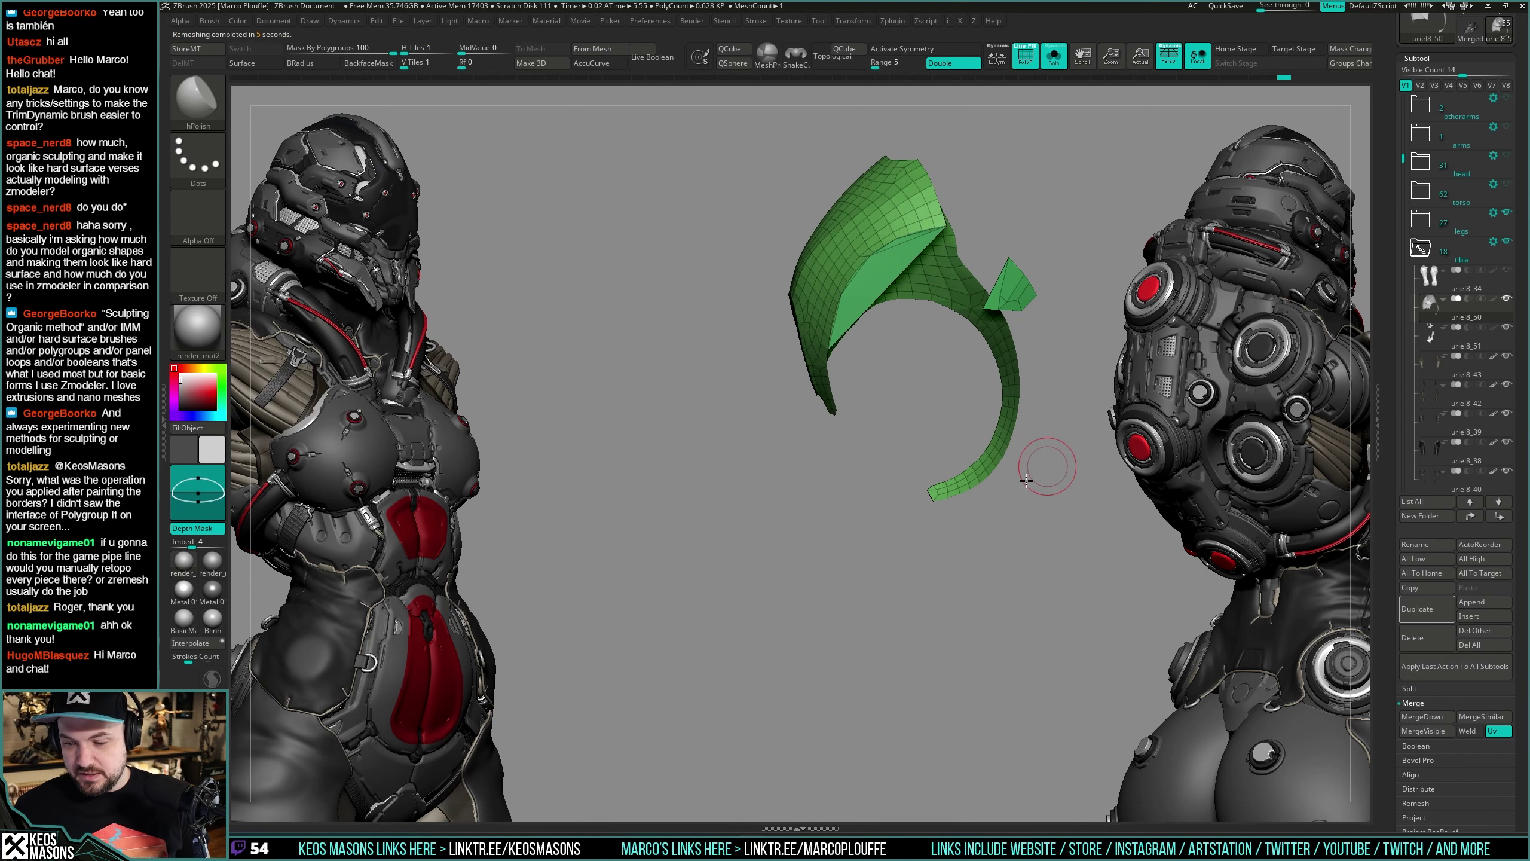
mouse_move(1025, 480)
mouse_down()
mouse_move(991, 437)
mouse_move(958, 526)
mouse_move(1008, 498)
mouse_up()
key(ctrl+z)
key(shift+f)
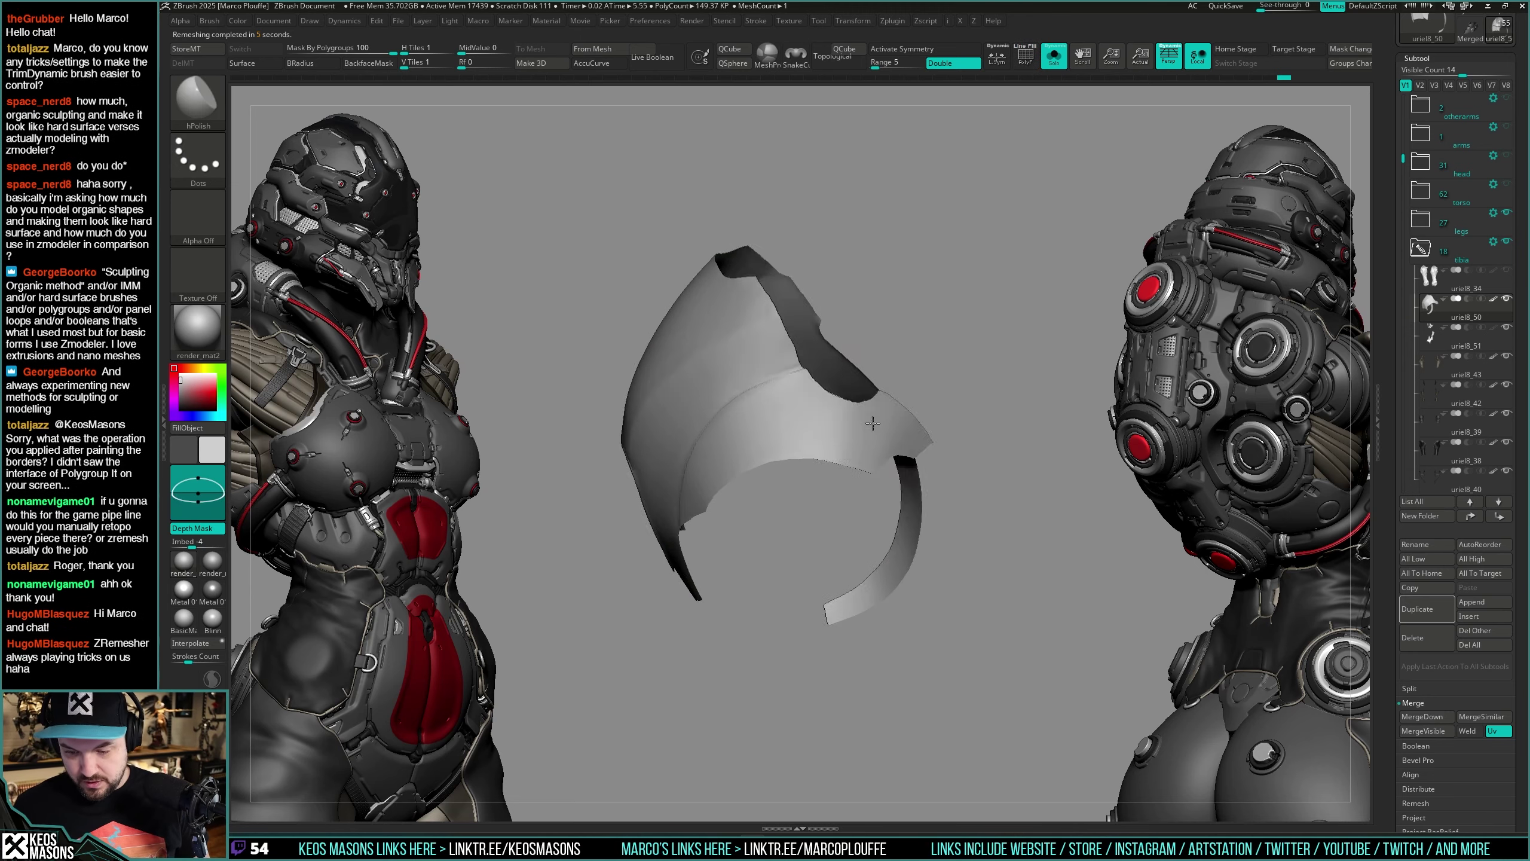
Step: Pull the notch in the upper plate's side border into a smoother curve with the Move brush
key(alt+s)
mouse_move(872, 423)
right_down()
mouse_move(895, 437)
mouse_move(885, 469)
mouse_move(888, 448)
mouse_move(850, 447)
mouse_move(837, 423)
right_up()
key(alt+s)
key(space)
click(836, 459)
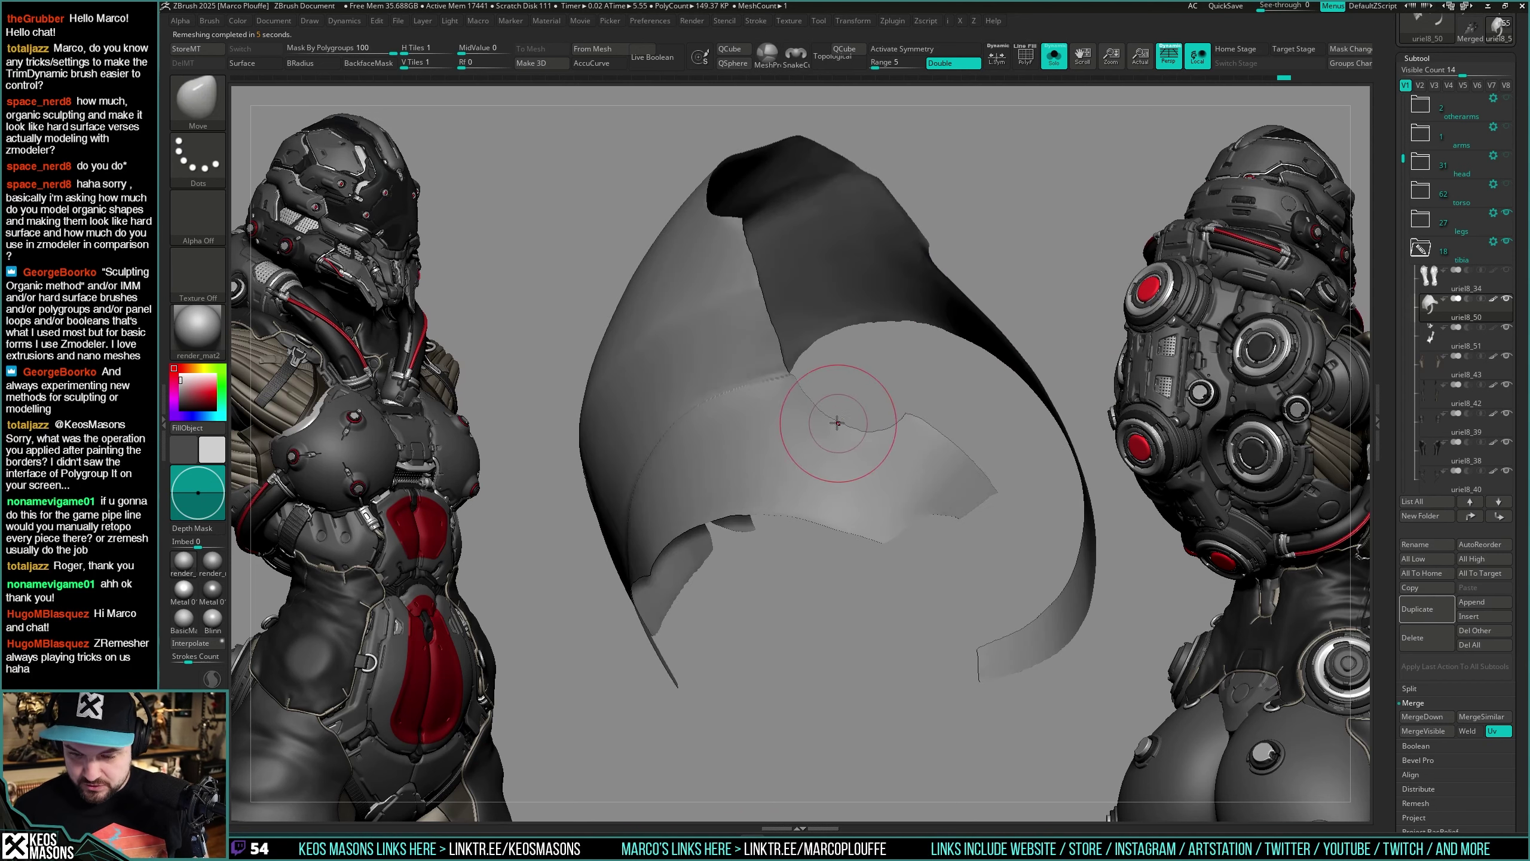
drag(842, 398, 886, 408)
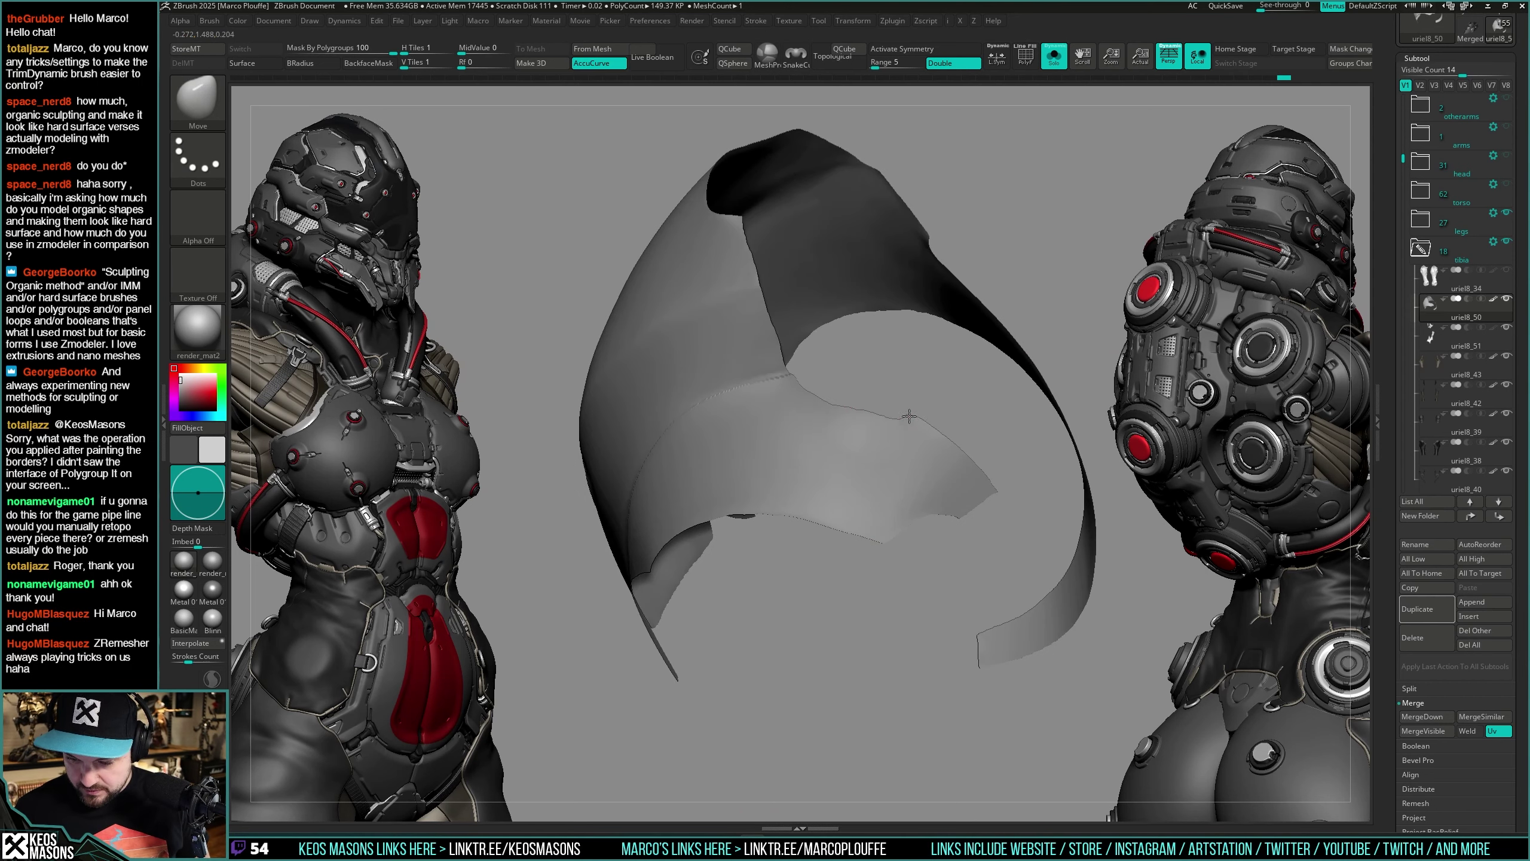
drag(896, 416, 896, 406)
Step: Adjust the outline of the upper plate's side flap with the Move brush, checking it from several angles
mouse_move(875, 411)
right_down()
mouse_move(866, 382)
mouse_move(829, 406)
mouse_move(922, 405)
mouse_move(889, 476)
mouse_move(909, 410)
mouse_move(816, 395)
mouse_move(947, 499)
mouse_move(982, 422)
mouse_move(956, 397)
right_up()
key(space)
right_click(849, 404)
key(alt+s)
key(shift+alt+s)
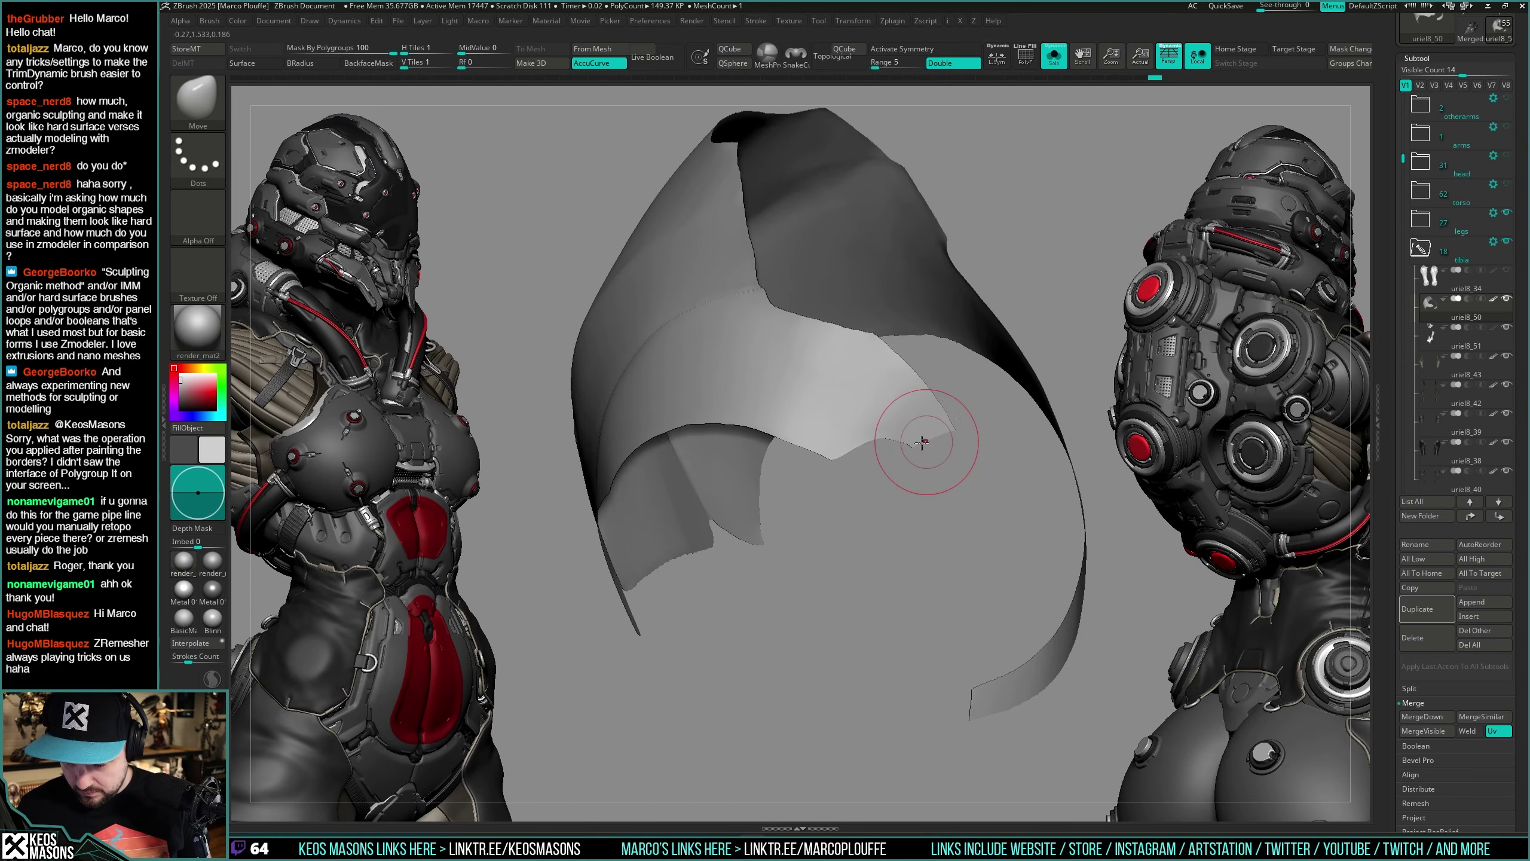
key(alt+s)
mouse_move(945, 431)
right_down()
mouse_move(1012, 440)
mouse_move(855, 452)
mouse_move(843, 472)
mouse_move(862, 453)
mouse_move(844, 424)
mouse_move(933, 446)
mouse_move(911, 439)
mouse_move(945, 416)
right_up()
key(alt+s)
Step: Polish the upper plate's side flap and the surface beside the curved ridge with the hPolish brush
key(b)
key(h)
key(p)
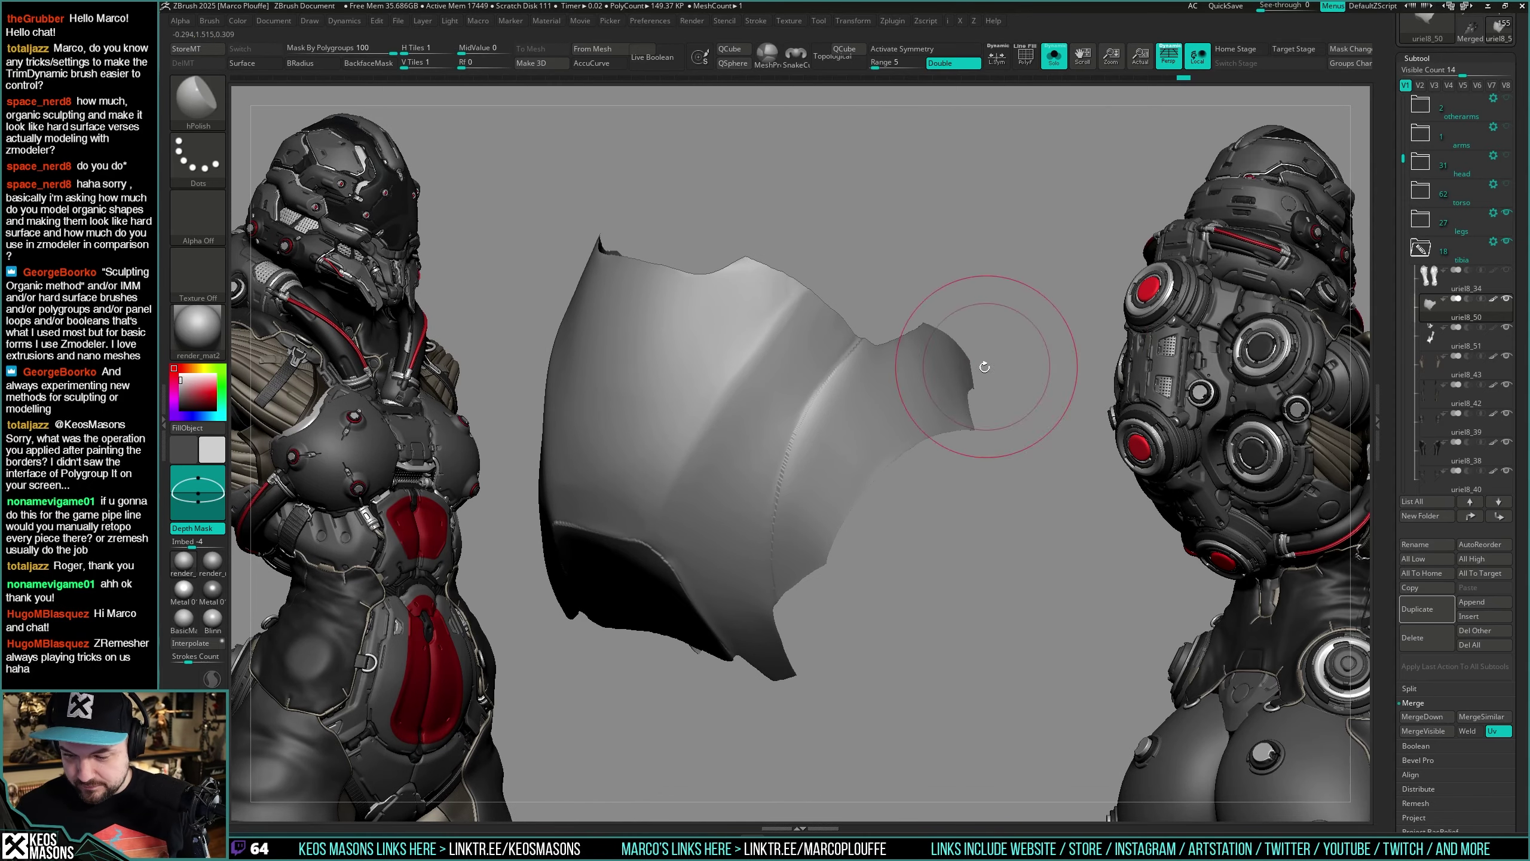
right_drag(985, 366, 963, 392)
right_drag(837, 500, 929, 401)
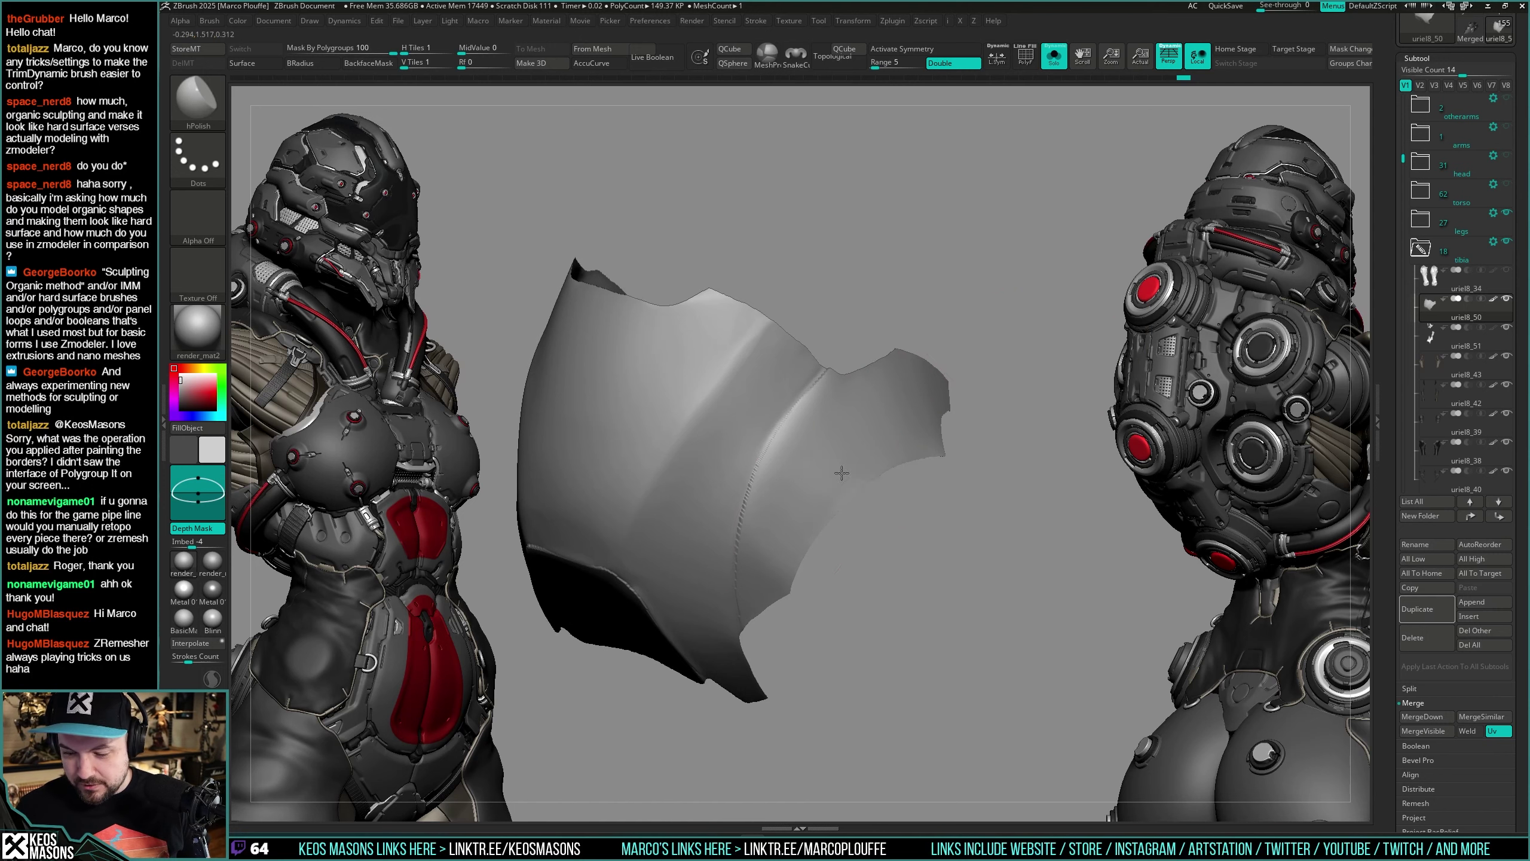
mouse_move(817, 558)
right_down()
mouse_move(856, 458)
mouse_move(821, 522)
right_up()
right_click(815, 553)
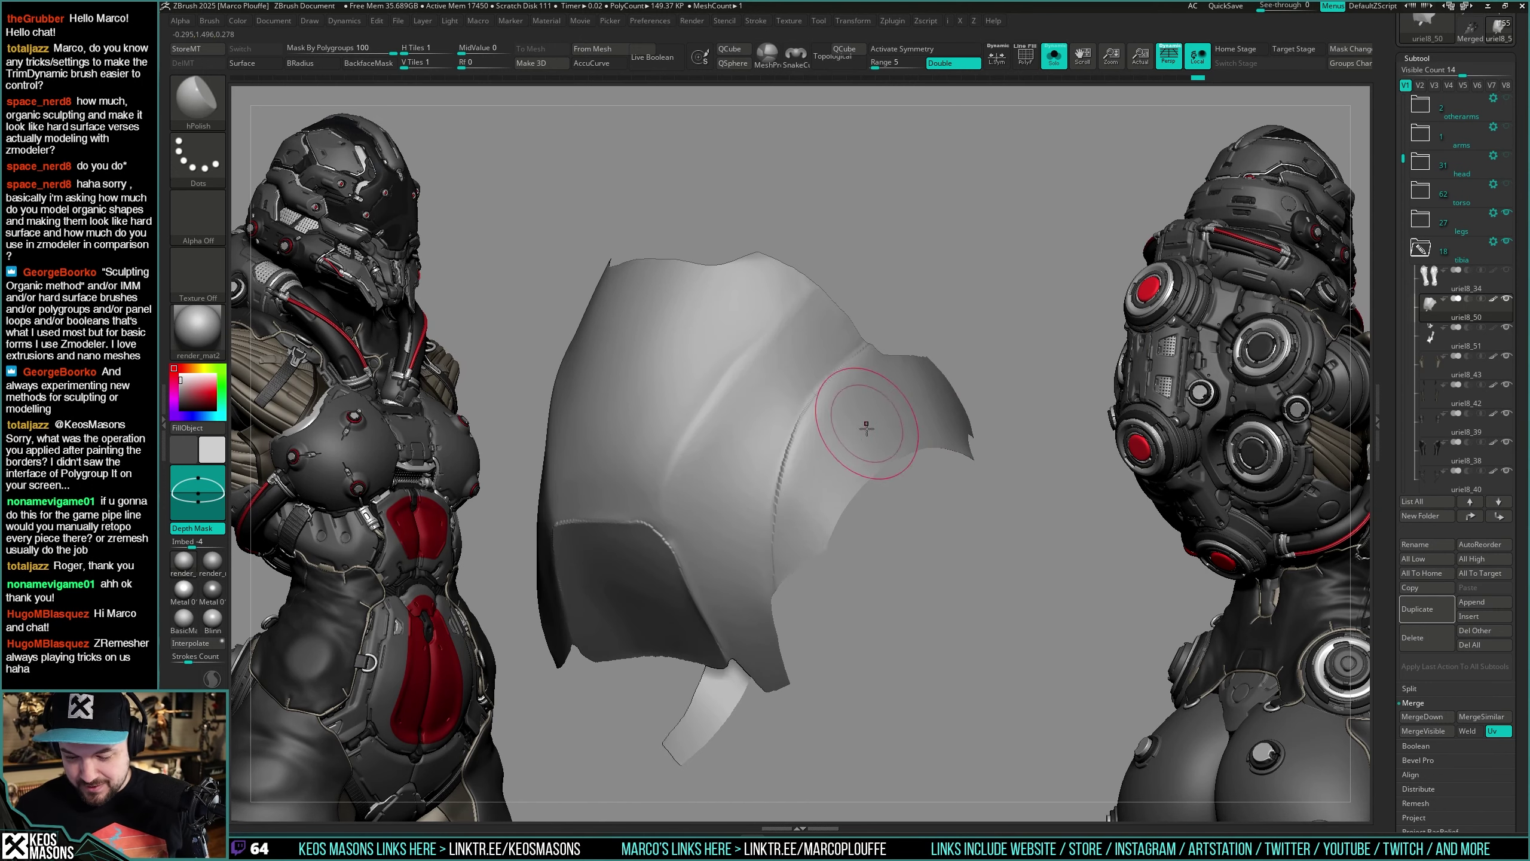
mouse_move(867, 428)
right_down()
mouse_move(810, 444)
mouse_move(914, 424)
mouse_move(879, 464)
mouse_move(927, 543)
mouse_move(829, 506)
mouse_move(834, 495)
right_up()
mouse_move(919, 437)
right_down()
mouse_move(967, 404)
mouse_move(960, 461)
mouse_move(929, 506)
mouse_move(967, 425)
mouse_move(1012, 416)
mouse_move(918, 449)
mouse_move(923, 476)
mouse_move(863, 449)
mouse_move(914, 460)
mouse_move(854, 458)
right_up()
Step: Show the full leg and fit the upper plate around the round side joint with the Move brush
key(alt+s)
key(b)
key(m)
key(v)
key(shift+s)
right_click(853, 458)
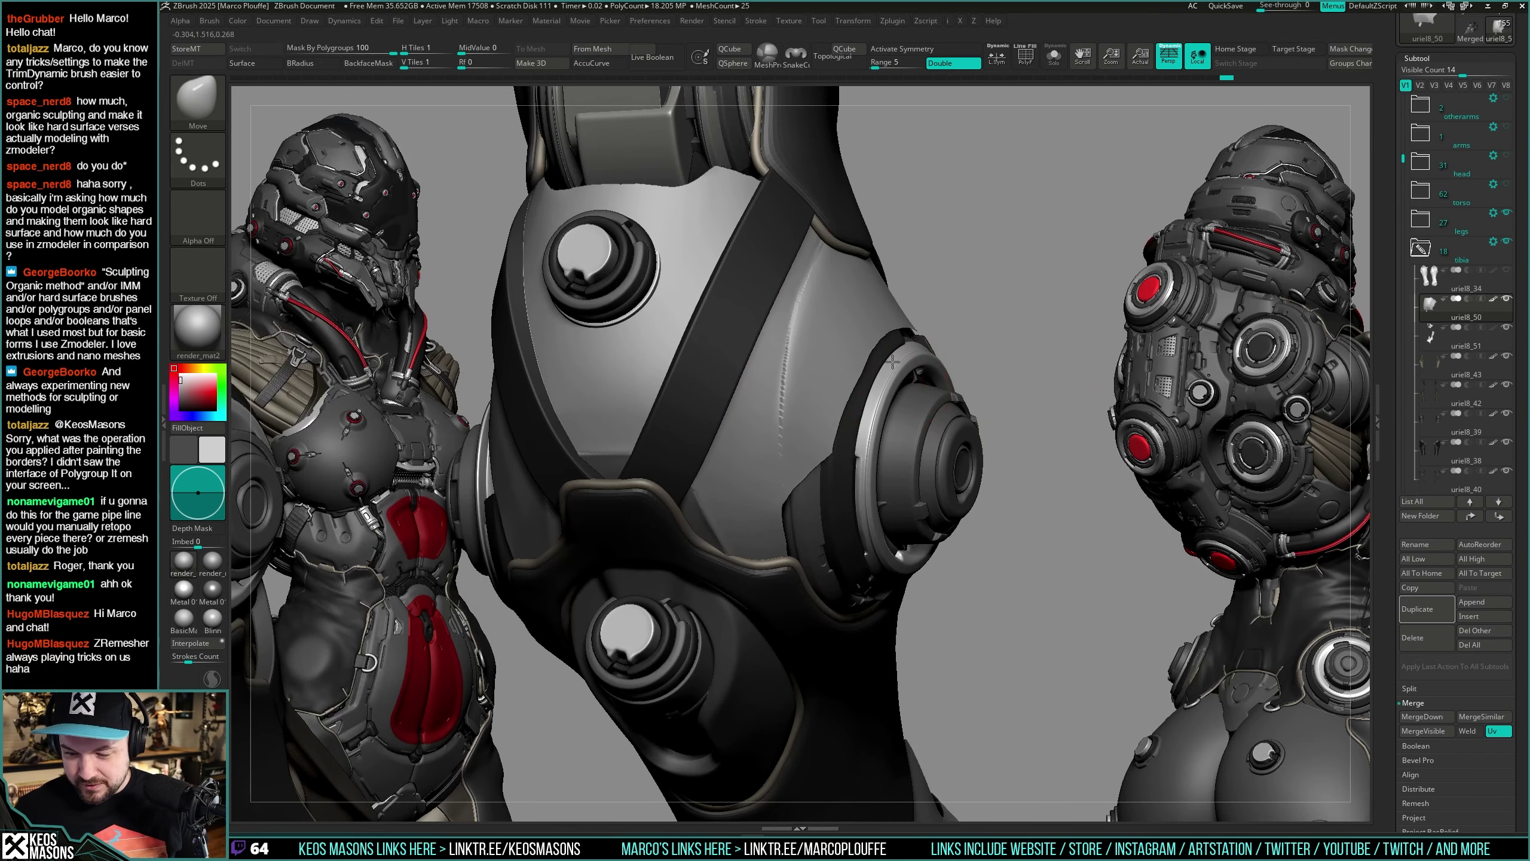
right_drag(893, 360, 908, 383)
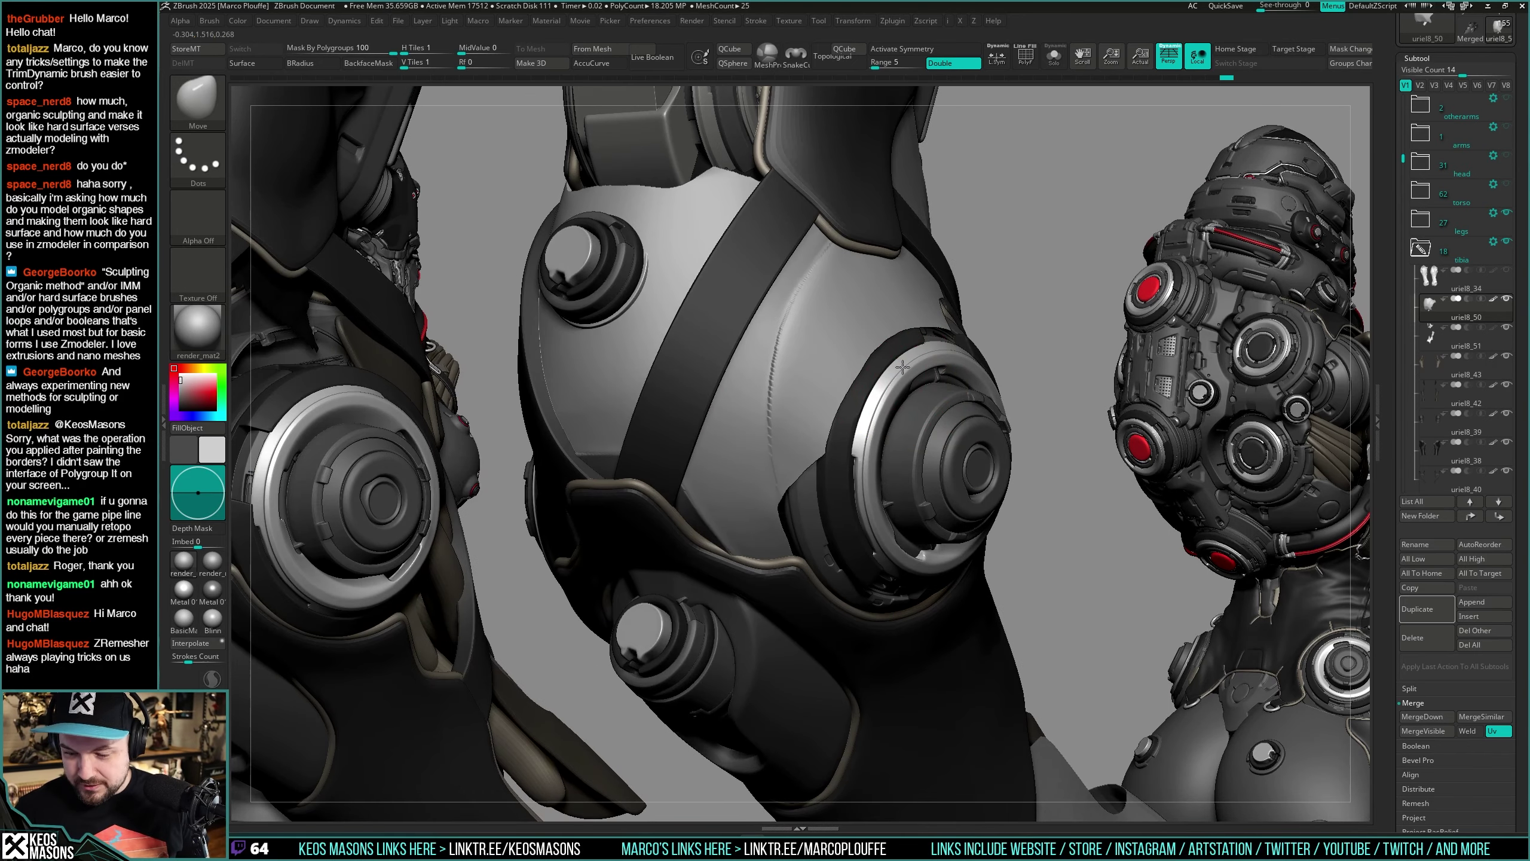
mouse_move(866, 415)
right_down()
mouse_move(854, 461)
mouse_move(937, 393)
mouse_move(977, 403)
right_up()
right_click(991, 404)
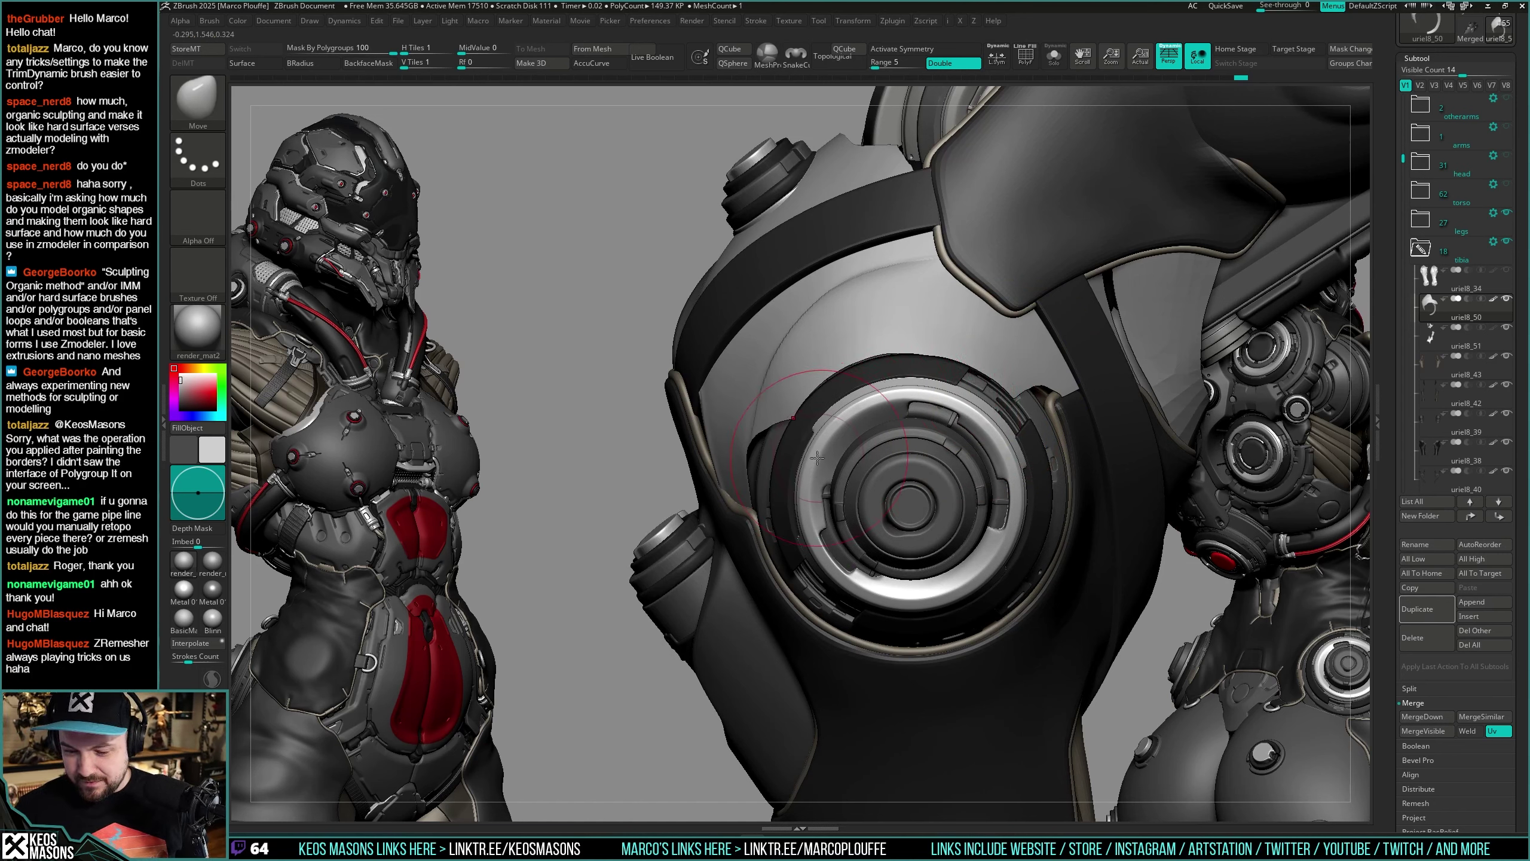
Step: Refine the plate's fit from the joint's side view and isolate the plate again to check its mesh
key(space)
key(space)
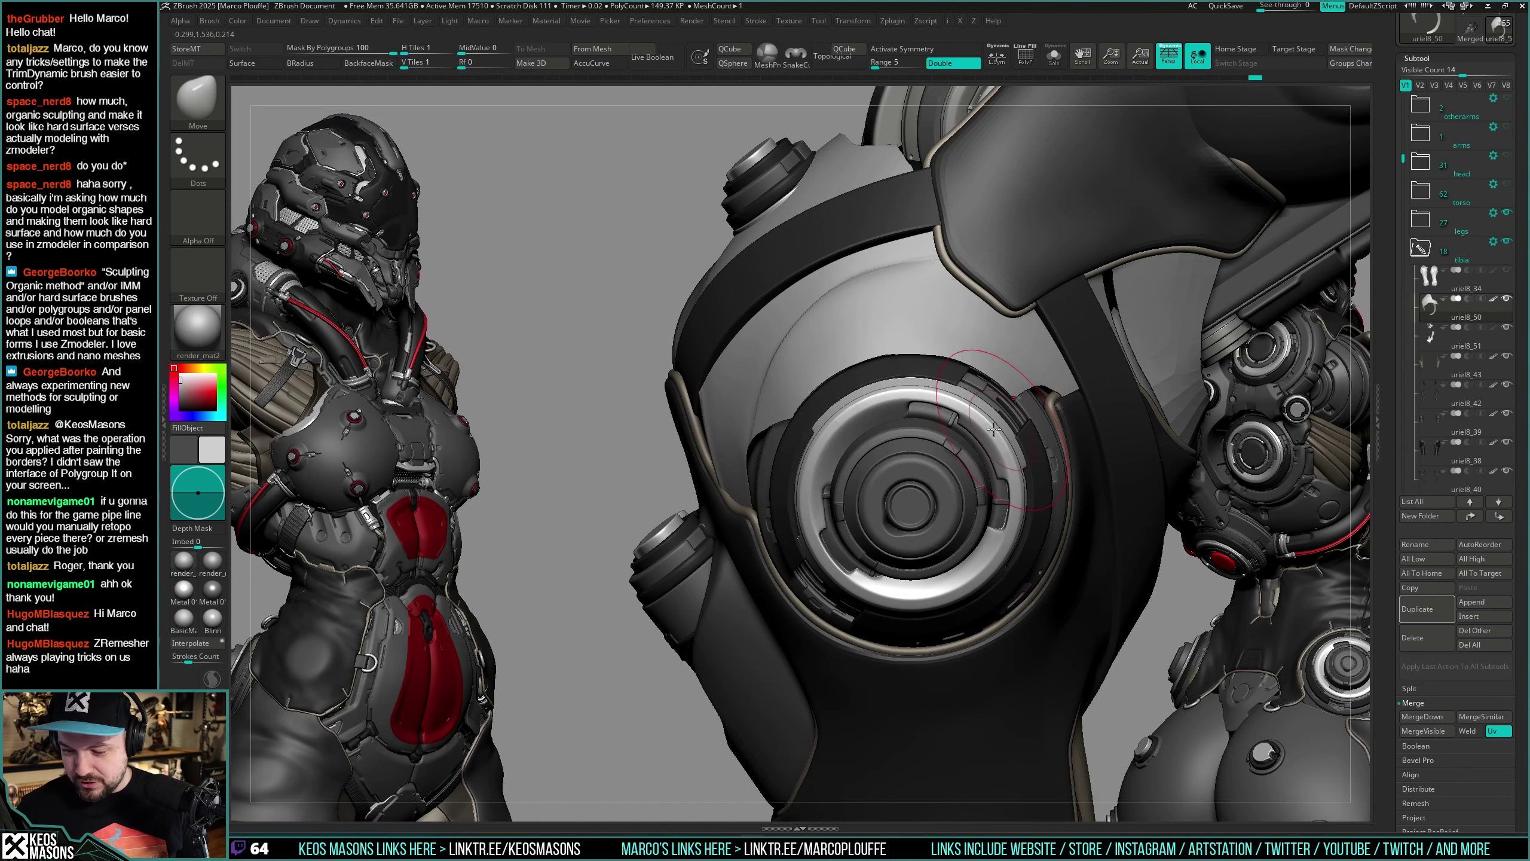
right_click(950, 504)
mouse_move(1132, 436)
right_down()
mouse_move(958, 430)
mouse_move(1139, 445)
right_up()
right_drag(843, 461, 904, 443)
key(alt+s)
key(shift+f)
key(shift+f)
key(shift+f)
key(shift+f)
key(alt+s)
key(alt+s)
Step: Sharpen the upper corner of the plate's lower panel with the Move and DamStandard brushes
key(space)
drag(884, 433, 877, 433)
right_drag(877, 432, 889, 422)
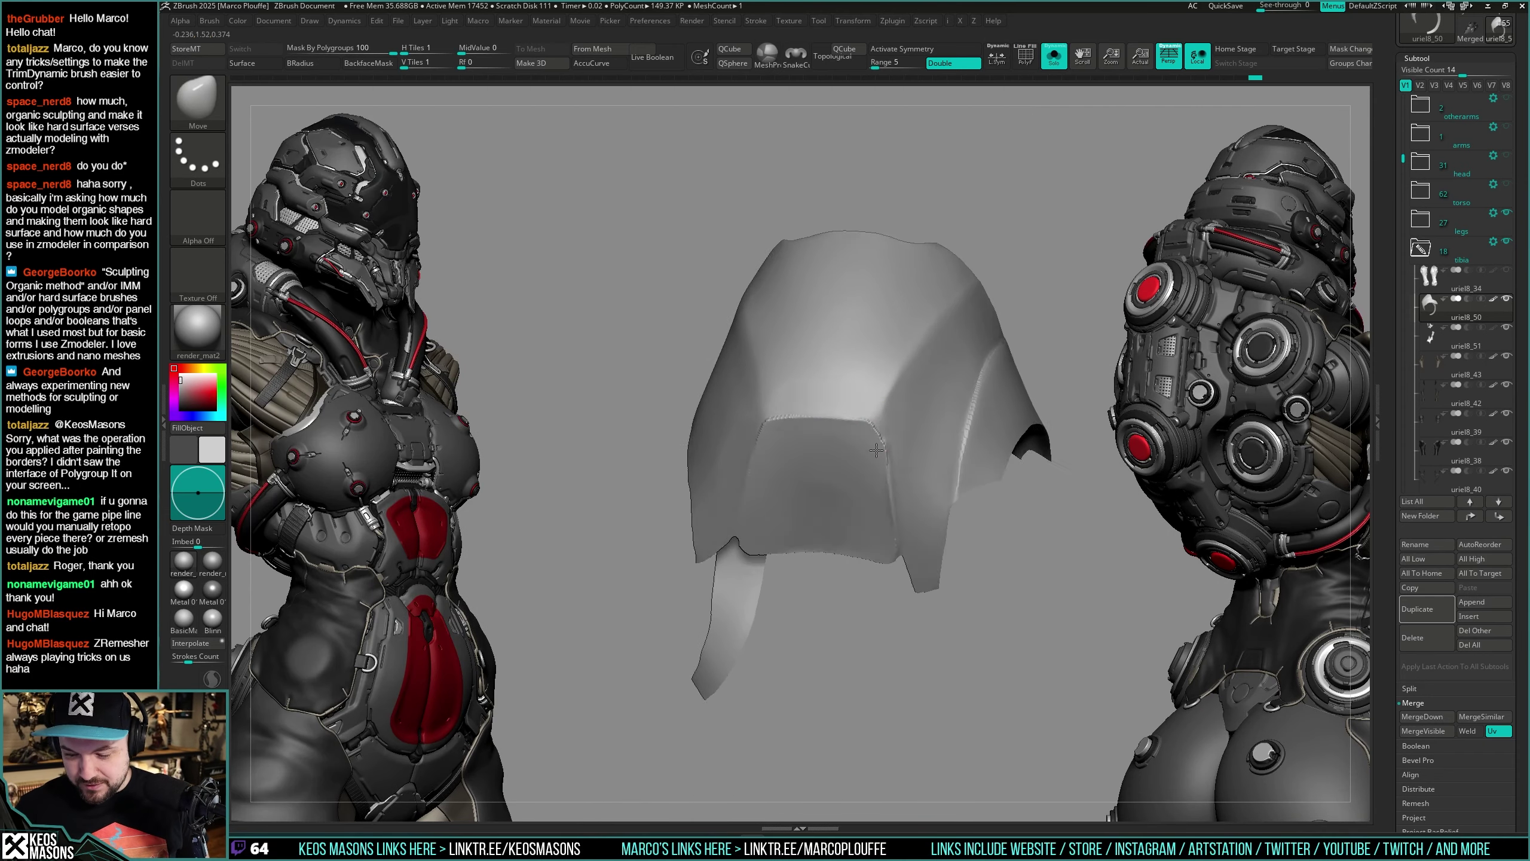
key(1)
click(889, 459)
key(space)
drag(885, 419, 876, 418)
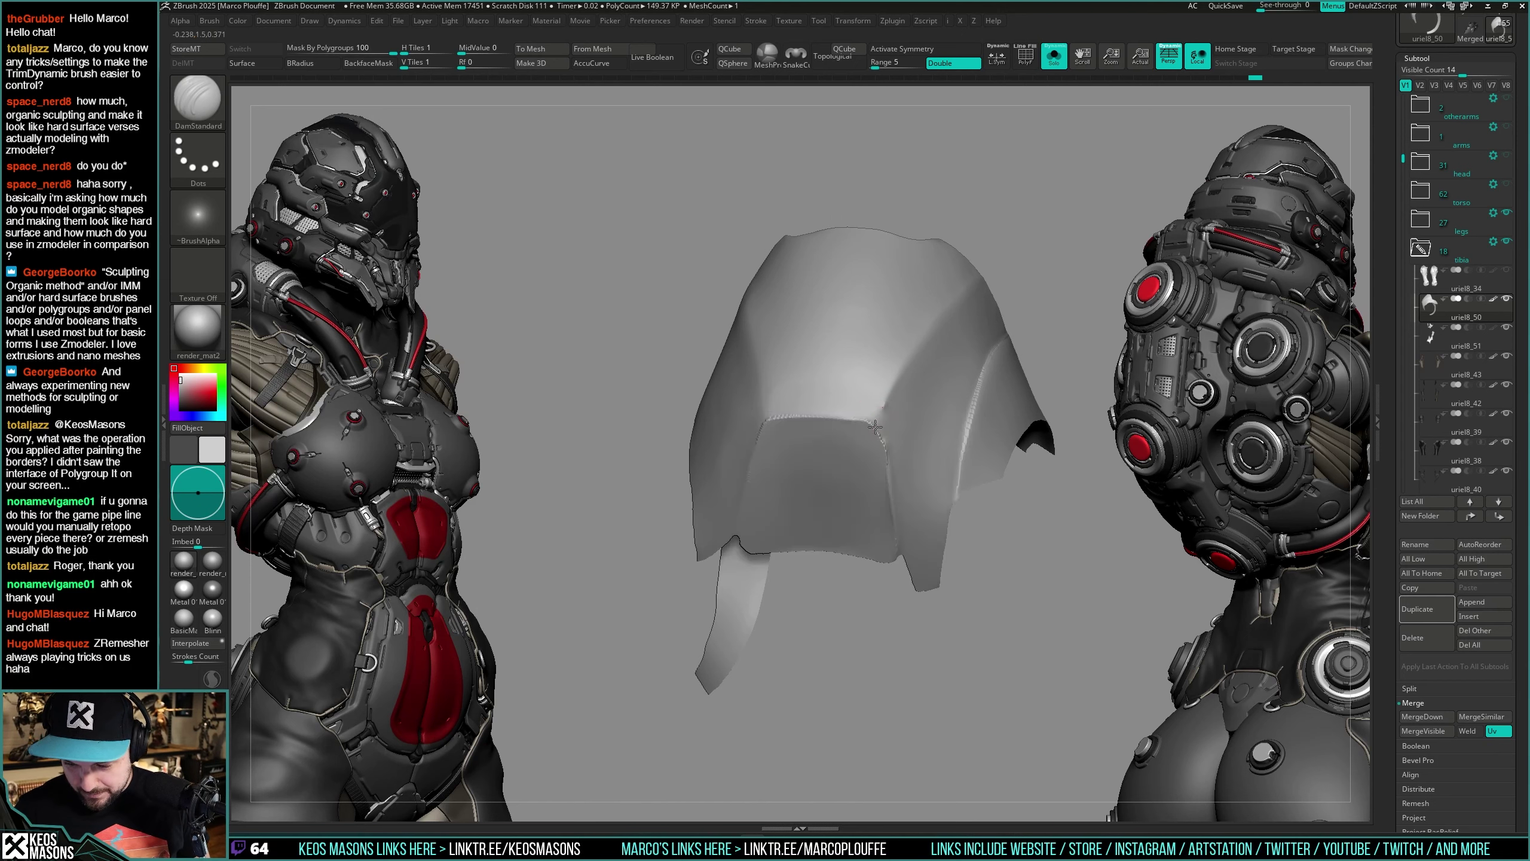
key(space)
mouse_move(895, 453)
right_down()
mouse_move(887, 412)
mouse_move(891, 495)
right_up()
Step: Define the lower panel's upper ridge and other corner with DamStandard, softening the strokes with Smooth Stronger
key(shift)
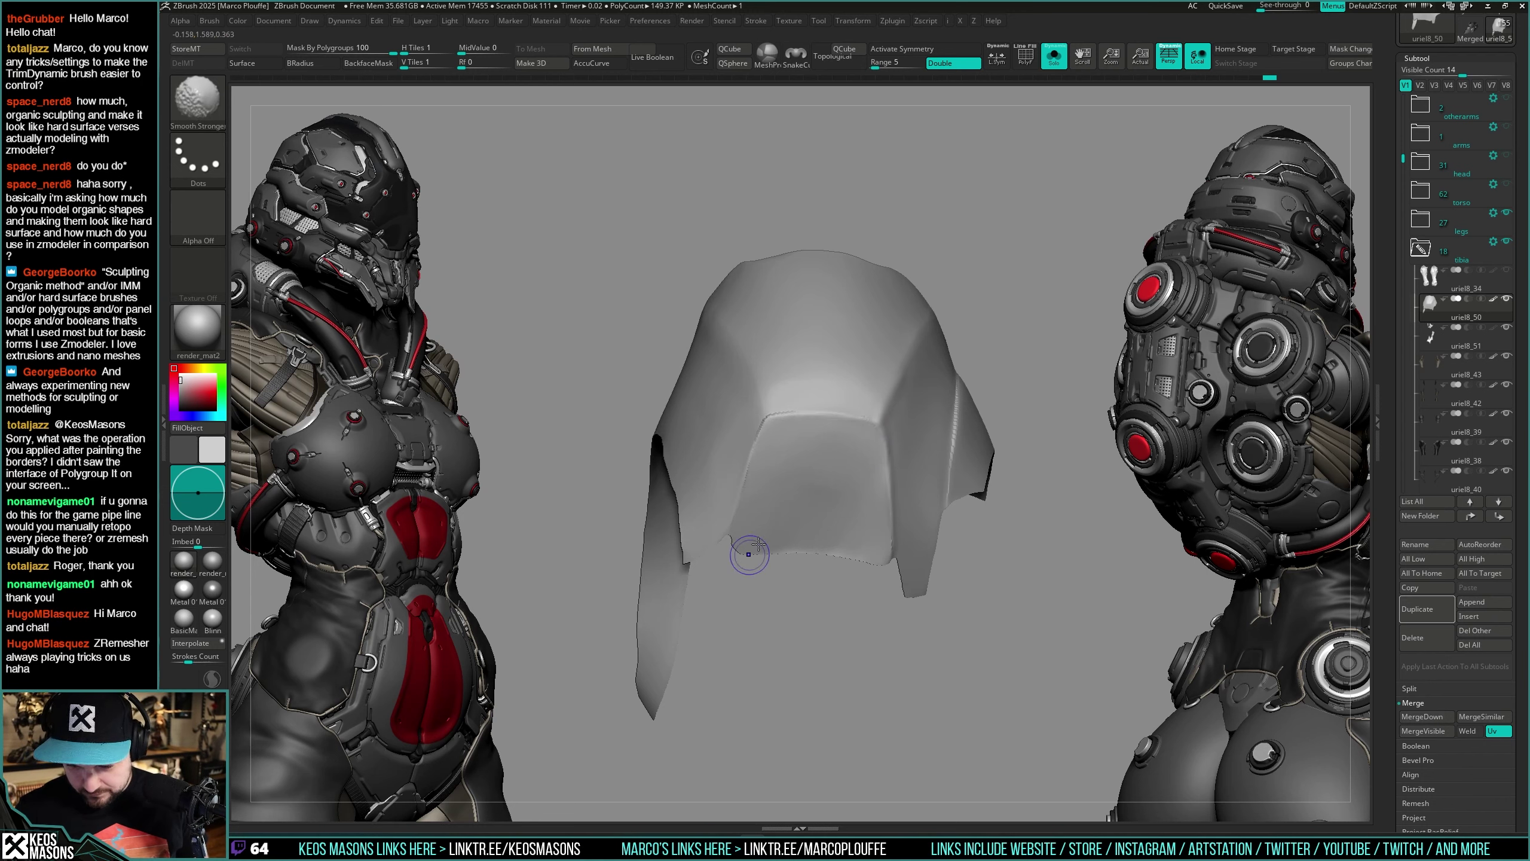
right_drag(758, 544, 781, 406)
key(shift)
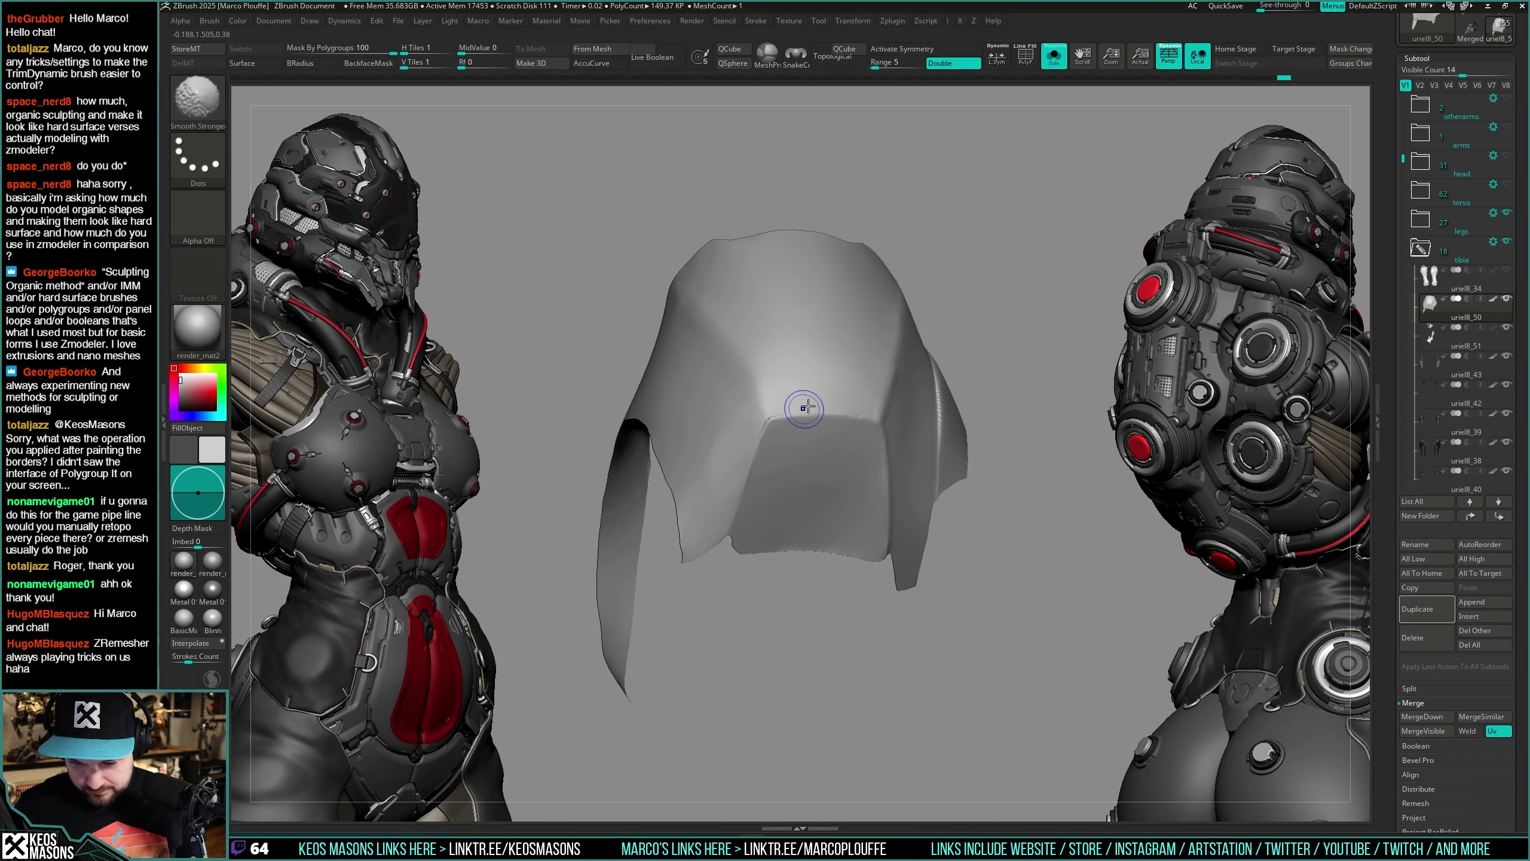
right_drag(774, 463, 774, 402)
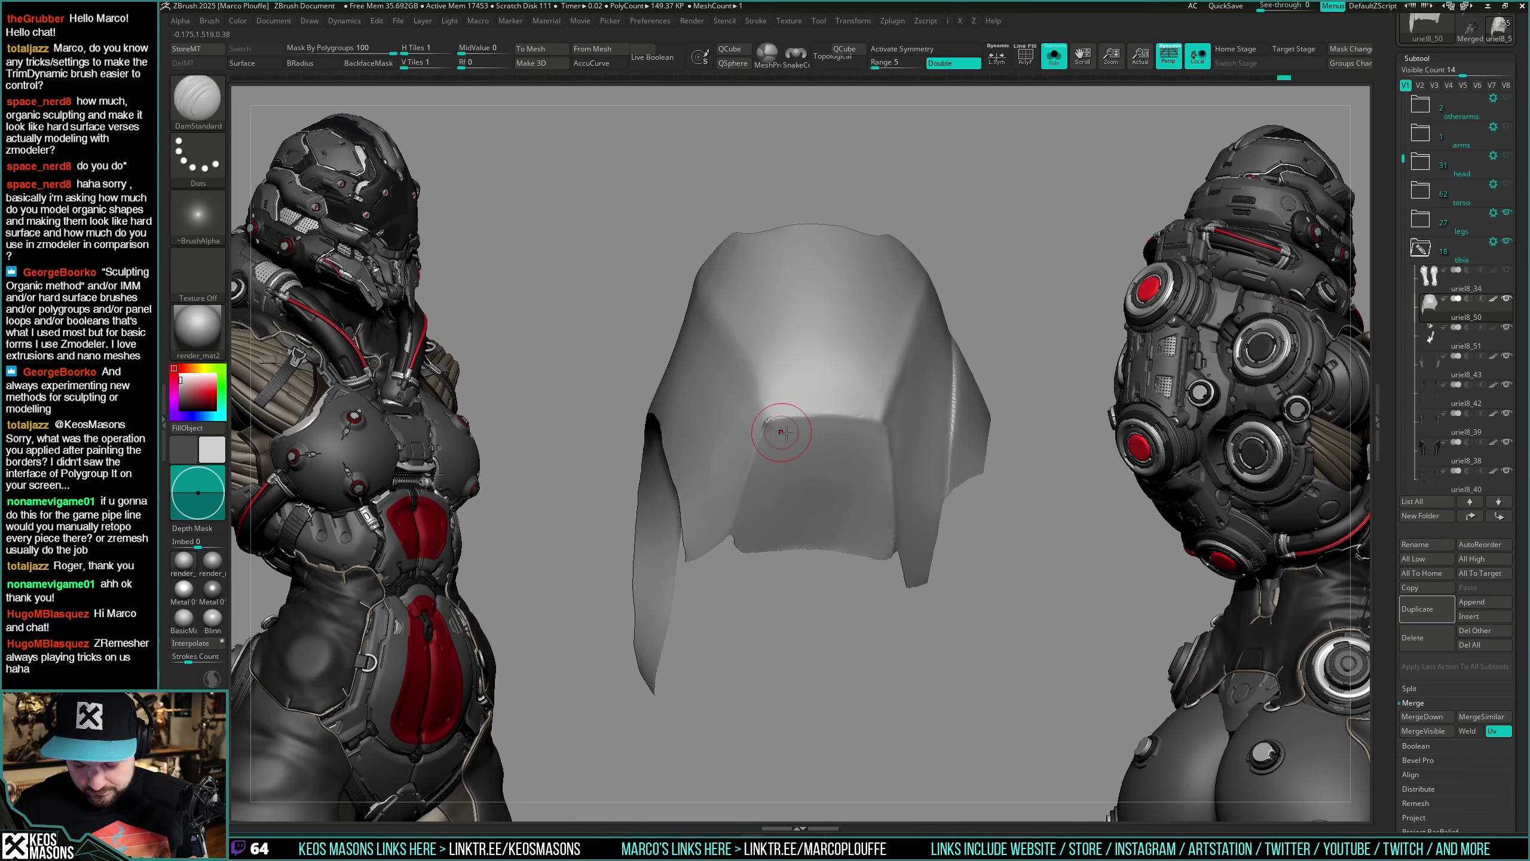
key(shift)
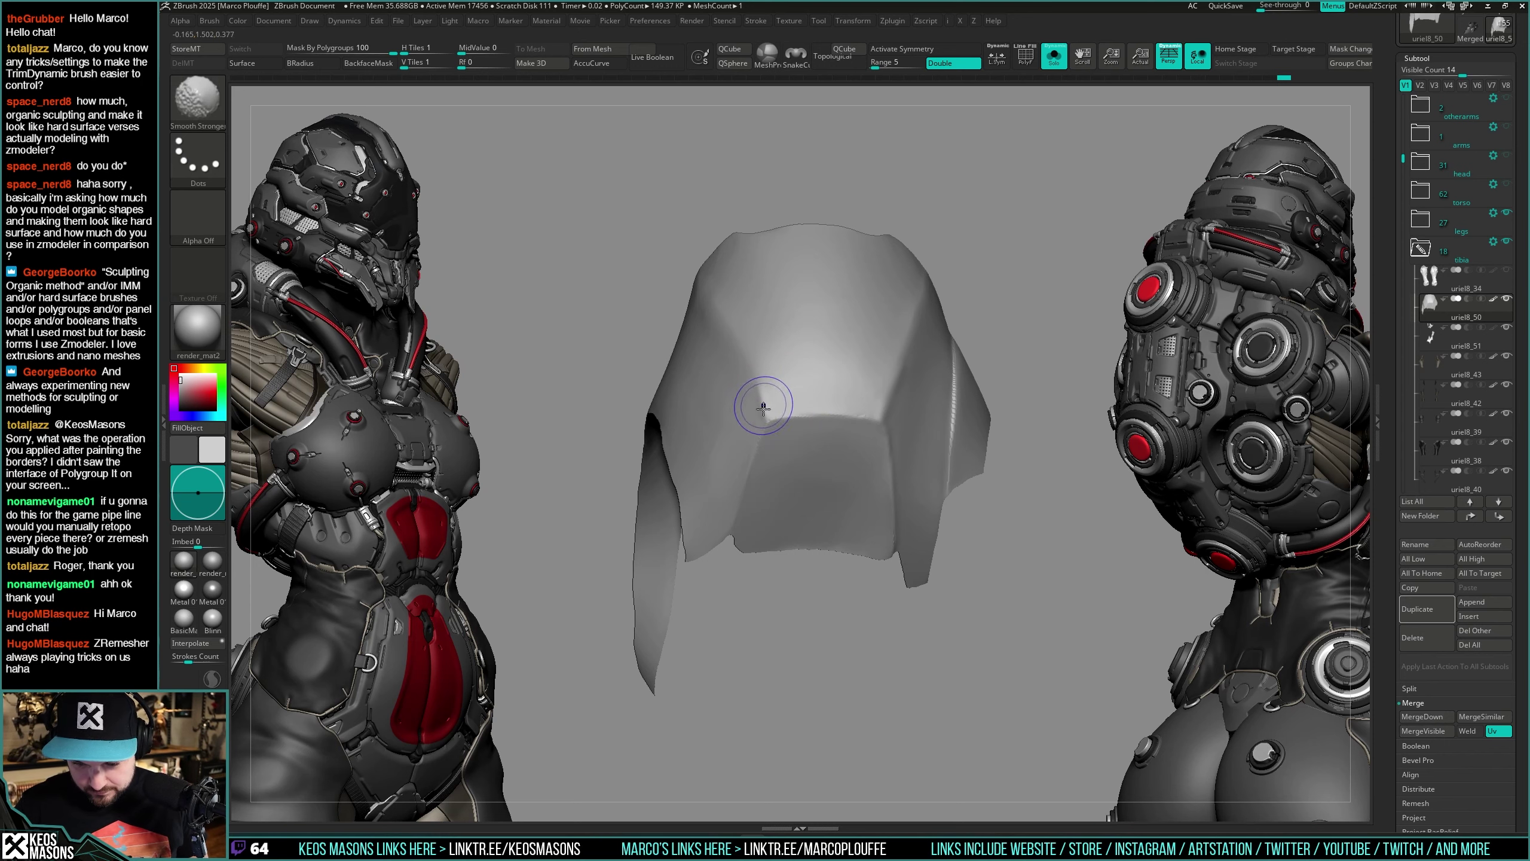
Step: Remesh the refined upper plate with ZRemesher at a Target Polygons Count of 0.74673, using KeepGroups and Adapt
ctrl+right_drag(763, 409, 765, 357)
key(alt+s)
right_drag(960, 458, 986, 488)
key(alt+s)
key(shift+f)
key(shift+f)
key(space)
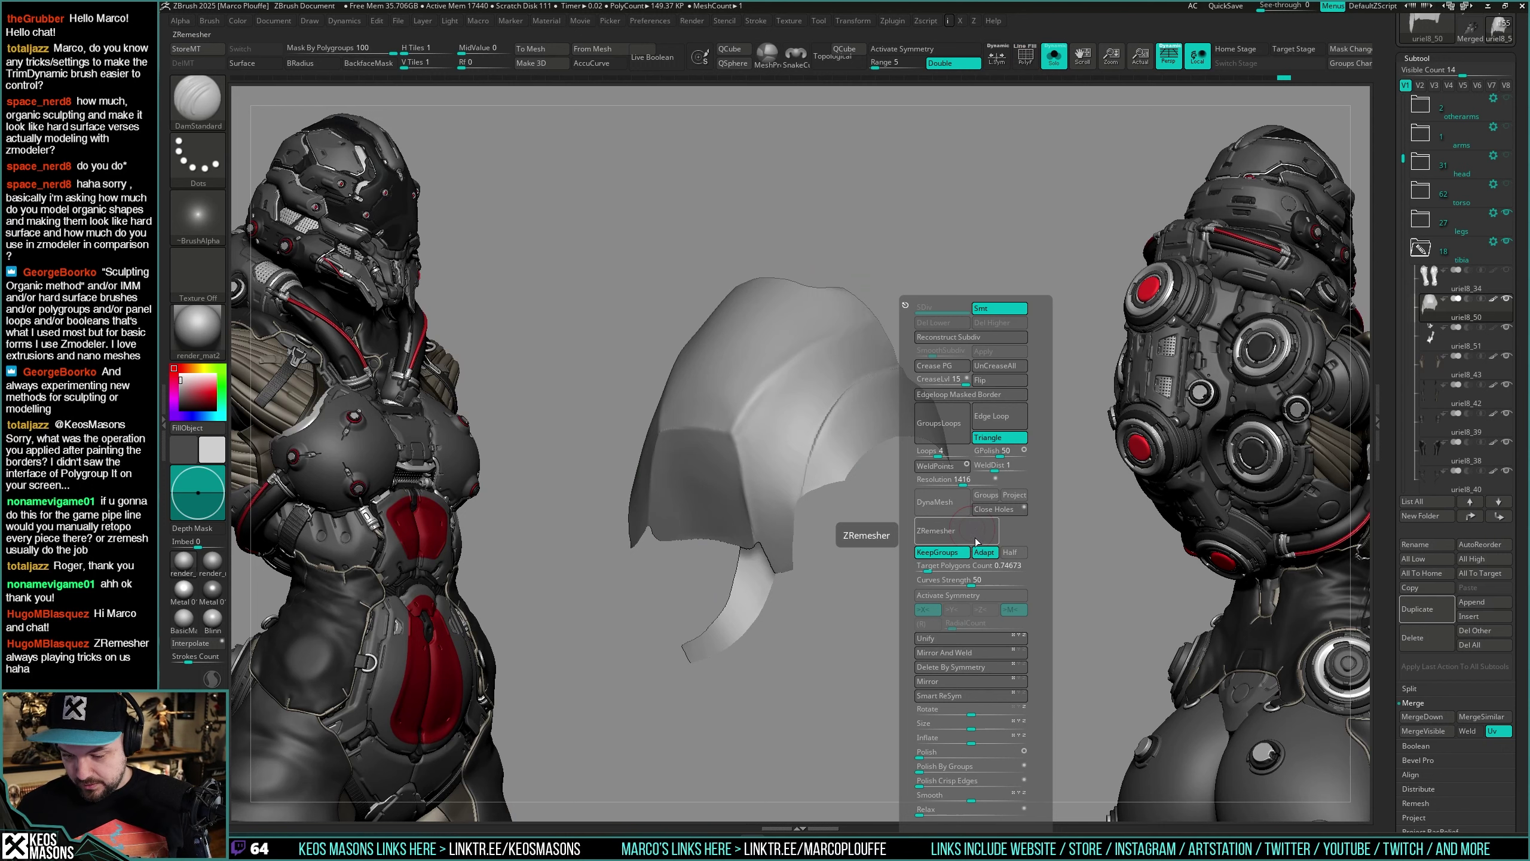
click(968, 530)
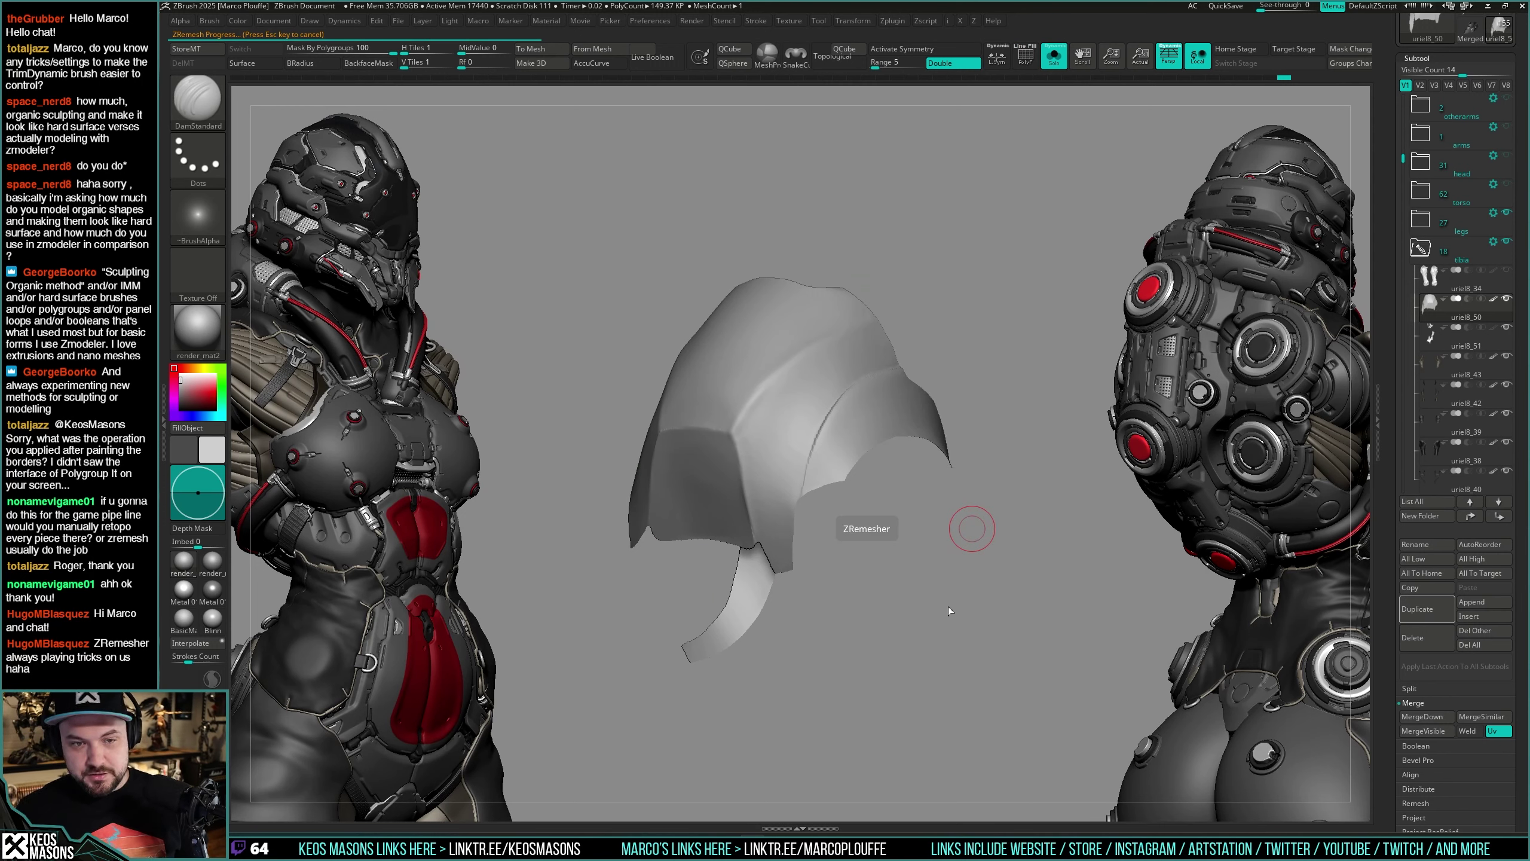
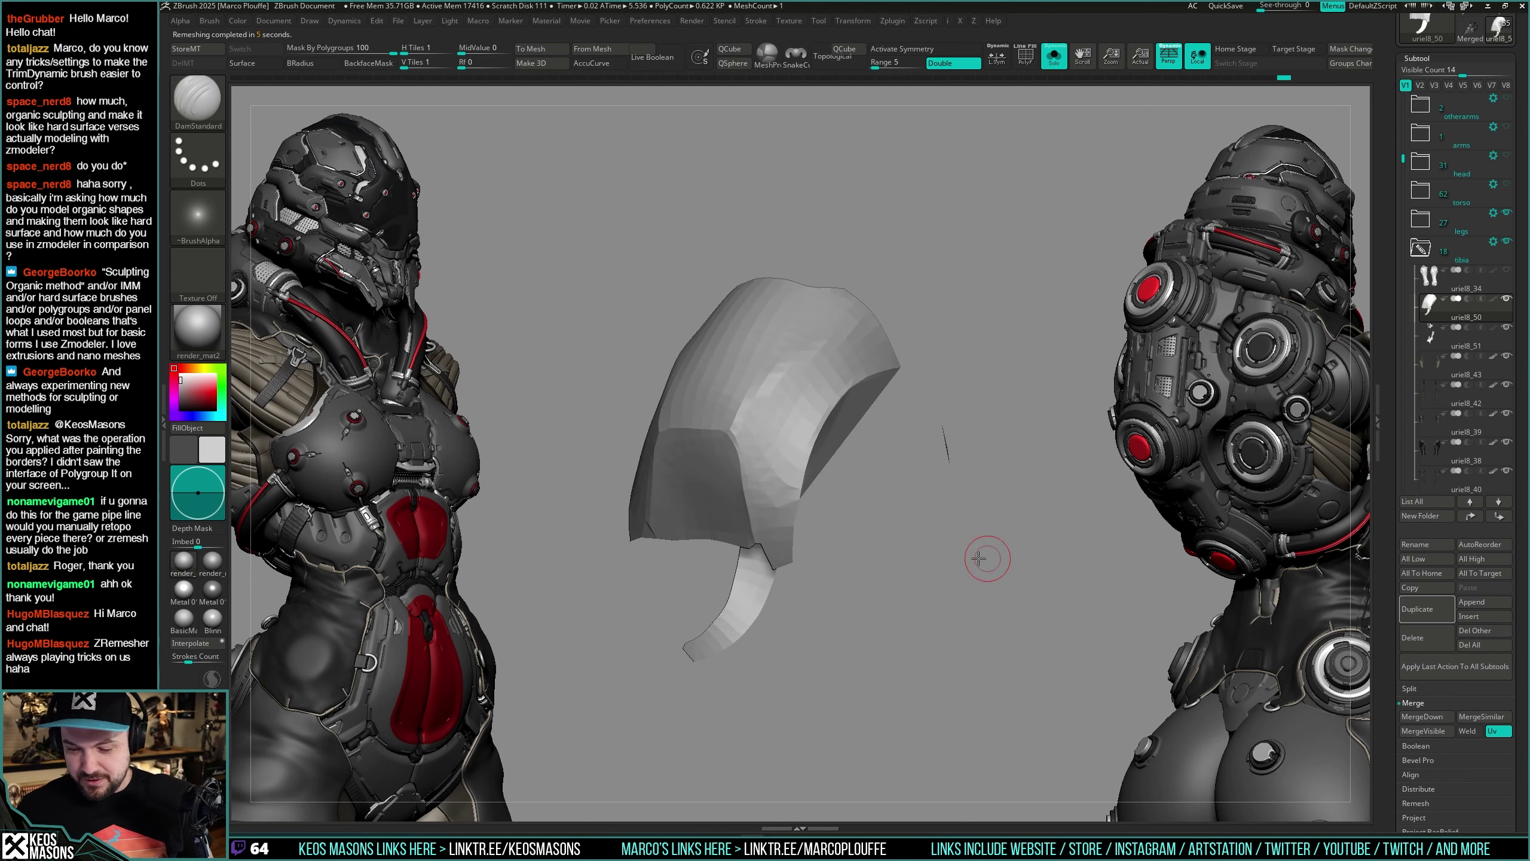
Step: Undo the last ZRemesher pass on the upper plate to return to its dense sculpt
mouse_move(979, 558)
mouse_down()
mouse_move(1015, 518)
mouse_move(934, 520)
mouse_move(1029, 514)
mouse_move(999, 551)
mouse_move(838, 425)
mouse_up()
key(ctrl+z)
key(shift+f)
key(ctrl+shift+s)
key(shift+f)
key(alt+s)
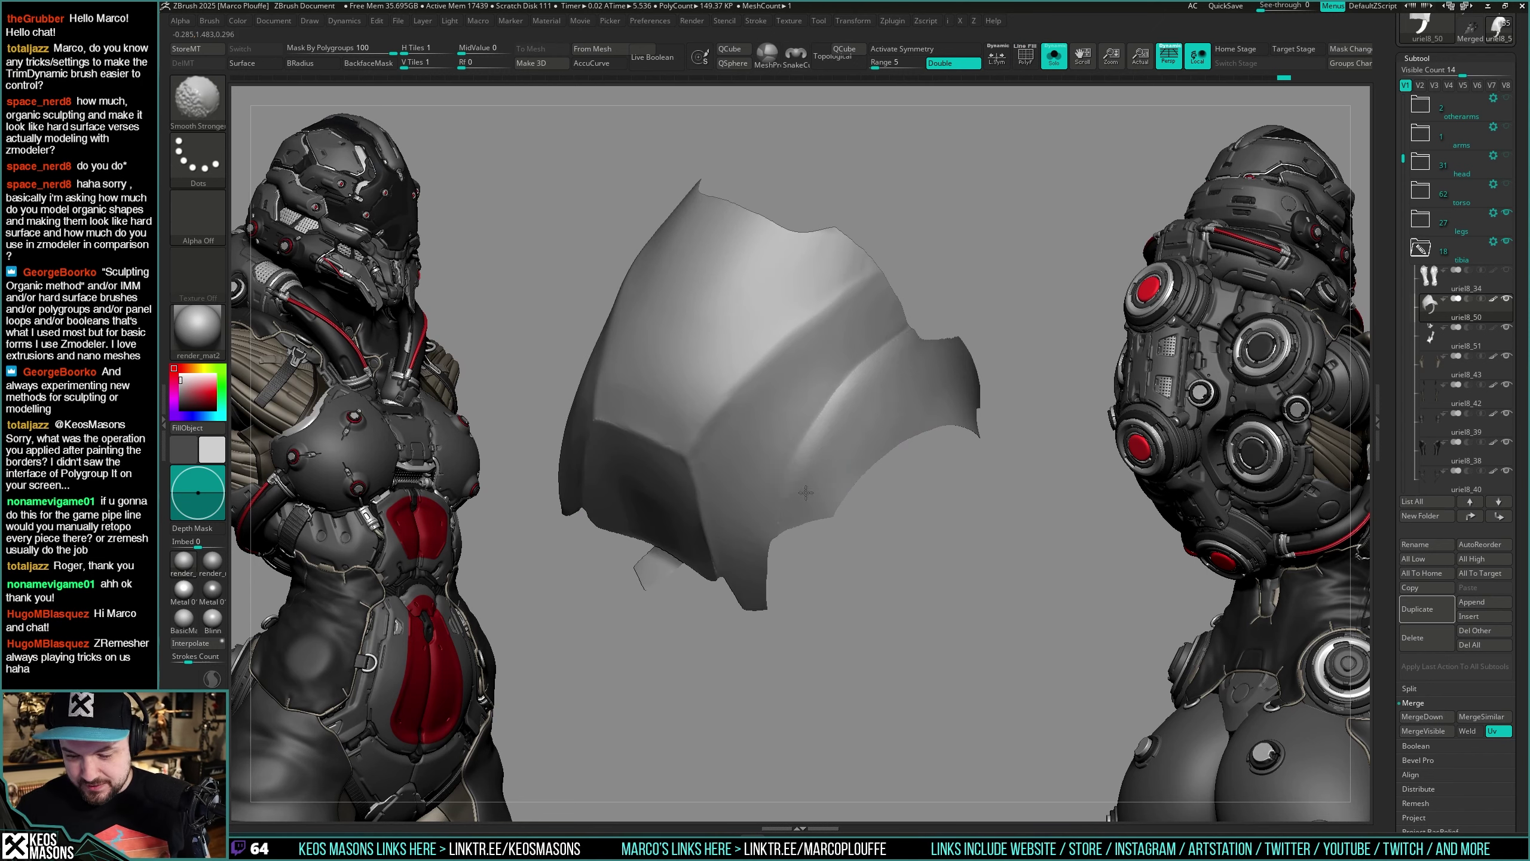
Step: Adjust the lower panel's bottom corner on the isolated plate with the Move brush at a reduced brush size
mouse_move(805, 492)
right_down()
mouse_move(792, 470)
mouse_move(896, 459)
mouse_move(994, 502)
mouse_move(874, 533)
mouse_move(848, 518)
mouse_move(847, 454)
right_up()
key(shift+f)
key(shift+f)
key(b)
key(m)
key(v)
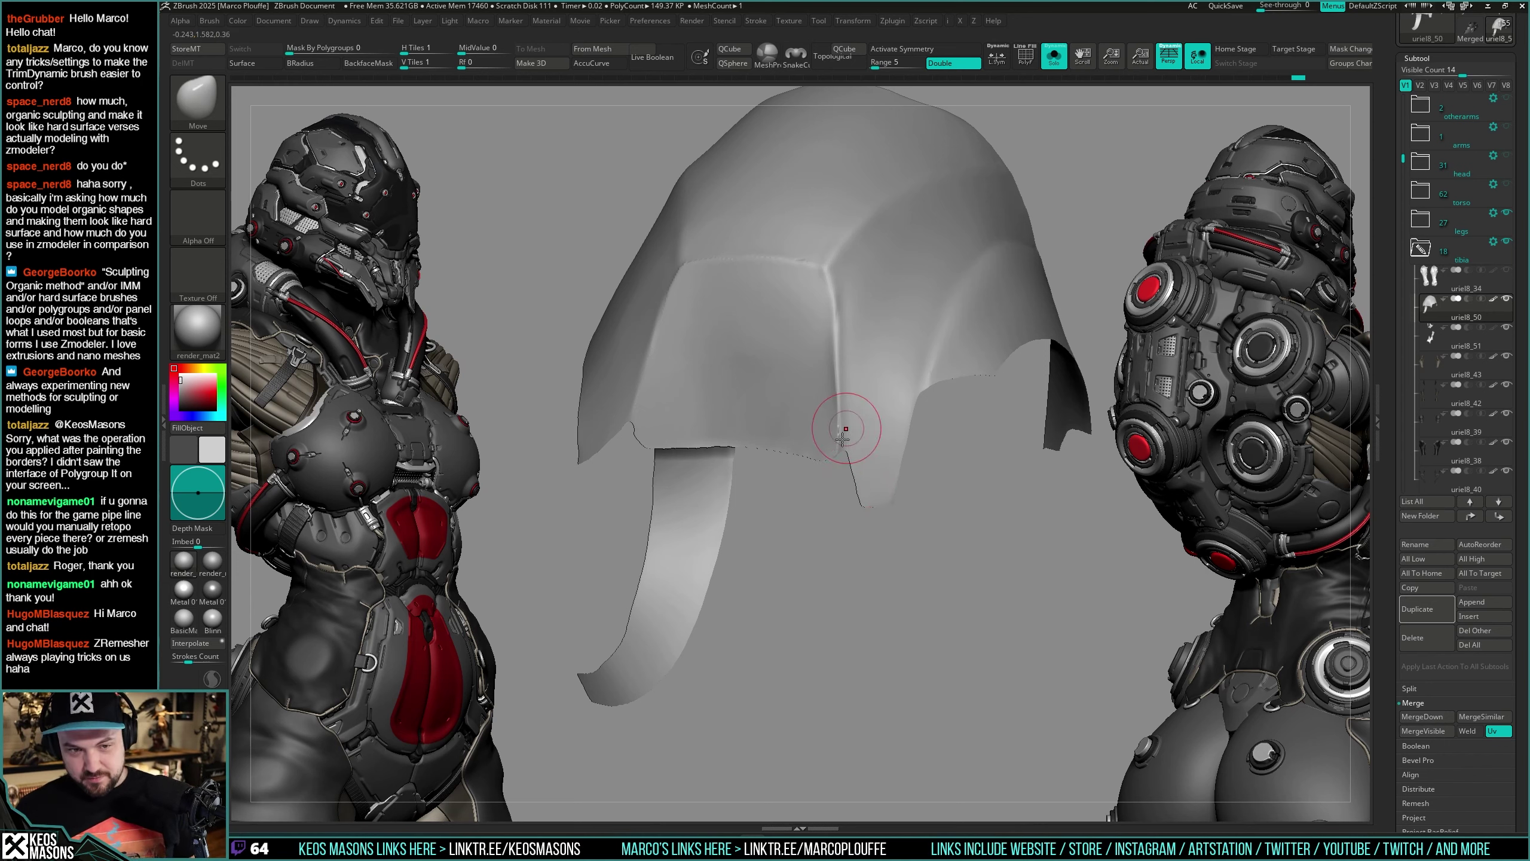
key(space)
click(849, 447)
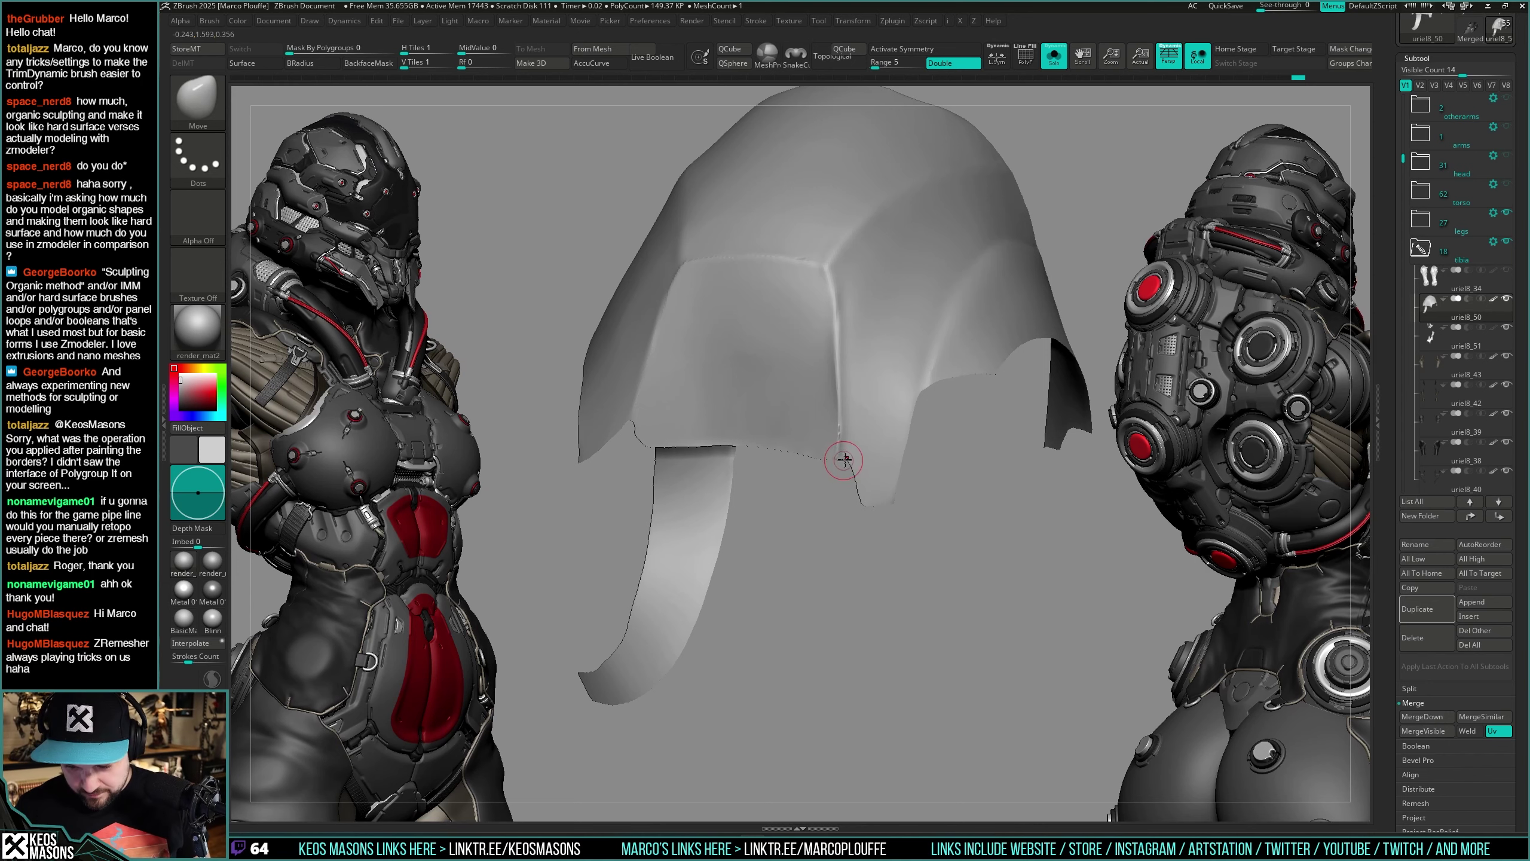
key(space)
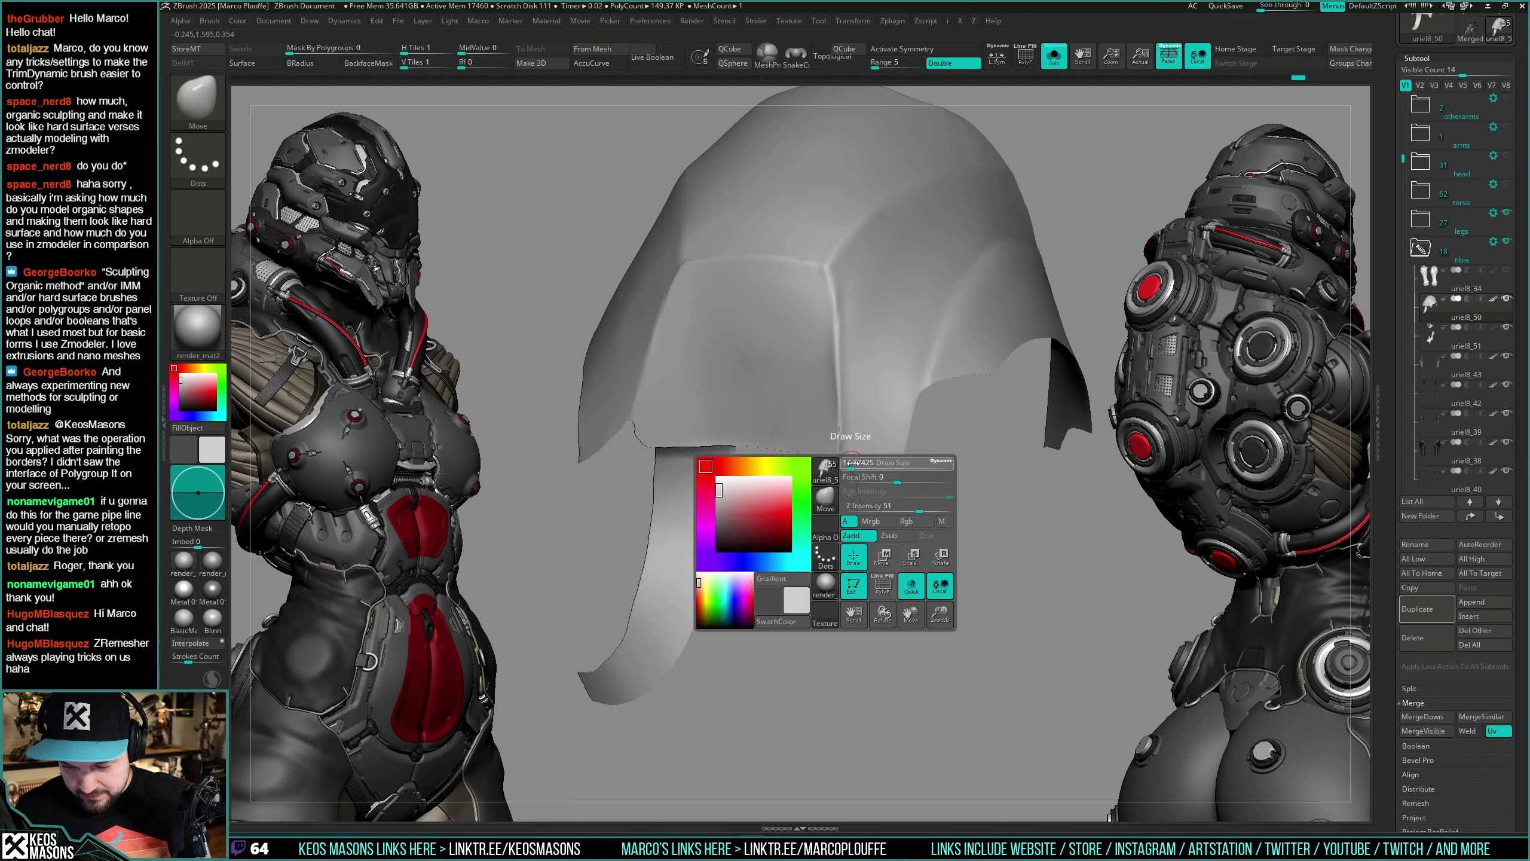
Step: Even out the lower panel's opposite bottom corner with the Move brush and compare it with the surrounding armour
right_drag(847, 466, 850, 434)
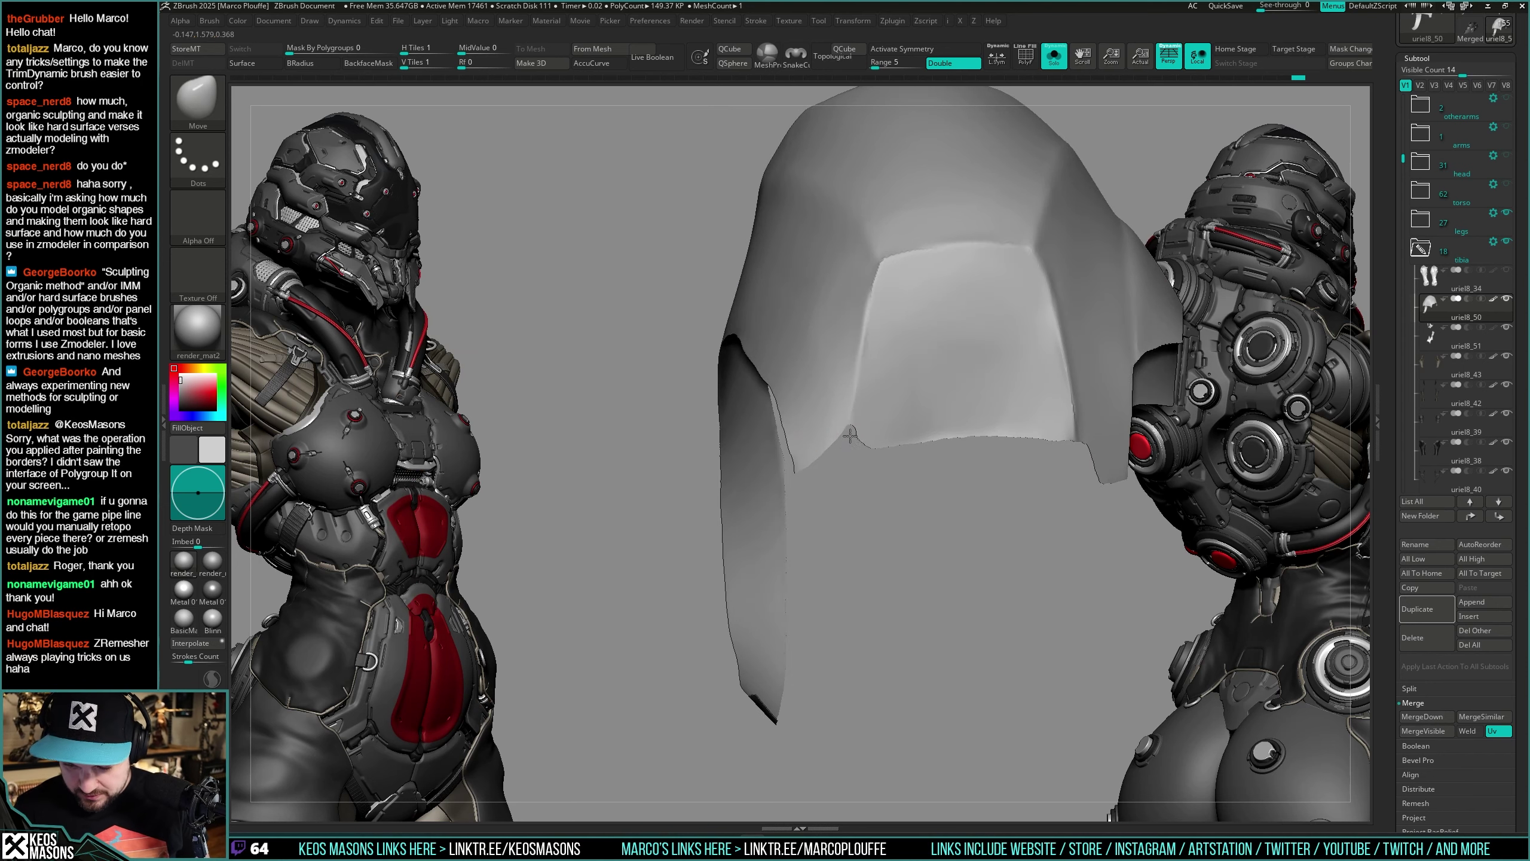
key(space)
drag(850, 441, 851, 424)
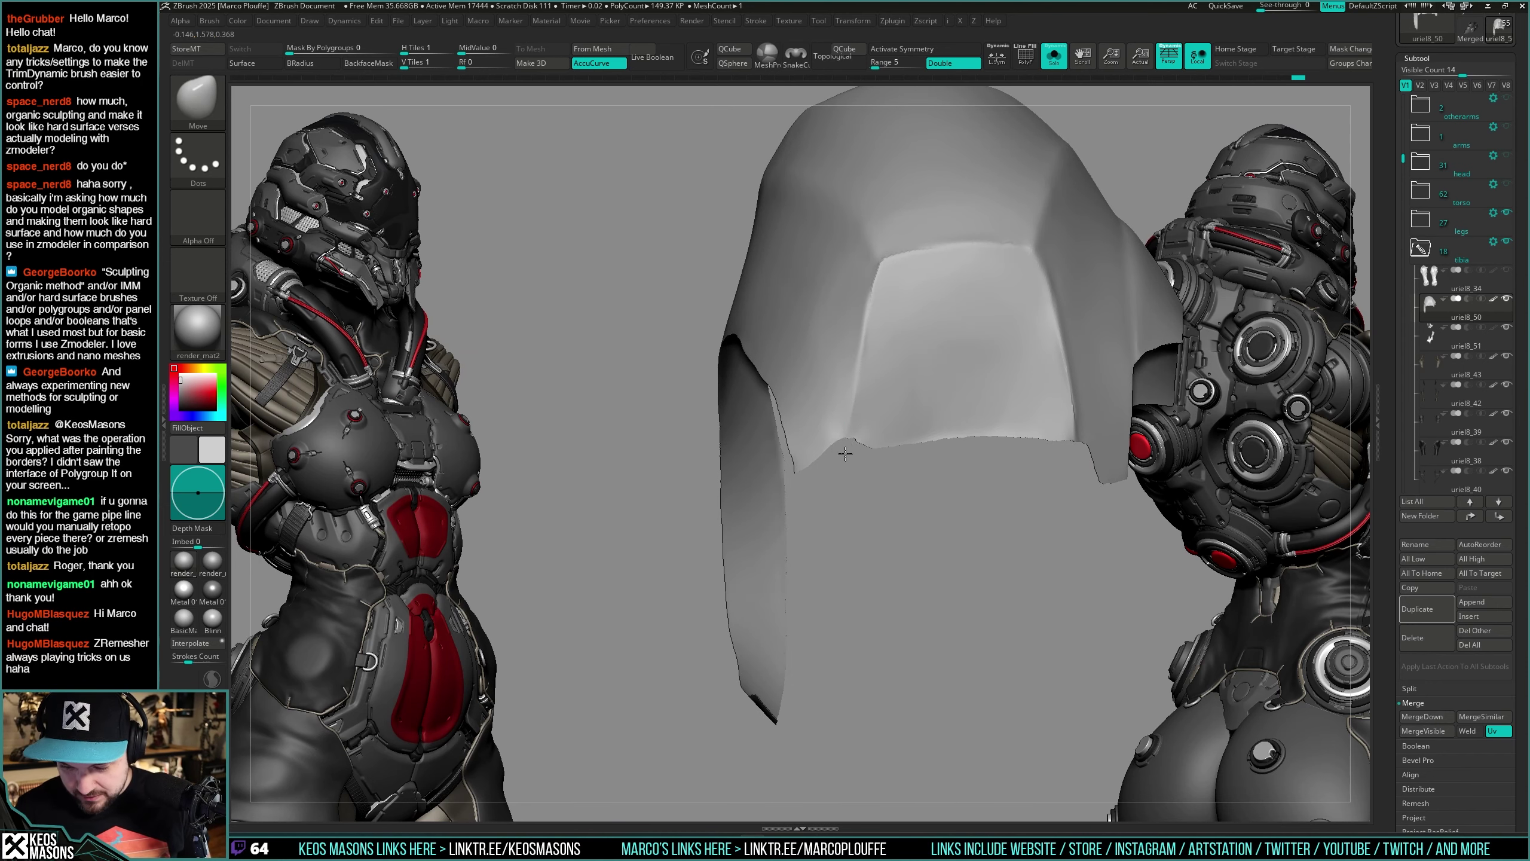
key(alt+s)
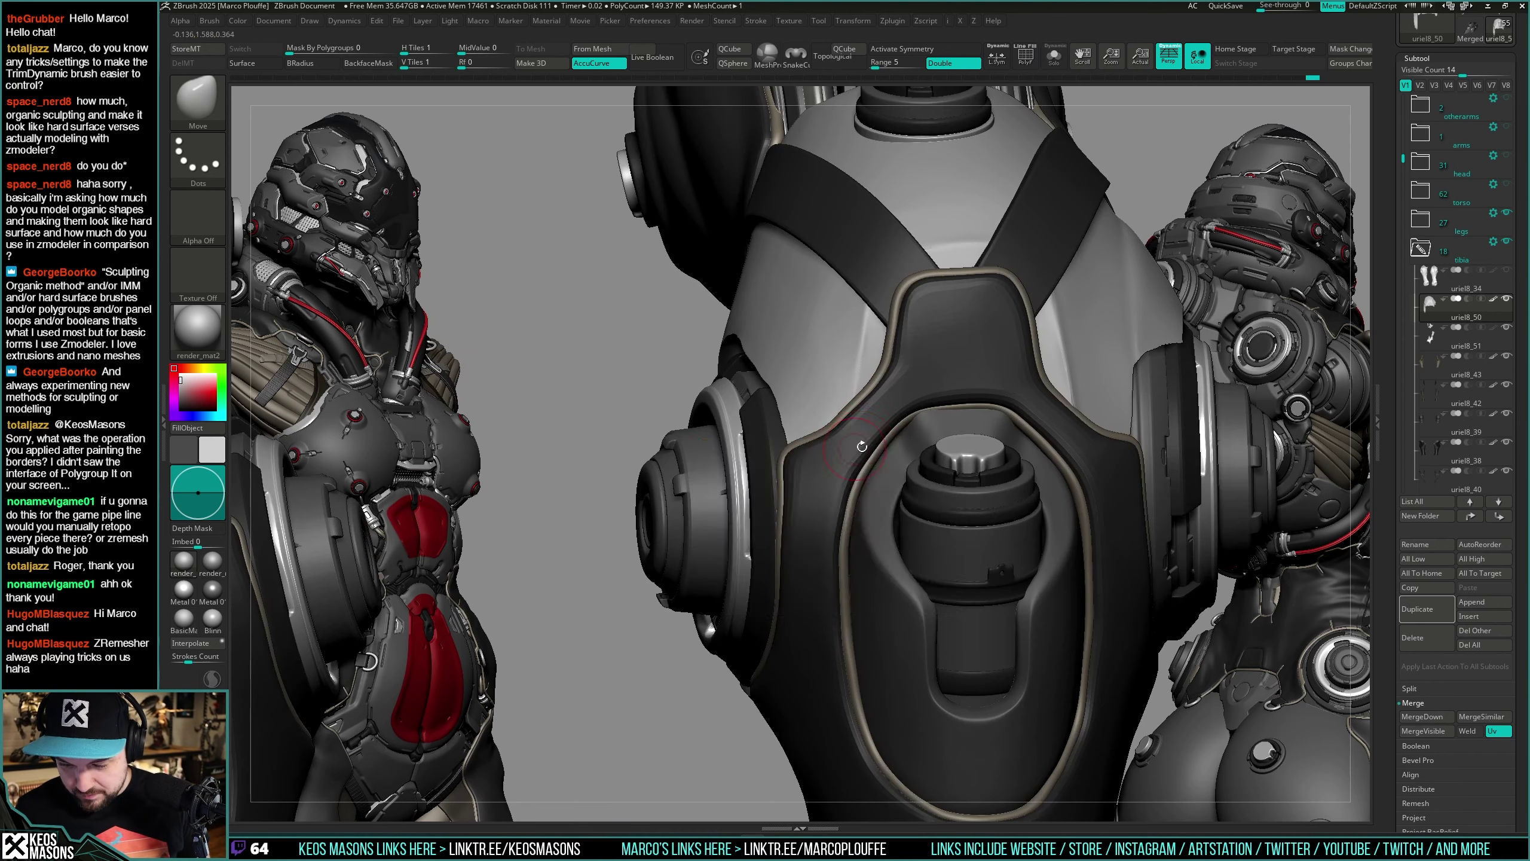
key(alt+s)
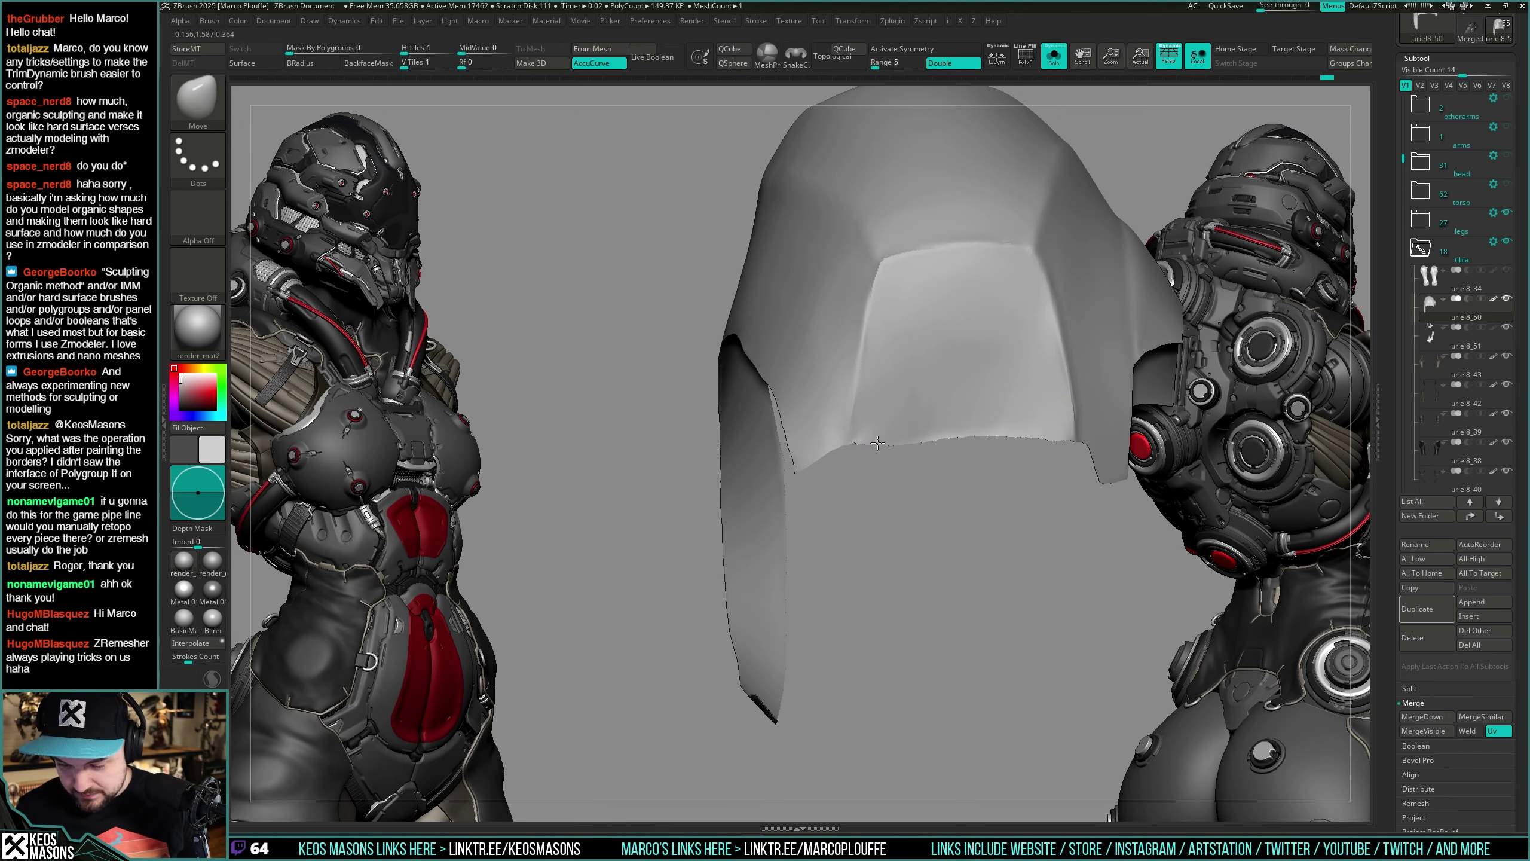
Step: Examine the plate's fit within the leg armour and its polygroup layout from several angles
mouse_move(877, 443)
right_down()
mouse_move(1007, 445)
mouse_move(1049, 404)
mouse_move(905, 503)
mouse_move(831, 530)
right_up()
key(shift+f)
alt+right_drag(1063, 420, 1038, 396)
key(alt+s)
right_drag(993, 452, 934, 516)
key(alt+s)
key(shift+f)
key(shift+f)
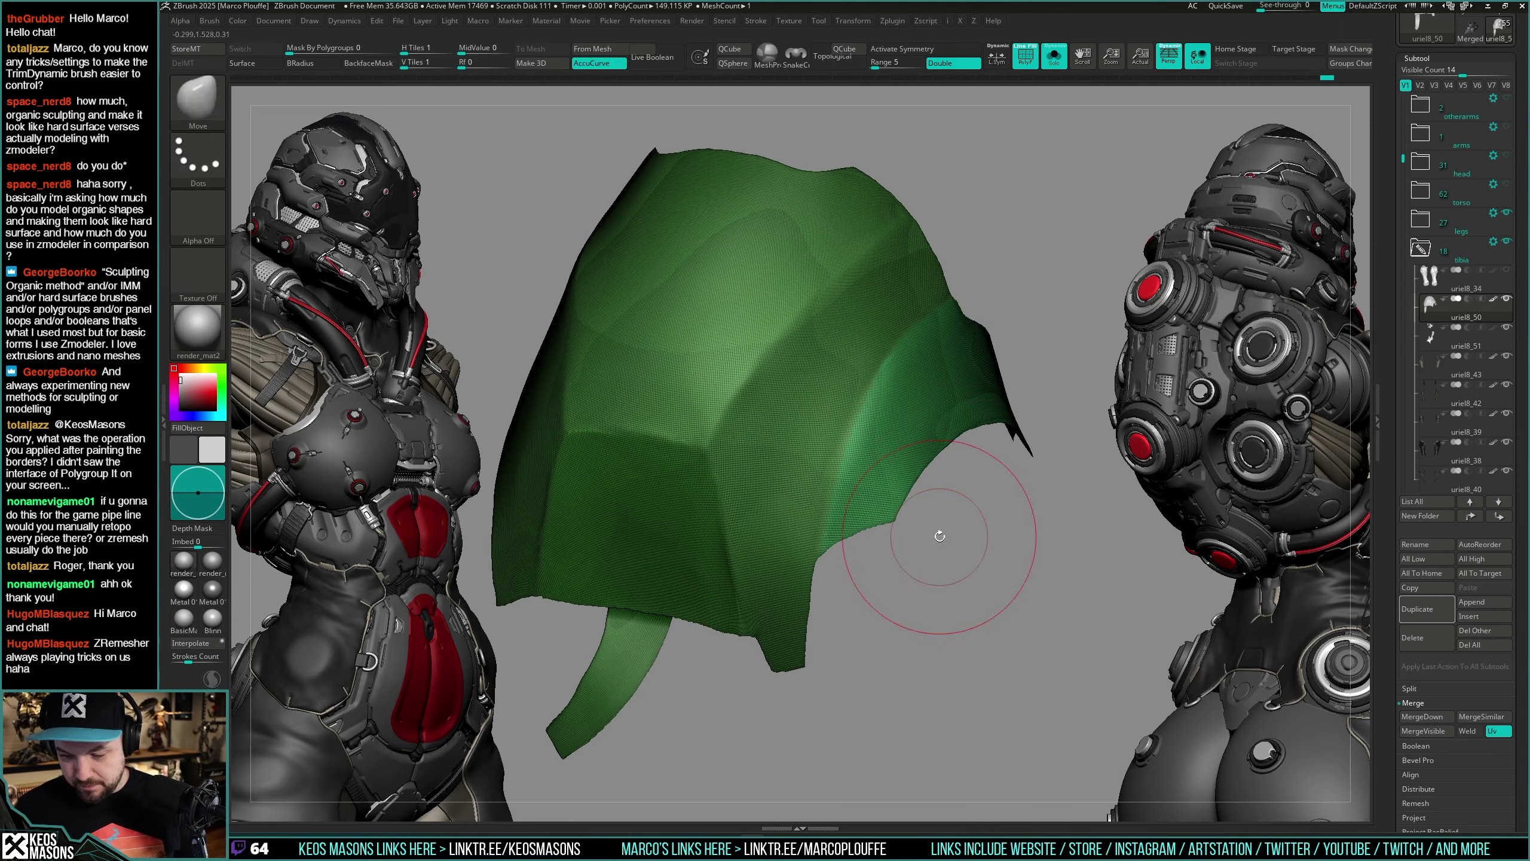
Step: Hide the plate's lower front and side panels and assign the remaining main shell its own polygroup
key(space)
click(924, 558)
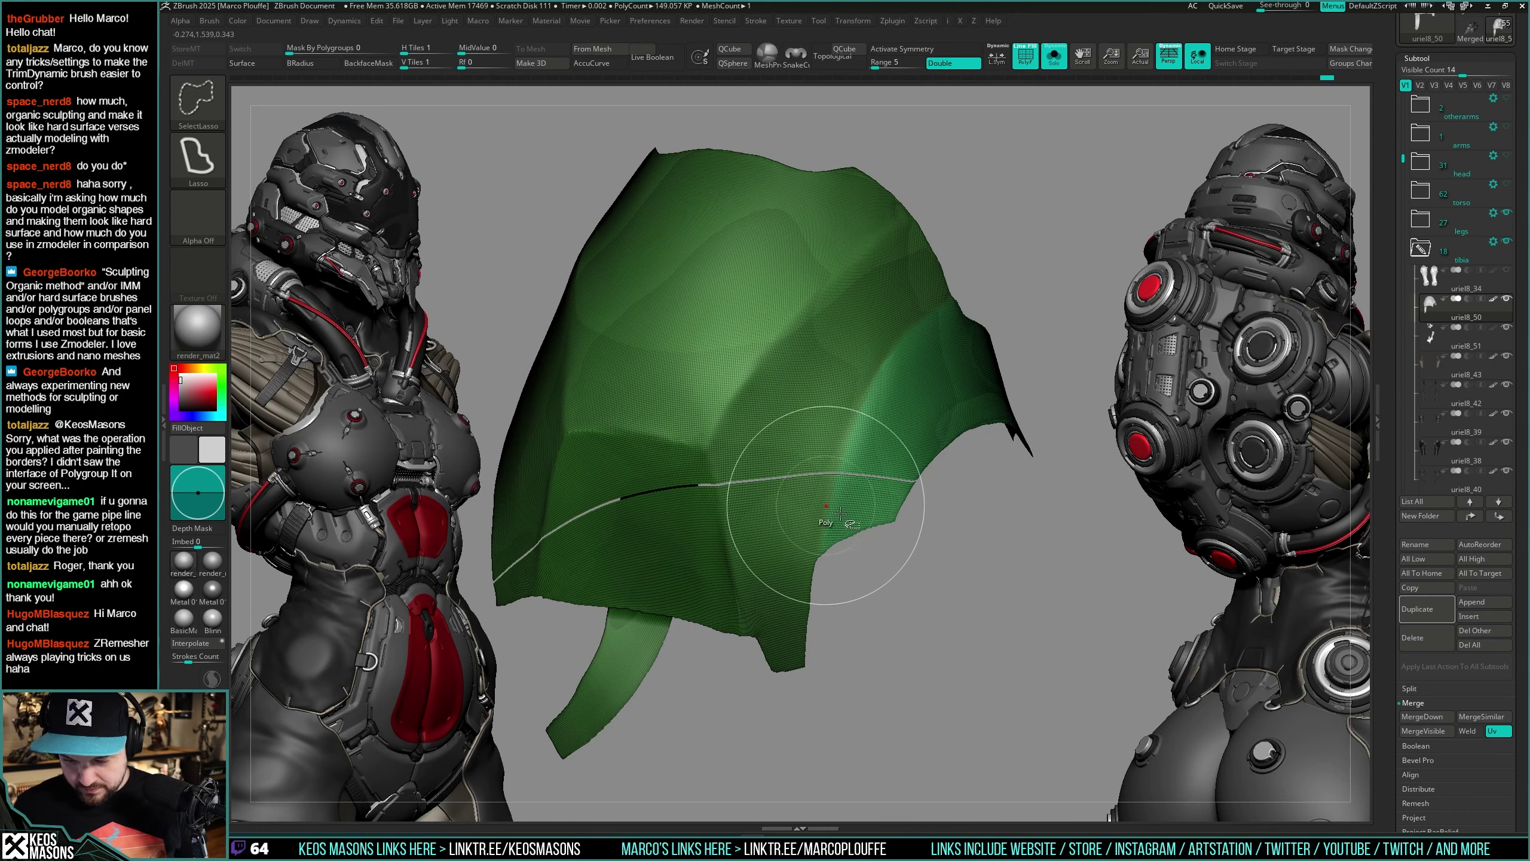
ctrl+shift+click(808, 521)
right_drag(809, 521, 877, 526)
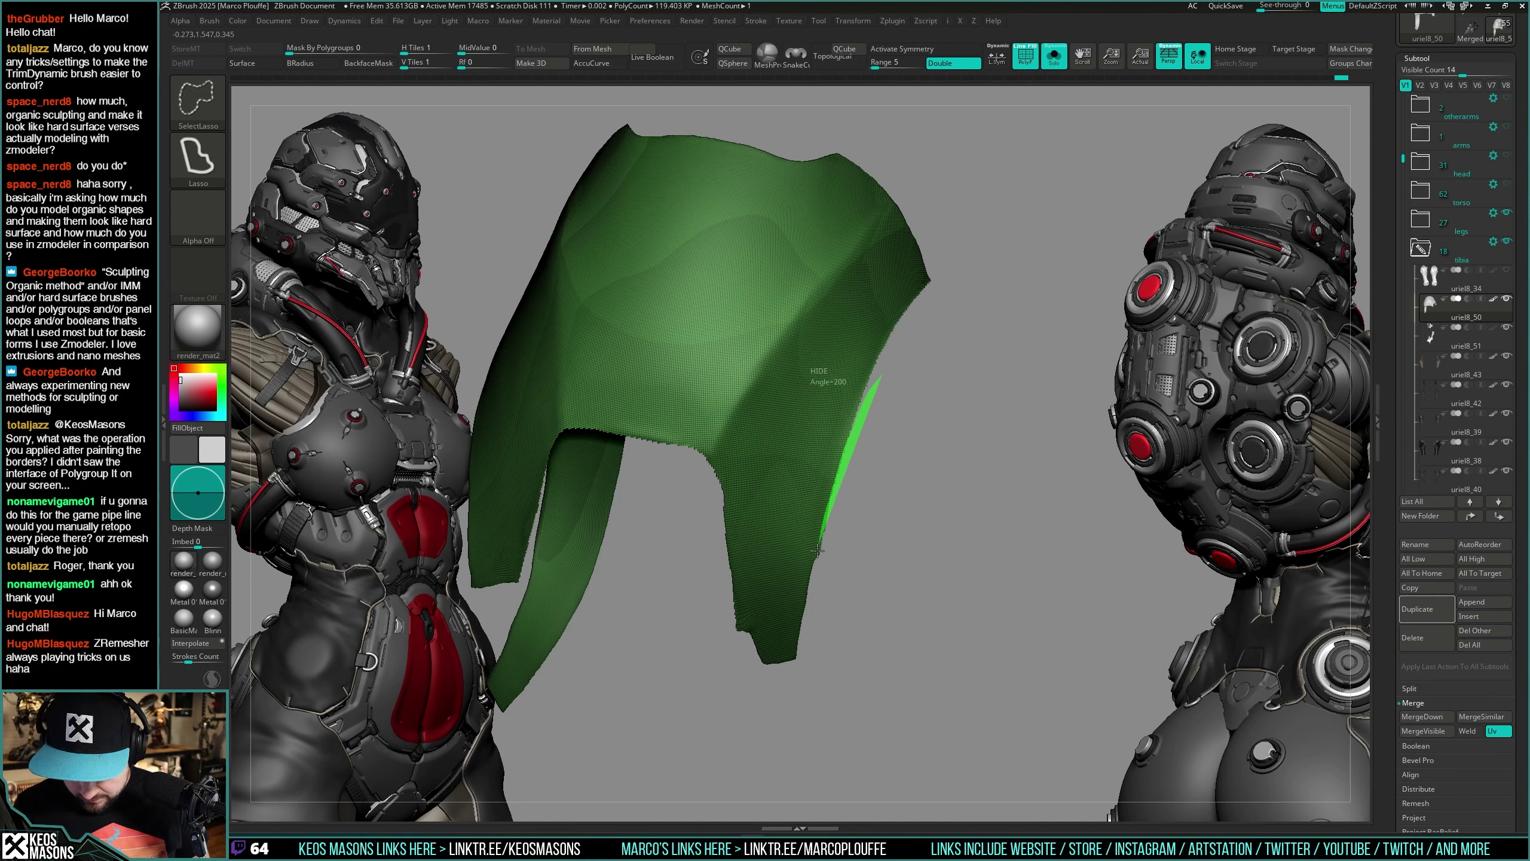
ctrl+alt+shift+drag(932, 547, 940, 539)
mouse_move(940, 539)
right_down()
mouse_move(957, 495)
mouse_move(953, 512)
mouse_move(845, 524)
mouse_move(857, 510)
right_up()
key(ctrl+w)
ctrl+shift+click(953, 513)
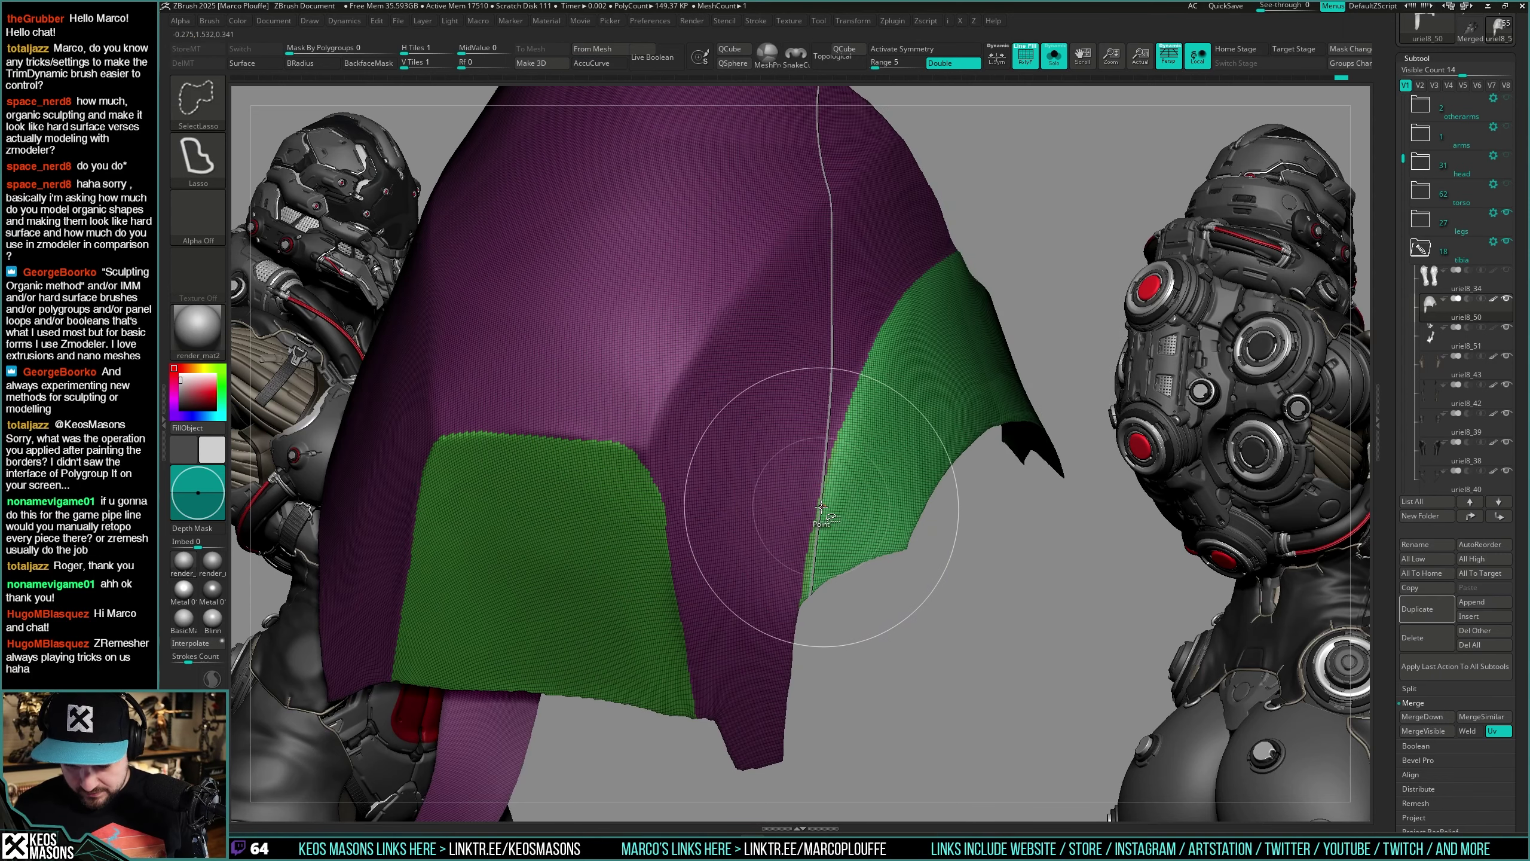
Step: Isolate the plate's side panel with SelectRect, assign it its own polygroup, and show the whole plate again
ctrl+shift+click(820, 503)
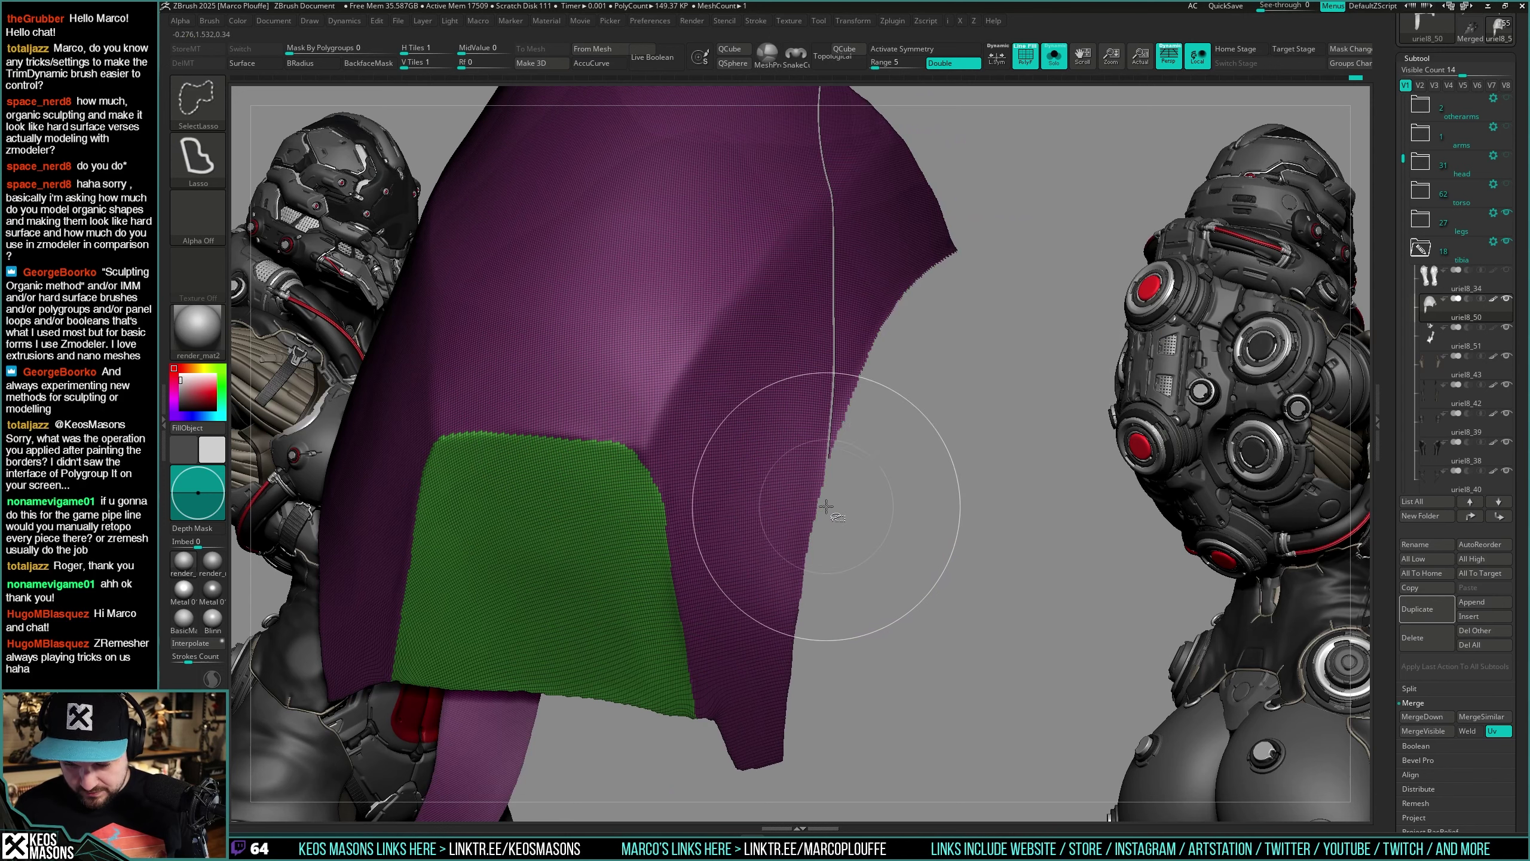
ctrl+shift+click(890, 575)
key(z)
click(848, 560)
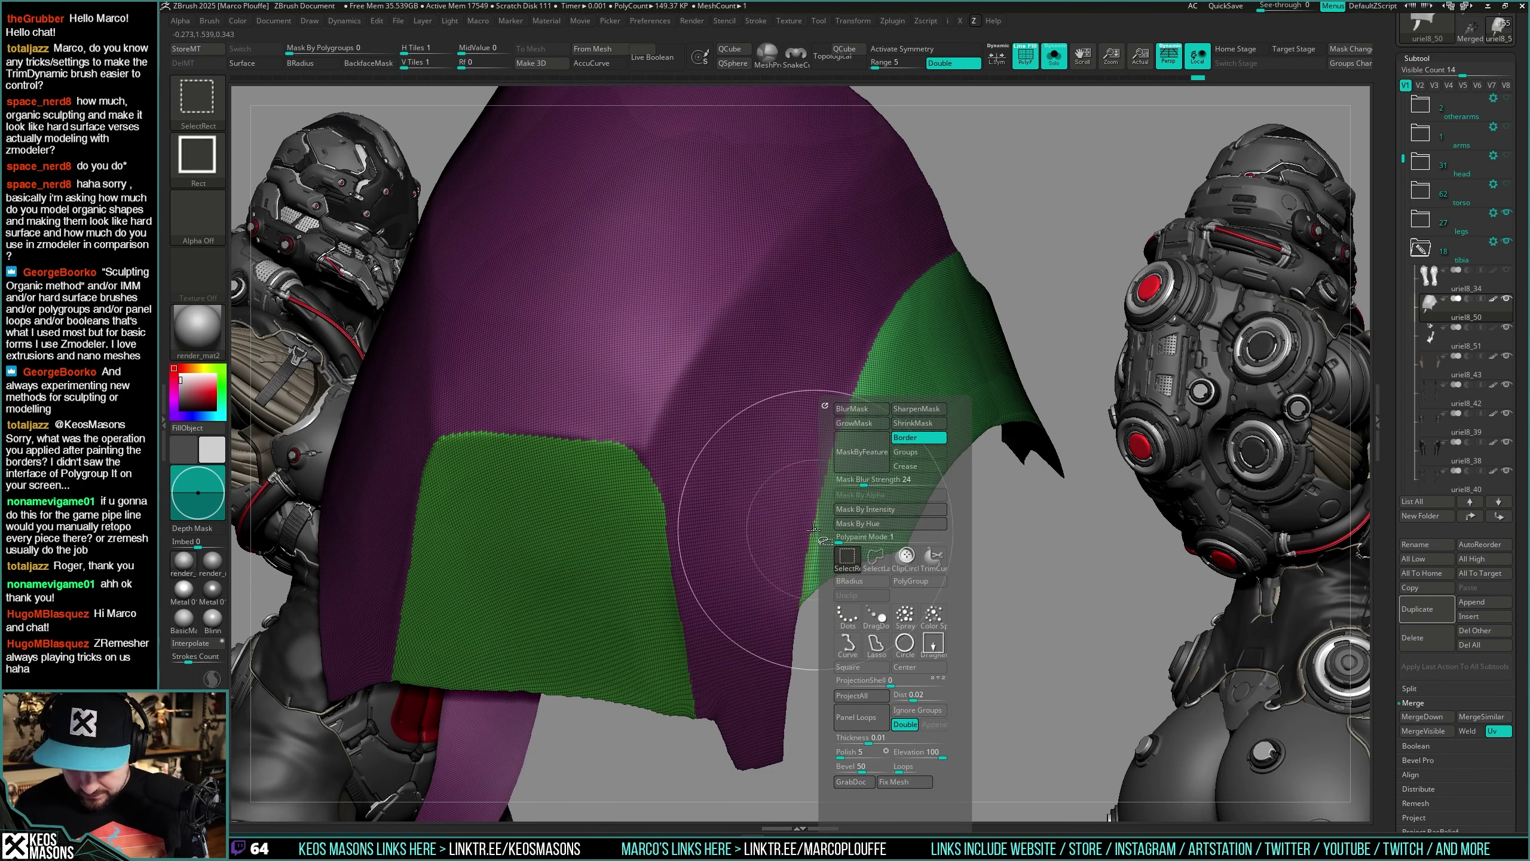
ctrl+shift+click(873, 543)
ctrl+shift+click(899, 566)
ctrl+shift+drag(899, 567, 939, 593)
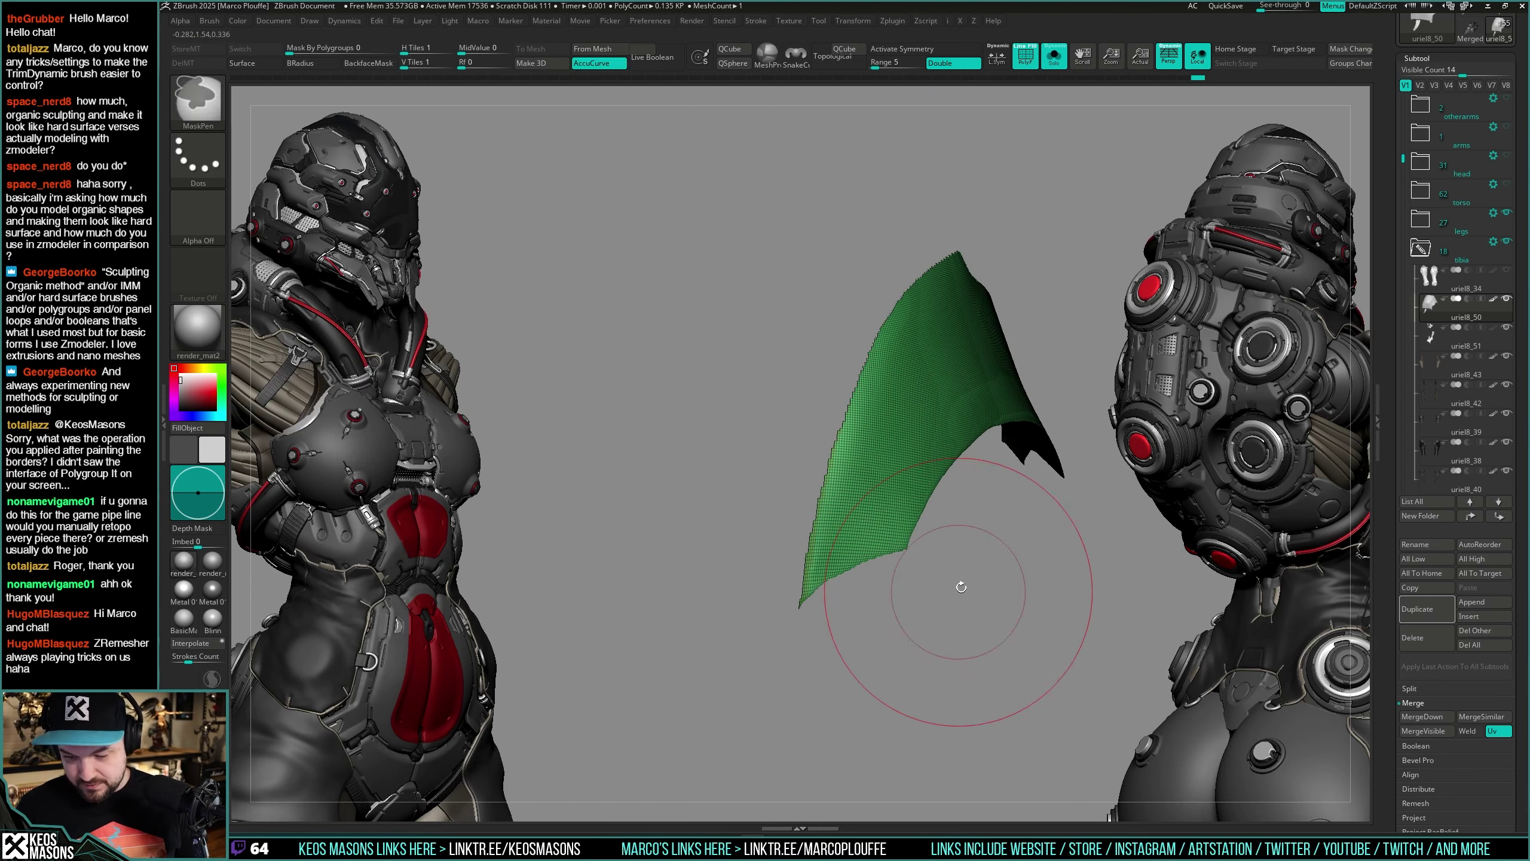
key(ctrl+w)
ctrl+right_drag(958, 584, 1031, 451)
ctrl+shift+click(1017, 476)
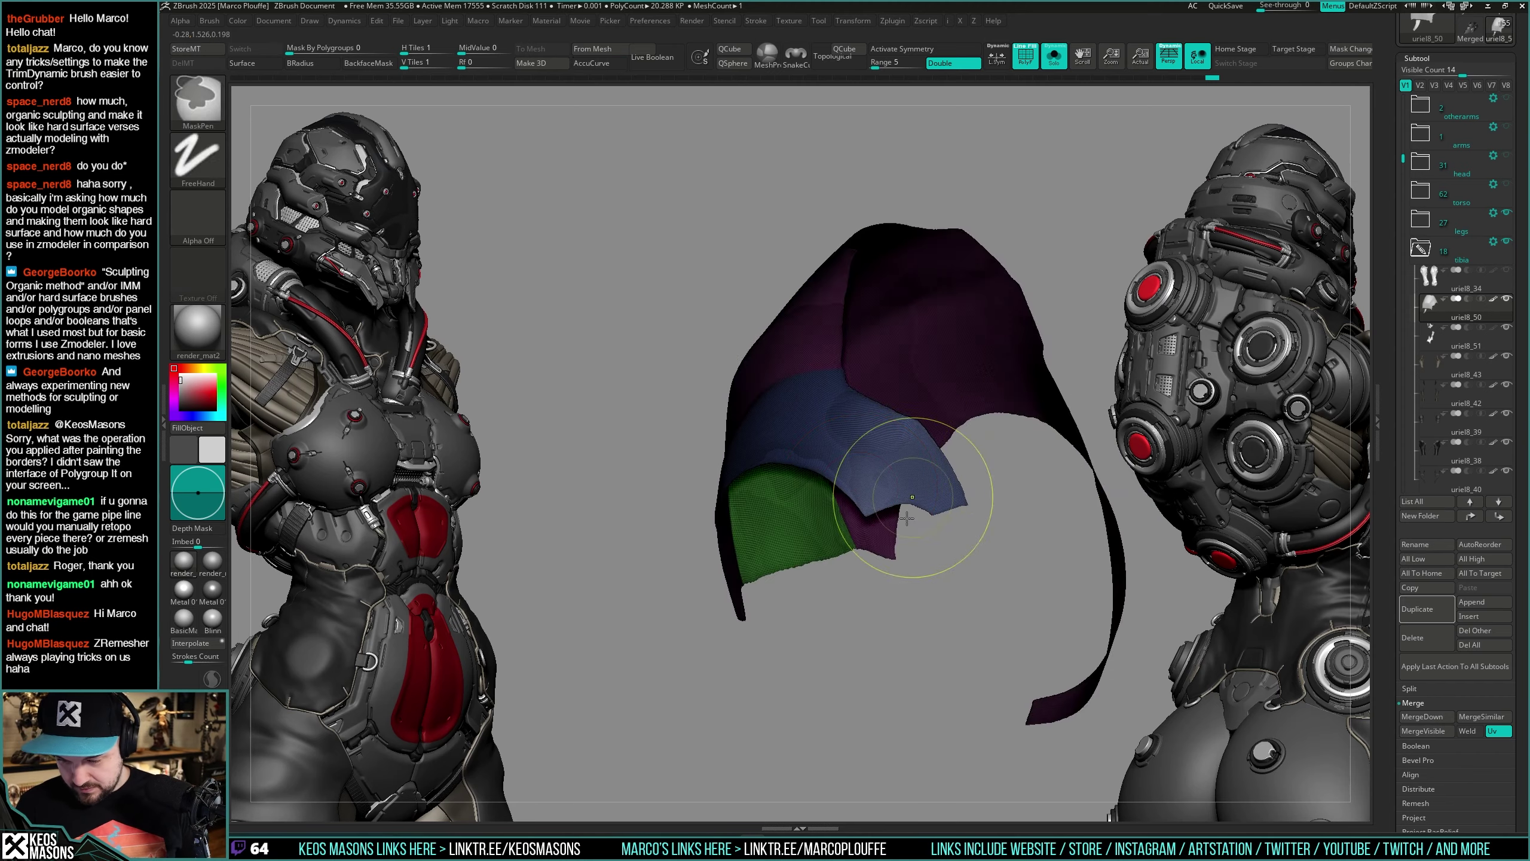
Step: Remesh the regrouped upper plate with ZRemesher at a Target Polygons Count of 0.74673, using KeepGroups and Adapt
key(shift+f)
ctrl+right_drag(996, 508, 945, 446)
key(alt+s)
right_drag(946, 446, 963, 513)
key(shift+f)
key(shift+f)
key(alt+s)
key(shift+f)
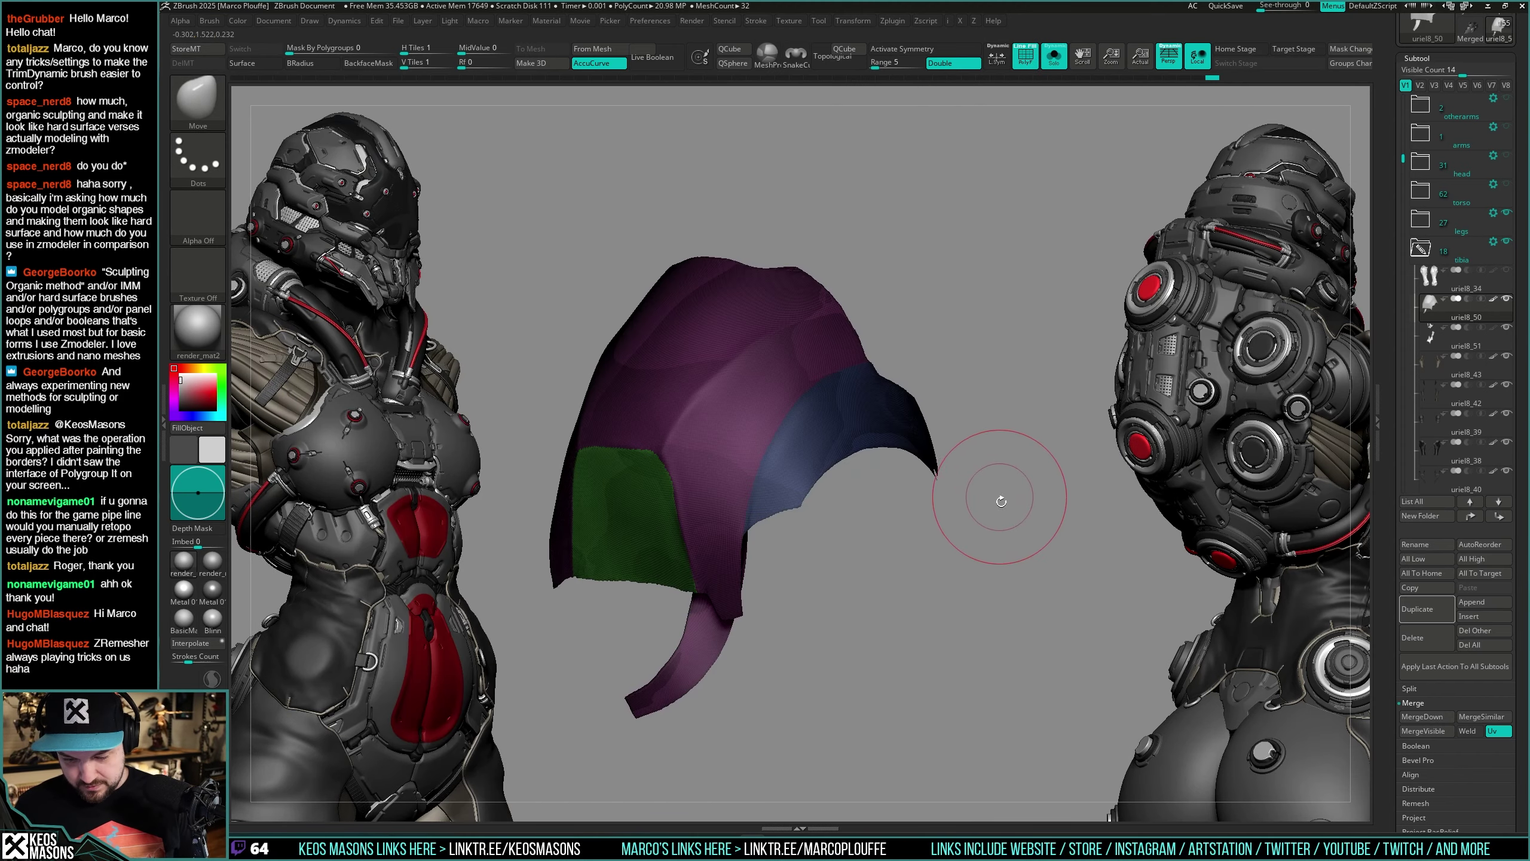
key(i)
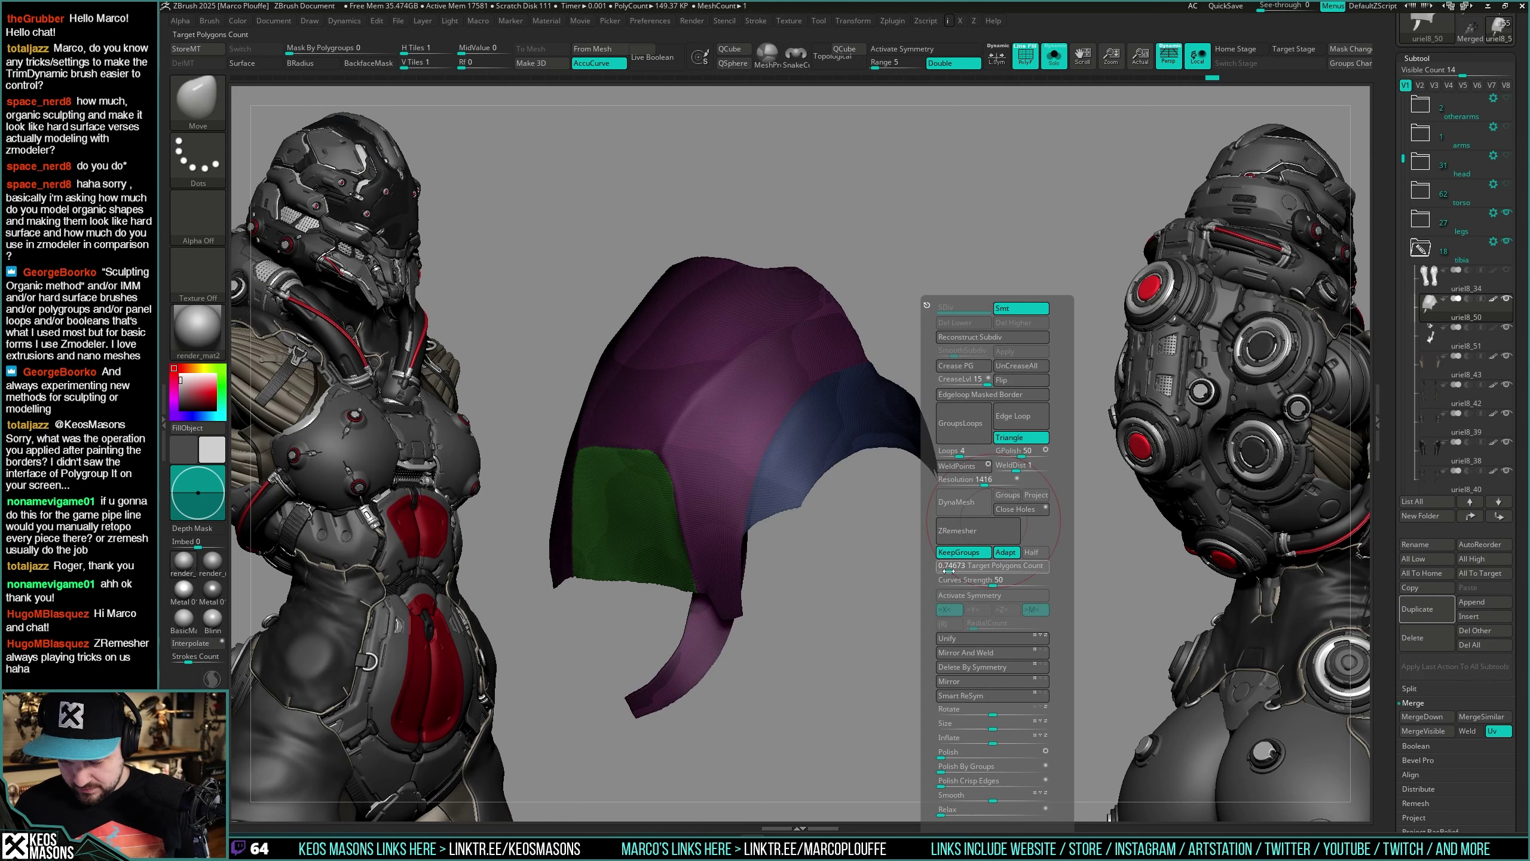
click(954, 534)
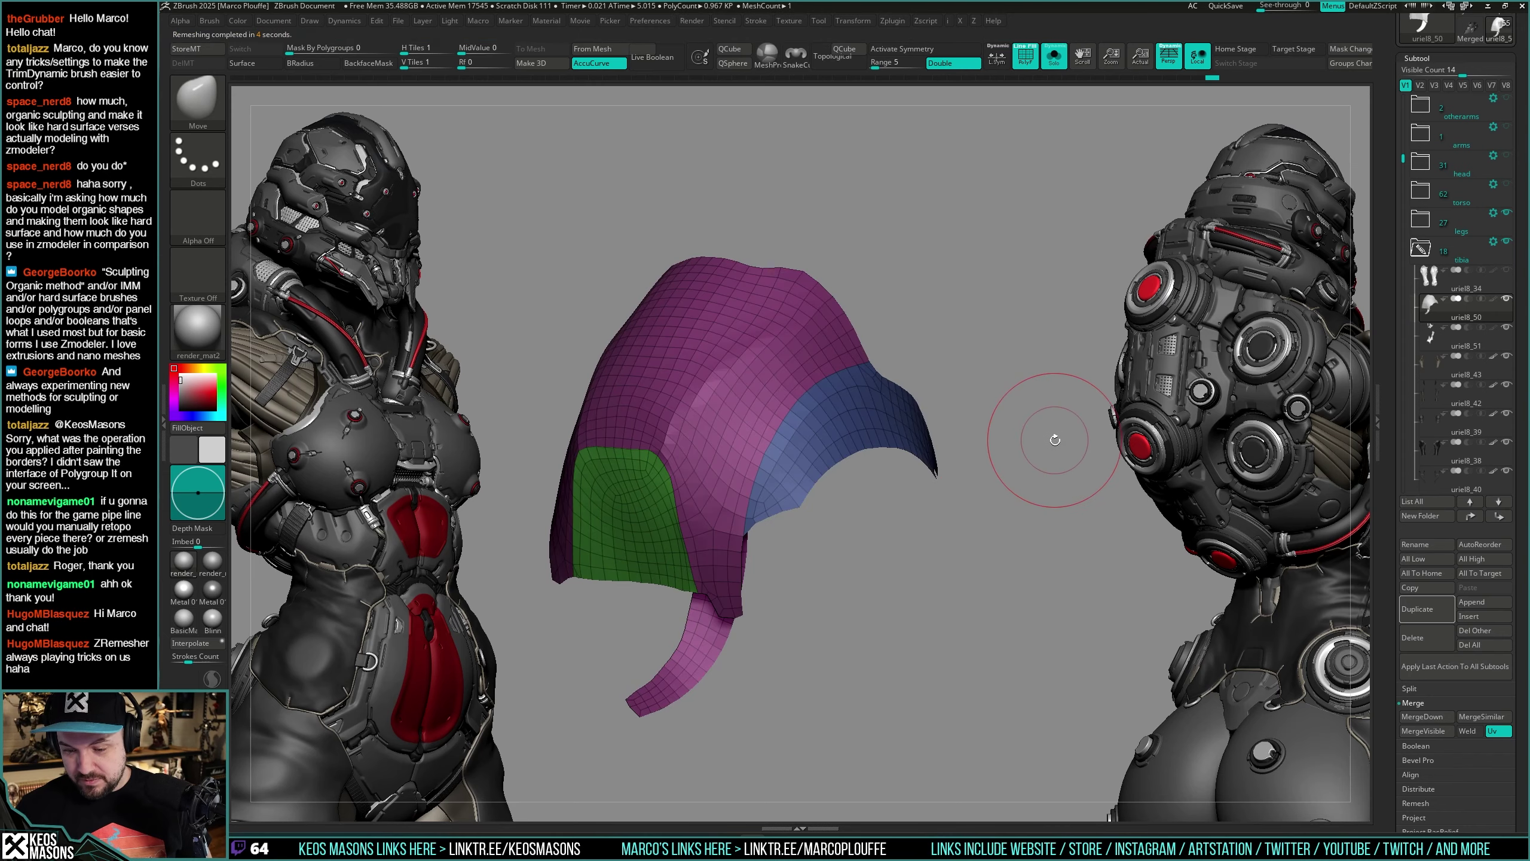
Step: Merge the remeshed upper plate down with the subtool holding the other leg plates, accepting the non-undoable operation for the whole session
drag(1054, 439, 995, 390)
key(alt+s)
right_drag(995, 390, 882, 515)
drag(882, 515, 817, 563)
key(ctrl+shift+s)
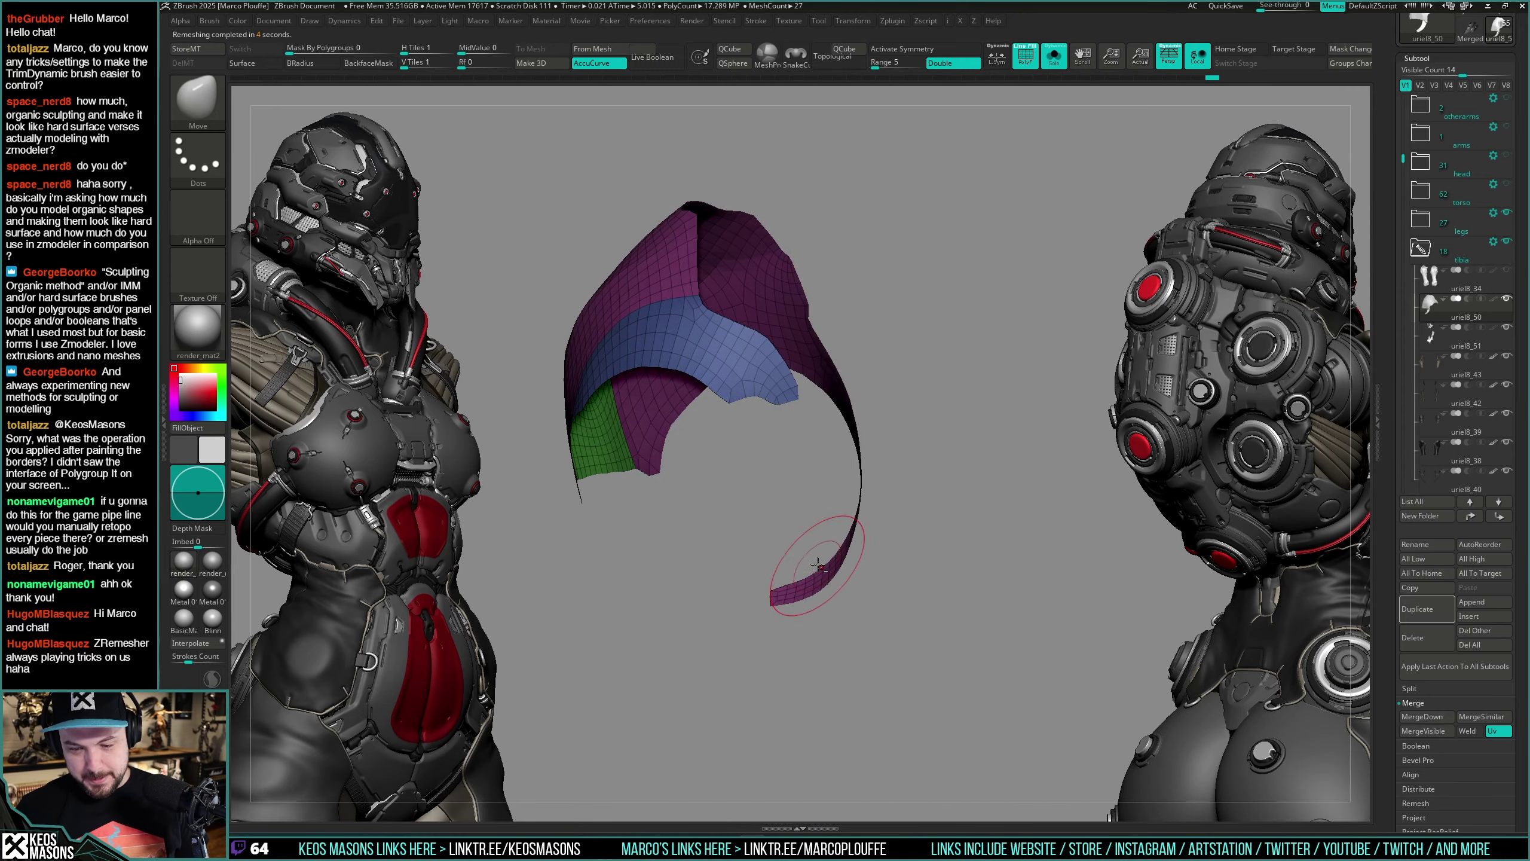
click(1432, 316)
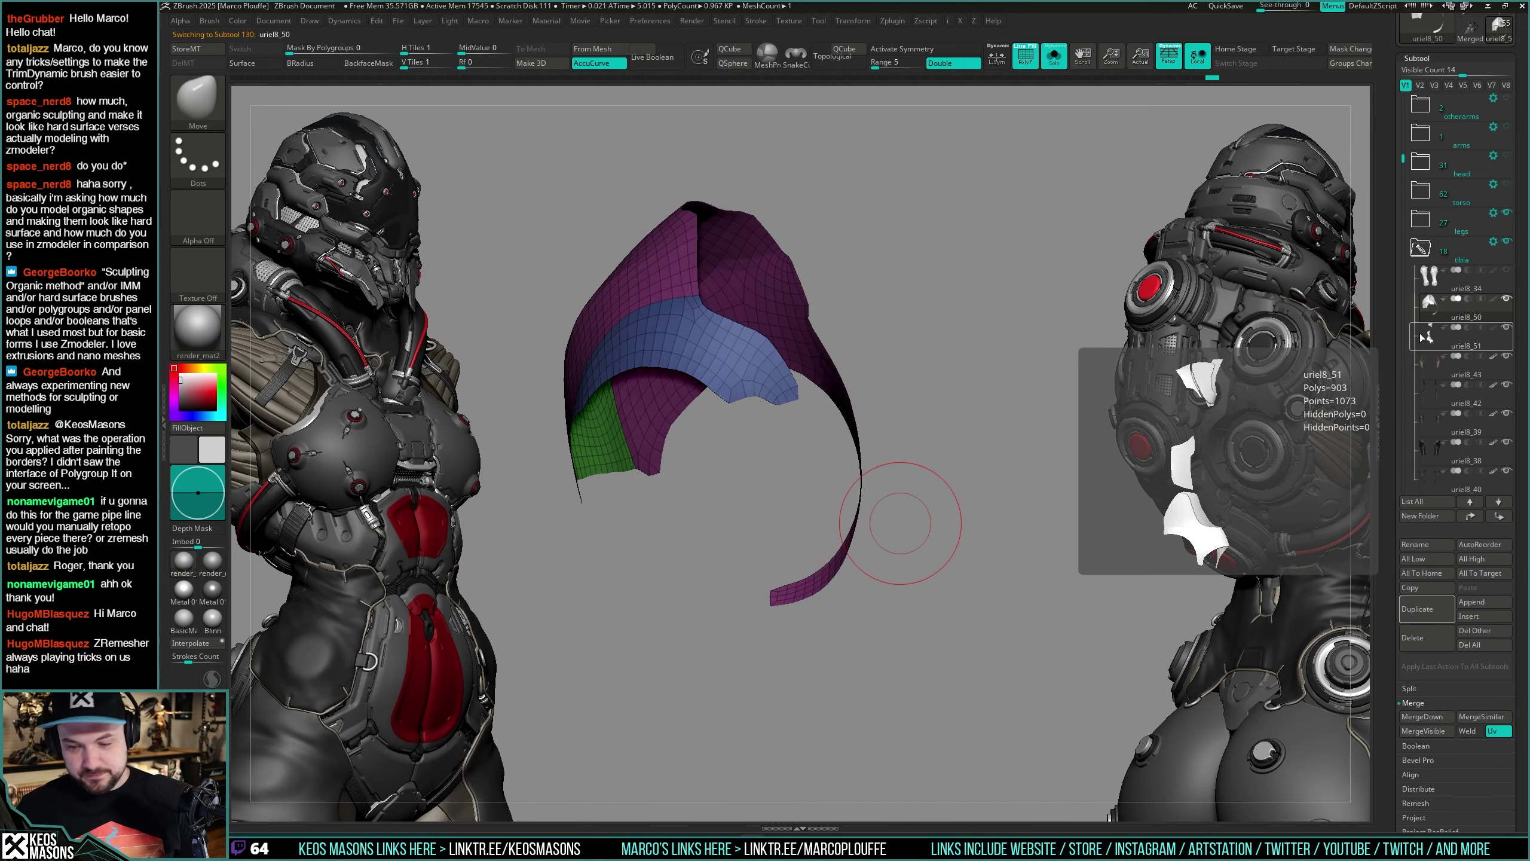
click(1425, 730)
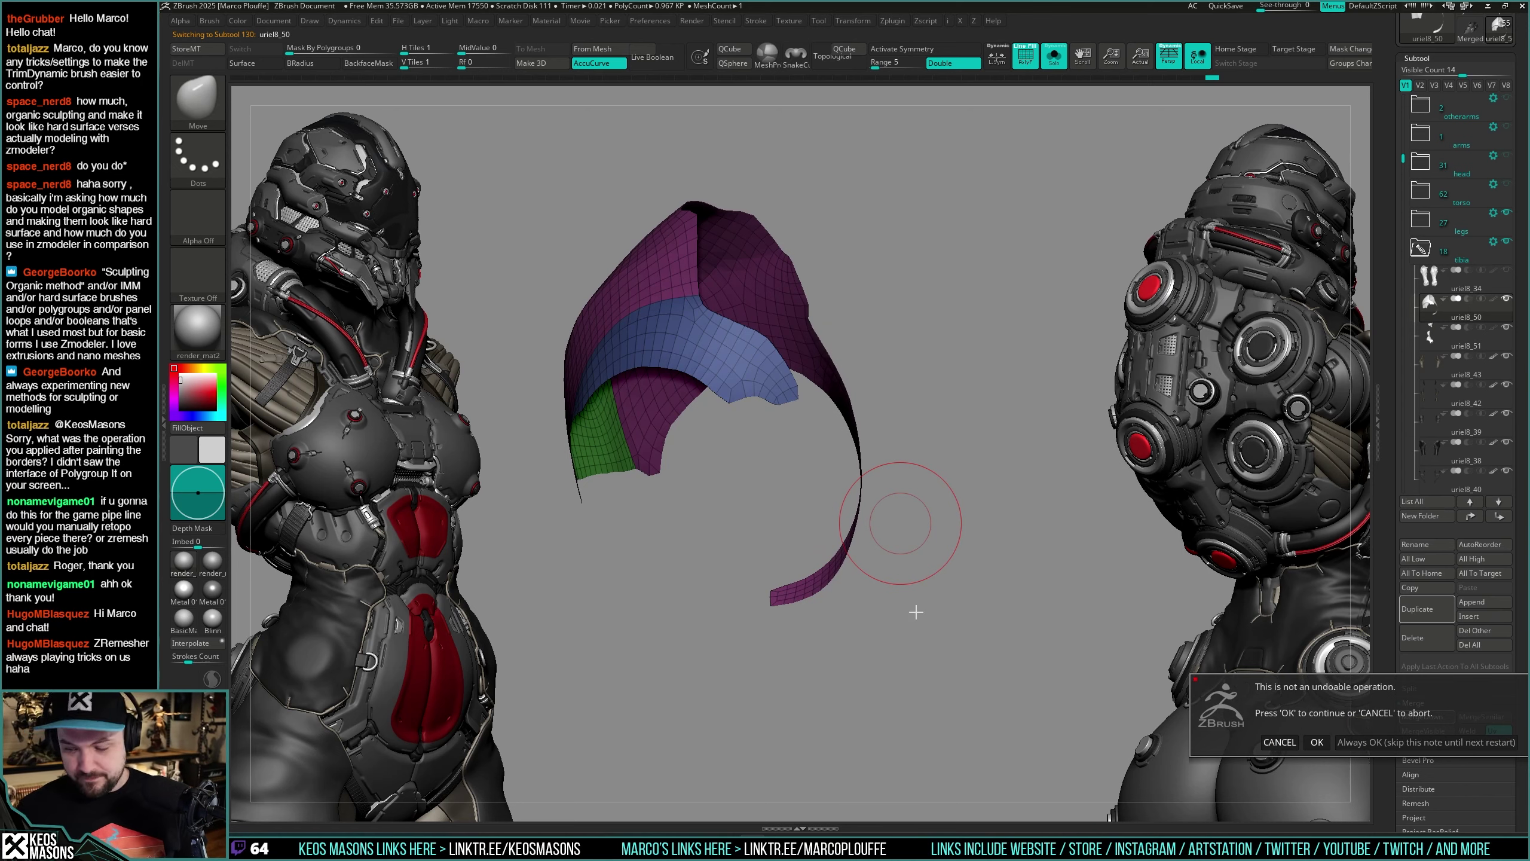
click(1366, 746)
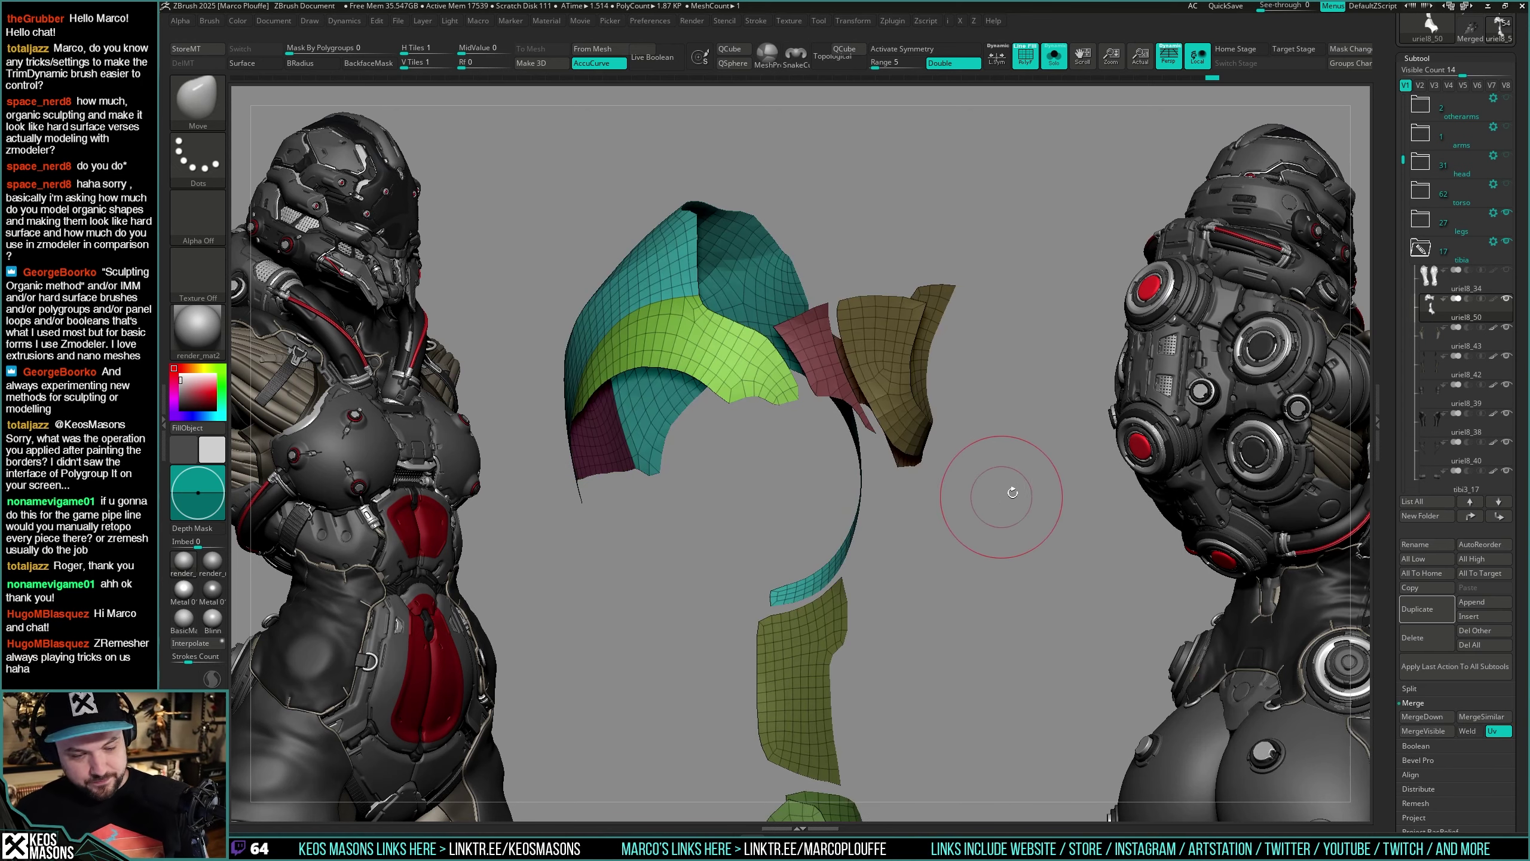
Step: Apply Panel Loops to the merged leg plates with Thickness 0.0046, Polish 0, Elevation -100, Bevel 0 and Loops 1
mouse_move(1013, 492)
mouse_down()
mouse_move(1015, 476)
mouse_move(988, 482)
mouse_up()
key(shift+f)
key(alt+s)
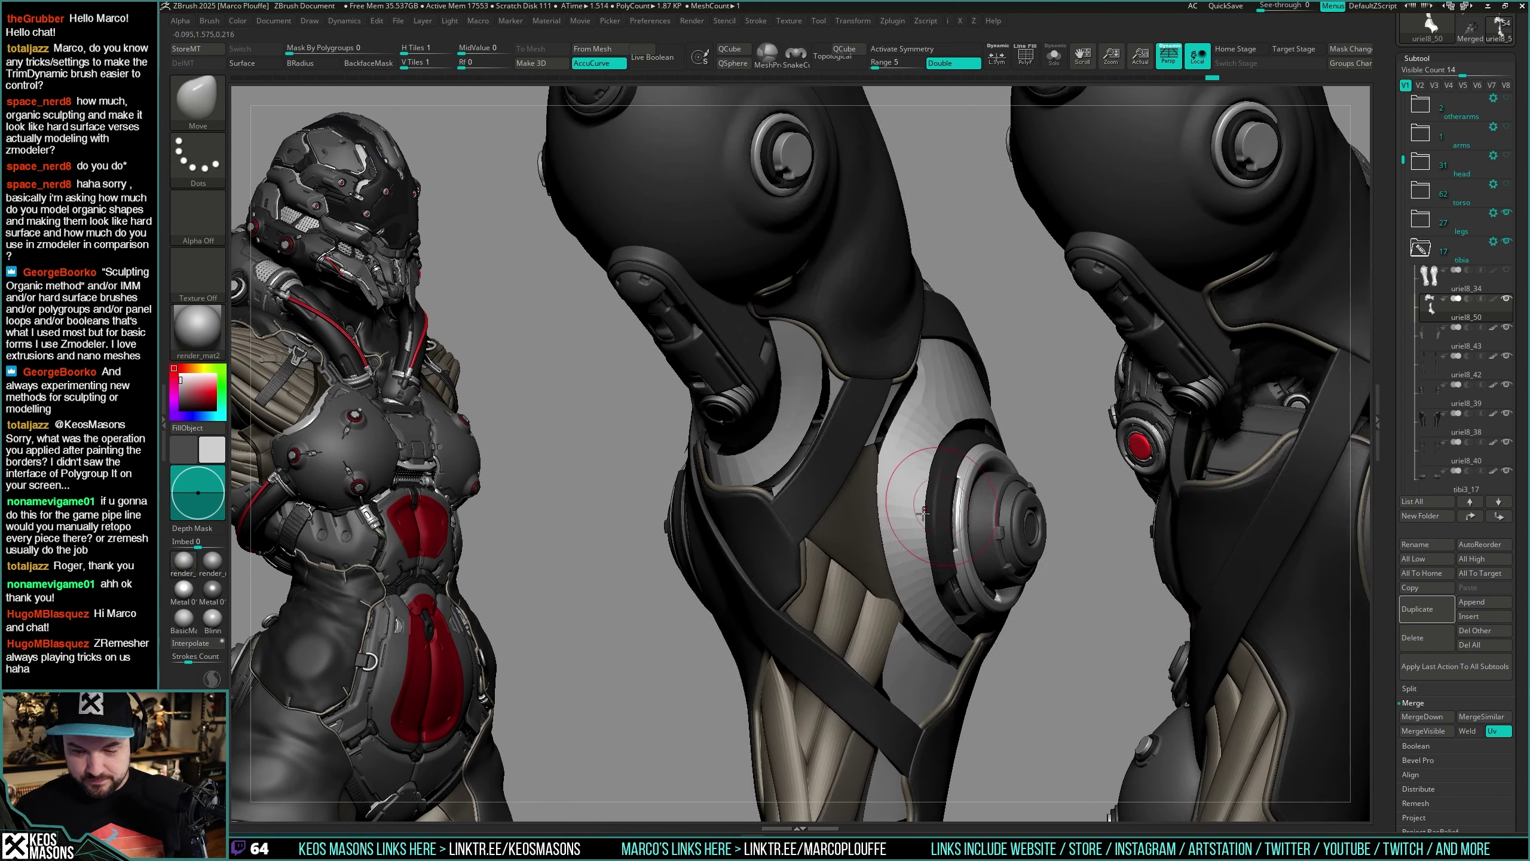
right_drag(924, 513, 958, 523)
key(alt+s)
mouse_move(937, 512)
alt+mouse_down()
mouse_move(936, 550)
mouse_move(923, 512)
mouse_move(980, 508)
alt+mouse_up()
key(z)
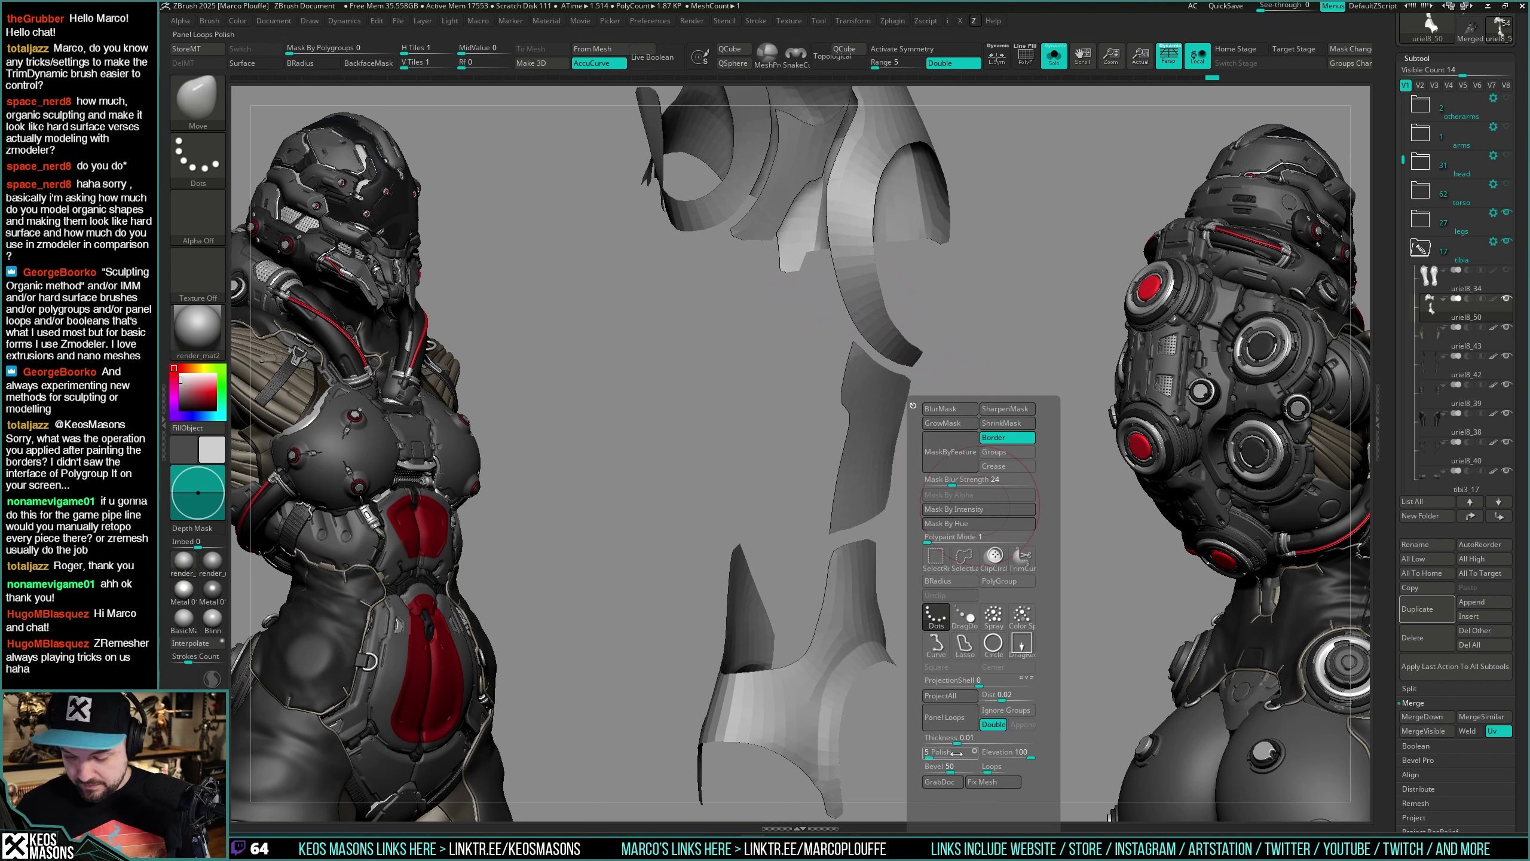
drag(990, 755, 972, 756)
drag(988, 770, 972, 773)
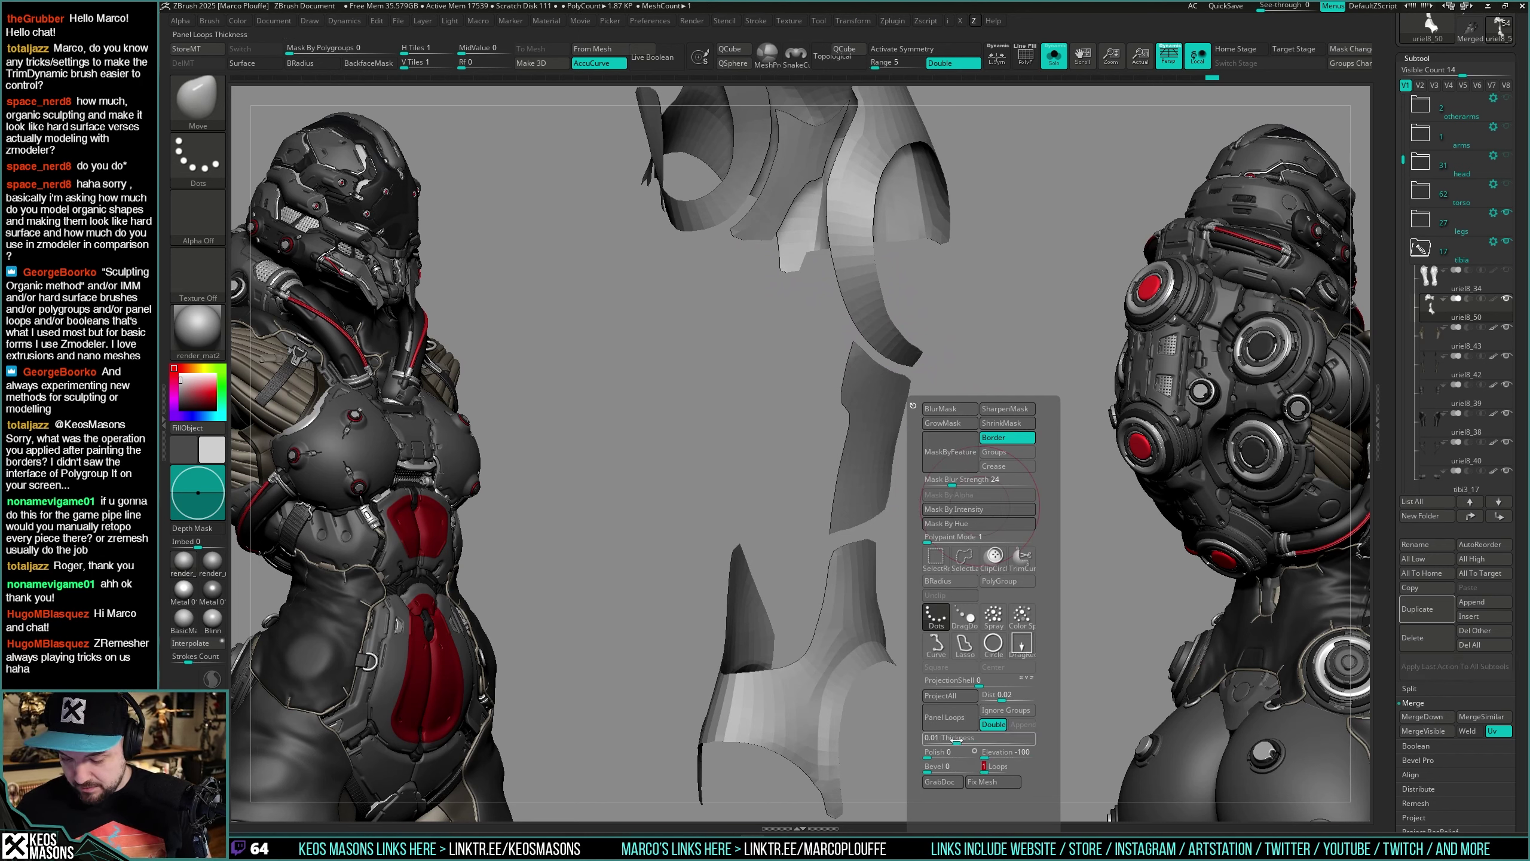
click(945, 717)
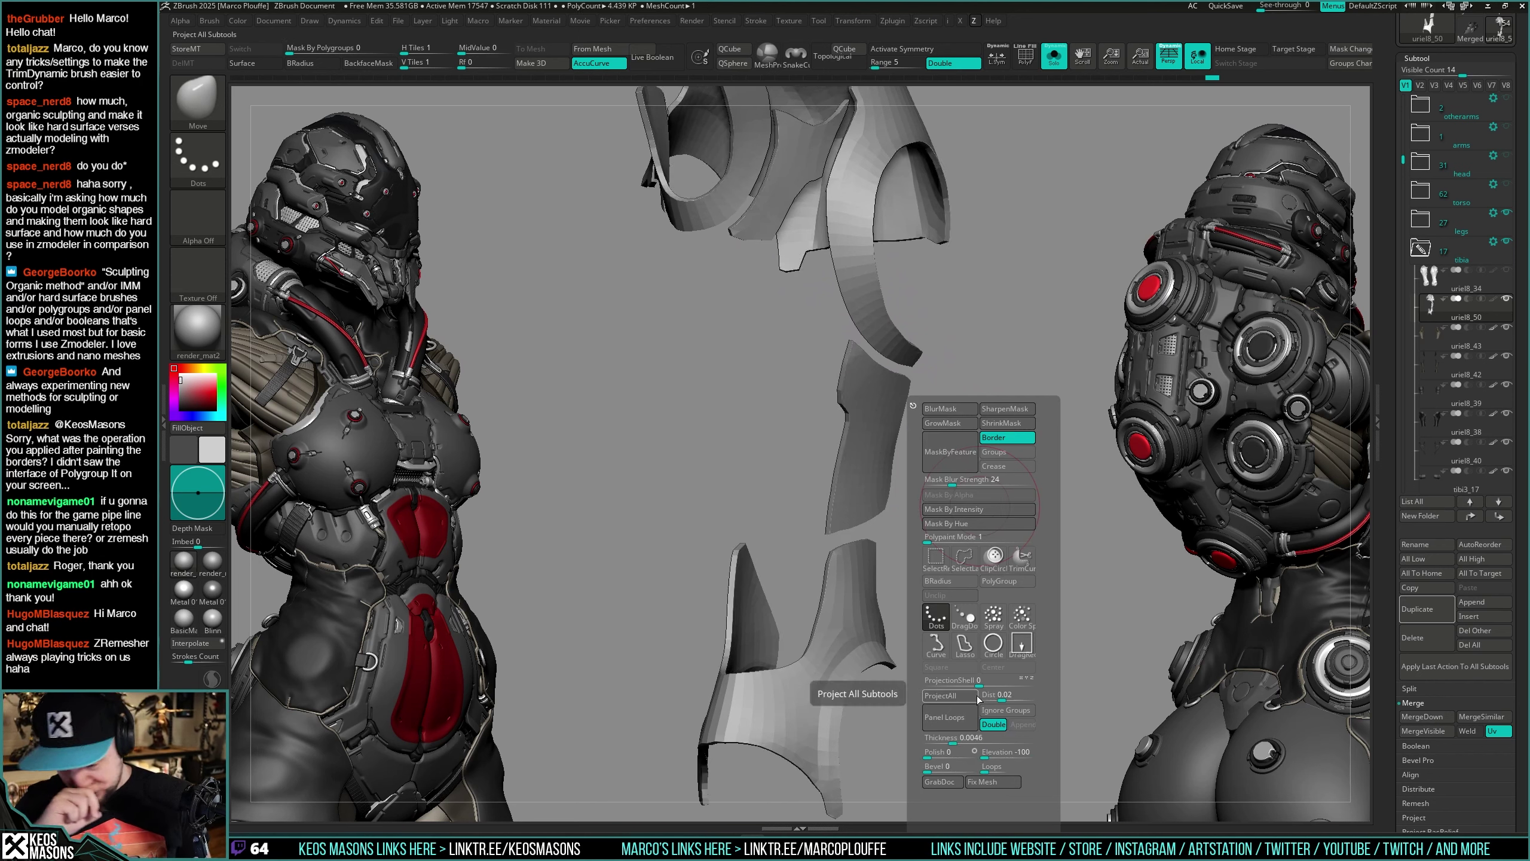
Step: Undo the panel loops, try Thickness 0.00719, and reapply them to the plates at Thickness 0.01081
key(space)
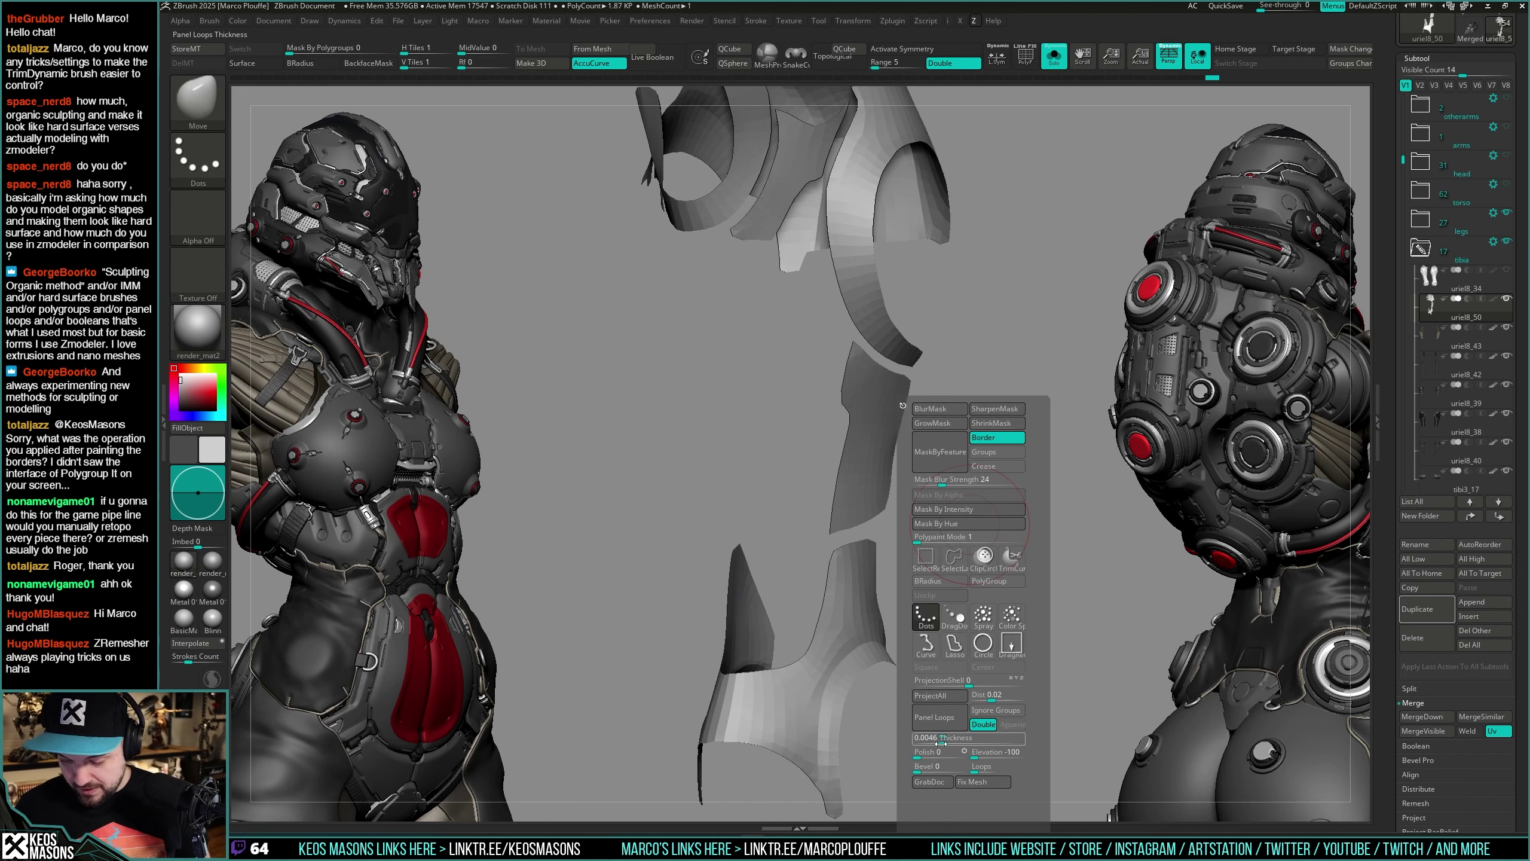
key(Return)
click(950, 729)
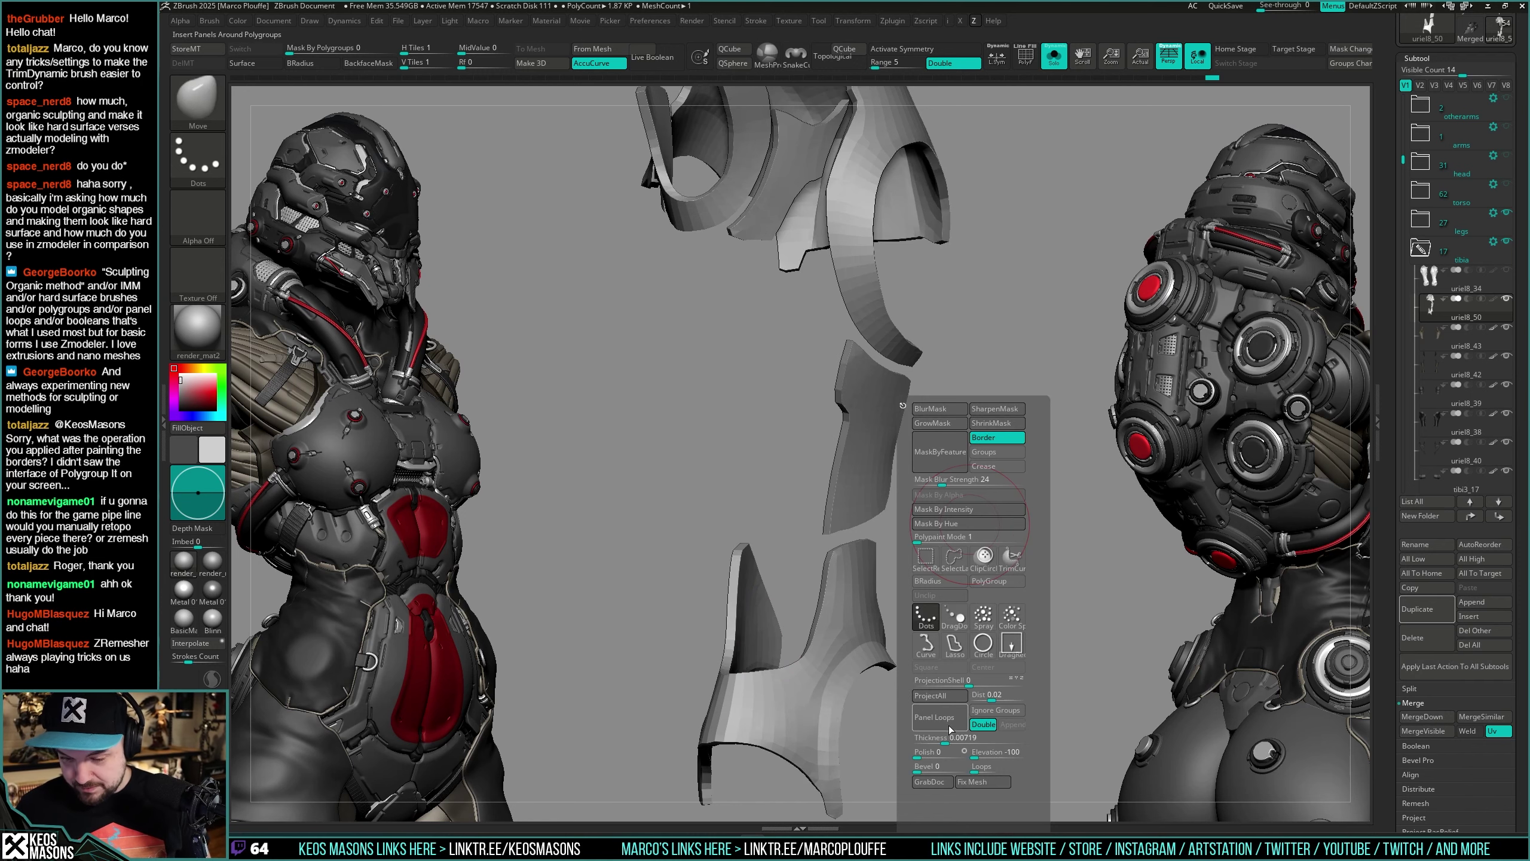
key(ctrl+z)
click(947, 739)
click(953, 729)
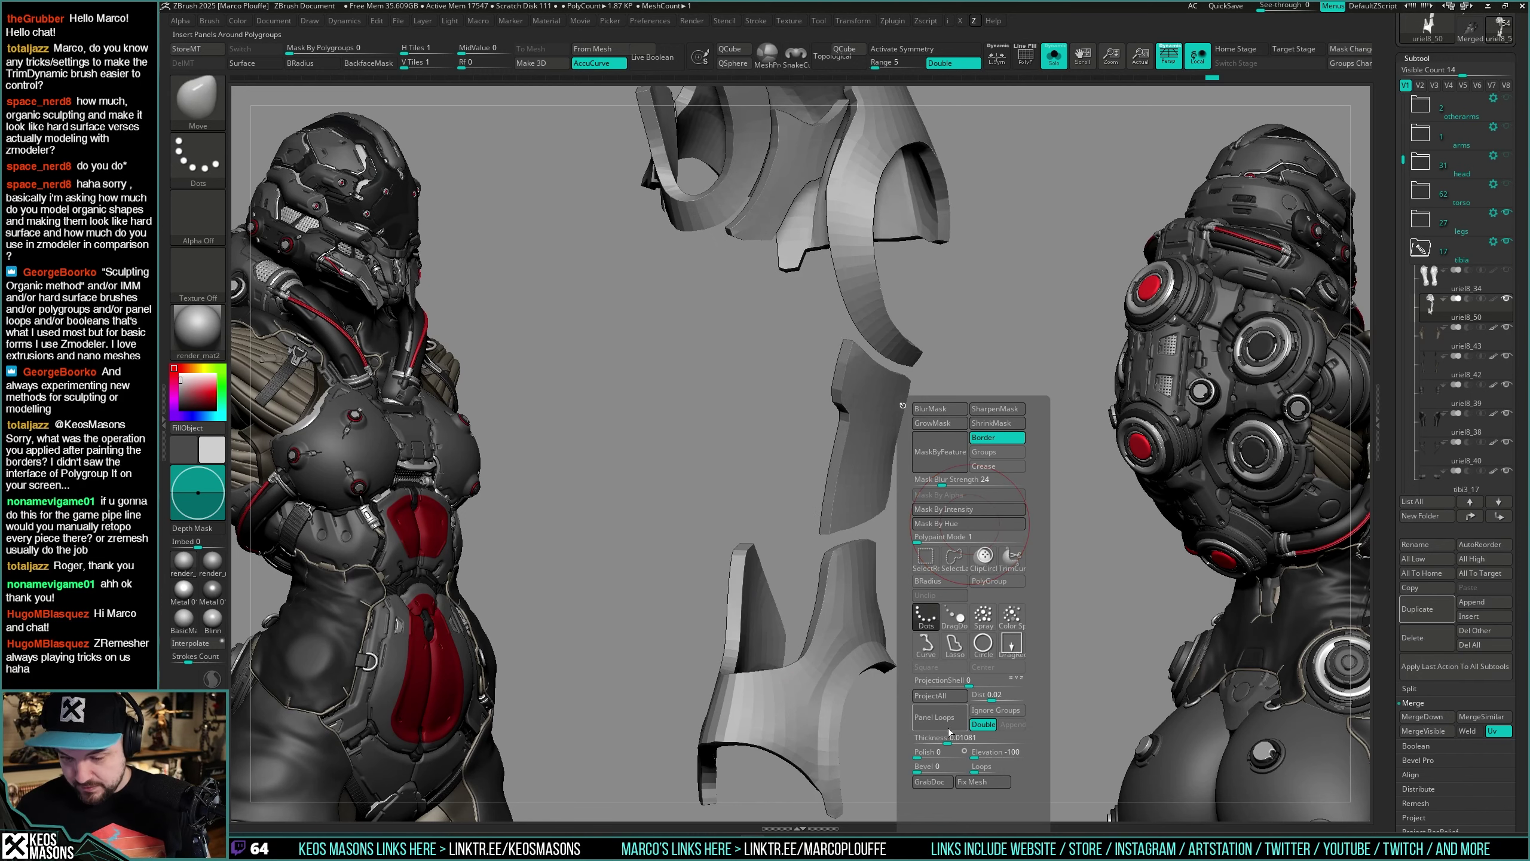
Step: Examine the thickened plates within the full leg assembly, toggling the legs folder's visibility for an unobstructed view
key(alt+shift+s)
right_drag(876, 663, 895, 463)
mouse_move(861, 319)
alt+right_down()
mouse_move(871, 563)
mouse_move(768, 543)
mouse_move(844, 477)
mouse_move(915, 543)
mouse_move(928, 482)
mouse_move(964, 458)
mouse_move(901, 482)
mouse_move(916, 480)
alt+right_up()
key(shift+f)
key(shift+f)
key(space)
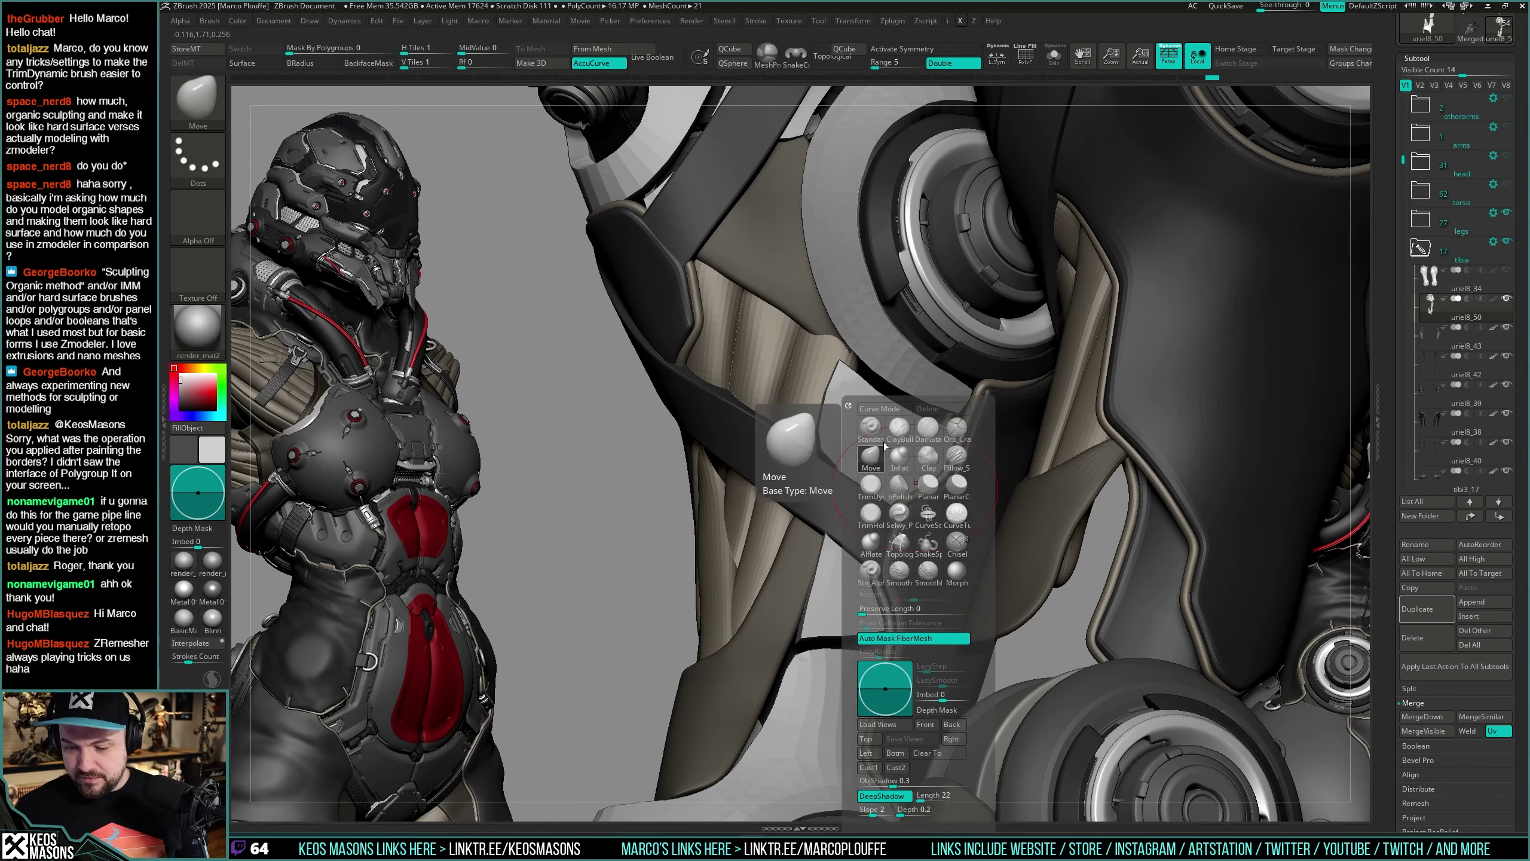
click(871, 458)
mouse_move(975, 430)
ctrl+right_down()
mouse_move(958, 361)
mouse_move(985, 386)
ctrl+right_up()
alt+right_drag(985, 386, 976, 508)
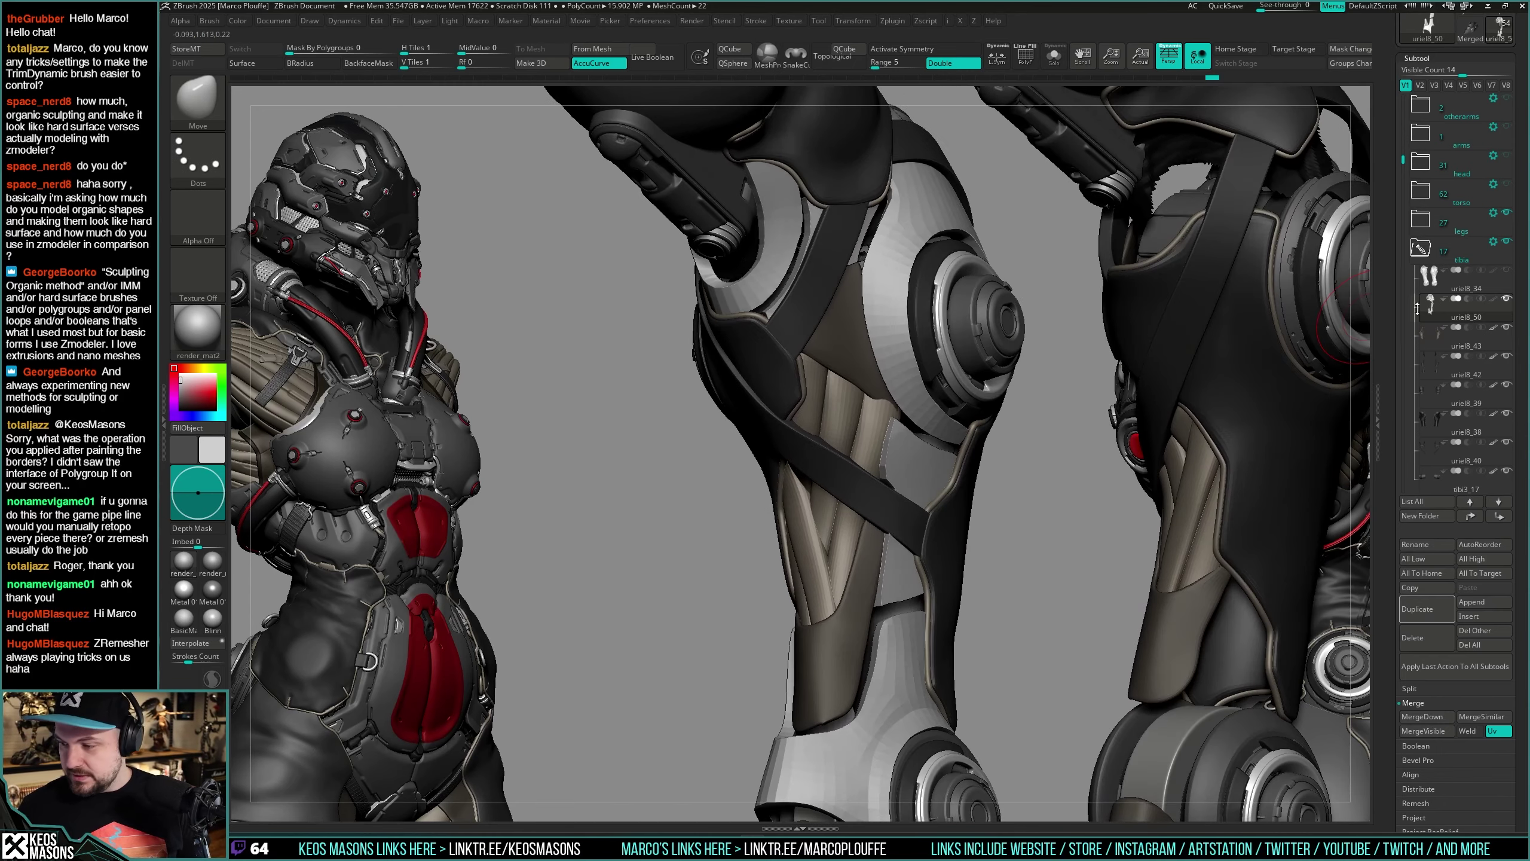
click(1504, 213)
right_drag(1116, 363, 1216, 328)
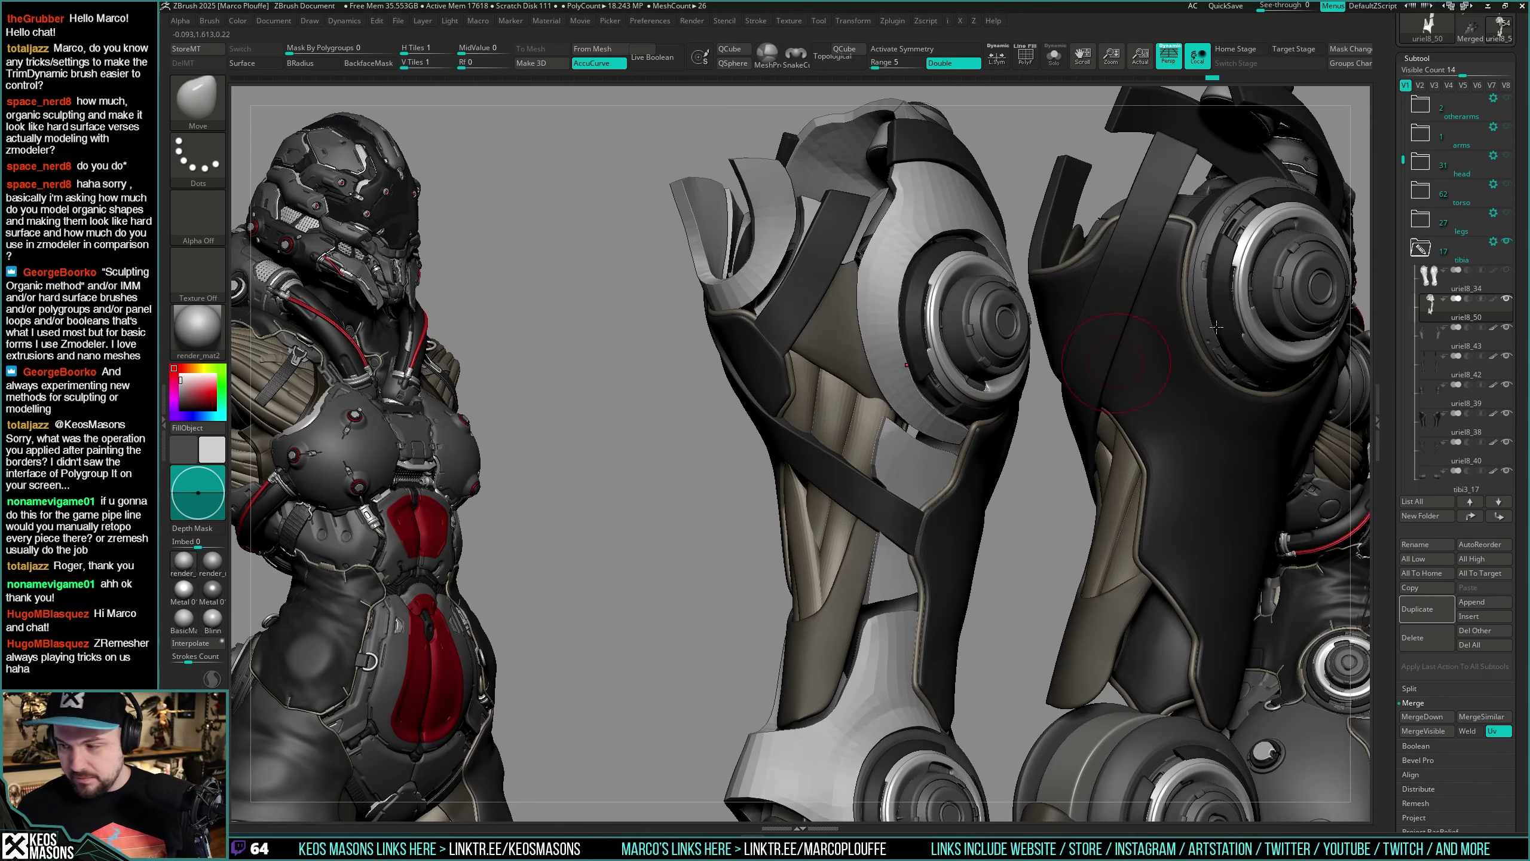
click(1507, 214)
Step: Turn on topological auto-masking and reshape the light leg plate's edge beneath the side joint disc with the Move brush
ctrl+right_drag(964, 374, 976, 441)
drag(977, 441, 974, 427)
key(space)
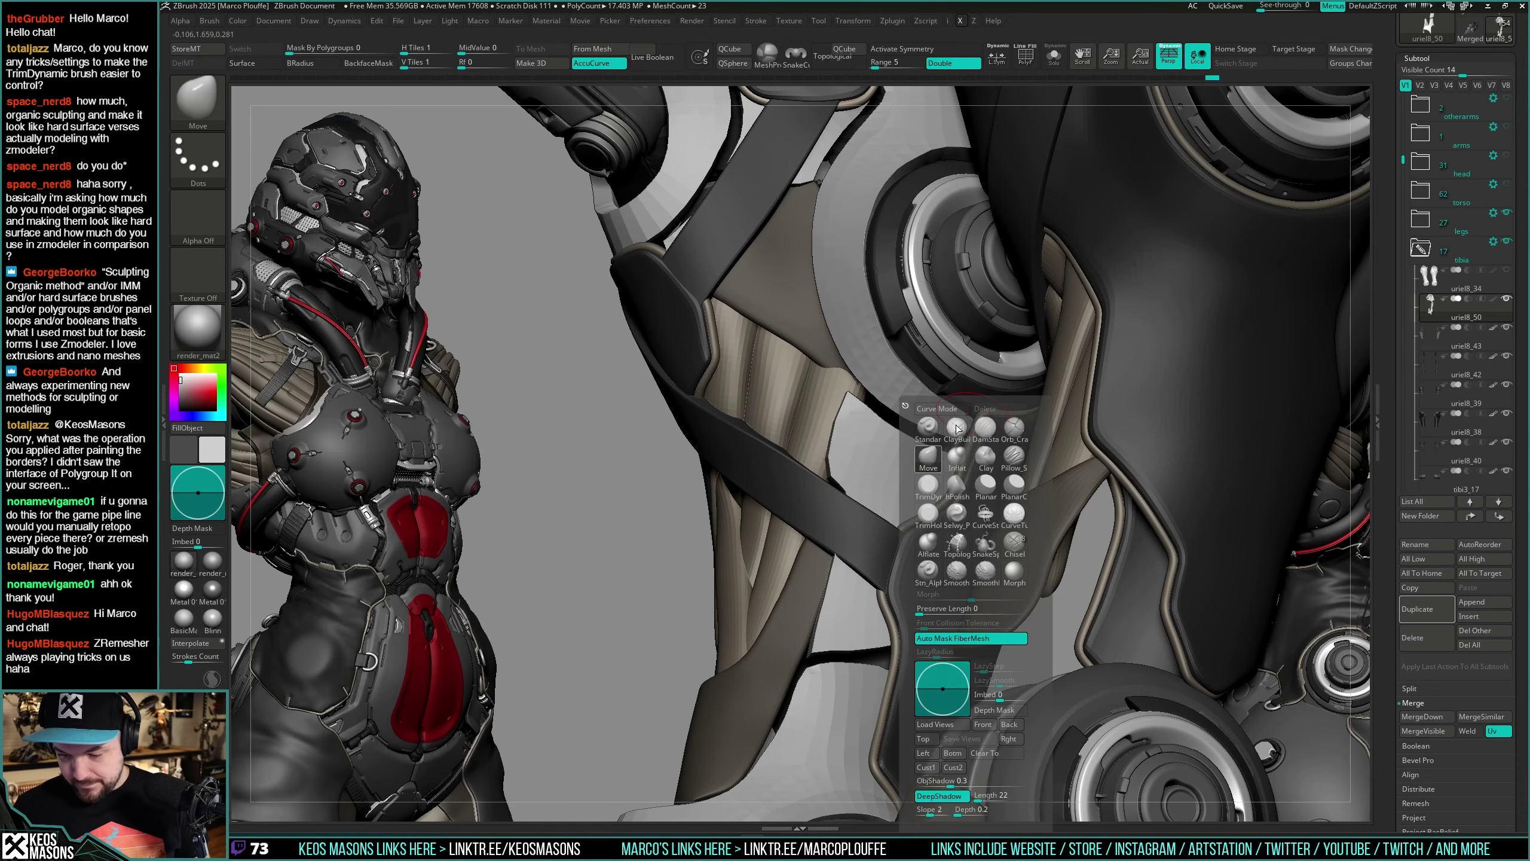
key(space)
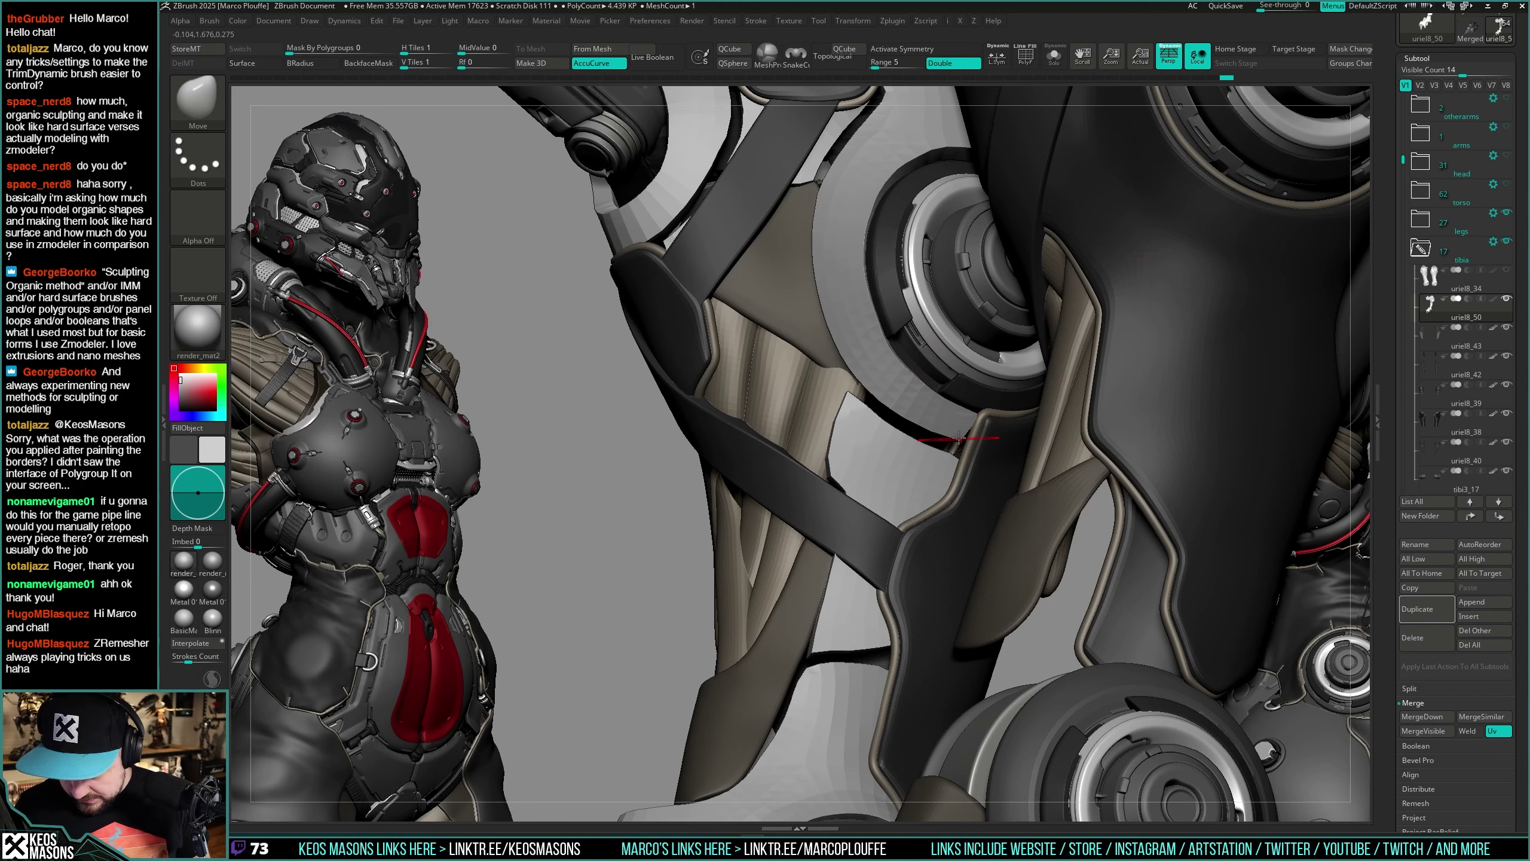
click(839, 56)
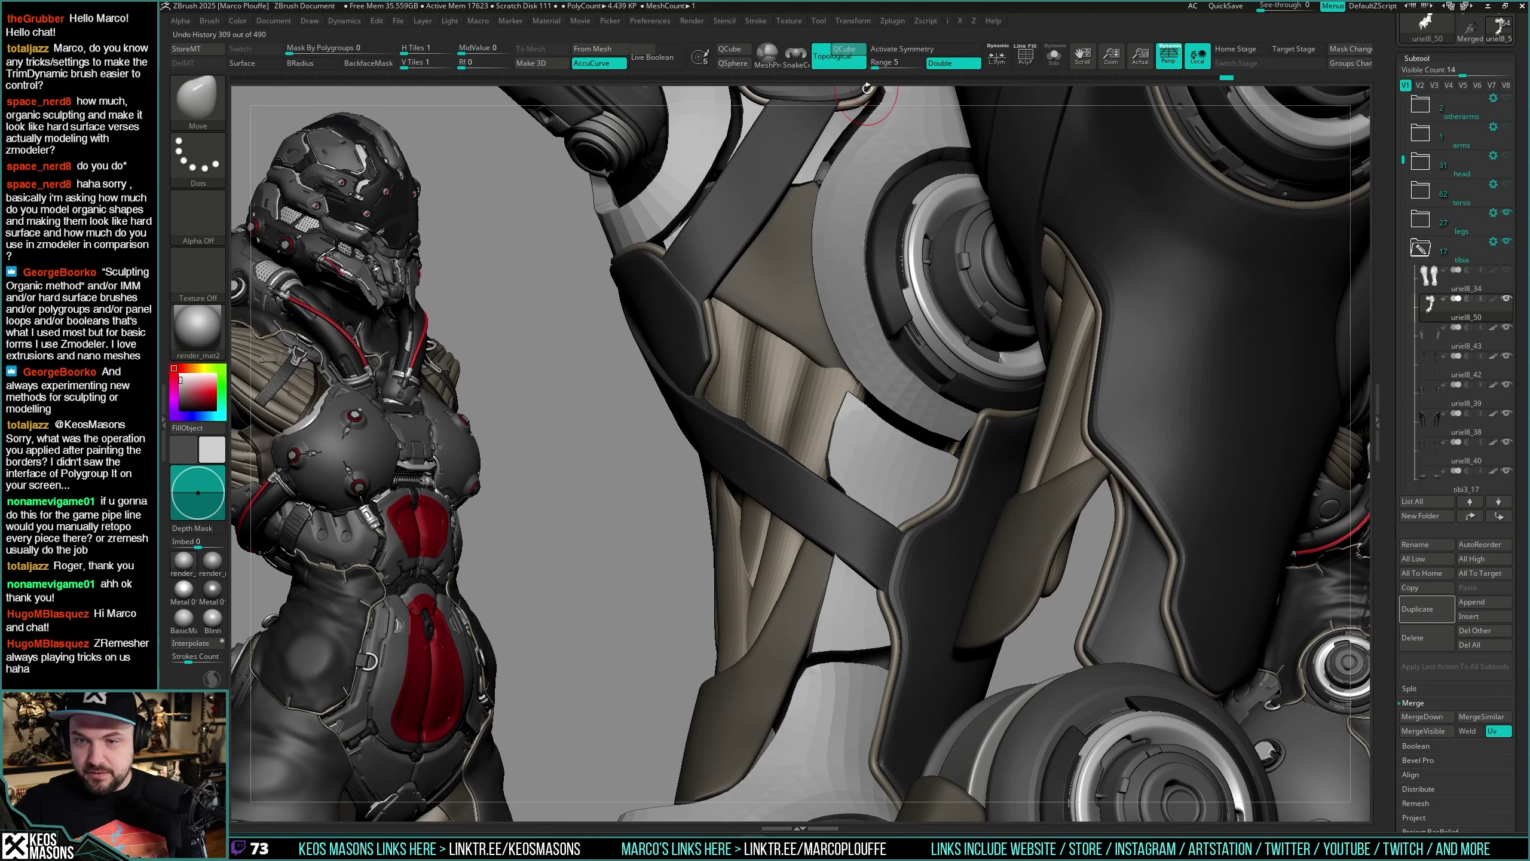
key(space)
key(space)
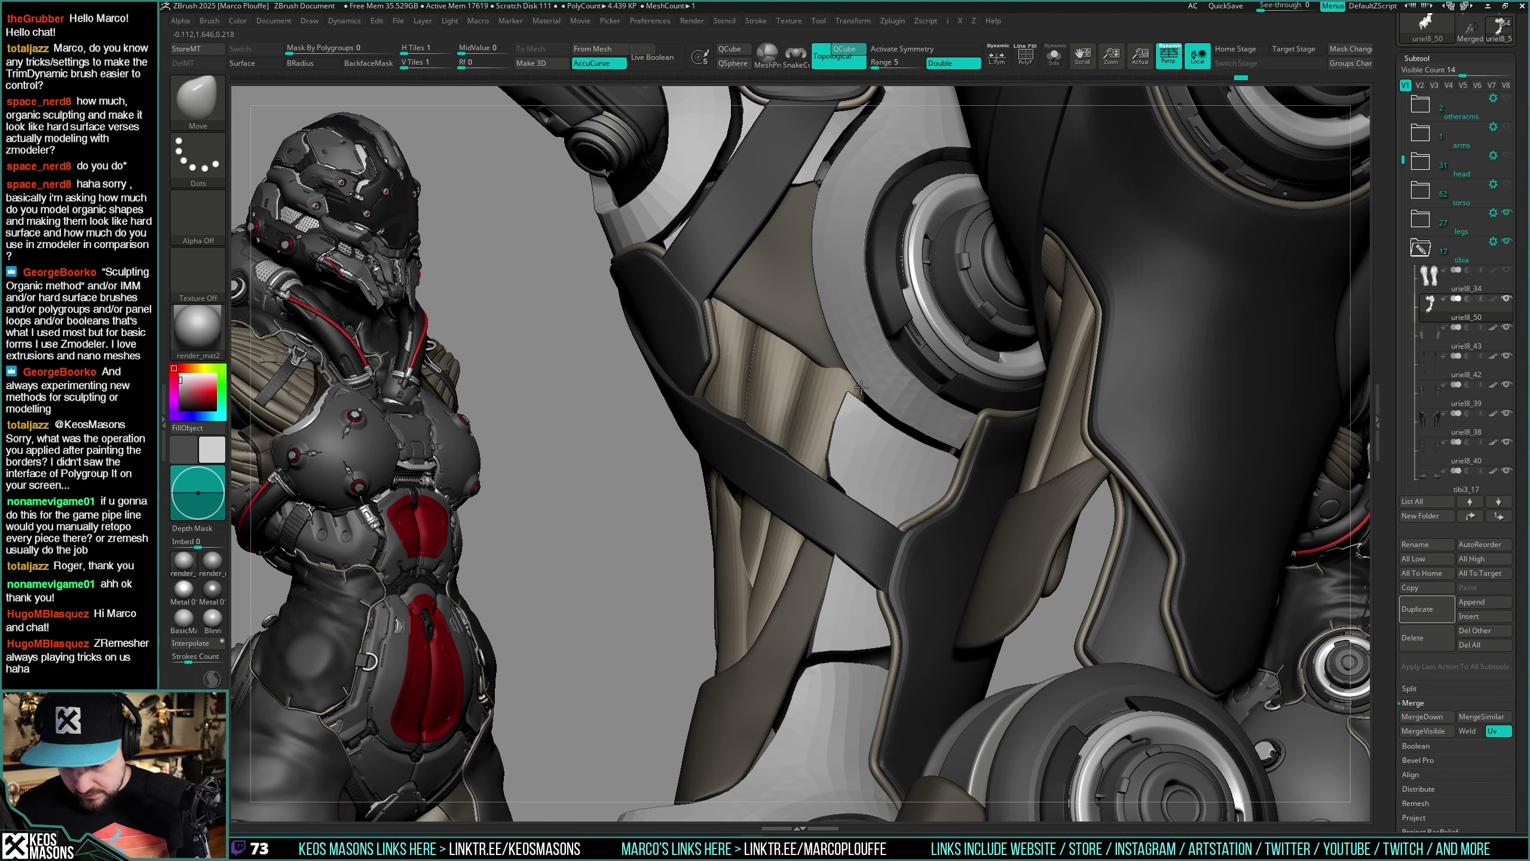
right_click(953, 445)
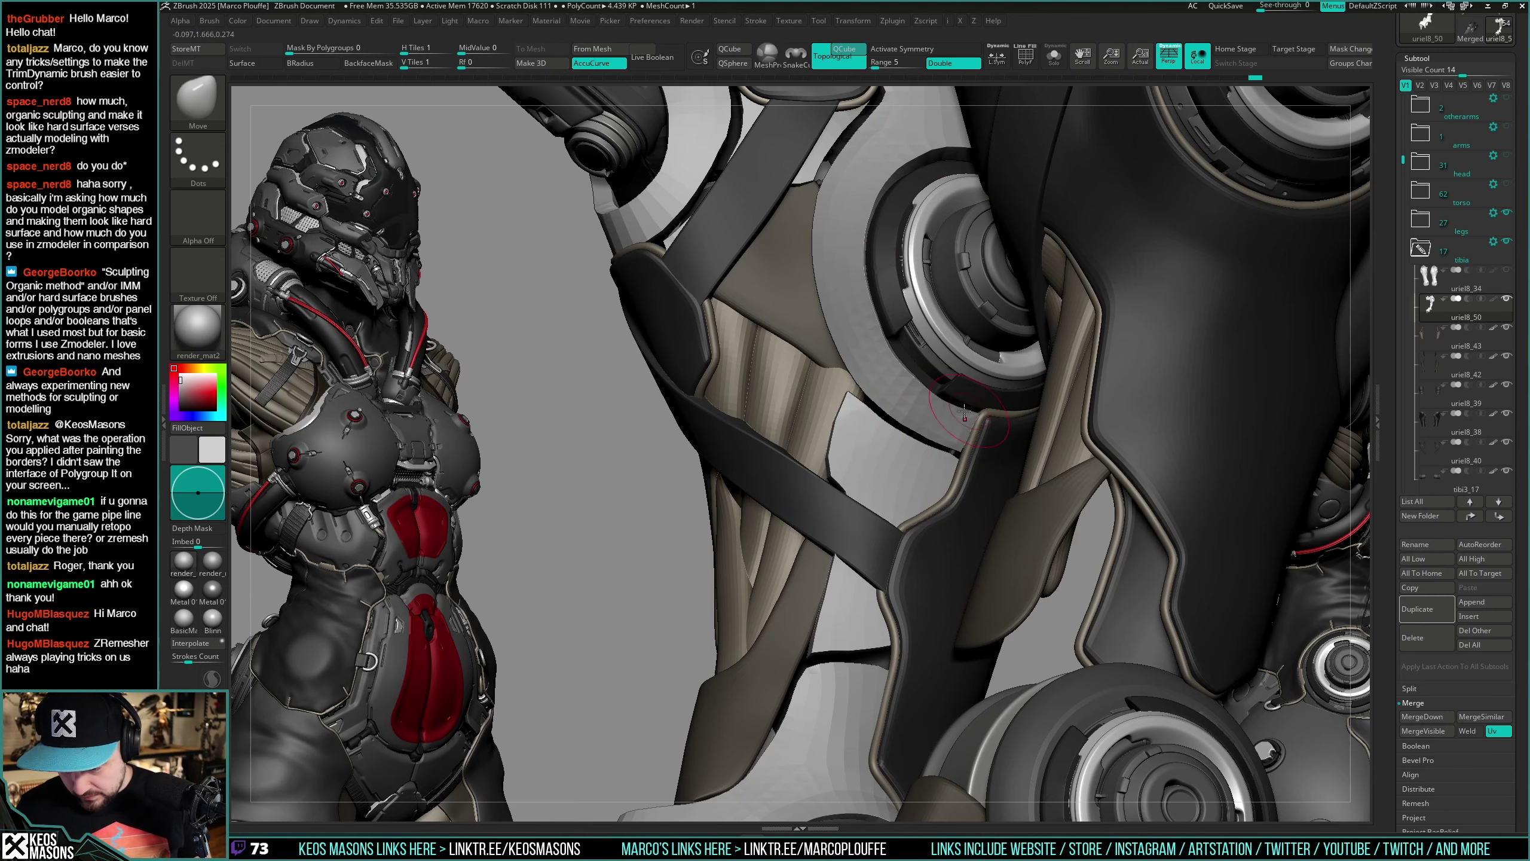
Step: Adjust the light plate's edges beside the side disc and the upper strap with the Move brush
mouse_move(967, 410)
right_down()
mouse_move(975, 356)
mouse_move(979, 452)
mouse_move(920, 423)
right_up()
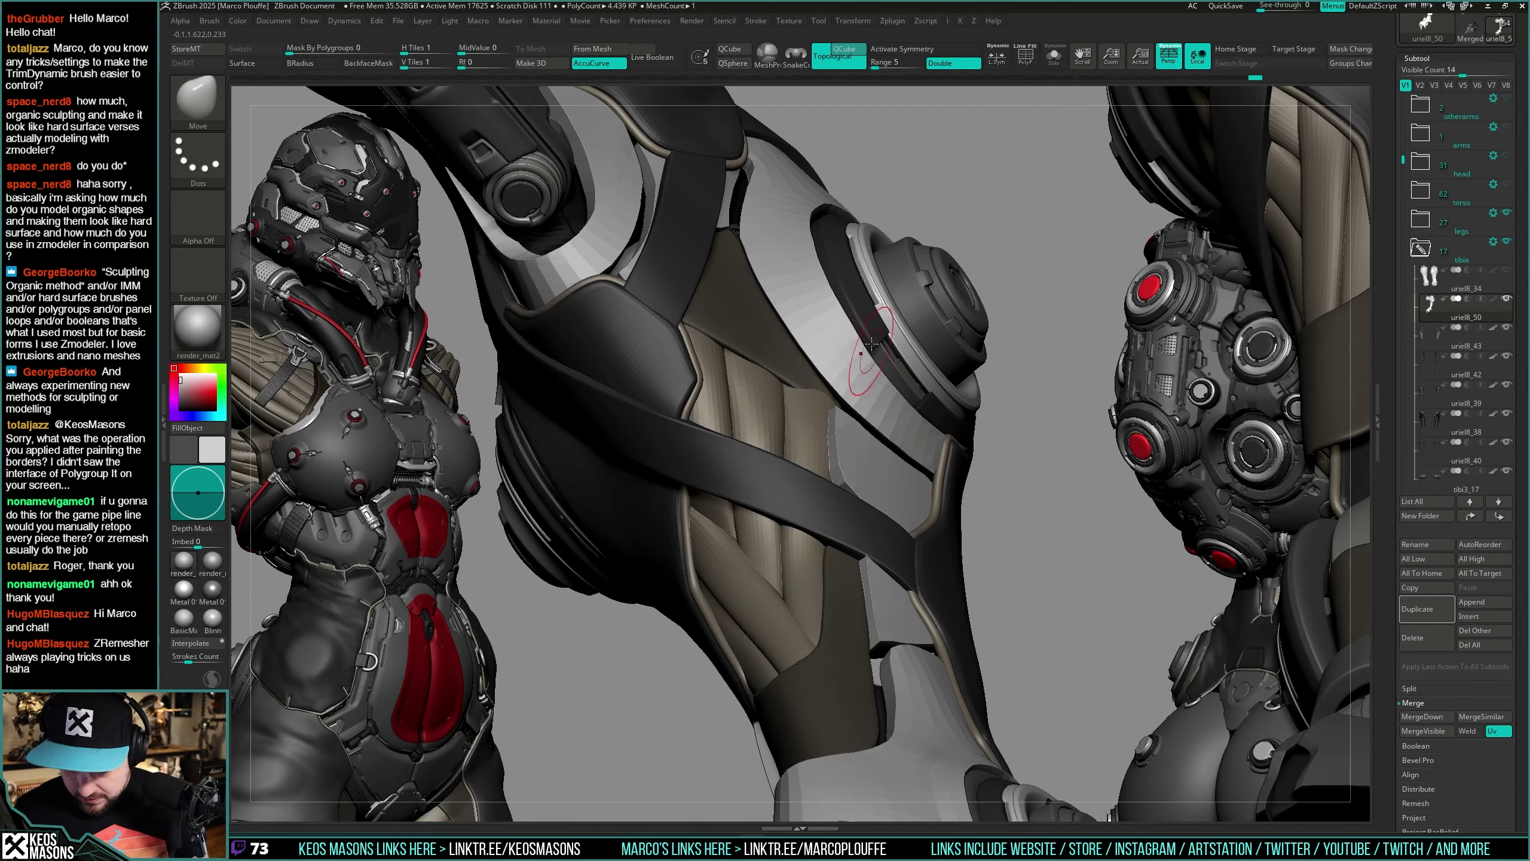
key(space)
mouse_move(838, 308)
right_down()
mouse_move(810, 241)
mouse_move(785, 368)
mouse_move(874, 410)
mouse_move(896, 450)
mouse_move(838, 477)
right_up()
right_click(786, 368)
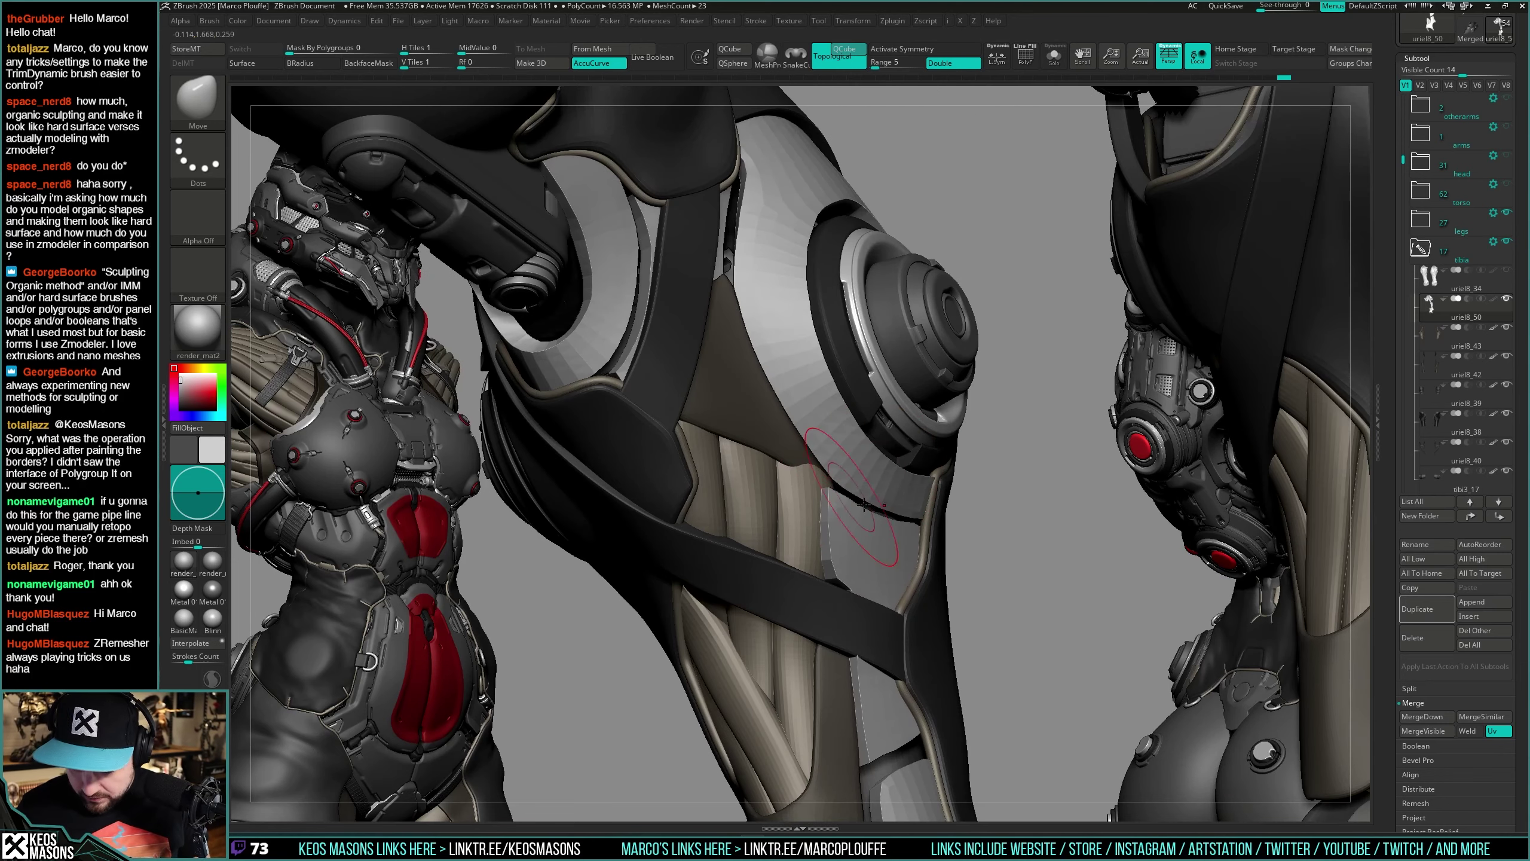
mouse_move(914, 517)
right_down()
mouse_move(926, 524)
mouse_move(856, 490)
right_up()
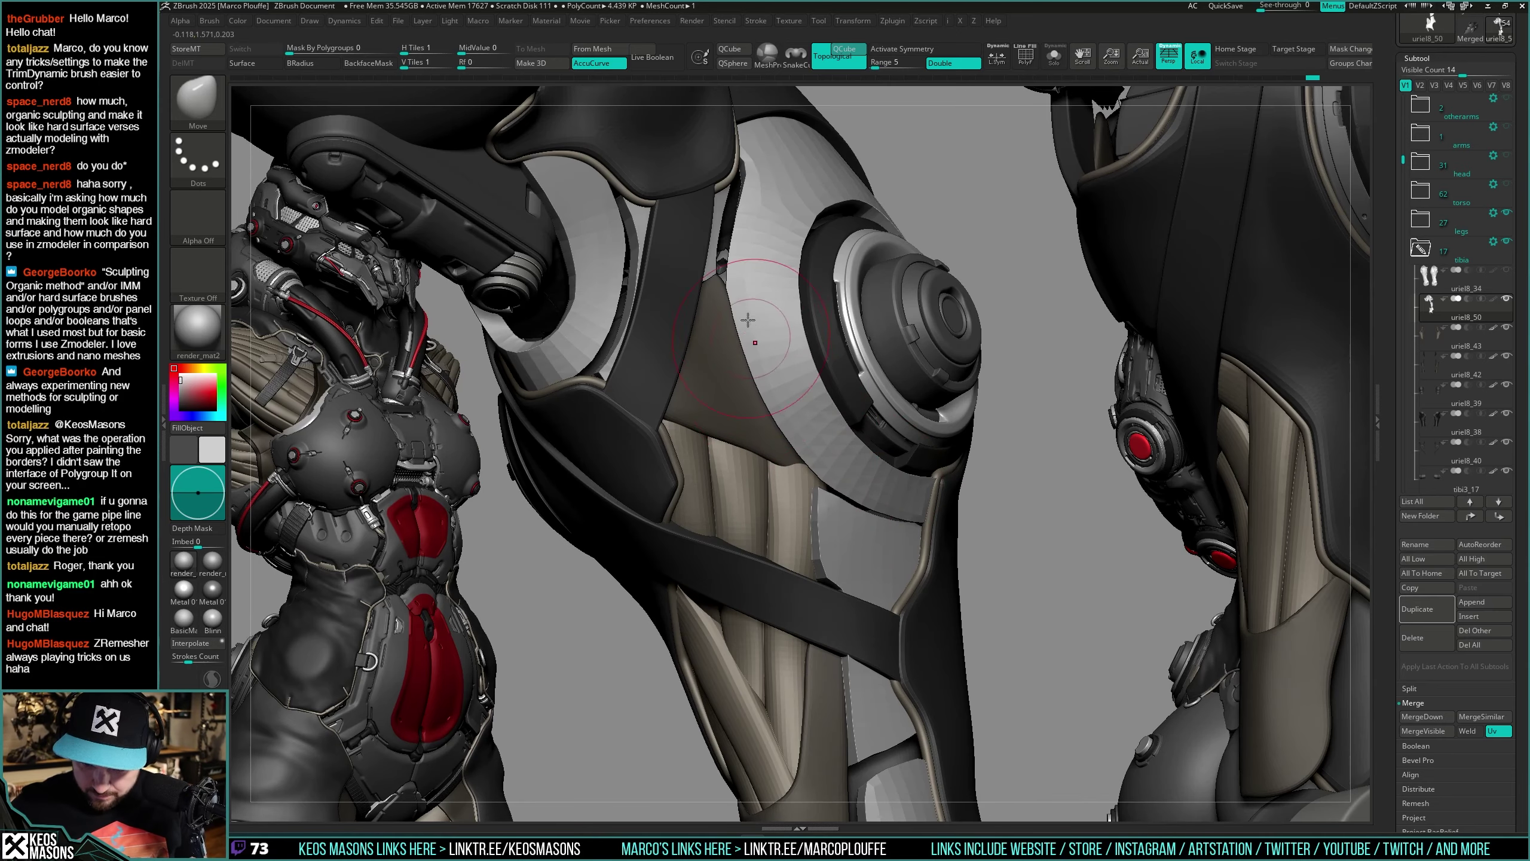
key(space)
drag(727, 284, 732, 284)
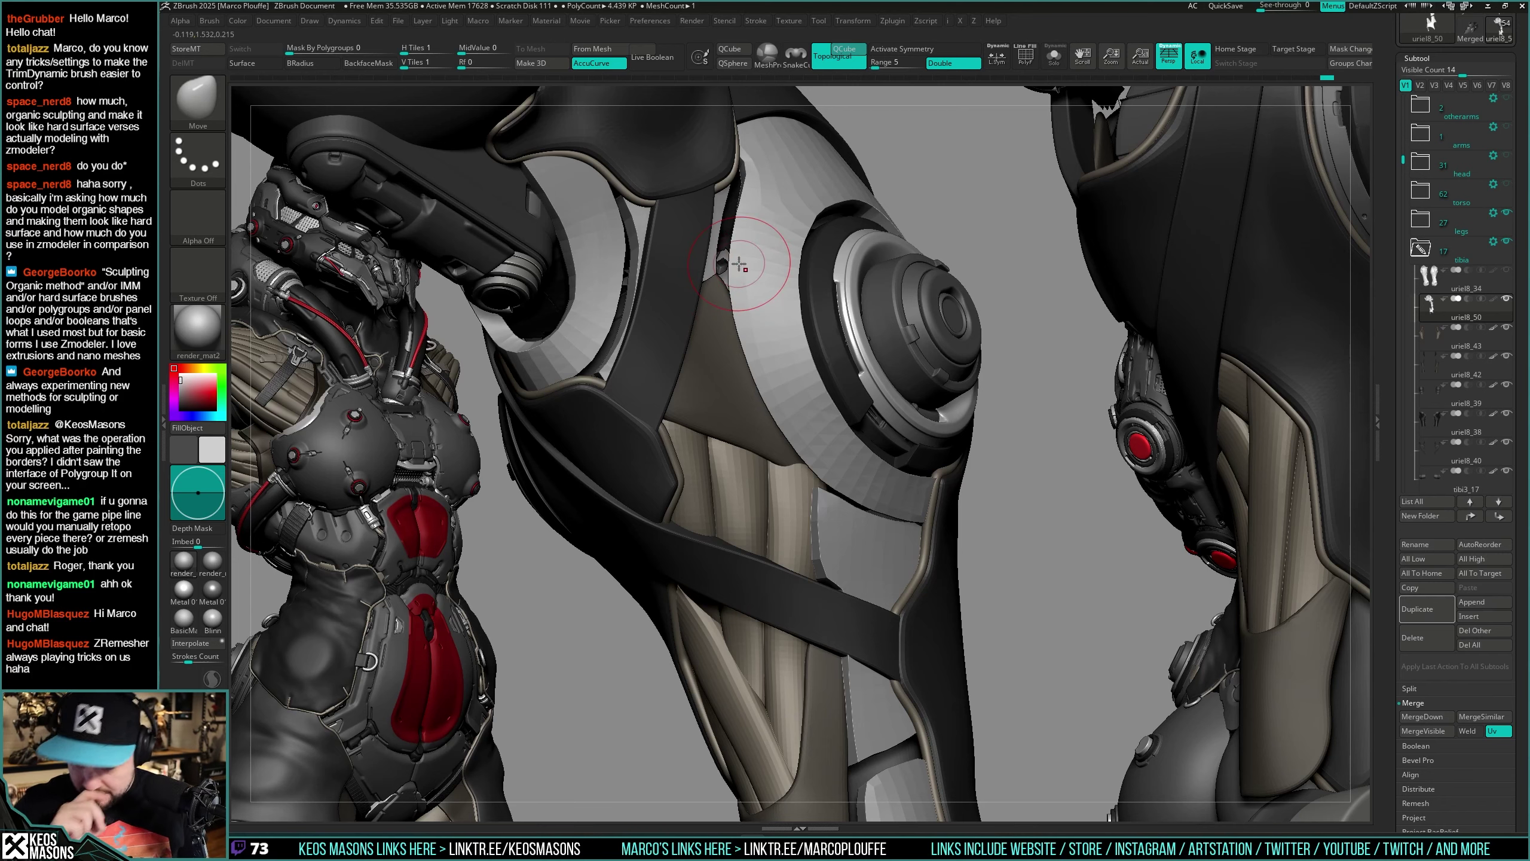
Step: Refine how the light plate wraps around the side disc and its neighbouring dark armour, working from several angles with the Move brush
right_drag(740, 264, 864, 485)
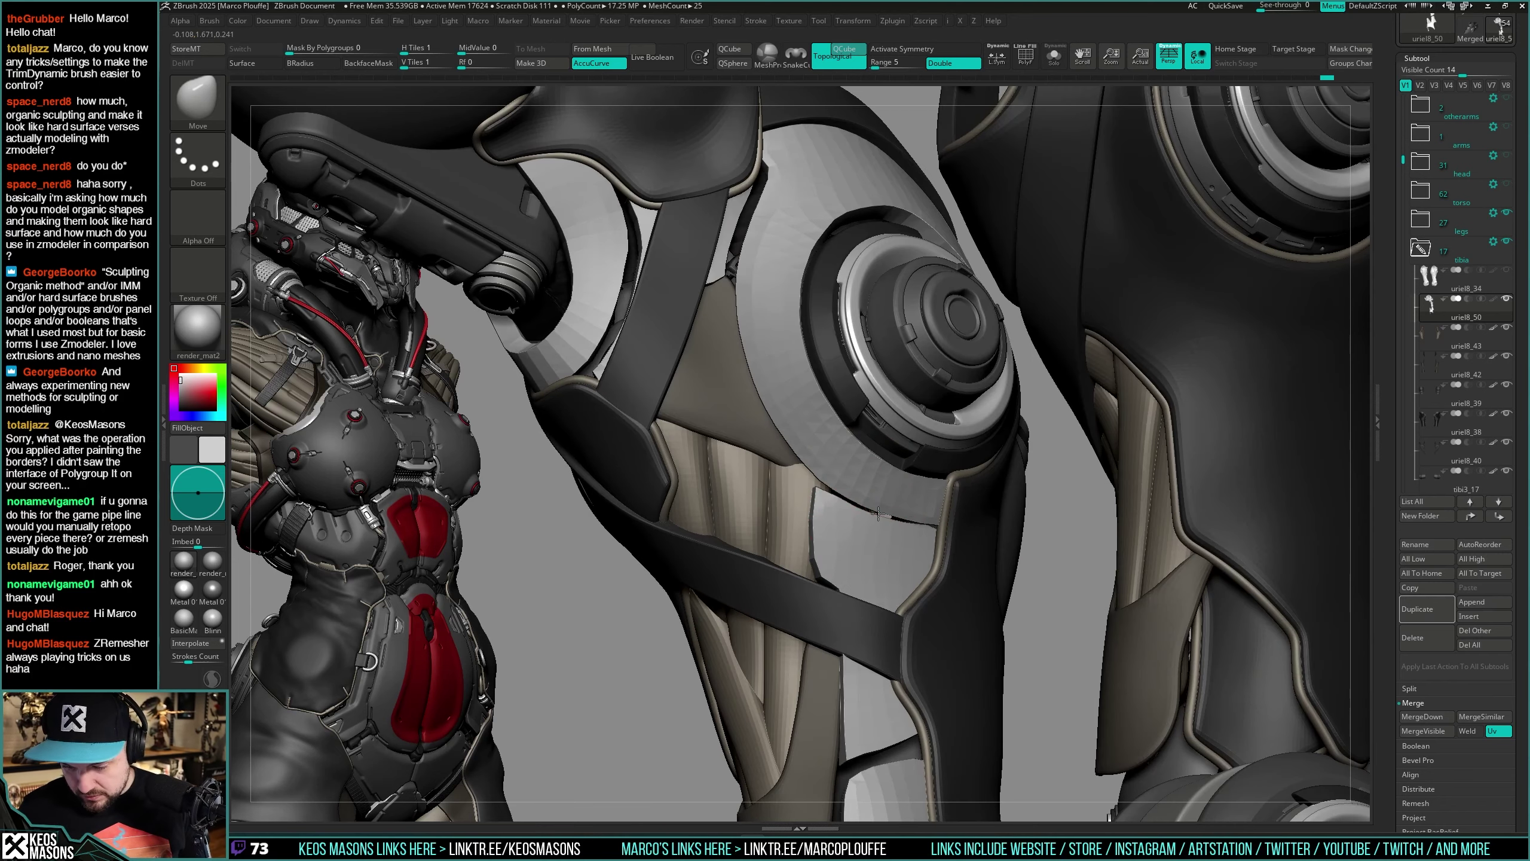
mouse_move(937, 523)
right_down()
mouse_move(753, 500)
mouse_move(940, 523)
mouse_move(935, 483)
mouse_move(987, 495)
mouse_move(872, 476)
mouse_move(904, 484)
mouse_move(804, 621)
right_up()
right_click(909, 485)
right_click(828, 481)
mouse_move(1108, 398)
right_down()
mouse_move(915, 462)
mouse_move(777, 474)
right_up()
key(space)
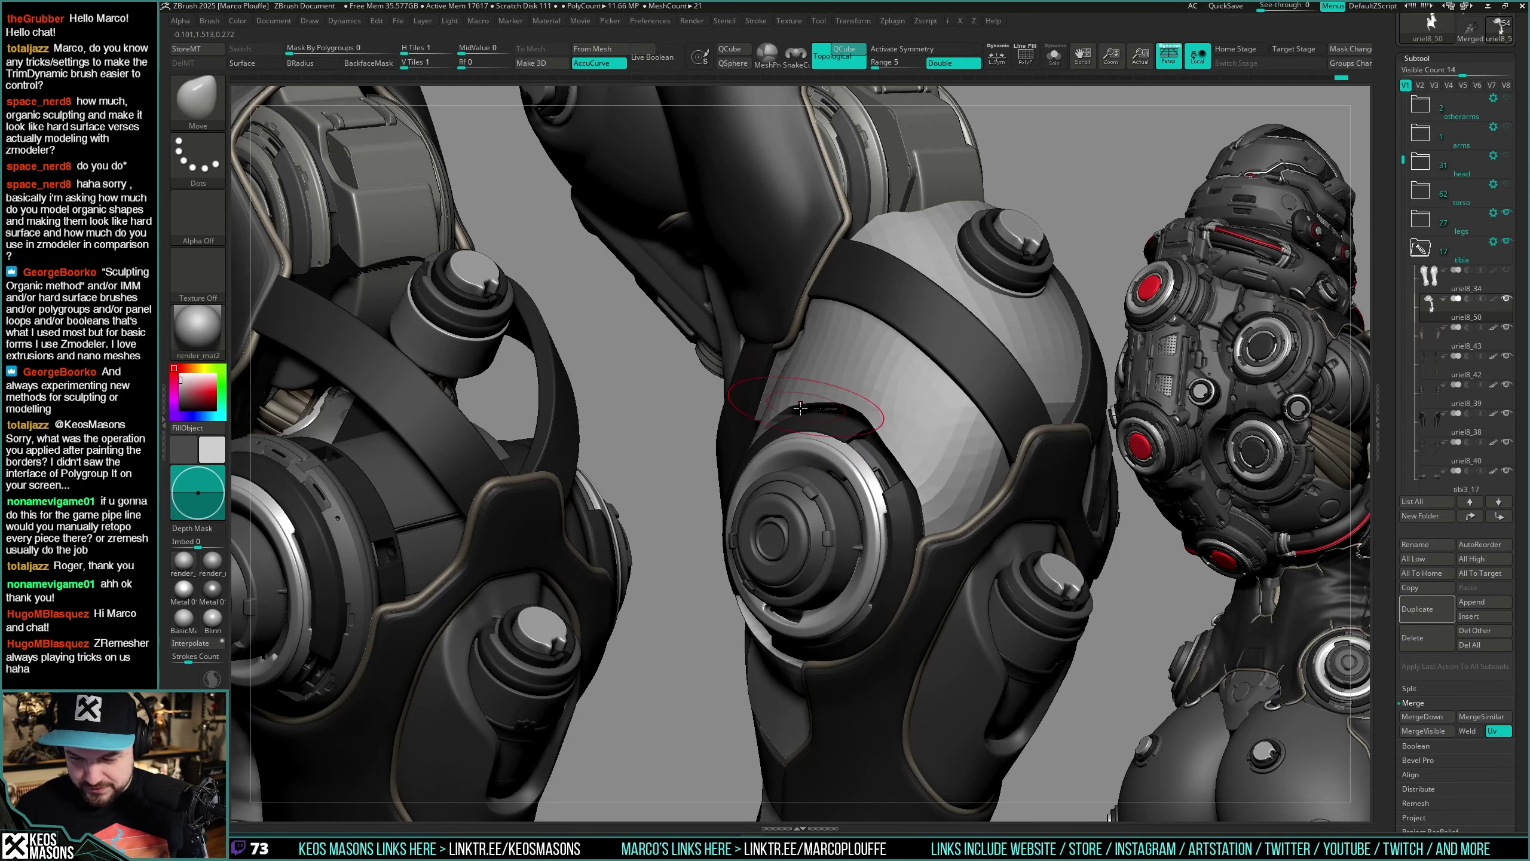
right_drag(891, 438, 891, 445)
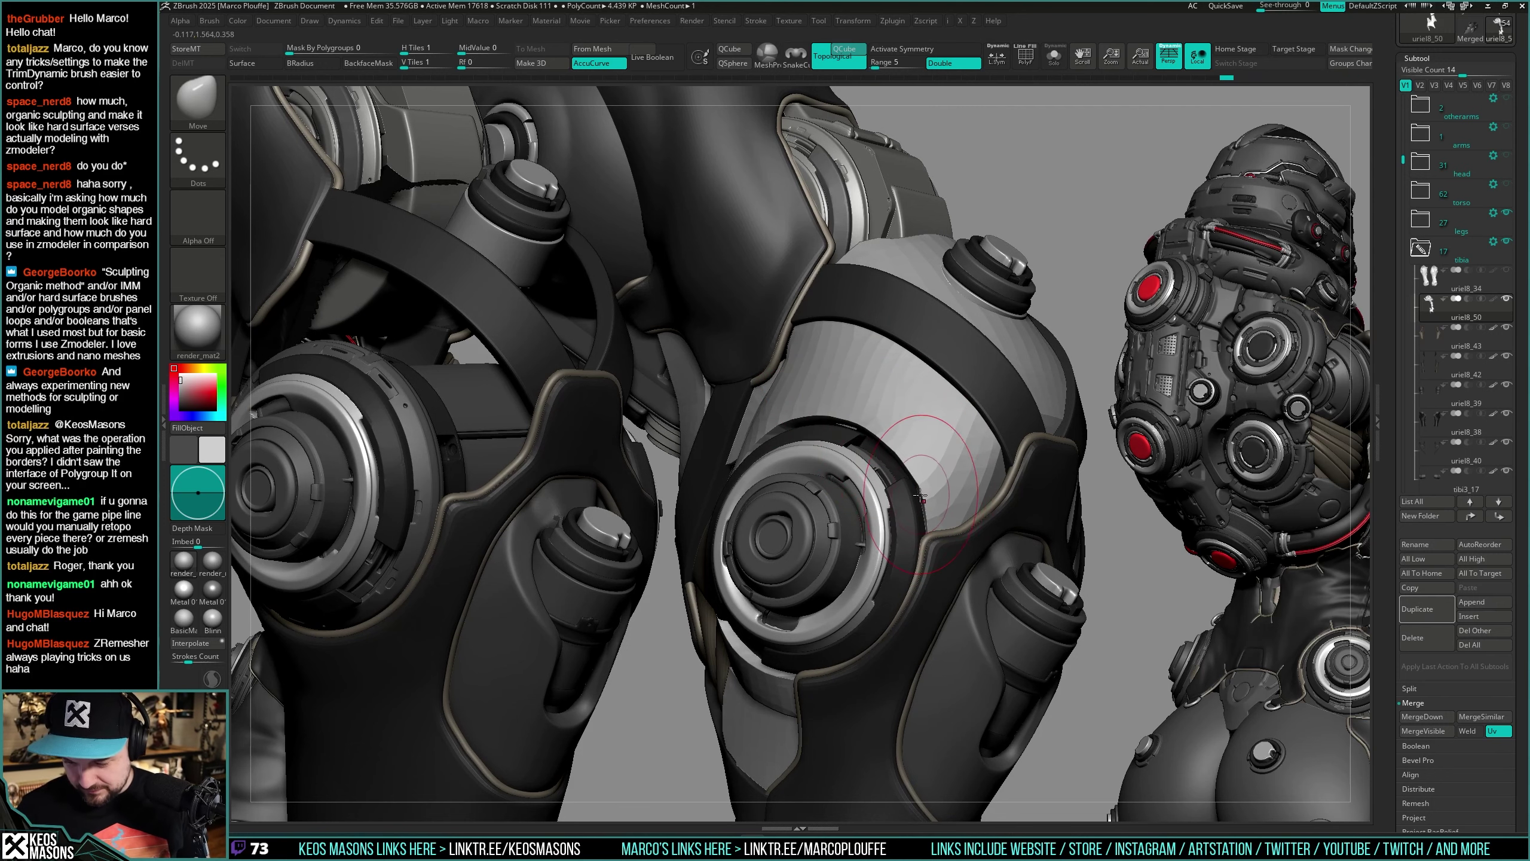
mouse_move(924, 544)
right_down()
mouse_move(903, 444)
mouse_move(916, 482)
mouse_move(941, 470)
mouse_move(918, 506)
mouse_move(917, 463)
mouse_move(985, 458)
right_up()
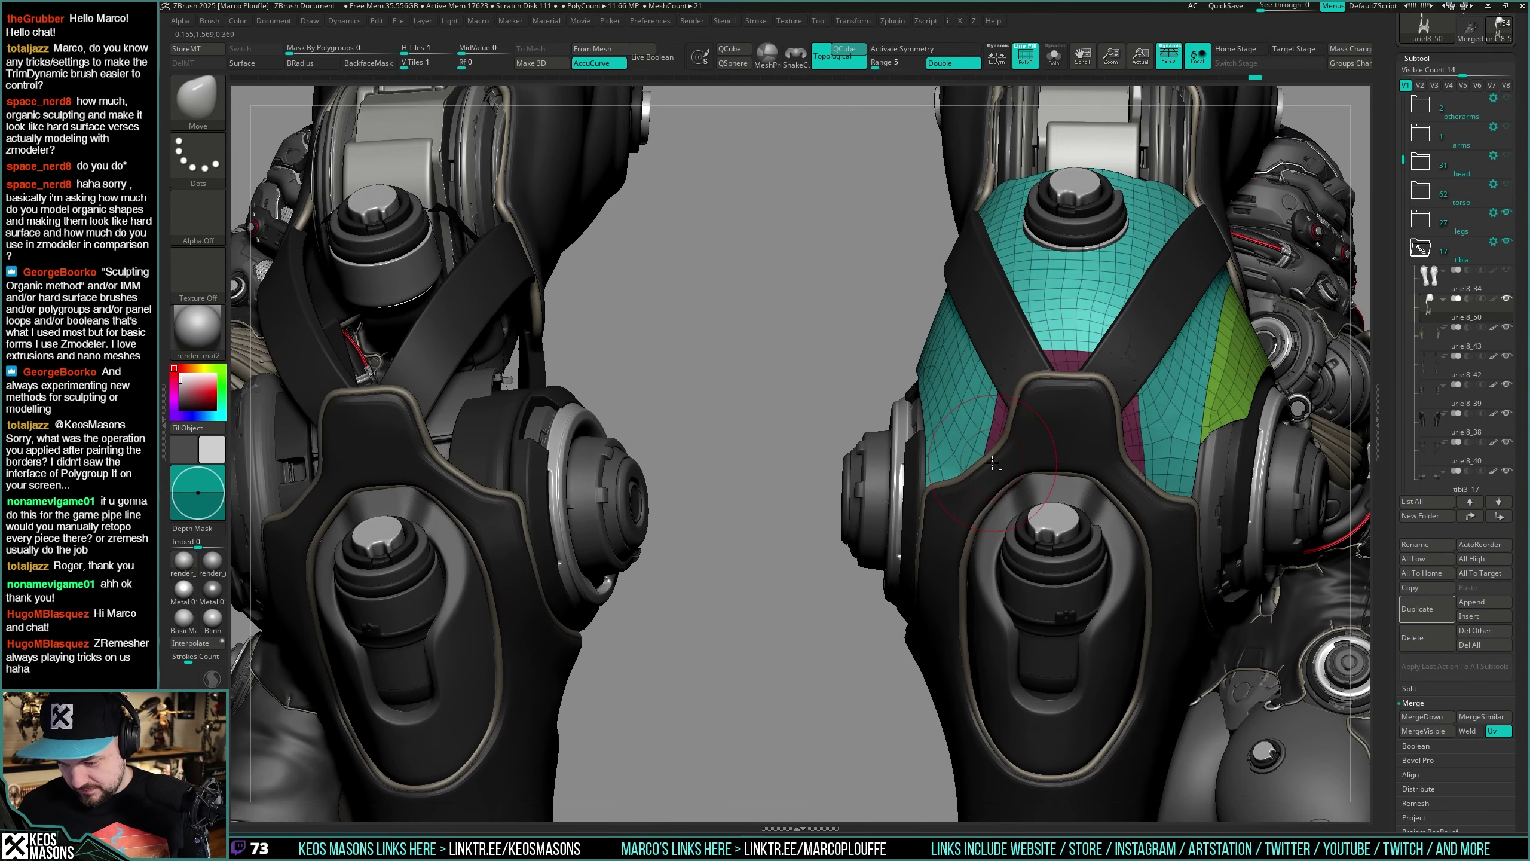
Step: Isolate the thickened leg plates and examine their polygroups and surface with the polyframe on and off
key(space)
key(shift+f)
key(alt+s)
alt+right_drag(1169, 473, 964, 519)
key(shift+f)
key(shift+f)
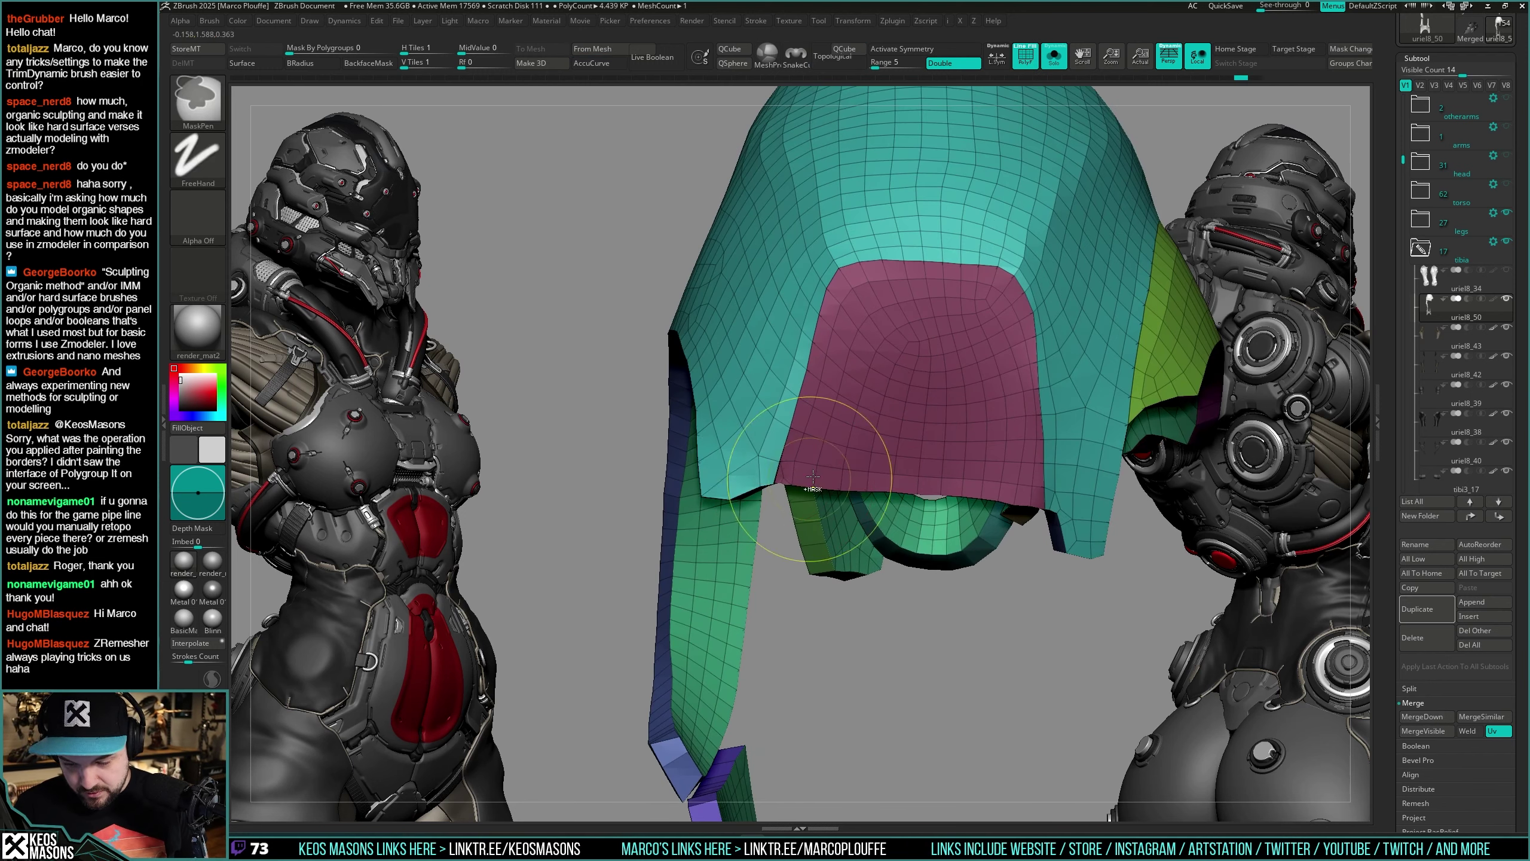
key(shift+f)
key(ctrl)
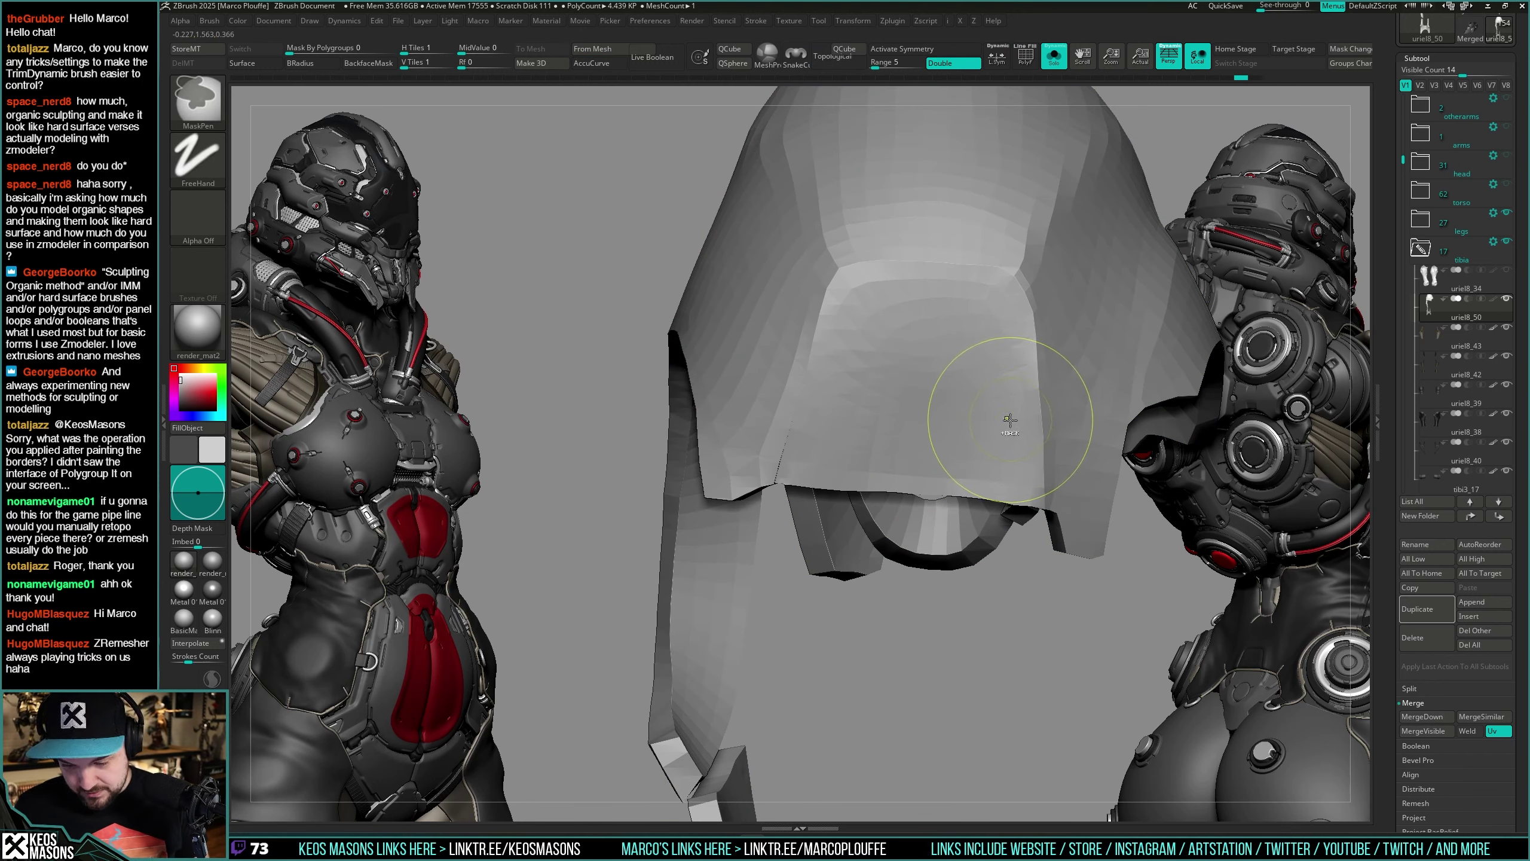
mouse_move(1003, 428)
ctrl+right_down()
mouse_move(974, 332)
mouse_move(994, 469)
mouse_move(940, 483)
ctrl+right_up()
key(shift+f)
Step: Hide the large surface polygroups of the isolated plates so that mainly the thickness strips along their rims stay visible
mouse_move(853, 506)
right_down()
mouse_move(867, 607)
mouse_move(985, 476)
mouse_move(971, 532)
mouse_move(960, 451)
mouse_move(972, 468)
right_up()
key(z)
ctrl+shift+click(952, 203)
ctrl+shift+drag(1063, 185, 1072, 202)
right_drag(1067, 223, 1033, 301)
ctrl+shift+click(988, 343)
alt+right_drag(913, 531, 898, 505)
ctrl+shift+click(865, 504)
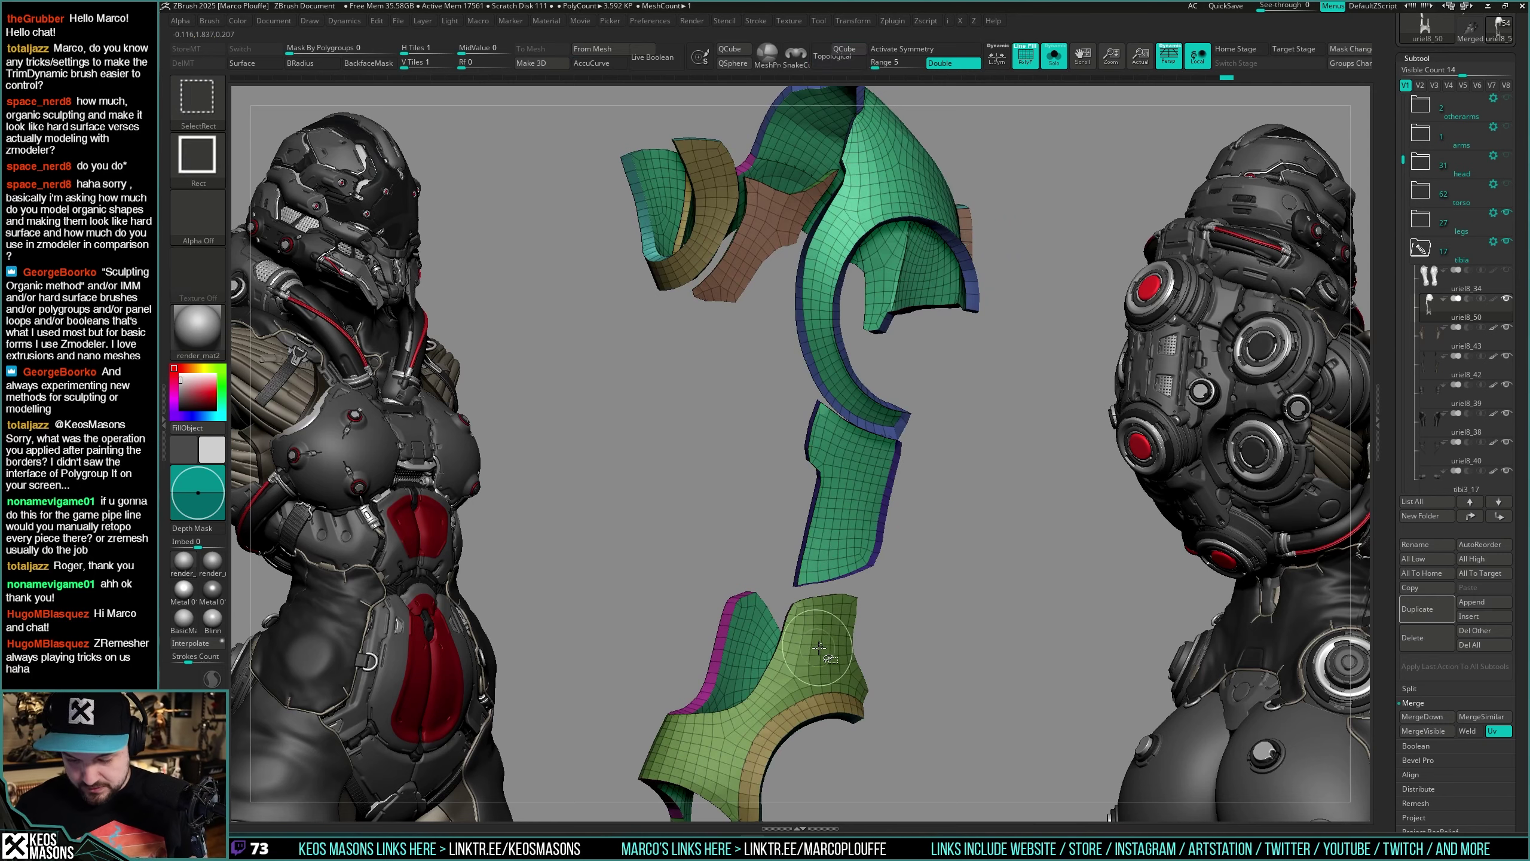
ctrl+shift+click(795, 686)
alt+right_drag(795, 687, 886, 440)
key(ctrl+shift)
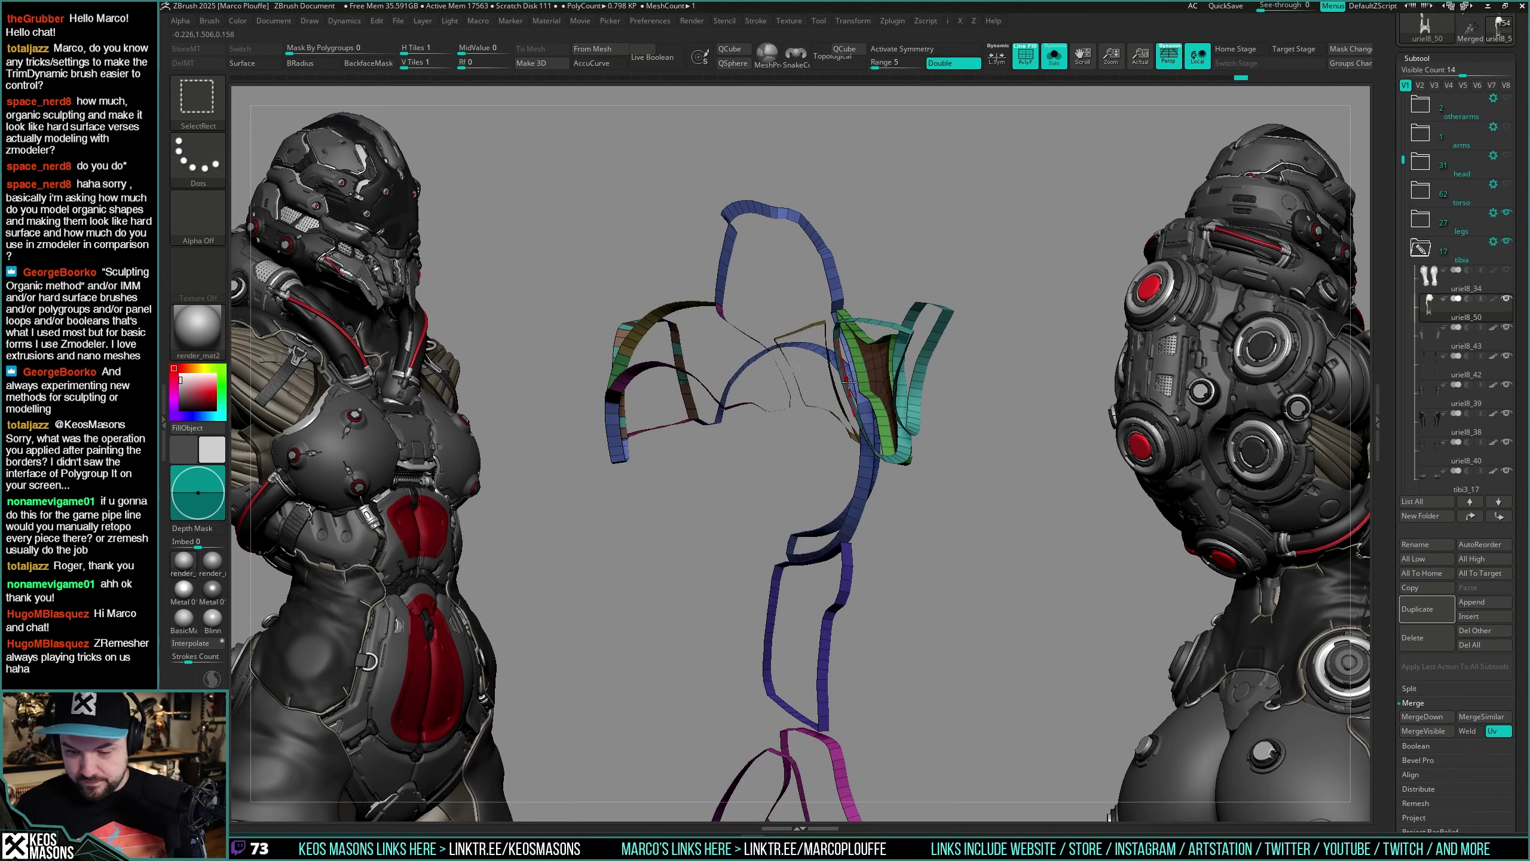
Step: Hide the leftover surface patch, invert the visibility to drop the rim strips, and regroup the remaining plate surfaces
right_drag(847, 380, 879, 362)
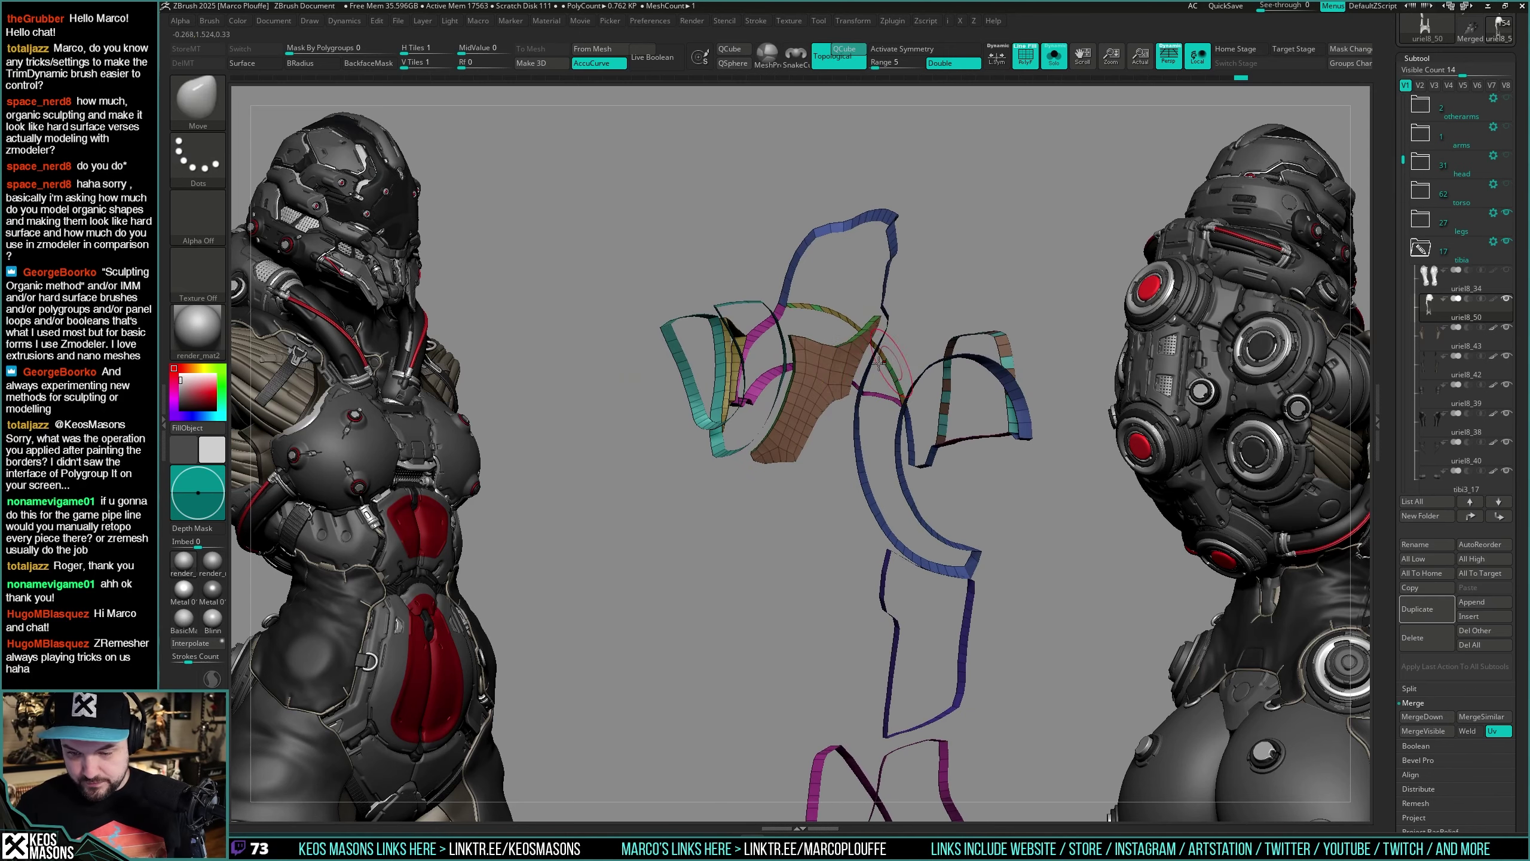
ctrl+shift+click(861, 351)
ctrl+shift+drag(1009, 232, 1055, 281)
mouse_move(1028, 518)
alt+right_down()
mouse_move(998, 455)
mouse_move(1011, 477)
mouse_move(1011, 458)
mouse_move(1018, 498)
mouse_move(994, 499)
mouse_move(1025, 468)
alt+right_up()
key(ctrl+w)
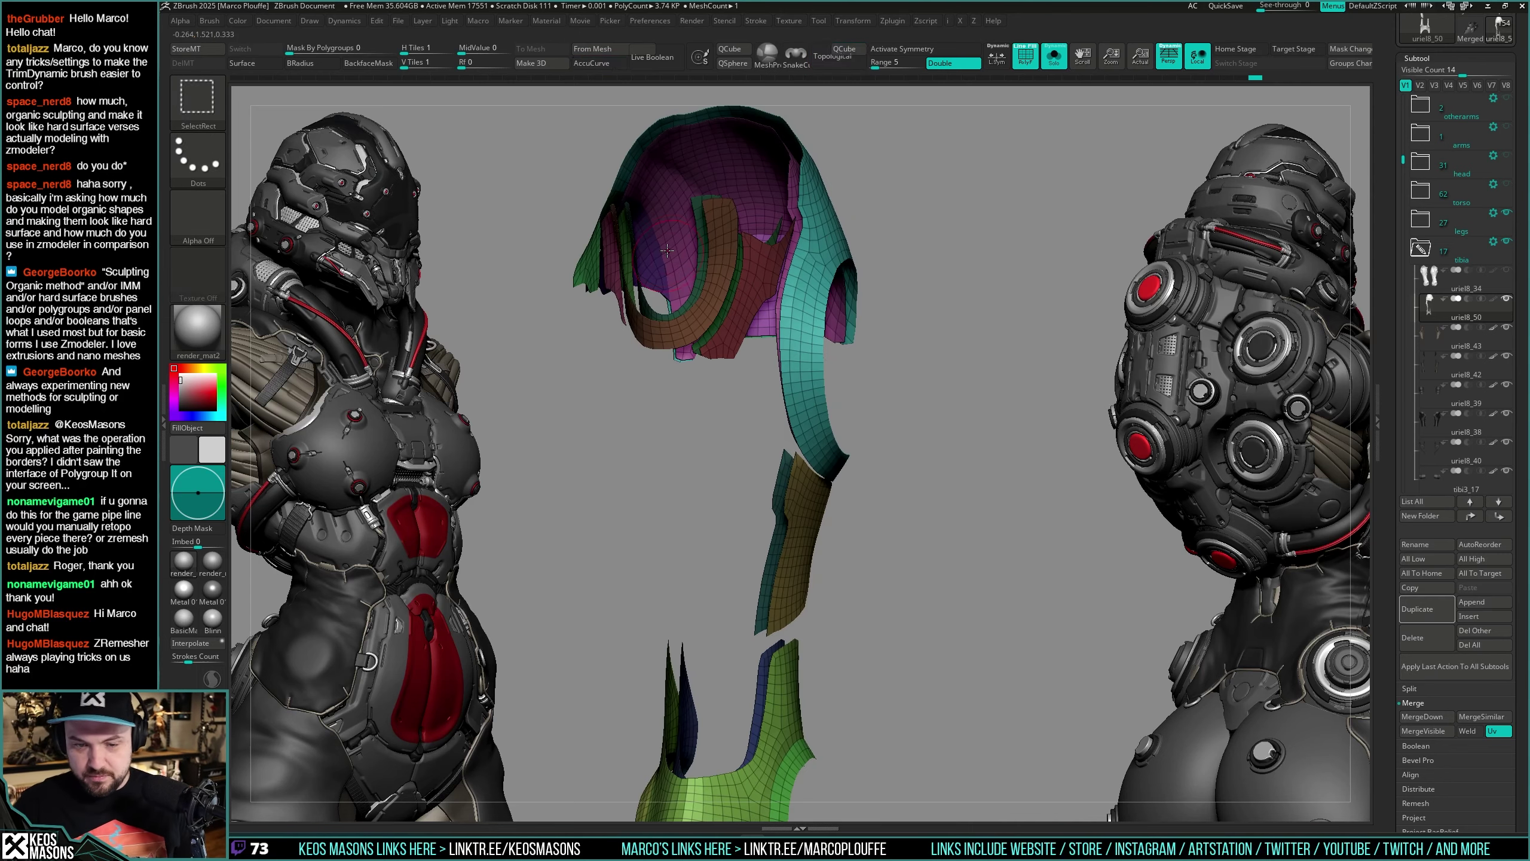
Step: Hide the plates' inner surfaces by polygroup and delete them, keeping only the single-sided outer shells
mouse_move(667, 250)
right_down()
mouse_move(608, 277)
mouse_move(759, 292)
mouse_move(829, 214)
mouse_move(934, 362)
mouse_move(1042, 451)
mouse_move(1039, 516)
mouse_move(1021, 472)
mouse_move(977, 436)
mouse_move(853, 419)
mouse_move(764, 366)
mouse_move(929, 447)
mouse_move(976, 545)
mouse_move(898, 605)
mouse_move(891, 558)
right_up()
ctrl+shift+click(977, 432)
key(ctrl+shift)
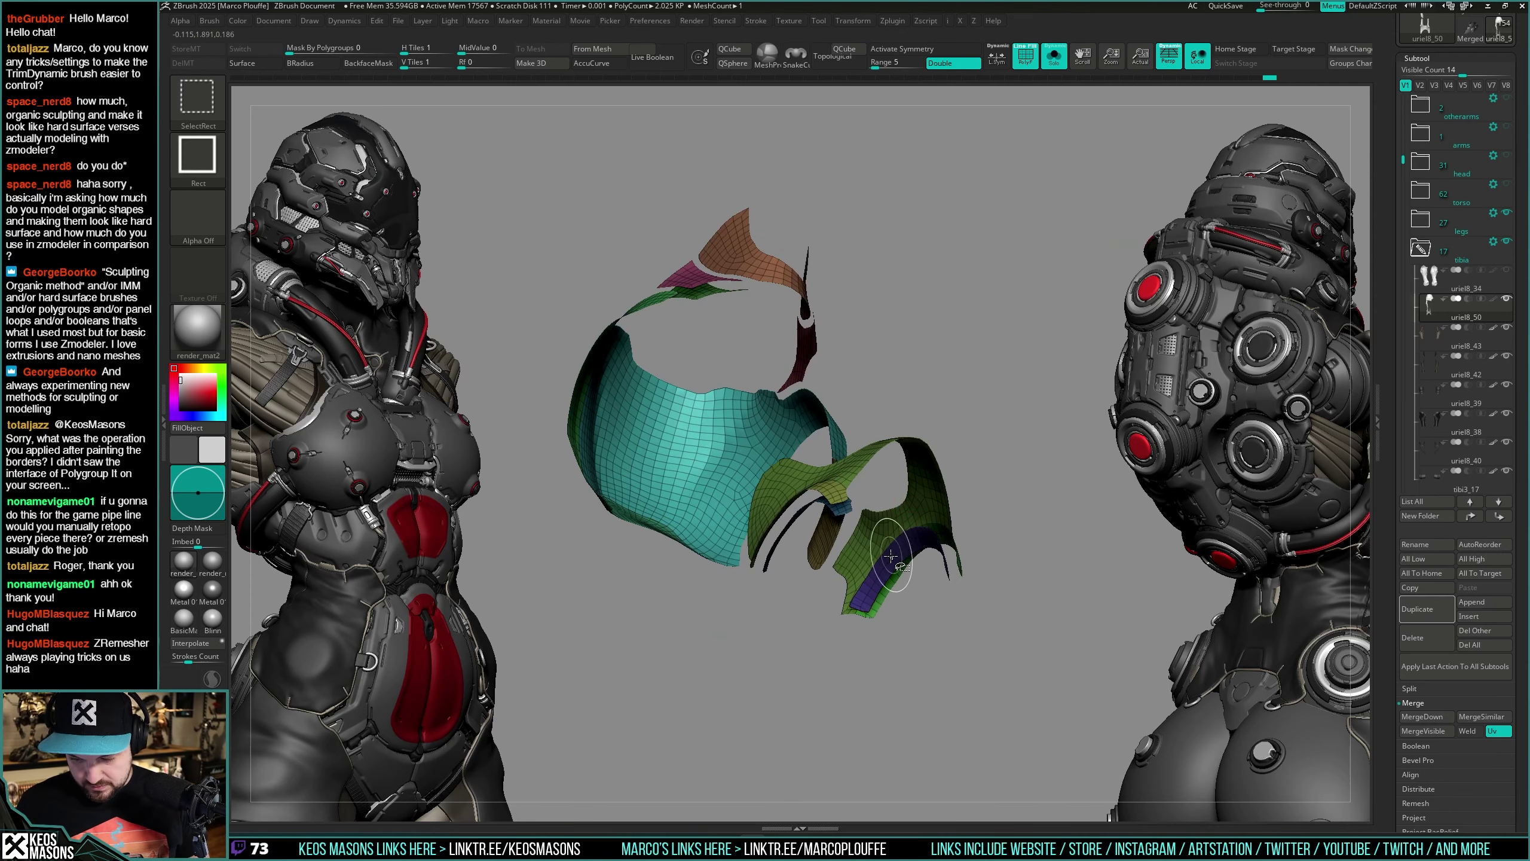
ctrl+shift+click(847, 507)
ctrl+shift+click(886, 564)
mouse_move(973, 484)
right_down()
mouse_move(1011, 473)
mouse_move(931, 522)
mouse_move(940, 492)
mouse_move(1005, 520)
mouse_move(987, 482)
mouse_move(971, 484)
mouse_move(991, 519)
right_up()
ctrl+shift+click(947, 290)
ctrl+shift+click(950, 275)
ctrl+shift+click(909, 305)
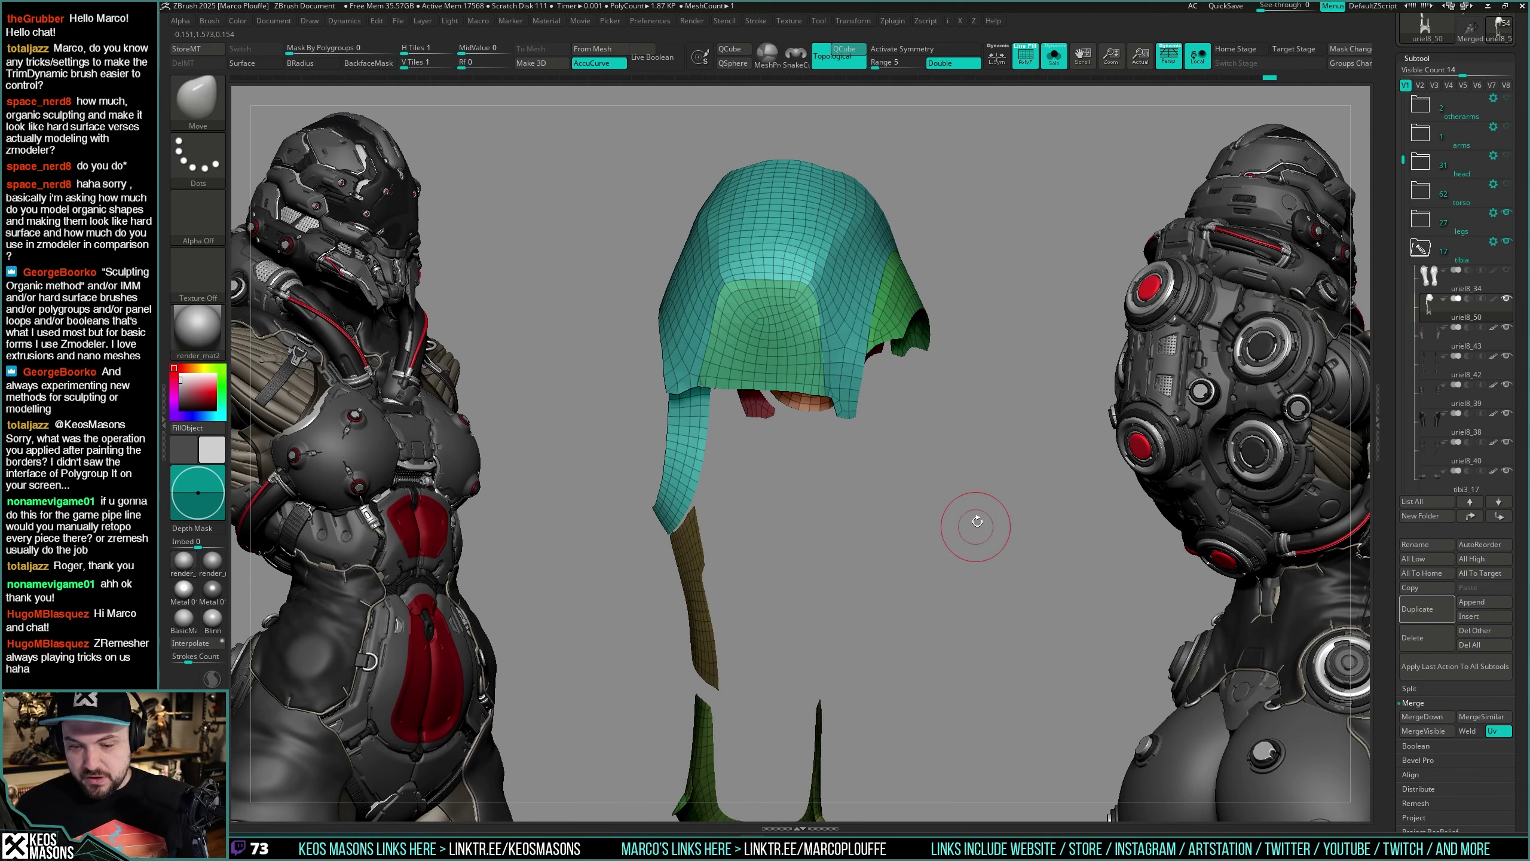
key(z)
key(i)
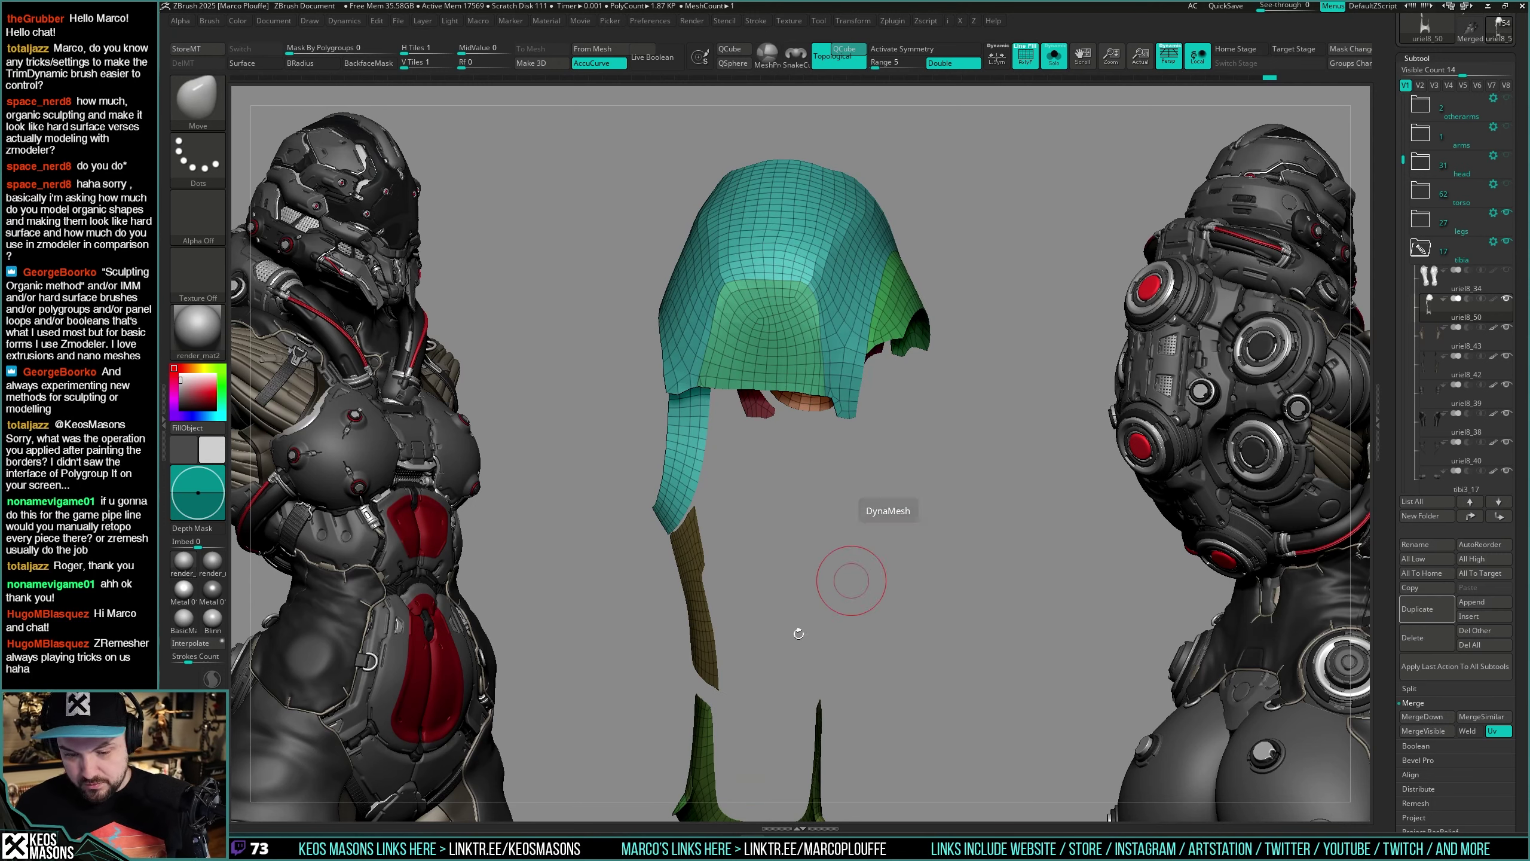
Step: Reapply Panel Loops to the outer shells with Ignore Groups enabled and Thickness 0.01081
right_drag(901, 412, 974, 509)
key(shift+f)
key(shift+f)
key(shift+f)
key(z)
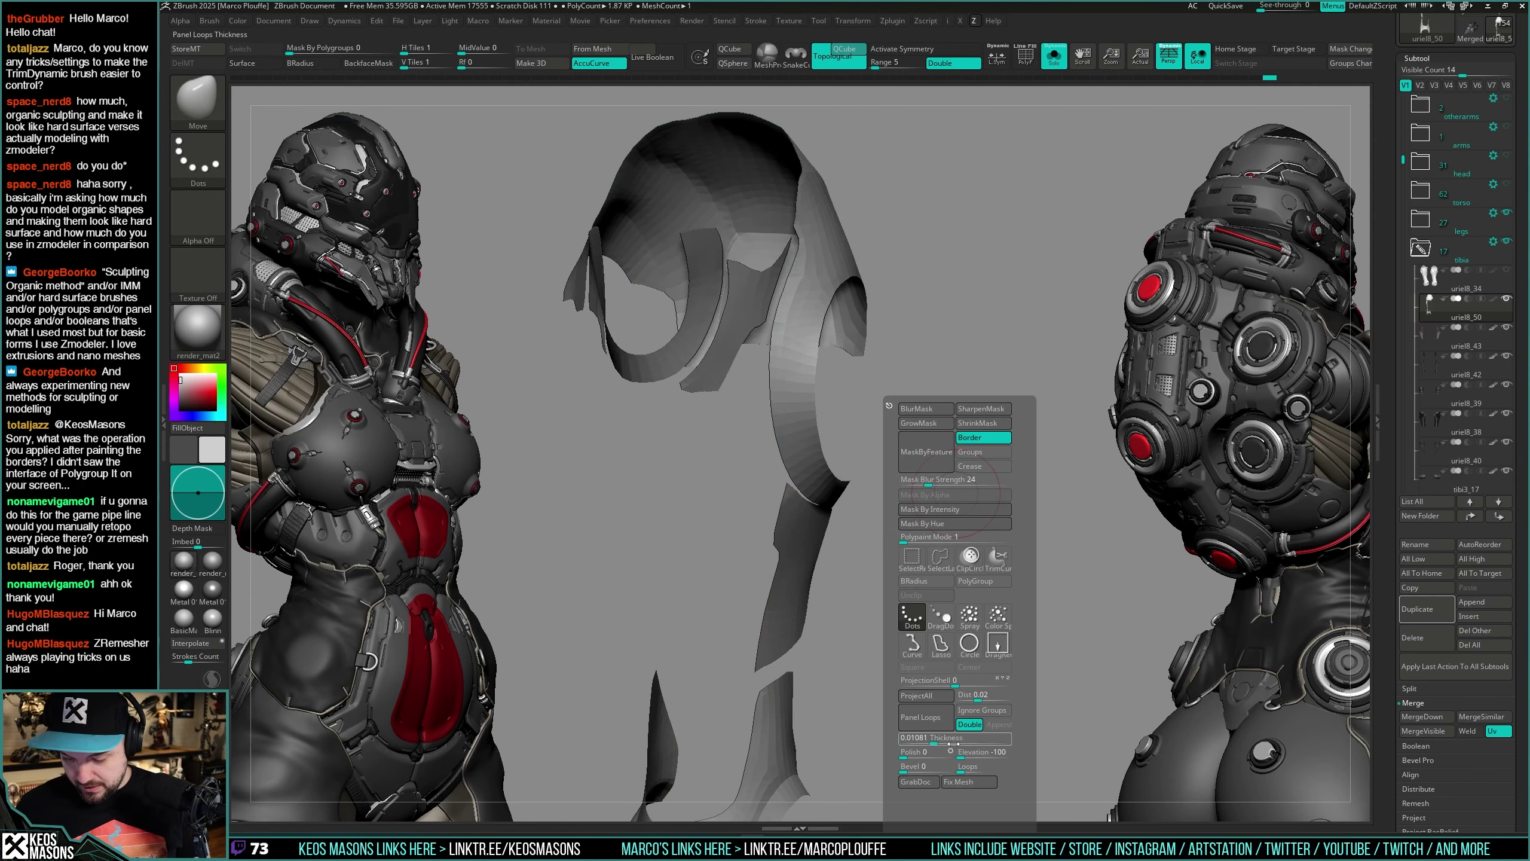
click(985, 711)
click(920, 720)
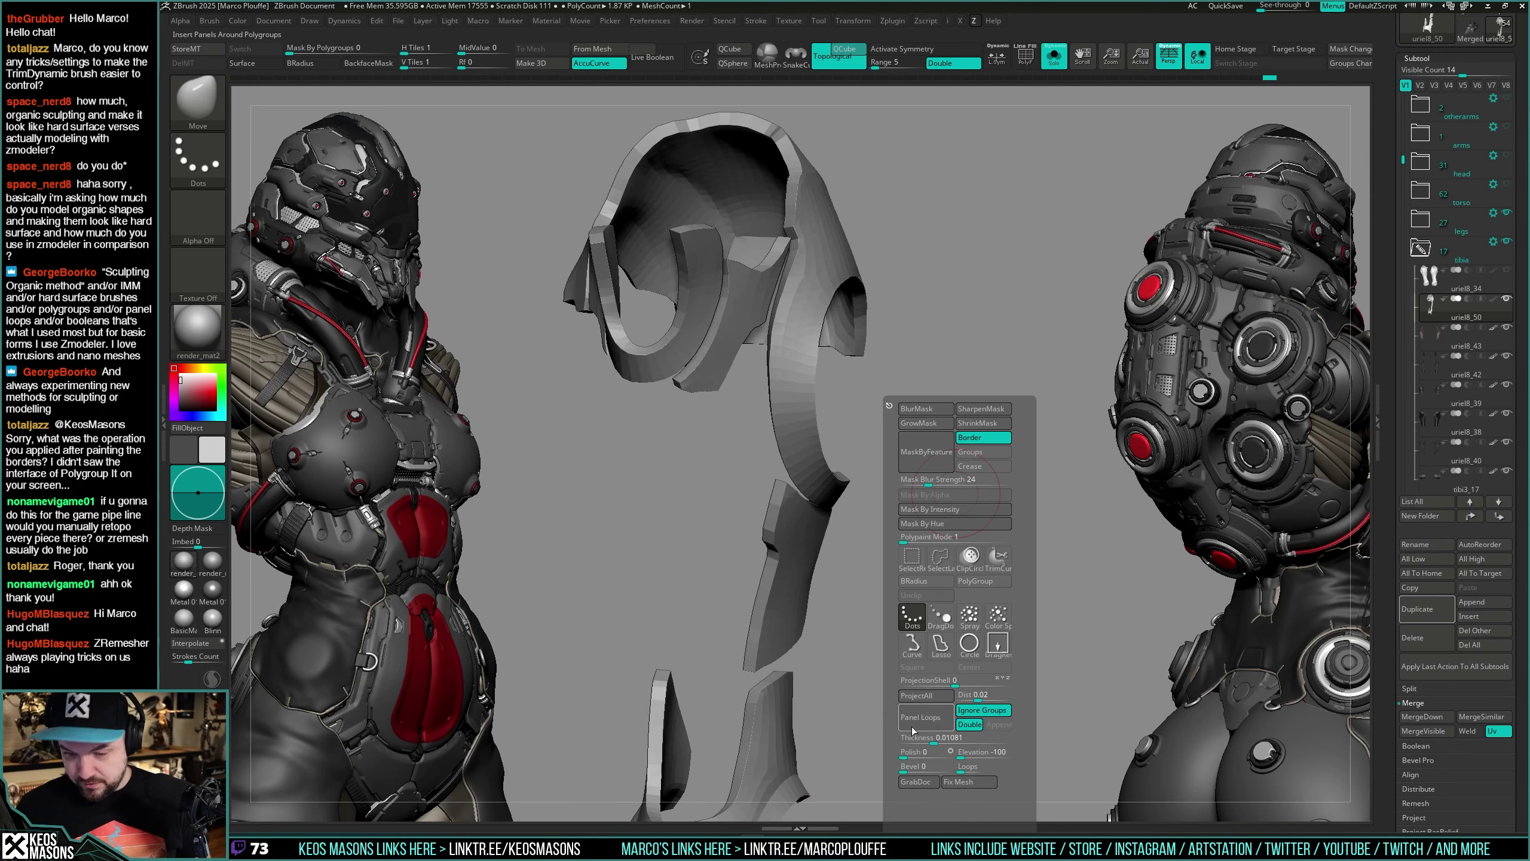
Step: Examine the rethickened plates' polygroups with the polyframe, then restore the view of the full leg assembly
right_drag(907, 477, 856, 410)
mouse_move(856, 410)
alt+right_down()
mouse_move(895, 443)
mouse_move(847, 434)
alt+right_up()
key(shift+f)
key(space)
click(825, 458)
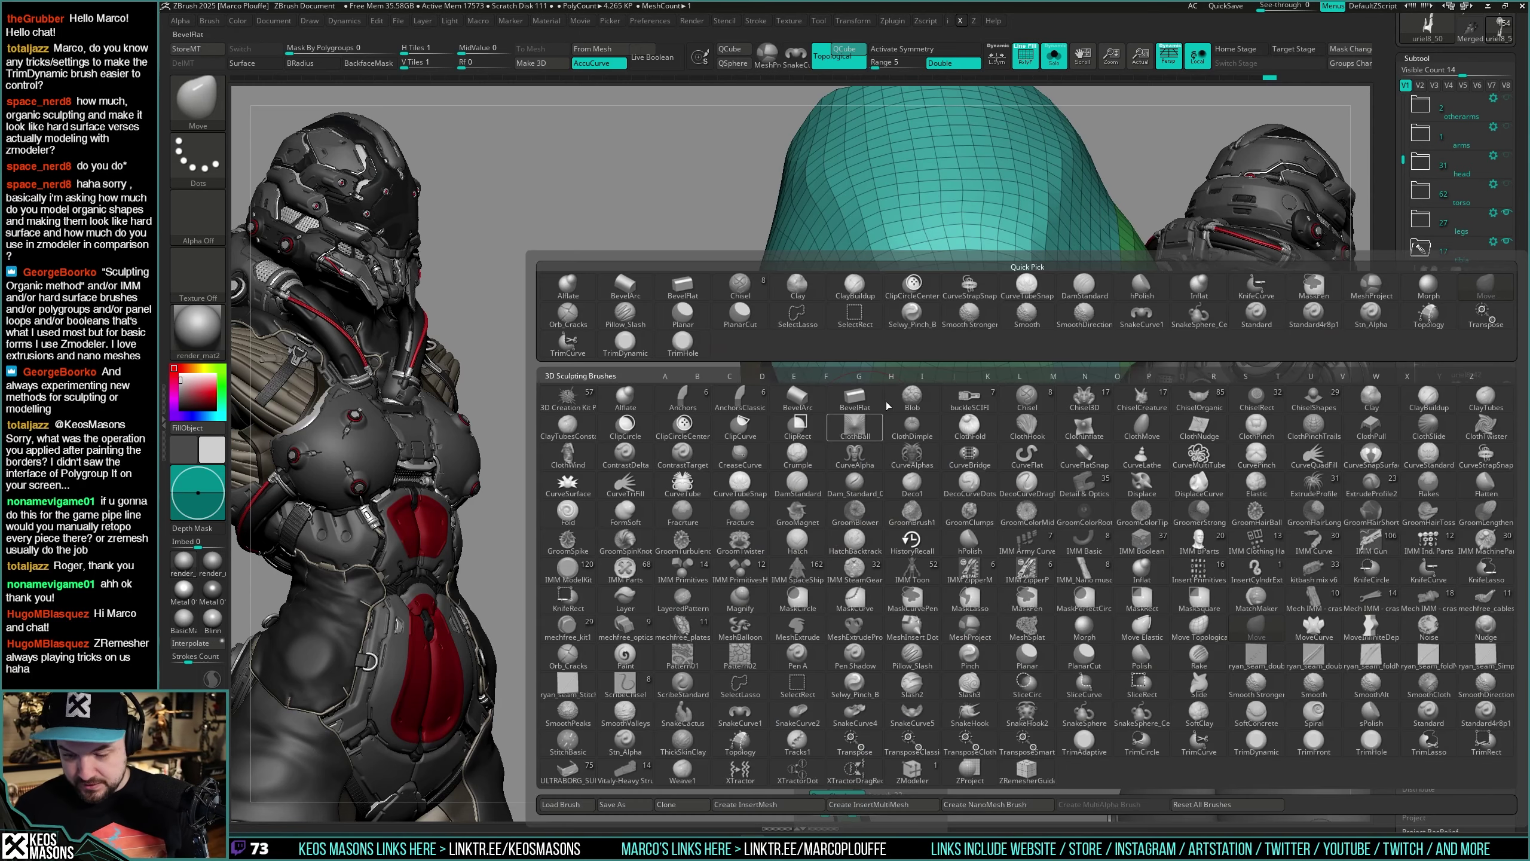
click(867, 436)
right_drag(845, 451, 875, 467)
key(alt+s)
key(shift+f)
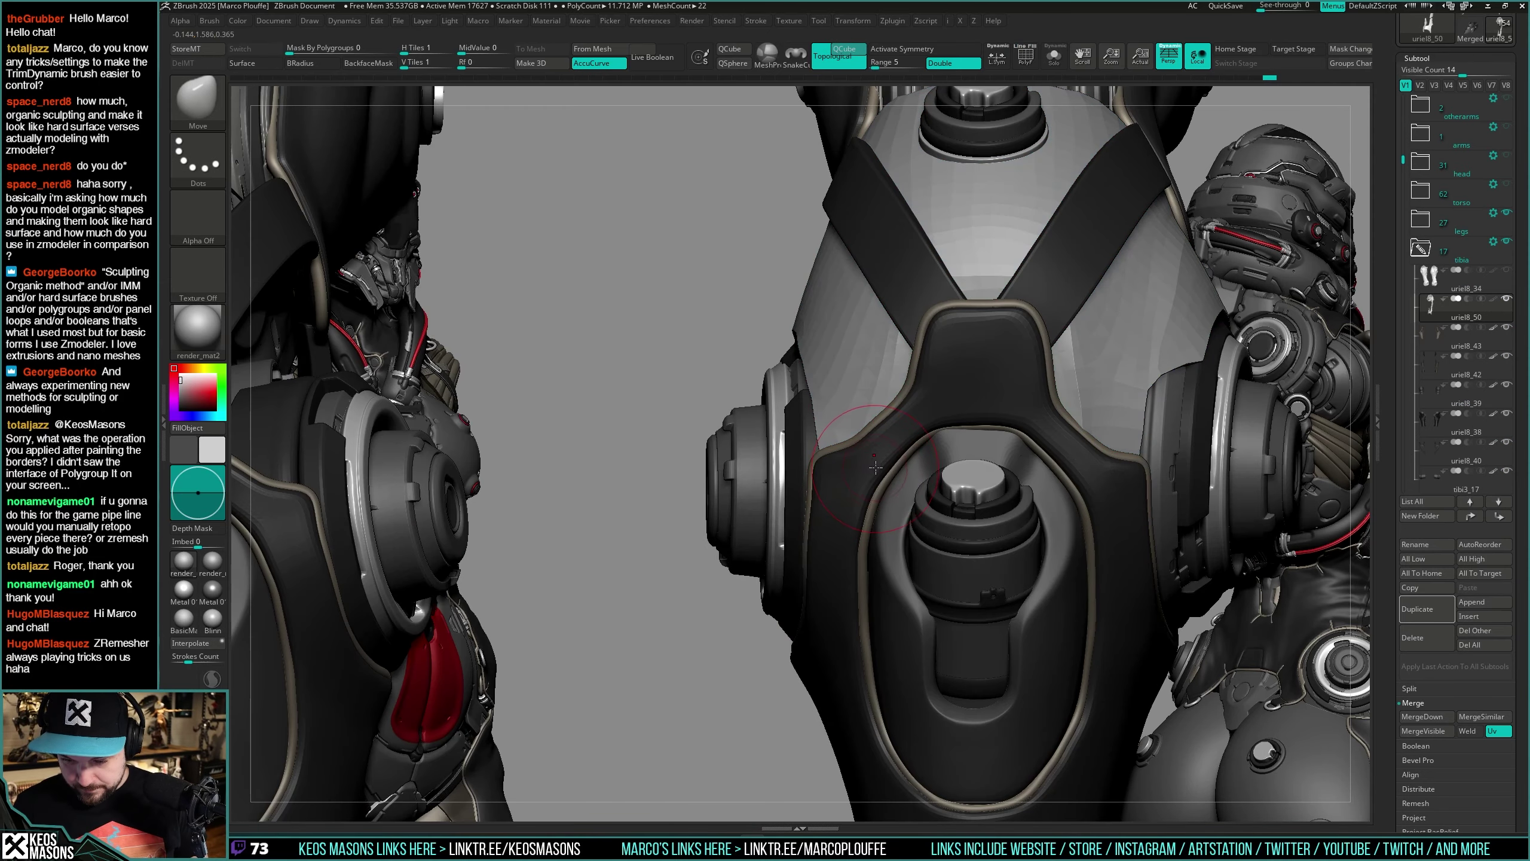
Step: Pull the light plate's side edge into shape next to the joint disc with the Move brush
key(space)
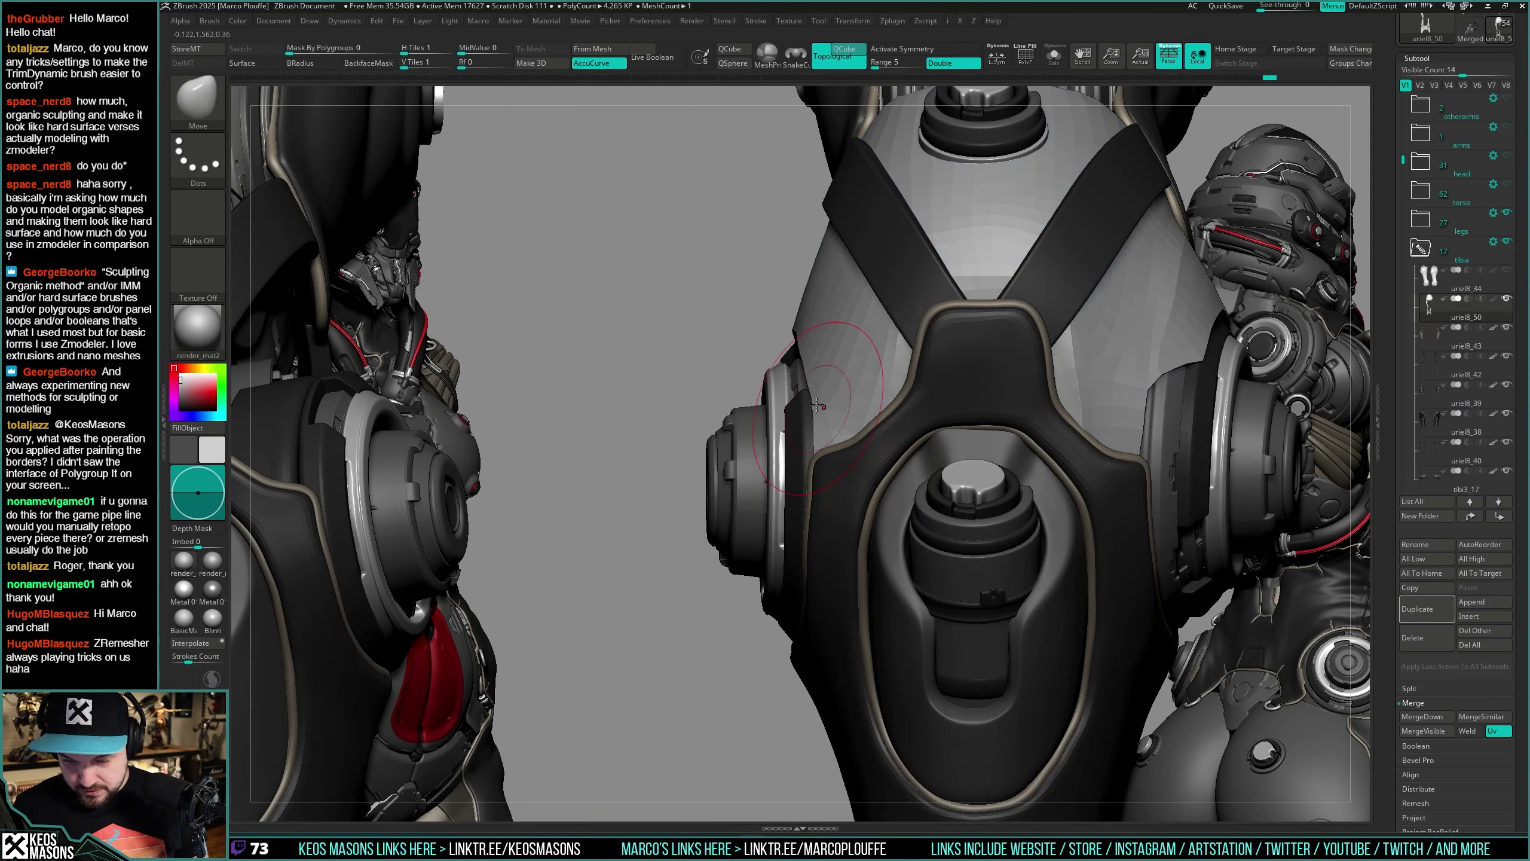
key(space)
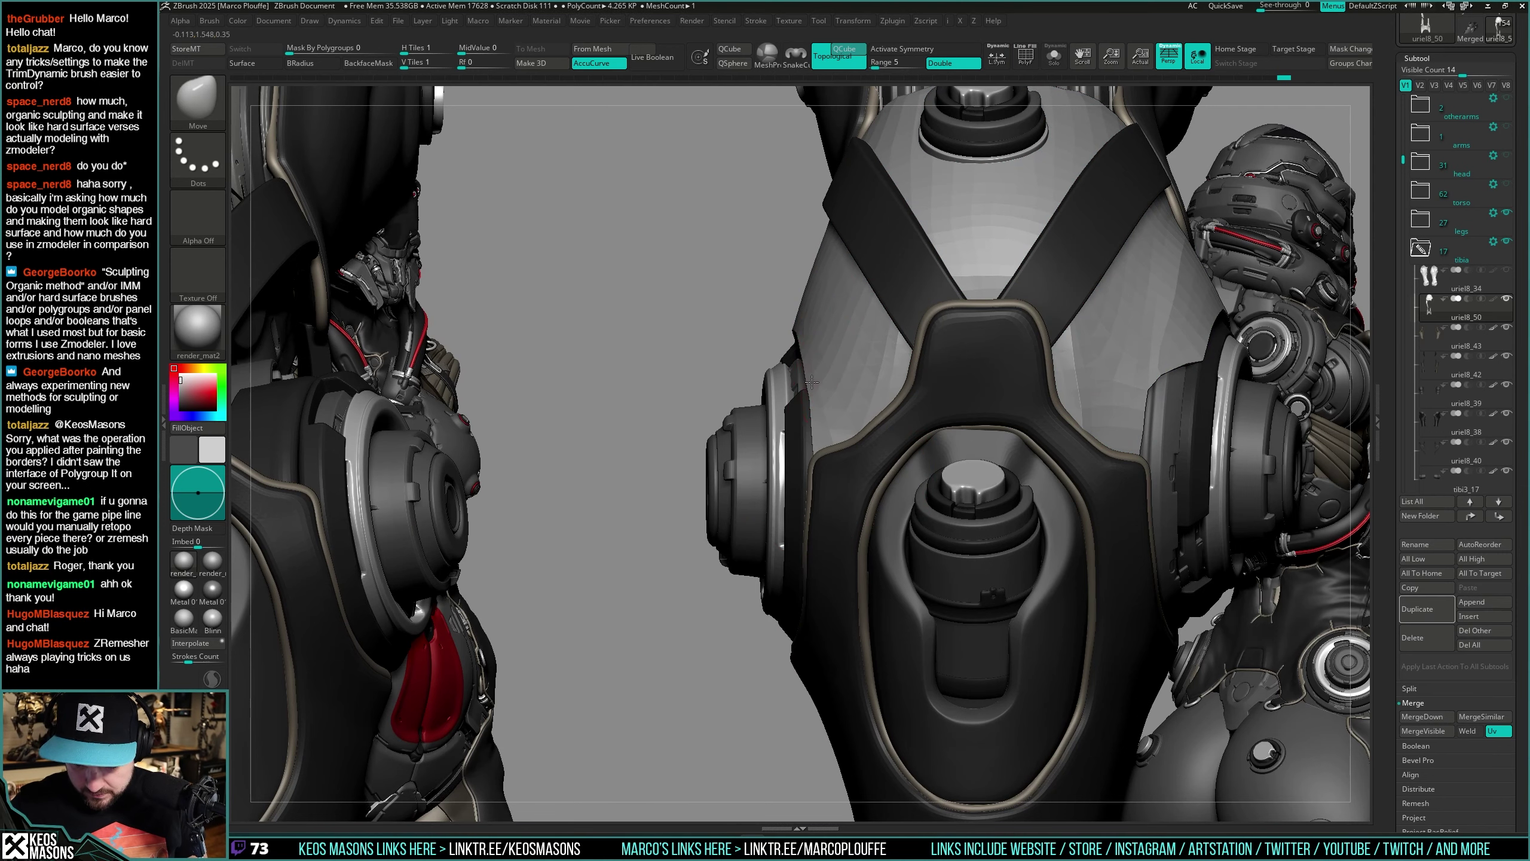
key(space)
drag(811, 415, 831, 412)
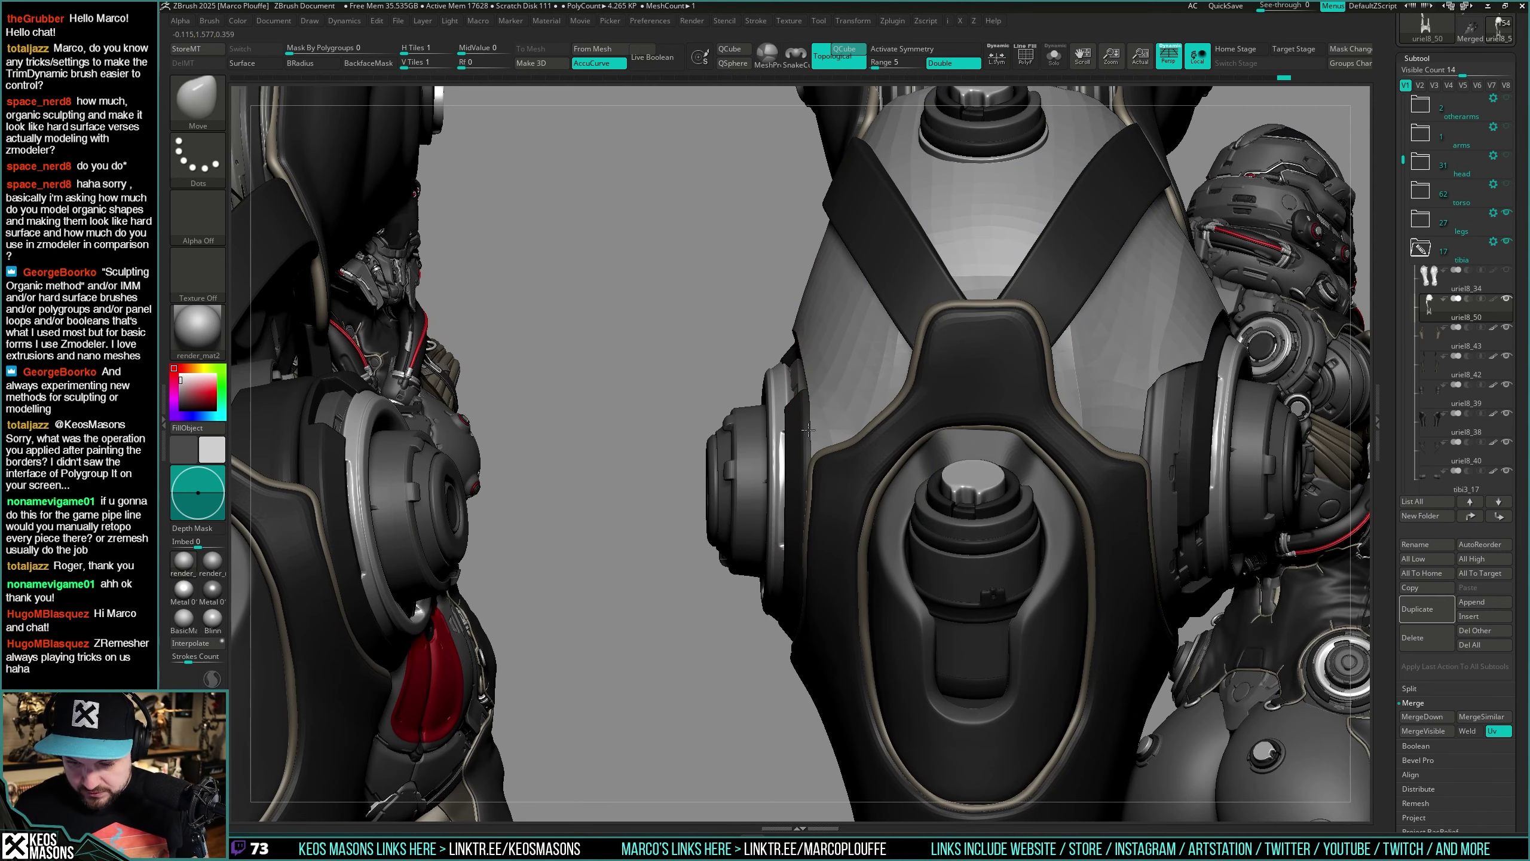
mouse_move(809, 430)
alt+right_down()
mouse_move(866, 481)
mouse_move(881, 434)
mouse_move(843, 422)
mouse_move(855, 438)
alt+right_up()
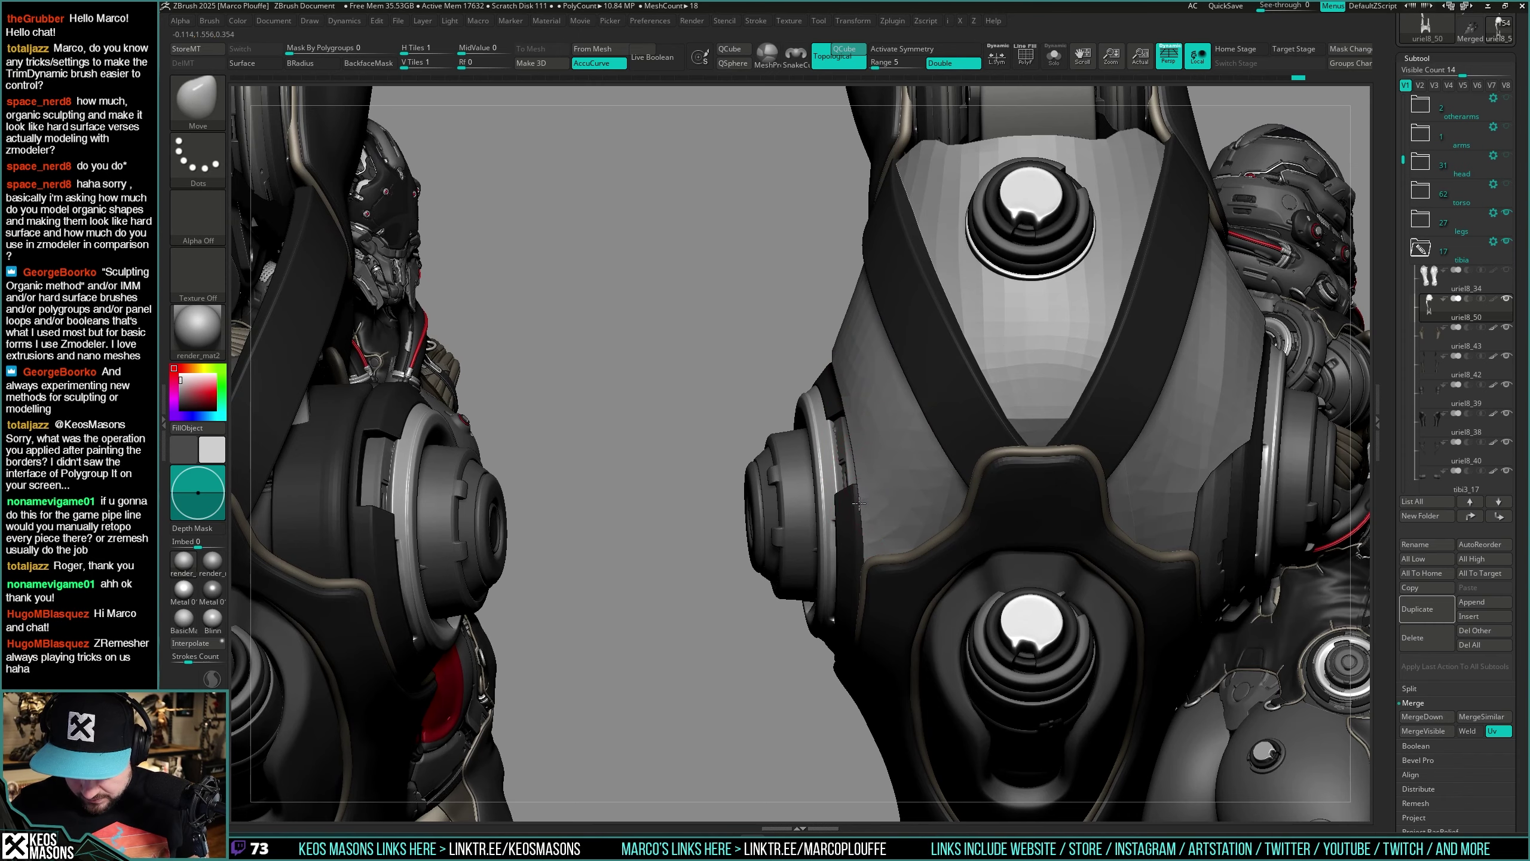
right_drag(859, 503, 855, 469)
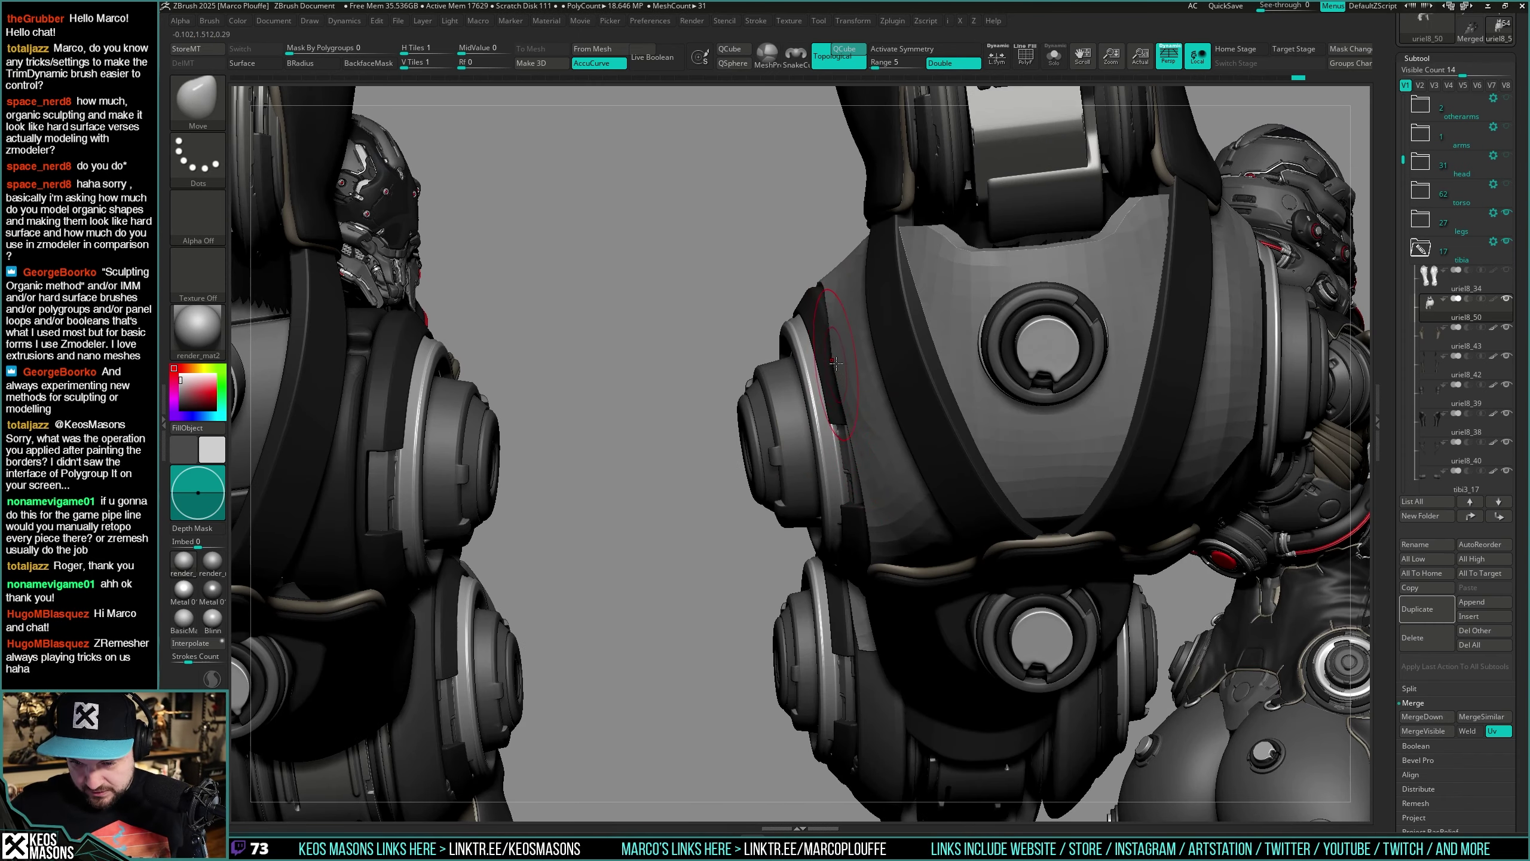
Step: Adjust the brush size and move the plate's upper side edge to fit behind the joint disc
right_drag(838, 362, 812, 253)
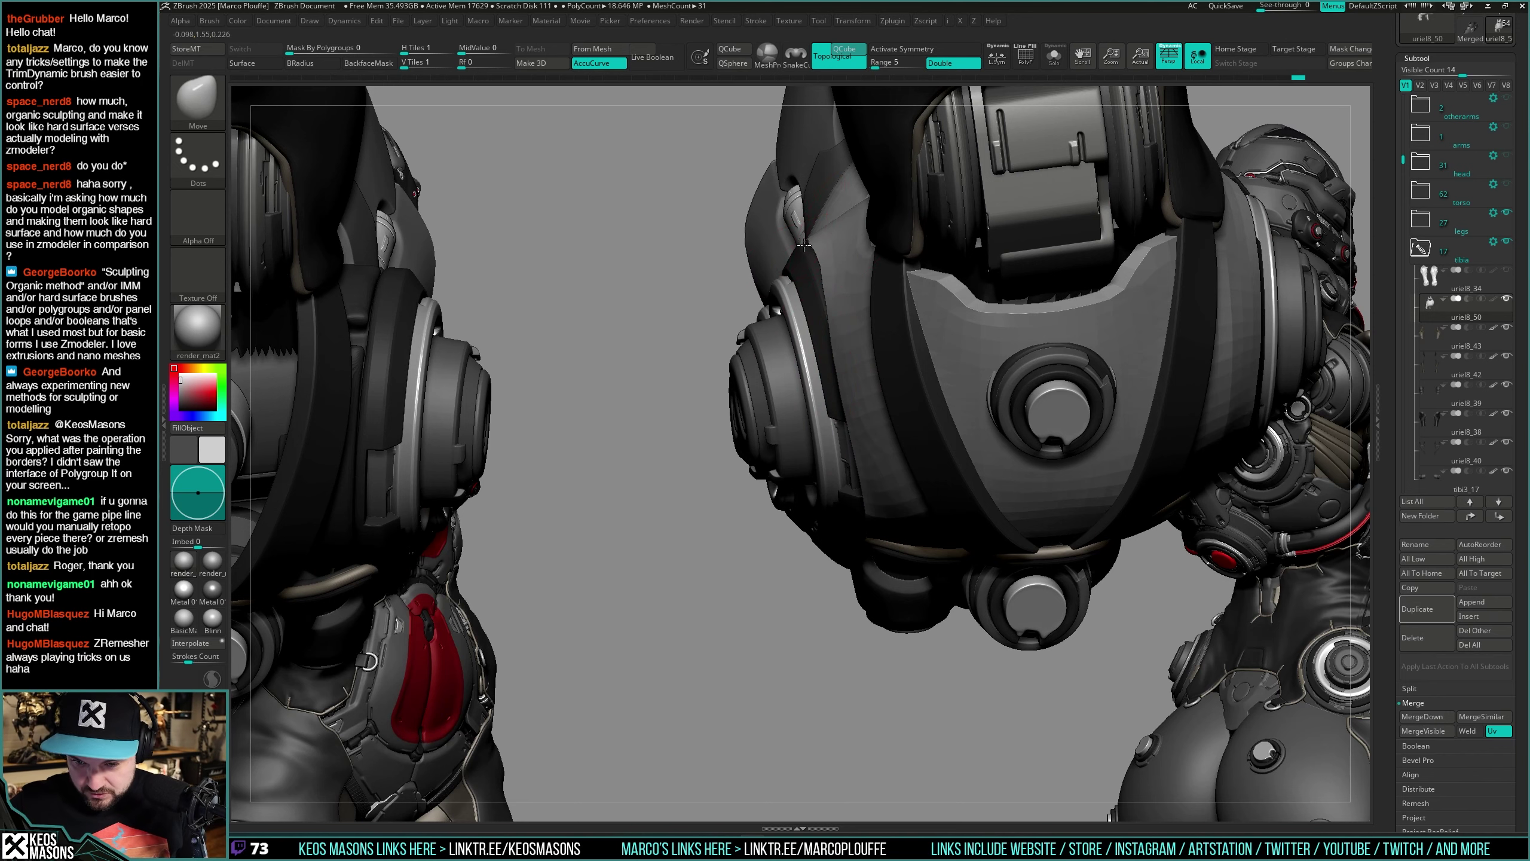
right_click(817, 276)
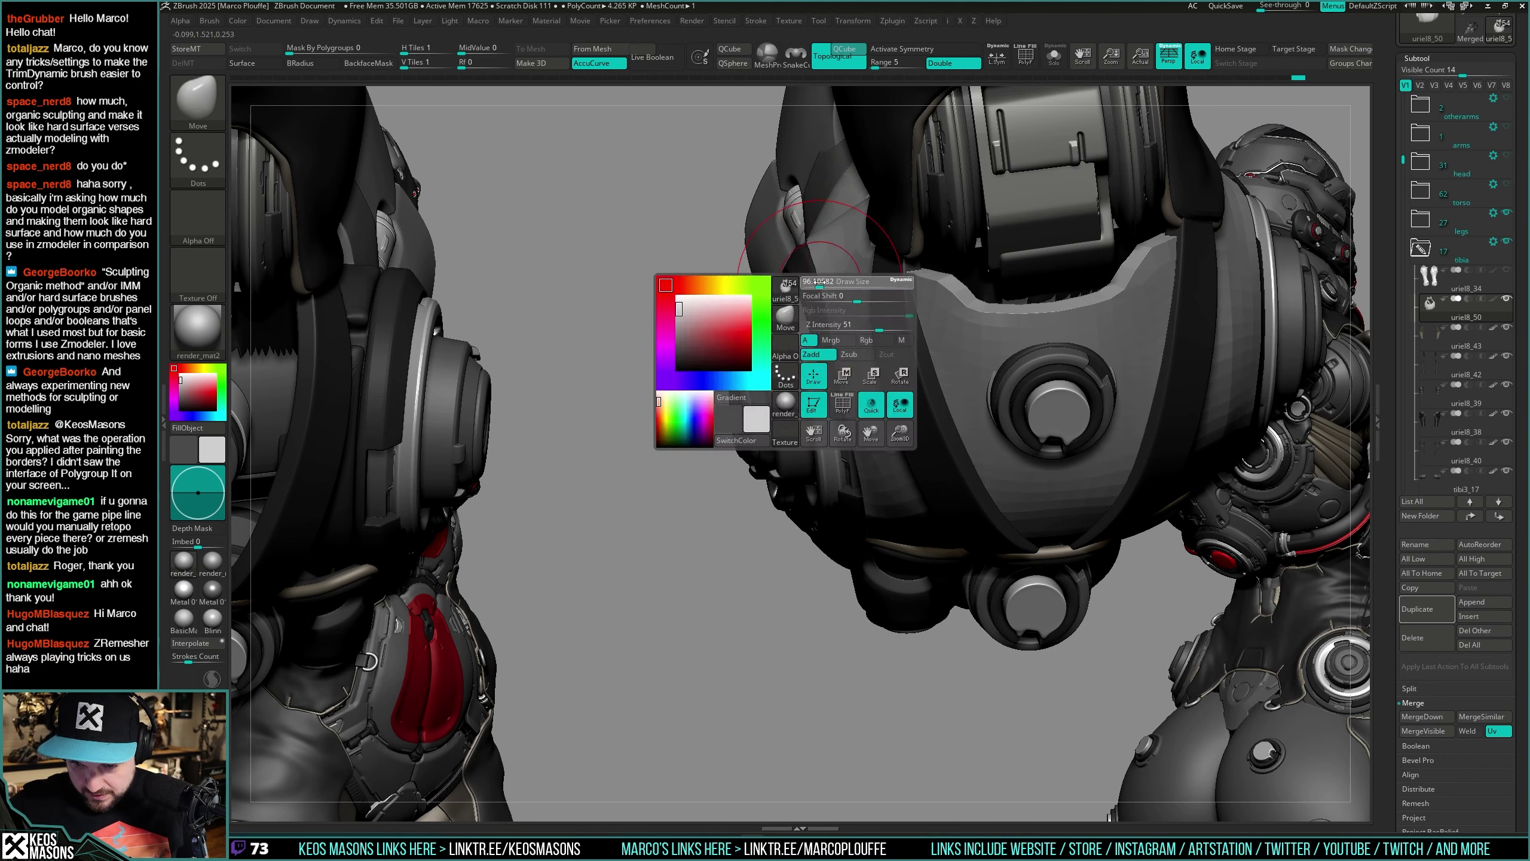
drag(849, 237, 860, 242)
right_drag(837, 361, 837, 363)
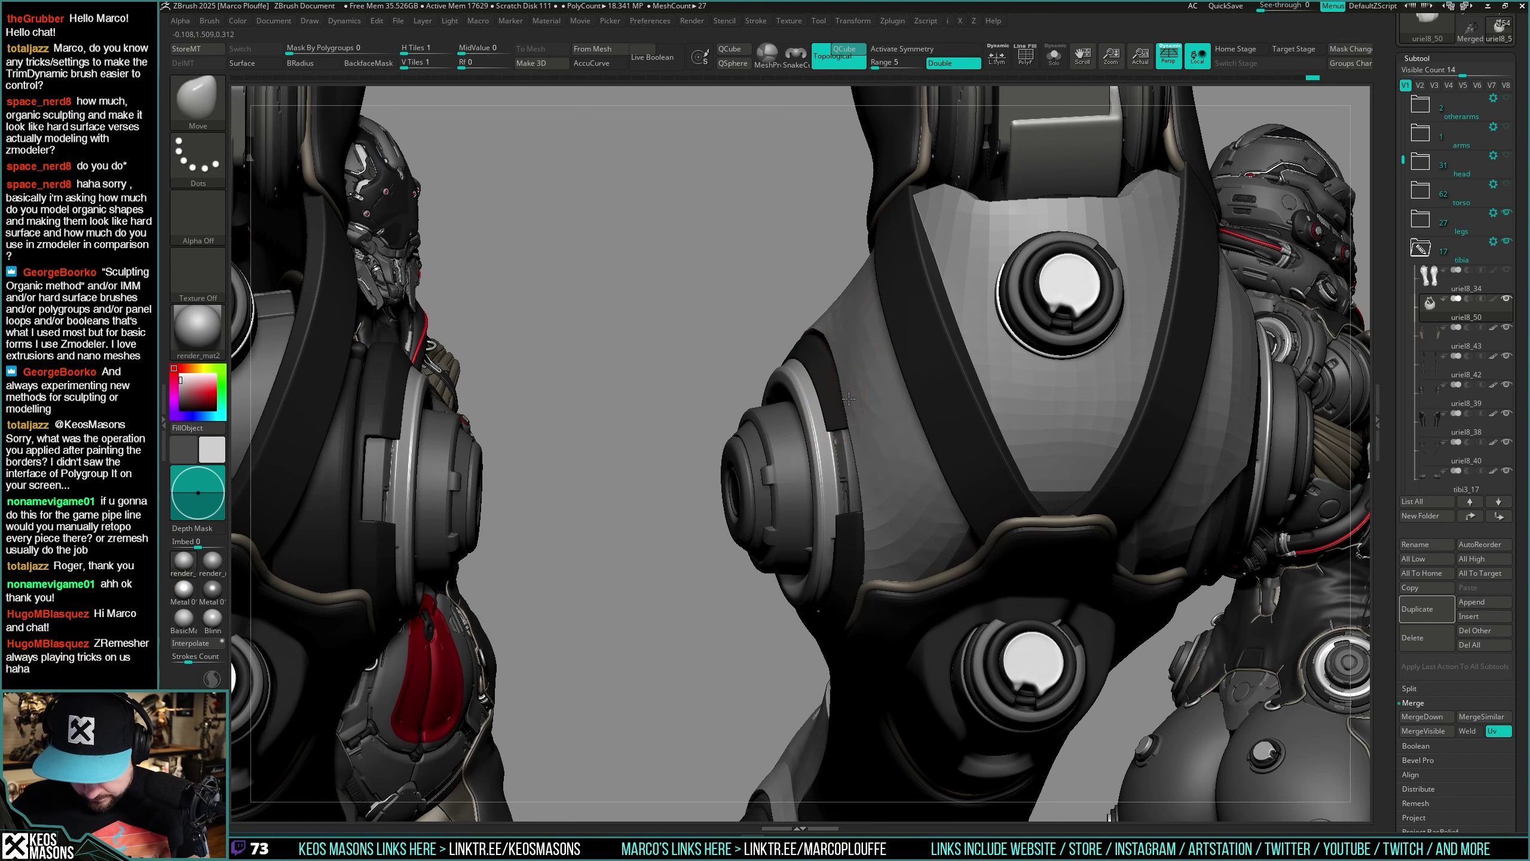
mouse_move(876, 481)
right_down()
mouse_move(860, 567)
mouse_move(905, 297)
mouse_move(886, 481)
mouse_move(847, 473)
right_up()
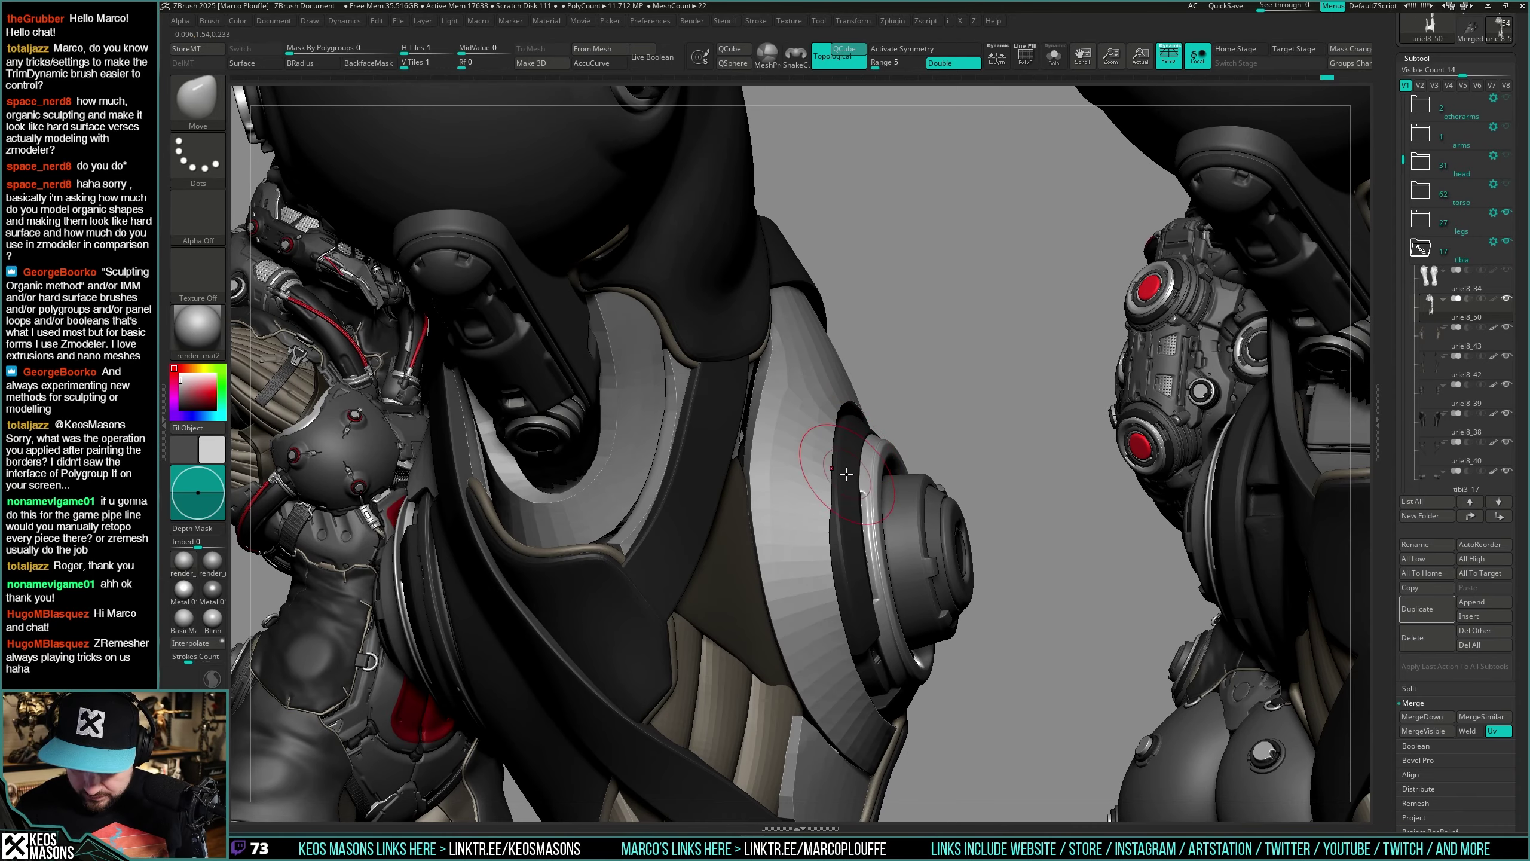
Step: Shape the light plate's side edge along the joint disc with the Move brush, from its middle to its lower end
drag(846, 473, 833, 481)
right_drag(814, 500, 839, 468)
right_drag(859, 554, 853, 533)
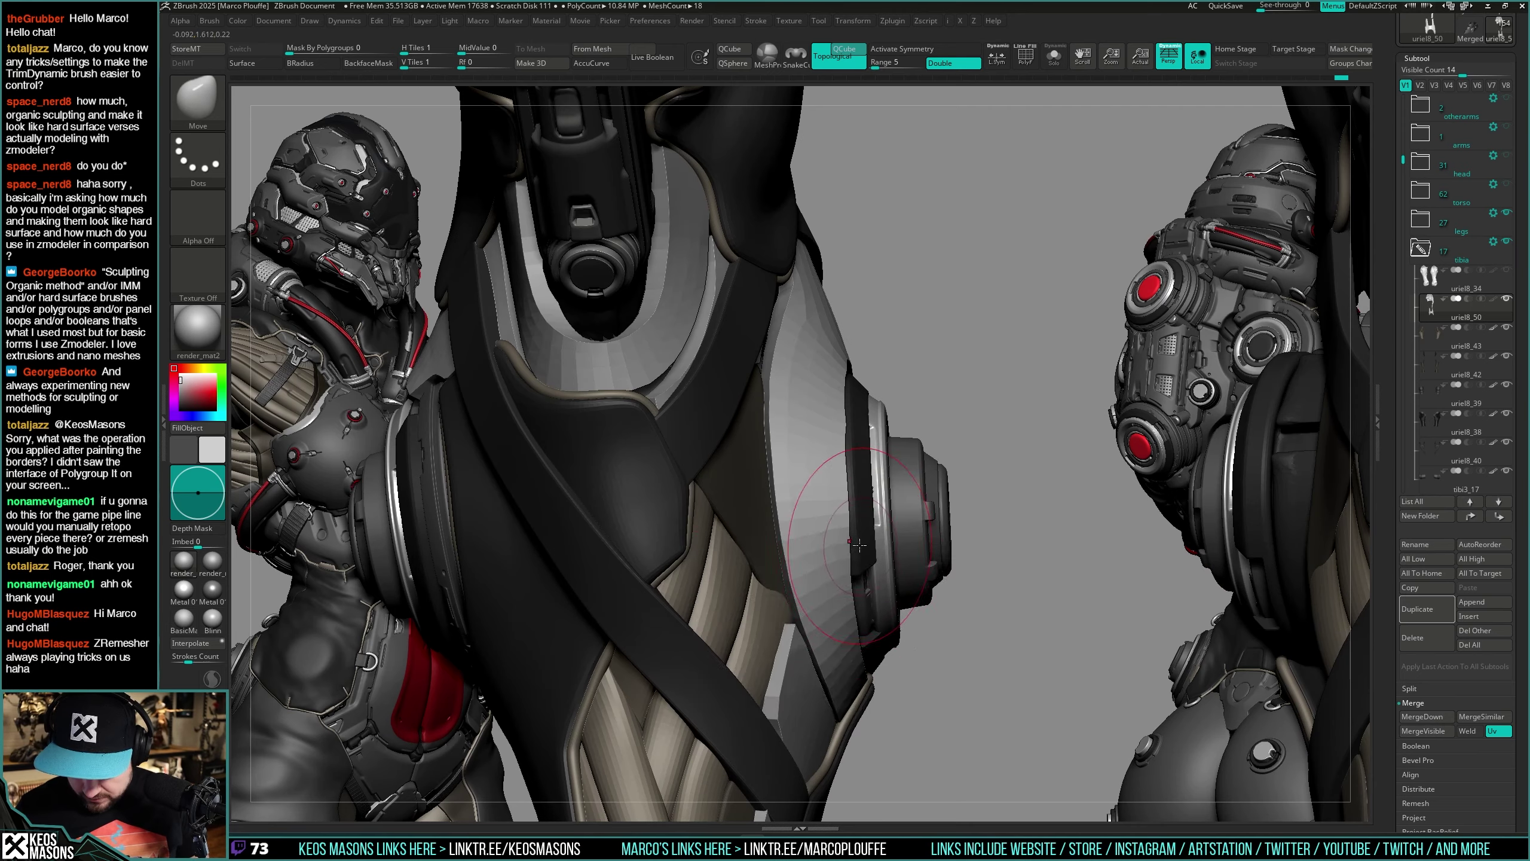
drag(844, 551, 839, 549)
right_drag(844, 546, 836, 503)
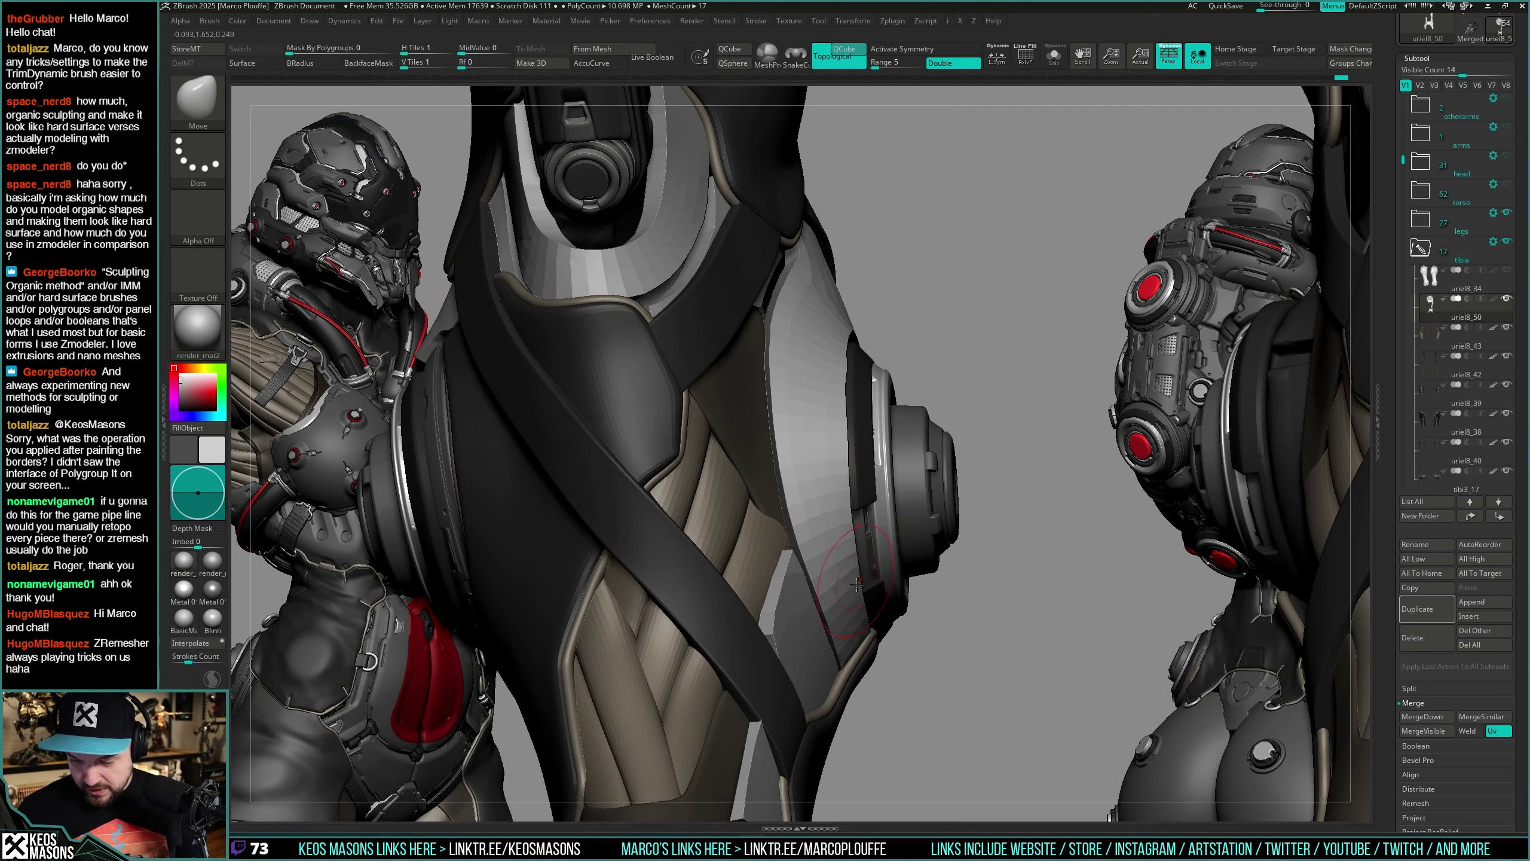
key(ctrl+z)
key(ctrl+z)
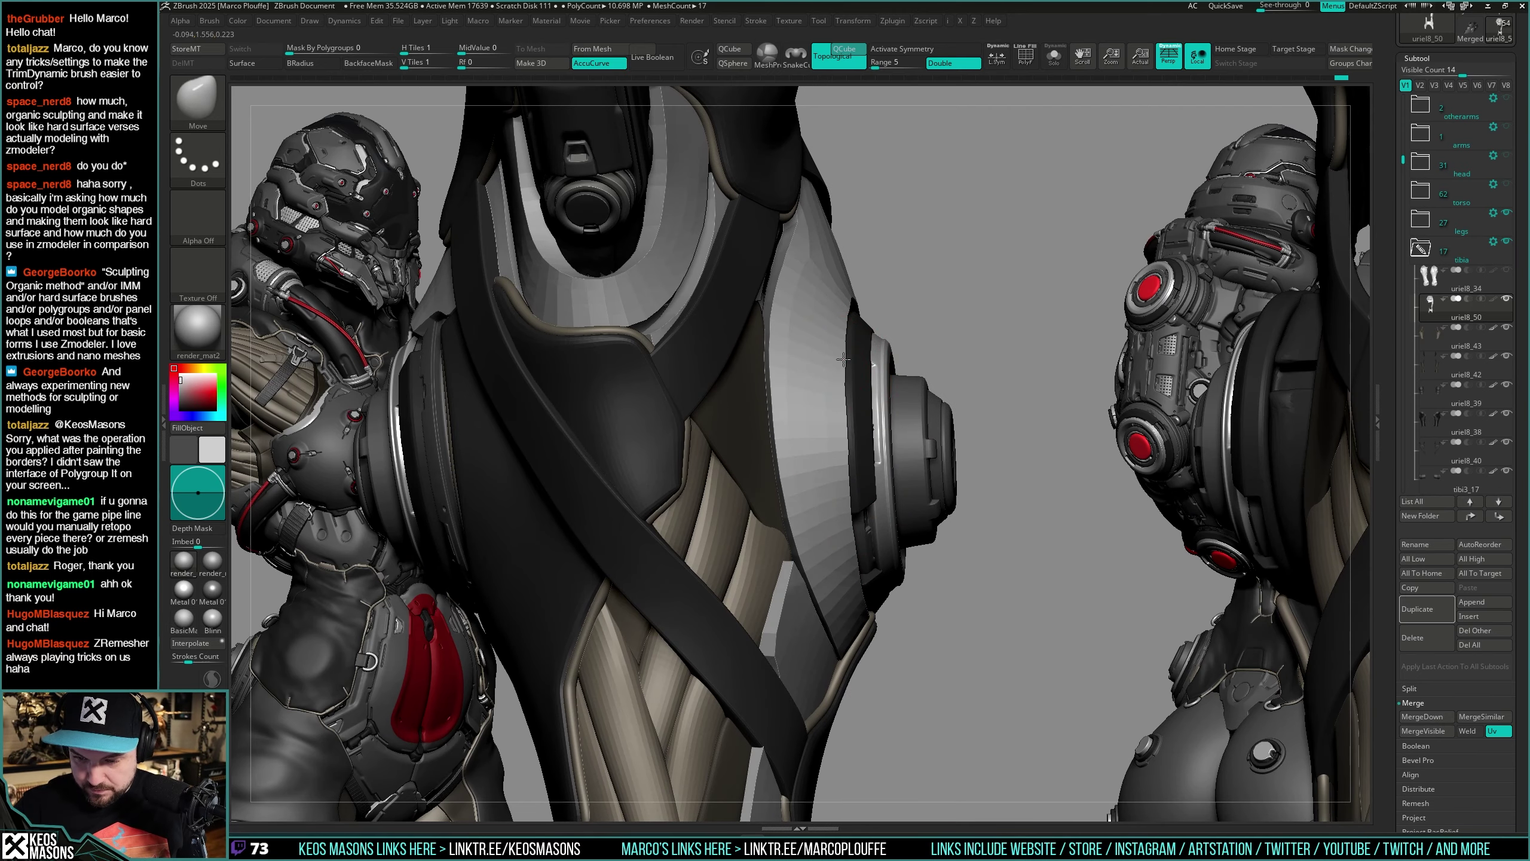
right_drag(844, 360, 832, 401)
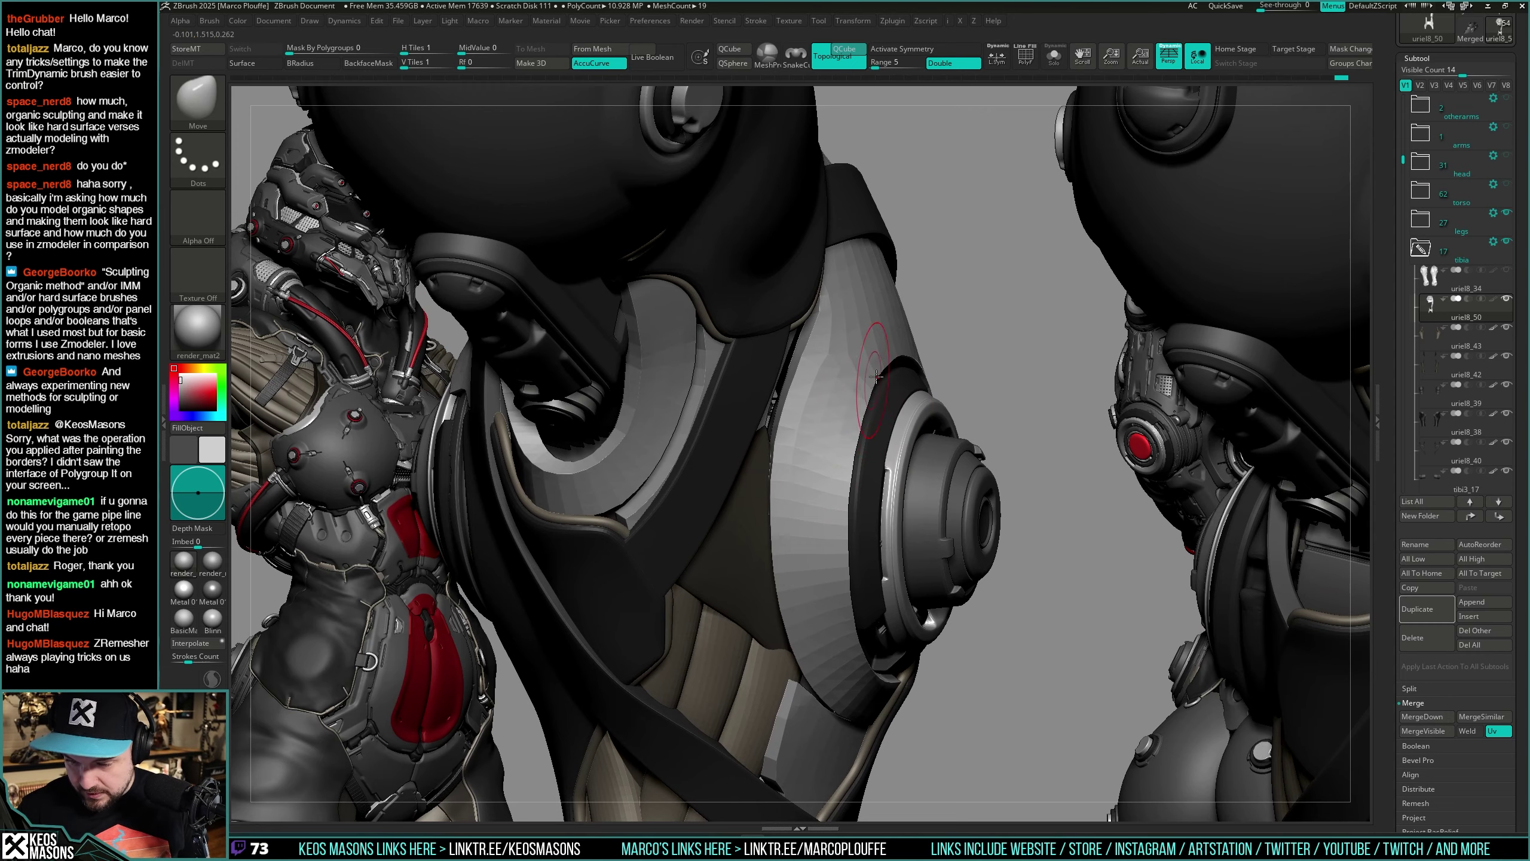
Step: Pull the light plate's curved opening edge away from the joint disc toward the front of the leg
key(ctrl+shift+z)
key(ctrl+shift+z)
key(ctrl+shift+z)
key(ctrl+shift+z)
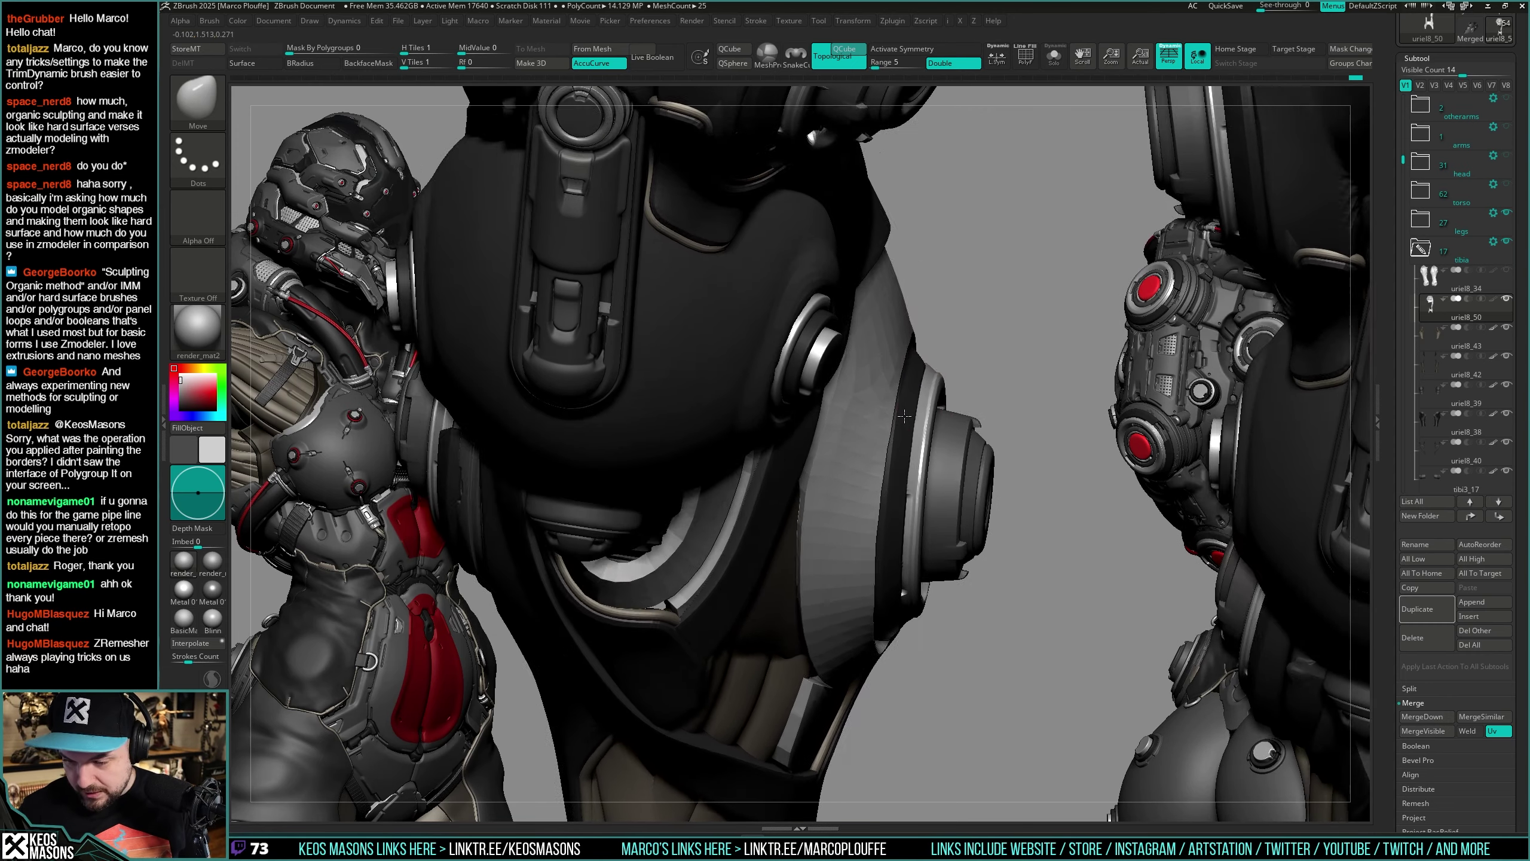
key(ctrl+z)
key(ctrl+z)
key(ctrl+z)
key(ctrl+z)
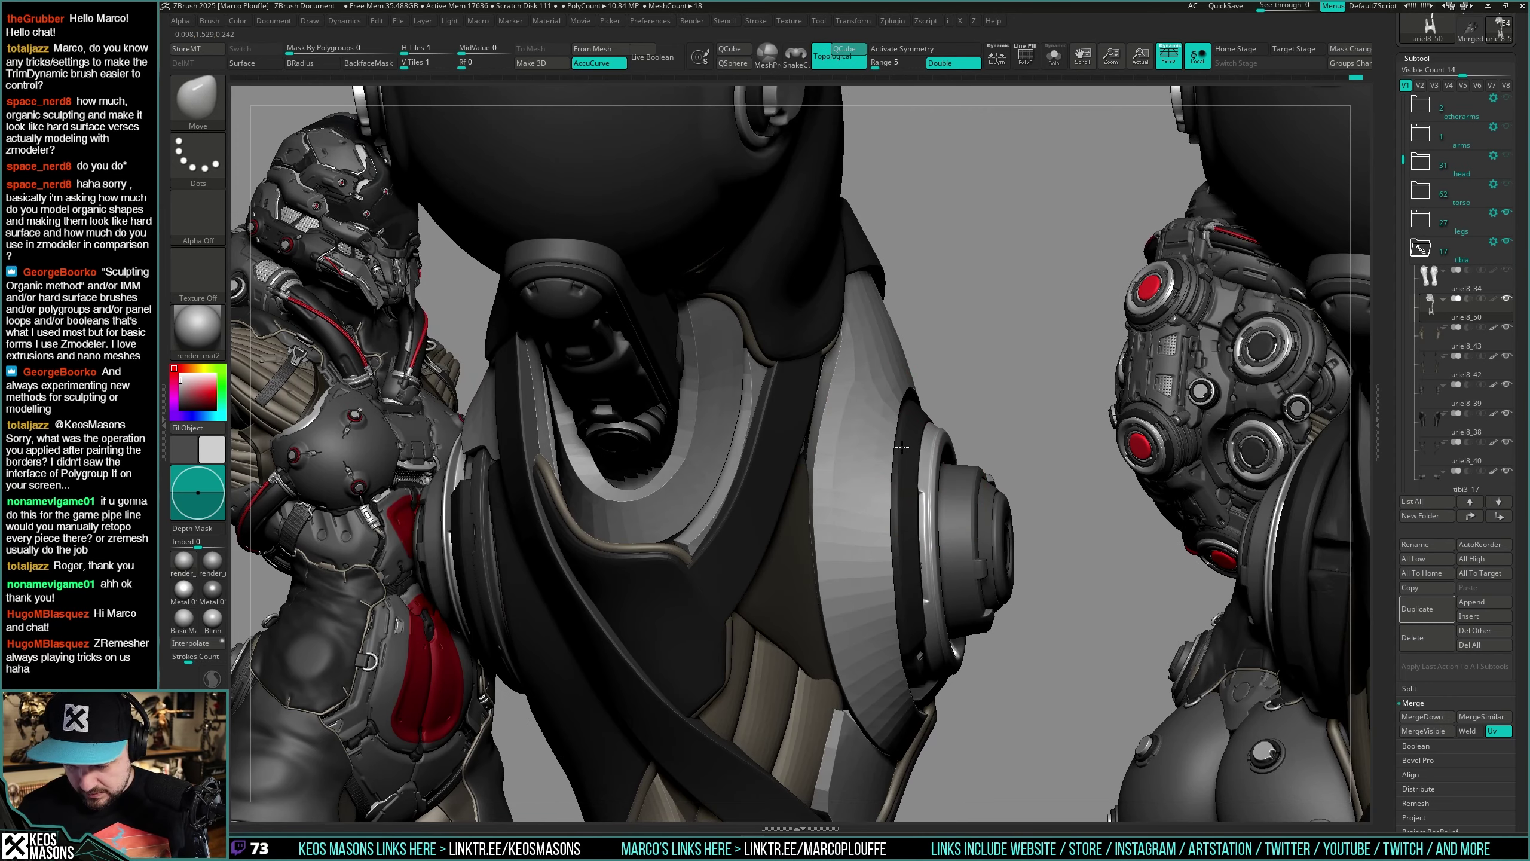
key(ctrl+z)
right_drag(887, 500, 883, 461)
drag(883, 461, 861, 467)
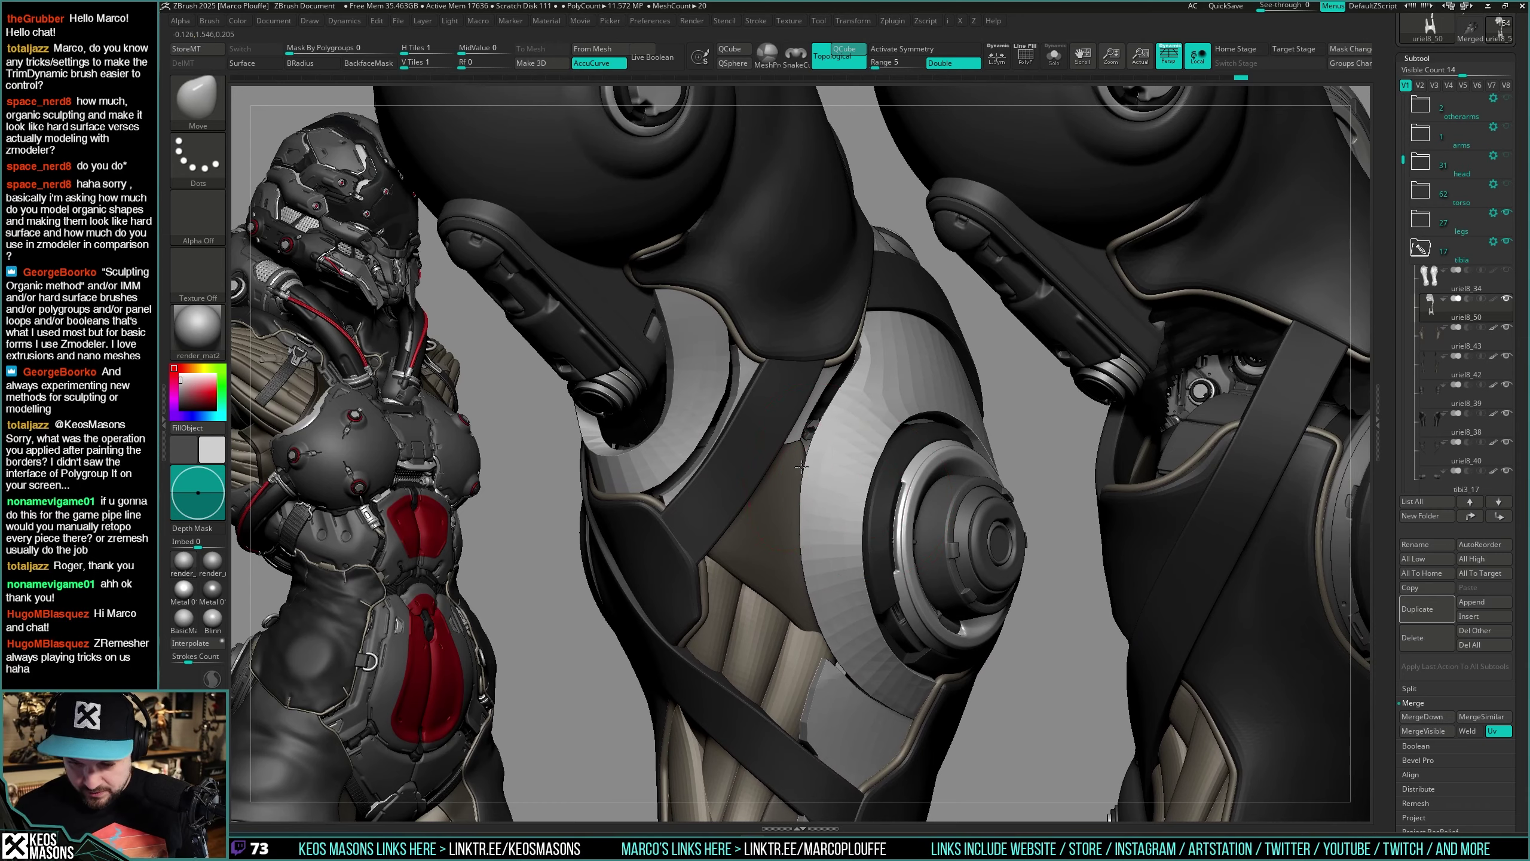
Step: Isolate the light plates to examine their edges, restore the full leg assembly, and examine it from the side and front
mouse_move(862, 482)
right_down()
mouse_move(844, 478)
mouse_move(891, 384)
right_up()
key(alt+s)
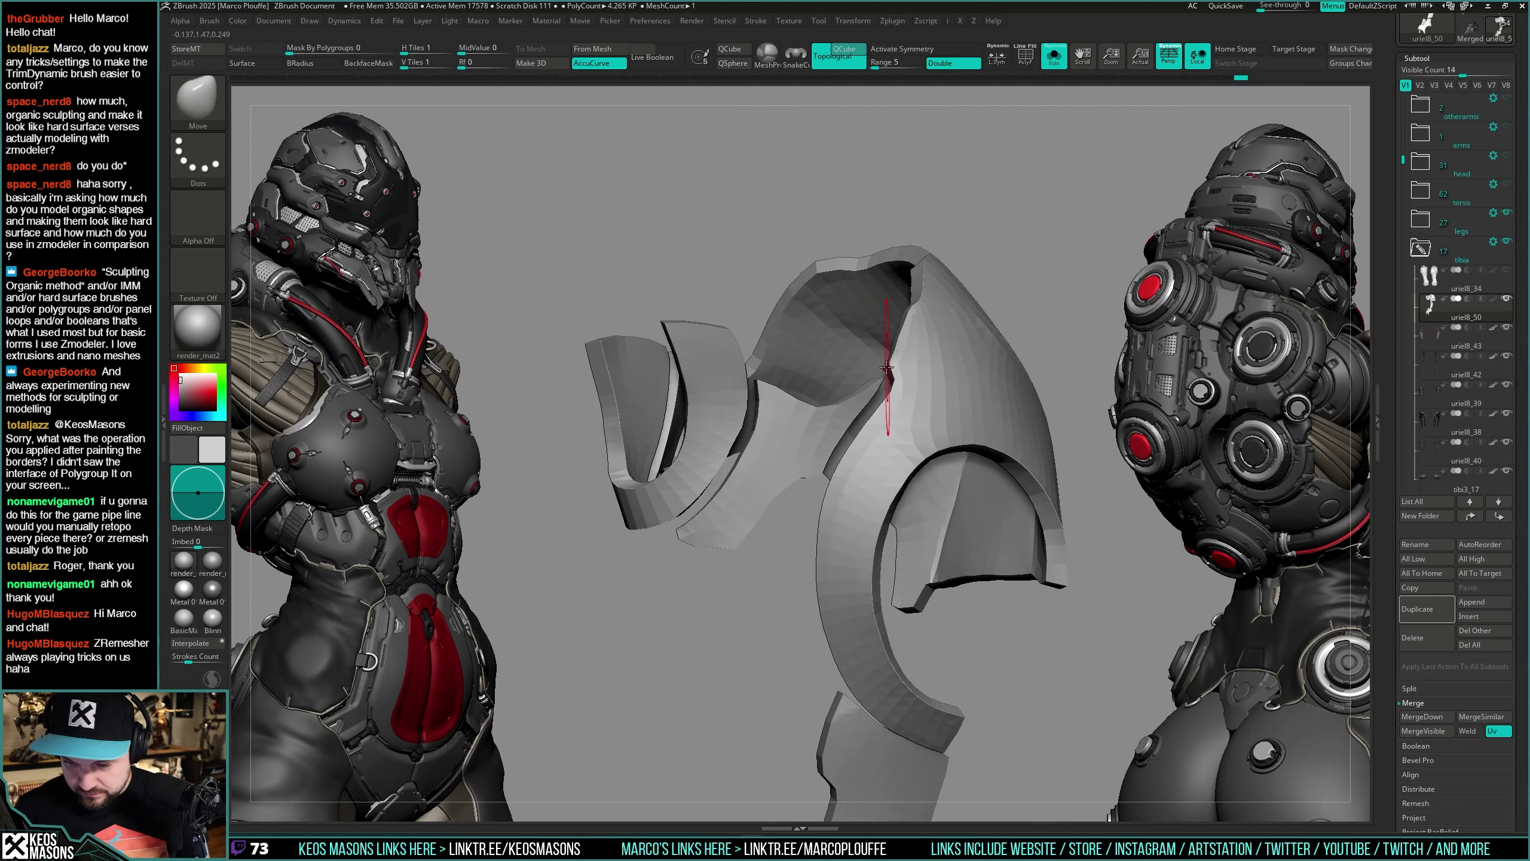
key(shift+s)
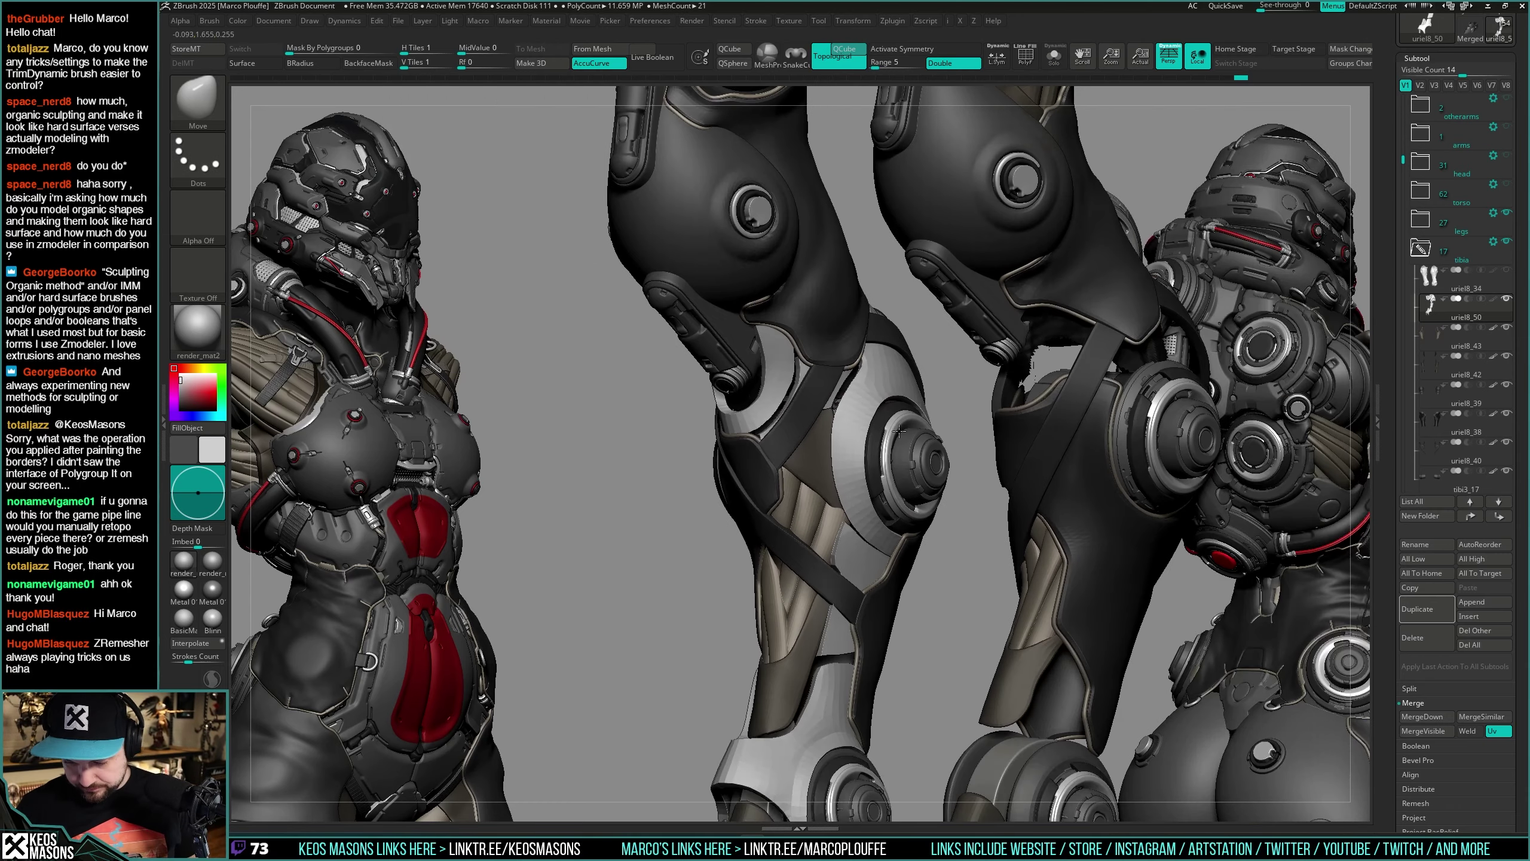
right_drag(899, 431, 681, 431)
mouse_move(1018, 449)
right_down()
mouse_move(957, 472)
mouse_move(952, 524)
mouse_move(979, 533)
mouse_move(944, 620)
mouse_move(965, 542)
mouse_move(925, 447)
mouse_move(929, 476)
right_up()
key(ctrl+shift+z)
key(ctrl+shift+z)
key(ctrl+shift+z)
key(ctrl+shift+z)
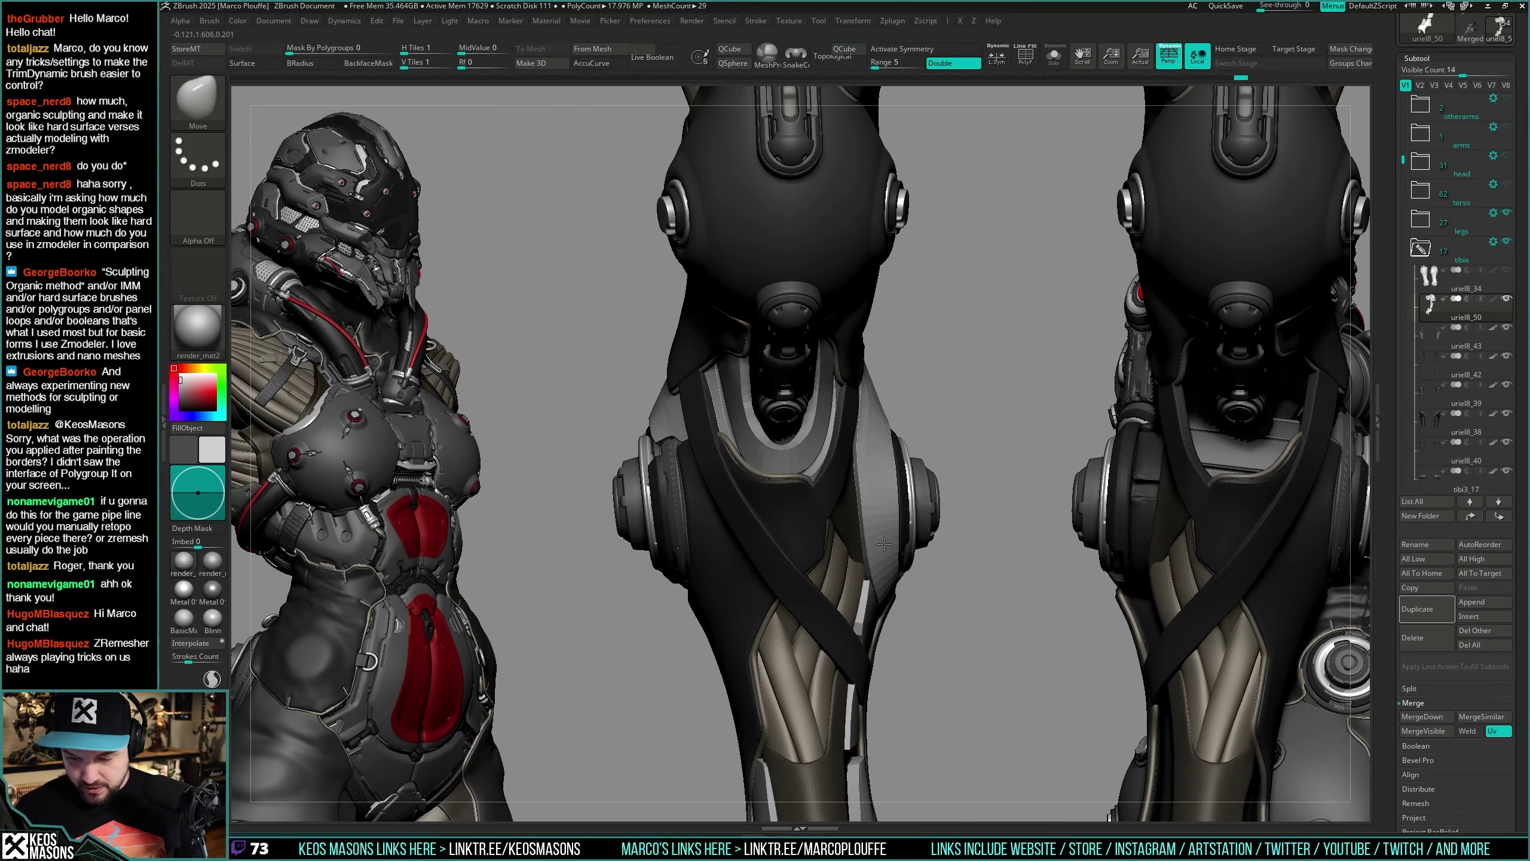
Step: Adjust the light plate's front edge between the crossing strap and the joint disc with the Move brush
right_drag(884, 543, 834, 474)
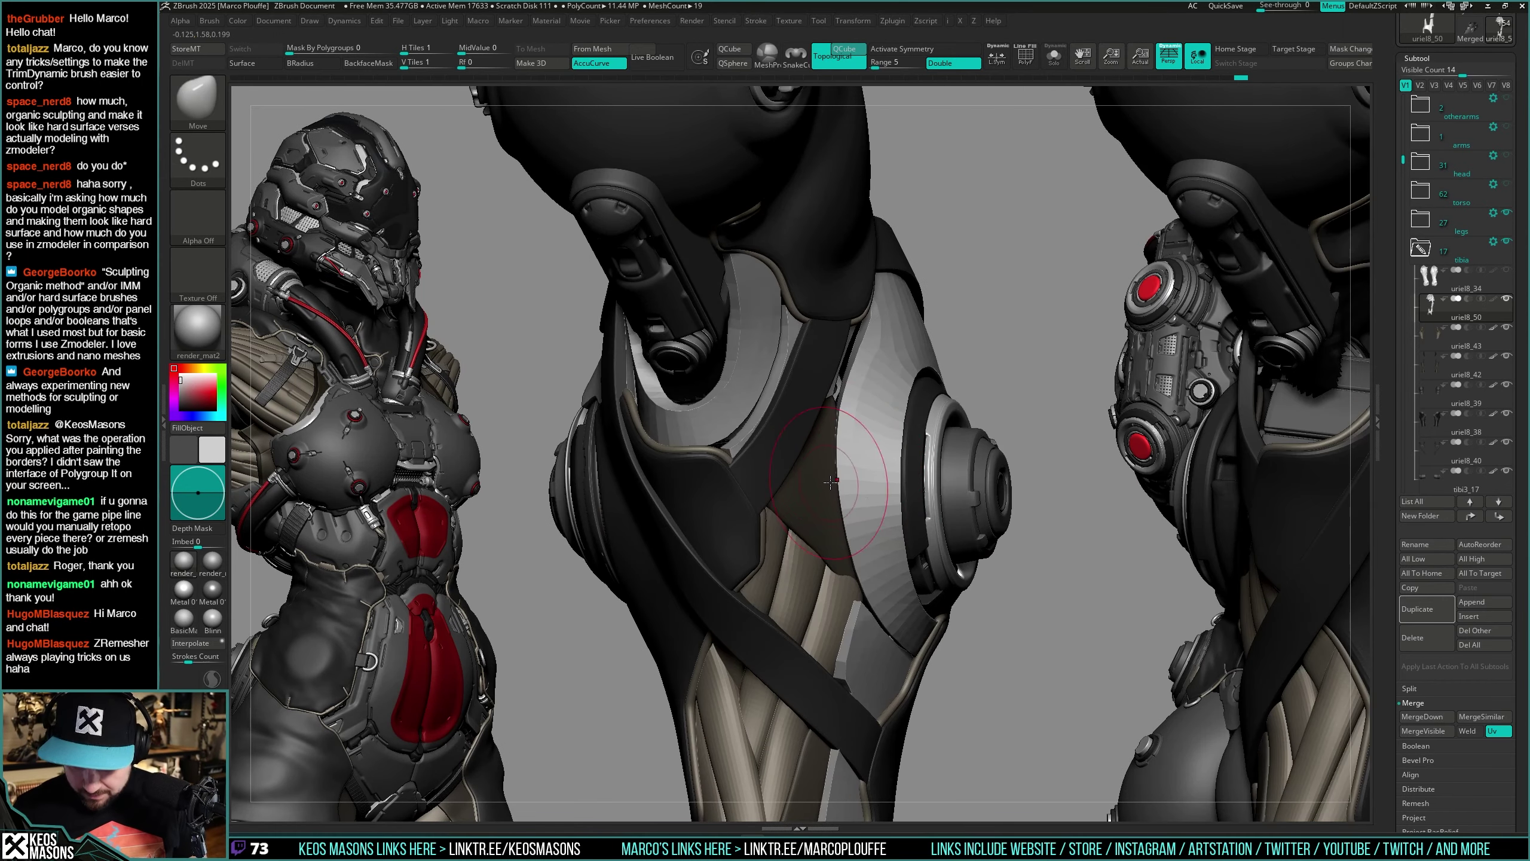
key(ctrl+z)
key(ctrl+z)
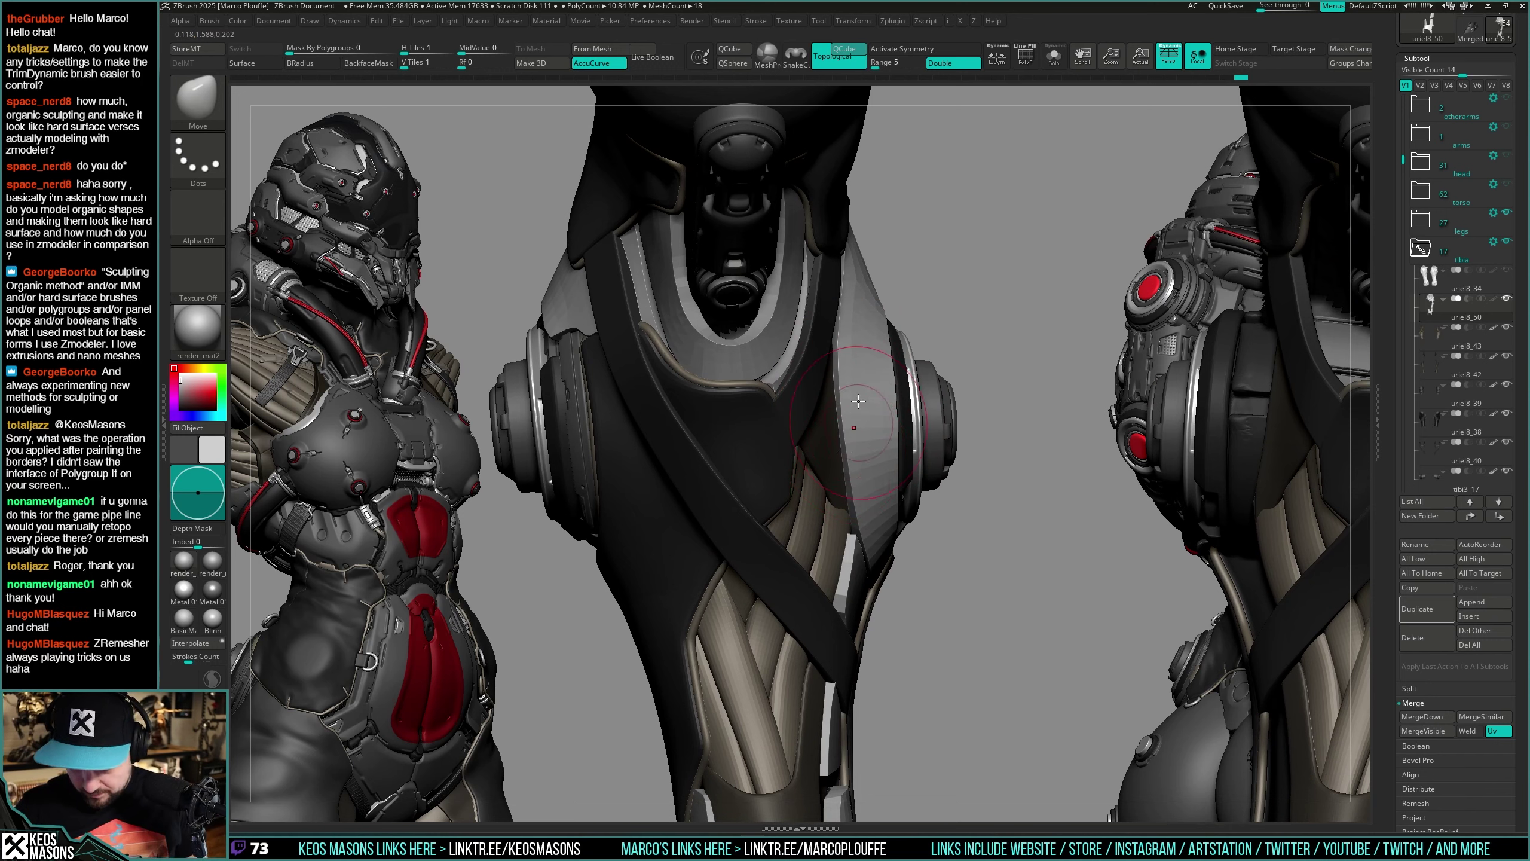
key(ctrl+z)
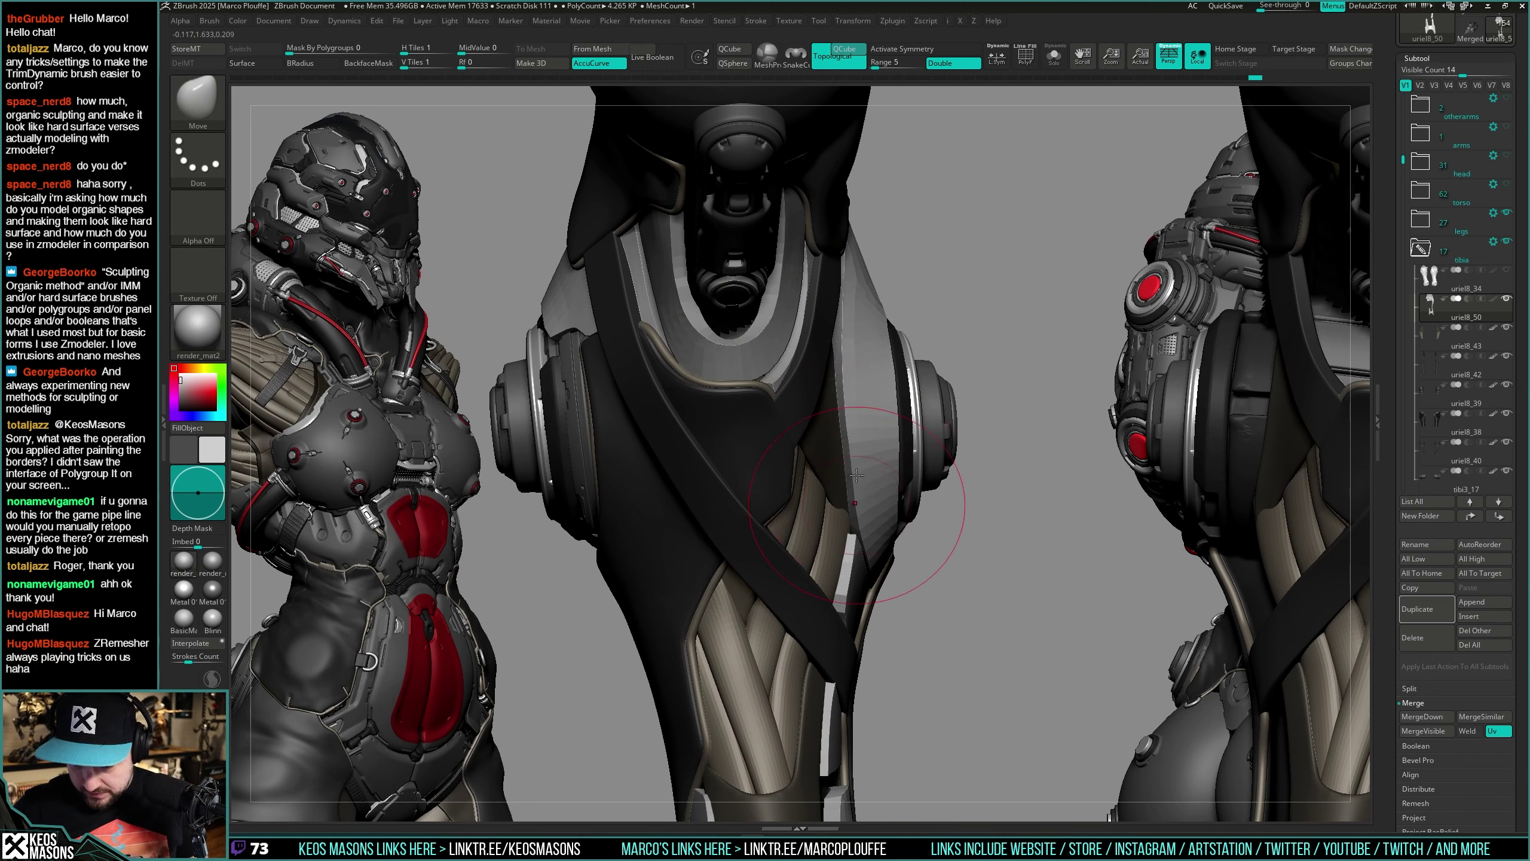
key(ctrl+shift+z)
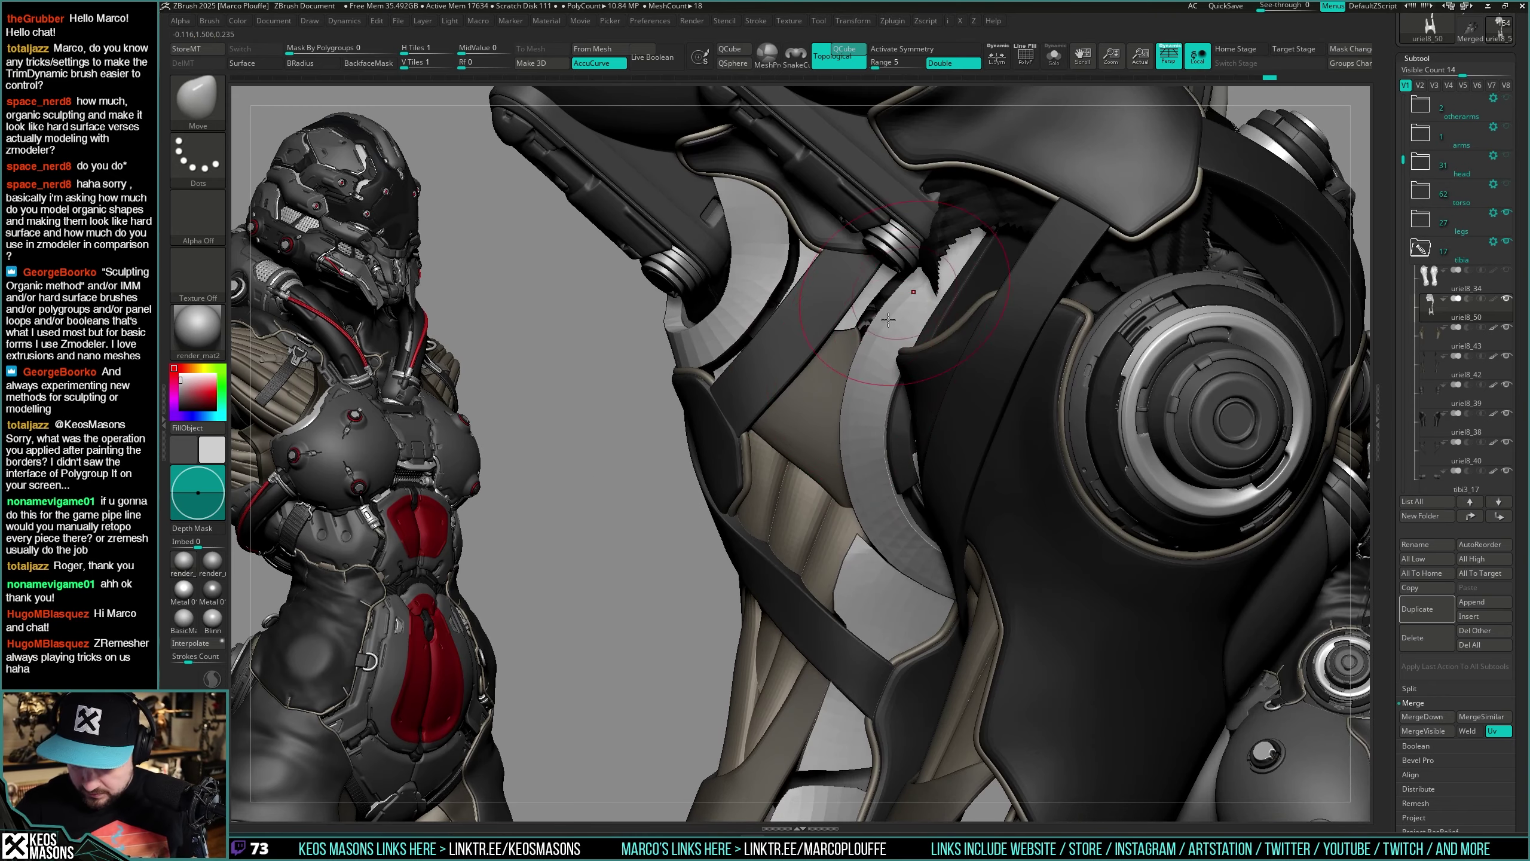
right_drag(828, 455, 964, 513)
right_click(813, 580)
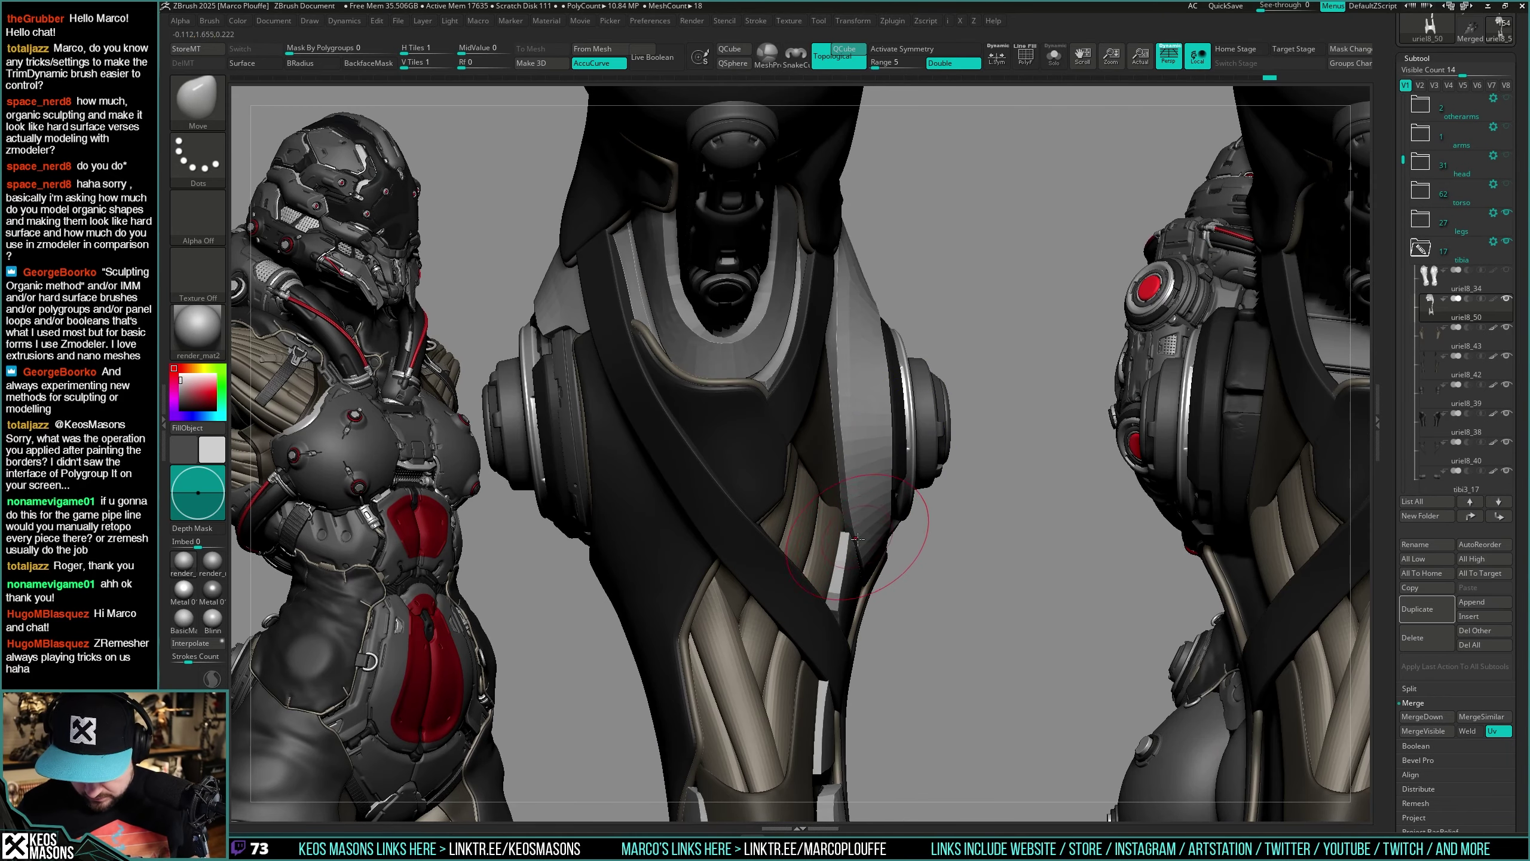
key(ctrl+z)
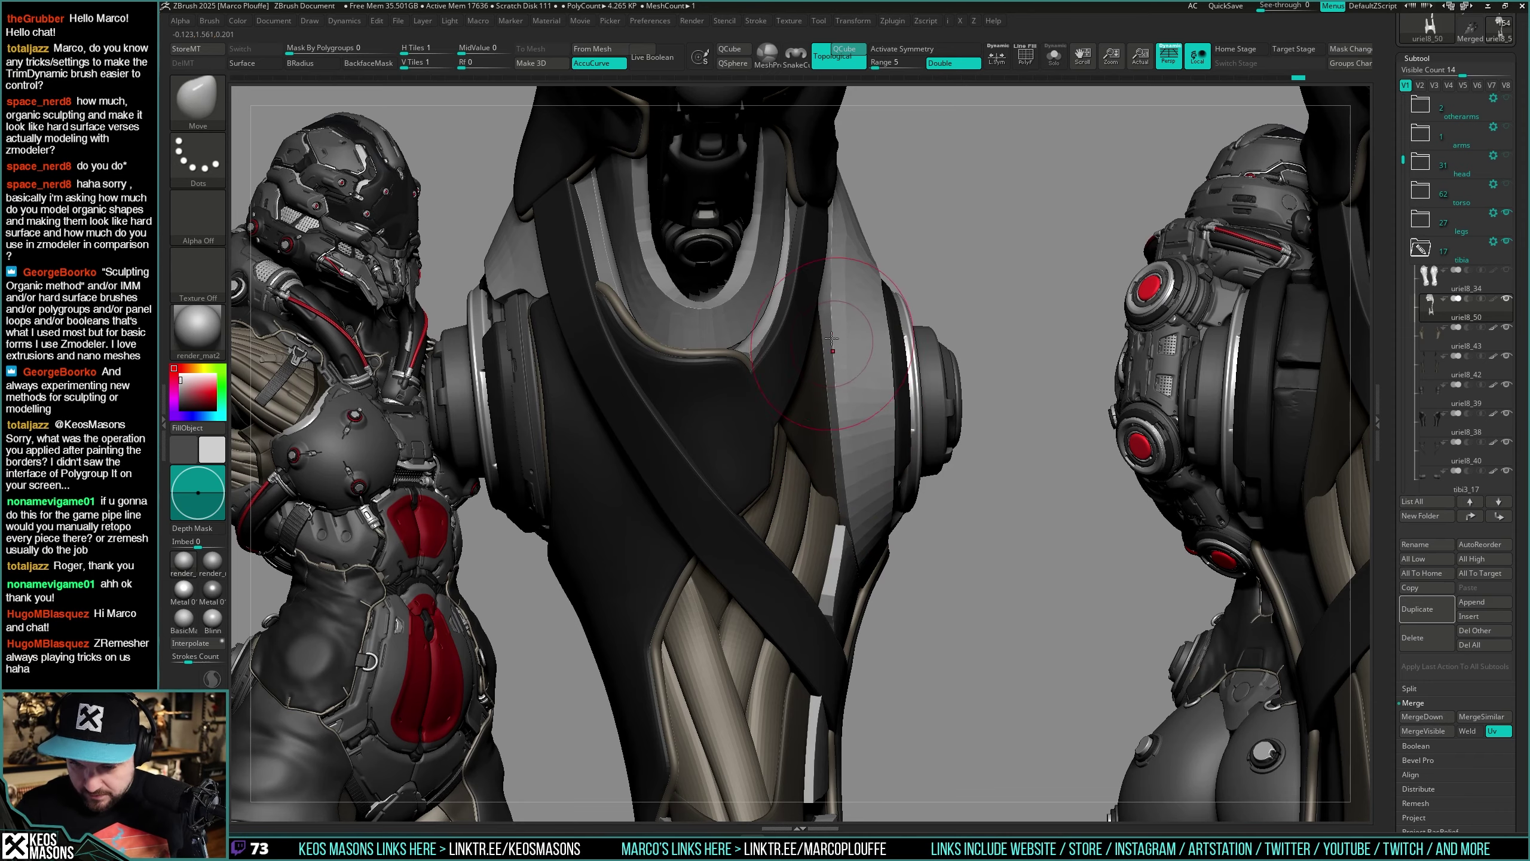
Step: Move the light plate's lower edge beneath the joint disc to fit against the dark shin armour
ctrl+right_drag(831, 339, 858, 193)
right_drag(926, 482, 835, 459)
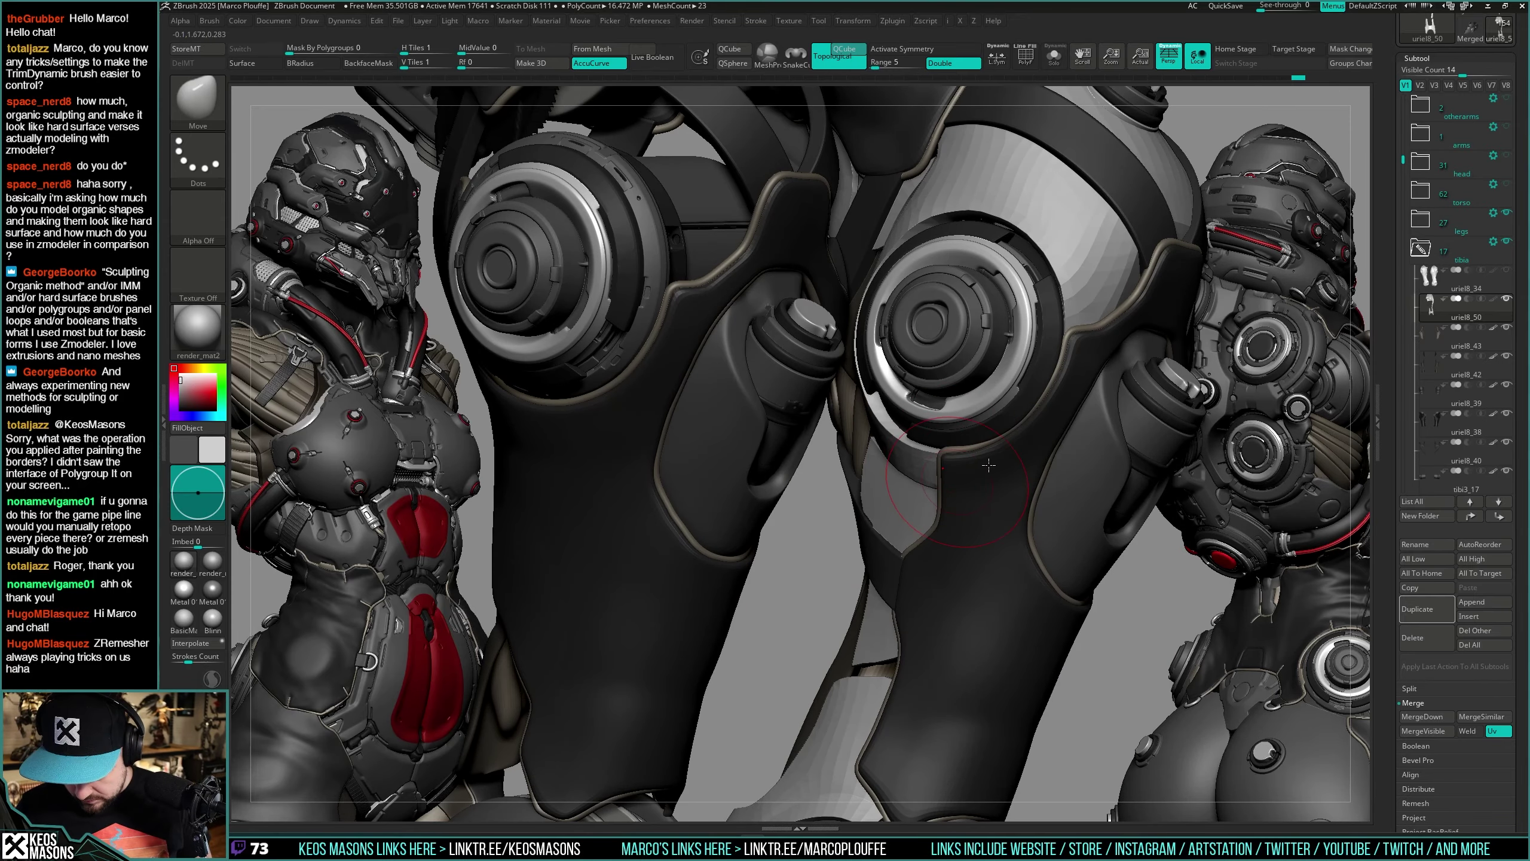
key(ctrl+shift+z)
key(ctrl+shift+z)
right_drag(962, 488, 954, 456)
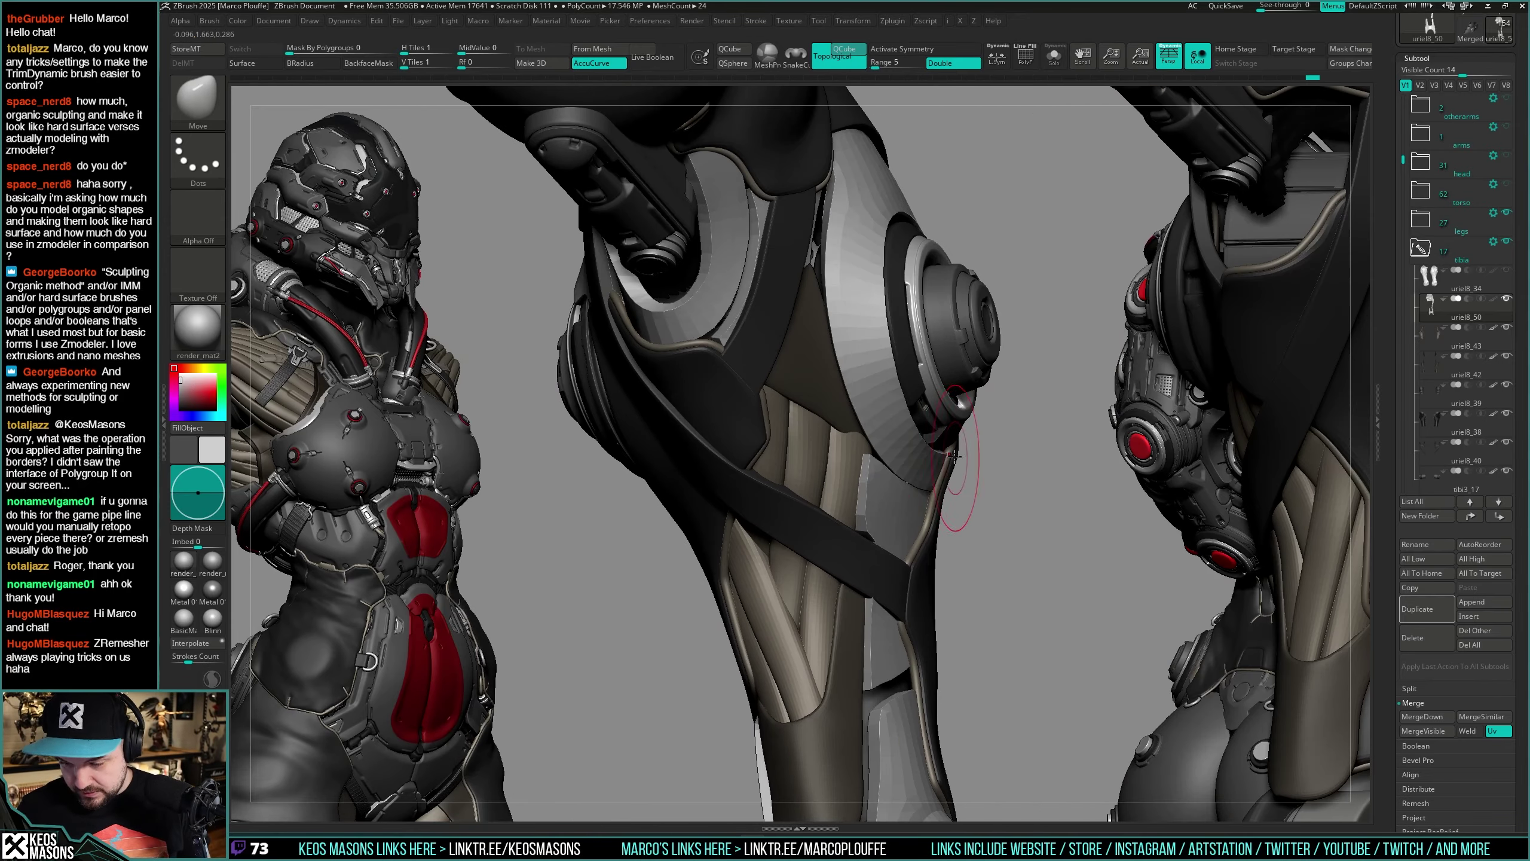
key(ctrl+shift+z)
key(ctrl+shift+z)
key(ctrl+shift+z)
key(ctrl+shift+z)
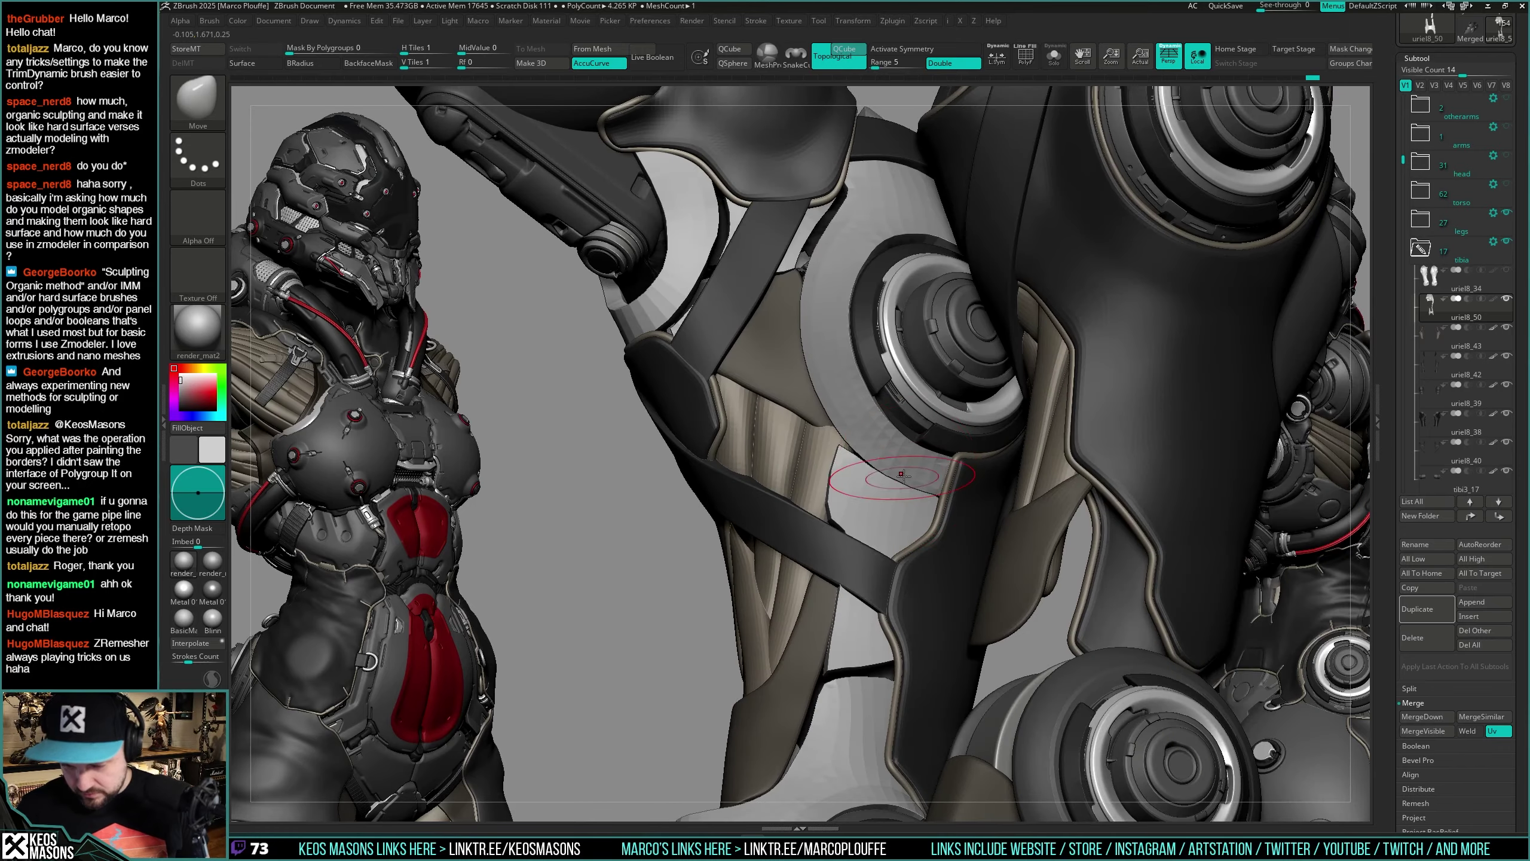
key(ctrl+shift+z)
key(ctrl+shift+z)
key(ctrl+shift+z)
key(ctrl+shift+z)
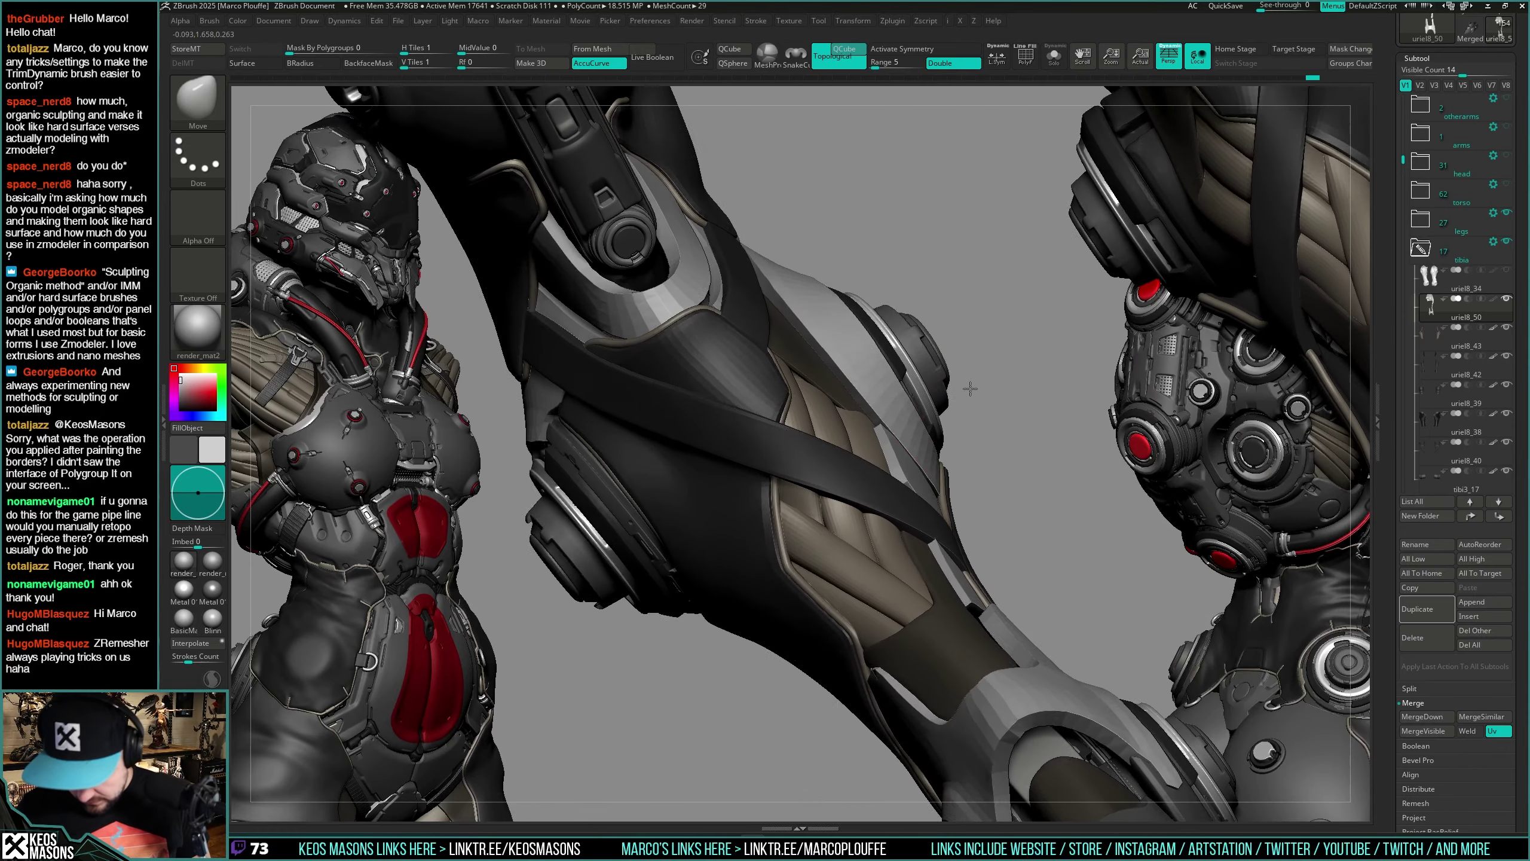
key(ctrl+shift+z)
Step: Adjust the Move brush's draw size and pull the light plate's lower rim into shape around the joint disc
key(s)
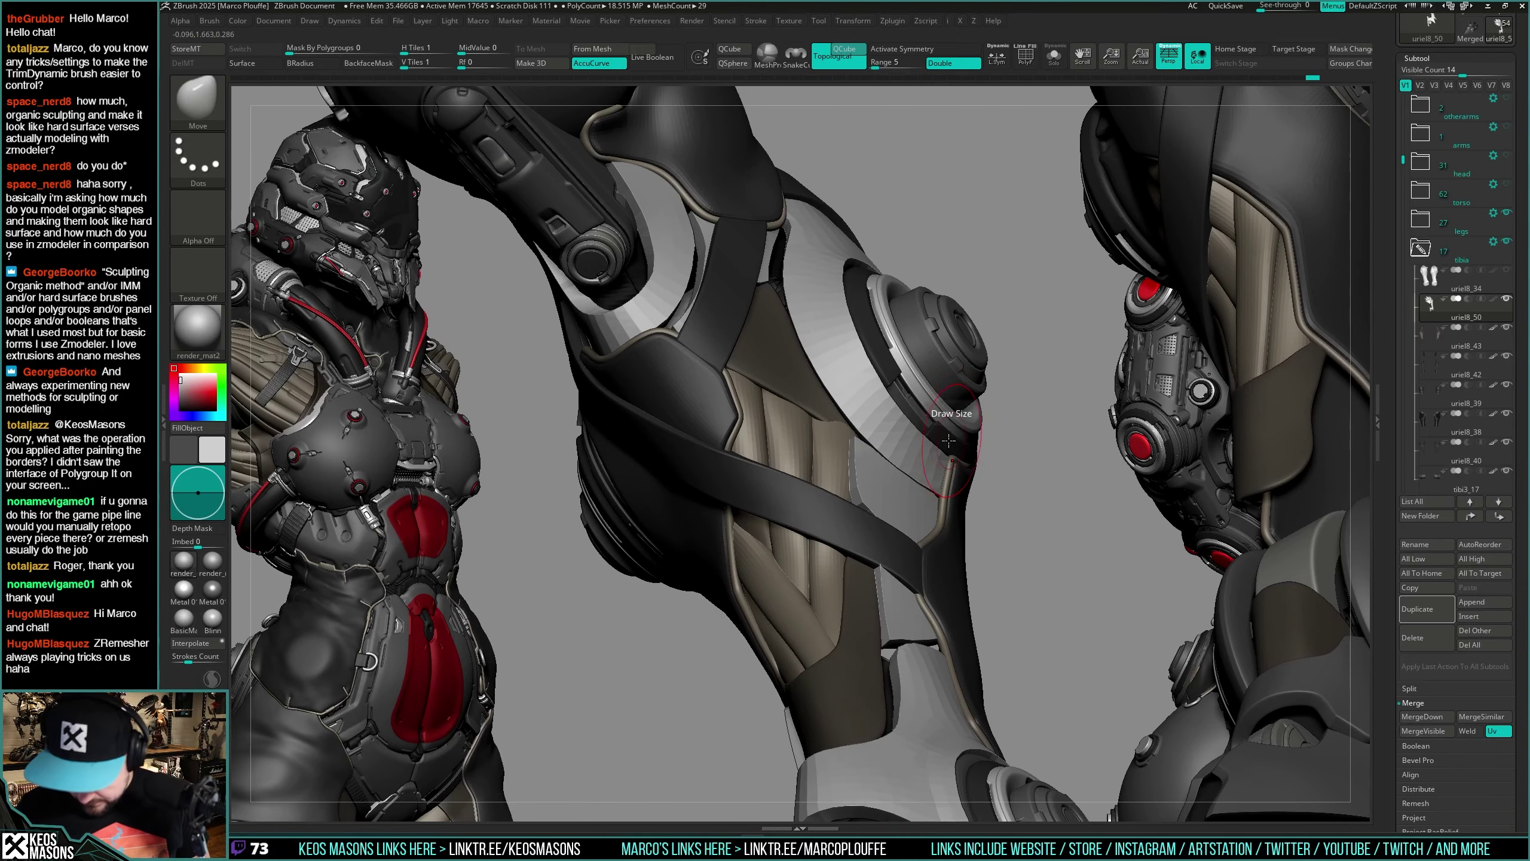
right_drag(963, 451, 990, 536)
key(ctrl+shift+z)
key(ctrl+shift+z)
key(ctrl+shift+z)
key(ctrl+shift+z)
key(space)
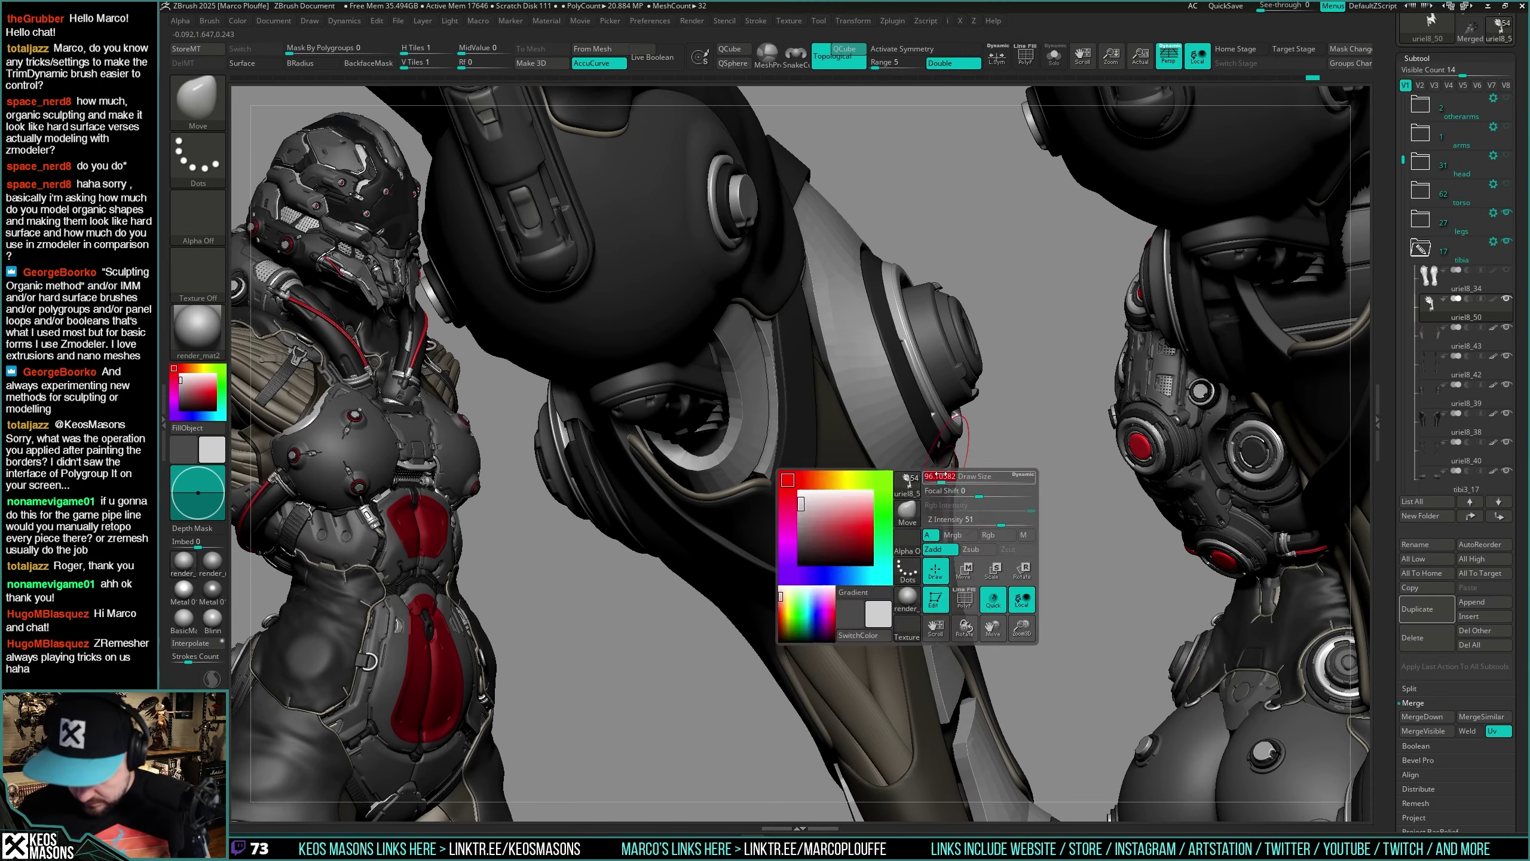
drag(921, 442, 922, 451)
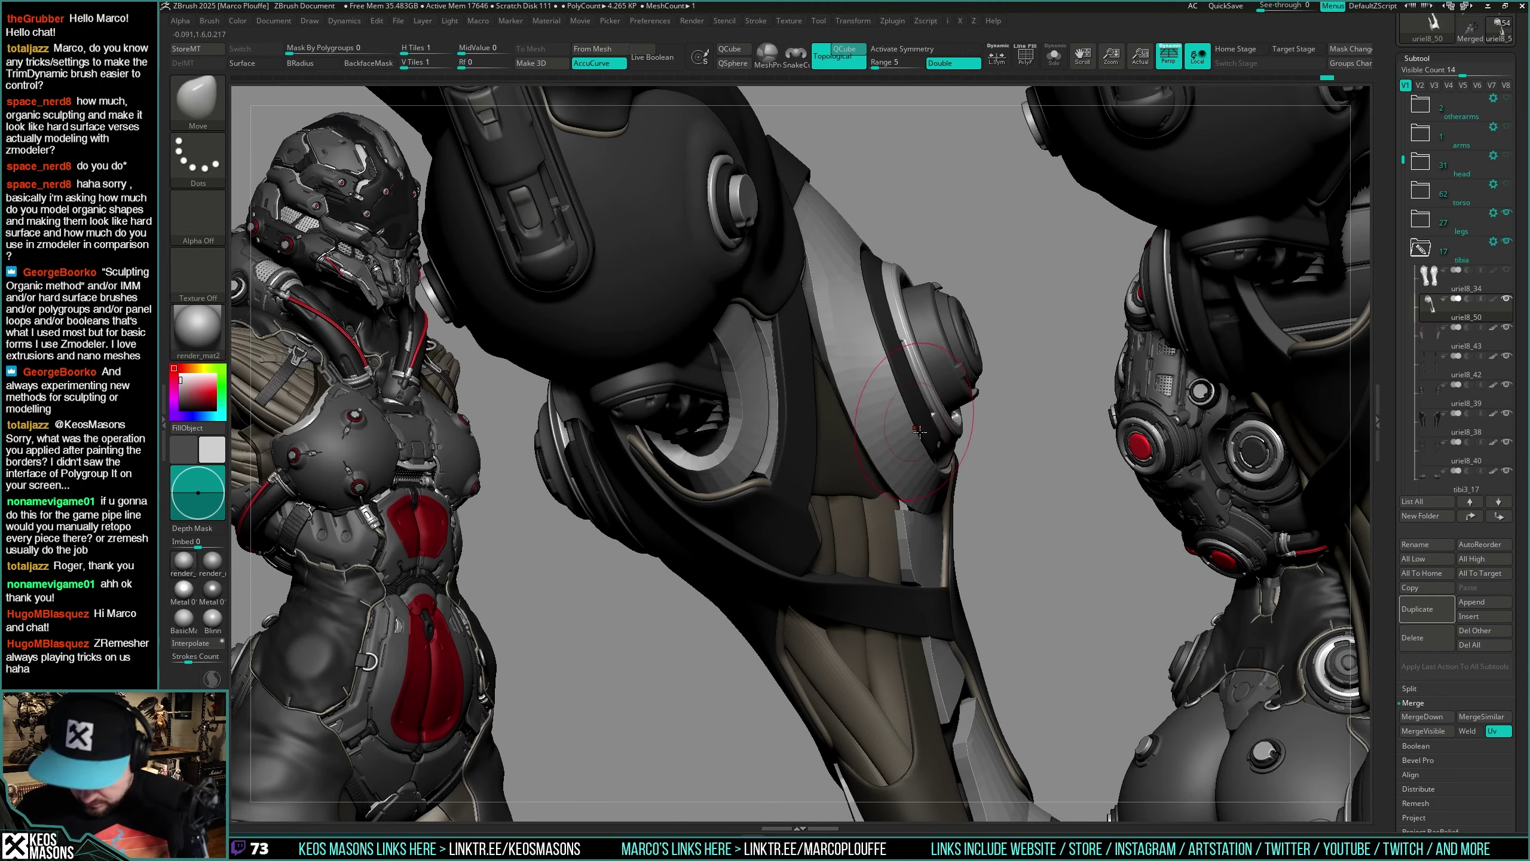
Step: Examine the reshaped plate on the full leg assembly from the front, side and back
key(ctrl+shift+z)
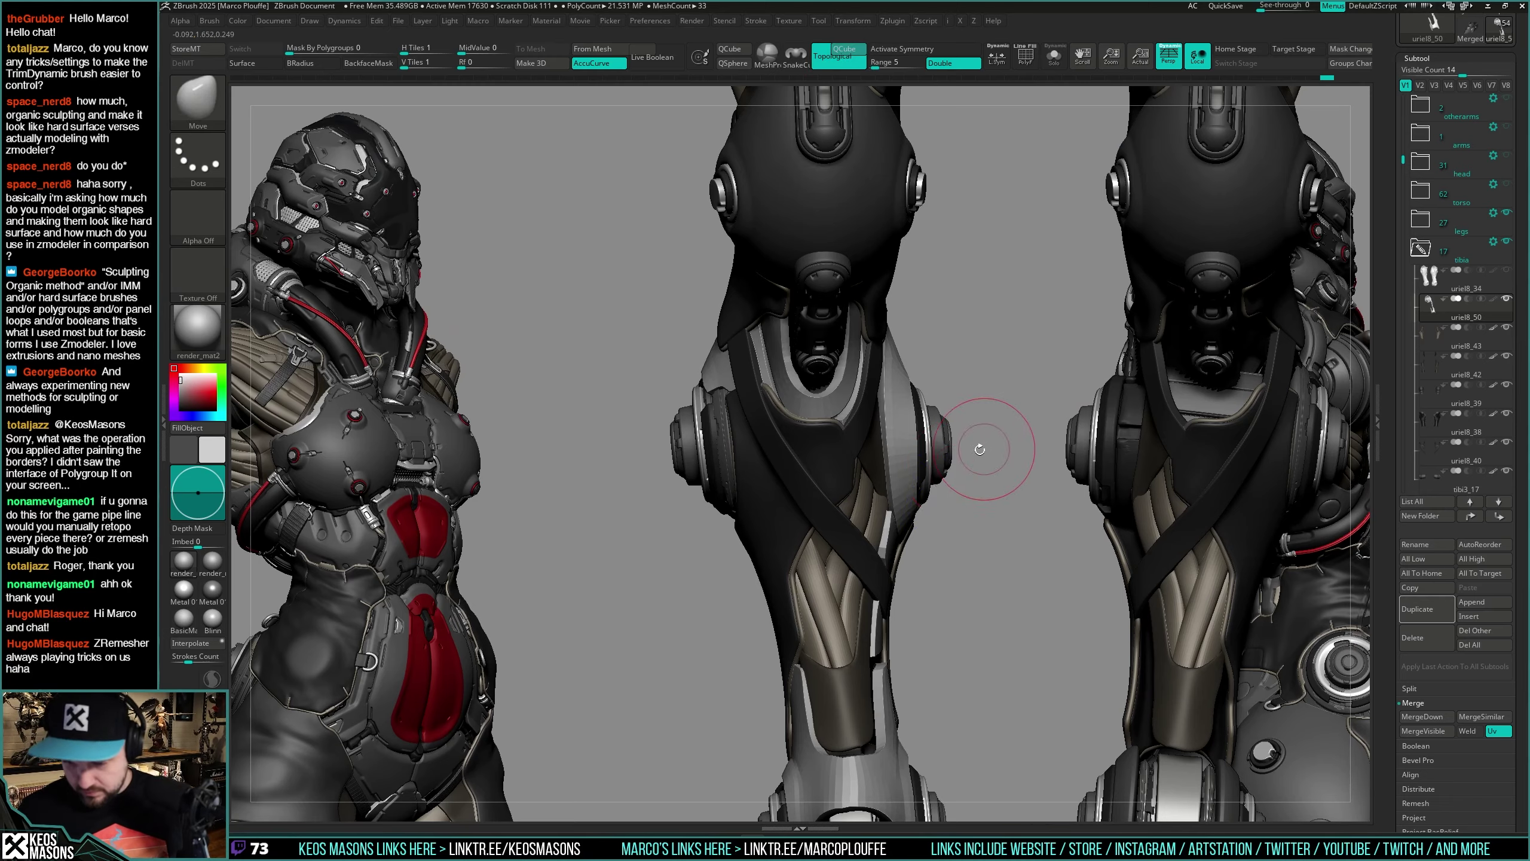
key(ctrl+shift+z)
key(ctrl+shift+z)
key(ctrl+shift+z)
key(ctrl+shift+z)
key(ctrl+shift+z)
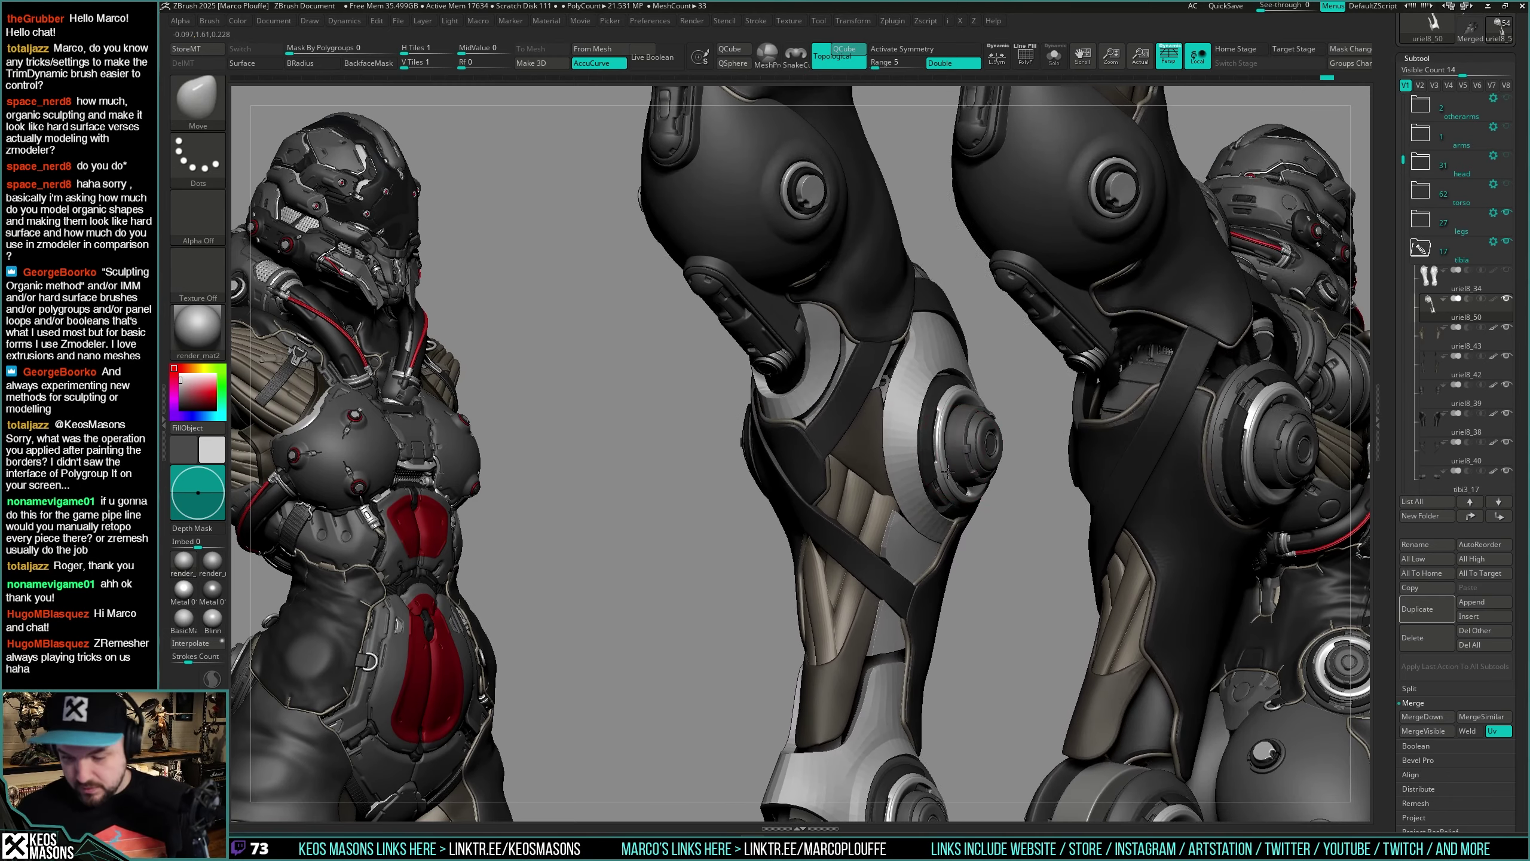
key(ctrl+shift+z)
key(ctrl+shift+z)
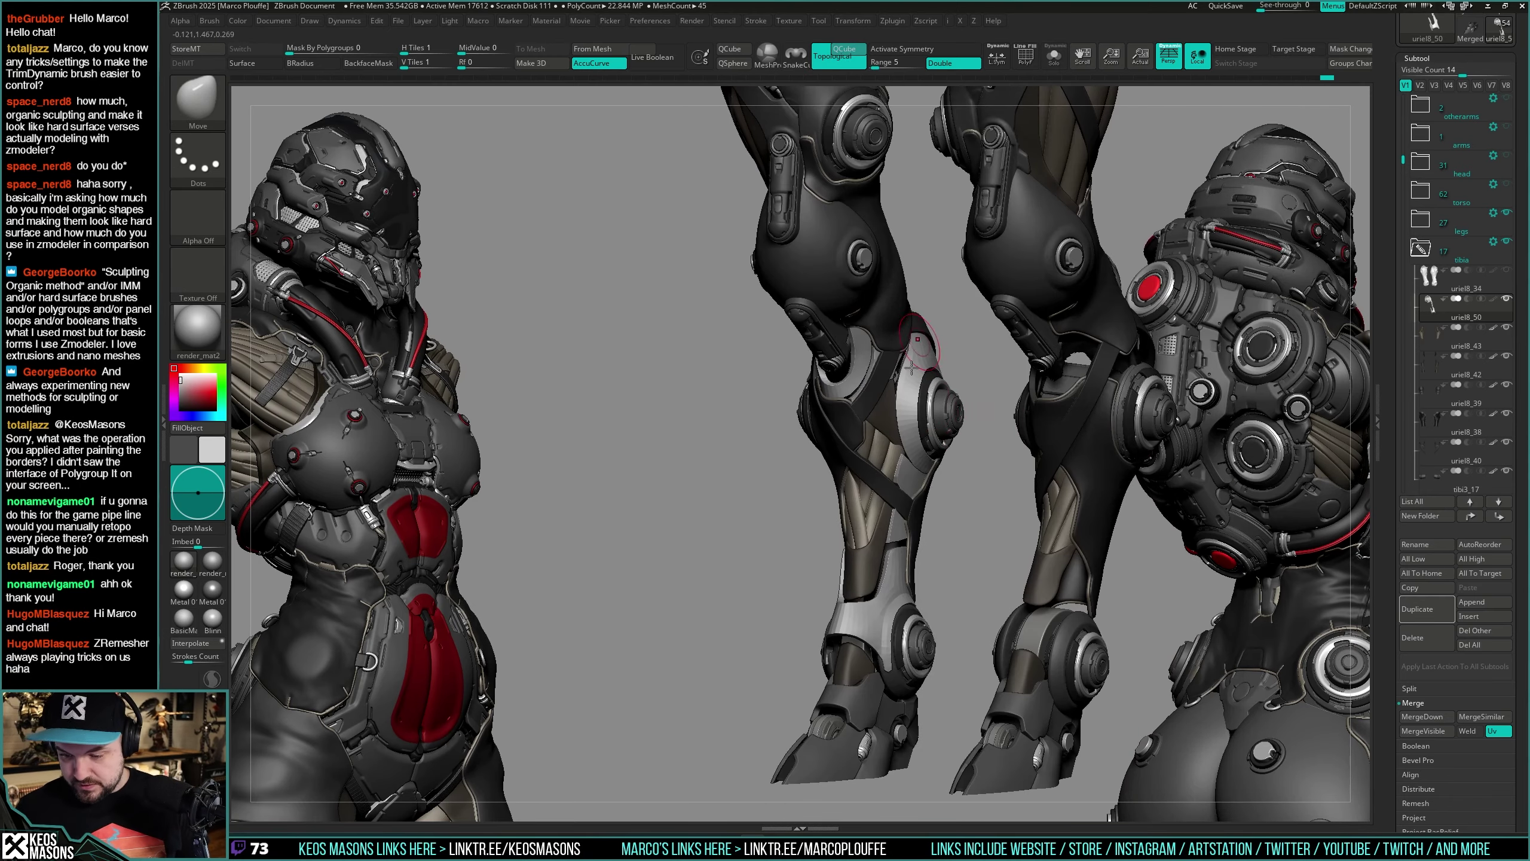
key(ctrl+shift+z)
key(ctrl+shift+z)
key(ctrl+shift+z)
key(ctrl+shift+z)
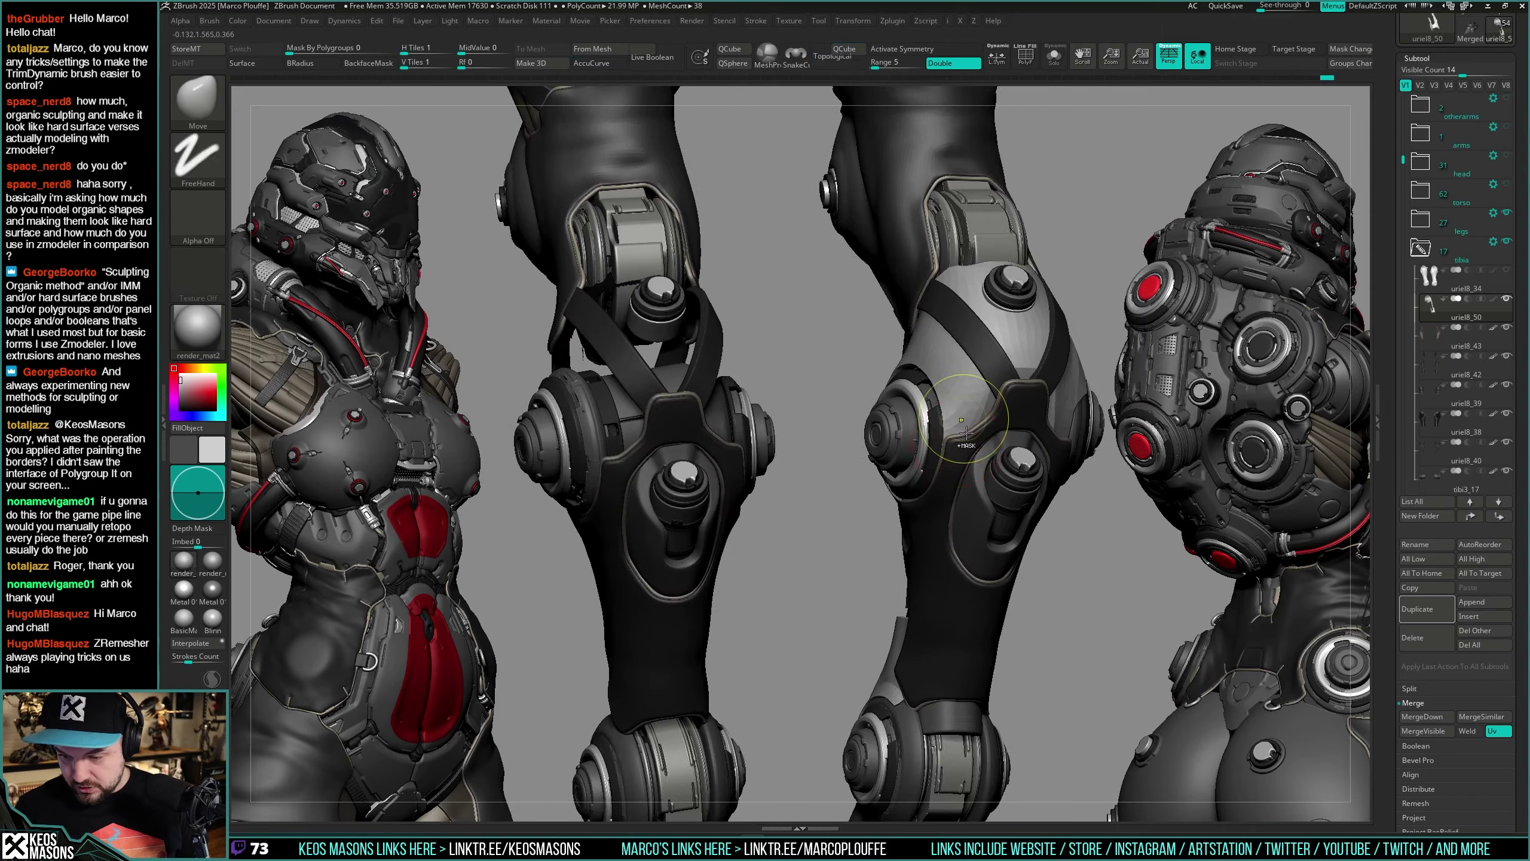
Step: Move the light plate's rim above the joint disc and adjust the brush's draw size
right_drag(966, 433, 843, 452)
key(space)
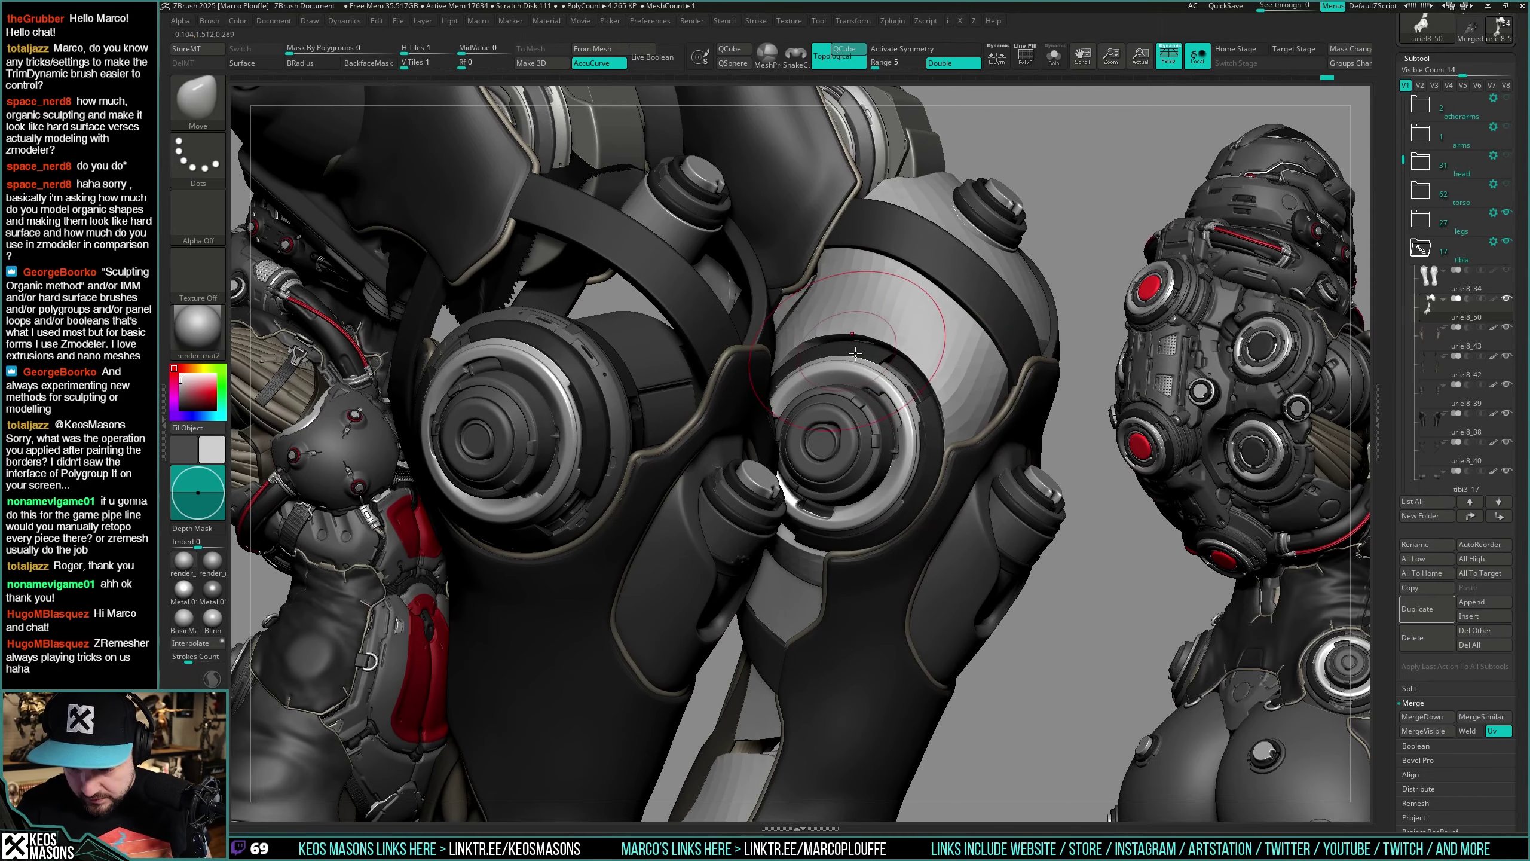
right_drag(880, 360, 1024, 369)
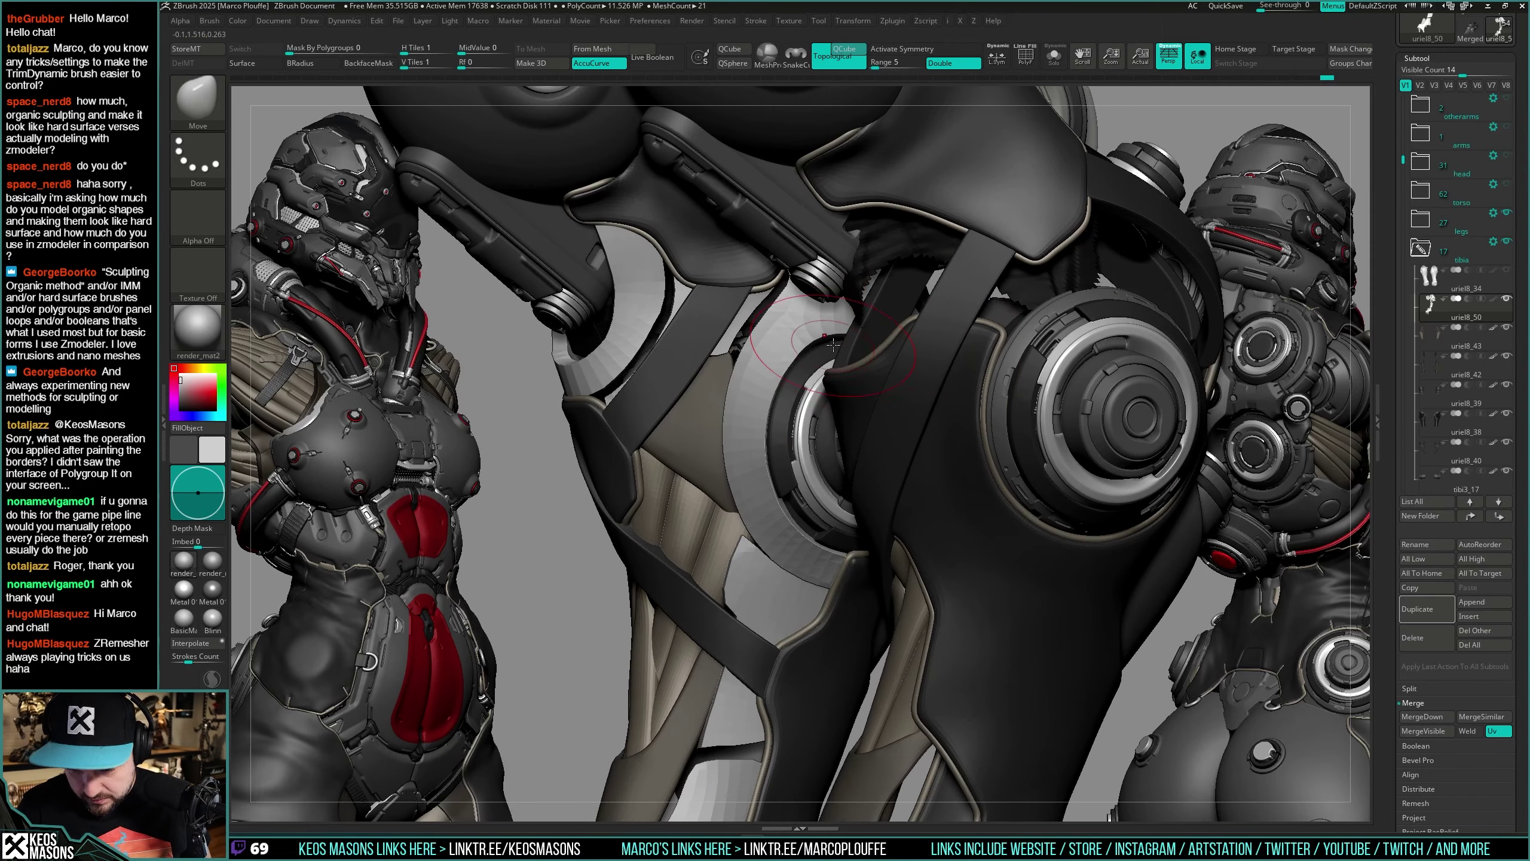
right_drag(807, 385, 811, 347)
key(space)
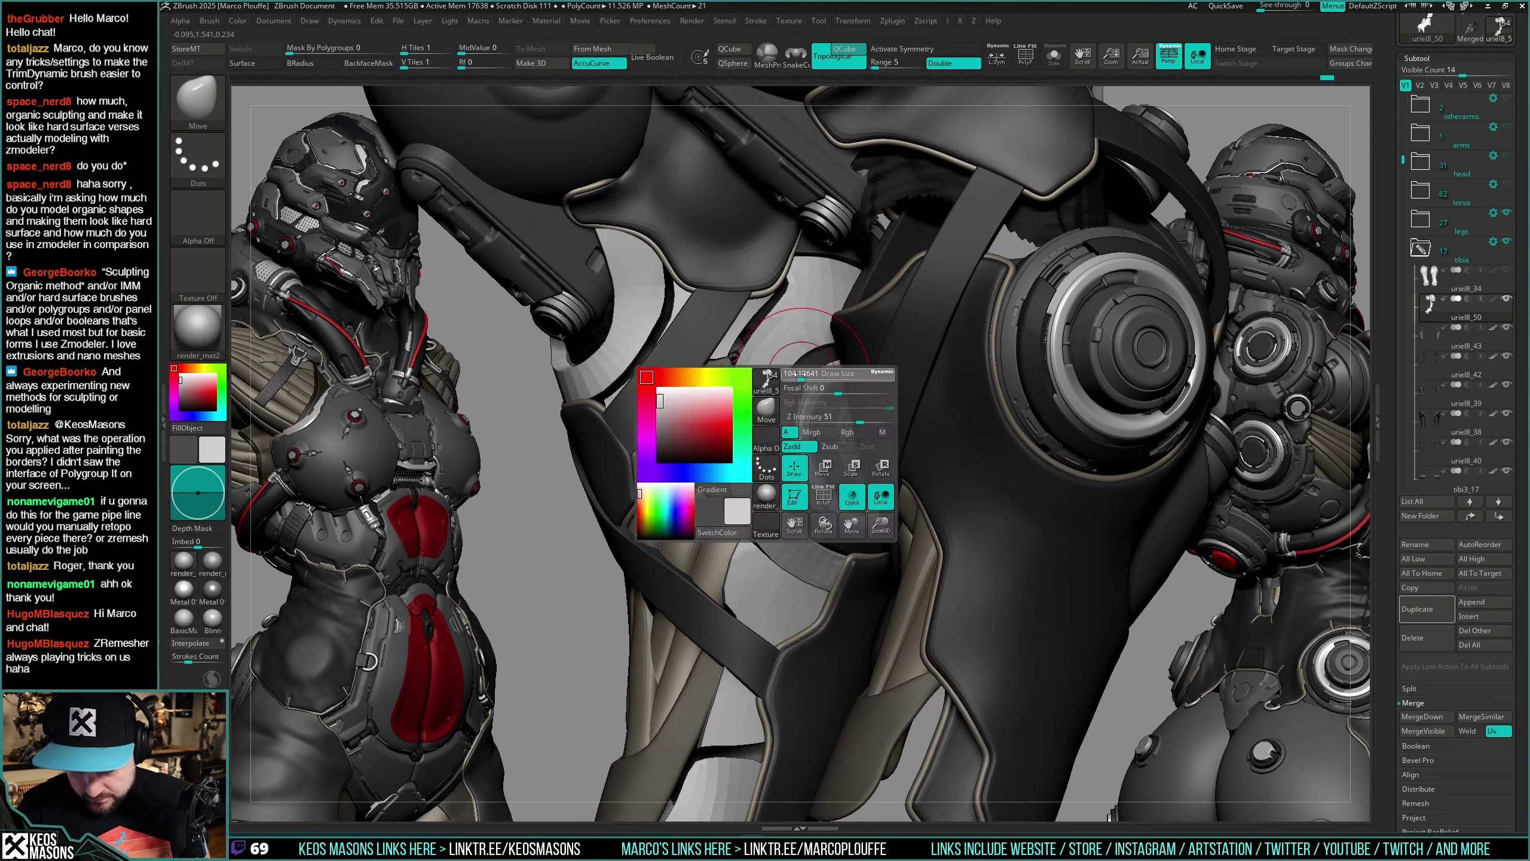
click(803, 387)
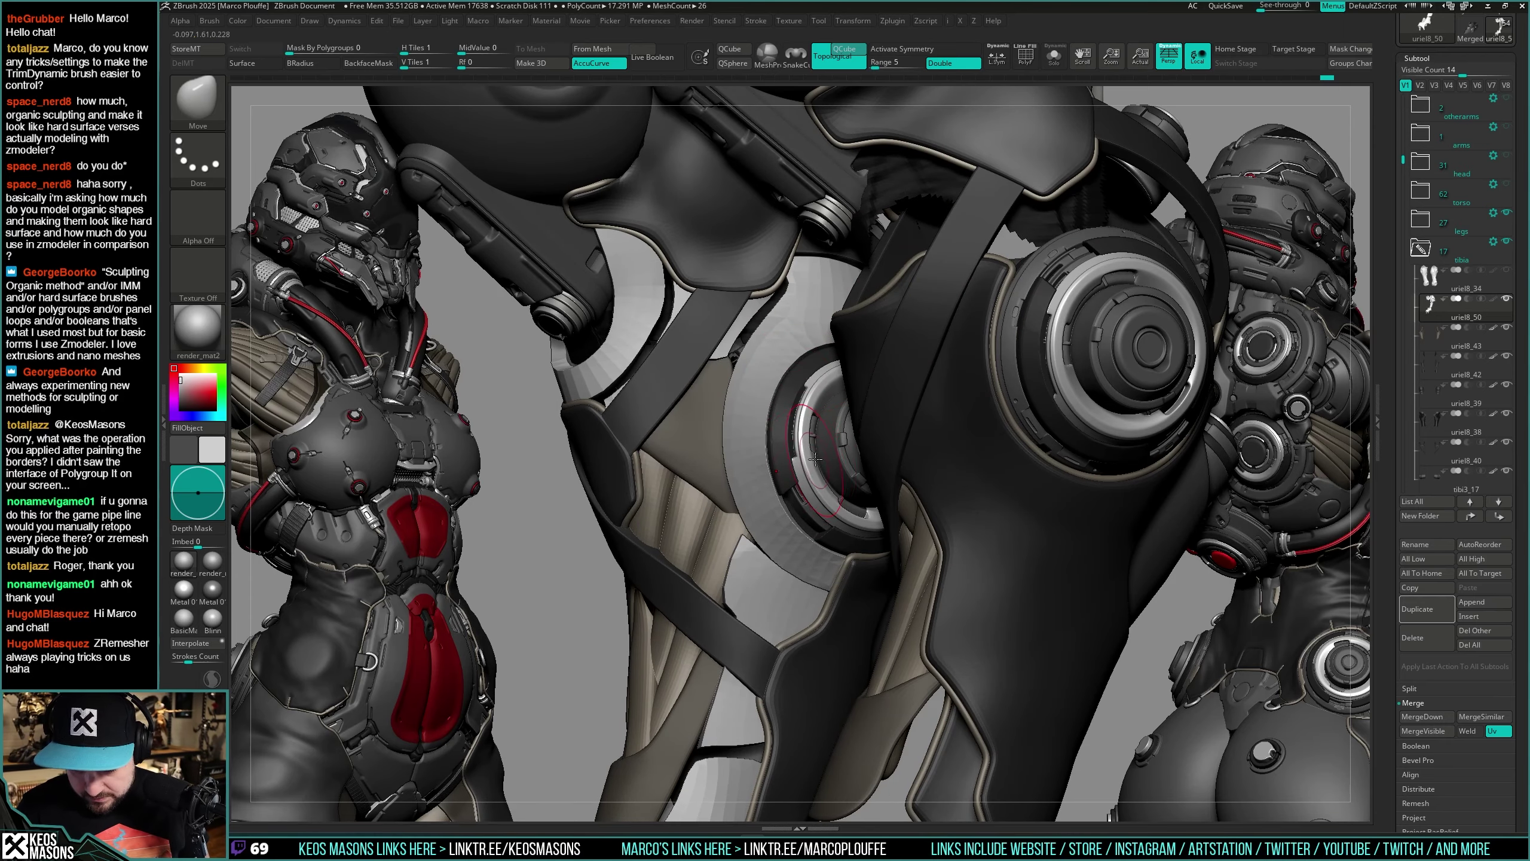
Step: Refine the light plate's rear opening edge around the joint disc and examine its fit from behind
right_drag(815, 459, 675, 458)
mouse_move(1127, 461)
right_down()
mouse_move(970, 461)
mouse_move(1032, 458)
mouse_move(970, 492)
mouse_move(1030, 500)
right_up()
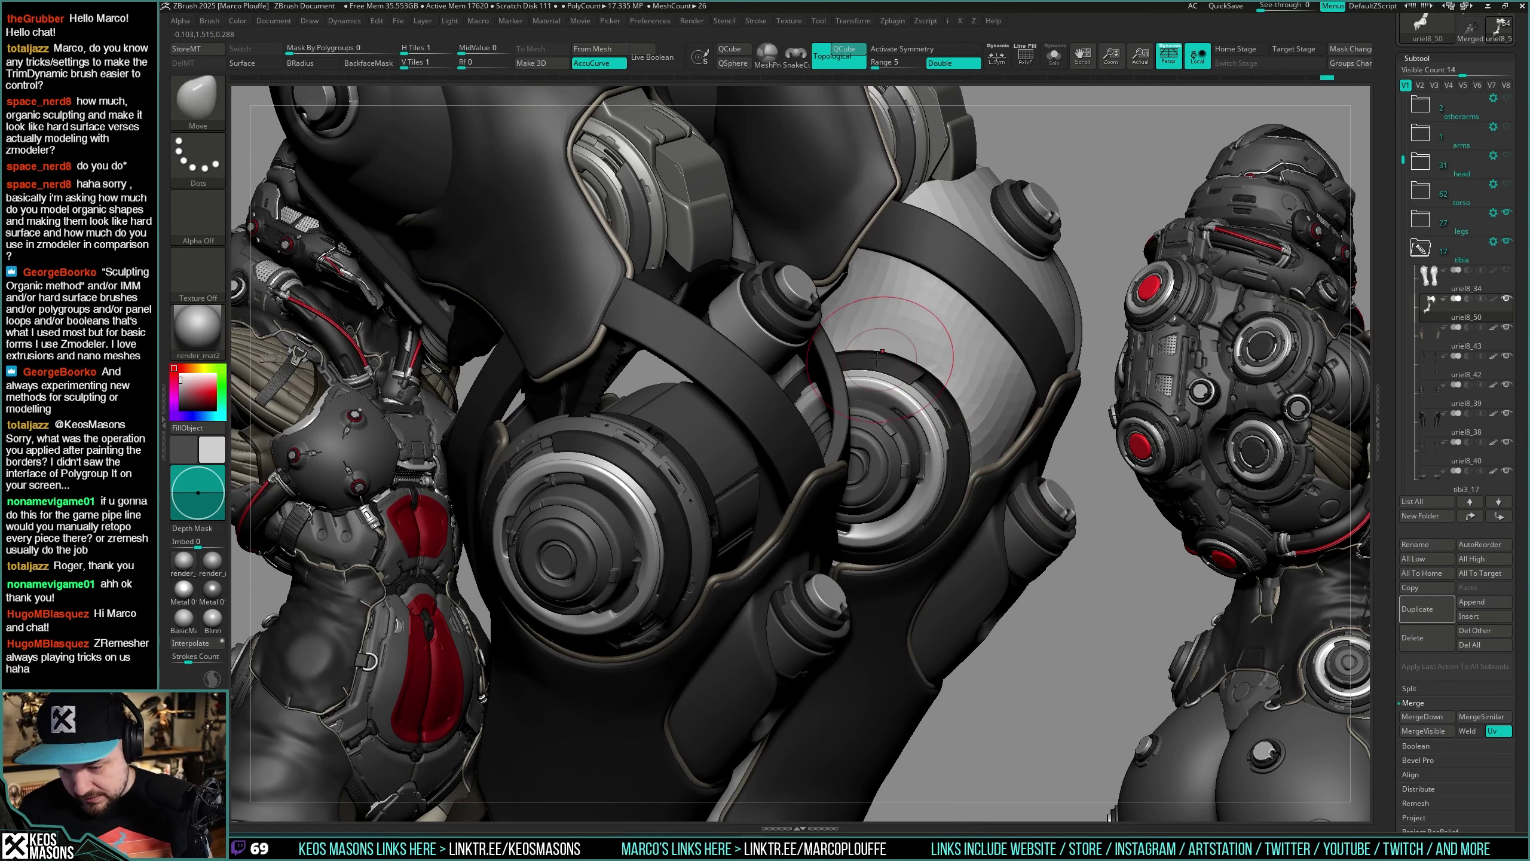
right_drag(922, 391, 911, 359)
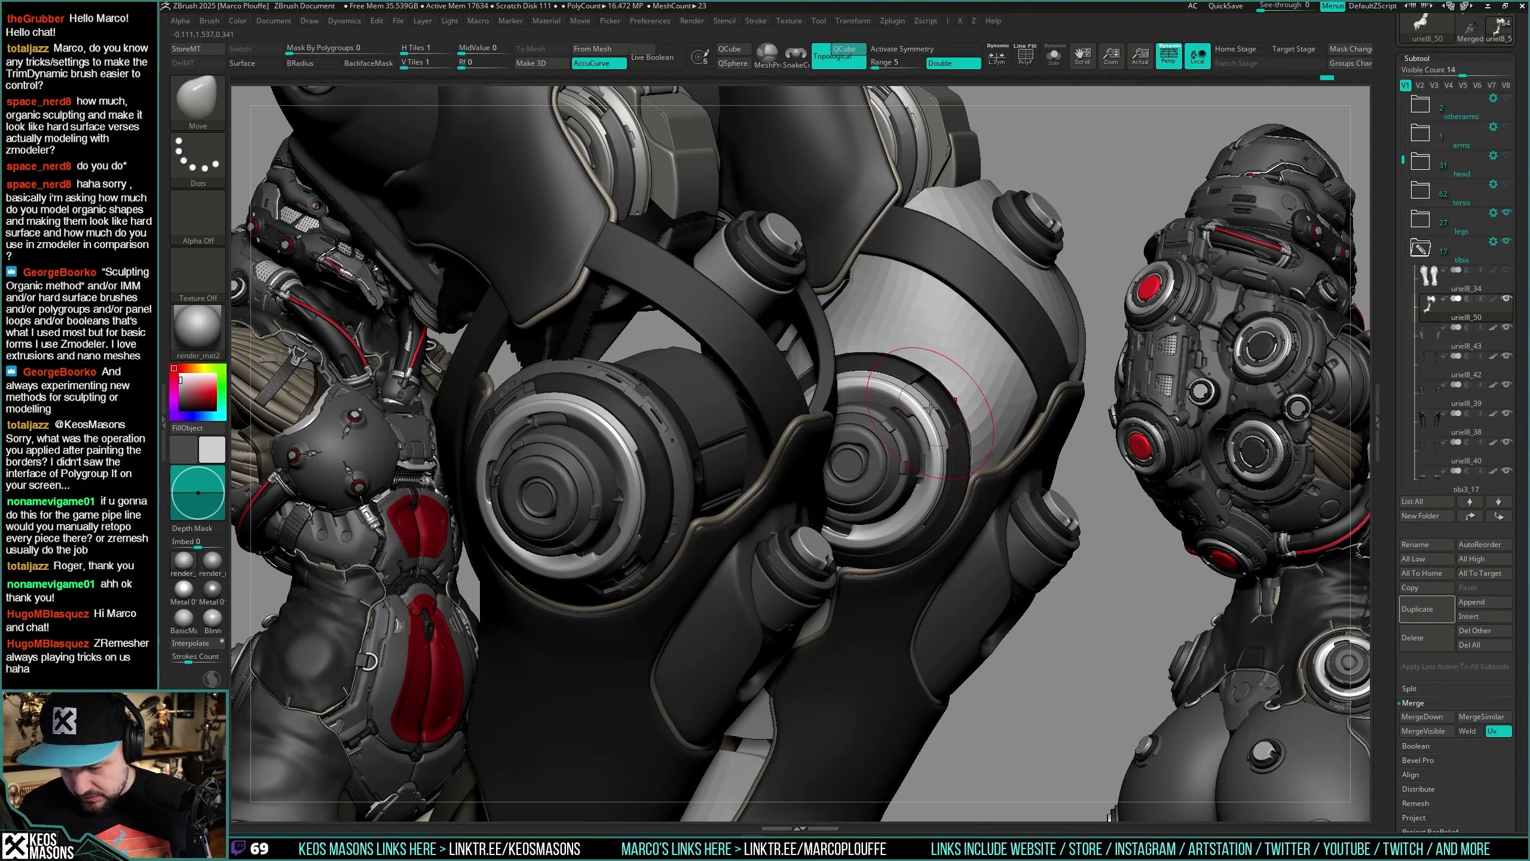
key(ctrl+z)
key(ctrl+z)
key(ctrl+z)
key(ctrl+z)
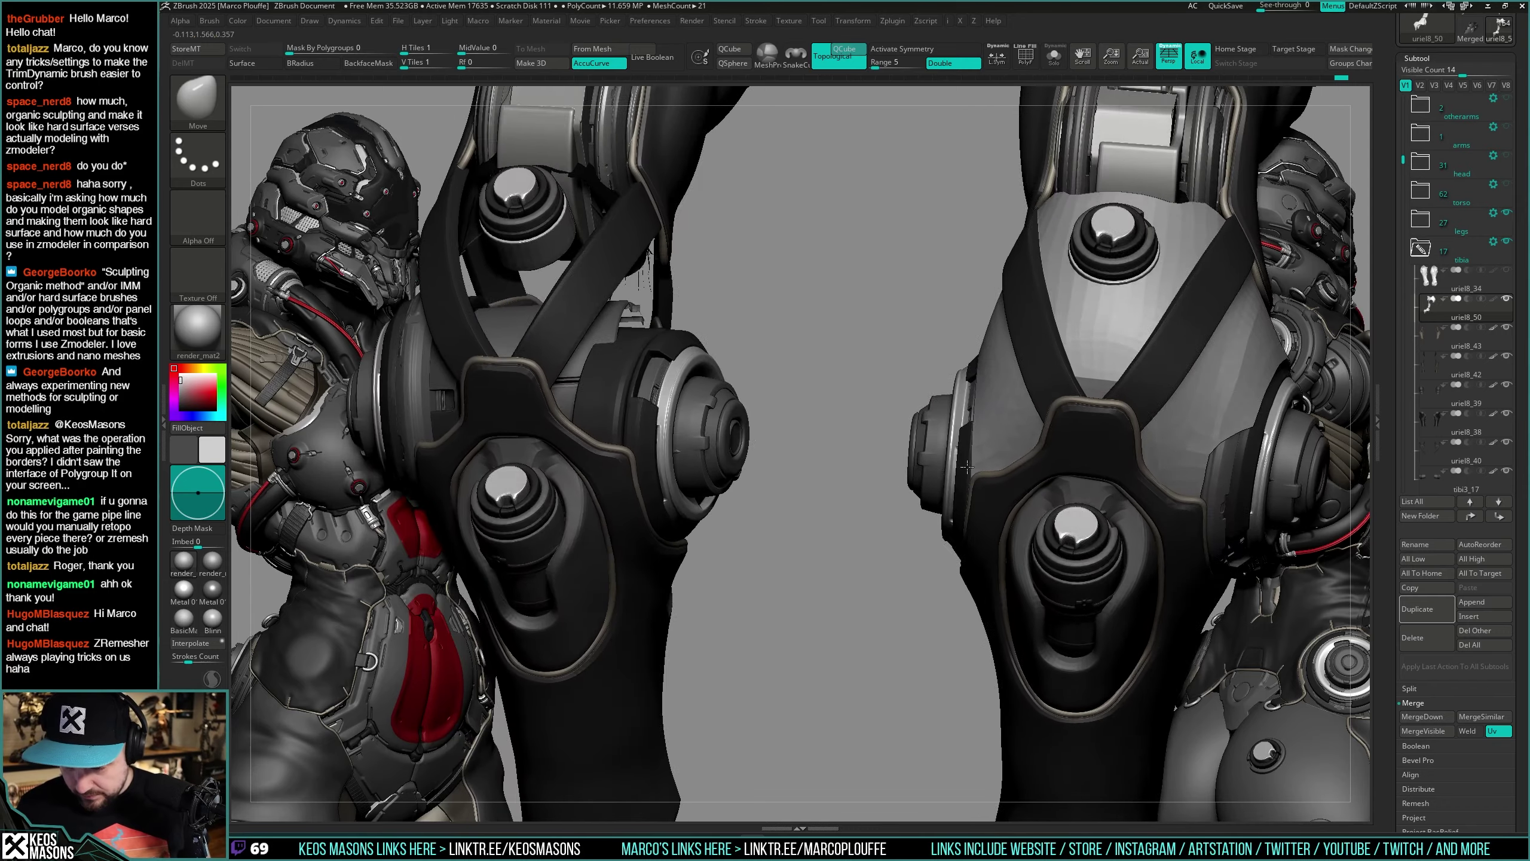
key(ctrl+shift+z)
key(ctrl+shift+z)
key(ctrl+shift+z)
key(ctrl+shift+z)
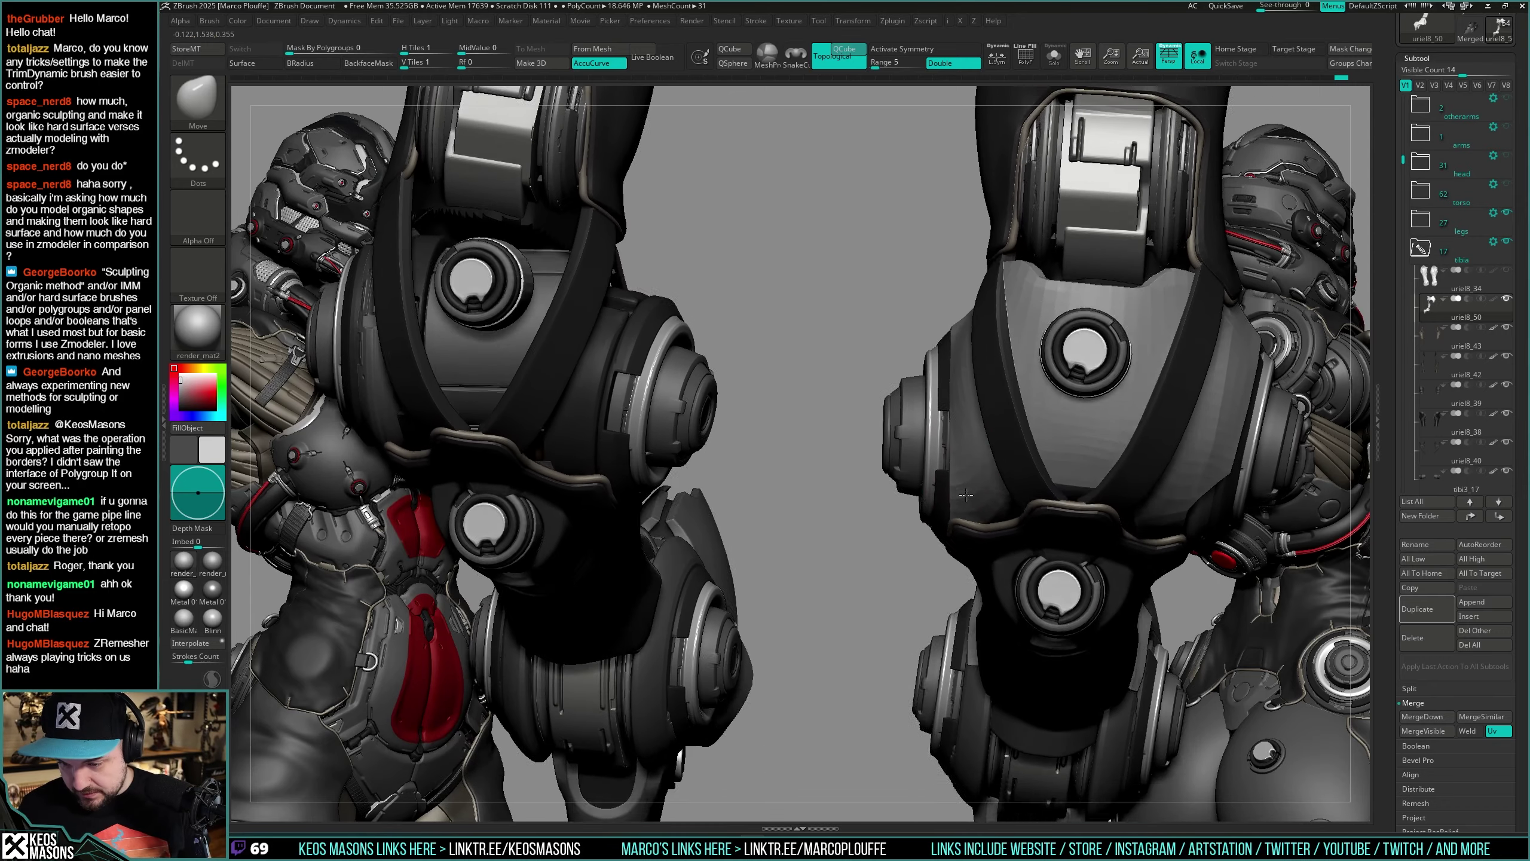
Step: Examine the light plate's fit on the leg assembly from the front and from behind
key(ctrl+shift+z)
key(ctrl+shift+z)
key(ctrl+shift+z)
key(ctrl+shift+z)
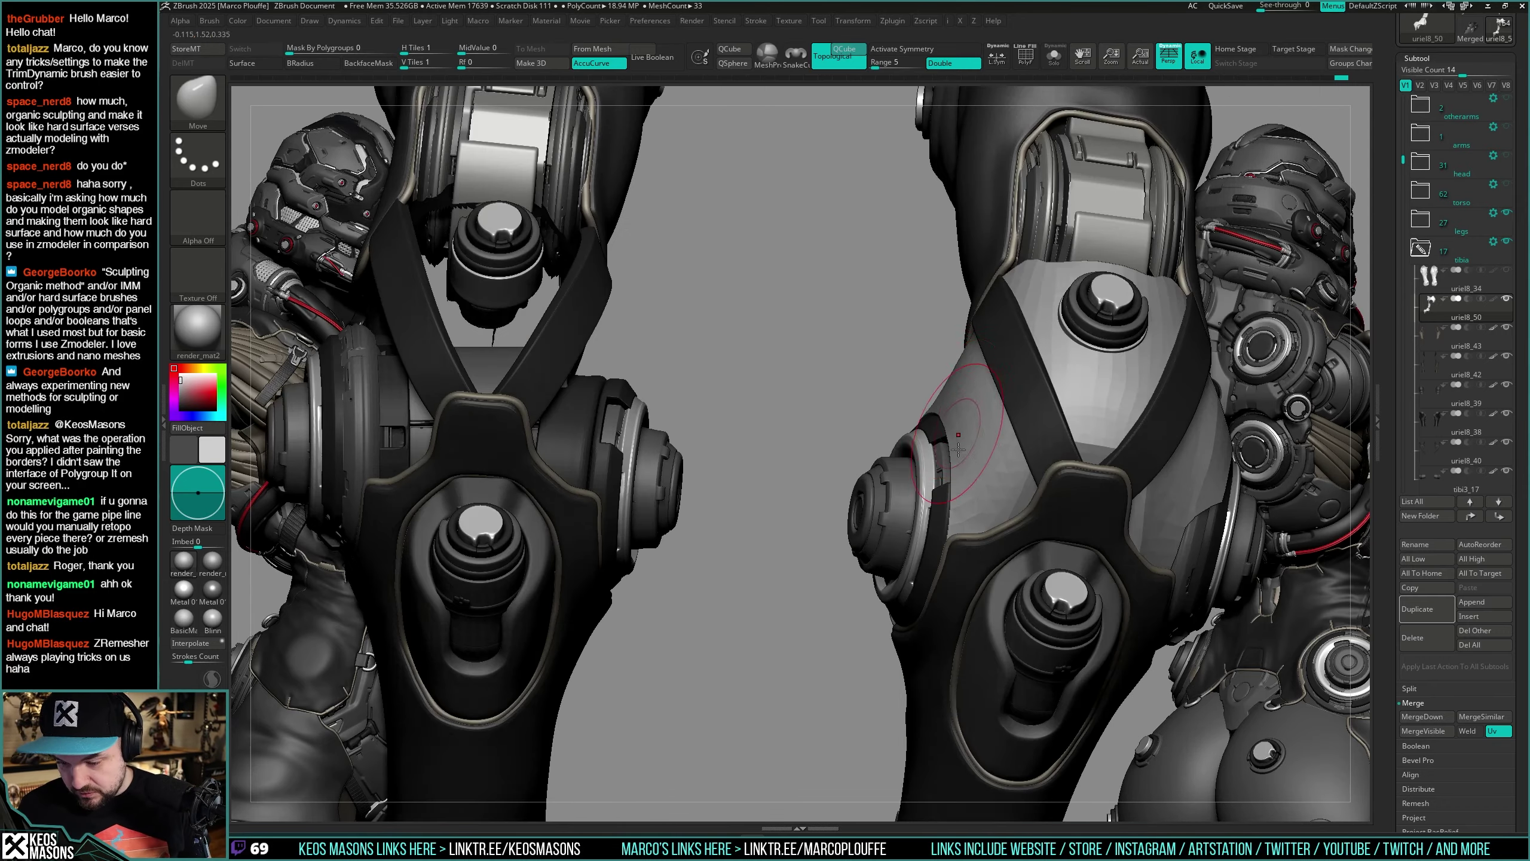
key(ctrl+shift+z)
key(ctrl+shift+z)
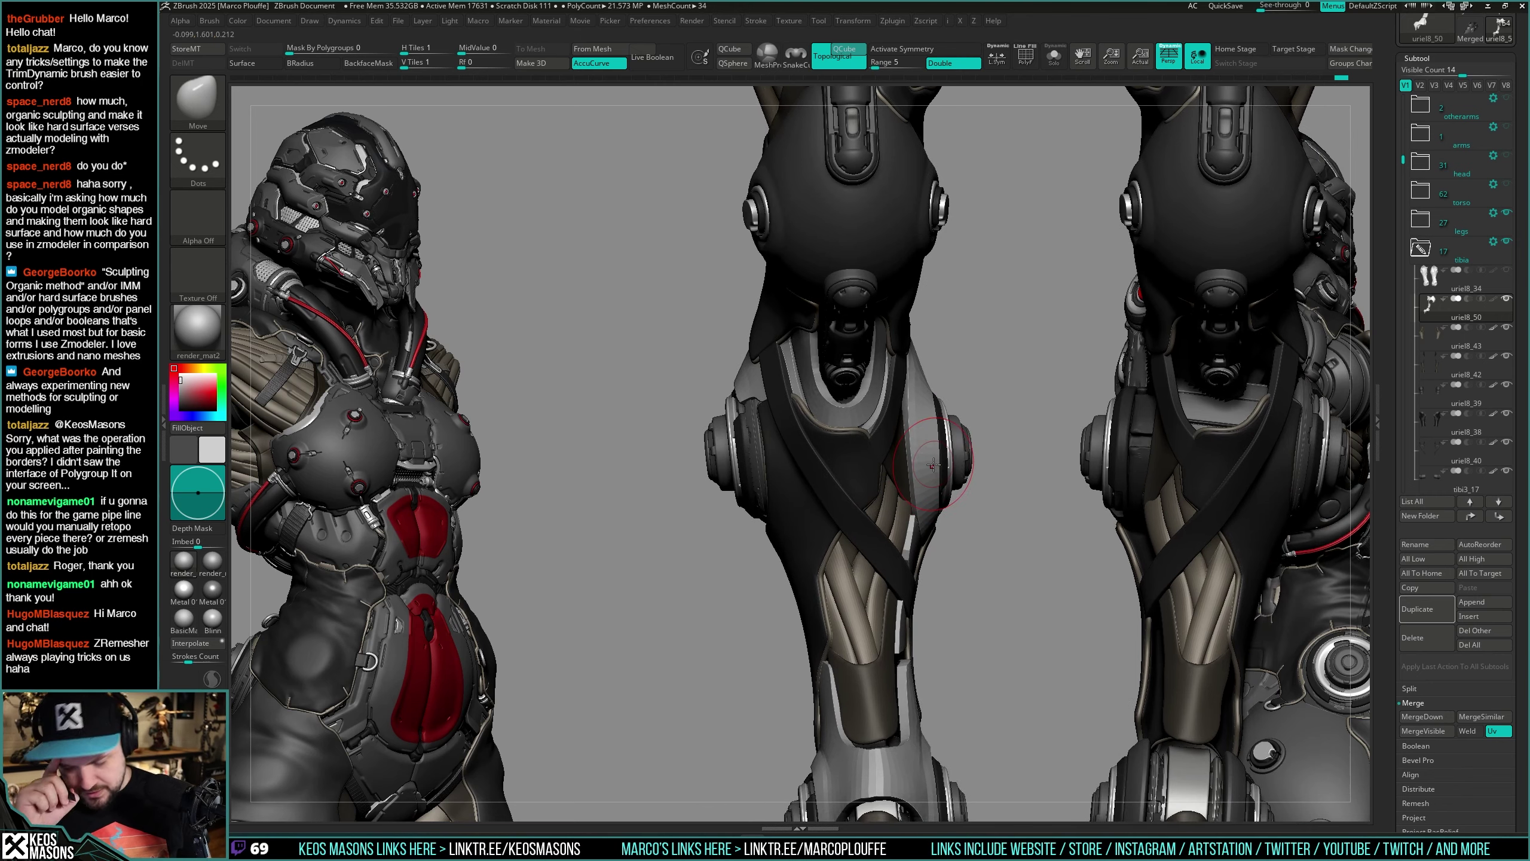
key(ctrl+shift+z)
key(ctrl+shift+z)
key(ctrl+shift+z)
Step: Adjust the Move brush's draw size and check the light plate's rear opening in isolation and in wireframe
key(space)
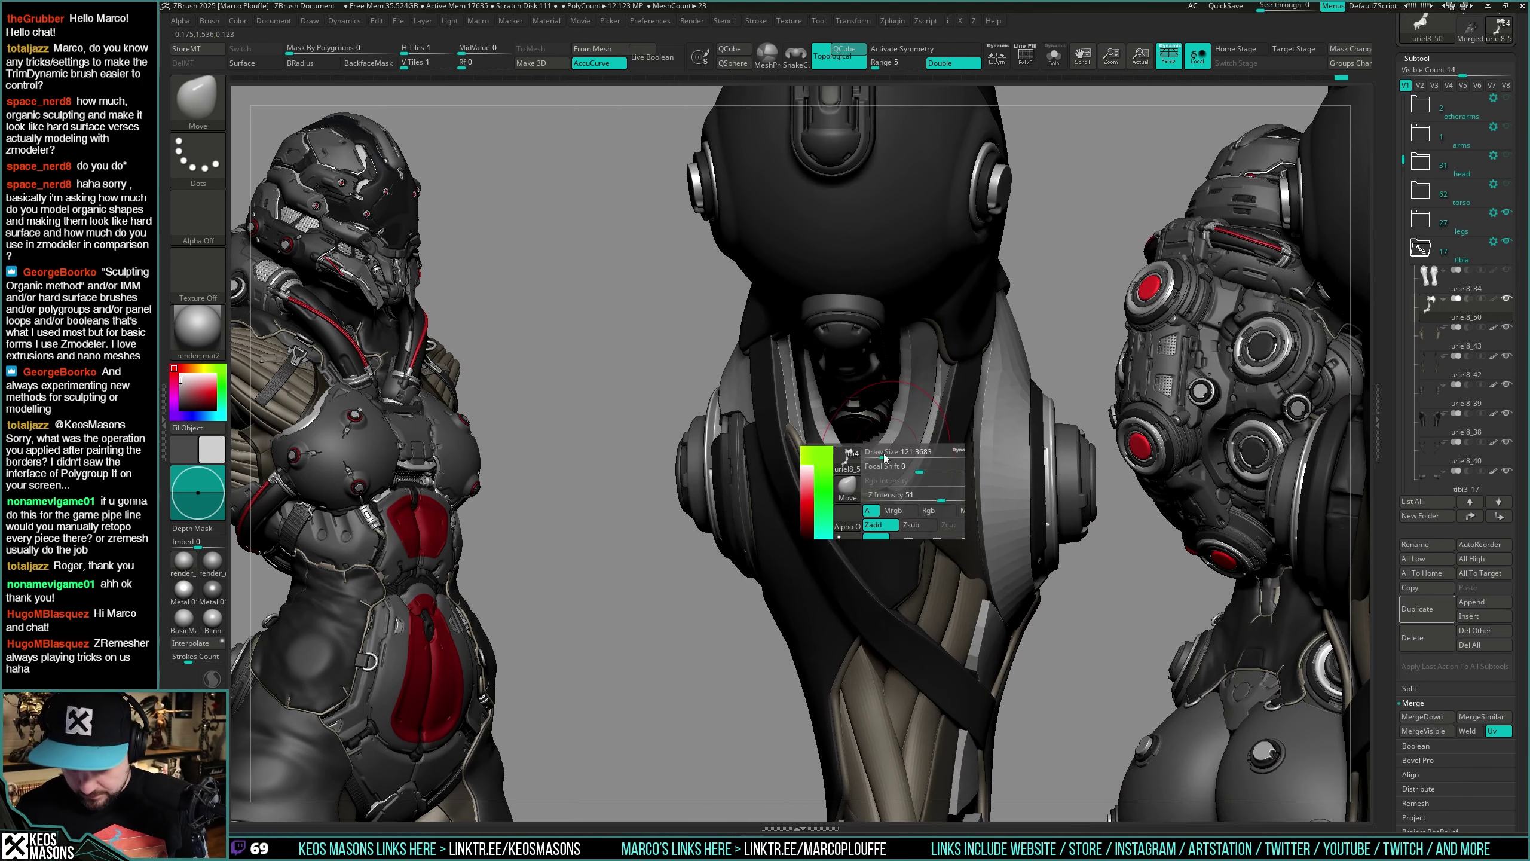
key(ctrl+shift+z)
key(ctrl+shift+z)
key(ctrl+shift+z)
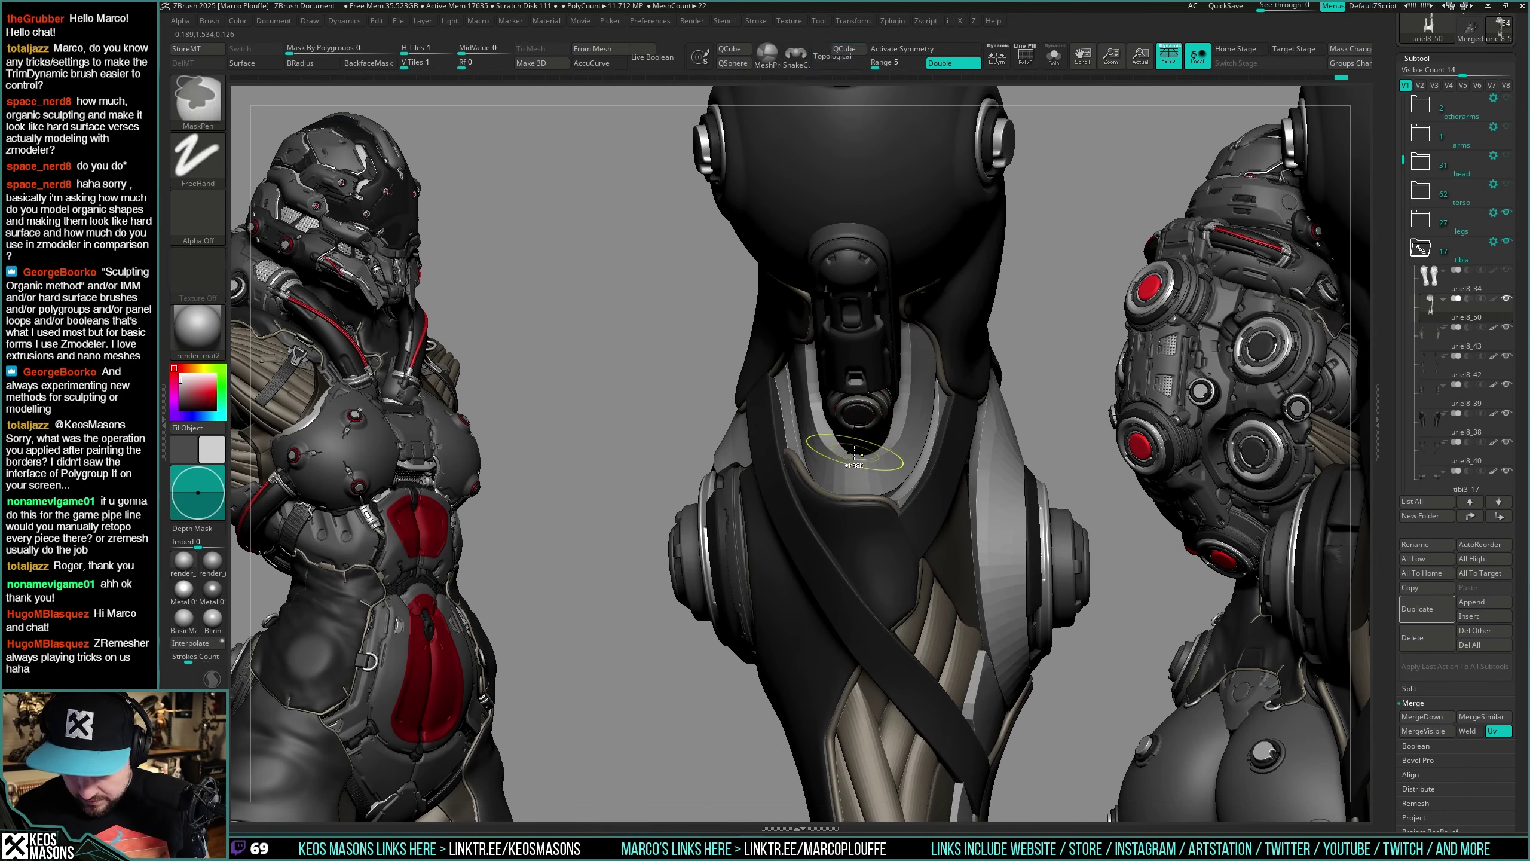
key(space)
right_drag(873, 443, 883, 480)
key(alt+s)
key(shift+f)
key(shift+f)
key(alt+s)
Step: Undo the latest edits to the light plate's rear opening rim and compare its fit beside the pivot arm
key(ctrl+z)
key(ctrl+z)
key(ctrl+z)
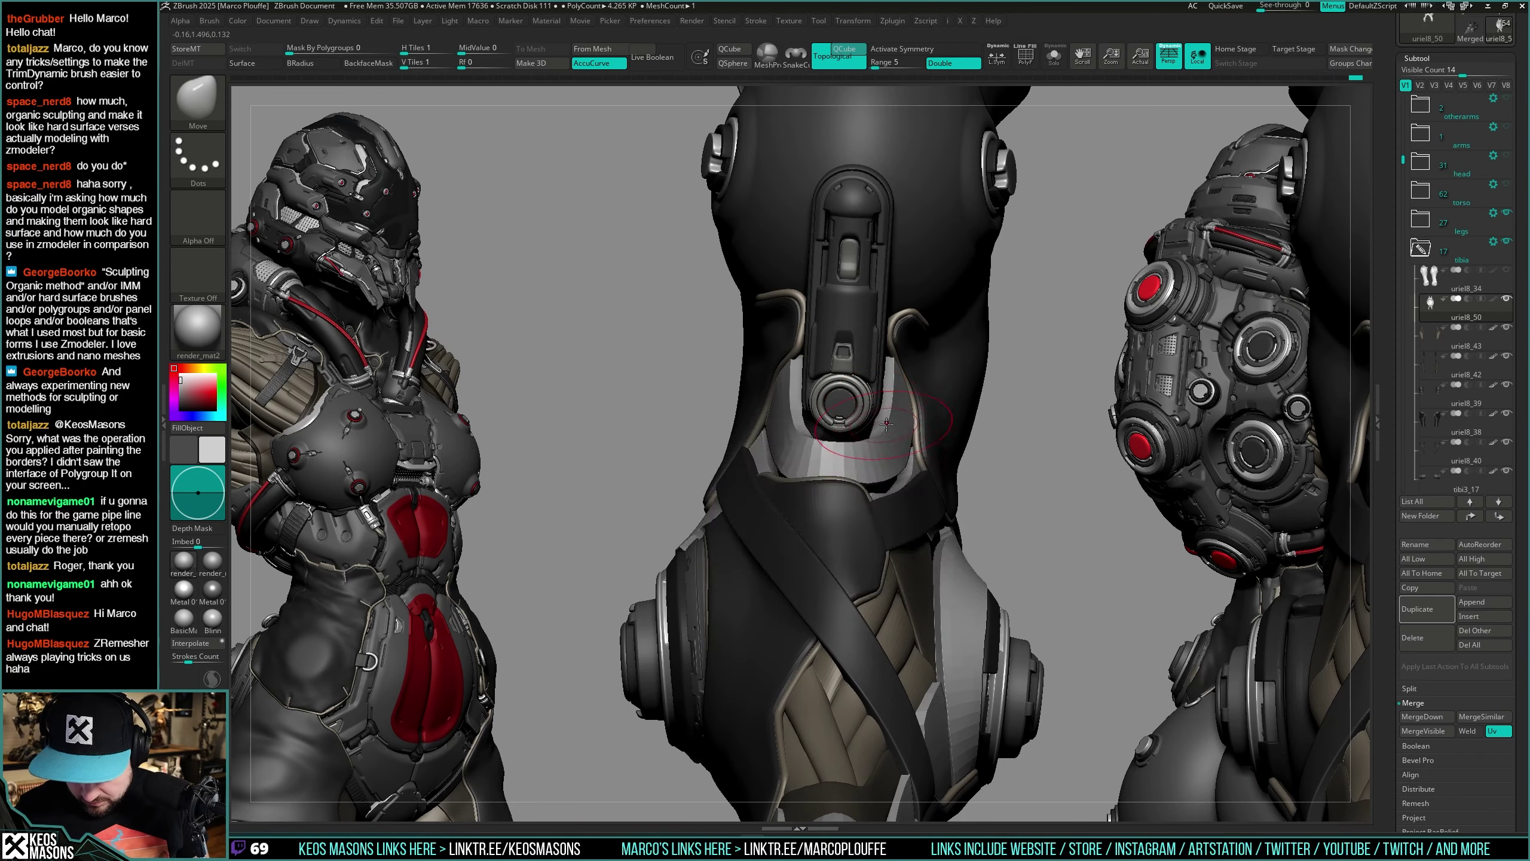
key(ctrl+z)
key(ctrl+z)
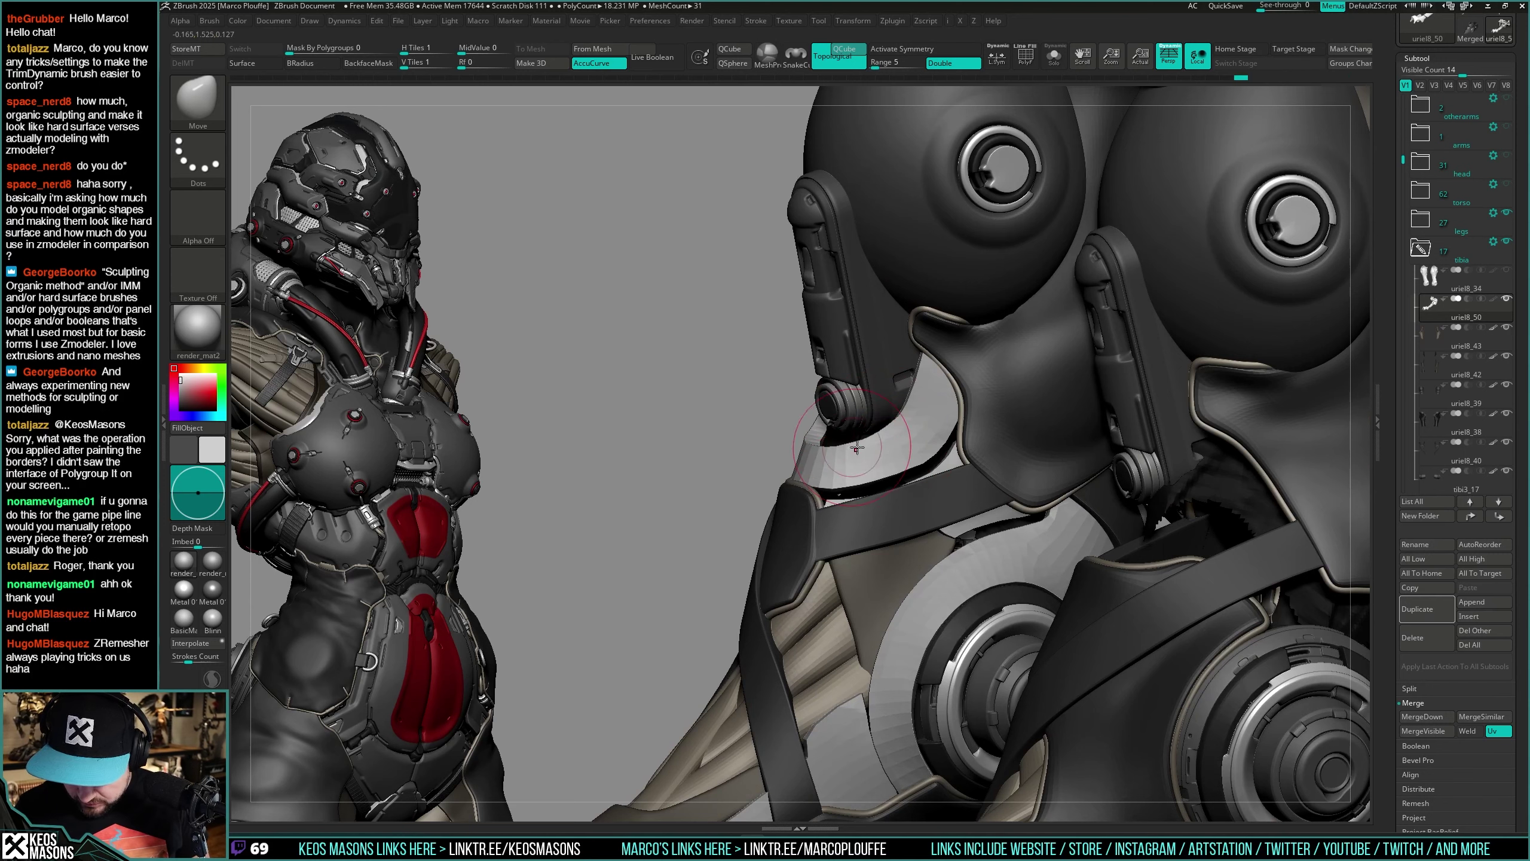
key(ctrl+shift+z)
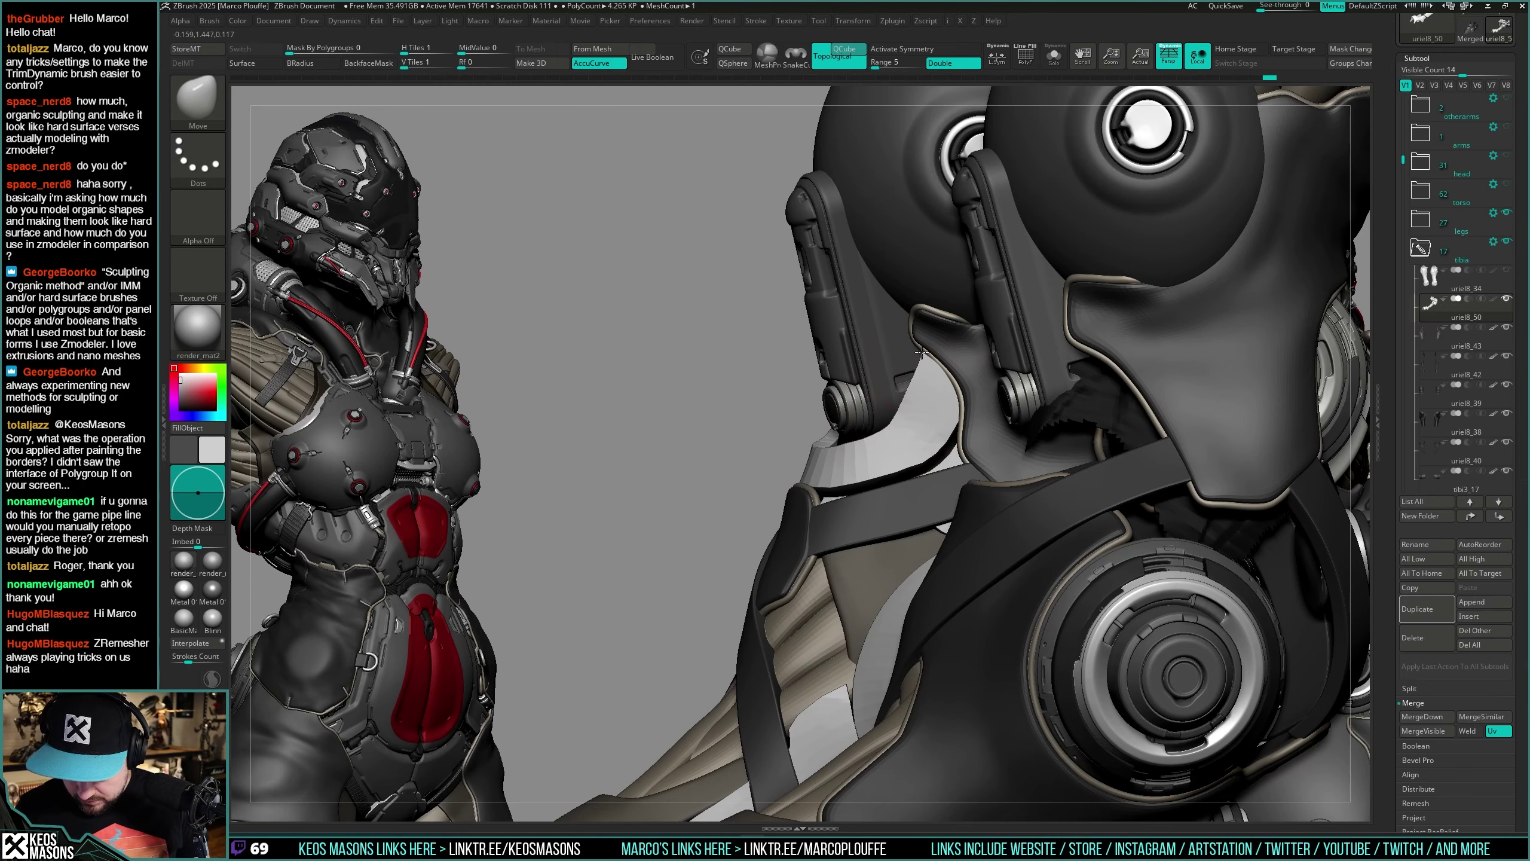
key(ctrl+z)
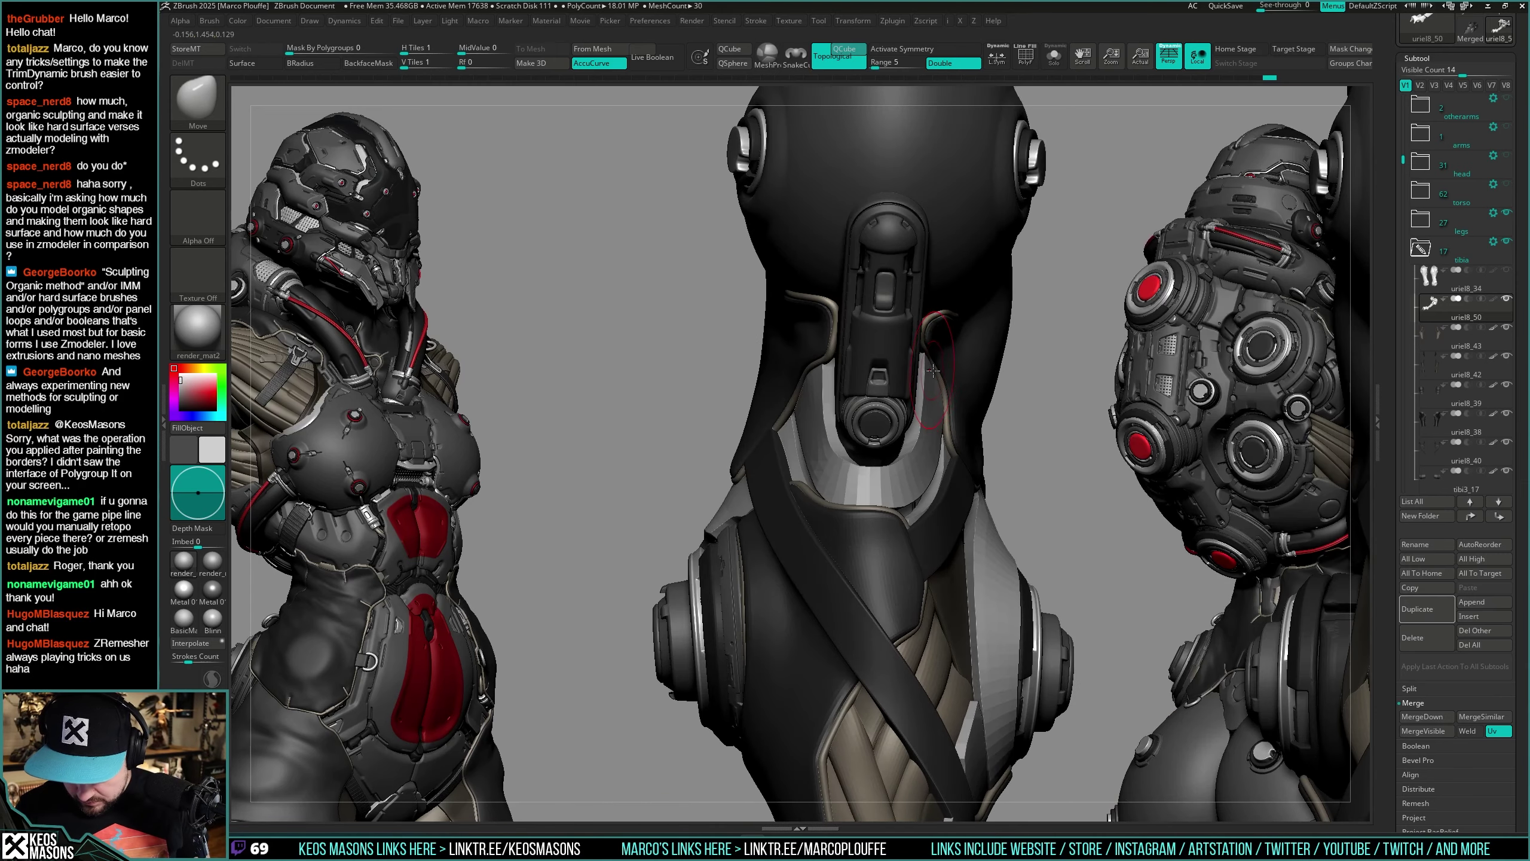
Step: Turn off AccuCurve and pull the light plate's lower rim down to the strap to close the dark gap
right_drag(941, 396, 1066, 385)
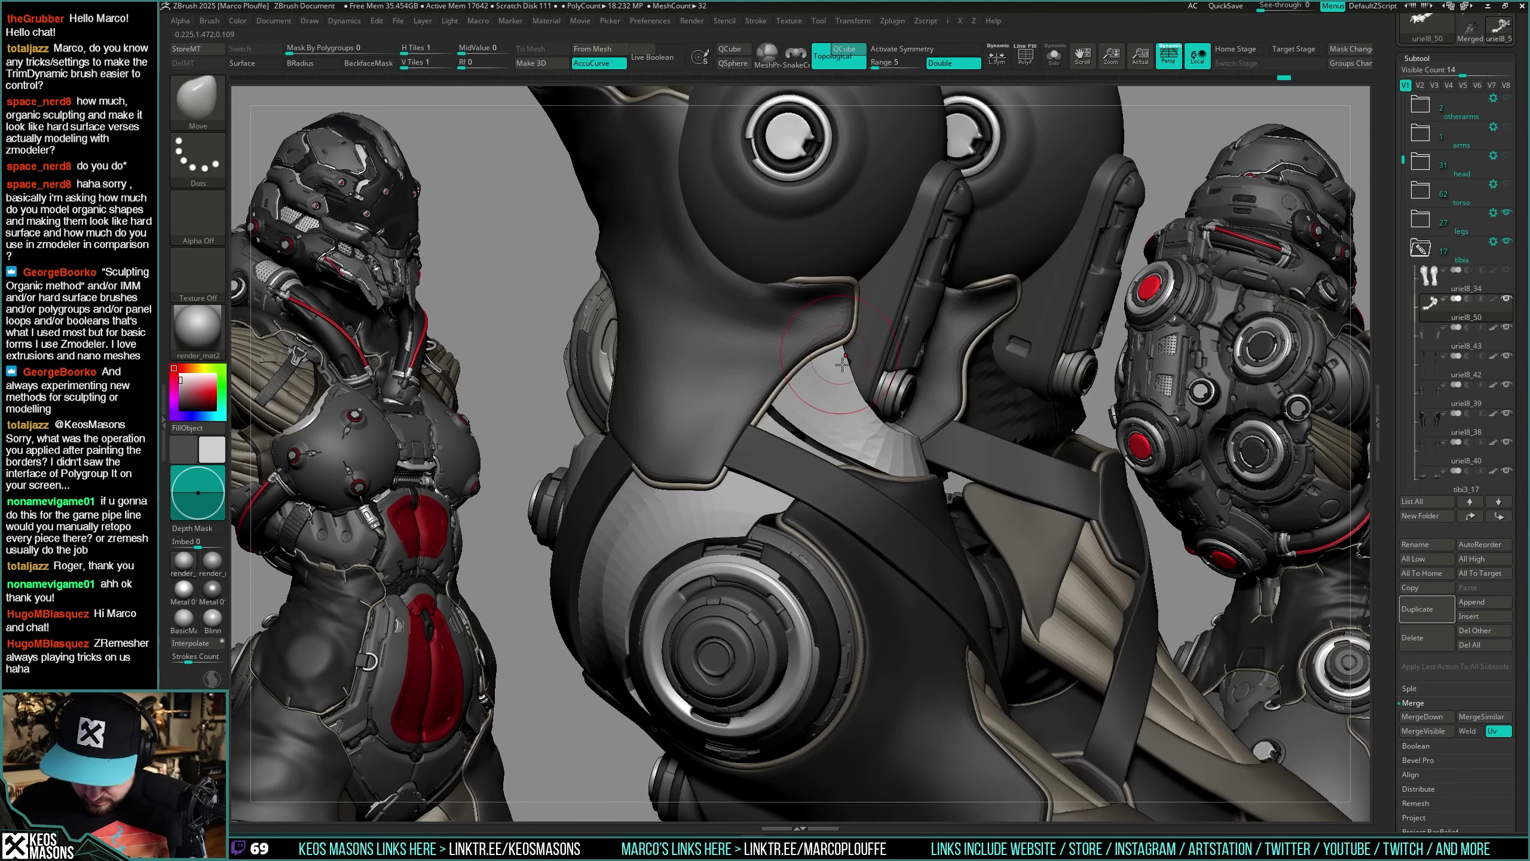
mouse_move(862, 400)
right_down()
mouse_move(982, 410)
mouse_move(882, 431)
mouse_move(819, 369)
mouse_move(774, 363)
mouse_move(740, 396)
right_up()
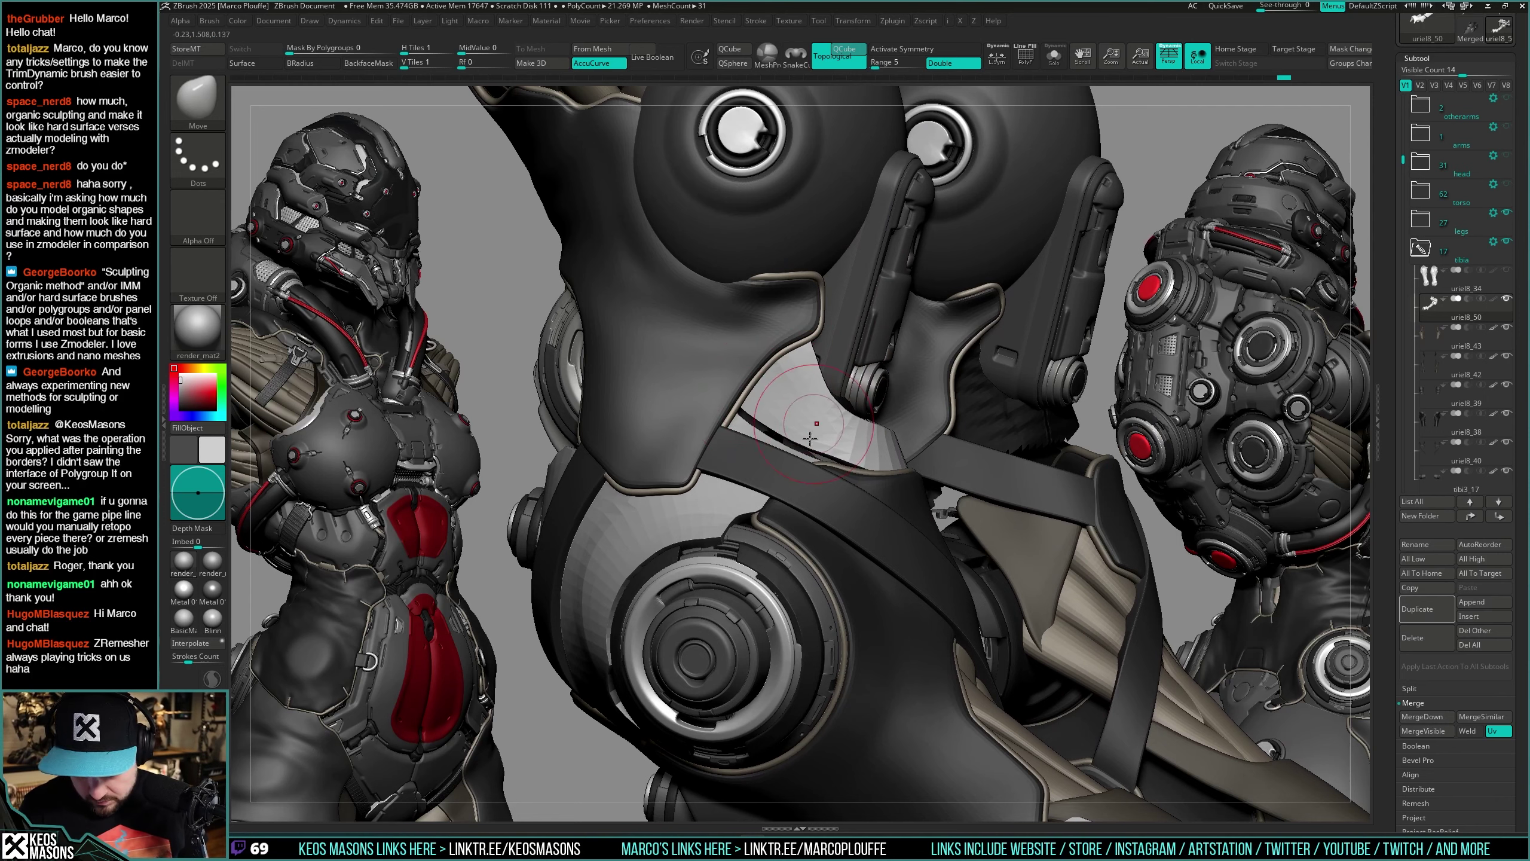
drag(811, 439, 808, 460)
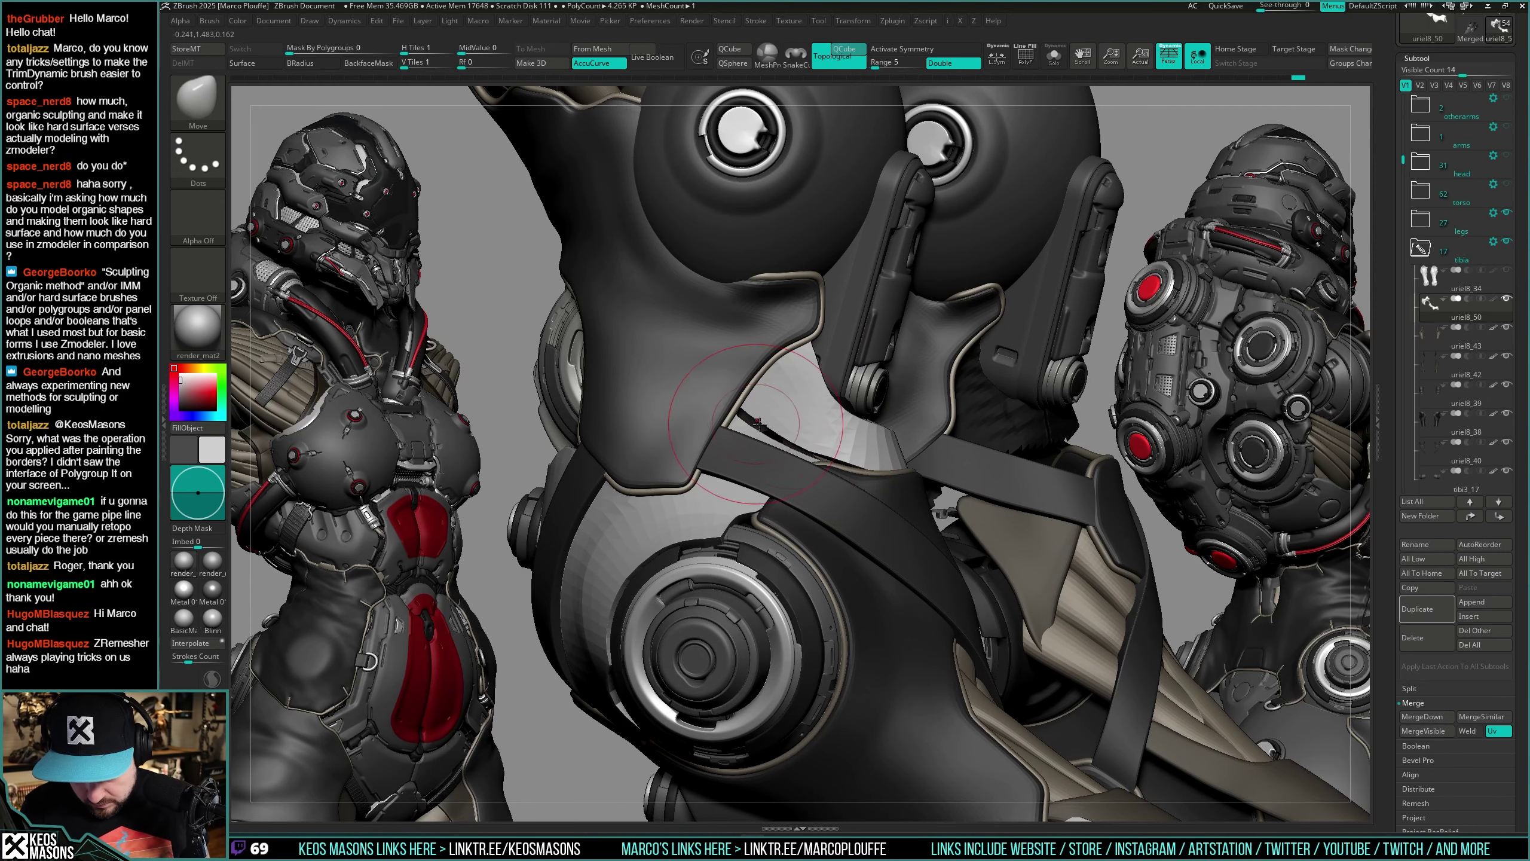
key(ctrl+z)
click(599, 64)
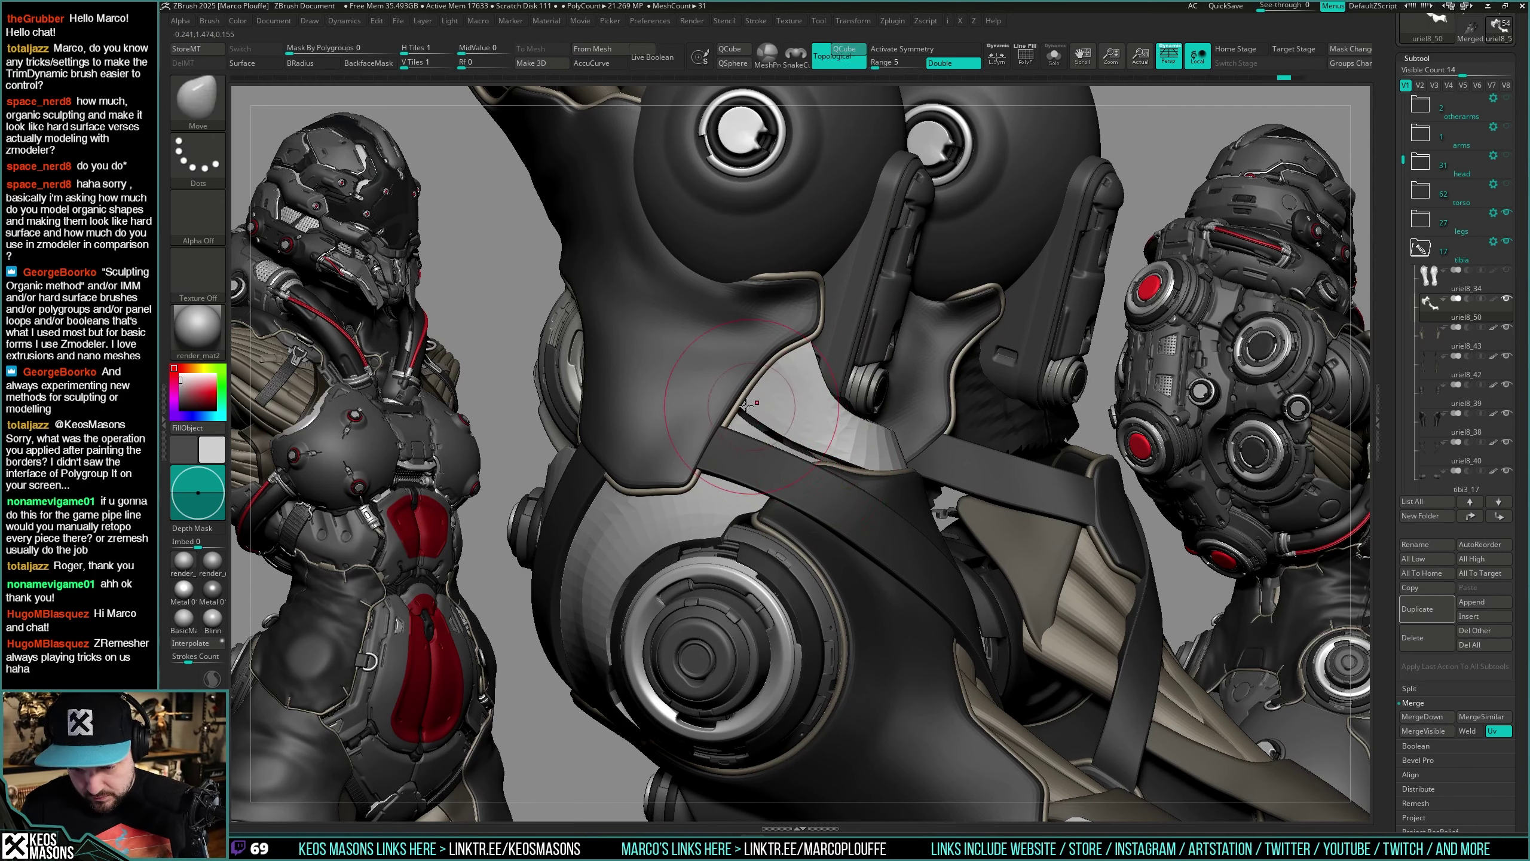
drag(767, 441, 833, 465)
Step: Refine the light plate's edge beside the rear pivot arm, adjusting the brush's draw size and checking the plate in isolation
key(space)
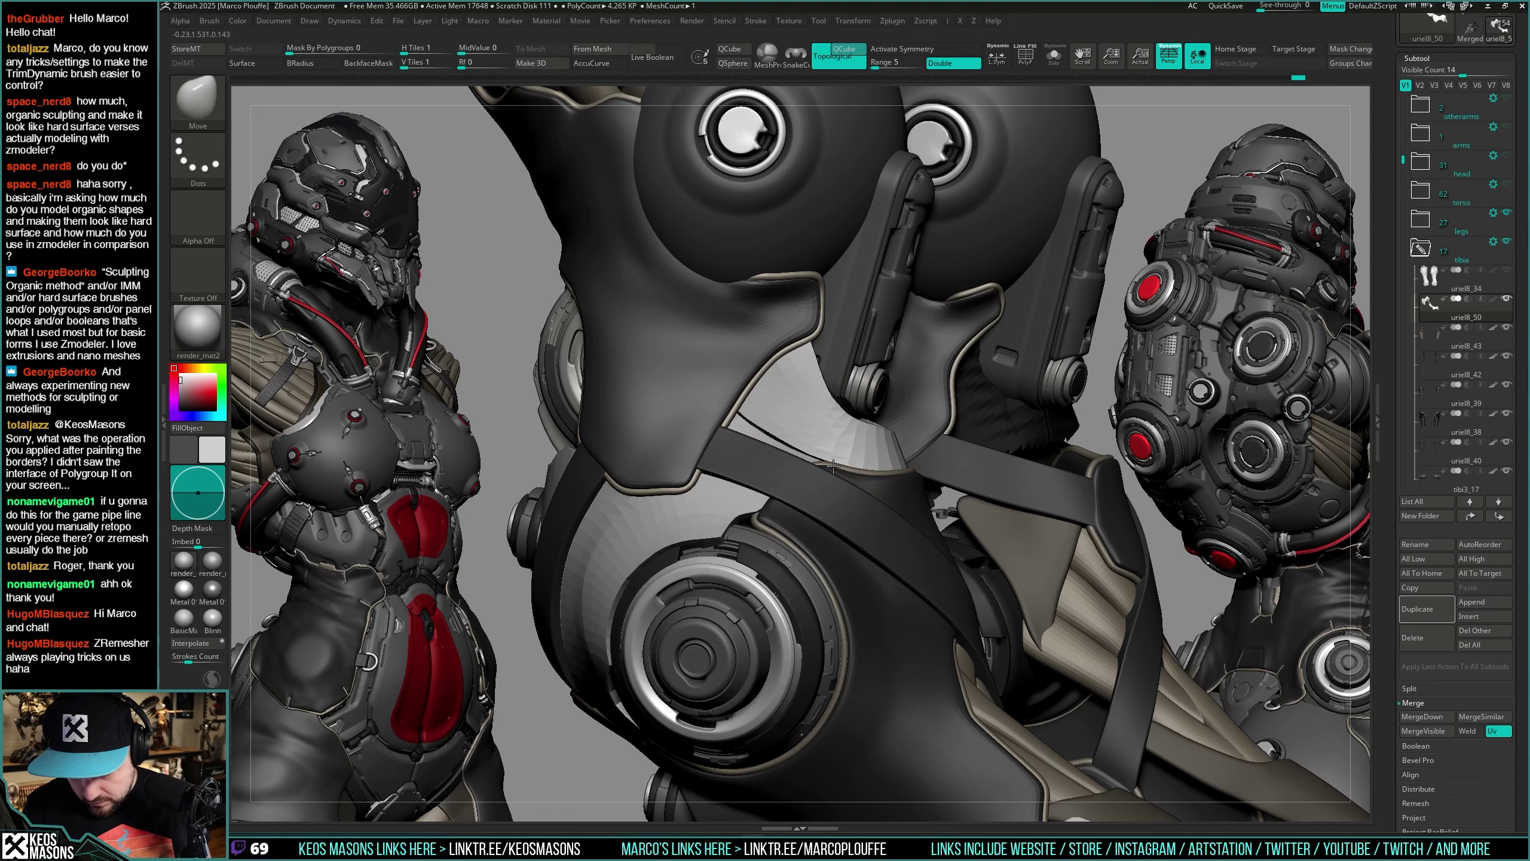
mouse_move(857, 467)
right_down()
mouse_move(866, 435)
mouse_move(921, 433)
mouse_move(933, 415)
right_up()
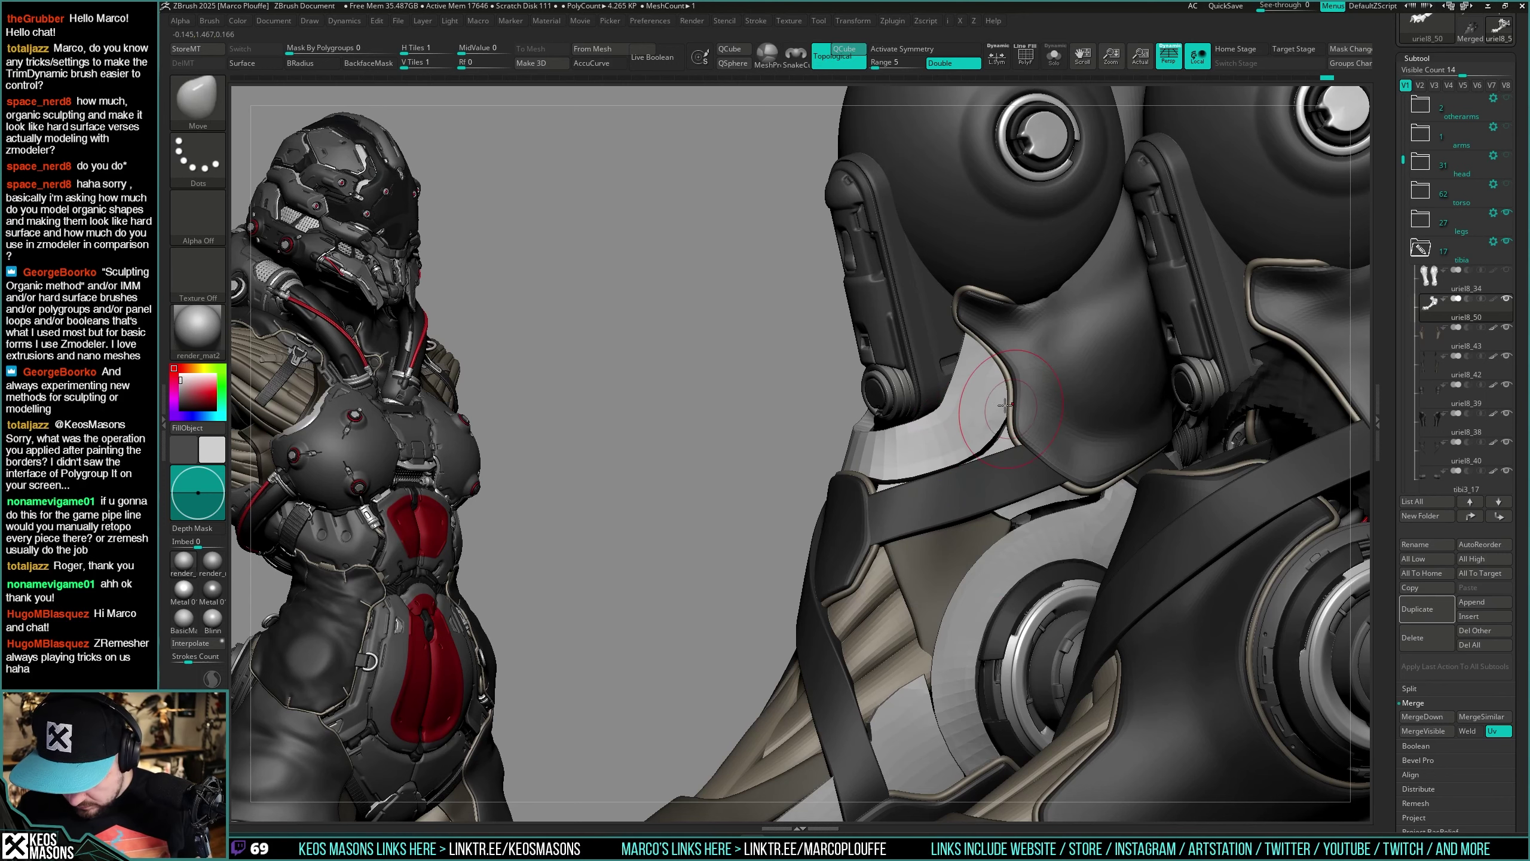
right_drag(1005, 405, 886, 477)
key(alt+s)
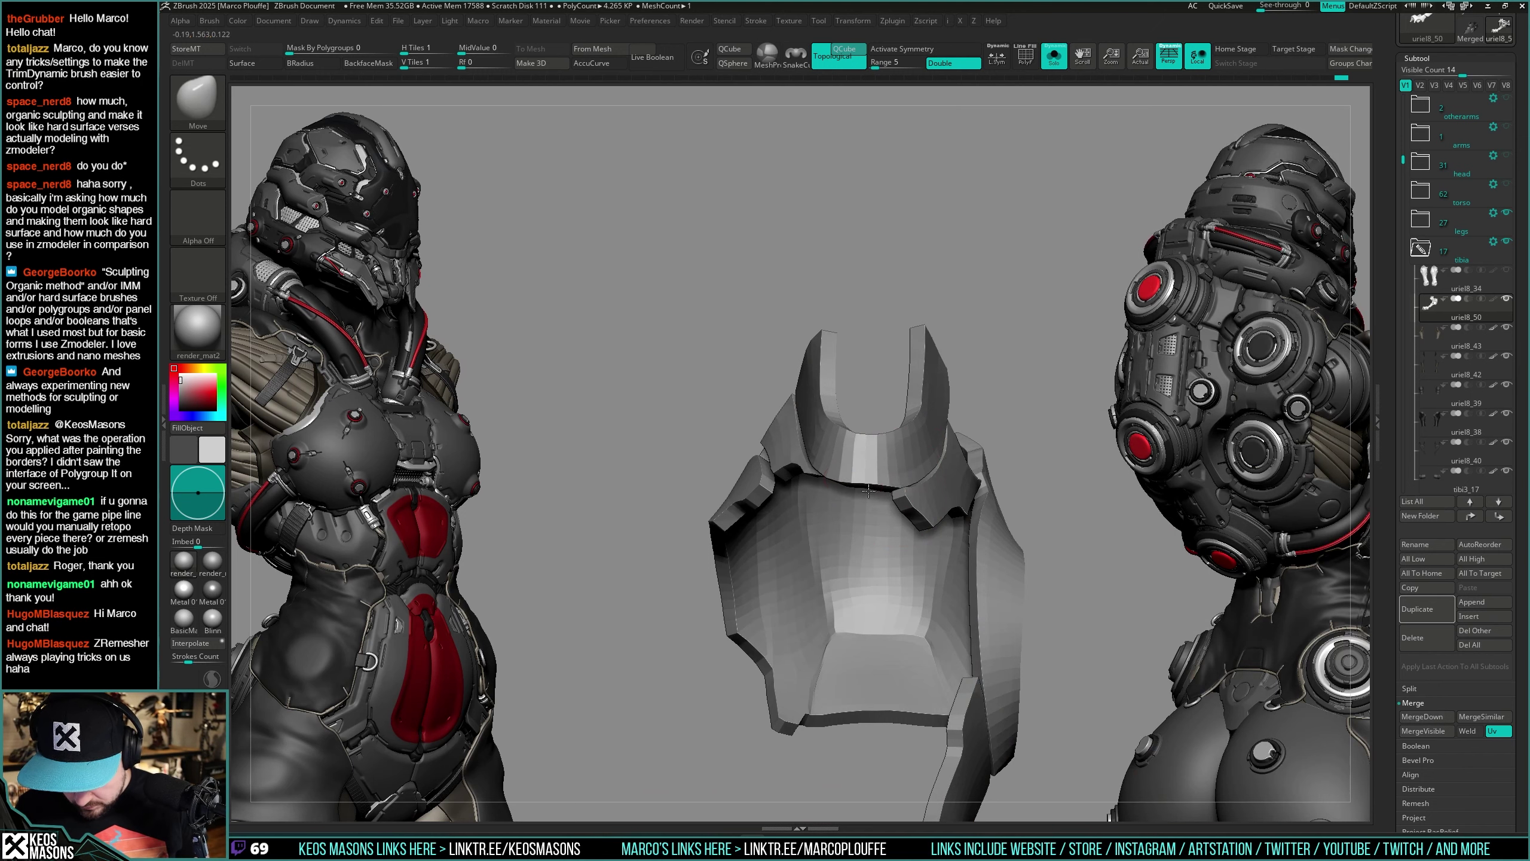
key(alt+s)
right_drag(873, 491, 907, 471)
mouse_move(932, 421)
right_down()
mouse_move(853, 460)
mouse_move(866, 508)
mouse_move(859, 461)
mouse_move(890, 407)
mouse_move(900, 509)
mouse_move(897, 475)
mouse_move(935, 463)
right_up()
key(space)
mouse_move(937, 444)
right_down()
mouse_move(940, 392)
mouse_move(980, 339)
mouse_move(937, 292)
mouse_move(840, 308)
right_up()
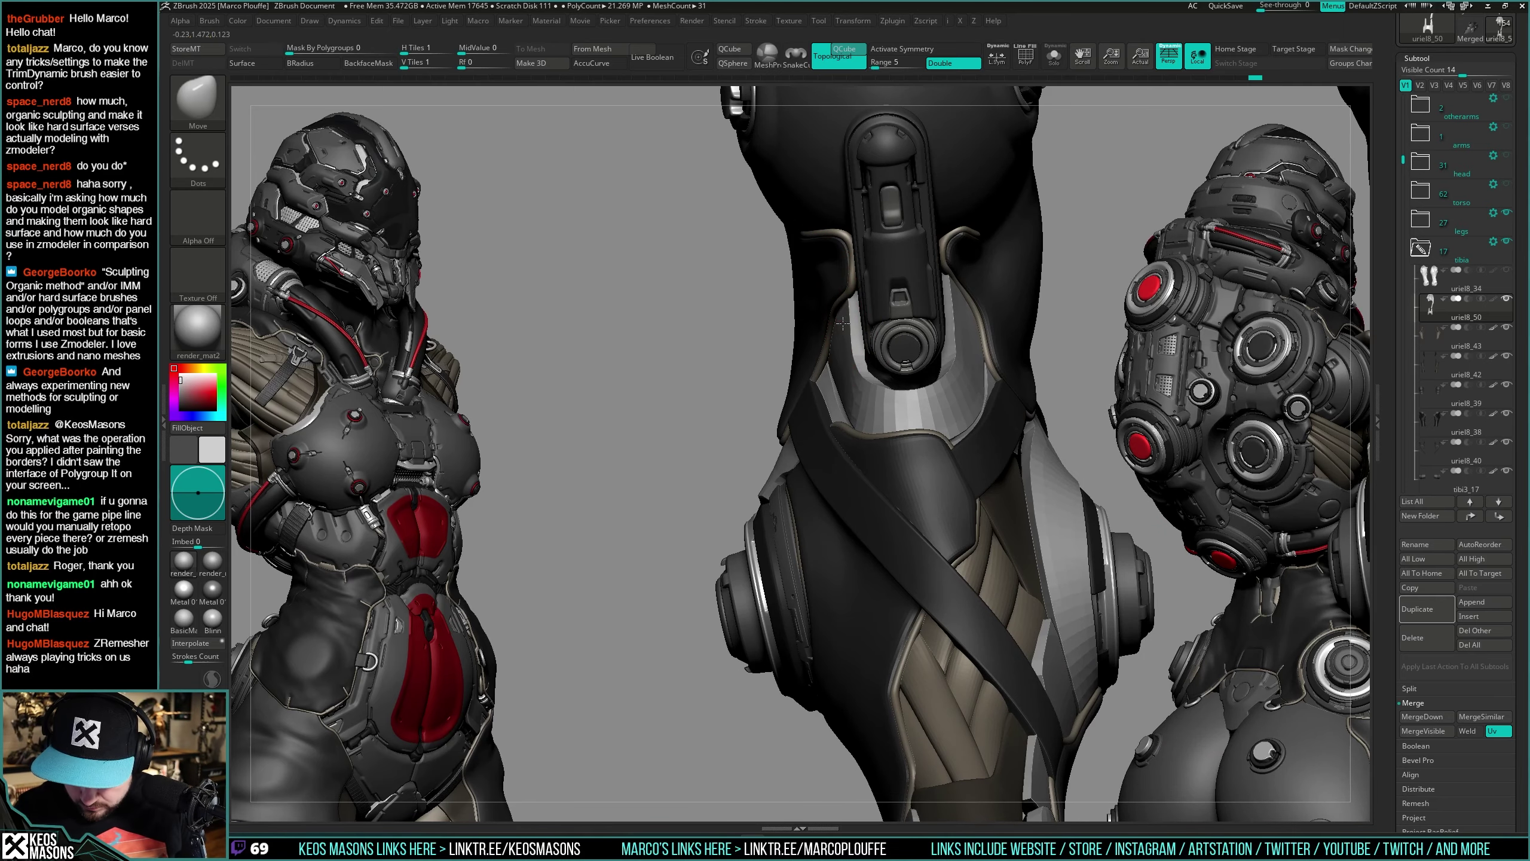
Step: Adjust the Move brush's draw size and refine the light plate's U-shaped opening around the rear pivot arm's end
right_drag(902, 401, 864, 477)
key(space)
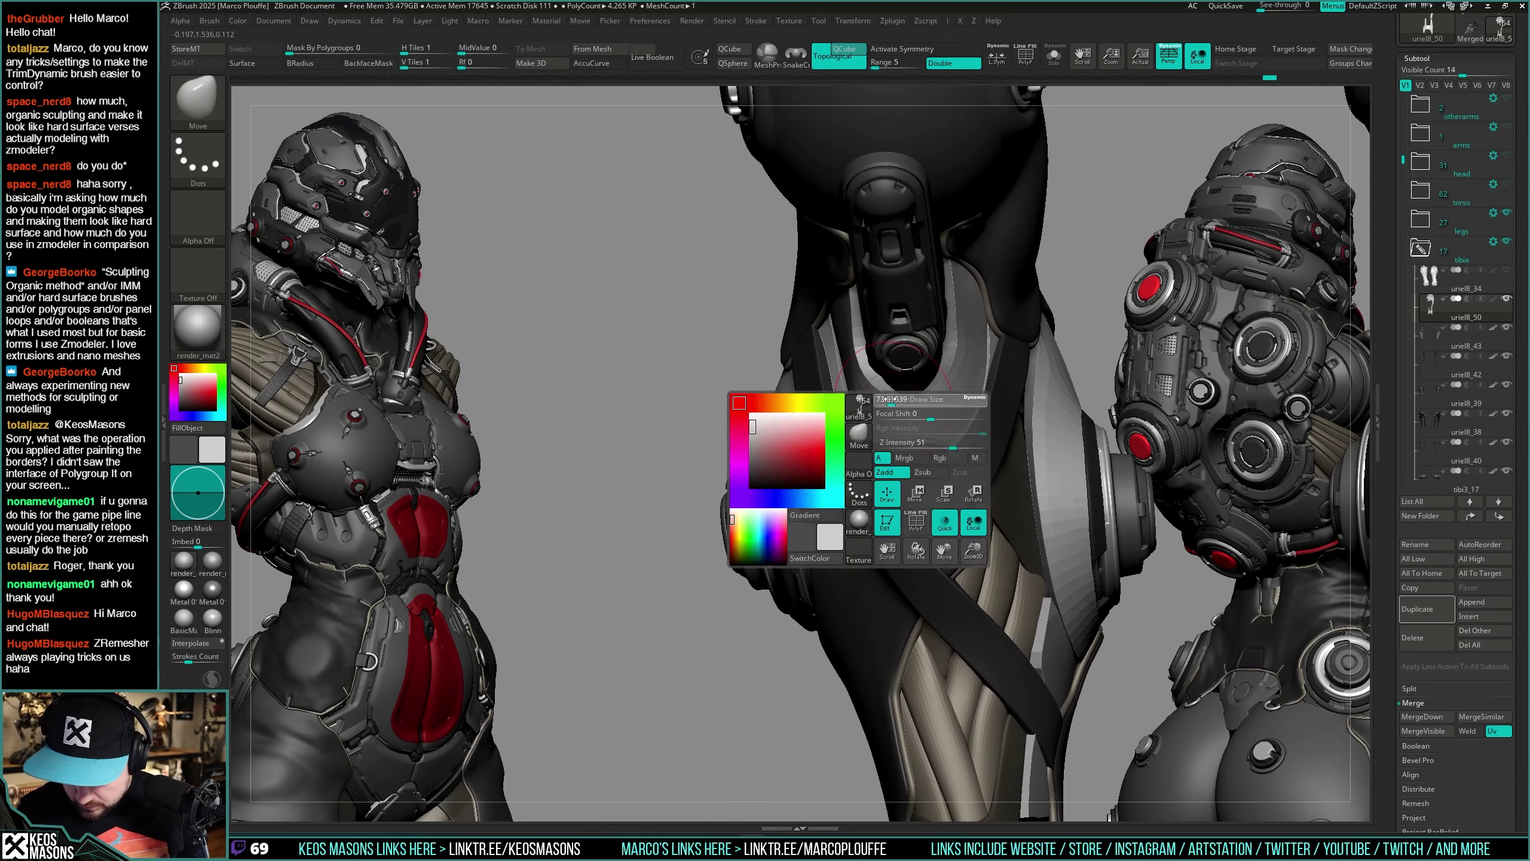
click(892, 465)
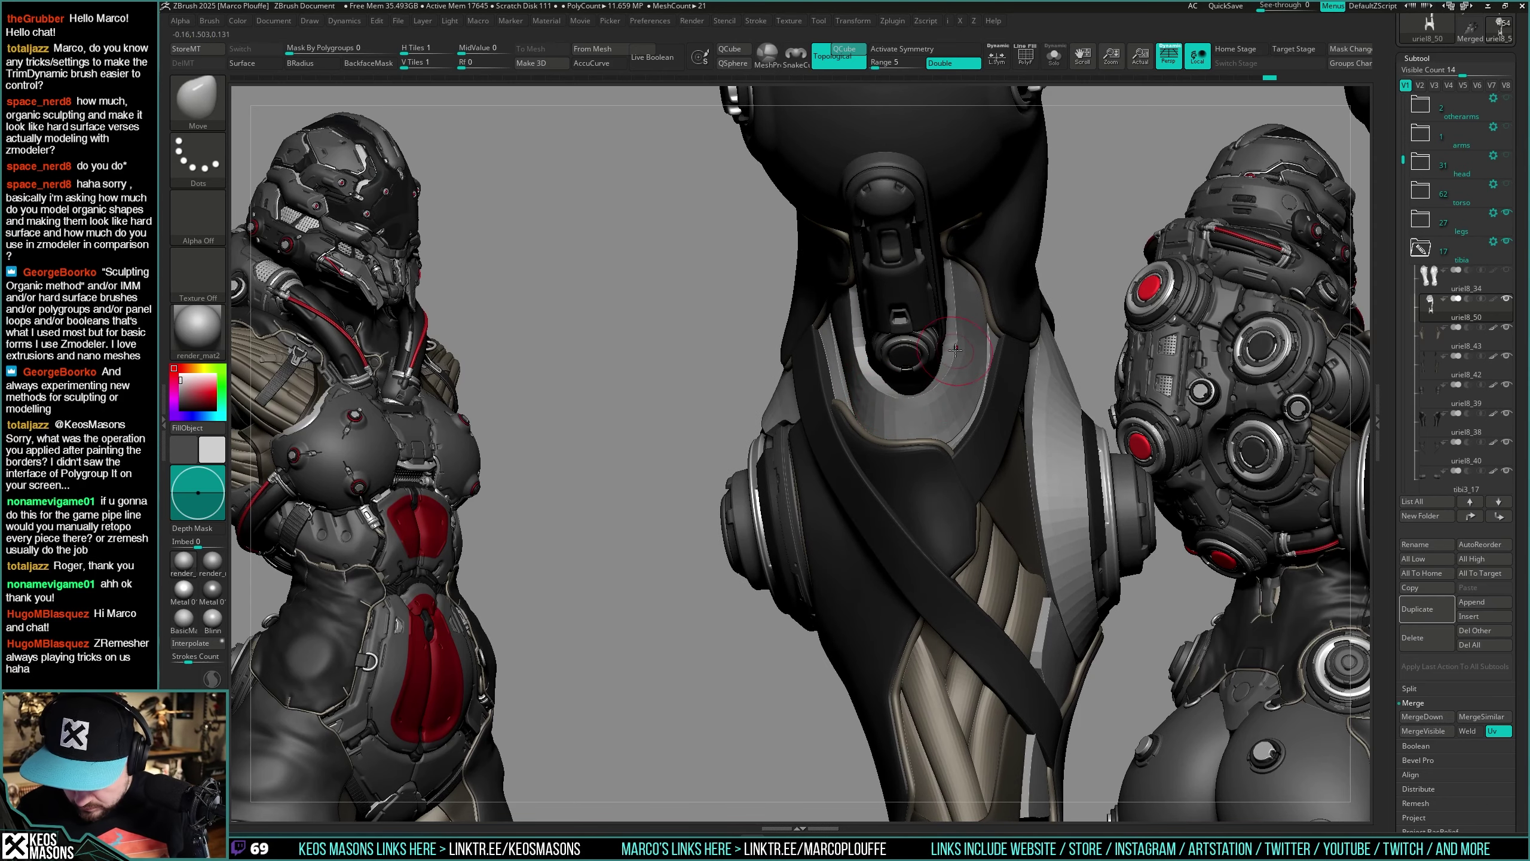
mouse_move(955, 348)
right_down()
mouse_move(811, 416)
mouse_move(840, 391)
mouse_move(786, 349)
mouse_move(796, 404)
right_up()
key(space)
click(822, 417)
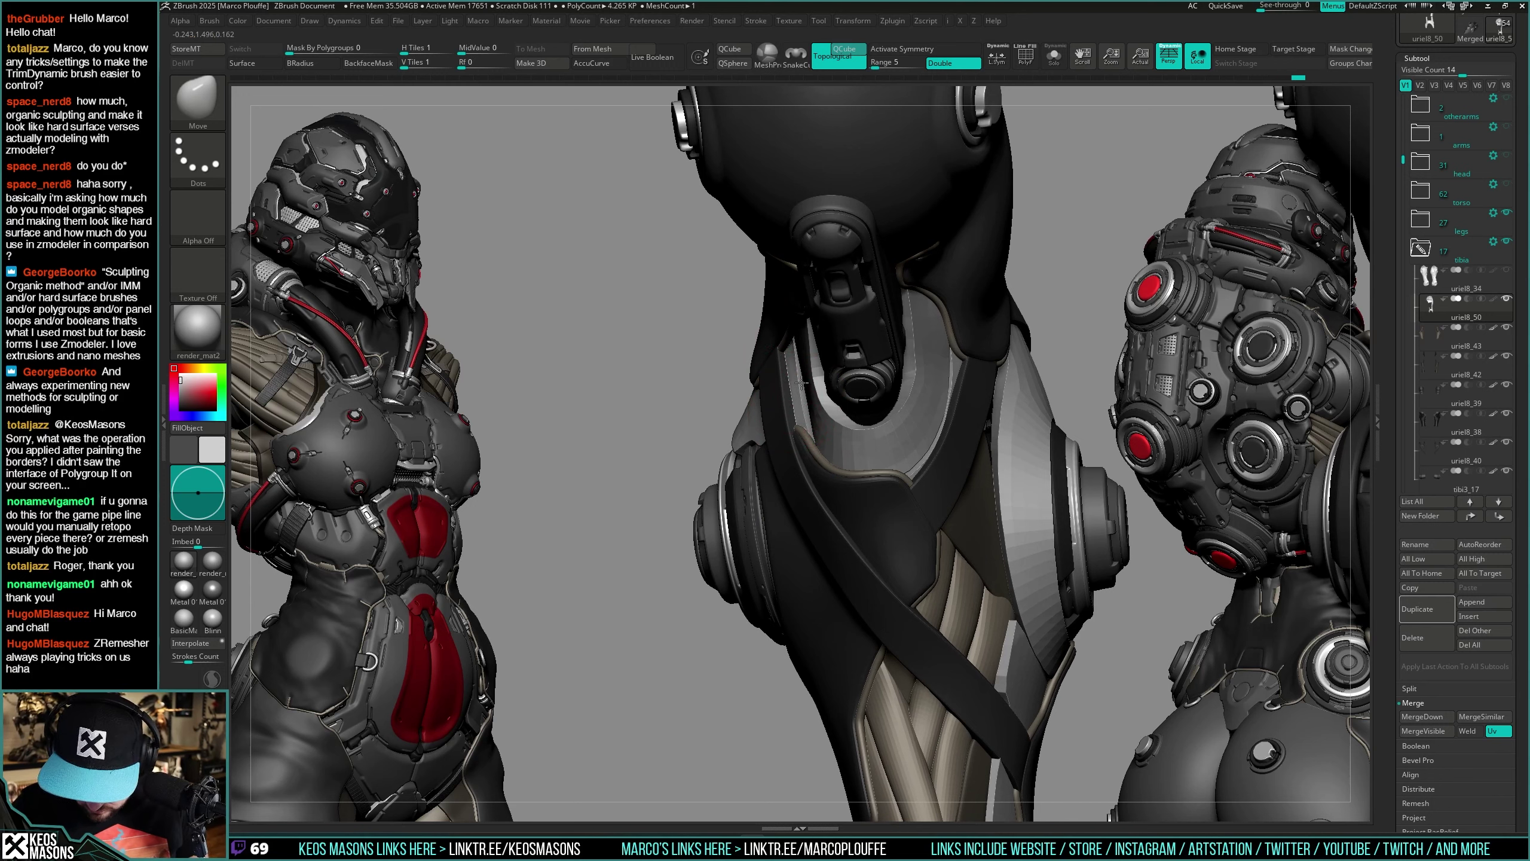
right_drag(805, 361, 808, 383)
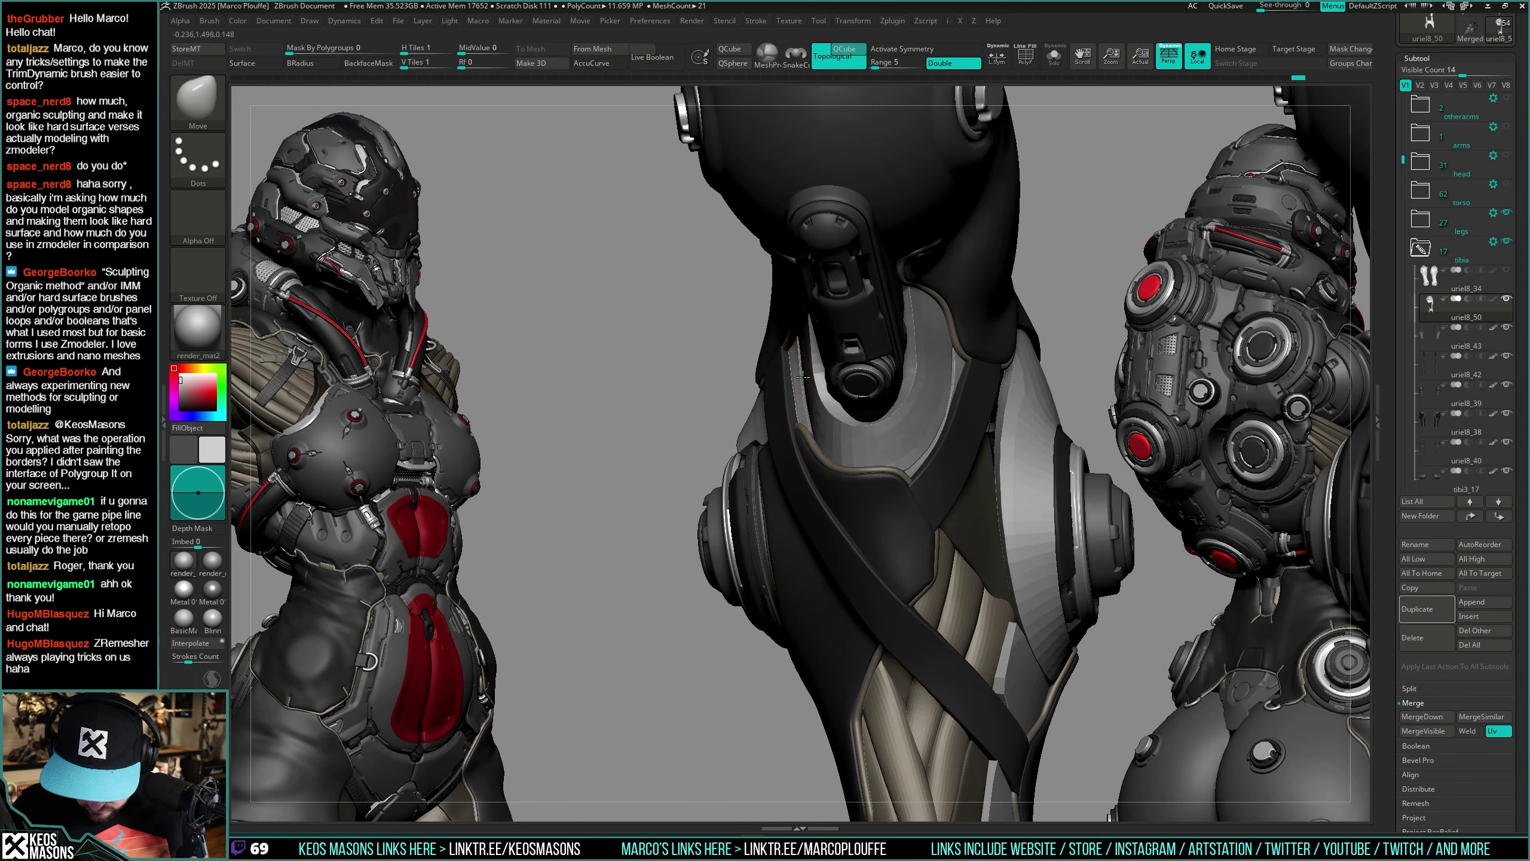
Step: Isolate the light plate to inspect the corner below its rear opening, and show the full leg again
right_drag(951, 424, 947, 356)
right_drag(946, 414, 917, 471)
key(shift+s)
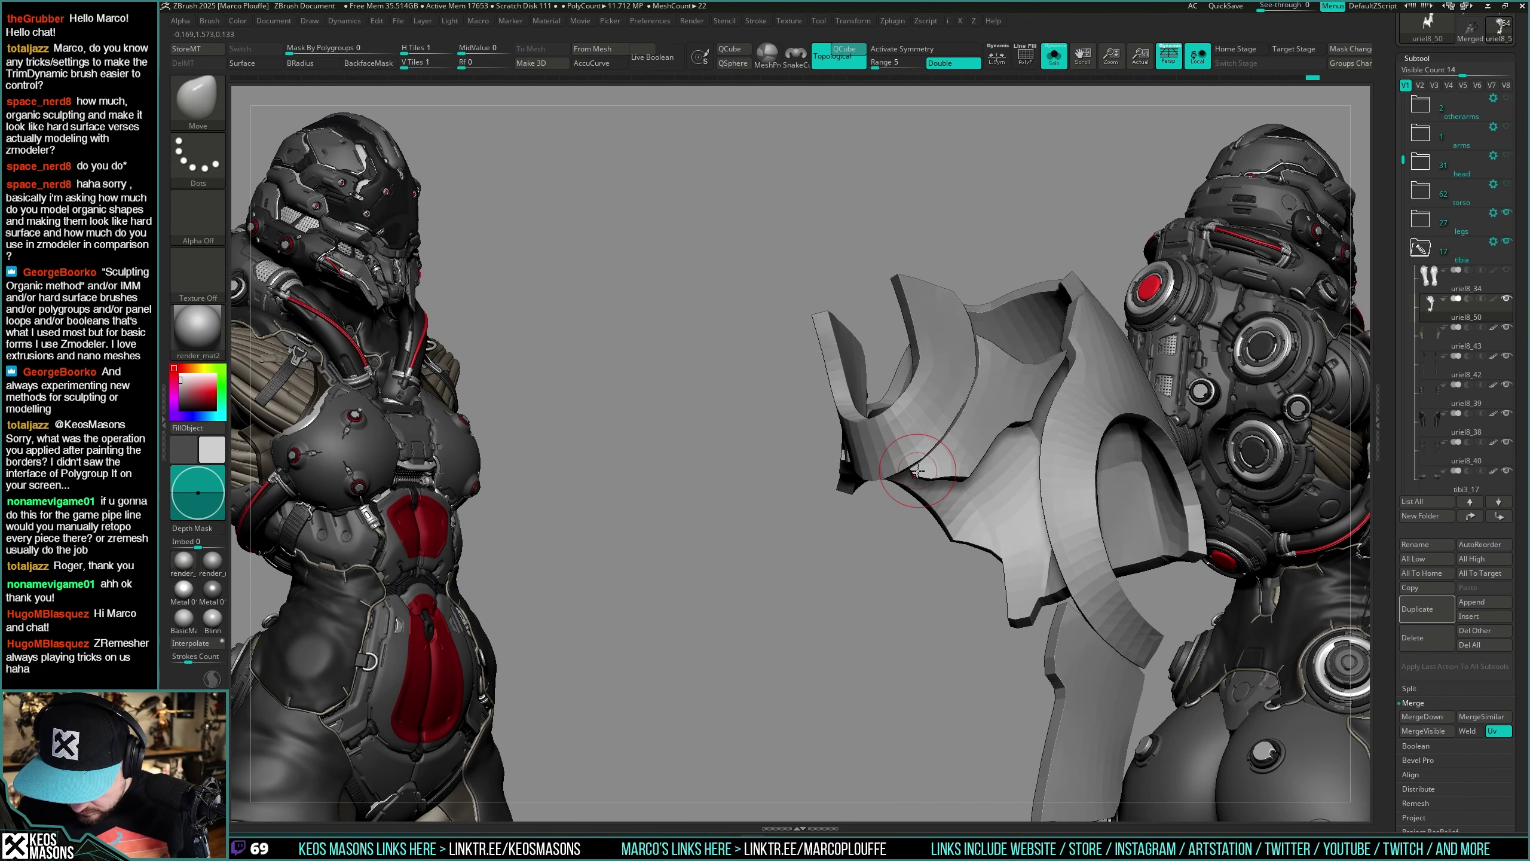
right_click(918, 471)
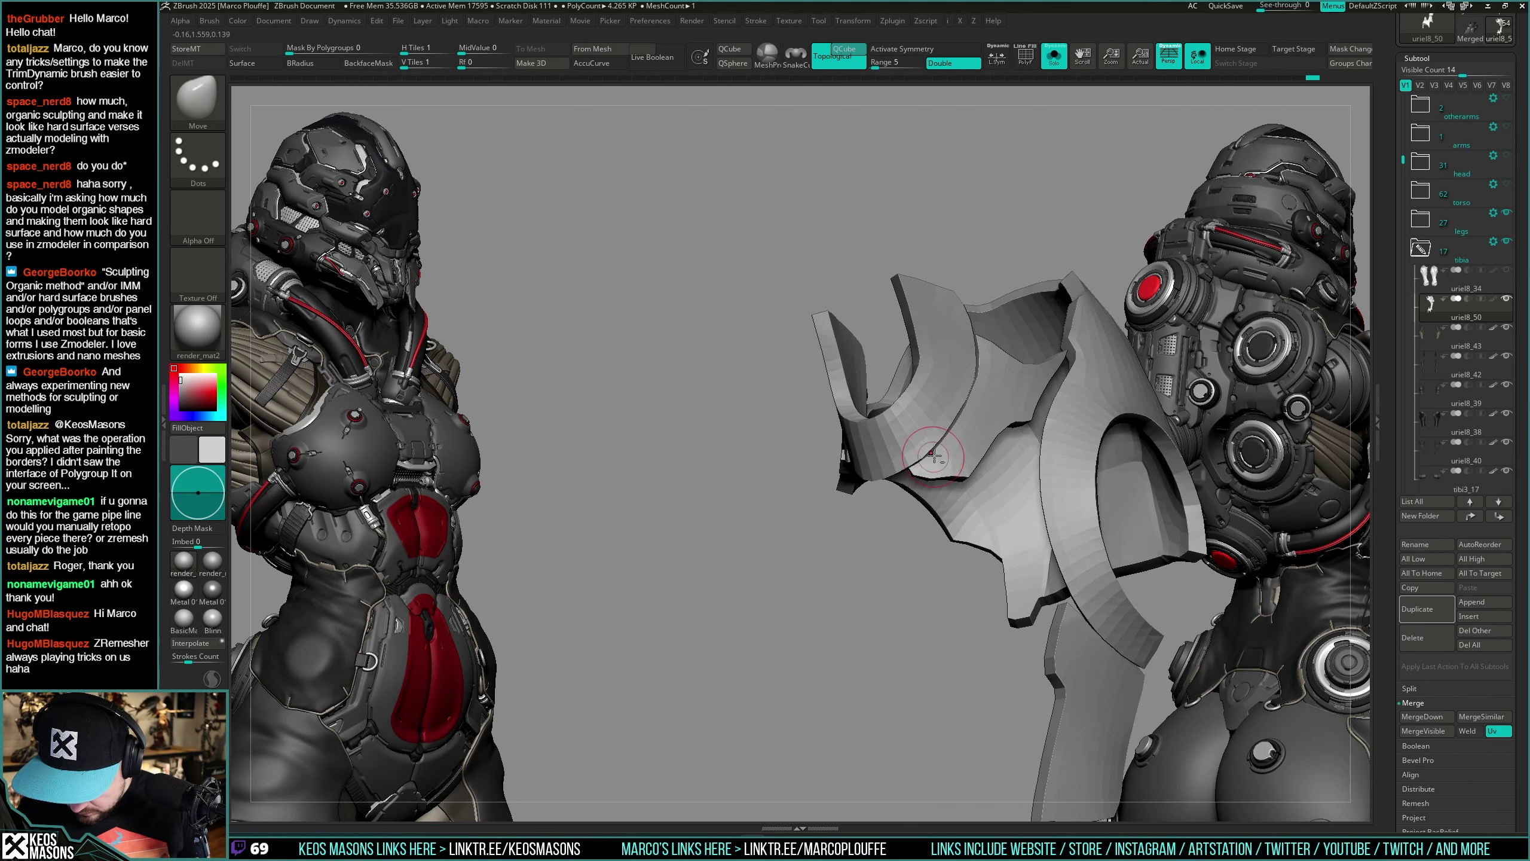
key(alt+s)
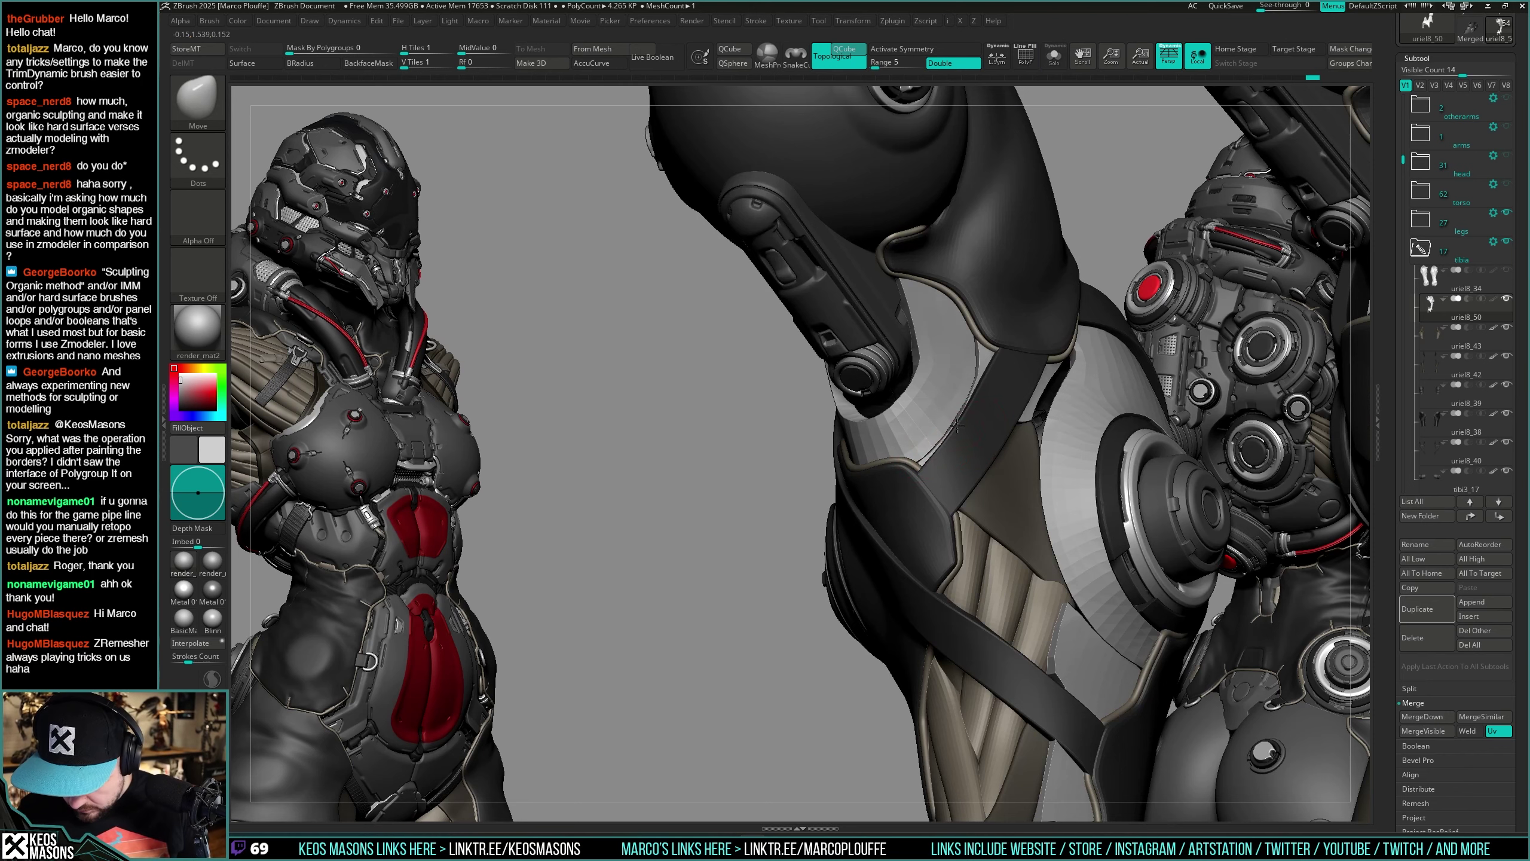
right_drag(951, 430, 965, 385)
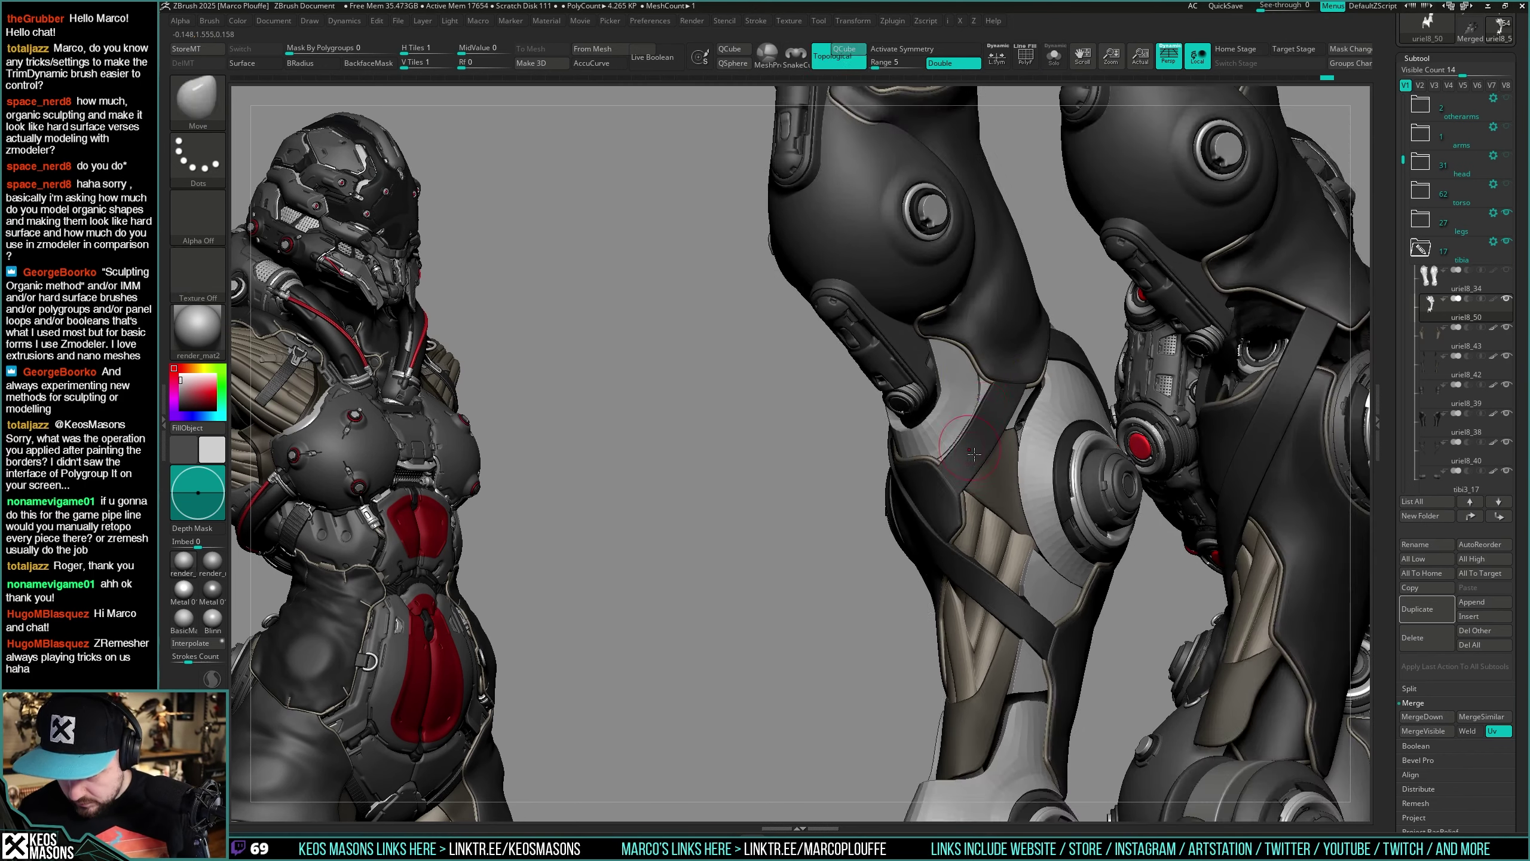
Step: Turn AccuCurve back on and adjust the light plate's edge around the side joint disc
right_drag(831, 422, 984, 485)
drag(985, 461, 986, 463)
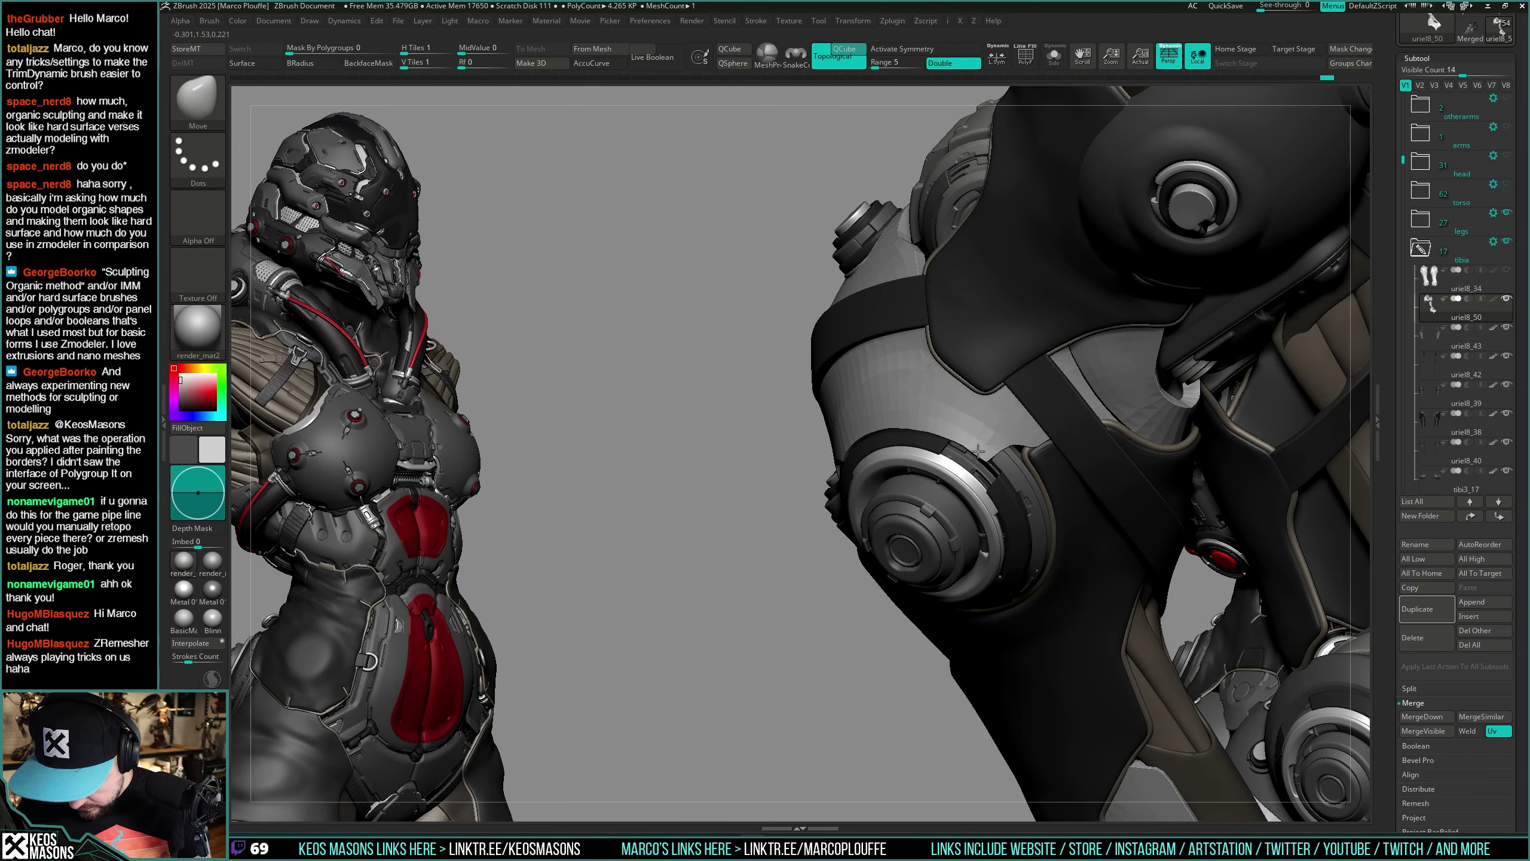
key(ctrl+z)
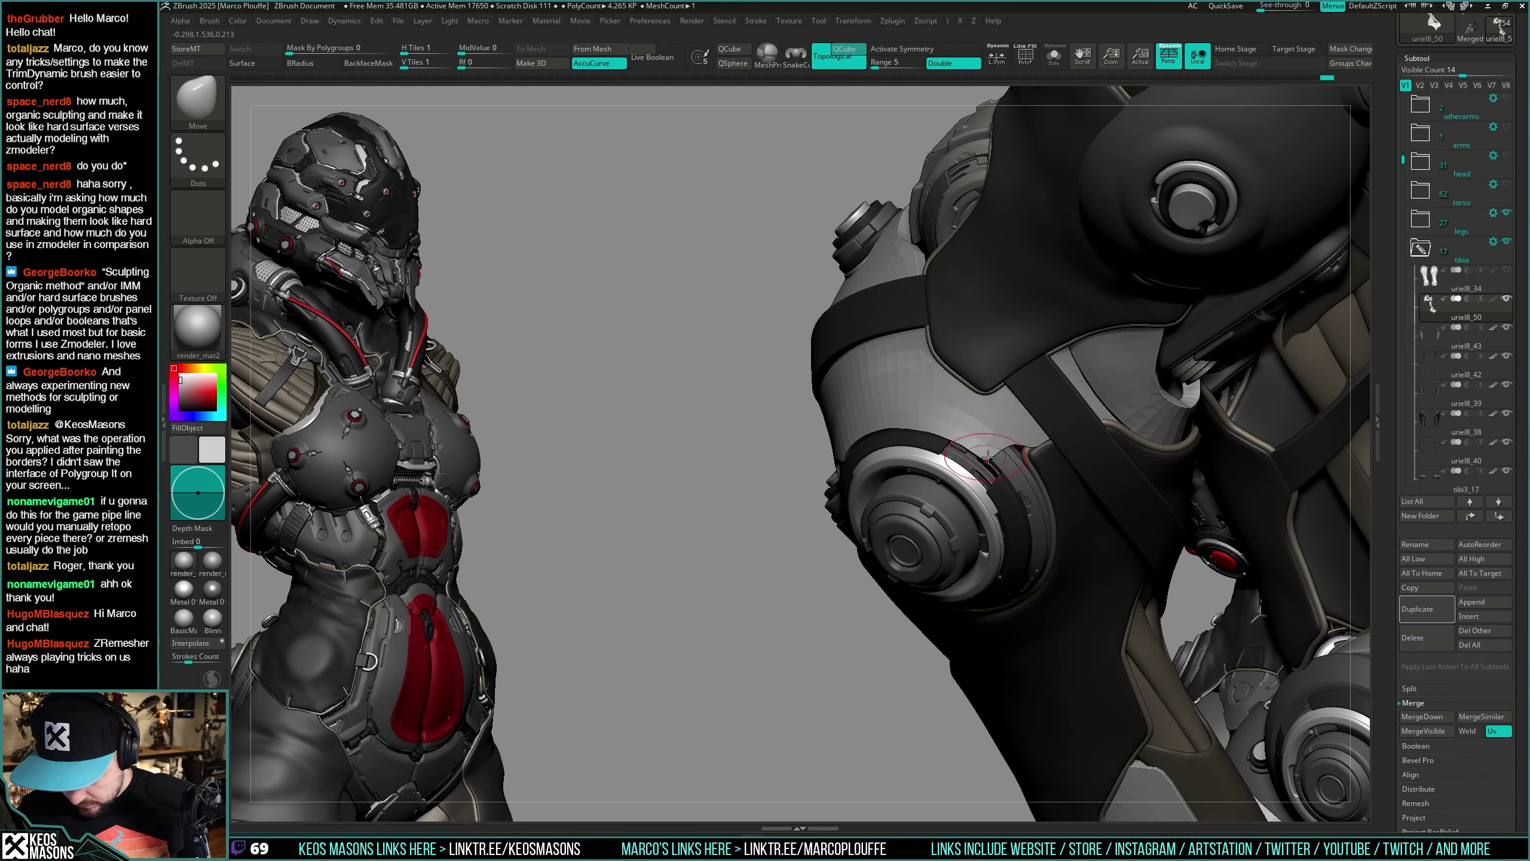
right_drag(988, 459, 871, 449)
key(space)
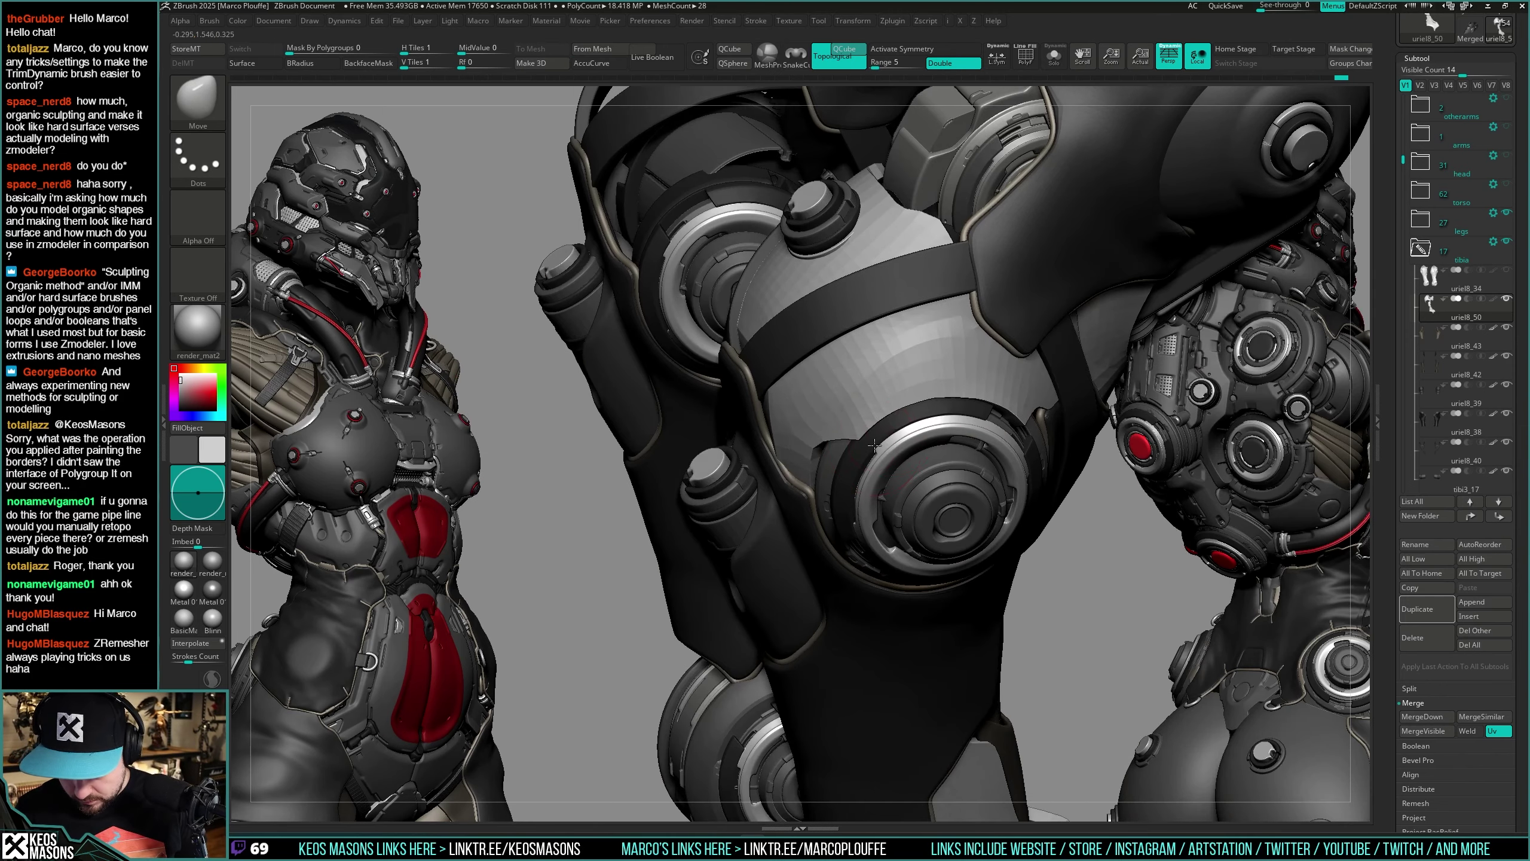
mouse_move(936, 412)
right_down()
mouse_move(988, 422)
mouse_move(944, 428)
right_up()
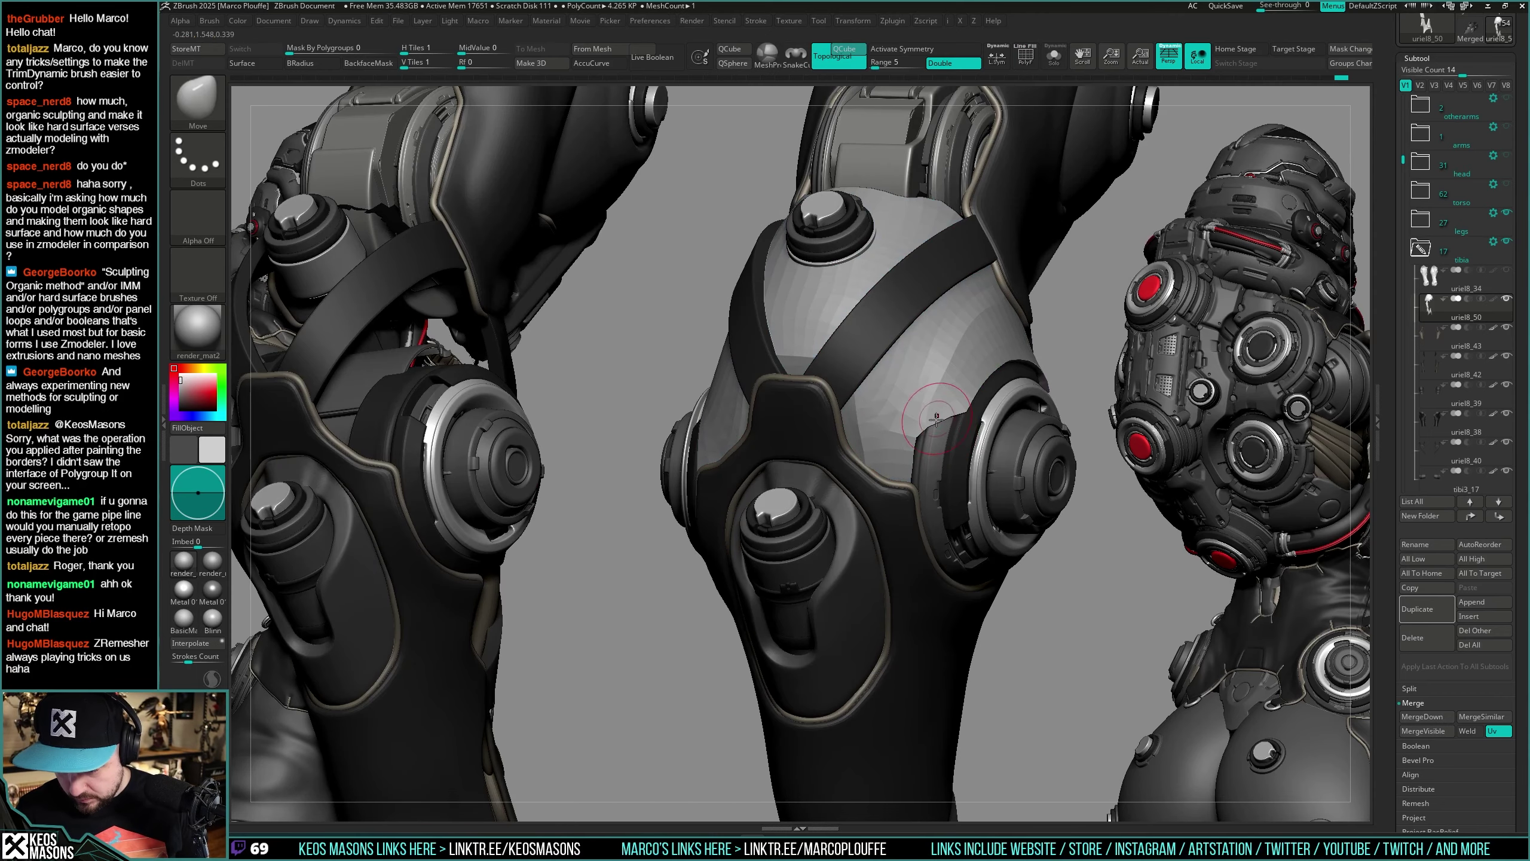
key(ctrl+z)
drag(926, 431, 929, 426)
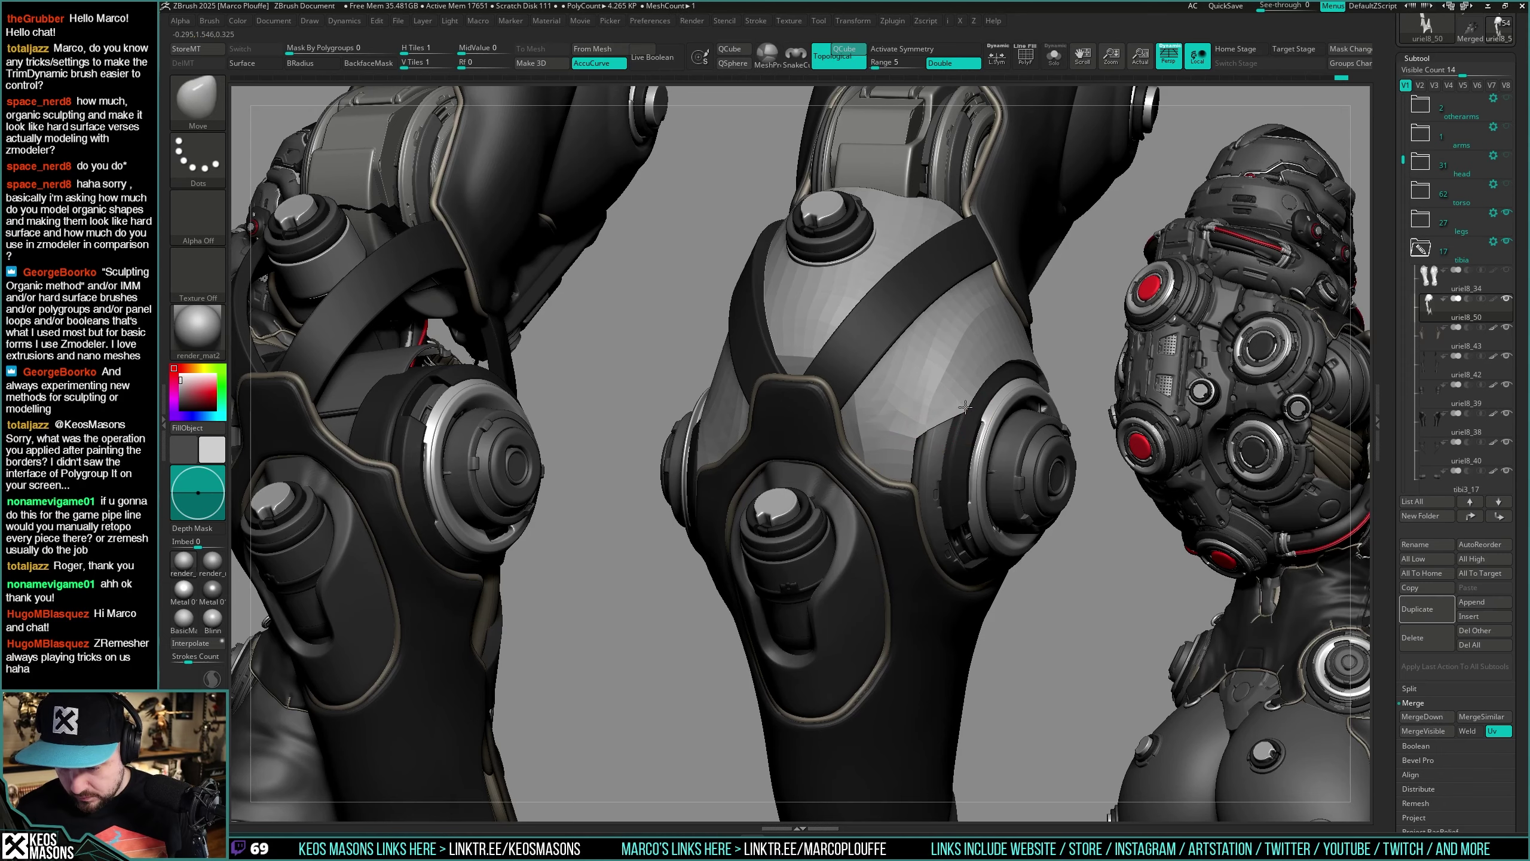
Step: Examine the light plate's front surface between the straps, checking its topology in wireframe
right_click(933, 490)
right_drag(933, 490, 888, 470)
key(shift+f)
key(shift+f)
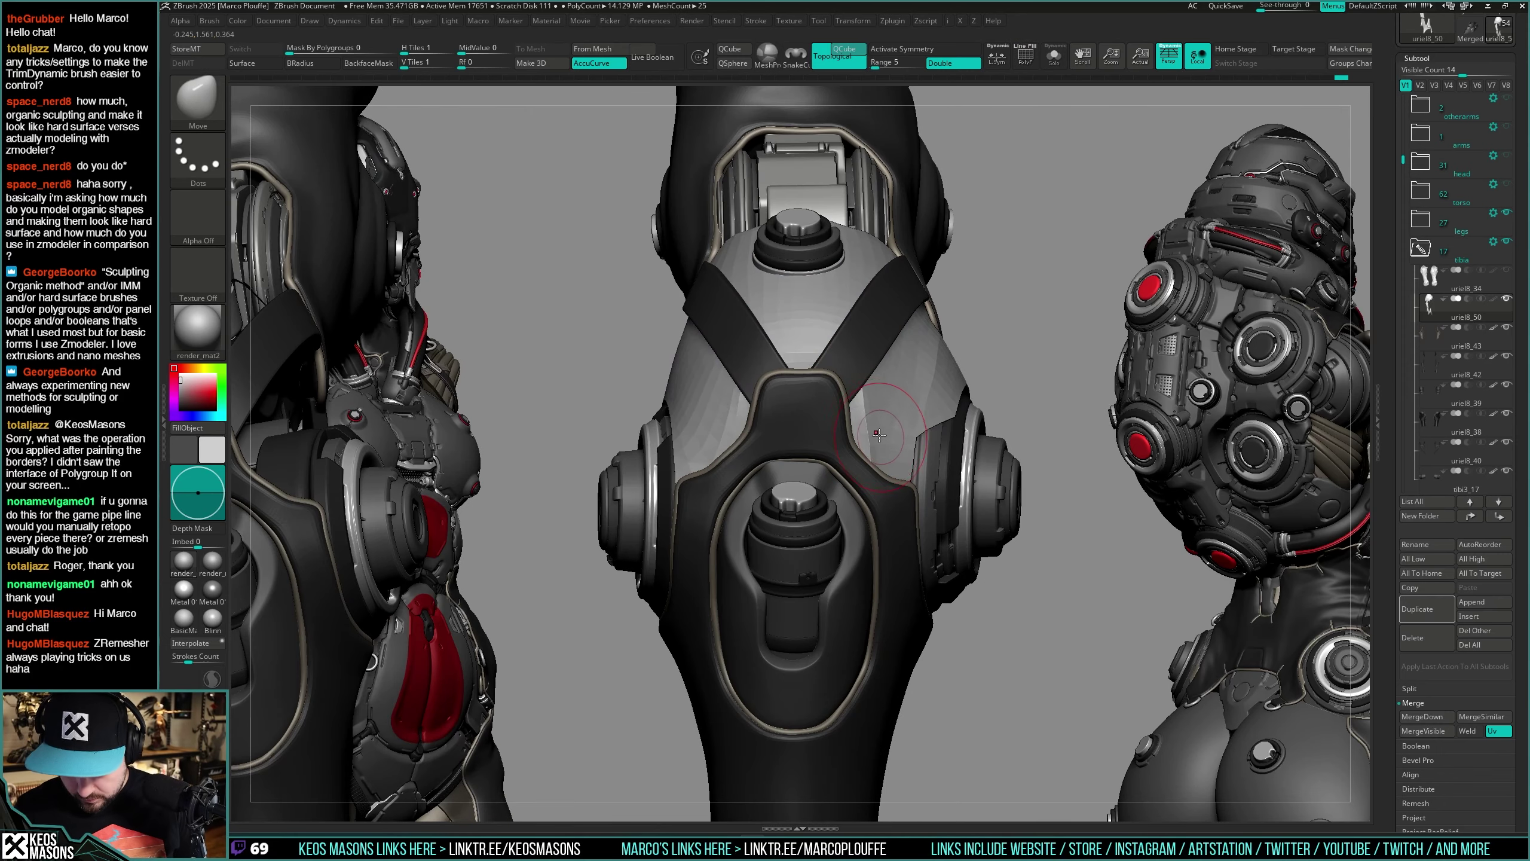
key(shift+f)
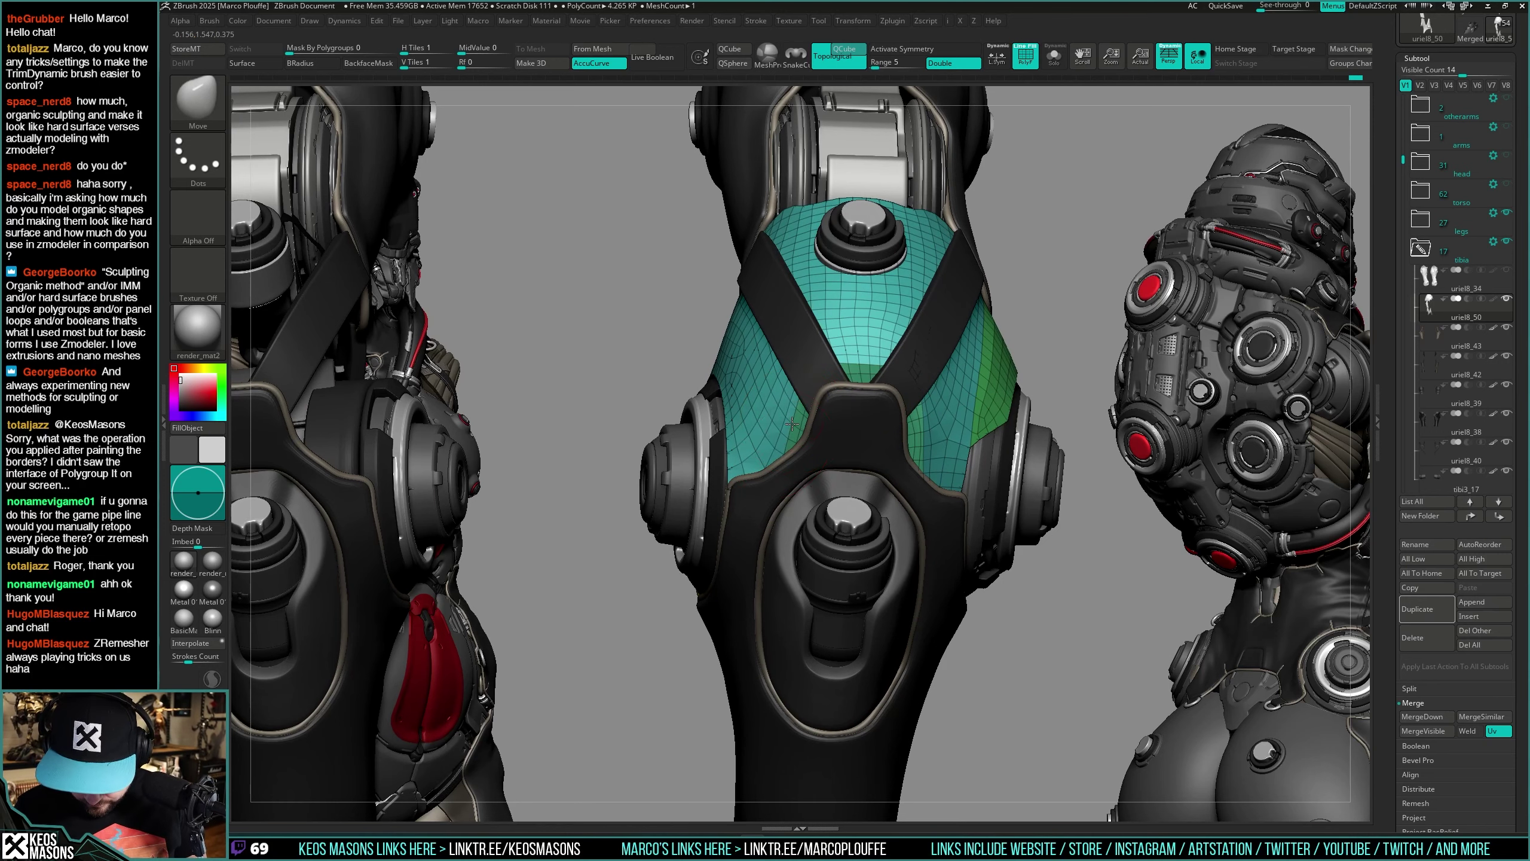
key(shift+f)
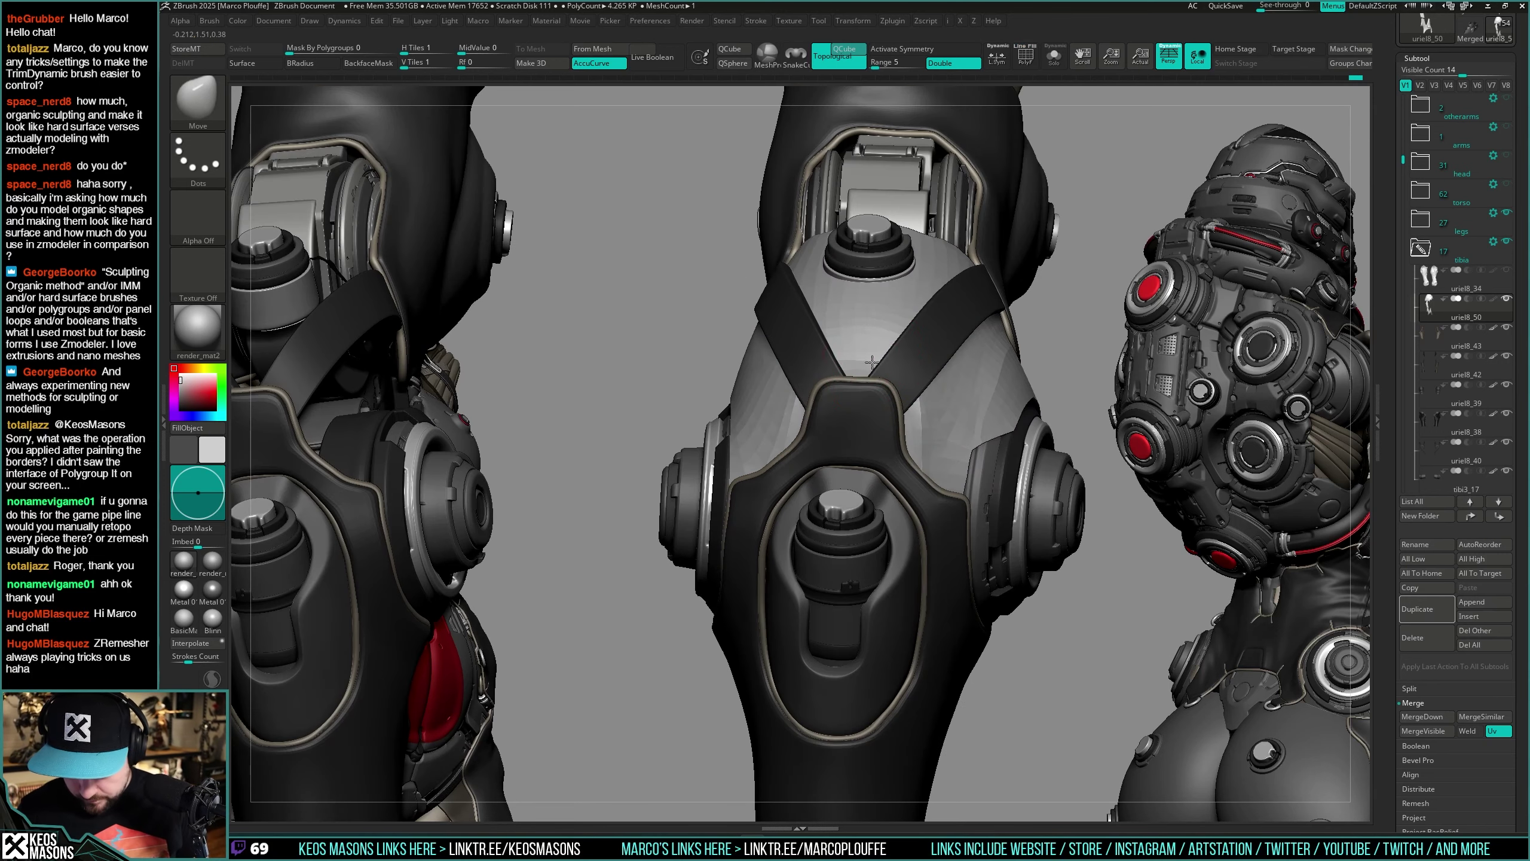
right_drag(880, 367, 916, 374)
key(shift+f)
key(shift+f)
Step: Isolate the light plate, check its wireframe, and switch to the DamStandard brush with an adjusted draw size
right_click(902, 535)
mouse_move(1018, 416)
right_down()
mouse_move(967, 417)
mouse_move(954, 476)
mouse_move(910, 503)
mouse_move(981, 520)
mouse_move(945, 500)
mouse_move(990, 479)
mouse_move(965, 452)
mouse_move(972, 482)
mouse_move(951, 443)
mouse_move(977, 372)
right_up()
key(alt+s)
key(shift+f)
key(shift+f)
key(space)
click(980, 479)
Step: Examine the isolated light plate's side surface and lower corner, toggling its wireframe
right_click(949, 441)
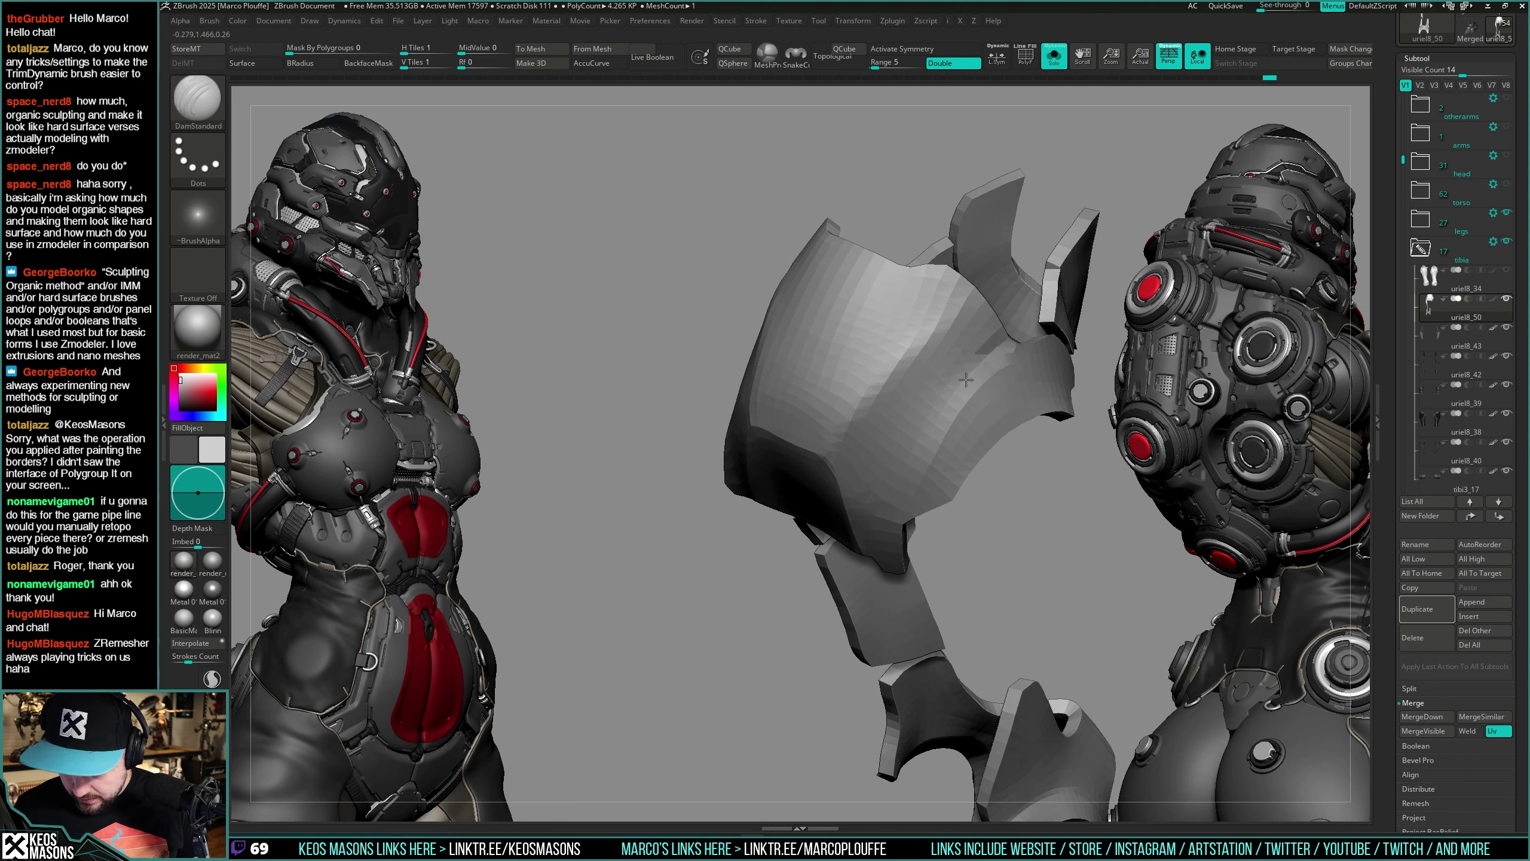
right_drag(922, 458, 932, 428)
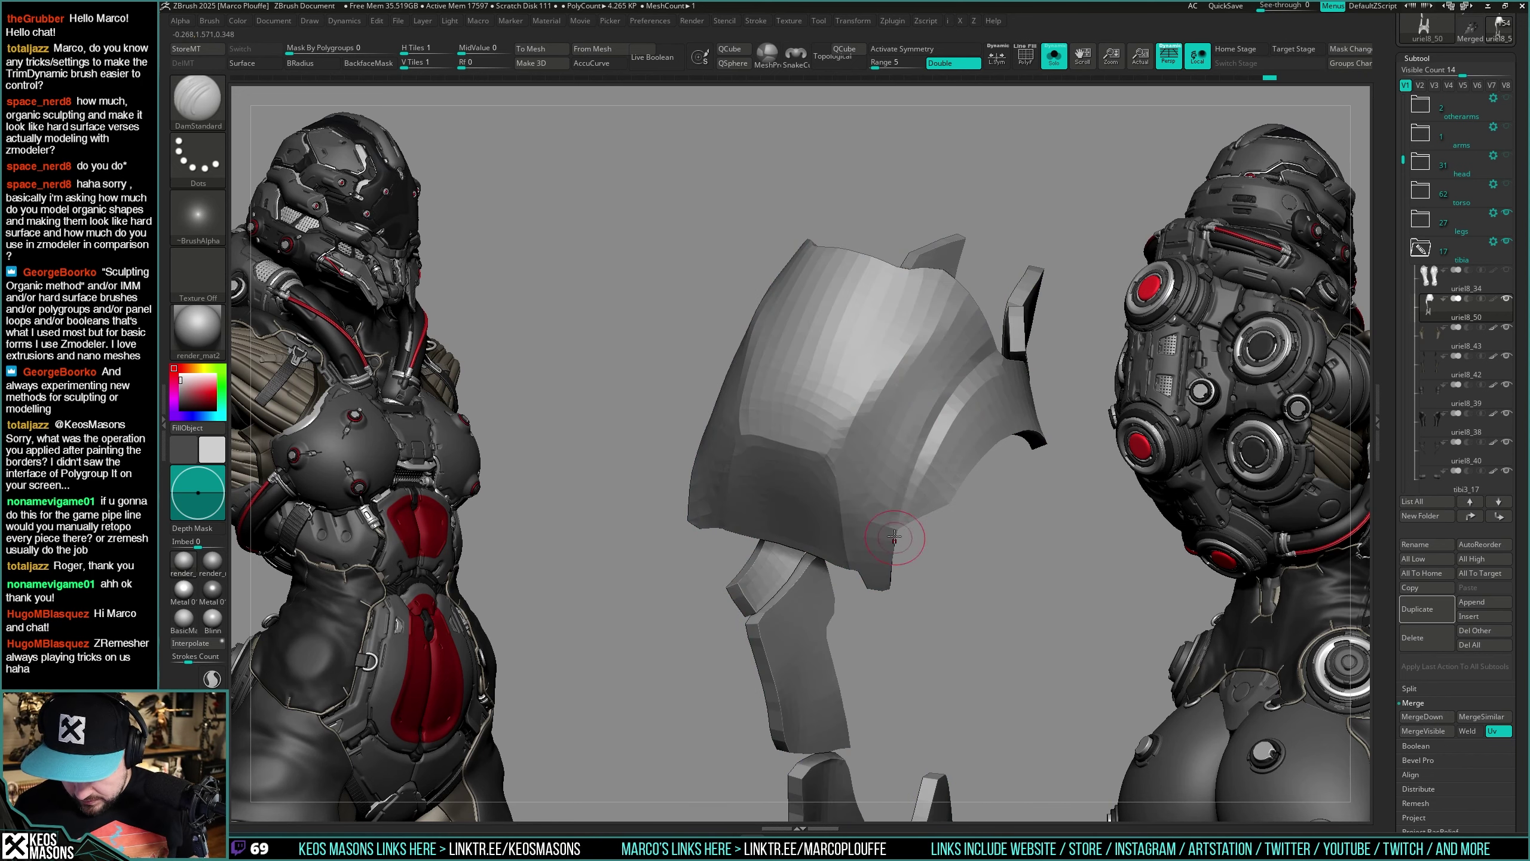
right_drag(894, 536, 920, 456)
right_drag(899, 528, 977, 378)
key(shift+f)
key(shift+f)
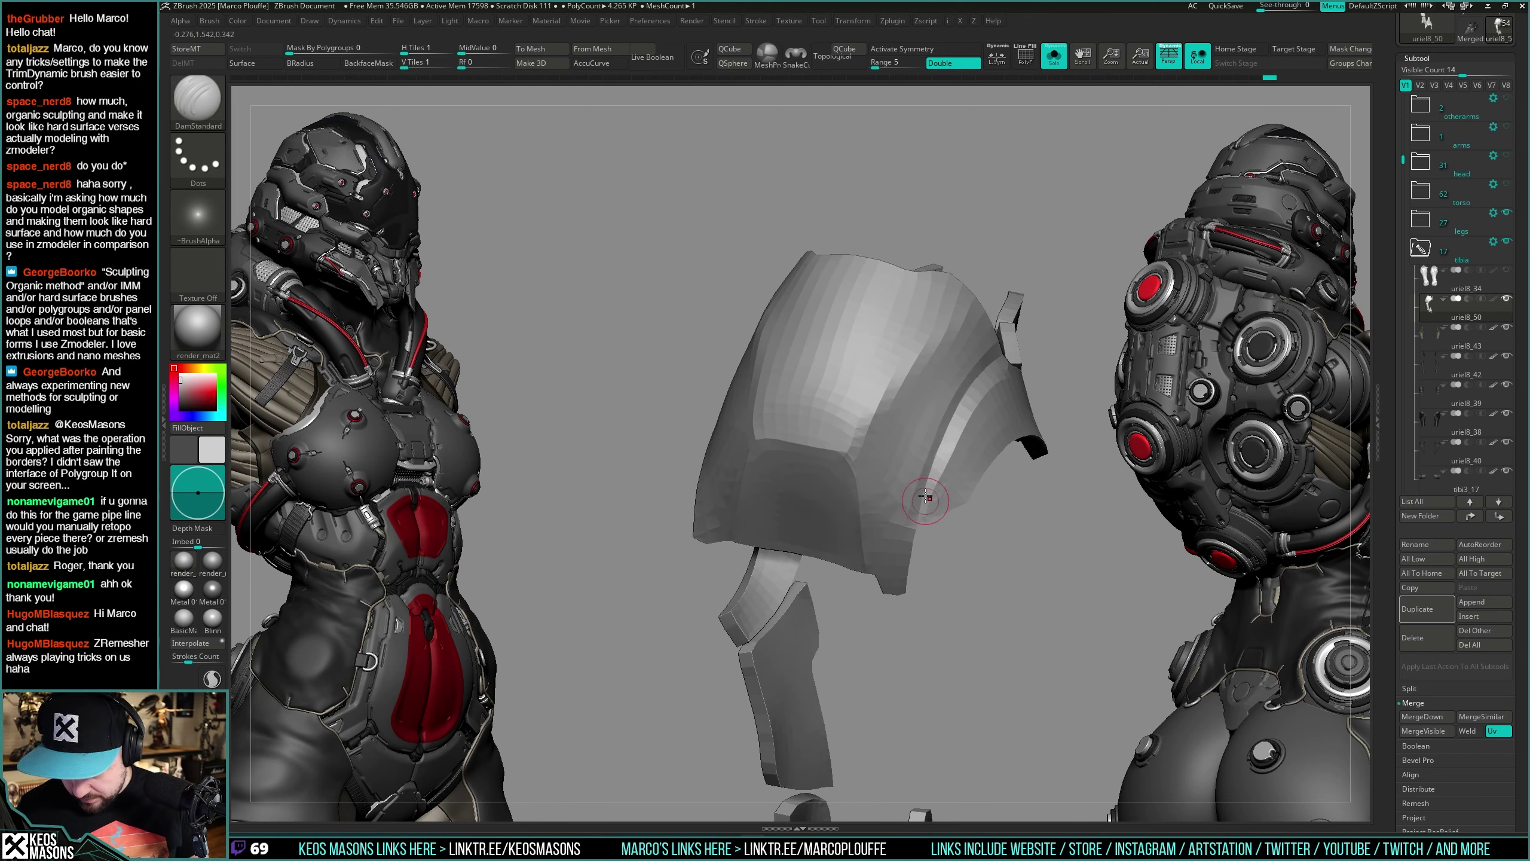
Step: Examine the isolated light plate's front, side and lower edge in wireframe and against the surrounding leg parts
key(shift+f)
right_drag(926, 497, 962, 459)
key(shift+f)
key(alt+s)
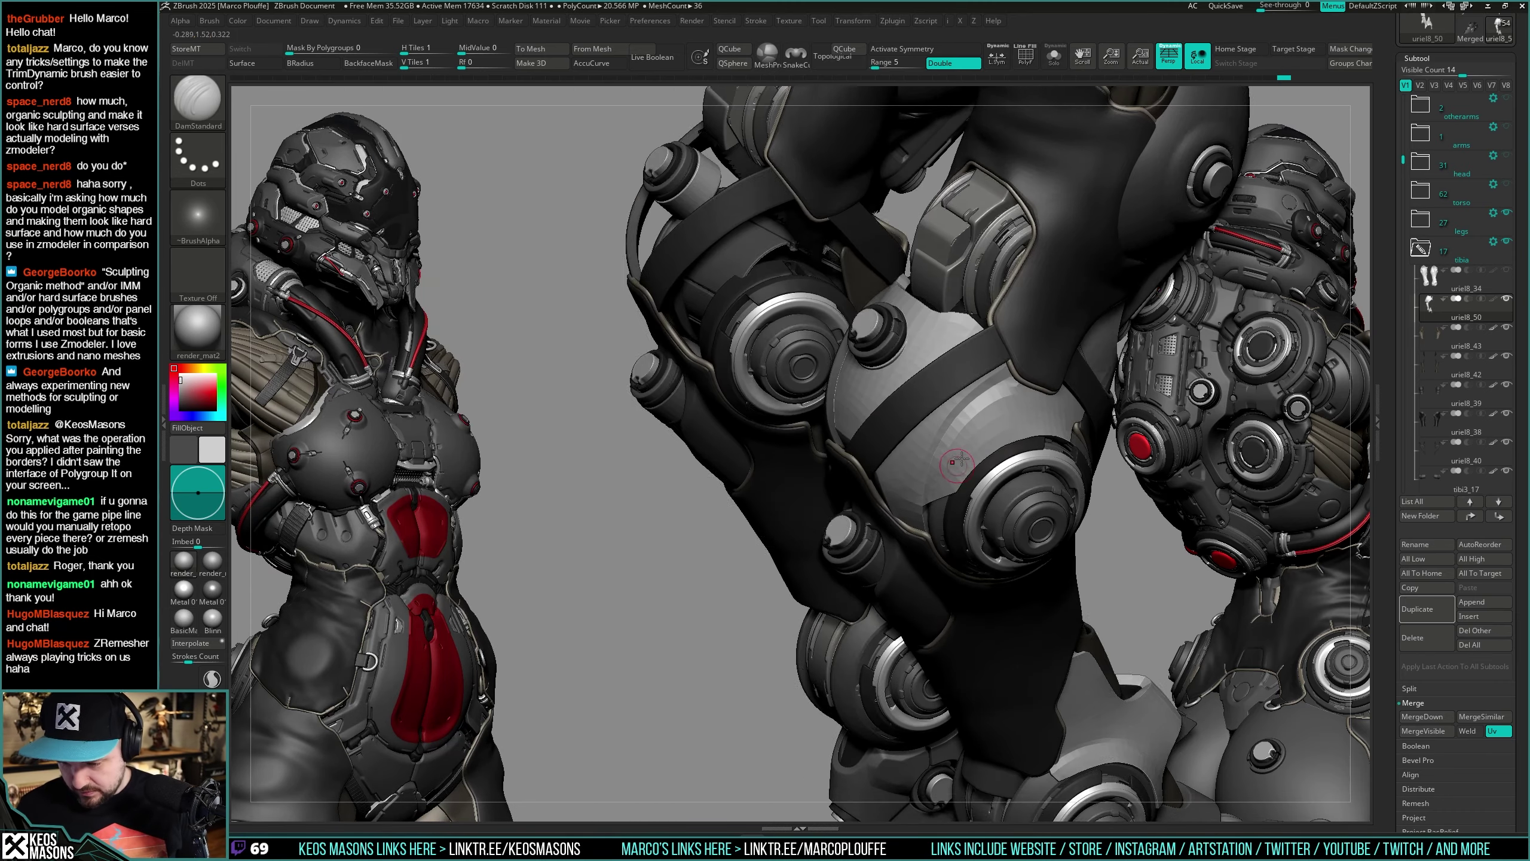
key(ctrl+shift+f)
key(shift+f)
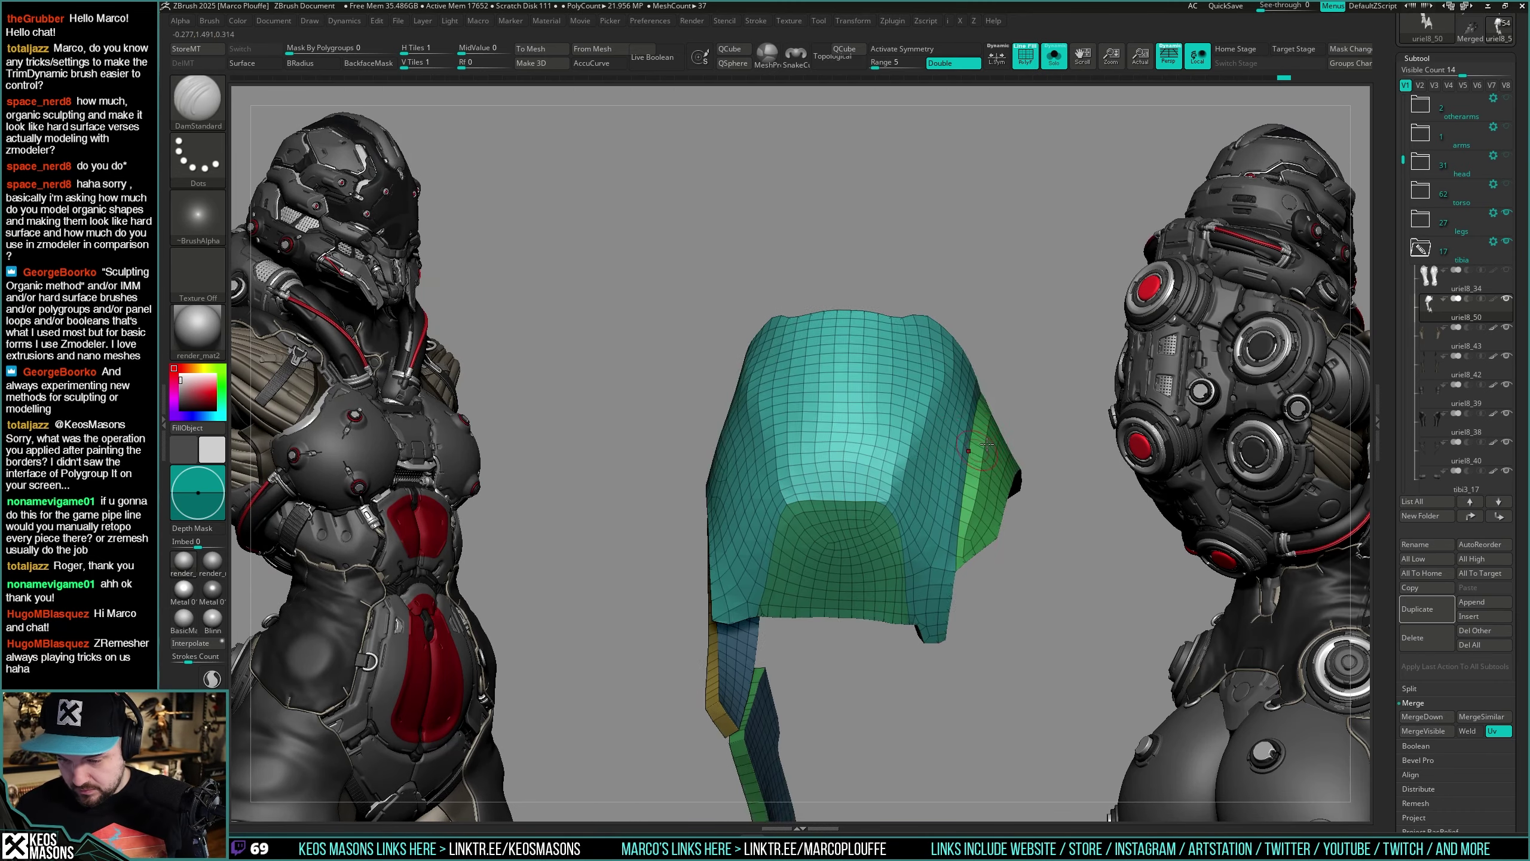
key(shift+f)
key(ctrl+shift+f)
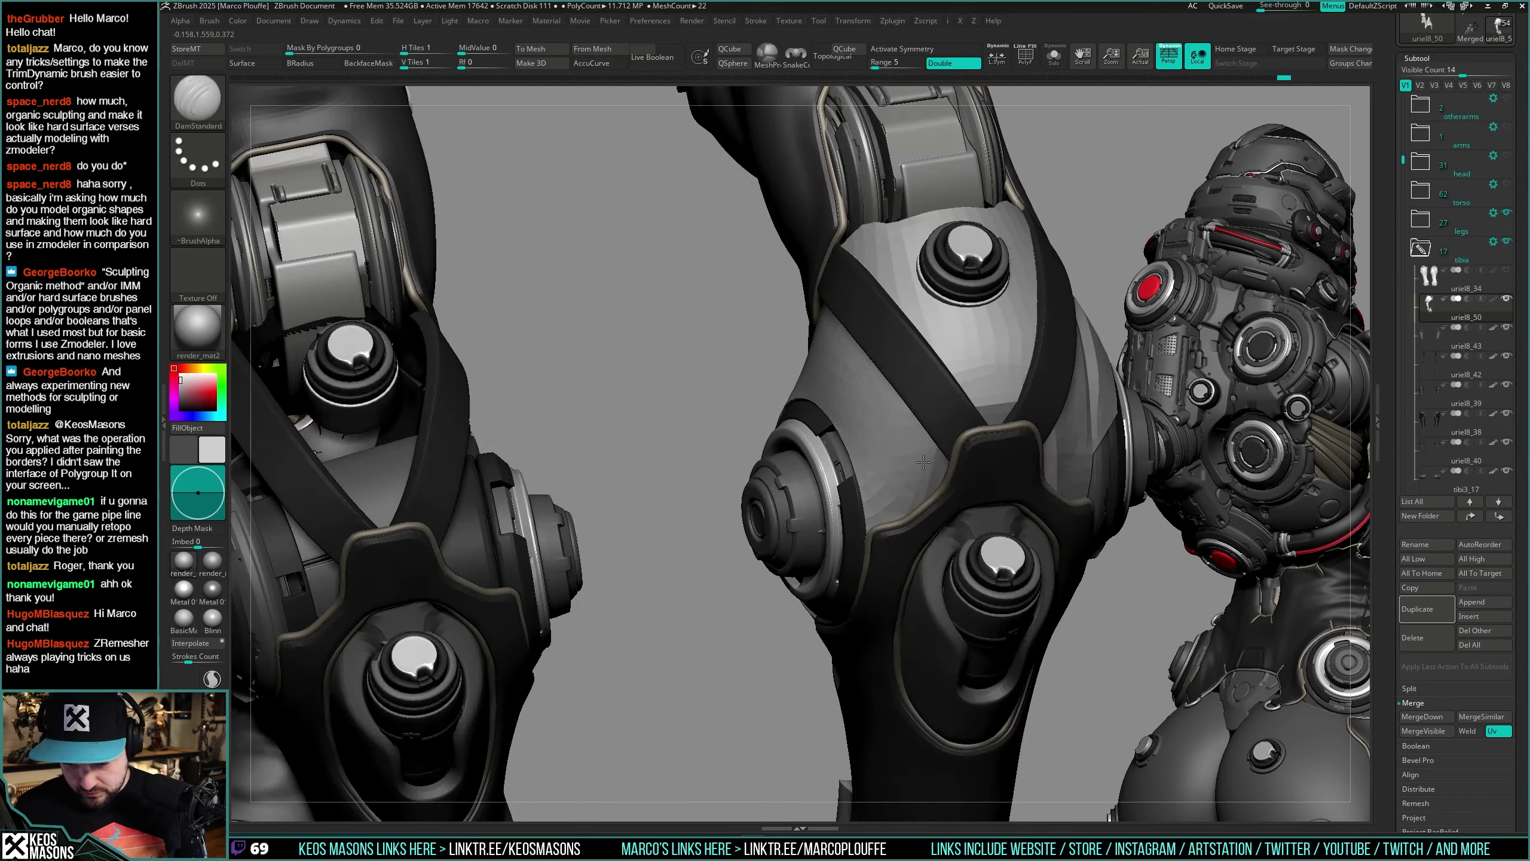
key(ctrl+shift+f)
key(shift+f)
key(shift+f)
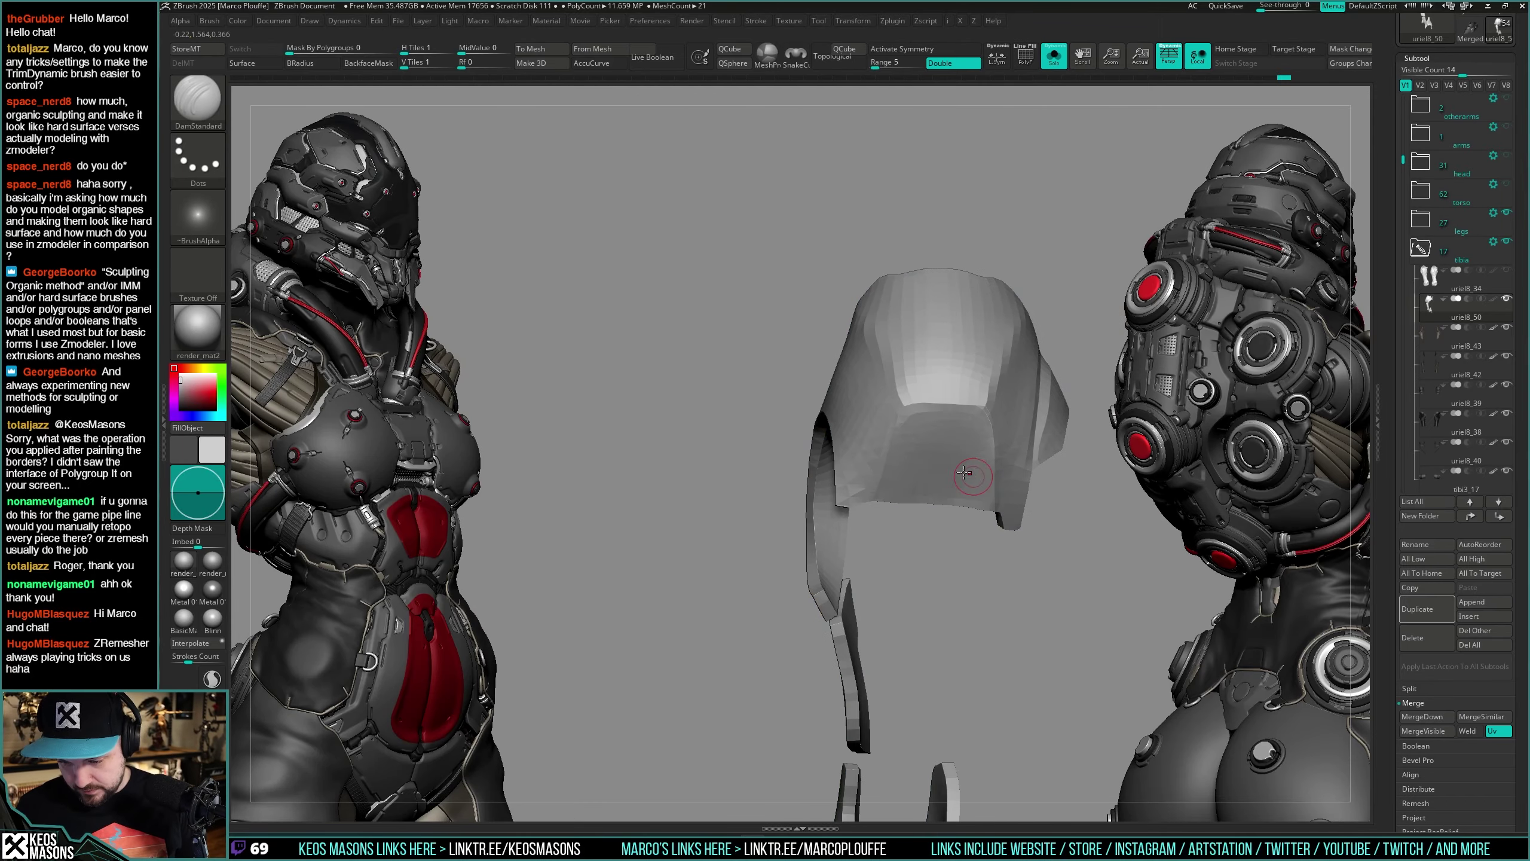
key(ctrl+shift+f)
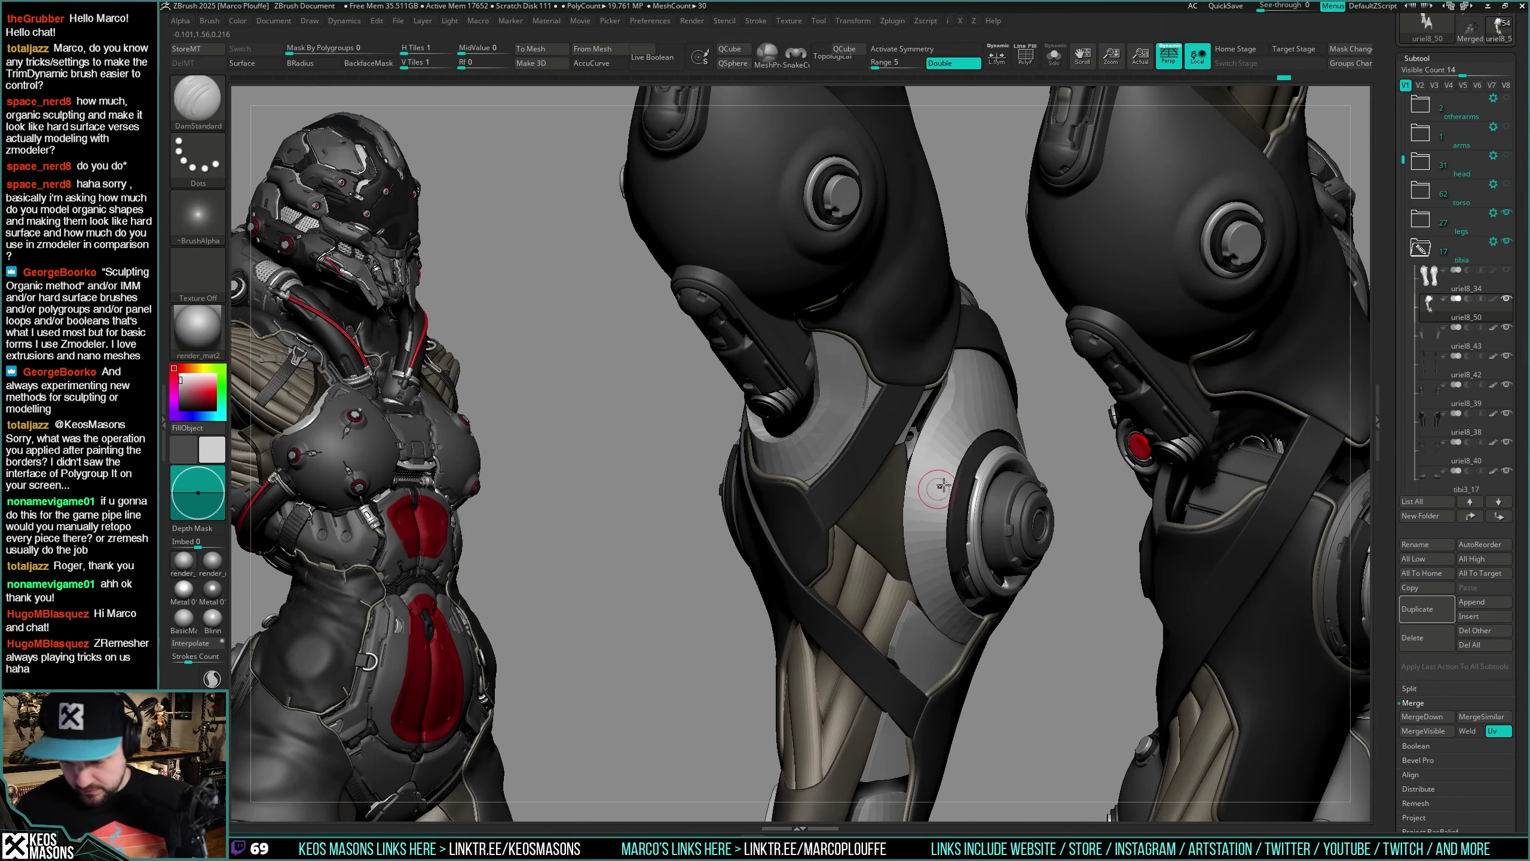
mouse_move(944, 485)
right_down()
mouse_move(958, 484)
mouse_move(844, 476)
mouse_move(989, 449)
mouse_move(933, 493)
mouse_move(945, 539)
mouse_move(945, 495)
mouse_move(960, 498)
right_up()
Step: Switch to the Move brush and adjust the shin plate's edge beneath the crossing strap, checking it in isolation
key(space)
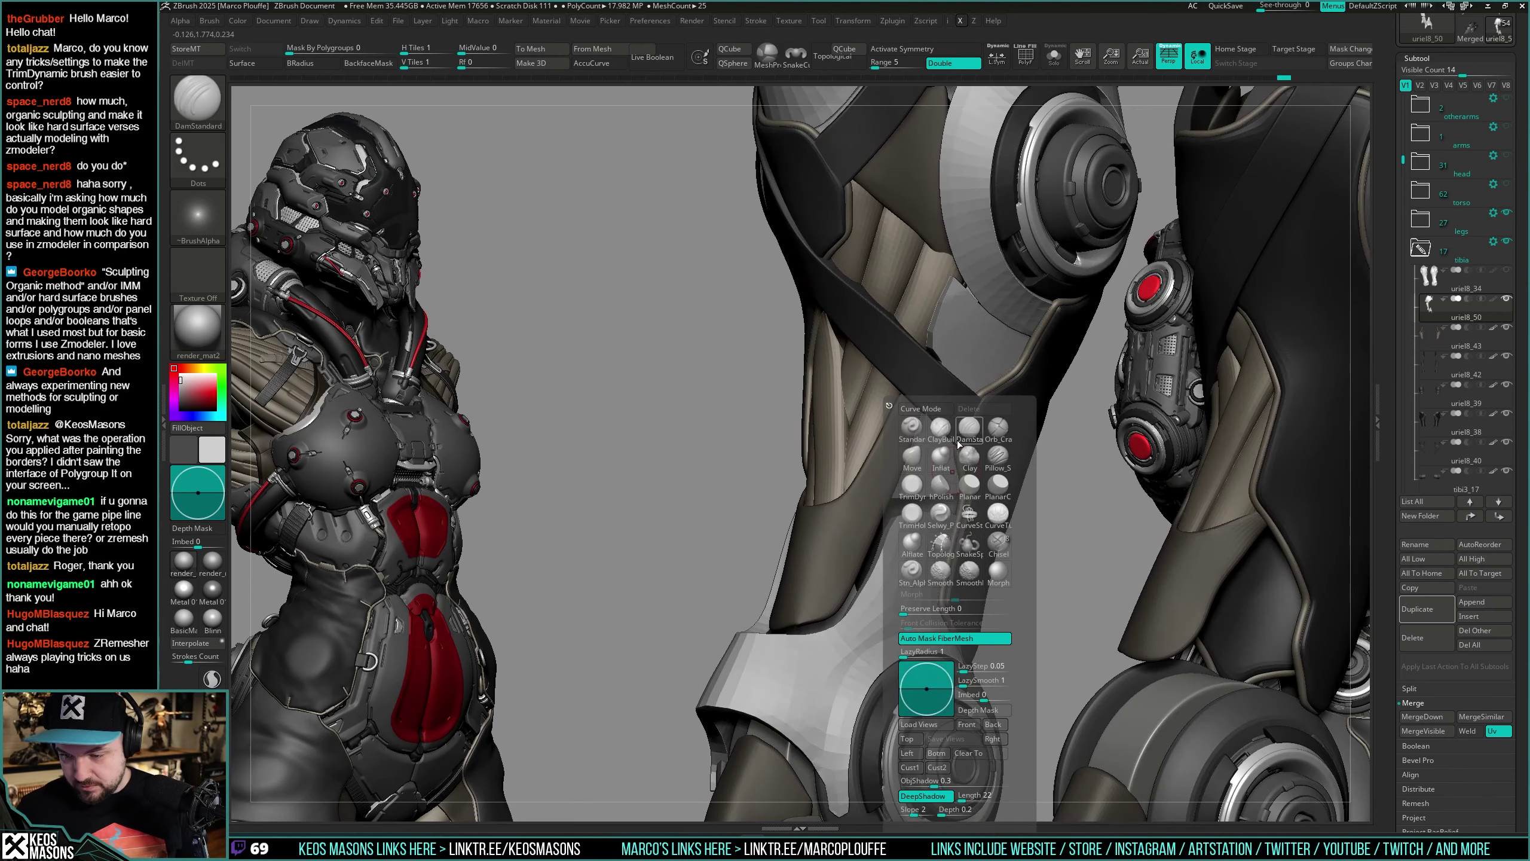
click(970, 435)
right_drag(952, 277, 962, 336)
drag(935, 342, 935, 319)
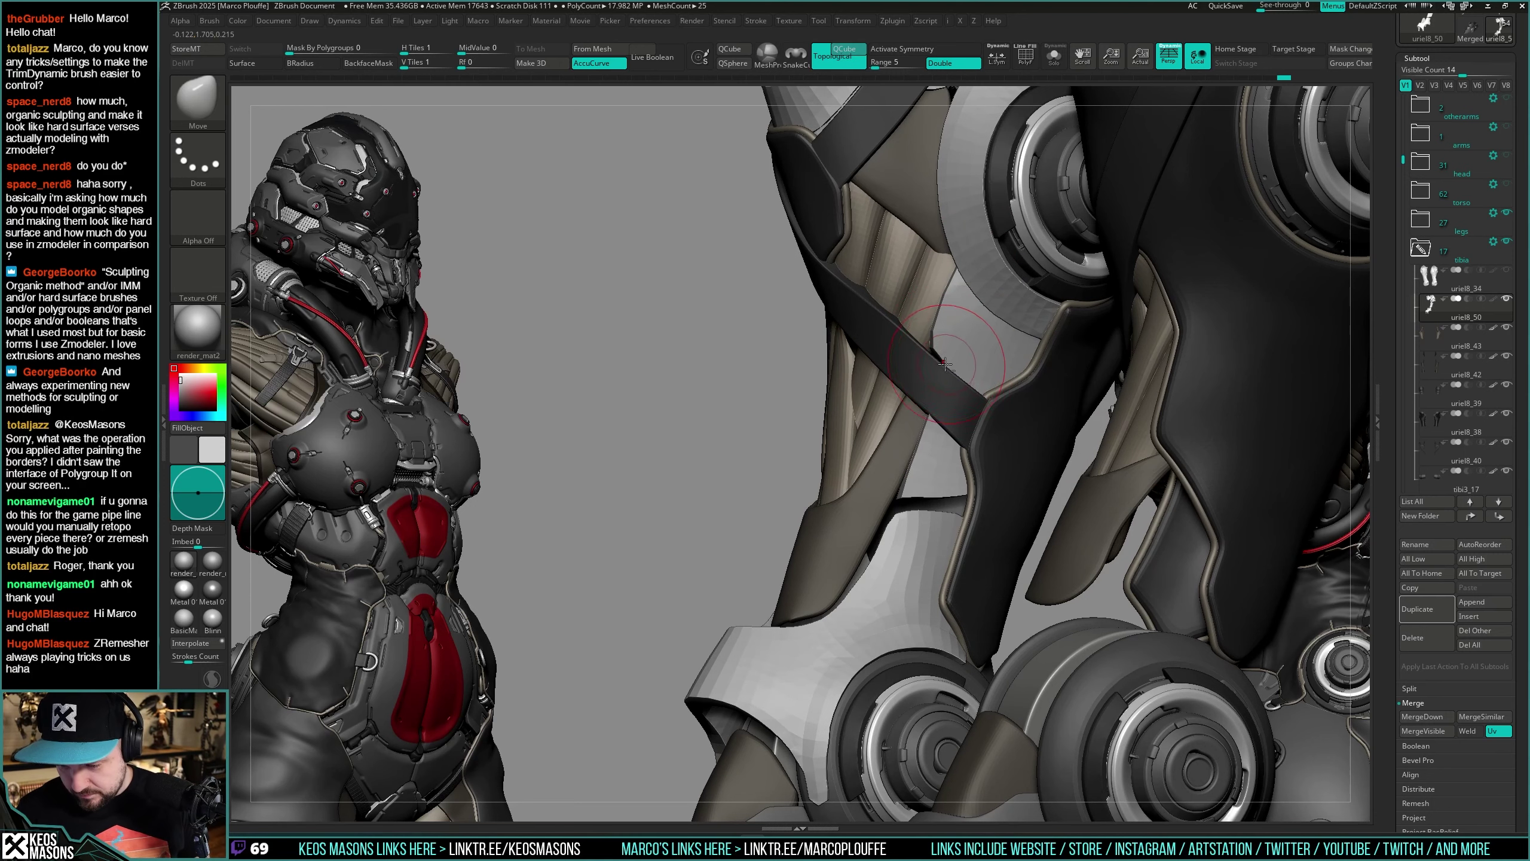
key(ctrl+shift+s)
mouse_move(964, 360)
right_down()
mouse_move(940, 367)
mouse_move(979, 340)
mouse_move(934, 356)
right_up()
key(ctrl+shift+s)
key(ctrl+shift+s)
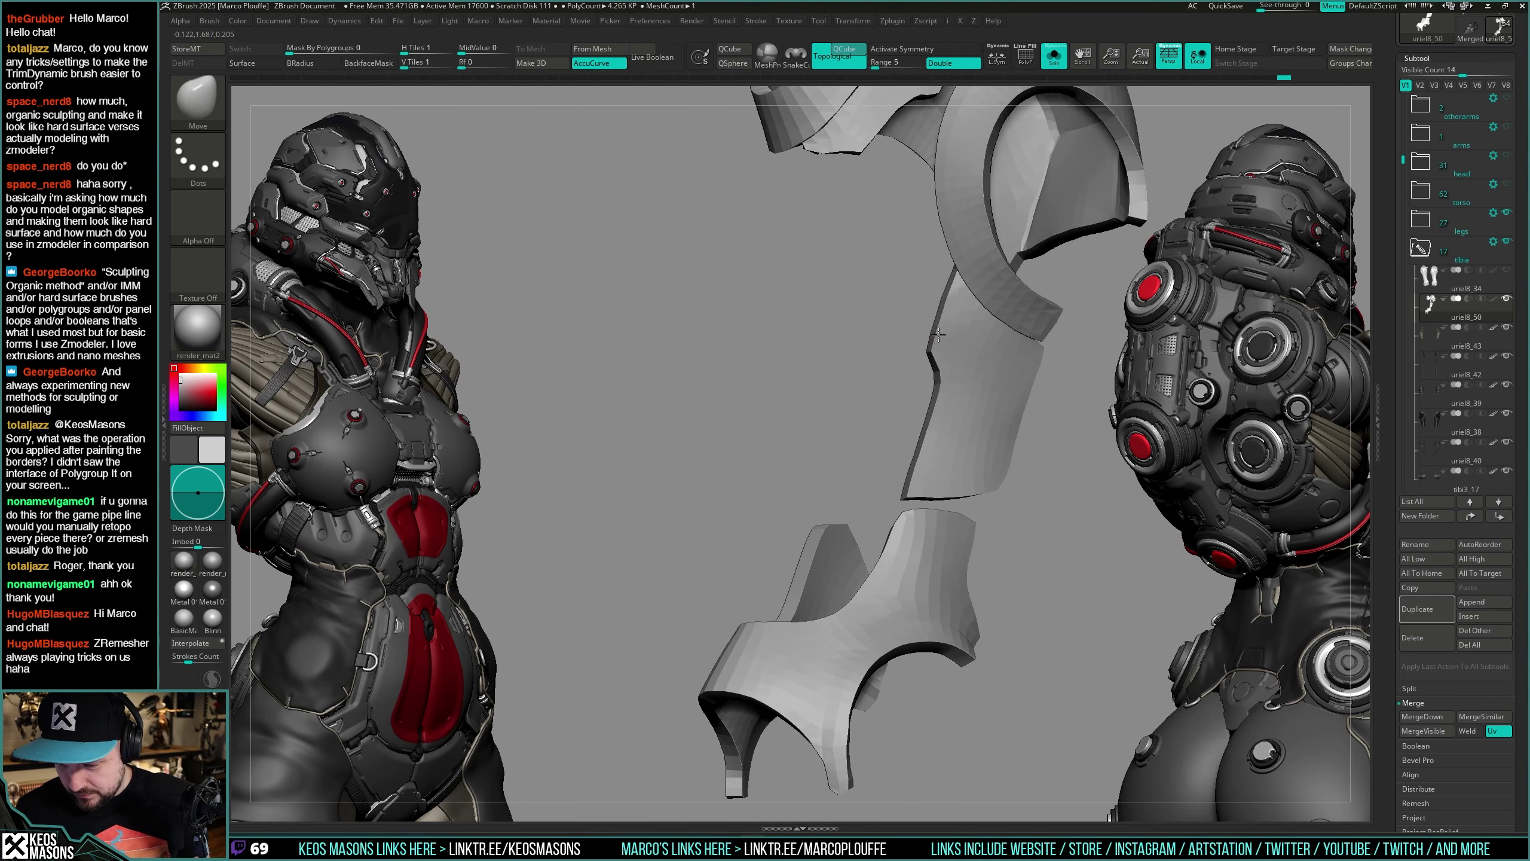
key(ctrl+shift+s)
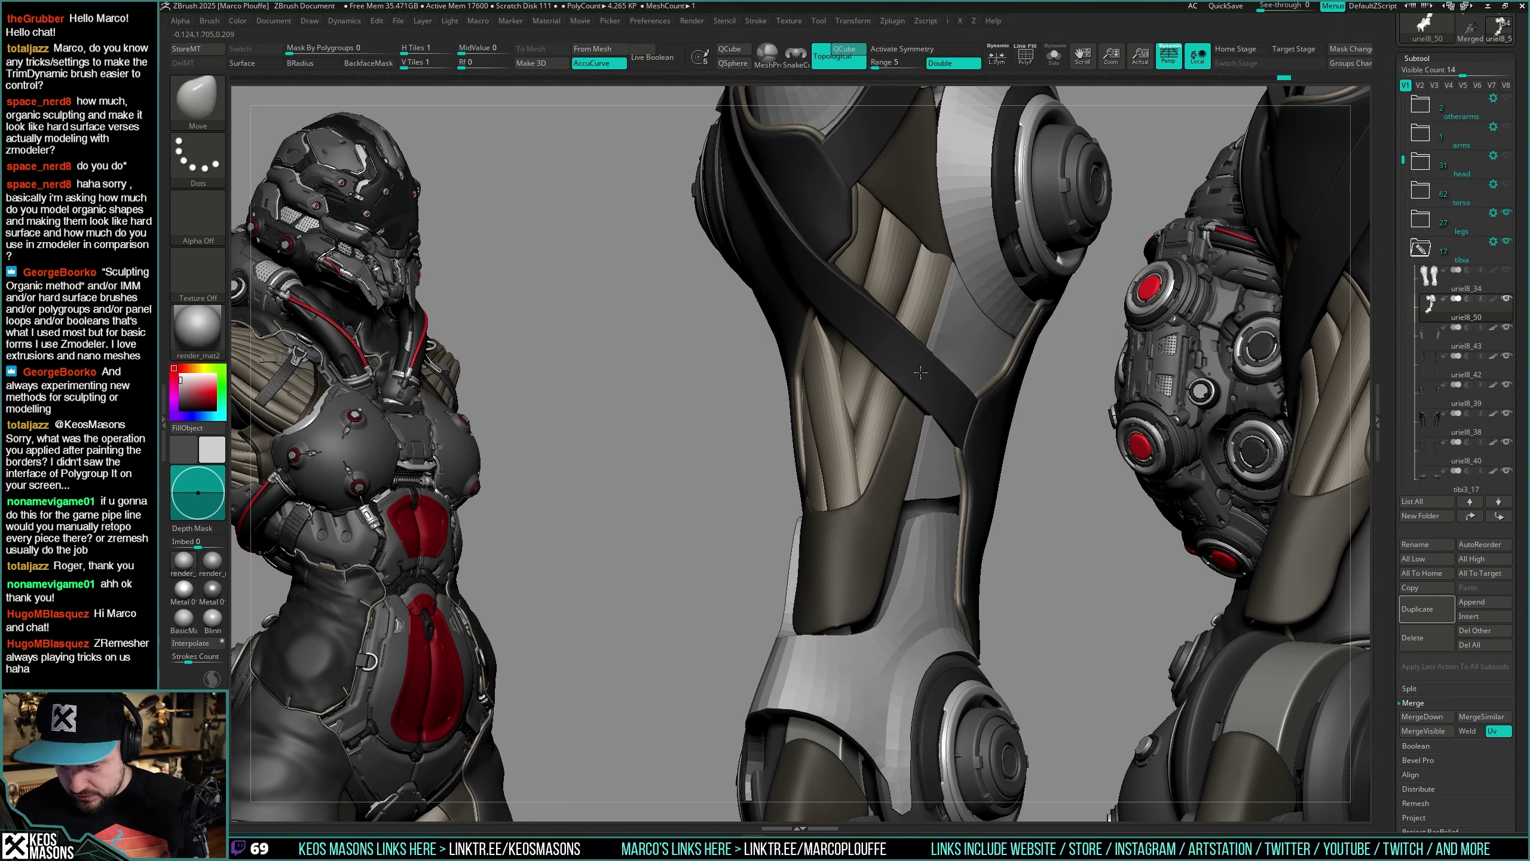
Step: Enlarge the brush and pull the ankle plate's upper edge up to meet the shin plate, checking the join in isolation
right_drag(937, 364, 970, 370)
right_click(903, 447)
mouse_move(904, 445)
right_down()
mouse_move(940, 347)
mouse_move(944, 406)
right_up()
right_click(943, 396)
right_click(984, 423)
right_click(988, 401)
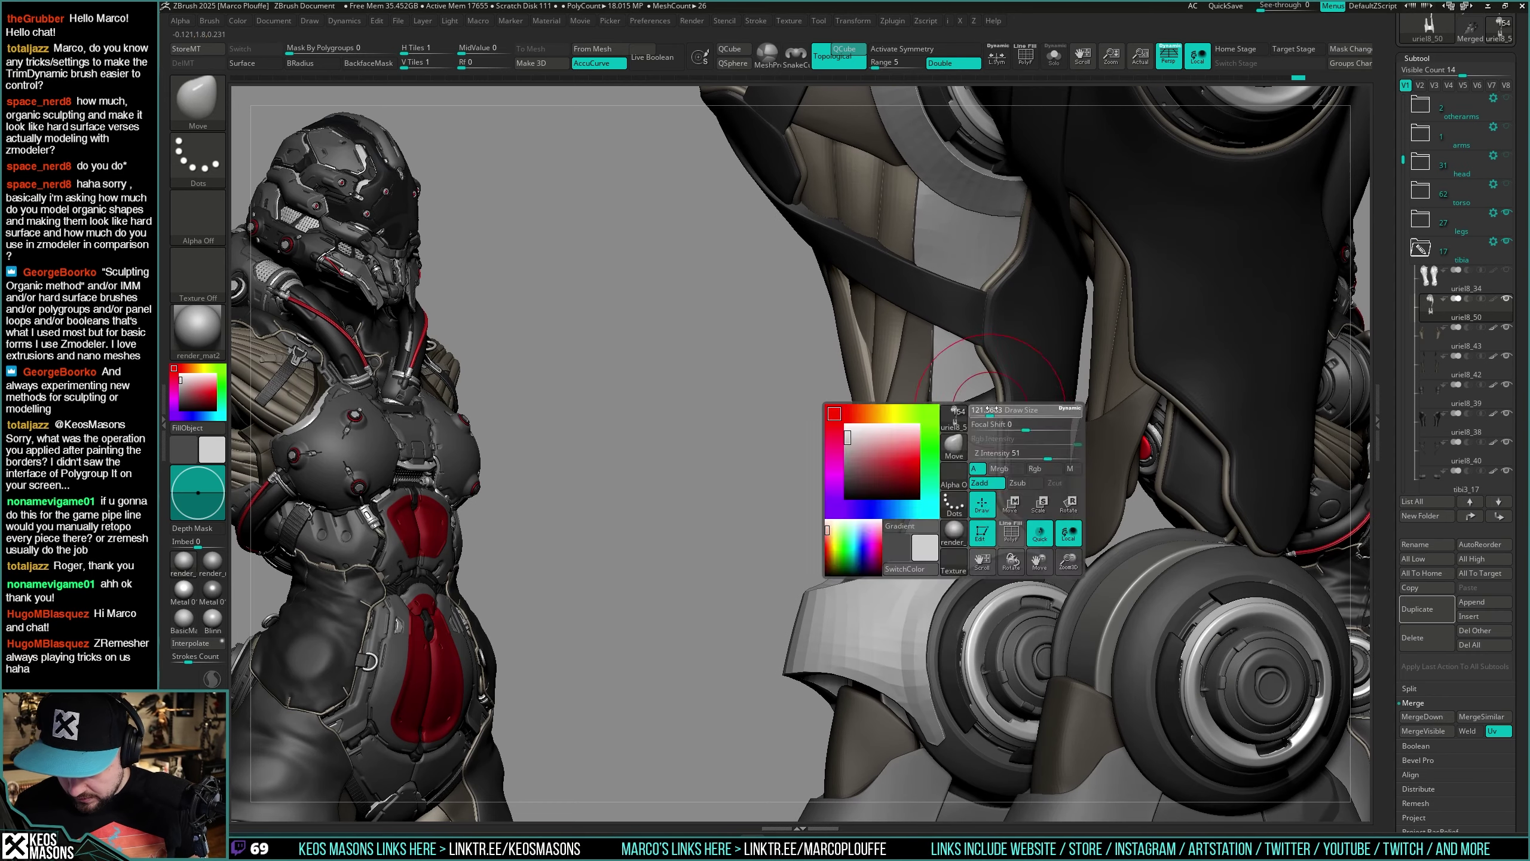
key(alt+s)
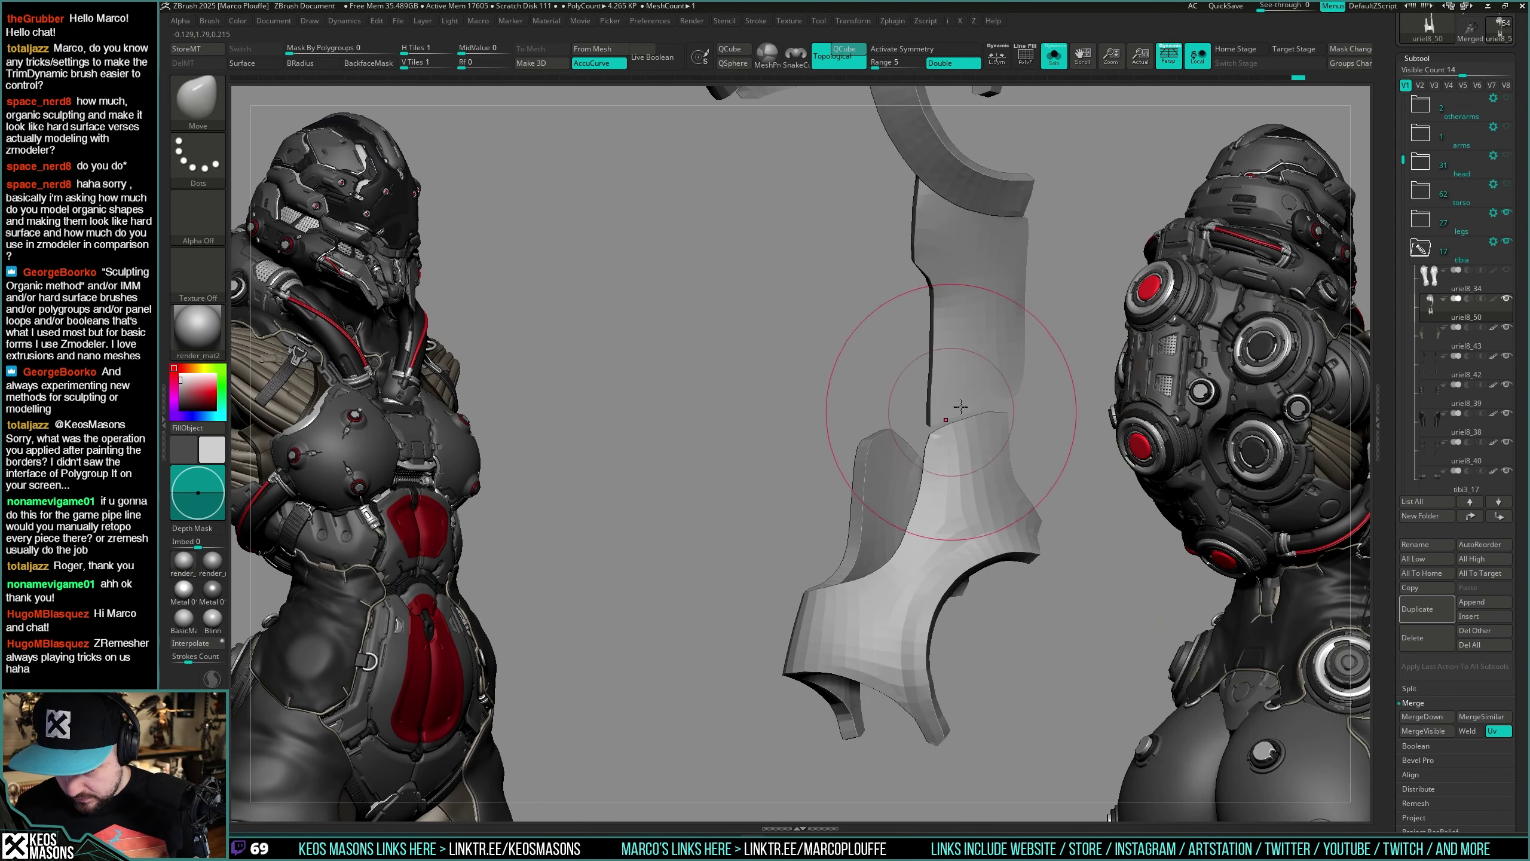
key(alt+s)
alt+right_drag(964, 416, 969, 402)
key(alt+s)
drag(1015, 404, 993, 383)
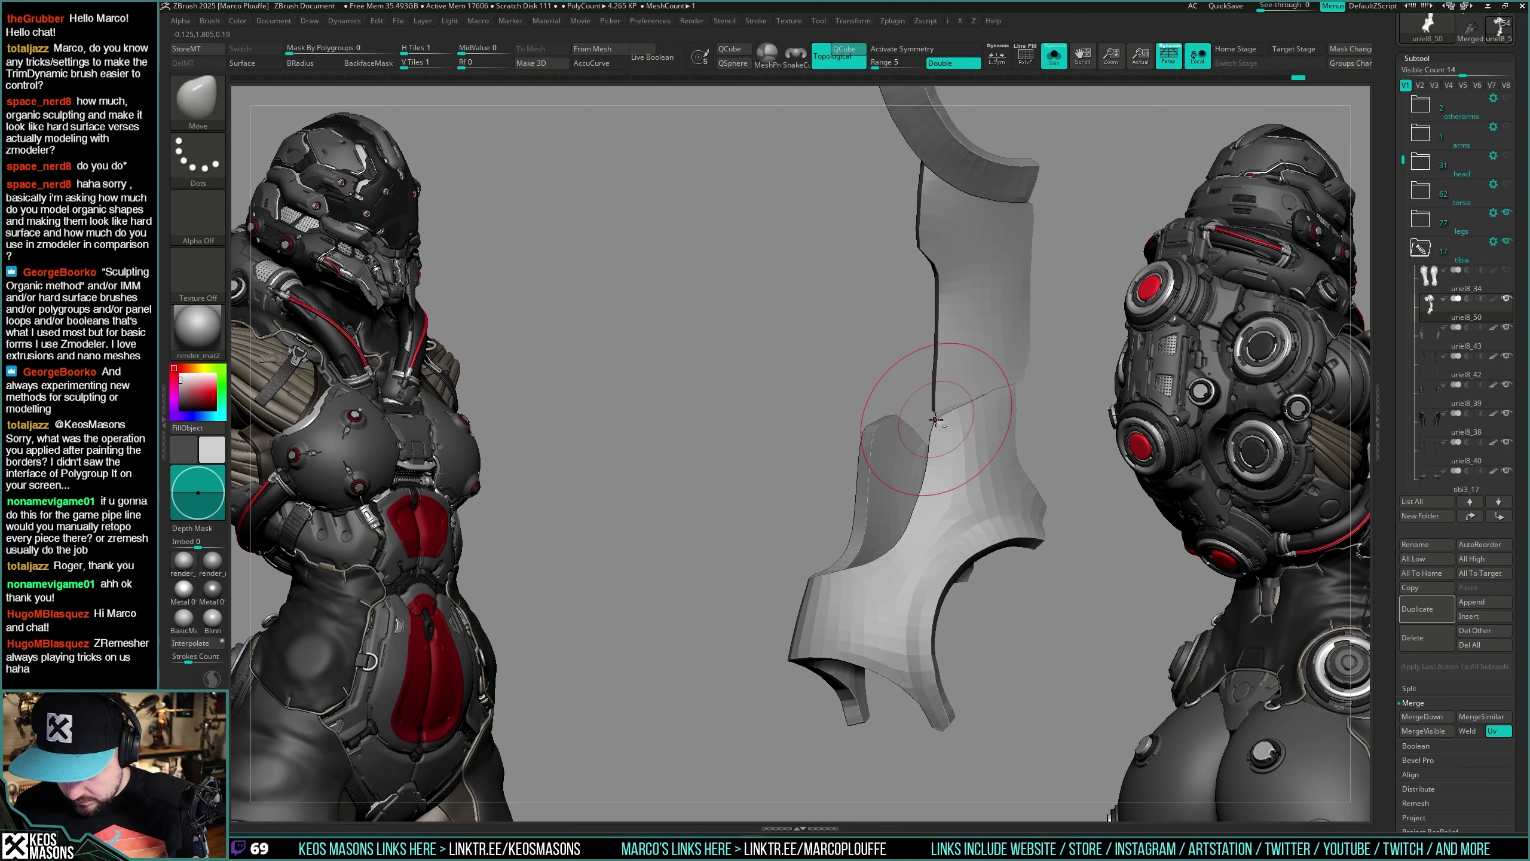
drag(973, 406, 977, 394)
key(alt+s)
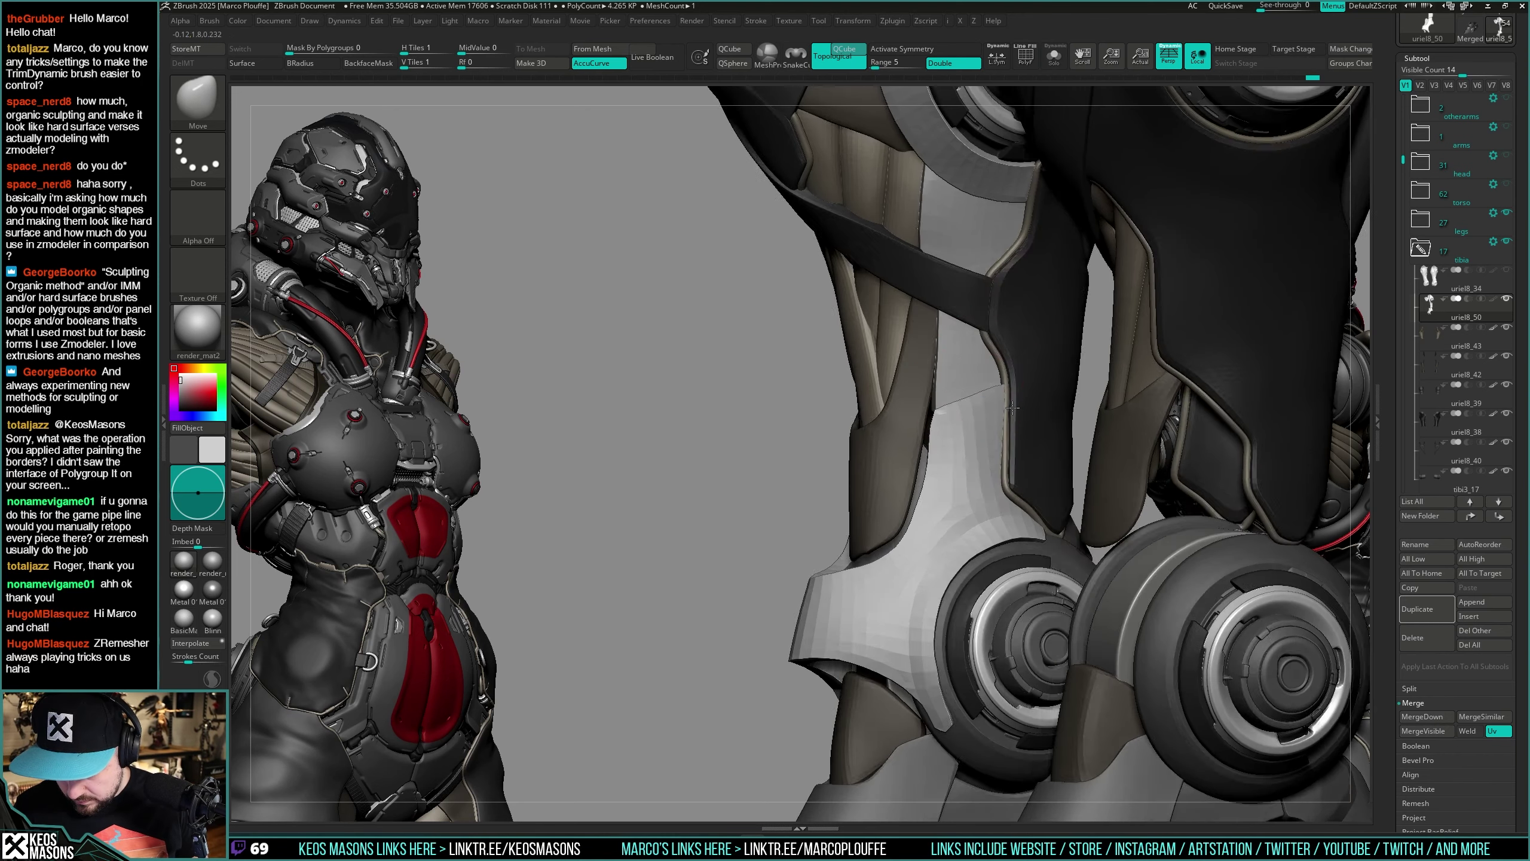
Step: Fine-tune the join between the ankle plate's upper edge and the shin plate from the front
right_drag(904, 452, 950, 485)
right_click(950, 485)
mouse_move(1018, 434)
right_down()
mouse_move(1005, 403)
mouse_move(1037, 405)
mouse_move(987, 405)
right_up()
drag(977, 419, 972, 416)
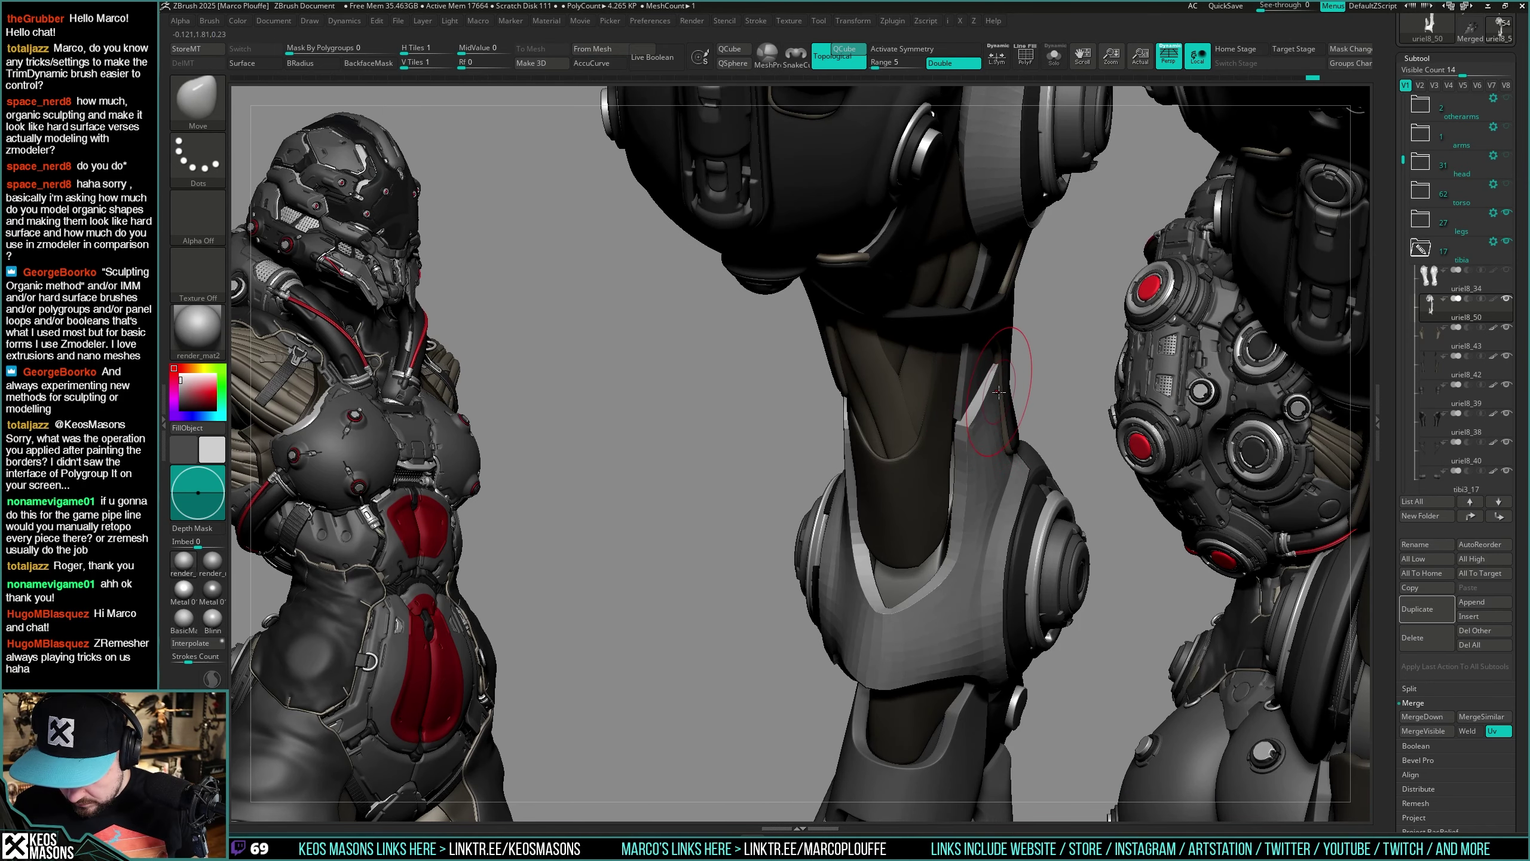
mouse_move(978, 457)
right_down()
mouse_move(997, 429)
mouse_move(1025, 444)
mouse_move(967, 438)
mouse_move(981, 434)
right_up()
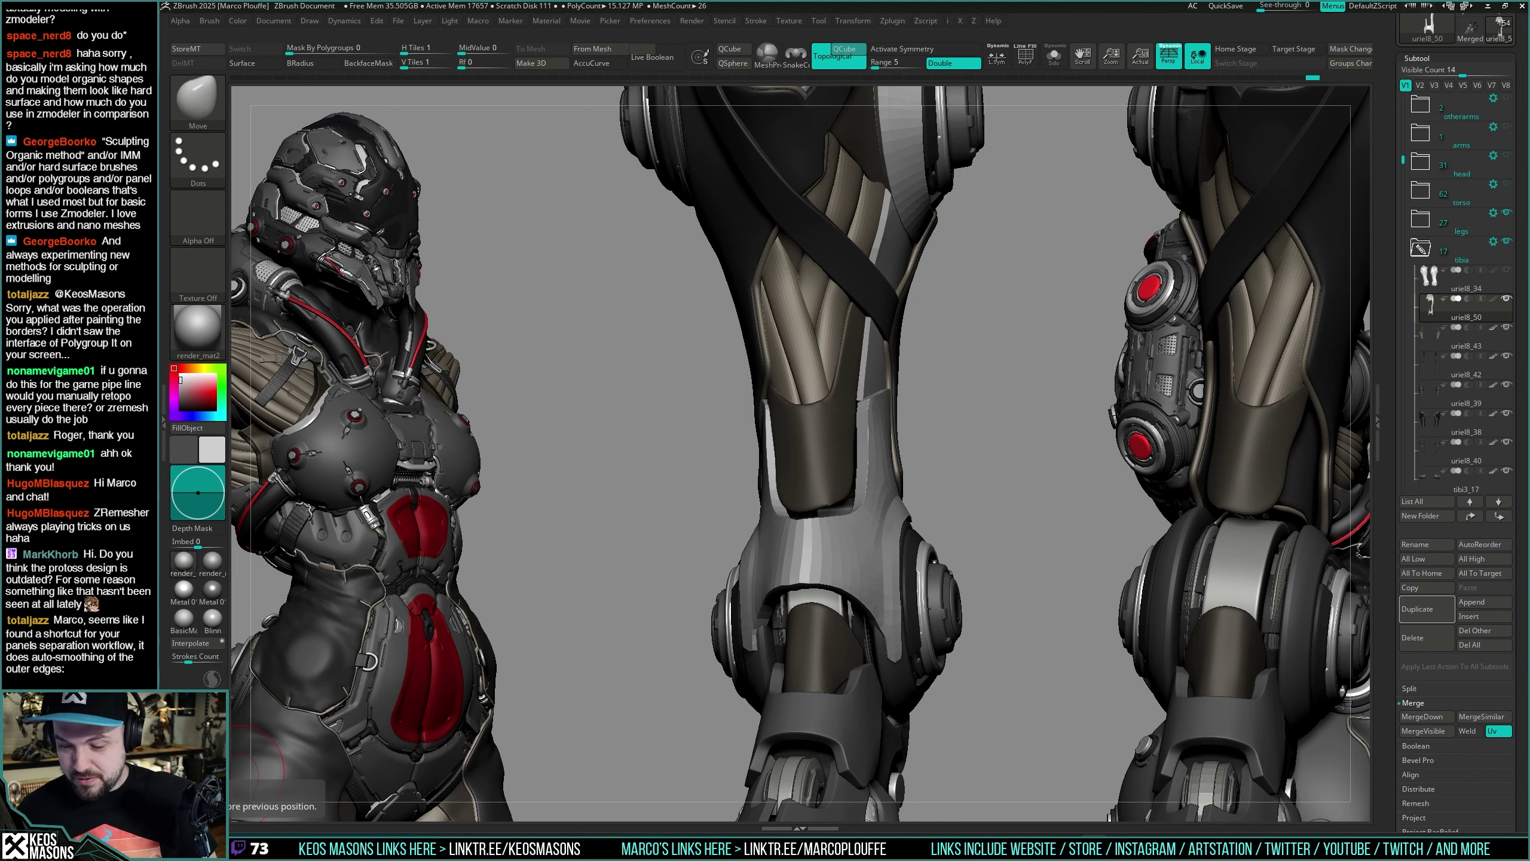
Step: Adjust the upper corner of the ankle plate's side flange beside the brown padding and turn AccuCurve back on
drag(1007, 422, 882, 433)
right_drag(883, 432, 872, 480)
right_click(872, 480)
right_drag(922, 417, 927, 375)
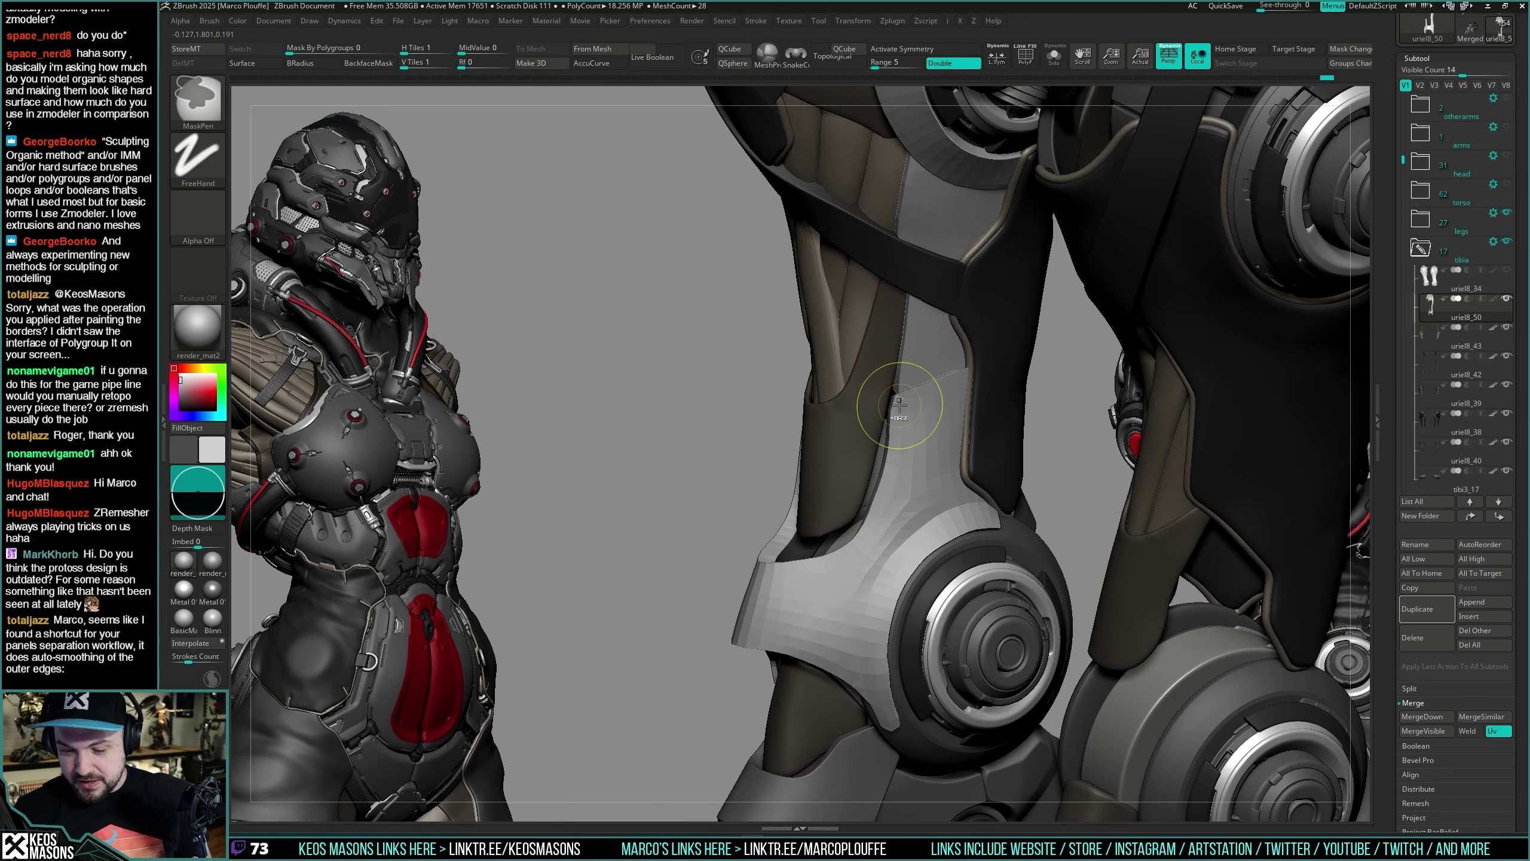
mouse_move(905, 404)
shift+mouse_down()
mouse_move(898, 418)
mouse_move(894, 392)
shift+mouse_up()
key(a)
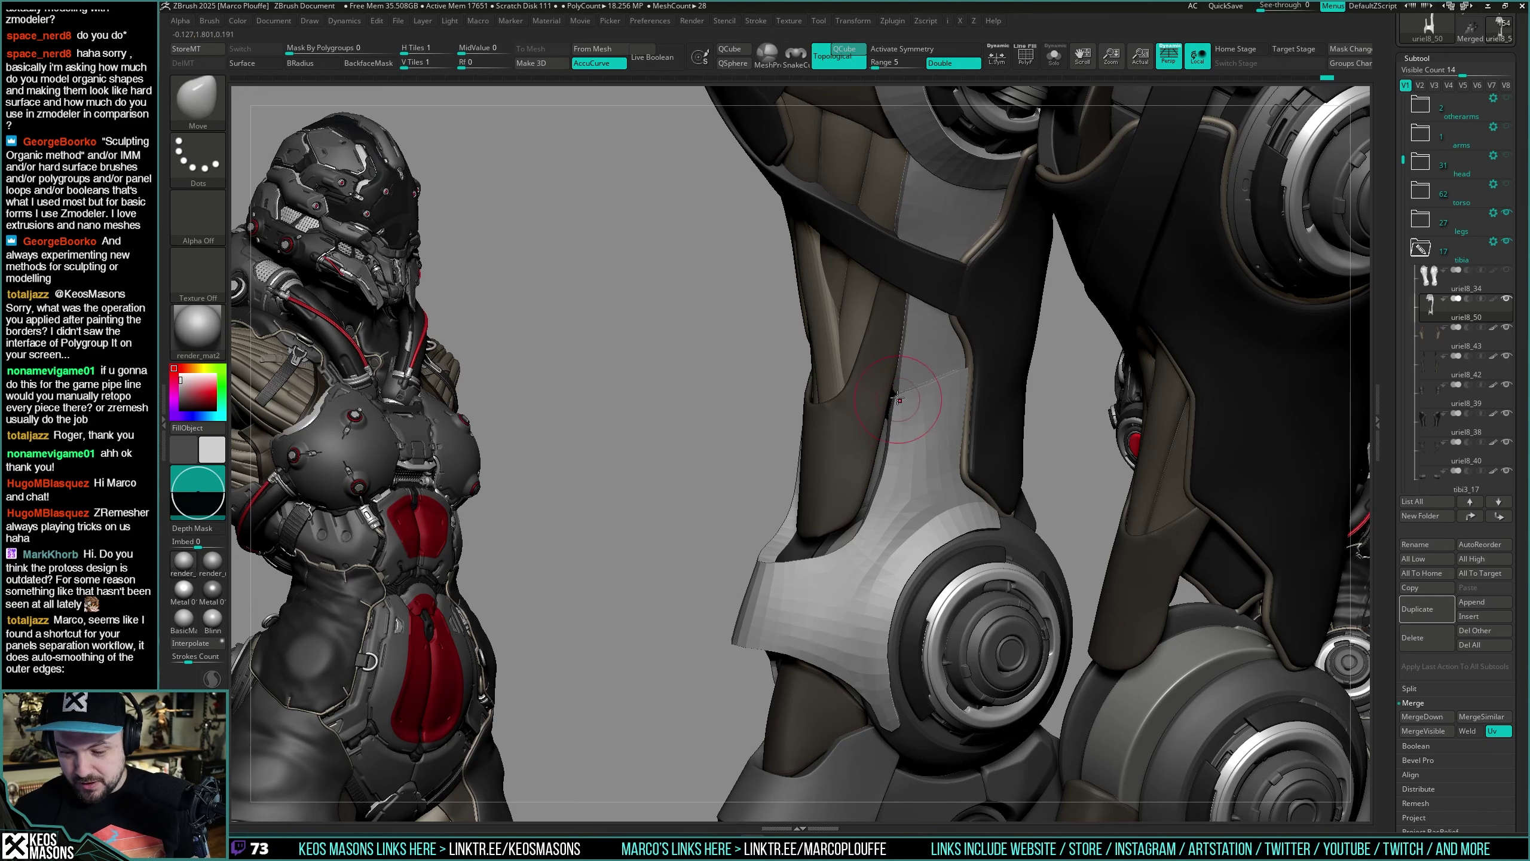
drag(898, 399, 905, 398)
right_drag(955, 384, 955, 427)
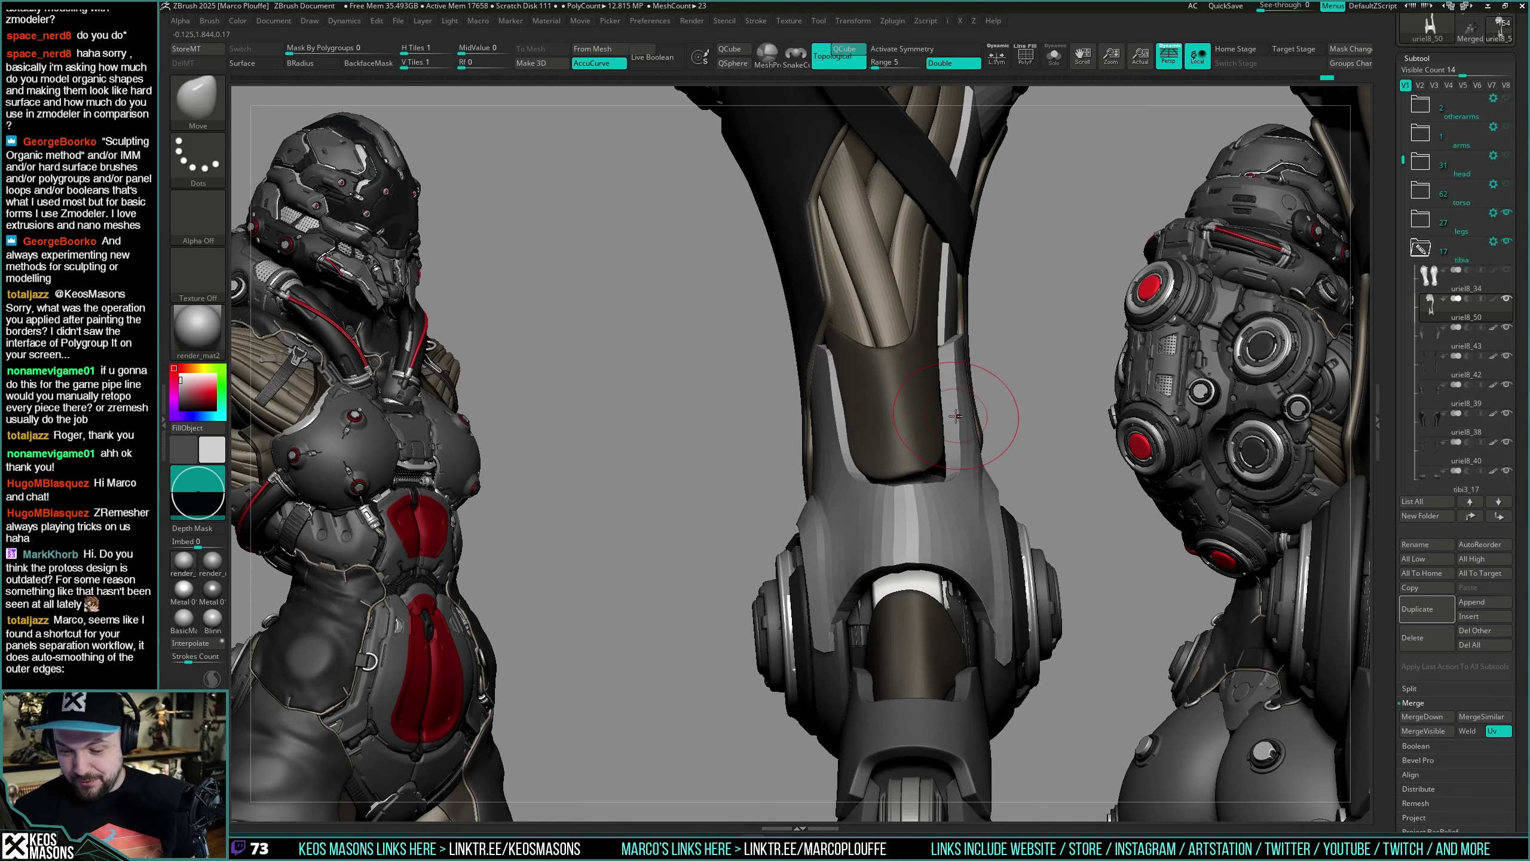
Step: Refine the ankle plate's front opening and the side flange's edge around the brown padding
alt+right_drag(988, 422, 964, 428)
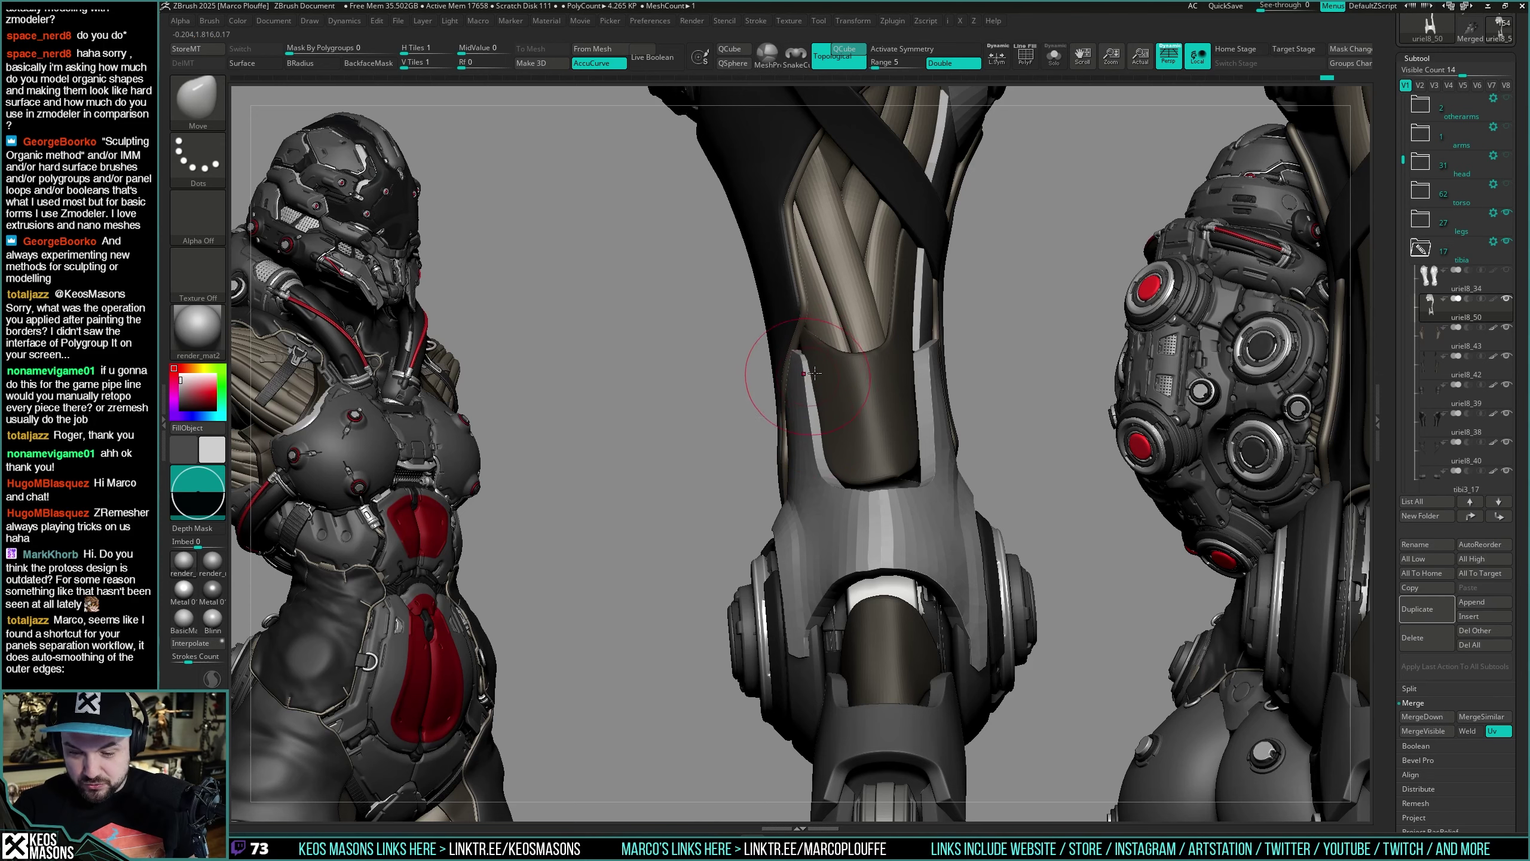
mouse_move(916, 437)
right_down()
mouse_move(949, 443)
mouse_move(913, 495)
mouse_move(893, 464)
mouse_move(856, 530)
mouse_move(864, 476)
mouse_move(867, 523)
right_up()
right_click(855, 530)
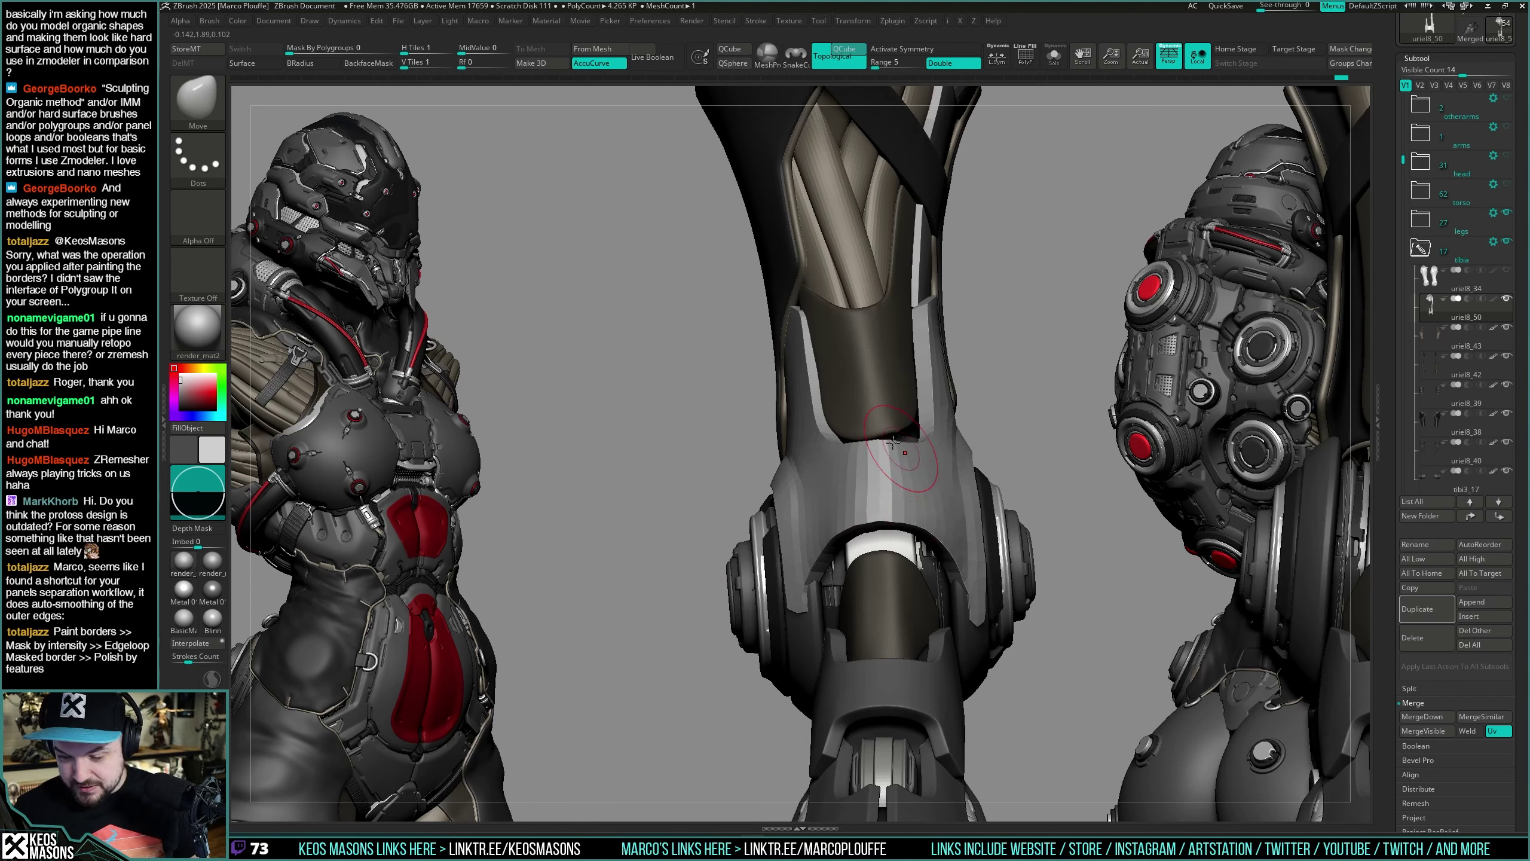
right_drag(914, 445, 846, 440)
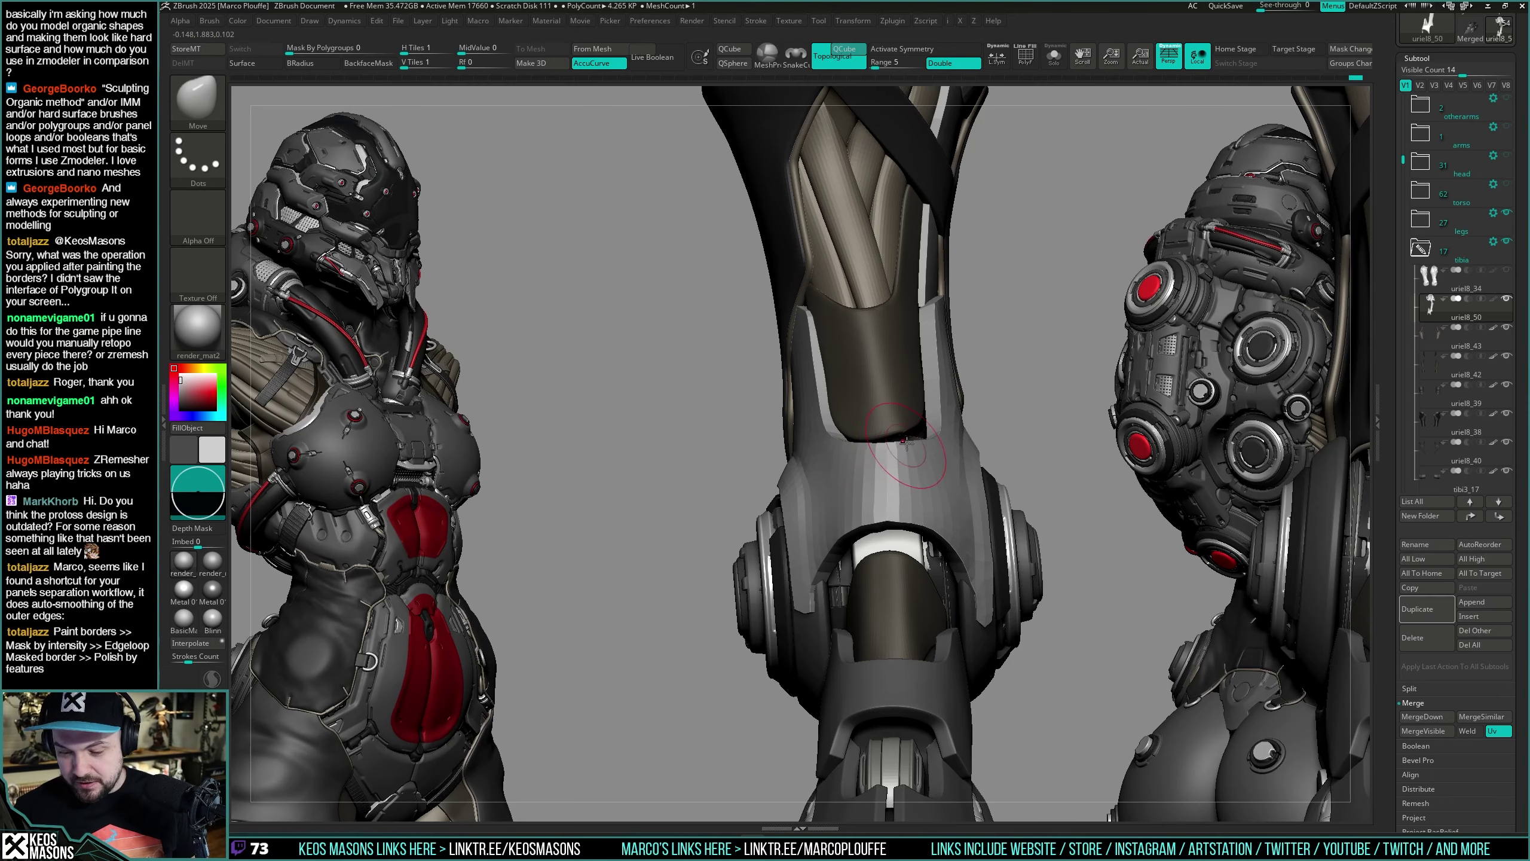
mouse_move(907, 443)
right_down()
mouse_move(934, 446)
mouse_move(1030, 310)
right_up()
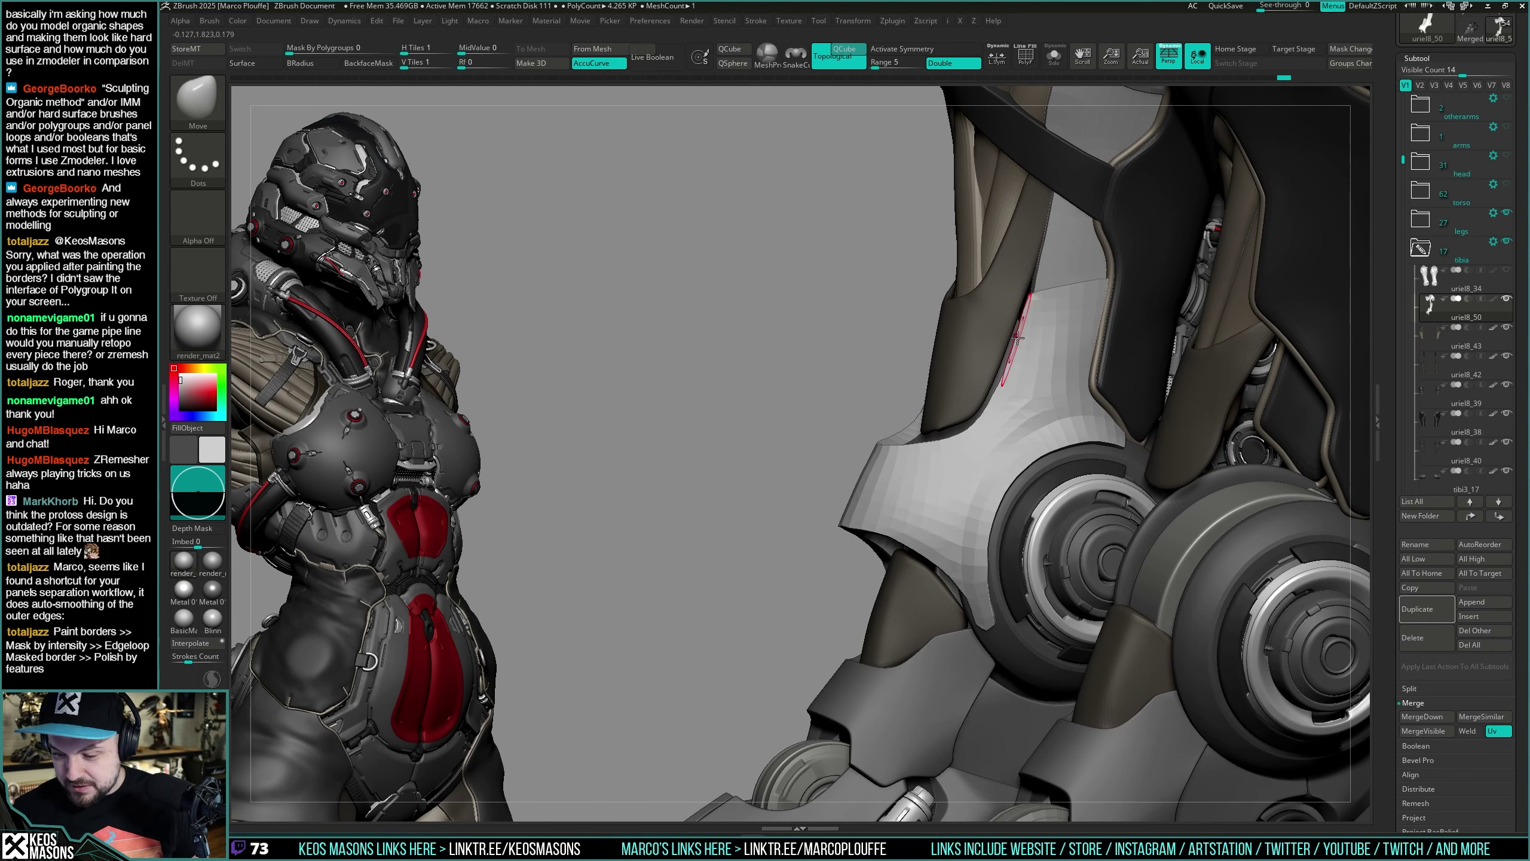
mouse_move(1017, 338)
mouse_down()
mouse_move(983, 418)
mouse_move(1003, 367)
mouse_up()
Step: Reshape the ankle plate's side flange from the front and turn AccuCurve off to adjust its outer contour
right_drag(988, 371, 1049, 365)
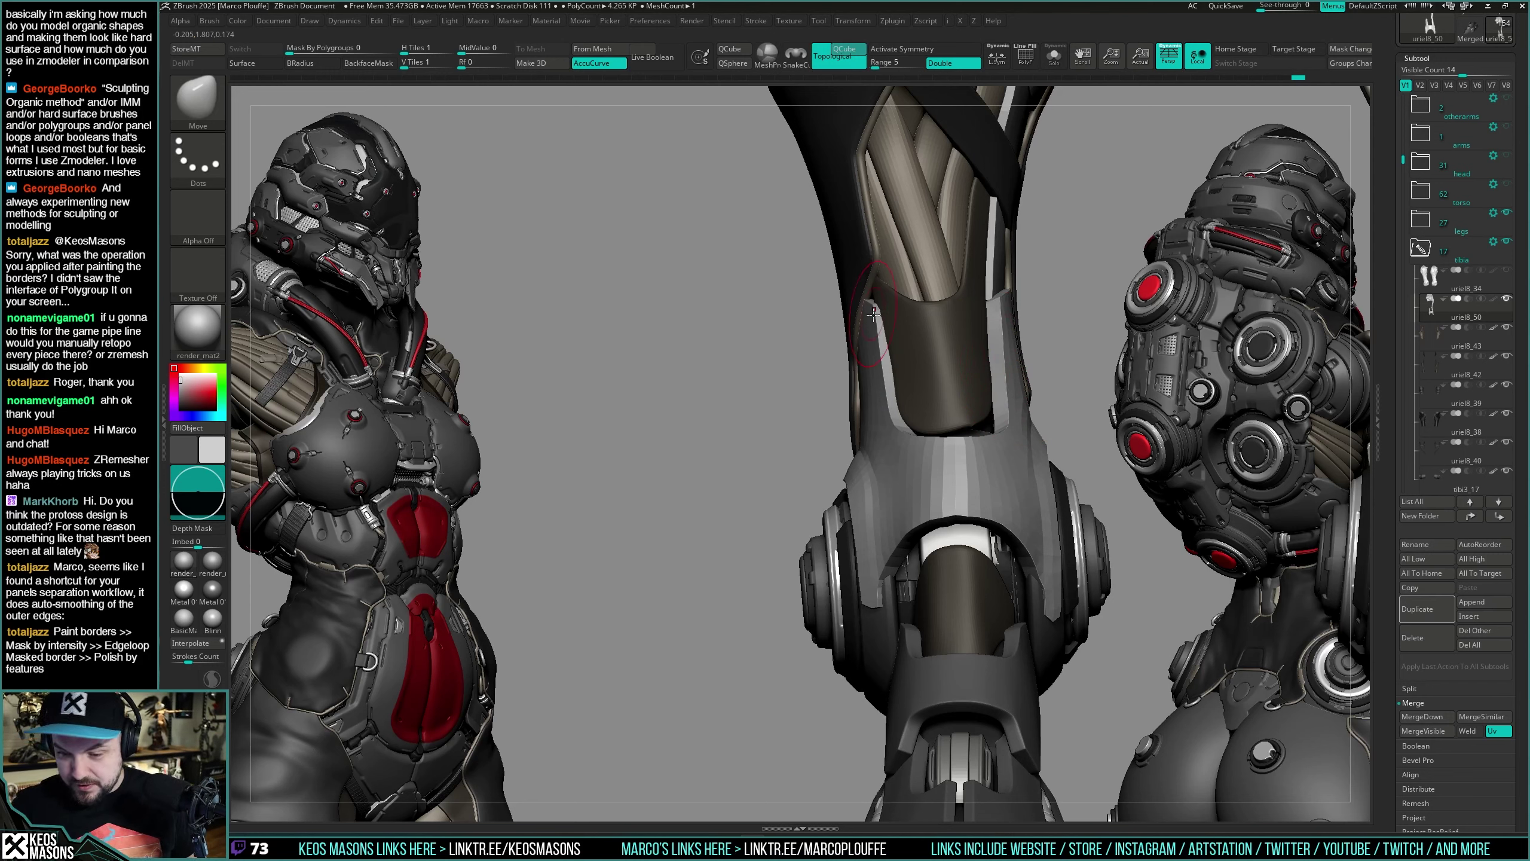
right_click(852, 442)
mouse_move(854, 440)
right_down()
mouse_move(886, 403)
mouse_move(892, 425)
right_up()
drag(890, 427, 886, 379)
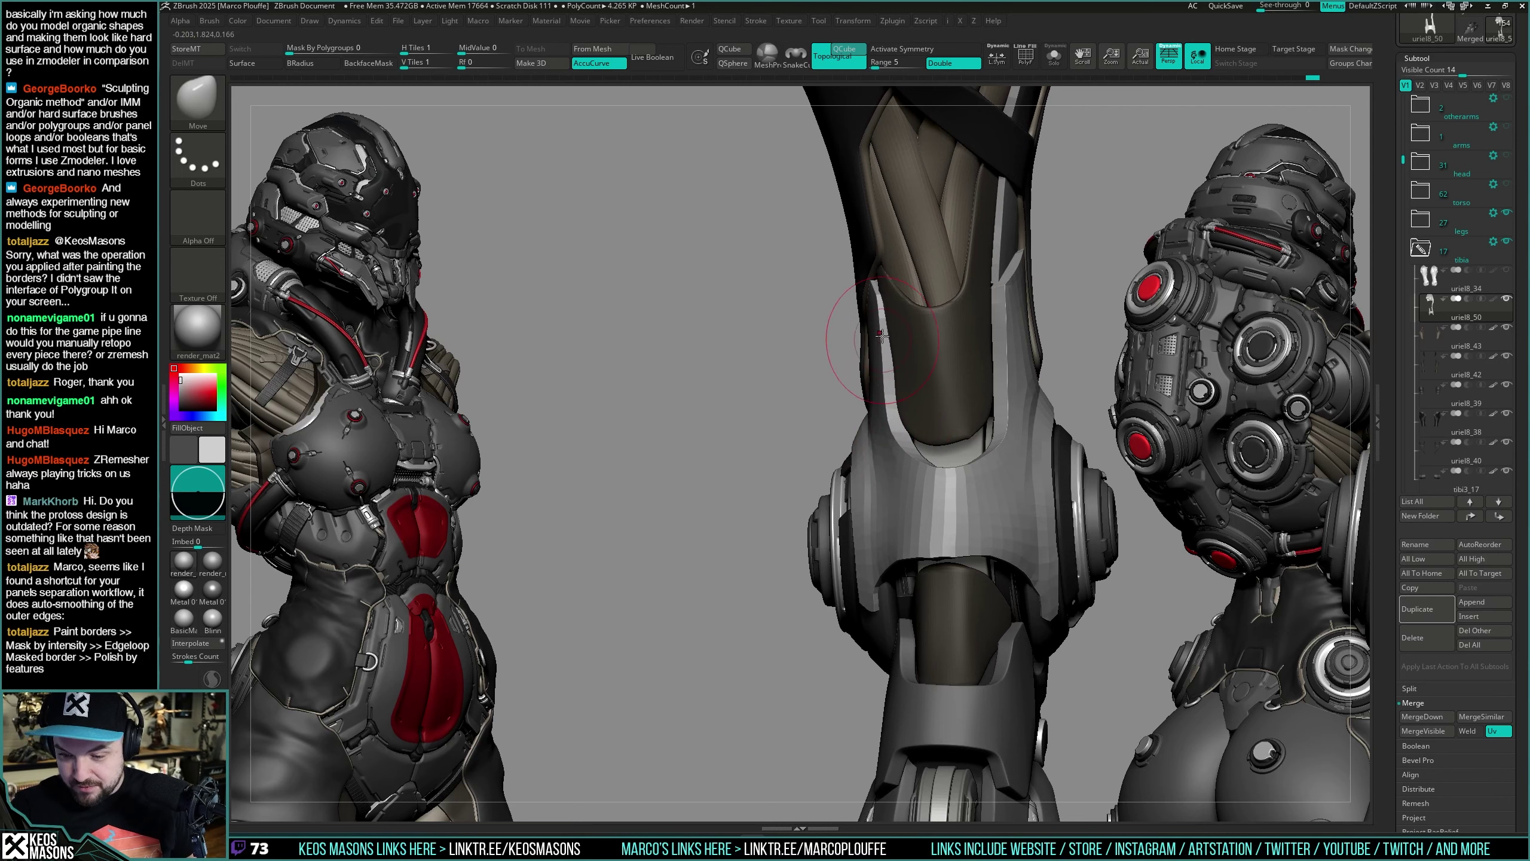
right_drag(964, 495, 968, 430)
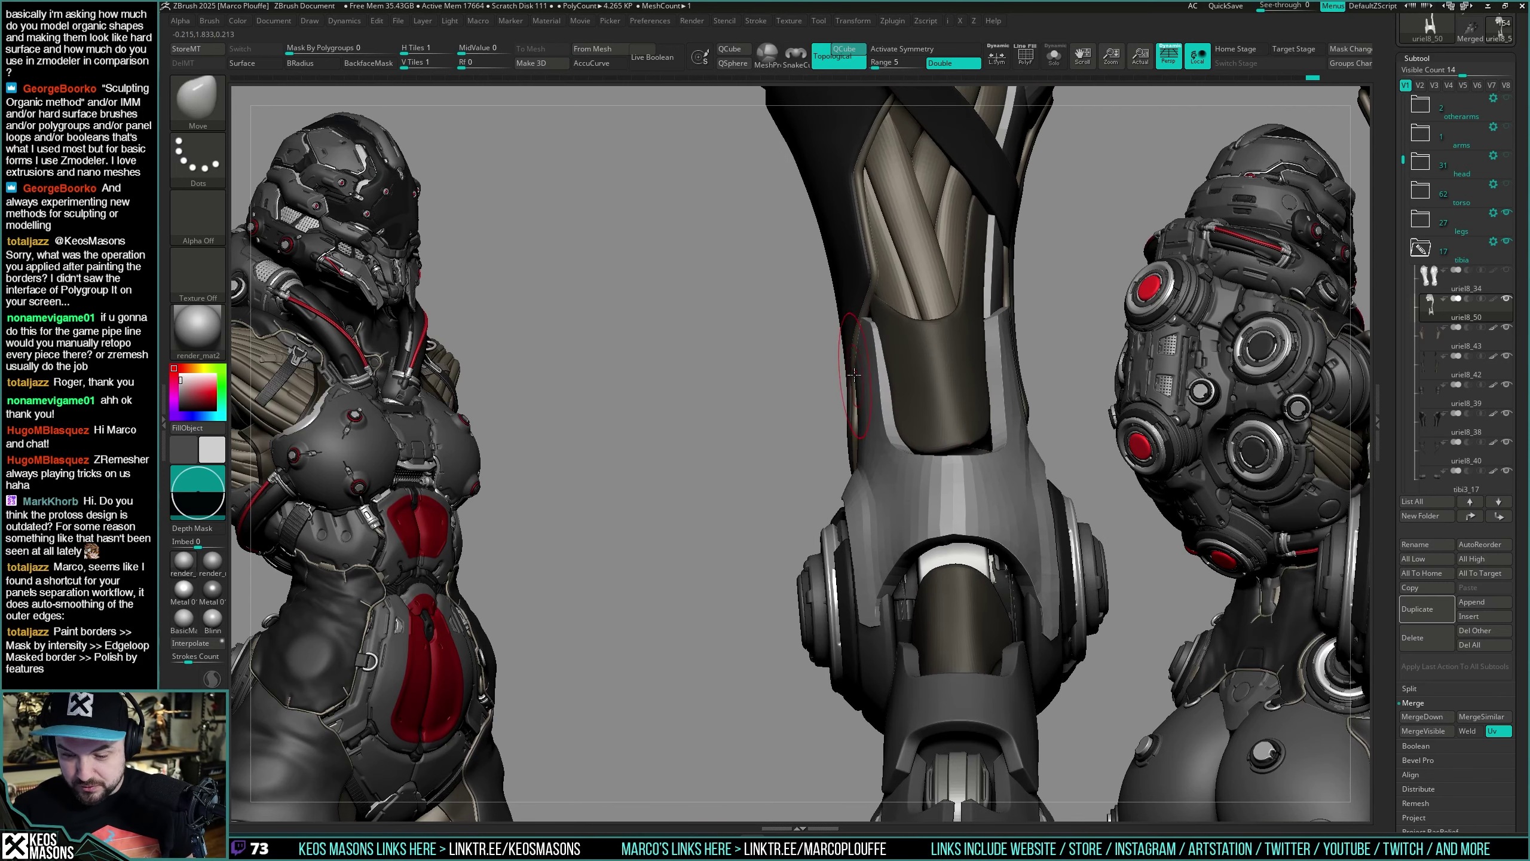
drag(859, 417, 856, 422)
mouse_move(855, 422)
right_down()
mouse_move(872, 478)
mouse_move(850, 447)
right_up()
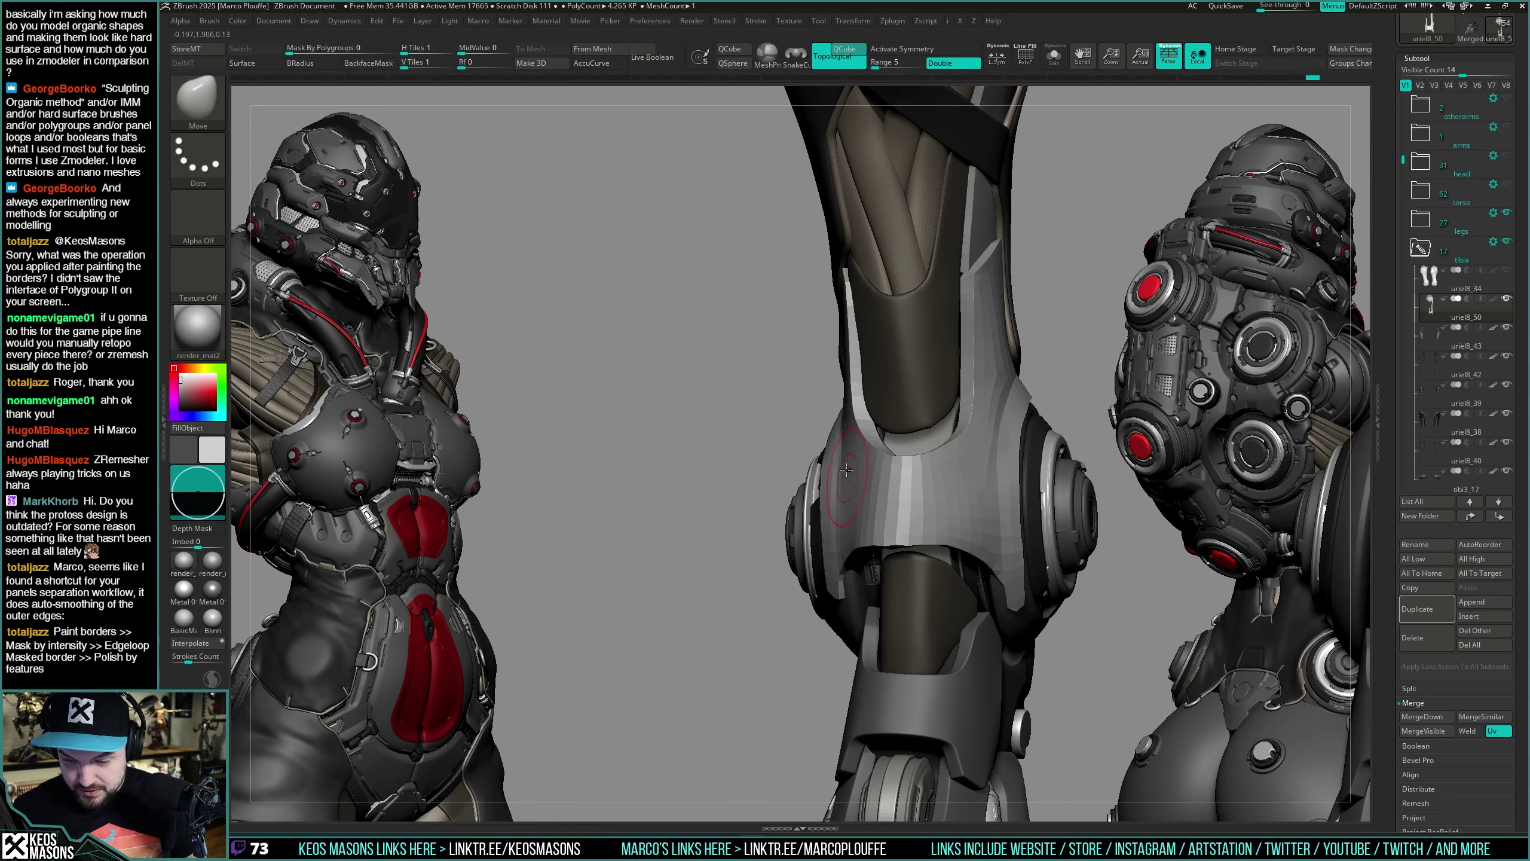
Step: Nudge the middle of the ankle plate's lower arch upward and turn AccuCurve back on
right_drag(847, 511, 865, 536)
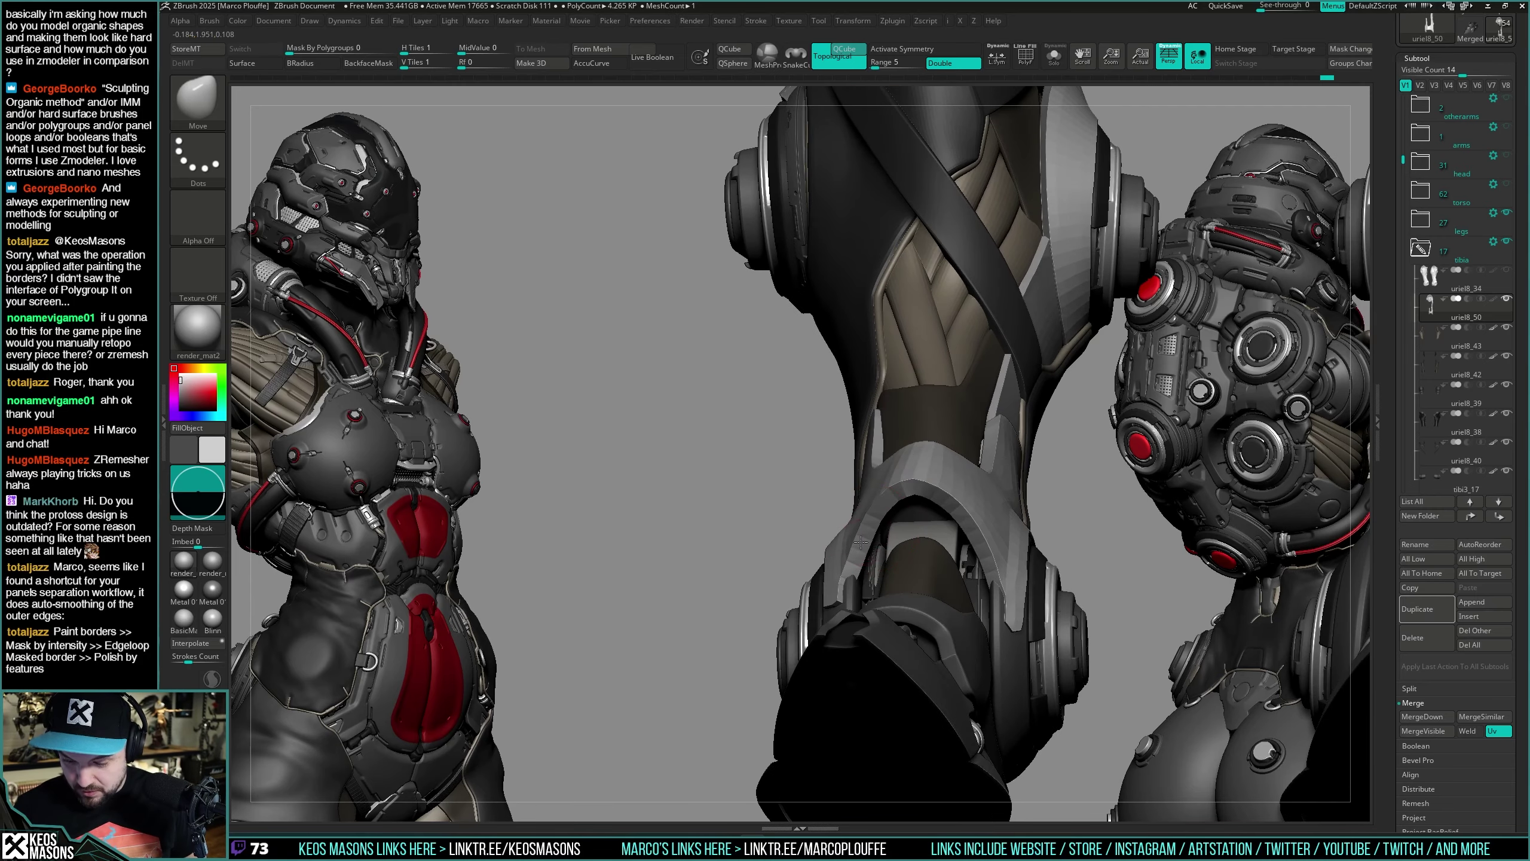
right_drag(911, 491, 978, 441)
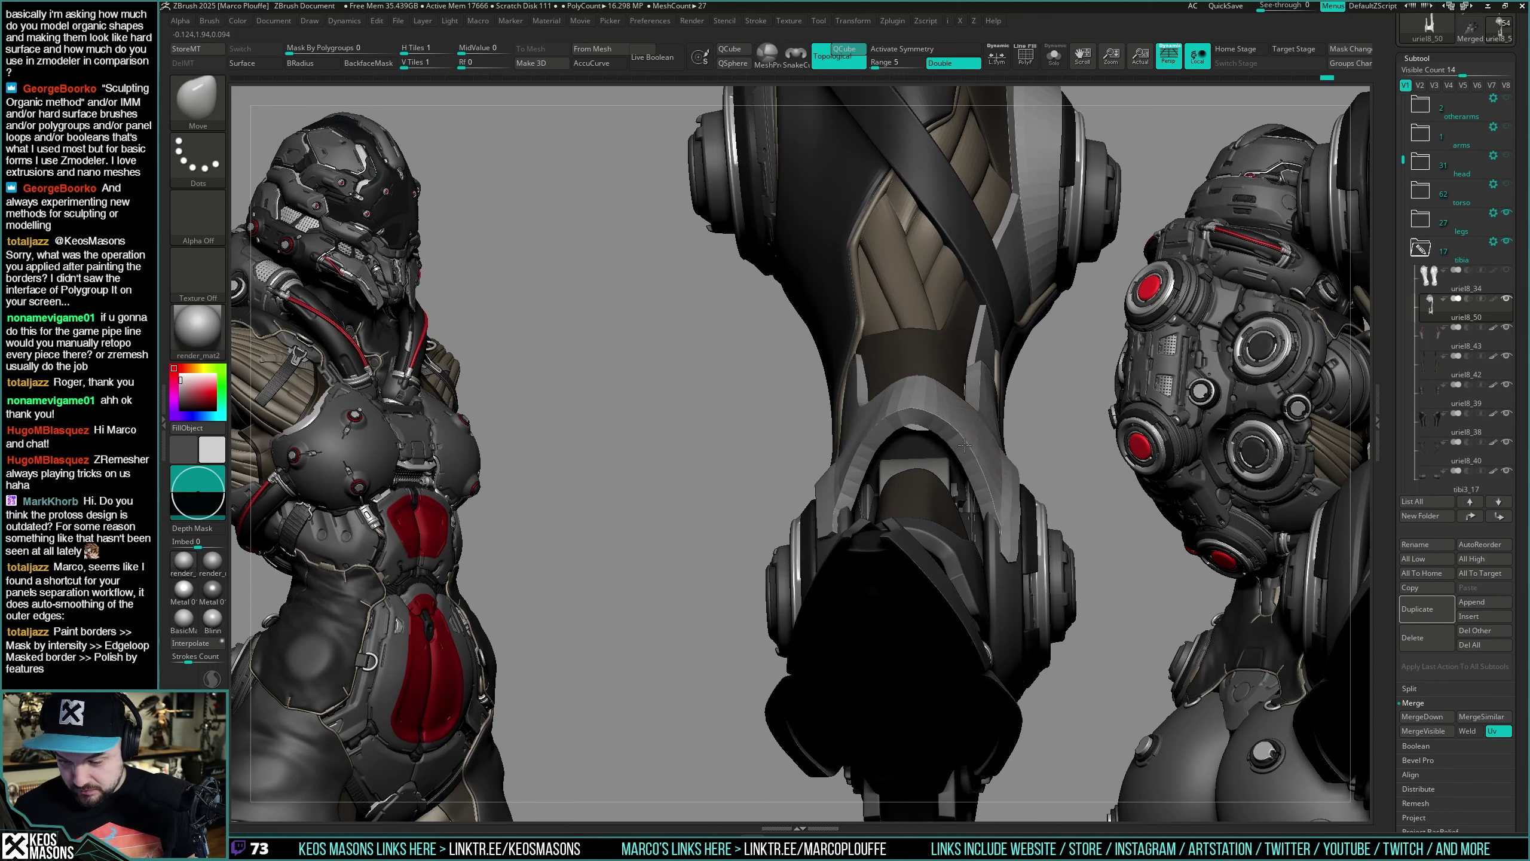
right_drag(984, 509, 946, 446)
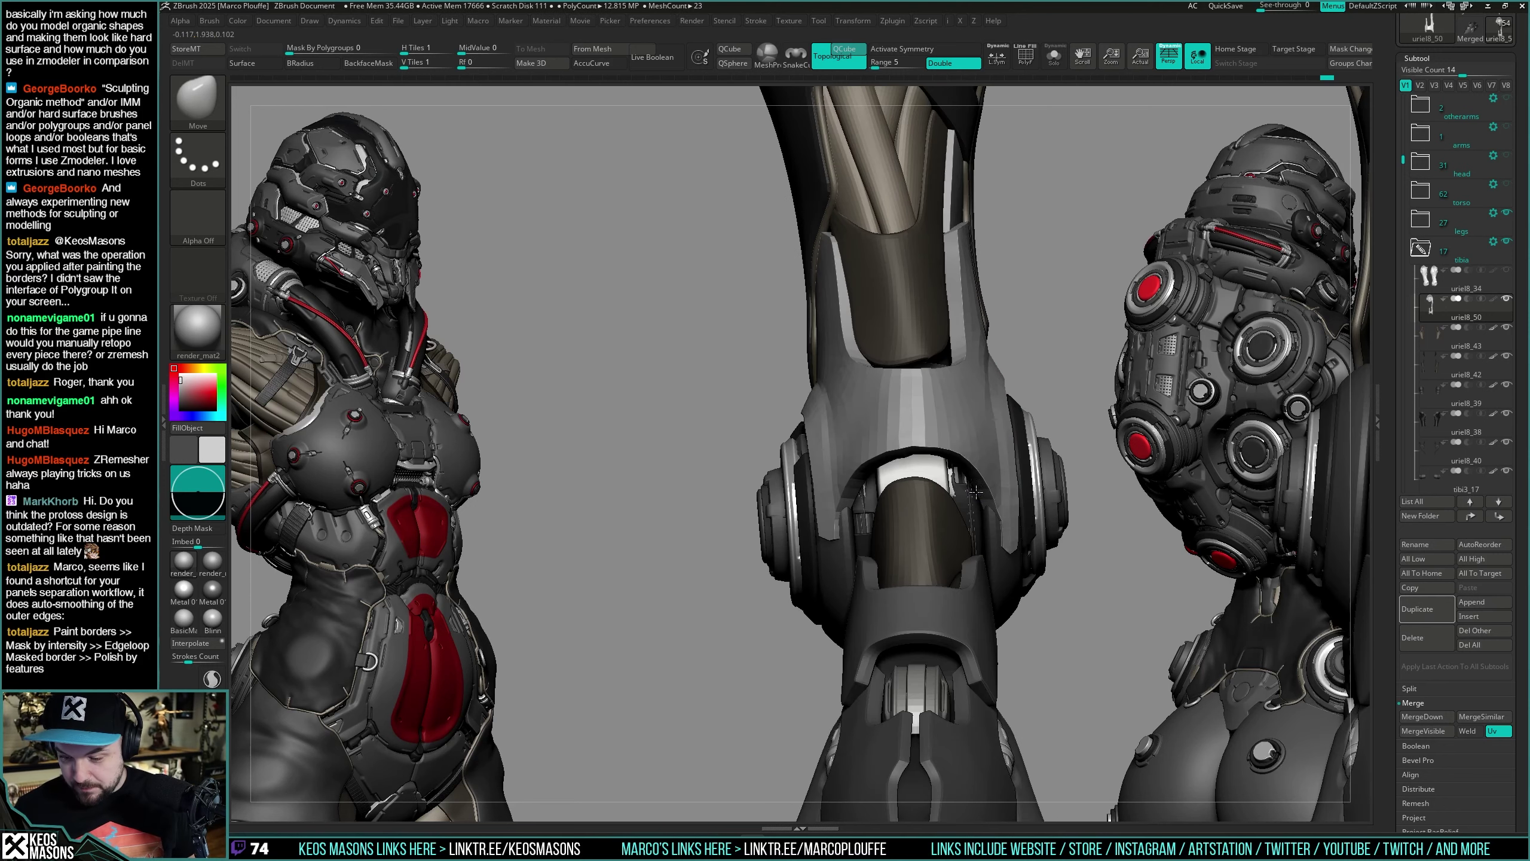
drag(910, 445, 911, 435)
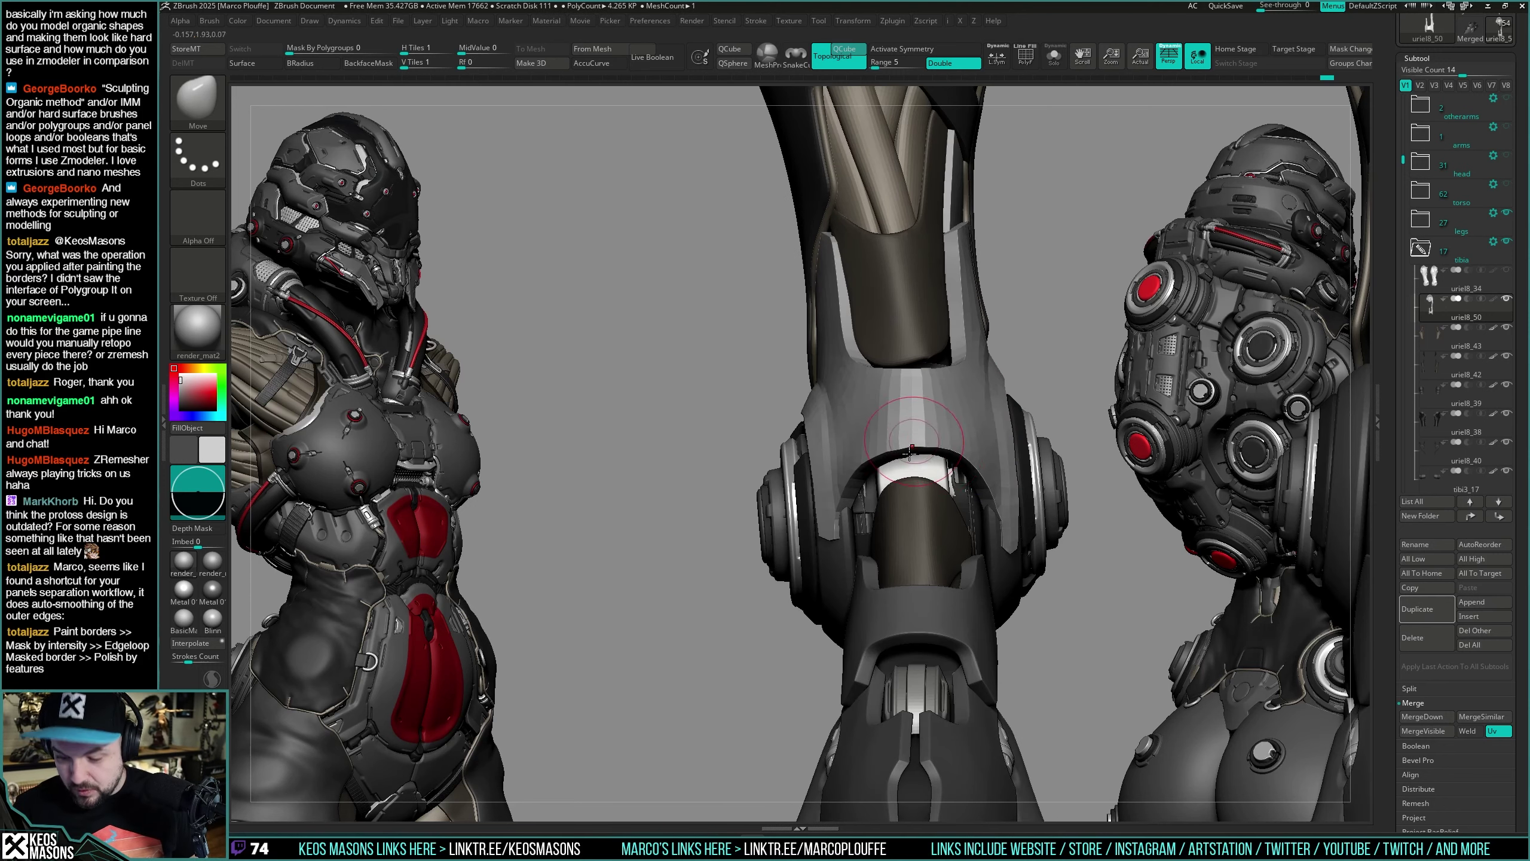
right_drag(910, 435, 922, 461)
key(a)
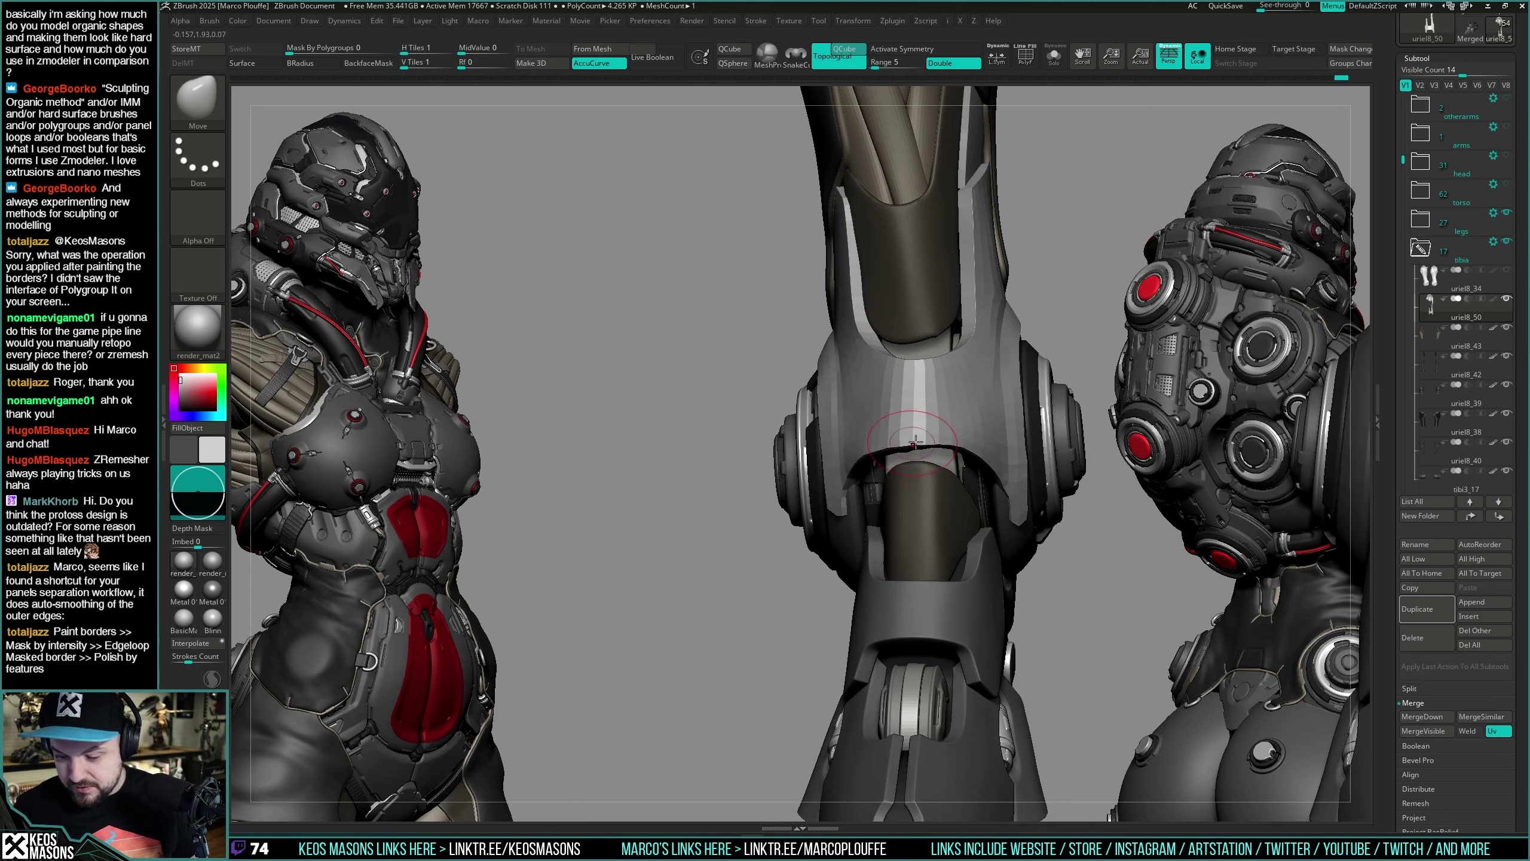
Step: Examine the ankle plate's lower arch and its side edge around the joint disc, toggling the wireframe
mouse_move(962, 446)
right_down()
mouse_move(973, 435)
mouse_move(956, 454)
mouse_move(938, 397)
right_up()
key(space)
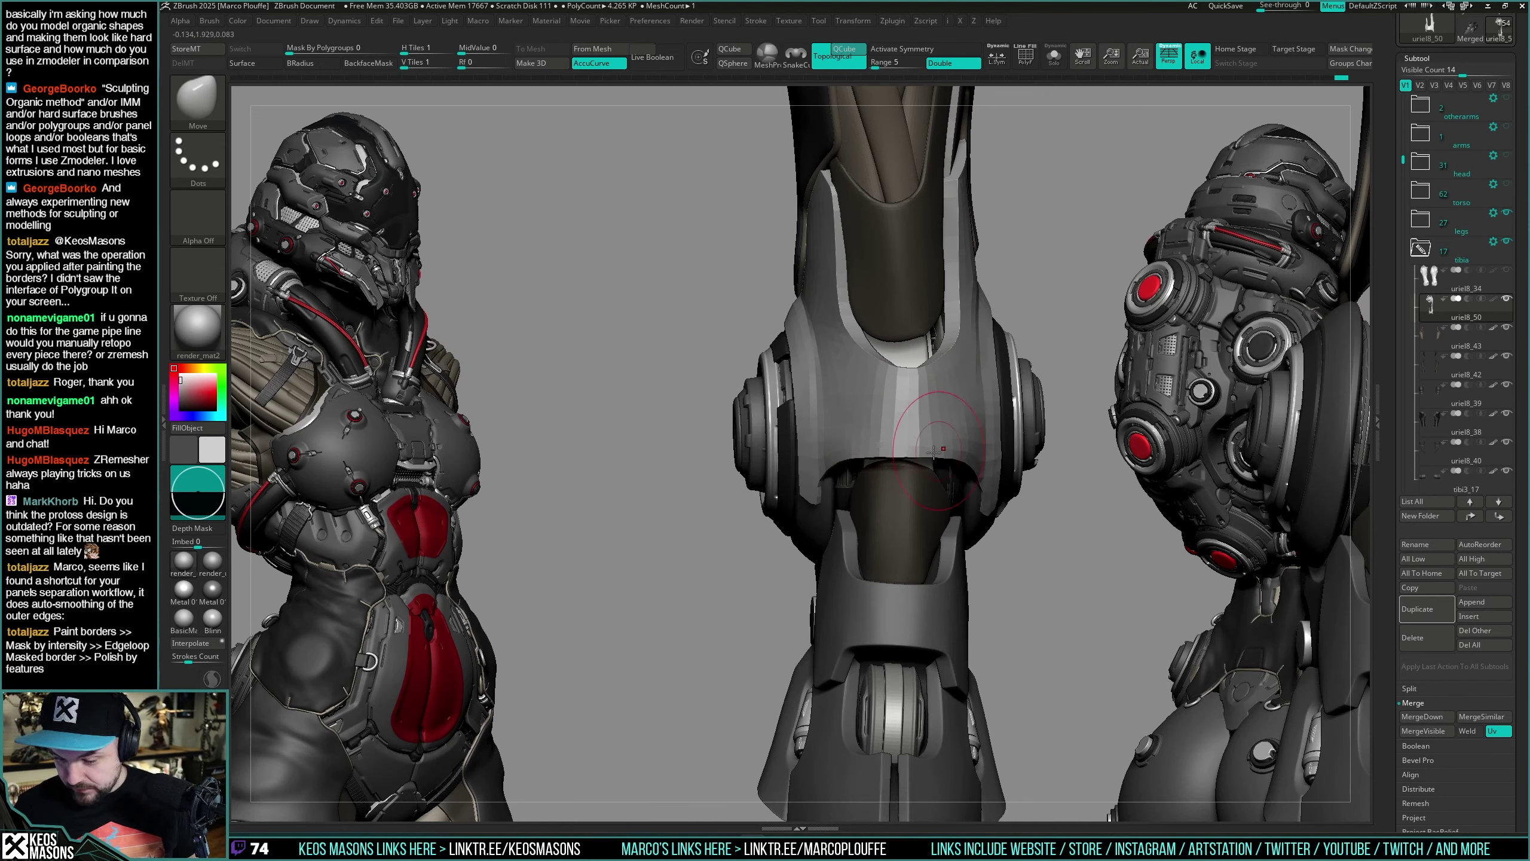
mouse_move(954, 459)
right_down()
mouse_move(881, 426)
mouse_move(949, 410)
mouse_move(897, 425)
mouse_move(922, 428)
mouse_move(963, 471)
right_up()
key(space)
key(space)
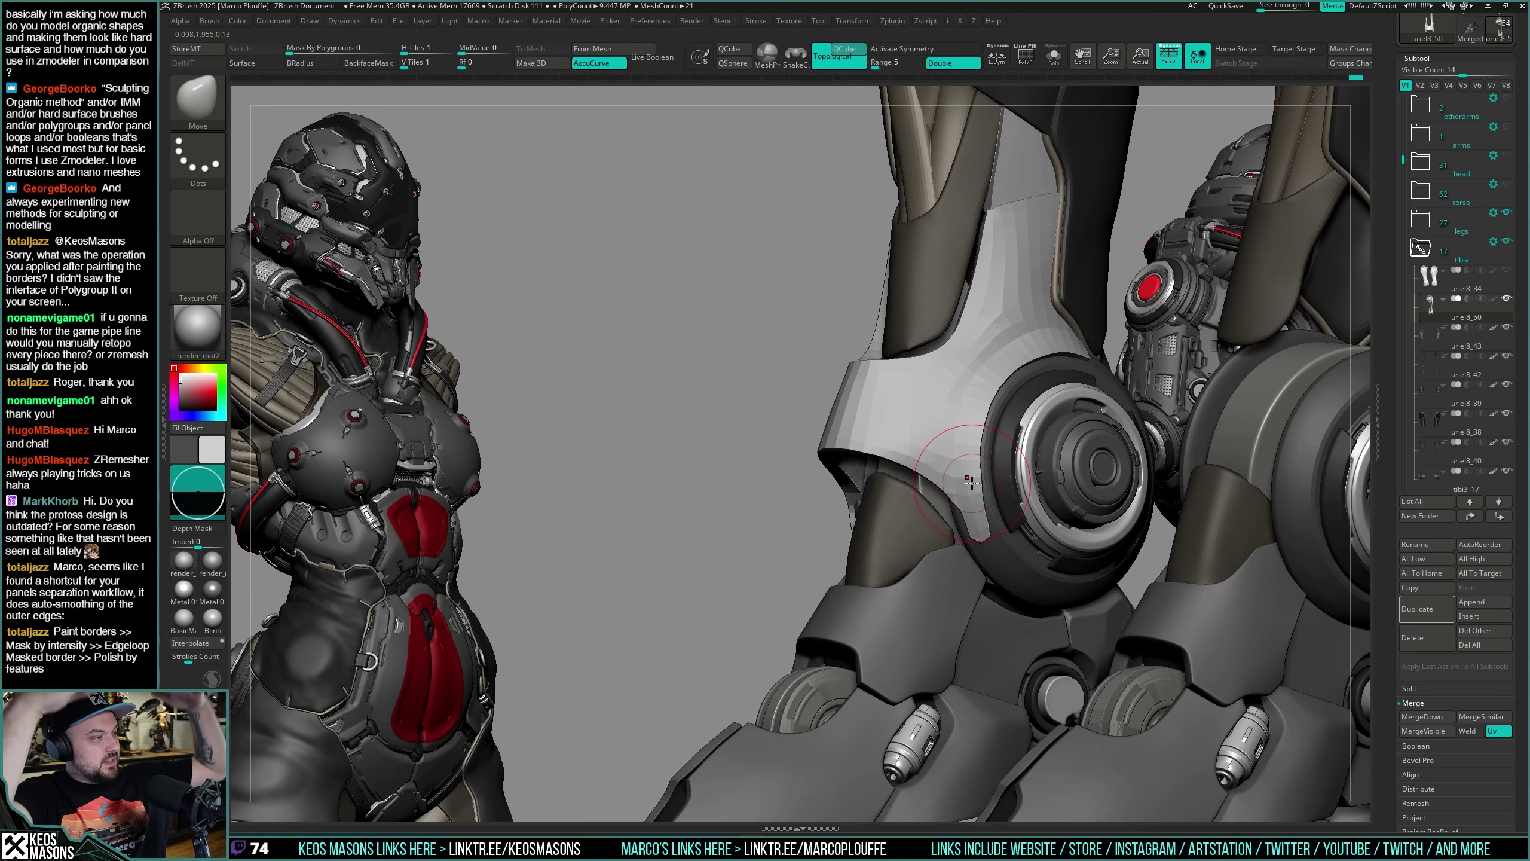
mouse_move(972, 482)
right_down()
mouse_move(958, 436)
mouse_move(922, 471)
mouse_move(922, 369)
right_up()
mouse_move(819, 463)
right_down()
mouse_move(803, 411)
mouse_move(941, 414)
mouse_move(935, 400)
mouse_move(944, 463)
right_up()
key(shift+f)
key(shift+f)
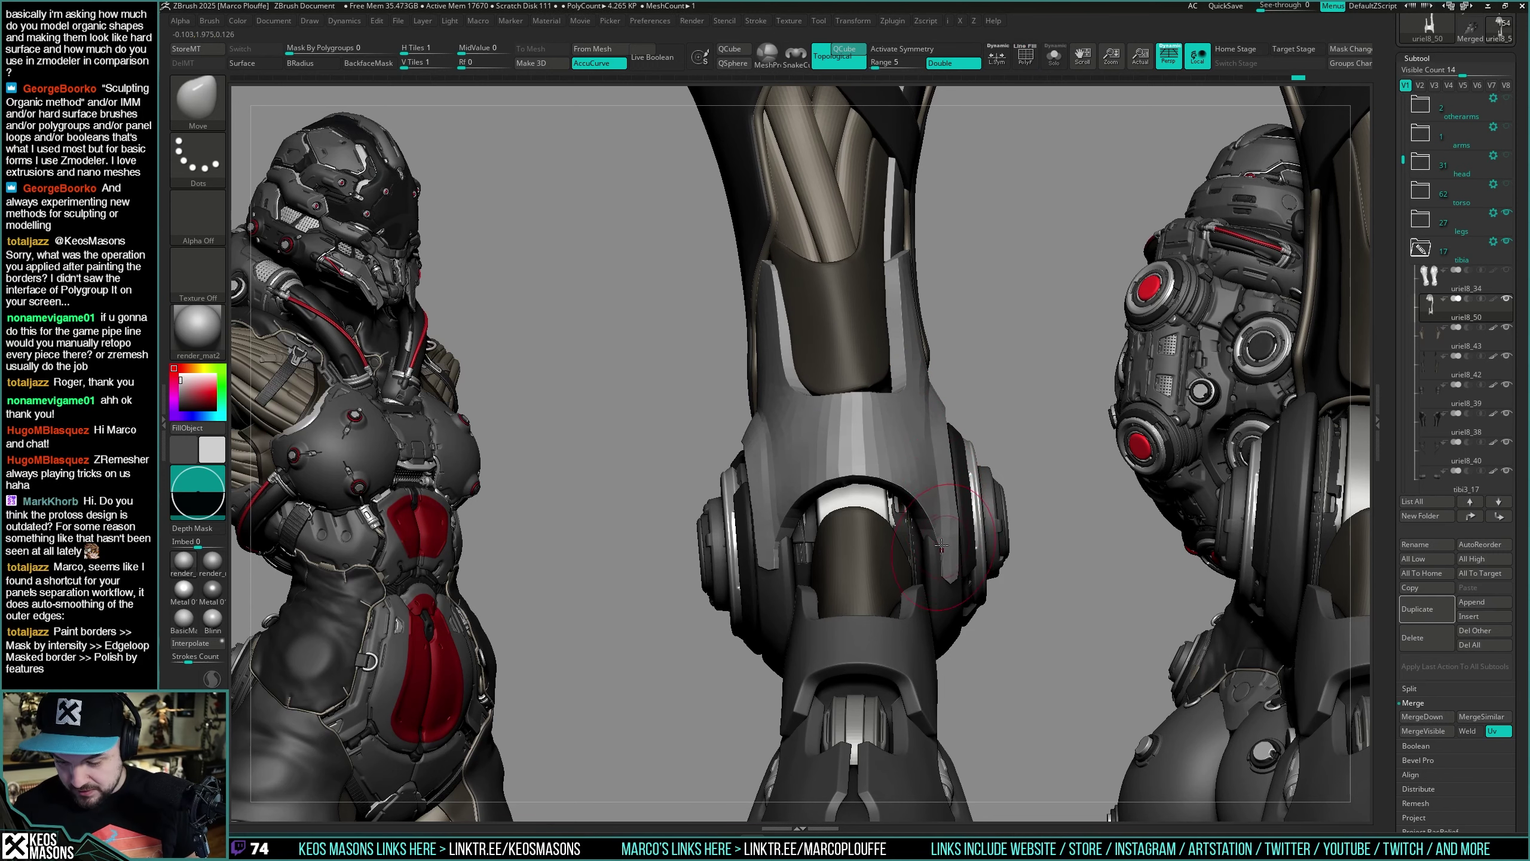
right_drag(929, 500, 932, 580)
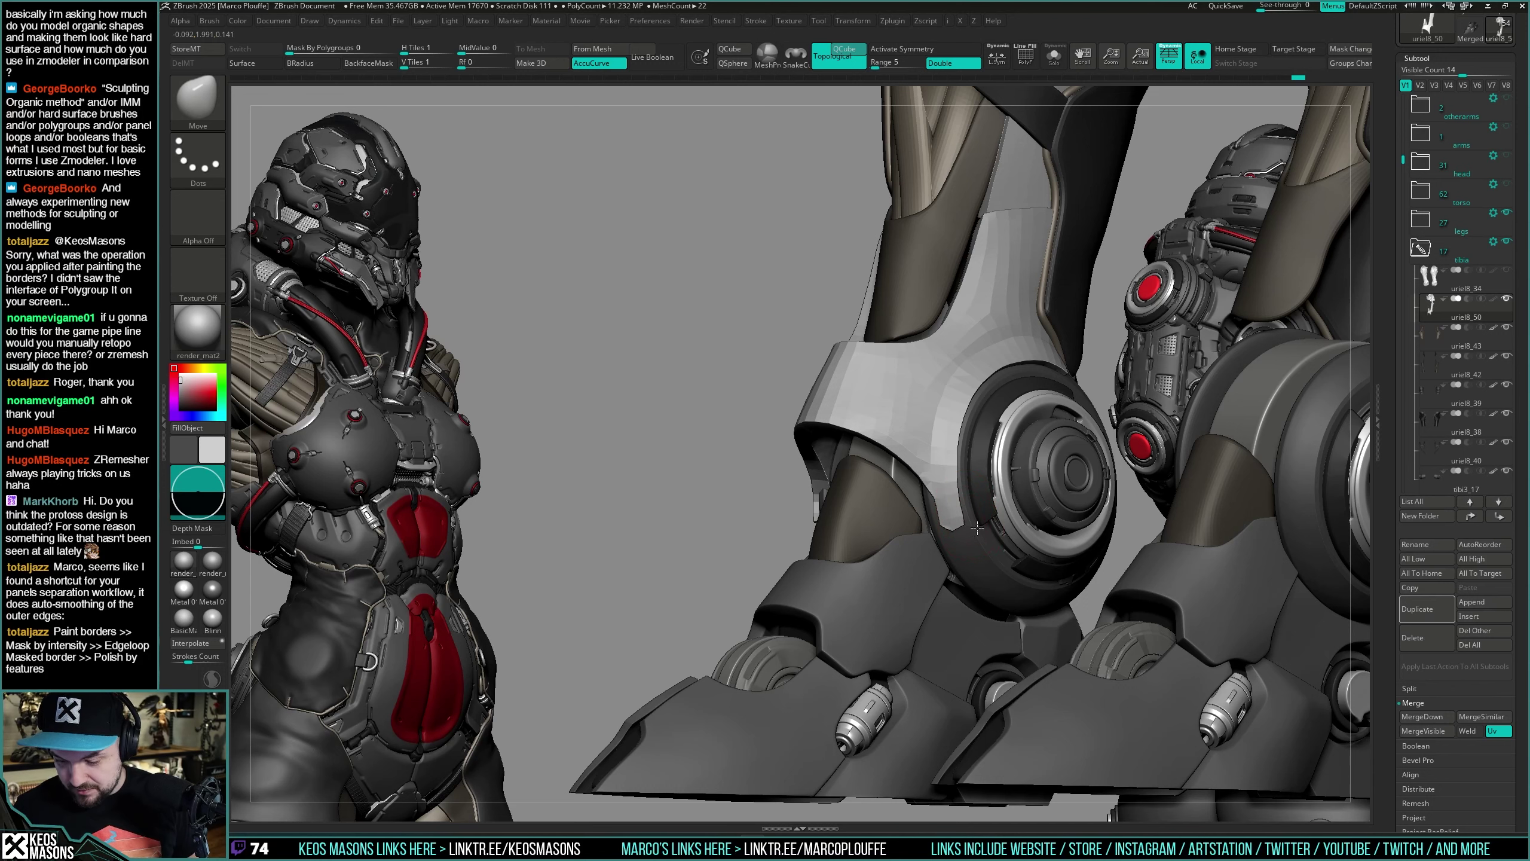
Step: Isolate the ankle plate with its wireframe shown and mask it apart from the corner at the side flange's lower tip
mouse_move(976, 528)
right_down()
mouse_move(938, 532)
mouse_move(949, 502)
mouse_move(964, 503)
mouse_move(930, 543)
mouse_move(966, 454)
mouse_move(968, 505)
mouse_move(987, 455)
mouse_move(960, 476)
mouse_move(963, 459)
right_up()
right_click(937, 510)
key(shift+f)
key(alt+s)
ctrl+drag(957, 456, 933, 418)
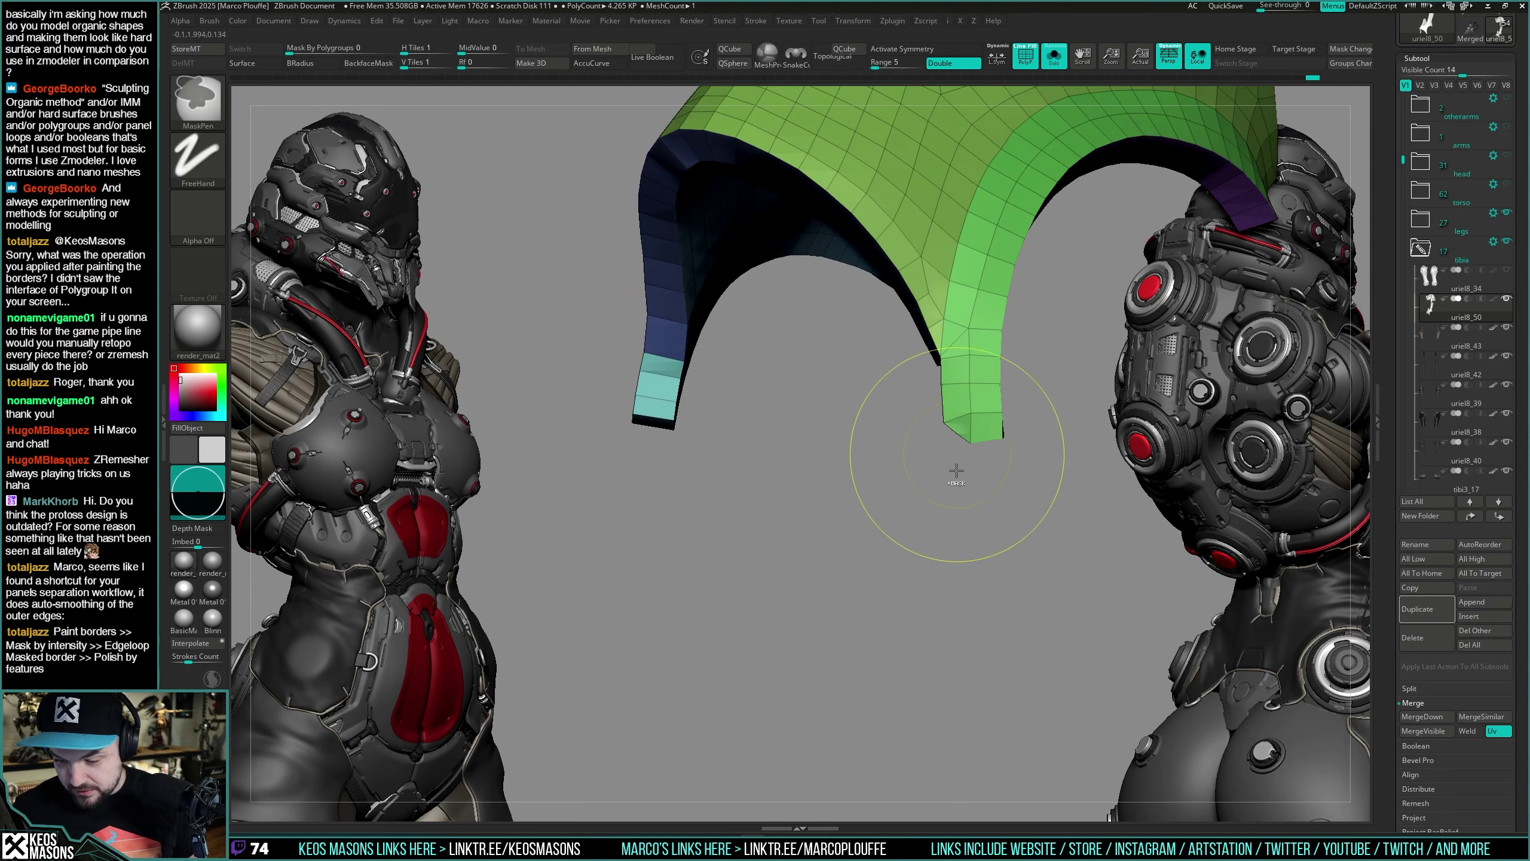
ctrl+click(957, 472)
key(w)
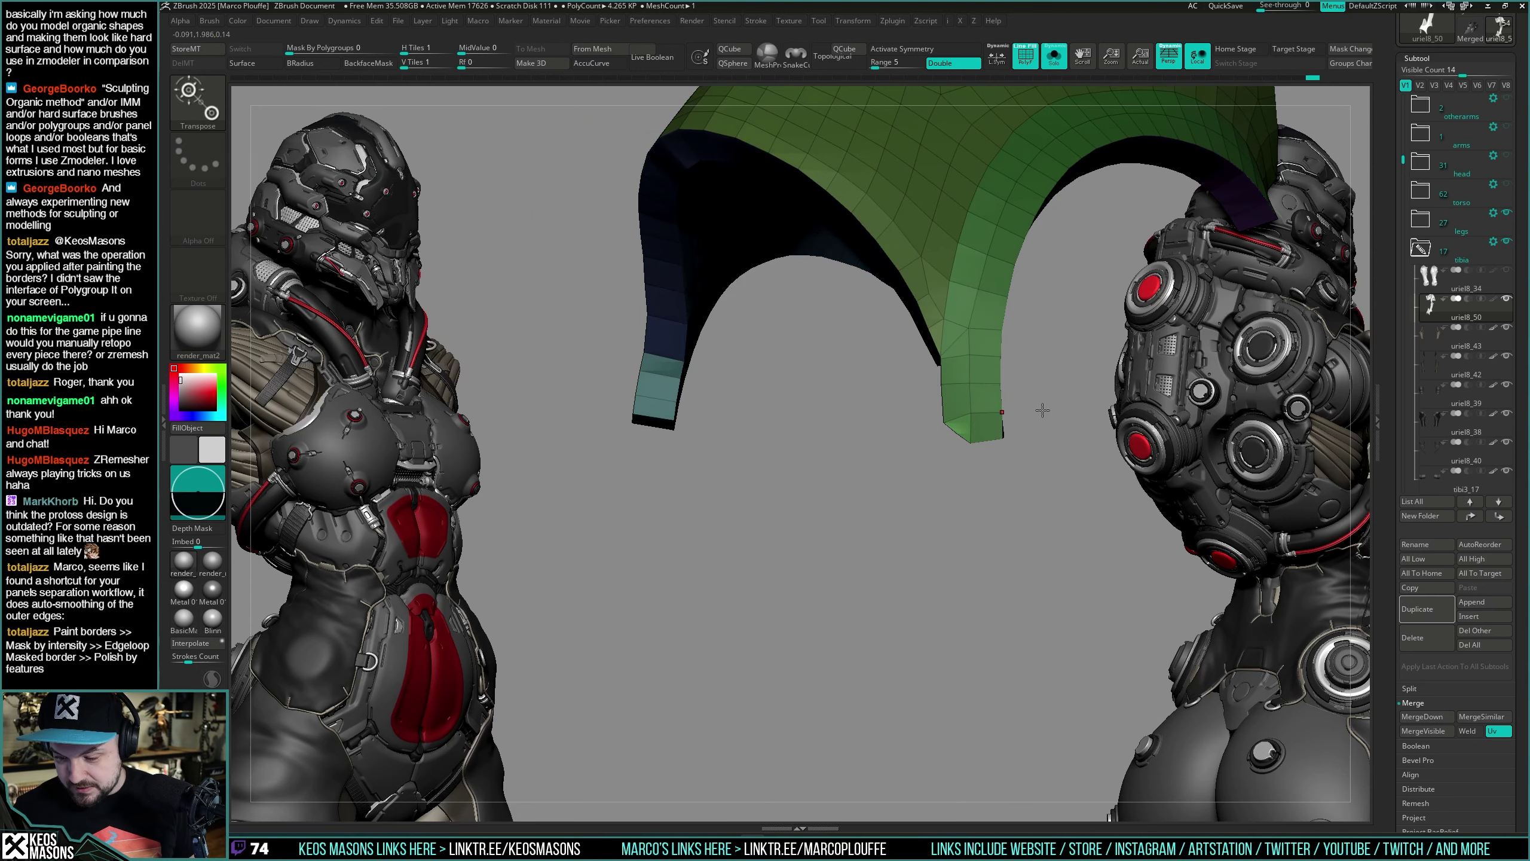
click(994, 428)
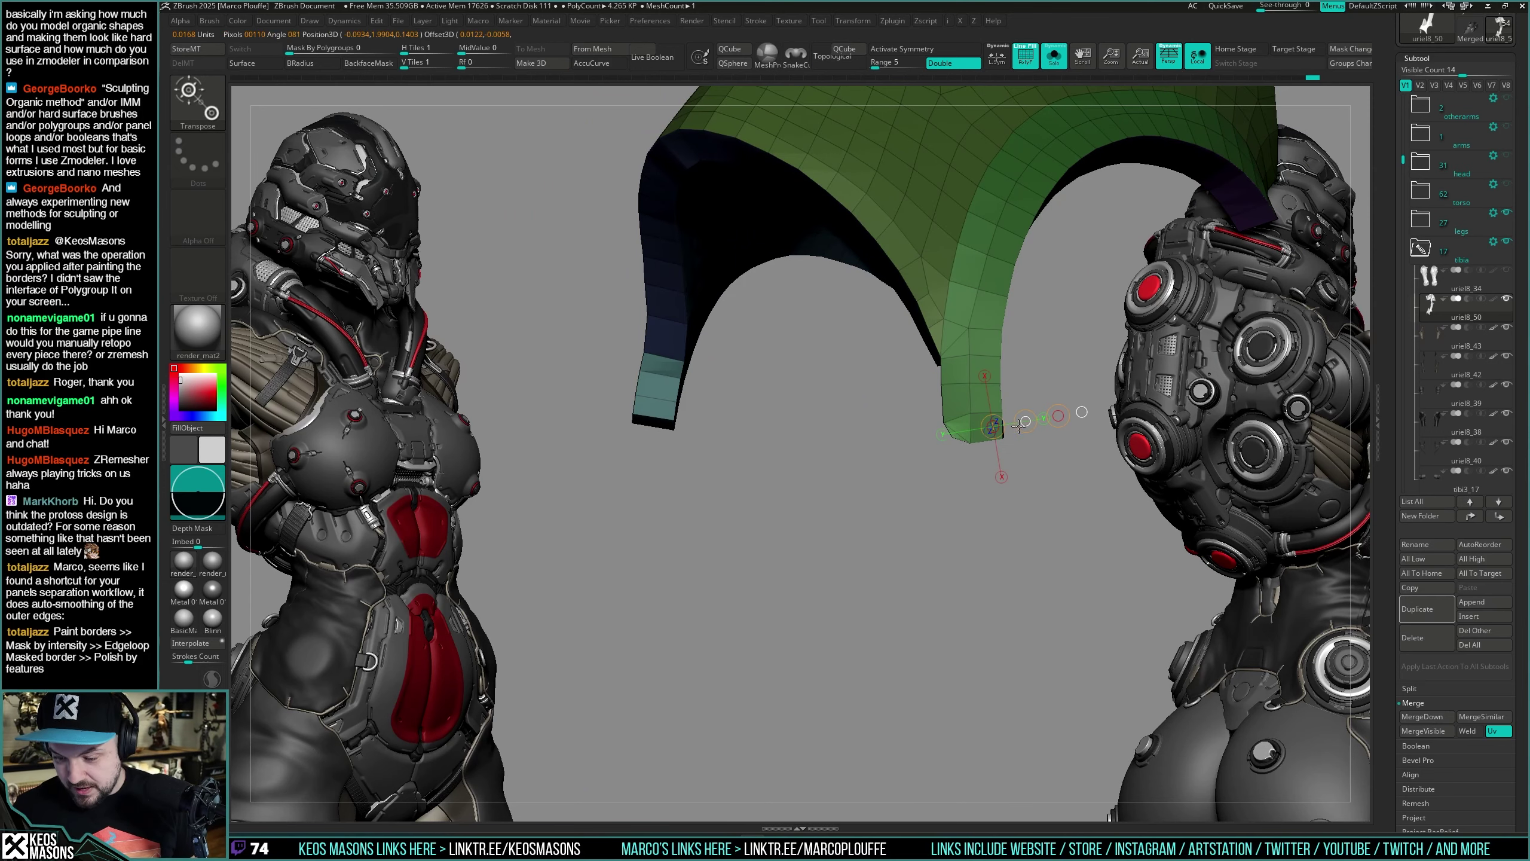
Step: Reshape the side flange's lower tip, then show the surrounding parts again with the wireframe off
key(q)
mouse_move(977, 449)
mouse_down()
mouse_move(957, 444)
mouse_move(1018, 434)
mouse_move(964, 453)
mouse_move(953, 516)
mouse_move(939, 506)
mouse_move(961, 497)
mouse_up()
mouse_move(961, 497)
right_down()
mouse_move(964, 468)
mouse_move(994, 467)
mouse_move(920, 462)
mouse_move(932, 491)
right_up()
mouse_move(931, 490)
mouse_down()
mouse_move(863, 403)
mouse_move(957, 498)
mouse_up()
right_drag(957, 499, 946, 539)
key(alt+s)
key(shift+f)
right_click(964, 496)
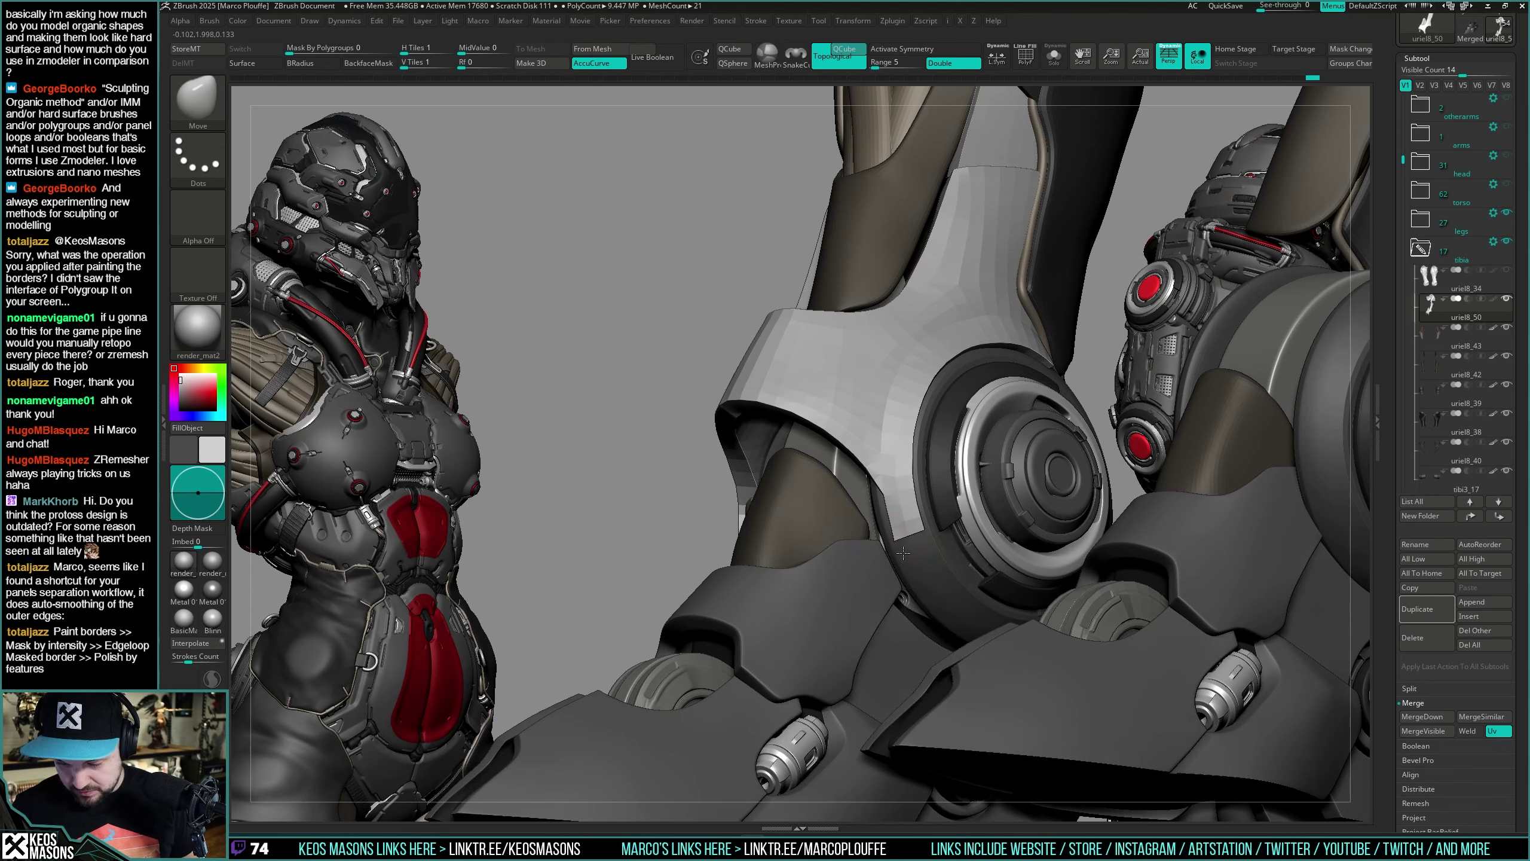
Step: Nudge the side flange's edge beside the brown padding and the ankle plate's rear corner above the joint disc
drag(905, 530, 894, 510)
right_drag(892, 488, 959, 427)
right_click(983, 418)
drag(959, 428, 1038, 451)
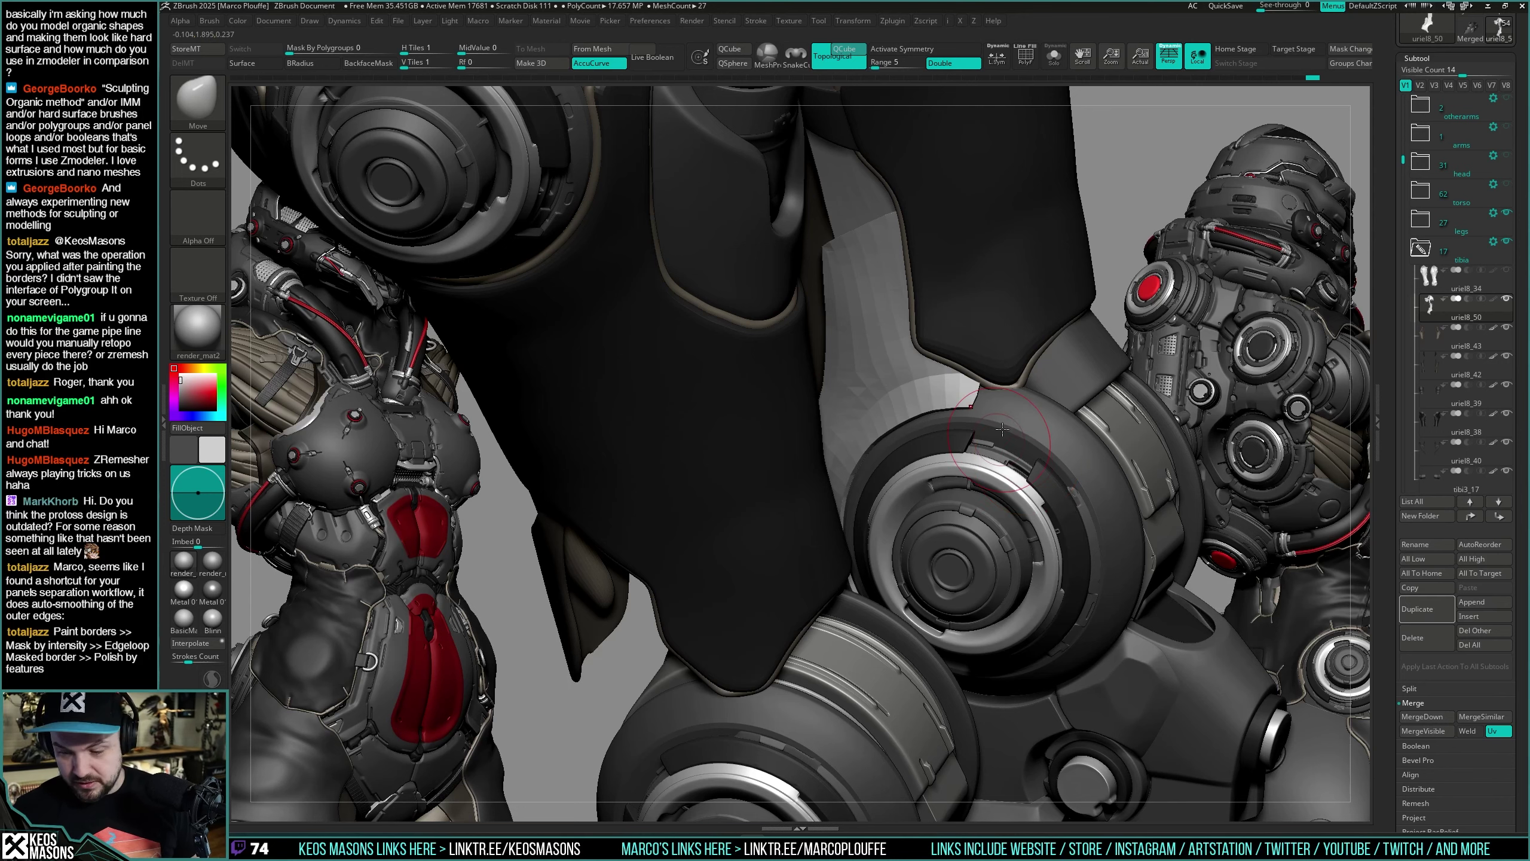
right_drag(1000, 471, 1008, 525)
drag(972, 412, 972, 416)
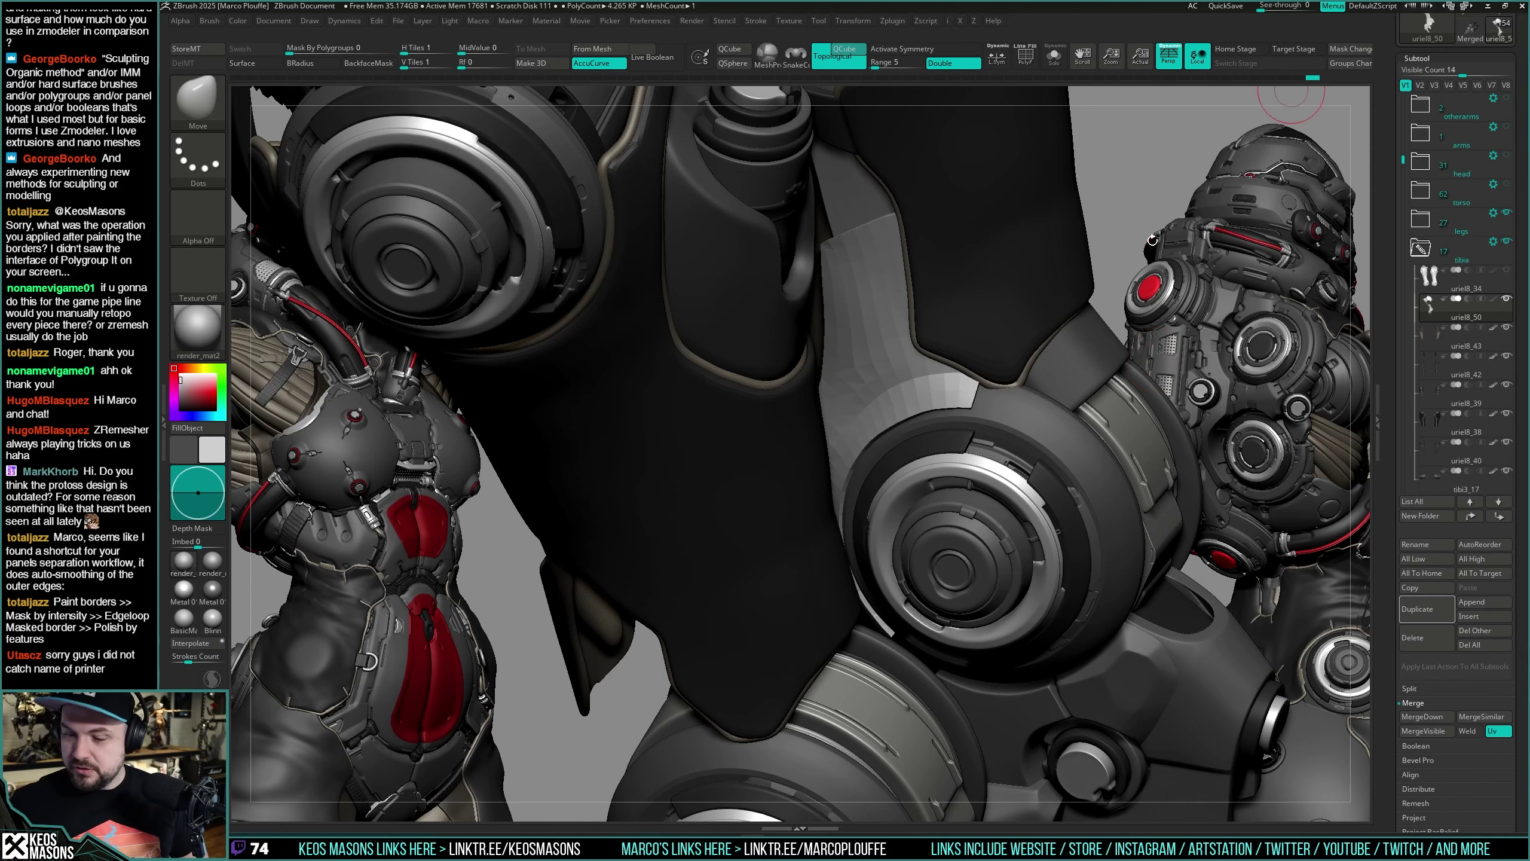
Step: Examine the ankle plate's front arch and both side flanges from the front
mouse_move(1120, 368)
right_down()
mouse_move(1035, 369)
mouse_move(1071, 393)
mouse_move(939, 443)
mouse_move(904, 482)
mouse_move(970, 428)
mouse_move(900, 441)
mouse_move(892, 494)
mouse_move(936, 440)
mouse_move(911, 351)
mouse_move(896, 376)
mouse_move(887, 368)
right_up()
right_click(888, 511)
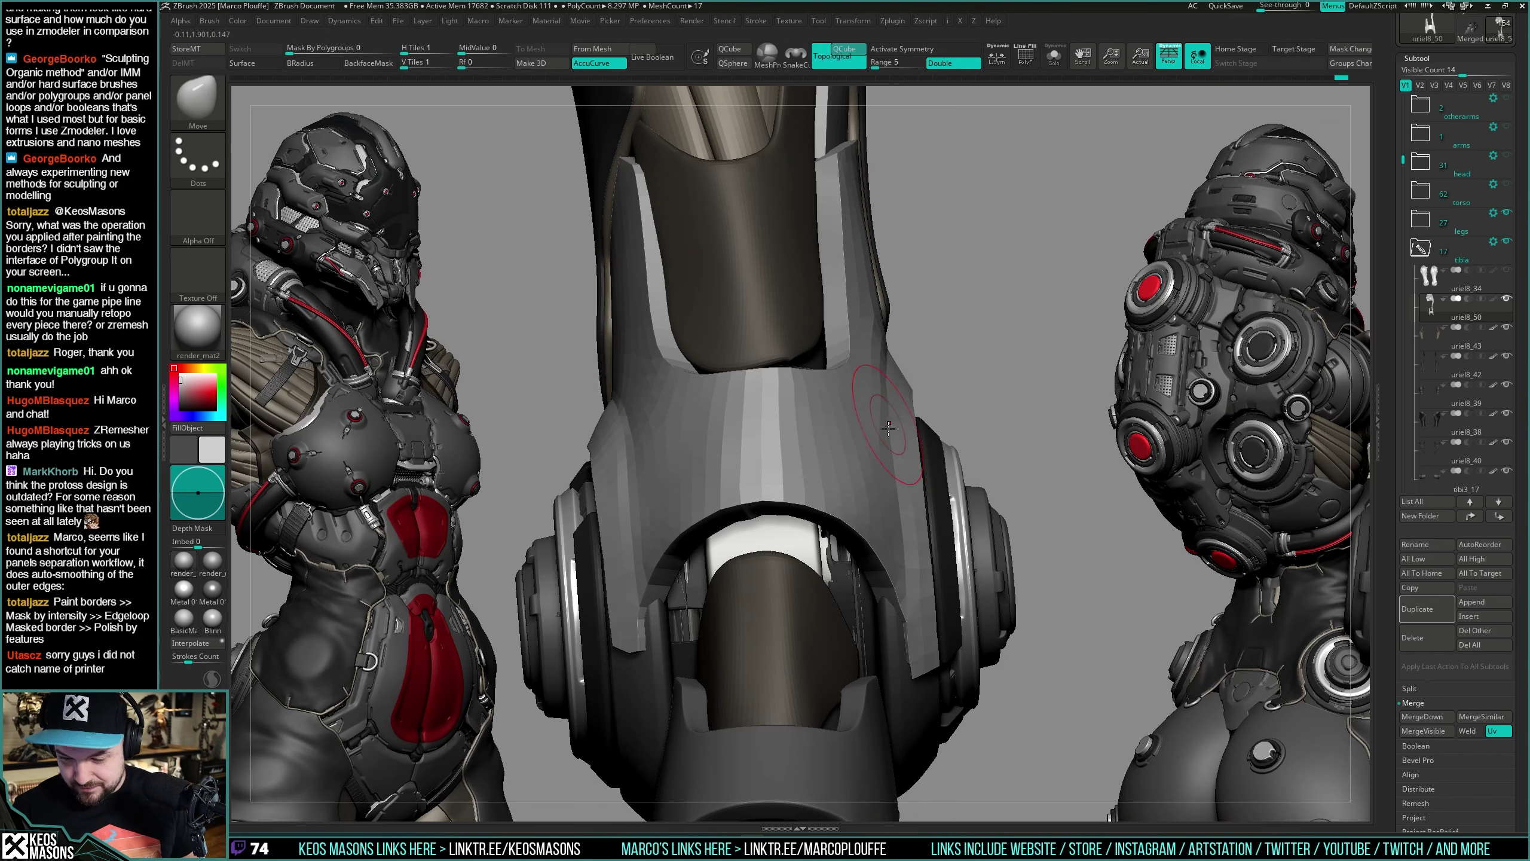
alt+right_drag(892, 451, 900, 417)
right_click(904, 481)
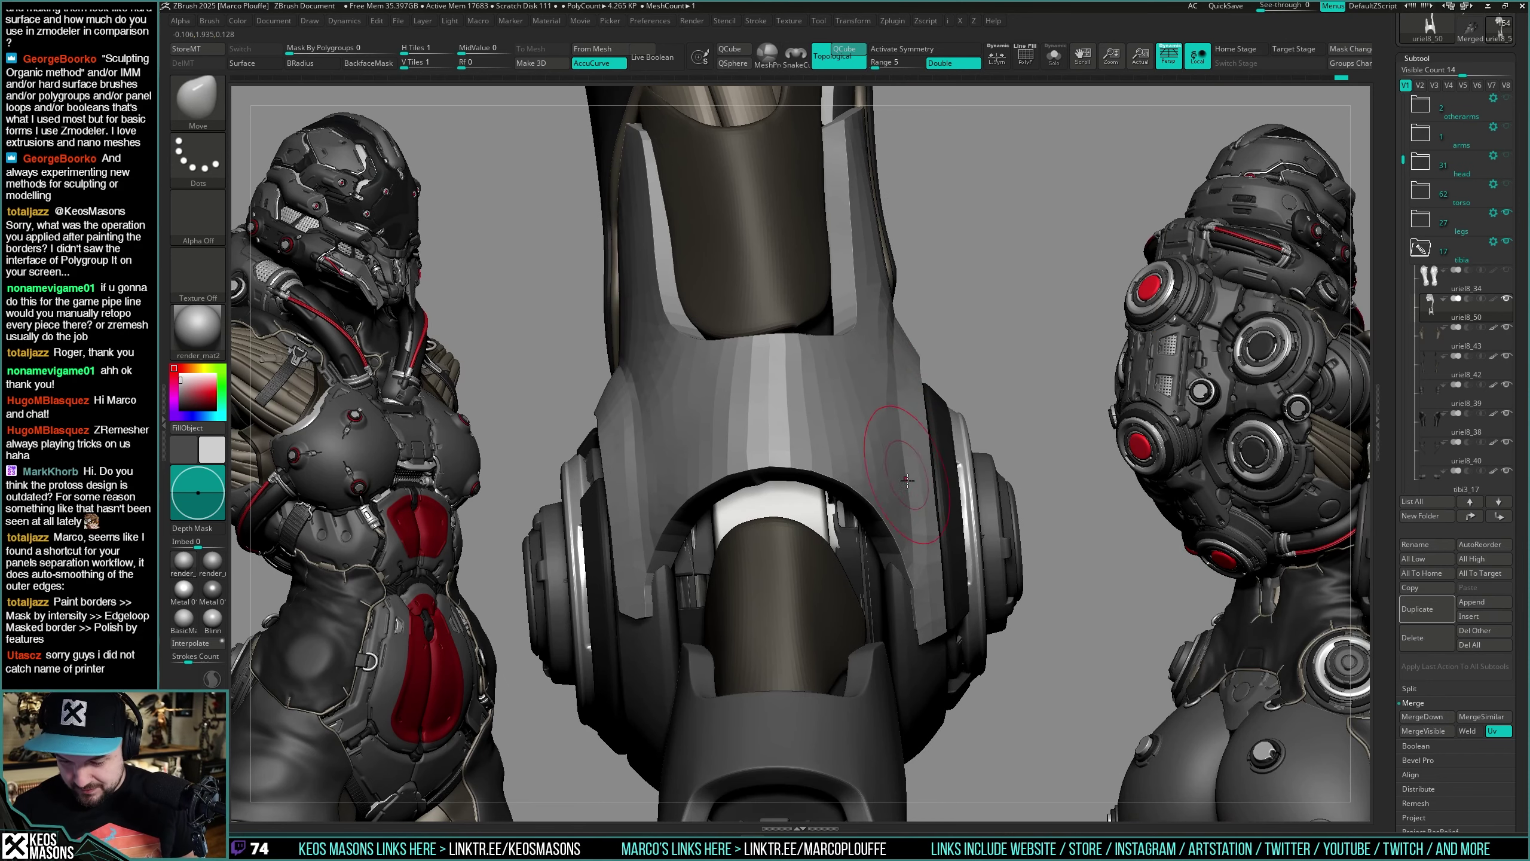
right_drag(912, 532, 873, 548)
right_click(928, 472)
right_drag(959, 365, 993, 357)
alt+right_drag(662, 530, 810, 494)
right_click(810, 494)
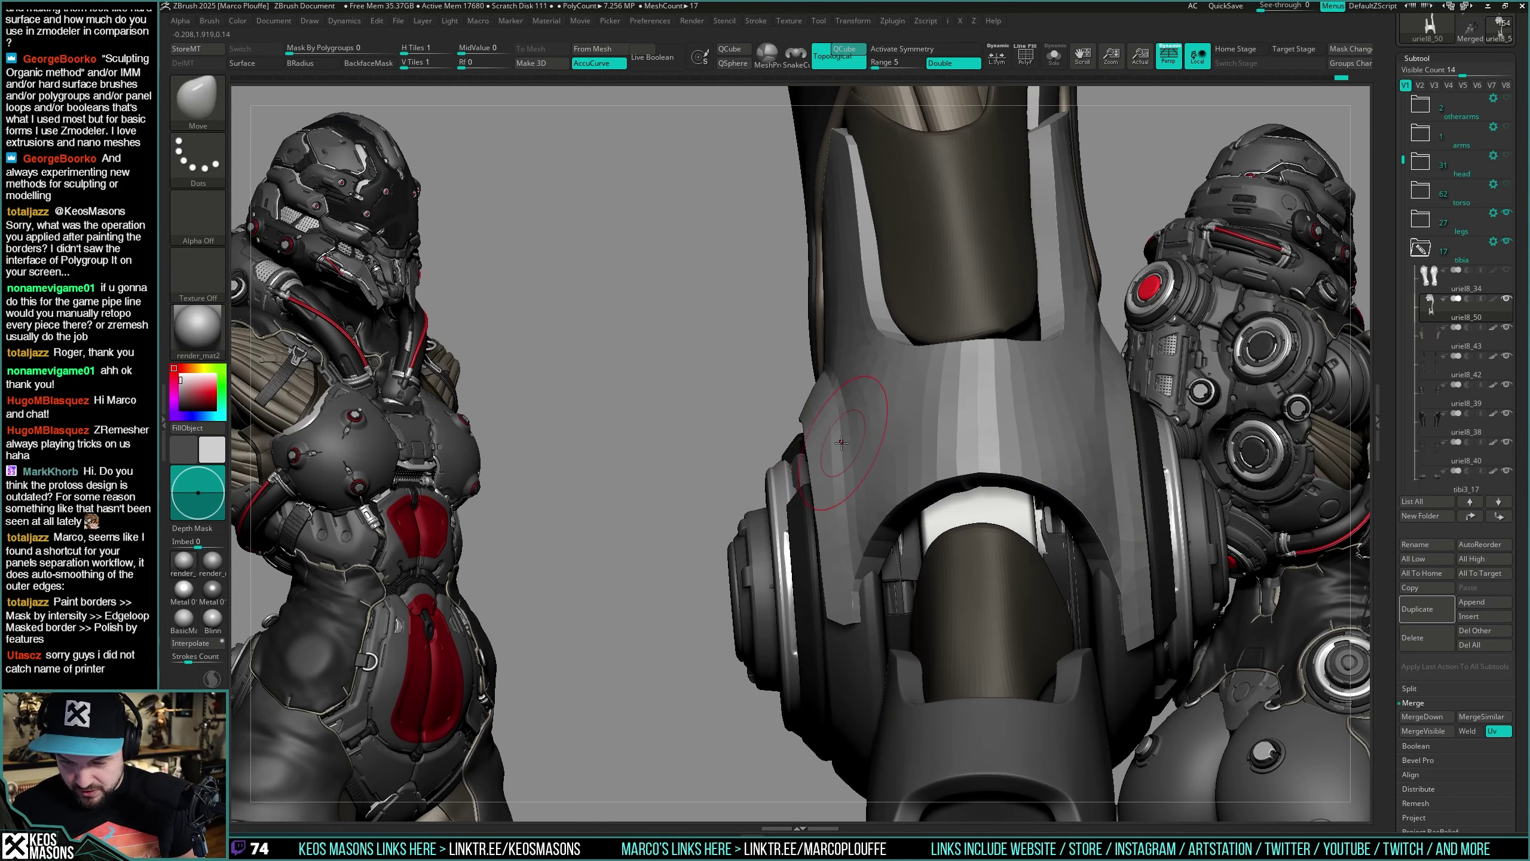
Step: Adjust the ankle plate's side flange and its upper outer corner by the joint disc from the front, resizing the Move brush
drag(845, 472, 849, 496)
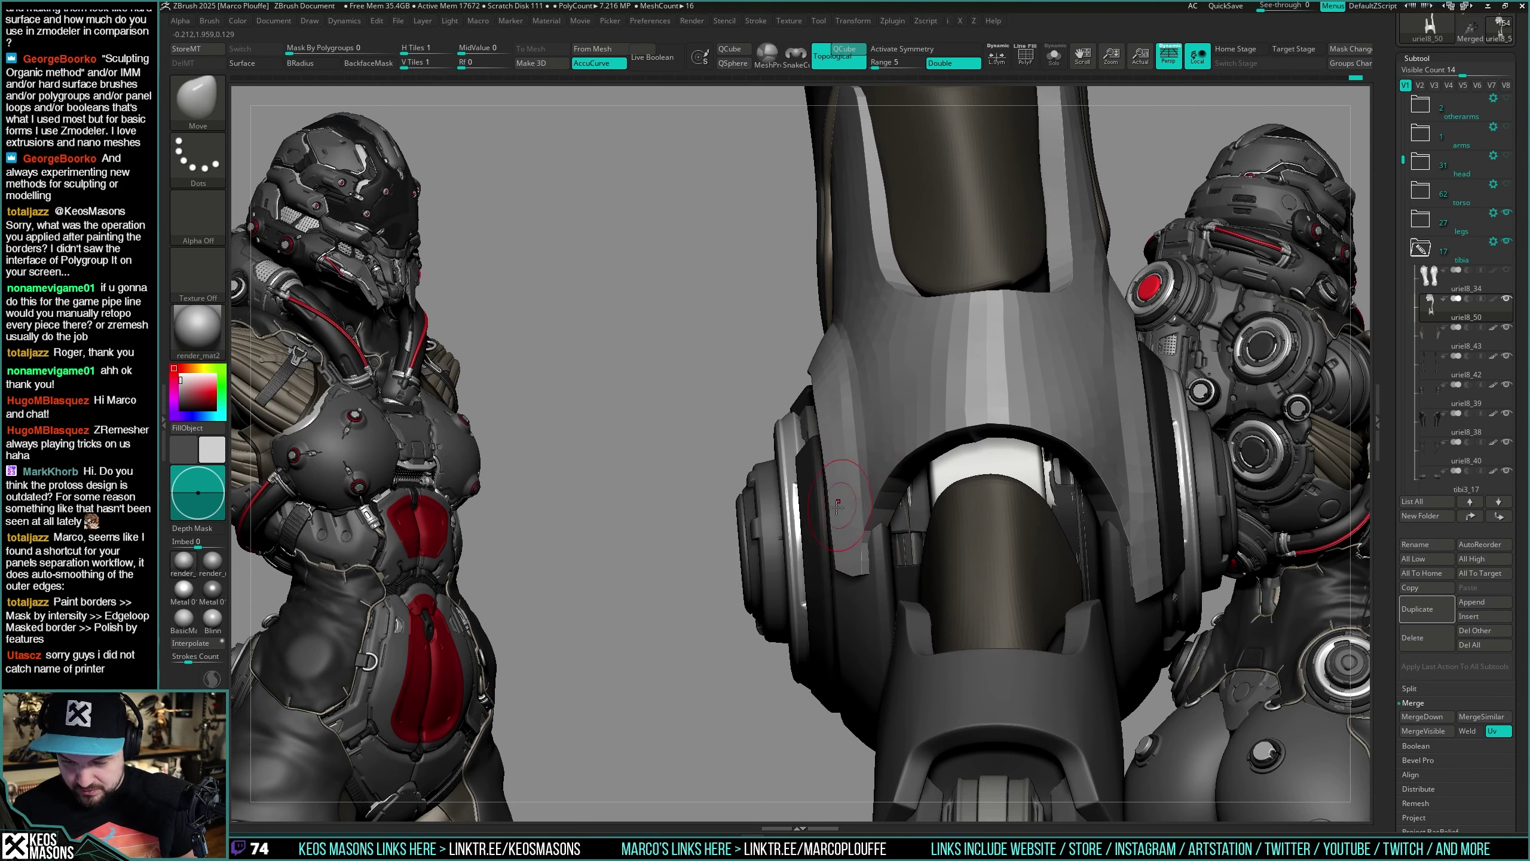
key(space)
drag(832, 521, 837, 522)
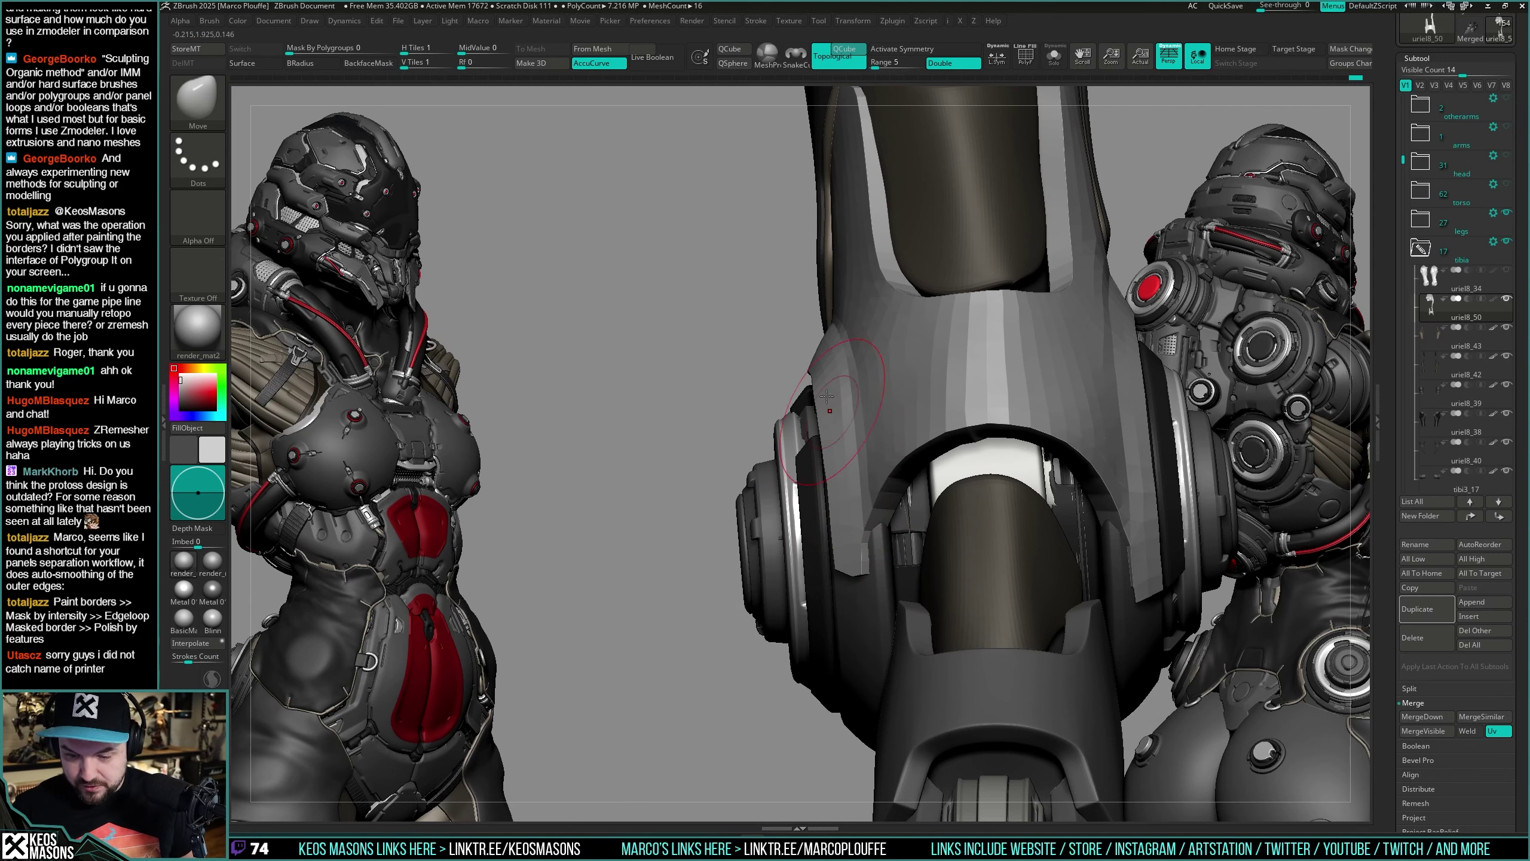
key(space)
drag(817, 391, 817, 400)
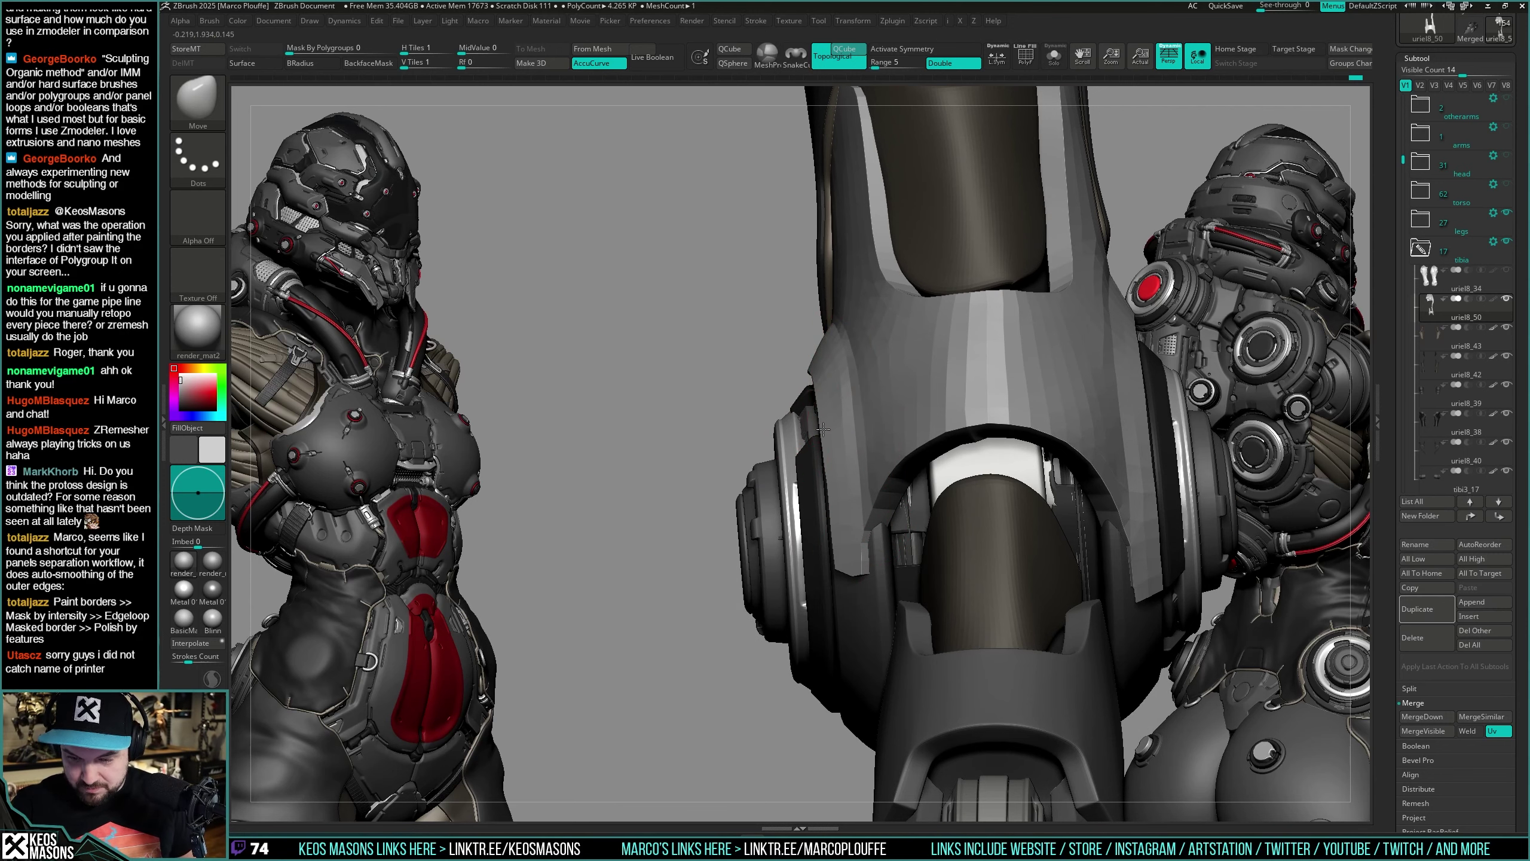
Step: Refine the ankle plate's curved edge along the joint disc's rim from the side
right_drag(835, 409, 873, 391)
right_drag(759, 479, 1133, 374)
right_drag(958, 494, 860, 400)
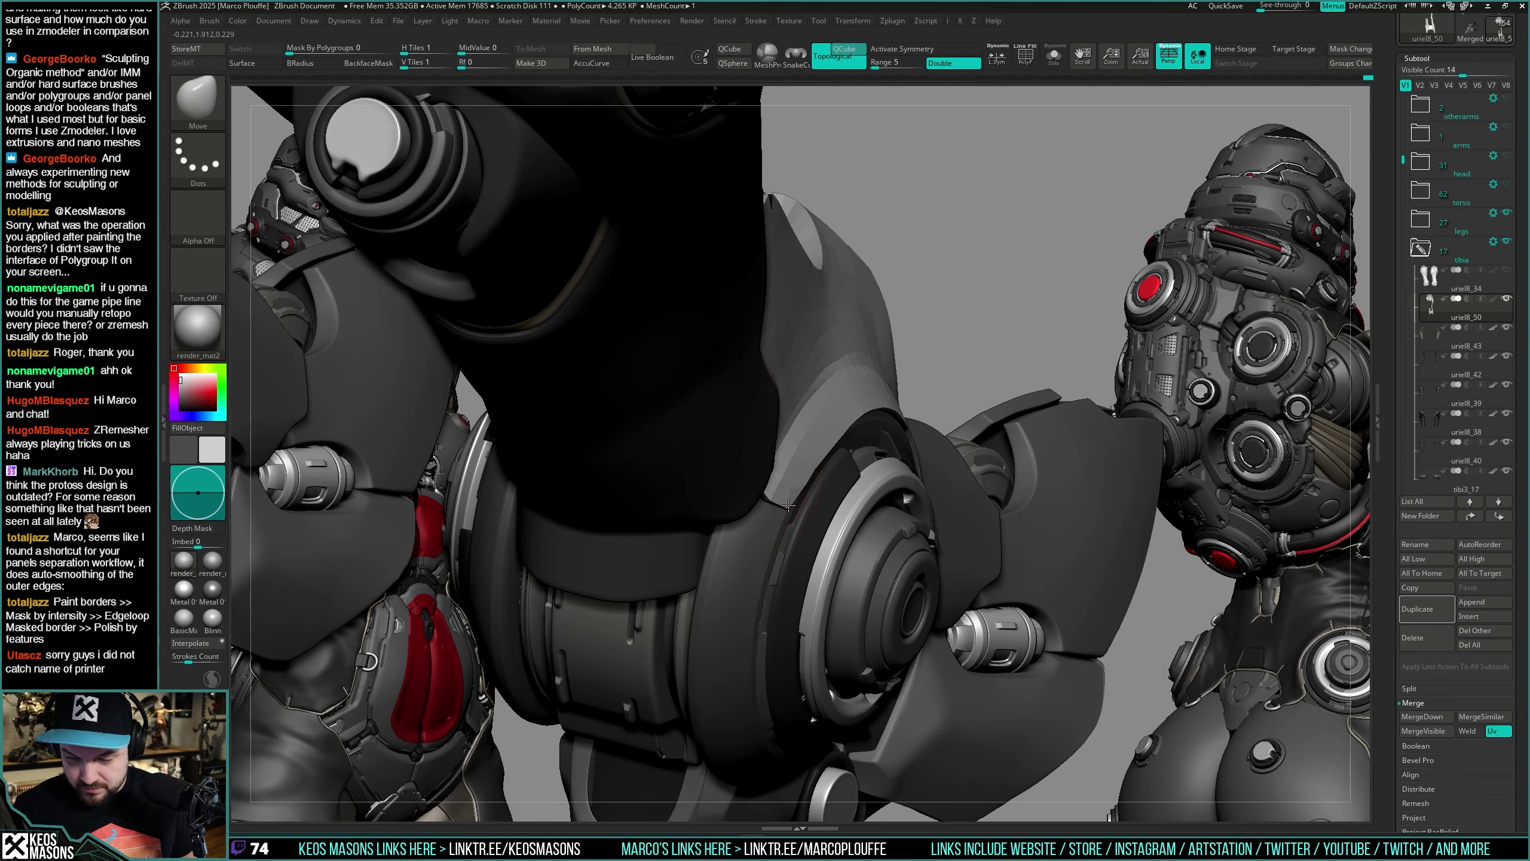
right_drag(839, 424, 867, 435)
drag(868, 440, 807, 487)
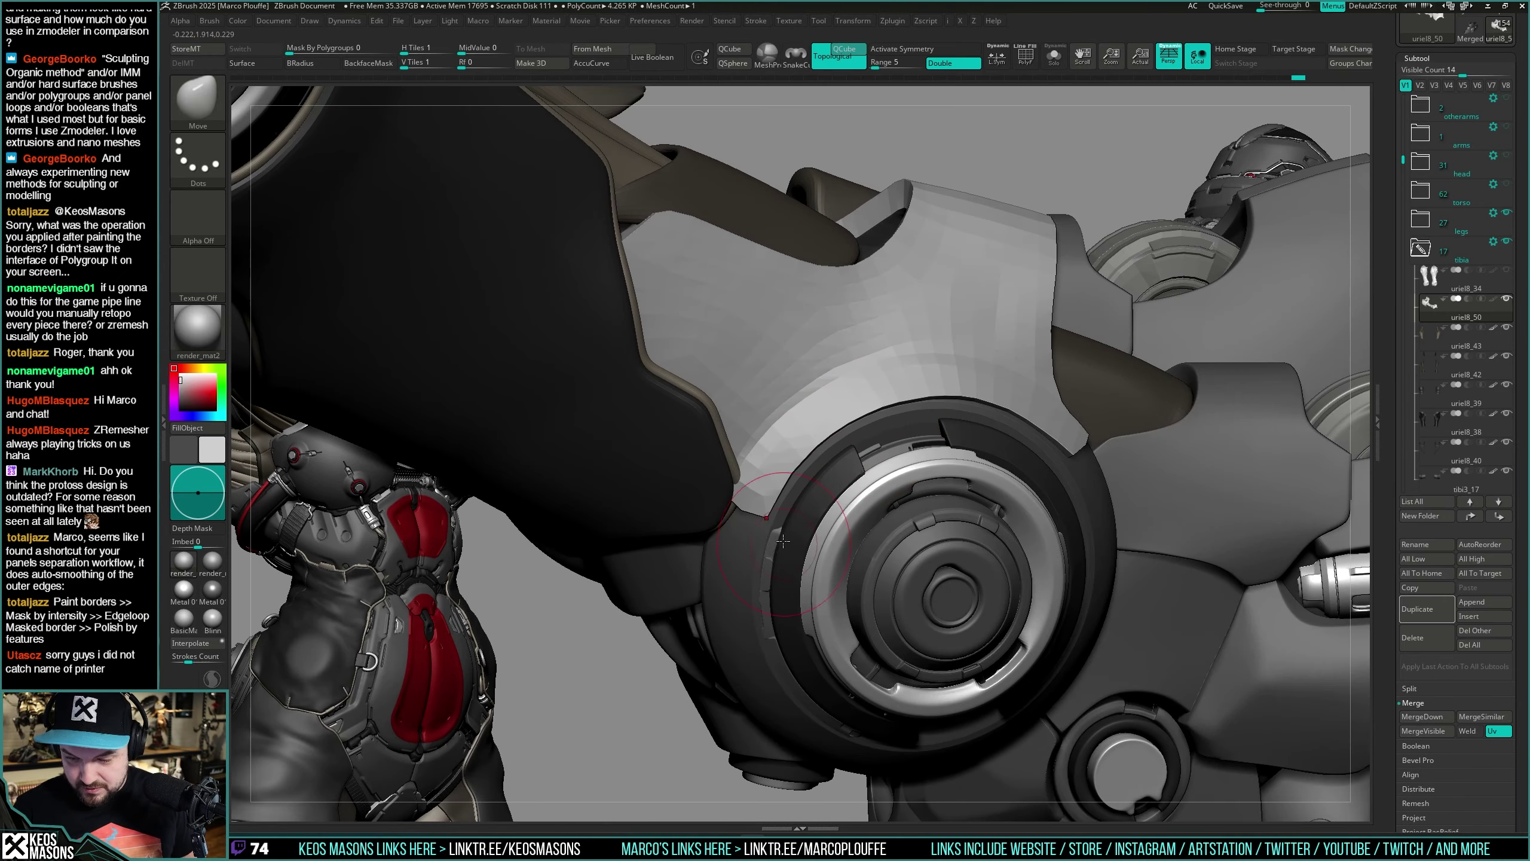
right_drag(783, 541, 843, 513)
drag(859, 454, 807, 461)
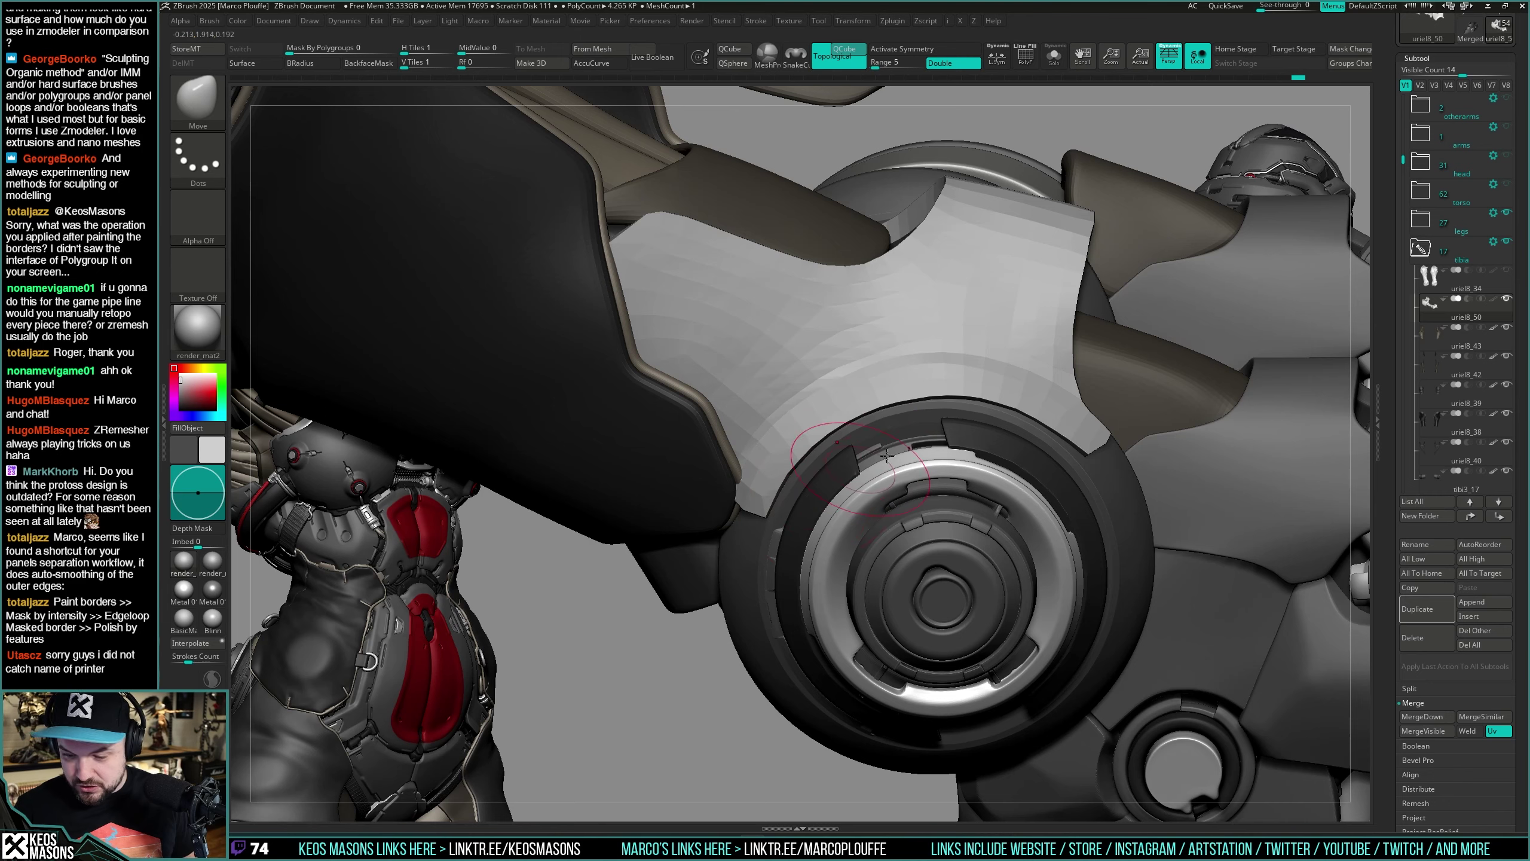
drag(963, 411, 963, 406)
mouse_move(988, 421)
right_down()
mouse_move(974, 433)
mouse_move(1072, 468)
right_up()
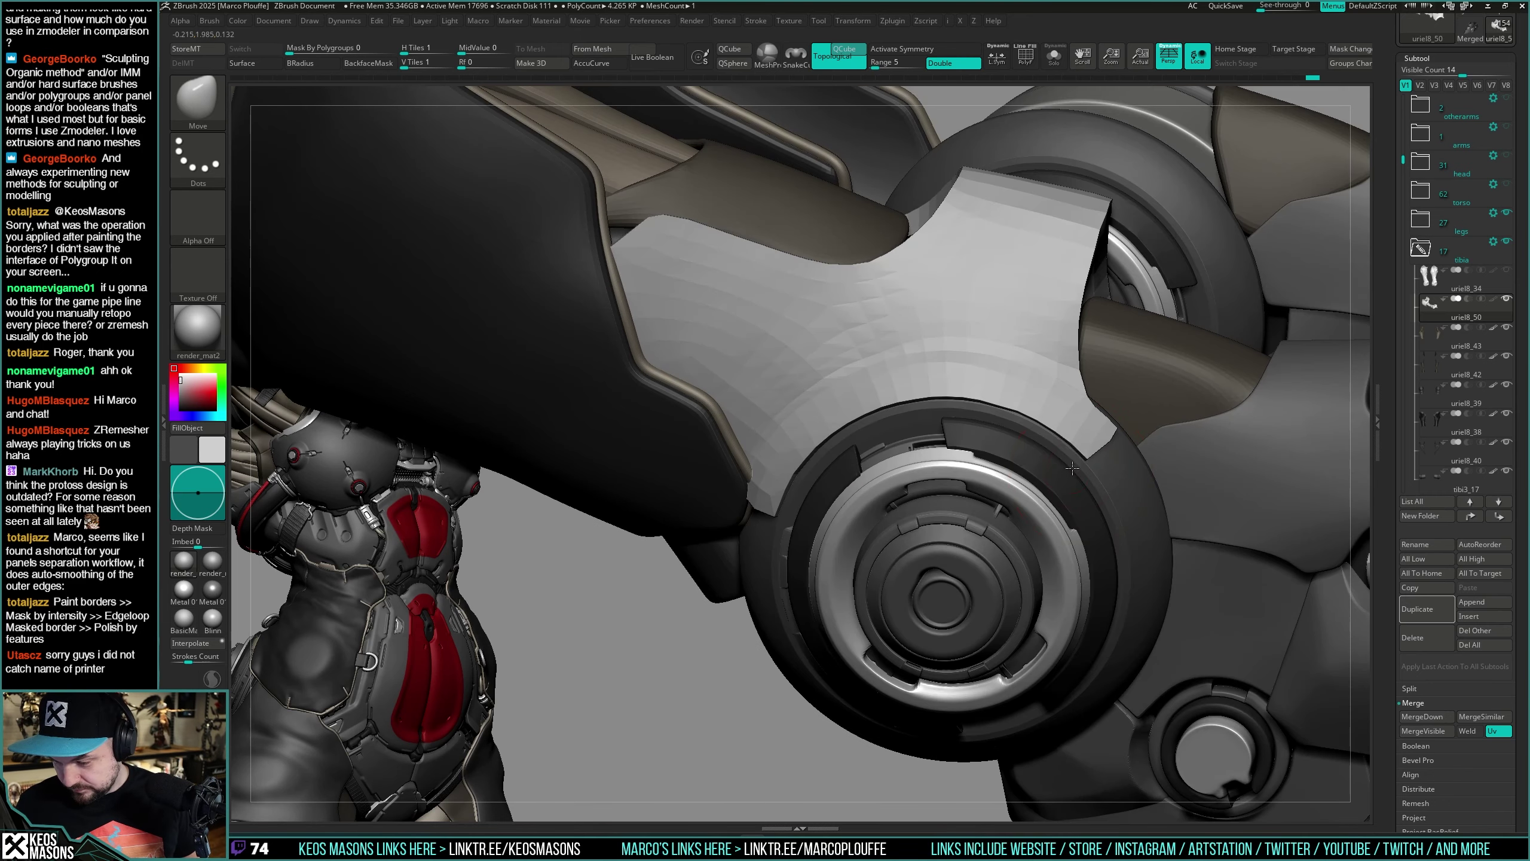
Step: Examine the ankle plate's silhouette, upper opening and lower arch from several angles around the joint discs
mouse_move(991, 421)
right_down()
mouse_move(1024, 341)
mouse_move(1029, 425)
mouse_move(1000, 385)
mouse_move(971, 538)
mouse_move(946, 428)
mouse_move(980, 469)
mouse_move(978, 495)
mouse_move(1009, 513)
mouse_move(1002, 496)
right_up()
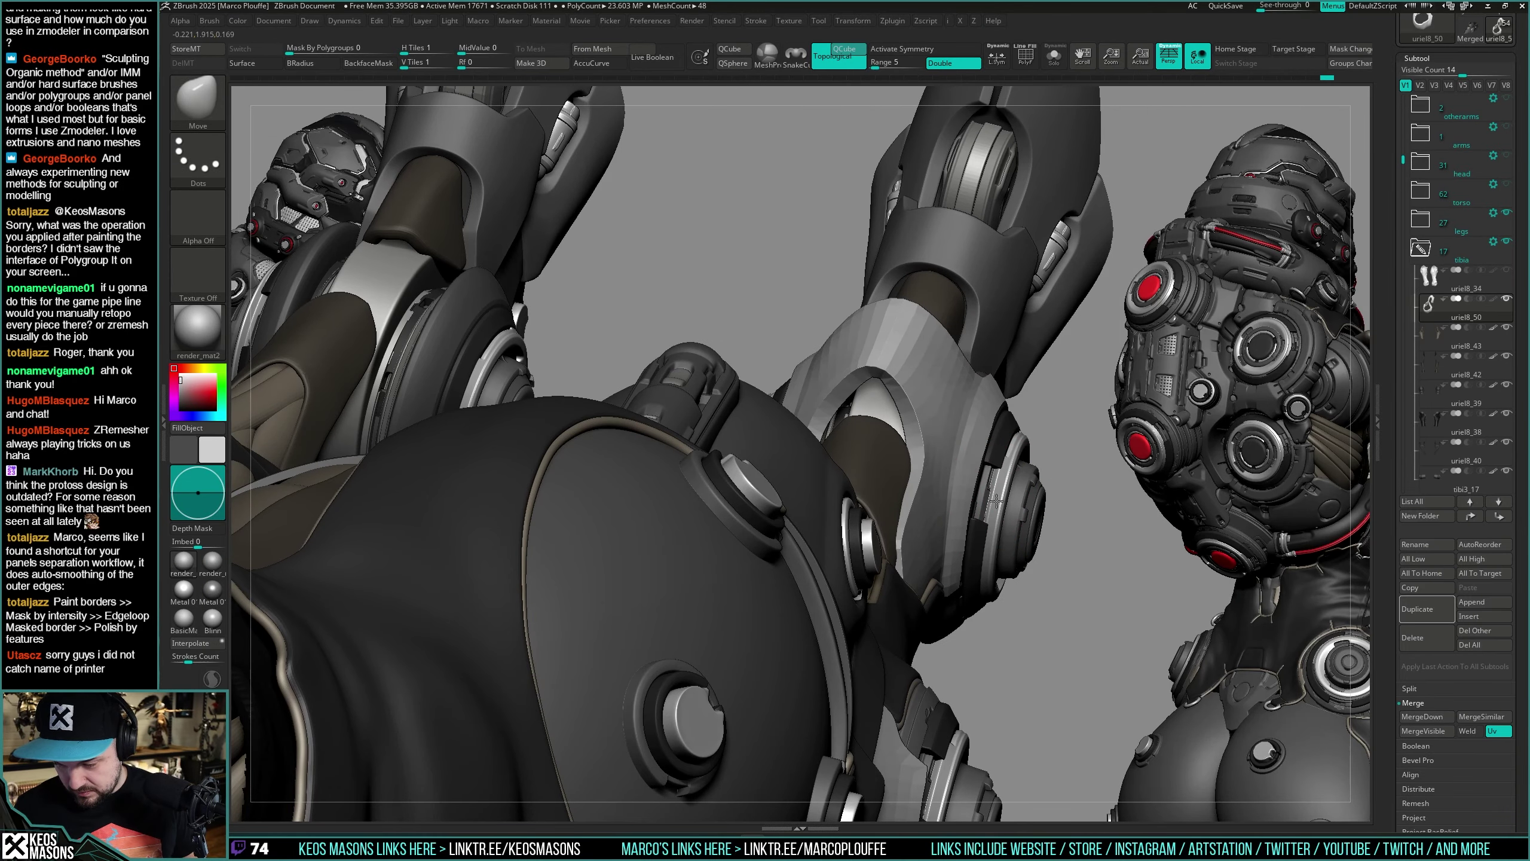
mouse_move(995, 500)
right_down()
mouse_move(1009, 417)
mouse_move(1014, 472)
mouse_move(868, 463)
mouse_move(941, 429)
mouse_move(928, 492)
mouse_move(917, 461)
mouse_move(960, 407)
right_up()
right_click(897, 442)
right_click(923, 505)
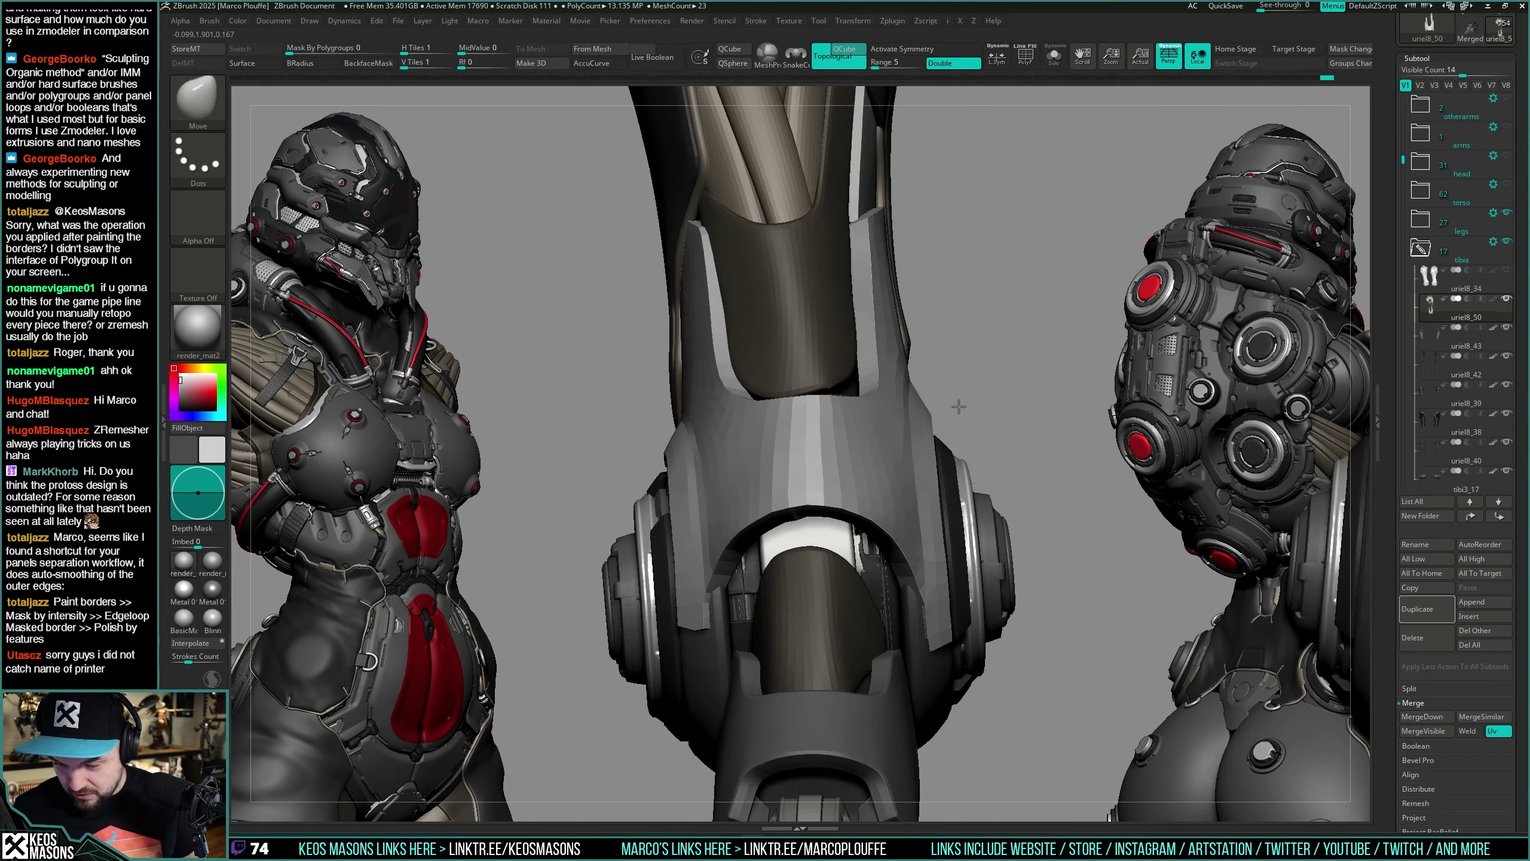
mouse_move(1004, 461)
right_down()
mouse_move(951, 470)
mouse_move(966, 496)
mouse_move(935, 331)
mouse_move(916, 395)
mouse_move(937, 385)
mouse_move(959, 316)
mouse_move(892, 297)
mouse_move(962, 416)
right_up()
right_click(916, 395)
right_click(893, 388)
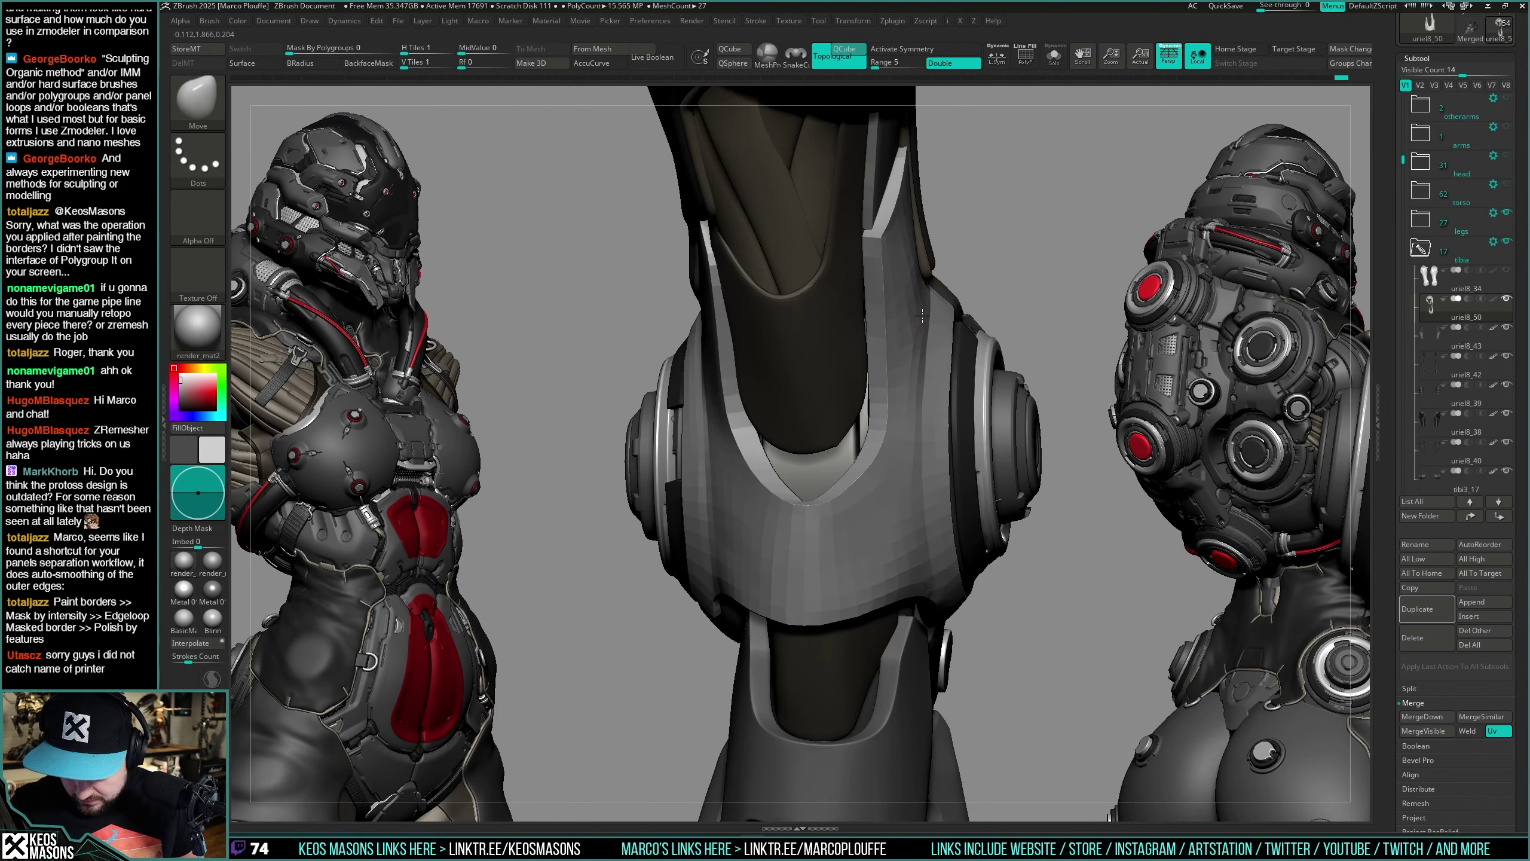
right_drag(923, 332, 934, 358)
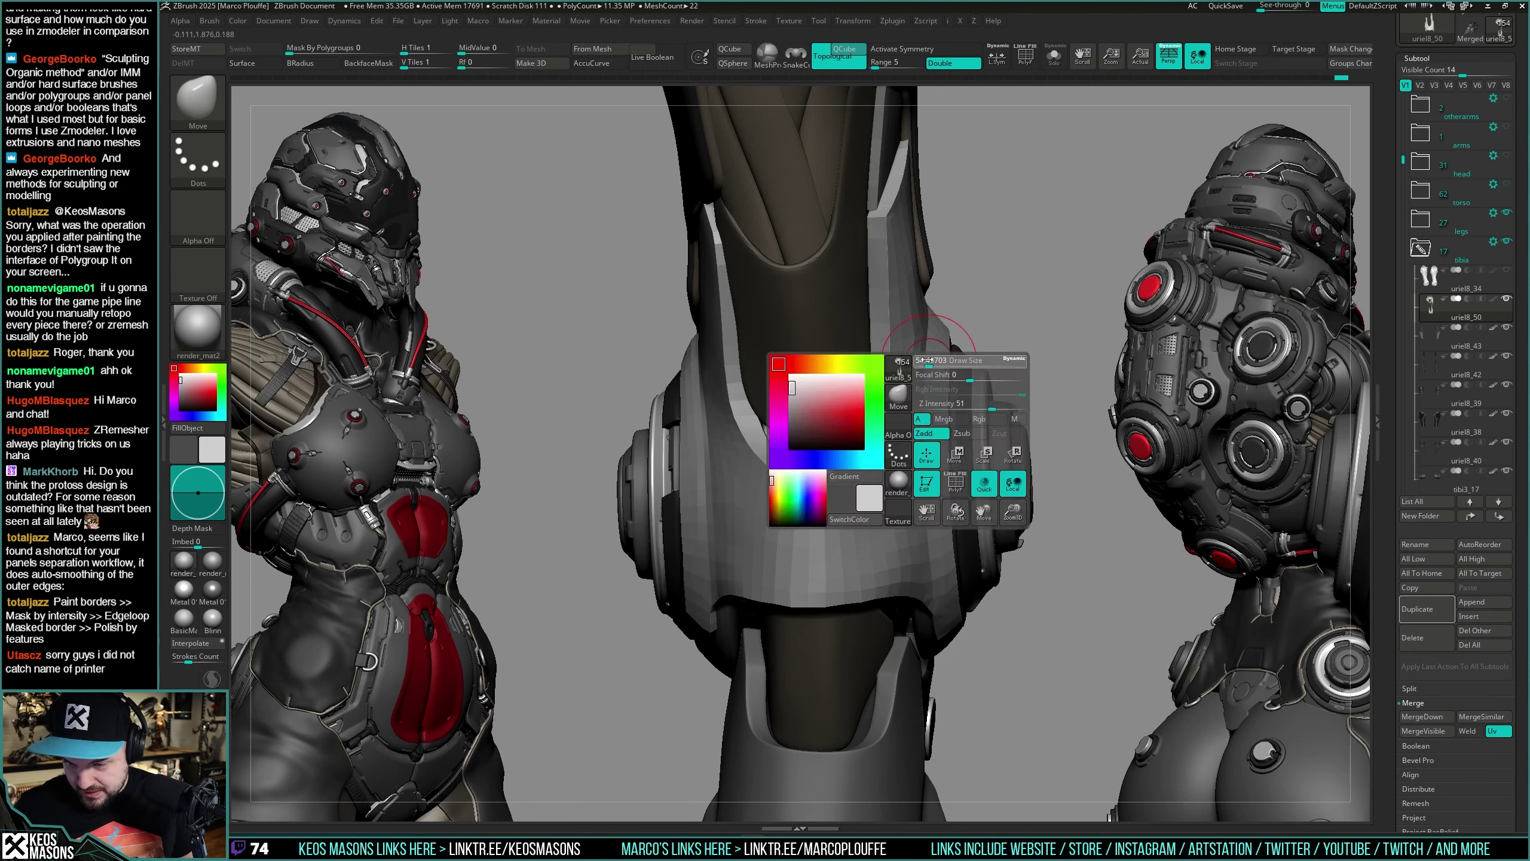
right_click(893, 460)
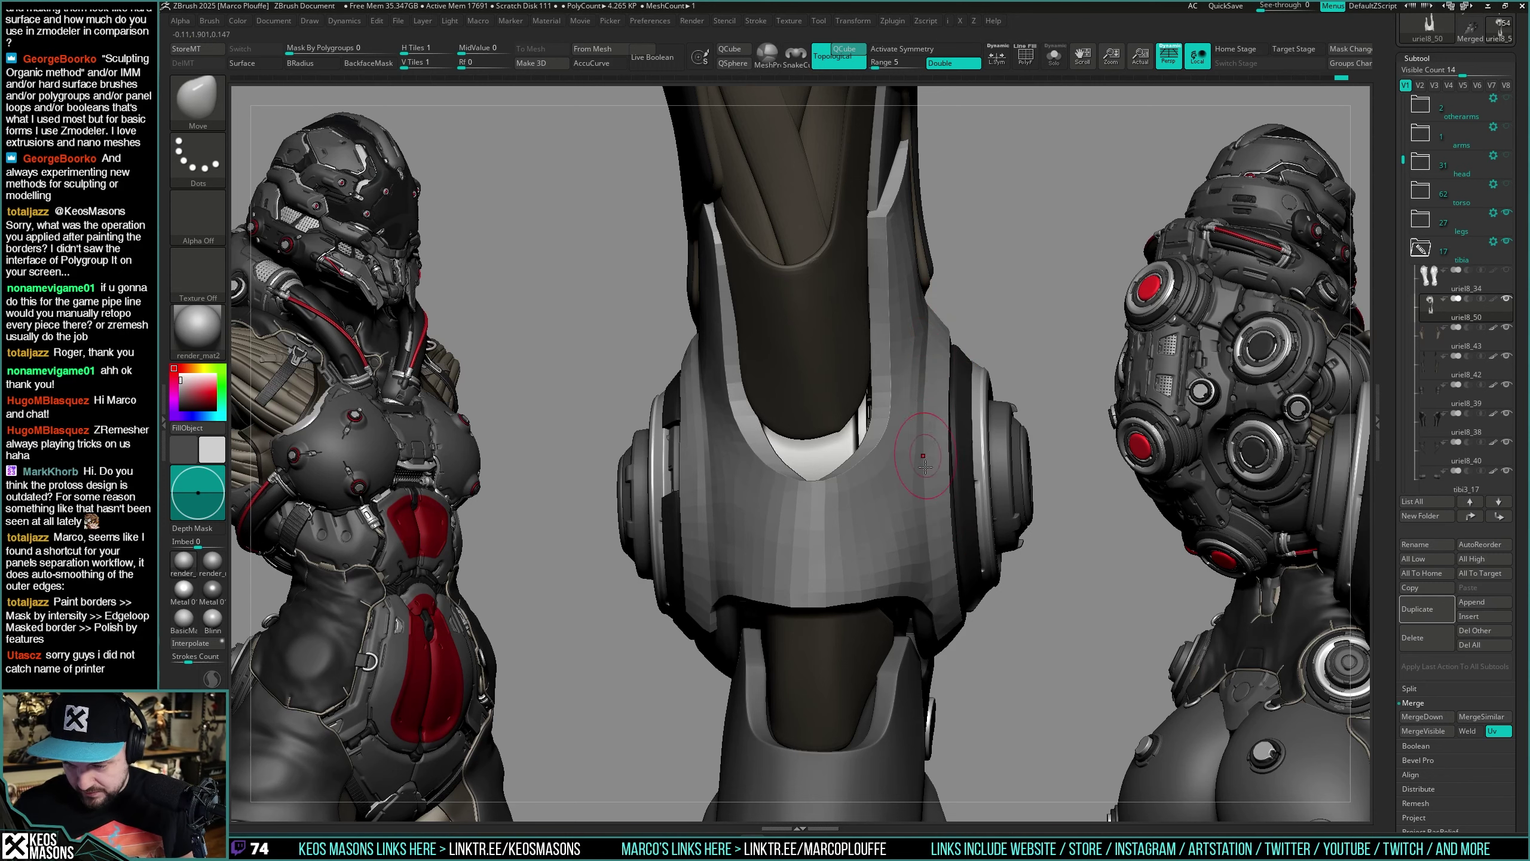
right_drag(944, 434, 958, 361)
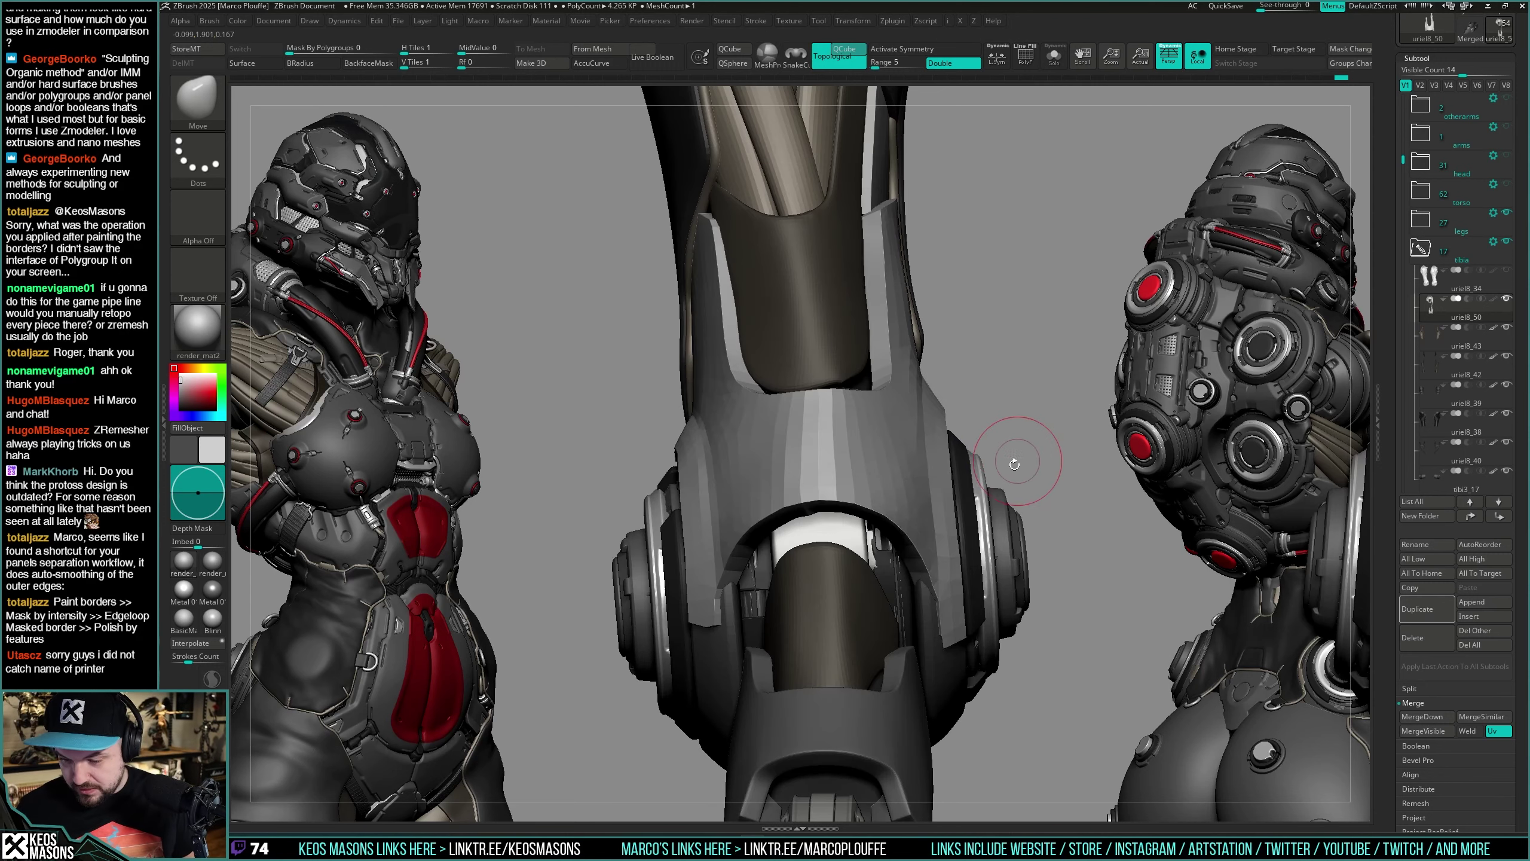
mouse_move(1017, 461)
right_down()
mouse_move(958, 476)
mouse_move(923, 512)
right_up()
right_drag(1012, 273, 1063, 301)
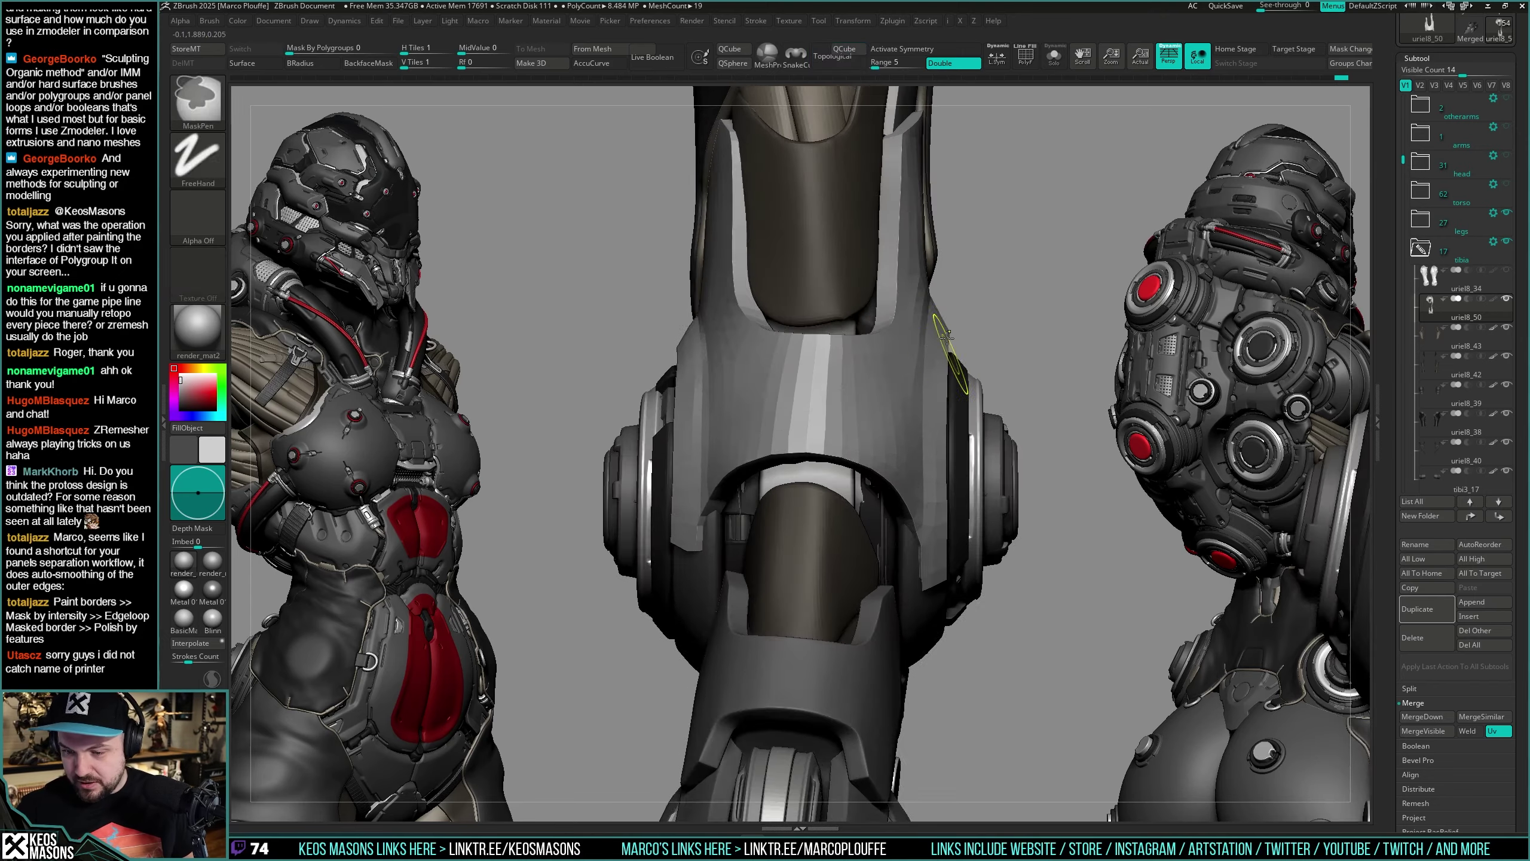
Step: Smooth the ankle plate's side surfaces and the areas bordering the joint discs with the Smooth Stronger brush
ctrl+right_drag(964, 385, 940, 338)
mouse_move(801, 379)
right_down()
mouse_move(858, 390)
mouse_move(871, 440)
mouse_move(826, 423)
mouse_move(823, 449)
mouse_move(814, 355)
right_up()
key(shift+f)
key(shift+f)
right_click(825, 424)
right_click(823, 448)
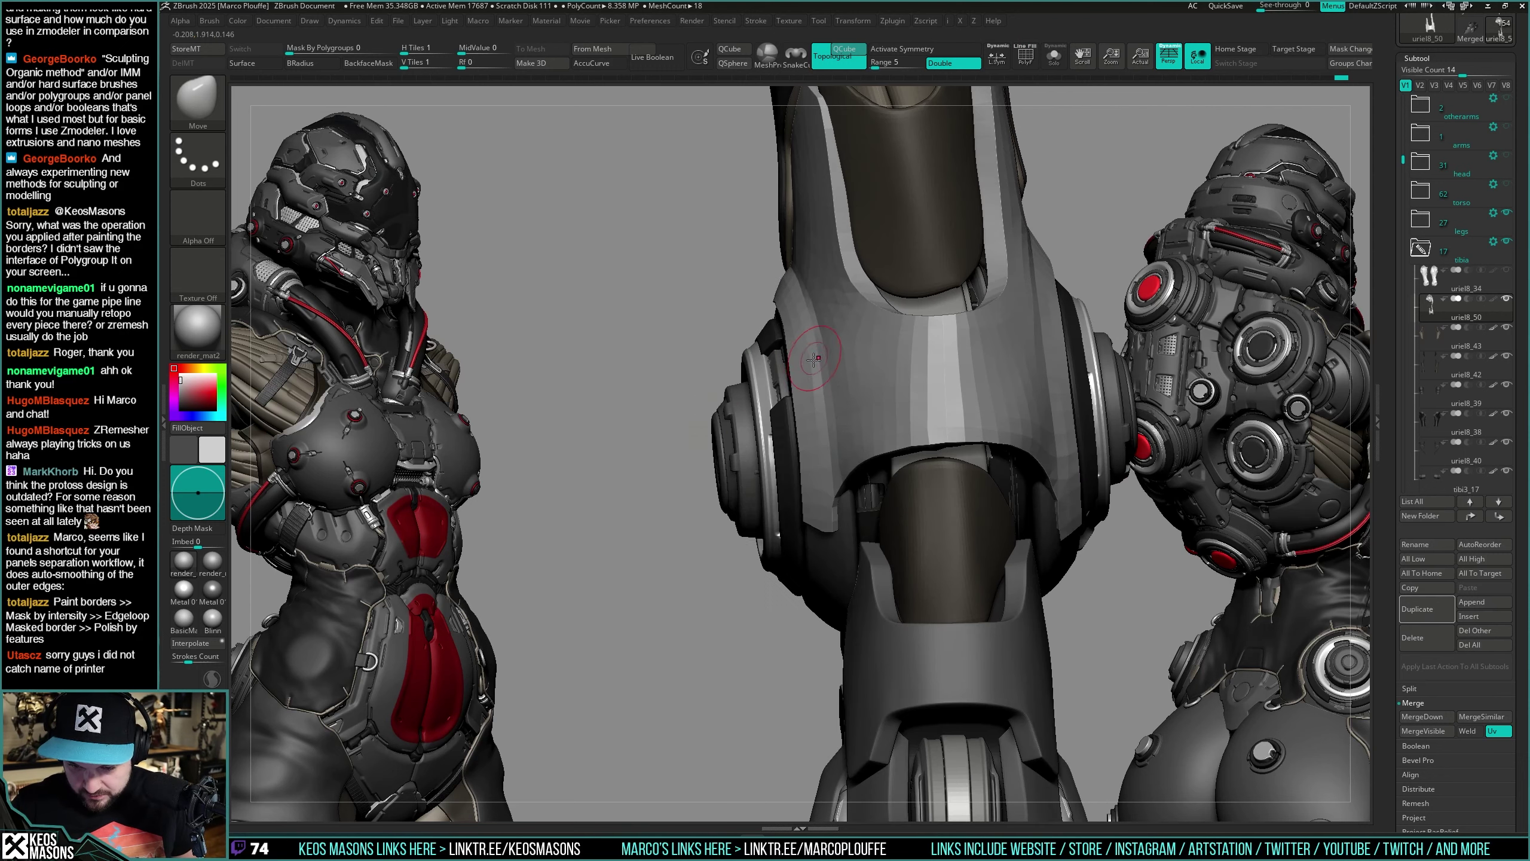
key(space)
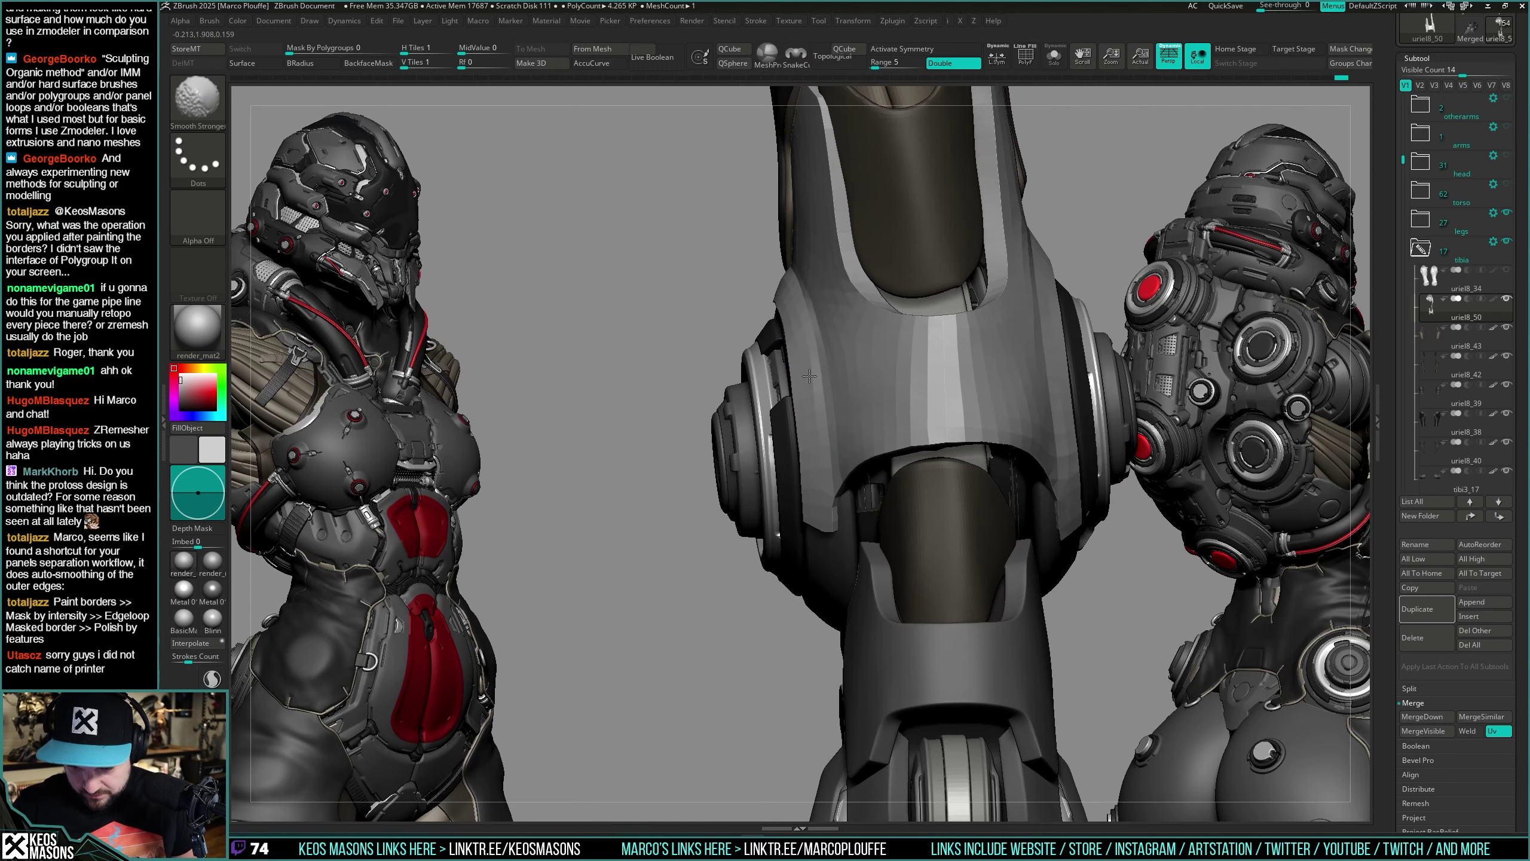
right_drag(829, 483, 808, 274)
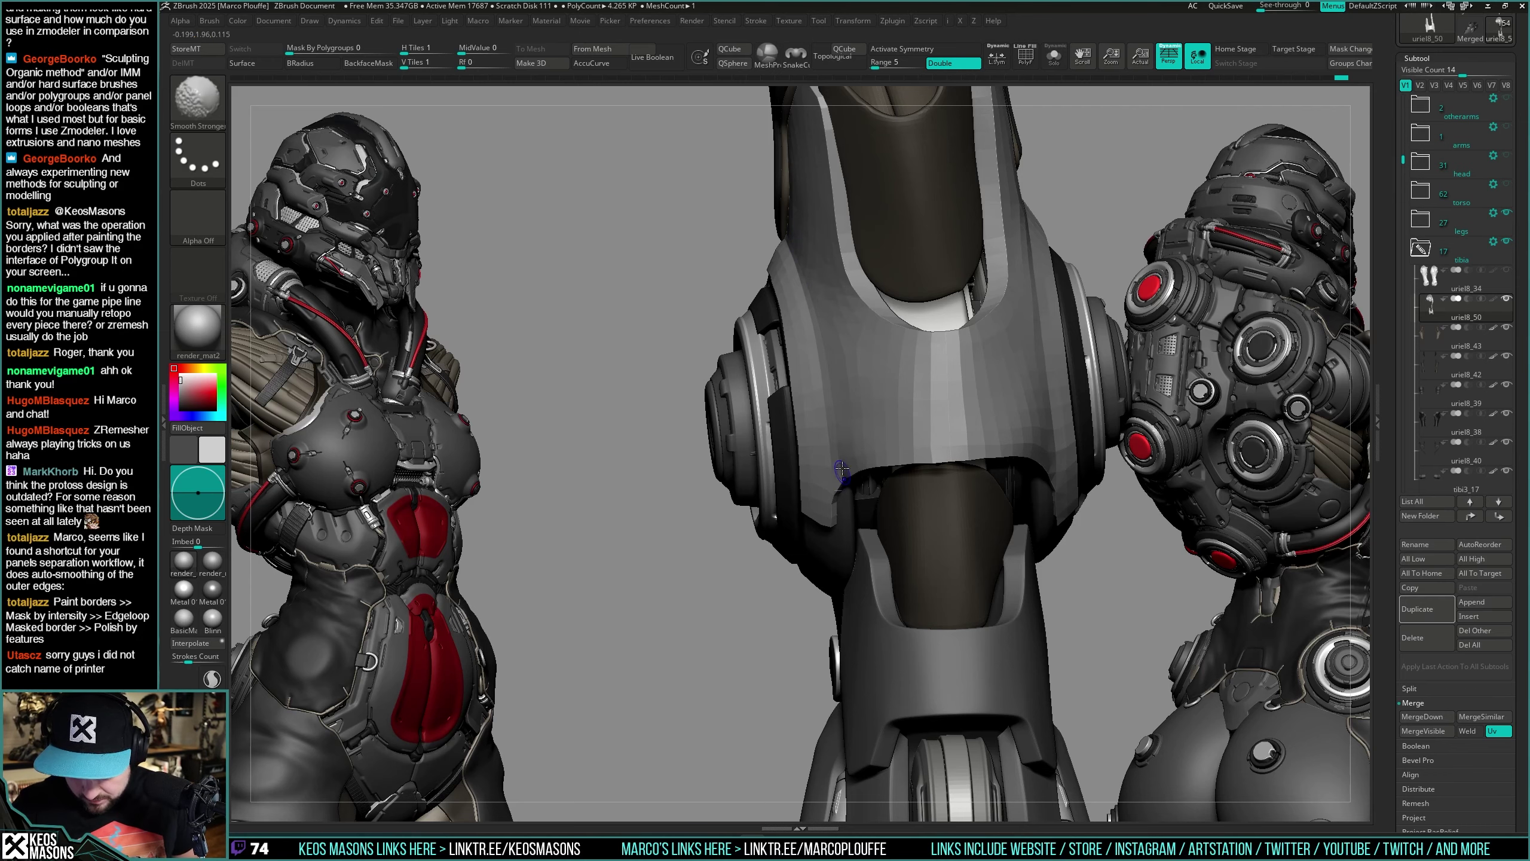
right_drag(842, 469, 756, 241)
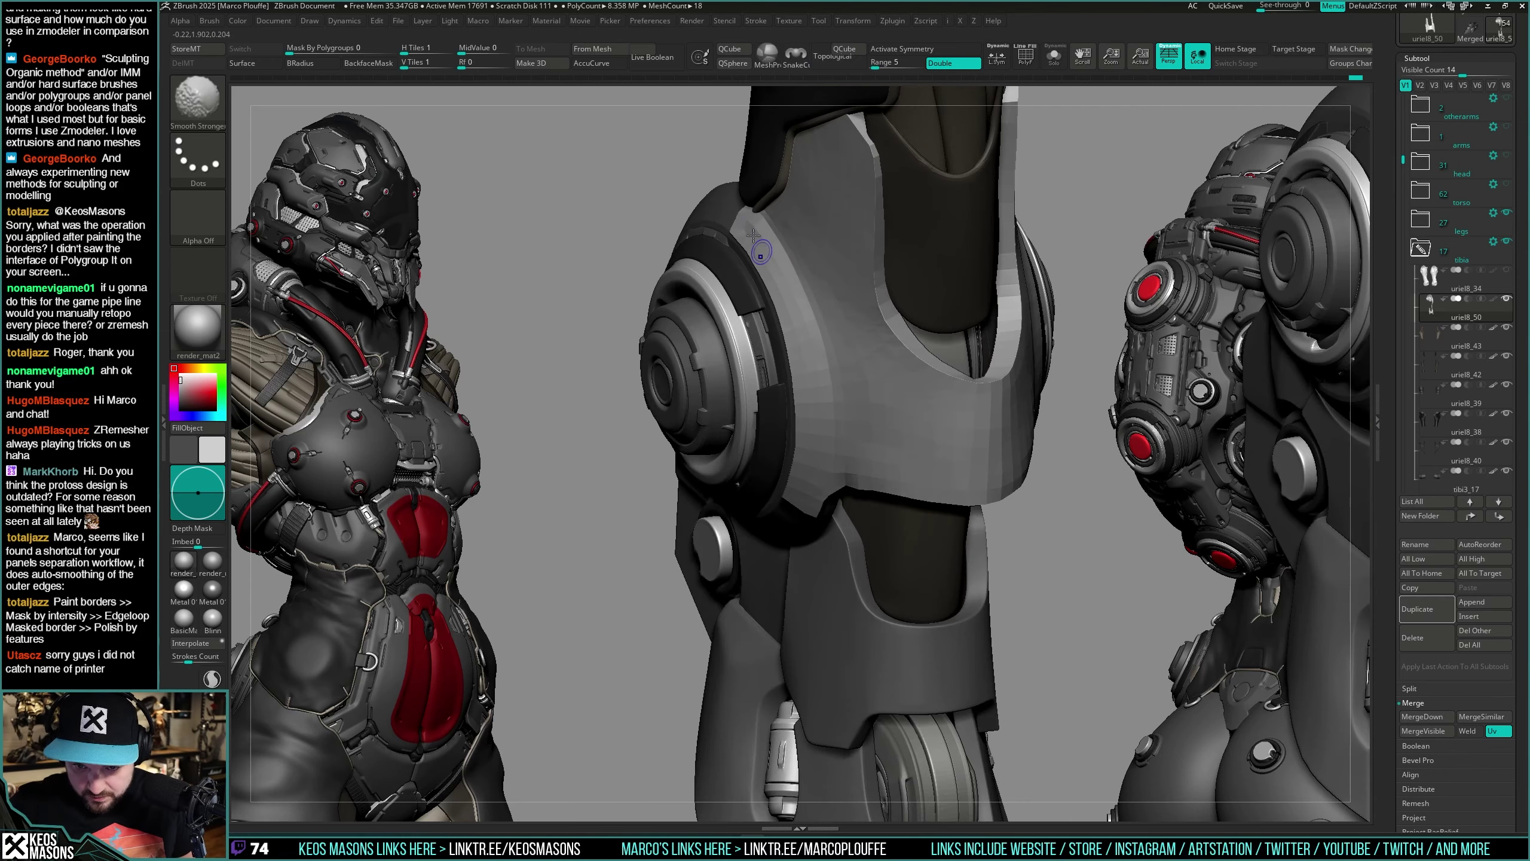
shift+right_drag(792, 301, 826, 239)
mouse_move(990, 434)
right_down()
mouse_move(969, 461)
mouse_move(965, 522)
mouse_move(974, 313)
right_up()
key(ctrl)
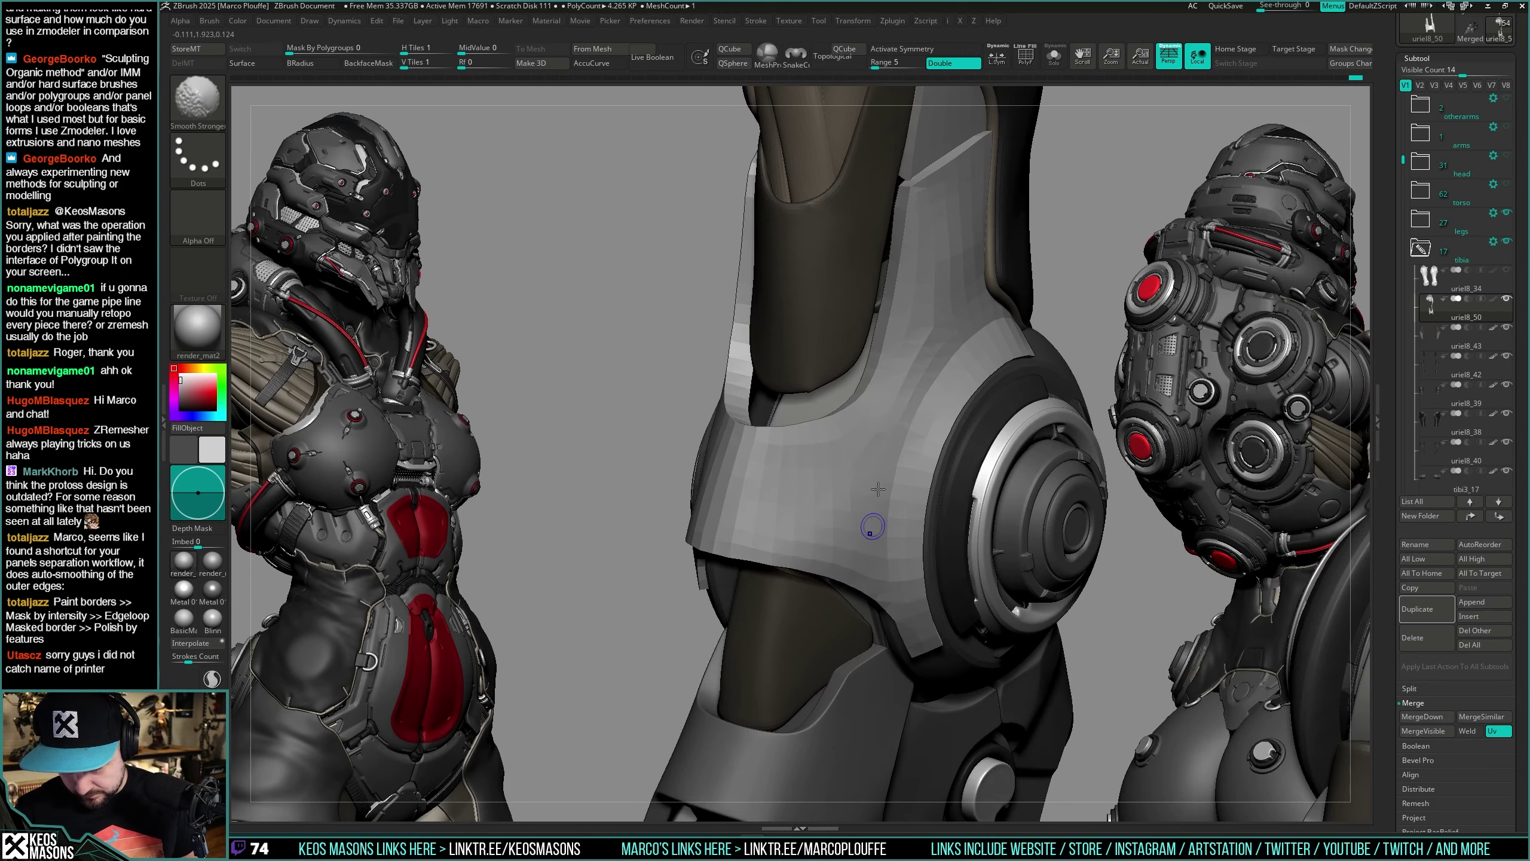
Step: Examine the ankle plate's fit on the whole leg and the shin plate's edge beside the crossed straps
right_drag(876, 442, 823, 440)
mouse_move(939, 195)
ctrl+right_down()
mouse_move(986, 536)
mouse_move(934, 485)
mouse_move(928, 446)
mouse_move(930, 463)
mouse_move(870, 440)
ctrl+right_up()
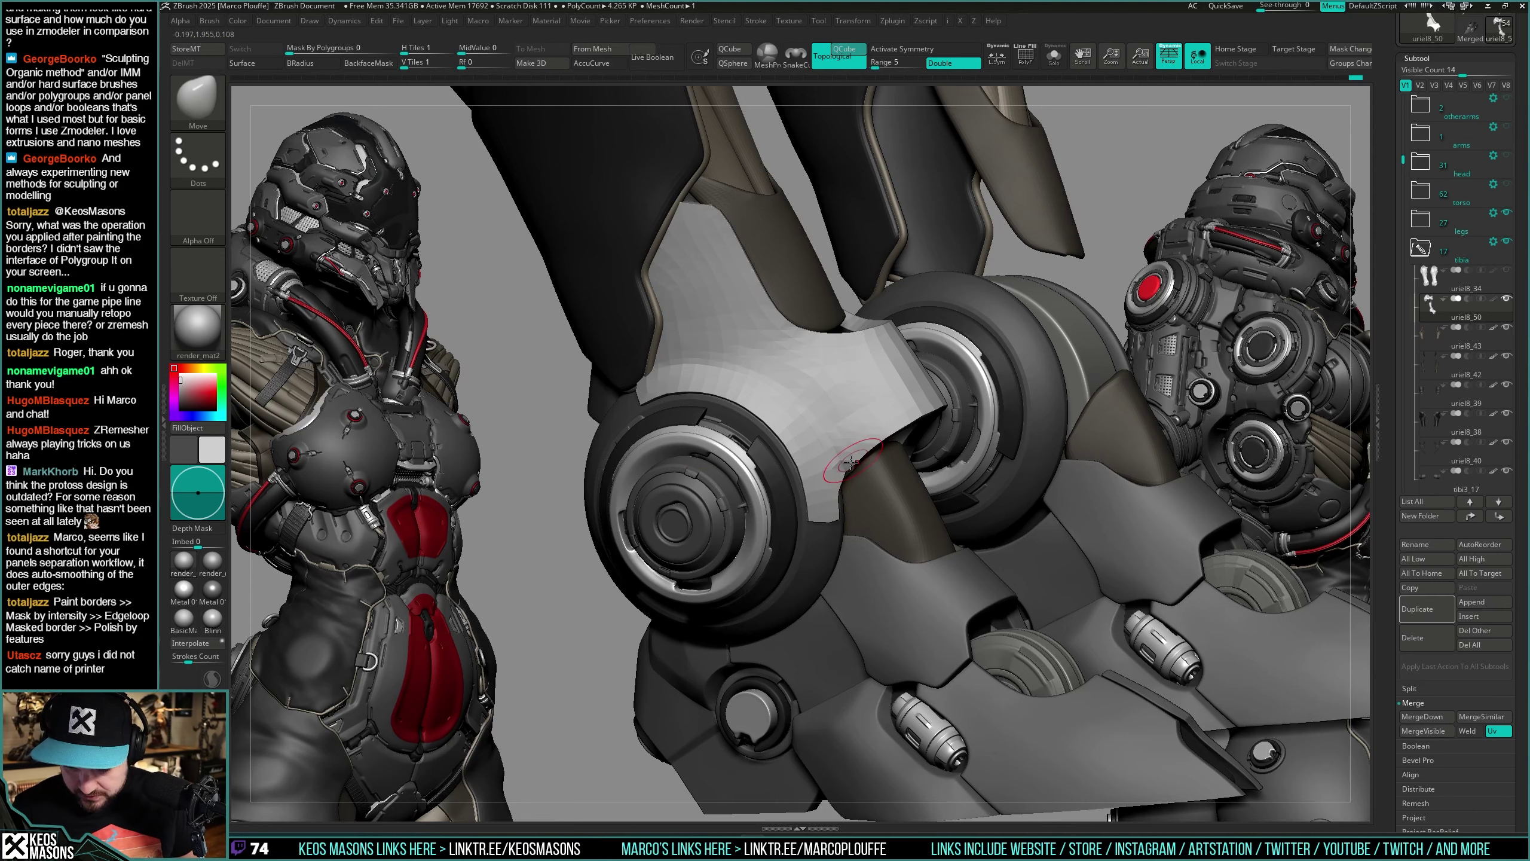
right_drag(850, 437, 903, 510)
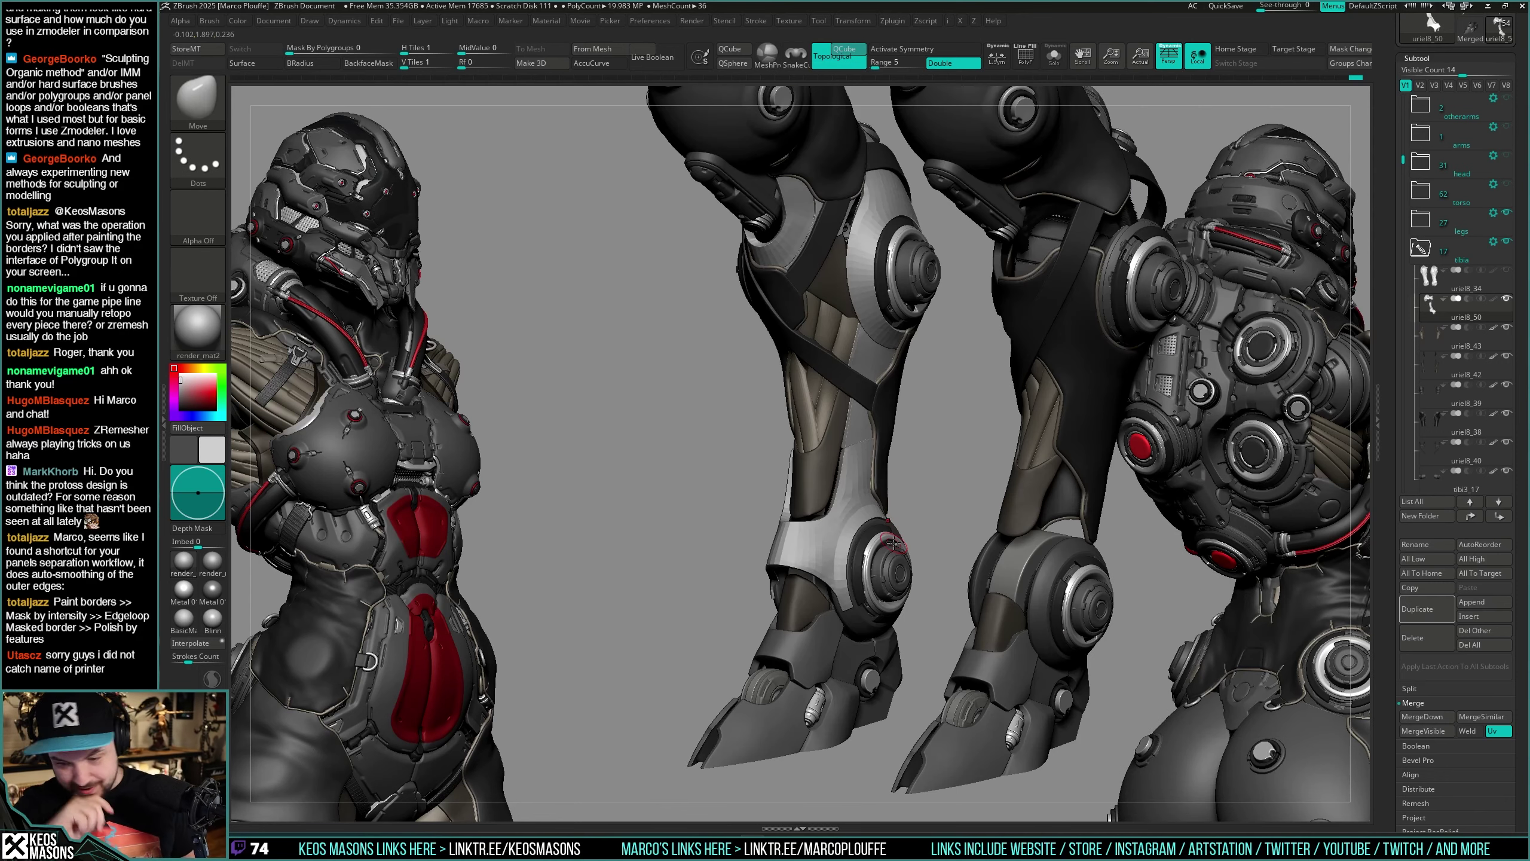
mouse_move(871, 361)
alt+right_down()
mouse_move(886, 521)
mouse_move(899, 387)
alt+right_up()
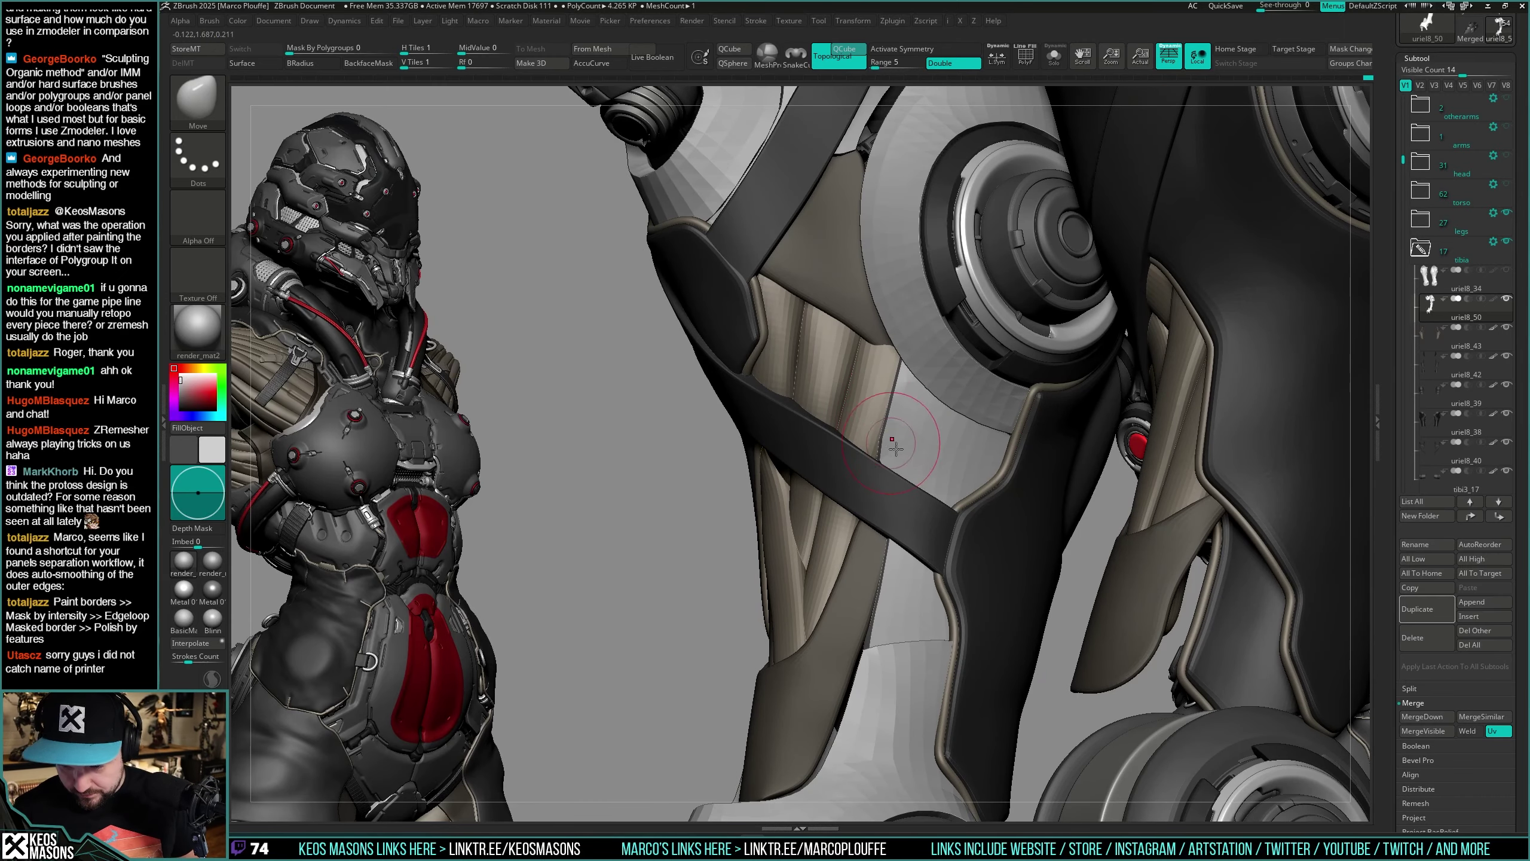
ctrl+right_drag(896, 449, 898, 403)
right_drag(897, 403, 1012, 410)
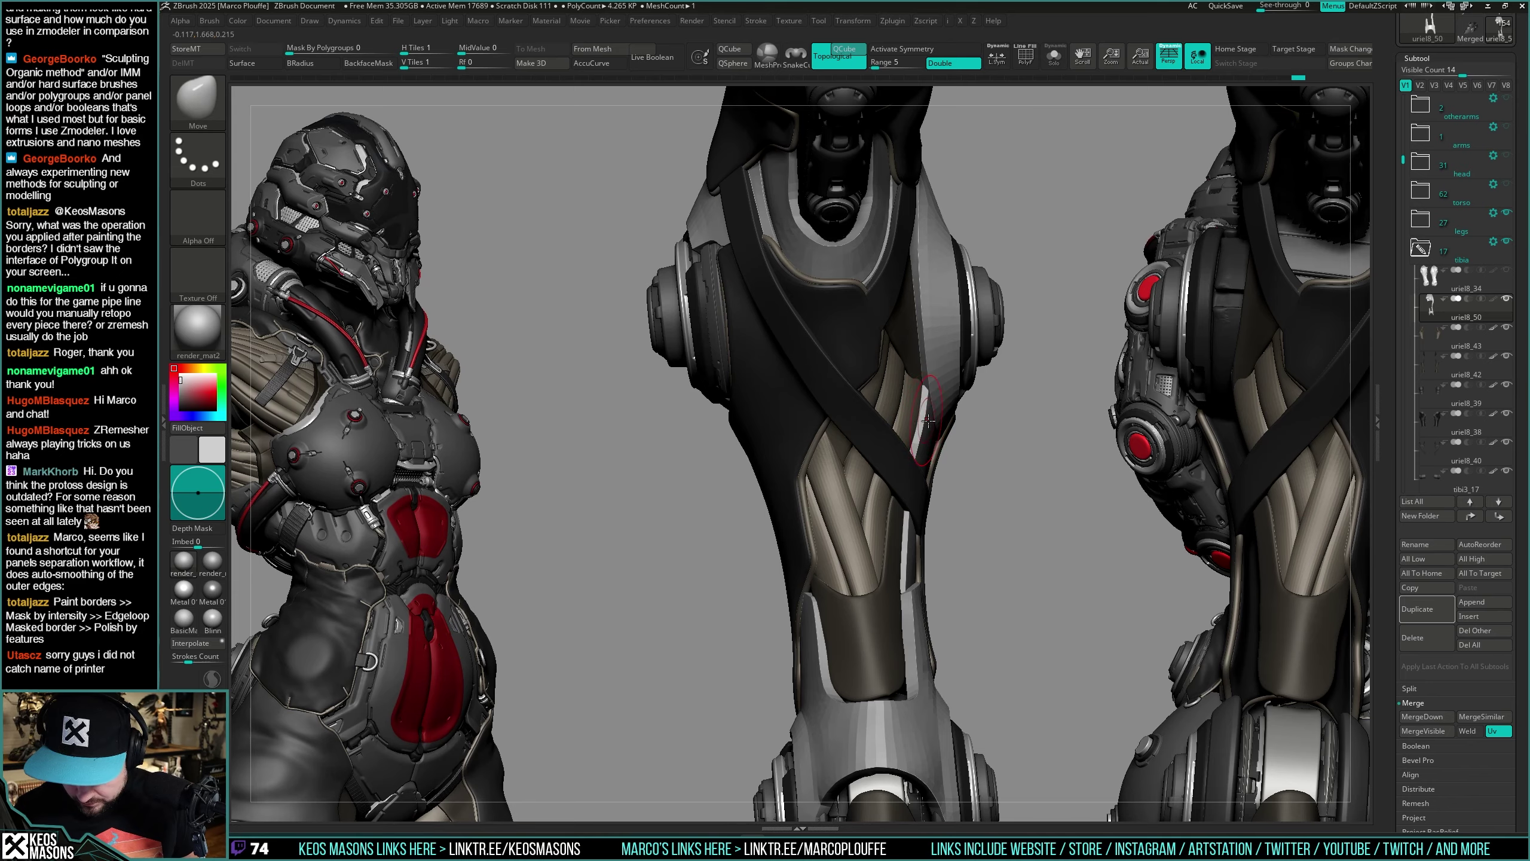
mouse_move(927, 420)
right_down()
mouse_move(949, 411)
mouse_move(960, 471)
mouse_move(947, 460)
mouse_move(977, 435)
mouse_move(964, 416)
mouse_move(958, 446)
right_up()
key(space)
Step: Examine the knee and ankle plates' fit around the joint discs, straps and padding from several angles
right_drag(887, 337, 850, 329)
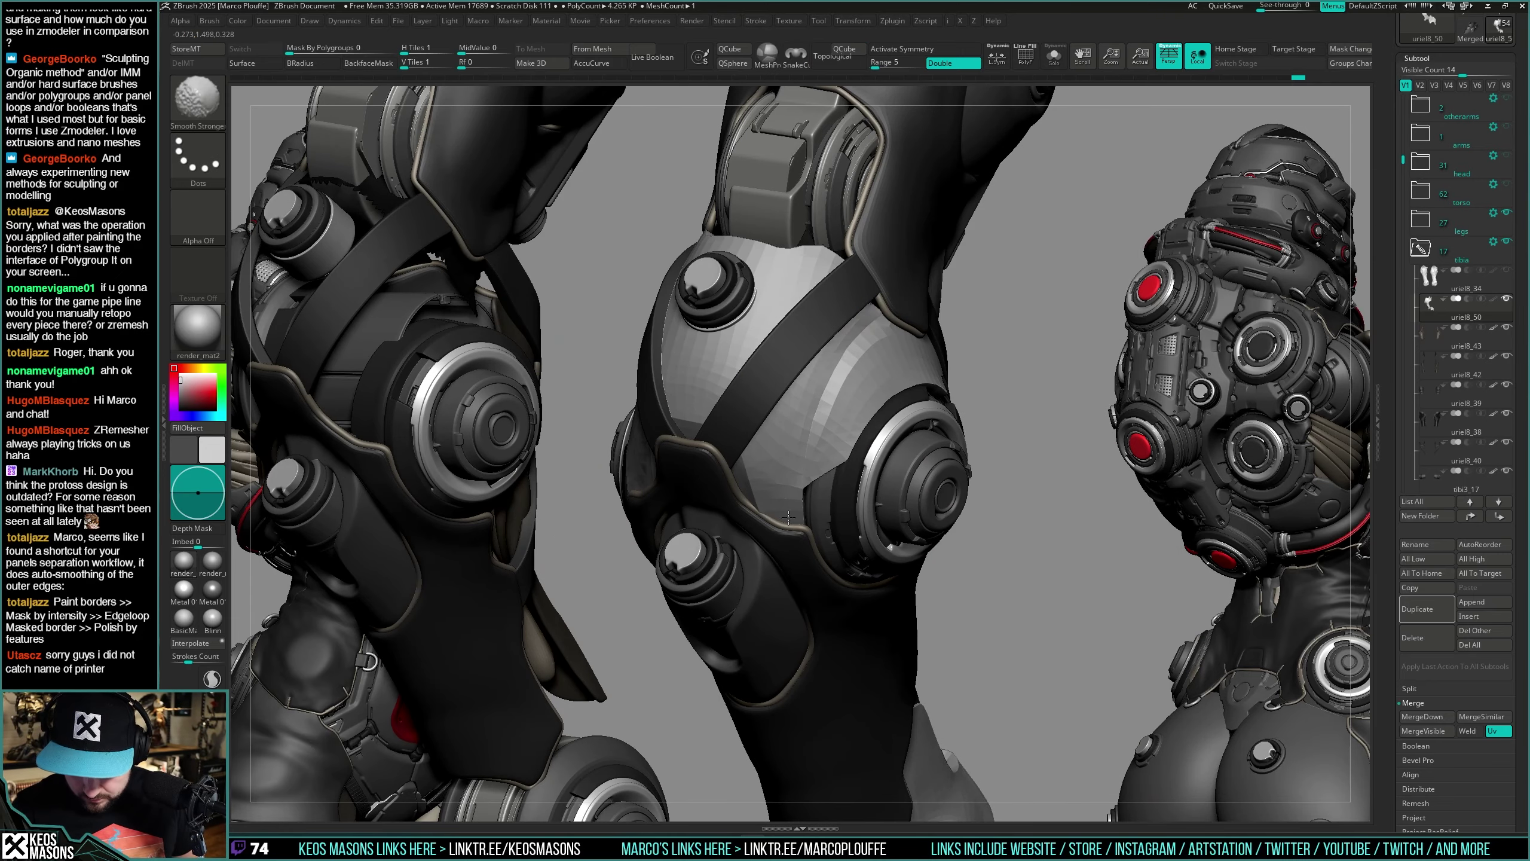
right_drag(826, 455, 837, 405)
right_drag(913, 330, 924, 316)
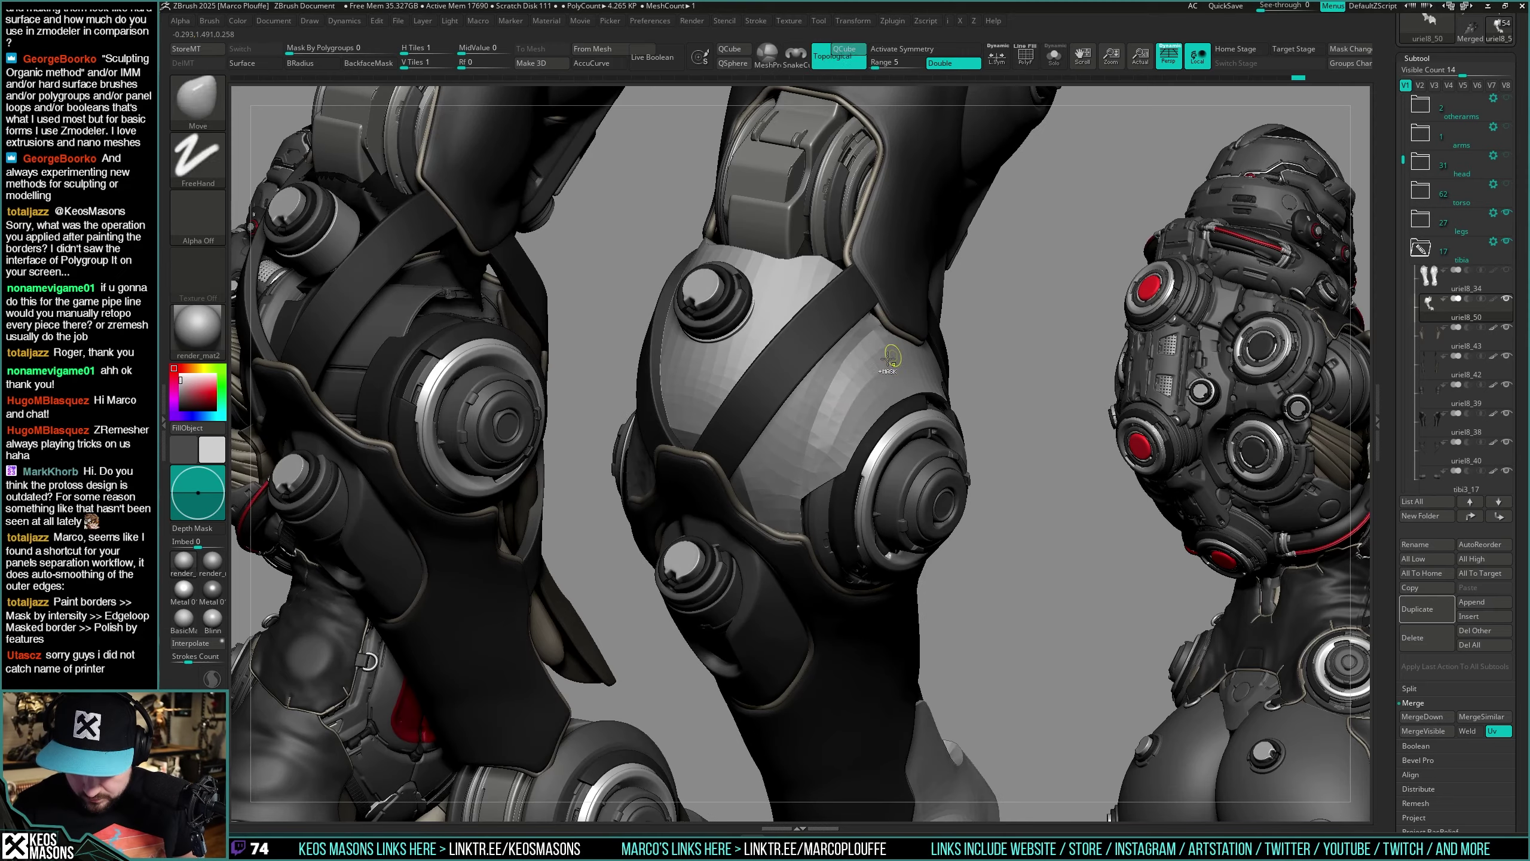
mouse_move(850, 386)
right_down()
mouse_move(949, 434)
mouse_move(859, 368)
right_up()
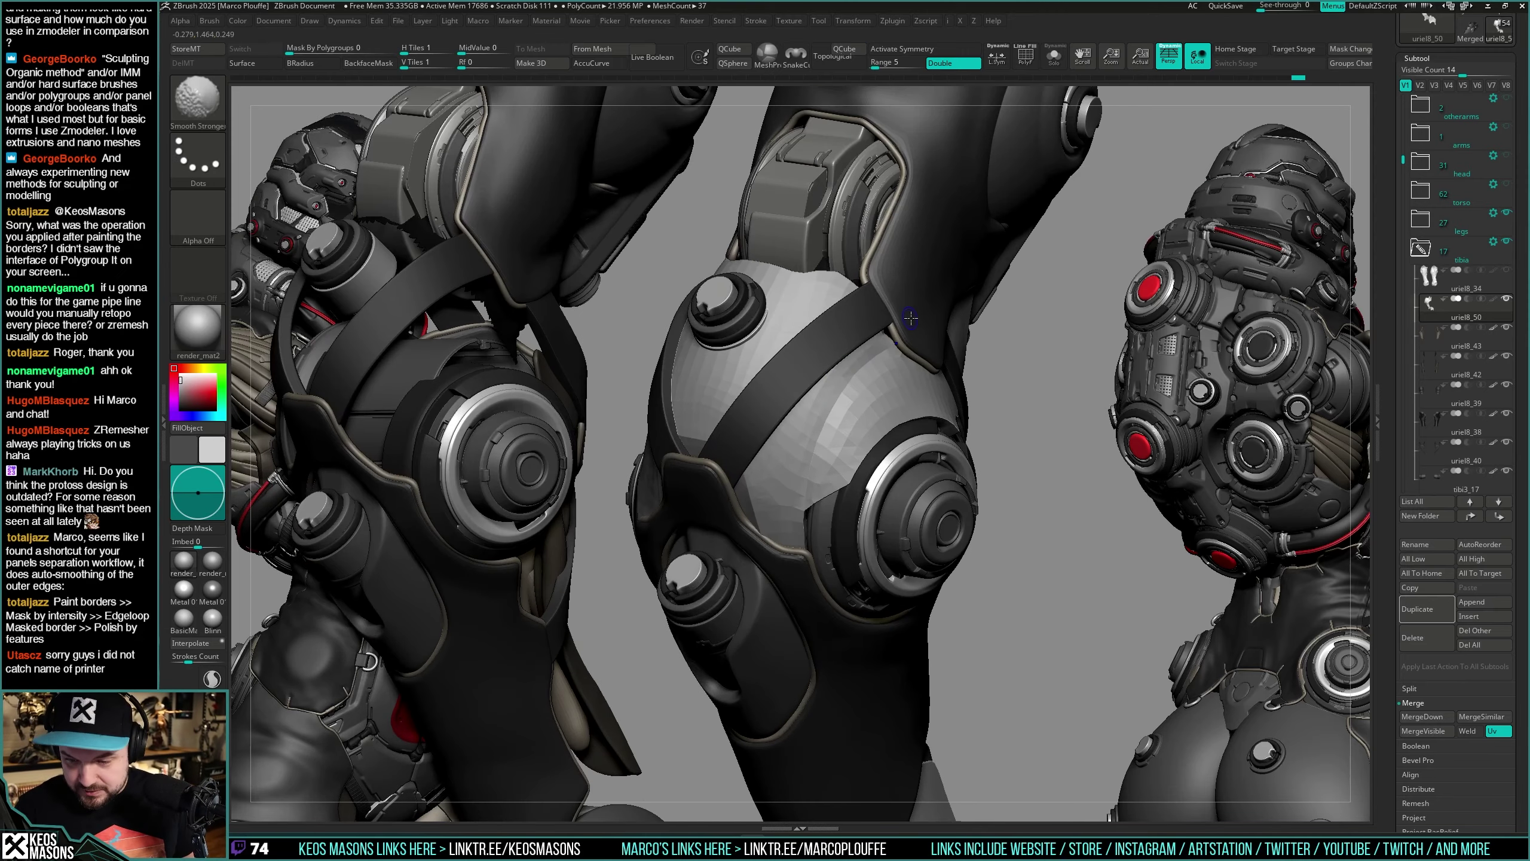
mouse_move(910, 318)
right_down()
mouse_move(913, 383)
mouse_move(854, 421)
mouse_move(883, 453)
mouse_move(858, 458)
mouse_move(917, 443)
right_up()
right_drag(852, 446, 768, 498)
right_click(767, 498)
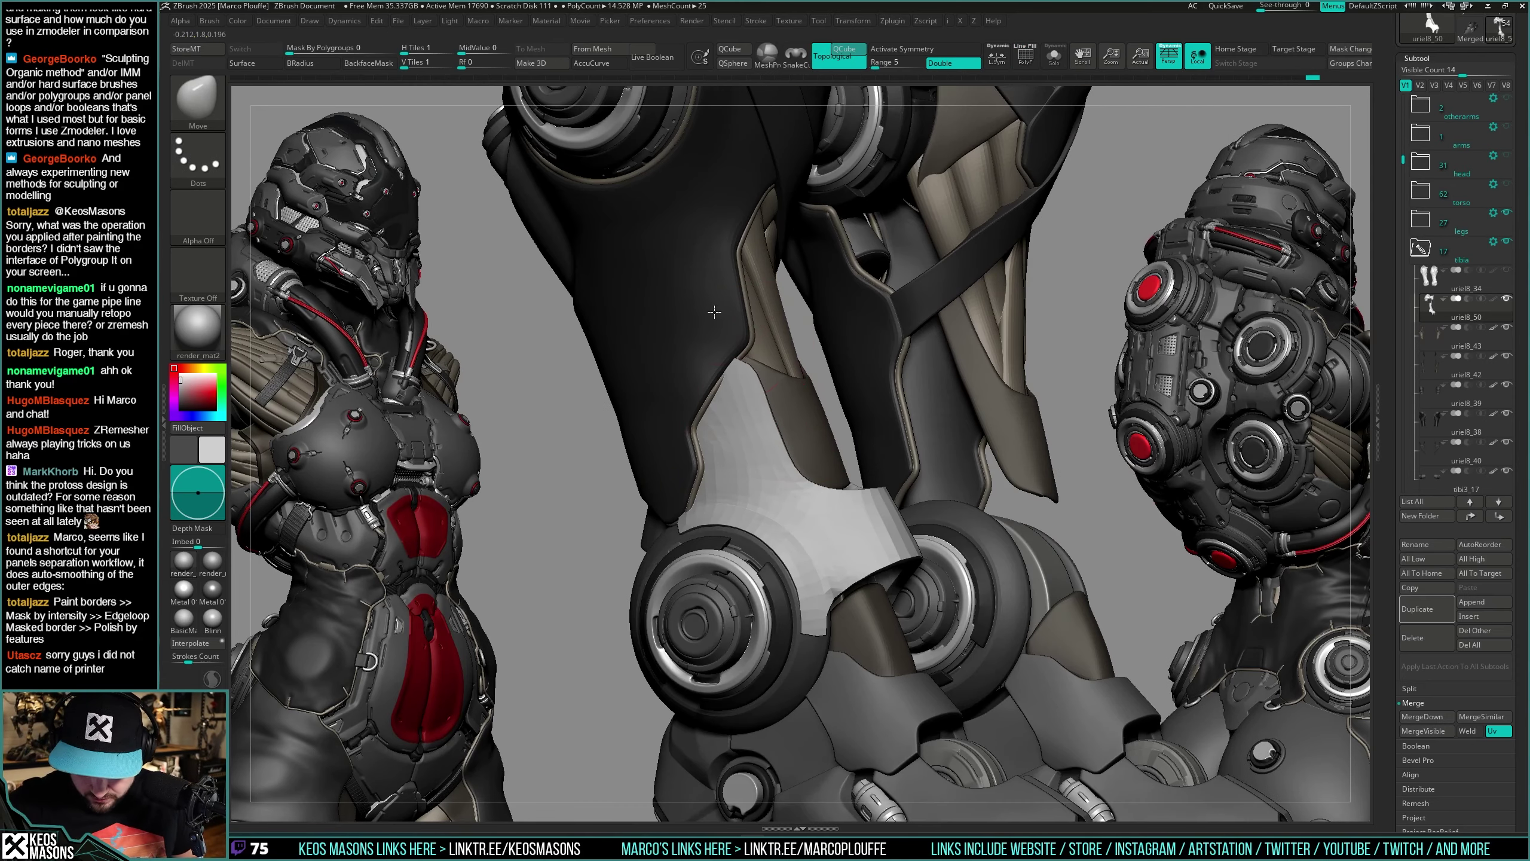
right_drag(713, 311, 761, 376)
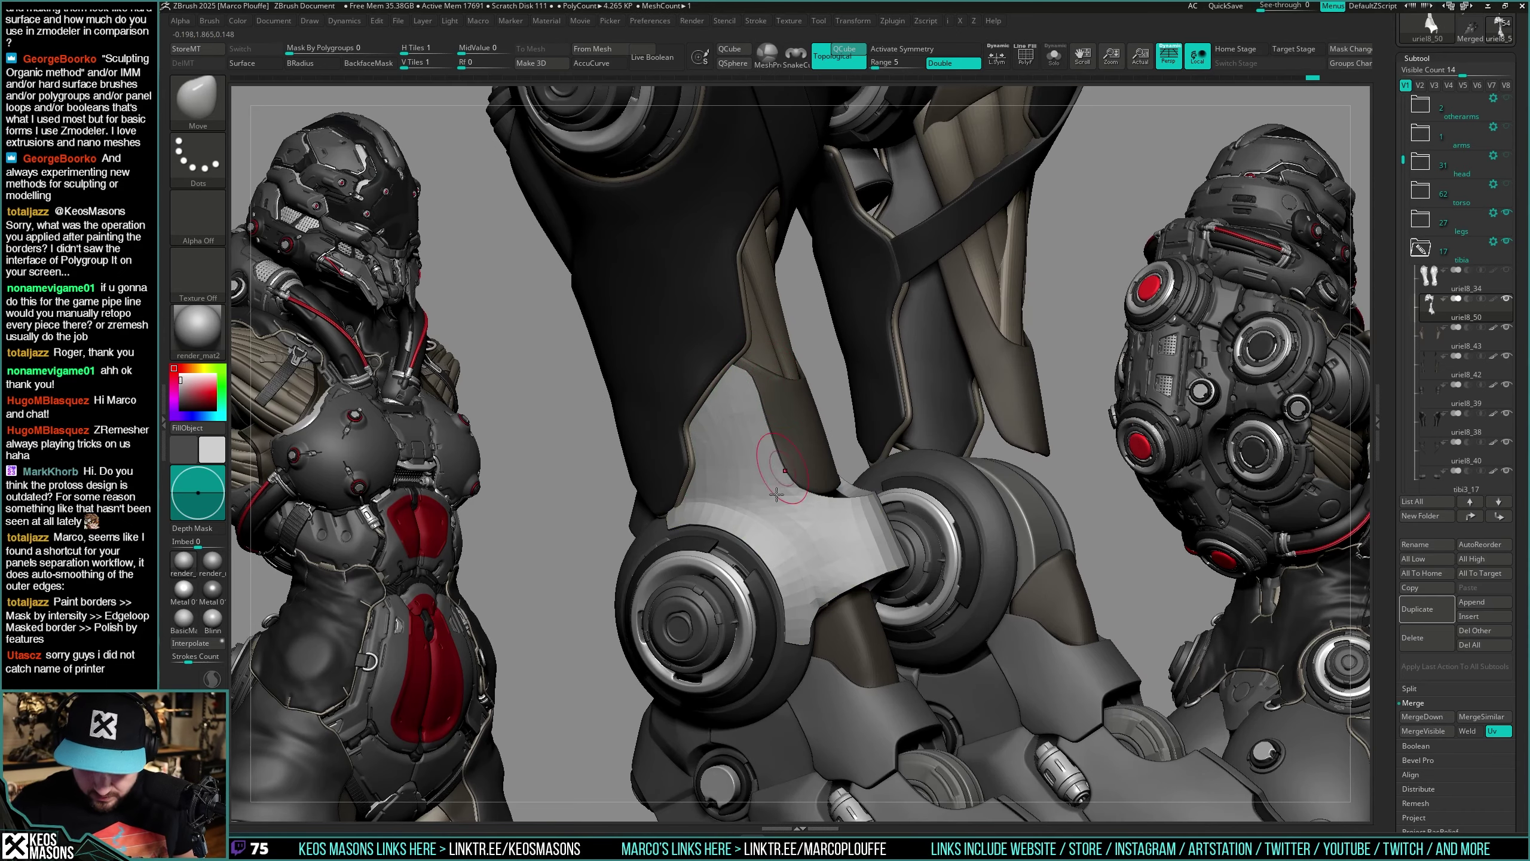
right_drag(776, 496, 804, 547)
key(shift+f)
key(shift+f)
right_click(804, 547)
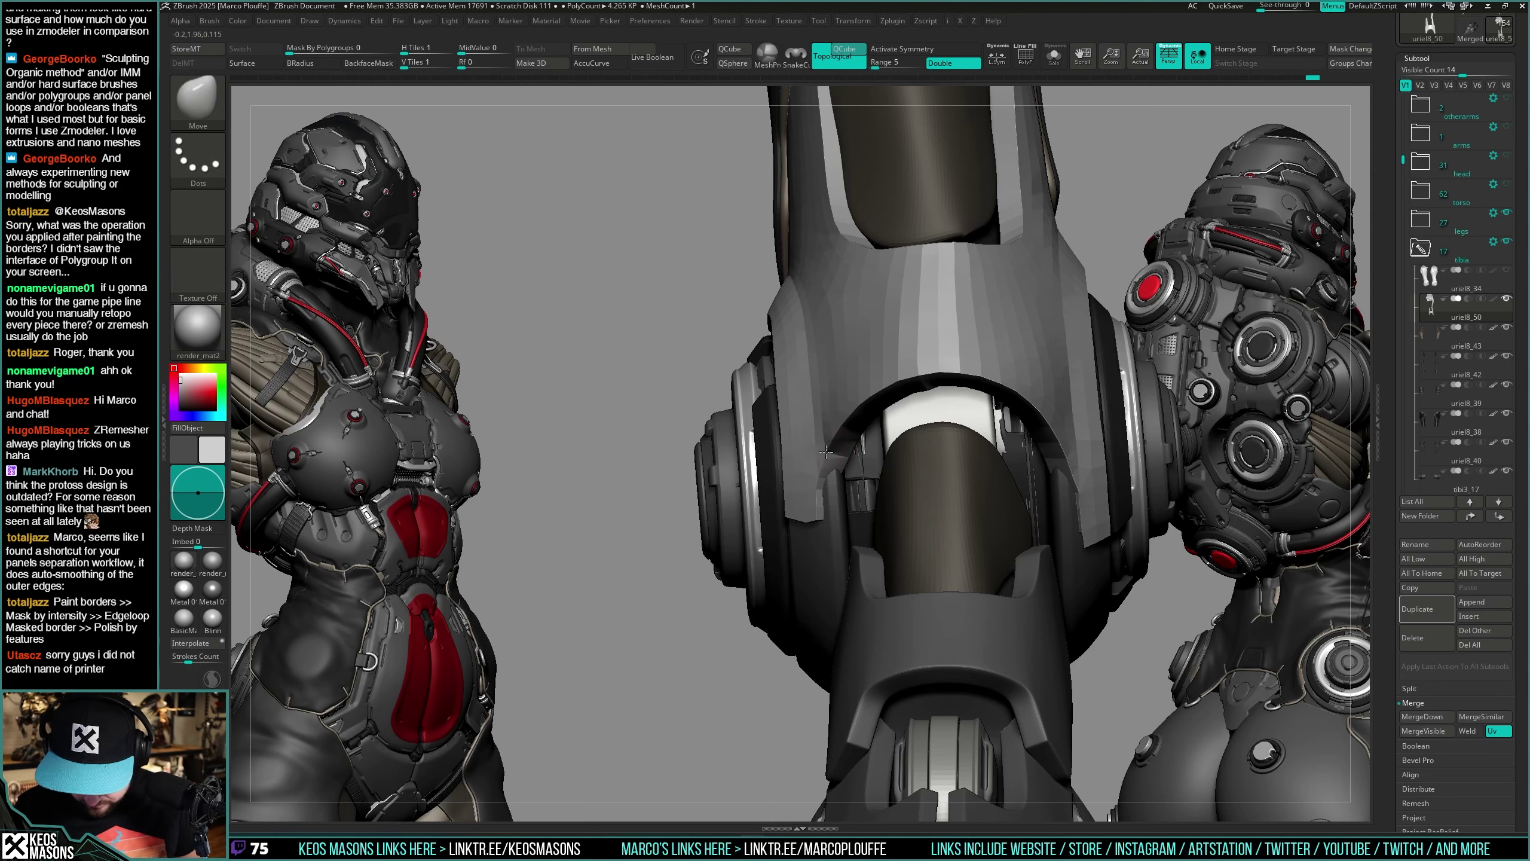
ctrl+right_drag(842, 459, 896, 520)
Step: Isolate the light armour plates from the rest of the leg and hide one of the ankle plate's surface polygroups
key(shift+f)
key(shift+f)
key(alt+s)
key(shift+f)
key(shift+f)
key(ctrl+shift+s)
key(ctrl+shift+s)
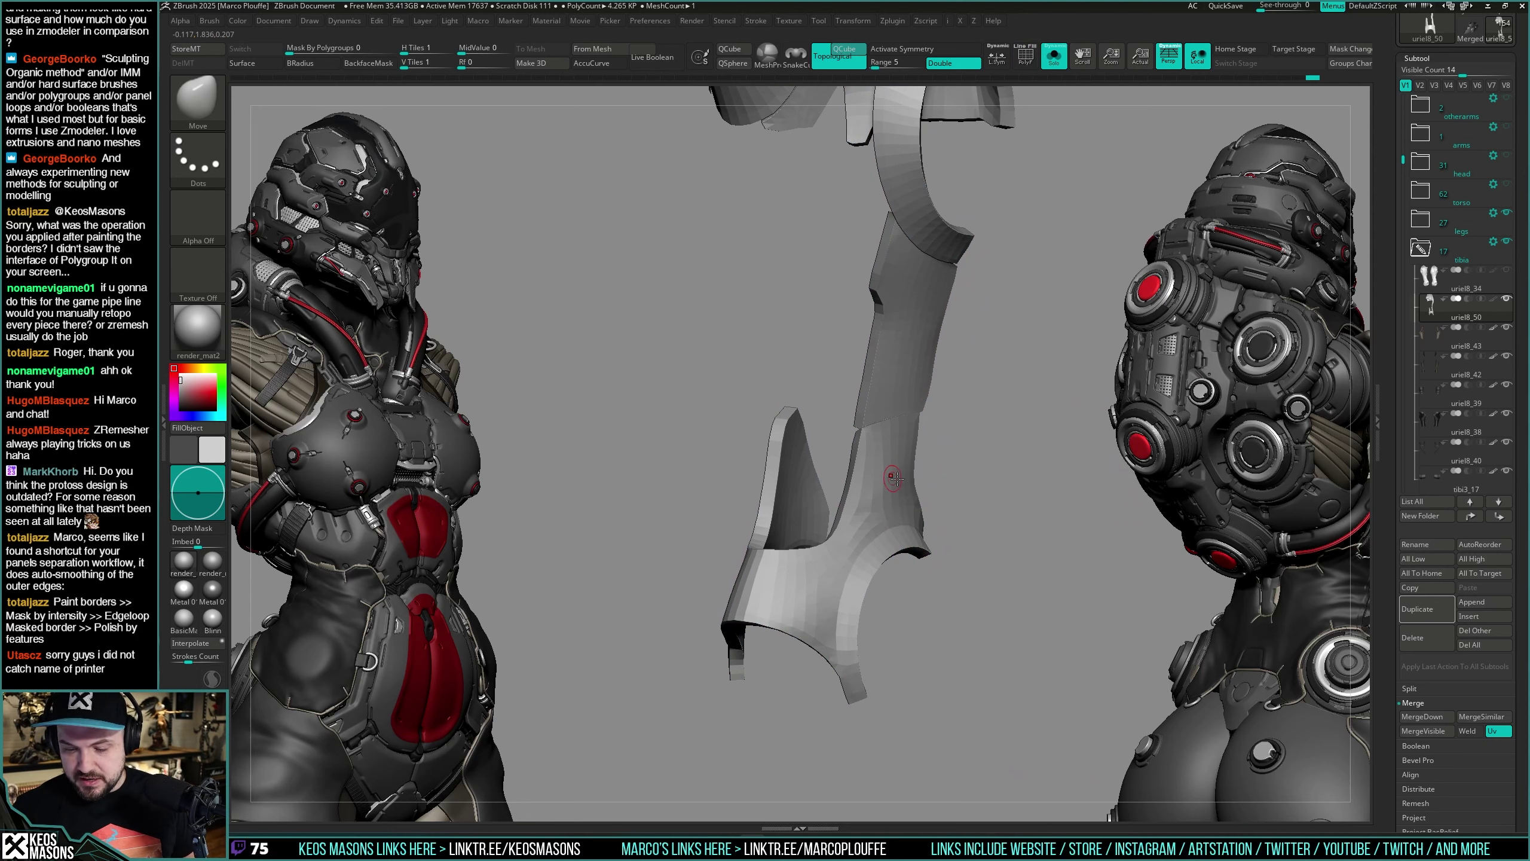
ctrl+shift+click(895, 477)
ctrl+shift+click(970, 488)
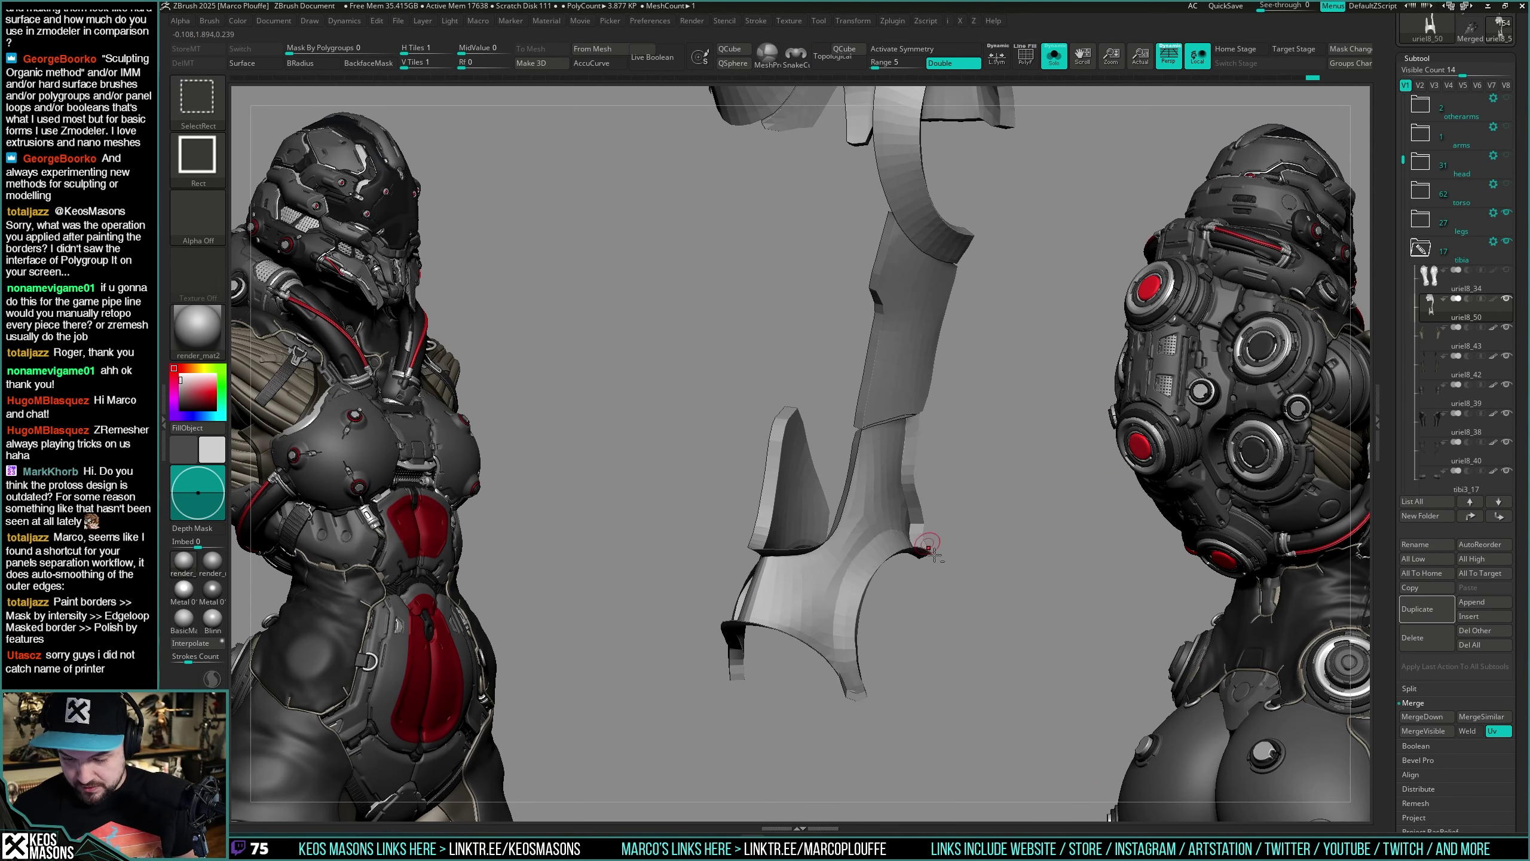
Step: Delete the ankle plate's hidden polygons and change the visibility of its remaining polygroups
mouse_move(934, 555)
right_down()
mouse_move(847, 536)
mouse_move(936, 520)
mouse_move(806, 396)
mouse_move(1000, 426)
mouse_move(934, 429)
mouse_move(892, 463)
mouse_move(958, 472)
mouse_move(928, 479)
mouse_move(934, 464)
mouse_move(912, 484)
mouse_move(885, 447)
mouse_move(916, 465)
right_up()
key(Delete)
key(ctrl+shift)
ctrl+shift+click(866, 456)
ctrl+shift+click(928, 480)
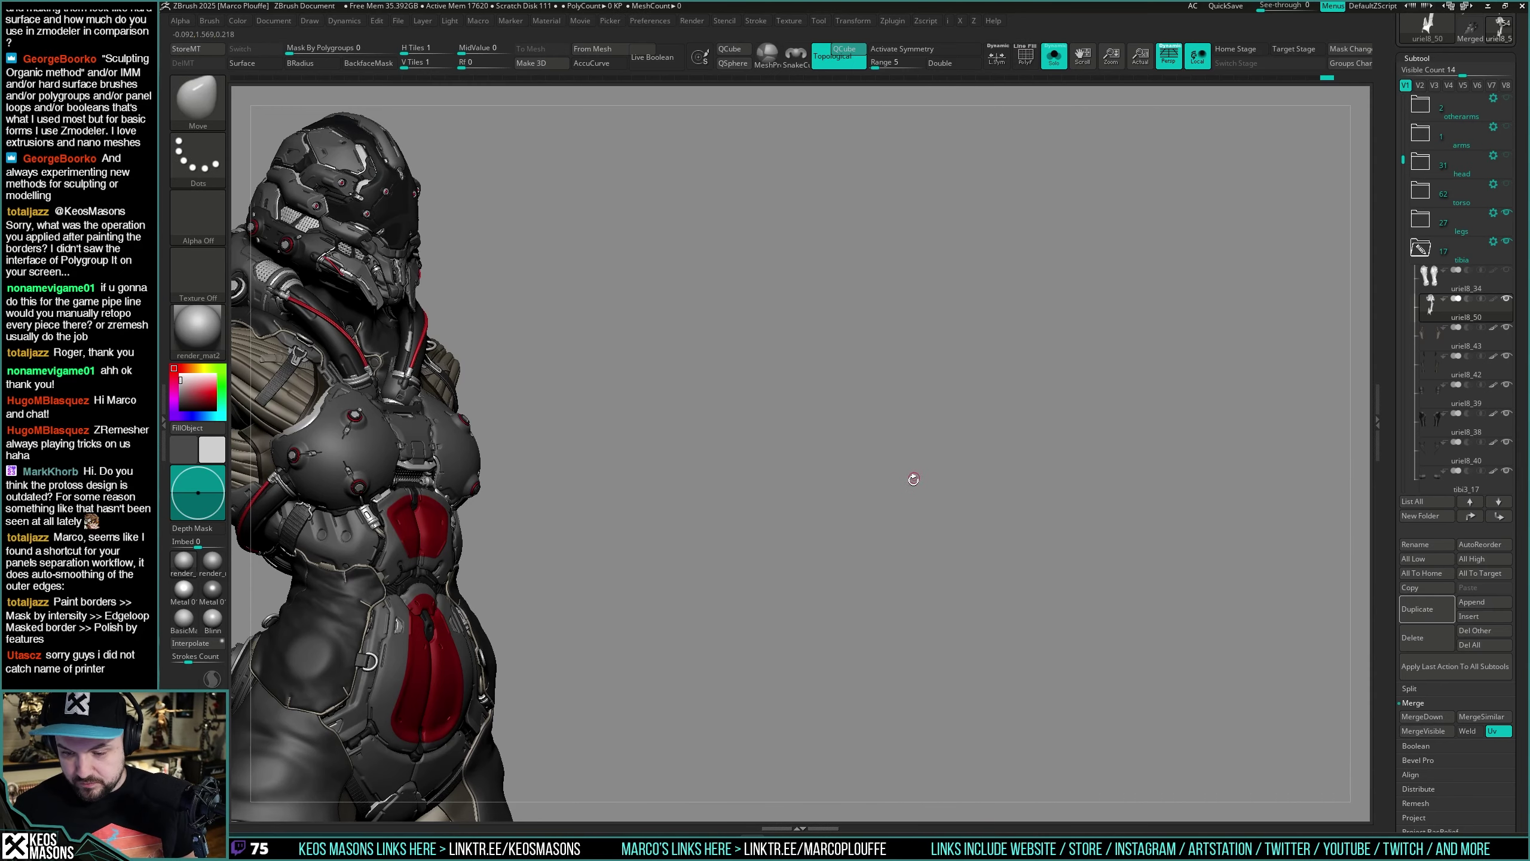
Step: Recolour the leg armour panels light pink and isolate them from the other parts
mouse_move(951, 526)
right_down()
mouse_move(913, 449)
mouse_move(891, 491)
mouse_move(922, 534)
right_up()
key(shift+f)
key(space)
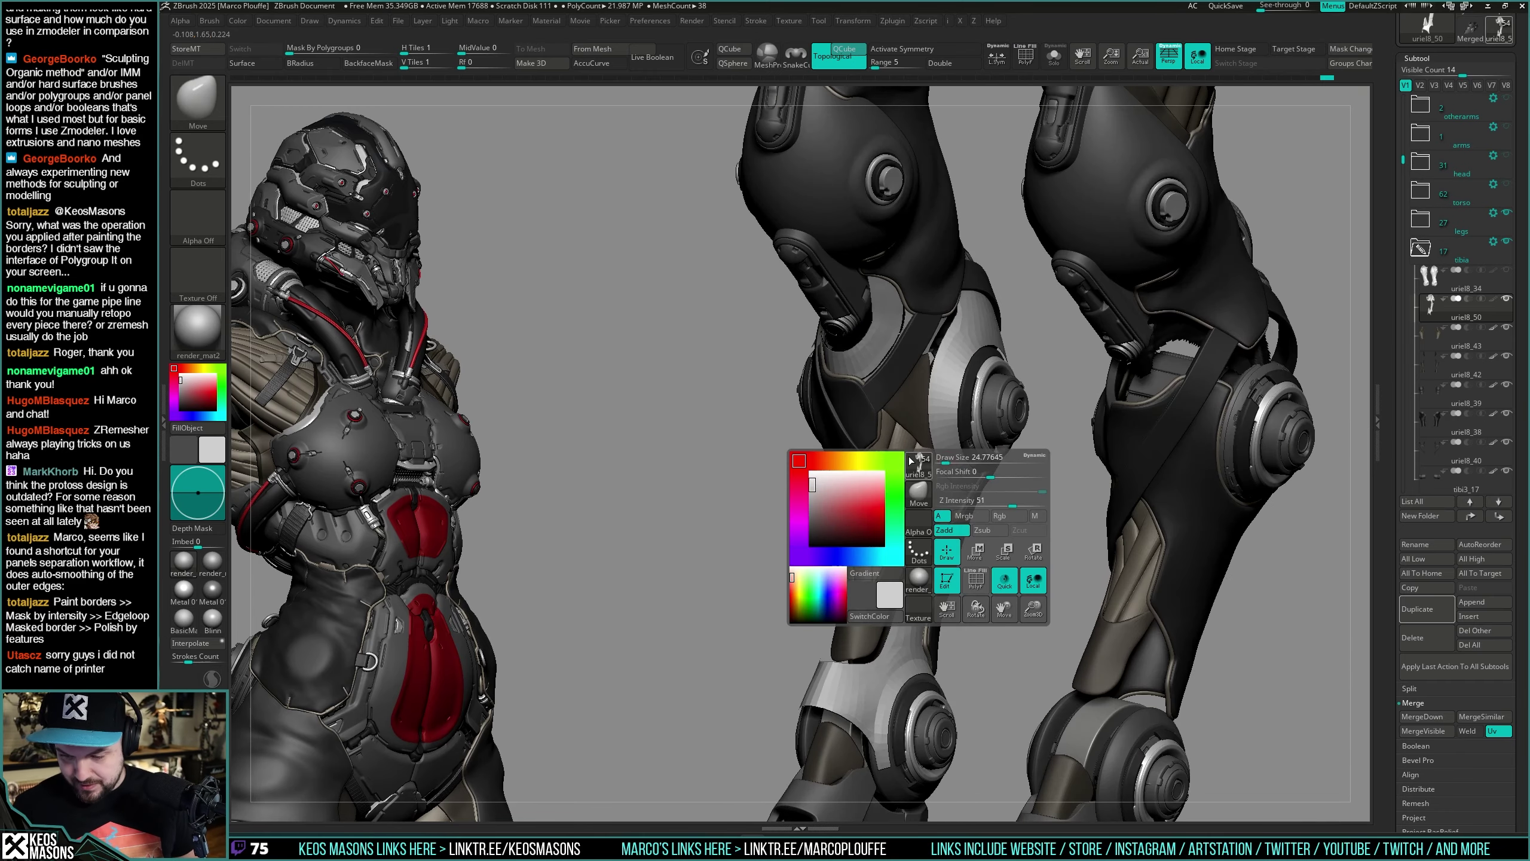
click(840, 495)
mouse_move(958, 428)
right_down()
mouse_move(982, 412)
mouse_move(934, 448)
mouse_move(994, 443)
mouse_move(1157, 355)
right_up()
key(space)
click(1016, 456)
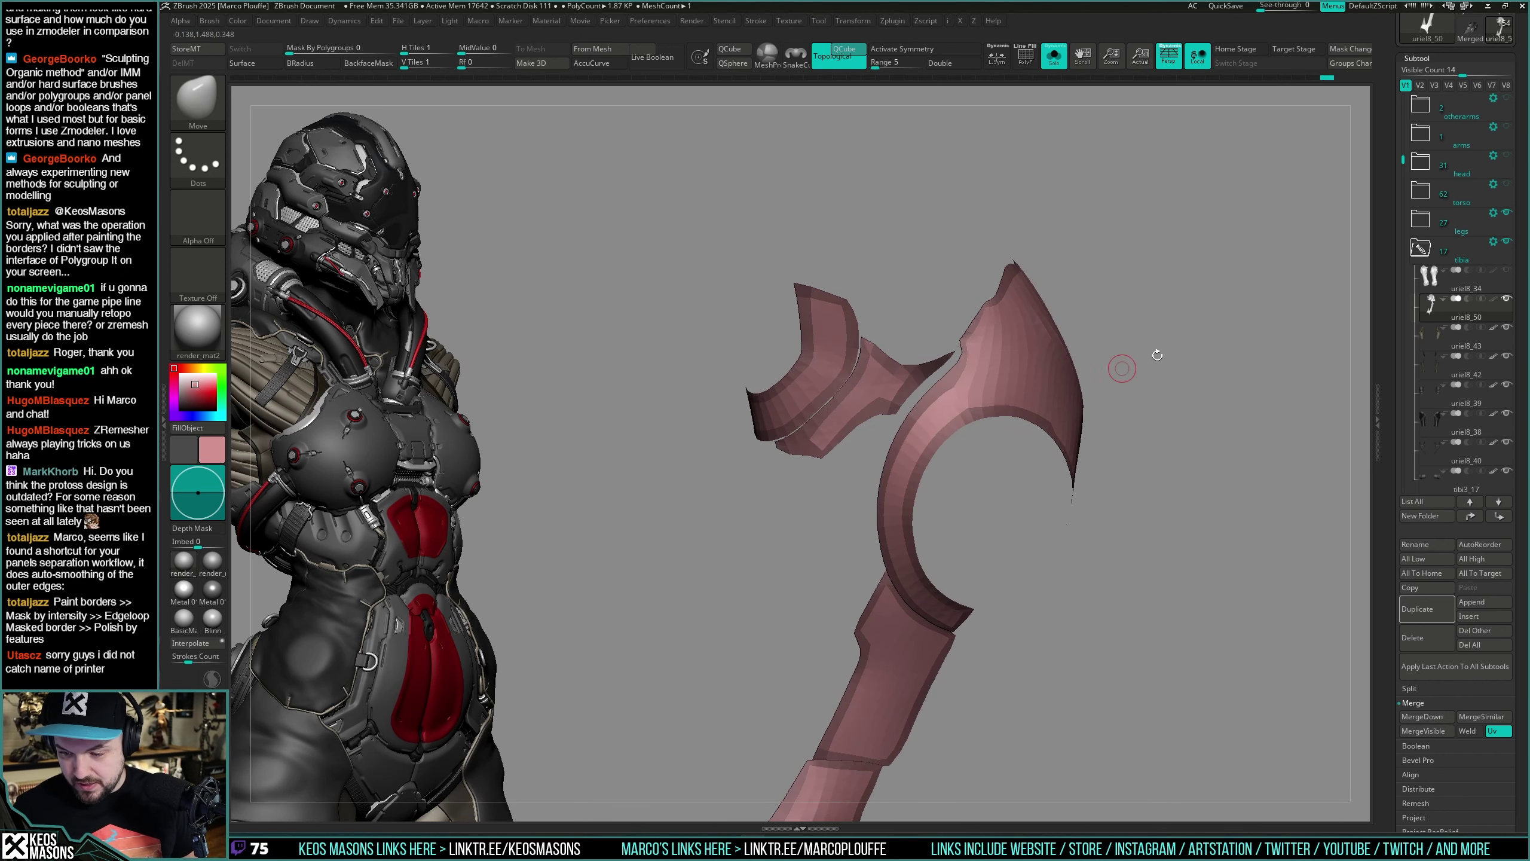
Step: Try flattening the inner knee panel with the hPolish brush and undo the stroke
key(ctrl)
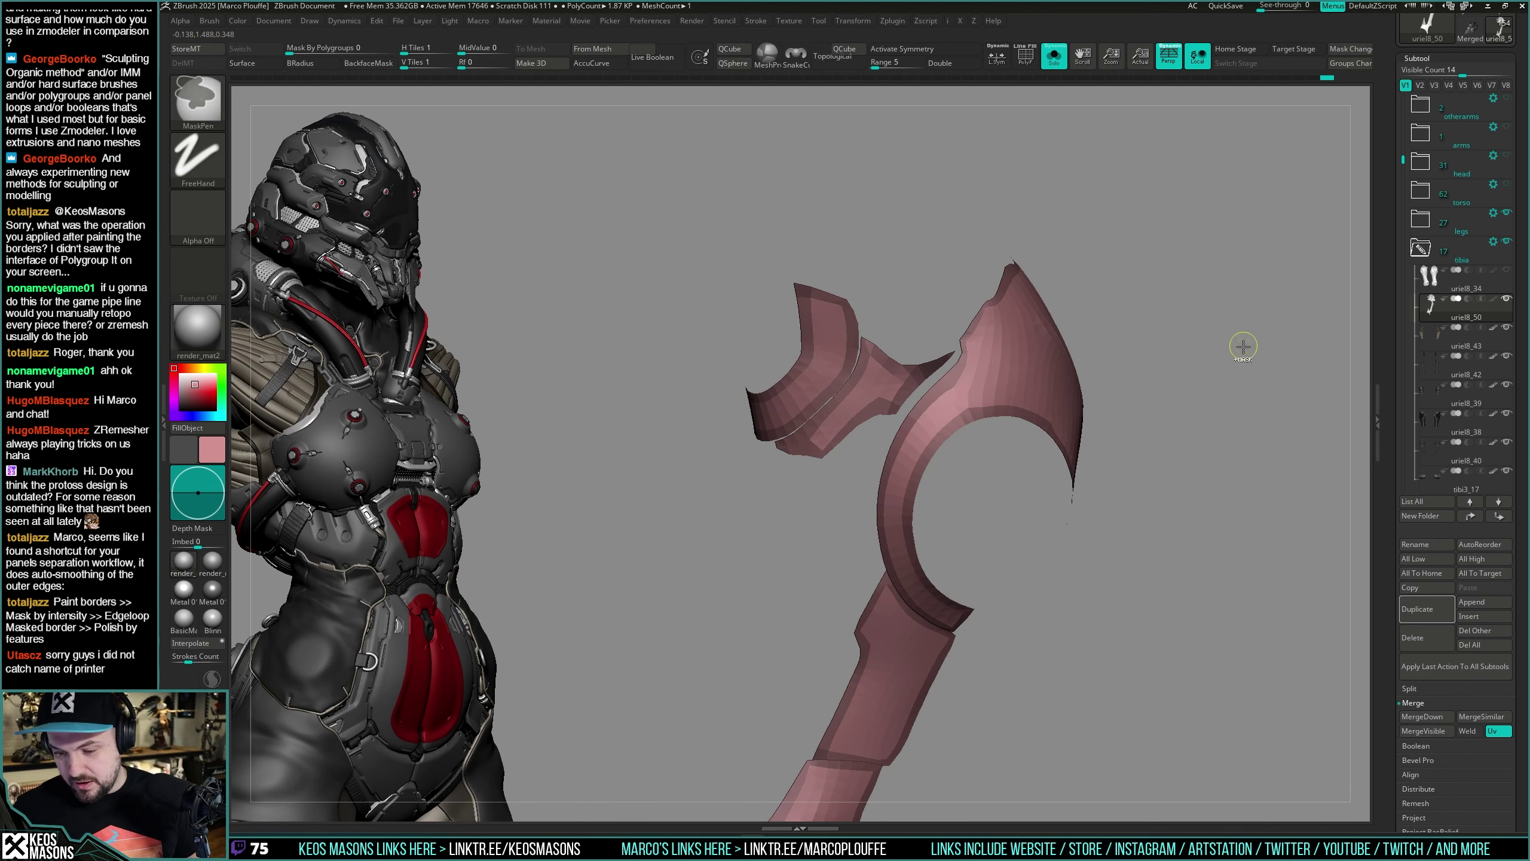
right_drag(1230, 354, 1197, 338)
key(alt+s)
key(space)
mouse_move(966, 420)
right_down()
mouse_move(947, 422)
mouse_move(970, 403)
right_up()
key(x)
click(954, 485)
mouse_move(954, 485)
right_down()
mouse_move(940, 386)
mouse_move(891, 414)
mouse_move(937, 418)
right_up()
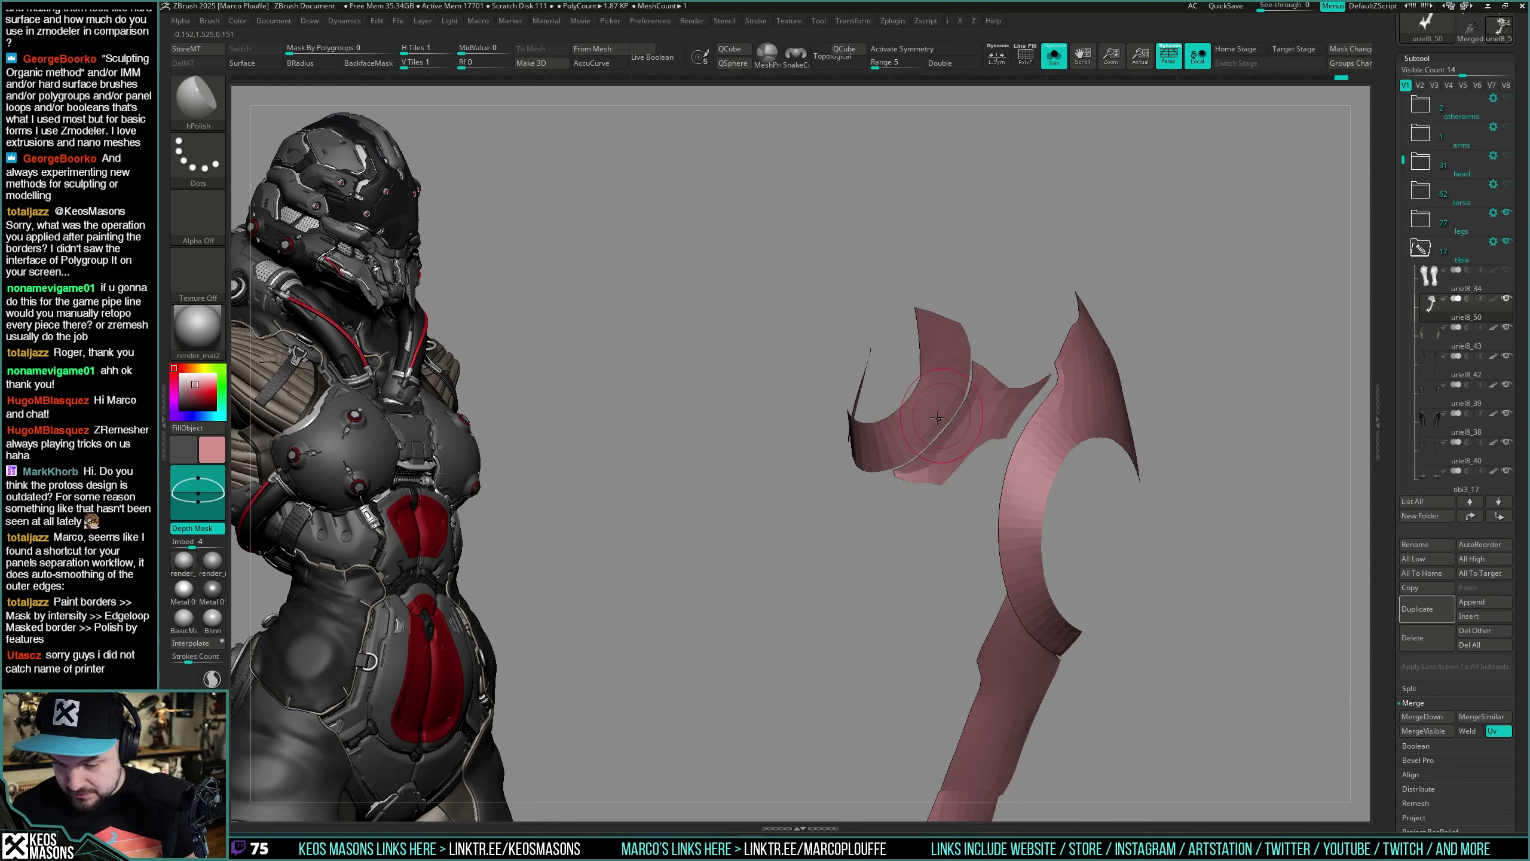
key(ctrl+z)
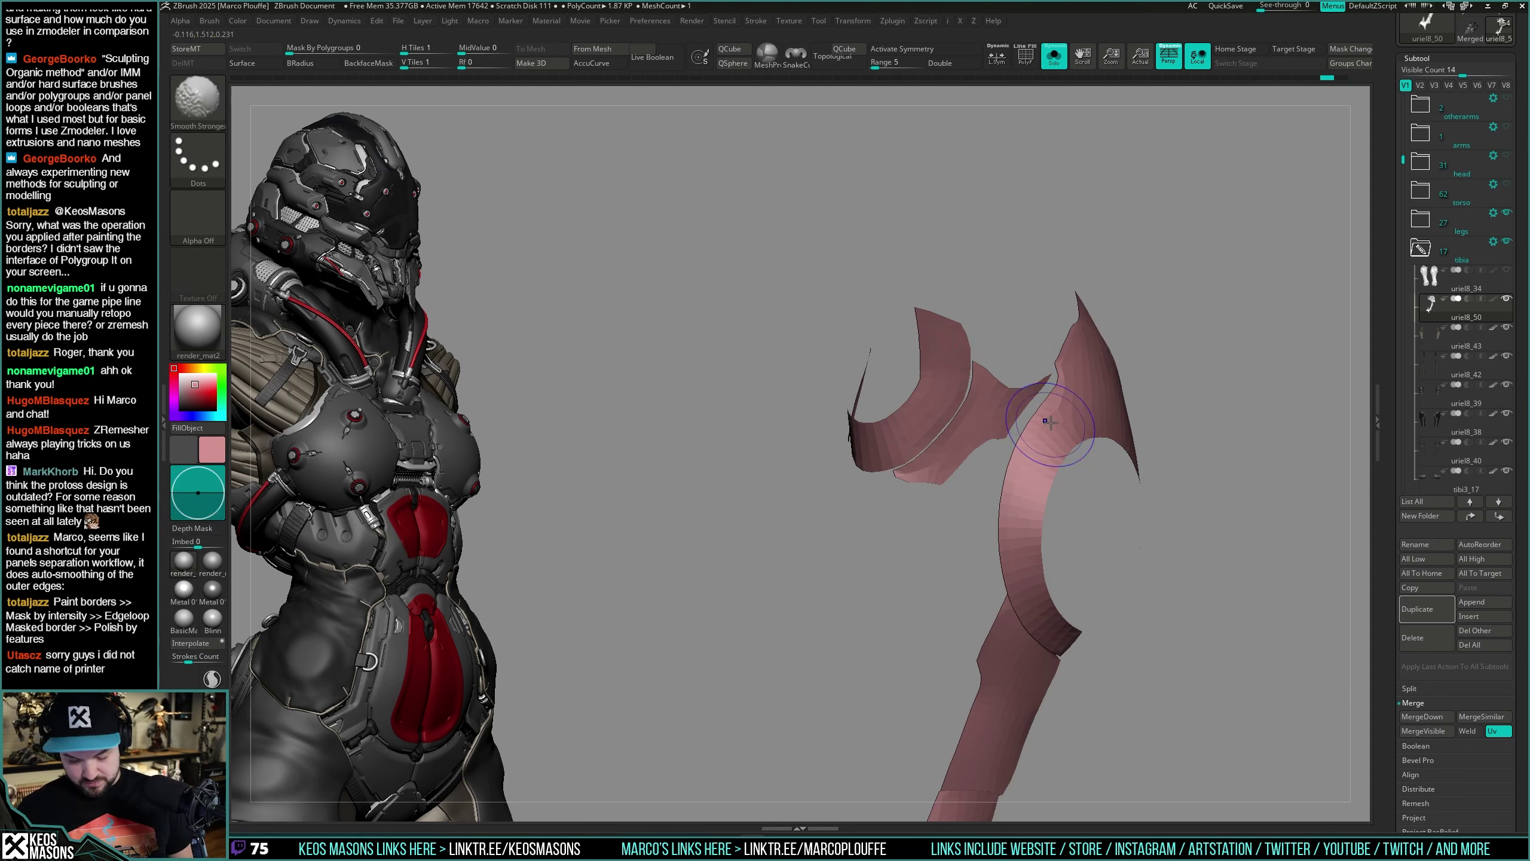
Step: Try to even out the knee panels with hPolish strokes, using Mask By Polygroups at 100
right_drag(907, 431, 926, 431)
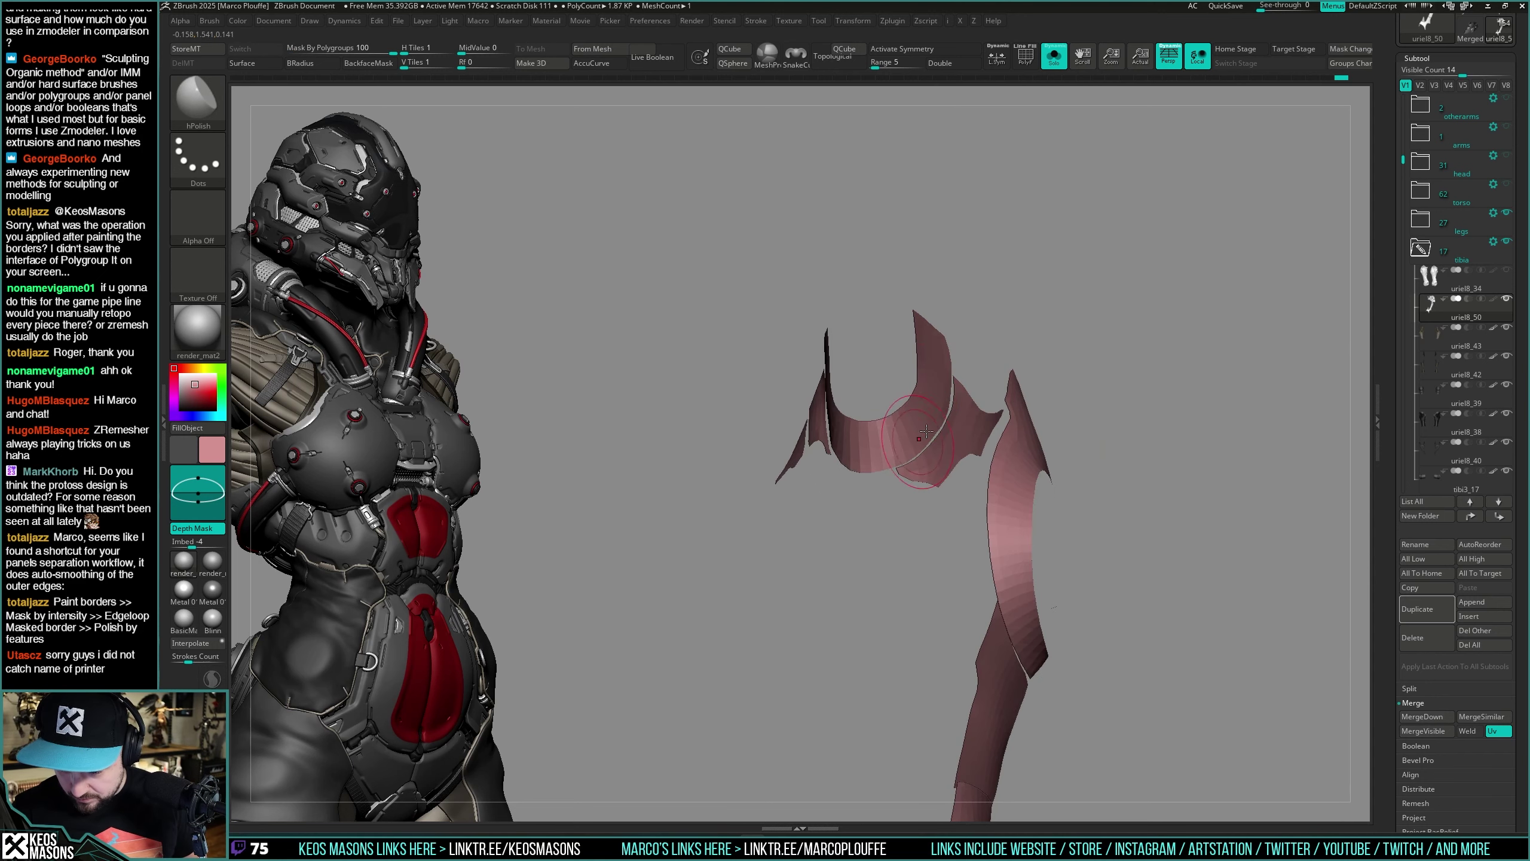
right_drag(946, 369, 843, 344)
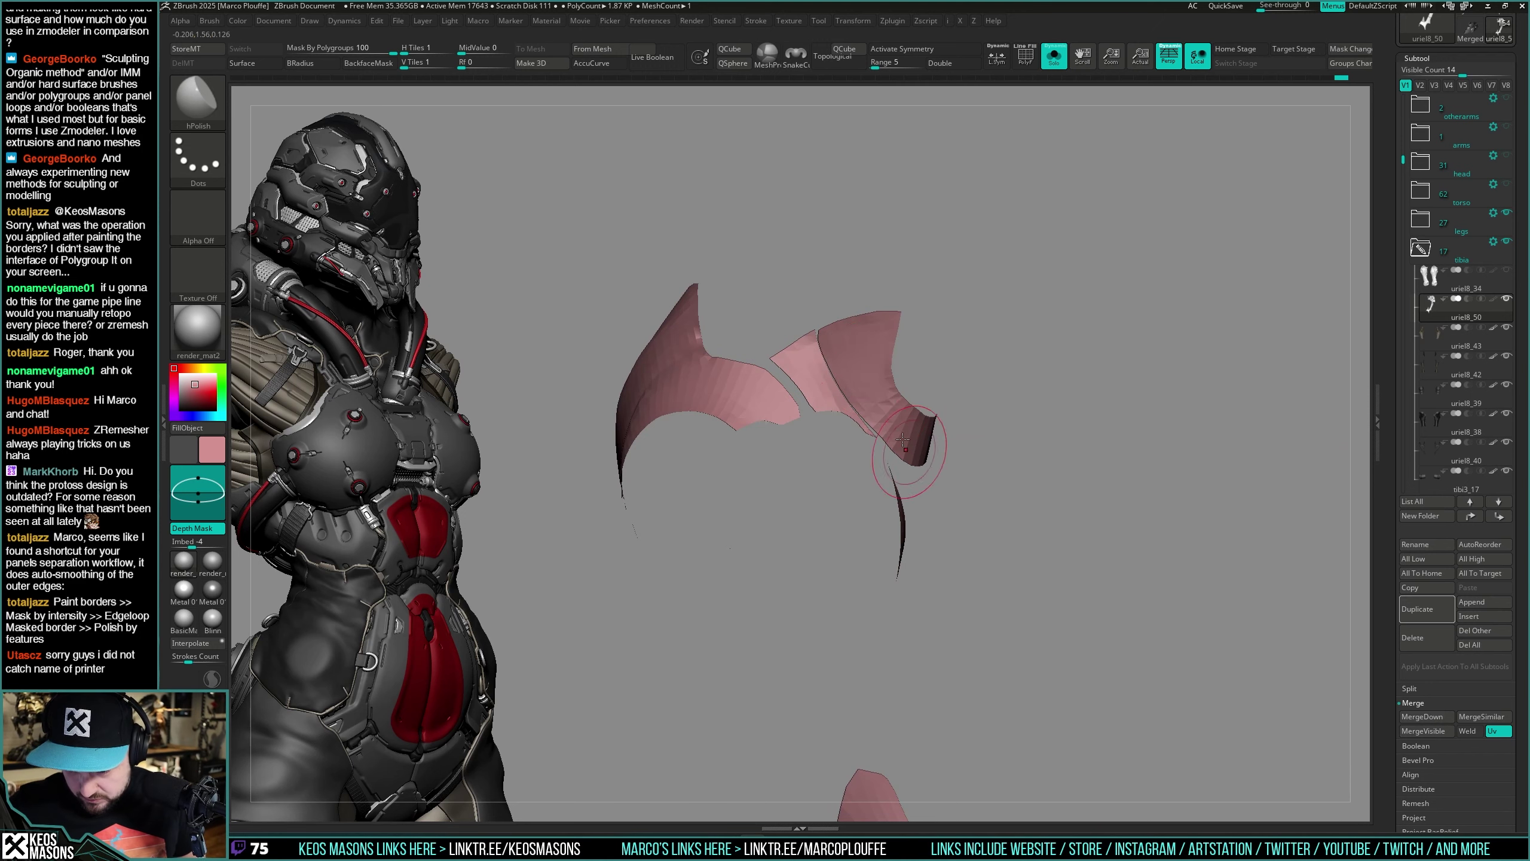
right_drag(902, 440, 913, 458)
right_drag(881, 368, 885, 422)
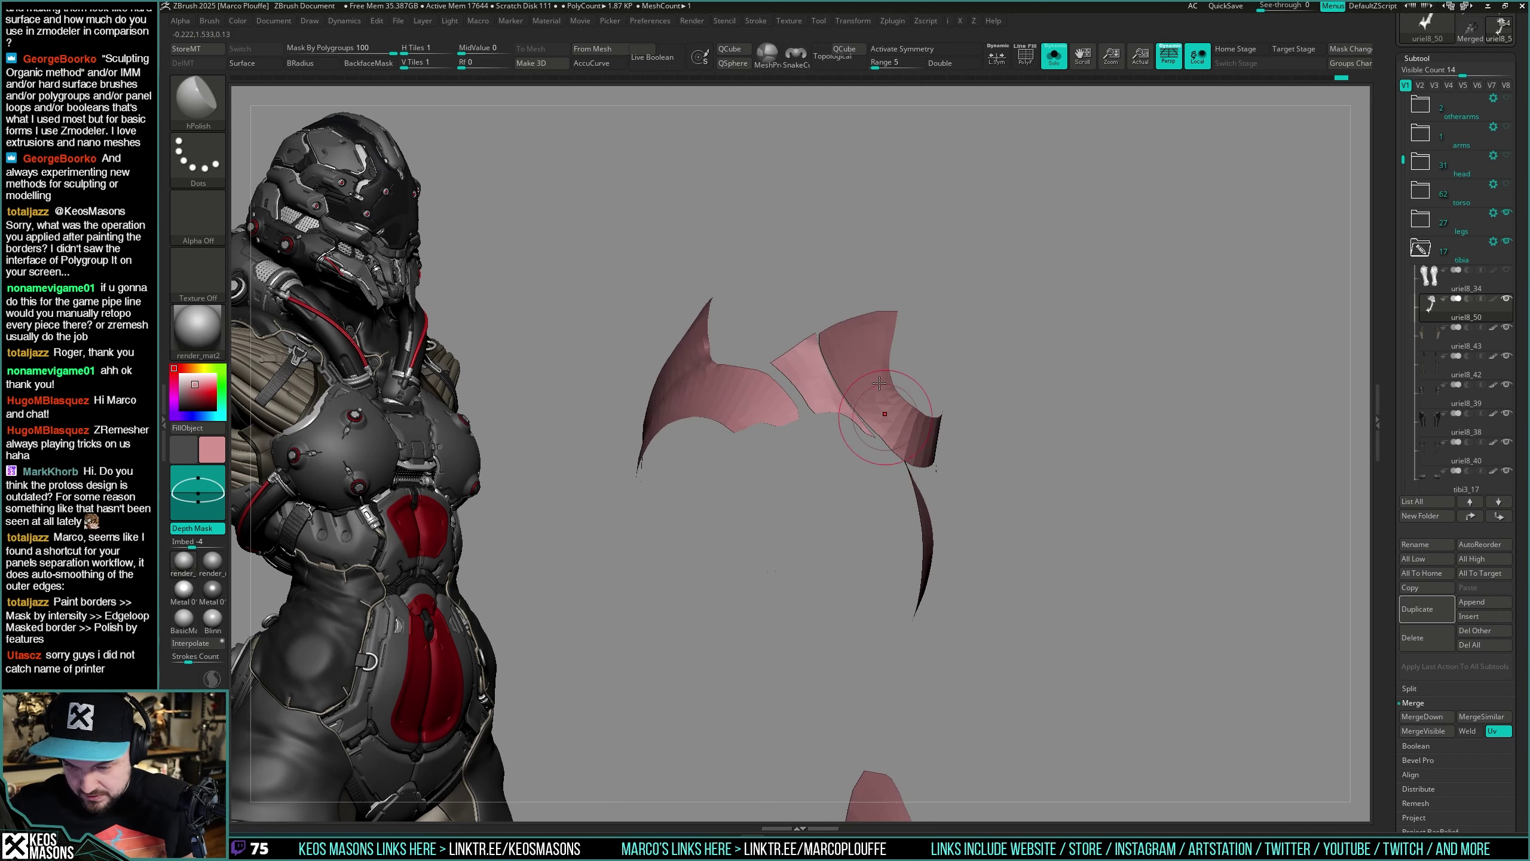
right_drag(867, 299, 961, 347)
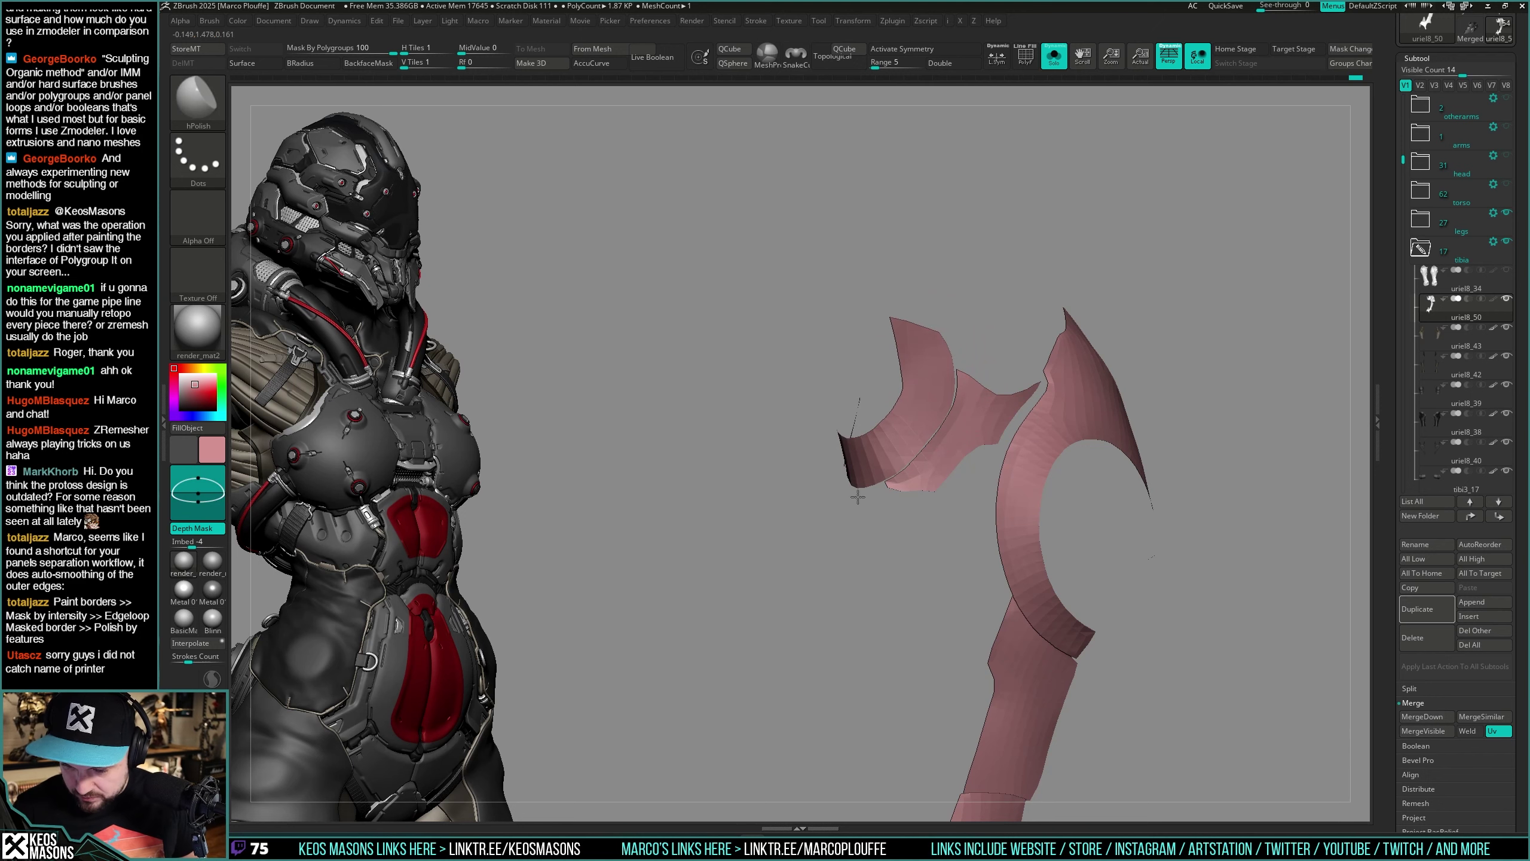
right_drag(858, 496, 800, 362)
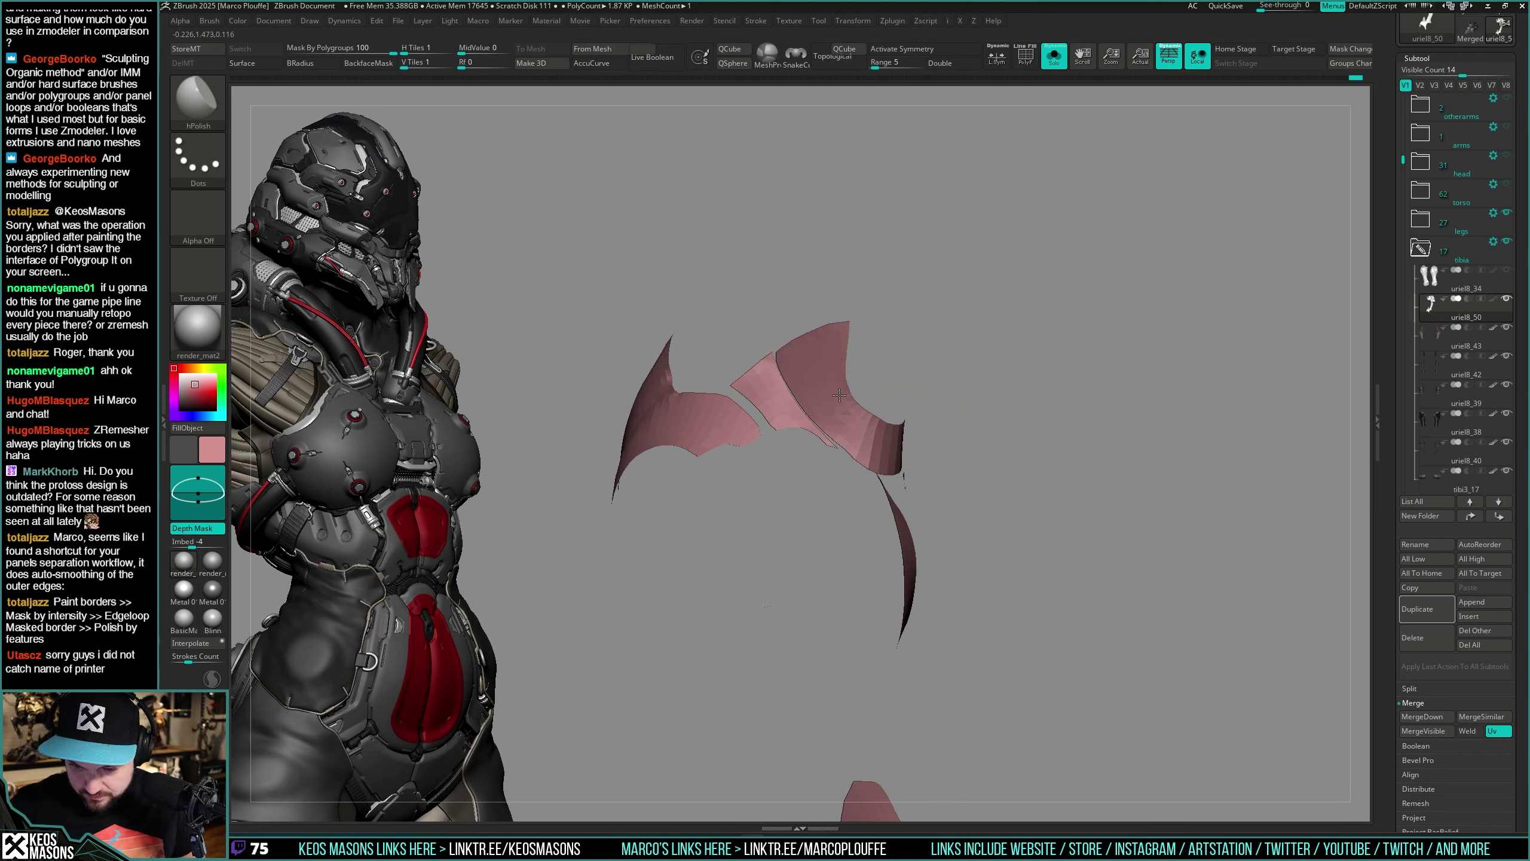
mouse_move(896, 464)
right_down()
mouse_move(789, 410)
mouse_move(770, 375)
right_up()
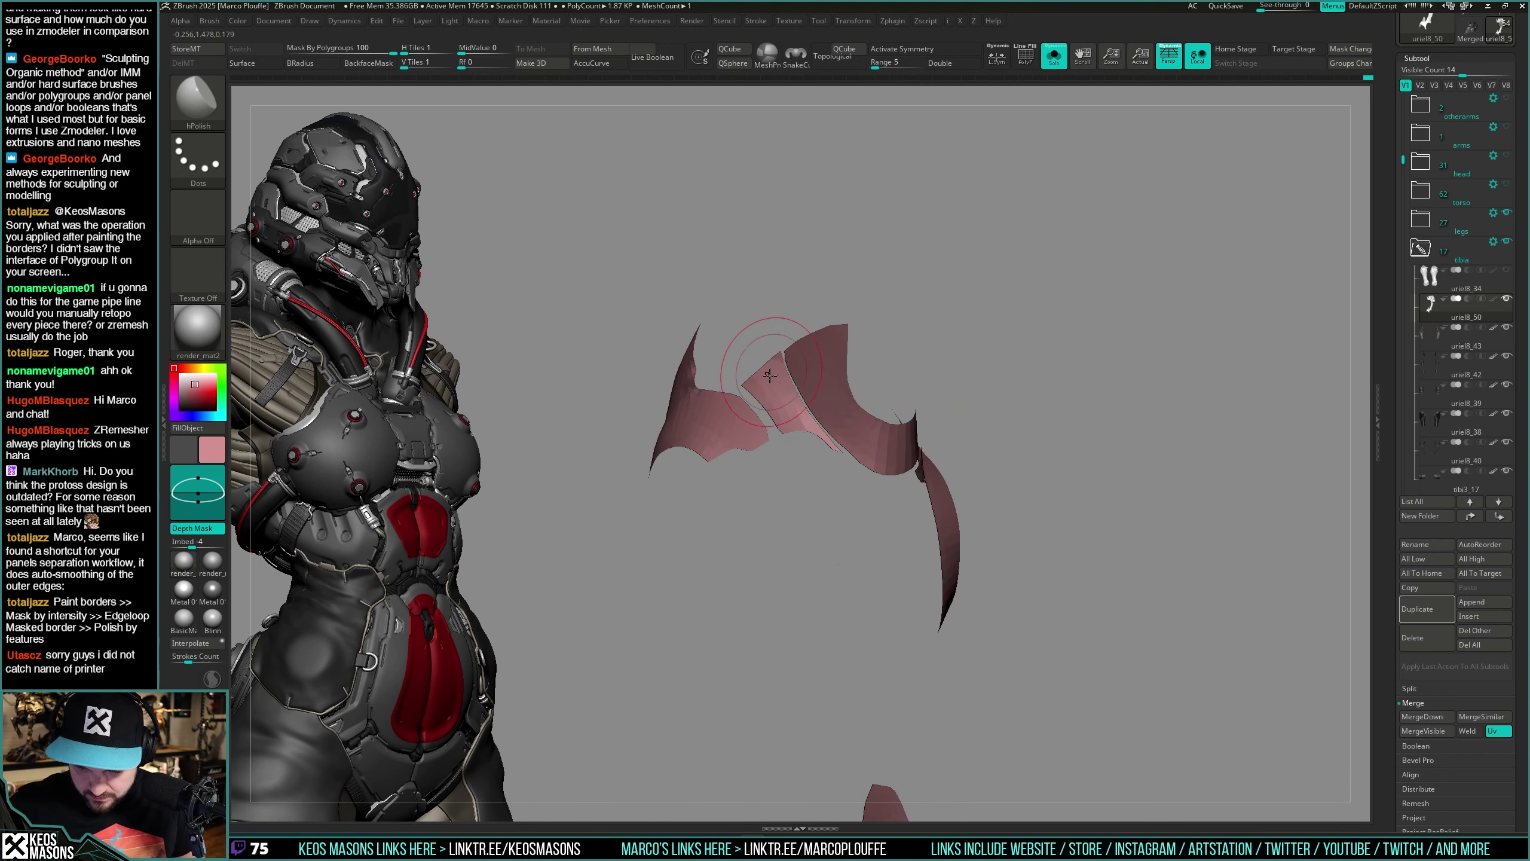
Step: Undo the recent hPolish strokes on the knee panels and compare them with the full leg
key(ctrl+z)
key(ctrl+z)
key(ctrl+z)
key(ctrl+z)
key(ctrl+z)
key(alt+s)
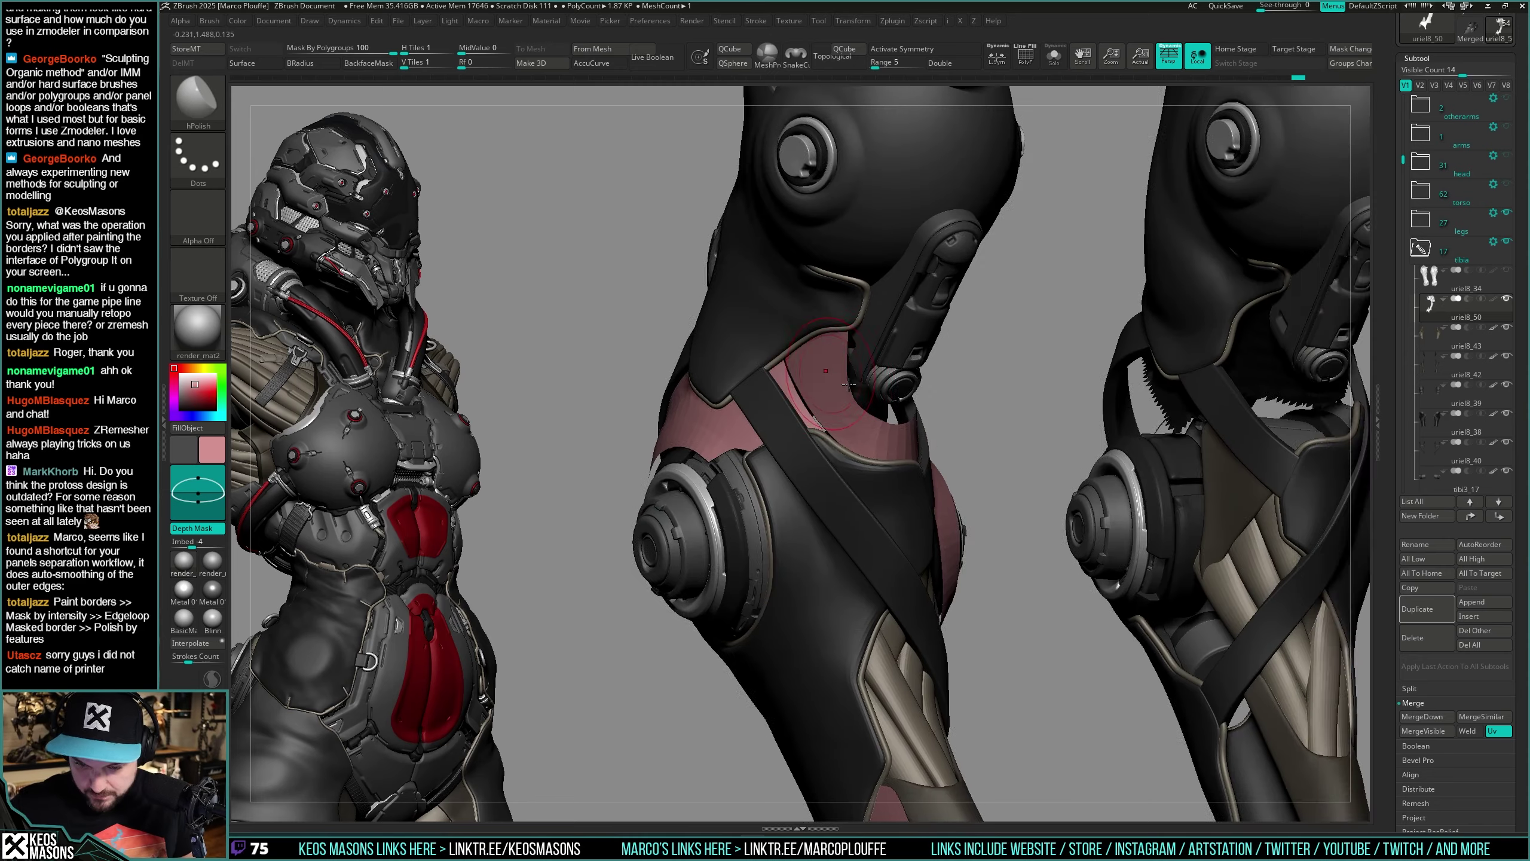
mouse_move(777, 320)
right_down()
mouse_move(814, 368)
mouse_move(904, 416)
mouse_move(1046, 417)
mouse_move(1050, 439)
mouse_move(883, 483)
right_up()
key(alt+s)
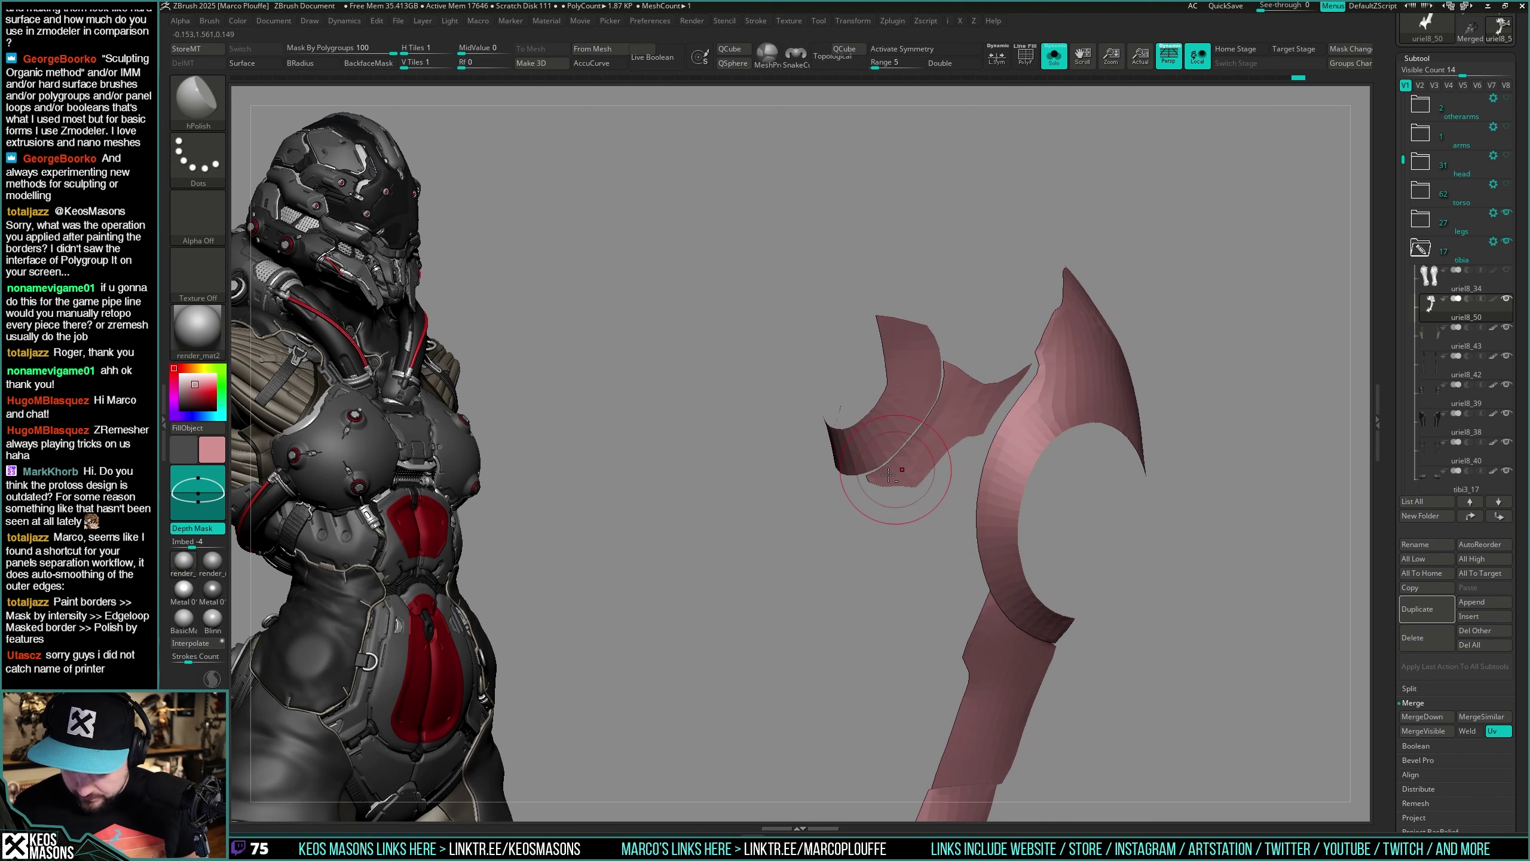
Step: Mask all leg panels except the small connecting panel between the curved strip and the large knee panel
mouse_move(982, 407)
right_down()
mouse_move(959, 423)
mouse_move(988, 416)
mouse_move(958, 403)
right_up()
key(shift+f)
key(shift+f)
right_click(957, 402)
key(w)
drag(972, 395, 1243, 326)
key(q)
ctrl+click(1207, 333)
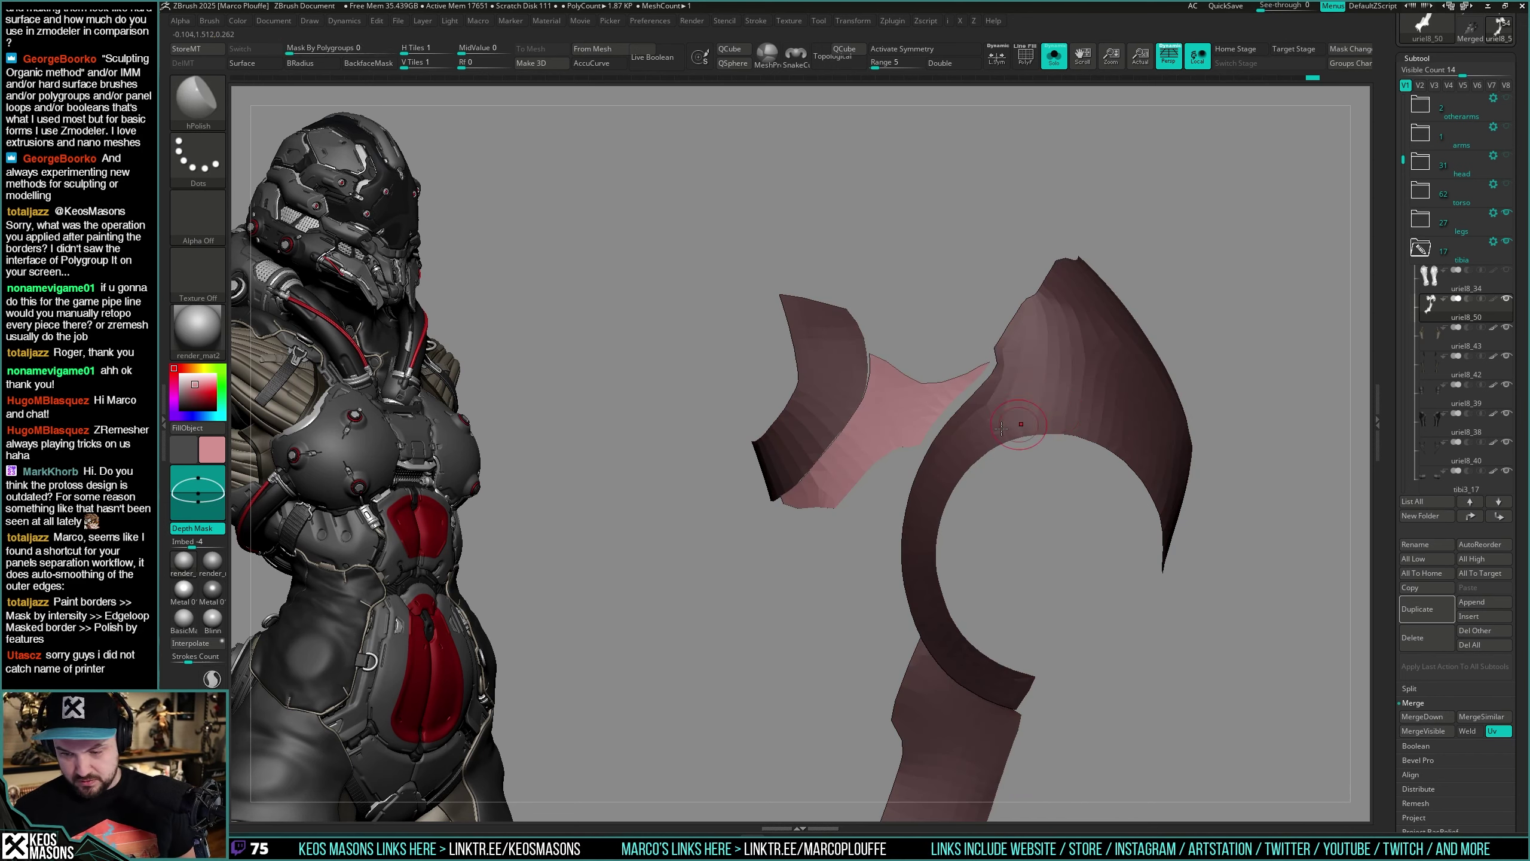
Step: Pull the unmasked connecting panel's end and upper tip against the large knee panel with the Move brush
key(b)
key(m)
key(v)
right_drag(955, 443, 953, 451)
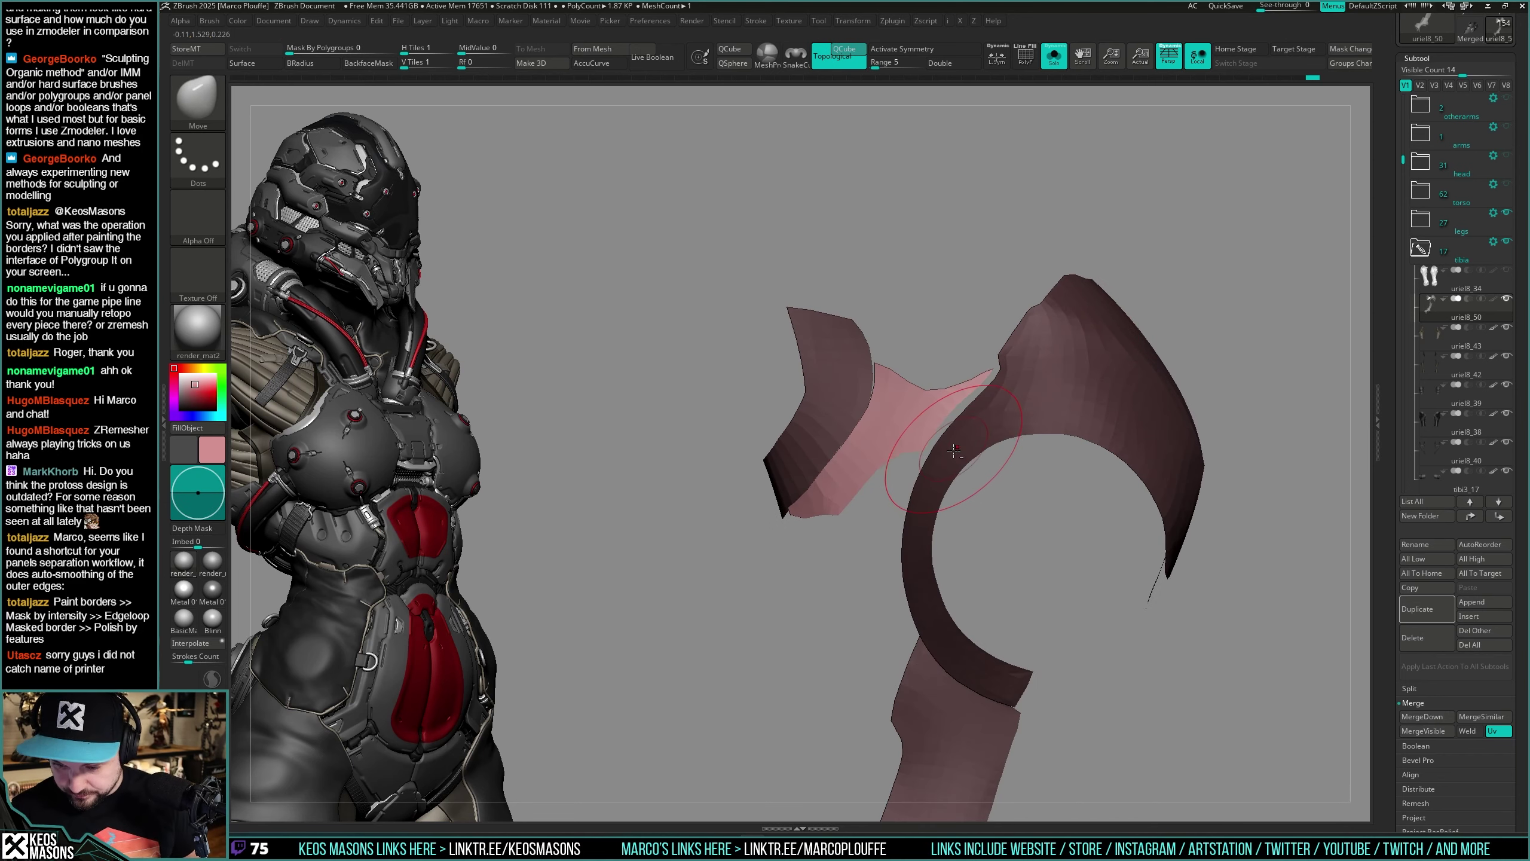
key(ctrl+t)
drag(937, 443, 959, 459)
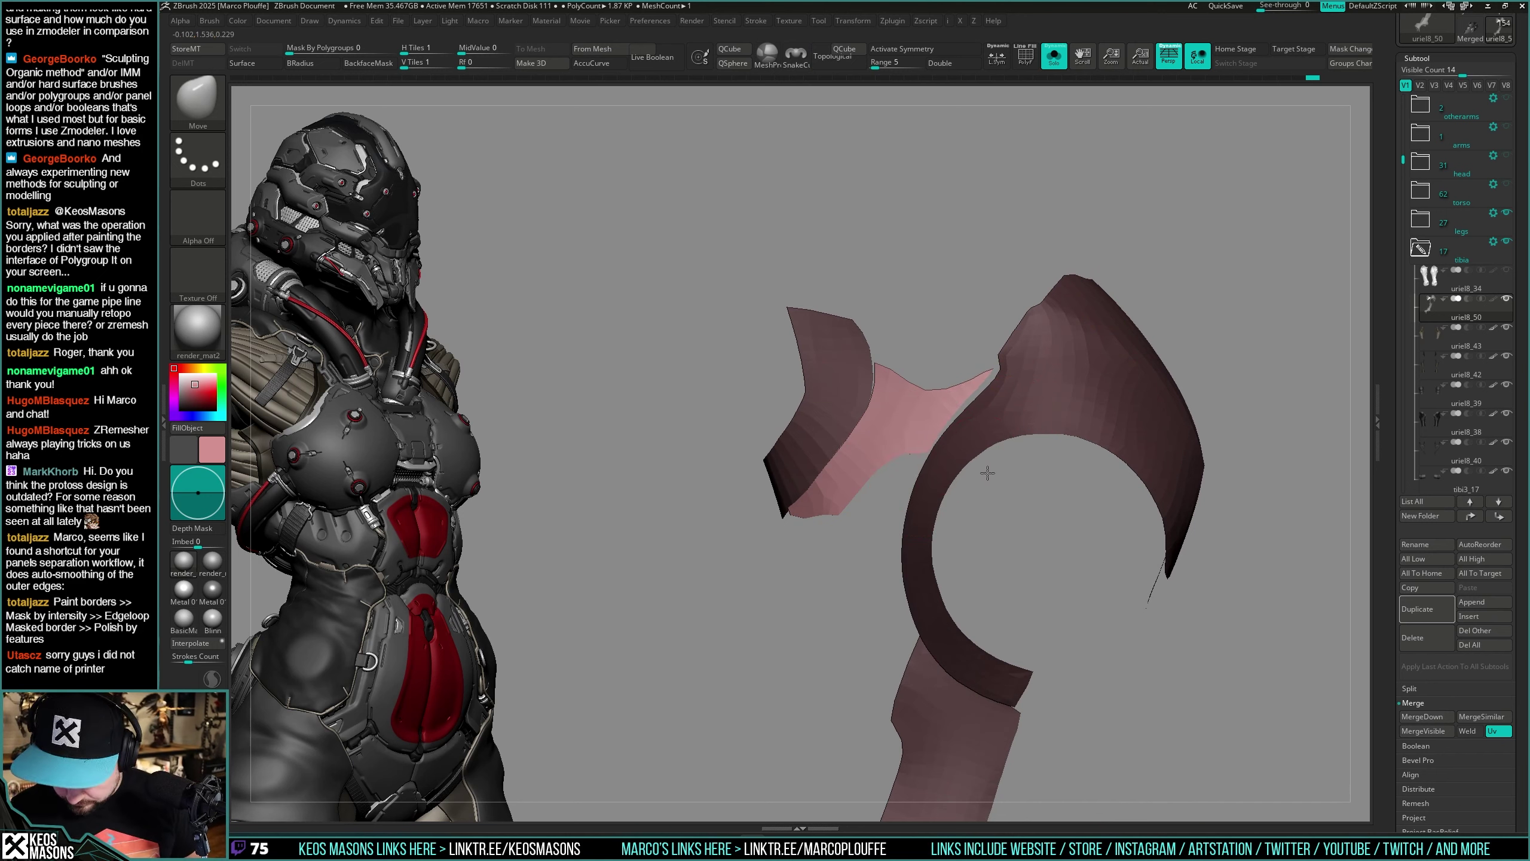
drag(1011, 412, 1013, 398)
right_drag(1013, 410, 1009, 474)
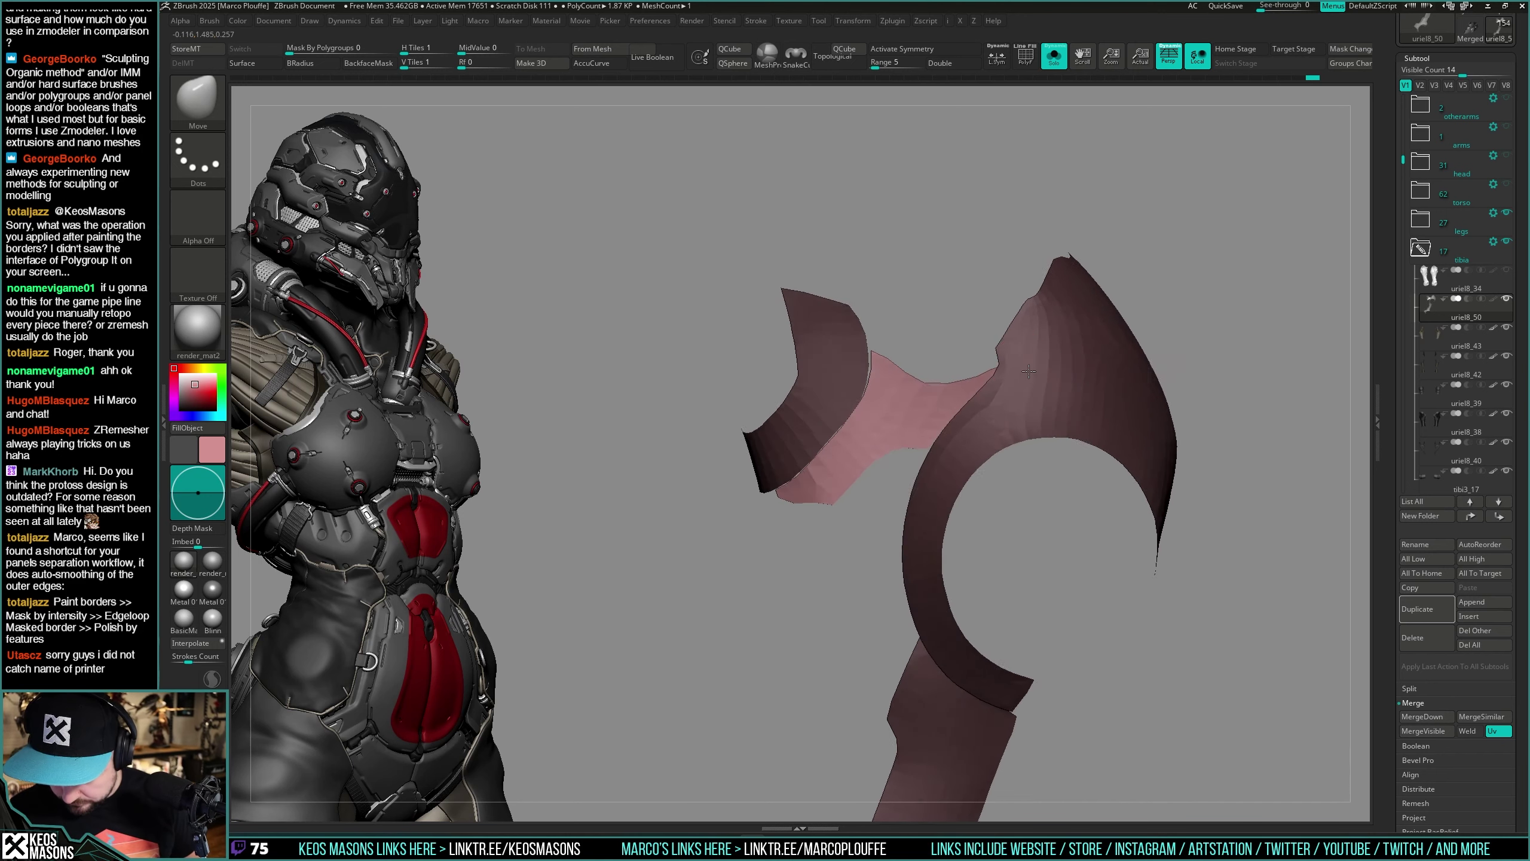
drag(991, 369, 1009, 365)
Step: Turn on AccuCurve for the Move brush and align the connecting panel's end with the large knee panel's edge
key(space)
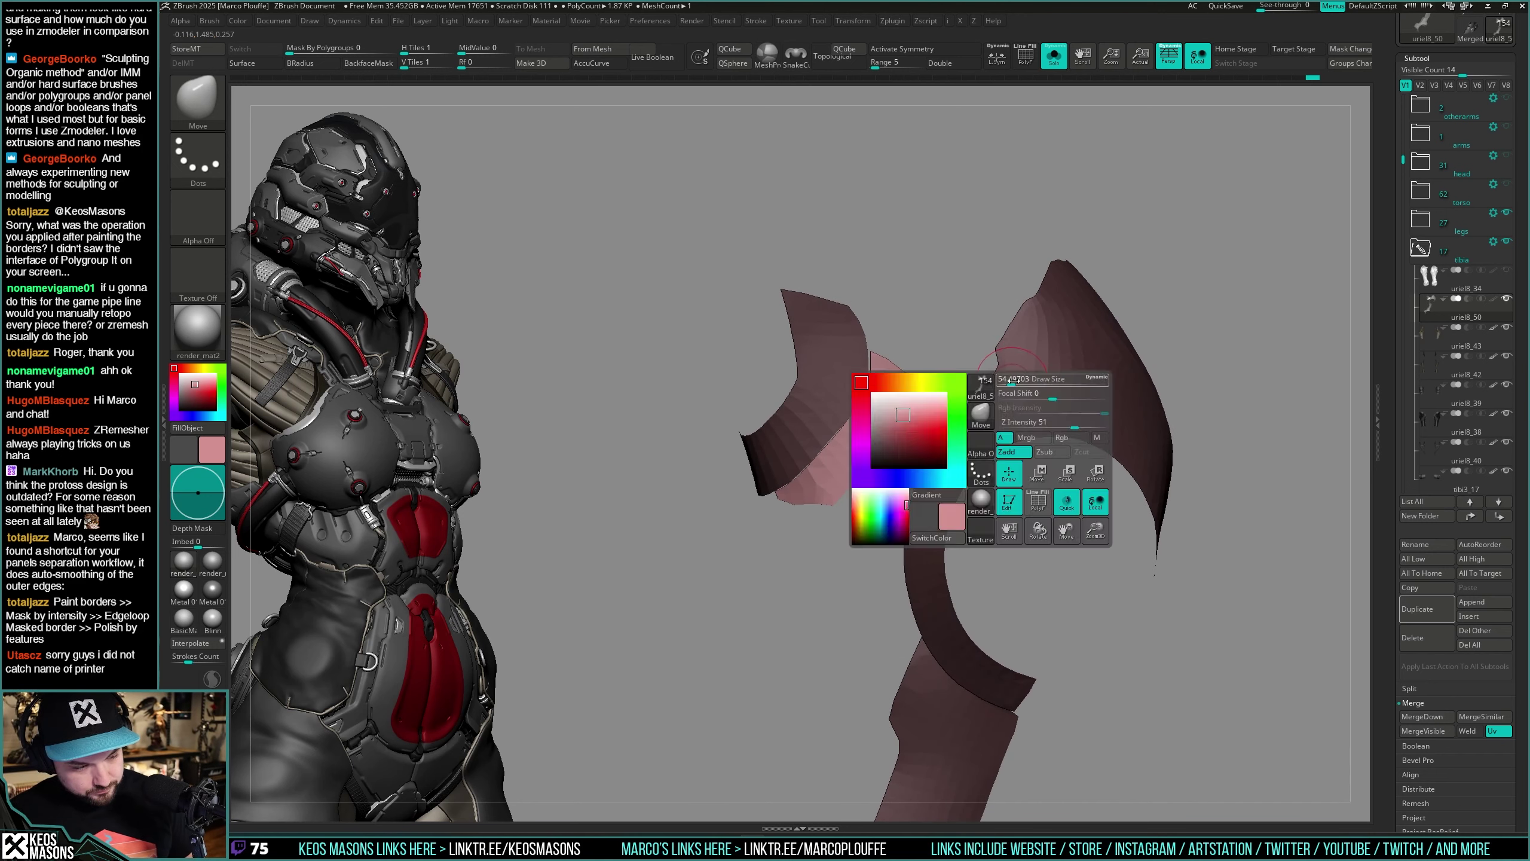
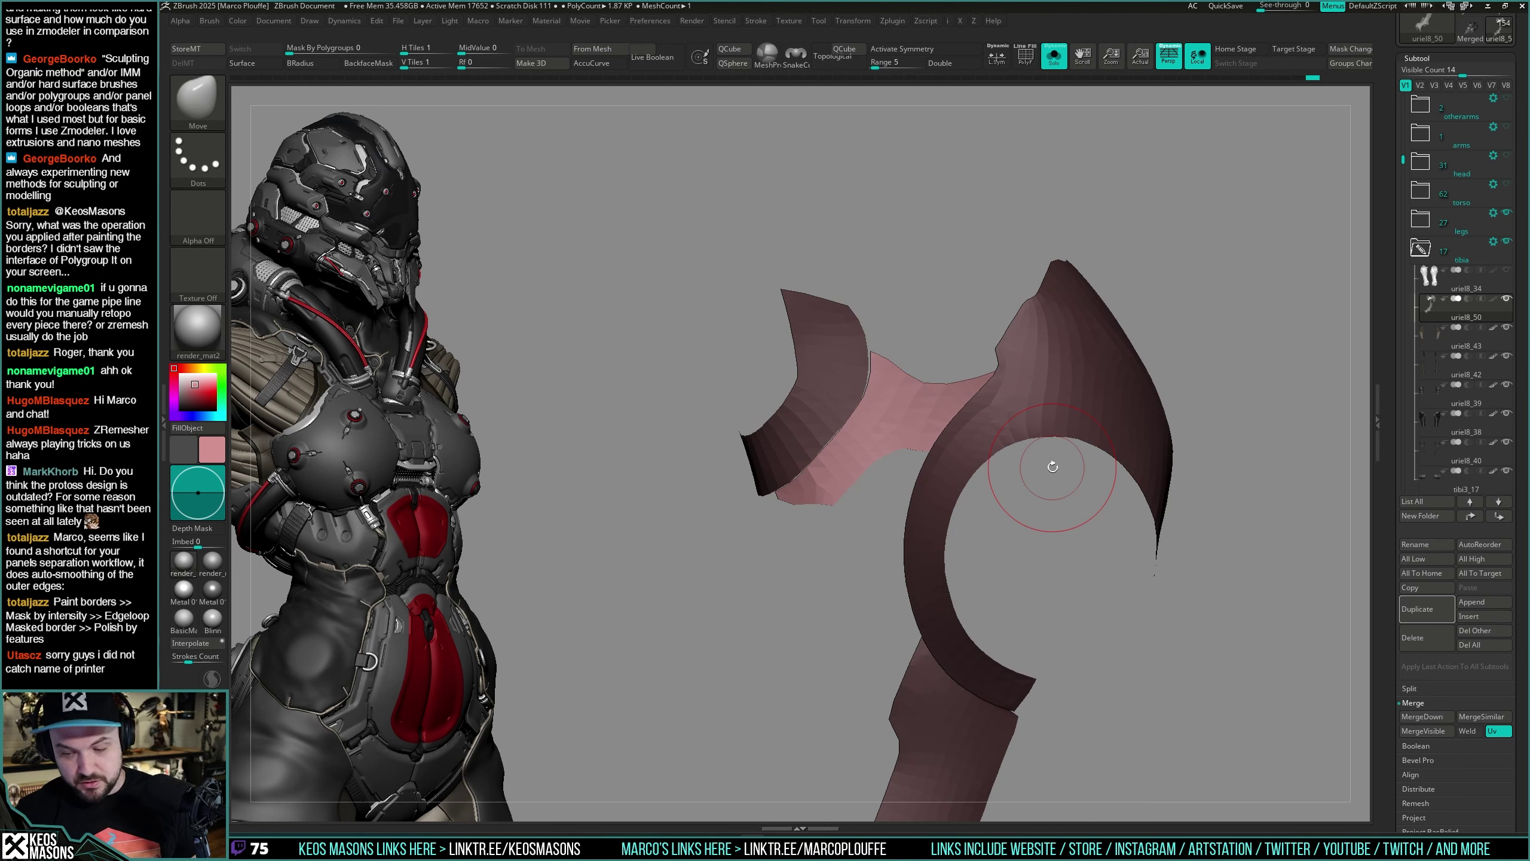
drag(1053, 467, 962, 452)
key(space)
click(927, 460)
right_drag(935, 453, 915, 446)
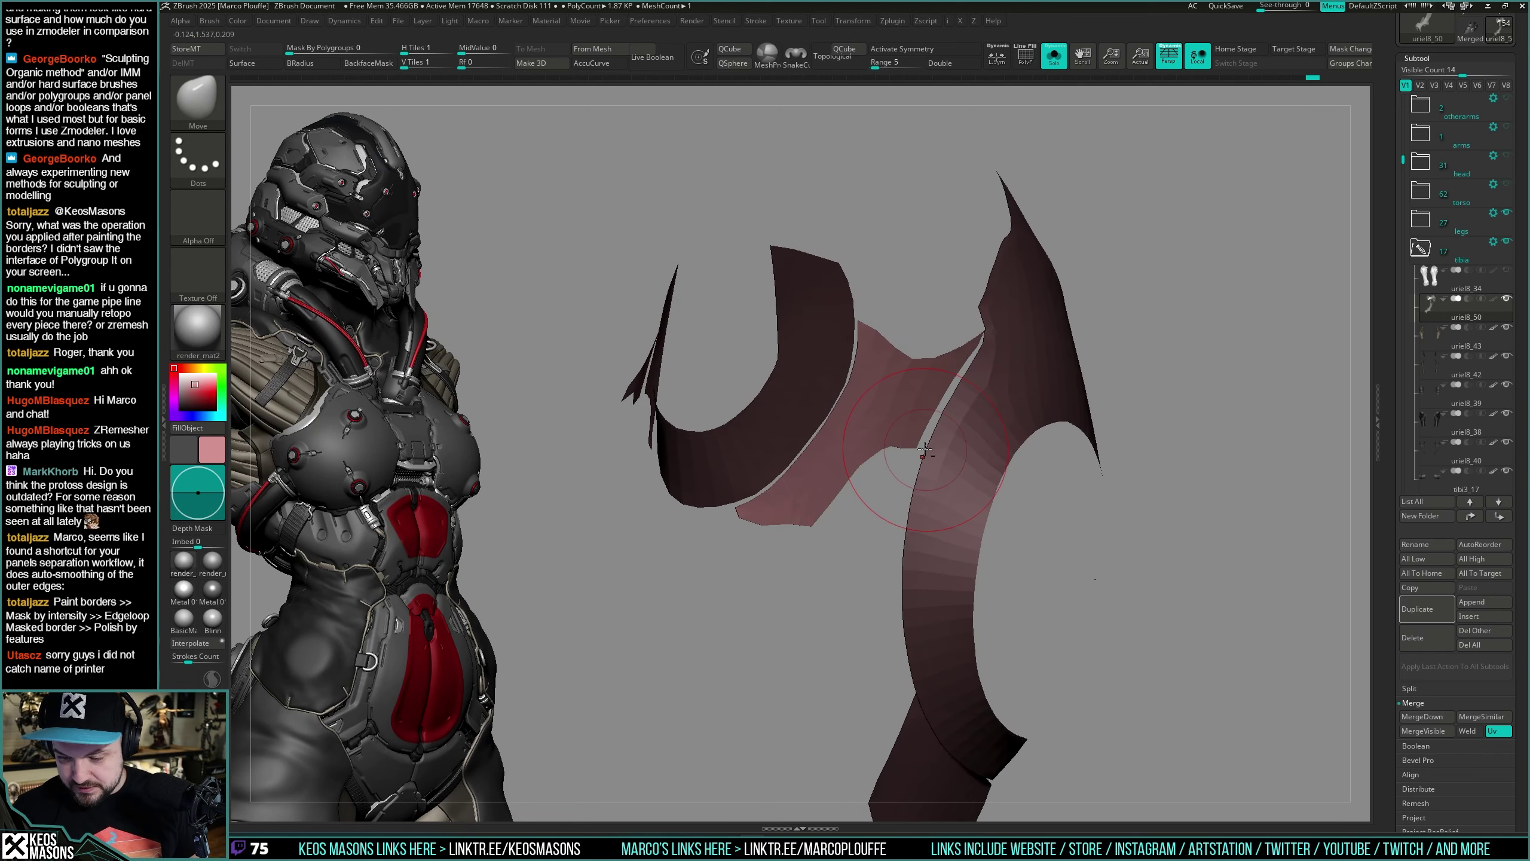
key(a)
drag(930, 449, 939, 425)
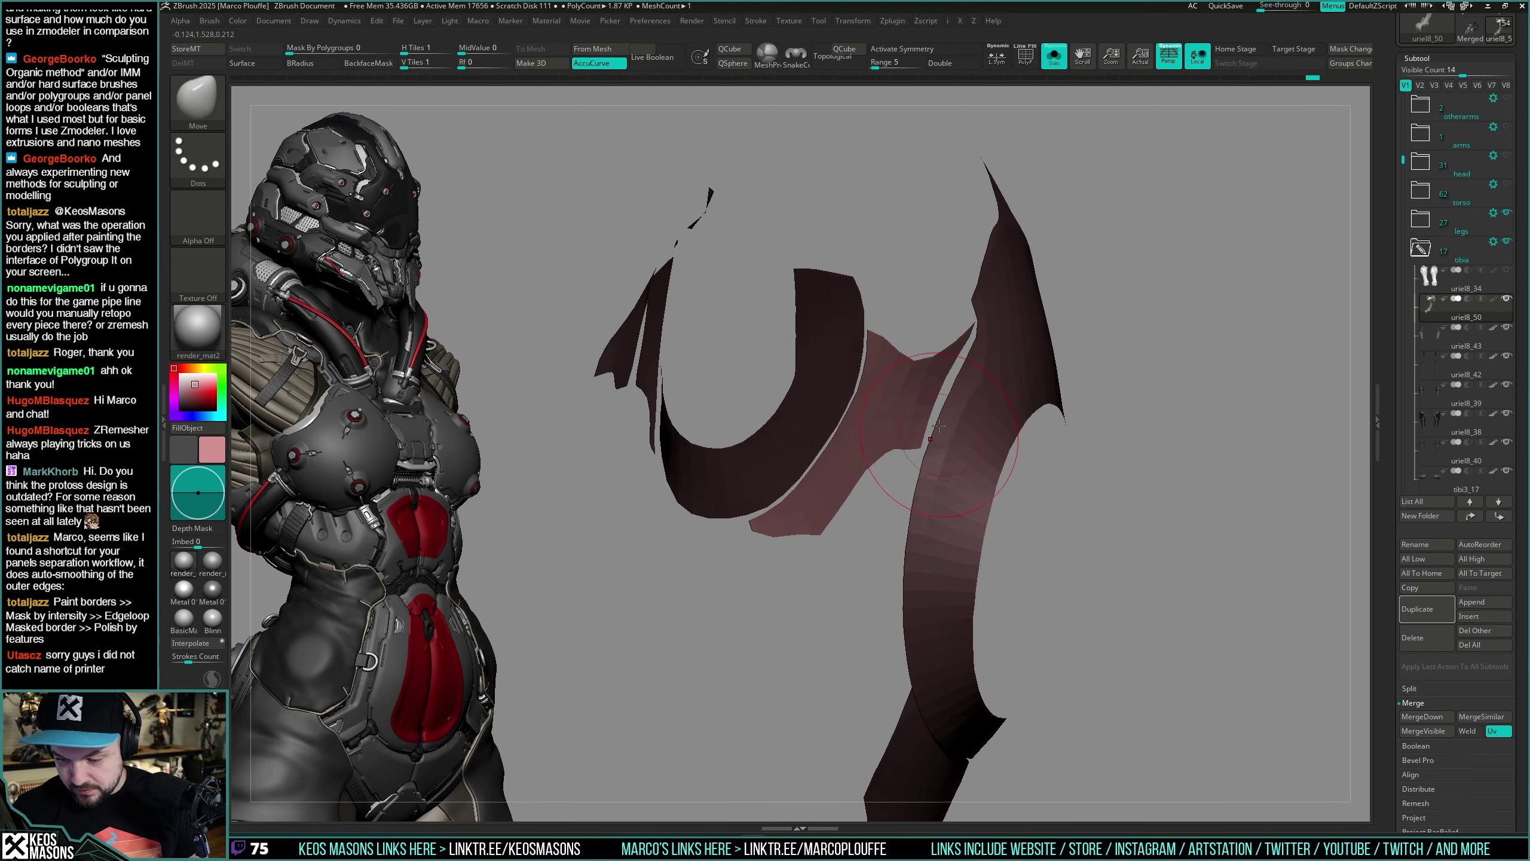
mouse_move(960, 358)
mouse_down()
mouse_move(922, 391)
mouse_move(909, 446)
mouse_move(891, 426)
mouse_move(865, 457)
mouse_up()
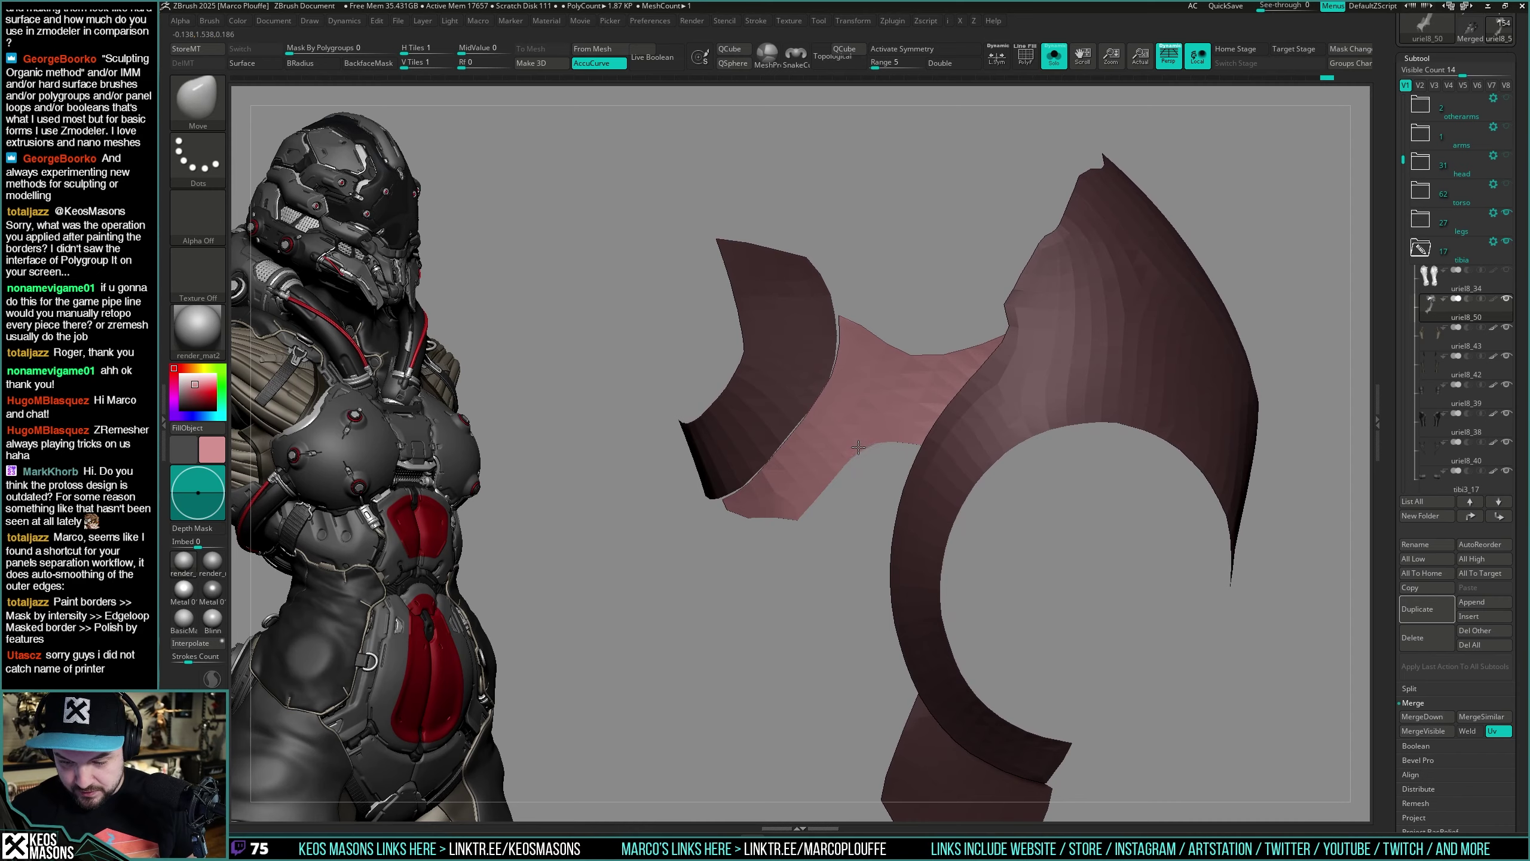
Step: Refine the connecting panel's lower curve and its edge along the curved strip with the Move brush
right_drag(858, 447, 864, 492)
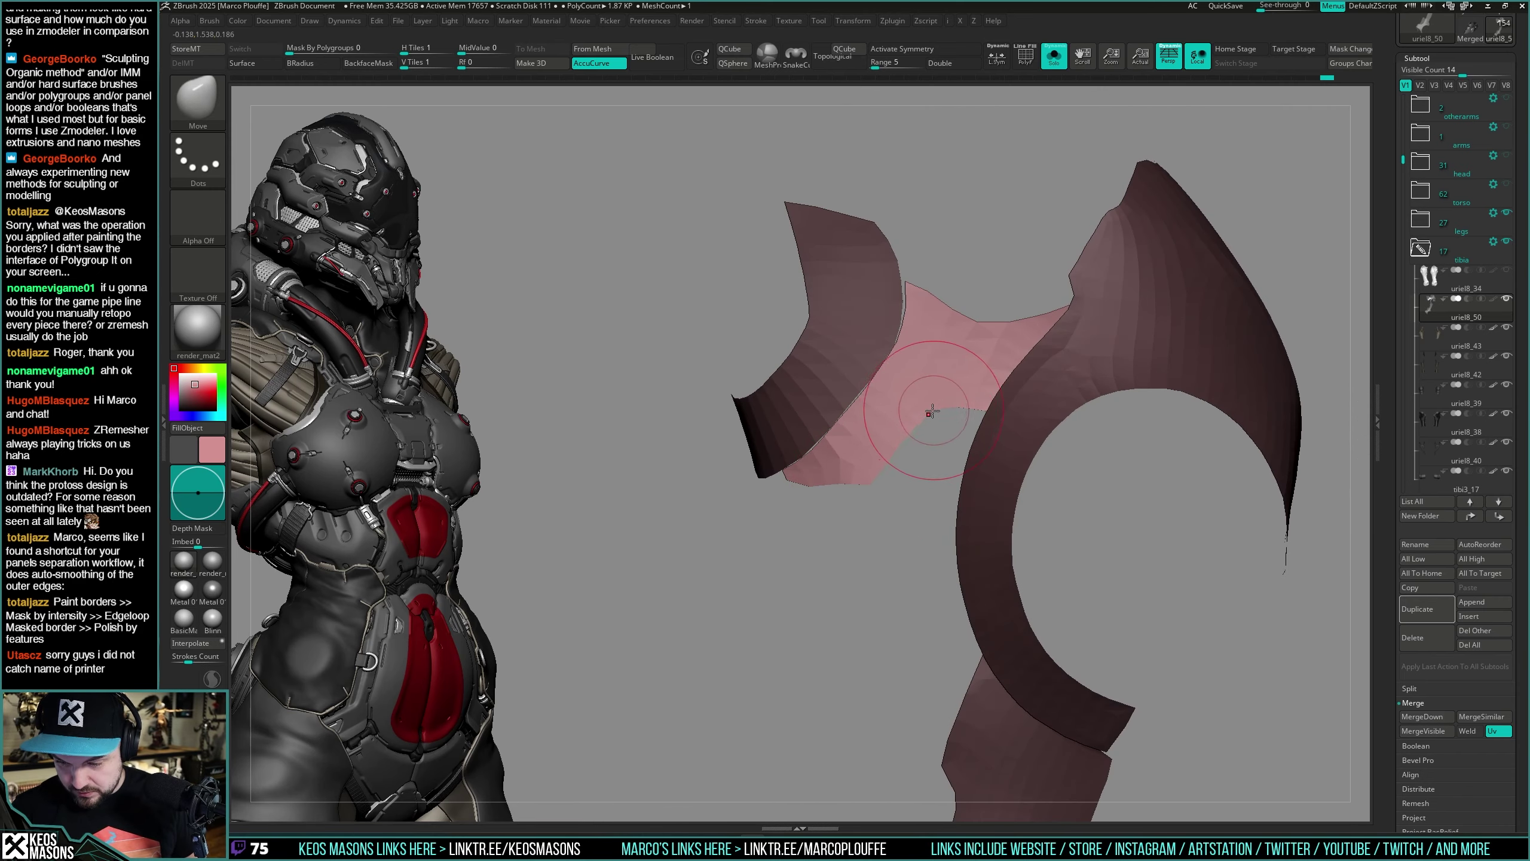
mouse_move(932, 410)
right_down()
mouse_move(898, 401)
mouse_move(944, 407)
right_up()
right_click(939, 326)
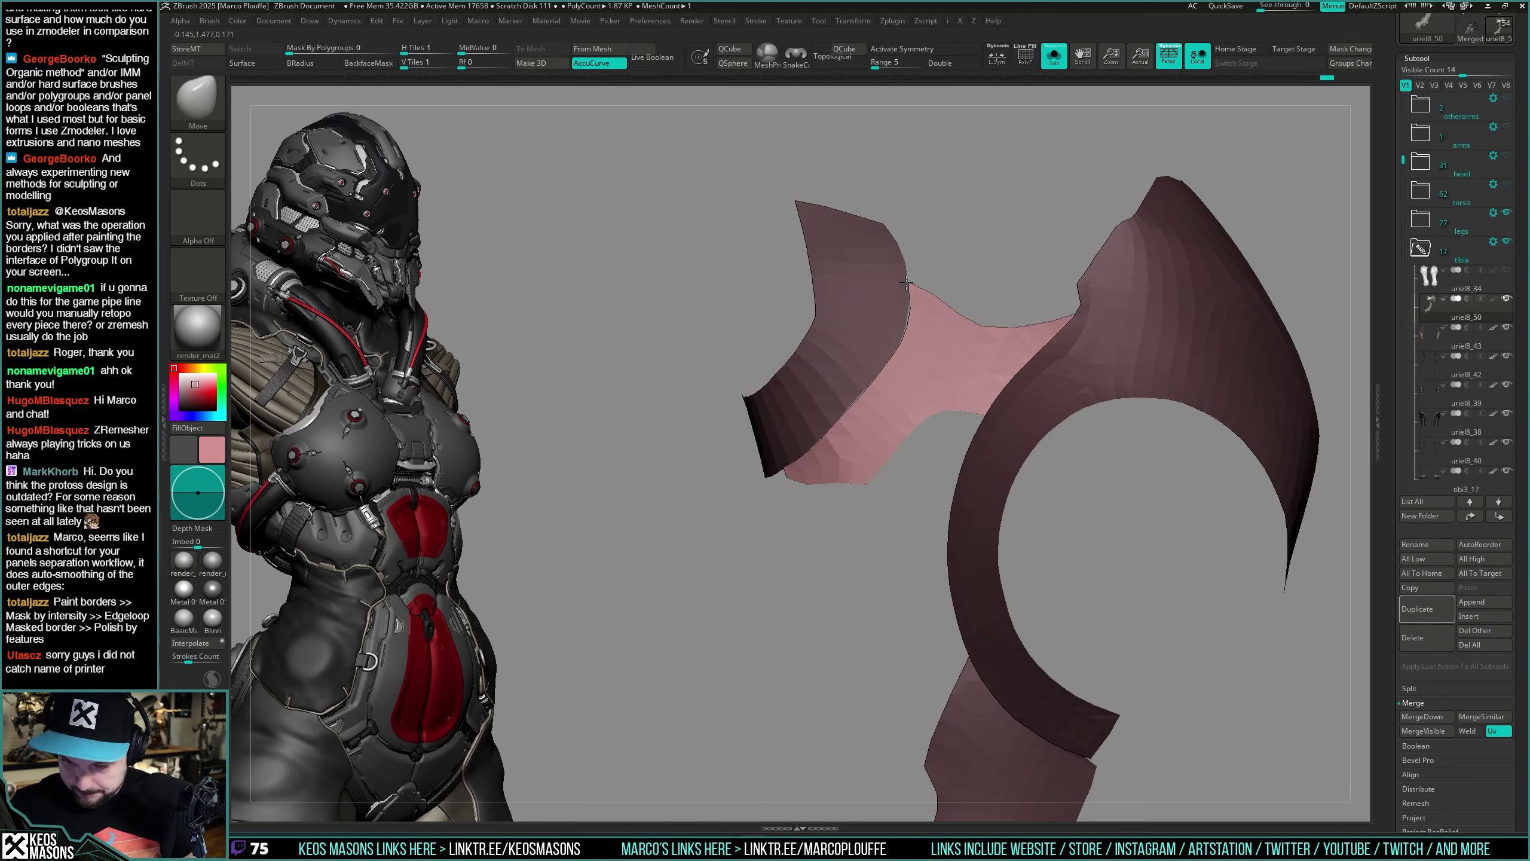
drag(908, 327, 878, 379)
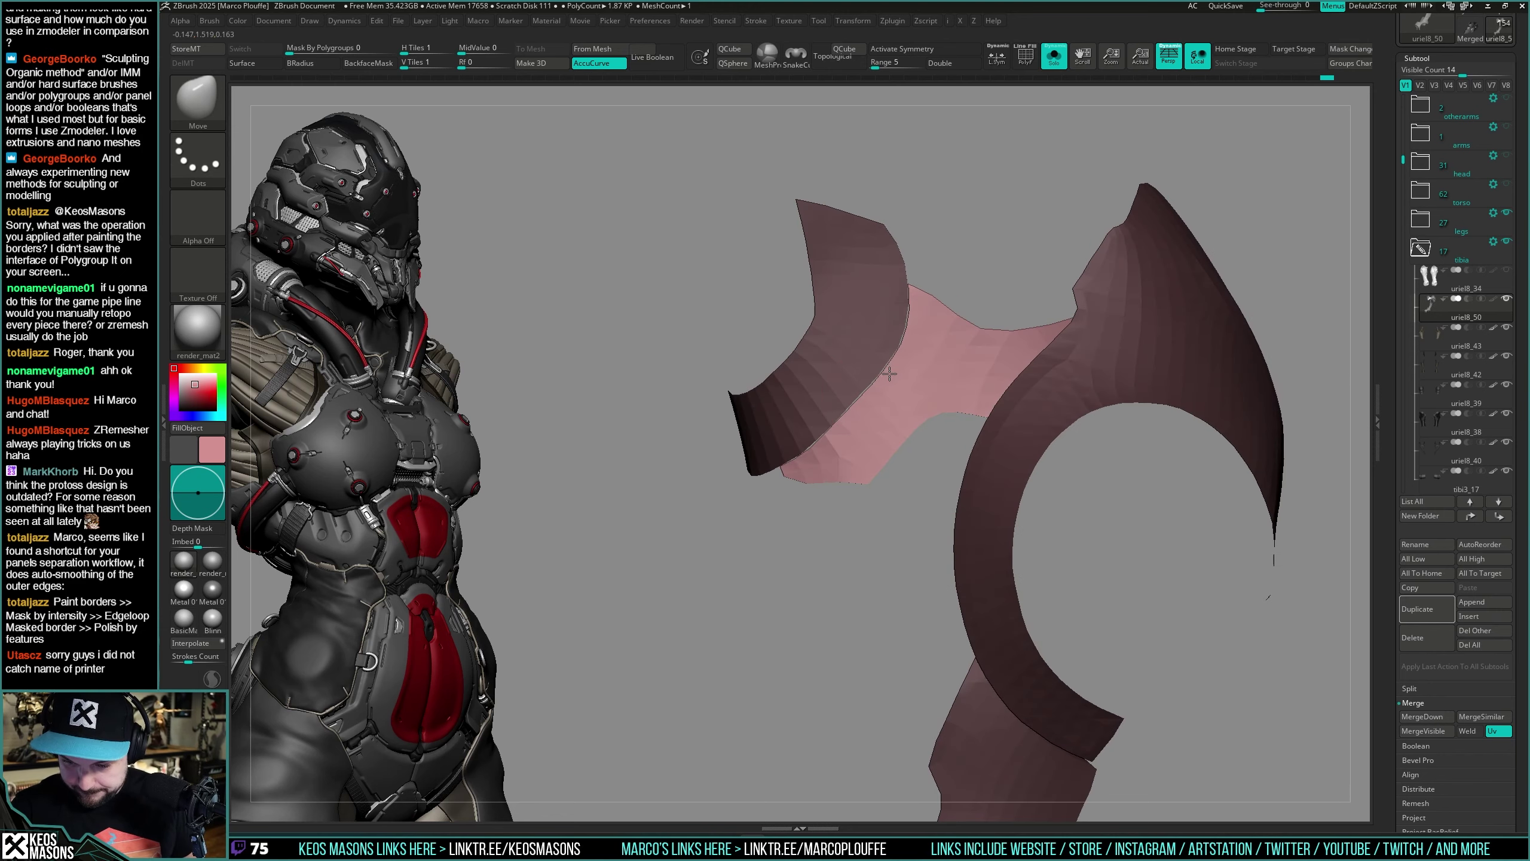
right_drag(854, 423, 926, 483)
key(ctrl+s)
Step: Stretch the connecting panel's upper tip along the large knee panel's edge with AccuCurve off
drag(973, 432, 1024, 435)
key(alt+s)
right_drag(1025, 435, 900, 437)
drag(921, 403, 917, 403)
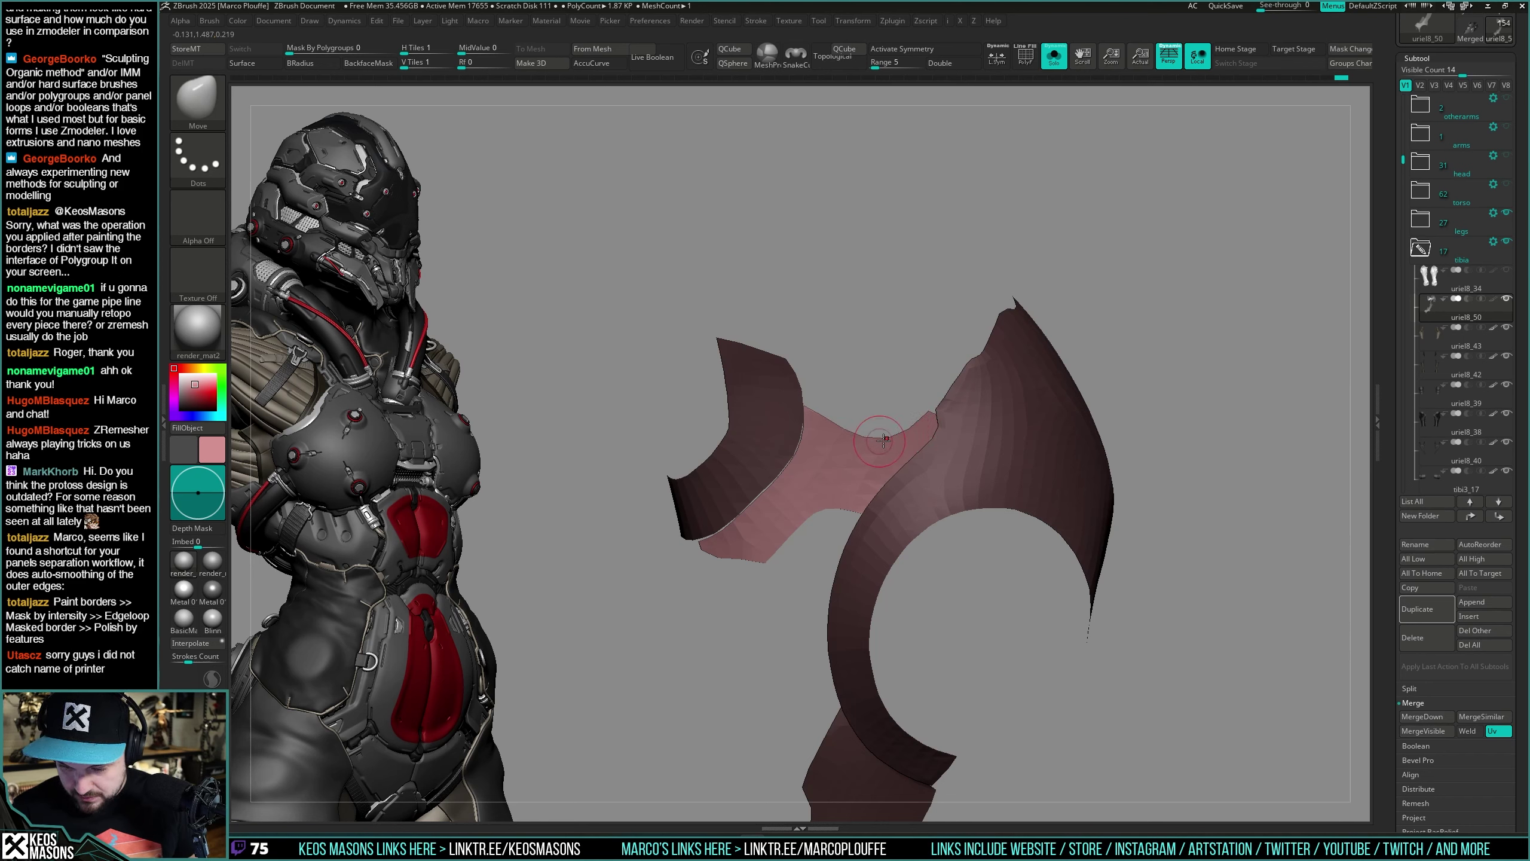
mouse_move(921, 420)
right_down()
mouse_move(898, 443)
mouse_move(904, 523)
mouse_move(938, 426)
mouse_move(939, 464)
mouse_move(950, 444)
right_up()
right_click(904, 523)
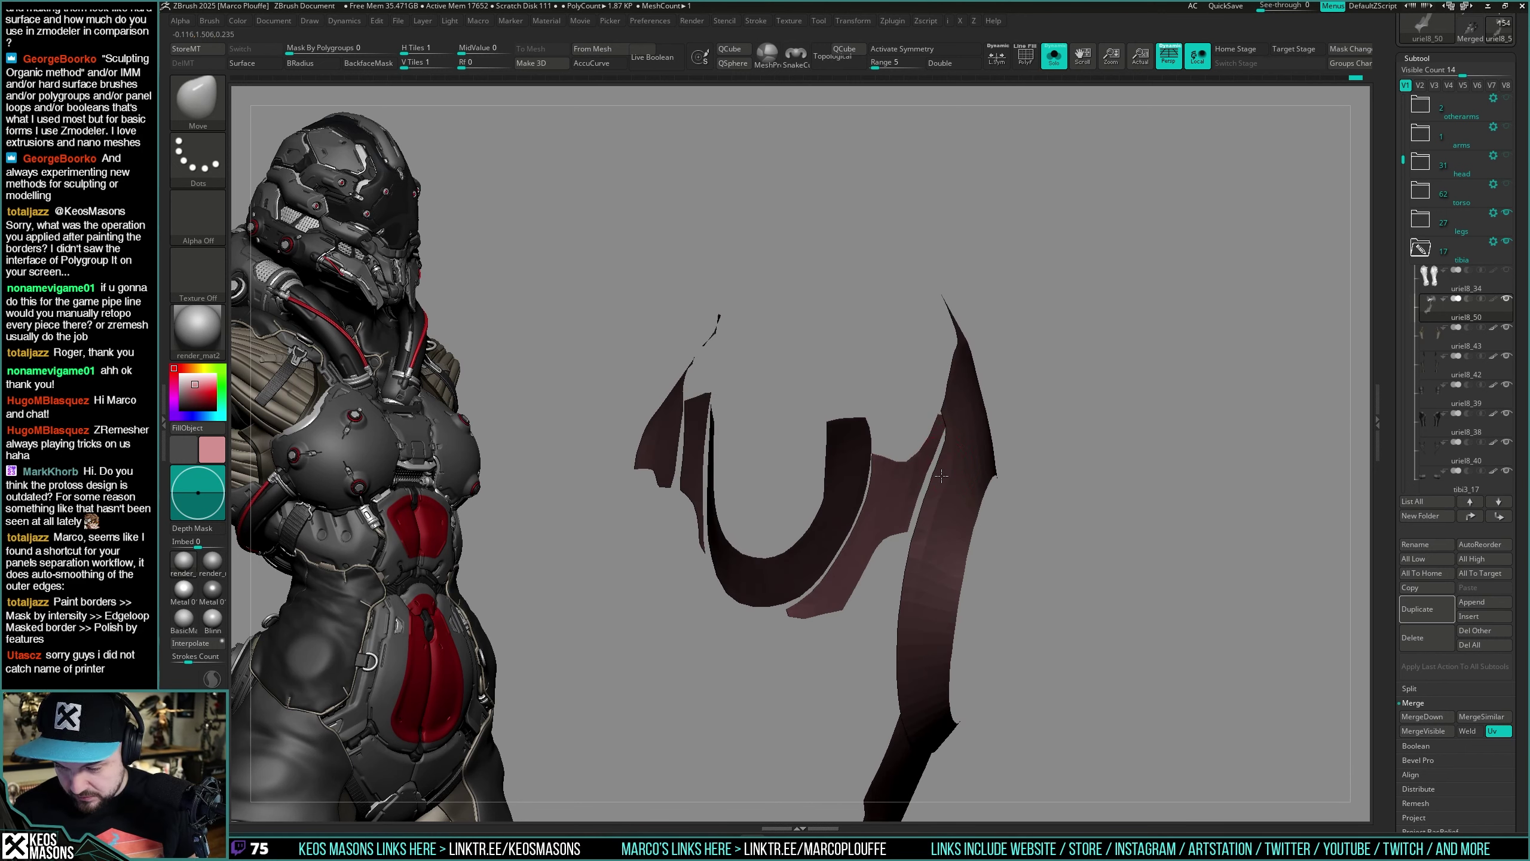
Step: Clear the mask from the leg panels and bring back the surrounding leg parts
mouse_move(922, 529)
right_down()
mouse_move(963, 386)
mouse_move(962, 429)
mouse_move(993, 462)
mouse_move(1021, 408)
right_up()
key(alt+s)
right_drag(1002, 430, 1153, 302)
key(shift+s)
ctrl+click(1152, 303)
Step: Adjust the large knee panel's upper edge around the thigh armour using the Move brush with AccuCurve on
right_click(881, 531)
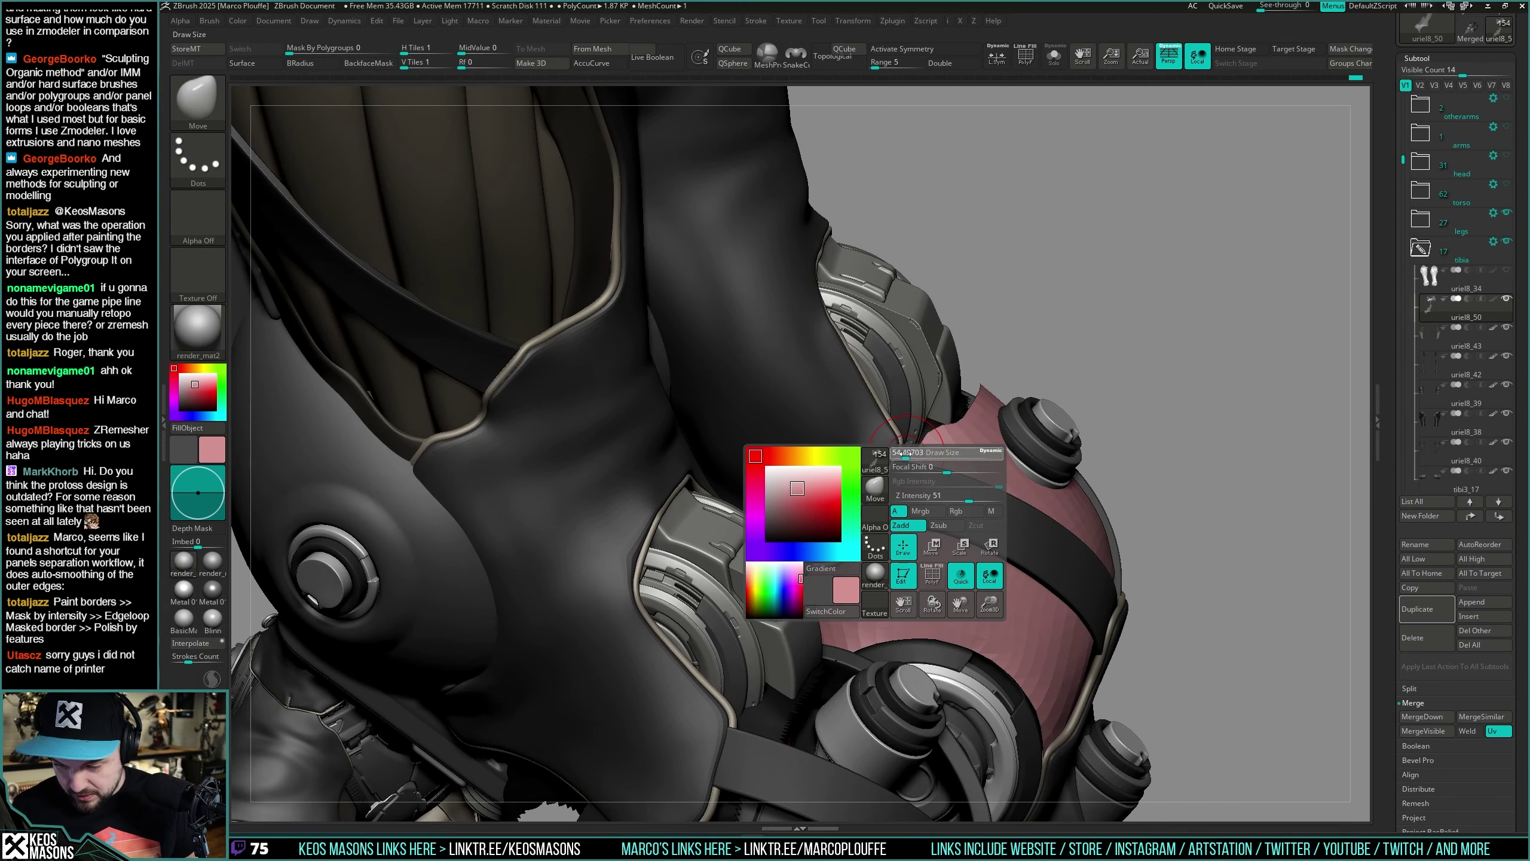
right_drag(883, 411, 883, 530)
right_click(883, 531)
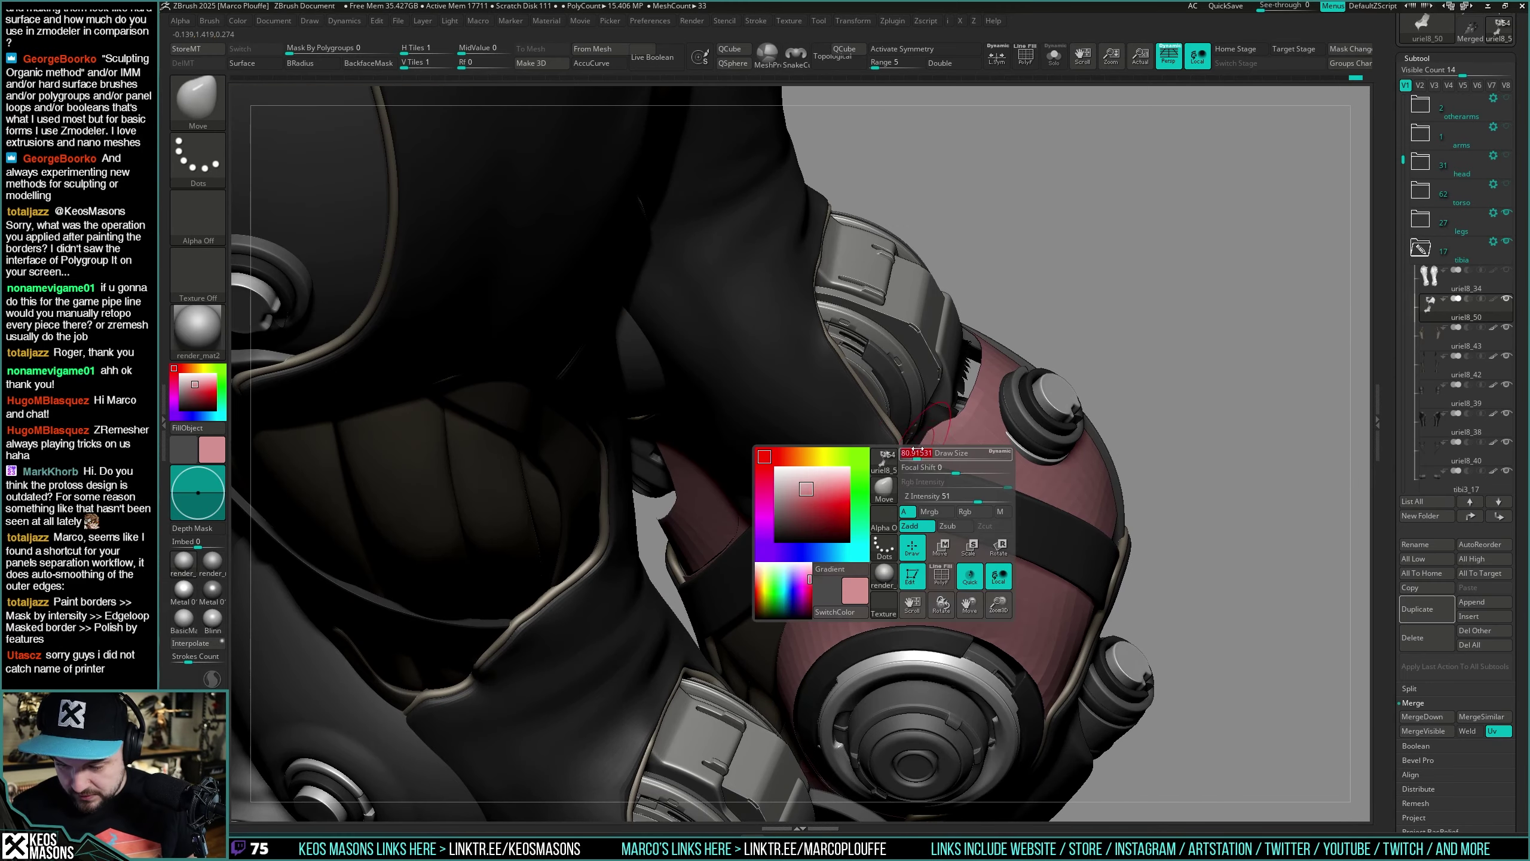
key(a)
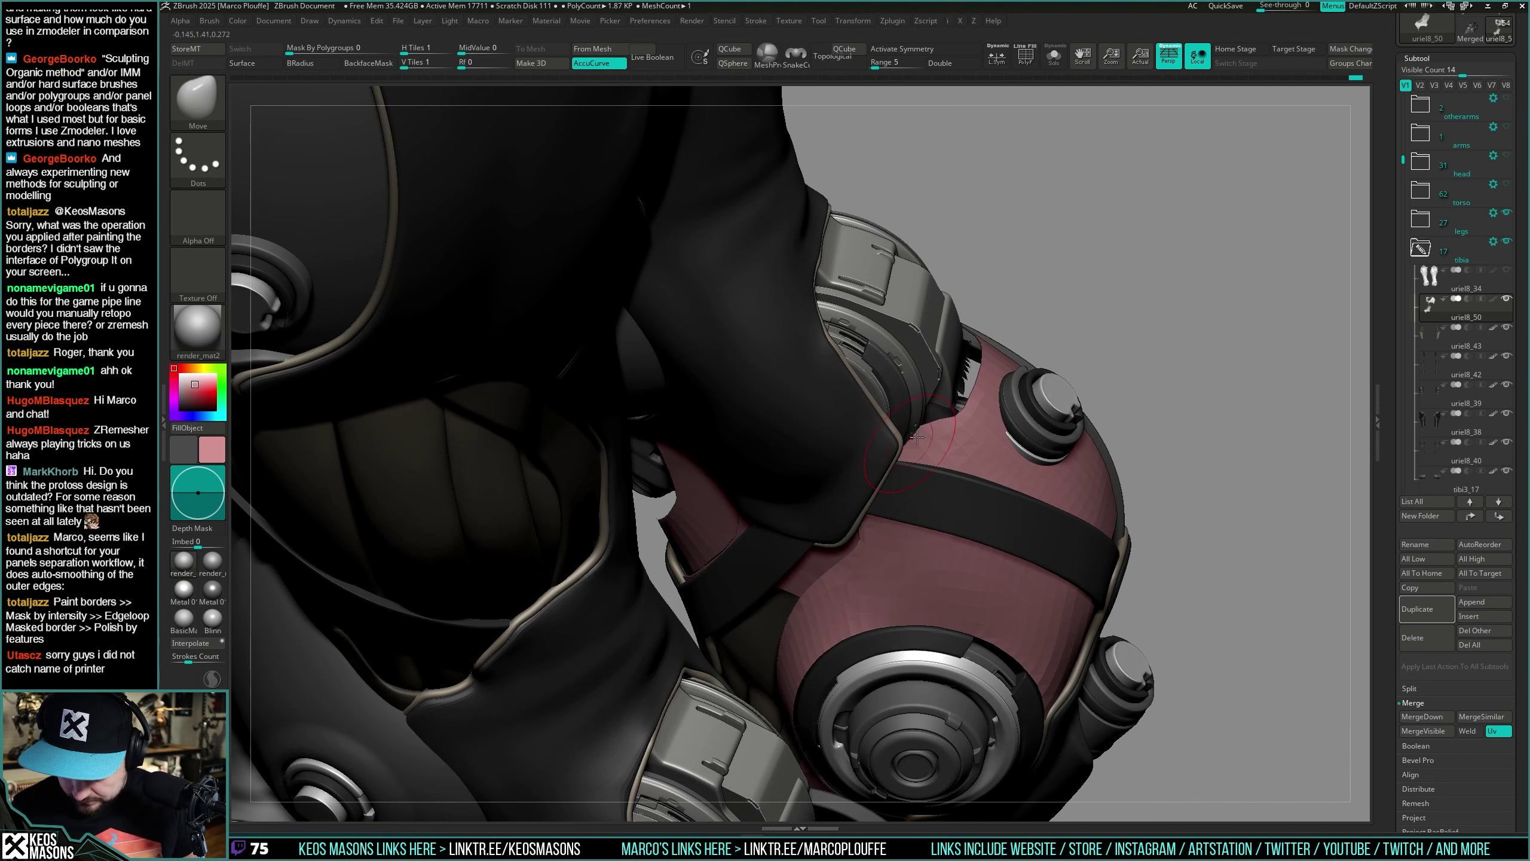
right_drag(913, 414, 895, 455)
key(s)
right_click(856, 549)
right_drag(856, 549, 887, 470)
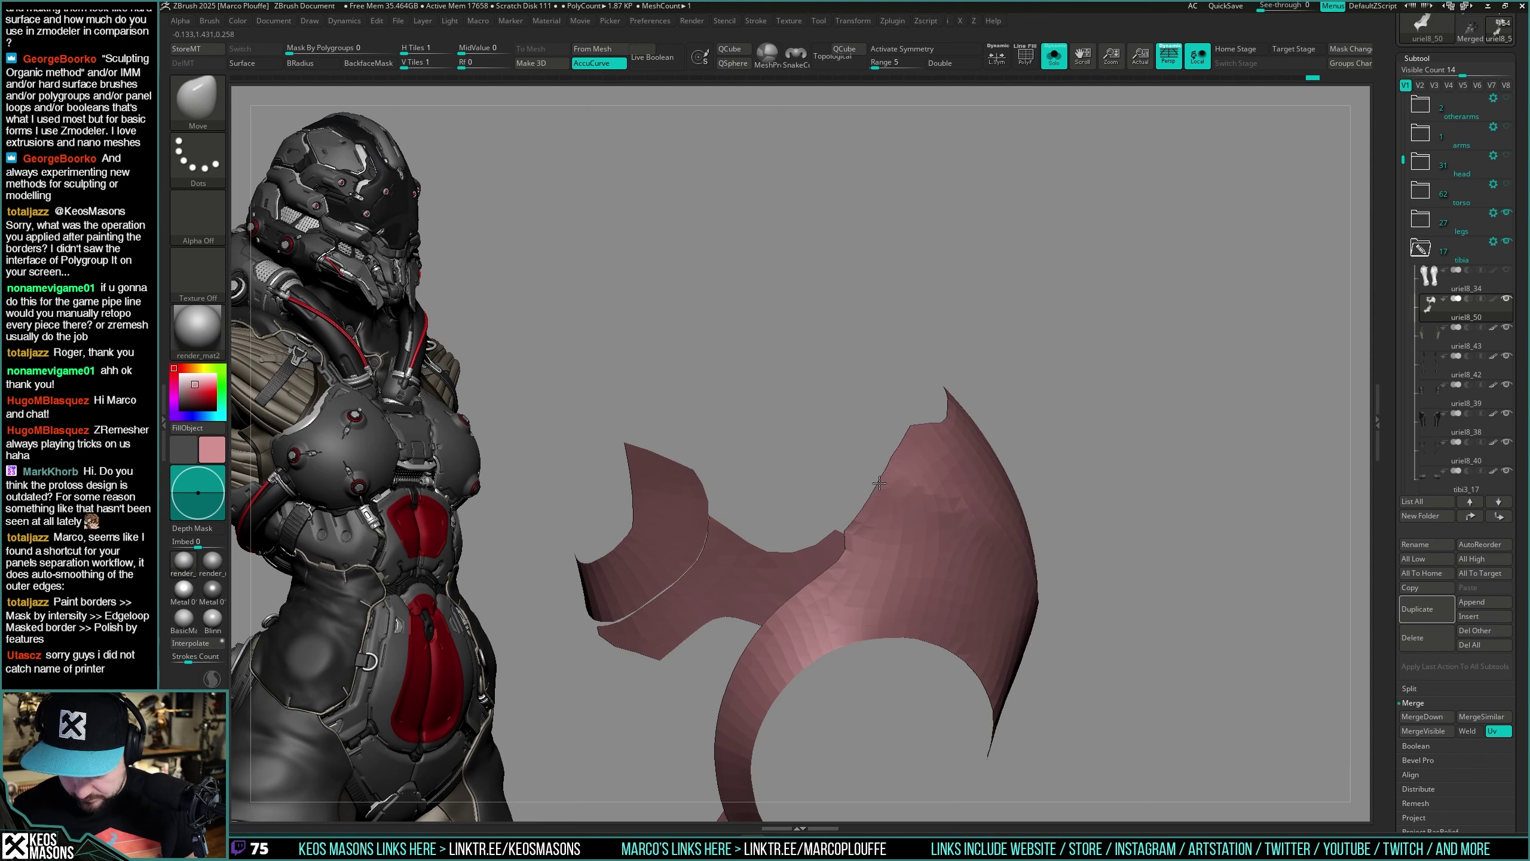
Step: Smooth the large knee panel's surface with the Smooth Stronger brush, checking it against the full leg
mouse_move(892, 463)
right_down()
mouse_move(882, 479)
mouse_move(948, 416)
mouse_move(1000, 396)
mouse_move(1000, 376)
mouse_move(997, 424)
mouse_move(961, 423)
mouse_move(990, 404)
mouse_move(1069, 430)
mouse_move(1074, 448)
mouse_move(1020, 395)
mouse_move(959, 489)
mouse_move(931, 444)
right_up()
key(s)
key(space)
key(s)
key(s)
key(alt+s)
key(space)
key(space)
key(space)
key(shift+f)
key(space)
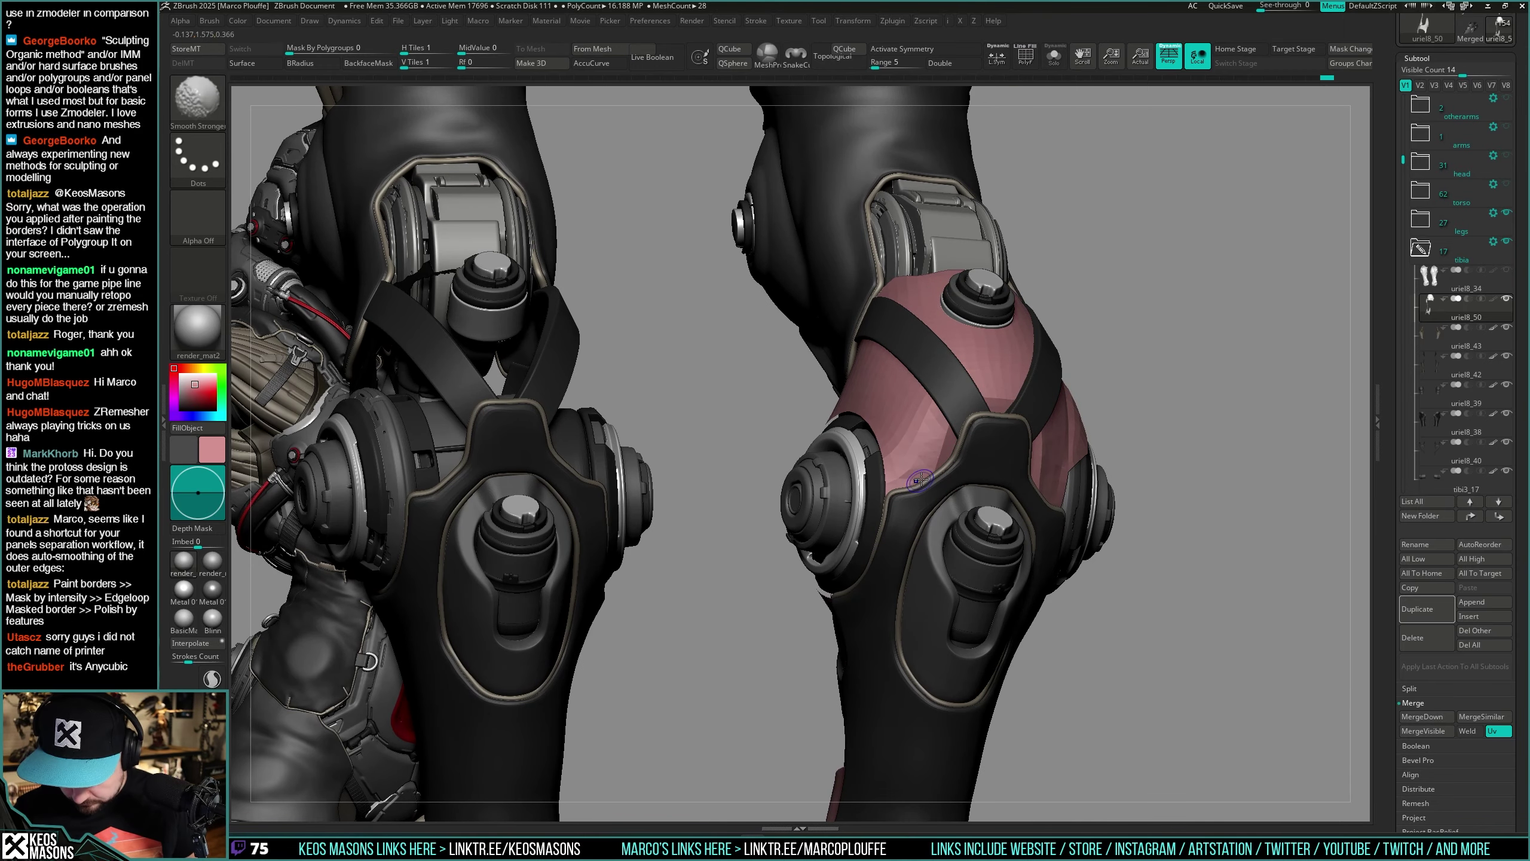
Step: Flatten the knee panel's surface beside the round side joint with the hPolish brush
mouse_move(924, 420)
right_down()
mouse_move(1063, 435)
mouse_move(1107, 403)
mouse_move(1114, 422)
mouse_move(1073, 443)
mouse_move(1193, 449)
right_up()
mouse_move(898, 506)
alt+right_down()
mouse_move(935, 458)
mouse_move(995, 476)
mouse_move(997, 426)
mouse_move(991, 471)
mouse_move(1018, 457)
mouse_move(968, 501)
alt+right_up()
key(space)
click(926, 436)
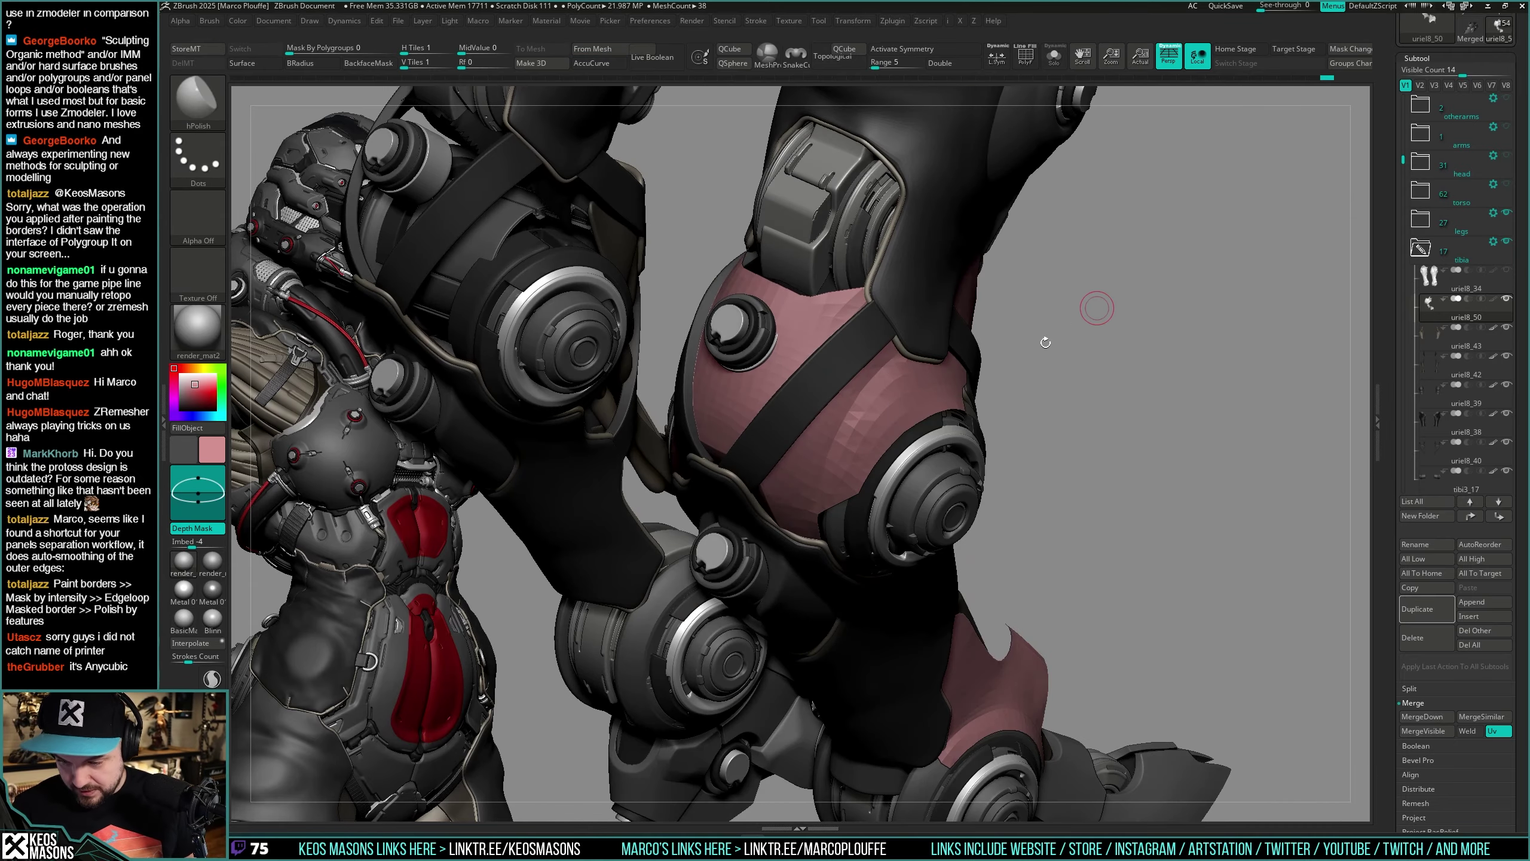
Step: Build up the knee panel's surface around the round side joint with the ClayBuildup brush and smooth it
mouse_move(1045, 343)
right_down()
mouse_move(963, 408)
mouse_move(976, 431)
mouse_move(954, 407)
mouse_move(1015, 357)
mouse_move(1009, 334)
mouse_move(994, 367)
right_up()
key(space)
click(942, 438)
click(1084, 316)
key(shift+s)
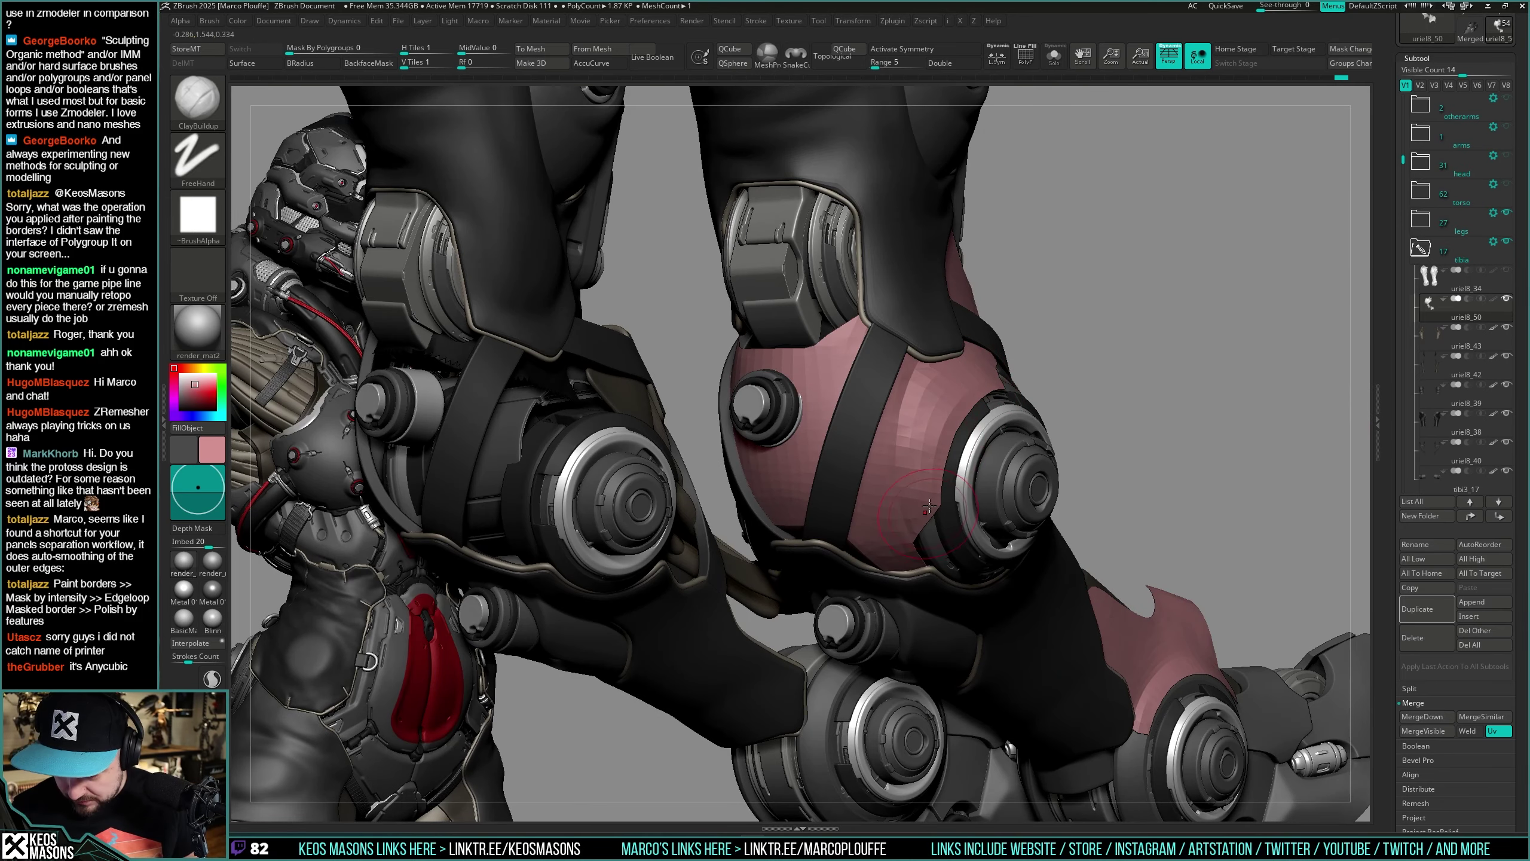
mouse_move(931, 511)
right_down()
mouse_move(987, 366)
mouse_move(948, 434)
mouse_move(1039, 361)
mouse_move(1017, 395)
mouse_move(965, 414)
mouse_move(1031, 364)
right_up()
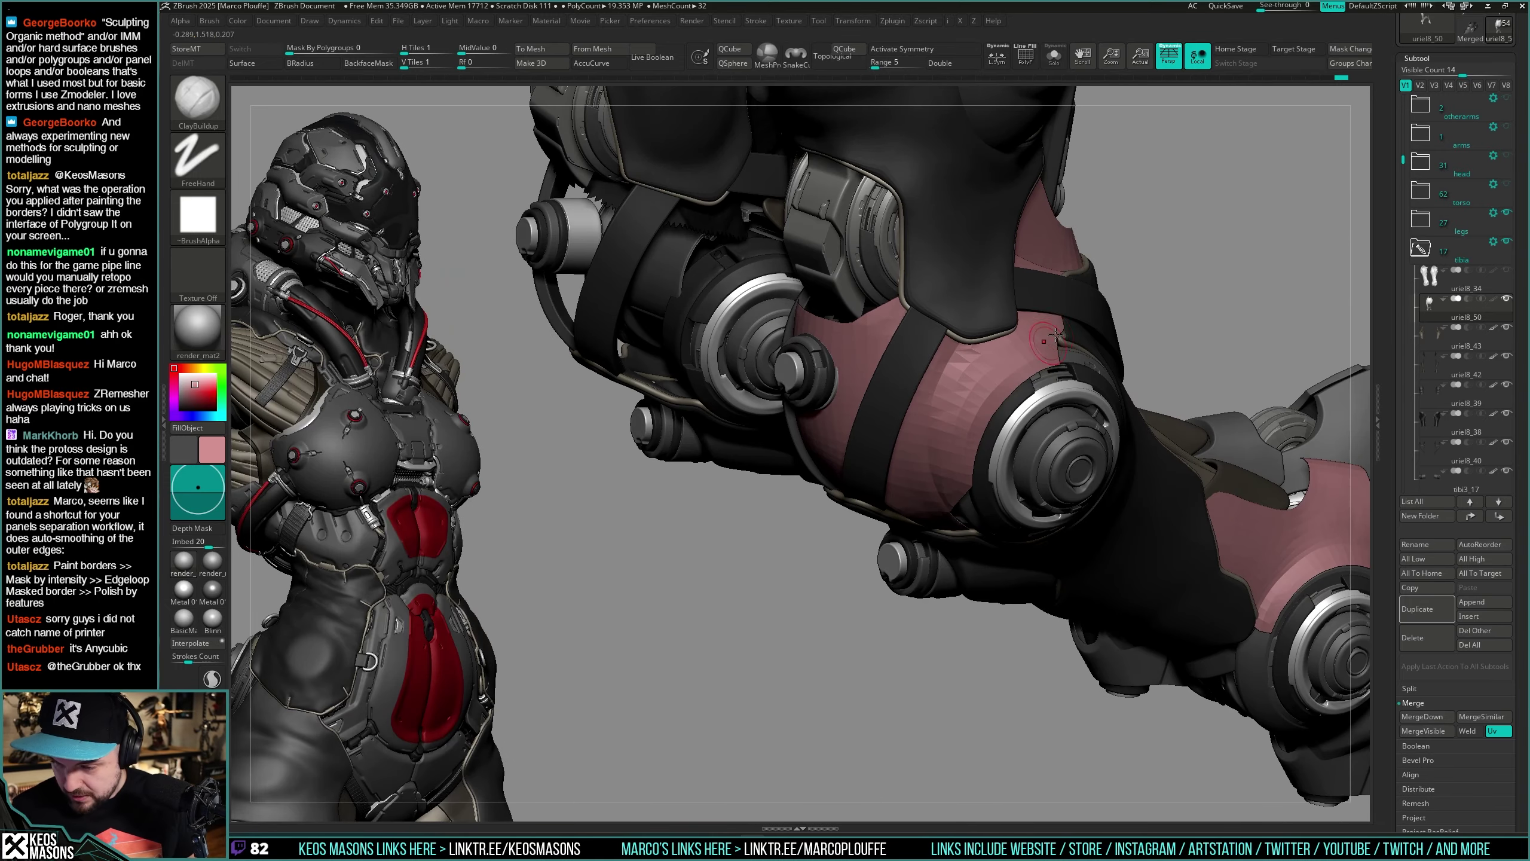
key(space)
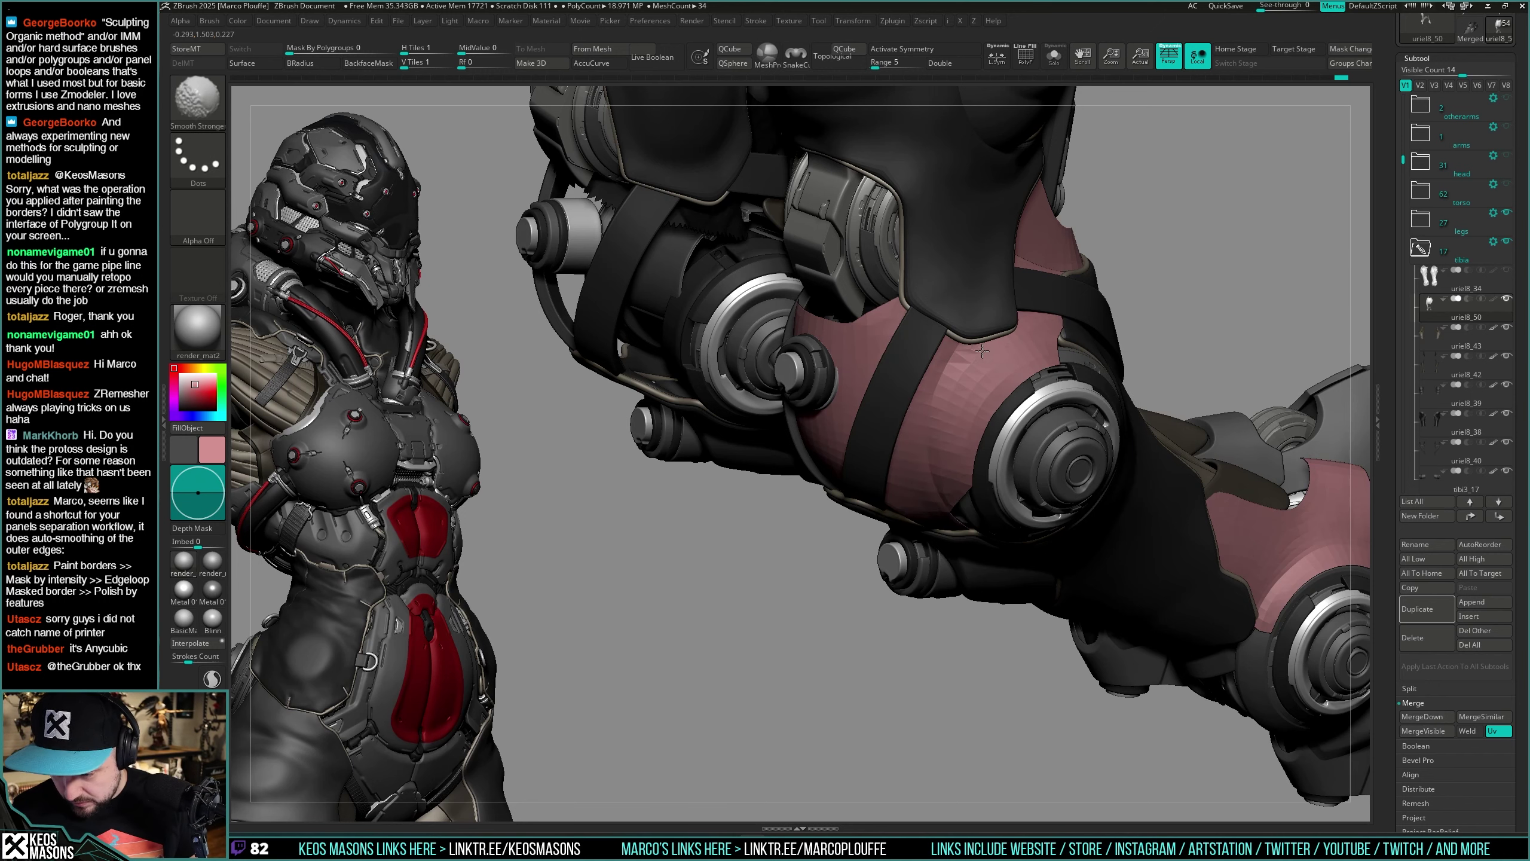
right_drag(1133, 392, 1064, 405)
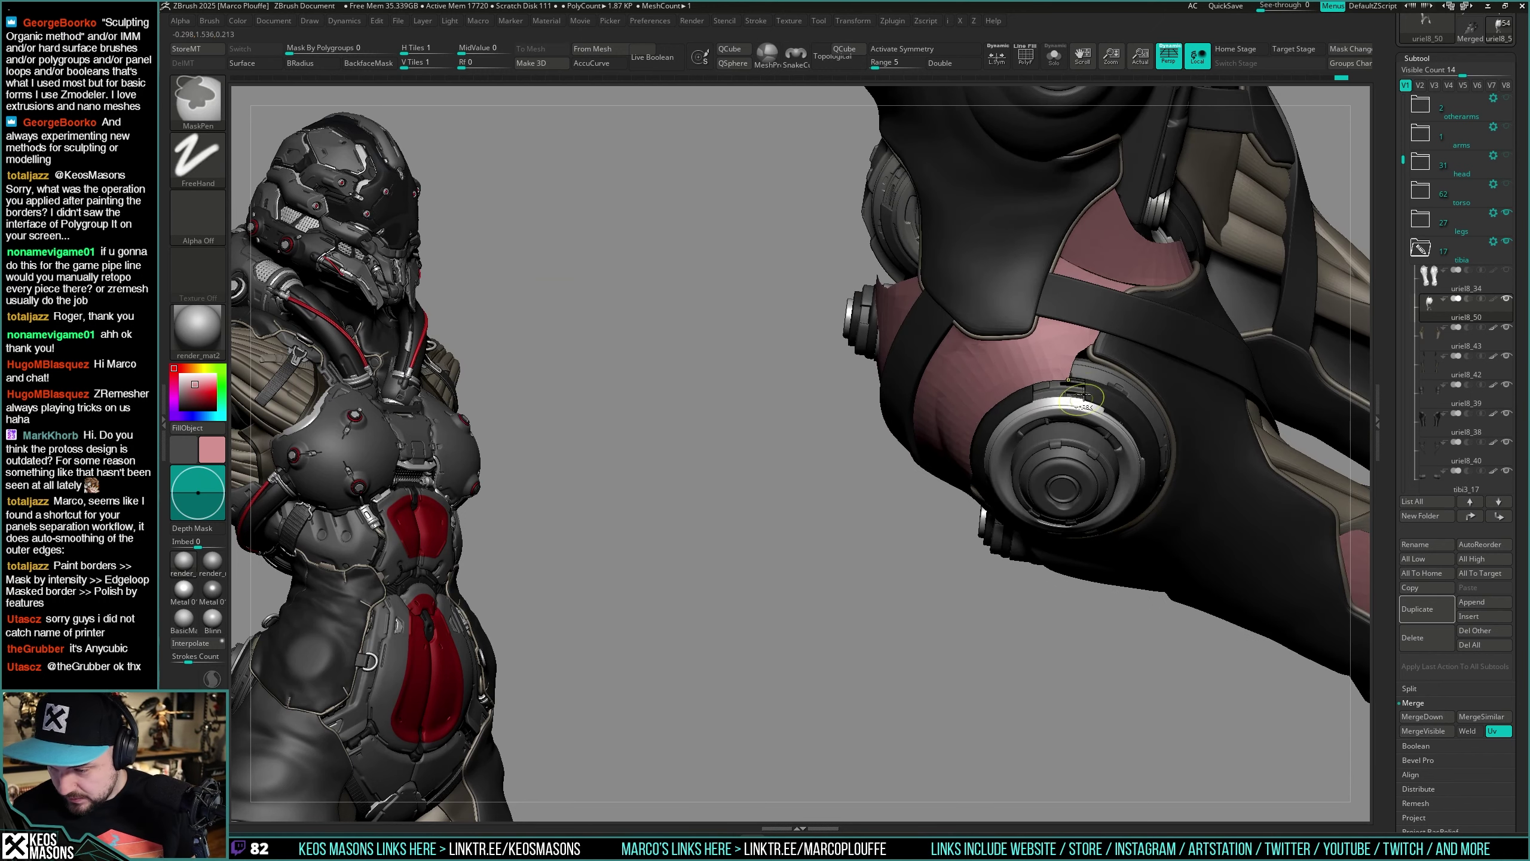
Step: Check the knee panel's polygroups in the wireframe display and mask its border edges using mask by feature
alt+right_drag(1105, 215, 1095, 346)
key(shift+f)
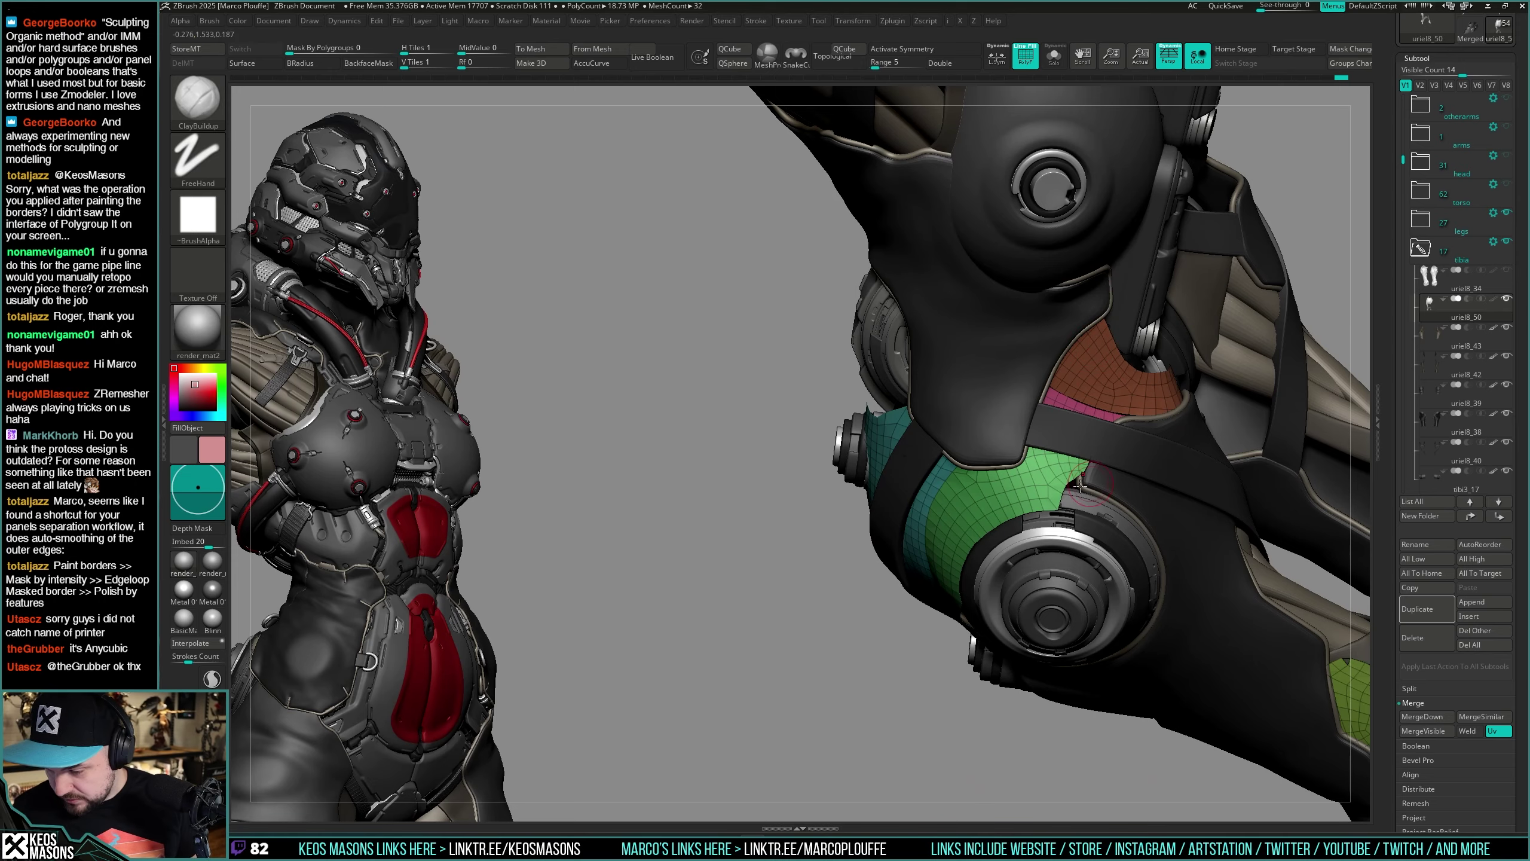
mouse_move(1081, 486)
alt+right_down()
mouse_move(1060, 449)
mouse_move(1045, 476)
mouse_move(1049, 428)
mouse_move(1060, 464)
alt+right_up()
key(shift+f)
key(z)
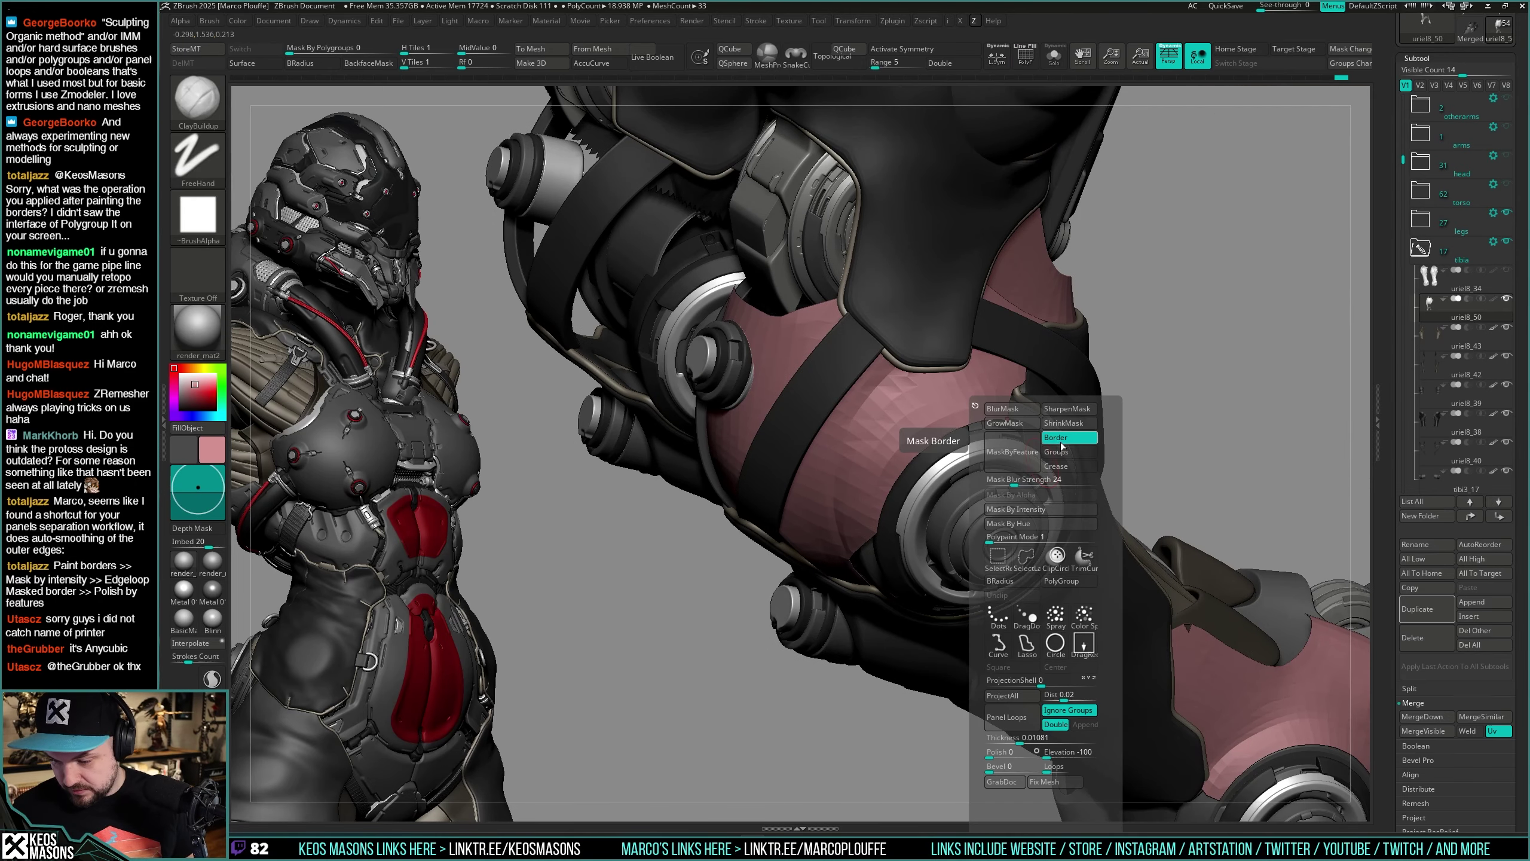
key(i)
key(z)
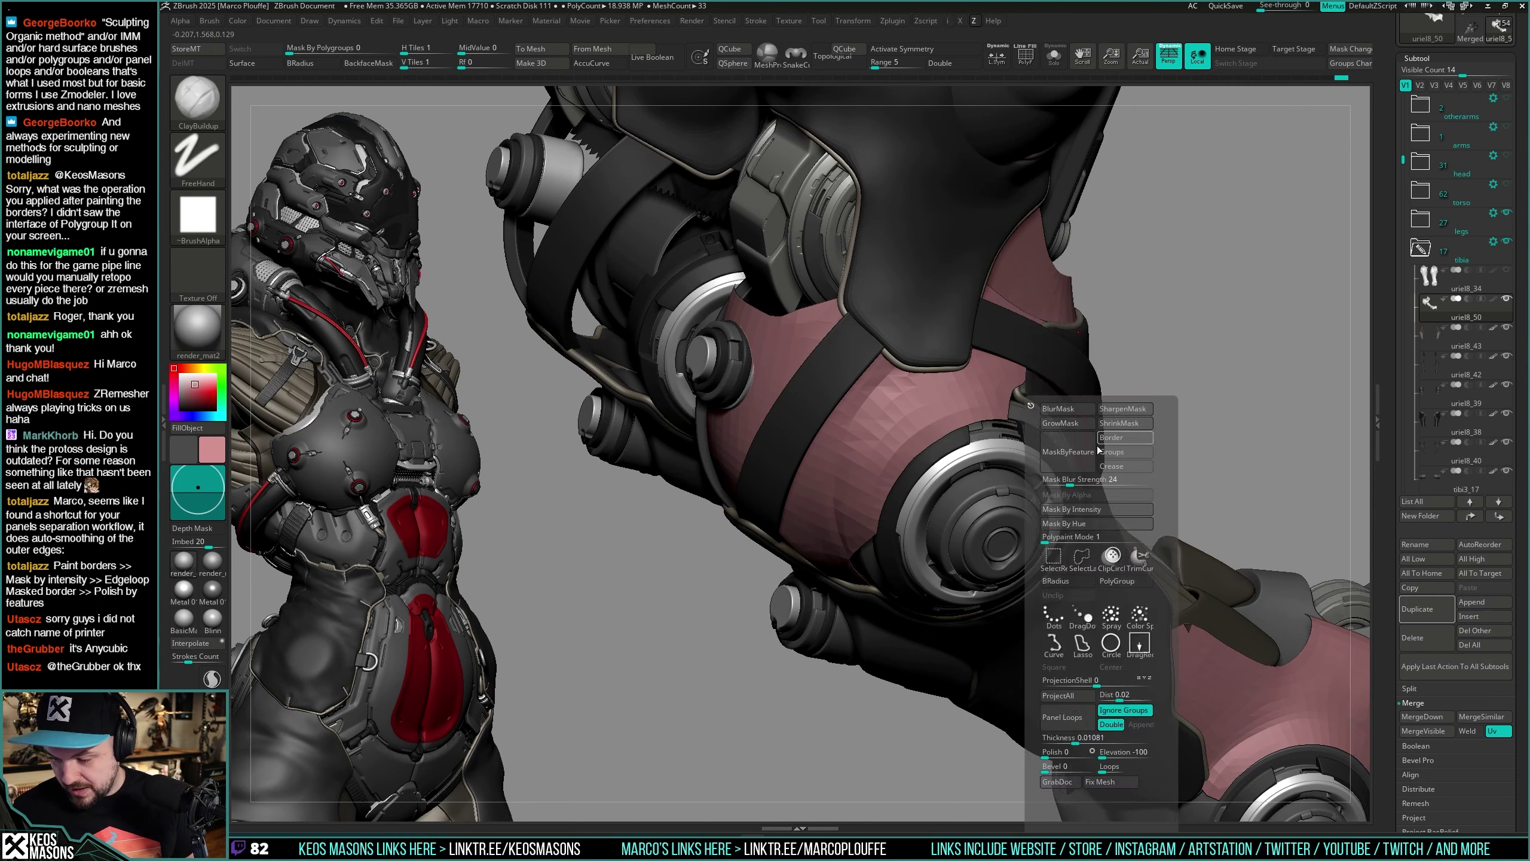
key(i)
key(m)
click(1095, 450)
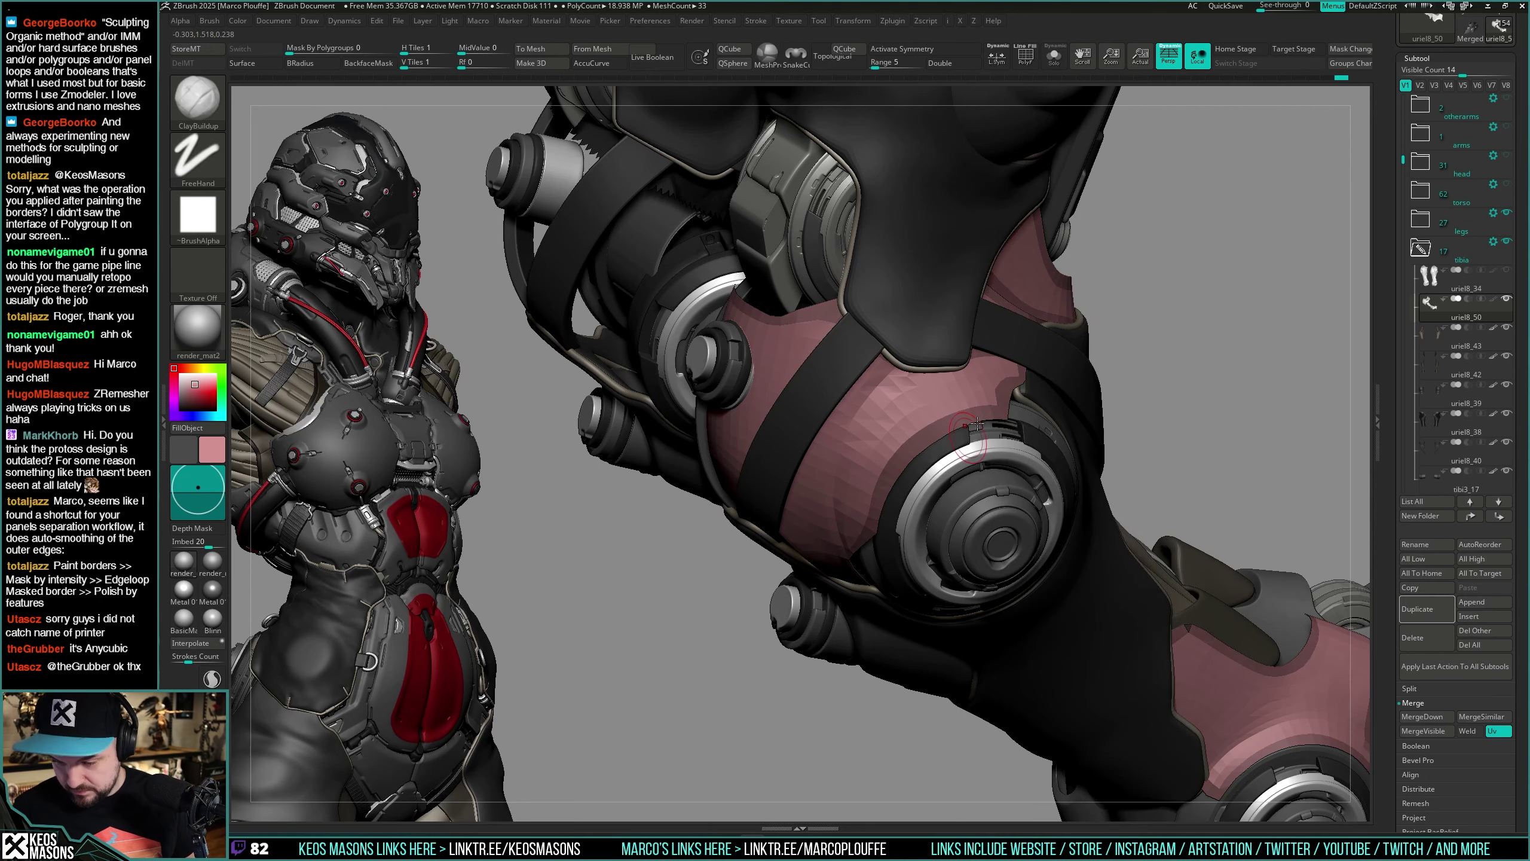
Step: Clear the mask and smooth the knee panel between the strap and the round side joint with Smooth Stronger
right_drag(1314, 264, 1140, 370)
ctrl+click(1061, 409)
right_drag(879, 452, 1158, 389)
mouse_move(1164, 387)
ctrl+mouse_down()
mouse_move(1196, 370)
mouse_move(1171, 389)
ctrl+mouse_up()
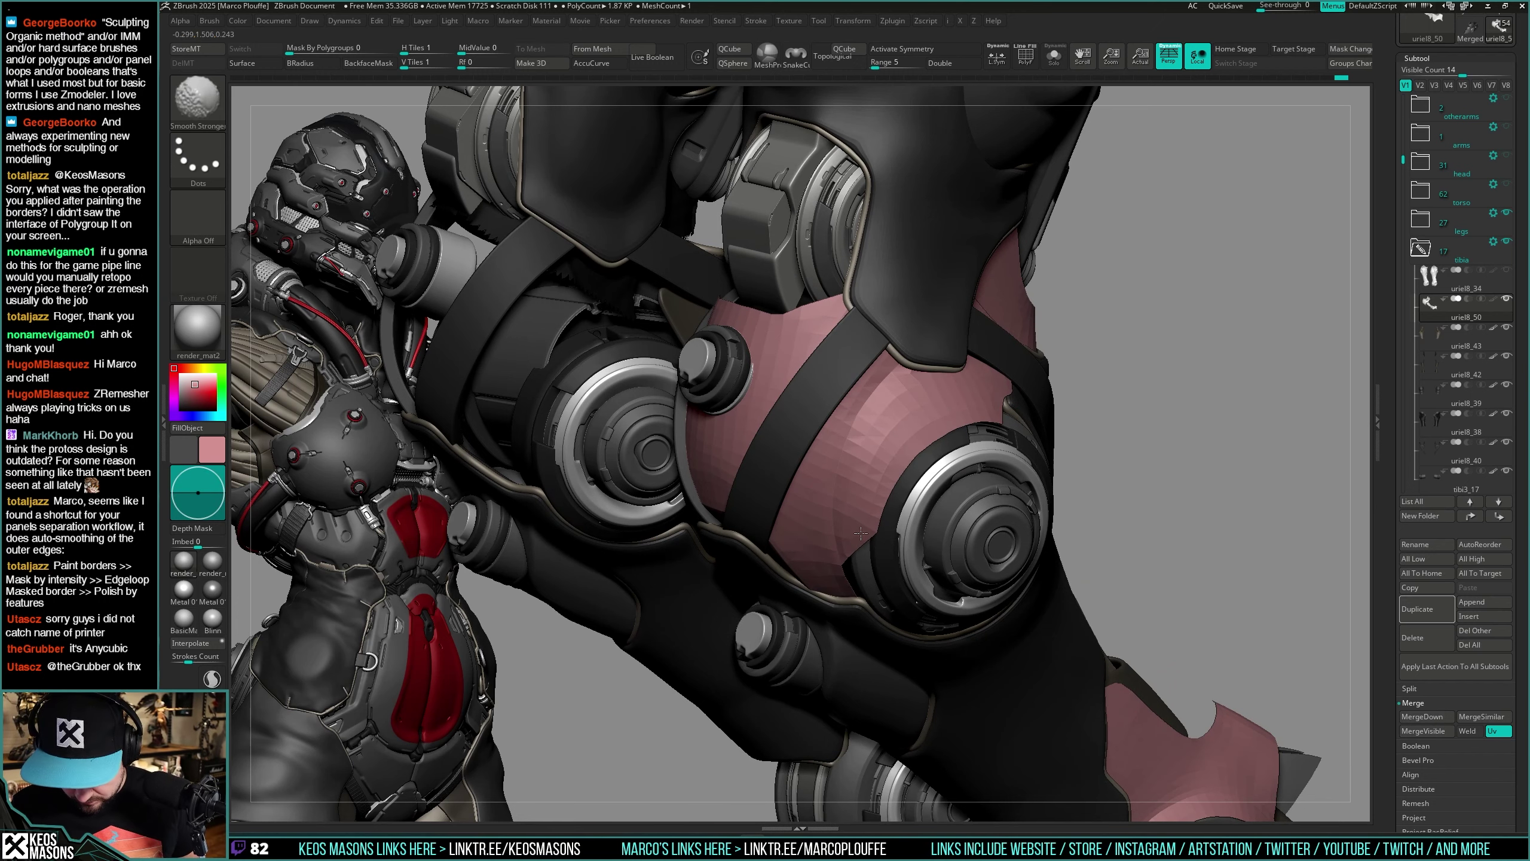
mouse_move(876, 475)
right_down()
mouse_move(952, 489)
mouse_move(921, 477)
mouse_move(1002, 357)
right_up()
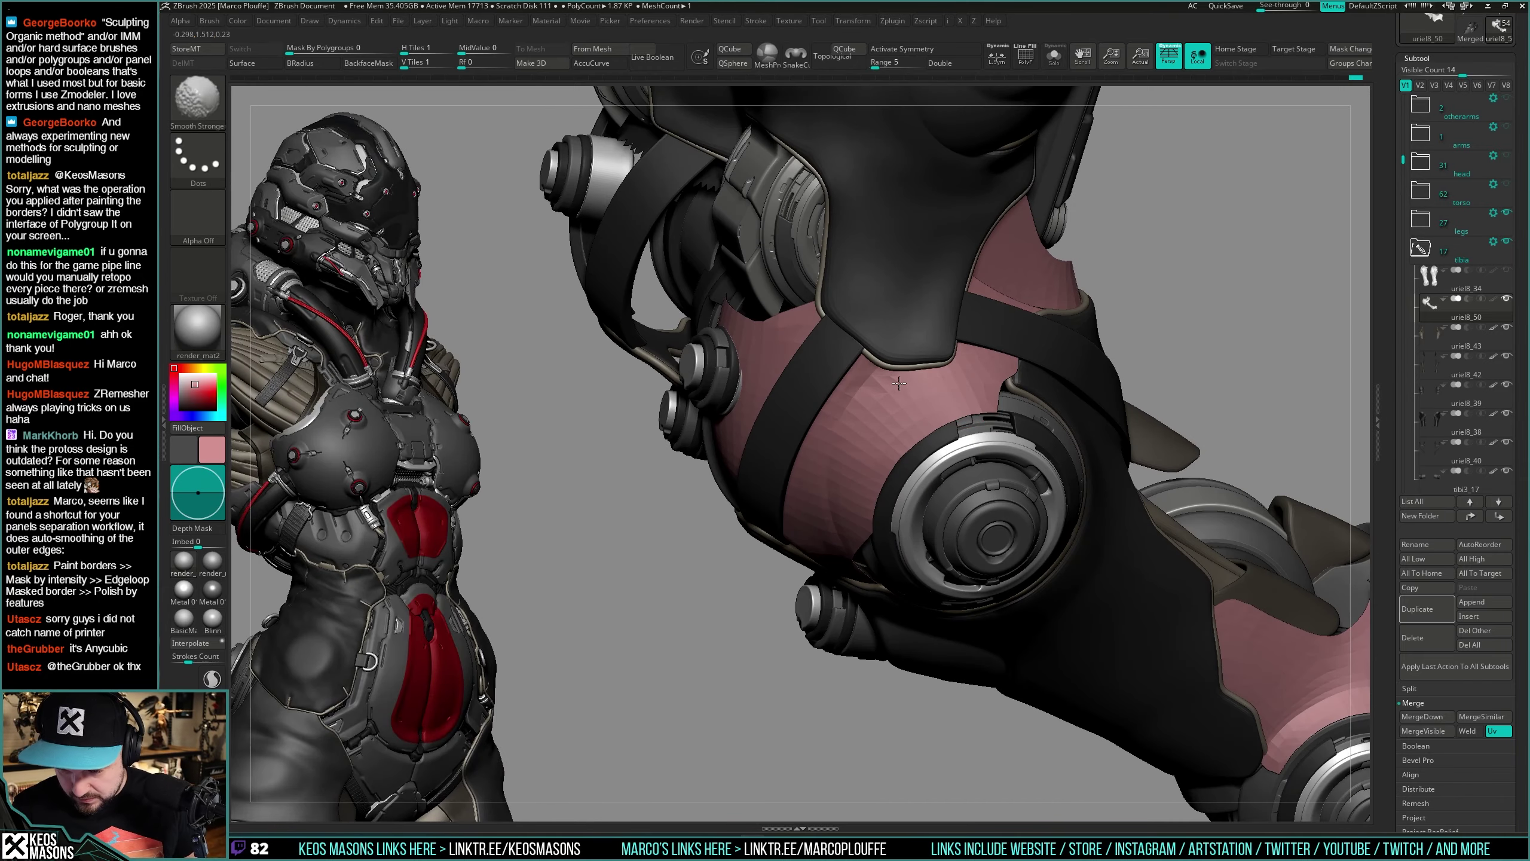
mouse_move(859, 449)
right_down()
mouse_move(928, 491)
mouse_move(880, 479)
right_up()
key(shift+f)
key(shift+f)
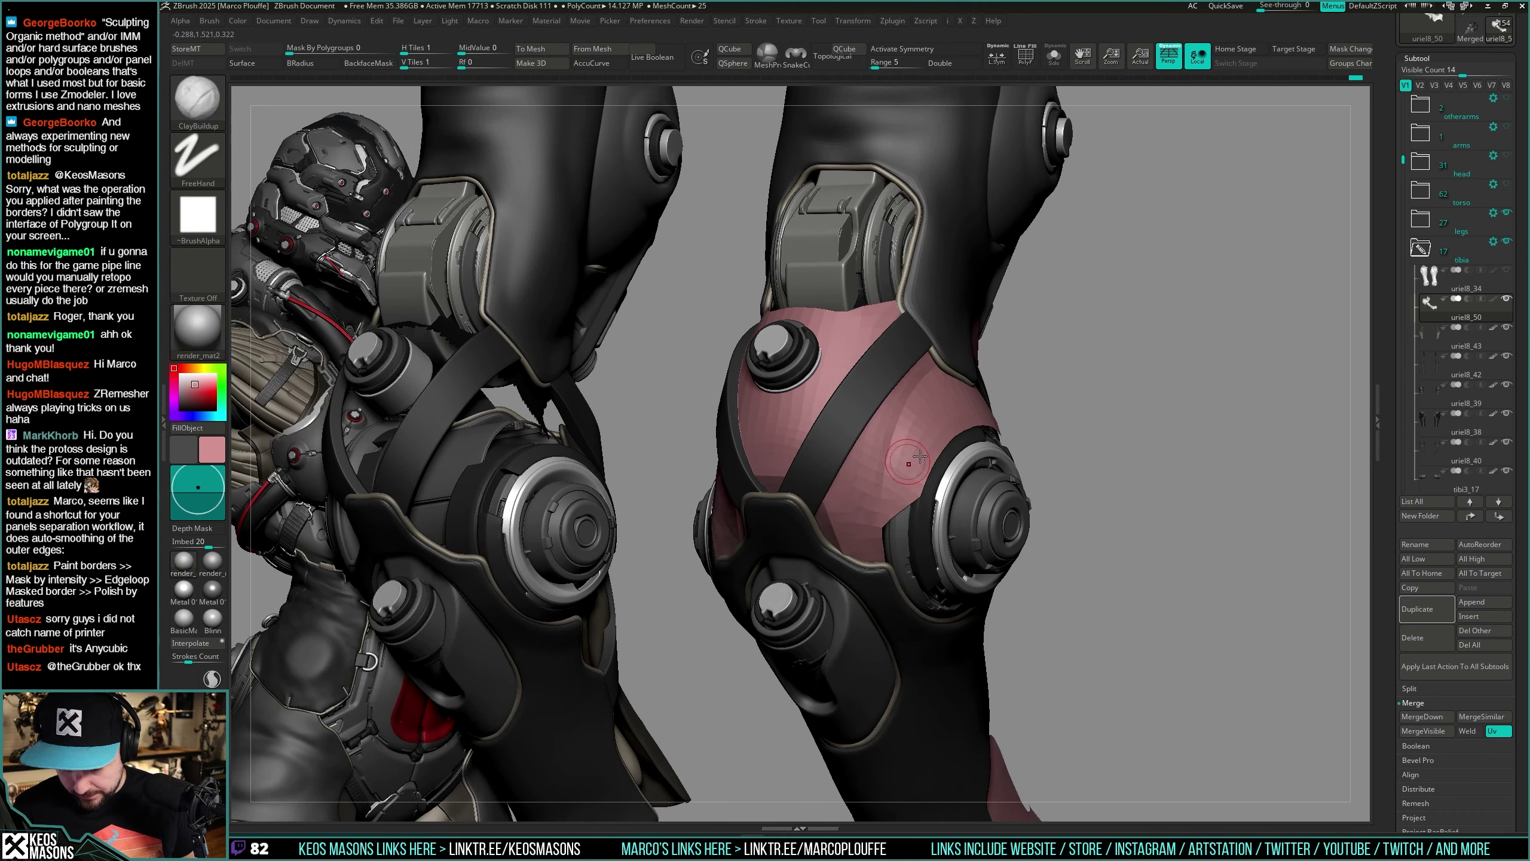
Step: Isolate and mask the knee panel's polygroup beside the round joint, restore the full panel and clear the mask
key(ctrl)
ctrl+click(1144, 402)
ctrl+shift+click(1149, 399)
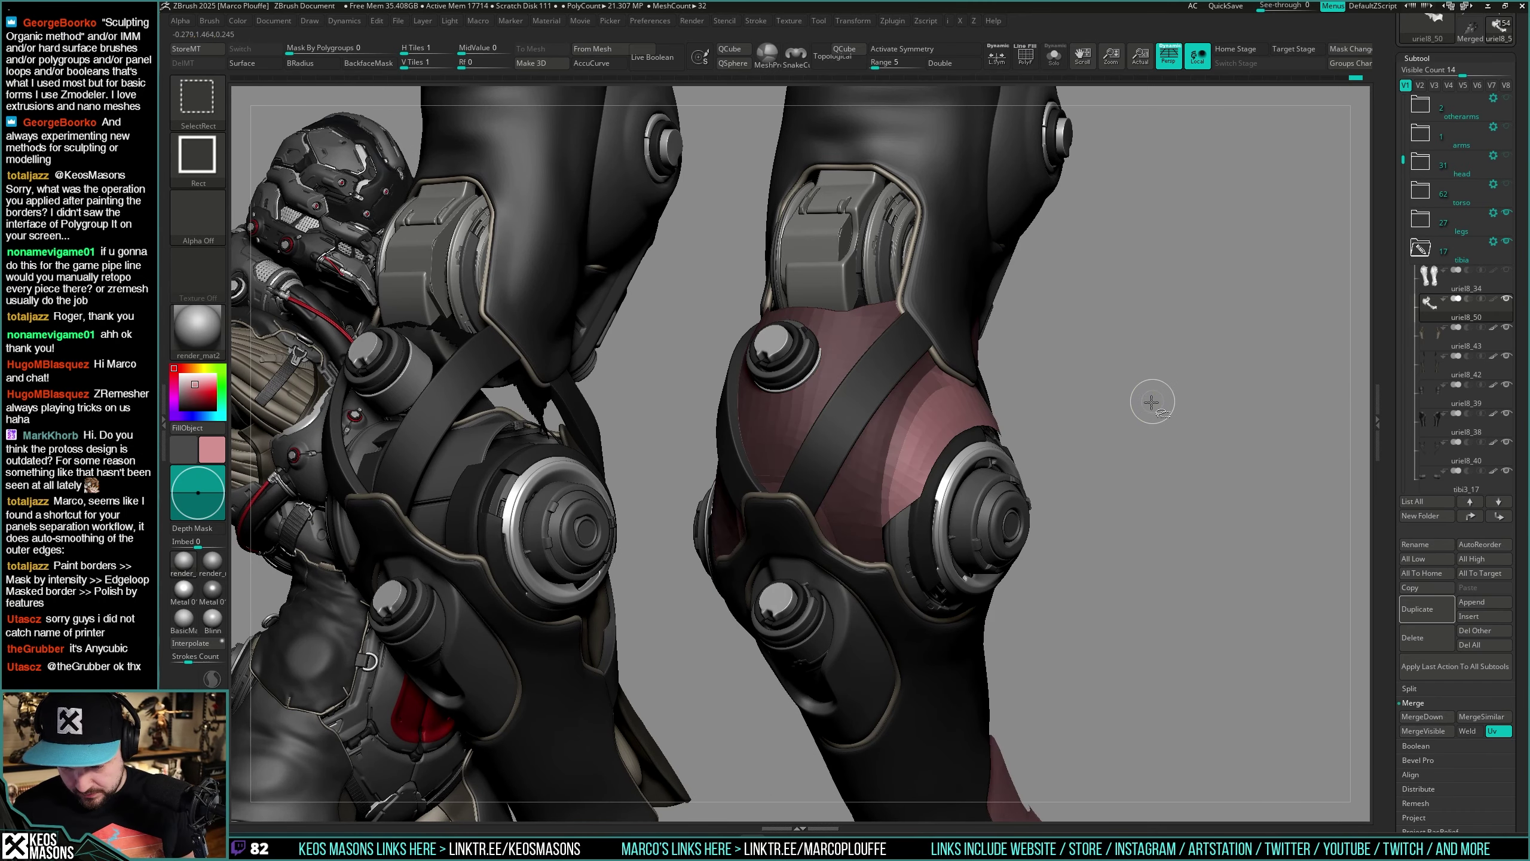
ctrl+drag(1152, 407, 1064, 487)
ctrl+shift+click(884, 443)
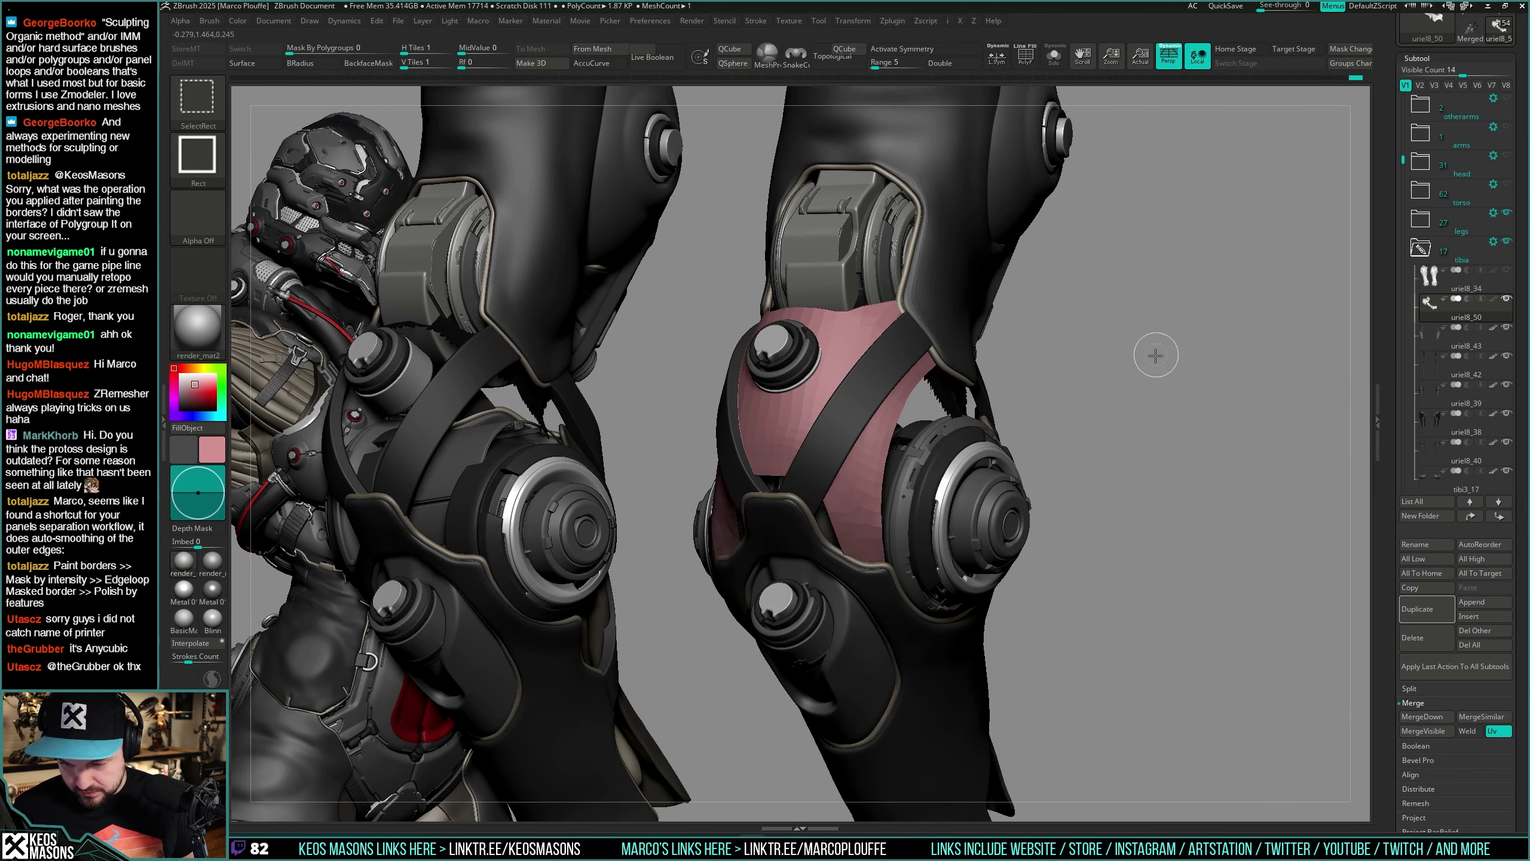
ctrl+shift+drag(1156, 355, 1142, 409)
ctrl+click(1137, 404)
ctrl+shift+click(1131, 390)
right_drag(913, 467, 894, 395)
ctrl+drag(1018, 395, 1032, 428)
Step: Build up the front of the knee panel between the crossed straps with ClayBuildup and blend it with Smooth Stronger
right_drag(925, 356, 889, 401)
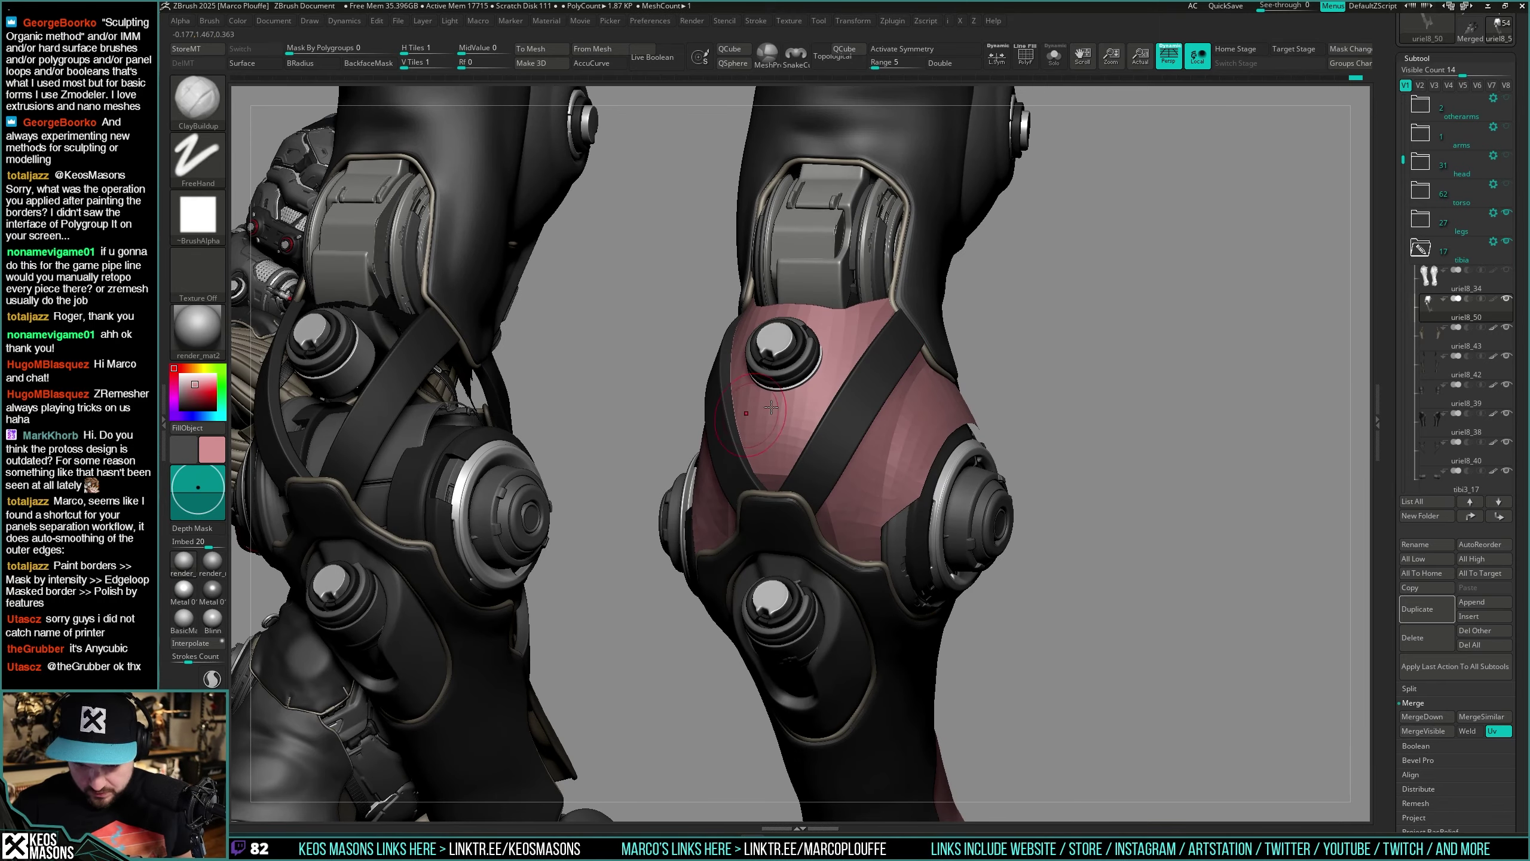
mouse_move(776, 412)
right_down()
mouse_move(843, 422)
mouse_move(910, 458)
mouse_move(961, 526)
right_up()
key(space)
key(shift)
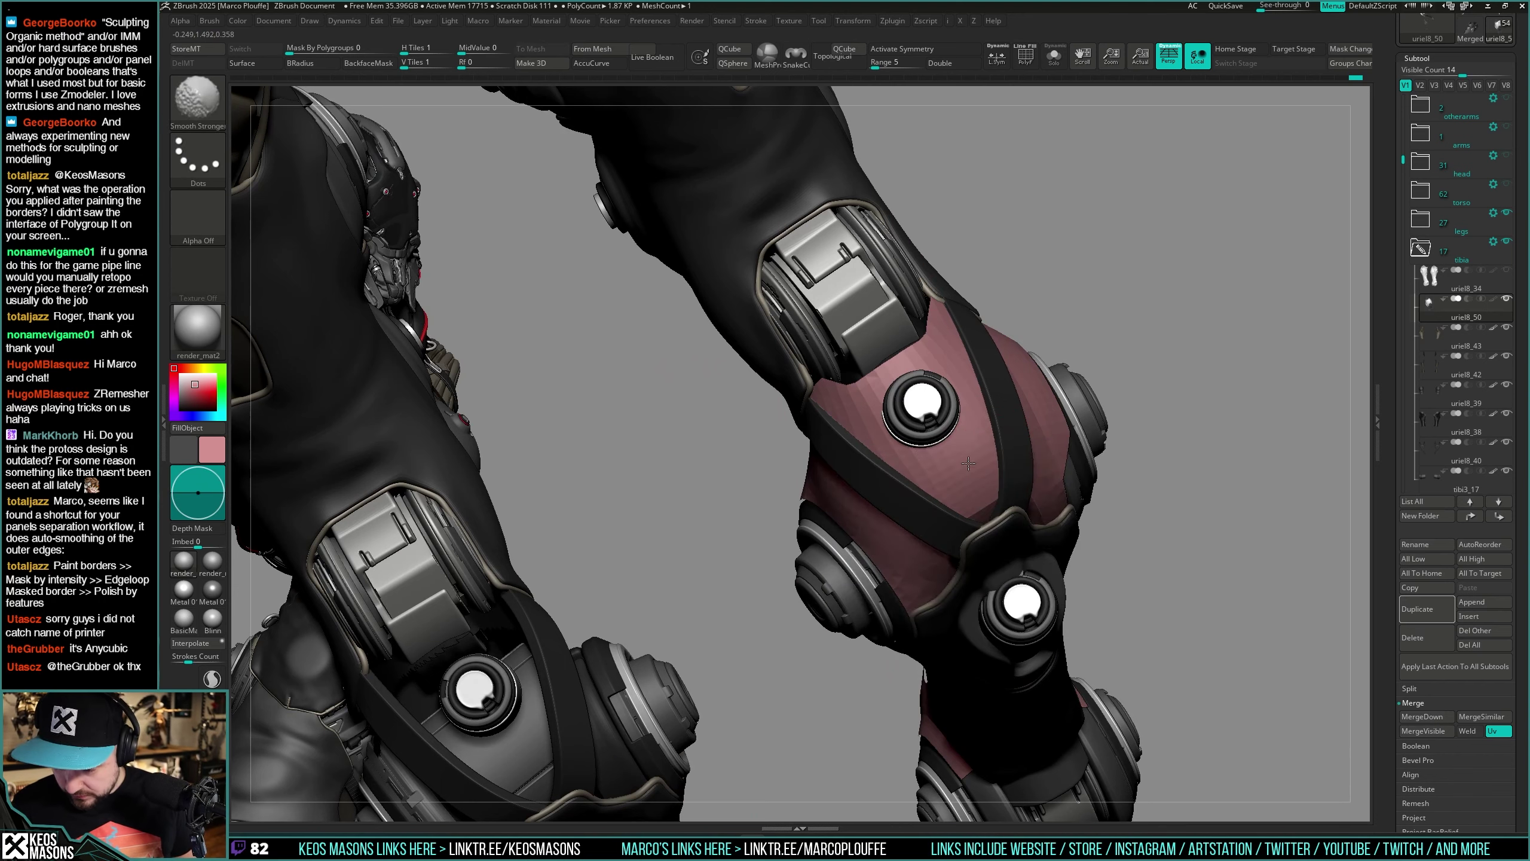
mouse_move(863, 378)
right_down()
mouse_move(994, 422)
mouse_move(1086, 428)
mouse_move(1005, 441)
mouse_move(1037, 440)
mouse_move(1024, 458)
mouse_move(896, 480)
right_up()
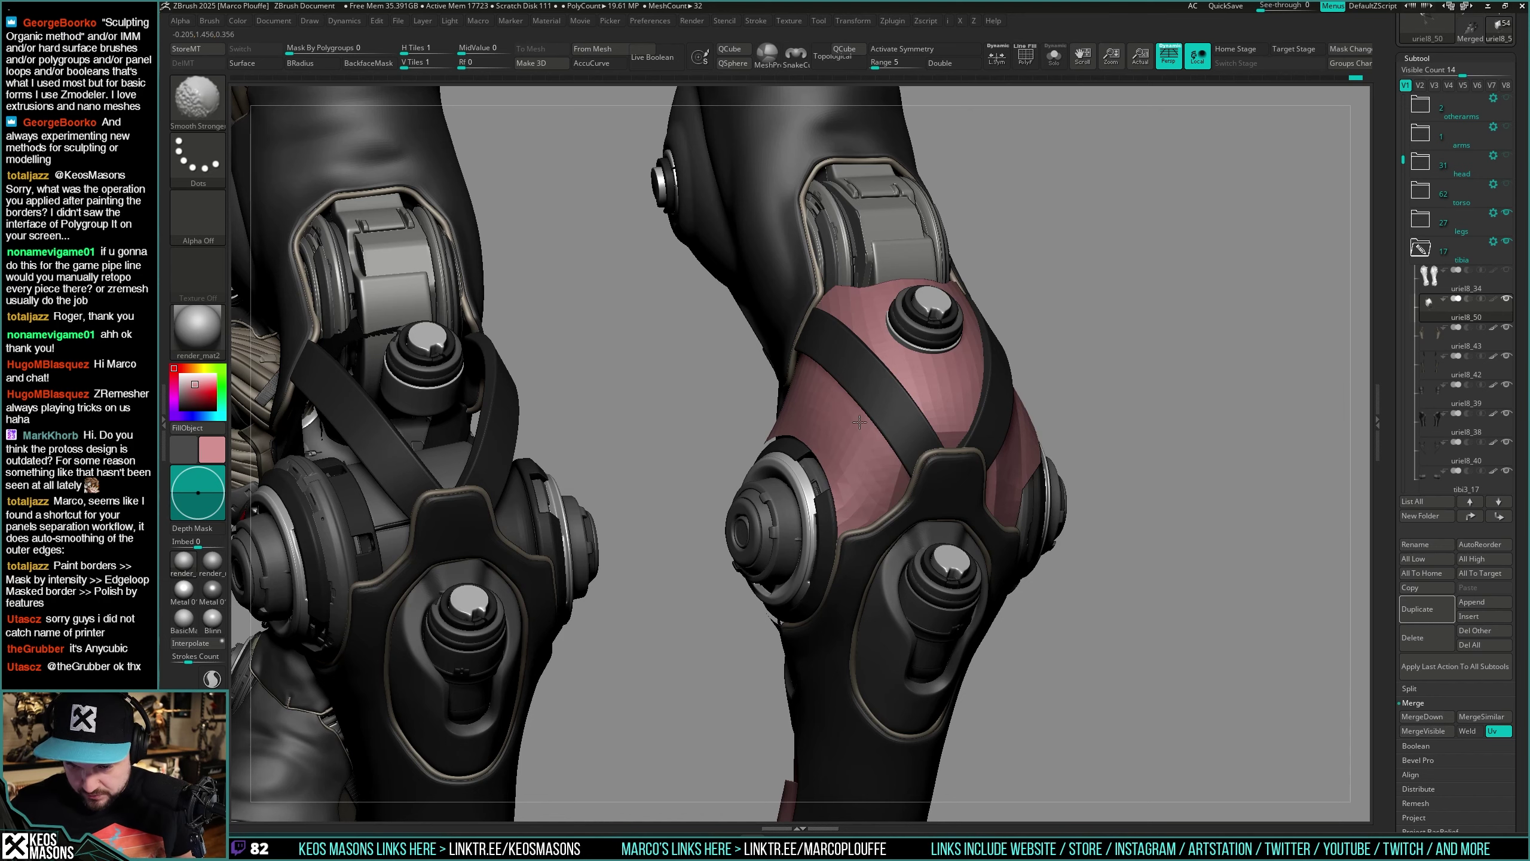
shift+right_drag(914, 426, 984, 429)
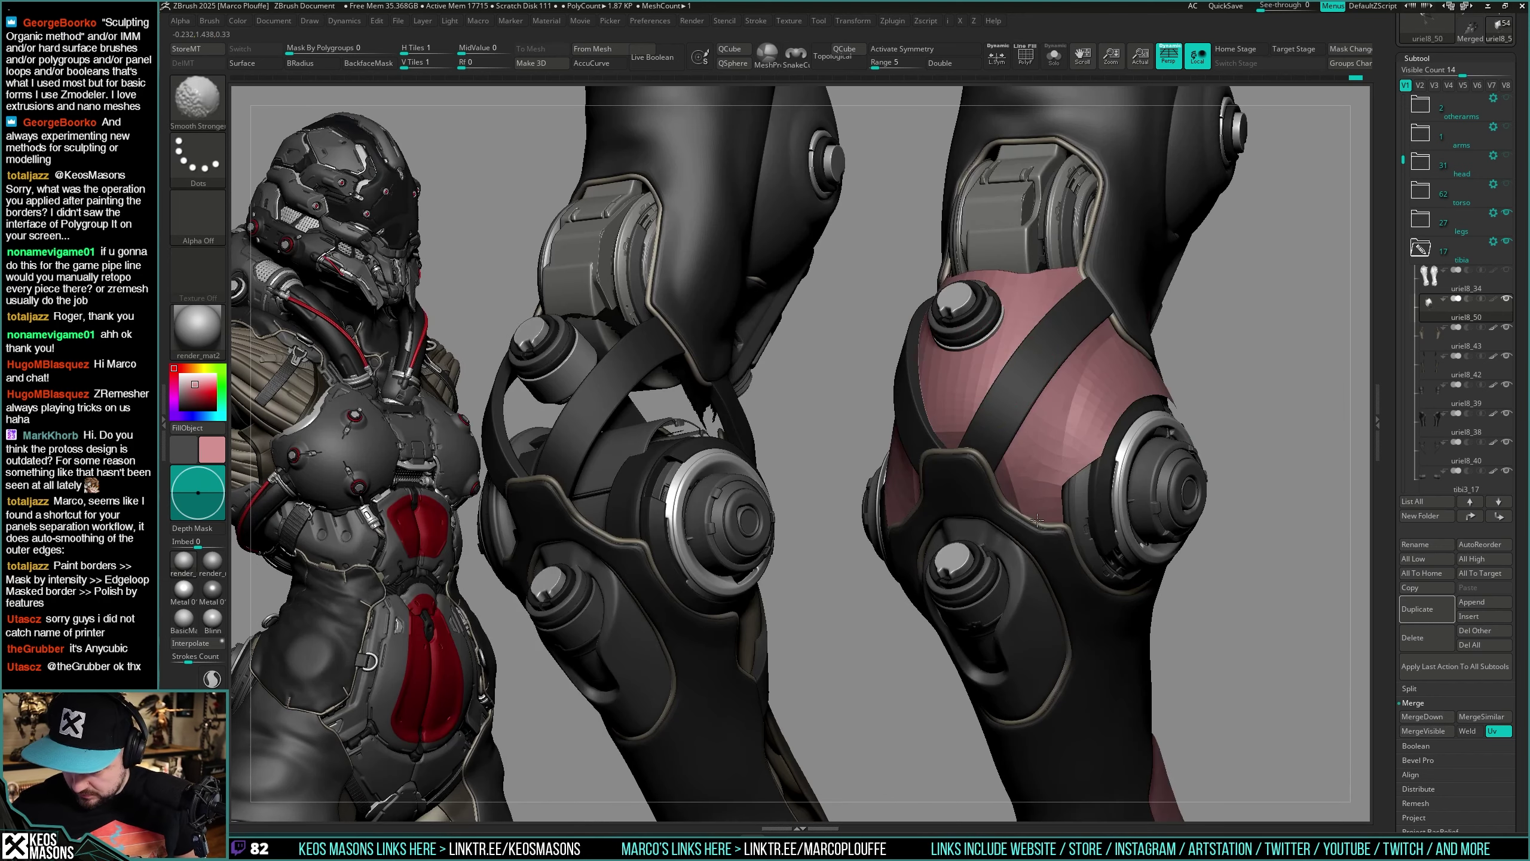
mouse_move(825, 338)
right_down()
mouse_move(892, 344)
mouse_move(928, 374)
mouse_move(915, 379)
mouse_move(945, 404)
mouse_move(897, 447)
mouse_move(946, 449)
mouse_move(930, 502)
mouse_move(1024, 458)
right_up()
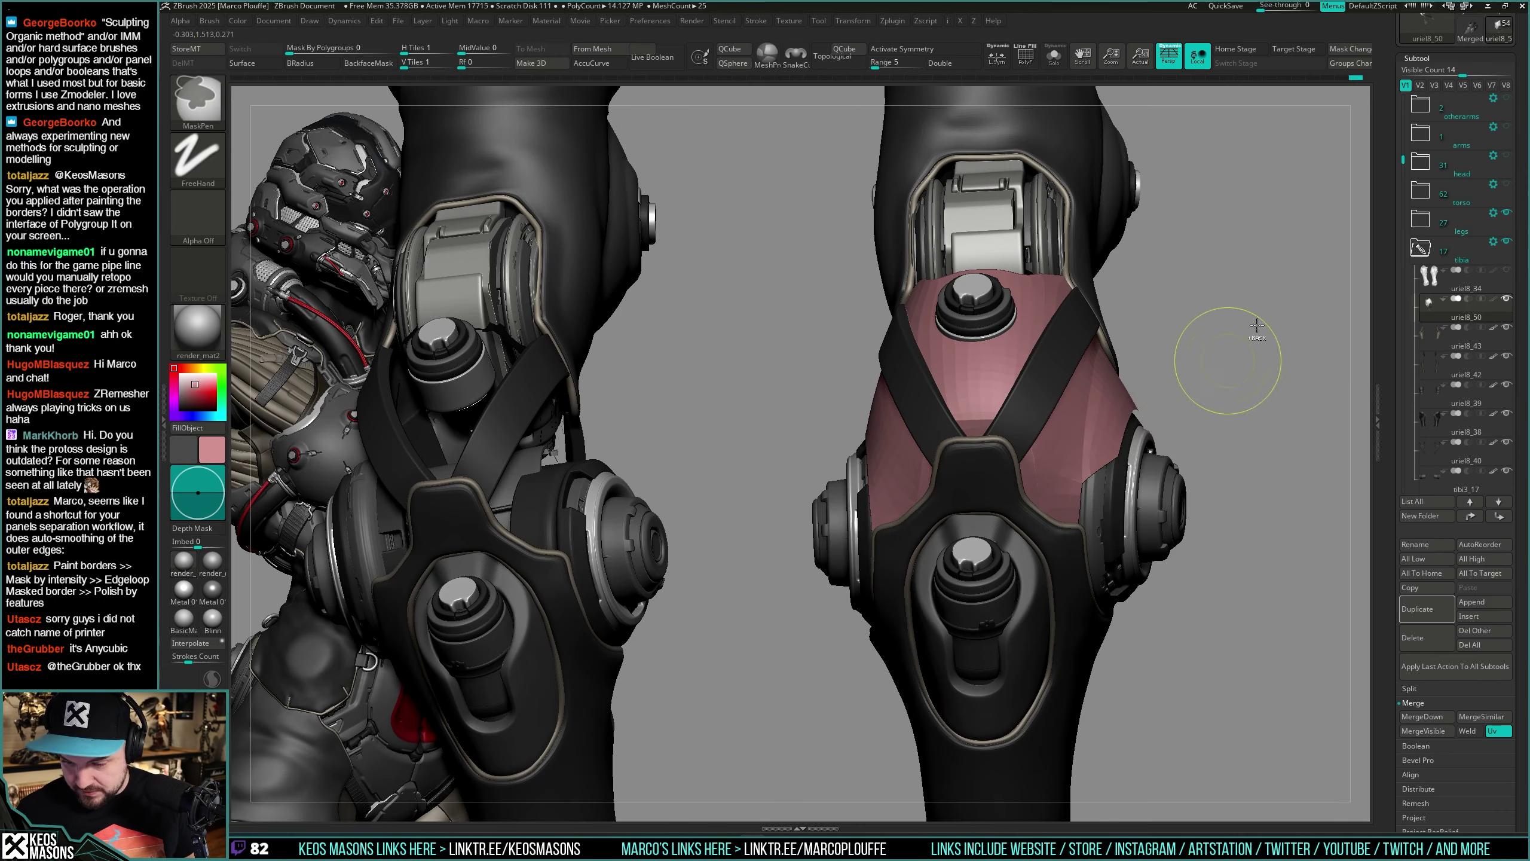
Step: Shape the knee panel's opposite side between the strap and the inner round joint with the ClayBuildup brush
key(shift+f)
key(shift+f)
right_drag(958, 392, 892, 365)
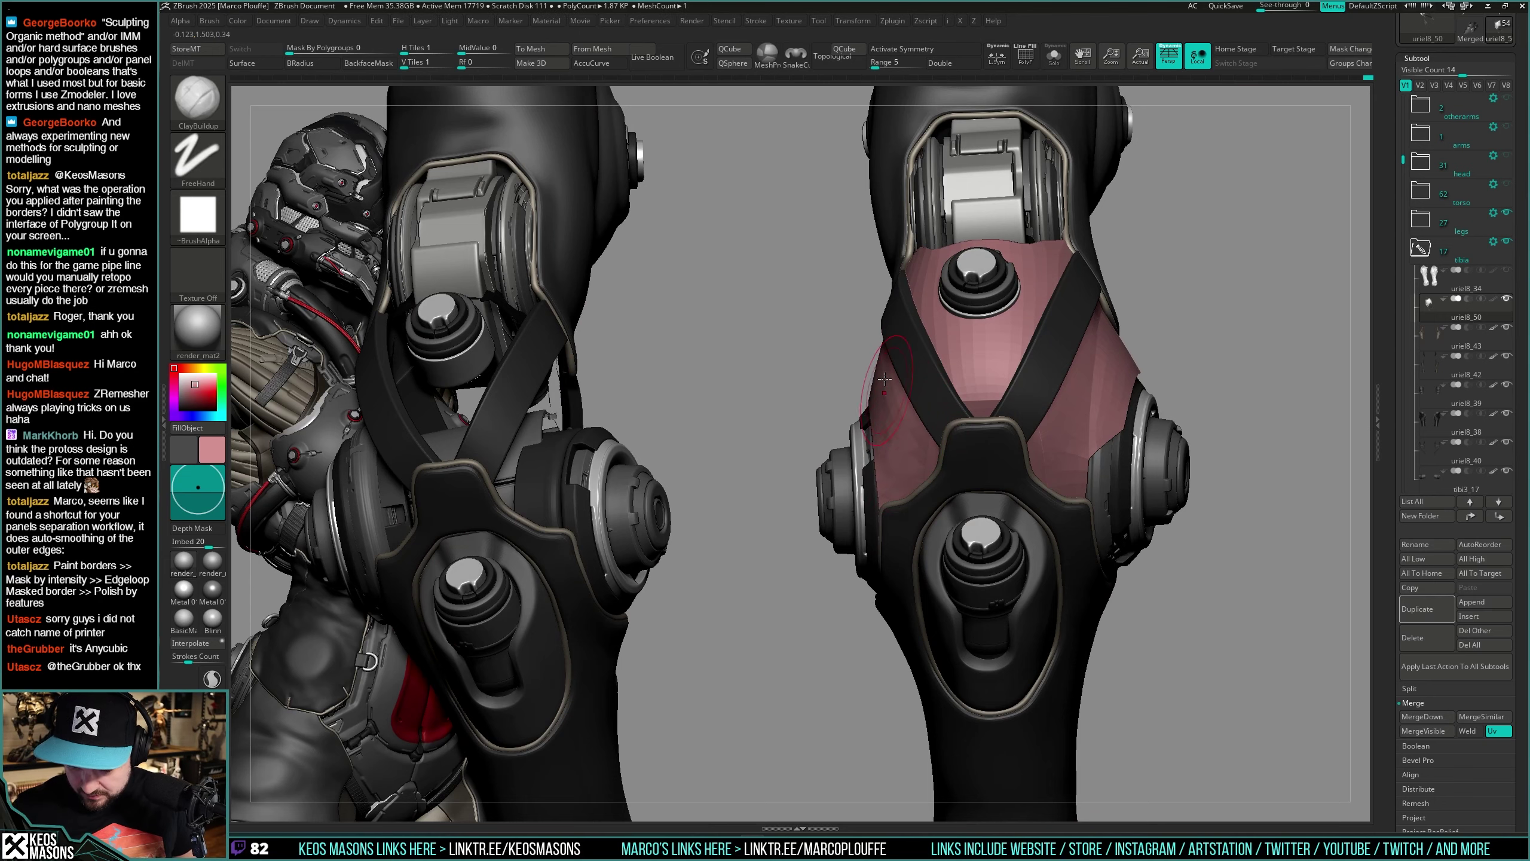
right_drag(893, 450, 870, 389)
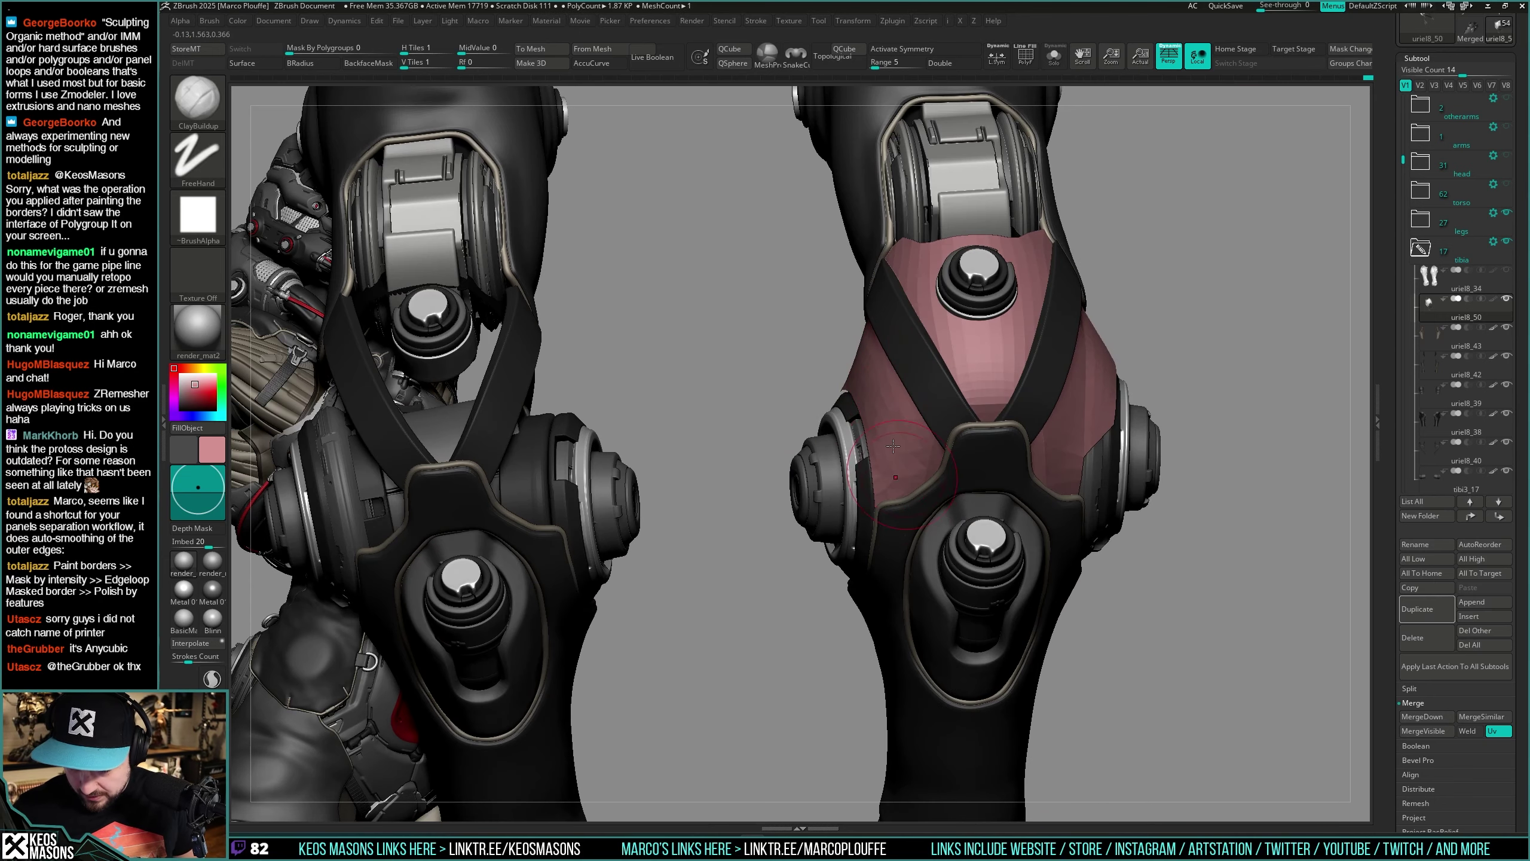
right_drag(894, 446, 863, 390)
right_drag(902, 438, 1161, 418)
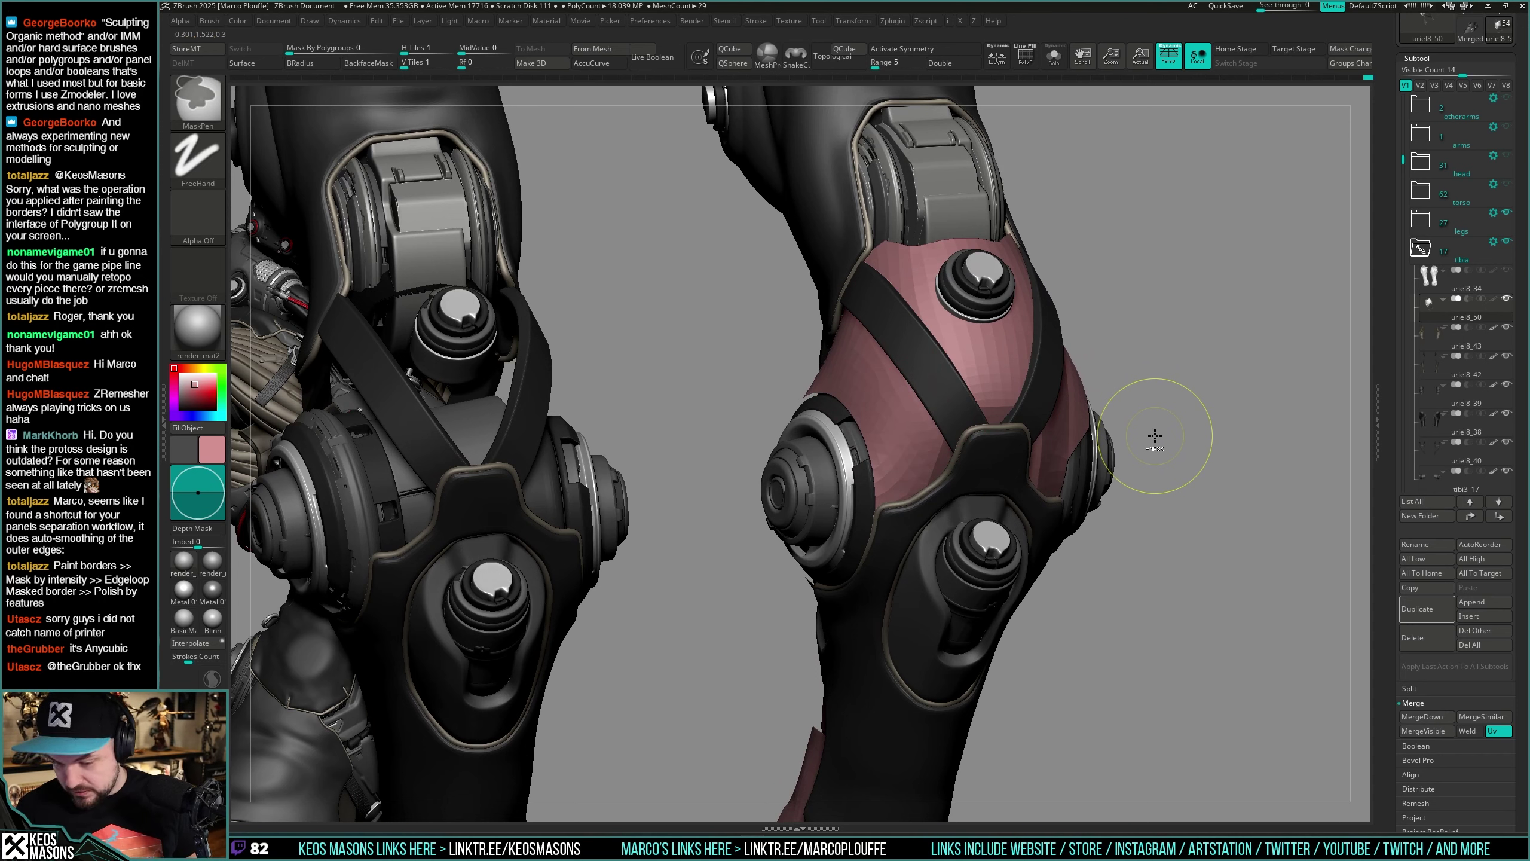
right_click(1195, 413)
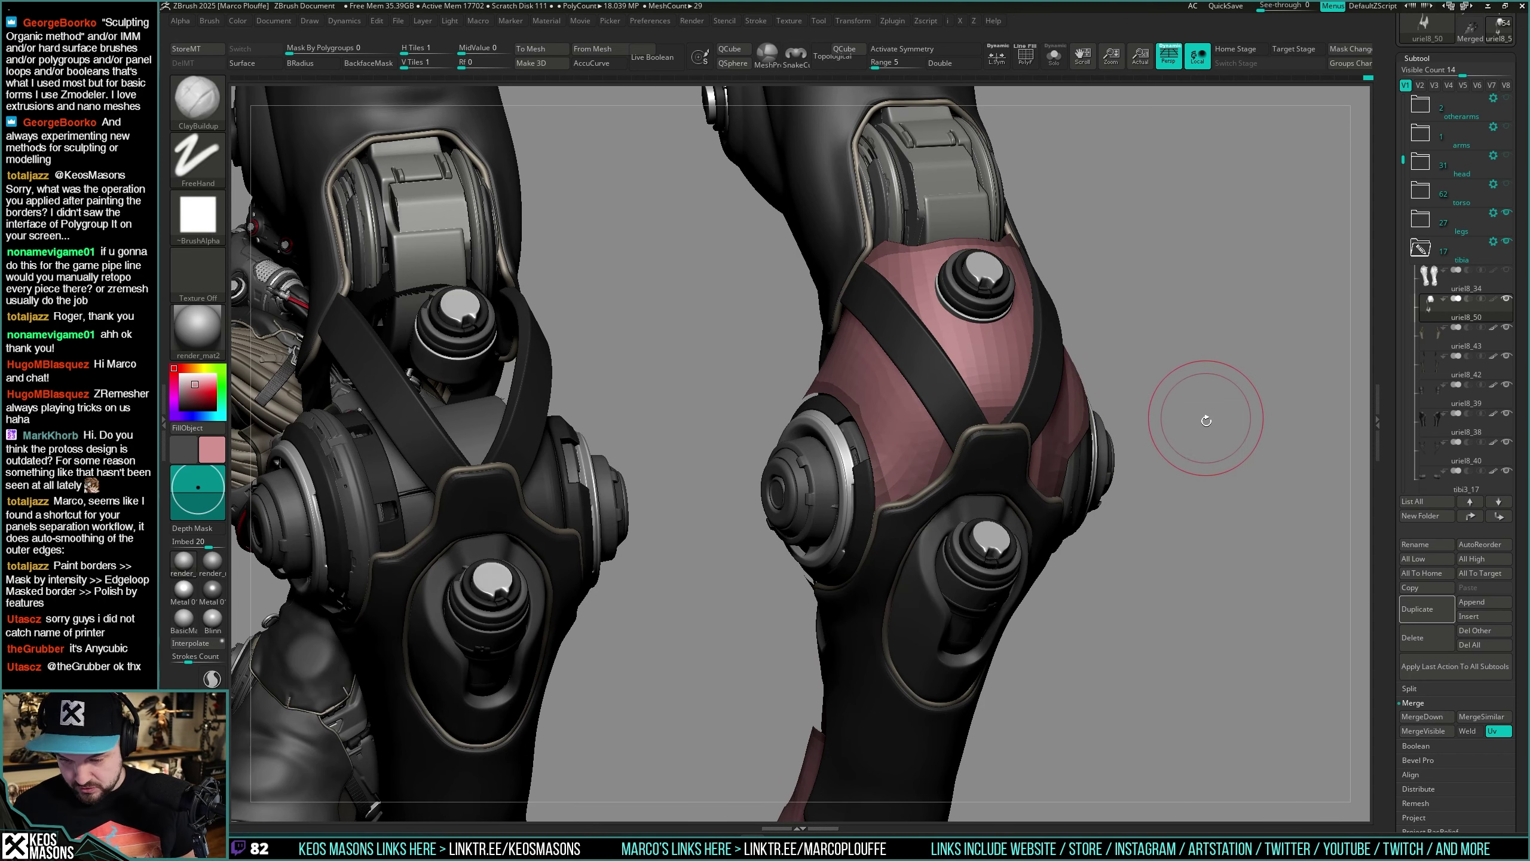
Step: Undo the last four edits to the knee panel
key(ctrl)
mouse_move(1199, 437)
mouse_down()
mouse_move(845, 325)
mouse_move(861, 410)
mouse_up()
mouse_move(862, 398)
right_down()
mouse_move(892, 352)
mouse_move(858, 498)
mouse_move(846, 347)
right_up()
key(ctrl+z)
key(ctrl+z)
key(ctrl+z)
key(ctrl+z)
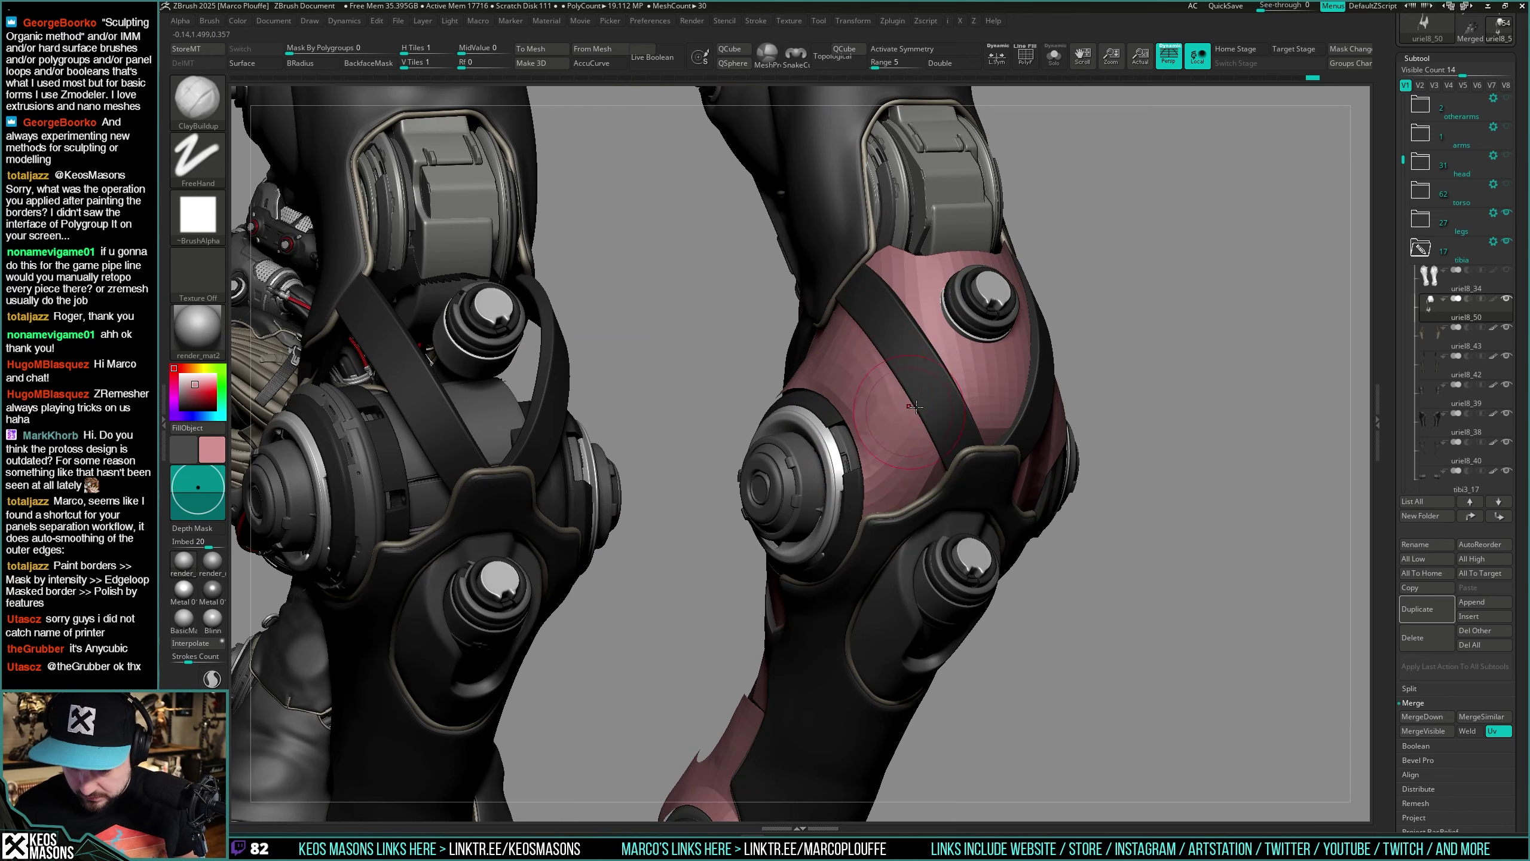
Step: Build up the knee panel's rear and inner side around the round joint with ClayBuildup and smooth the forms
right_drag(888, 472, 790, 420)
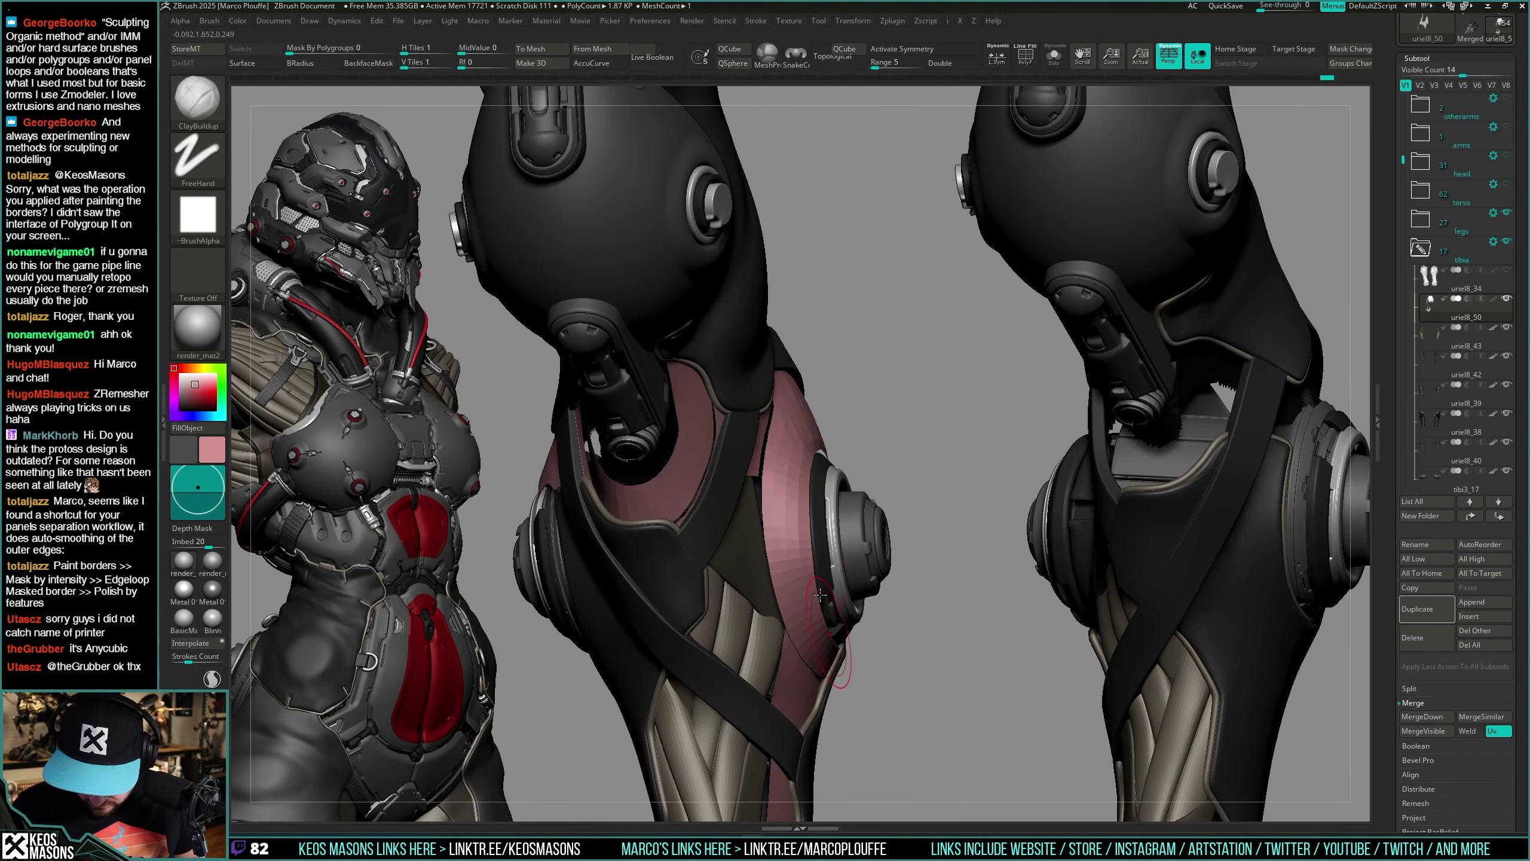
right_drag(835, 664, 784, 558)
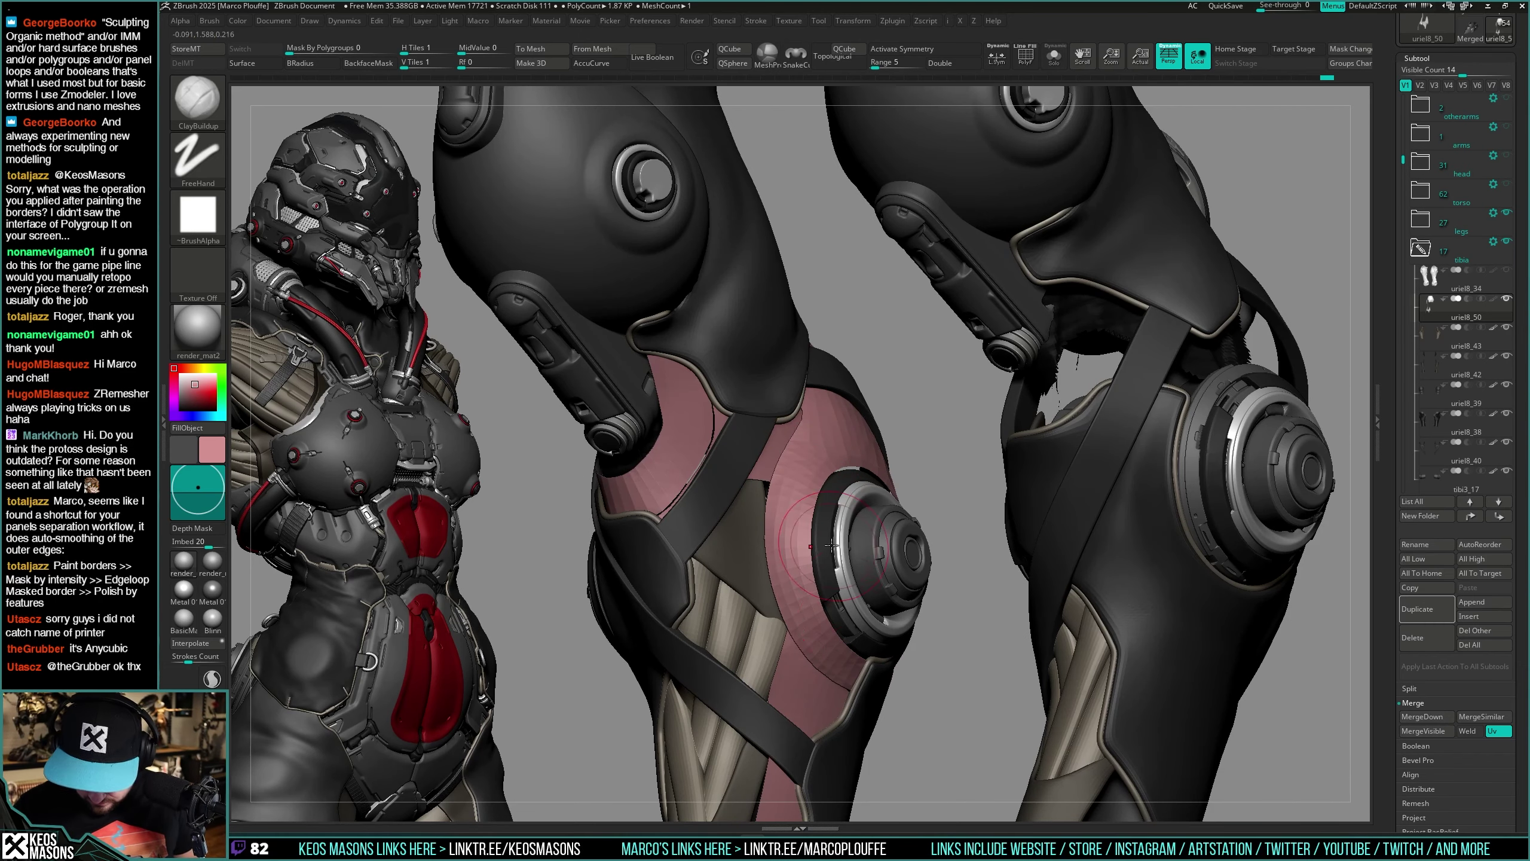
mouse_move(884, 549)
right_down()
mouse_move(924, 416)
mouse_move(849, 434)
mouse_move(910, 426)
mouse_move(863, 416)
right_up()
key(shift)
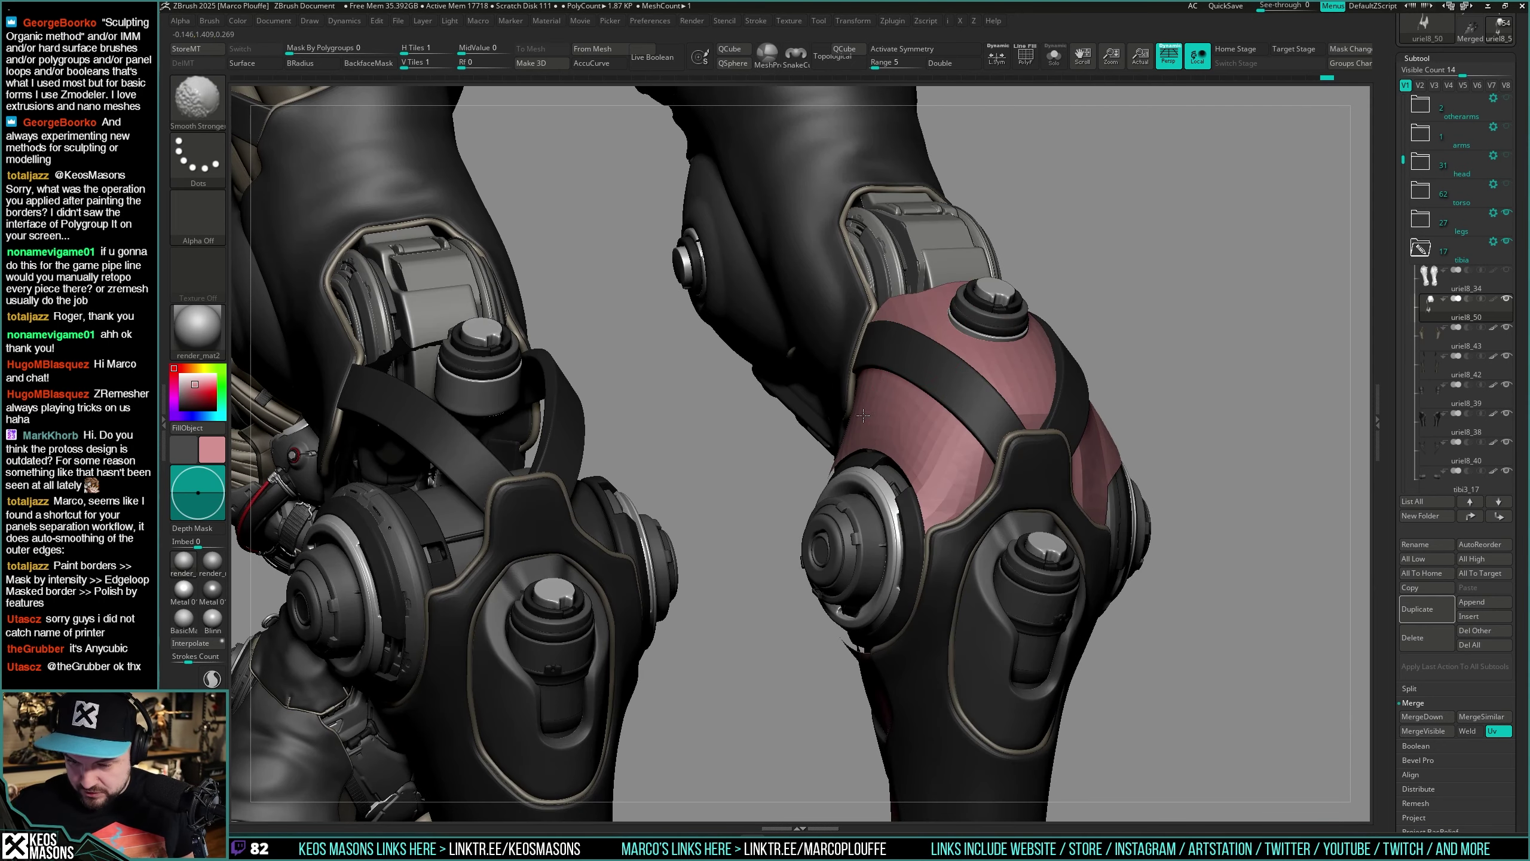
right_drag(922, 513, 1018, 420)
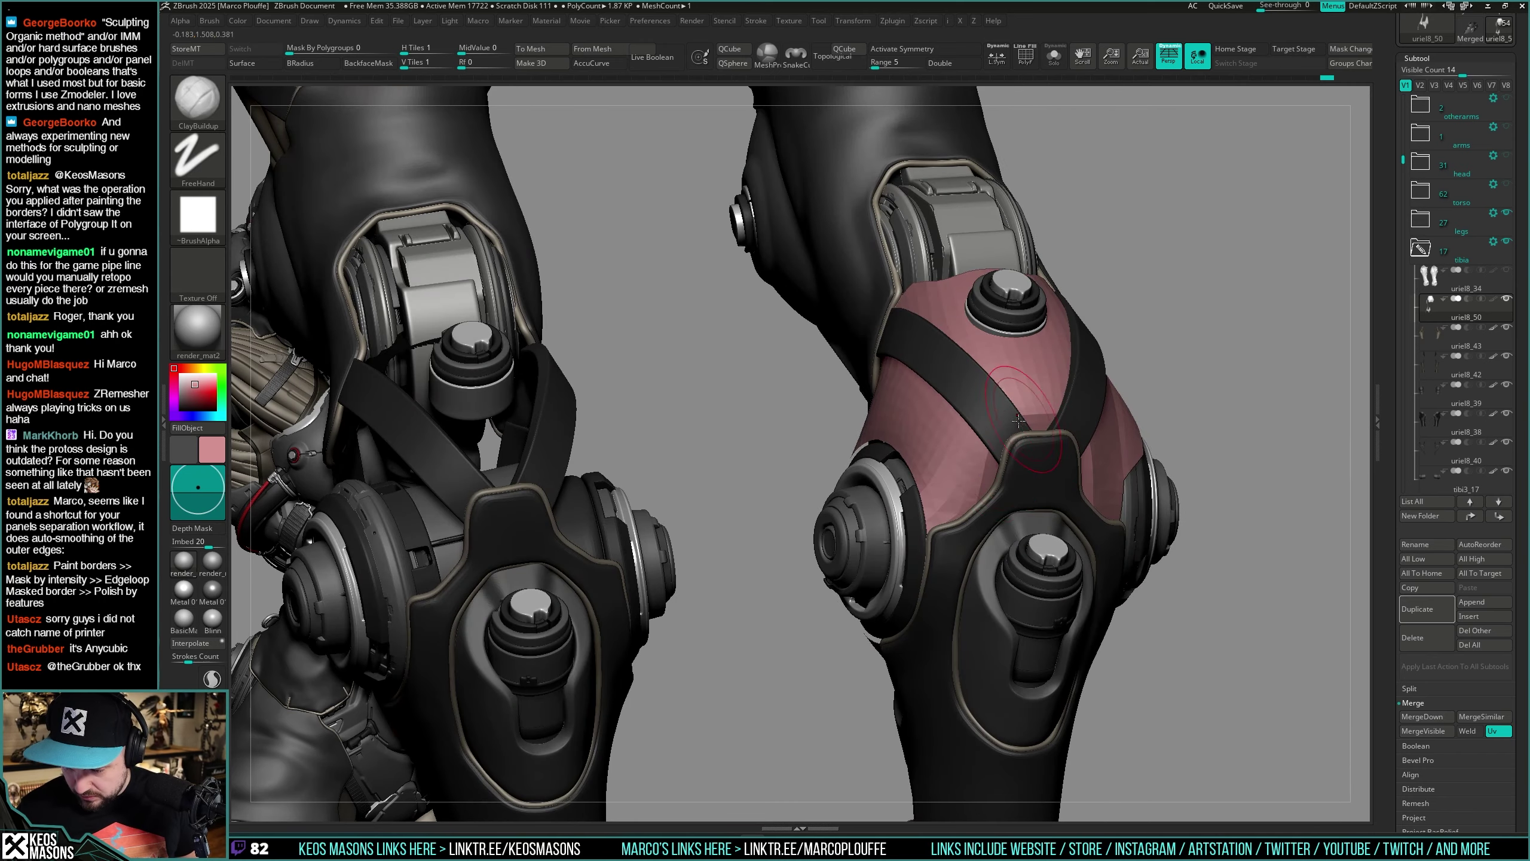
key(shift)
right_drag(886, 493, 985, 477)
mouse_move(844, 447)
right_down()
mouse_move(912, 437)
mouse_move(1012, 389)
mouse_move(991, 425)
mouse_move(873, 449)
right_up()
Step: Smooth the knee panel's upper part beneath the strap and its rear section around the side joint with Smooth Stronger
right_click(910, 443)
shift+drag(925, 350, 964, 362)
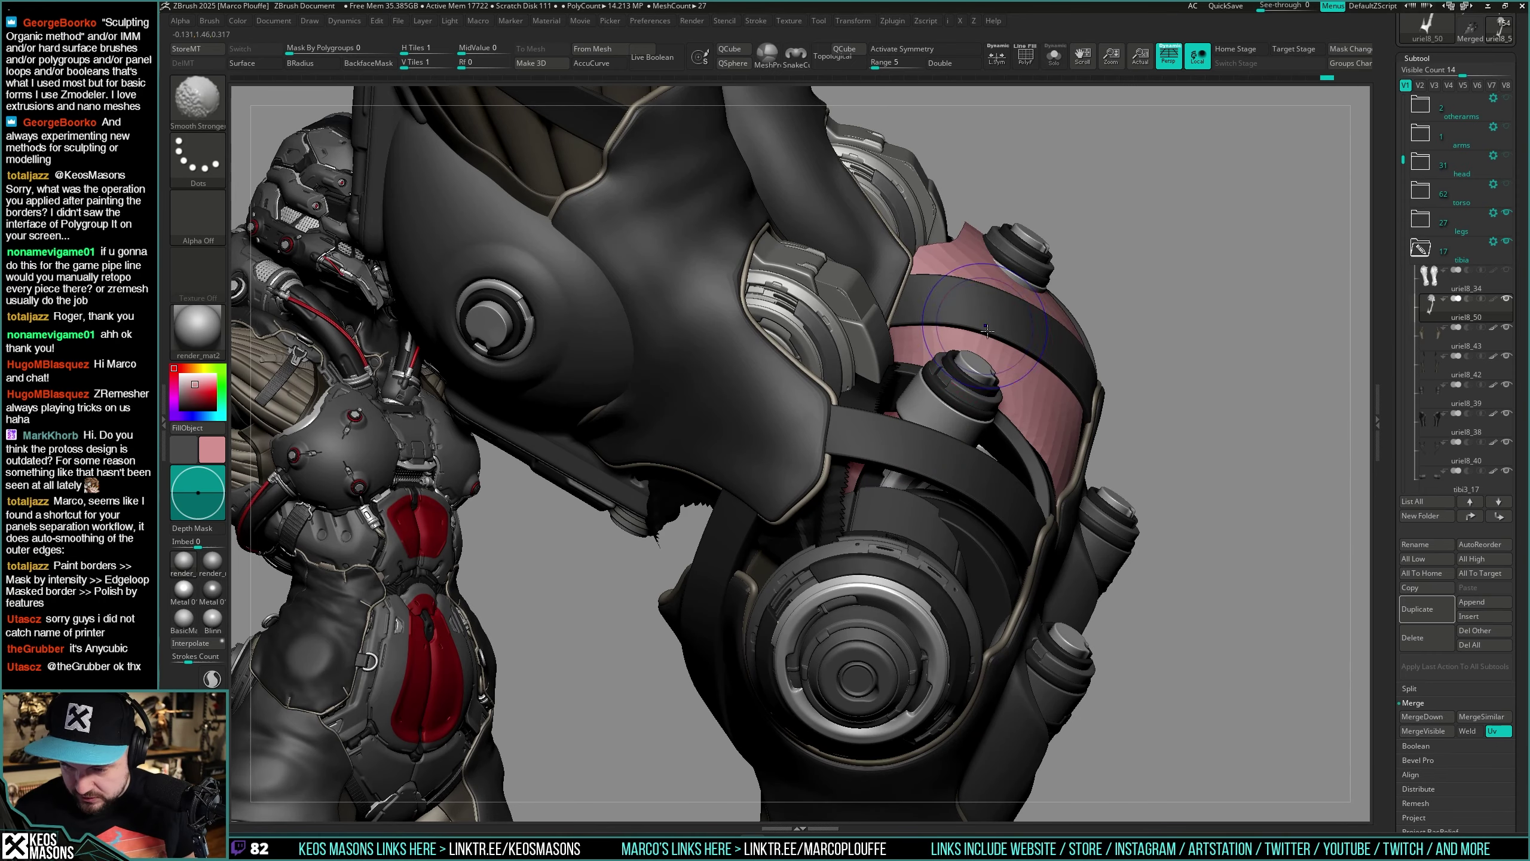
right_drag(976, 338, 952, 356)
right_drag(1015, 422, 1043, 463)
key(shift)
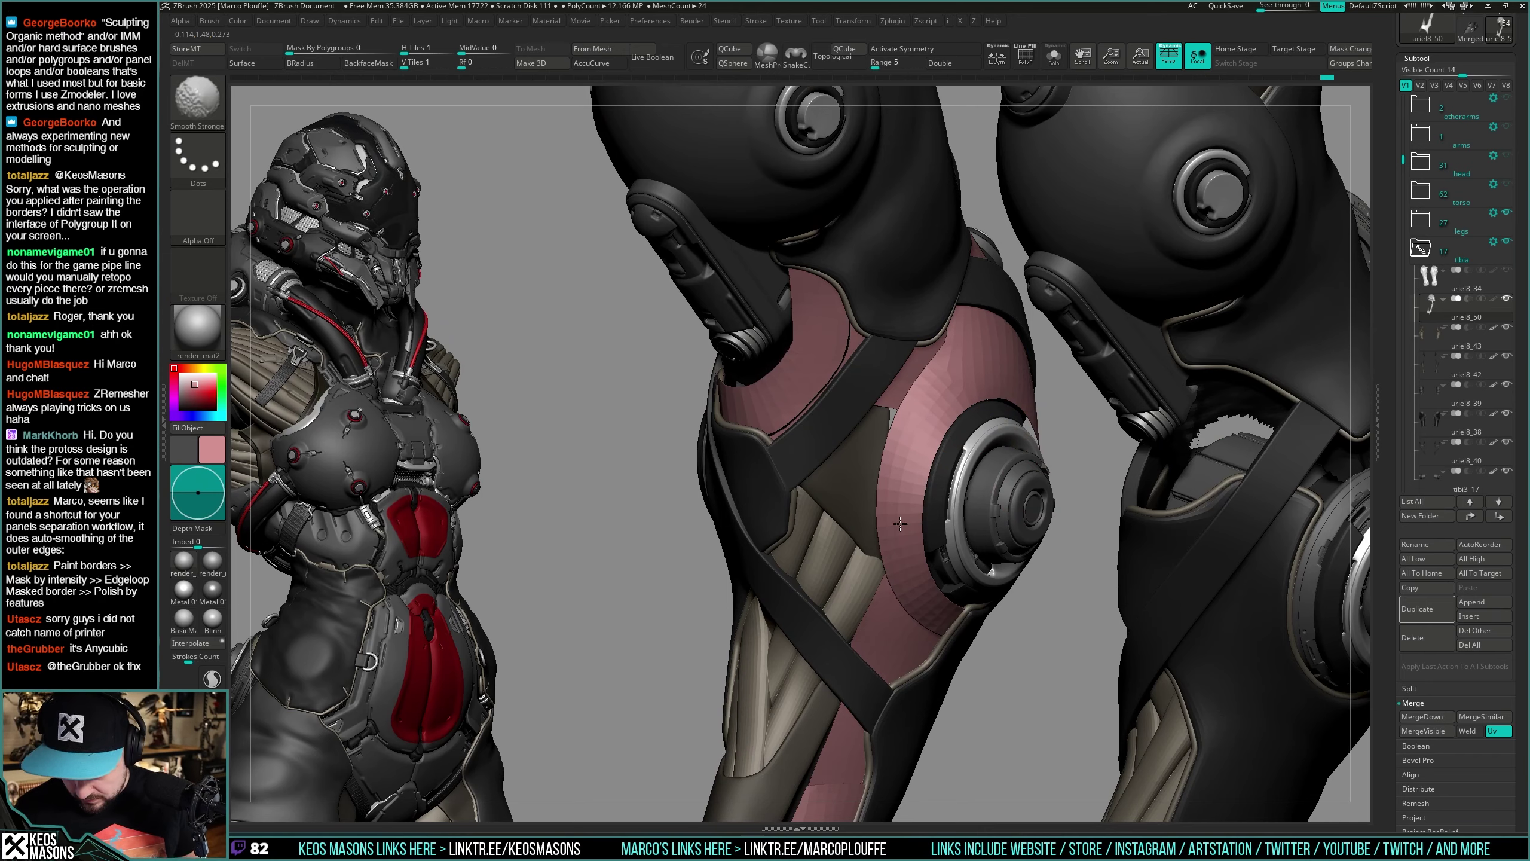
right_drag(900, 524, 958, 561)
mouse_move(949, 456)
mouse_down()
mouse_move(925, 459)
mouse_move(982, 474)
mouse_move(976, 528)
mouse_move(865, 539)
mouse_up()
mouse_move(865, 539)
right_down()
mouse_move(1004, 483)
mouse_move(997, 459)
mouse_move(1059, 444)
mouse_move(976, 397)
mouse_move(975, 475)
mouse_move(1011, 419)
right_up()
Step: Show the knee panel alone in Solo mode, choose the hPolish brush and mask using its lower centre polygroup
key(alt+s)
key(space)
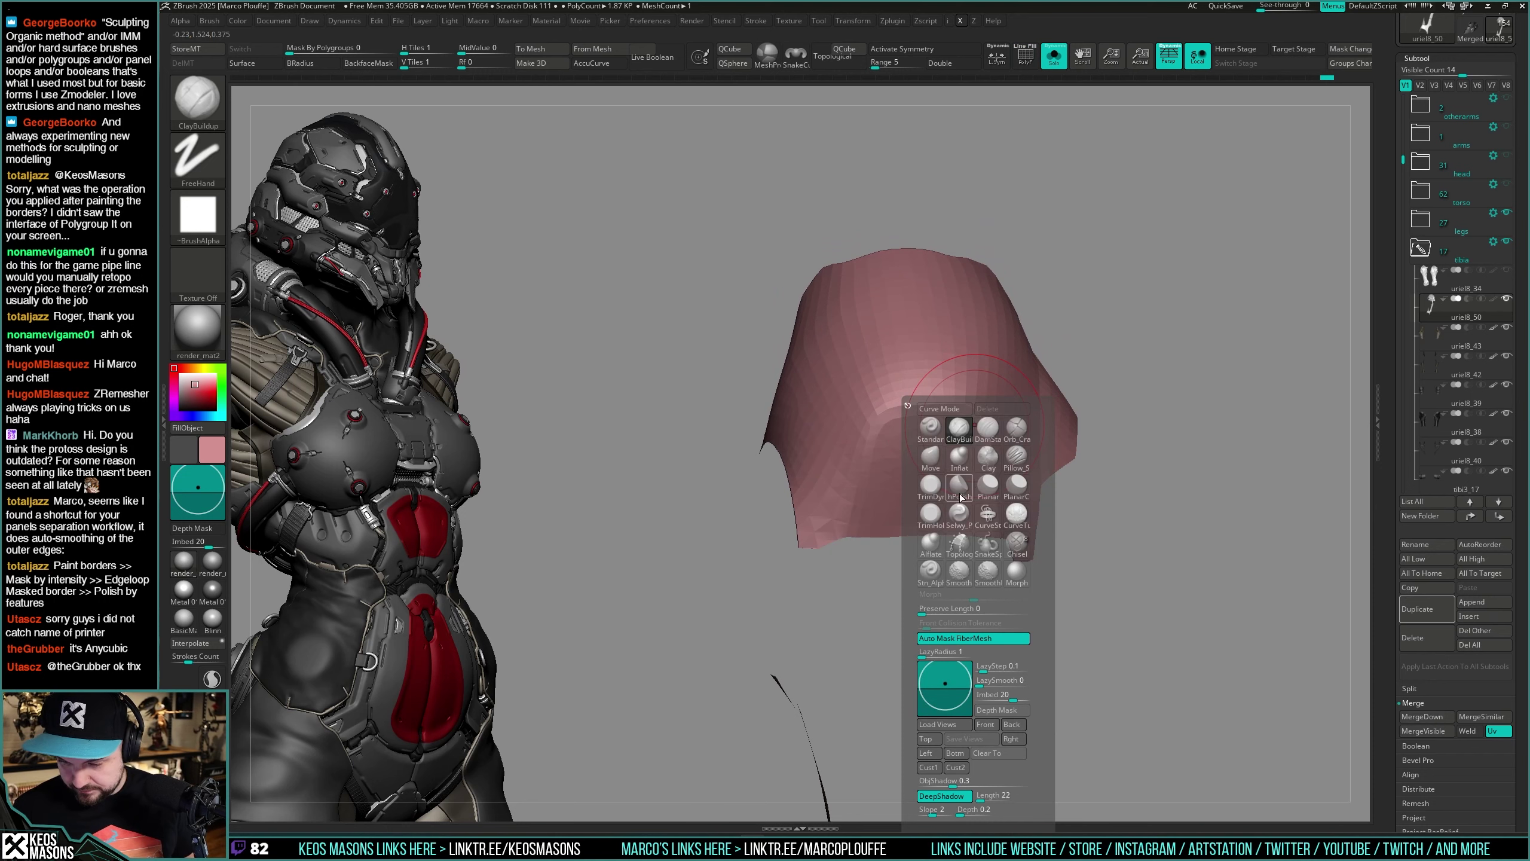
key(ctrl+shift)
ctrl+shift+click(951, 439)
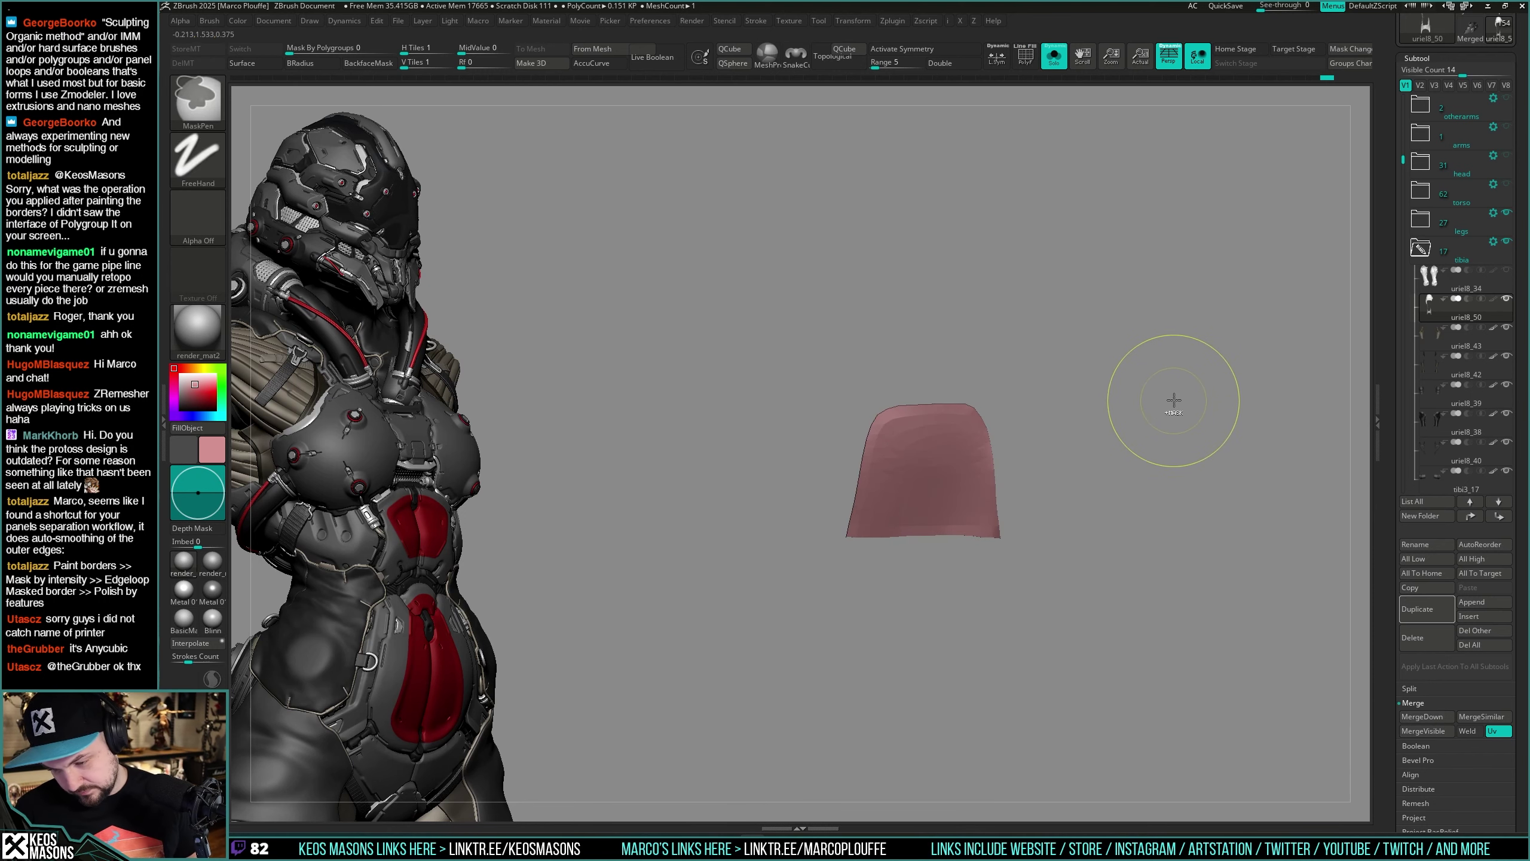
ctrl+shift+click(1174, 403)
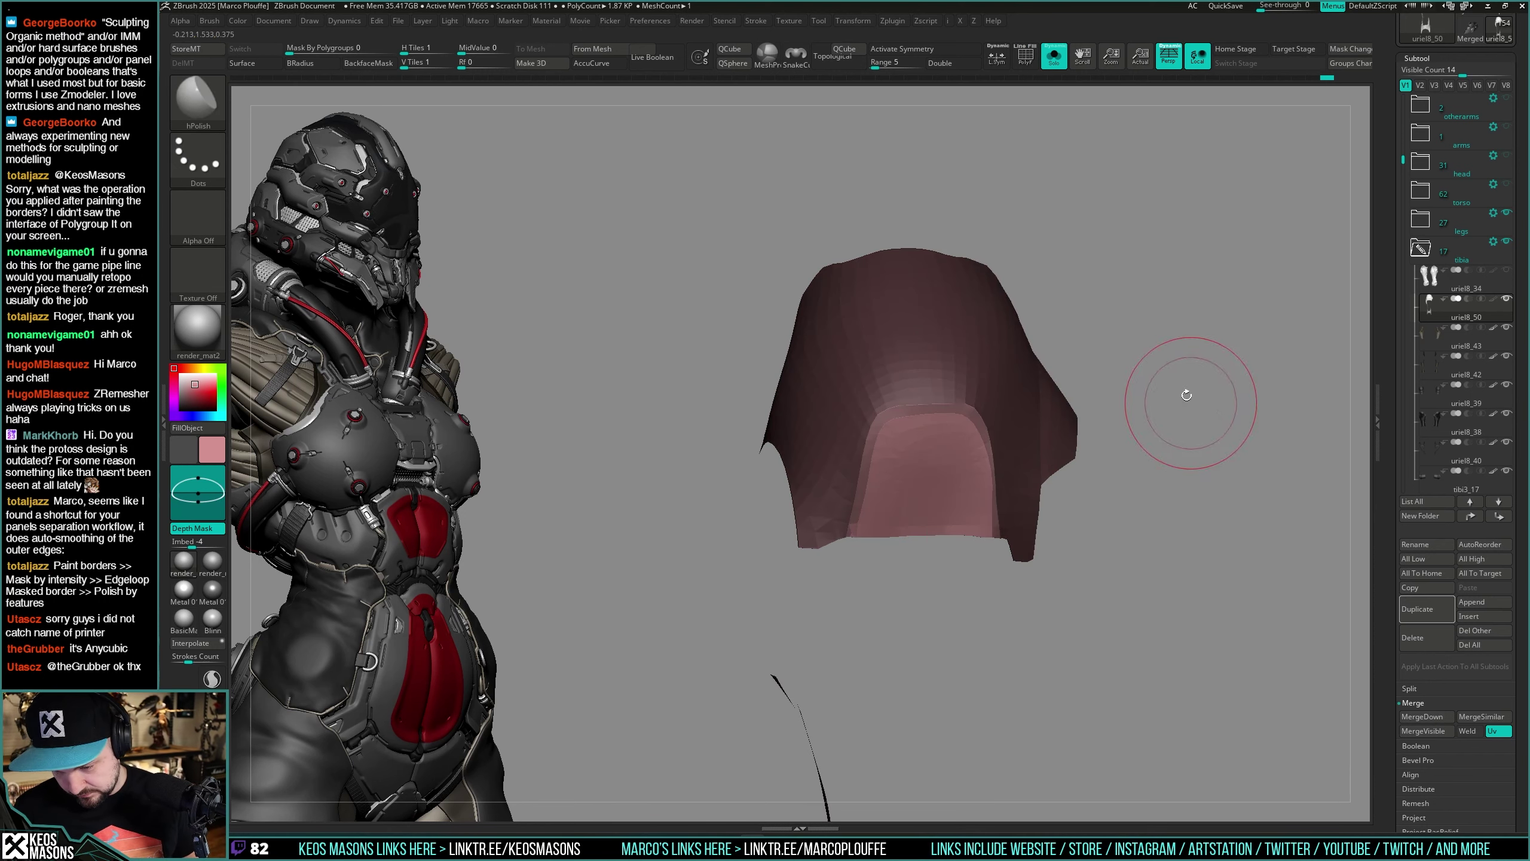
ctrl+click(1164, 388)
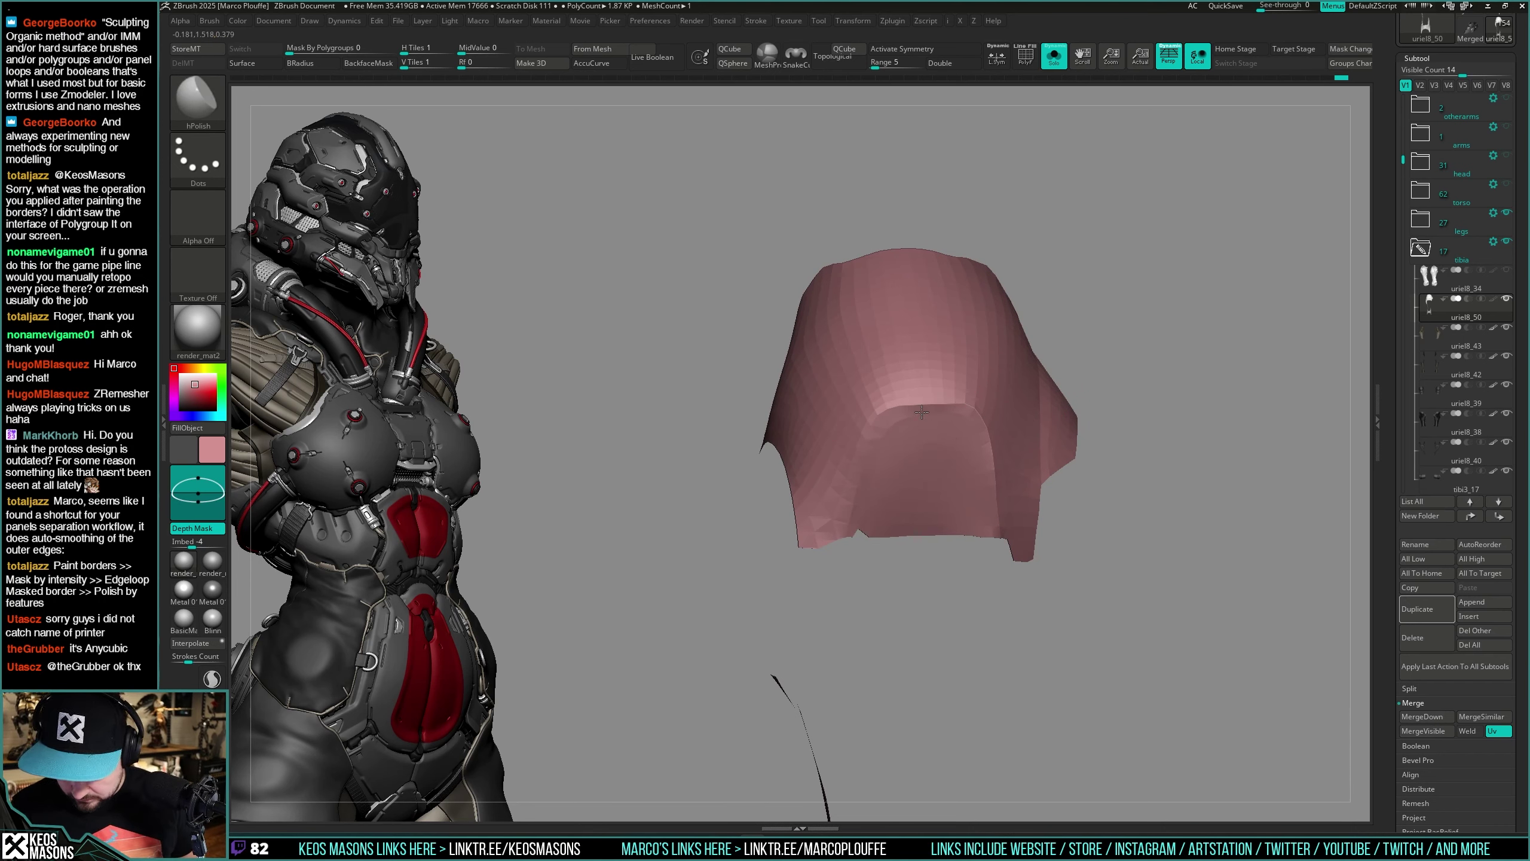
Step: Polish the bend around the knee panel's lower centre section with hPolish, clear the mask and smooth the transition
right_drag(922, 413, 937, 435)
mouse_move(990, 553)
right_down()
mouse_move(982, 542)
mouse_move(970, 572)
right_up()
ctrl+drag(1137, 324, 1250, 425)
mouse_move(933, 500)
right_down()
mouse_move(967, 456)
mouse_move(905, 441)
right_up()
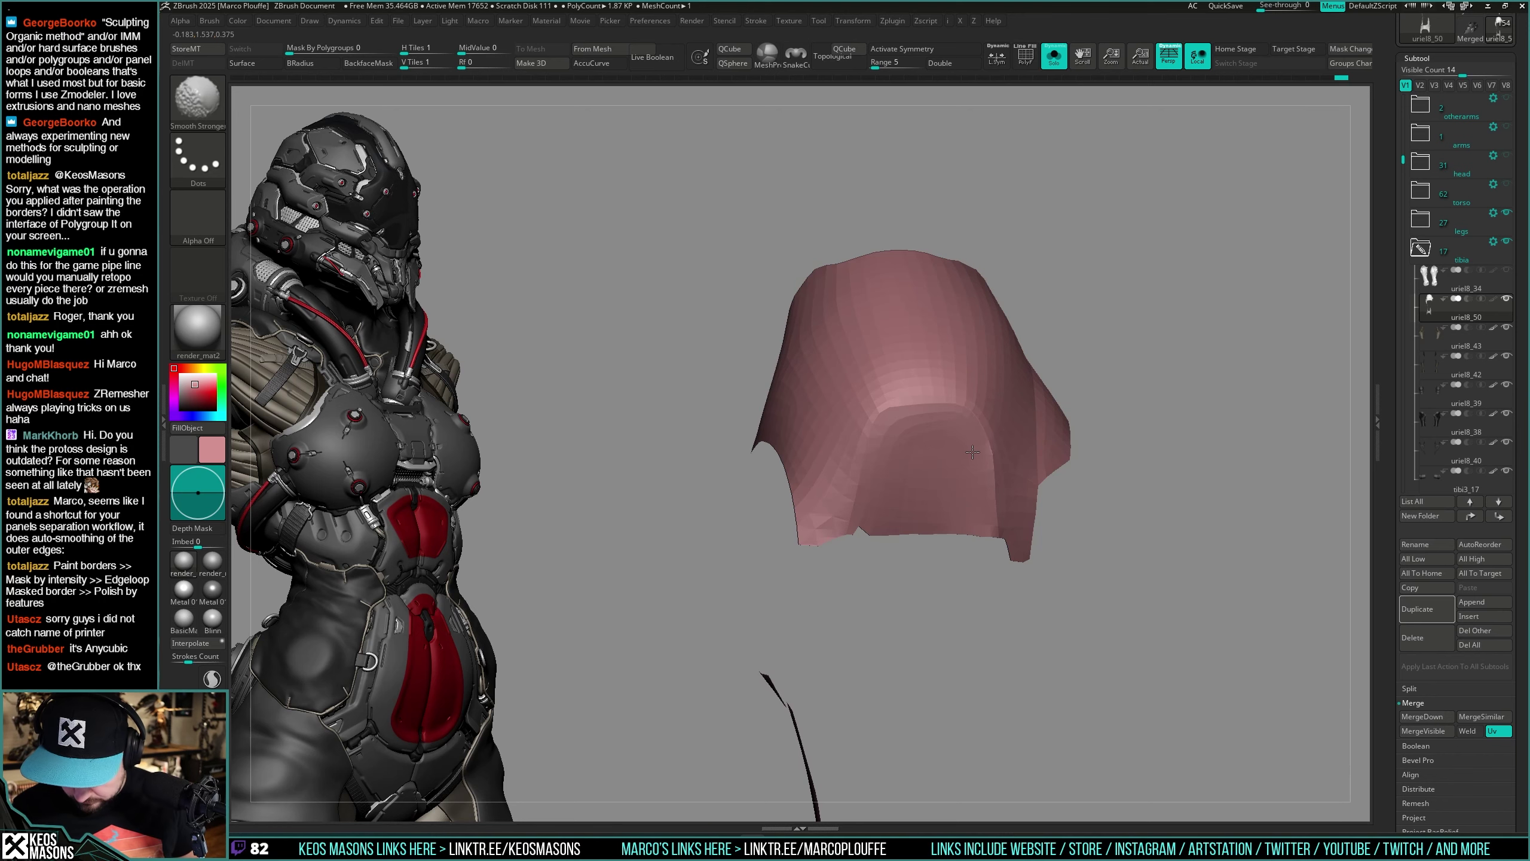
right_drag(975, 559, 926, 421)
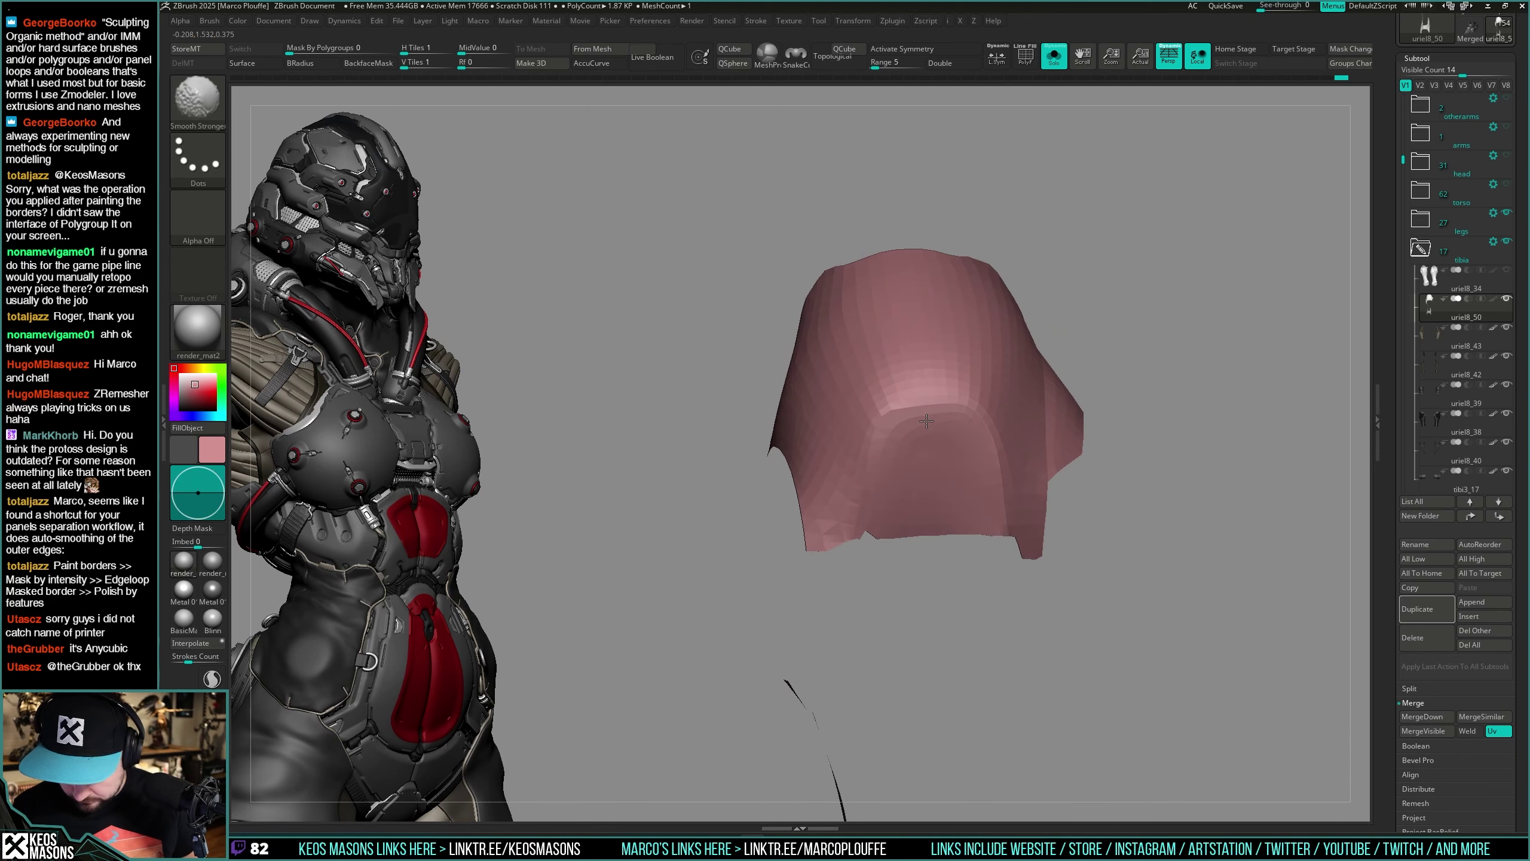
Step: Examine the knee panel's shape against the straps and side joints, comparing its Solo view, the full leg and its polygroup wireframe
ctrl+right_drag(867, 582, 904, 506)
key(shift+s)
right_drag(1095, 452, 1076, 453)
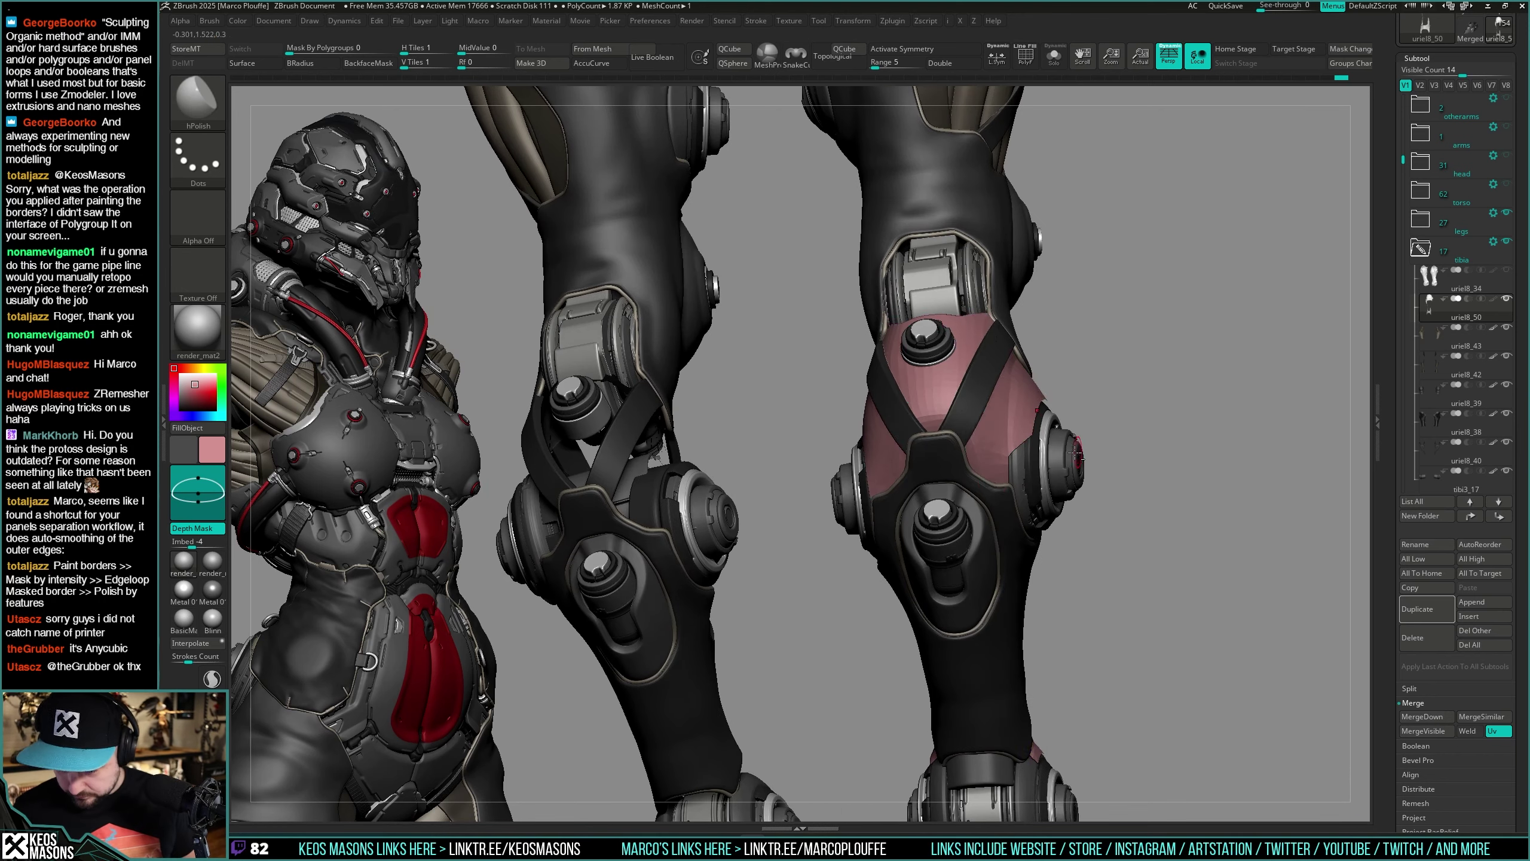
right_drag(982, 469, 964, 512)
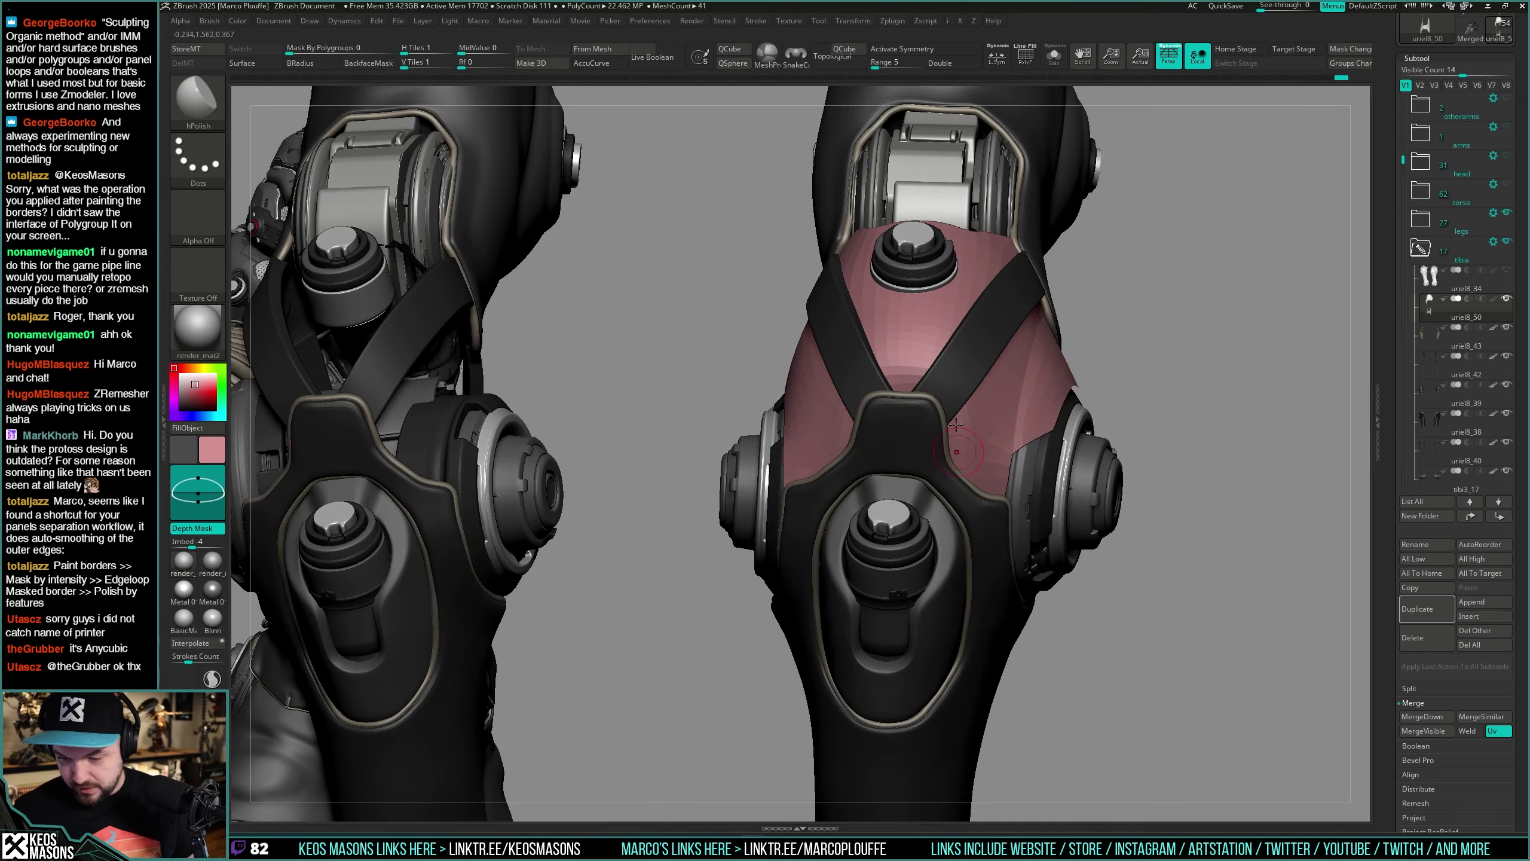
right_drag(858, 374, 904, 410)
key(shift+f)
key(shift+f)
right_drag(1102, 440, 1103, 403)
key(shift+f)
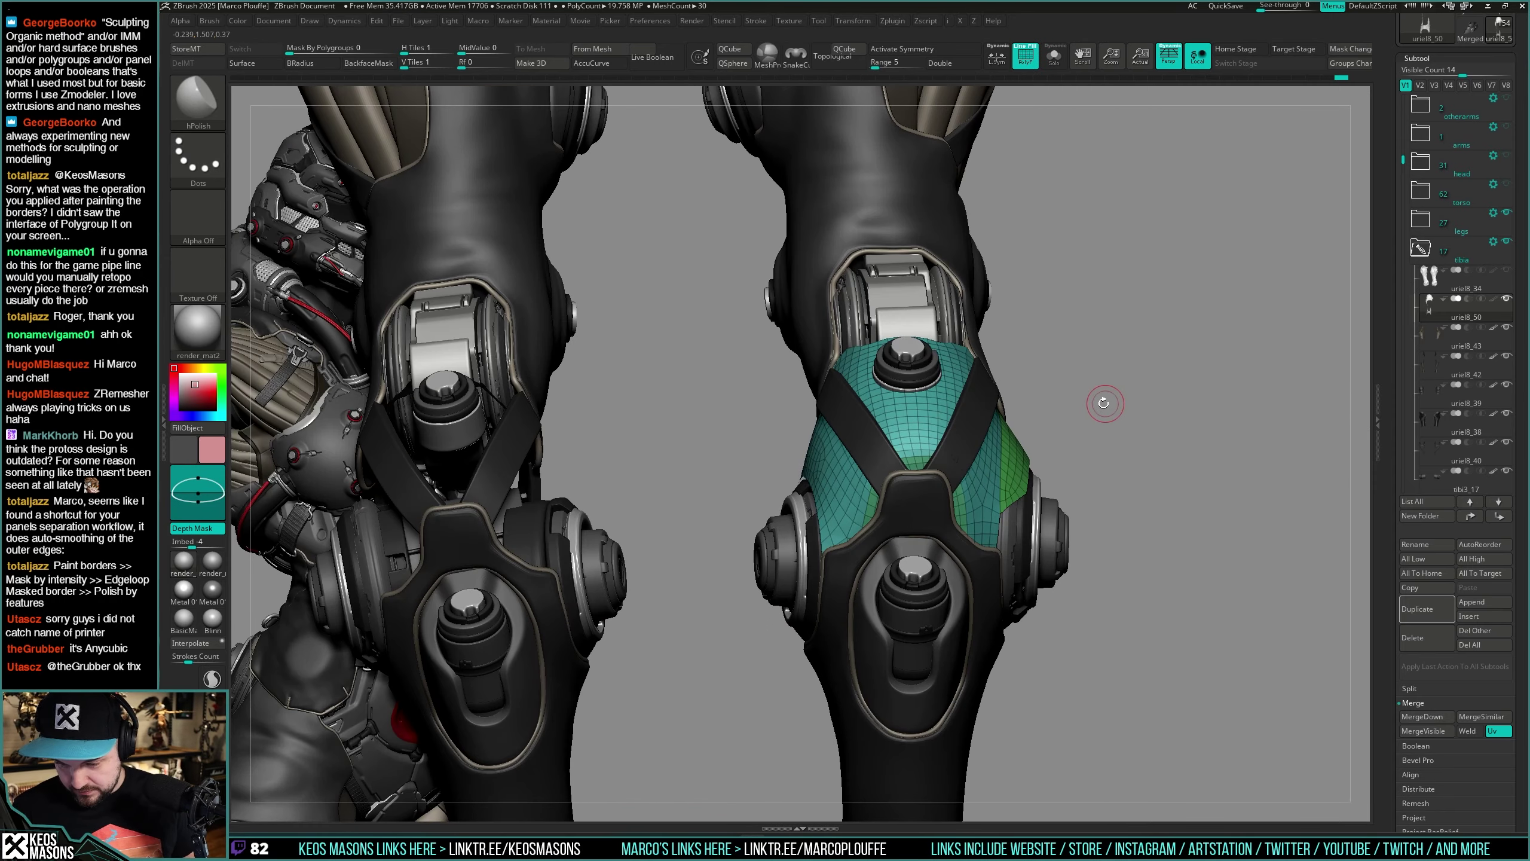
key(alt+s)
key(shift+f)
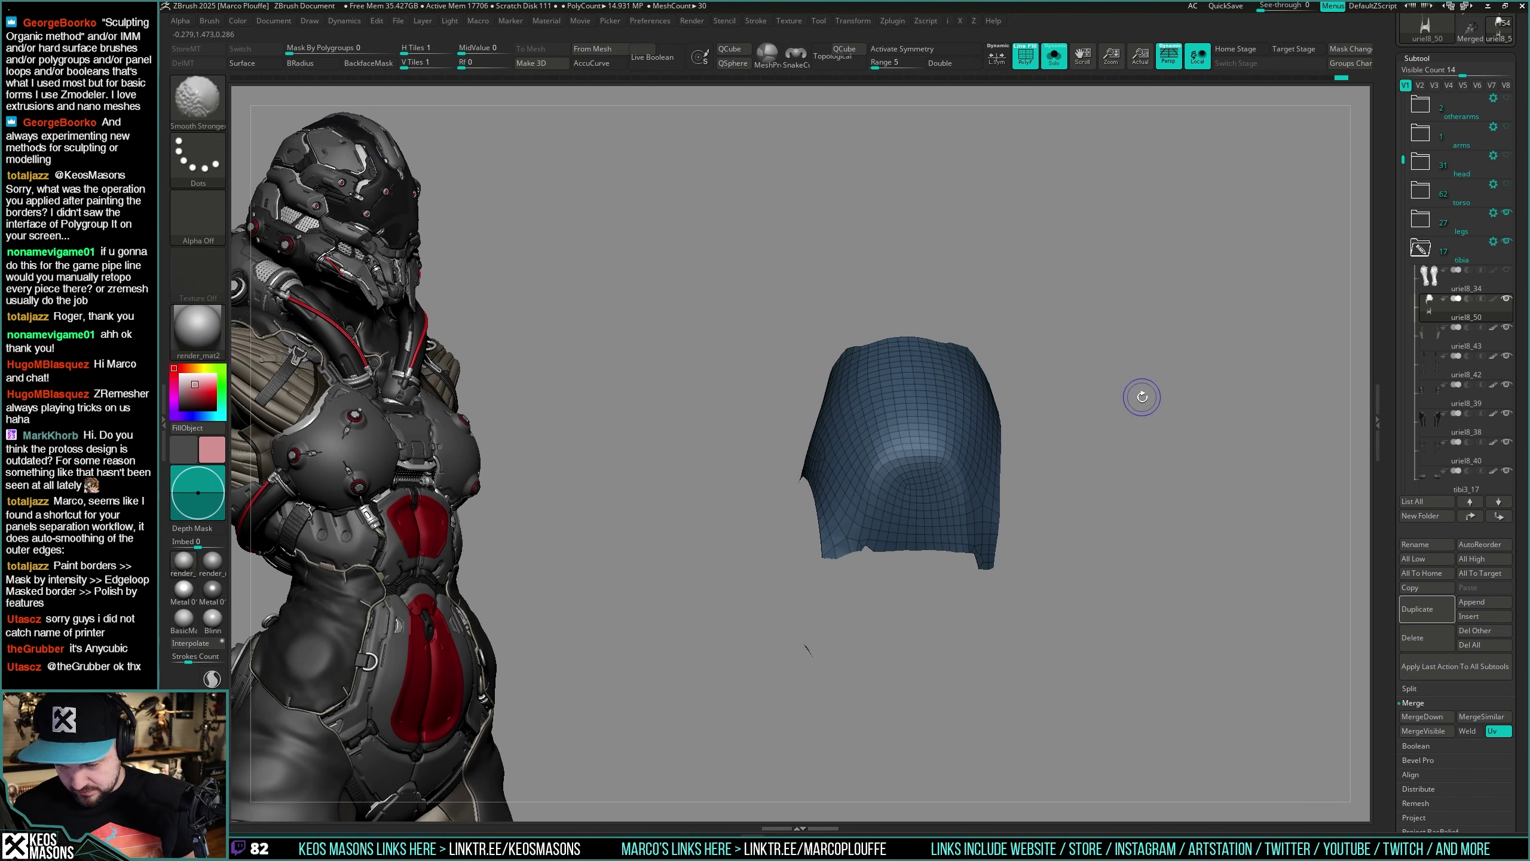
key(shift+f)
key(alt+s)
mouse_move(1155, 395)
right_down()
mouse_move(1108, 401)
mouse_move(1153, 396)
right_up()
key(space)
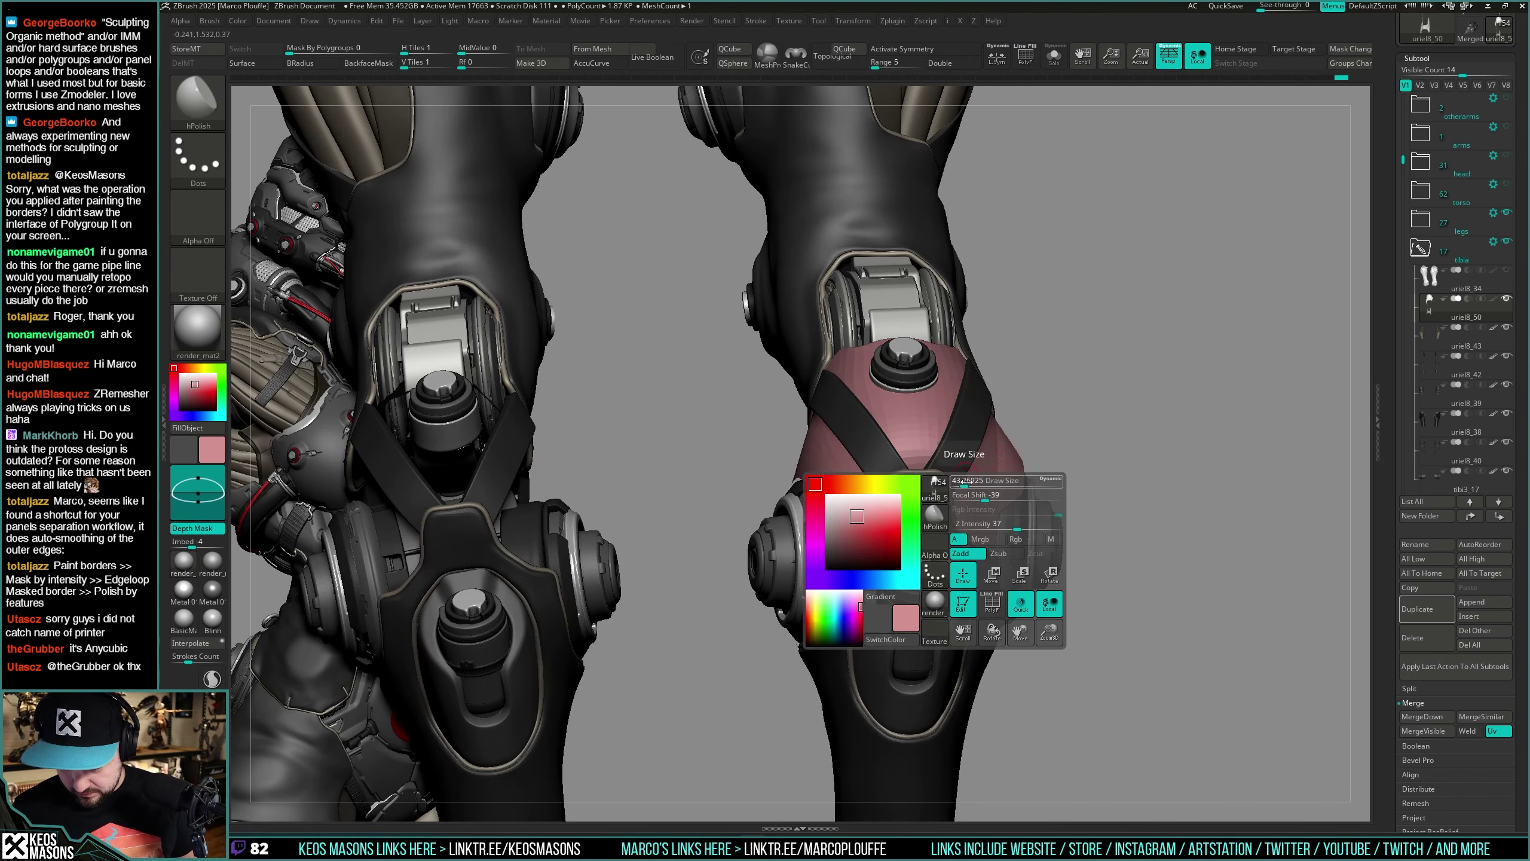
key(ctrl+shift+s)
key(space)
key(ctrl+shift+s)
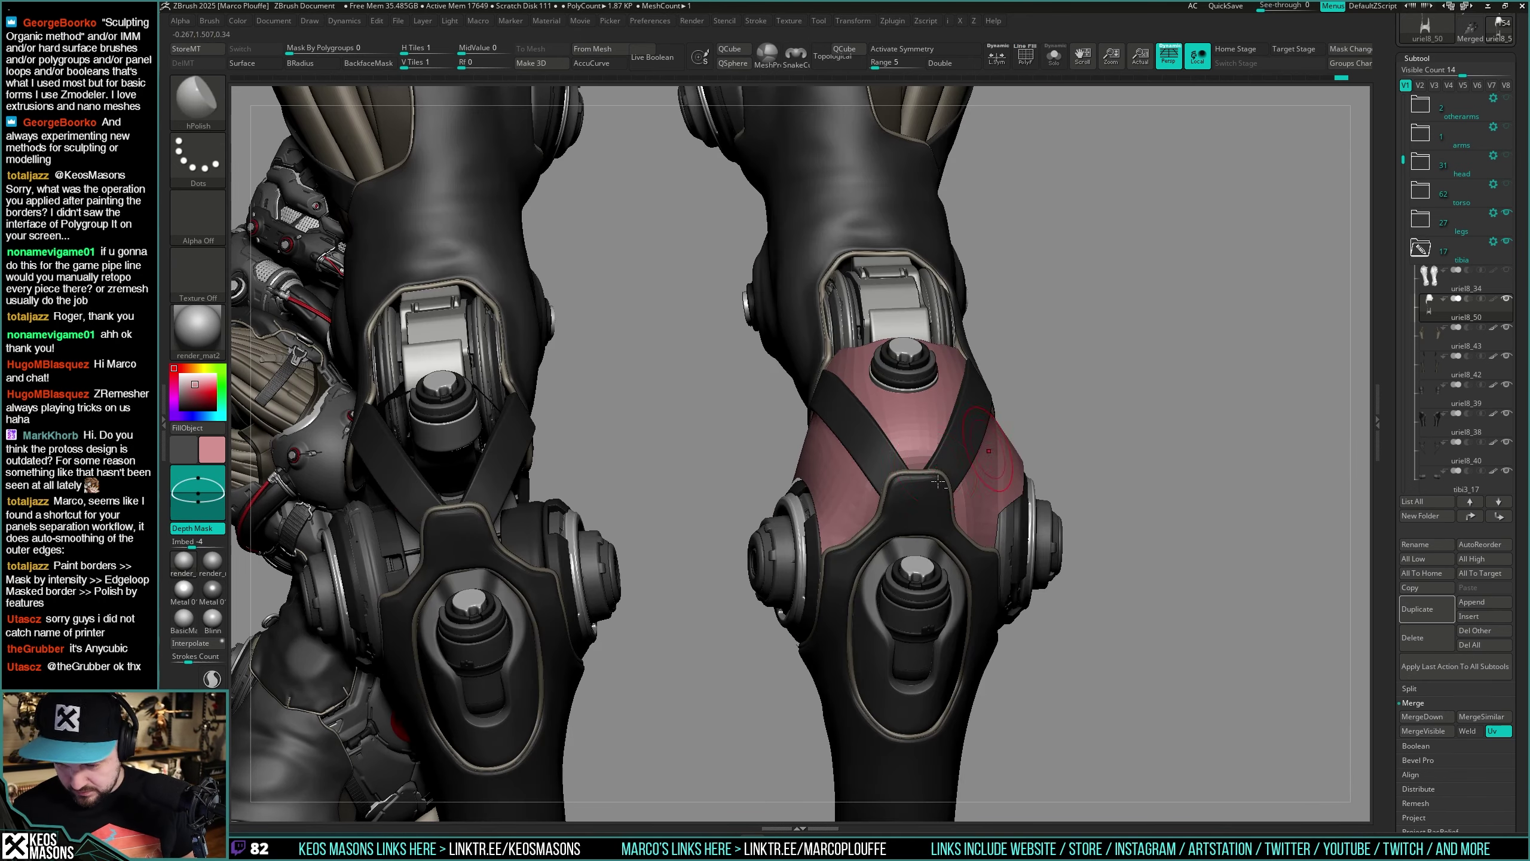
Step: Show the panel piece alone in Solo mode, isolate its narrow side strip by polygroup and even out the strip with hPolish
mouse_move(924, 501)
right_down()
mouse_move(1037, 492)
mouse_move(893, 496)
mouse_move(896, 520)
mouse_move(855, 516)
mouse_move(939, 385)
mouse_move(915, 417)
mouse_move(922, 437)
right_up()
key(shift+s)
ctrl+shift+click(922, 437)
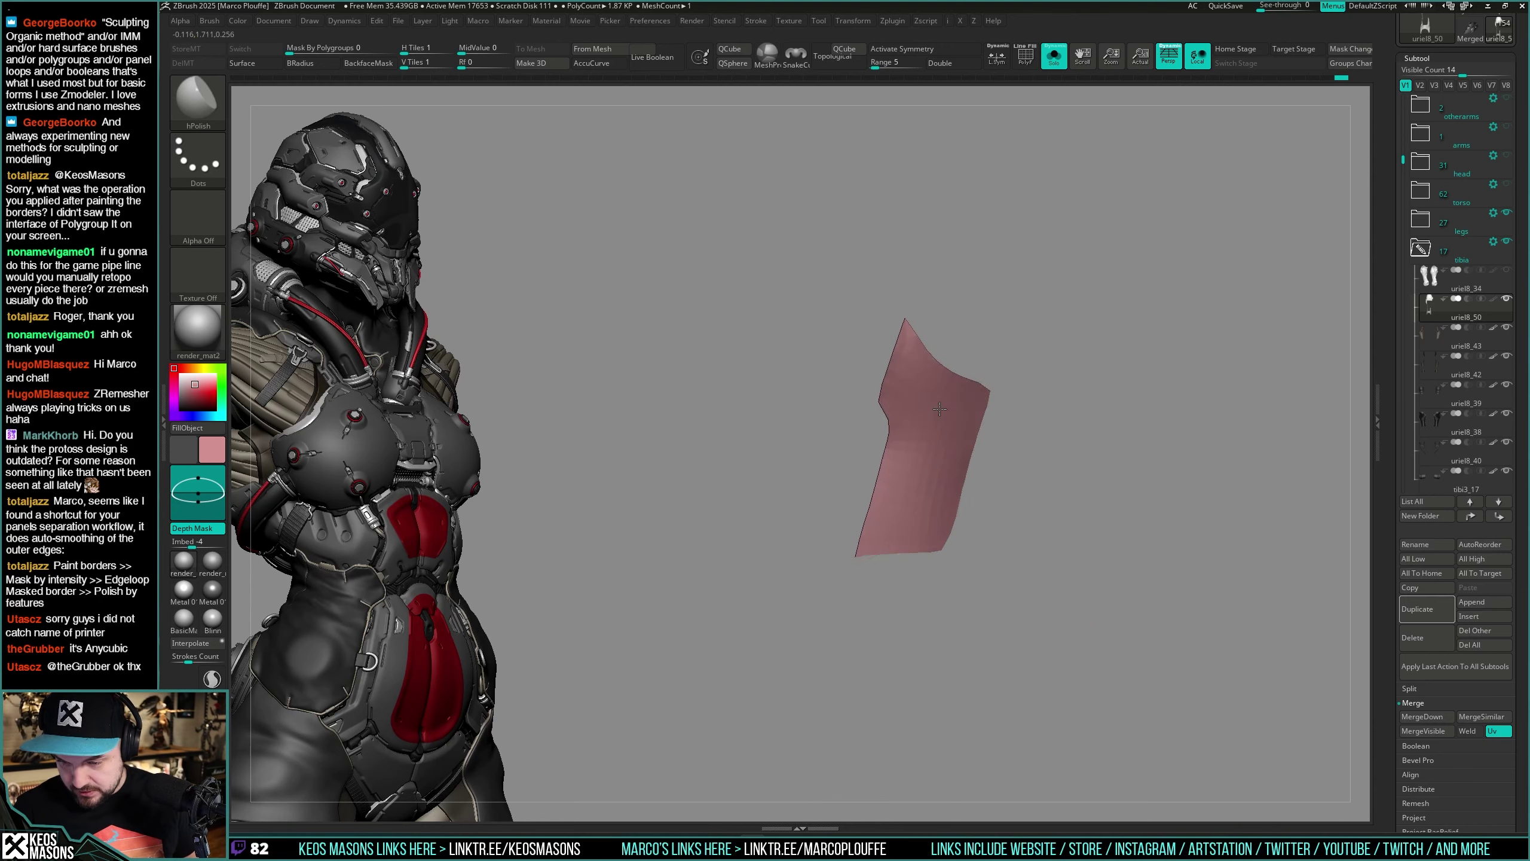
right_click(987, 366)
key(b)
key(Escape)
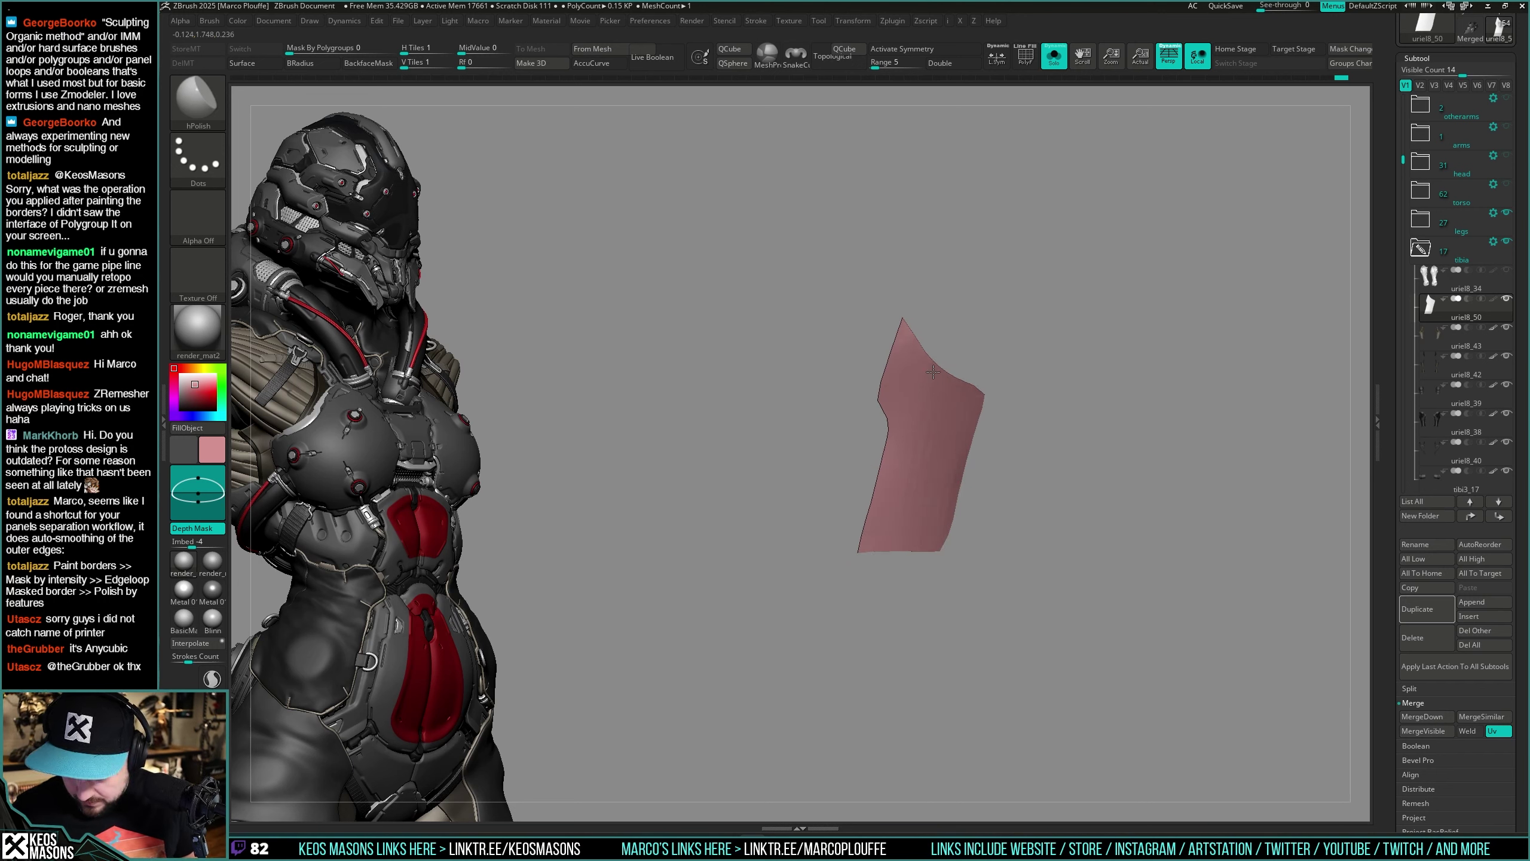
ctrl+shift+click(1039, 410)
mouse_move(994, 444)
right_down()
mouse_move(960, 478)
mouse_move(945, 382)
mouse_move(970, 430)
mouse_move(933, 489)
mouse_move(953, 444)
mouse_move(947, 495)
mouse_move(940, 451)
right_up()
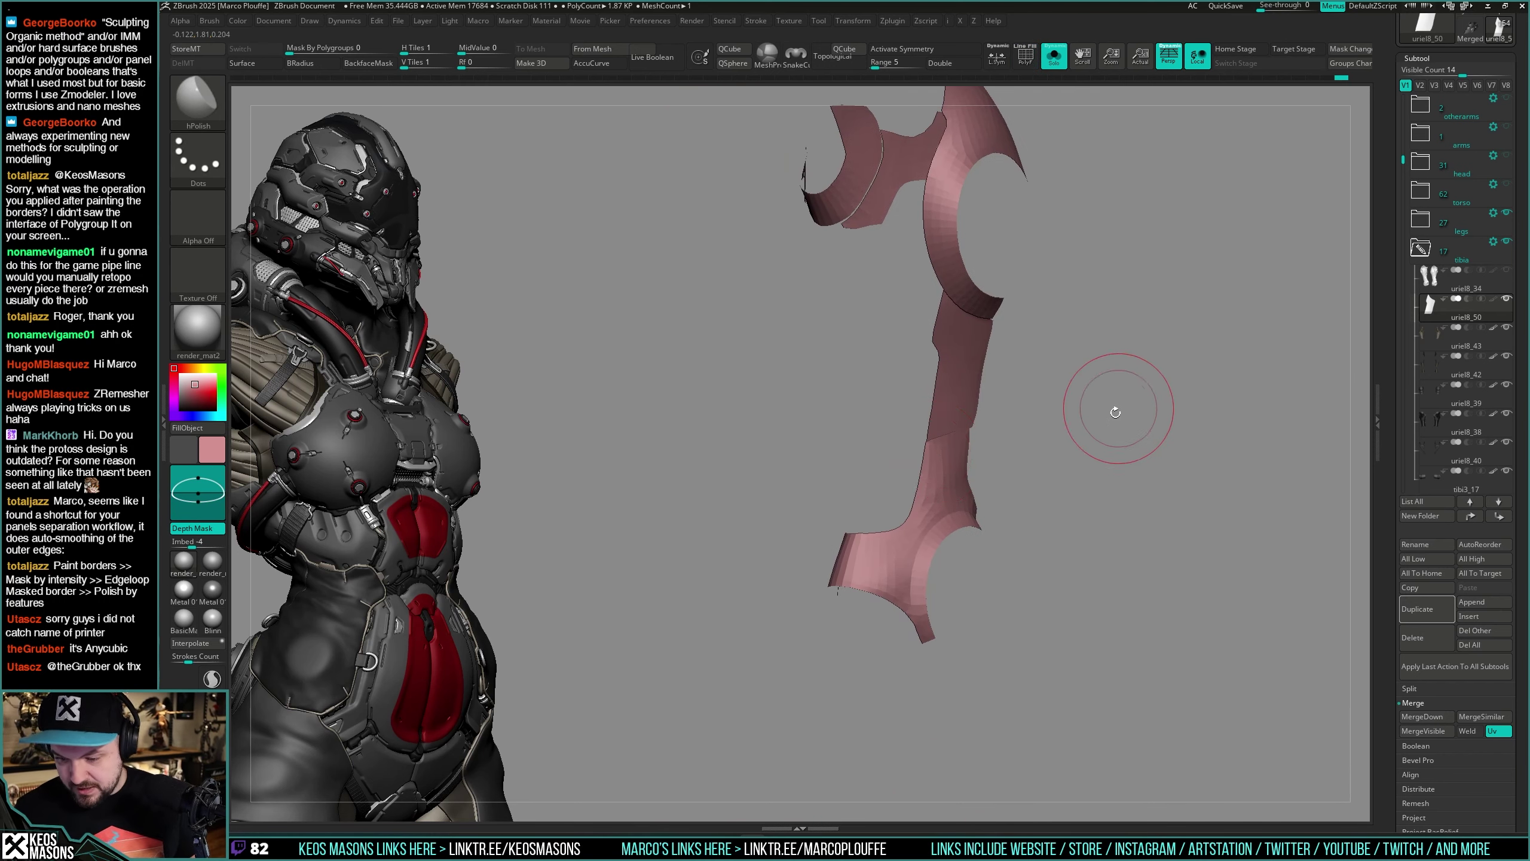
Step: Delete the stray polygon floating beside the round cutout with ZModeler's Delete action targeting a single poly
mouse_move(1115, 412)
right_down()
mouse_move(1025, 420)
mouse_move(984, 485)
mouse_move(973, 455)
mouse_move(938, 475)
mouse_move(967, 434)
mouse_move(792, 578)
mouse_move(939, 502)
mouse_move(884, 528)
mouse_move(1031, 479)
mouse_move(1117, 519)
mouse_move(1052, 512)
mouse_move(1047, 447)
mouse_move(1072, 416)
mouse_move(1093, 445)
right_up()
key(shift+f)
key(b)
key(z)
key(m)
key(space)
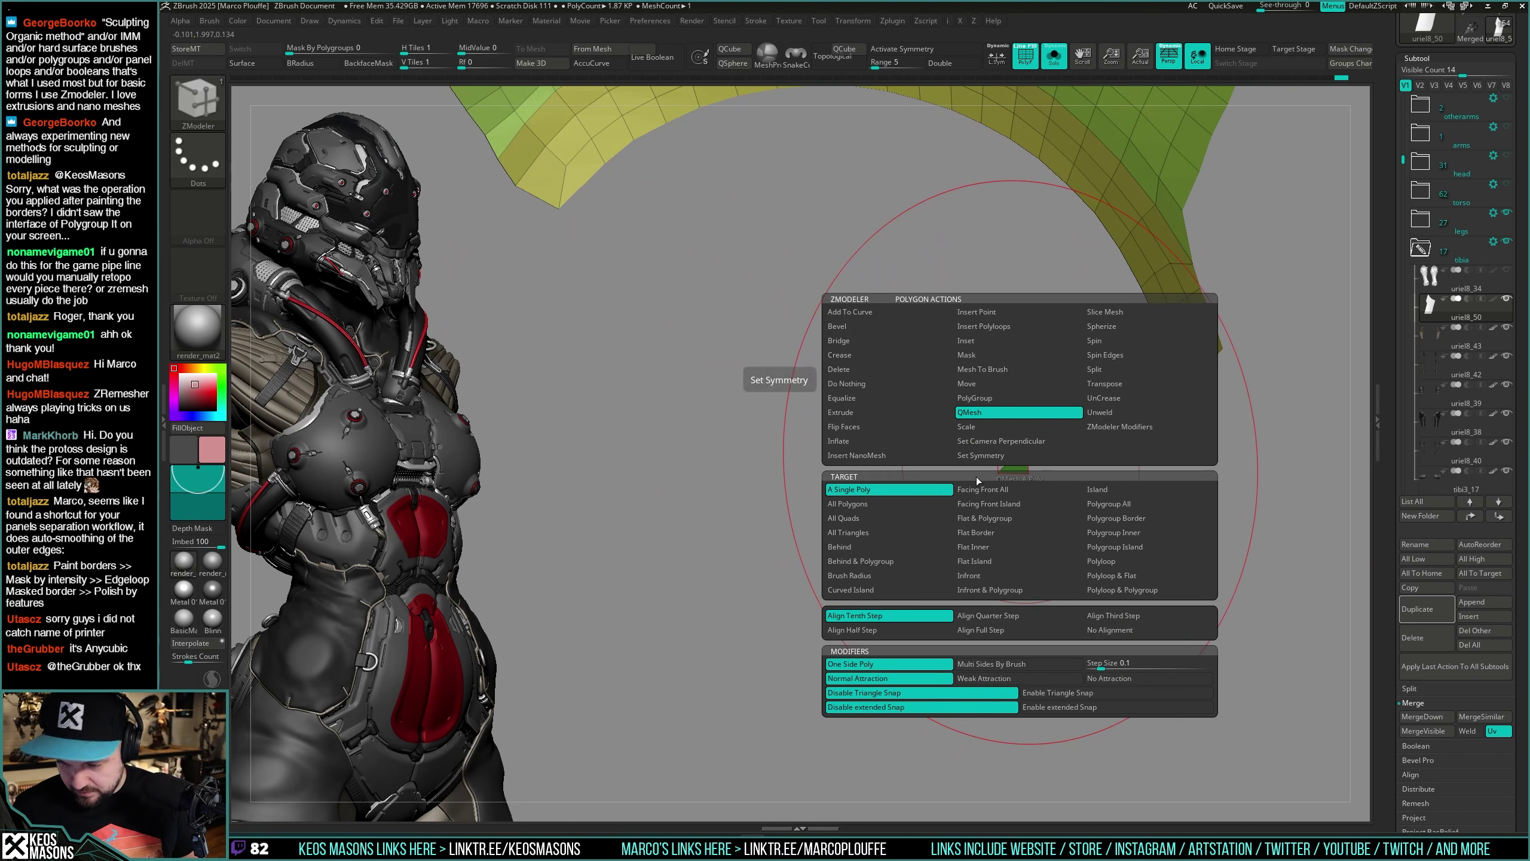
click(853, 369)
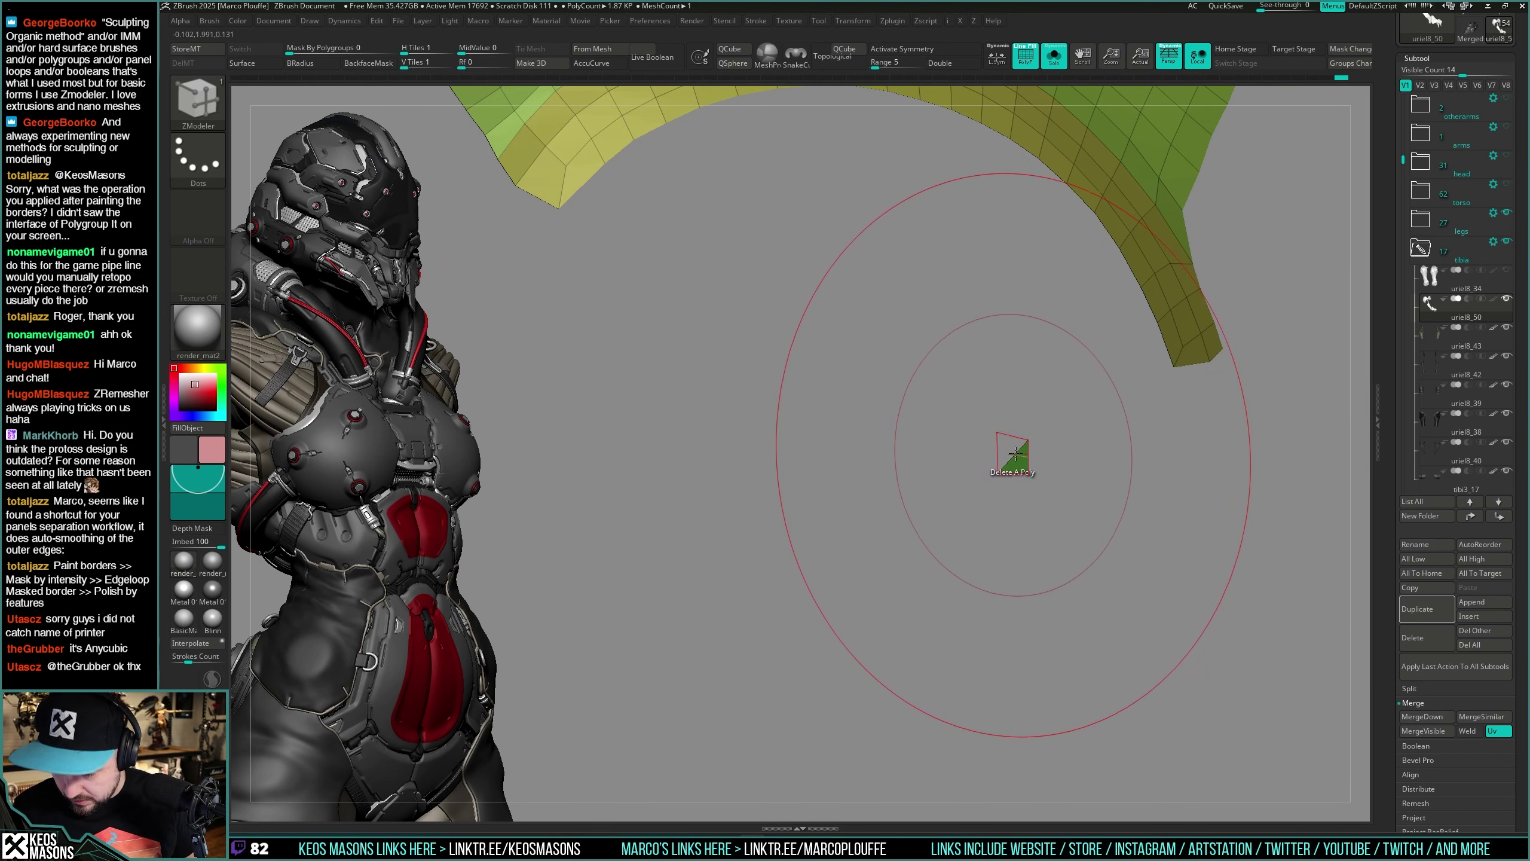
mouse_move(1015, 454)
ctrl+right_down()
mouse_move(994, 356)
mouse_move(980, 529)
mouse_move(1042, 437)
mouse_move(1018, 495)
mouse_move(1073, 478)
mouse_move(1046, 445)
mouse_move(1000, 510)
mouse_move(1025, 460)
mouse_move(1017, 443)
mouse_move(1084, 439)
mouse_move(1049, 435)
mouse_move(967, 513)
mouse_move(867, 464)
mouse_move(973, 449)
ctrl+right_up()
key(shift+f)
key(x)
click(1006, 432)
key(alt+s)
key(alt+s)
key(shift+f)
Step: Isolate the lower shin panel's face by polygroup, and mask the rim and upper strip around it
right_drag(1153, 424, 1021, 355)
key(shift+f)
key(shift+f)
key(shift+f)
ctrl+shift+click(1020, 356)
right_drag(1160, 396, 1166, 382)
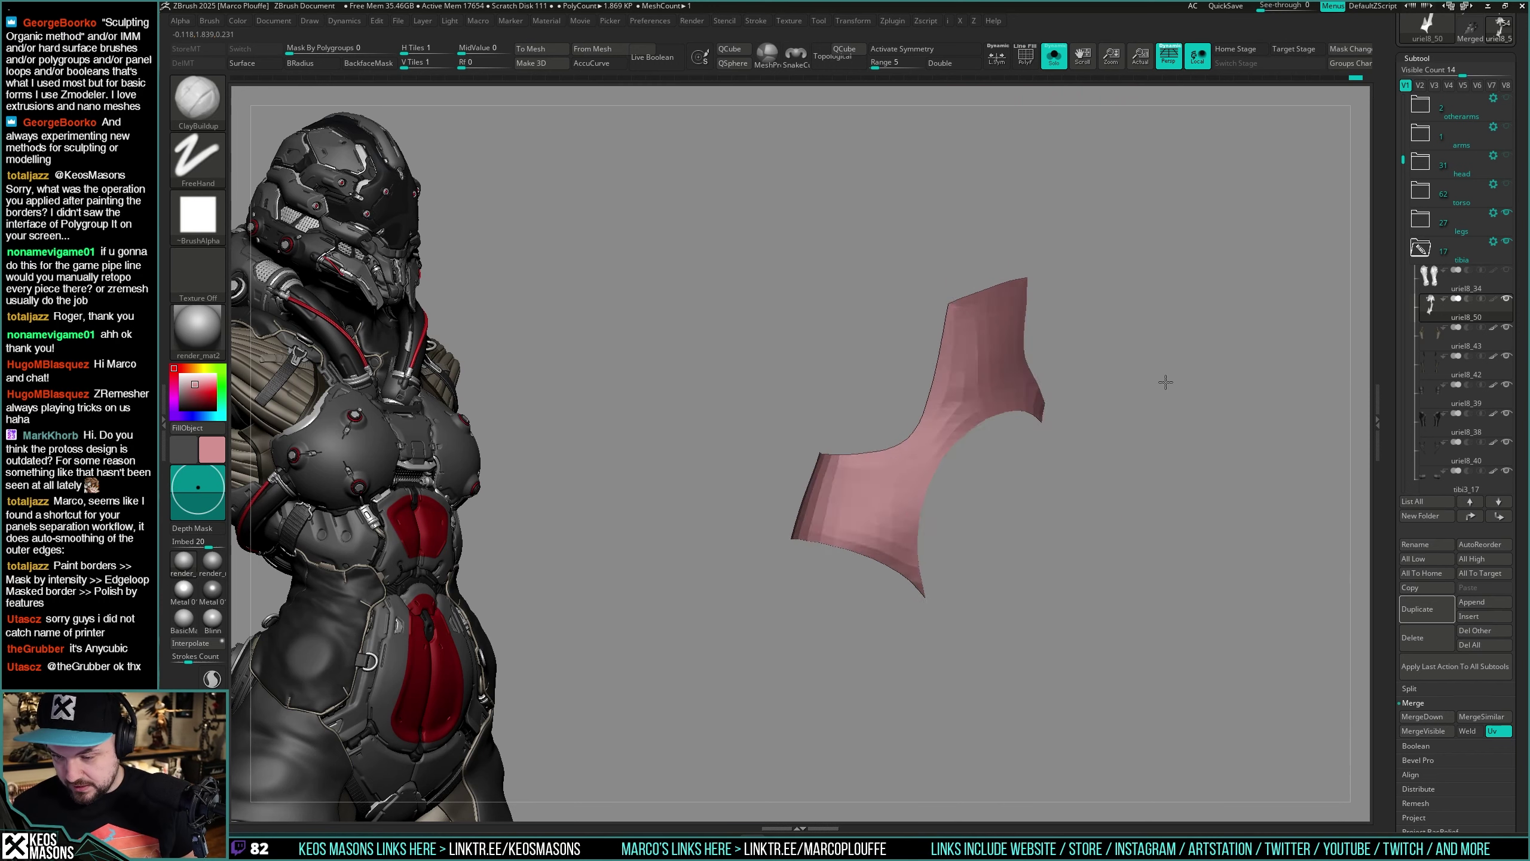
key(ctrl)
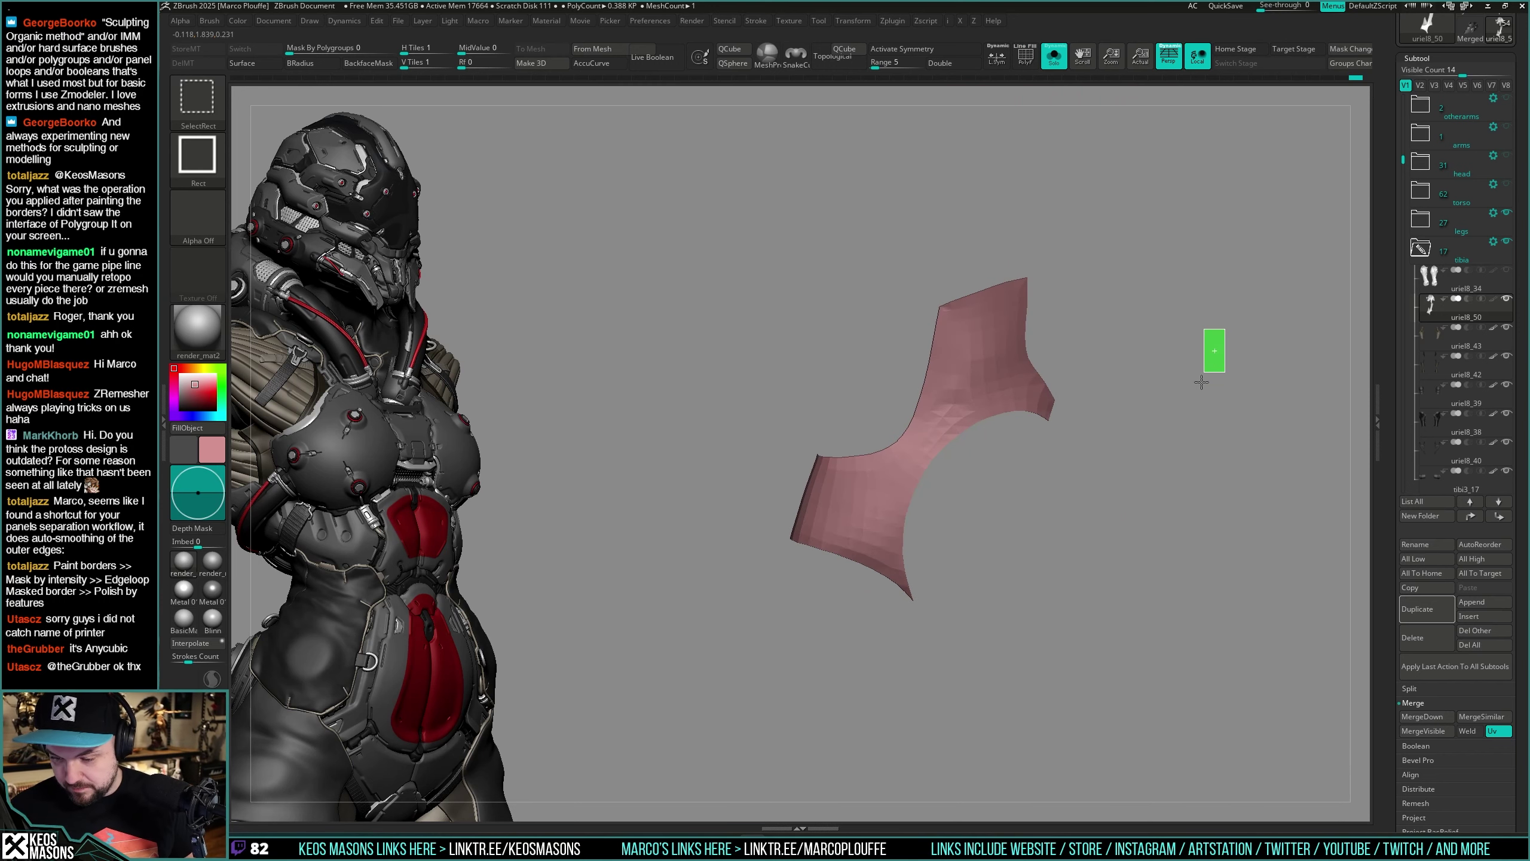
ctrl+shift+drag(1201, 382, 1213, 352)
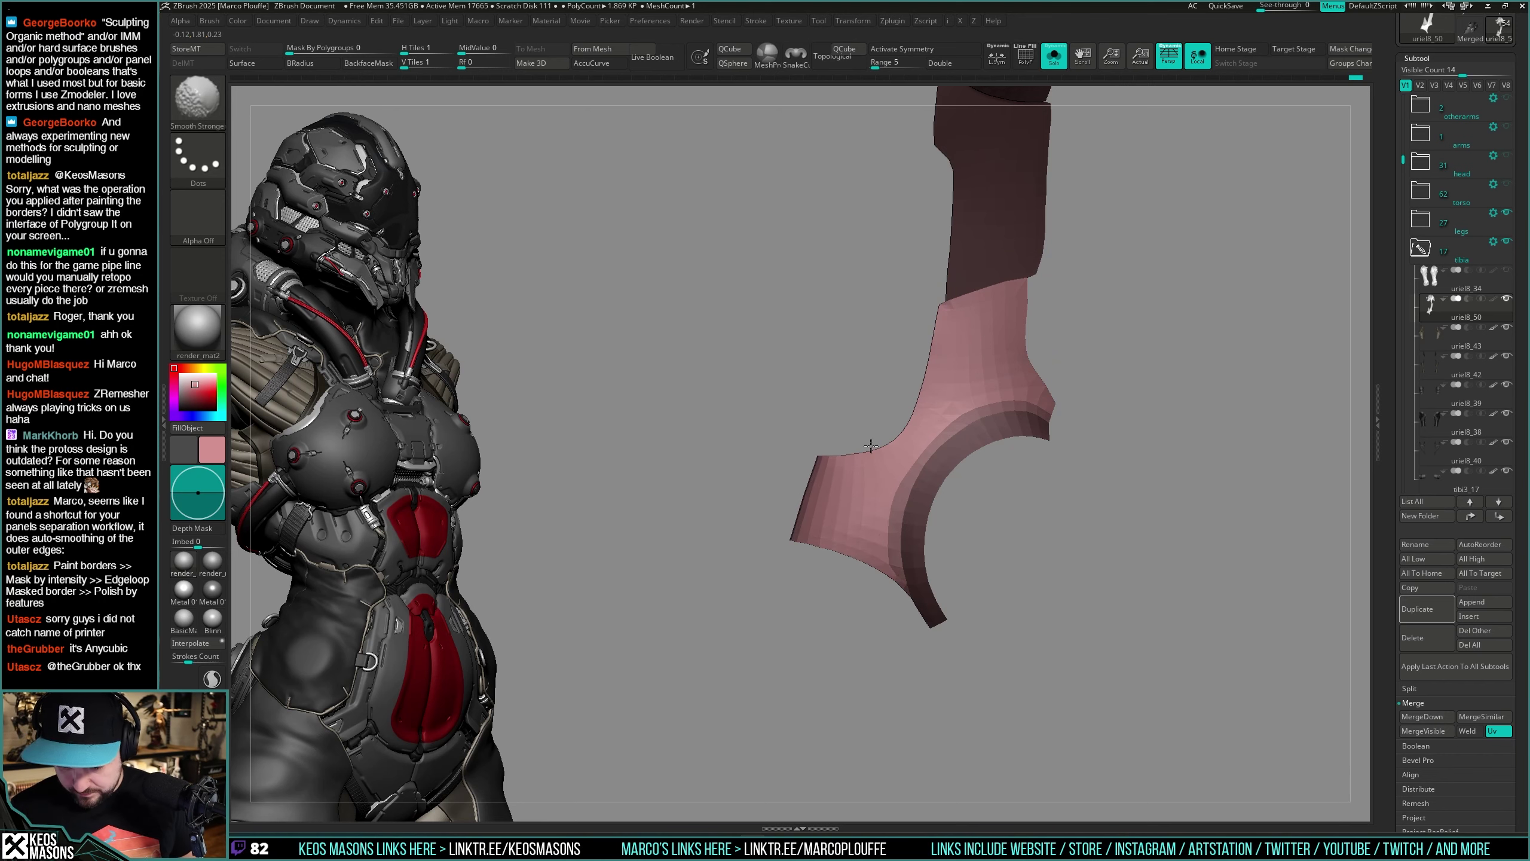
Step: Smooth the lower panel's concave edge and upward-pointing wing with Smooth Stronger on both of its sides
mouse_move(871, 446)
mouse_down()
mouse_move(1247, 444)
mouse_move(933, 472)
mouse_up()
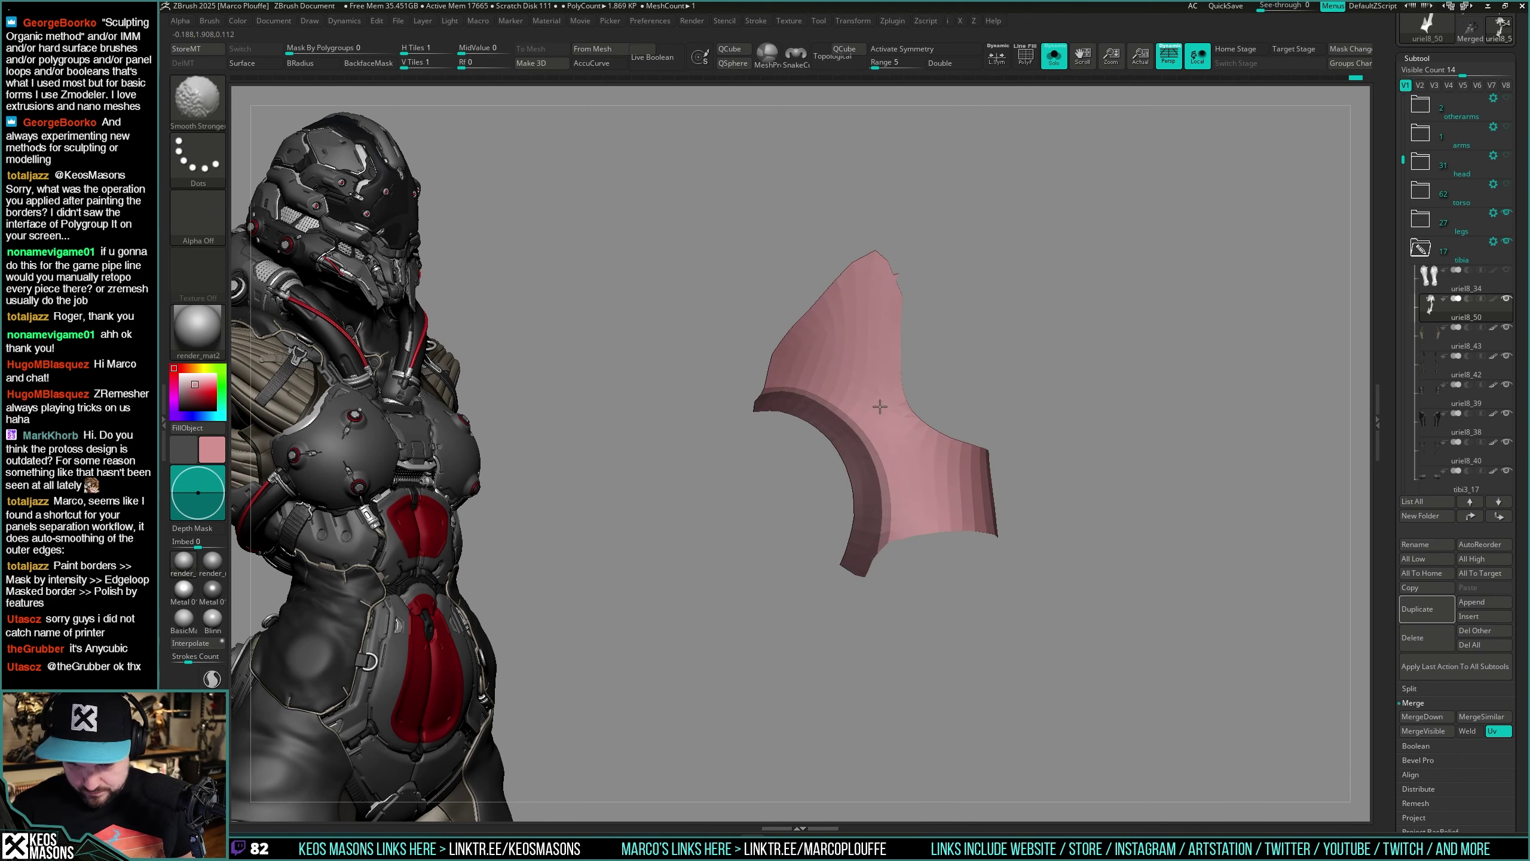
drag(1001, 548, 1032, 467)
mouse_move(922, 332)
alt+mouse_down()
mouse_move(922, 283)
mouse_move(965, 409)
mouse_move(912, 246)
alt+mouse_up()
key(shift+f)
Step: Clear the mask and delete the triangle and its neighbouring polygon at the corner of the panel's upper tip with ZModeler
ctrl+drag(1076, 416, 1113, 511)
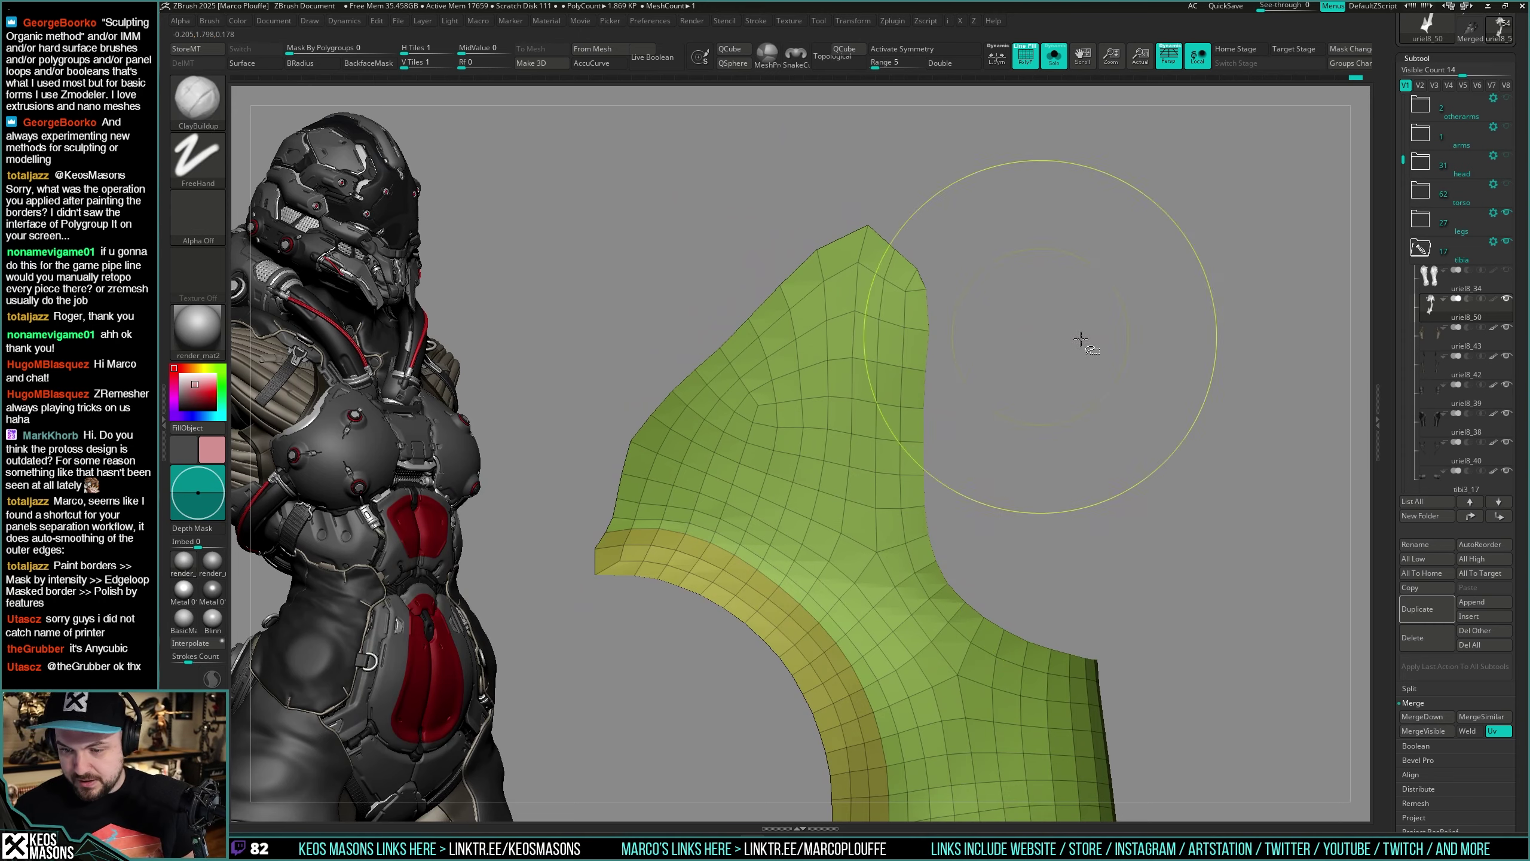
alt+right_drag(904, 335, 907, 512)
alt+right_drag(906, 513, 919, 531)
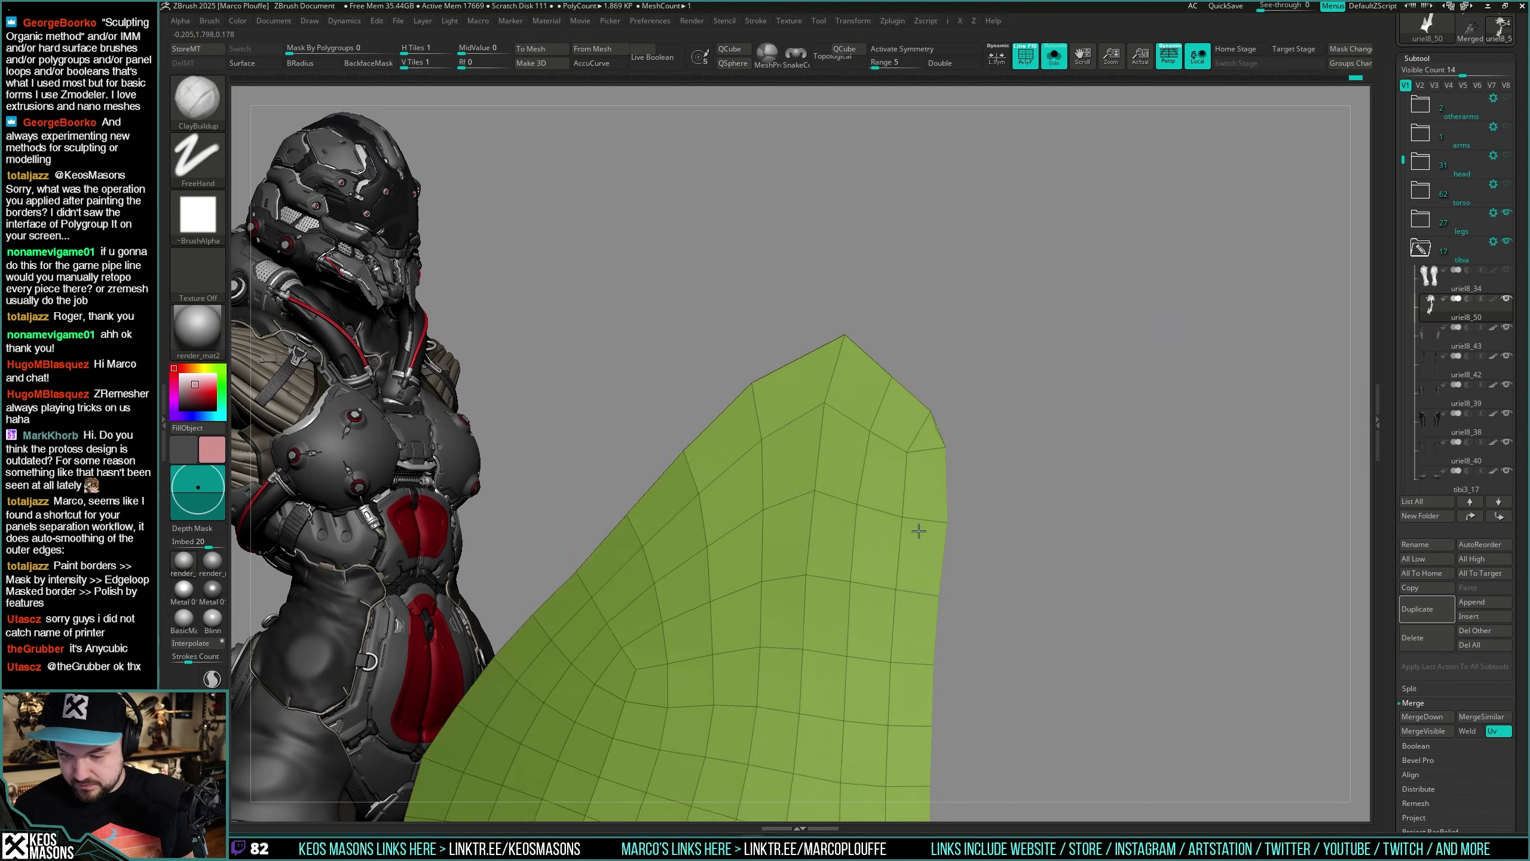
drag(919, 531, 934, 431)
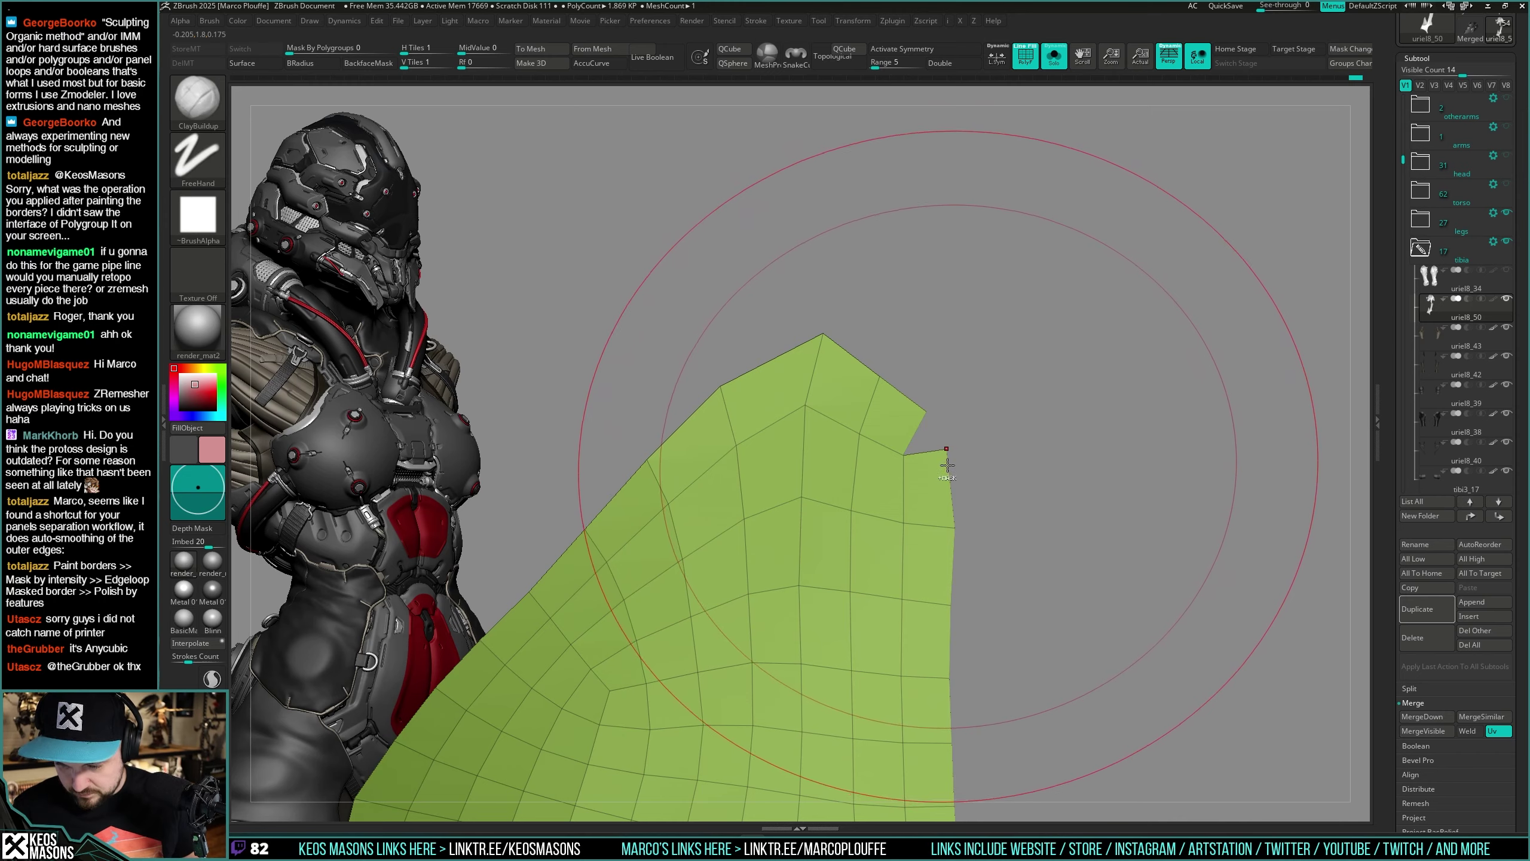
ctrl+right_drag(947, 465, 940, 414)
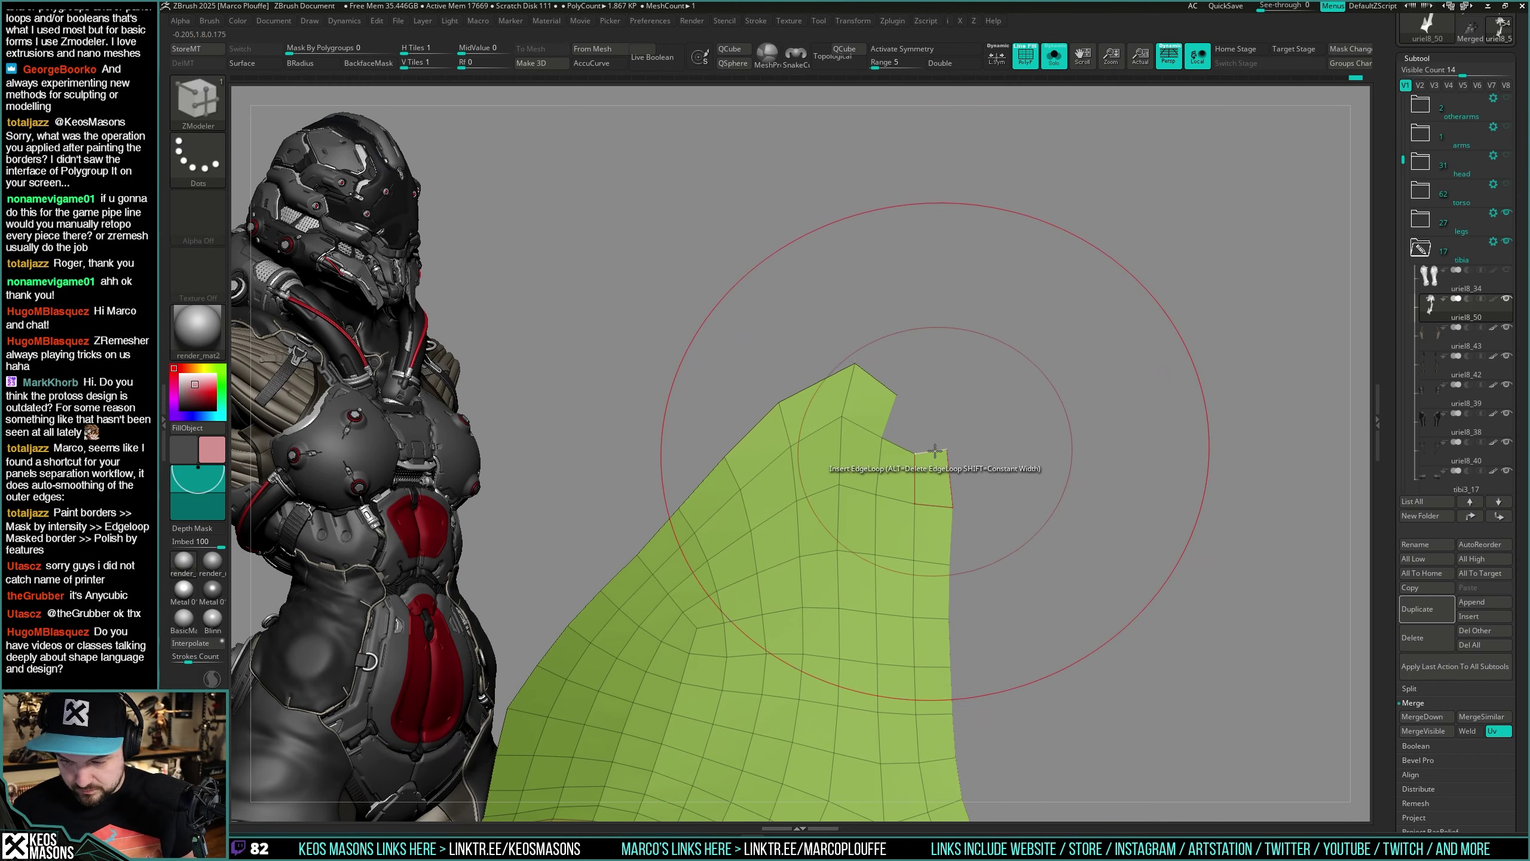
Step: Bridge the two open edges of the notch at the panel's tip and assign the panel face a single new polygroup
key(space)
click(805, 460)
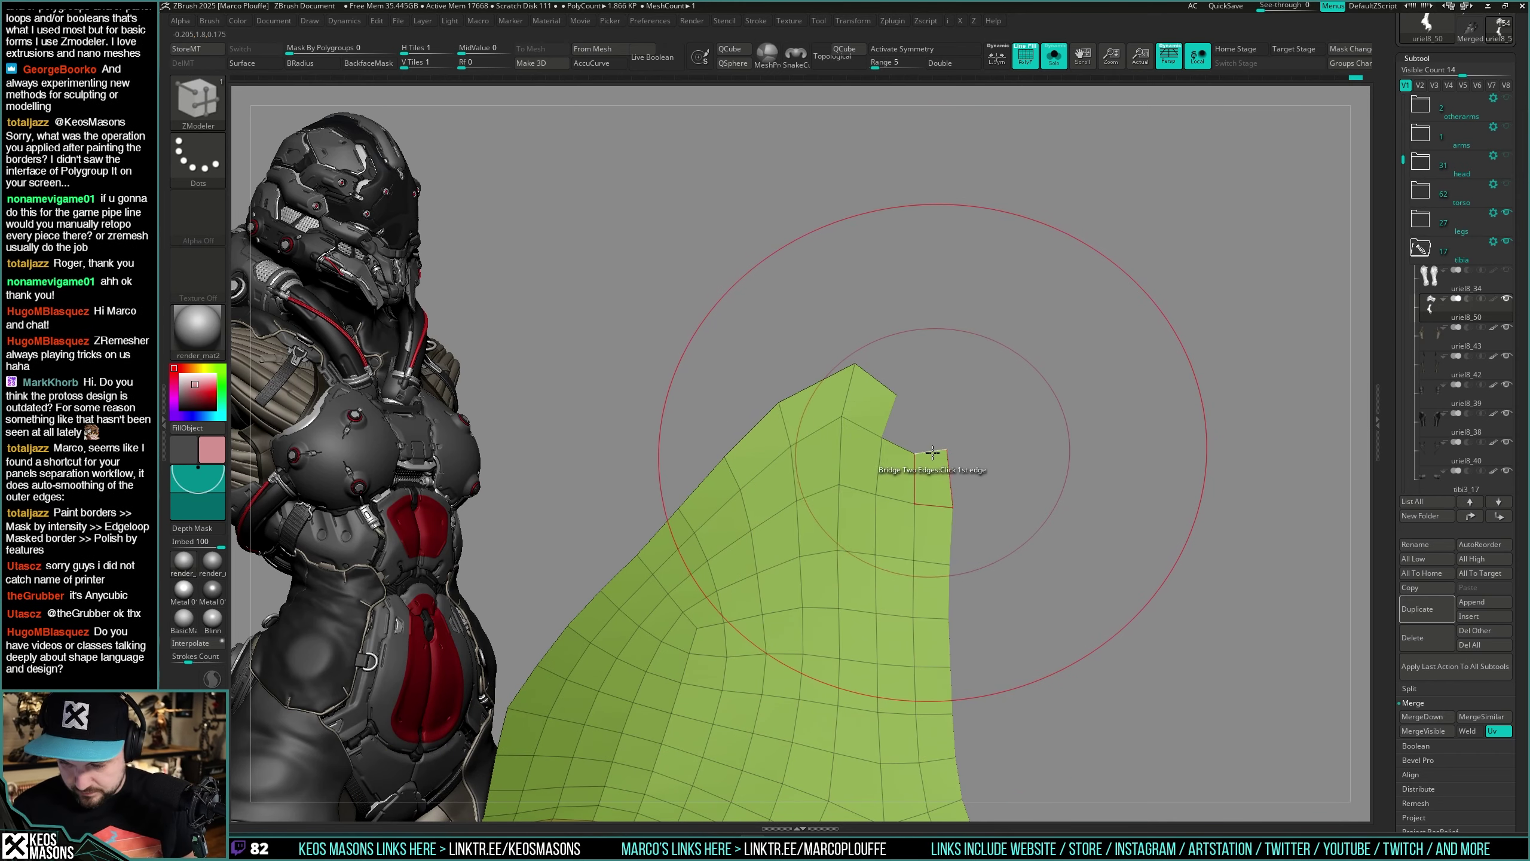
key(space)
click(934, 451)
click(893, 413)
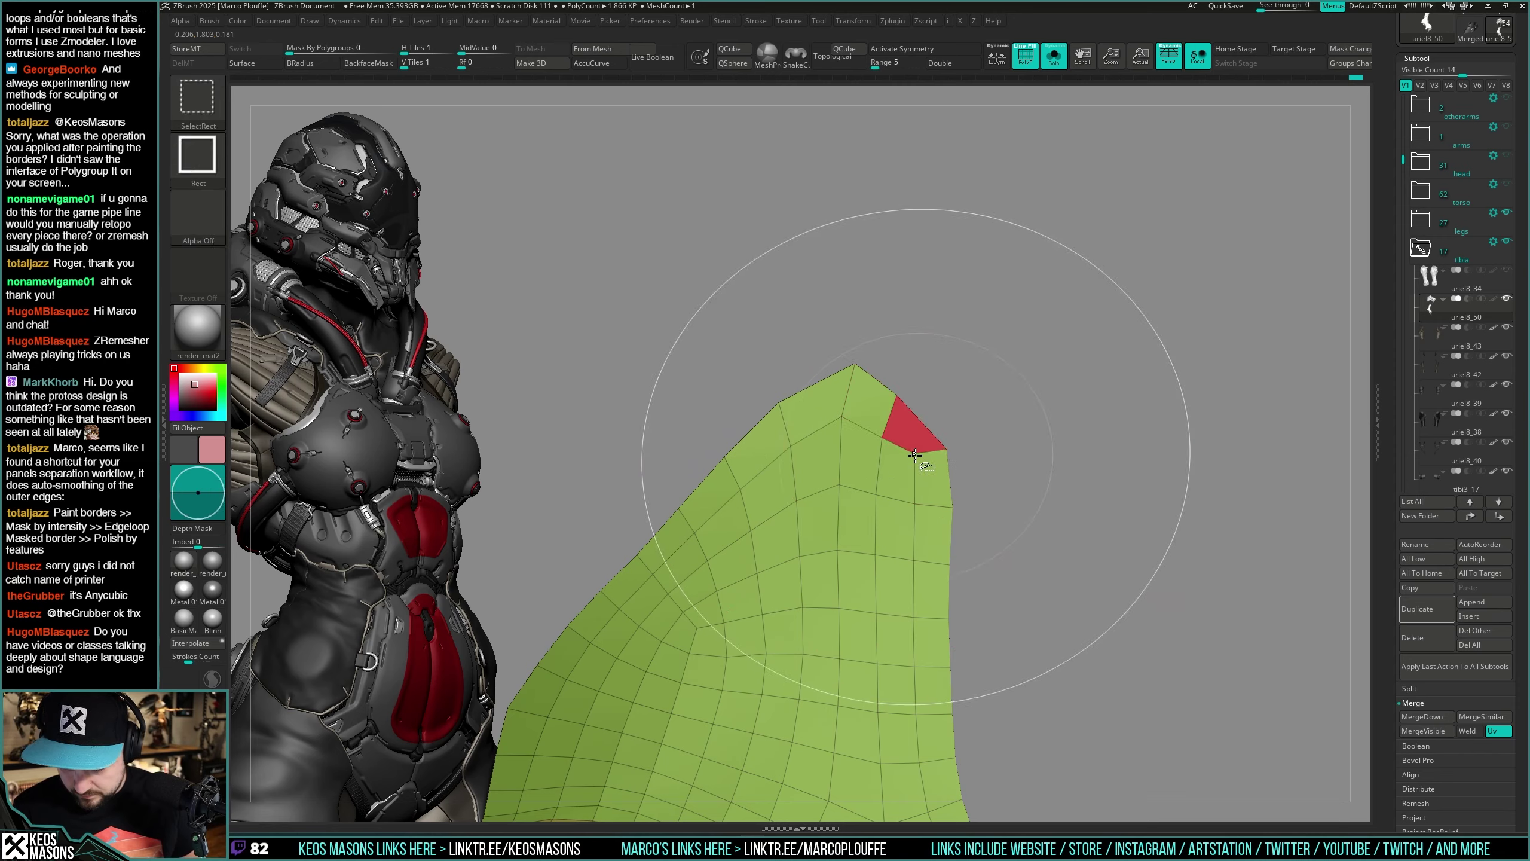
key(ctrl+w)
ctrl+right_drag(989, 479, 964, 355)
Step: Choose the Move brush, isolate the lower panel's face by polygroup and mask the rim and upper strip around it
key(space)
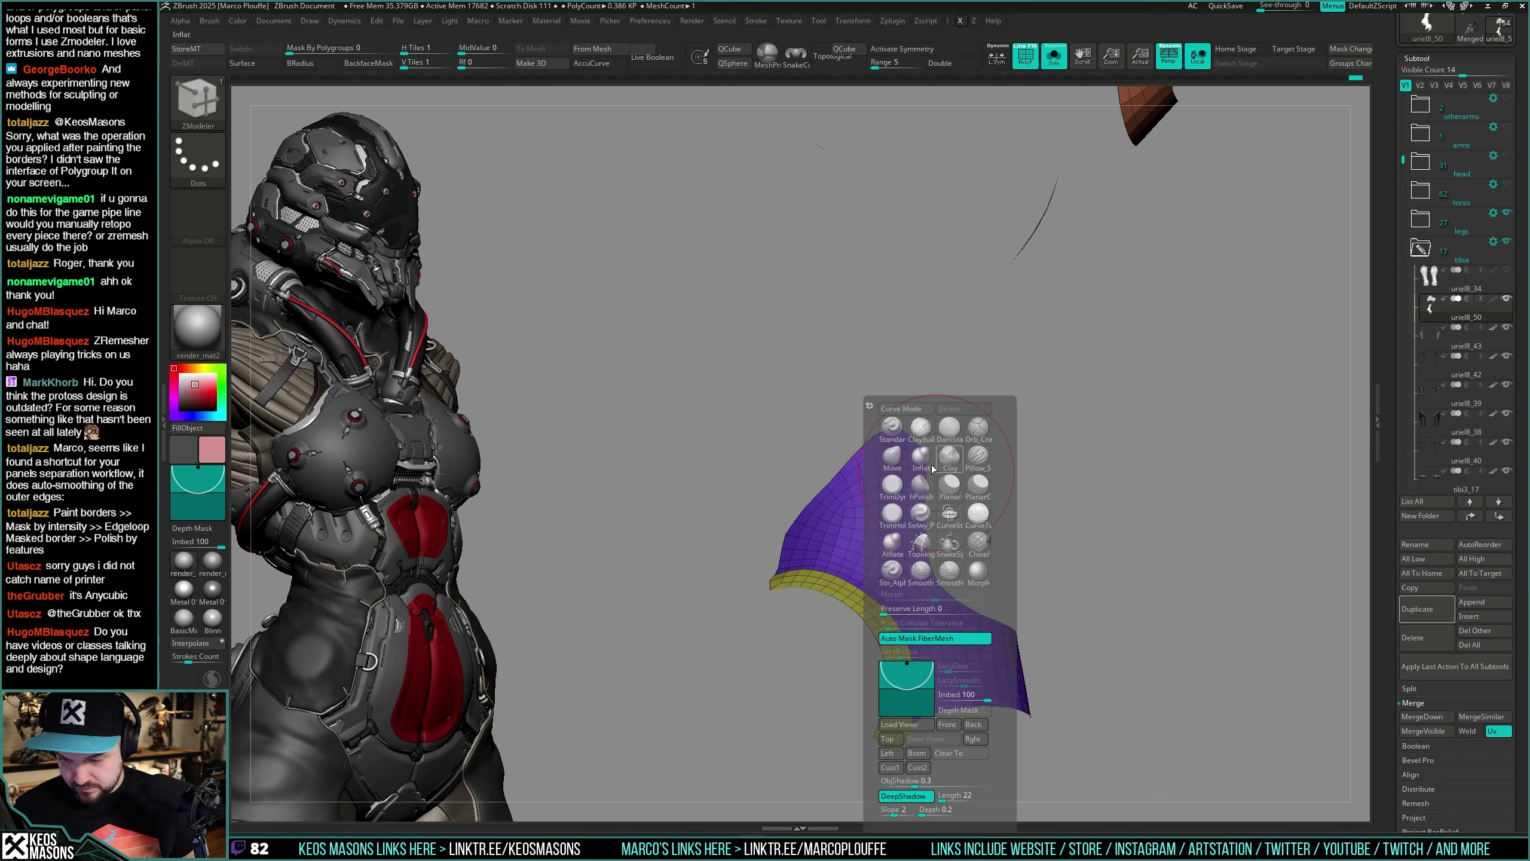
click(953, 459)
key(shift+s)
key(shift+f)
ctrl+right_drag(930, 471, 1121, 446)
key(shift+s)
key(shift+s)
key(shift+s)
key(shift+f)
right_drag(994, 511, 1006, 417)
key(shift+f)
ctrl+shift+click(1005, 416)
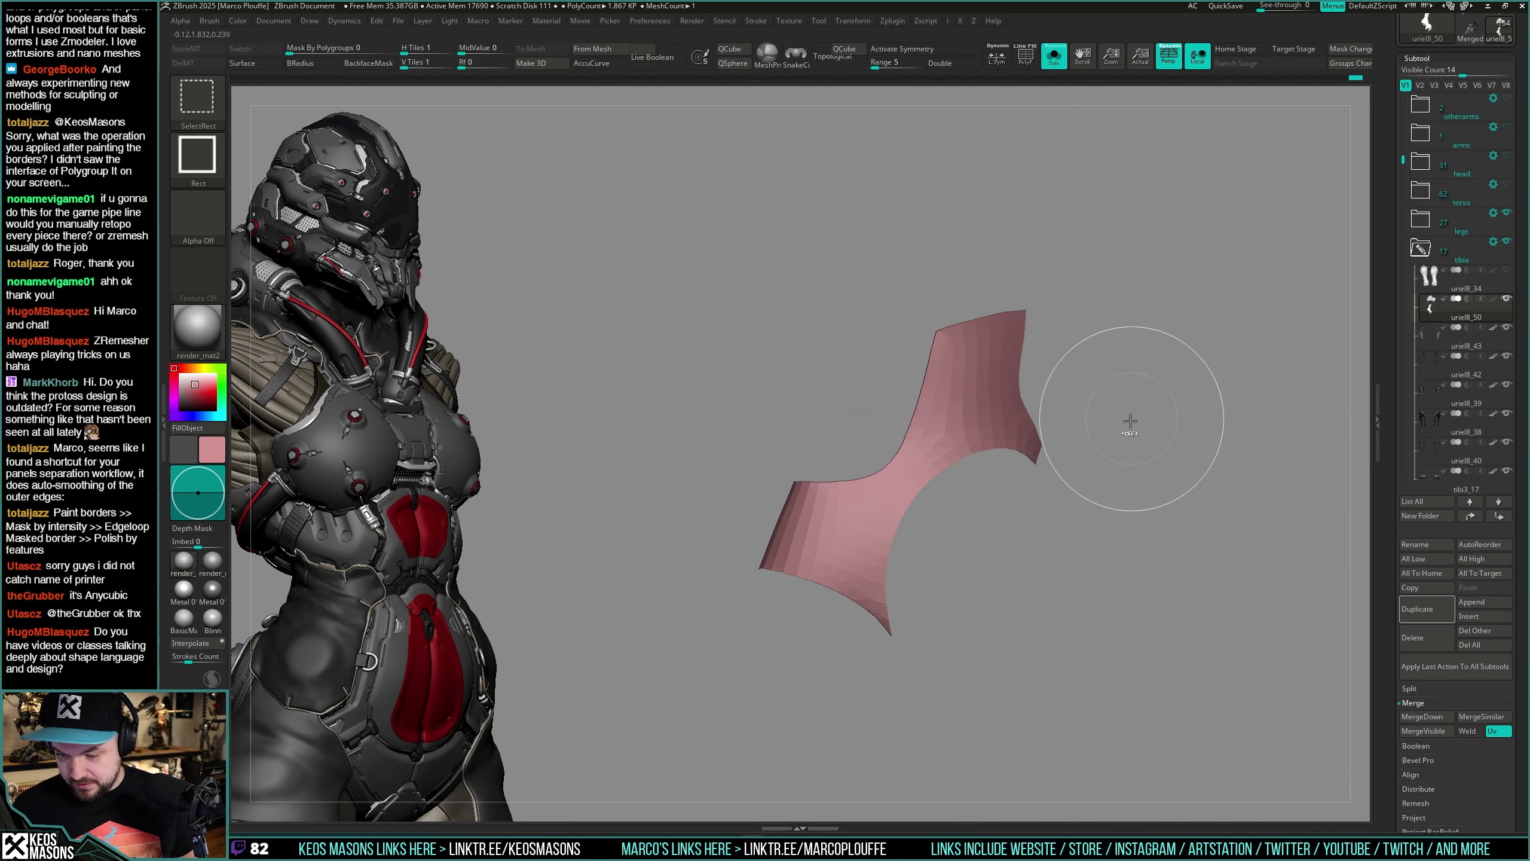
ctrl+shift+click(1155, 386)
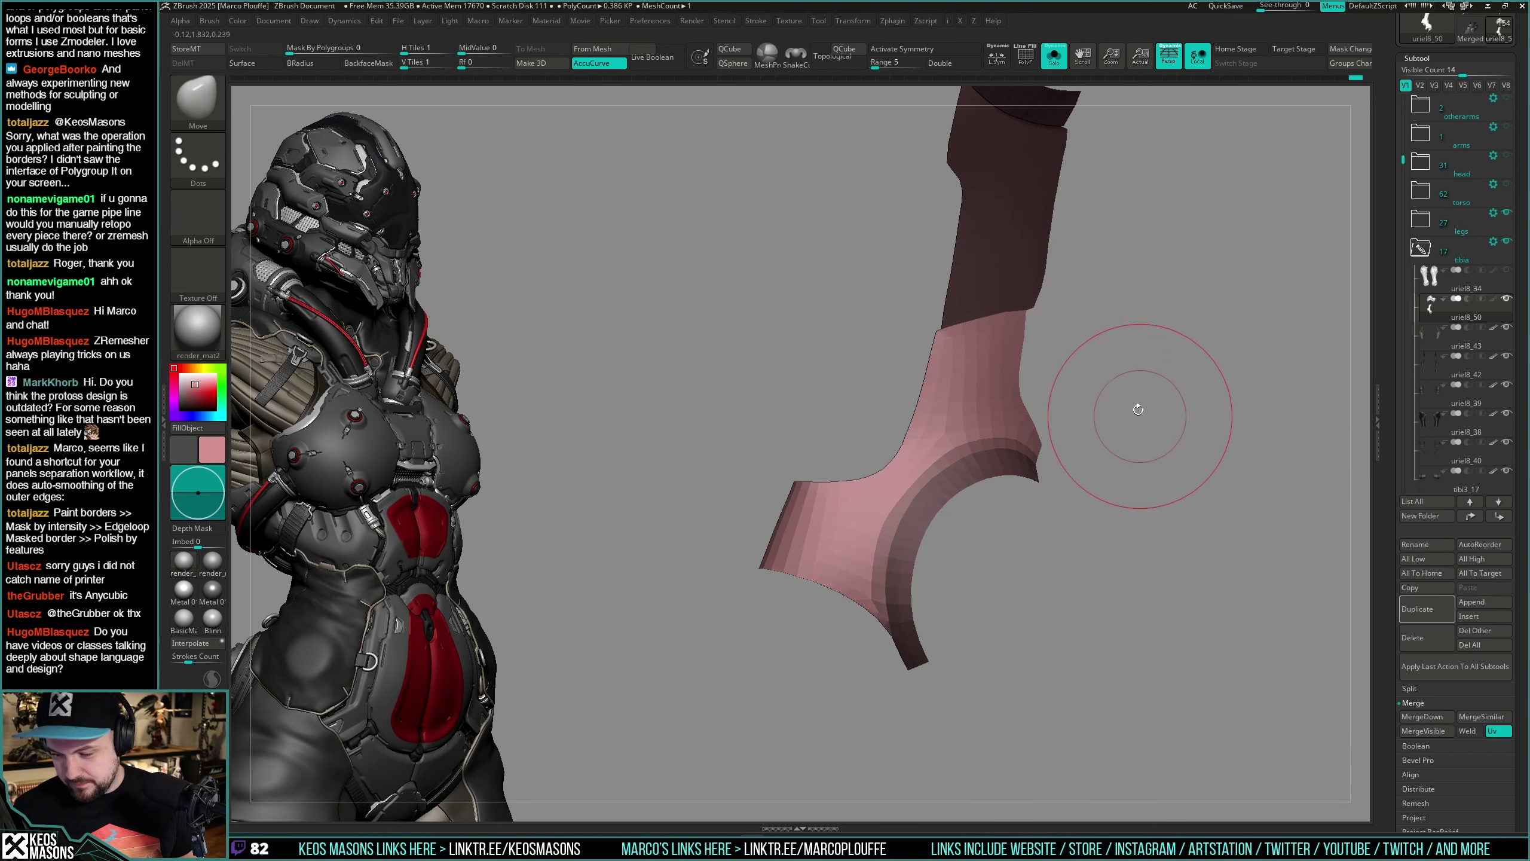
Step: Adjust the outline of the lower panel's upper wing and the corner above the round cutout with the Move brush
right_drag(903, 464, 965, 509)
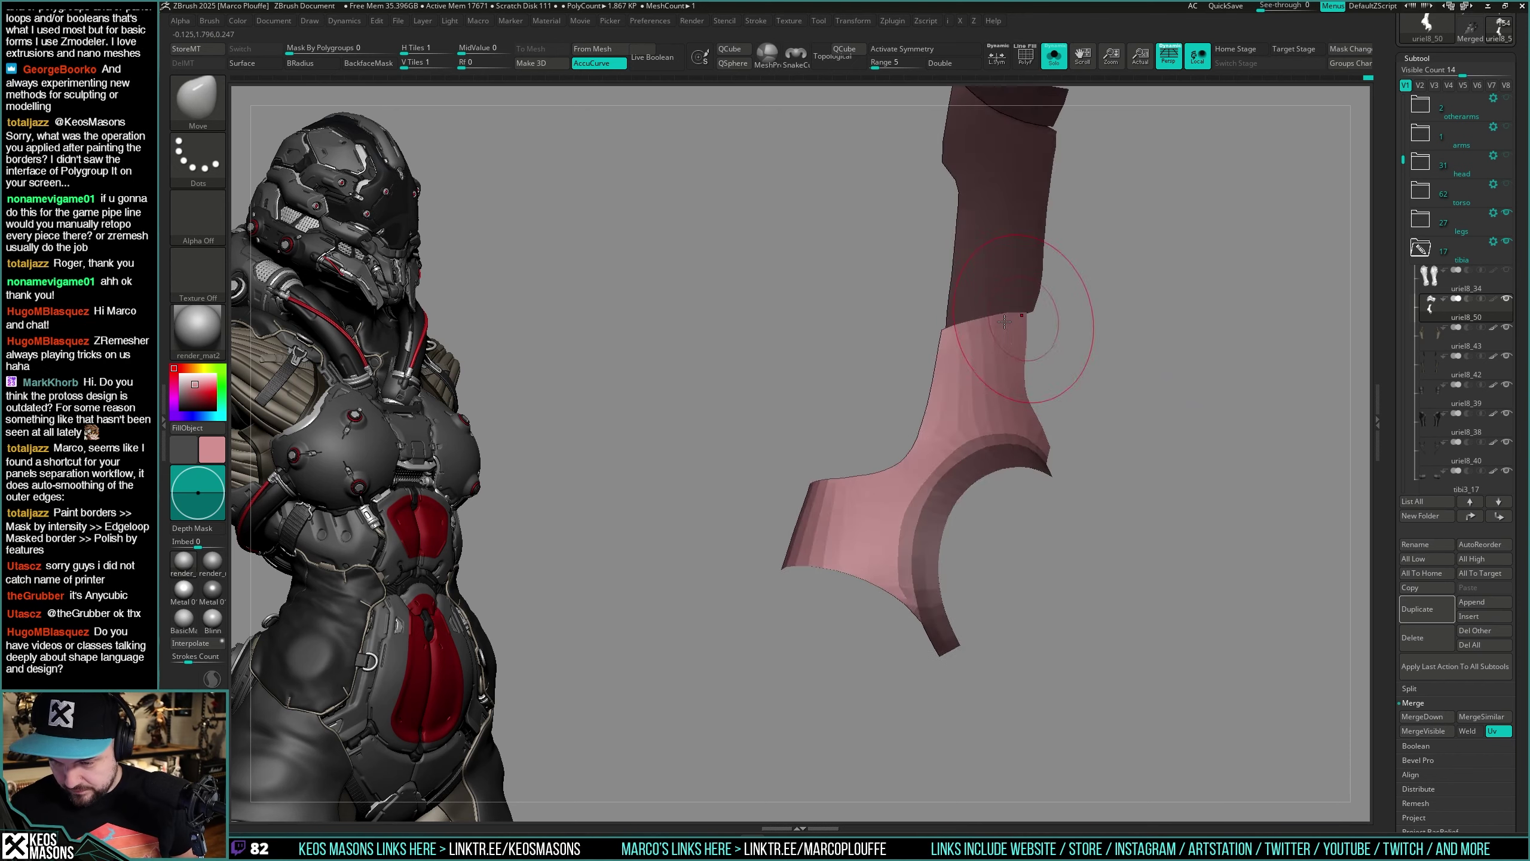
right_drag(1062, 332, 946, 424)
key(space)
key(x)
mouse_move(1000, 355)
right_down()
mouse_move(964, 366)
mouse_move(967, 338)
mouse_move(939, 368)
right_up()
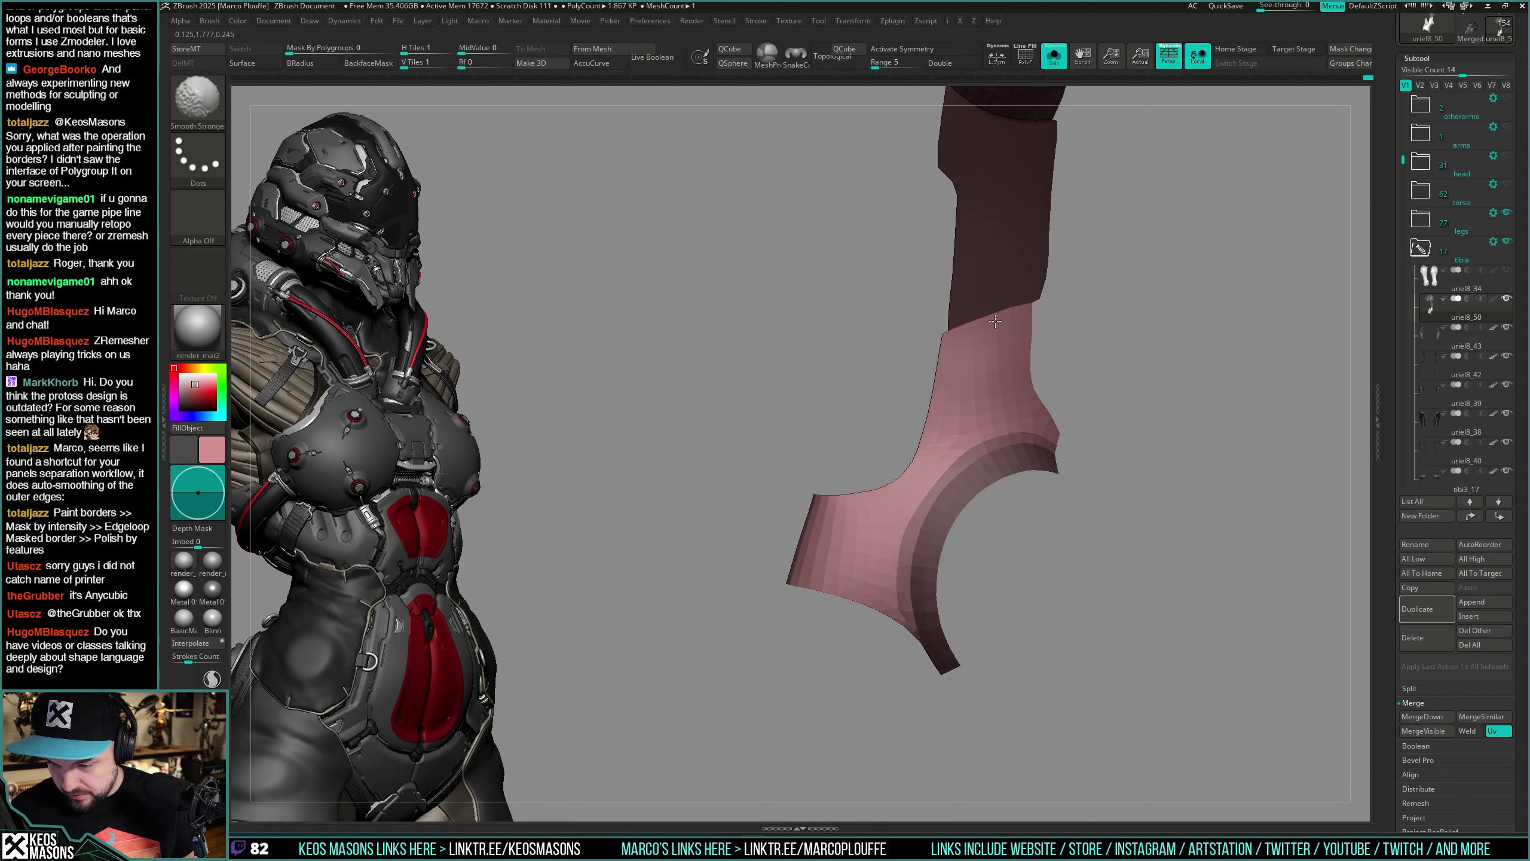
Step: Smooth the lower panel's upper wing, its concave side and the curved front band with Smooth Stronger
shift+drag(983, 383, 988, 362)
right_drag(1000, 344, 1052, 309)
right_drag(1092, 382, 970, 422)
shift+drag(959, 458, 921, 511)
right_drag(892, 625, 1010, 387)
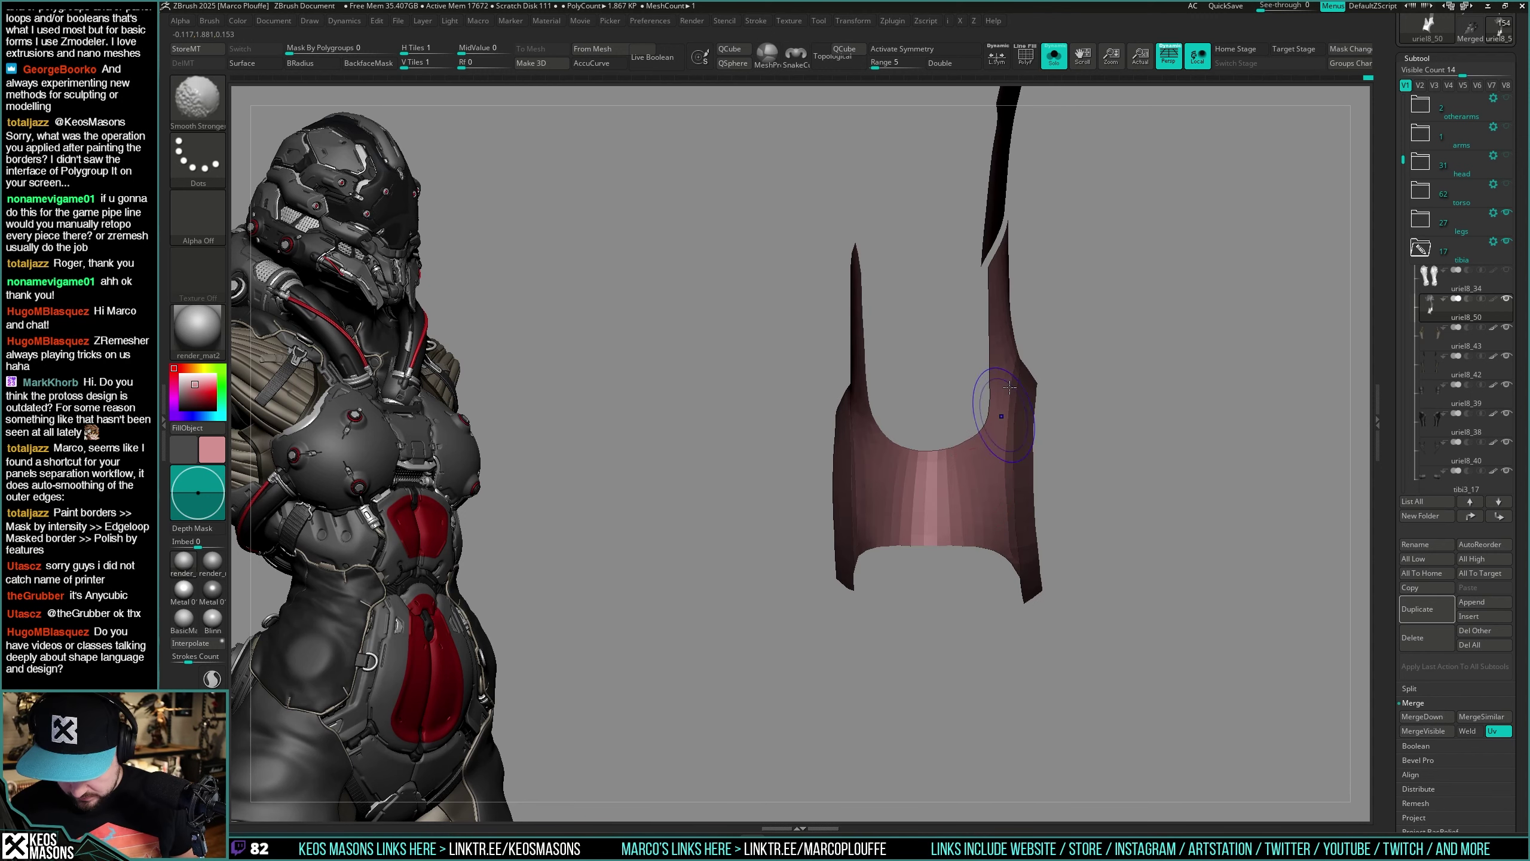
shift+drag(928, 462, 927, 513)
mouse_move(943, 531)
right_down()
mouse_move(883, 536)
mouse_move(958, 552)
right_up()
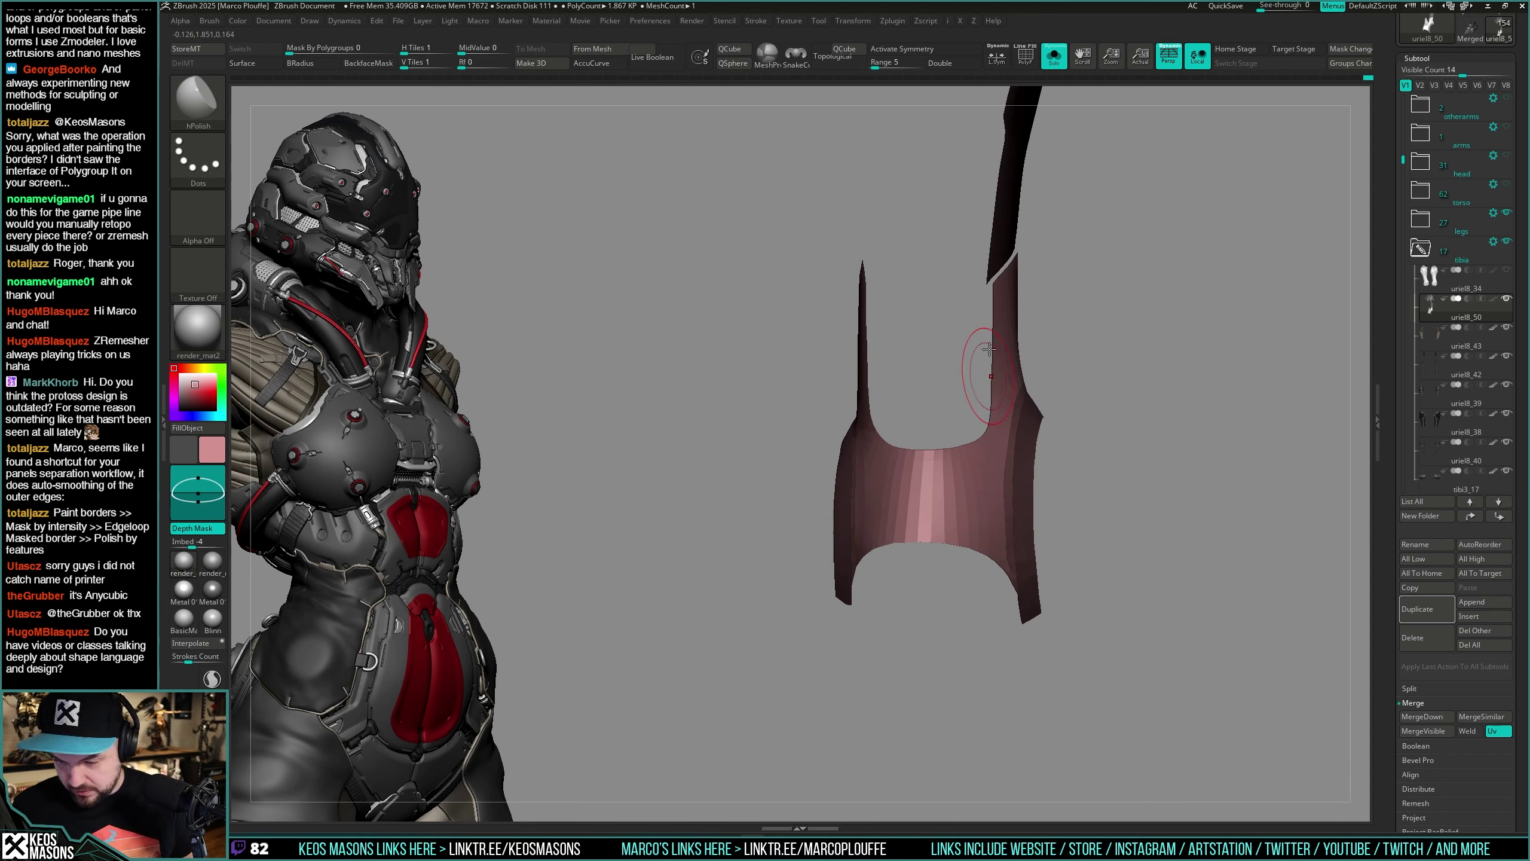
Step: Polish the inner edge of the lower panel's wing with hPolish and smooth the face around the side cutout
right_drag(989, 349, 989, 432)
mouse_move(894, 469)
right_down()
mouse_move(922, 428)
mouse_move(799, 376)
right_up()
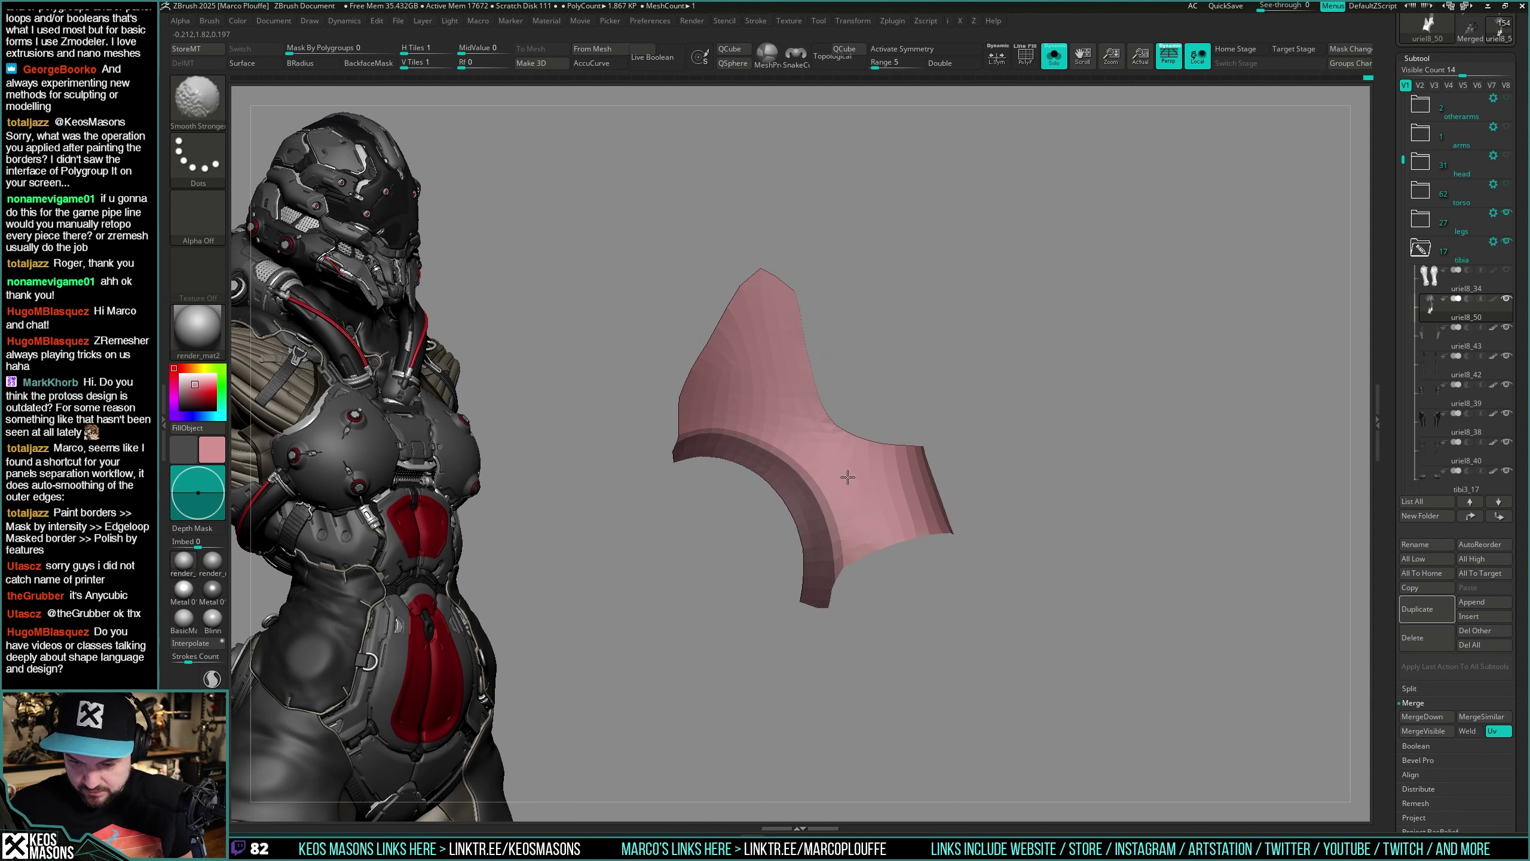
mouse_move(848, 477)
right_down()
mouse_move(890, 541)
mouse_move(988, 458)
mouse_move(1079, 428)
mouse_move(1017, 481)
mouse_move(919, 484)
mouse_move(874, 446)
mouse_move(1113, 364)
right_up()
key(shift+f)
key(shift+f)
key(space)
key(space)
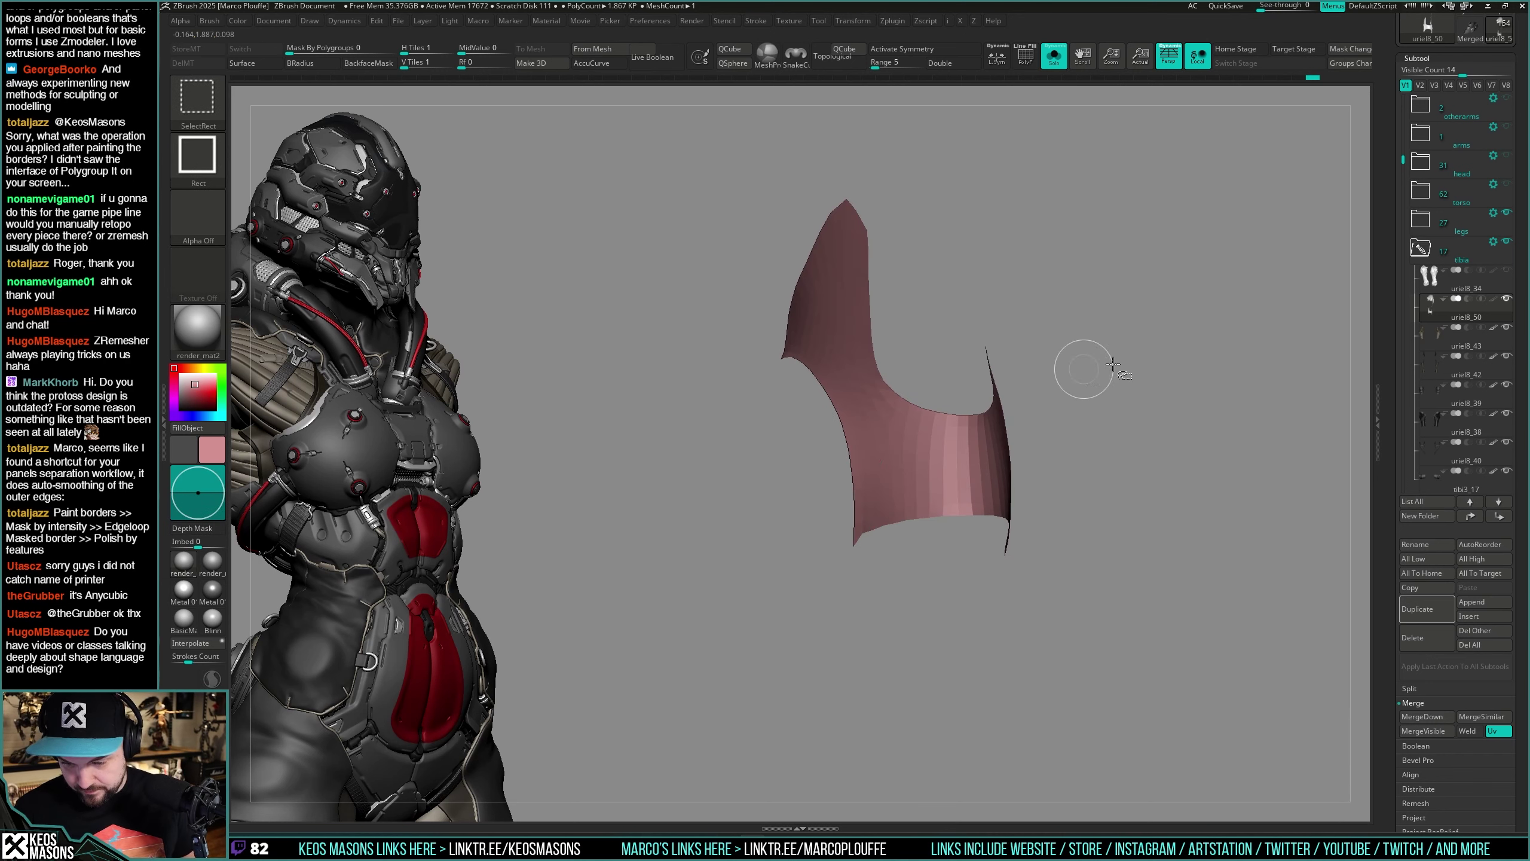
Step: Isolate the lower panel's polygroups in turn to mask and unmask the face and the cutout rims separately
ctrl+click(1163, 385)
ctrl+shift+click(1167, 382)
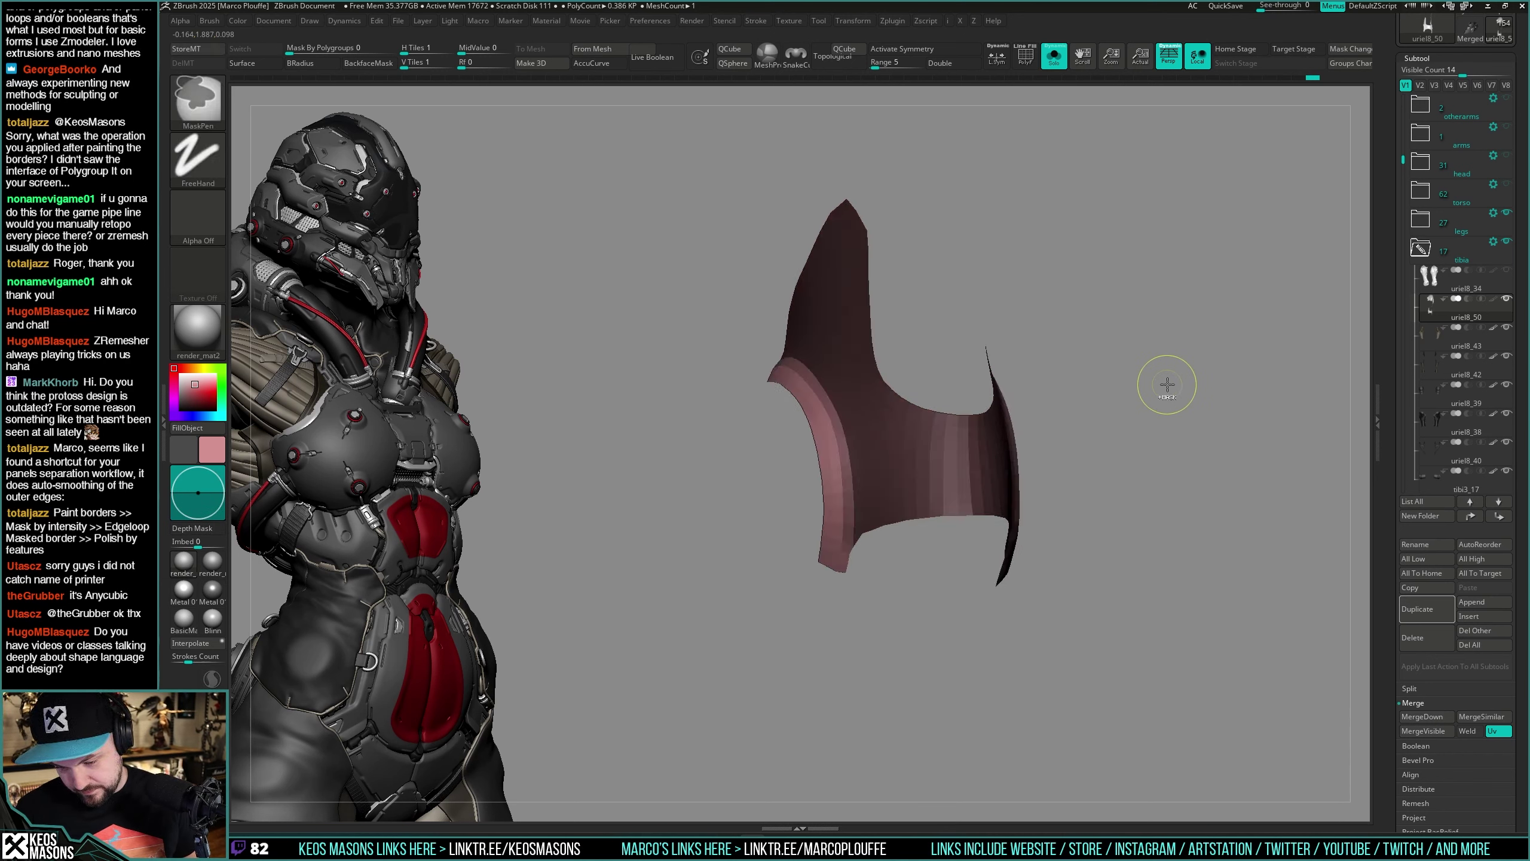
ctrl+shift+drag(1167, 388, 1146, 503)
ctrl+shift+click(1169, 403)
ctrl+shift+click(977, 449)
ctrl+click(1179, 393)
ctrl+shift+click(1182, 386)
ctrl+shift+click(995, 449)
ctrl+shift+drag(1195, 359, 1167, 458)
ctrl+shift+click(1189, 400)
Step: Isolate the curved band around the lower panel's side cutout and clear its mask
right_drag(882, 453, 845, 408)
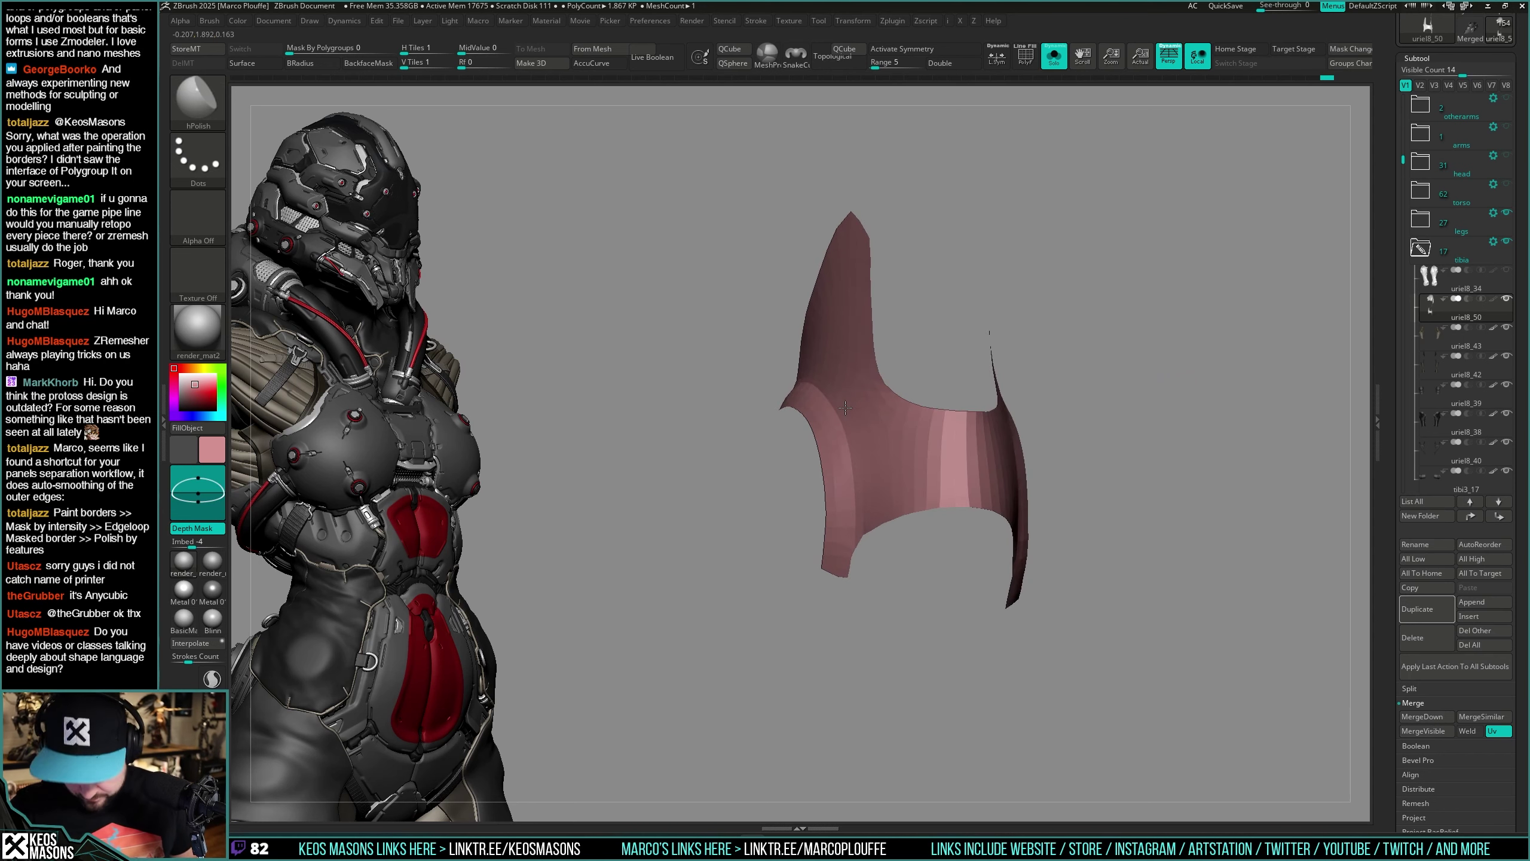
right_drag(871, 518, 856, 550)
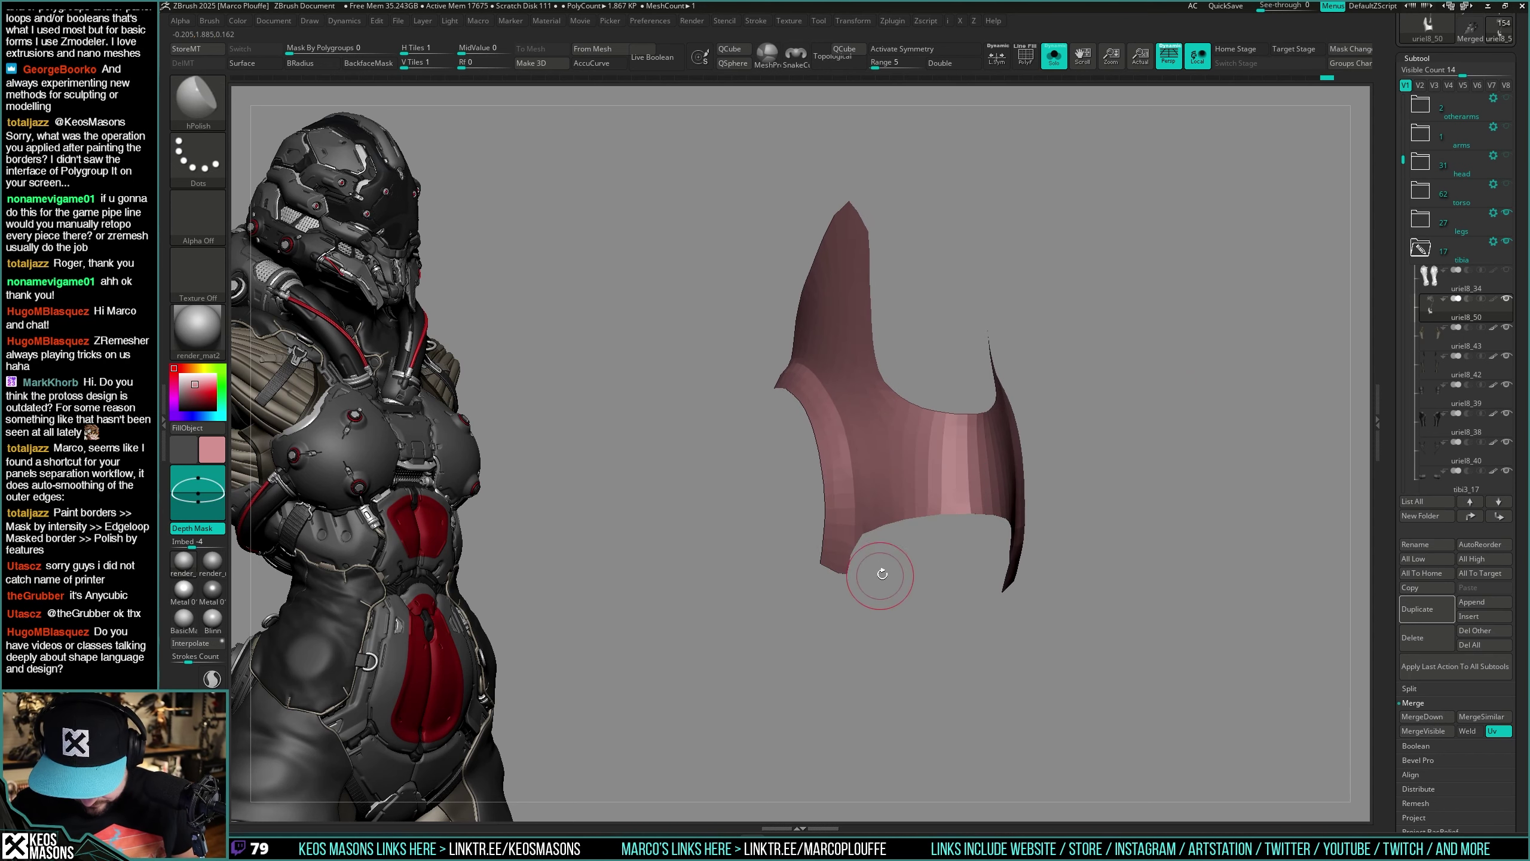
drag(882, 573, 937, 453)
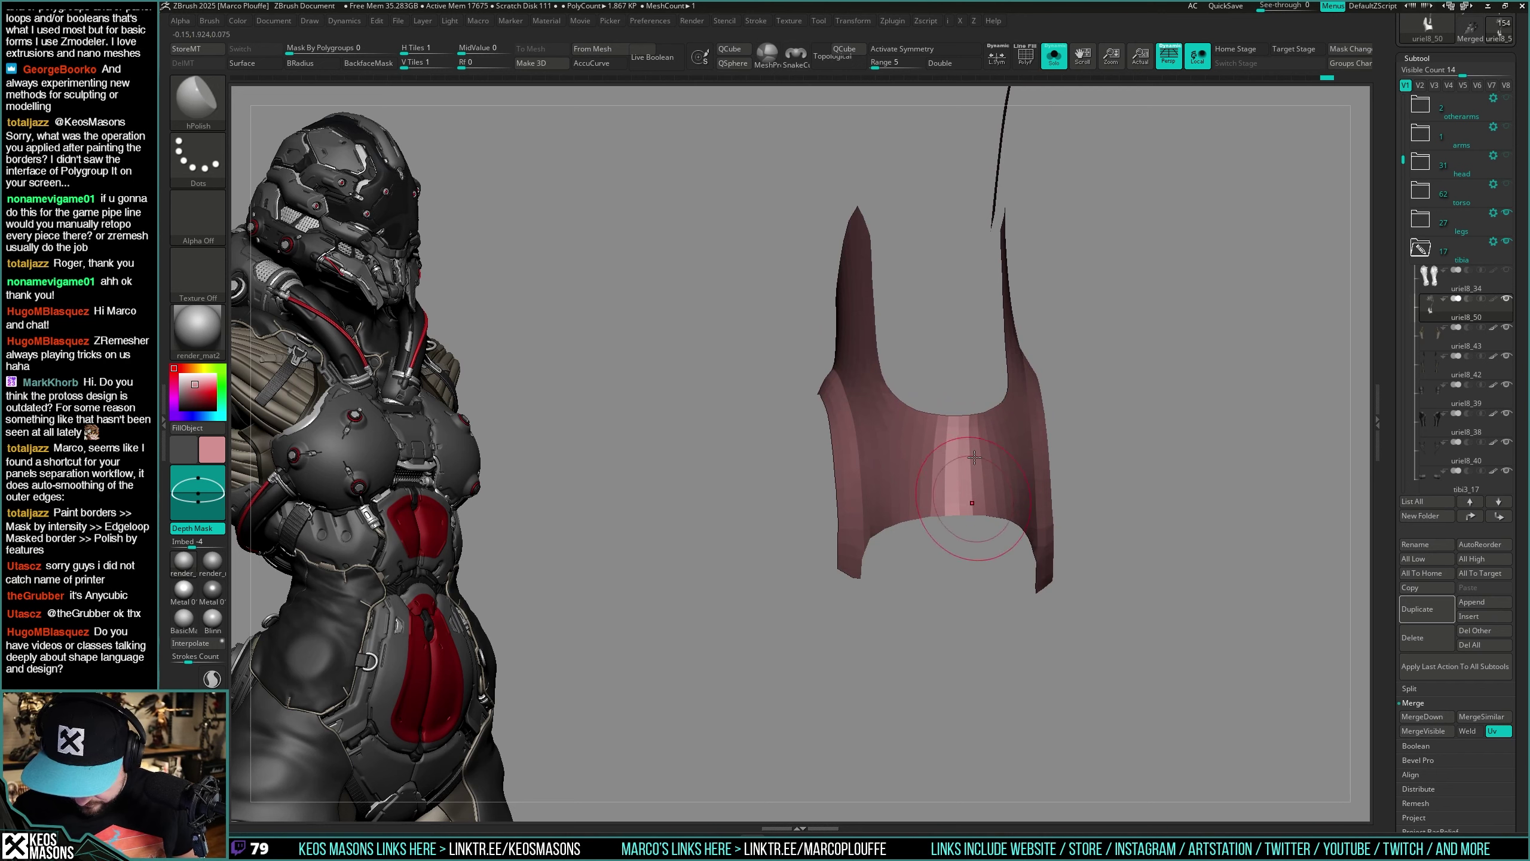
right_drag(996, 493, 1040, 554)
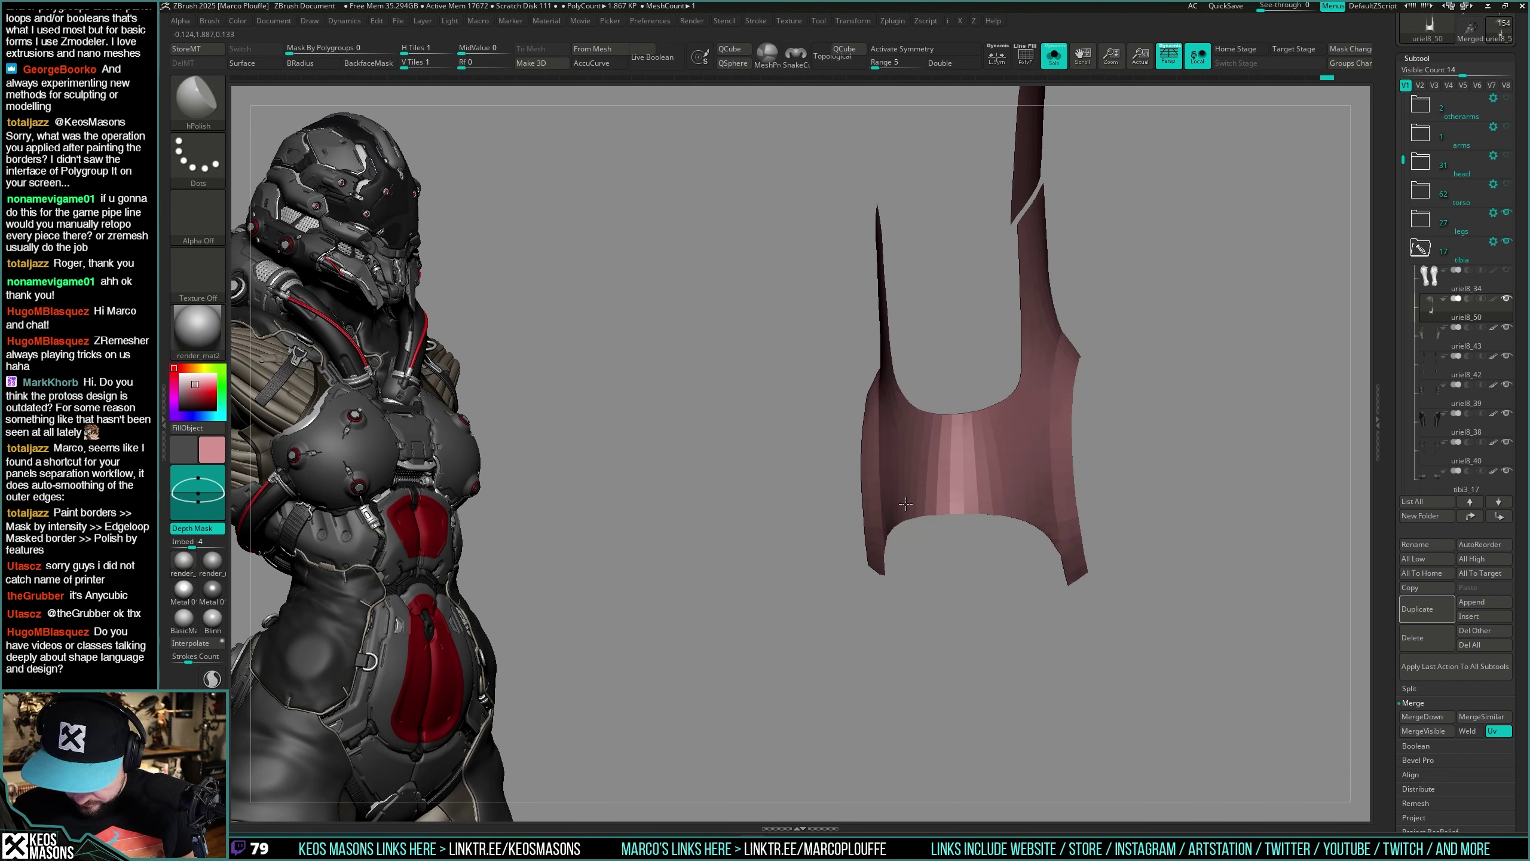
right_drag(906, 504, 1056, 502)
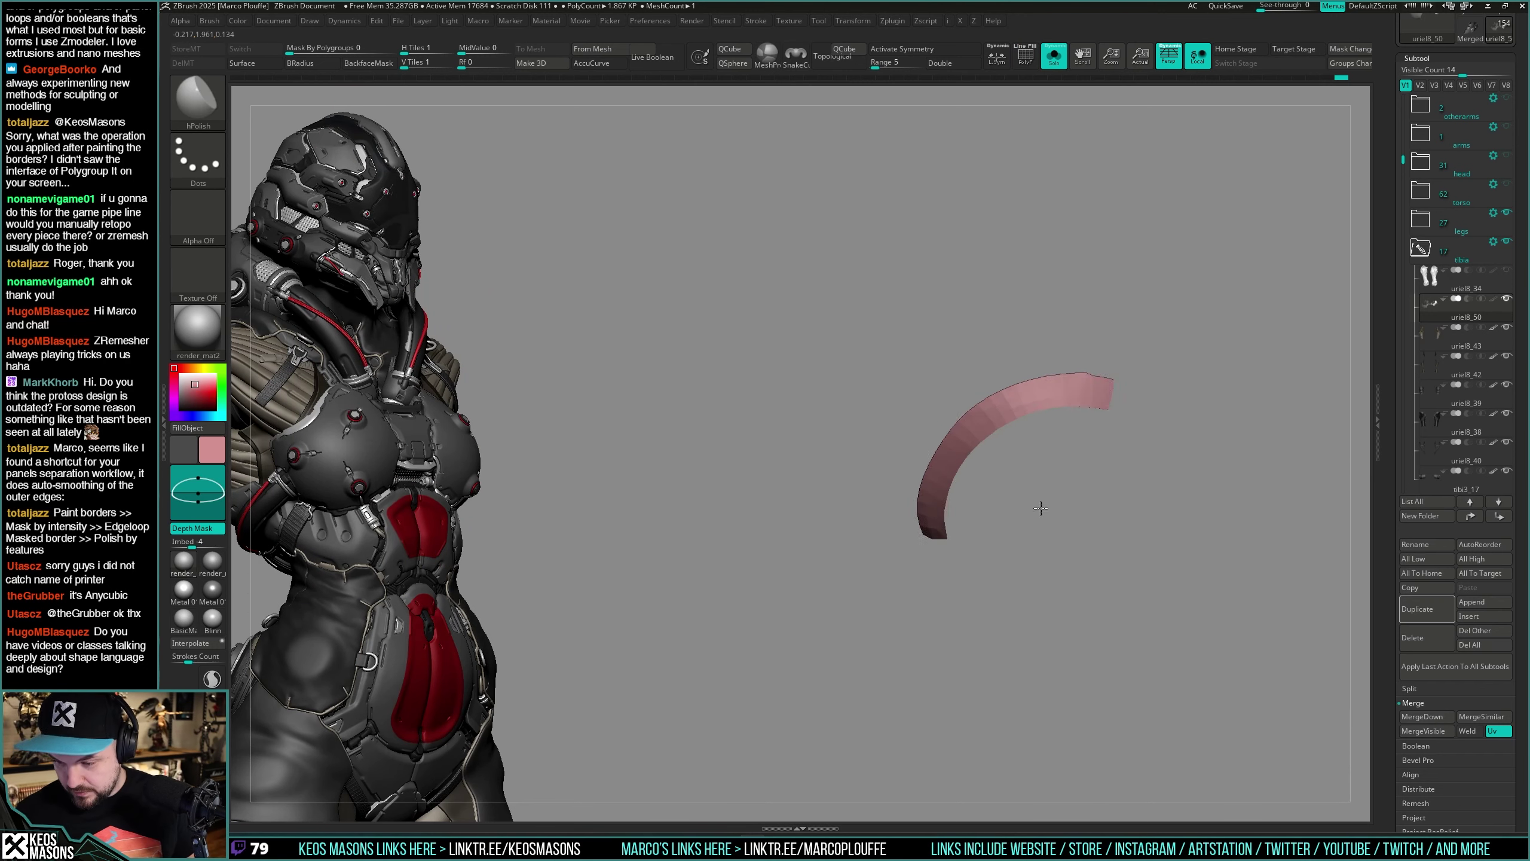
ctrl+drag(1121, 446, 1175, 521)
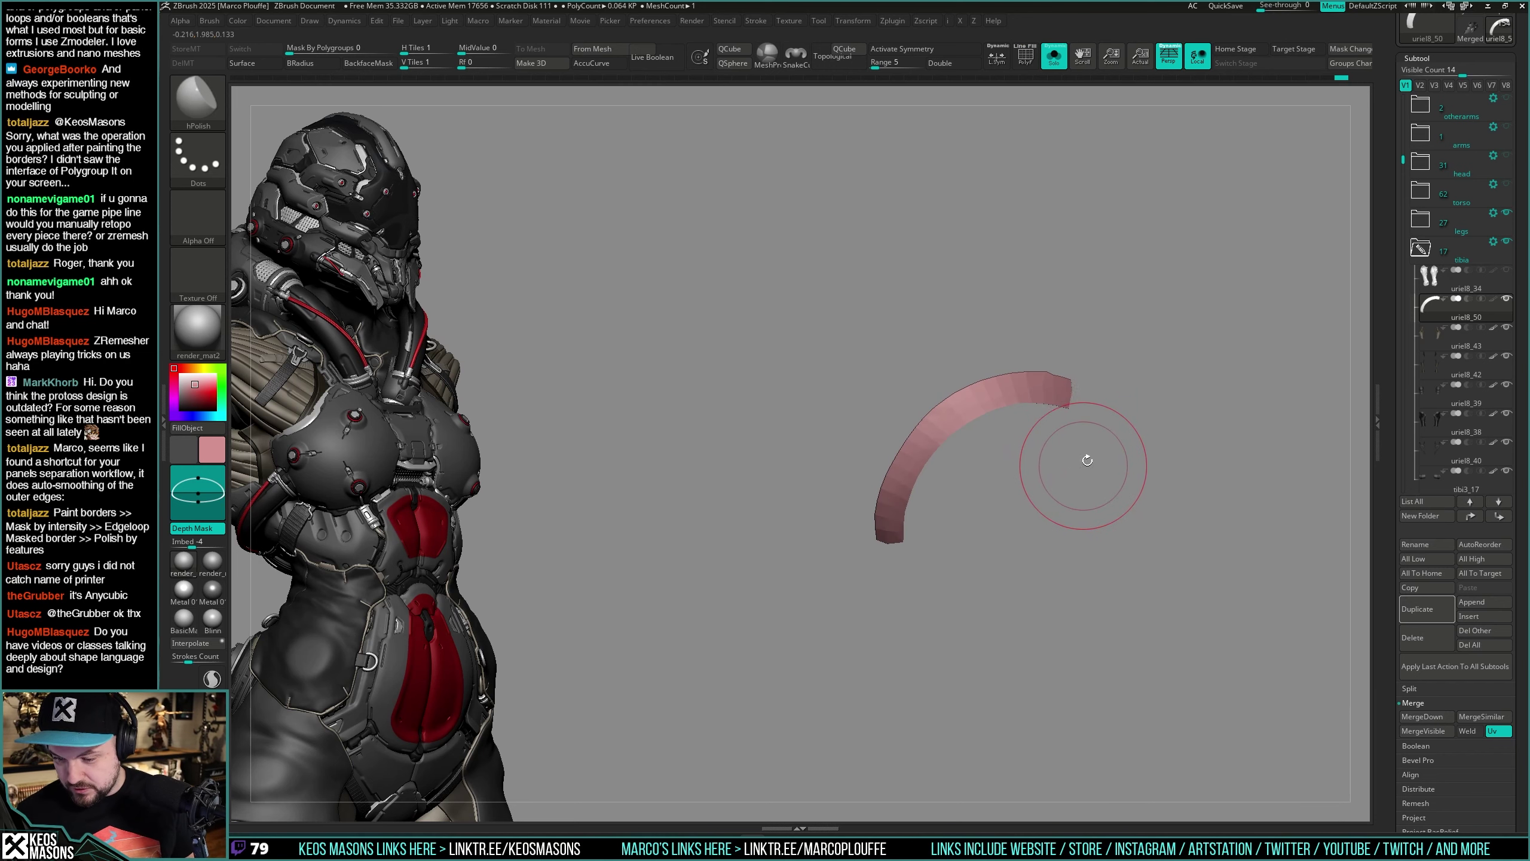
Step: Try Polish Crisp Edges on the isolated curved band and unhide the rest of the panel
key(i)
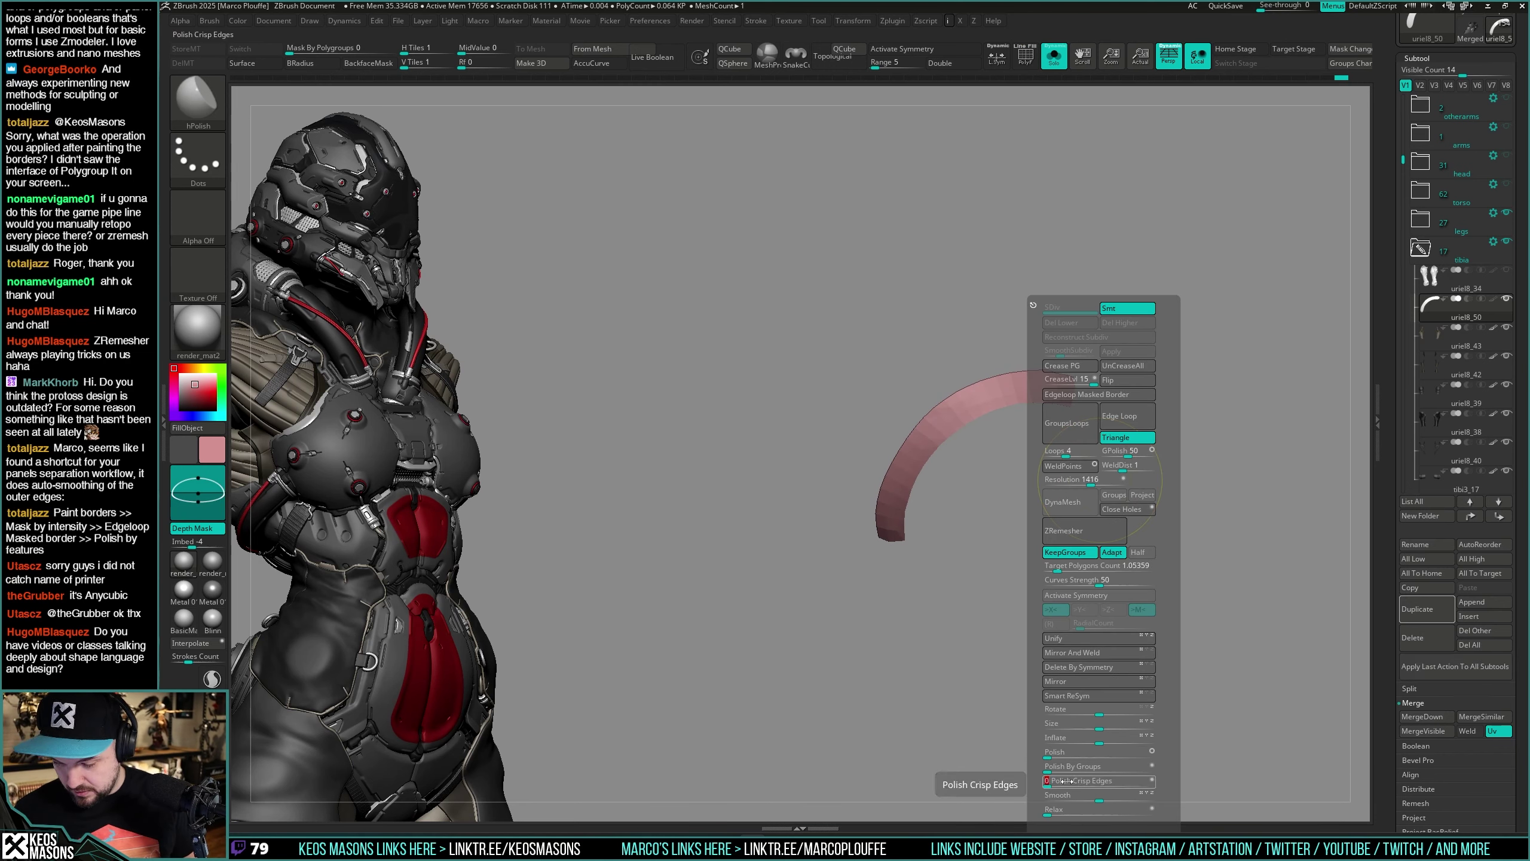
key(ctrl+z)
key(ctrl+shift+f)
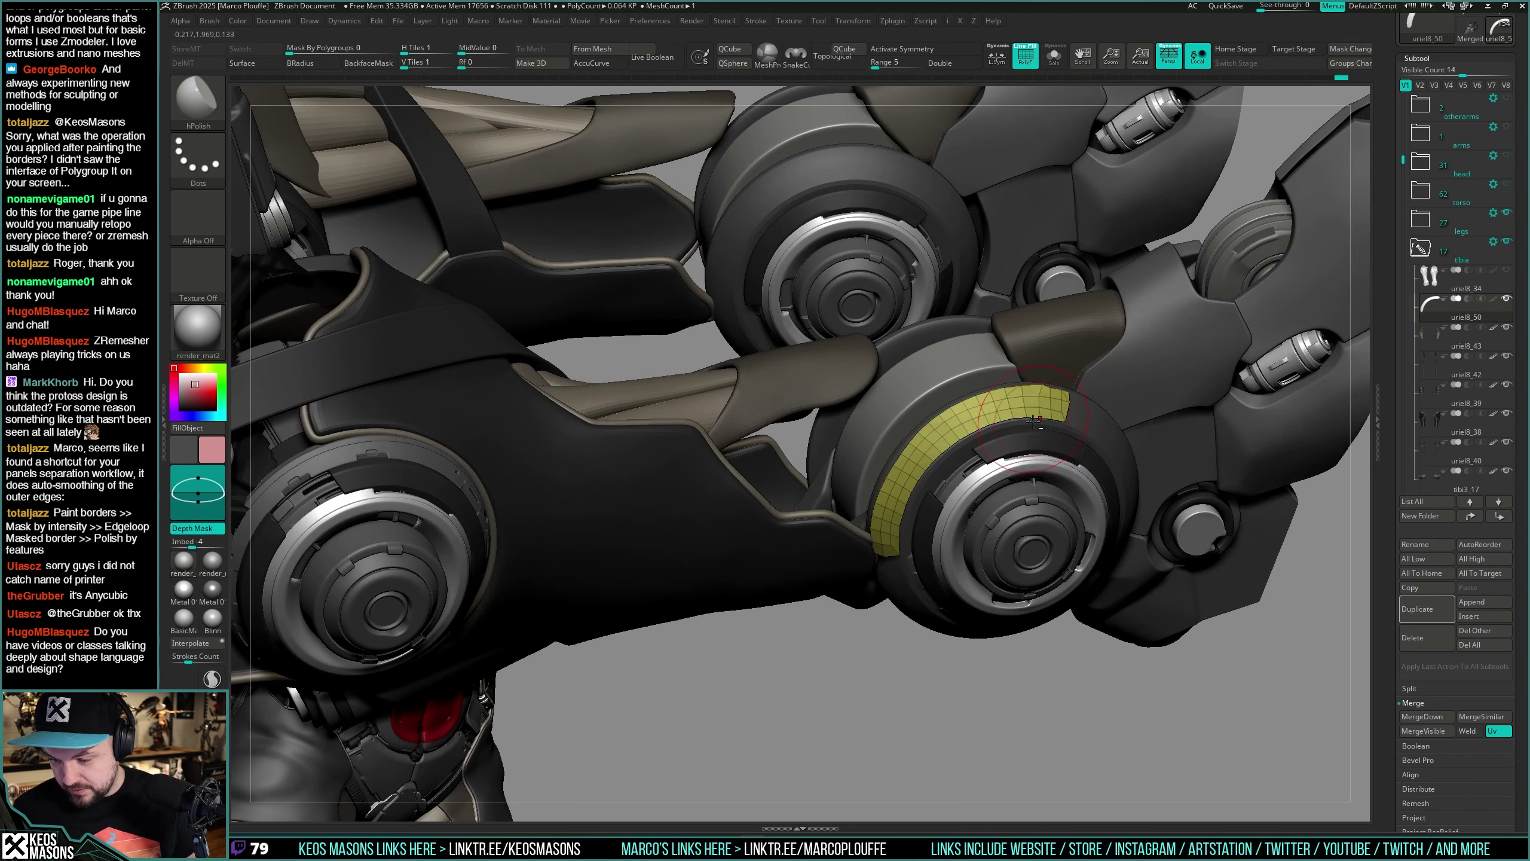
key(ctrl+shift+f)
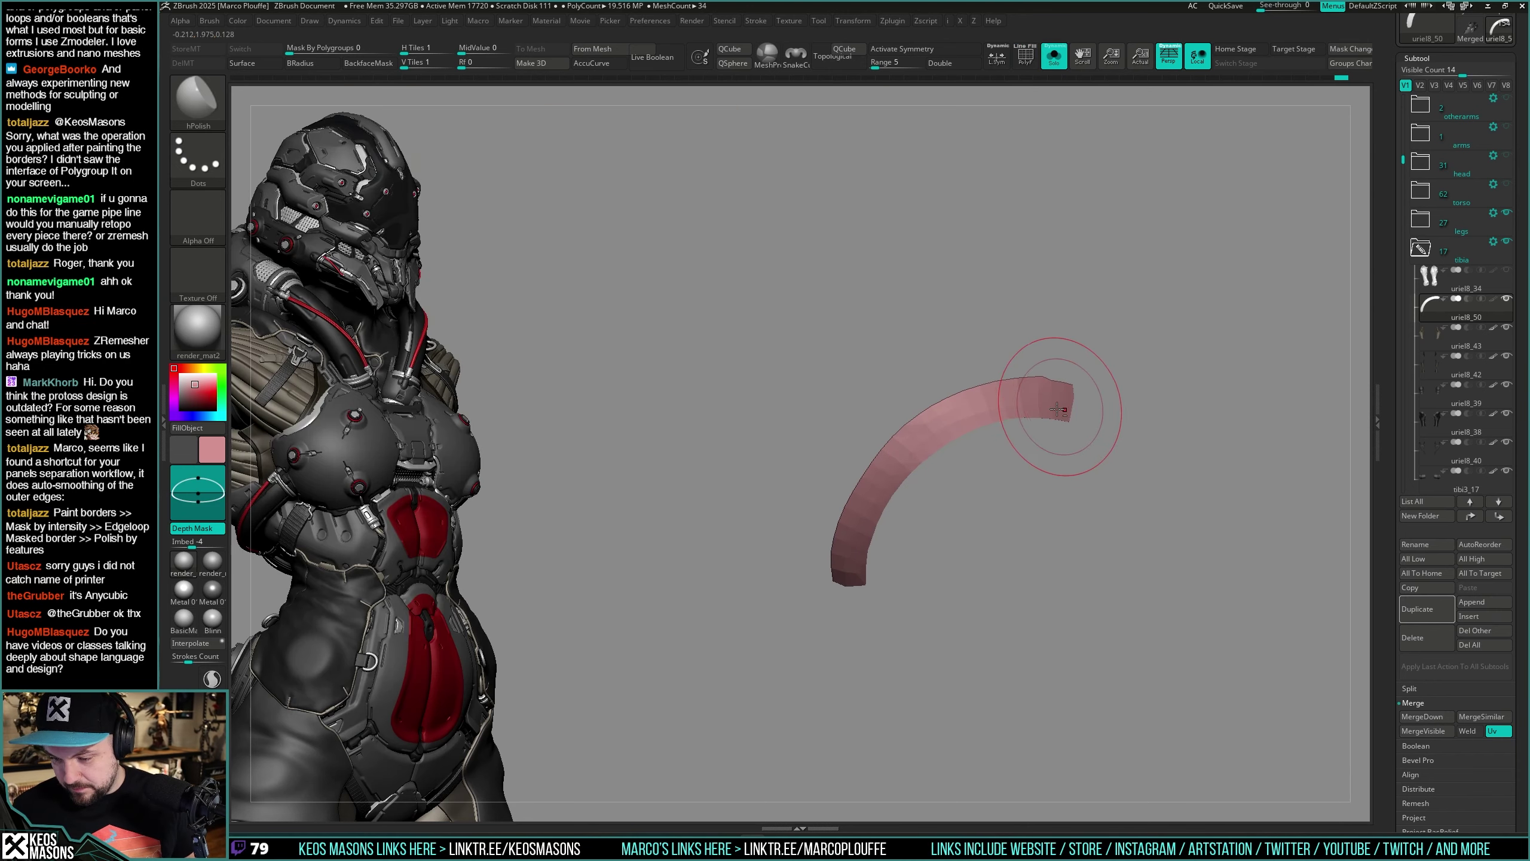
right_drag(1056, 403, 1143, 386)
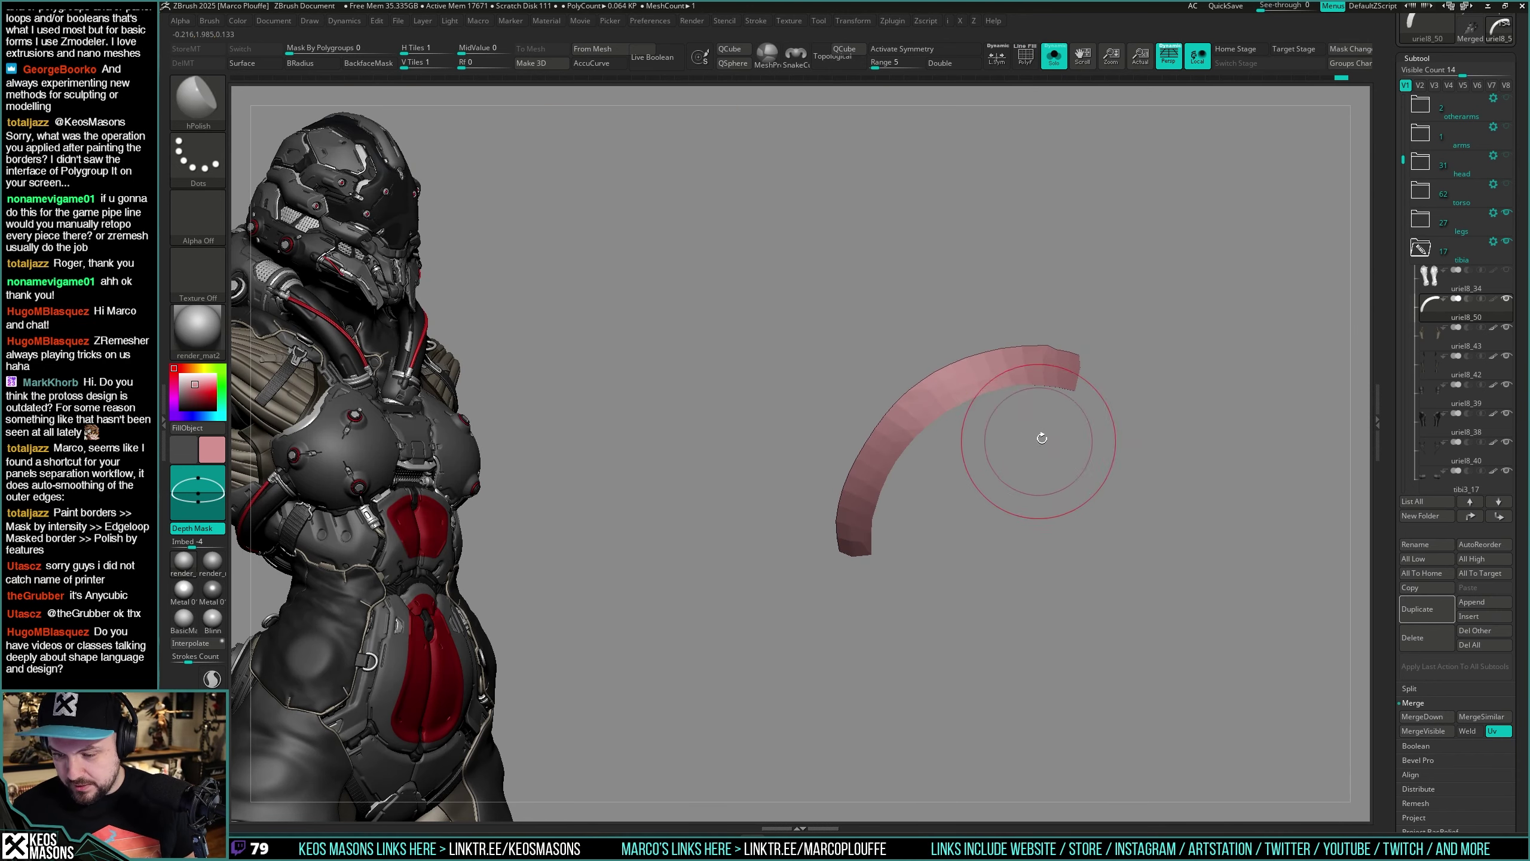
ctrl+shift+click(1078, 452)
Step: Examine the lower panel's face, cutout band and front bridge from several angles, with and without the polygroup wireframe
mouse_move(1078, 455)
mouse_down()
mouse_move(1018, 489)
mouse_move(1102, 485)
mouse_move(1031, 475)
mouse_move(1092, 422)
mouse_up()
right_drag(1091, 422, 992, 455)
key(shift+f)
key(shift+f)
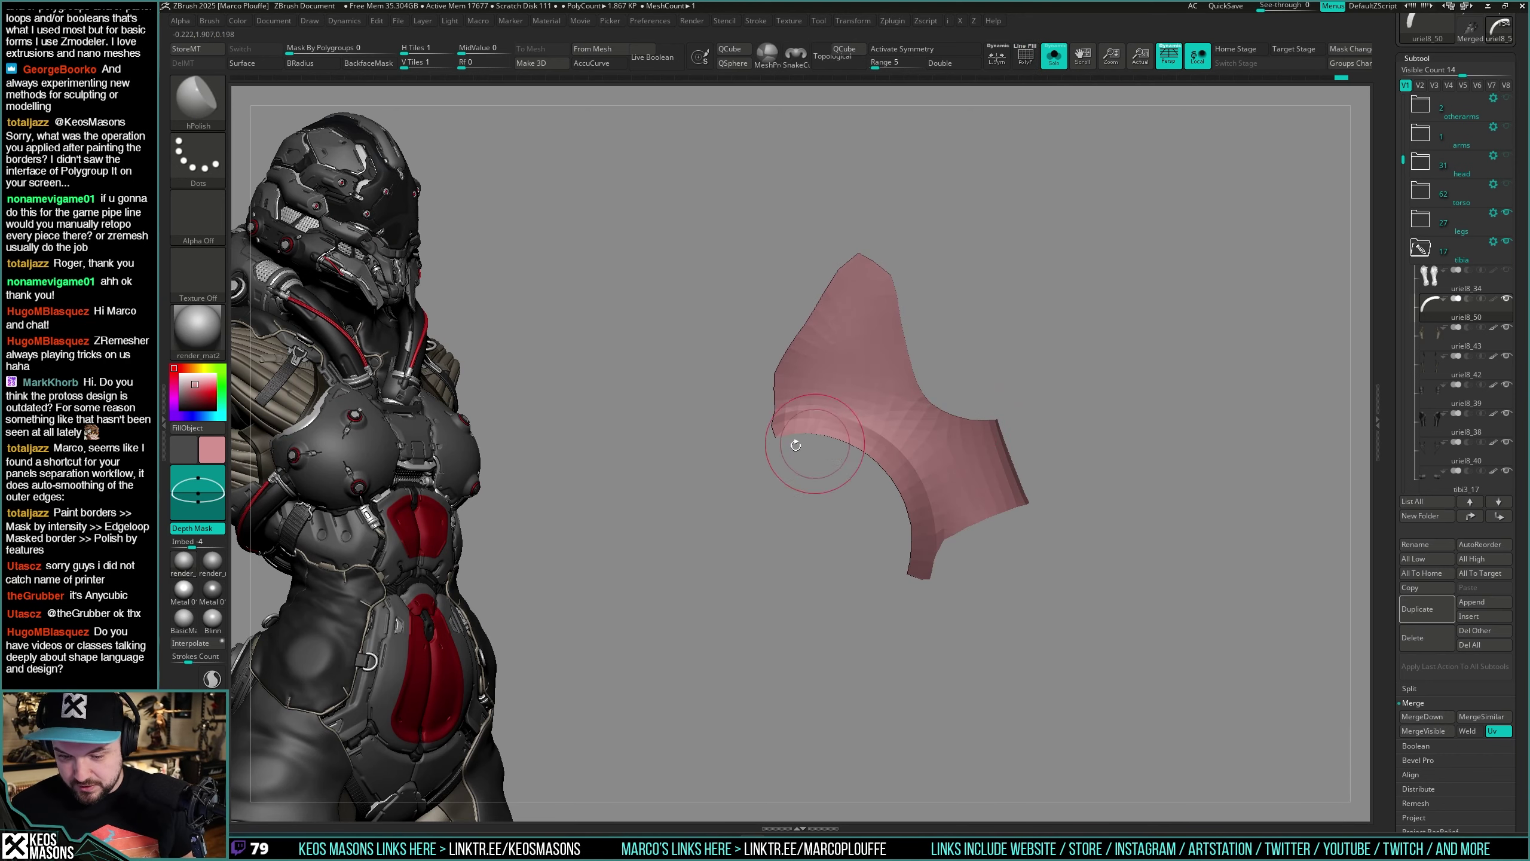
right_drag(913, 565, 959, 618)
key(shift+f)
key(shift+f)
key(space)
key(2)
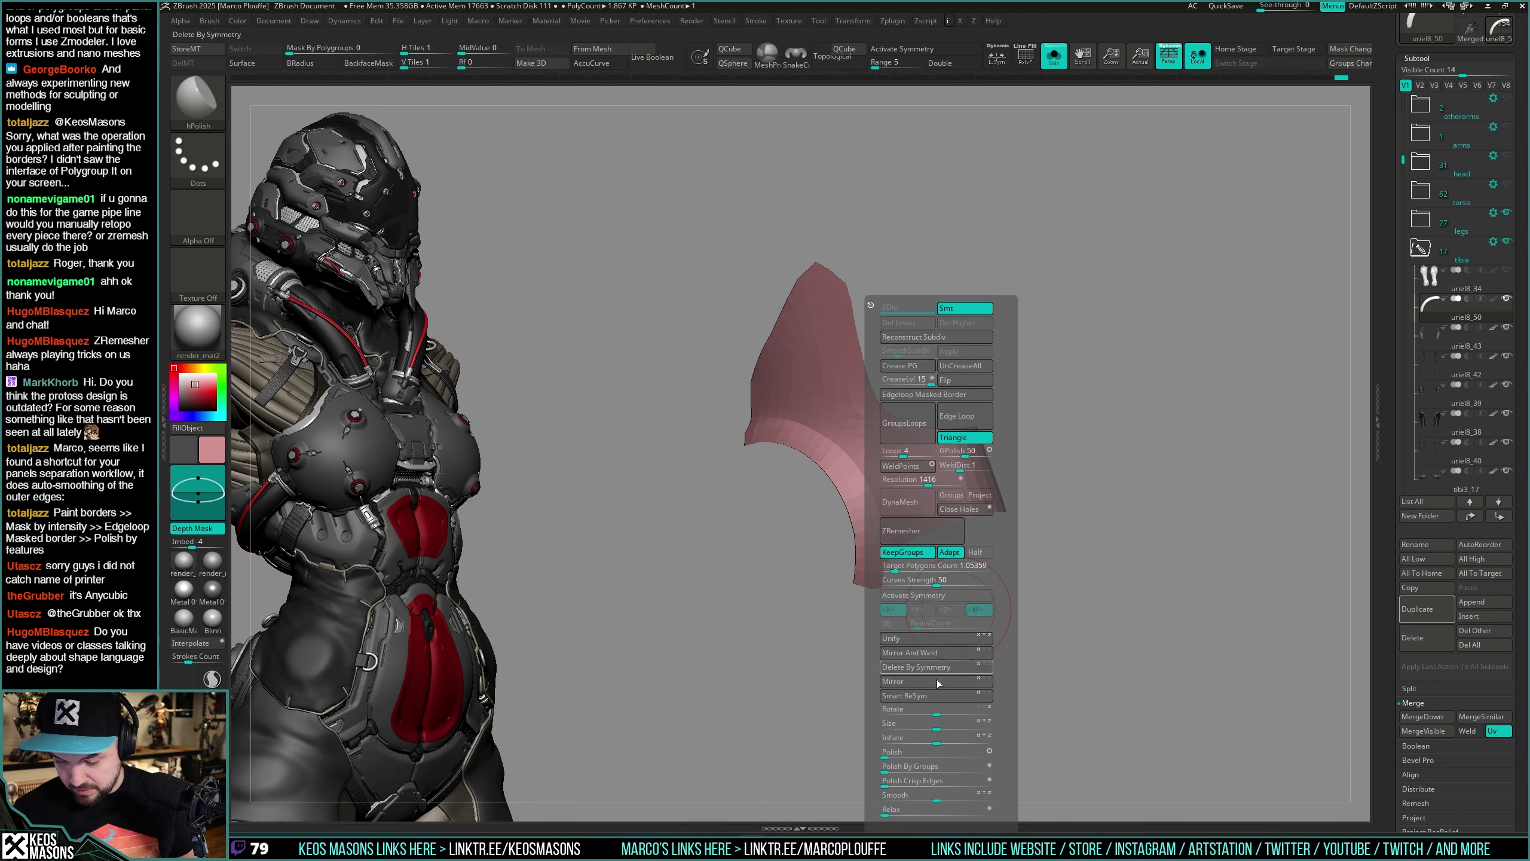
right_drag(1250, 229, 1115, 381)
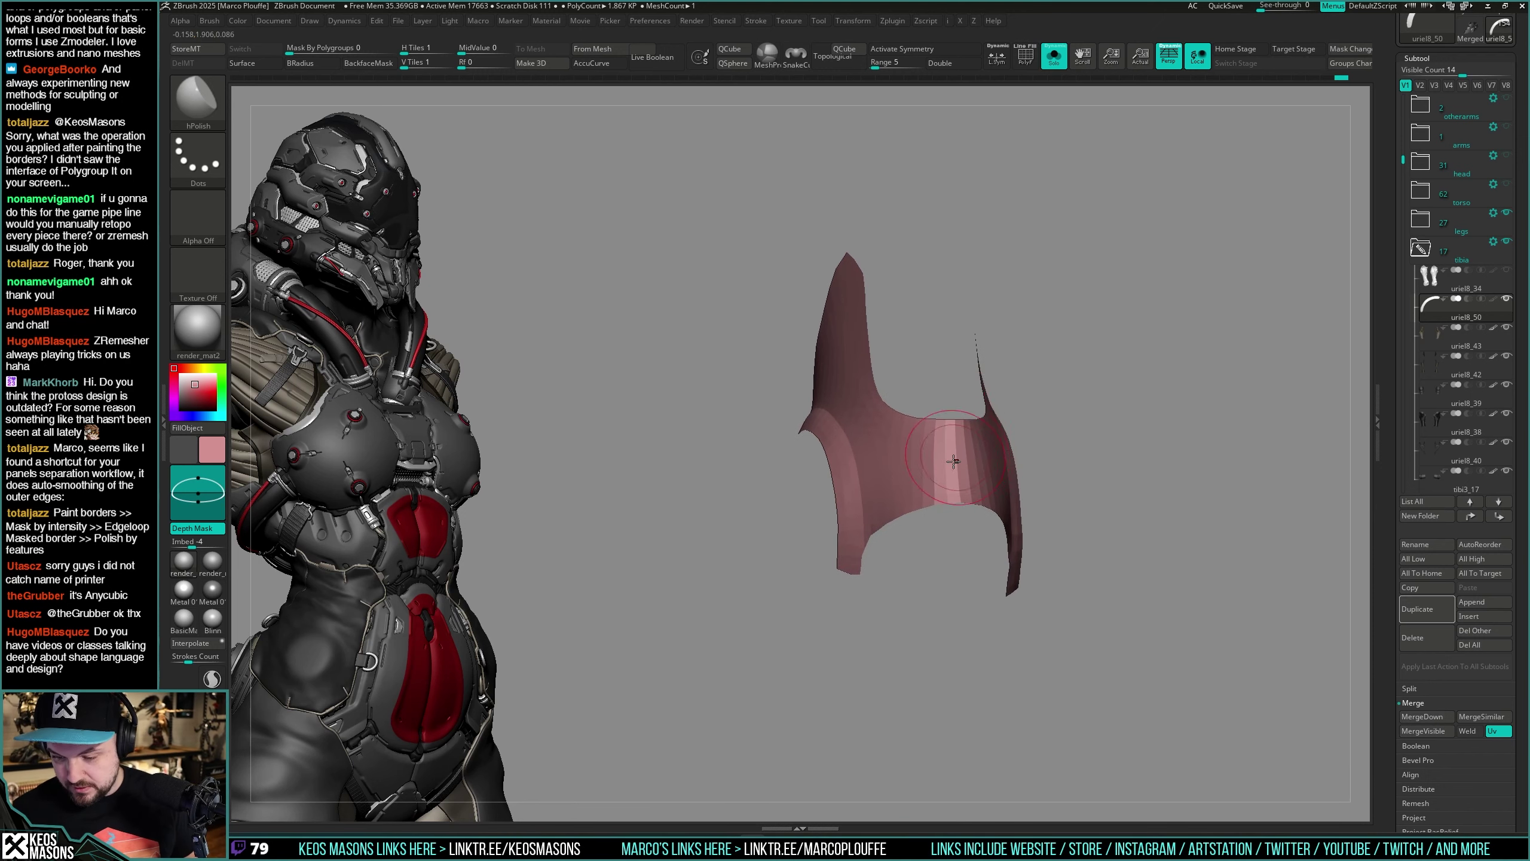
Step: Thicken the armour panels with Panel Loops at thickness 0.01081 and elevation -100, with Ignore Groups and Double on
key(shift+f)
right_drag(954, 460, 1036, 502)
key(shift+f)
key(alt+s)
right_drag(1093, 427, 1055, 438)
key(alt+s)
key(z)
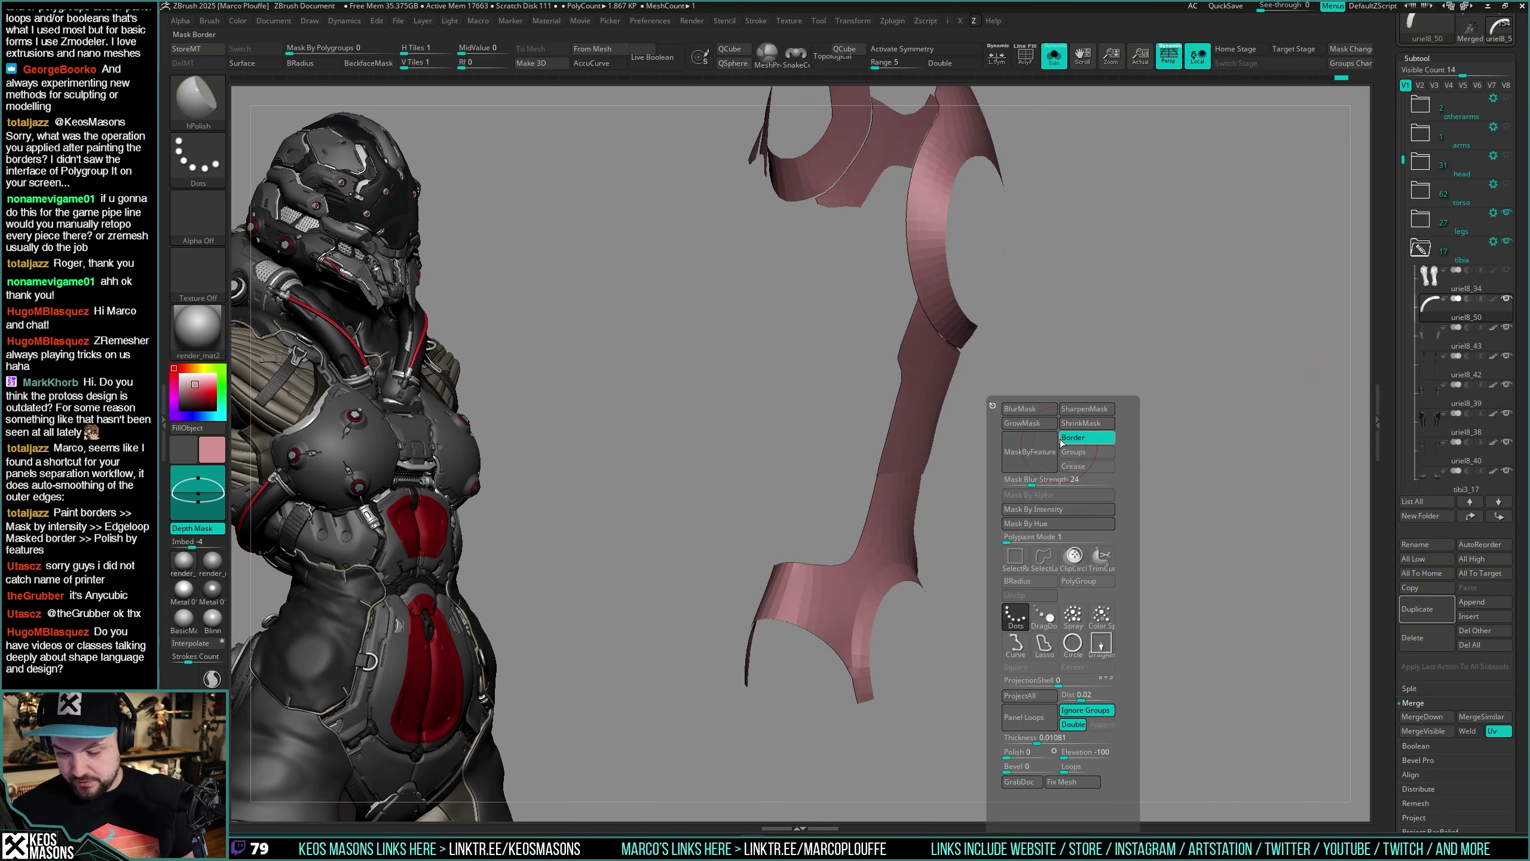
click(1034, 718)
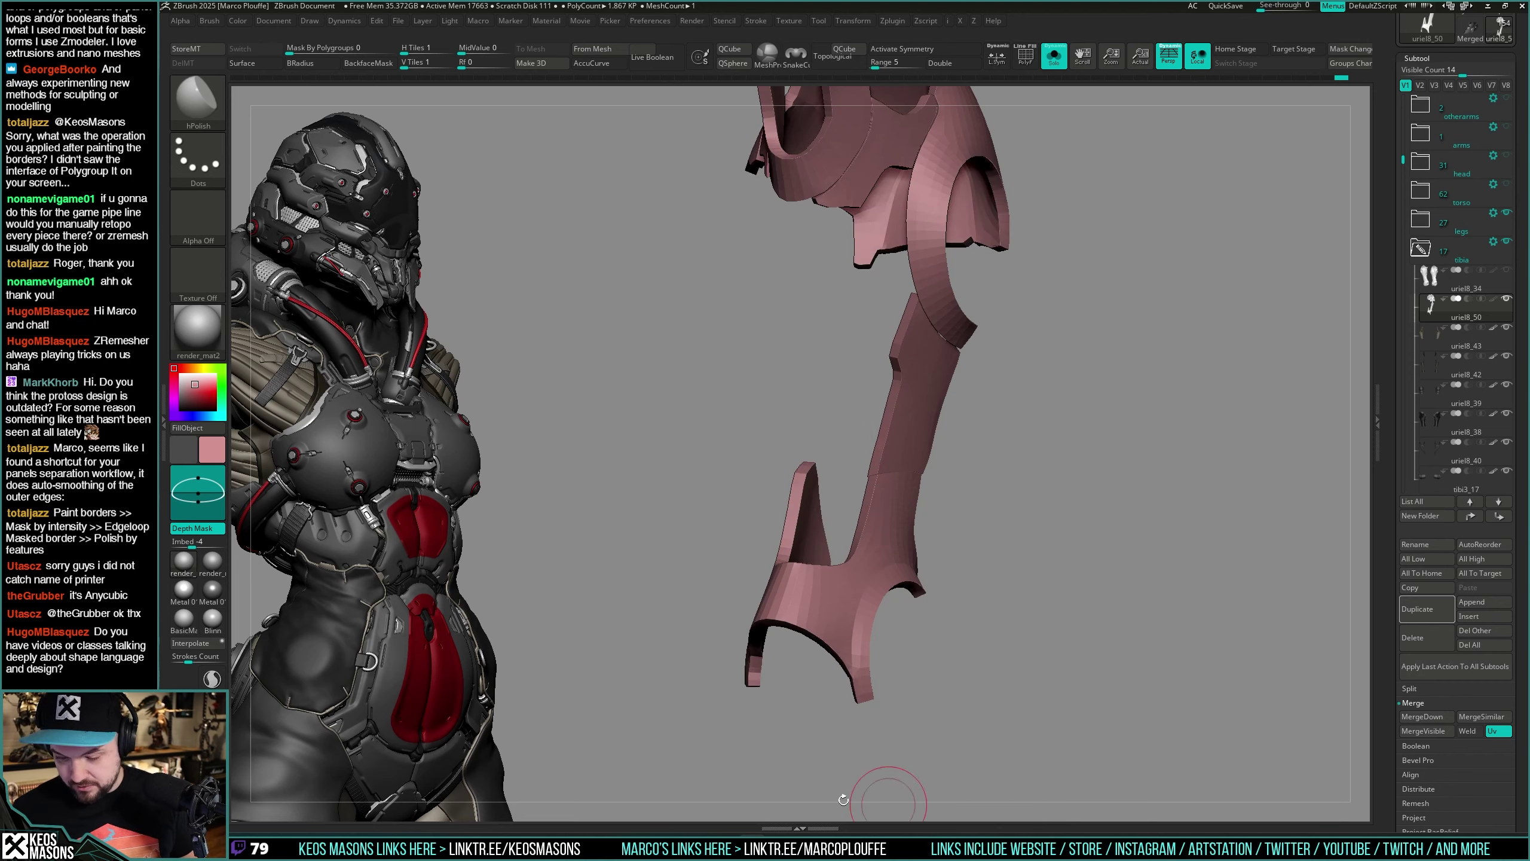
alt+right_drag(936, 435, 937, 518)
key(z)
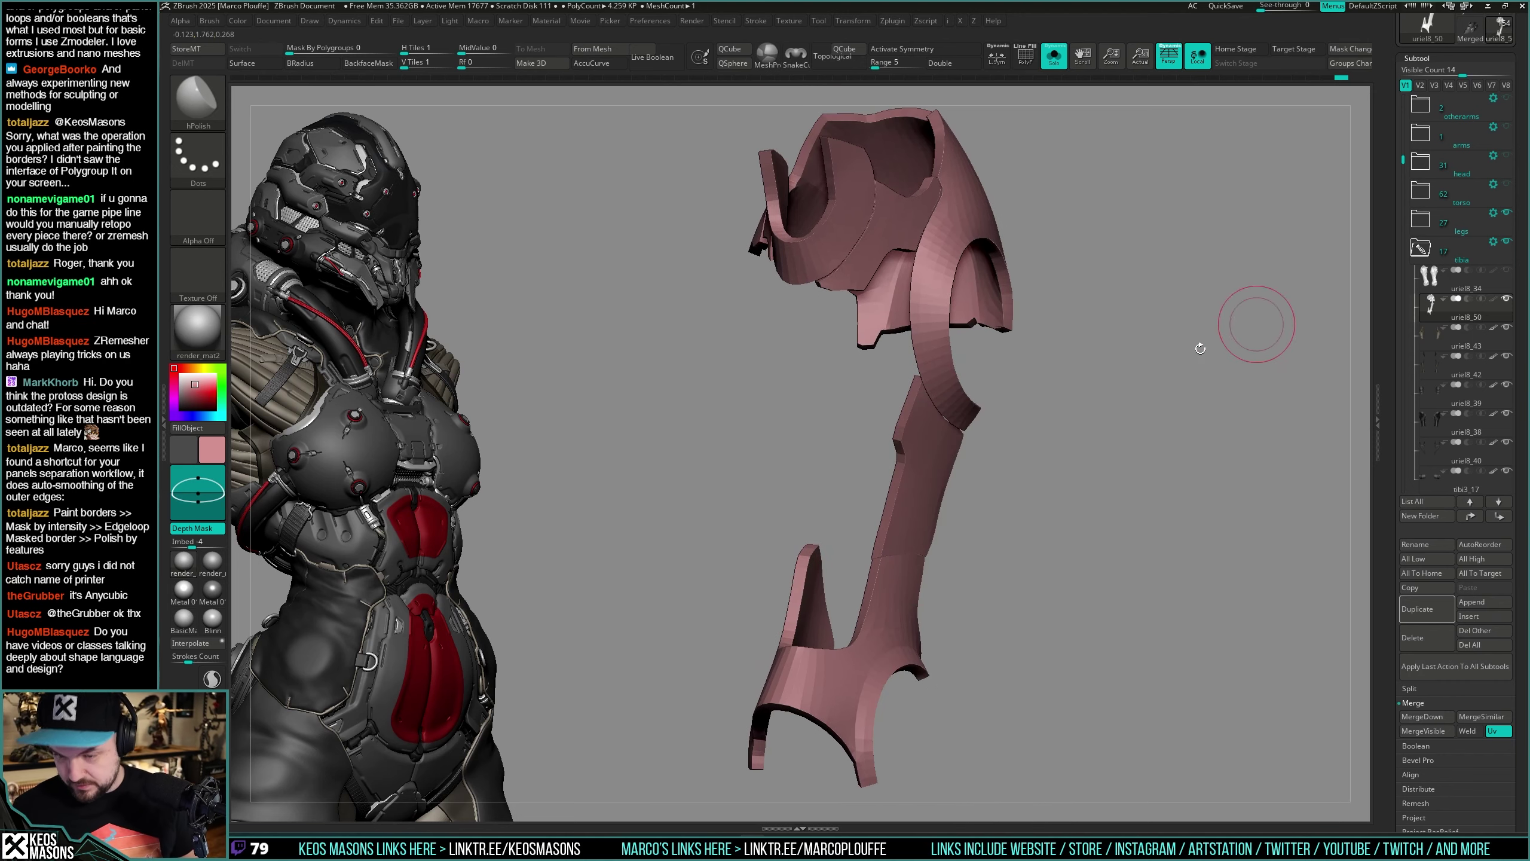
Step: Examine the thickened panels' rims and polygroups, alone and together with the surrounding leg parts
mouse_move(1253, 325)
right_down()
mouse_move(966, 510)
mouse_move(938, 495)
mouse_move(973, 513)
mouse_move(932, 584)
mouse_move(929, 526)
mouse_move(898, 509)
mouse_move(919, 512)
mouse_move(892, 483)
mouse_move(963, 463)
right_up()
key(alt+s)
key(alt+s)
key(shift+f)
key(shift+f)
mouse_move(904, 505)
alt+right_down()
mouse_move(867, 560)
mouse_move(873, 524)
mouse_move(854, 537)
mouse_move(884, 523)
mouse_move(872, 530)
mouse_move(892, 498)
mouse_move(886, 458)
mouse_move(918, 458)
alt+right_up()
right_click(868, 561)
key(shift+f)
key(shift+f)
Step: Touch up the thickened lower panel around its round cutout with the Move brush and Smooth Stronger
key(b)
key(m)
key(v)
key(shift+f)
key(shift+f)
alt+right_drag(1134, 418, 988, 515)
key(alt+s)
key(ctrl+shift+s)
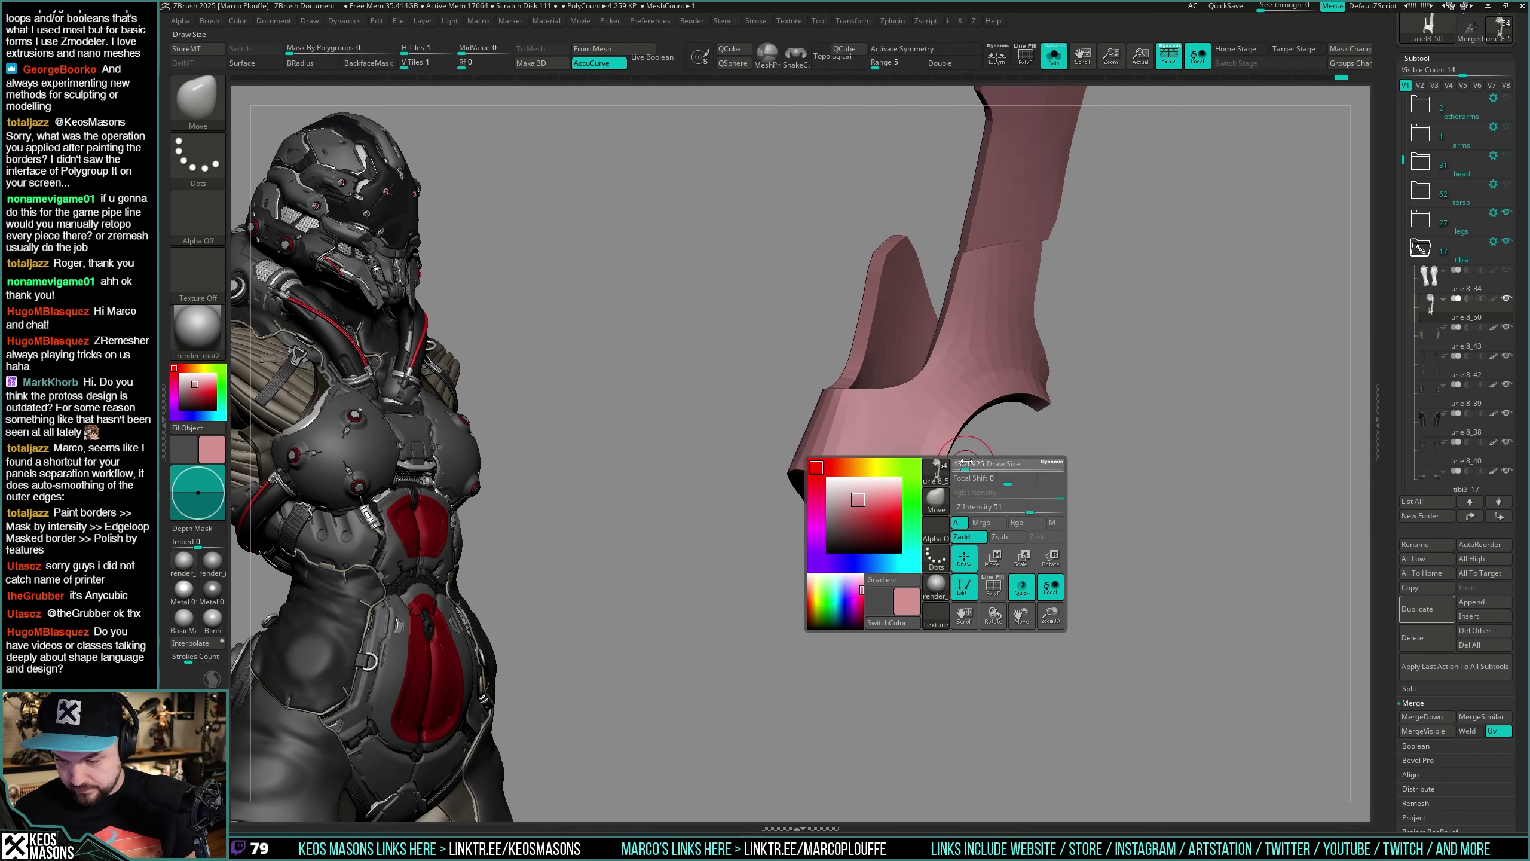
key(shift+f)
key(shift+f)
key(space)
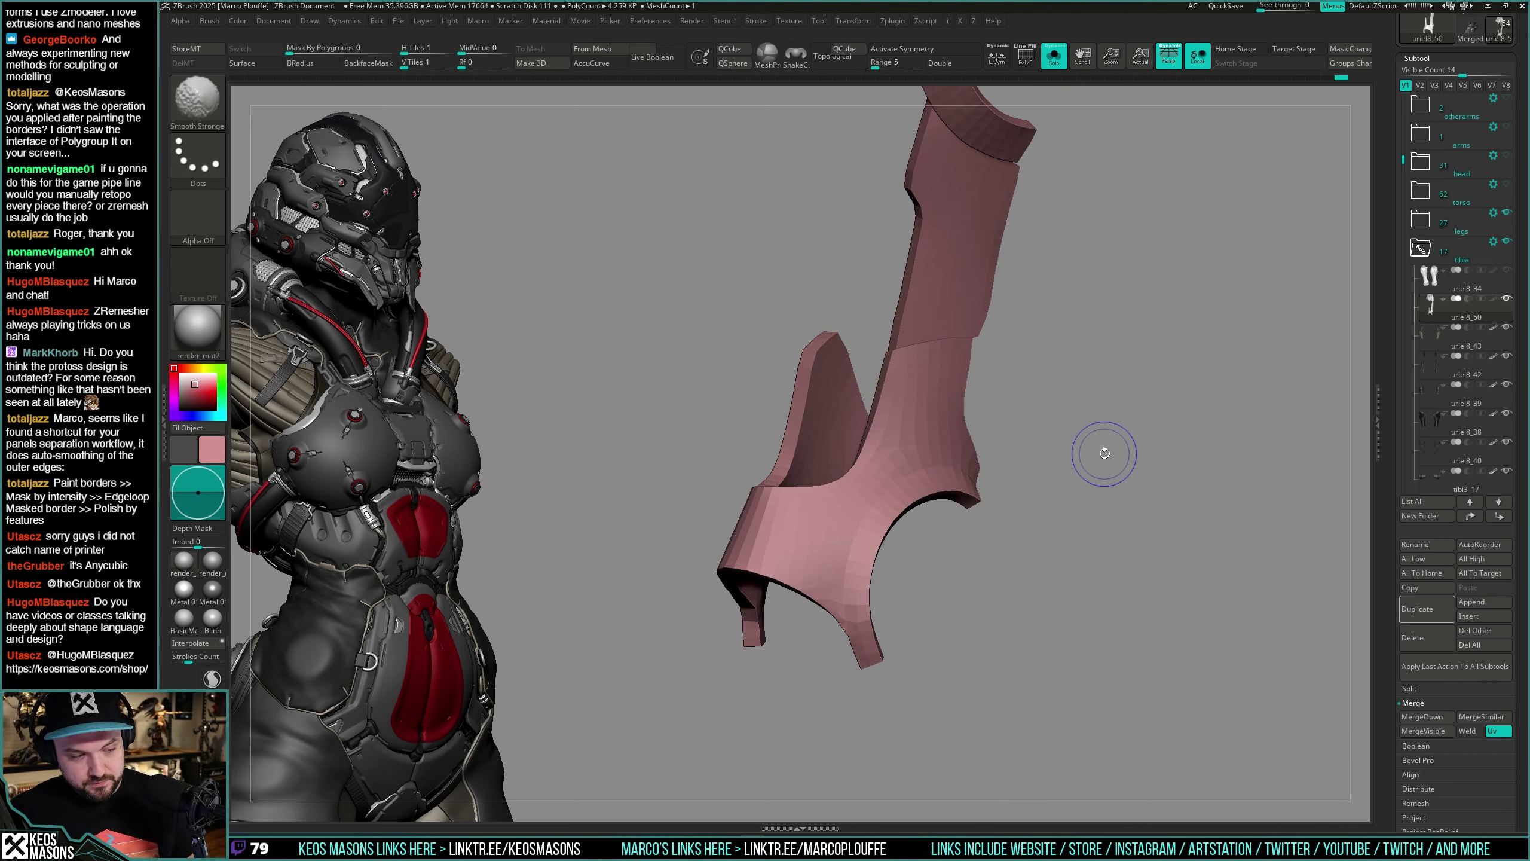
Step: Turn on dynamic subdivision for the armour panels and crease their polygroup borders
key(d)
alt+right_drag(1100, 440, 1085, 490)
ctrl+right_drag(1085, 490, 963, 499)
key(ctrl+shift+s)
key(shift+f)
key(shift+f)
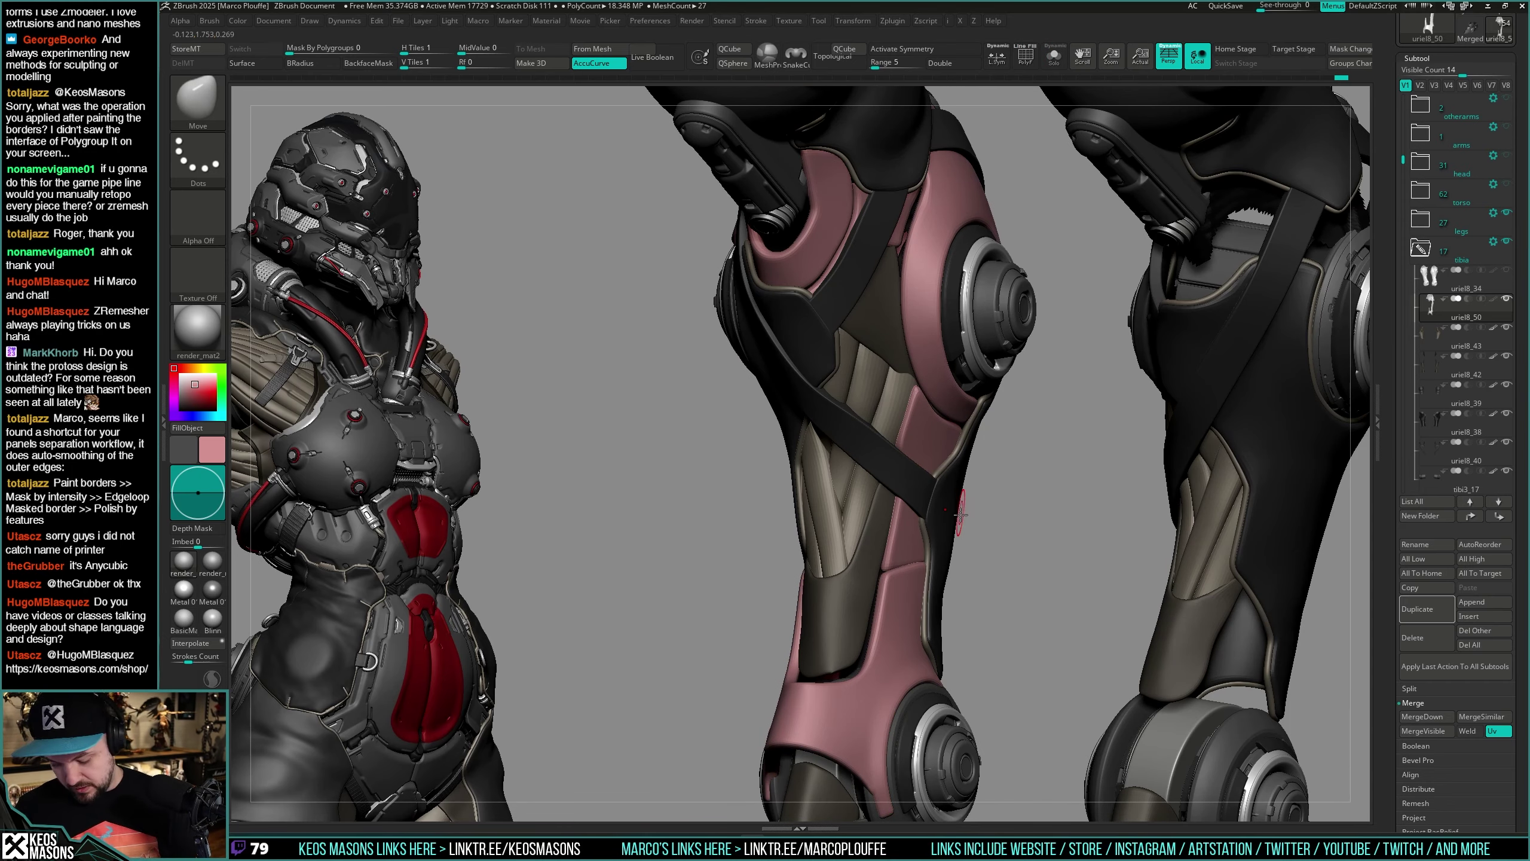
key(2)
key(1)
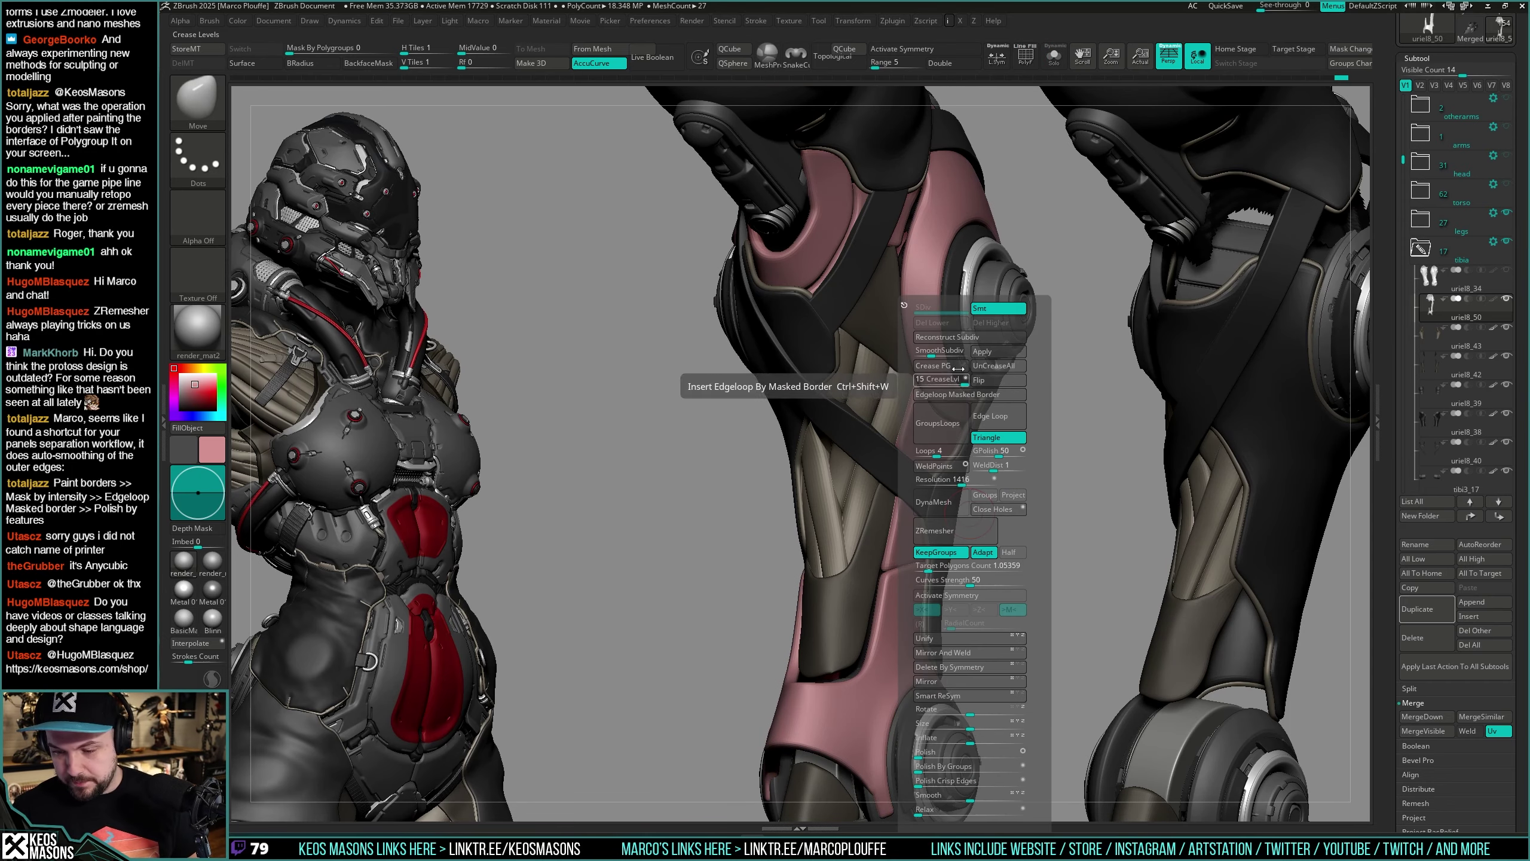
click(939, 365)
Step: Apply the dynamic subdivision to the creased armour panels and check the resulting knee and shin edges
right_drag(1065, 409, 1051, 439)
key(shift+f)
key(shift+f)
key(g)
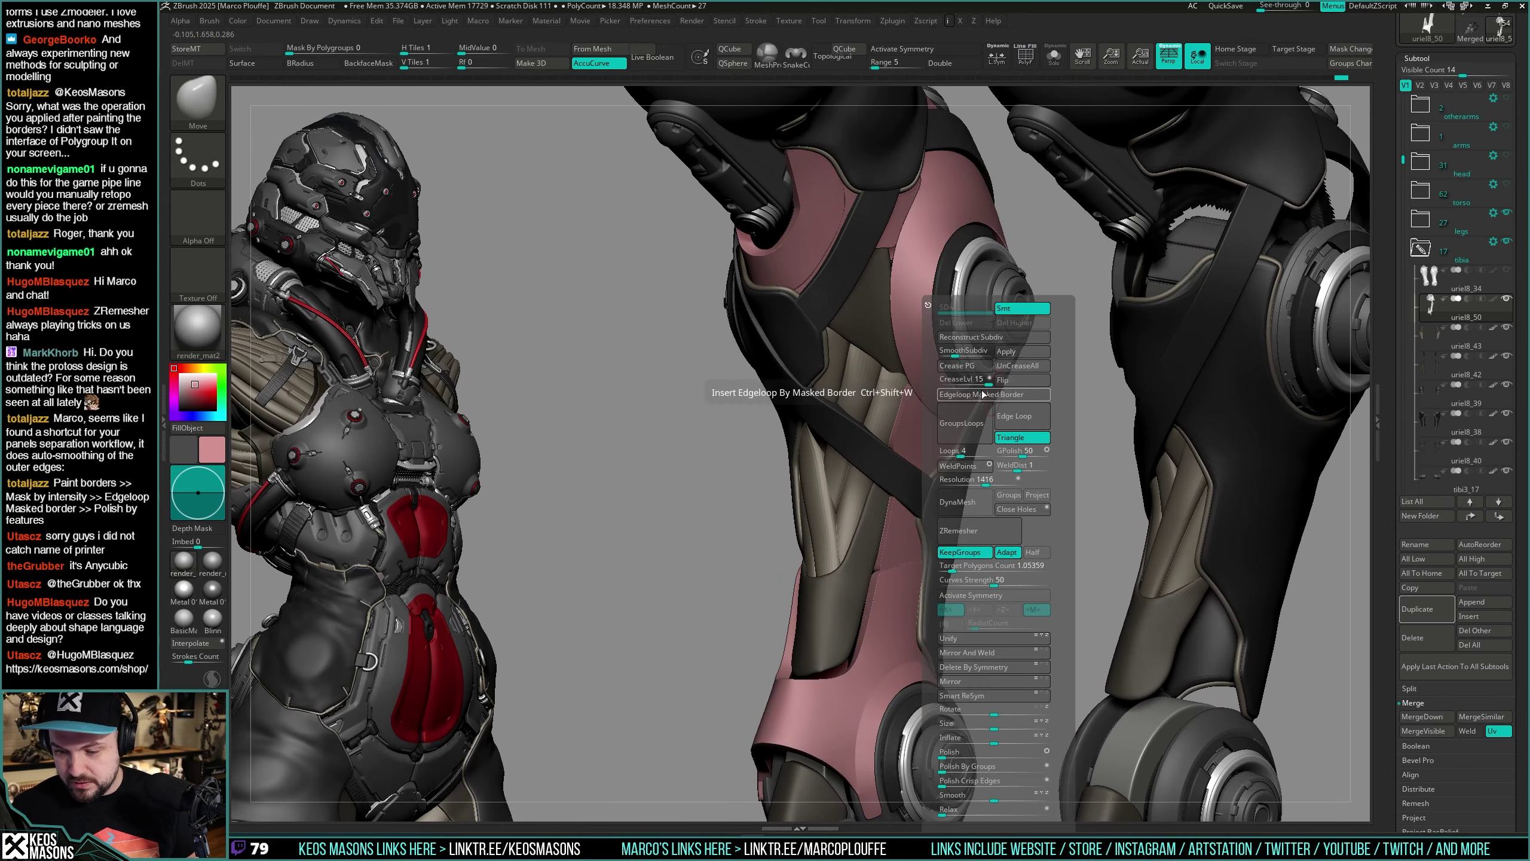
right_drag(1015, 463, 905, 479)
key(alt+s)
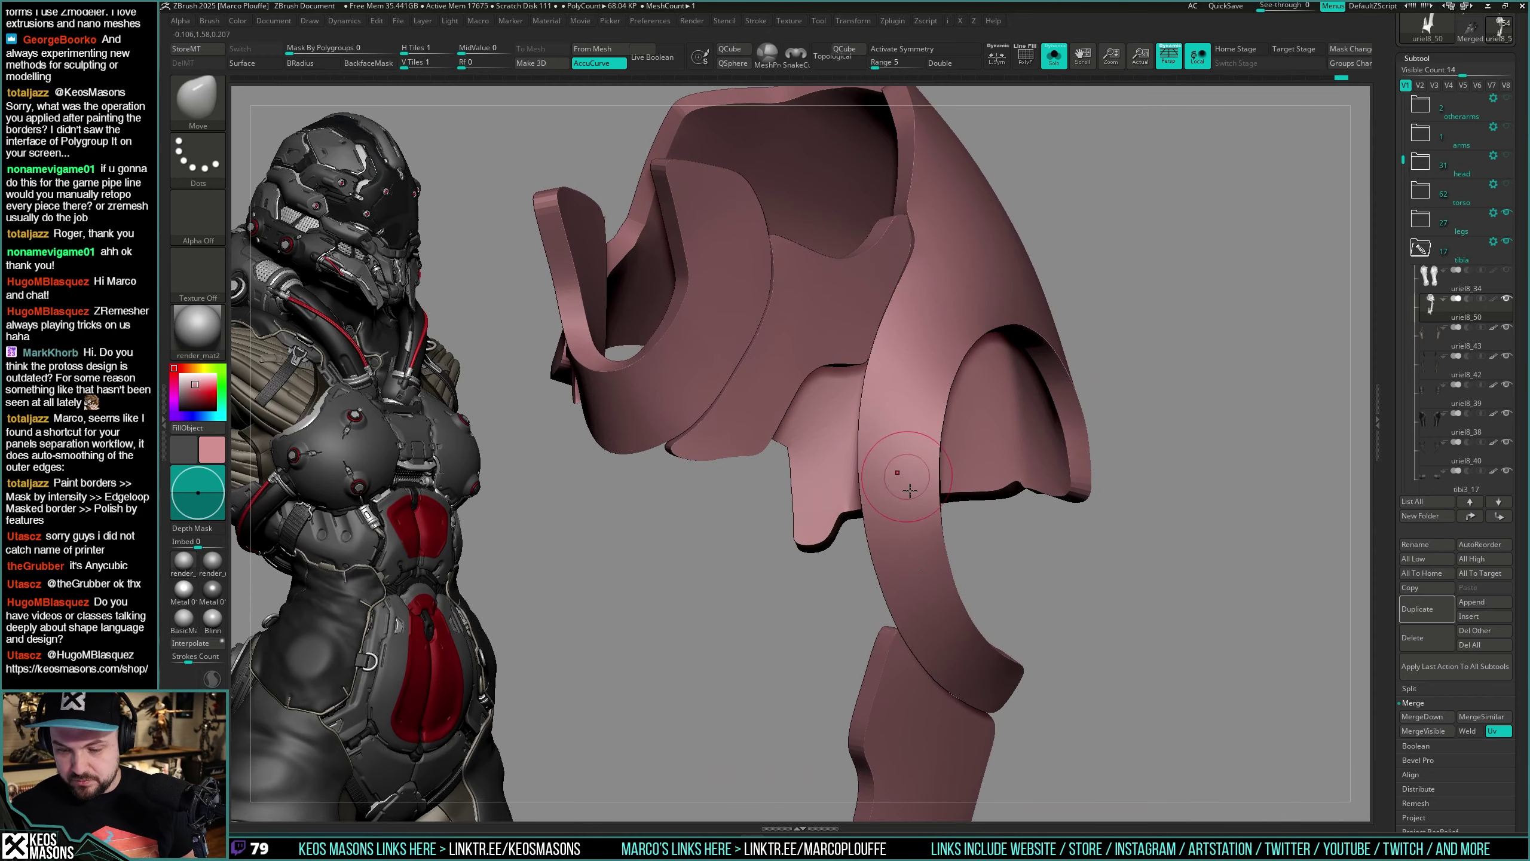
alt+right_drag(861, 606, 1046, 446)
Step: Regroup the subdivided panels so outer faces, inner faces and rims form separate polygroups, and check them all around
key(shift+f)
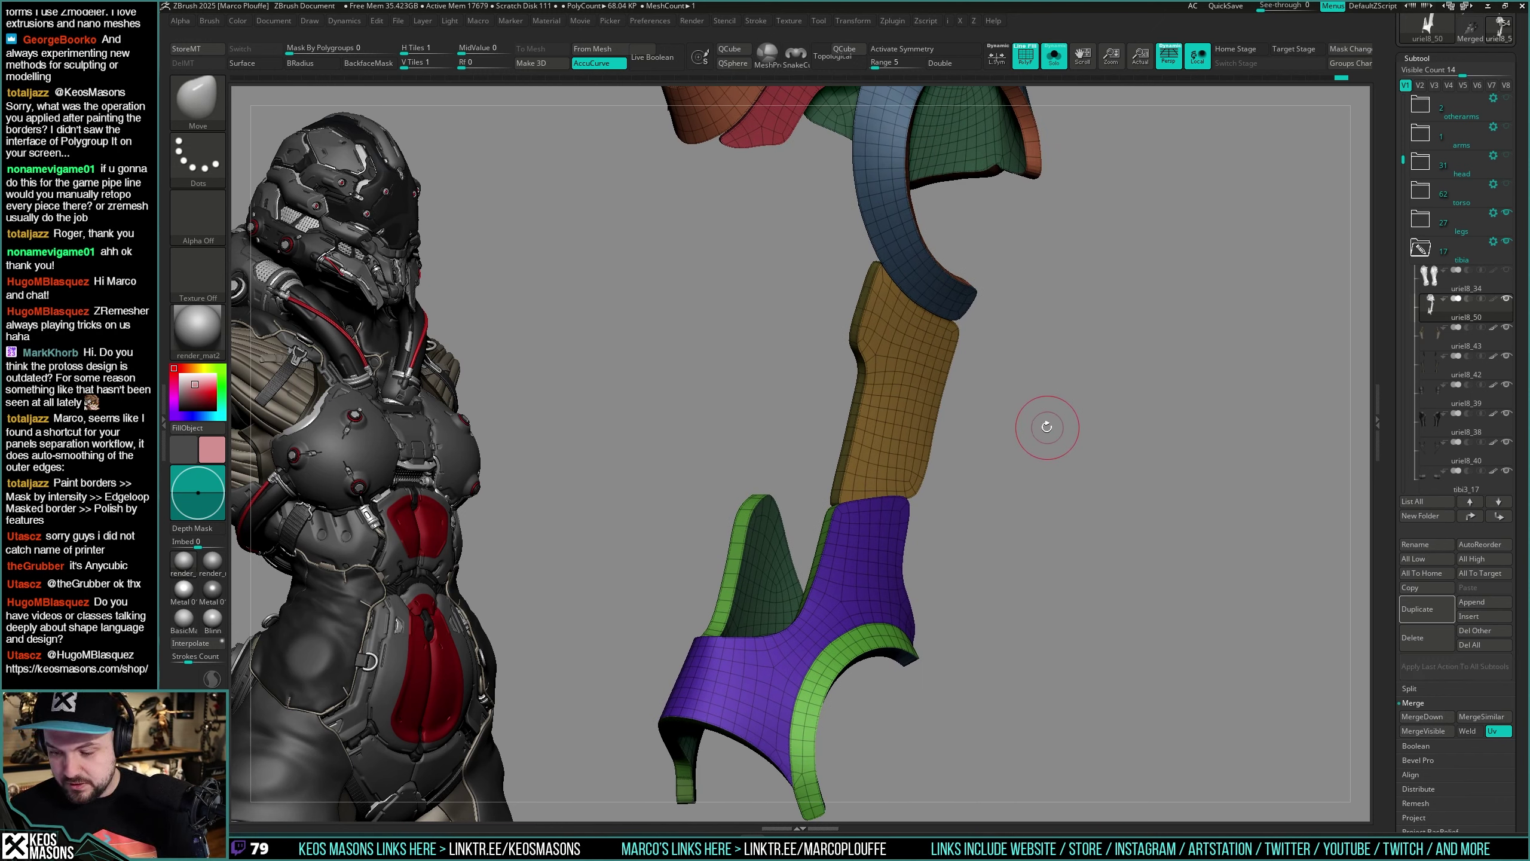
key(ctrl+w)
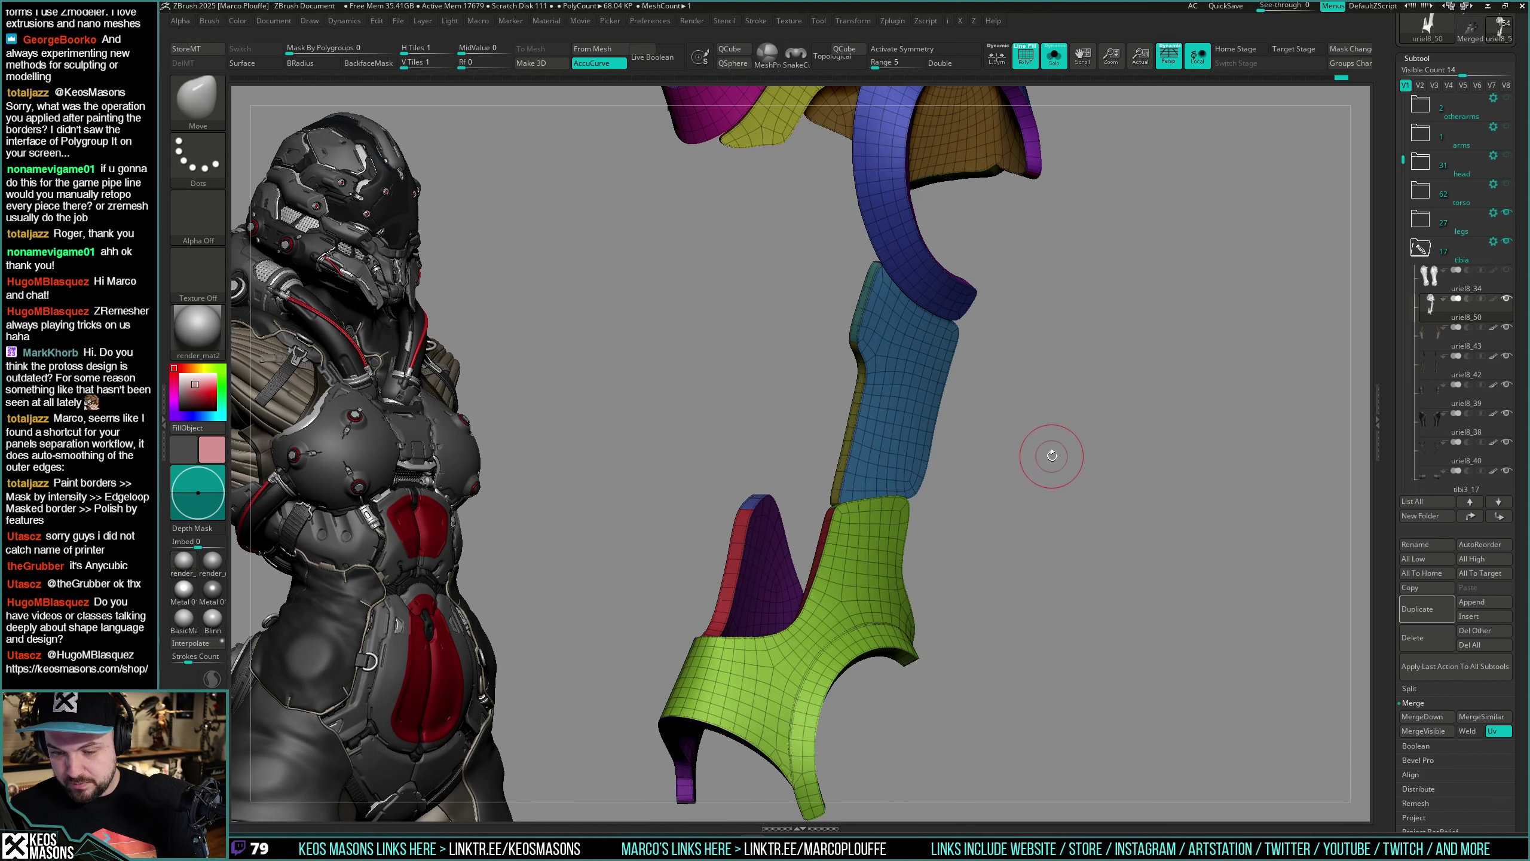
alt+right_drag(1057, 426, 988, 528)
key(shift+f)
key(alt+s)
key(alt+s)
key(shift+f)
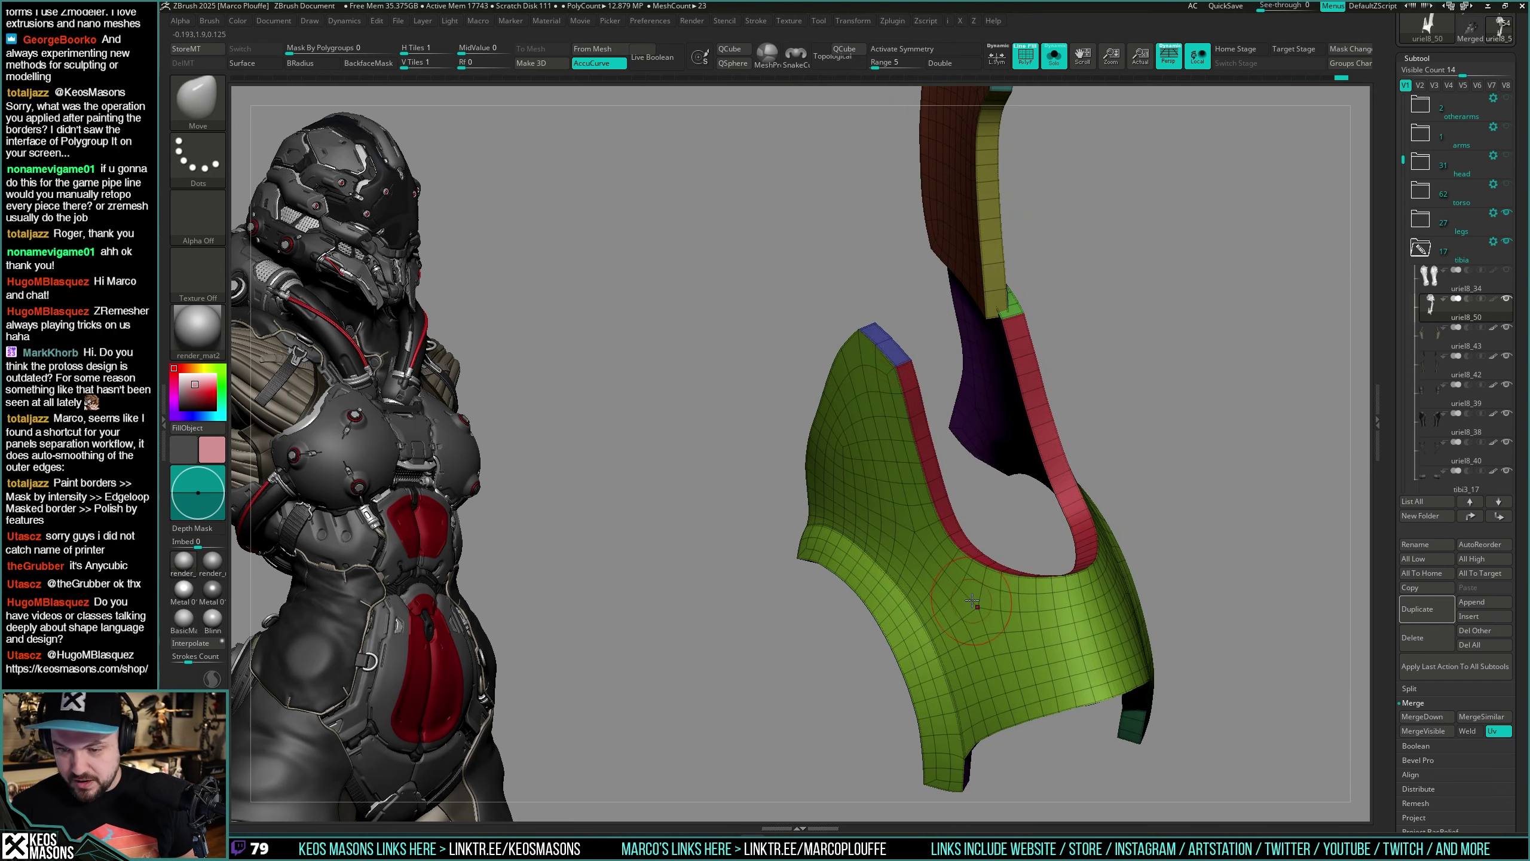
right_drag(935, 483, 867, 498)
right_drag(1144, 471, 962, 530)
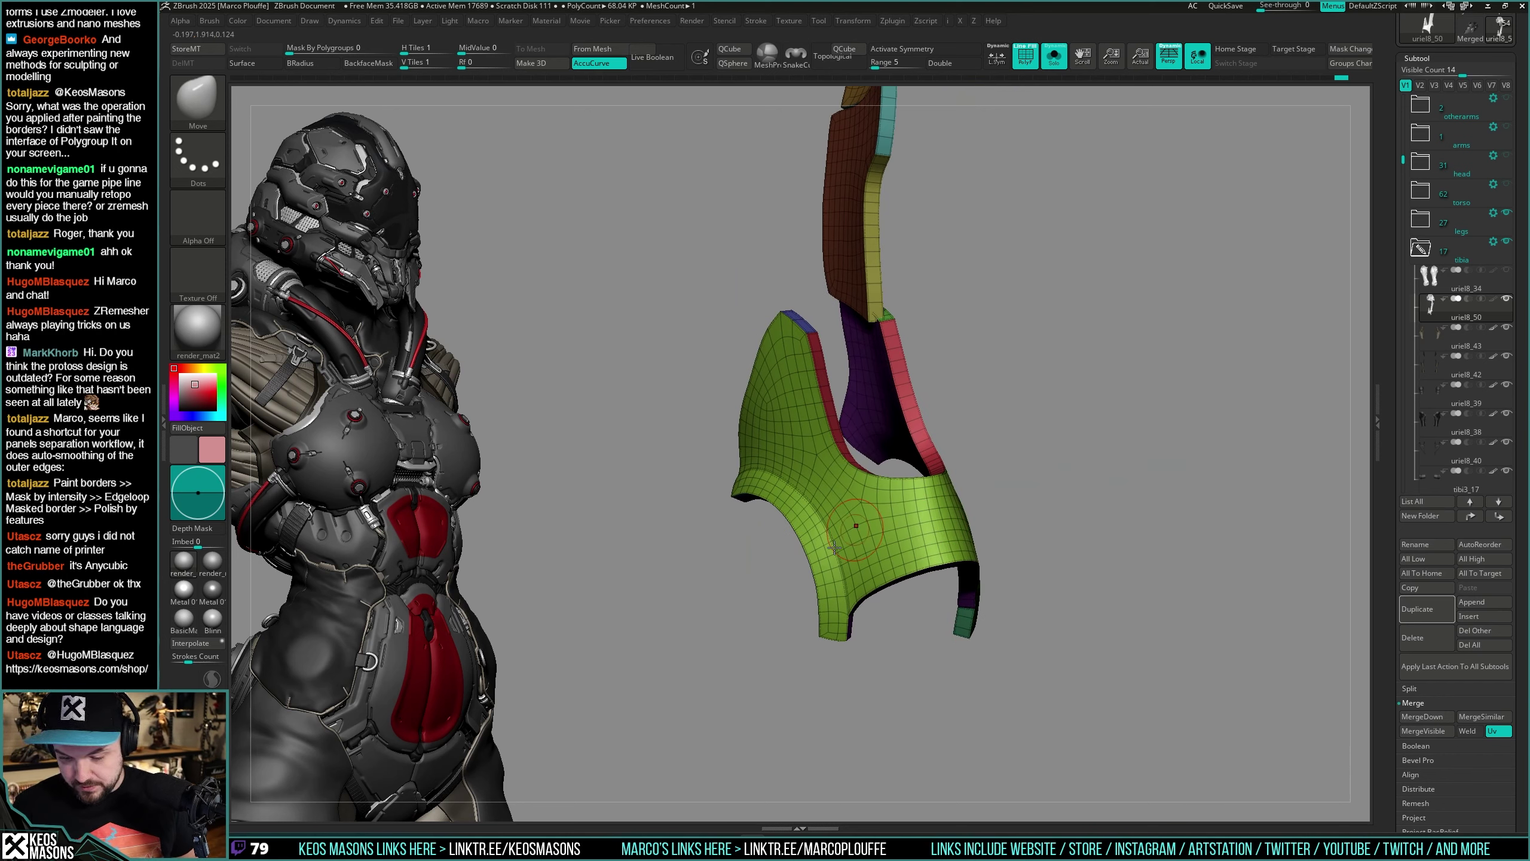
right_drag(834, 548, 931, 428)
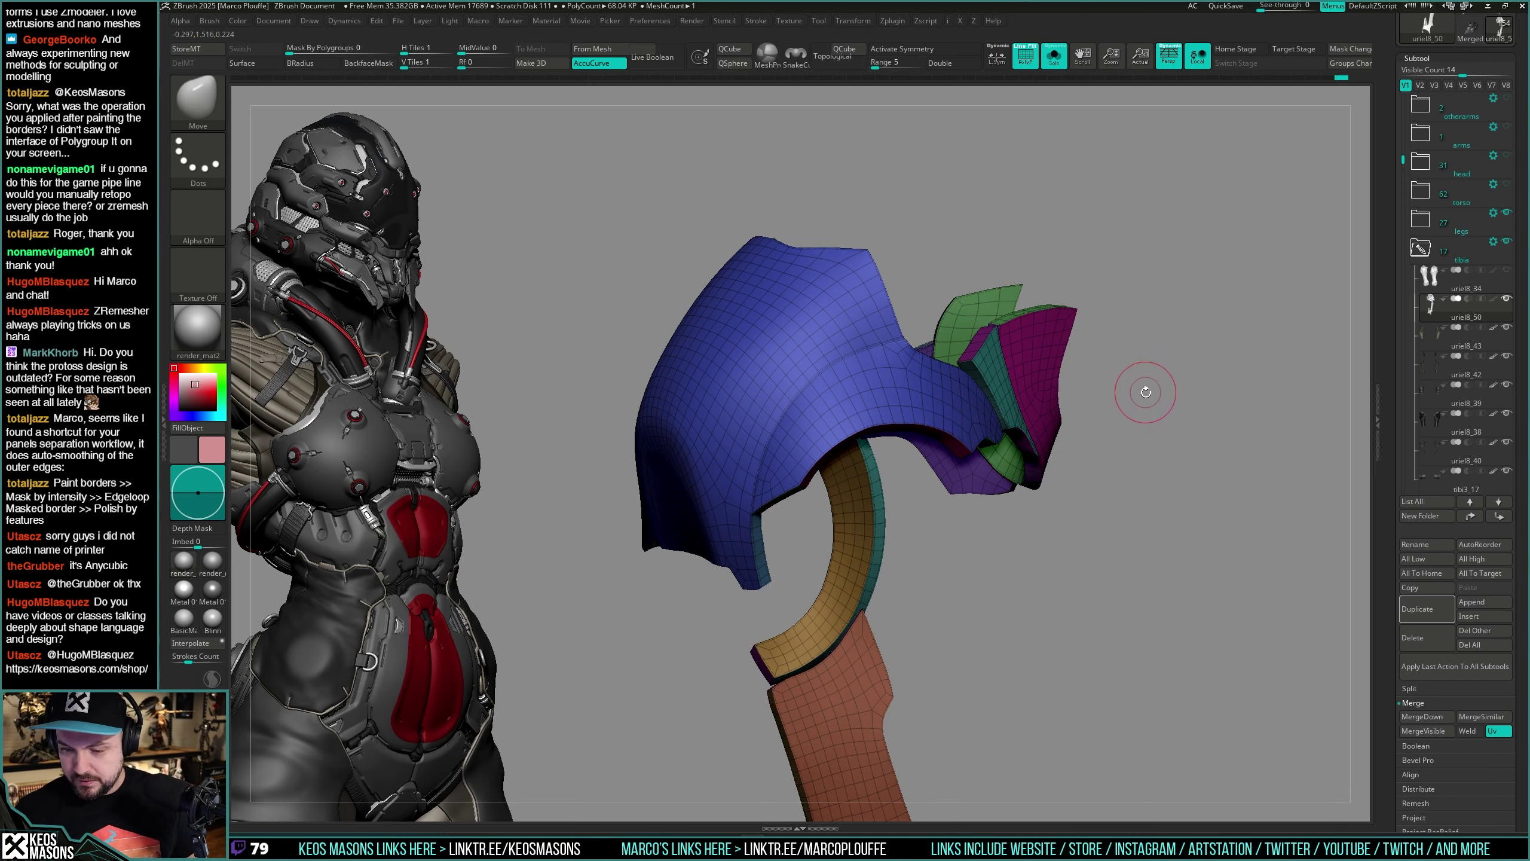
Step: Polish the panels with Polish Crisp Edges at about 37 and check the lower panel against the ankle joint
mouse_move(1146, 391)
right_down()
mouse_move(1162, 369)
mouse_move(968, 466)
mouse_move(1094, 453)
mouse_move(1019, 446)
mouse_move(939, 464)
mouse_move(975, 474)
mouse_move(932, 501)
mouse_move(962, 502)
mouse_move(872, 529)
mouse_move(1037, 491)
mouse_move(922, 502)
mouse_move(1002, 460)
right_up()
key(alt+s)
key(shift+f)
right_drag(1117, 407, 1009, 506)
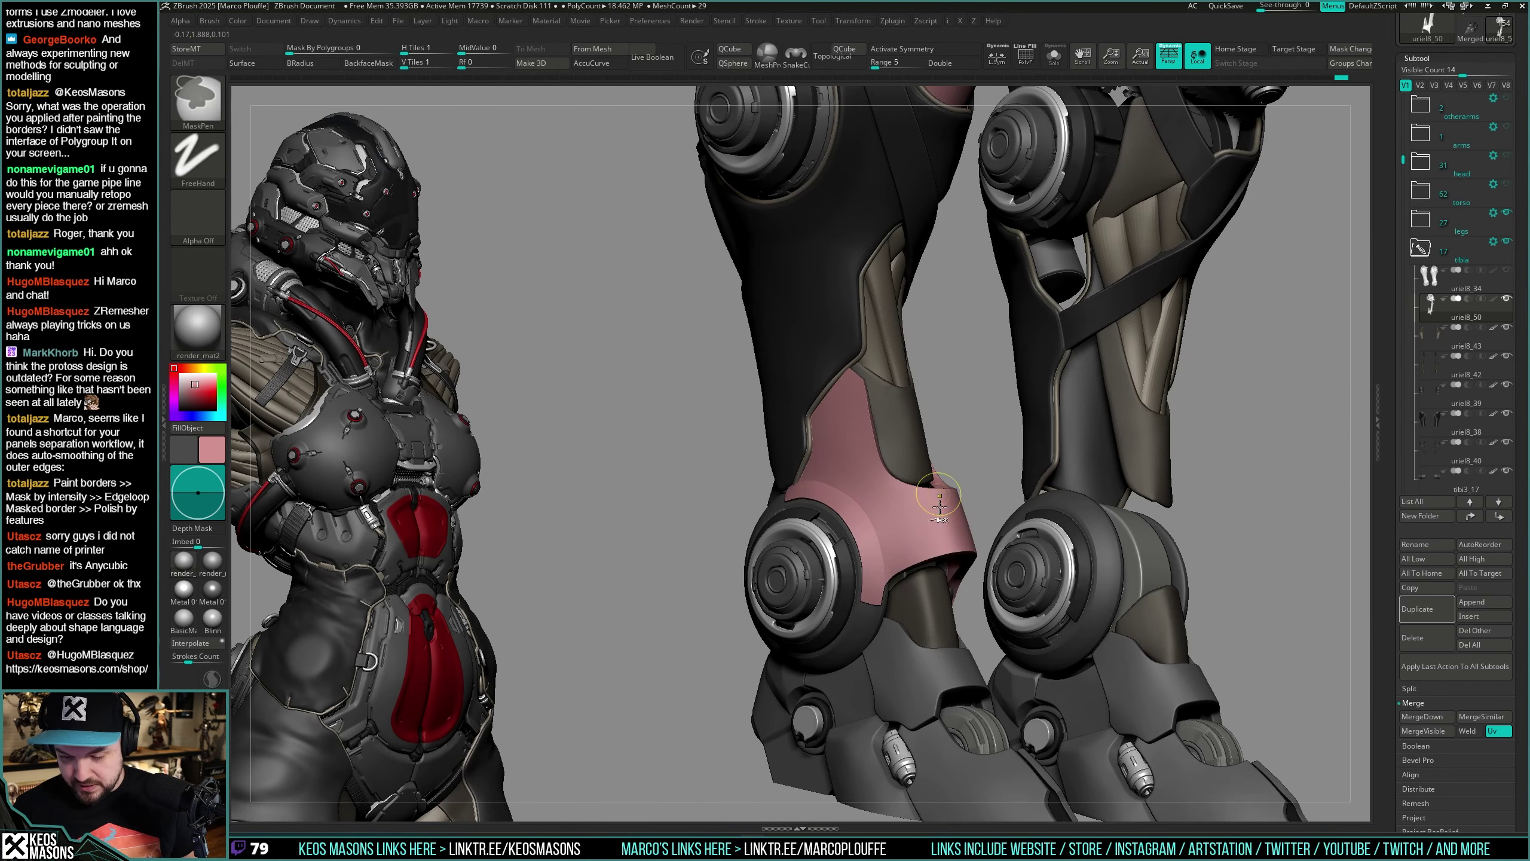
key(a)
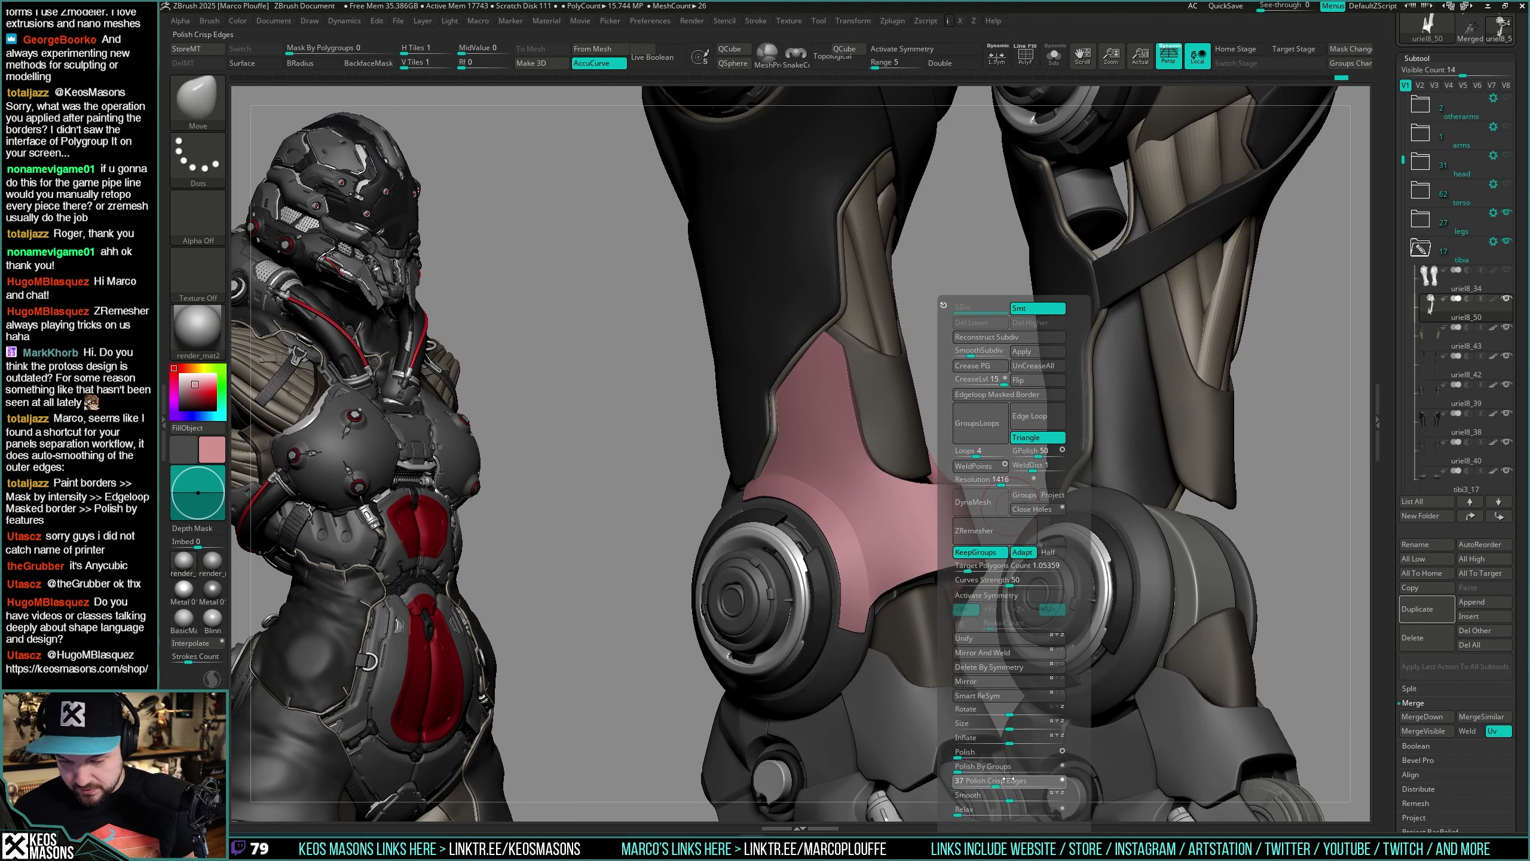
drag(1008, 779, 1002, 782)
right_drag(1001, 685, 931, 545)
mouse_move(850, 352)
right_down()
mouse_move(1030, 440)
mouse_move(738, 466)
right_up()
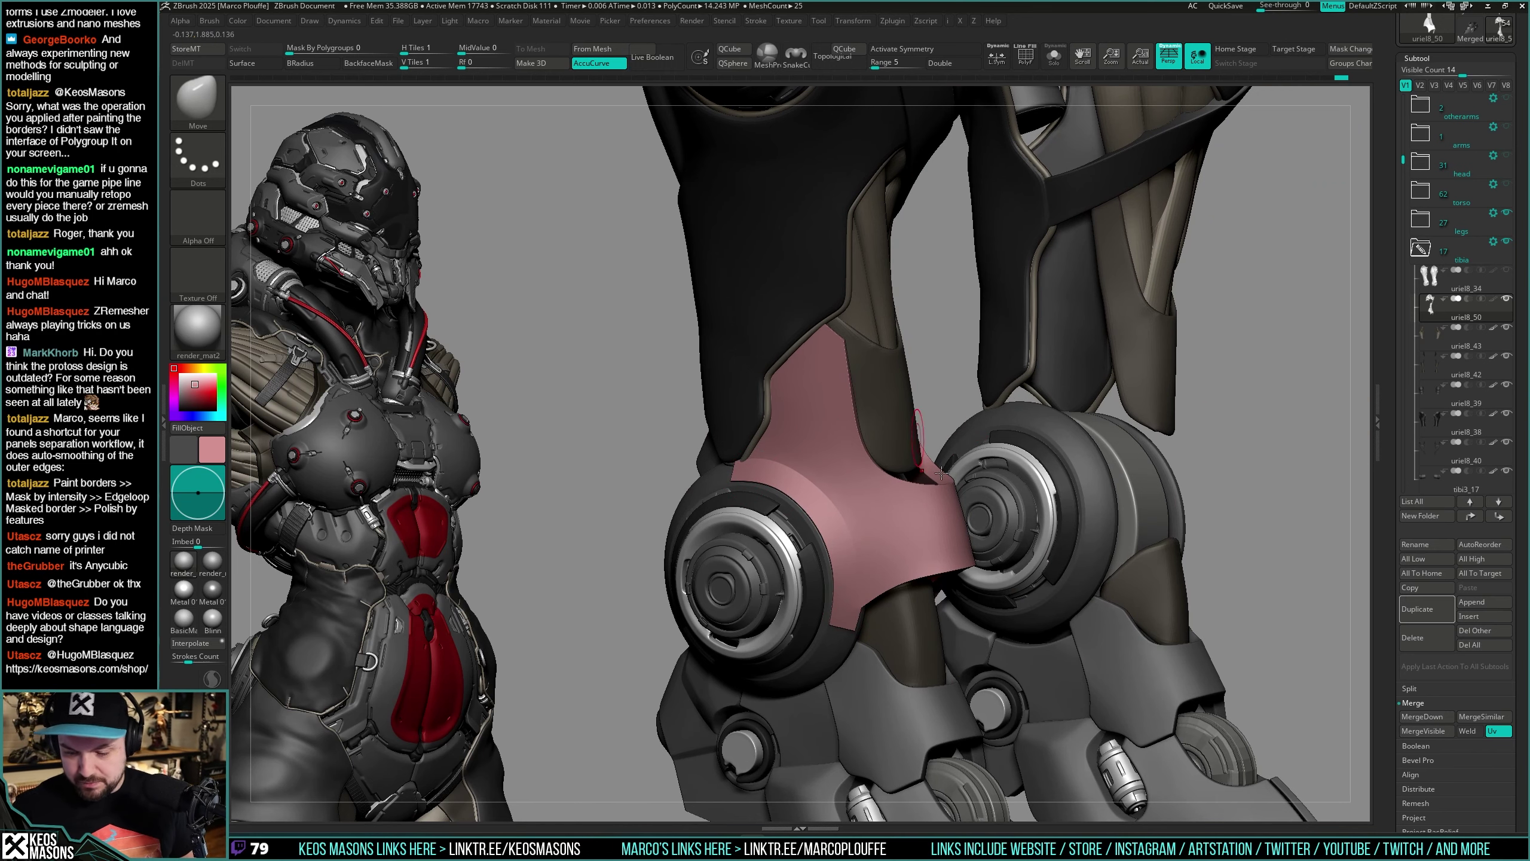
Step: Store a morph target for the armour panels and polish them with Polish Crisp Edges at about 21
ctrl+right_drag(933, 490, 970, 416)
mouse_move(970, 416)
right_down()
mouse_move(1015, 348)
mouse_move(986, 622)
mouse_move(904, 422)
mouse_move(889, 492)
mouse_move(826, 381)
right_up()
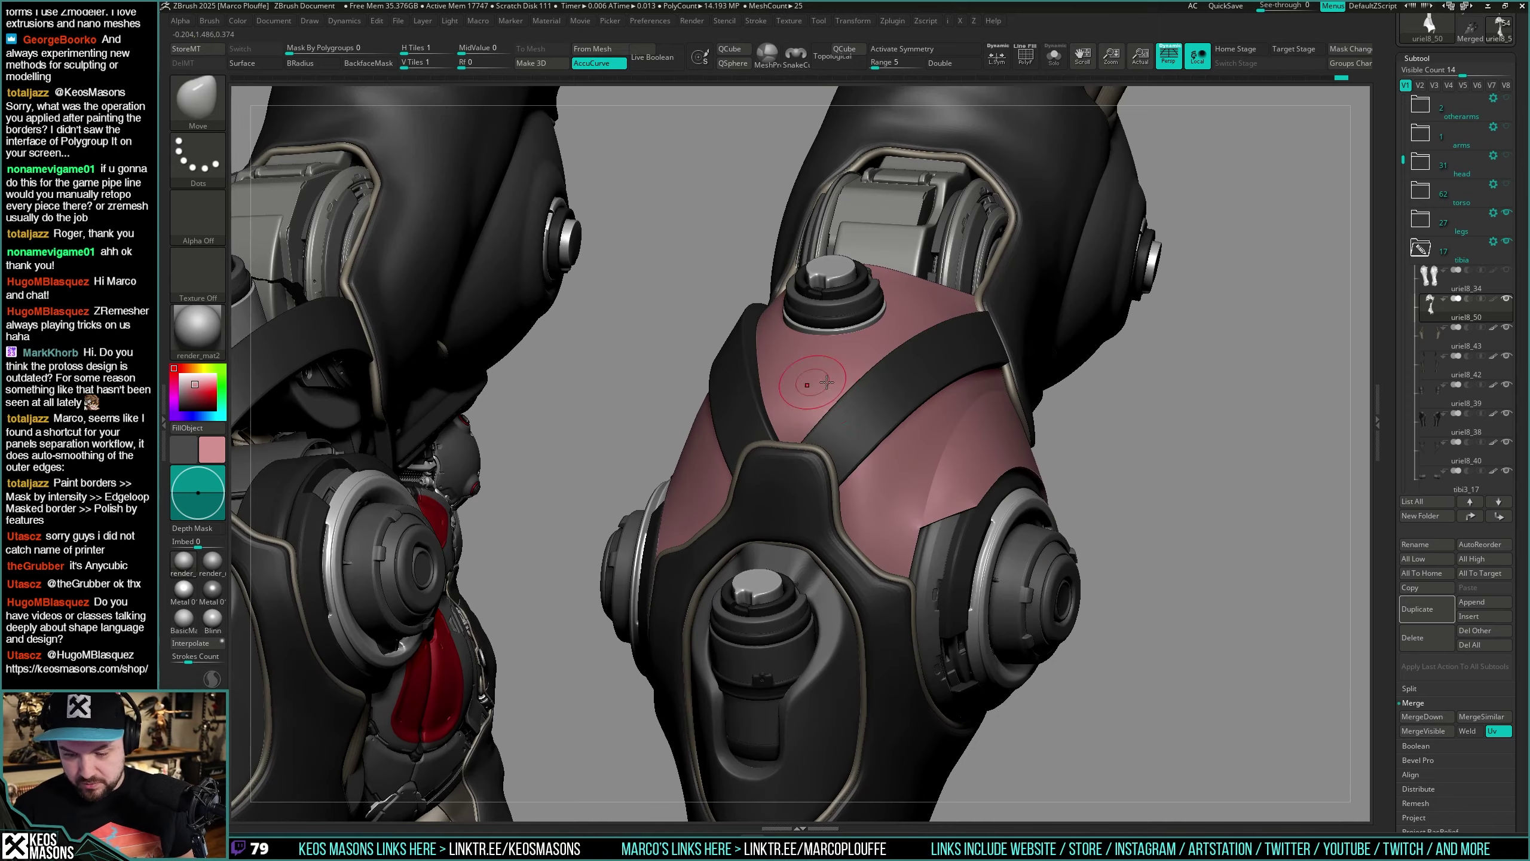
ctrl+right_drag(909, 573, 972, 474)
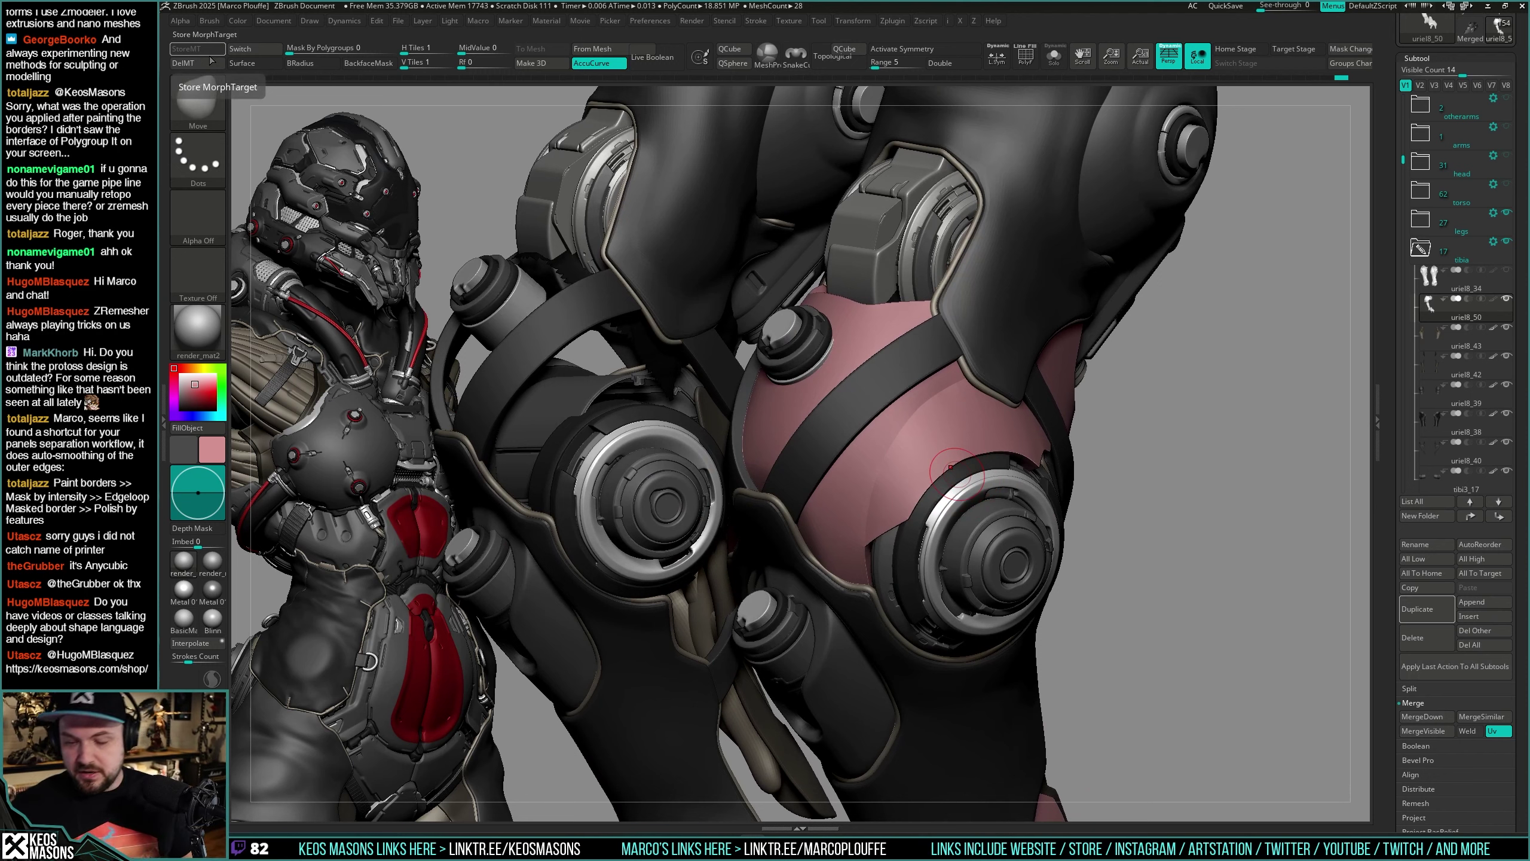
key(z)
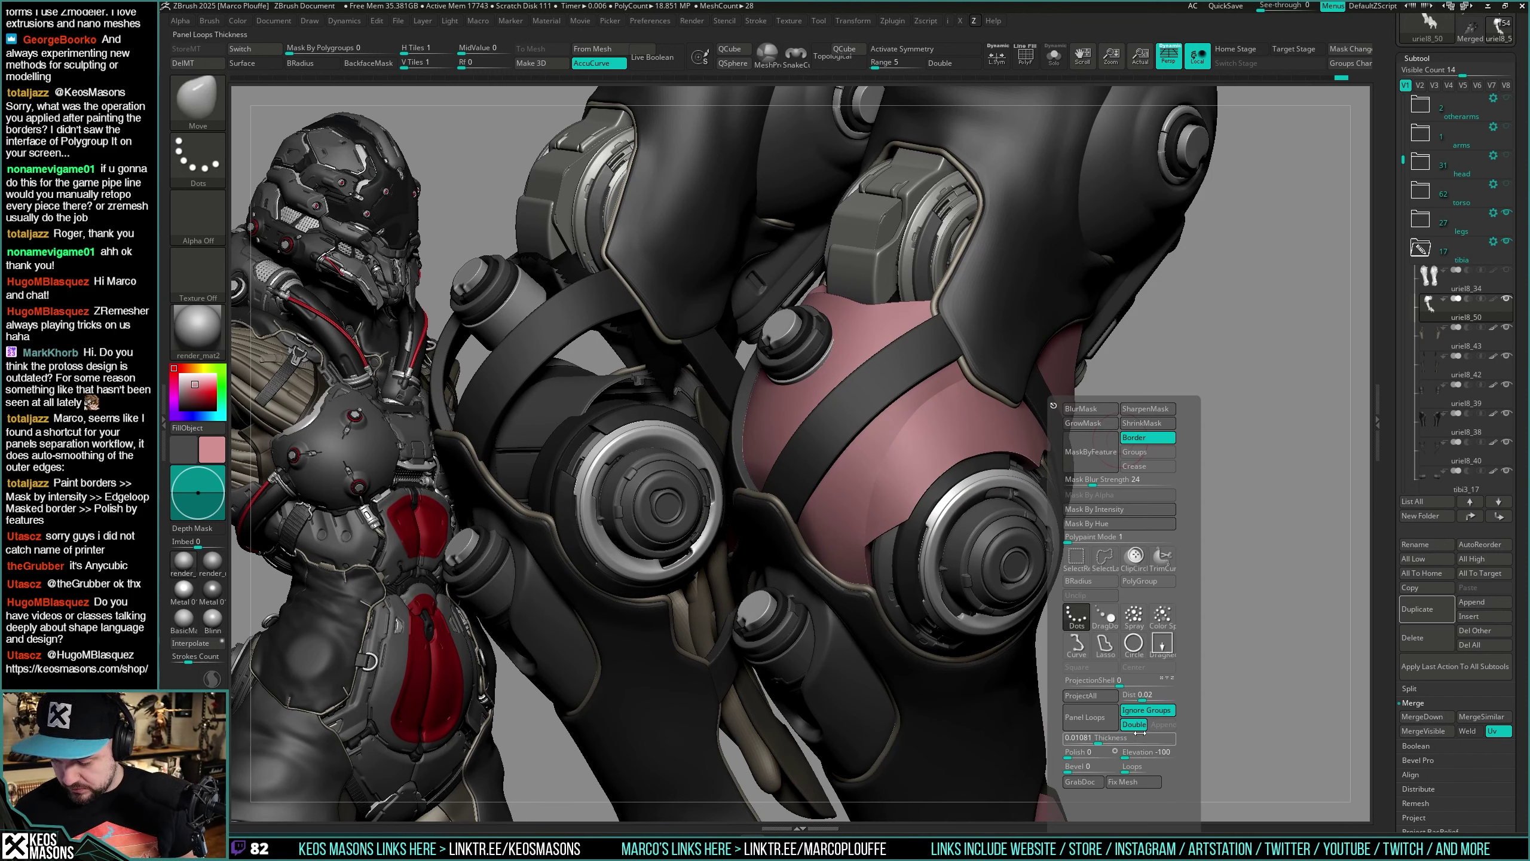
key(i)
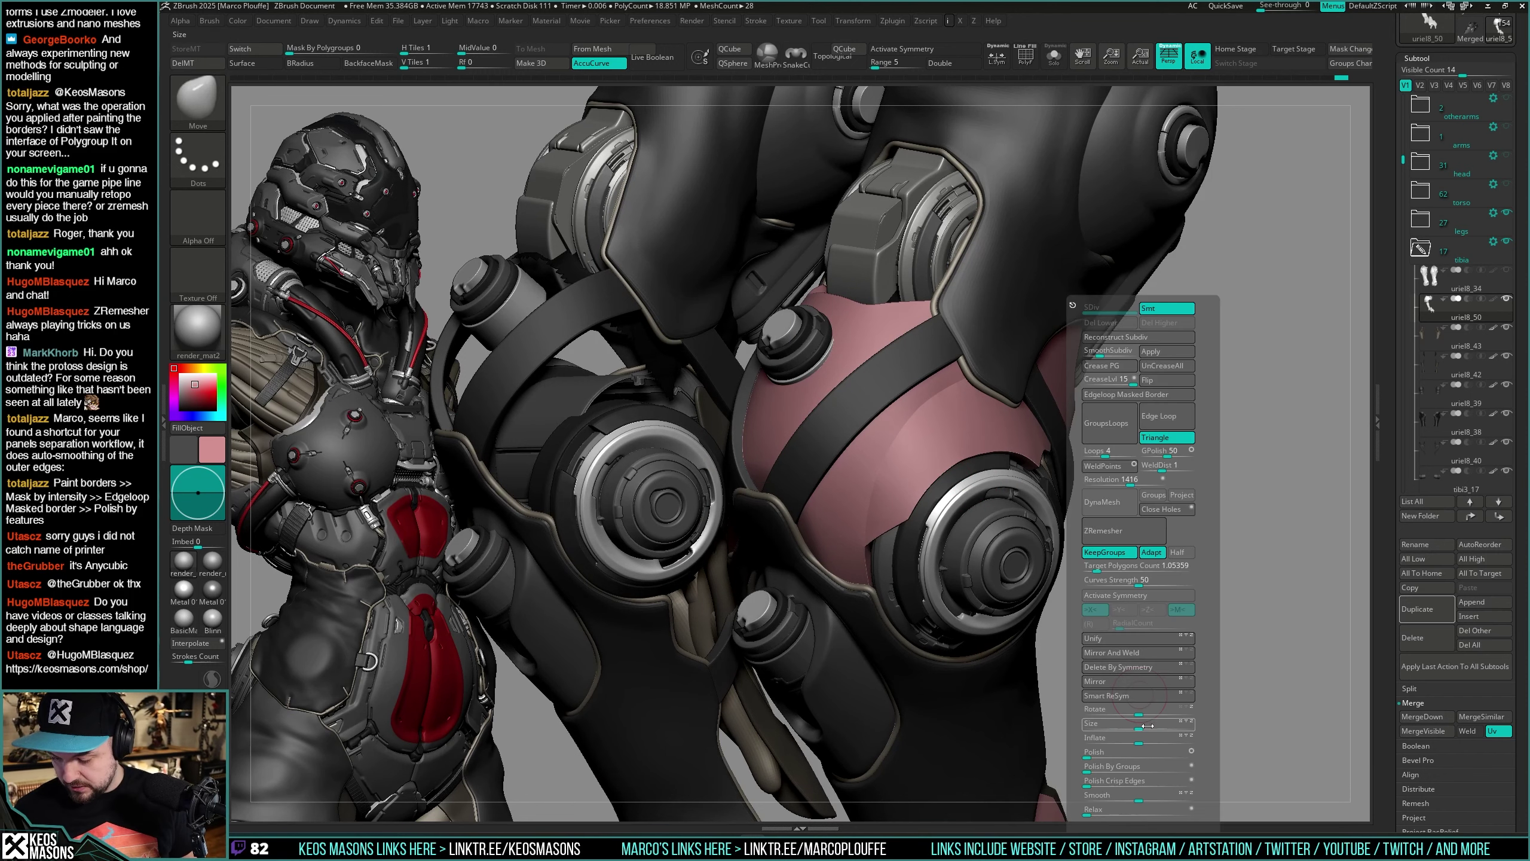
key(z)
key(i)
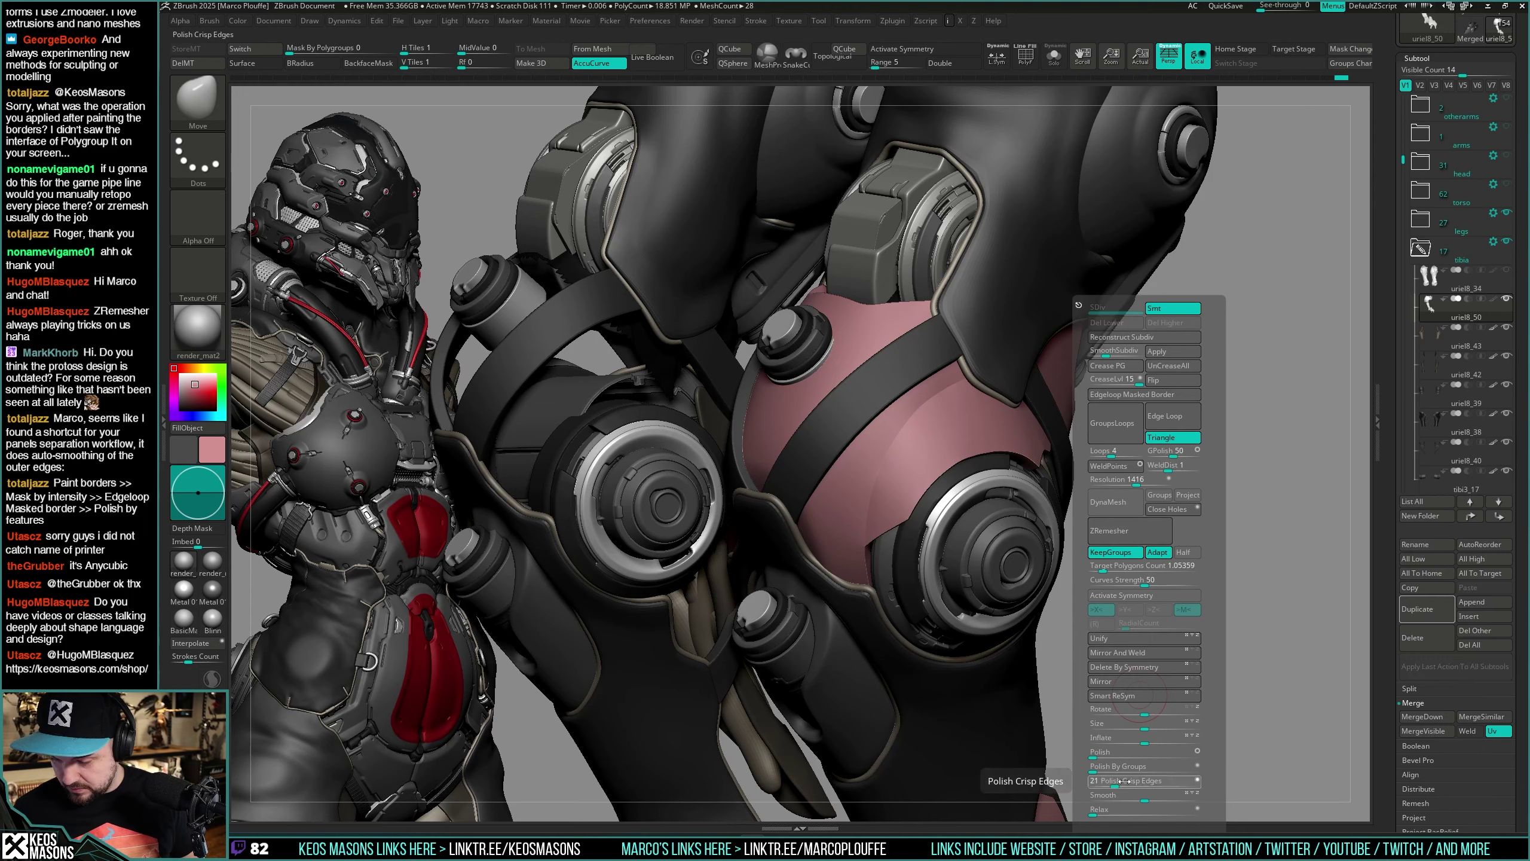
mouse_move(1143, 581)
mouse_down()
mouse_move(1157, 574)
mouse_move(1151, 626)
mouse_move(1172, 448)
mouse_move(1162, 456)
mouse_up()
Step: Brush back the stored shape along the knee panel's edges with the Morph brush
key(space)
click(1207, 570)
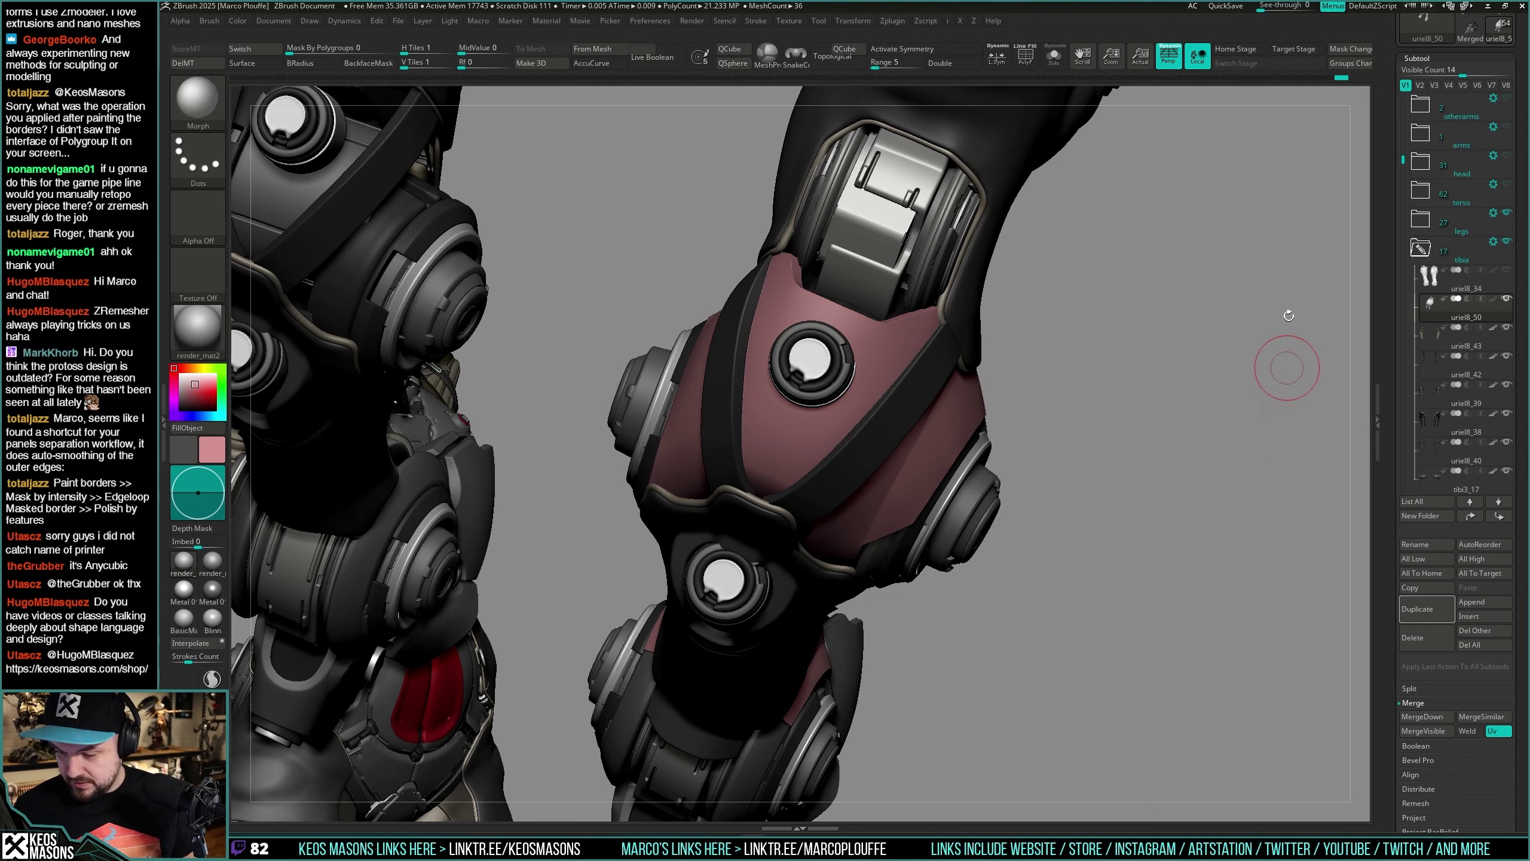
key(space)
key(space)
drag(863, 269, 866, 226)
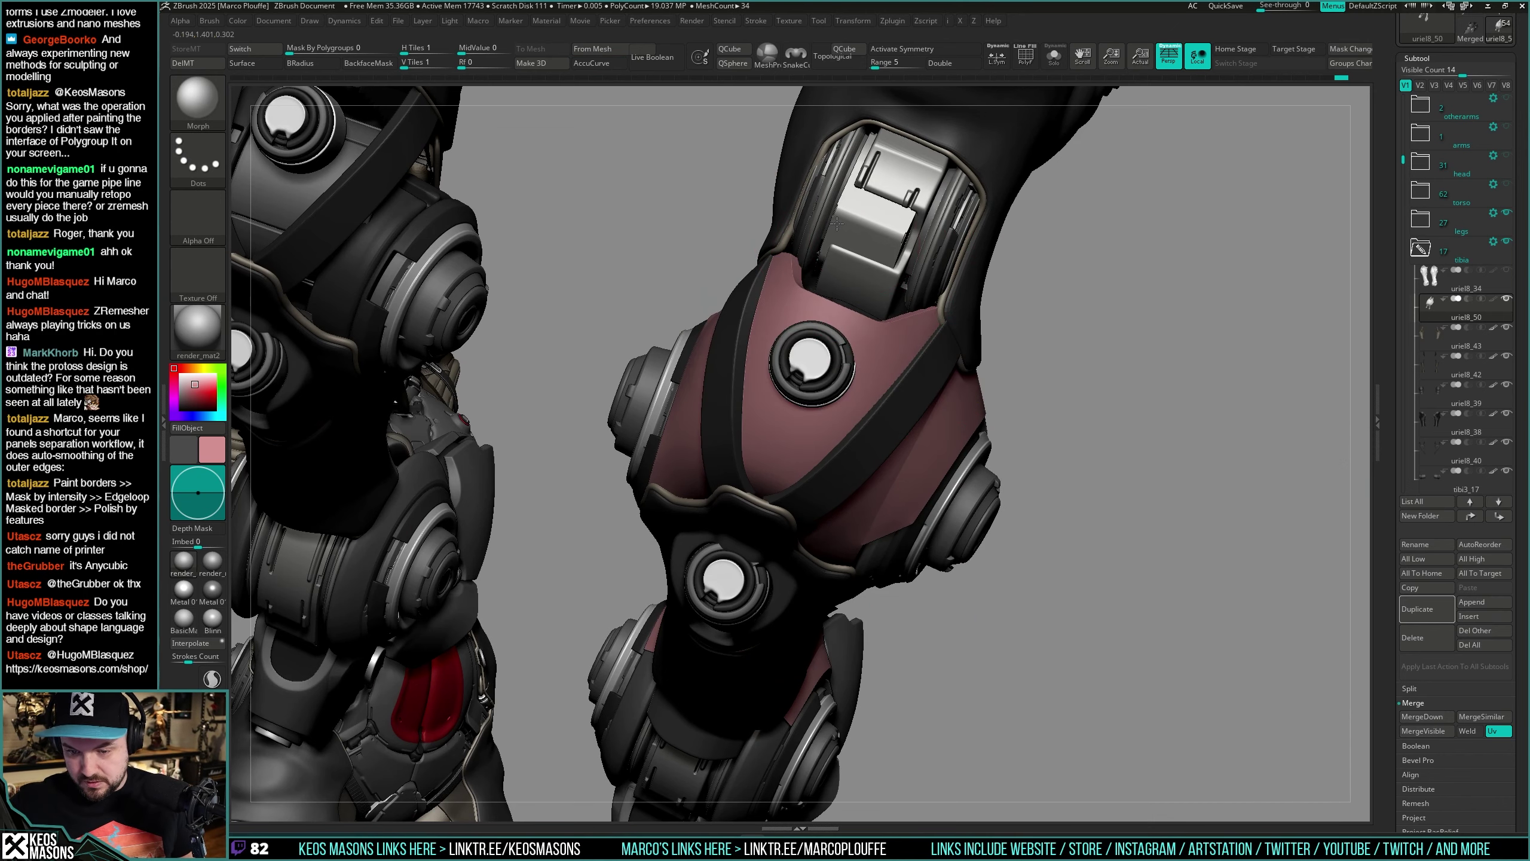
drag(1184, 385, 1051, 516)
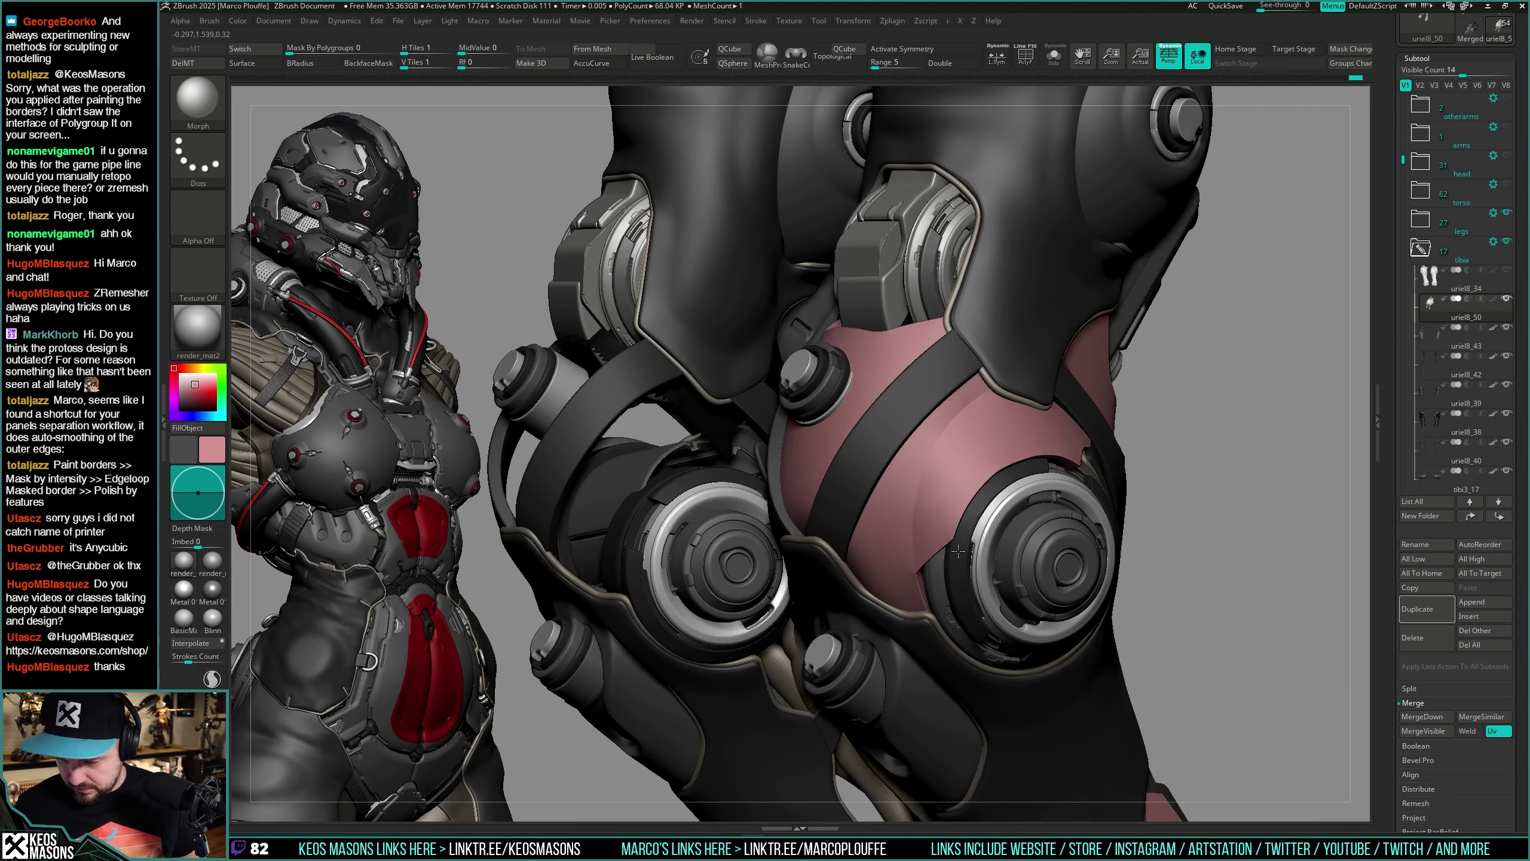
drag(959, 552, 1037, 464)
Step: Examine the polished knee panel from the back, sides and front against the straps, round joints and dark shell
right_drag(1259, 482, 1036, 472)
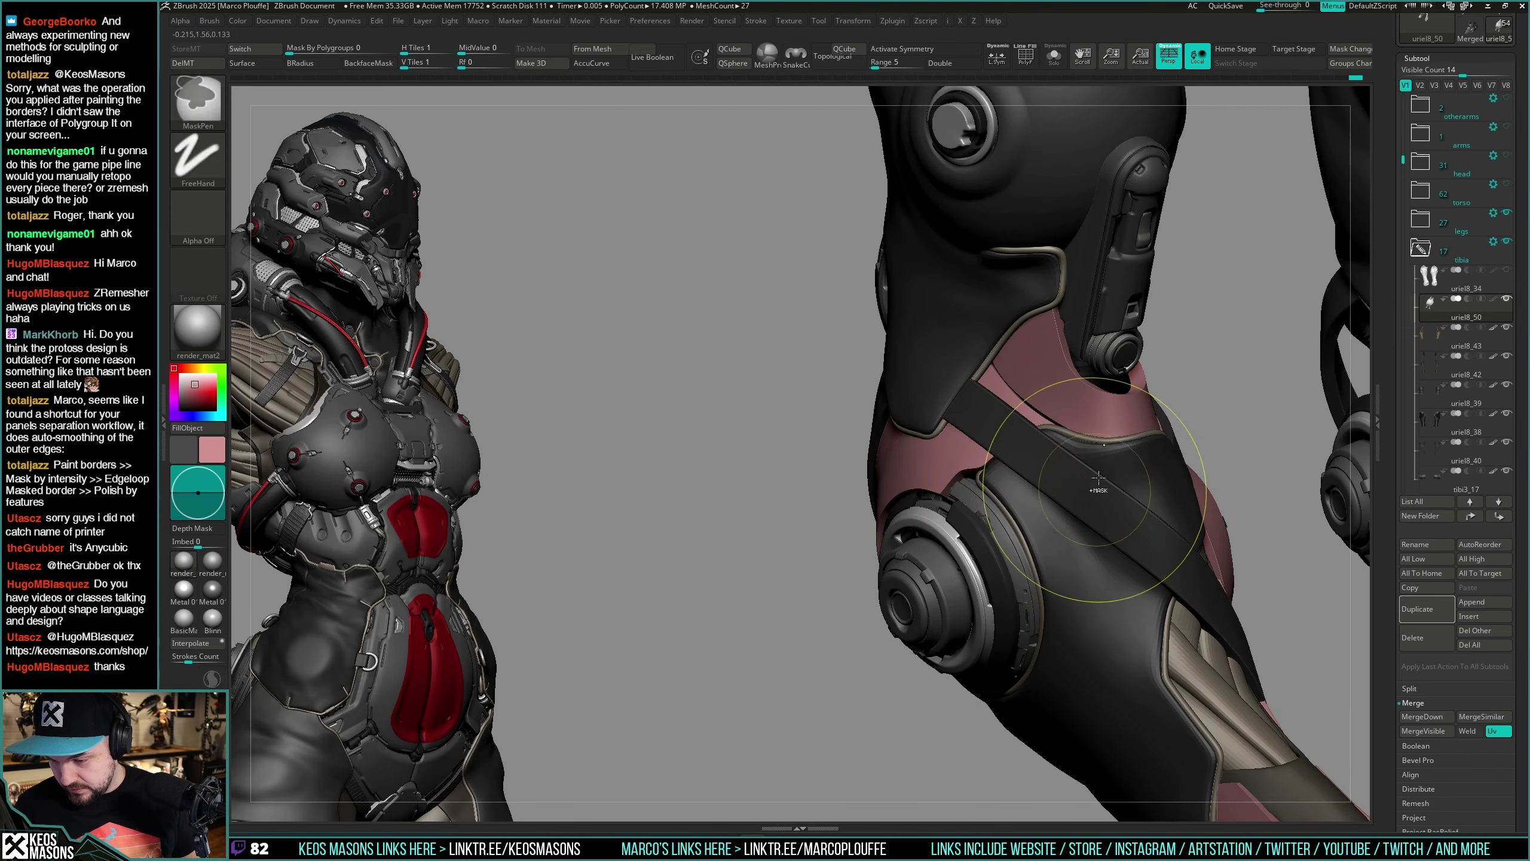
mouse_move(1046, 307)
right_down()
mouse_move(1146, 299)
mouse_move(1094, 384)
right_up()
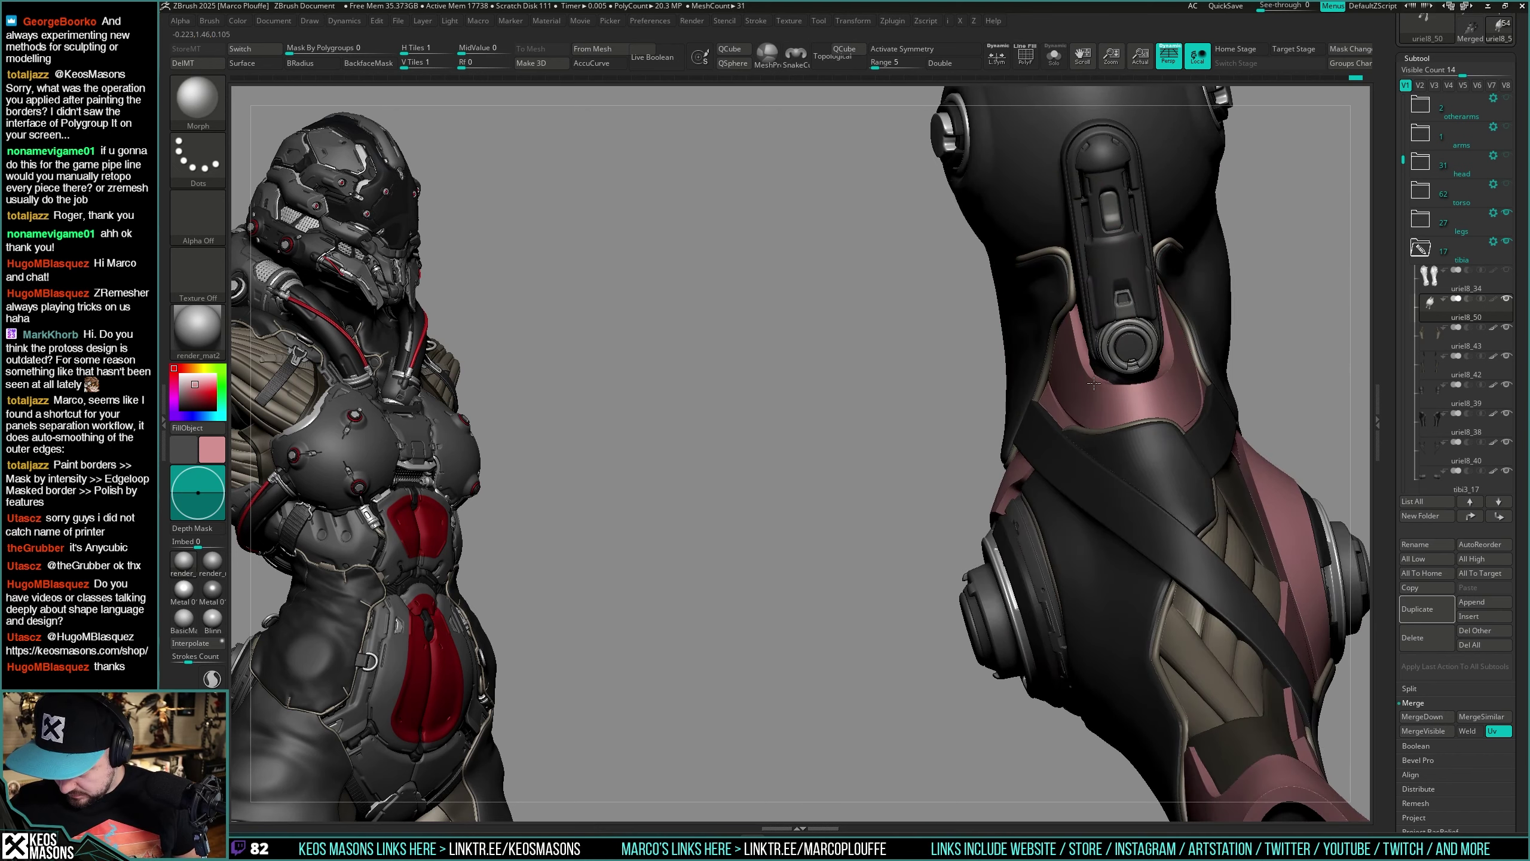
mouse_move(1150, 312)
right_down()
mouse_move(1195, 451)
mouse_move(1000, 410)
right_up()
right_drag(928, 455, 1093, 468)
right_click(852, 391)
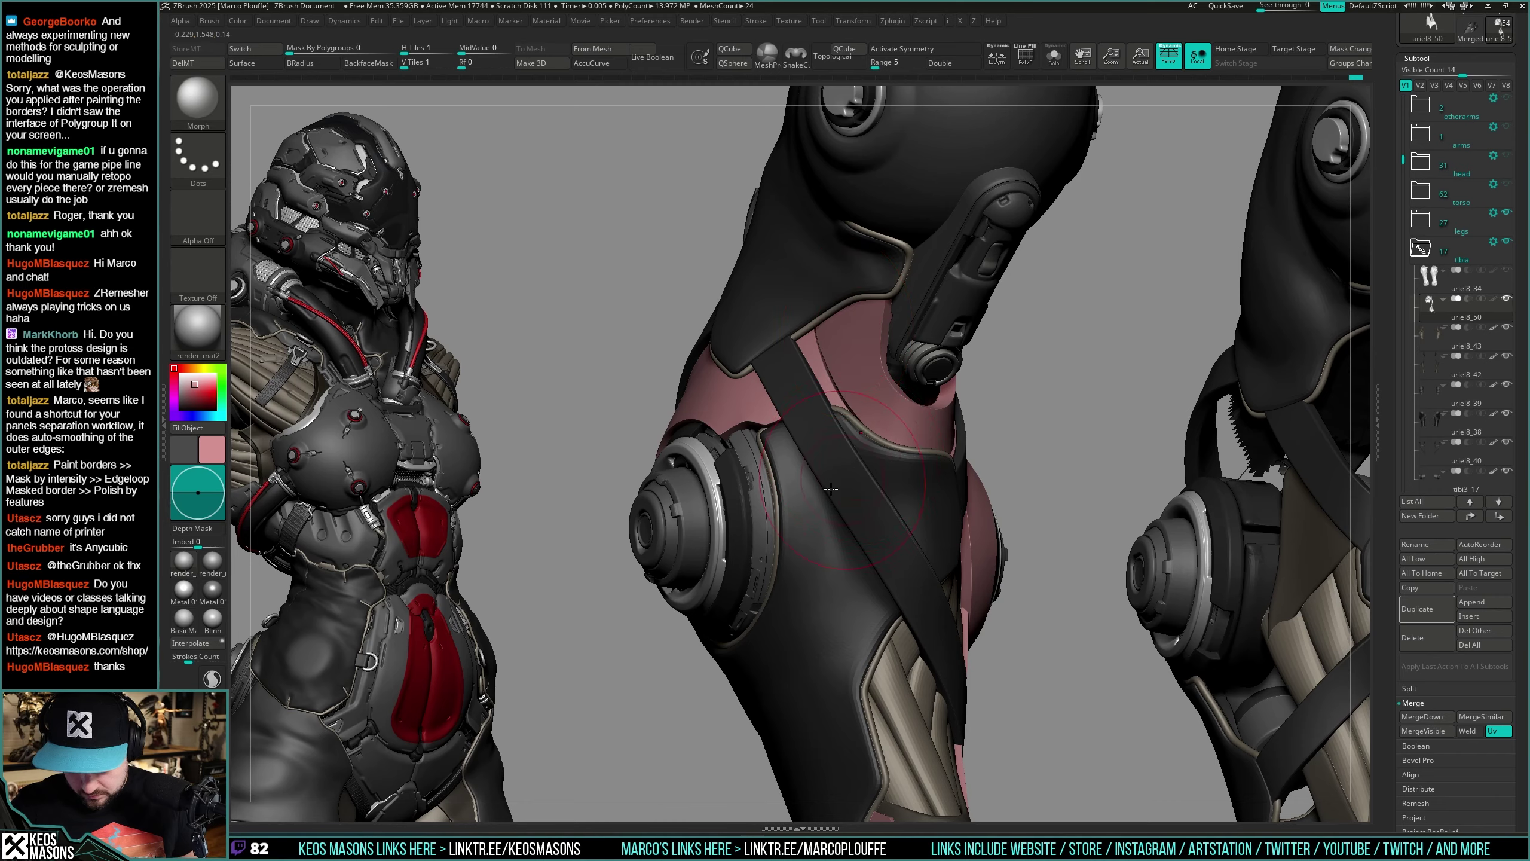
right_drag(830, 489, 932, 586)
mouse_move(1044, 543)
right_down()
mouse_move(1112, 368)
mouse_move(1183, 425)
mouse_move(1168, 451)
mouse_move(1073, 370)
mouse_move(978, 257)
right_up()
key(ctrl)
key(ctrl)
key(ctrl)
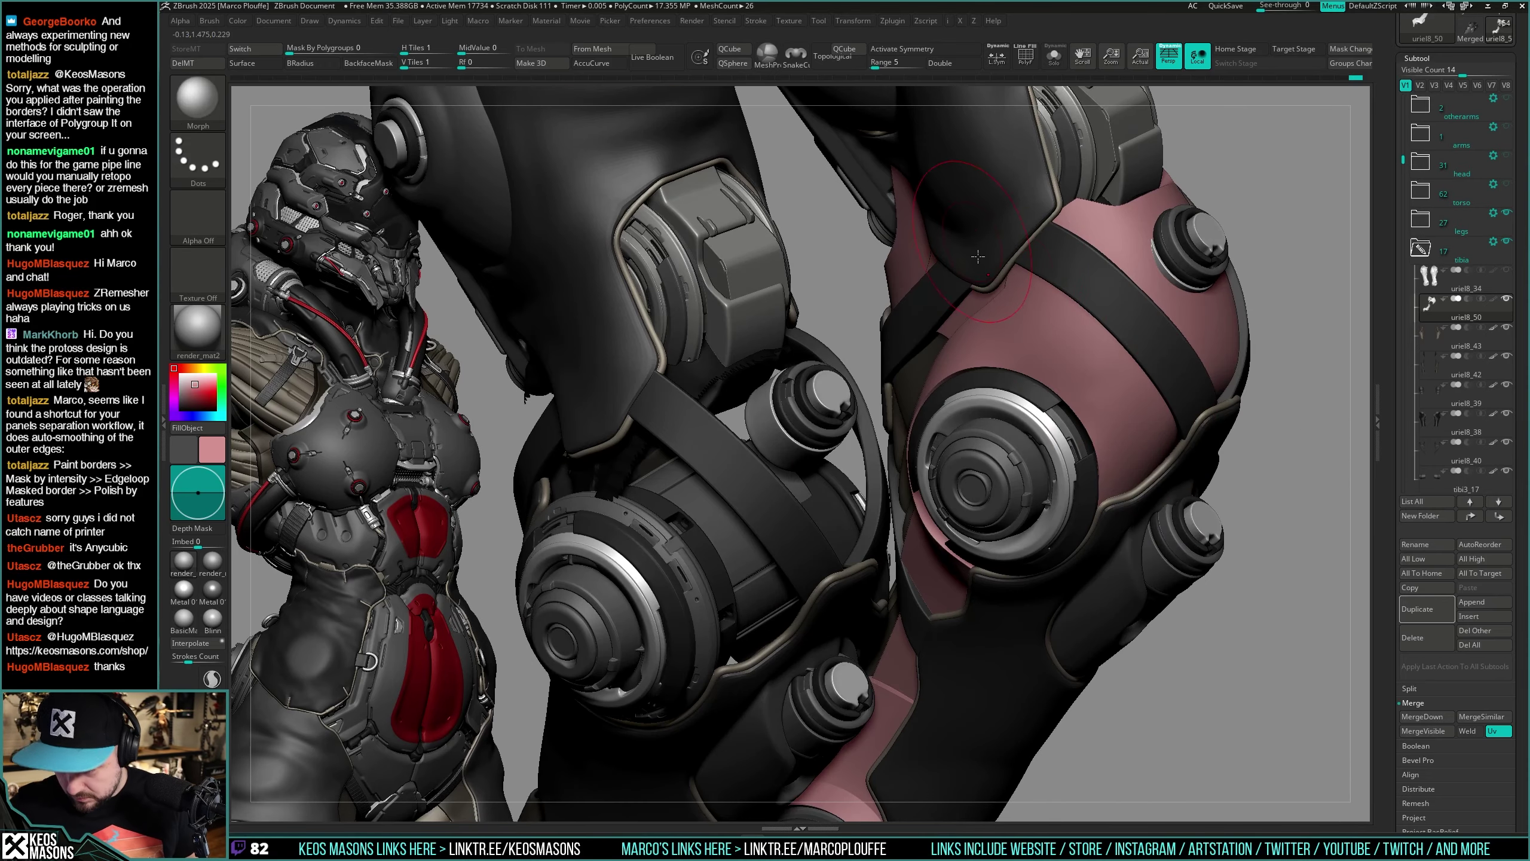
right_drag(1082, 303, 1095, 316)
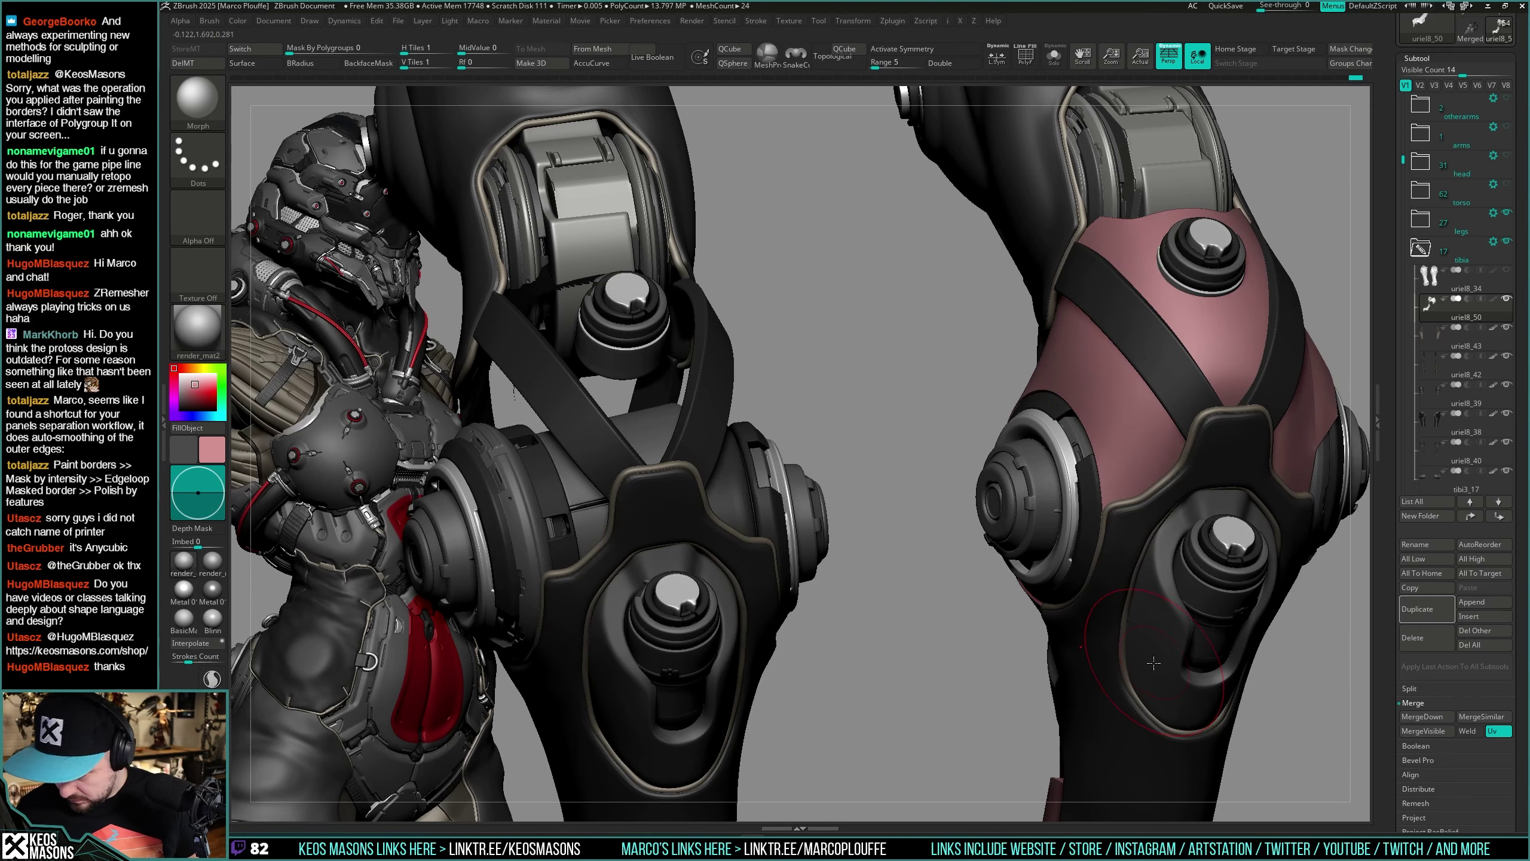
key(ctrl)
mouse_move(1100, 579)
right_down()
mouse_move(1106, 484)
mouse_move(1126, 493)
mouse_move(1120, 430)
mouse_move(1151, 378)
right_up()
right_click(1151, 377)
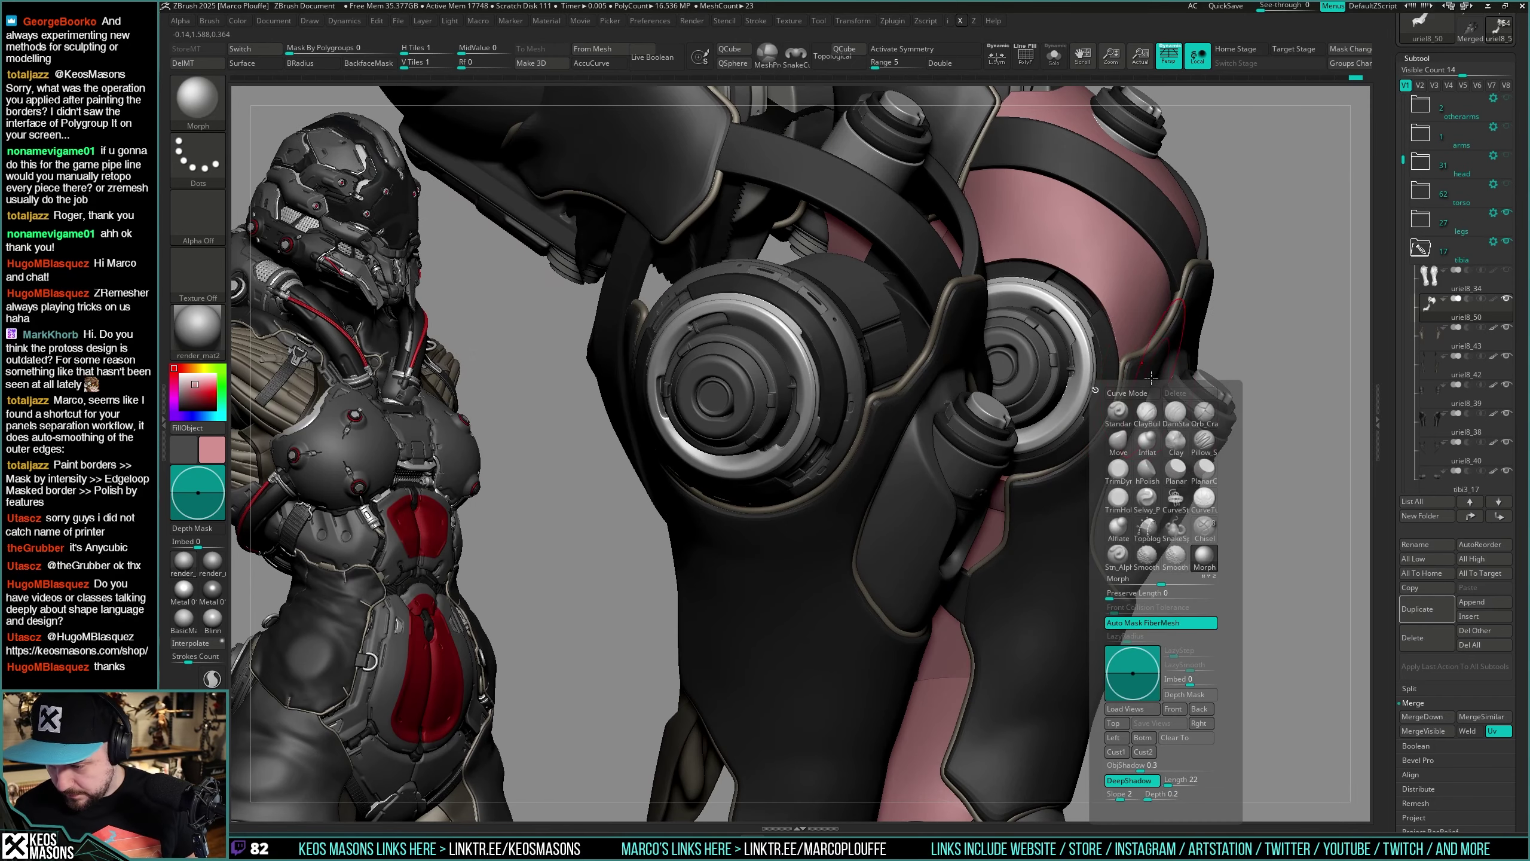
Step: Adjust the area beside the round knee joint with the Move brush and select the neighbouring part
click(1108, 413)
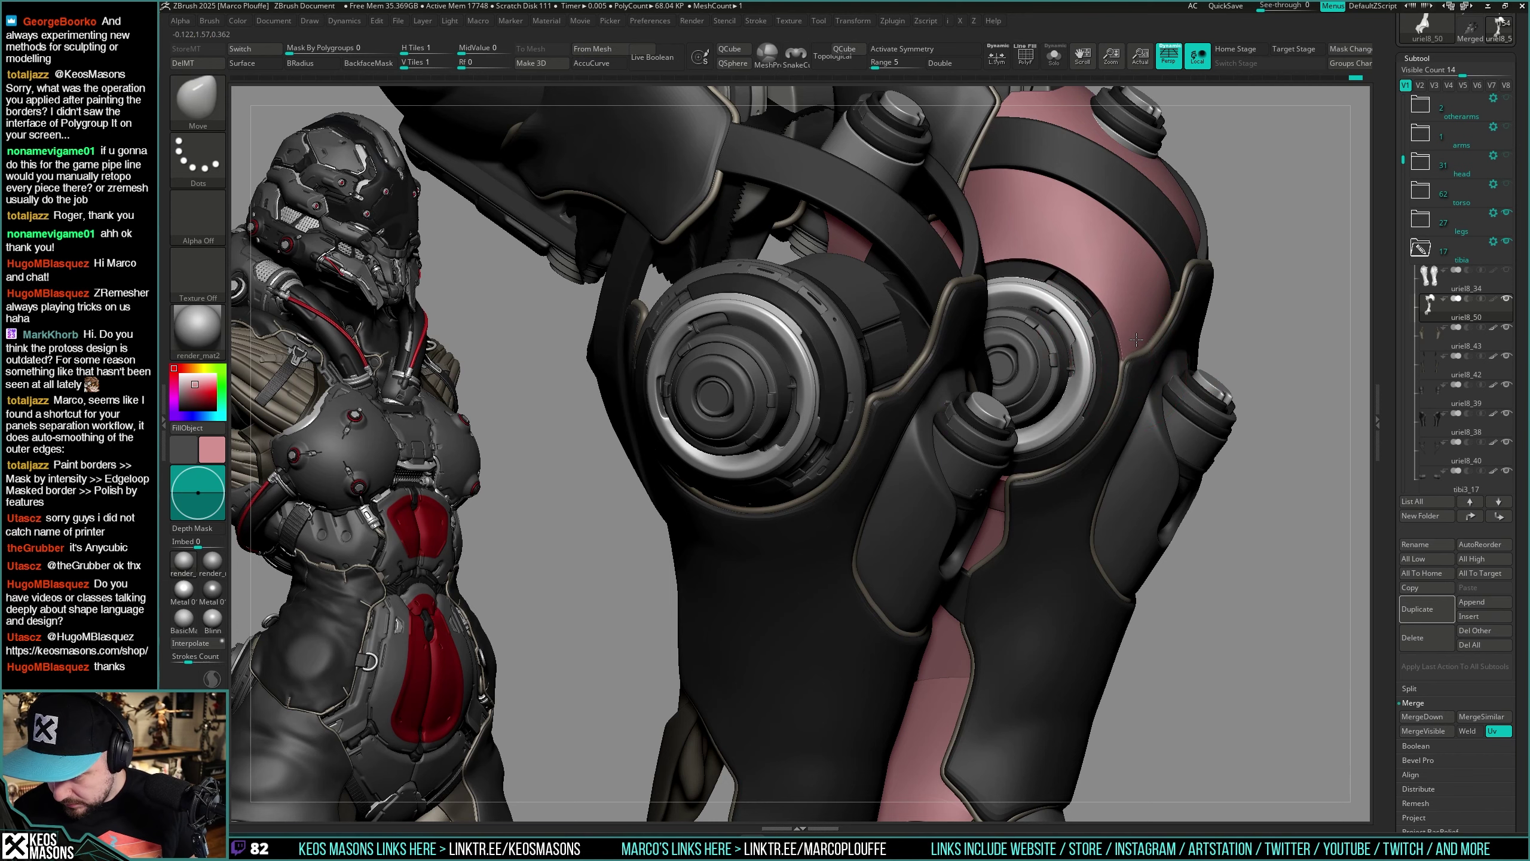
key(space)
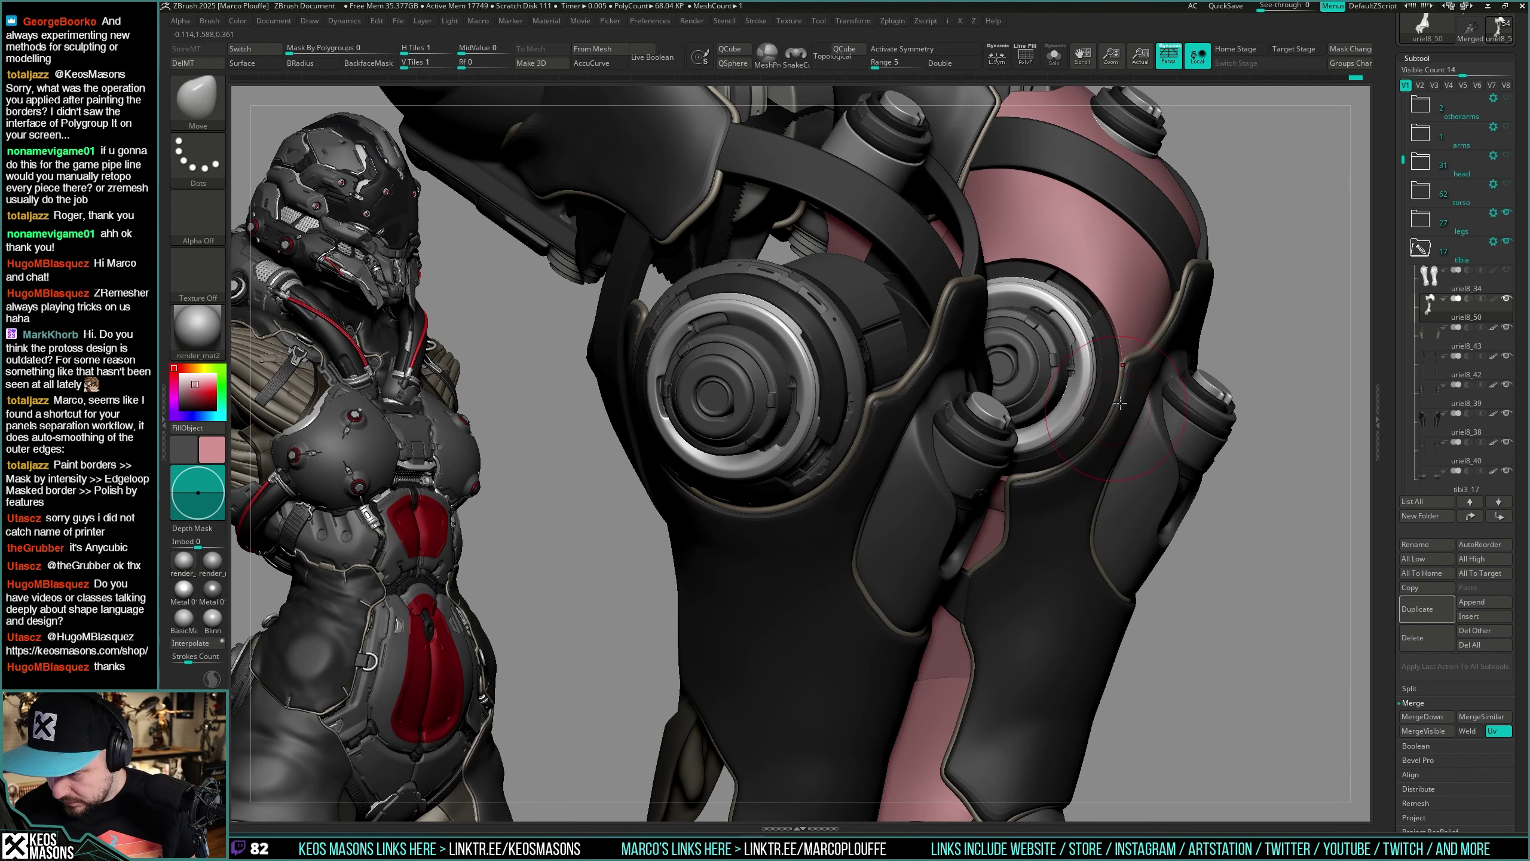
mouse_move(1120, 403)
right_down()
mouse_move(1210, 324)
mouse_move(1107, 397)
mouse_move(1138, 317)
mouse_move(1163, 319)
mouse_move(1135, 318)
mouse_move(1139, 362)
mouse_move(1085, 493)
mouse_move(1098, 479)
mouse_move(996, 498)
mouse_move(975, 529)
right_up()
alt+click(1136, 315)
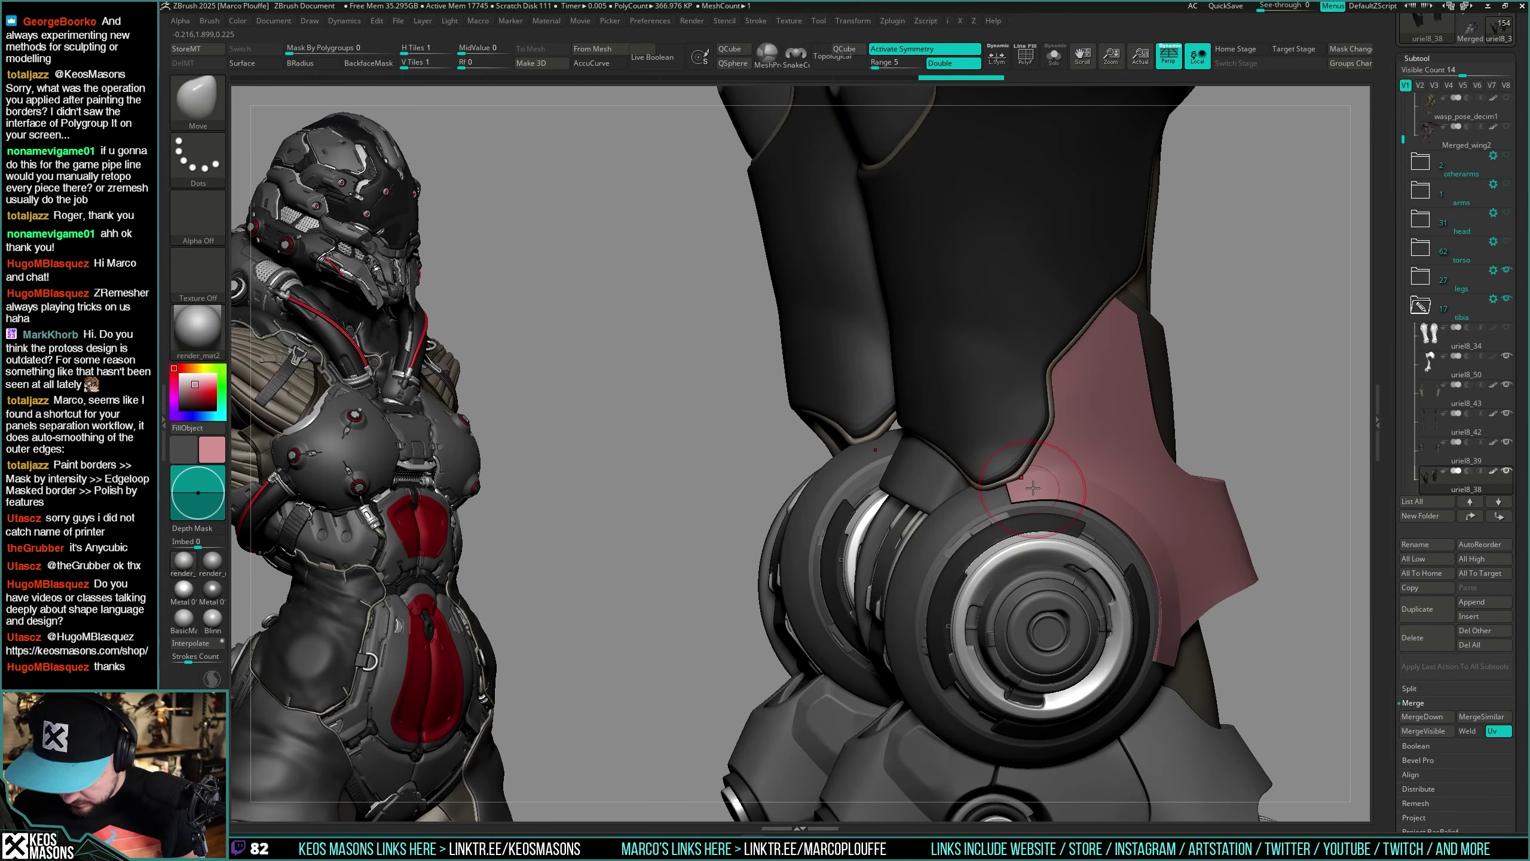
Step: Reselect the armour panels and touch up the shin and ankle edges with the Morph brush
mouse_move(1037, 475)
right_down()
mouse_move(1034, 494)
mouse_move(1096, 467)
mouse_move(1135, 473)
right_up()
alt+click(1096, 467)
key(x)
click(1179, 572)
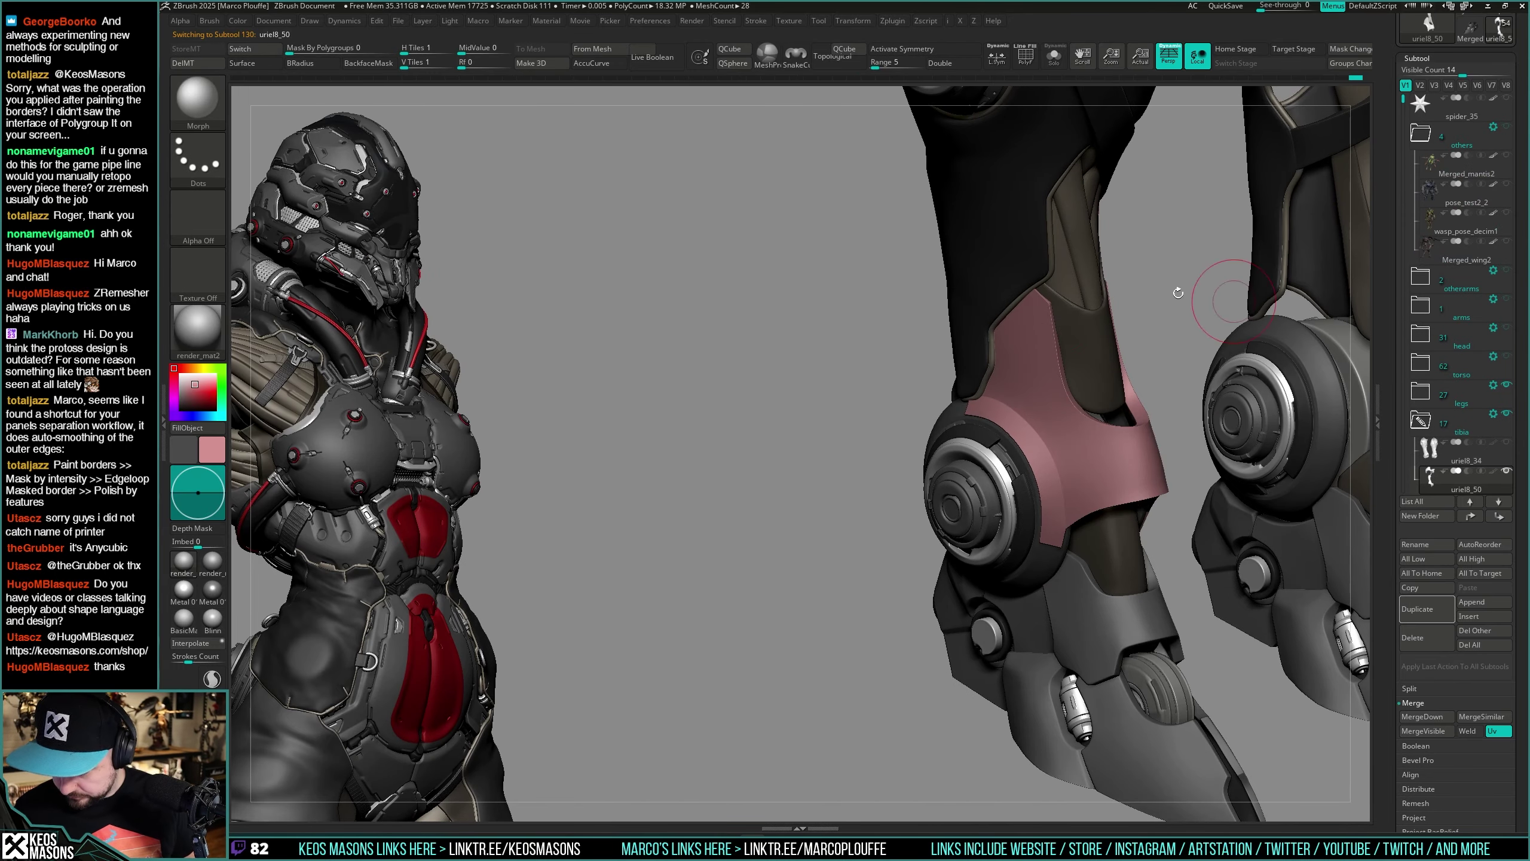
right_drag(1044, 314, 1036, 291)
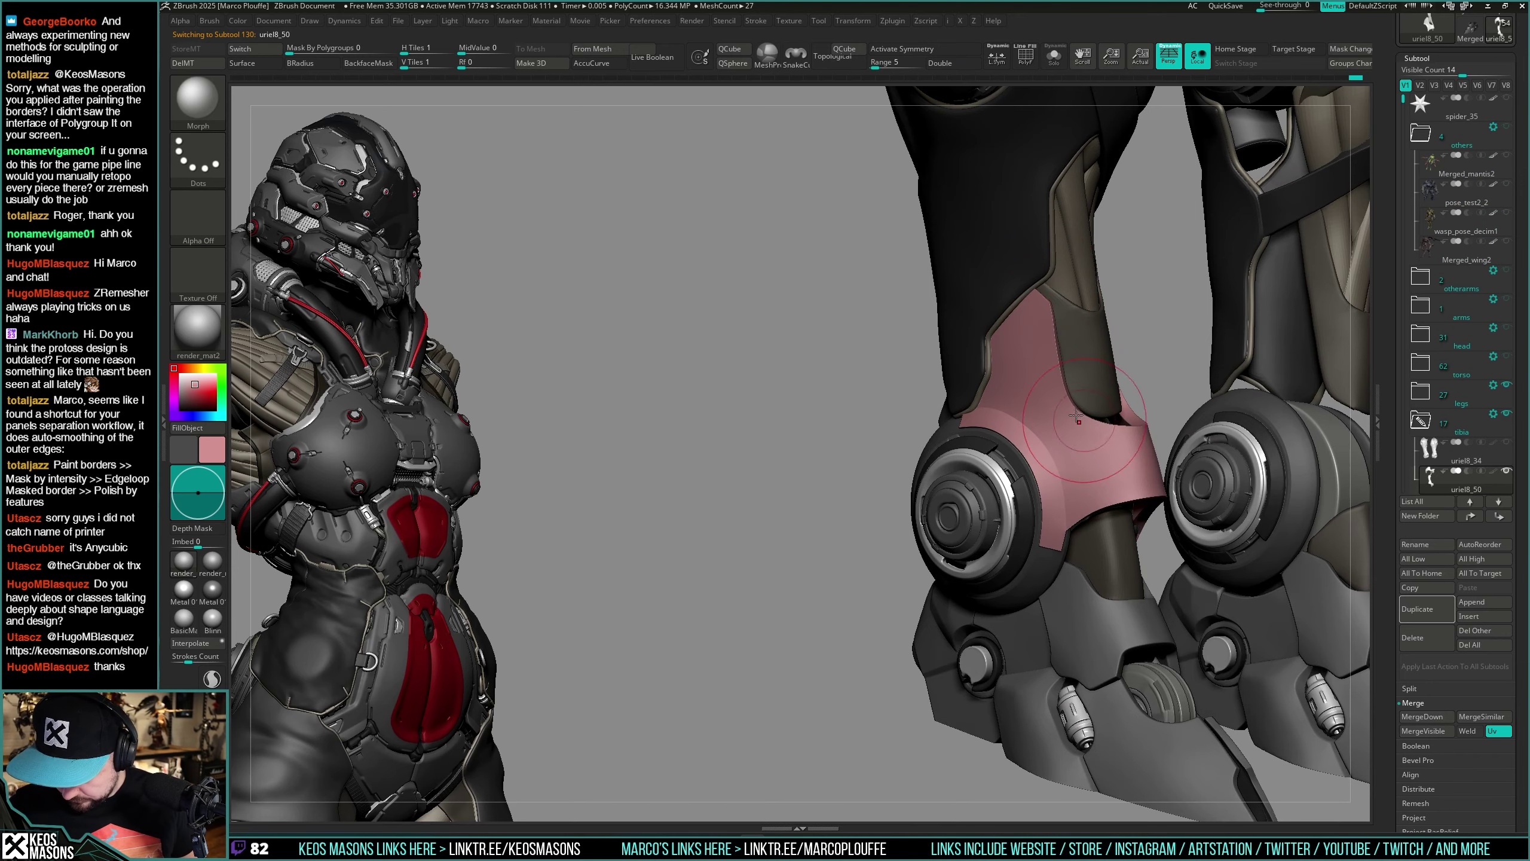
right_drag(1076, 416, 1043, 308)
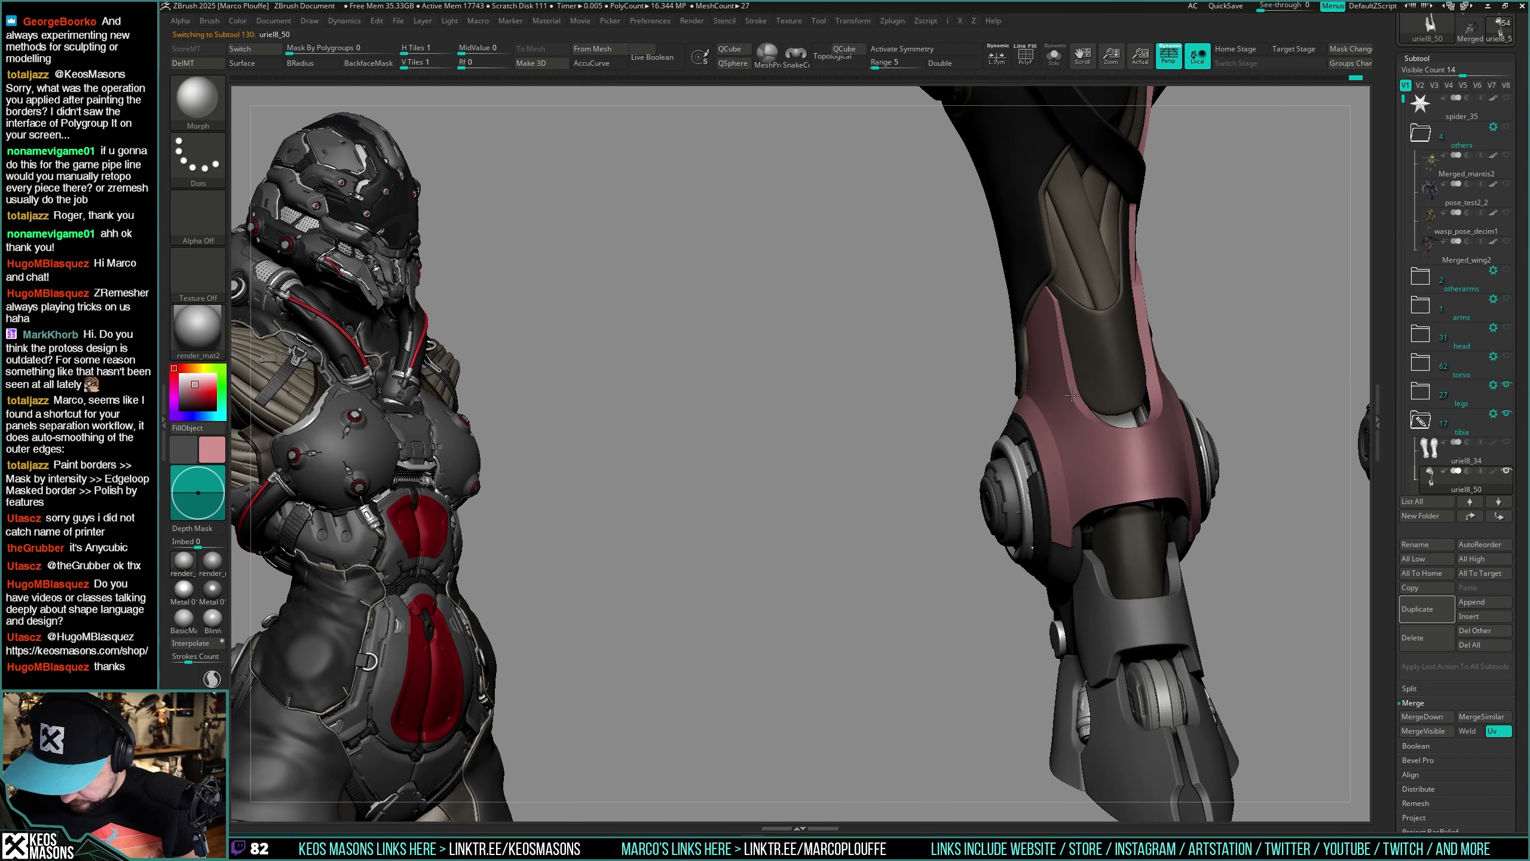
mouse_move(1125, 434)
right_down()
mouse_move(1148, 556)
mouse_move(1094, 470)
mouse_move(1087, 410)
right_up()
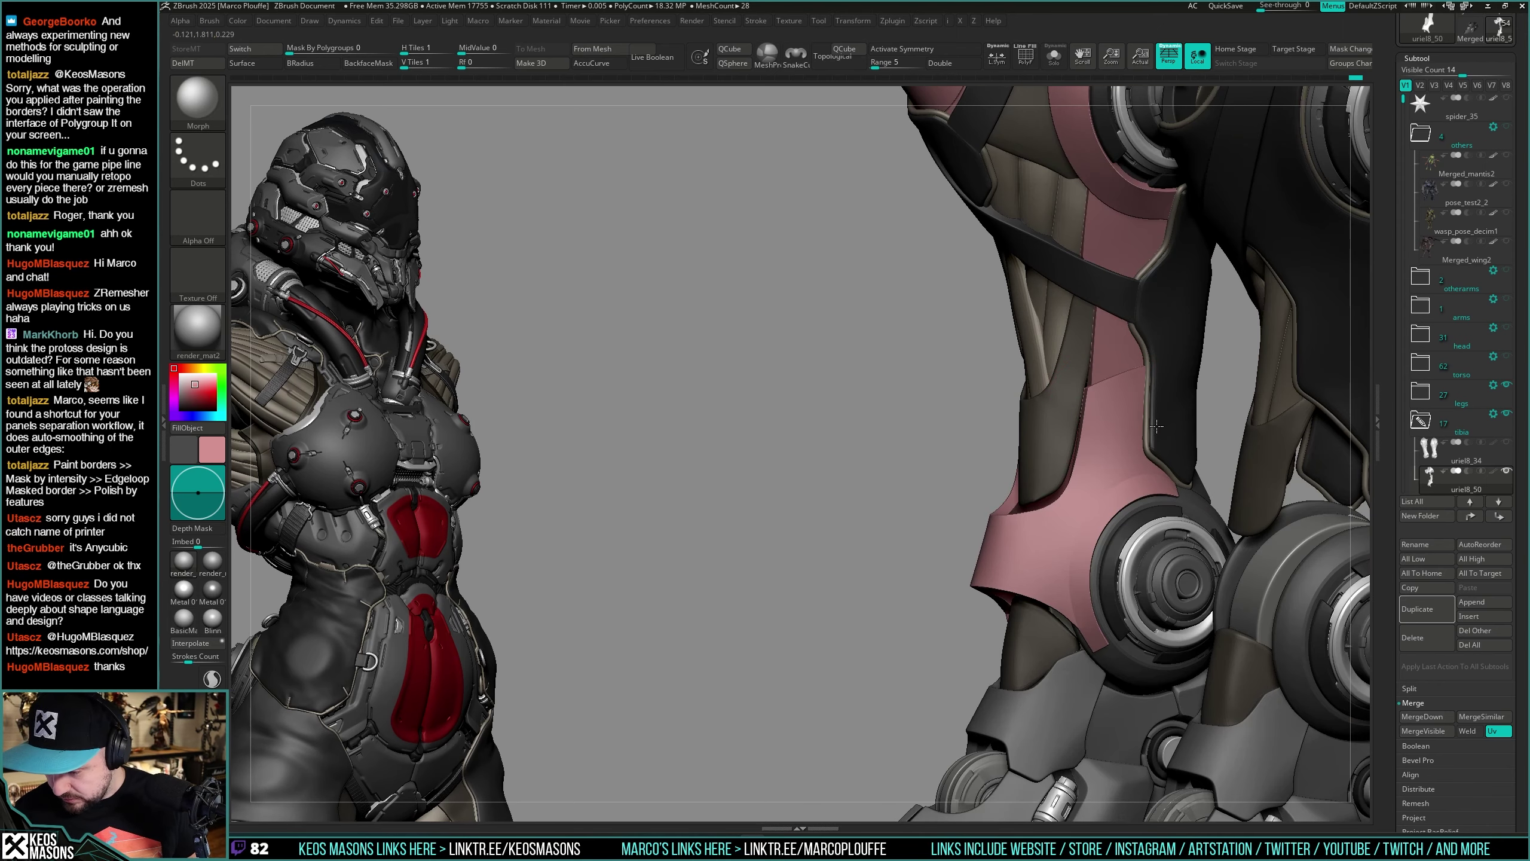
right_drag(1039, 584, 1056, 635)
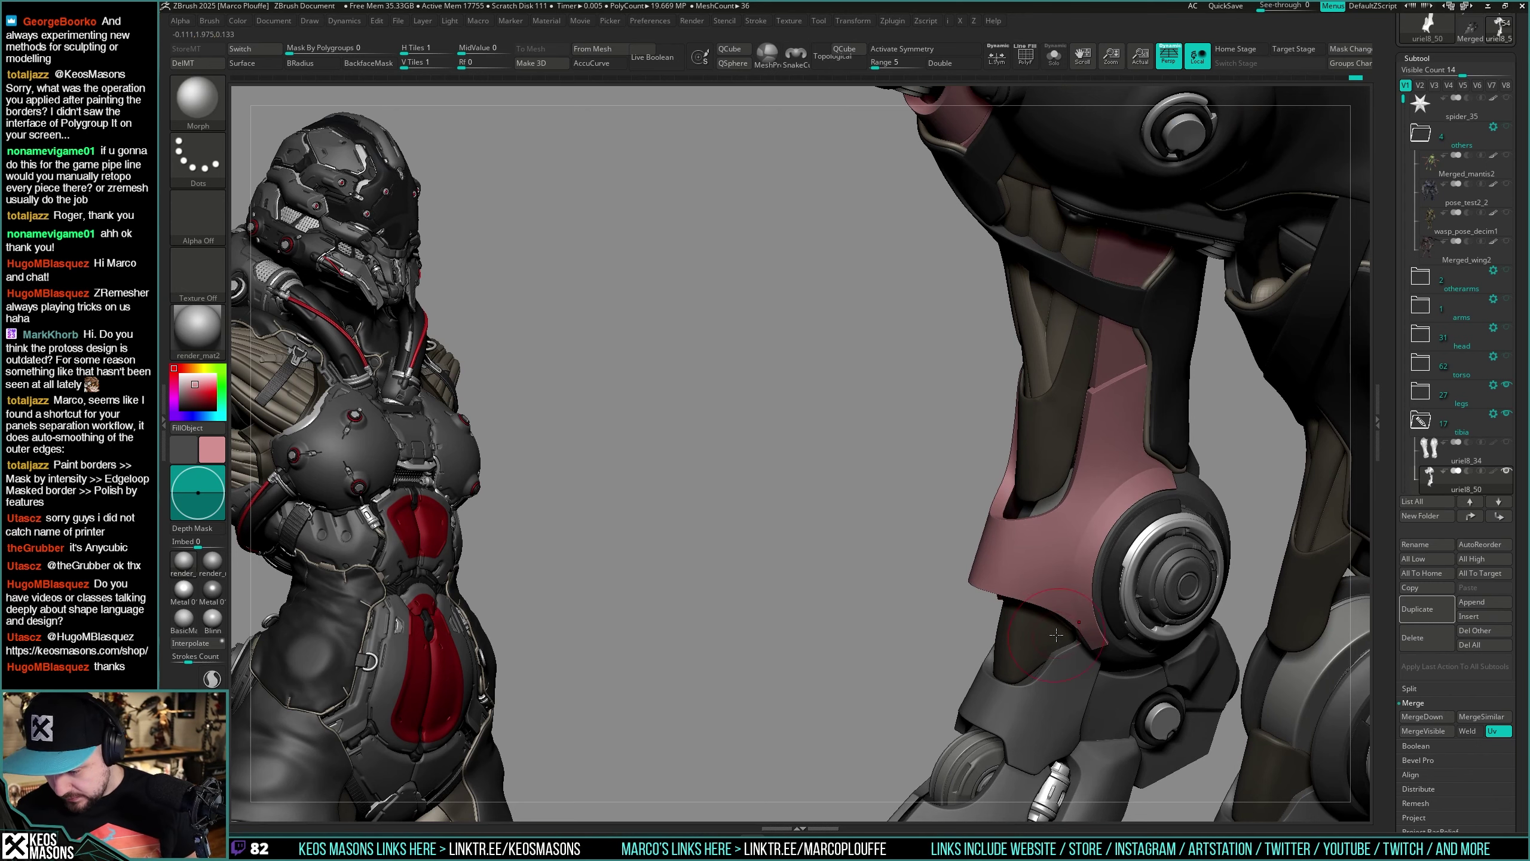
Step: Examine the panels from the knee down to the ankle for surface flaws, including with the polygroup wireframe shown
right_drag(1034, 550, 1031, 384)
right_click(1033, 441)
right_drag(1010, 254, 1041, 416)
key(space)
right_drag(1017, 310, 988, 385)
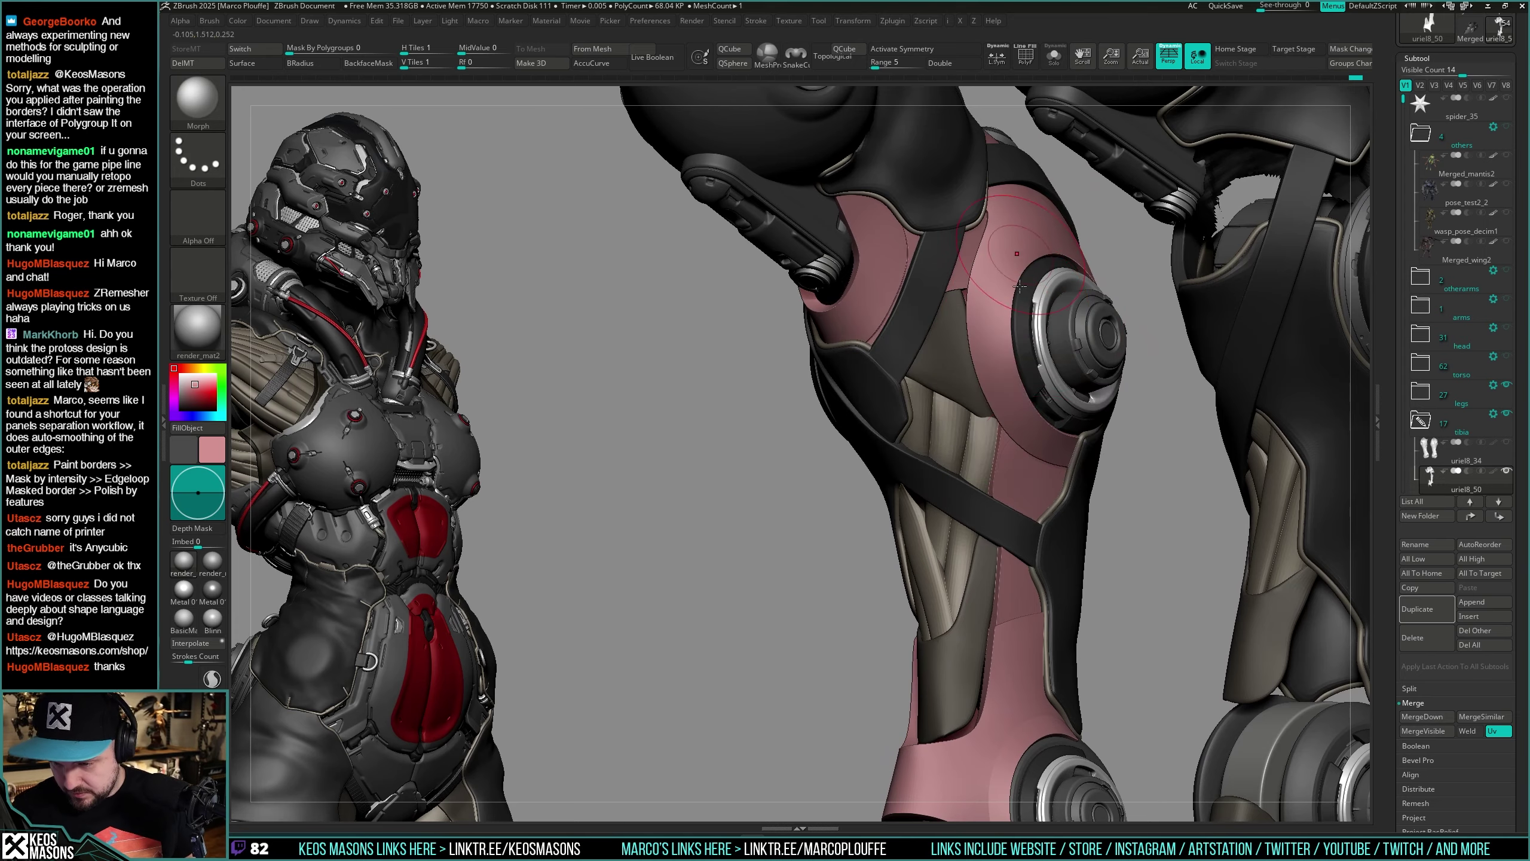
alt+right_drag(988, 446, 994, 352)
mouse_move(1047, 461)
right_down()
mouse_move(1010, 520)
mouse_move(1027, 509)
right_up()
right_drag(1115, 491, 1076, 478)
key(shift+f)
key(shift+f)
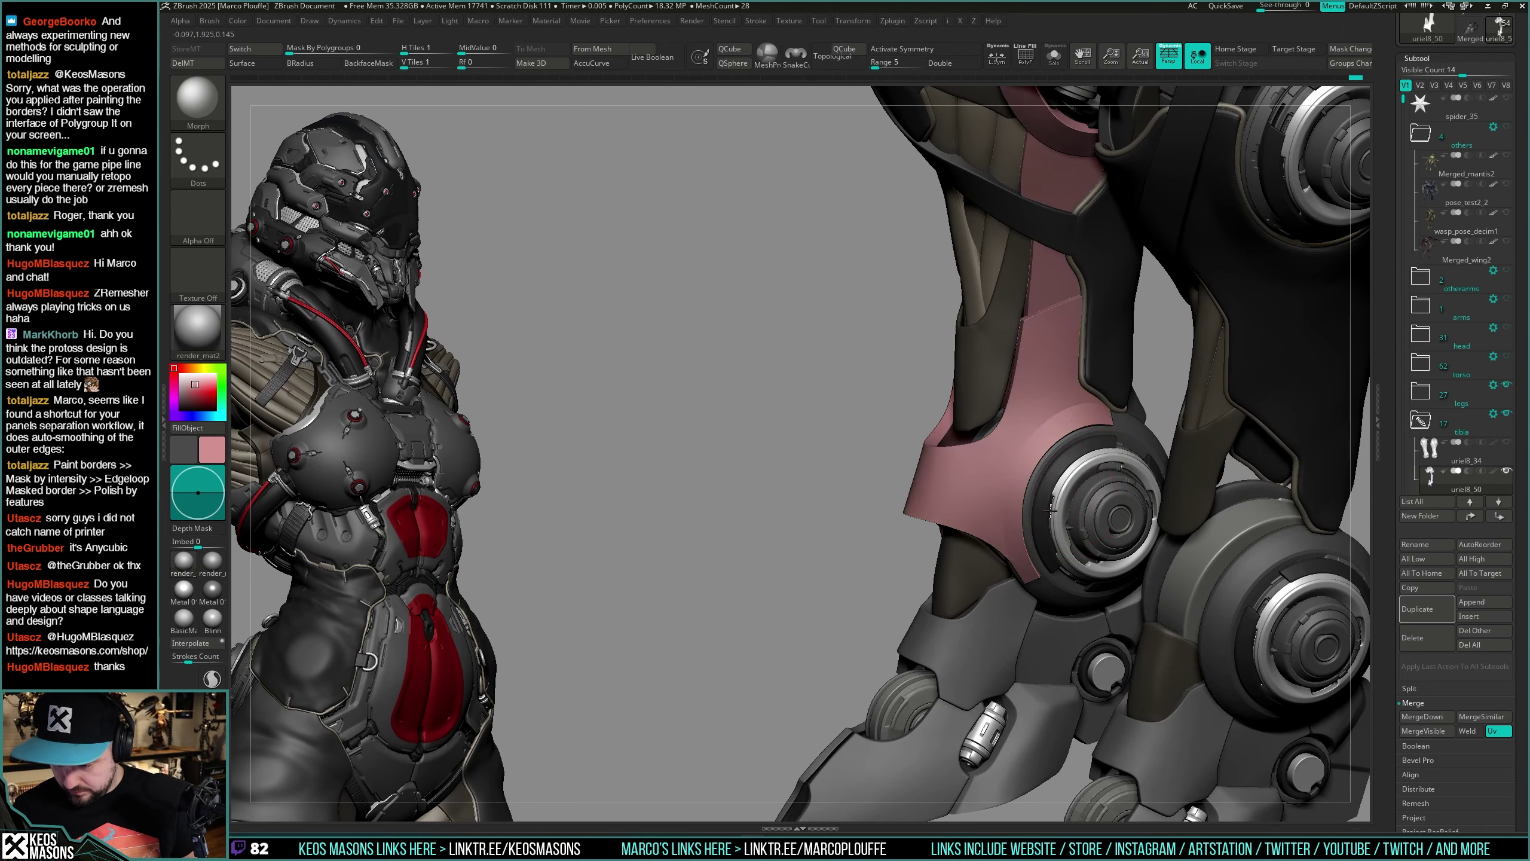
Step: Delete the stored morph target and add a new layer to the armour panels
right_drag(892, 424, 958, 430)
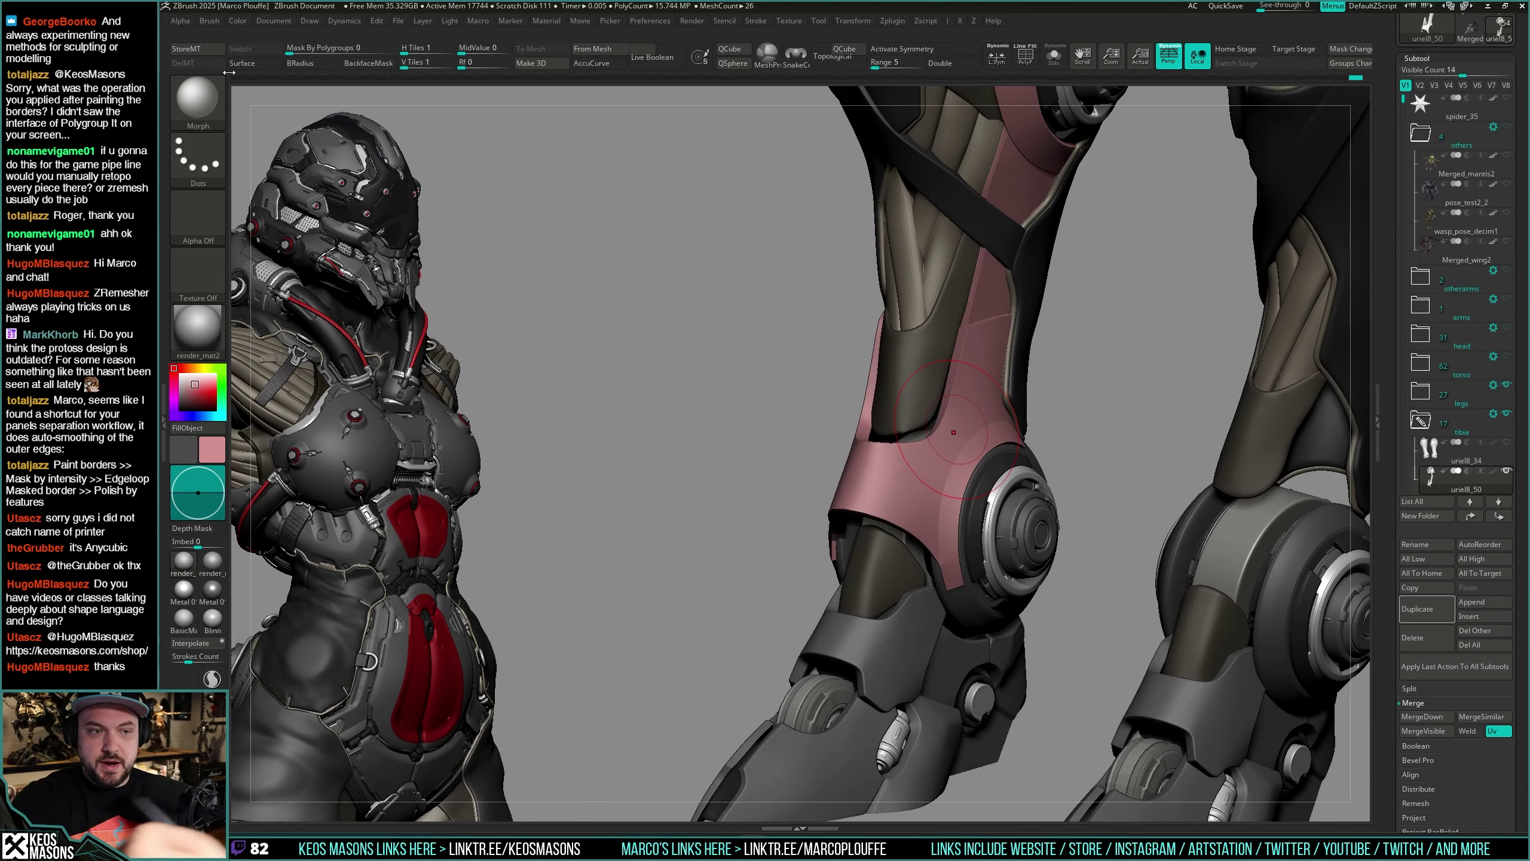
scroll(1410, 326, down, 10)
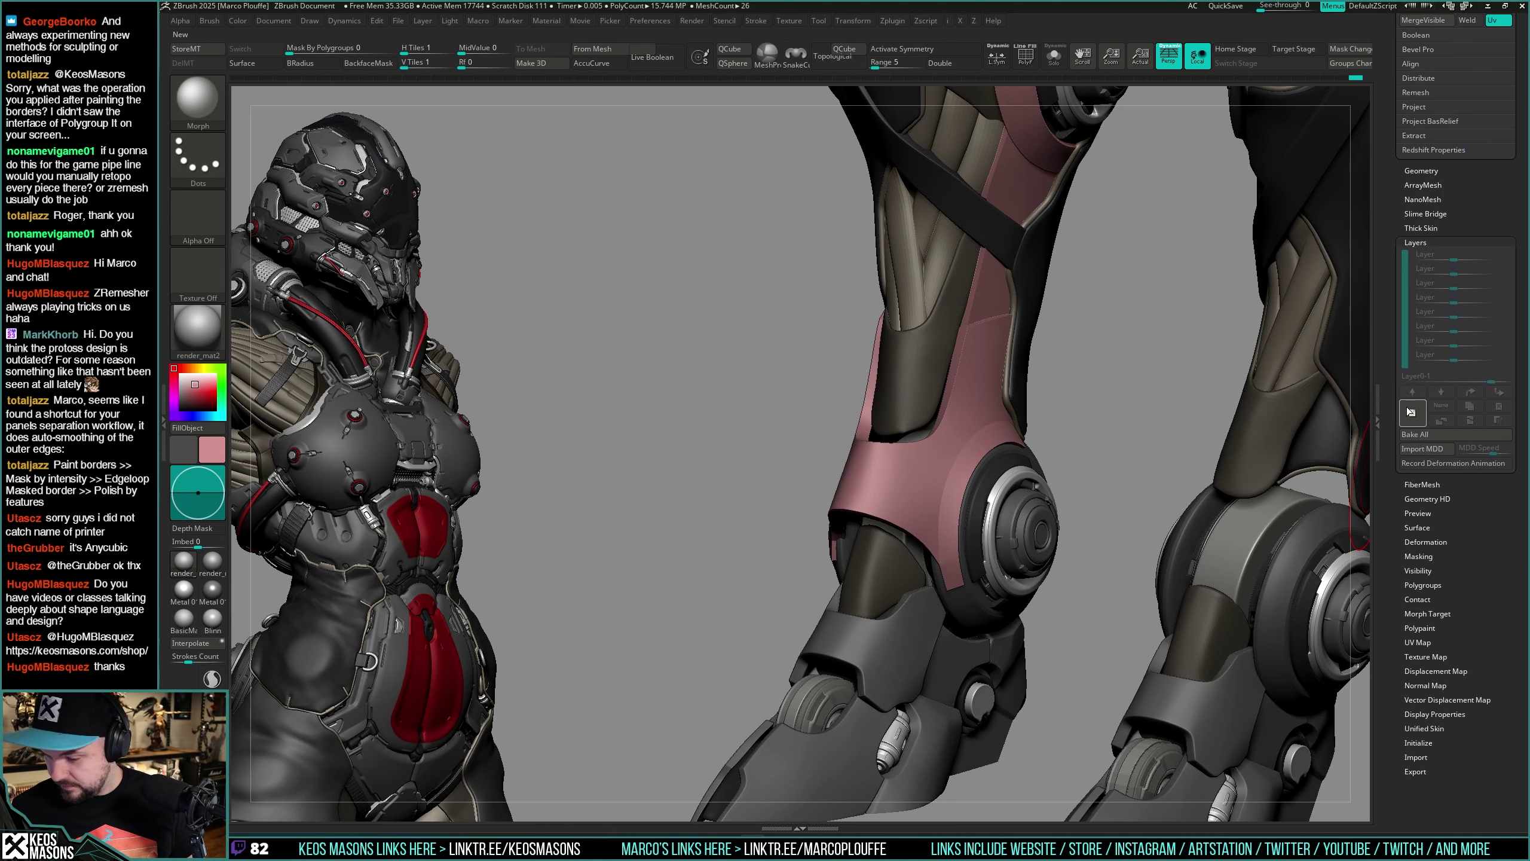
click(1410, 412)
Step: Subdivide the armour panels for a smoother preview and set their crease level to 2
right_drag(1079, 506, 1029, 523)
click(1057, 553)
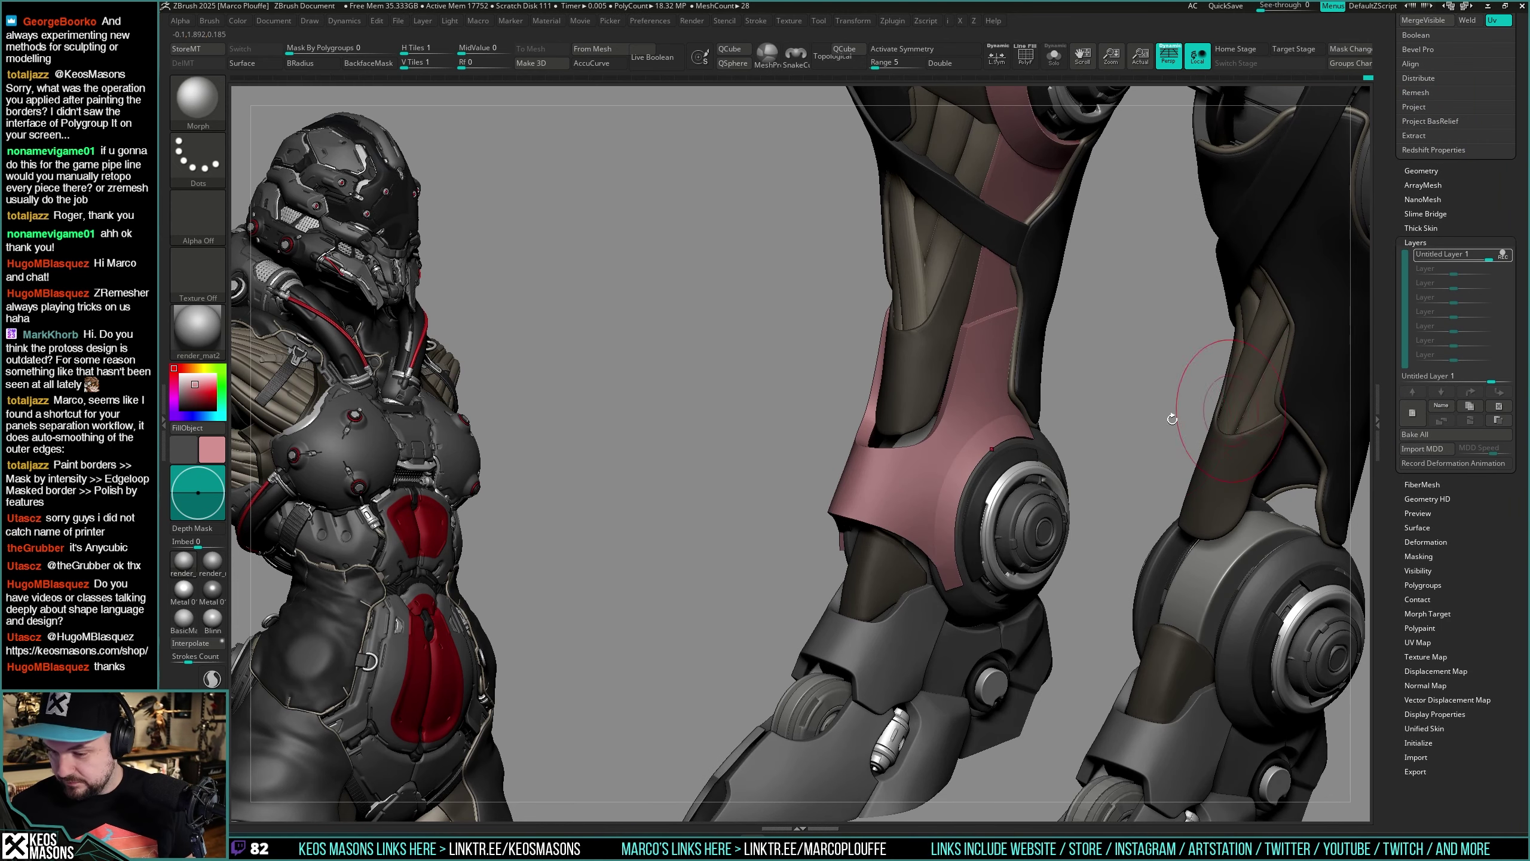
key(g)
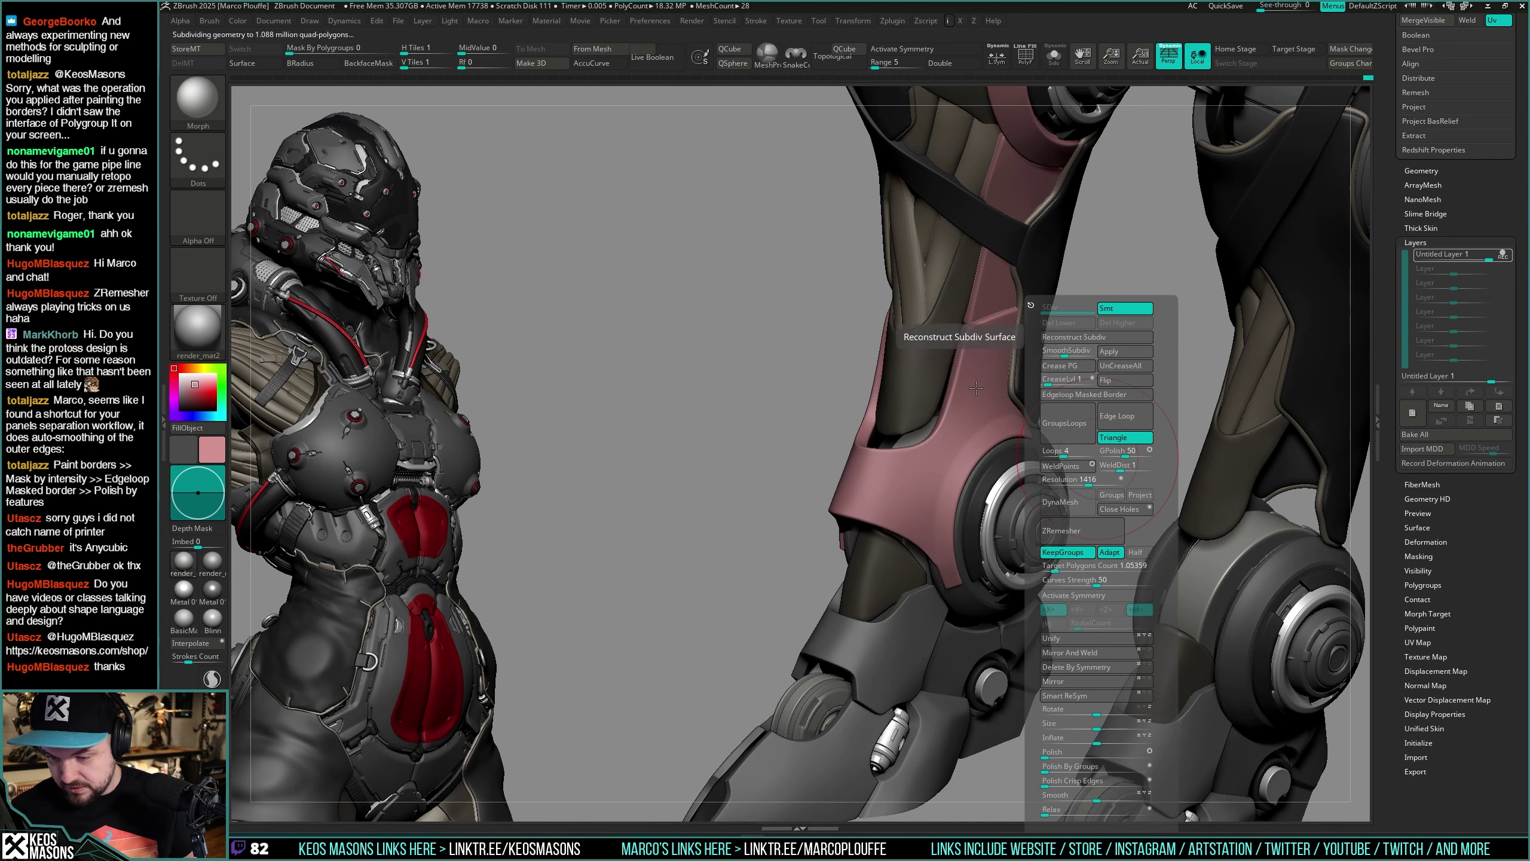
ctrl+right_drag(976, 388, 1052, 391)
key(g)
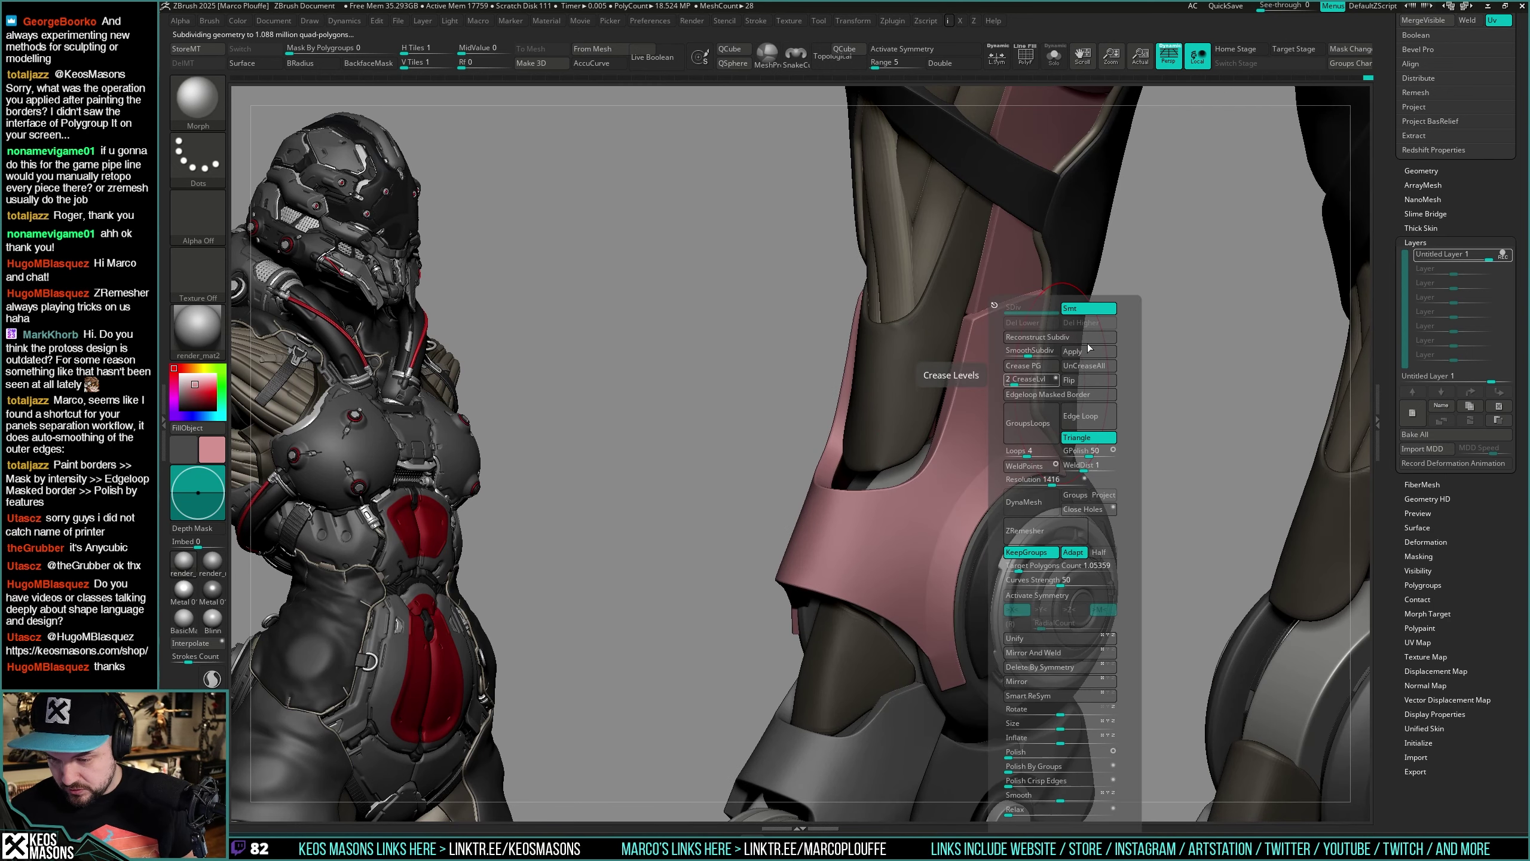
ctrl+right_drag(1253, 317, 1121, 434)
Step: Switch to the Move brush and fit the knee panel around the rear piston and side joints
right_drag(1024, 434, 916, 361)
mouse_move(916, 361)
alt+right_down()
mouse_move(971, 461)
mouse_move(958, 465)
mouse_move(988, 432)
mouse_move(1011, 447)
mouse_move(979, 523)
mouse_move(994, 493)
mouse_move(994, 523)
mouse_move(987, 508)
alt+right_up()
key(x)
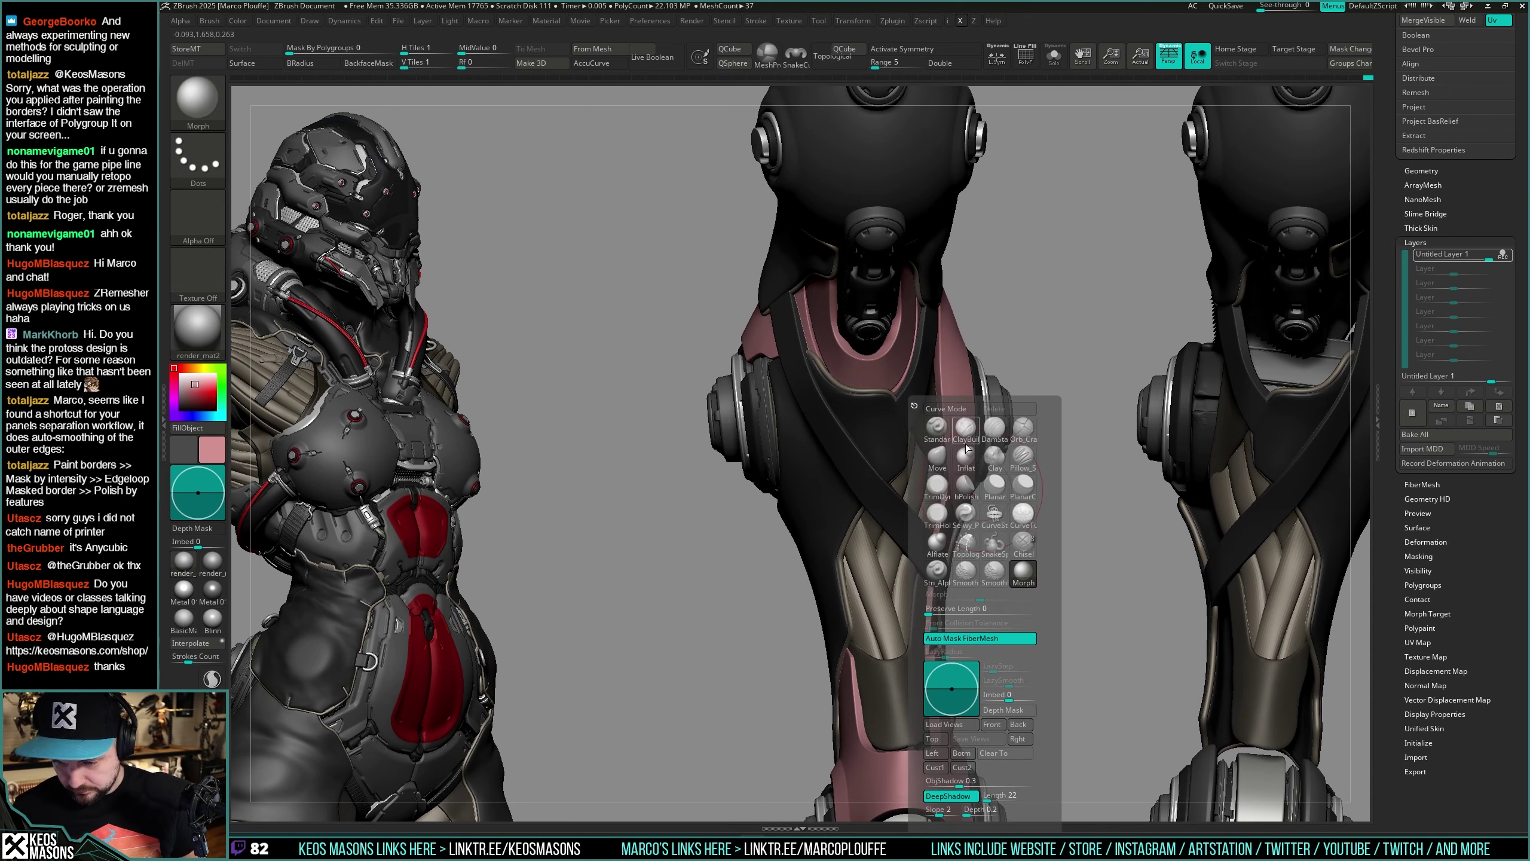
click(937, 457)
mouse_move(1100, 232)
right_down()
mouse_move(983, 393)
mouse_move(1002, 412)
mouse_move(1000, 362)
mouse_move(988, 379)
mouse_move(958, 356)
mouse_move(983, 357)
mouse_move(1017, 392)
right_up()
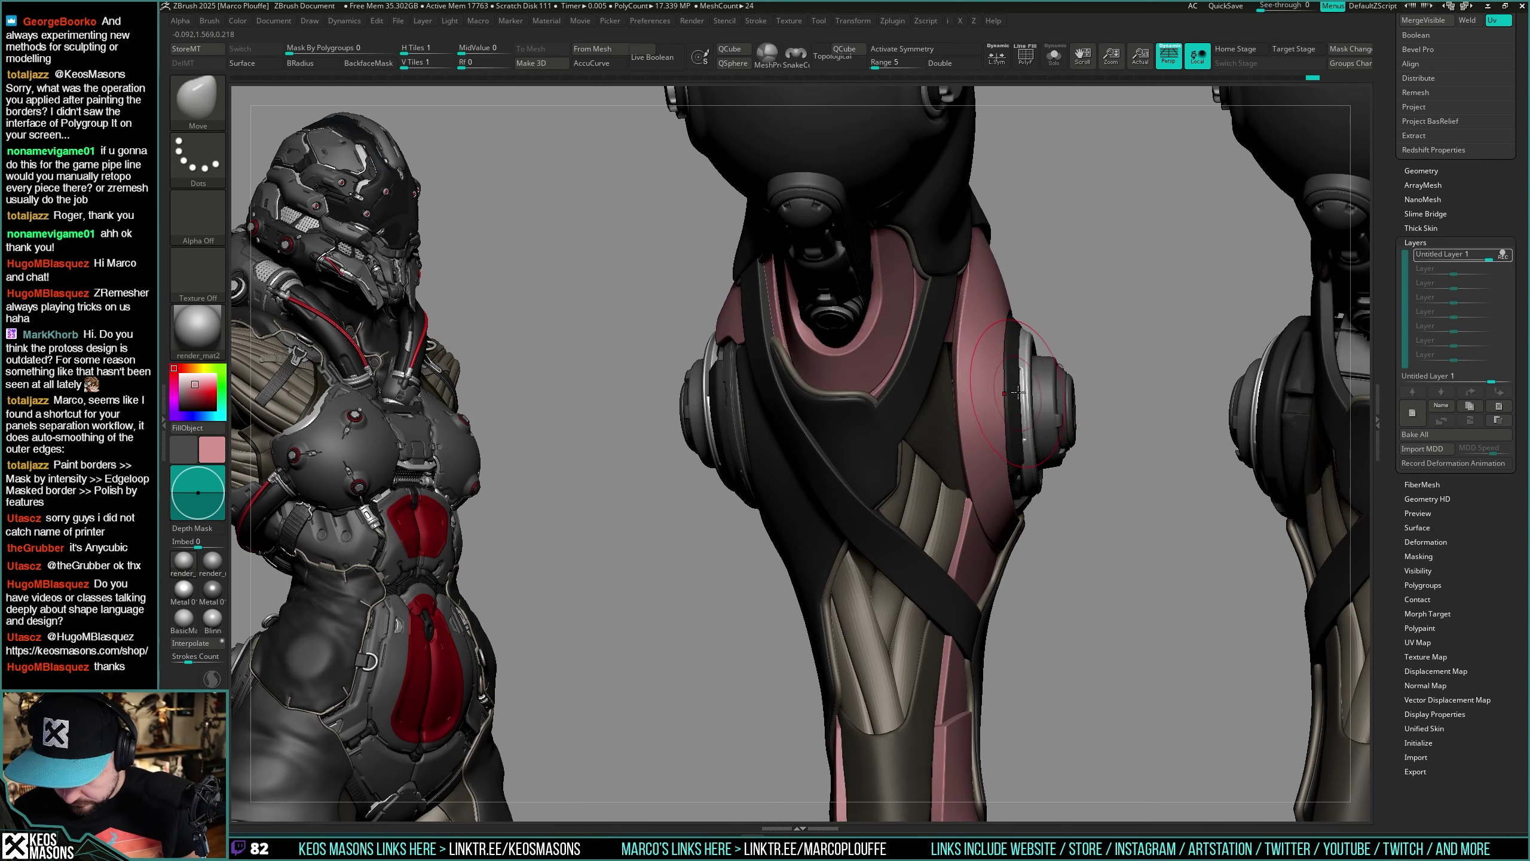
right_drag(1019, 463, 1043, 495)
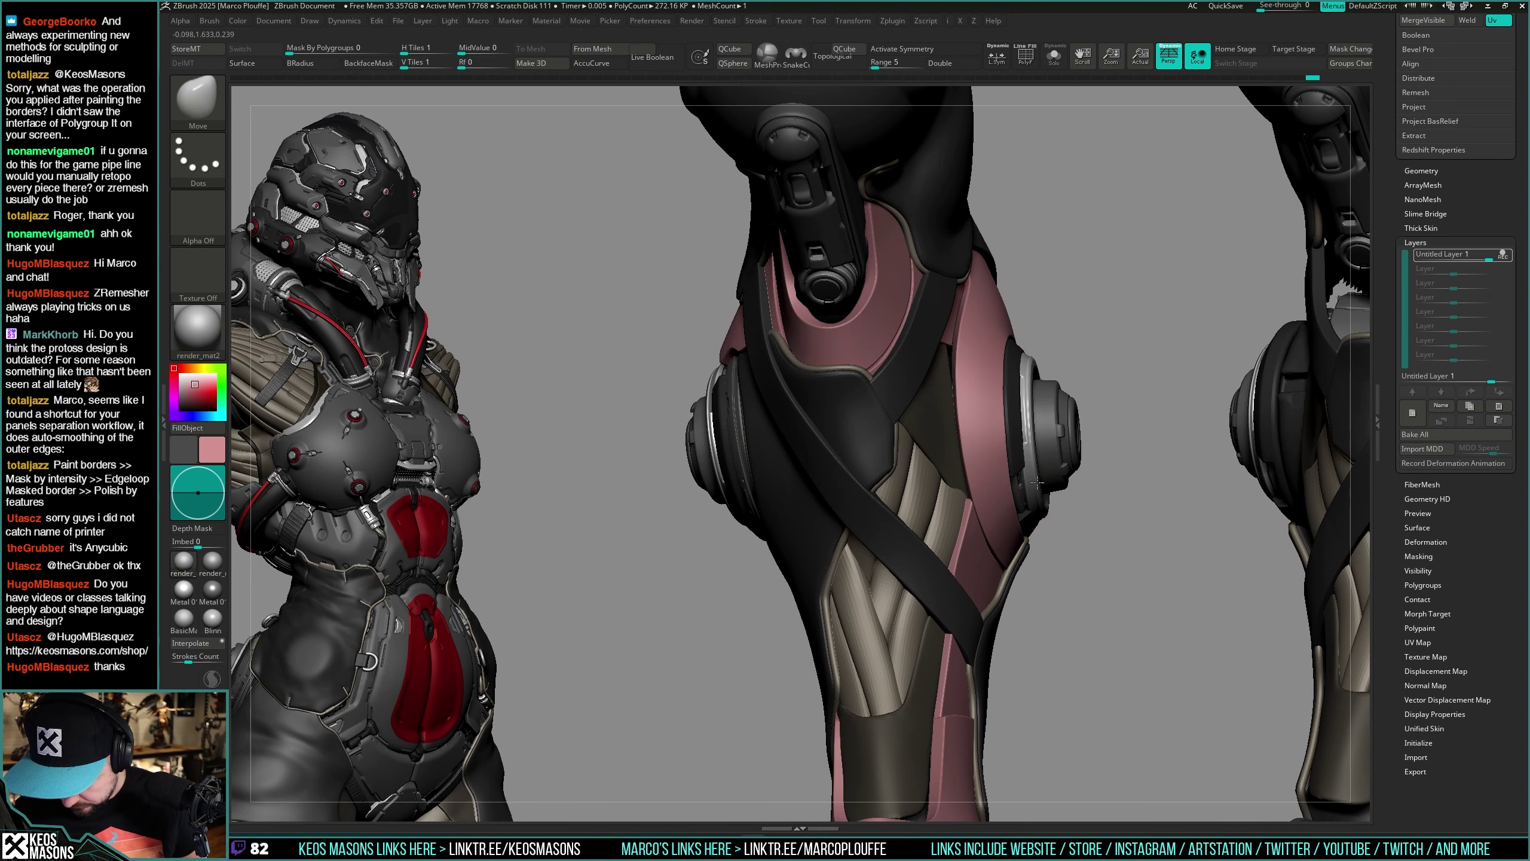
mouse_move(1037, 483)
right_down()
mouse_move(970, 367)
mouse_move(1004, 468)
mouse_move(1038, 418)
mouse_move(995, 474)
mouse_move(979, 459)
mouse_move(998, 458)
mouse_move(977, 517)
right_up()
Step: Crease the seam between the shin strip and the ankle panel using ZModeler's edge Crease action with the EdgeLoop Partial target
key(shift+f)
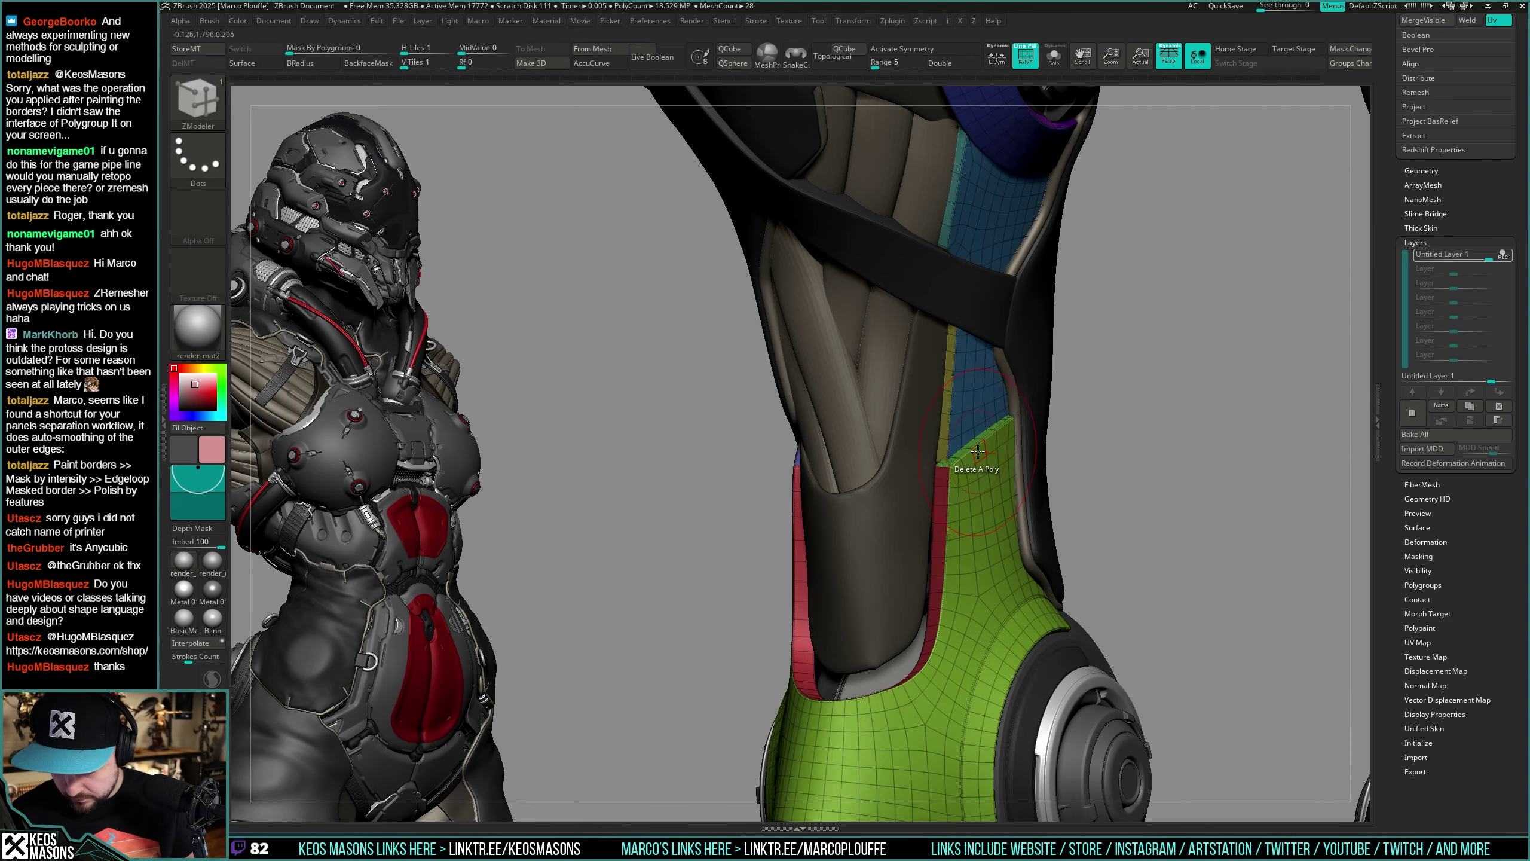
key(shift+f)
key(shift+f)
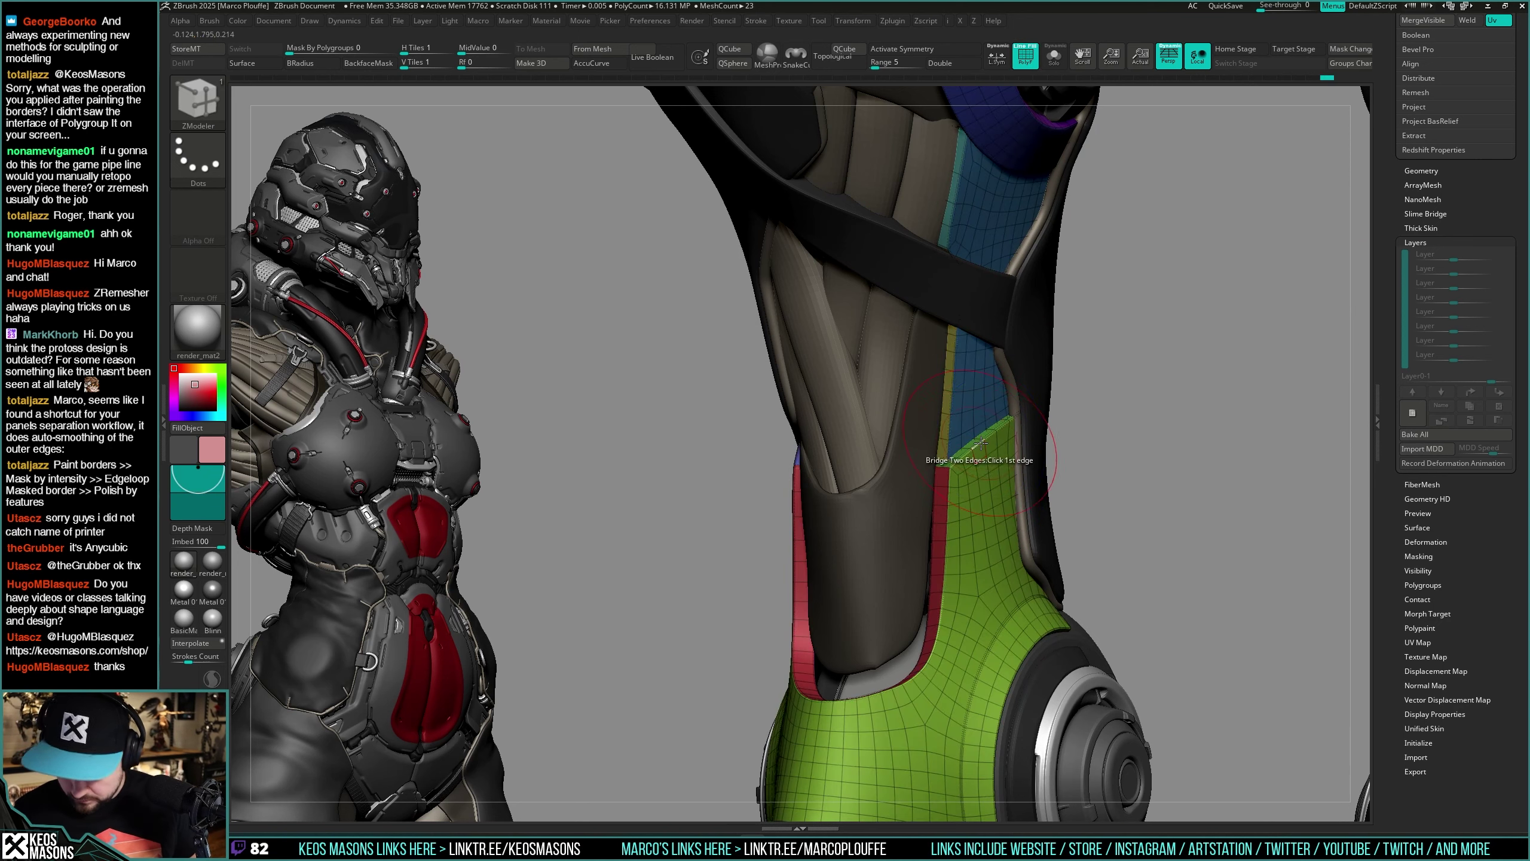
key(space)
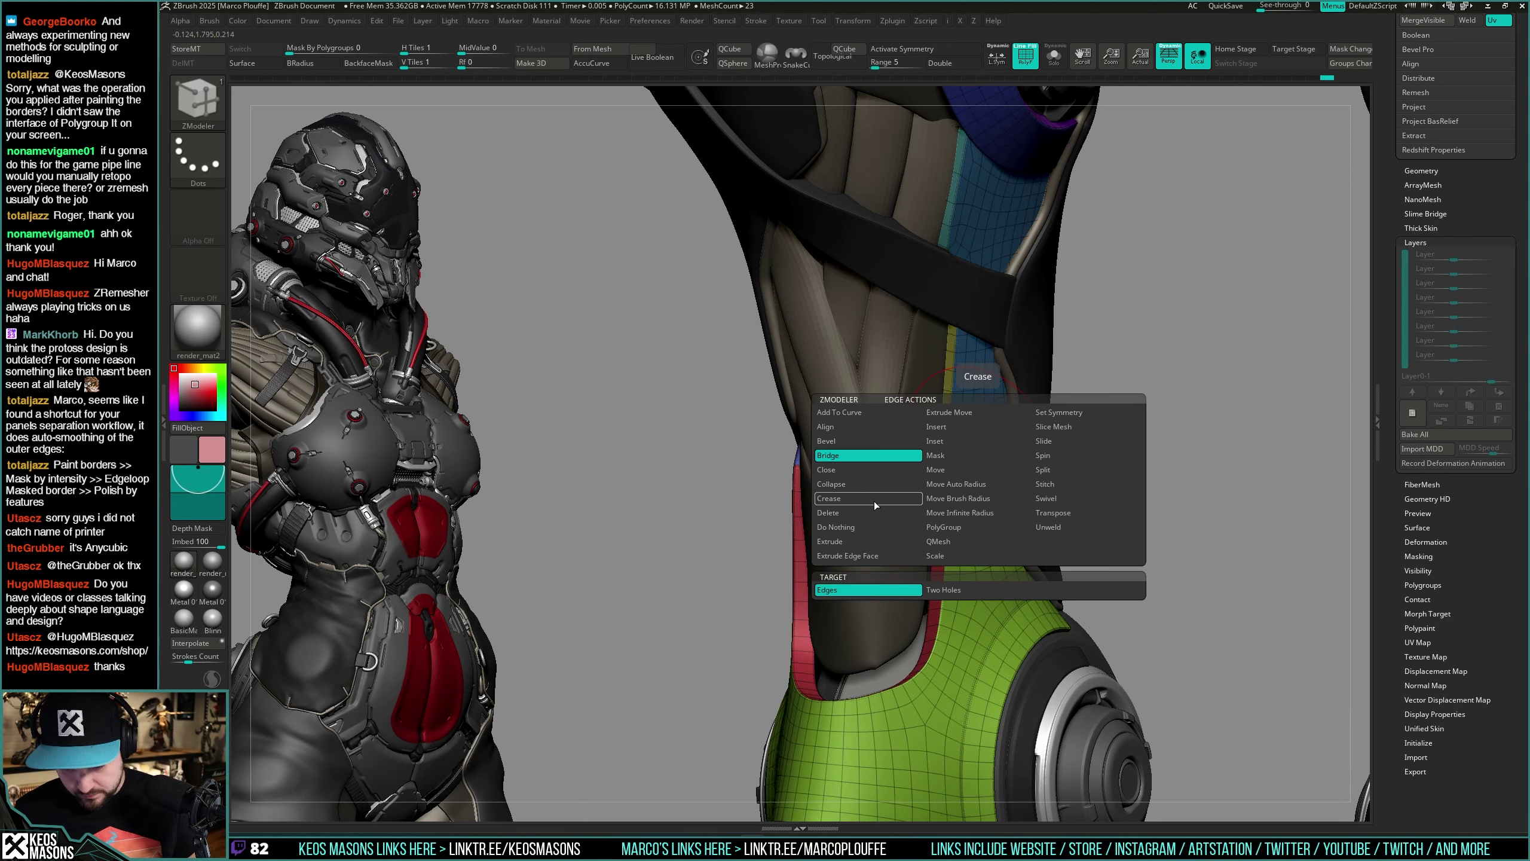
click(874, 501)
click(933, 595)
key(shift+f)
key(d)
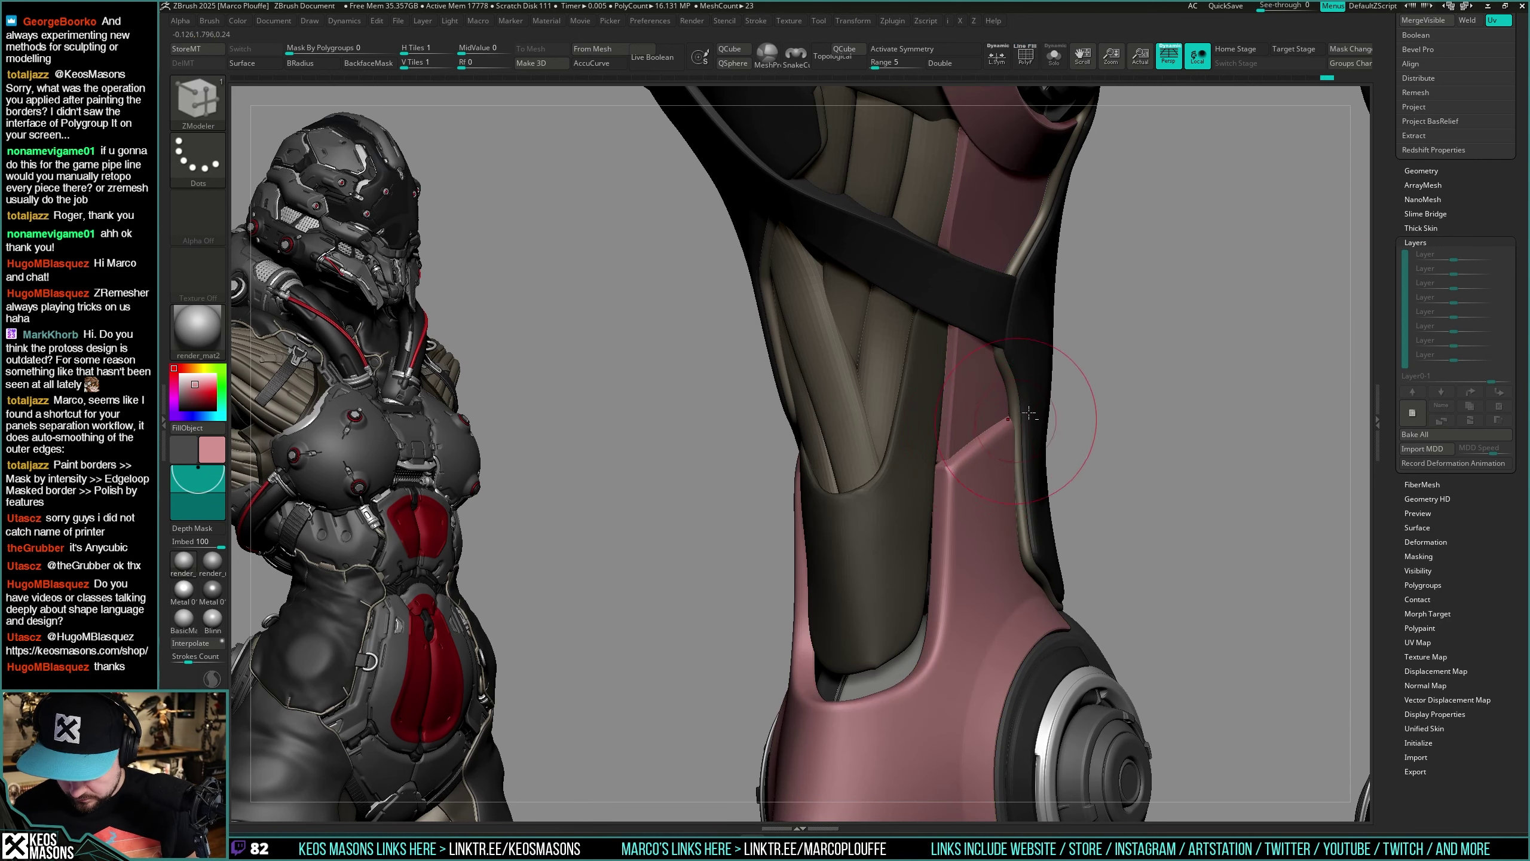
alt+right_drag(1029, 506, 954, 429)
key(shift+d)
key(shift+f)
key(shift+f)
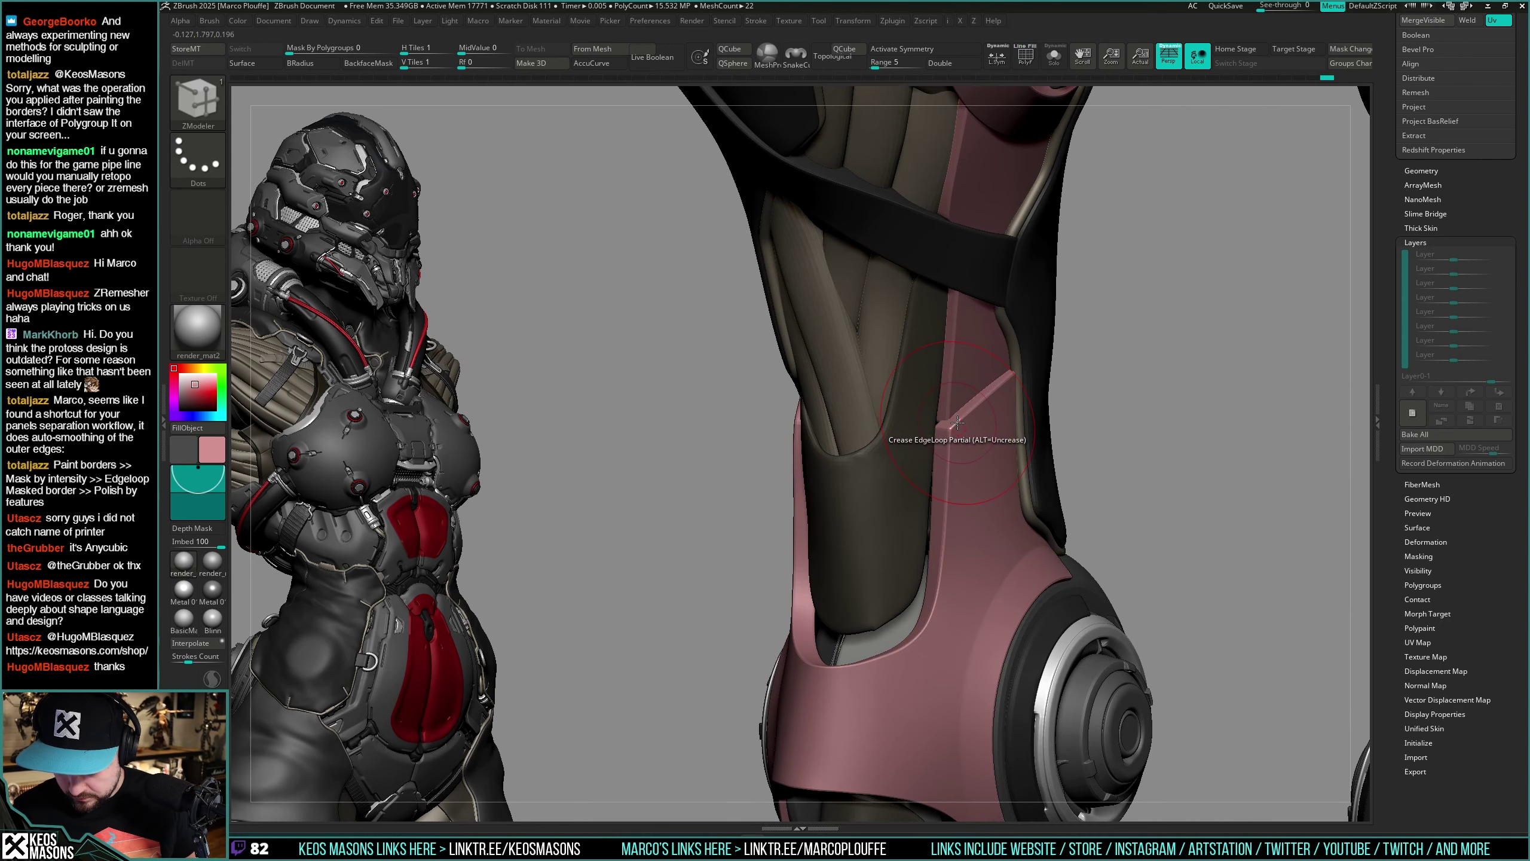
Step: Isolate the armour panels and examine the polygroups on both sides of the ankle seam
key(space)
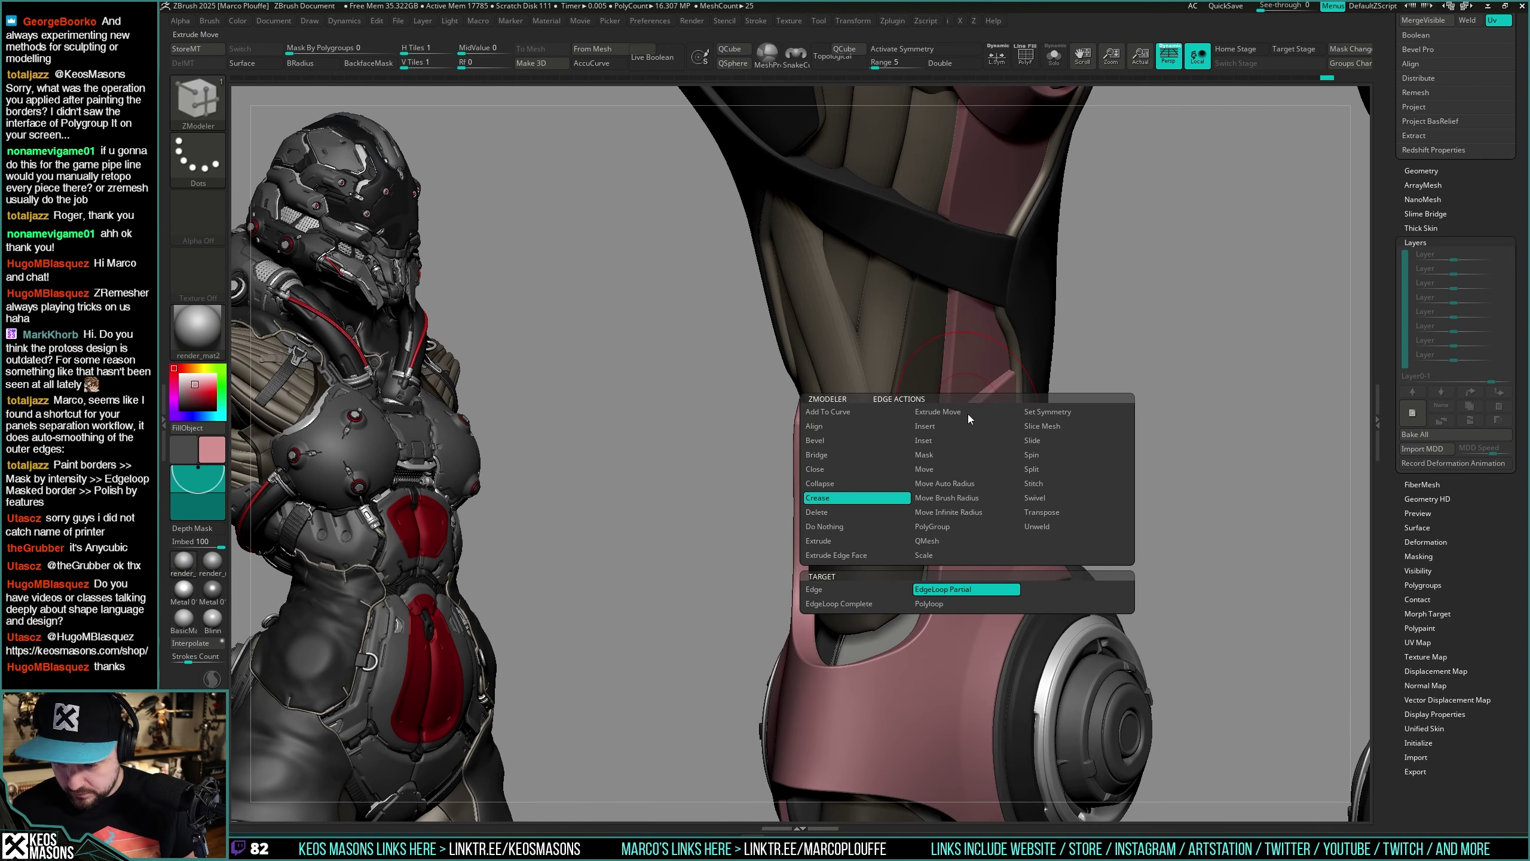
key(shift+s)
key(shift+f)
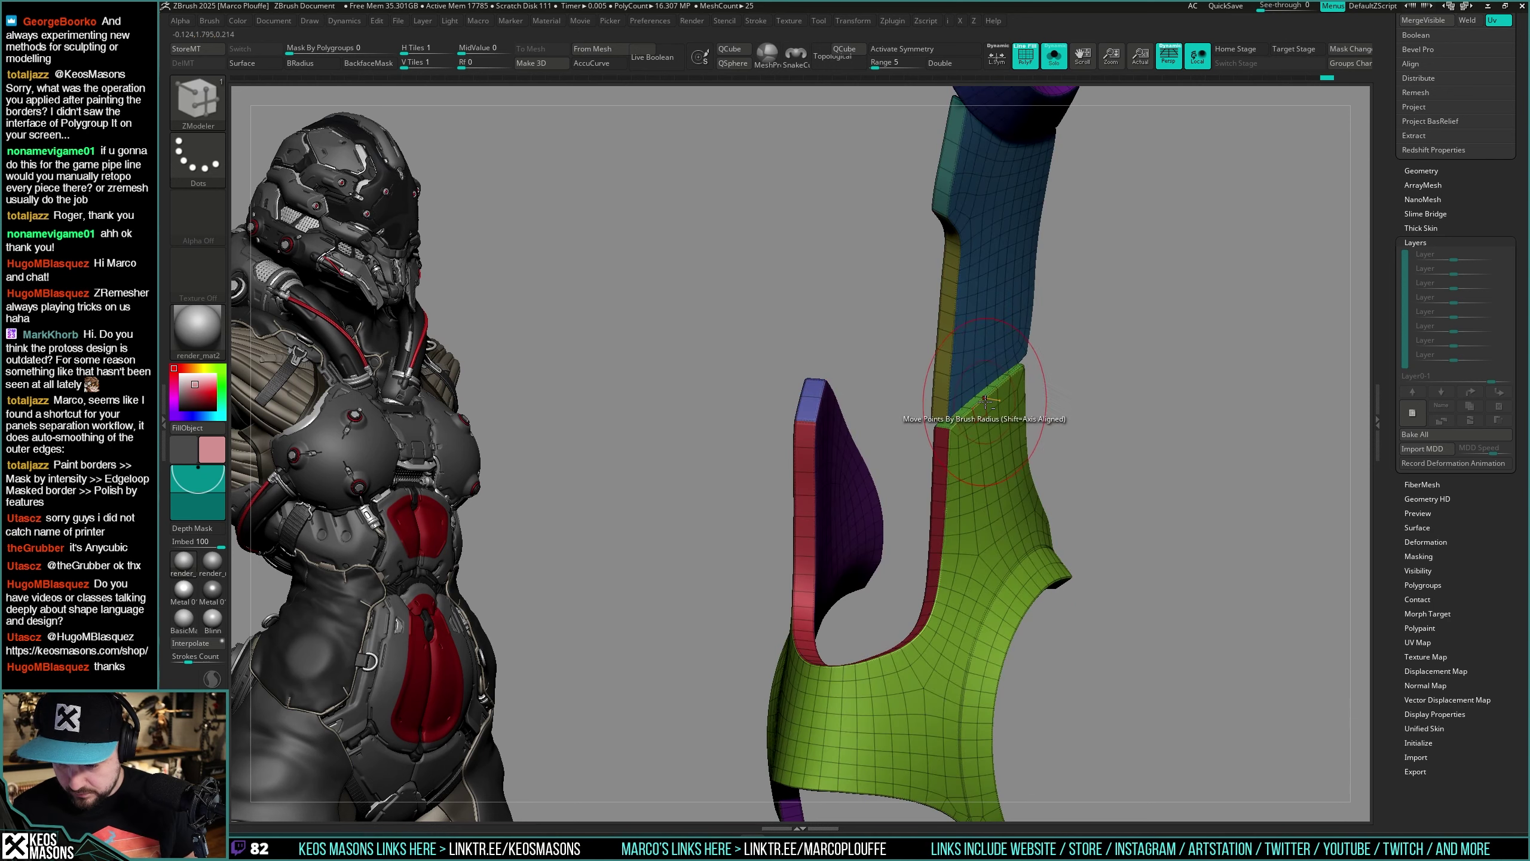
ctrl+shift+click(986, 397)
drag(1076, 352, 1093, 428)
key(shift+f)
ctrl+shift+click(1107, 416)
key(shift+f)
key(shift+s)
Step: Switch to the Move brush and mask the shin strip above the ankle seam
mouse_move(997, 462)
ctrl+right_down()
mouse_move(1000, 429)
mouse_move(1012, 459)
mouse_move(1055, 430)
mouse_move(1085, 449)
mouse_move(933, 435)
ctrl+right_up()
key(space)
click(1011, 459)
key(alt+s)
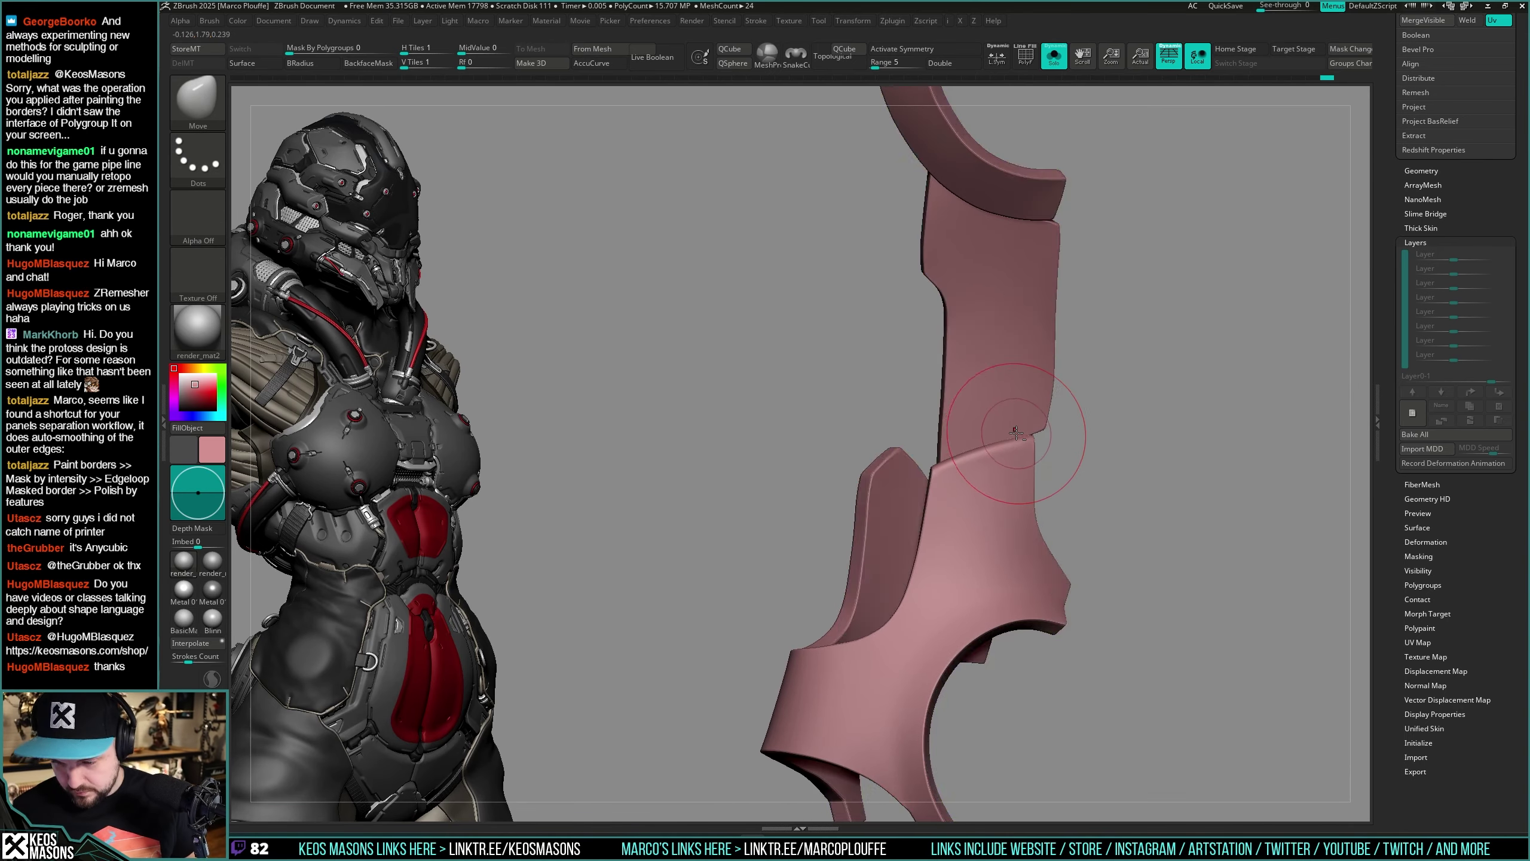
key(shift+f)
key(shift+f)
key(w)
key(q)
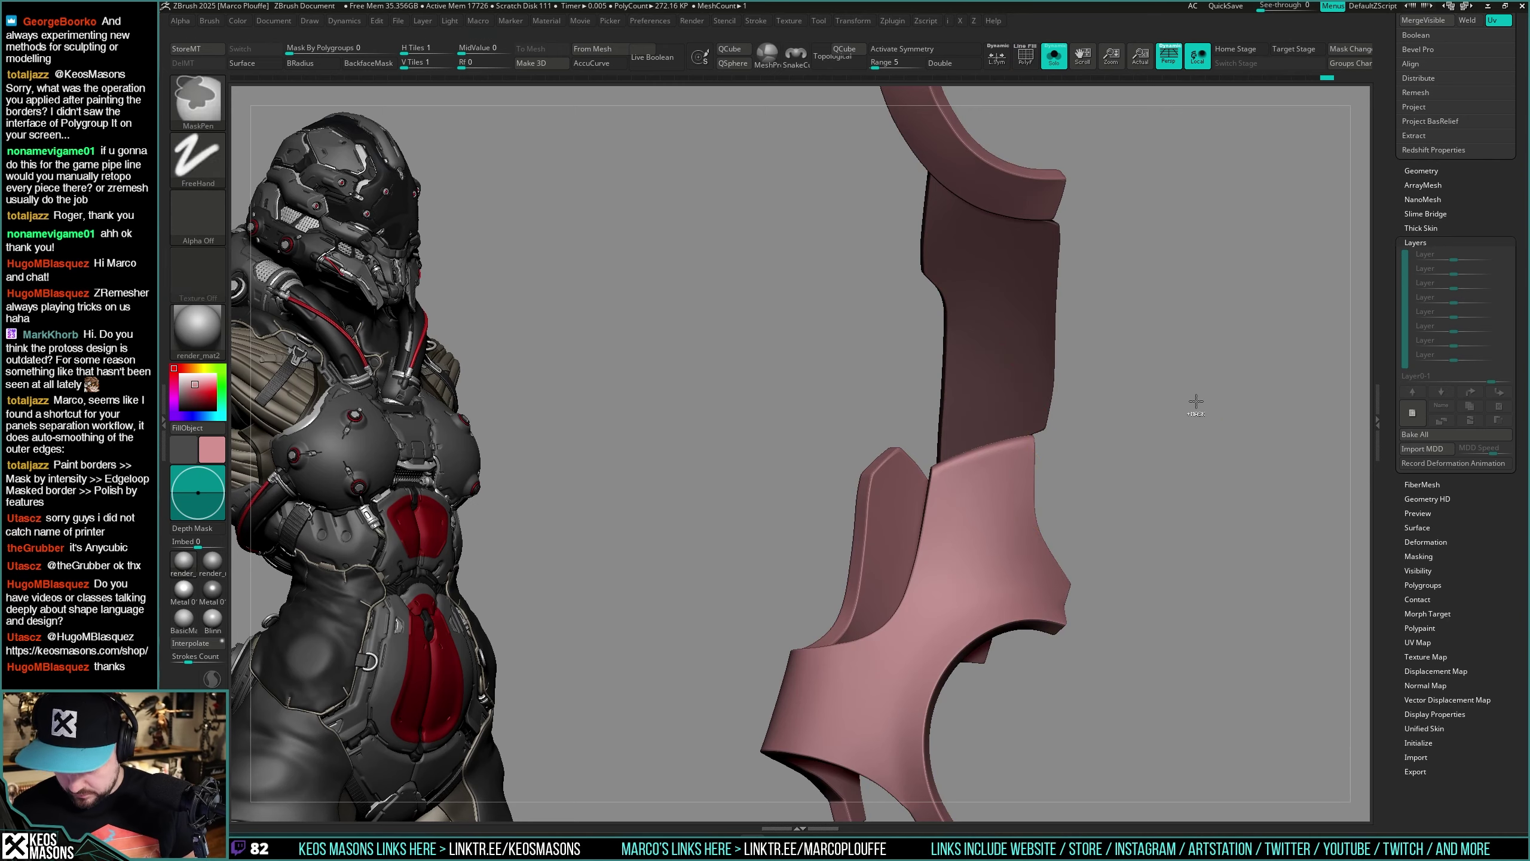
Step: Refit the seam area with the Move brush against the neighbouring leg parts and clear the mask
key(alt+s)
key(space)
drag(949, 491, 959, 491)
mouse_move(959, 490)
right_down()
mouse_move(937, 513)
mouse_move(957, 458)
mouse_move(933, 476)
right_up()
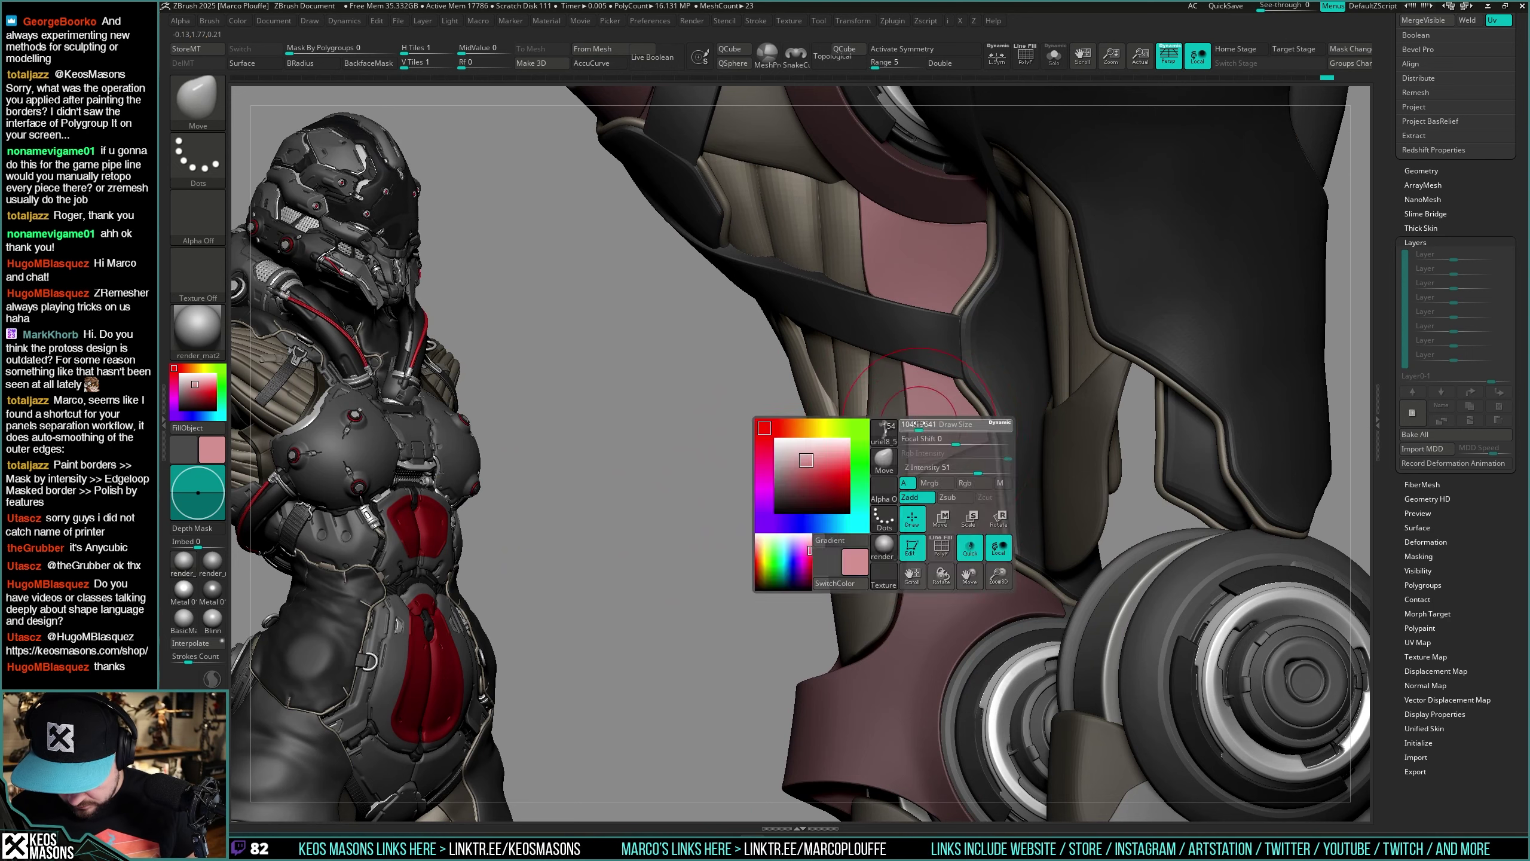
mouse_move(942, 514)
right_down()
mouse_move(893, 512)
mouse_move(832, 564)
right_up()
ctrl+drag(832, 564, 798, 581)
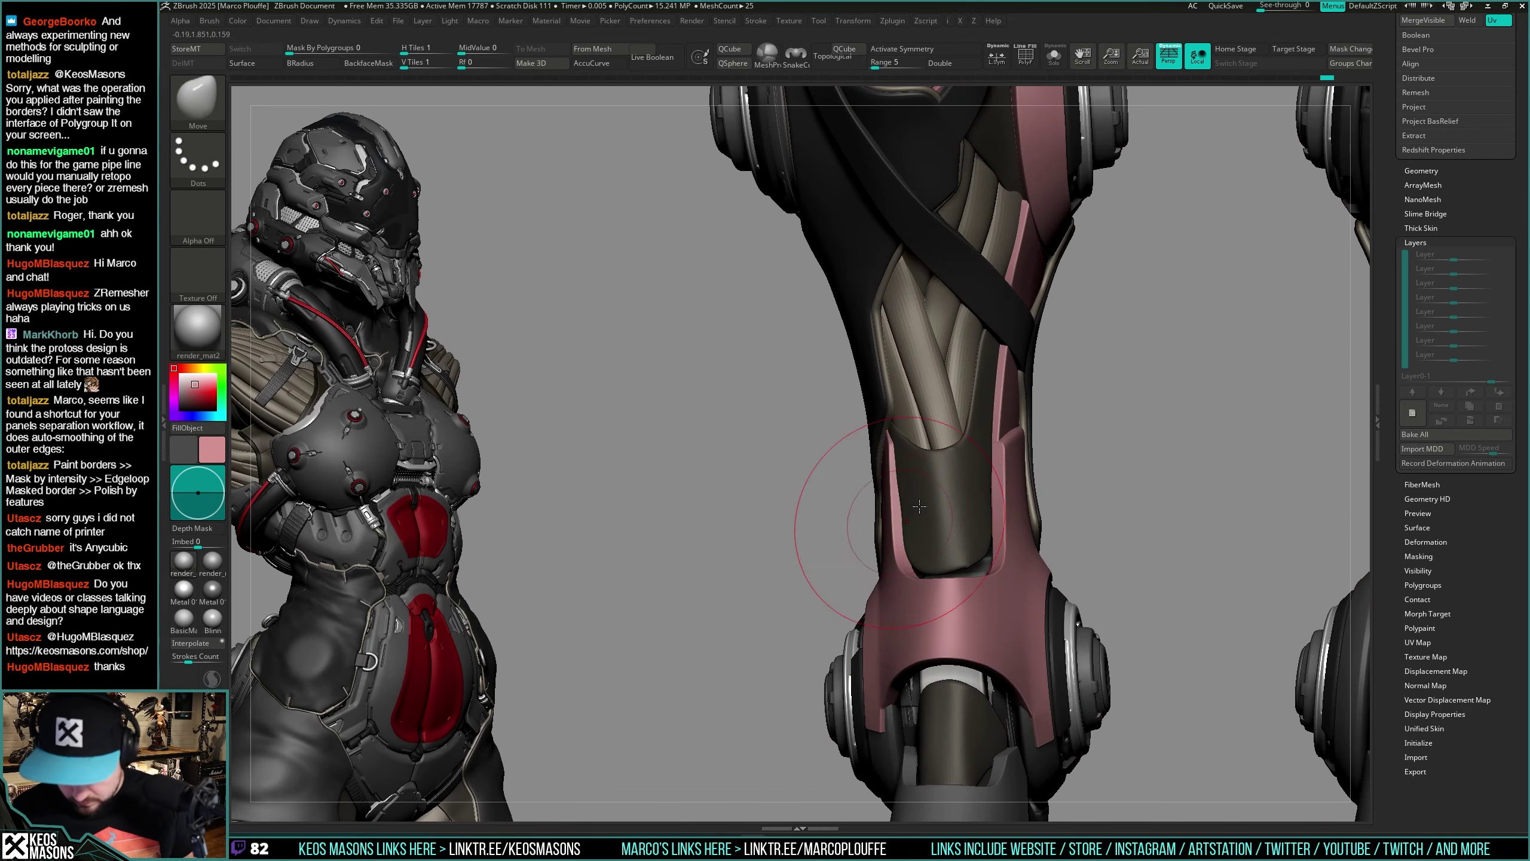
Step: Examine the ankle panel around the side joints, including with the polygroup wireframe shown
mouse_move(892, 507)
alt+right_down()
mouse_move(868, 419)
mouse_move(843, 458)
mouse_move(981, 489)
mouse_move(933, 534)
alt+right_up()
right_click(931, 535)
right_drag(965, 459, 994, 422)
right_drag(1195, 332, 1114, 369)
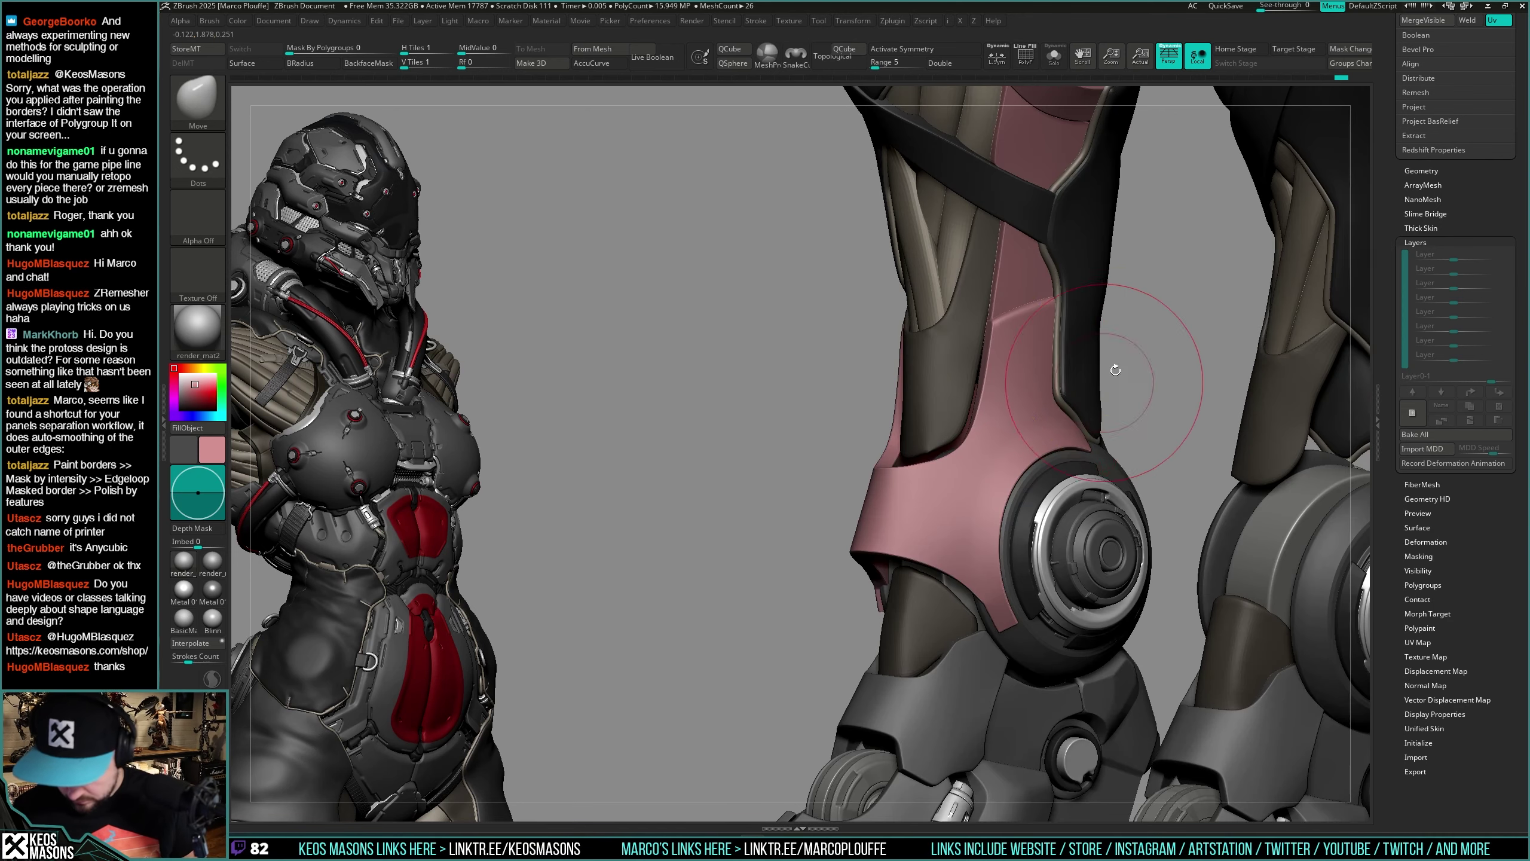
key(shift+f)
right_drag(976, 476, 1074, 428)
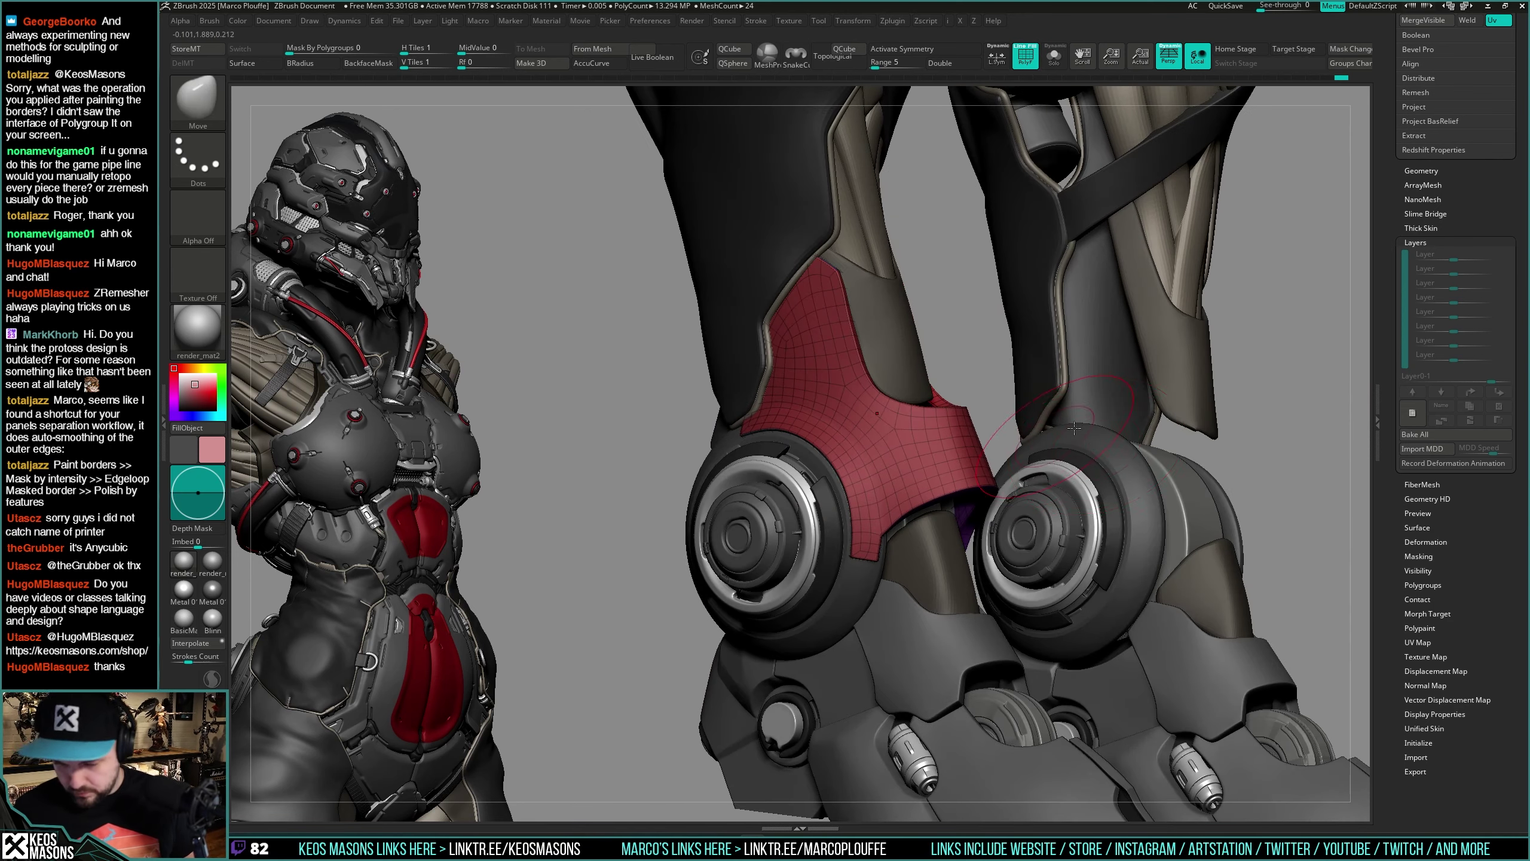
mouse_move(986, 468)
right_down()
mouse_move(1115, 464)
mouse_move(1045, 450)
mouse_move(1050, 477)
right_up()
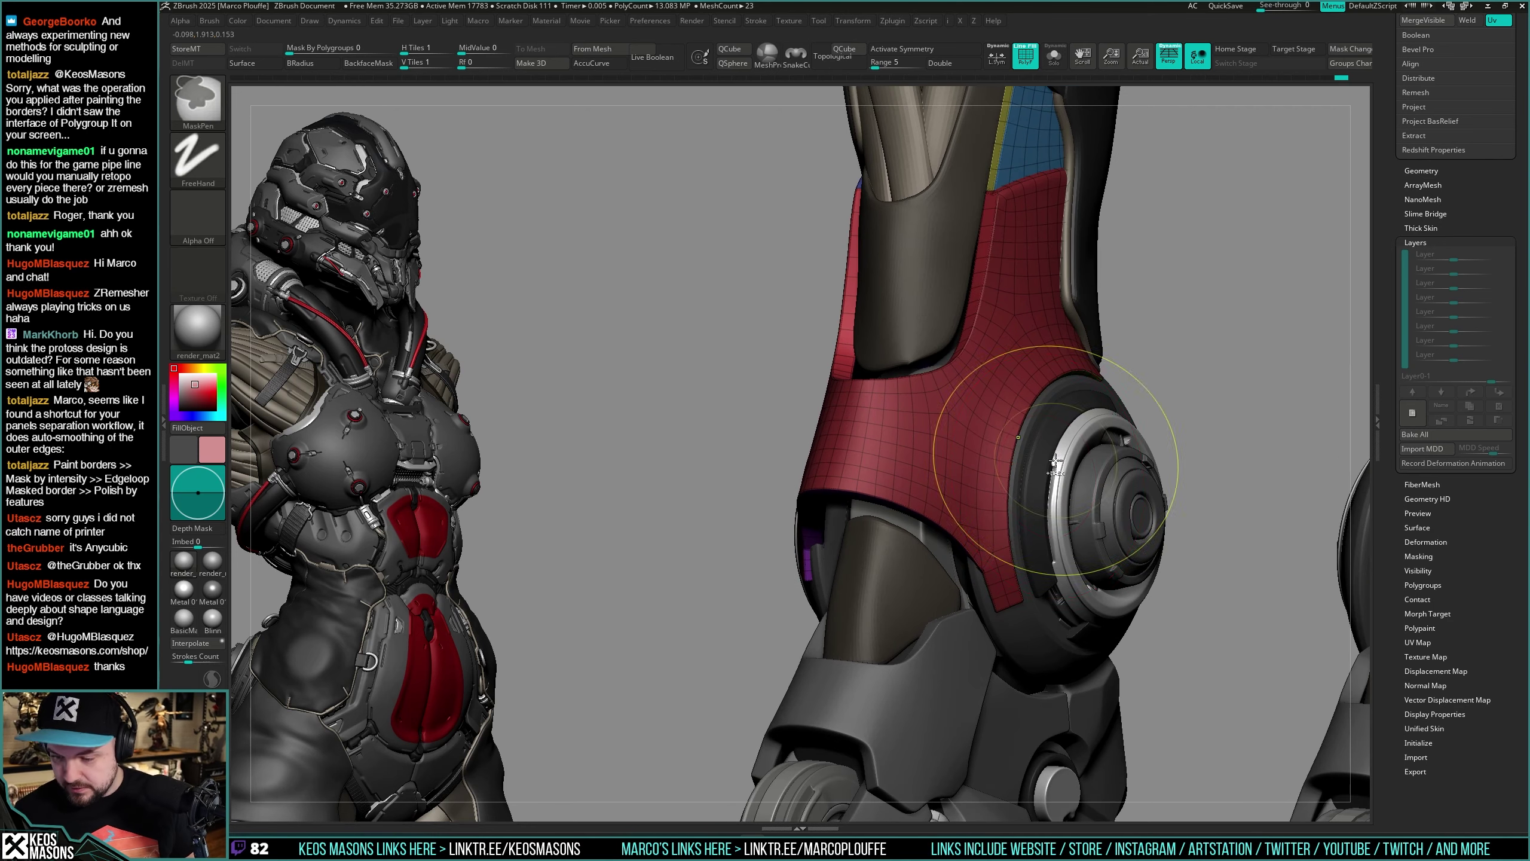
Step: Switch to ZModeler over the ankle panel and change the target of its edge action
key(b)
key(z)
key(m)
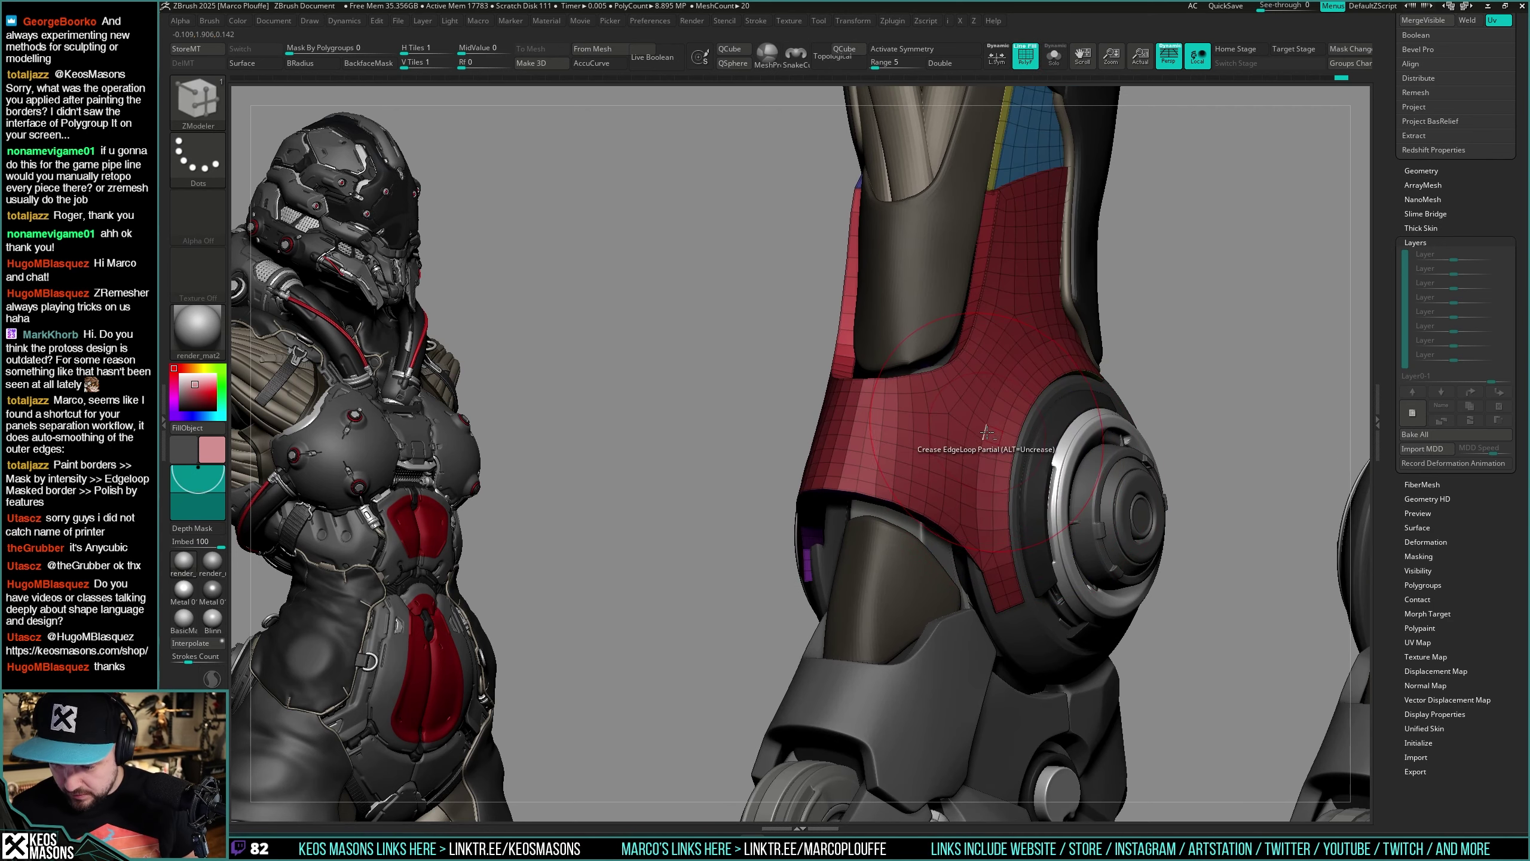
key(space)
click(914, 606)
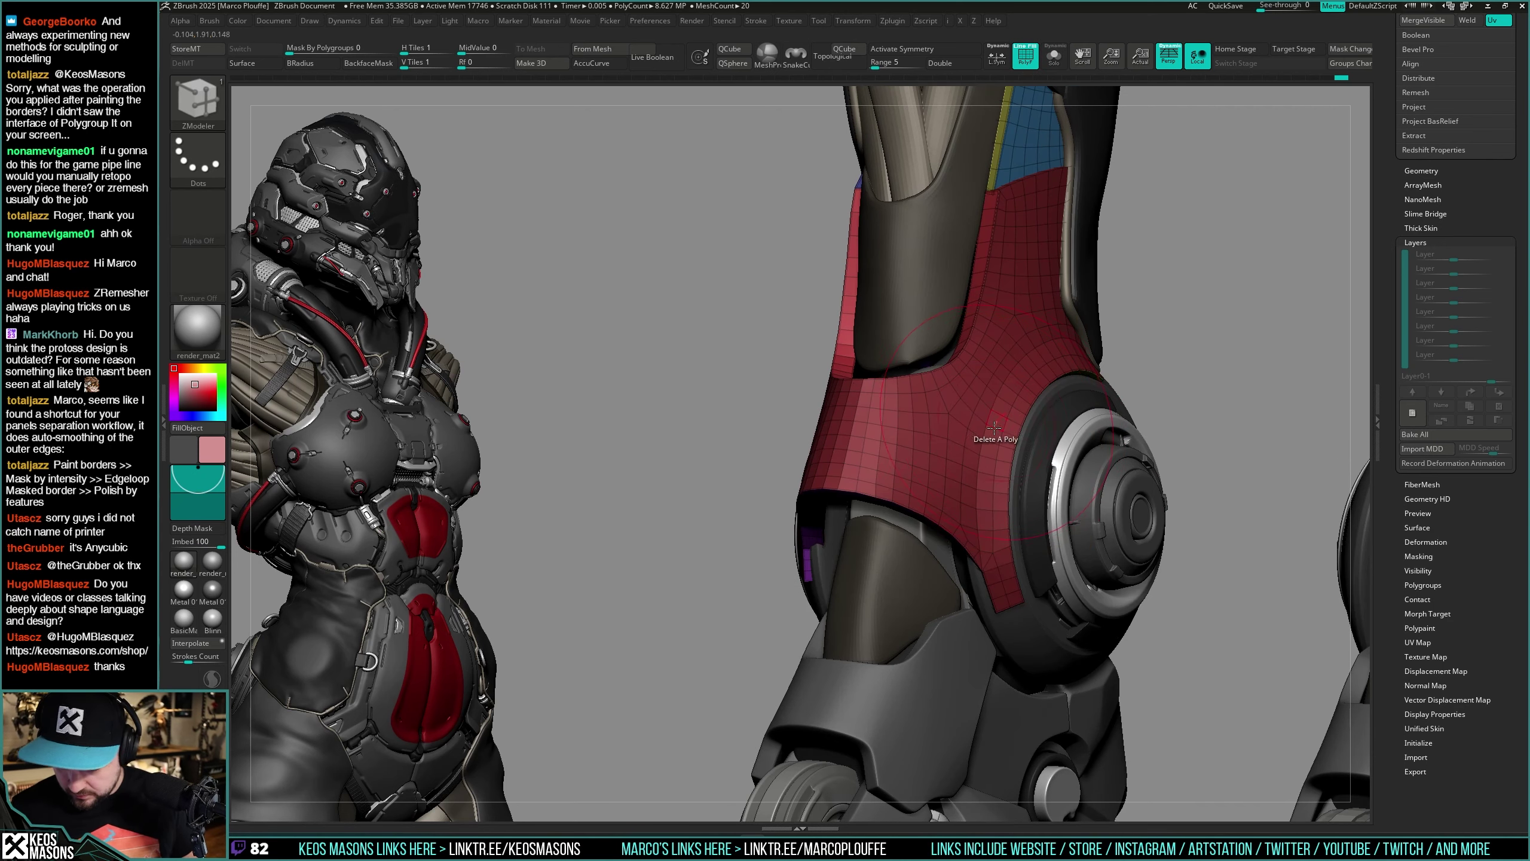
Step: Isolate the armour panels and compare the ankle panel's shape with the smooth preview on and off
mouse_move(1012, 479)
right_down()
mouse_move(988, 552)
mouse_move(875, 481)
mouse_move(1004, 455)
right_up()
key(alt+s)
key(shift+f)
right_drag(1113, 461, 1043, 450)
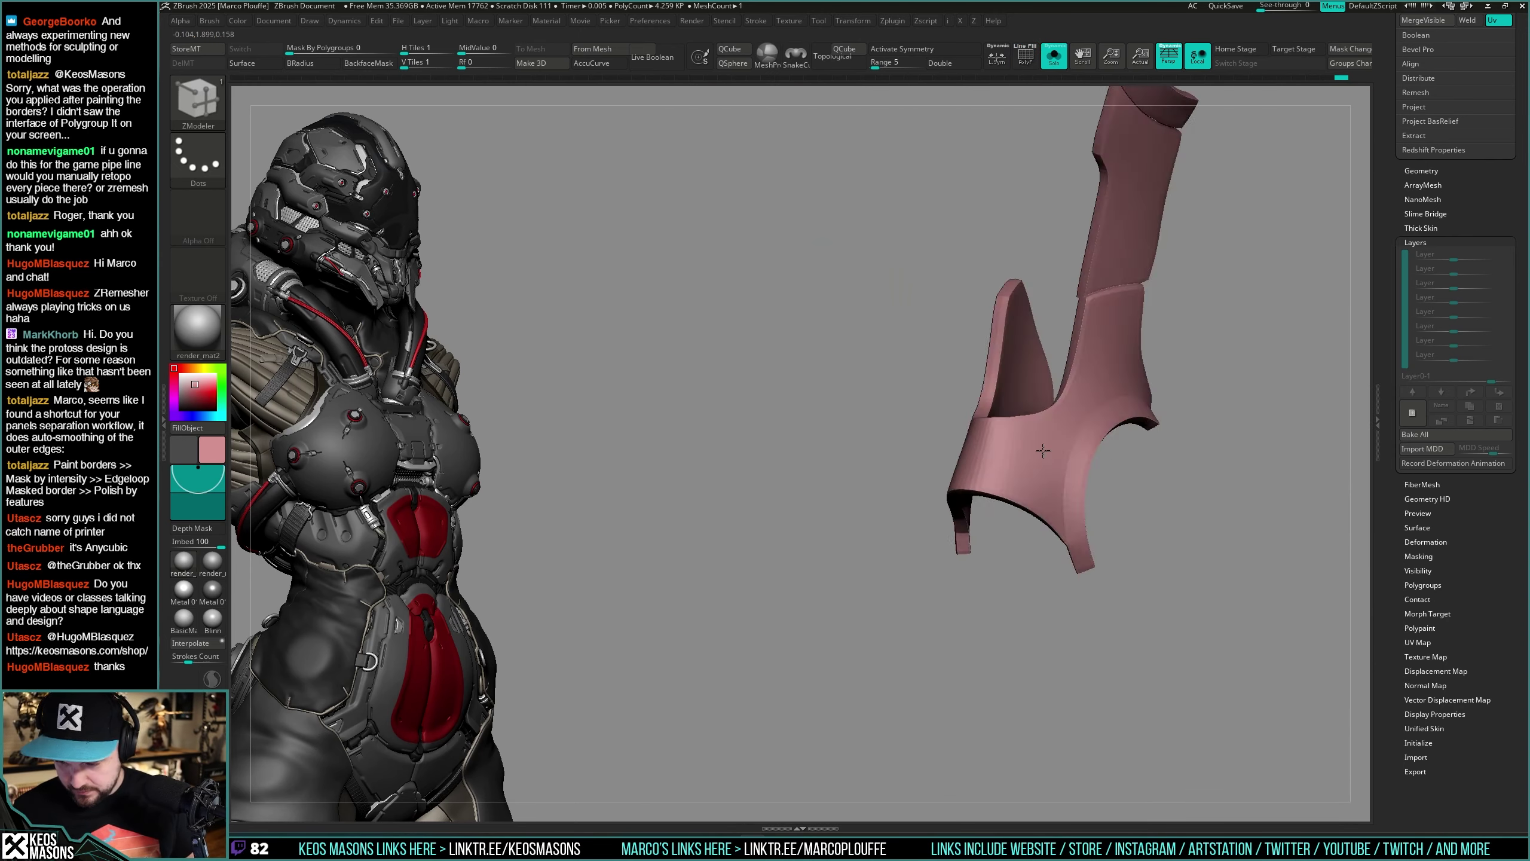
key(d)
key(alt+s)
right_drag(1179, 467, 1093, 530)
key(shift+d)
right_drag(1087, 461, 1151, 429)
Step: Switch to the DamStandard brush and reduce its draw size for work on the ankle panel
key(space)
click(1153, 435)
key(alt+s)
key(space)
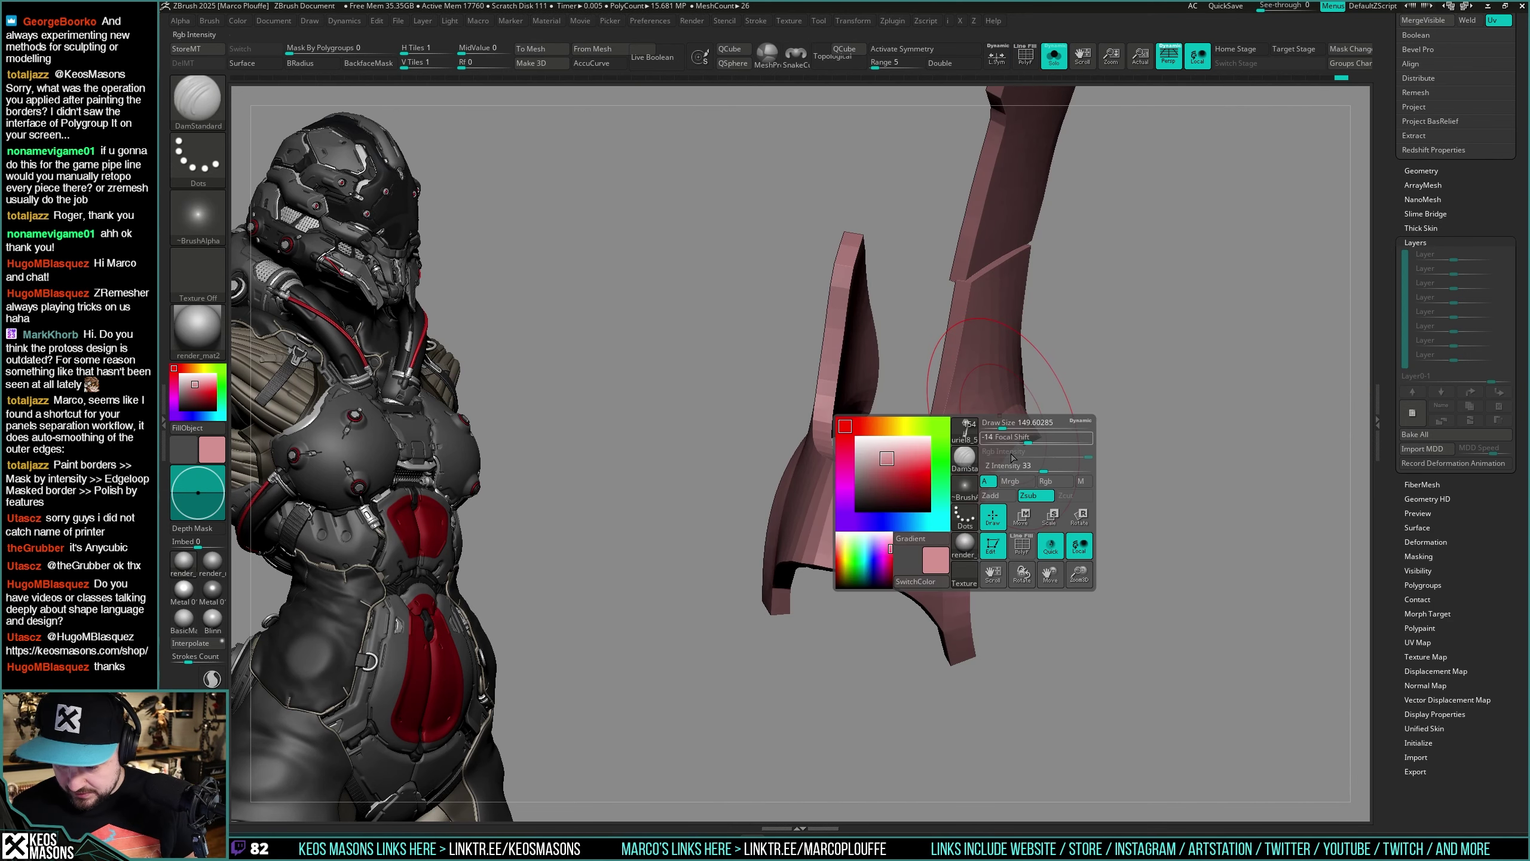
drag(1018, 468, 1016, 468)
key(space)
drag(1022, 427, 1017, 427)
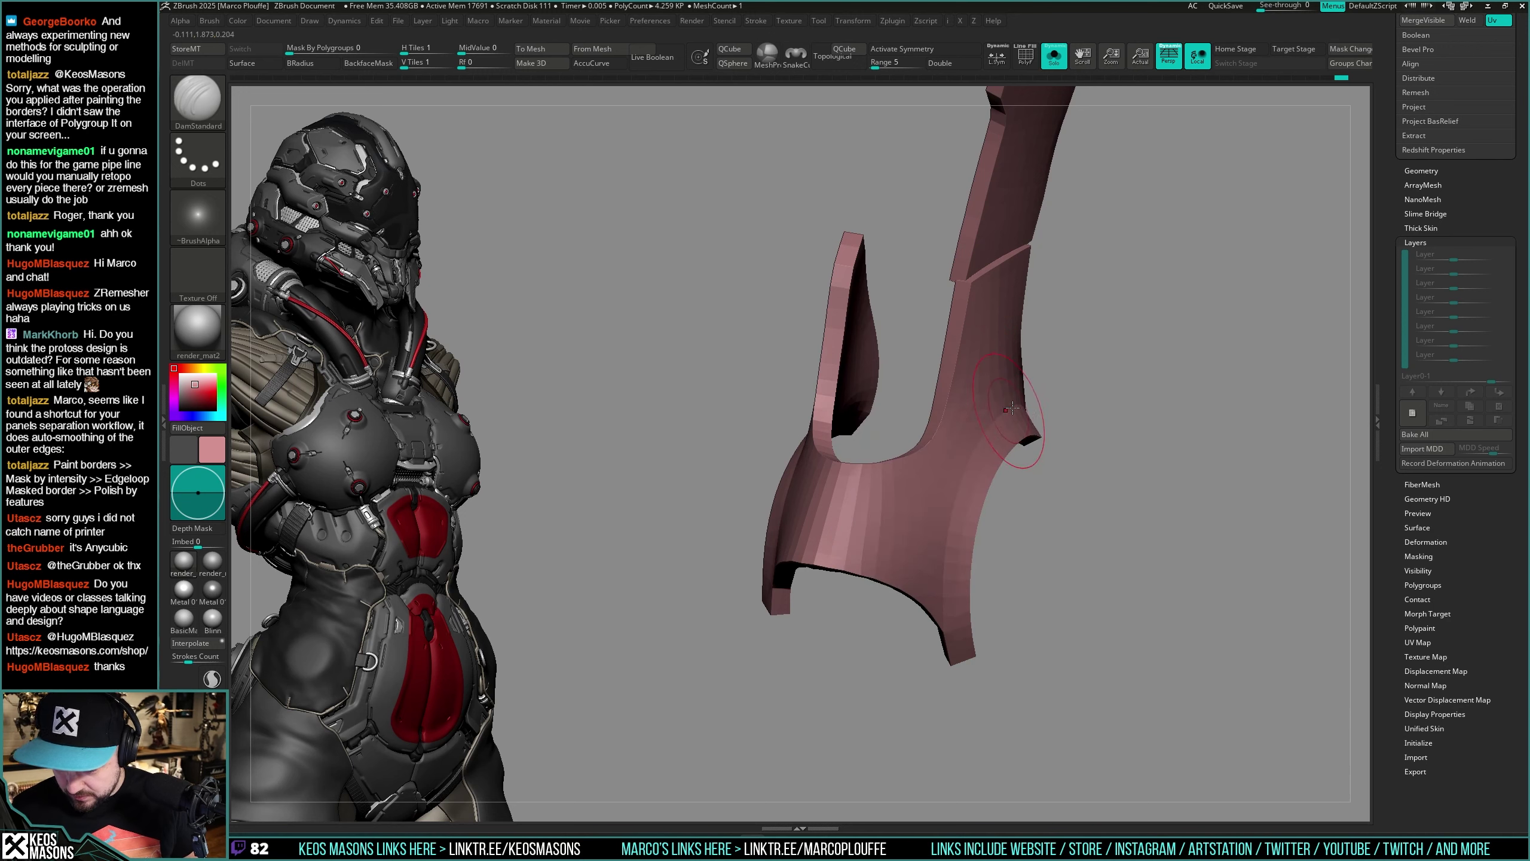
Step: Examine the armour panels from several angles, both isolated and together with the rest of the leg
right_drag(941, 599, 950, 516)
mouse_move(1040, 383)
right_down()
mouse_move(1013, 400)
mouse_move(1046, 396)
right_up()
mouse_move(953, 622)
right_down()
mouse_move(939, 608)
mouse_move(888, 625)
mouse_move(781, 475)
right_up()
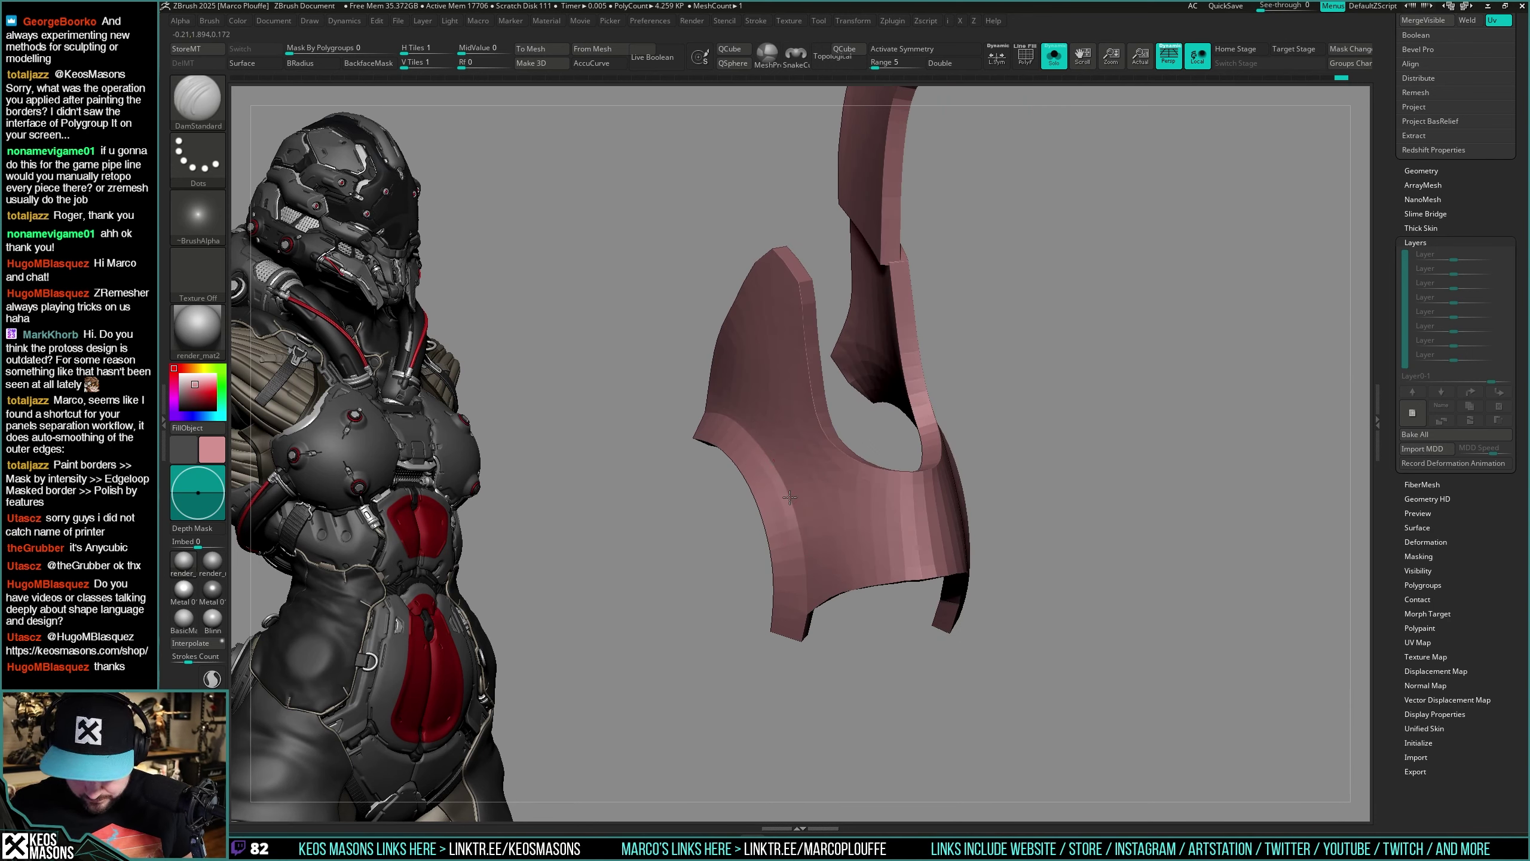
drag(659, 376, 1008, 551)
key(shift+f)
key(shift+f)
key(alt+s)
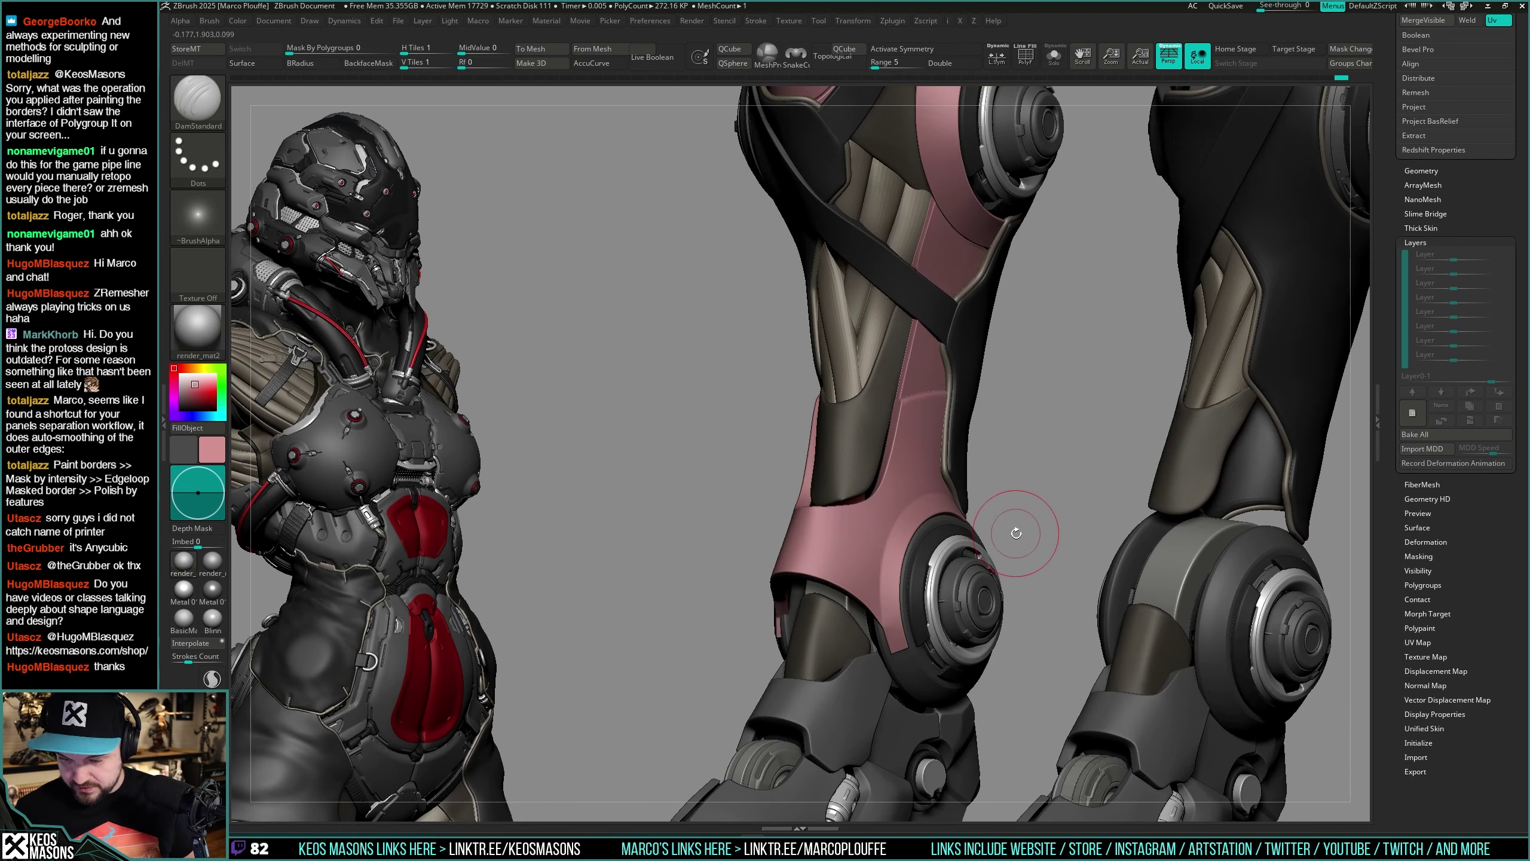
ctrl+right_drag(1018, 529, 963, 526)
mouse_move(958, 531)
mouse_down()
mouse_move(1028, 478)
mouse_move(974, 512)
mouse_up()
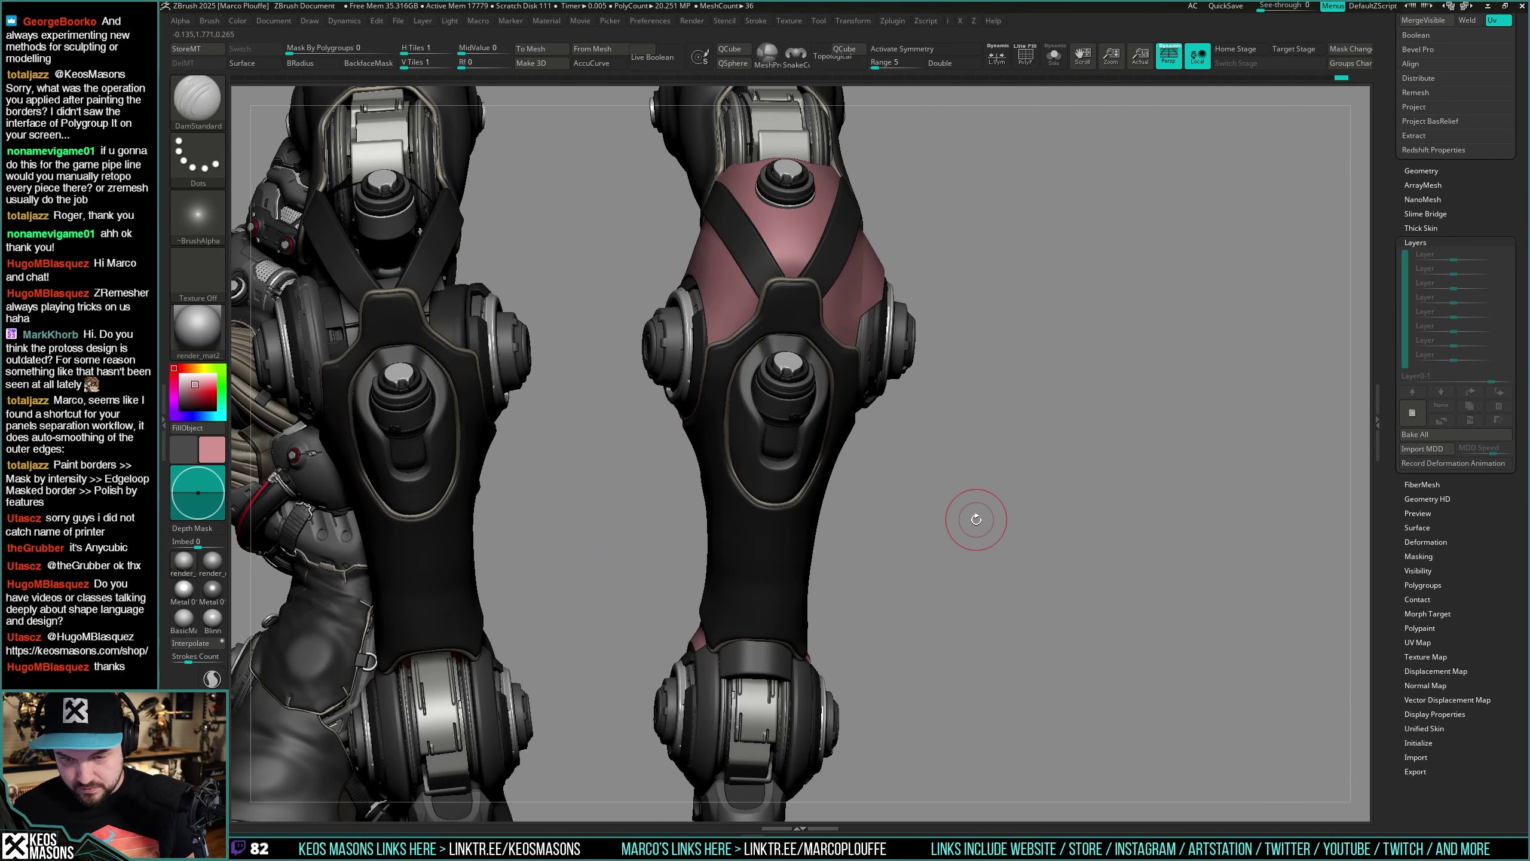
key(alt+s)
key(shift+f)
key(shift+f)
drag(1018, 385, 988, 438)
key(alt+s)
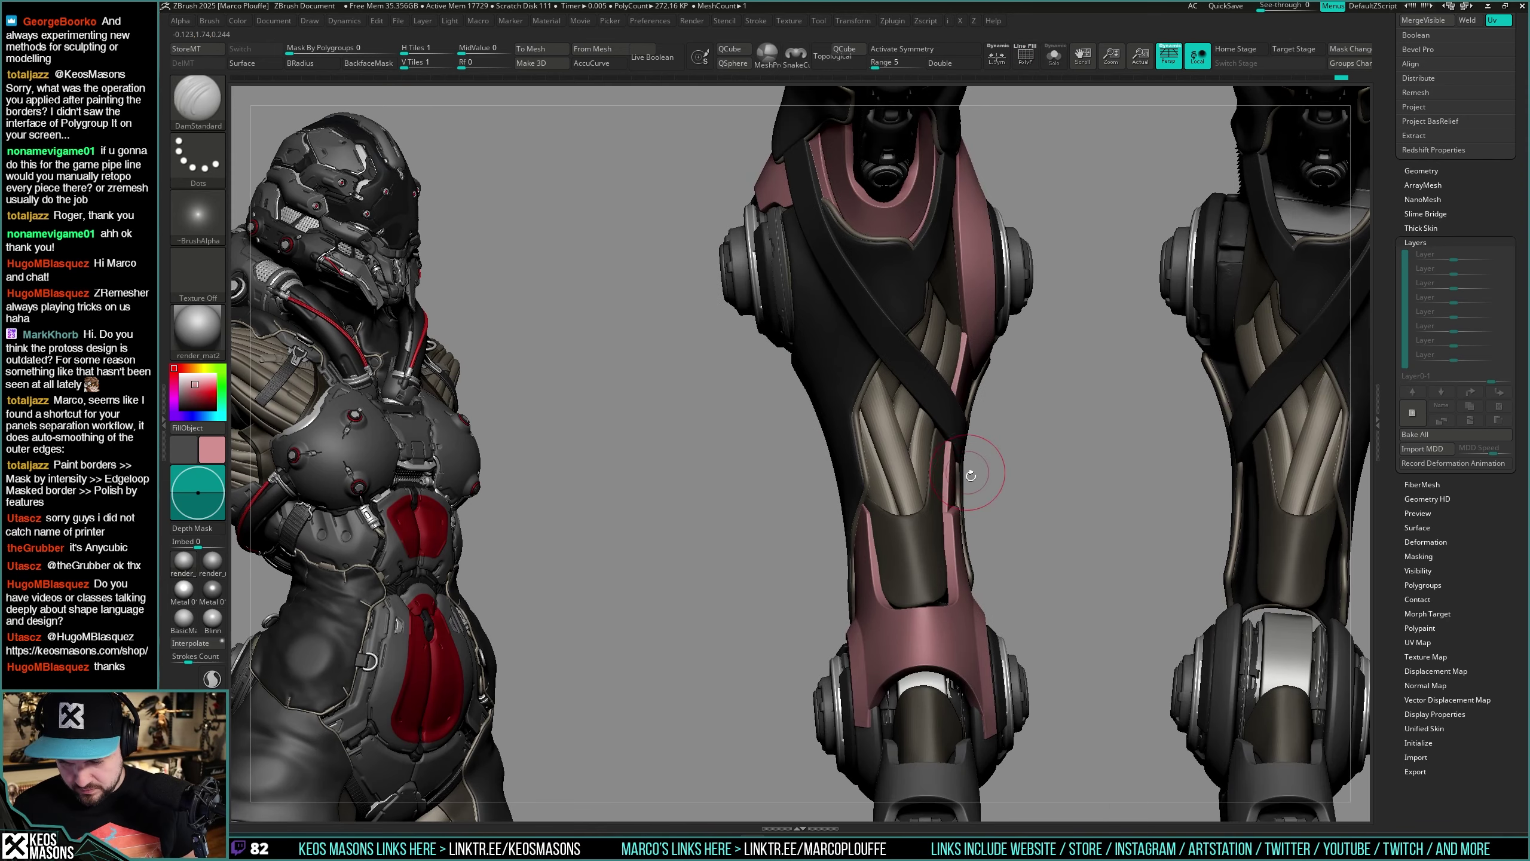
Step: Resize the Move brush and refit the ankle panel's lower edge around the rear piston and side joints
key(space)
click(956, 456)
click(928, 456)
alt+drag(1122, 364, 1125, 221)
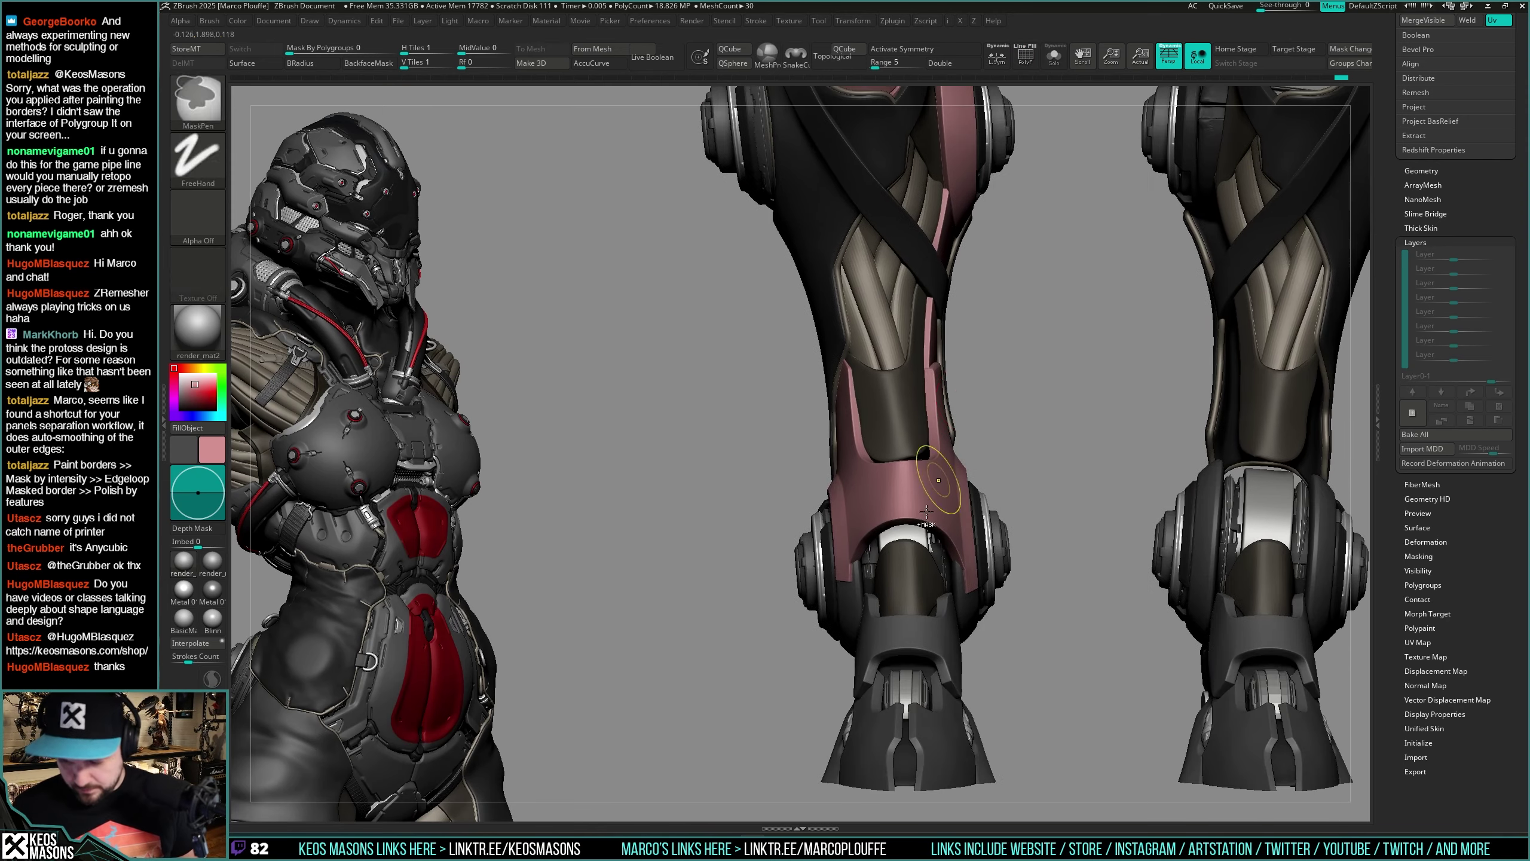
mouse_move(1024, 512)
mouse_down()
mouse_move(1115, 516)
mouse_move(933, 517)
mouse_move(958, 546)
mouse_move(911, 561)
mouse_move(944, 563)
mouse_up()
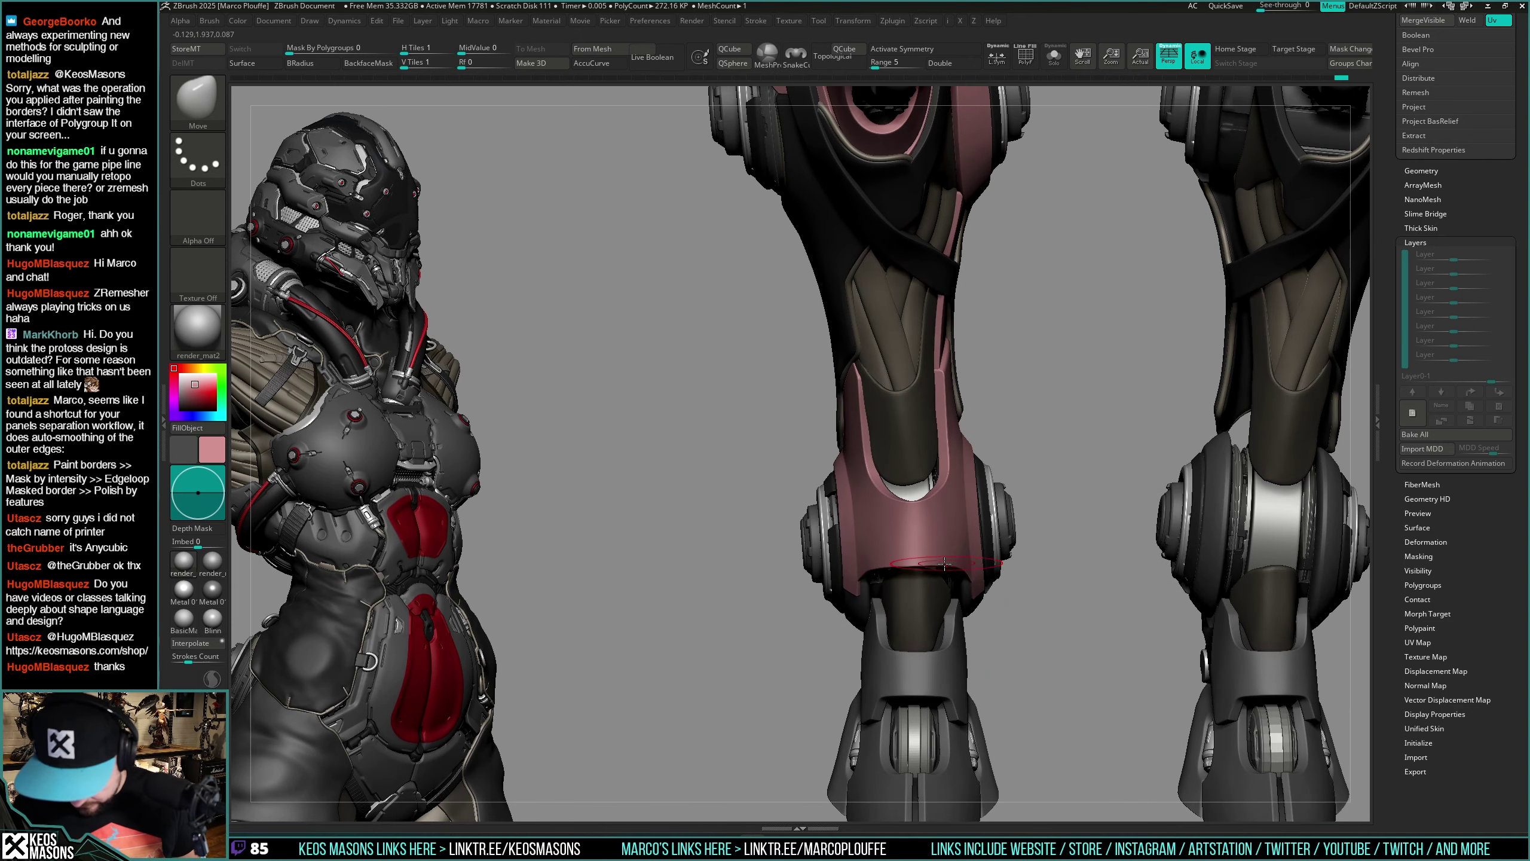
mouse_move(943, 564)
right_down()
mouse_move(951, 537)
mouse_move(1011, 523)
mouse_move(1178, 404)
right_up()
right_drag(934, 526, 903, 576)
right_click(904, 576)
right_drag(983, 519, 943, 496)
right_click(913, 568)
key(shift+f)
mouse_move(912, 555)
right_down()
mouse_move(967, 524)
mouse_move(933, 531)
mouse_move(925, 468)
mouse_move(945, 434)
right_up()
Step: Inflate the end faces of the ankle panel's prong with ZModeler, using the Polygroup All target and By Face Normal
key(shift+f)
key(alt+s)
key(shift+f)
key(b)
key(z)
key(m)
alt+right_drag(941, 319, 941, 594)
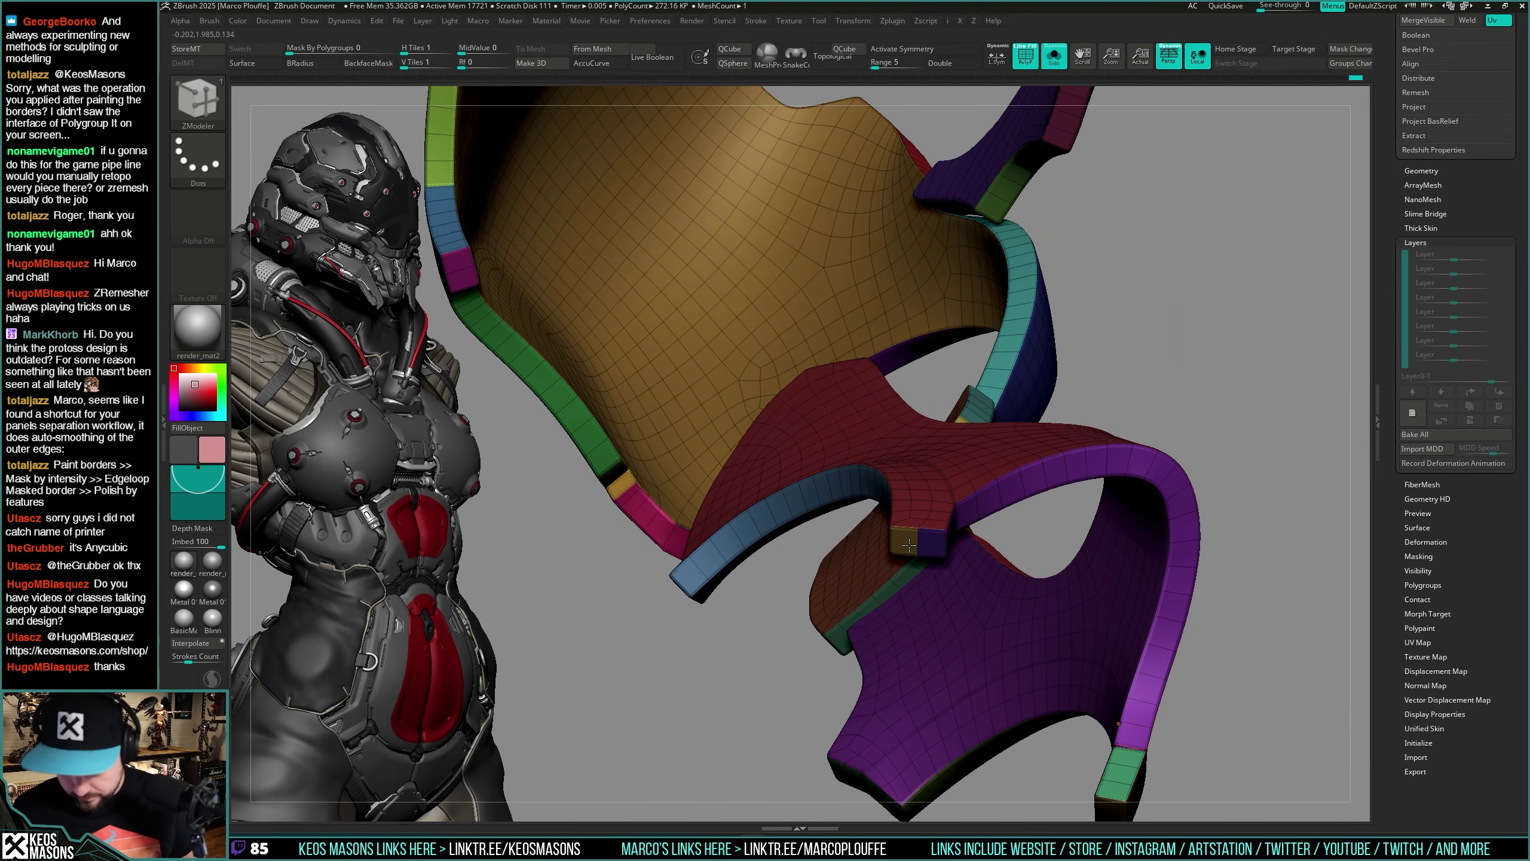
key(f)
right_drag(942, 496, 934, 471)
mouse_move(934, 471)
alt+right_down()
mouse_move(952, 401)
mouse_move(941, 457)
alt+right_up()
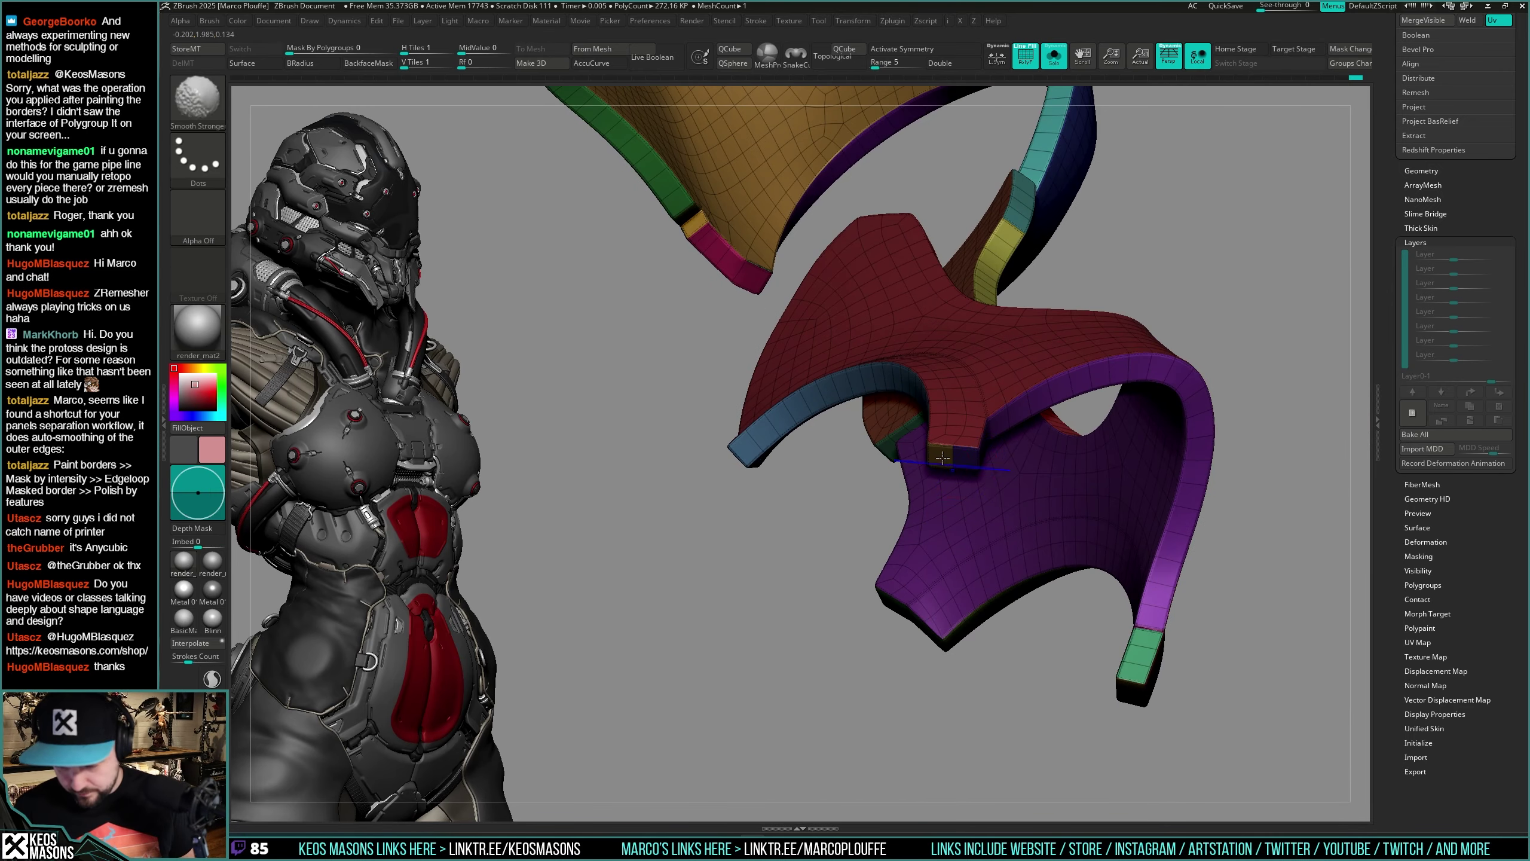
key(space)
click(783, 440)
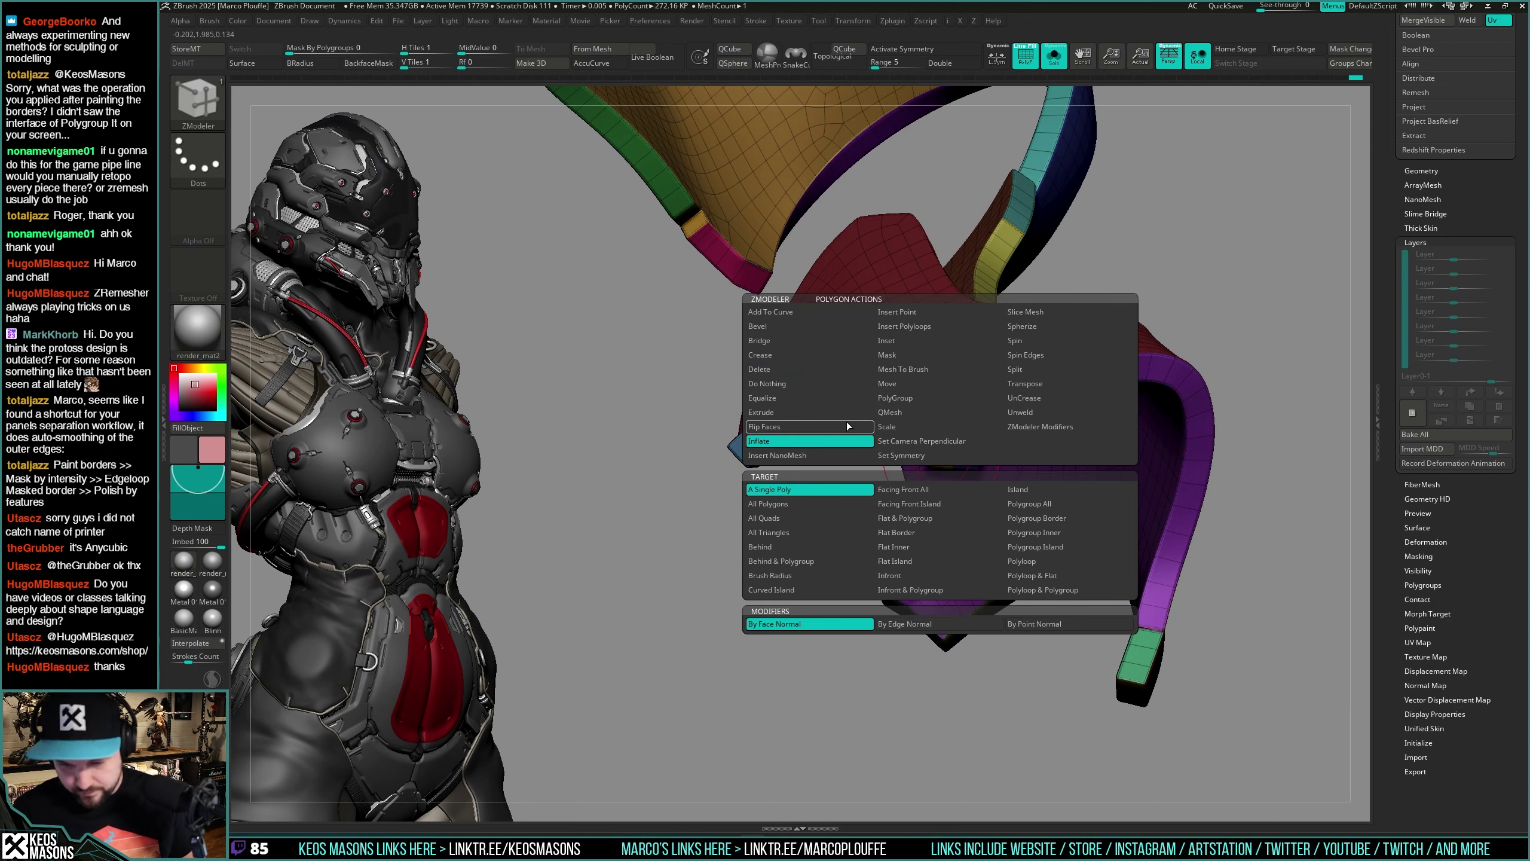
click(1021, 503)
right_drag(948, 475, 1067, 476)
key(shift+f)
key(shift+f)
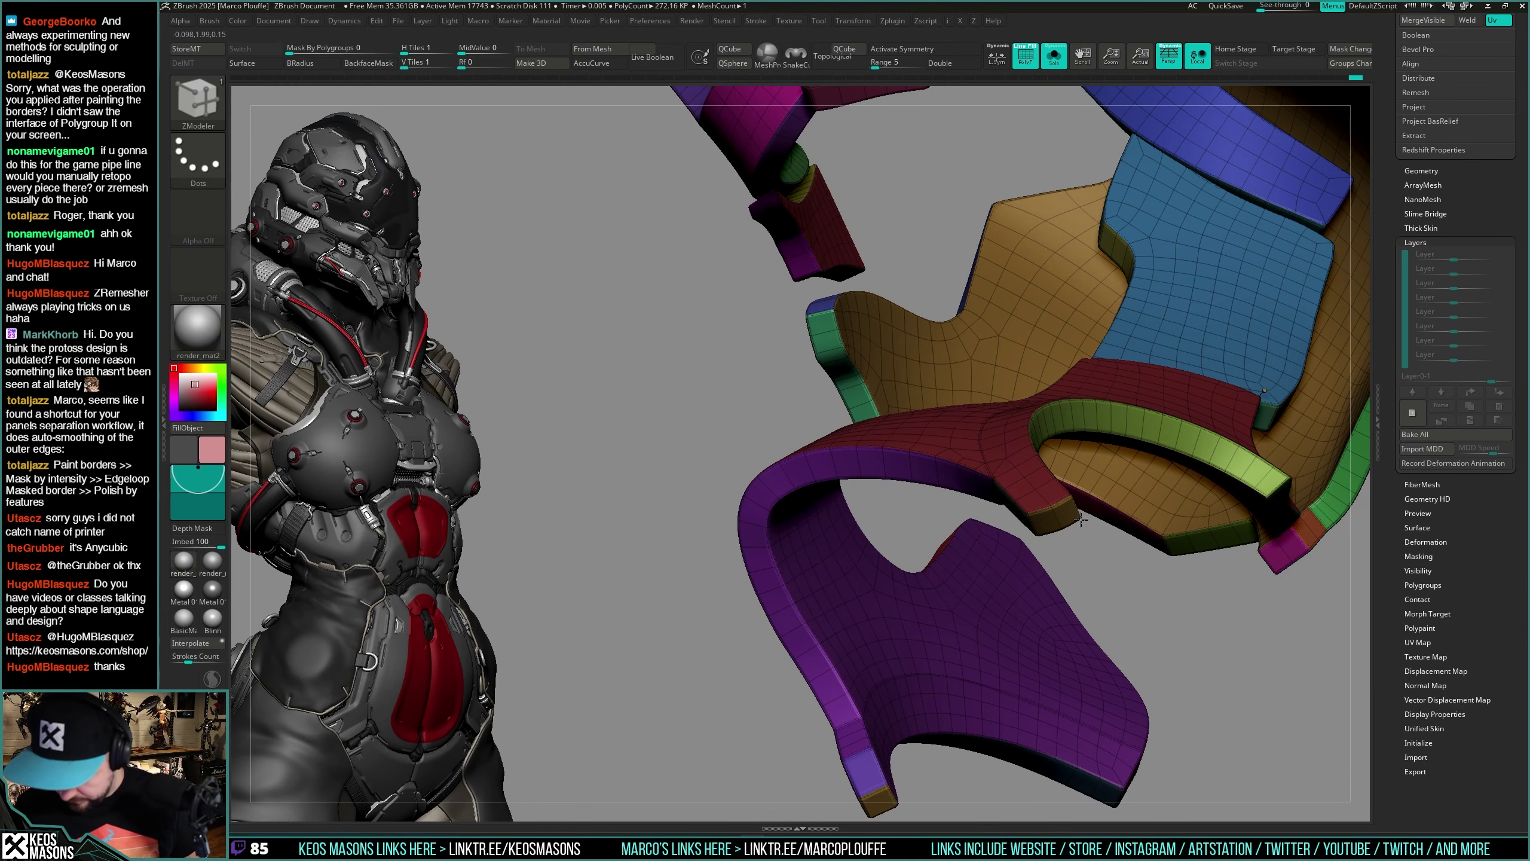
Step: Adjust the pointed side corner of the isolated ankle panel beside the joint cutout with ZModeler
key(ctrl+shift)
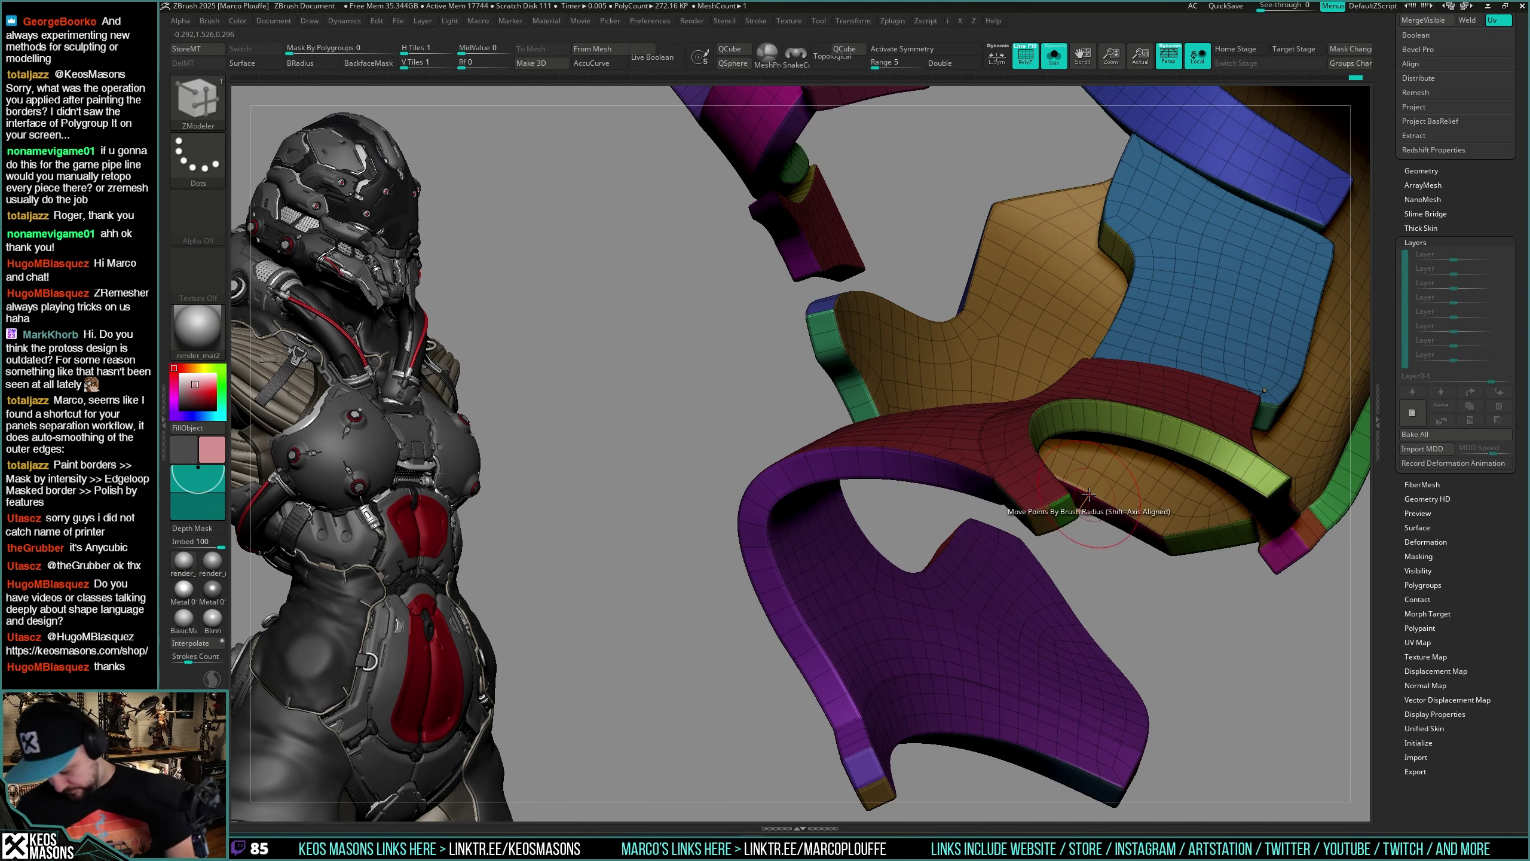
ctrl+shift+click(1076, 518)
key(shift+f)
key(ctrl+shift+s)
ctrl+right_drag(1096, 515, 1209, 443)
key(ctrl+shift+s)
key(shift+f)
alt+click(1189, 414)
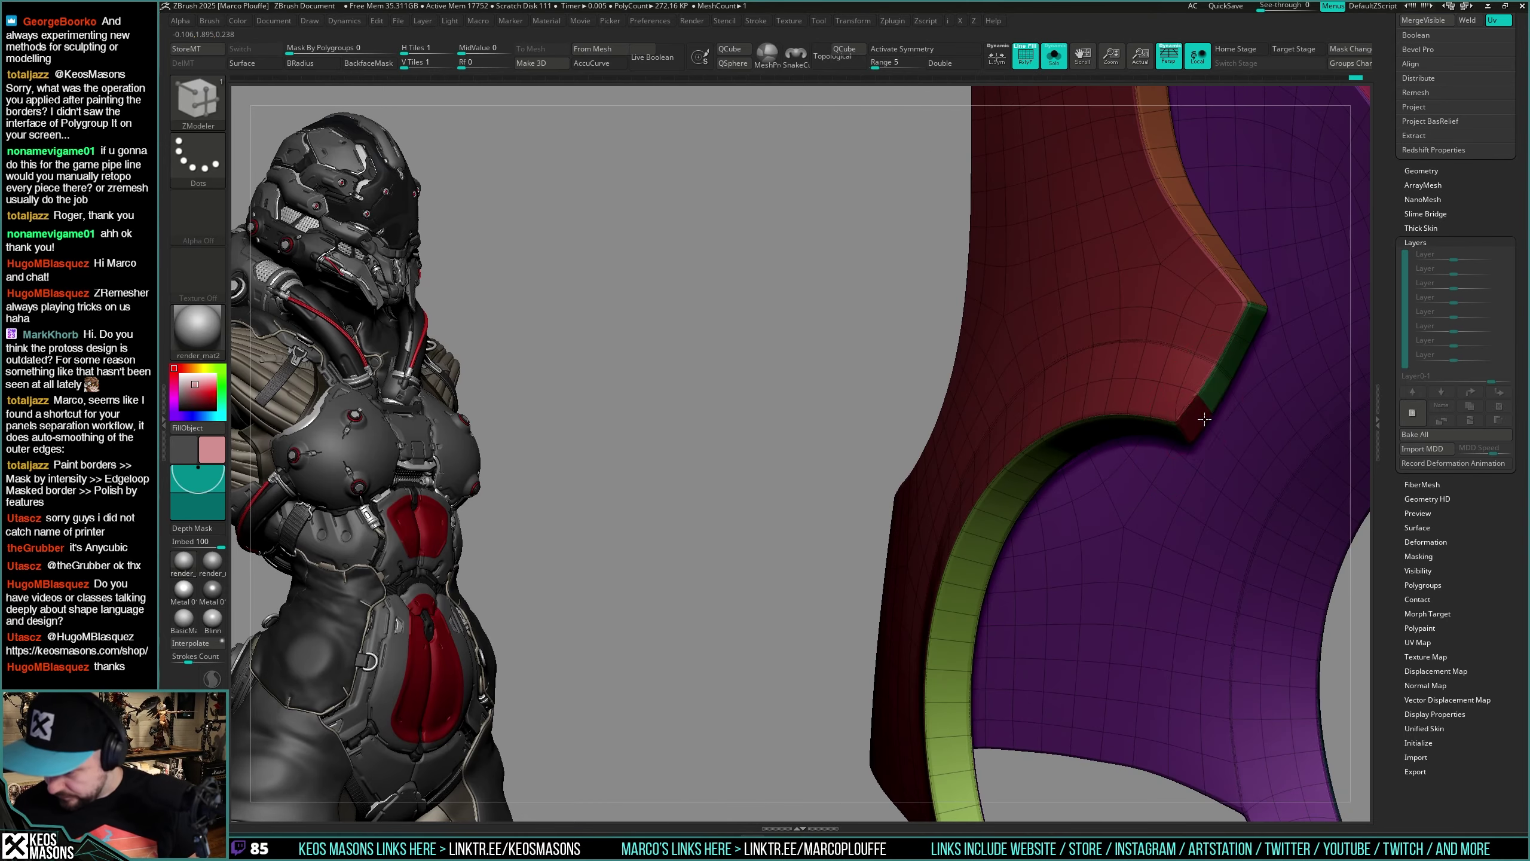
drag(1195, 399, 1216, 421)
right_drag(1215, 421, 1199, 431)
ctrl+right_drag(1199, 431, 1190, 347)
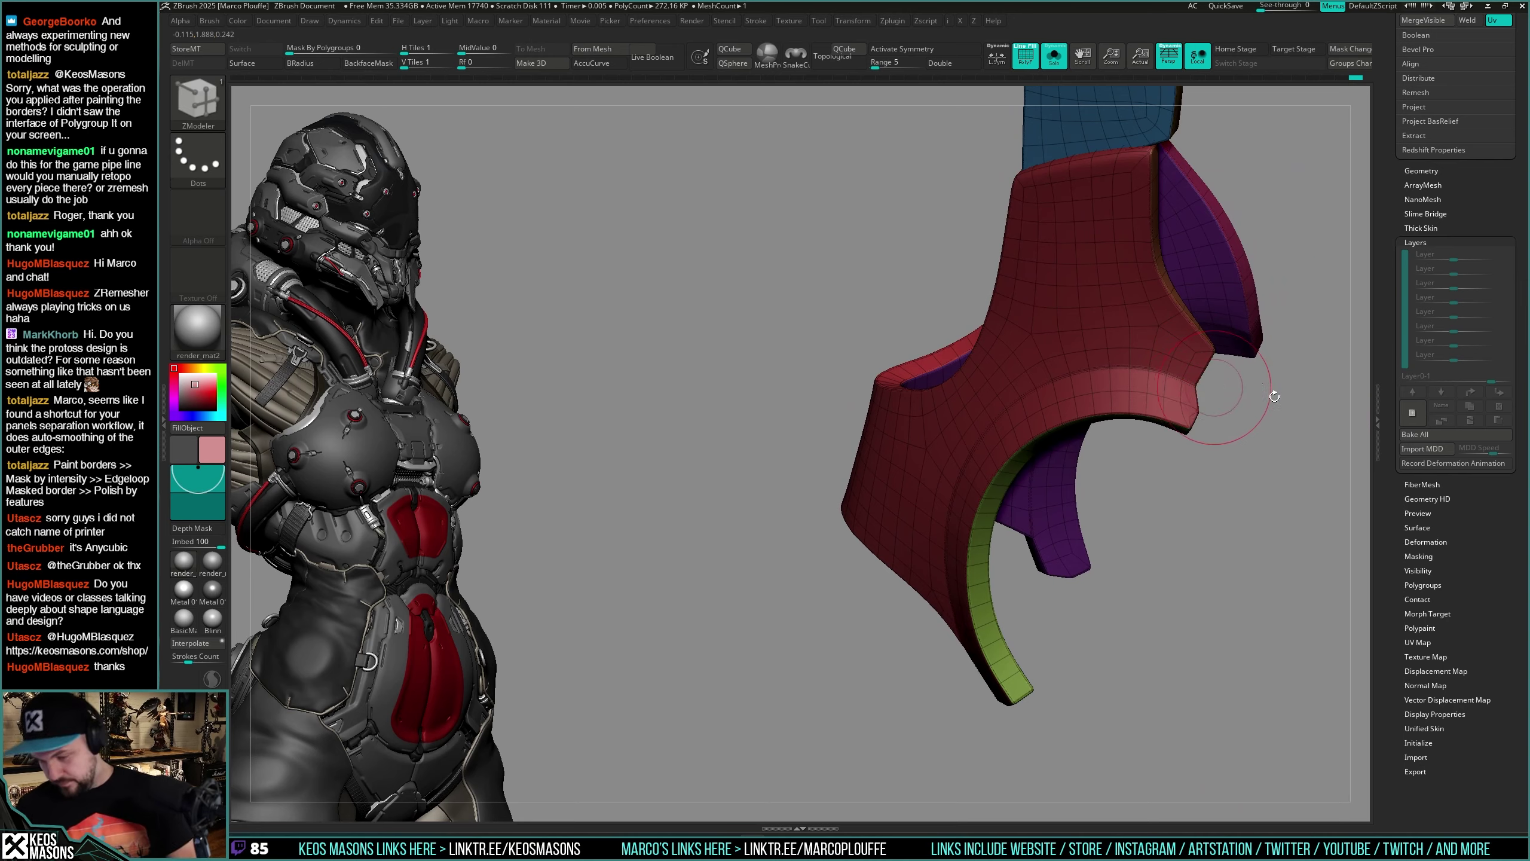
Step: Rework the matching corner tip on the opposite side of the ankle panel with ZModeler
right_drag(1268, 395, 1003, 492)
key(ctrl+shift+s)
key(ctrl+shift+s)
alt+click(1034, 479)
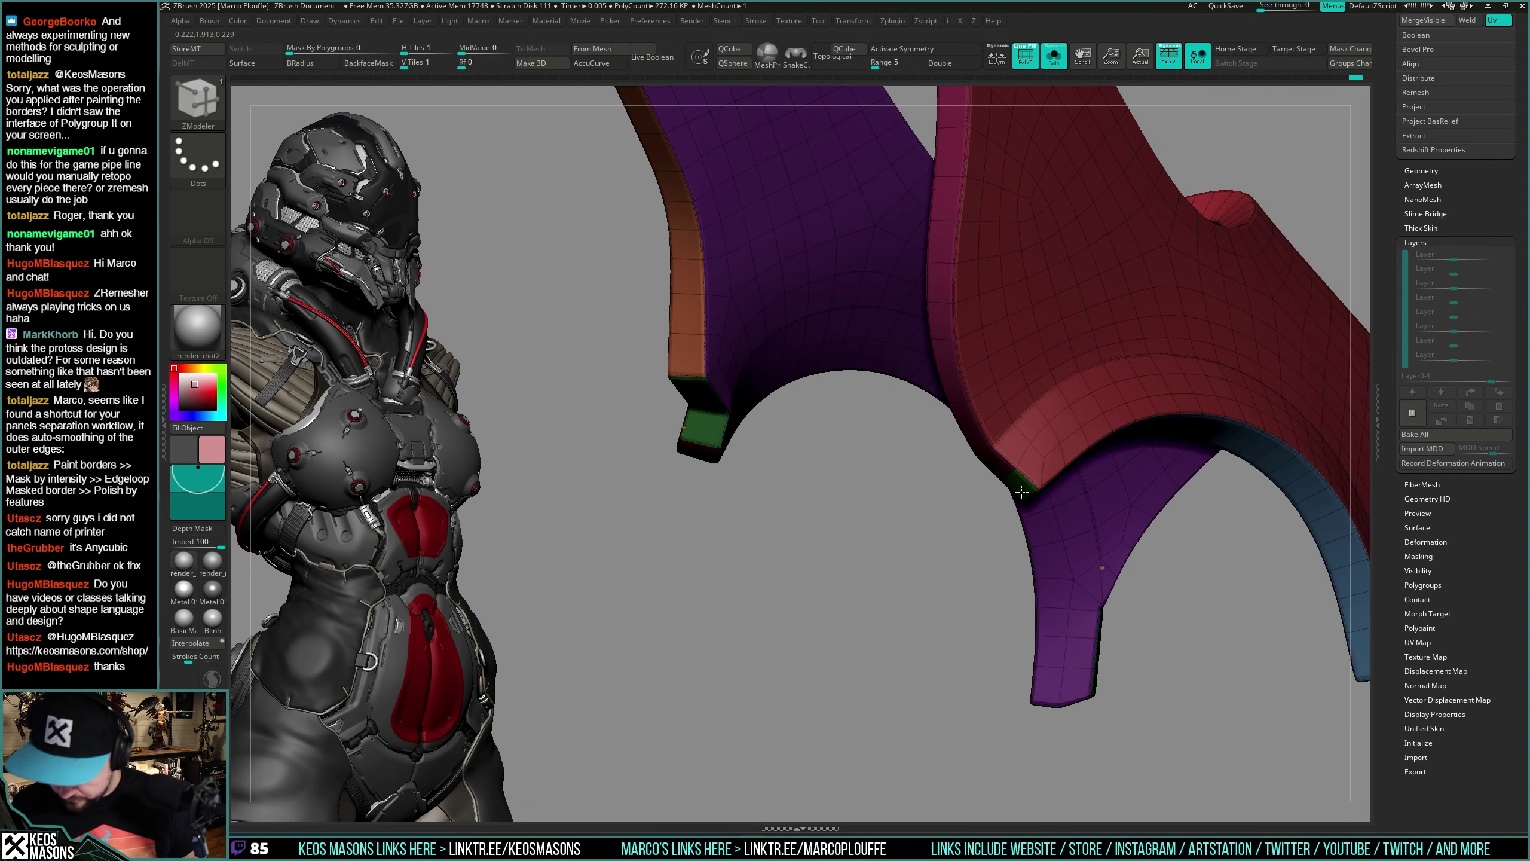
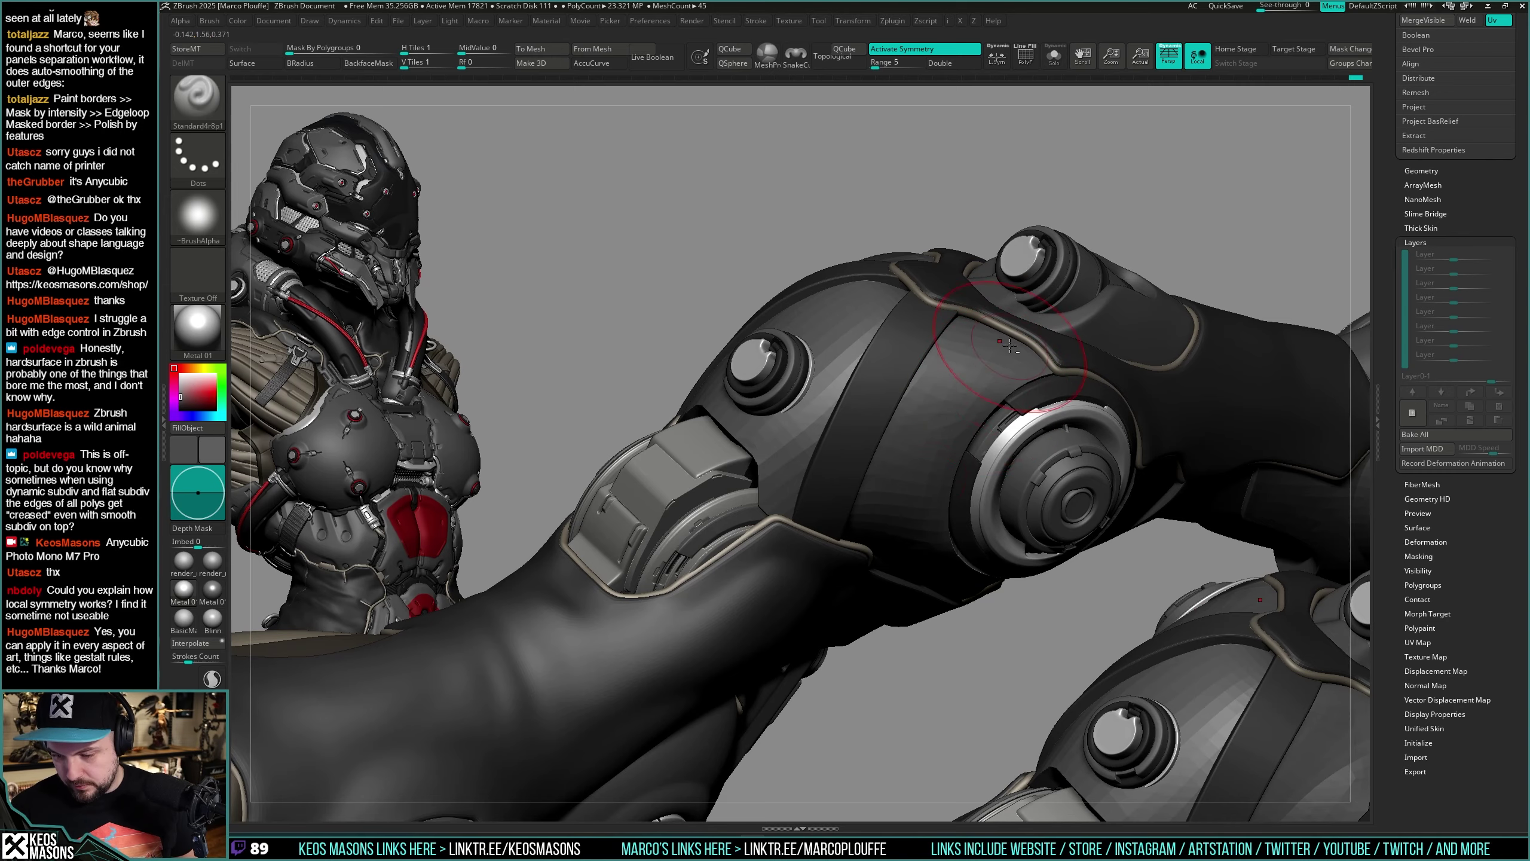
Step: Examine the knee armour around the strap and side joint from the side and the front
drag(1024, 458, 978, 388)
right_drag(977, 387, 1045, 496)
drag(1045, 496, 818, 414)
drag(1252, 389, 1073, 410)
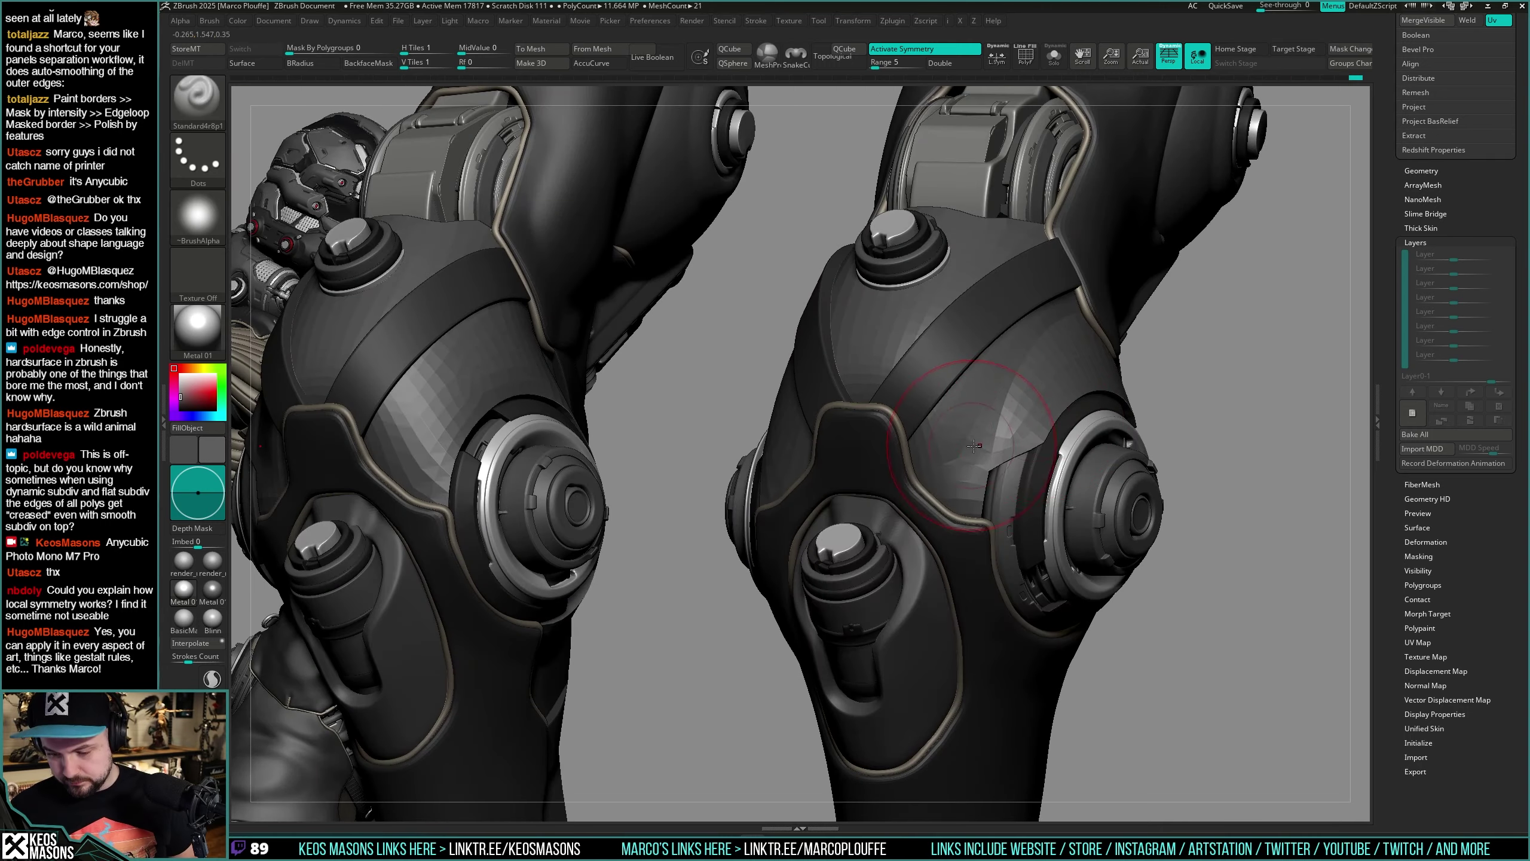
Step: Examine the knee armour from the front and check its wireframe
right_drag(988, 429, 945, 543)
right_click(945, 543)
drag(977, 415, 949, 486)
right_drag(943, 518, 919, 555)
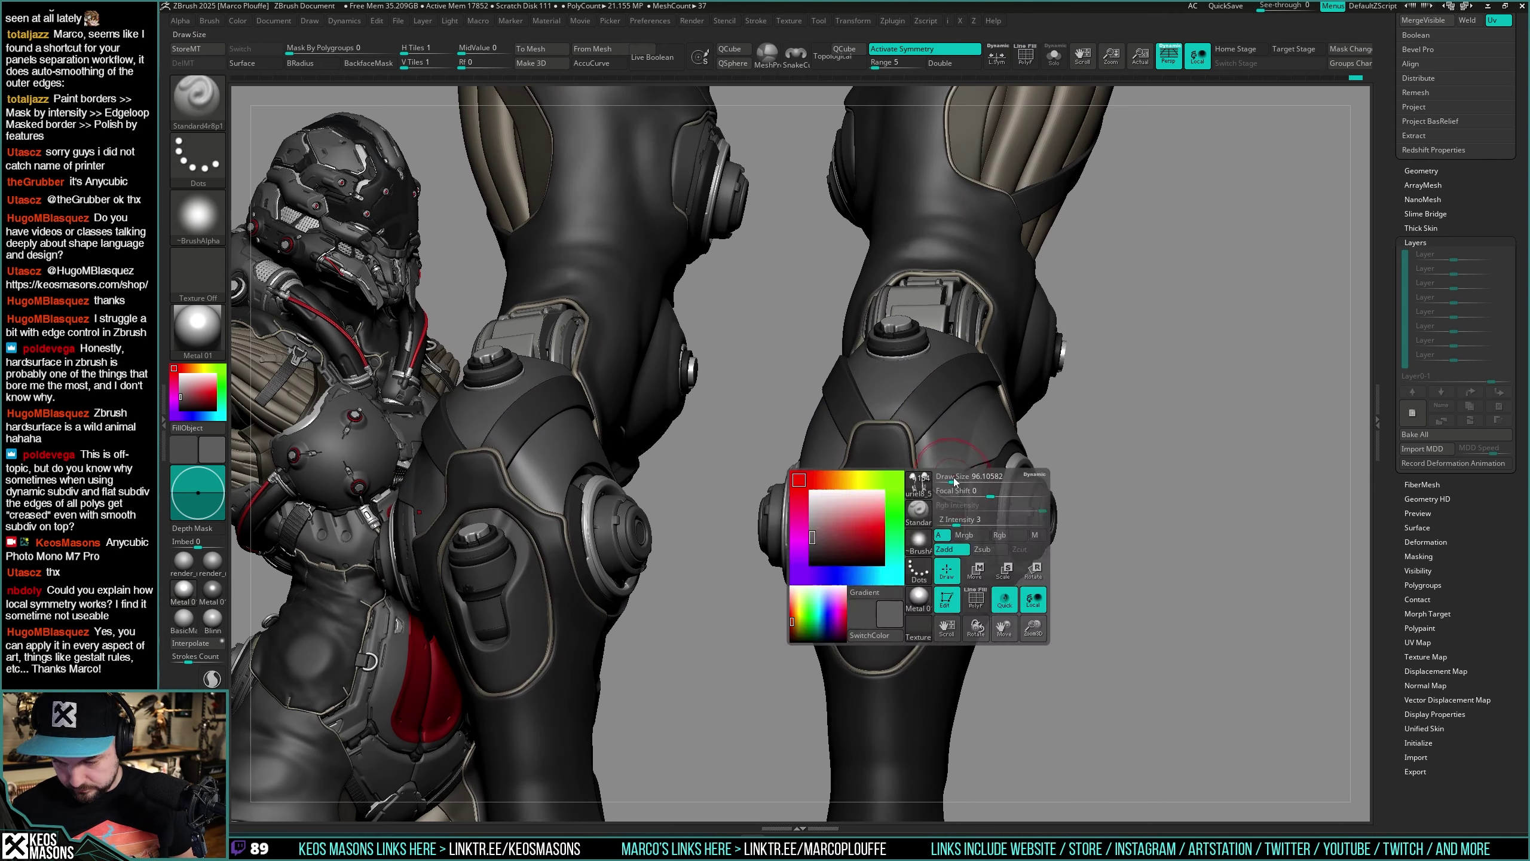
key(shift+f)
key(shift+f)
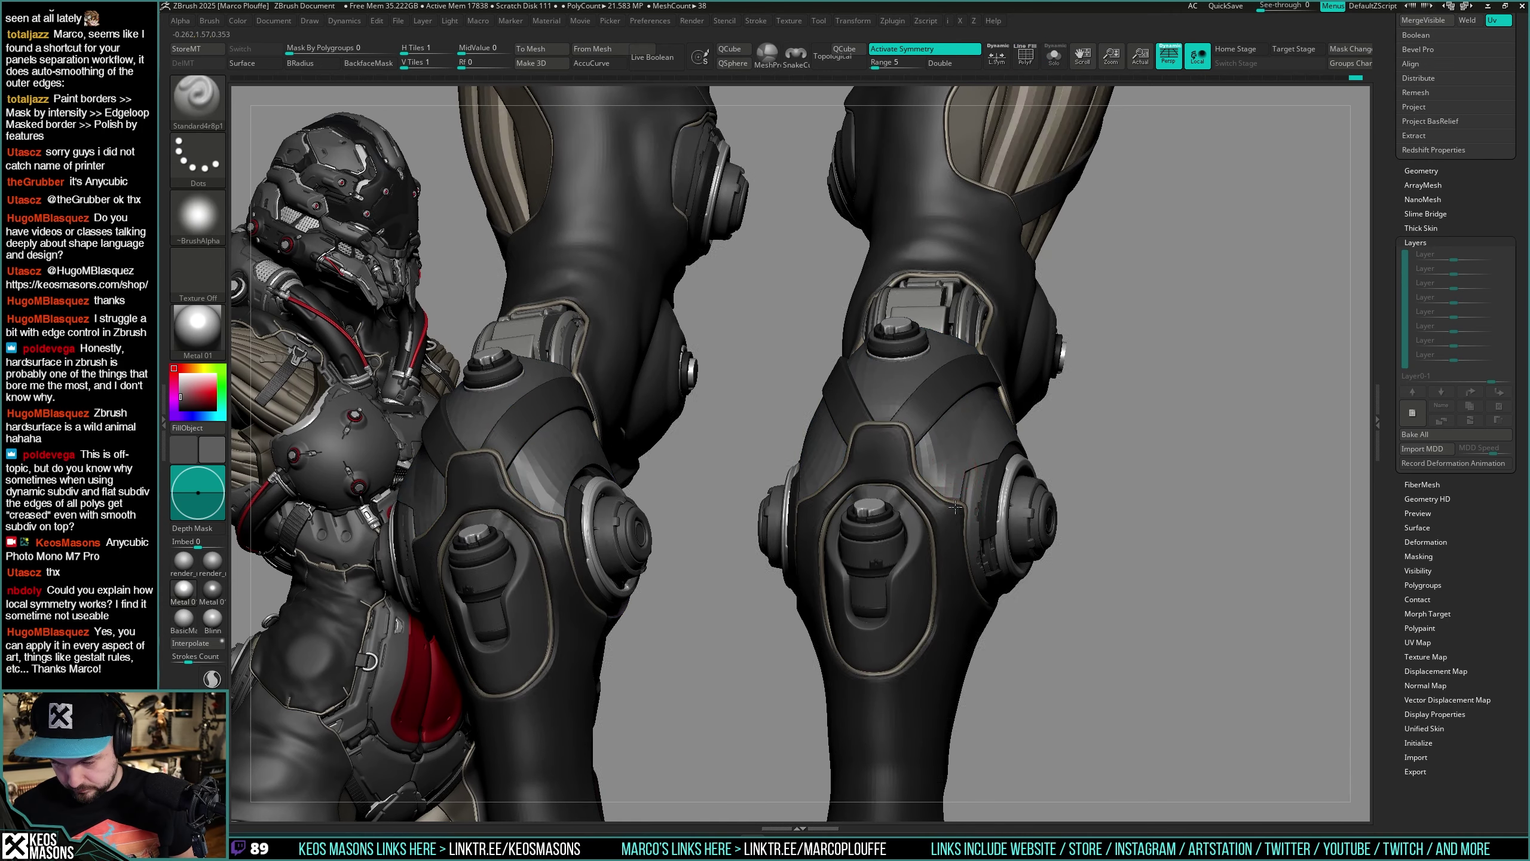
Step: Select the knee strap and adjust its shape across the front of the knee with the Move brush
mouse_move(962, 494)
ctrl+right_down()
mouse_move(946, 444)
mouse_move(948, 563)
mouse_move(950, 516)
mouse_move(1038, 447)
mouse_move(970, 449)
mouse_move(1067, 418)
mouse_move(1037, 464)
mouse_move(990, 489)
mouse_move(1154, 410)
mouse_move(1155, 423)
mouse_move(1154, 399)
mouse_move(1162, 410)
ctrl+right_up()
right_click(997, 491)
key(b)
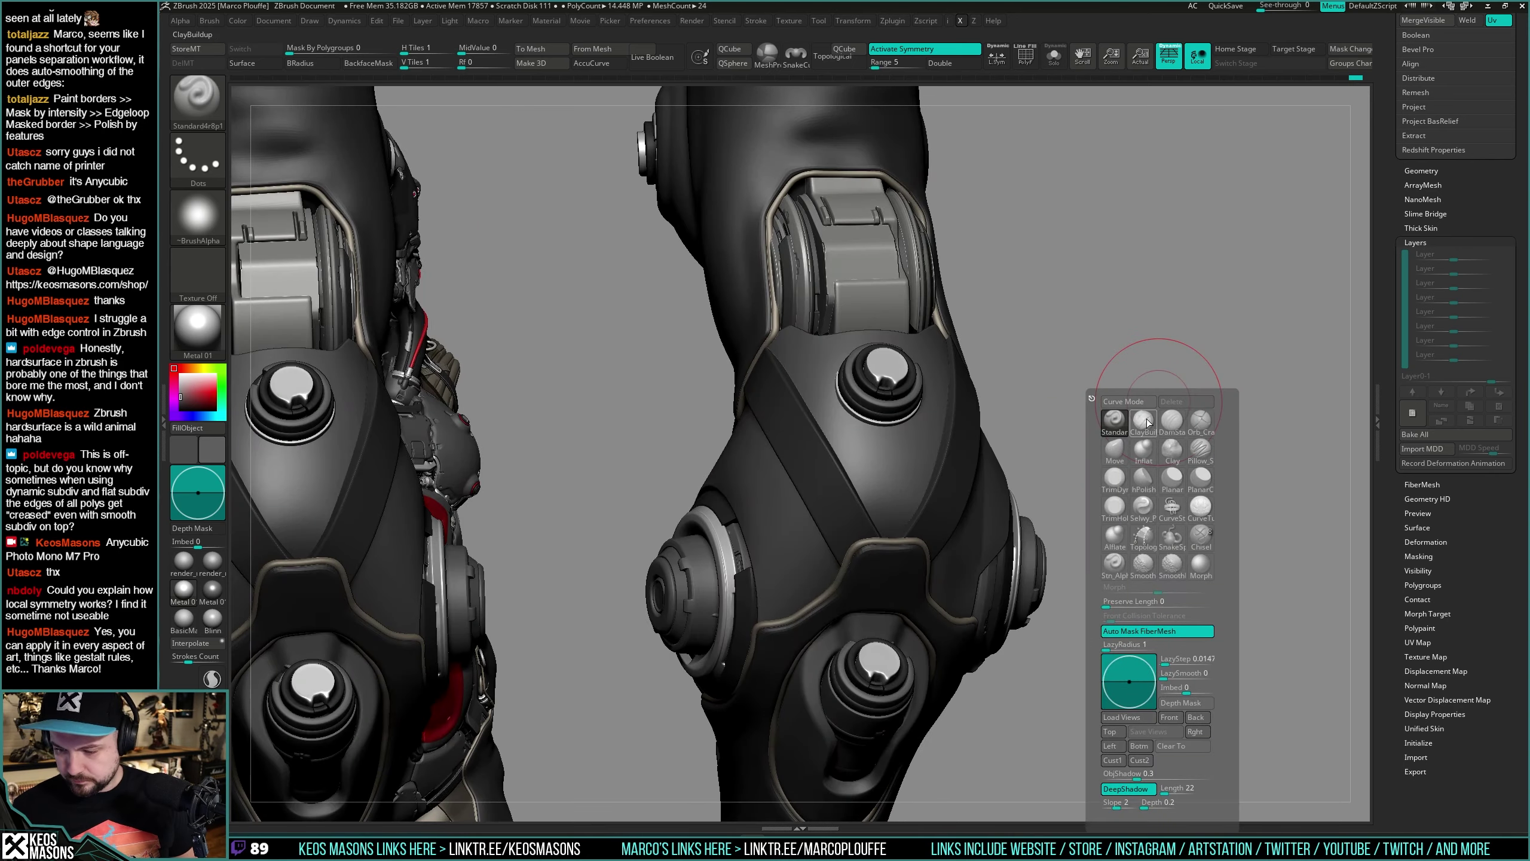
key(m)
key(v)
alt+click(962, 421)
right_drag(975, 417, 955, 365)
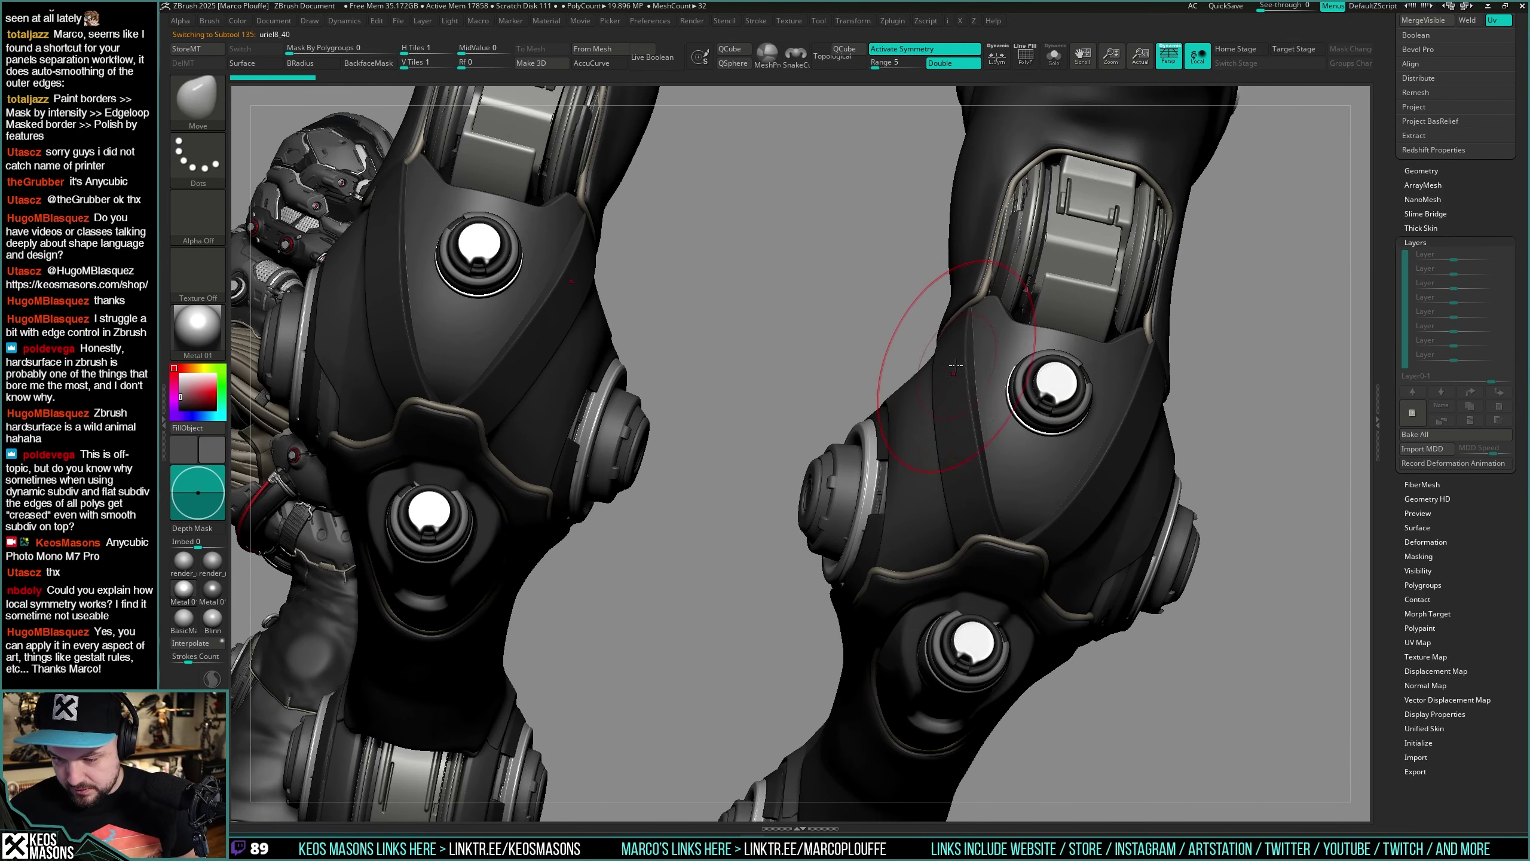
right_click(959, 453)
right_drag(966, 463, 980, 391)
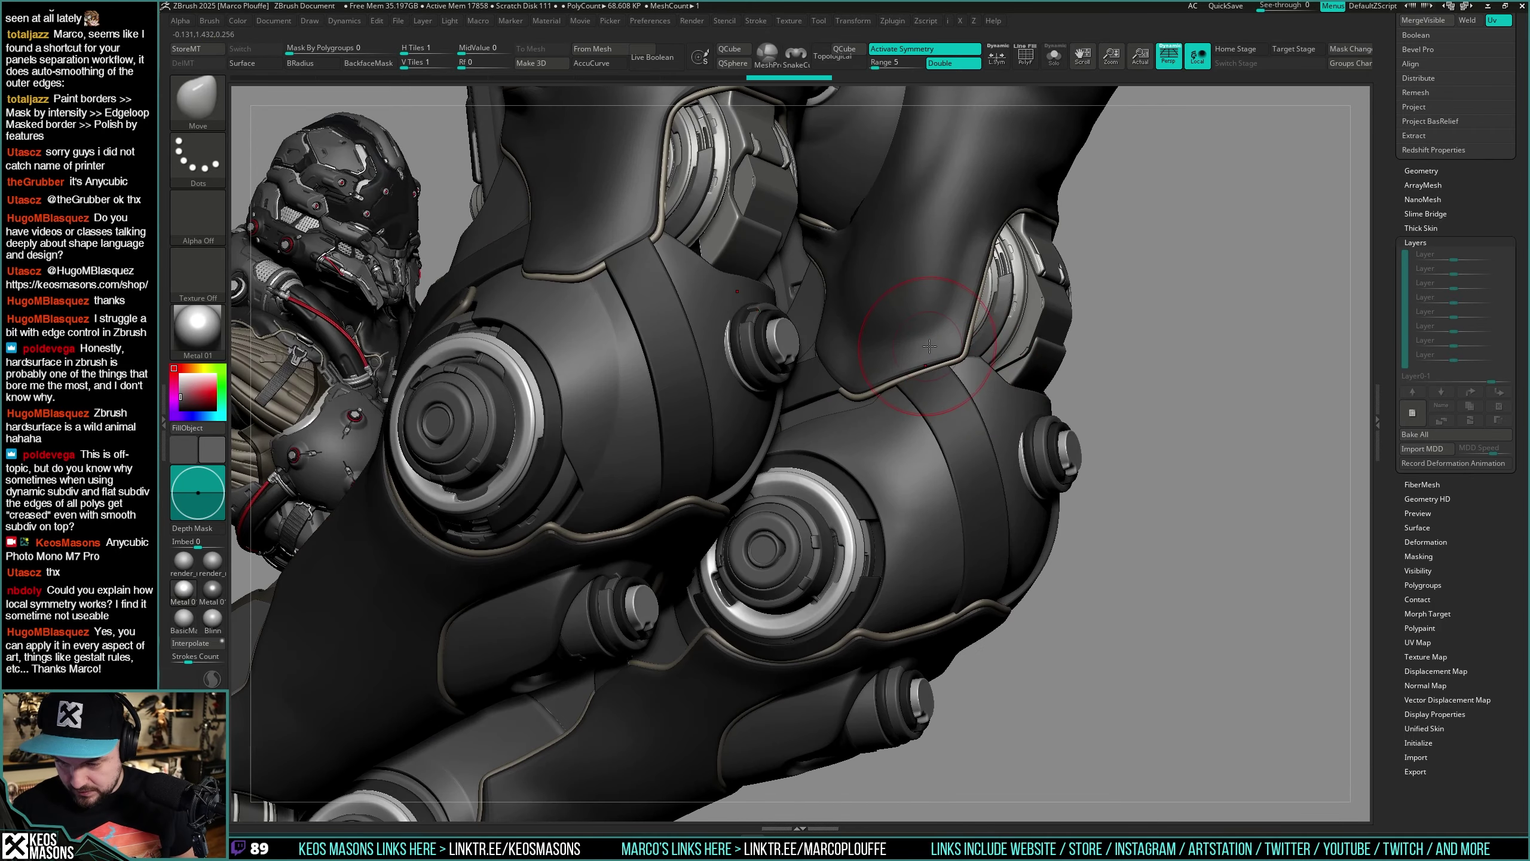
Step: Adjust the strap beside the round side joint with the Move brush so it follows the knee
right_drag(930, 346, 1036, 344)
right_click(994, 416)
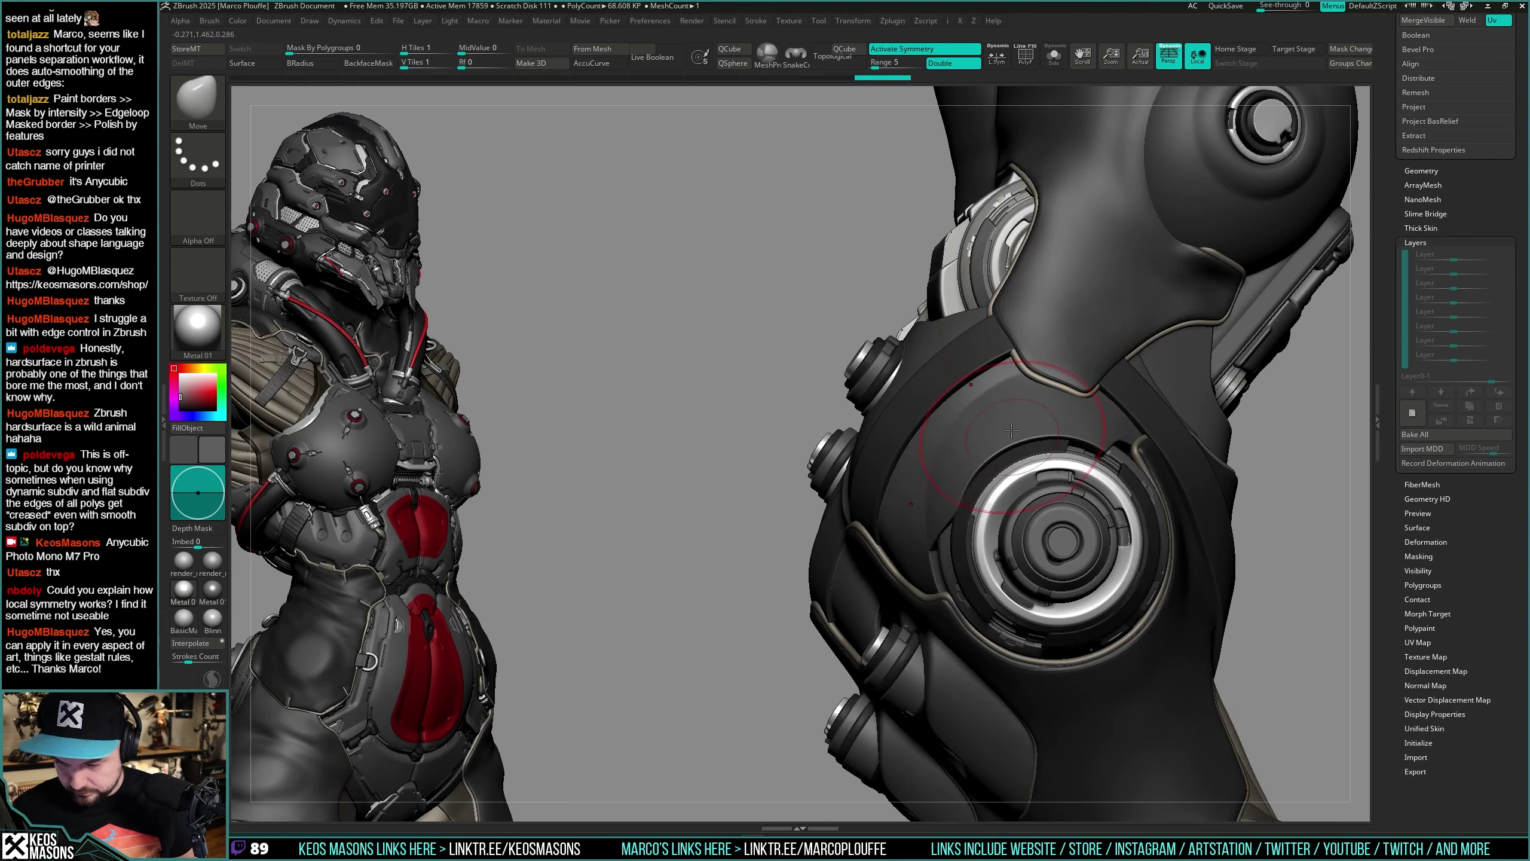
right_drag(1011, 429, 884, 529)
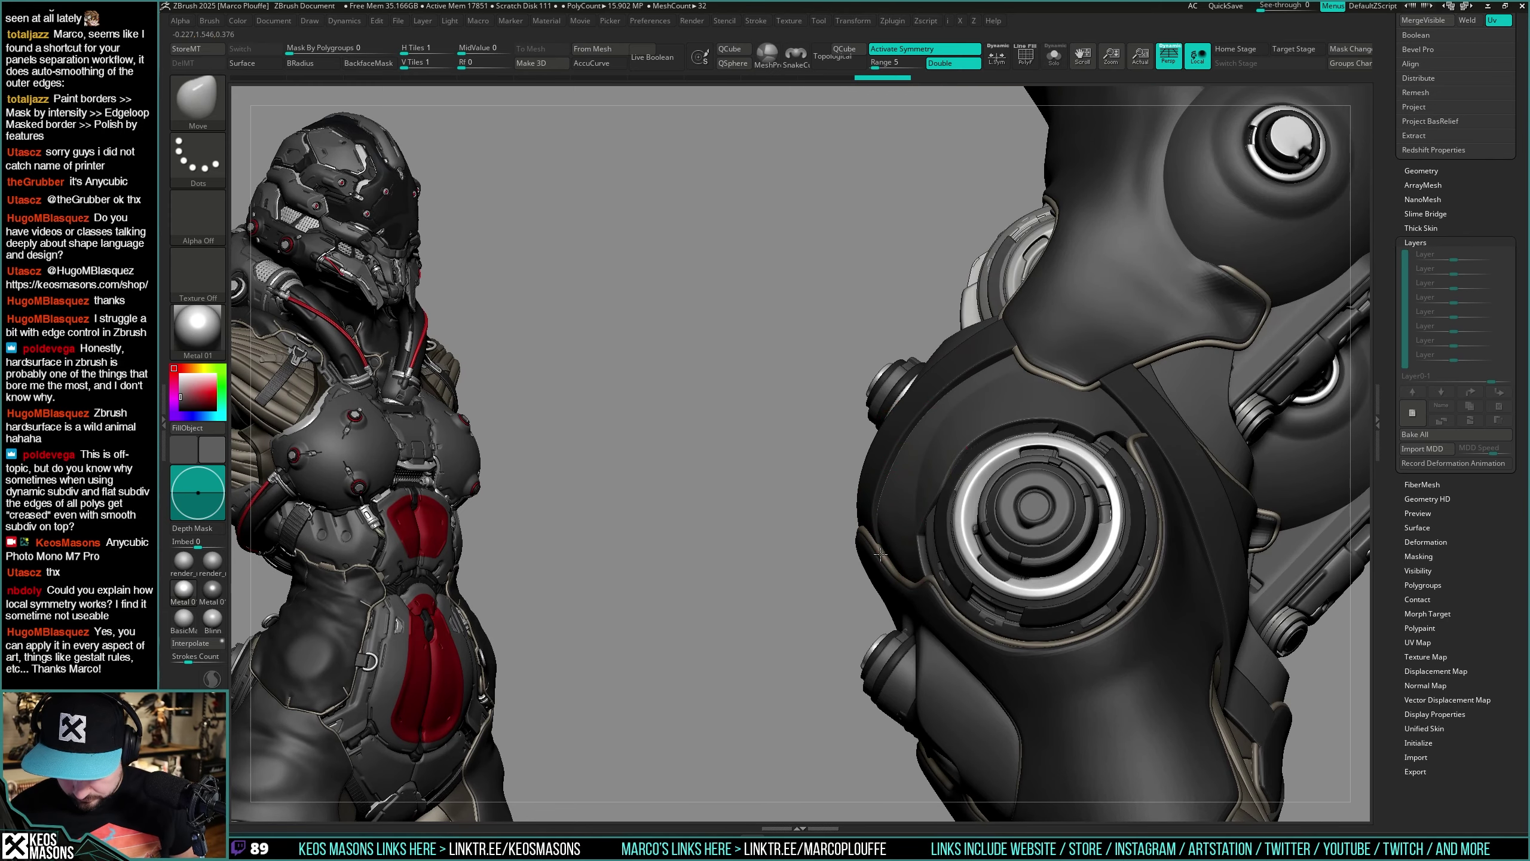
mouse_move(895, 451)
right_down()
mouse_move(1012, 431)
mouse_move(950, 464)
right_up()
Step: Refine the knee strap with the DamStandard brush and check its wireframe
alt+click(979, 443)
key(space)
click(991, 429)
mouse_move(932, 529)
right_down()
mouse_move(971, 446)
mouse_move(939, 488)
mouse_move(976, 452)
right_up()
key(shift+f)
key(shift+f)
key(space)
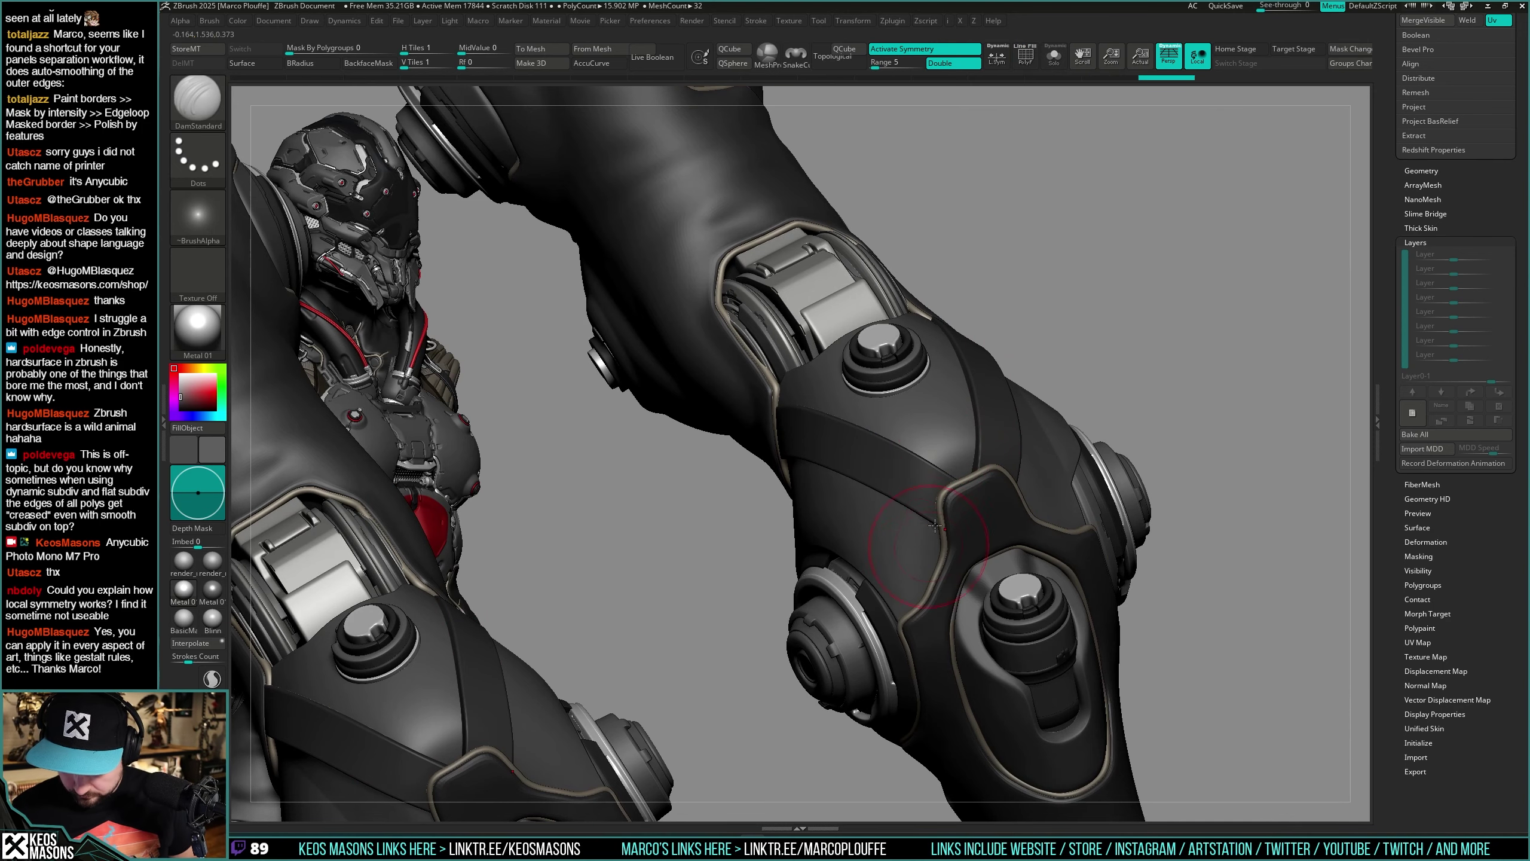
mouse_move(934, 526)
right_down()
mouse_move(960, 451)
mouse_move(1404, 479)
mouse_move(978, 444)
right_up()
Step: Reshape the strap above the round side joint with the Move brush, fitting it to the knee armour
key(x)
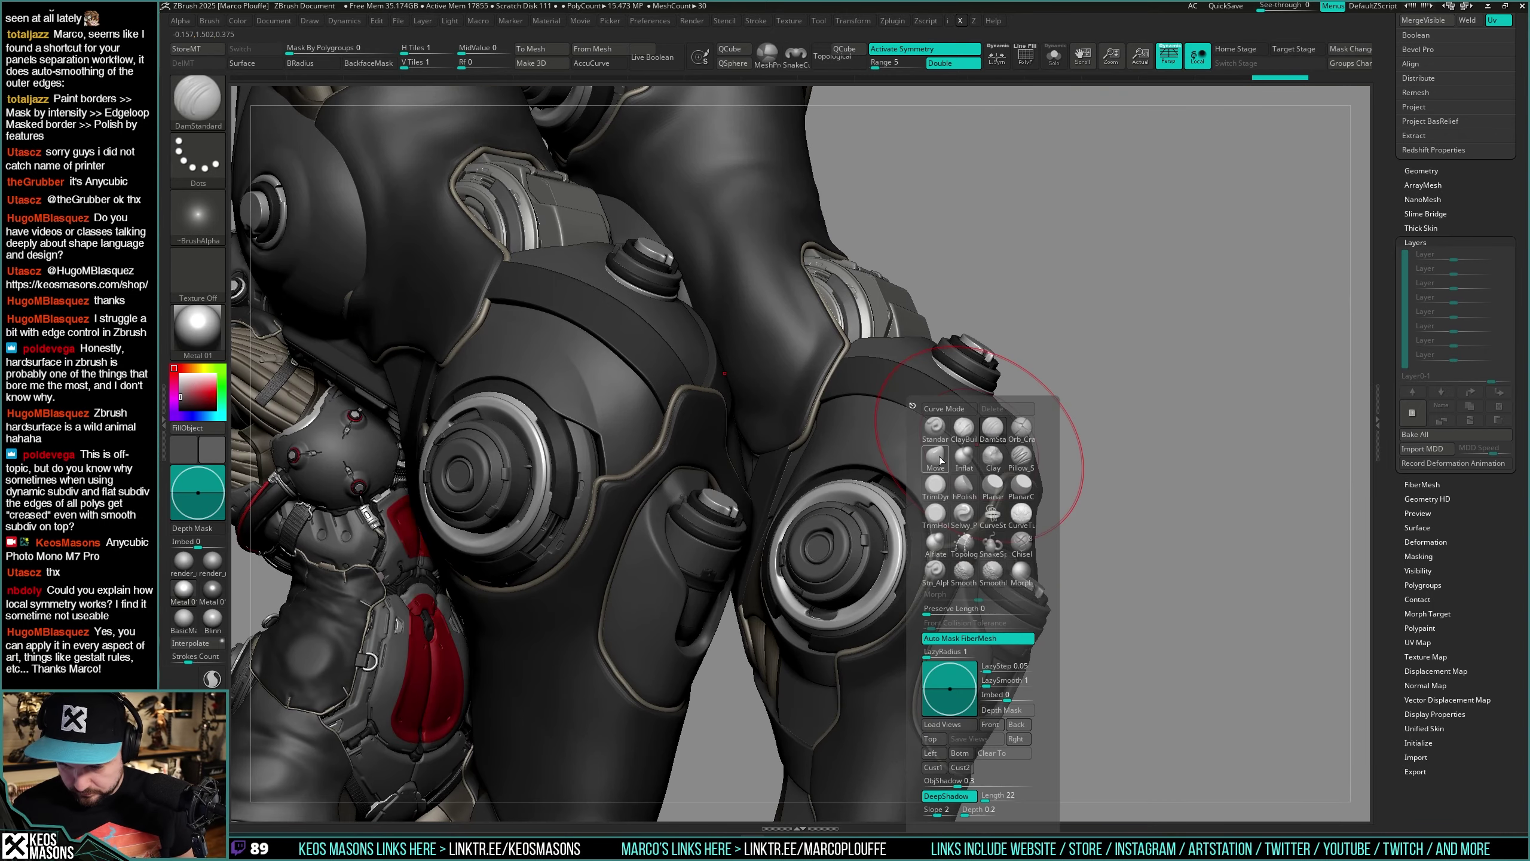
click(940, 459)
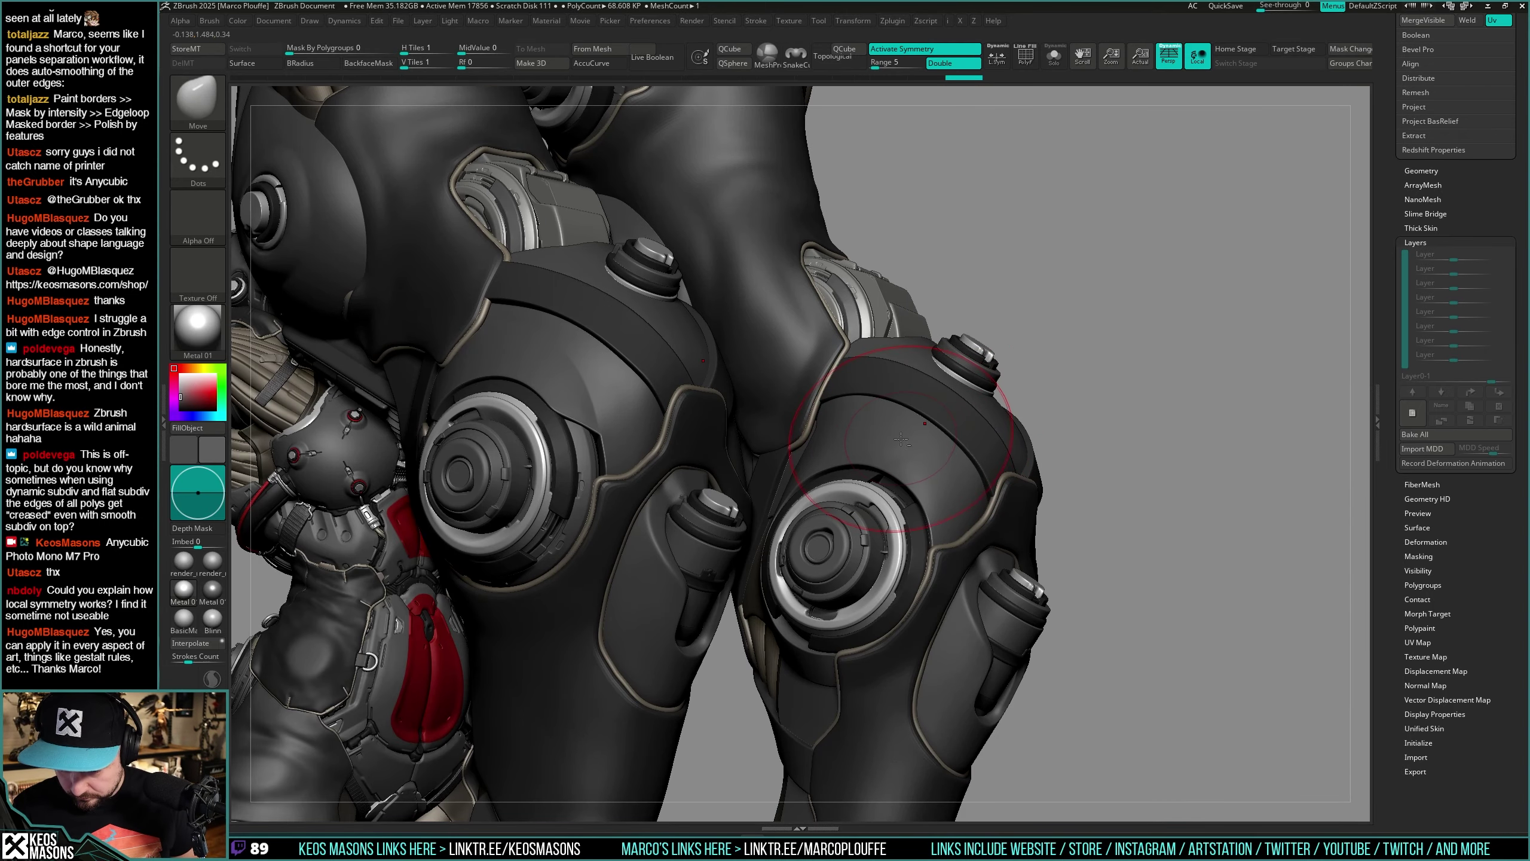
right_drag(943, 480, 957, 472)
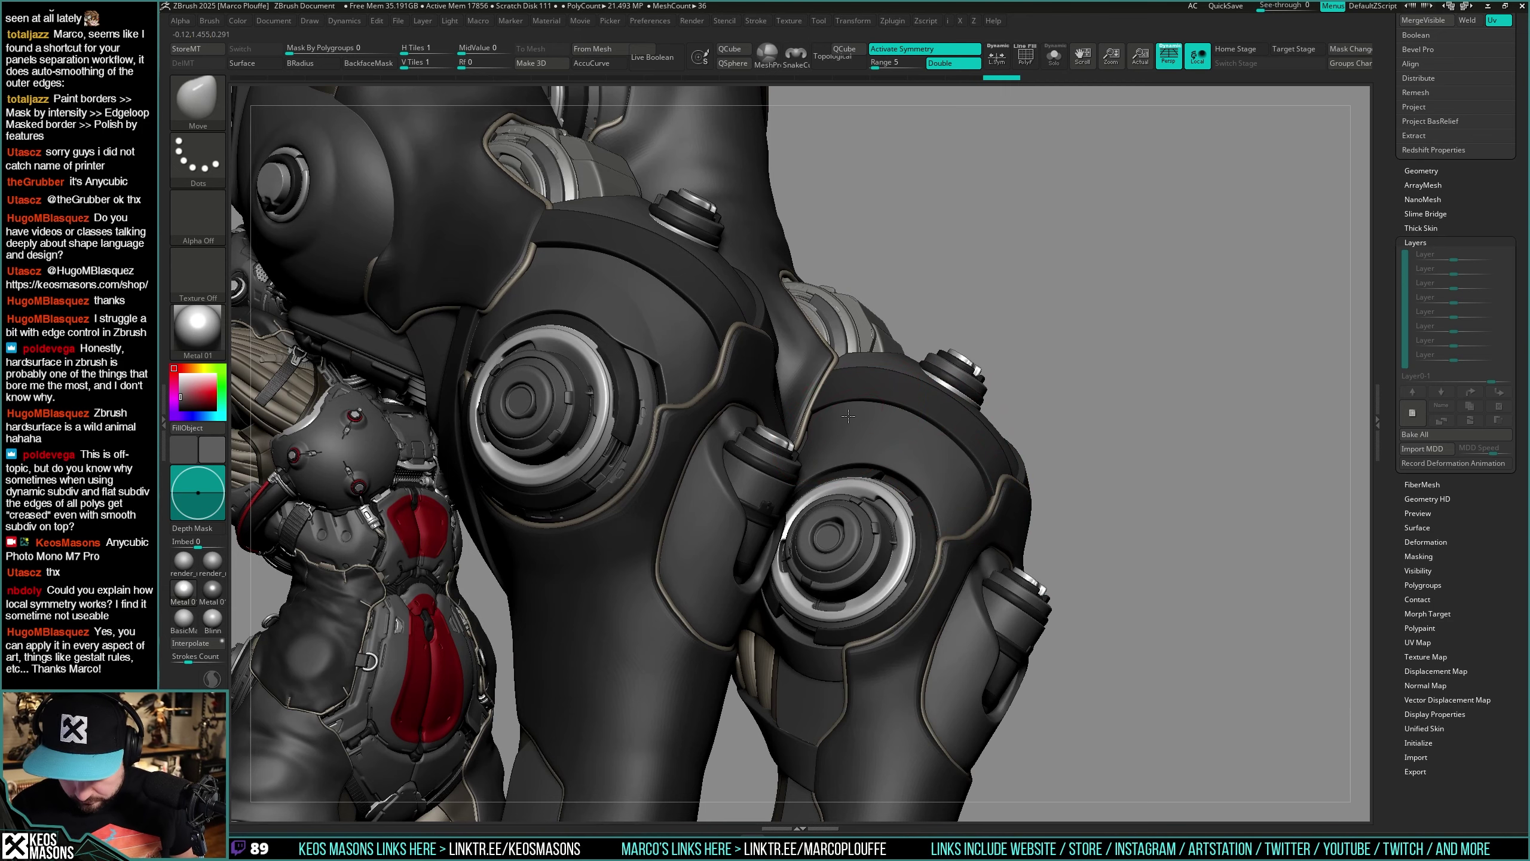
right_drag(847, 420, 804, 431)
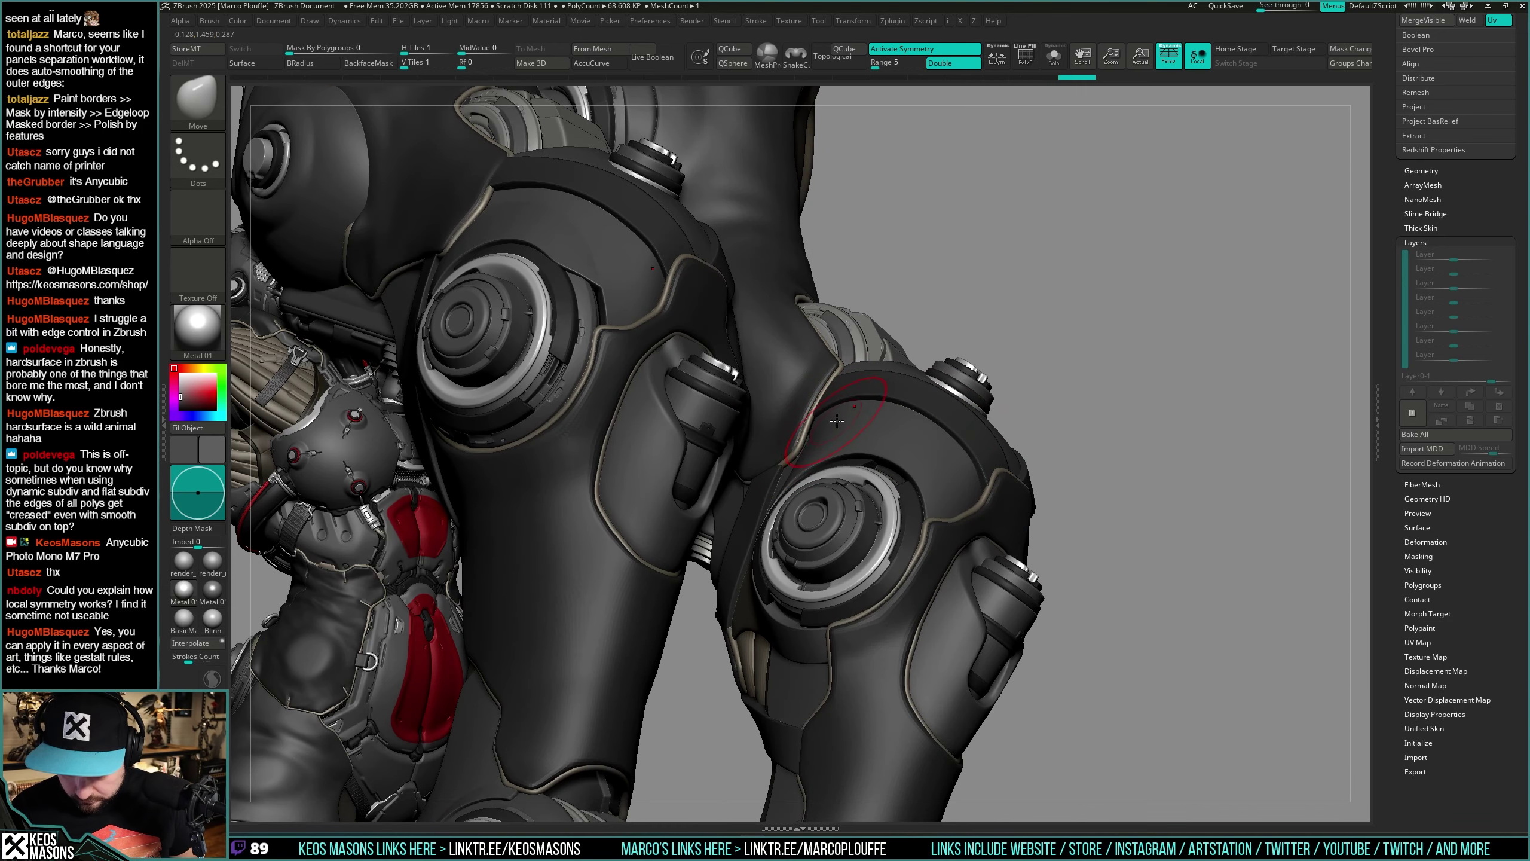
right_drag(974, 464, 943, 530)
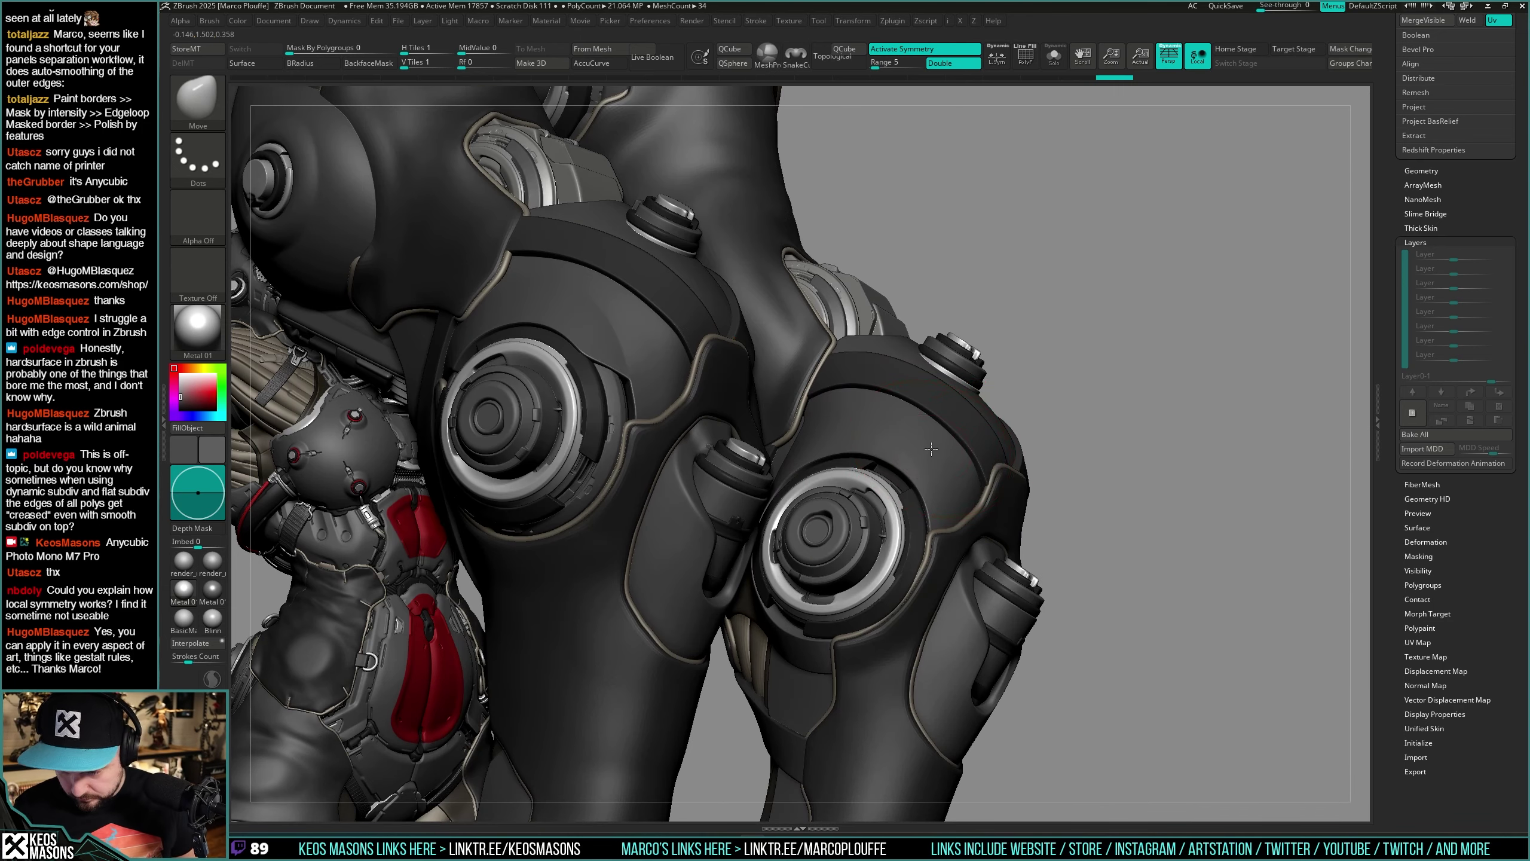
mouse_move(964, 477)
right_down()
mouse_move(1012, 446)
mouse_move(1150, 462)
mouse_move(998, 490)
mouse_move(1036, 349)
mouse_move(1110, 325)
mouse_move(1178, 361)
mouse_move(1073, 362)
right_up()
key(space)
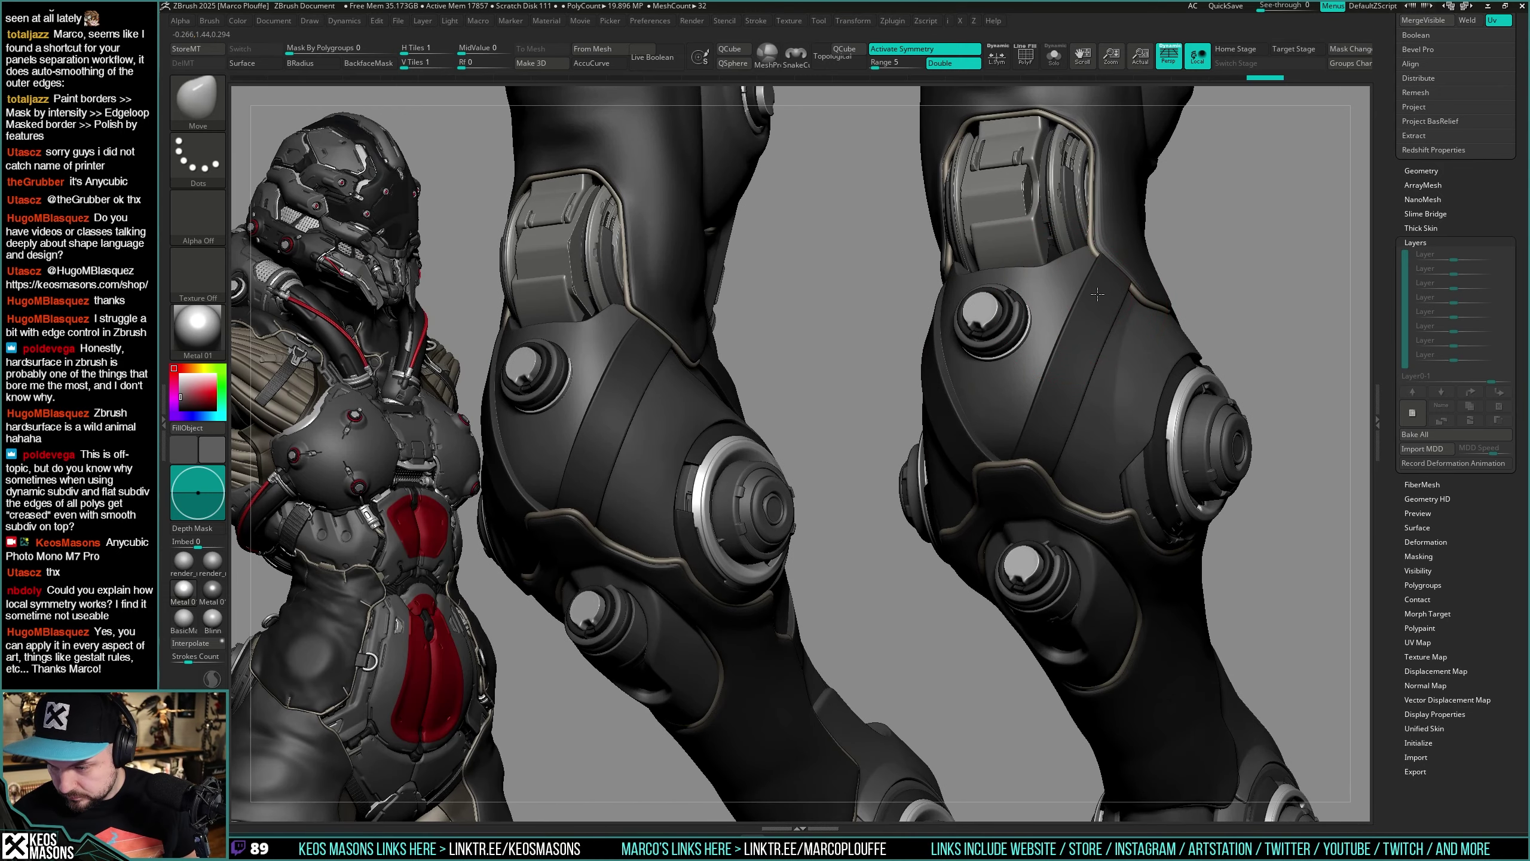
Step: Nudge the strap's upper run on the front and side of the knee below the thigh panel
mouse_move(1094, 292)
right_down()
mouse_move(1109, 218)
mouse_move(1159, 220)
mouse_move(1113, 290)
right_up()
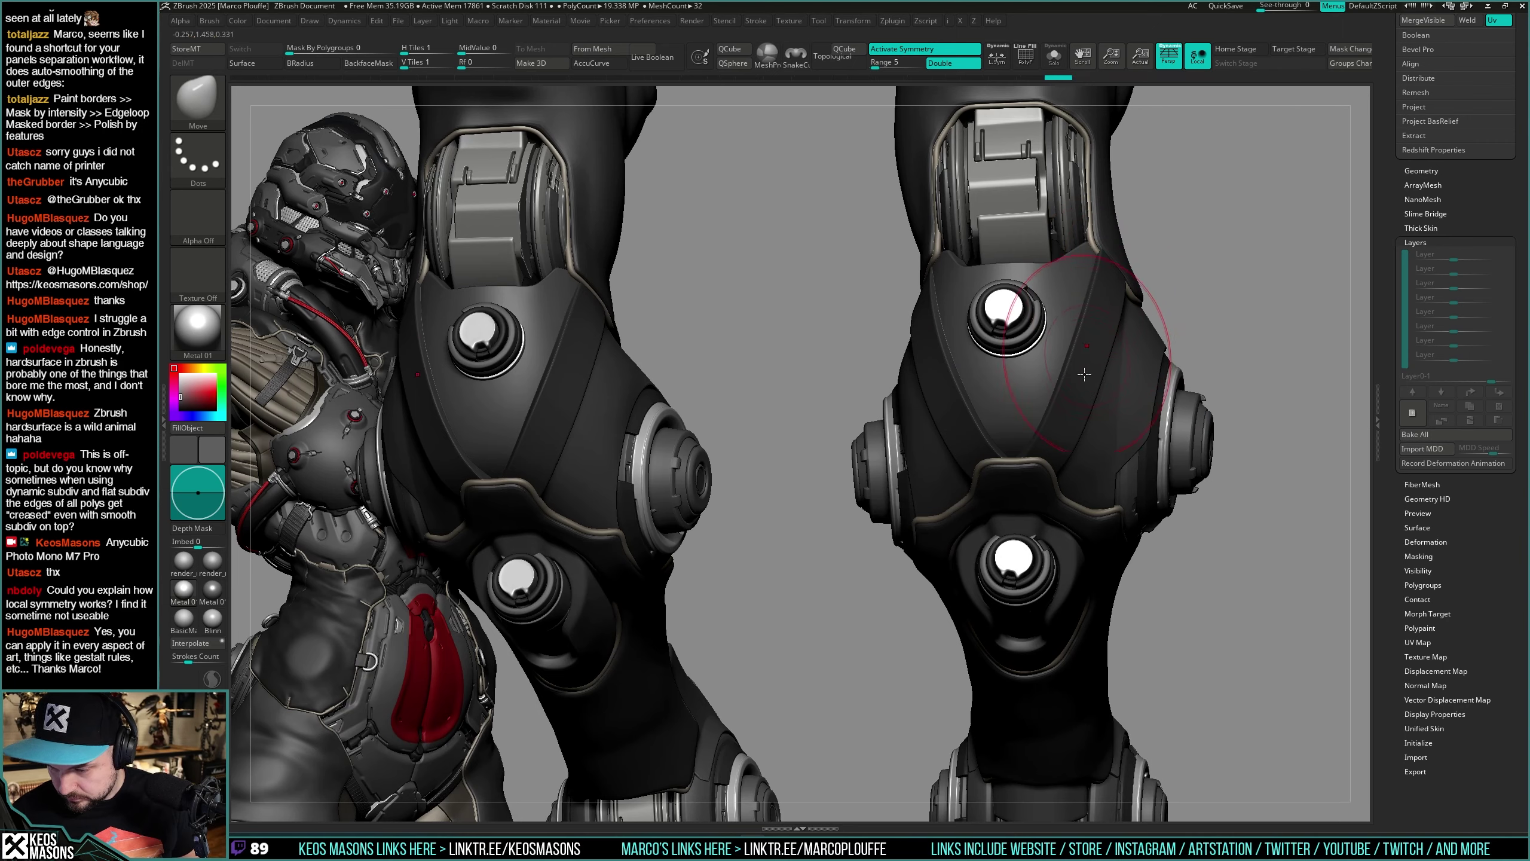
drag(1089, 367, 1081, 365)
mouse_move(1084, 361)
right_down()
mouse_move(1203, 314)
mouse_move(1296, 307)
right_up()
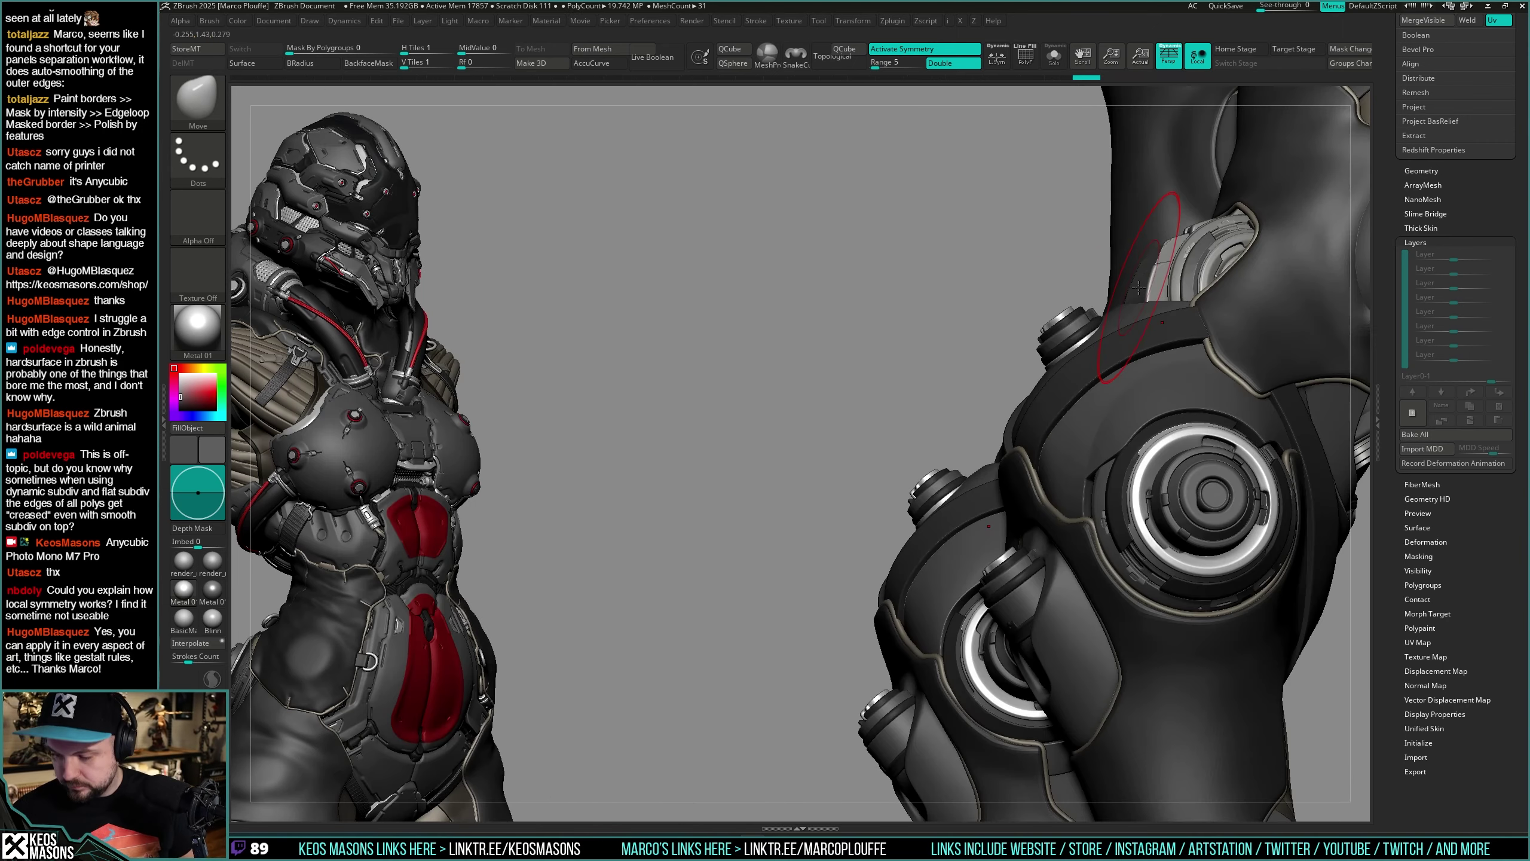
mouse_move(1178, 295)
right_down()
mouse_move(1145, 404)
mouse_move(1115, 350)
mouse_move(1089, 399)
mouse_move(1140, 329)
right_up()
right_click(1089, 405)
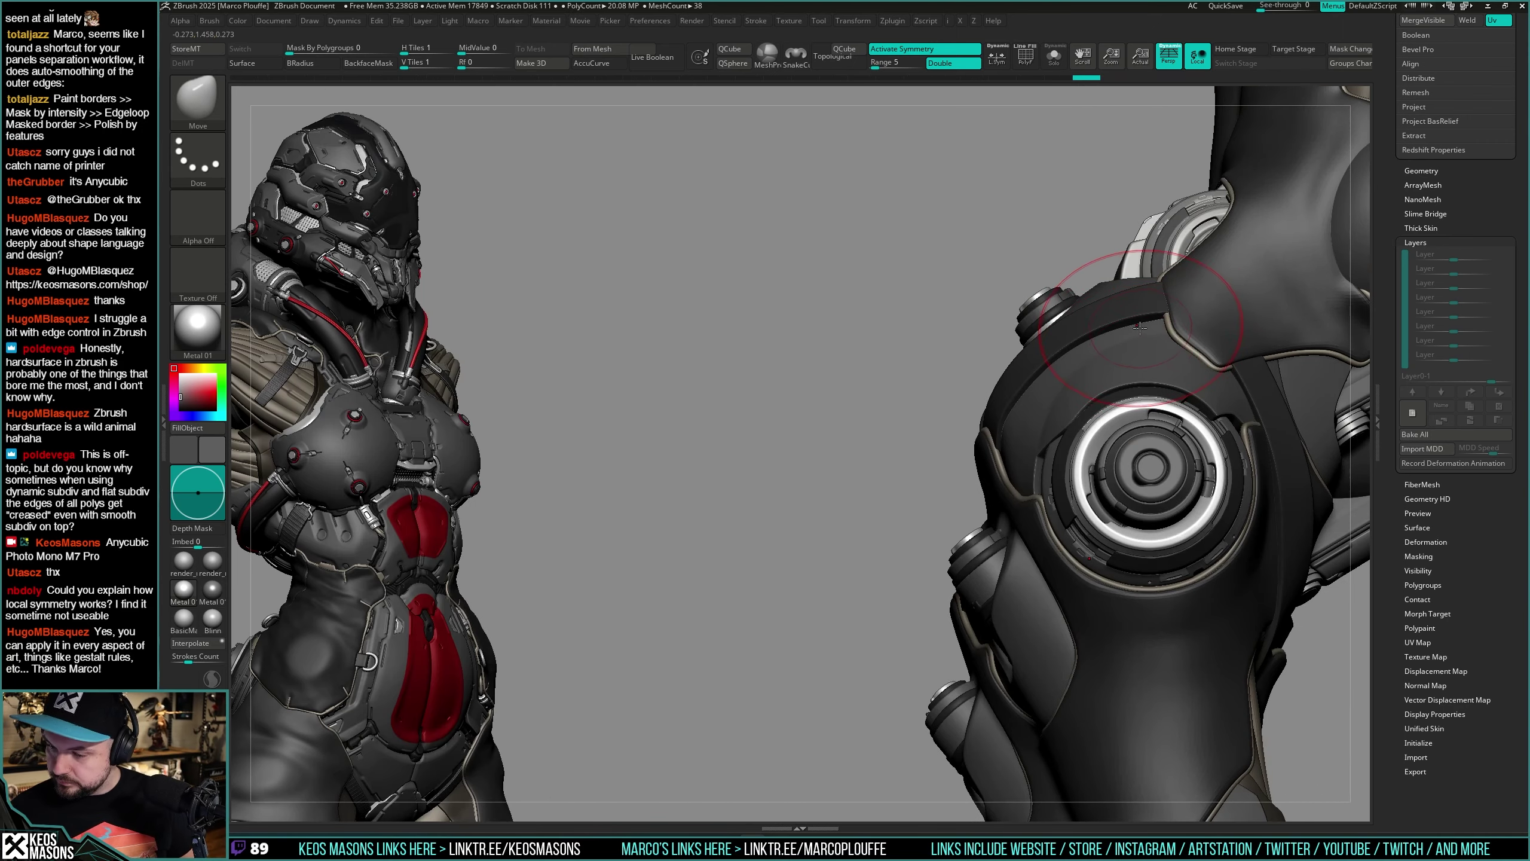
drag(1138, 330, 1140, 336)
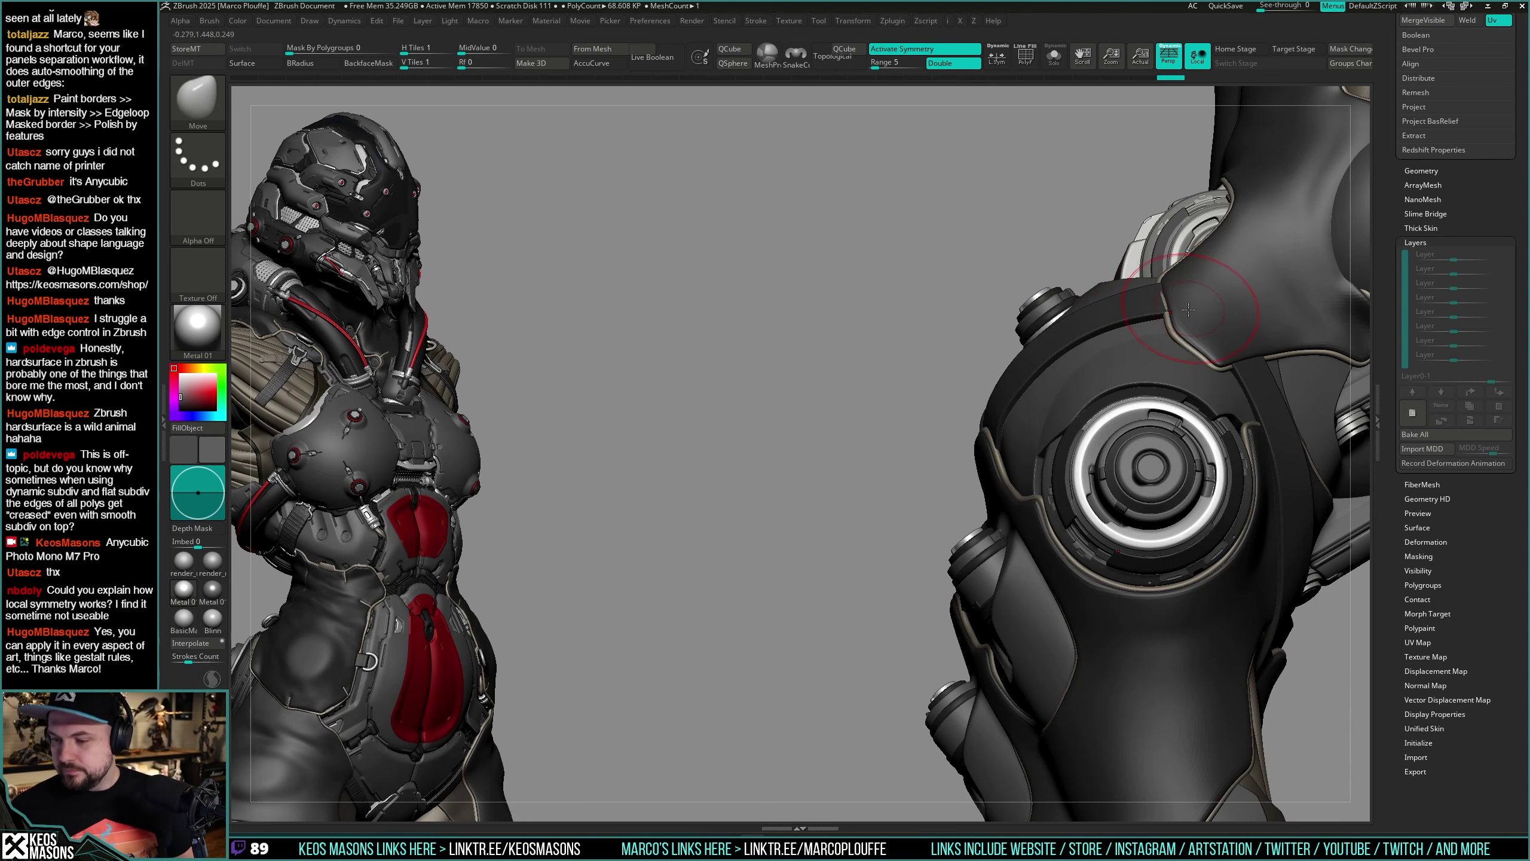
Step: Move the section of strap that runs behind the round knee joint closer to the leg surface
mouse_move(1198, 344)
right_down()
mouse_move(1088, 374)
mouse_move(1058, 313)
mouse_move(1093, 408)
right_up()
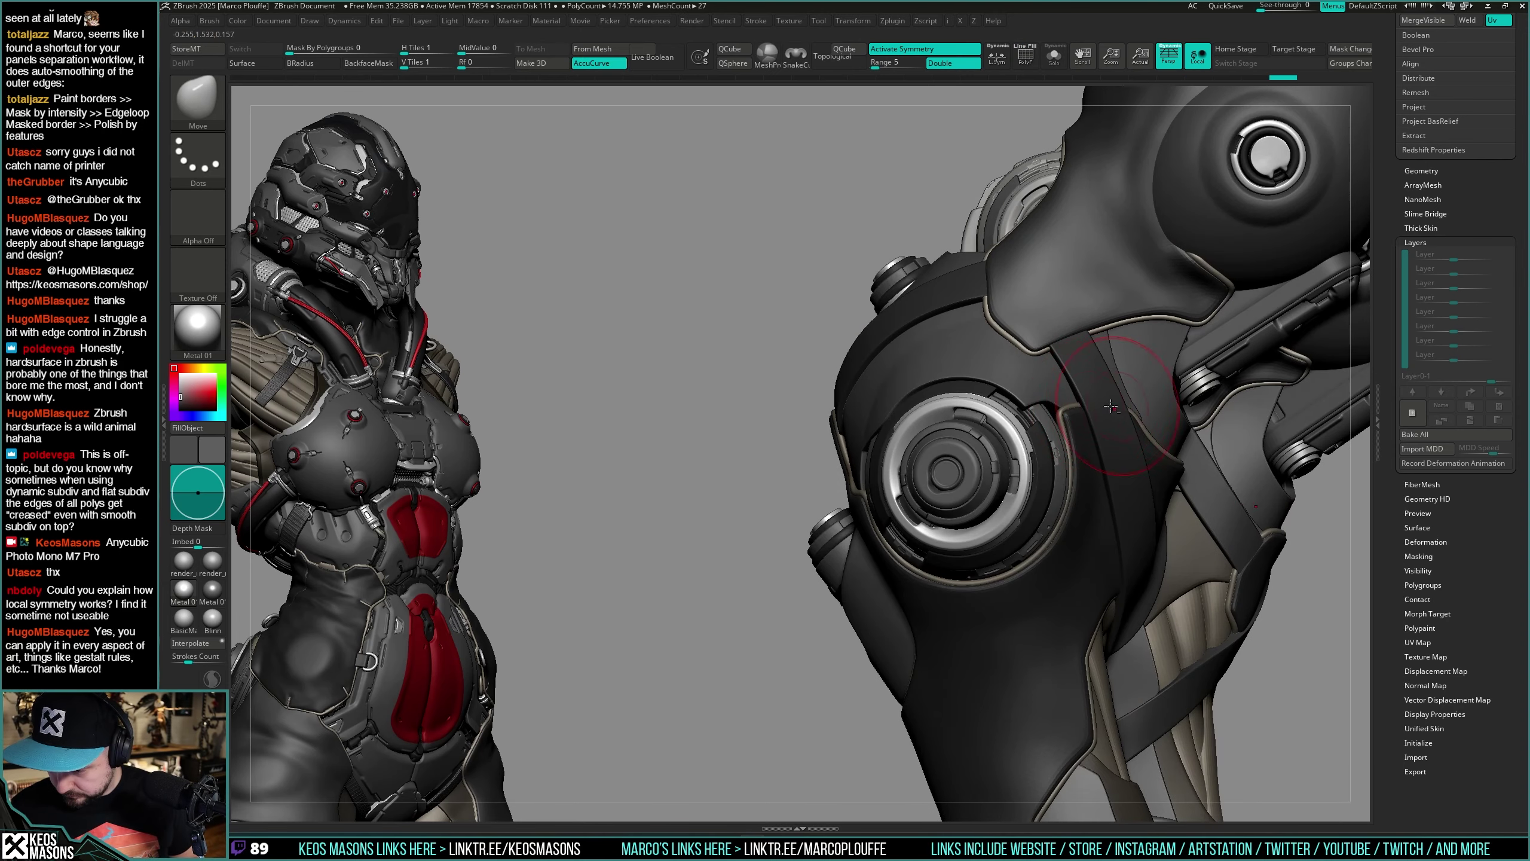
drag(1094, 407, 1094, 409)
mouse_move(1093, 409)
right_down()
mouse_move(1145, 374)
mouse_move(1015, 419)
mouse_move(970, 388)
mouse_move(973, 360)
mouse_move(976, 404)
mouse_move(998, 405)
mouse_move(955, 465)
right_up()
right_click(954, 465)
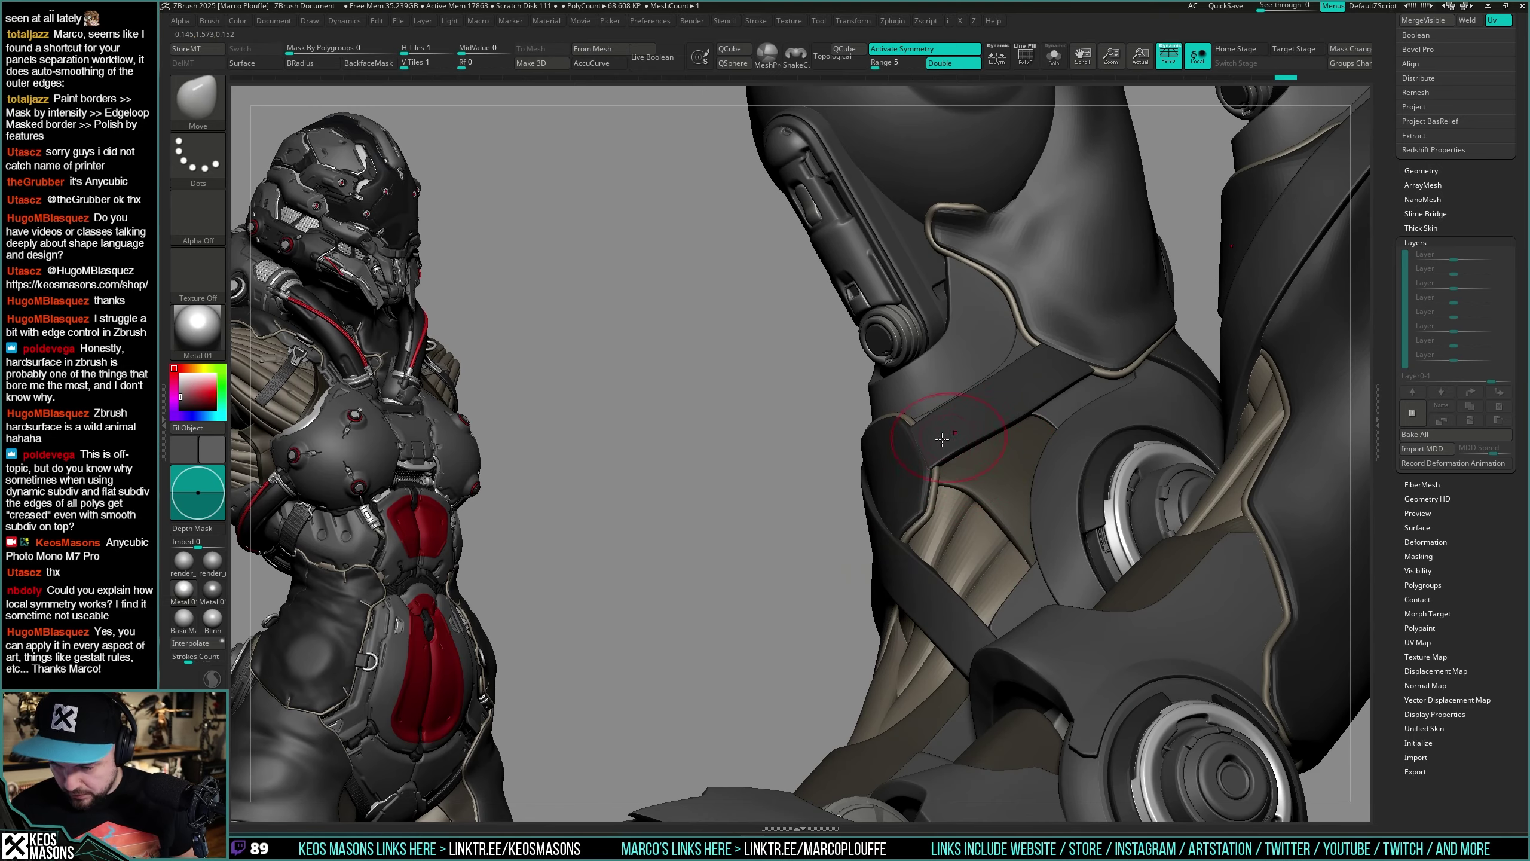
Step: Fit the strap where it passes under the thigh panel and crosses the inner side of the knee
right_drag(985, 425, 1016, 432)
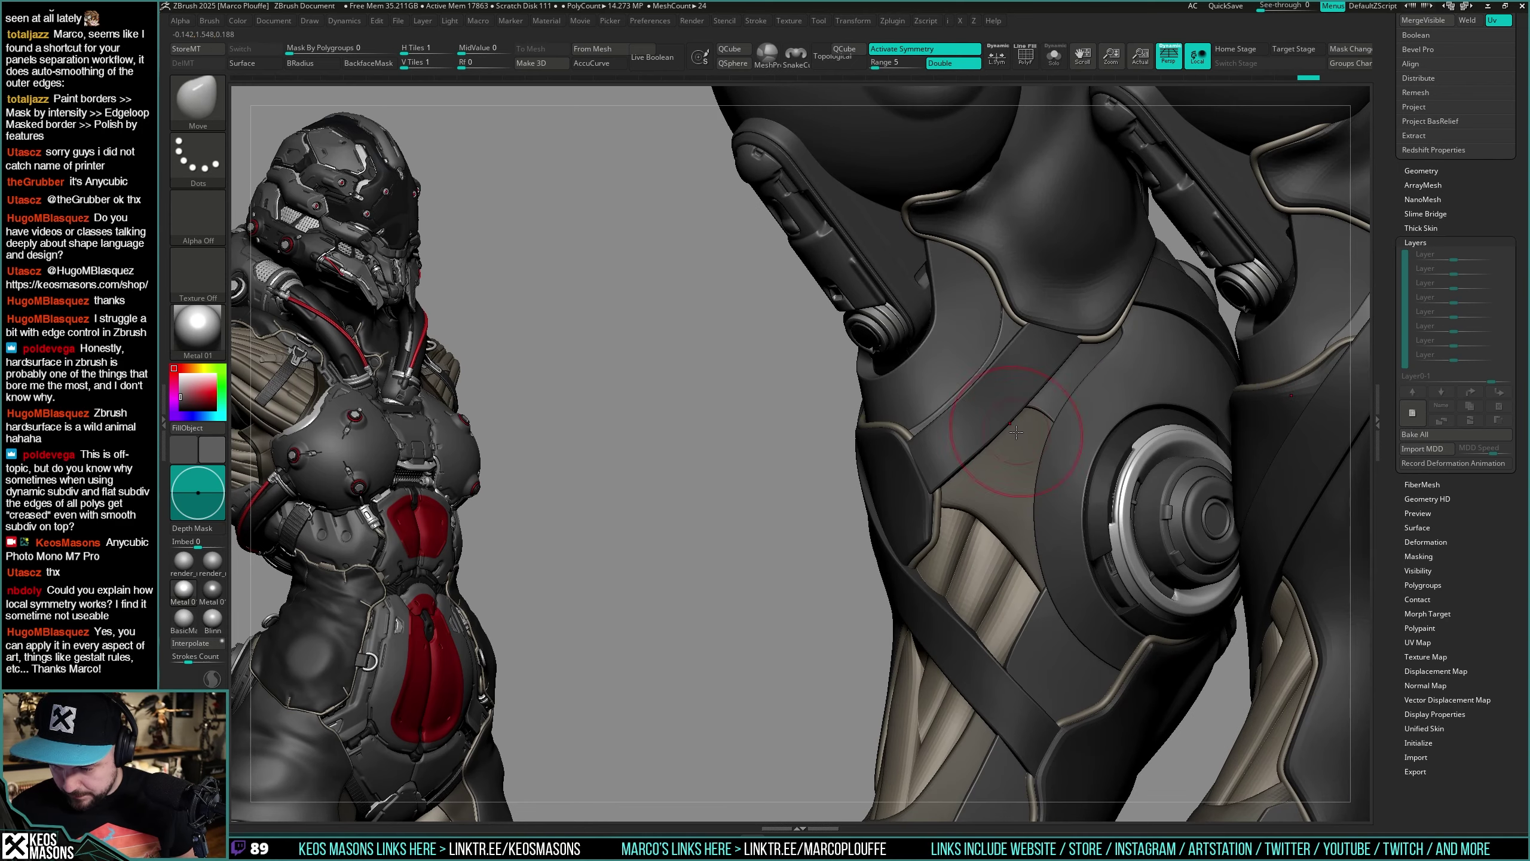
mouse_move(1076, 350)
right_down()
mouse_move(1103, 344)
mouse_move(1029, 360)
right_up()
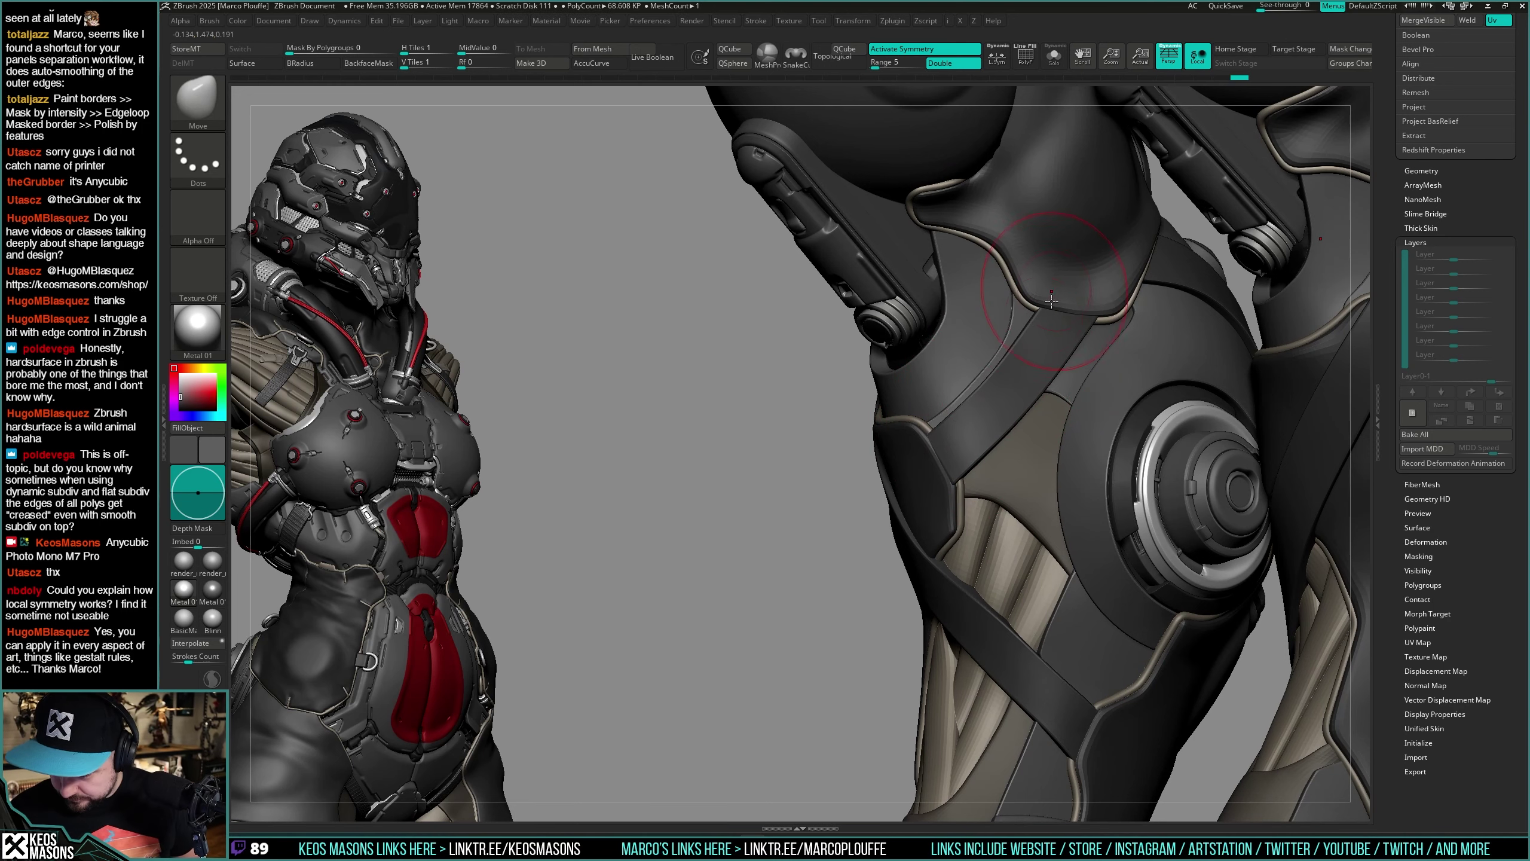
mouse_move(958, 432)
right_down()
mouse_move(916, 472)
mouse_move(850, 463)
right_up()
right_drag(1060, 389, 1000, 387)
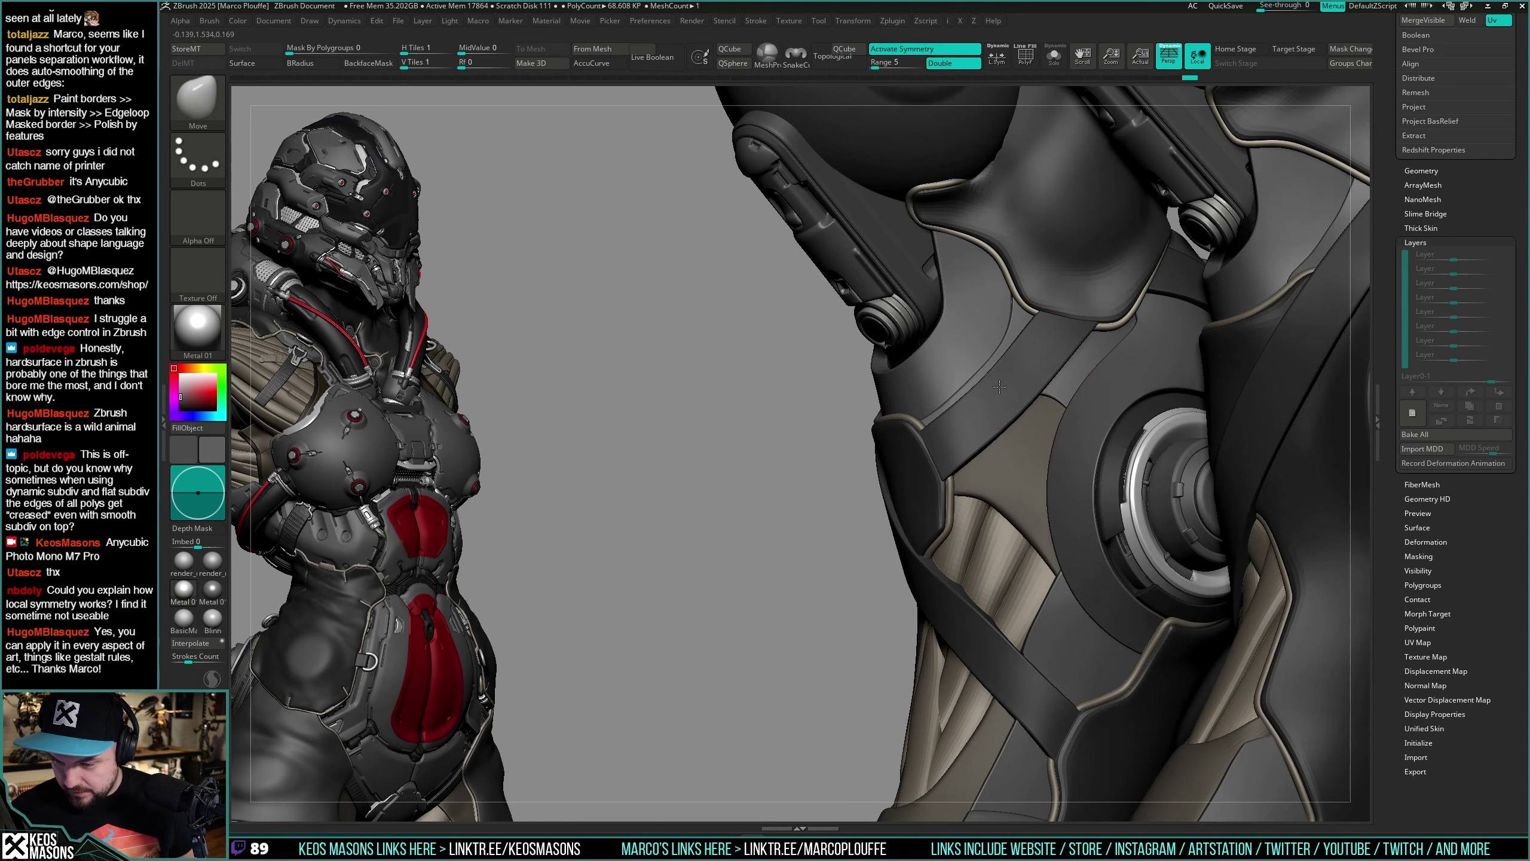
Step: Adjust the strap's diagonal run across the back of the knee with the Move brush
mouse_move(1063, 281)
right_down()
mouse_move(947, 414)
mouse_move(928, 347)
mouse_move(988, 416)
mouse_move(1048, 353)
mouse_move(980, 385)
mouse_move(1084, 399)
right_up()
right_click(947, 414)
right_click(979, 398)
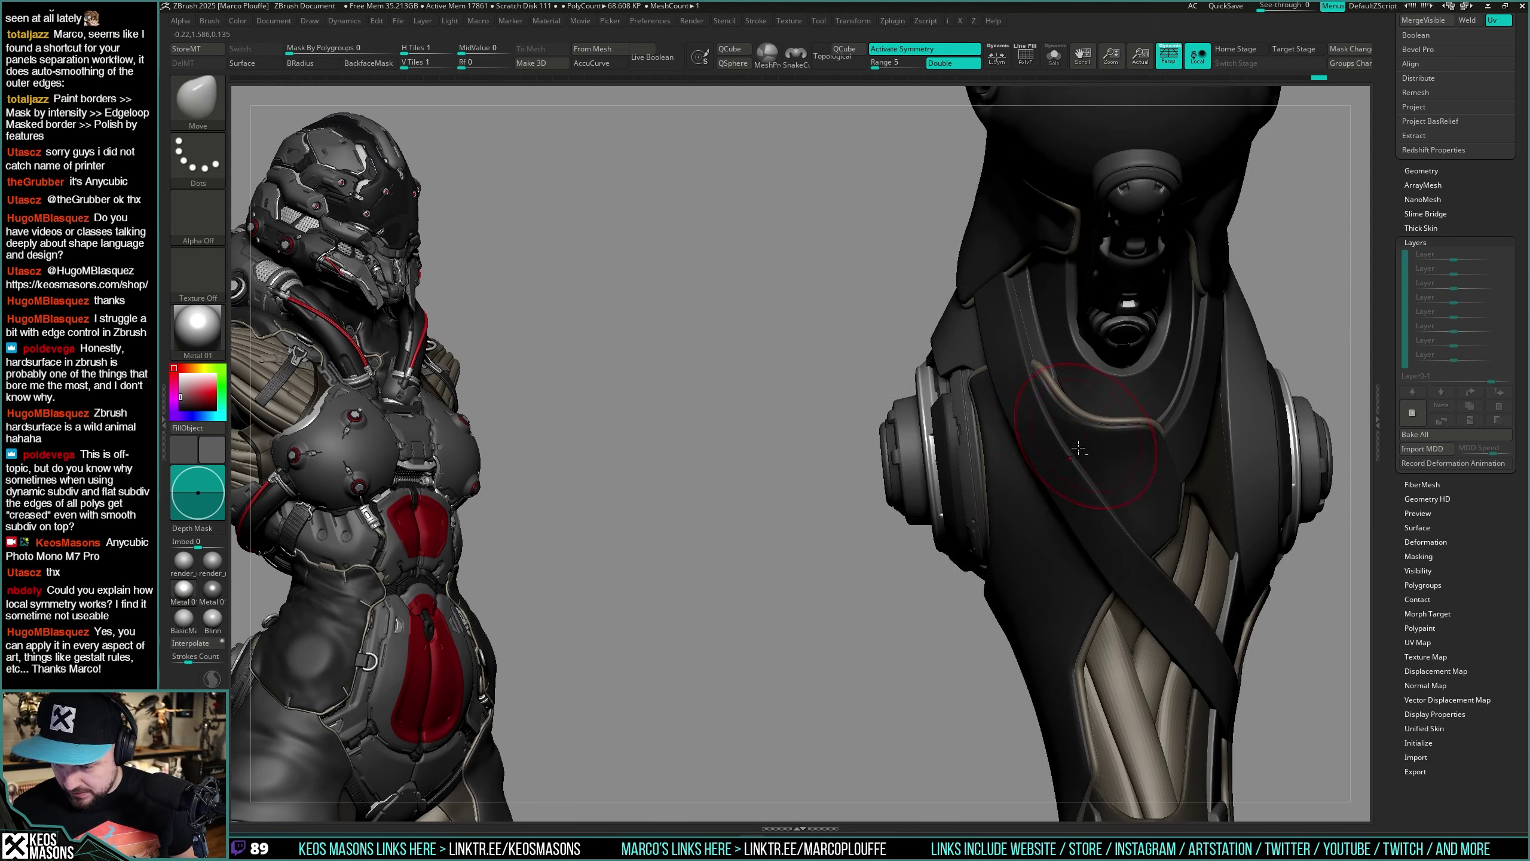
mouse_move(940, 367)
right_down()
mouse_move(1003, 323)
mouse_move(991, 297)
right_up()
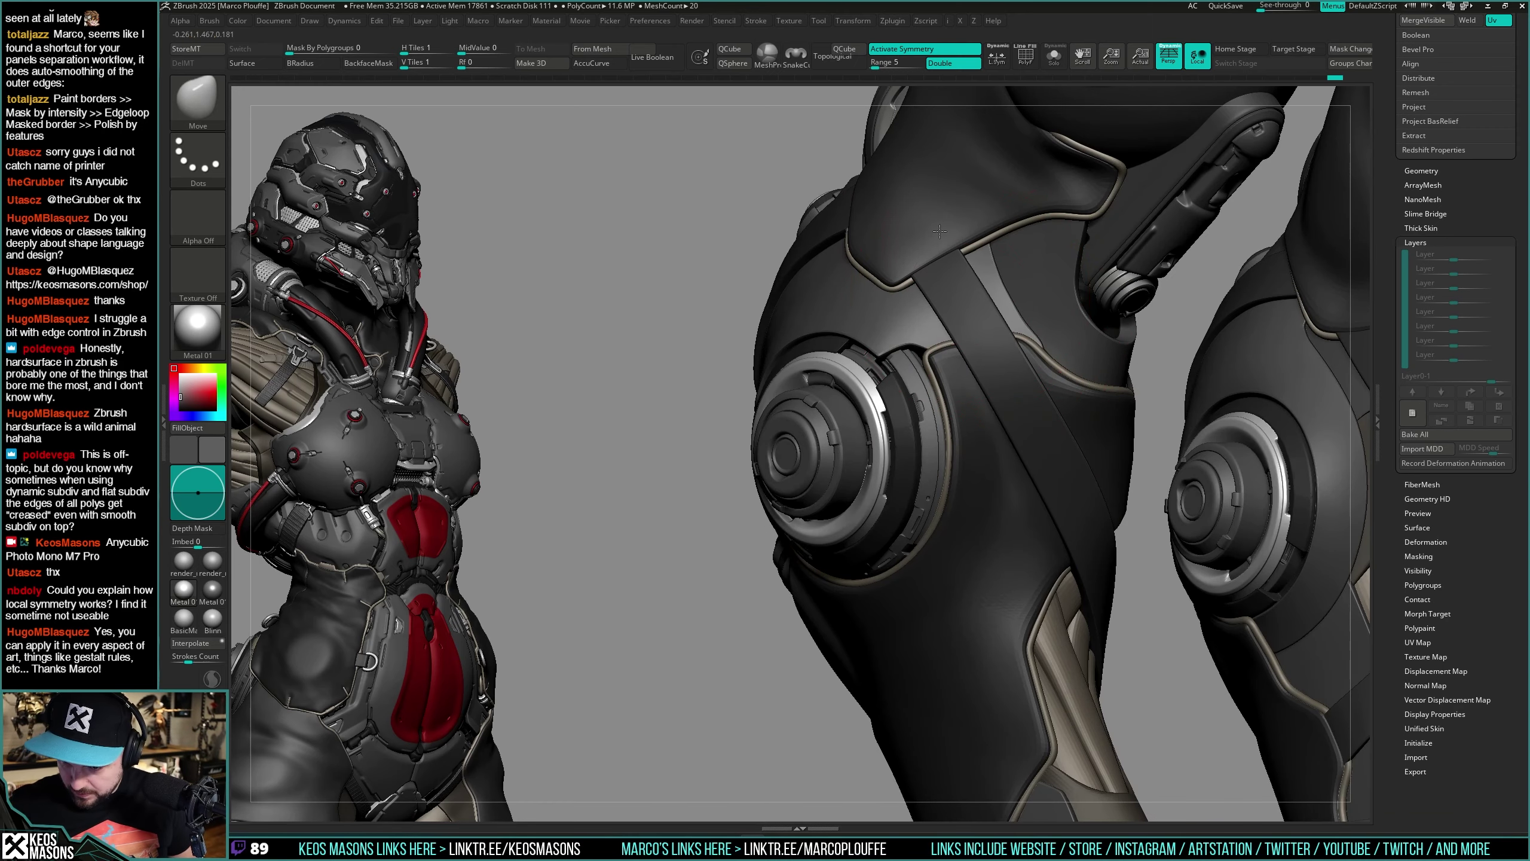
right_click(1046, 409)
mouse_move(1055, 417)
right_down()
mouse_move(1045, 384)
mouse_move(1061, 416)
mouse_move(1159, 455)
mouse_move(1098, 474)
mouse_move(1110, 460)
mouse_move(1081, 416)
right_up()
Step: Select the calf cables beneath the diagonal strap and try smoothing them
alt+click(1088, 418)
right_click(1083, 422)
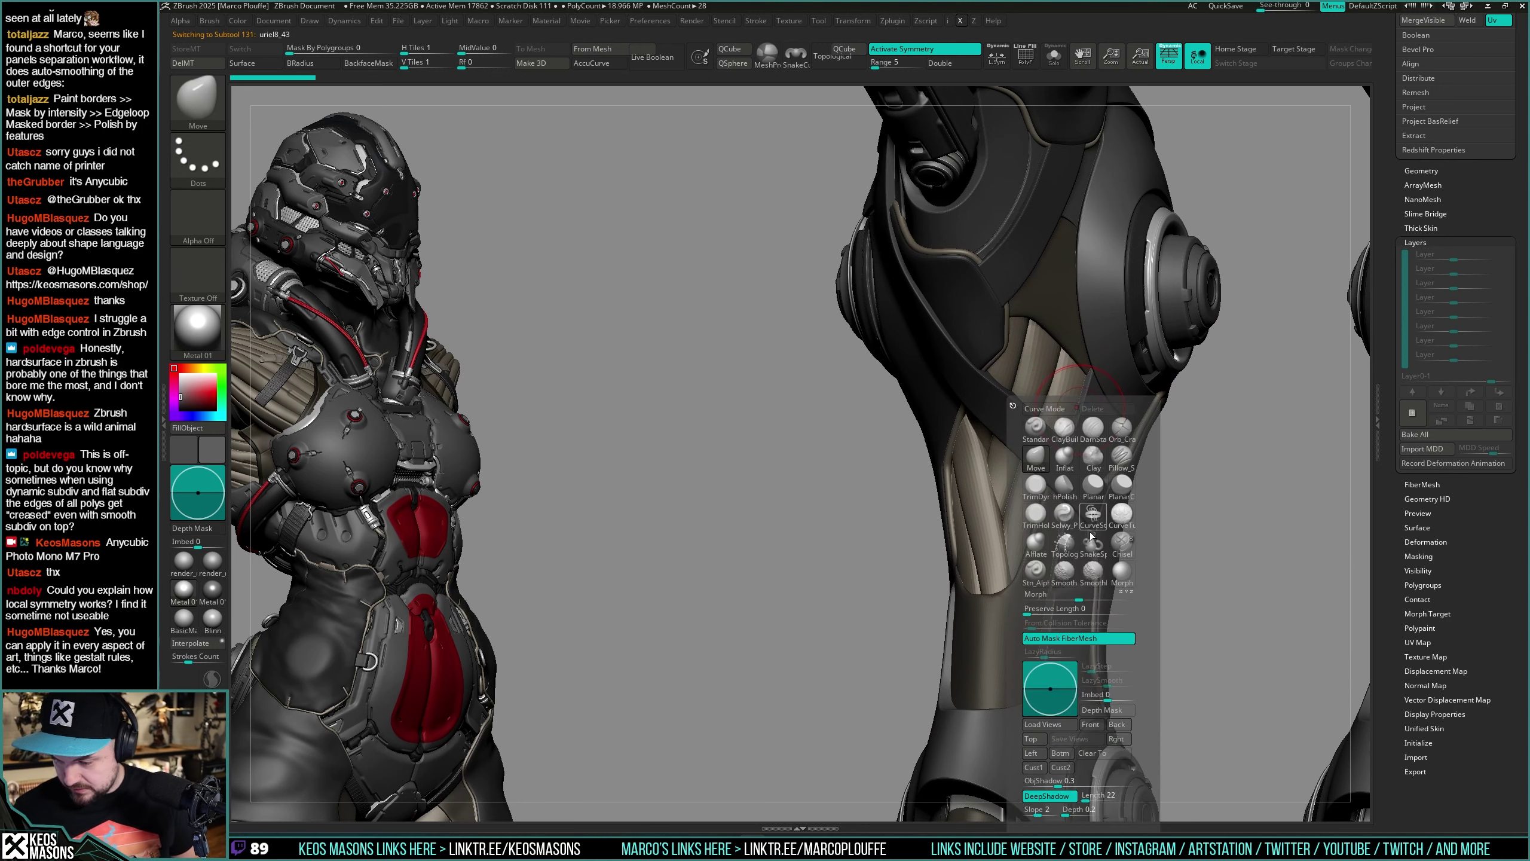
mouse_move(1253, 313)
right_down()
mouse_move(1040, 439)
mouse_move(1000, 435)
right_up()
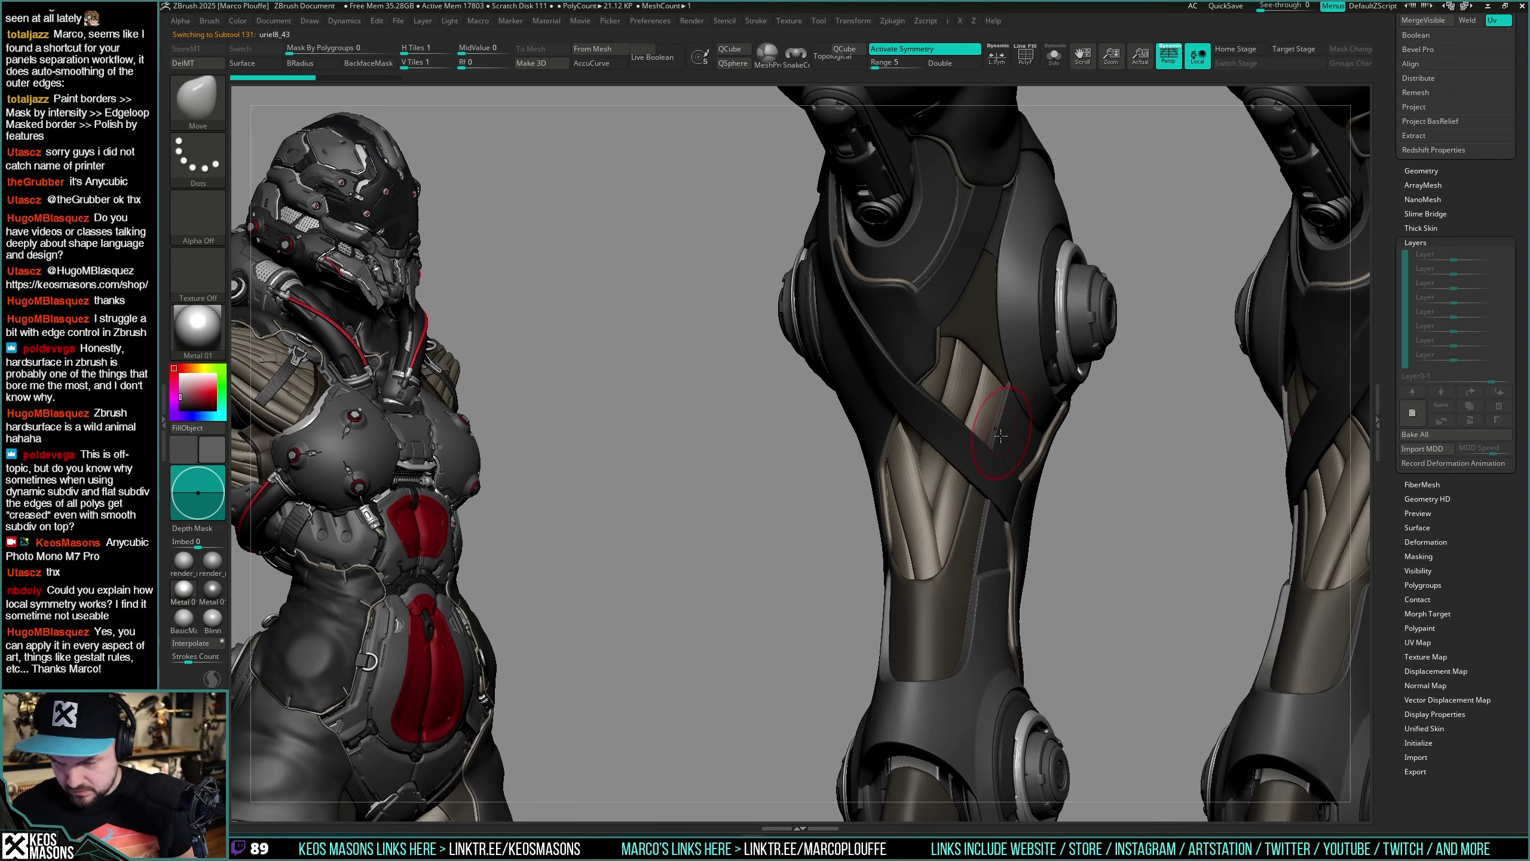
right_click(1000, 435)
shift+drag(1059, 406, 1048, 425)
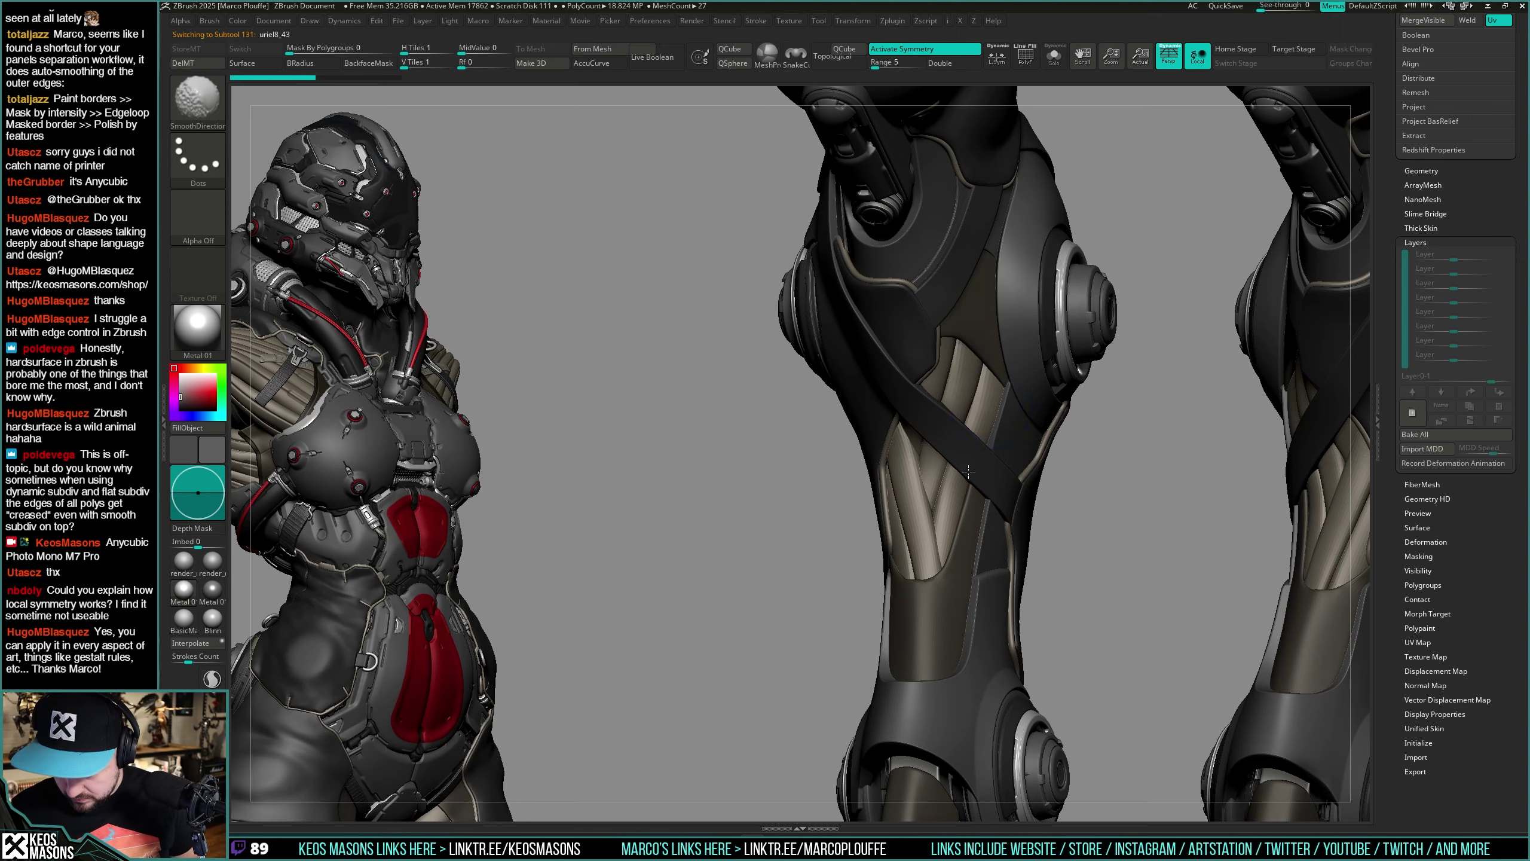
mouse_move(1030, 422)
shift+right_down()
mouse_move(933, 429)
mouse_move(918, 486)
mouse_move(941, 500)
shift+right_up()
key(ctrl+z)
key(ctrl+z)
Step: Set Mask By Polygroups to 100 and smooth the calf cables below the diagonal strap
key(shift+f)
key(shift+f)
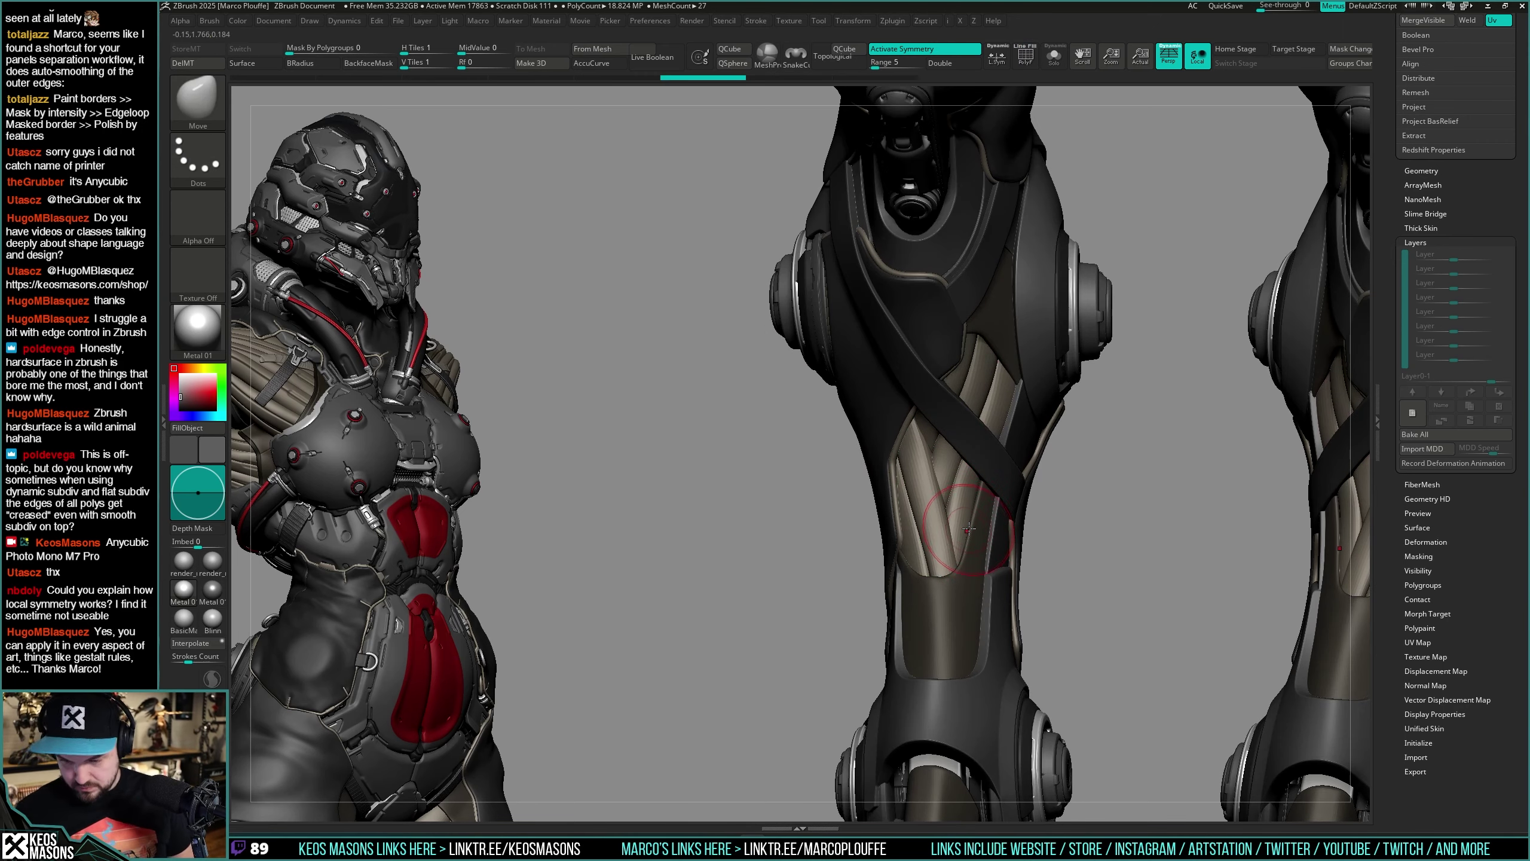
key(shift)
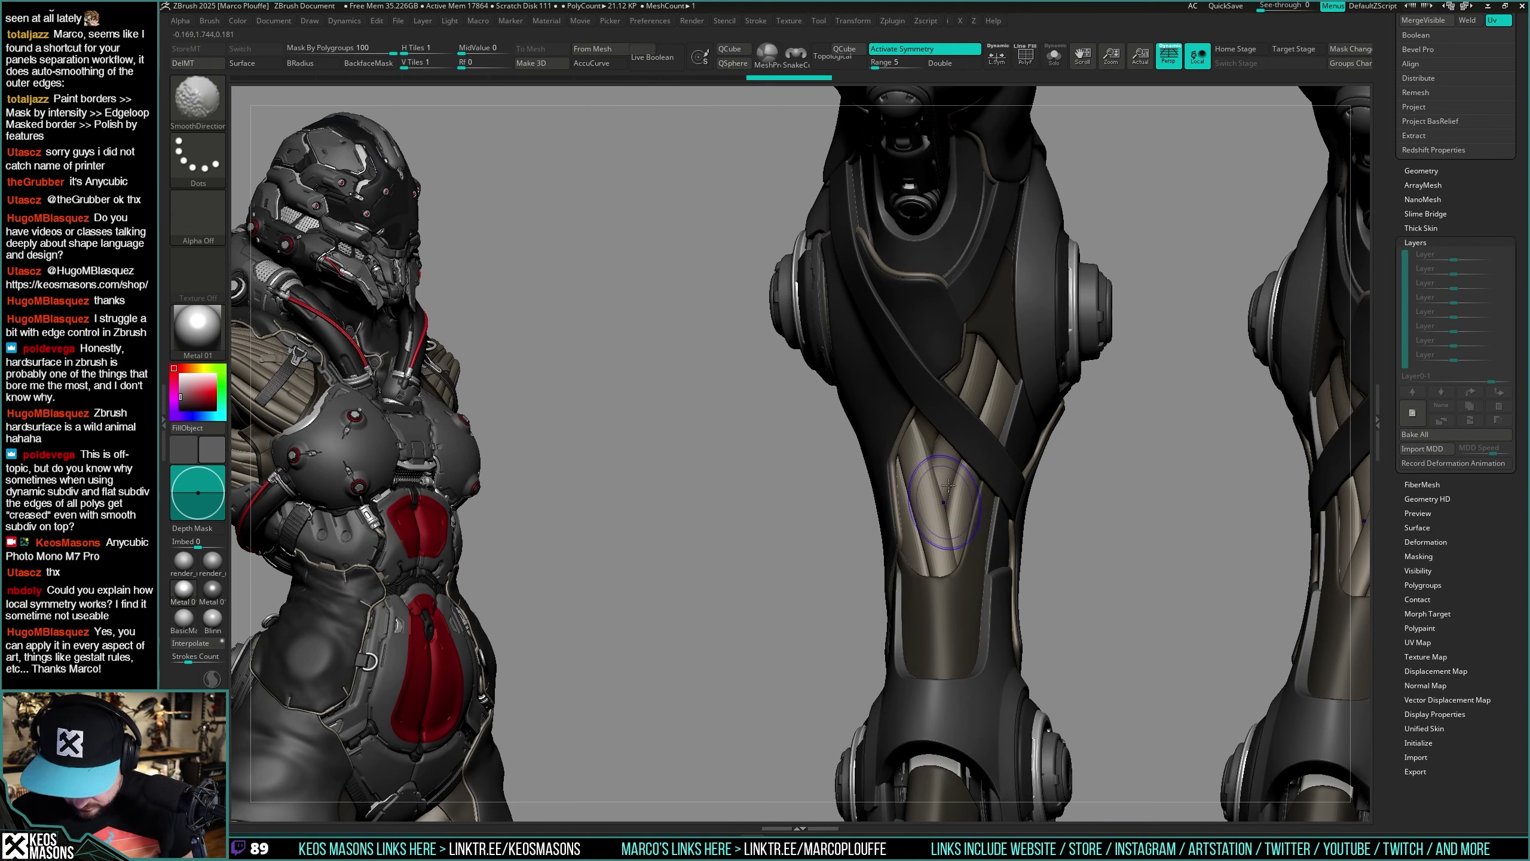
right_drag(948, 485, 947, 458)
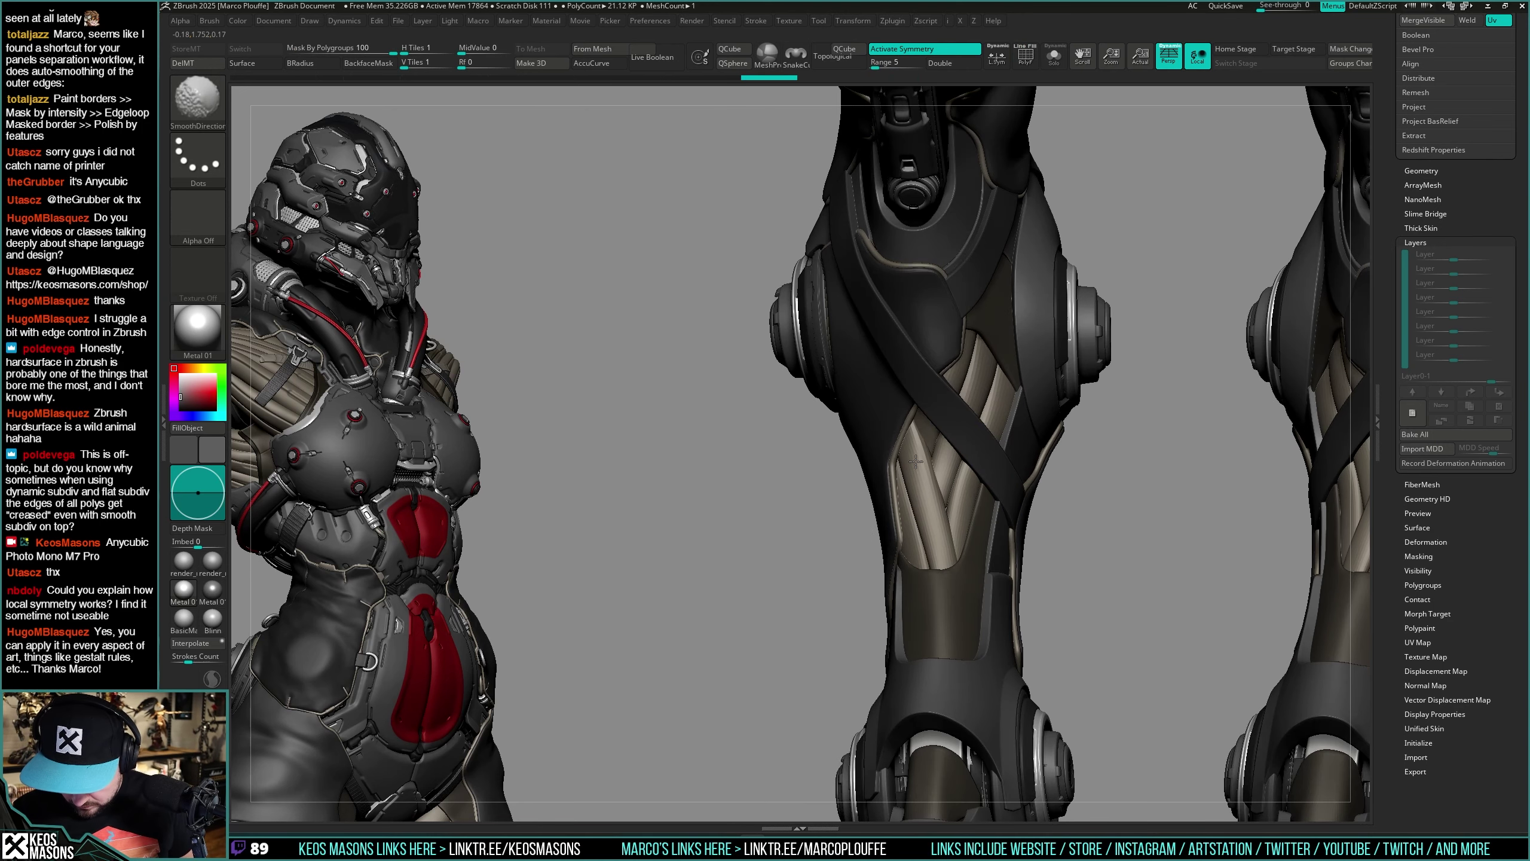
right_drag(905, 538, 971, 398)
mouse_move(970, 398)
shift+right_down()
mouse_move(1042, 470)
mouse_move(980, 551)
mouse_move(967, 495)
mouse_move(953, 512)
shift+right_up()
Step: Isolate the calf cables to access their symmetry tools, and show the complete legs again
key(s)
key(space)
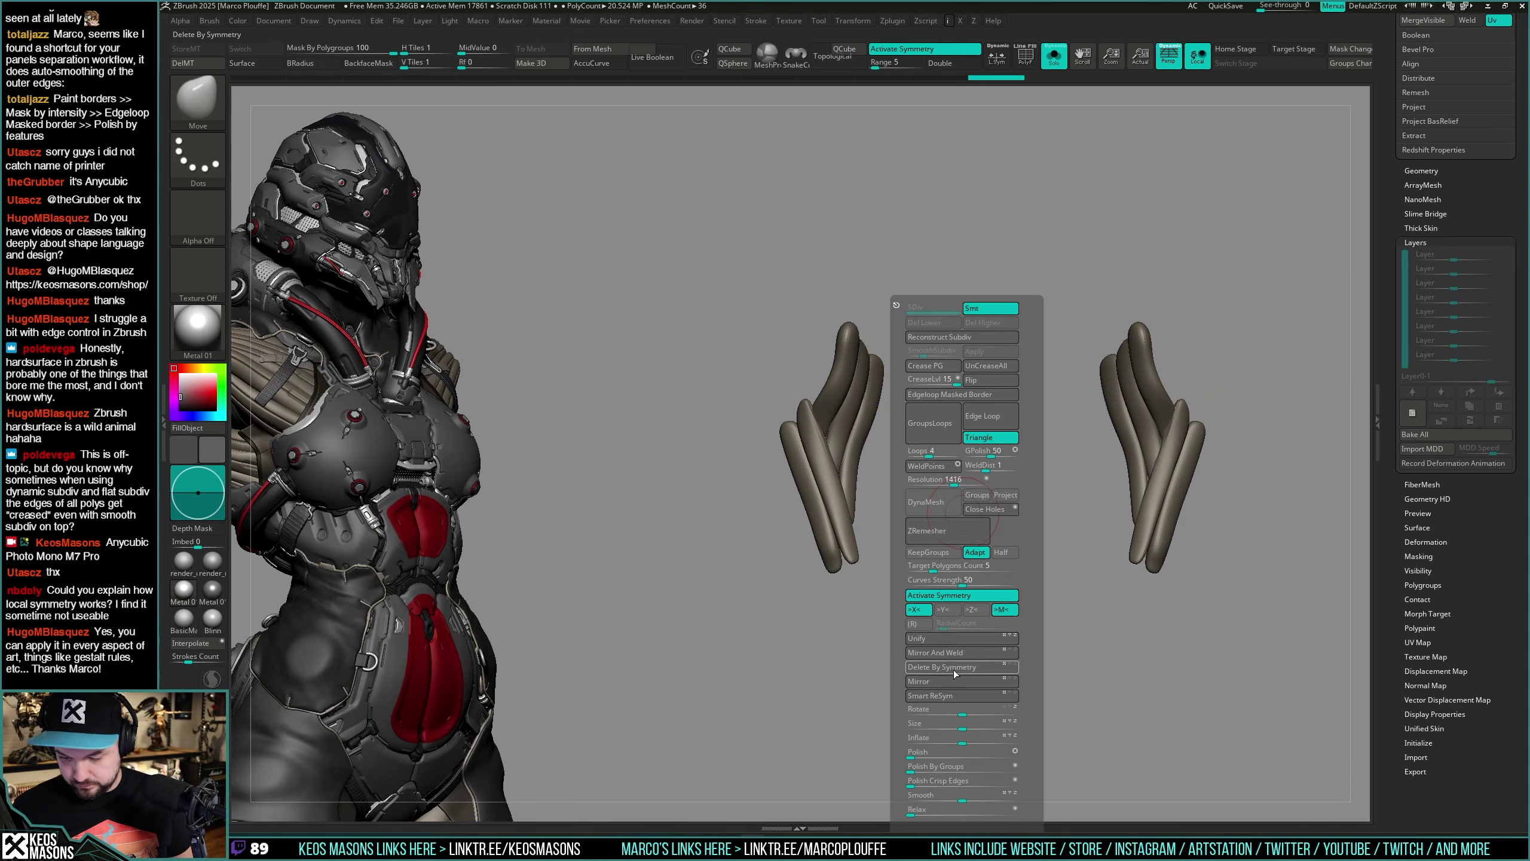
key(alt+s)
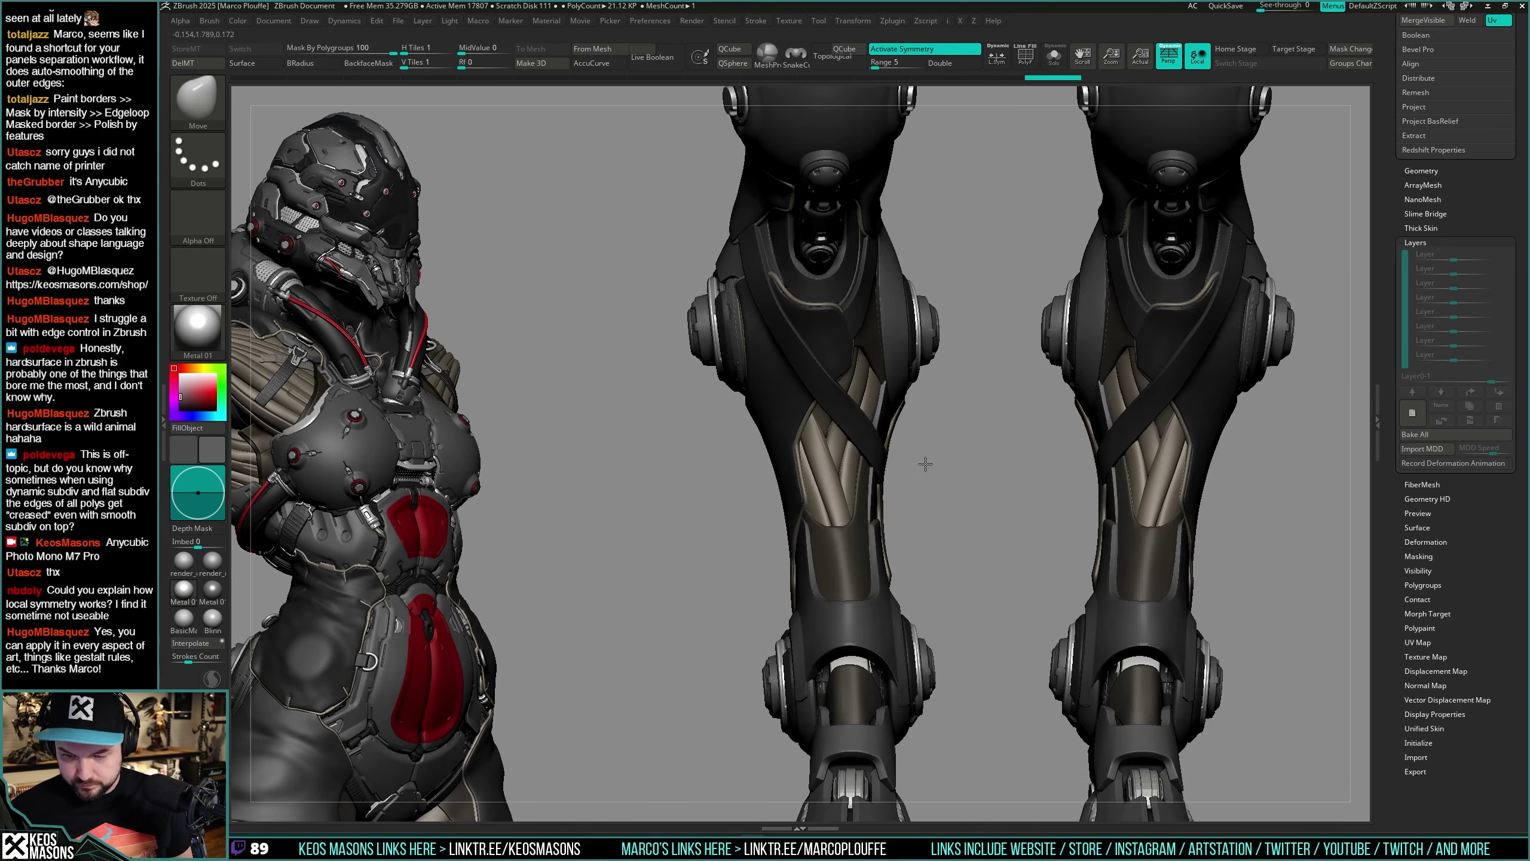
Step: Set the smoothing brush to Smooth Stronger and select the dark calf armour that frames the cables
right_drag(925, 464, 964, 452)
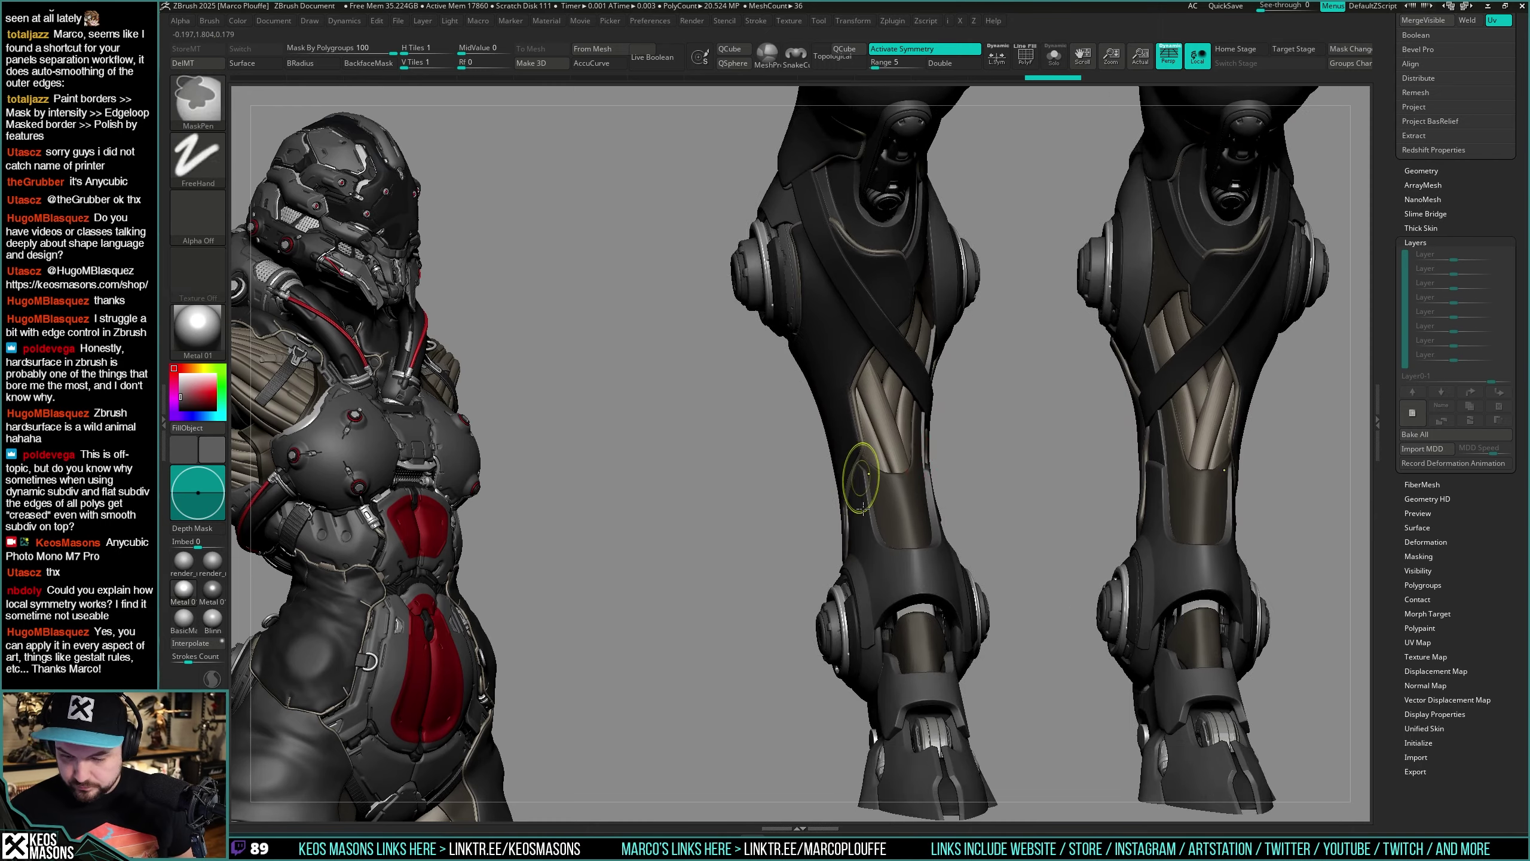
ctrl+right_drag(864, 508, 896, 519)
key(space)
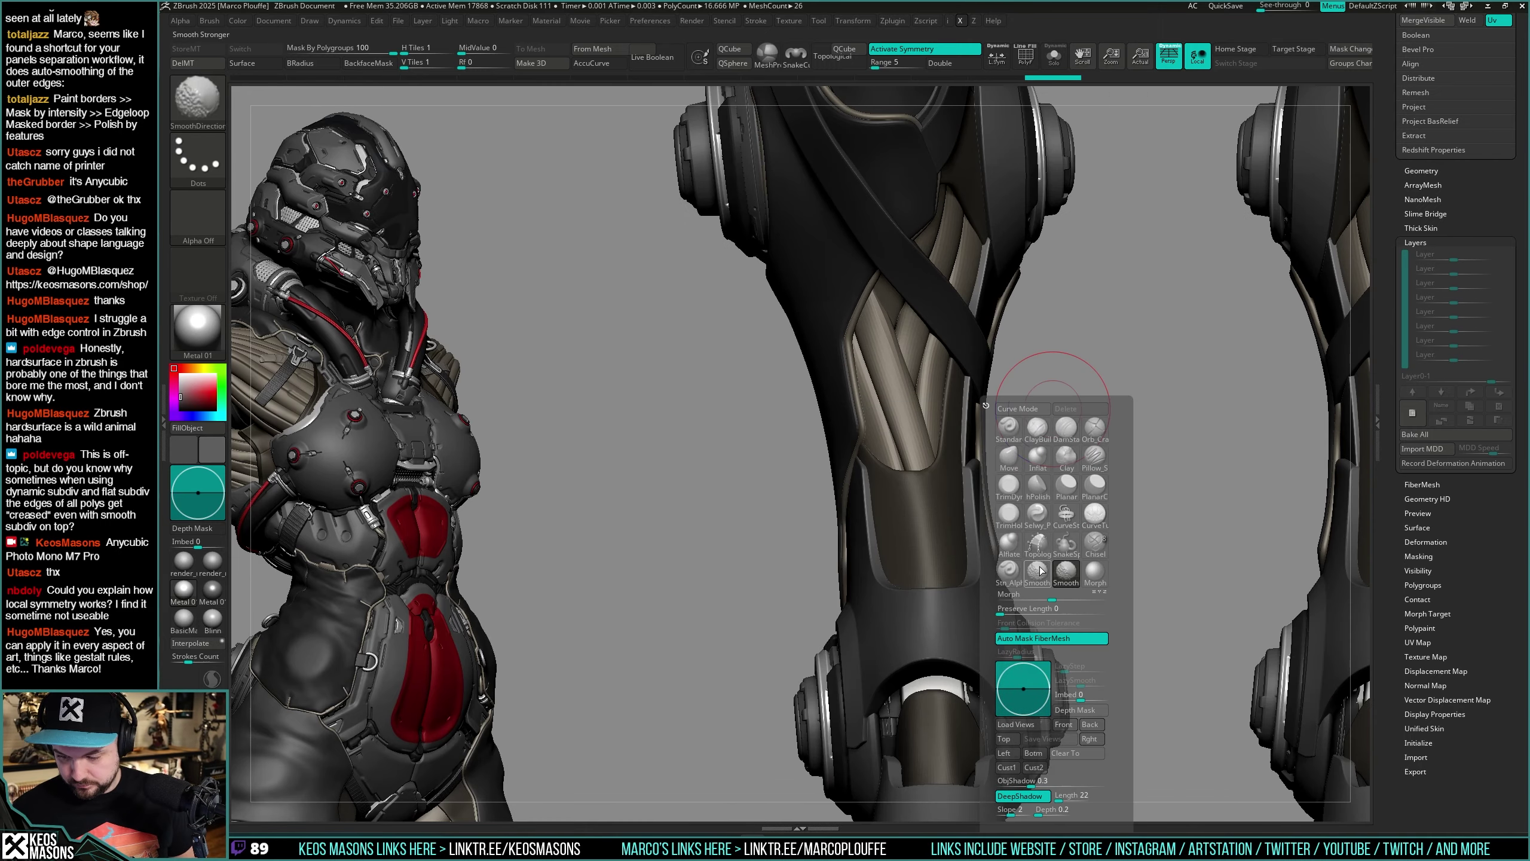
shift+click(1042, 570)
key(space)
alt+click(860, 428)
key(space)
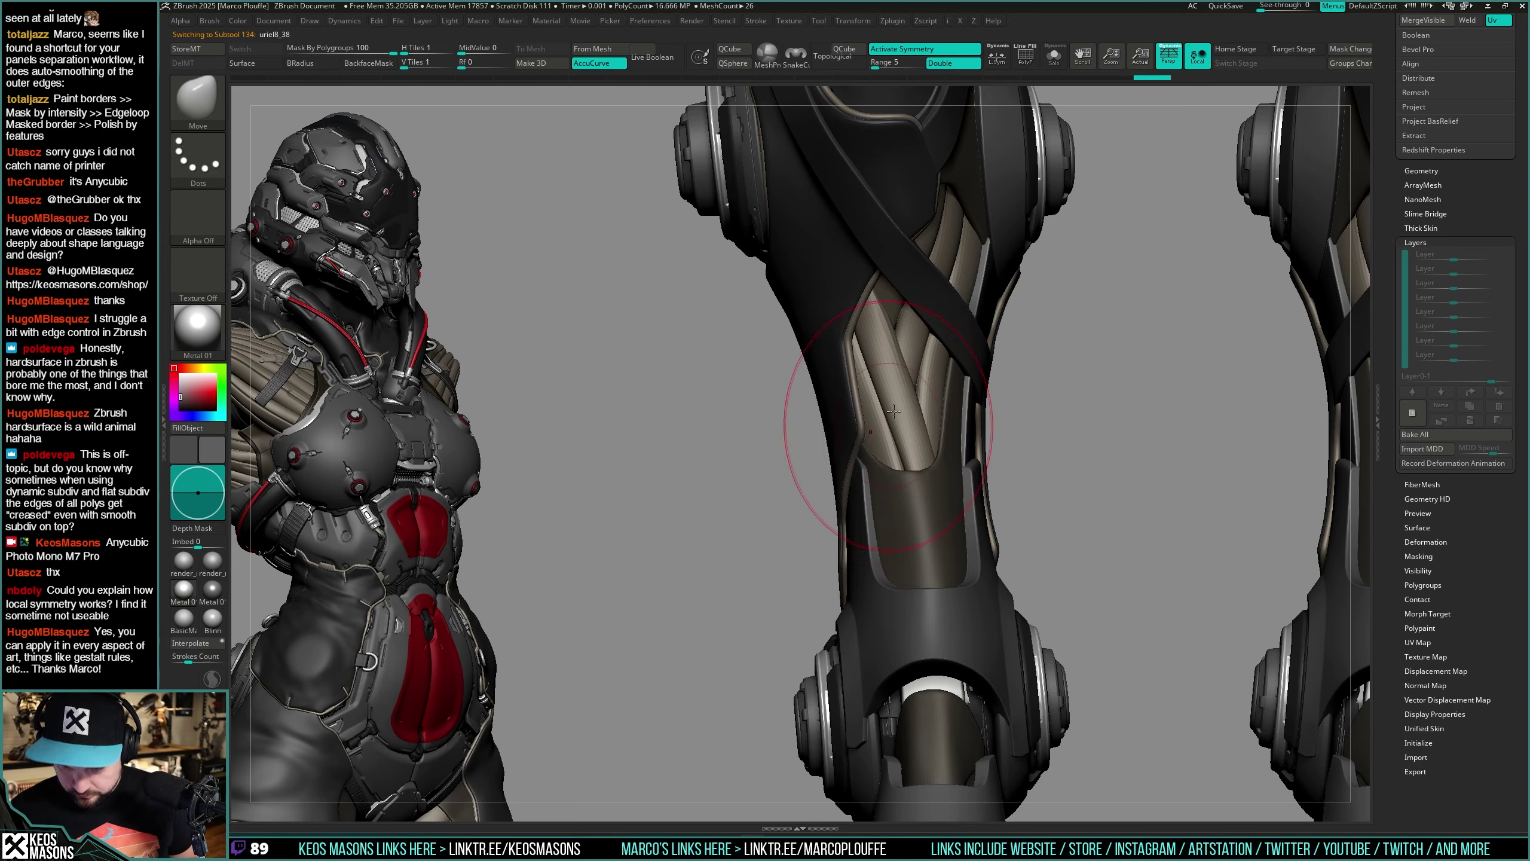
Step: Reshape the calf armour around the cable opening and below the diagonal strap with the Move brush
mouse_move(894, 412)
alt+right_down()
mouse_move(898, 555)
mouse_move(873, 470)
mouse_move(886, 435)
alt+right_up()
key(space)
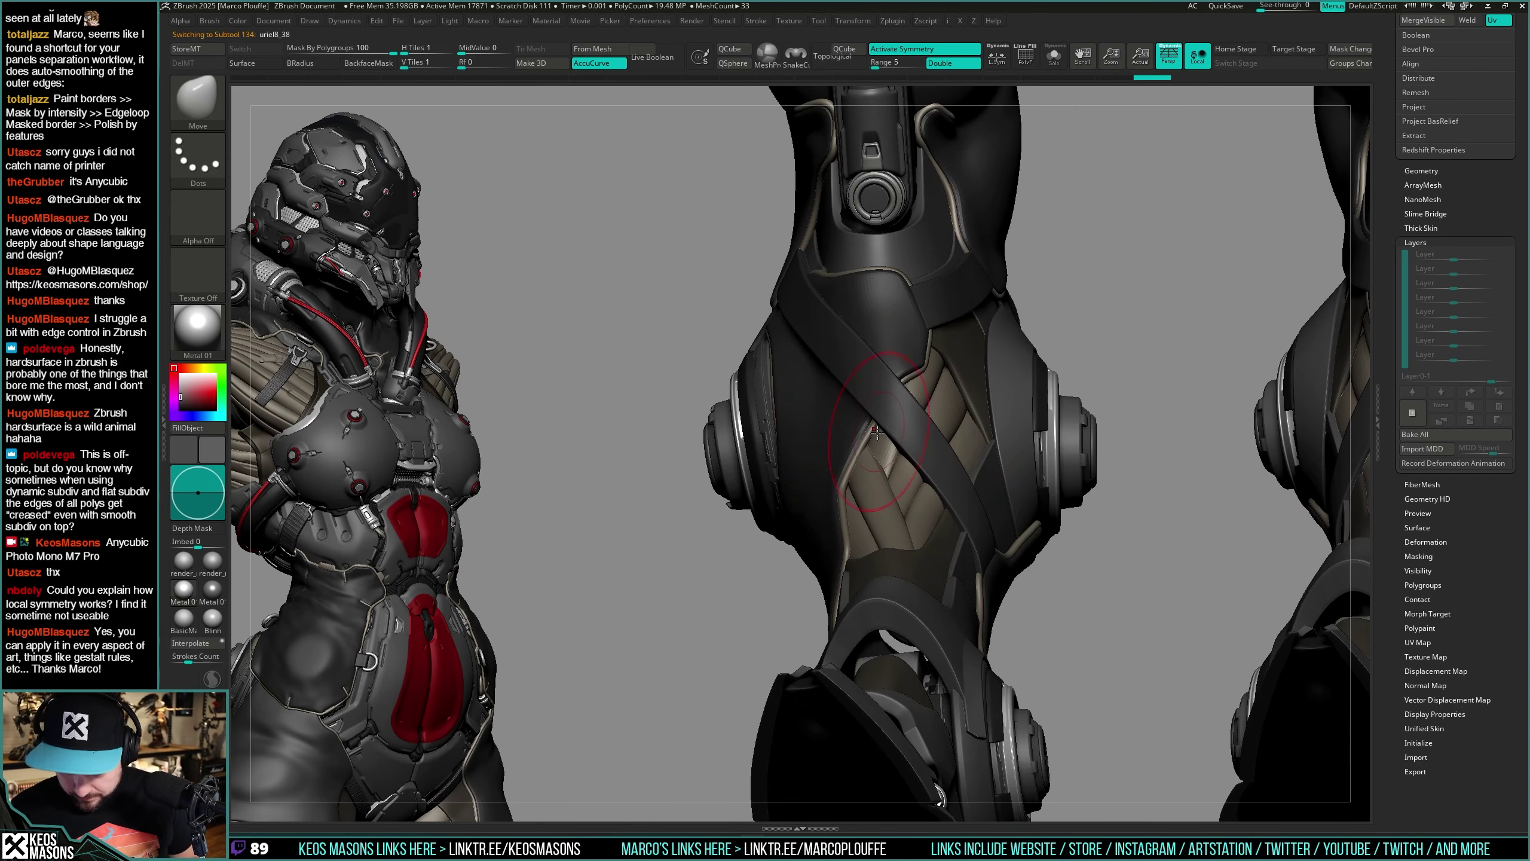
key(shift+f)
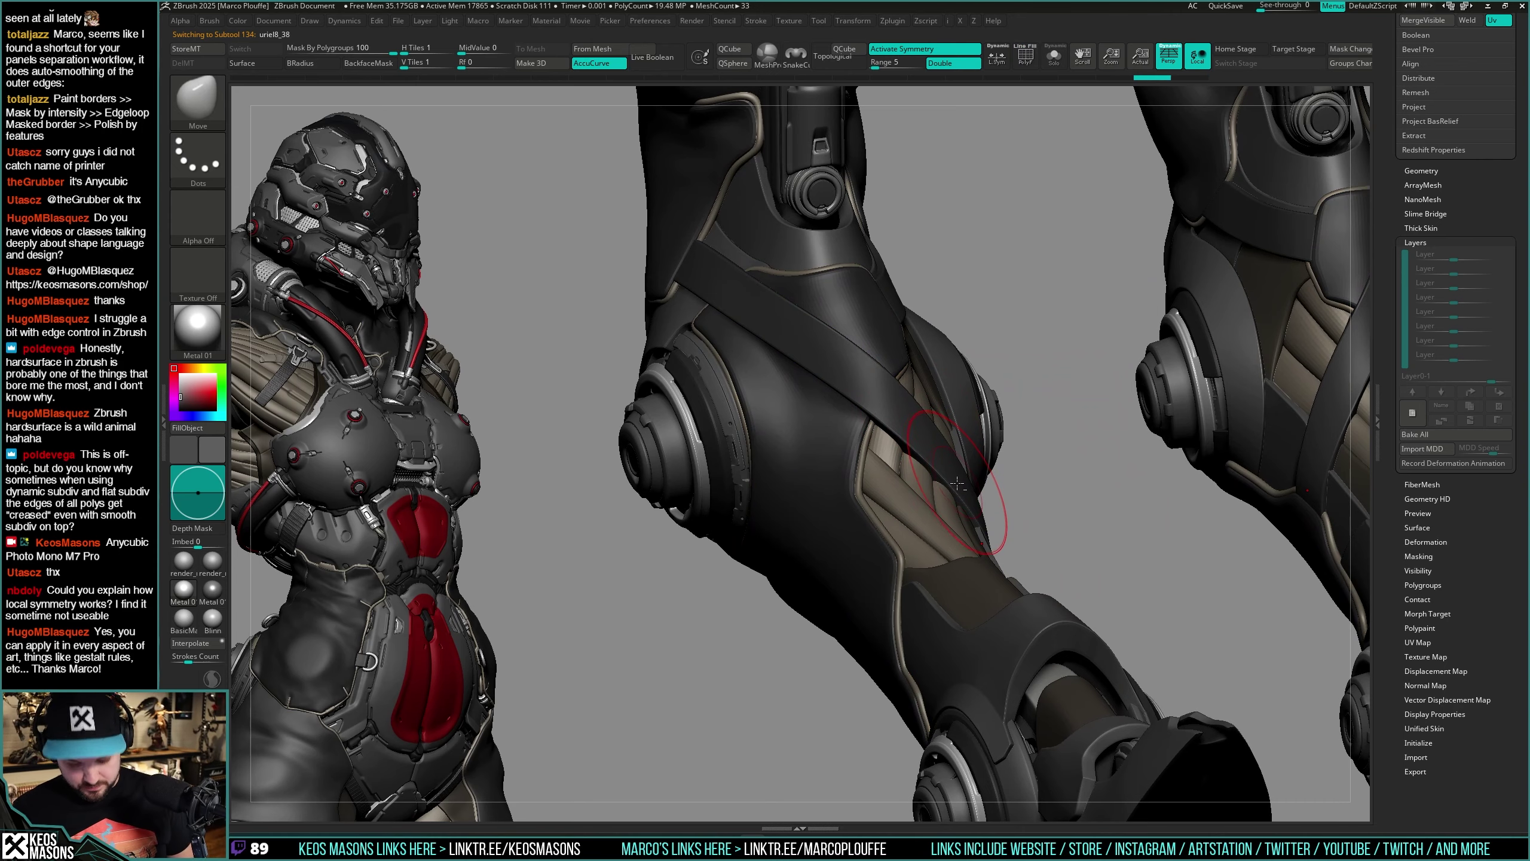
key(ctrl)
mouse_move(963, 490)
right_down()
mouse_move(955, 504)
mouse_move(951, 374)
mouse_move(900, 520)
right_up()
key(space)
mouse_move(943, 435)
right_down()
mouse_move(937, 476)
mouse_move(885, 446)
mouse_move(898, 420)
mouse_move(994, 492)
mouse_move(962, 476)
mouse_move(935, 551)
mouse_move(955, 516)
mouse_move(876, 471)
right_up()
key(s)
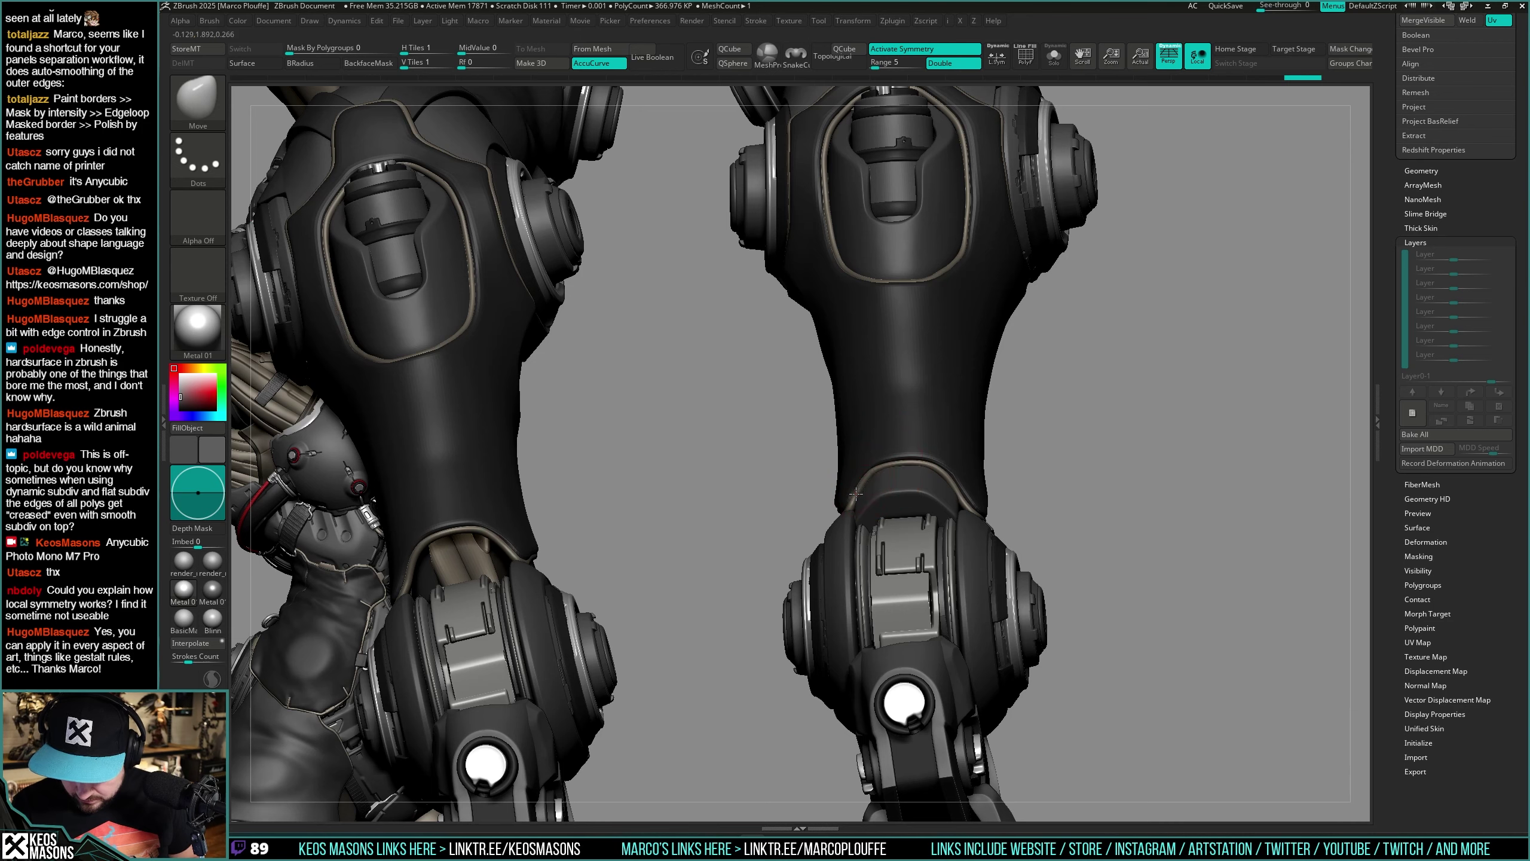
Step: Refine the front of the shin armour between the ankle and the knee socket with the Move brush
mouse_move(969, 525)
right_down()
mouse_move(990, 536)
mouse_move(940, 593)
mouse_move(974, 492)
mouse_move(944, 530)
mouse_move(896, 495)
mouse_move(969, 540)
mouse_move(922, 512)
mouse_move(843, 533)
right_up()
right_click(940, 593)
key(space)
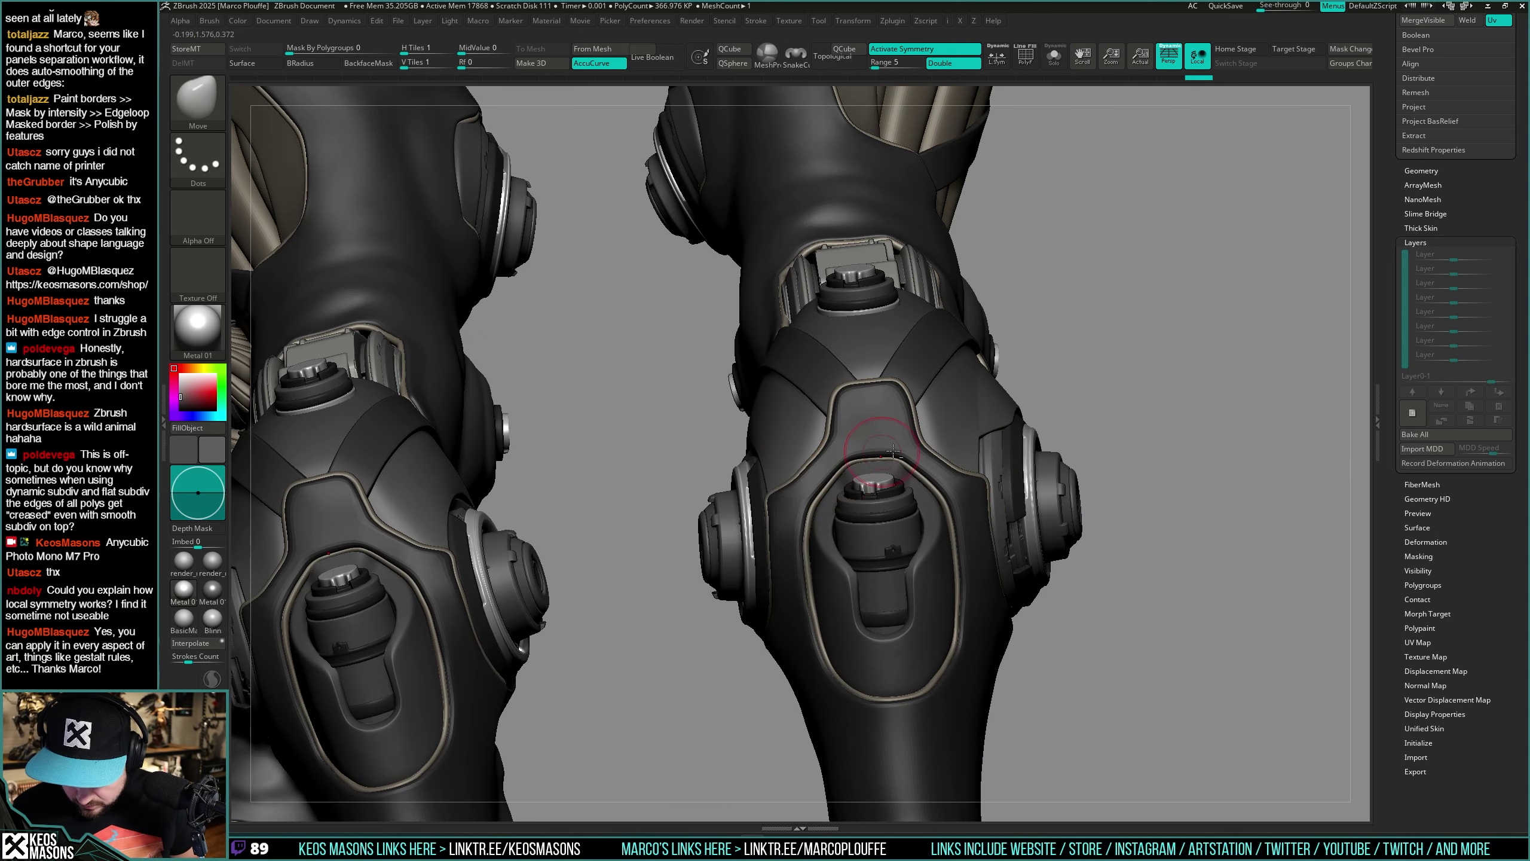
right_drag(850, 465, 927, 433)
mouse_move(808, 445)
right_down()
mouse_move(913, 428)
mouse_move(940, 386)
mouse_move(1121, 401)
mouse_move(1058, 372)
mouse_move(913, 433)
mouse_move(805, 543)
mouse_move(786, 539)
mouse_move(825, 552)
mouse_move(917, 478)
mouse_move(889, 497)
right_up()
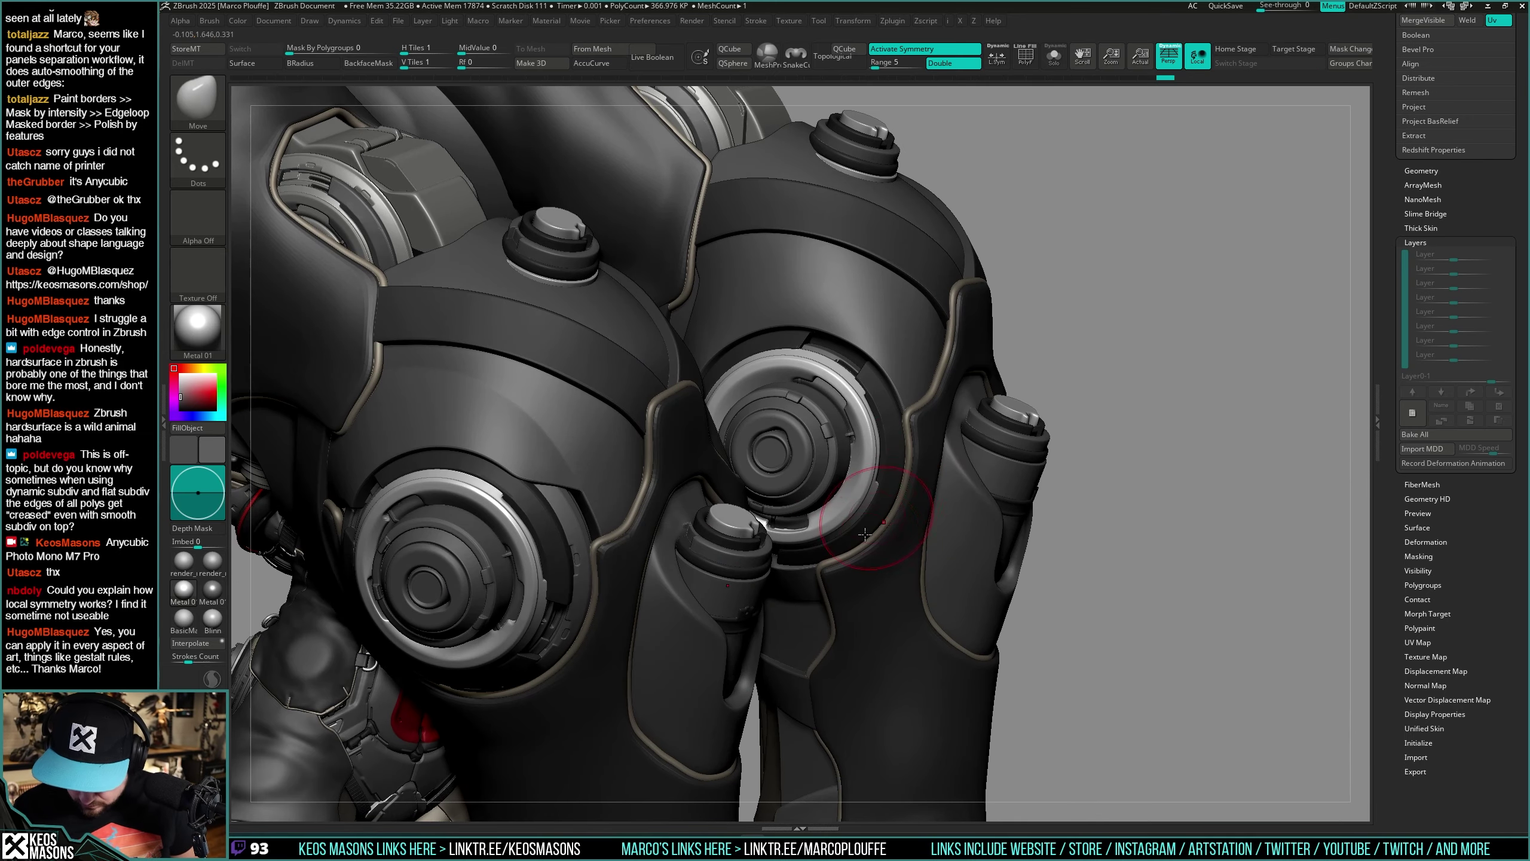
Step: Adjust the shin armour's curved rim around the round disc on the side of the knee
mouse_move(865, 534)
right_down()
mouse_move(829, 547)
mouse_move(1024, 420)
mouse_move(965, 399)
right_up()
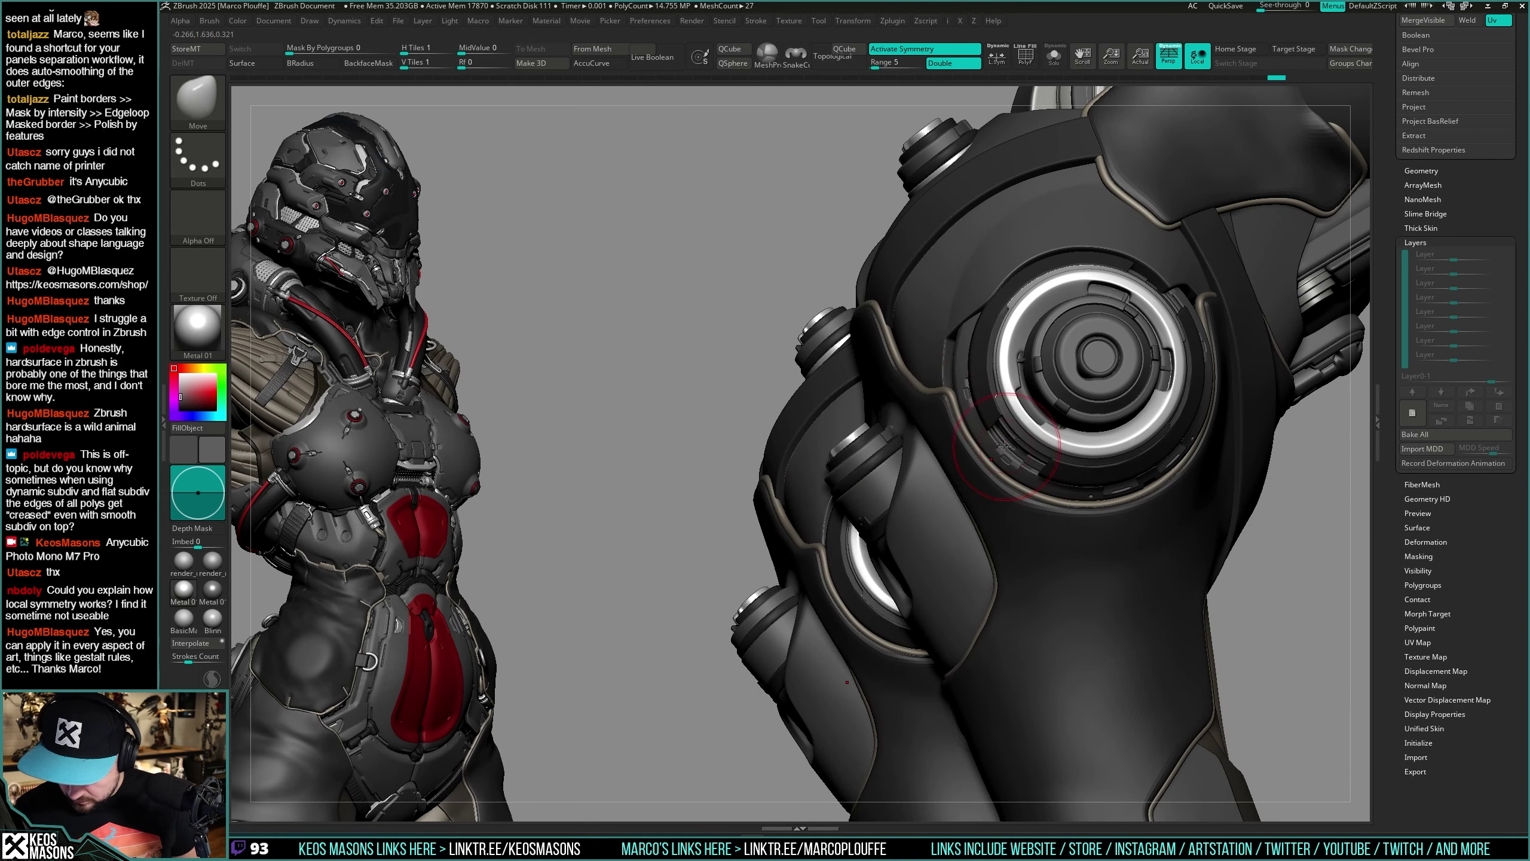
mouse_move(1081, 501)
right_down()
mouse_move(1042, 524)
mouse_move(982, 484)
mouse_move(1052, 349)
right_up()
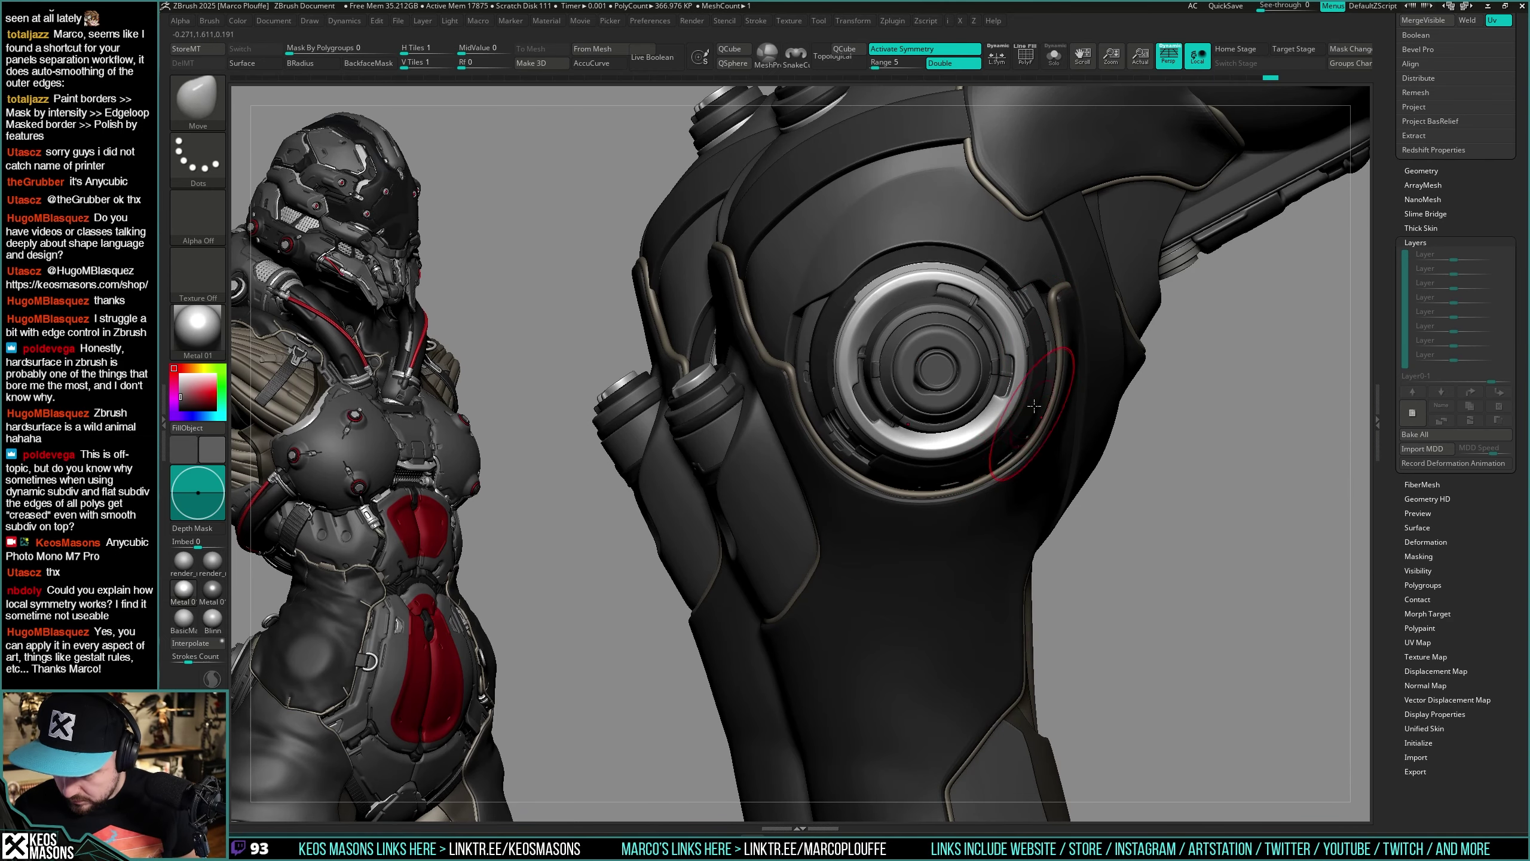
mouse_move(1034, 406)
right_down()
mouse_move(1075, 383)
mouse_move(1078, 356)
mouse_move(990, 438)
mouse_move(1018, 353)
mouse_move(984, 383)
mouse_move(1000, 400)
mouse_move(1007, 379)
right_up()
right_click(990, 439)
key(space)
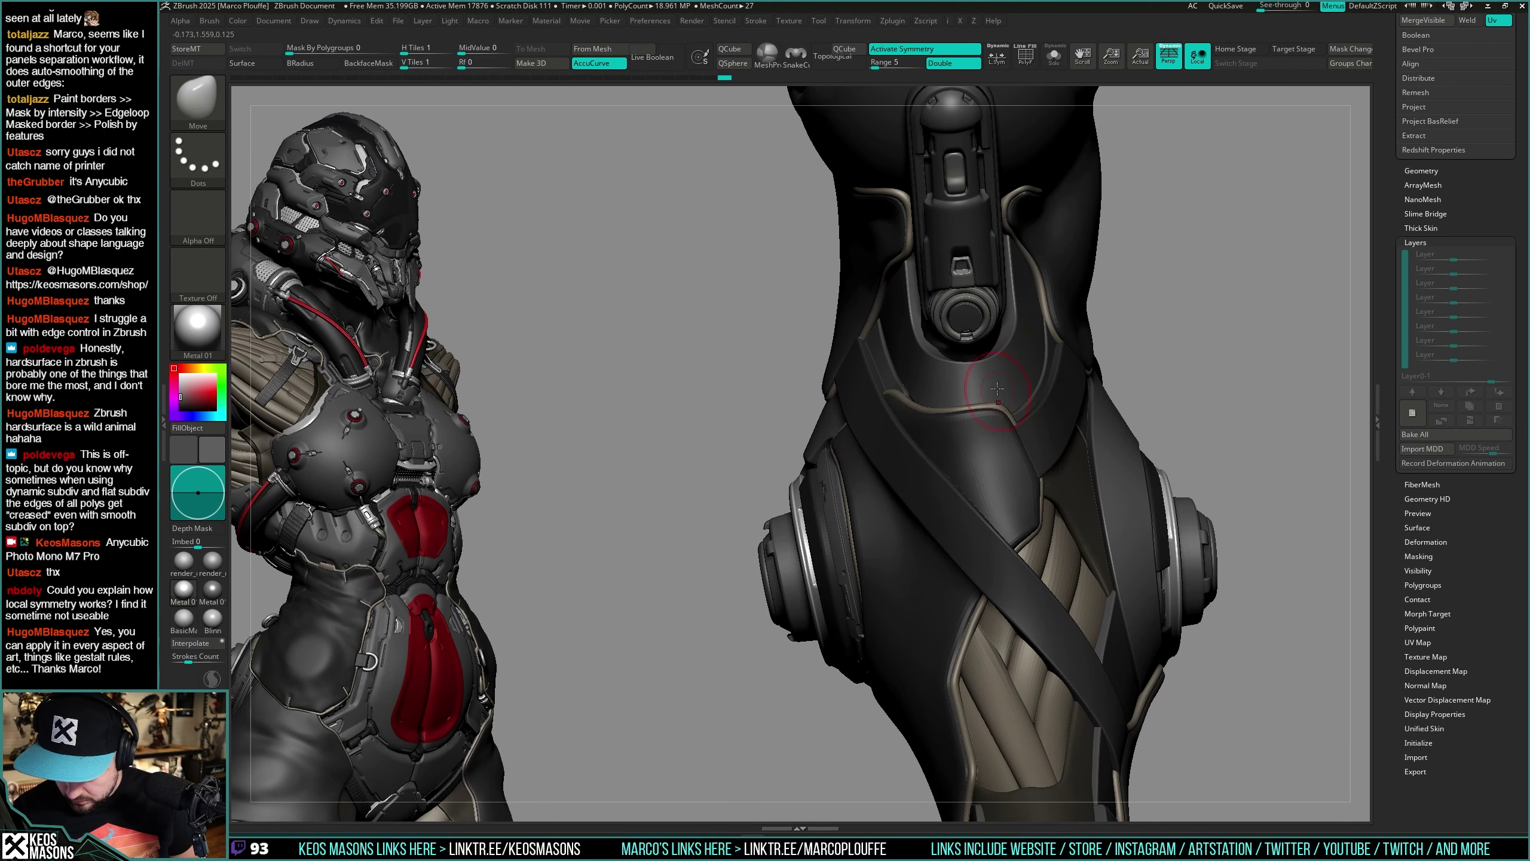
Step: Shape the calf armour's upper trimmed edge beneath the piston behind the knee with the Move brush
drag(997, 388, 997, 387)
key(space)
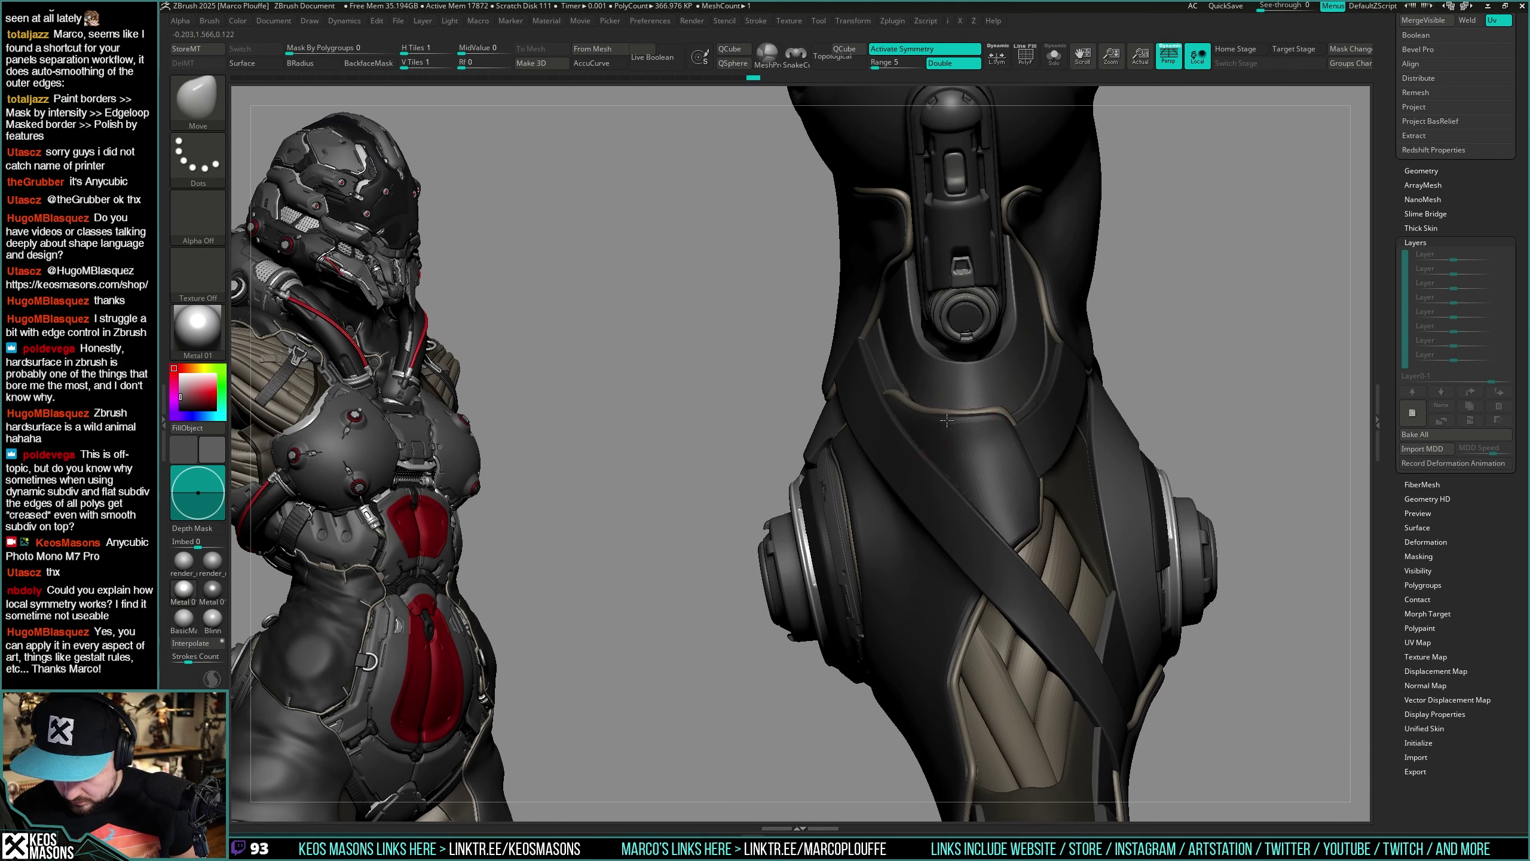
drag(974, 416, 978, 415)
key(space)
mouse_move(988, 422)
right_down()
mouse_move(967, 445)
mouse_move(1036, 404)
mouse_move(915, 372)
mouse_move(877, 443)
right_up()
key(space)
key(a)
key(space)
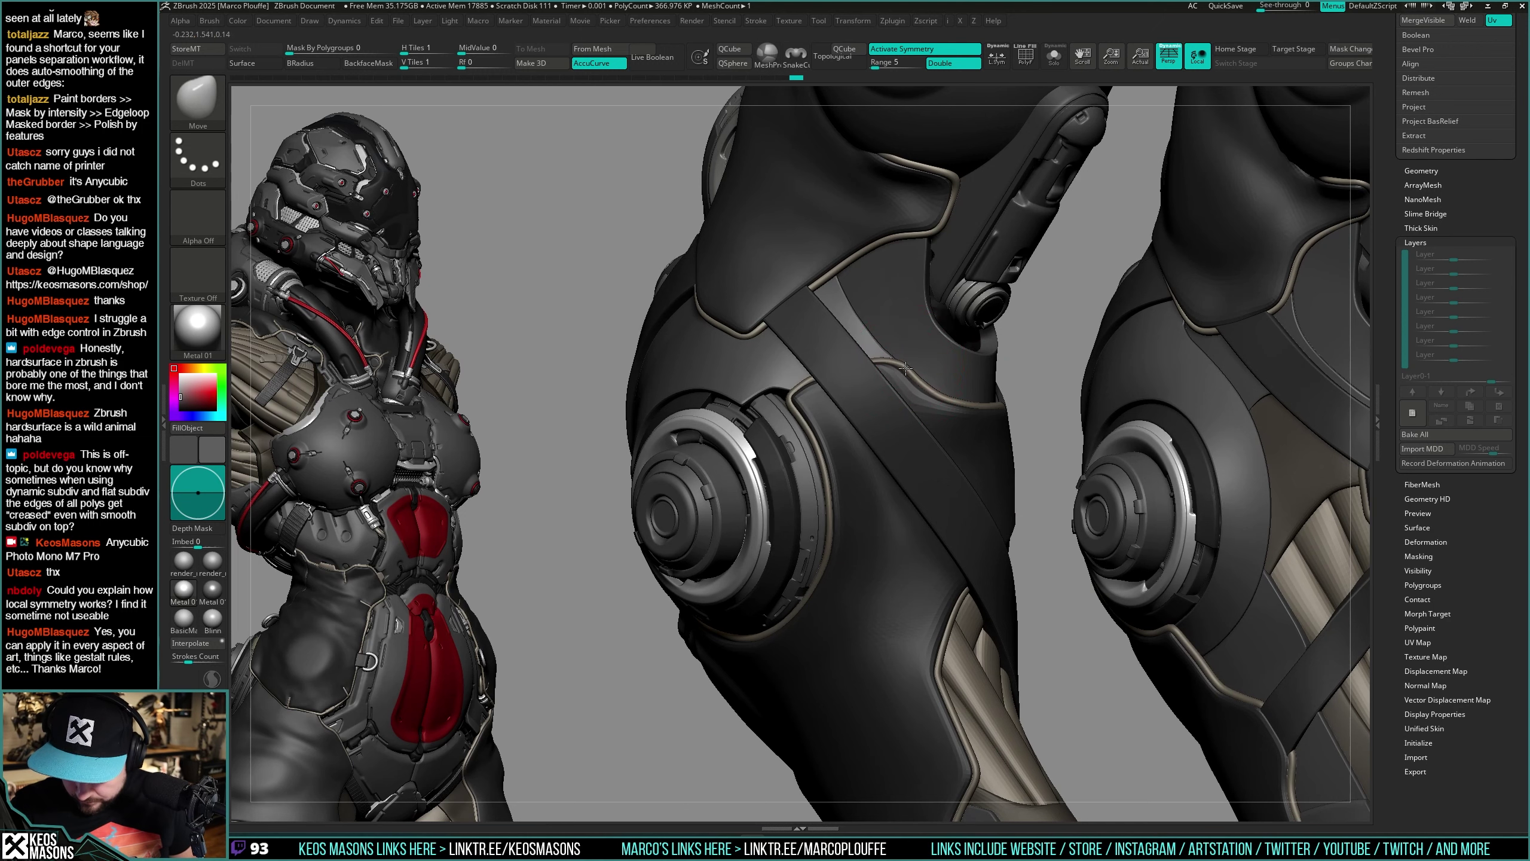
Step: Fit the calf armour's trimmed edge to the diagonal strap between the knee disc and the rear piston
right_click(848, 438)
right_drag(848, 439, 869, 389)
key(a)
right_click(840, 425)
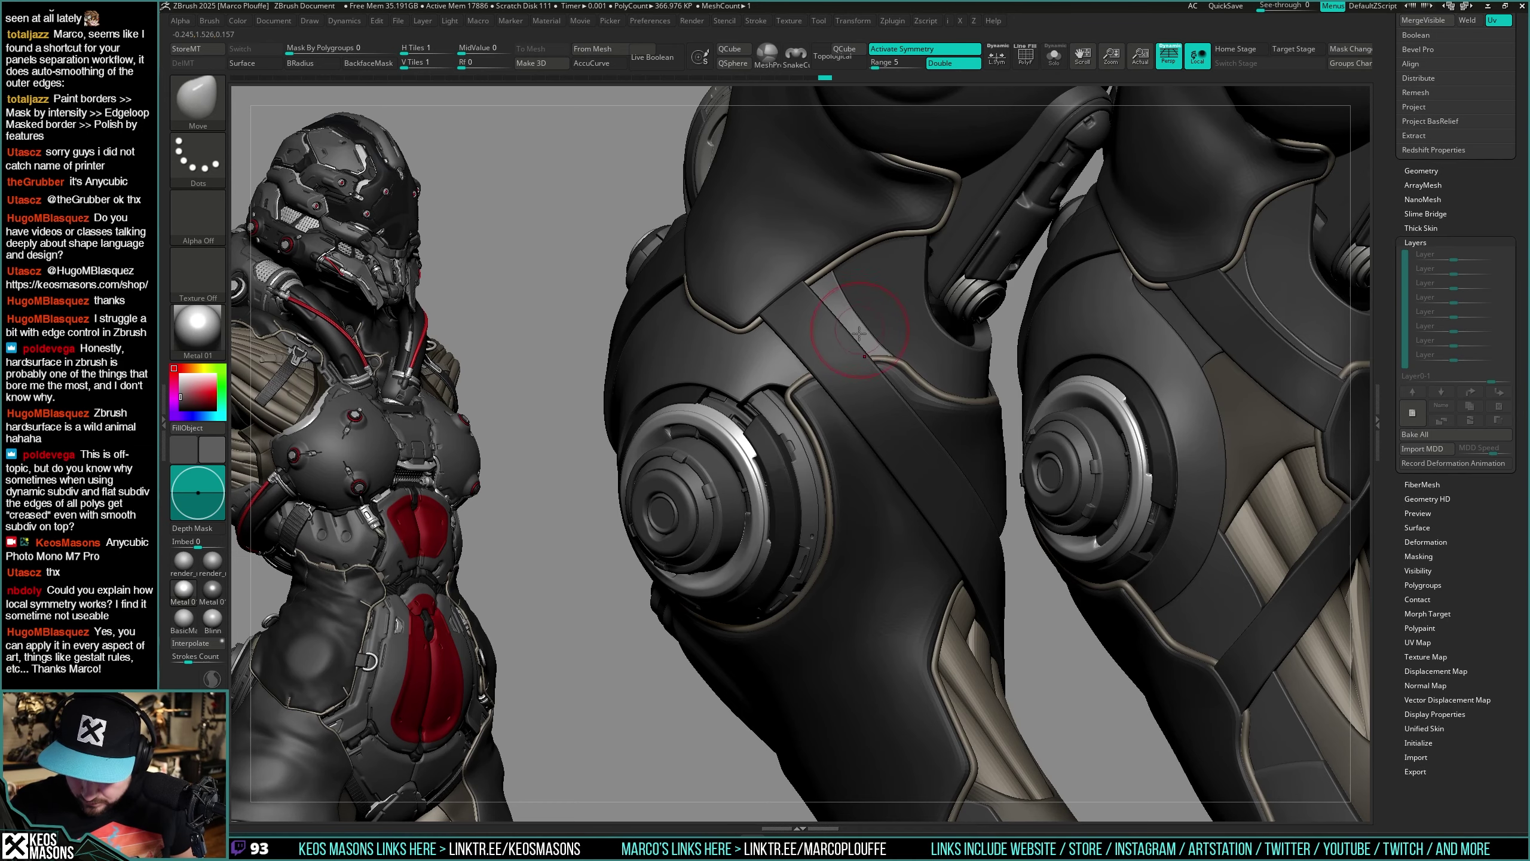
key(space)
mouse_move(859, 333)
right_down()
mouse_move(868, 361)
mouse_move(903, 368)
mouse_move(969, 466)
mouse_move(941, 367)
mouse_move(873, 335)
mouse_move(925, 349)
mouse_move(949, 426)
right_up()
key(space)
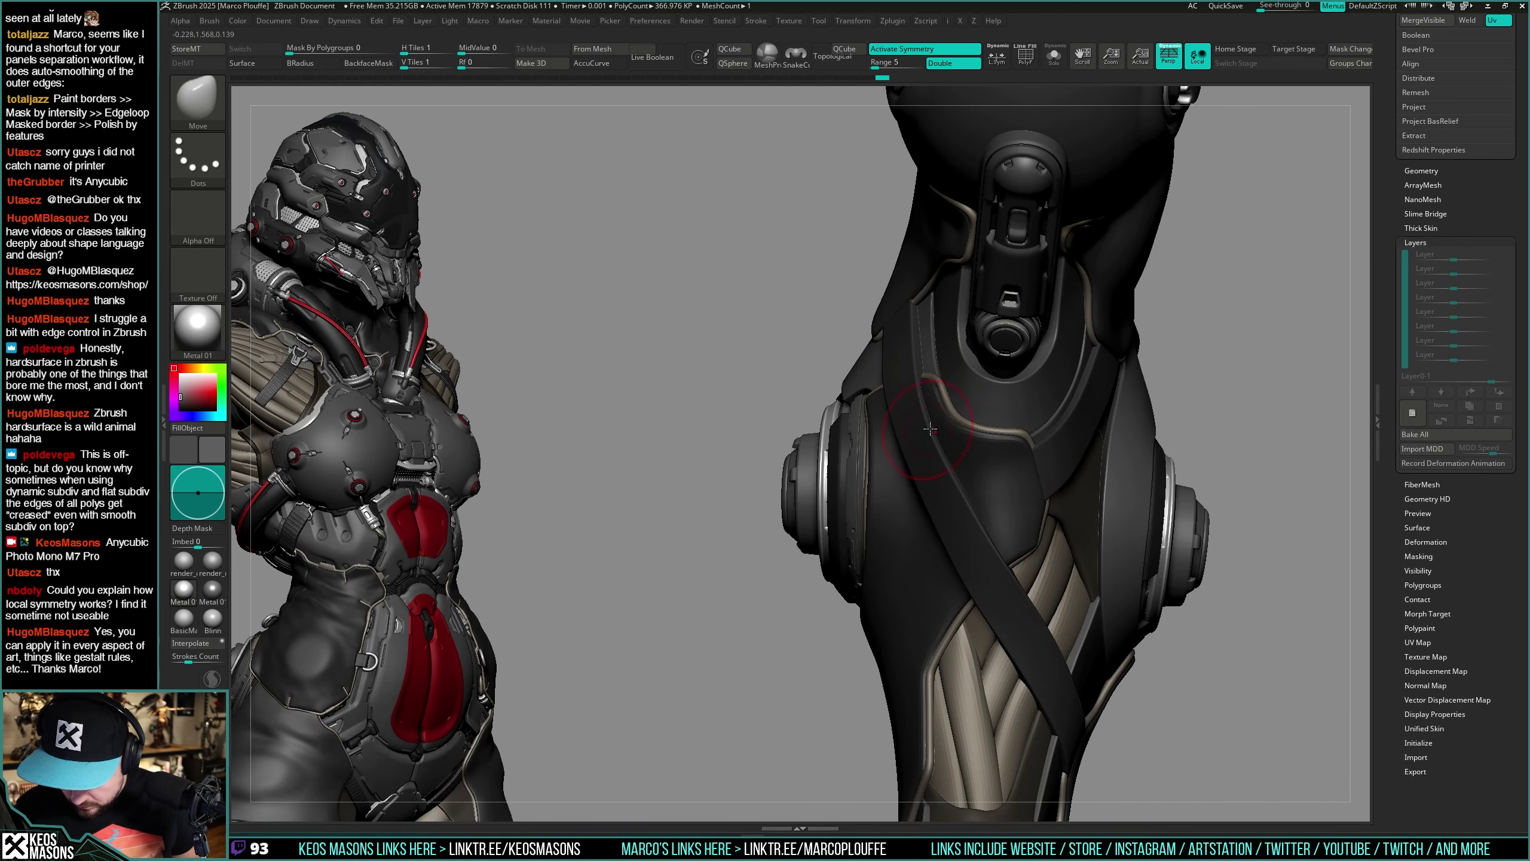
right_drag(930, 429, 1043, 442)
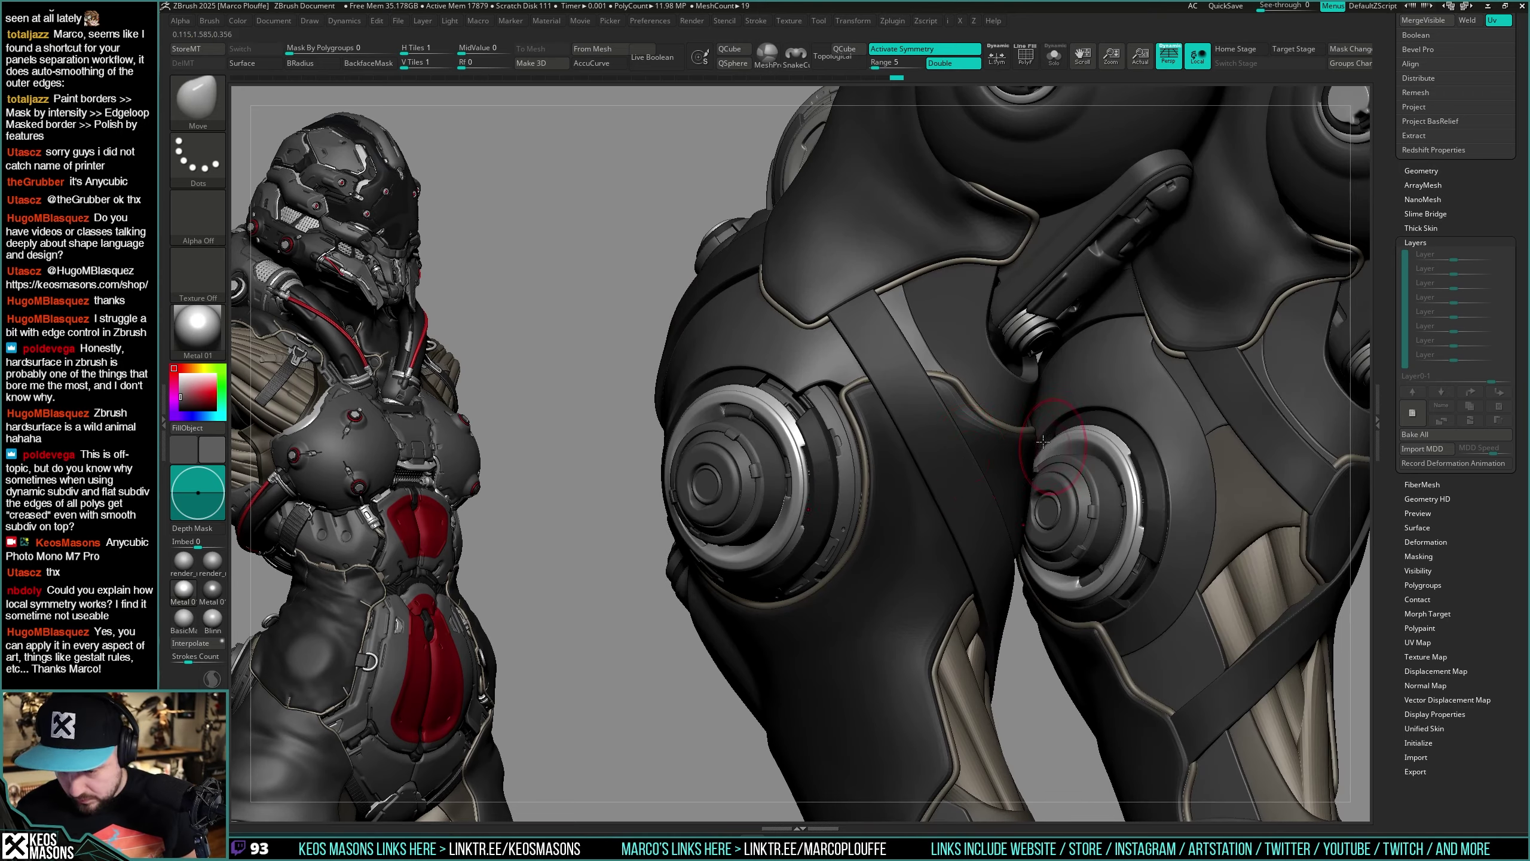
Step: Examine how the knee shell, strap and thigh armour edge meet at the front and side of the knee
mouse_move(922, 446)
right_down()
mouse_move(1000, 455)
mouse_move(921, 464)
right_up()
ctrl+right_drag(922, 464, 925, 336)
alt+click(920, 334)
key(space)
click(897, 300)
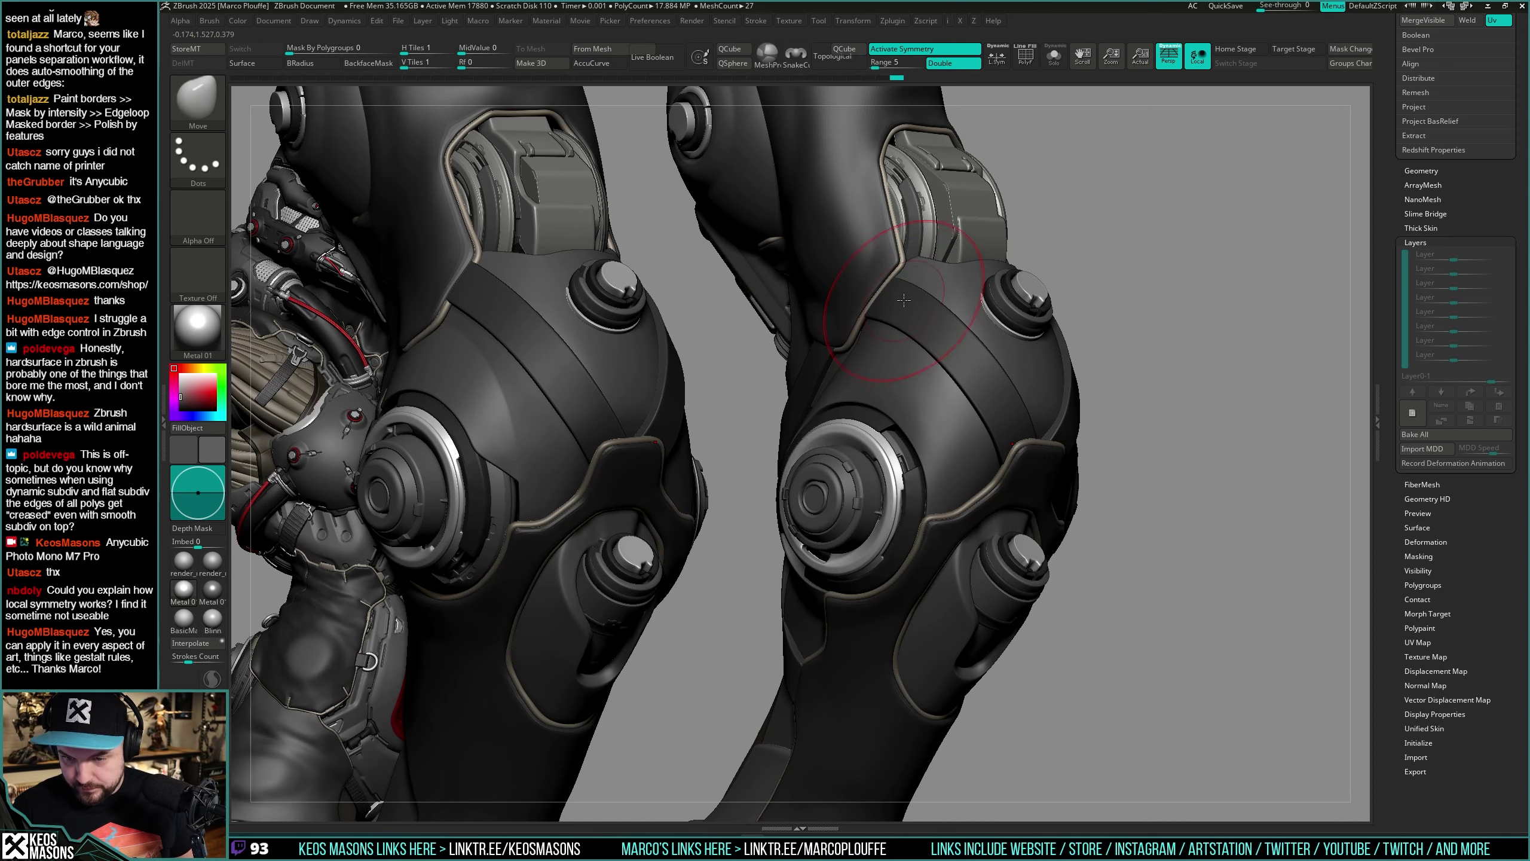
key(alt+s)
key(alt+s)
mouse_move(1202, 422)
right_down()
mouse_move(1168, 434)
mouse_move(1105, 325)
mouse_move(1025, 474)
mouse_move(988, 446)
mouse_move(1024, 416)
right_up()
Step: Select the knee armour beneath the thigh plate's edge and adjust its shape with a resized Move brush
key(space)
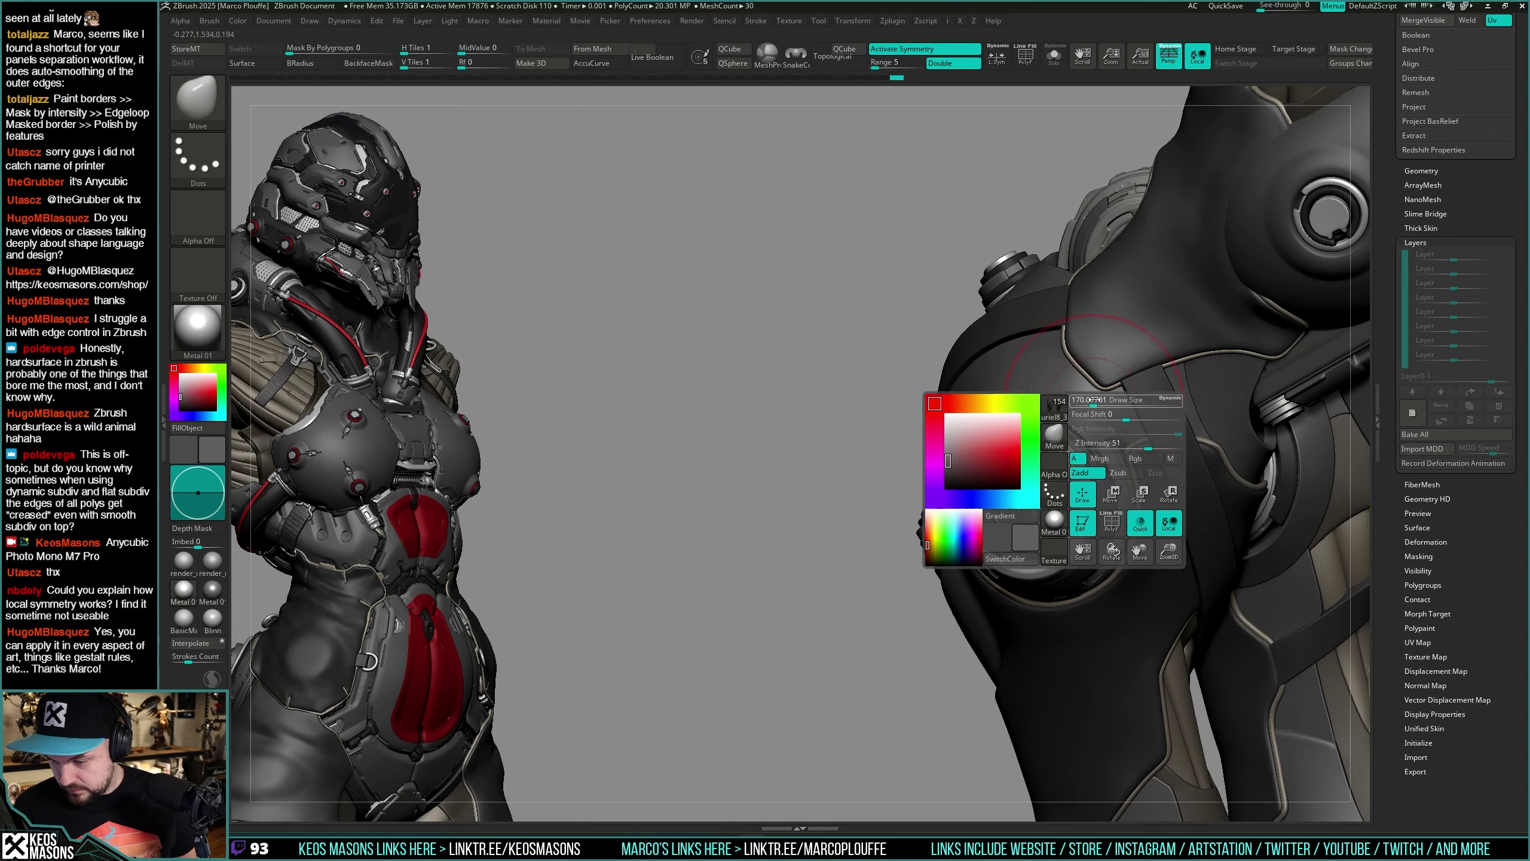
drag(1094, 400, 1083, 398)
key(alt+s)
key(alt+s)
mouse_move(1111, 403)
right_down()
mouse_move(1096, 389)
mouse_move(1088, 418)
right_up()
key(space)
alt+click(1106, 378)
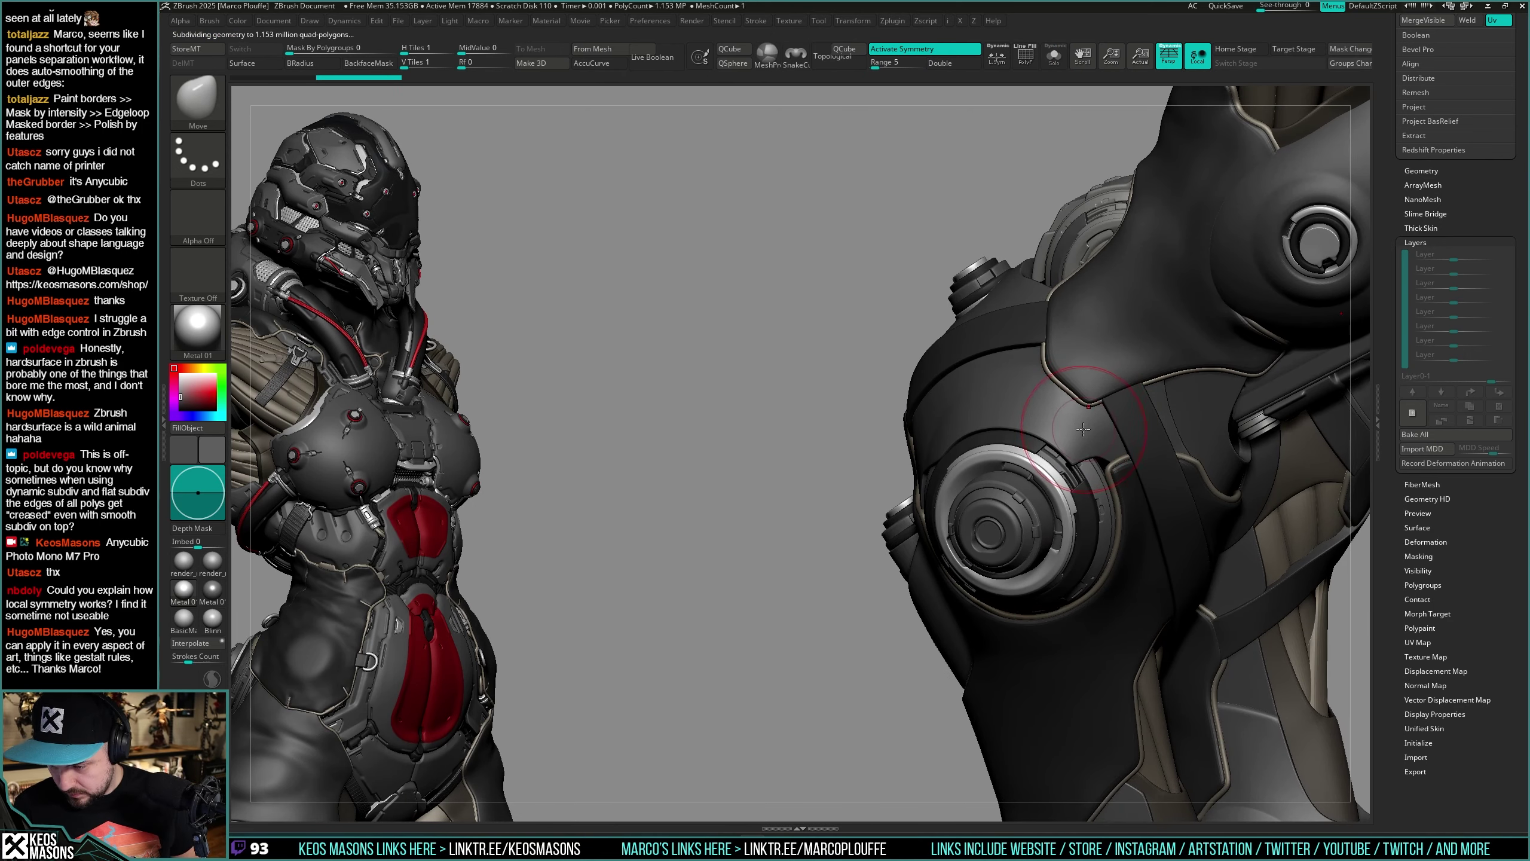
right_drag(1086, 423, 1103, 432)
key(space)
drag(1110, 435, 1101, 435)
right_drag(1101, 434, 1088, 426)
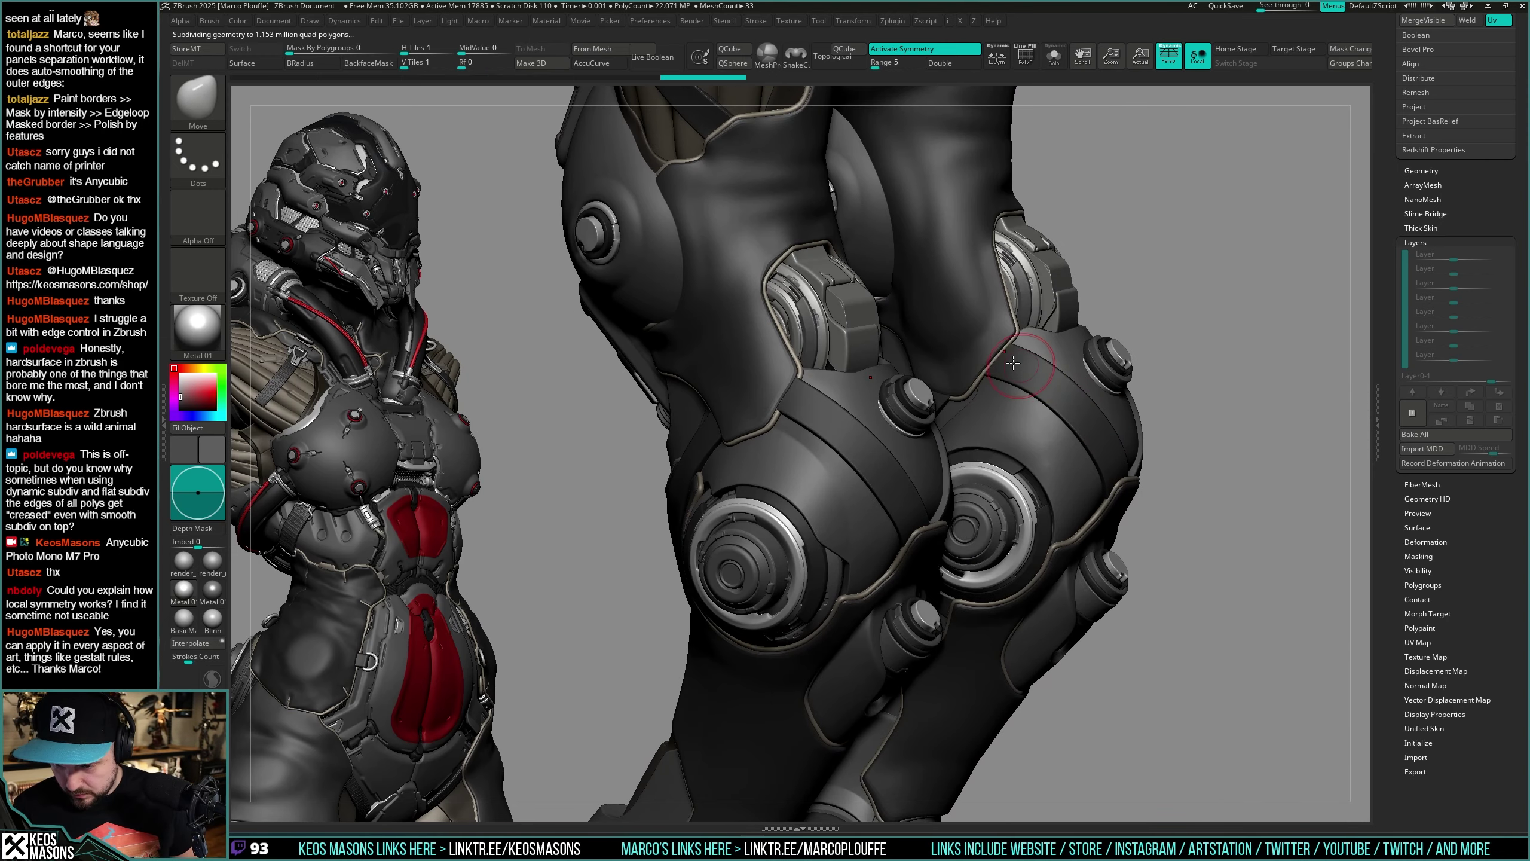
right_click(1013, 362)
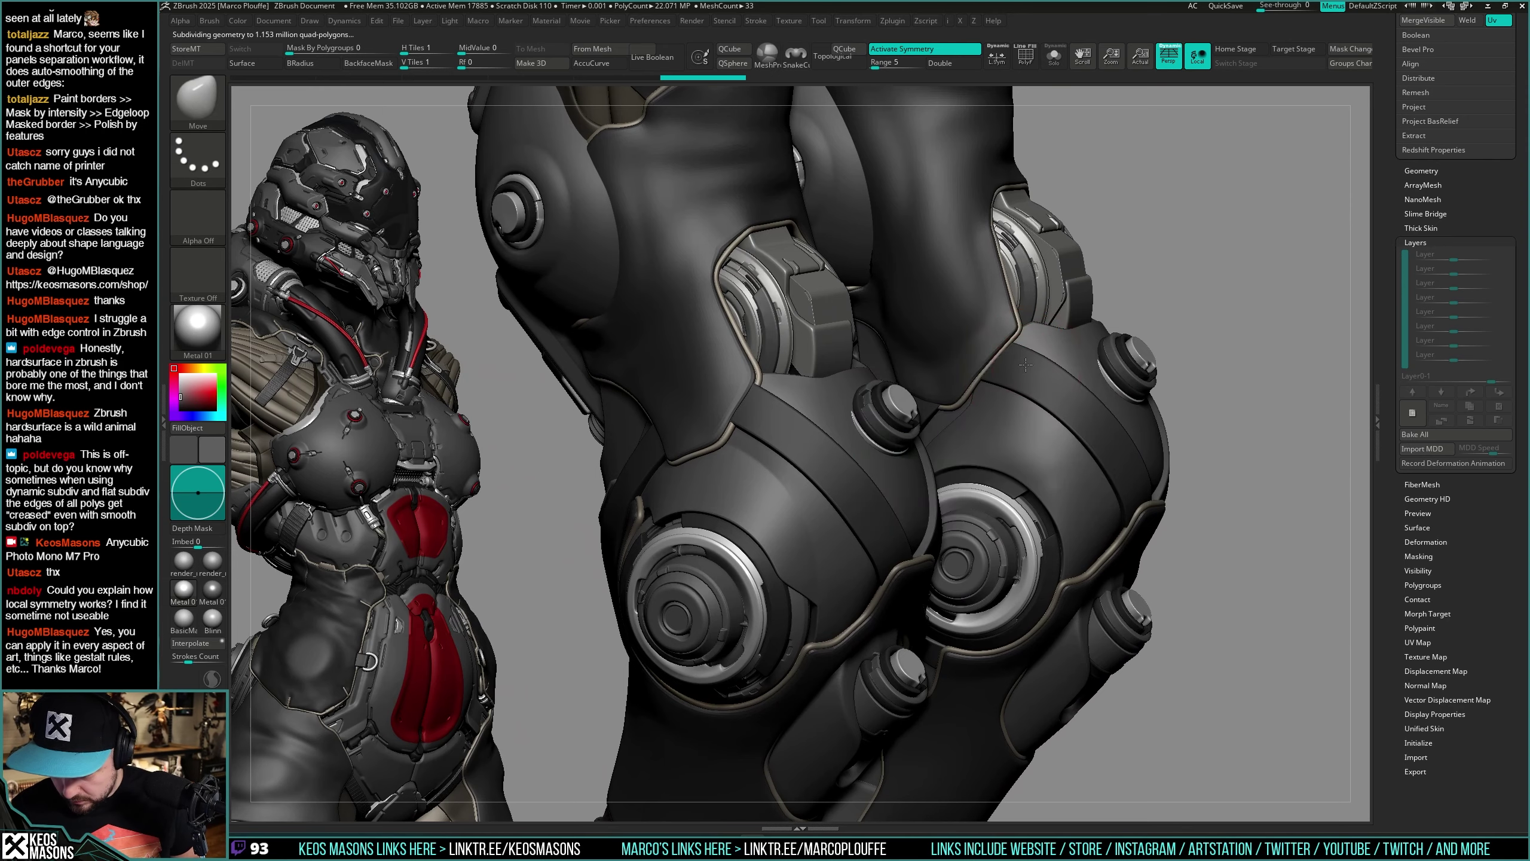
right_drag(1026, 364, 1054, 352)
right_drag(965, 442, 989, 445)
ctrl+right_drag(988, 445, 965, 422)
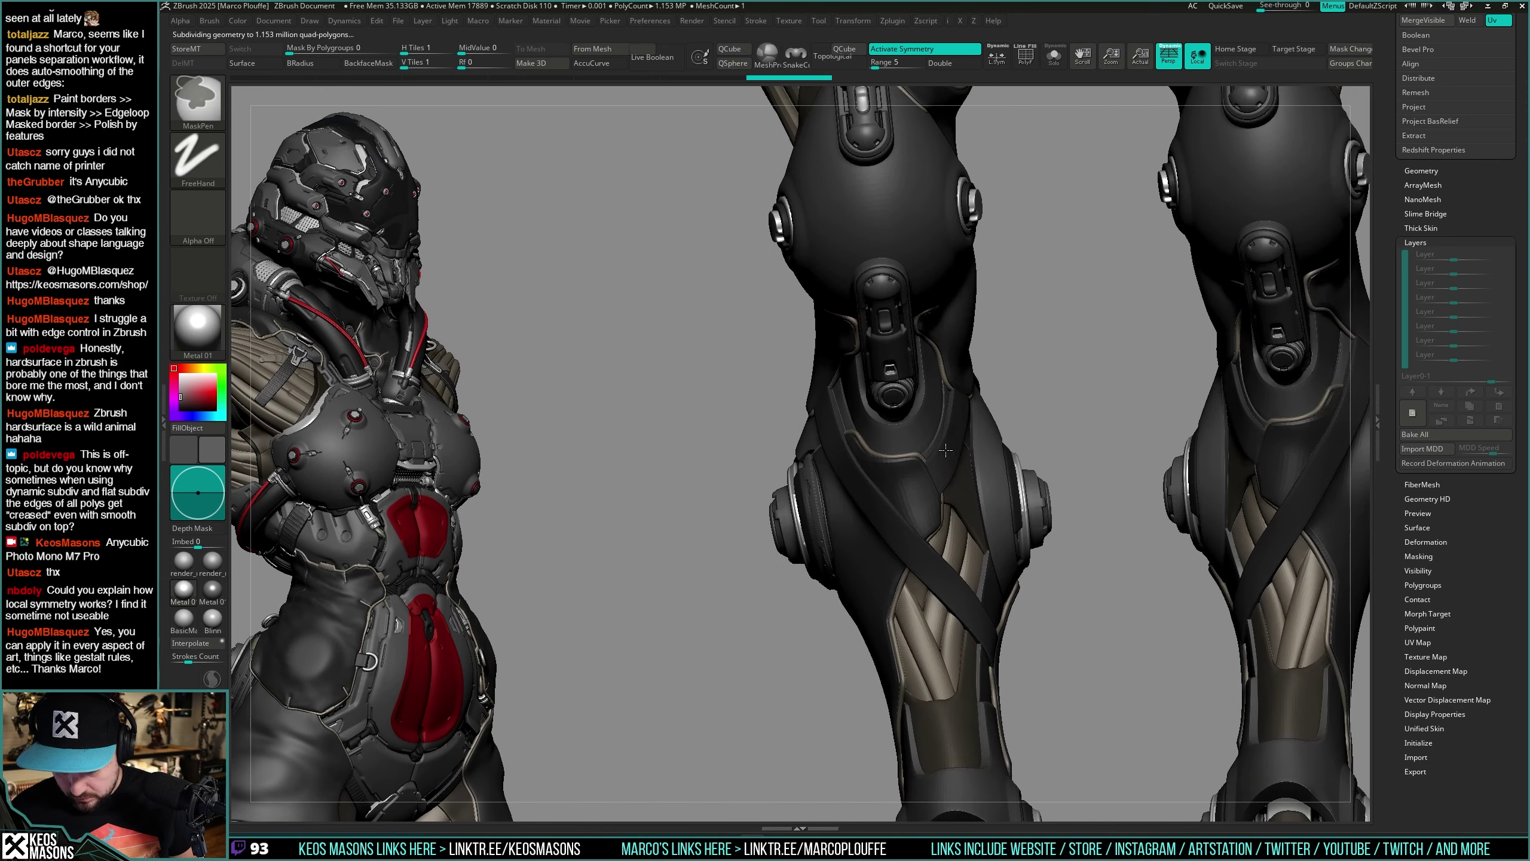
mouse_move(904, 476)
right_down()
mouse_move(933, 483)
mouse_move(960, 413)
mouse_move(873, 416)
mouse_move(887, 462)
mouse_move(860, 410)
mouse_move(836, 435)
mouse_move(958, 444)
mouse_move(965, 472)
mouse_move(928, 428)
mouse_move(959, 471)
mouse_move(974, 429)
mouse_move(949, 403)
mouse_move(957, 378)
mouse_move(915, 370)
mouse_move(1002, 360)
mouse_move(952, 455)
mouse_move(983, 495)
mouse_move(995, 454)
right_up()
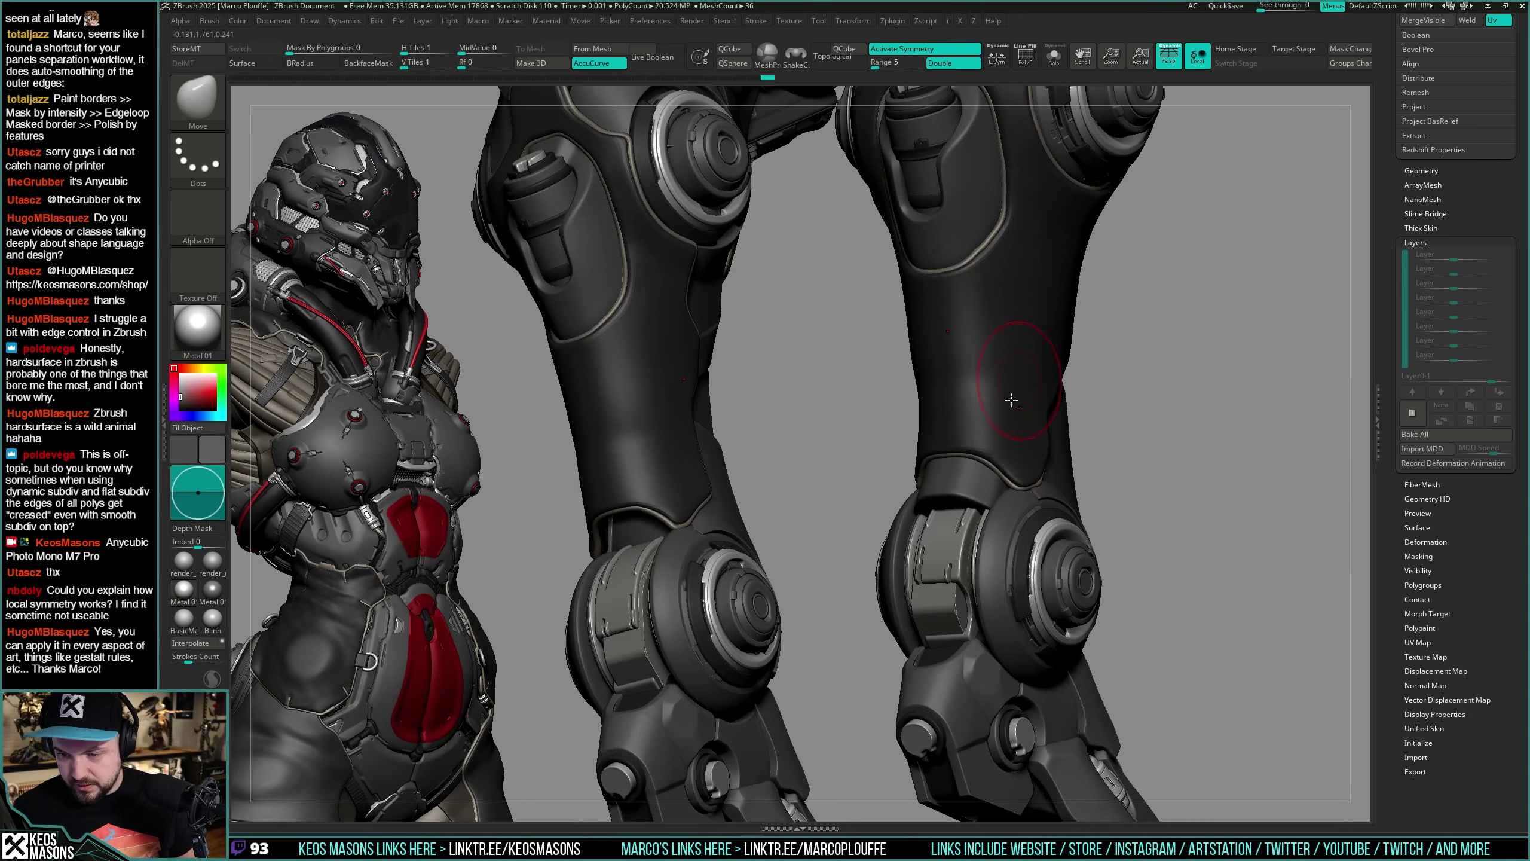
mouse_move(1012, 401)
right_down()
mouse_move(932, 461)
mouse_move(1012, 463)
mouse_move(929, 522)
mouse_move(1093, 414)
right_up()
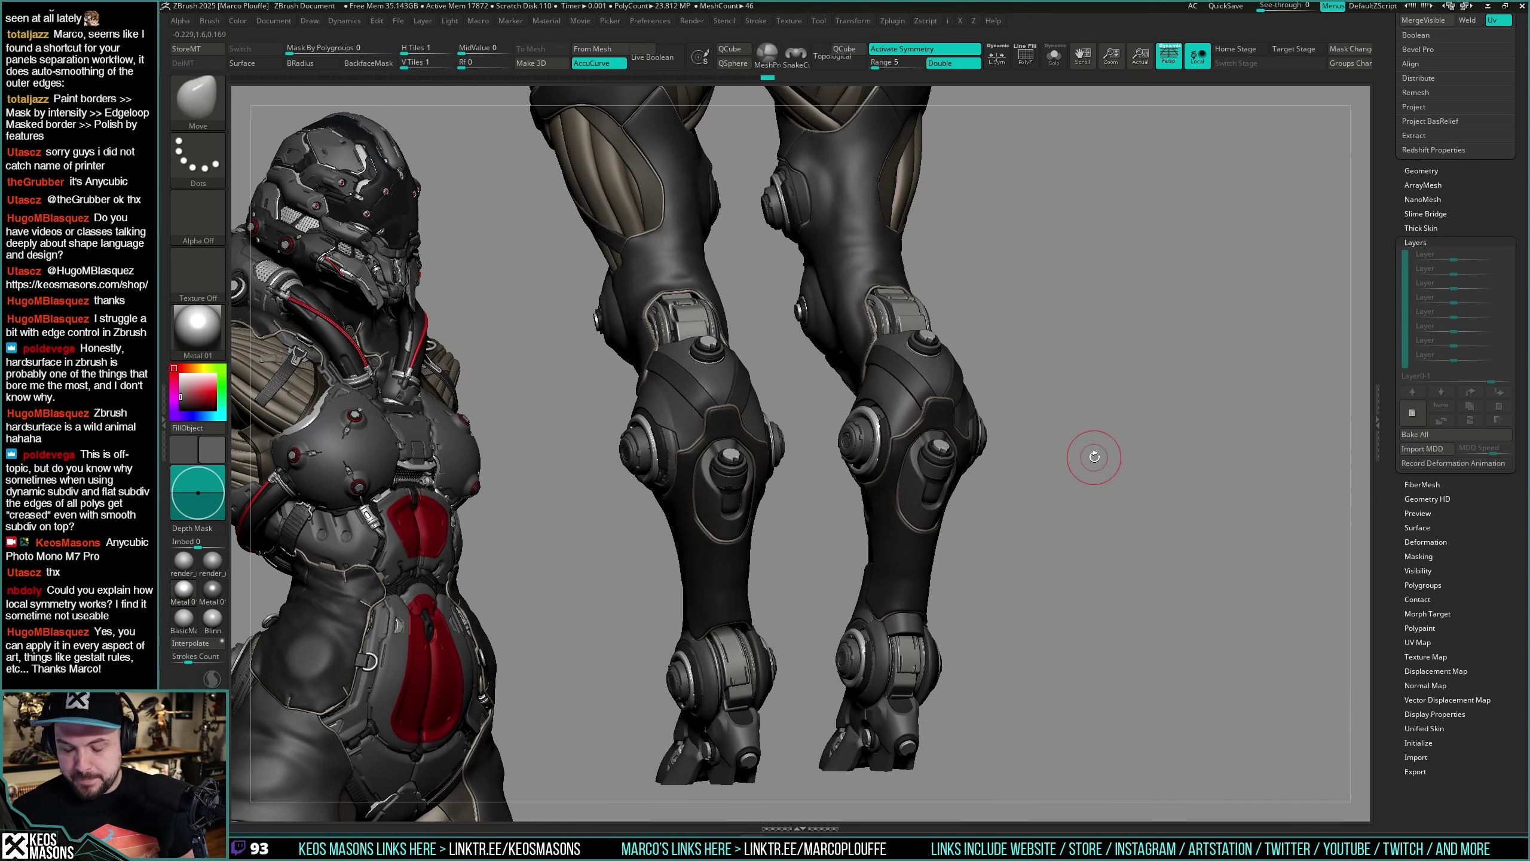
right_drag(1110, 445, 943, 511)
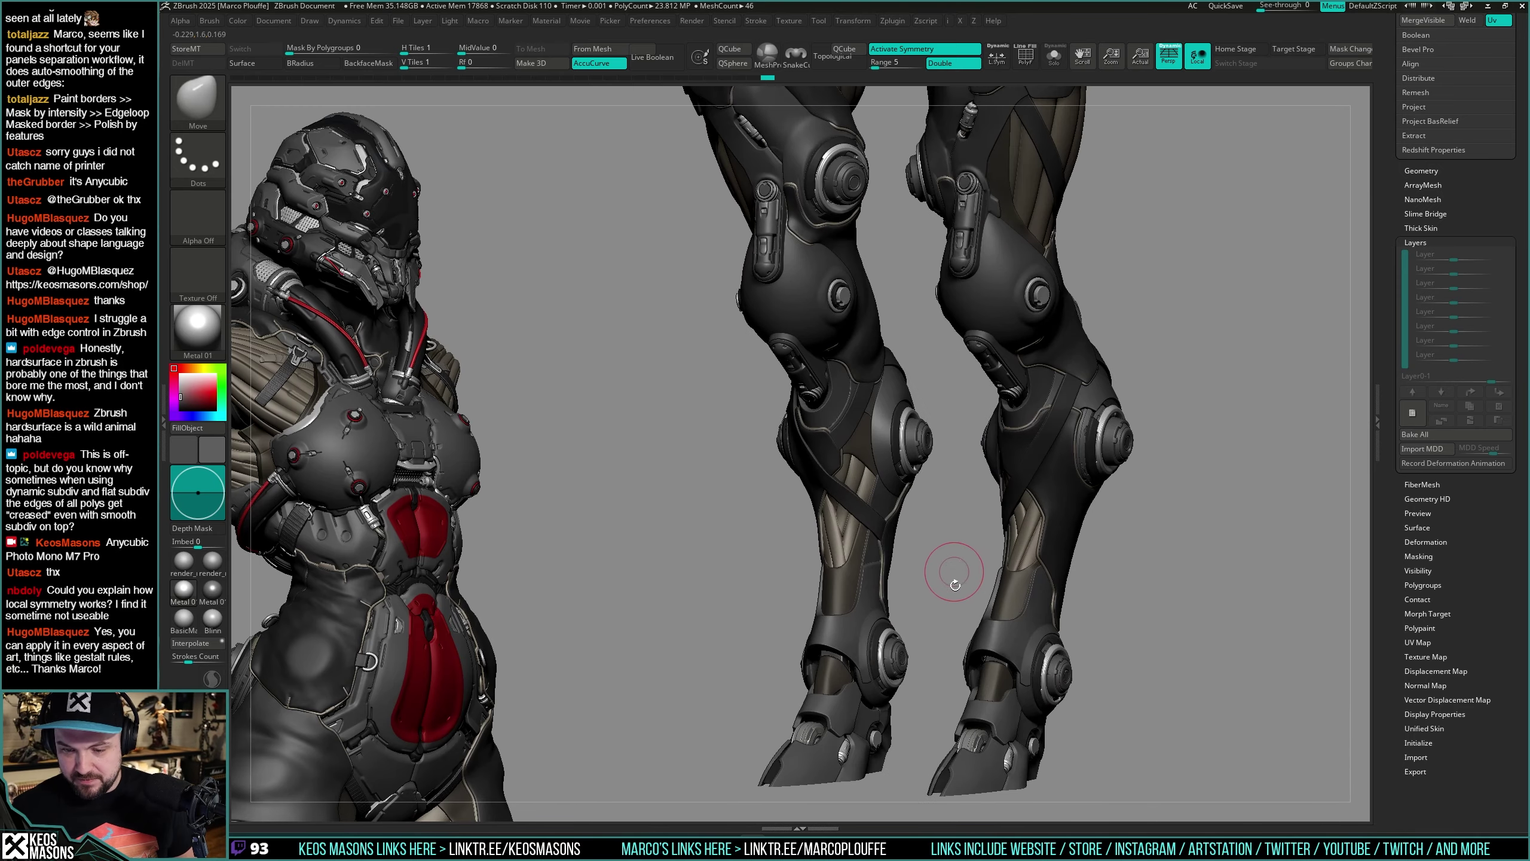
right_drag(955, 585, 1112, 440)
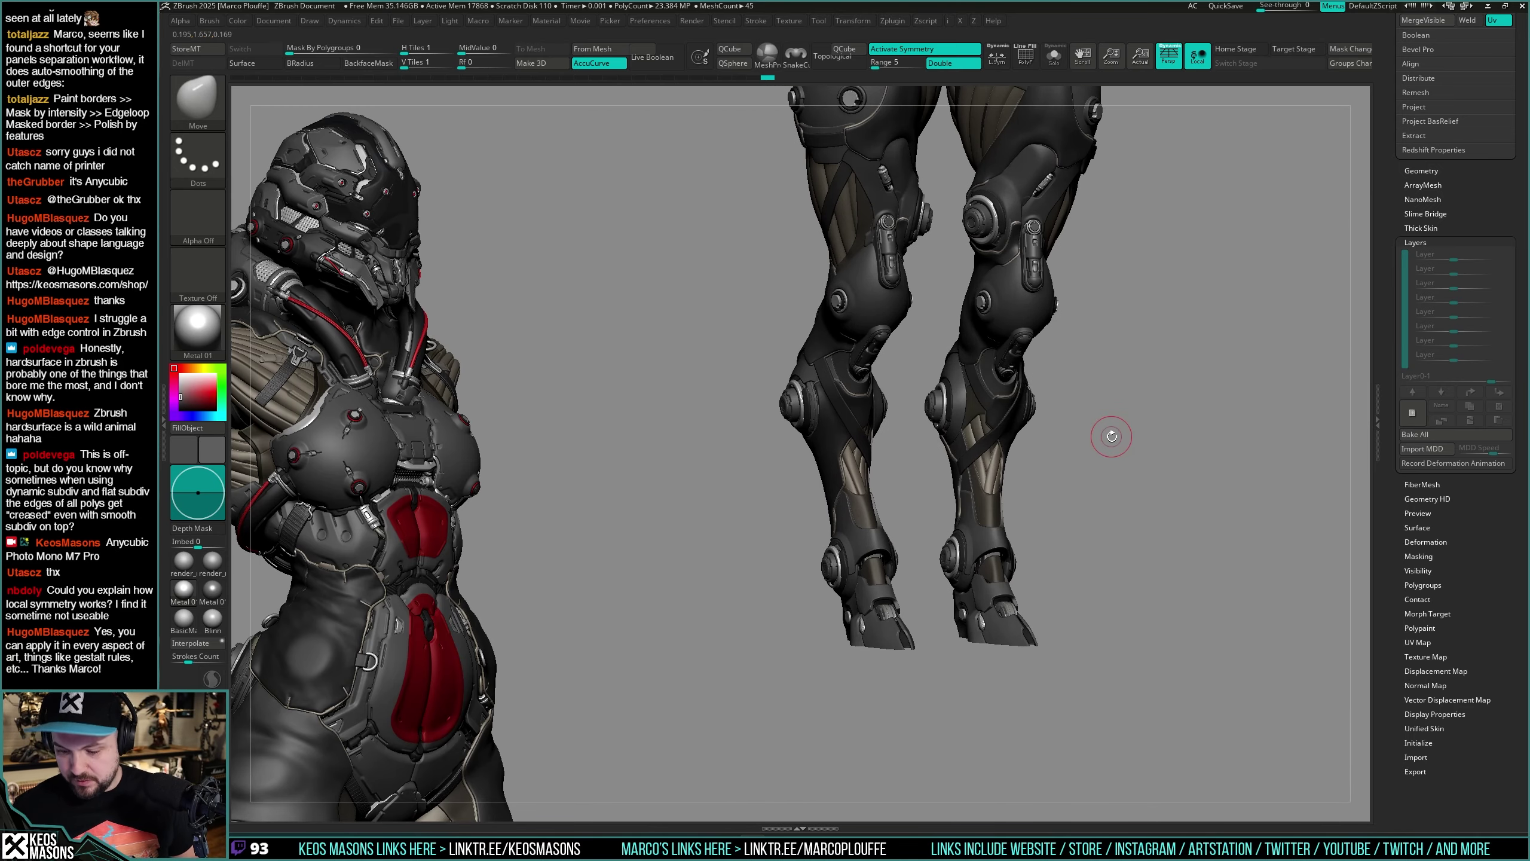
Step: Activate the ClayBuildup brush, then select and isolate the brown lower-calf and ankle inserts
key(b)
key(c)
key(b)
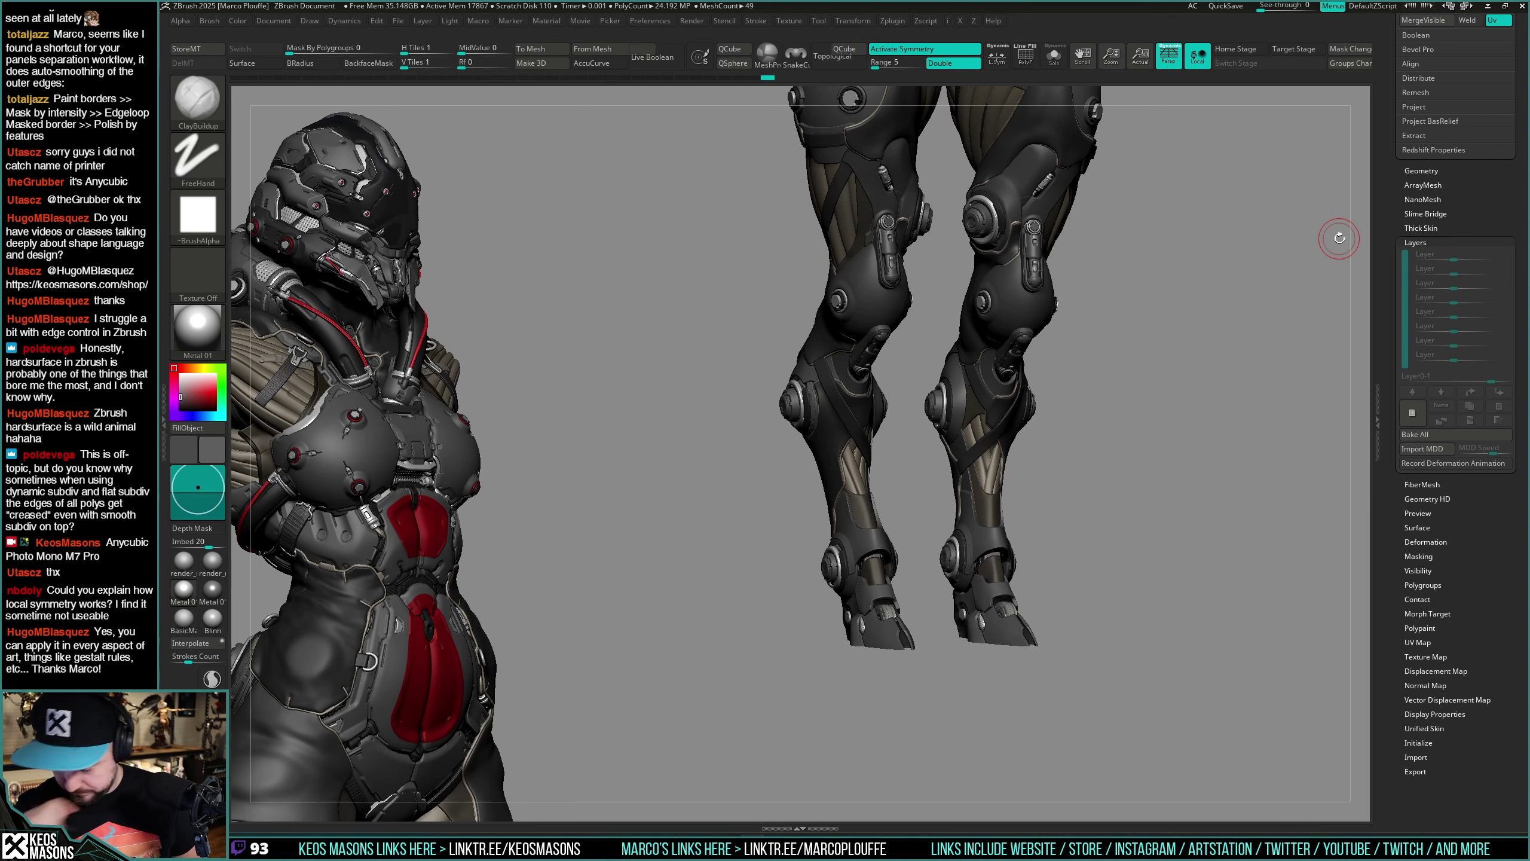
alt+right_drag(831, 599, 906, 492)
alt+click(905, 492)
key(shift+s)
right_drag(930, 448, 973, 461)
key(shift+s)
key(shift+f)
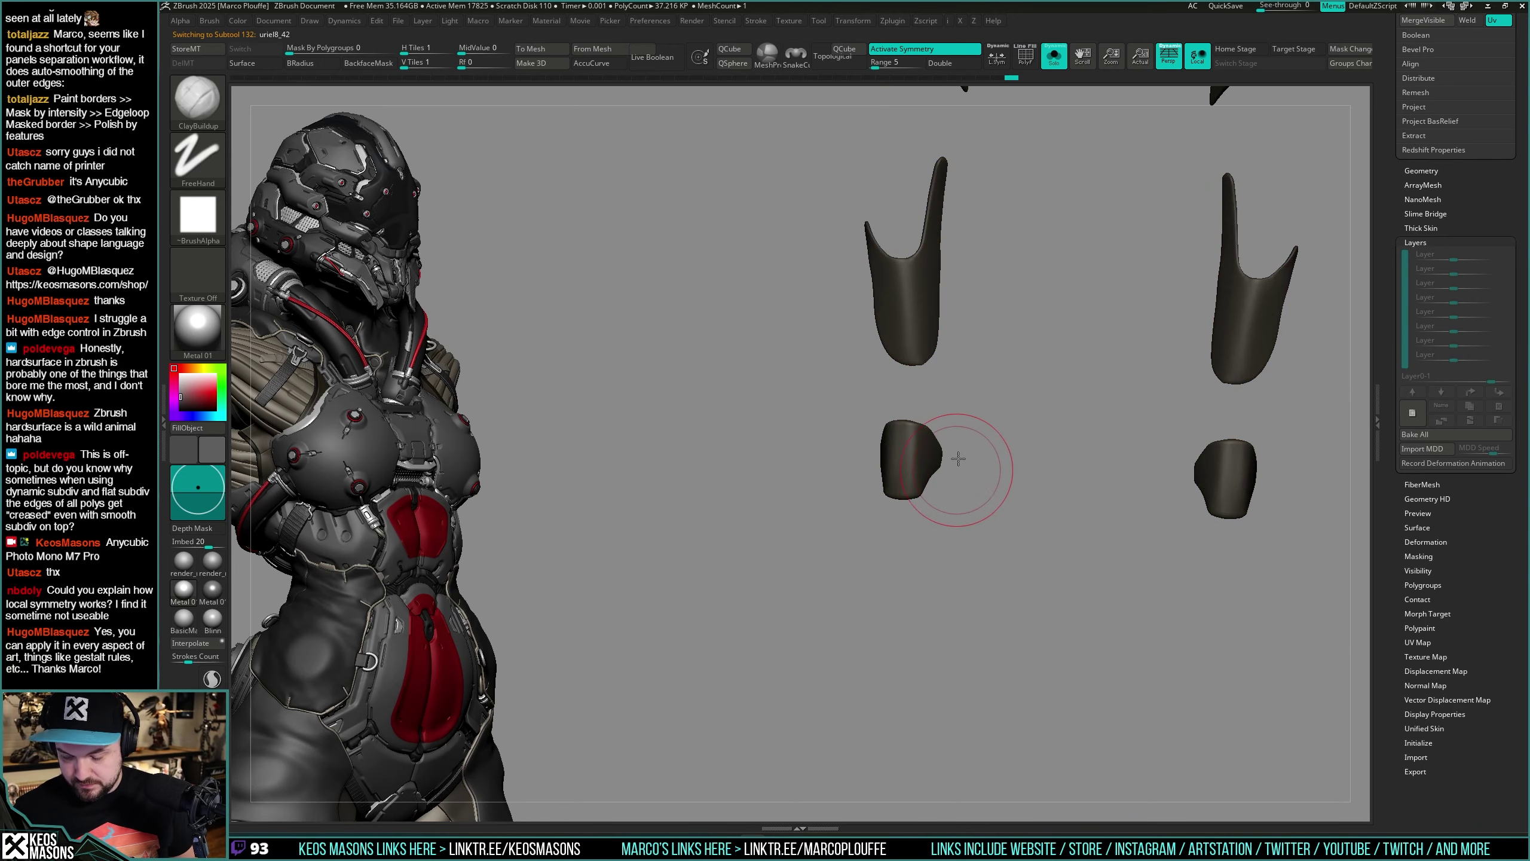
Step: Try the Transpose line on the isolated inserts, clear any mask and show the complete legs again
drag(958, 459, 885, 460)
key(w)
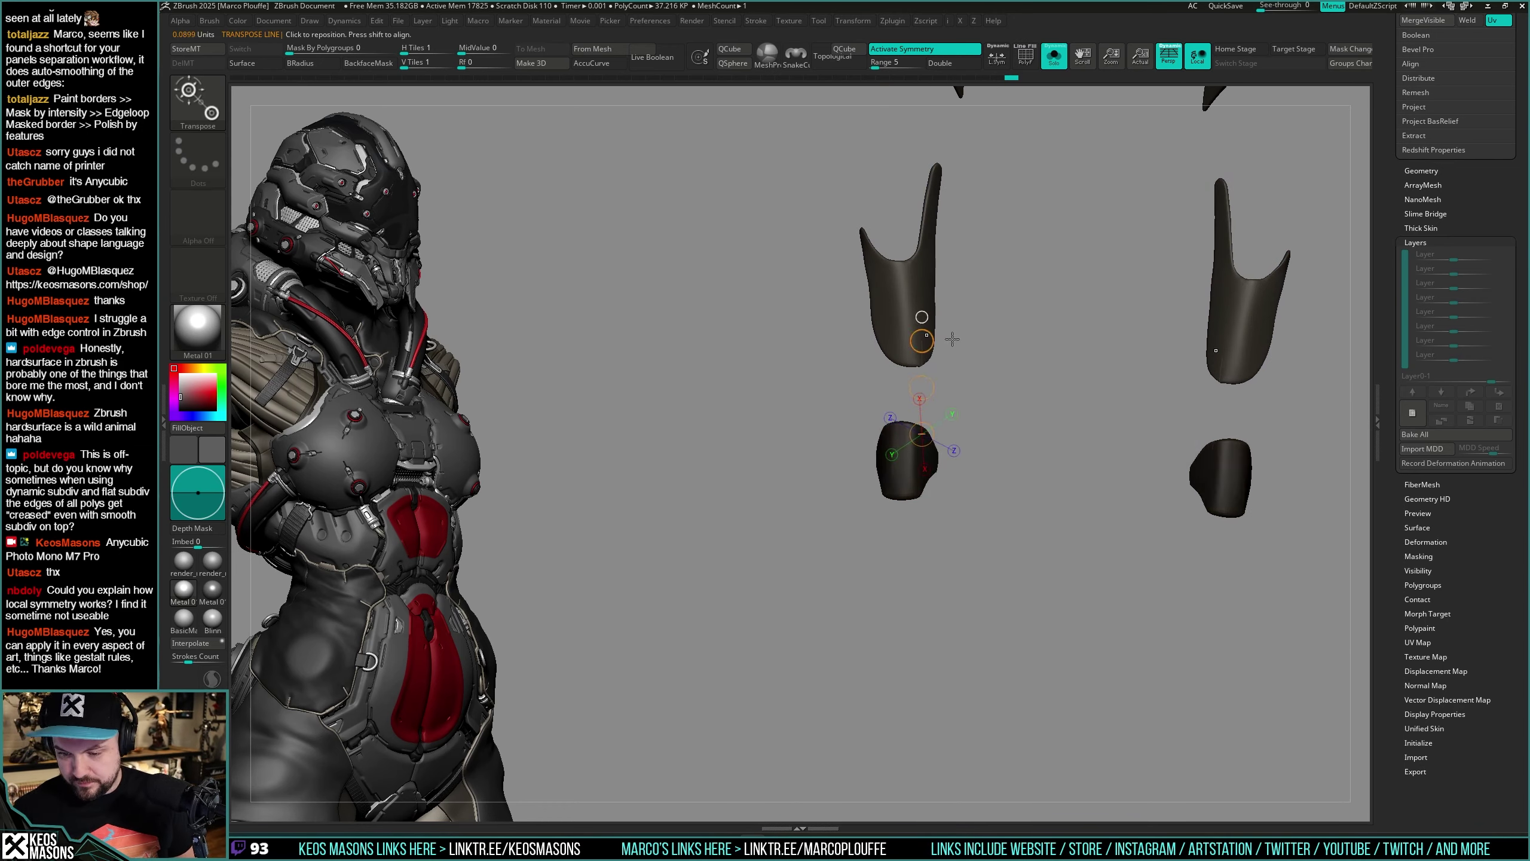
key(q)
ctrl+click(1049, 435)
key(shift+s)
Step: Activate the Move brush and check how the brown inserts sit inside the ankle armour from both sides
key(space)
right_drag(935, 432, 948, 423)
key(space)
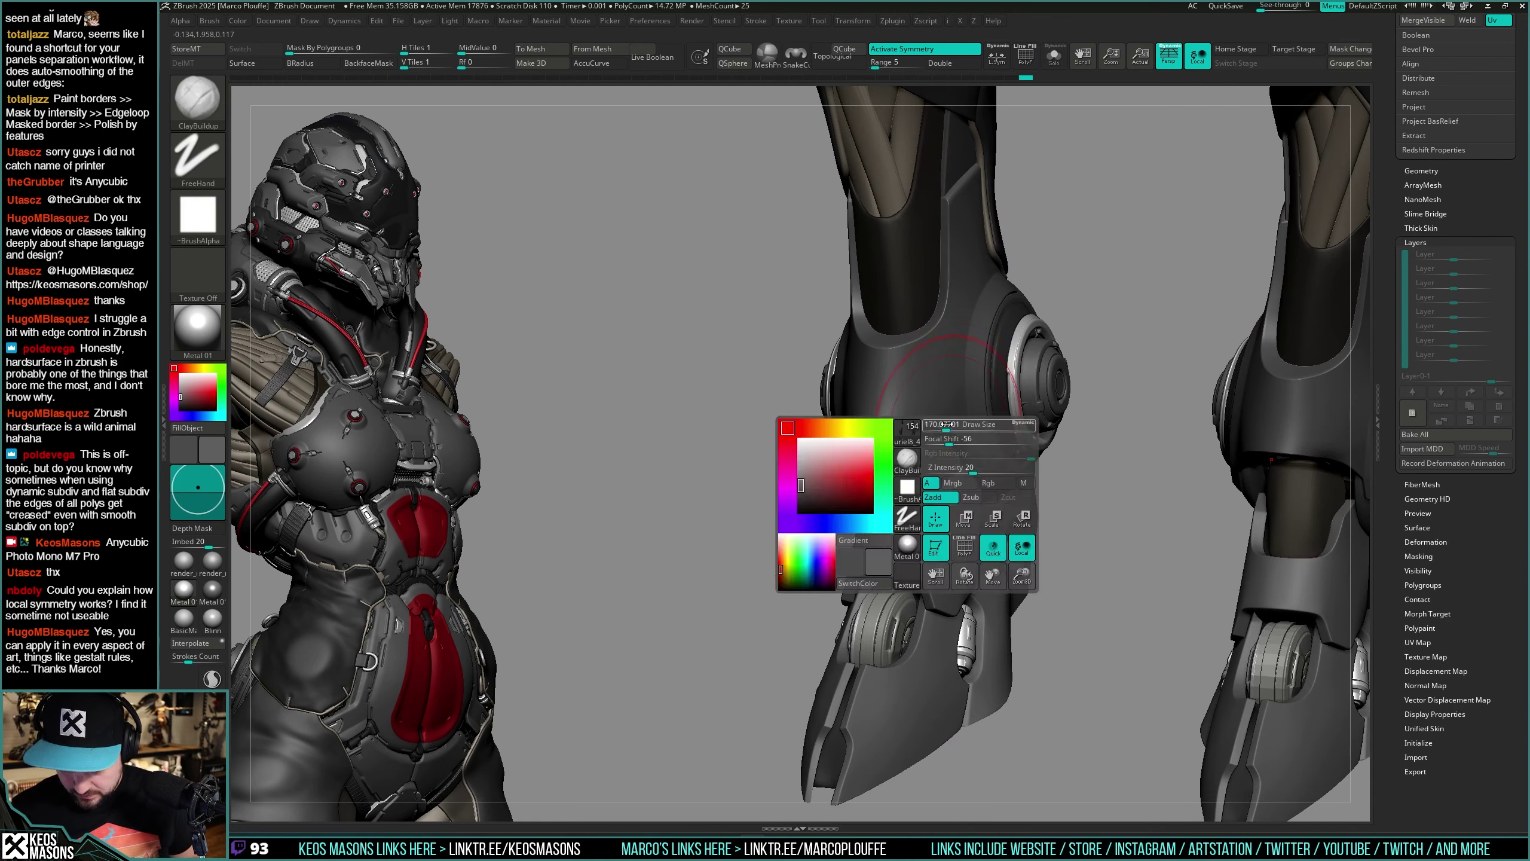
key(b)
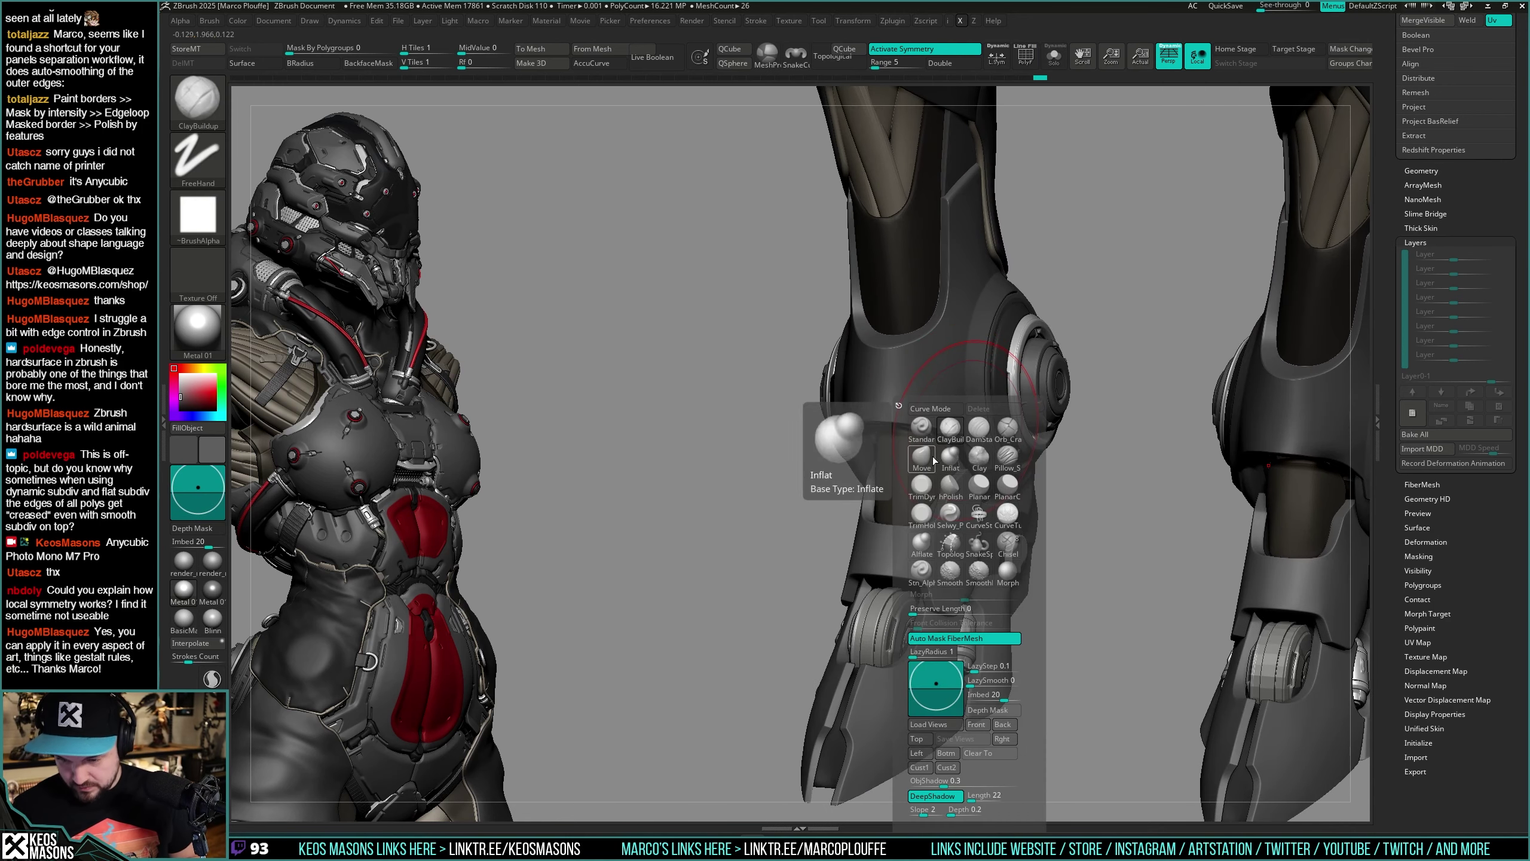
key(m)
key(v)
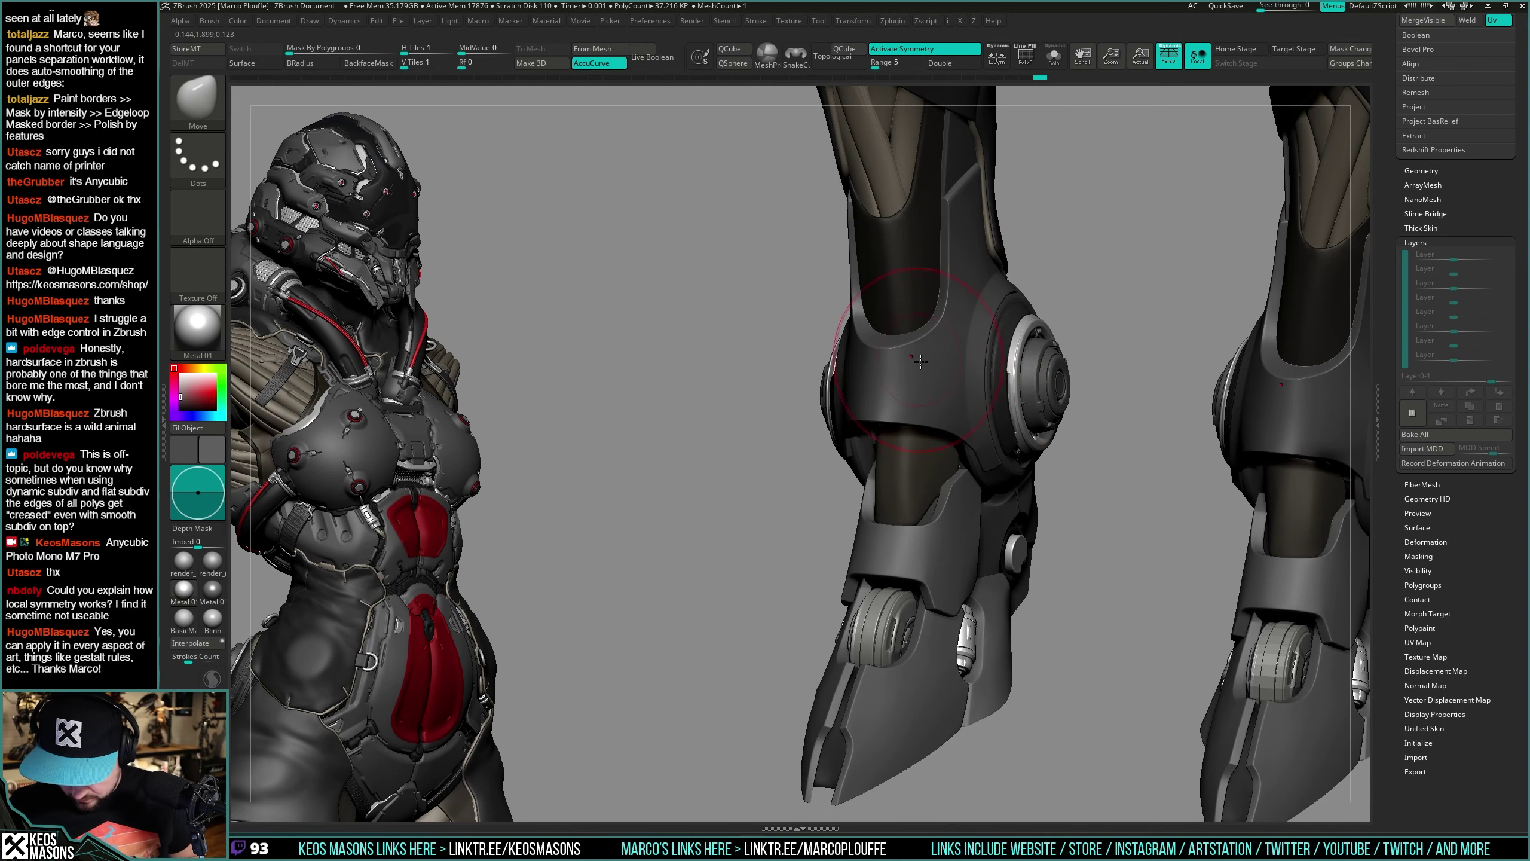
right_drag(920, 361, 876, 395)
key(a)
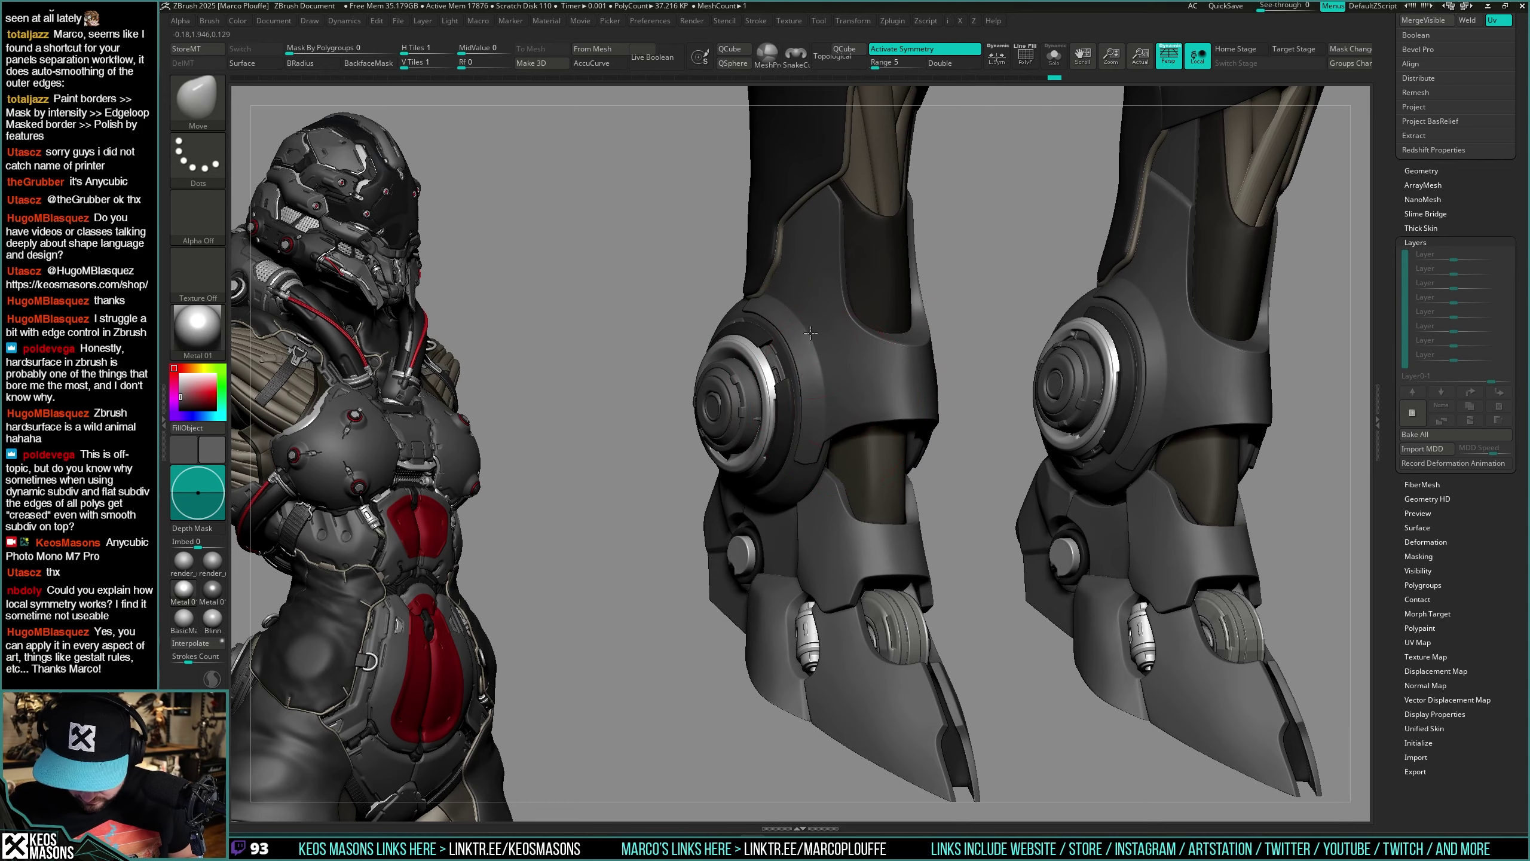
right_drag(811, 332, 791, 498)
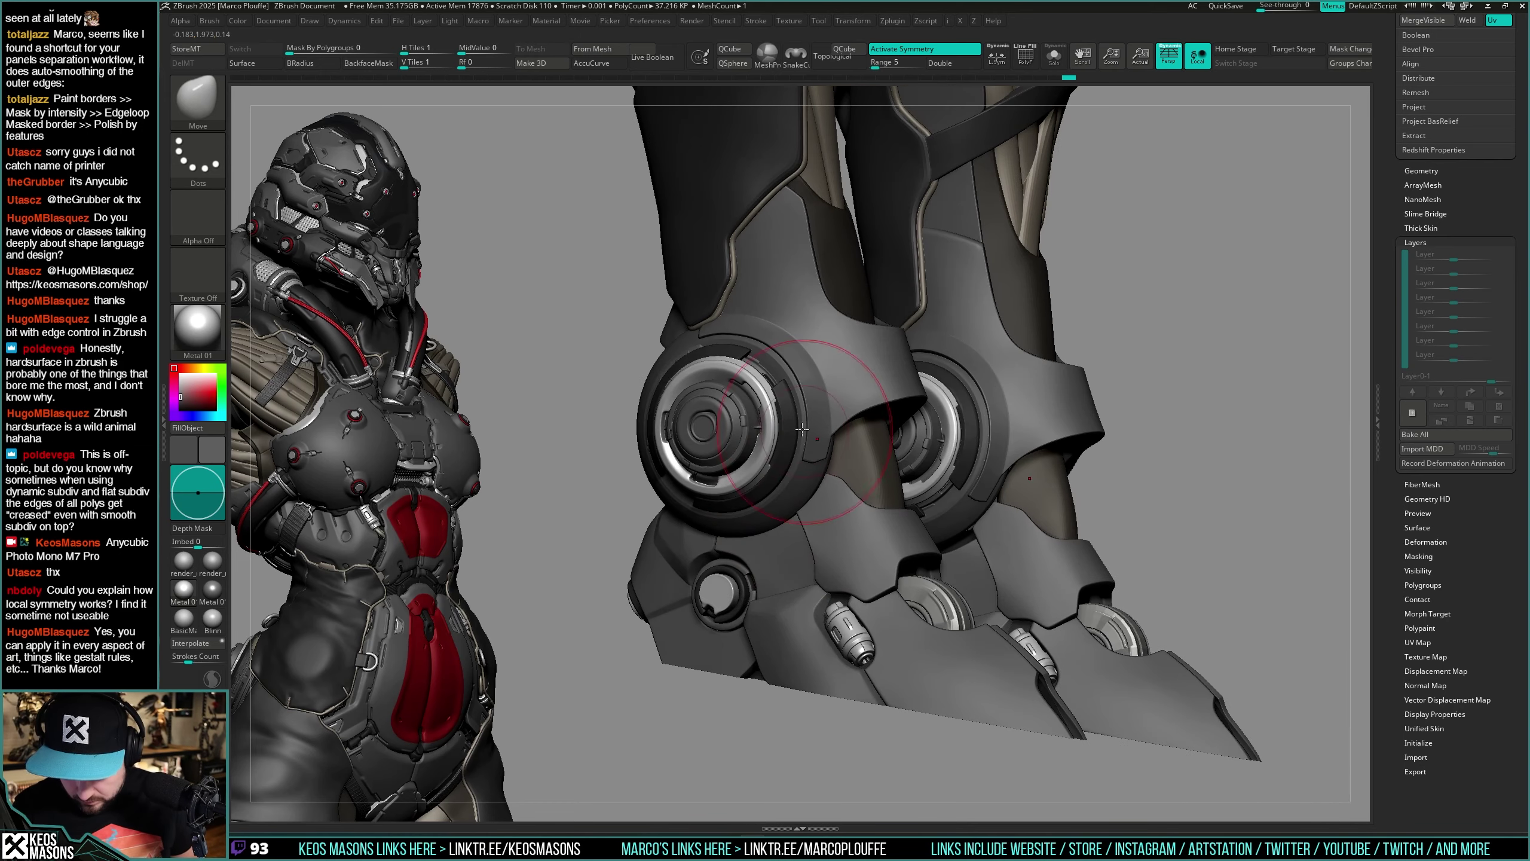
right_drag(802, 429, 918, 426)
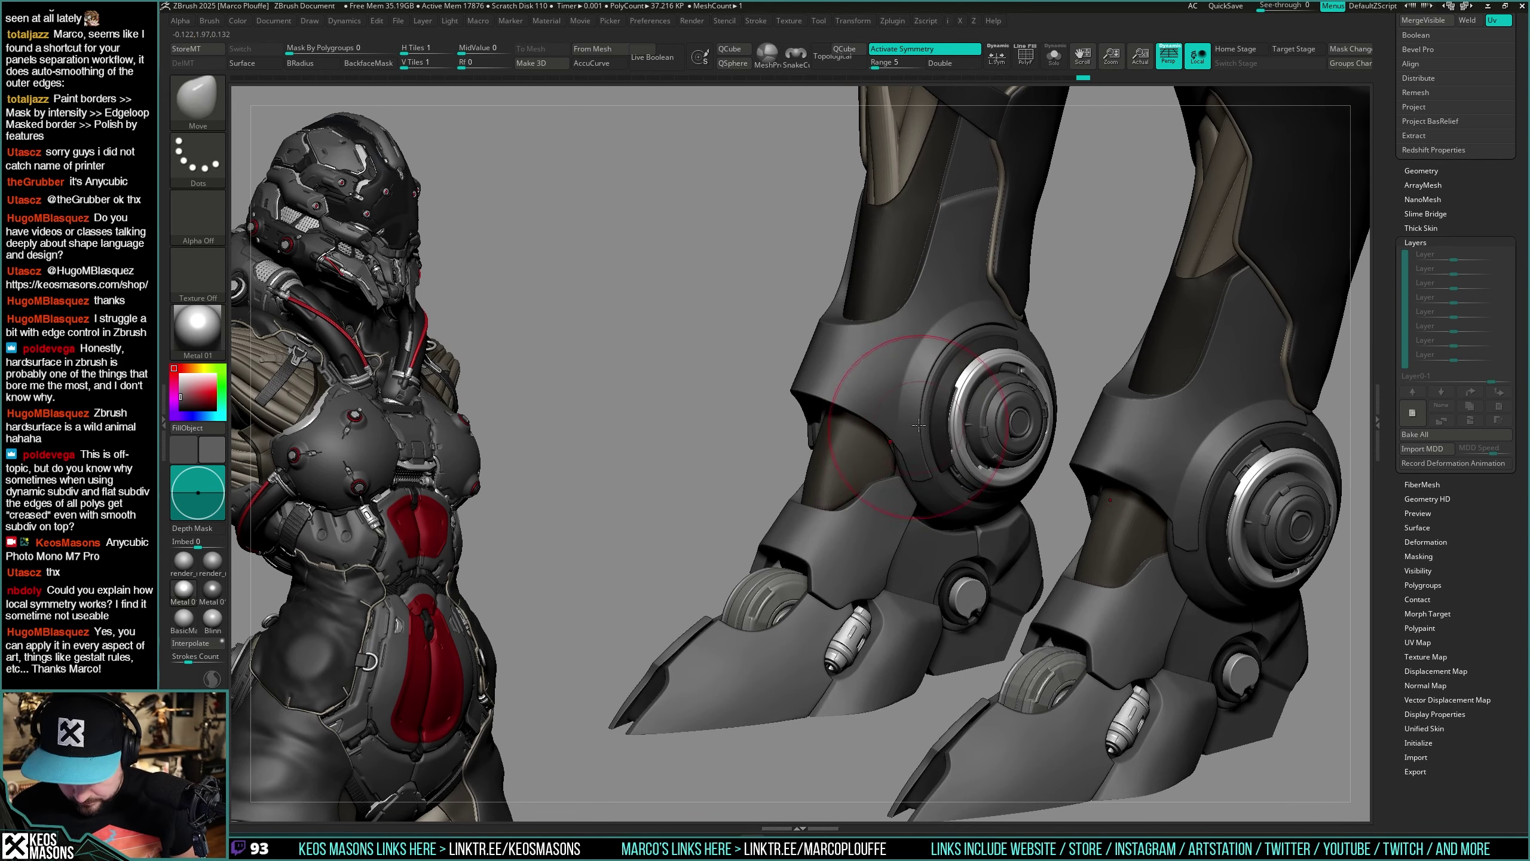
Step: Resize the Move brush and adjust the brown ankle insert's profile between the upper and lower armour plates
mouse_move(929, 481)
right_down()
mouse_move(898, 385)
mouse_move(826, 588)
right_up()
right_click(826, 588)
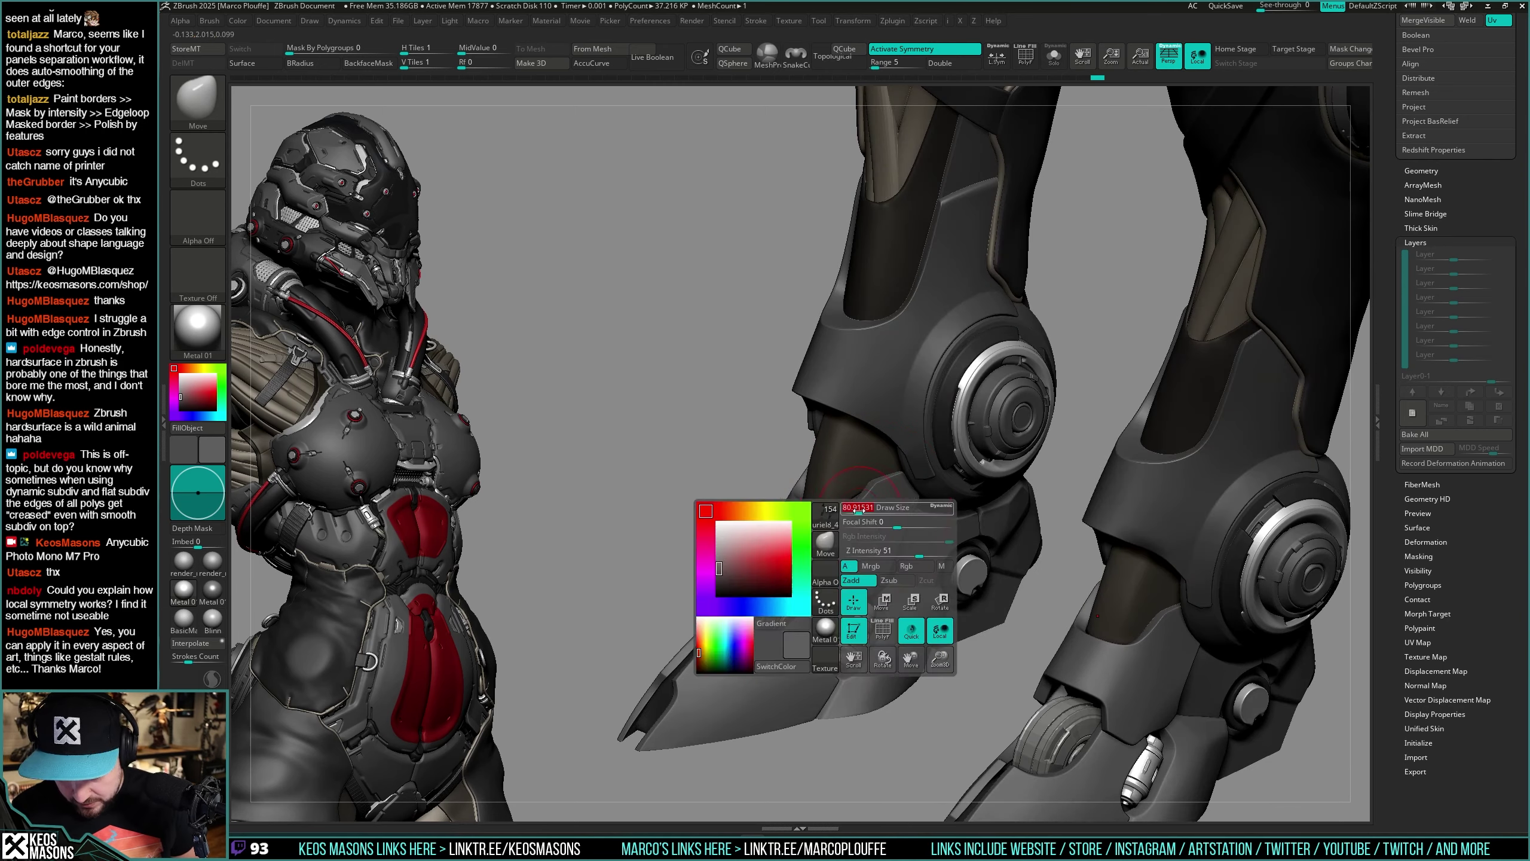
drag(844, 561, 822, 605)
right_click(821, 608)
mouse_move(866, 515)
right_down()
mouse_move(846, 525)
mouse_move(901, 535)
mouse_move(861, 471)
mouse_move(807, 428)
mouse_move(923, 421)
mouse_move(866, 359)
mouse_move(882, 351)
mouse_move(915, 398)
mouse_move(886, 440)
mouse_move(918, 448)
mouse_move(901, 431)
mouse_move(929, 413)
mouse_move(928, 454)
right_up()
key(space)
key(a)
key(space)
drag(926, 469, 915, 458)
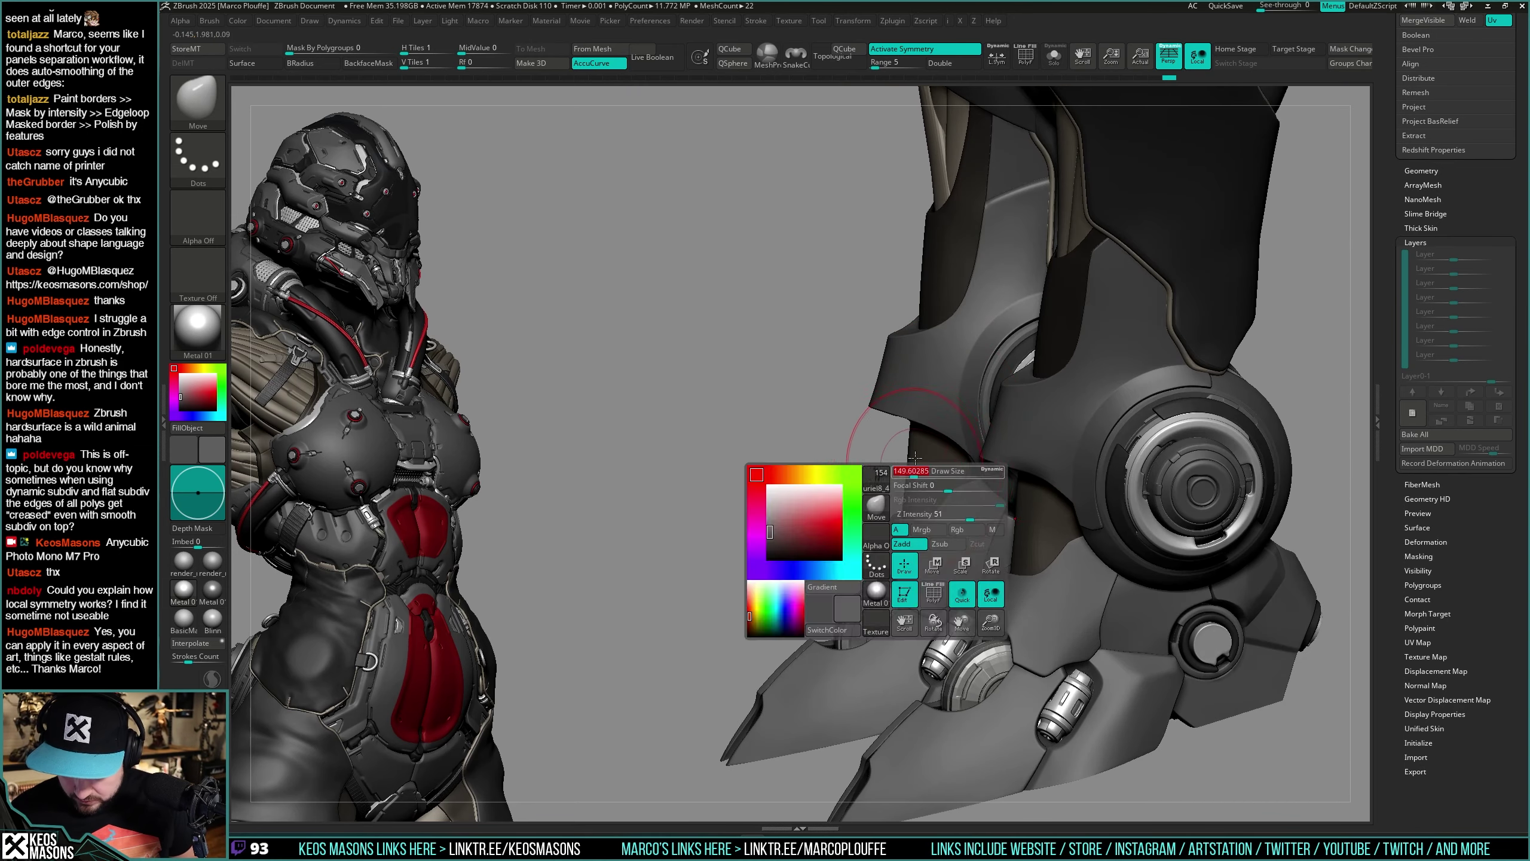
mouse_move(908, 500)
right_down()
mouse_move(959, 482)
mouse_move(1018, 404)
mouse_move(1128, 389)
mouse_move(1117, 366)
mouse_move(939, 536)
mouse_move(948, 460)
mouse_move(930, 461)
mouse_move(929, 532)
mouse_move(959, 445)
mouse_move(1082, 414)
mouse_move(1069, 468)
mouse_move(1063, 457)
right_up()
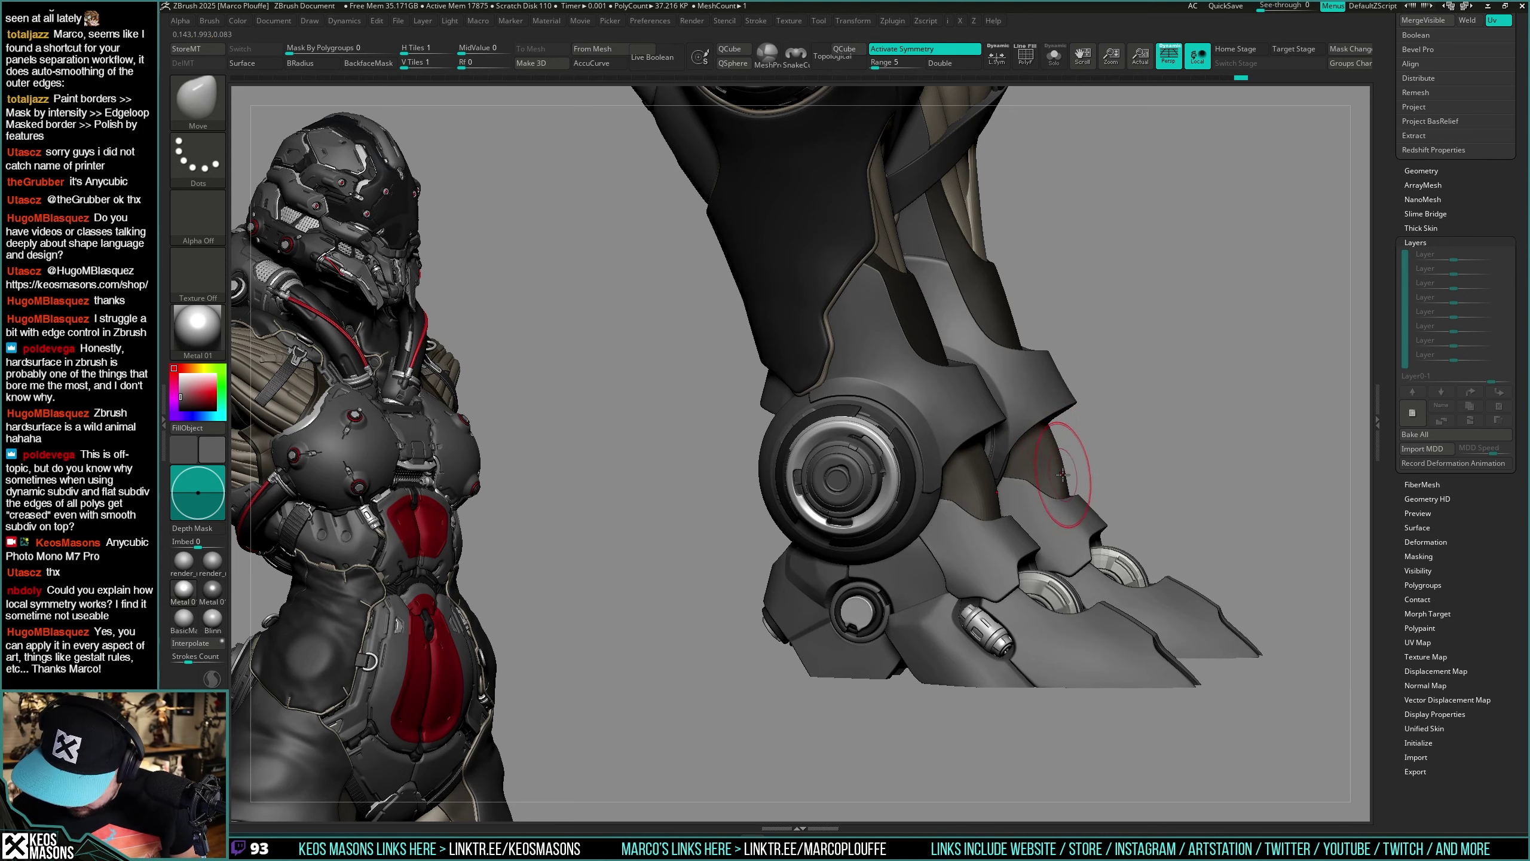
right_drag(1082, 504, 1045, 466)
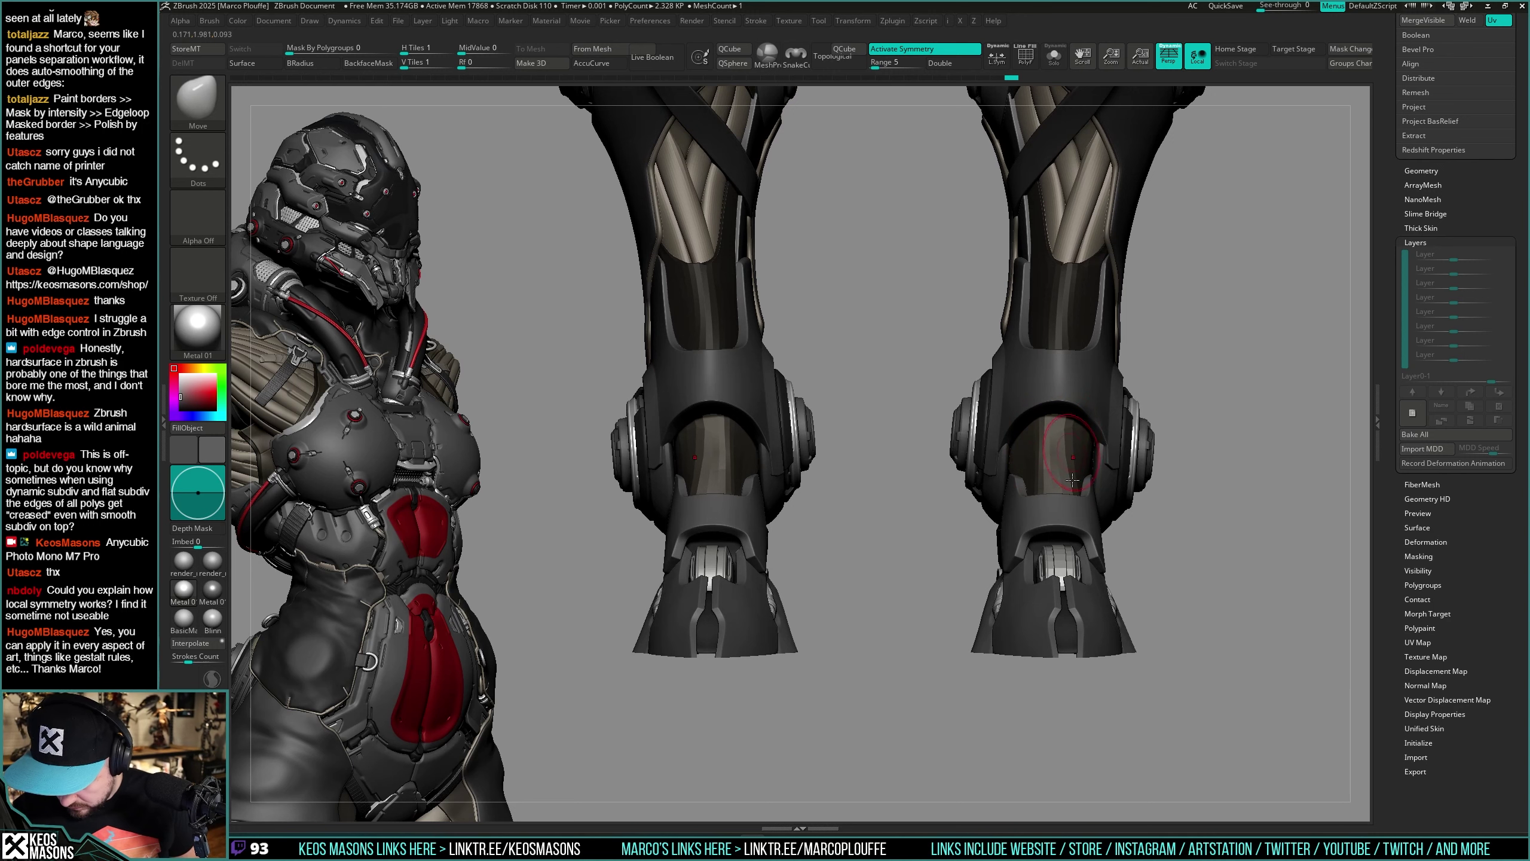
Step: Refine the front of the ankle with the hPolish brush and Smooth Stronger
key(space)
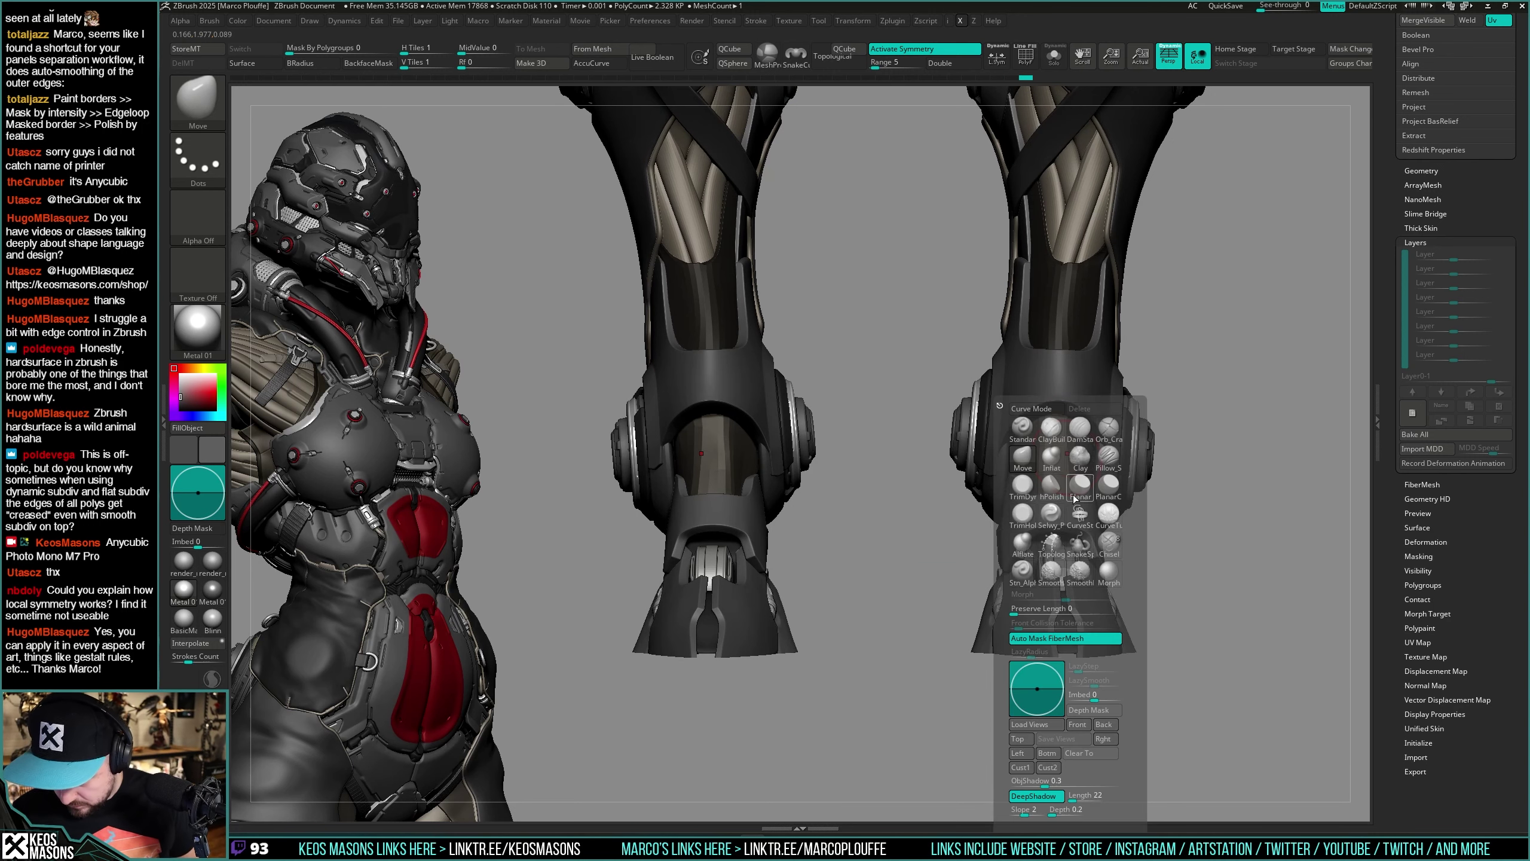
click(1058, 487)
key(alt+s)
right_drag(1050, 482, 1024, 426)
mouse_move(971, 480)
right_down()
mouse_move(1058, 494)
mouse_move(1041, 496)
mouse_move(1036, 546)
mouse_move(1053, 452)
mouse_move(989, 524)
mouse_move(912, 517)
right_up()
key(alt+s)
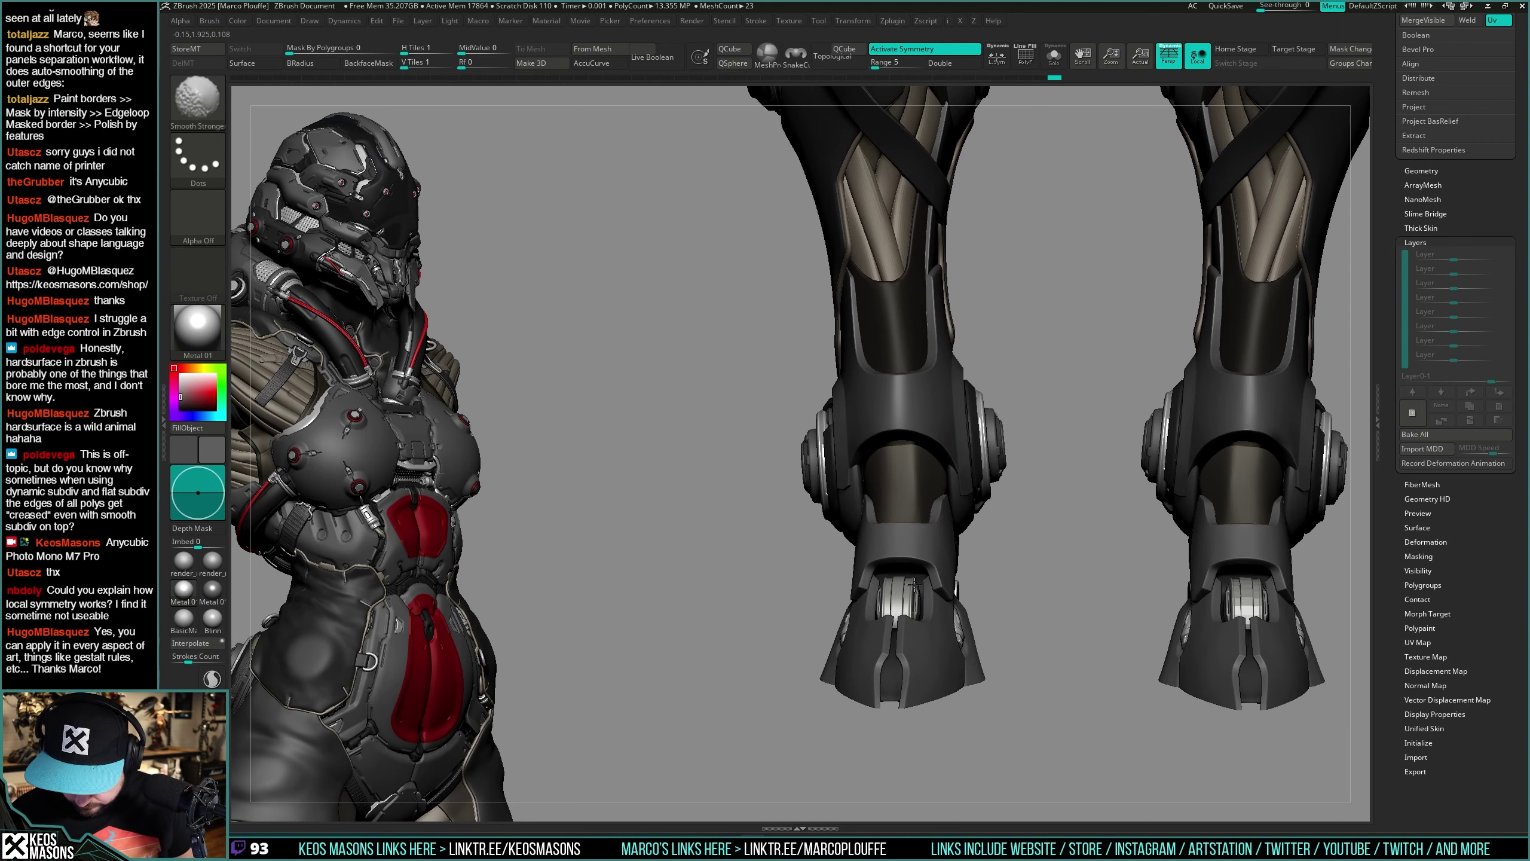
mouse_move(914, 585)
right_down()
mouse_move(874, 570)
mouse_move(944, 506)
right_up()
shift+drag(928, 537, 936, 550)
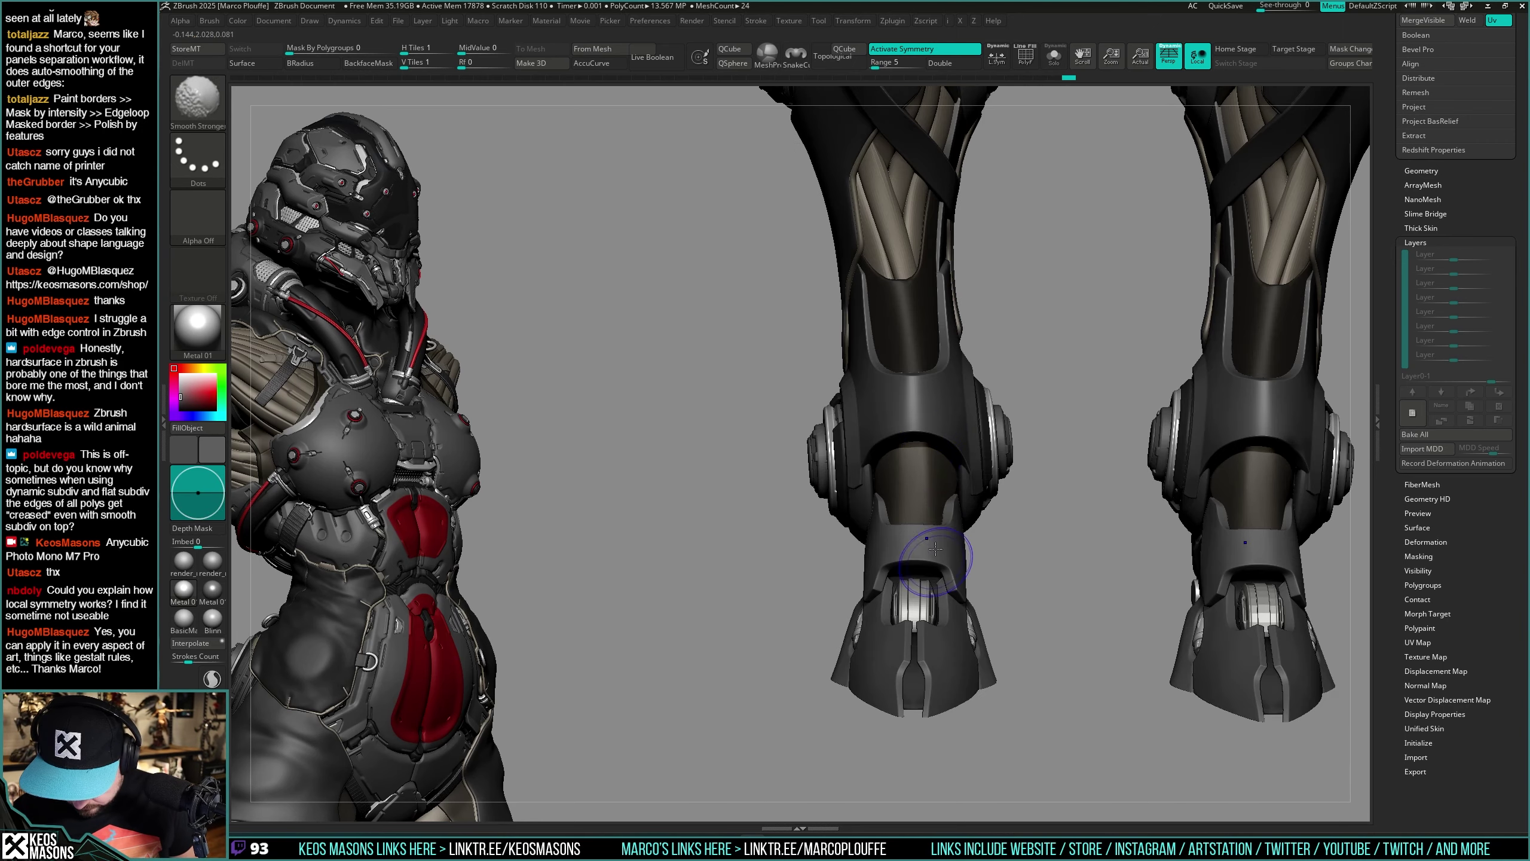
mouse_move(924, 583)
right_down()
mouse_move(922, 467)
mouse_move(970, 449)
mouse_move(947, 534)
mouse_move(1117, 404)
mouse_move(1118, 421)
mouse_move(1196, 407)
mouse_move(1195, 369)
right_up()
mouse_move(1117, 527)
right_down()
mouse_move(1131, 471)
mouse_move(1090, 435)
mouse_move(1105, 476)
mouse_move(1124, 333)
mouse_move(1101, 515)
mouse_move(1096, 468)
right_up()
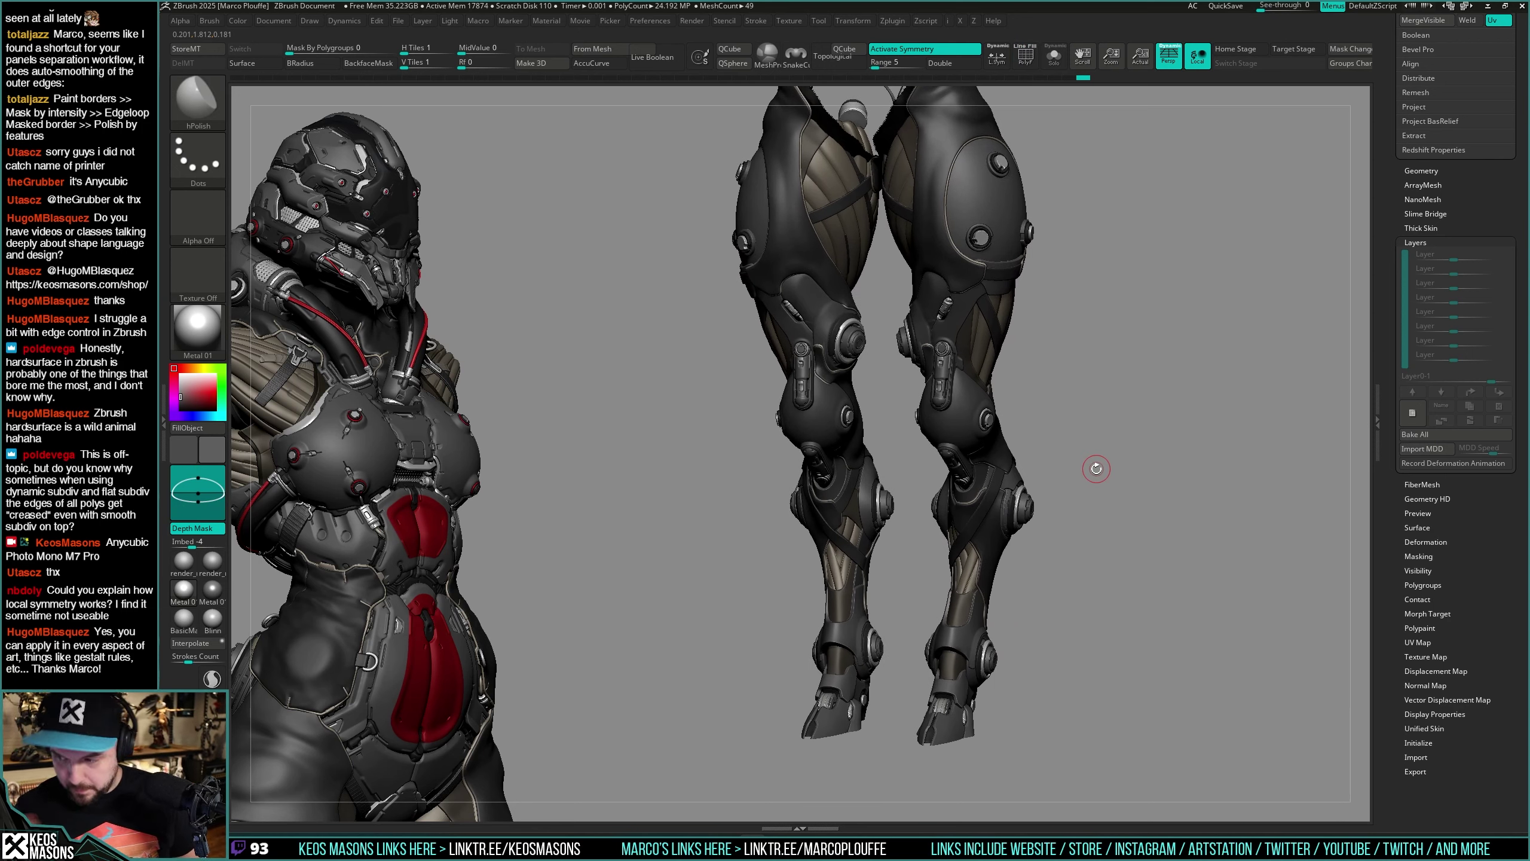
Step: Isolate the brown leg inserts, clear any mask and make the grey calf and ankle armour the active subtool
scroll(1407, 301, up, 10)
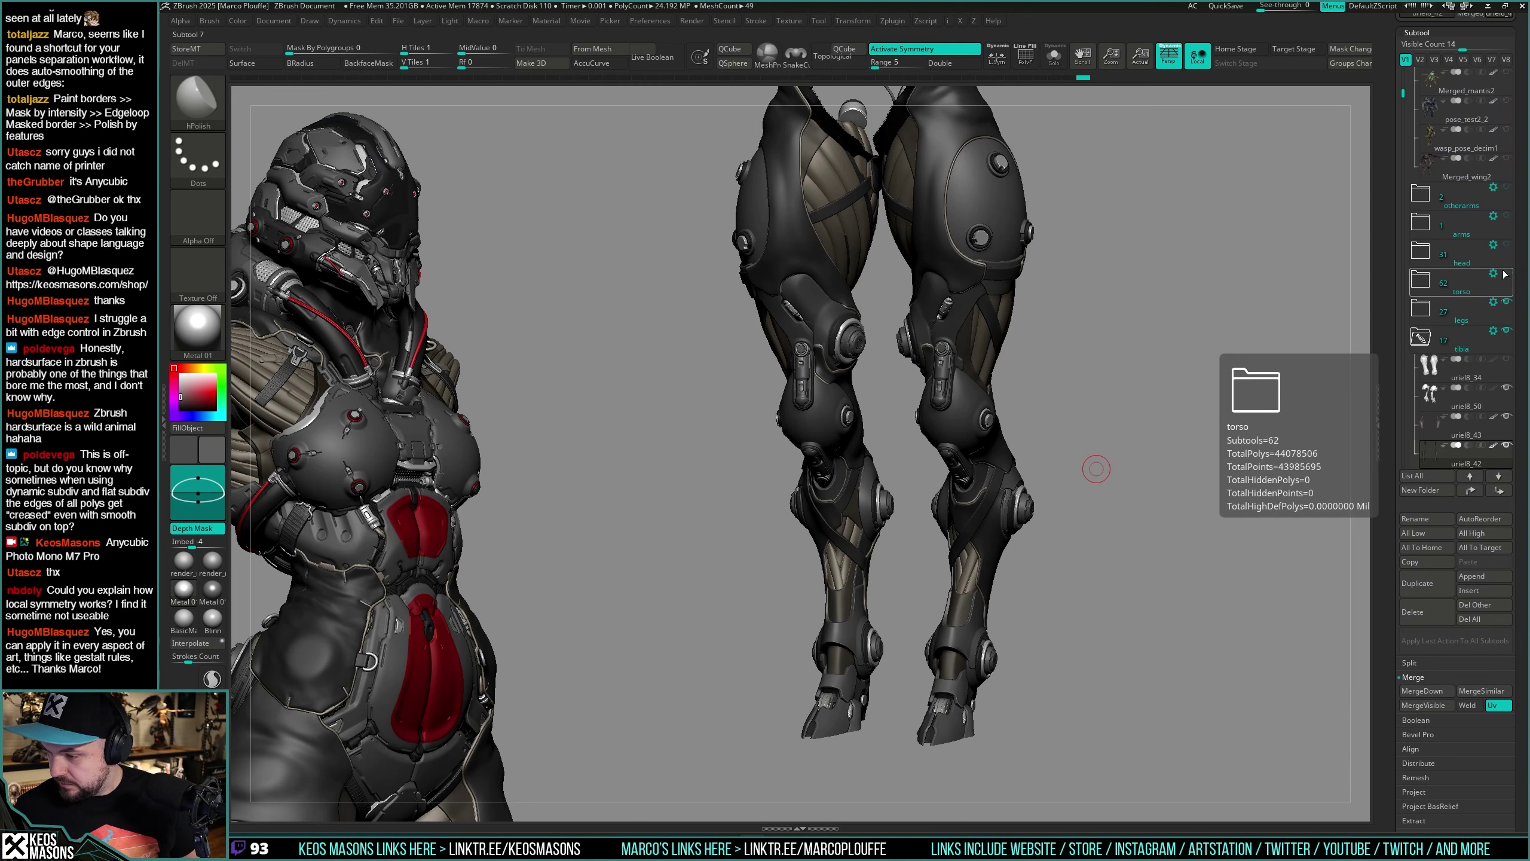
click(1493, 388)
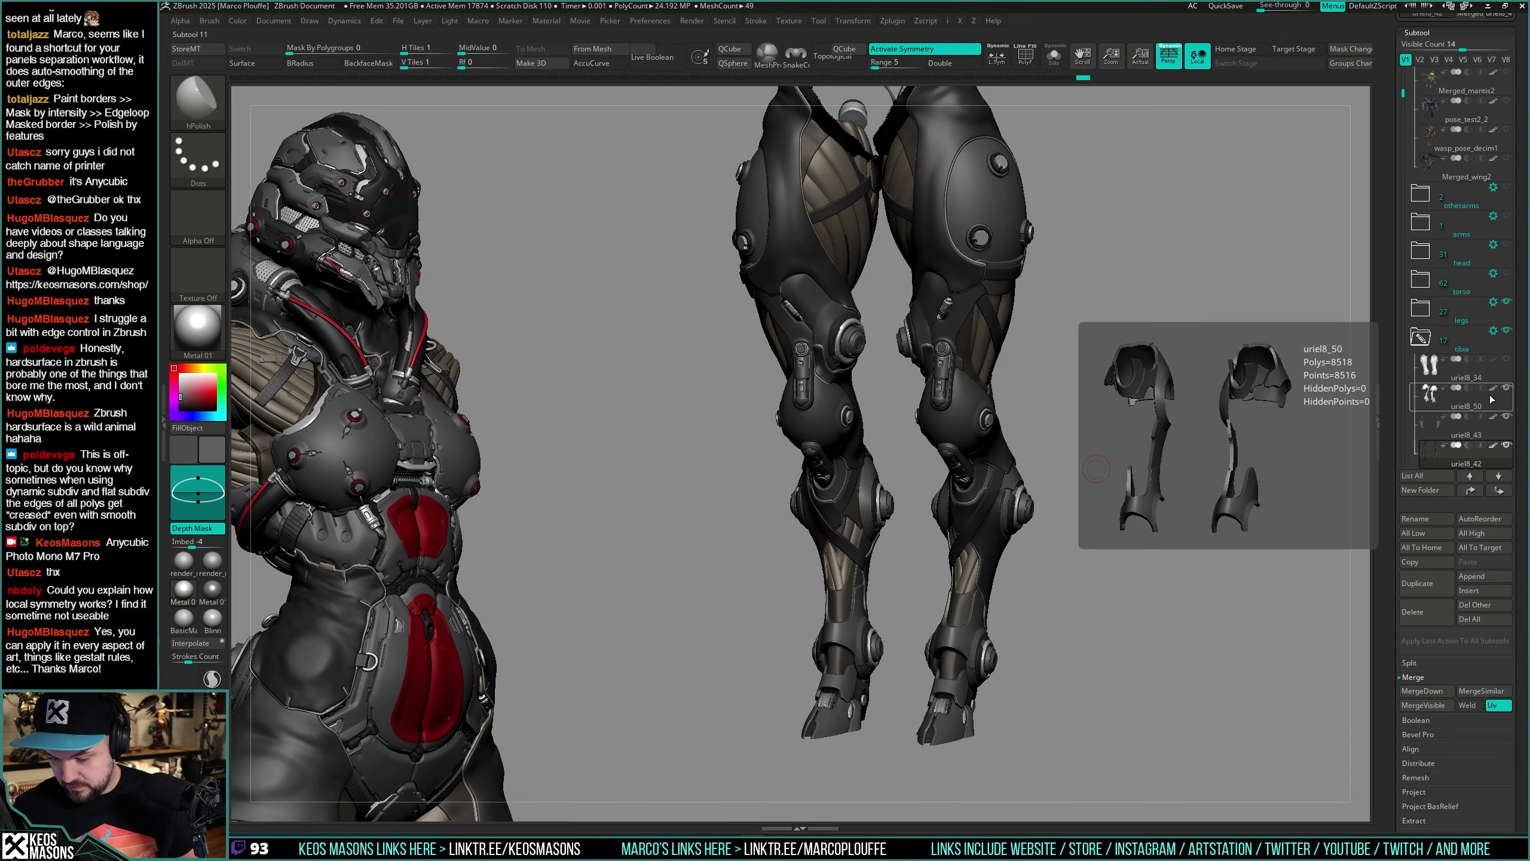
ctrl+drag(1210, 331, 966, 521)
ctrl+drag(1171, 495, 1158, 564)
alt+right_drag(913, 621, 894, 522)
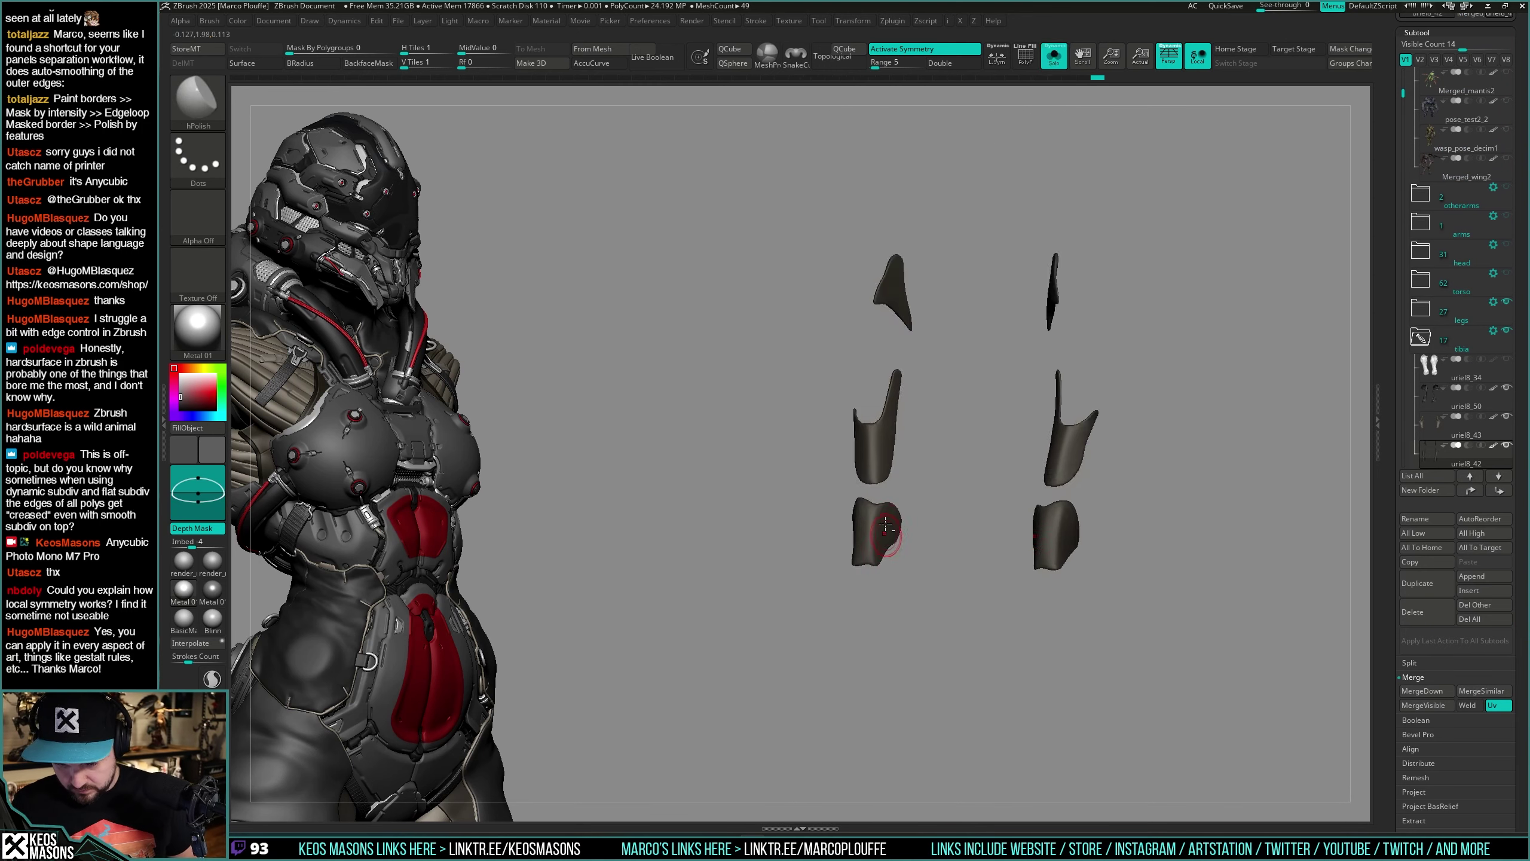
alt+click(886, 498)
alt+right_drag(953, 639, 934, 631)
Step: Apply the smooth subdivision to the calf and ankle armour, run Mirror And Weld and show the complete legs
key(i)
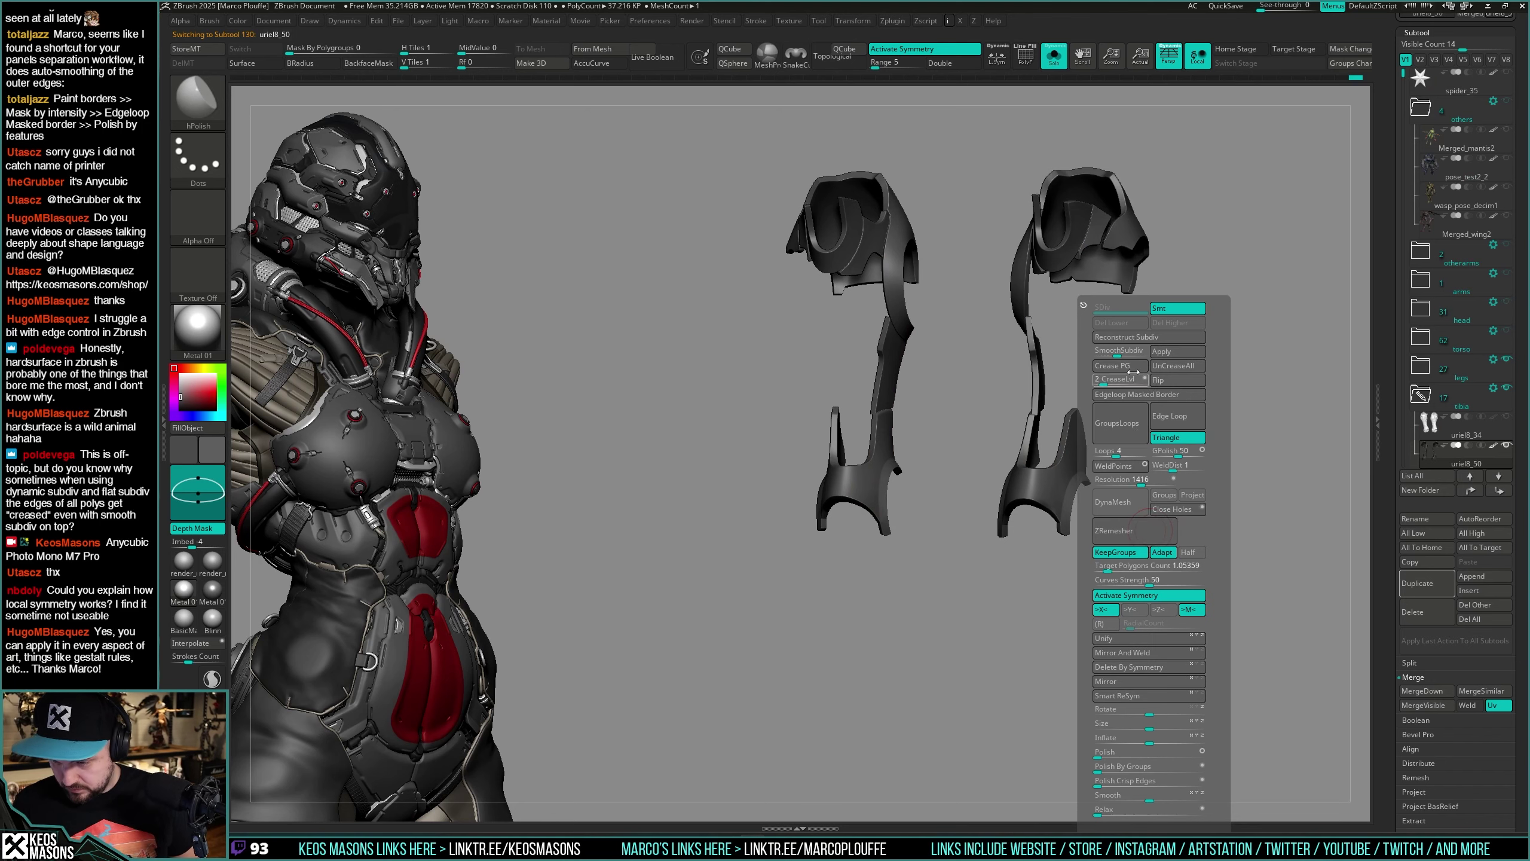
click(1164, 353)
key(i)
click(1178, 654)
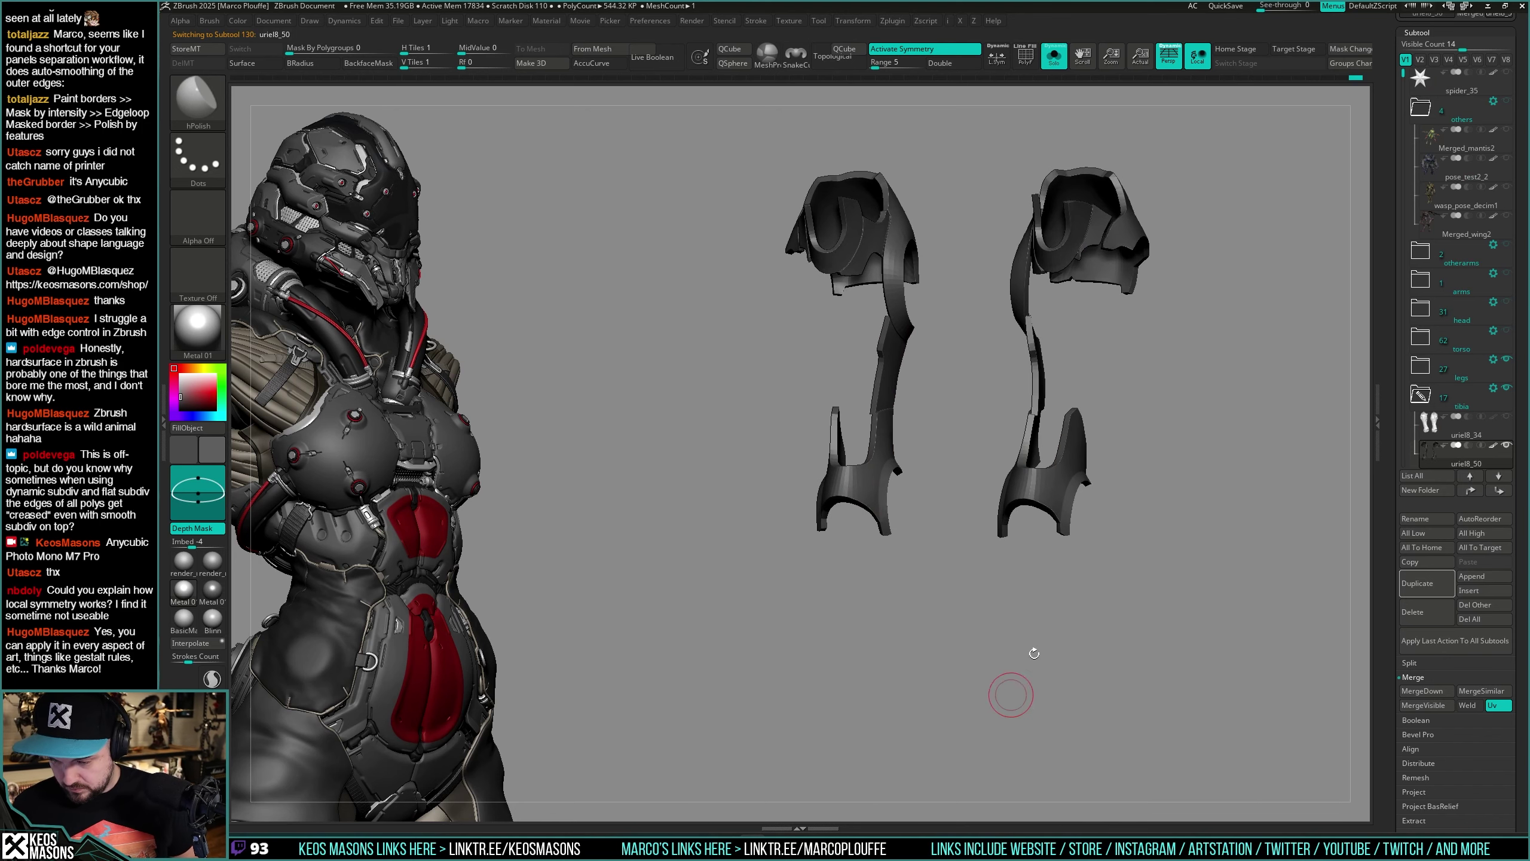
key(i)
key(shift+s)
alt+right_drag(1250, 354, 1247, 400)
mouse_move(1247, 400)
mouse_down()
mouse_move(1203, 447)
mouse_move(1214, 389)
mouse_move(1230, 402)
mouse_move(1216, 397)
mouse_up()
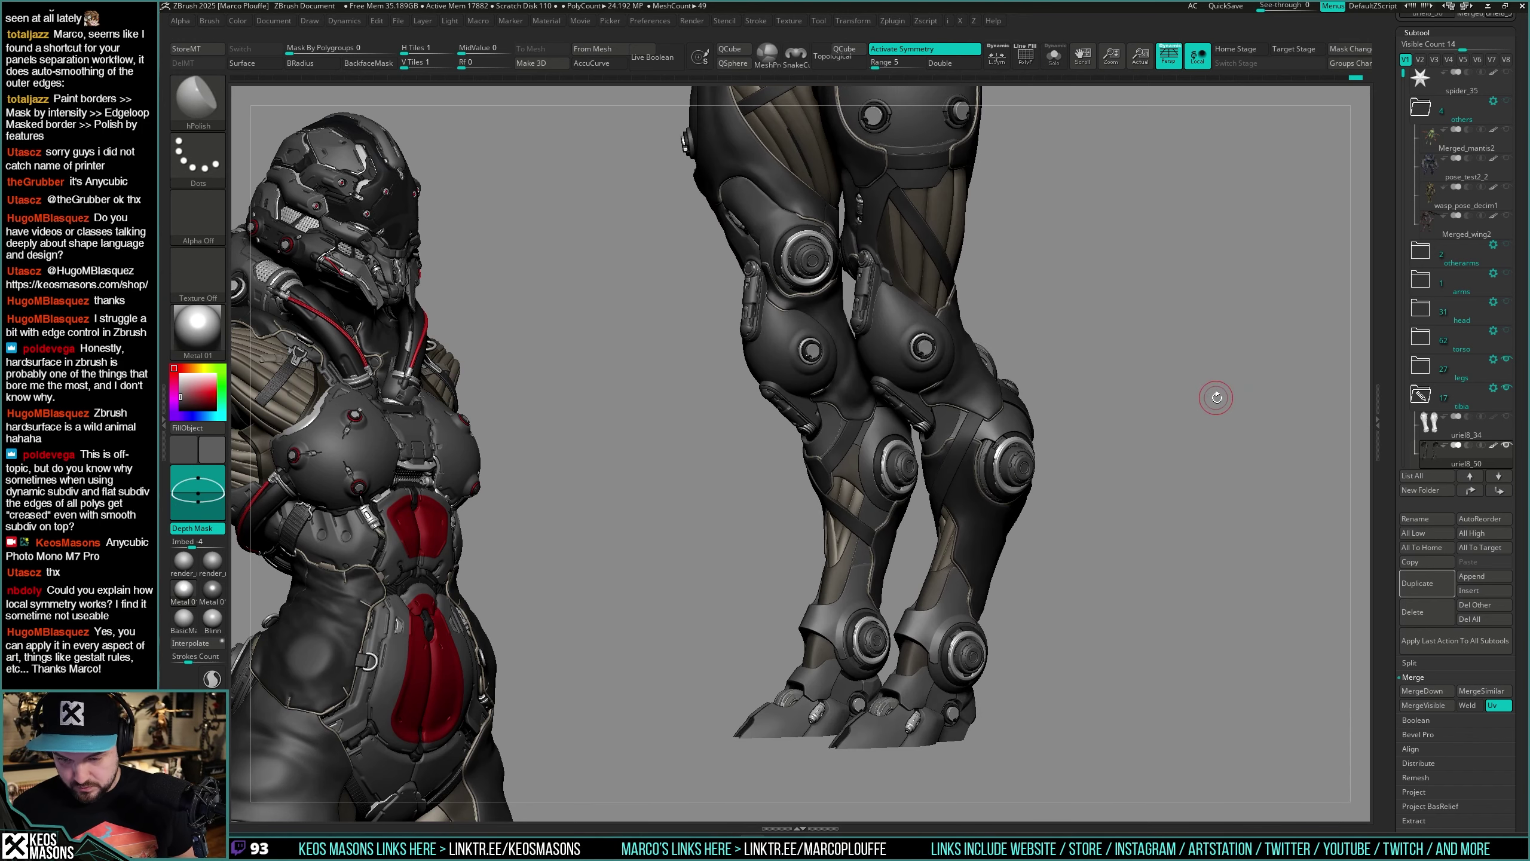
Step: Activate the Move brush and adjust the curved armour strip around the calf disc, checking it isolated and in context
mouse_move(861, 486)
ctrl+right_down()
mouse_move(899, 558)
mouse_move(846, 557)
mouse_move(896, 558)
mouse_move(861, 560)
ctrl+right_up()
key(space)
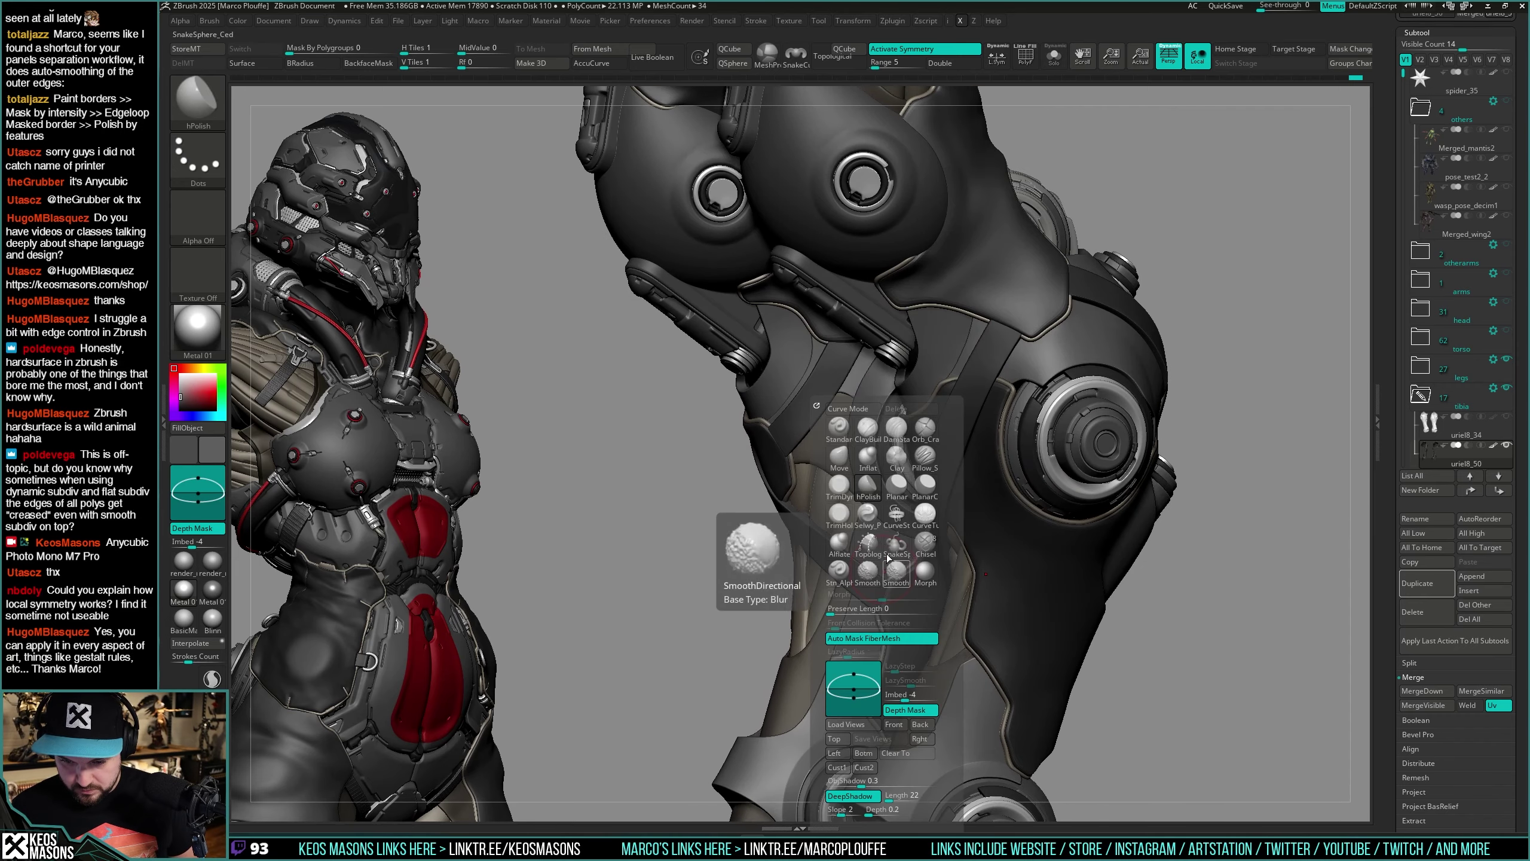
click(885, 486)
mouse_move(1084, 354)
right_down()
mouse_move(1241, 356)
mouse_move(1226, 362)
right_up()
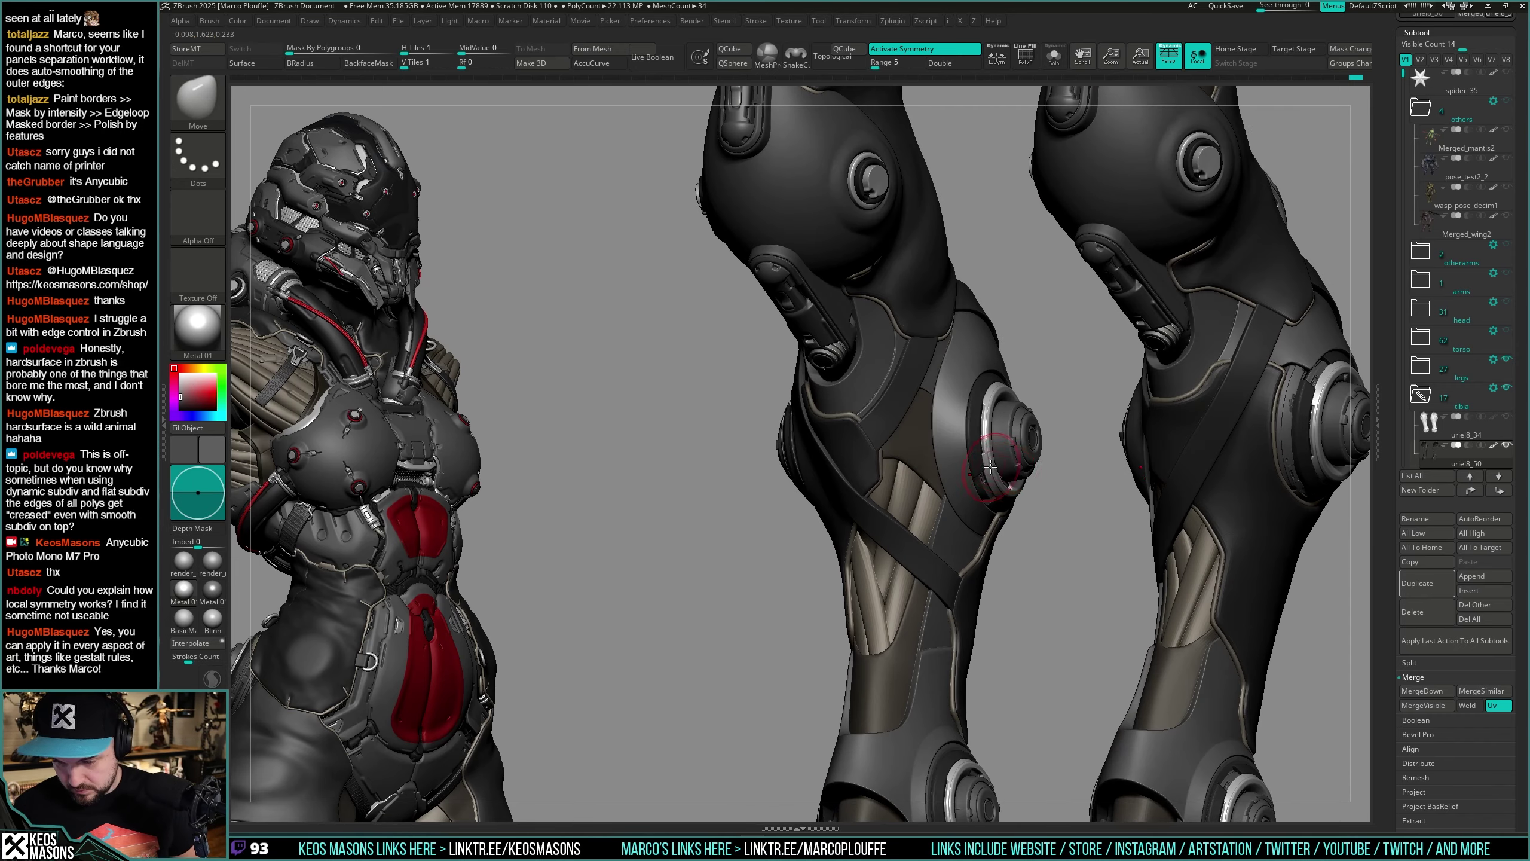
key(space)
mouse_move(1001, 461)
right_down()
mouse_move(945, 507)
mouse_move(936, 440)
mouse_move(936, 461)
mouse_move(961, 456)
mouse_move(947, 429)
right_up()
key(alt+shift+s)
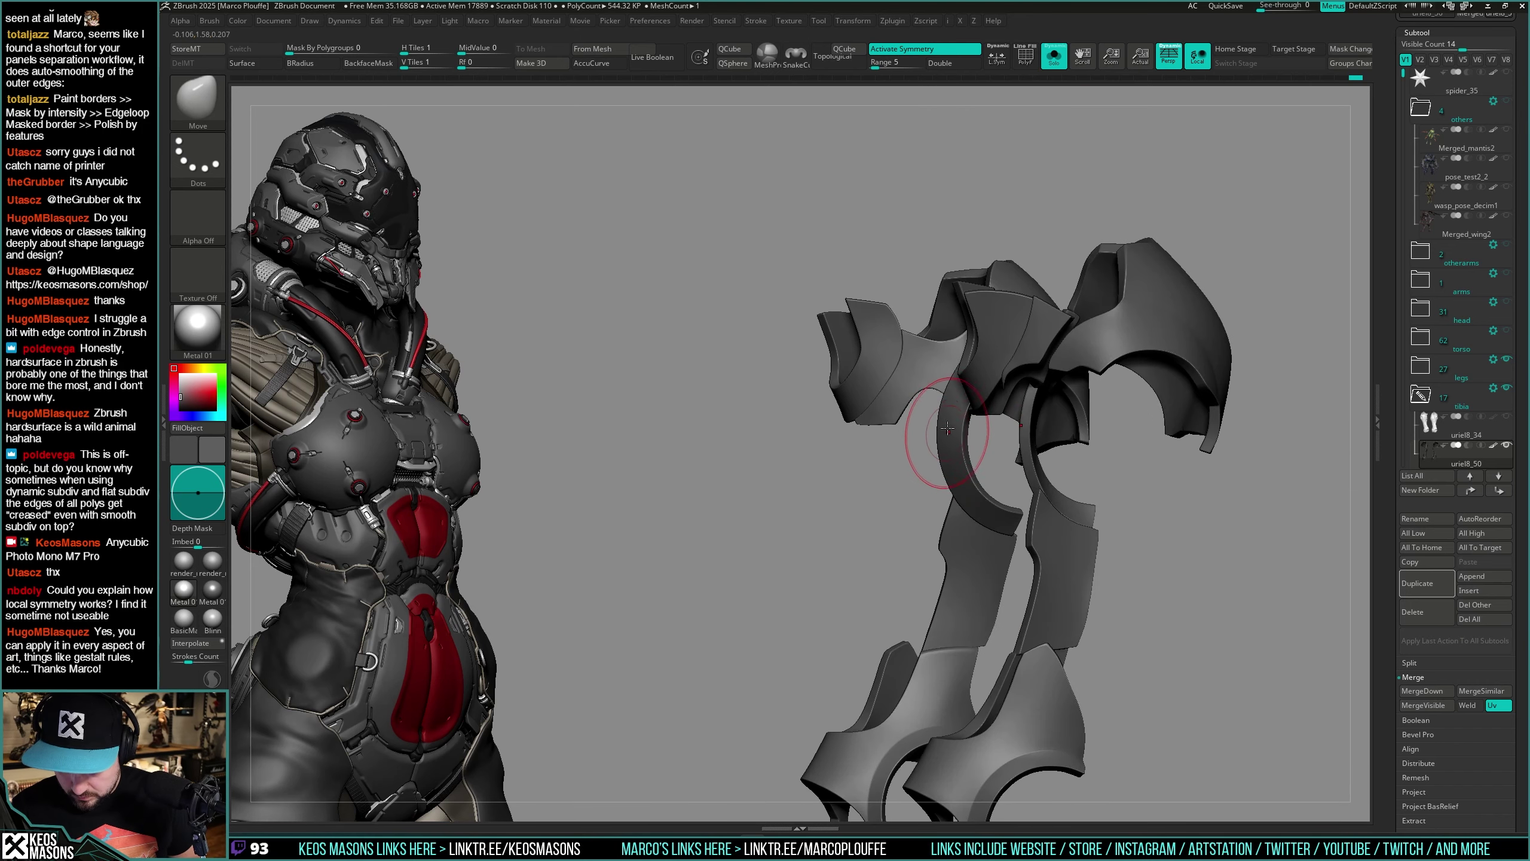
key(shift+ctrl+s)
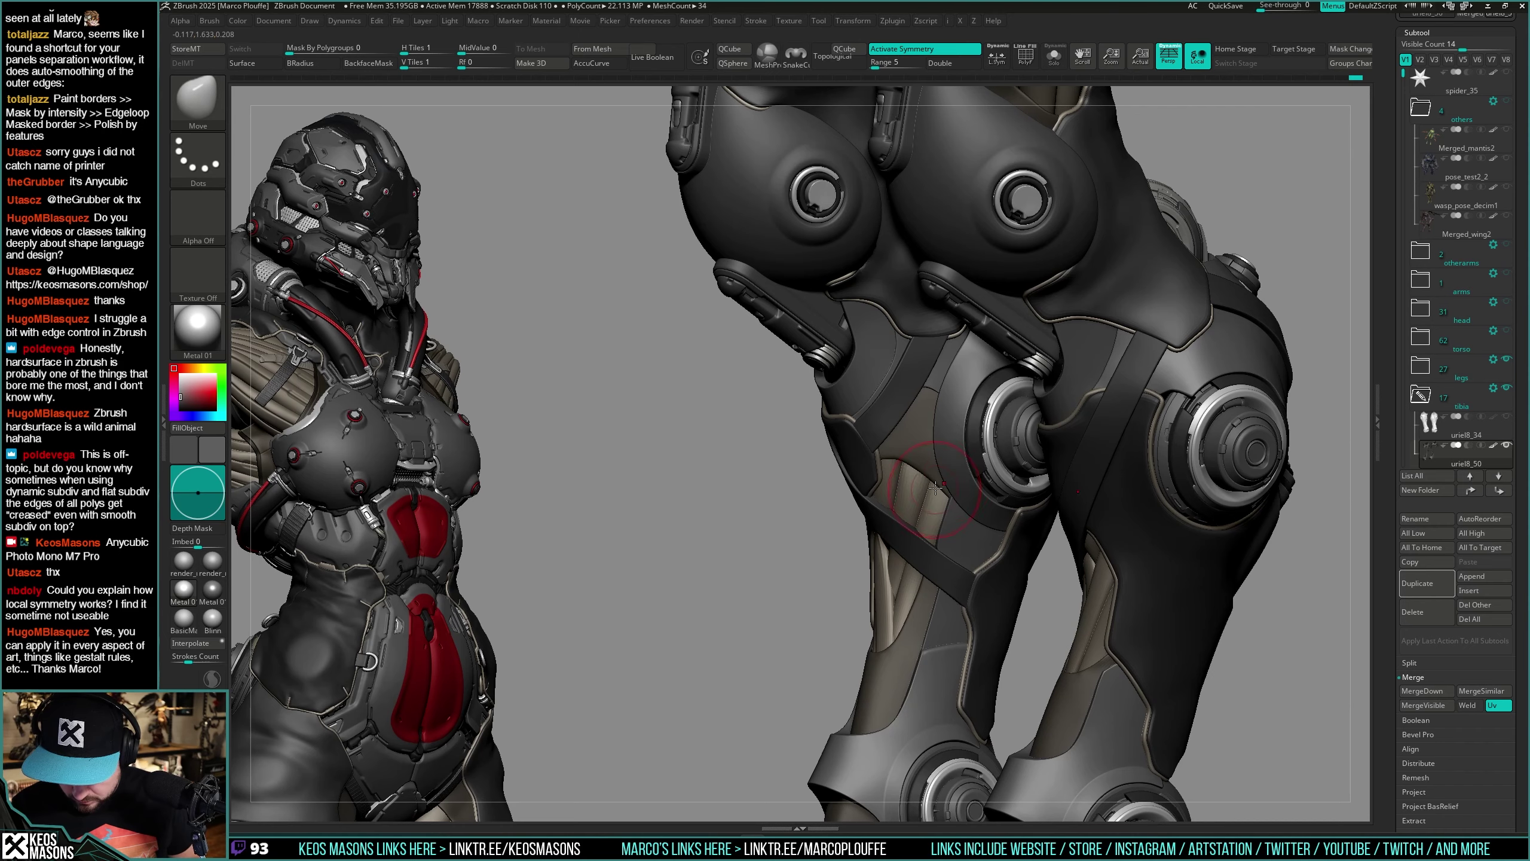
right_drag(935, 487, 997, 461)
Step: Isolate the armour, mask everything except the curved calf strip, smooth the strip with the SmoothDirectional brush and clear the mask
key(shift+ctrl+s)
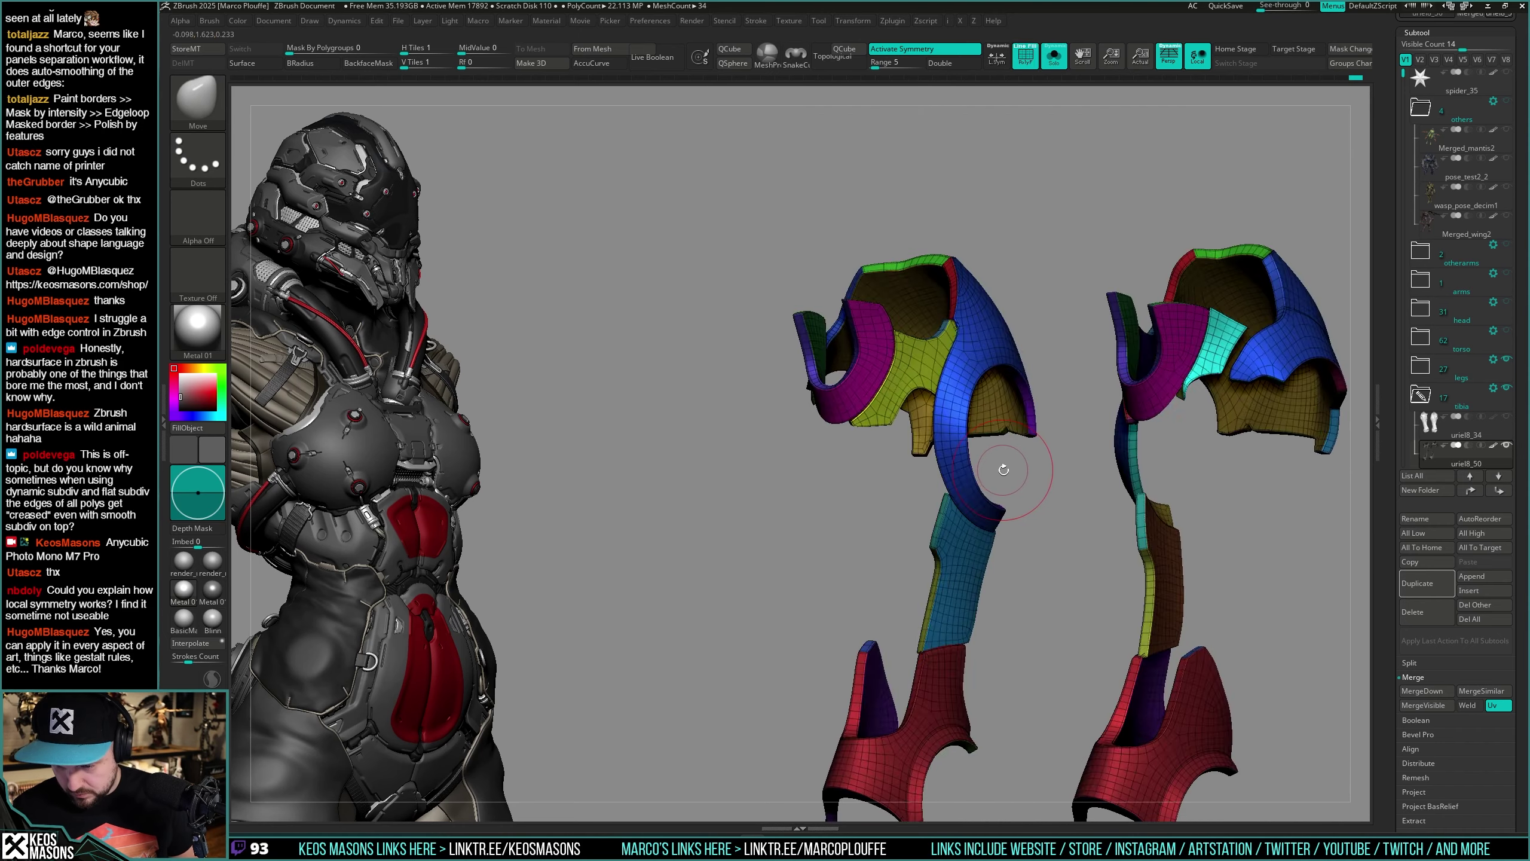
right_drag(1062, 506, 1055, 499)
right_click(1057, 500)
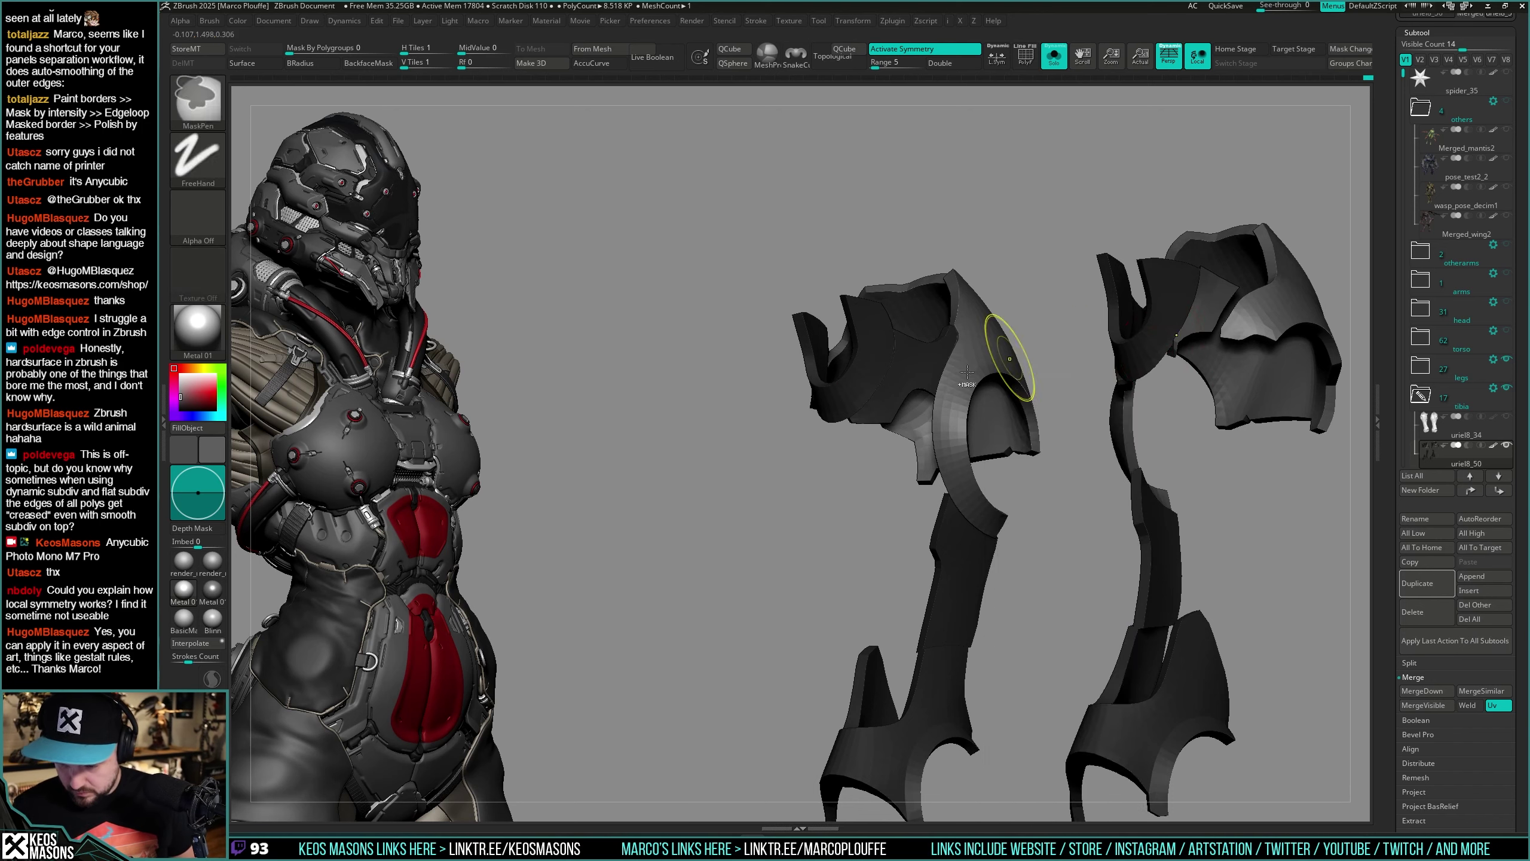
ctrl+right_drag(994, 332, 957, 403)
key(space)
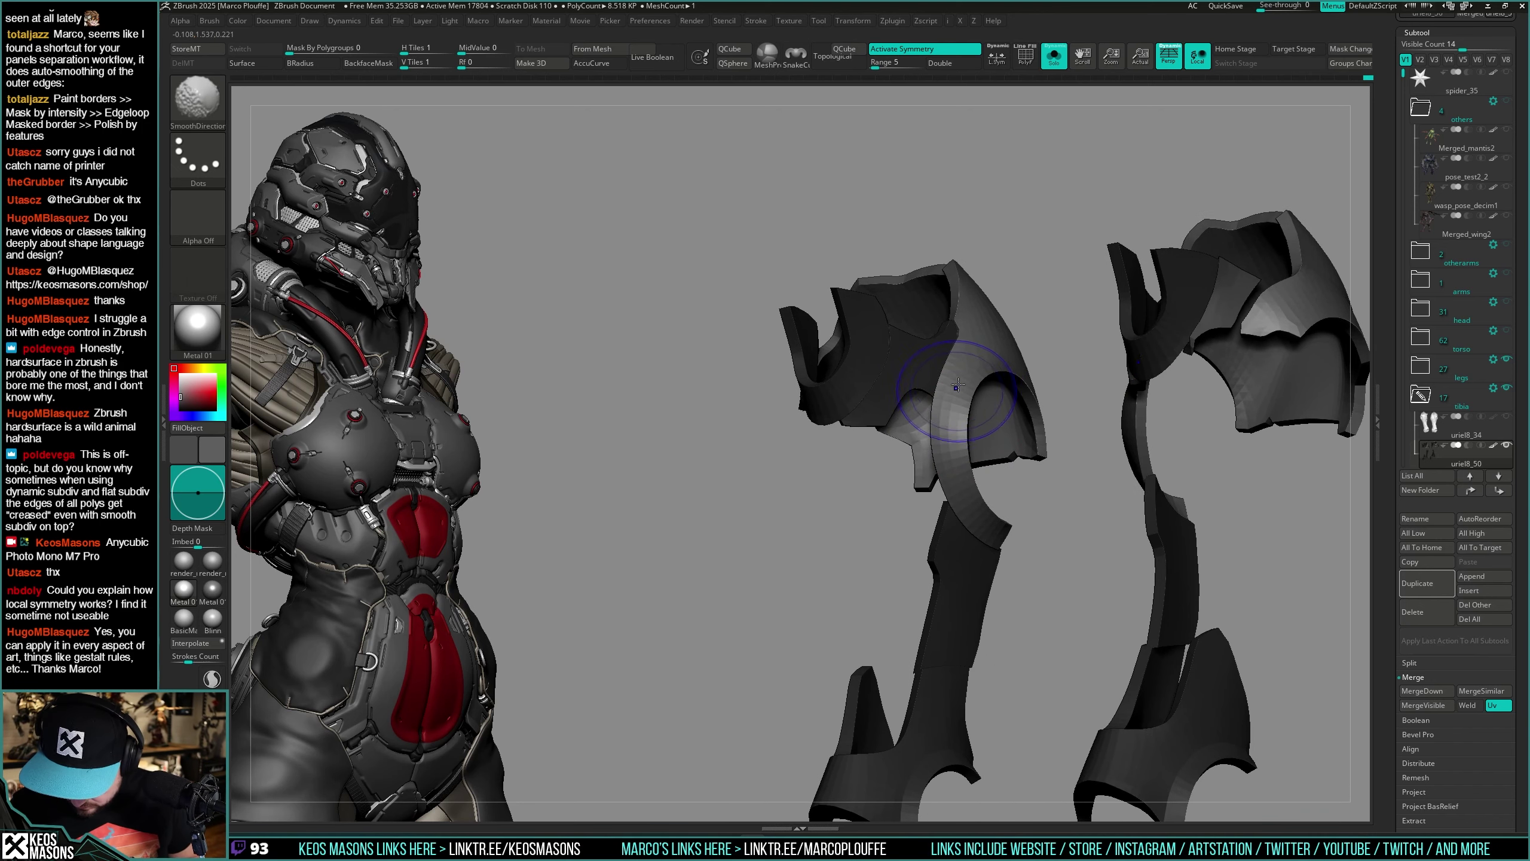
right_drag(985, 536, 1226, 590)
ctrl+drag(1268, 527, 1257, 566)
Step: Apply Mirror And Weld to the calf and ankle armour and show the complete legs again
key(i)
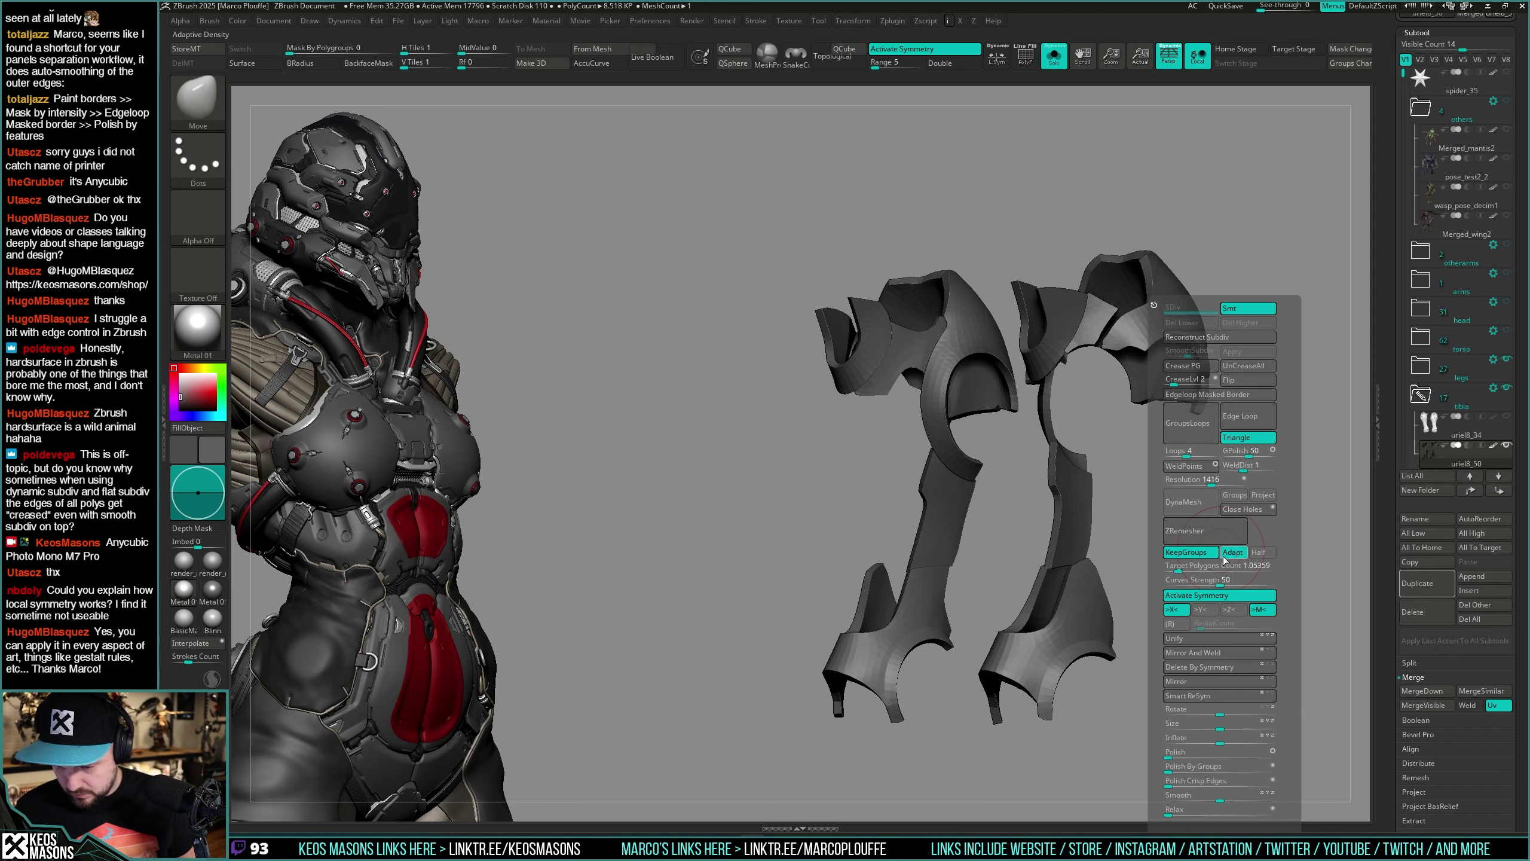
click(1217, 653)
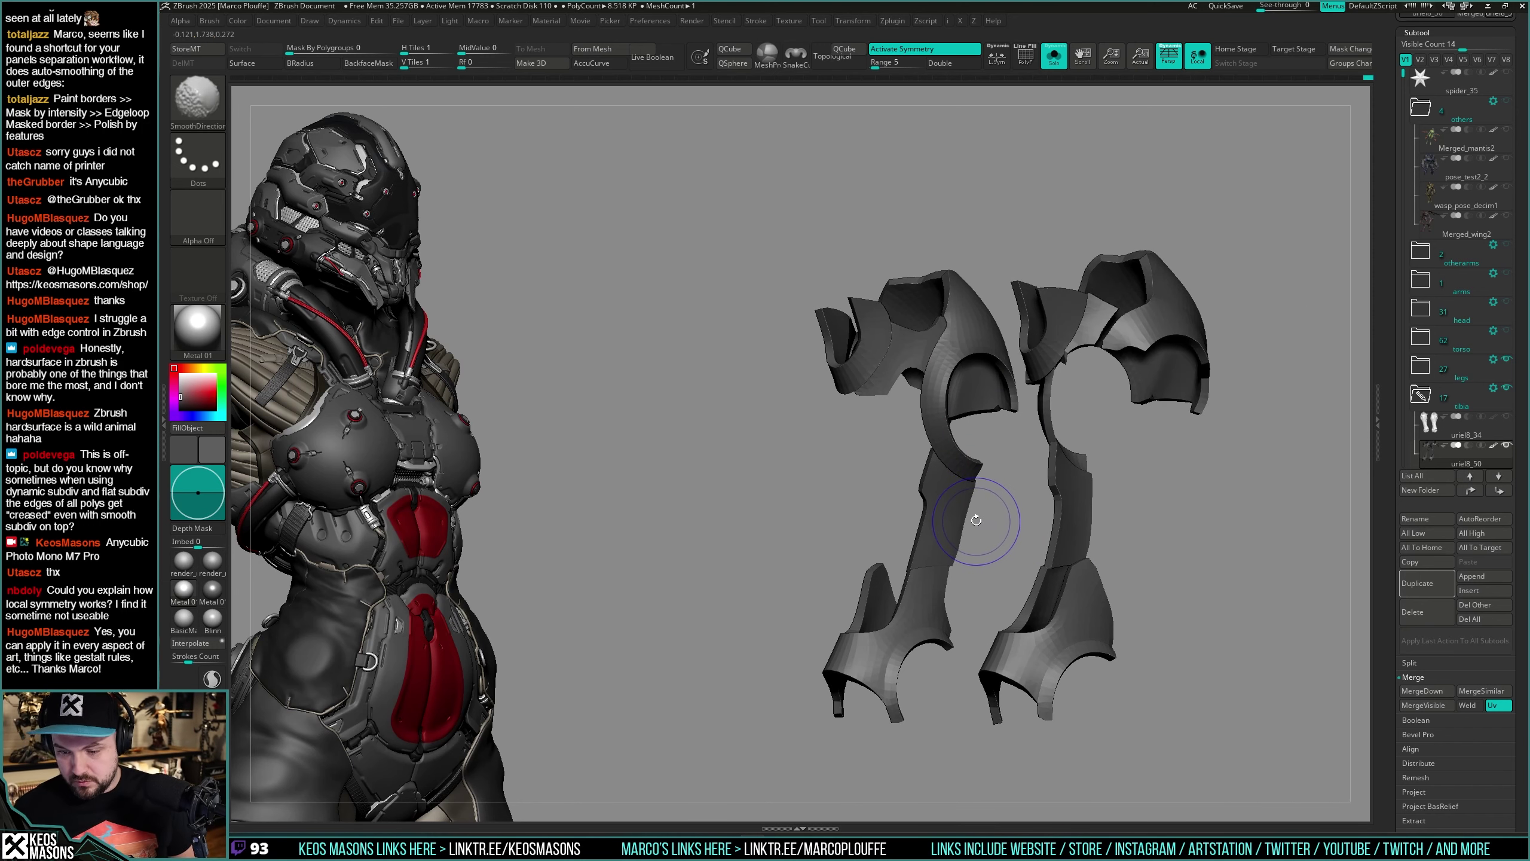
key(alt+s)
mouse_move(970, 511)
right_down()
mouse_move(1054, 512)
mouse_move(967, 513)
right_up()
key(x)
mouse_move(1259, 267)
mouse_down()
mouse_move(1219, 326)
mouse_move(1250, 328)
mouse_move(1213, 338)
mouse_move(1235, 333)
mouse_up()
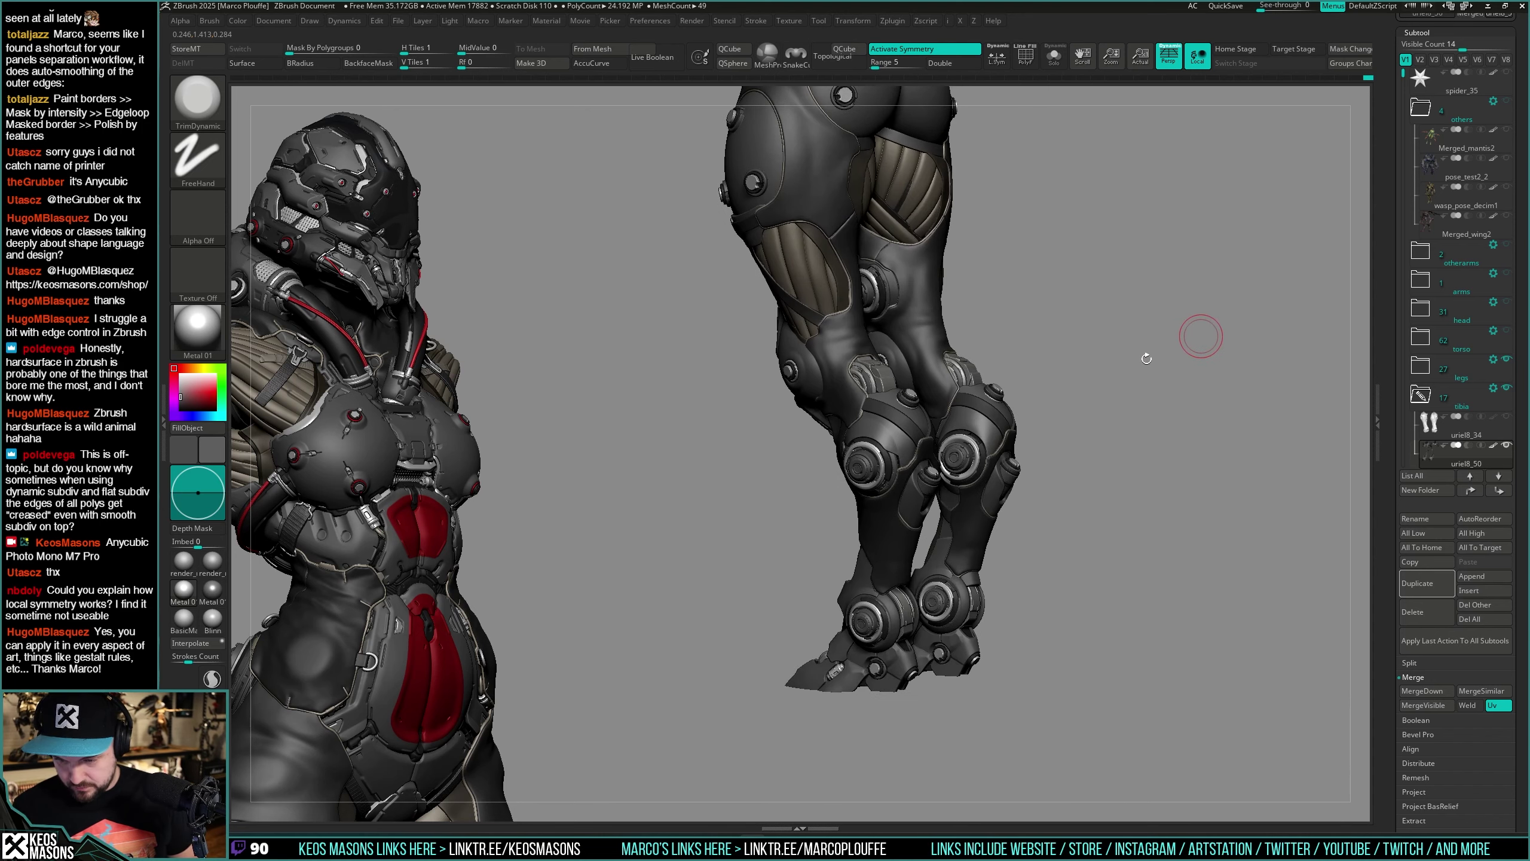
Step: Isolate the calf armour, drop it to its lowest subdivision level and activate the hPolish brush
mouse_move(1049, 458)
ctrl+right_down()
mouse_move(1021, 530)
mouse_move(1073, 488)
ctrl+right_up()
key(alt+s)
mouse_move(1154, 541)
right_down()
mouse_move(1013, 478)
mouse_move(1172, 390)
mouse_move(1124, 397)
mouse_move(1042, 472)
right_up()
key(shift+f)
key(shift+f)
key(shift+d)
key(shift+d)
key(shift+d)
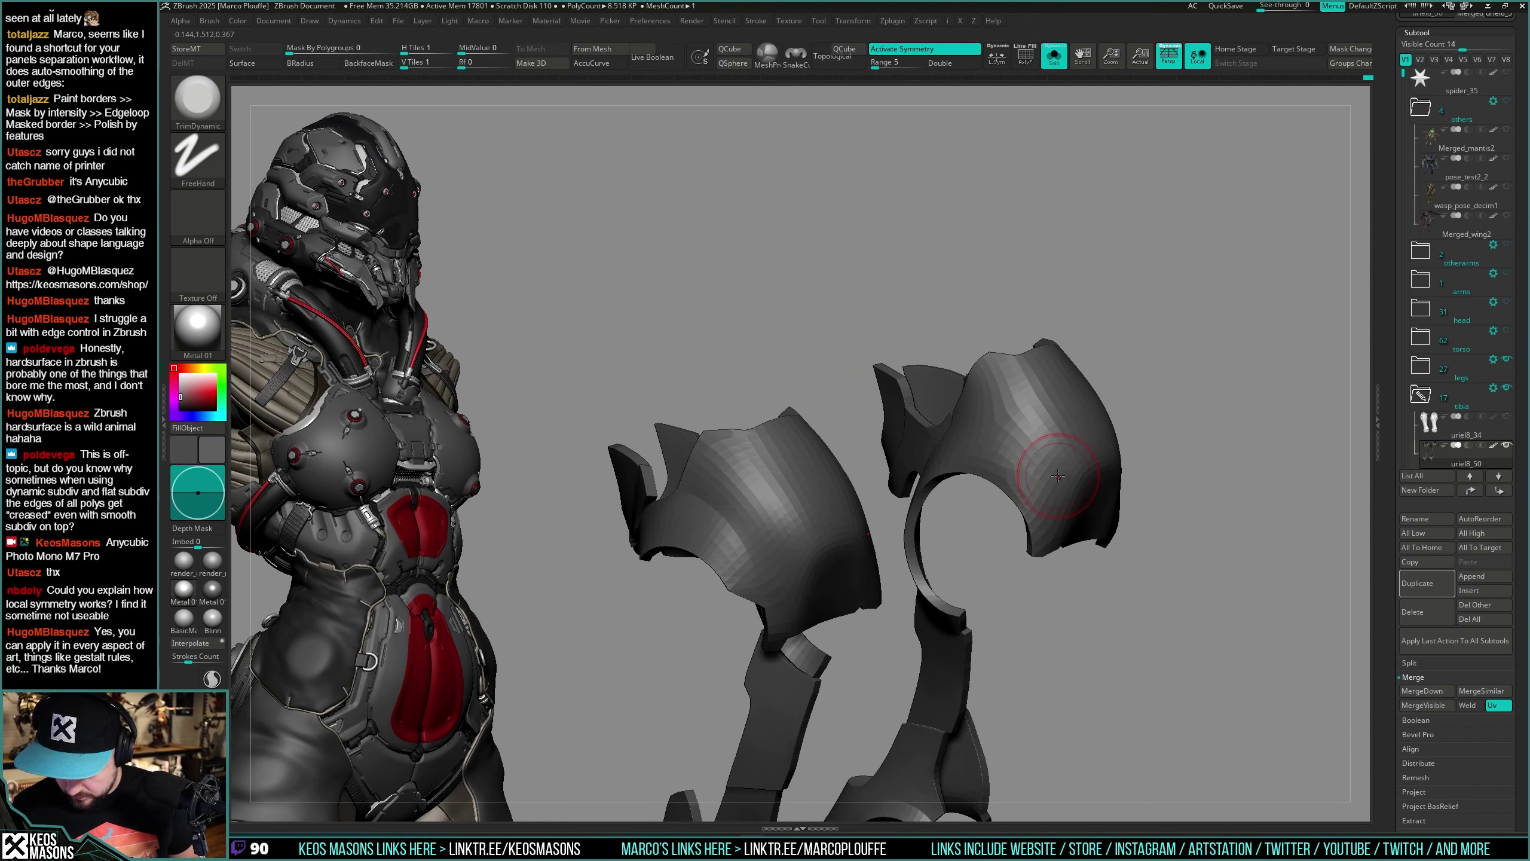
key(b)
click(1069, 505)
Step: Polish the large rear calf shell's outer surface and lower edge with hPolish, then show the complete legs
ctrl+right_drag(1060, 376, 1024, 452)
key(space)
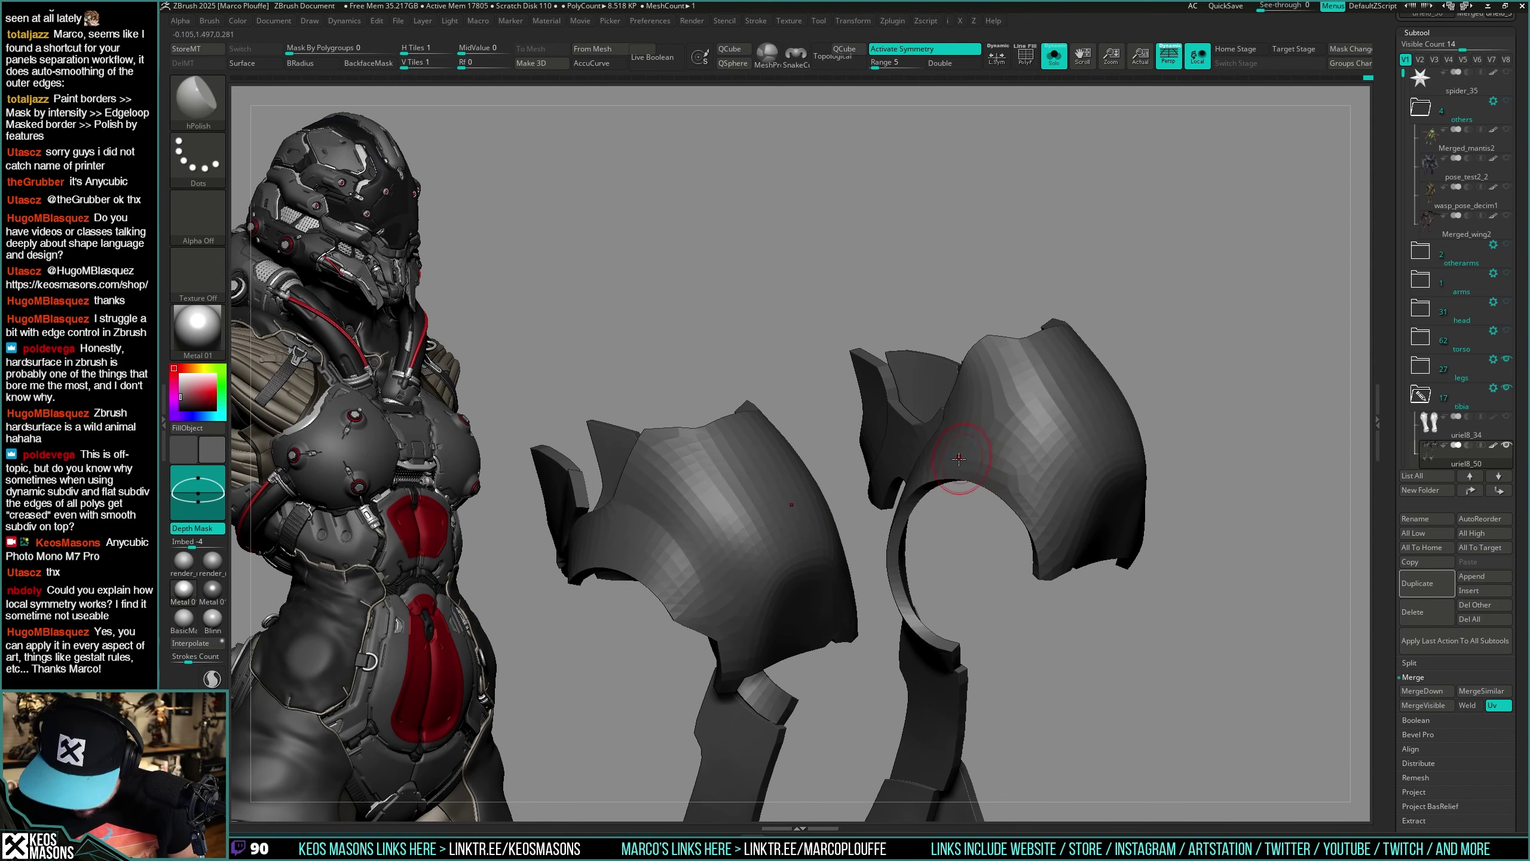
mouse_move(1023, 501)
mouse_down()
mouse_move(921, 452)
mouse_move(965, 422)
mouse_move(946, 416)
mouse_up()
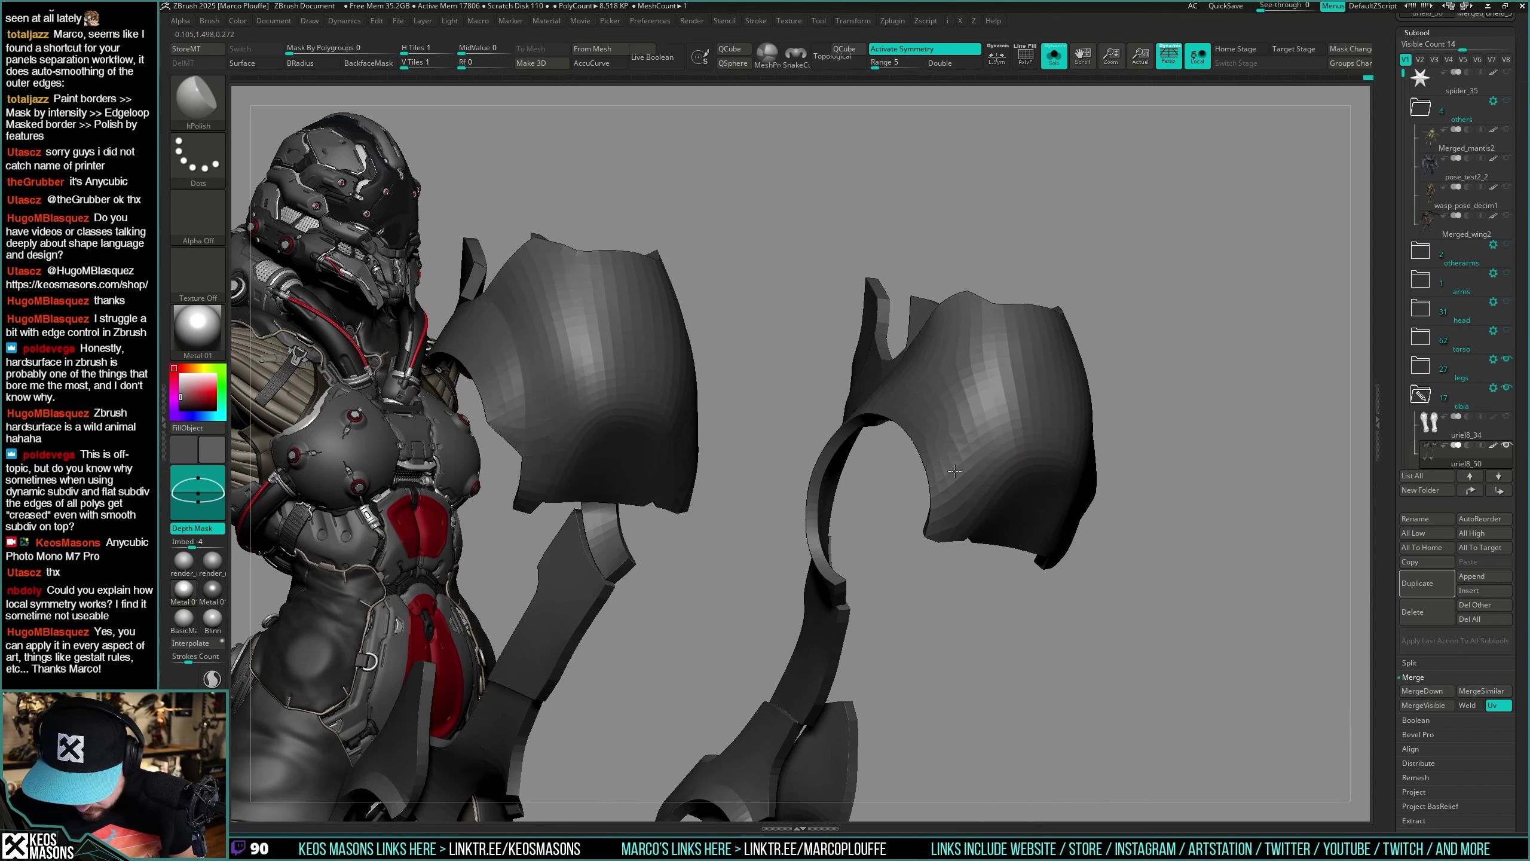
drag(954, 471, 937, 396)
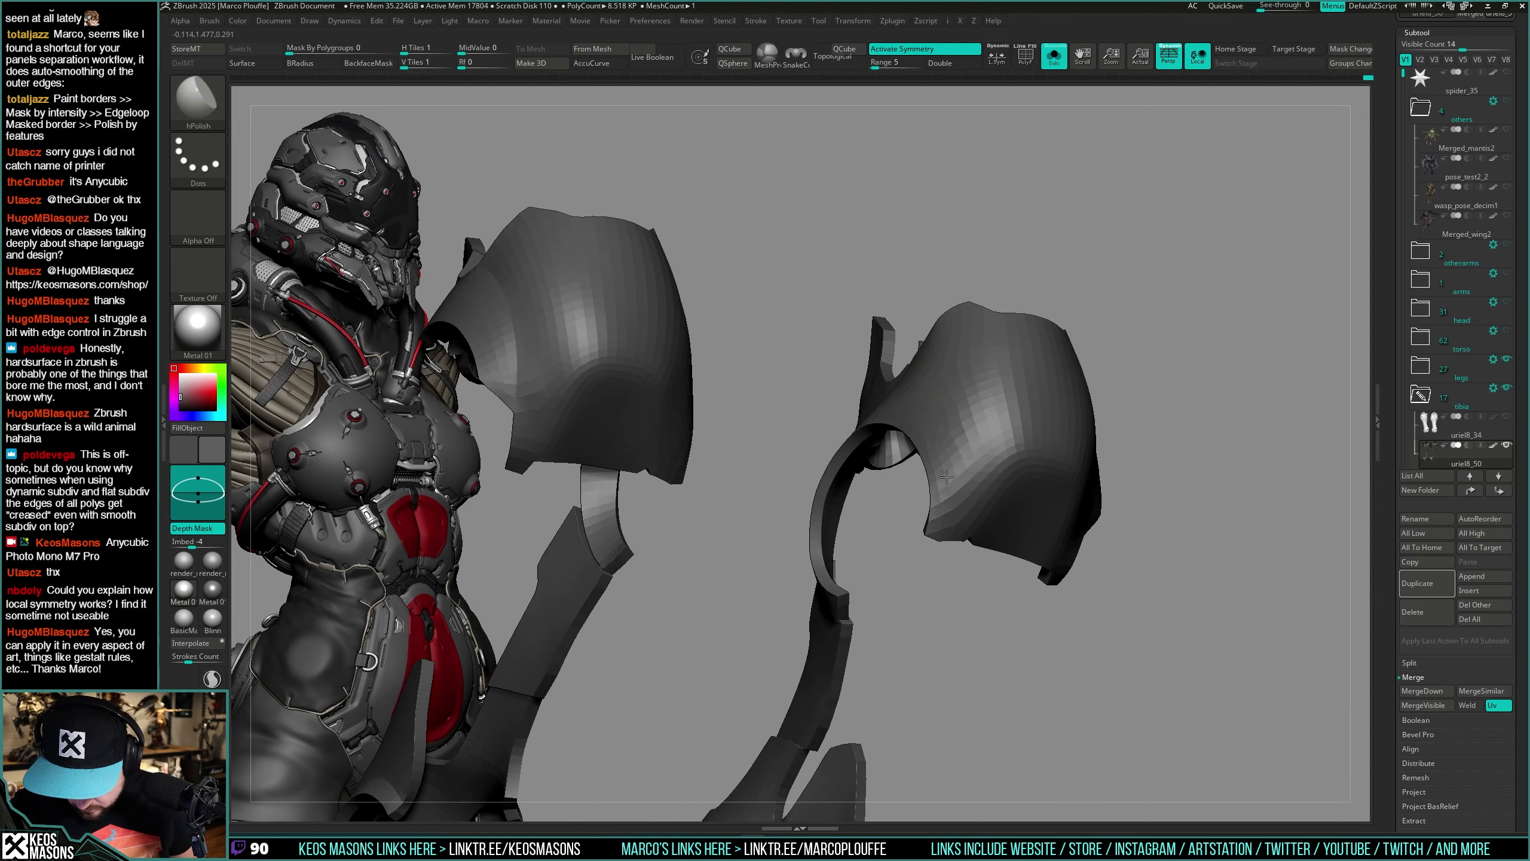
right_drag(952, 506, 1160, 471)
key(space)
key(alt+s)
mouse_move(1161, 471)
mouse_down()
mouse_move(1196, 480)
mouse_move(1214, 428)
mouse_move(1203, 447)
mouse_move(1244, 464)
mouse_move(1202, 462)
mouse_move(1154, 505)
mouse_move(1155, 489)
mouse_up()
key(space)
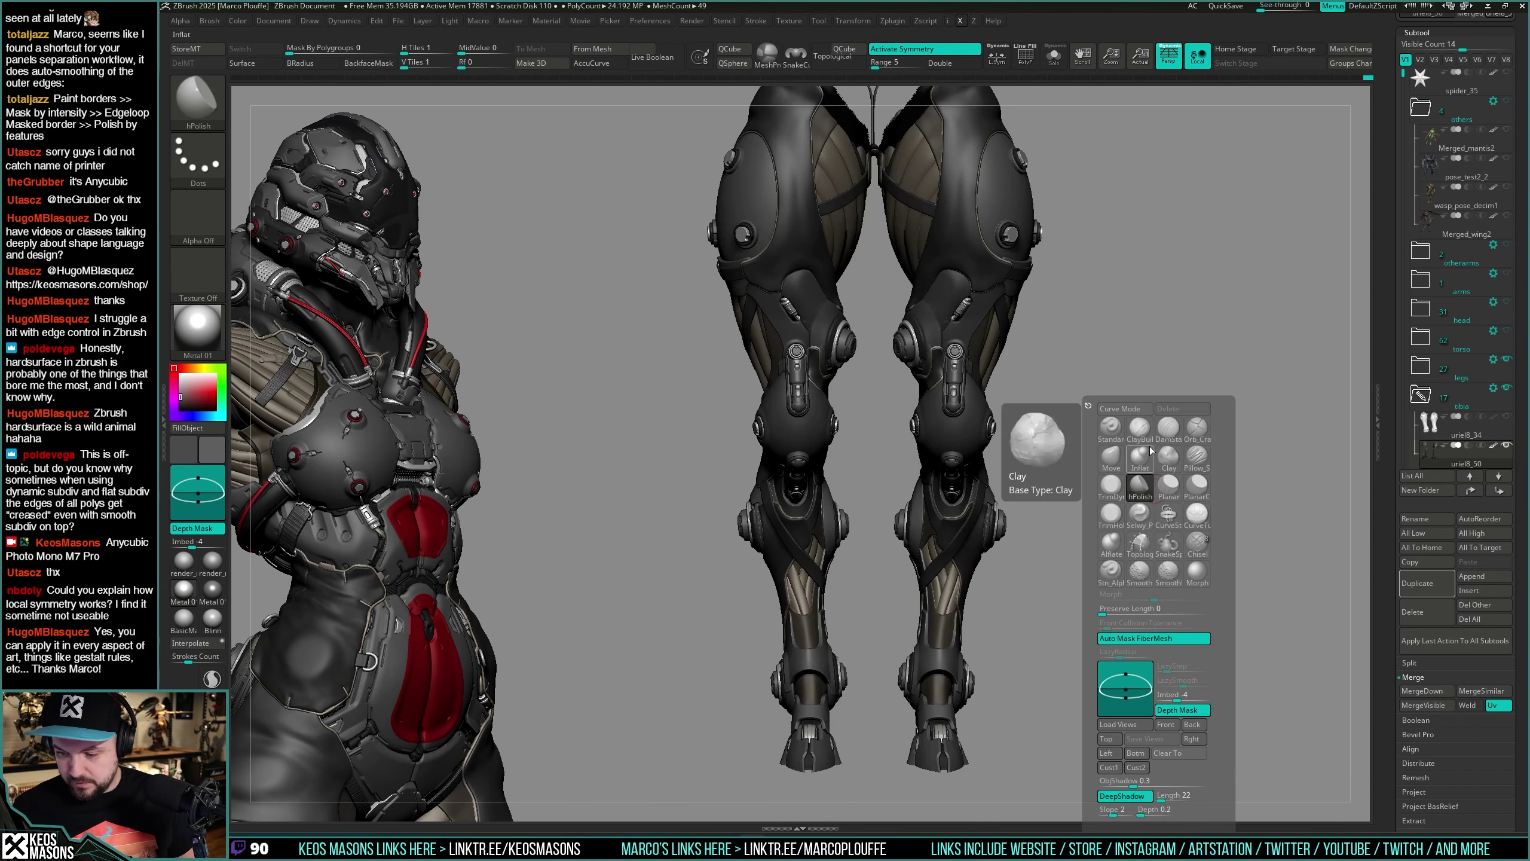
Step: Activate the ClayBuildup brush and collapse the open tibia folder in the subtool list
click(1139, 430)
scroll(1452, 383, up, 1)
mouse_move(1437, 420)
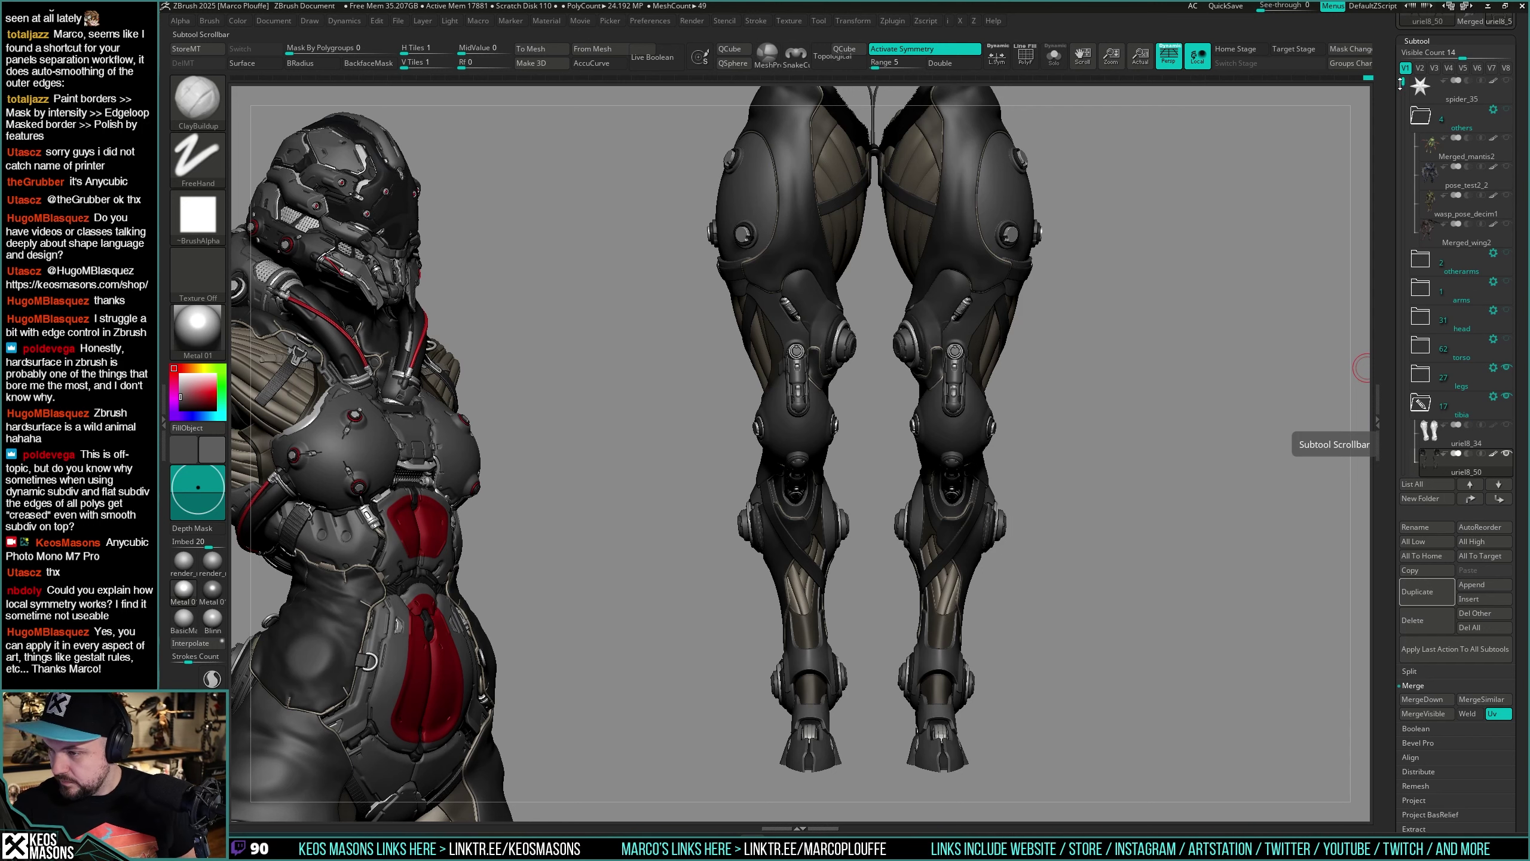
drag(1400, 85, 1416, 196)
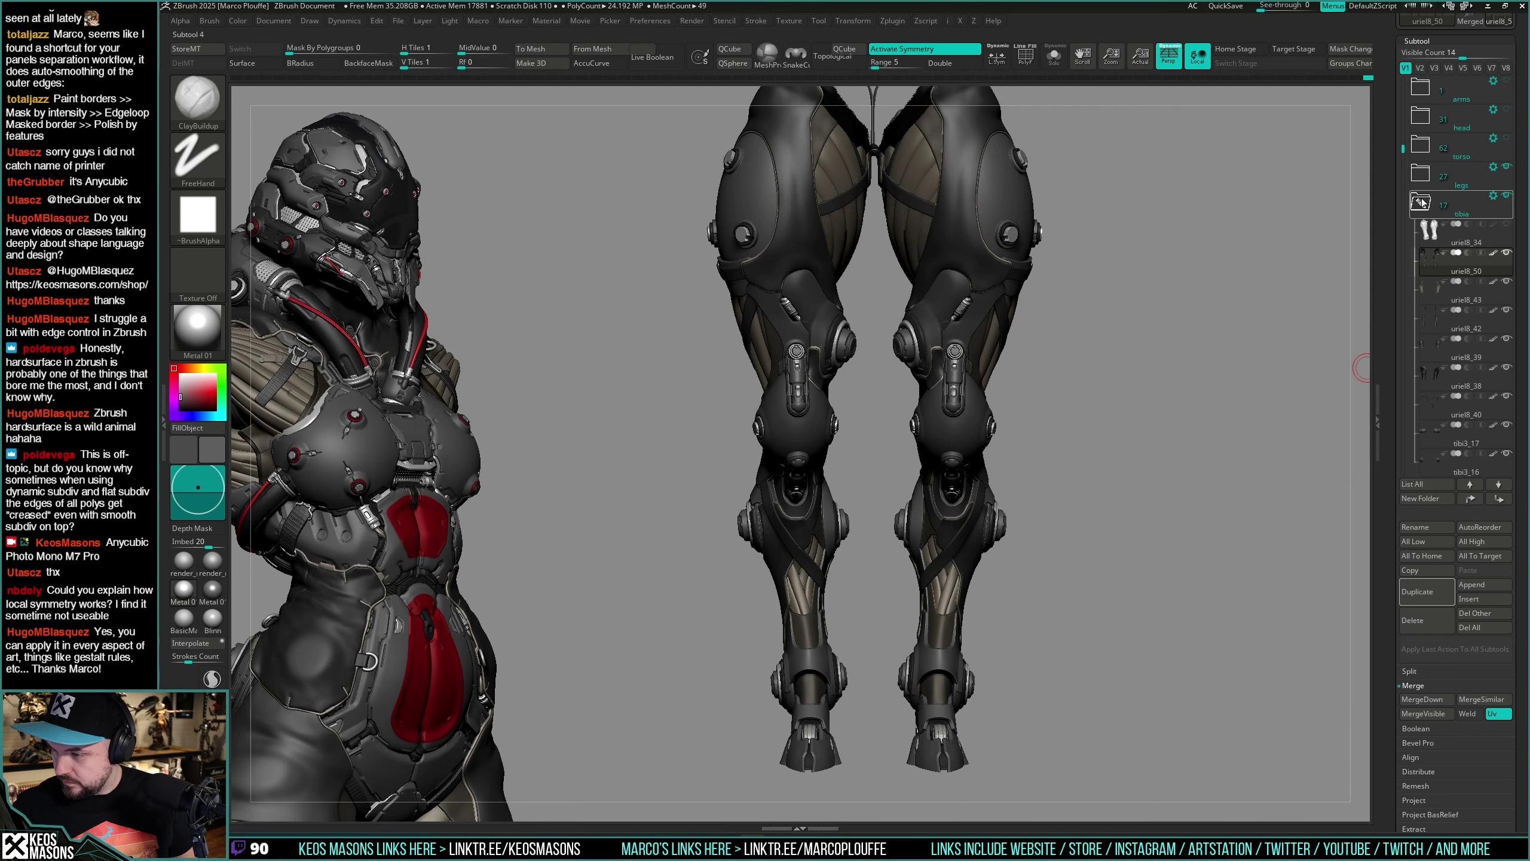
drag(1403, 219, 1408, 211)
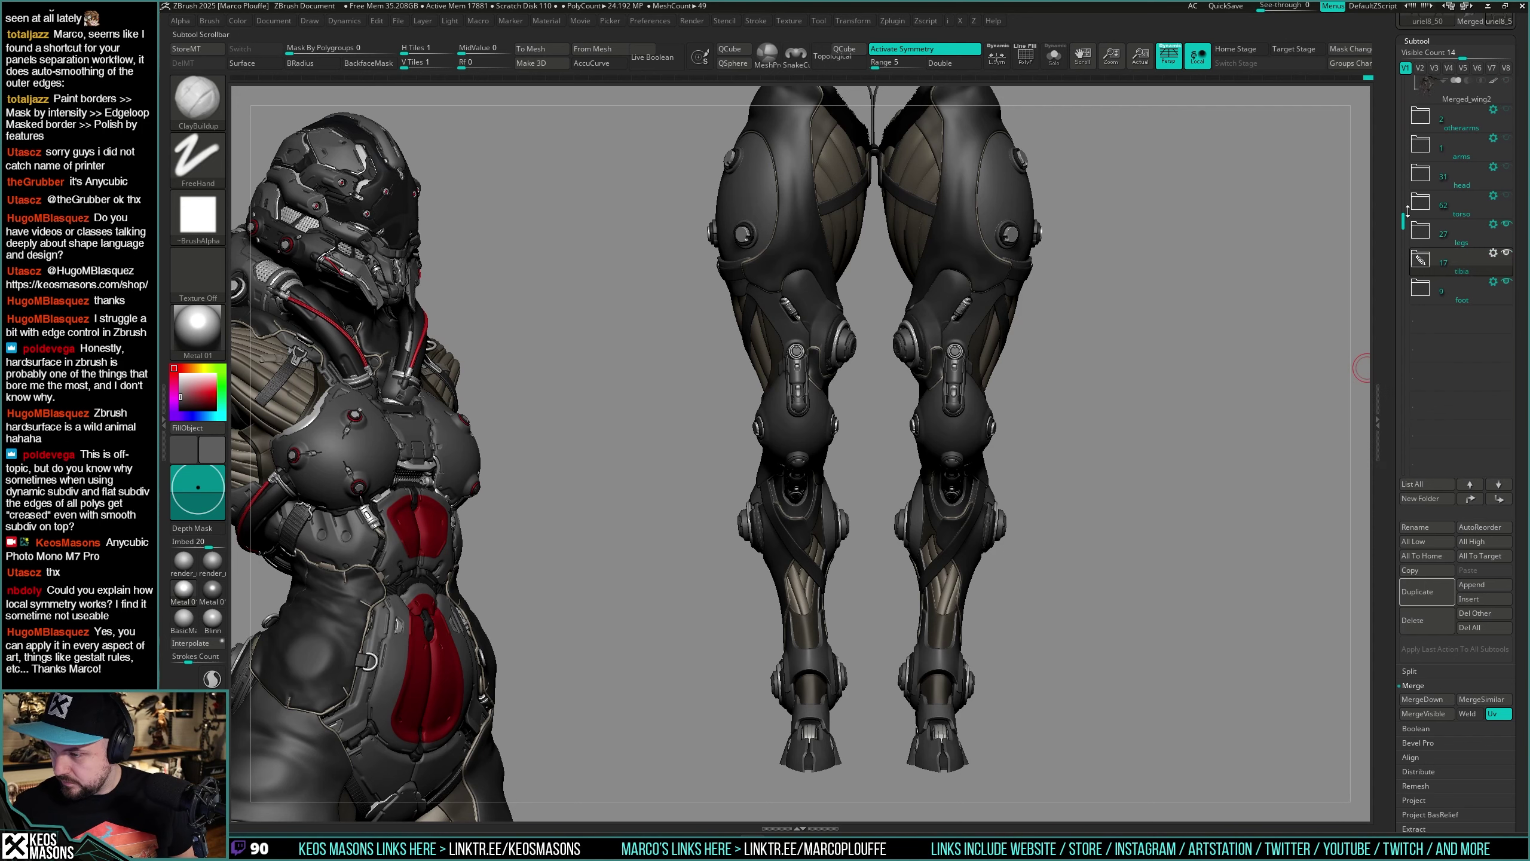
Step: Show the torso, arms, head and otherarms folders and frame the complete character
click(1507, 252)
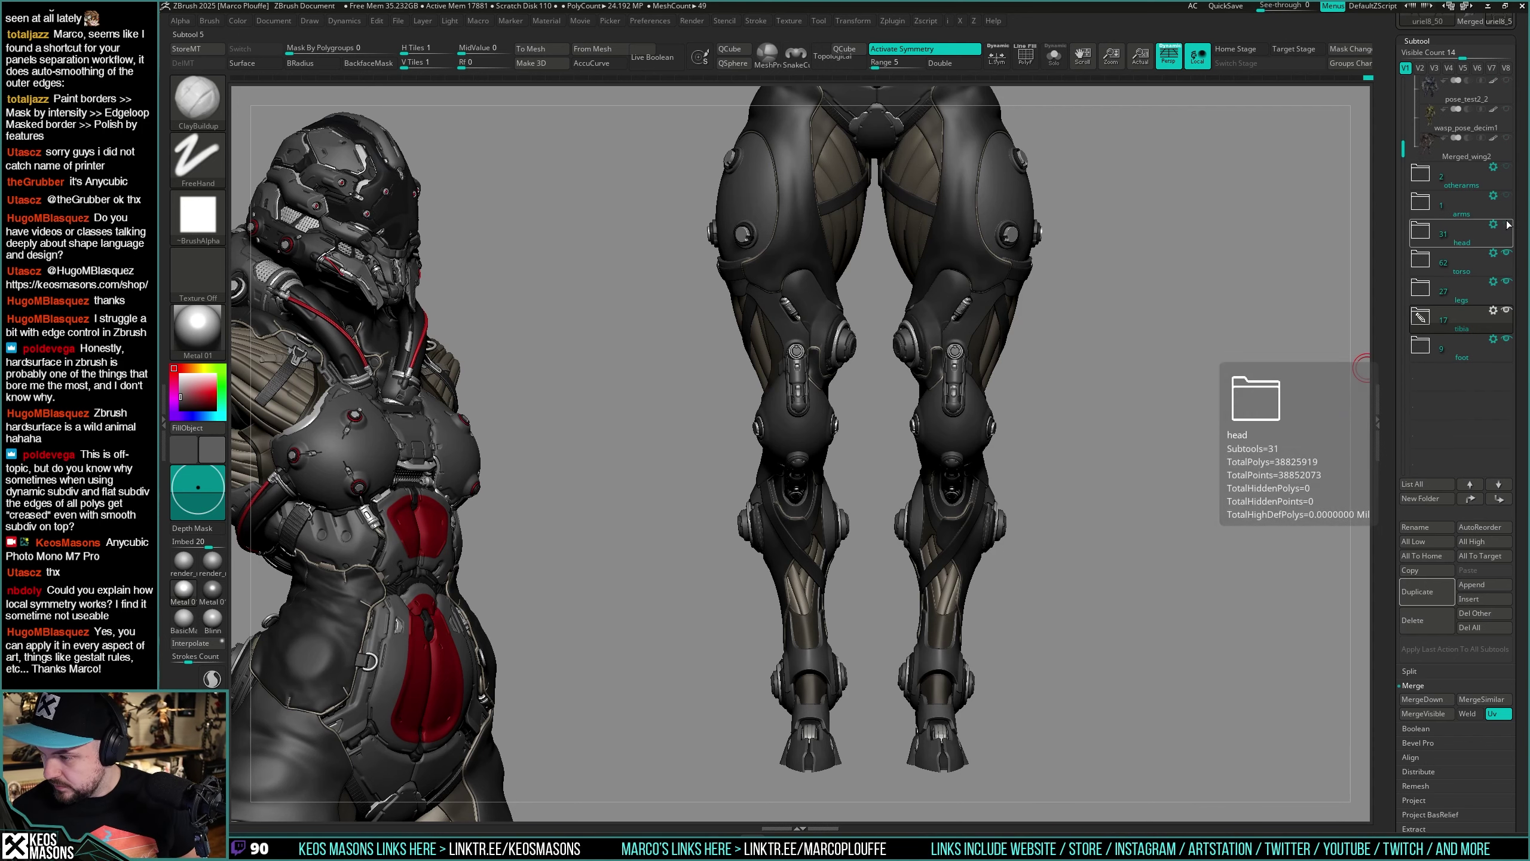
click(1506, 196)
click(1506, 224)
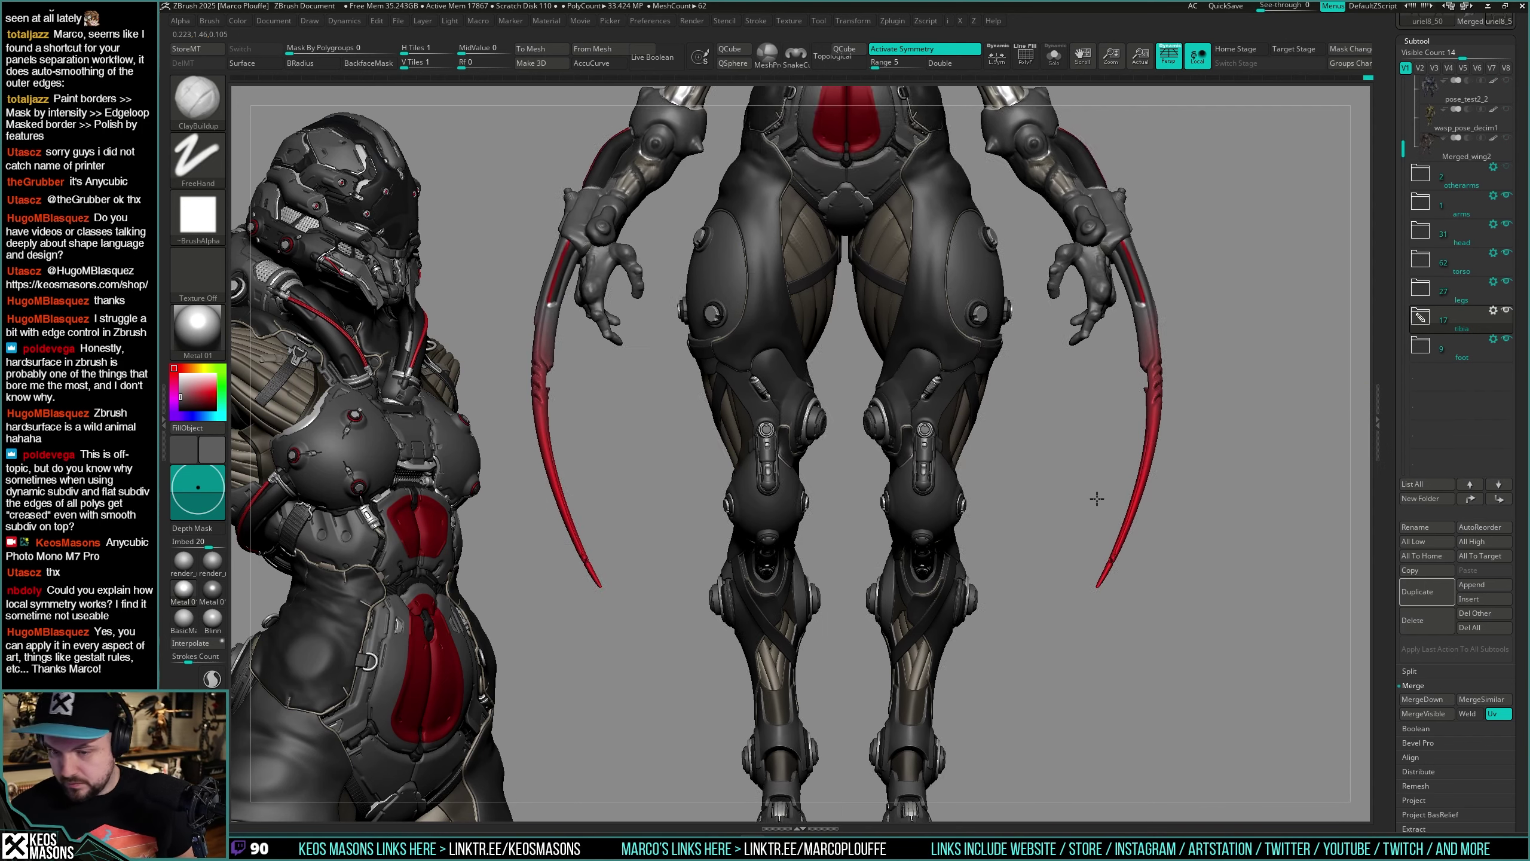
key(f)
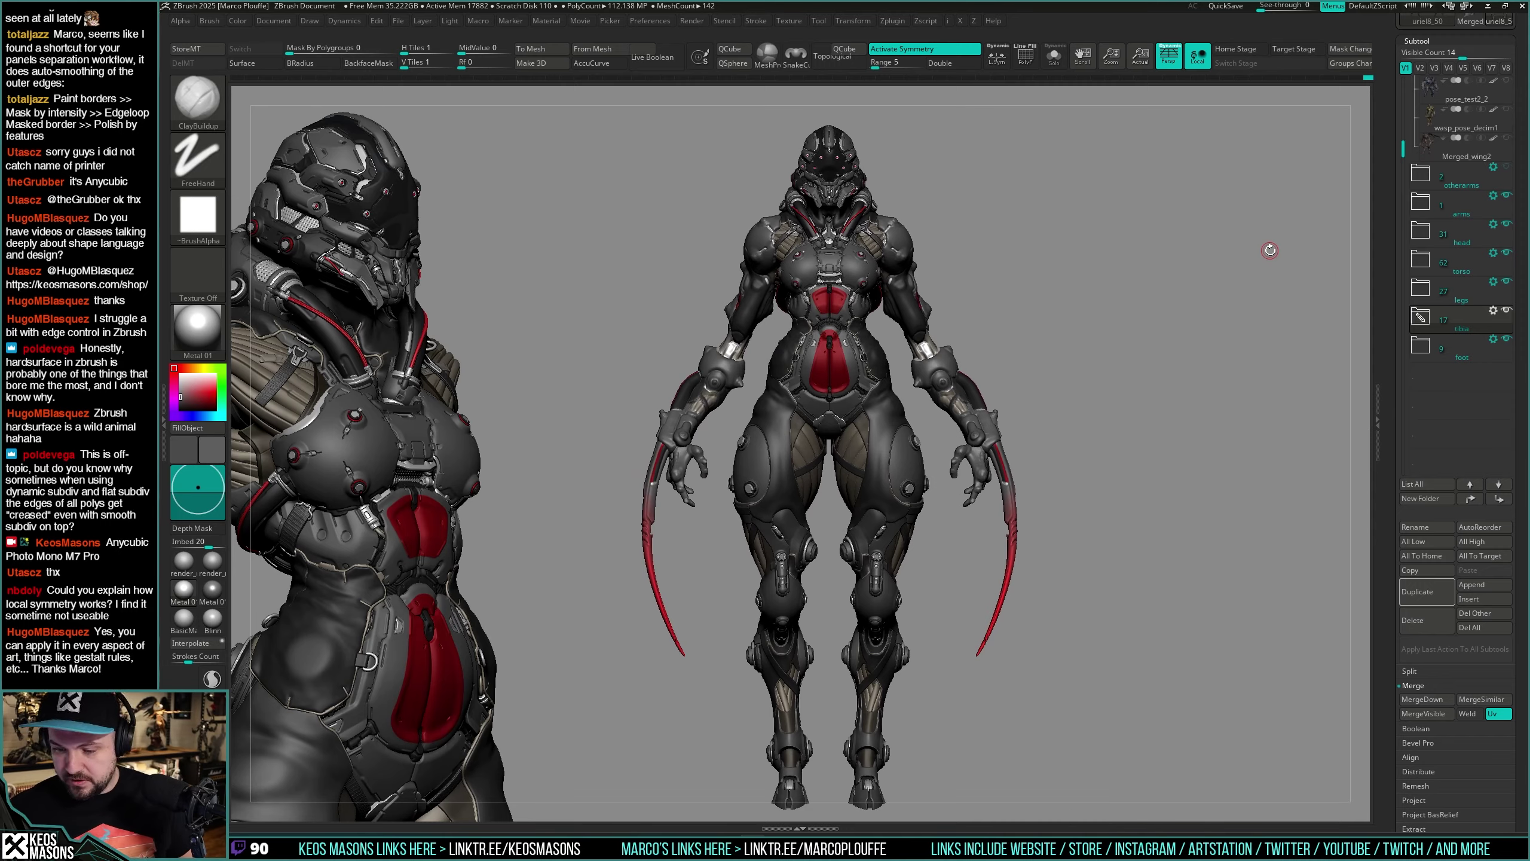
drag(1165, 365, 1155, 404)
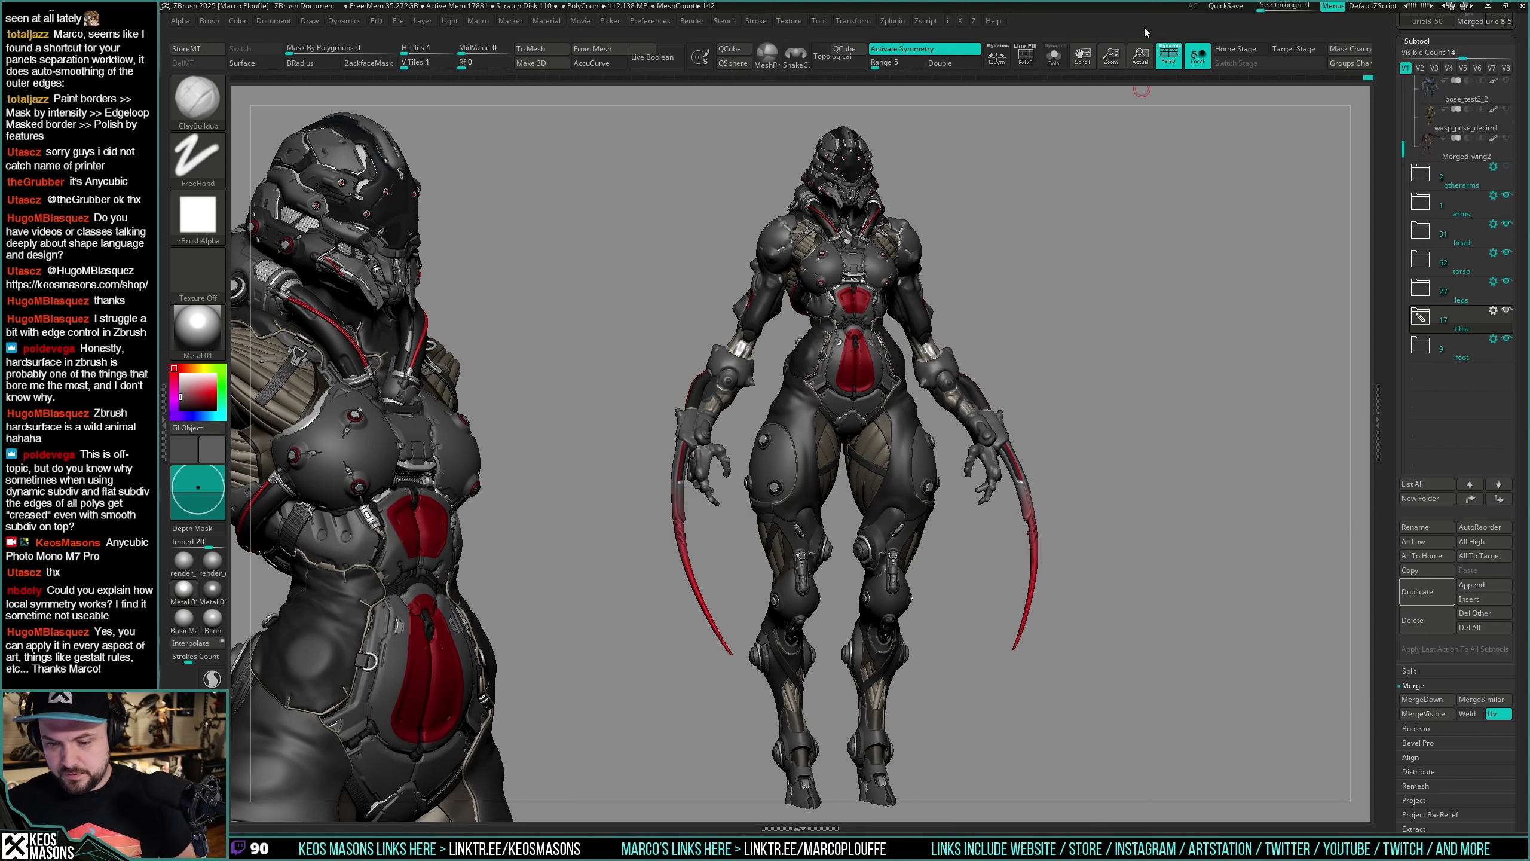
click(1508, 167)
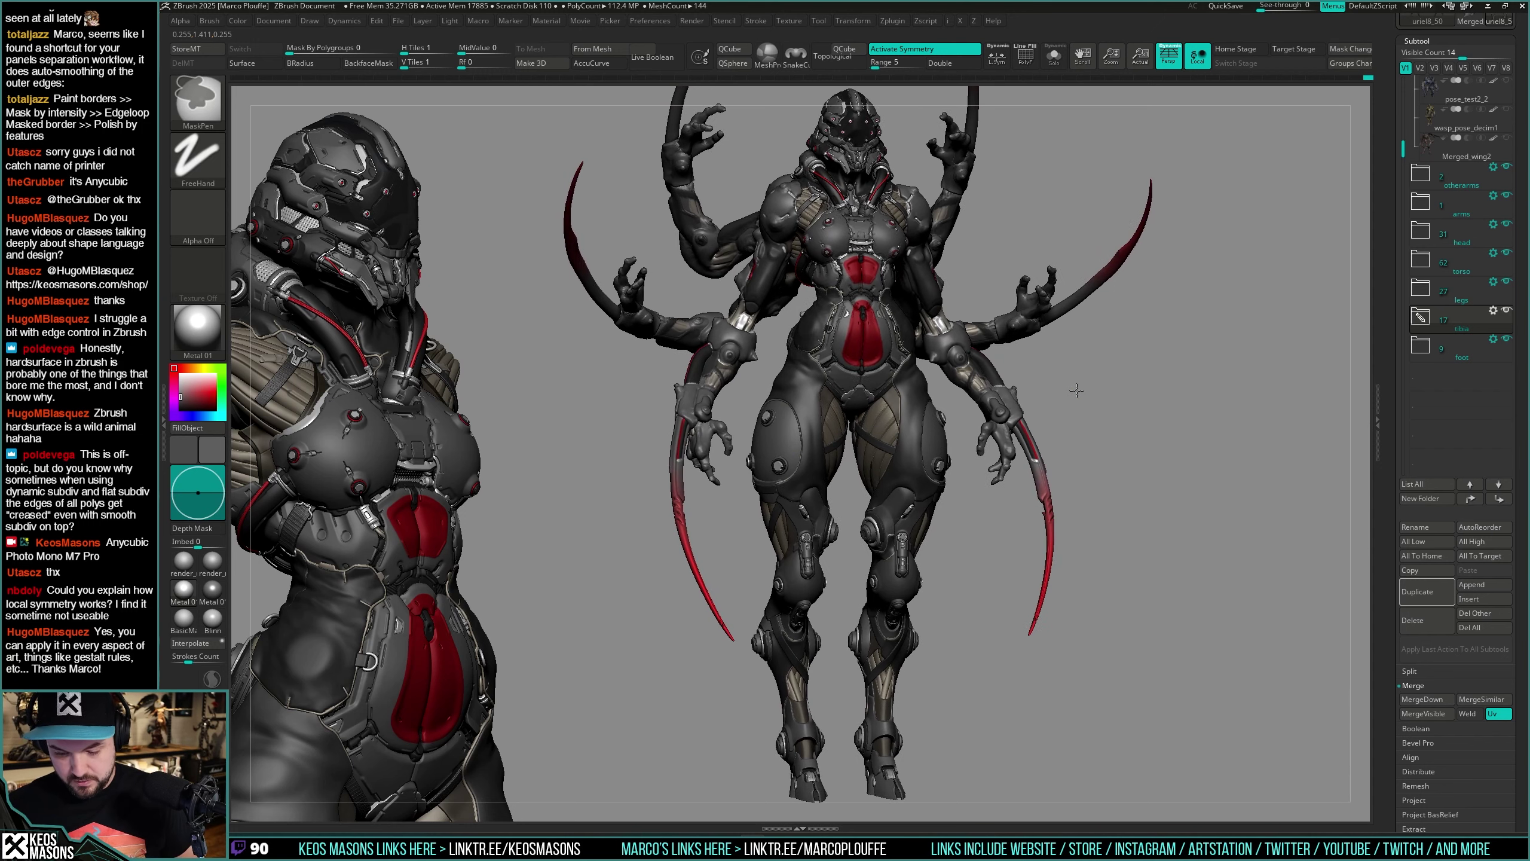
Step: Save the tool as a new version named spider_36.ztl in the spider project folder
key(ctrl+s)
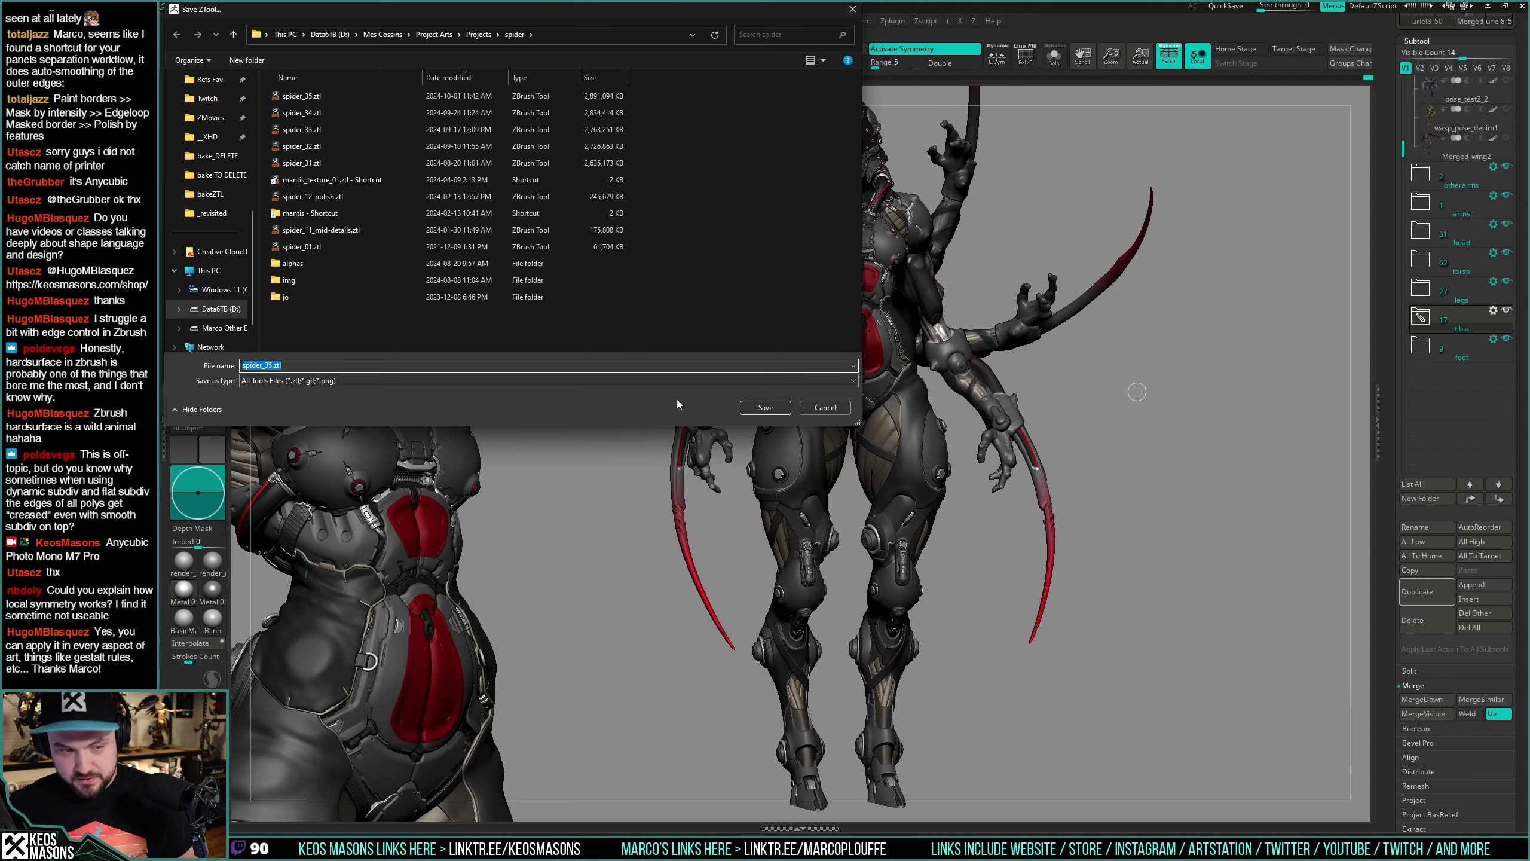
click(272, 364)
key(BackSpace)
text(6)
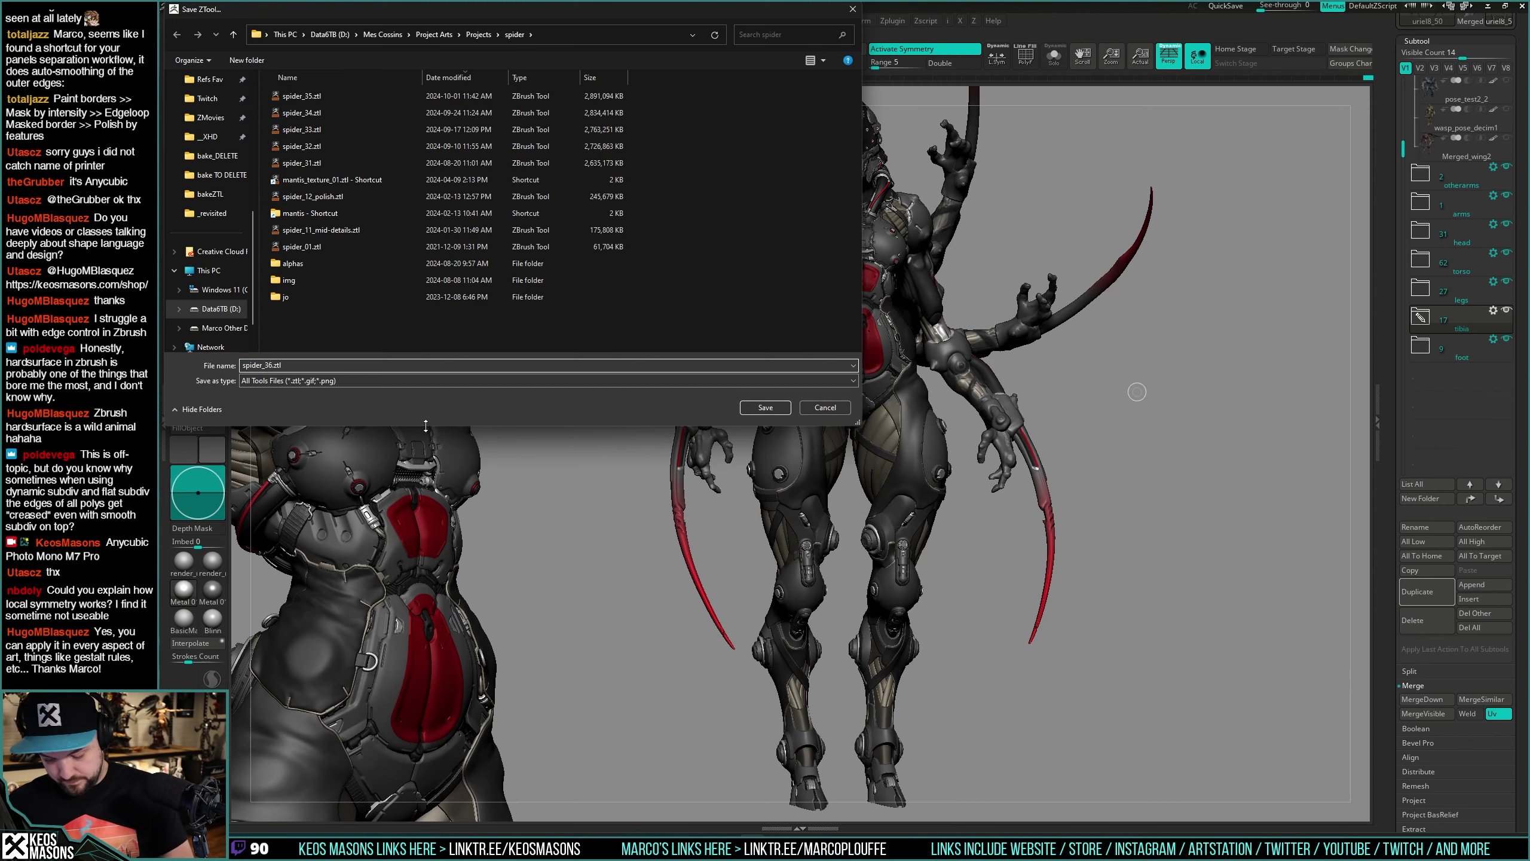
key(Return)
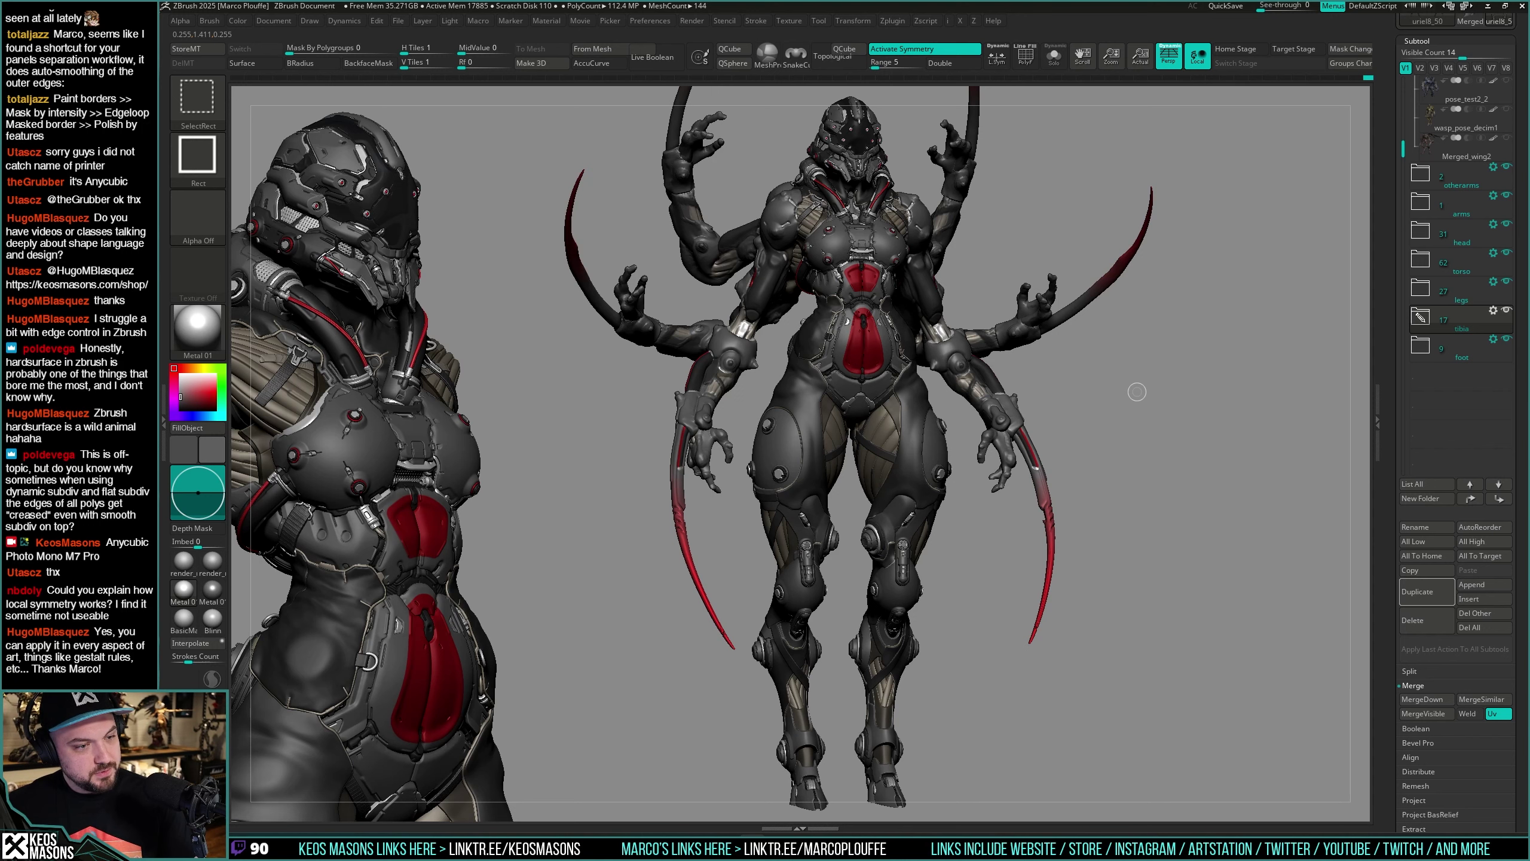
key(ctrl+s)
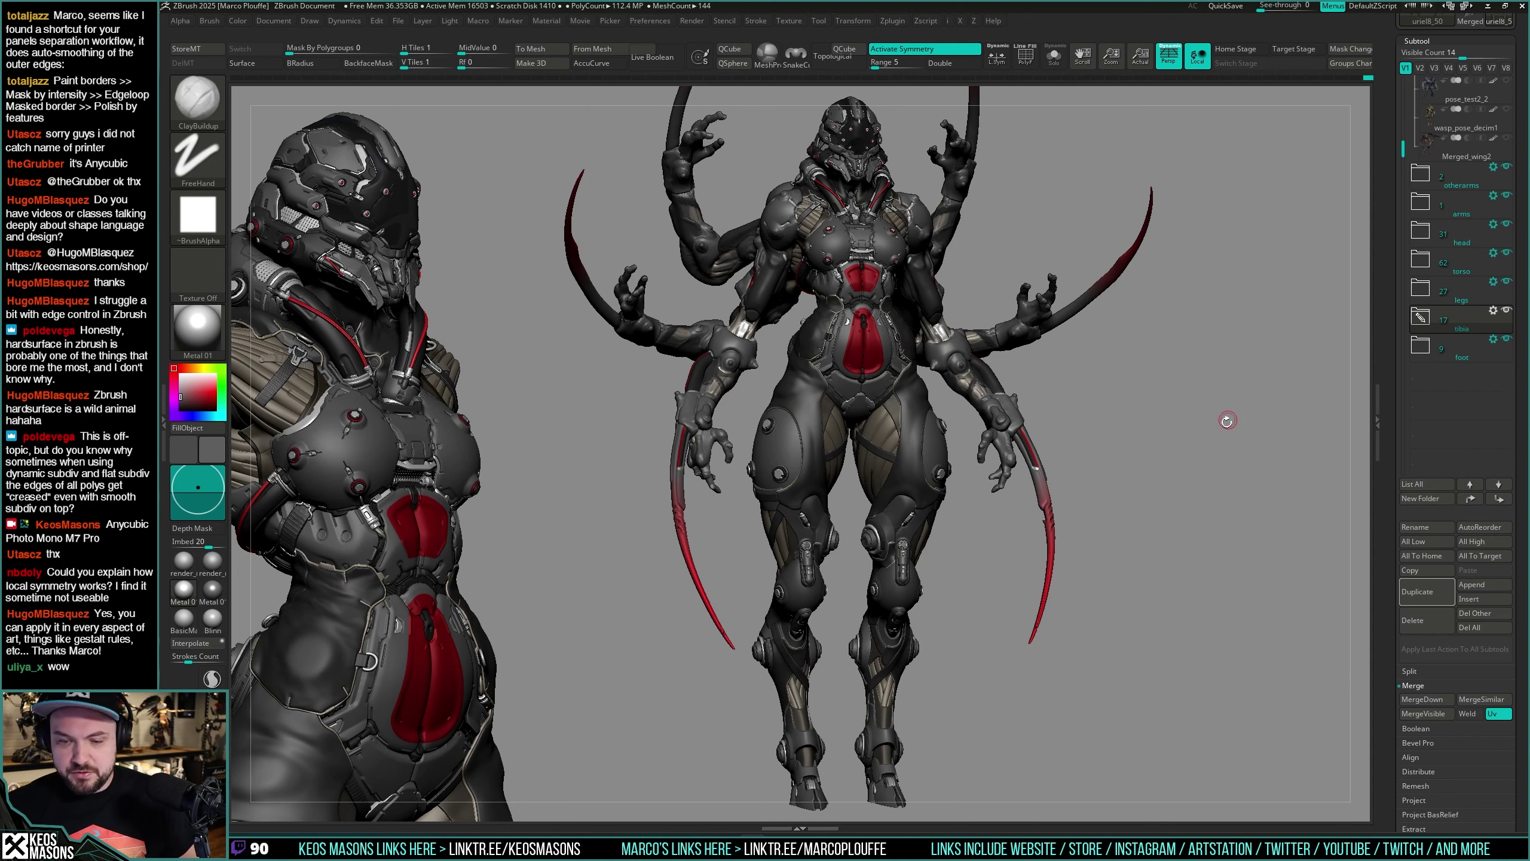
Step: Select the capsule-shaped insert above the knee and isolate it with the polyframe shown
drag(1241, 419, 1214, 434)
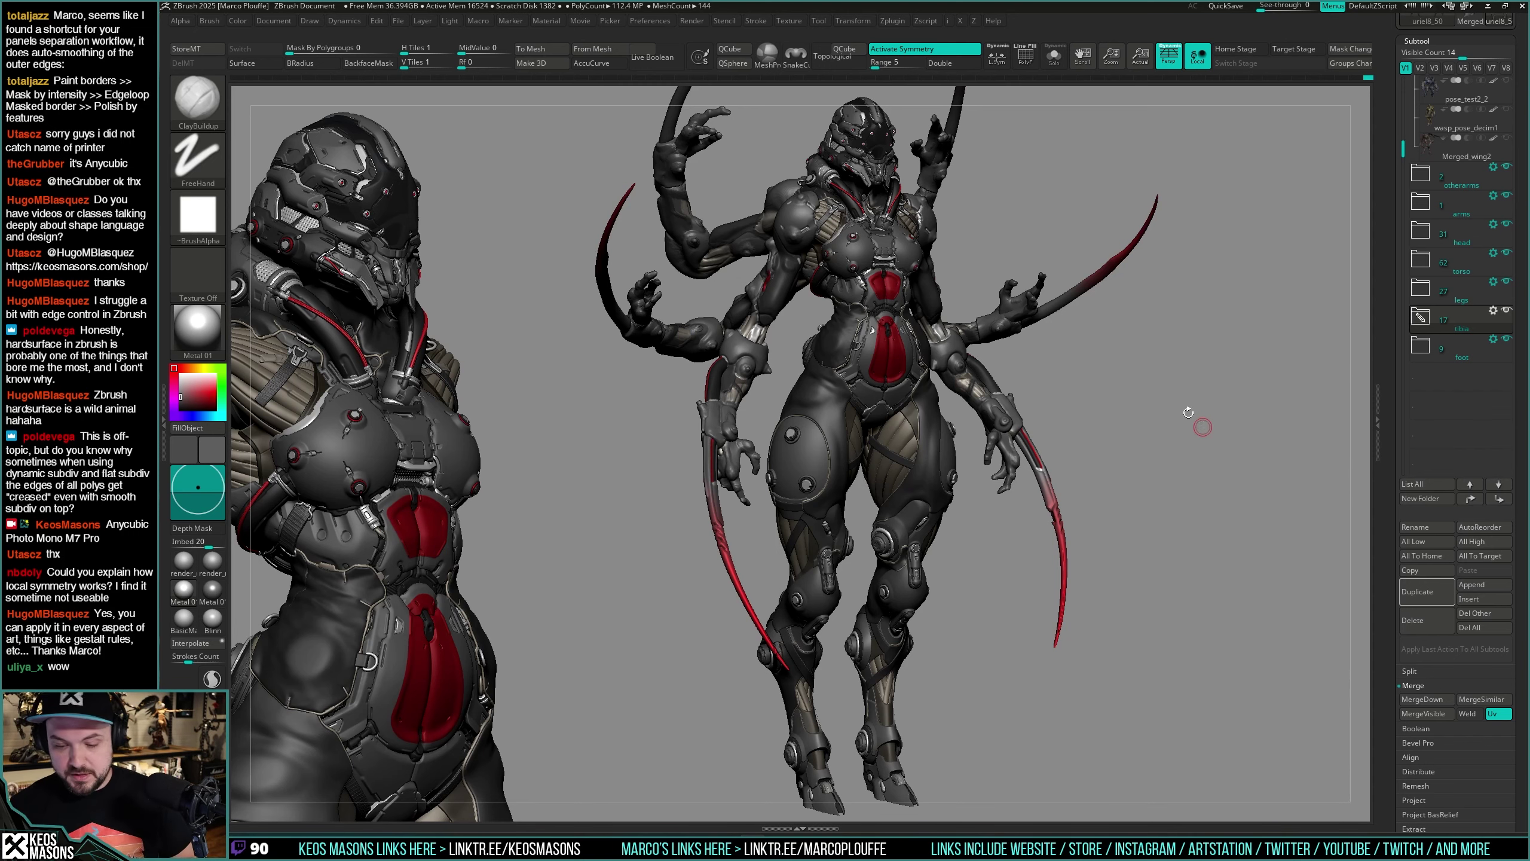
shift+drag(1210, 407, 1178, 420)
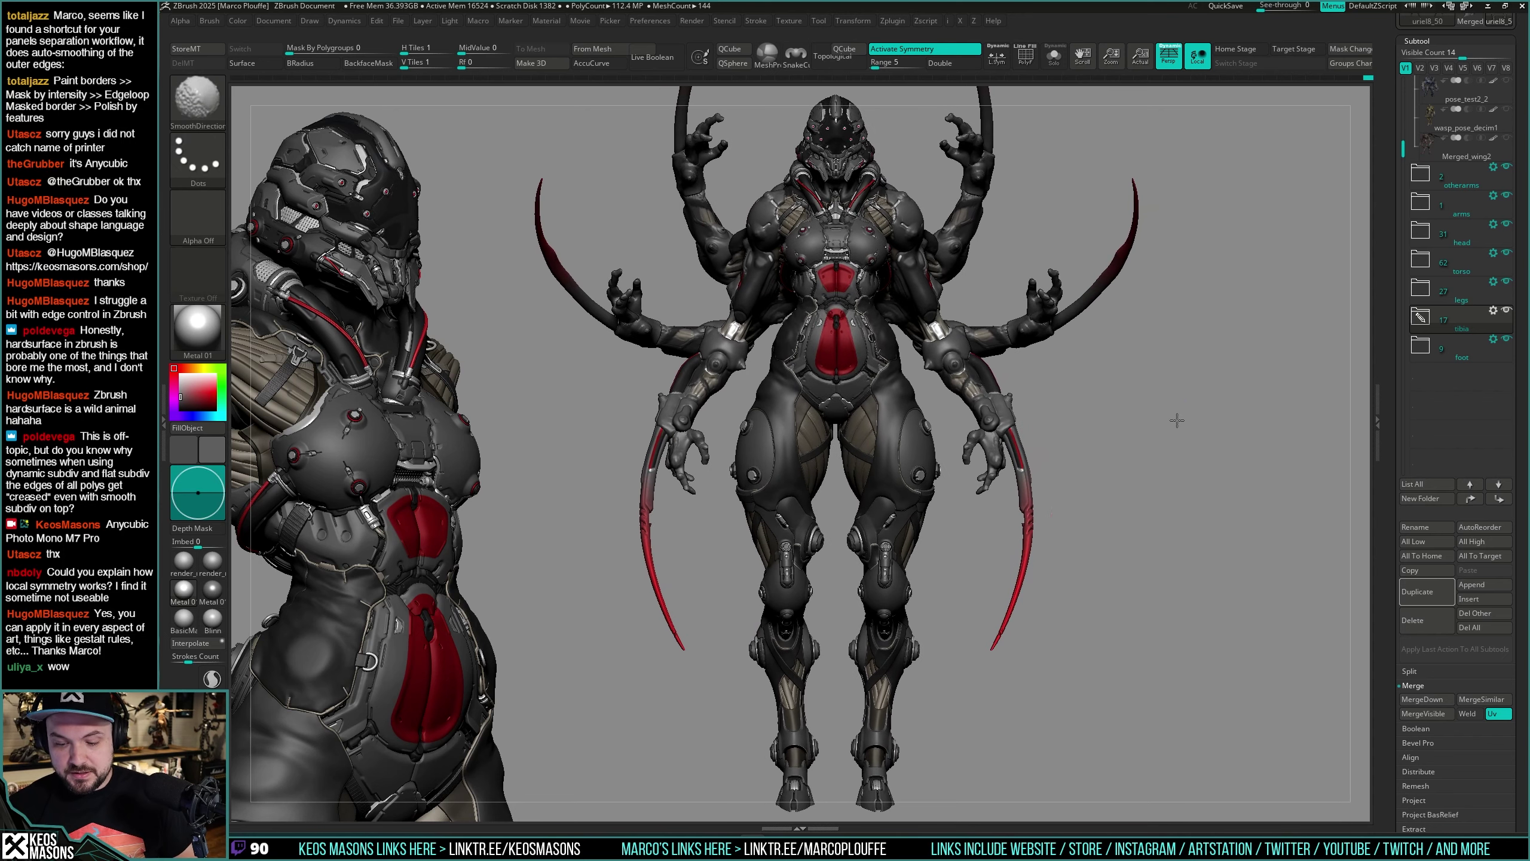
alt+drag(971, 611, 927, 571)
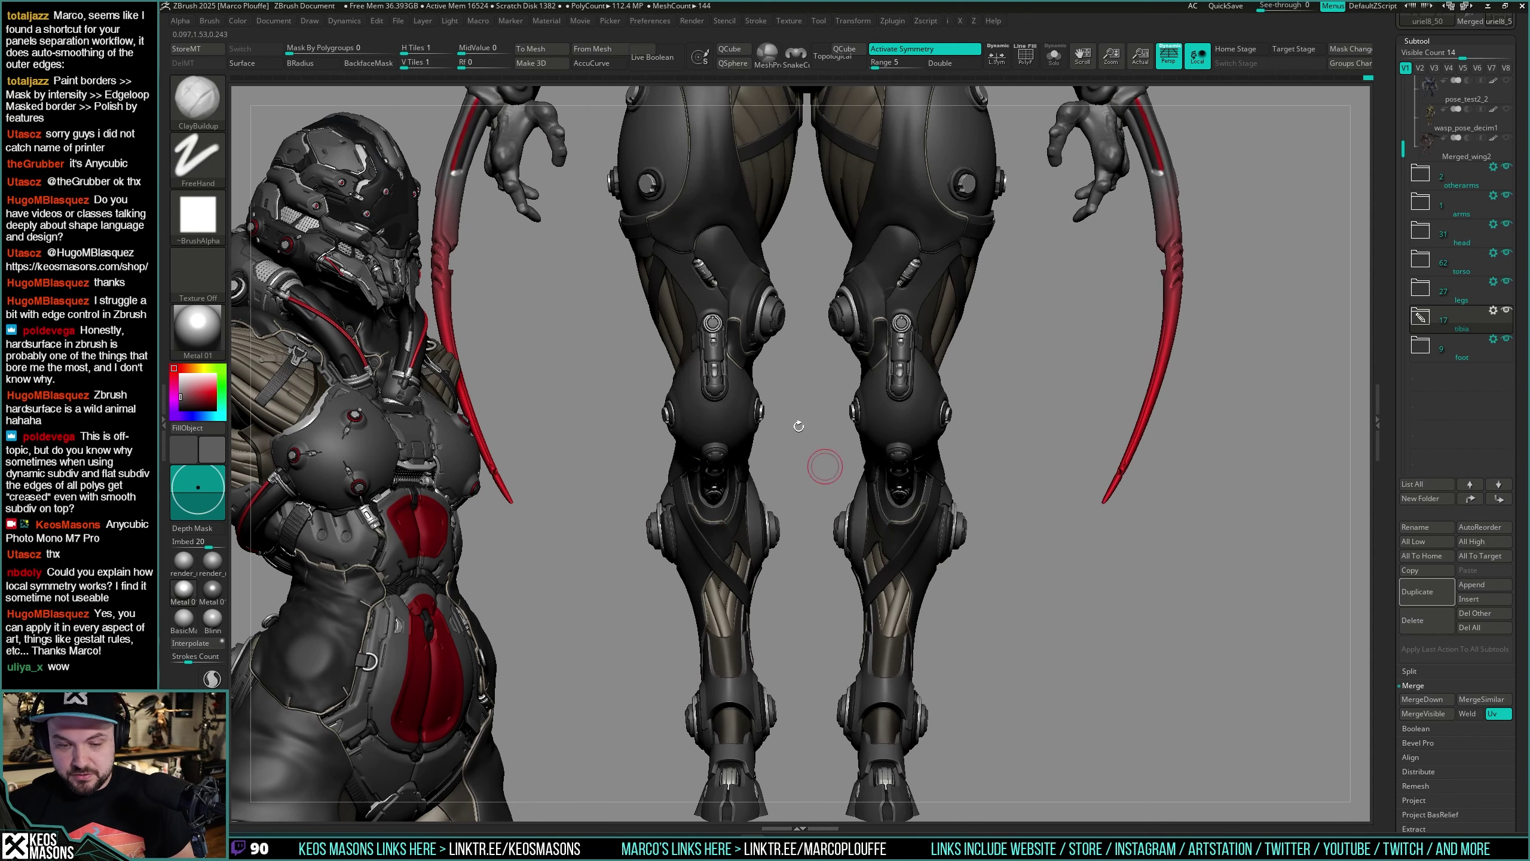
alt+click(717, 350)
key(alt+s)
alt+drag(837, 392, 987, 543)
key(shift+f)
alt+drag(1018, 446, 1045, 573)
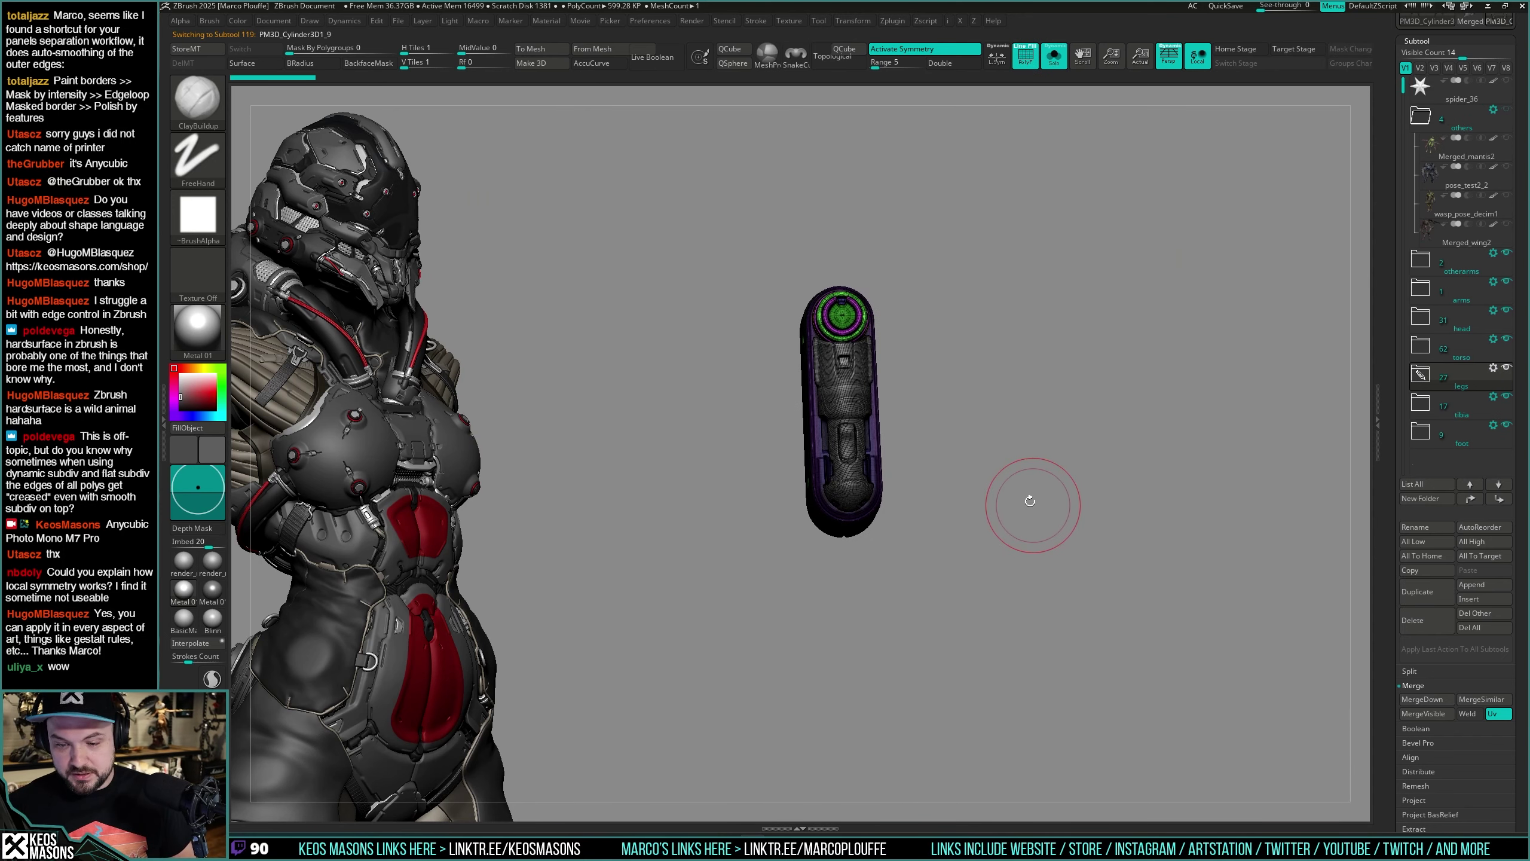
Step: Turn on local symmetry with Activate Symmetry for the capsule insert and hide the polyframe
drag(1056, 459, 883, 406)
key(w)
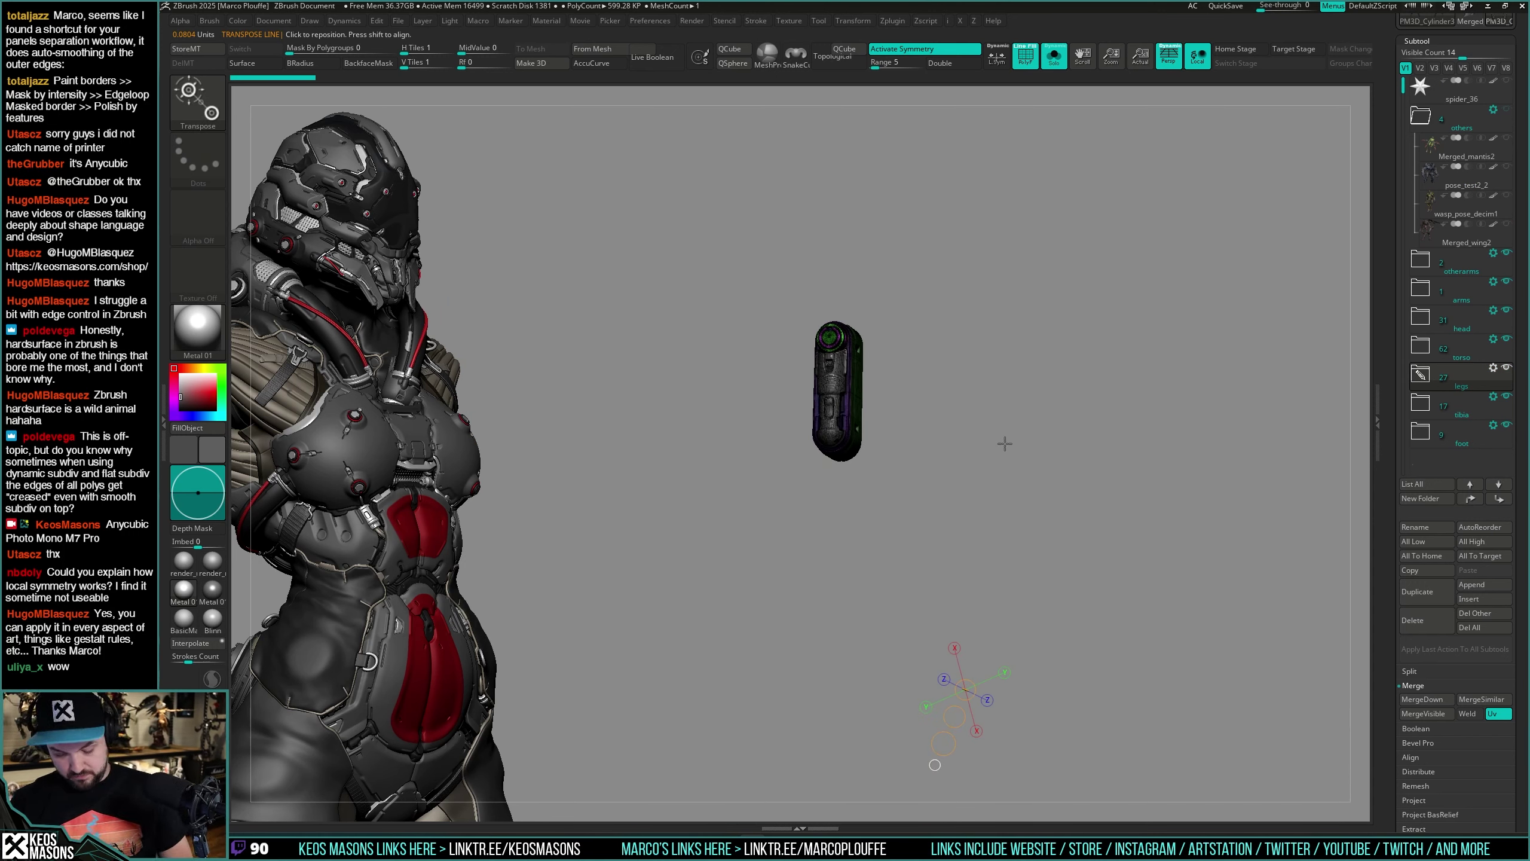
key(y)
drag(994, 437, 1065, 484)
drag(1047, 536, 1003, 473)
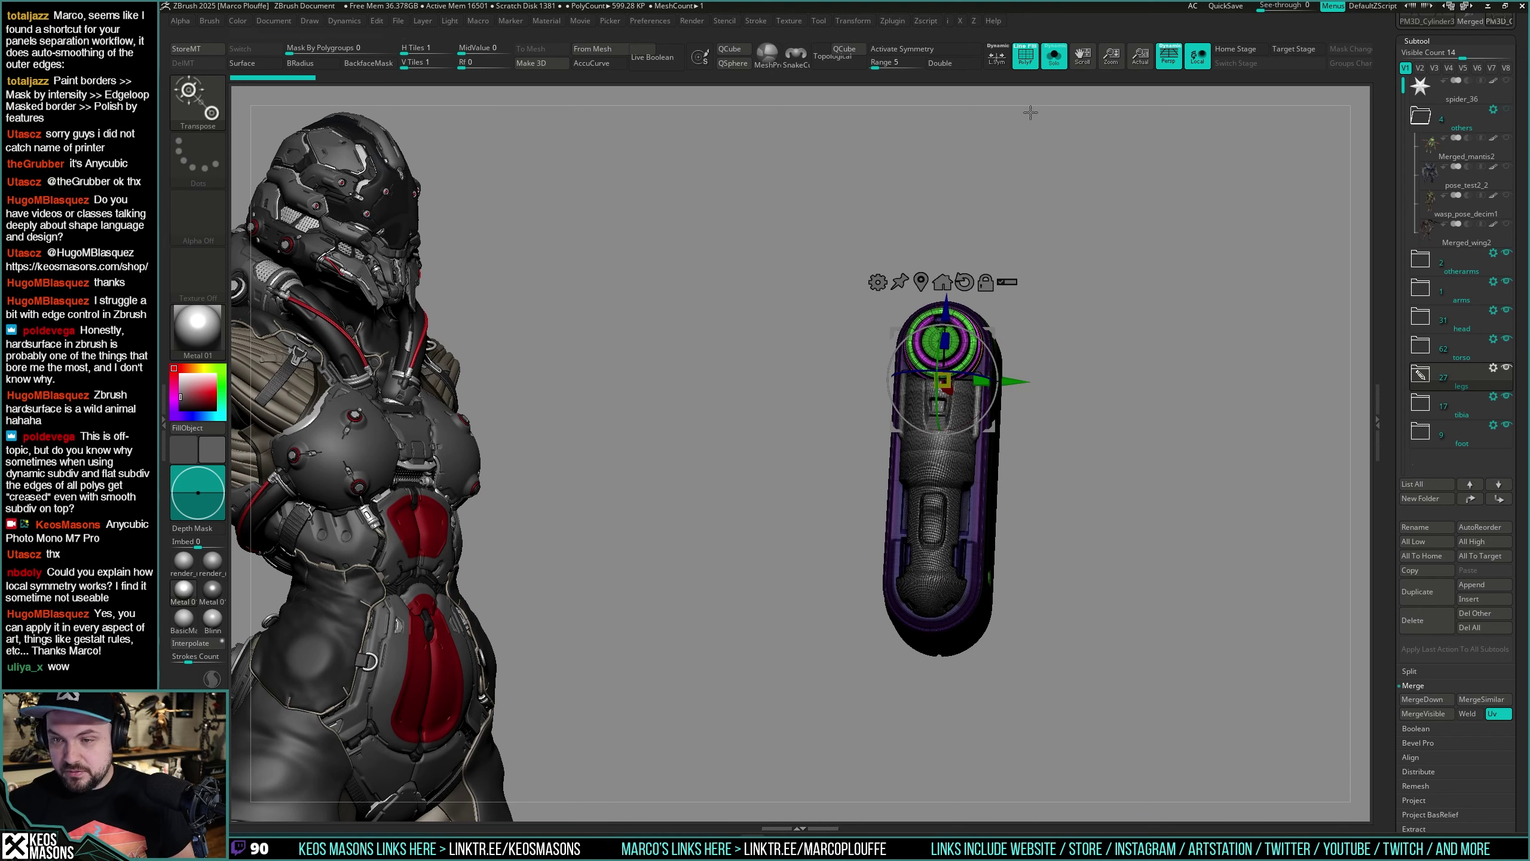
click(997, 57)
key(x)
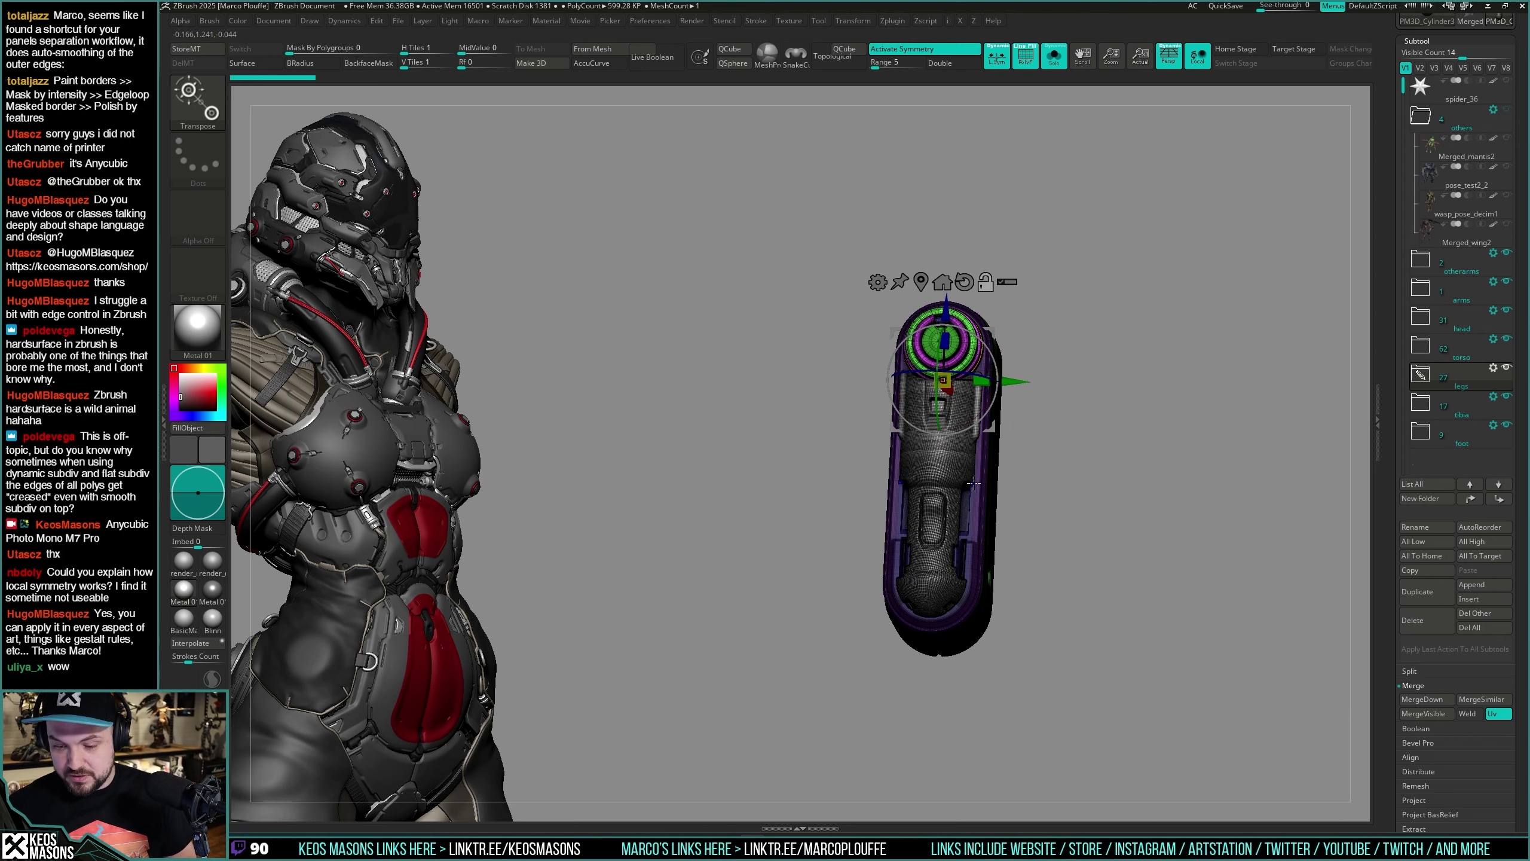
mouse_move(970, 479)
ctrl+right_down()
mouse_move(960, 465)
mouse_move(960, 489)
ctrl+right_up()
key(shift+f)
Step: Try to carve mirrored grooves across the capsule insert's middle section with the Orb_Cracks brush, then undo them
key(b)
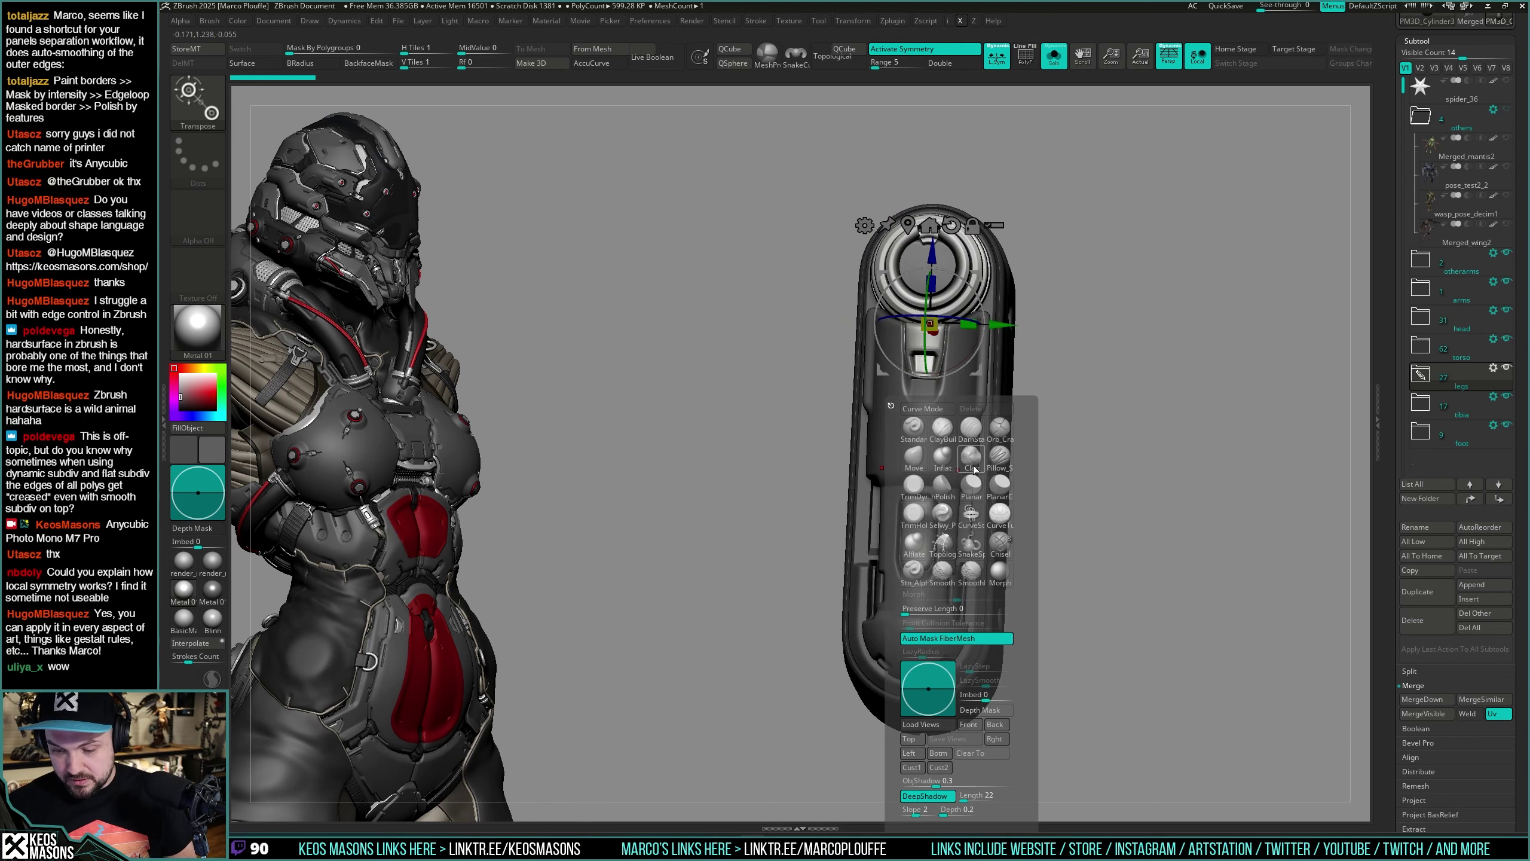
click(988, 459)
key(space)
drag(969, 435, 940, 472)
mouse_move(970, 452)
ctrl+right_down()
mouse_move(989, 463)
mouse_move(968, 464)
mouse_move(1035, 444)
ctrl+right_up()
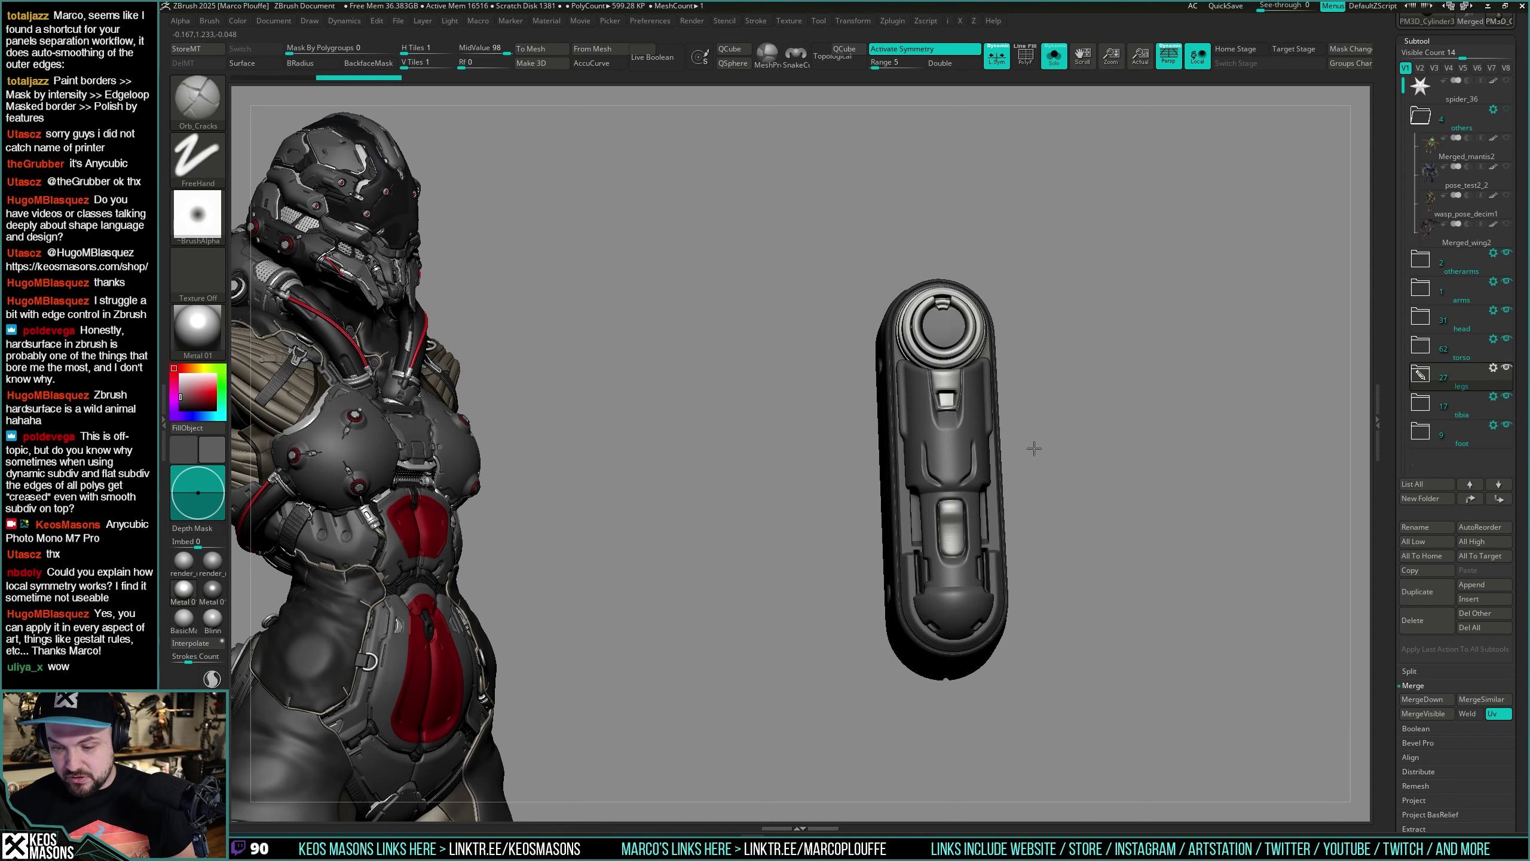
alt+right_drag(1144, 406, 1053, 363)
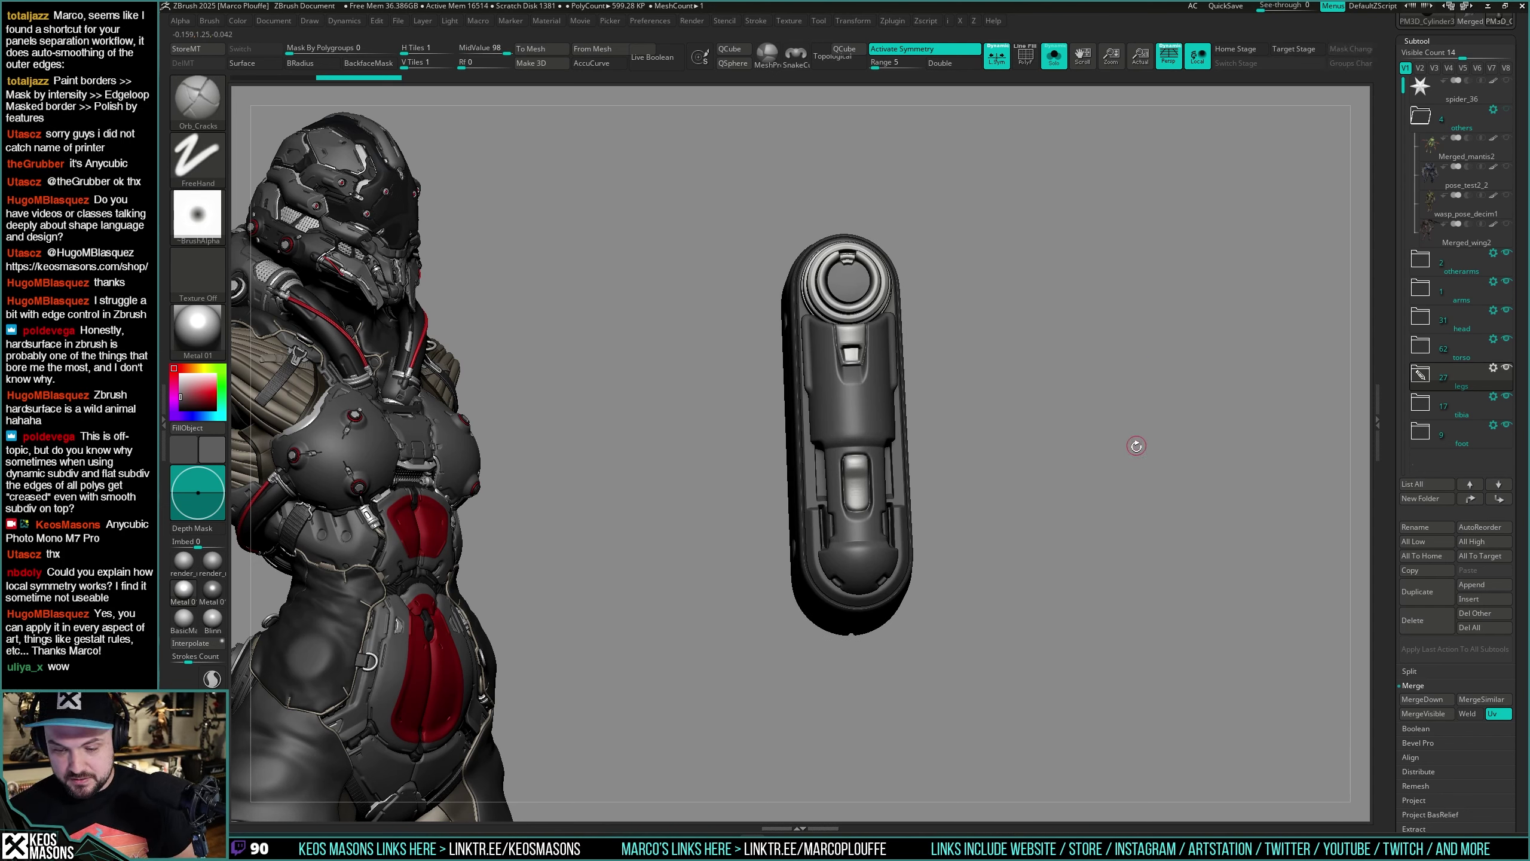
key(ctrl+z)
key(shift+f)
key(shift+f)
ctrl+right_drag(1113, 439, 1111, 459)
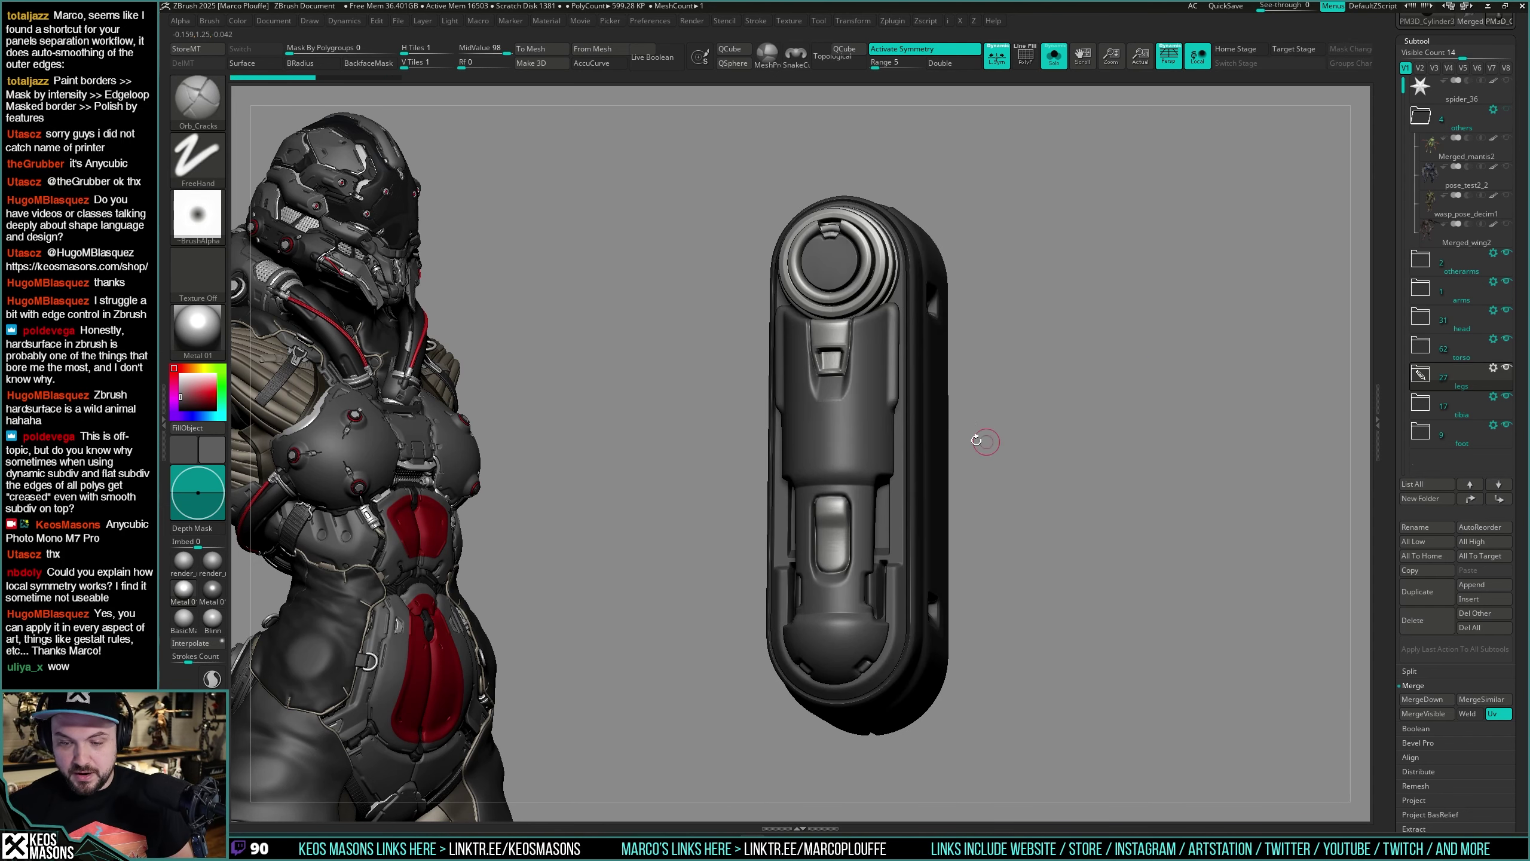
Step: Unlock the transform gizmo on the capsule insert and adjust its rotation about the Z axis
key(w)
drag(830, 342, 859, 360)
right_drag(859, 360, 828, 357)
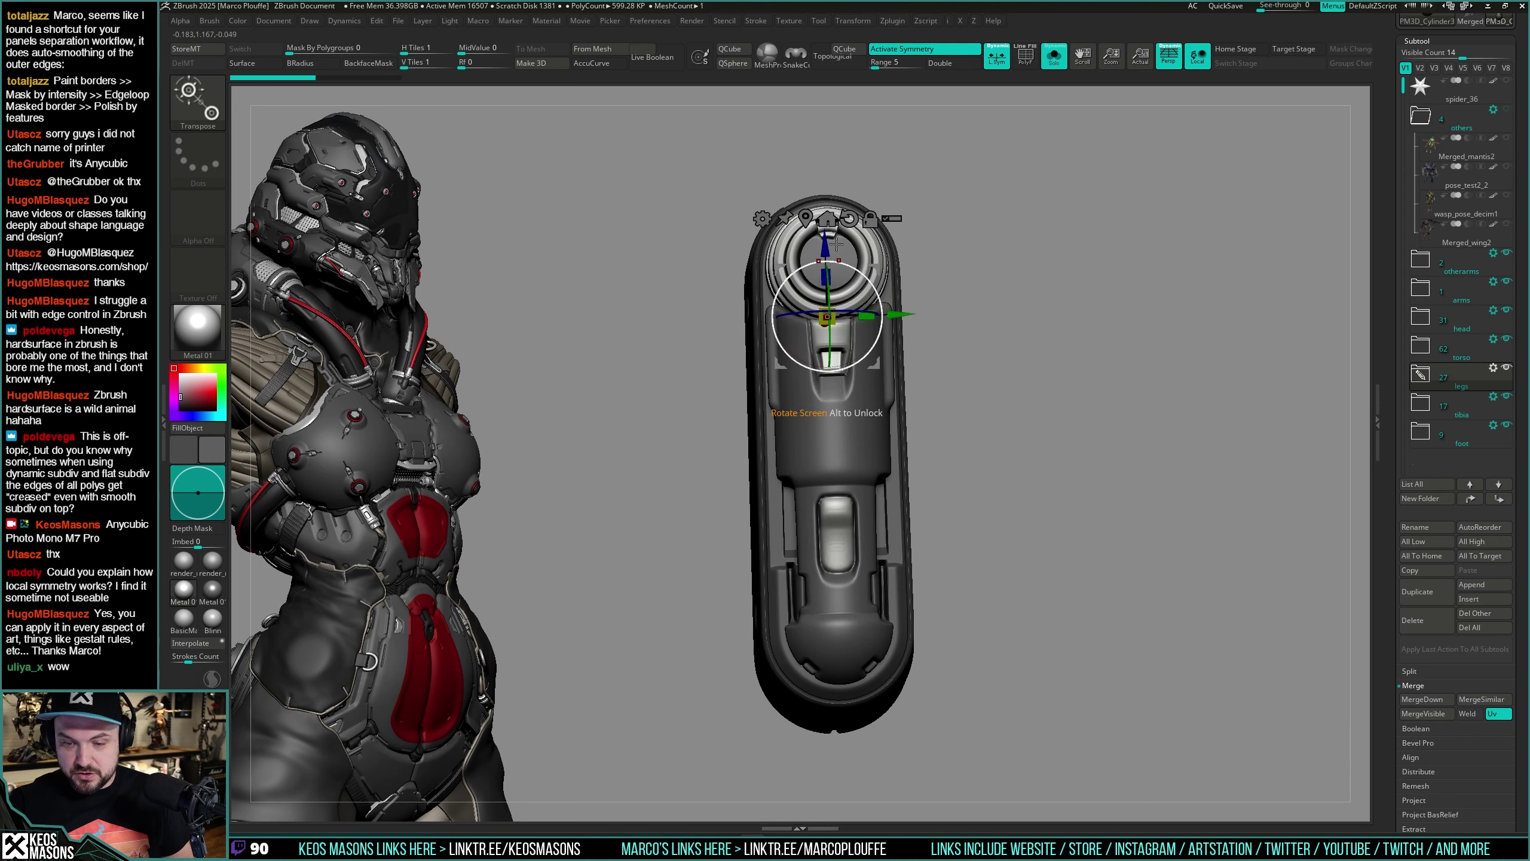
right_drag(995, 388, 1005, 370)
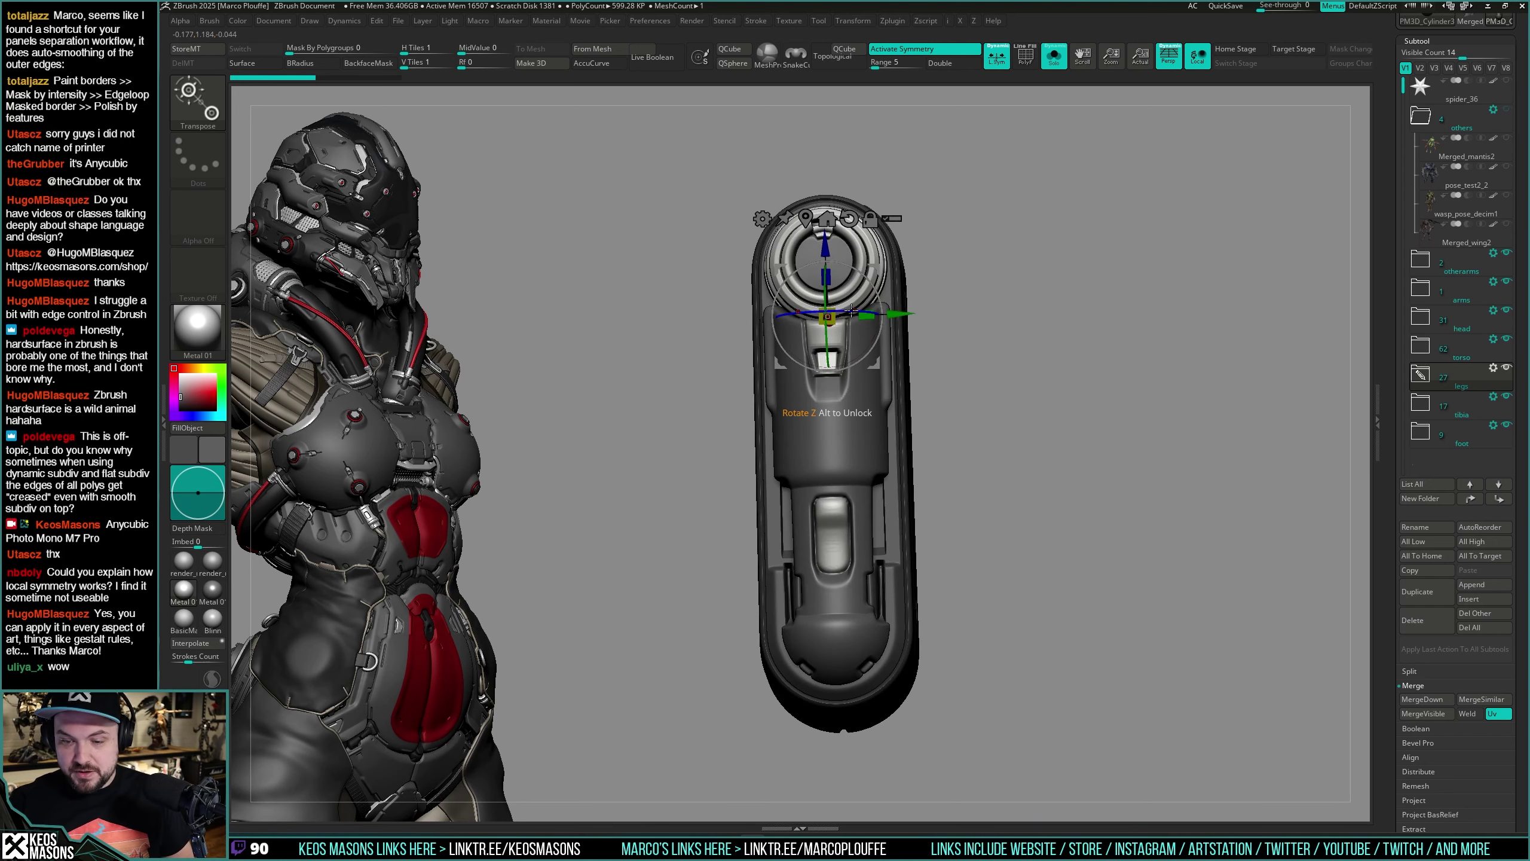
click(870, 220)
drag(853, 311, 860, 311)
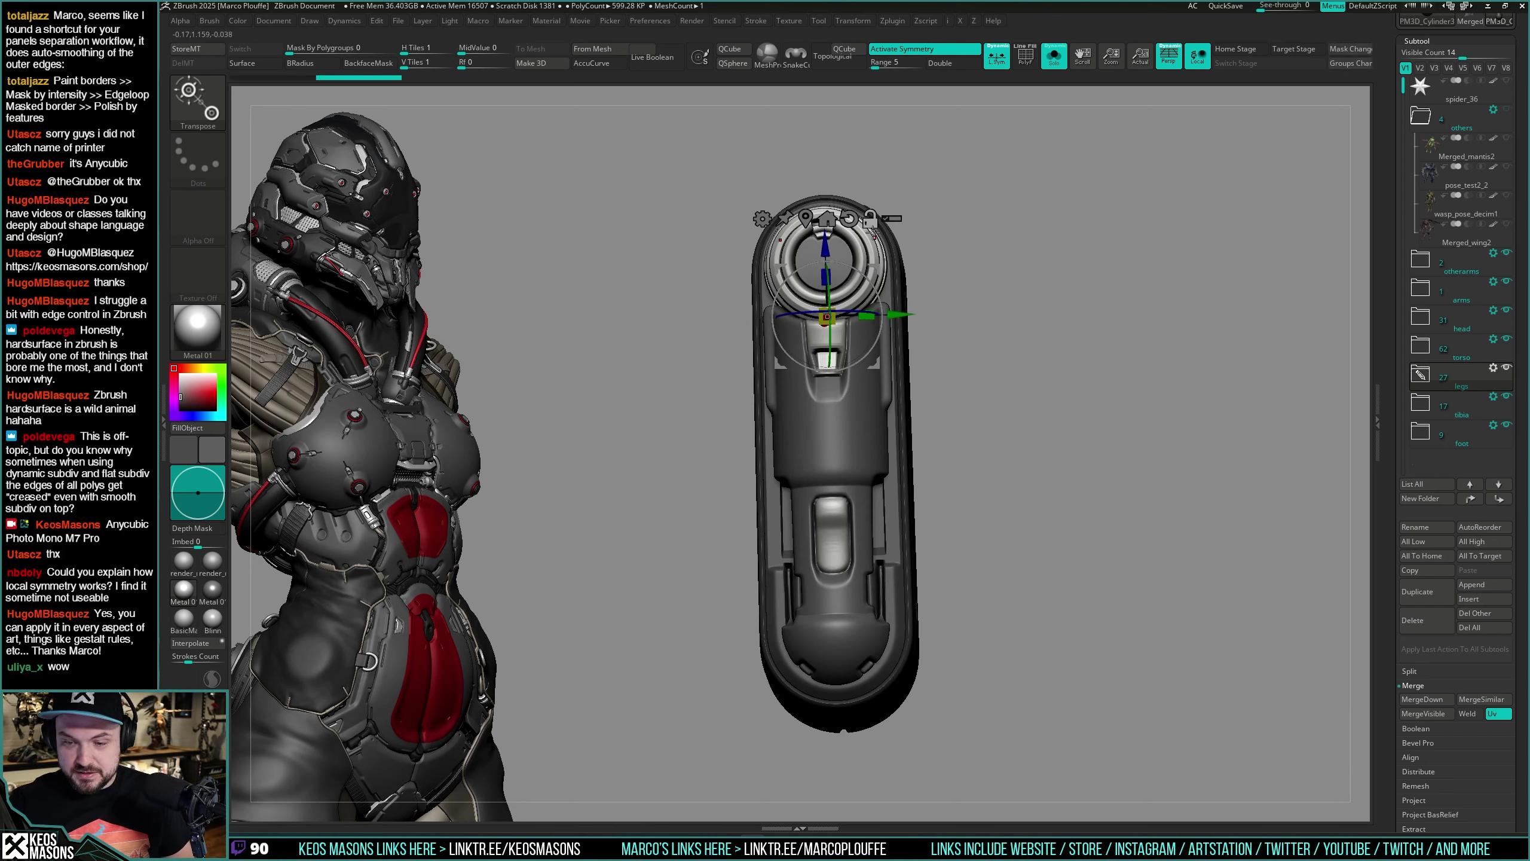
key(q)
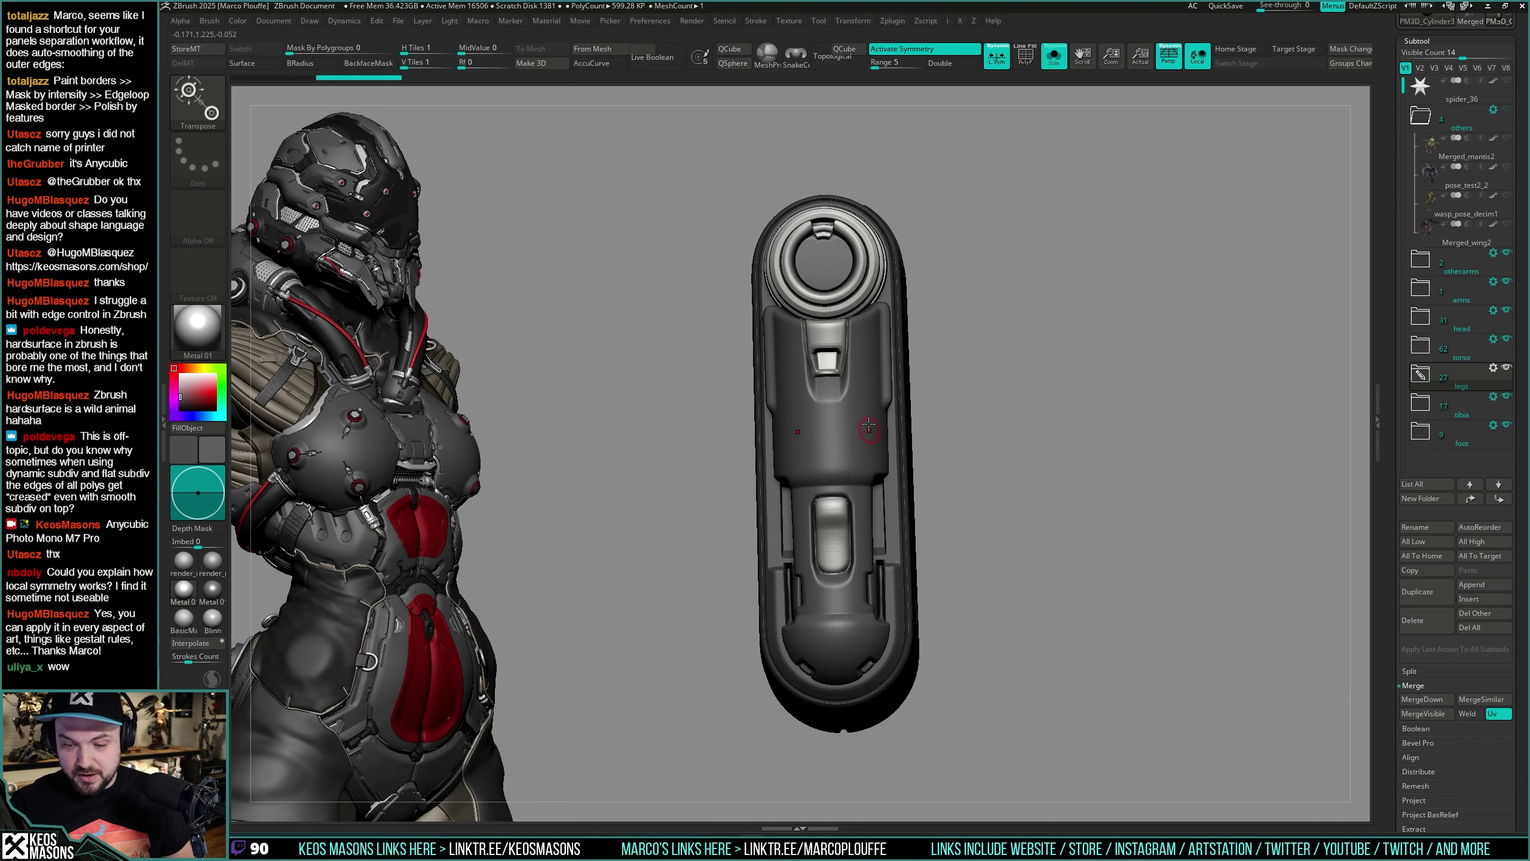
Step: Try curved mirrored Orb_Cracks grooves above the capsule insert's raised oval detail, check the symmetry, and undo them
key(space)
key(ctrl+z)
key(b)
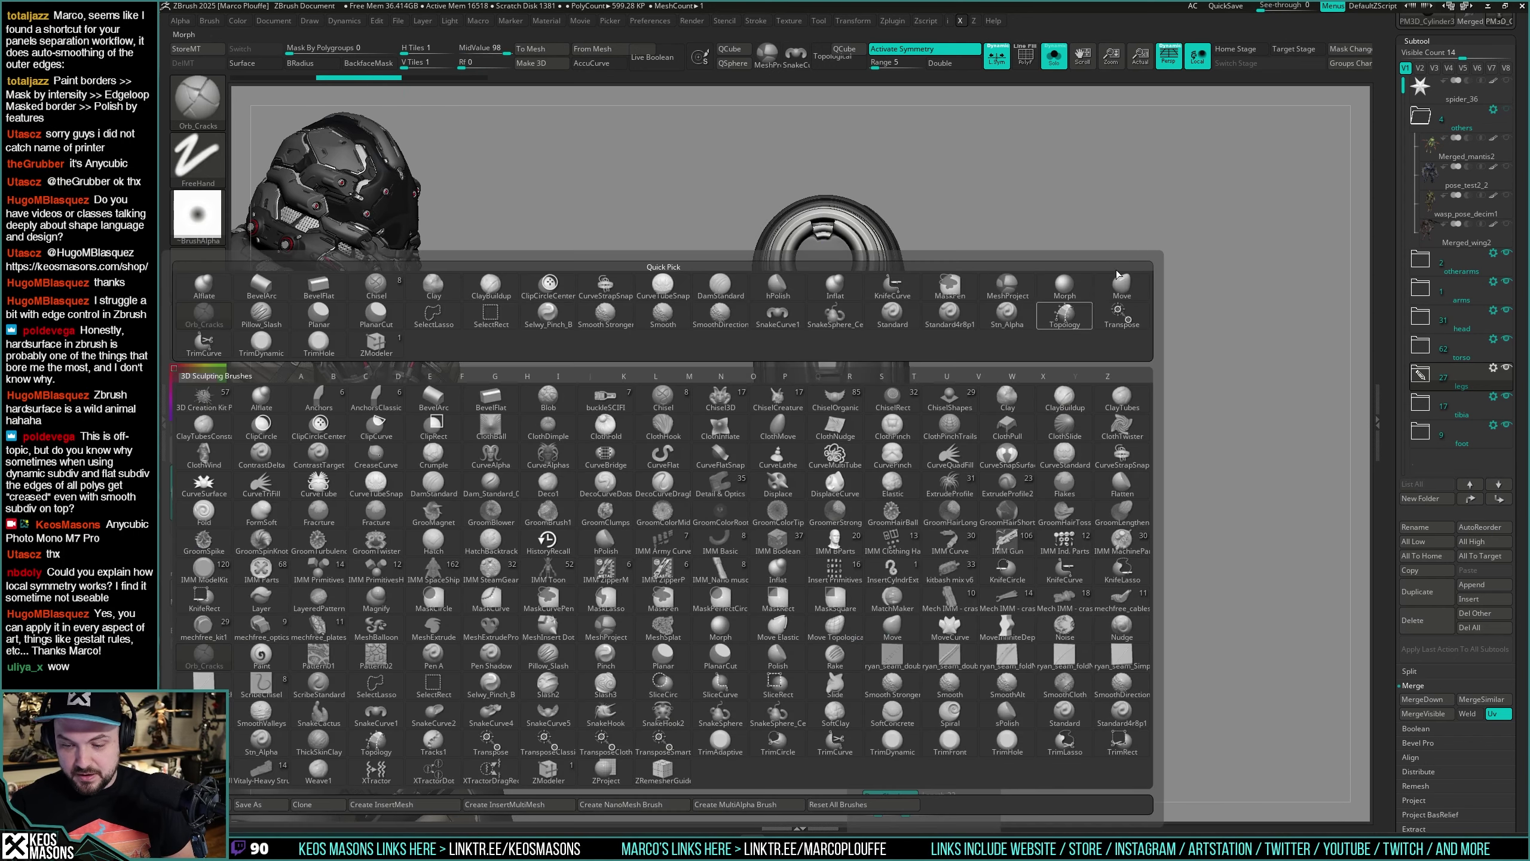
click(942, 314)
drag(860, 422, 848, 483)
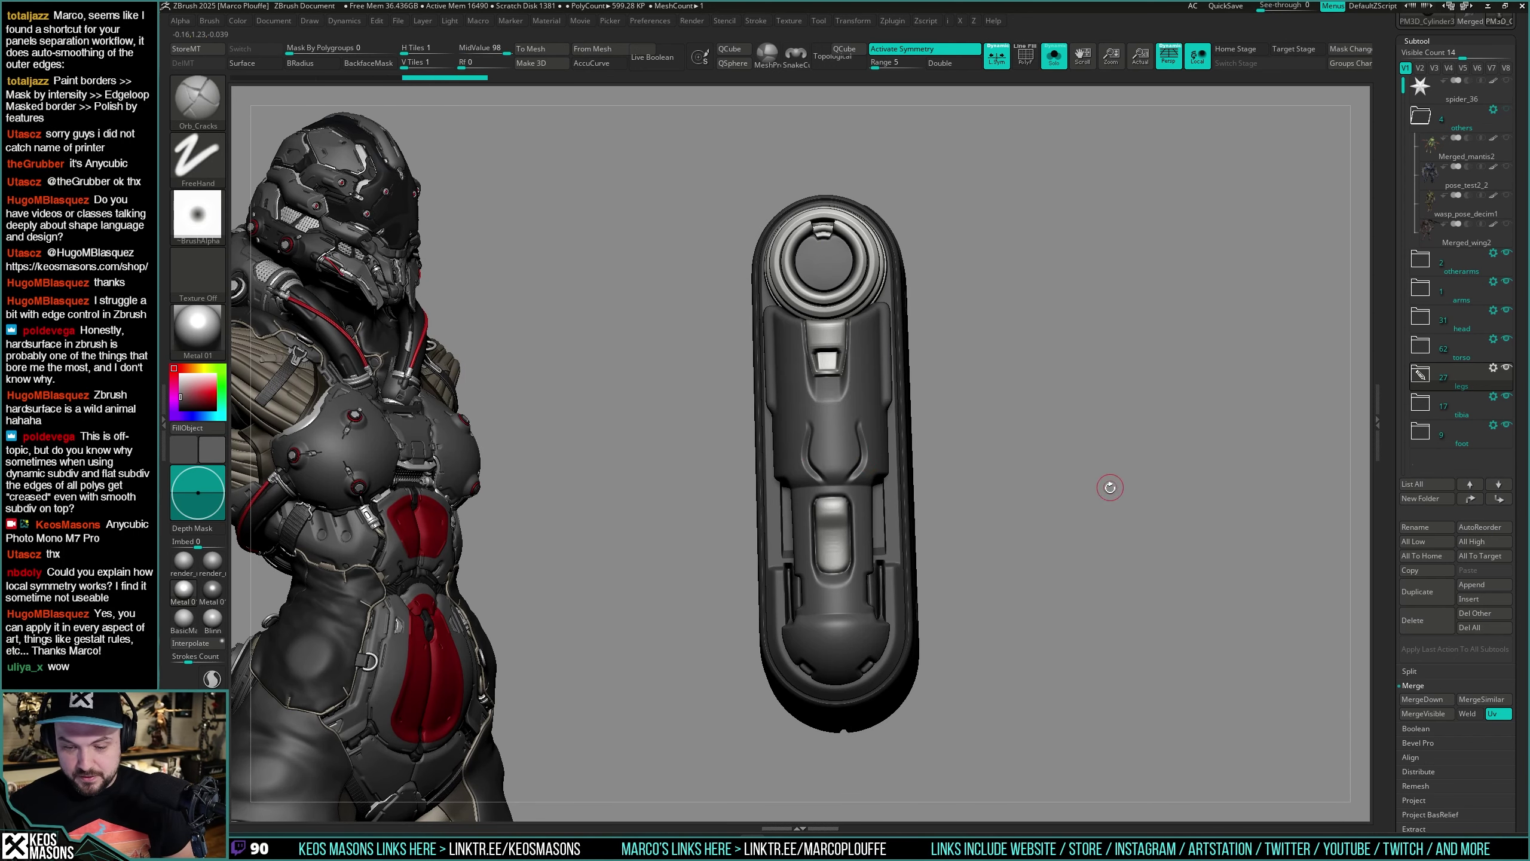
drag(1111, 487, 1125, 457)
key(space)
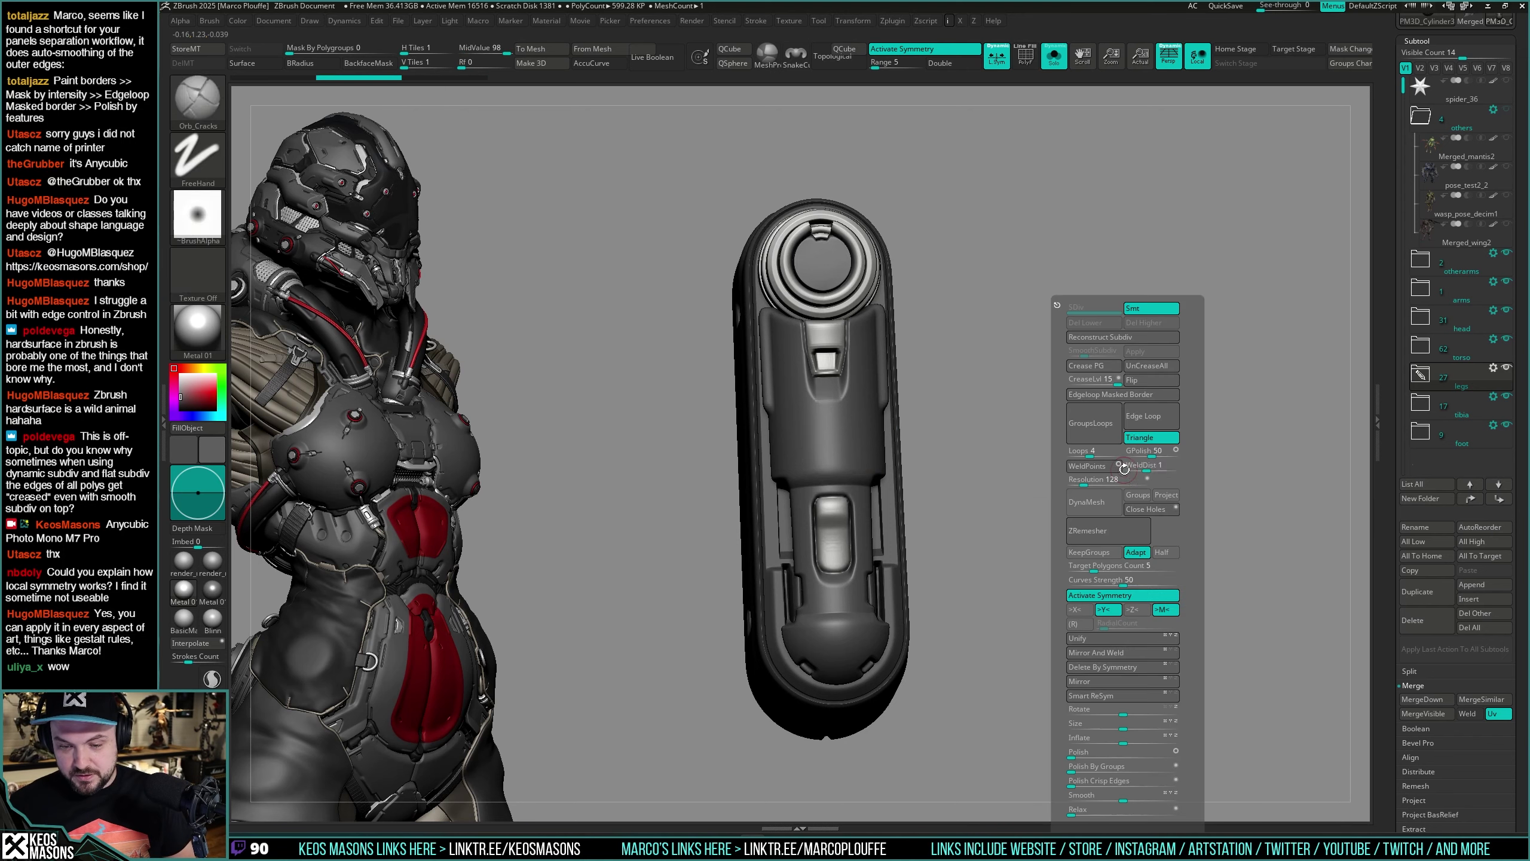
key(ctrl+z)
Step: Show the polyframe and reposition the transform gizmo on the outer edge of the capsule insert's round ring
key(shift+f)
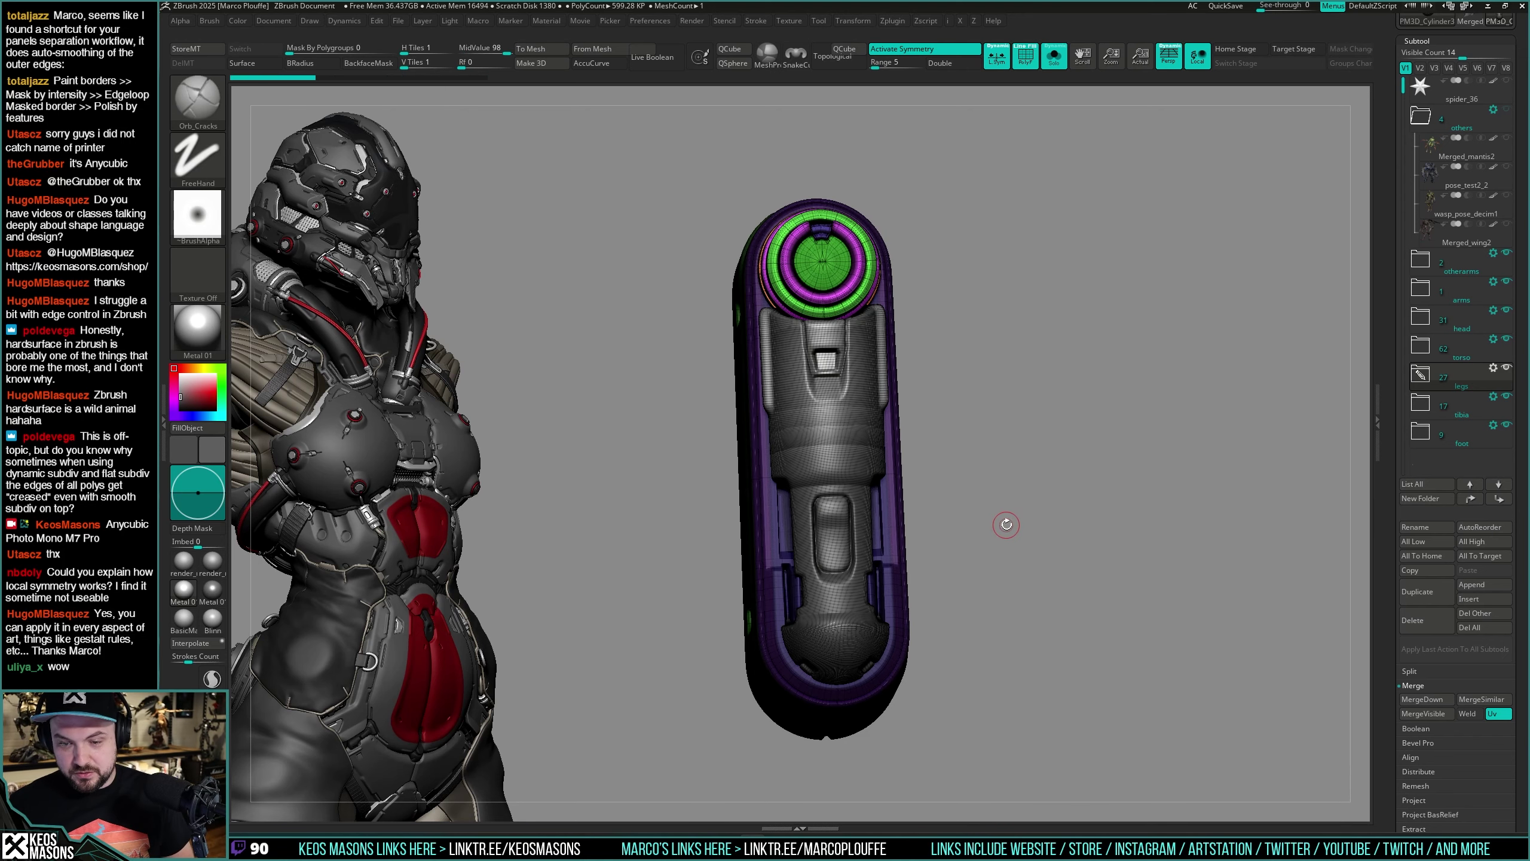
key(w)
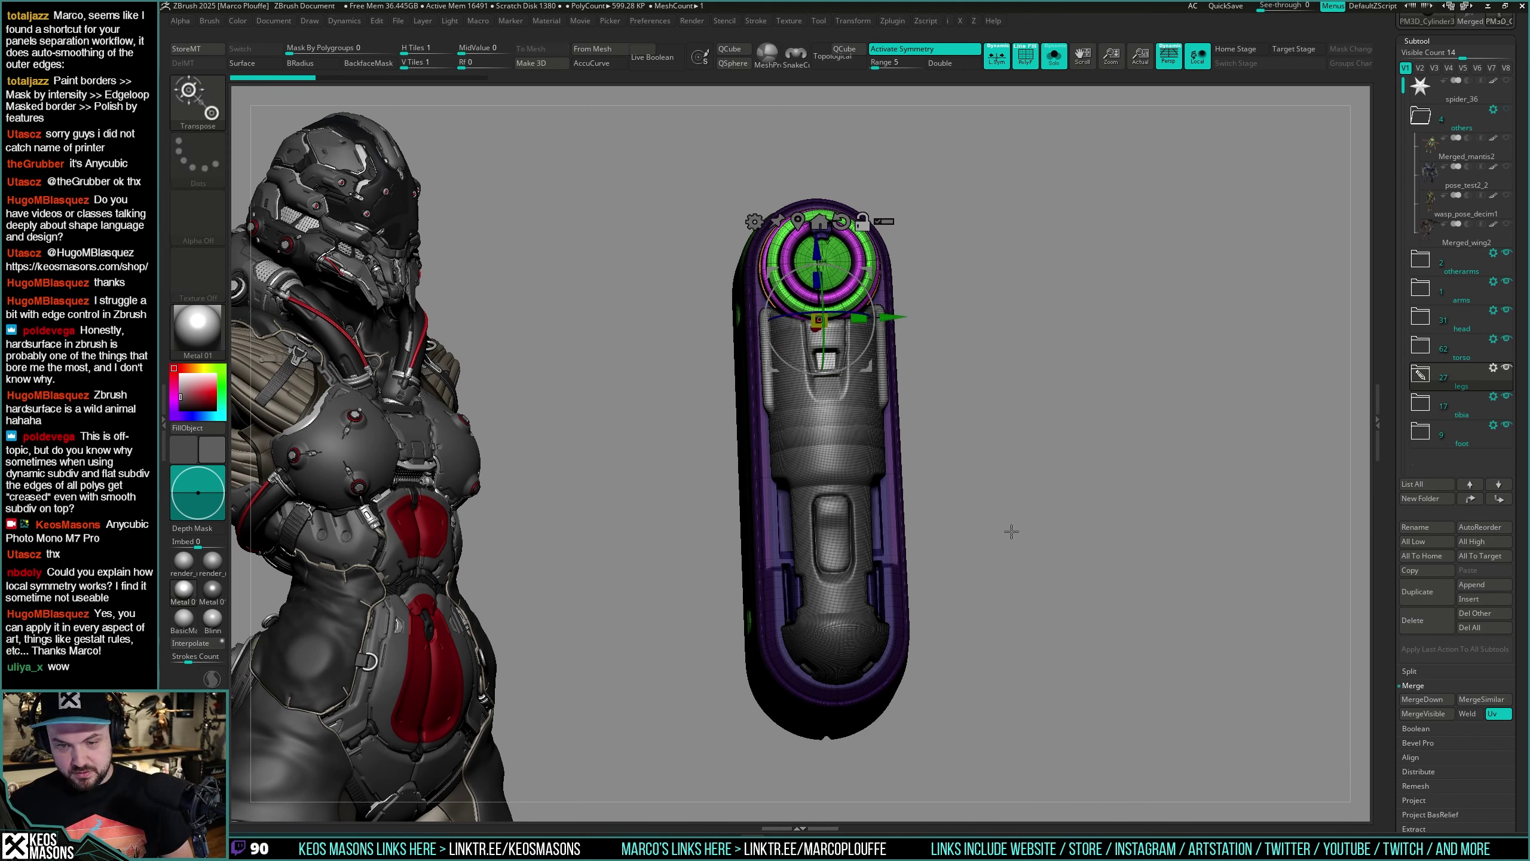
drag(1013, 528, 1029, 524)
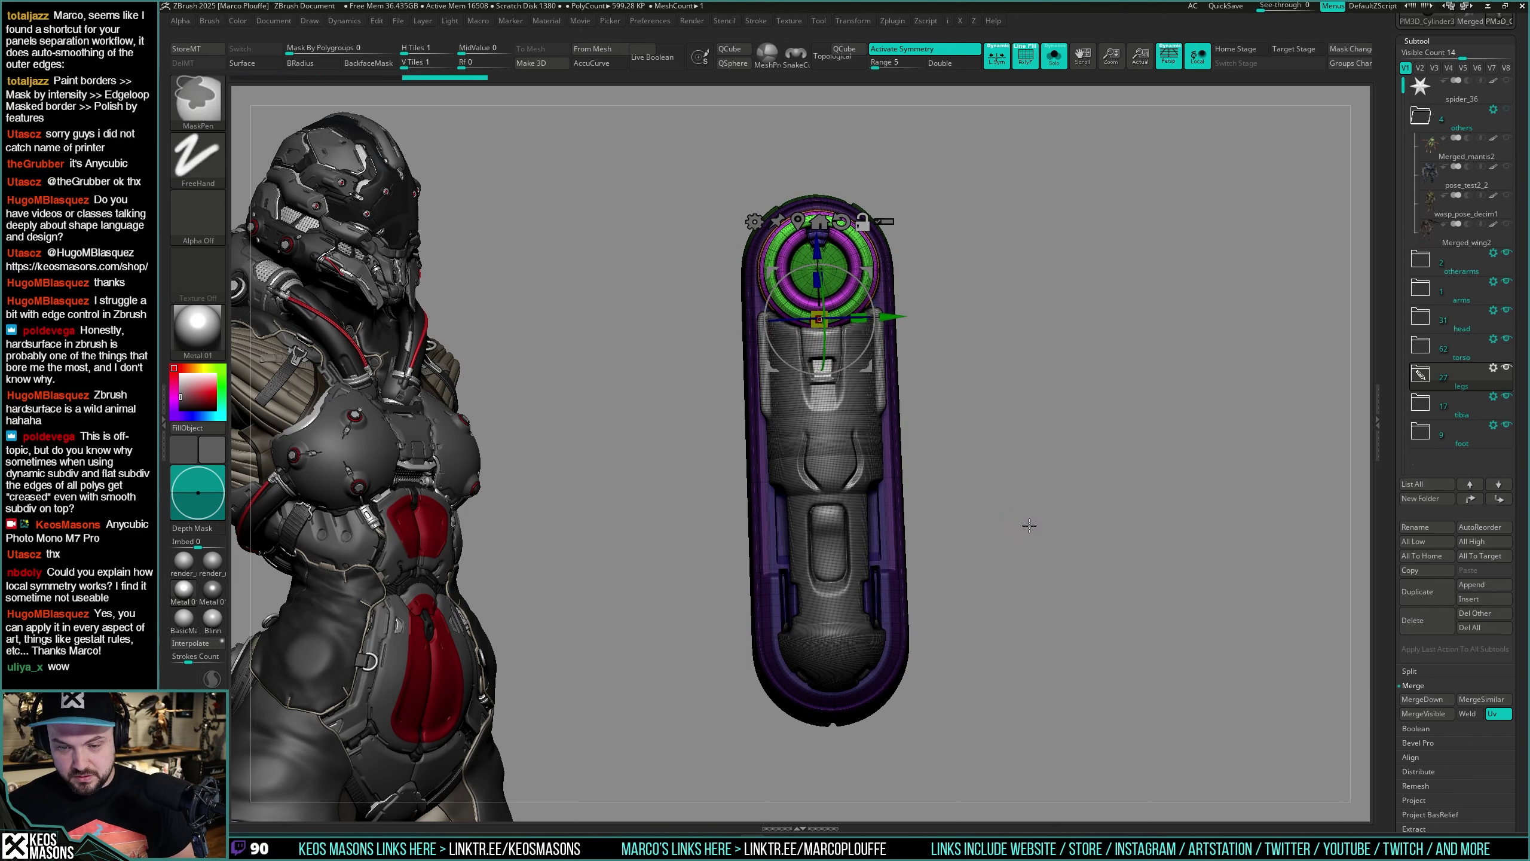
drag(1026, 529, 1029, 492)
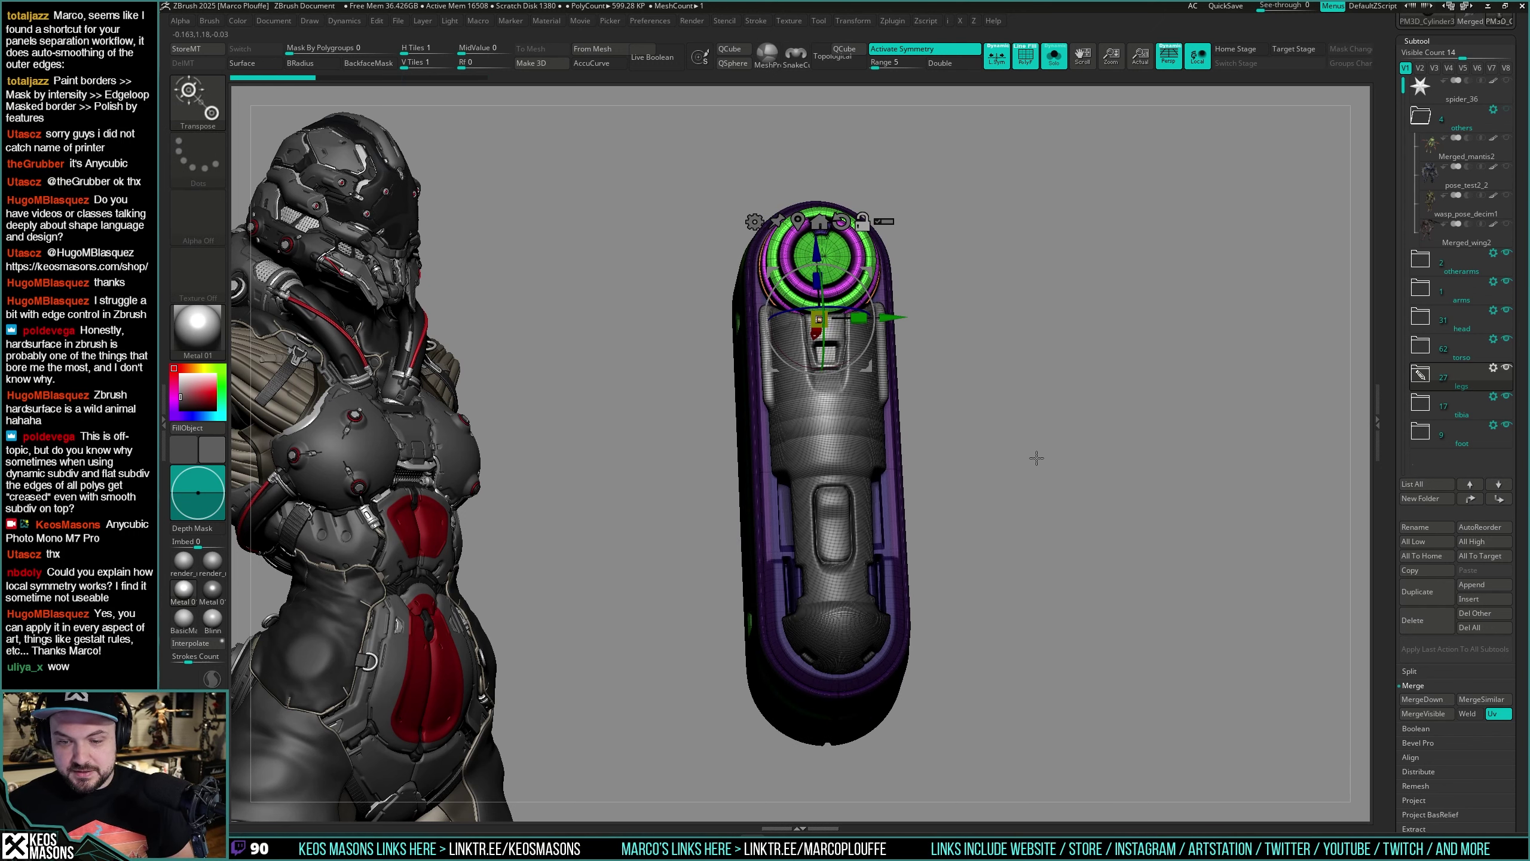
alt+click(867, 232)
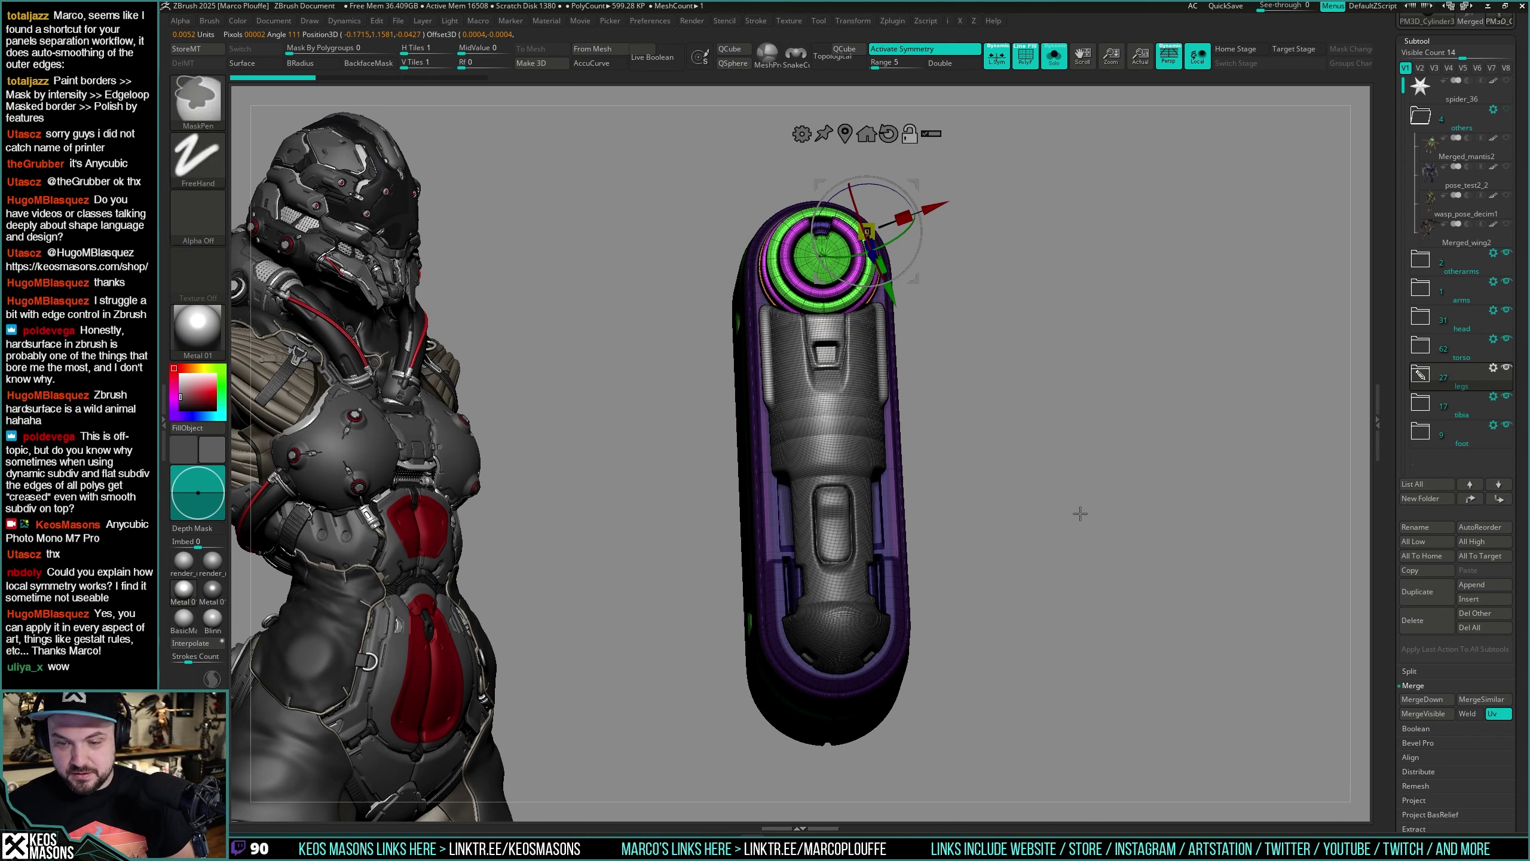
Step: Restore the gizmo's position on the capsule insert's centreline, hide the polyframe, and return to Draw mode
mouse_move(994, 443)
mouse_down()
mouse_move(1007, 473)
mouse_move(1041, 457)
mouse_move(1025, 451)
mouse_move(1044, 430)
mouse_move(1027, 422)
mouse_move(1092, 478)
mouse_move(1082, 522)
mouse_up()
key(ctrl+shift+z)
key(ctrl+z)
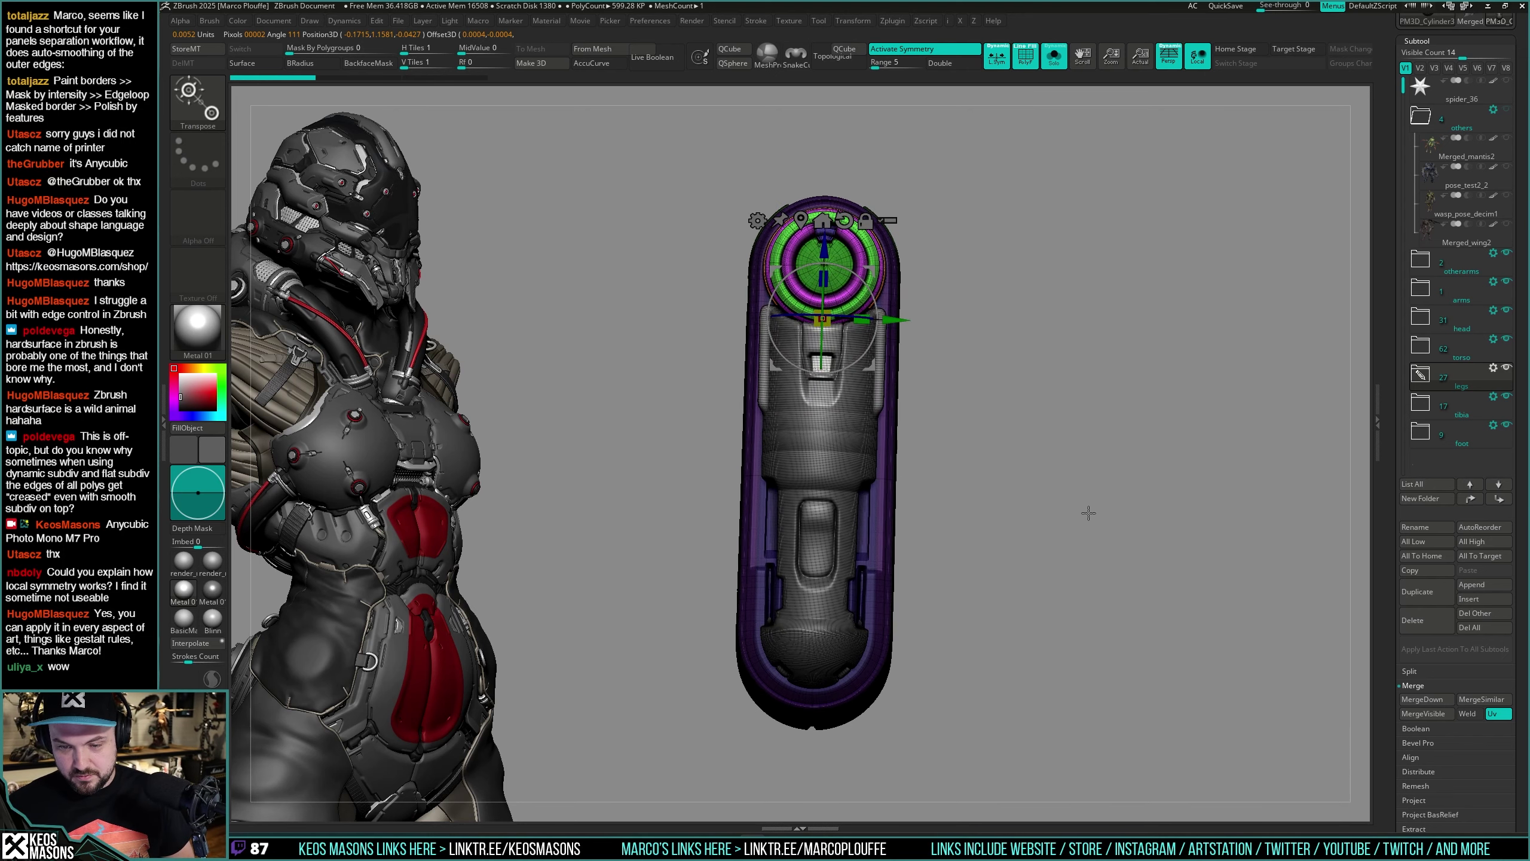
key(shift+f)
drag(923, 477, 918, 465)
right_drag(831, 475, 847, 459)
key(q)
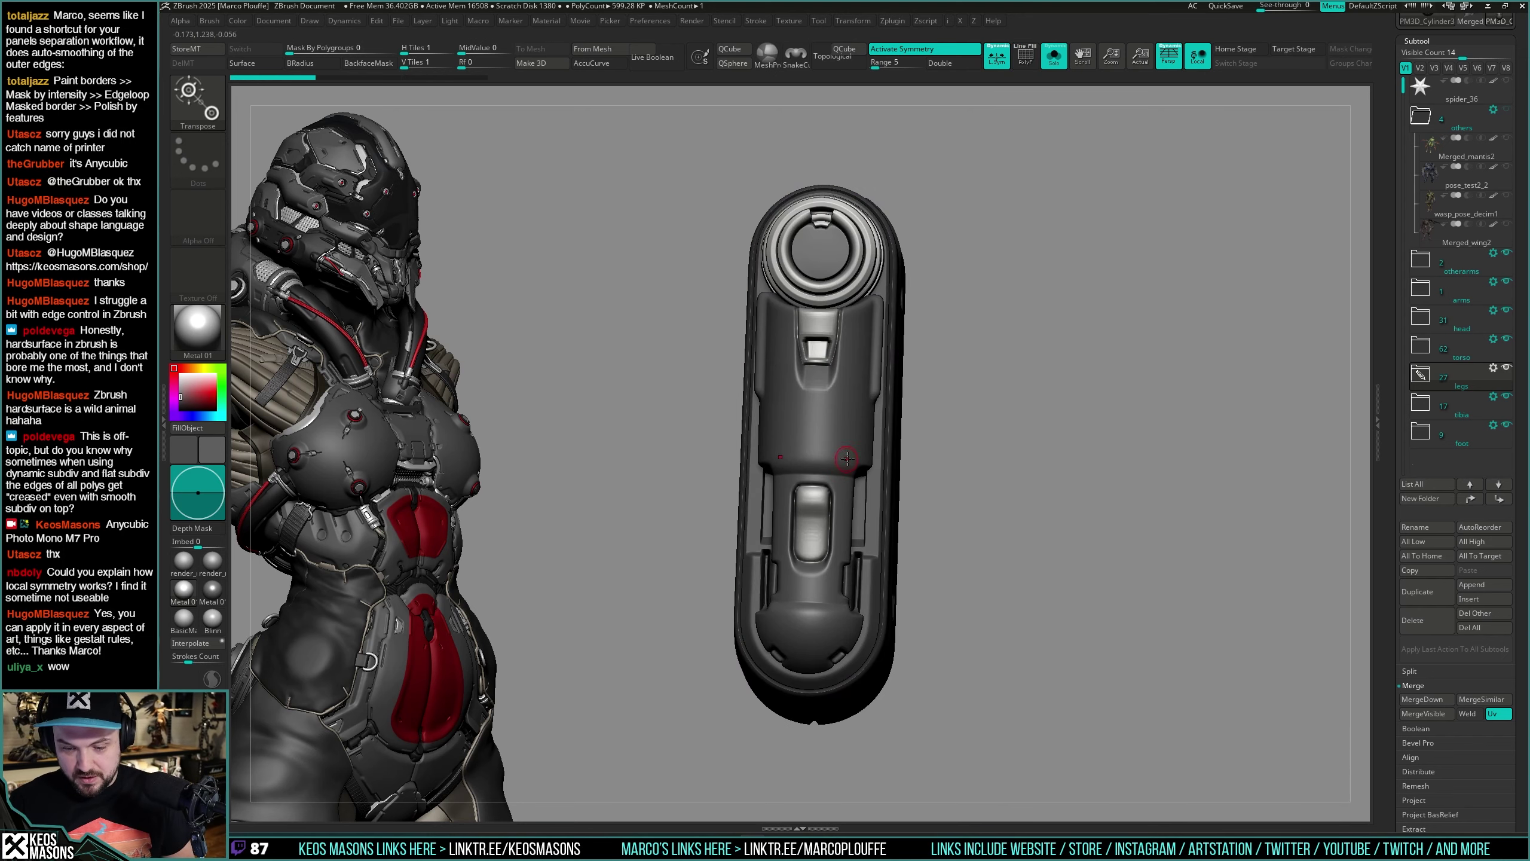
Step: Try an Orb_Cracks groove across the capsule insert's middle section and inspect it from the side
key(b)
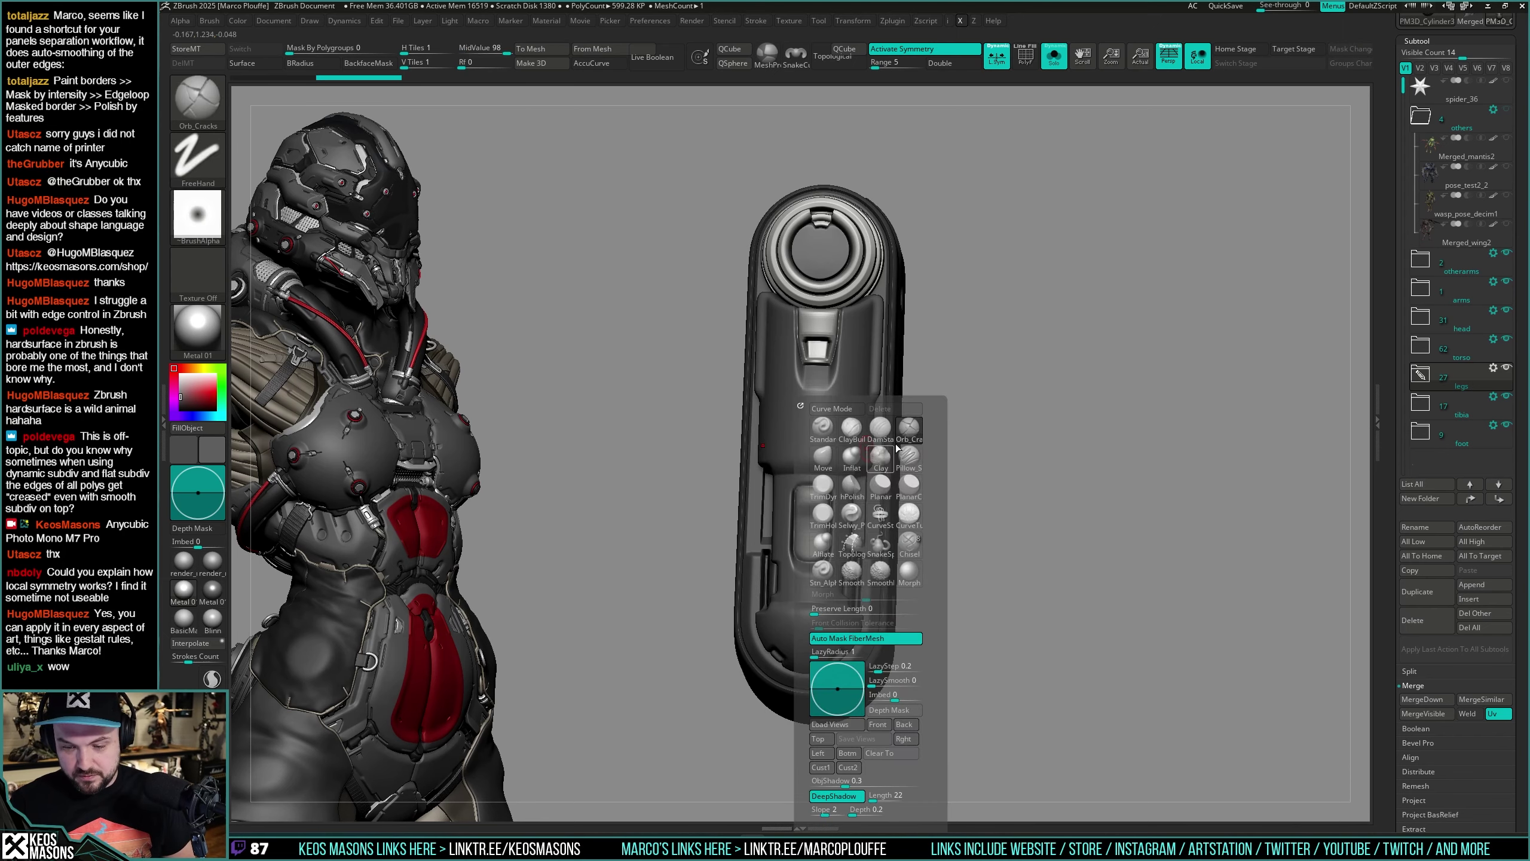
key(o)
key(c)
drag(849, 405, 829, 476)
mouse_move(970, 467)
mouse_down()
mouse_move(1110, 468)
mouse_move(1083, 469)
mouse_move(1093, 489)
mouse_move(1130, 456)
mouse_move(1122, 485)
mouse_up()
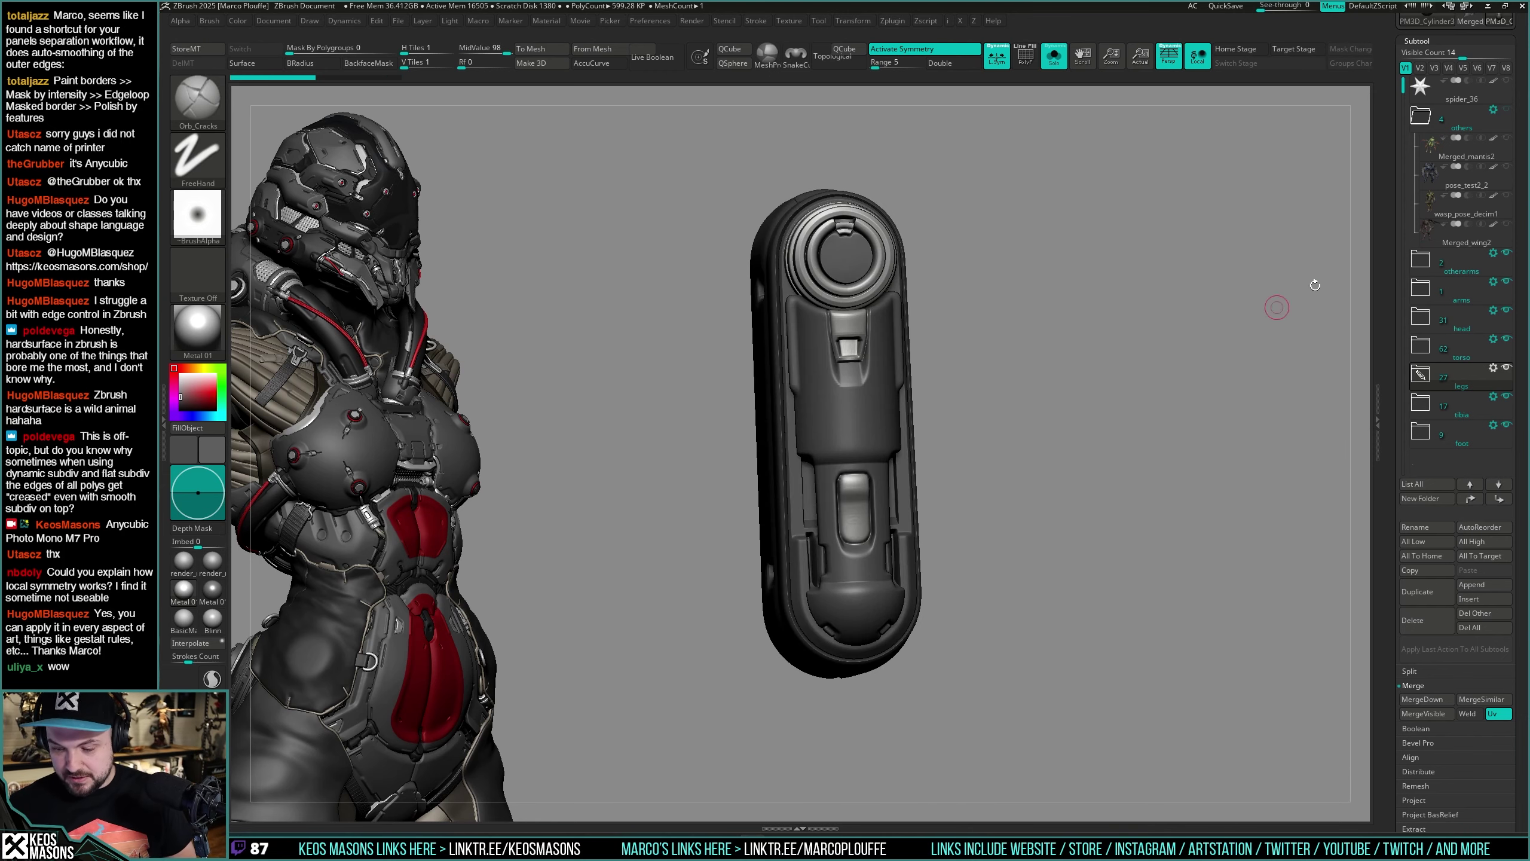
key(c)
click(1121, 505)
drag(1008, 430, 1035, 447)
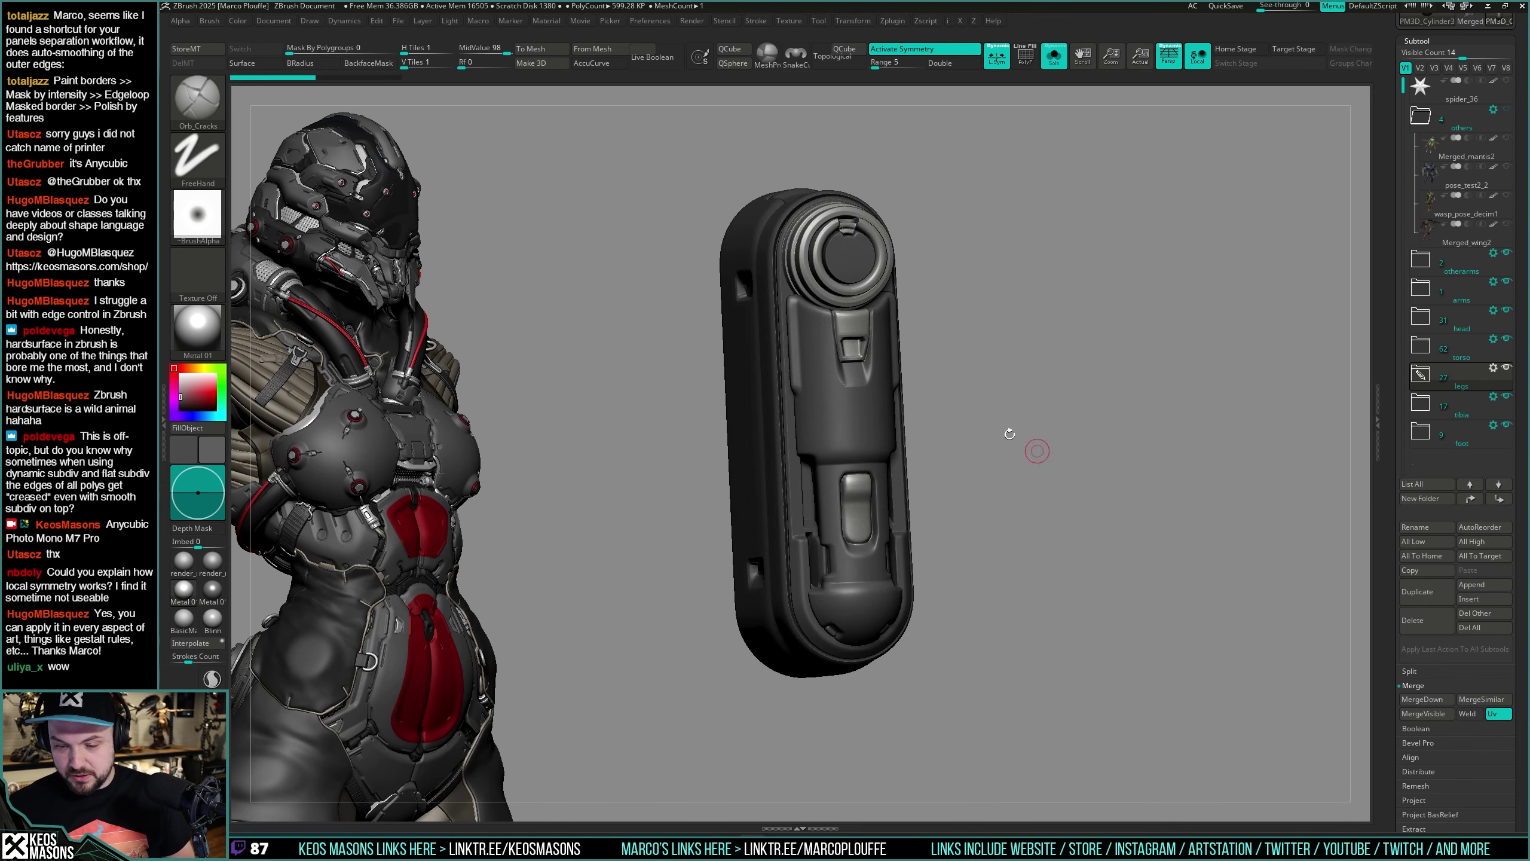
Step: Try a clip curve across the capsule insert and undo it
mouse_move(954, 361)
ctrl+shift+mouse_down()
mouse_move(880, 423)
mouse_move(896, 518)
ctrl+shift+mouse_up()
drag(1052, 536, 1034, 524)
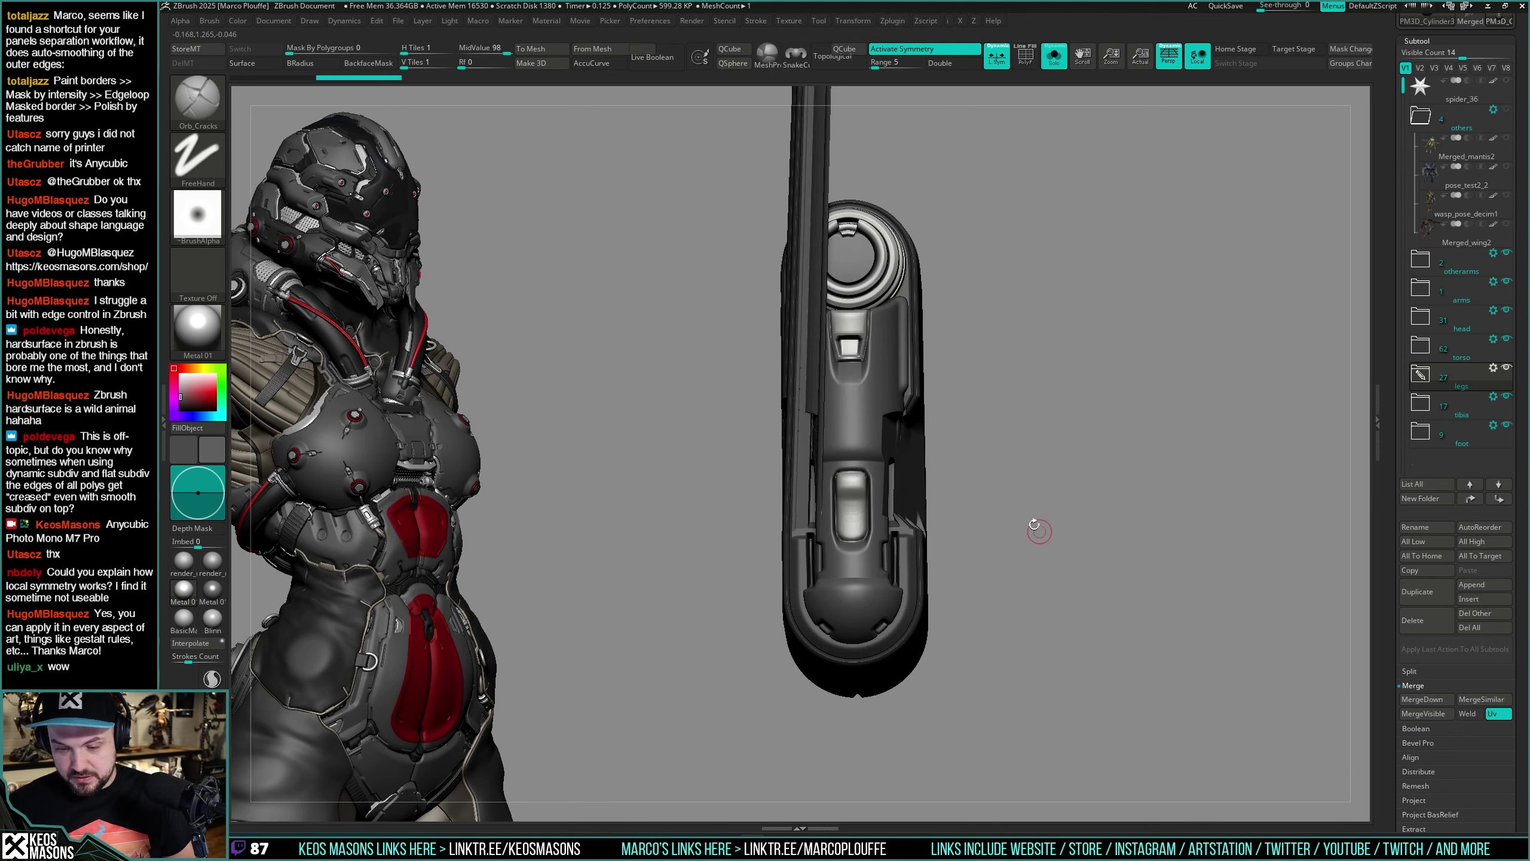
key(ctrl+z)
Step: Examine the capsule insert's surface and symmetry from several angles, with and without the polyframe
drag(1154, 551, 964, 474)
key(shift+f)
key(shift+f)
right_click(910, 508)
right_drag(924, 419, 994, 437)
ctrl+drag(1104, 354, 919, 521)
drag(1161, 405, 1175, 433)
mouse_move(1172, 437)
ctrl+mouse_down()
mouse_move(1135, 483)
mouse_move(955, 440)
ctrl+mouse_up()
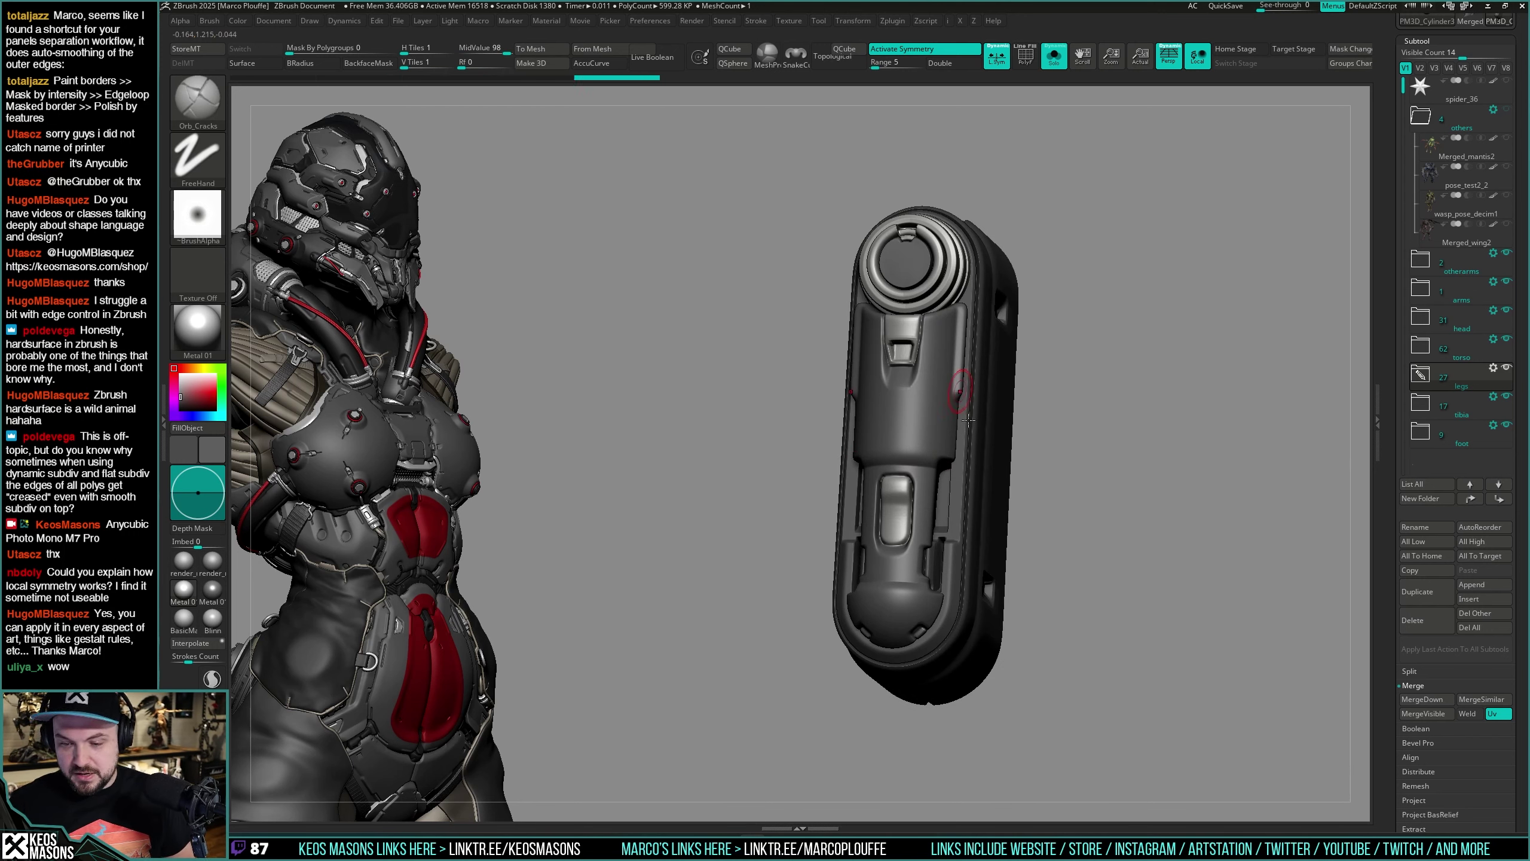
Step: Show the surrounding leg parts again and examine how the capsule insert reads above the knees
alt+drag(1185, 495, 1068, 531)
key(alt+s)
mouse_move(1068, 532)
shift+right_down()
mouse_move(1024, 536)
mouse_move(1035, 553)
mouse_move(1052, 522)
shift+right_up()
key(shift+f)
key(shift+f)
drag(1052, 522, 1061, 478)
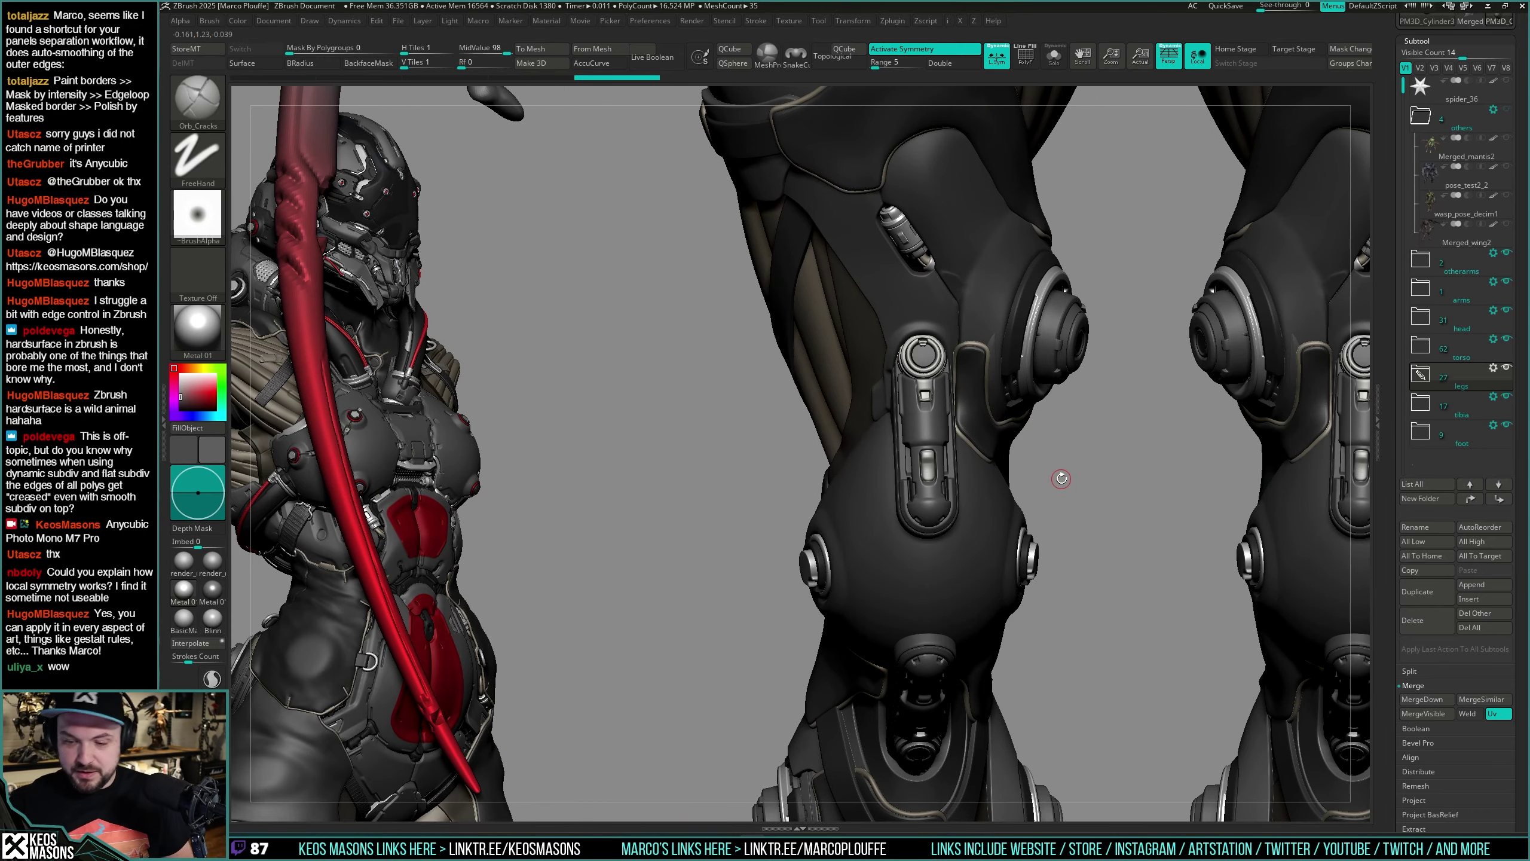
ctrl+right_drag(1086, 581, 1077, 508)
alt+right_drag(1077, 507, 1060, 560)
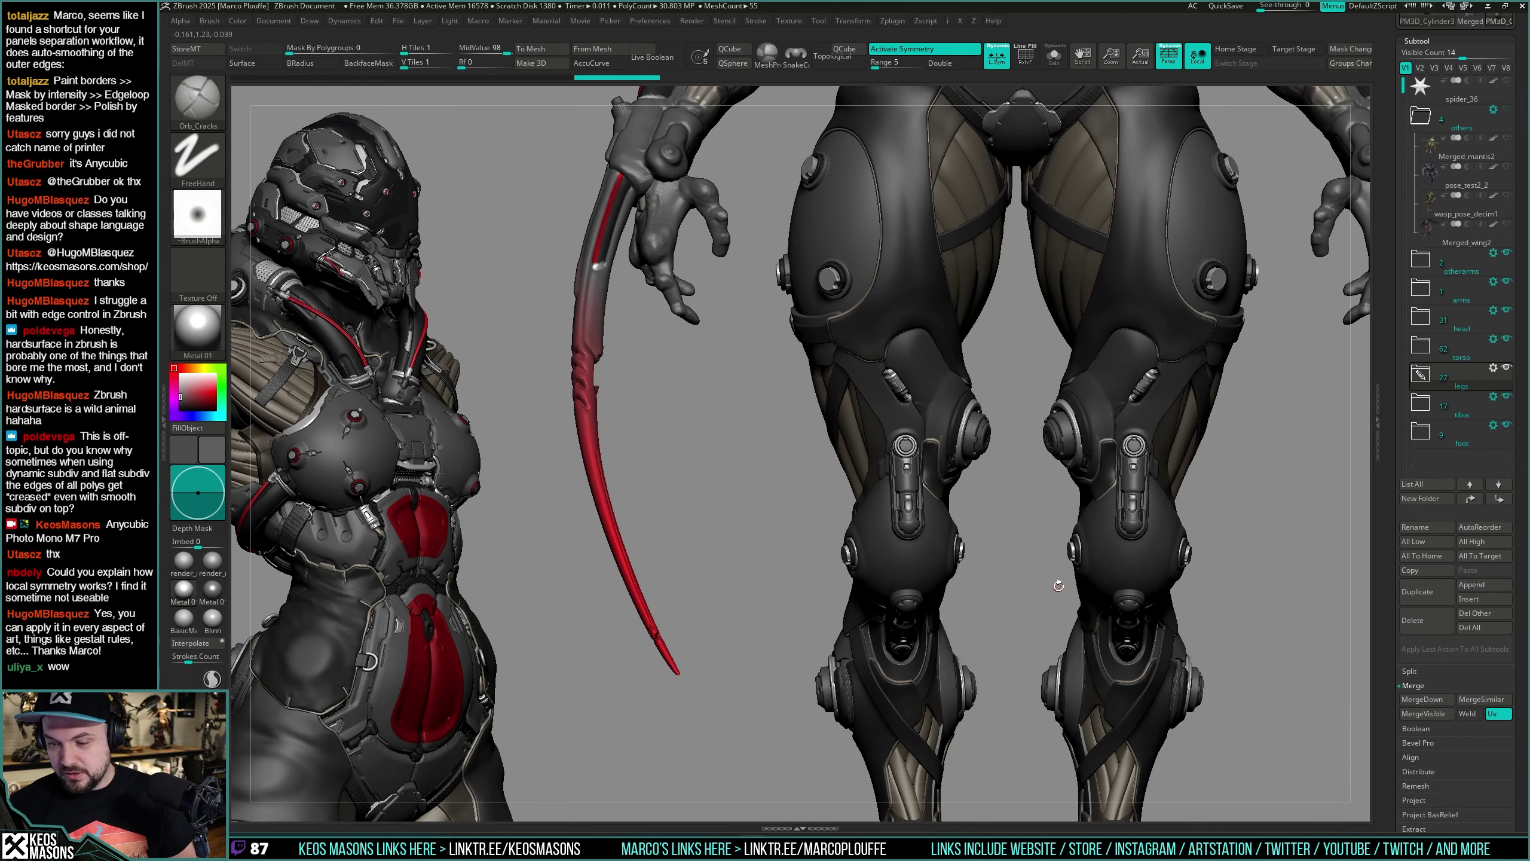
drag(1043, 569, 1049, 520)
mouse_move(1047, 532)
right_down()
mouse_move(1064, 522)
mouse_move(1051, 525)
mouse_move(1058, 593)
mouse_move(1069, 483)
mouse_move(1047, 480)
mouse_move(1043, 497)
right_up()
Step: Isolate the capsule insert with its polyframe shown and look through the ZModeler edge actions for Set Symmetry
key(alt+s)
key(b)
key(z)
key(m)
key(shift+f)
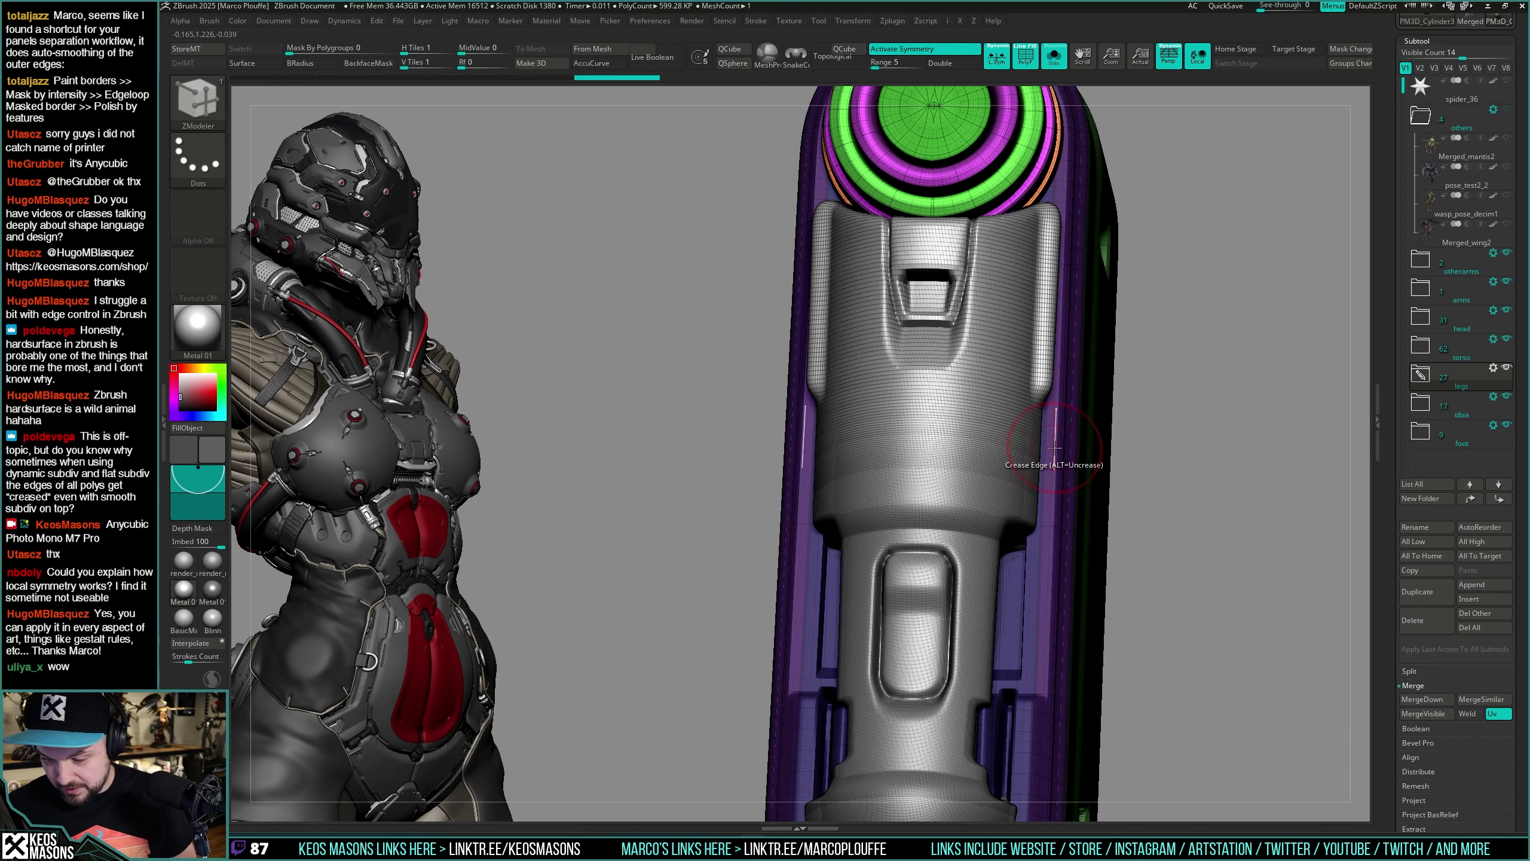
key(space)
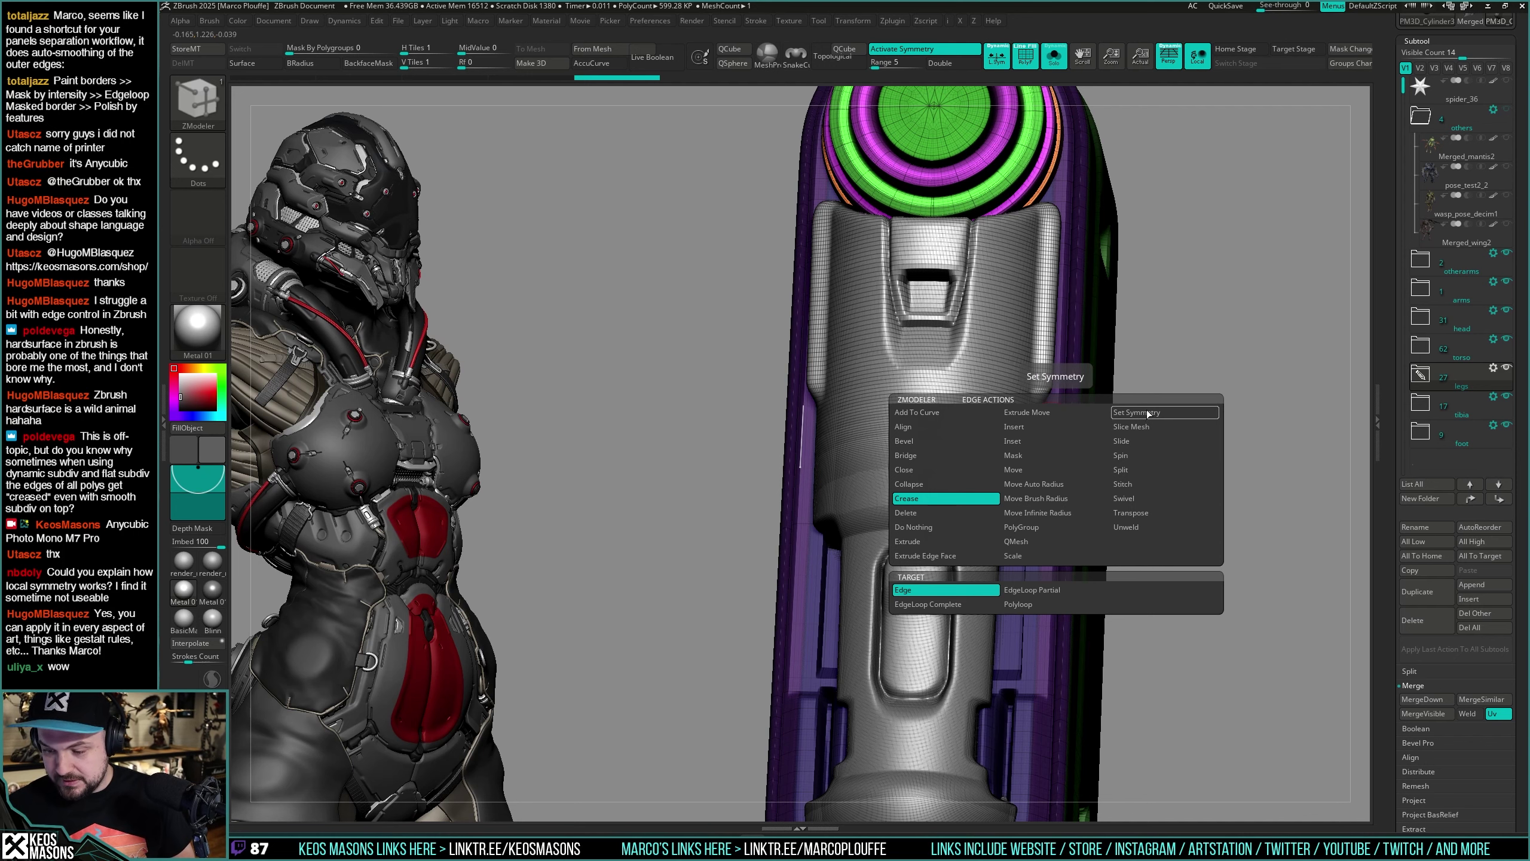
ctrl+right_drag(1290, 358, 1038, 524)
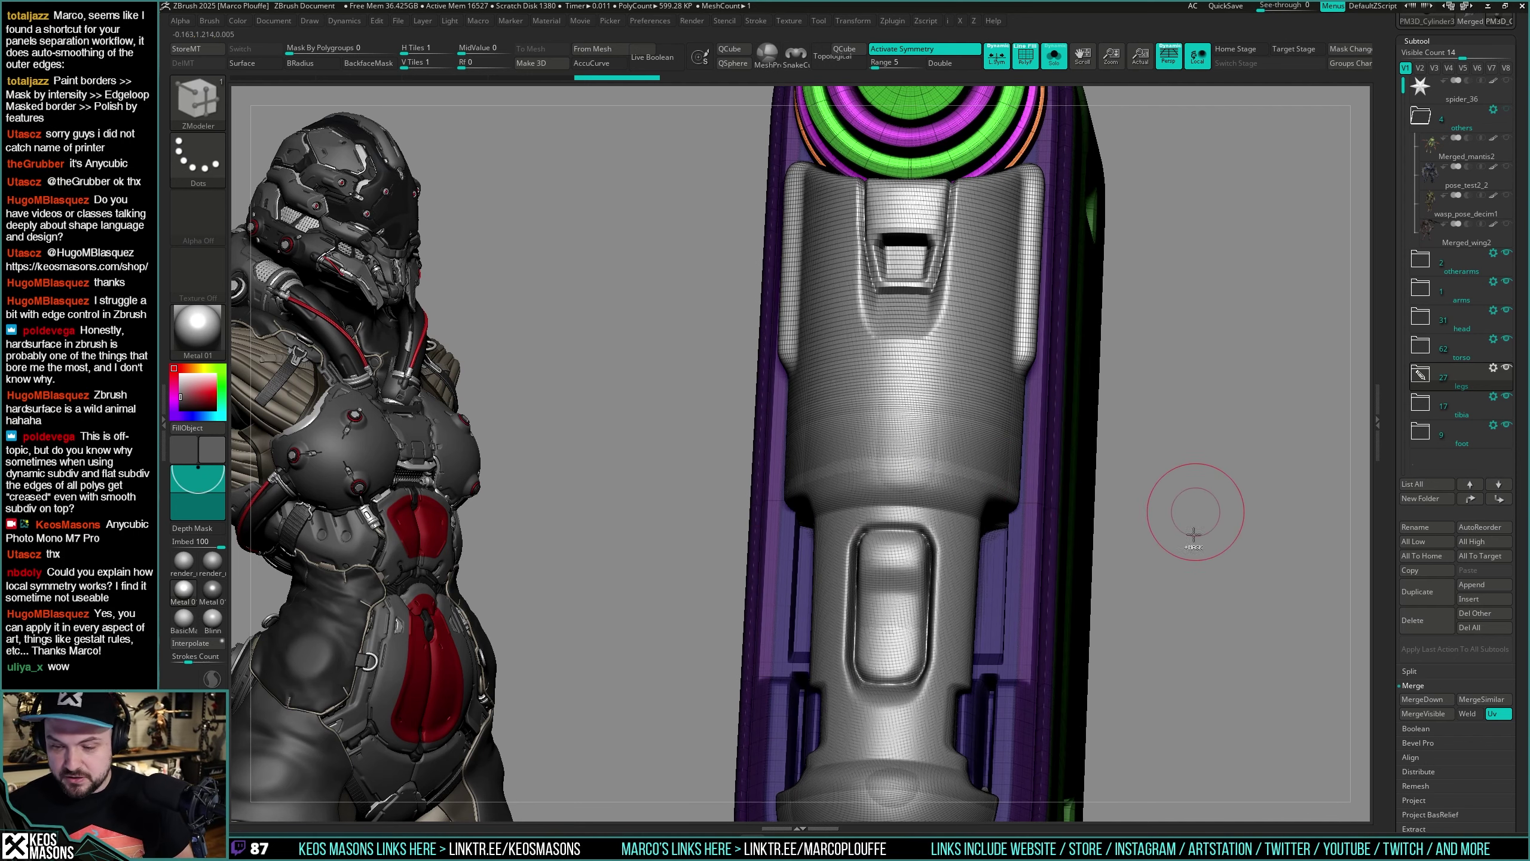
drag(1185, 512, 1166, 494)
key(space)
click(1183, 460)
Step: Hide the polyframe, leave the isolated view, and review the whole character from the front
key(shift+f)
mouse_move(1209, 423)
alt+right_down()
mouse_move(1138, 460)
mouse_move(1113, 434)
alt+right_up()
key(s)
ctrl+right_drag(1090, 489, 1020, 459)
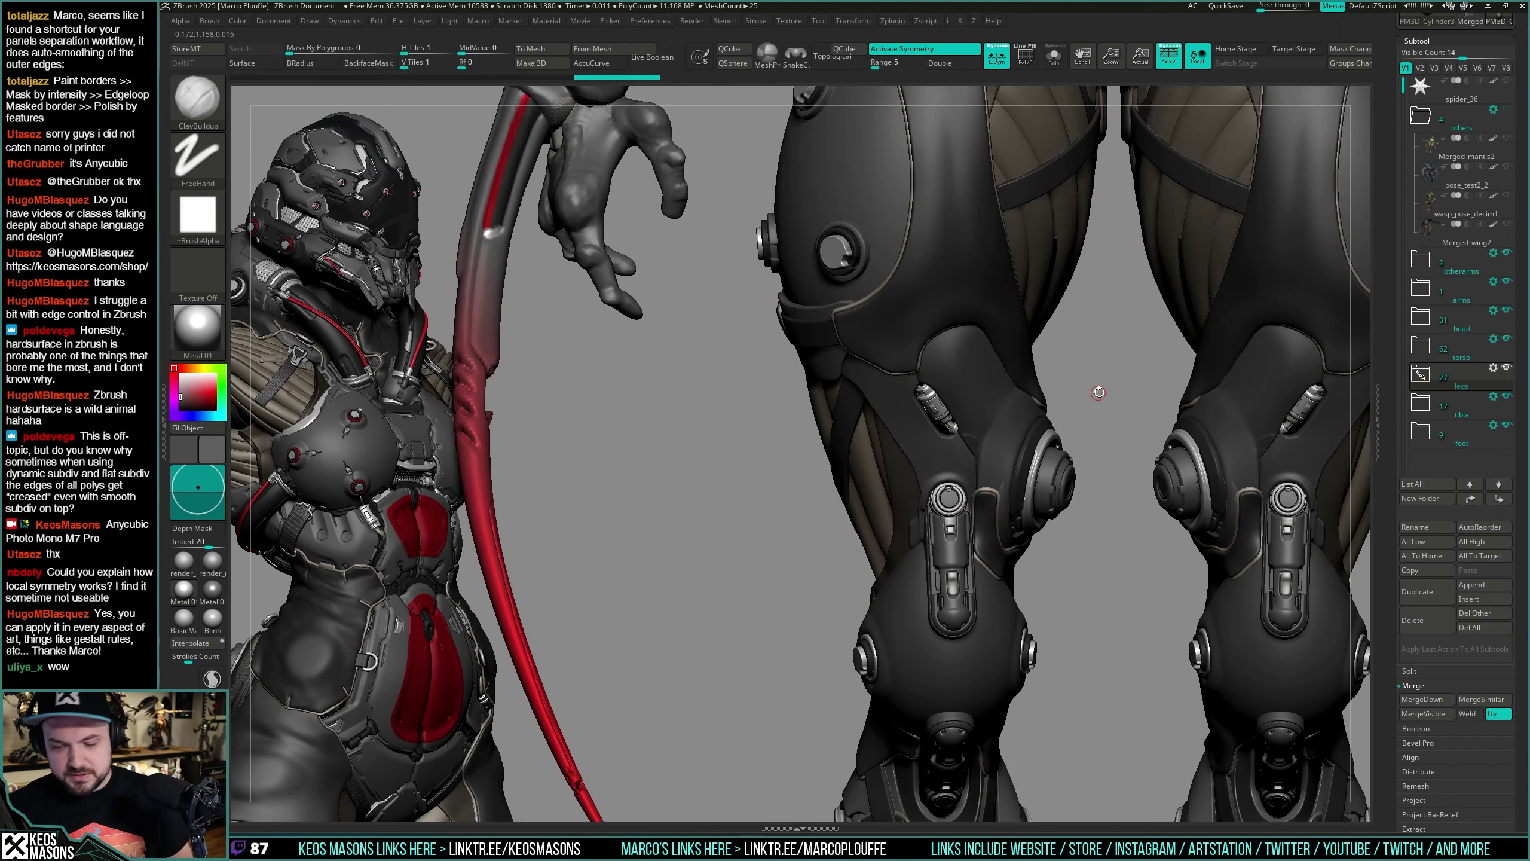
ctrl+right_drag(1128, 479, 1102, 431)
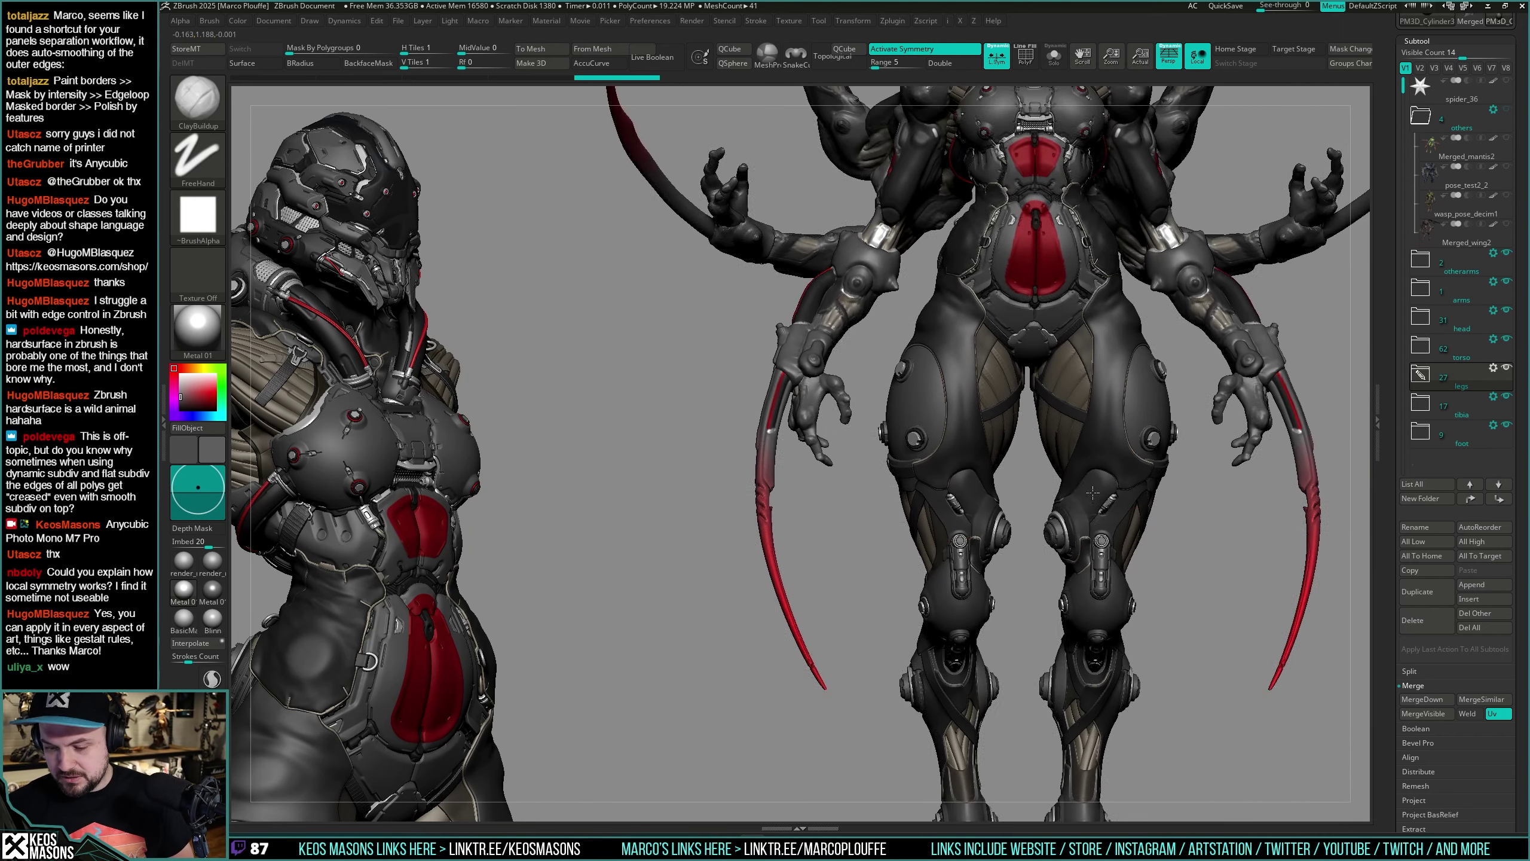
alt+right_drag(1148, 557, 1112, 519)
mouse_move(1111, 519)
ctrl+right_down()
mouse_move(1111, 505)
mouse_move(1101, 528)
ctrl+right_up()
mouse_move(1101, 528)
mouse_down()
mouse_move(1095, 569)
mouse_move(1199, 445)
mouse_move(1157, 505)
mouse_move(1207, 468)
mouse_move(1144, 508)
mouse_move(1201, 516)
mouse_move(1192, 500)
mouse_up()
key(ctrl+shift)
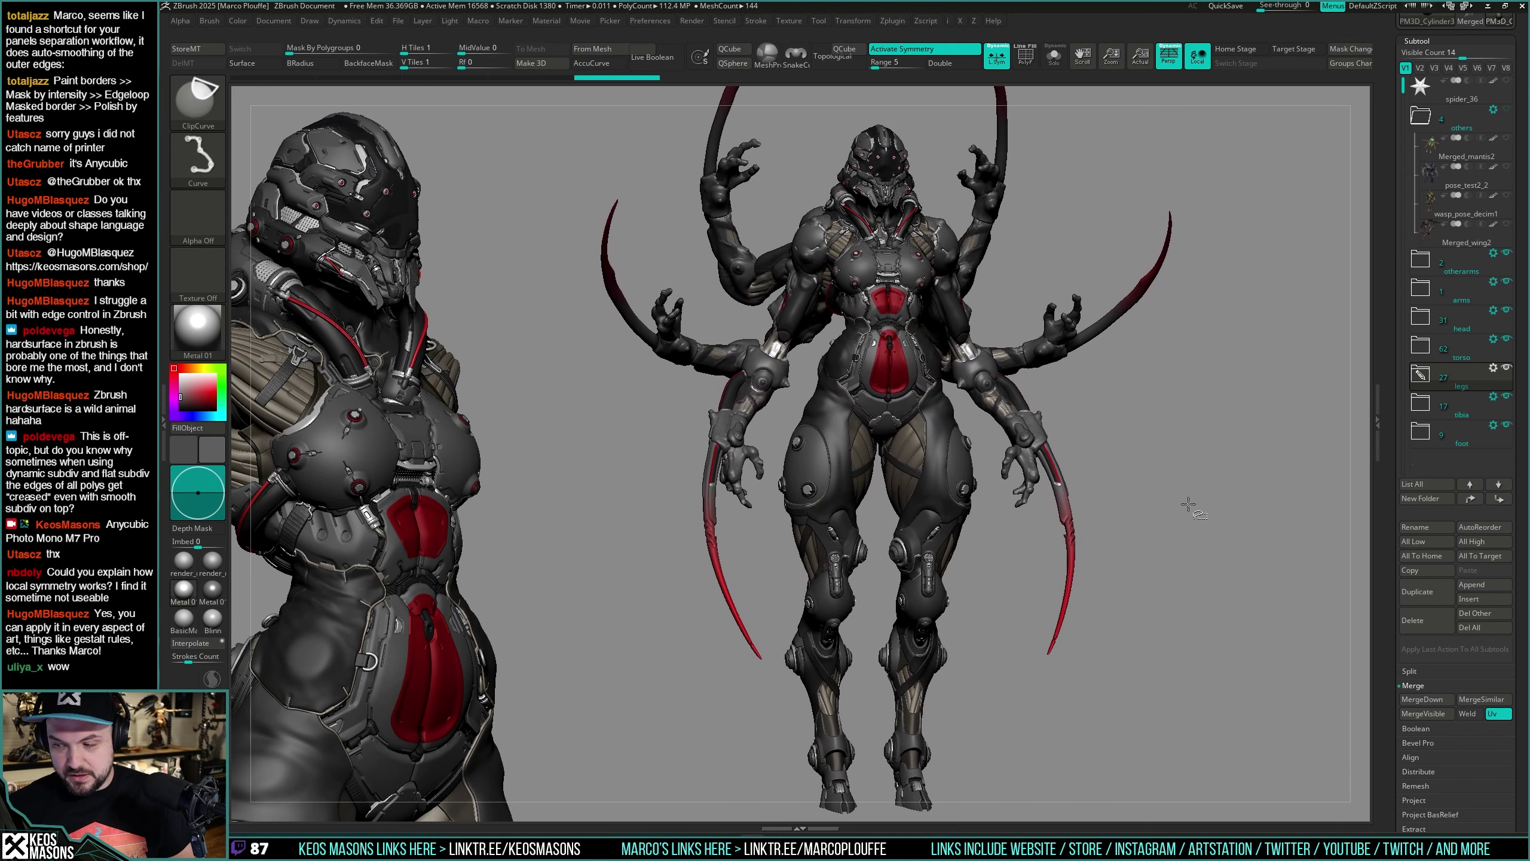
Step: Save the tool as spider_36.ztl, overwriting the existing file
key(ctrl+s)
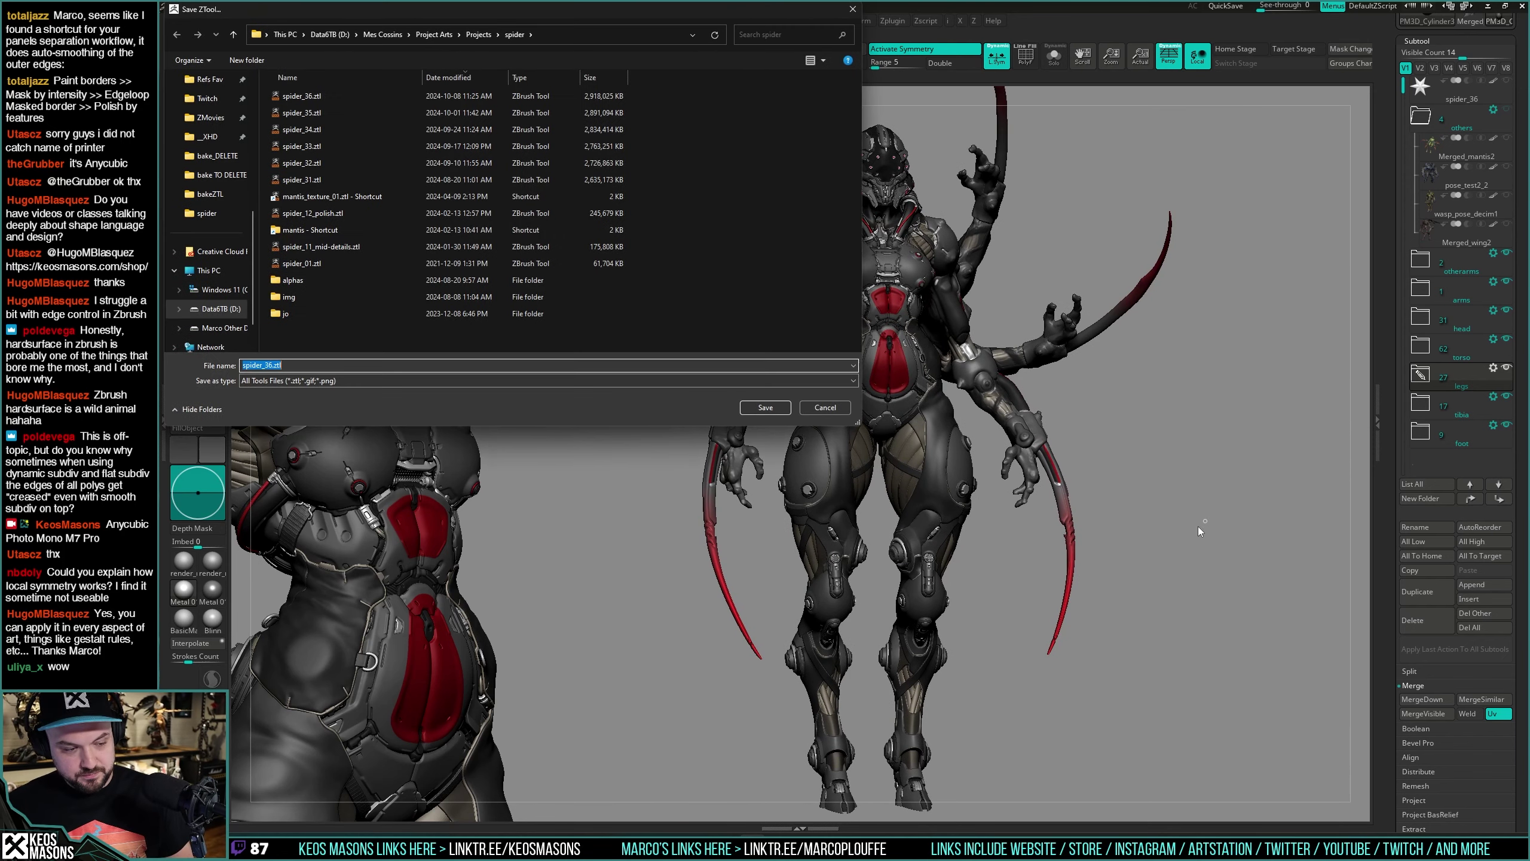
click(765, 408)
click(835, 427)
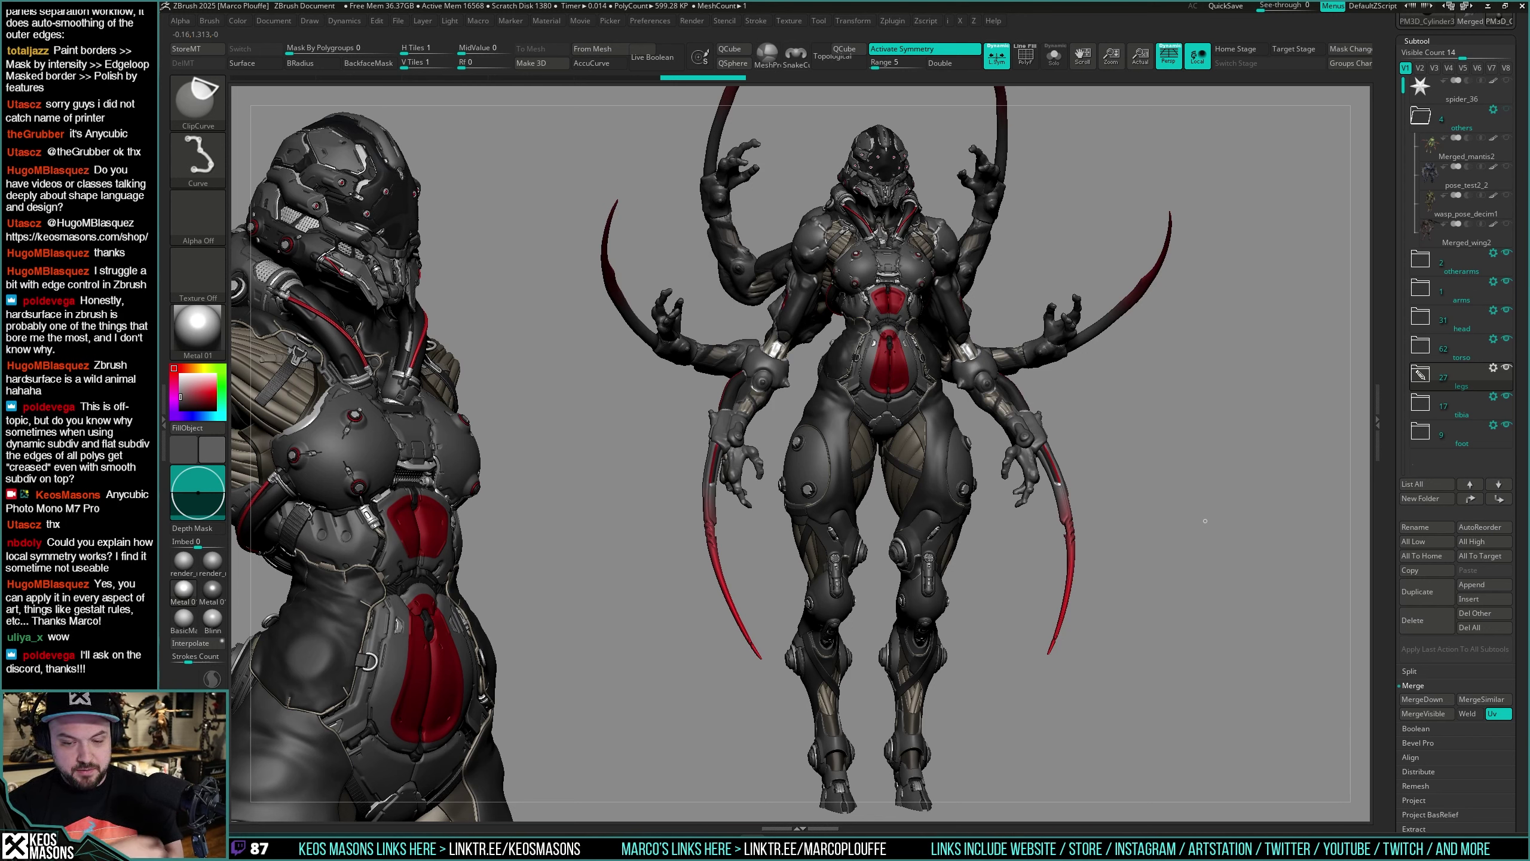
key(ctrl+s)
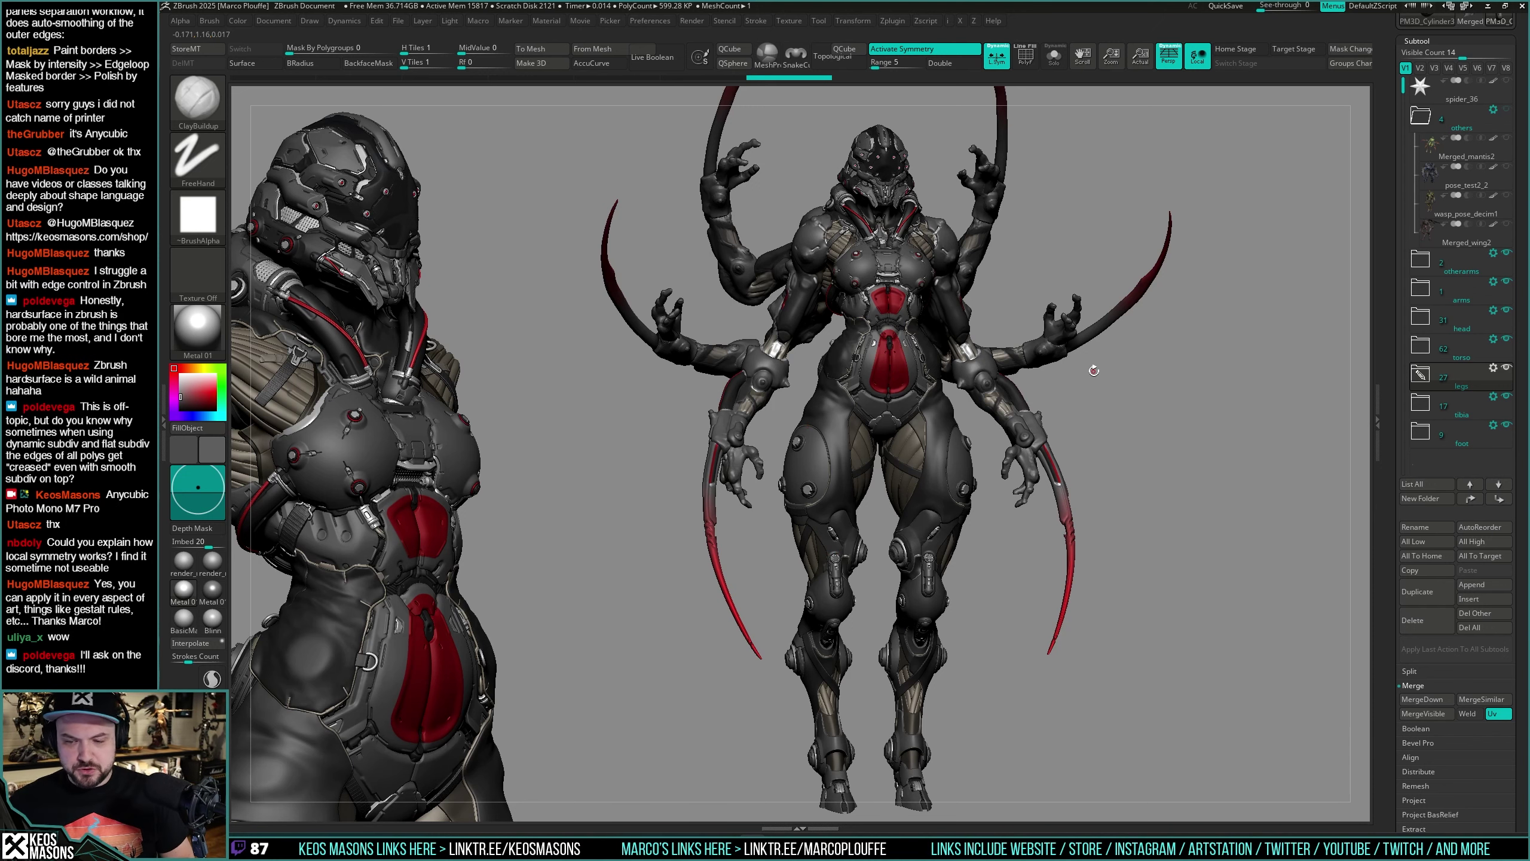
Step: Review the full character and check the spider_36.ztl entry in the save dialog without saving again
drag(1093, 370, 888, 441)
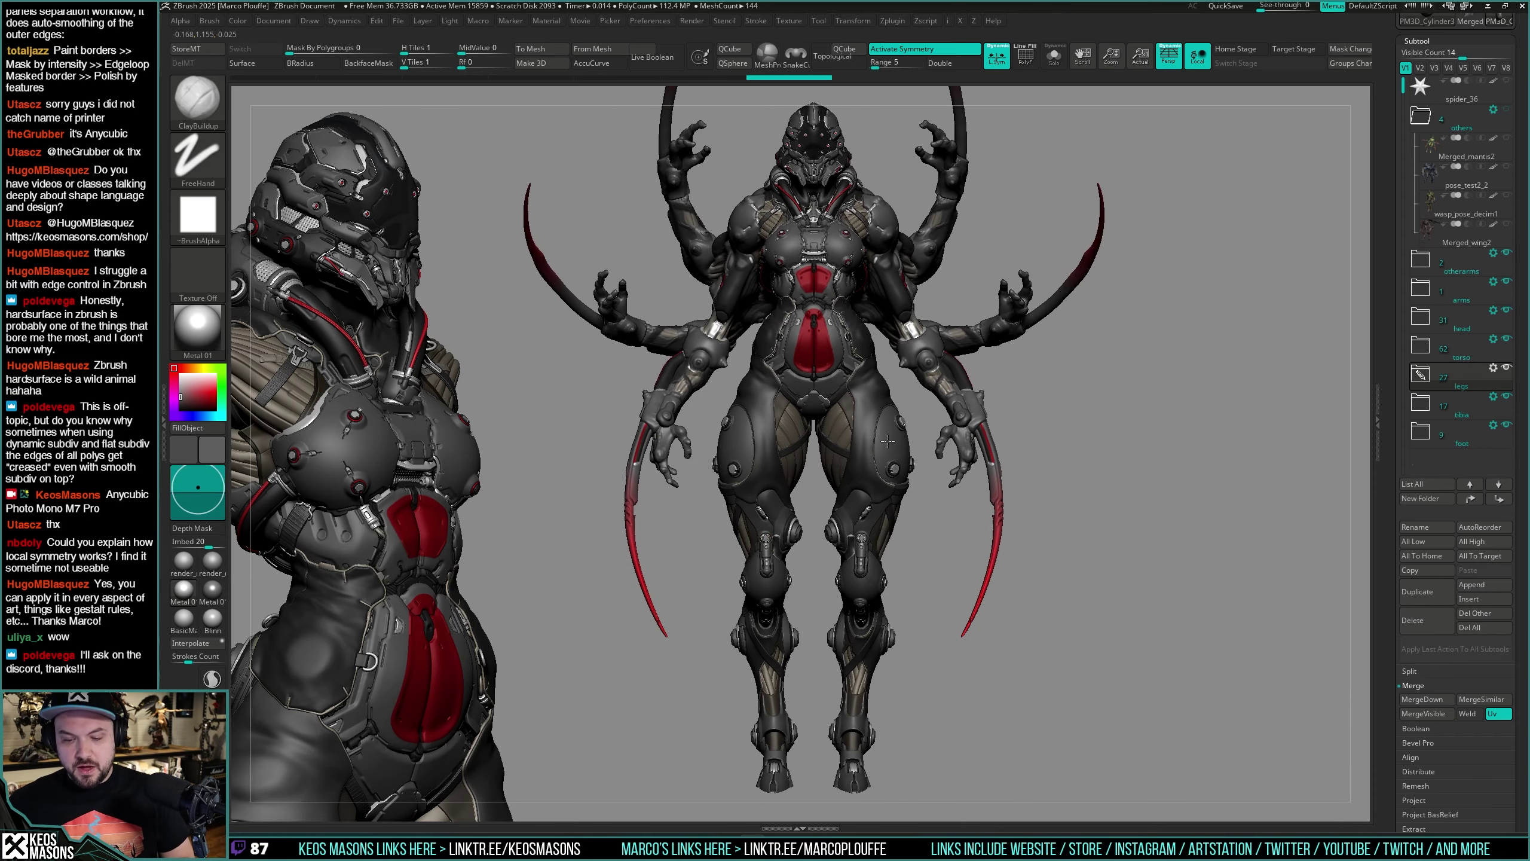
mouse_move(889, 441)
right_down()
mouse_move(904, 435)
mouse_move(873, 433)
right_up()
alt+drag(1058, 410, 1049, 439)
key(ctrl+shift+t)
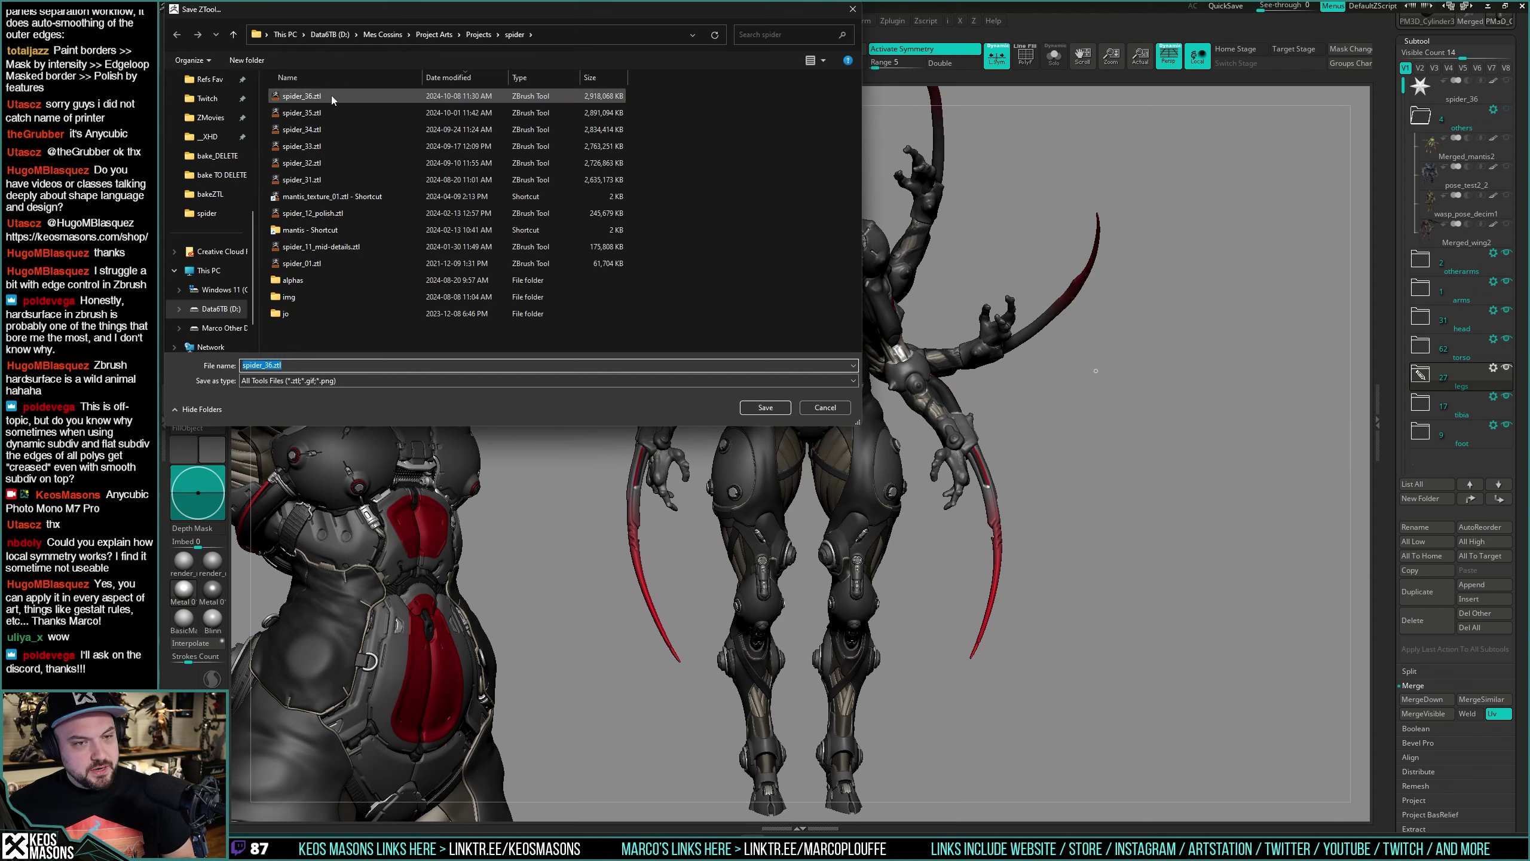
click(825, 408)
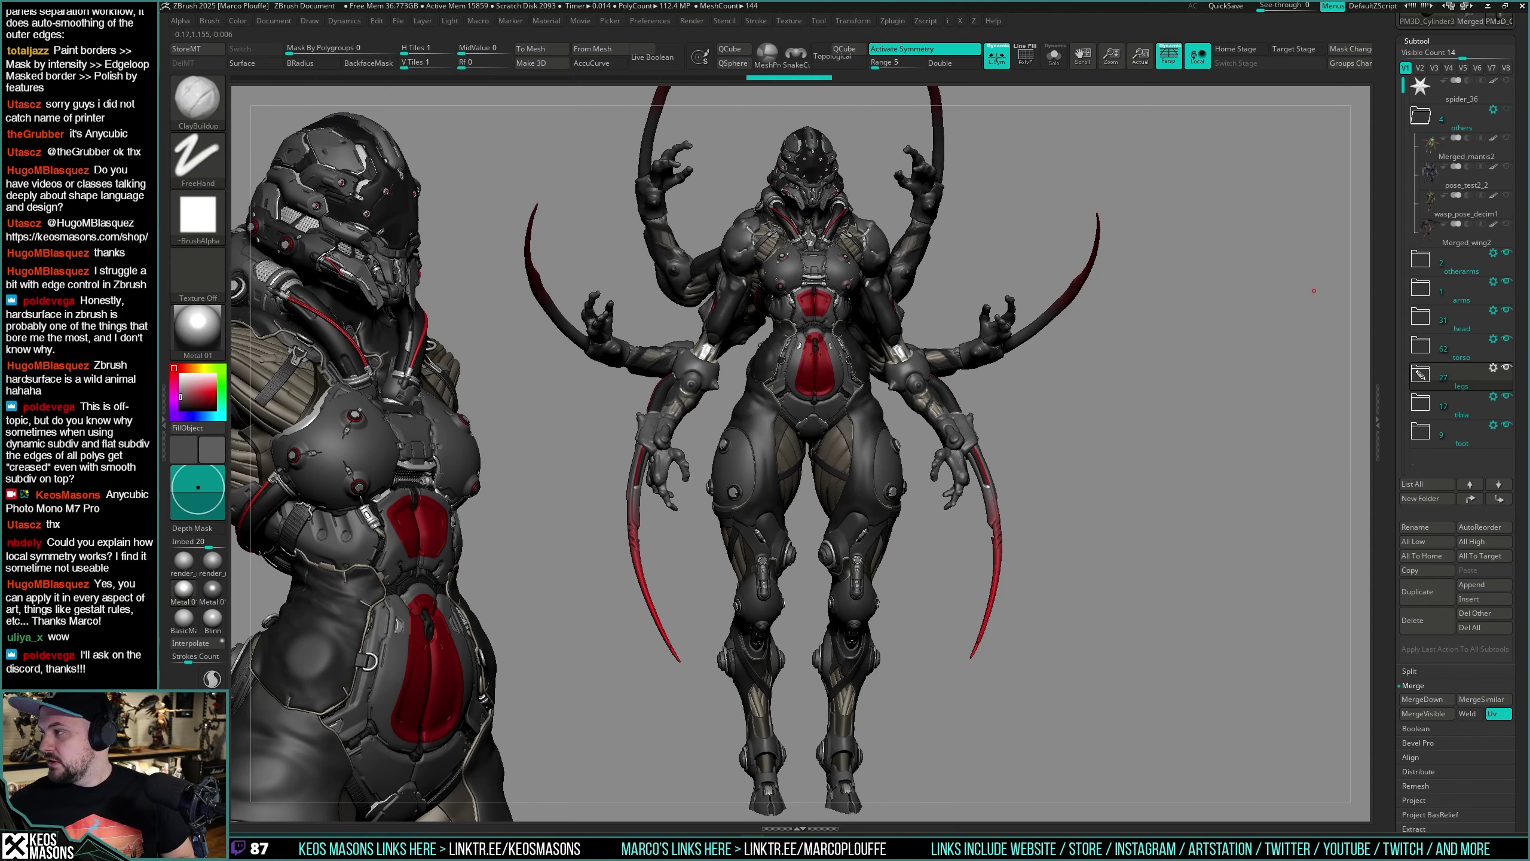